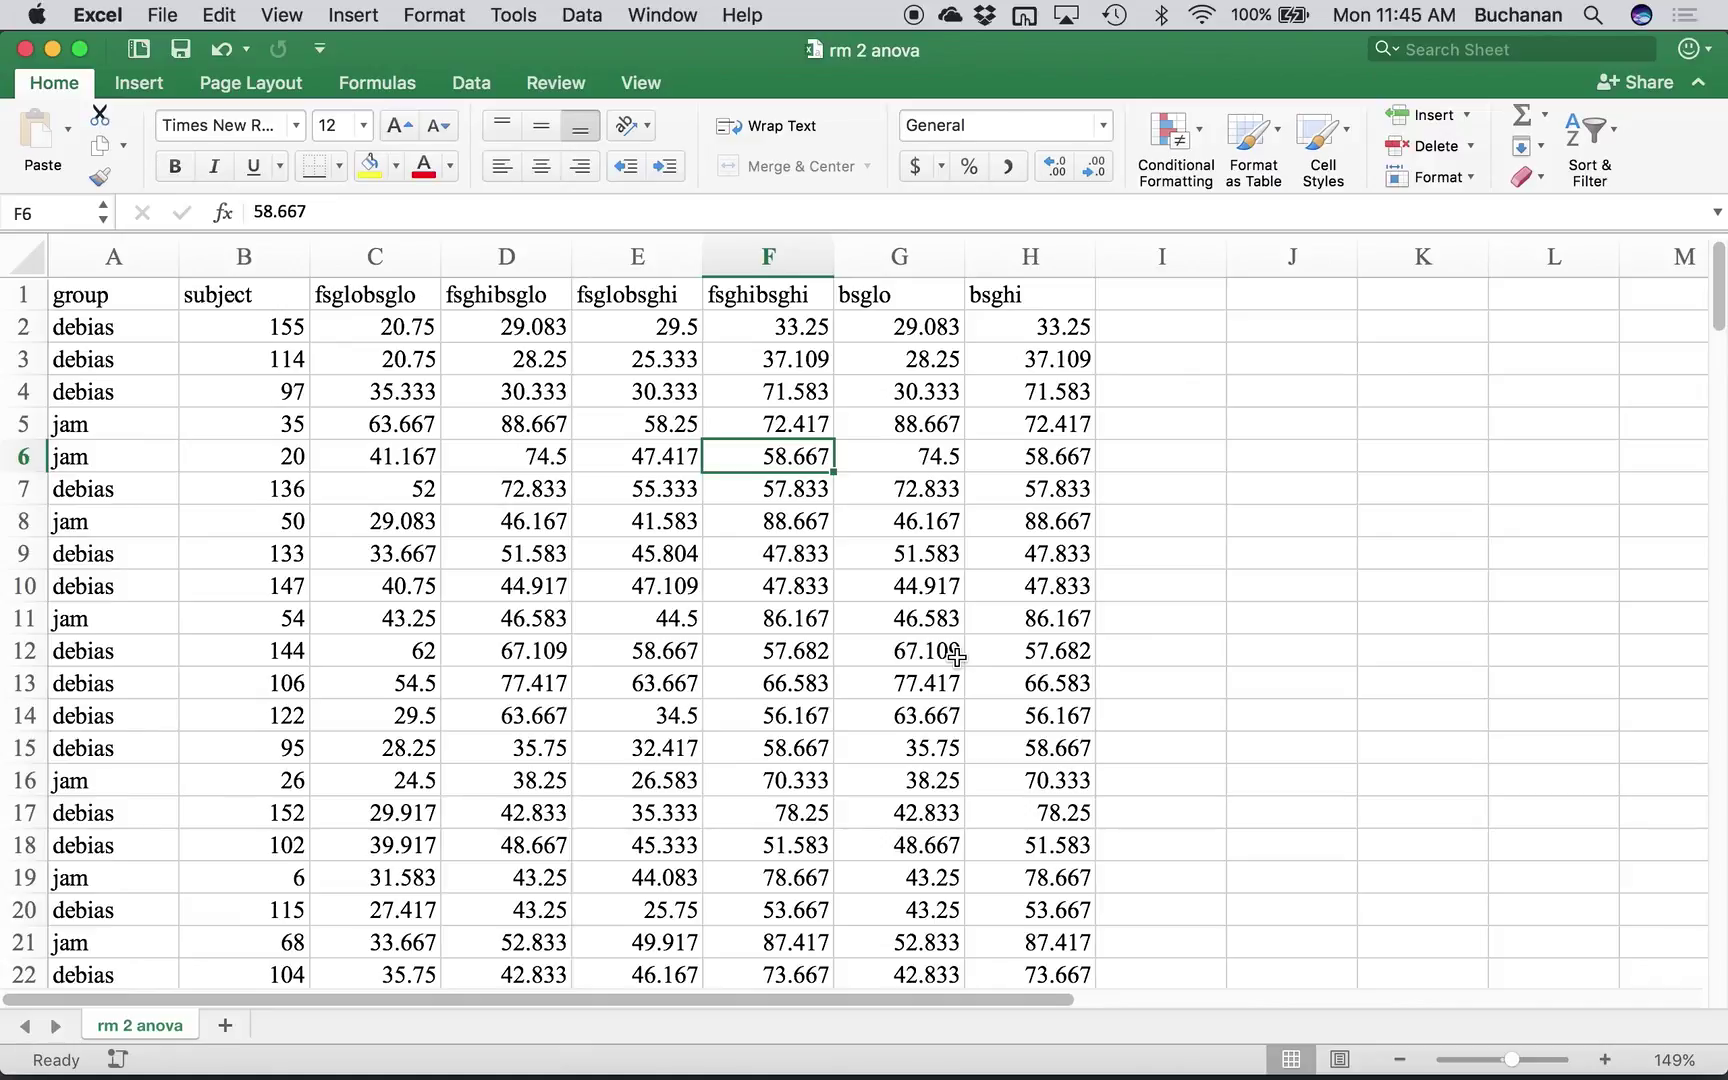
# - Save a copy of the workbook in Excel Workbook (.xlsx) format under the name rm 2 anova_ds
pyautogui.click(162, 15)
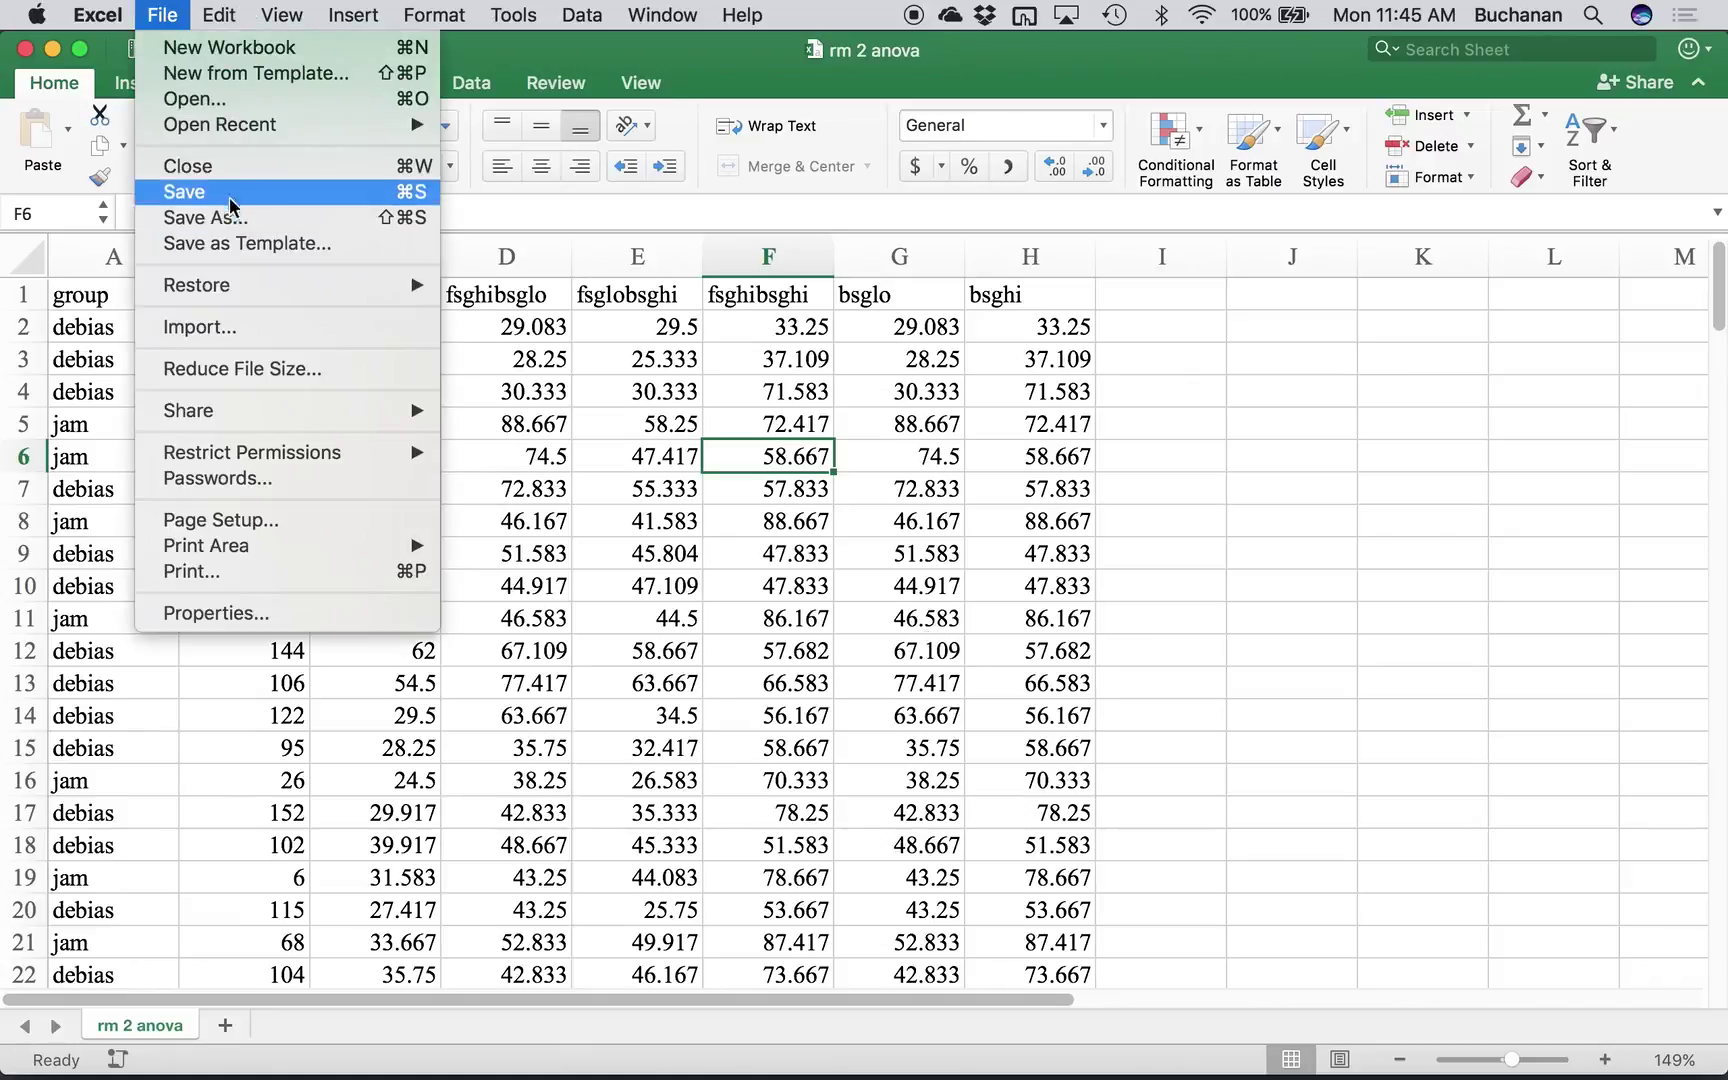
pyautogui.click(217, 218)
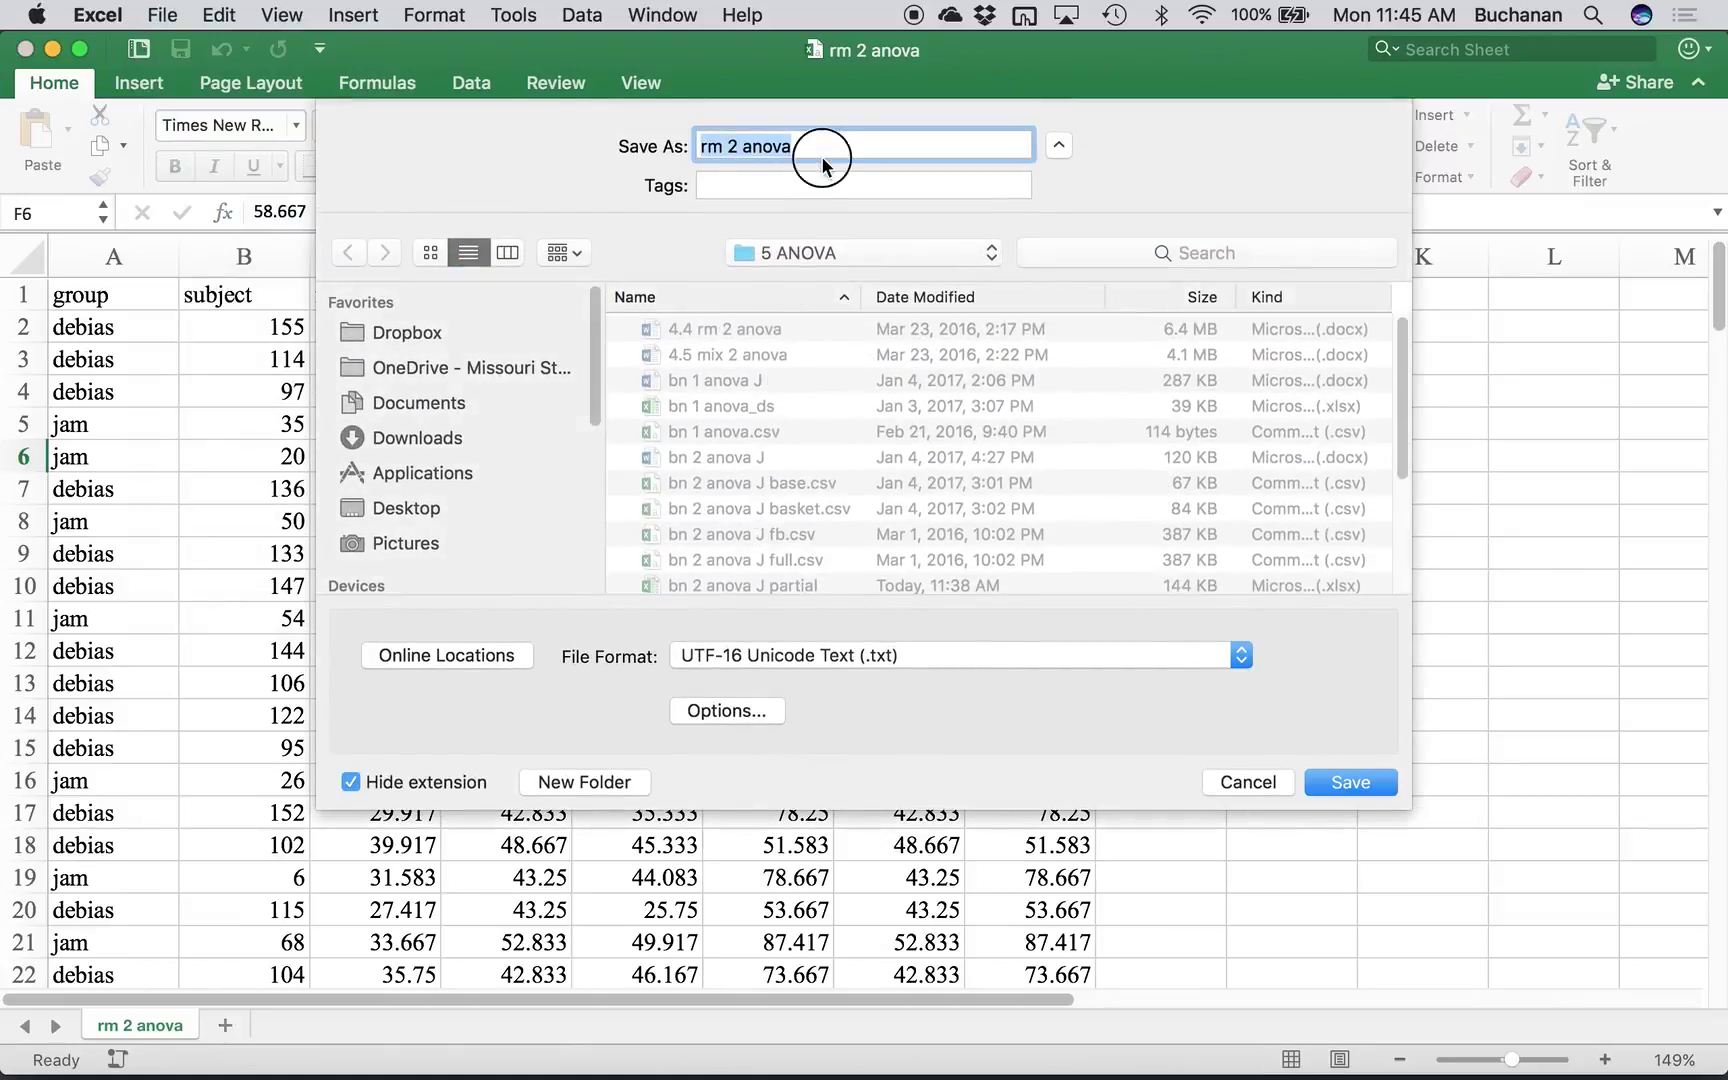
pyautogui.click(776, 655)
pyautogui.click(862, 142)
pyautogui.click(838, 141)
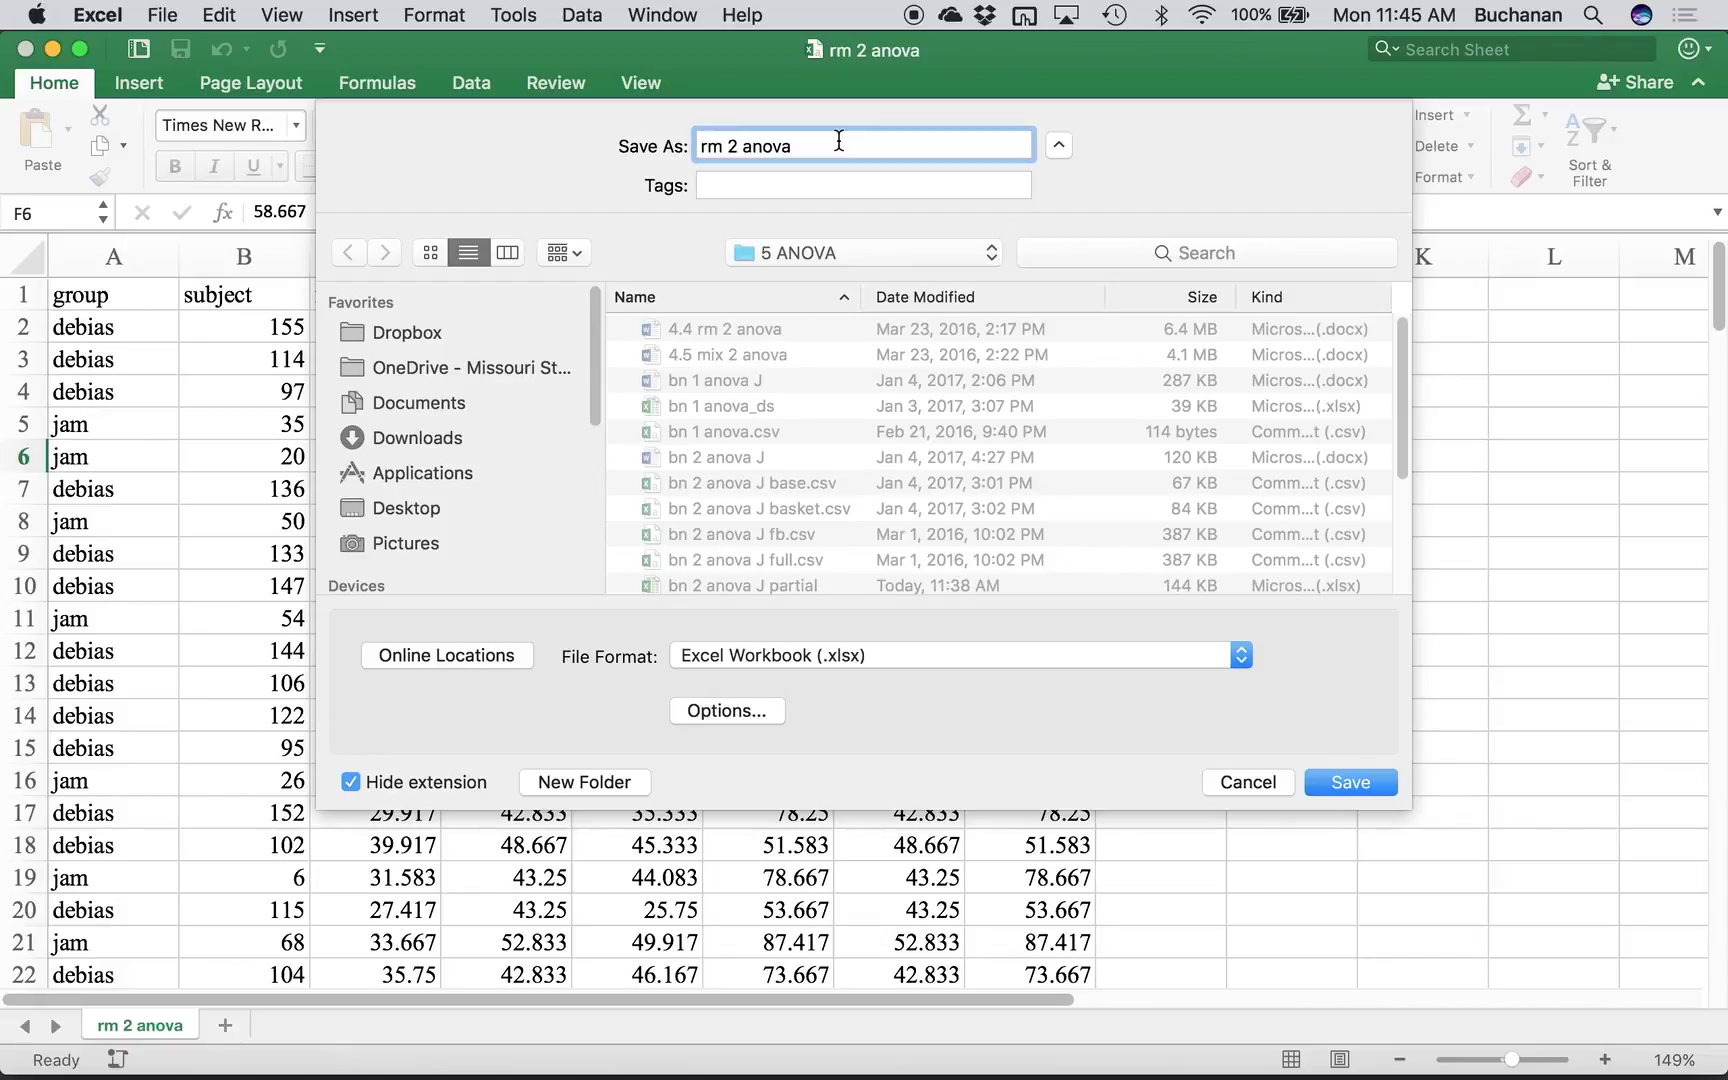
pyautogui.write('_ds')
pyautogui.press('Return')
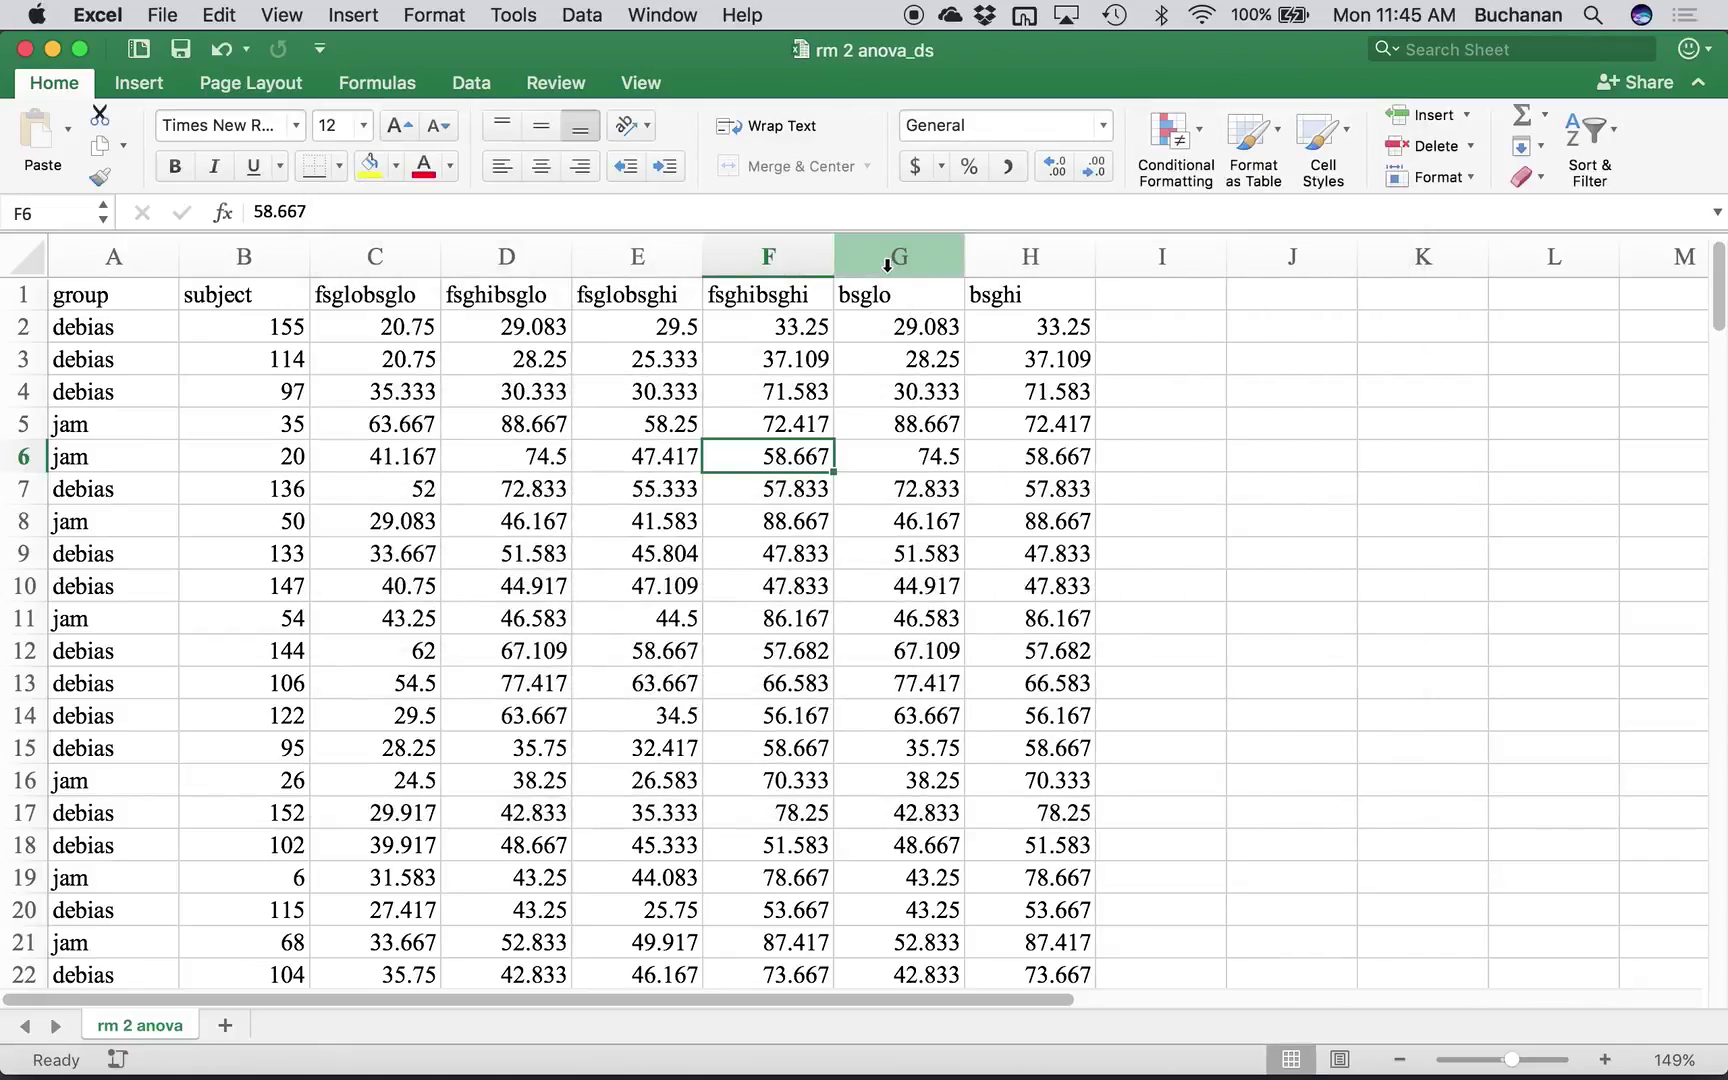
# - Clear the bsglo and bsghi columns and delete the group and subject columns, keeping only the four condition columns
pyautogui.moveTo(899, 260); pyautogui.dragTo(976, 267)
pyautogui.press('Delete')
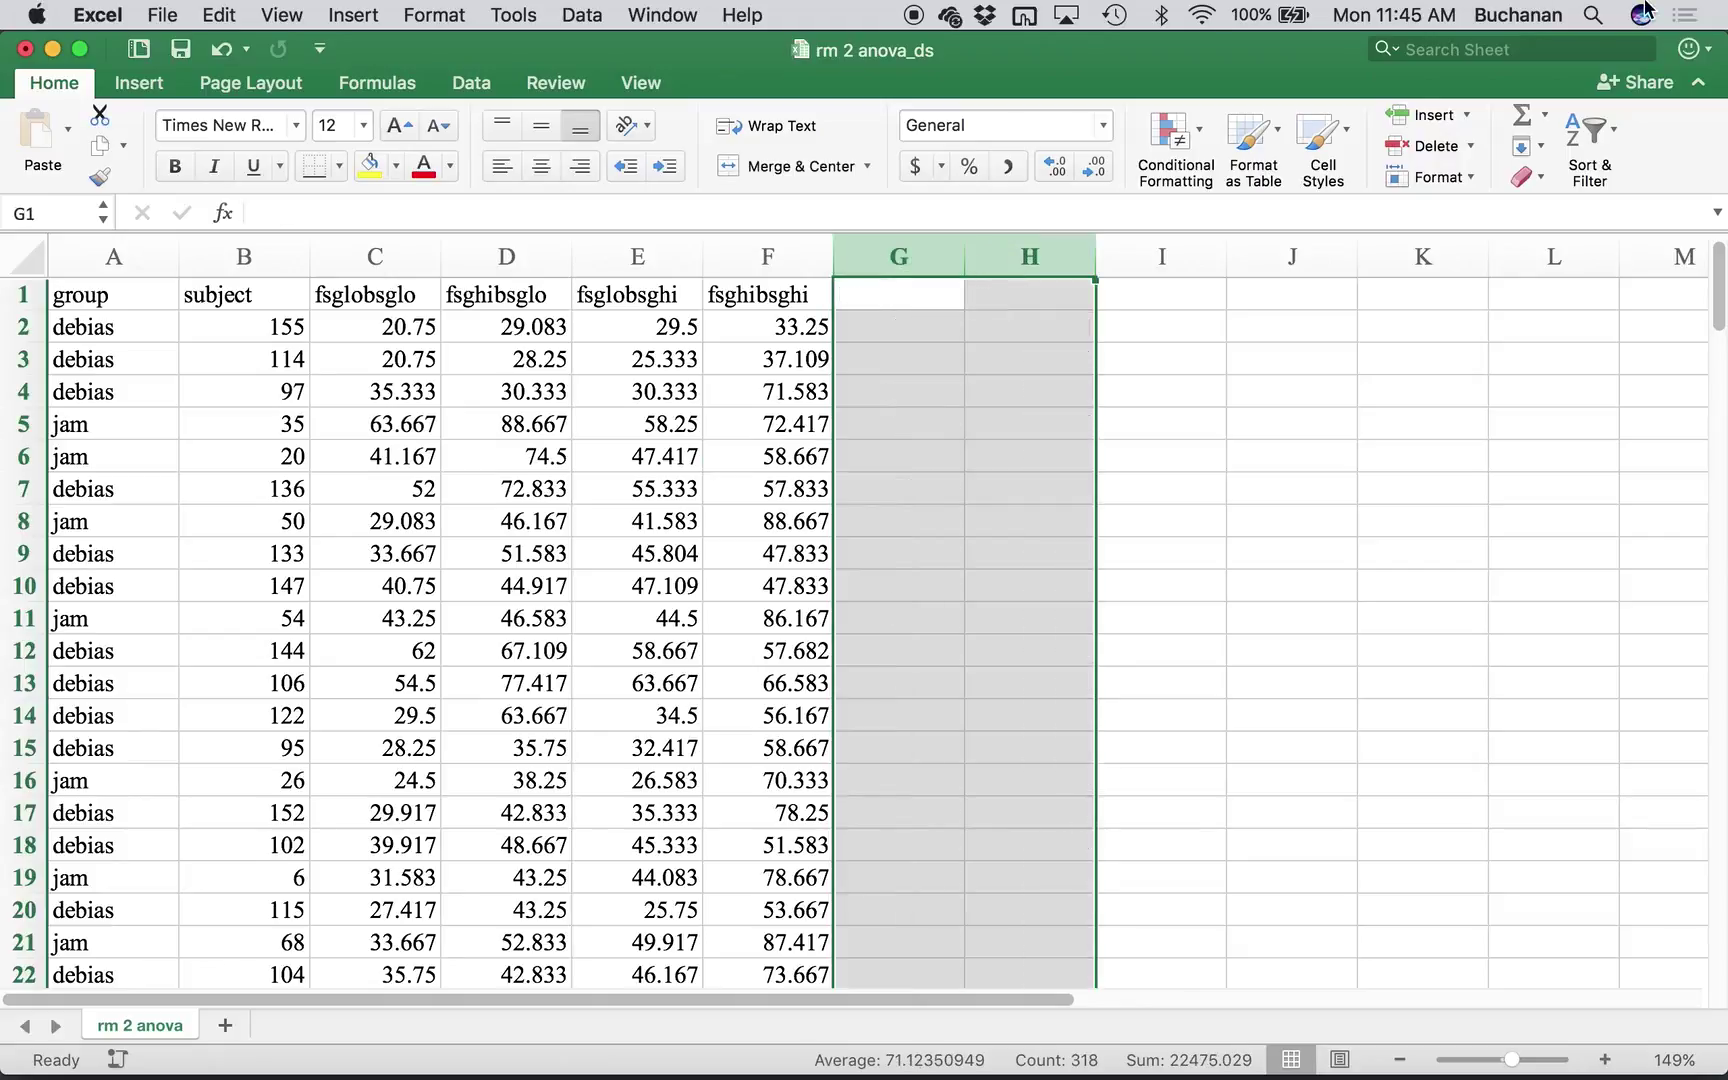
pyautogui.click(113, 256)
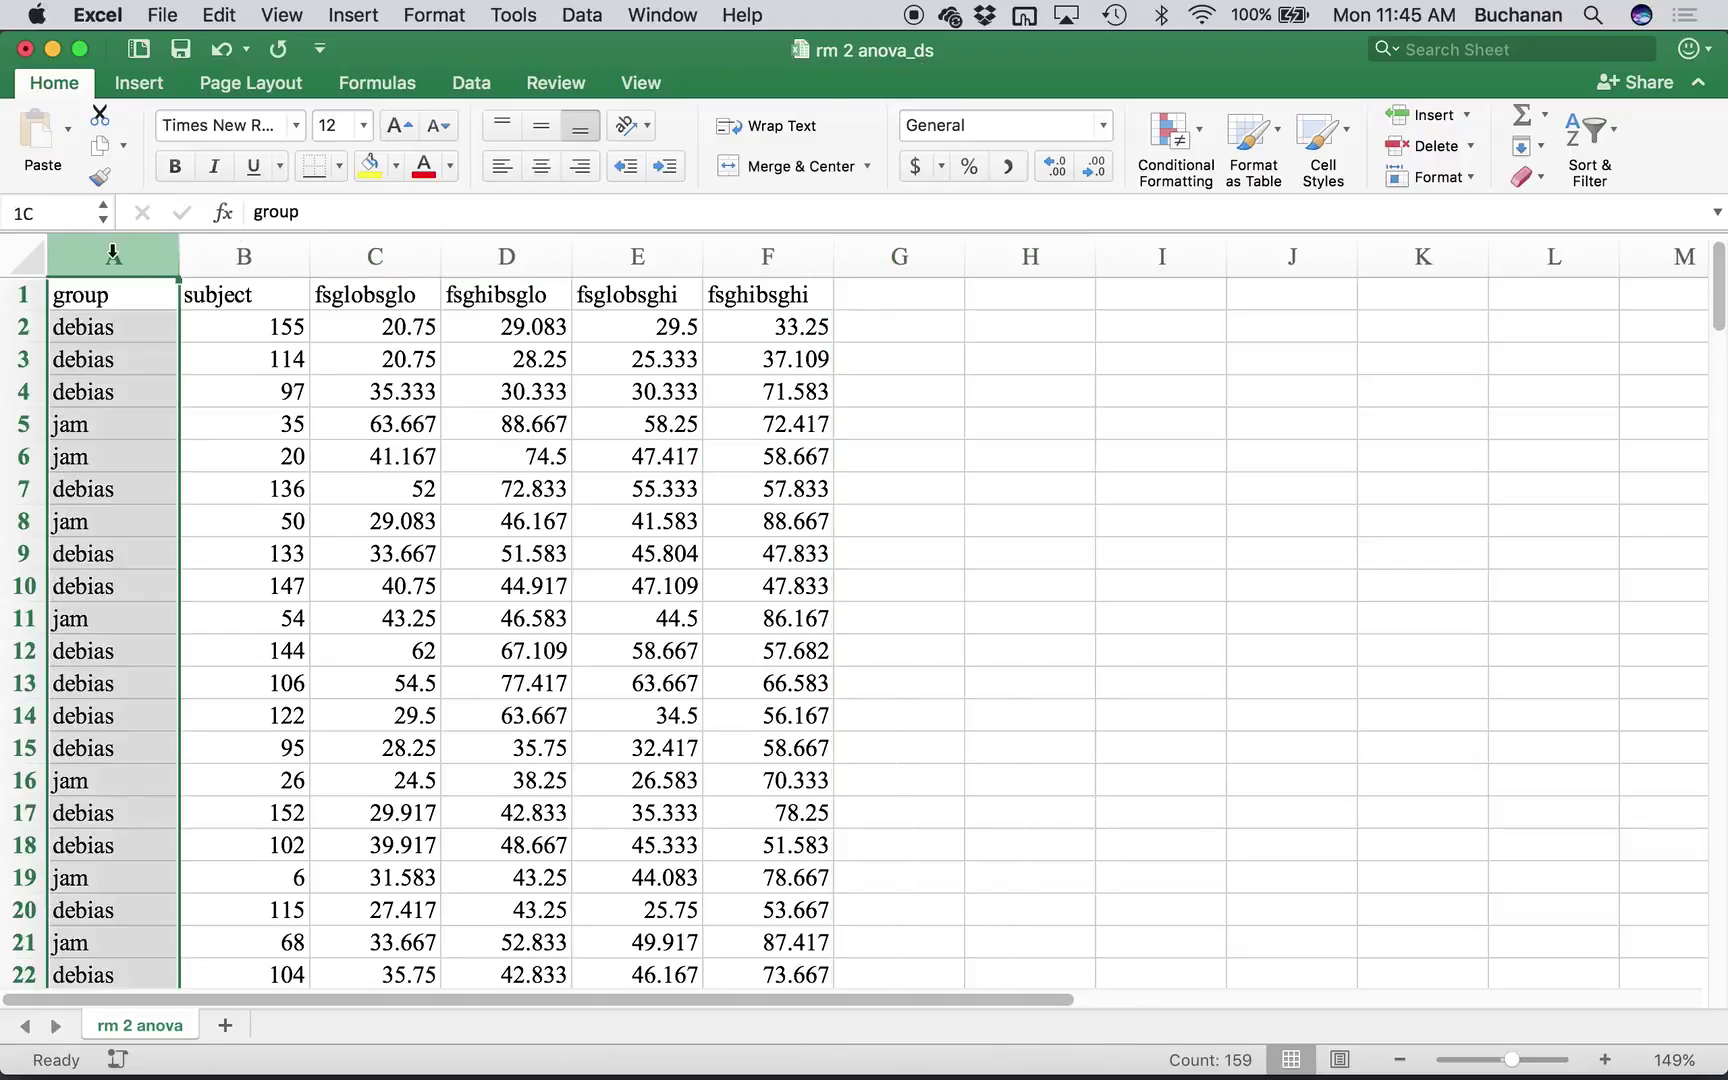
pyautogui.moveTo(248, 258); pyautogui.dragTo(160, 305)
pyautogui.scroll(-2, 220, 696)
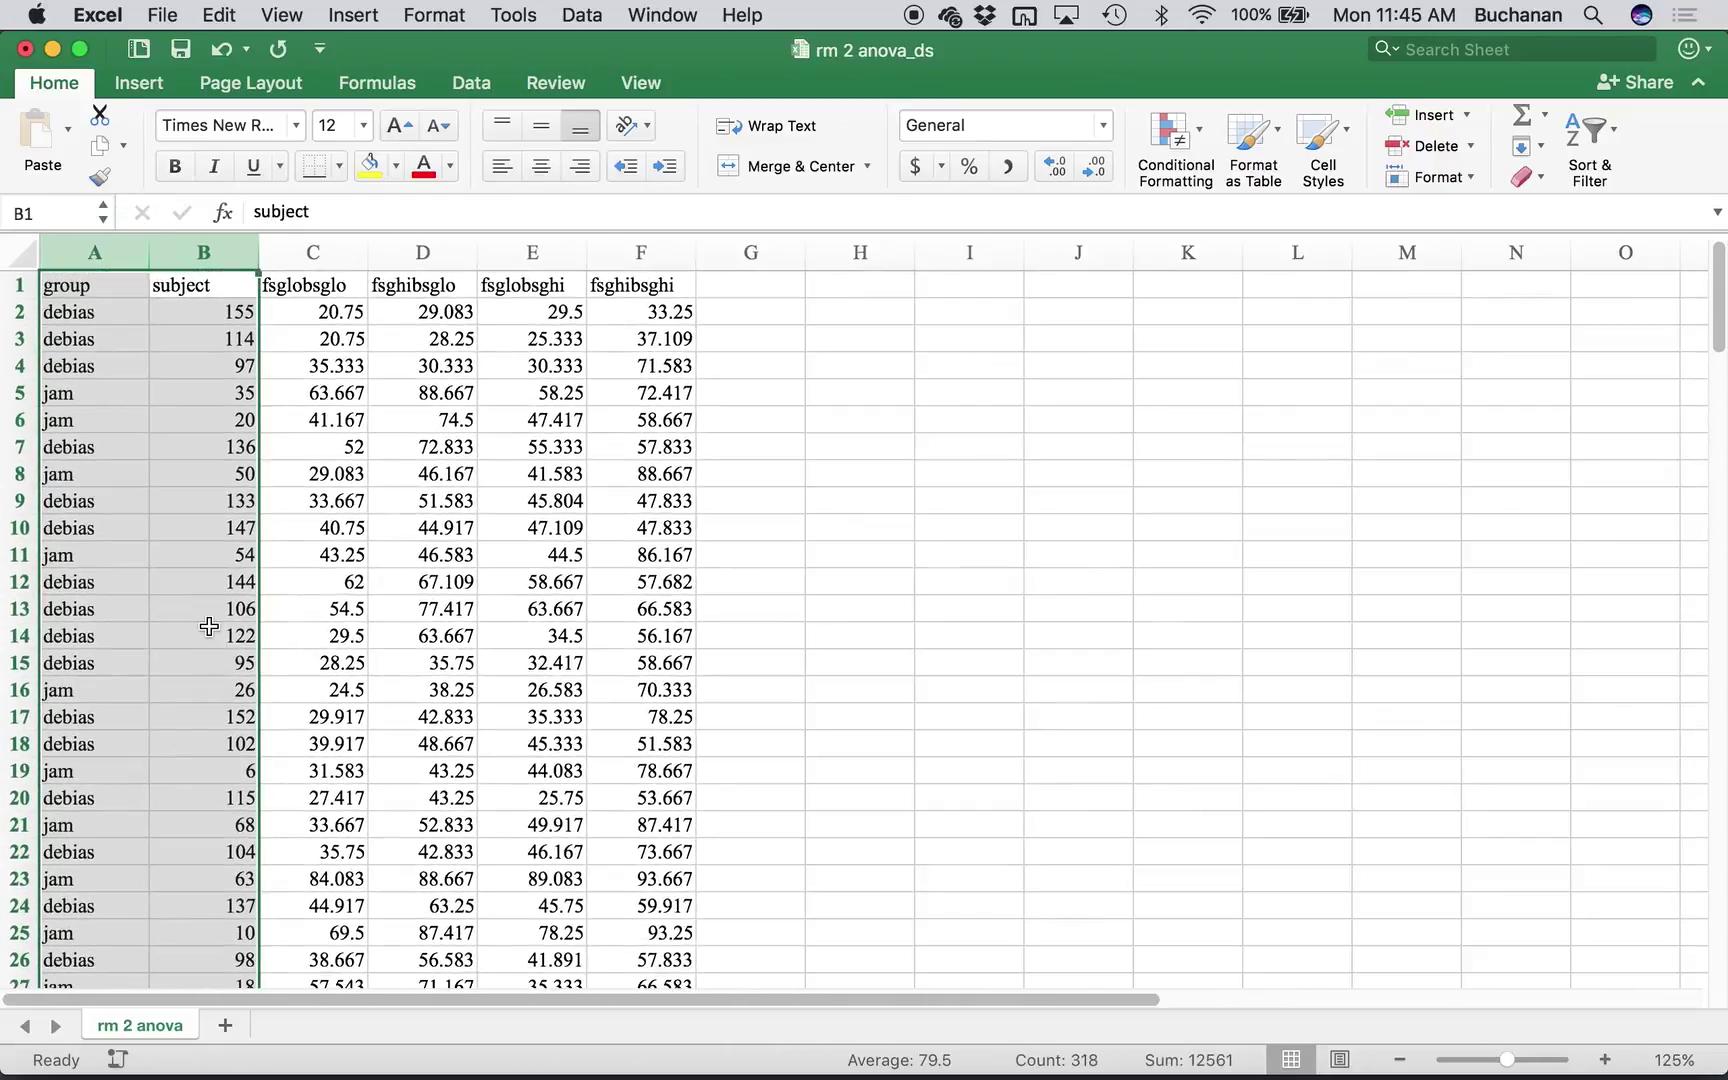
pyautogui.scroll(-20, 414, 618)
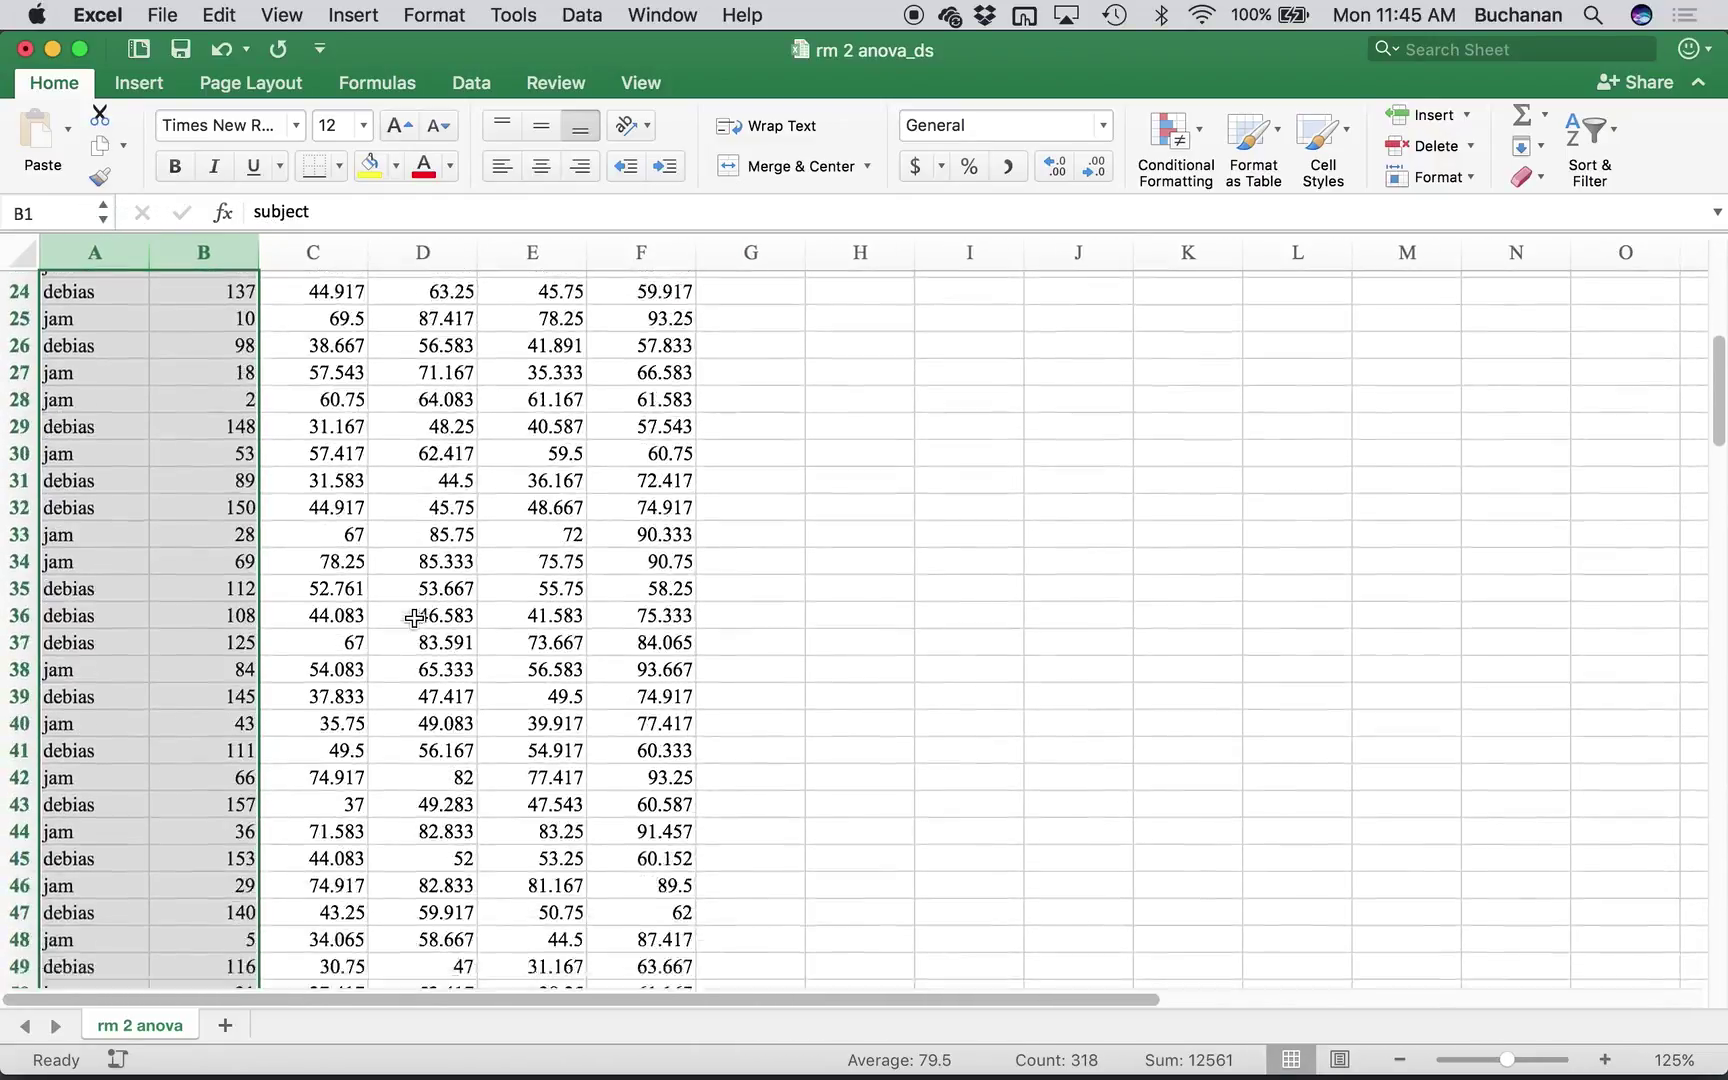
pyautogui.scroll(20, 414, 618)
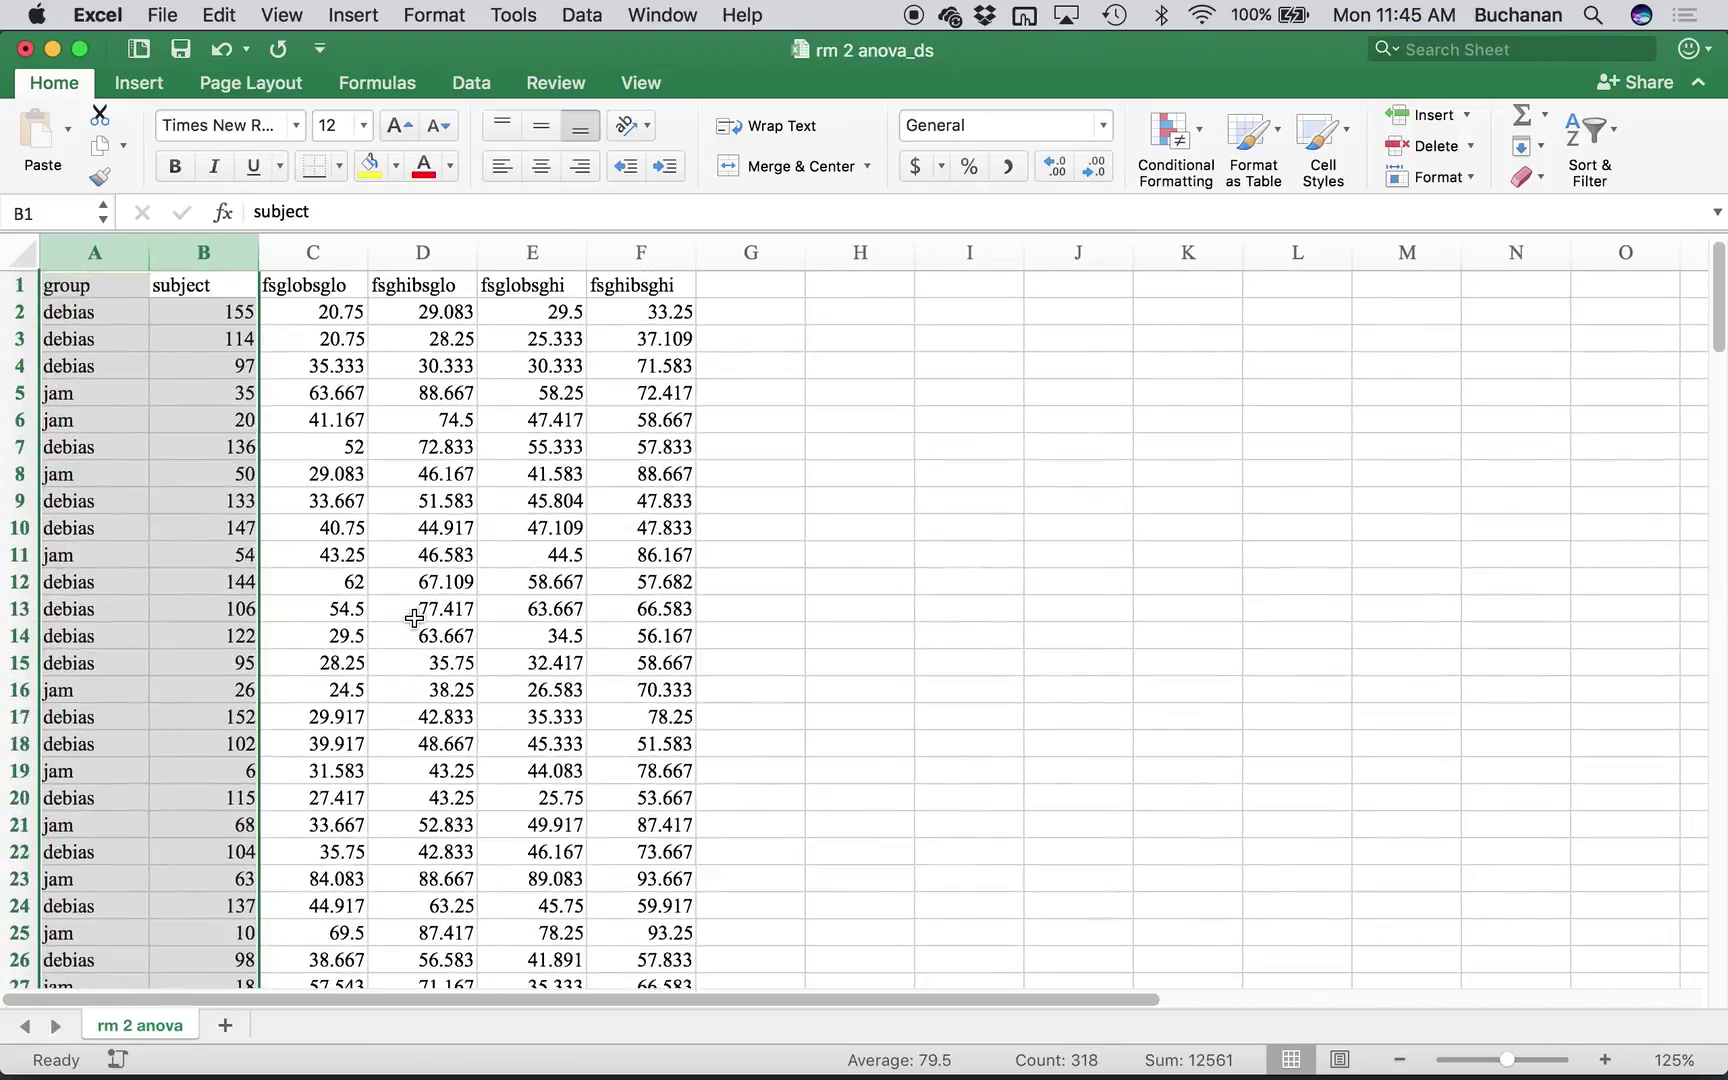
pyautogui.rightClick(182, 579)
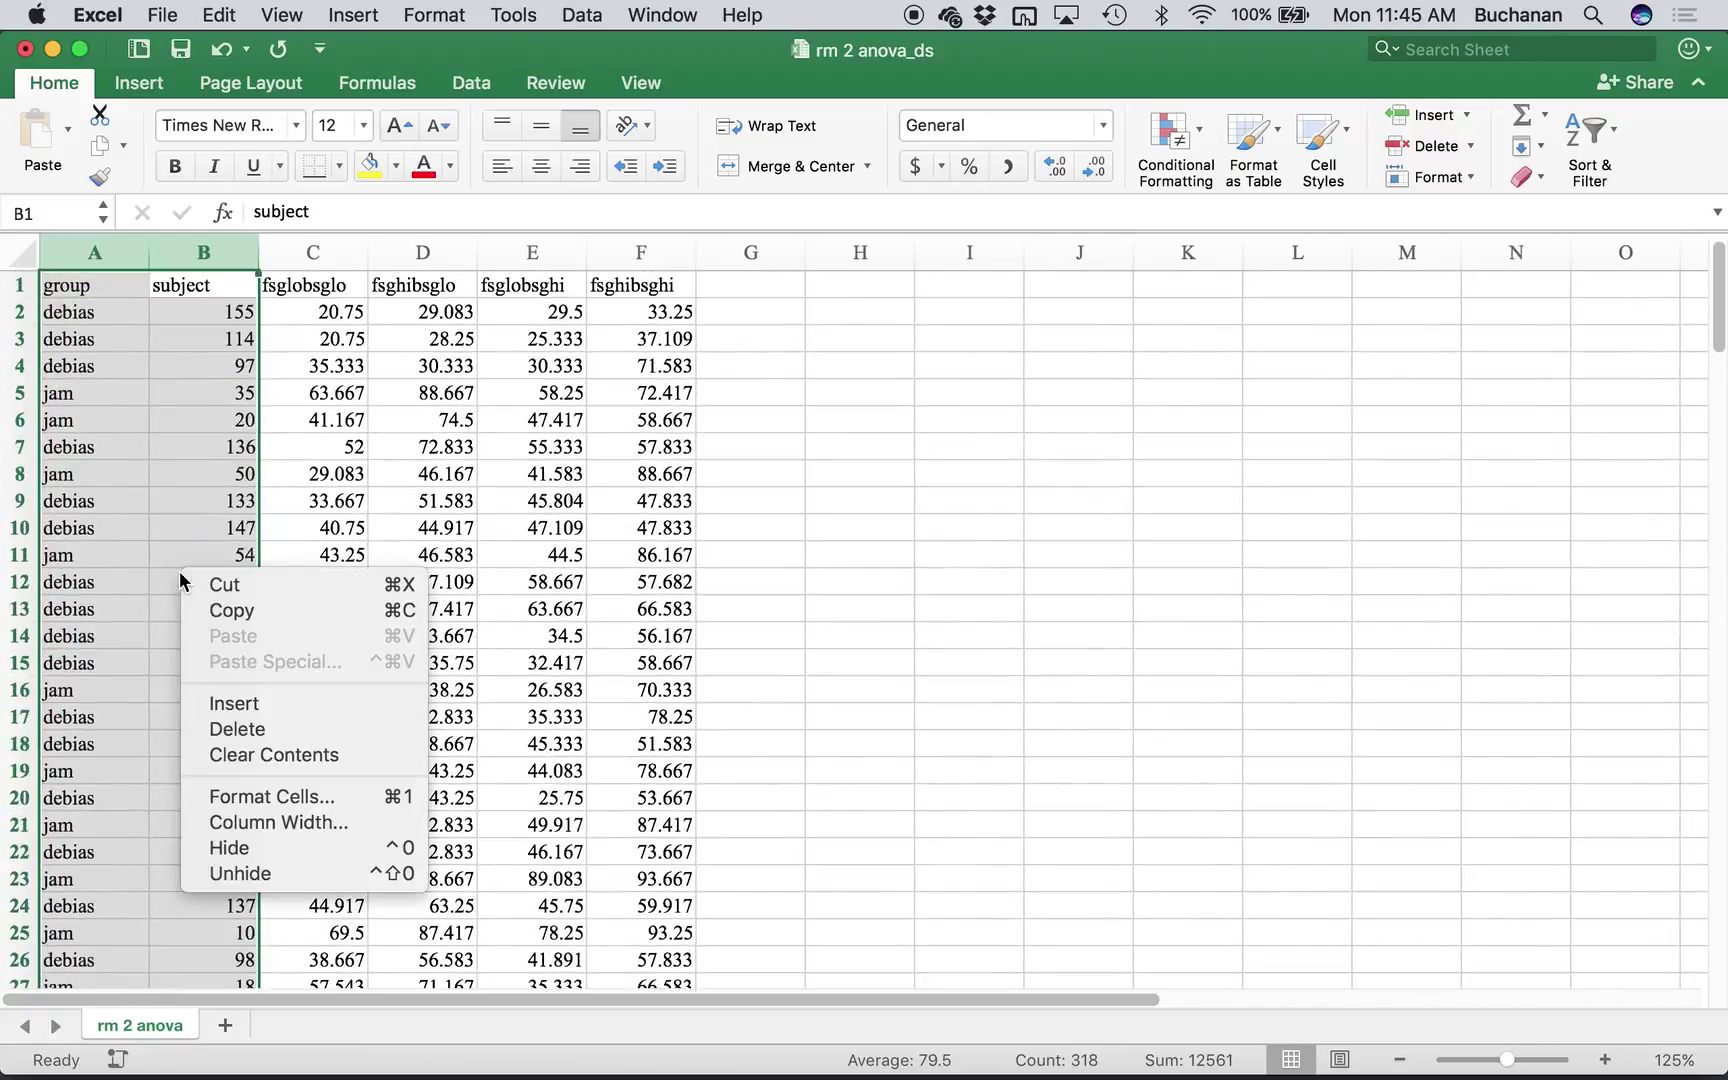
pyautogui.click(294, 729)
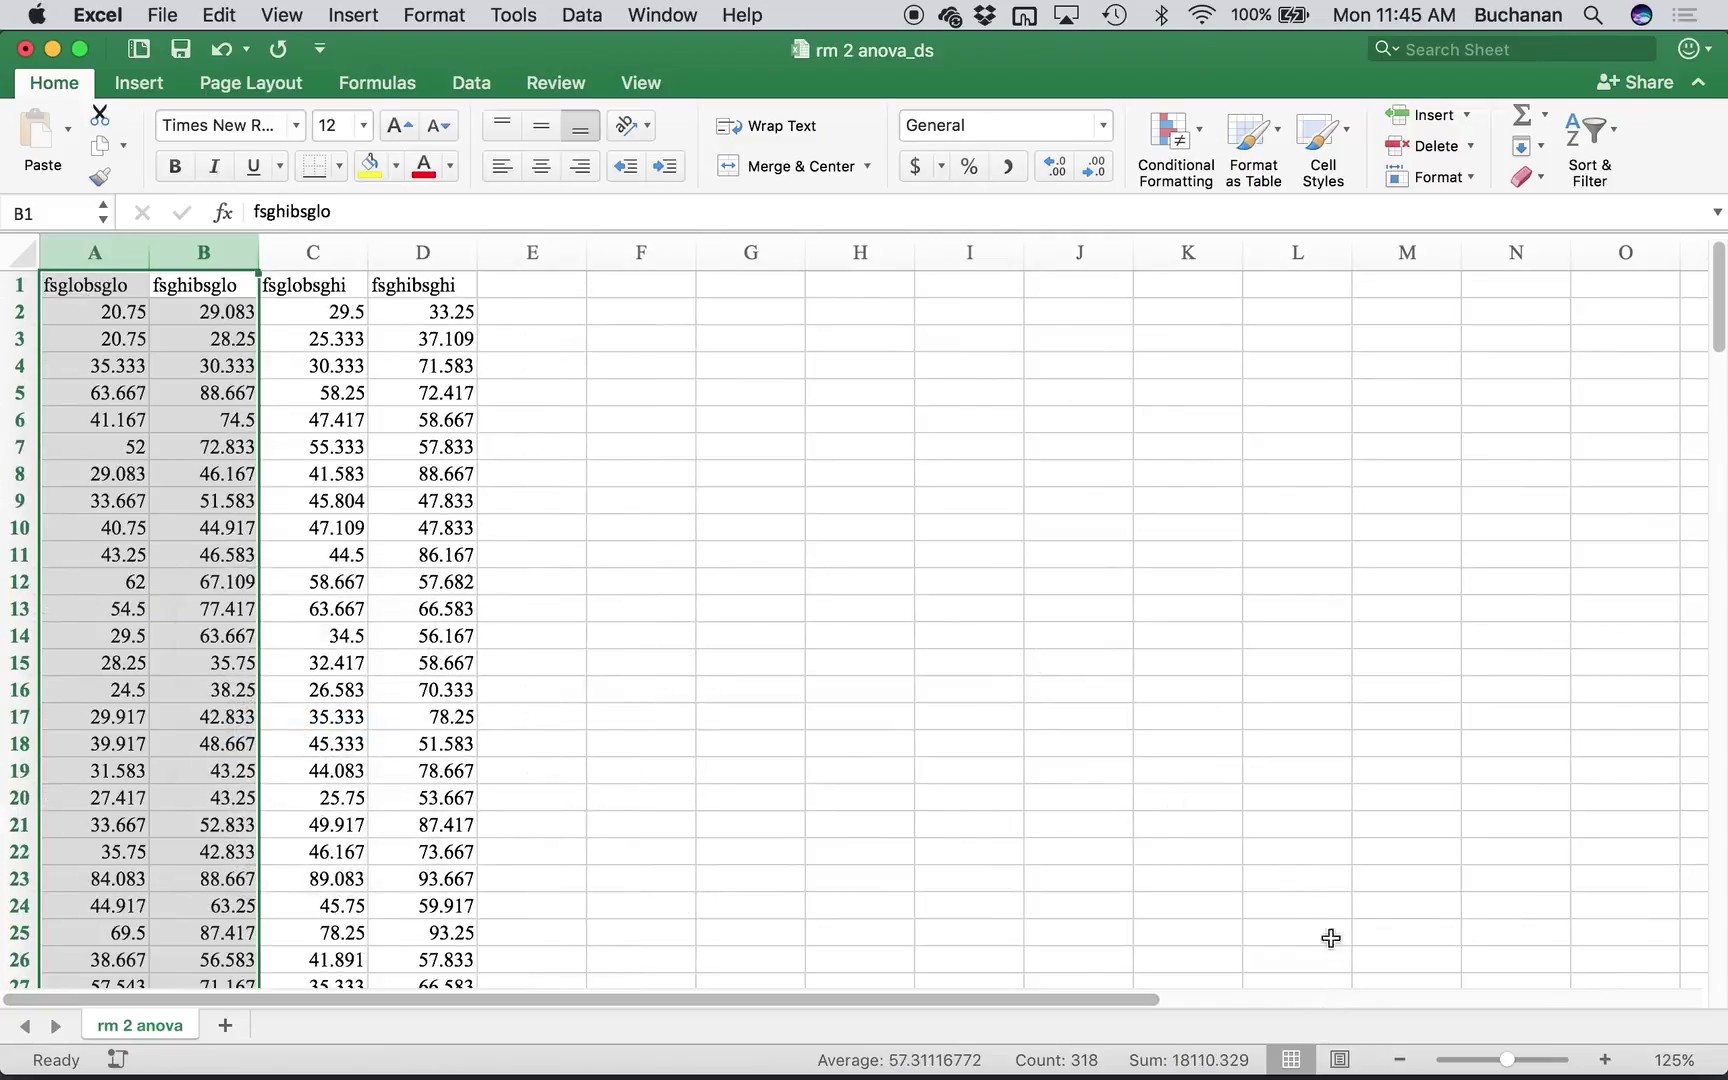
pyautogui.moveTo(1508, 1060); pyautogui.dragTo(1521, 1066)
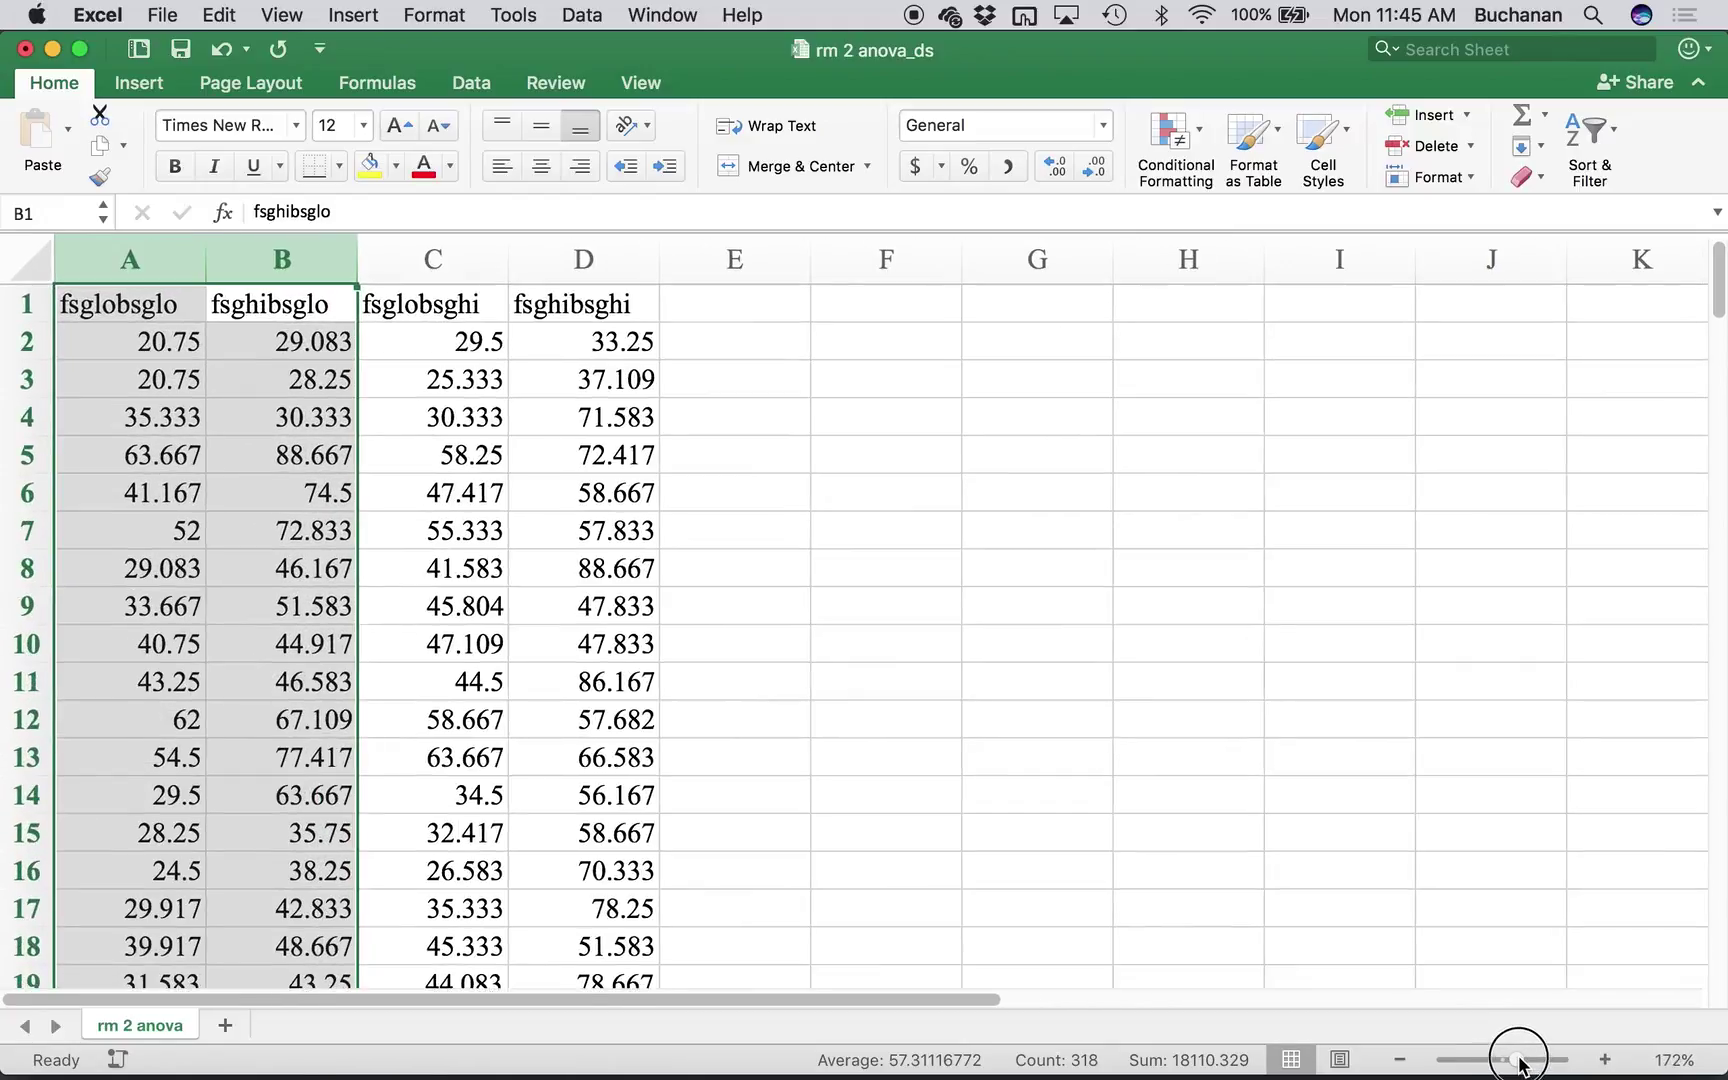
pyautogui.click(1020, 580)
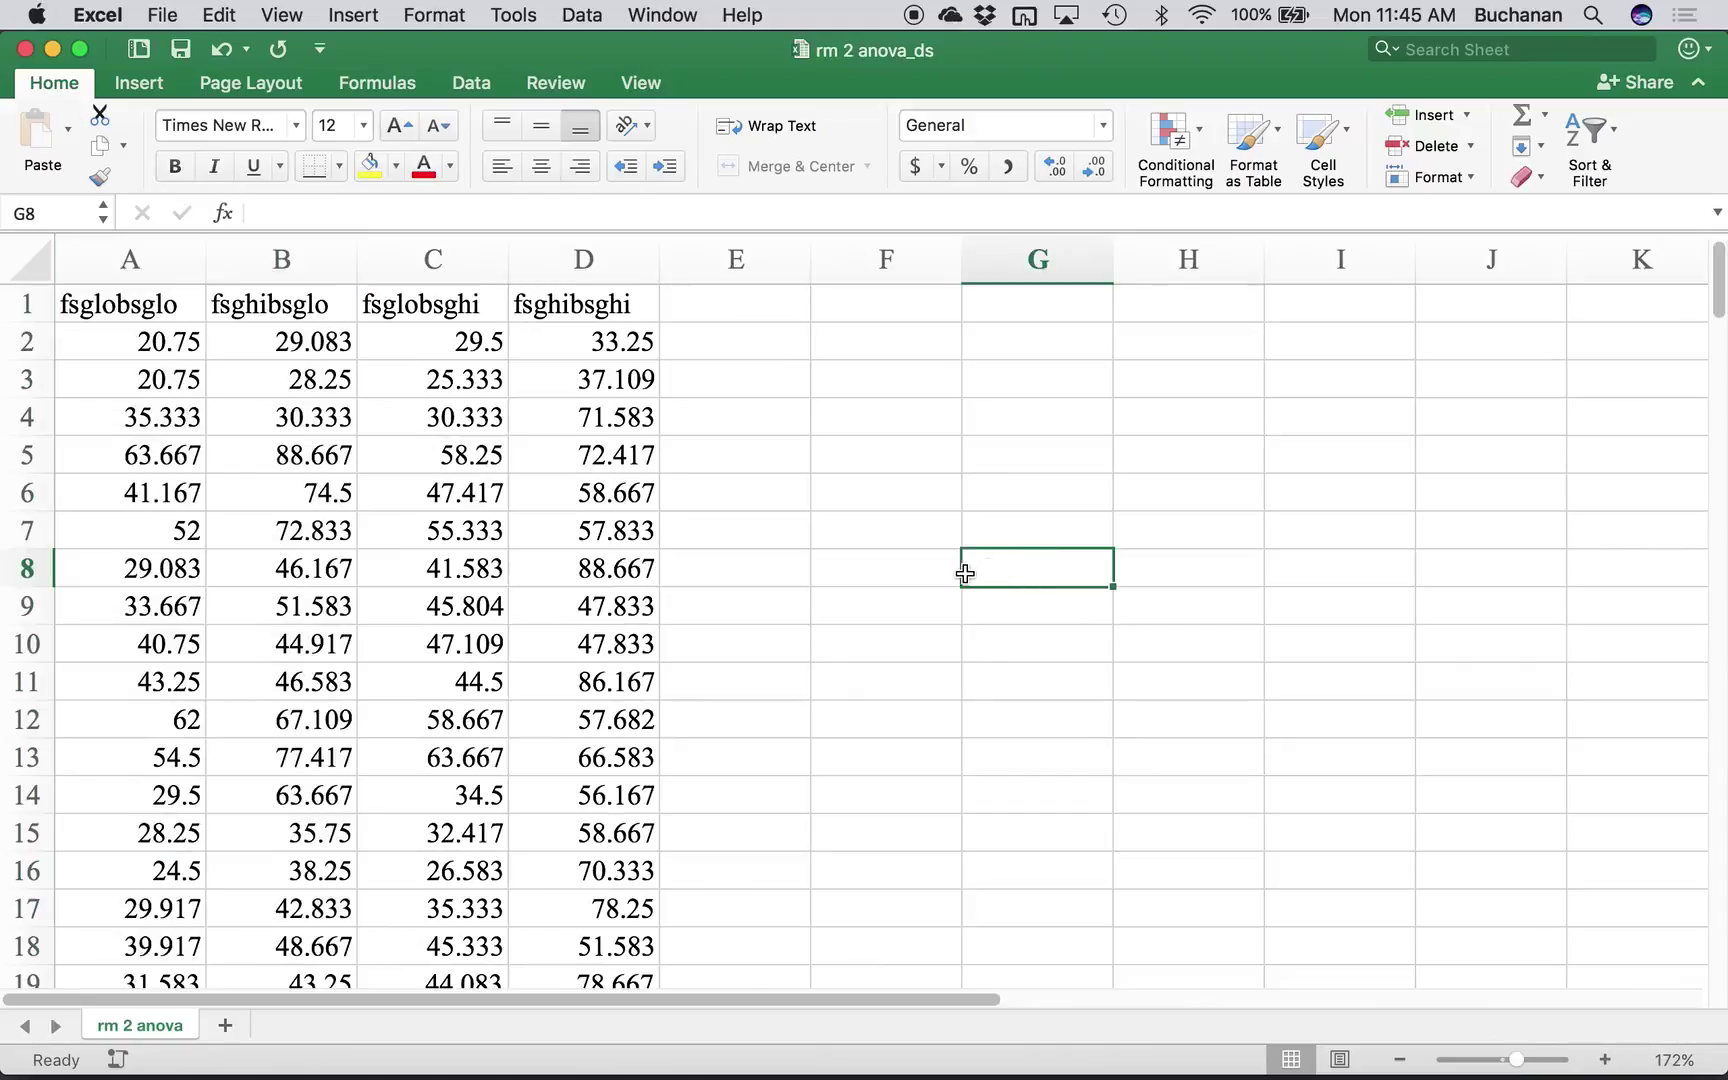
pyautogui.moveTo(60, 1025)
pyautogui.click(528, 359)
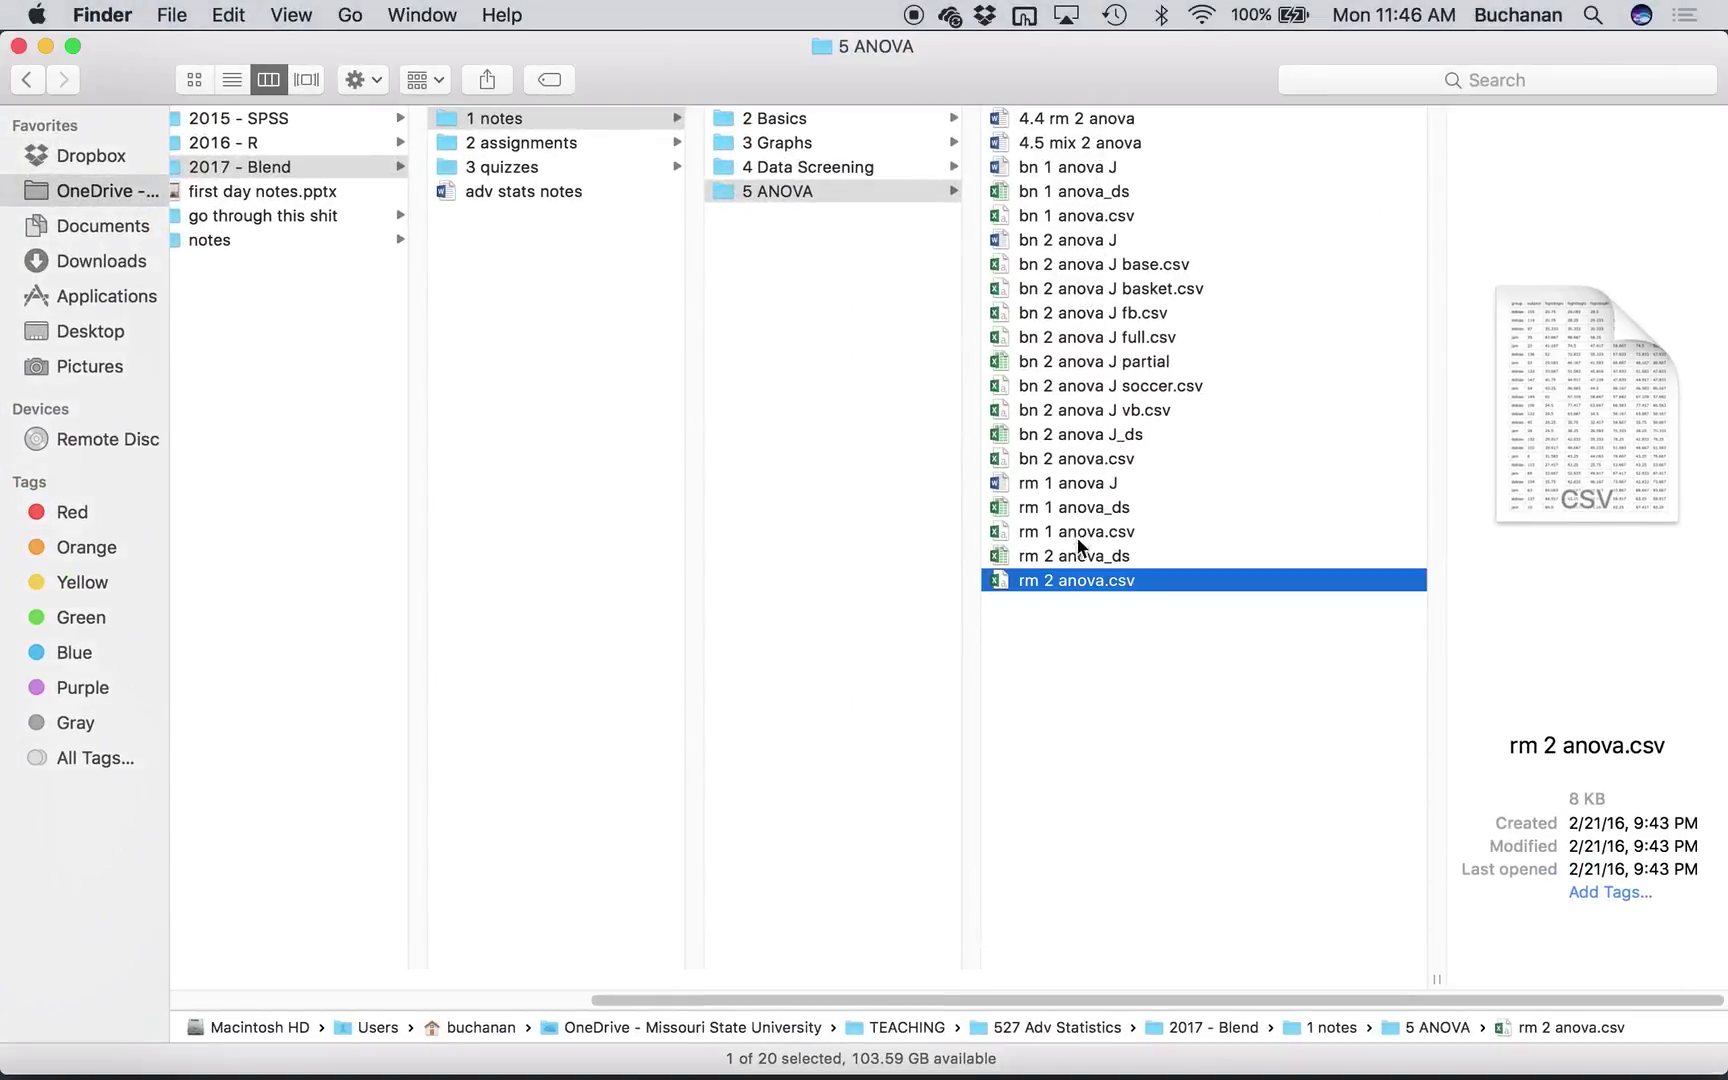
pyautogui.click(1056, 485)
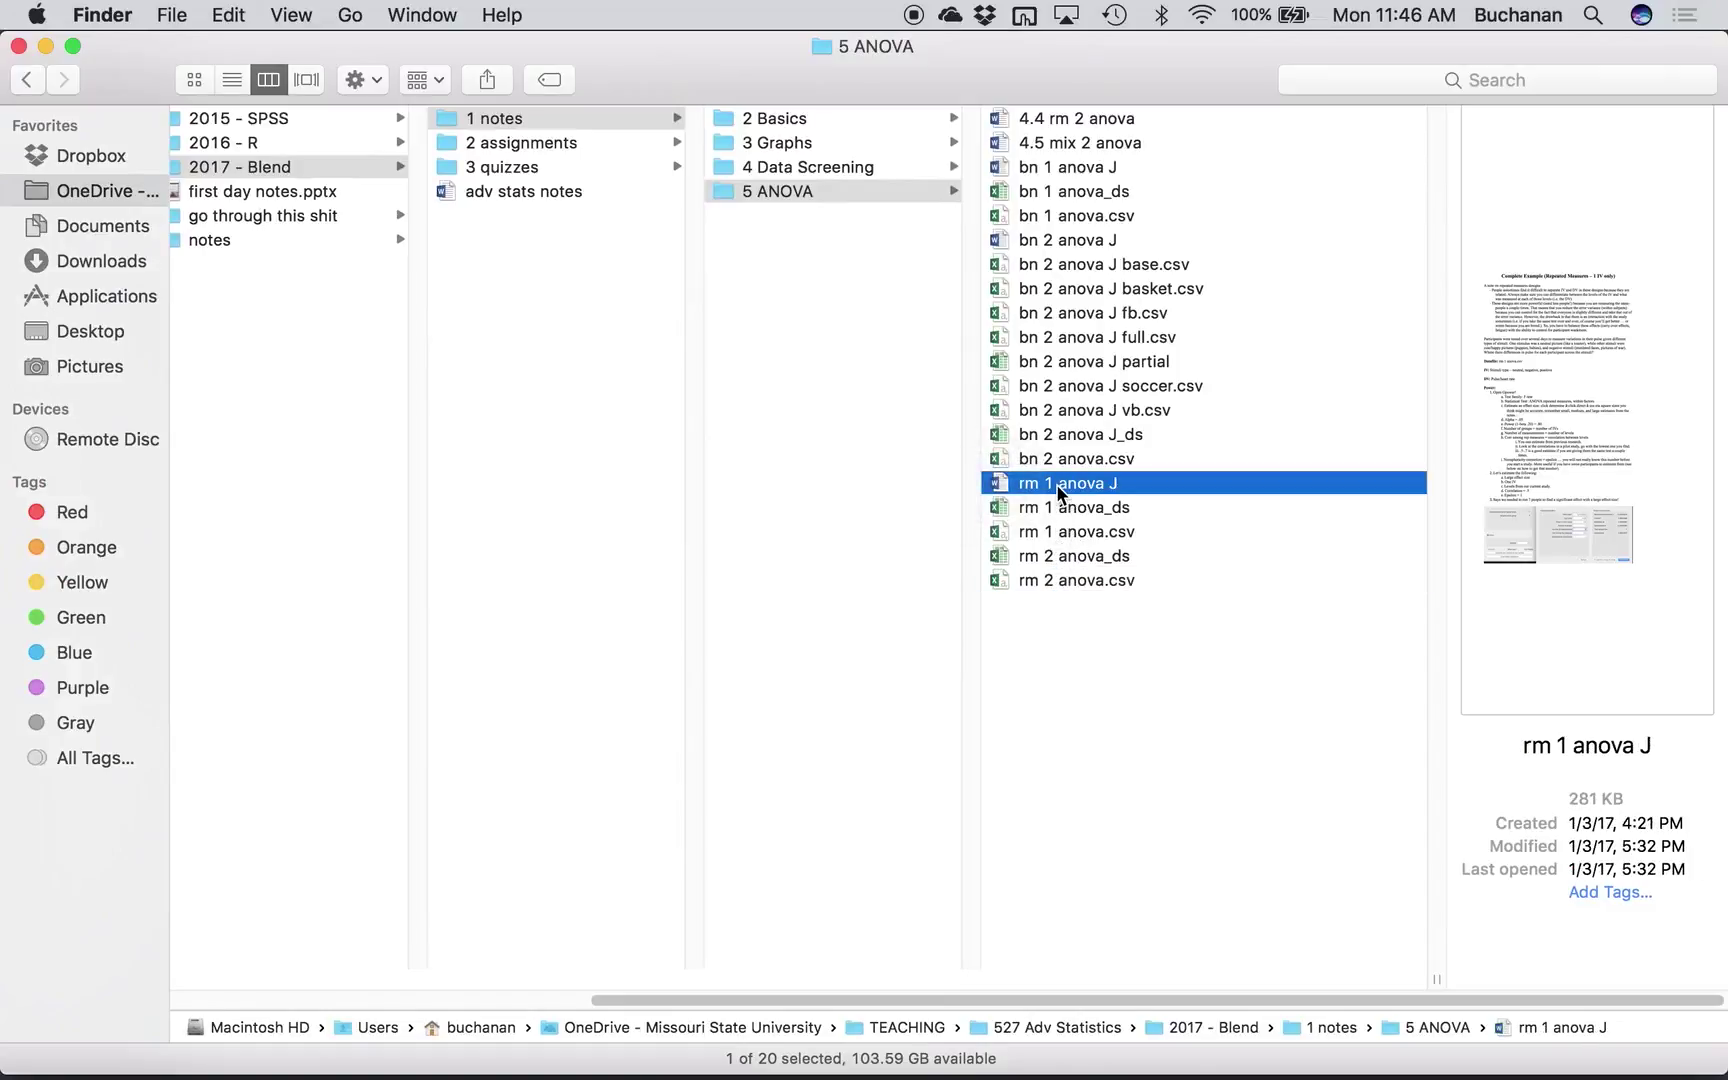
pyautogui.doubleClick(1056, 485)
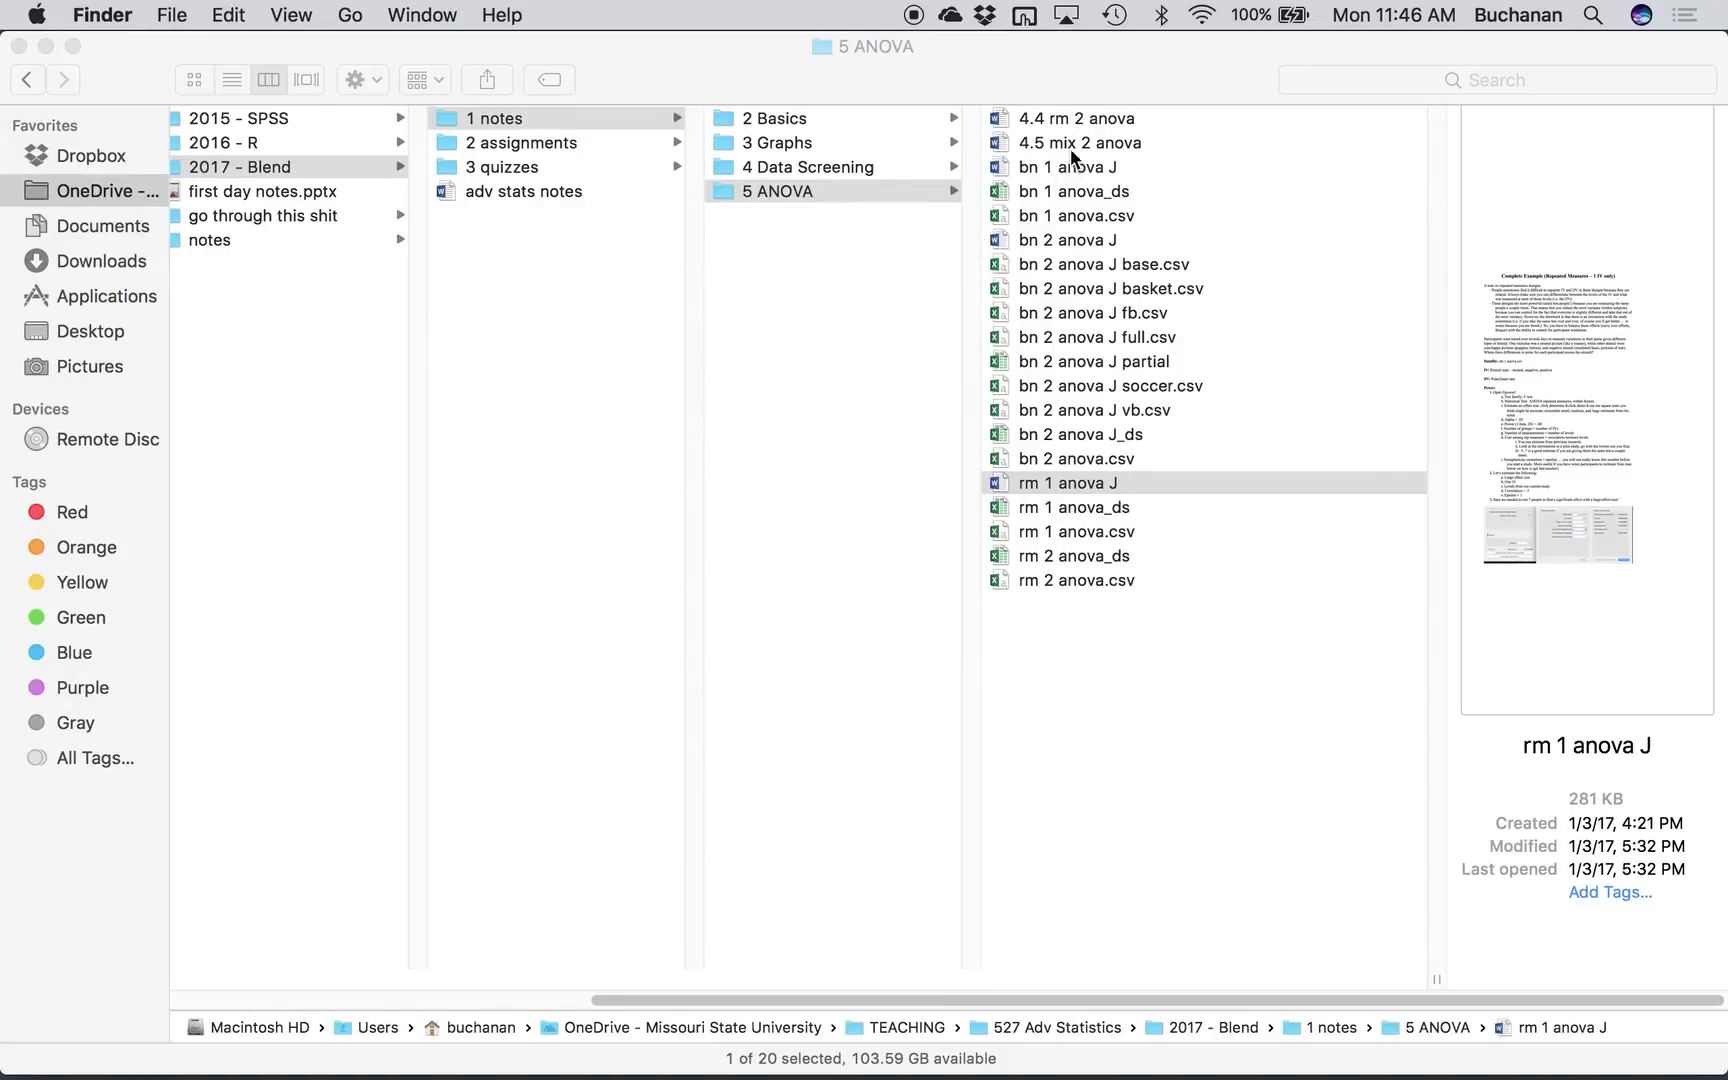
pyautogui.click(1068, 118)
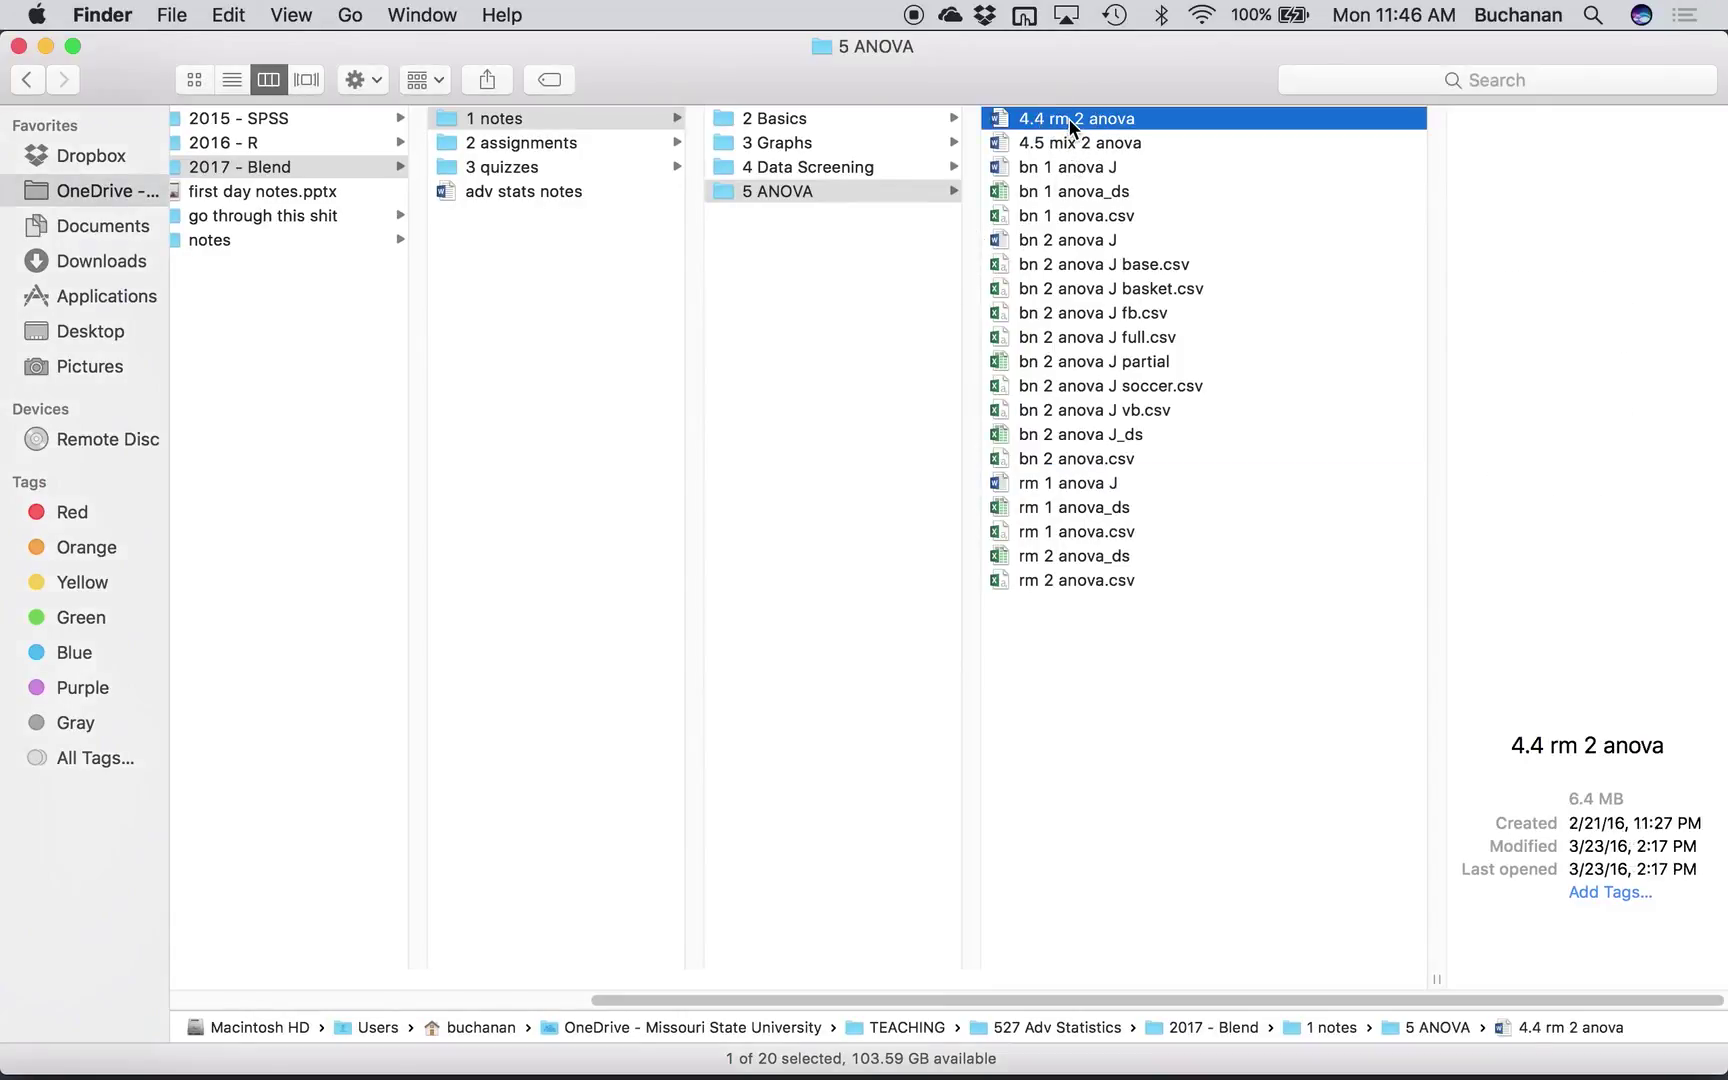
pyautogui.doubleClick(1069, 119)
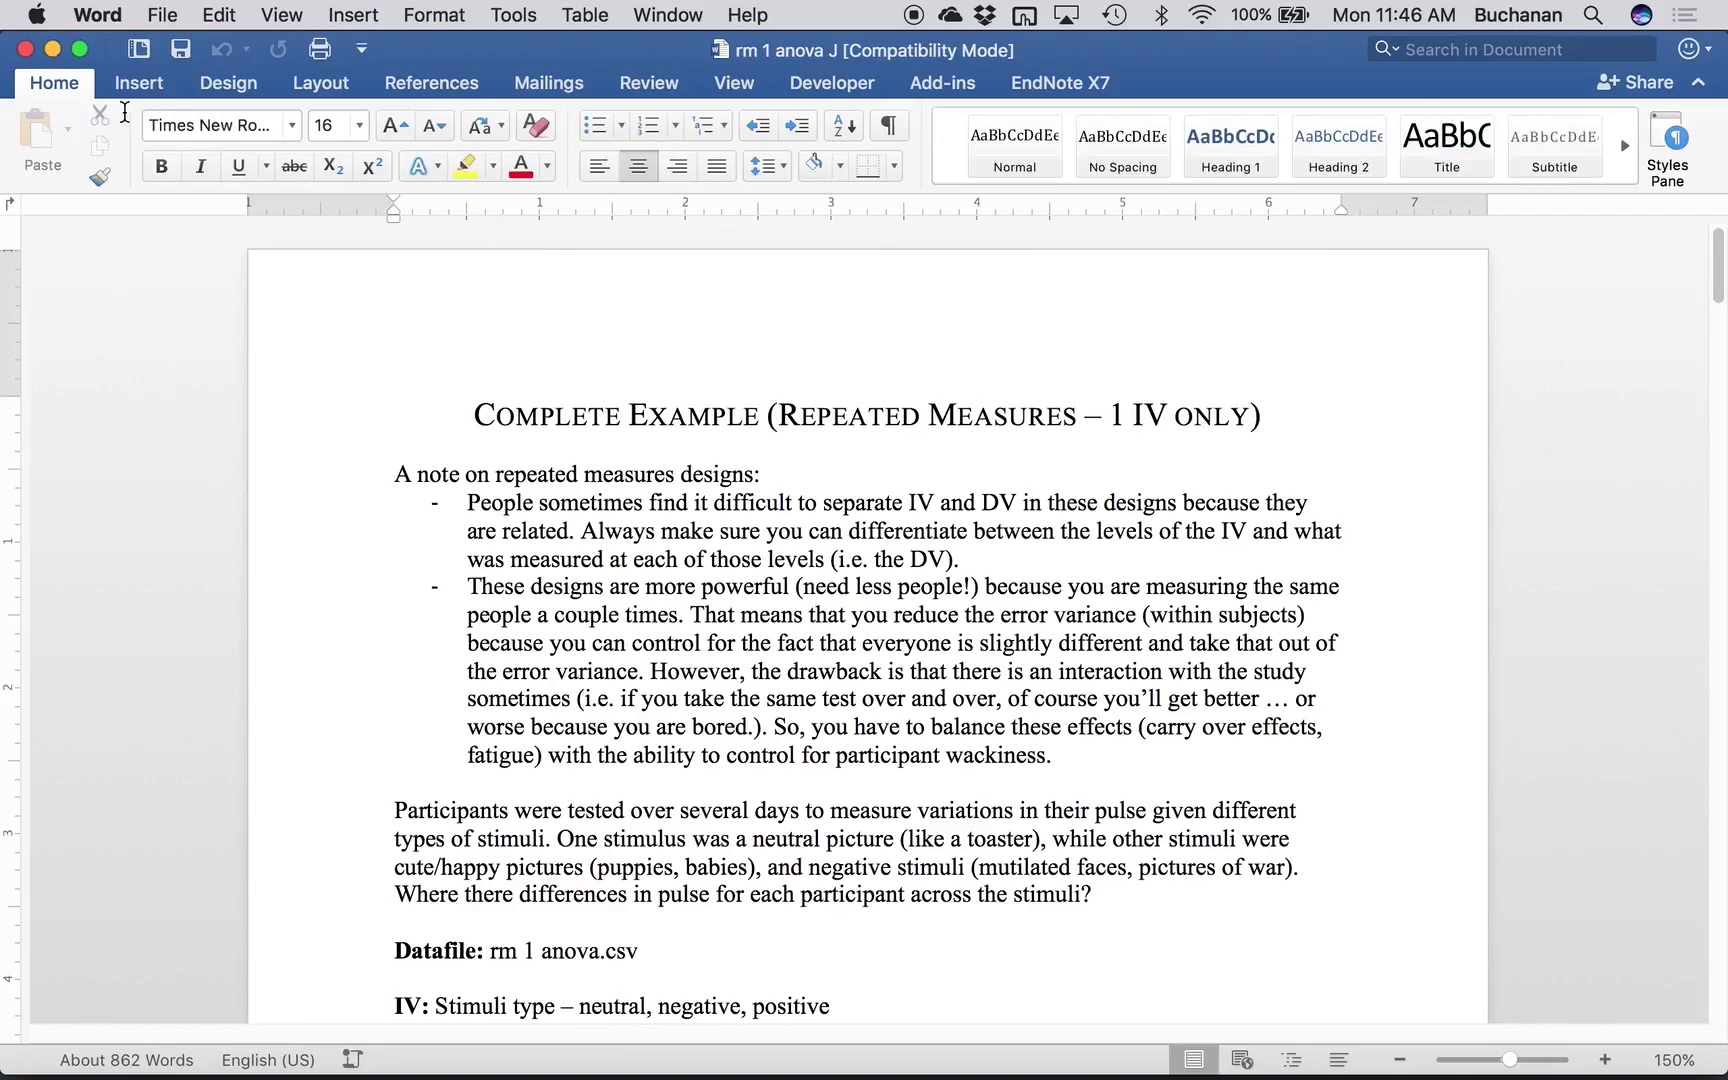
pyautogui.click(25, 49)
pyautogui.click(26, 50)
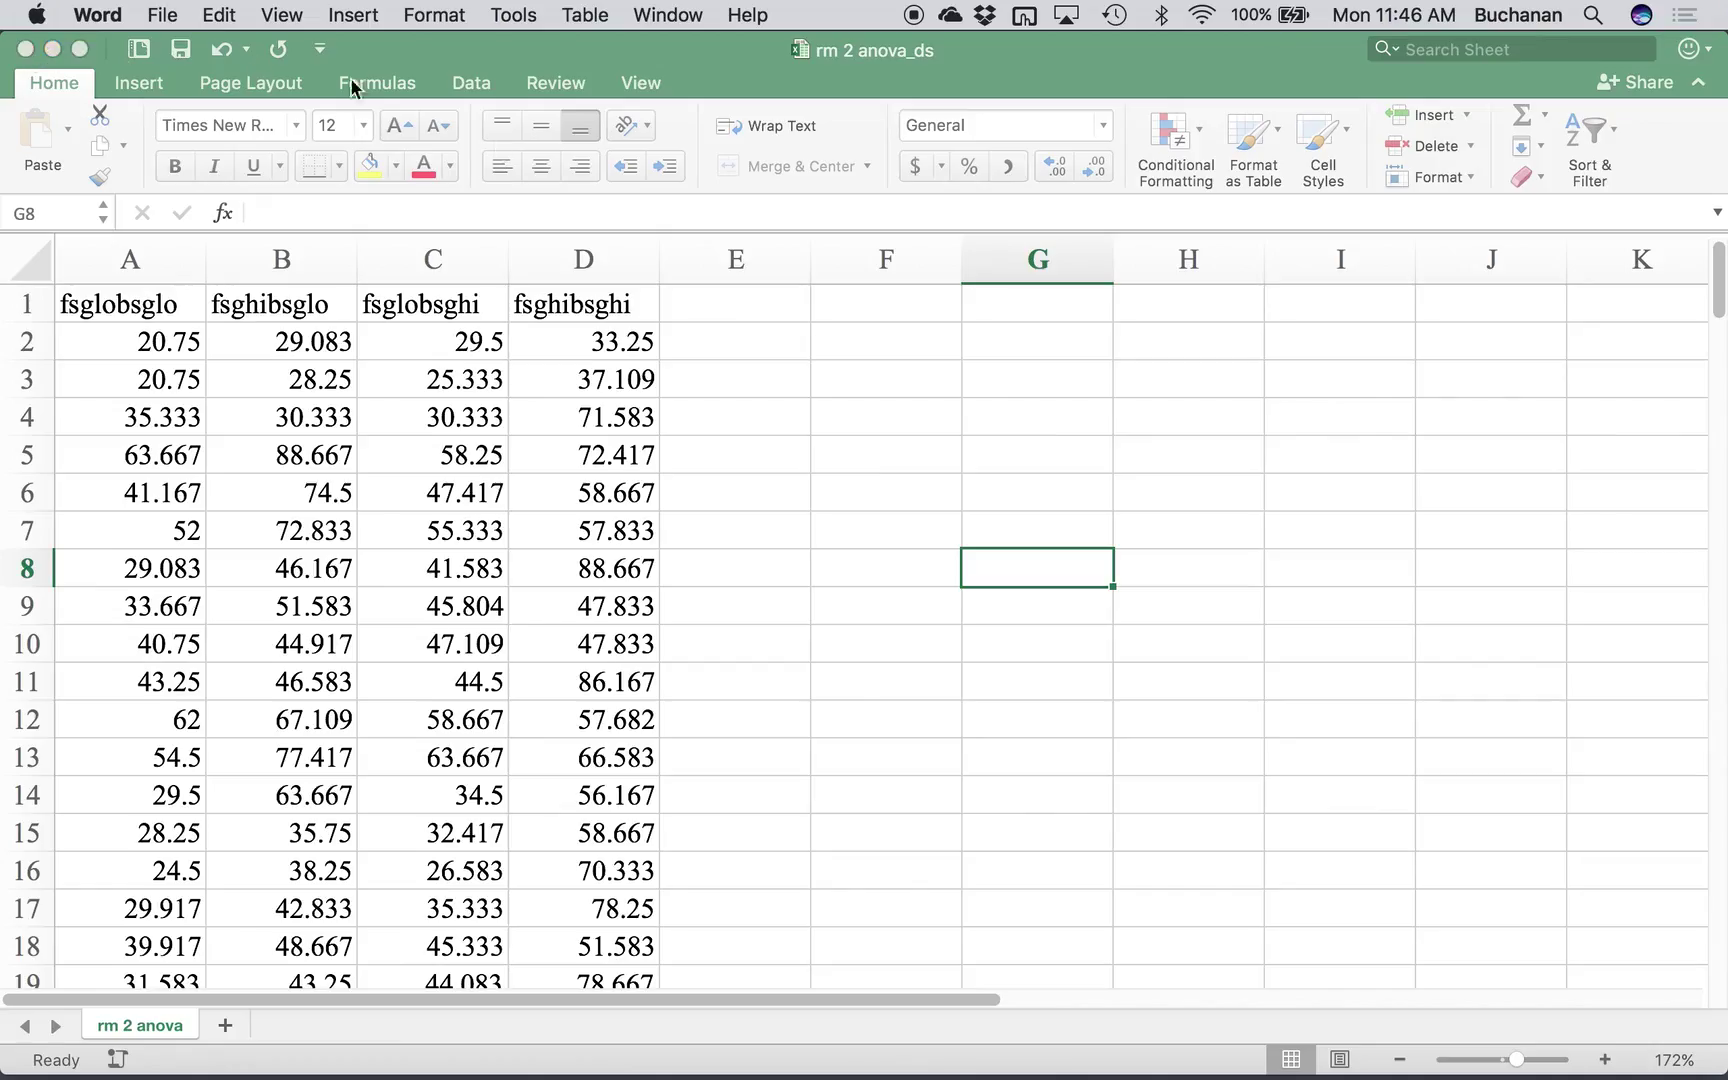
# - Switch to Finder and open the 4.4 rm 2 anova document from OneDrive's TEACHING, 527 Adv Statistics, 2017 - Blend, 1 notes, 5 ANOVA folder
pyautogui.hotkey('ctrl', 'Up')
pyautogui.hotkey('ctrl', 'Up')
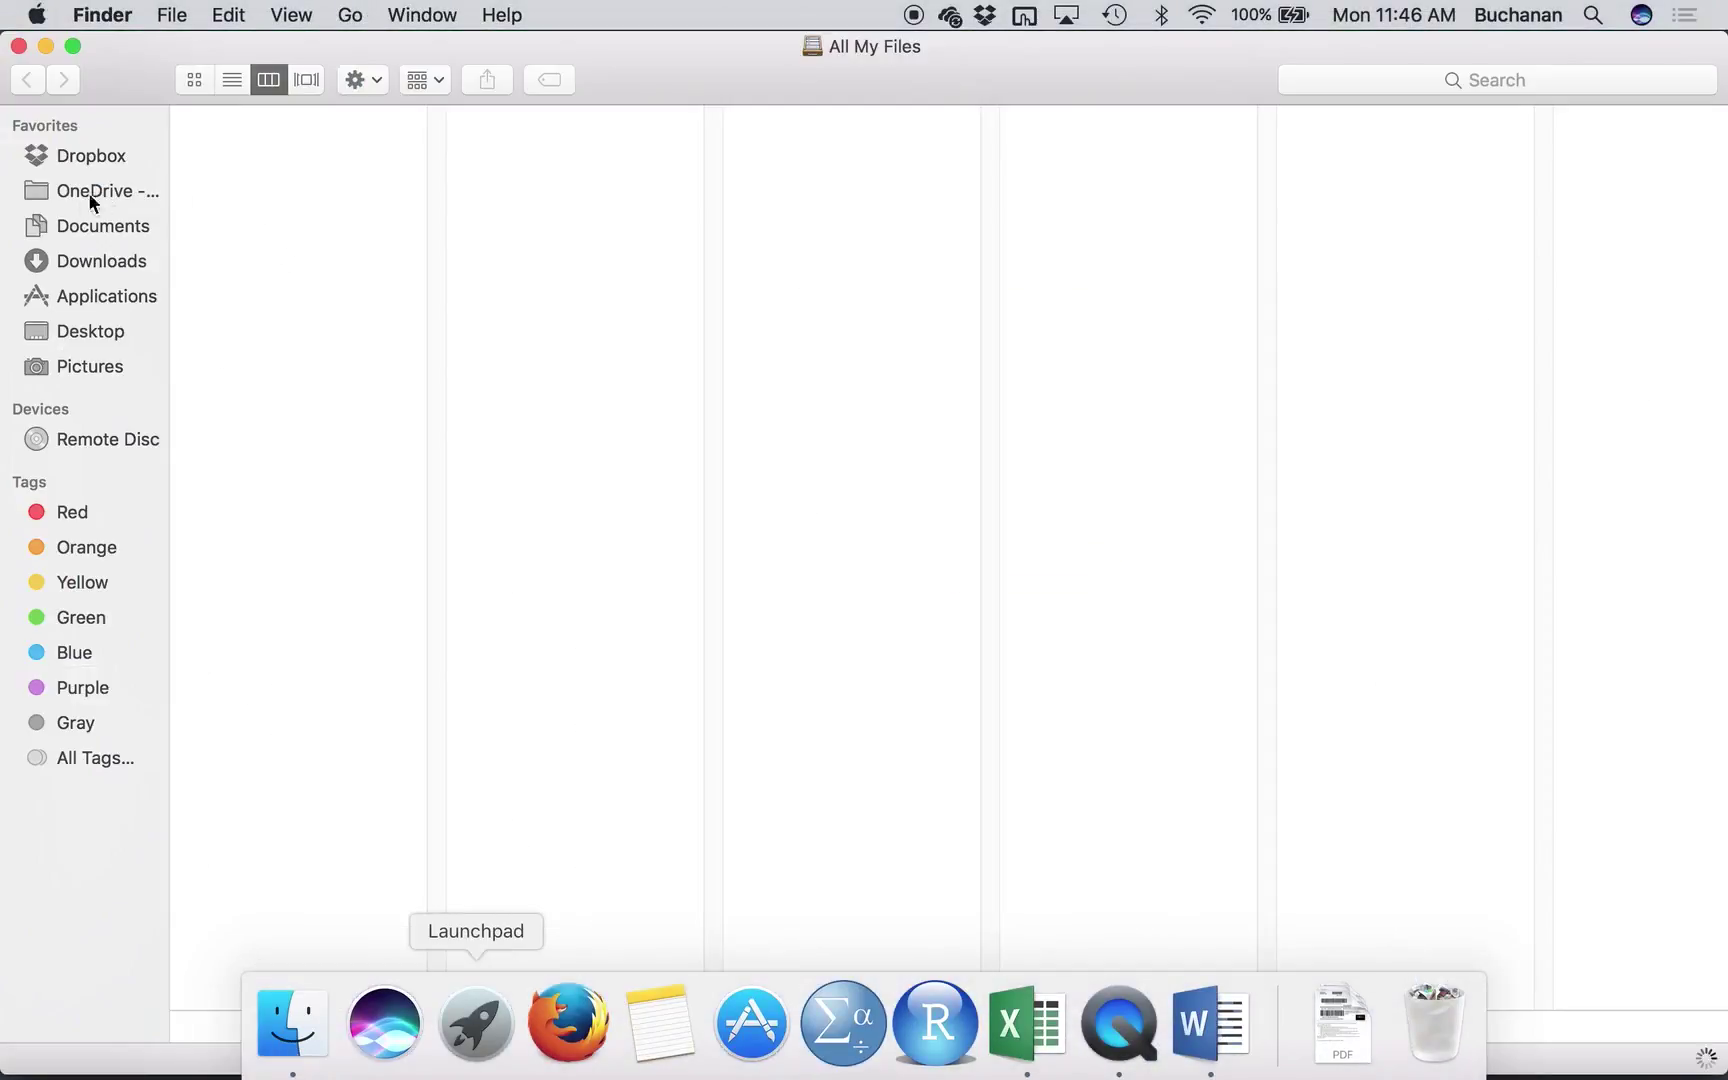
pyautogui.click(80, 200)
pyautogui.press('t')
pyautogui.press('Right')
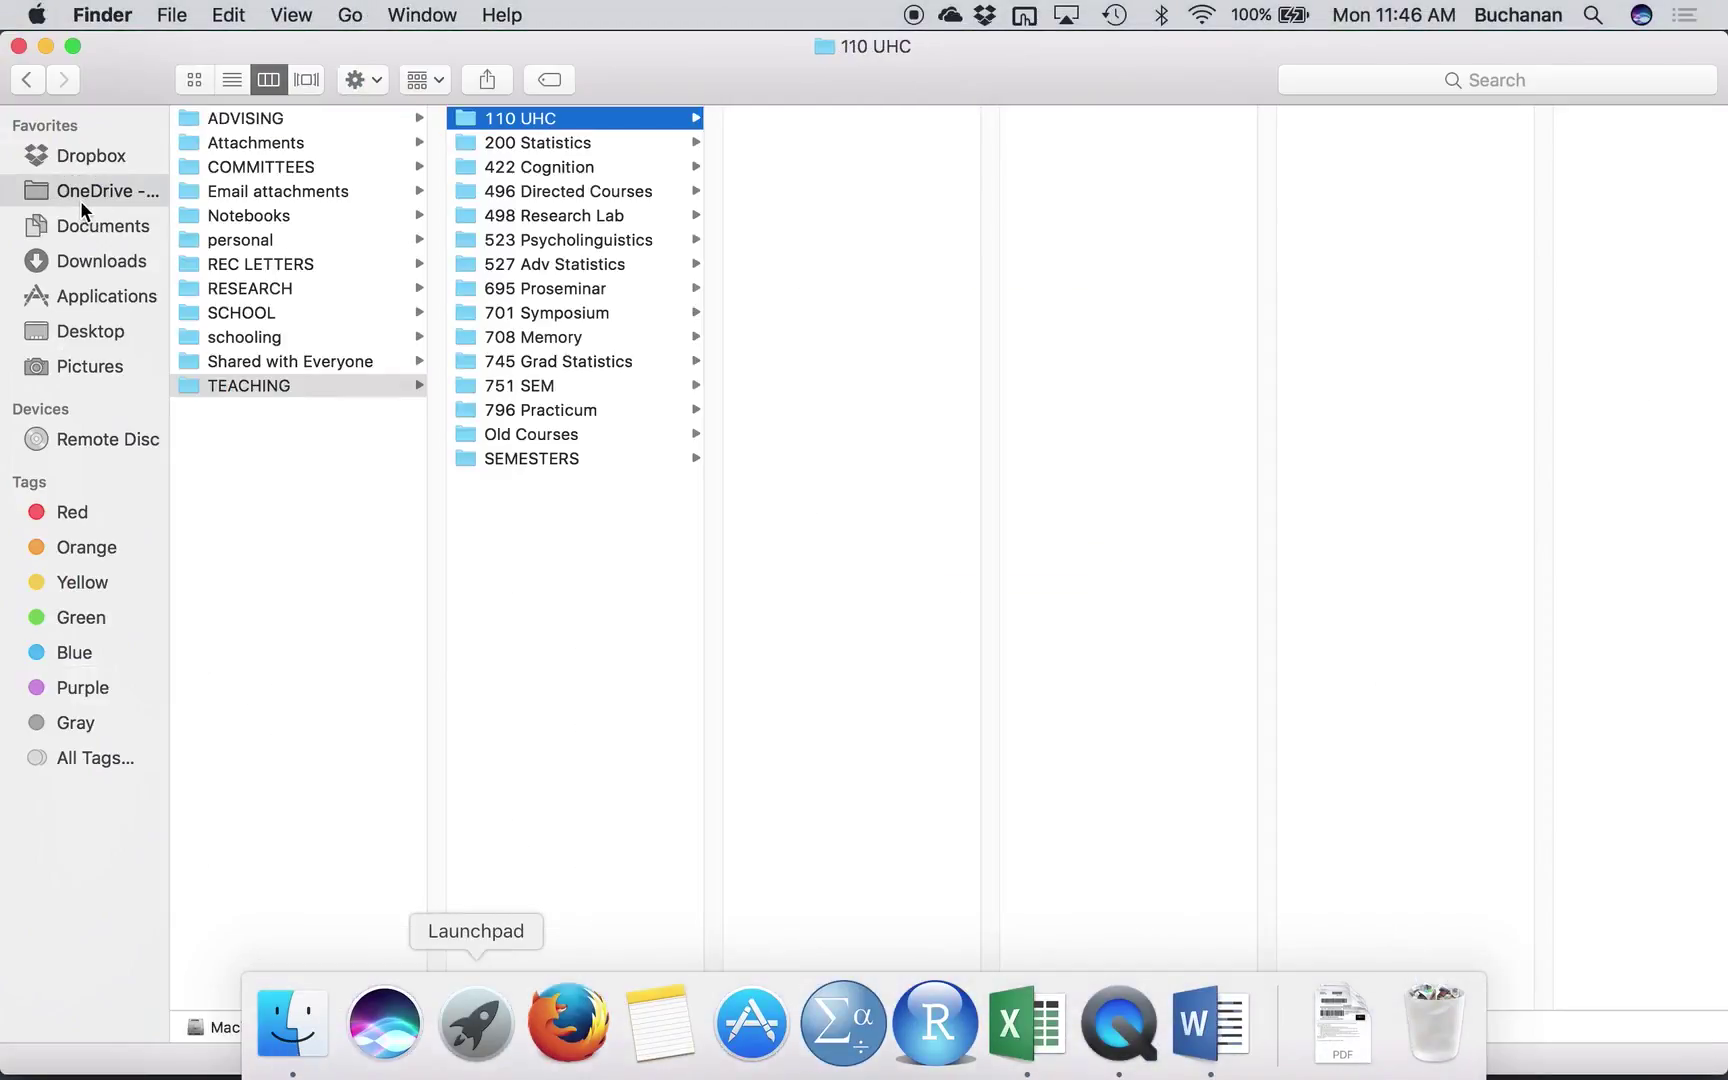
pyautogui.click(562, 258)
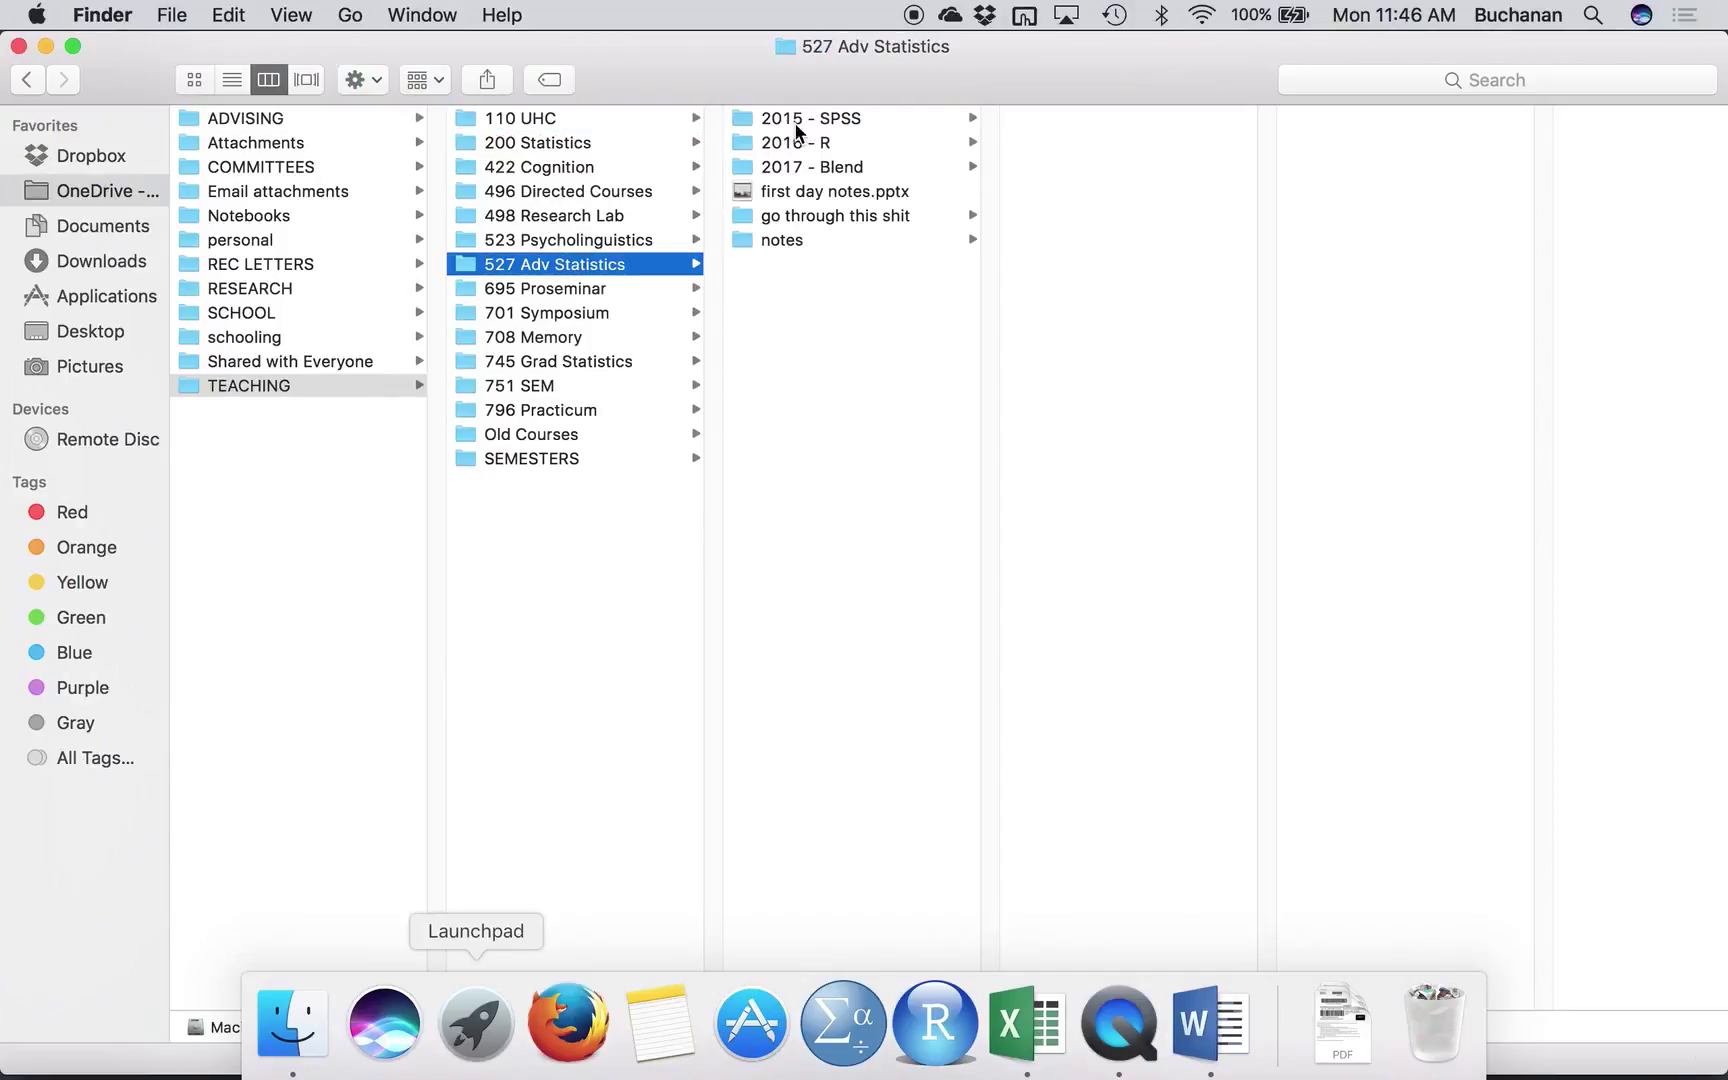
pyautogui.click(805, 167)
pyautogui.click(1062, 118)
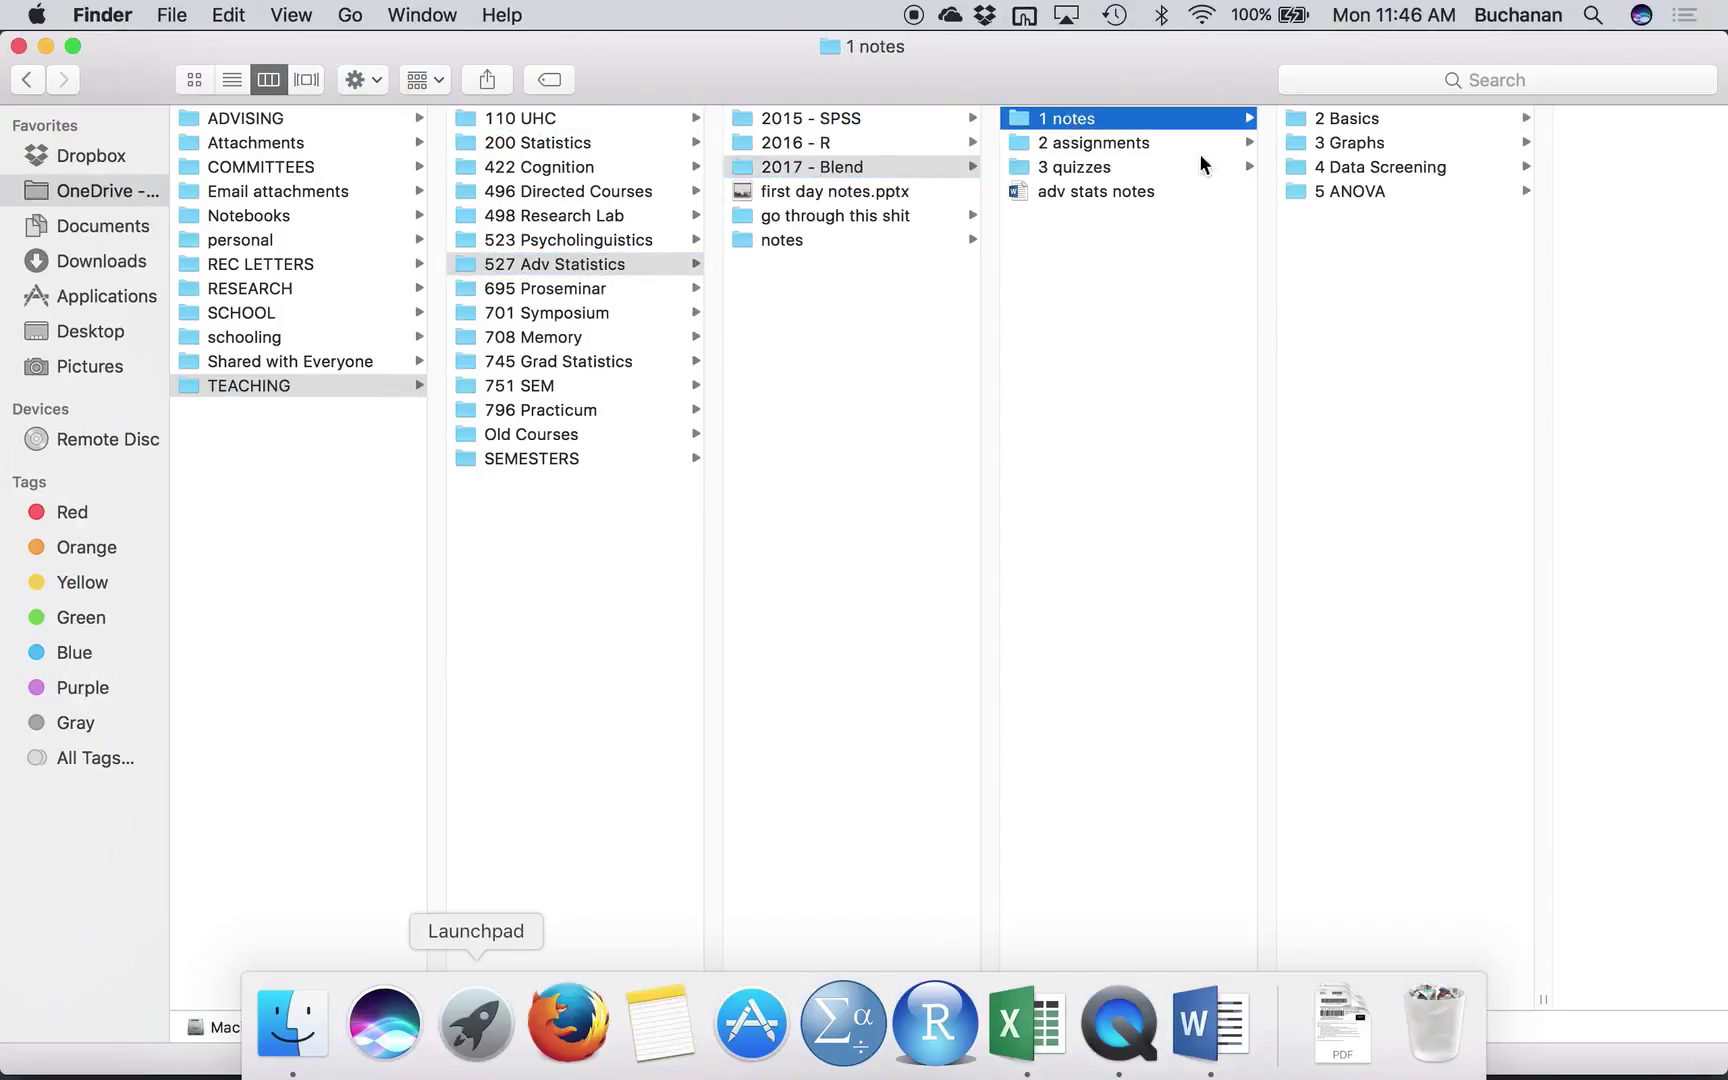
pyautogui.click(1354, 190)
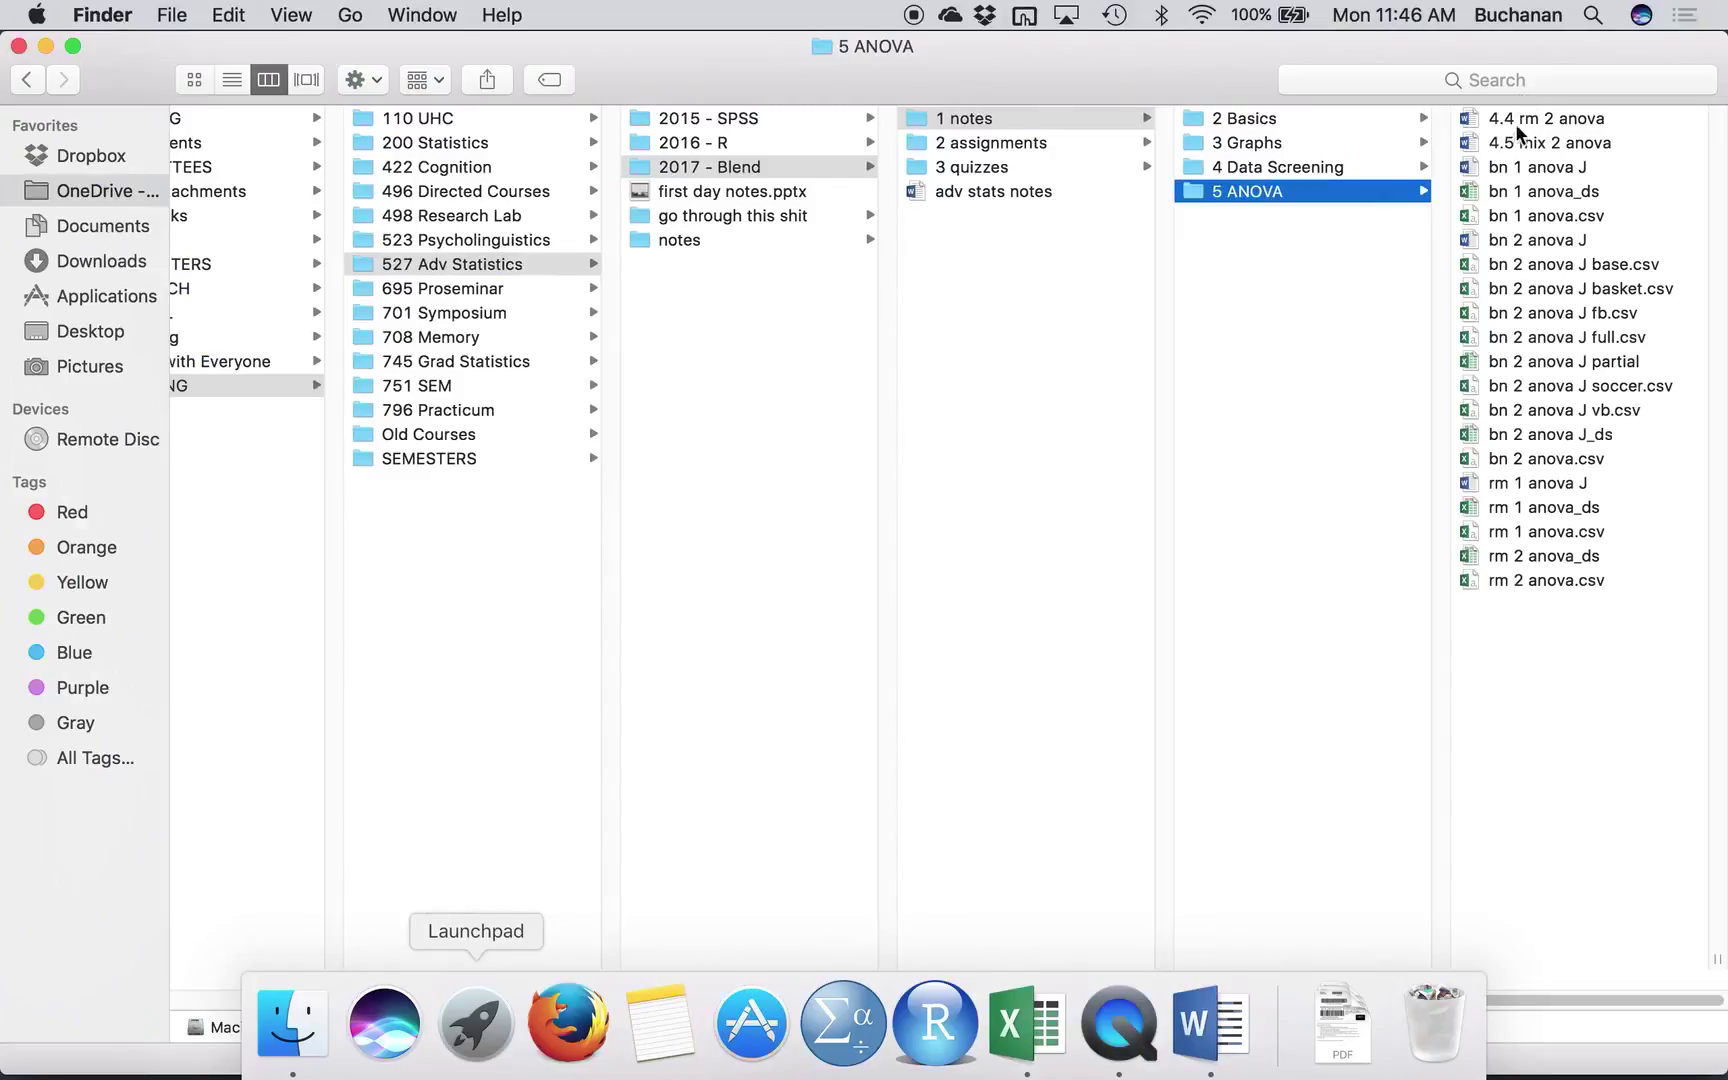
pyautogui.click(1510, 120)
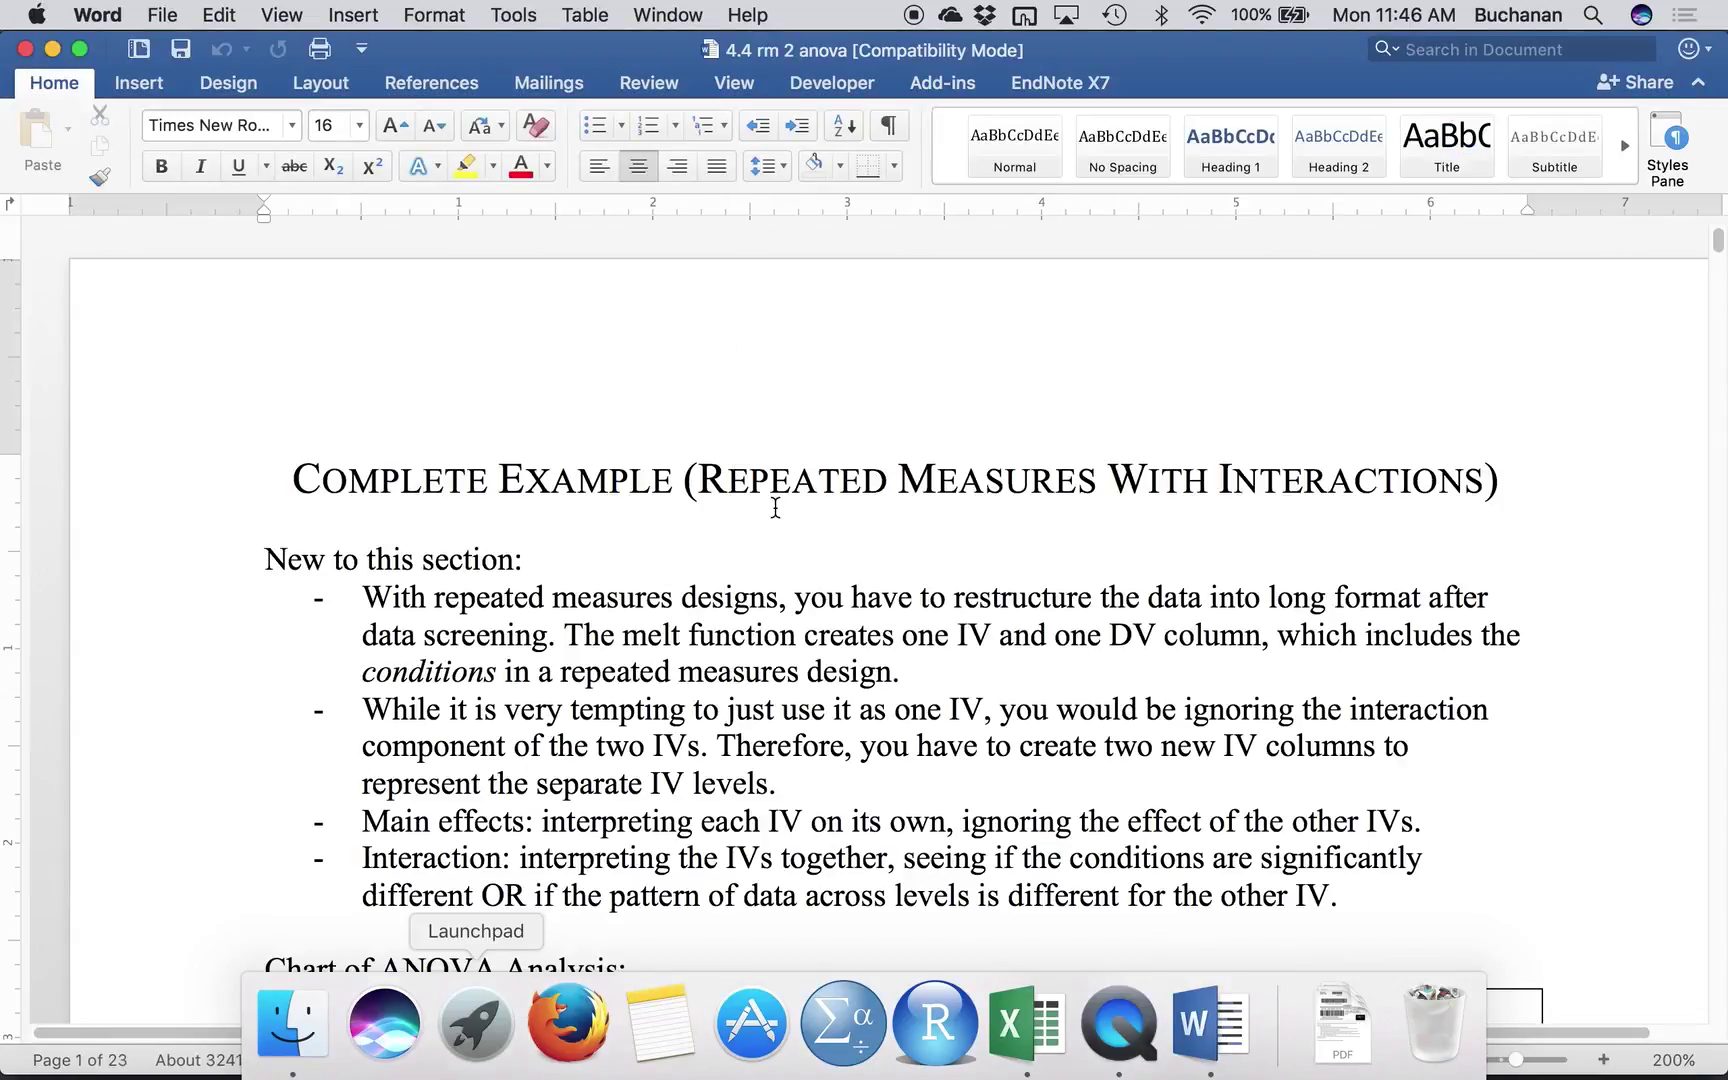
# - Delete the first bullet under "New to this section", about restructuring repeated measures data into long format with the melt function
pyautogui.scroll(-3, 775, 507)
pyautogui.scroll(-3, 775, 507)
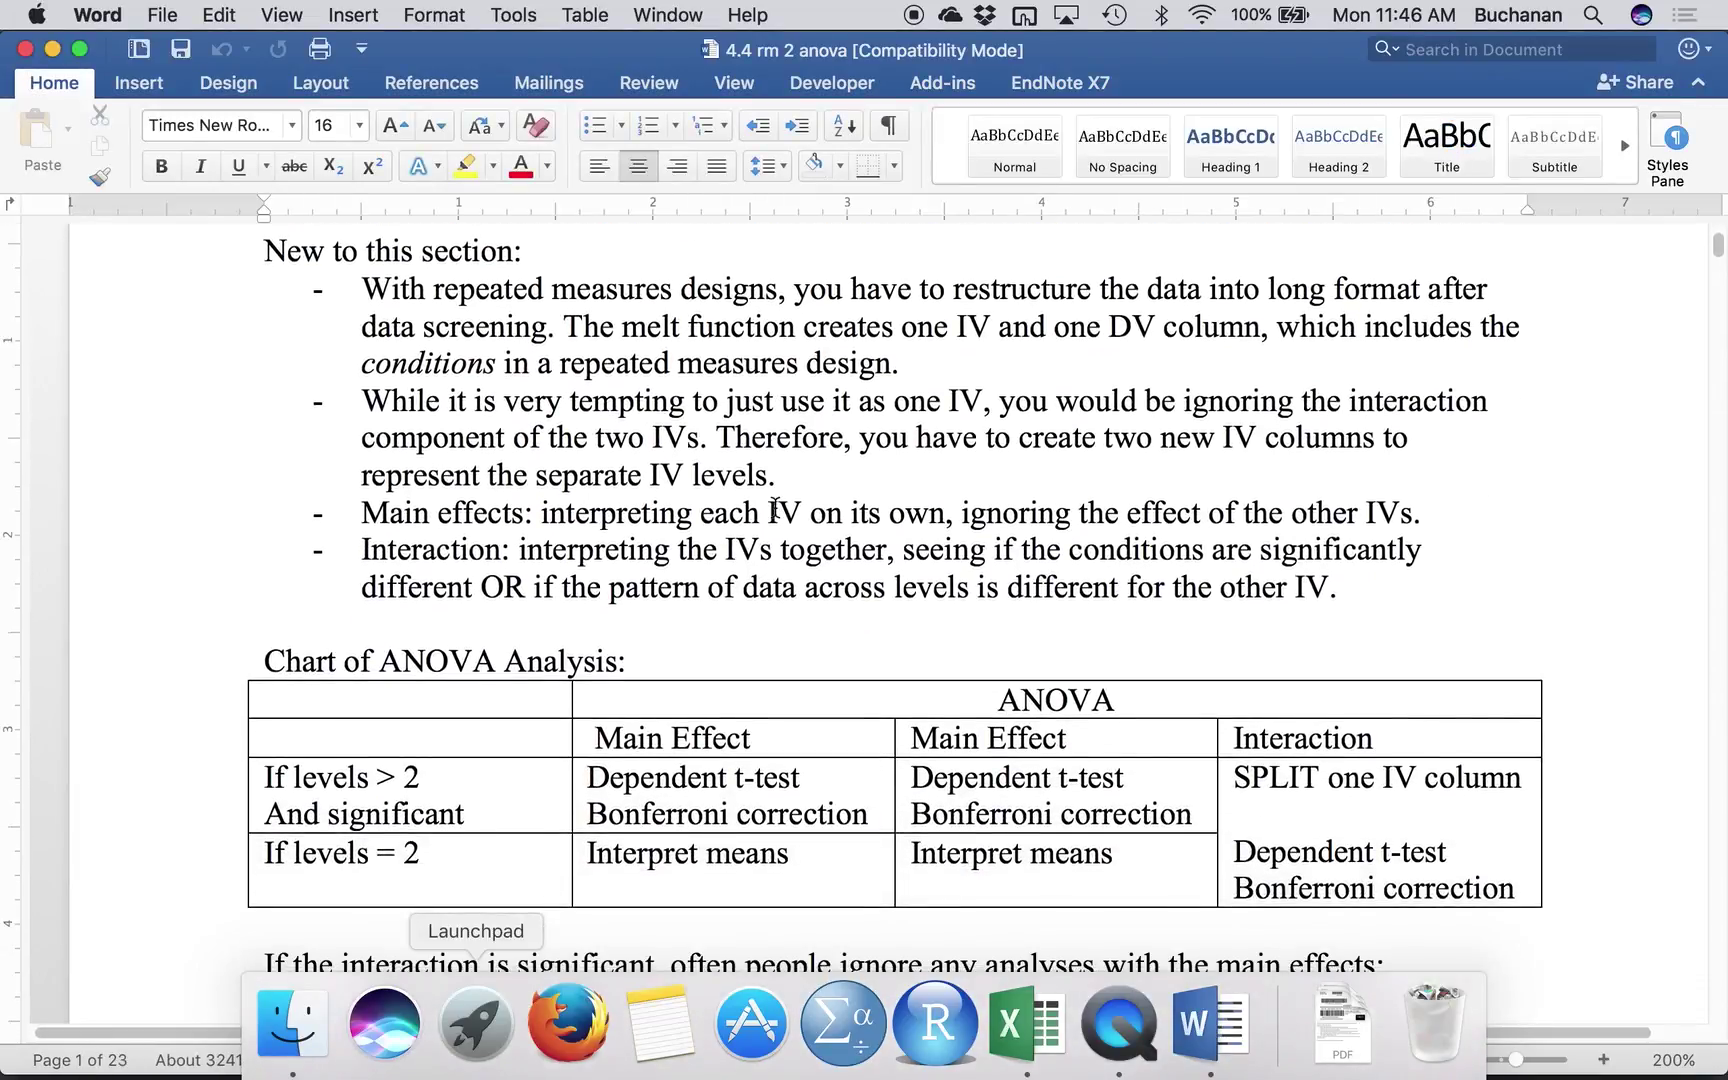
pyautogui.moveTo(360, 291); pyautogui.dragTo(934, 365)
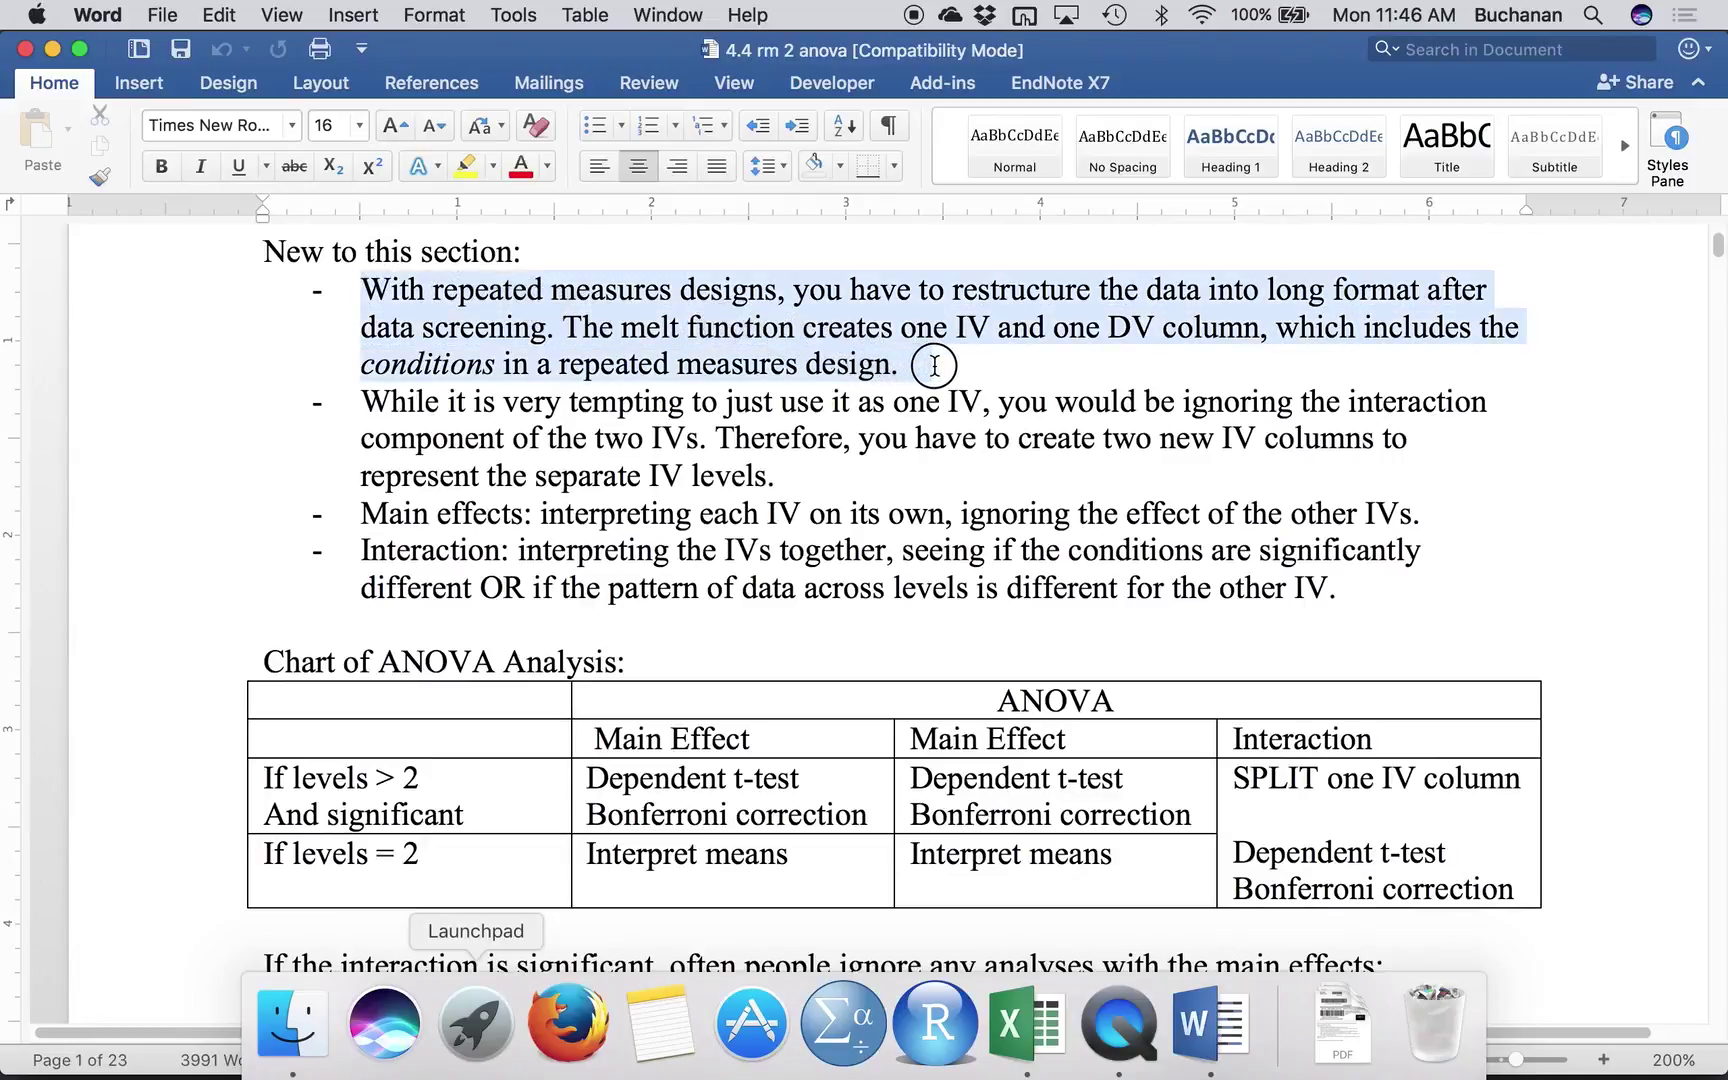
pyautogui.press('BackSpace')
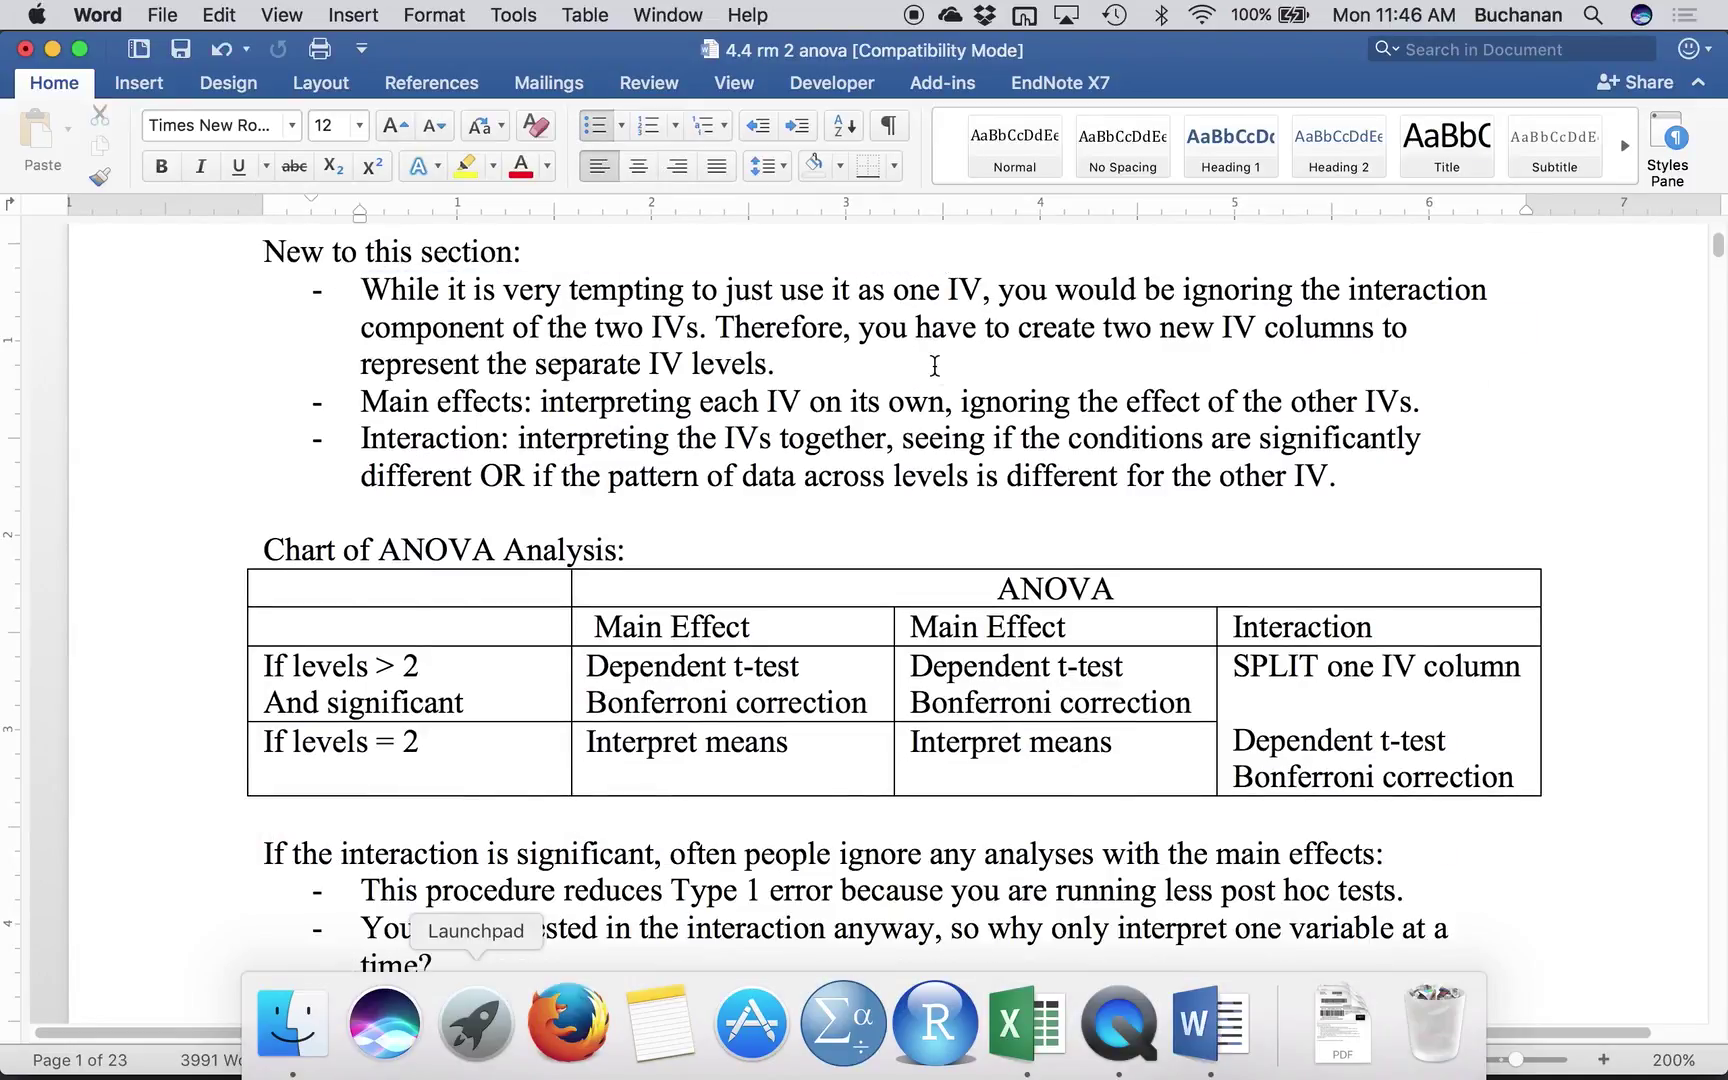
pyautogui.scroll(2, 934, 365)
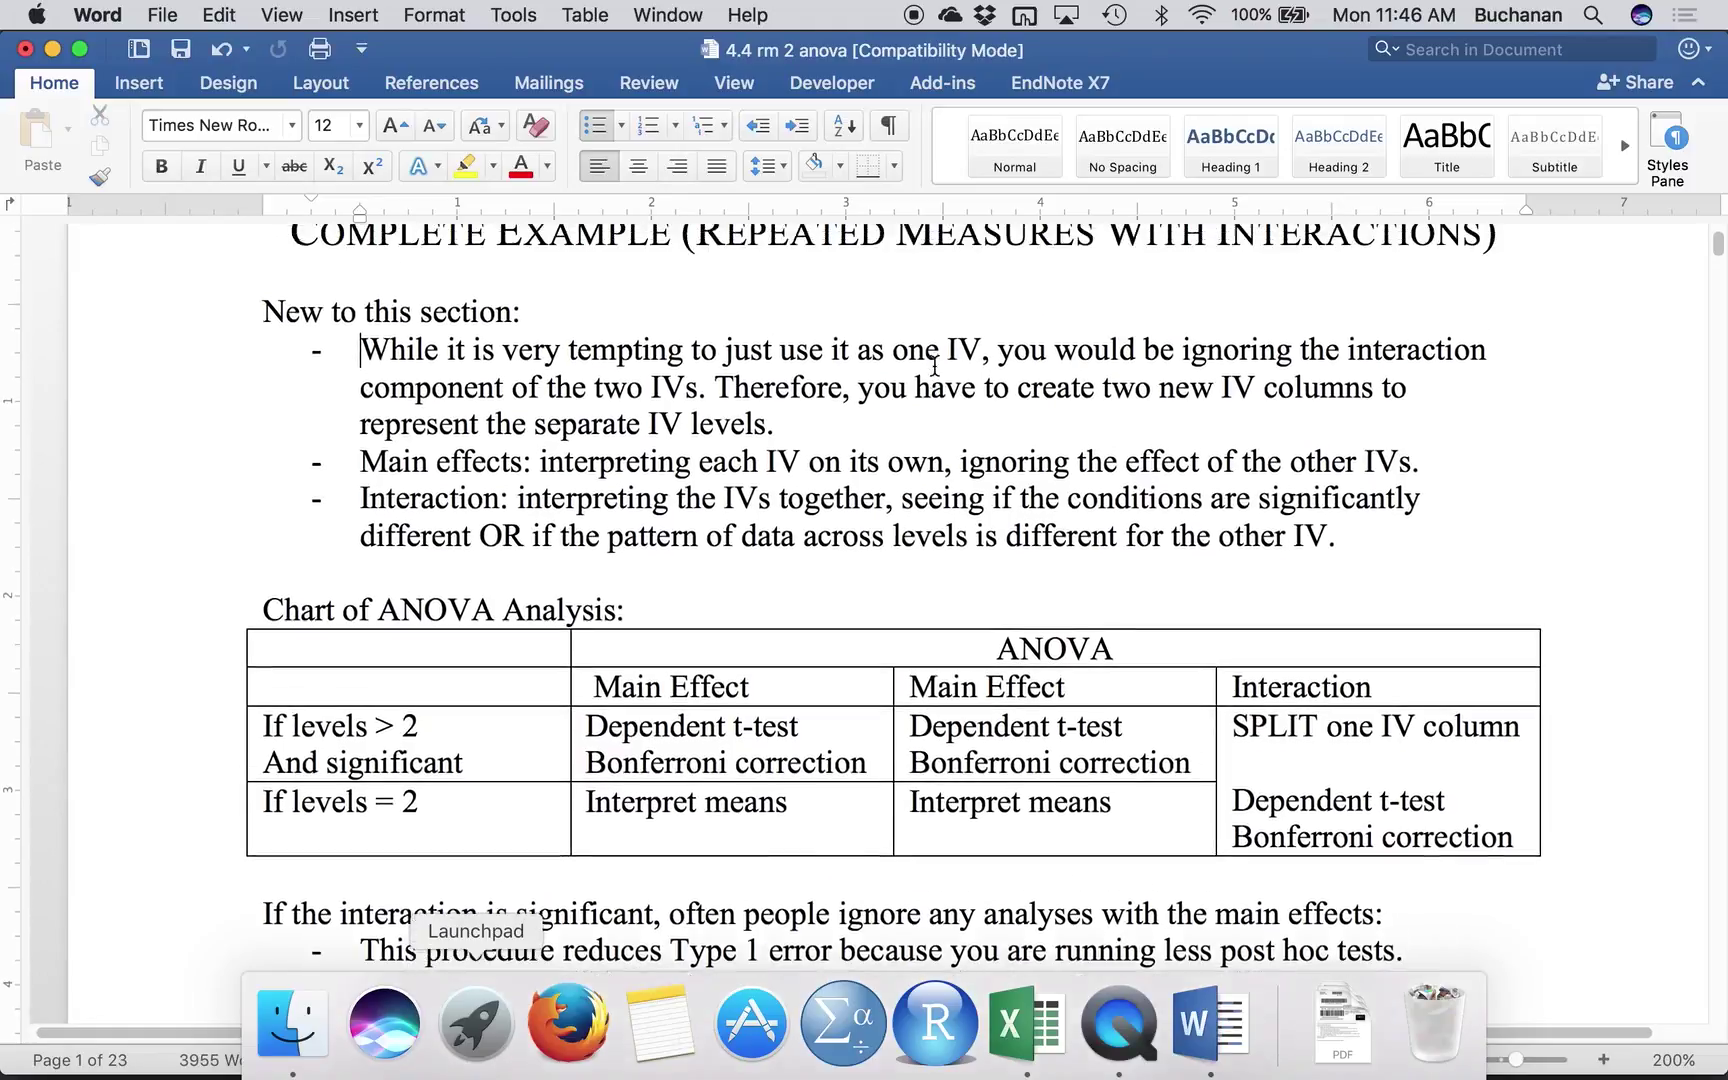
pyautogui.scroll(1, 934, 365)
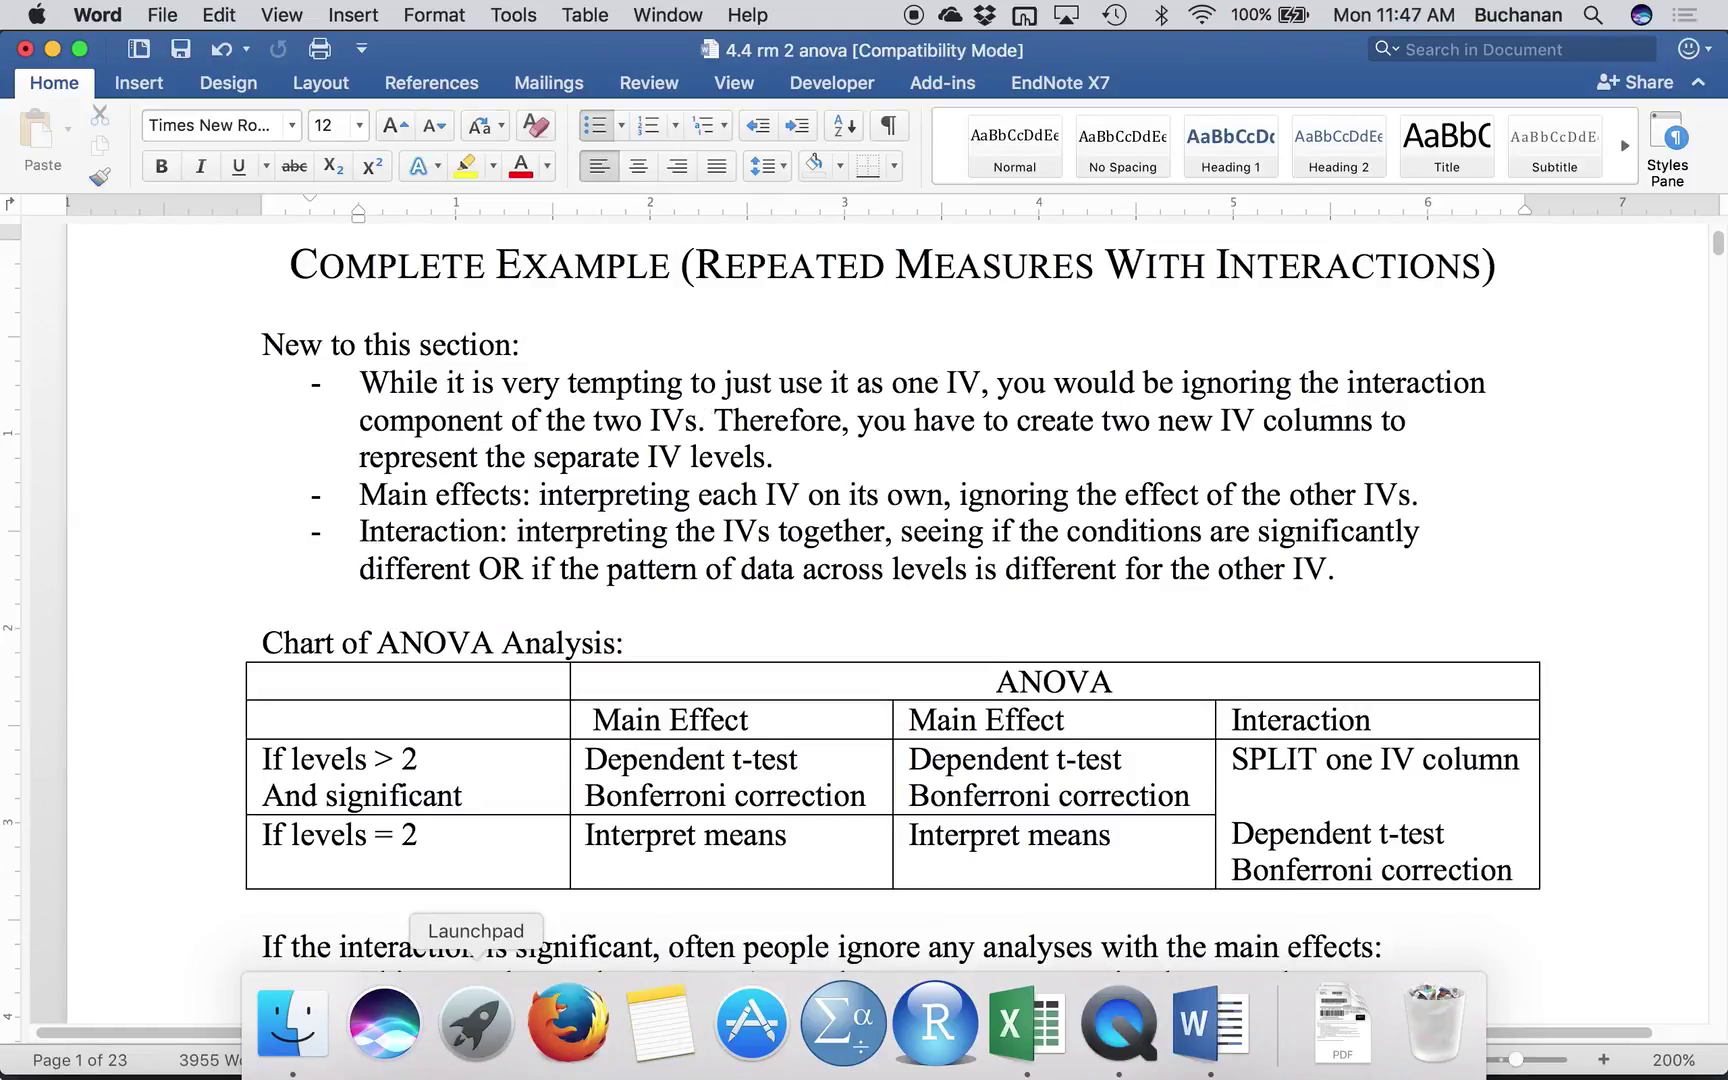
# - Switch to the rm 2 anova_ds workbook in Excel and examine the four condition columns
pyautogui.hotkey('ctrl', 'Up')
pyautogui.click(339, 474)
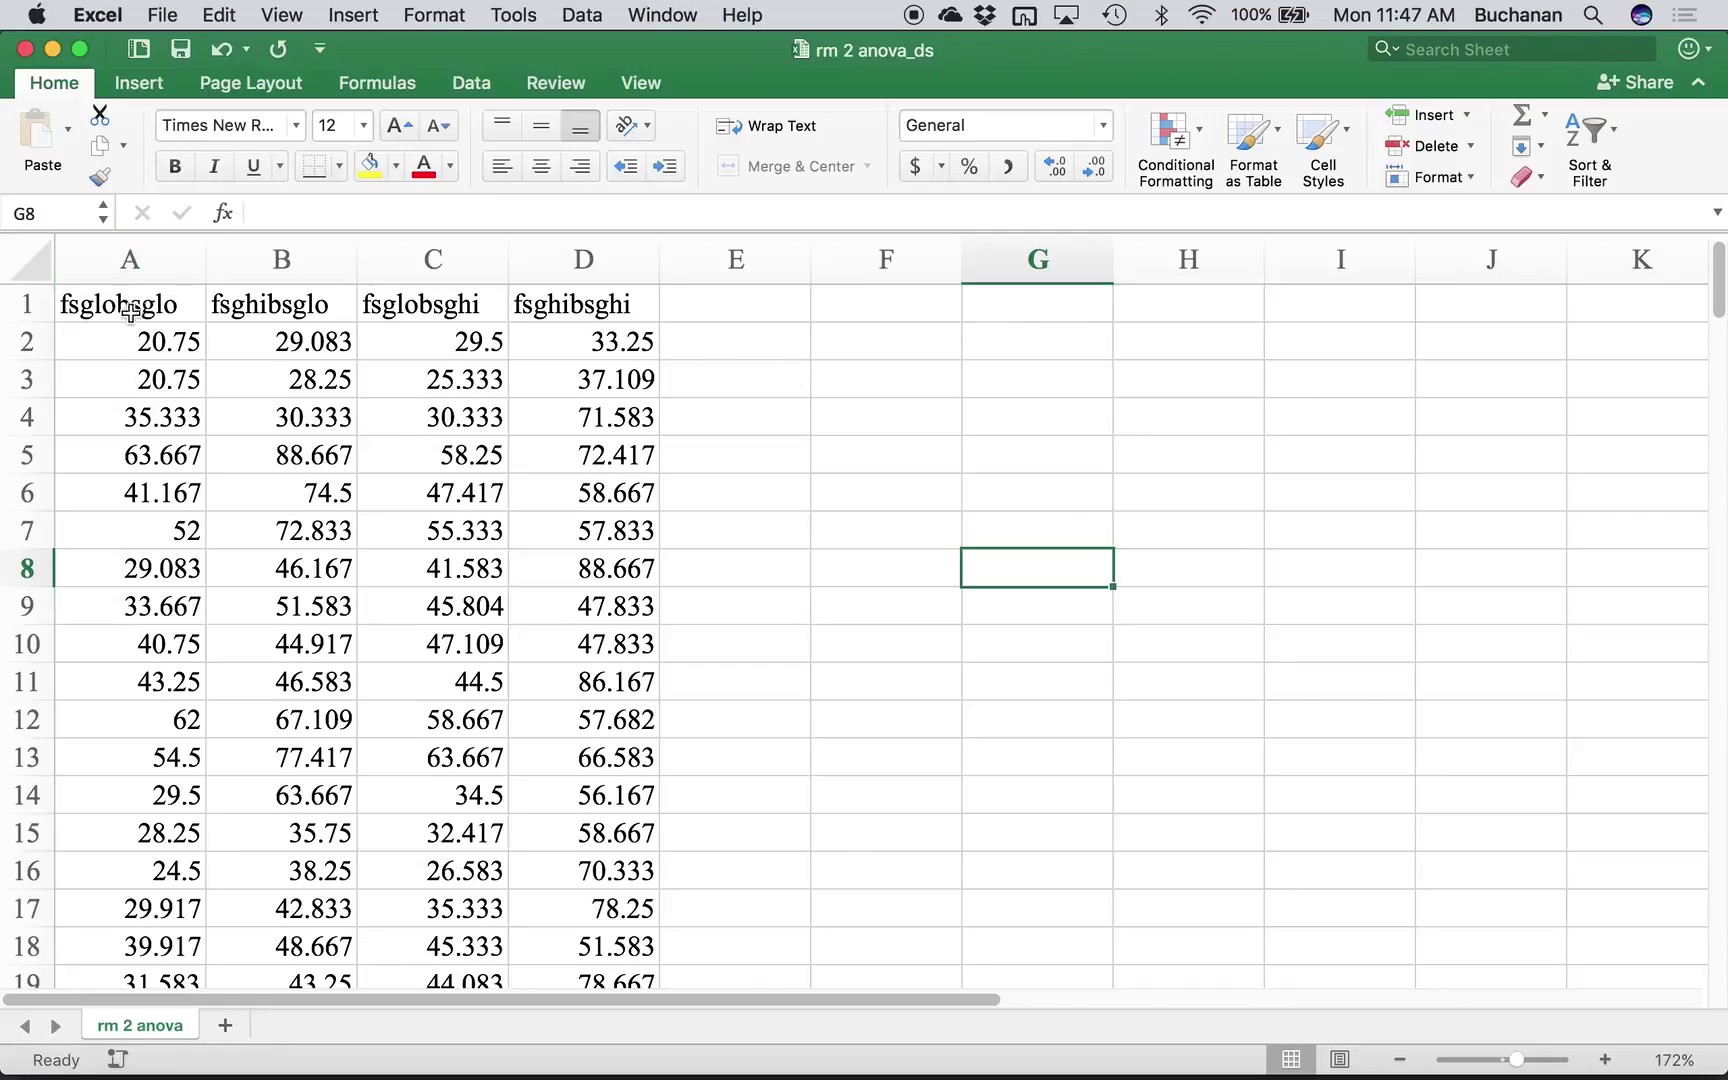
pyautogui.click(94, 325)
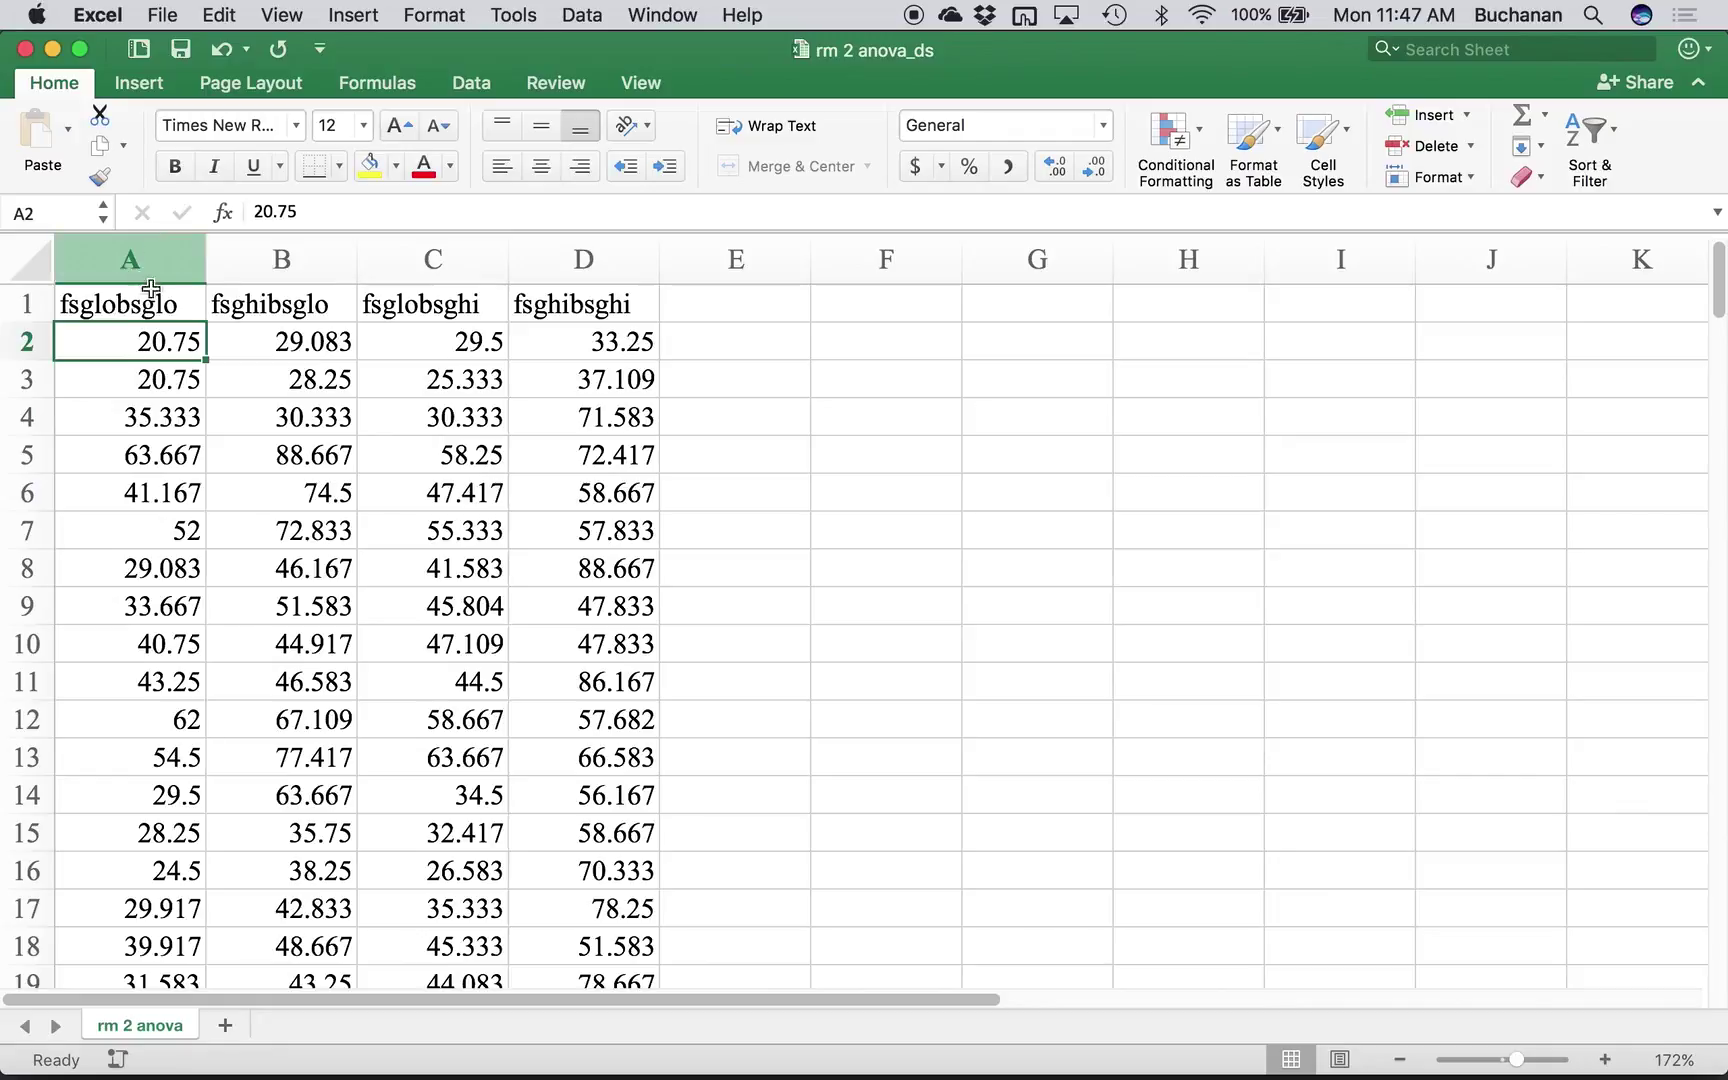
# - Return to the 4.4 rm 2 anova document in Word and review its datafile, IVs and DV descriptions
pyautogui.moveTo(30, 1076)
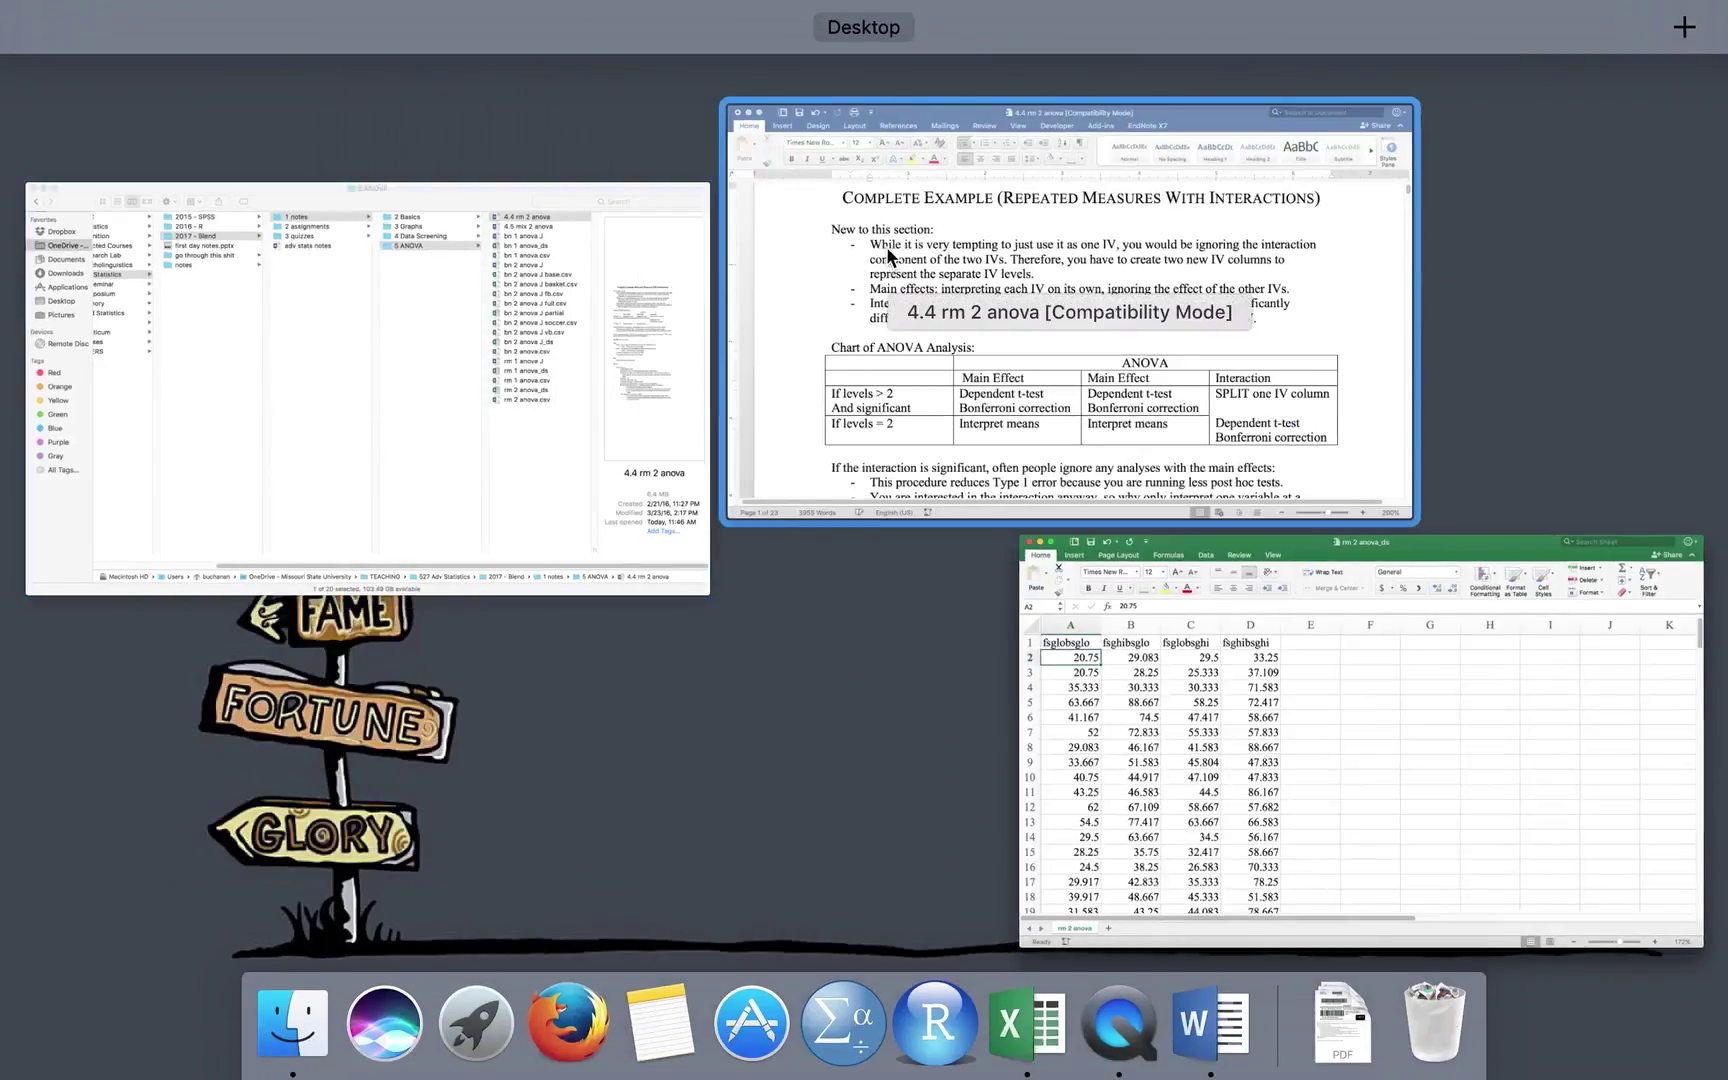
pyautogui.click(991, 447)
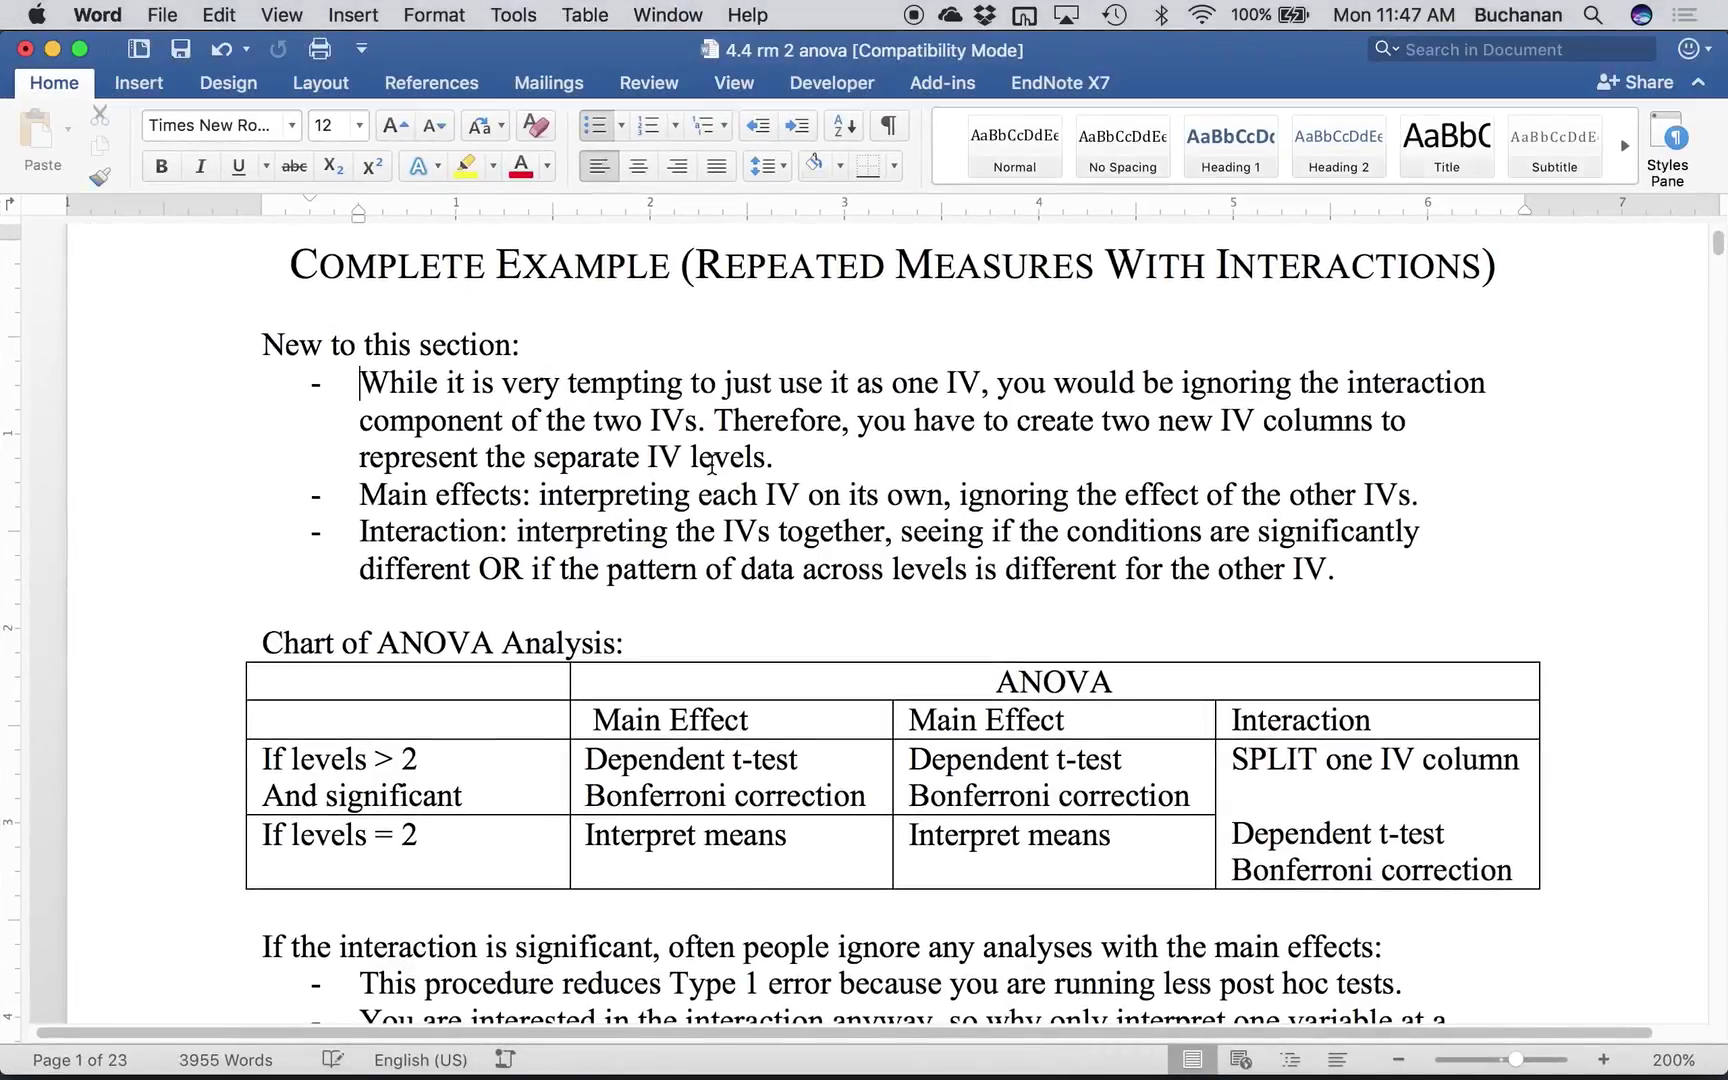
pyautogui.scroll(-10, 712, 465)
pyautogui.scroll(-1, 712, 465)
pyautogui.scroll(3, 700, 440)
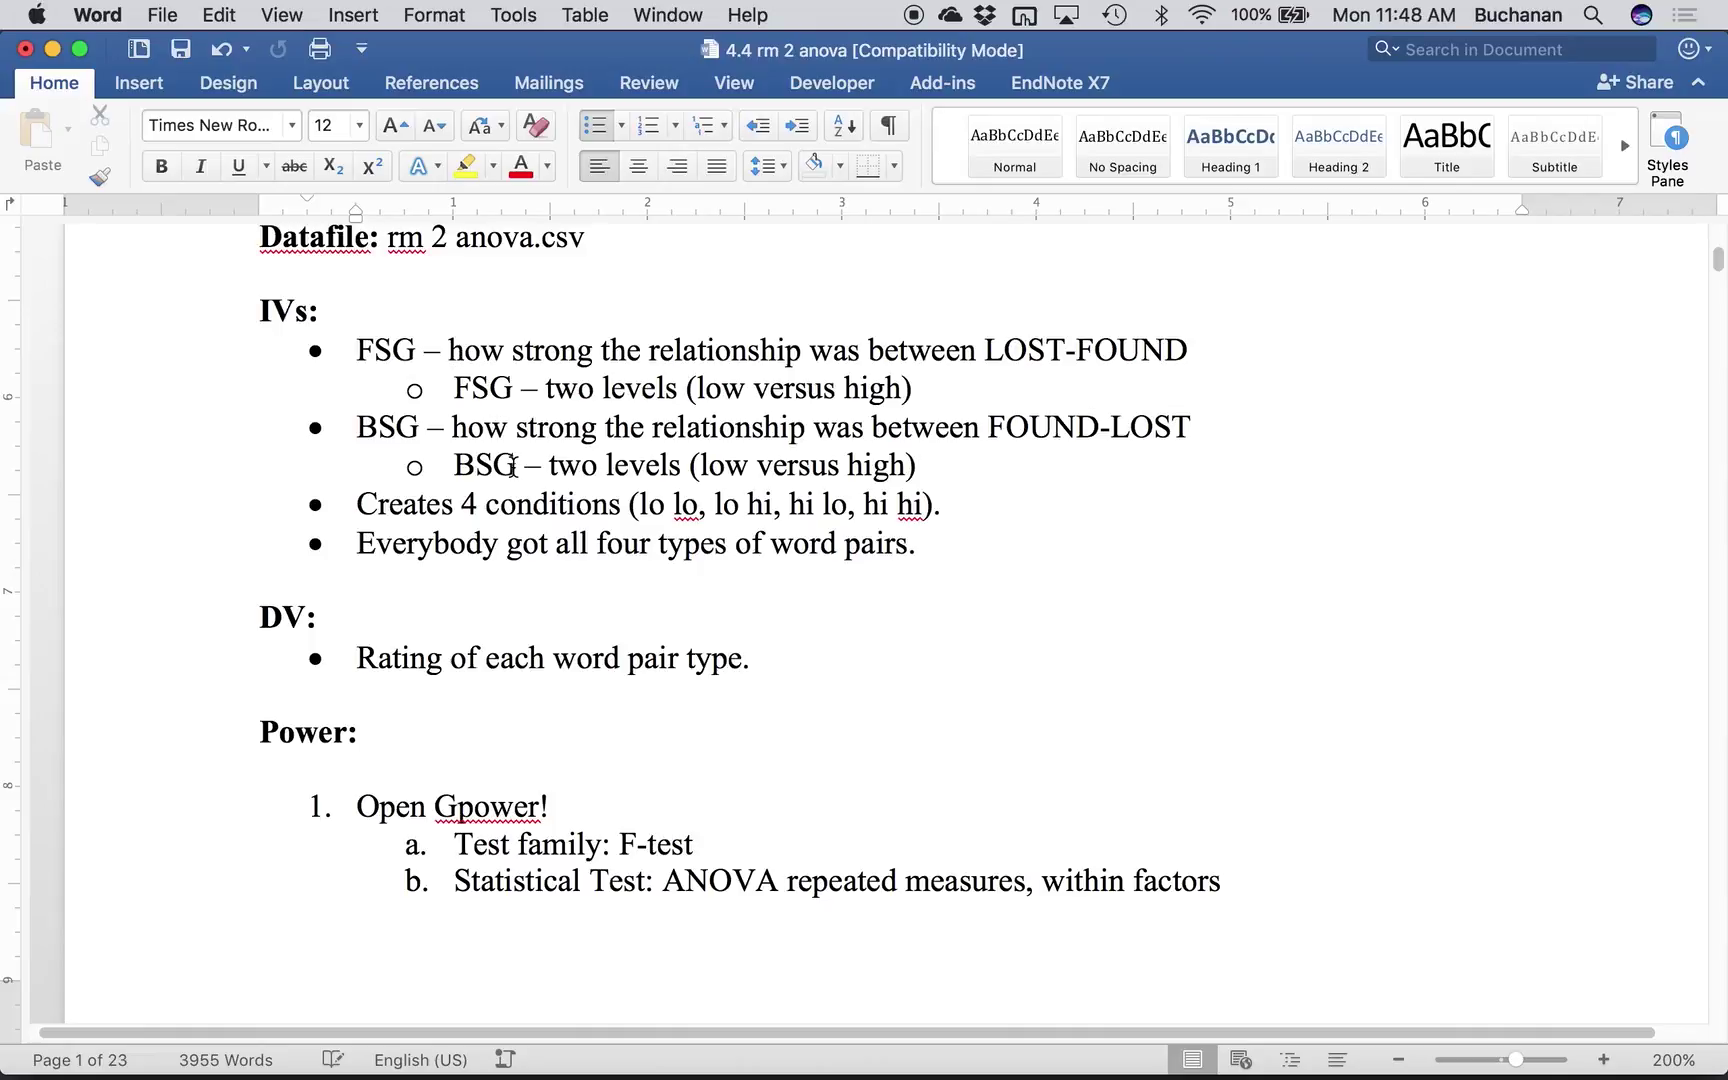
# - Save the document and review the Chart of ANOVA Analysis and the notes on main effects and interactions
pyautogui.press('super+s')
pyautogui.moveTo(962, 550); pyautogui.dragTo(386, 544)
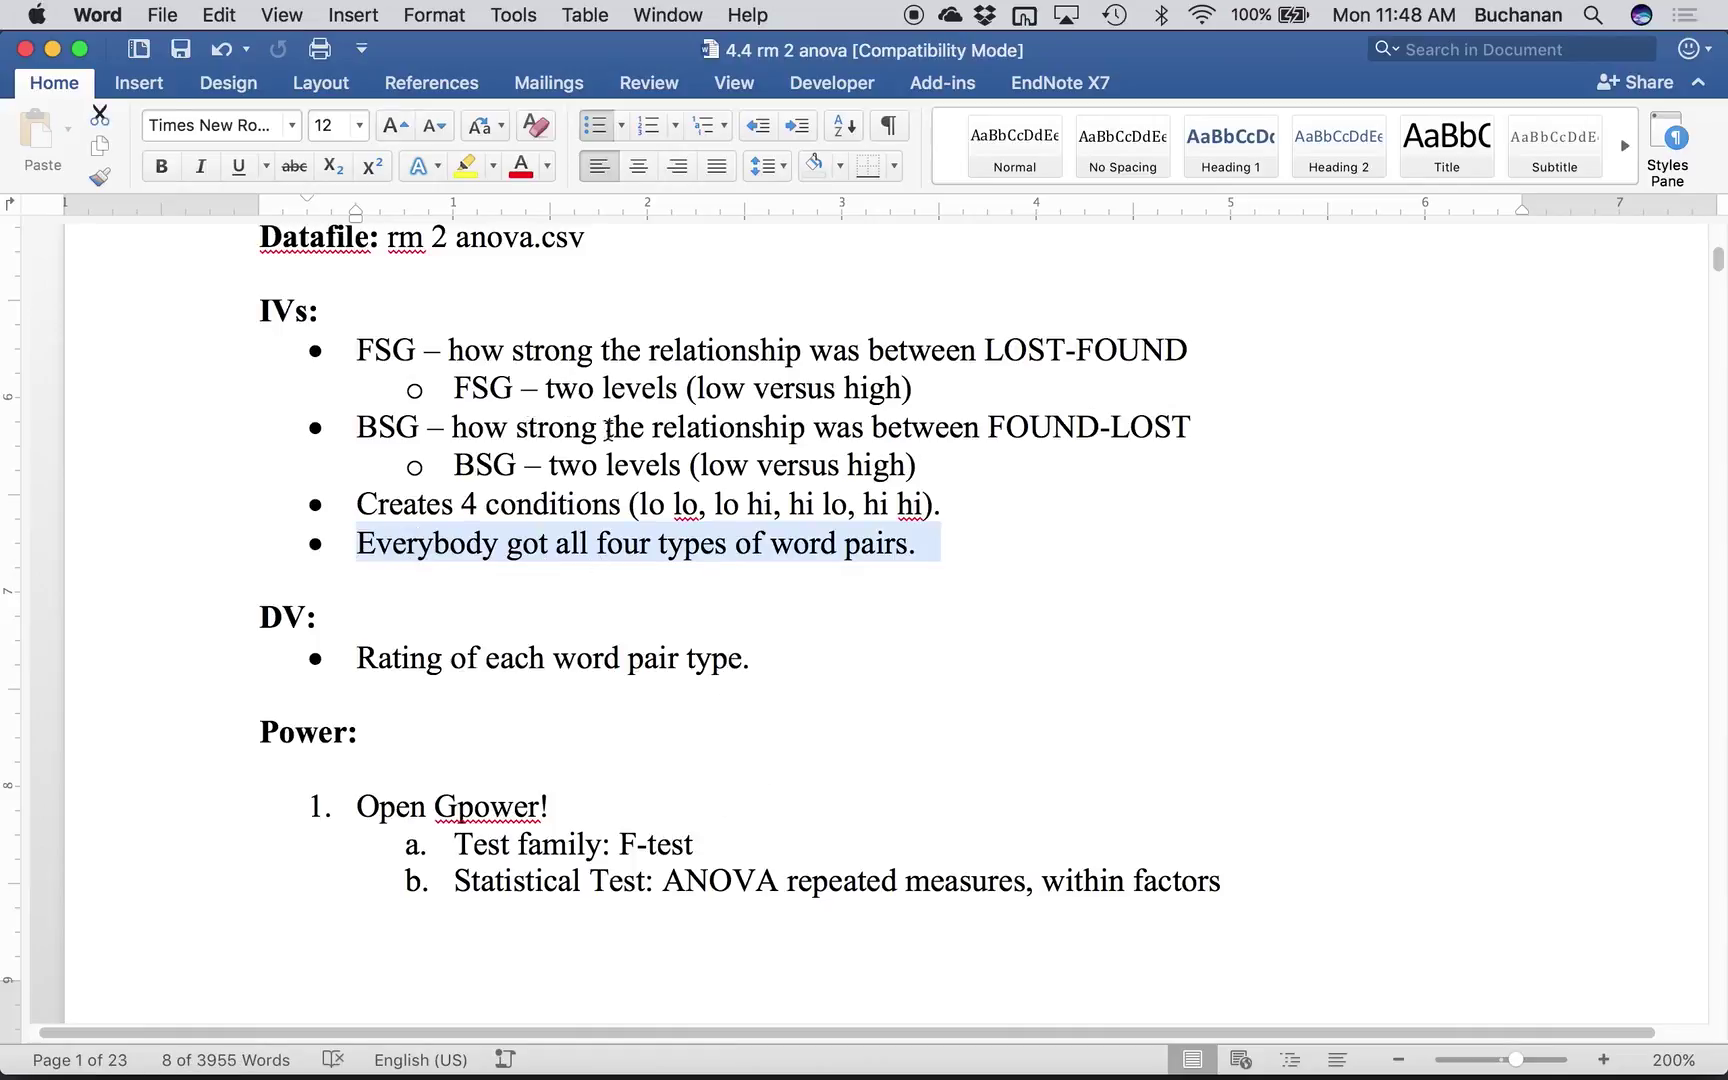
pyautogui.scroll(2, 747, 410)
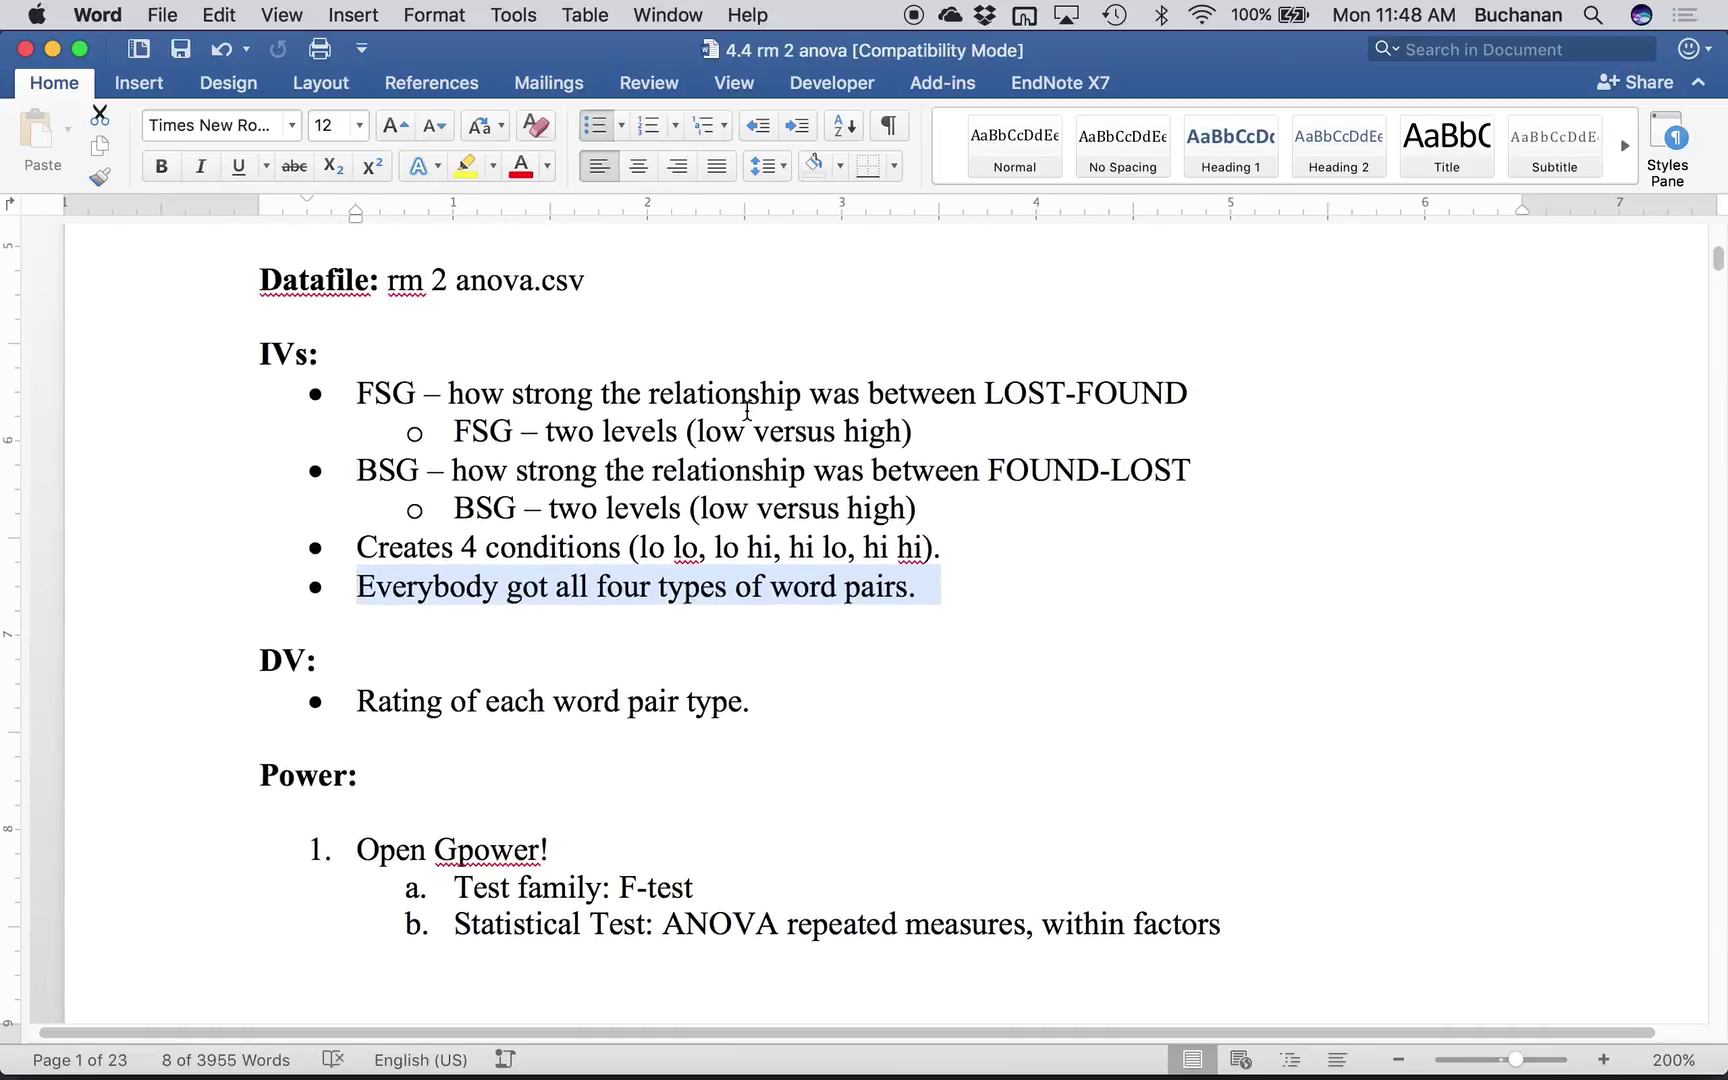
pyautogui.scroll(15, 747, 410)
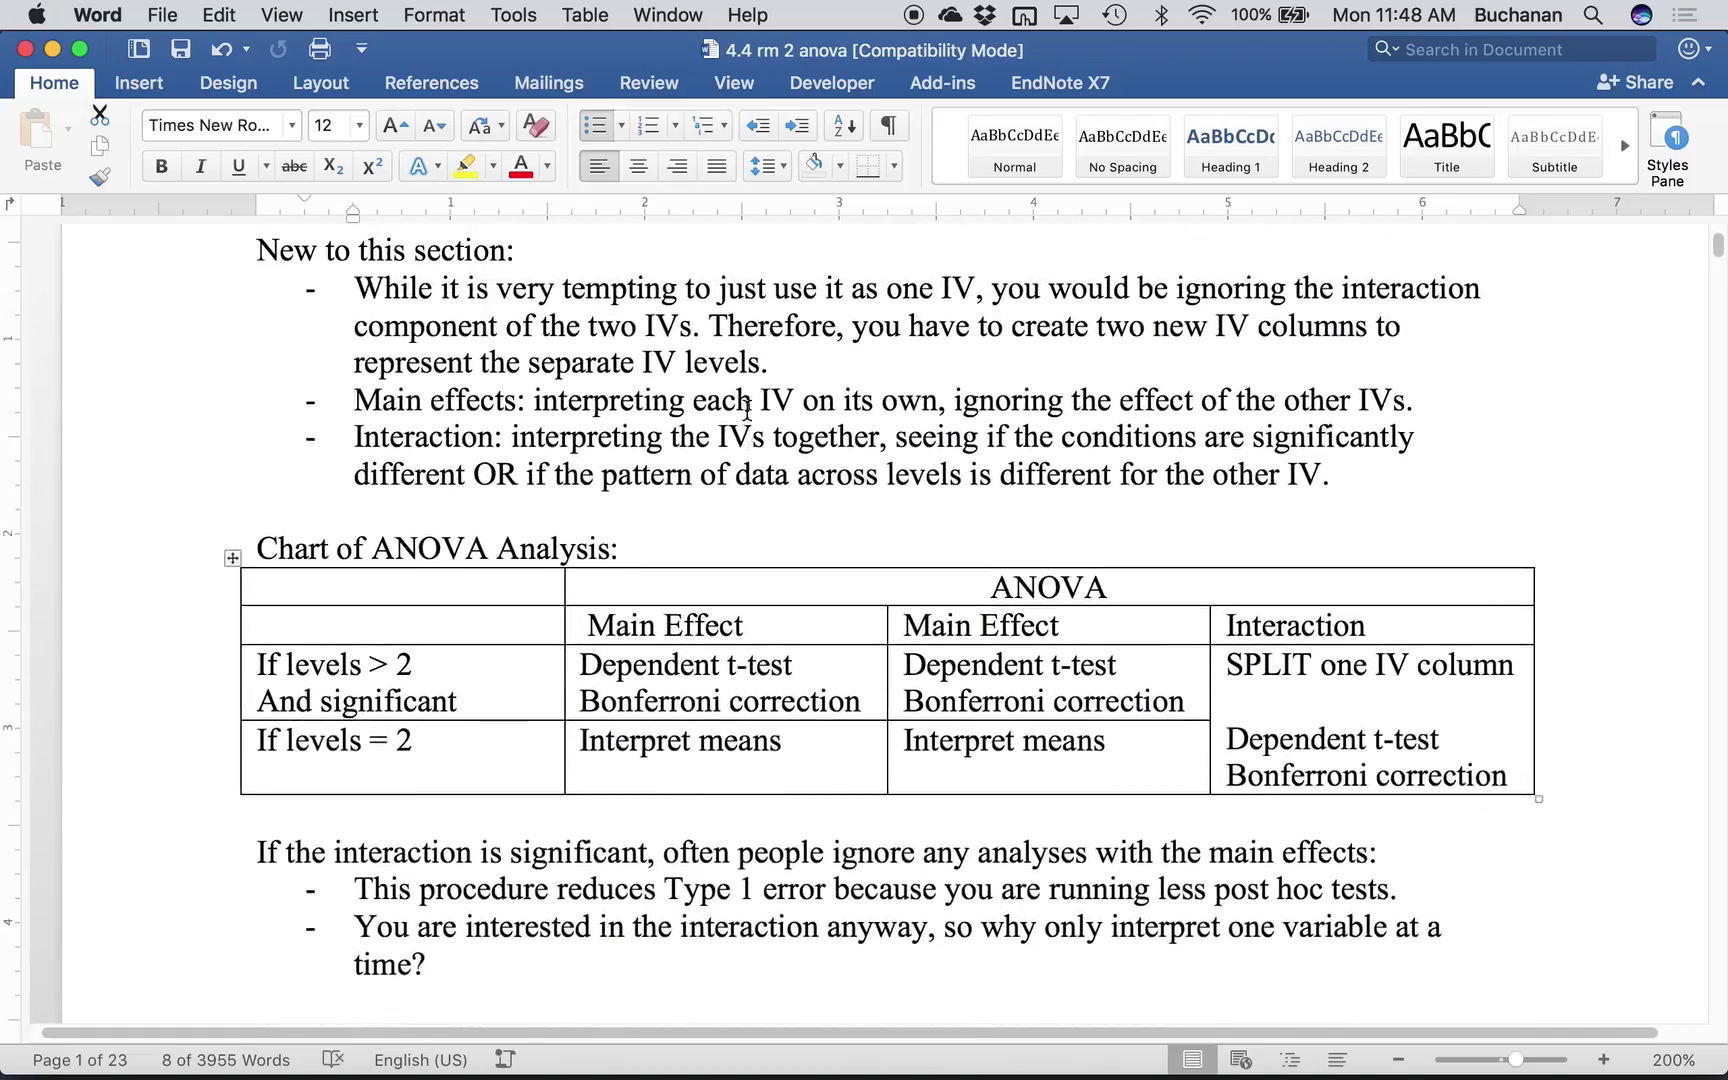
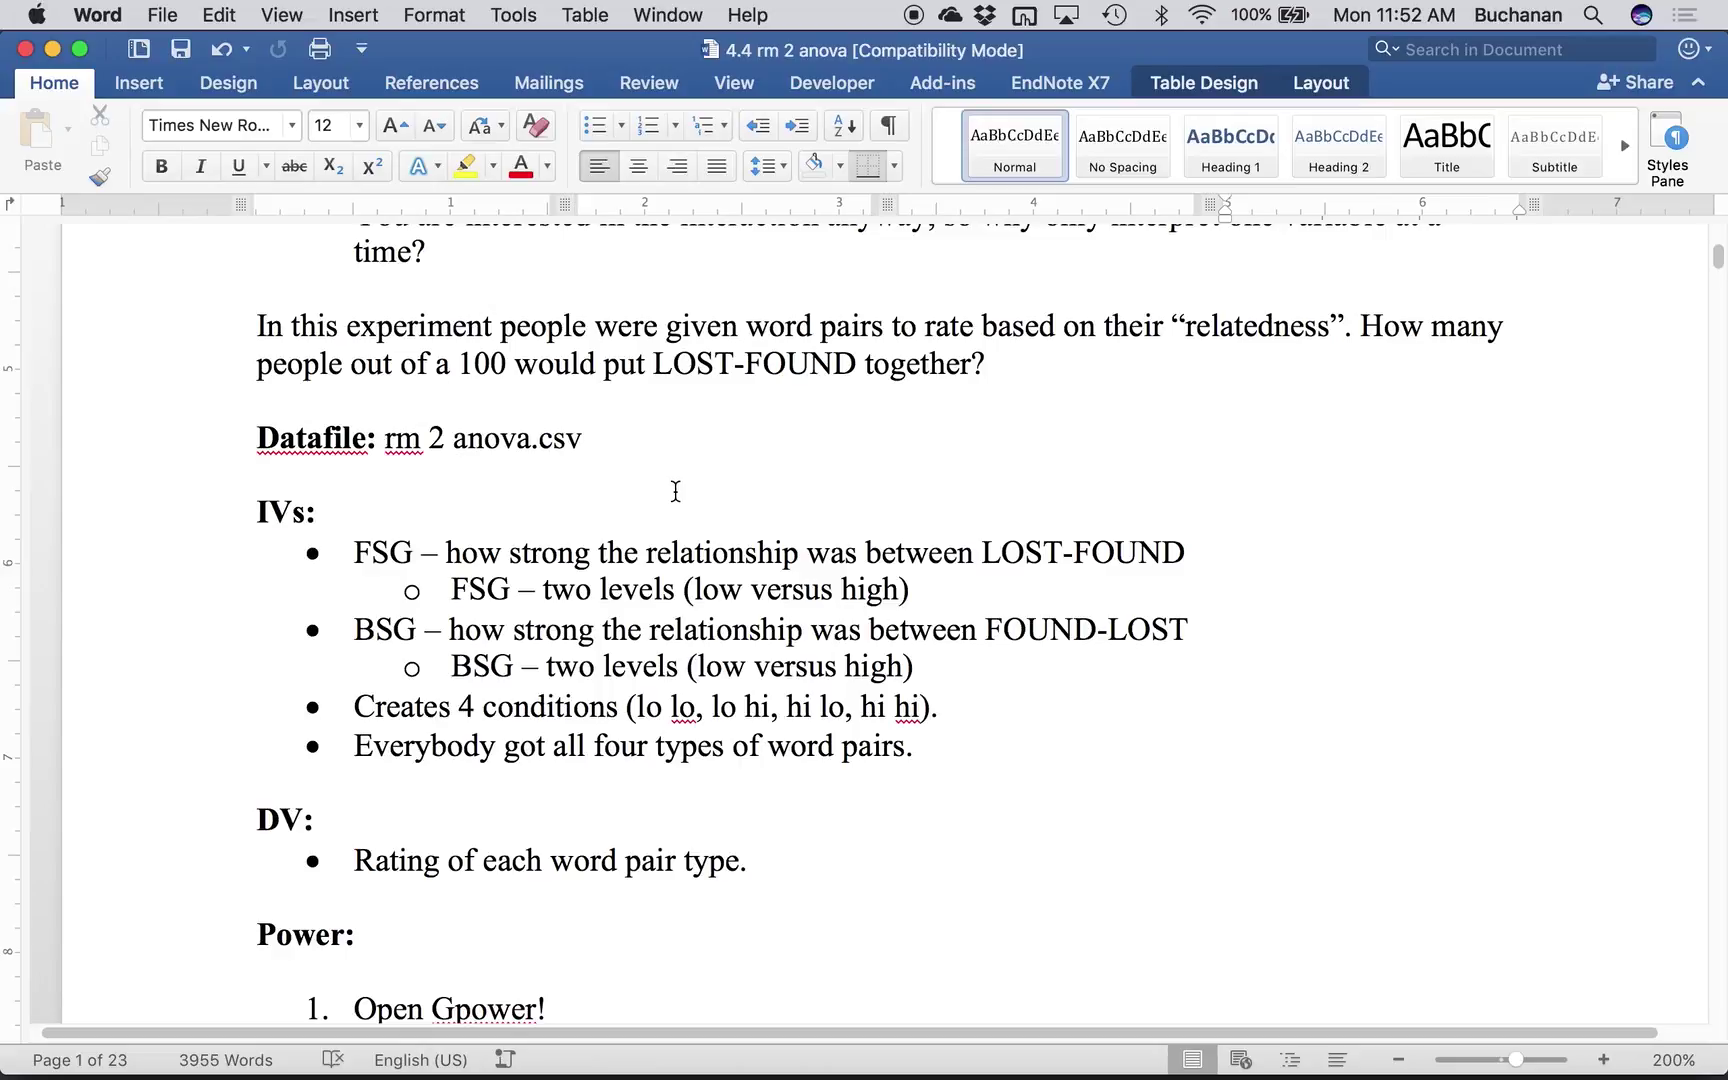
# - Add a new line after the Figure 1 caption at the document's end, insert a page break there, and save
pyautogui.scroll(-10, 675, 490)
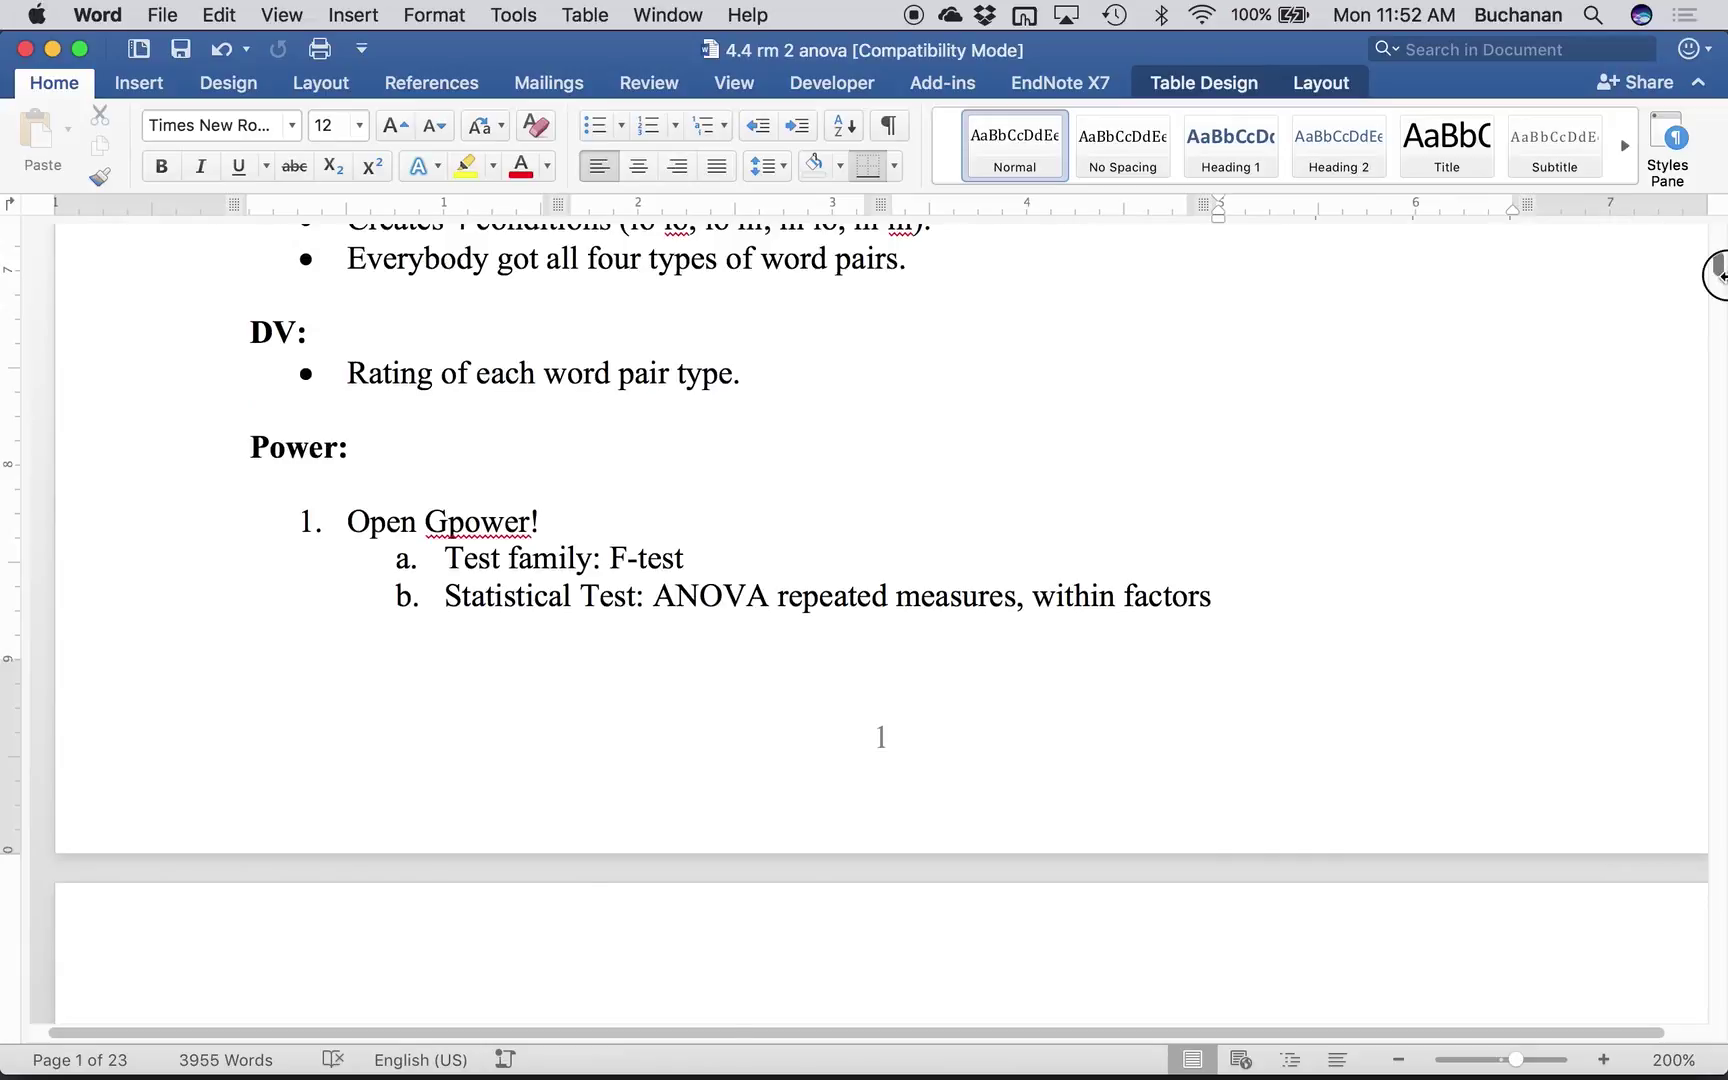
pyautogui.click(1705, 650)
pyautogui.moveTo(1706, 651); pyautogui.dragTo(1652, 1008)
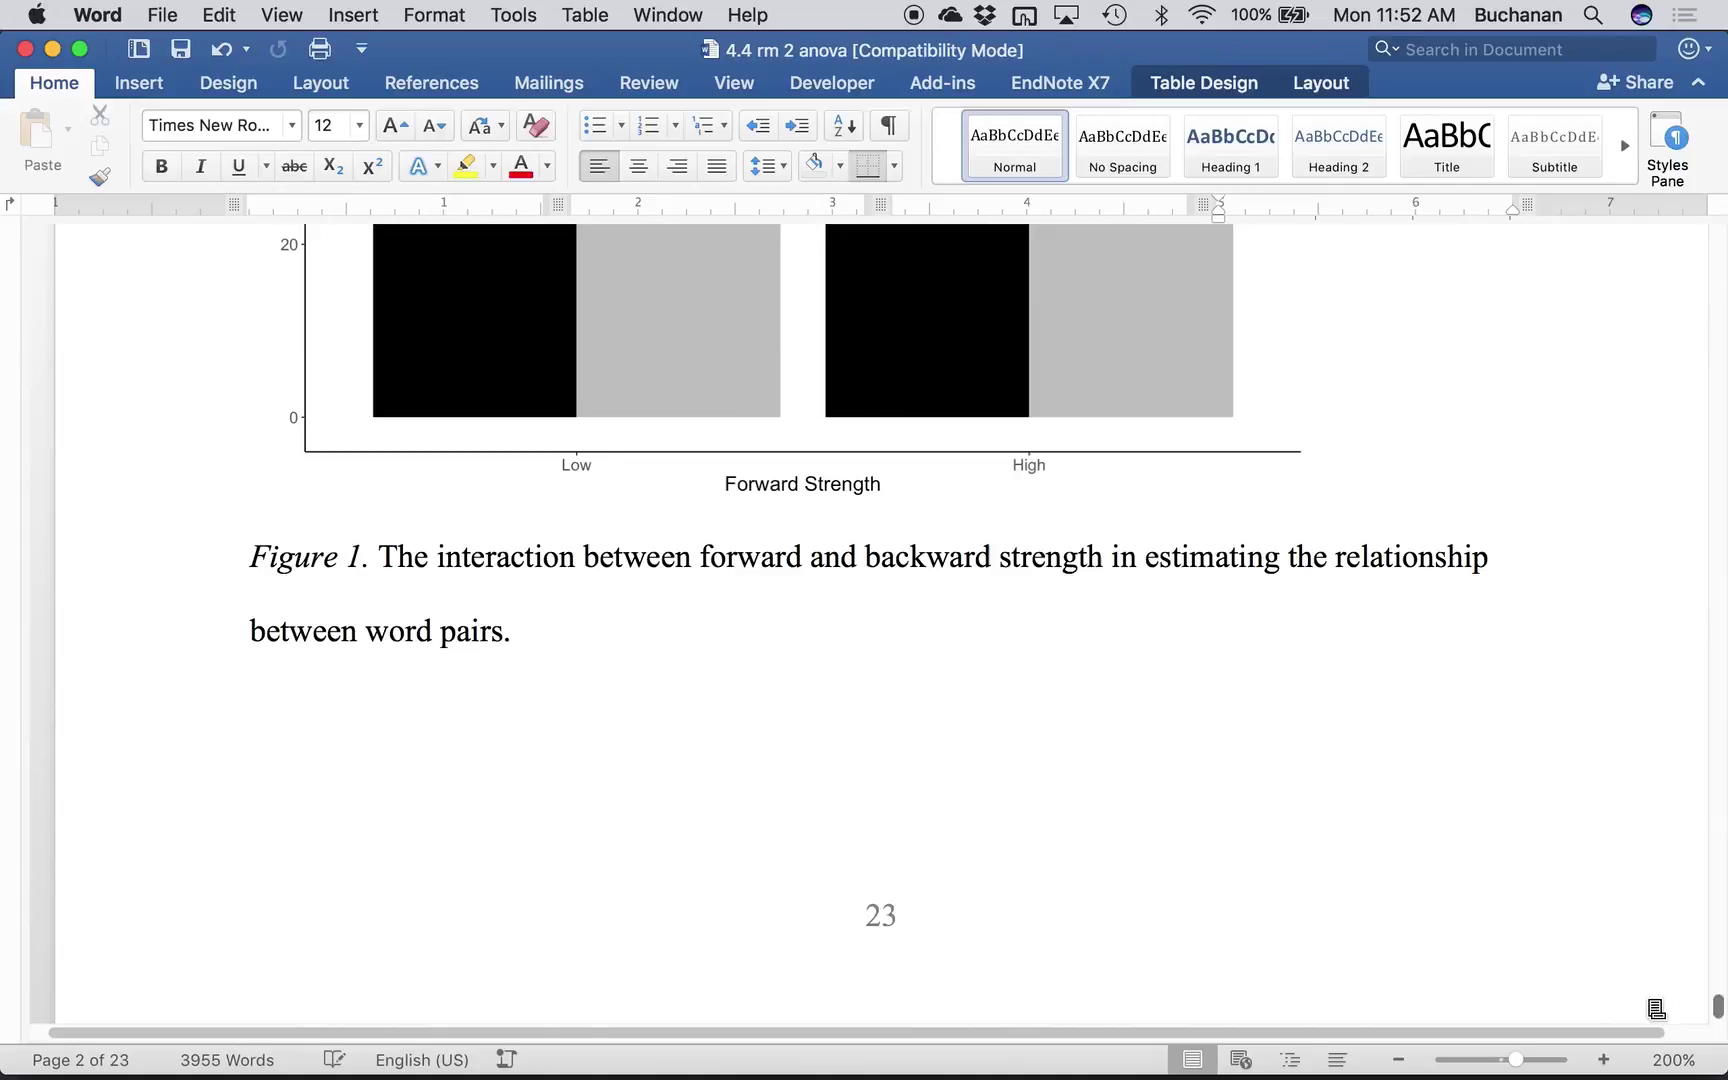
pyautogui.scroll(10, 895, 476)
pyautogui.scroll(15, 895, 476)
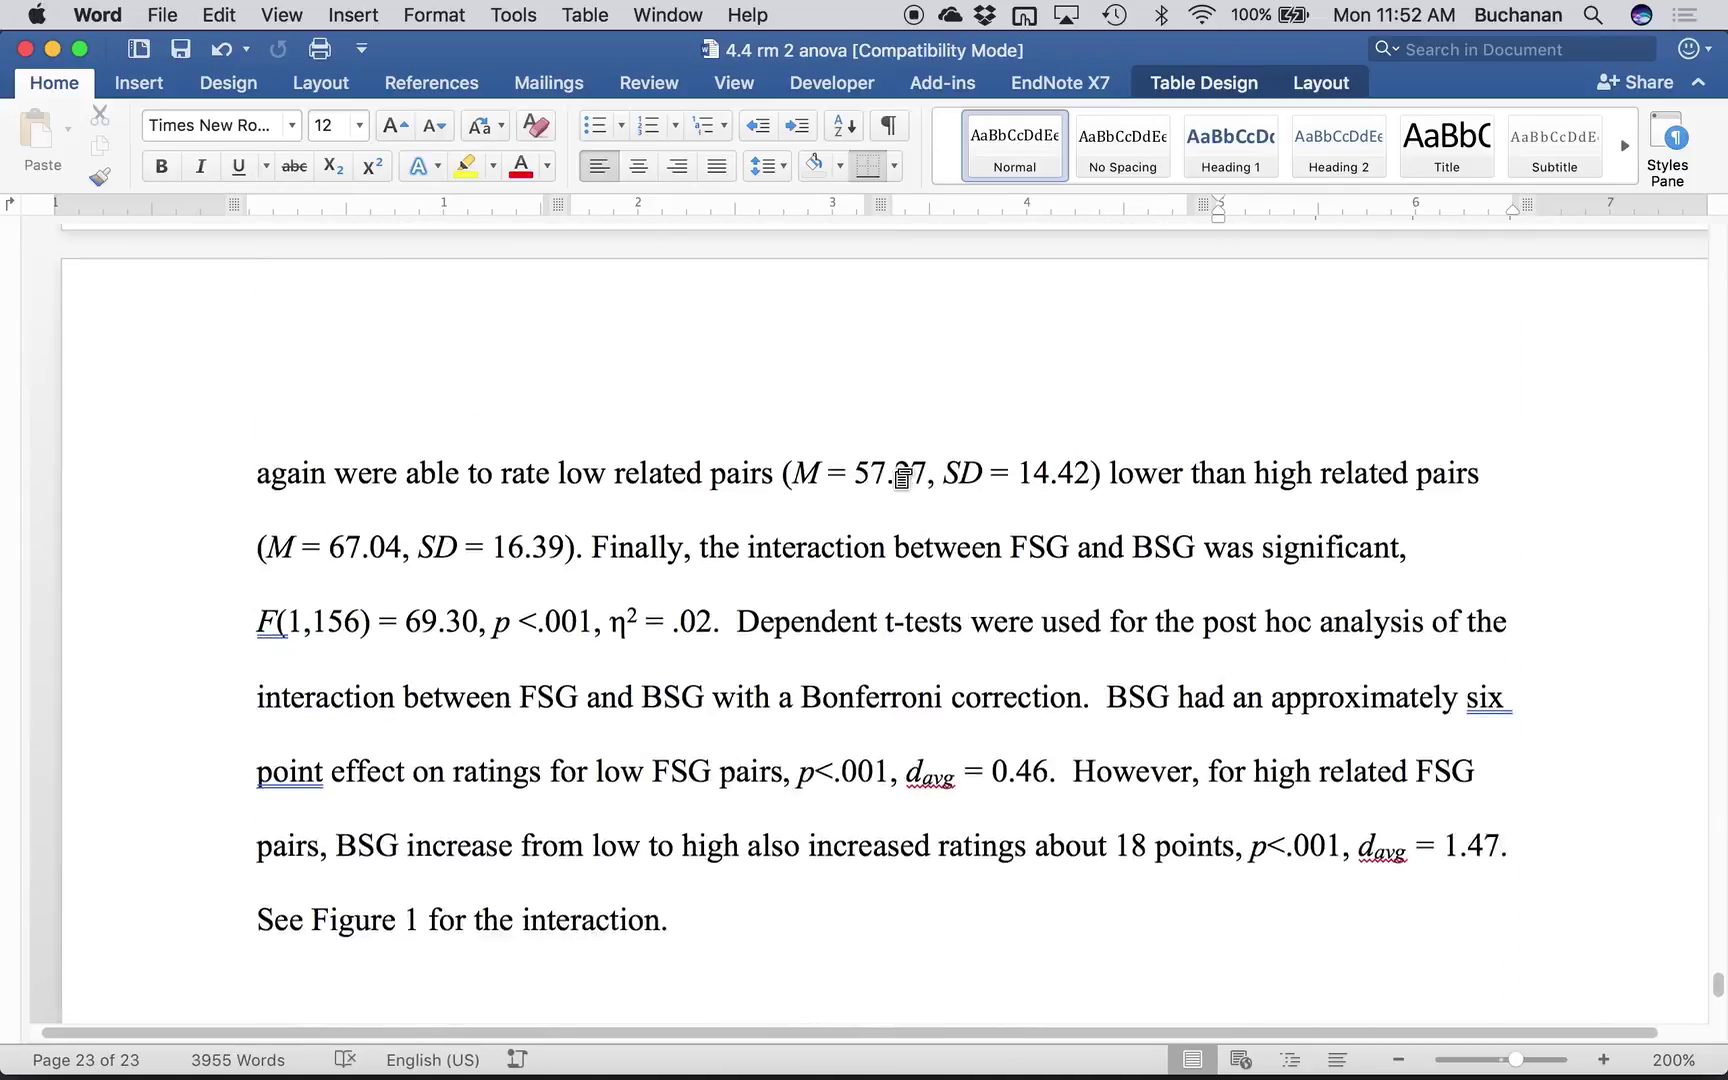
pyautogui.scroll(-12, 895, 473)
pyautogui.scroll(-12, 895, 473)
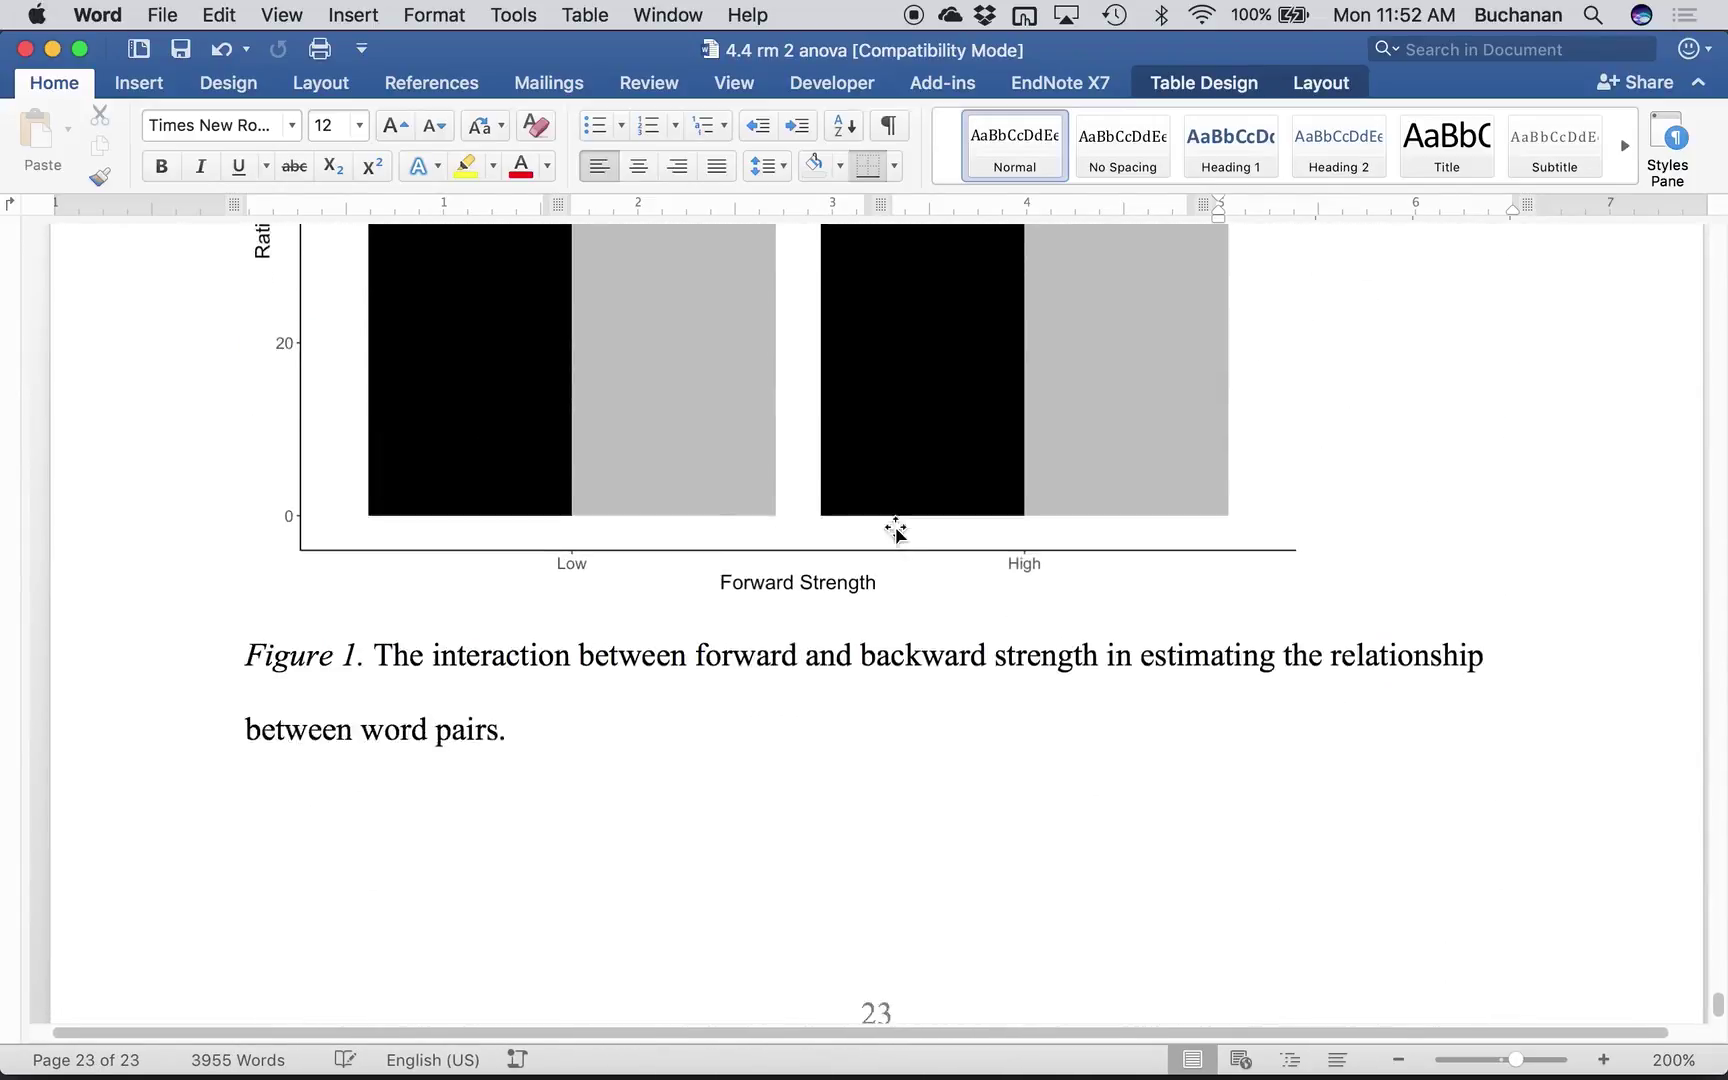
pyautogui.click(533, 706)
pyautogui.press('Return')
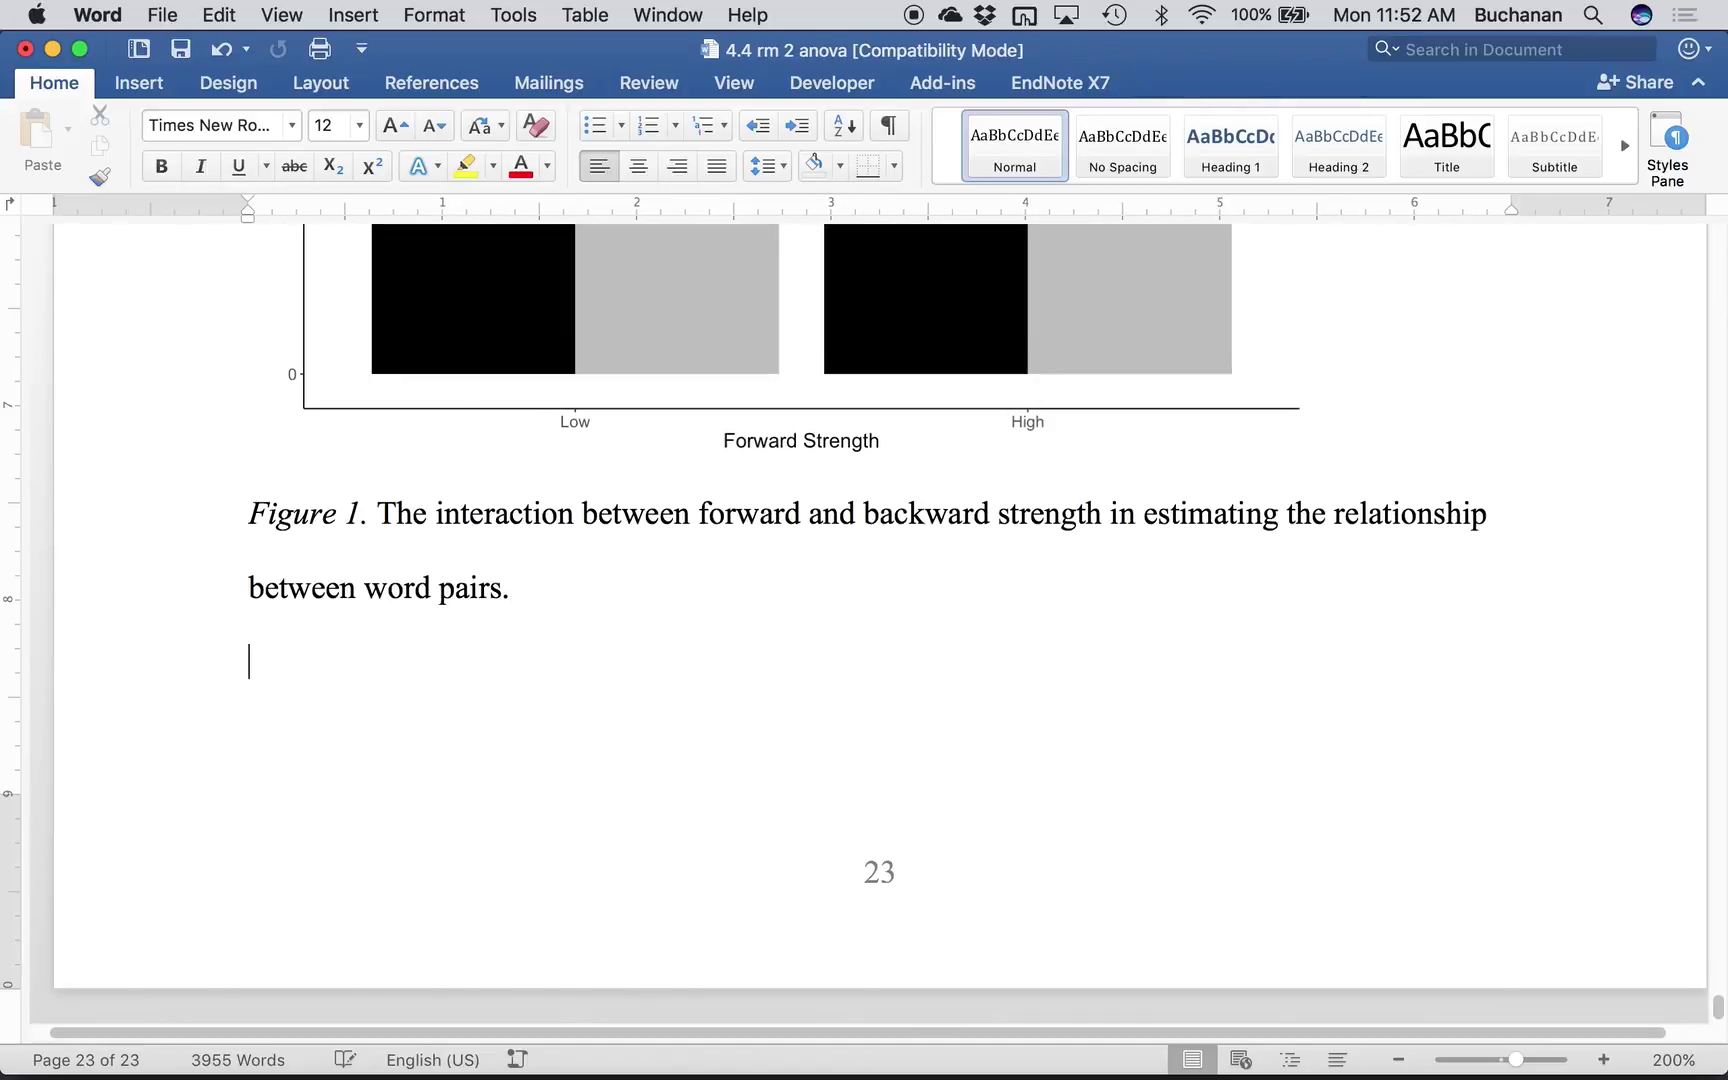
pyautogui.click(140, 82)
pyautogui.click(25, 140)
pyautogui.click(177, 240)
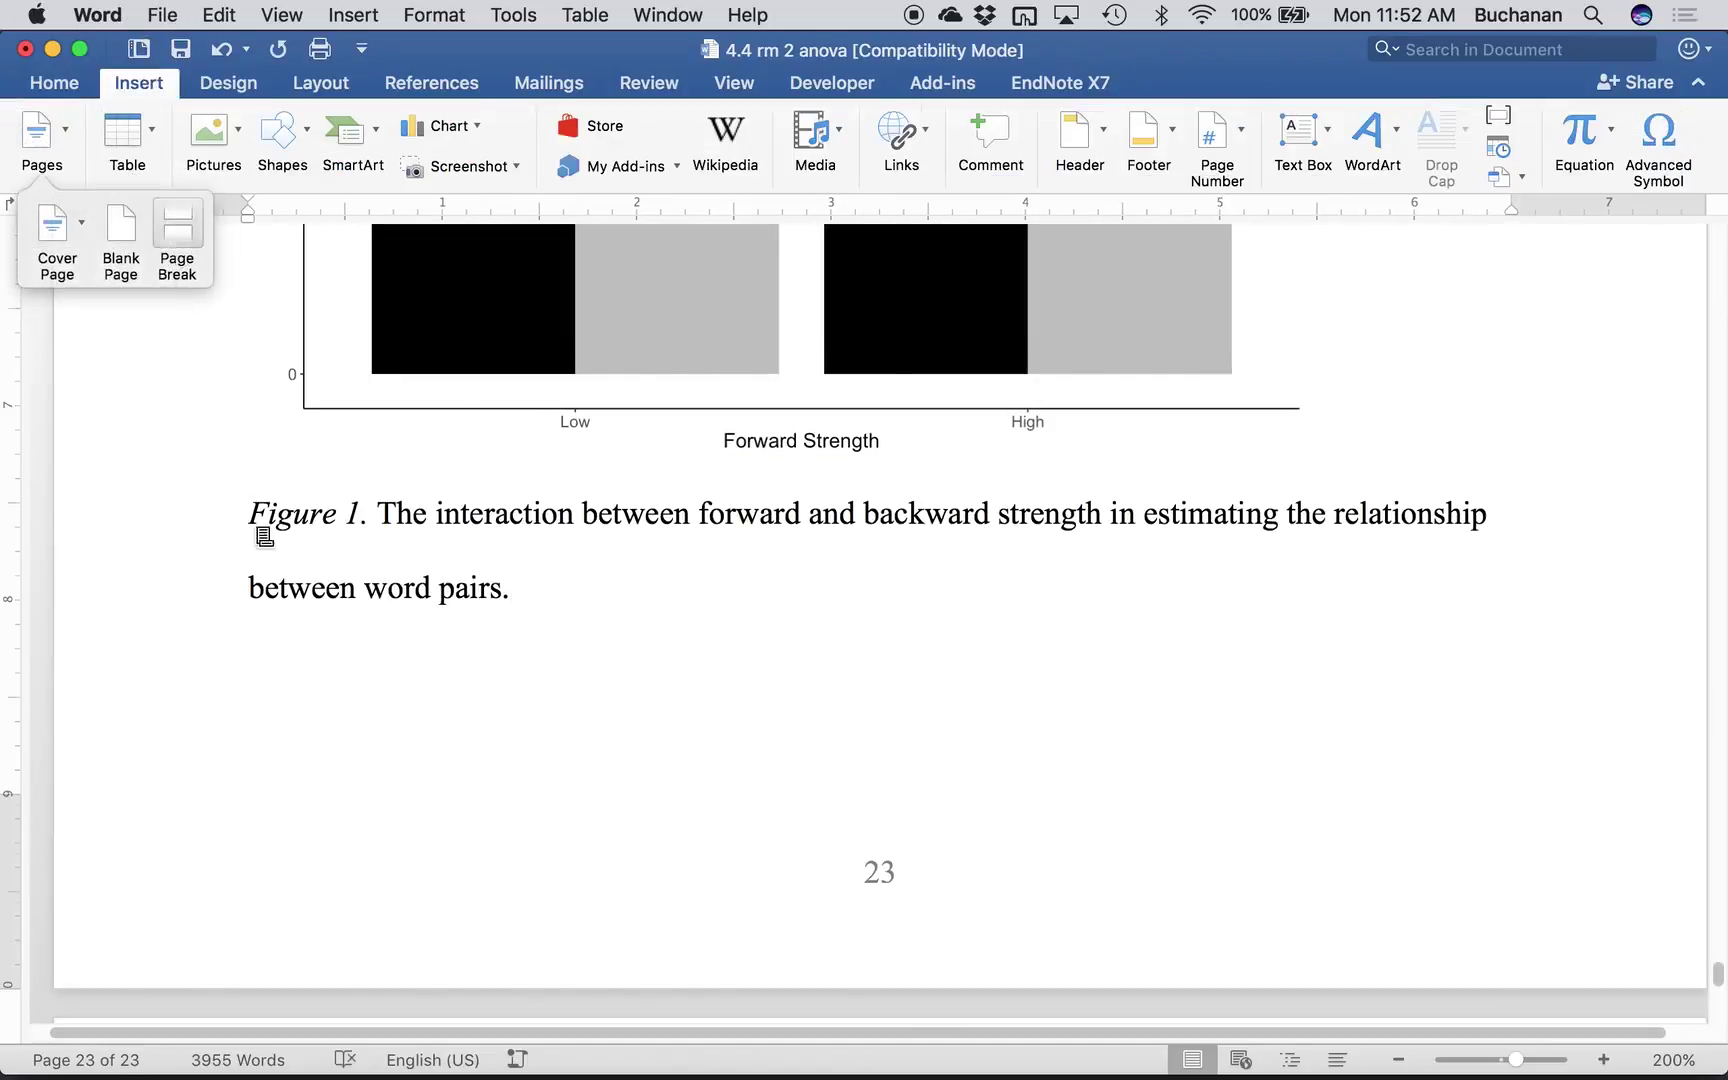
pyautogui.press('super+s')
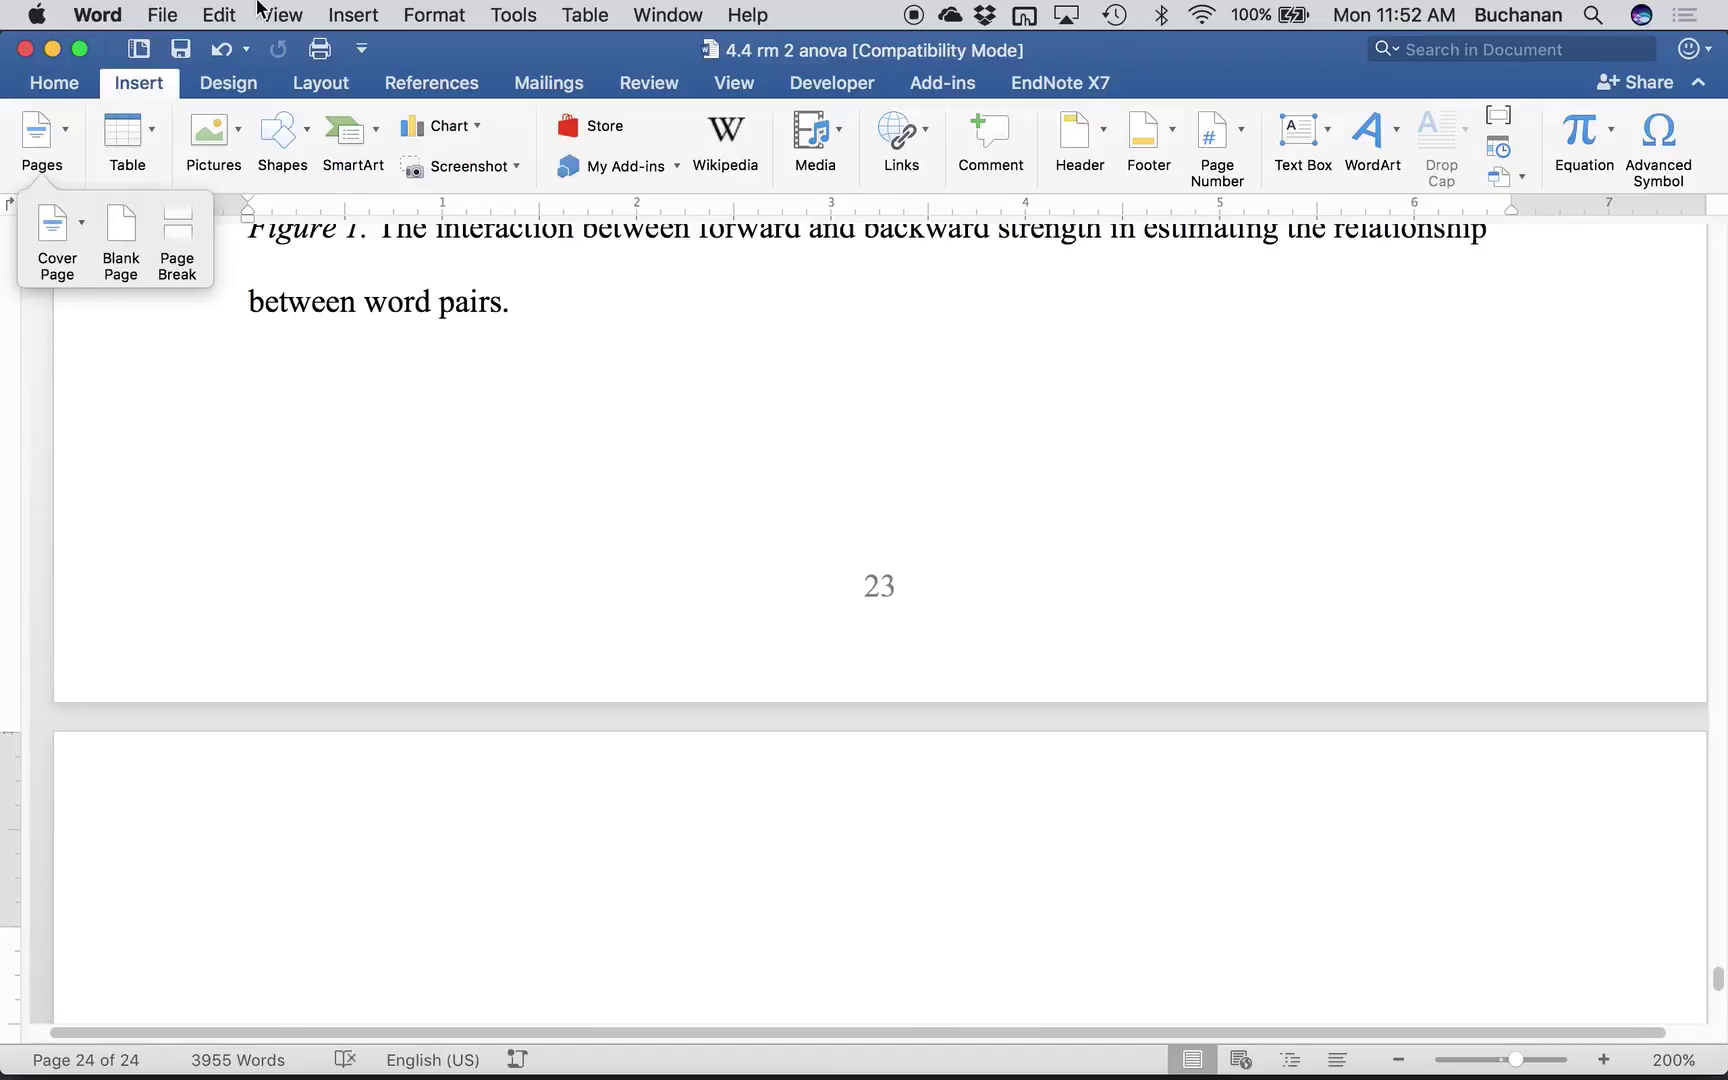
# - Switch to the rm 2 anova_ds workbook in Excel and rename its rm 2 anova sheet as master
pyautogui.click(52, 48)
pyautogui.hotkey('ctrl', 'Up')
pyautogui.click(1103, 678)
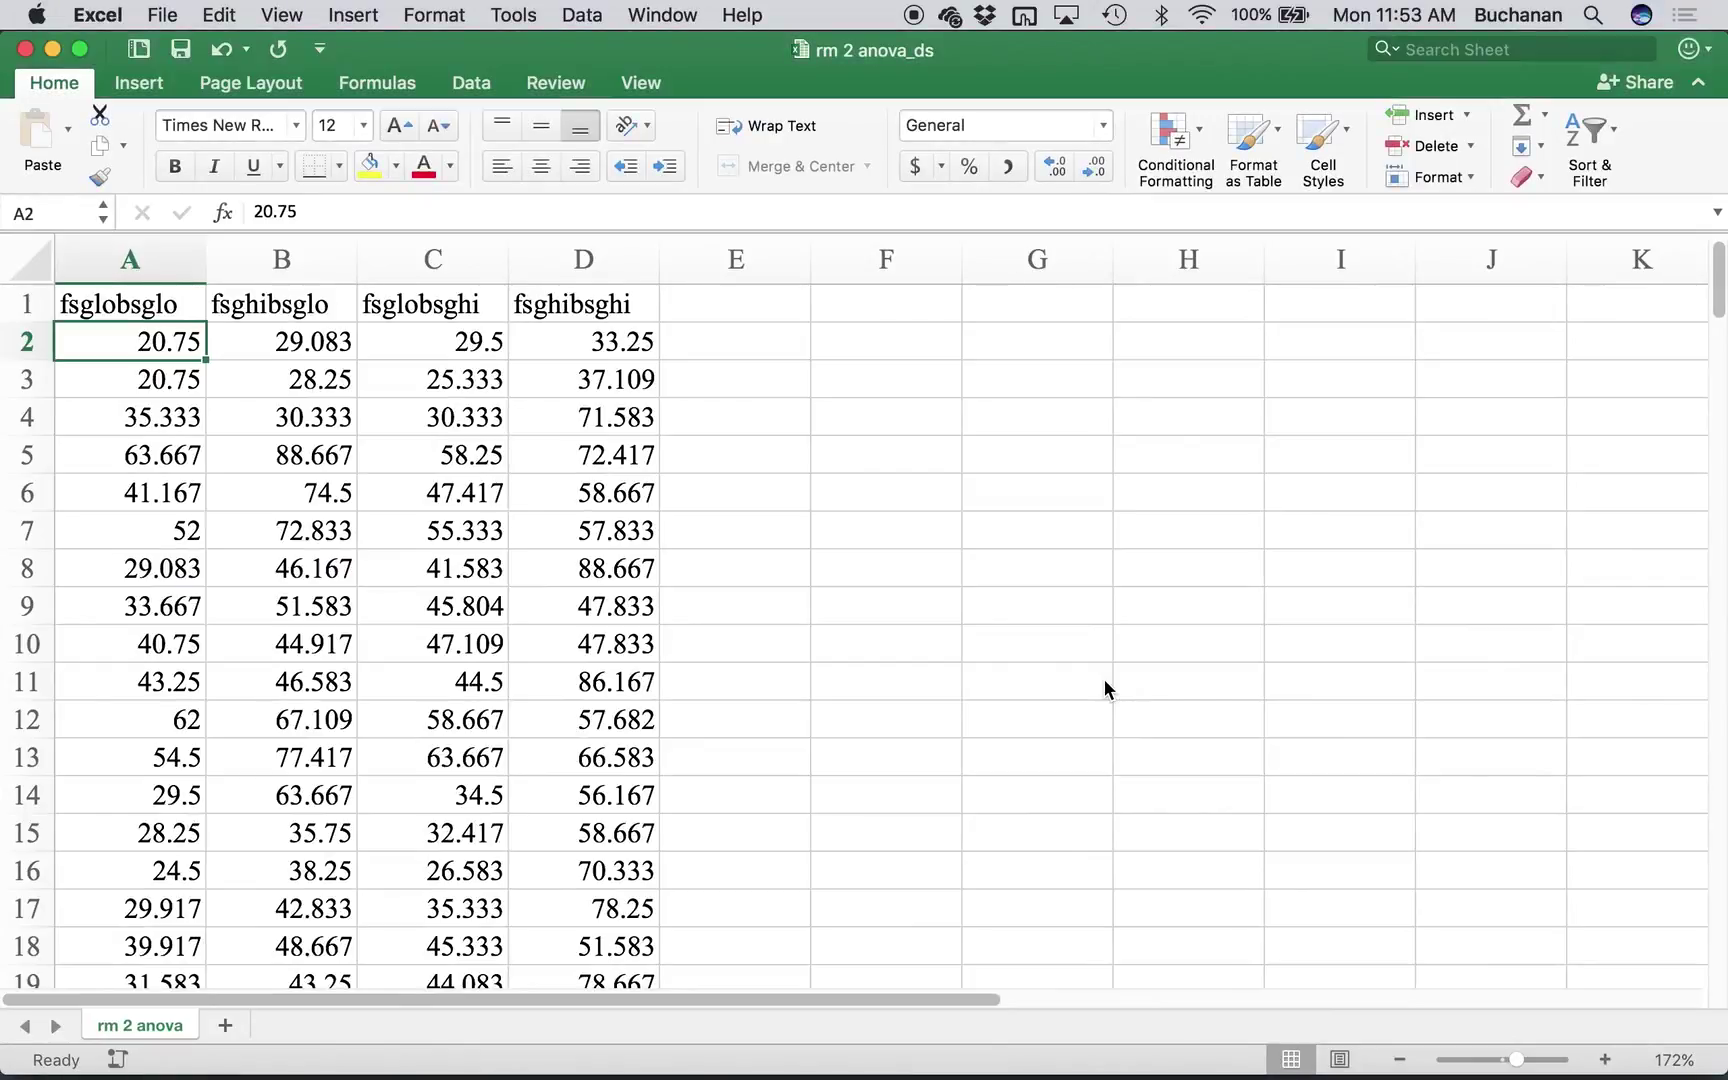
pyautogui.doubleClick(148, 1022)
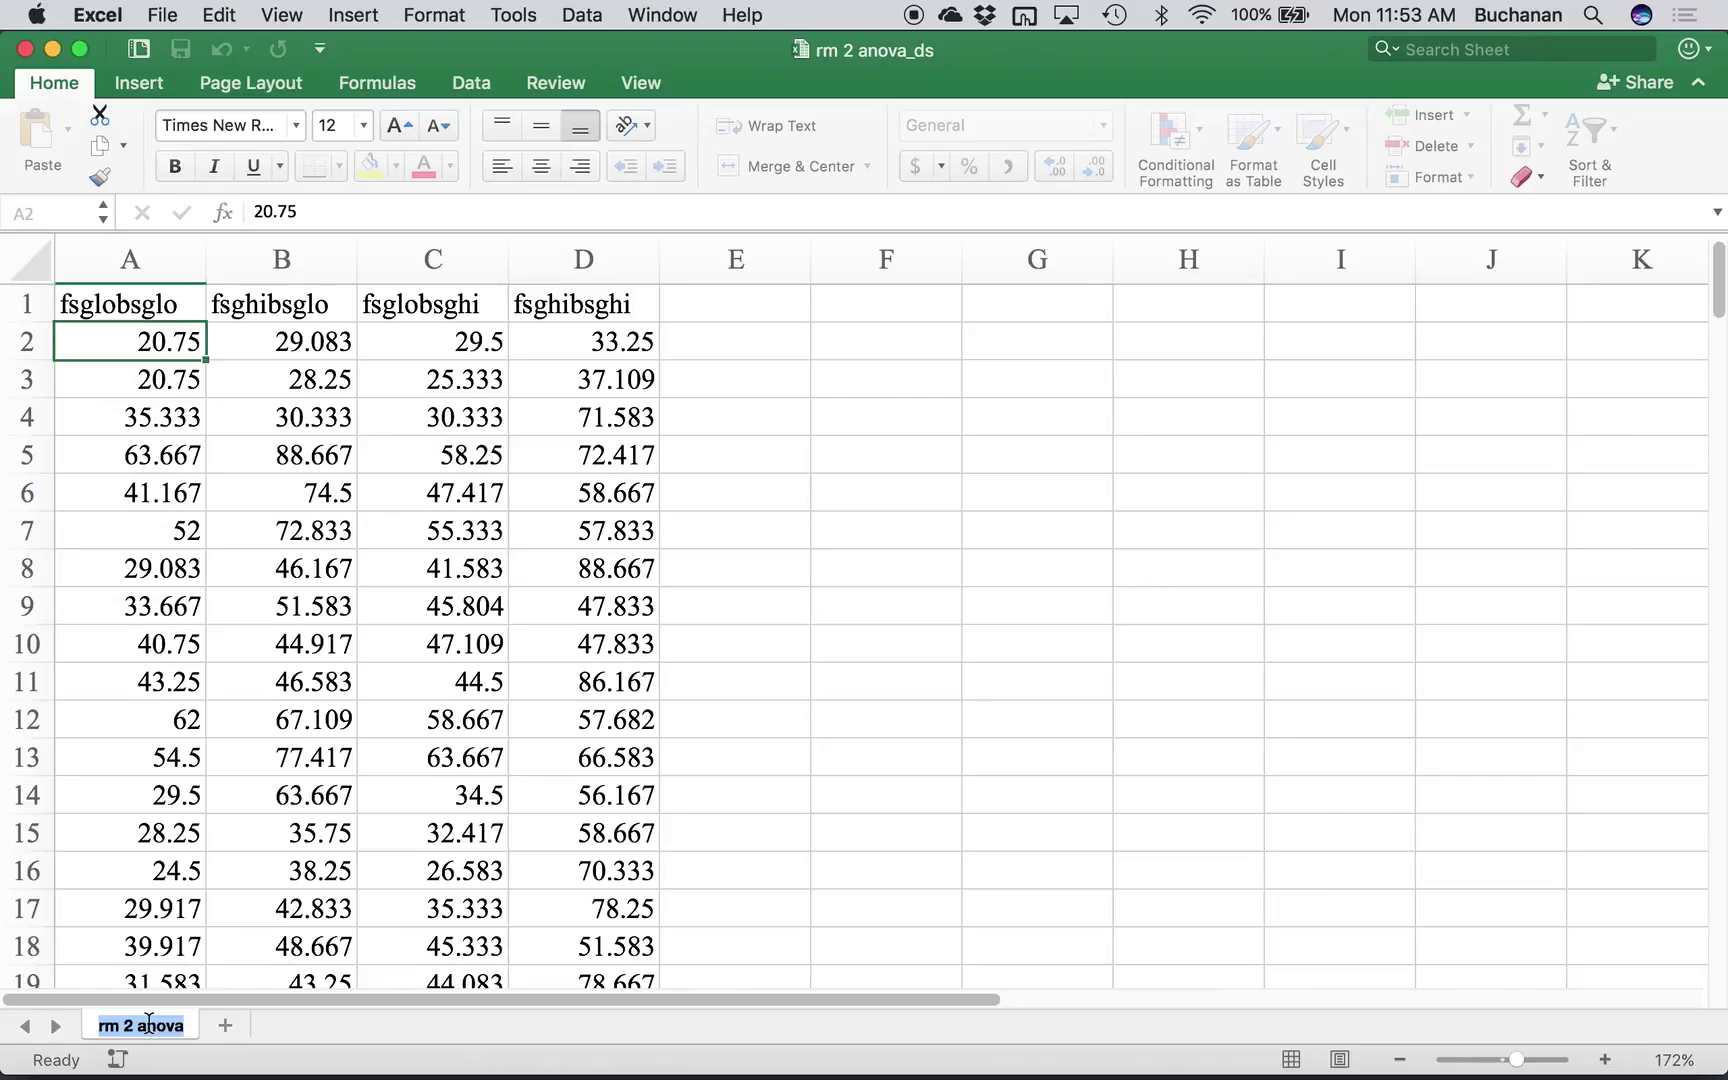
pyautogui.write('master')
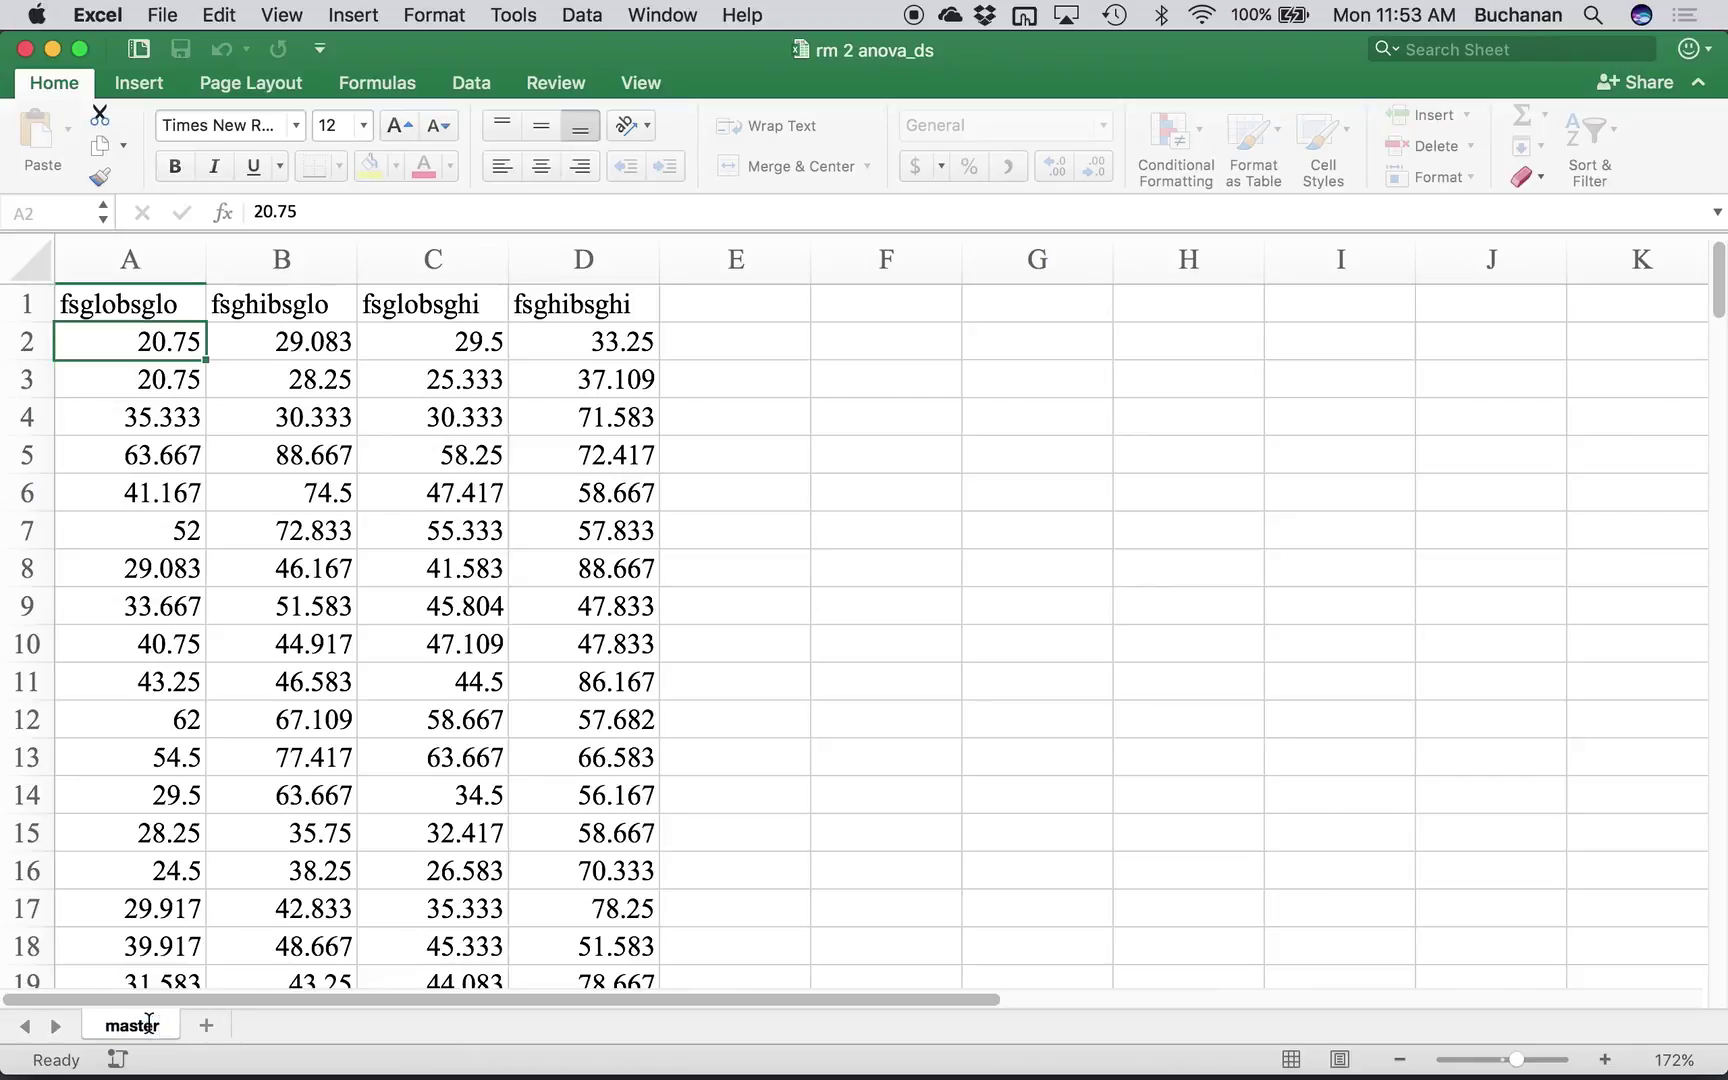
pyautogui.click(85, 530)
# - Copy columns A to D of the master sheet and add a new sheet named no typos
pyautogui.click(30, 262)
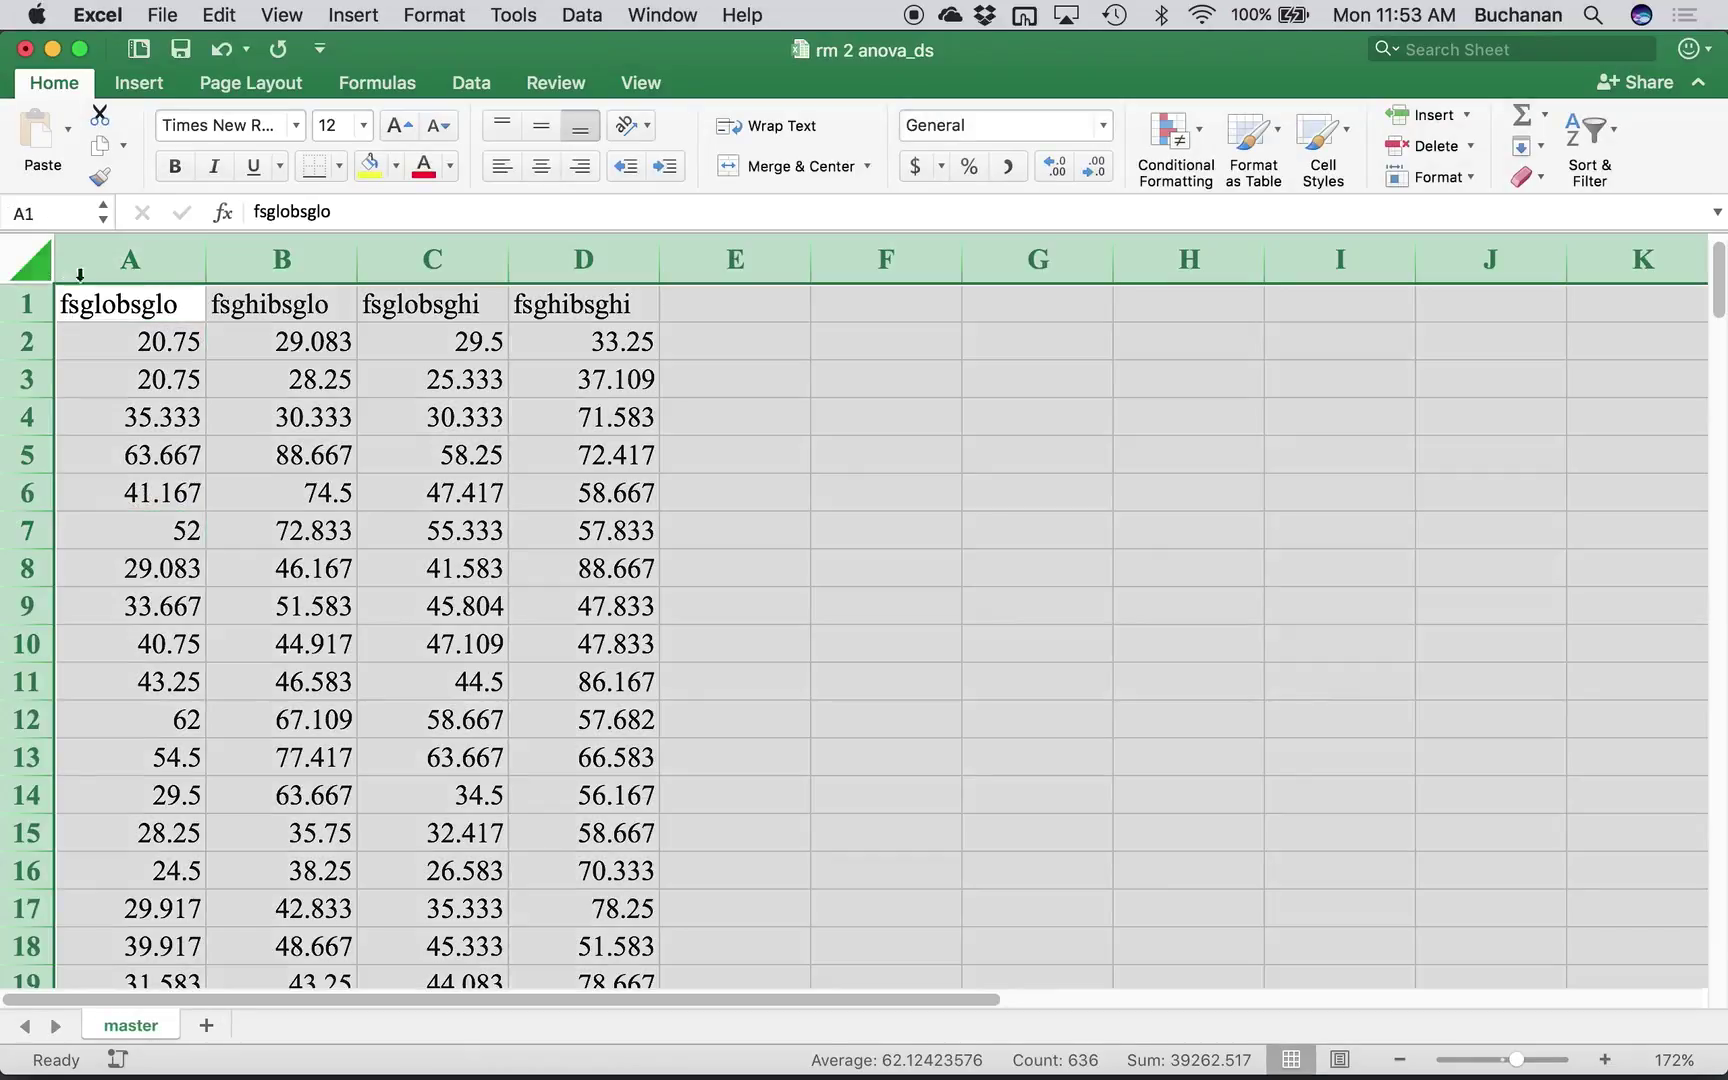
pyautogui.moveTo(154, 278); pyautogui.dragTo(552, 300)
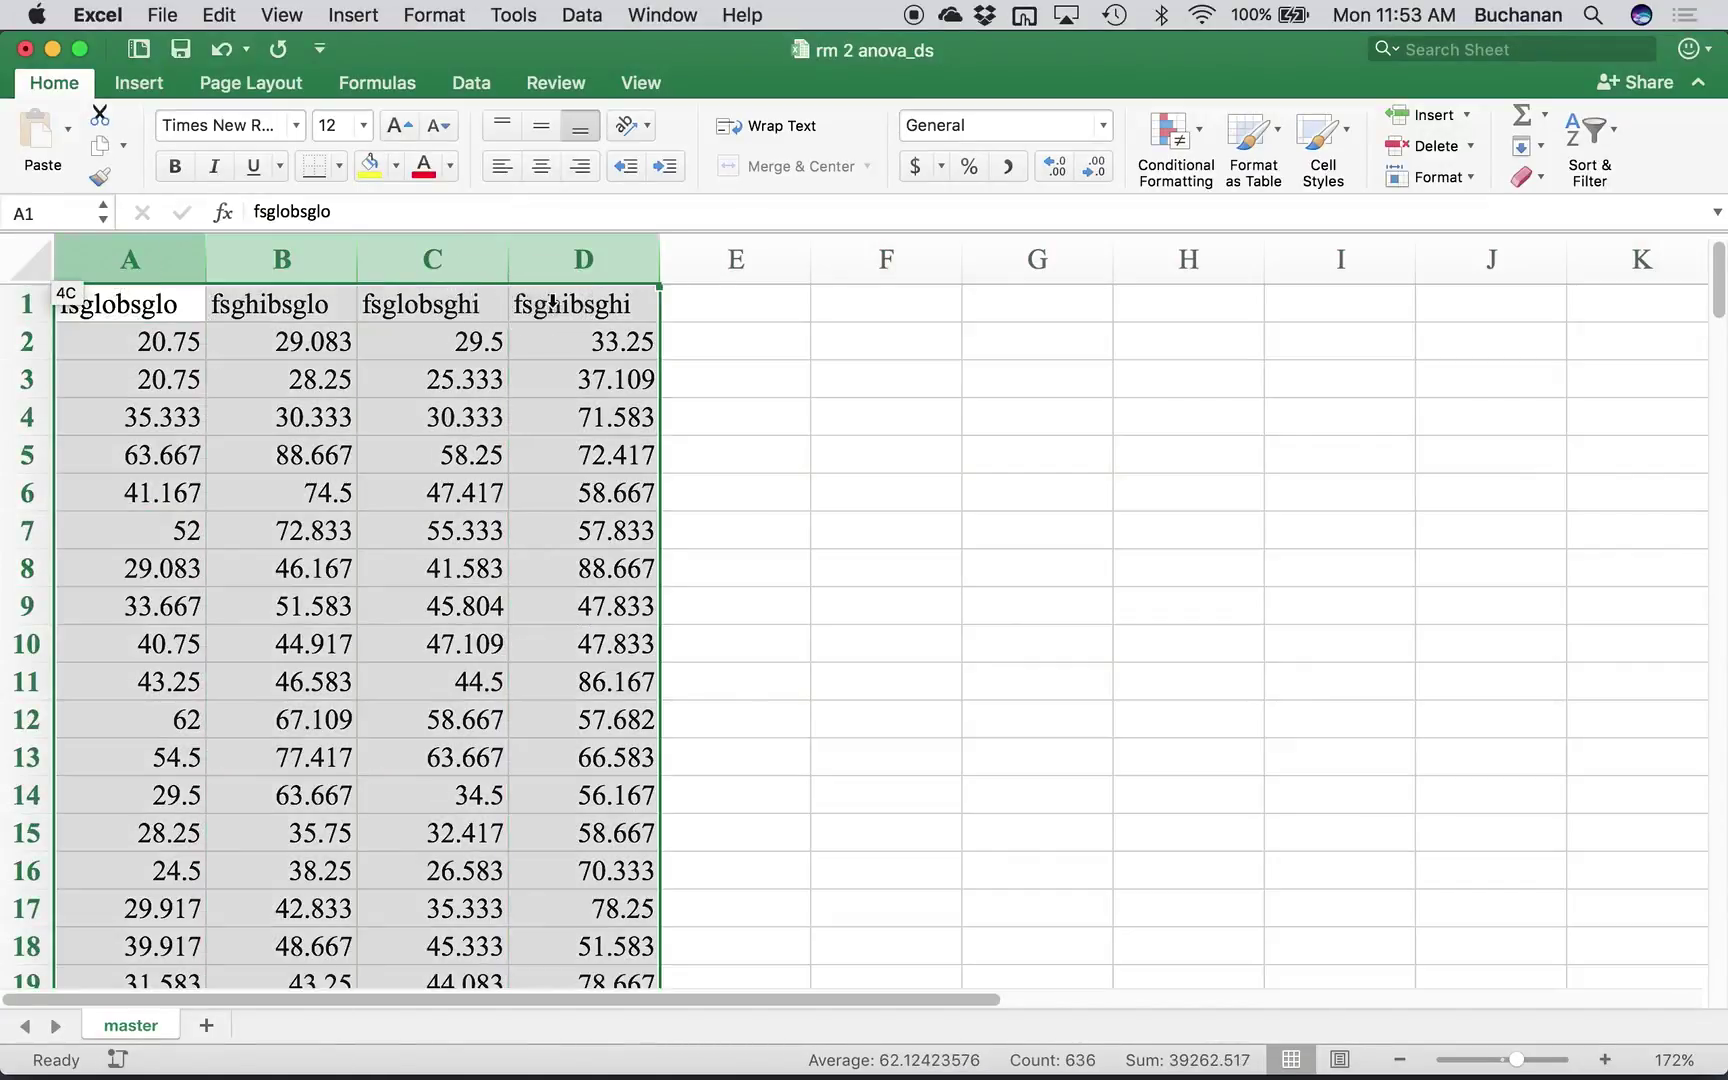
pyautogui.press('super+c')
pyautogui.click(206, 1025)
pyautogui.doubleClick(216, 1022)
pyautogui.write('no typos')
pyautogui.click(143, 622)
# - Paste master's four condition columns into the no typos sheet starting at cell A1
pyautogui.click(113, 1028)
pyautogui.click(250, 1031)
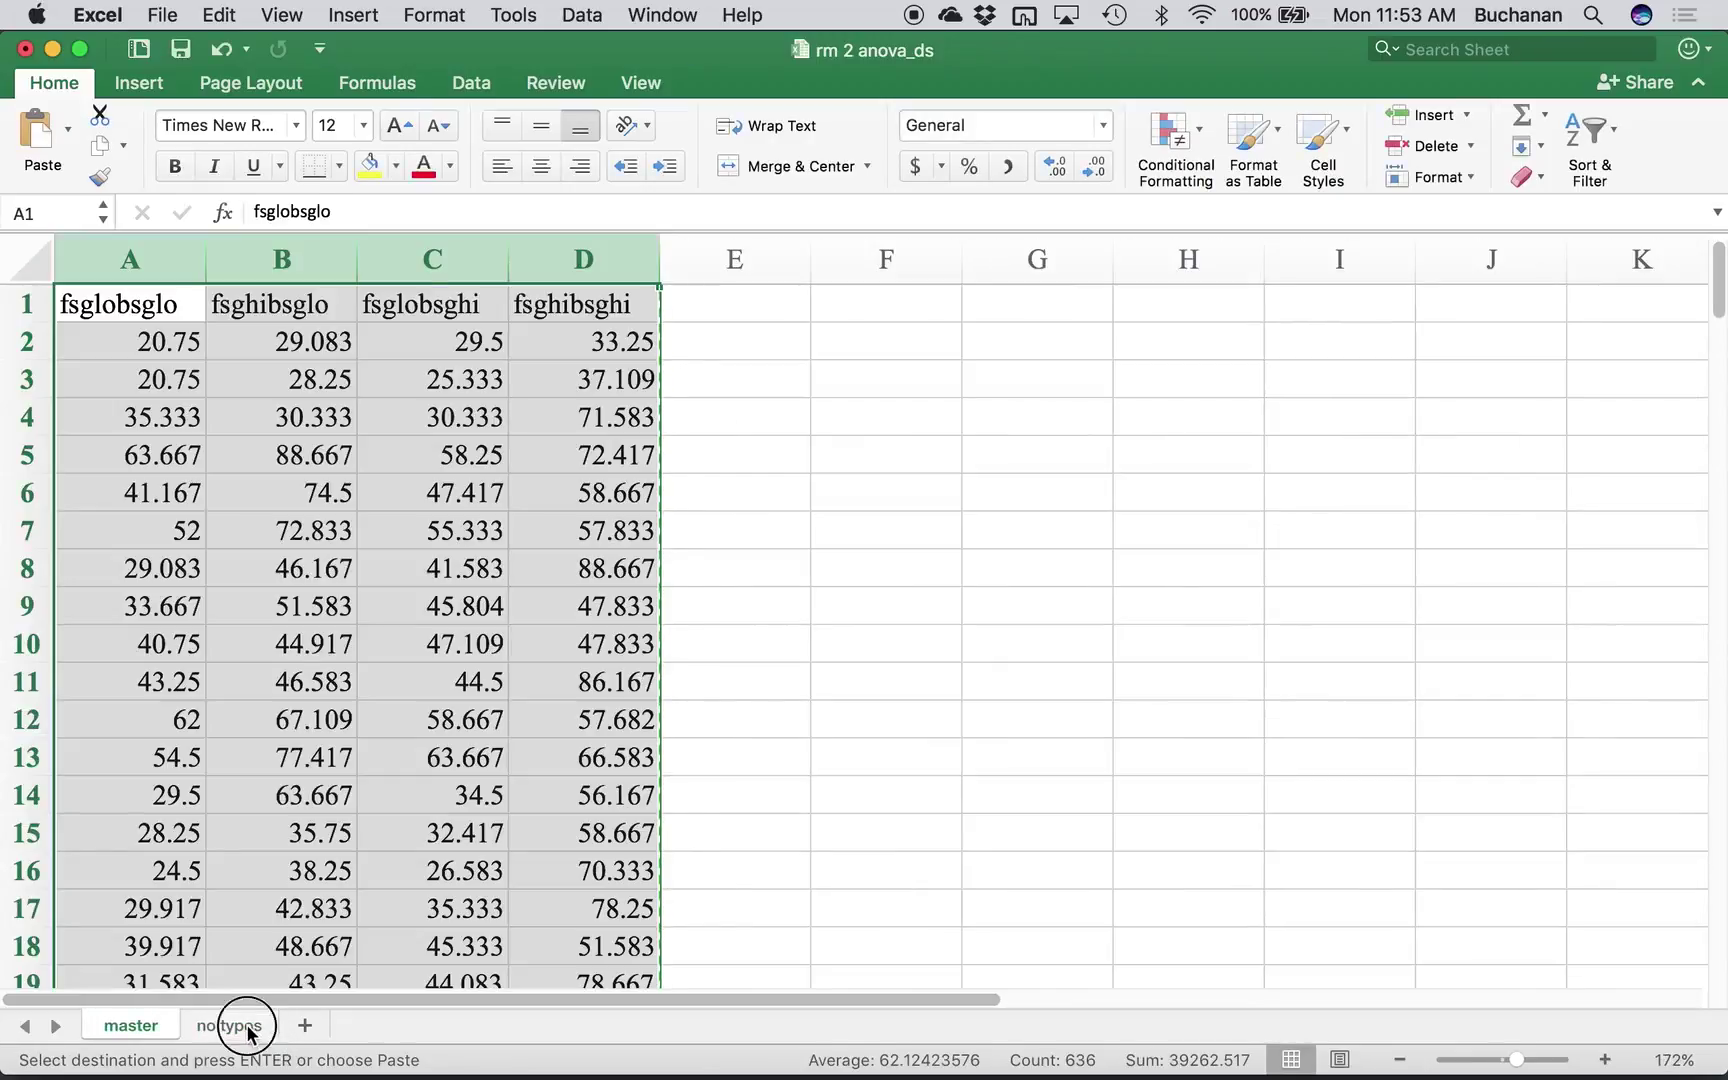
pyautogui.press('super+v')
pyautogui.click(1062, 472)
pyautogui.click(80, 271)
pyautogui.press('super+v')
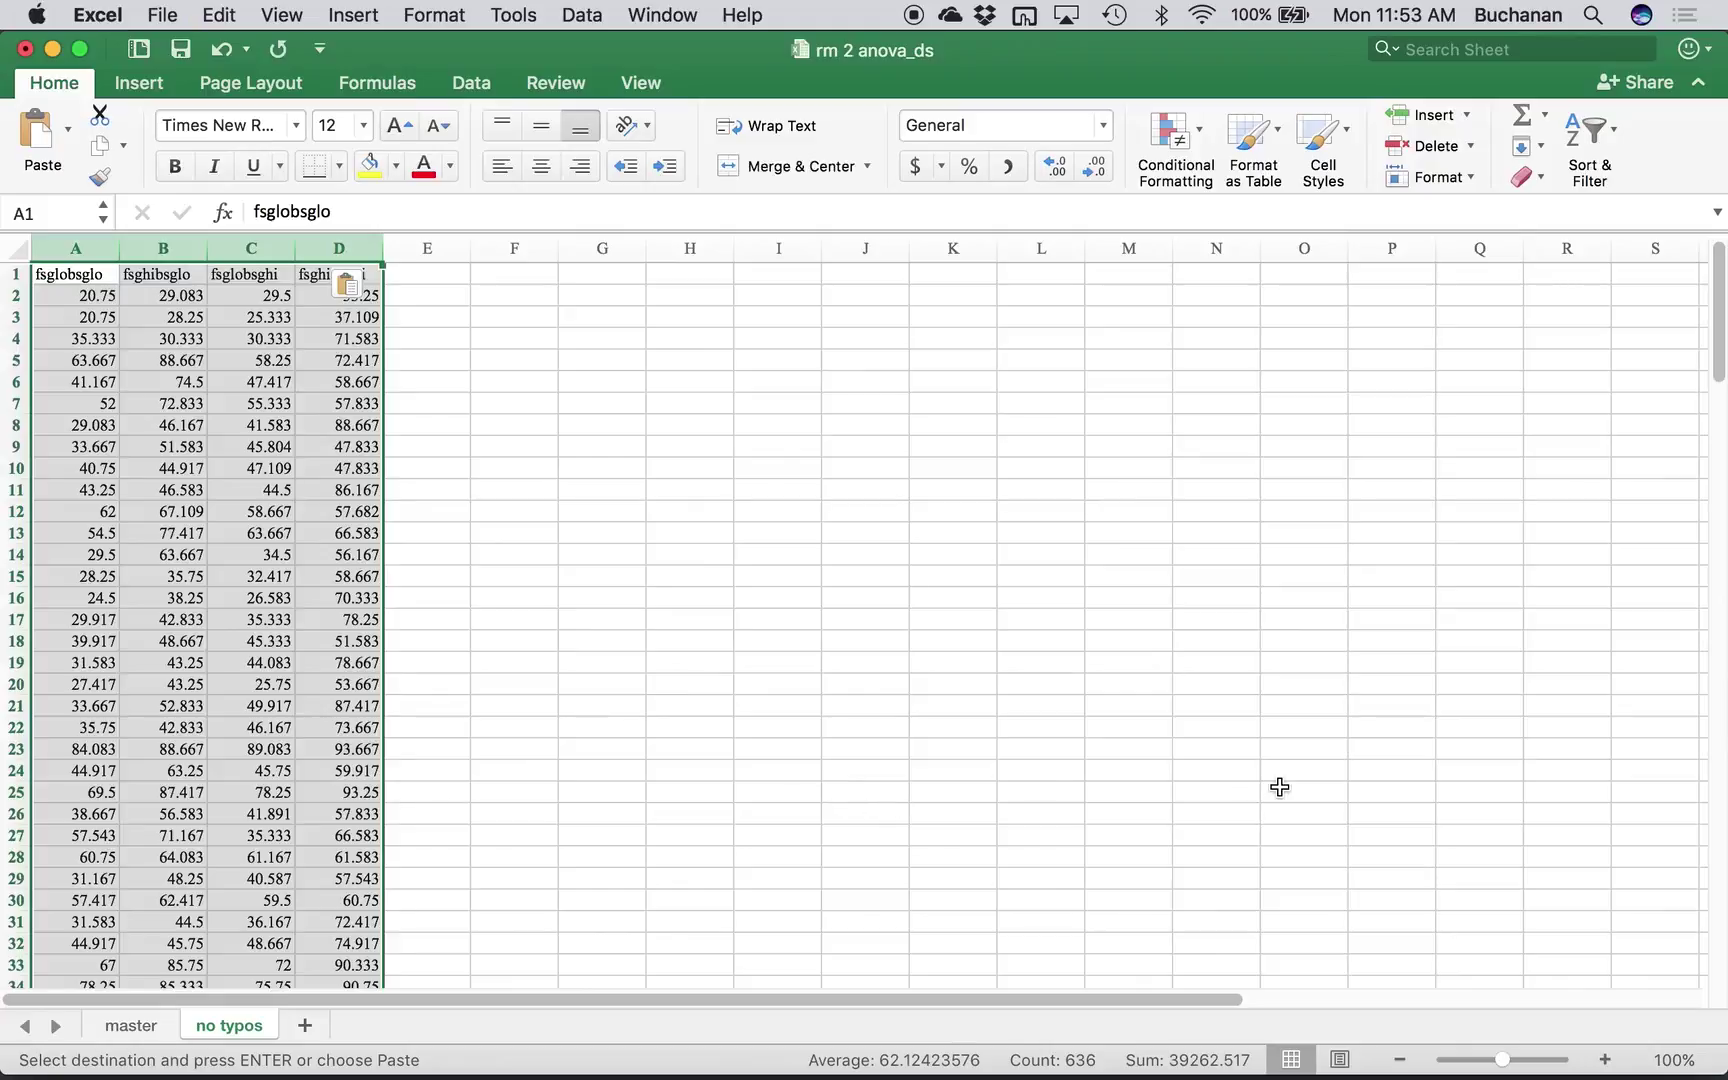
pyautogui.click(1515, 1060)
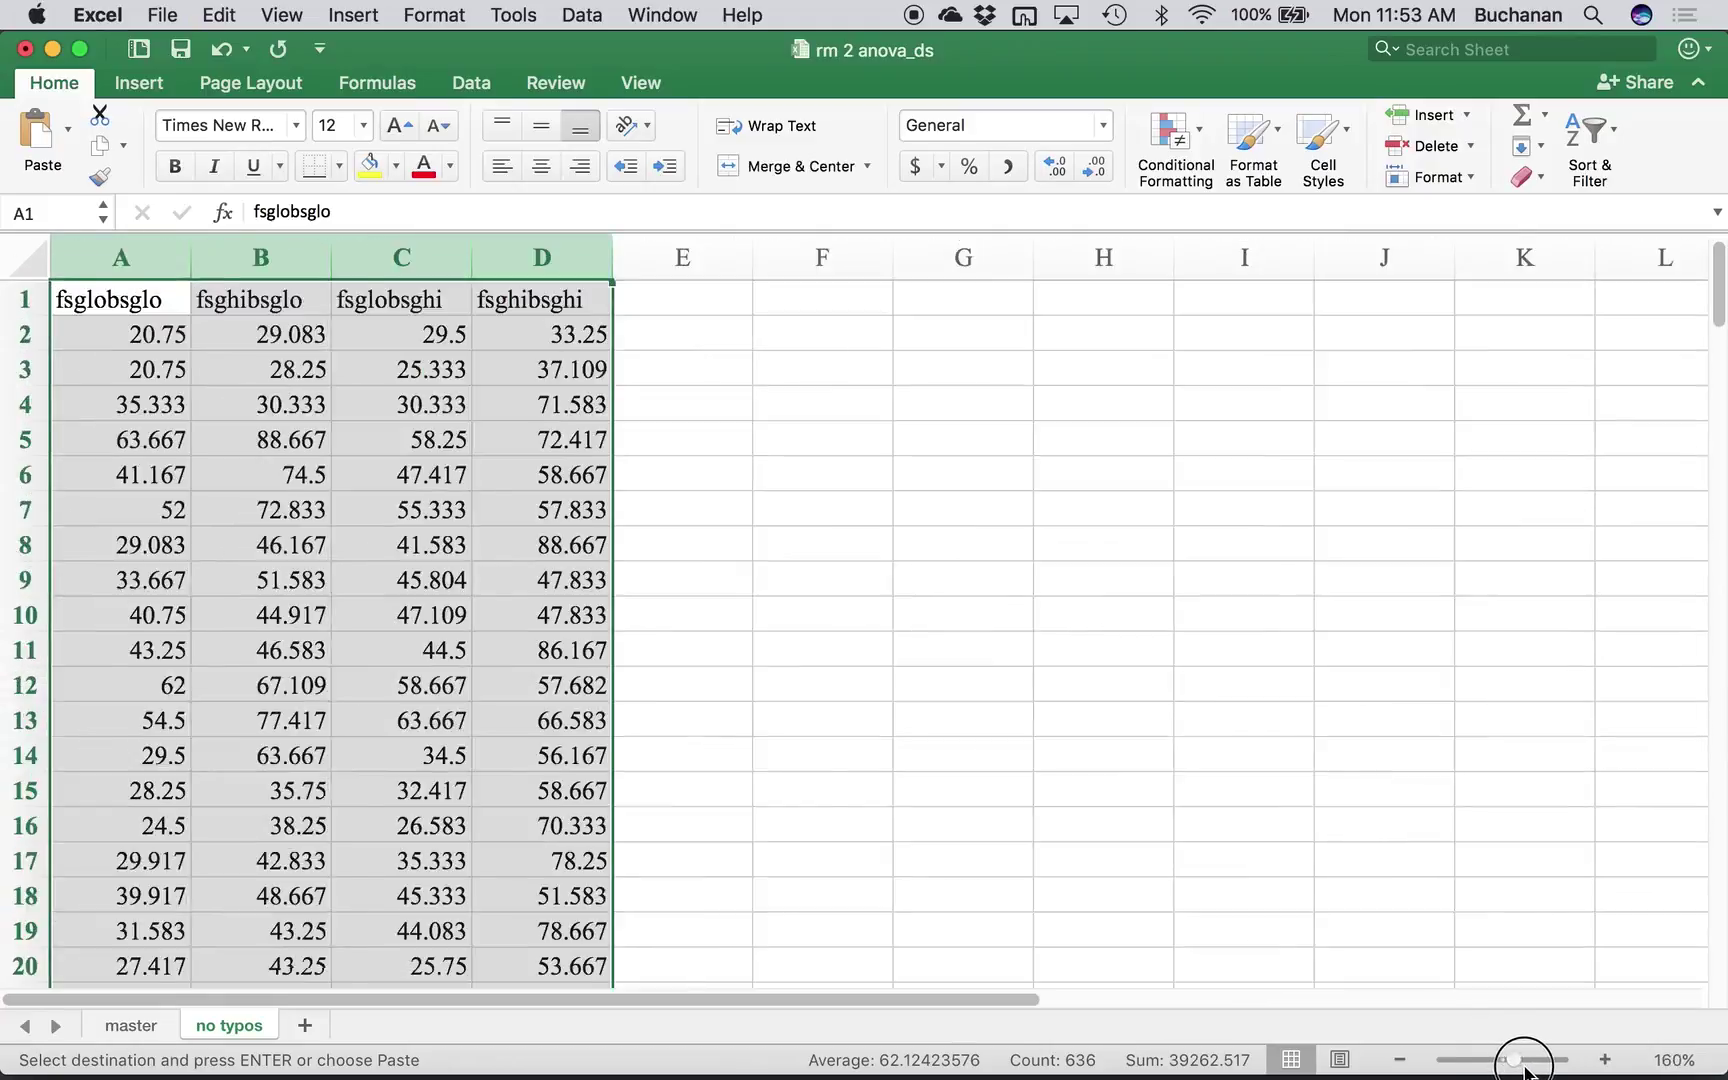
pyautogui.click(1524, 1062)
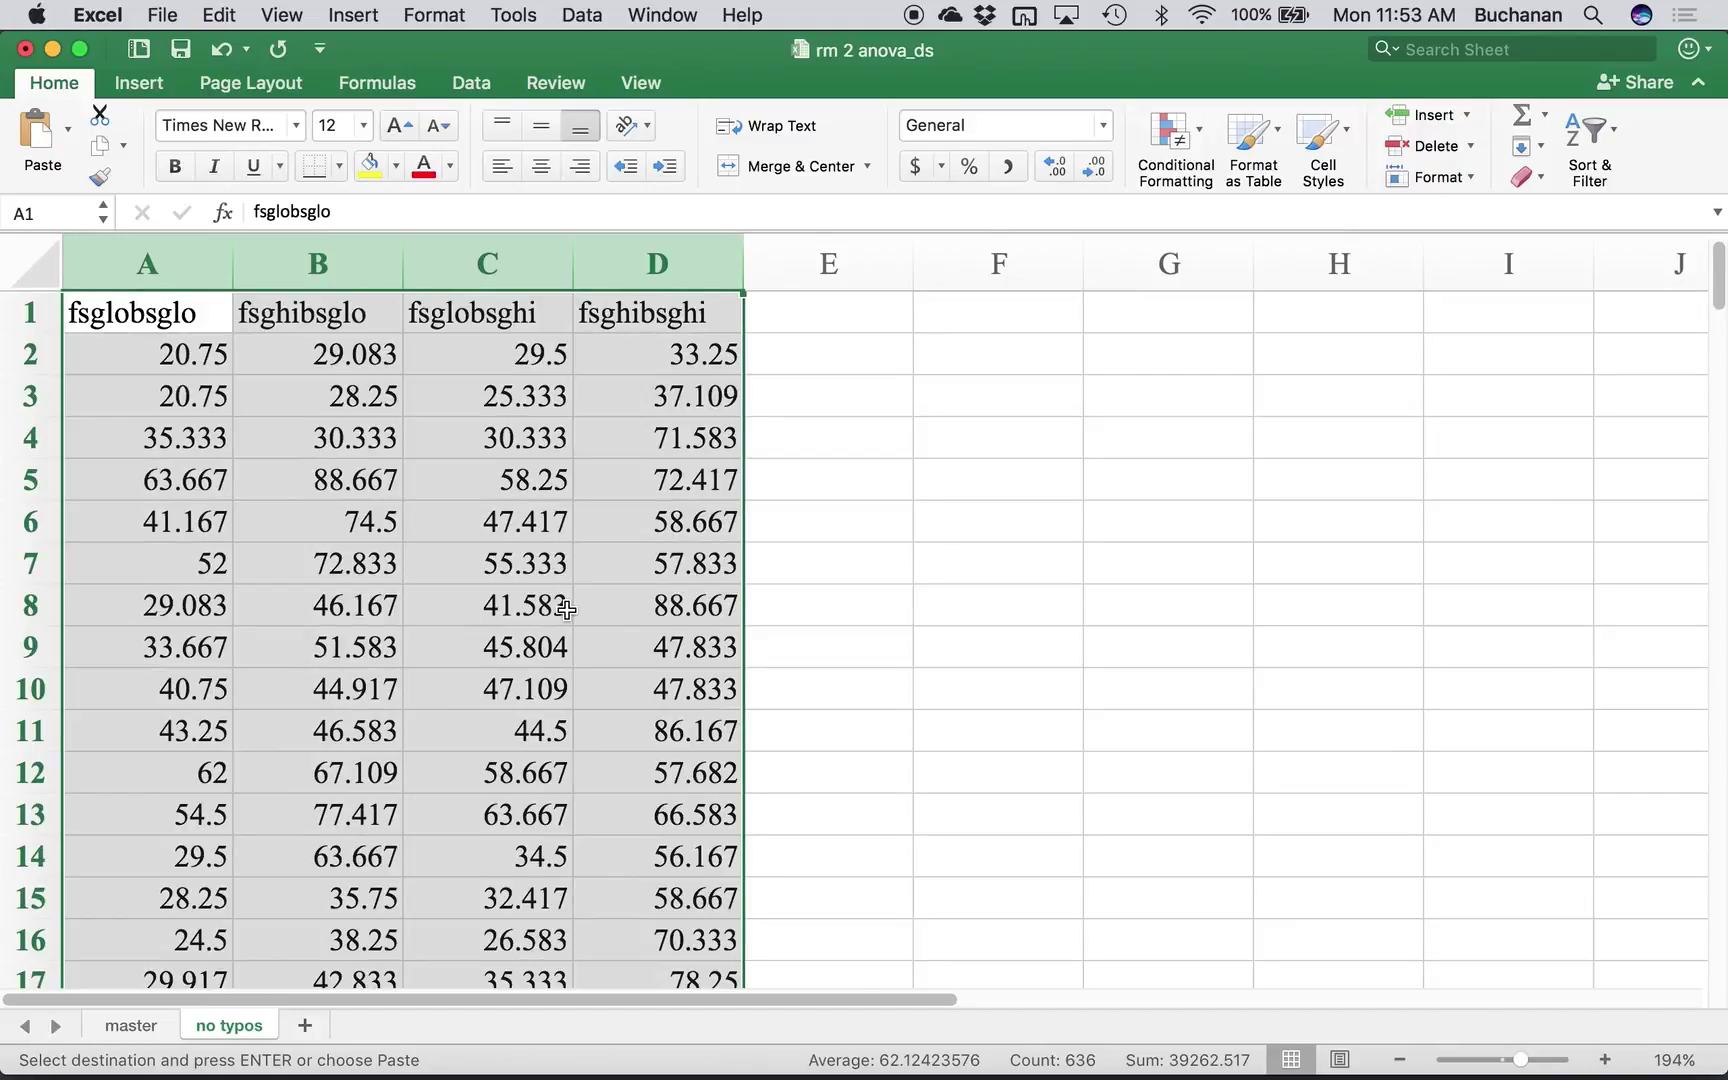
# - Select cell A2 in the no typos sheet and save the workbook
pyautogui.click(172, 359)
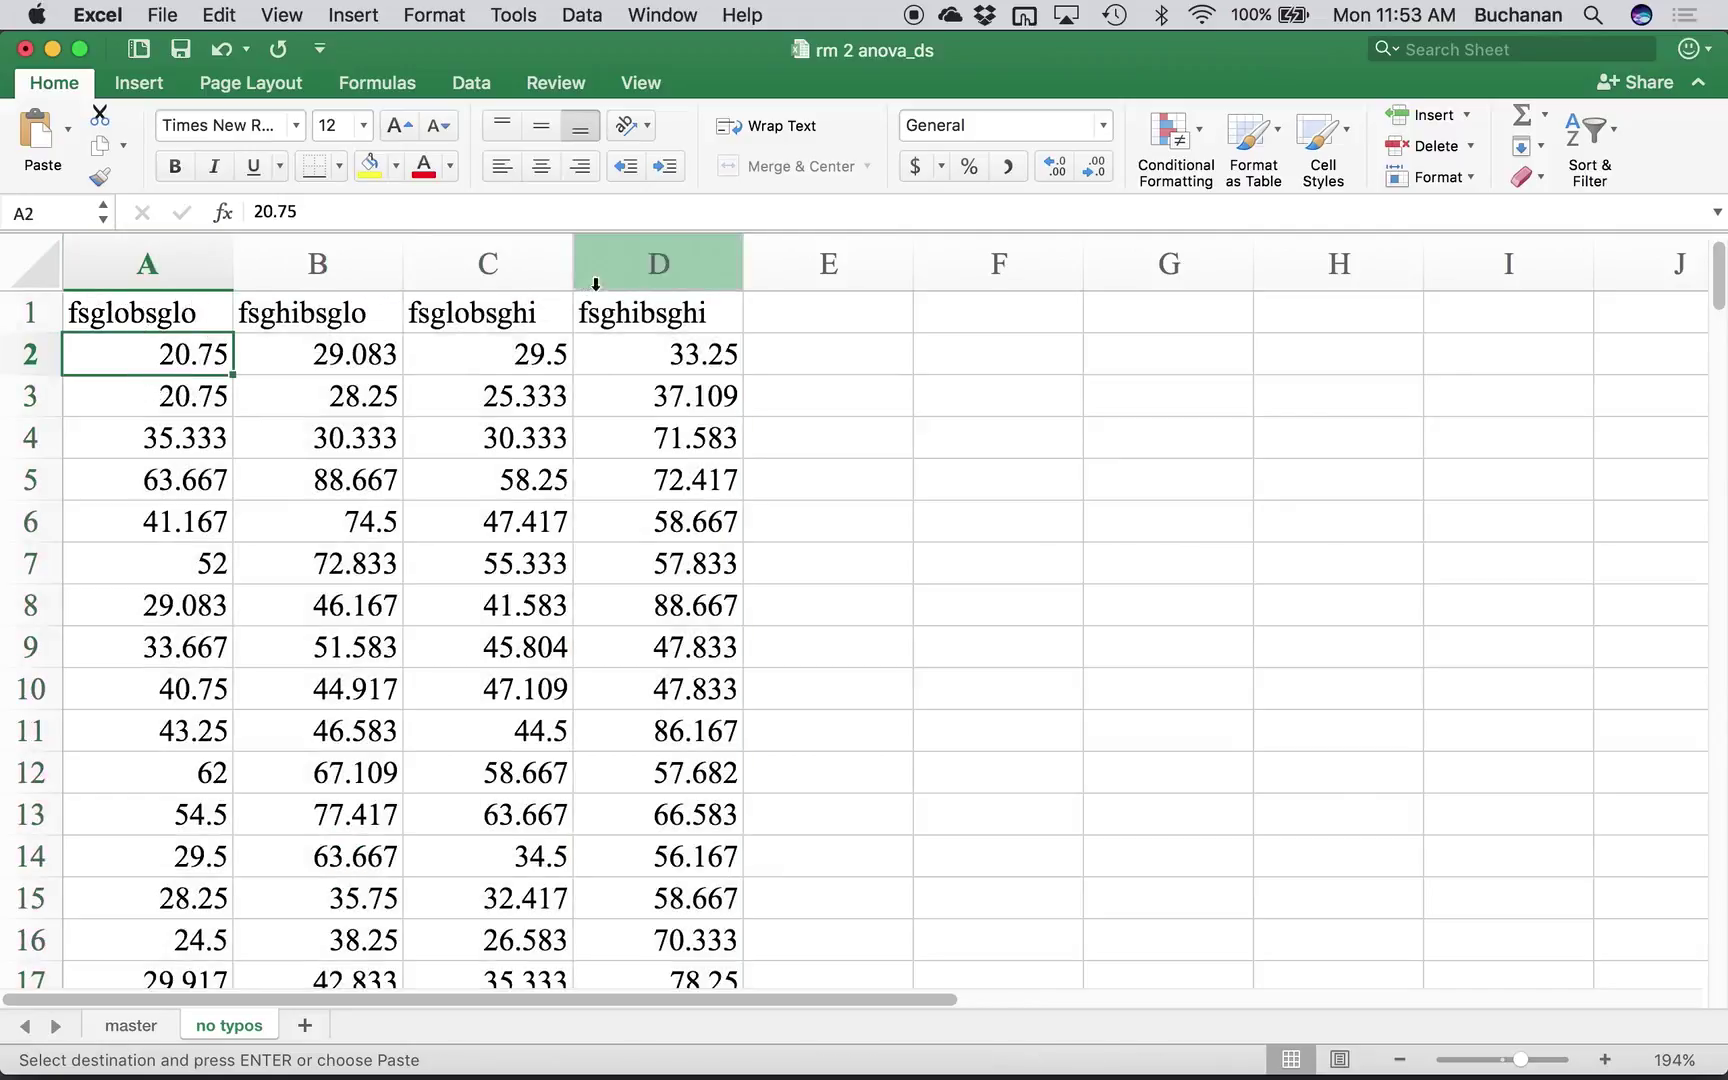
pyautogui.click(135, 311)
pyautogui.click(132, 353)
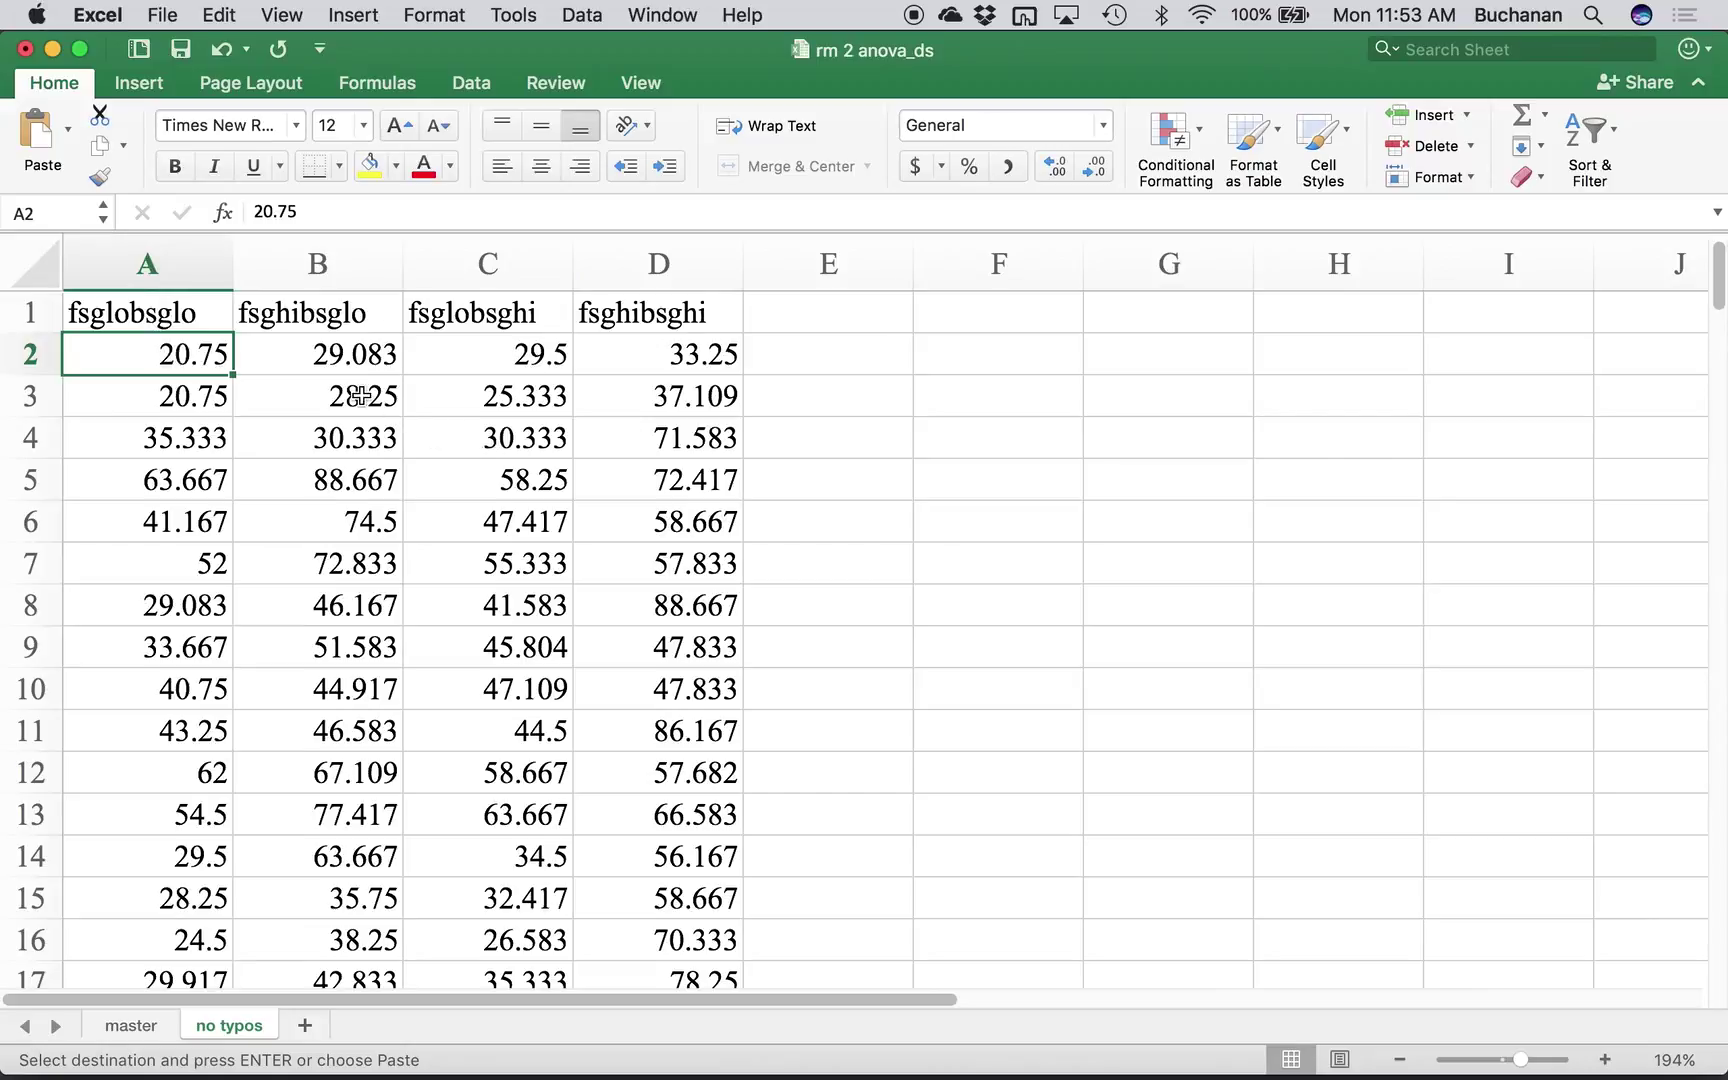
pyautogui.press('super+s')
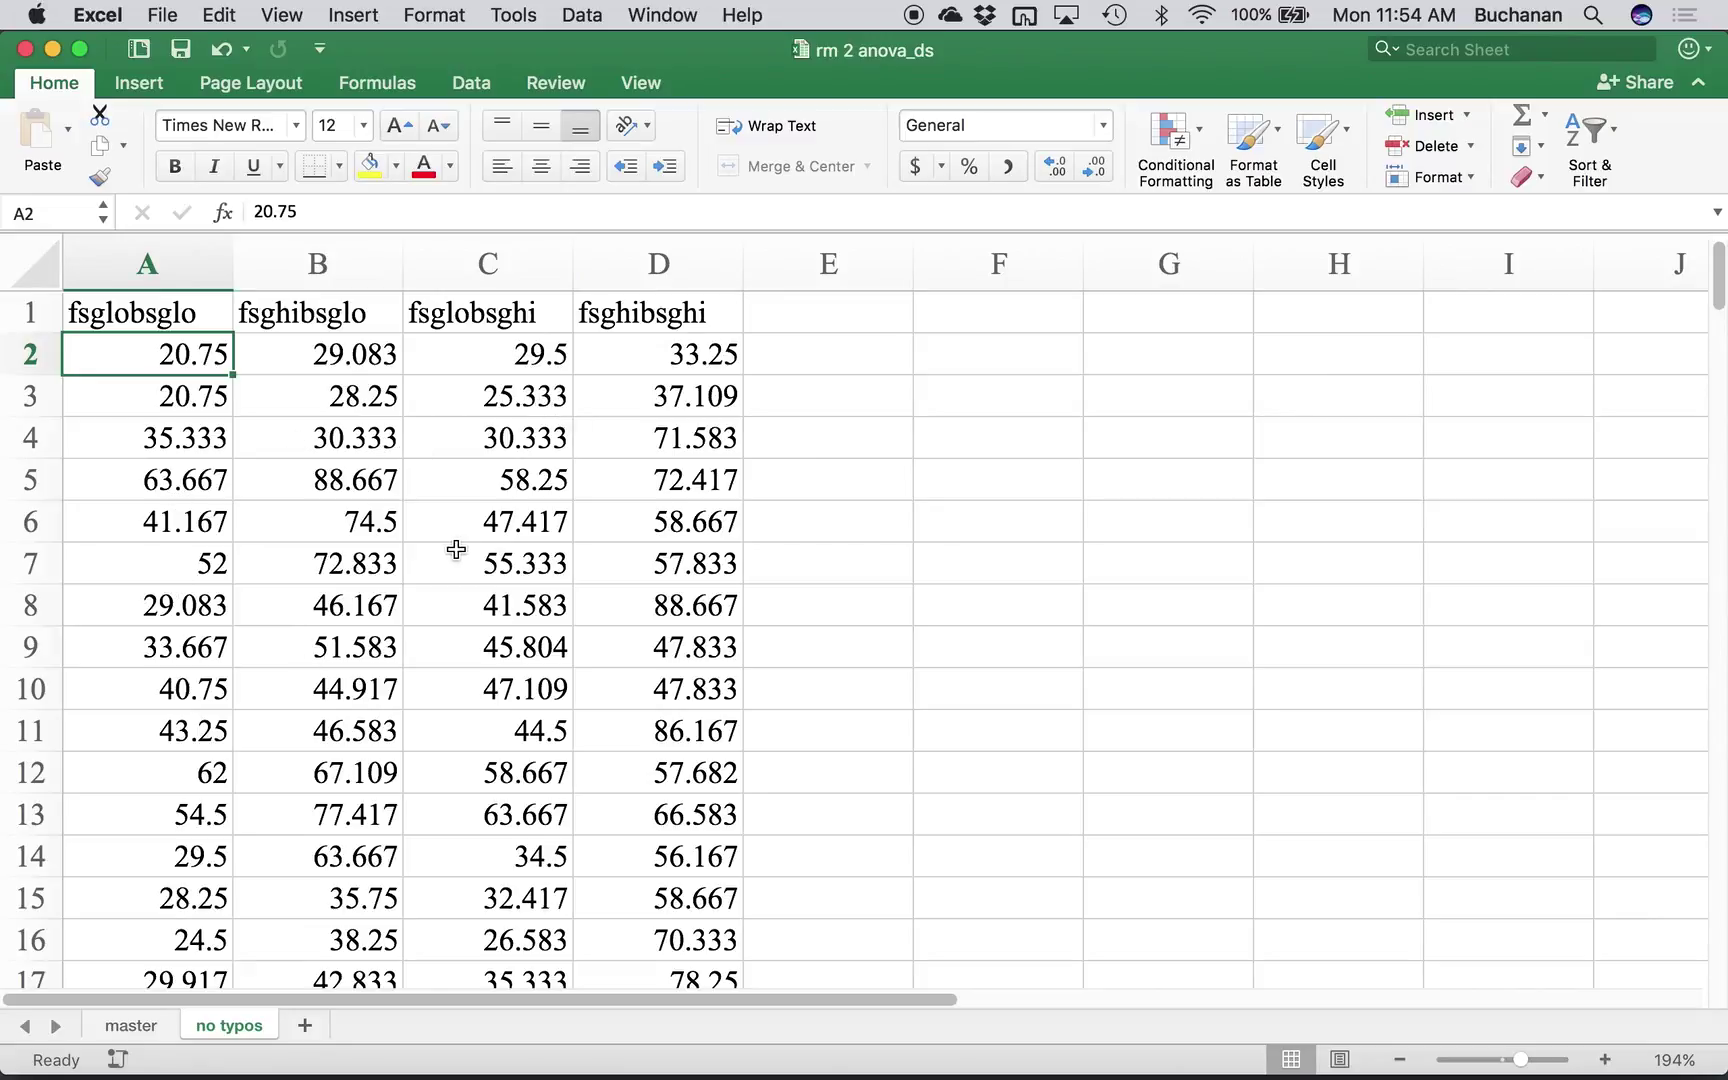
# - Examine the no typos data across the four condition columns, comparing the headers and the first participants' ratings
pyautogui.scroll(-10, 287, 663)
pyautogui.scroll(-6, 287, 663)
pyautogui.scroll(15, 287, 663)
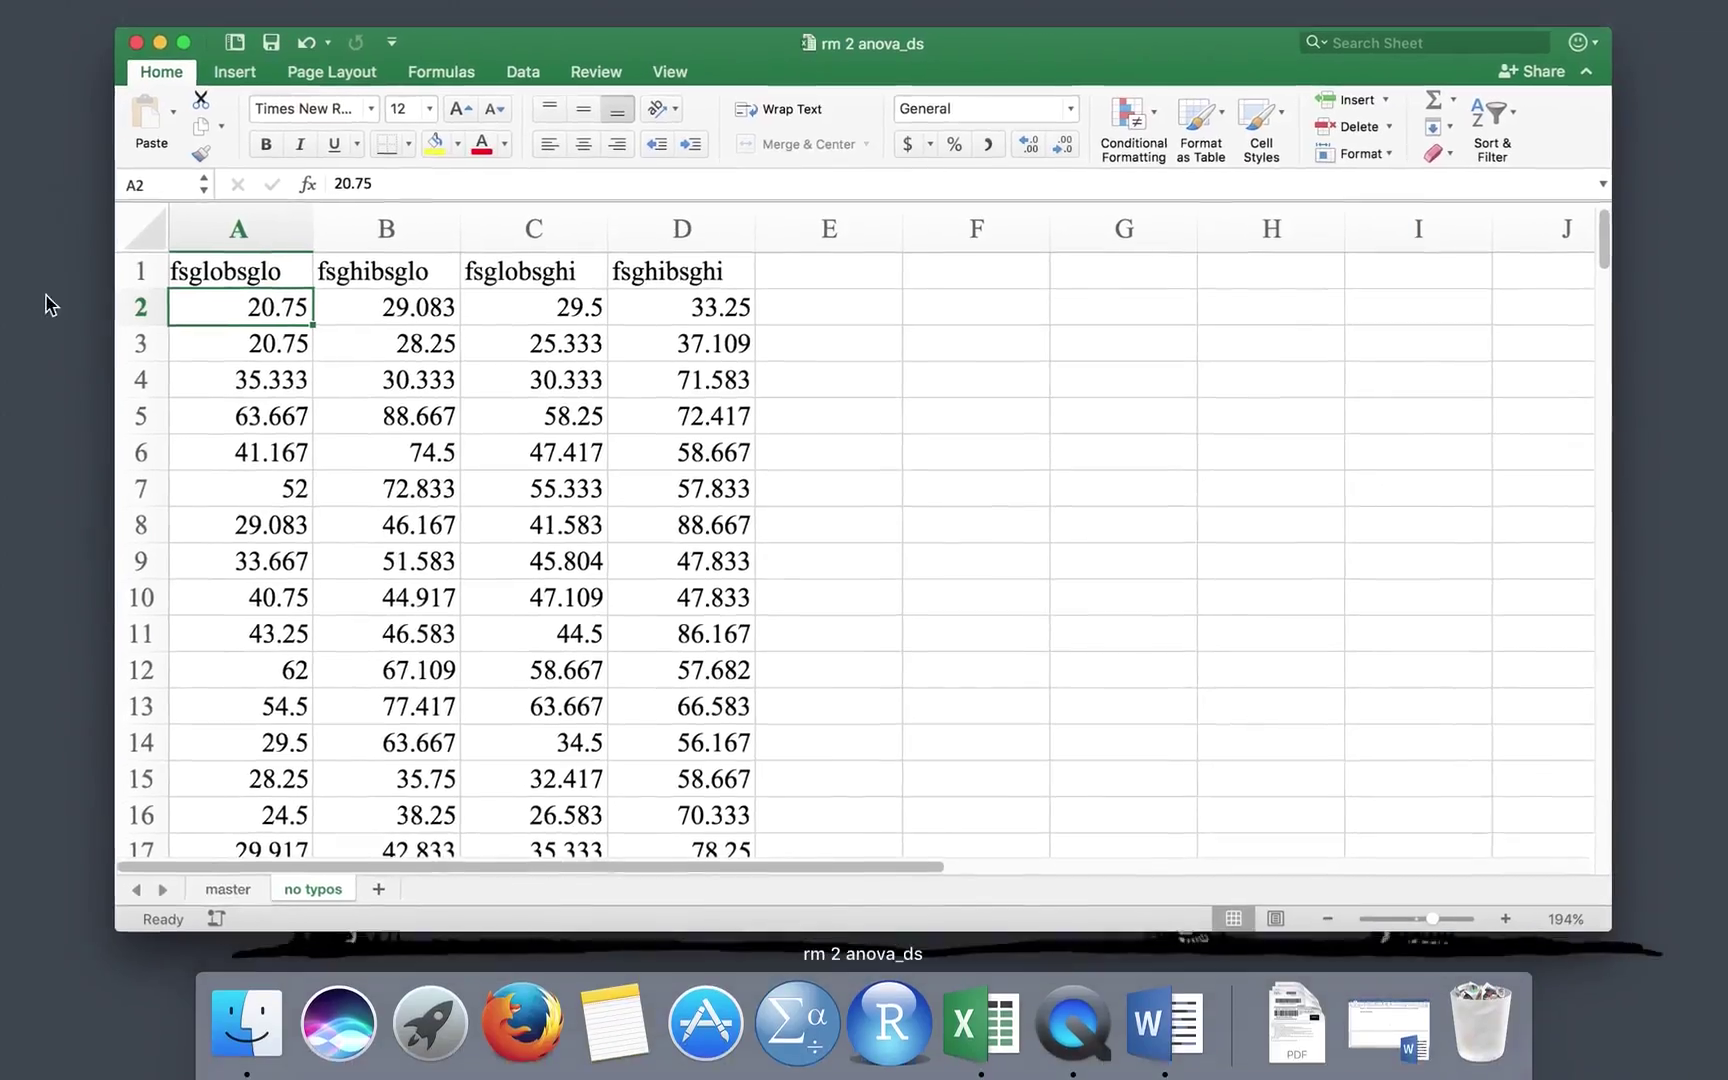
pyautogui.click(146, 308)
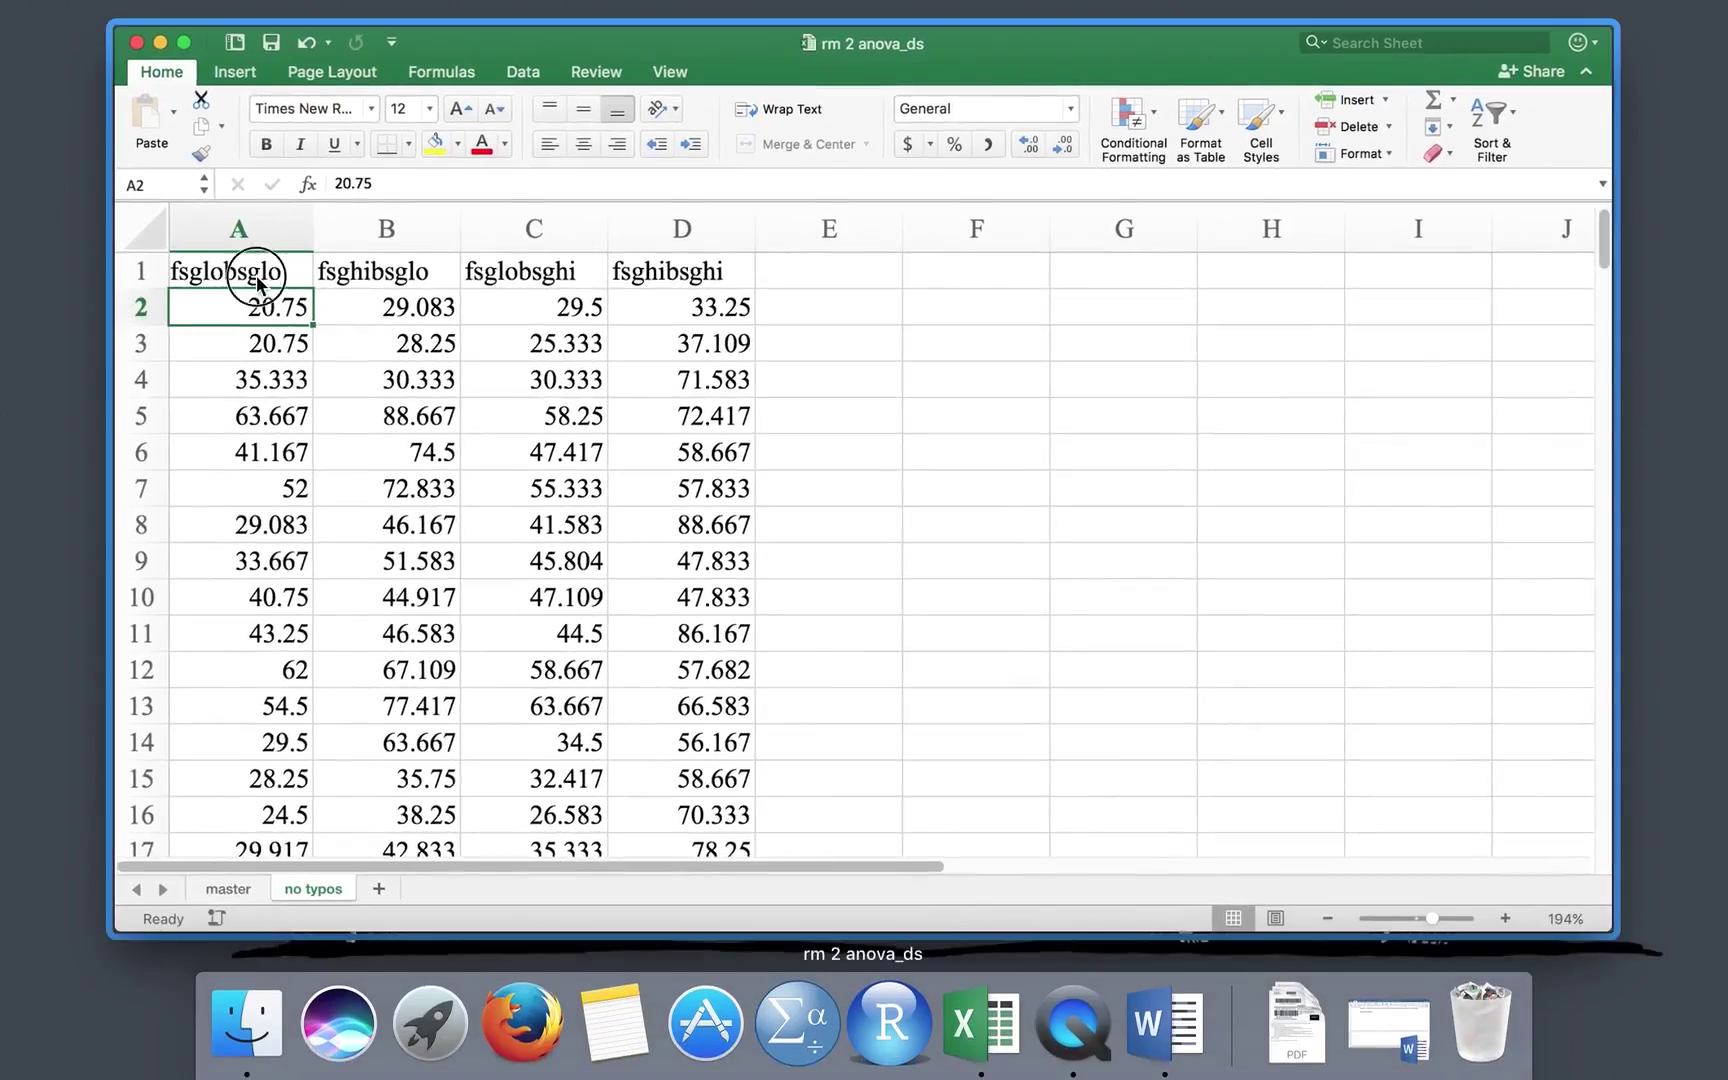
pyautogui.moveTo(148, 303); pyautogui.dragTo(620, 322)
pyautogui.moveTo(151, 364); pyautogui.dragTo(678, 354)
pyautogui.click(142, 318)
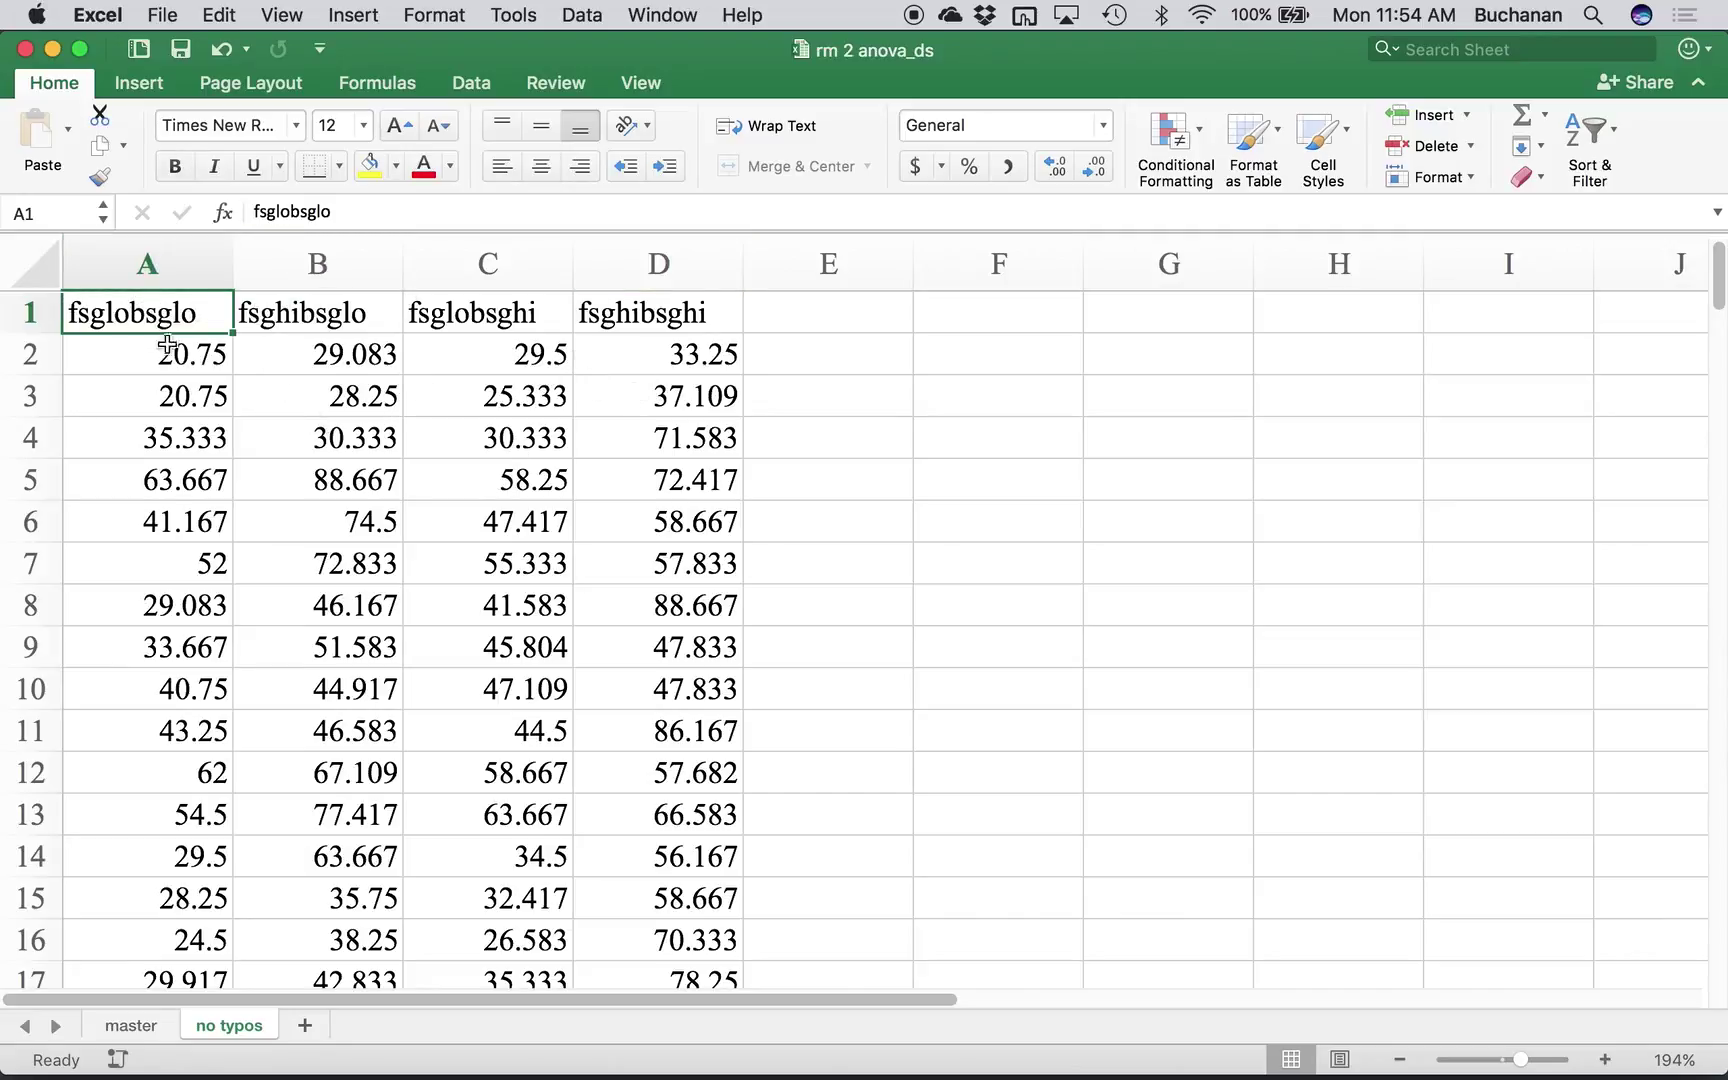
pyautogui.click(168, 426)
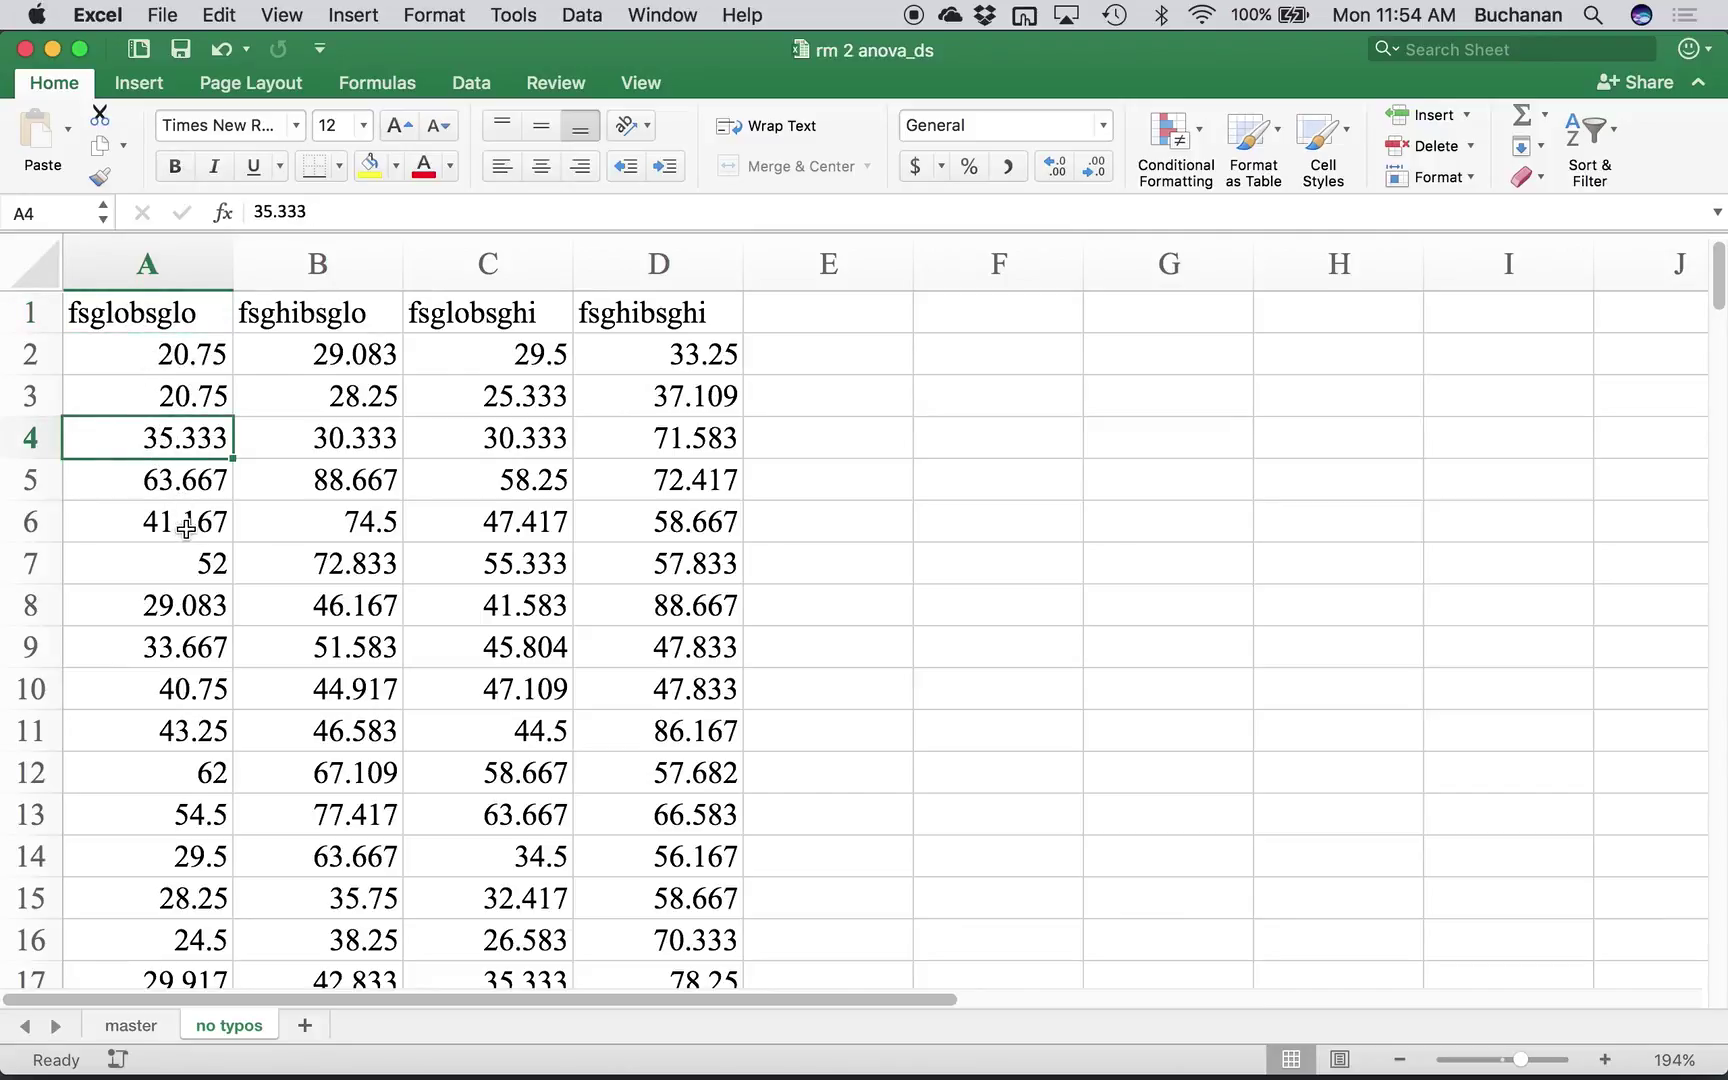
pyautogui.click(205, 309)
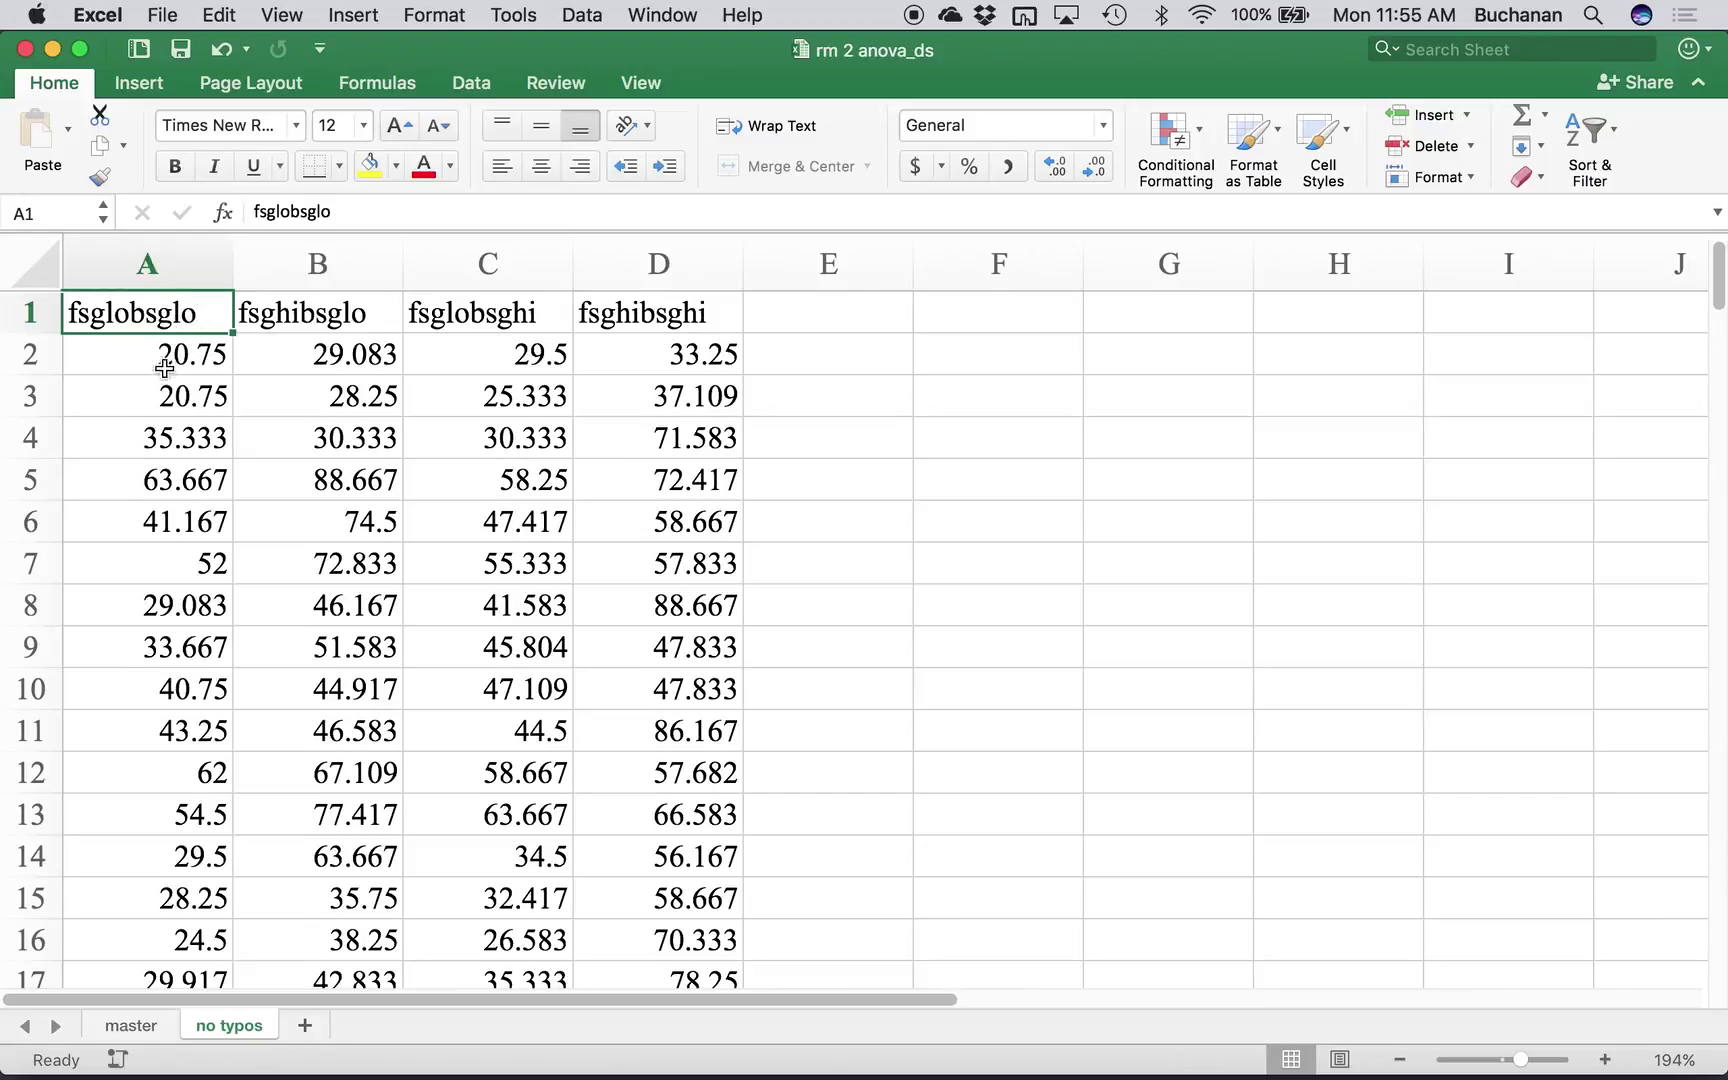
pyautogui.click(391, 582)
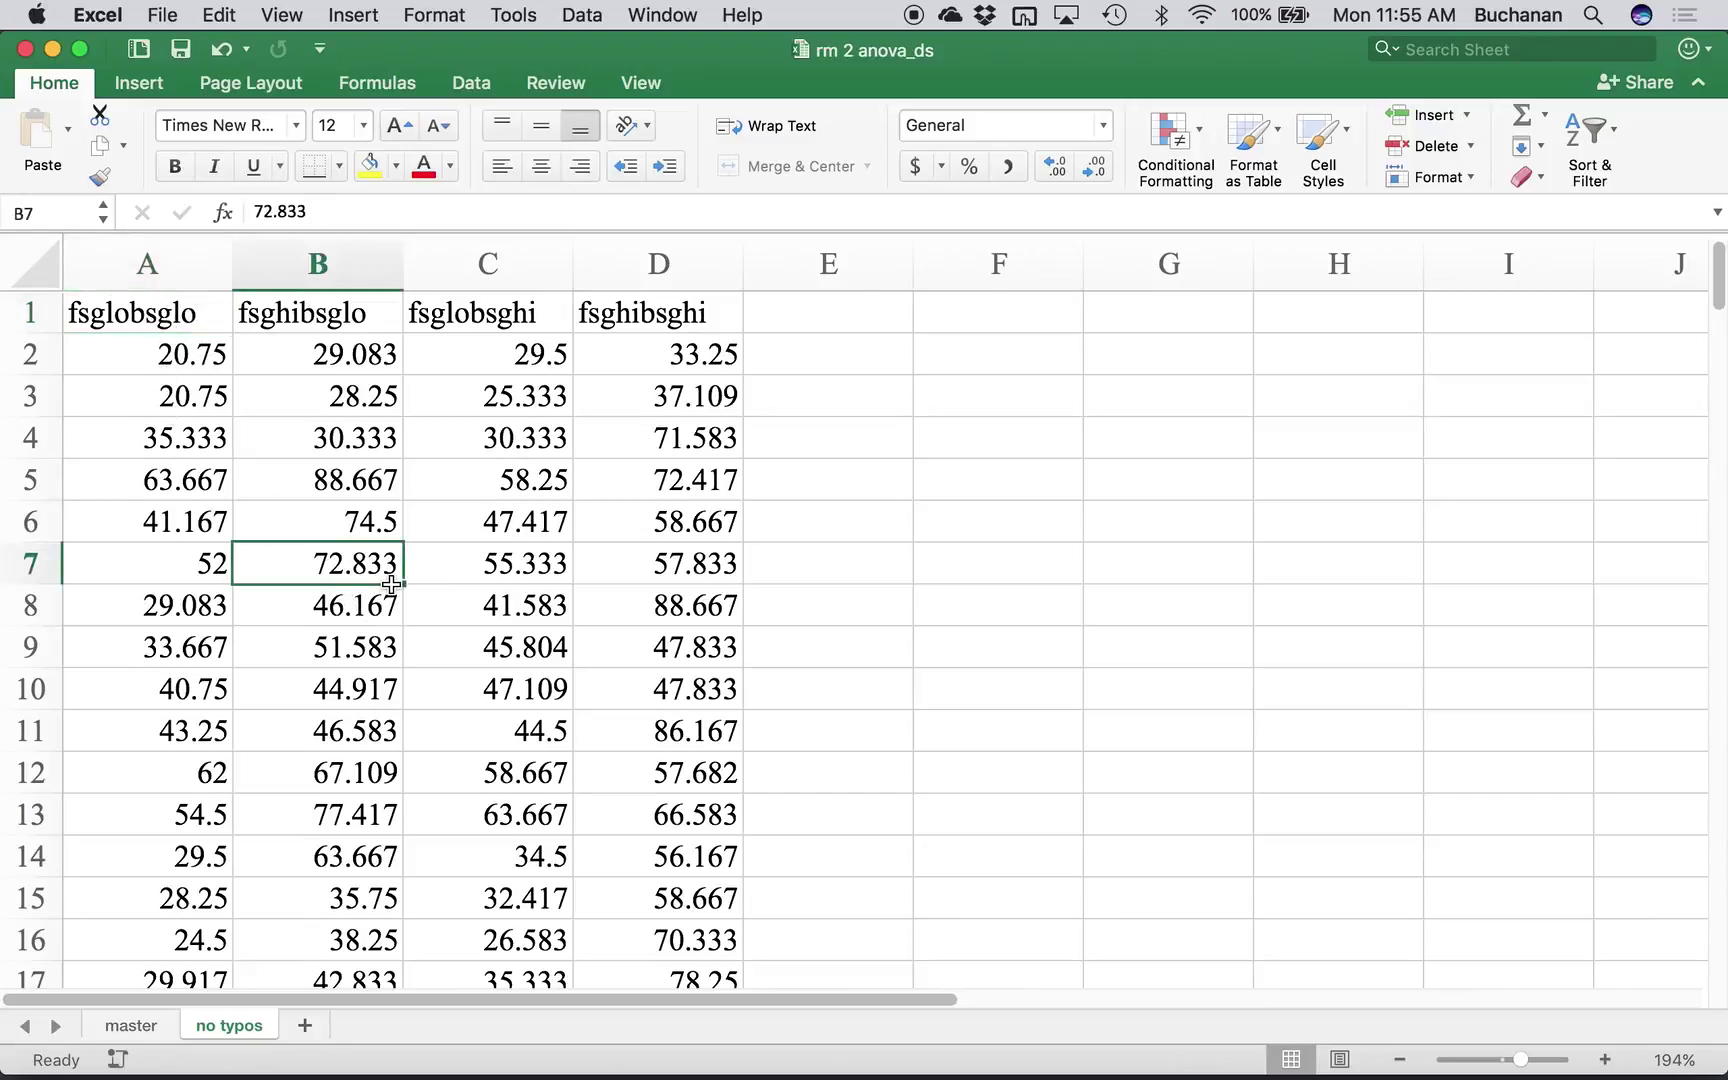
pyautogui.click(157, 313)
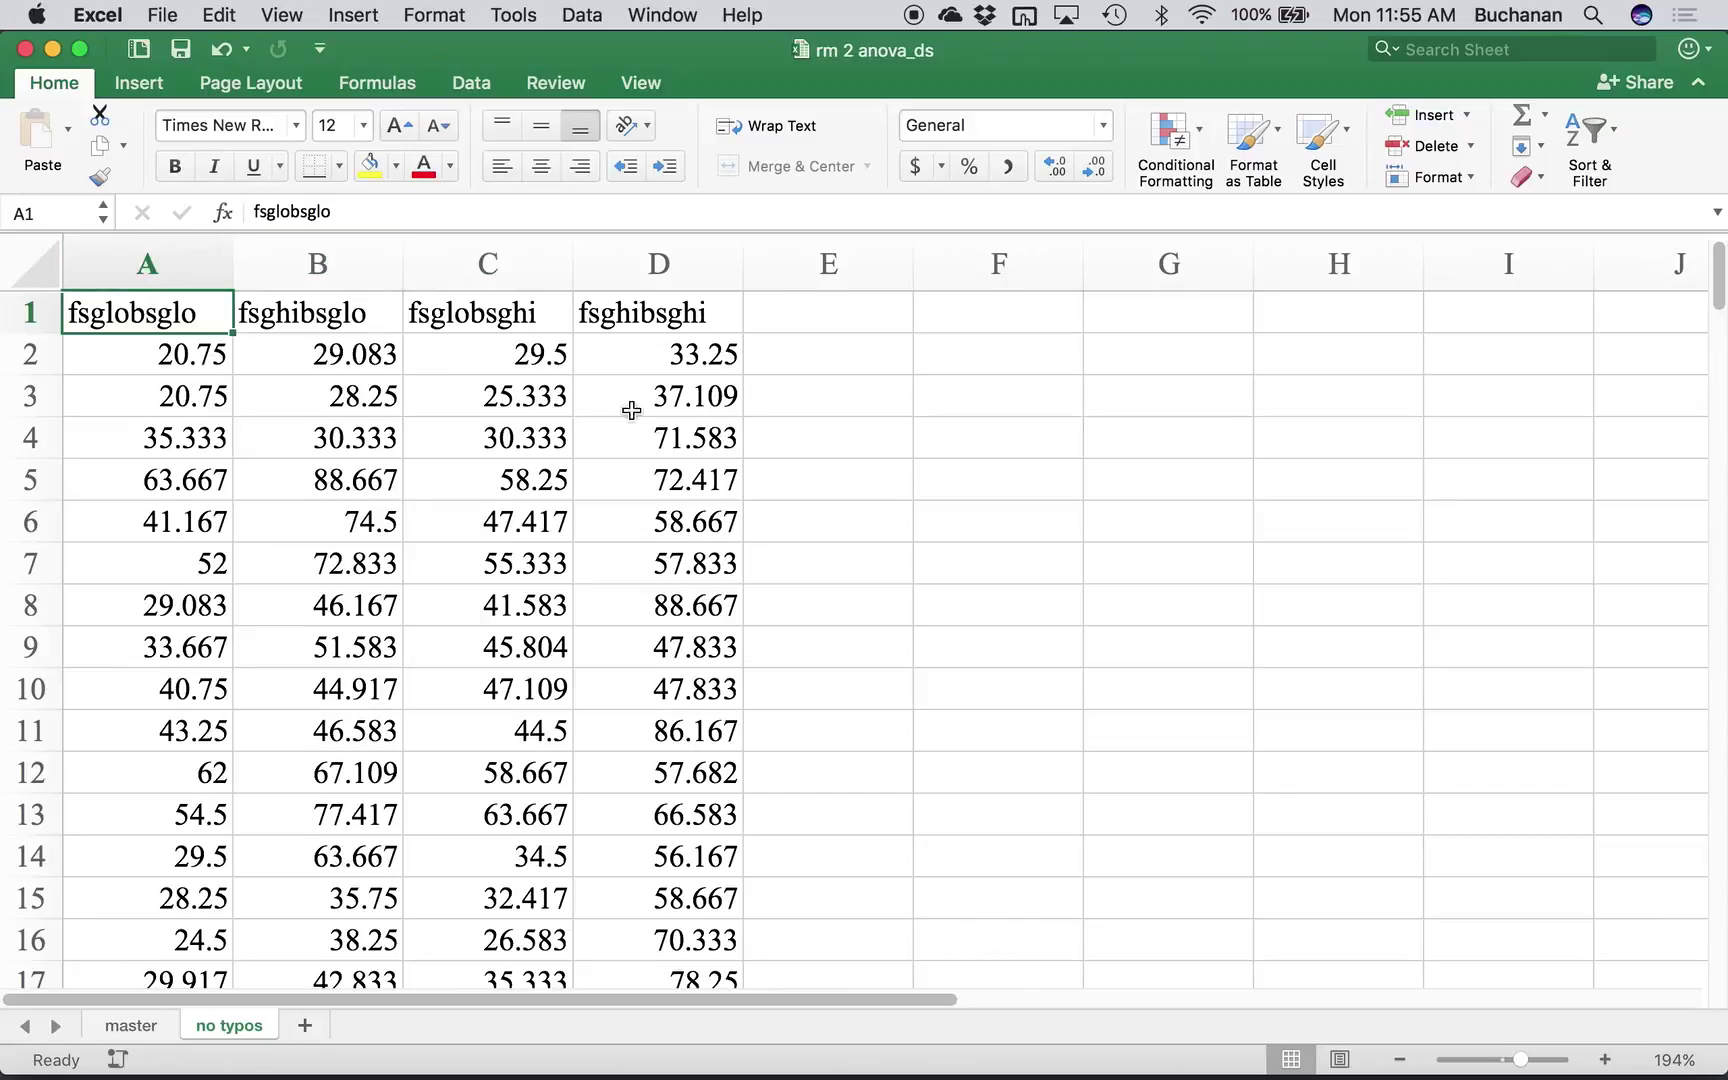
# - Run Descriptive Statistics with summary statistics on columns A to D, using first-row labels and outputting to a new worksheet
pyautogui.click(479, 81)
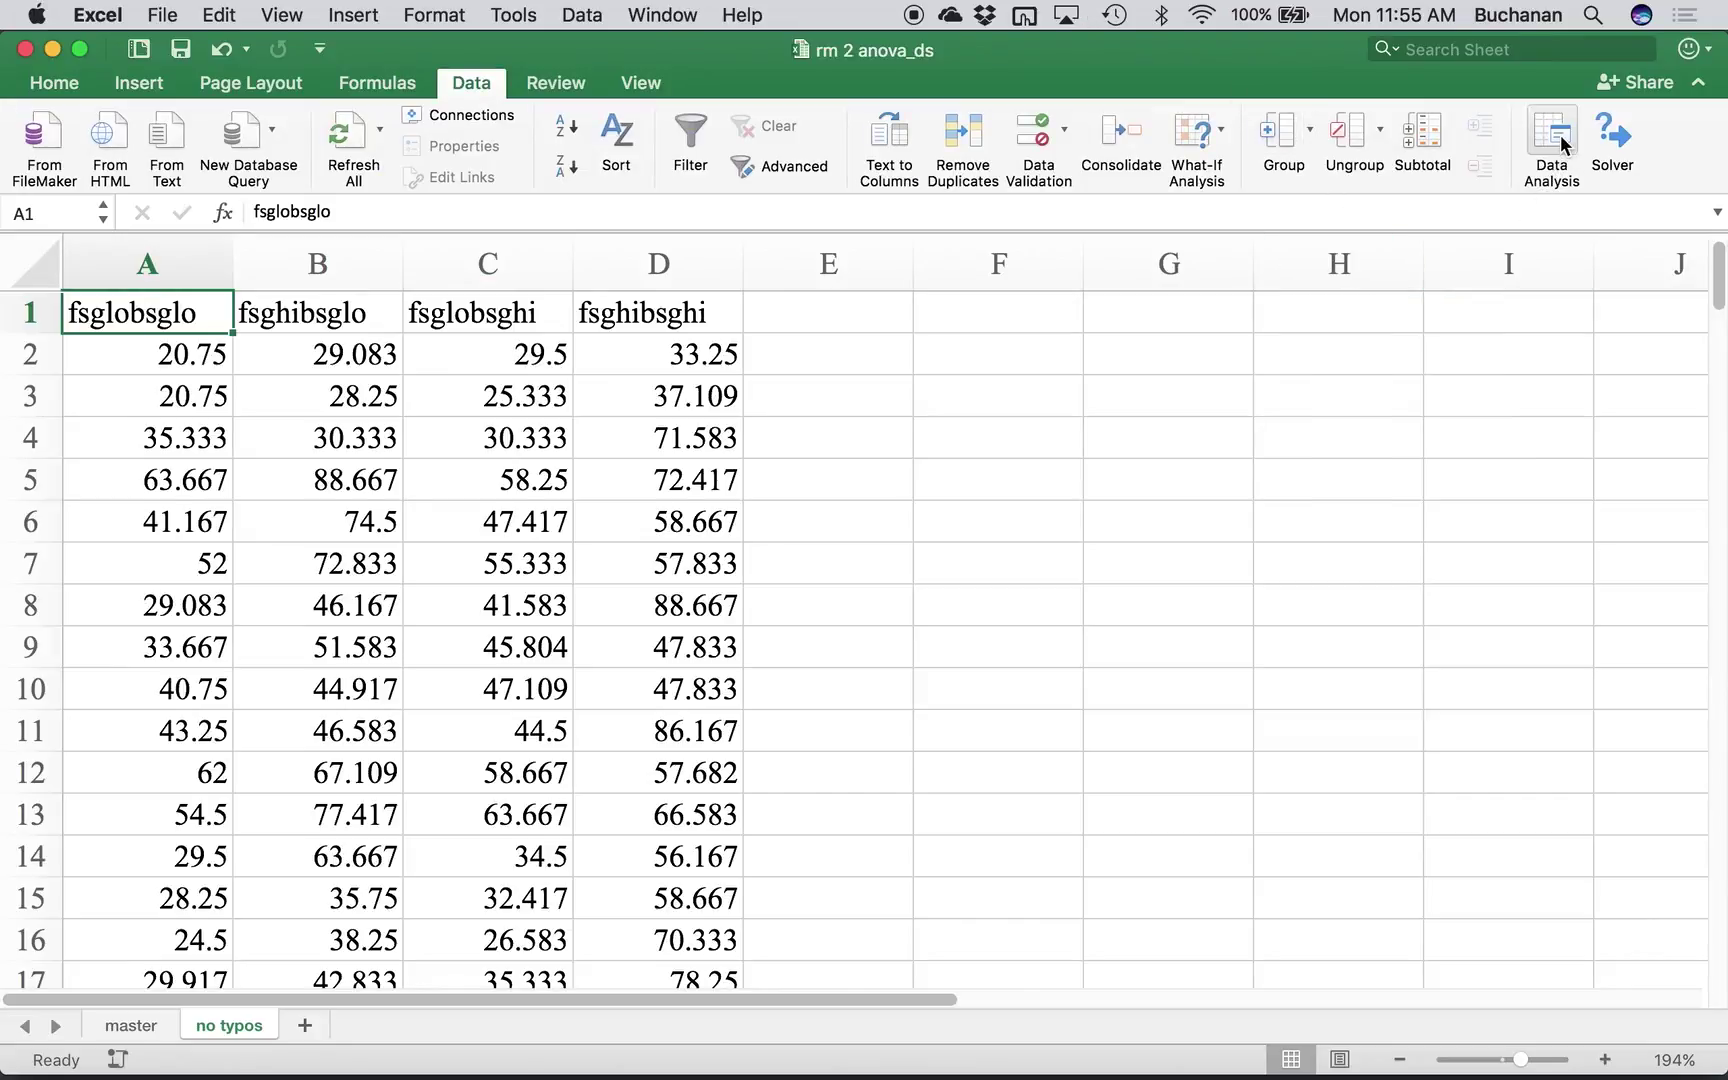
pyautogui.click(1561, 134)
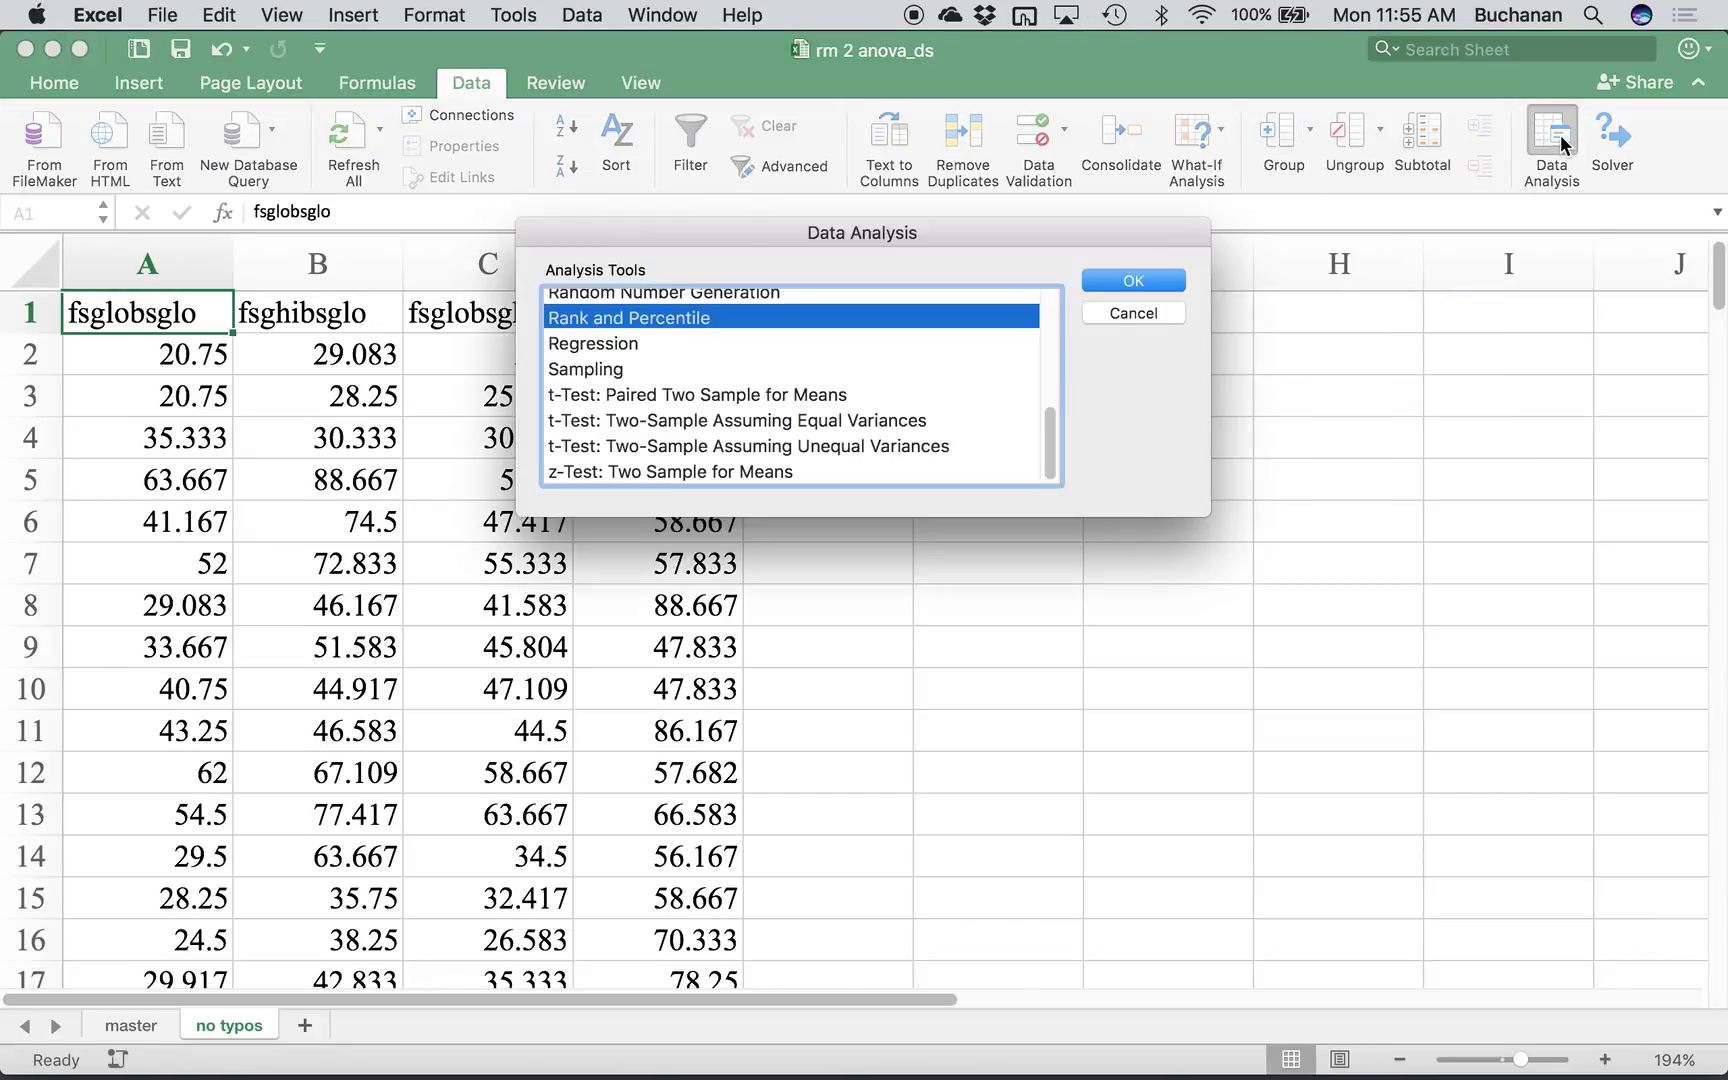
pyautogui.moveTo(798, 240); pyautogui.dragTo(1170, 218)
pyautogui.click(1515, 262)
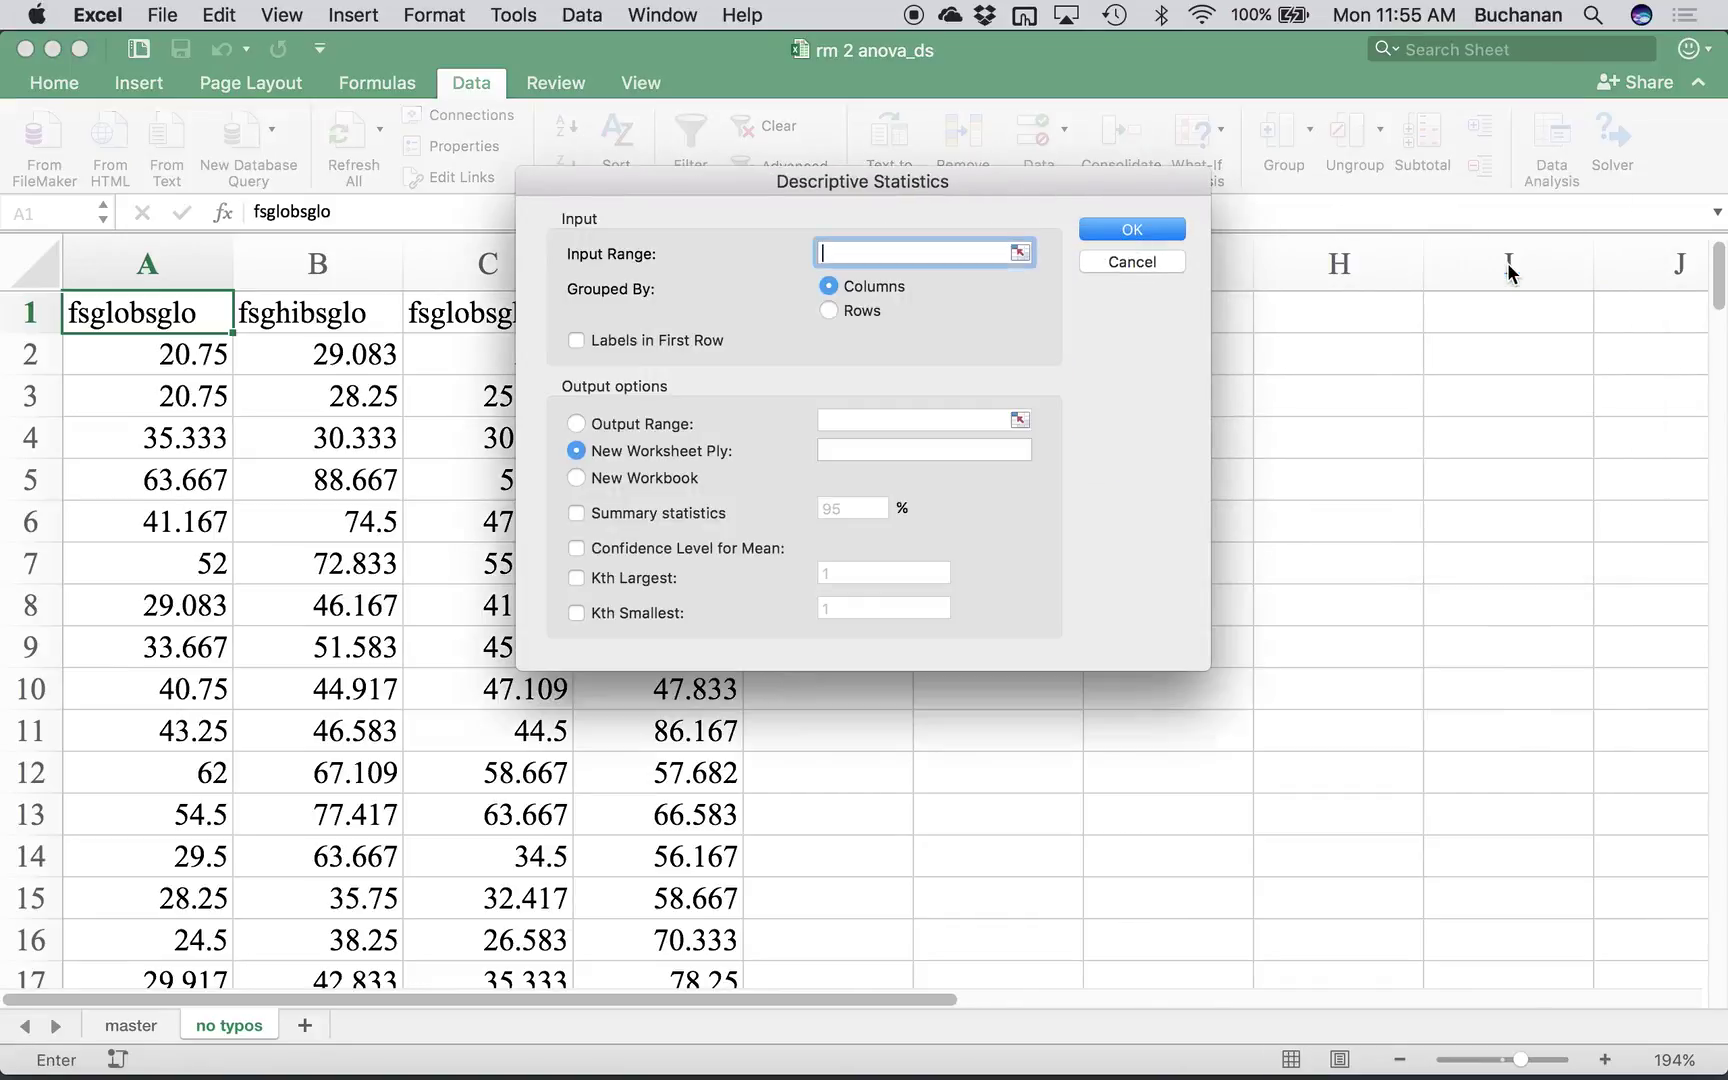
pyautogui.moveTo(626, 188); pyautogui.dragTo(949, 180)
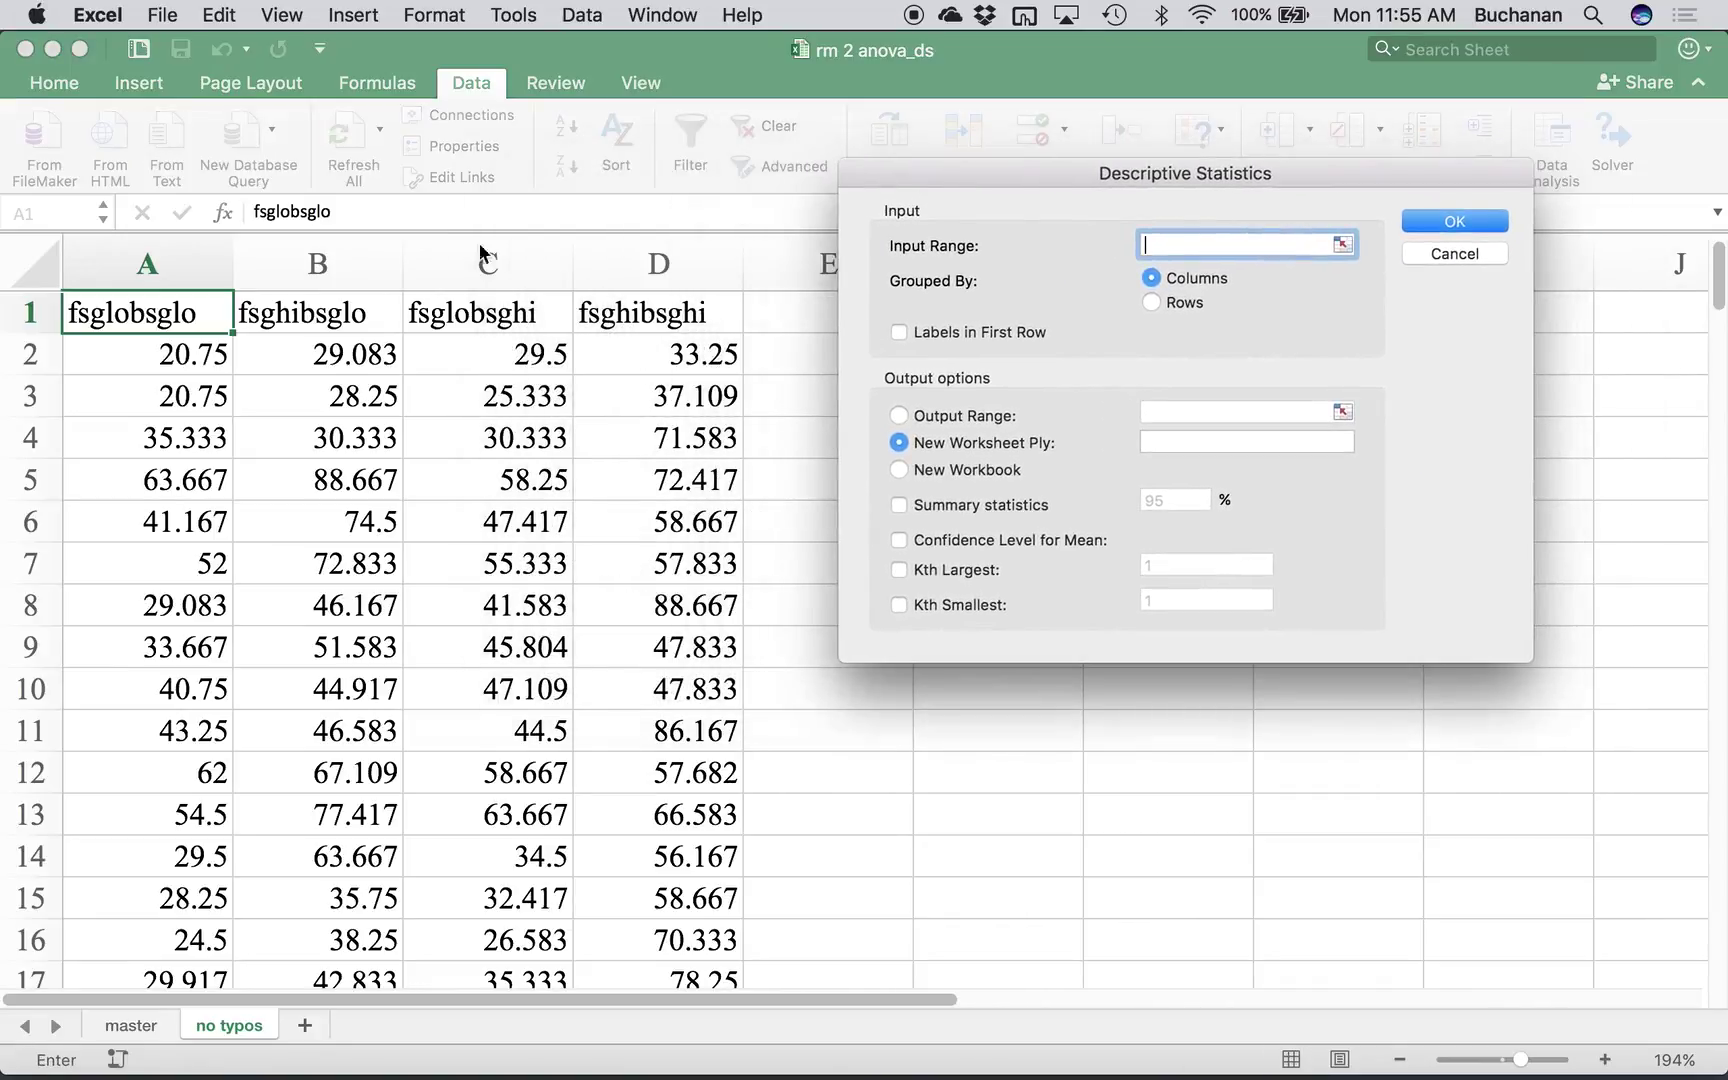
pyautogui.moveTo(148, 265); pyautogui.dragTo(660, 276)
pyautogui.click(938, 334)
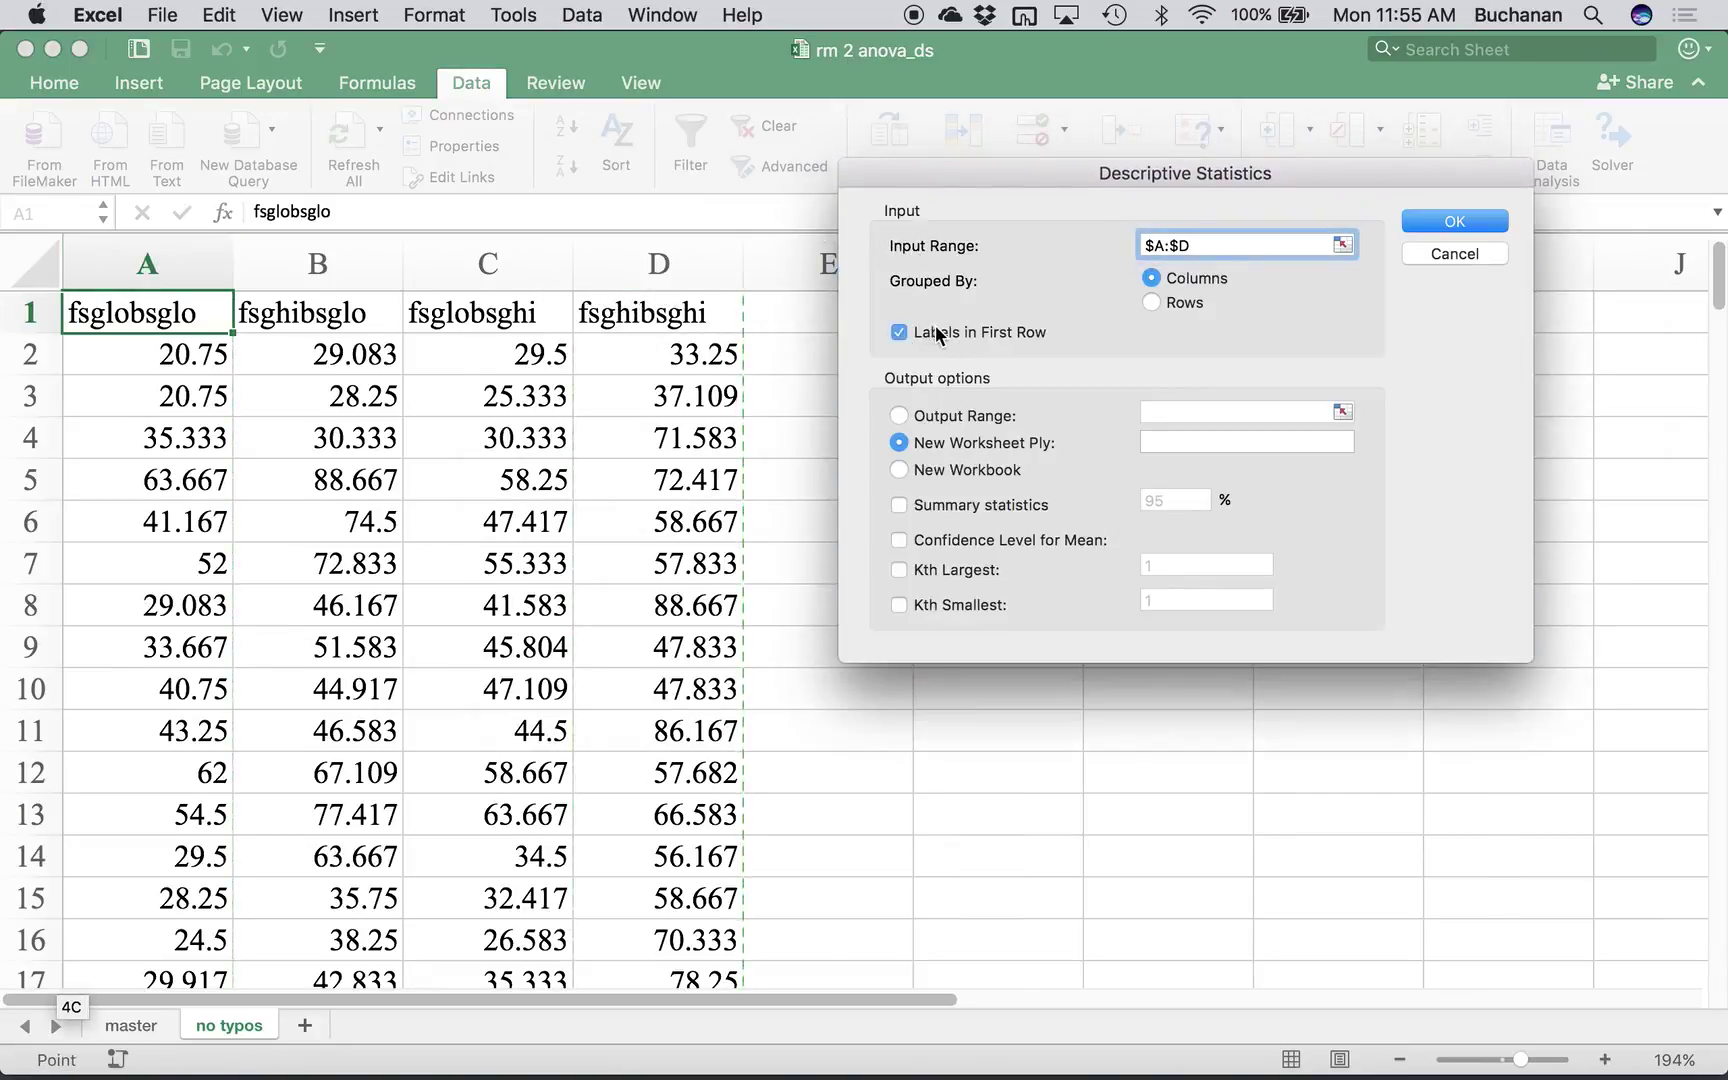
pyautogui.click(994, 504)
pyautogui.click(1428, 219)
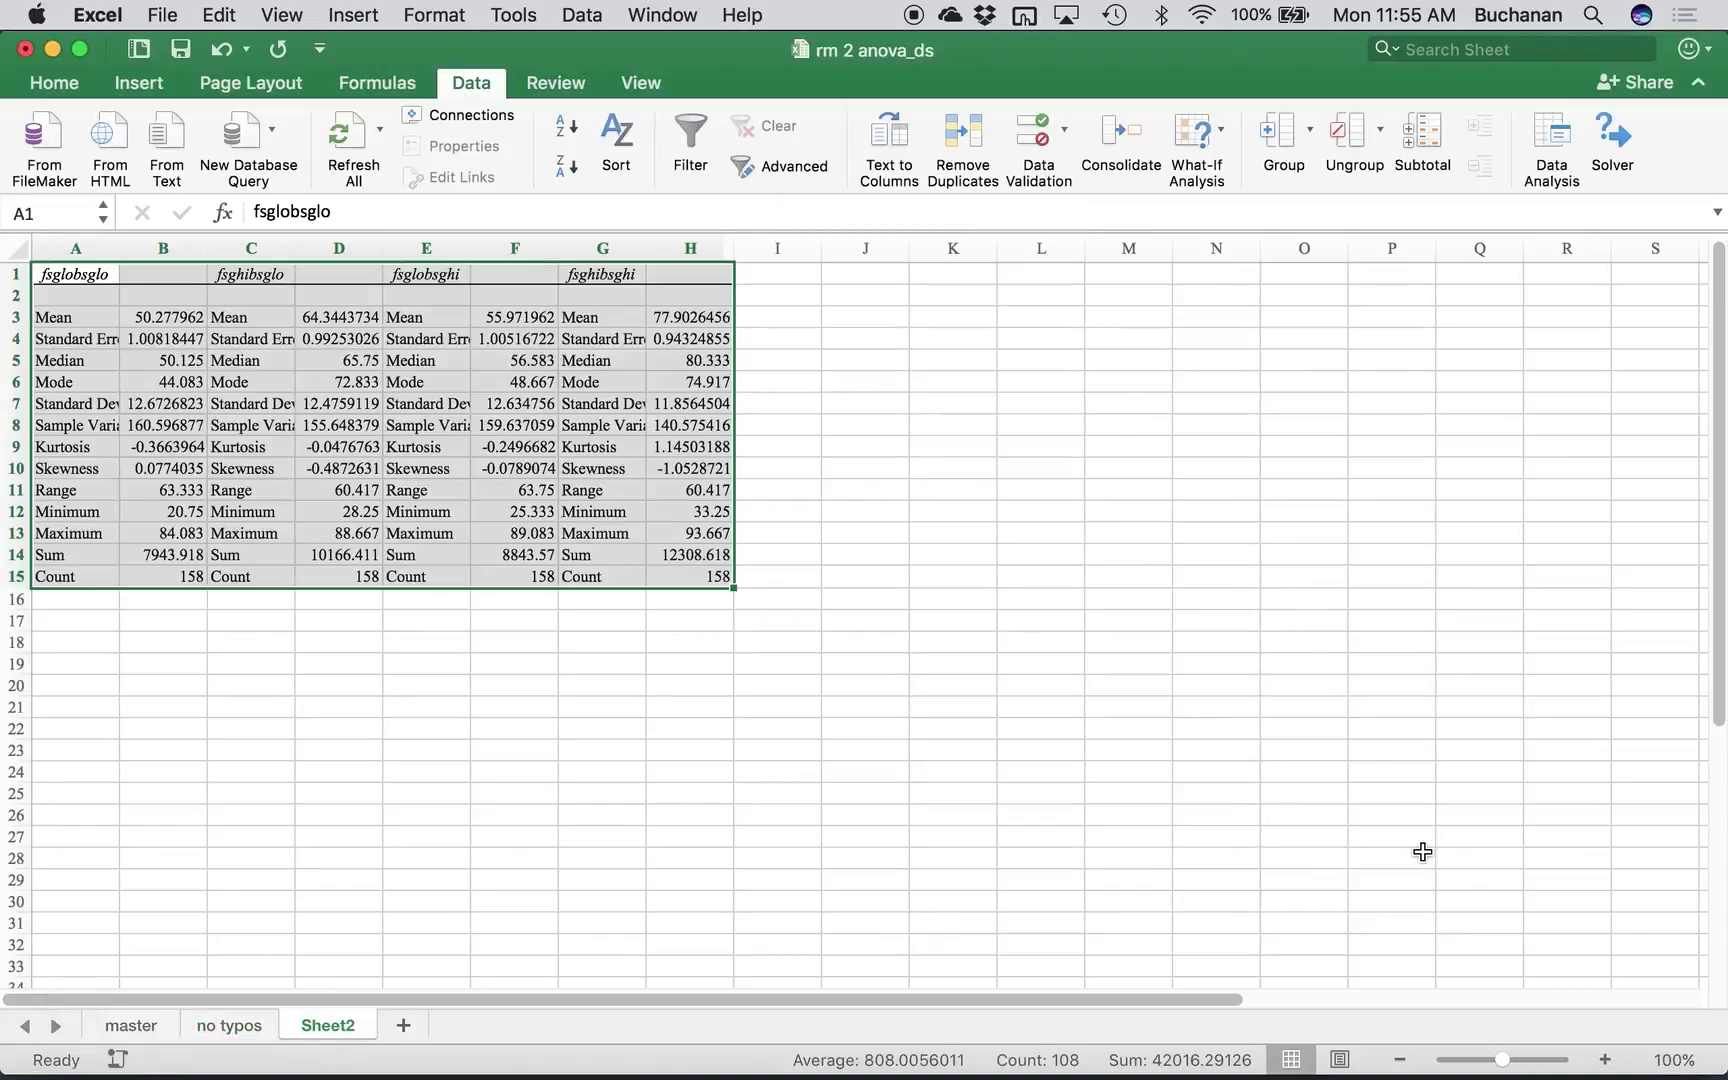
# - Highlight the Minimum and Maximum rows of the descriptive statistics output to check all four conditions for typos
pyautogui.moveTo(1503, 1059)
pyautogui.mouseDown()
pyautogui.moveTo(1533, 1059)
pyautogui.moveTo(1517, 1059)
pyautogui.mouseUp()
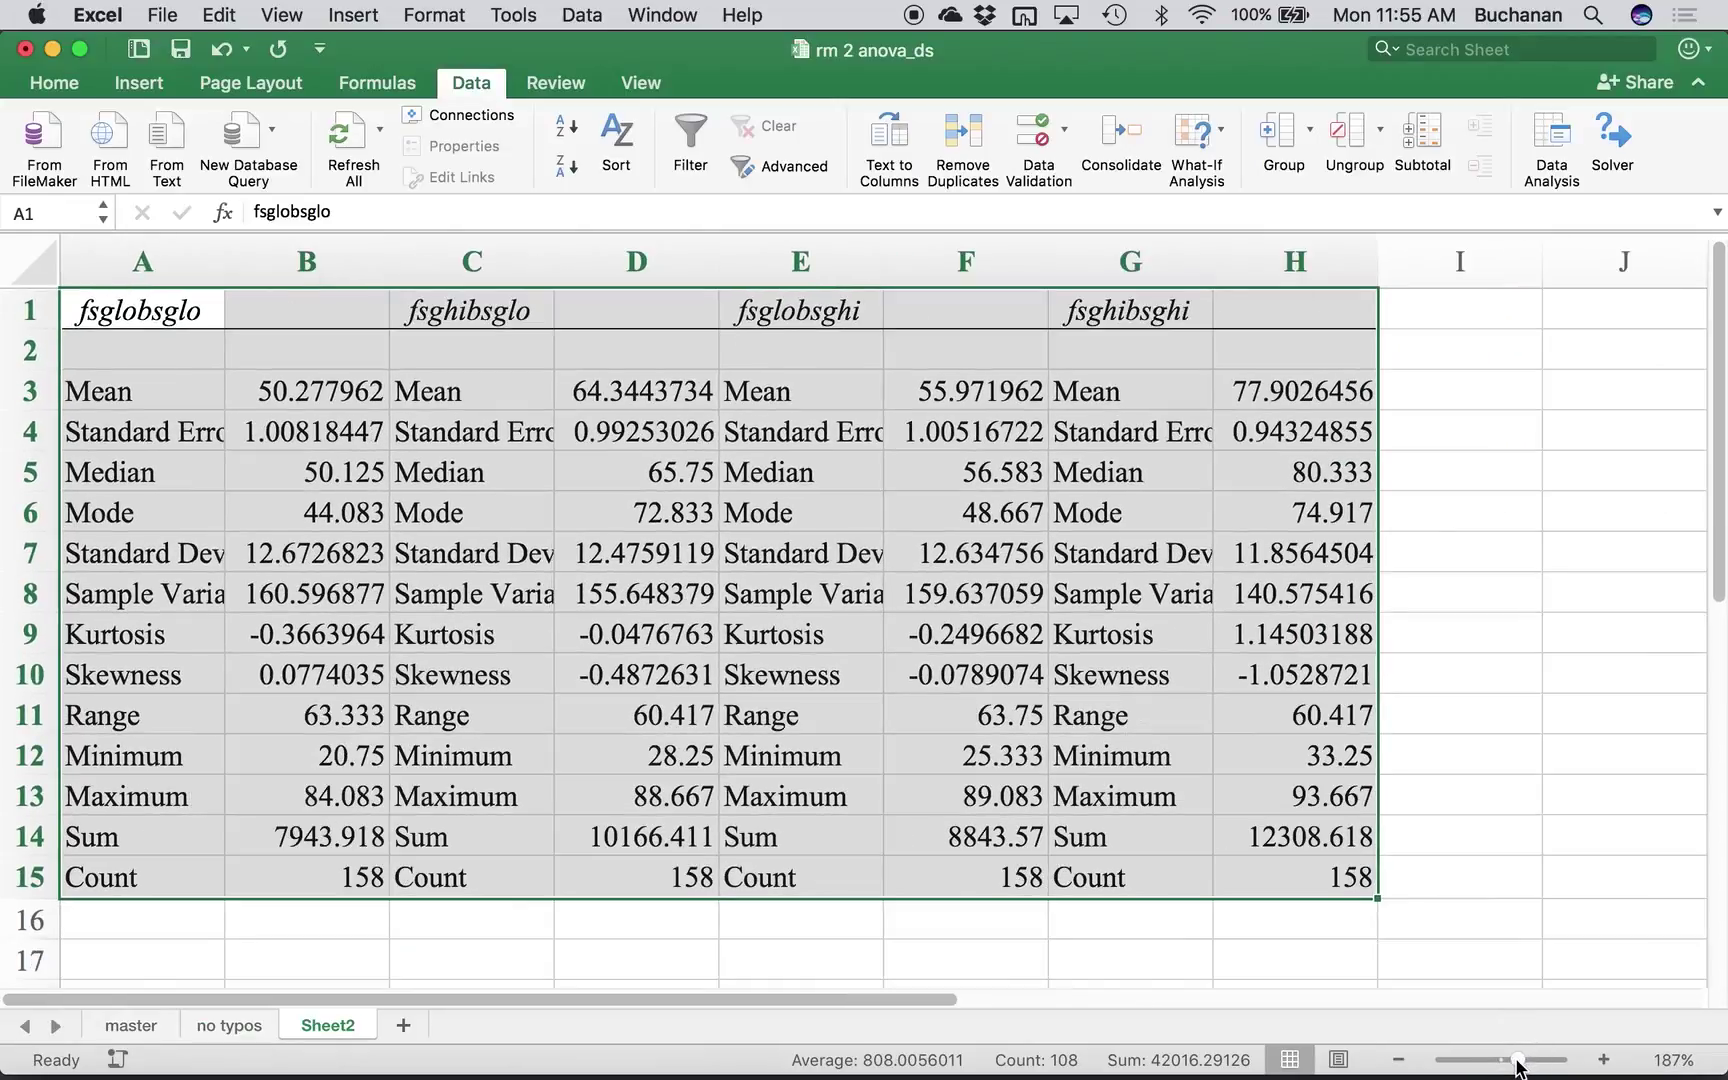
pyautogui.click(316, 886)
pyautogui.moveTo(30, 796); pyautogui.dragTo(42, 752)
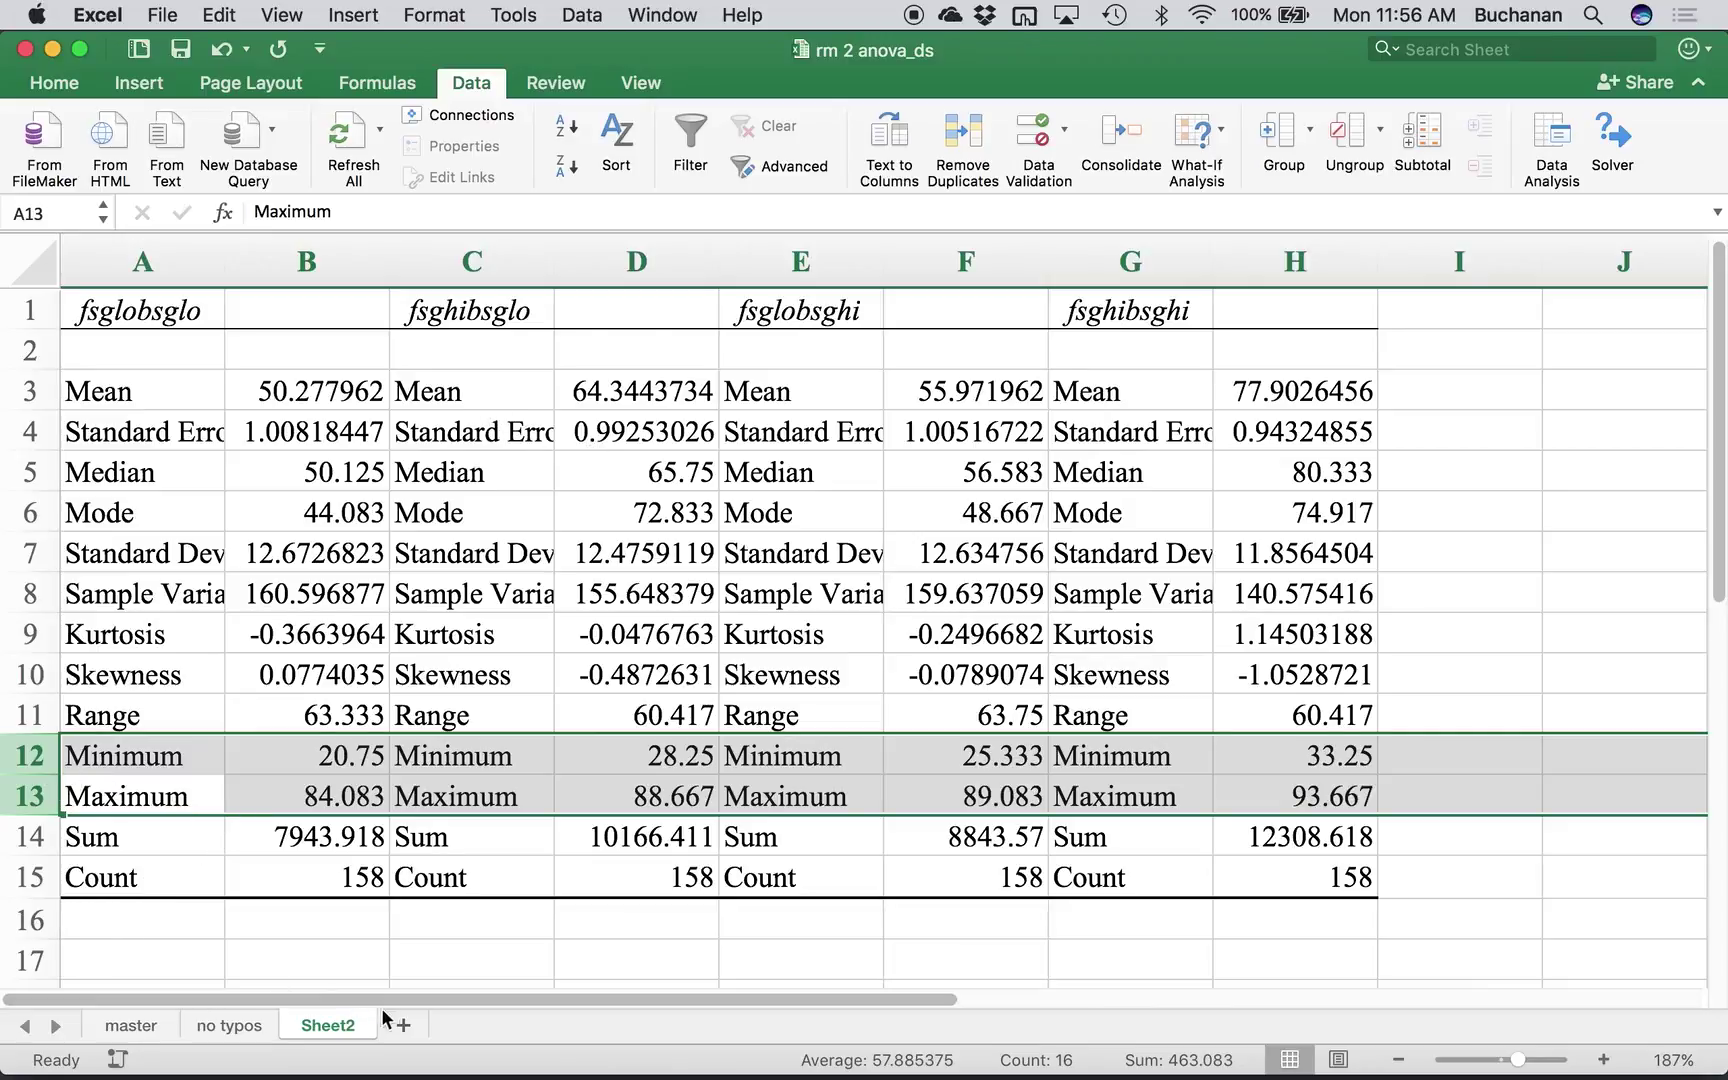
# - Rename Sheet2 as accuracy and place it directly after the master sheet, before no typos
pyautogui.doubleClick(322, 1026)
pyautogui.write('accuracy')
pyautogui.press('Return')
pyautogui.moveTo(198, 1035); pyautogui.dragTo(313, 1035)
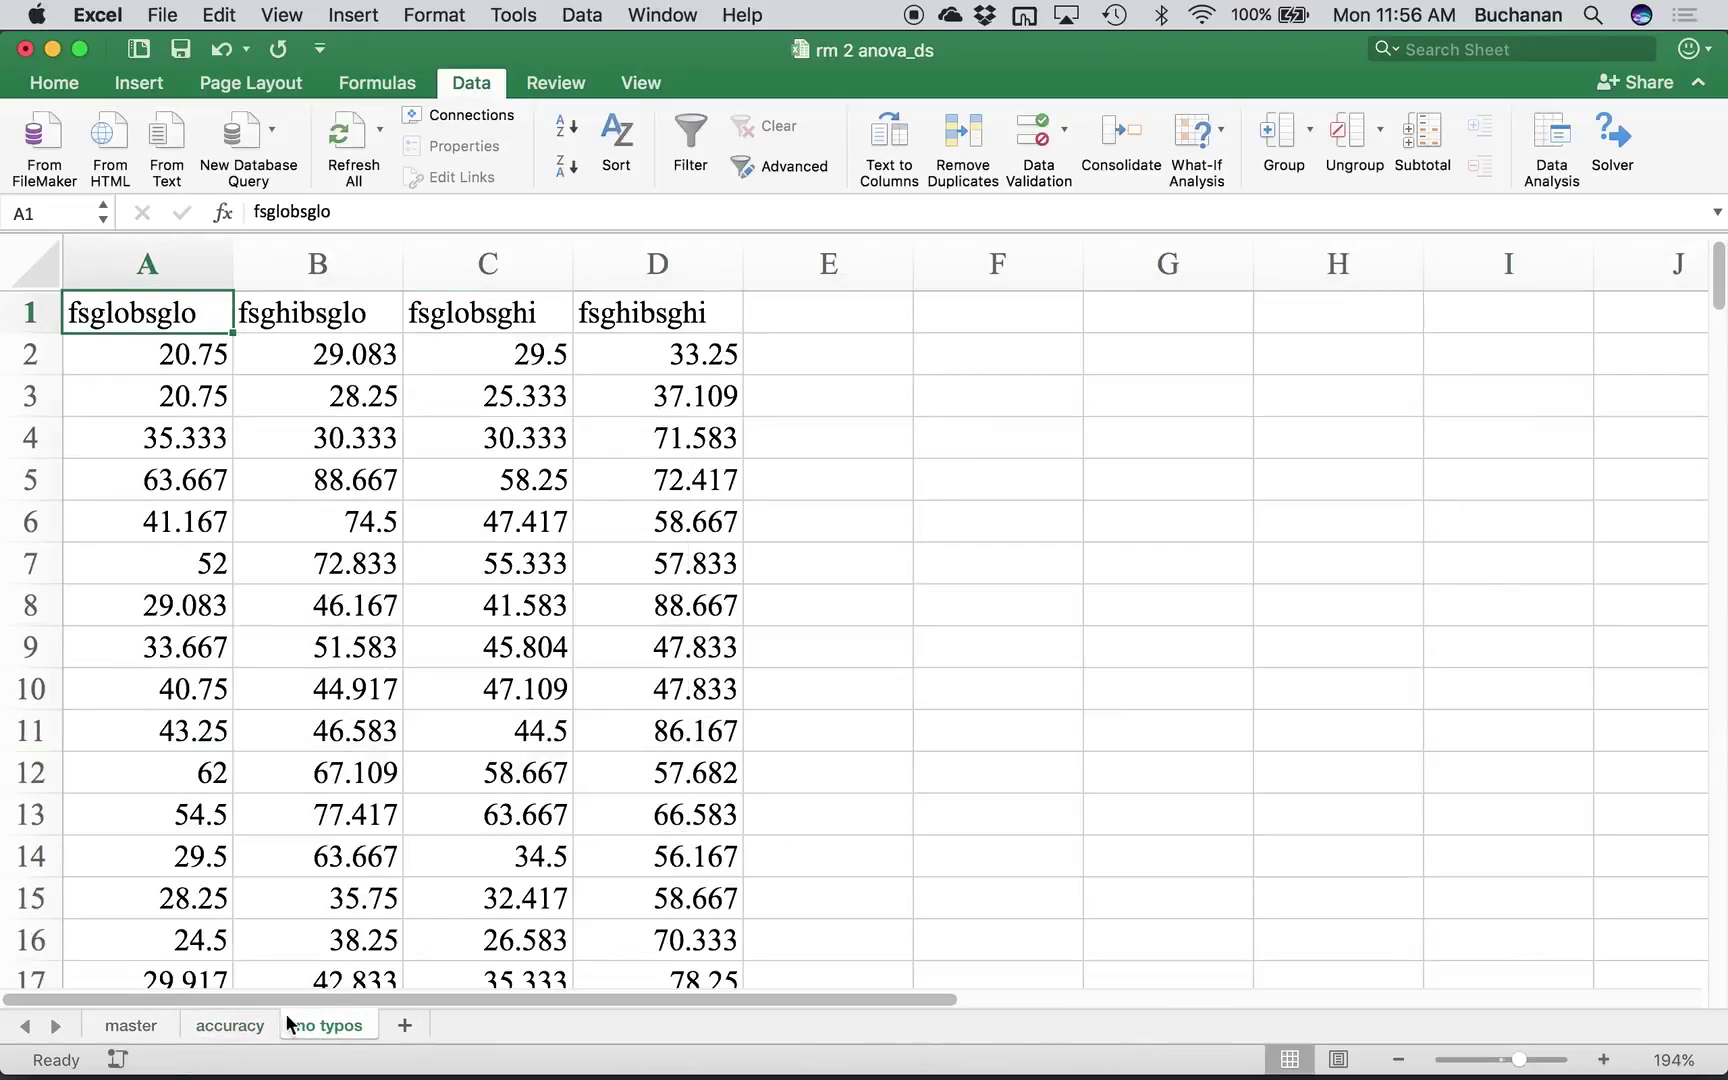
# - Rename the no typos sheet as no missing
pyautogui.click(181, 898)
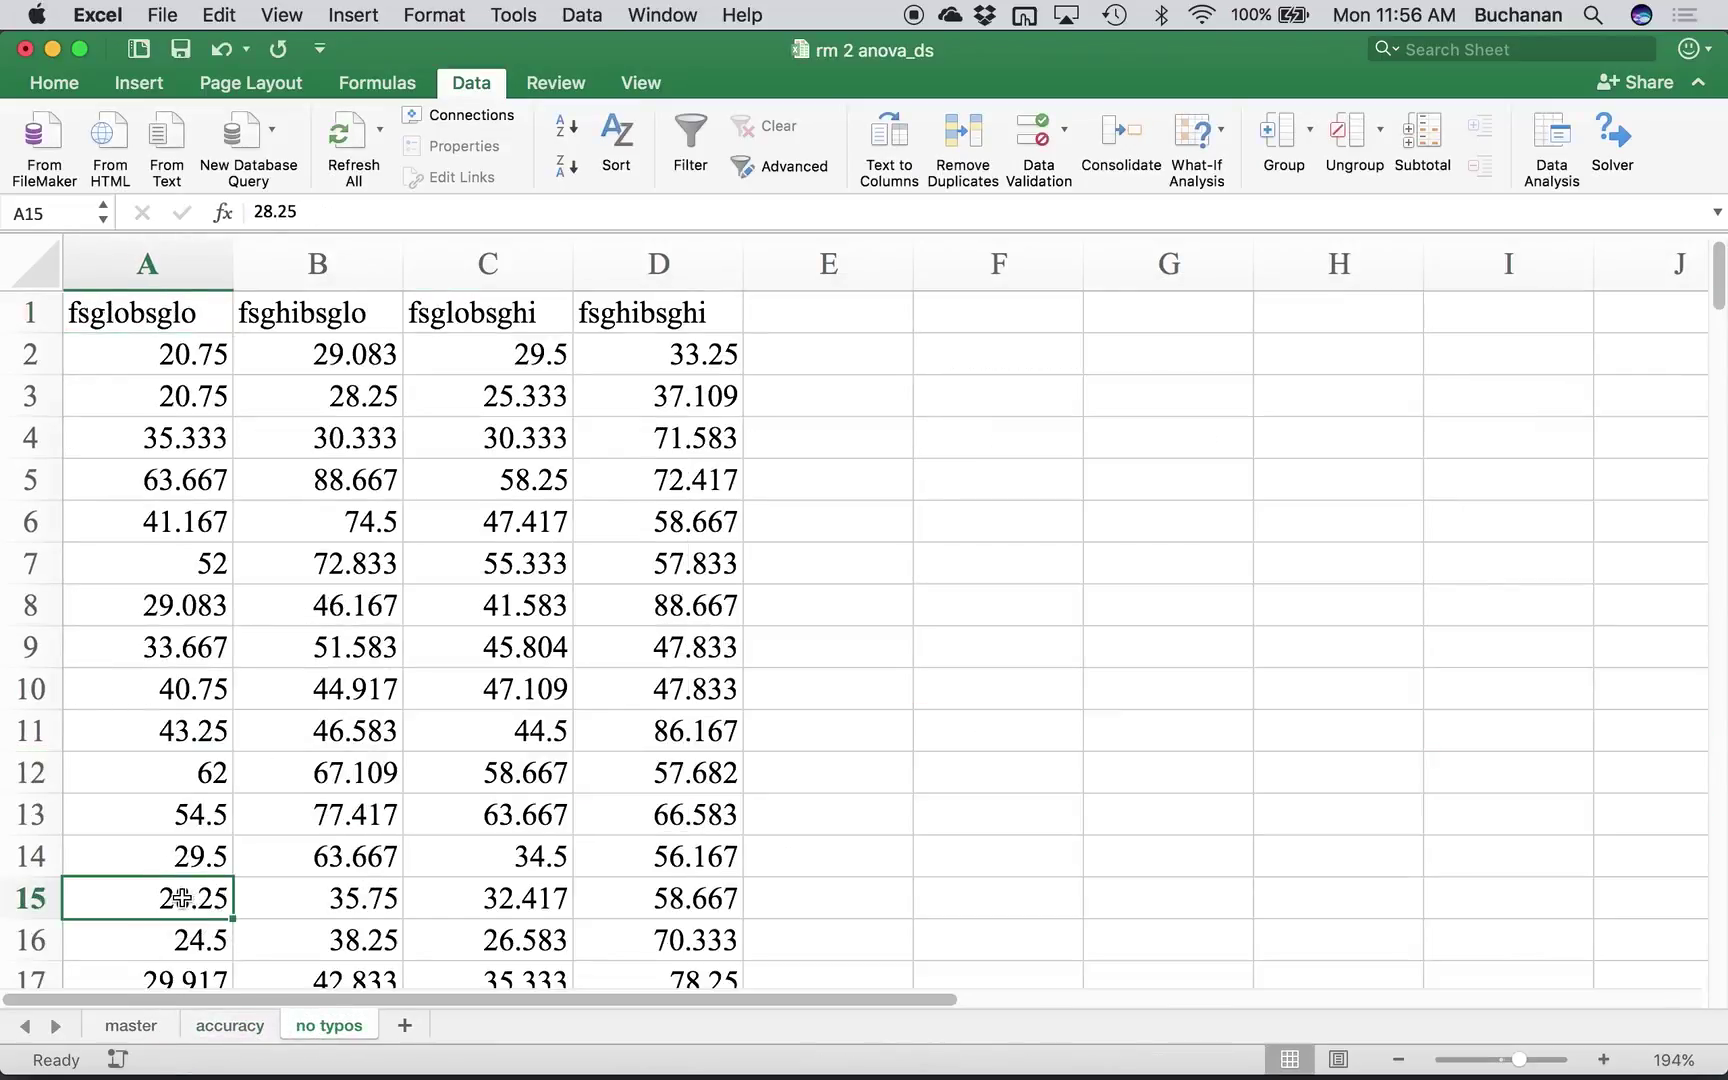
pyautogui.doubleClick(307, 1030)
pyautogui.write('no missing')
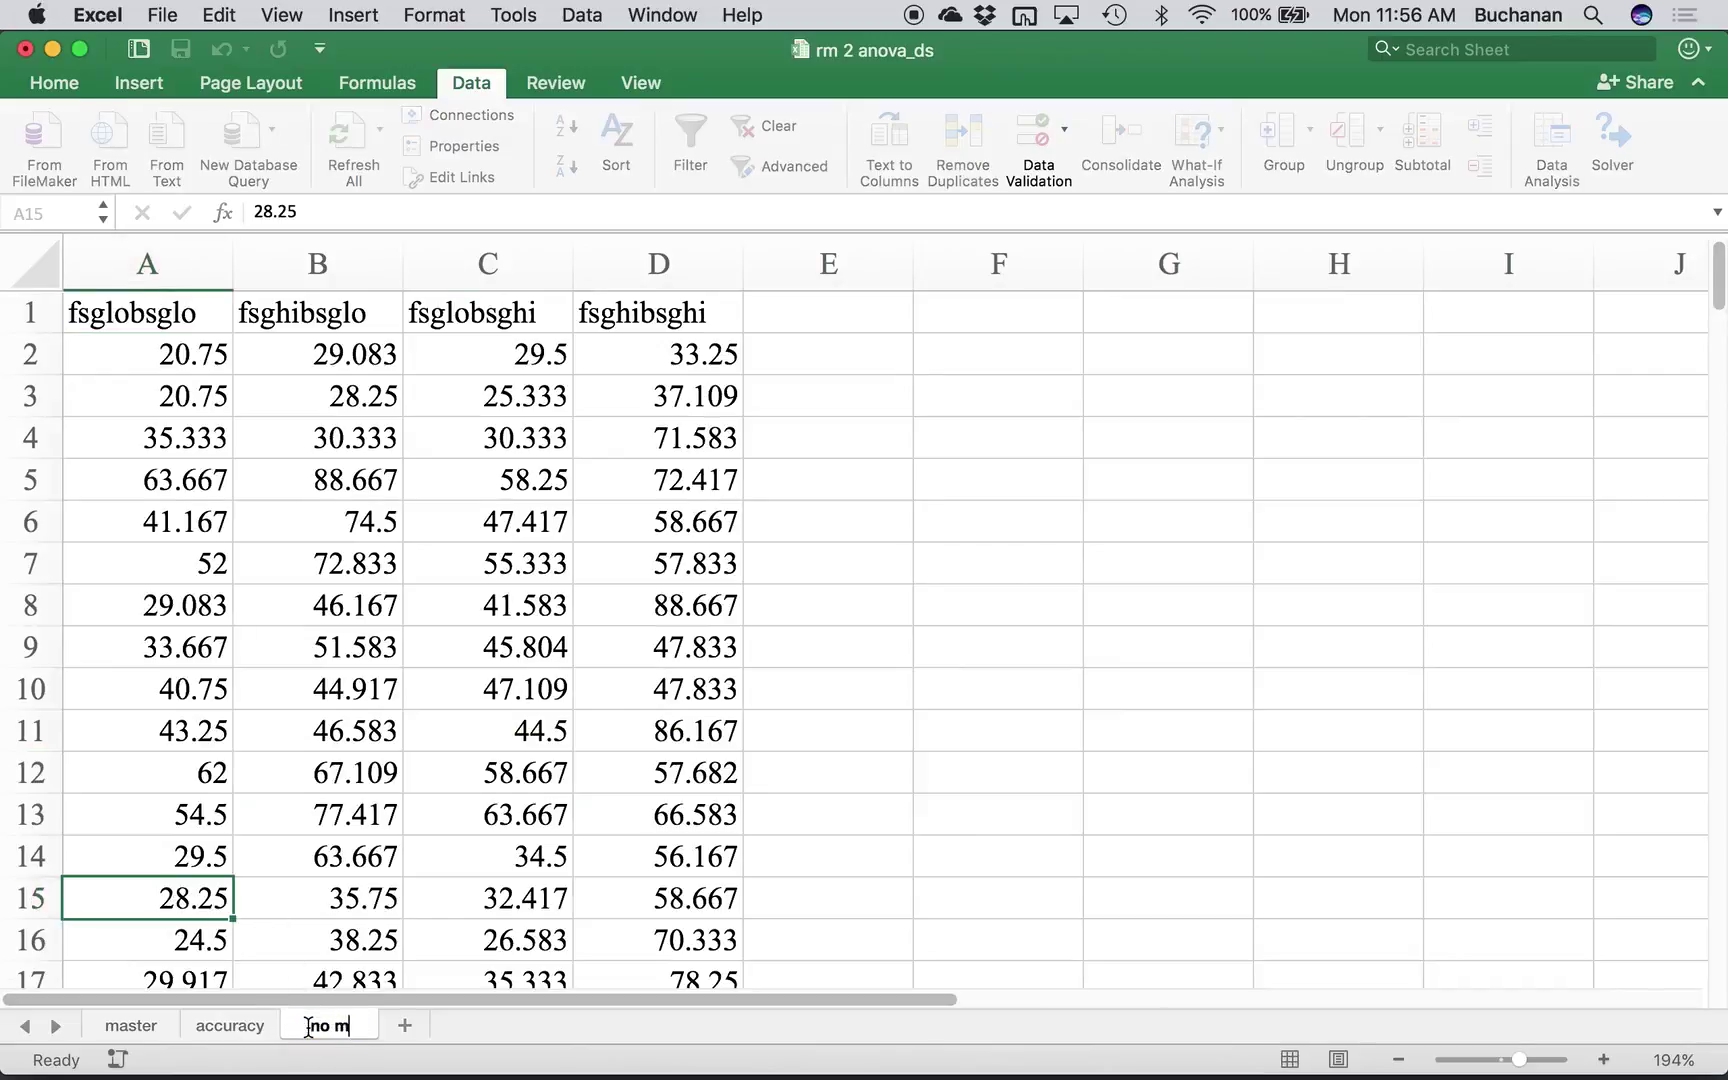
pyautogui.press('Return')
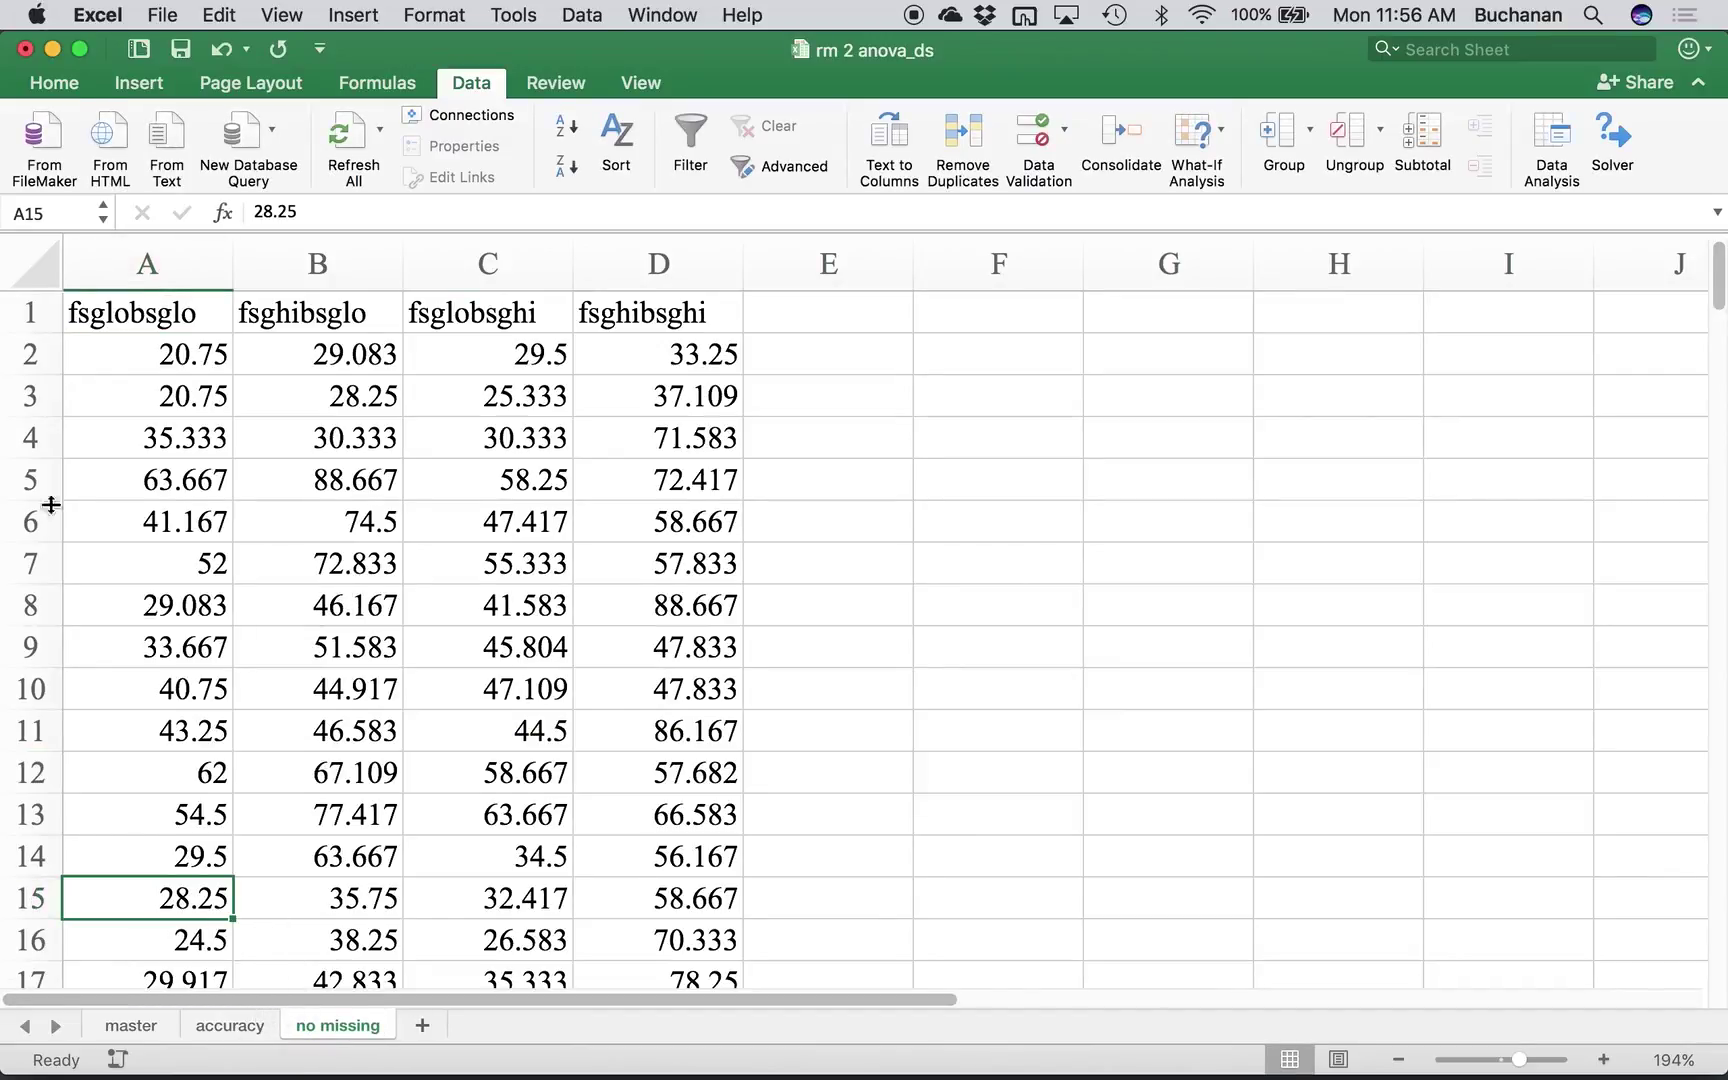
# - Below the last value in column A, enter =COUNTA(A2:A159)/158 in cell A160 to calculate the proportion of data present
pyautogui.click(186, 390)
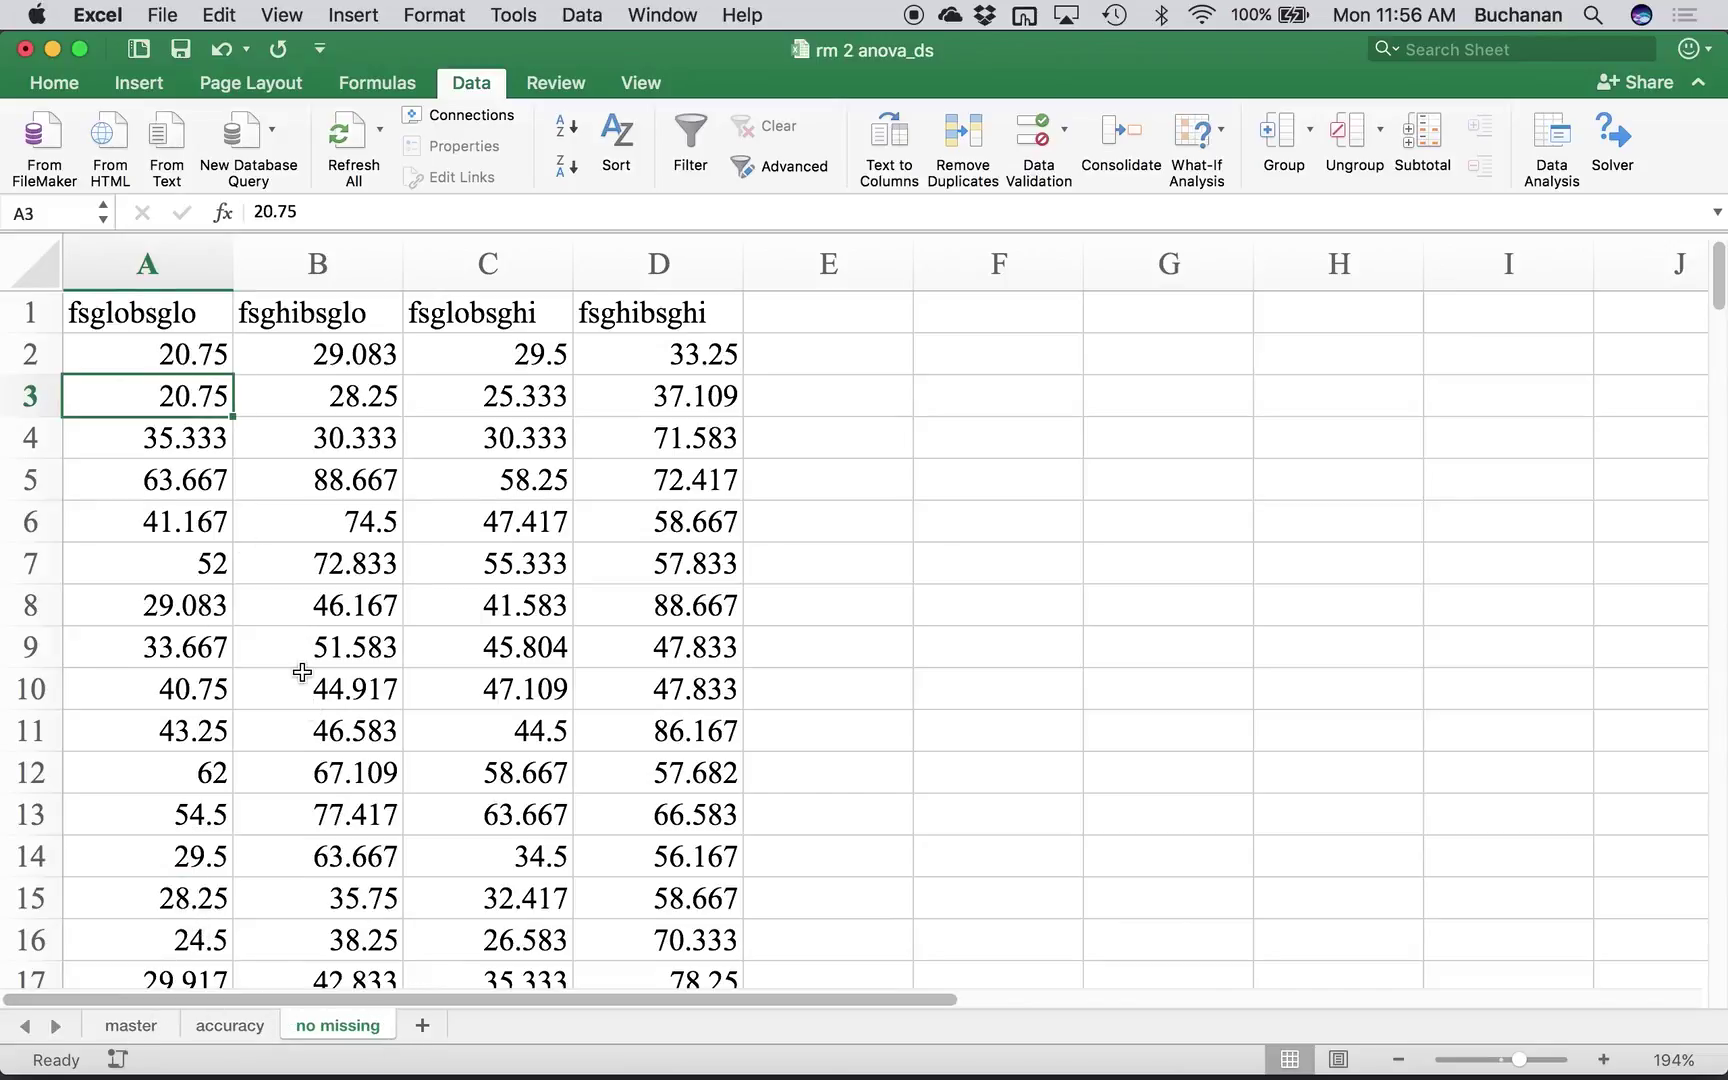
pyautogui.press('super+Down')
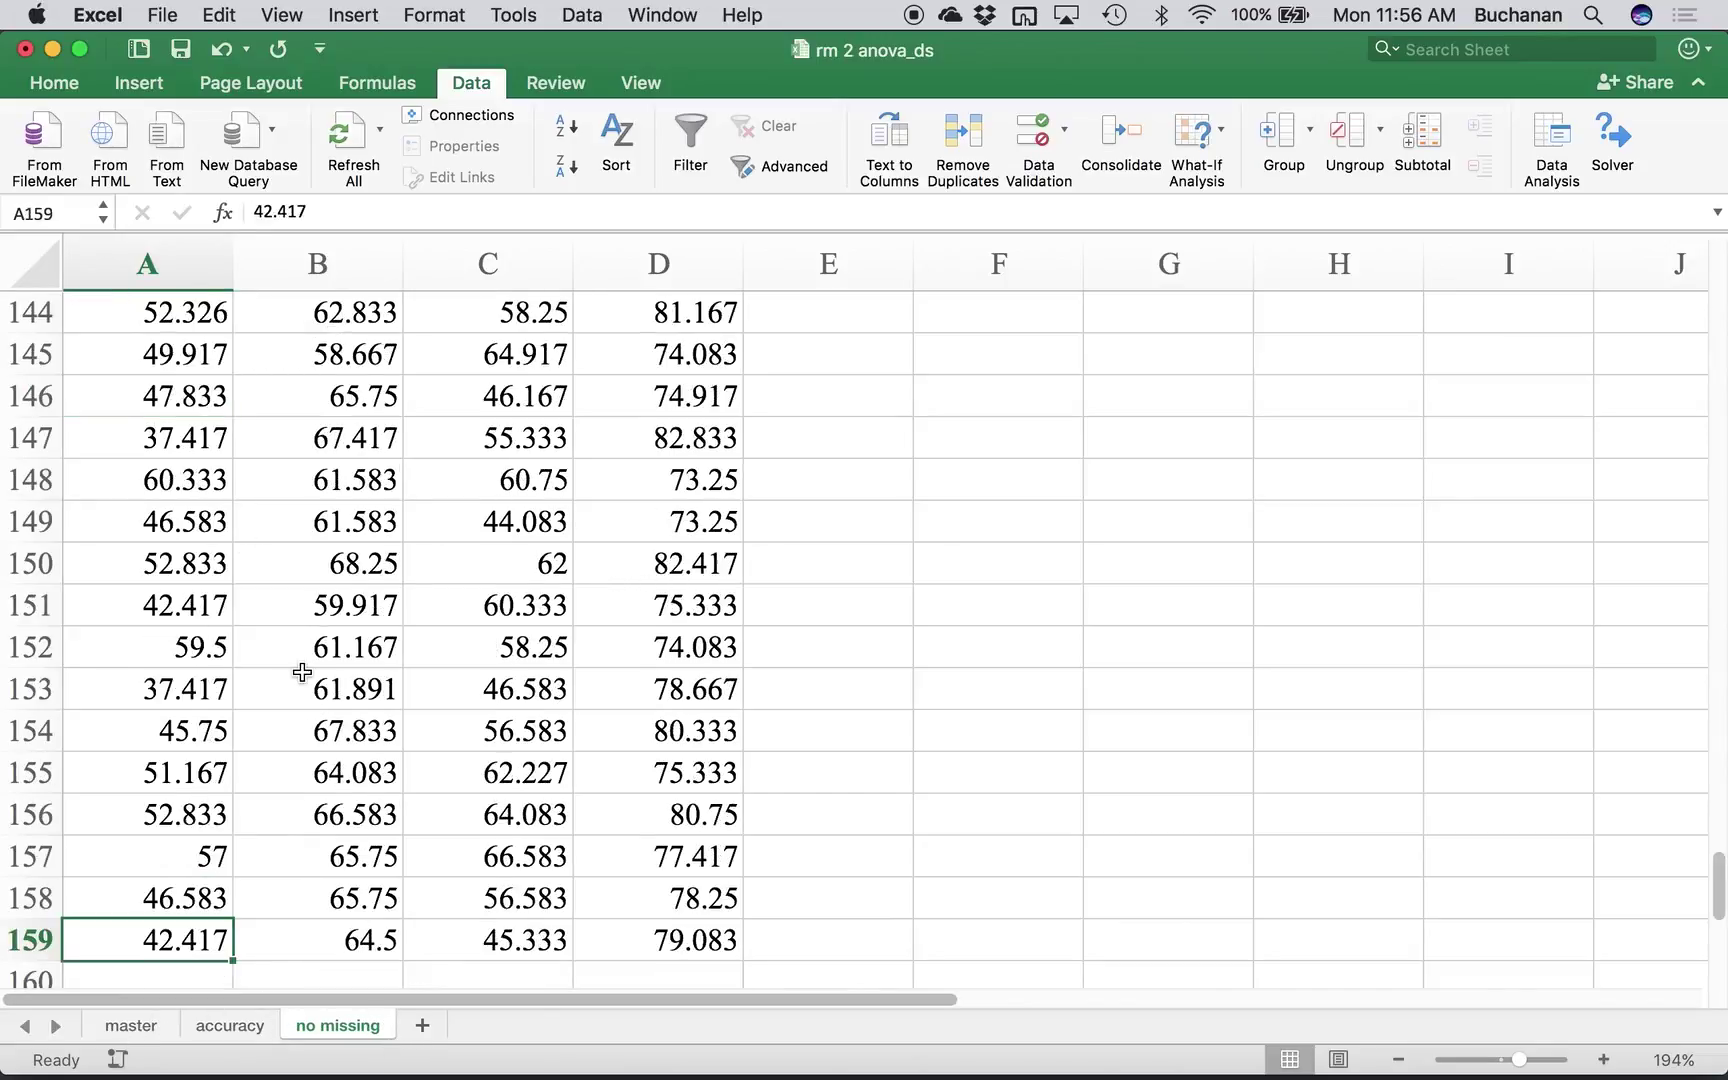
pyautogui.press('Down')
pyautogui.write('=counta')
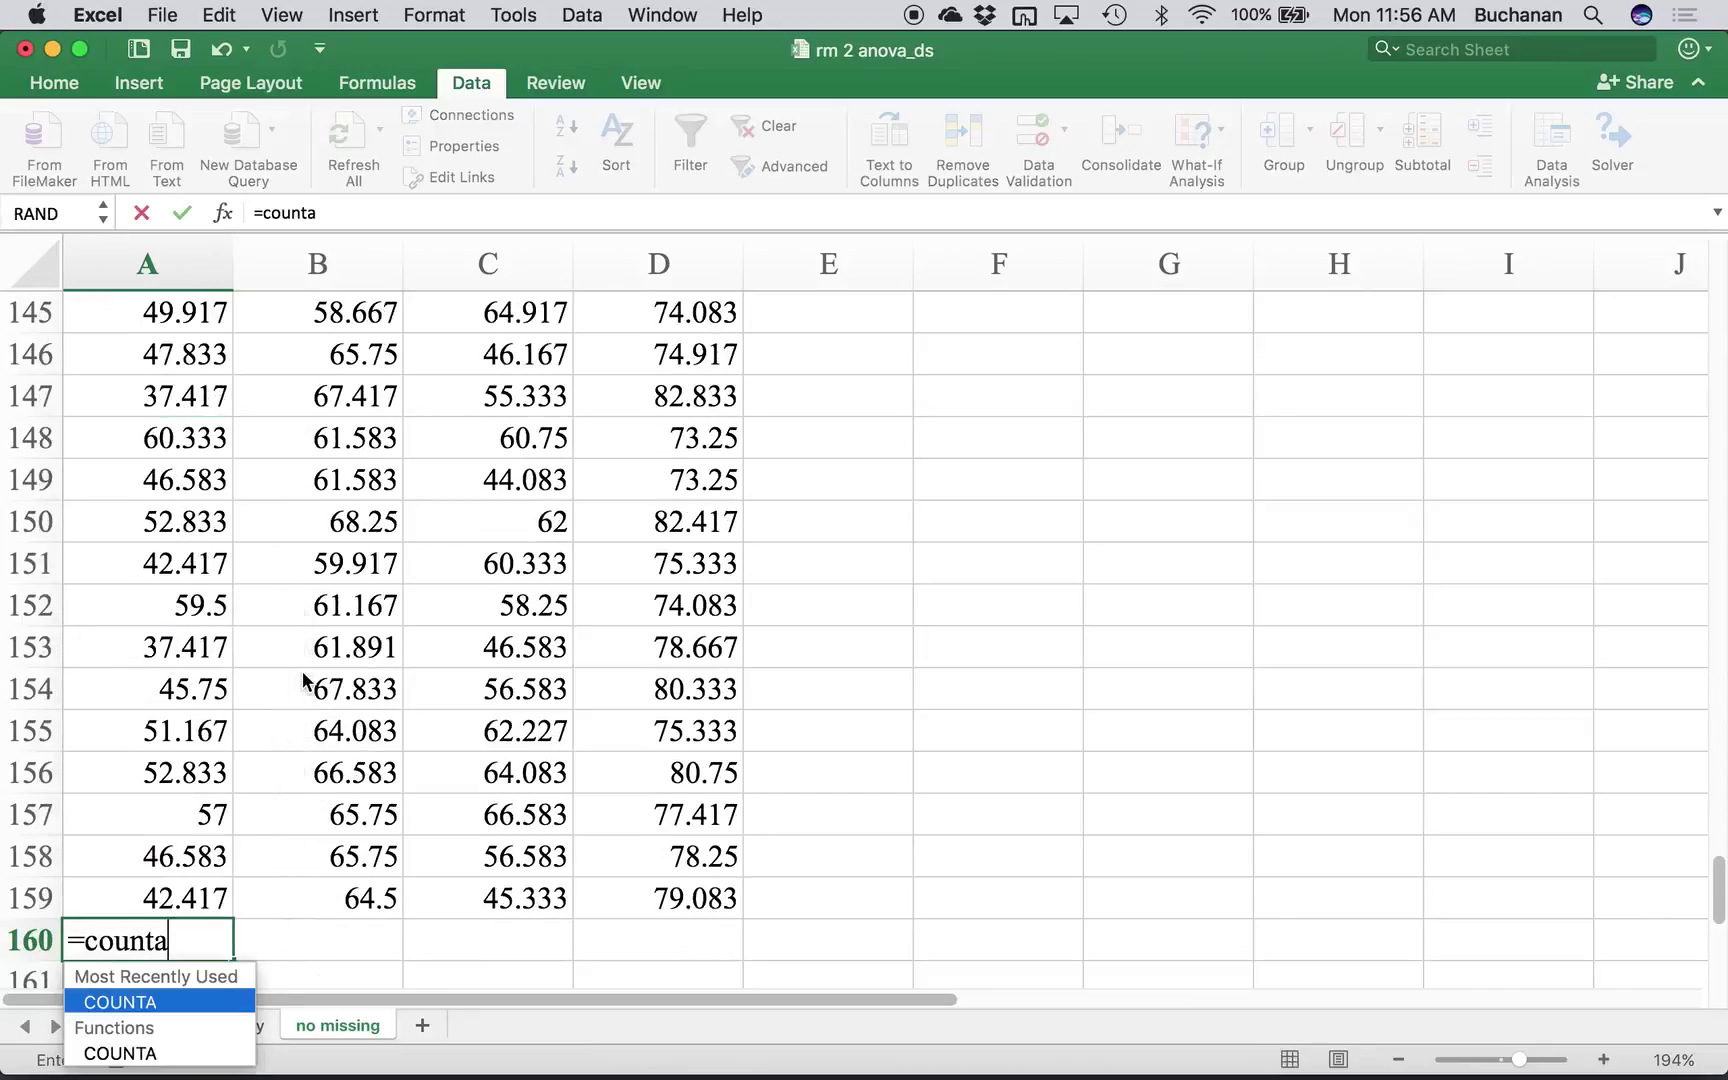
pyautogui.write('(')
pyautogui.press('Up')
pyautogui.press('super+shift+Up')
pyautogui.hotkey('shift', 'Down')
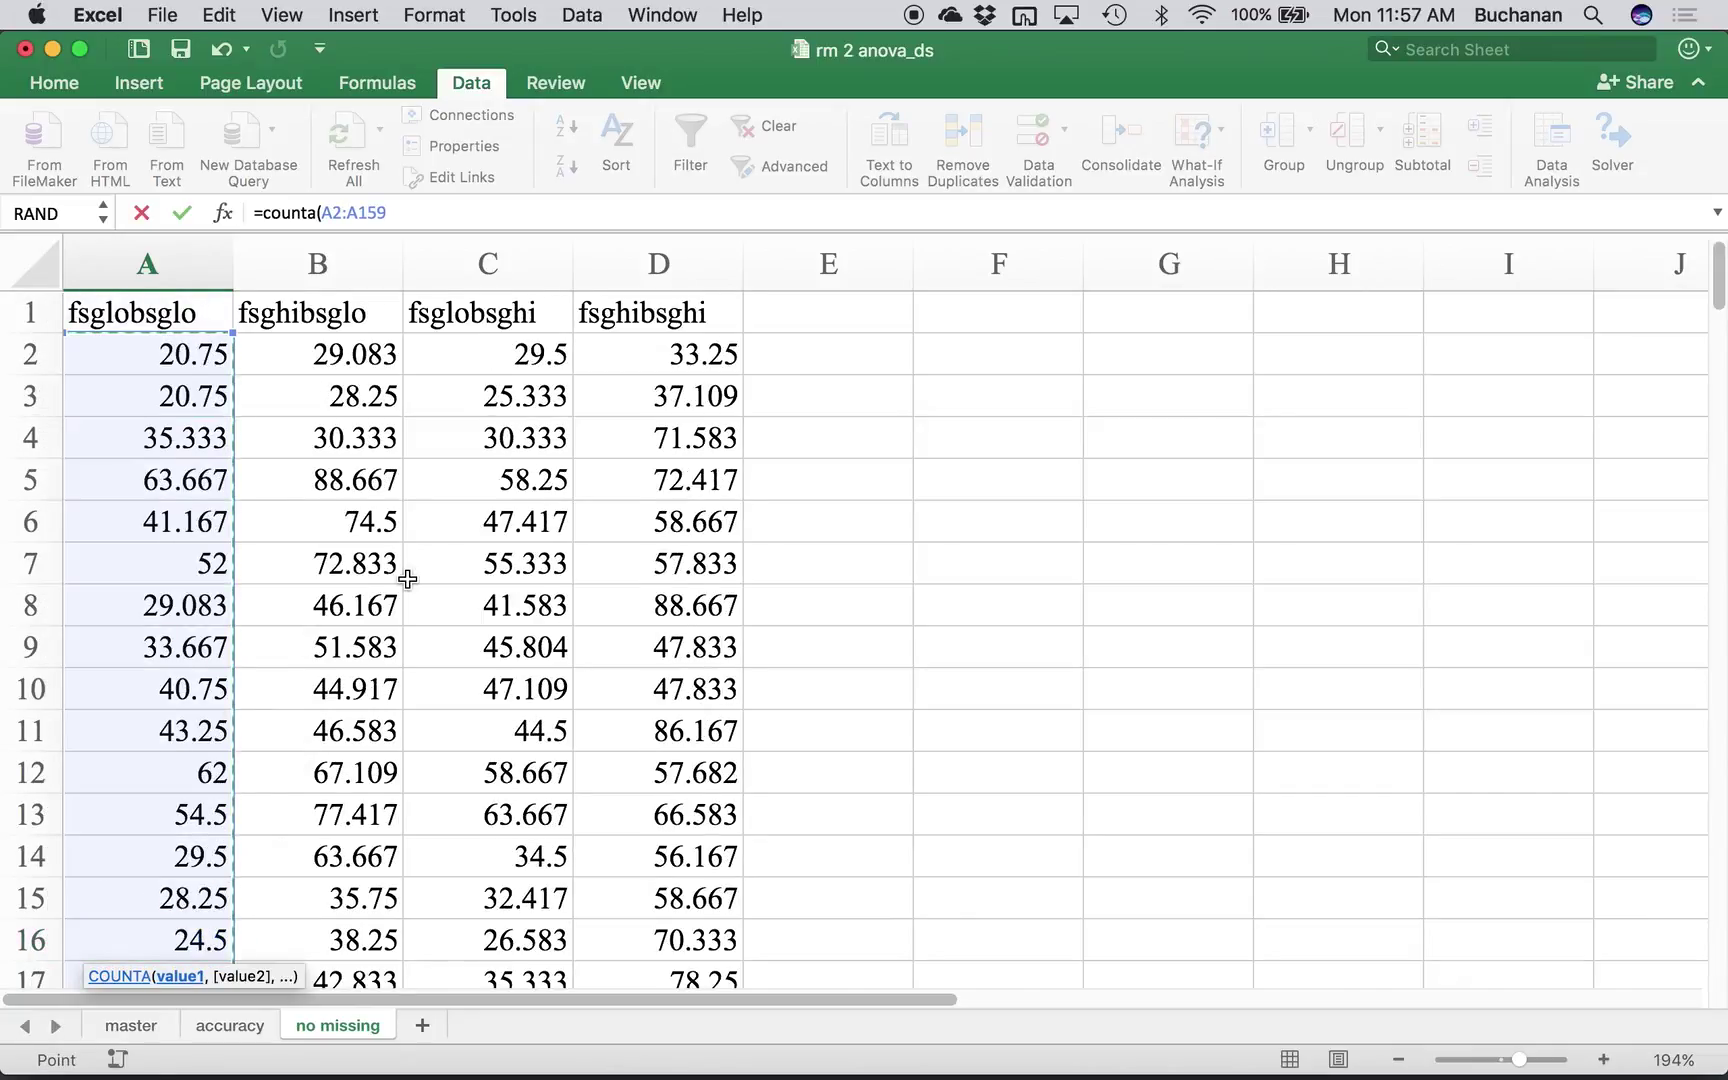
pyautogui.write(')')
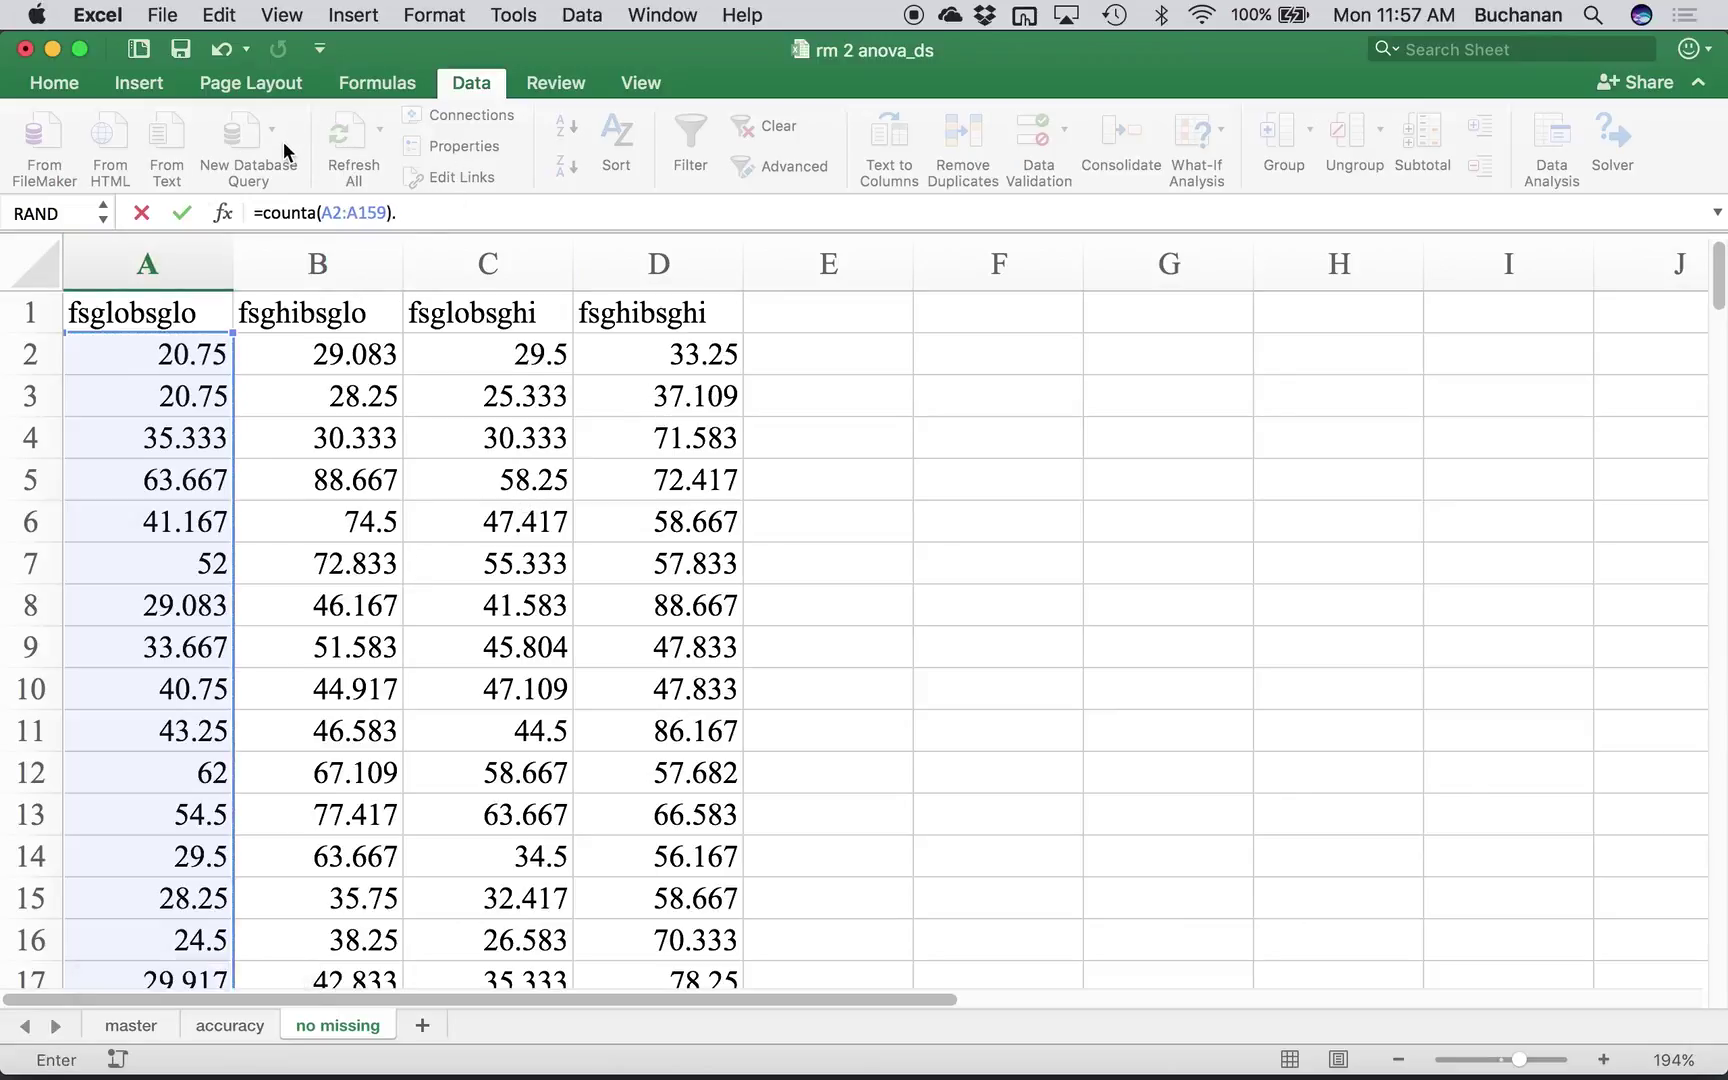
pyautogui.write('/158')
pyautogui.press('Return')
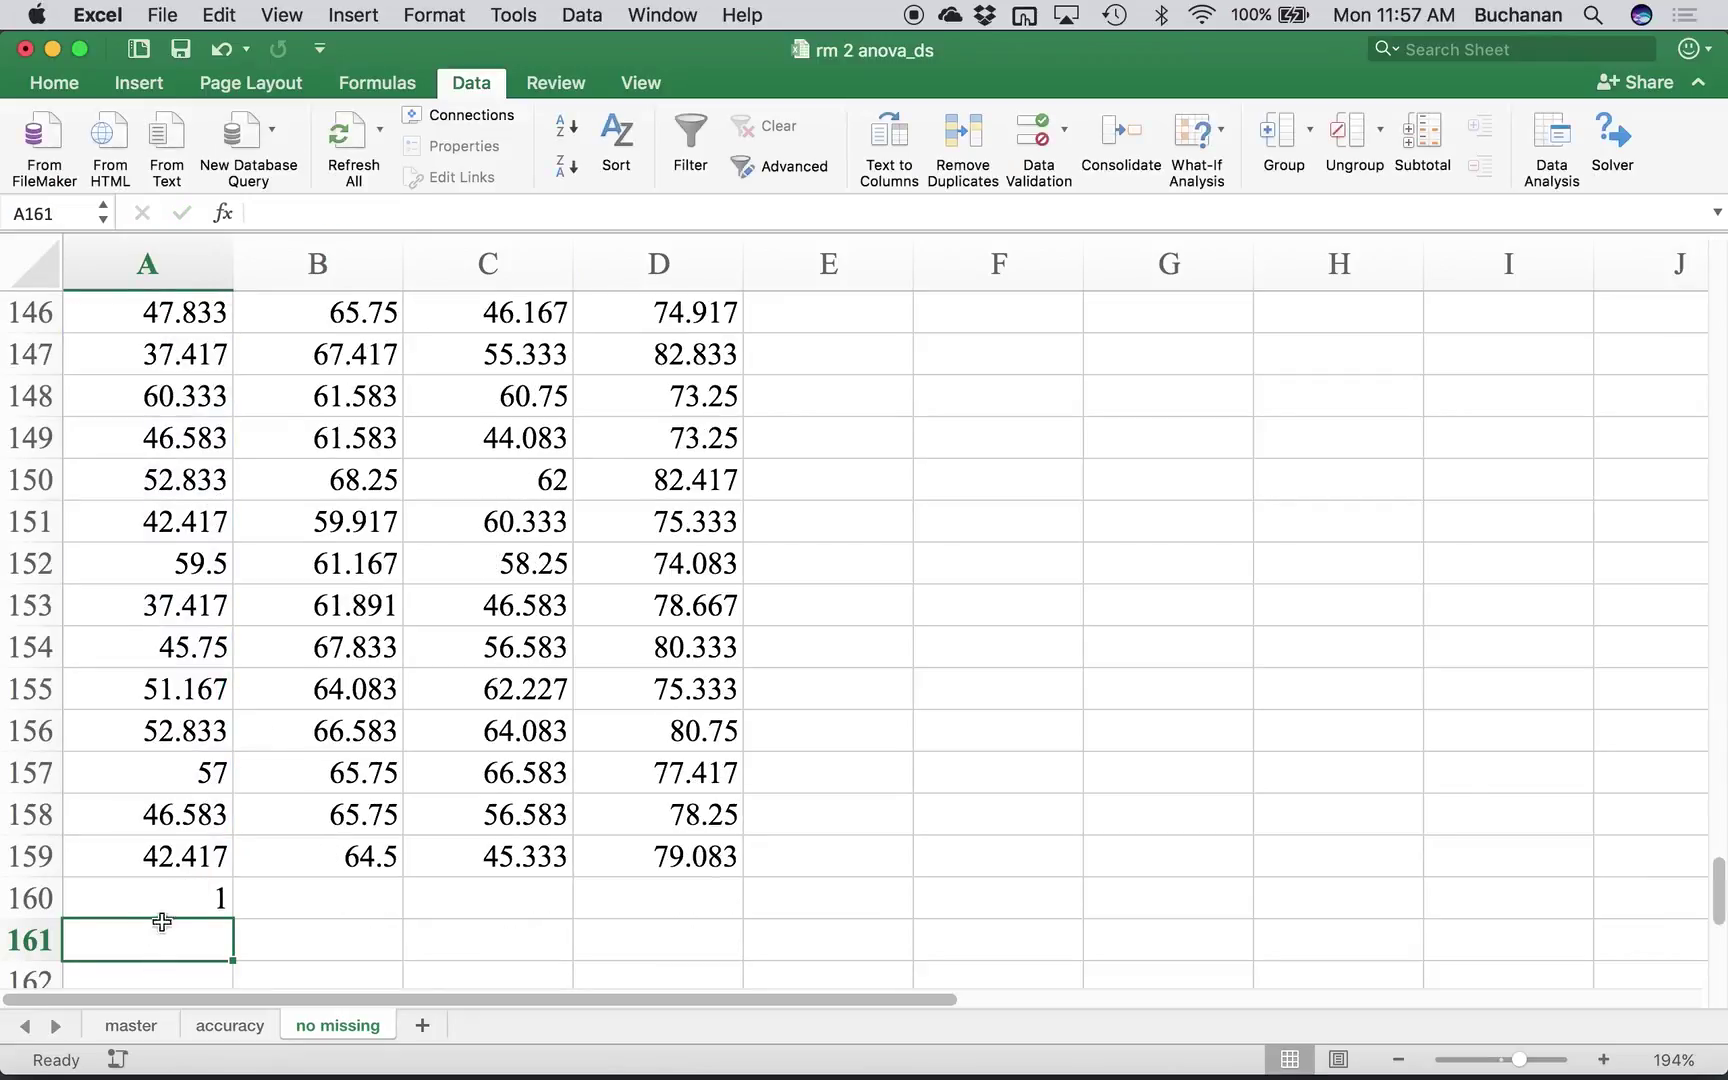
# - Multiply the COUNTA formula in cell A160 by 100 to express it as a percentage
pyautogui.click(190, 898)
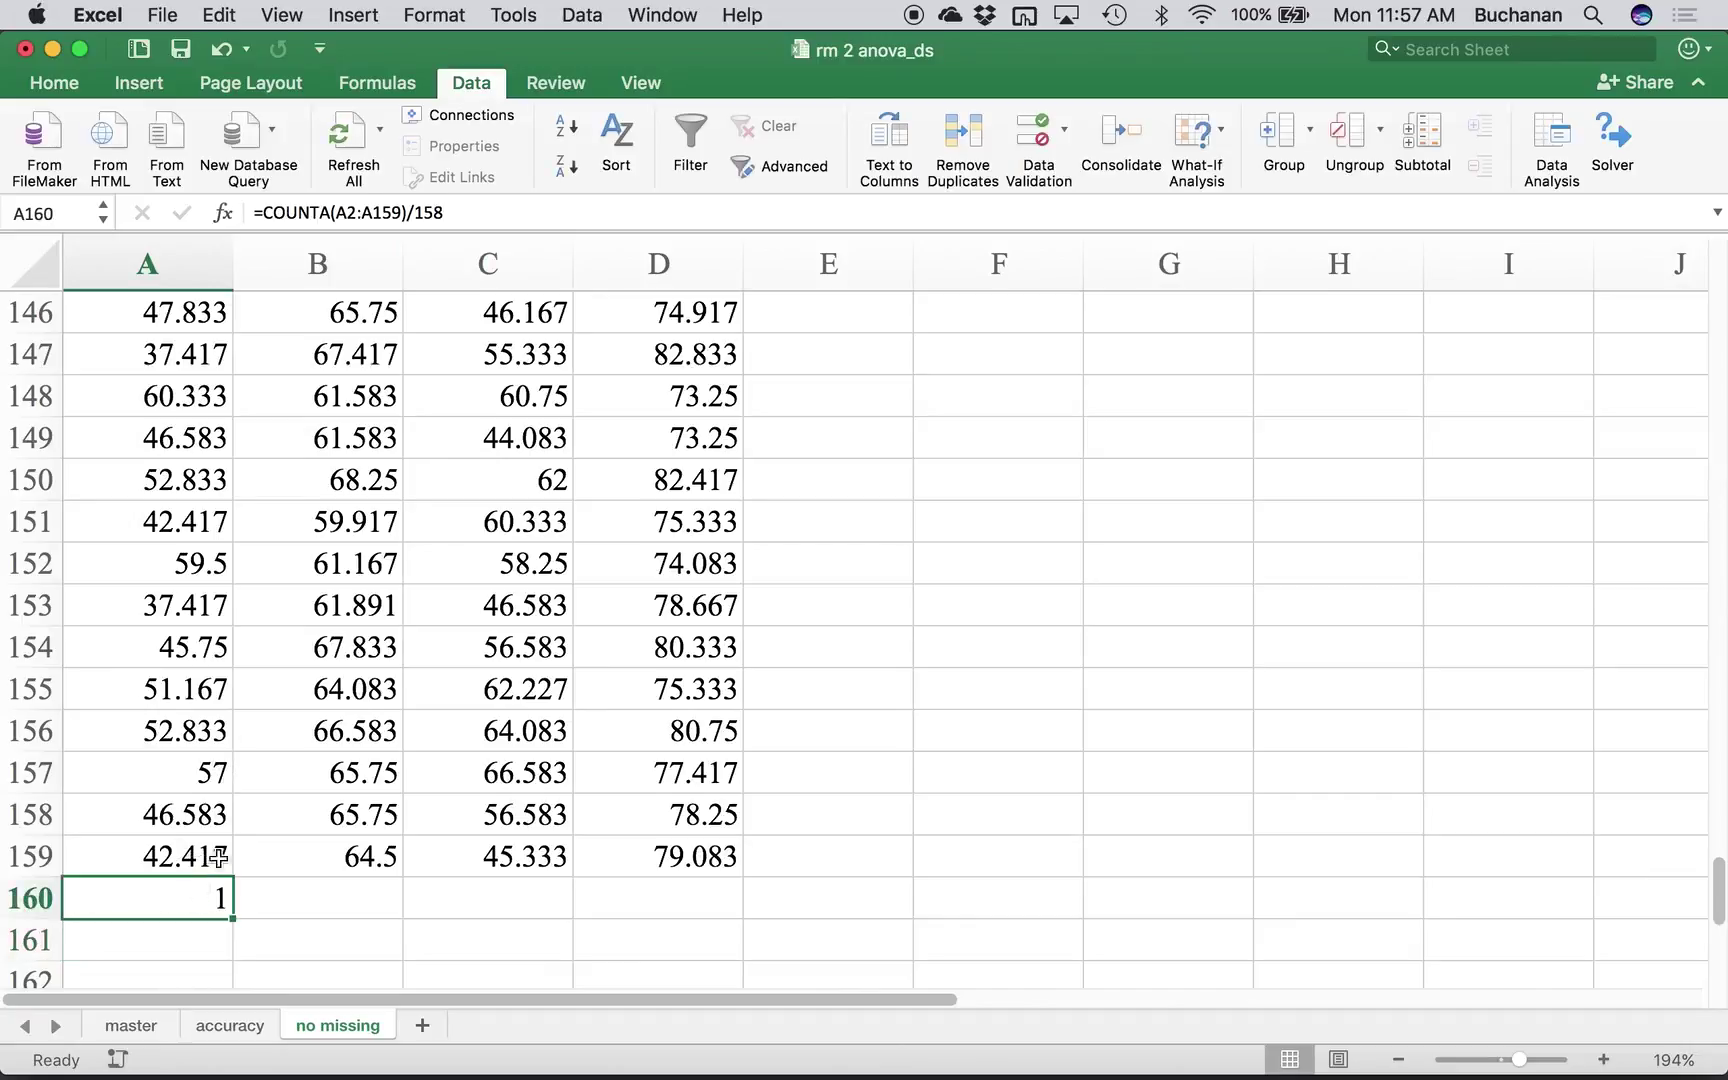
pyautogui.click(523, 207)
pyautogui.write('(')
pyautogui.press('BackSpace')
pyautogui.write('*100')
pyautogui.press('Return')
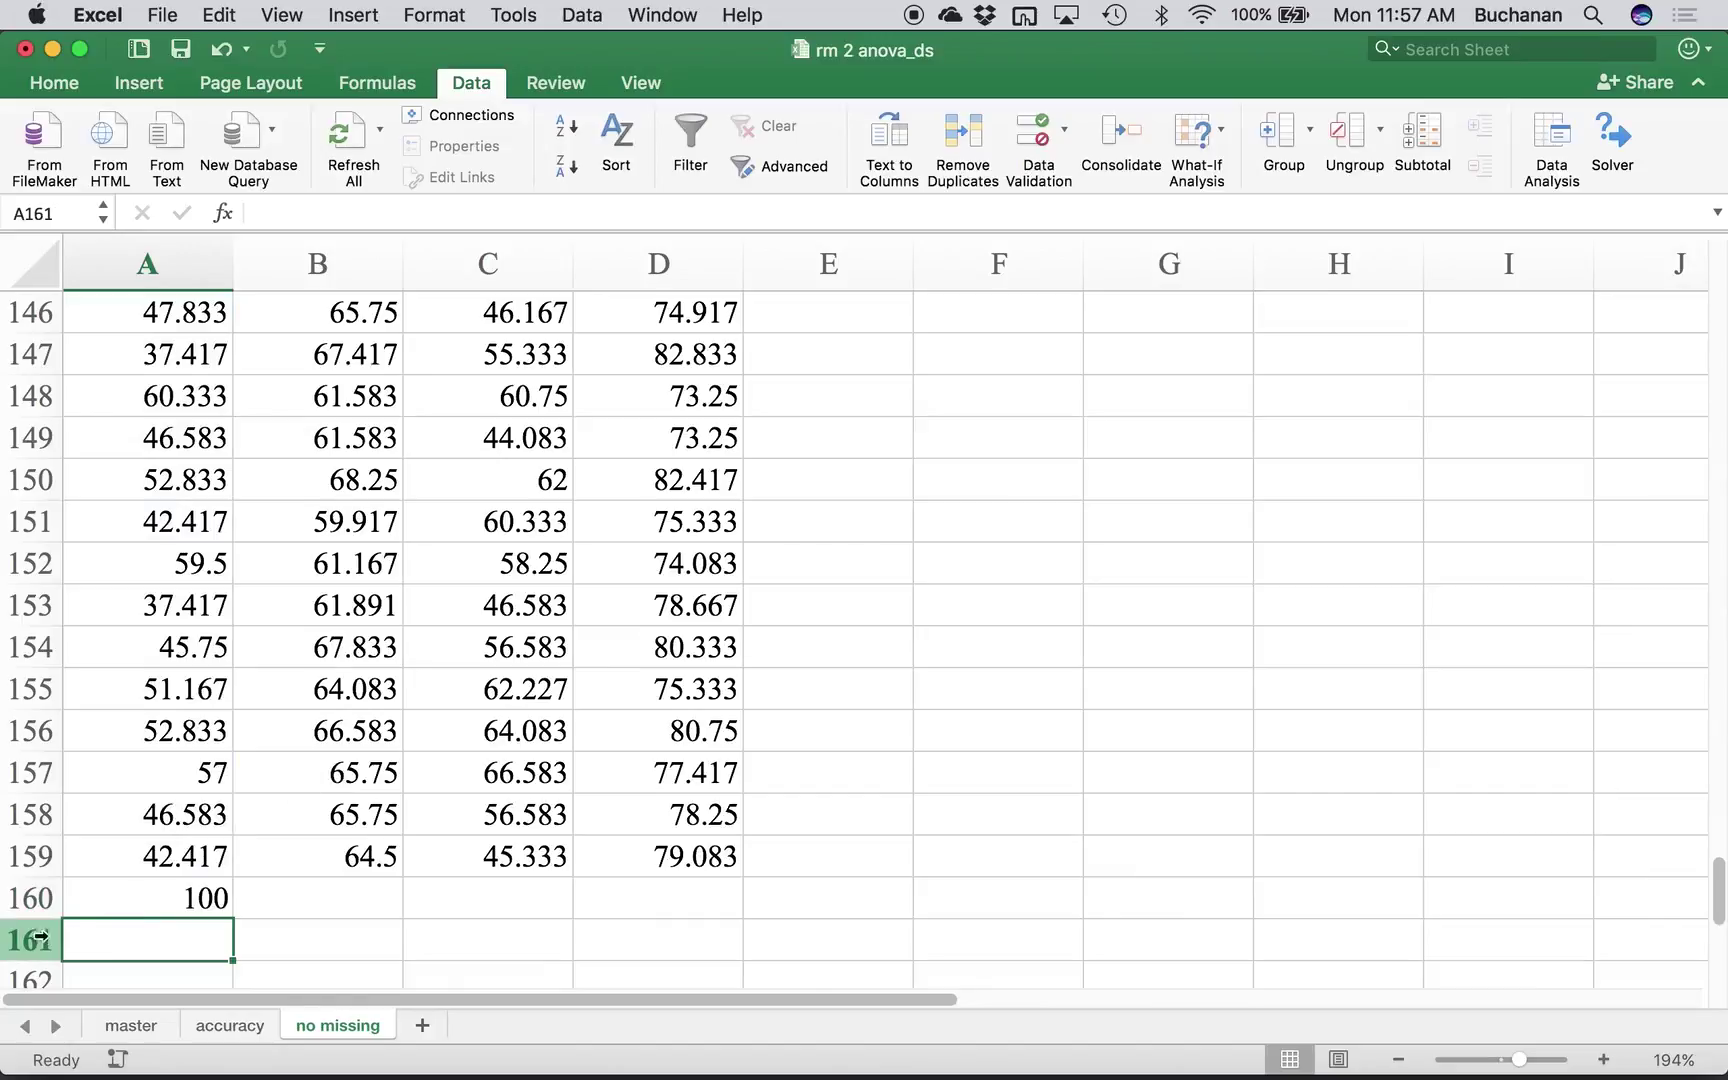
# - Fill the percentage formula from A160 across to D160 to check for missing data, and clear that row
pyautogui.click(137, 882)
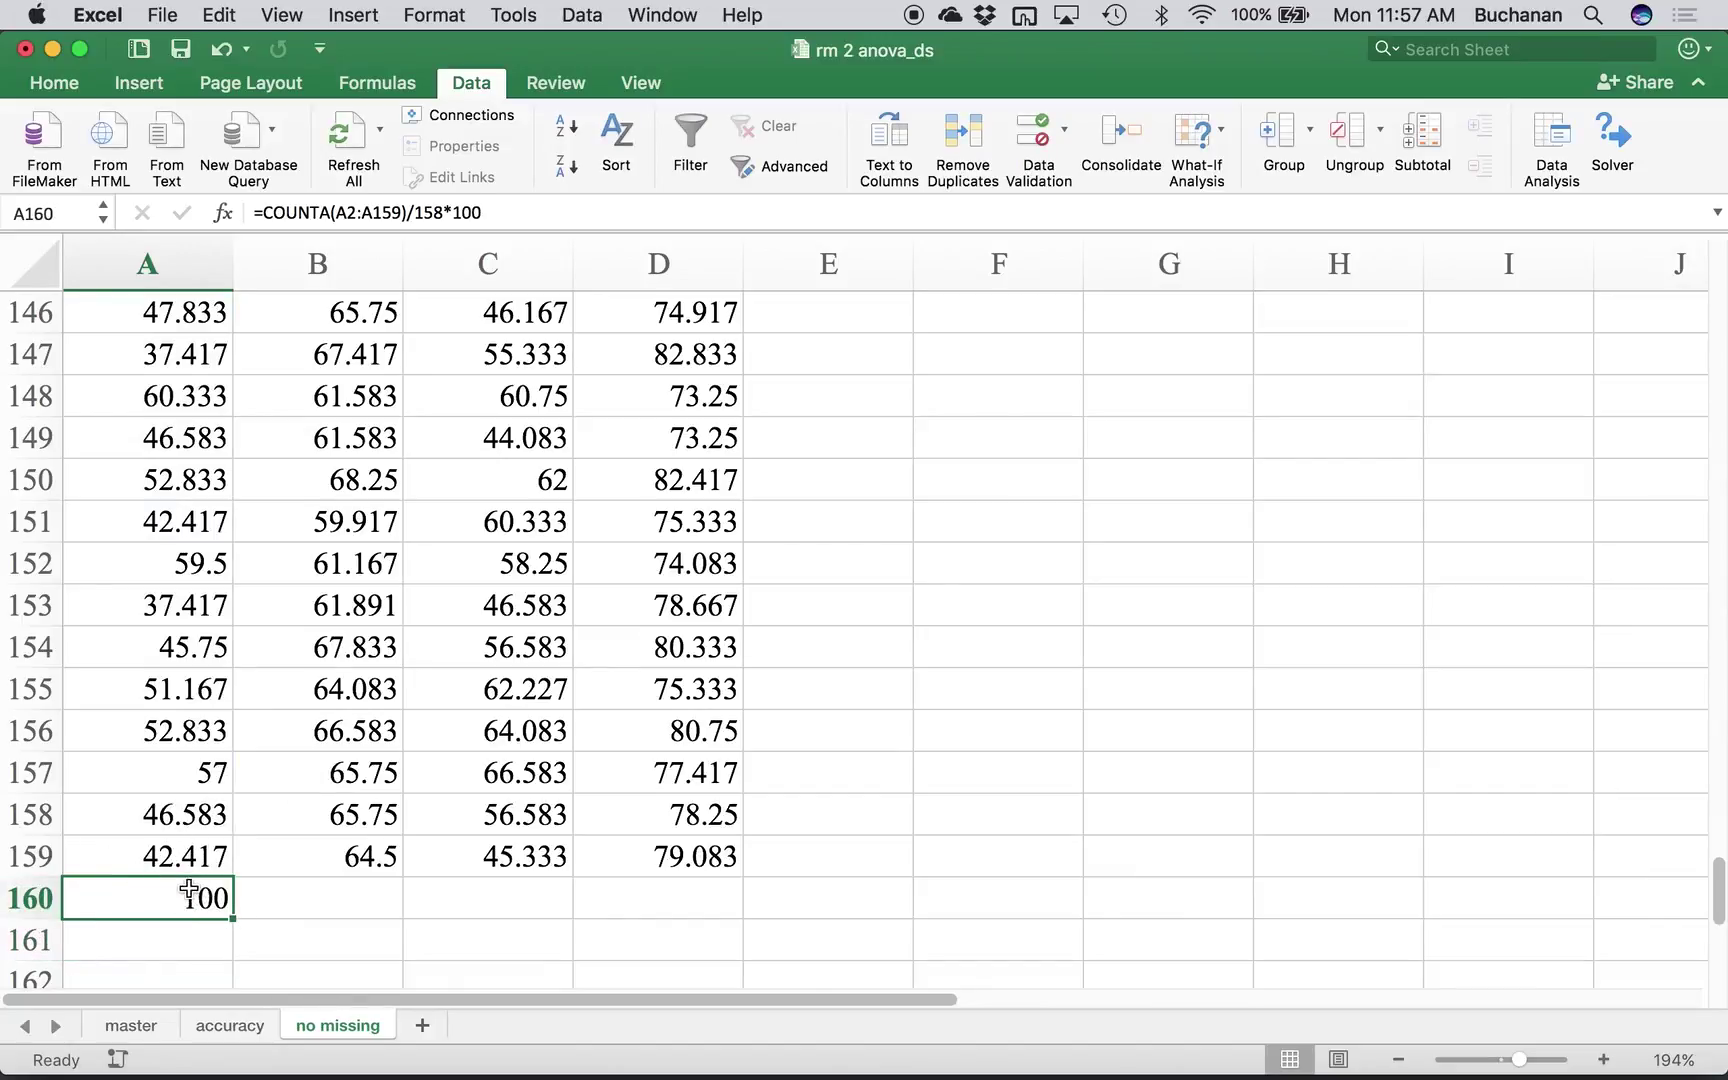
pyautogui.moveTo(235, 910); pyautogui.dragTo(713, 875)
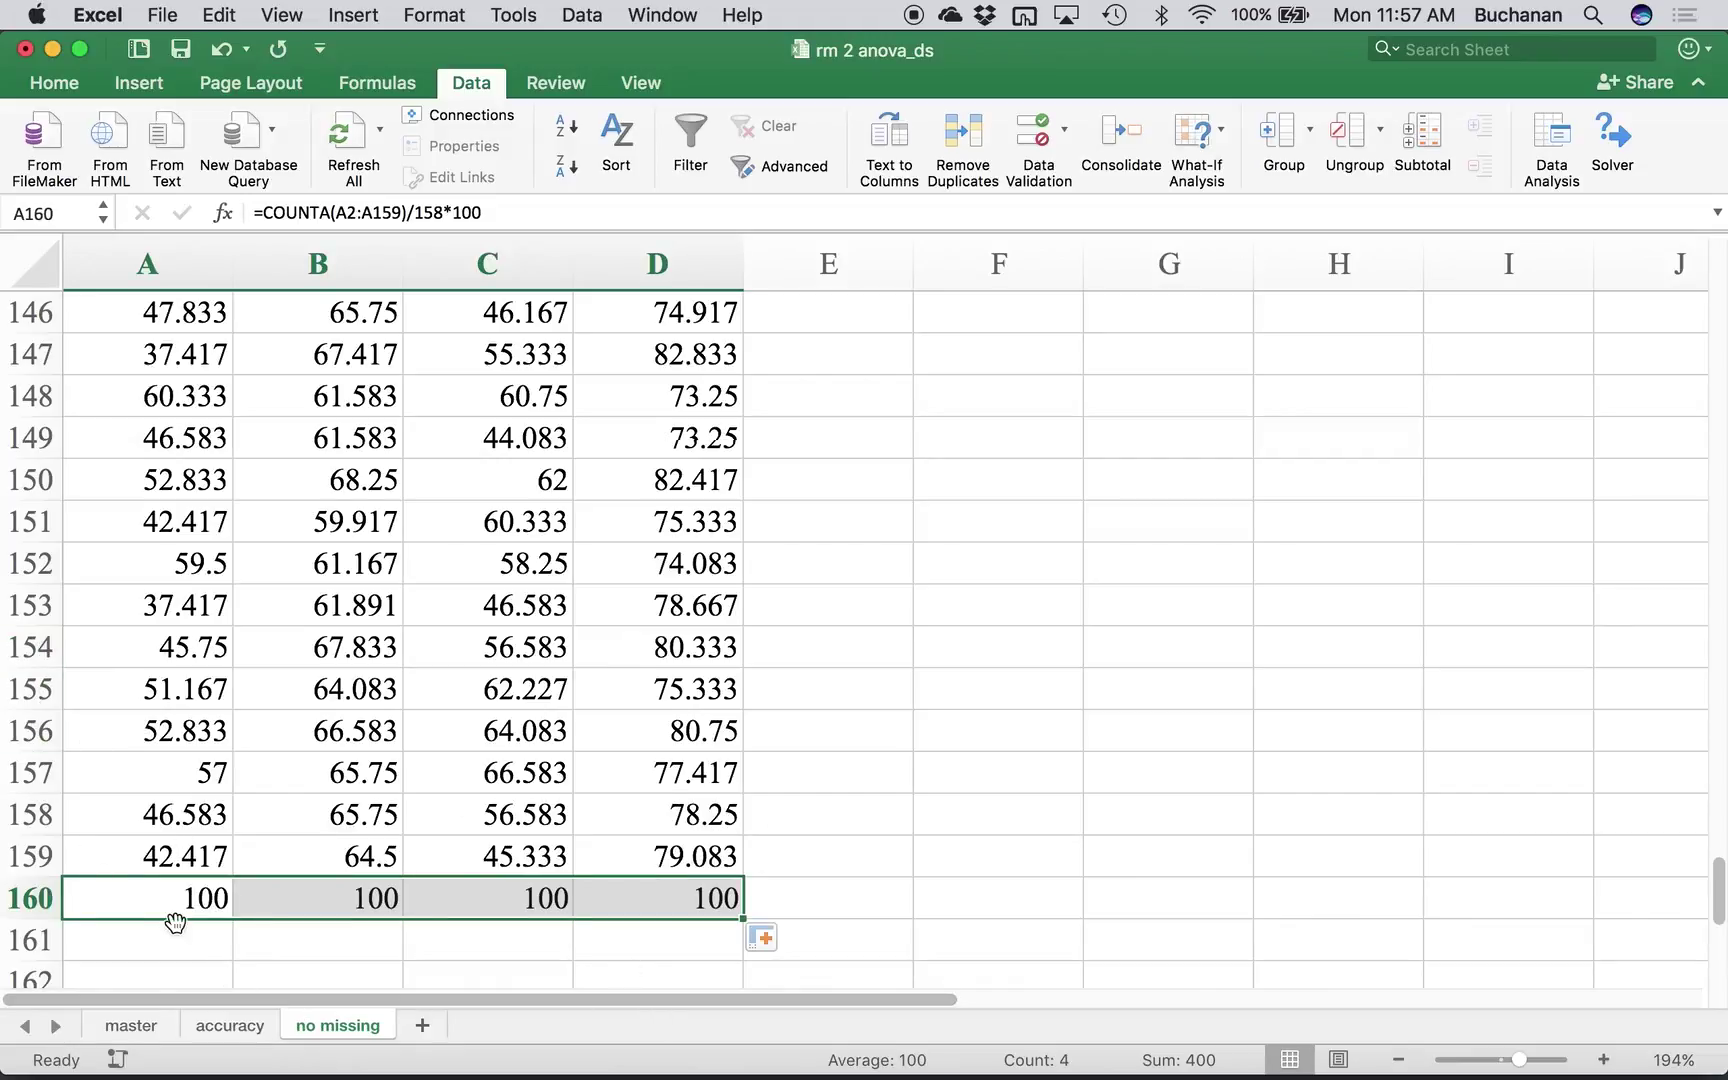
pyautogui.press('Delete')
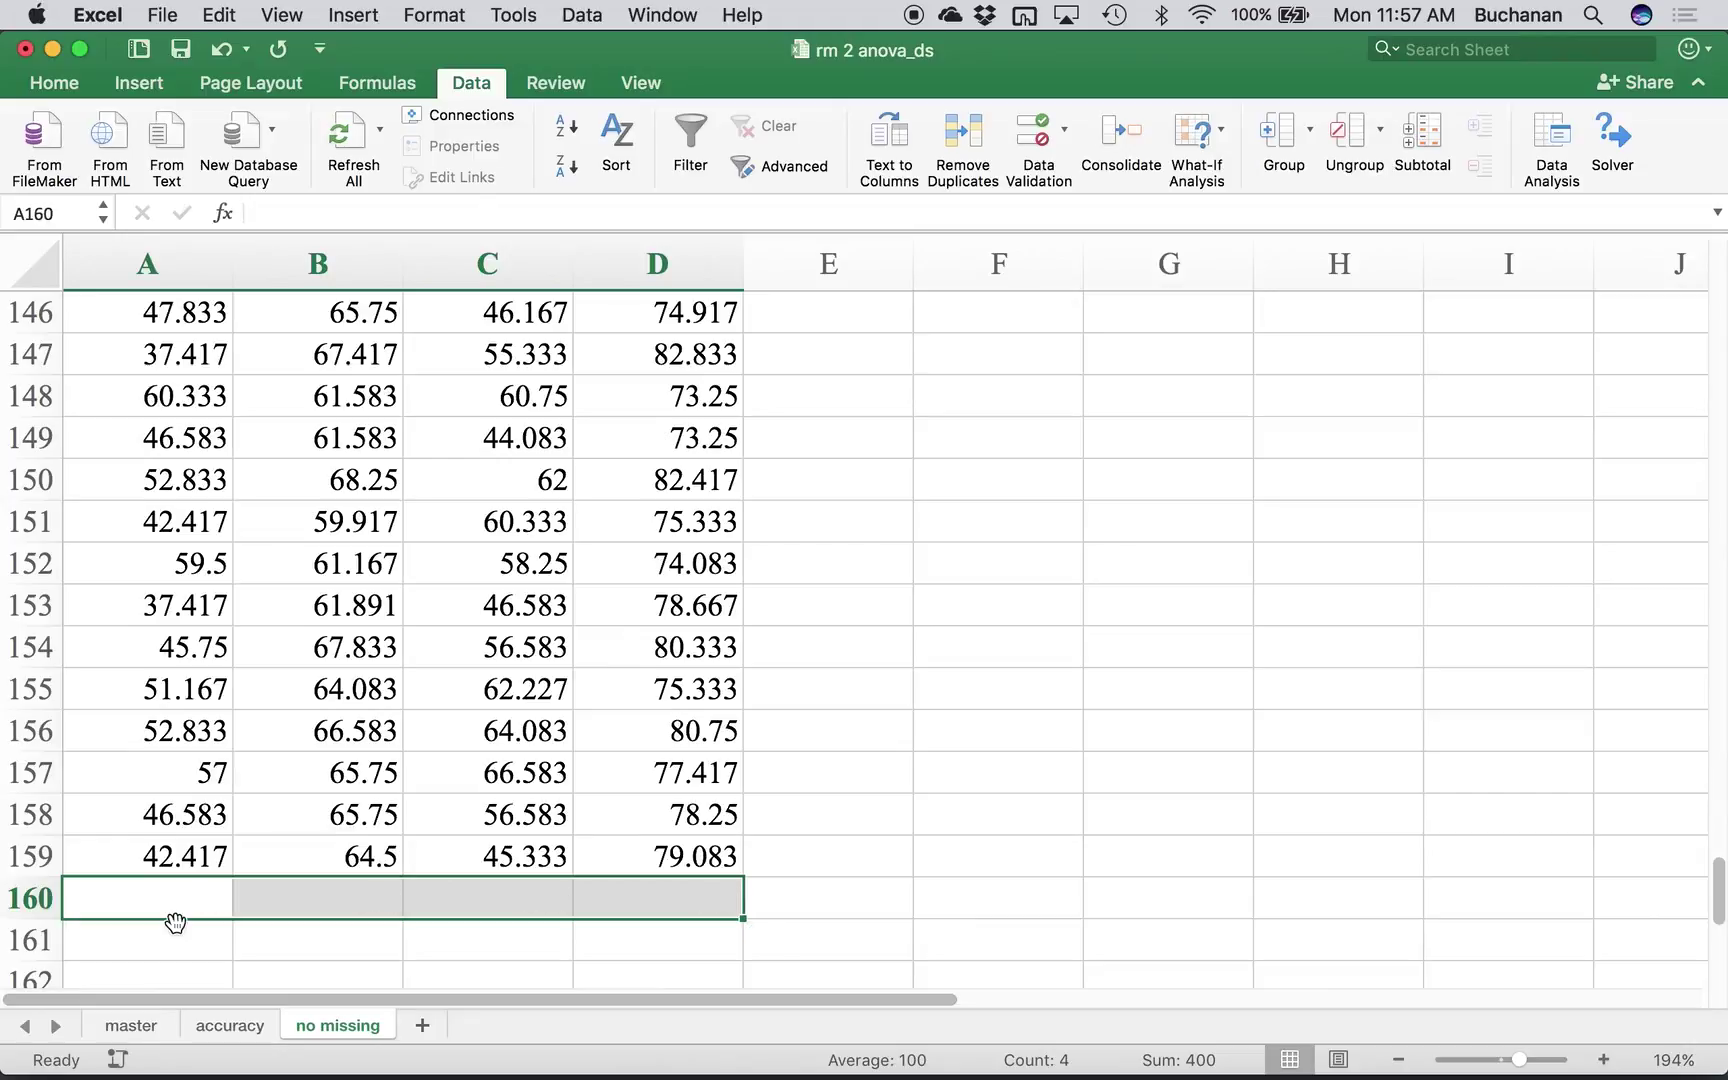
# - Rename the no missing sheet as no out
pyautogui.doubleClick(342, 1024)
pyautogui.write('no out')
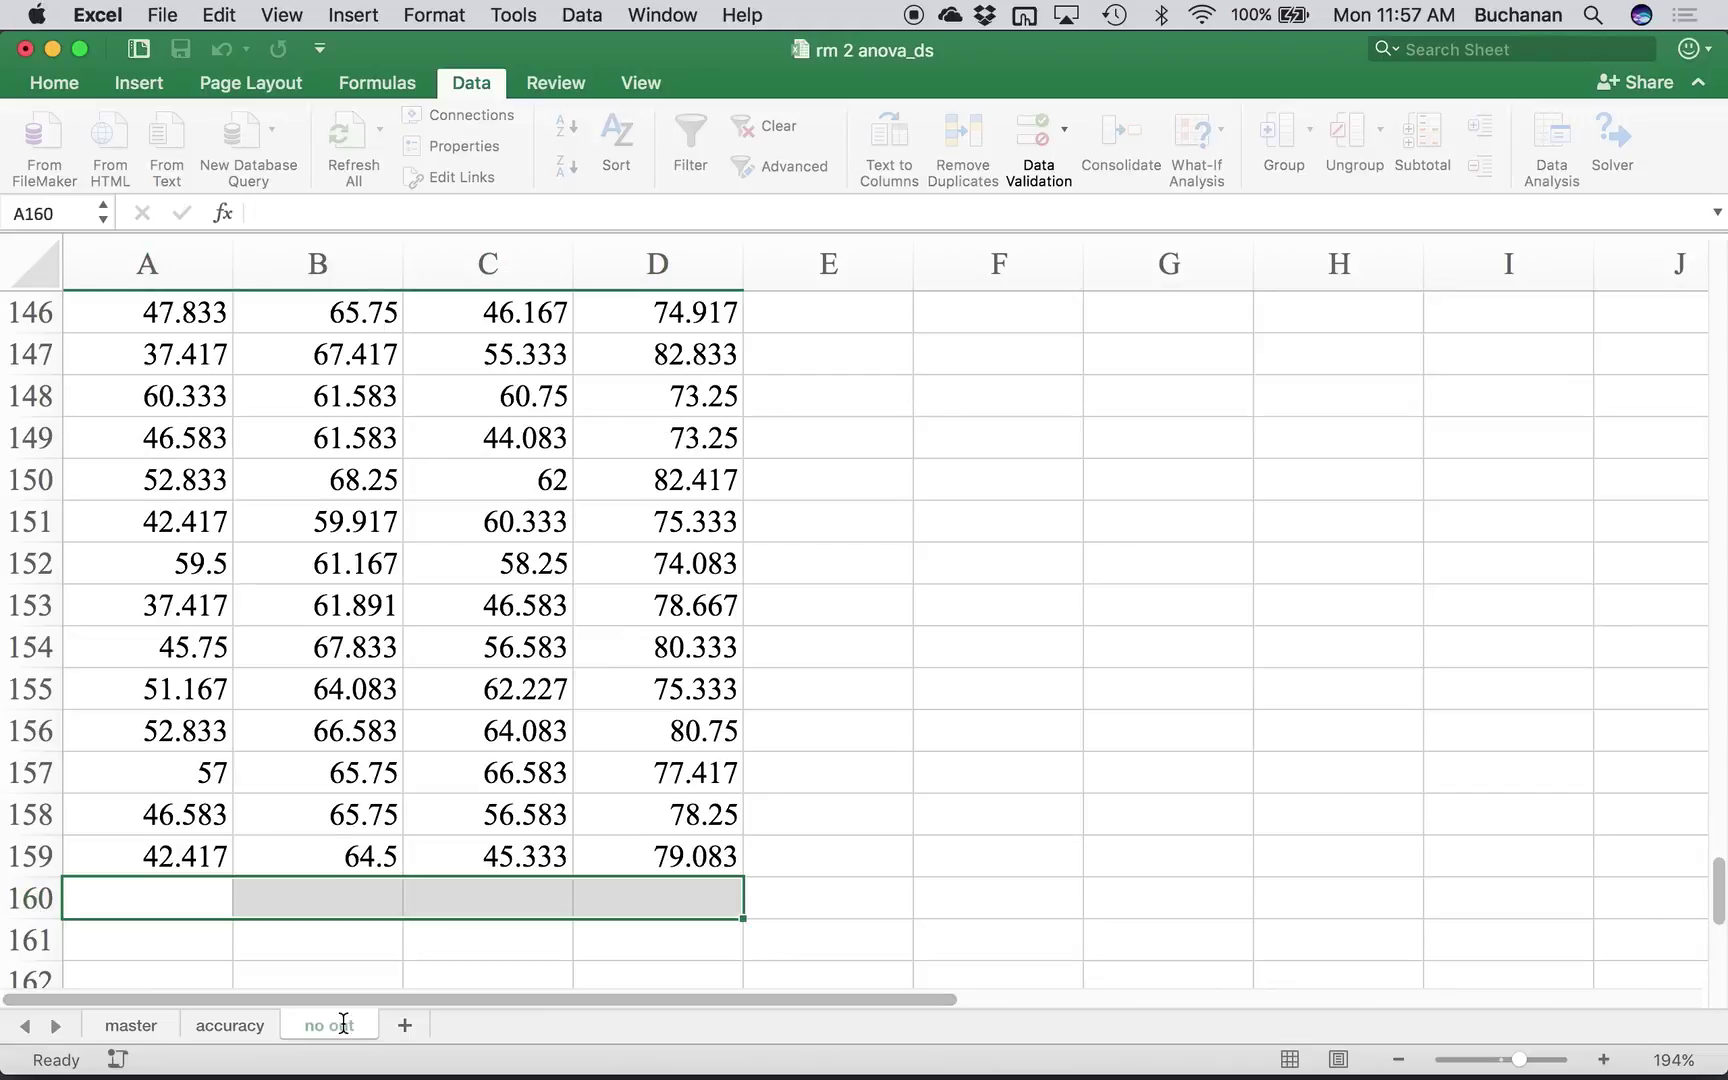
pyautogui.press('Return')
# - Add the z-score column headers zlolo in cell E1 and zhilo in cell F1
pyautogui.click(485, 650)
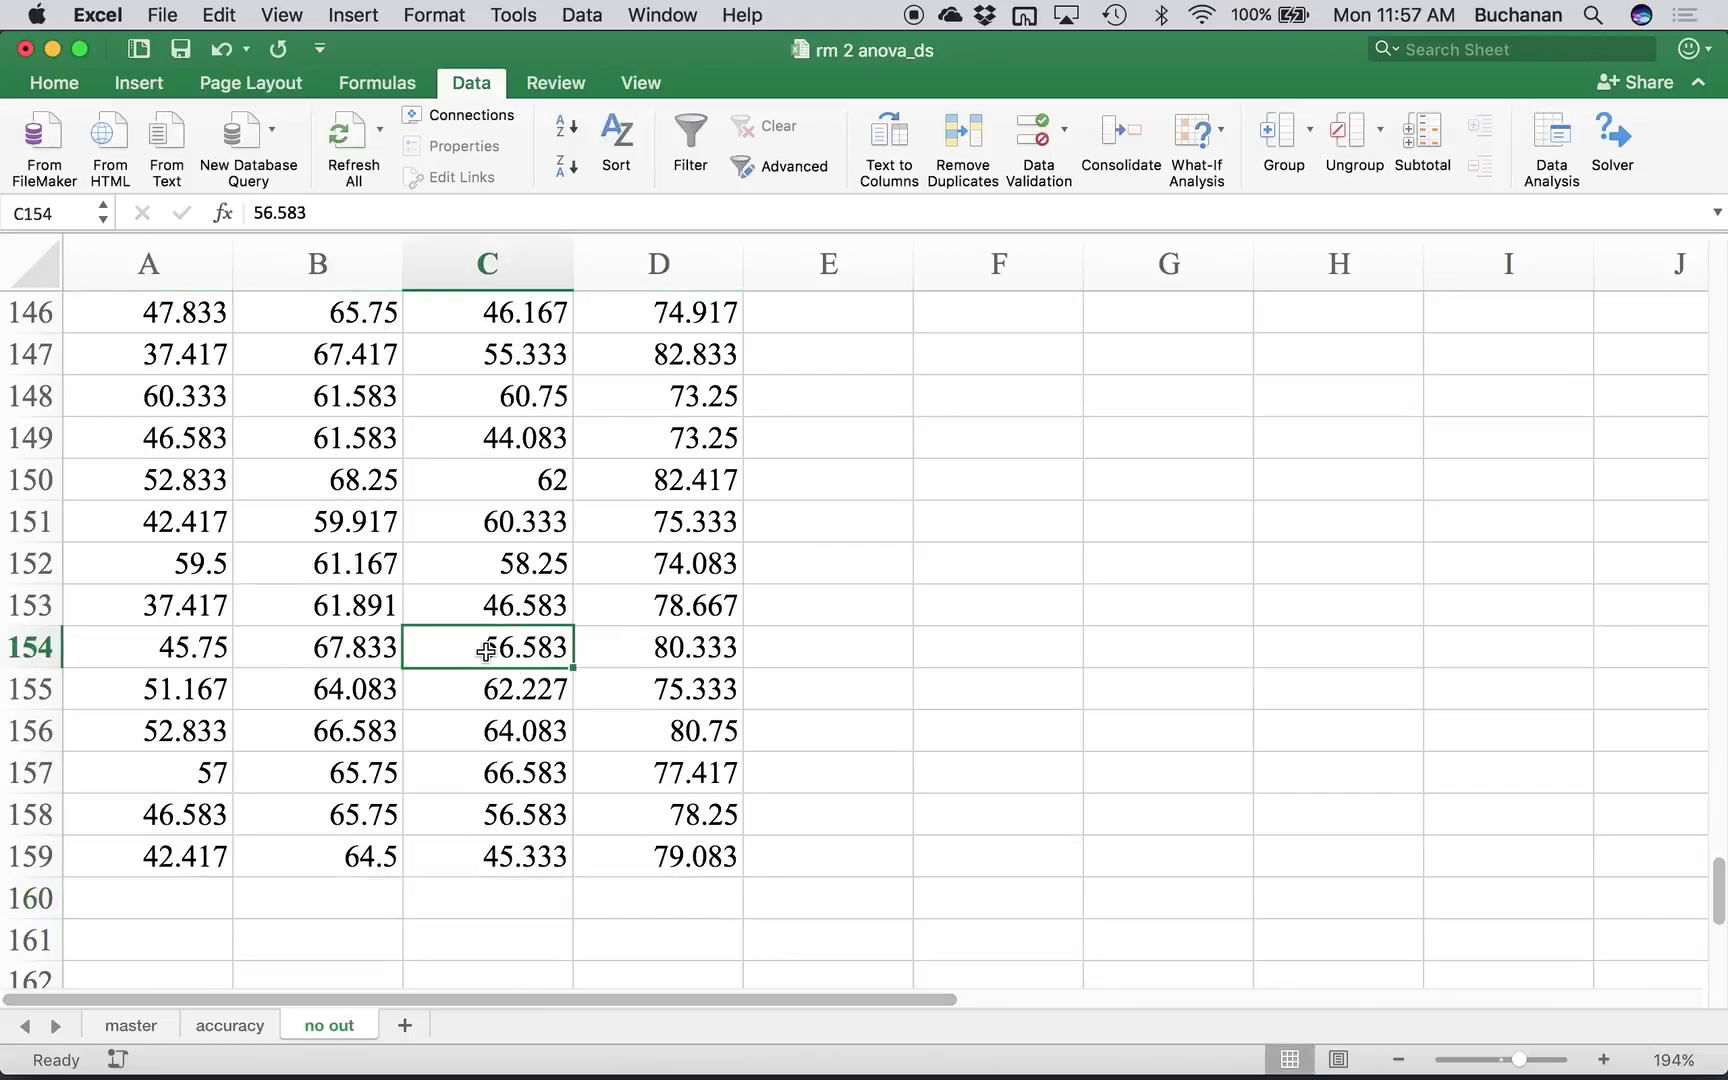
pyautogui.hotkey('ctrl', 'Up')
pyautogui.press('Right')
pyautogui.press('Right')
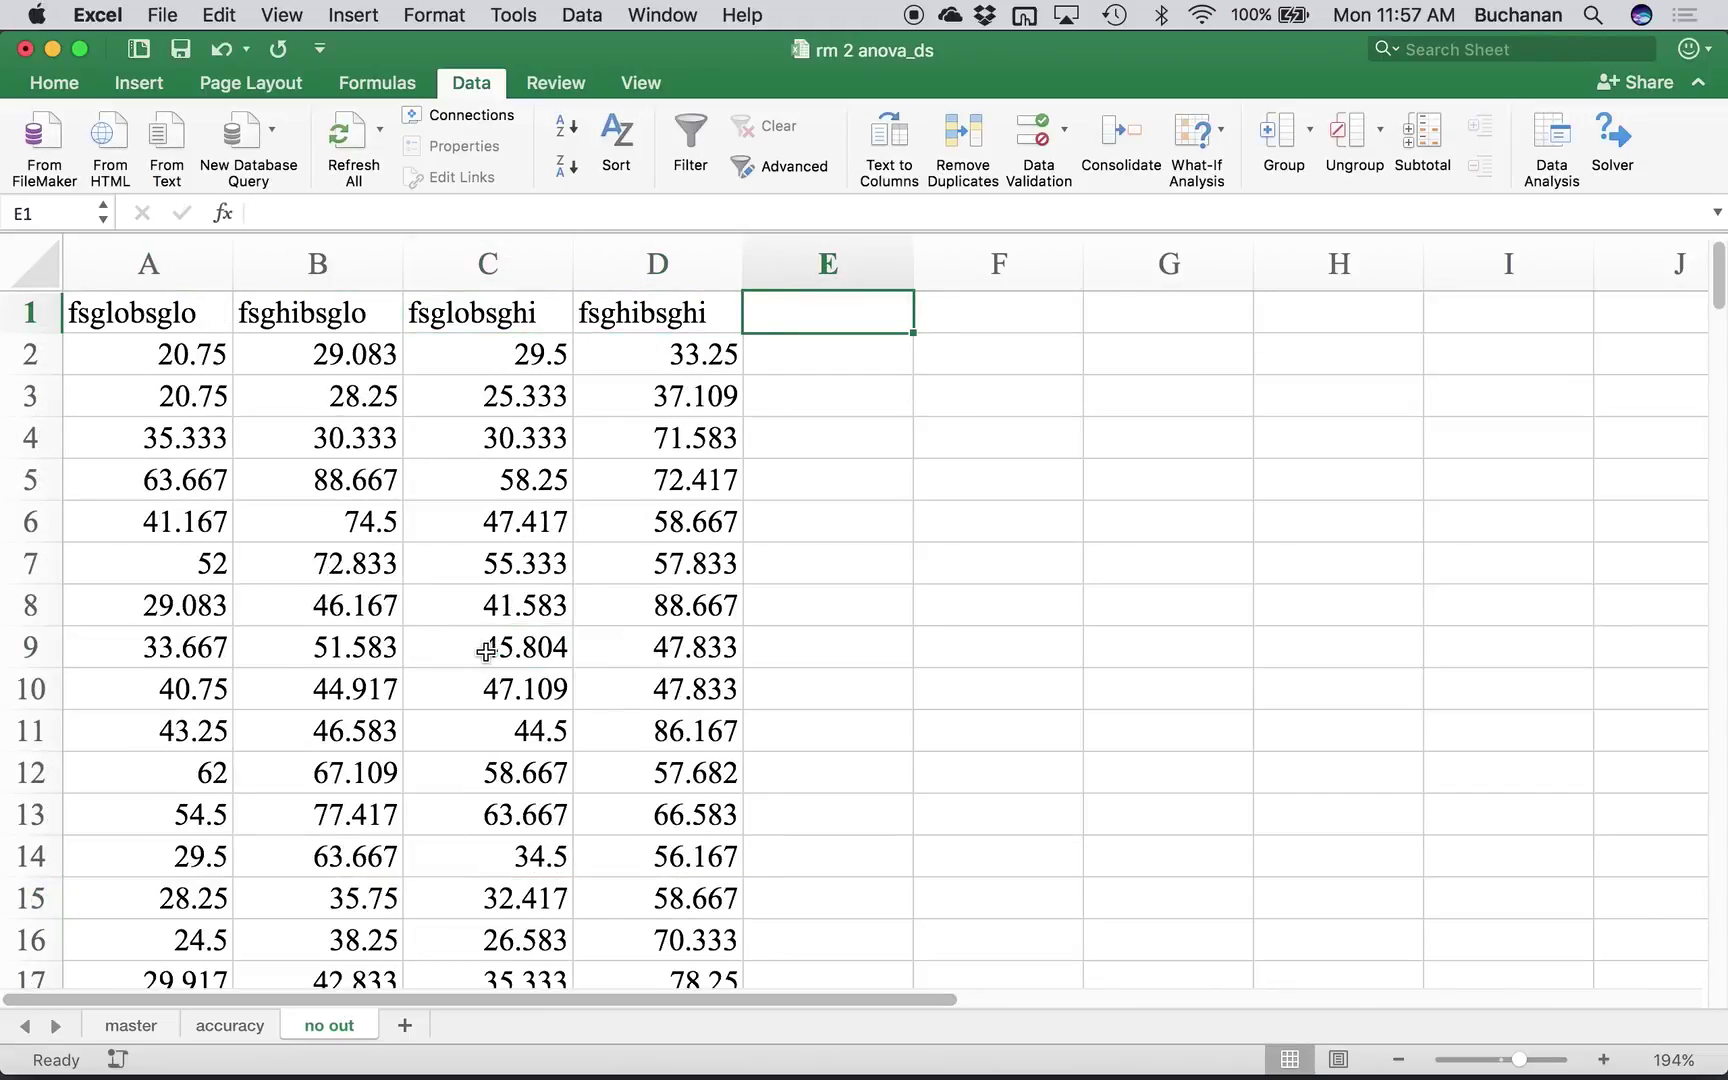
pyautogui.write('z')
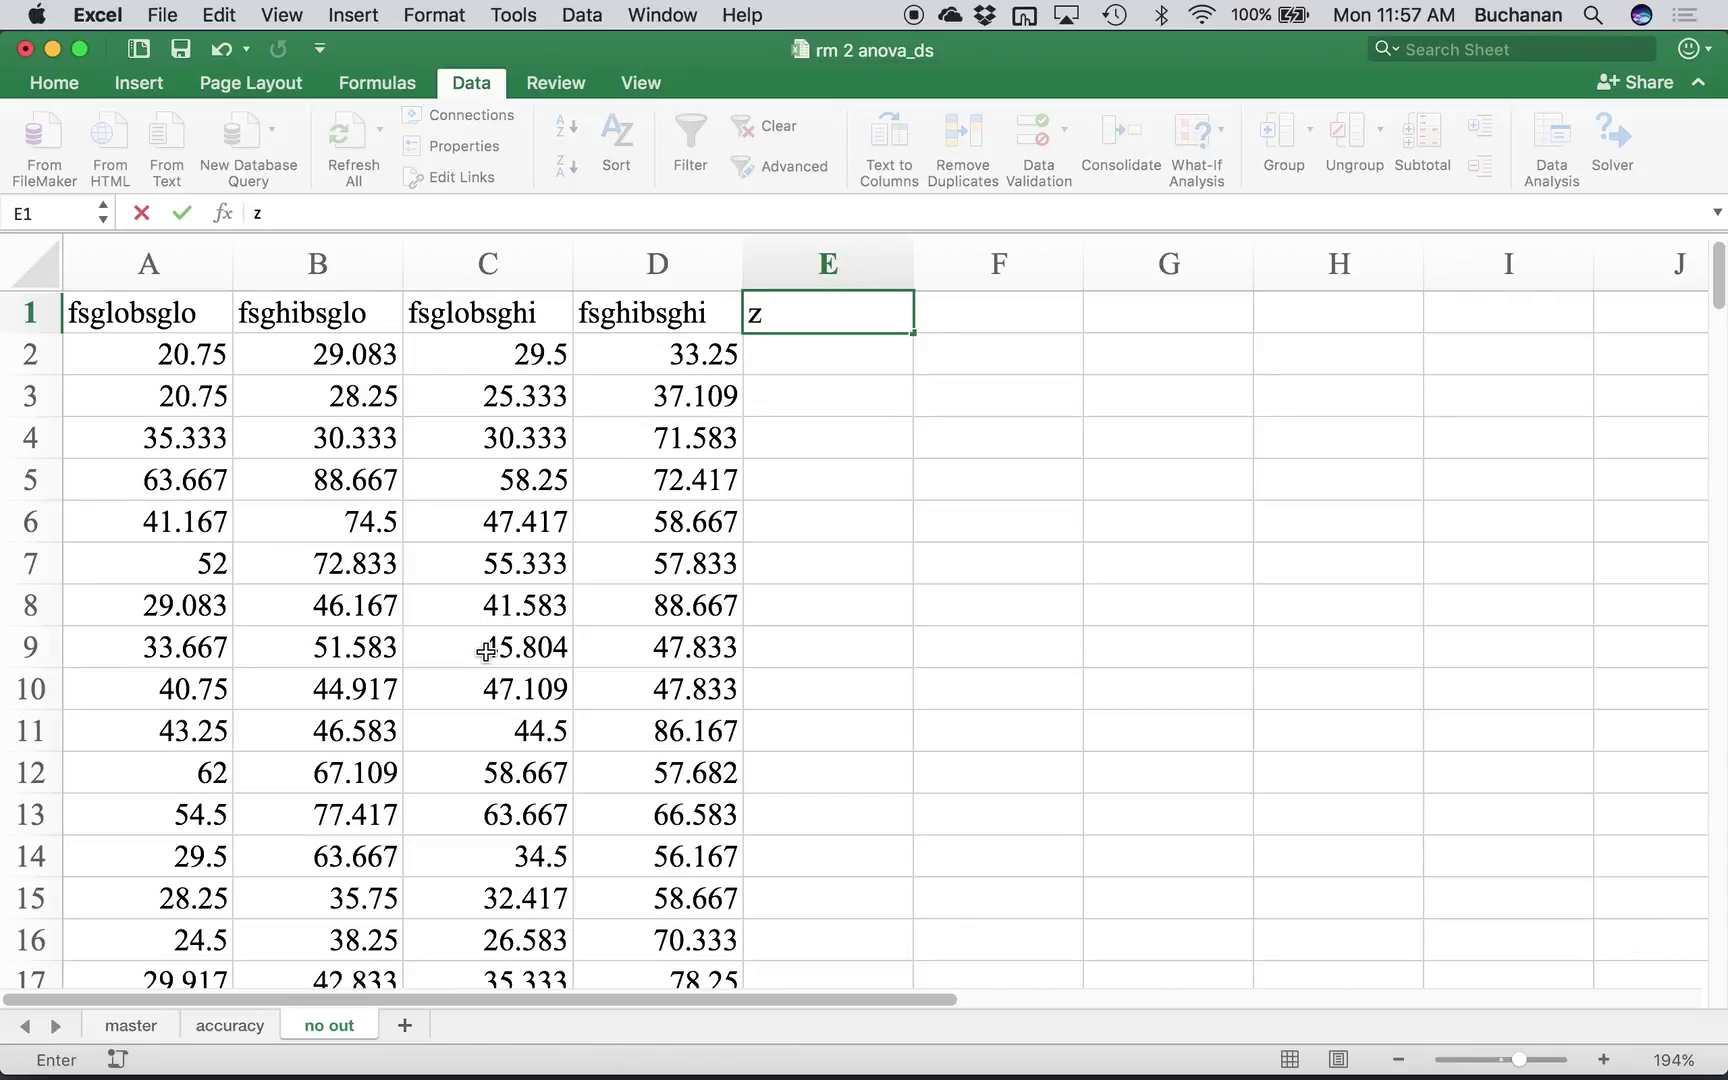
pyautogui.write('lolo')
pyautogui.press('Tab')
pyautogui.write('zhilo')
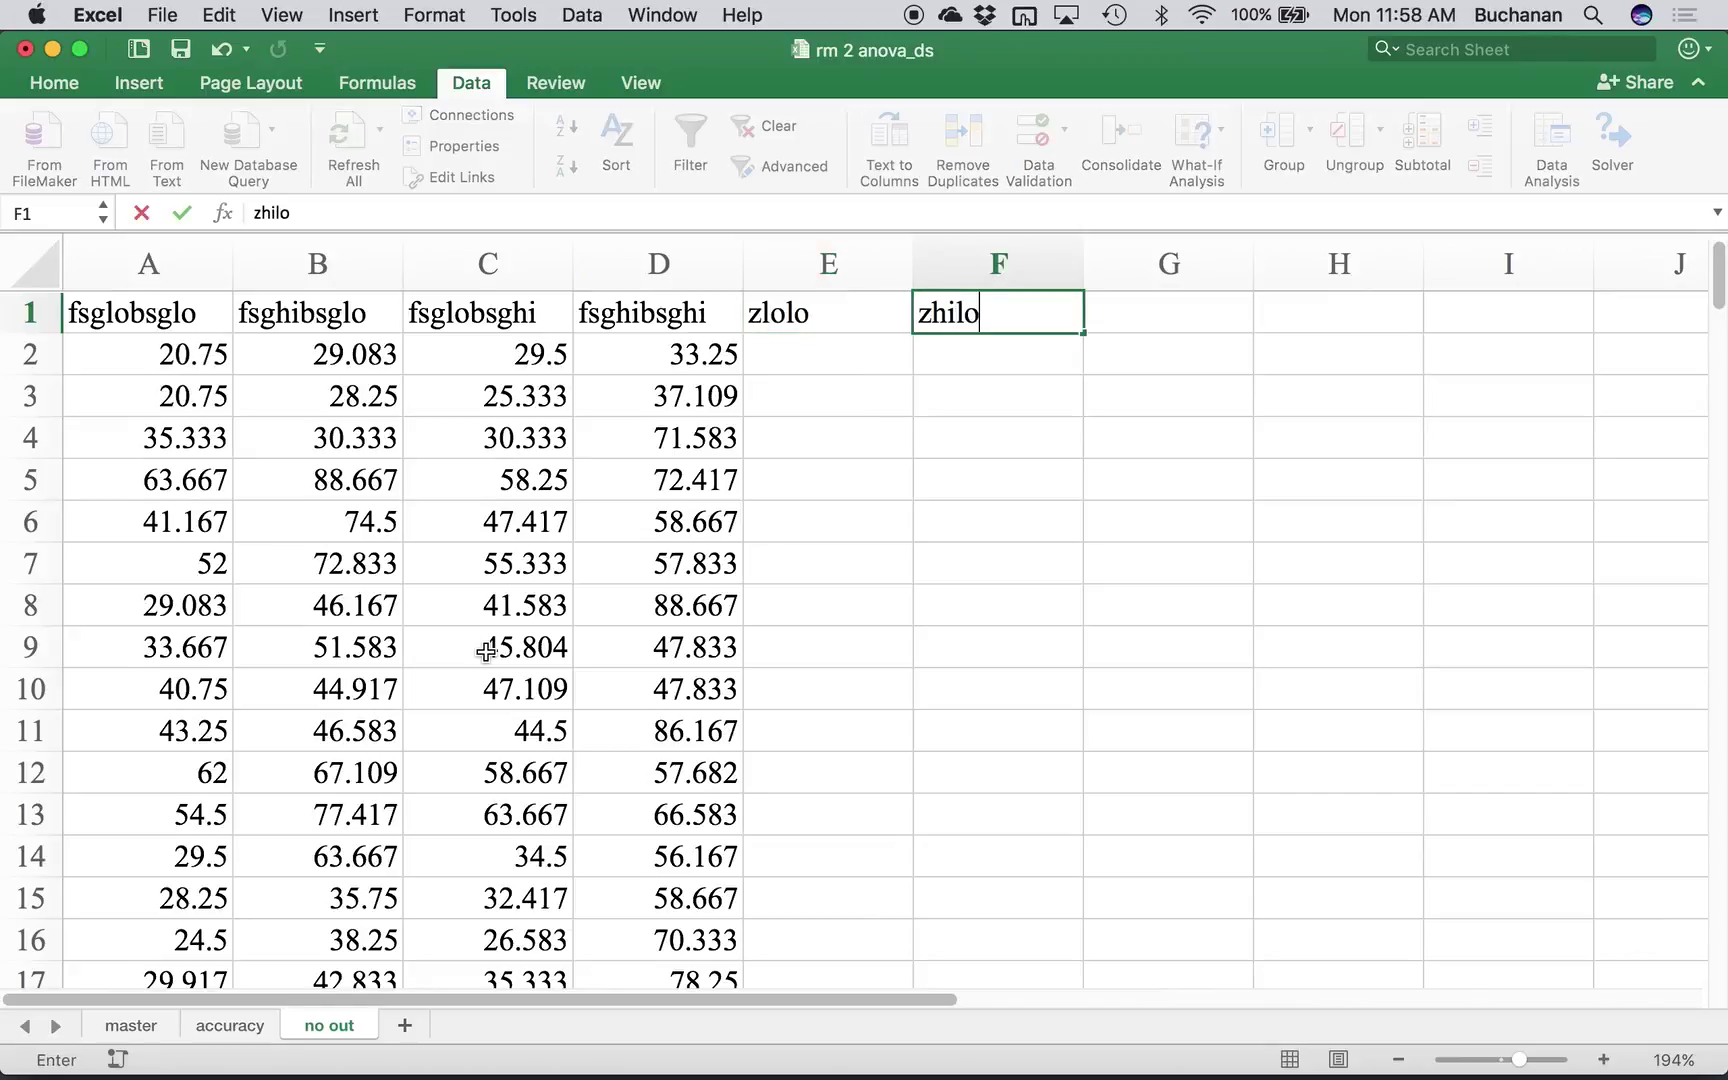
pyautogui.press('Tab')
# - Check the headers of columns B and C, and add the headers zlohi in G1 and zhihi in H1
pyautogui.click(277, 312)
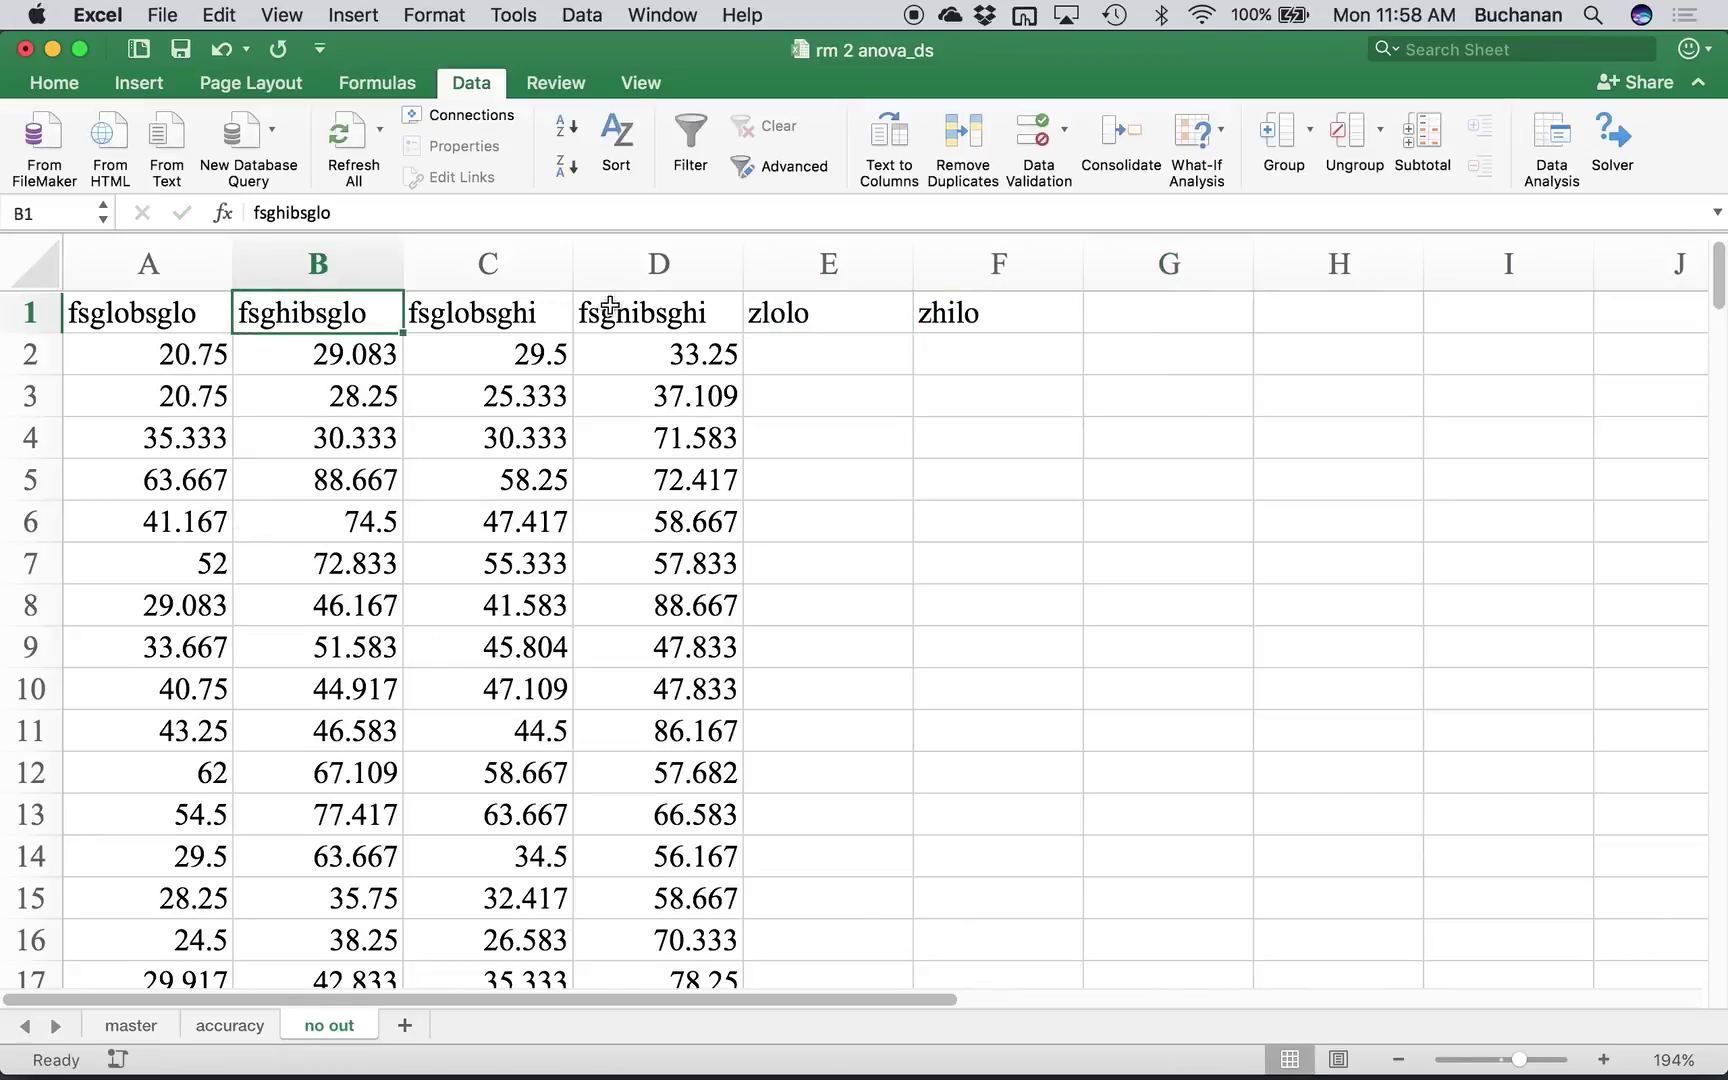
pyautogui.click(463, 305)
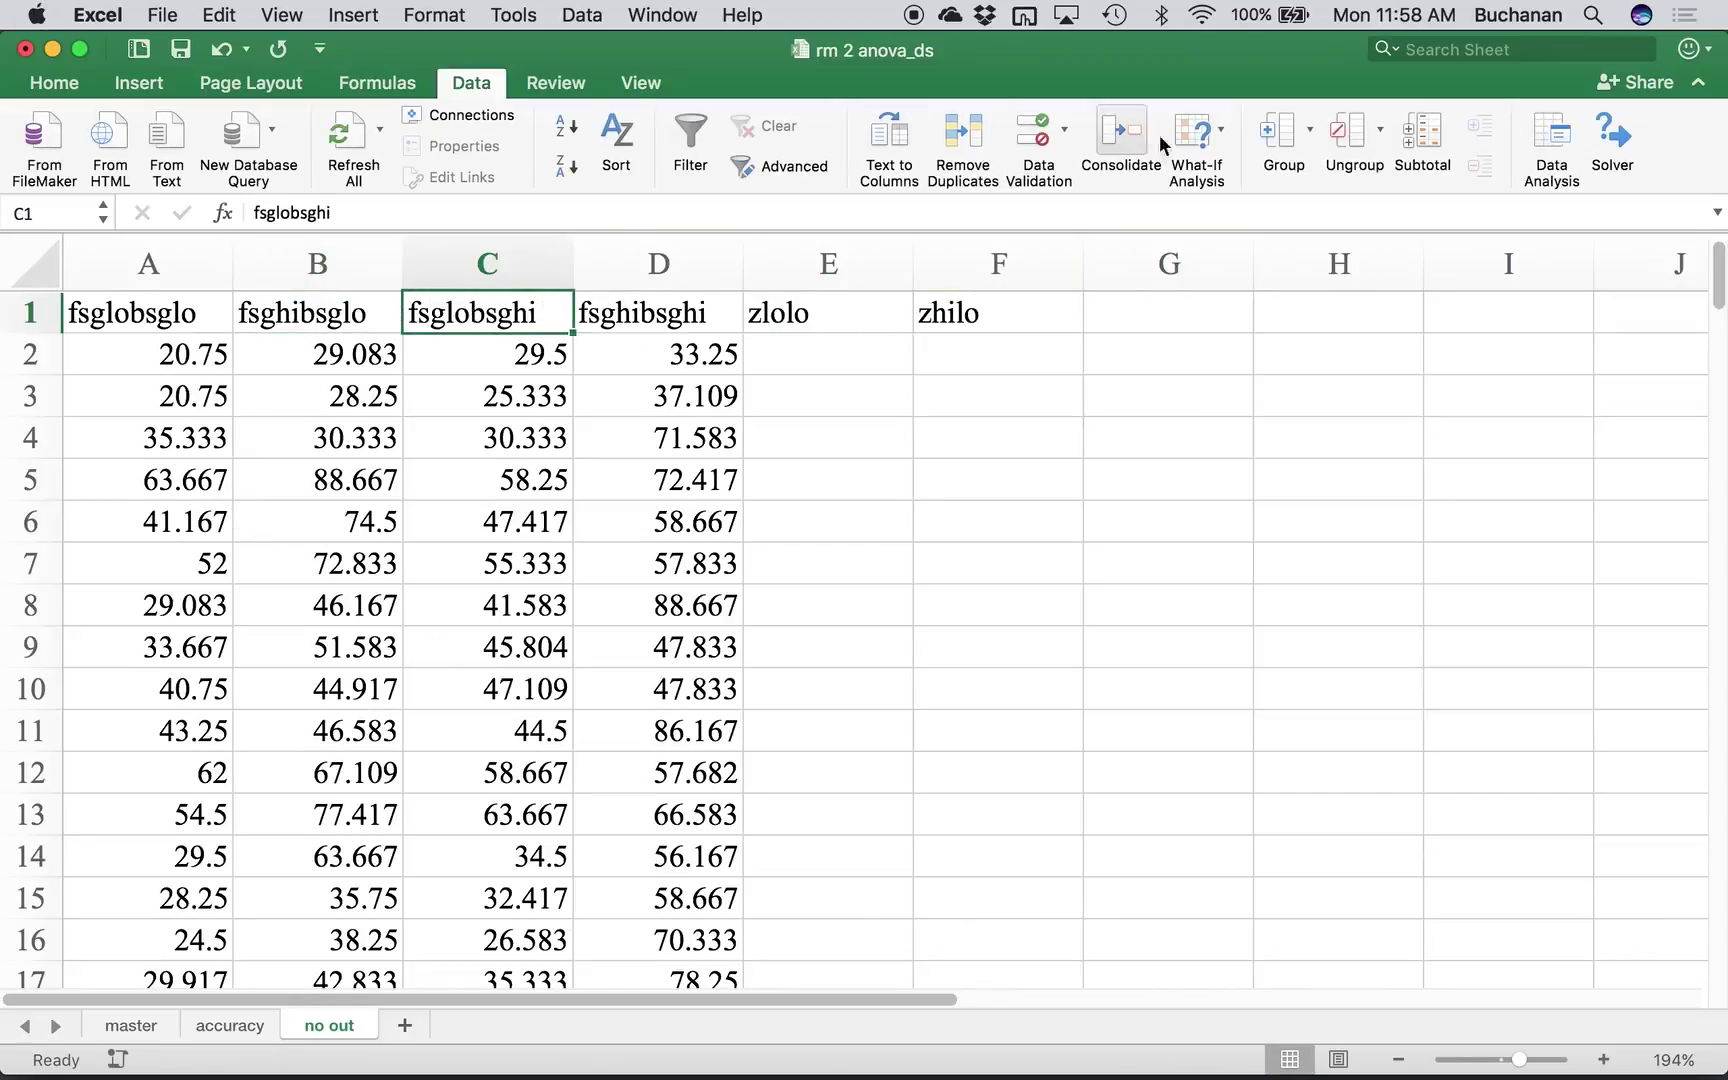
pyautogui.click(1100, 314)
pyautogui.write('z')
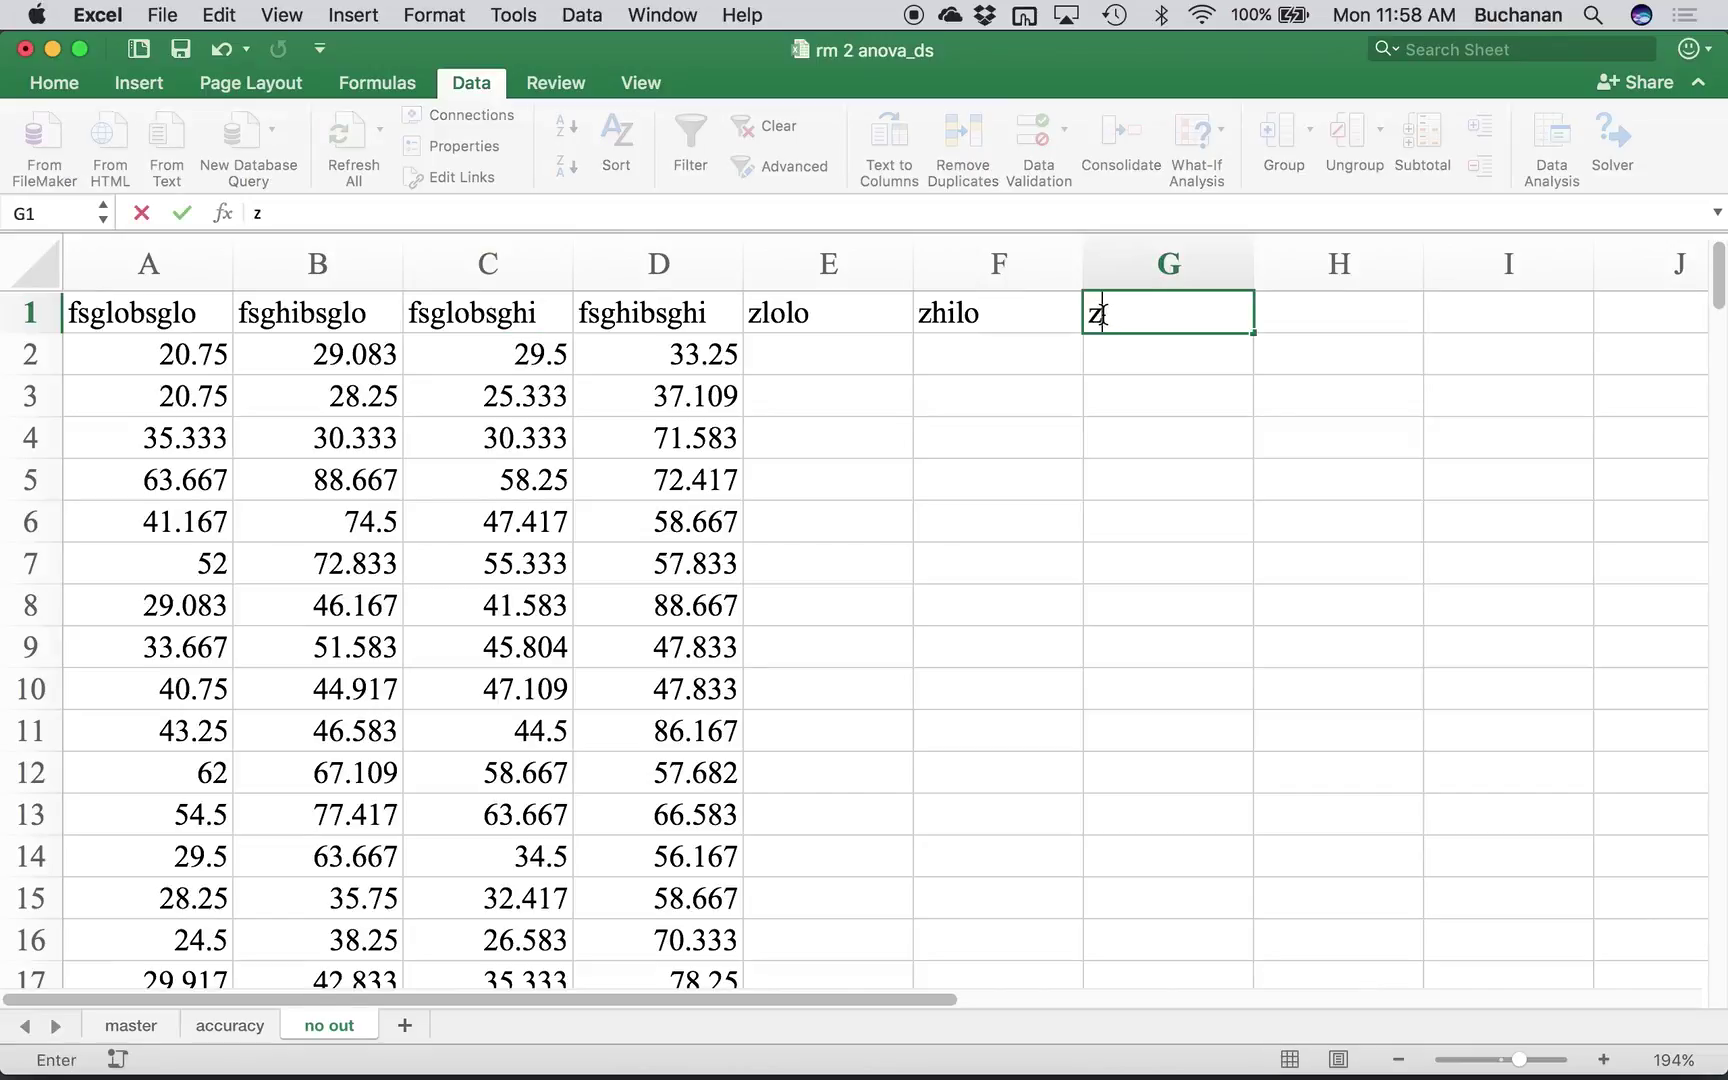
pyautogui.write('lohi')
pyautogui.press('Tab')
pyautogui.write('zhihi')
pyautogui.press('Return')
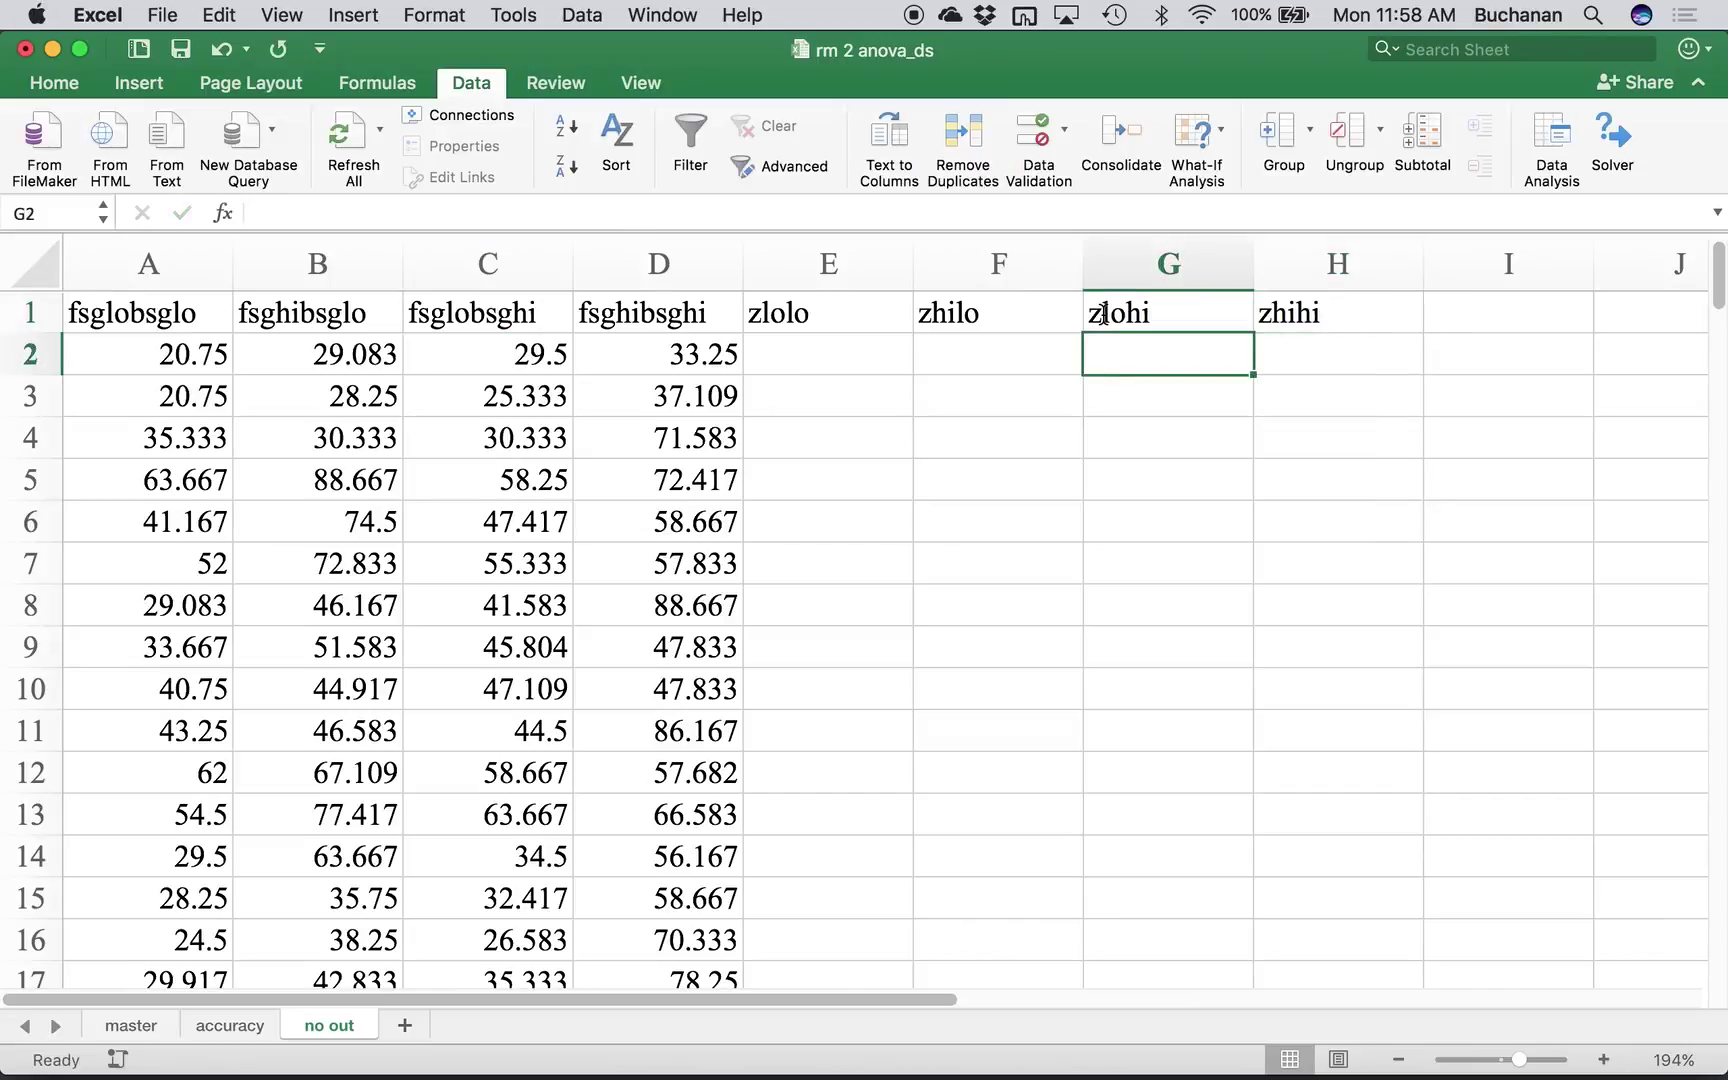
# - Enter the z-score formula =(A2-AVERAGE(A:A))/STDEV(A:A) in cell E2
pyautogui.press('Left')
pyautogui.press('Left')
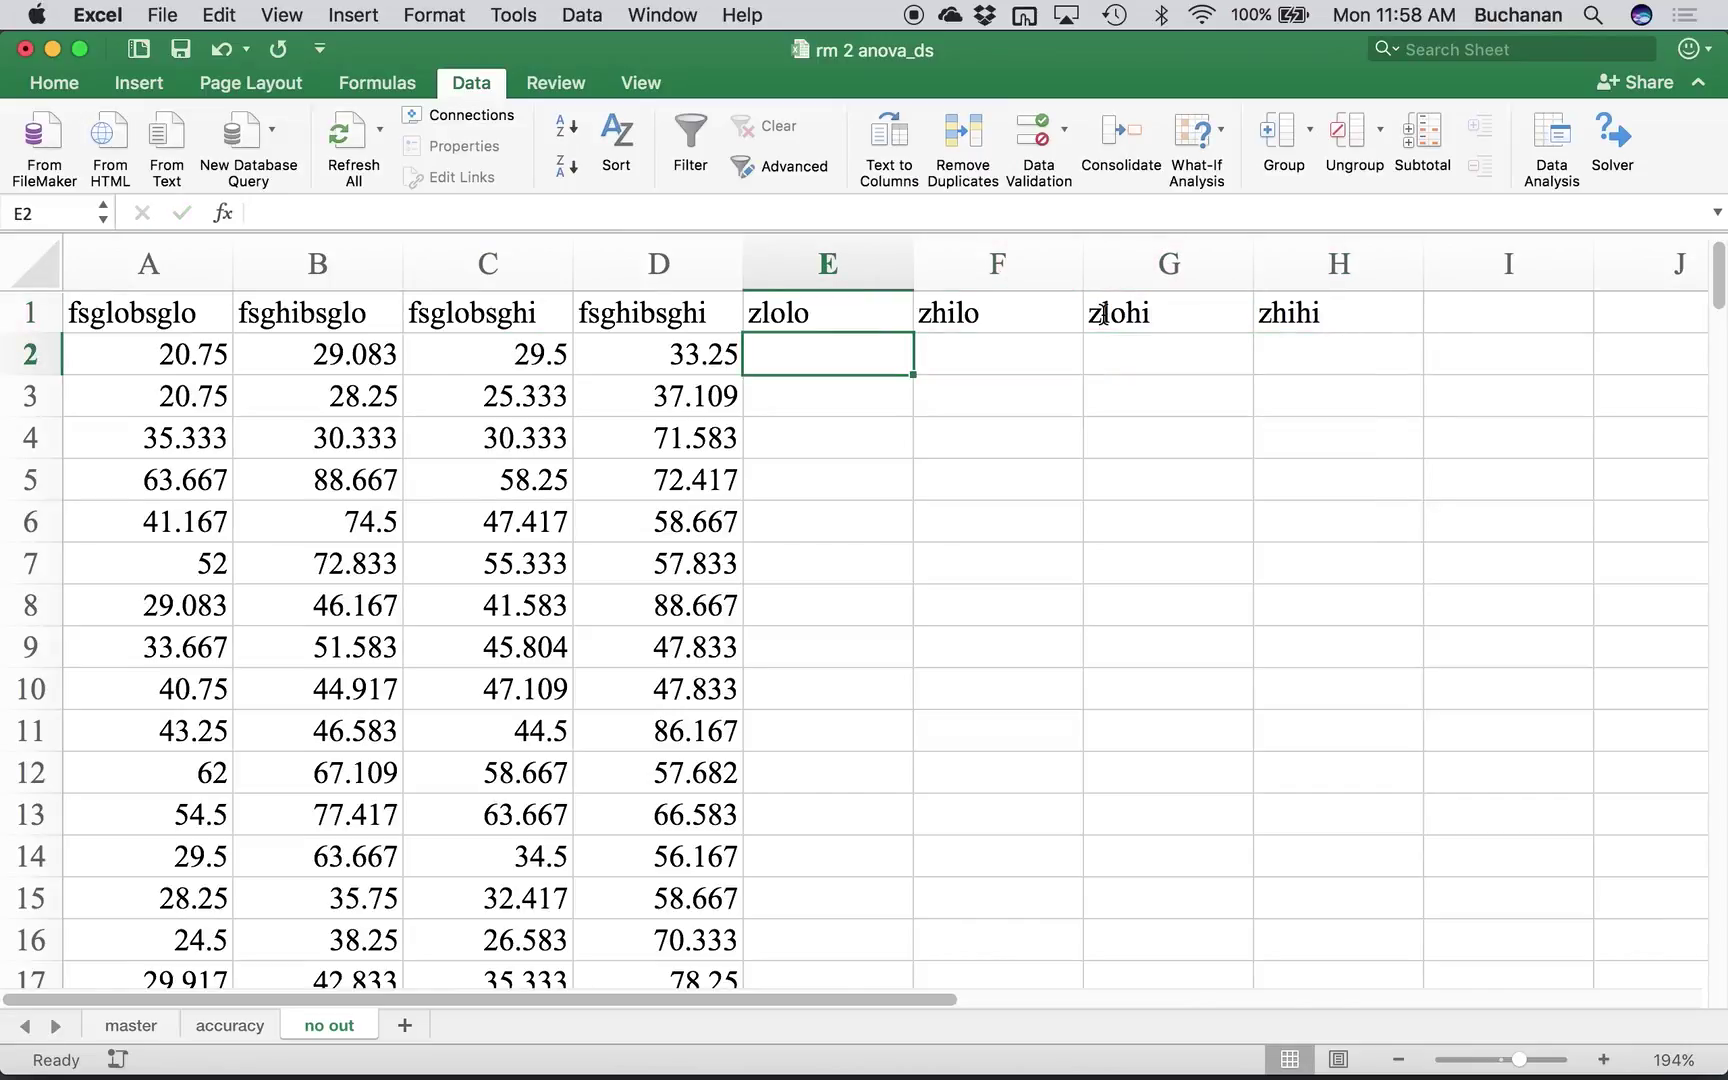
pyautogui.write('=')
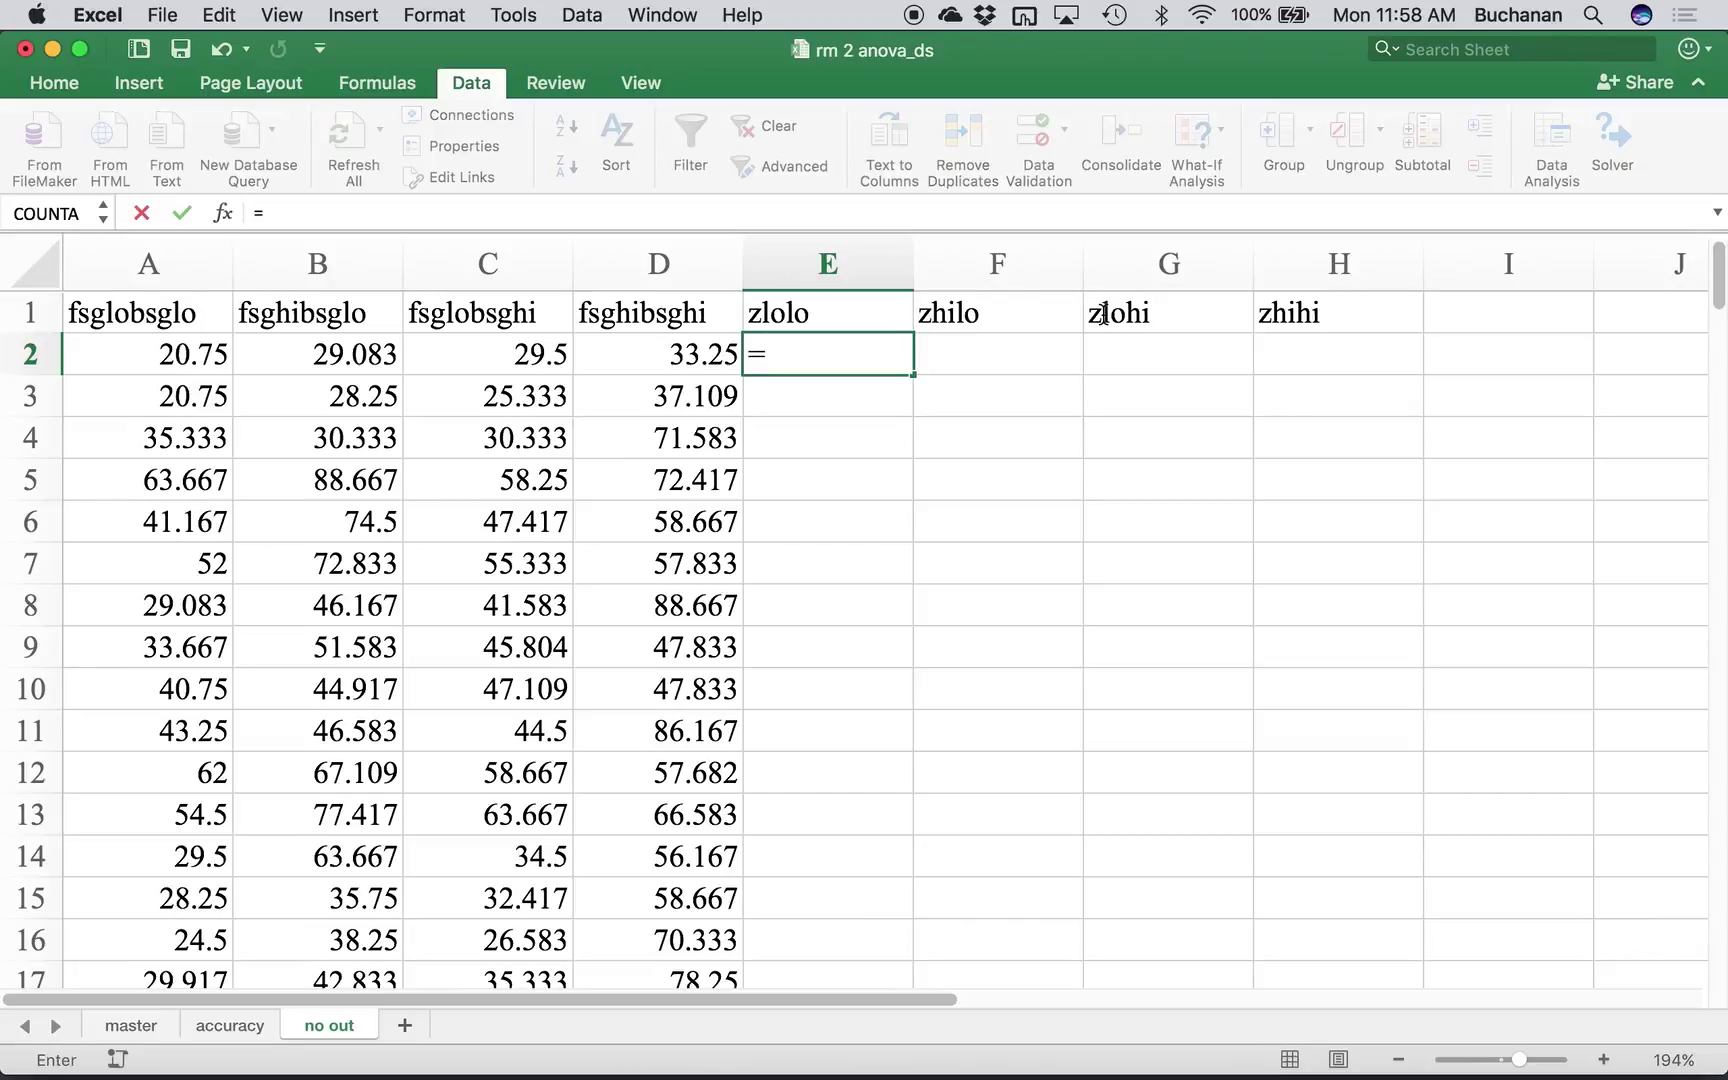
pyautogui.write('(')
pyautogui.click(145, 347)
pyautogui.write('-')
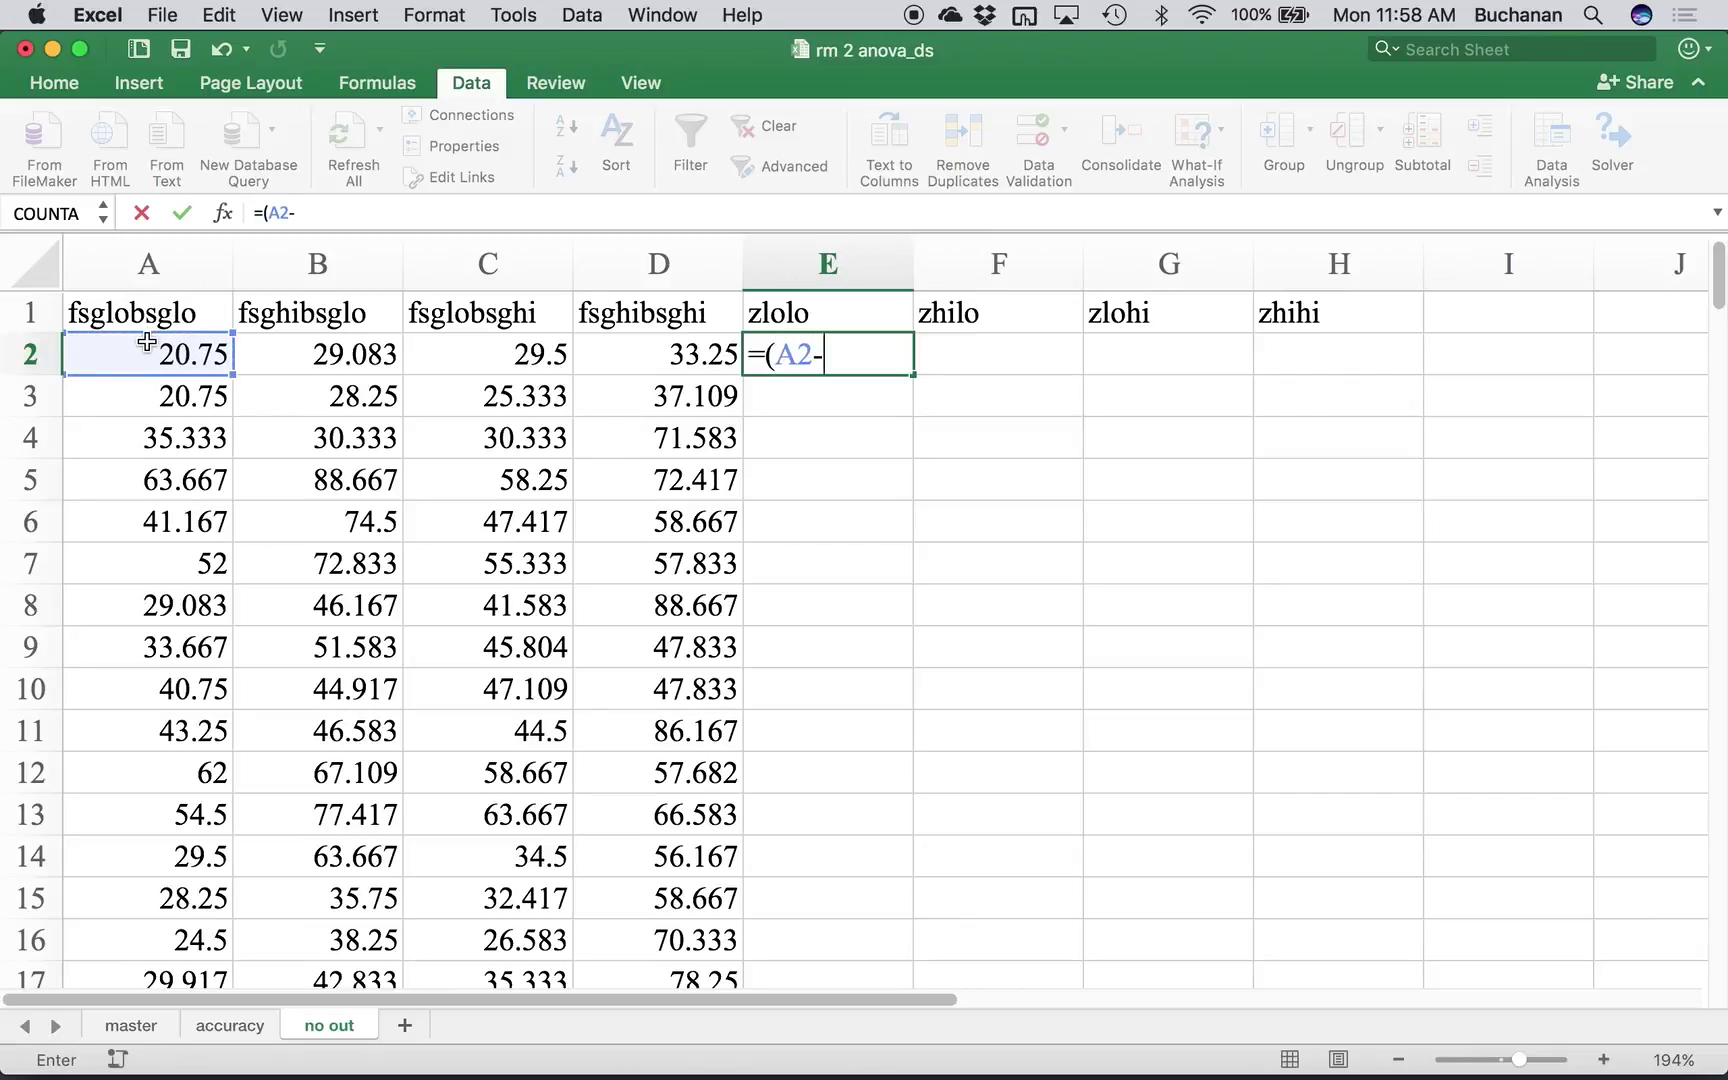
pyautogui.write('average(')
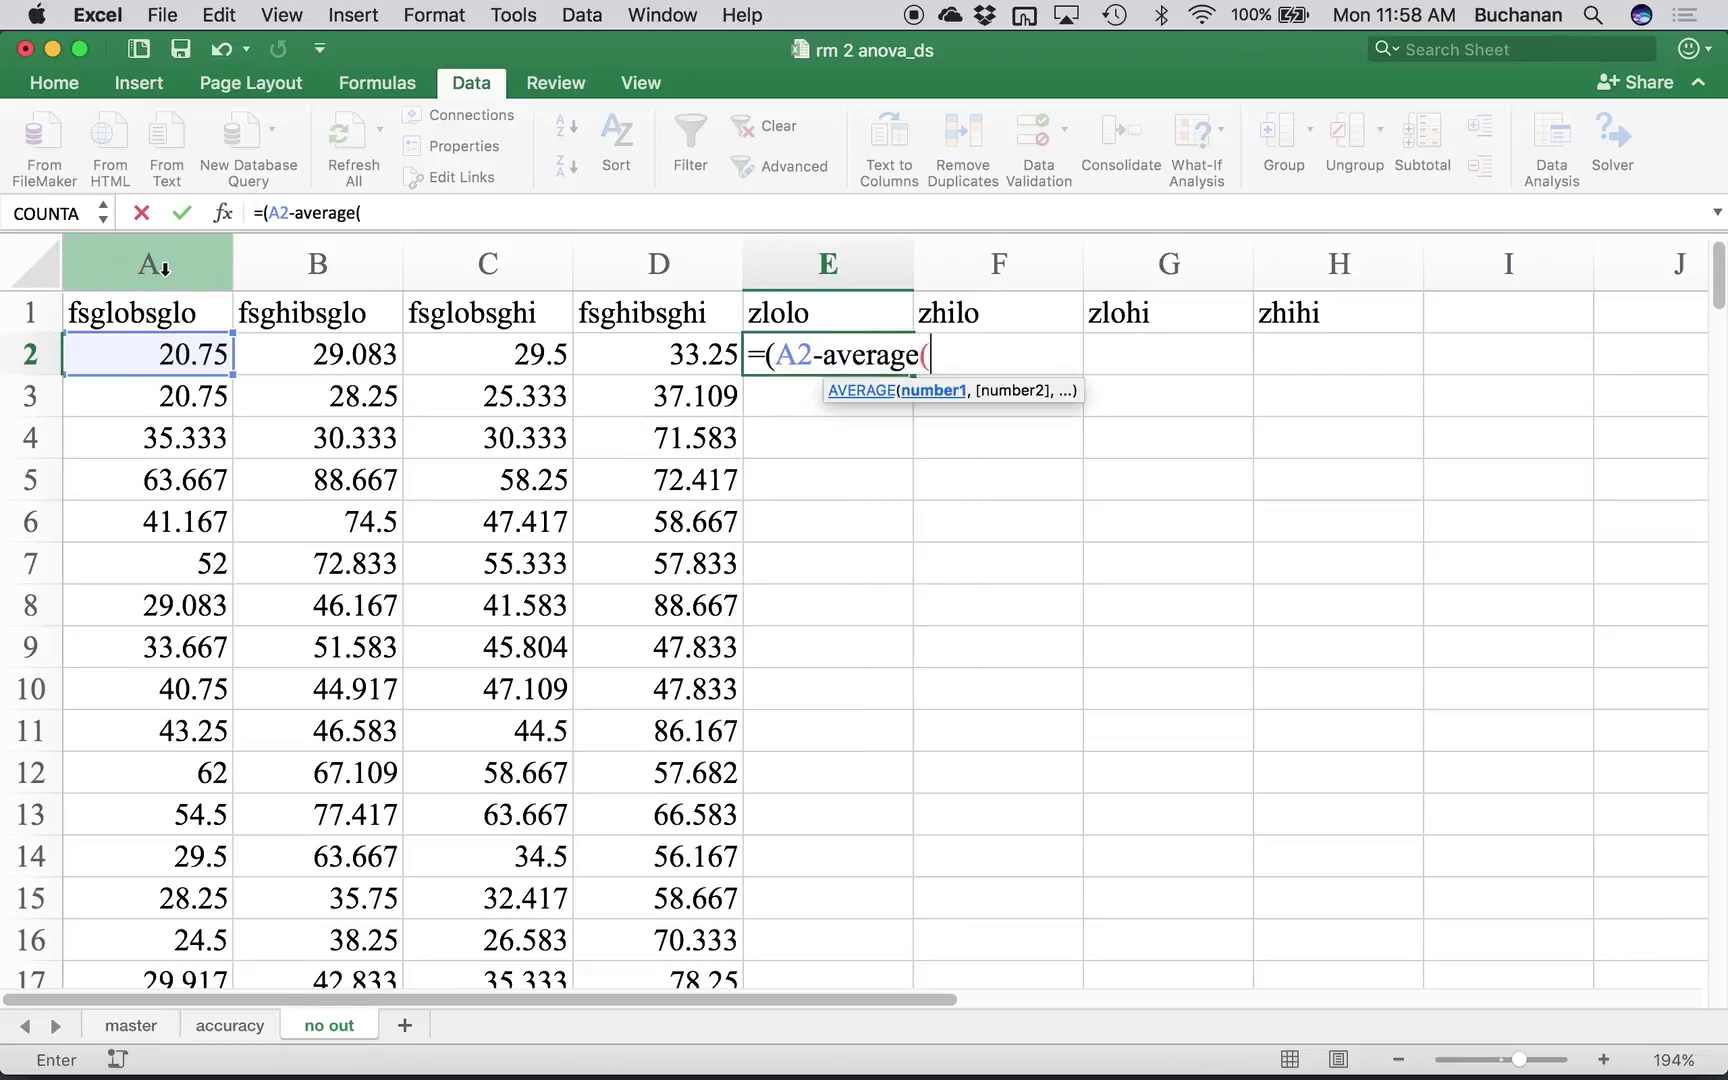
pyautogui.click(160, 266)
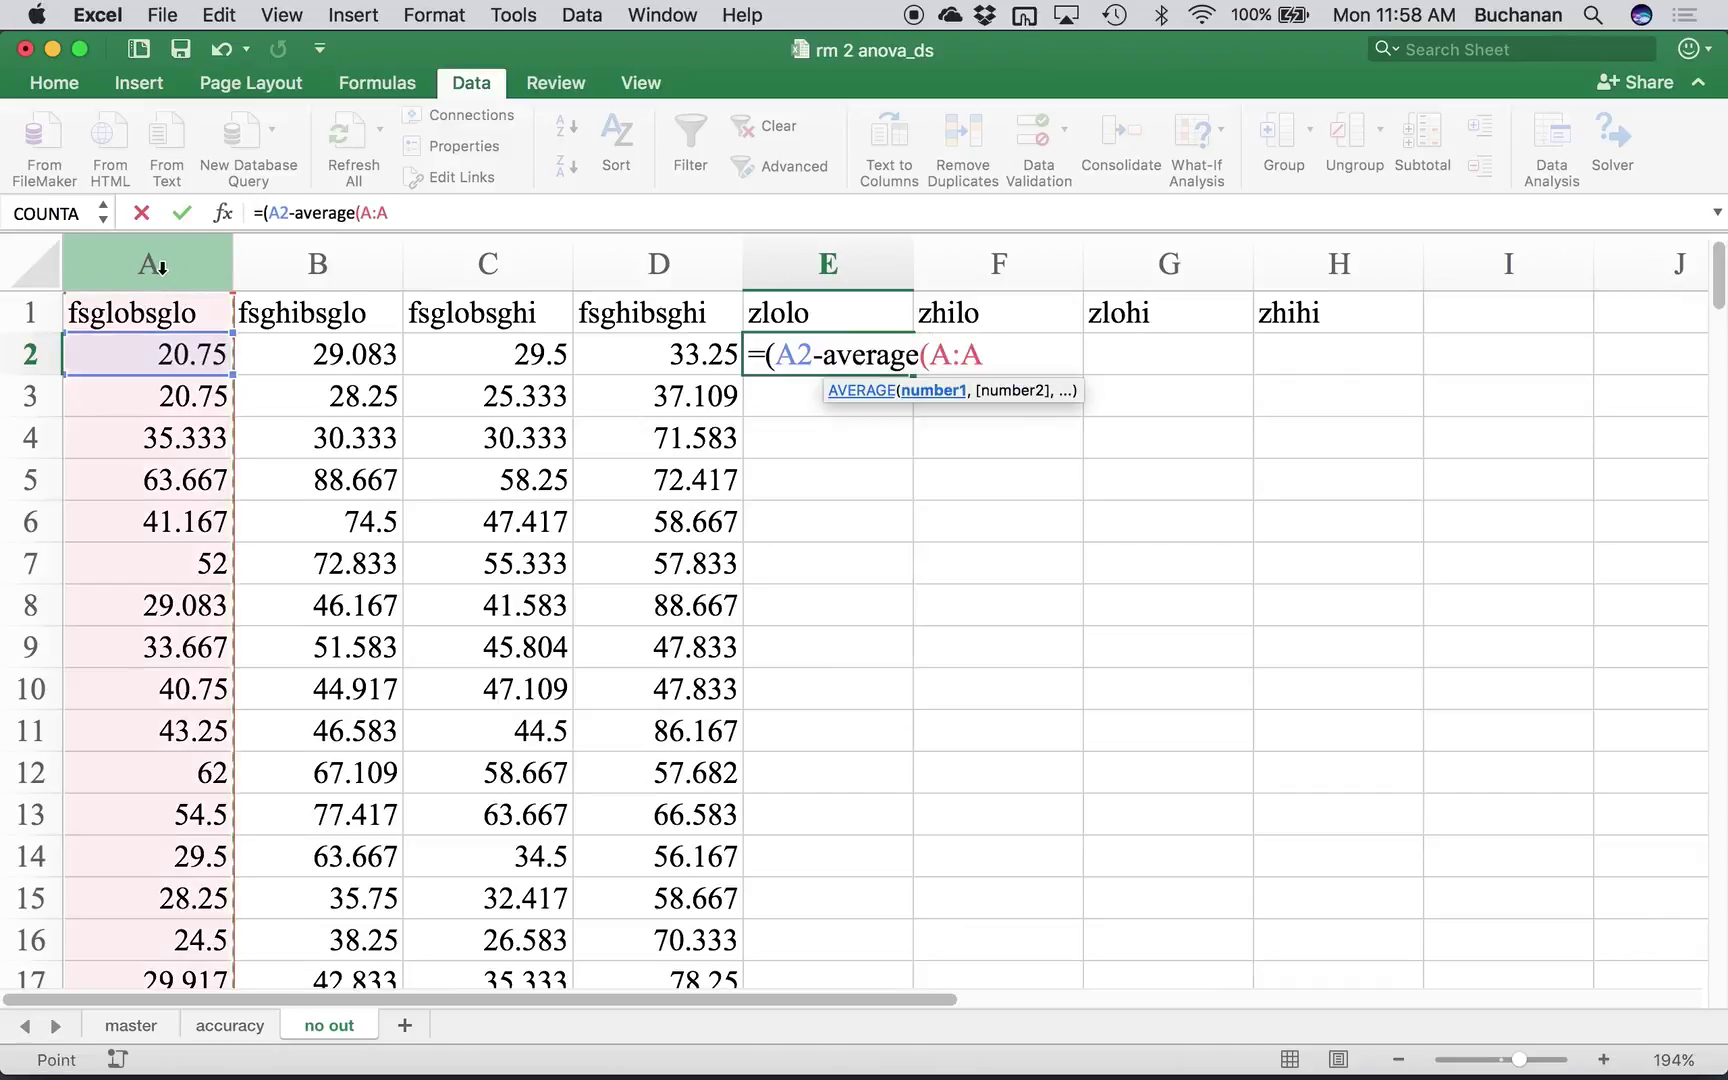
pyautogui.write(')')
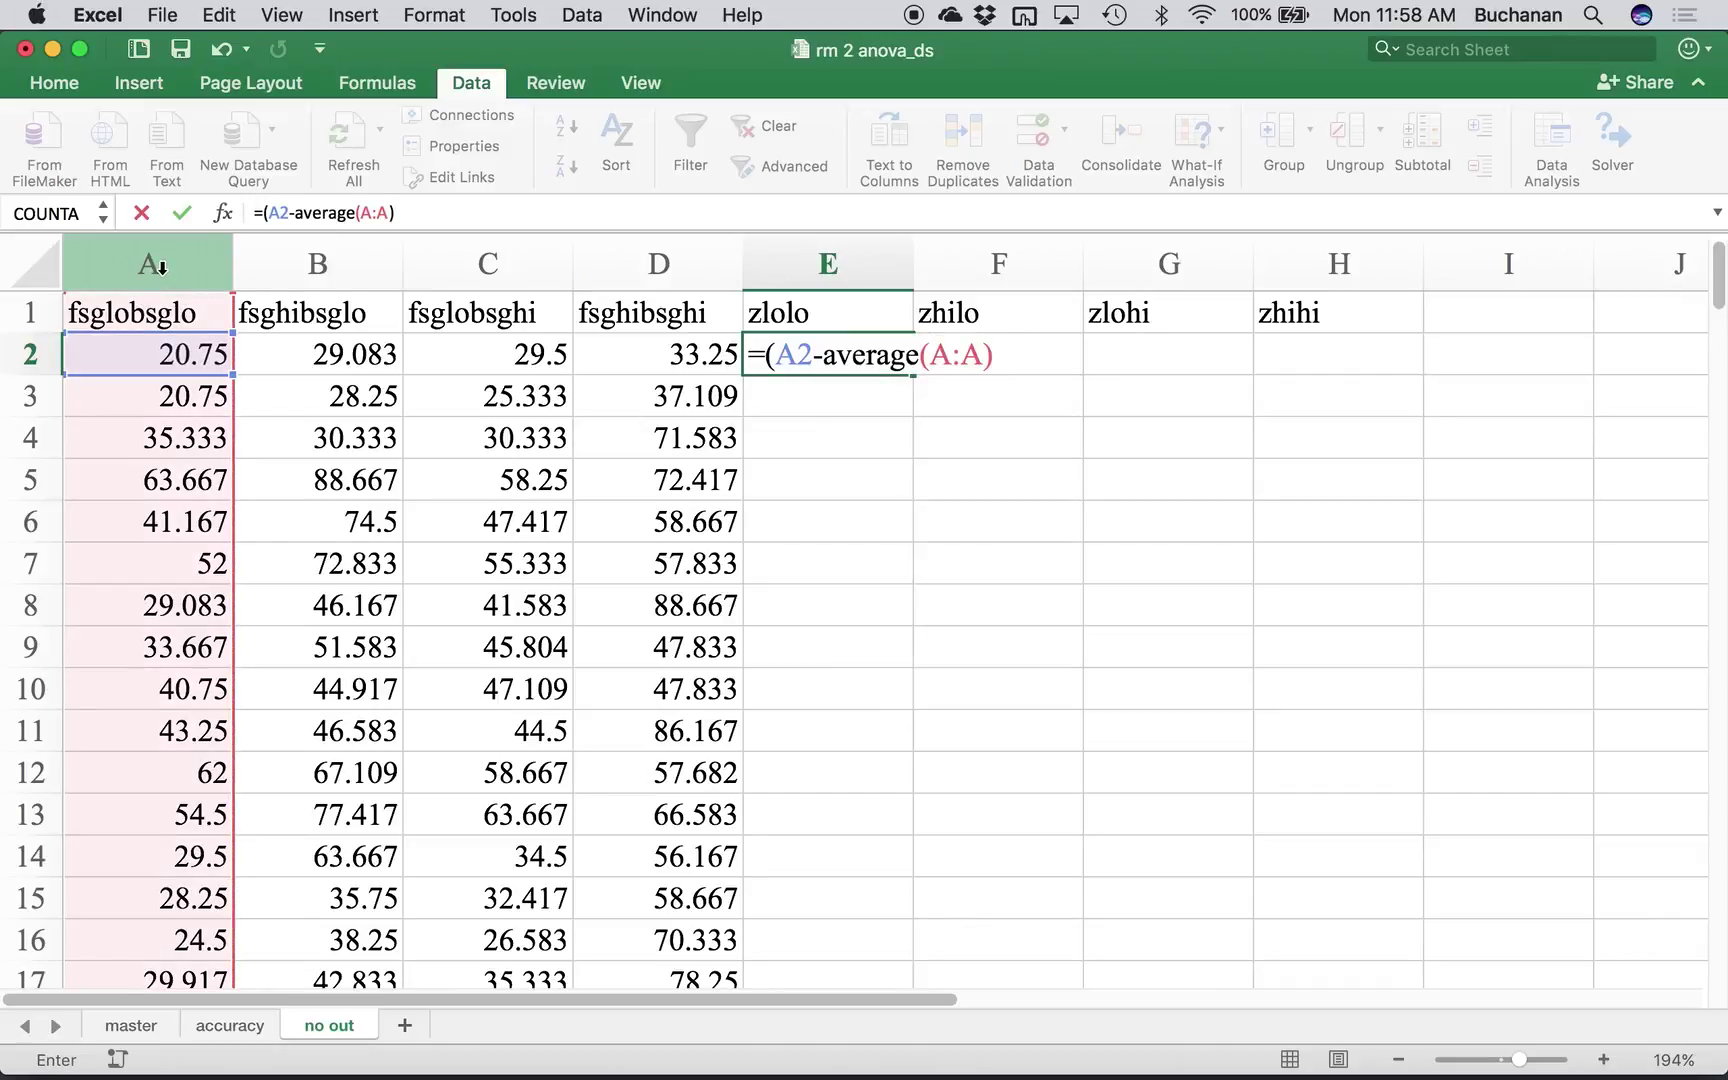
pyautogui.write(')/std')
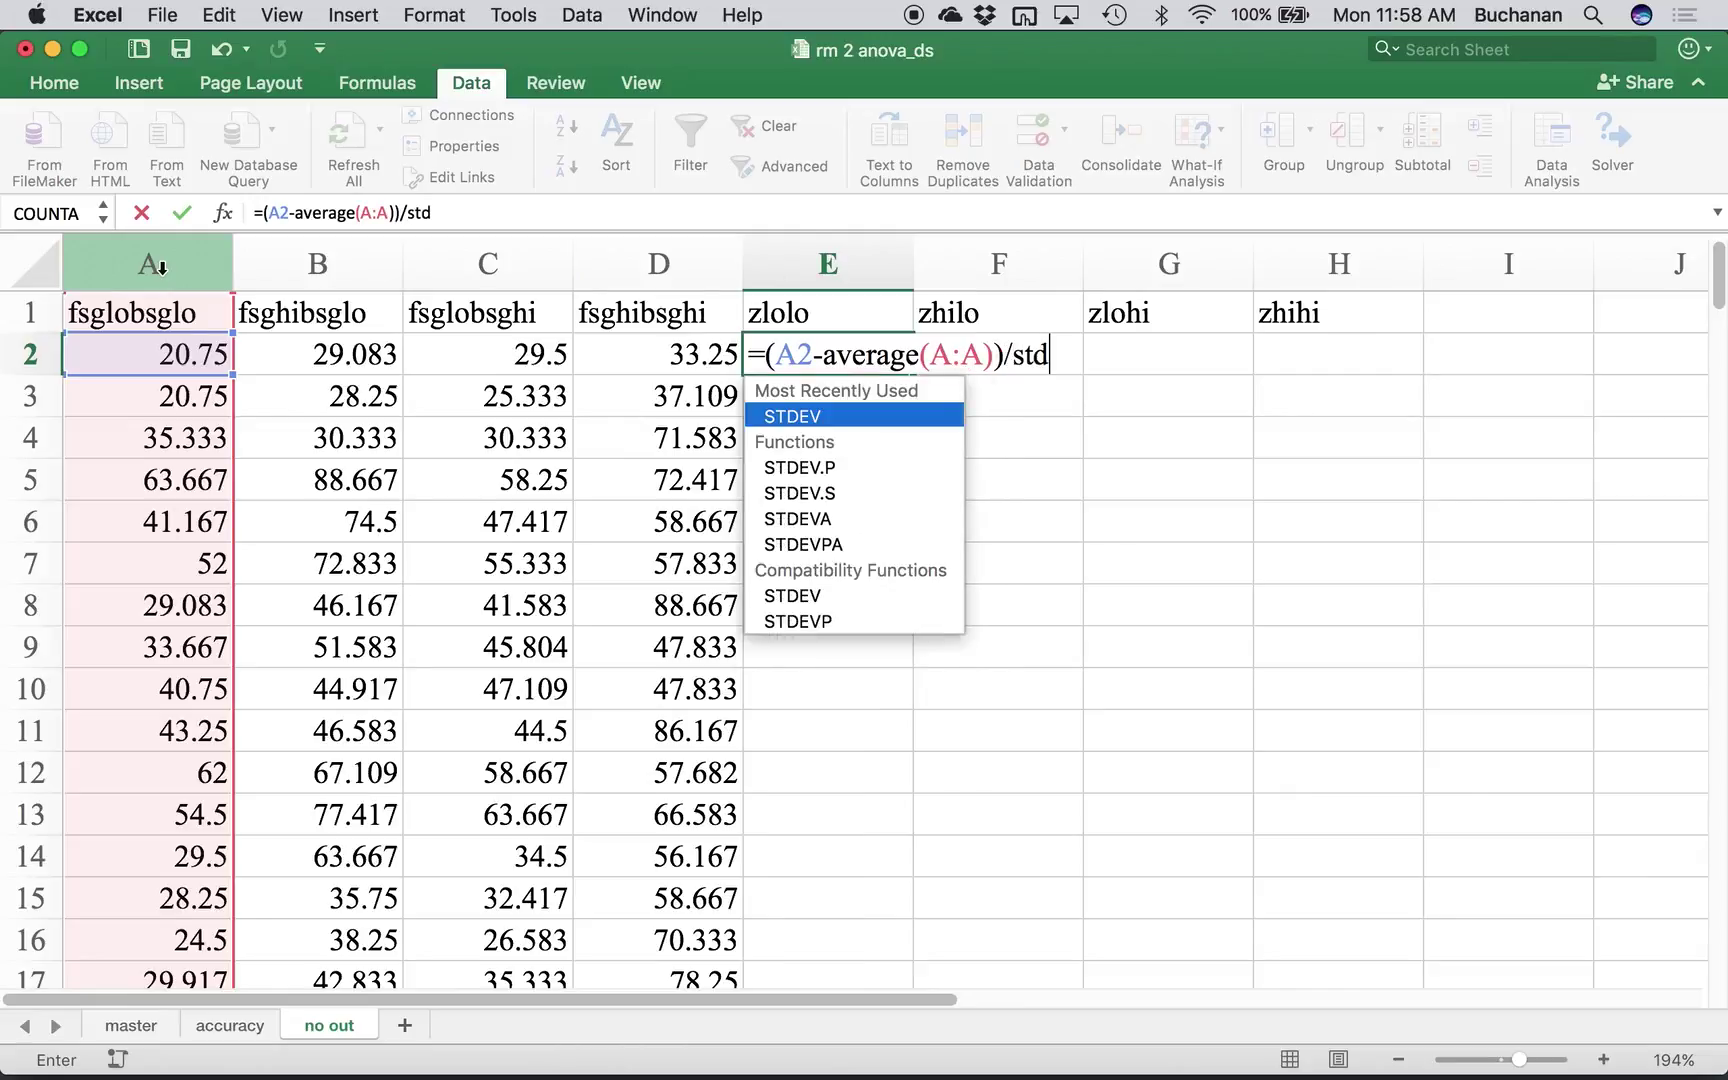
pyautogui.write('ev(')
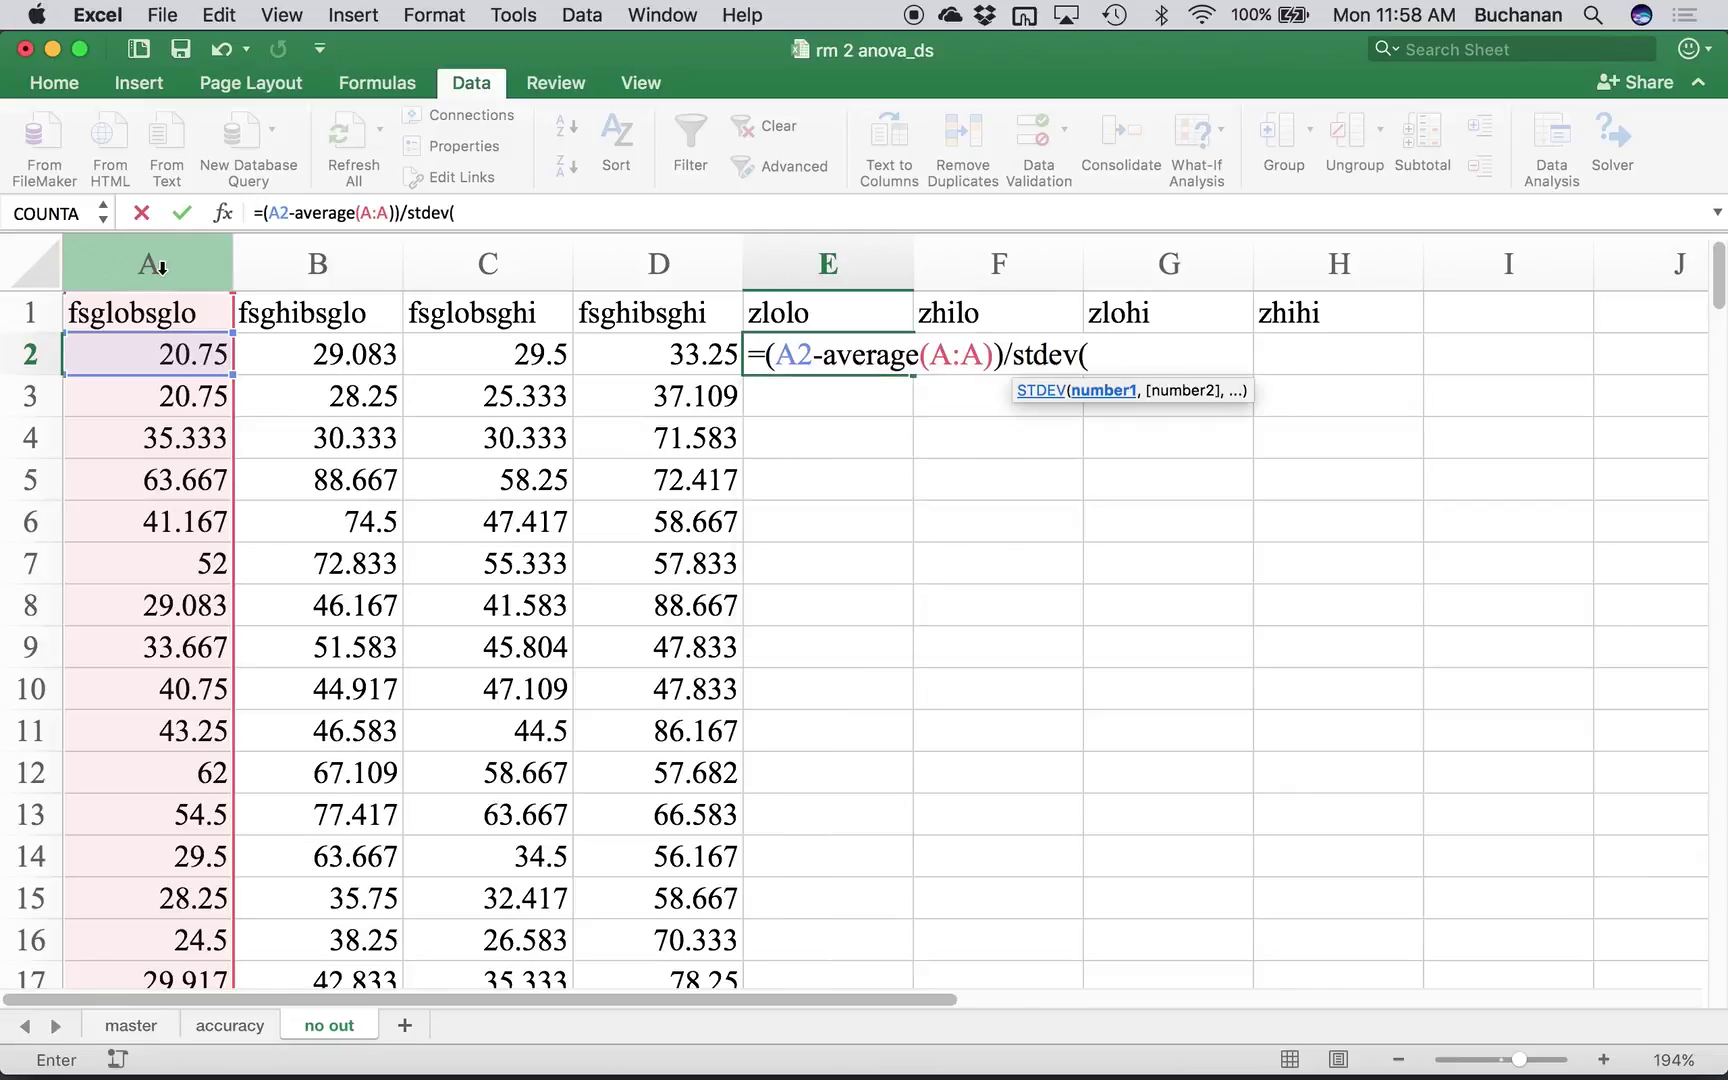
pyautogui.click(140, 266)
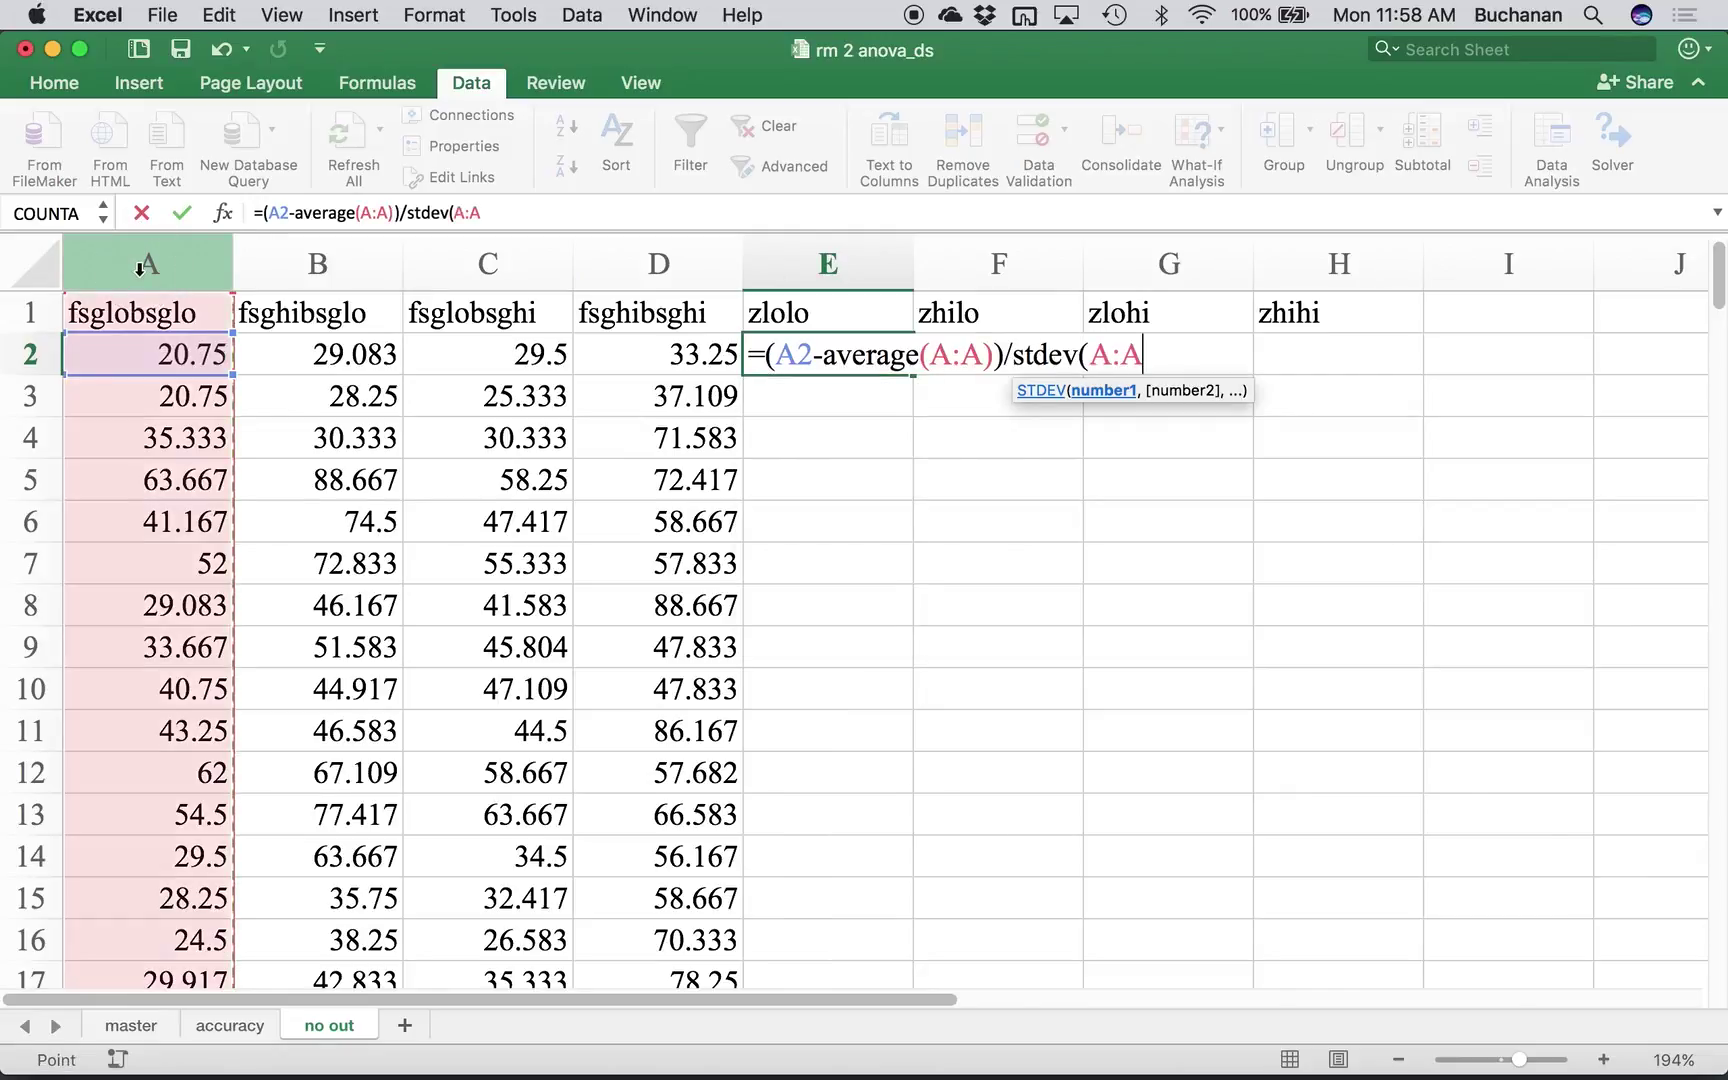
pyautogui.write(')')
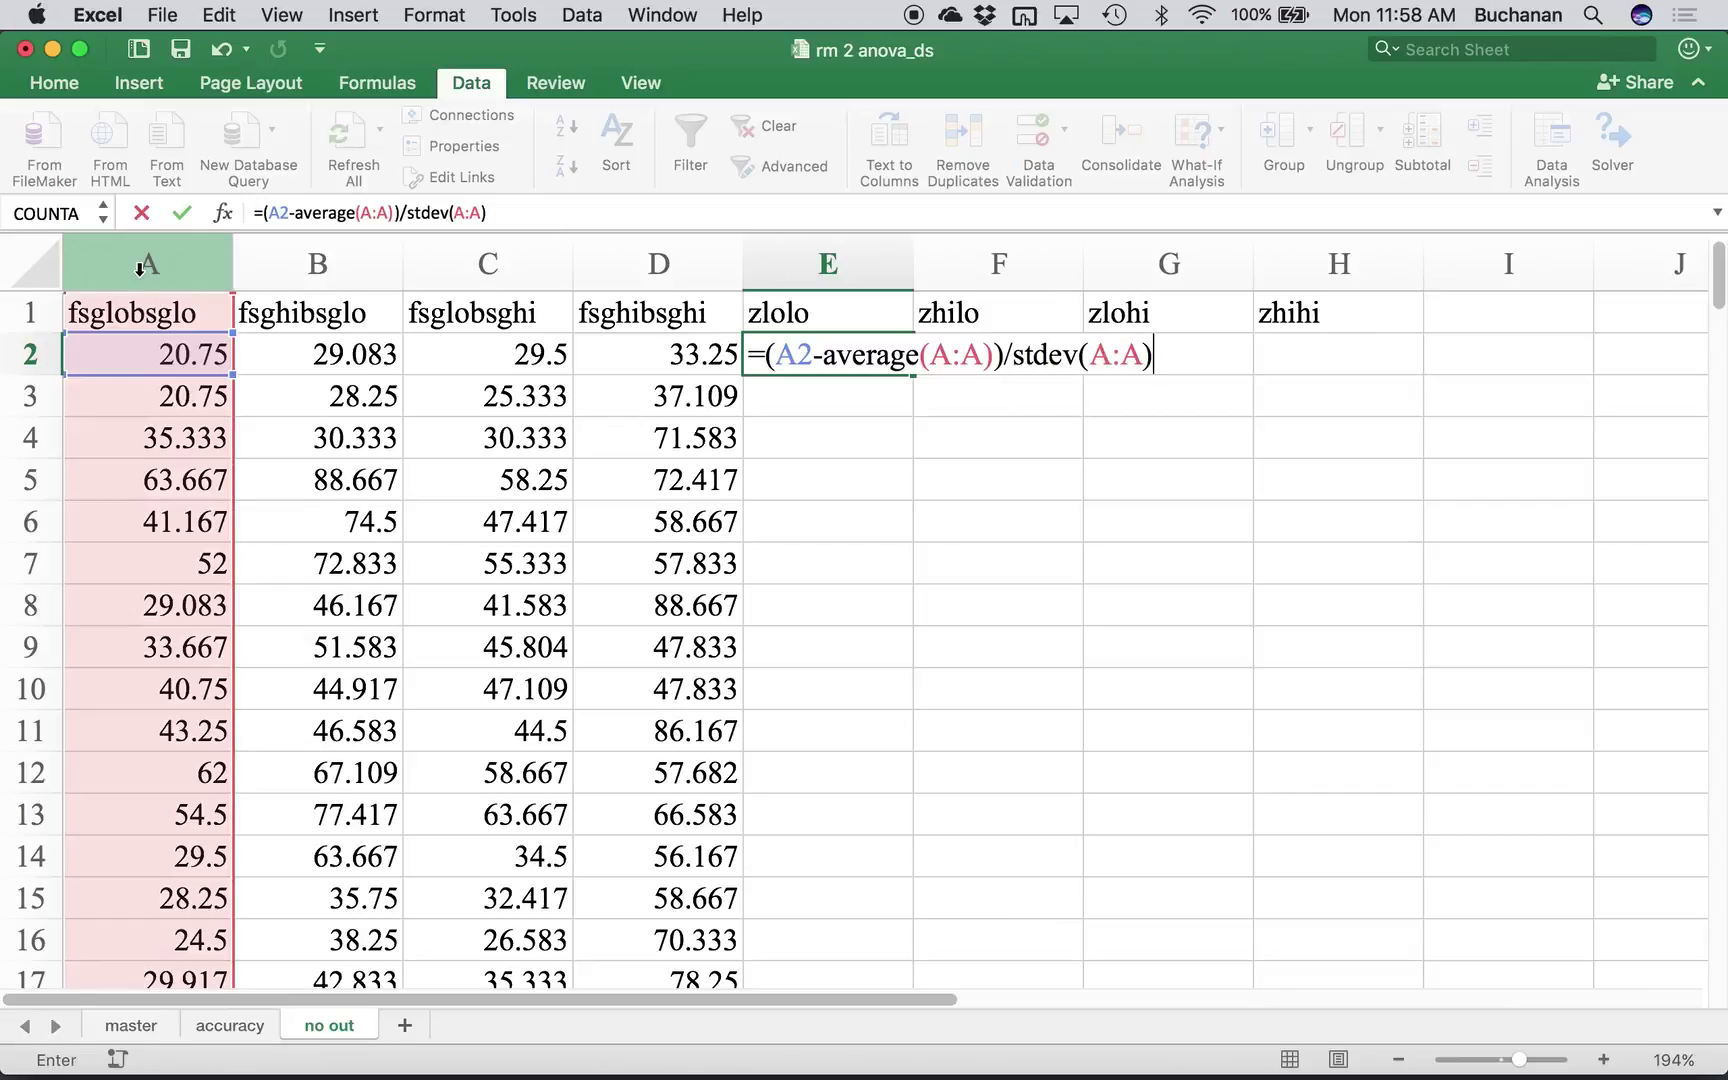
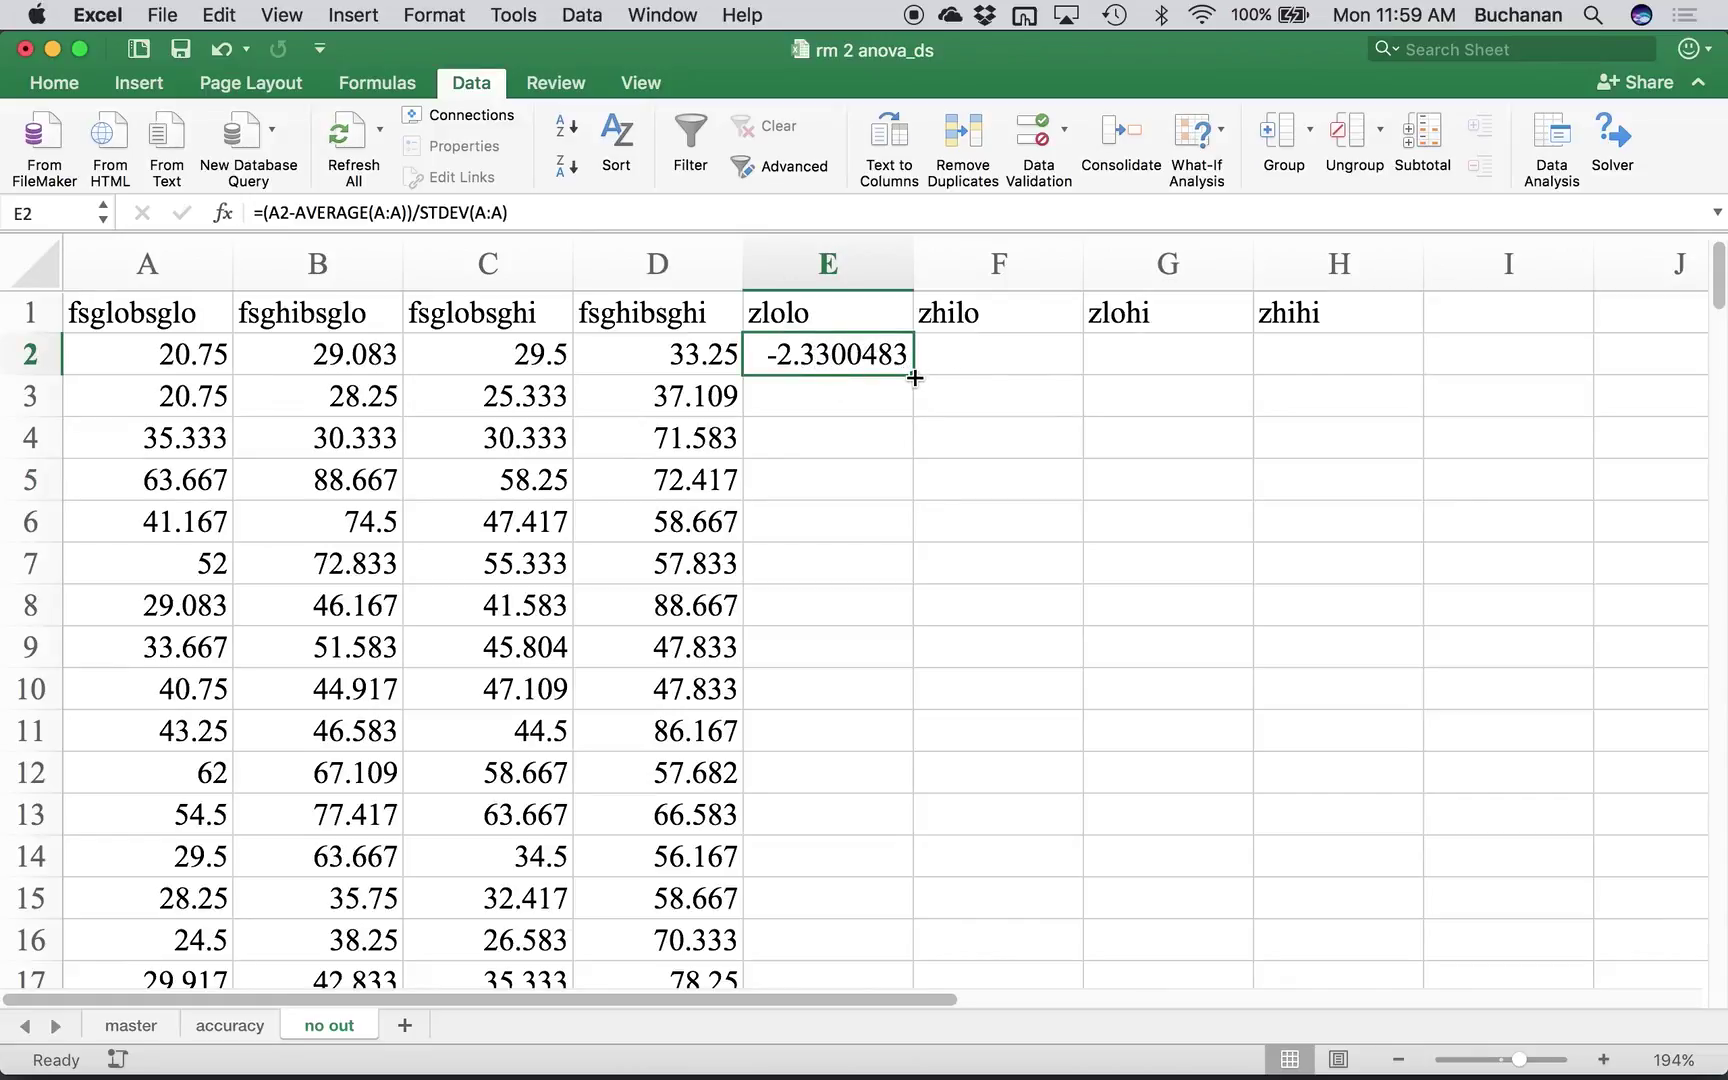
# - Fill the z-score formula from E2 across to H2 and check that F2, G2 and H2 refer to columns B, C and D
pyautogui.moveTo(914, 377); pyautogui.dragTo(1390, 360)
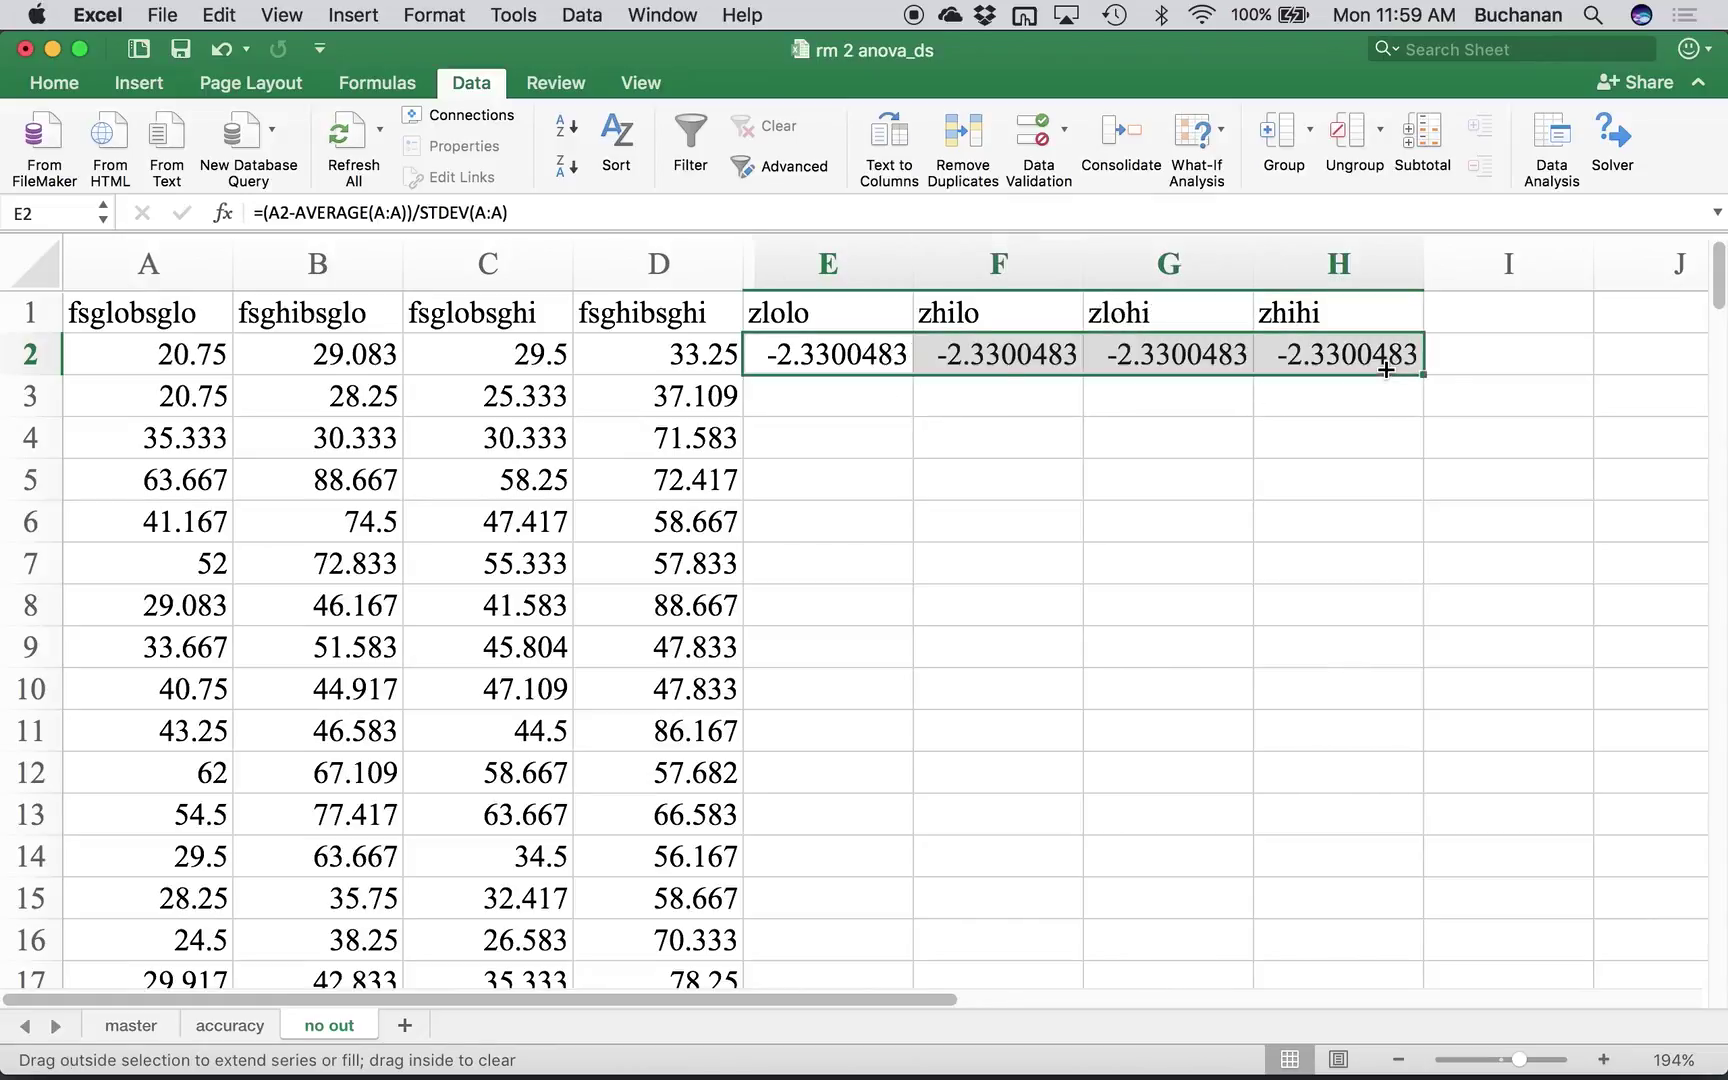
pyautogui.click(1027, 367)
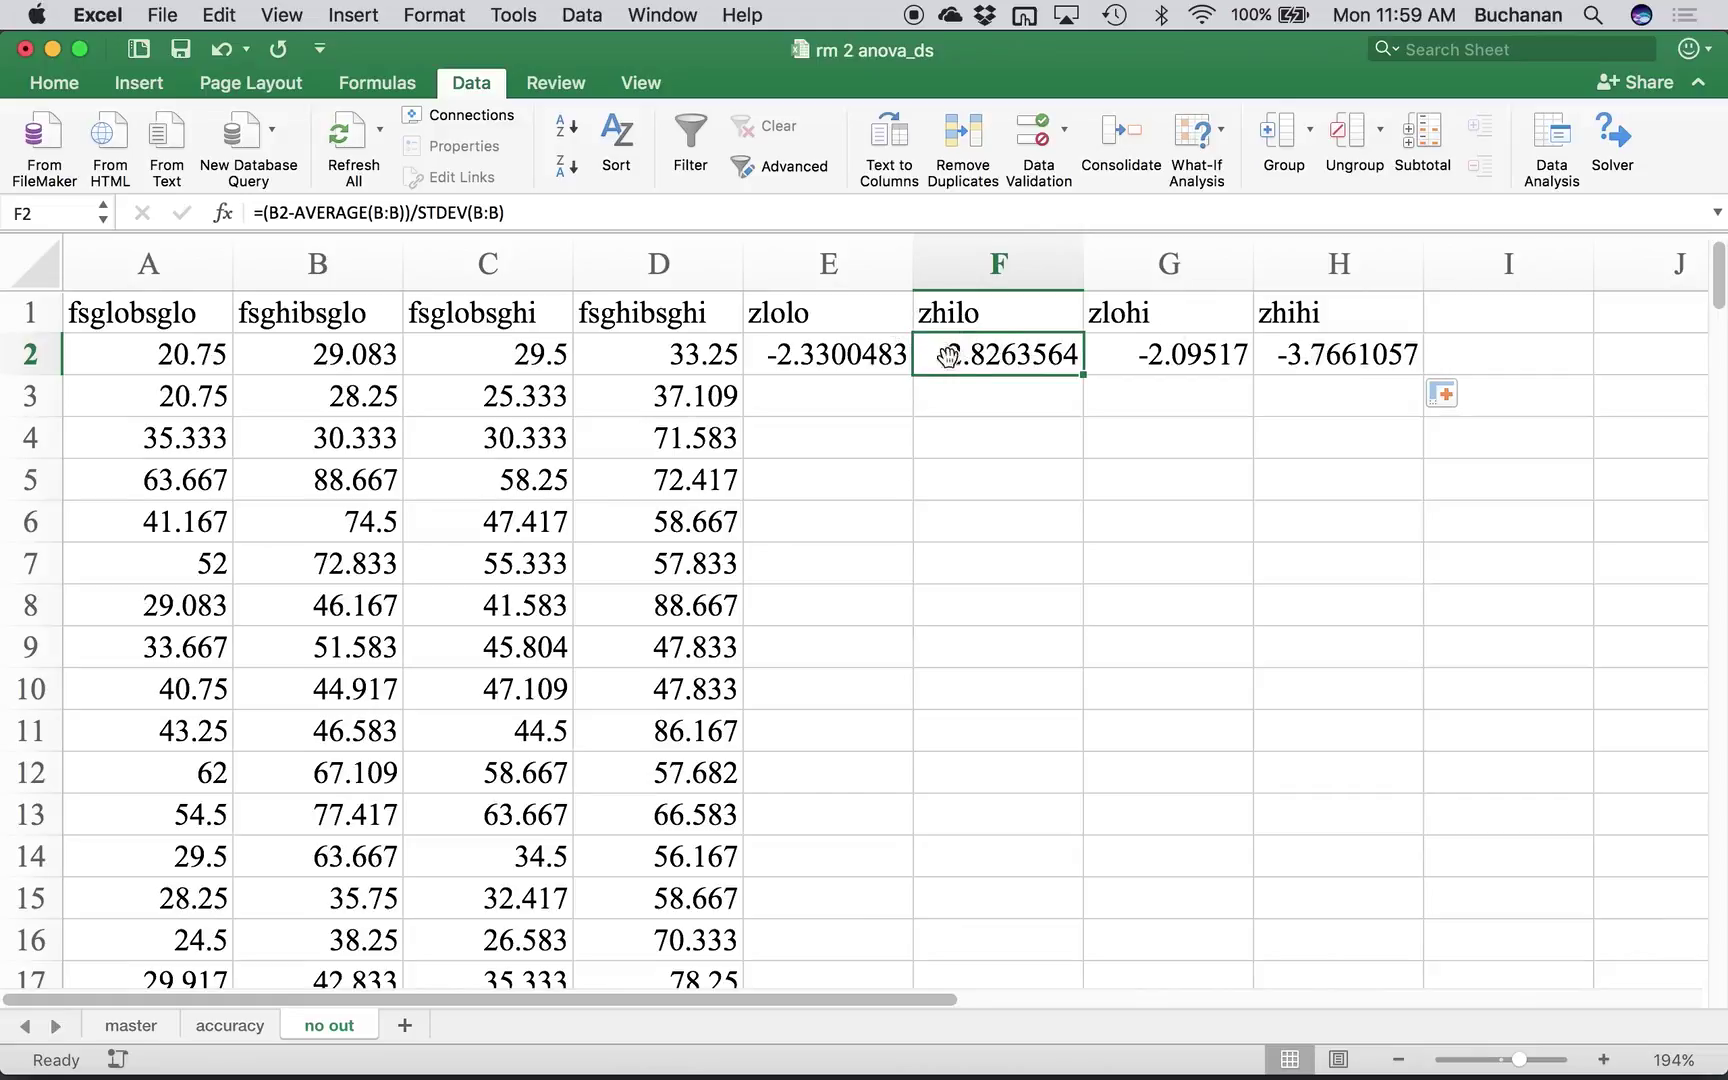
pyautogui.click(490, 200)
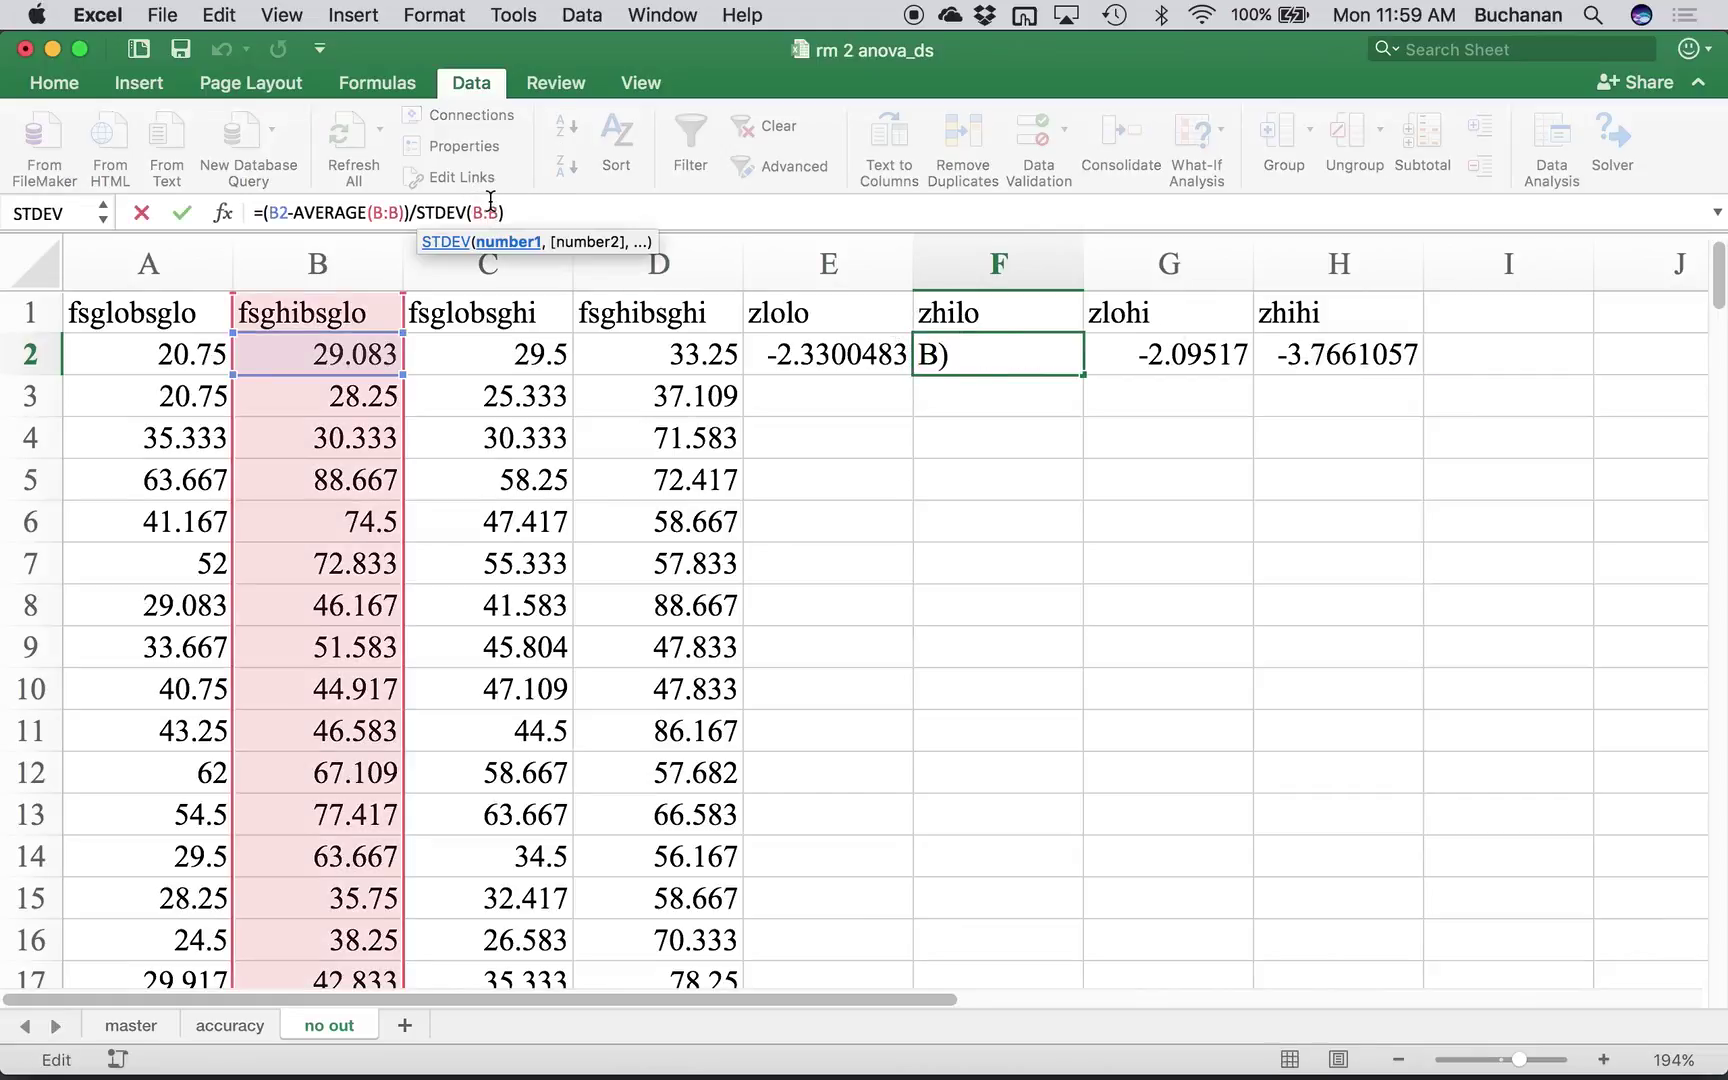
pyautogui.press('Return')
pyautogui.press('Up')
pyautogui.press('Right')
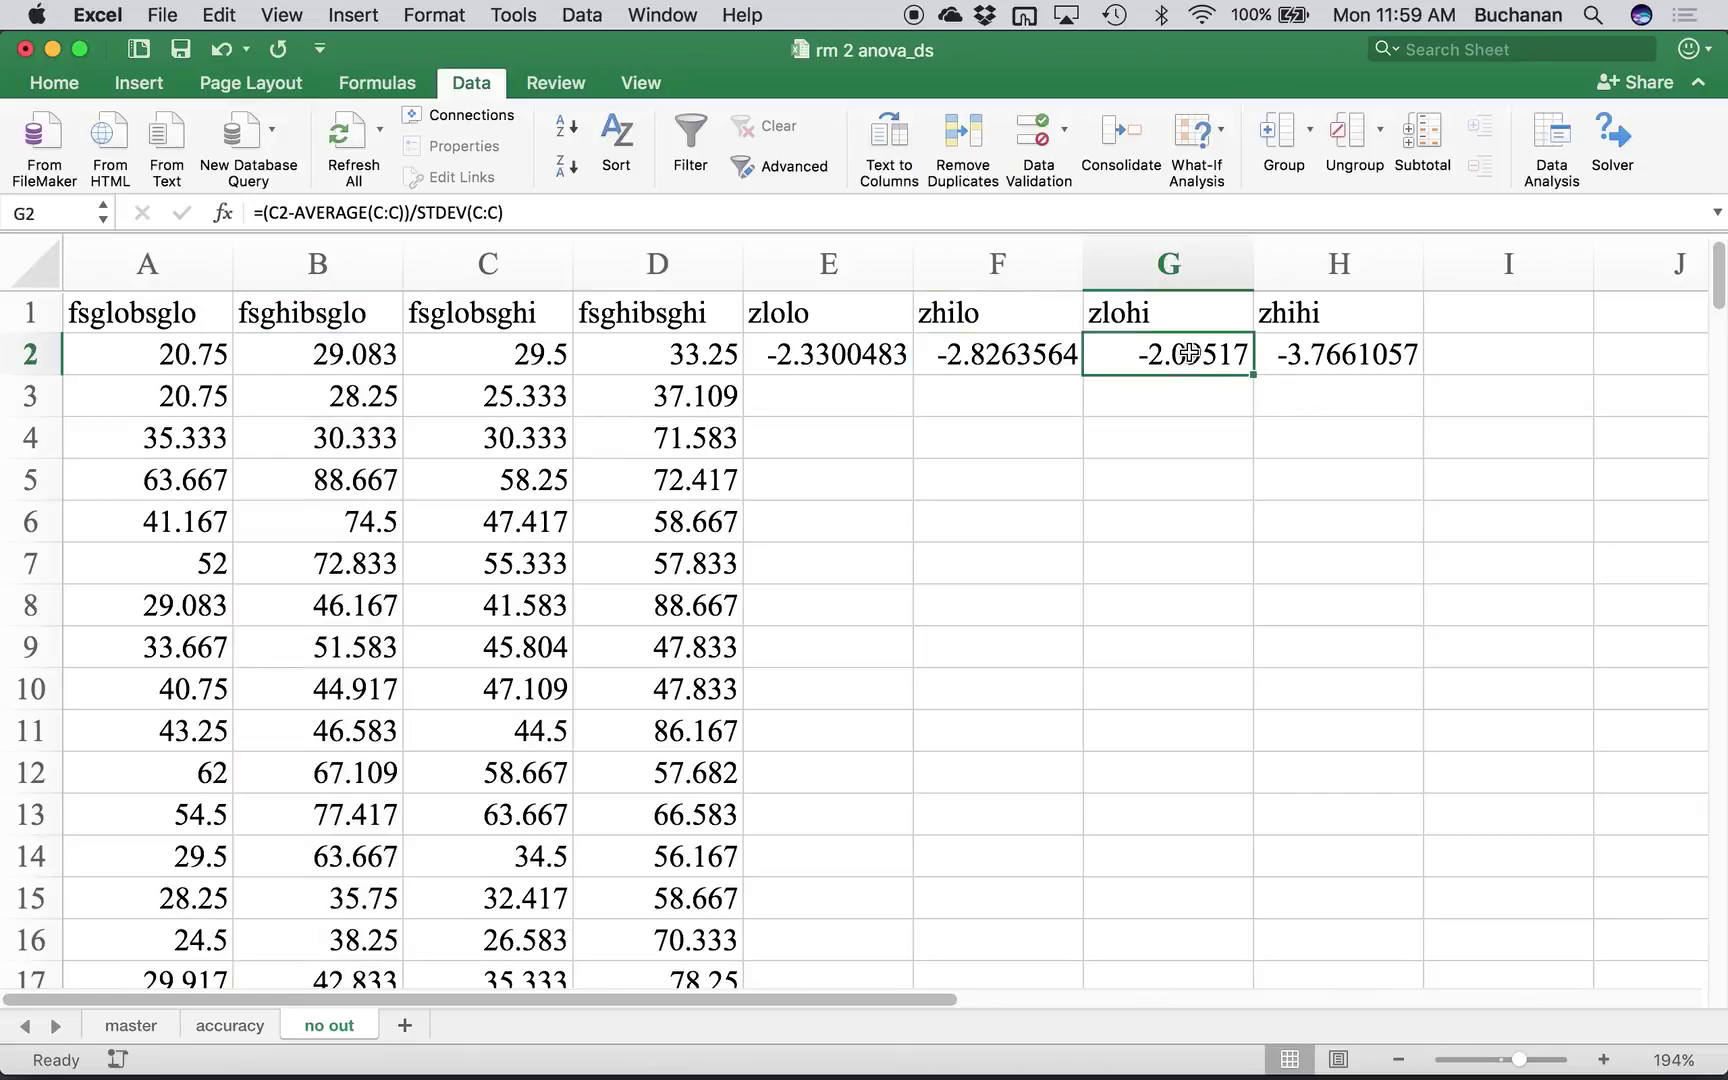
pyautogui.click(348, 212)
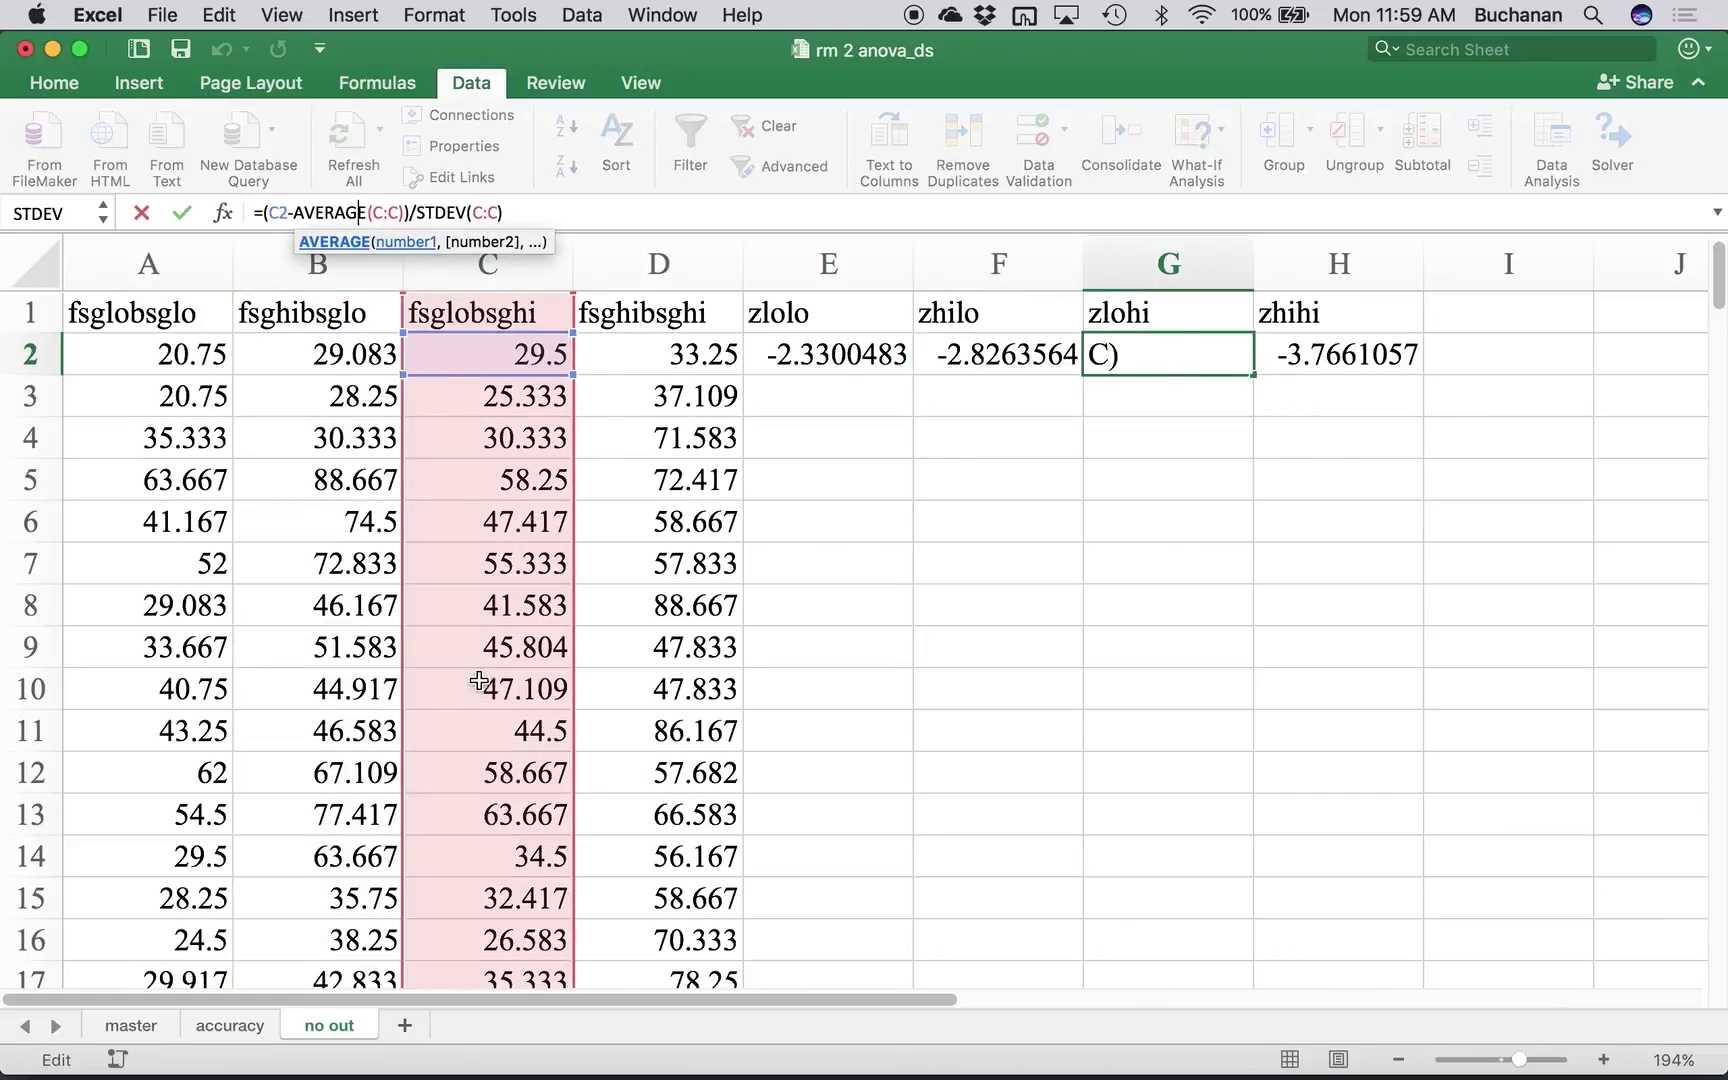
pyautogui.press('Return')
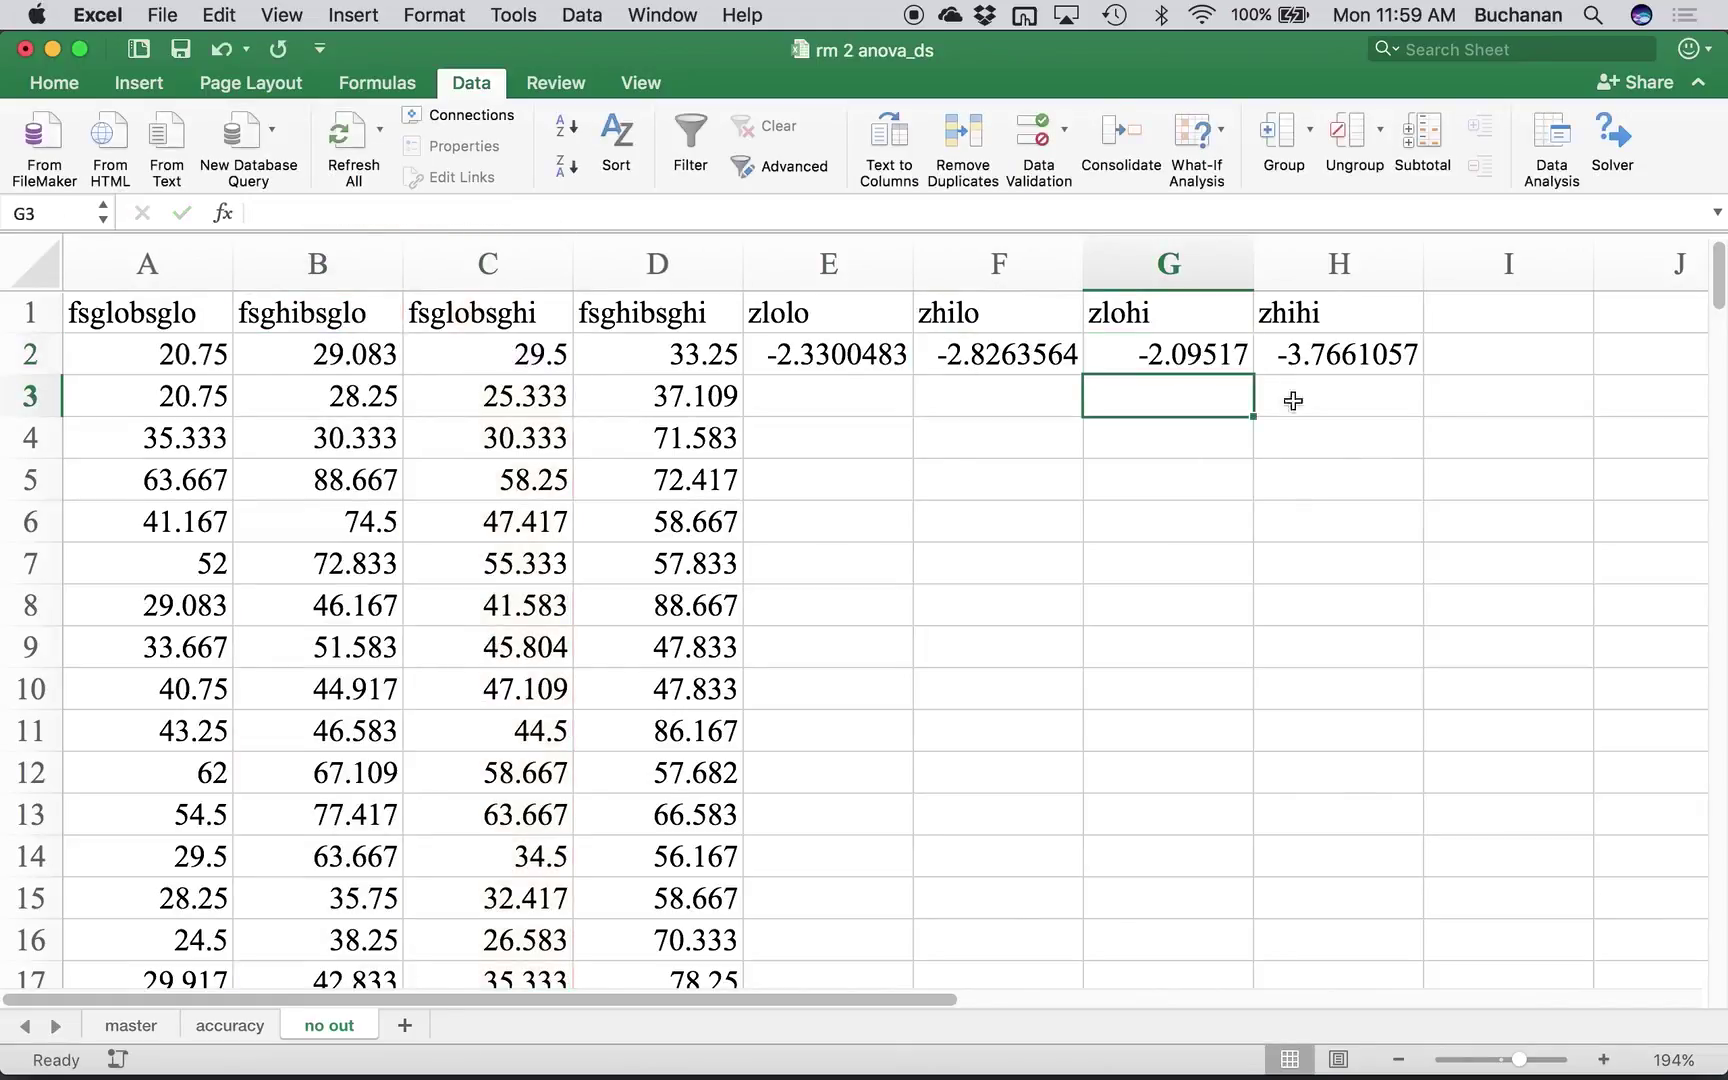
pyautogui.click(1320, 345)
pyautogui.click(370, 215)
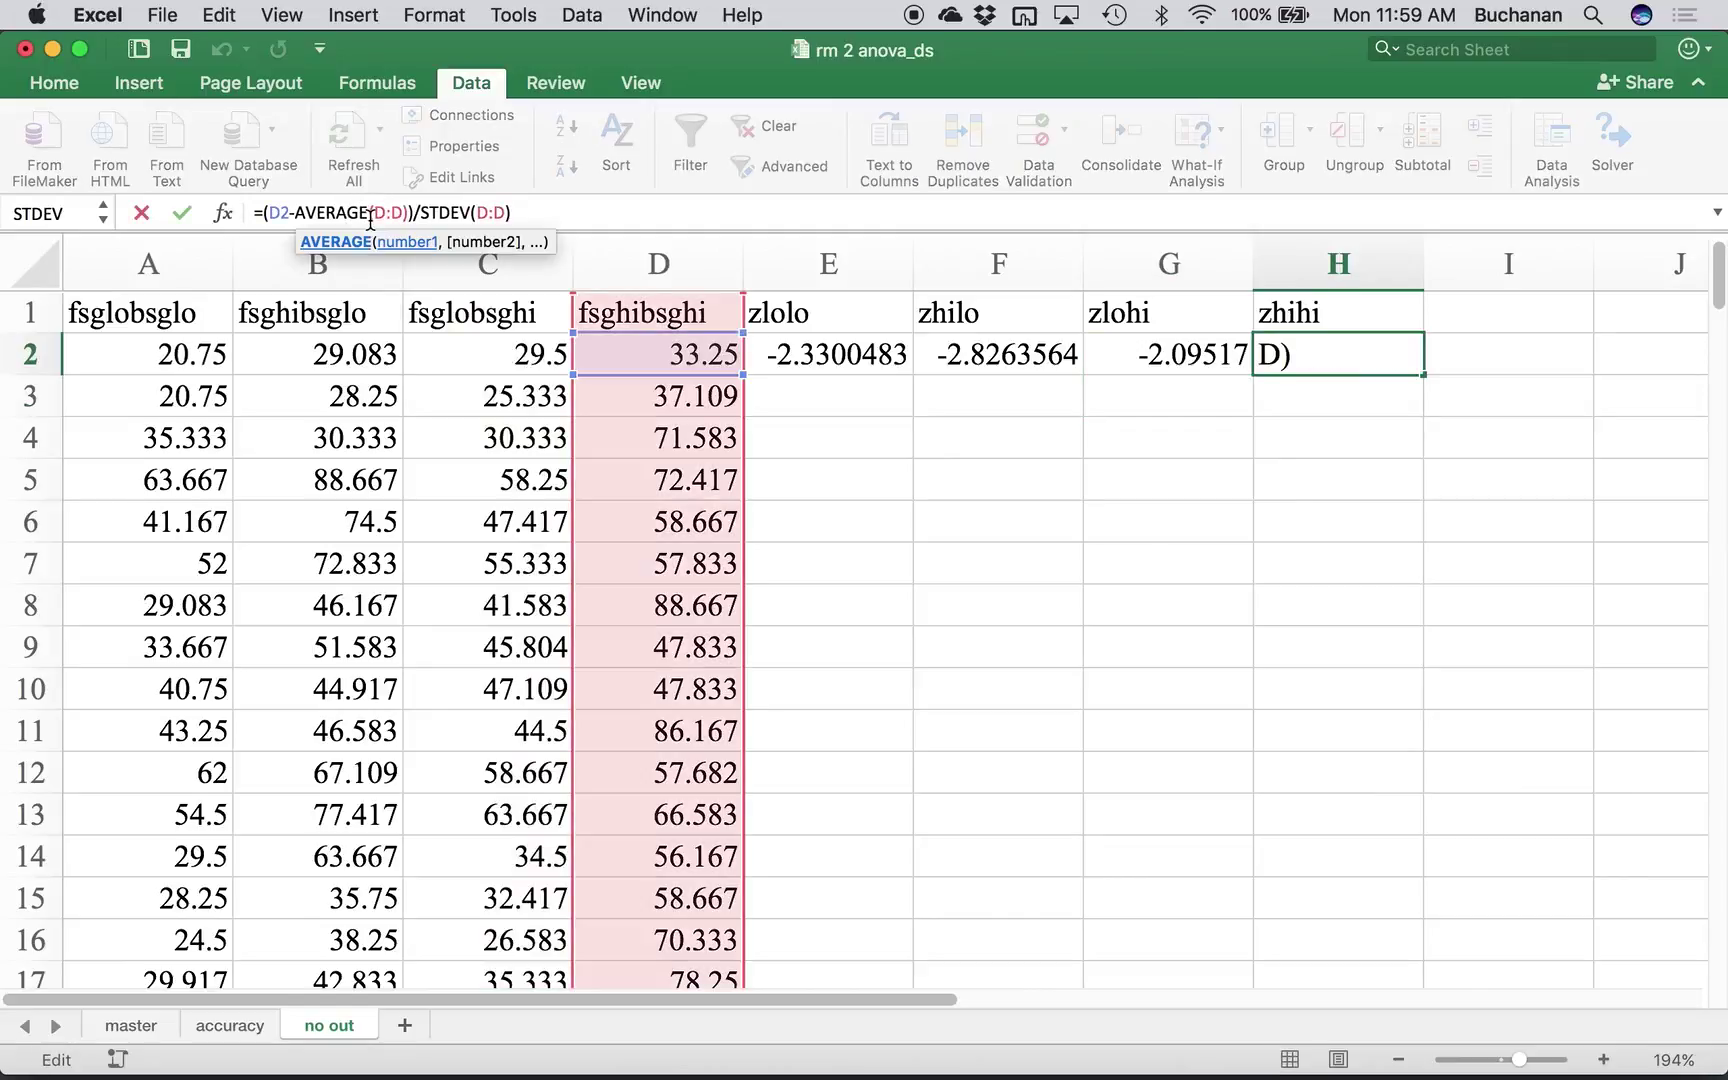
pyautogui.press('Return')
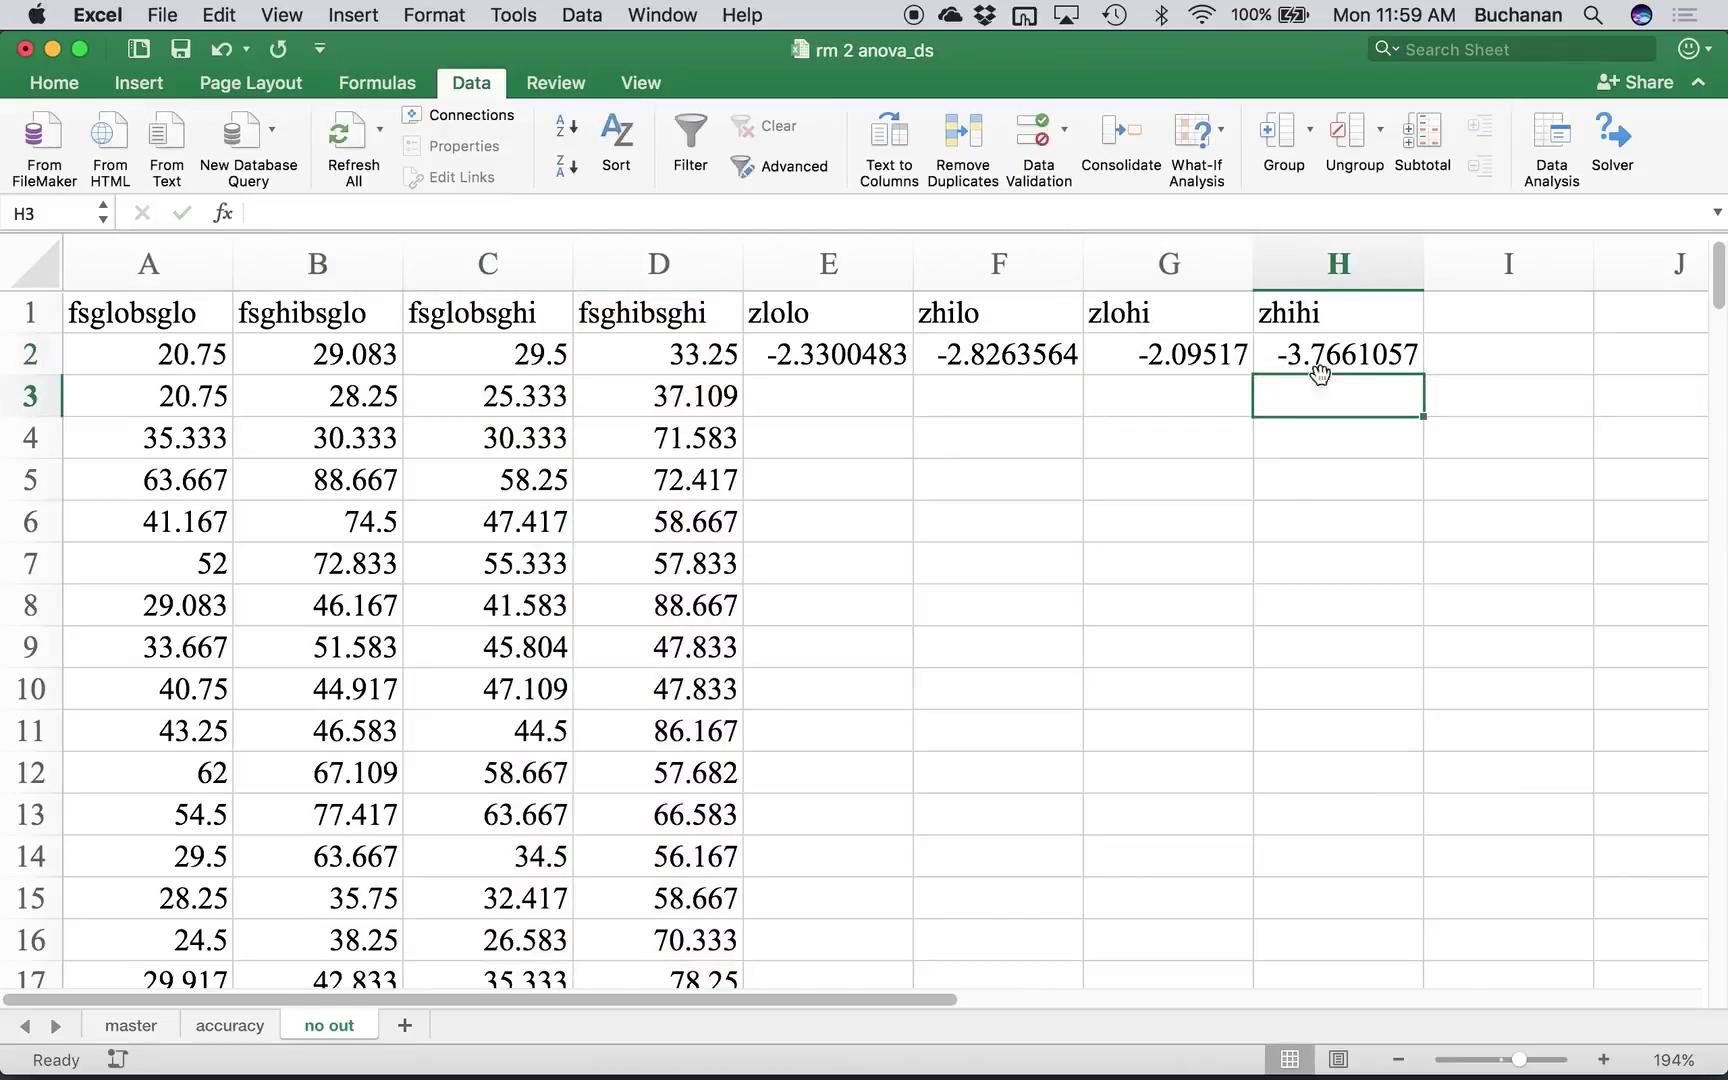
# - Fill the z-score formulas in E2:H2 down to row 159 and check that they reach the end of the data
pyautogui.click(1342, 350)
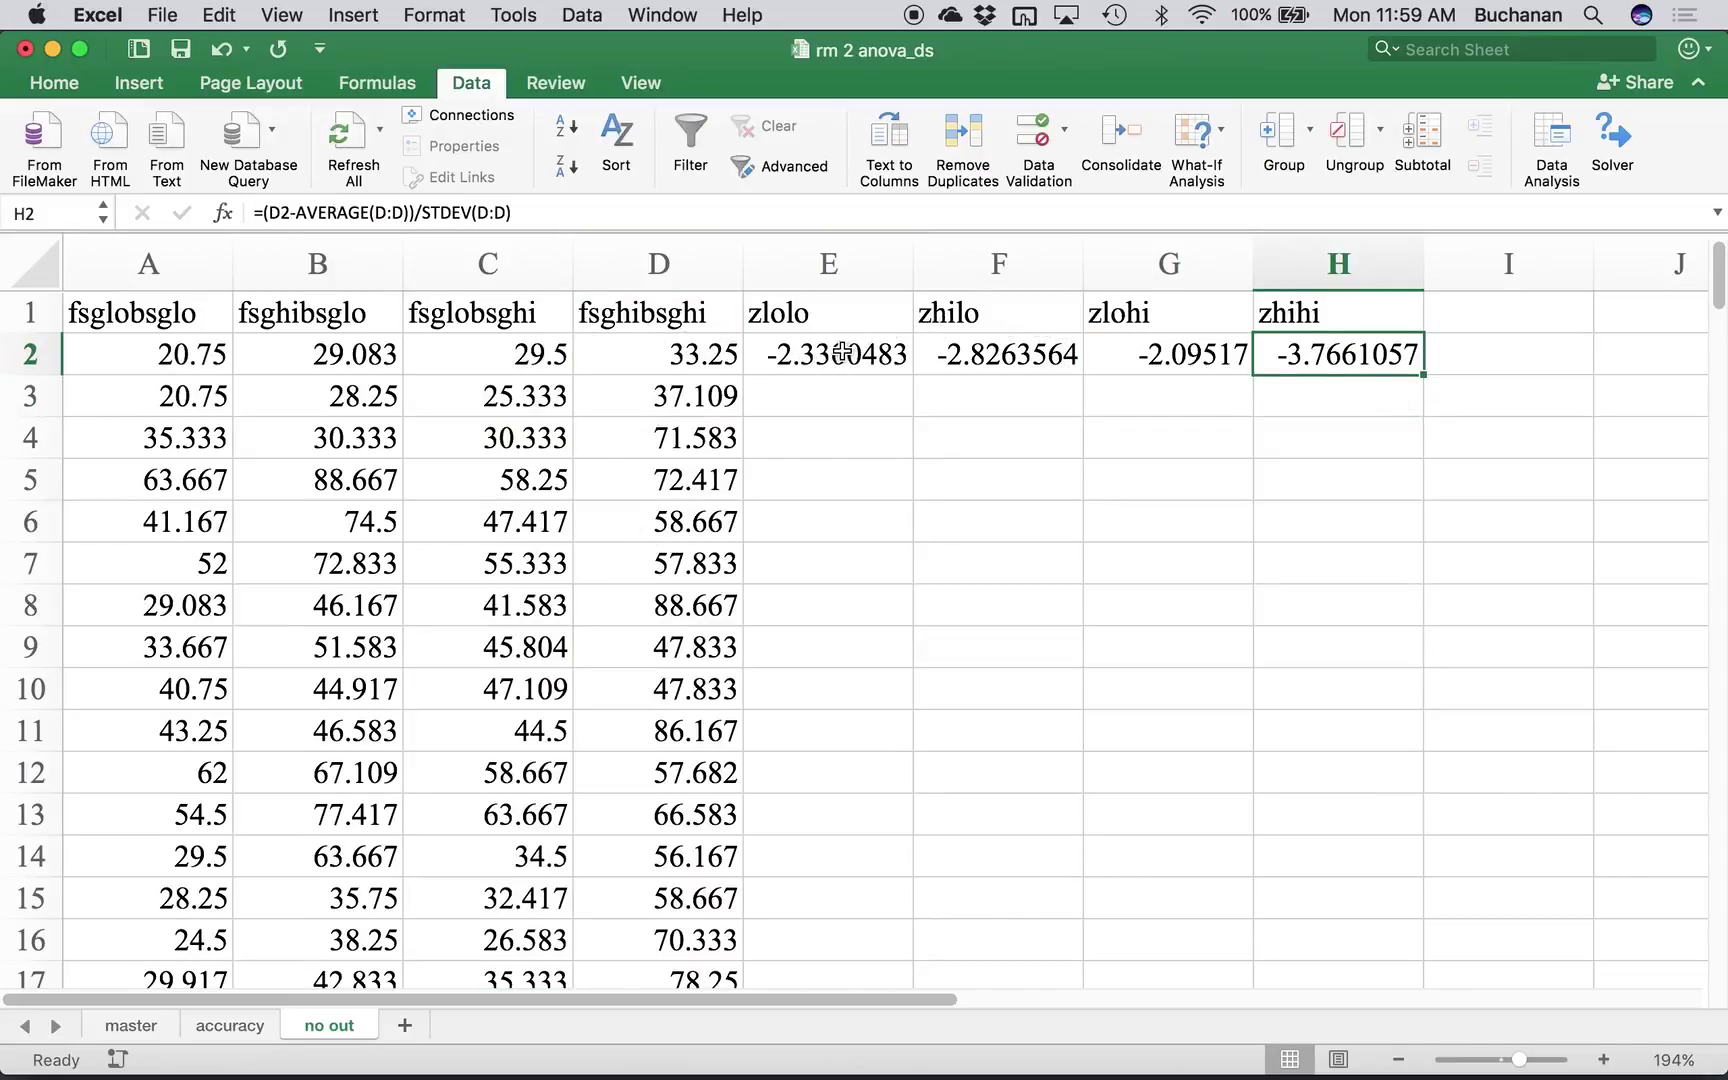
pyautogui.click(957, 351)
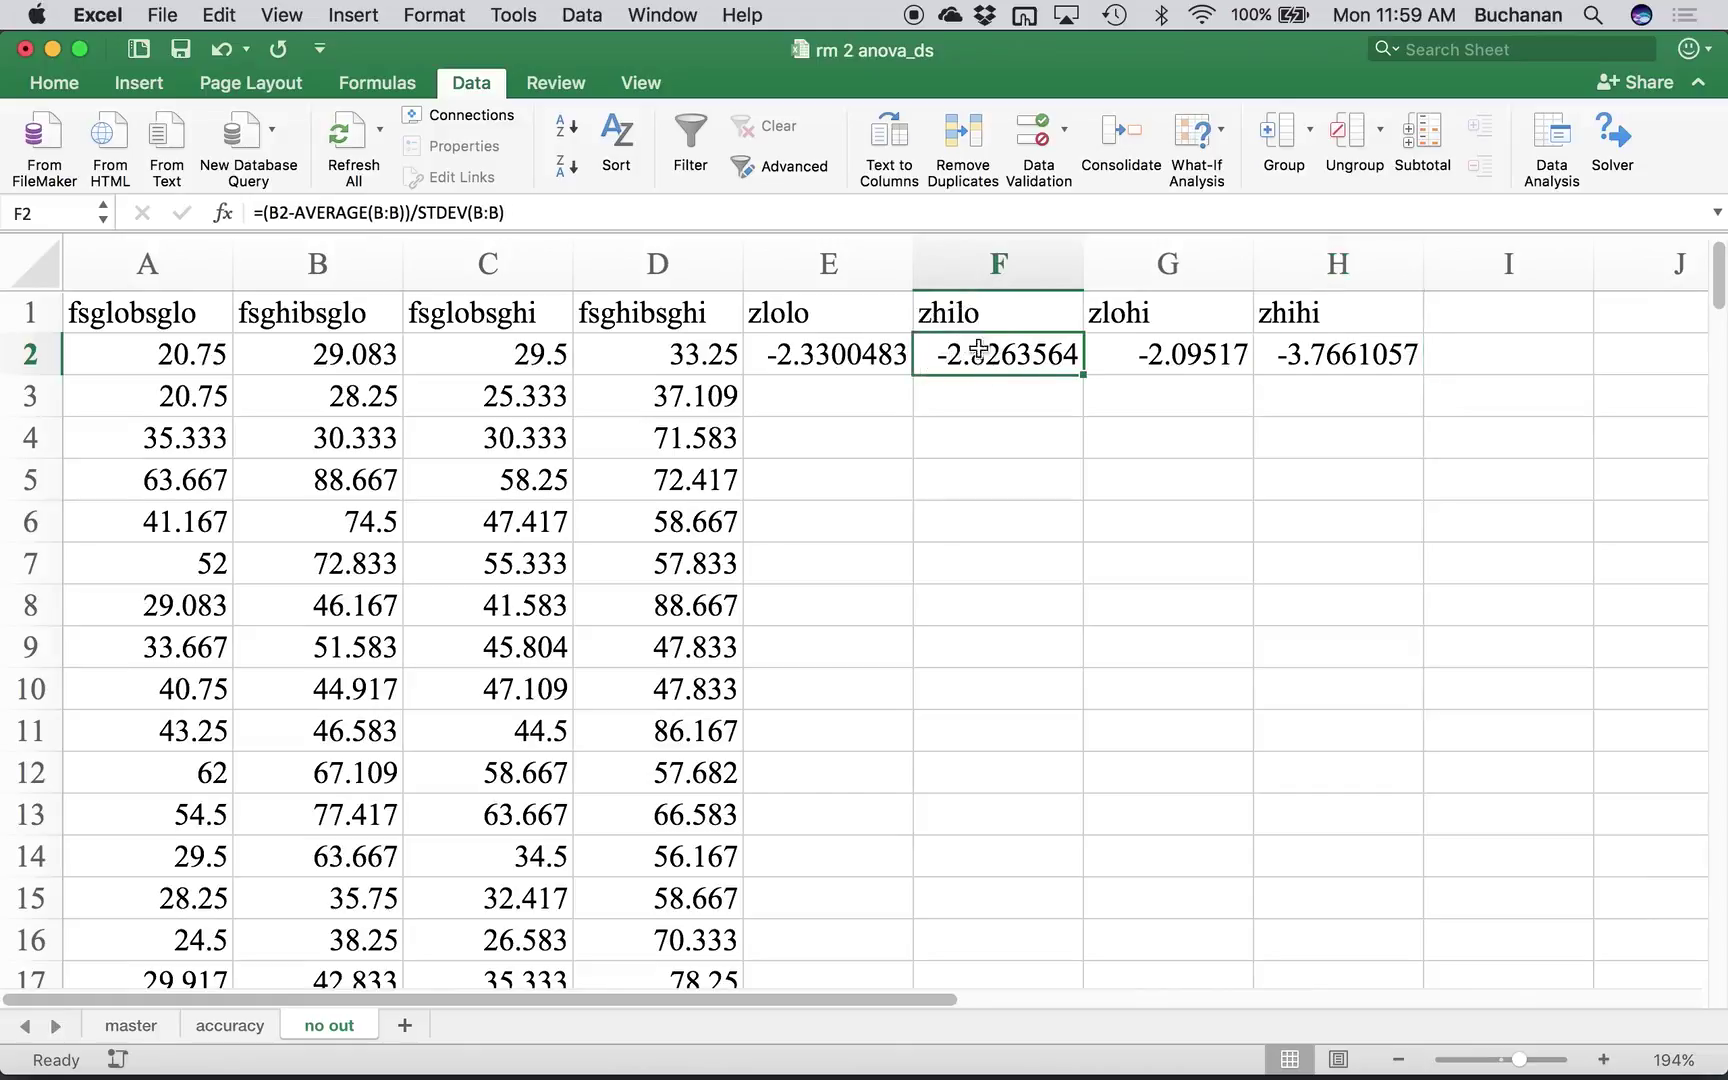
pyautogui.click(1312, 364)
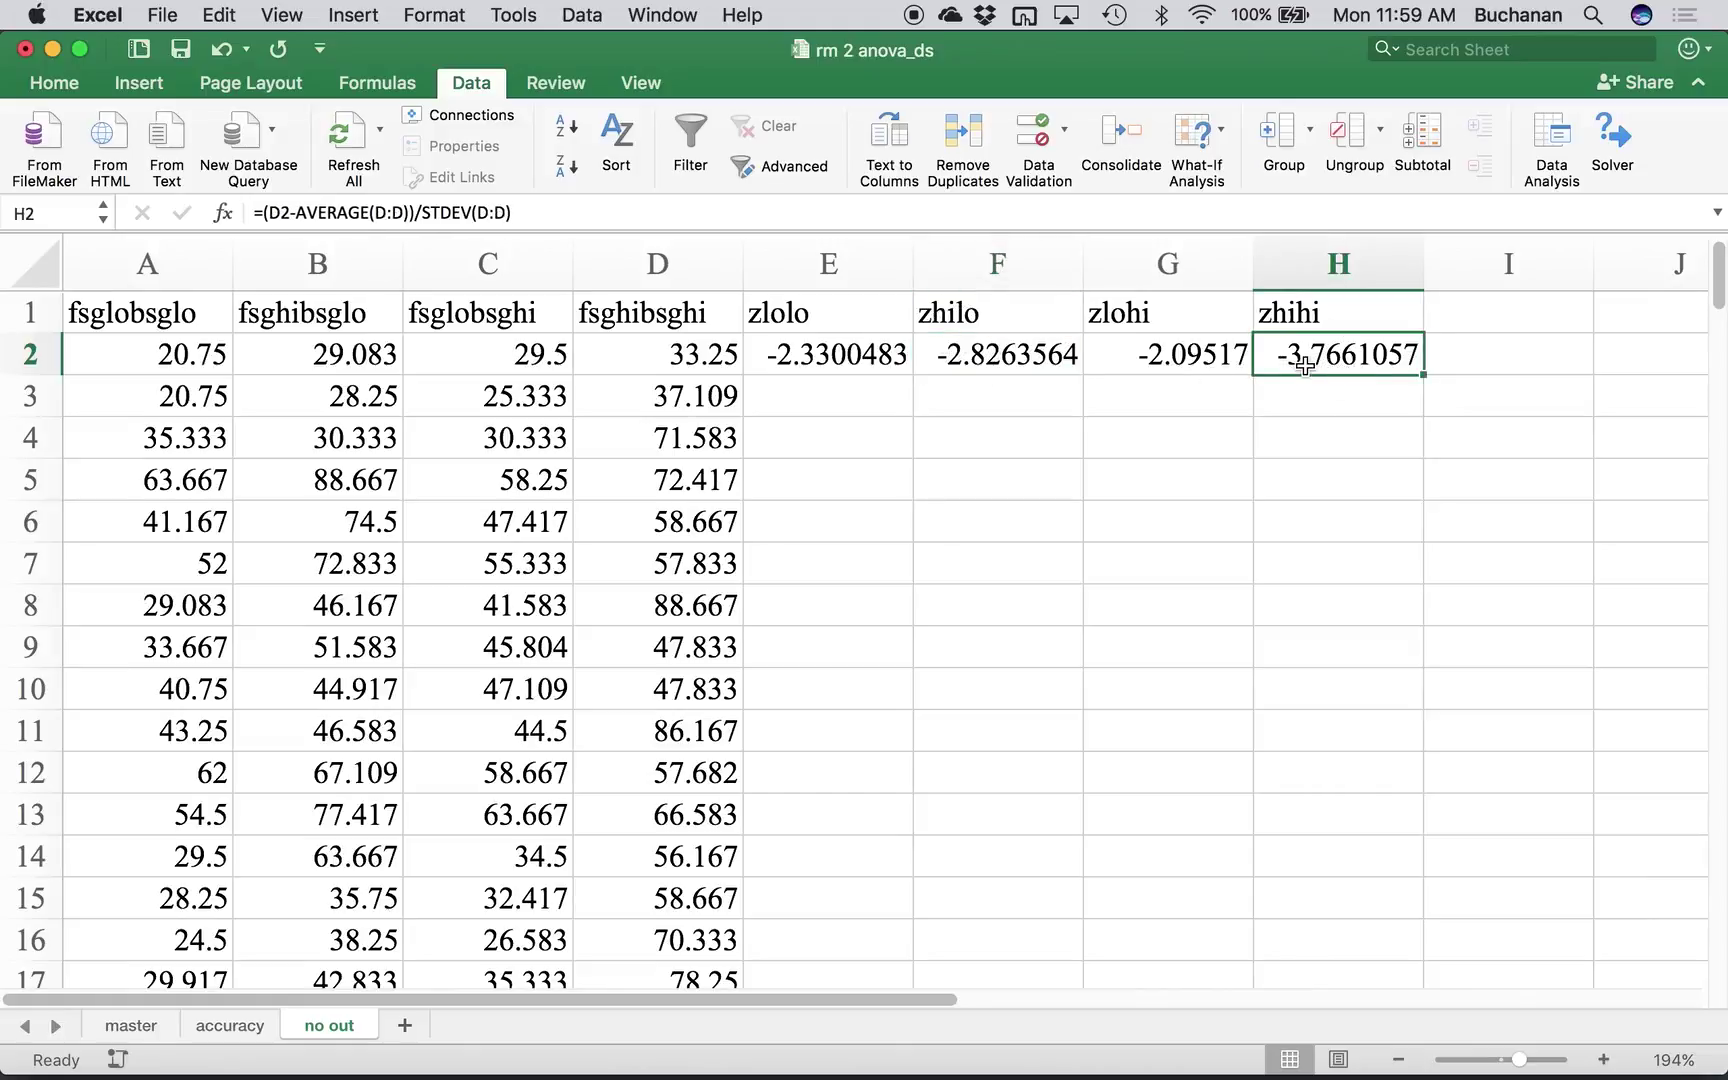
pyautogui.hotkey('shift', 'Left')
pyautogui.hotkey('shift', 'Left')
pyautogui.hotkey('shift', 'Left')
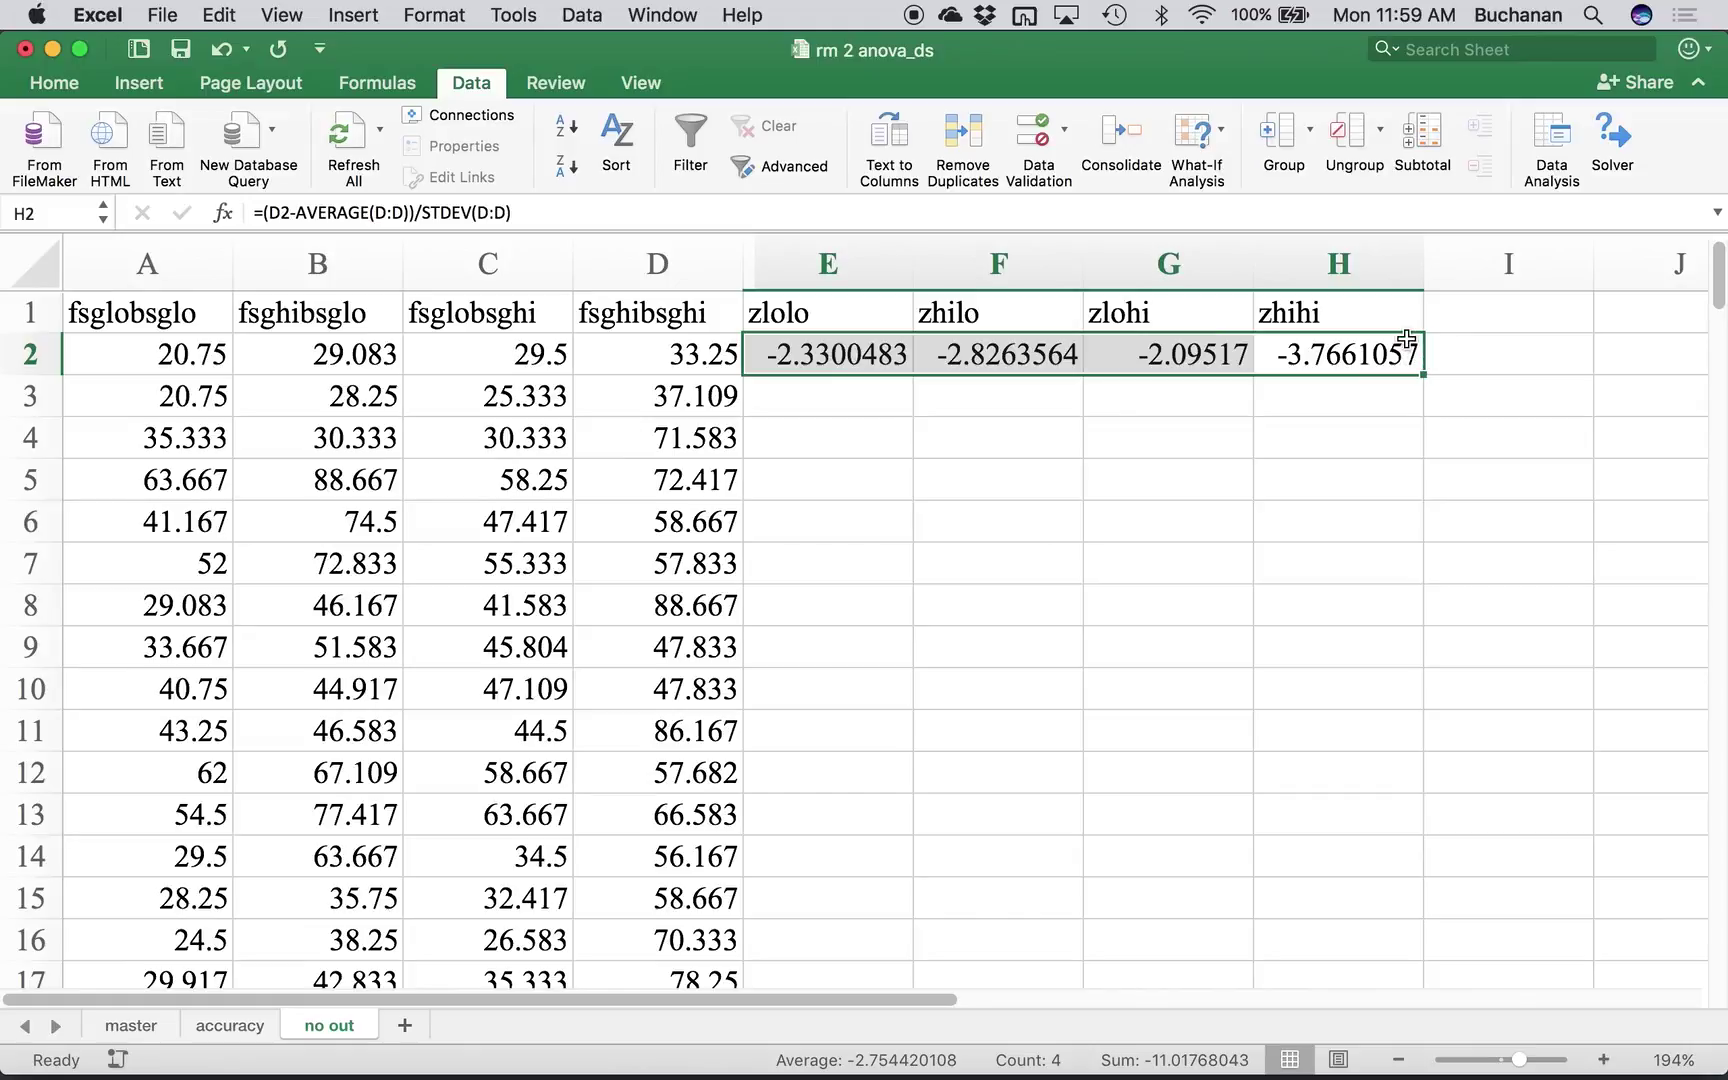
pyautogui.doubleClick(1425, 375)
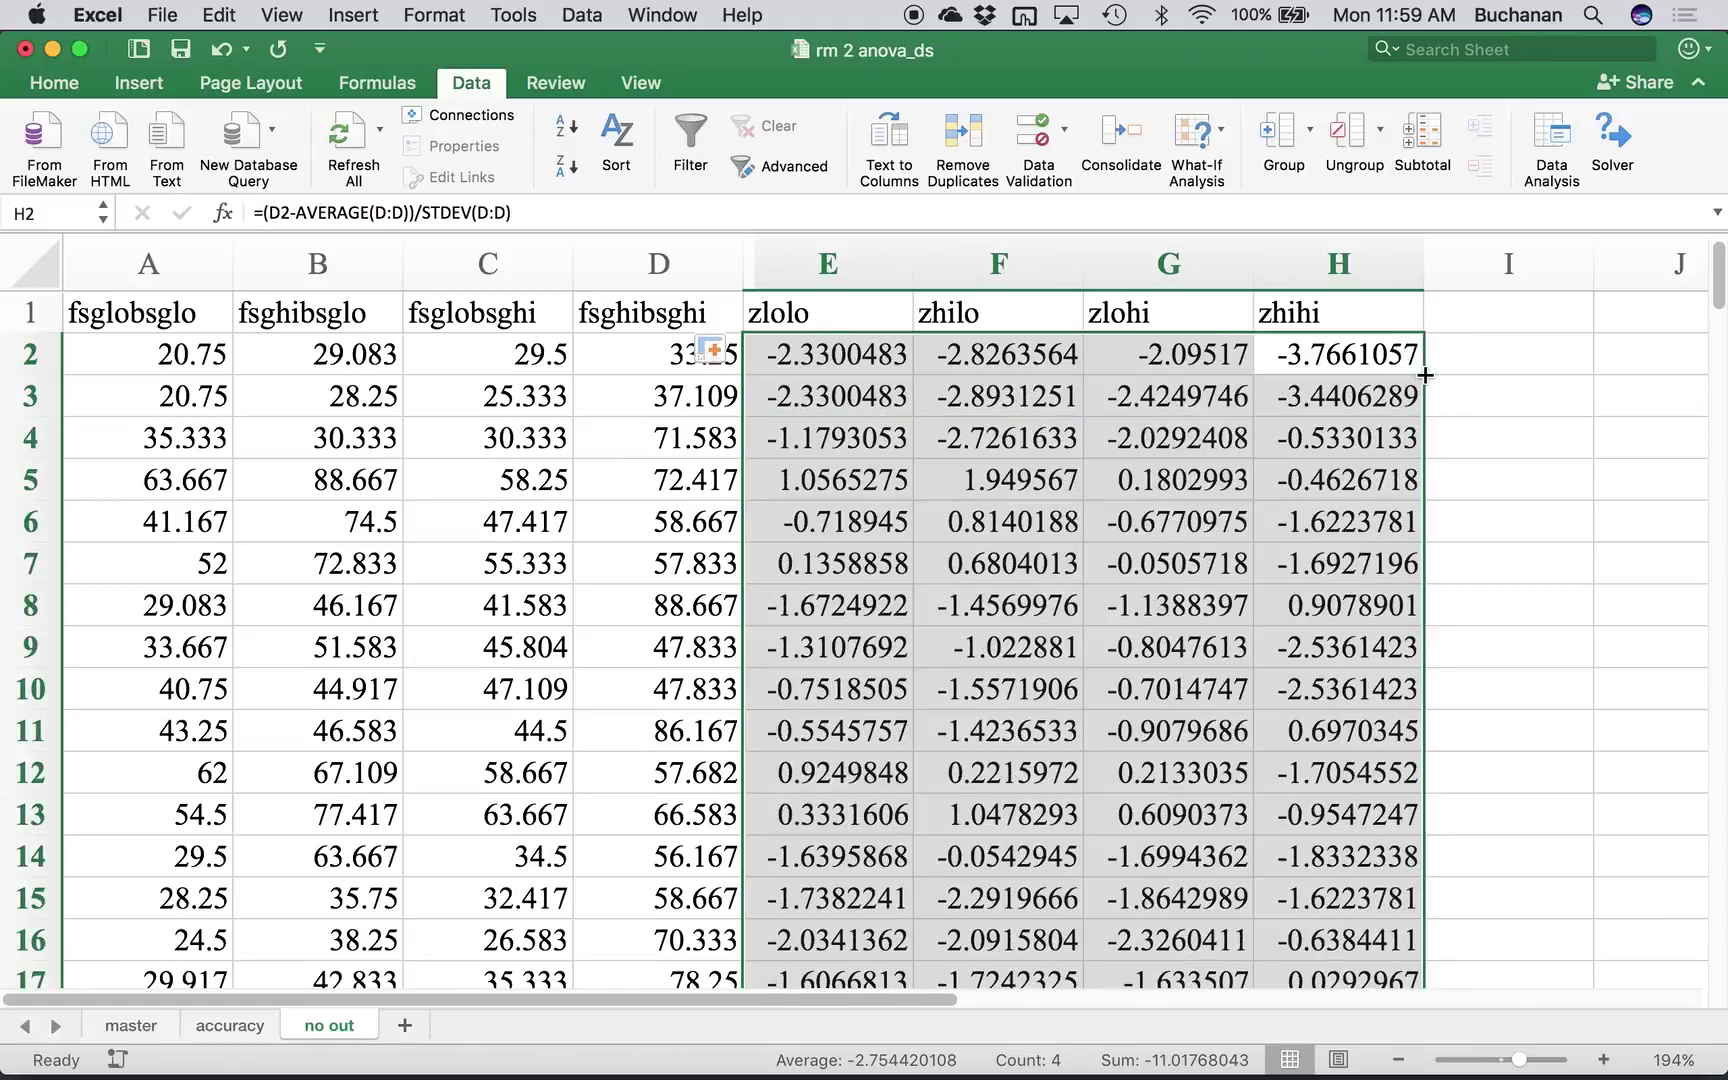
pyautogui.click(1069, 560)
pyautogui.scroll(-15, 1072, 570)
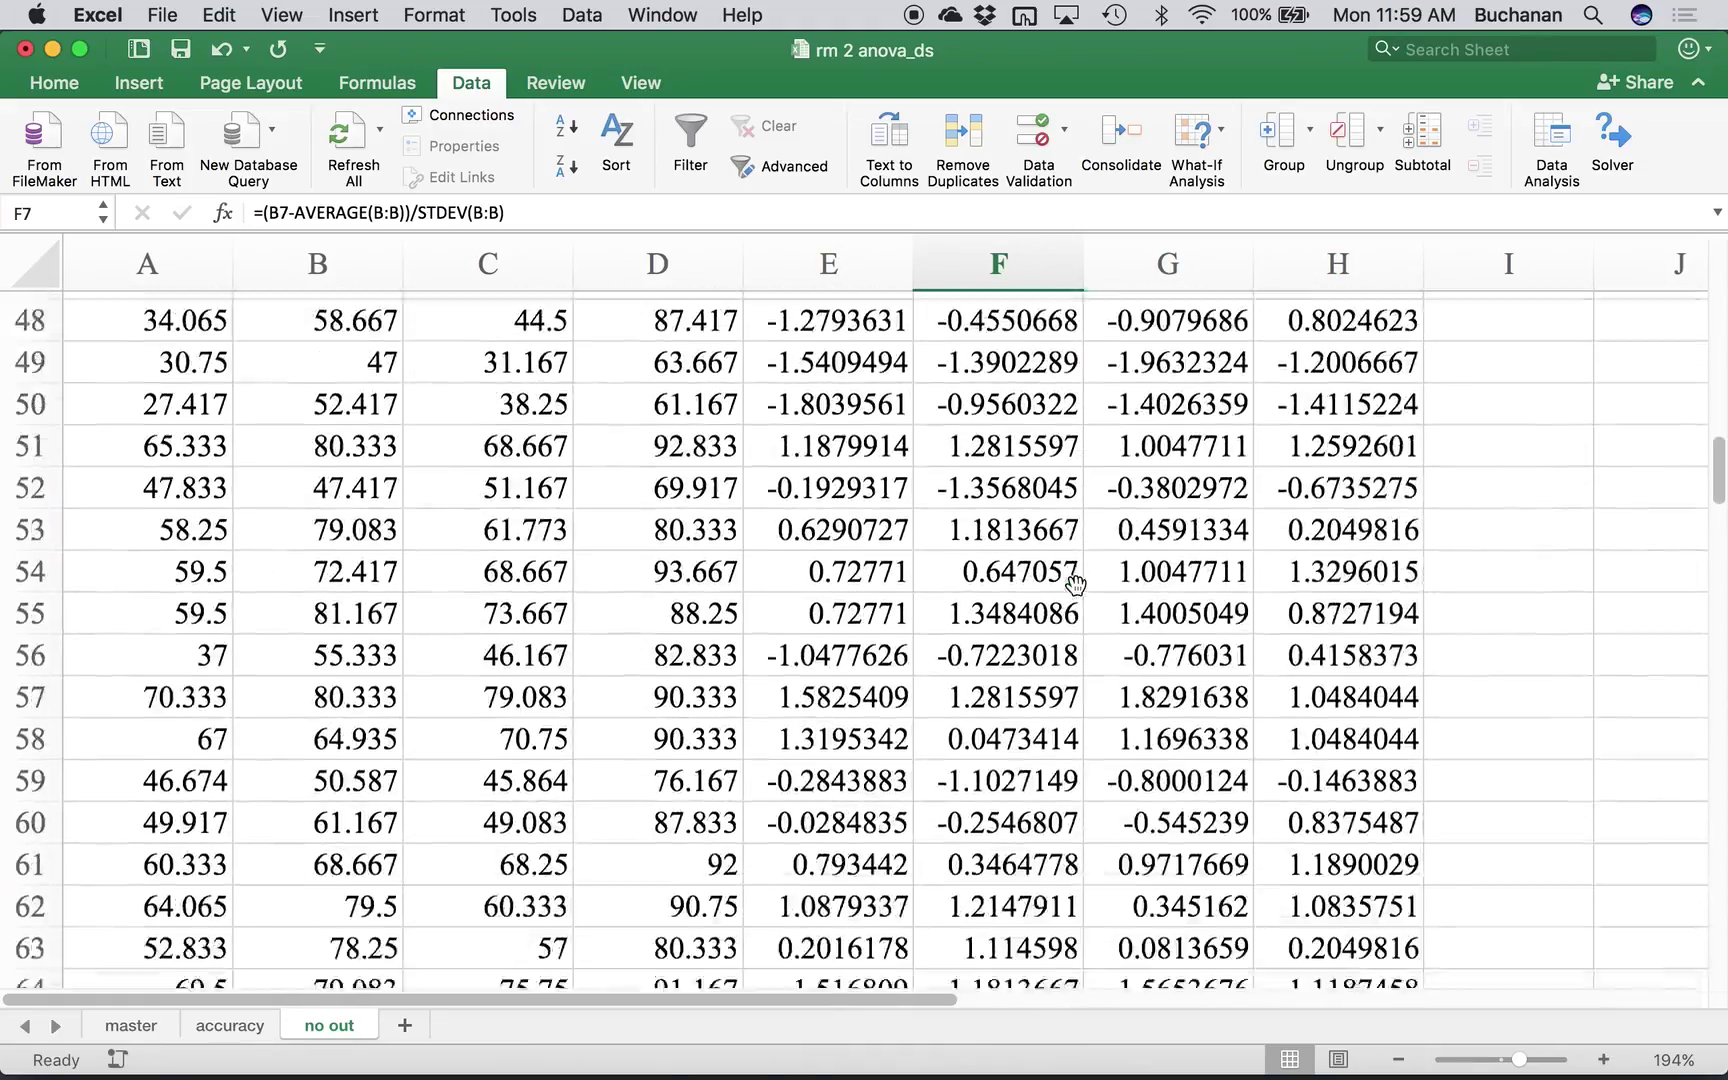
pyautogui.scroll(-20, 1075, 583)
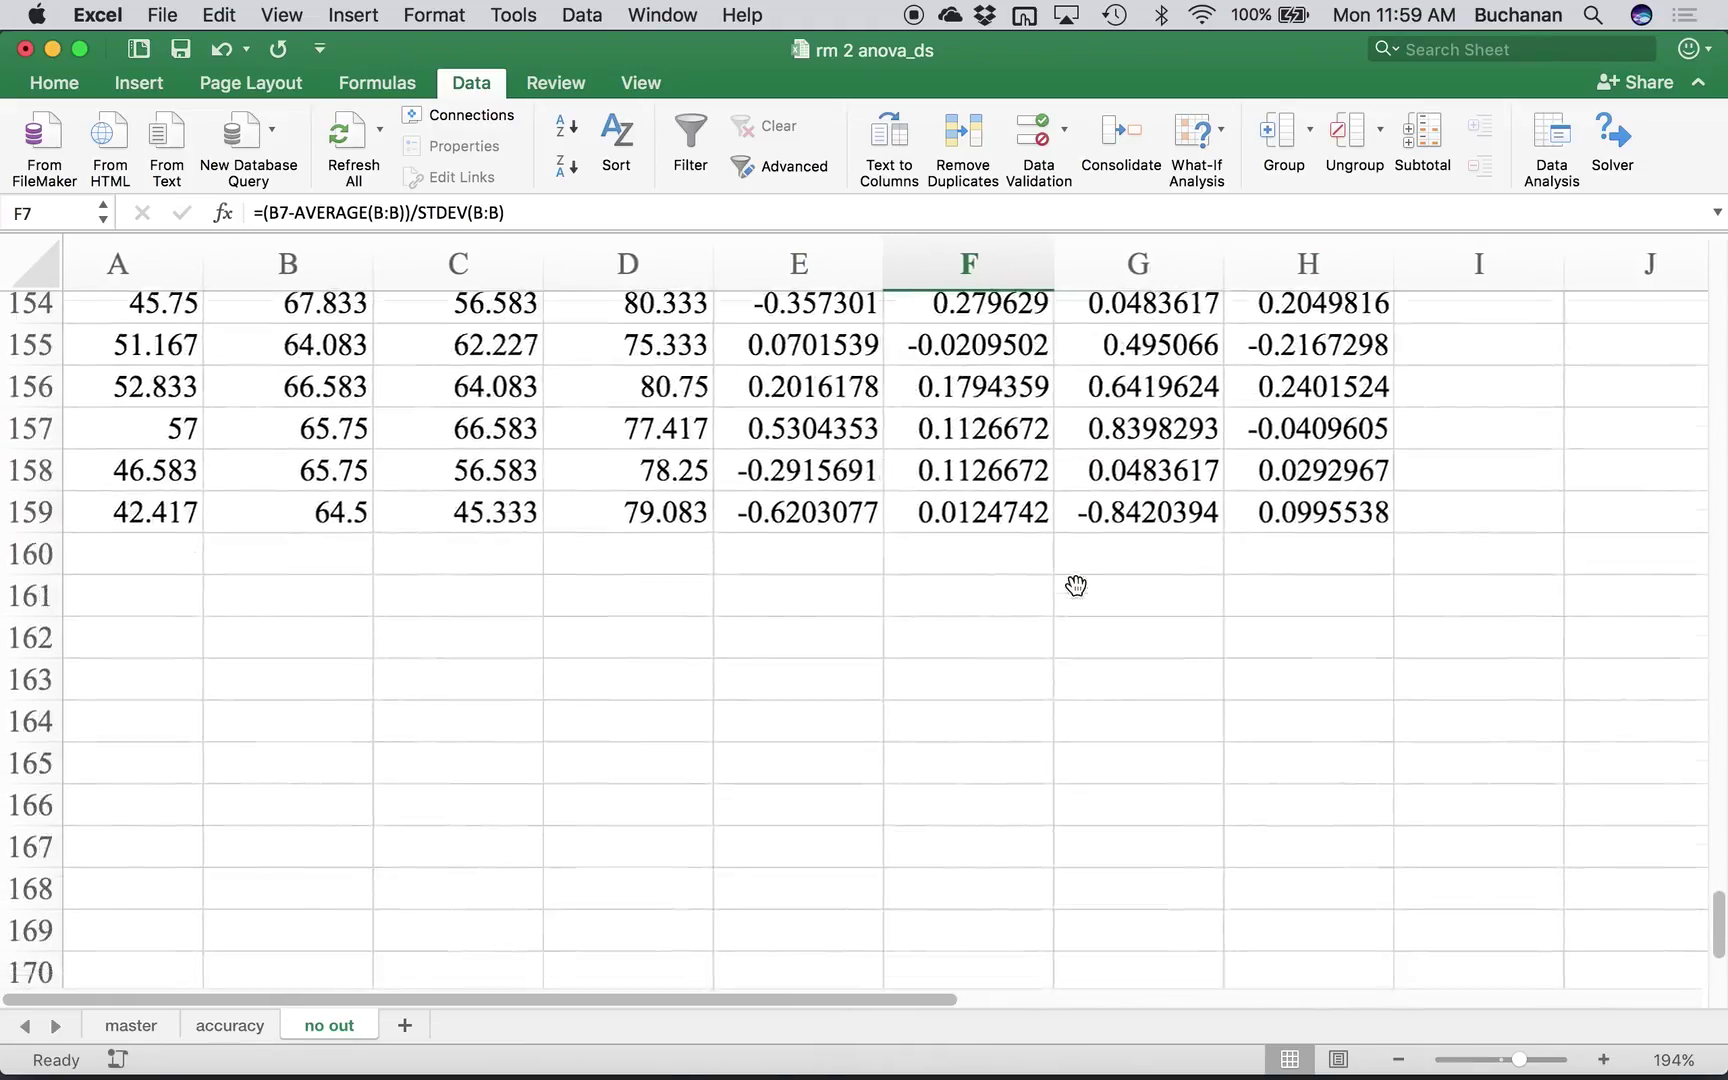
pyautogui.scroll(2, 1075, 580)
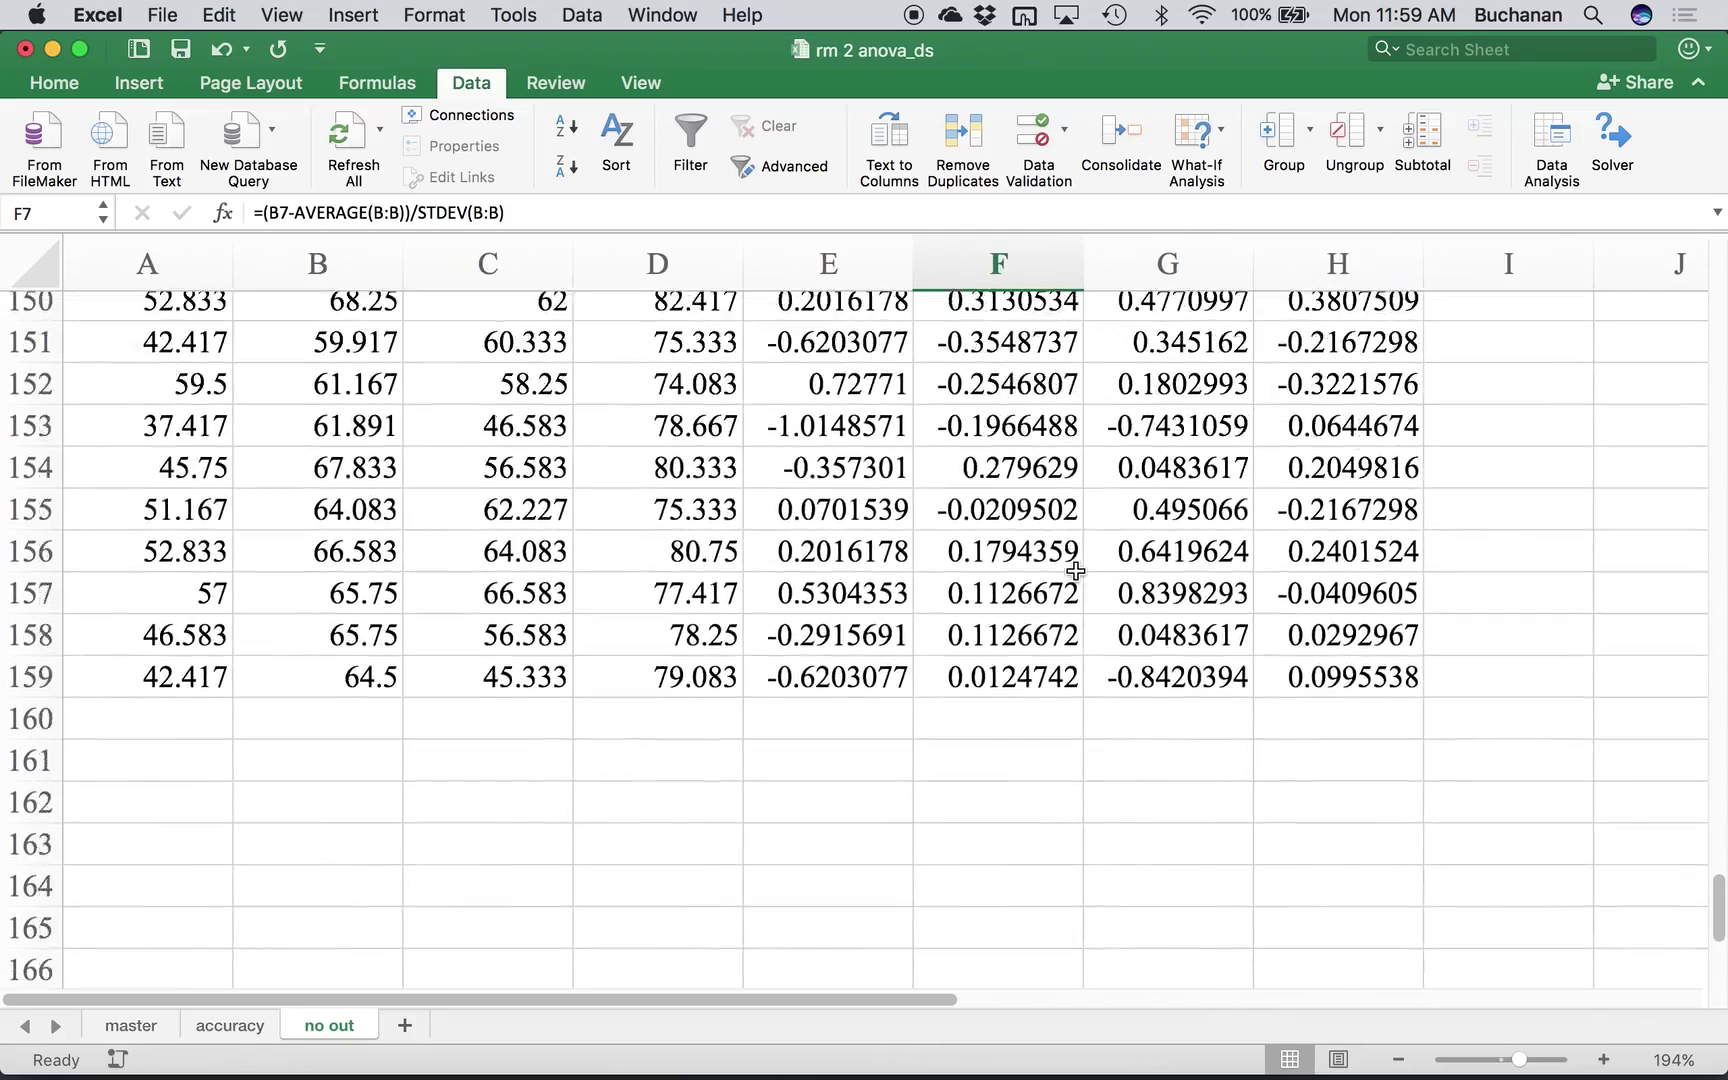
pyautogui.scroll(20, 1075, 570)
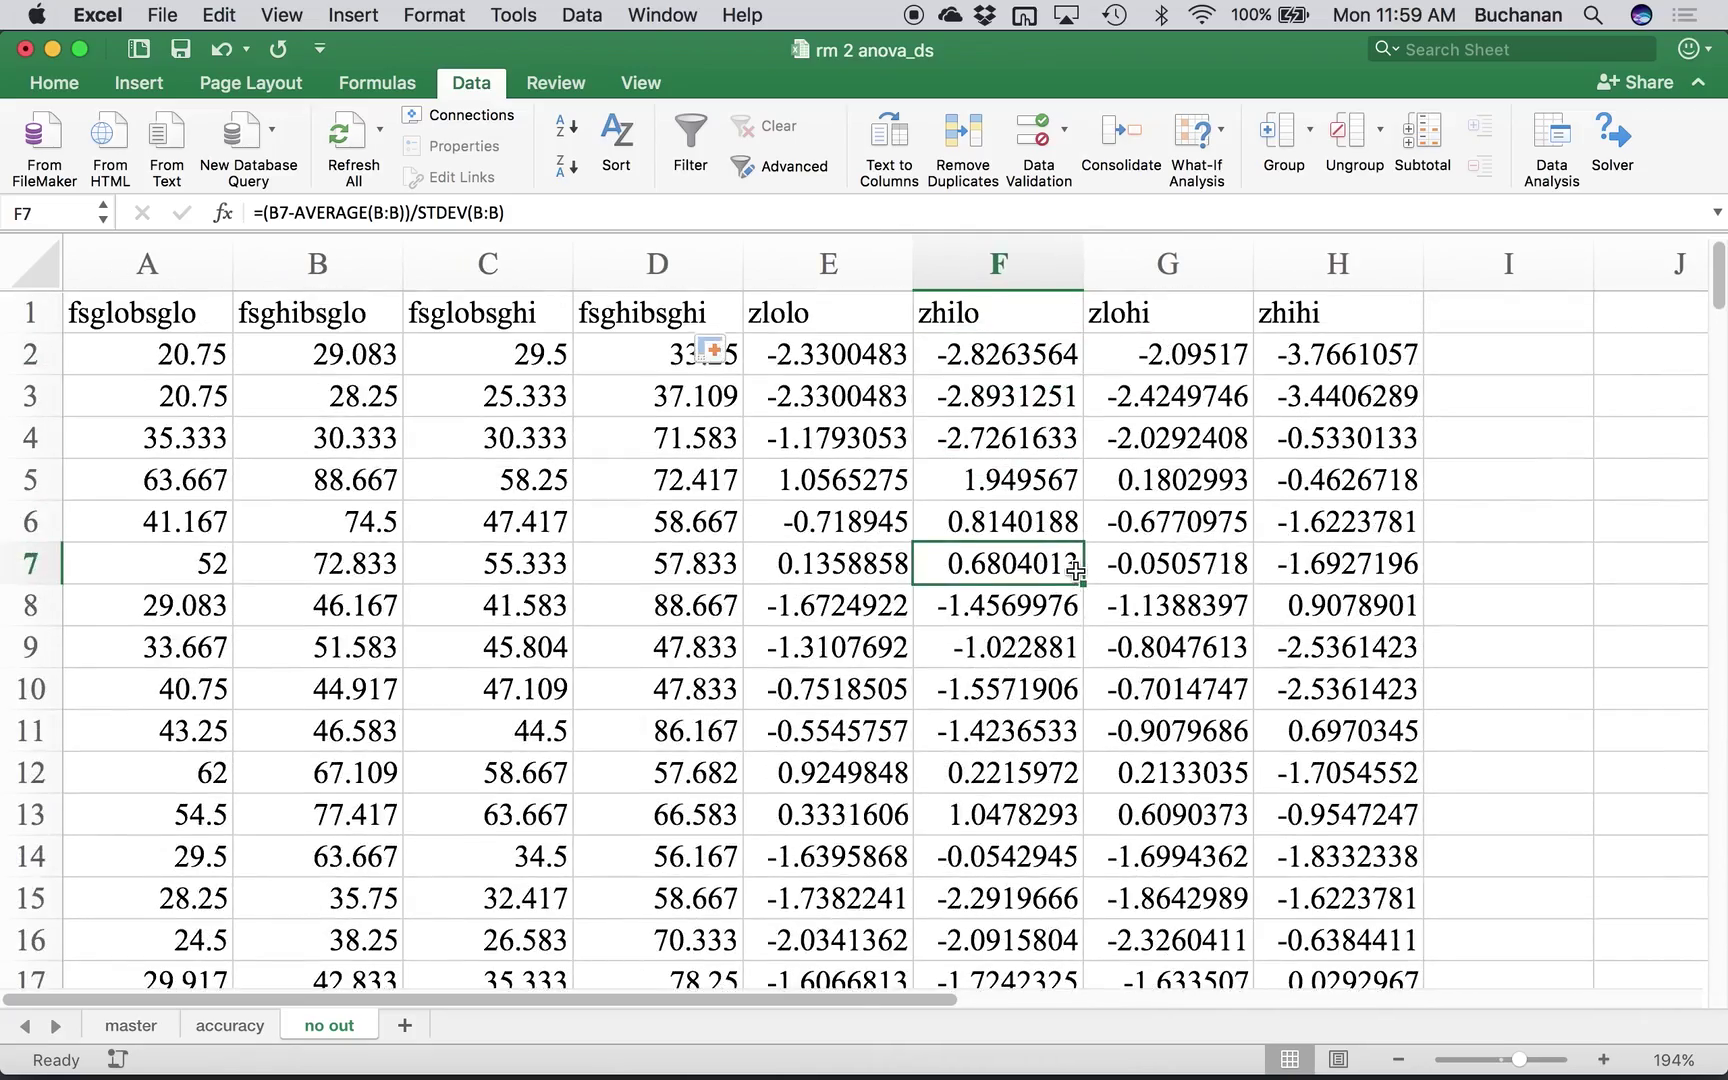
pyautogui.click(736, 432)
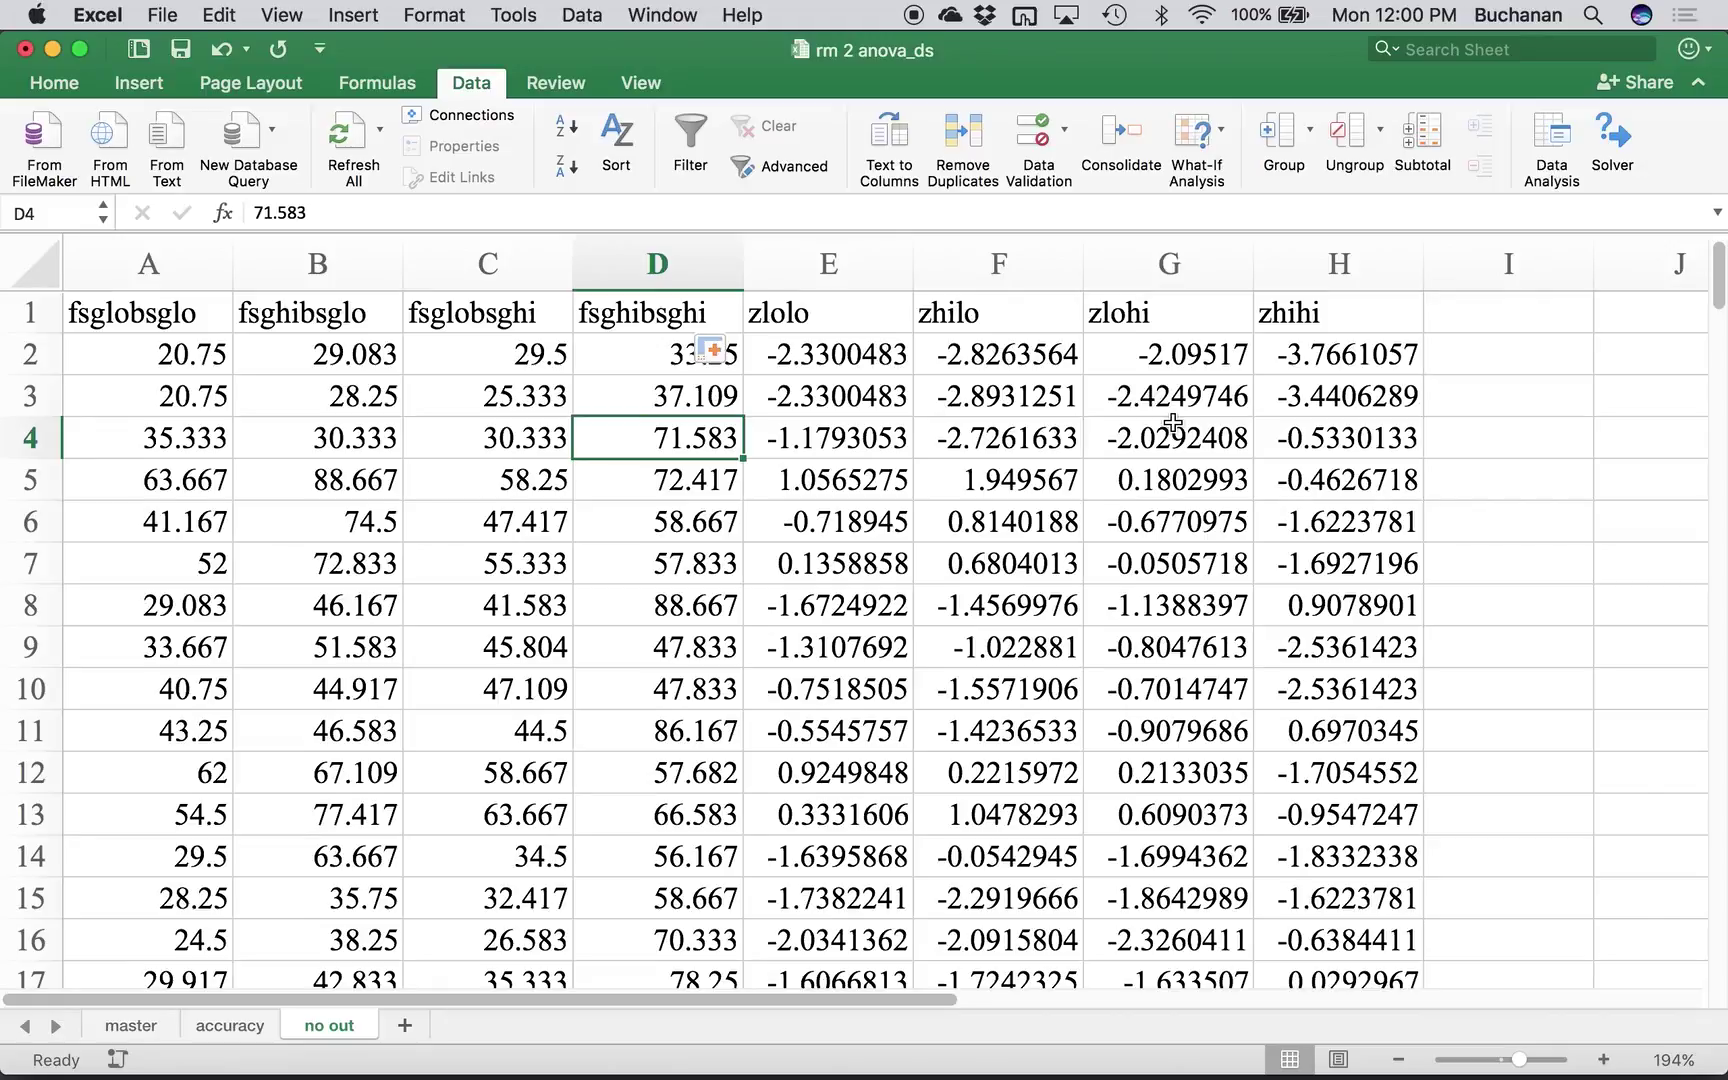
# - Highlight cells in columns E to H greater than 2.99 with light red fill and dark red text using conditional formatting
pyautogui.moveTo(775, 262); pyautogui.dragTo(1345, 278)
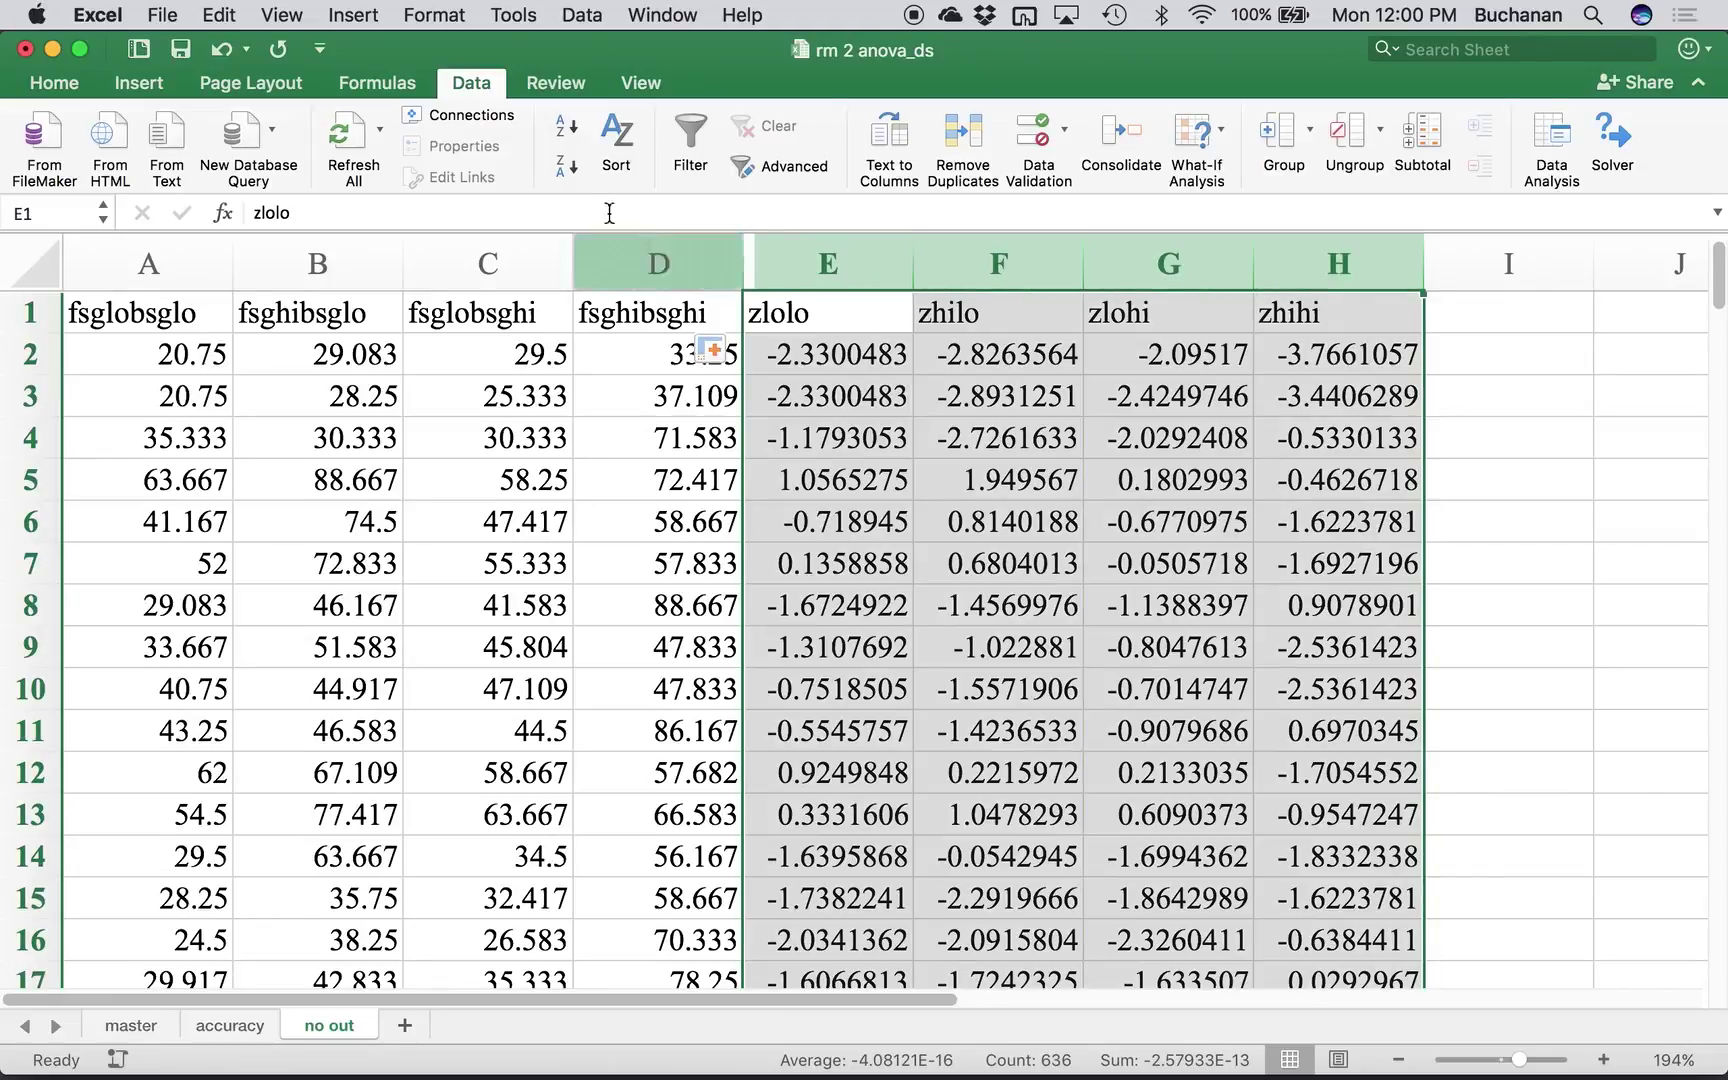
pyautogui.click(55, 83)
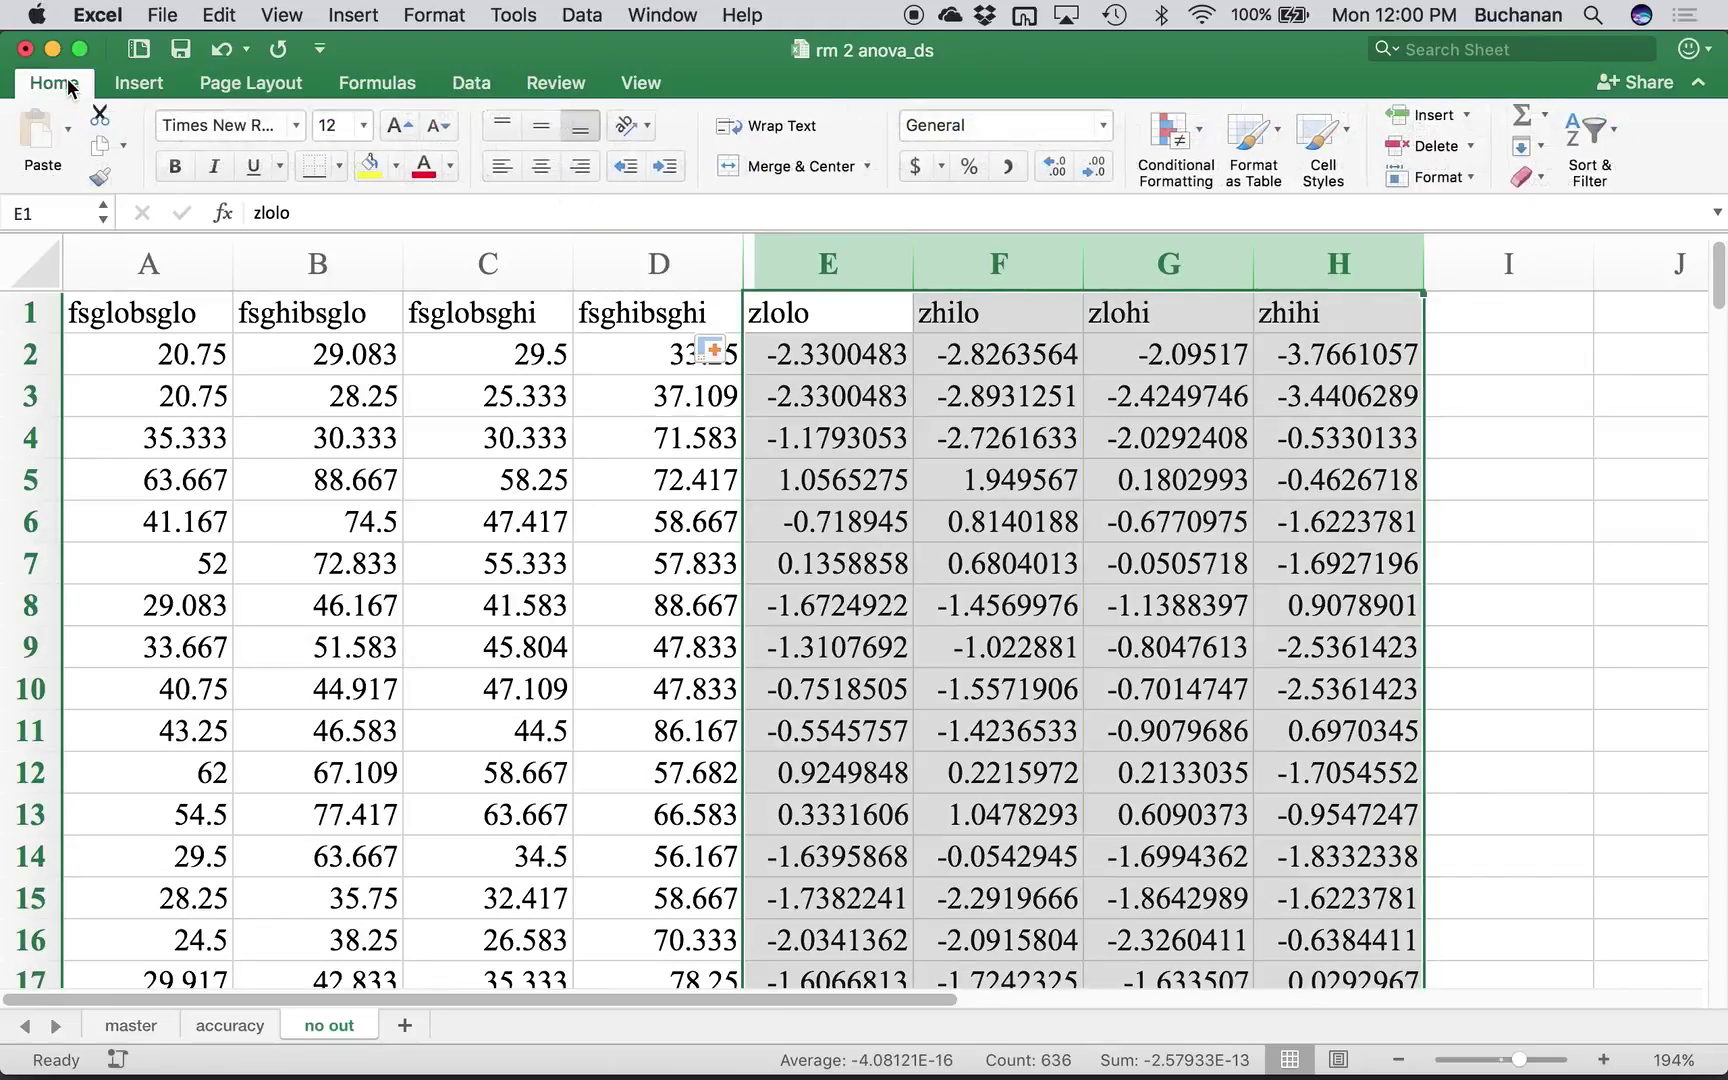
pyautogui.click(1162, 135)
pyautogui.moveTo(1228, 186)
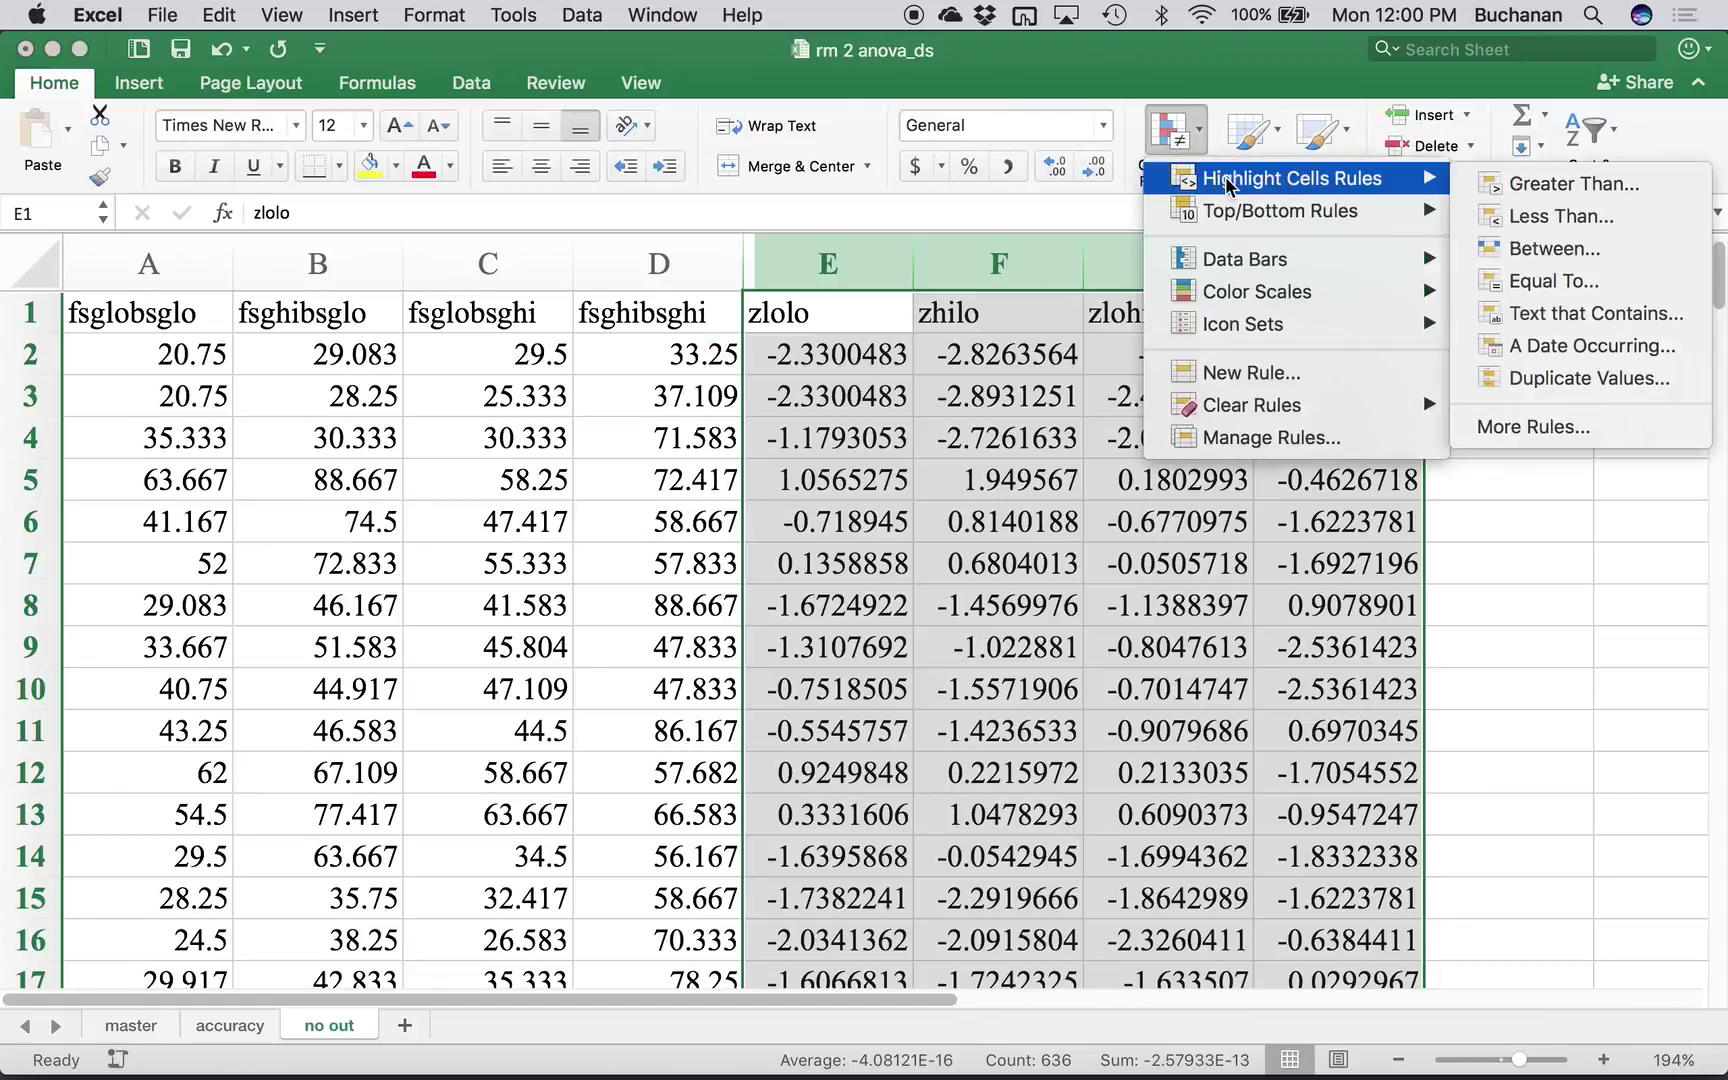
pyautogui.click(1497, 186)
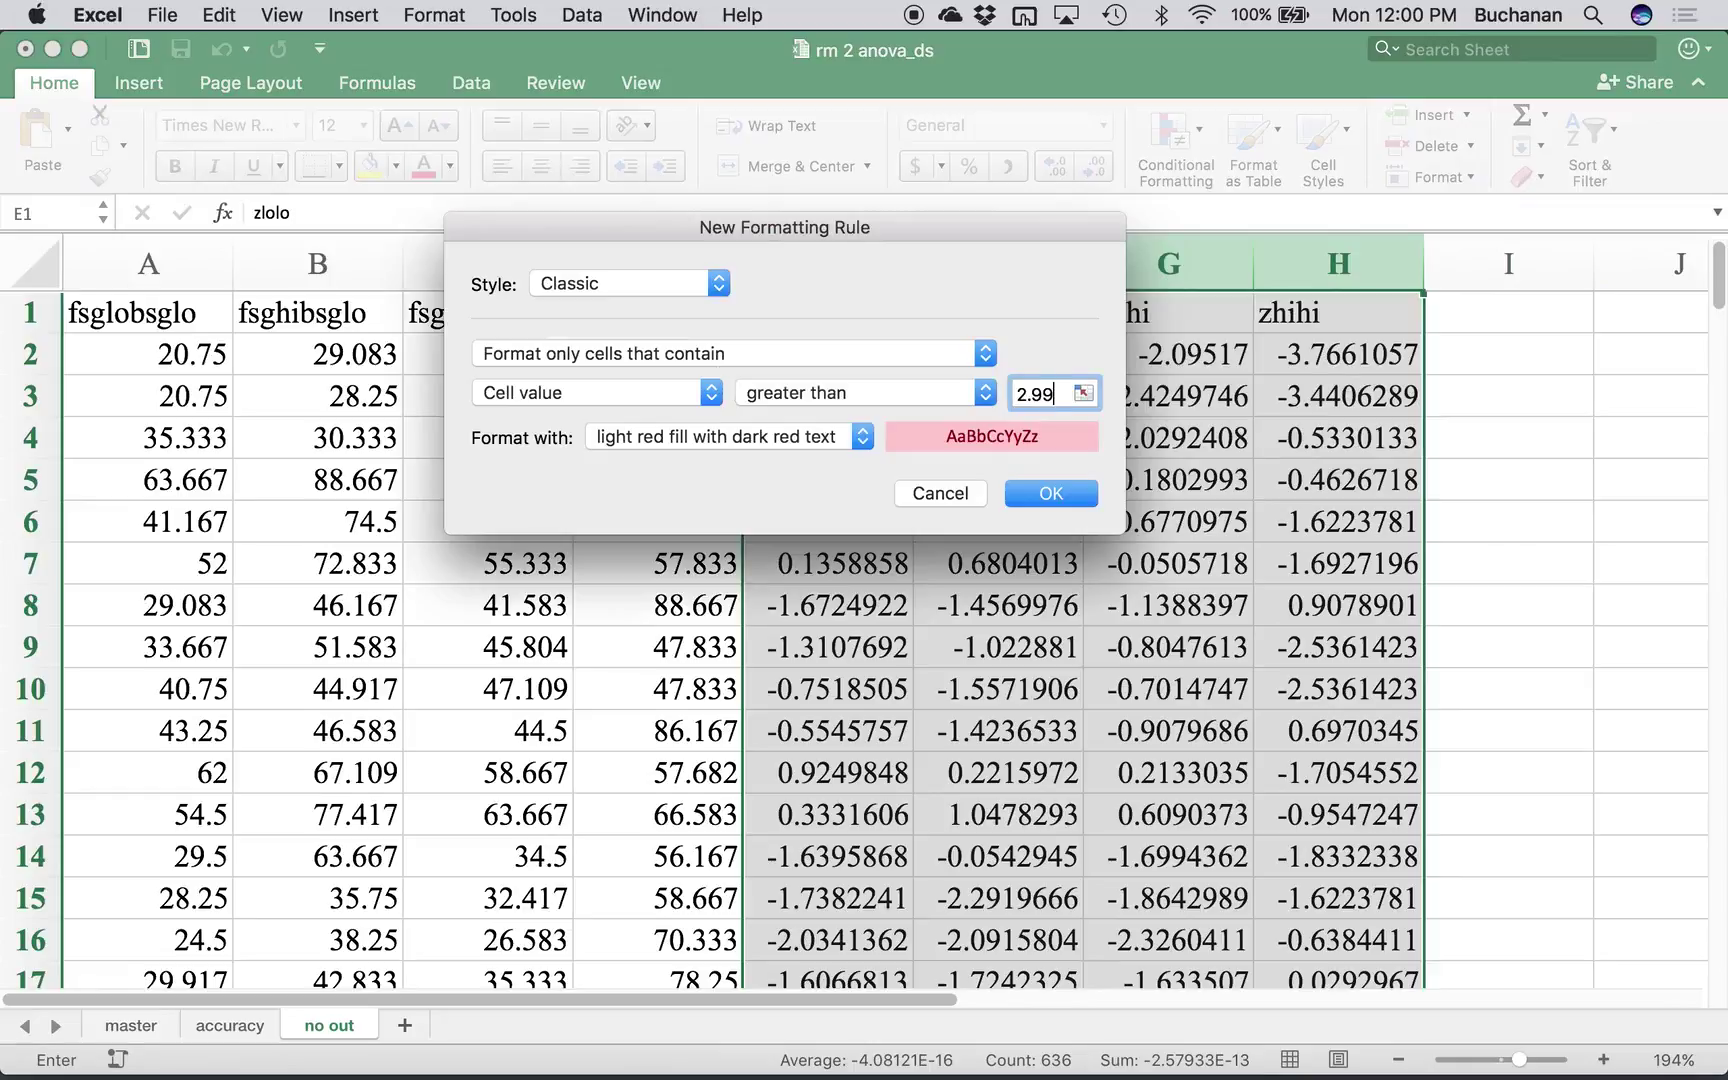
pyautogui.click(1062, 492)
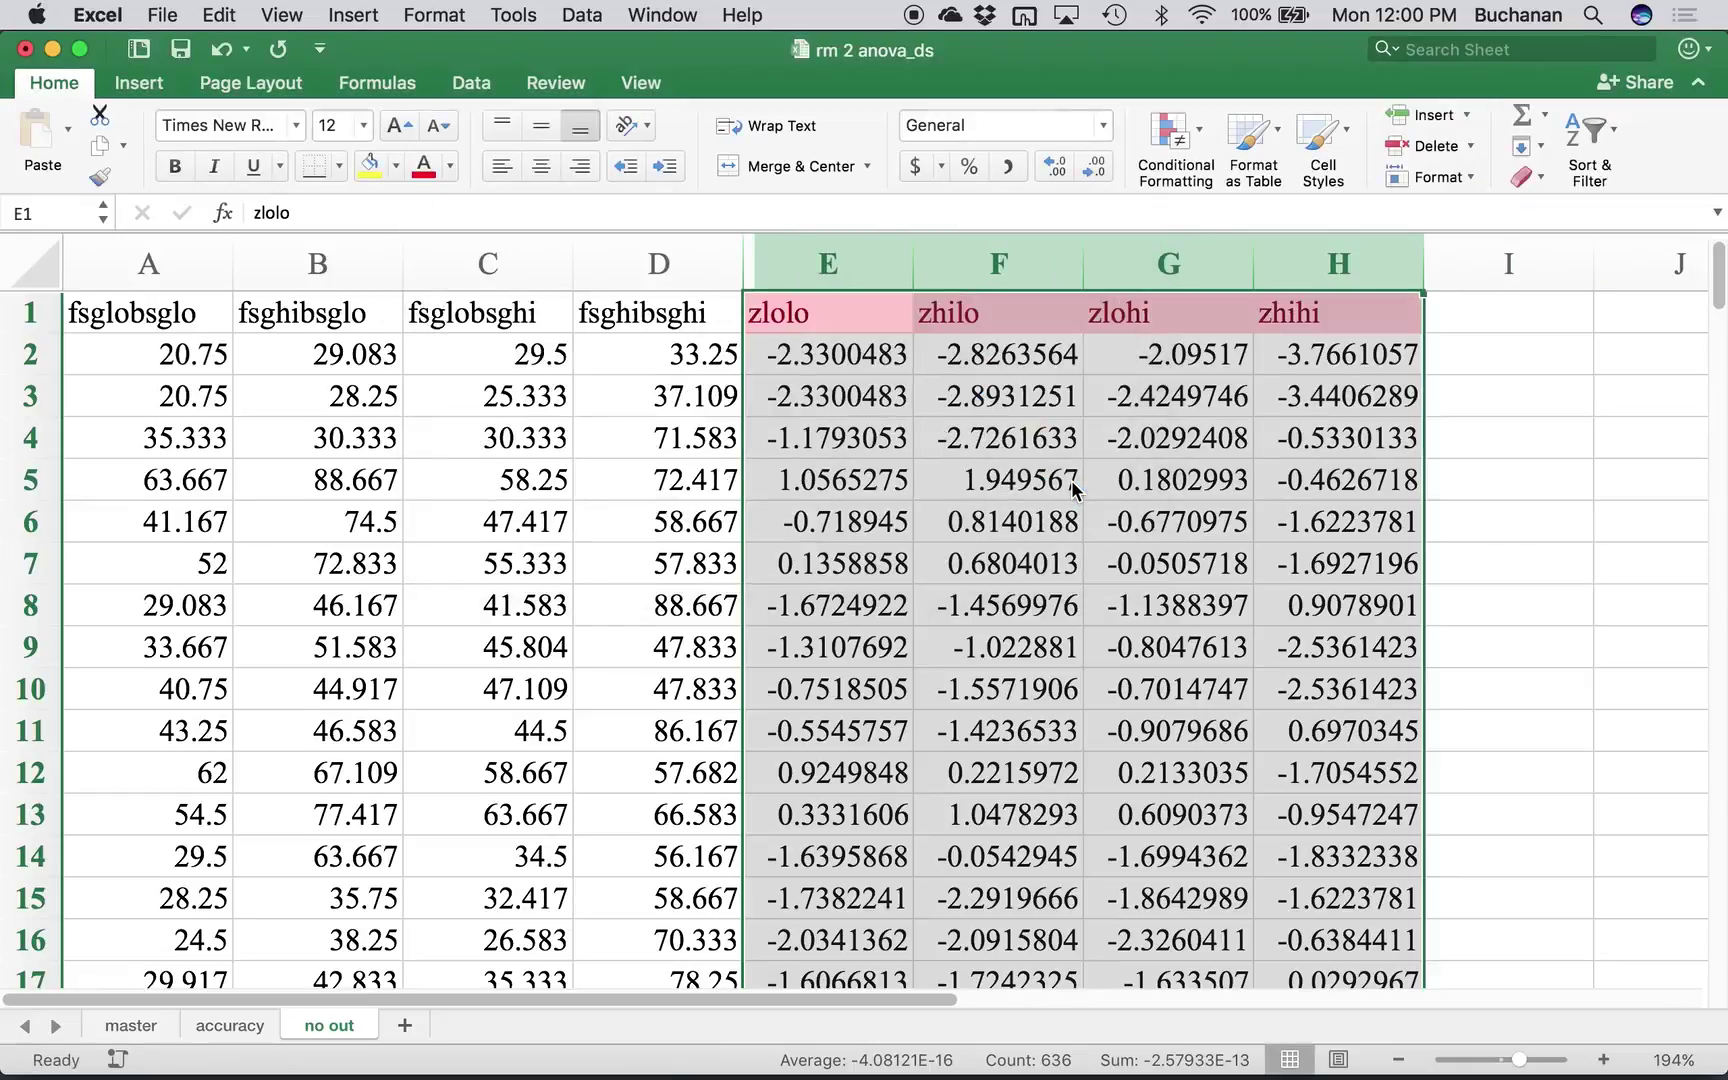
# - Highlight cells in columns E to H less than -2.99 with light red fill and dark red text using conditional formatting
pyautogui.click(1179, 148)
pyautogui.moveTo(1201, 187)
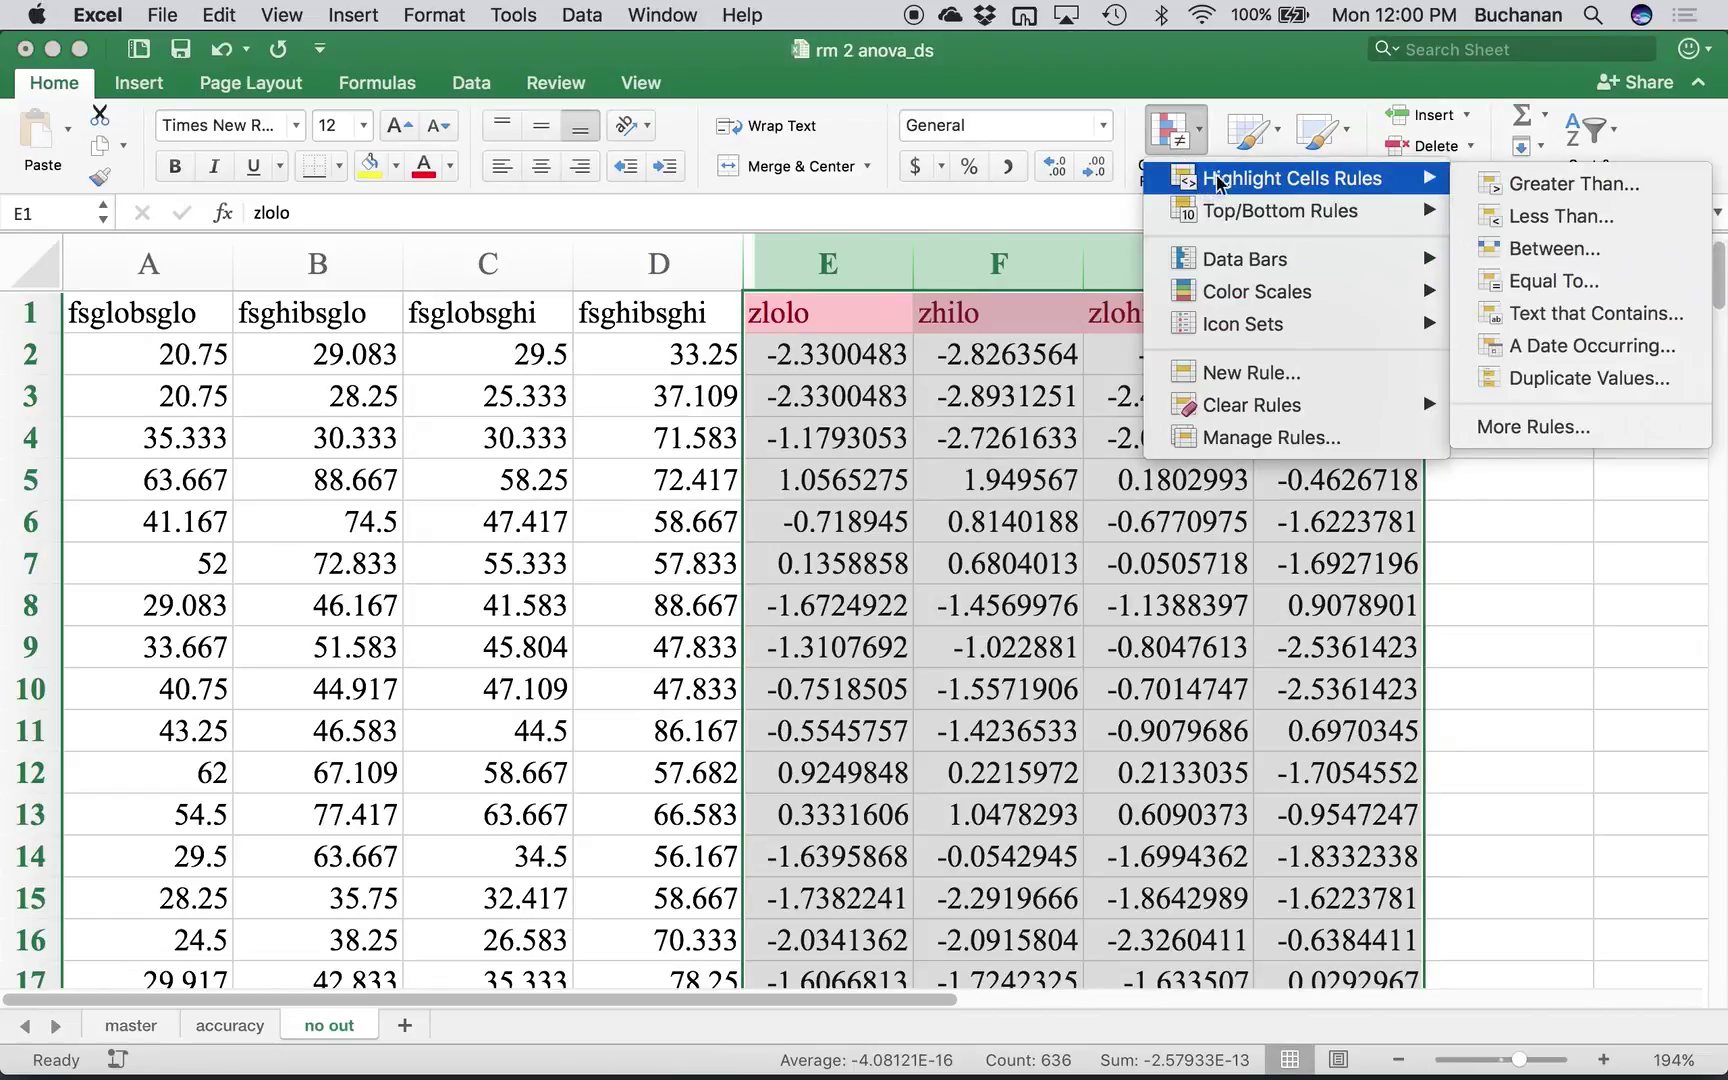
pyautogui.click(1497, 217)
pyautogui.write('-2.99')
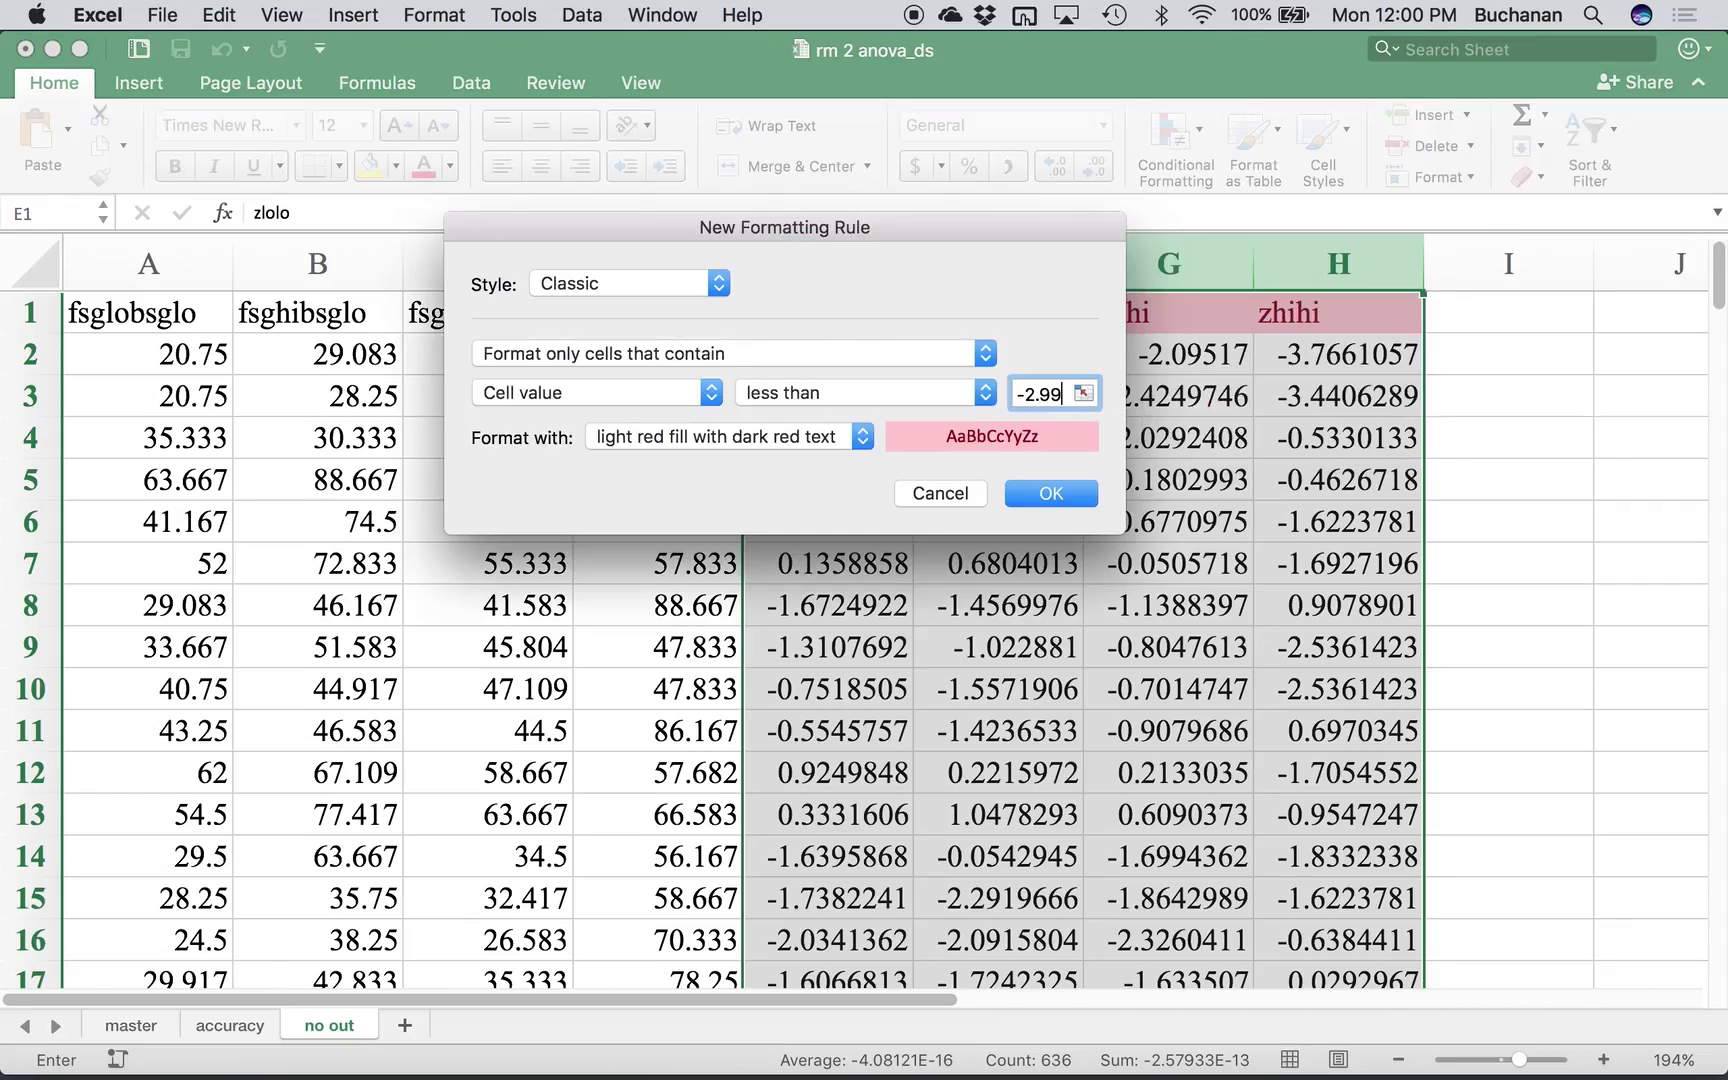
pyautogui.click(1068, 493)
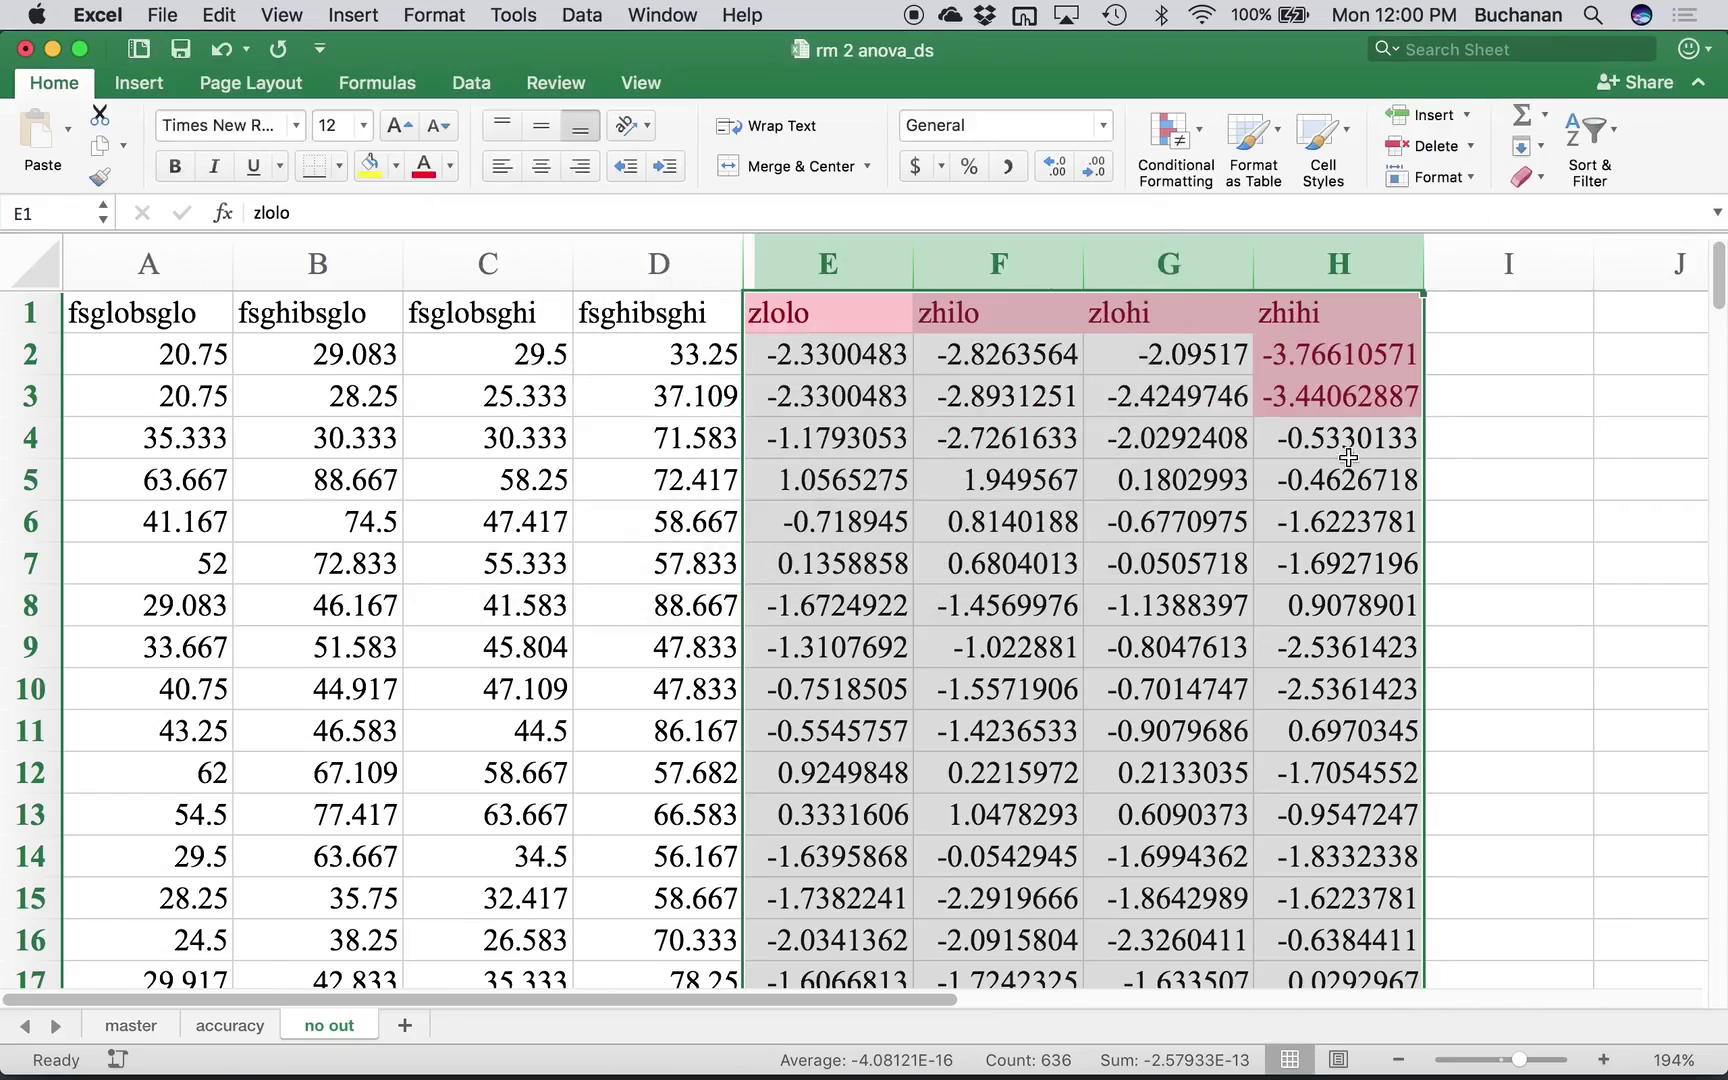
# - Examine the z-score columns E to H down to row 159 for highlighted outliers
pyautogui.click(1124, 484)
pyautogui.scroll(-2, 1125, 488)
pyautogui.scroll(-18, 1124, 486)
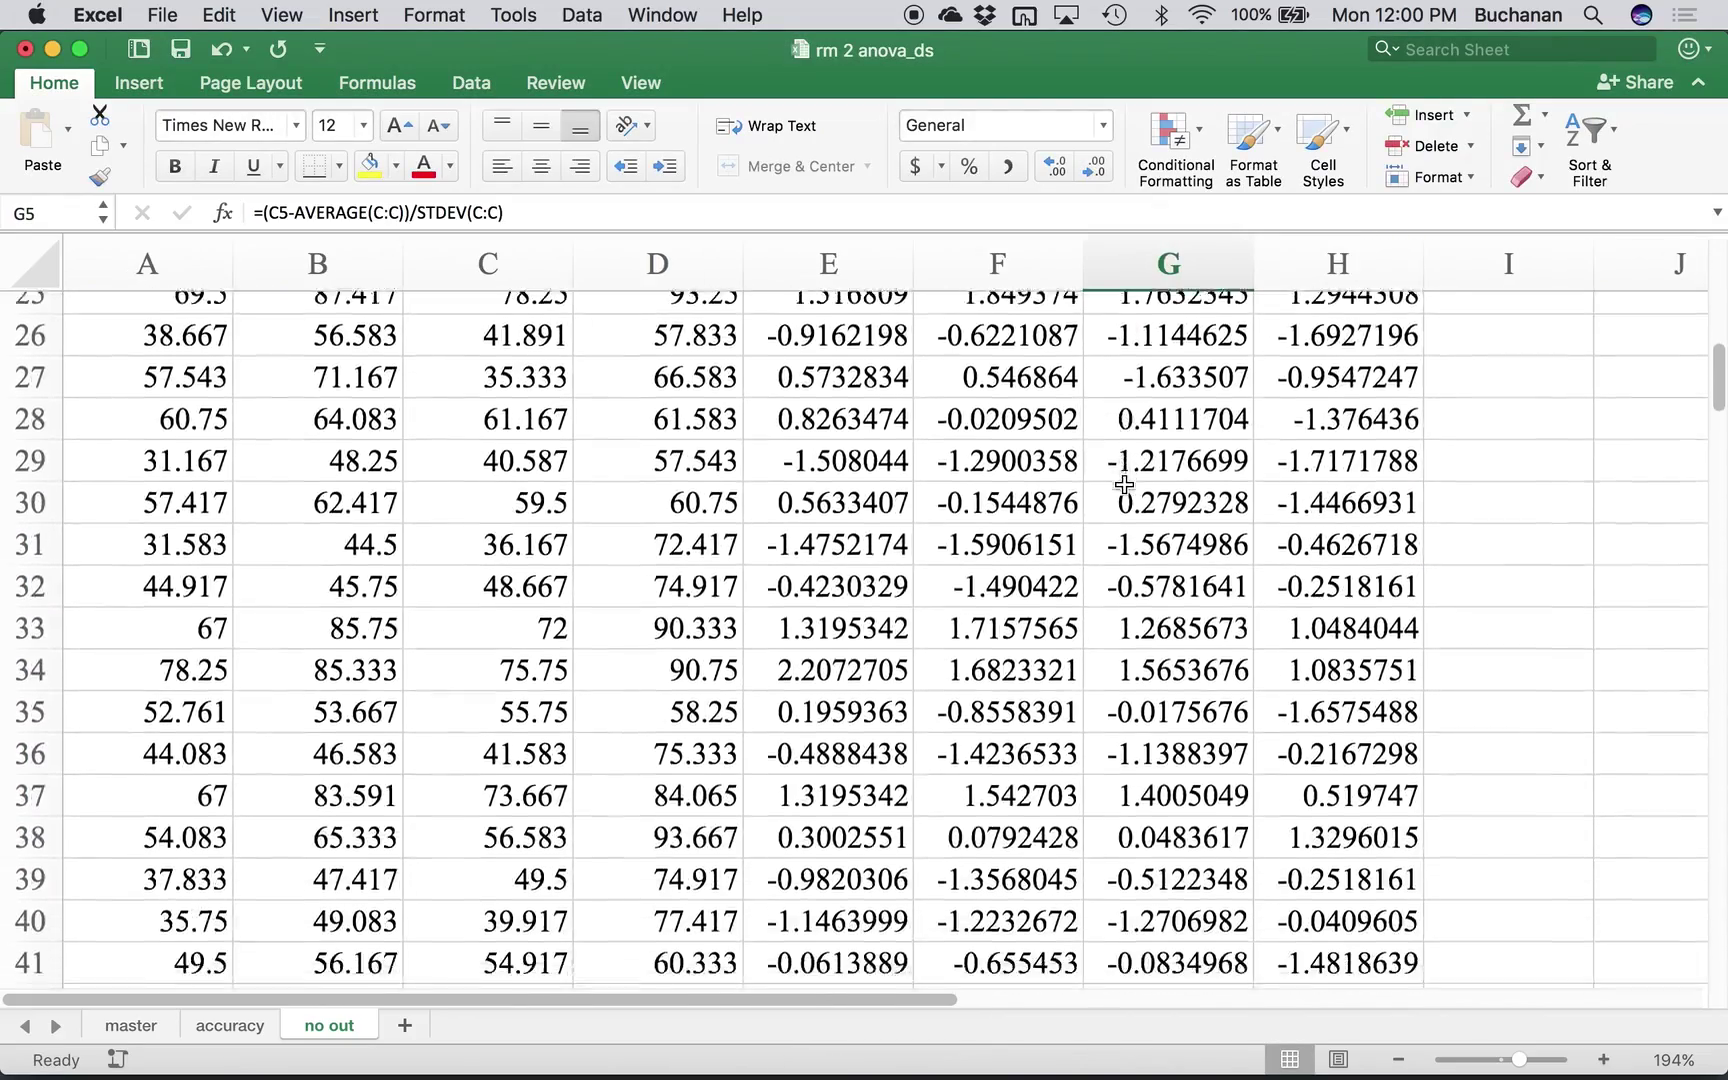
pyautogui.scroll(-14, 1124, 488)
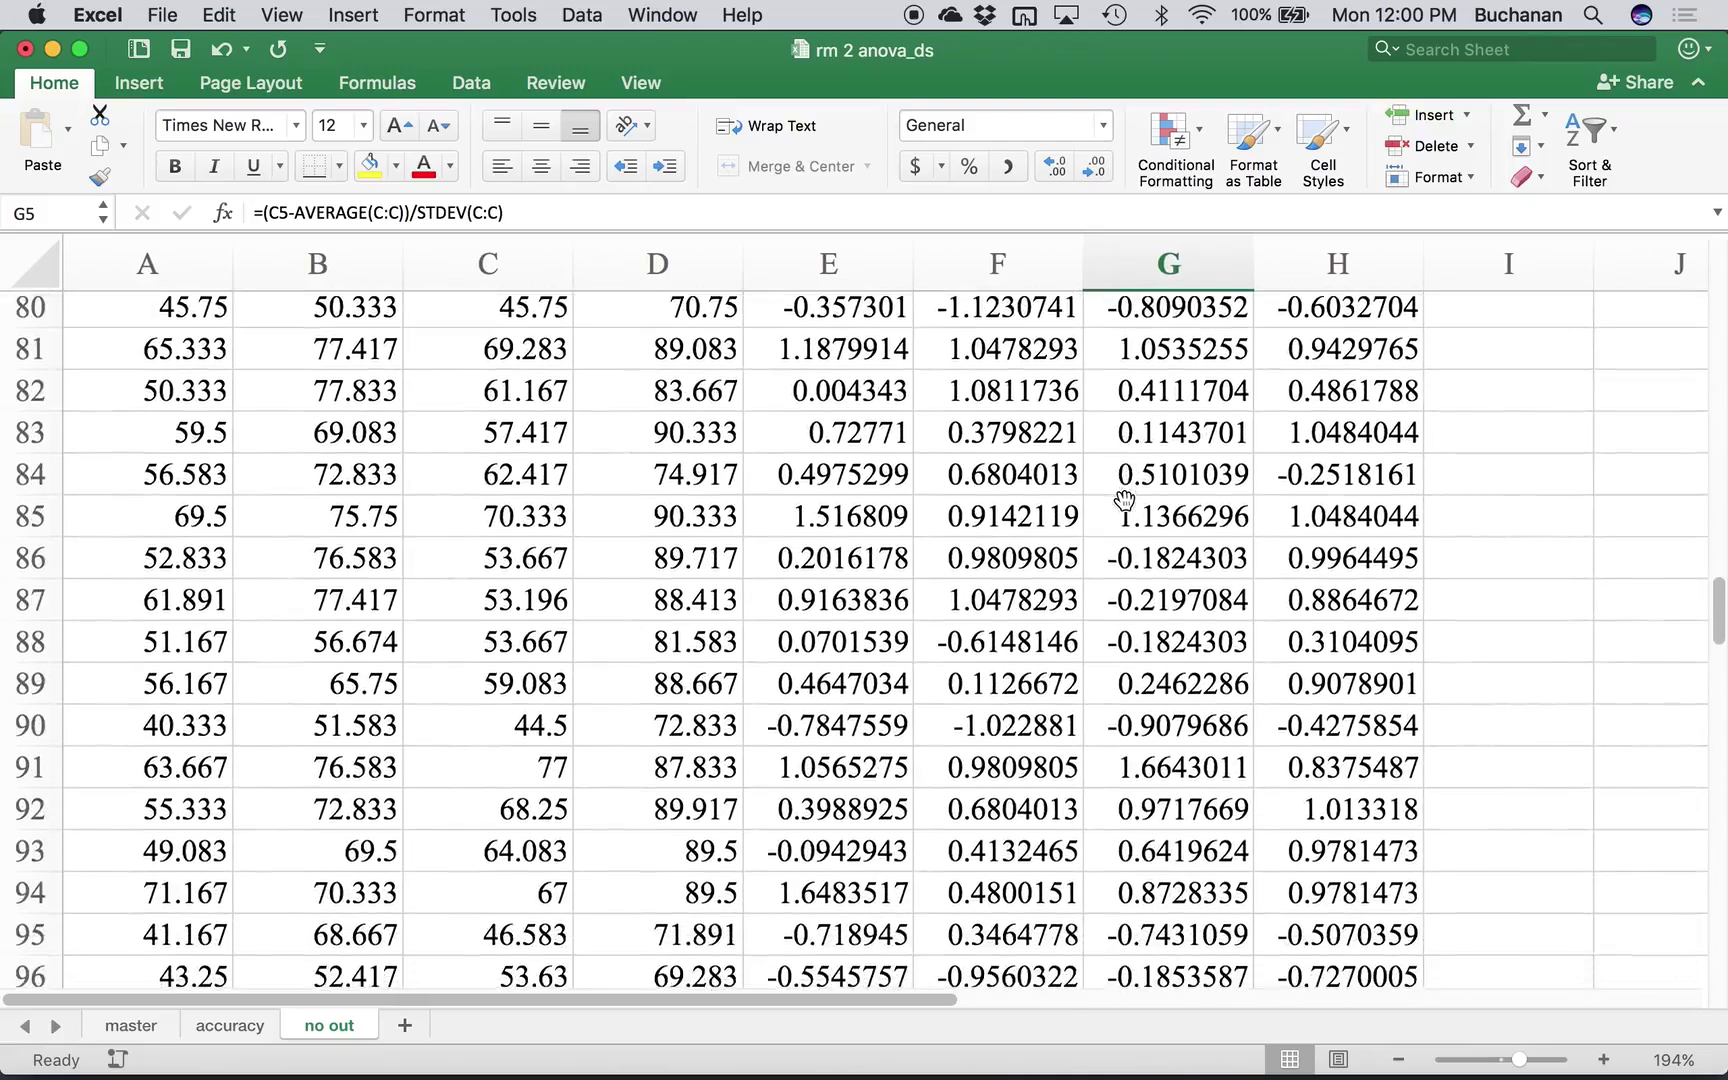
pyautogui.scroll(-14, 1124, 496)
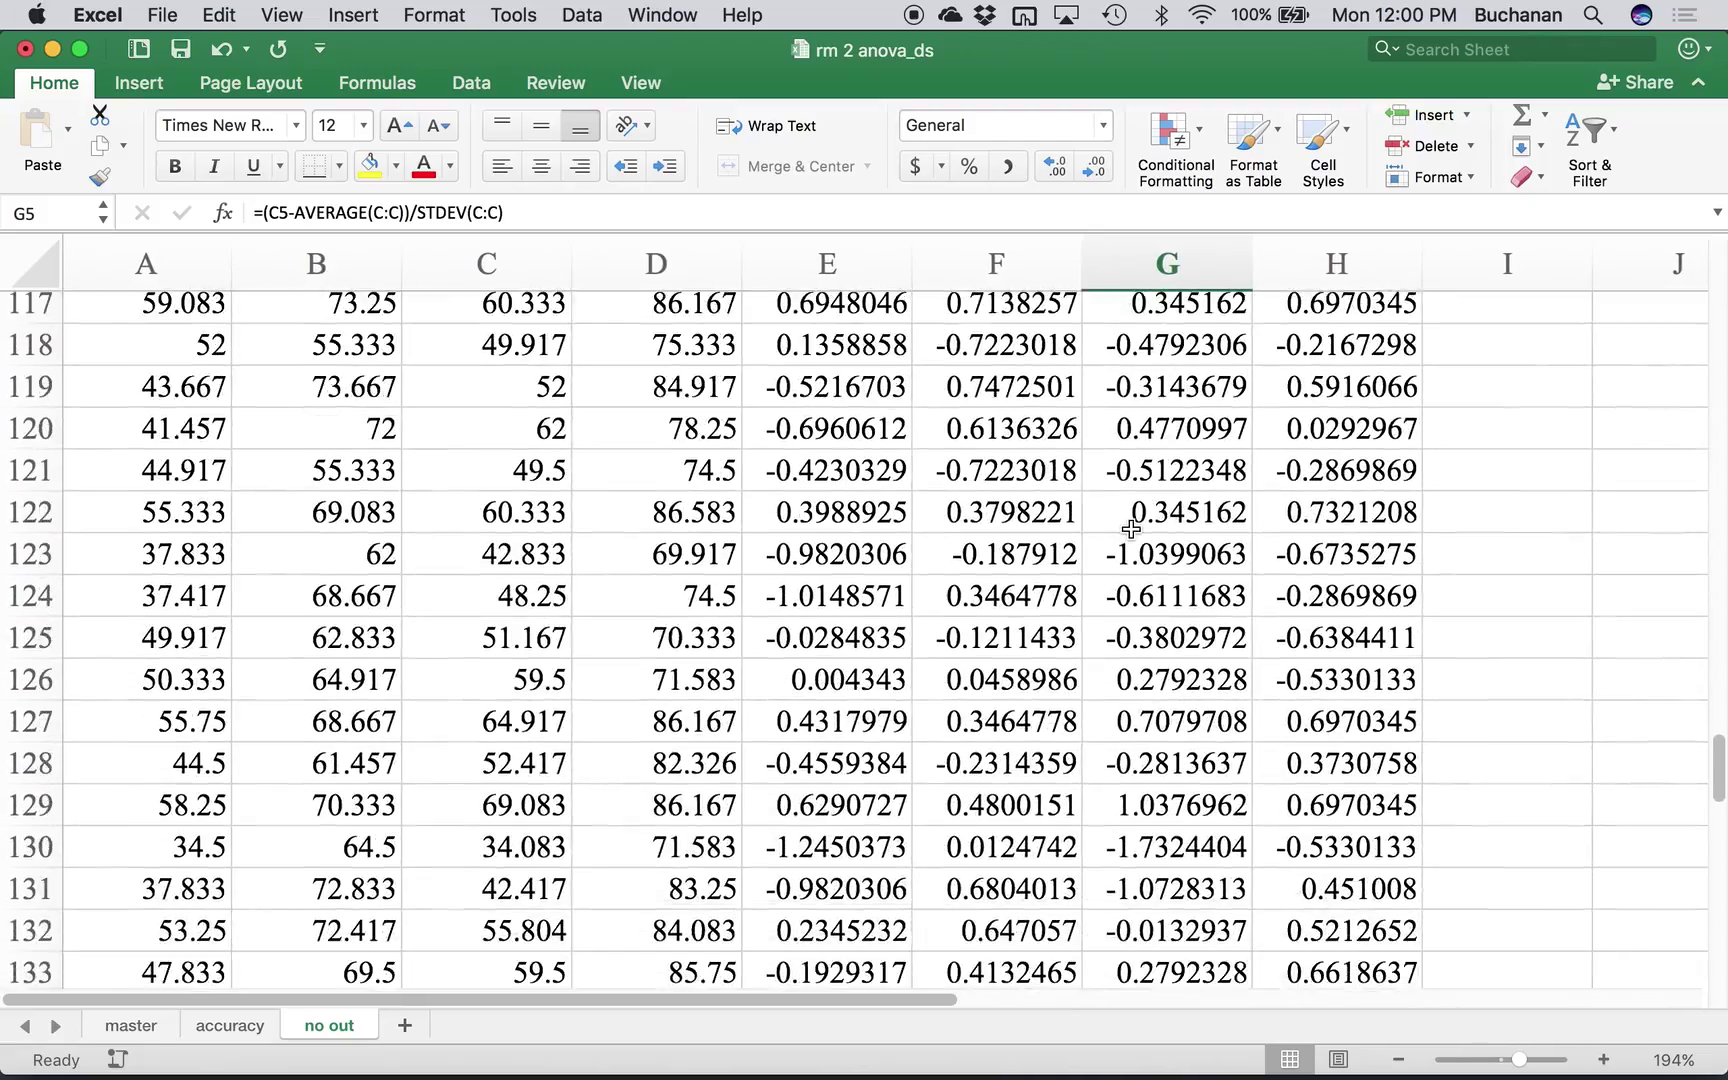
pyautogui.scroll(-4, 1130, 528)
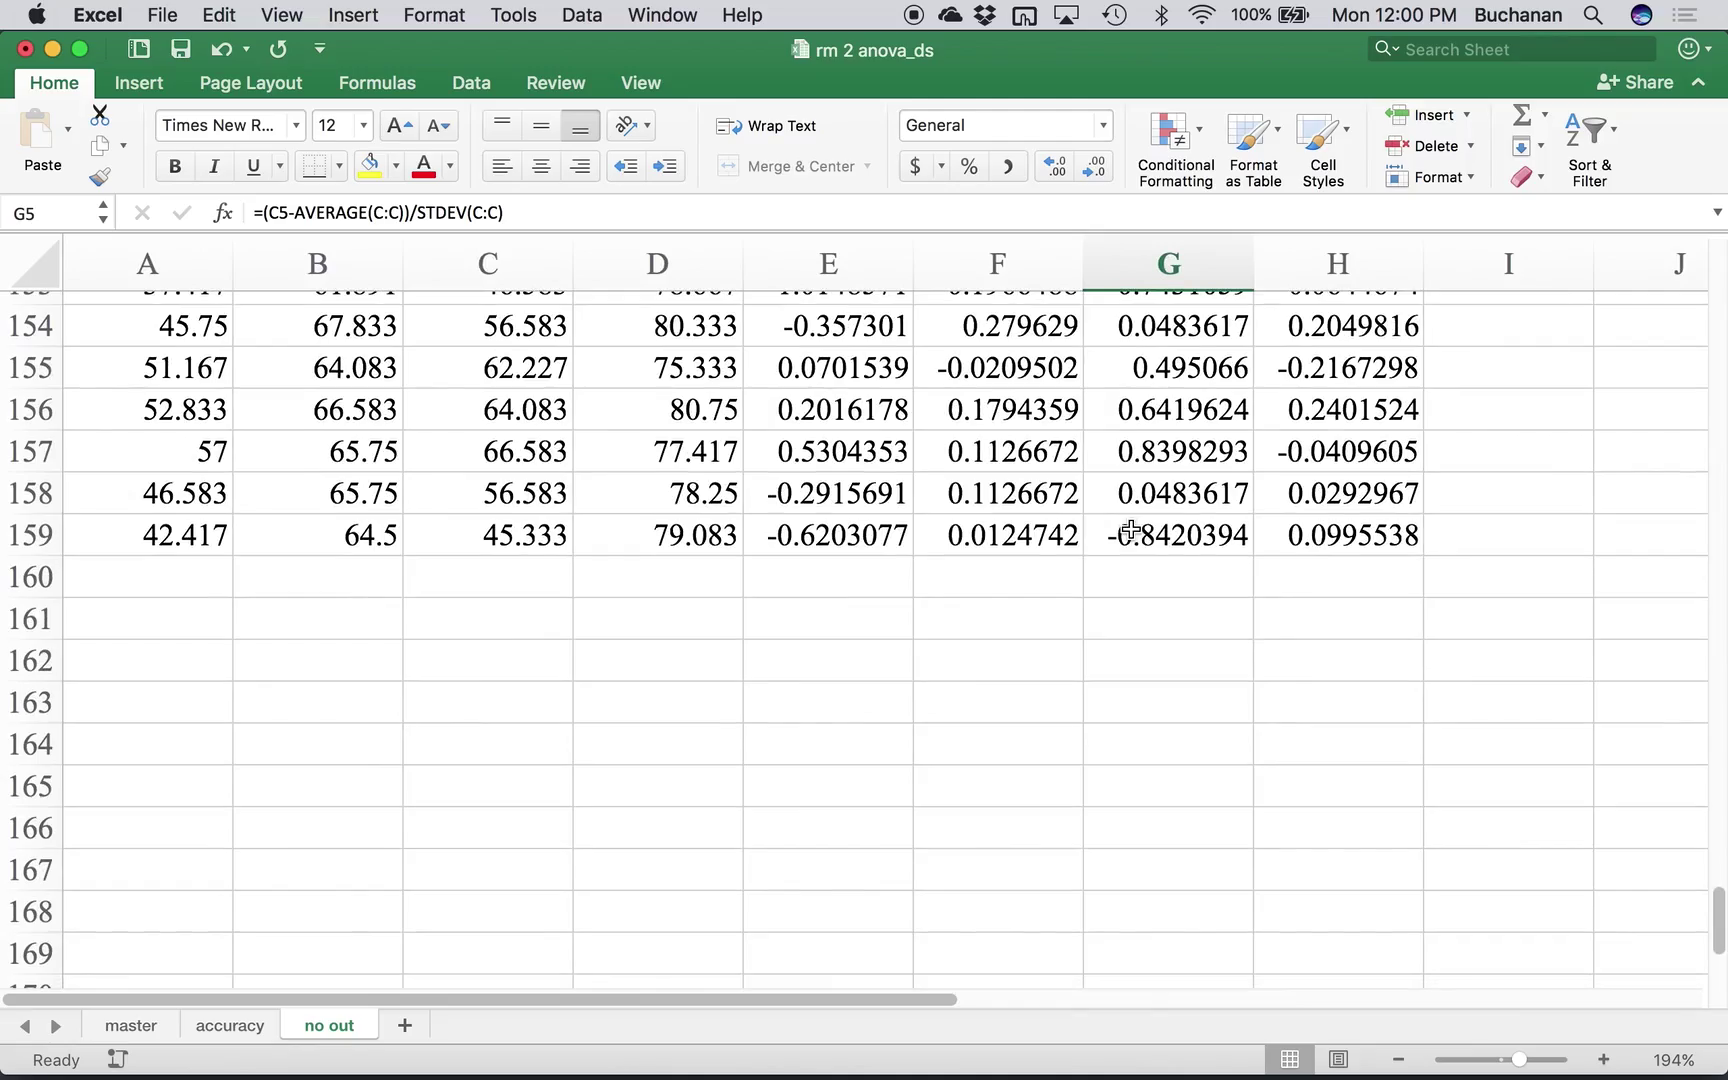
pyautogui.scroll(2, 1076, 594)
pyautogui.scroll(11, 1076, 597)
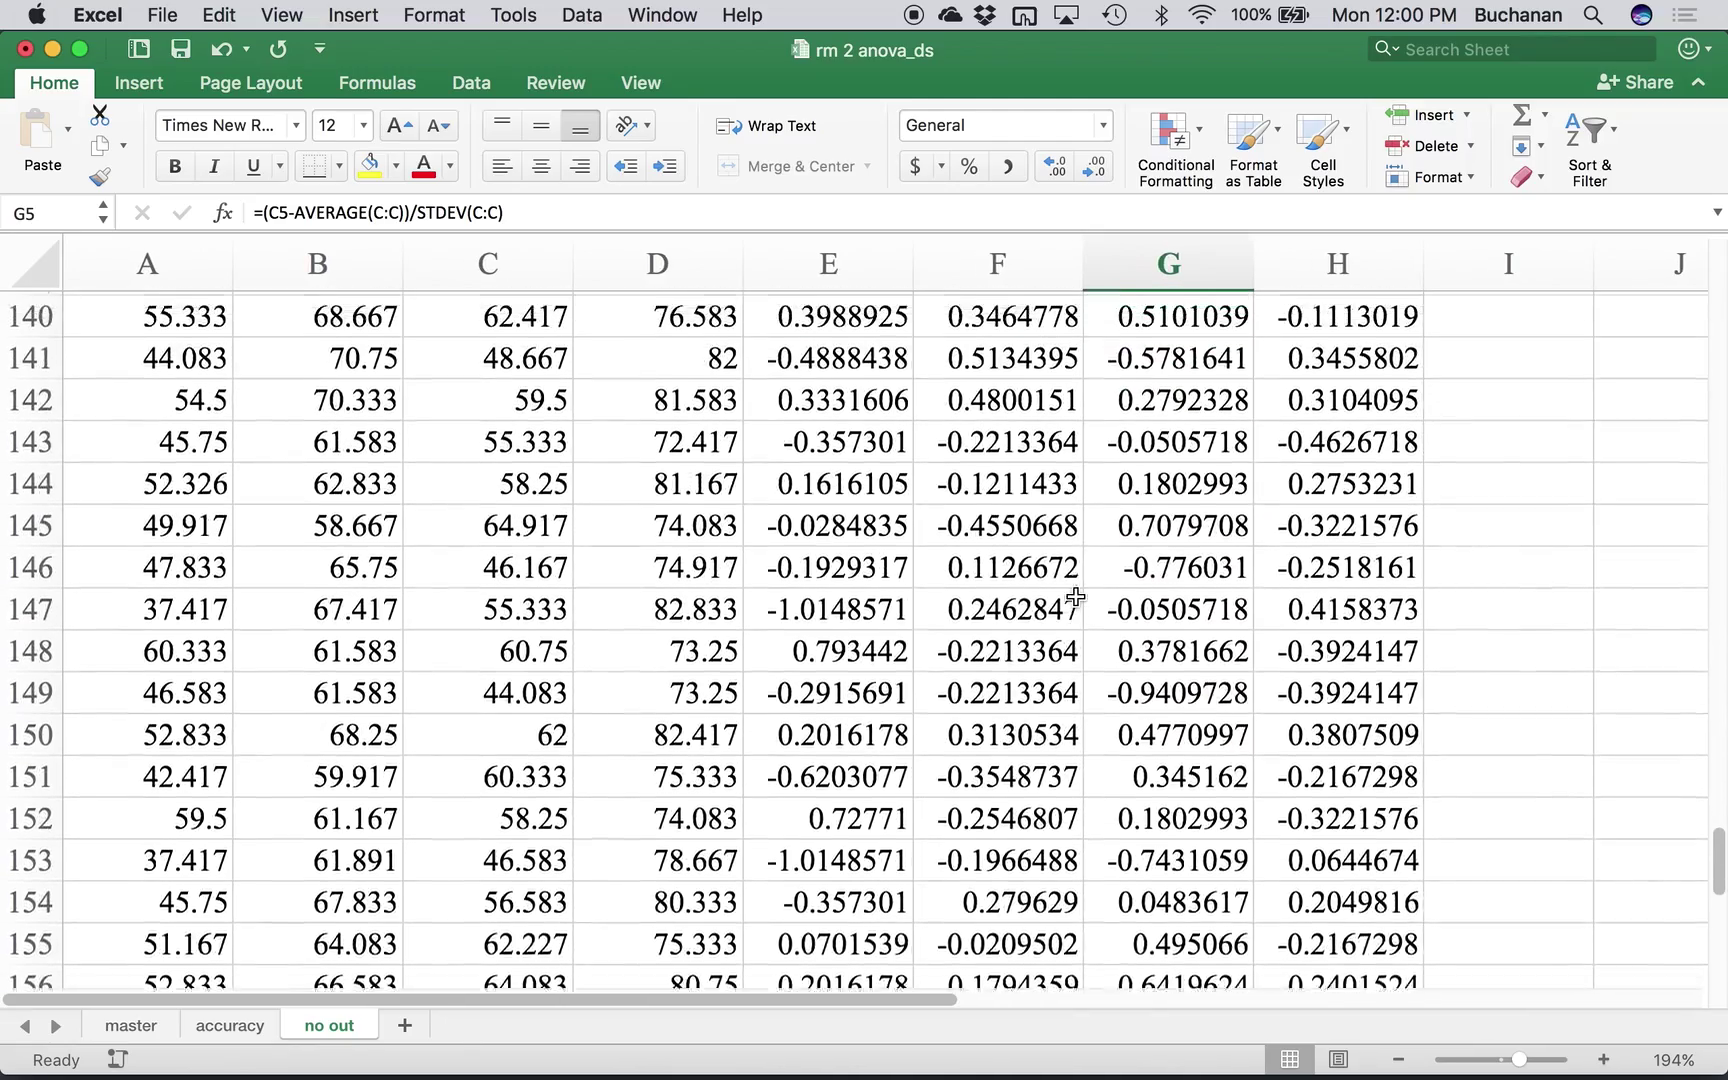
pyautogui.scroll(14, 1075, 597)
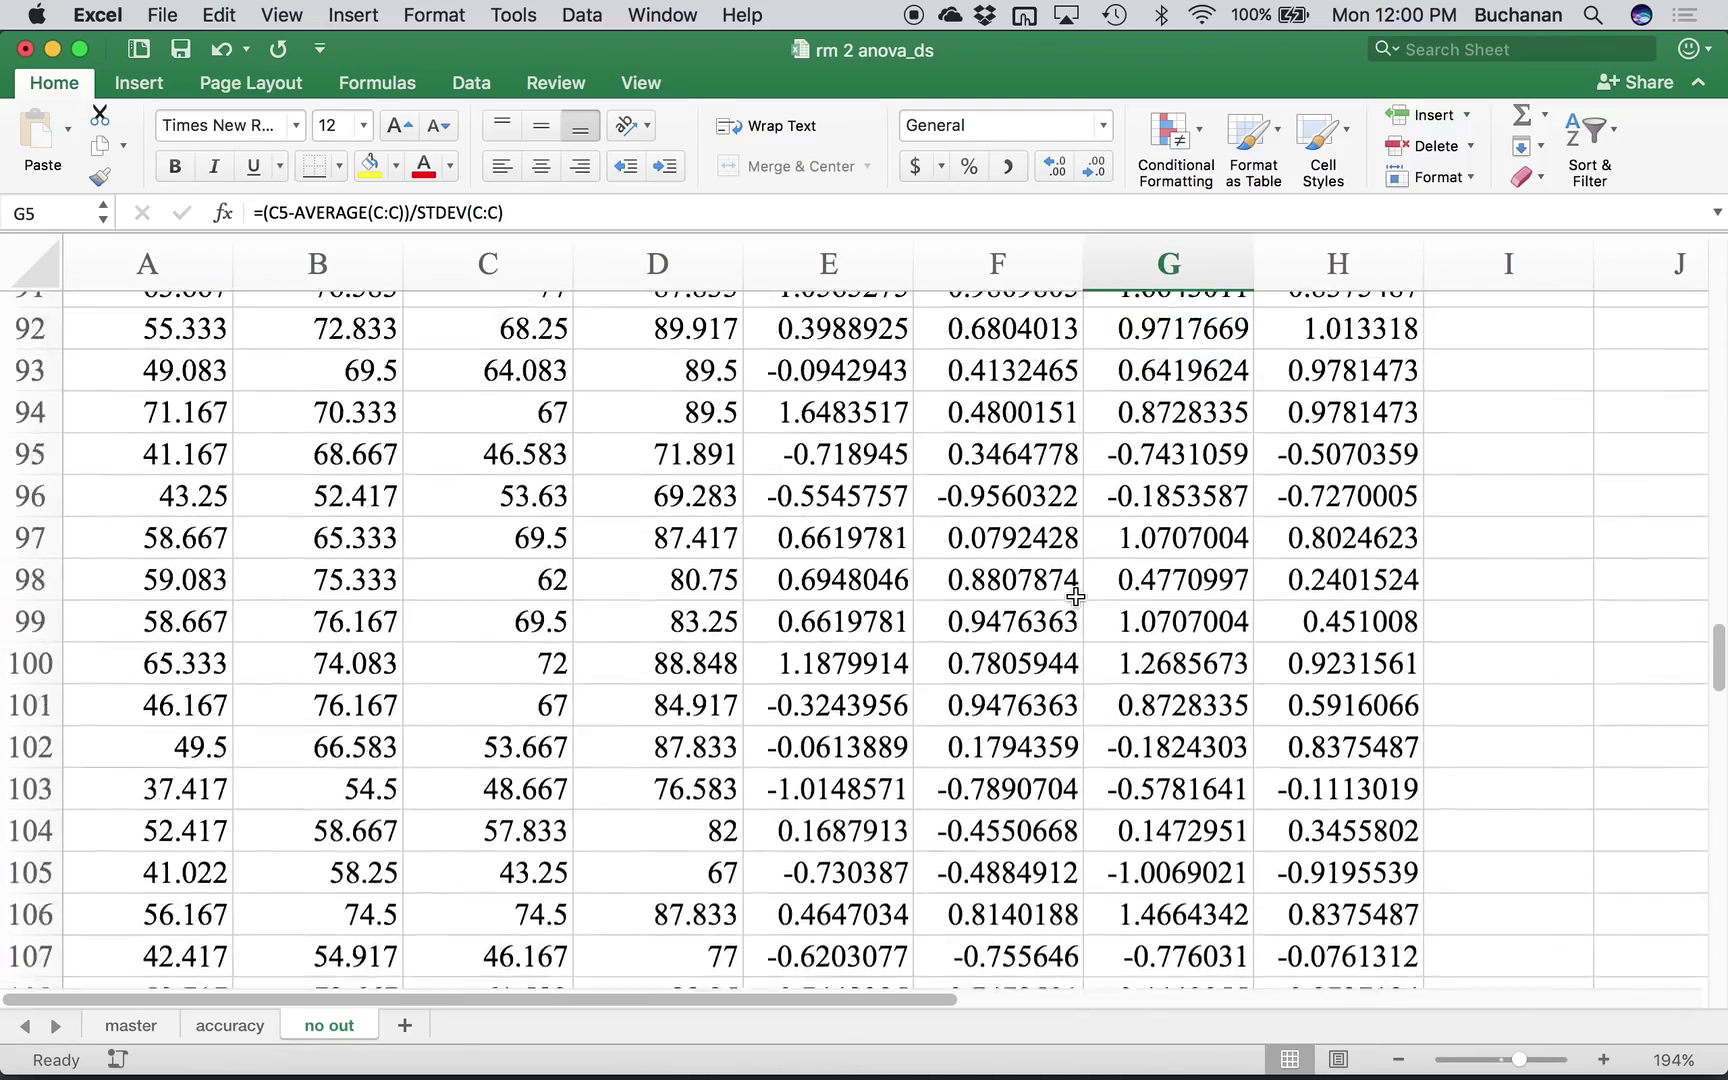
pyautogui.scroll(20, 1075, 597)
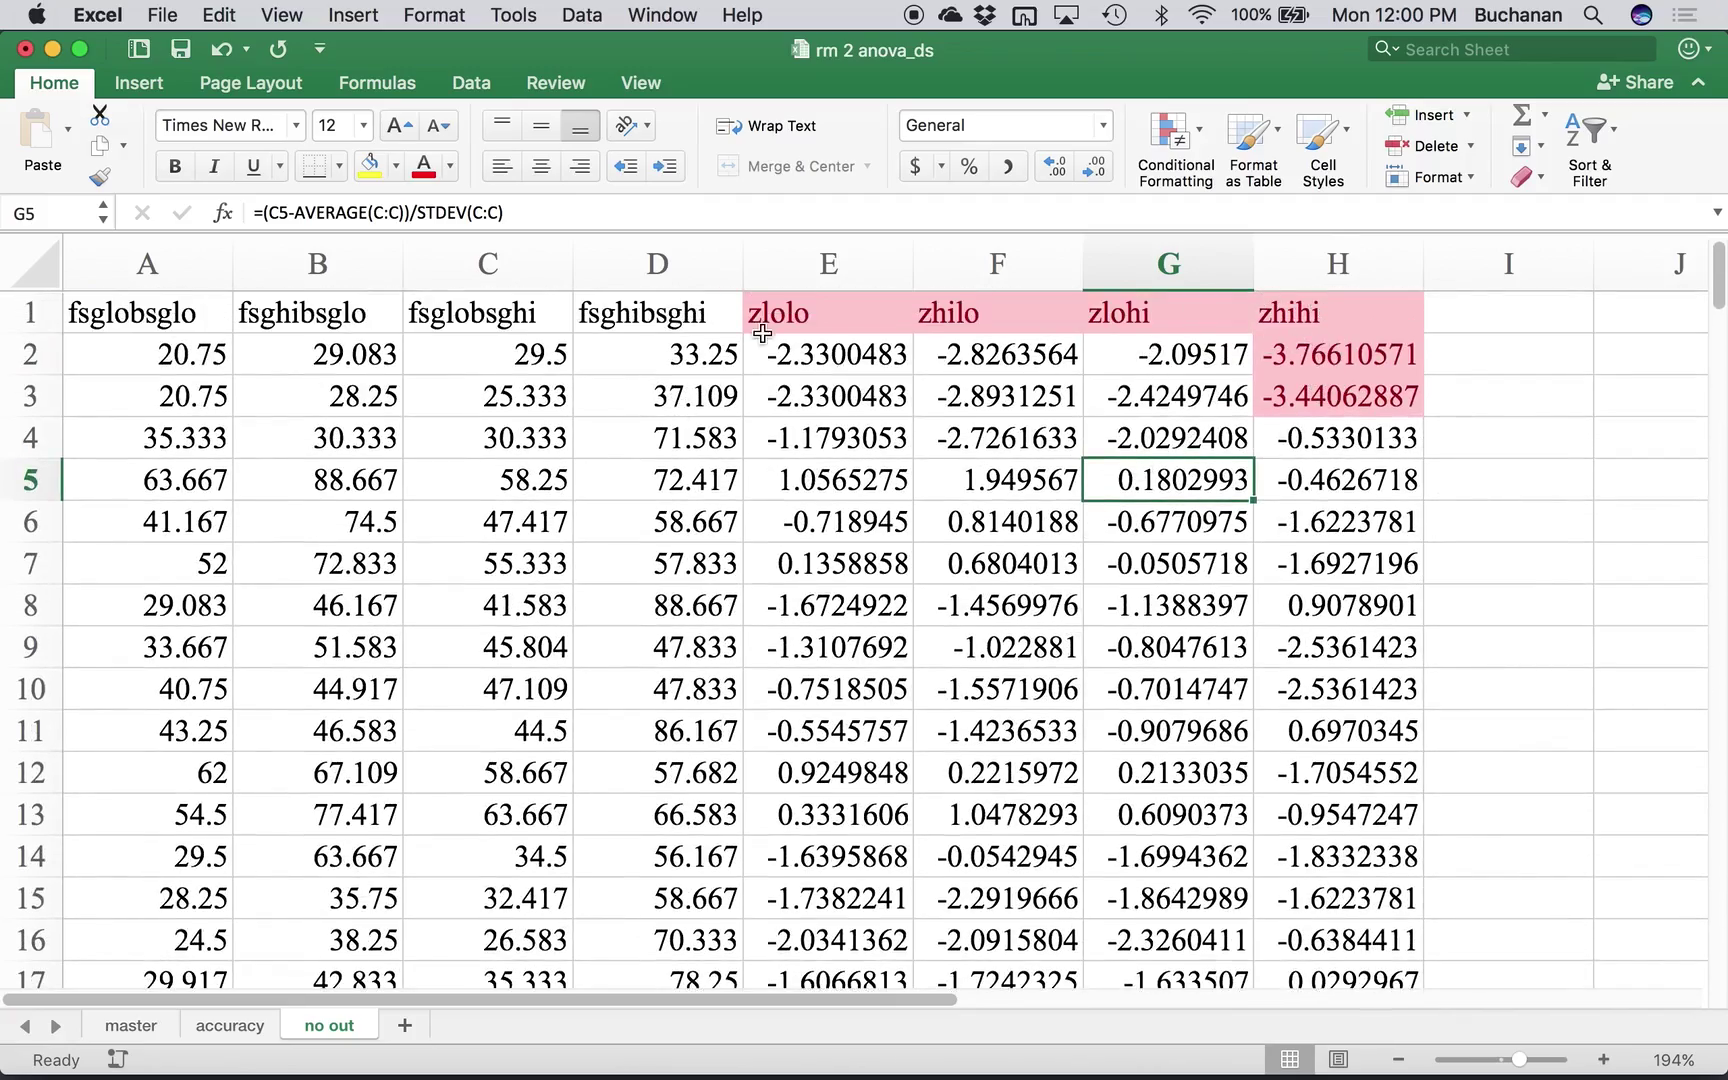
# - Inspect the raw scores and z-scores in rows 2 and 3 to judge whether these participants are outliers
pyautogui.click(664, 359)
pyautogui.click(631, 407)
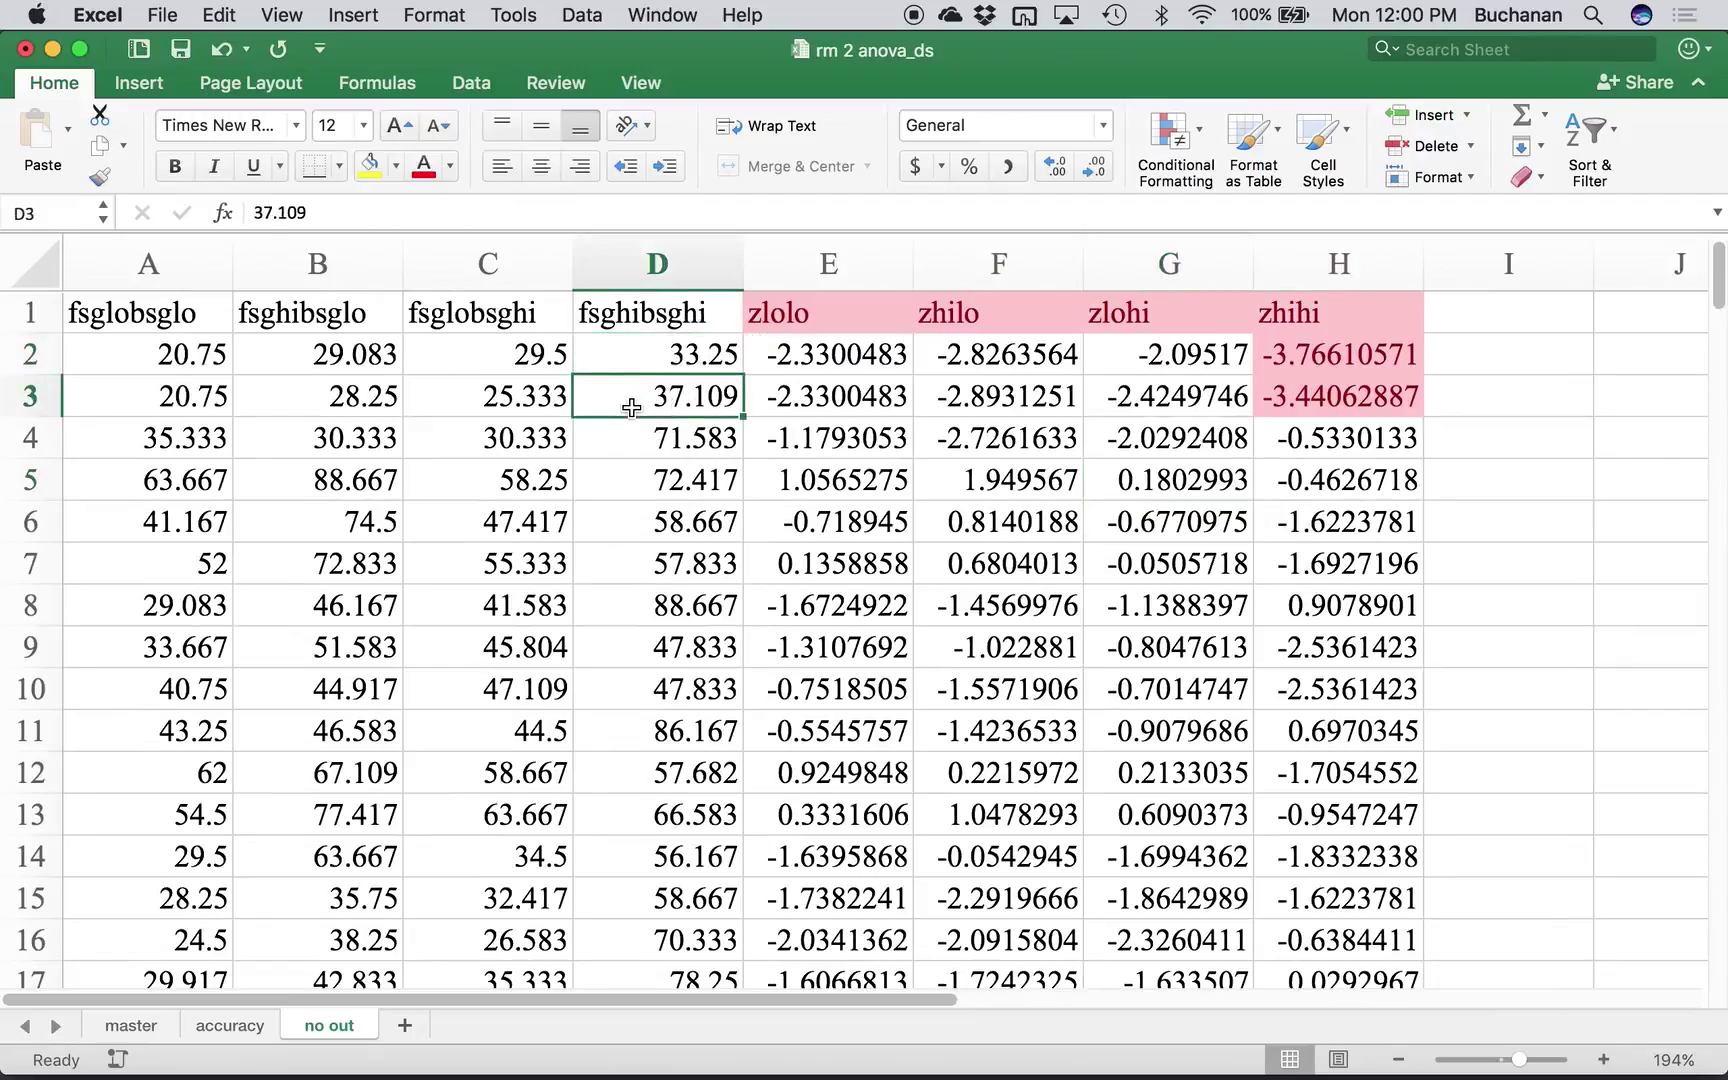
pyautogui.moveTo(188, 348); pyautogui.dragTo(715, 417)
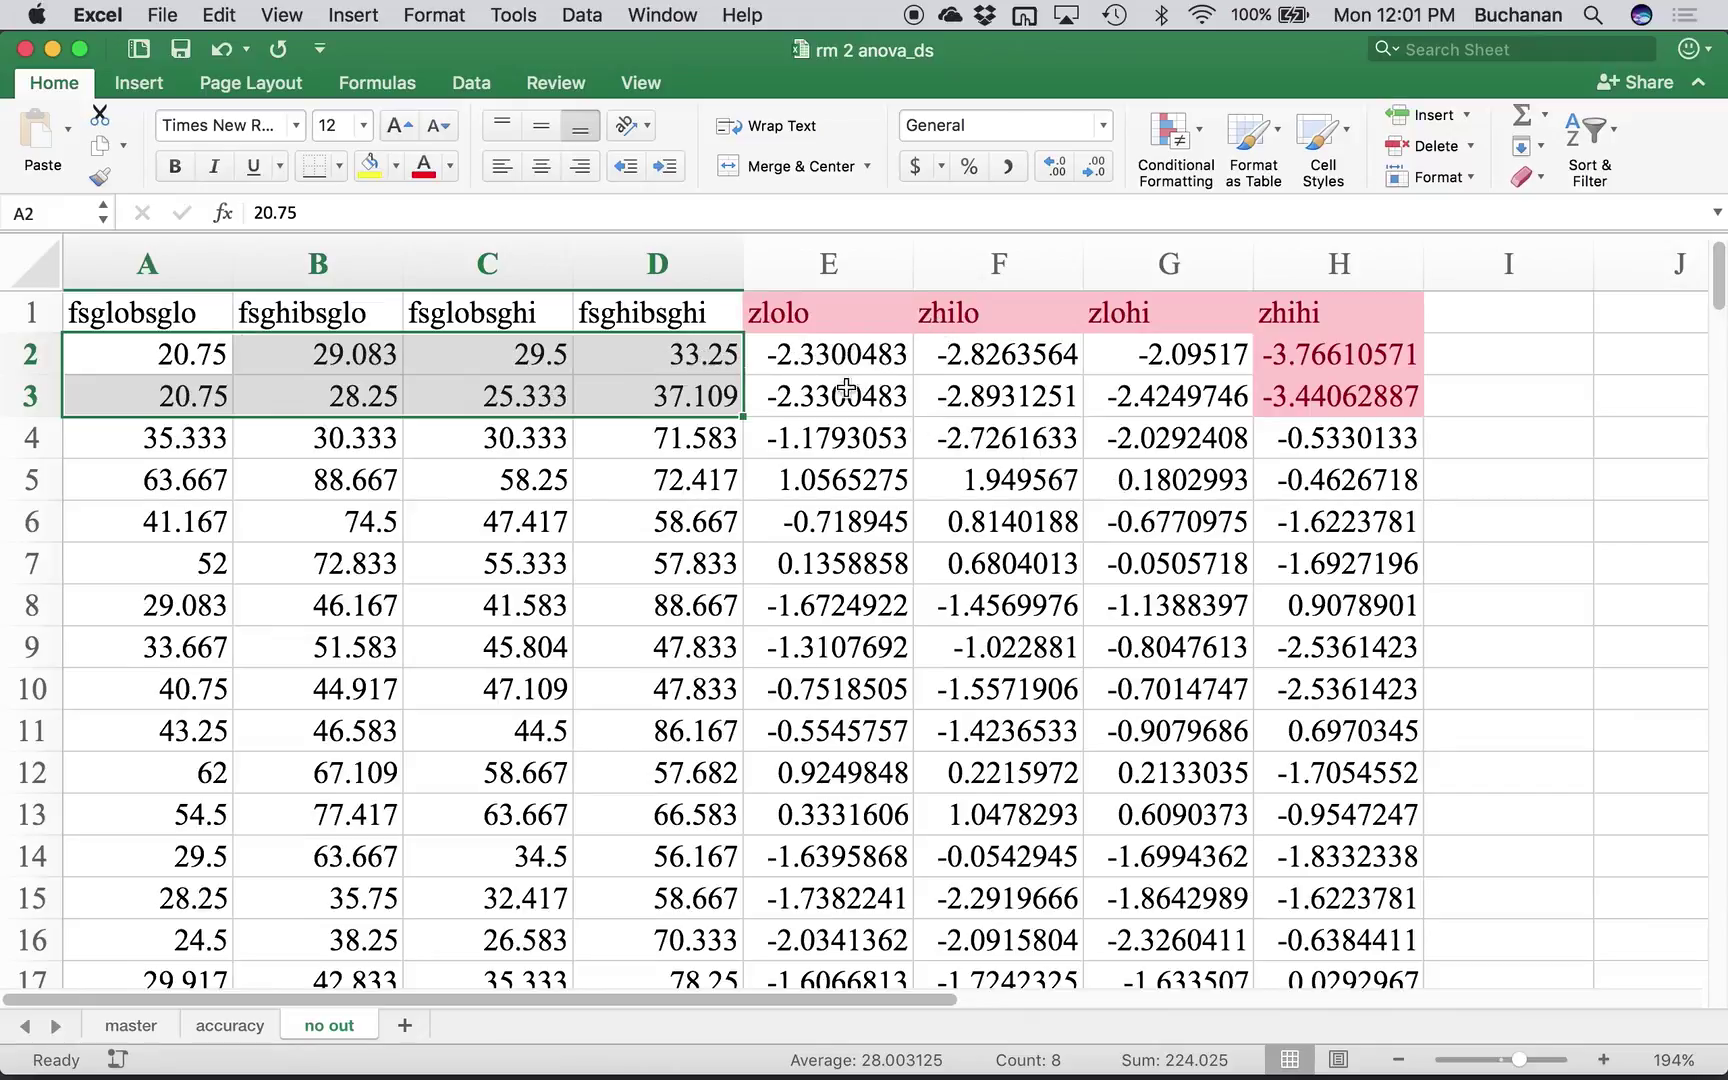
pyautogui.moveTo(822, 345); pyautogui.dragTo(69, 411)
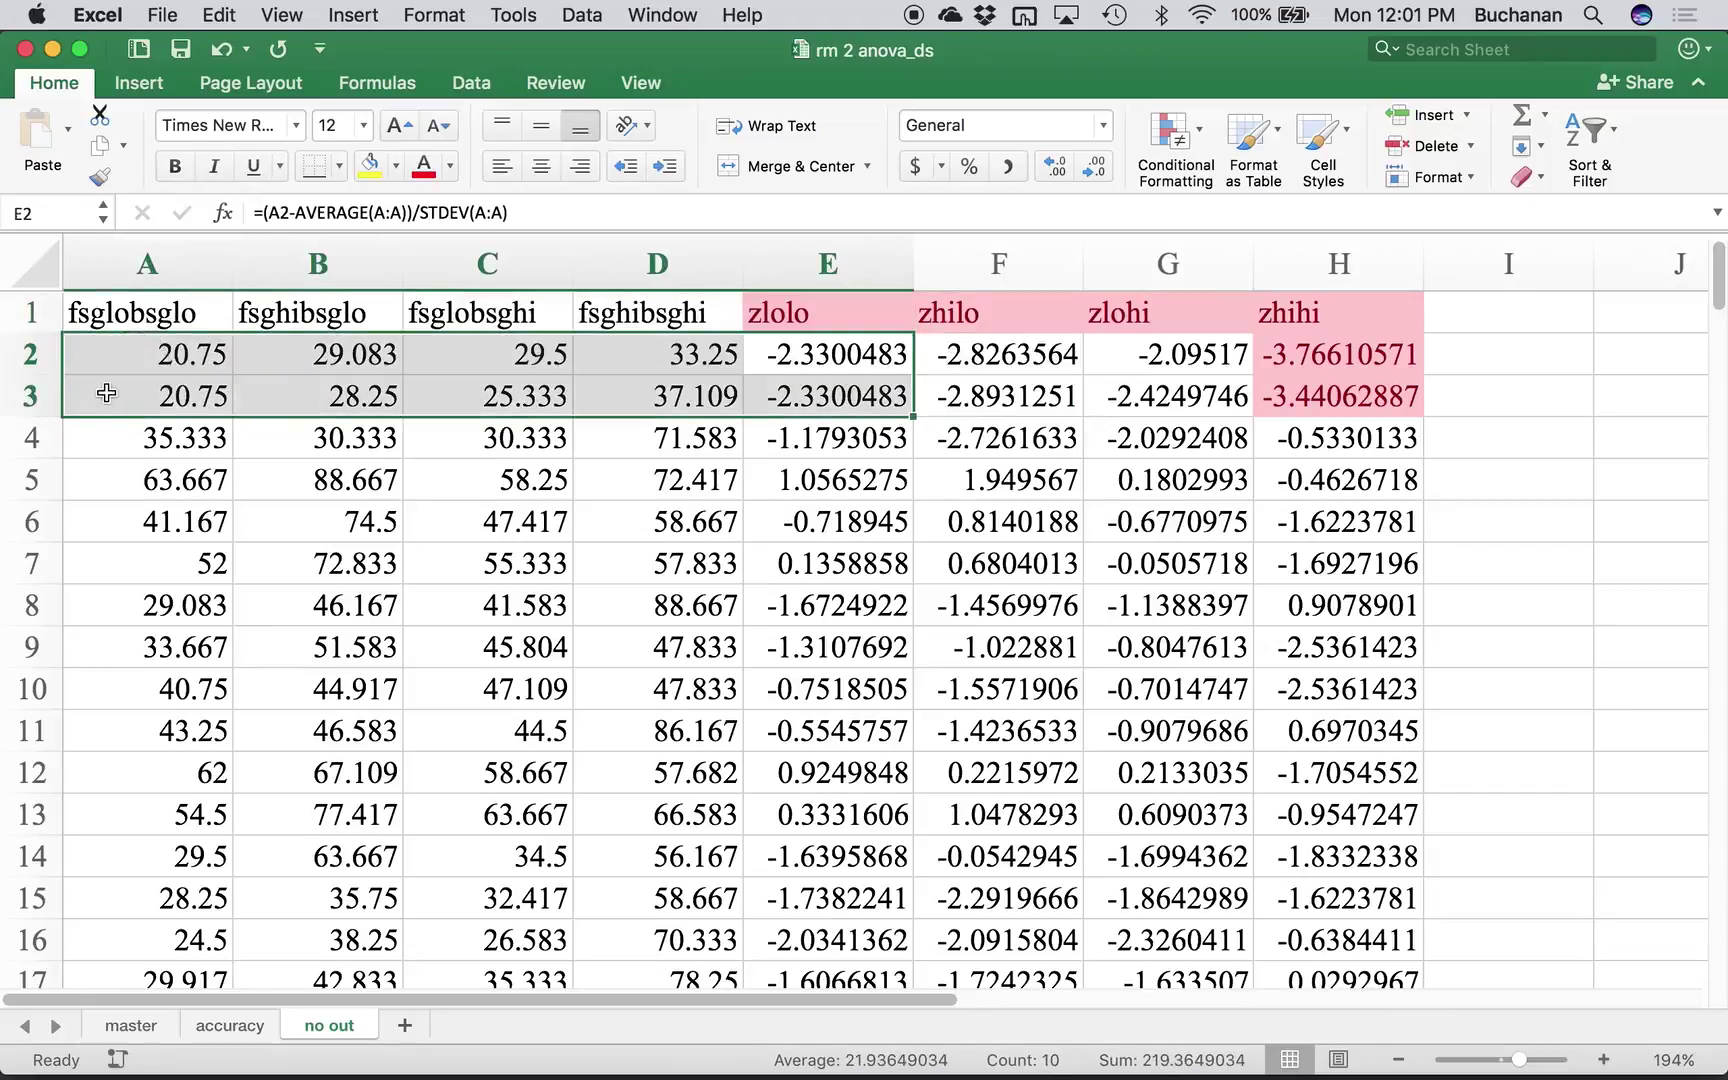
pyautogui.click(106, 393)
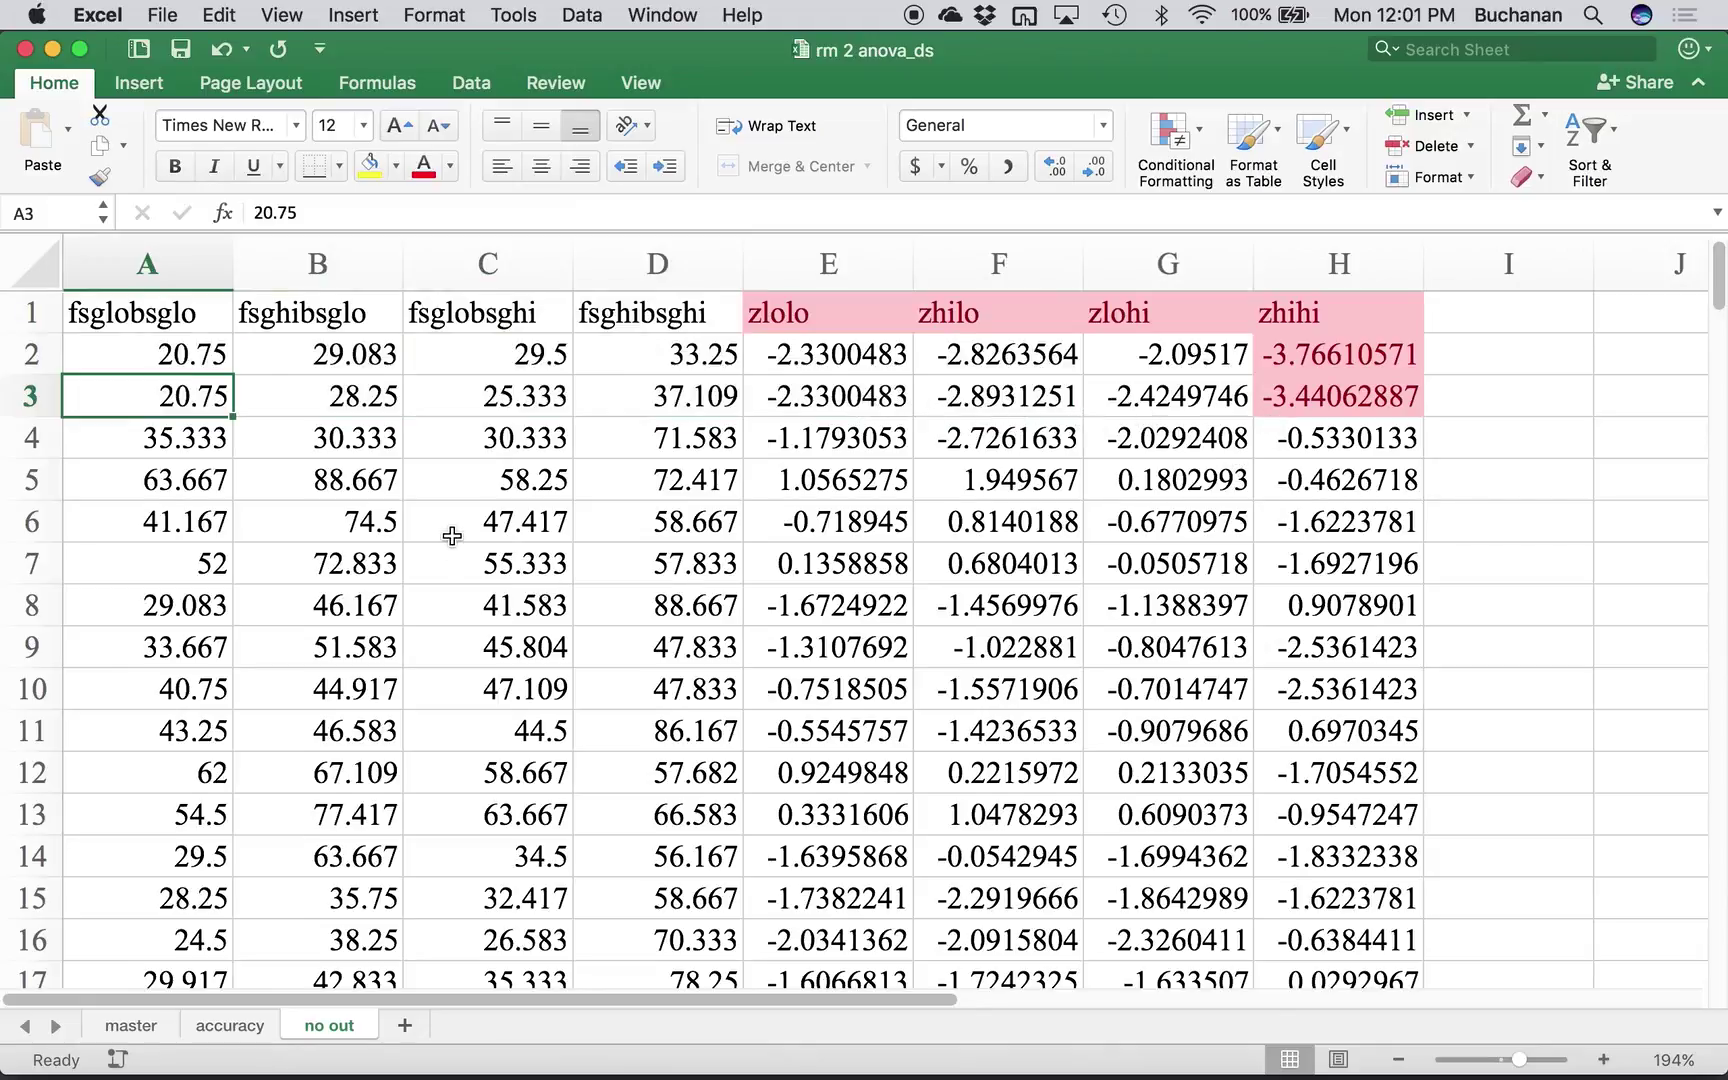
pyautogui.click(31, 393)
pyautogui.moveTo(31, 393); pyautogui.dragTo(31, 350)
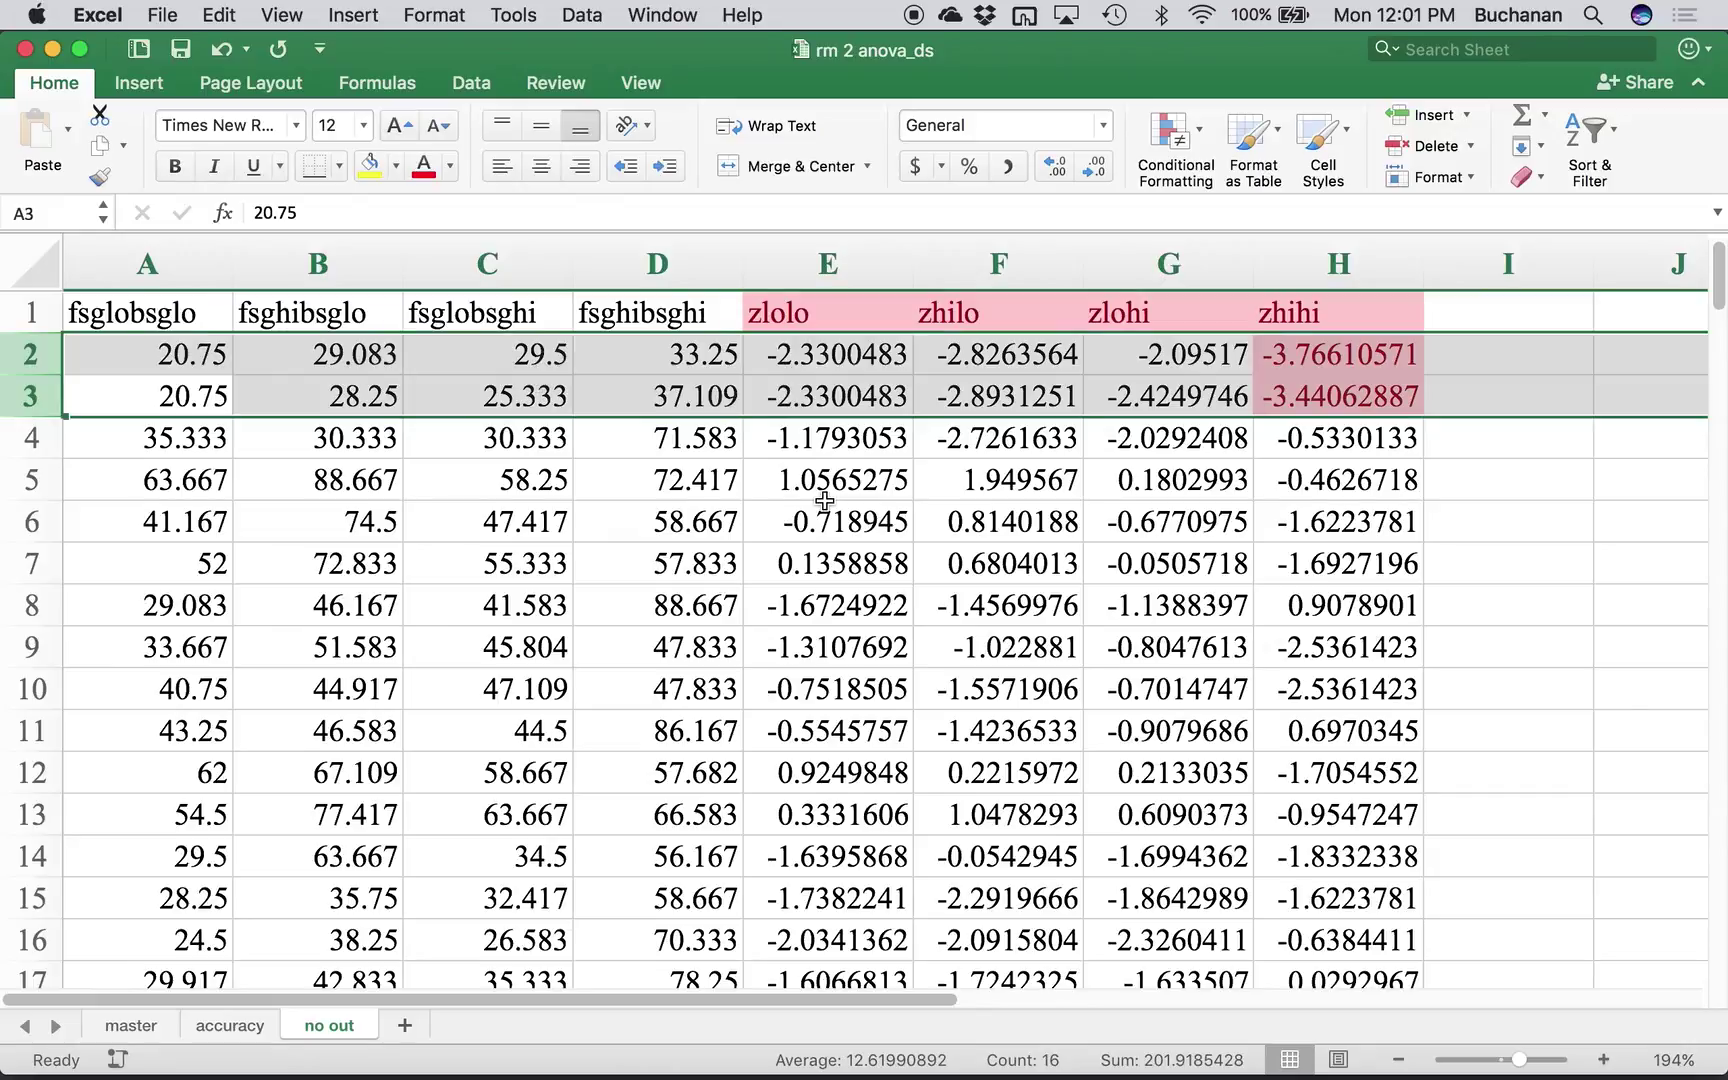
pyautogui.click(801, 360)
pyautogui.click(1050, 352)
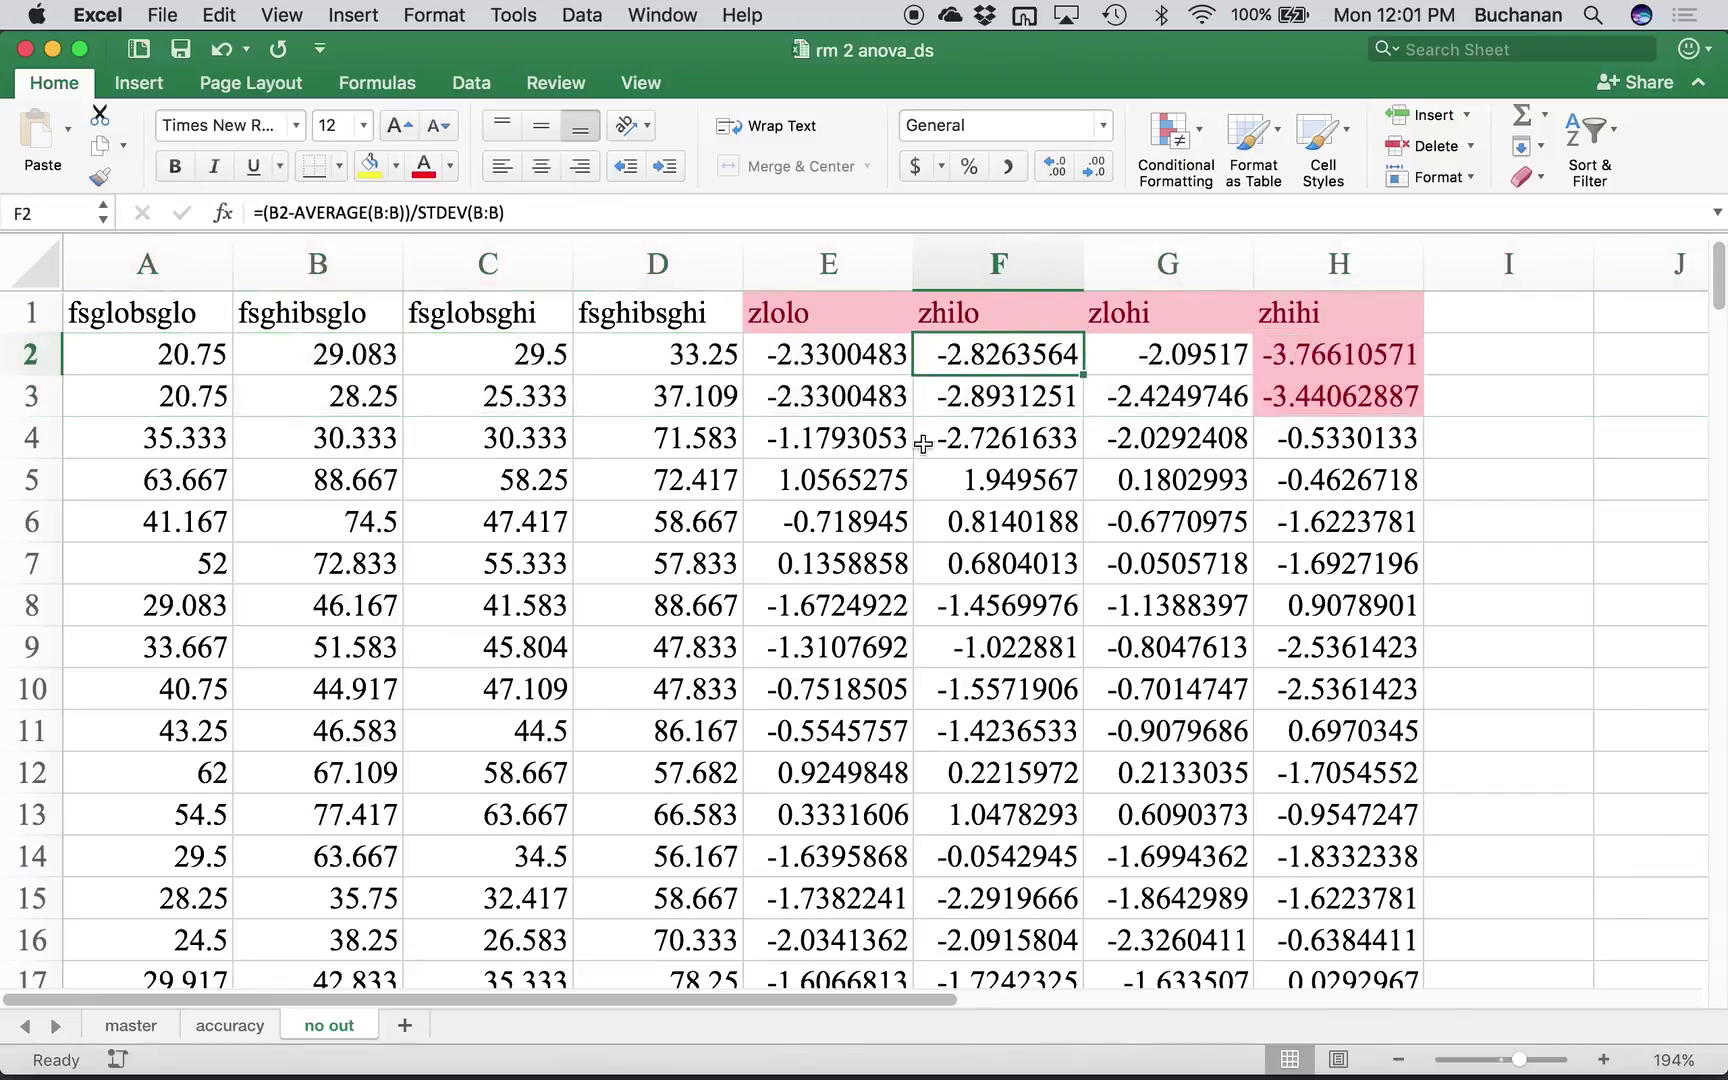
# - Add a new worksheet and rename the no out sheet as no missing
pyautogui.click(404, 1026)
pyautogui.doubleClick(330, 1026)
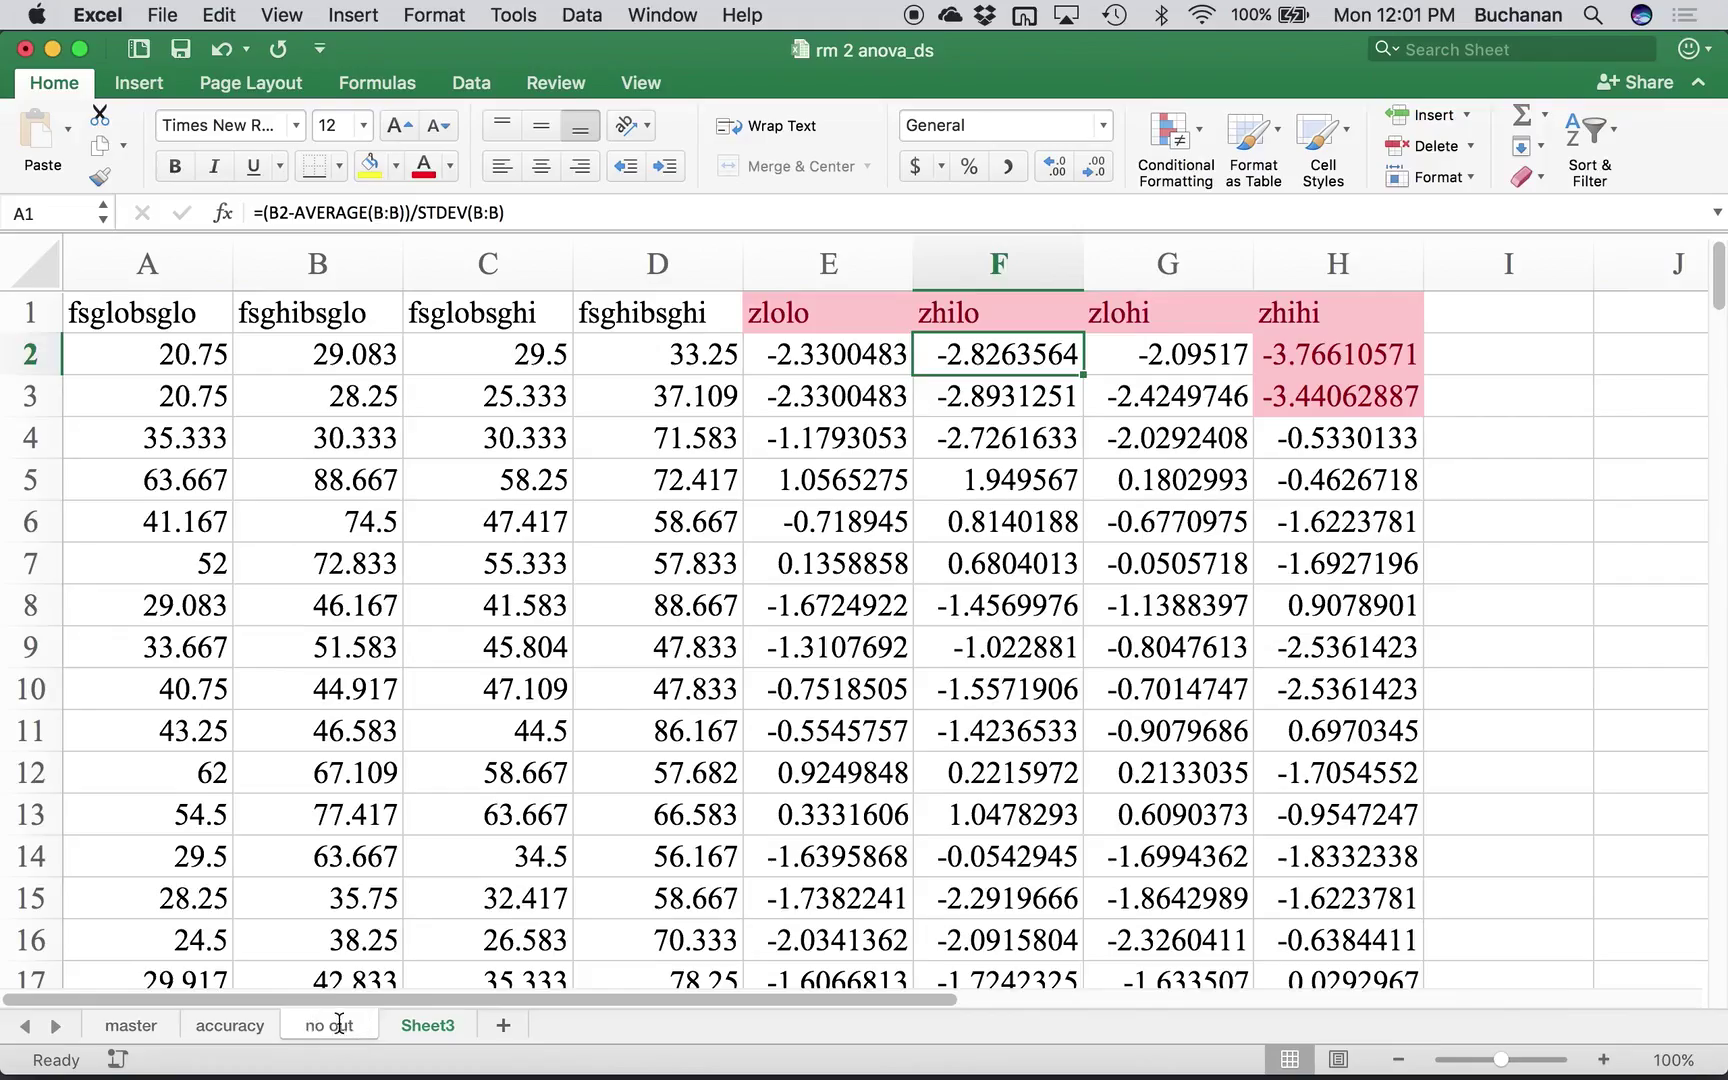
pyautogui.write('no missing')
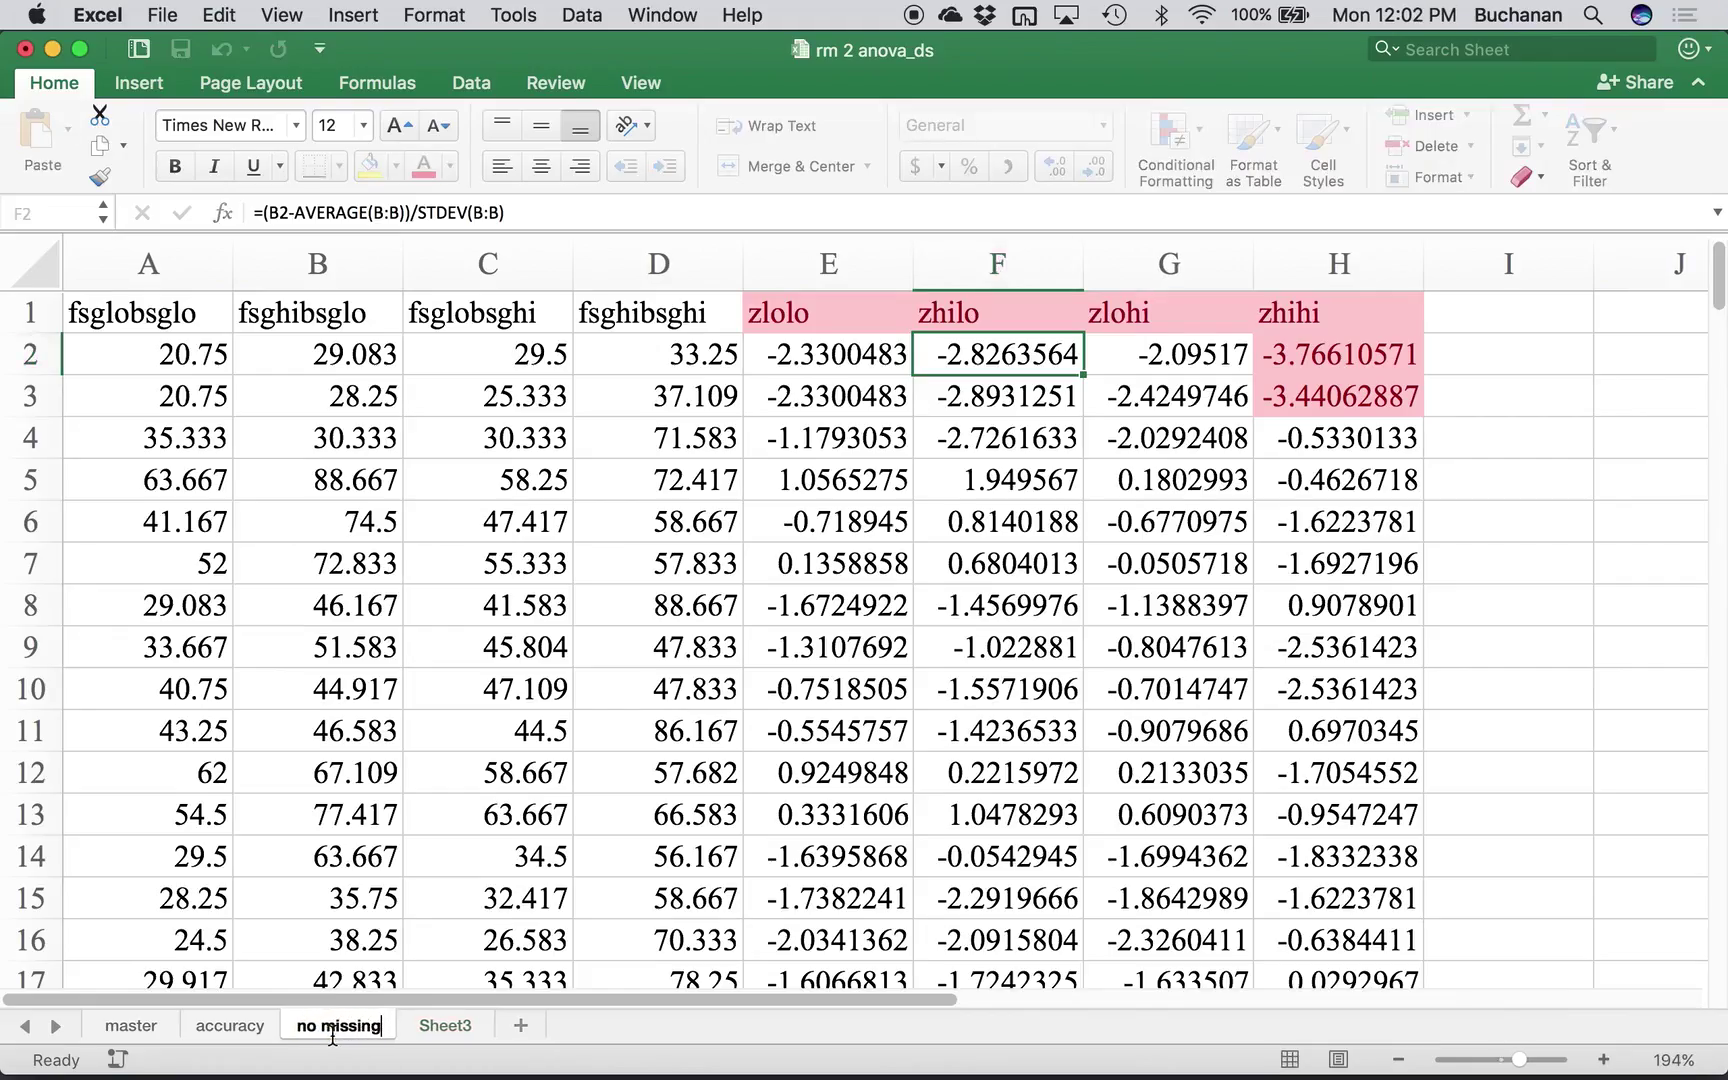
pyautogui.press('Return')
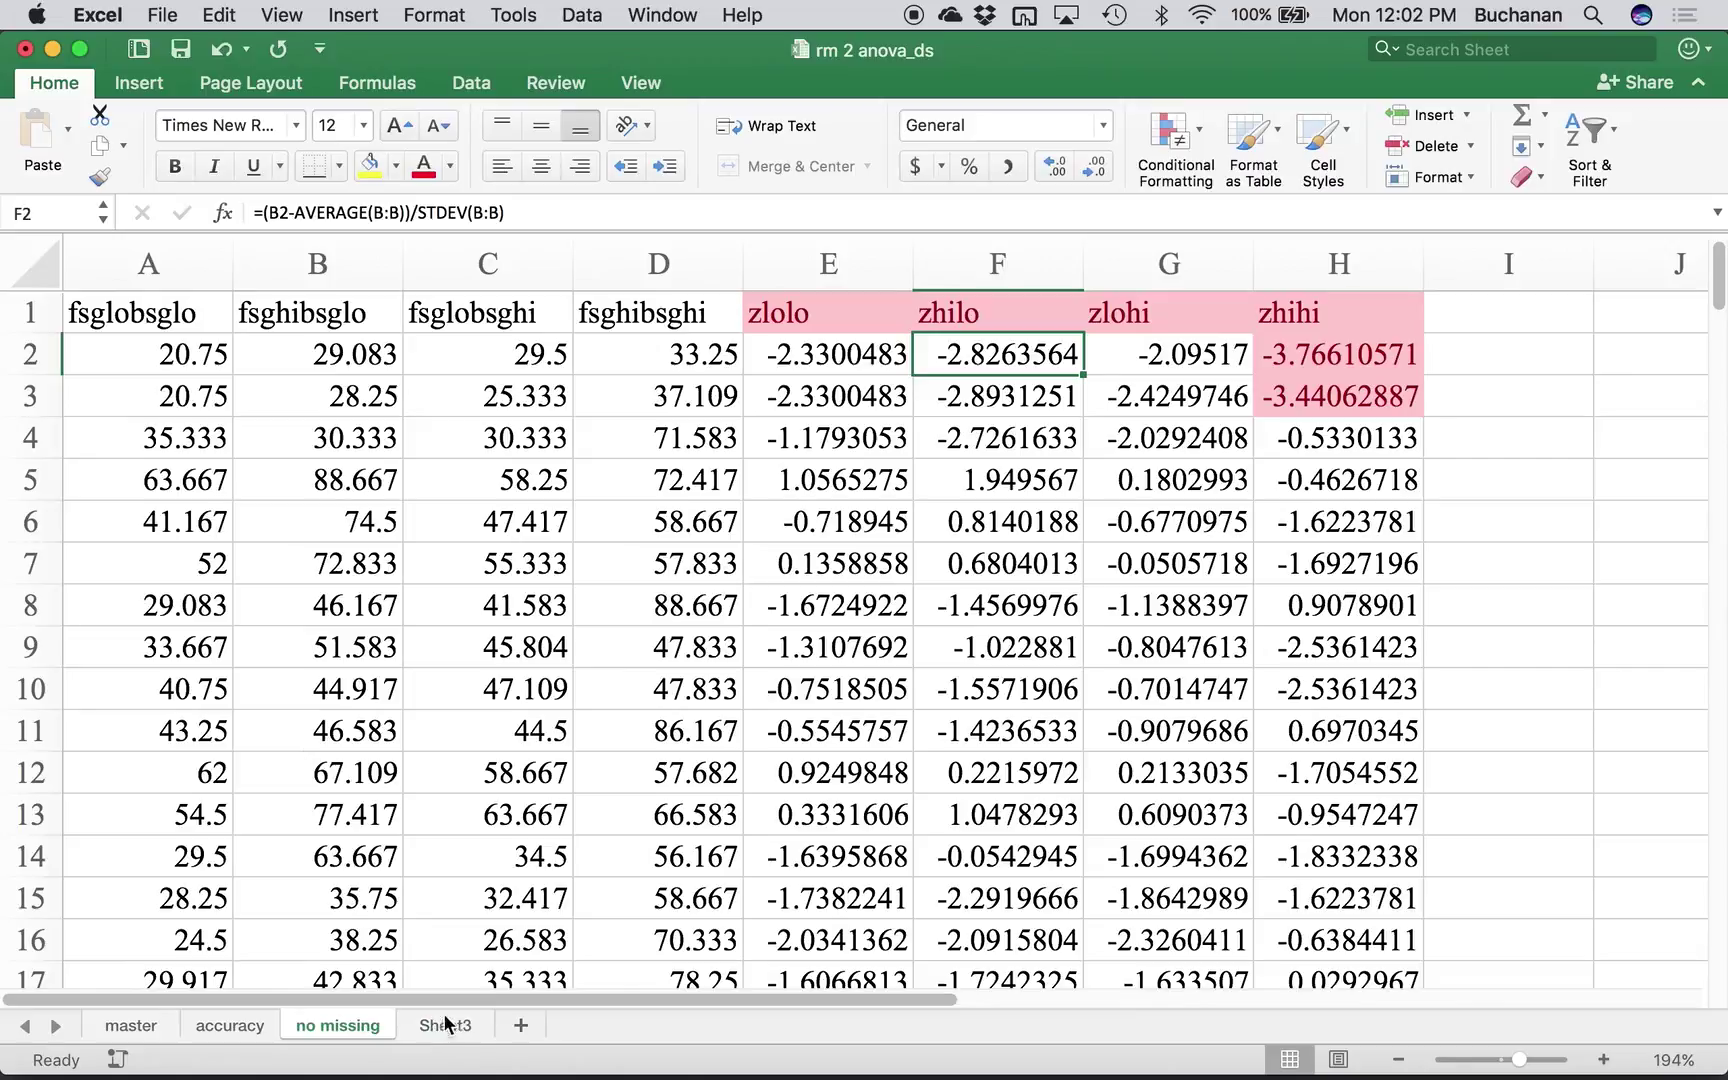
# - Rename the newly added sheet as final
pyautogui.click(447, 1024)
pyautogui.doubleClick(445, 1024)
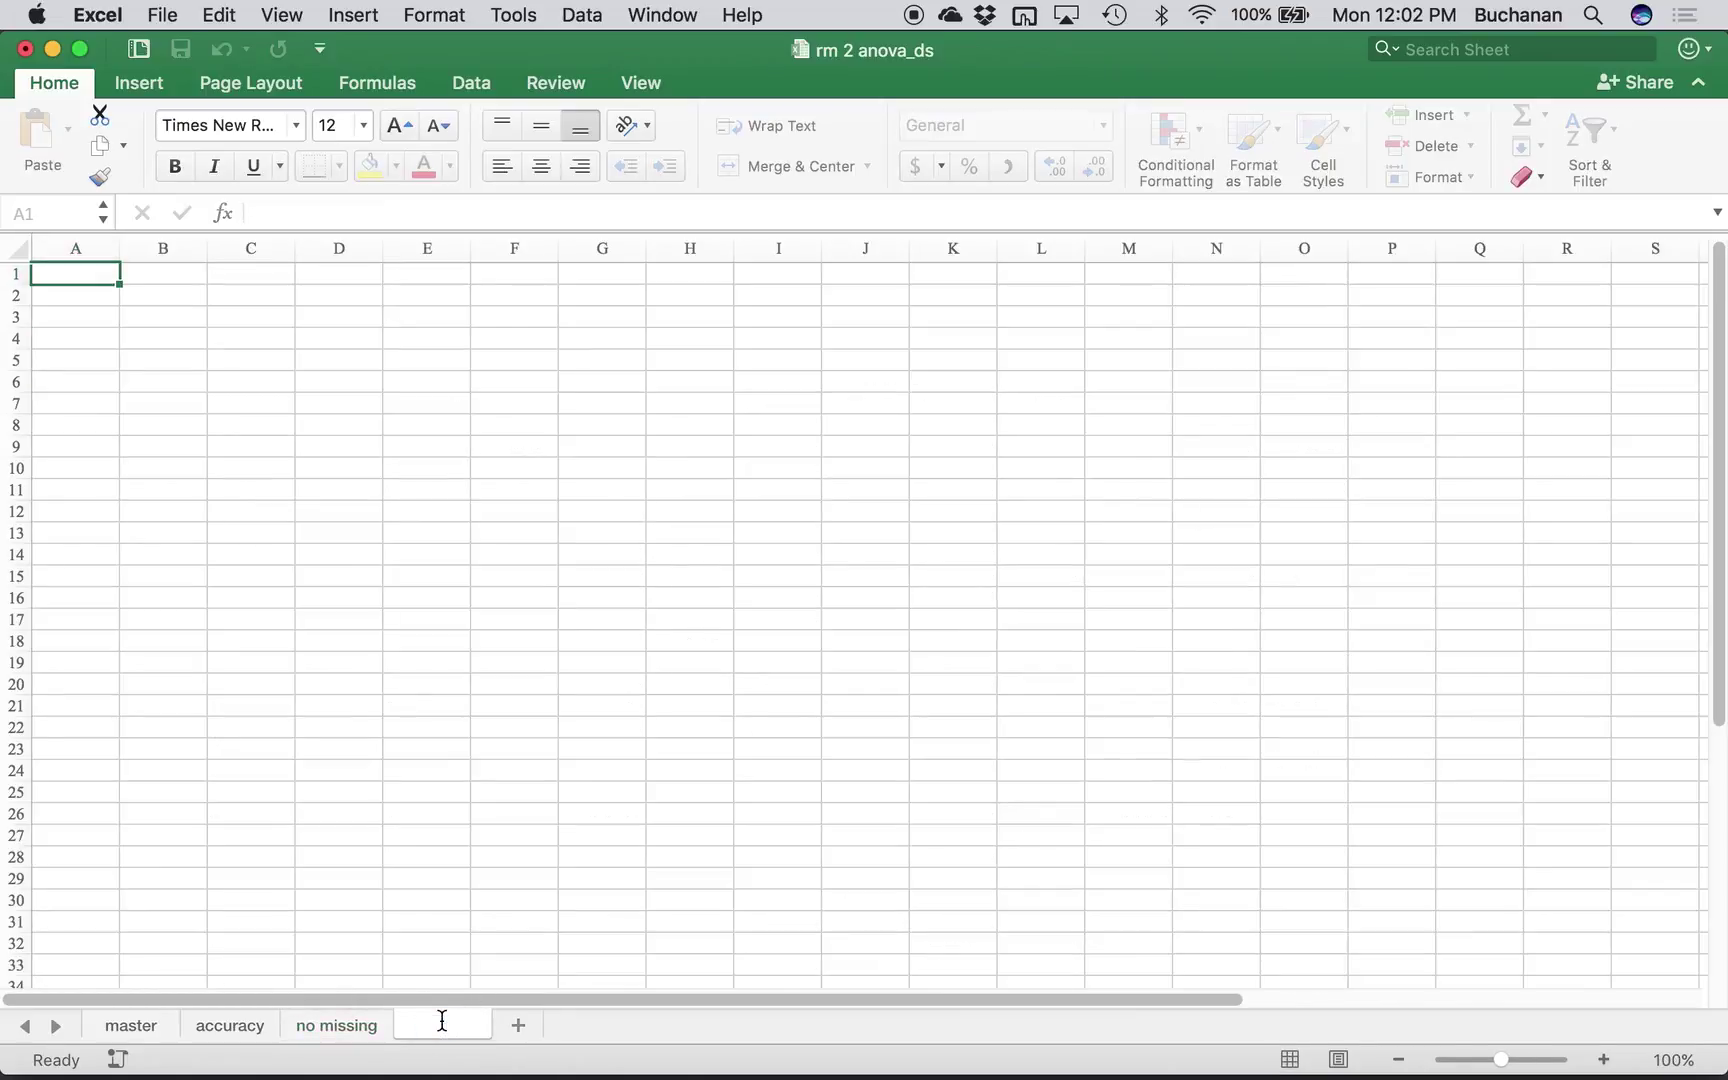
pyautogui.click(335, 1026)
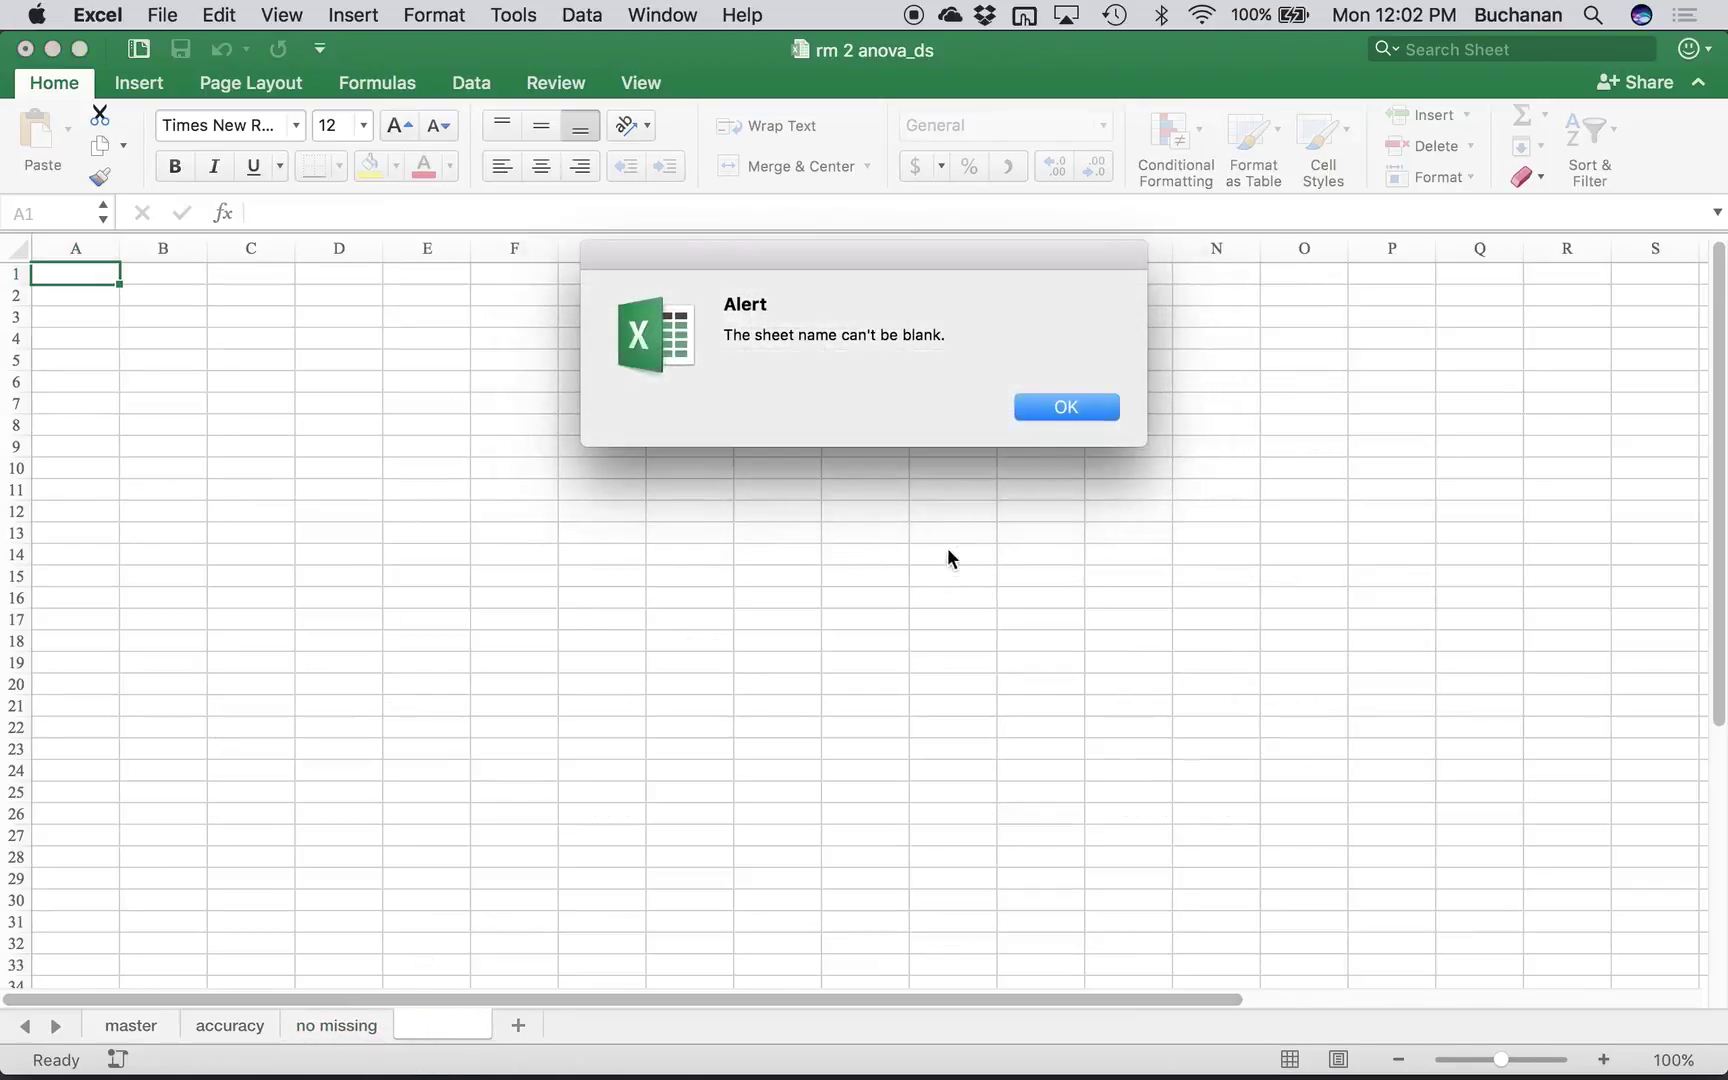
pyautogui.click(1031, 418)
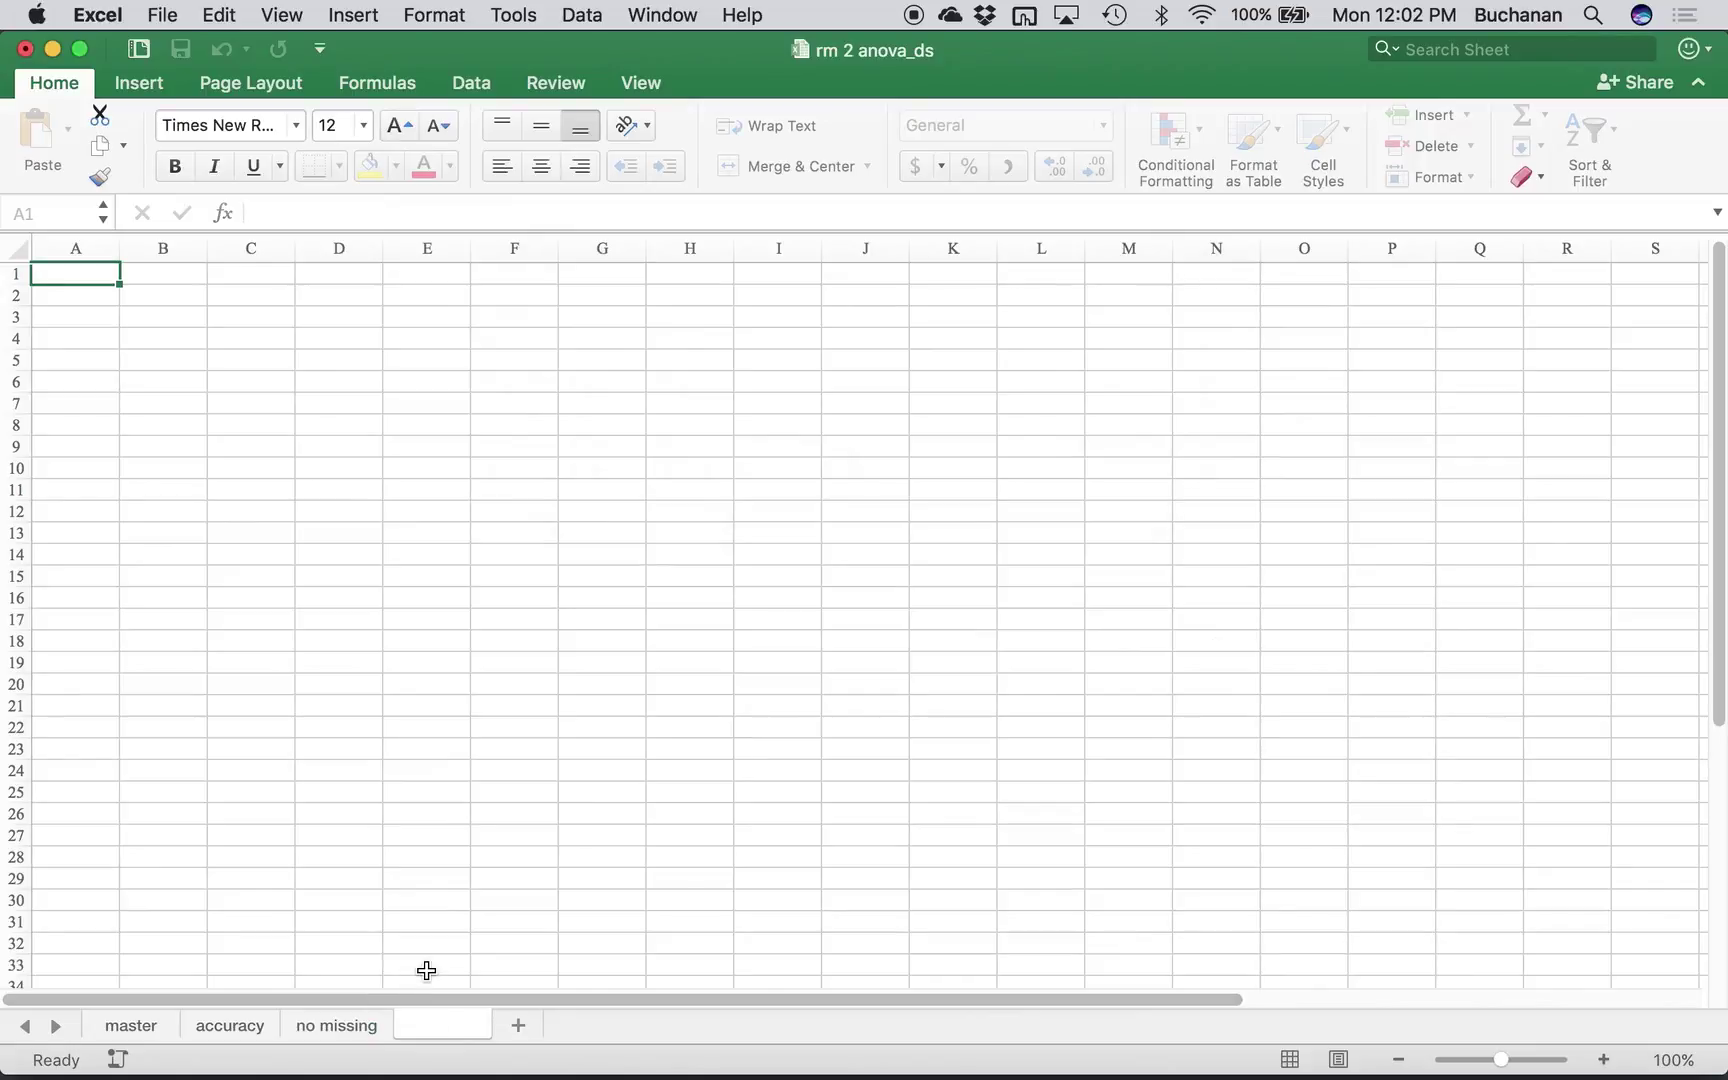
# - Rename the no missing sheet back to no out
pyautogui.doubleClick(339, 1026)
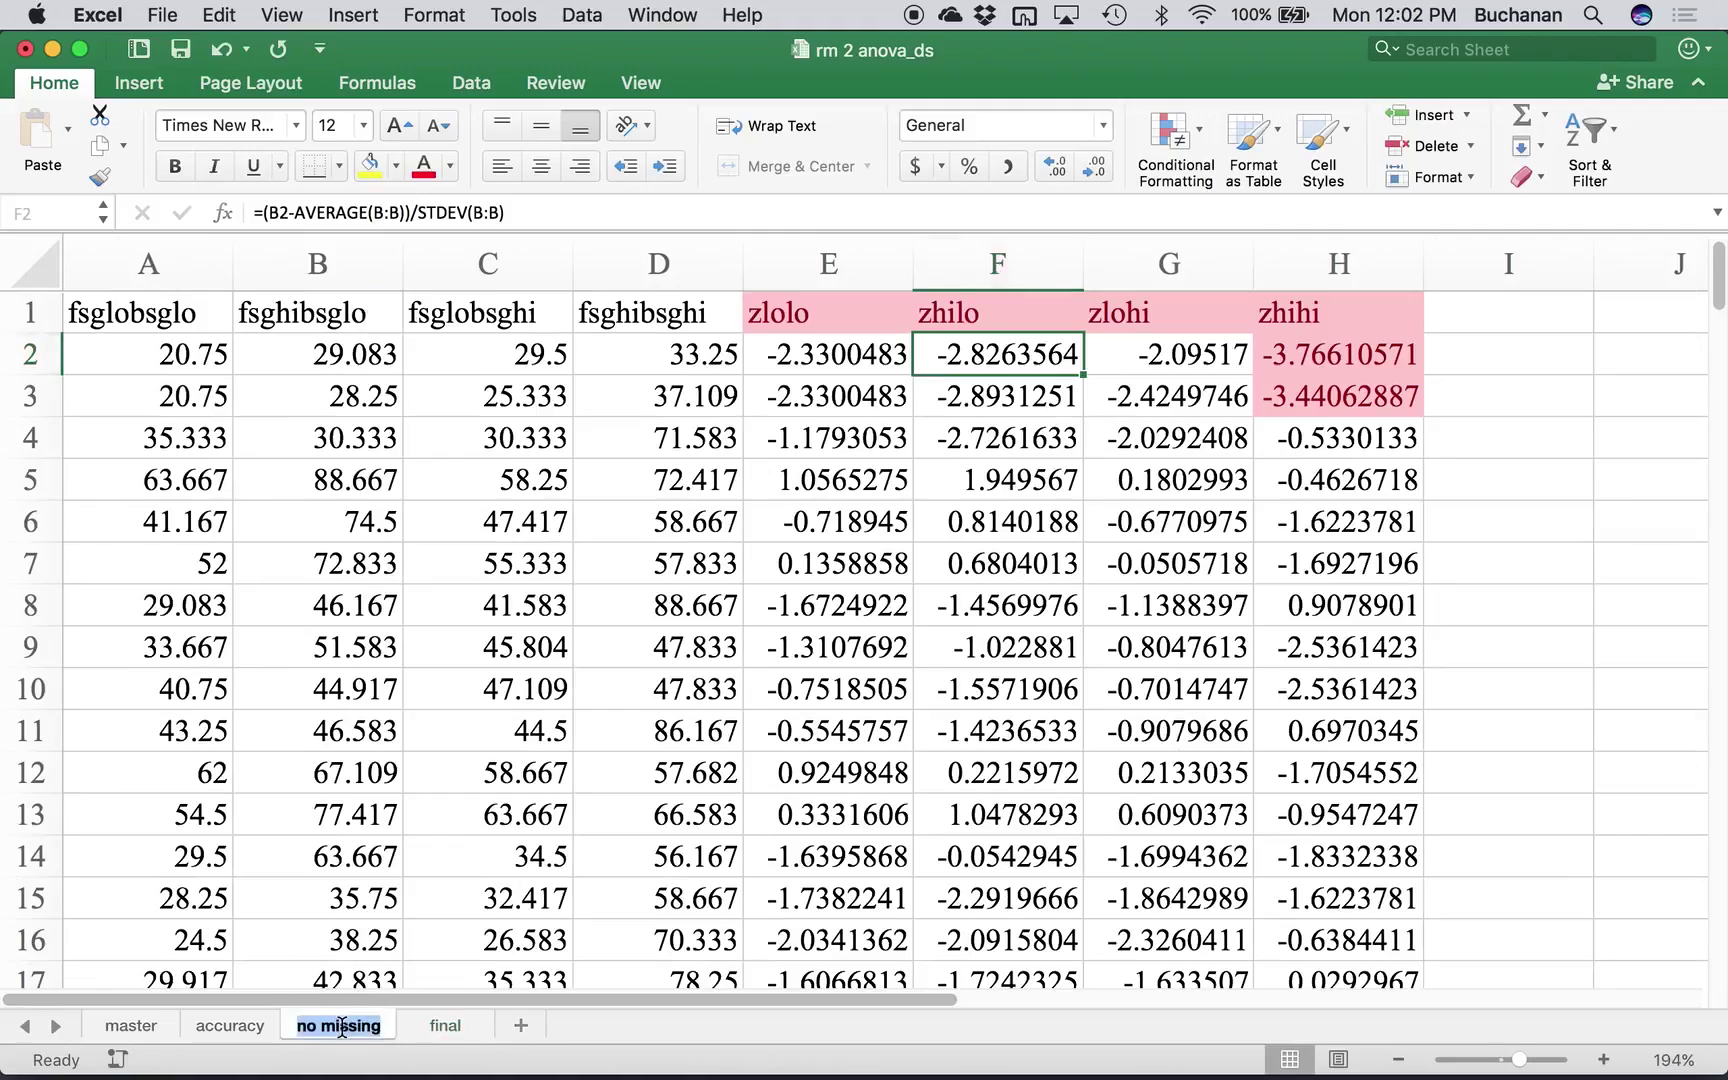
pyautogui.write('no out')
pyautogui.press('Return')
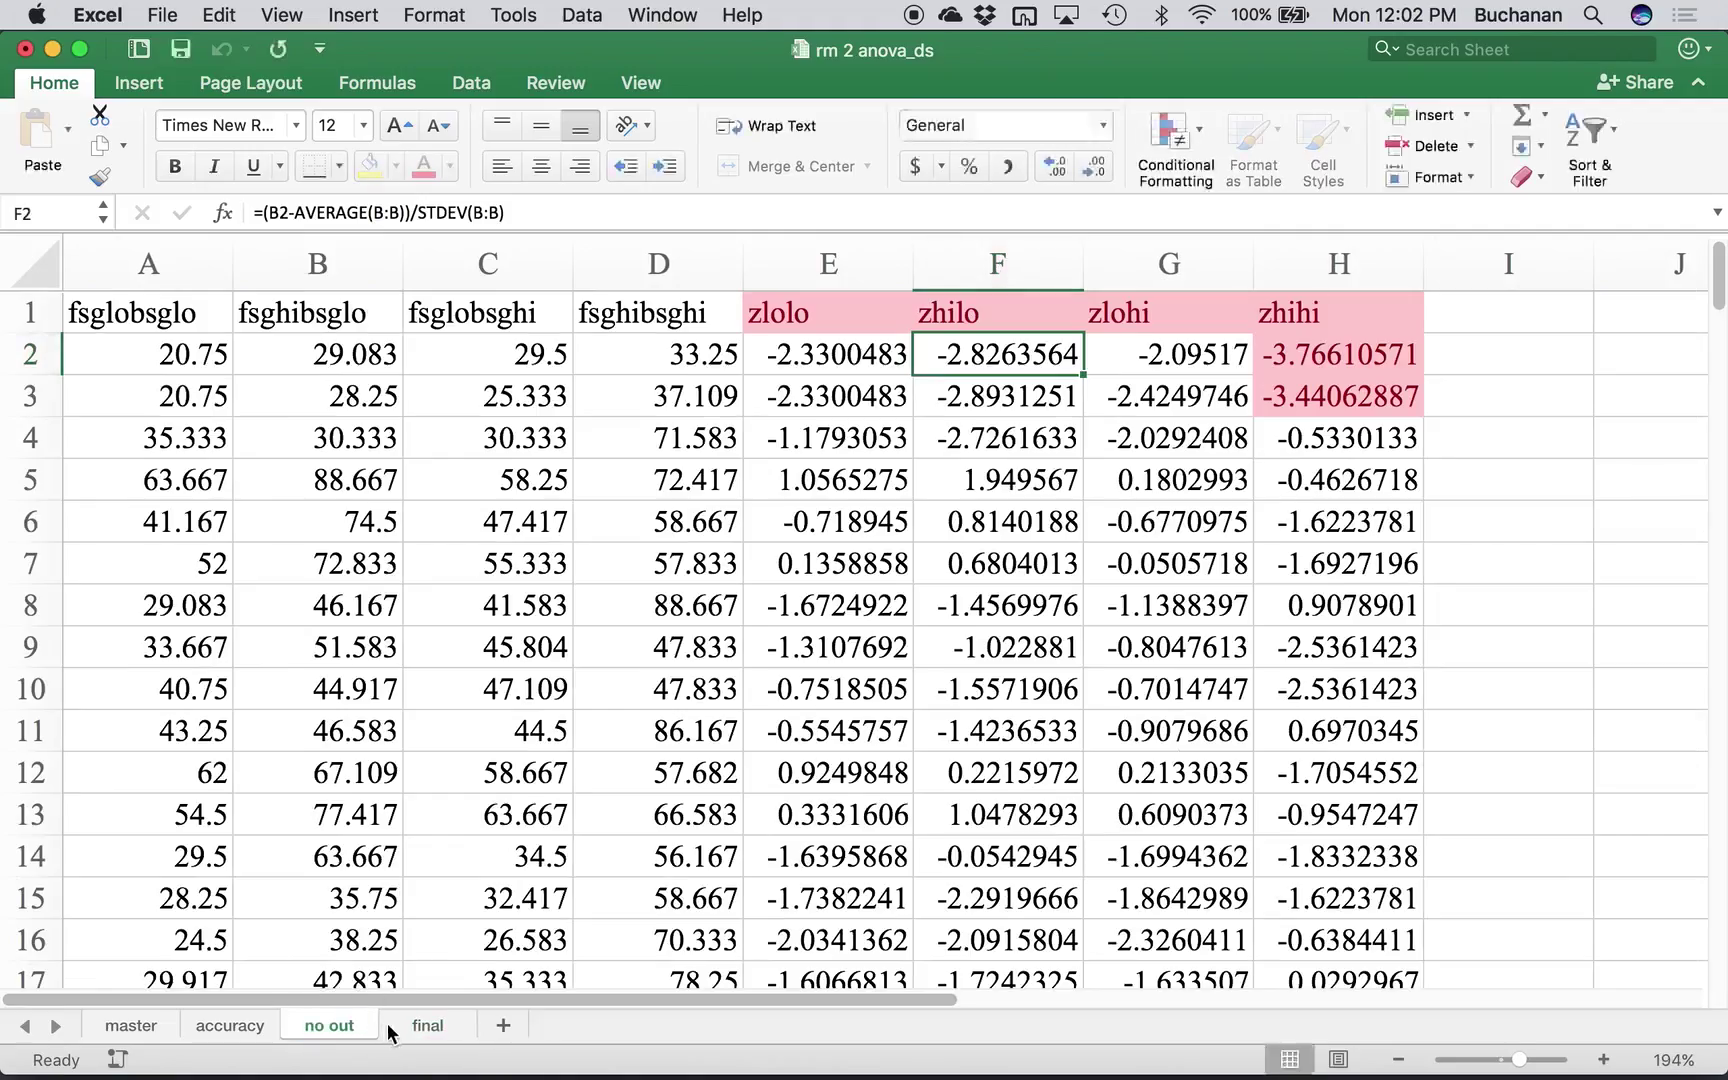
# - Delete the two outlier rows, 2 and 3, from the no out sheet
pyautogui.click(415, 1026)
pyautogui.click(339, 1024)
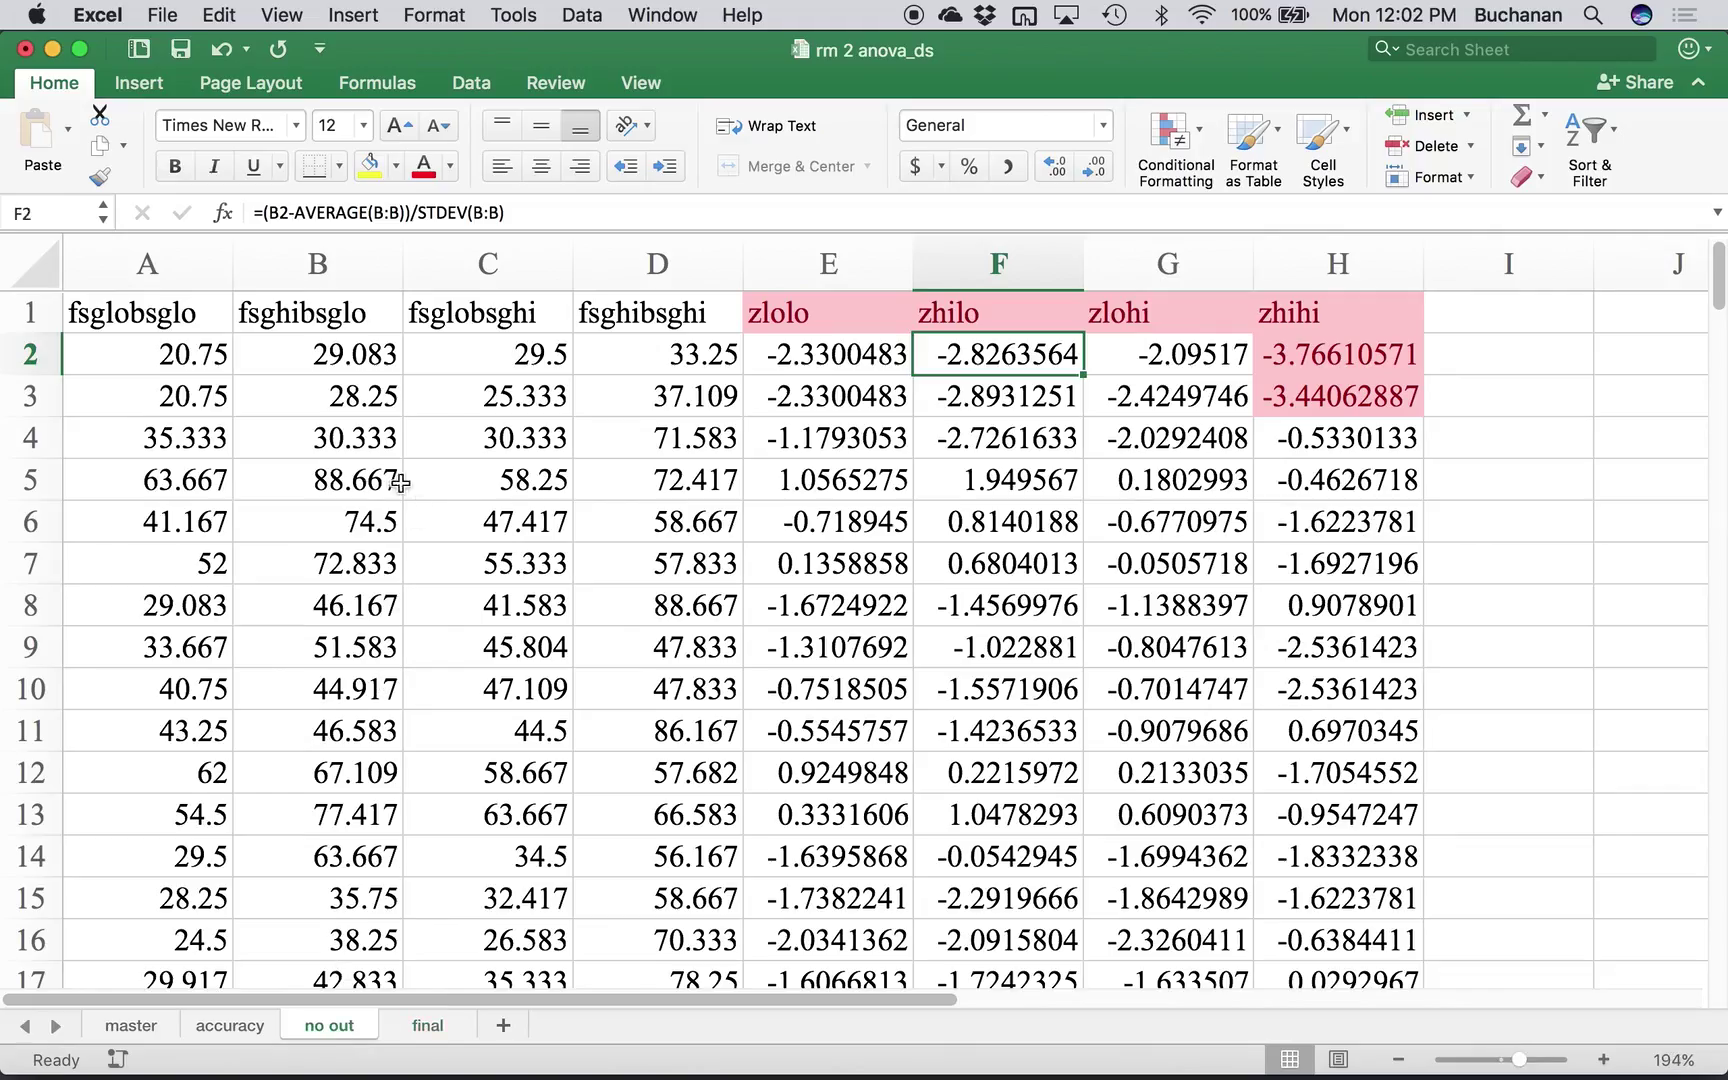
pyautogui.moveTo(35, 352); pyautogui.dragTo(32, 395)
pyautogui.rightClick(135, 358)
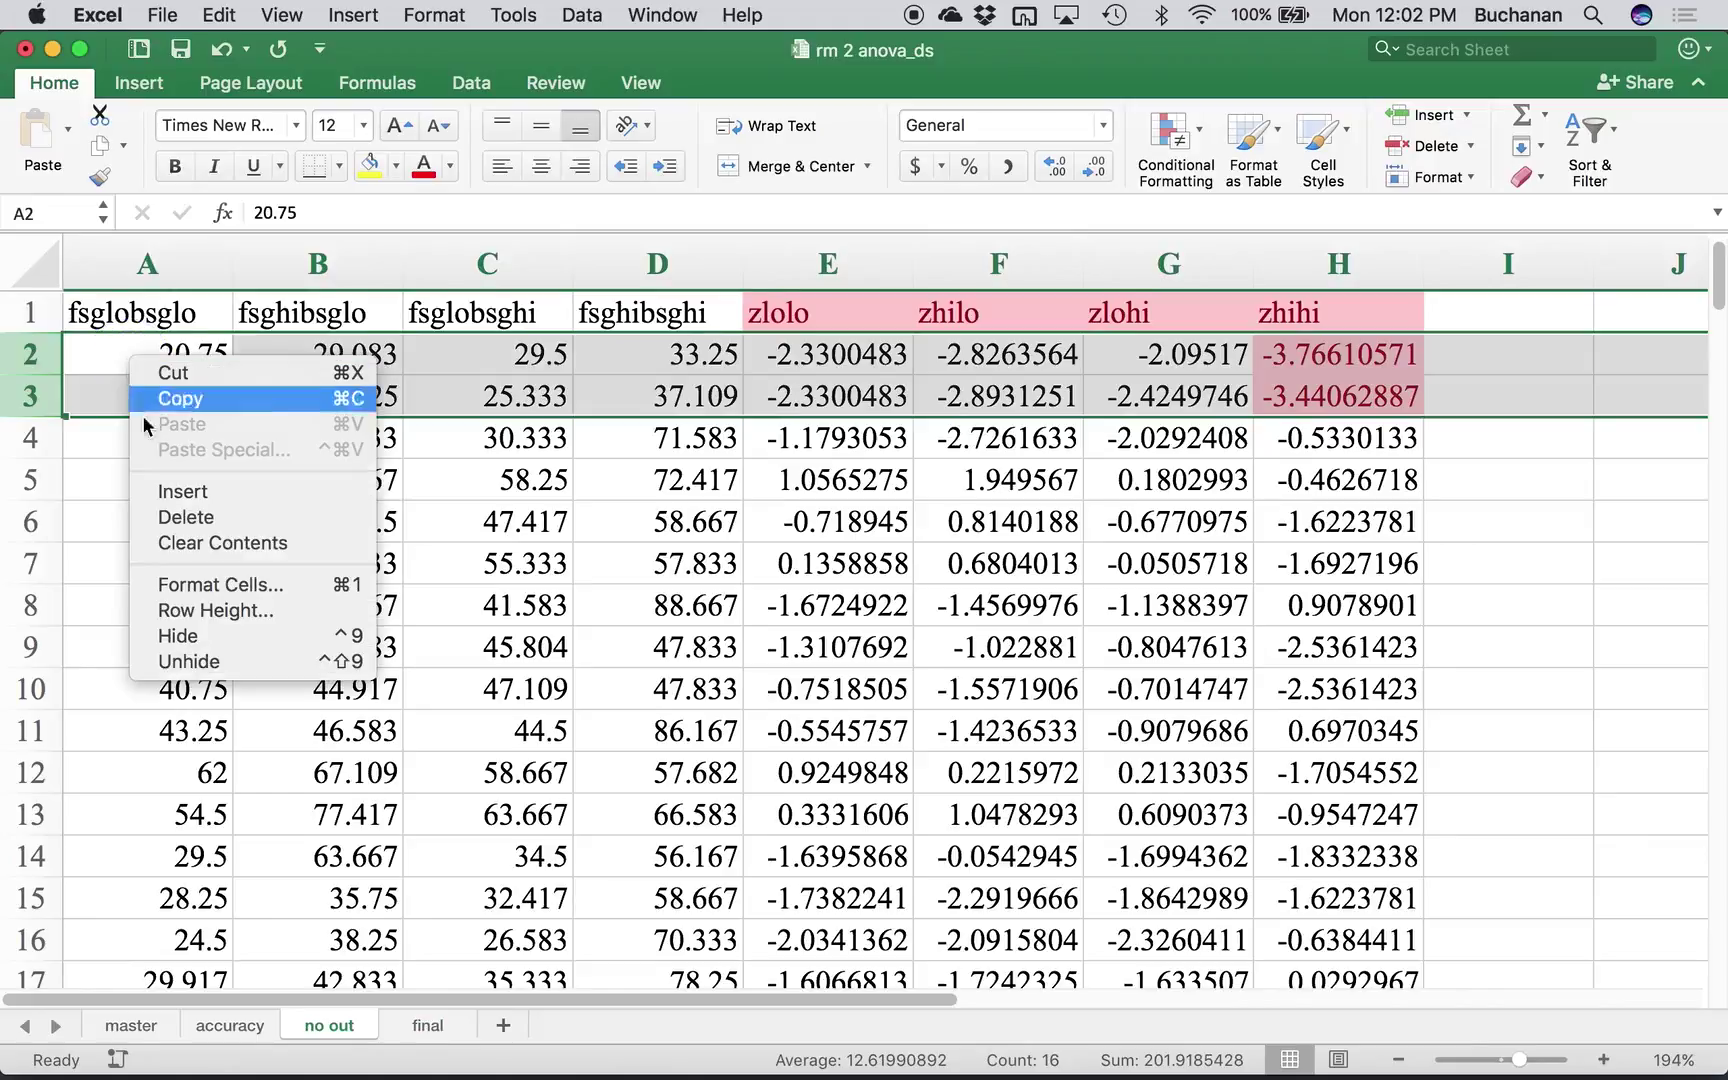
pyautogui.click(190, 522)
pyautogui.press('super+minus')
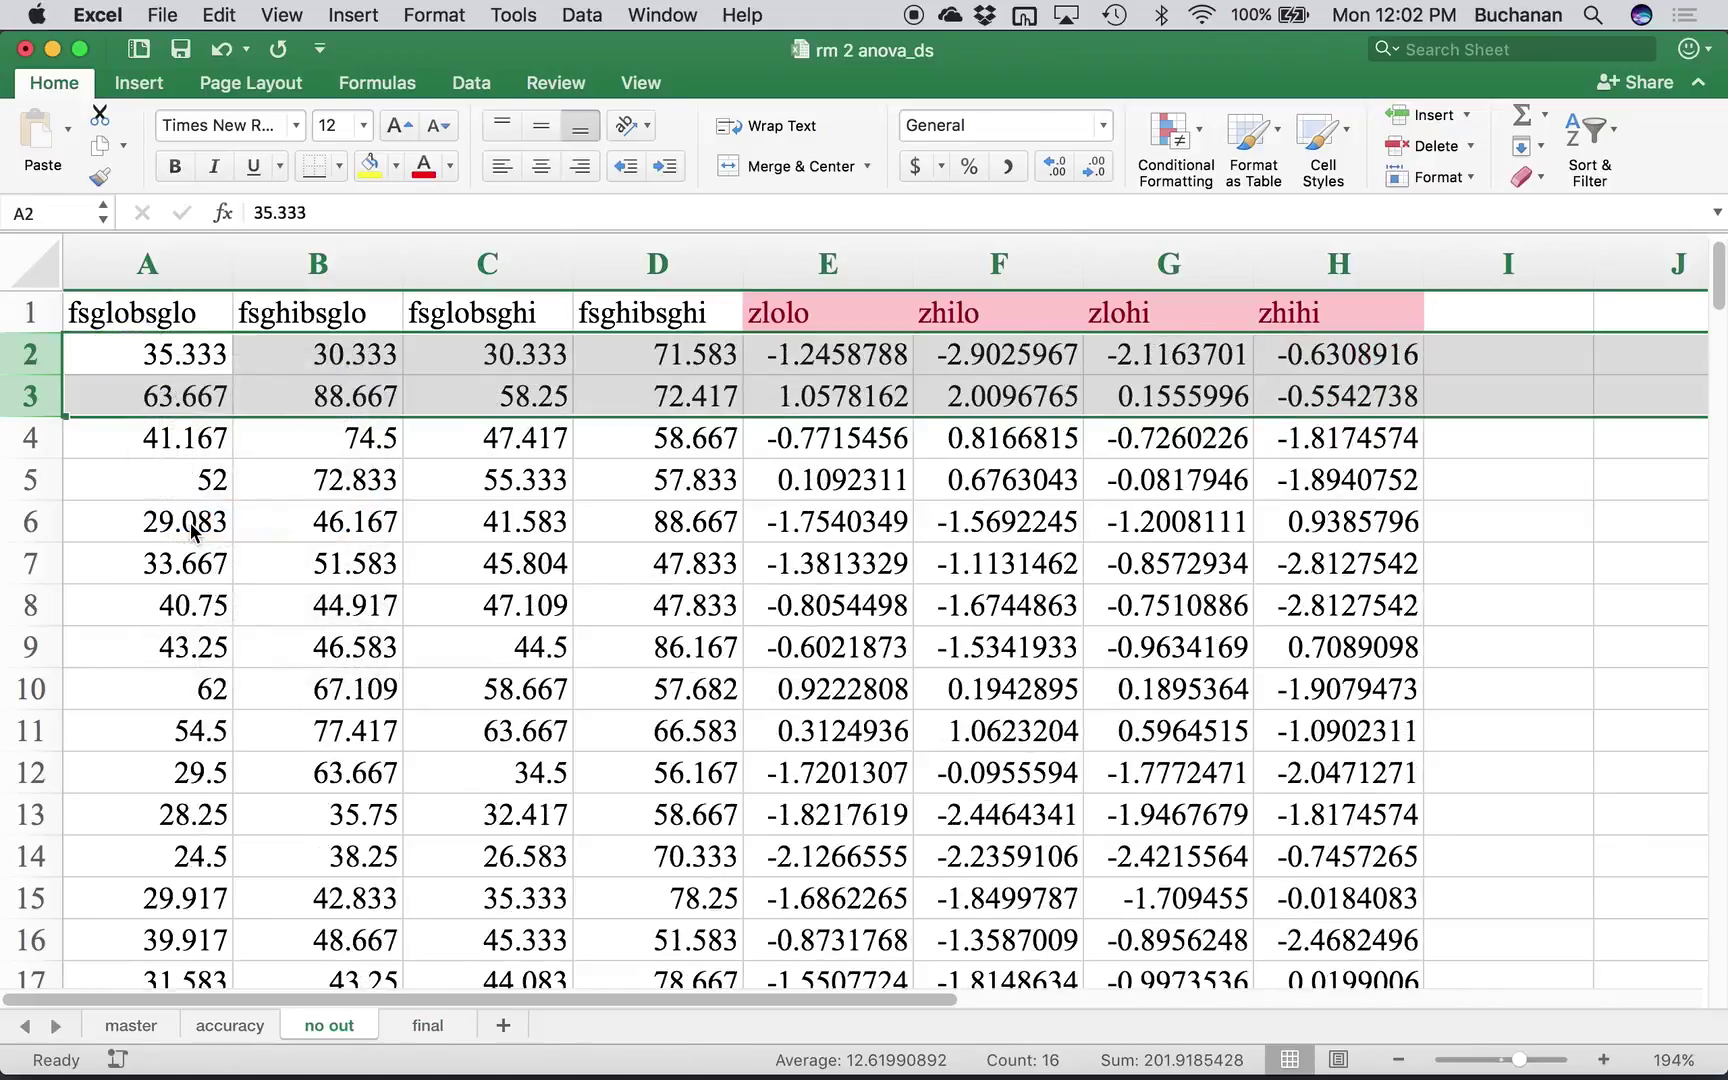
# - Copy columns A to D of the no out sheet into the final sheet, starting at cell A1
pyautogui.moveTo(200, 266); pyautogui.dragTo(640, 328)
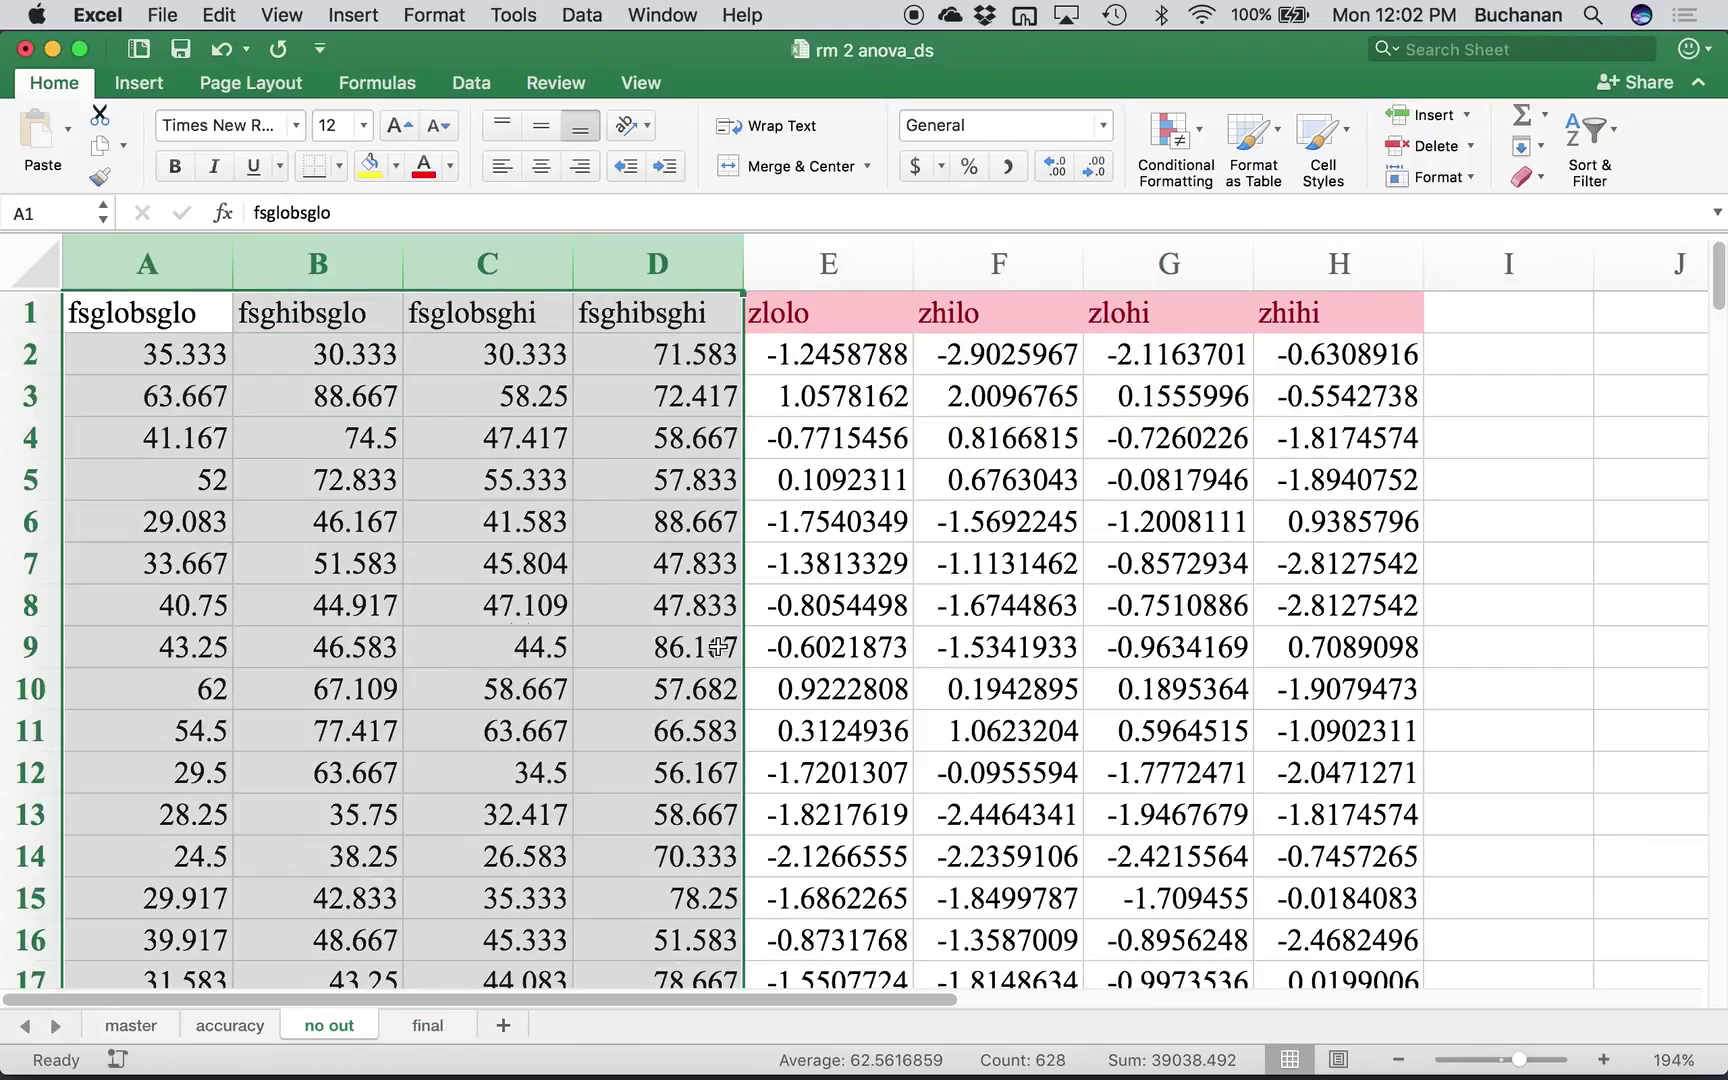
pyautogui.scroll(-5, 1042, 603)
pyautogui.scroll(-9, 1042, 603)
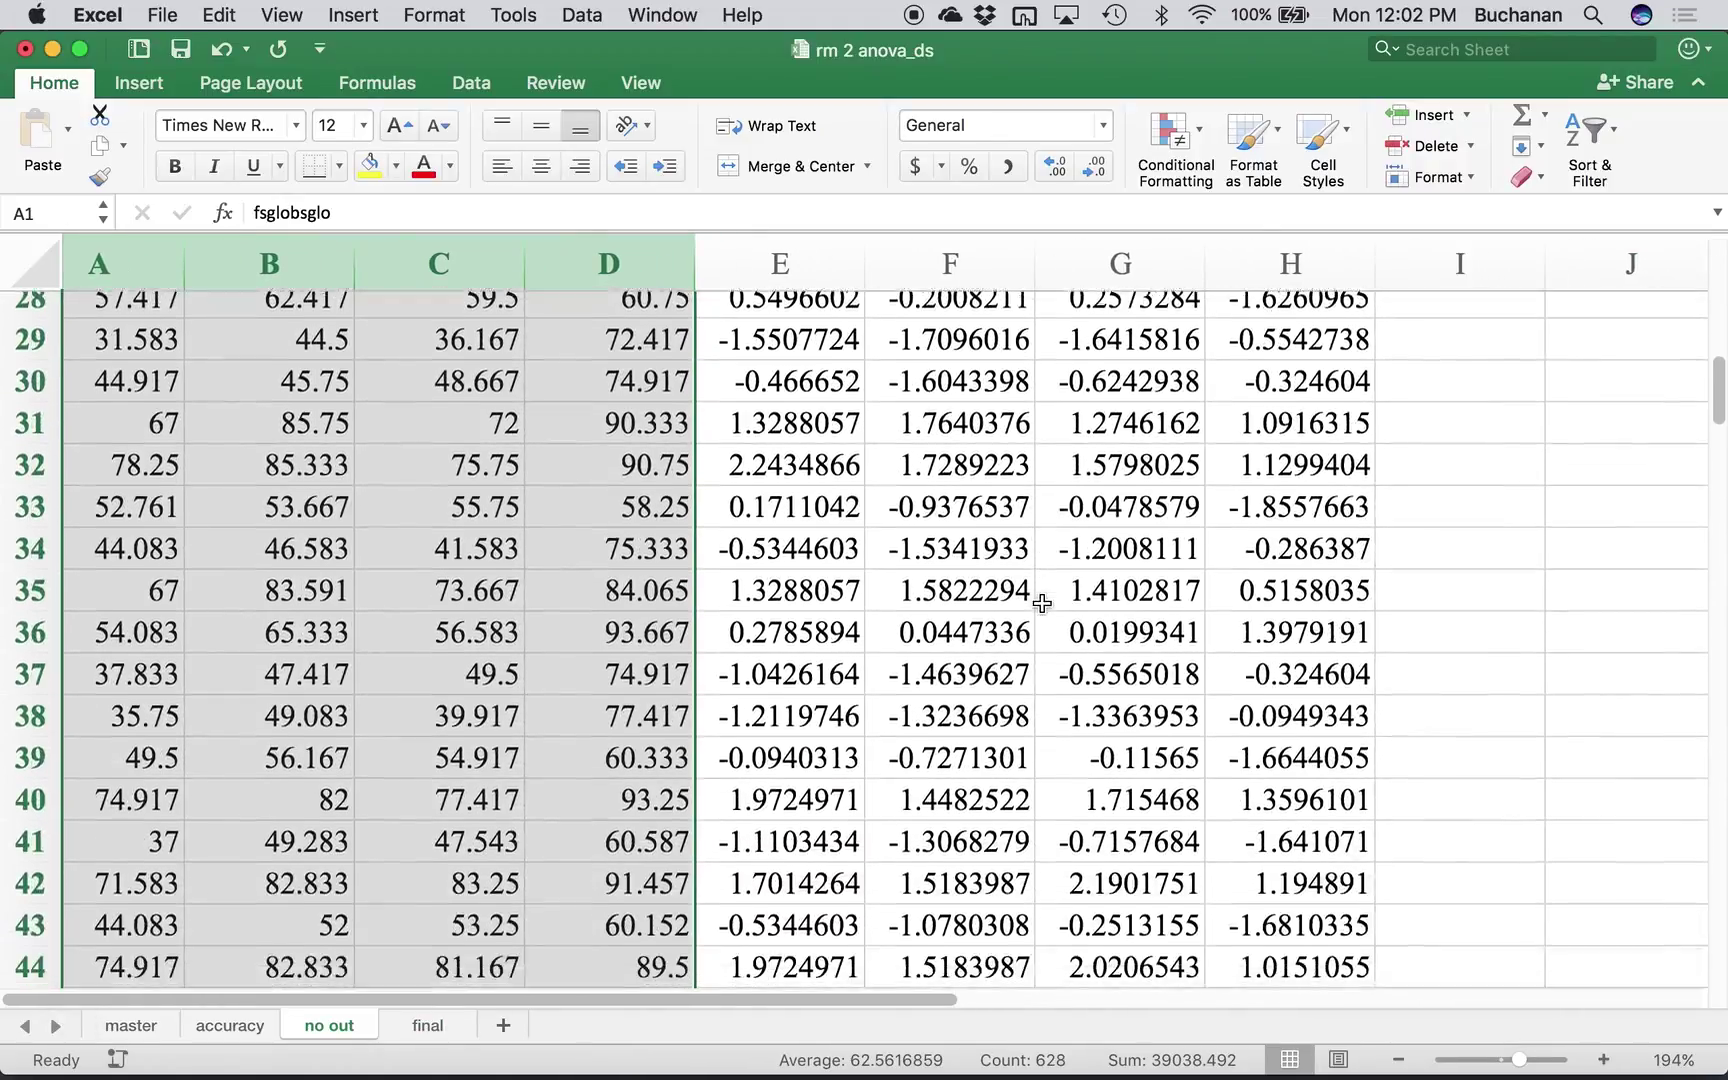
pyautogui.scroll(-10, 1032, 614)
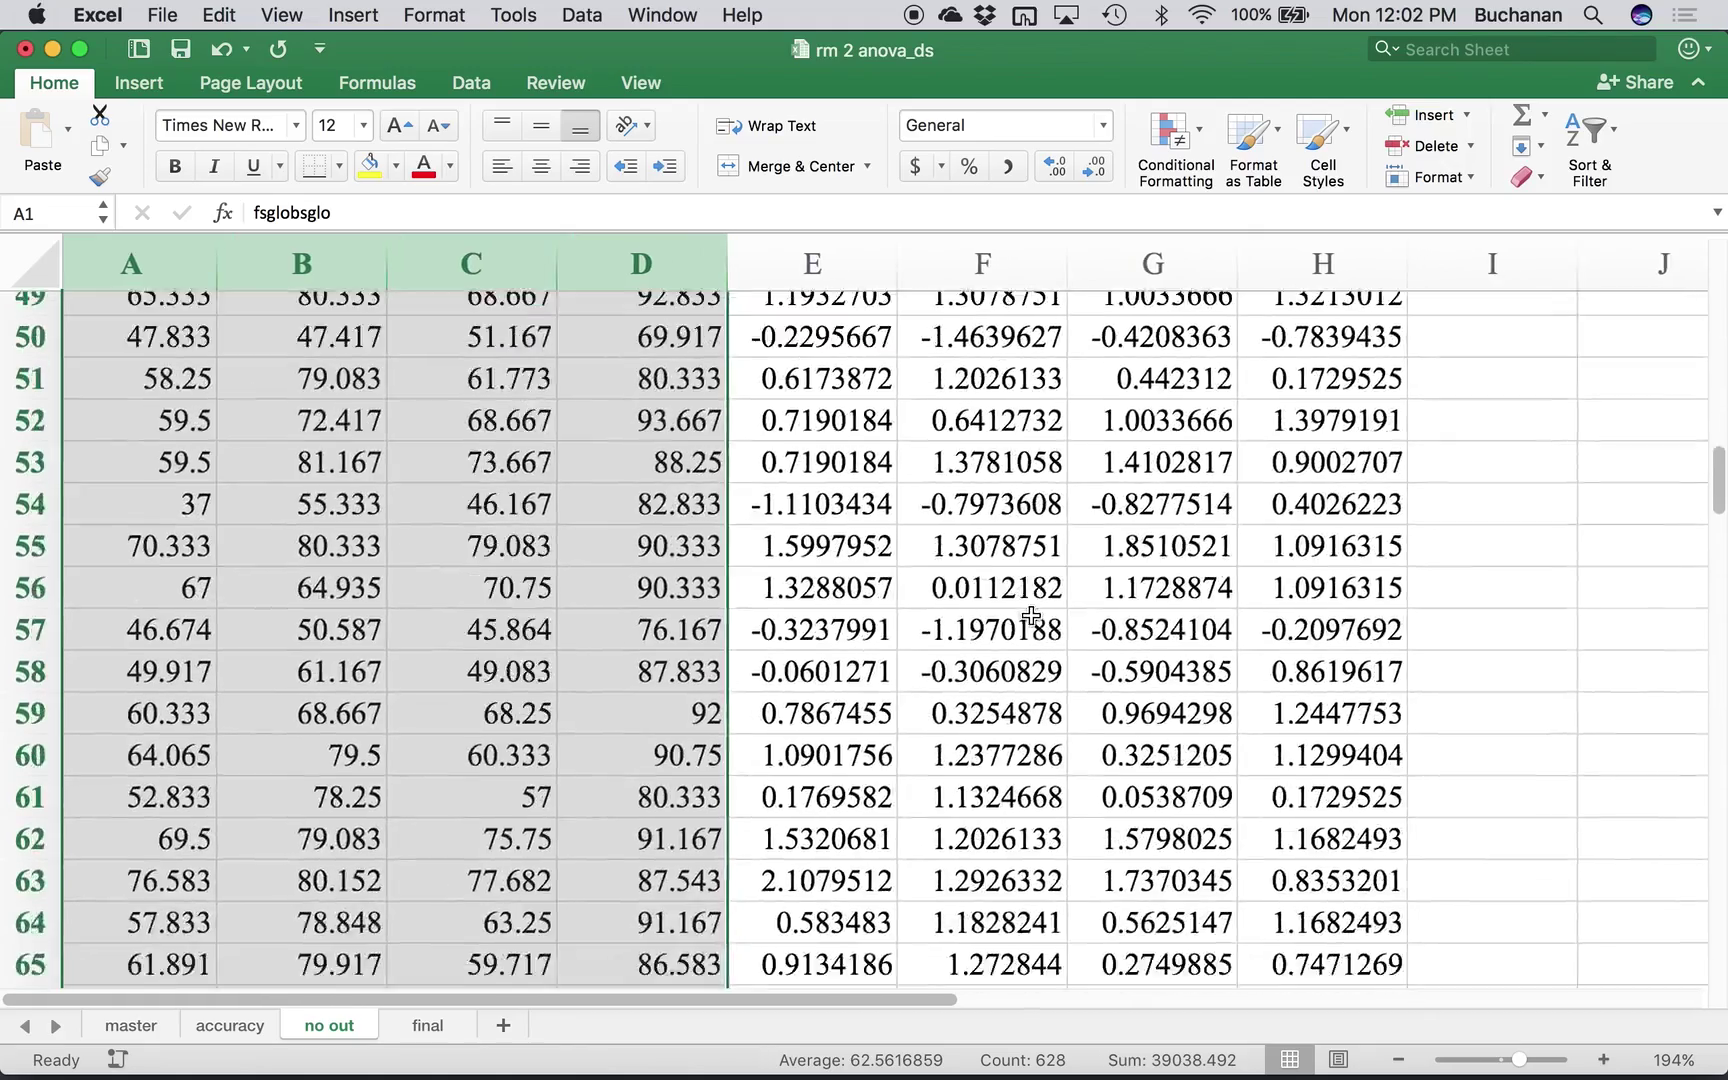
pyautogui.hscroll(1, 1032, 617)
pyautogui.scroll(20, 1032, 614)
pyautogui.hscroll(-1, 1032, 614)
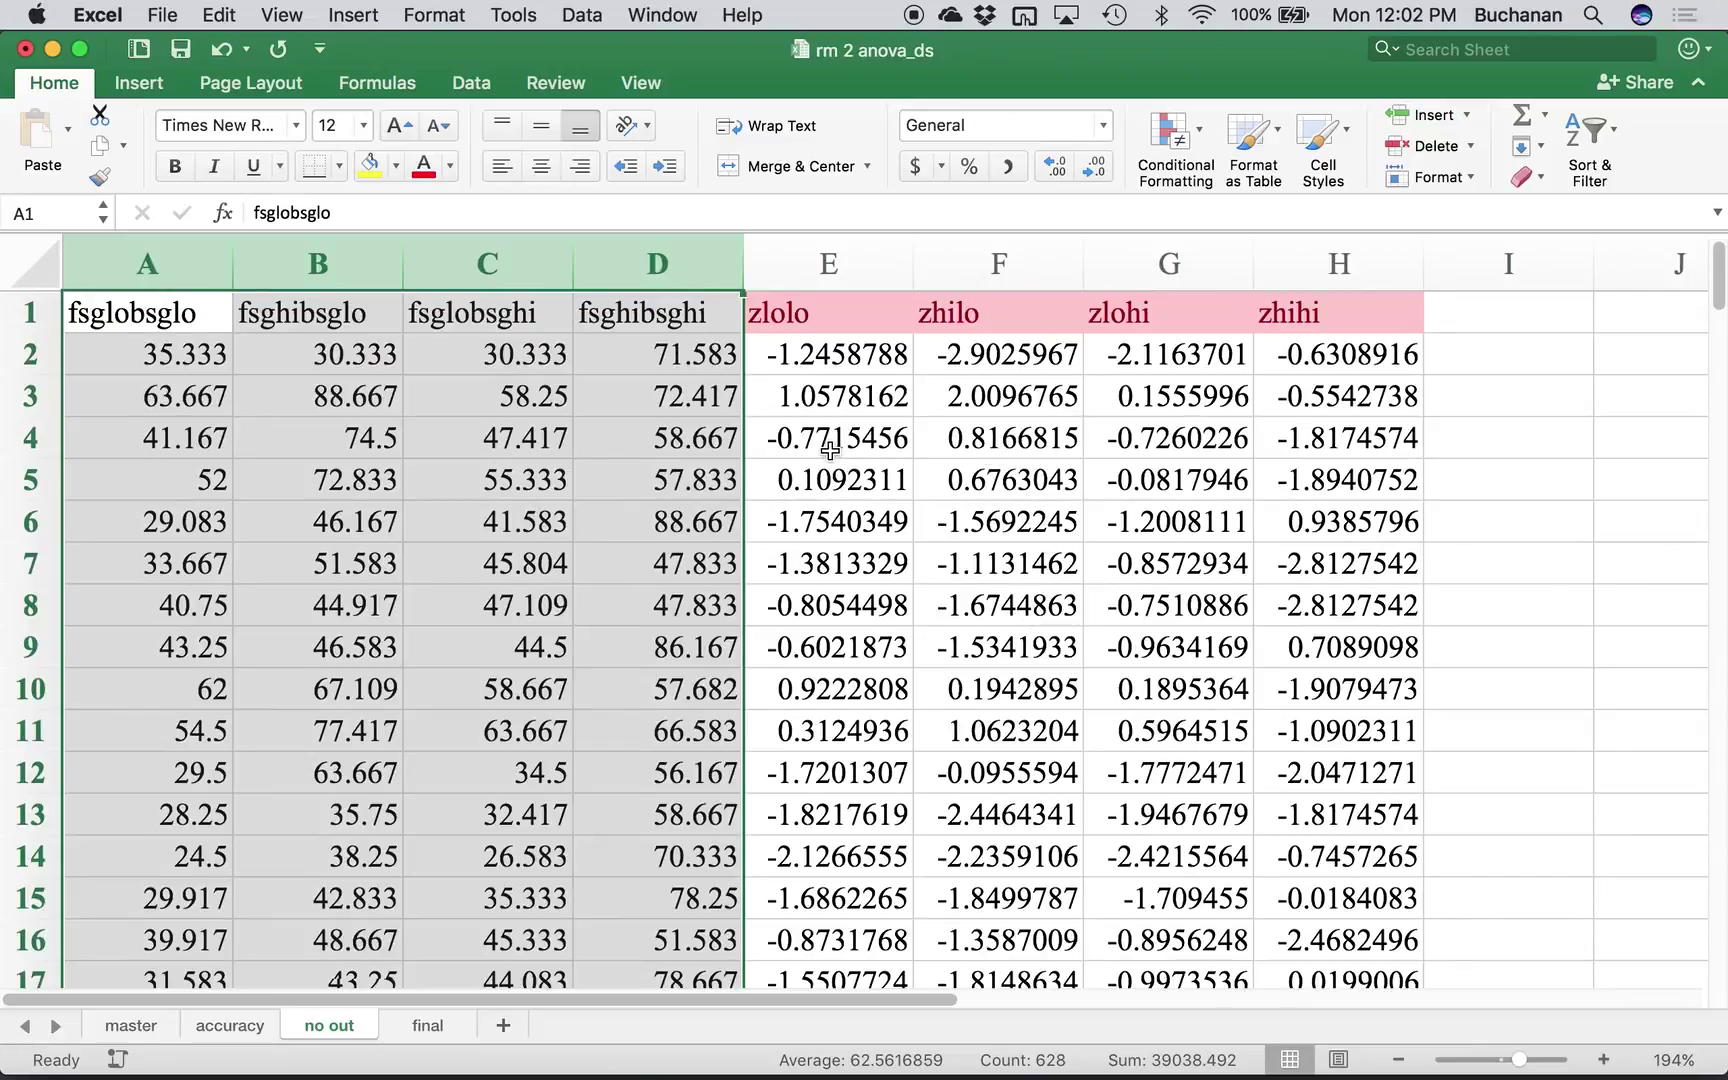
pyautogui.press('super+c')
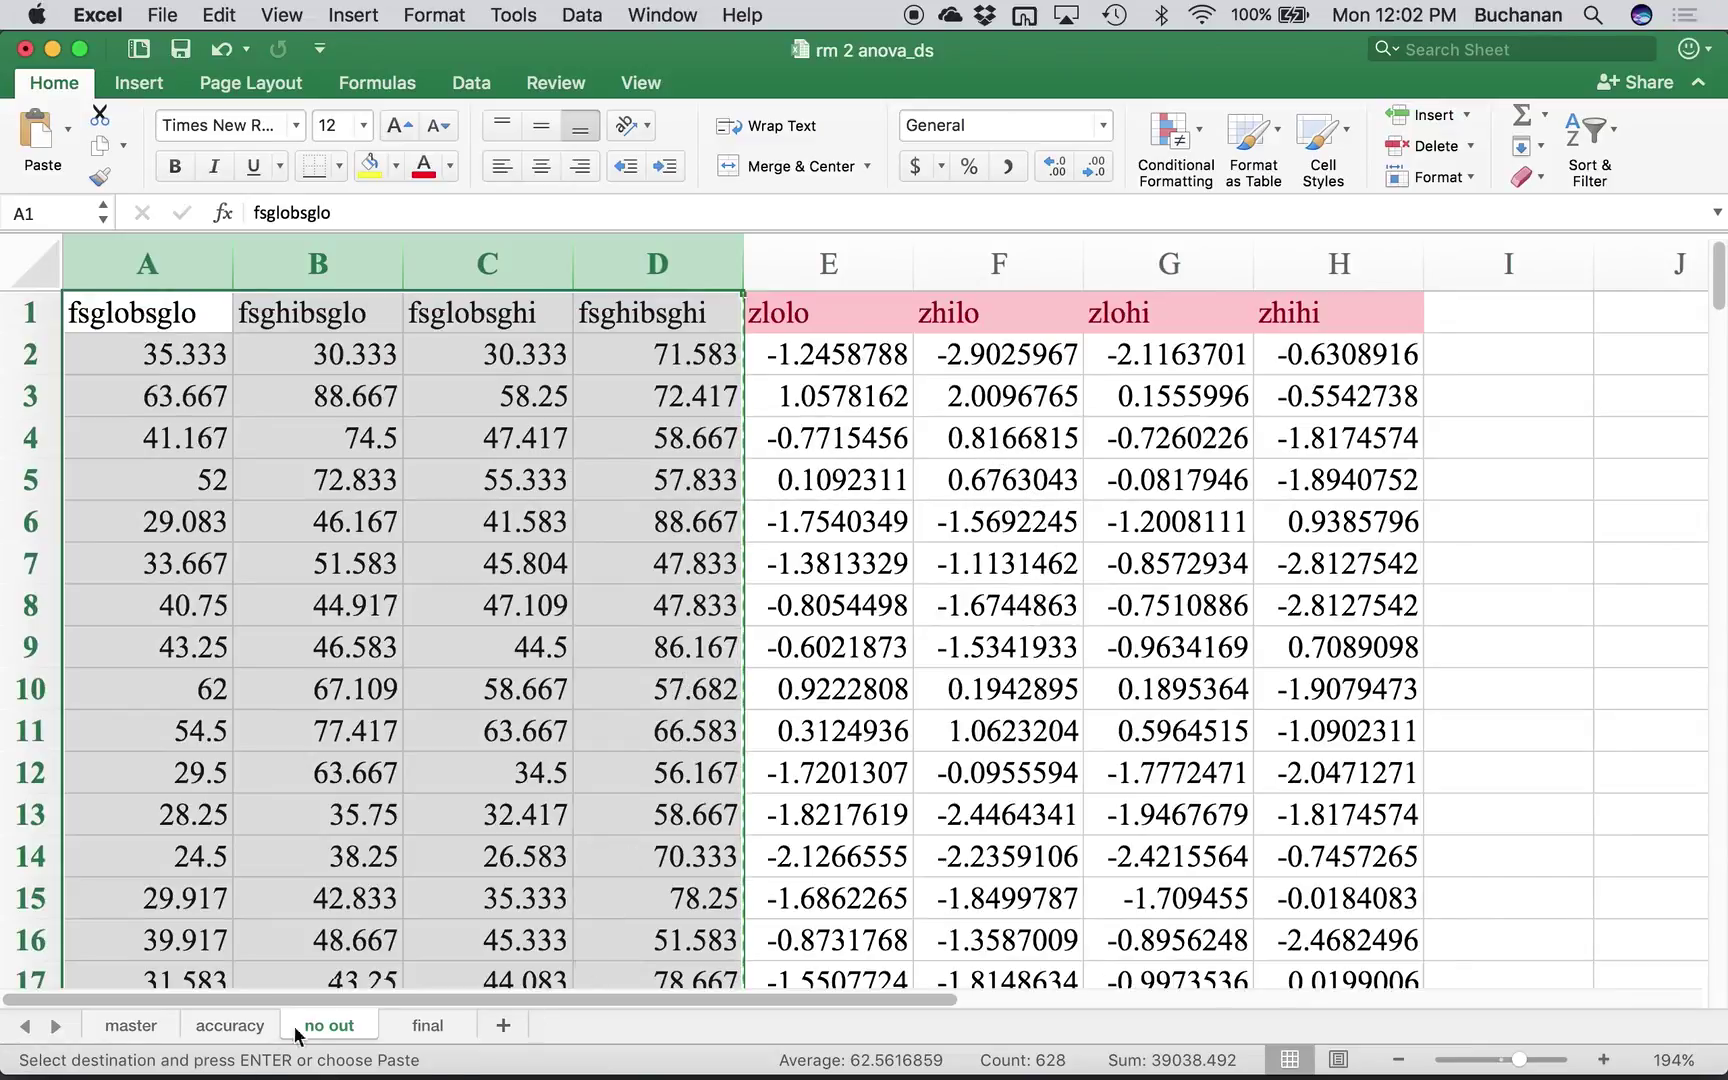
pyautogui.click(427, 1030)
pyautogui.press('super+v')
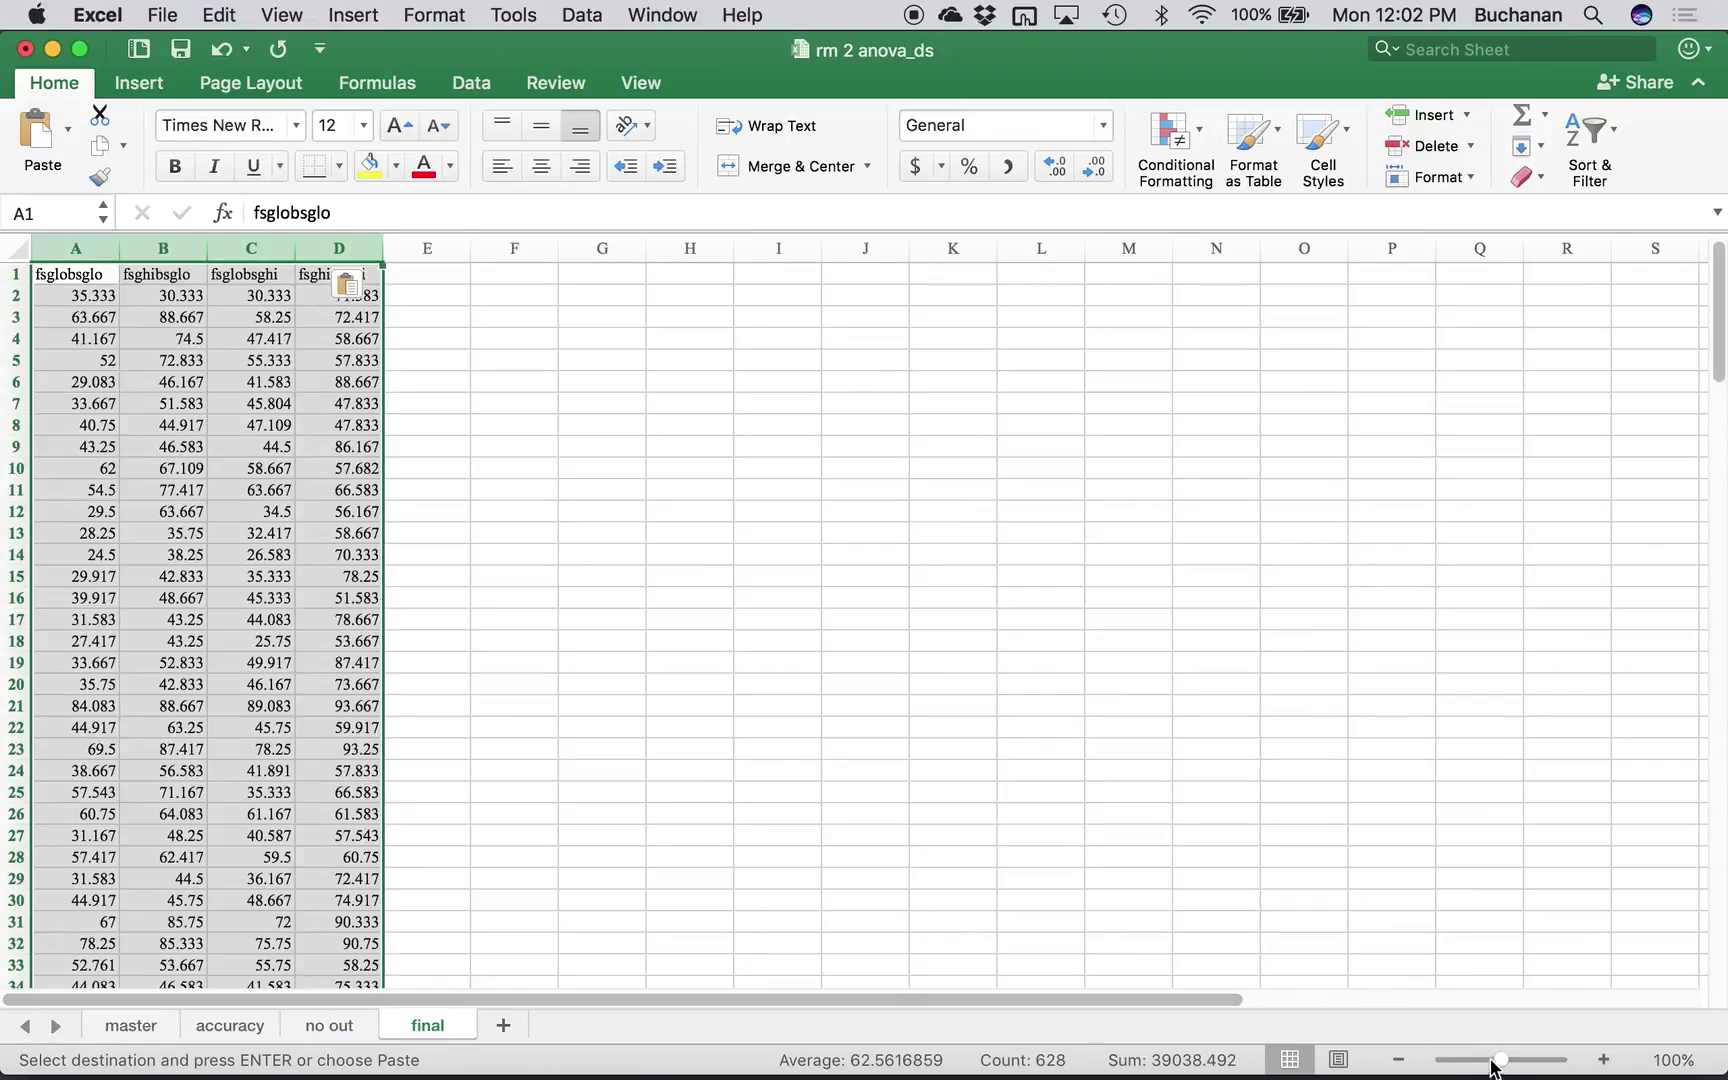
pyautogui.moveTo(1497, 1064); pyautogui.dragTo(1521, 1068)
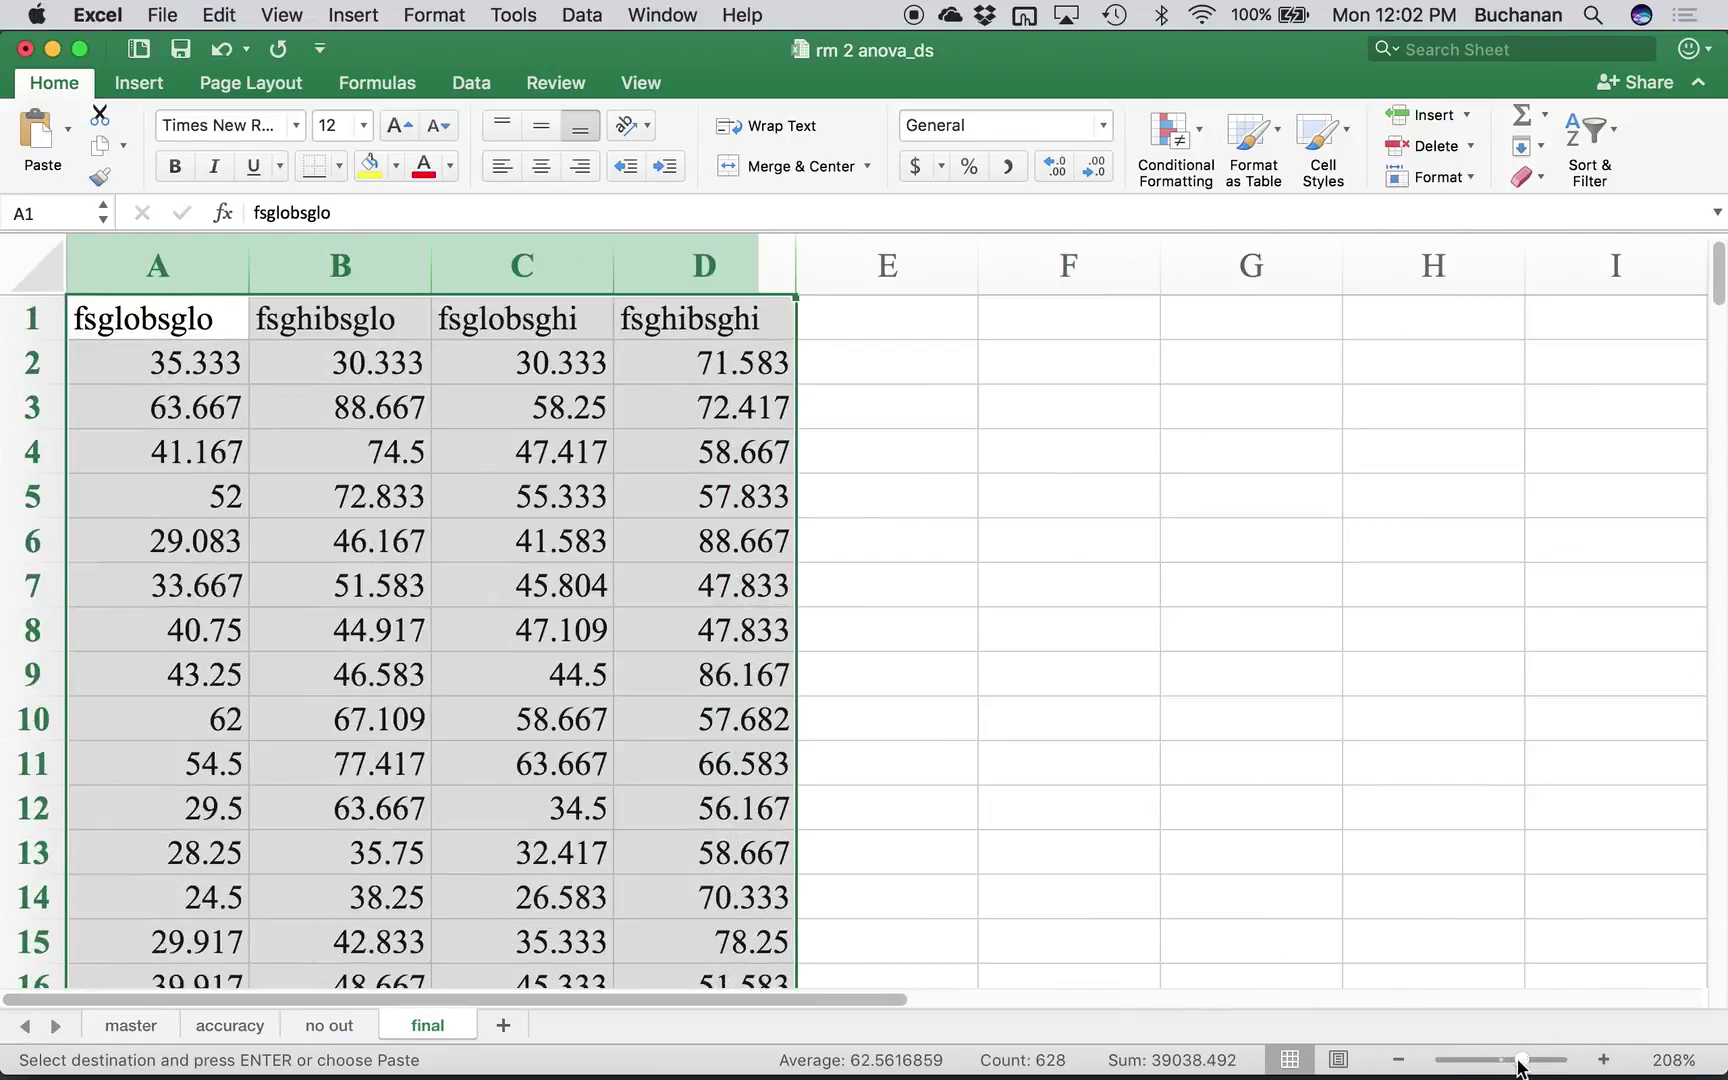
# - On the master sheet, enter the notes "no accuracy issues" in F1 and "no missing data" in F2
pyautogui.click(152, 1035)
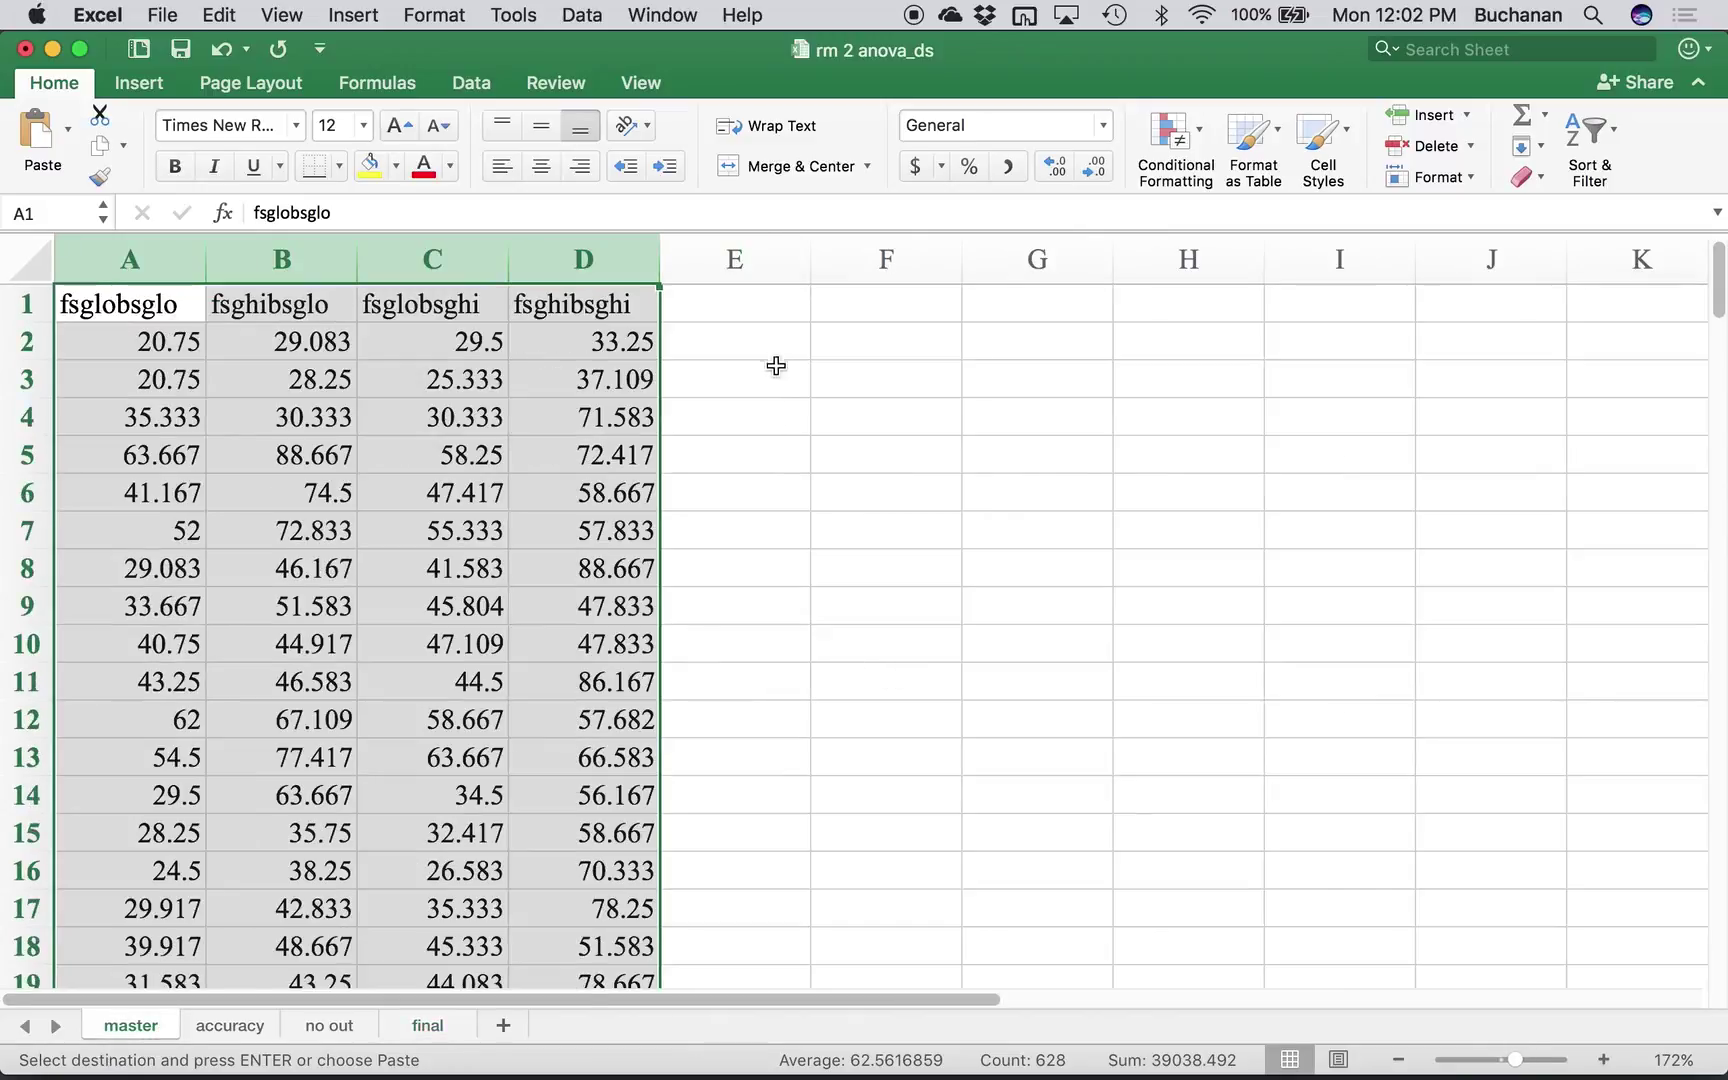
pyautogui.click(852, 312)
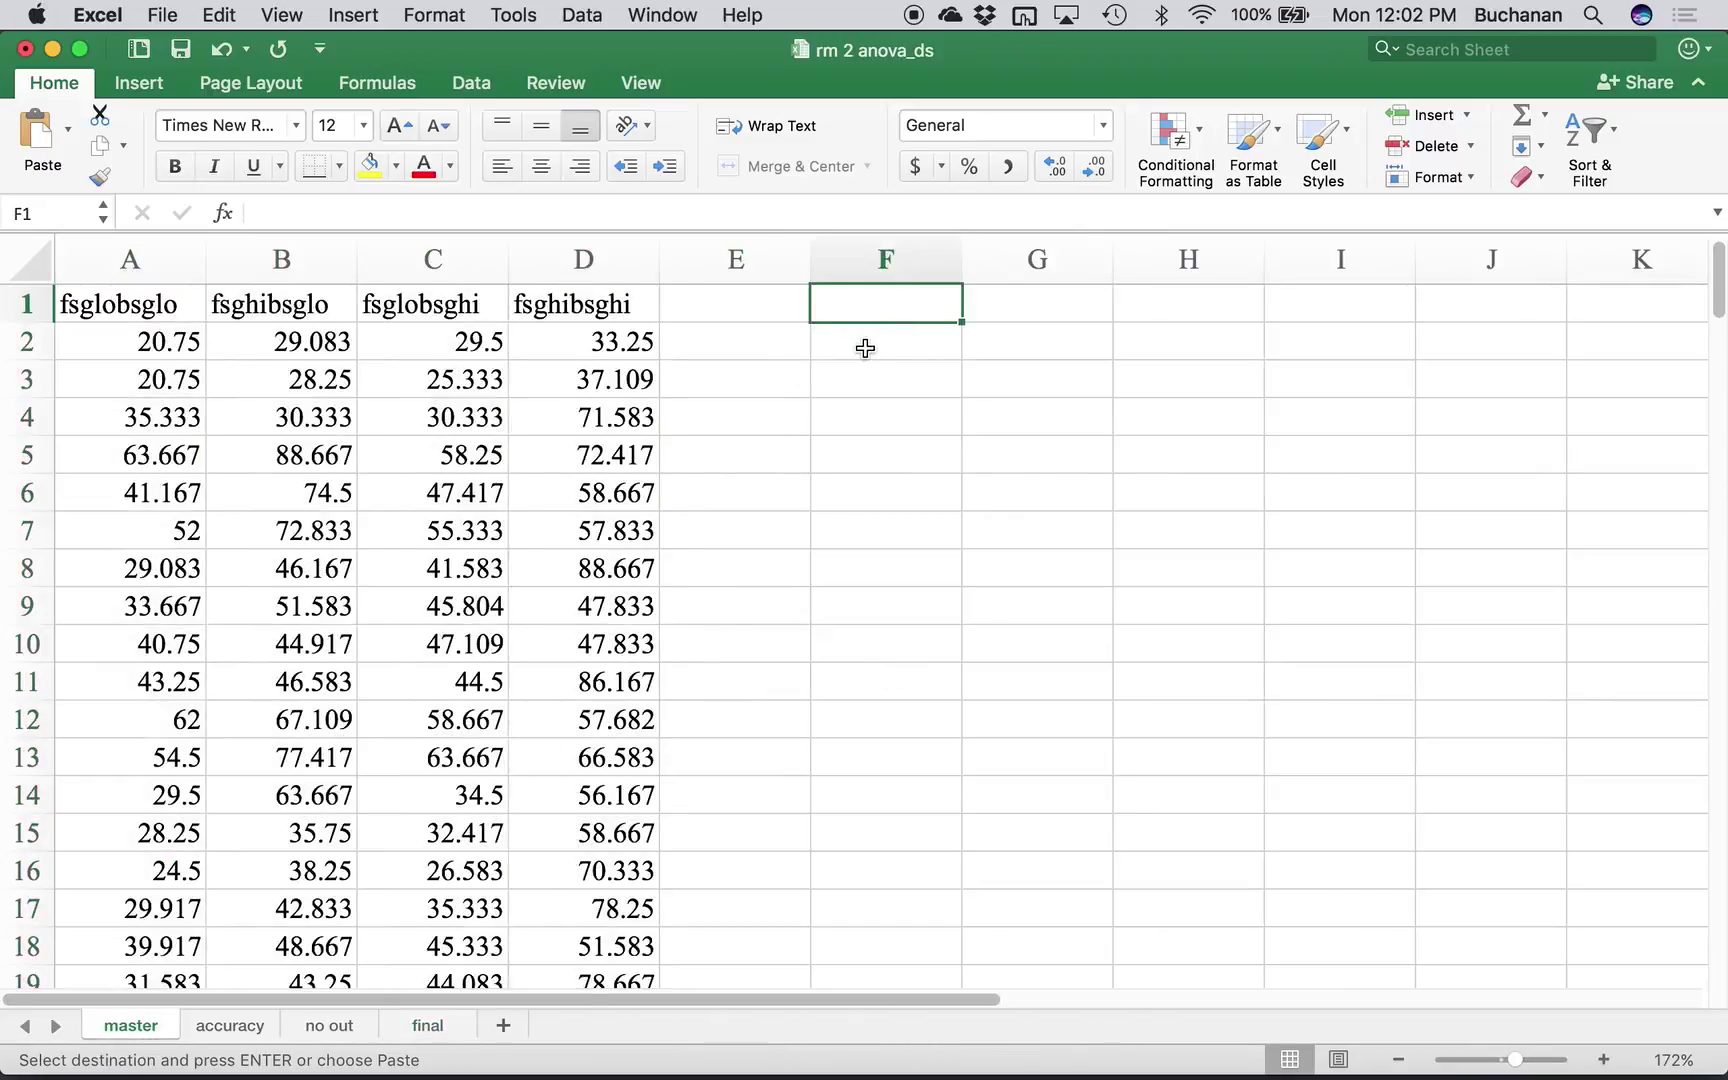
pyautogui.write('no accura')
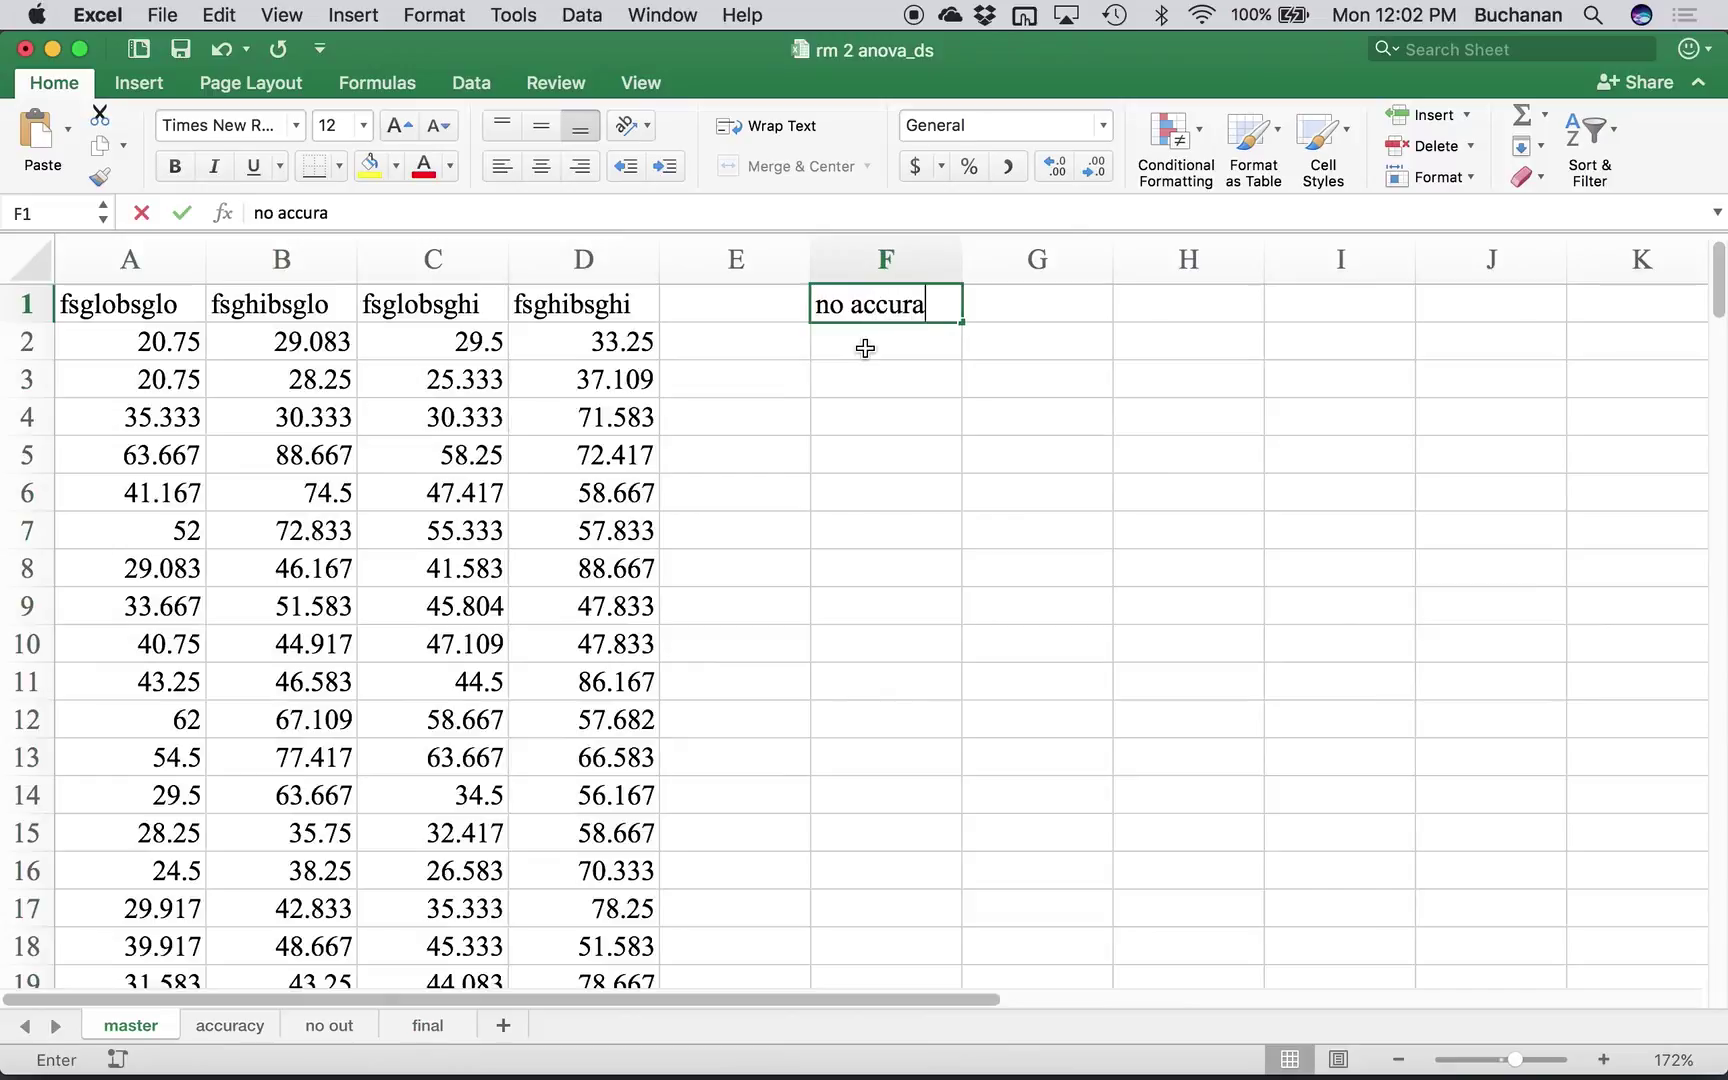
pyautogui.write('cy issues')
pyautogui.press('Return')
pyautogui.write('no mis')
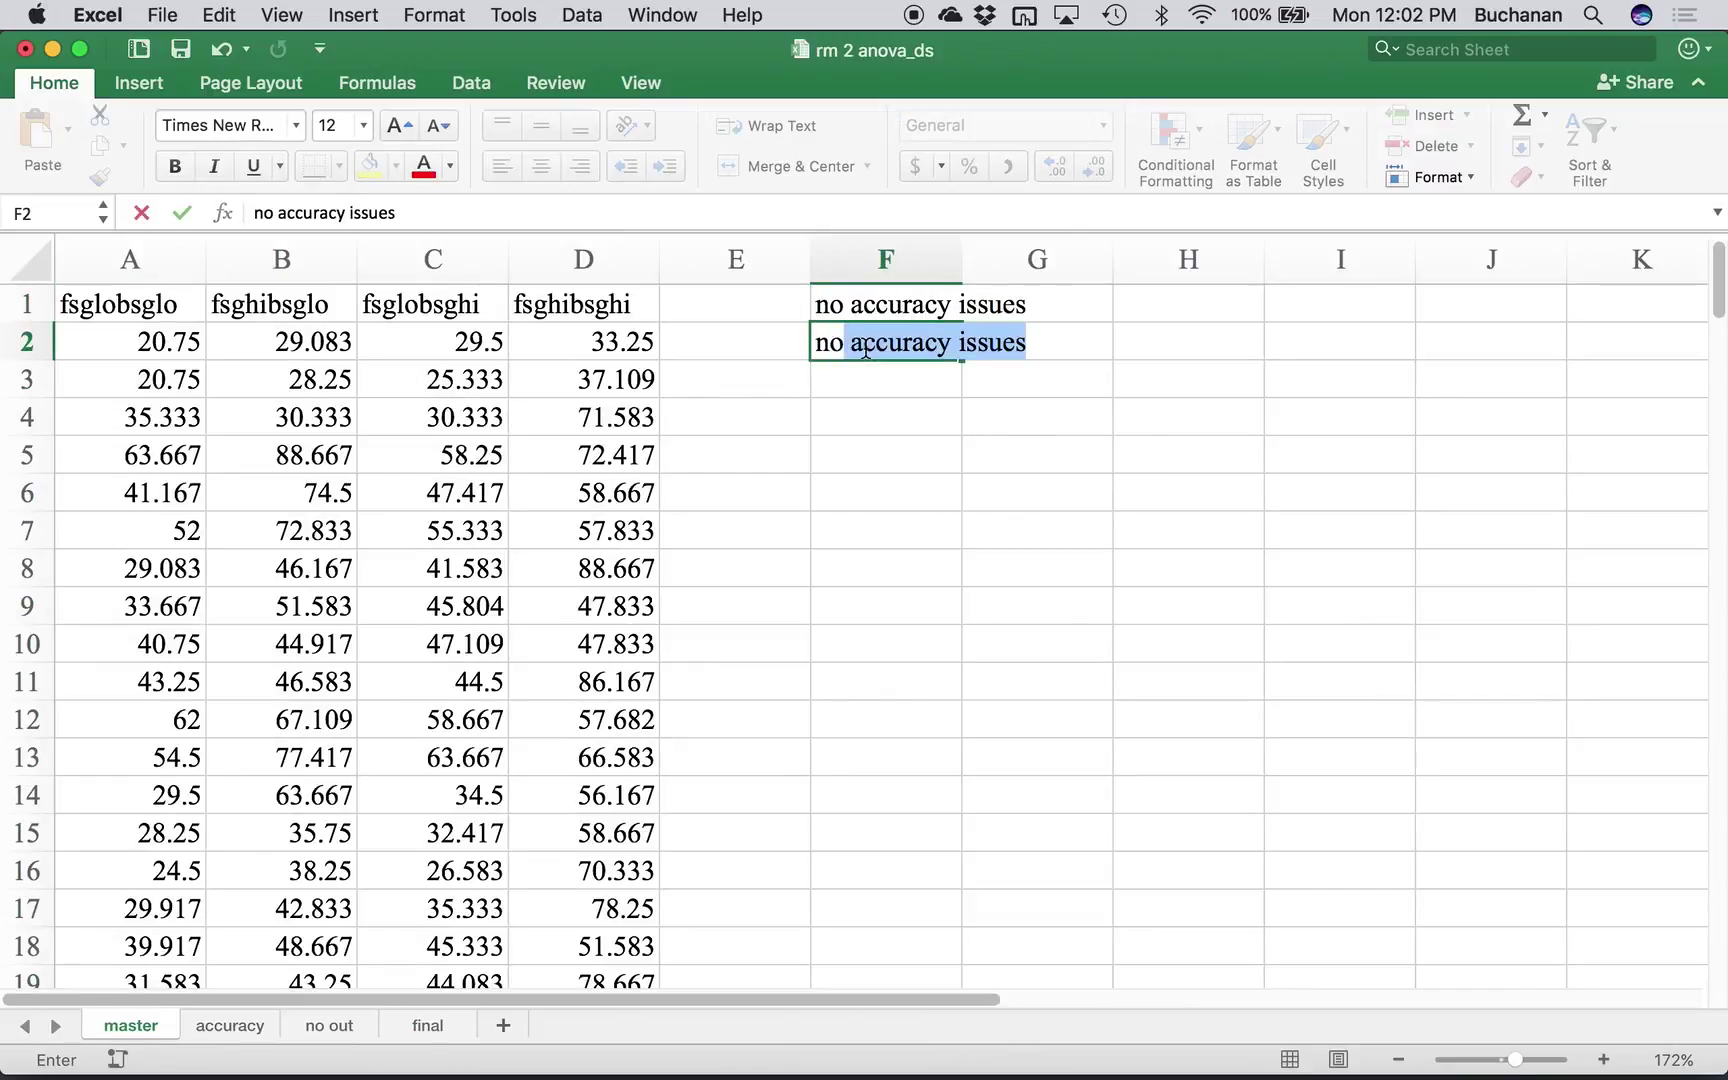
pyautogui.write('sing data')
pyautogui.press('Return')
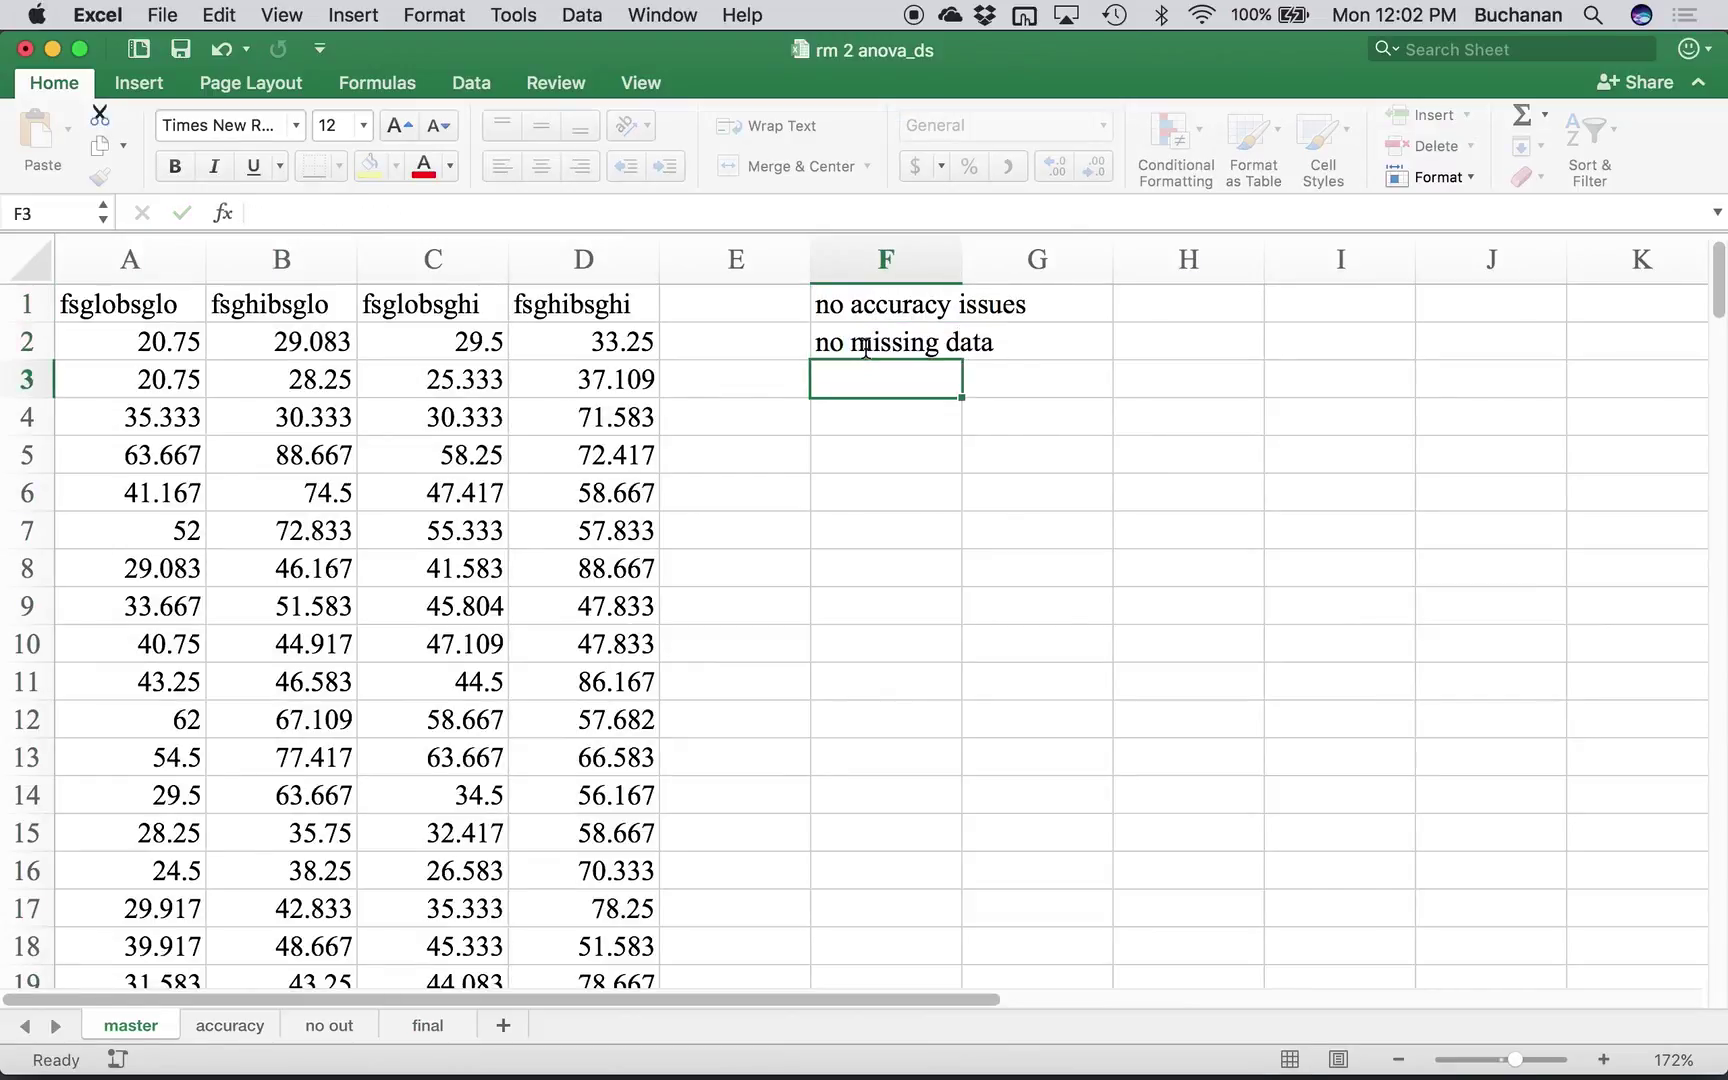
# - Add the note "two outliers based on z scores" in F3 of the master sheet and save the workbook
pyautogui.write('two outliers baed')
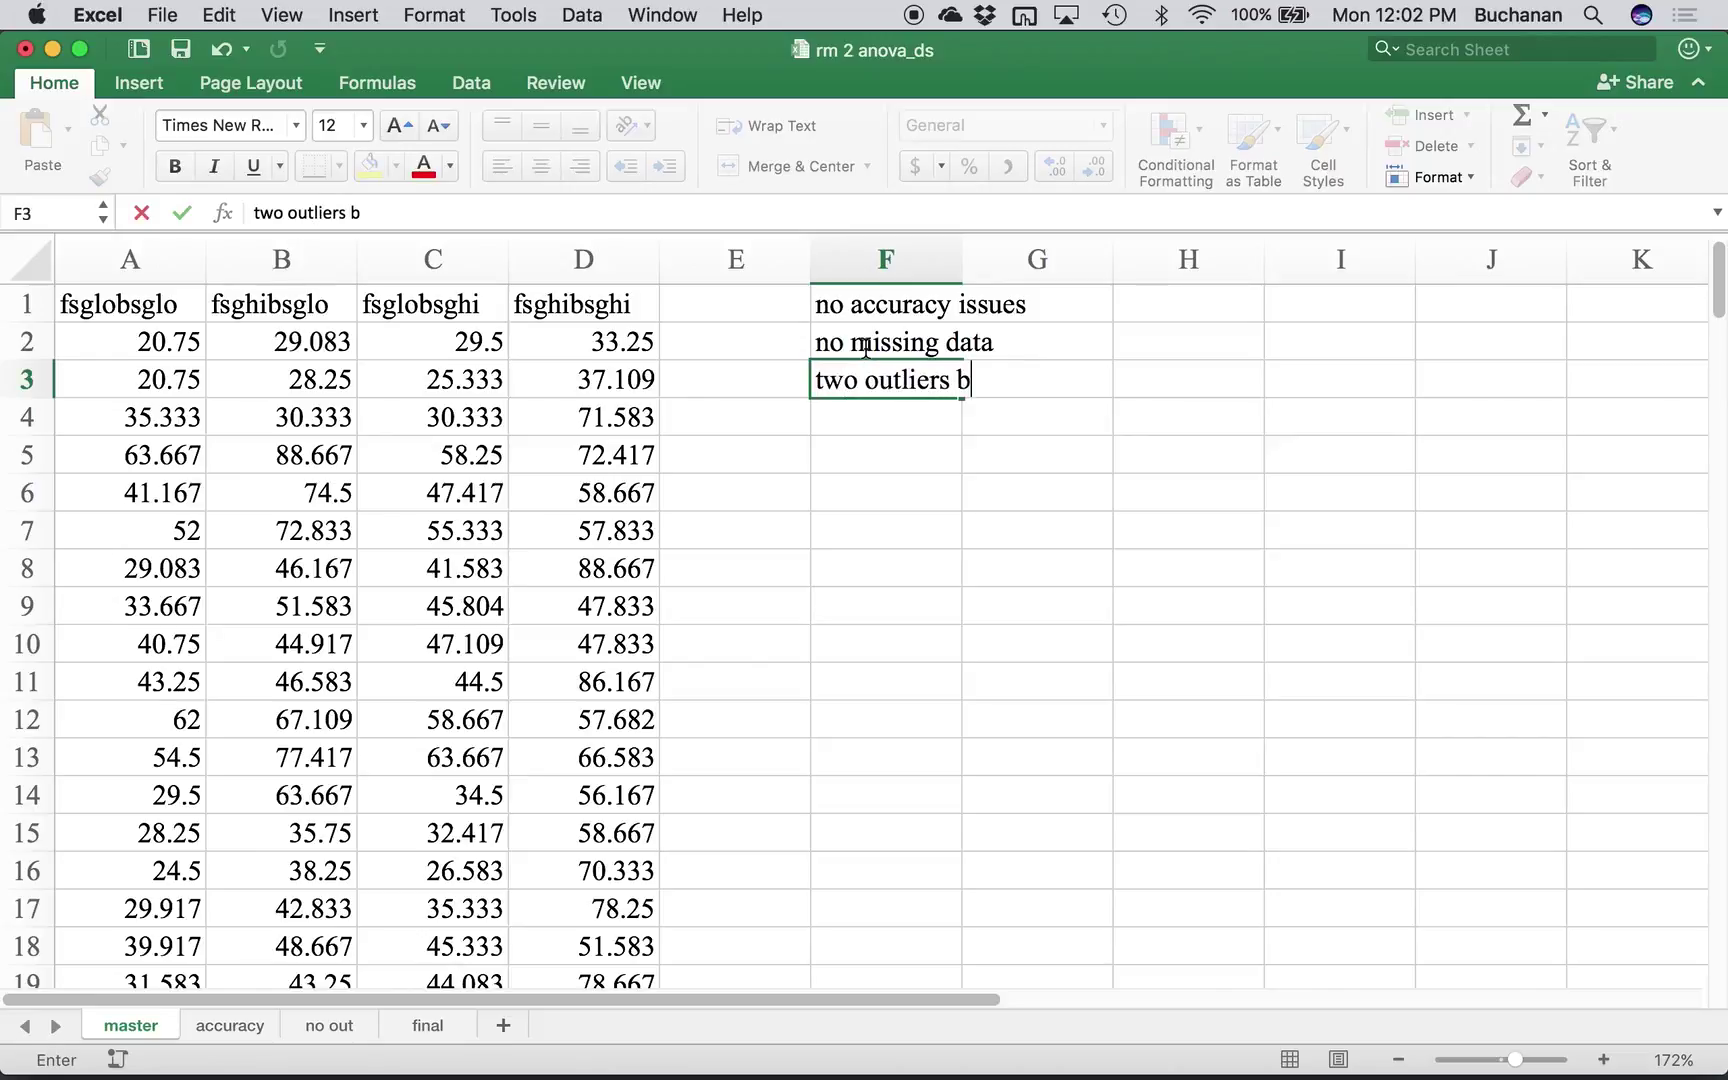
pyautogui.press('BackSpace')
pyautogui.press('BackSpace')
pyautogui.write('sed on z scores')
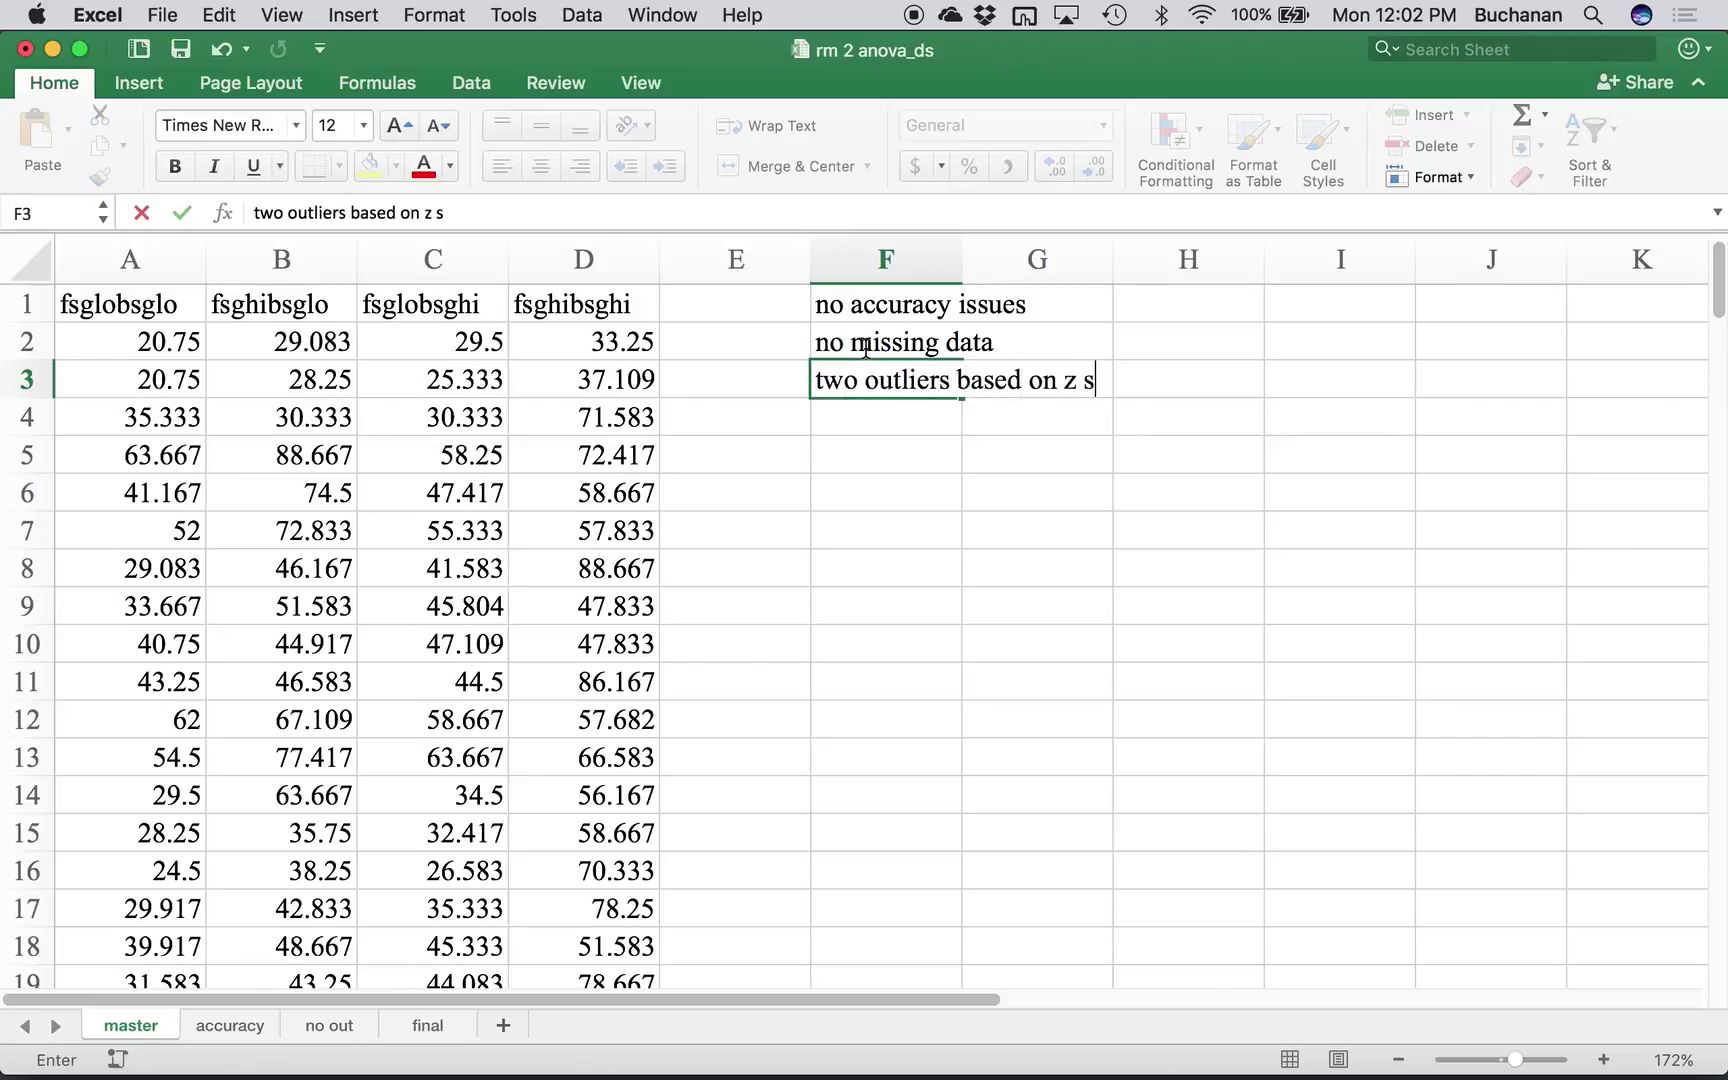
pyautogui.press('Return')
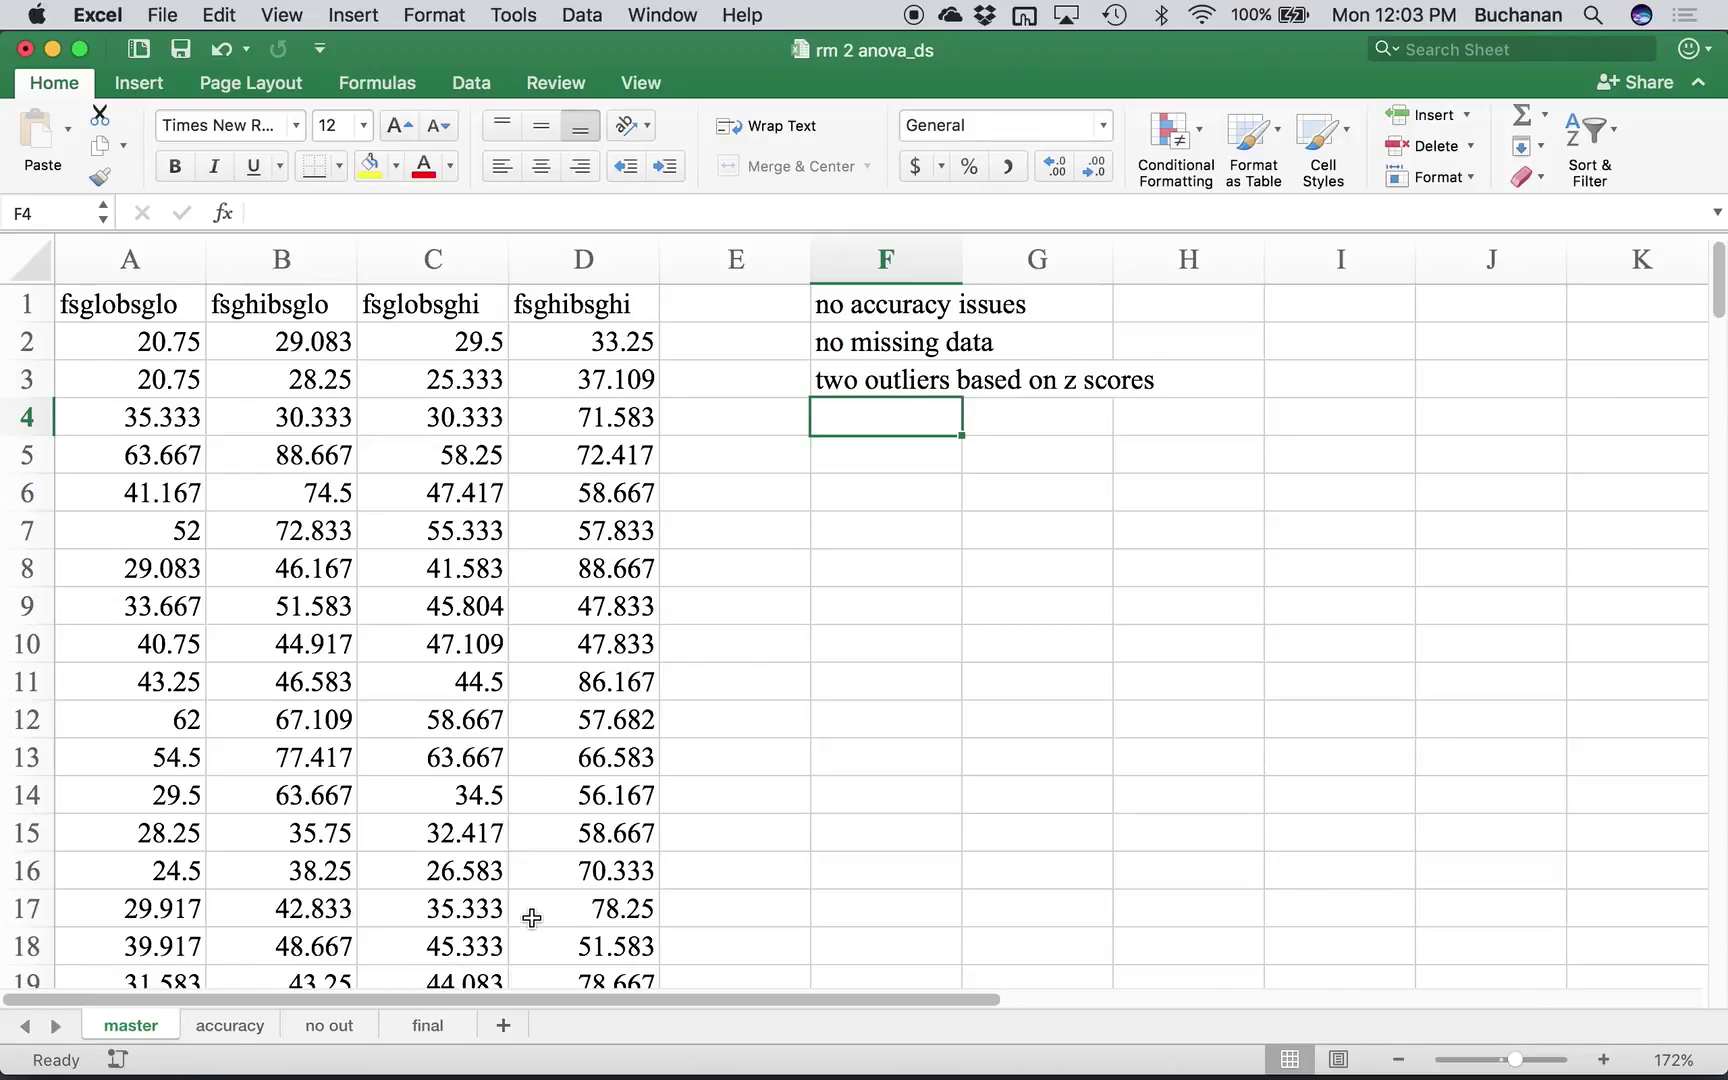
pyautogui.press('super+s')
# - From the final sheet, open the Correlation tool of the data analysis add-in
pyautogui.click(427, 1025)
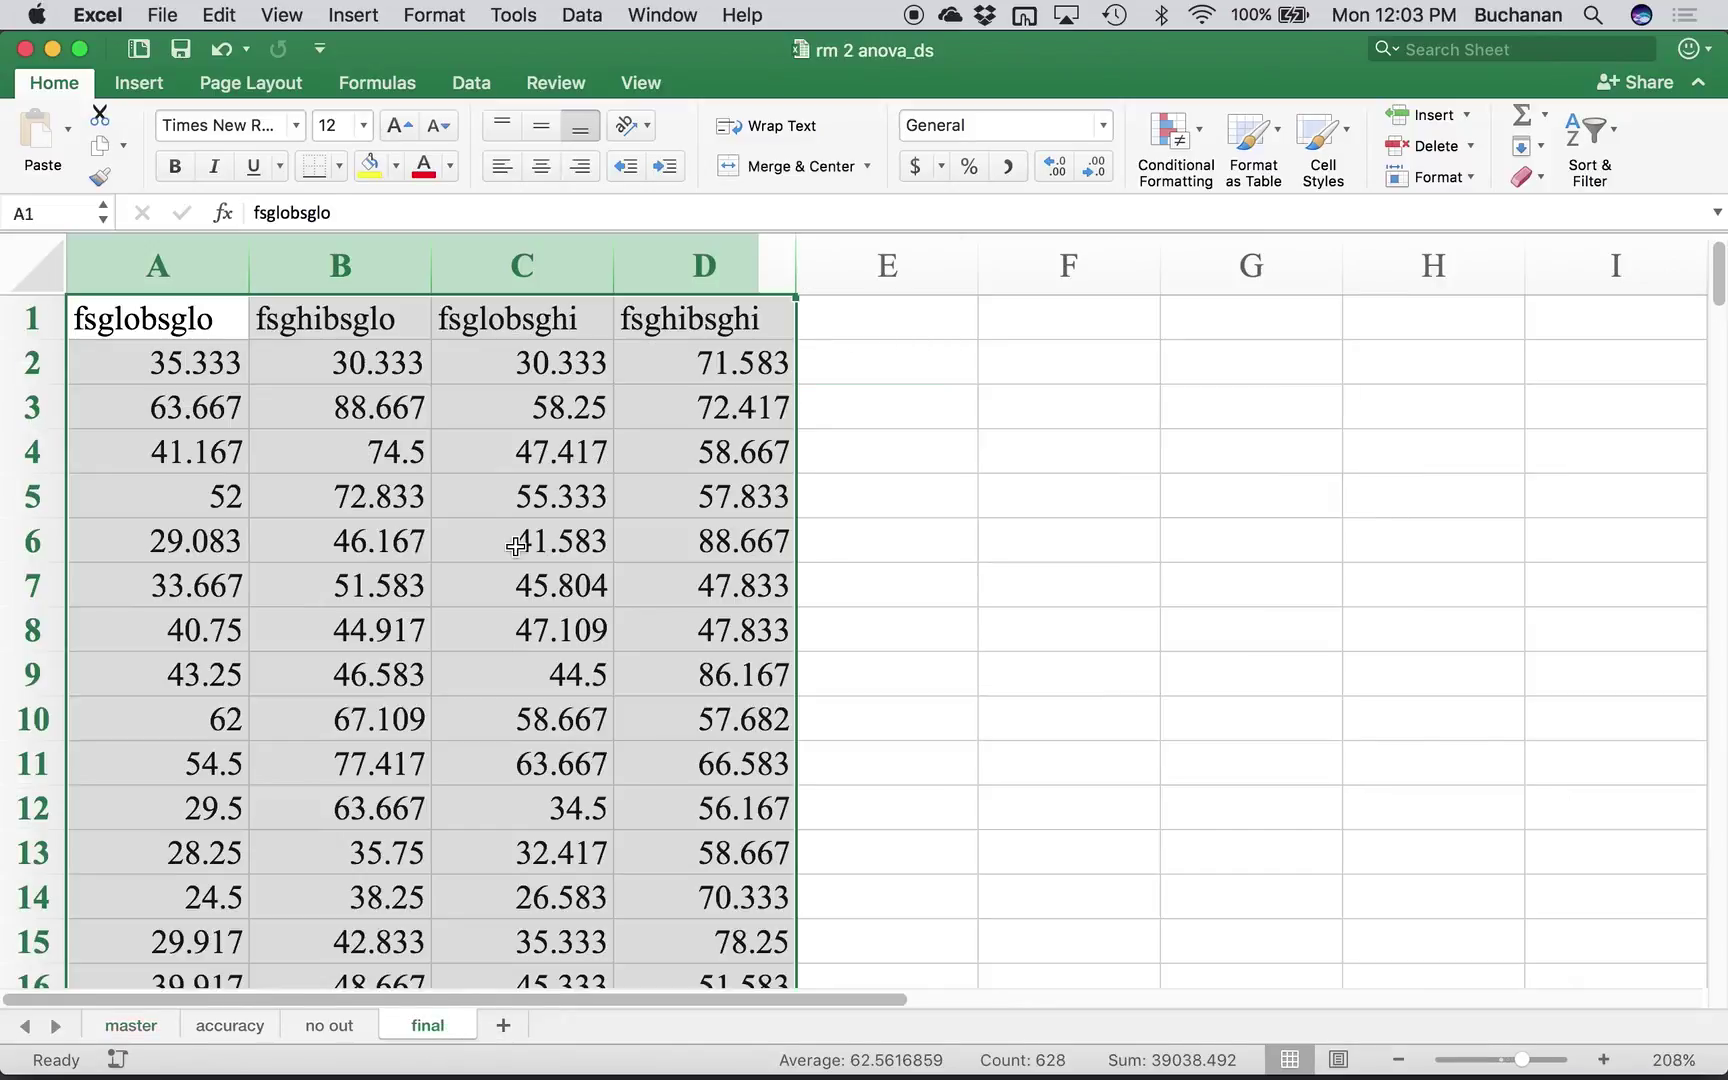
pyautogui.click(548, 544)
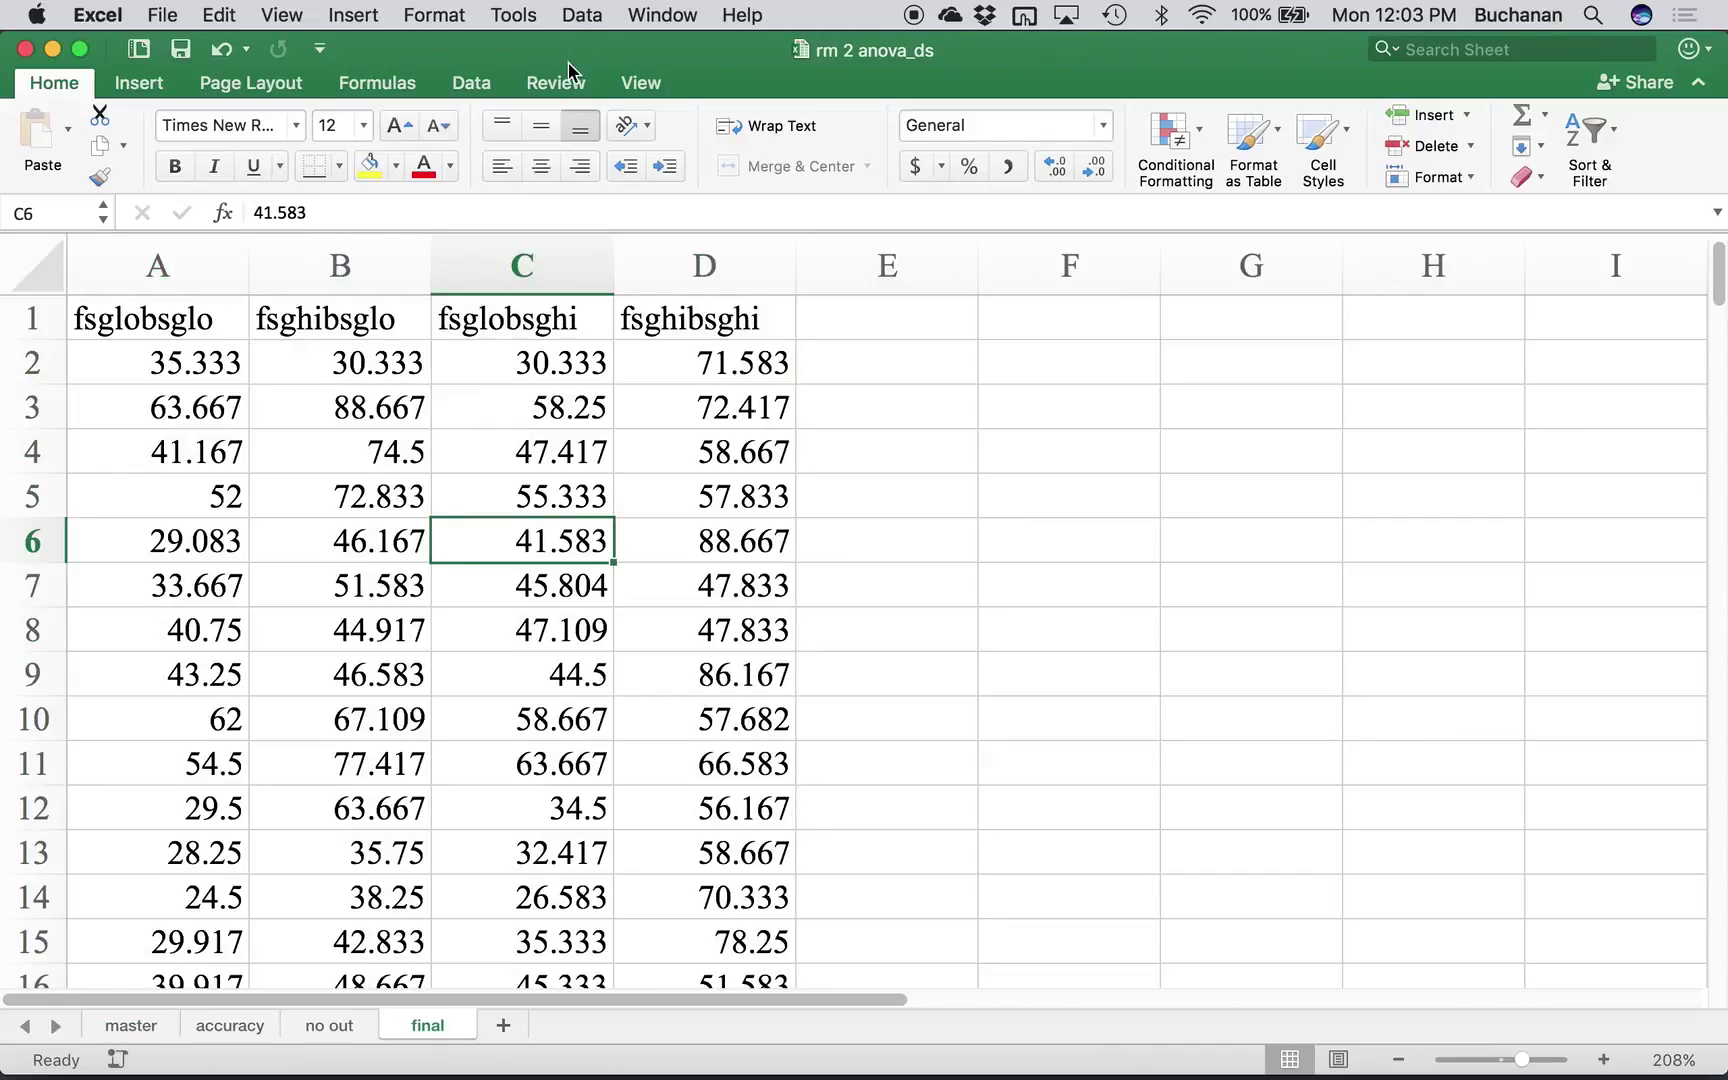
pyautogui.click(495, 84)
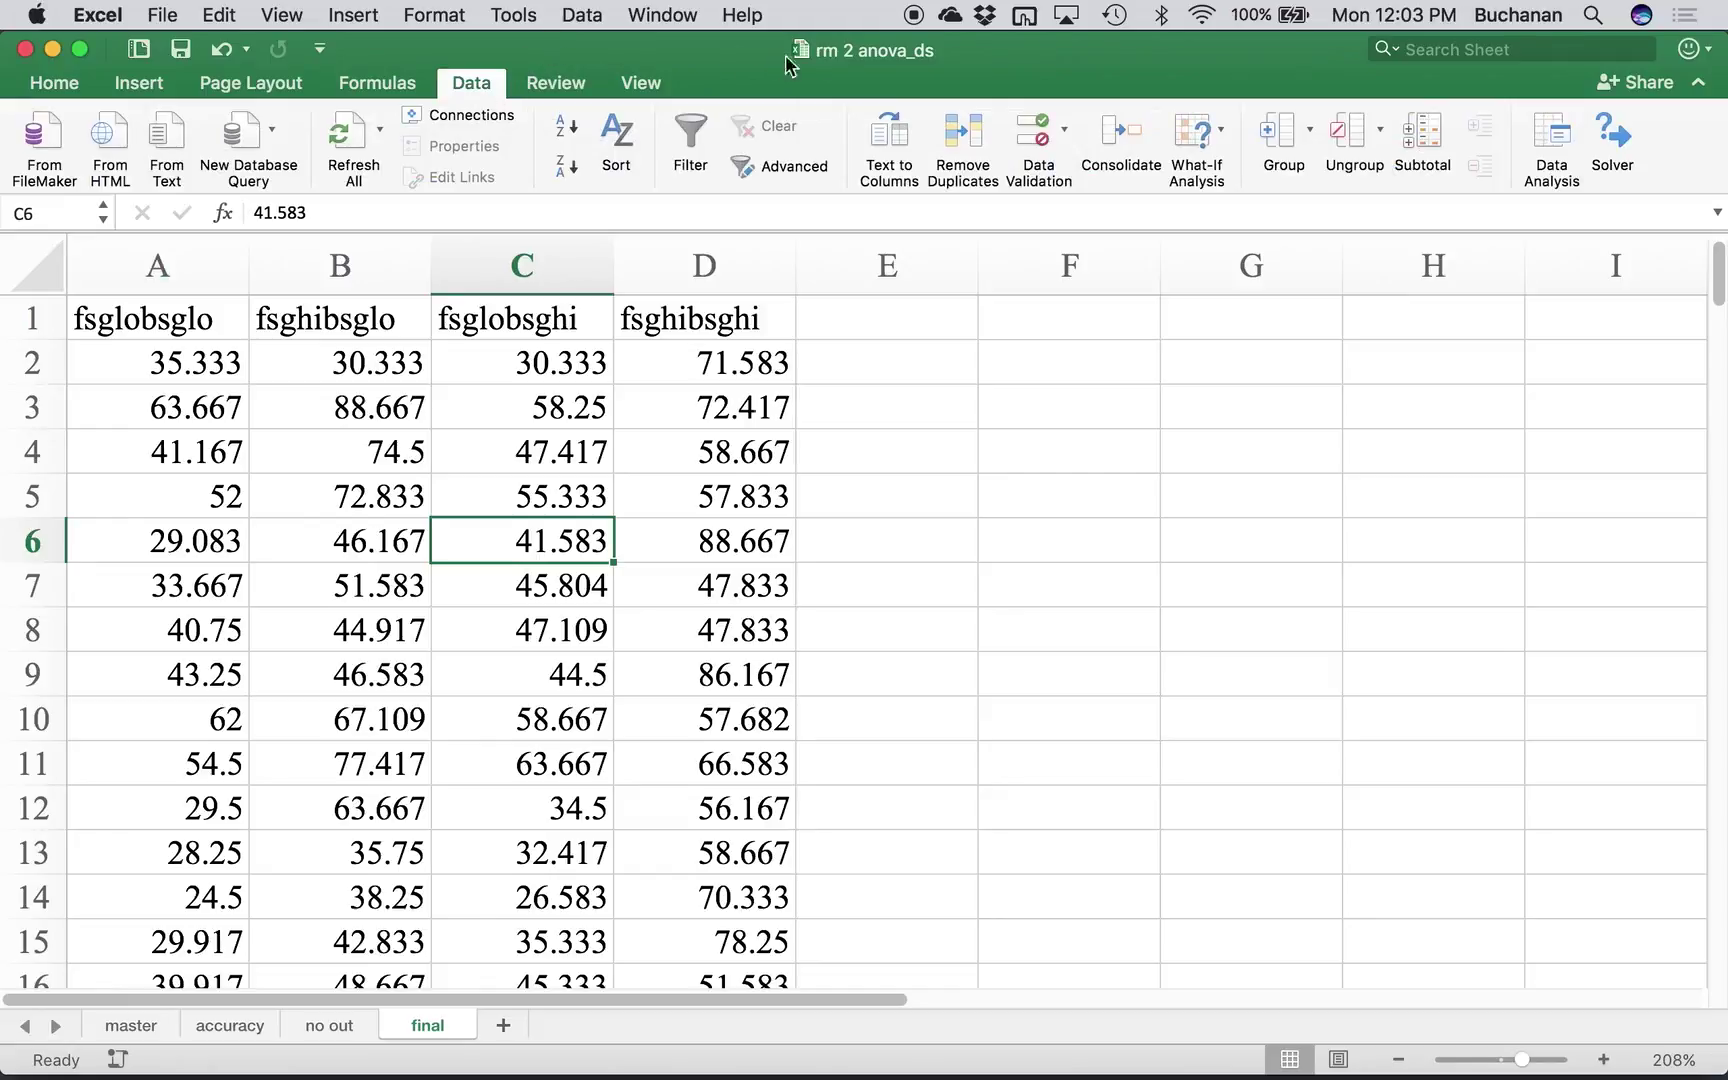
pyautogui.click(1552, 150)
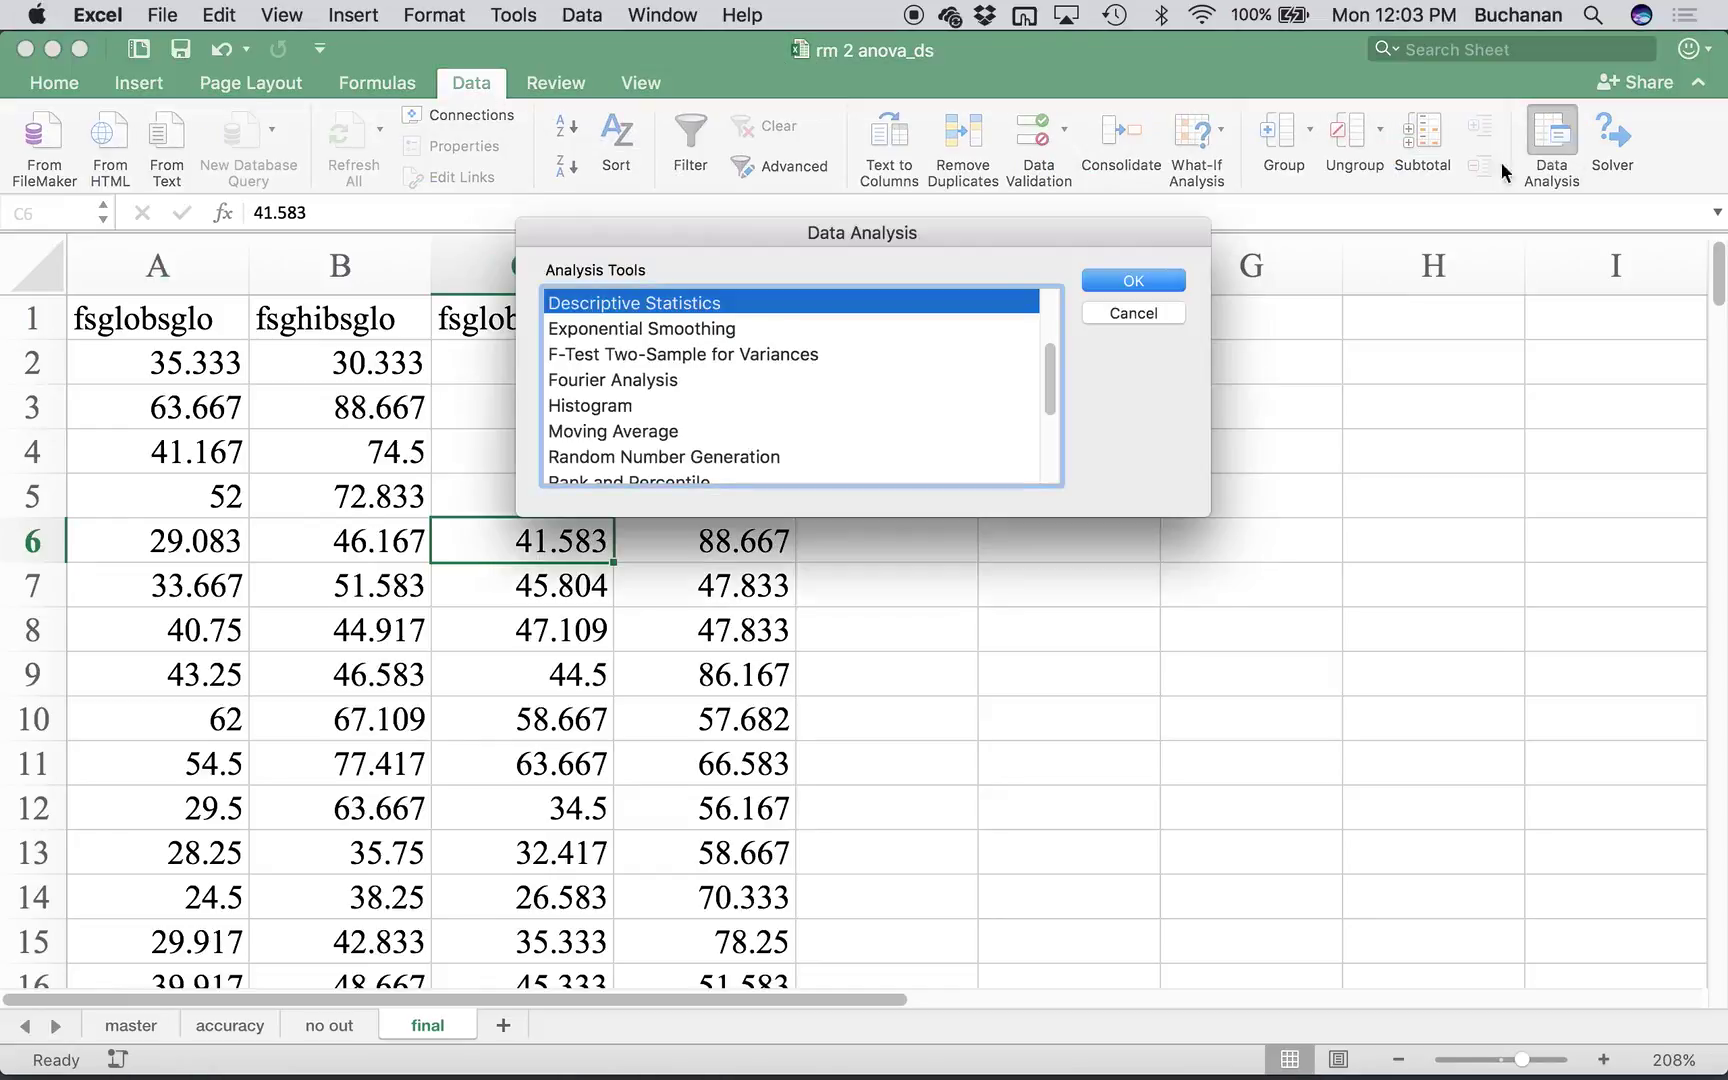
pyautogui.press('Up')
pyautogui.press('Up')
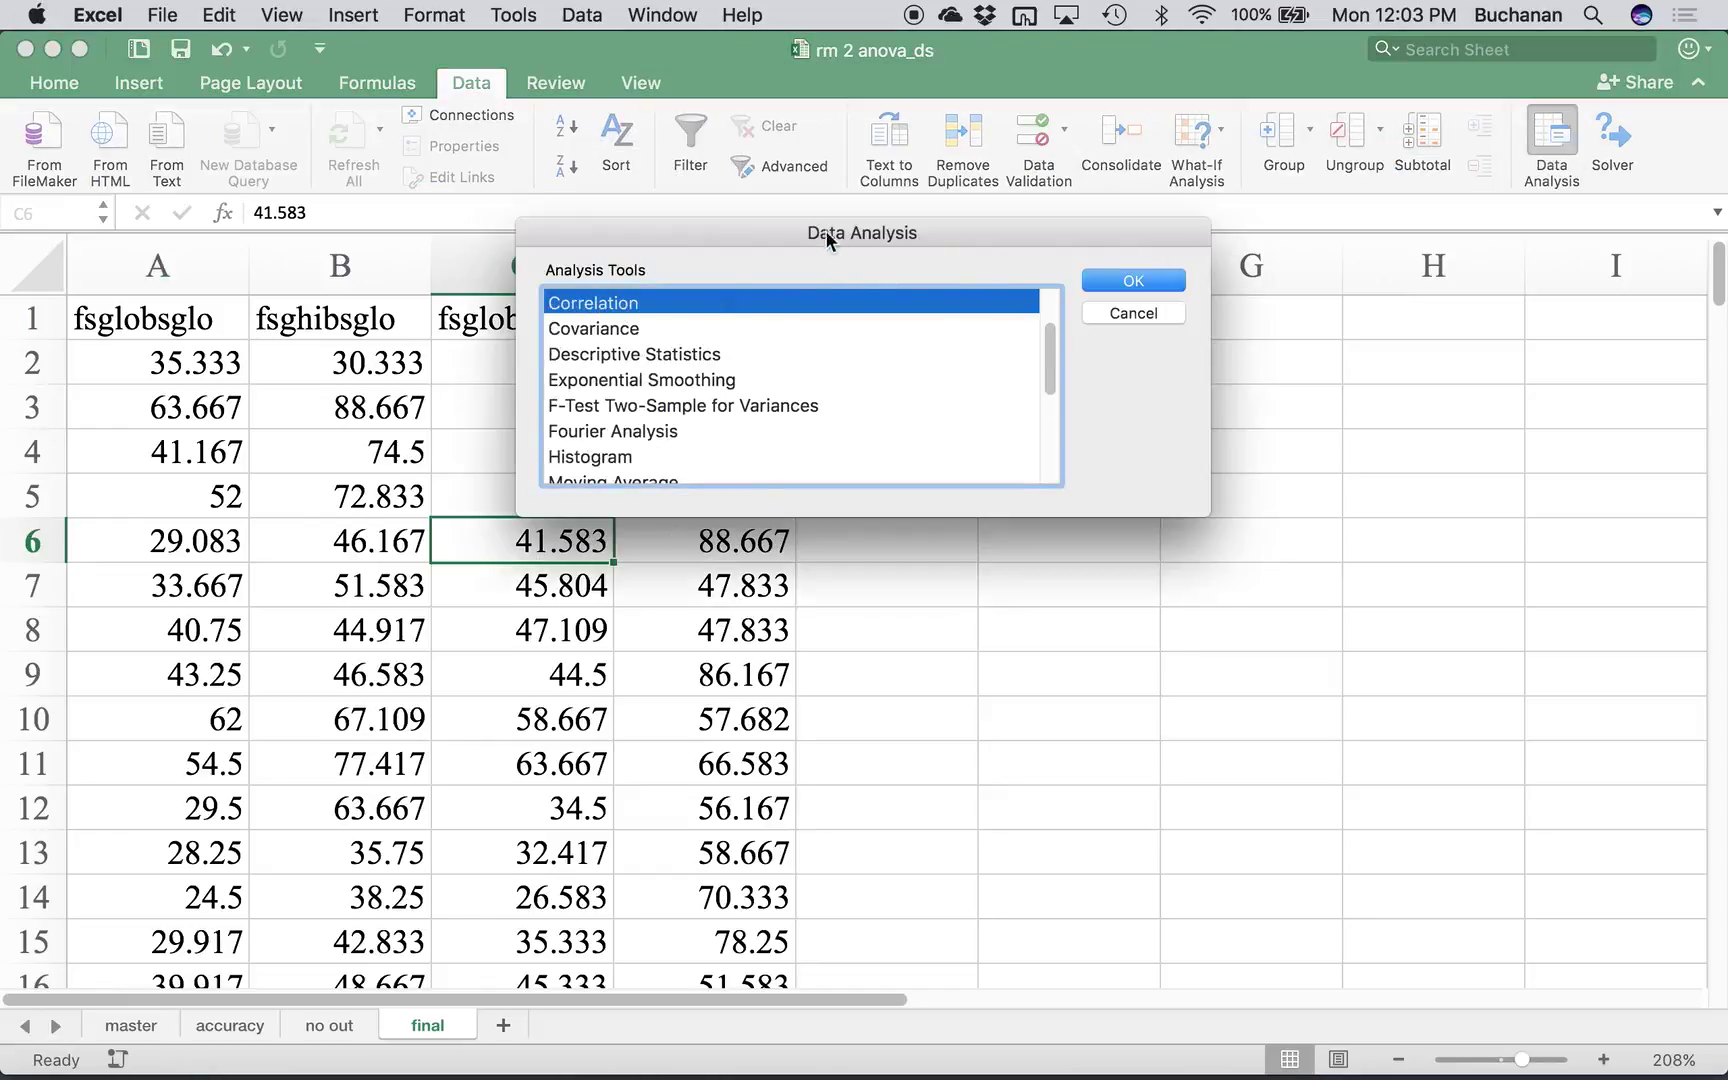
pyautogui.moveTo(848, 240); pyautogui.dragTo(1181, 151)
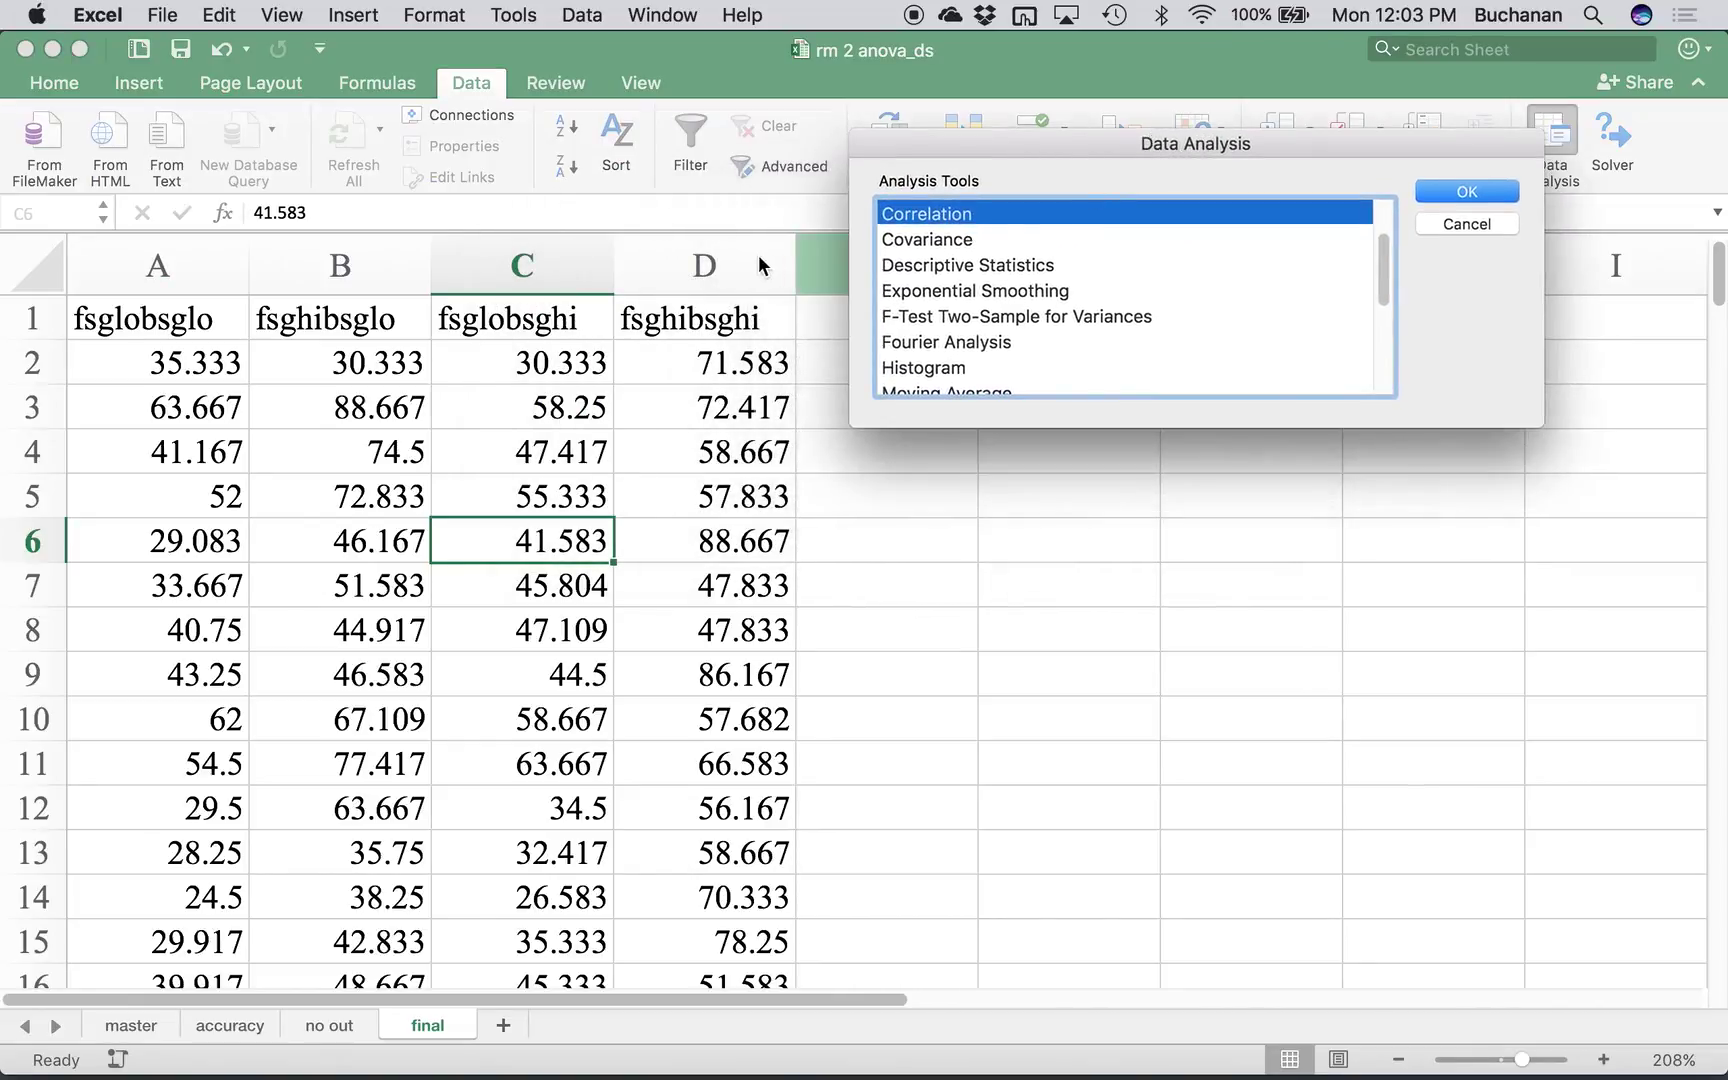
pyautogui.click(1444, 195)
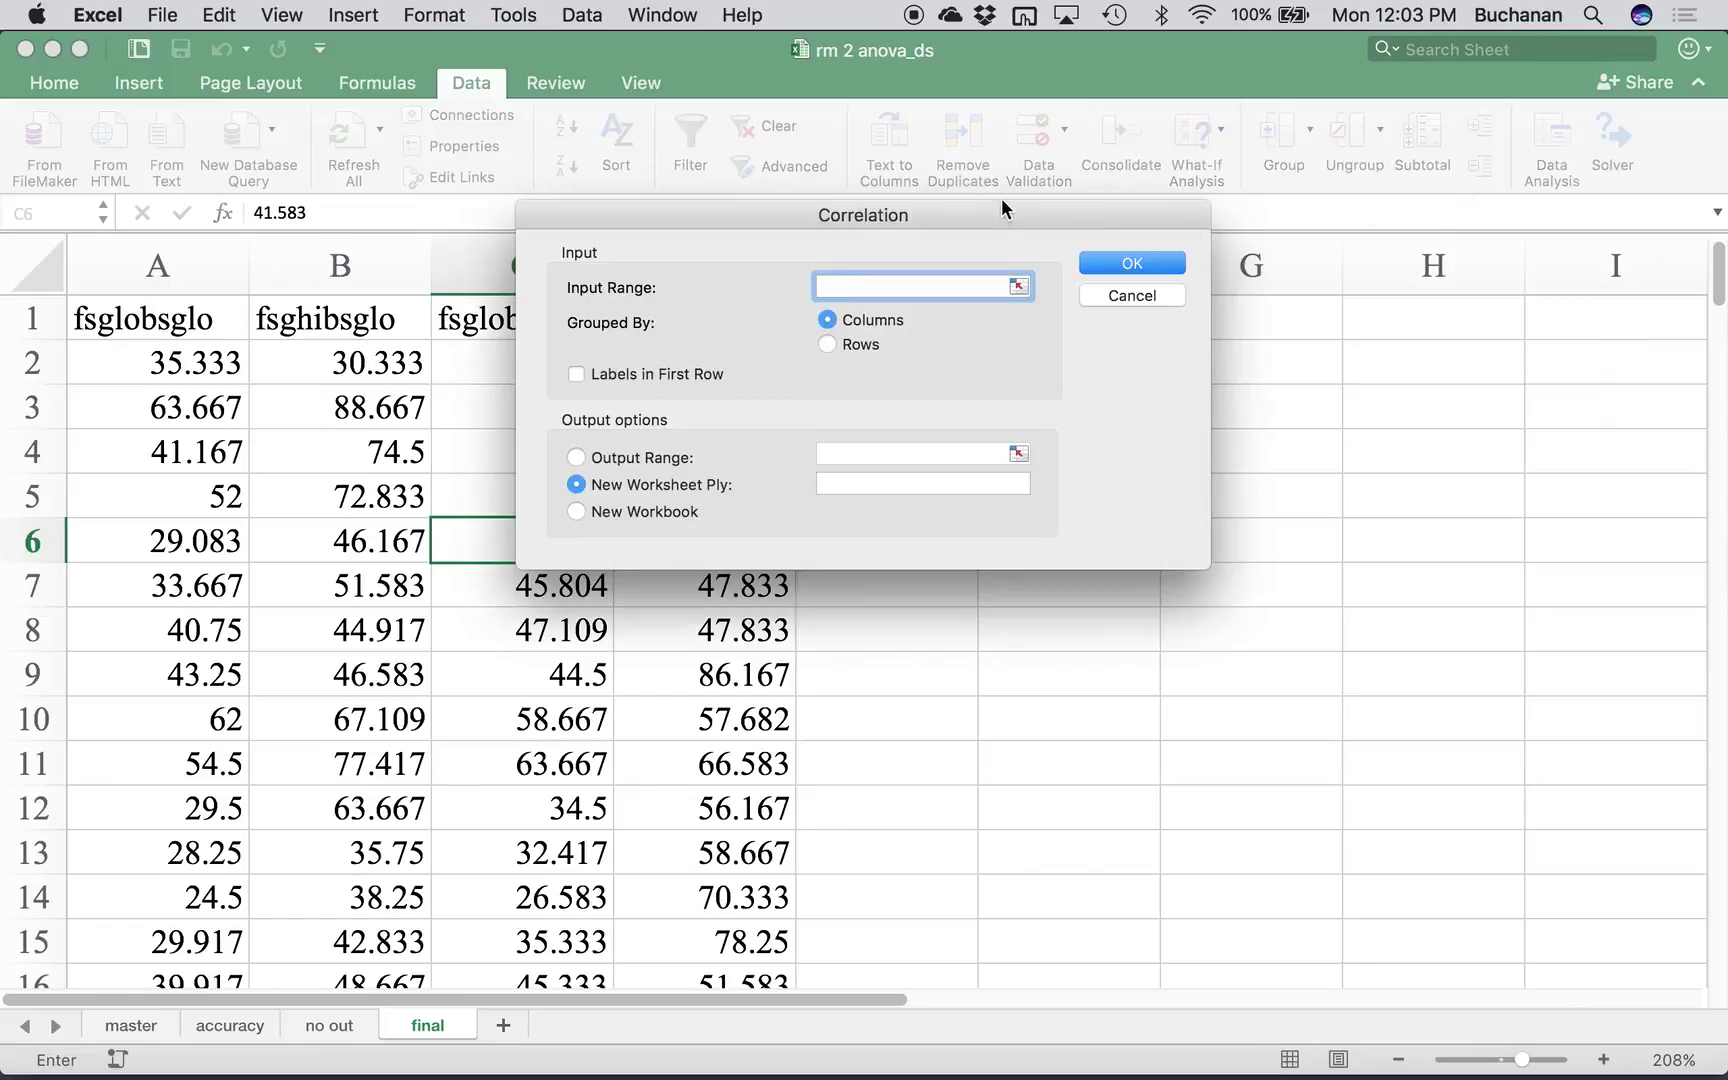
# - Run the correlation on columns A to D, using labels in the first row and output to a new worksheet
pyautogui.moveTo(1000, 208); pyautogui.dragTo(1420, 150)
pyautogui.click(330, 268)
pyautogui.moveTo(150, 265); pyautogui.dragTo(744, 284)
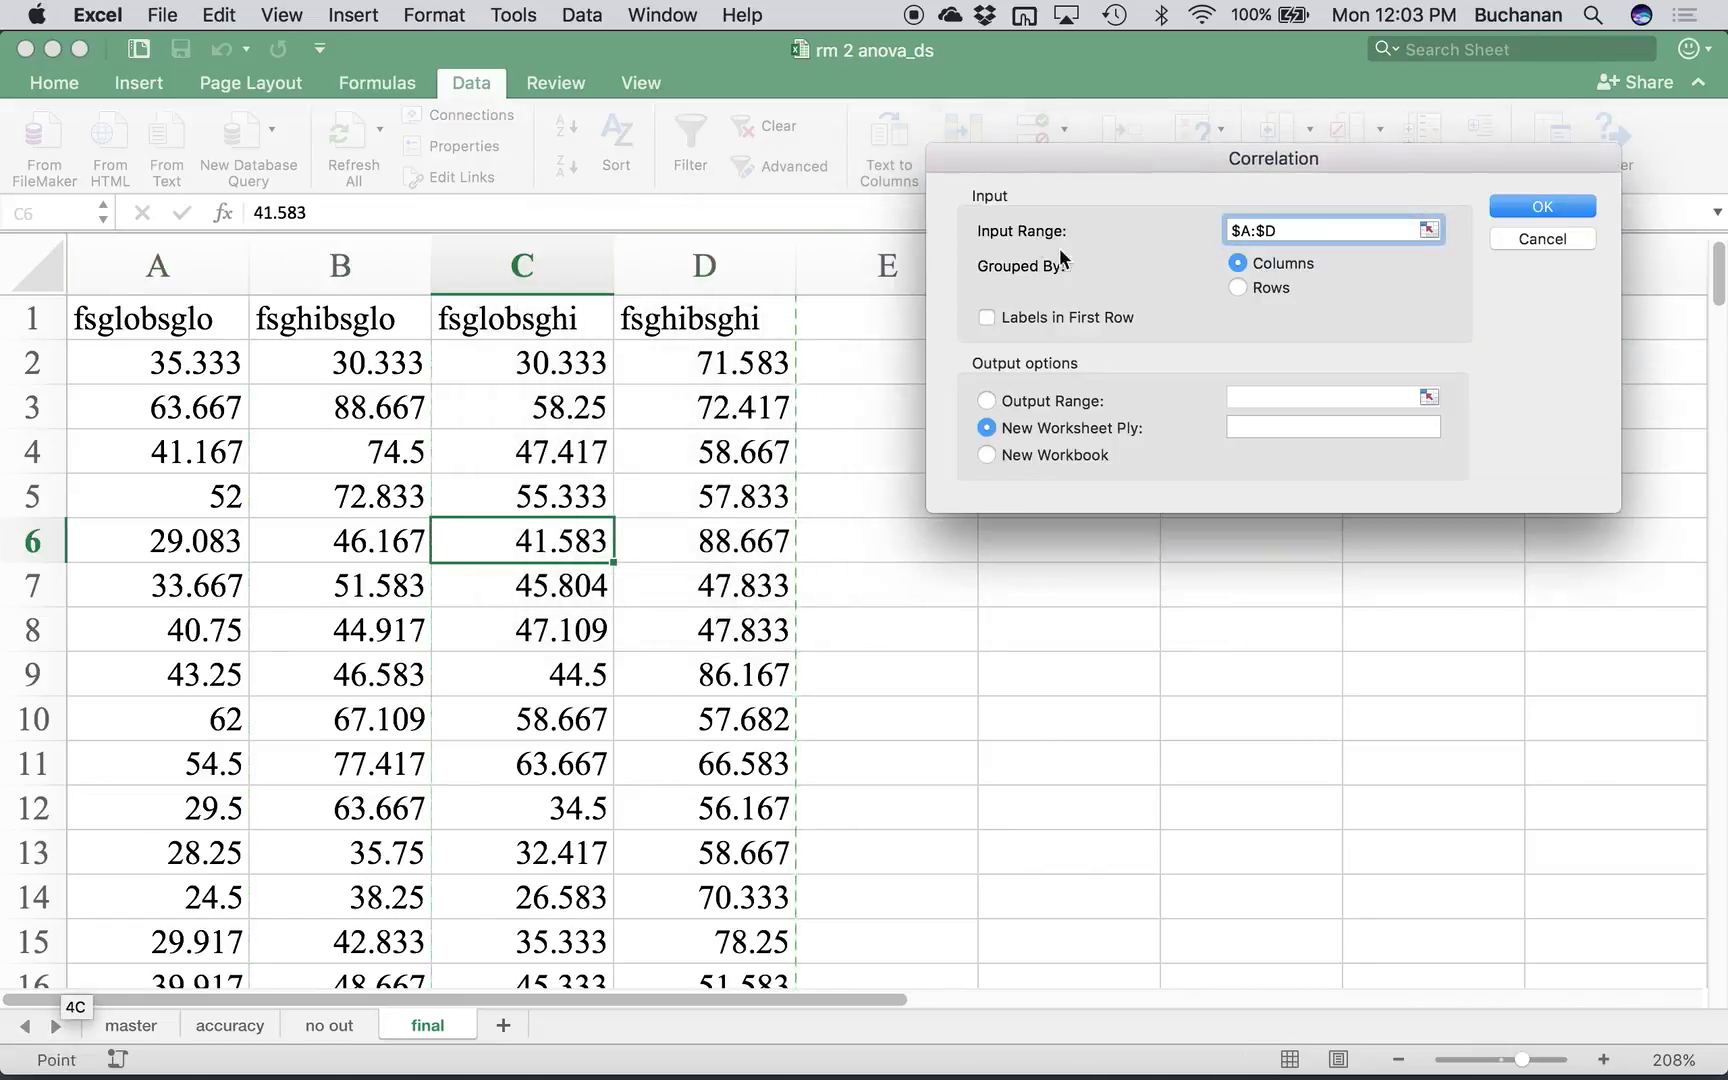
pyautogui.click(1040, 322)
pyautogui.click(1557, 208)
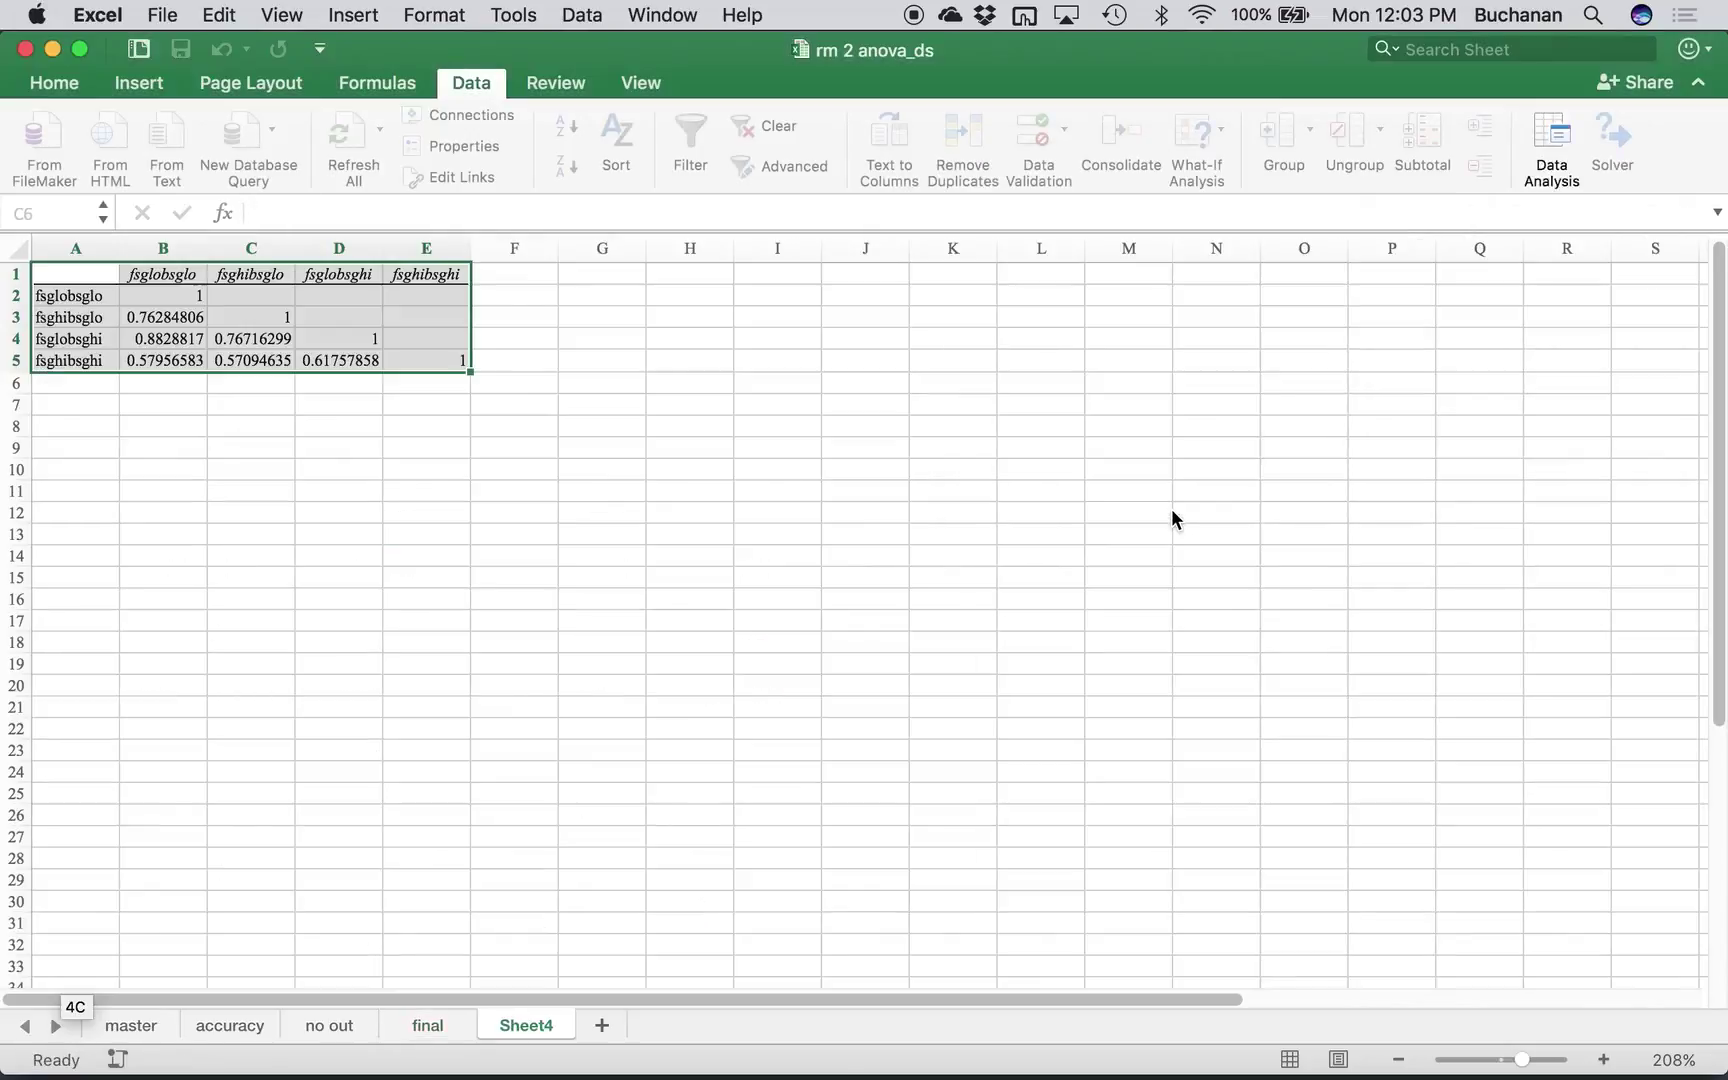
# - Rename the new correlation output sheet as additivity
pyautogui.doubleClick(524, 1025)
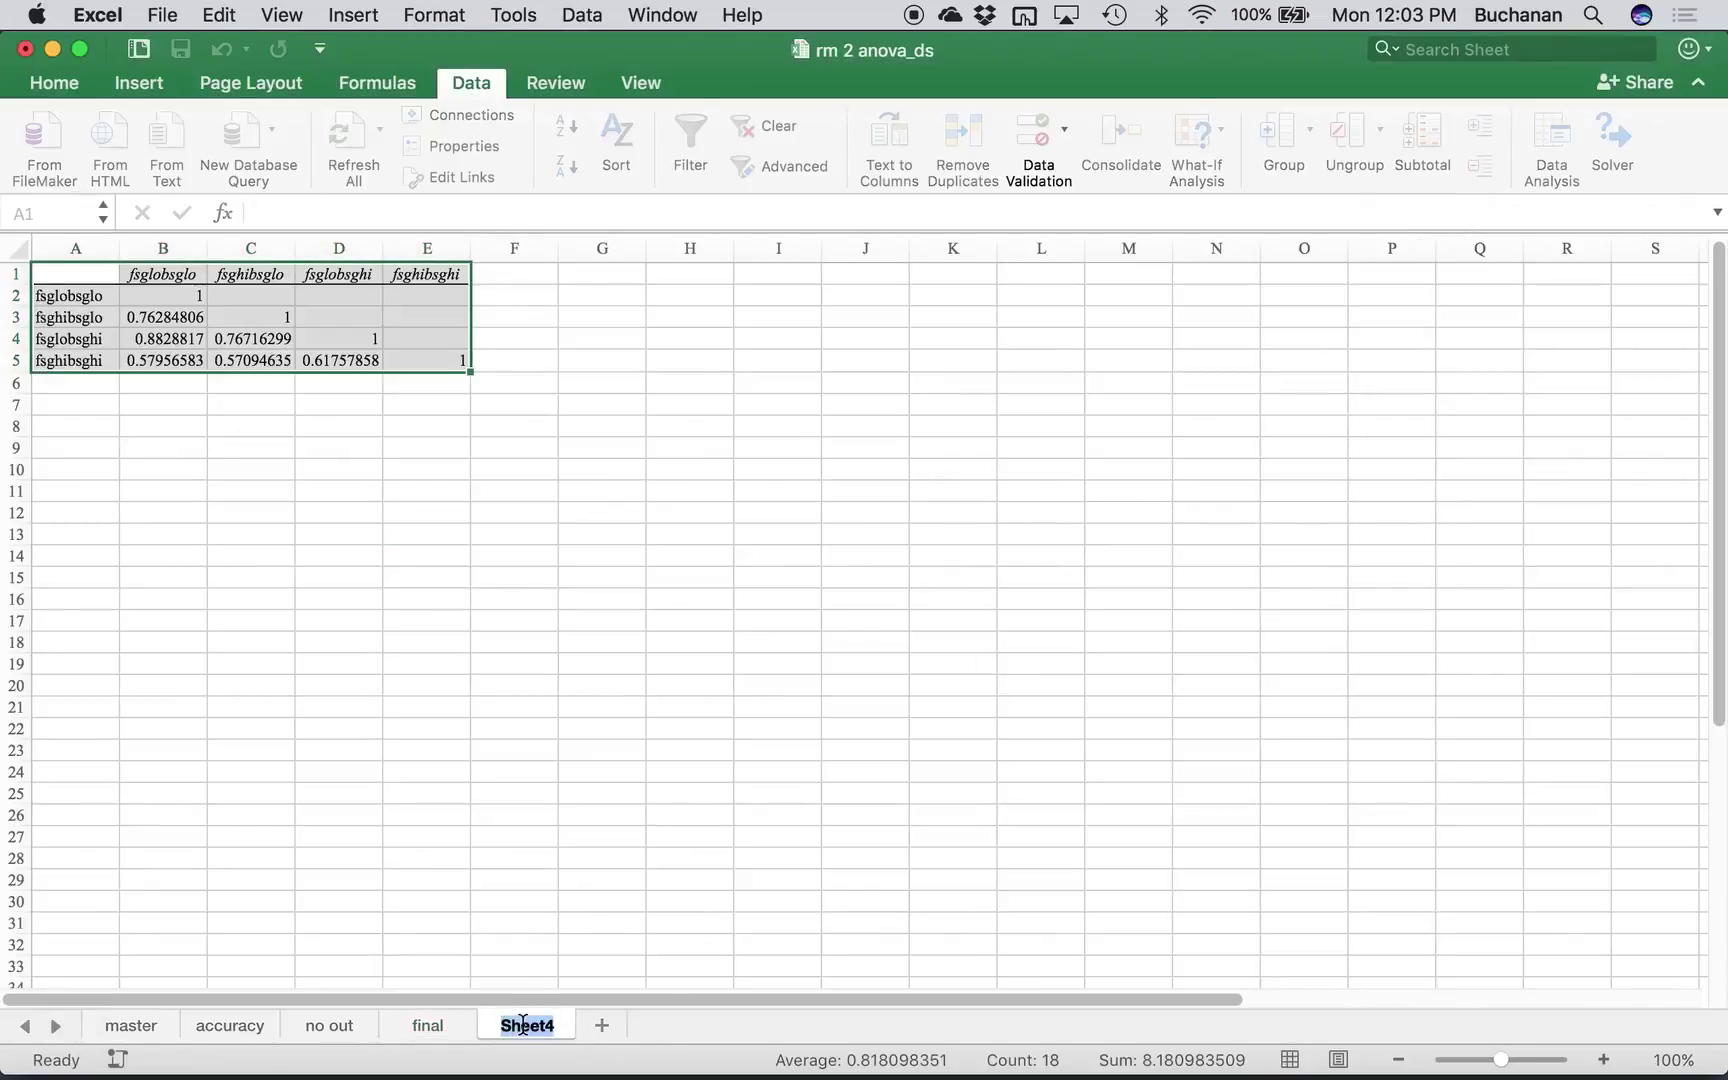
pyautogui.write('additivity')
pyautogui.press('Return')
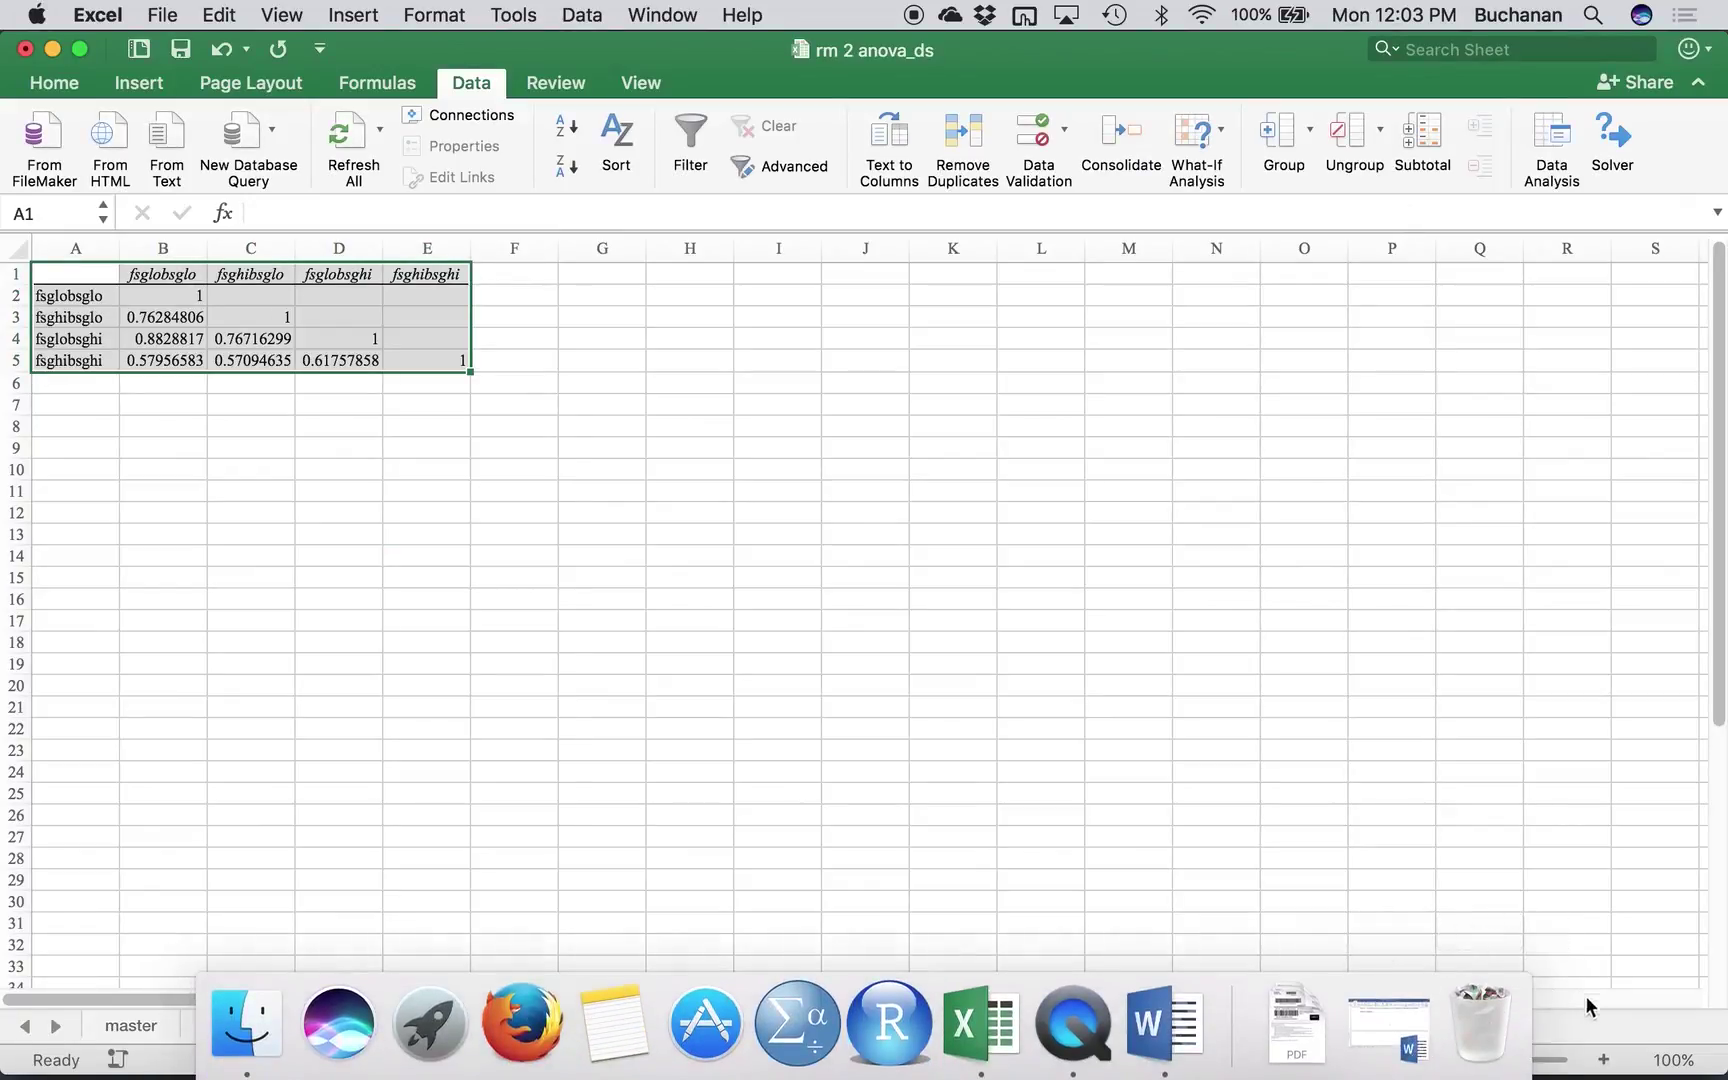
# - Apply a conditional formatting rule to the correlation table A1:E5, giving values greater than .99 a light red fill with dark red text
pyautogui.moveTo(1504, 1058); pyautogui.dragTo(1537, 1068)
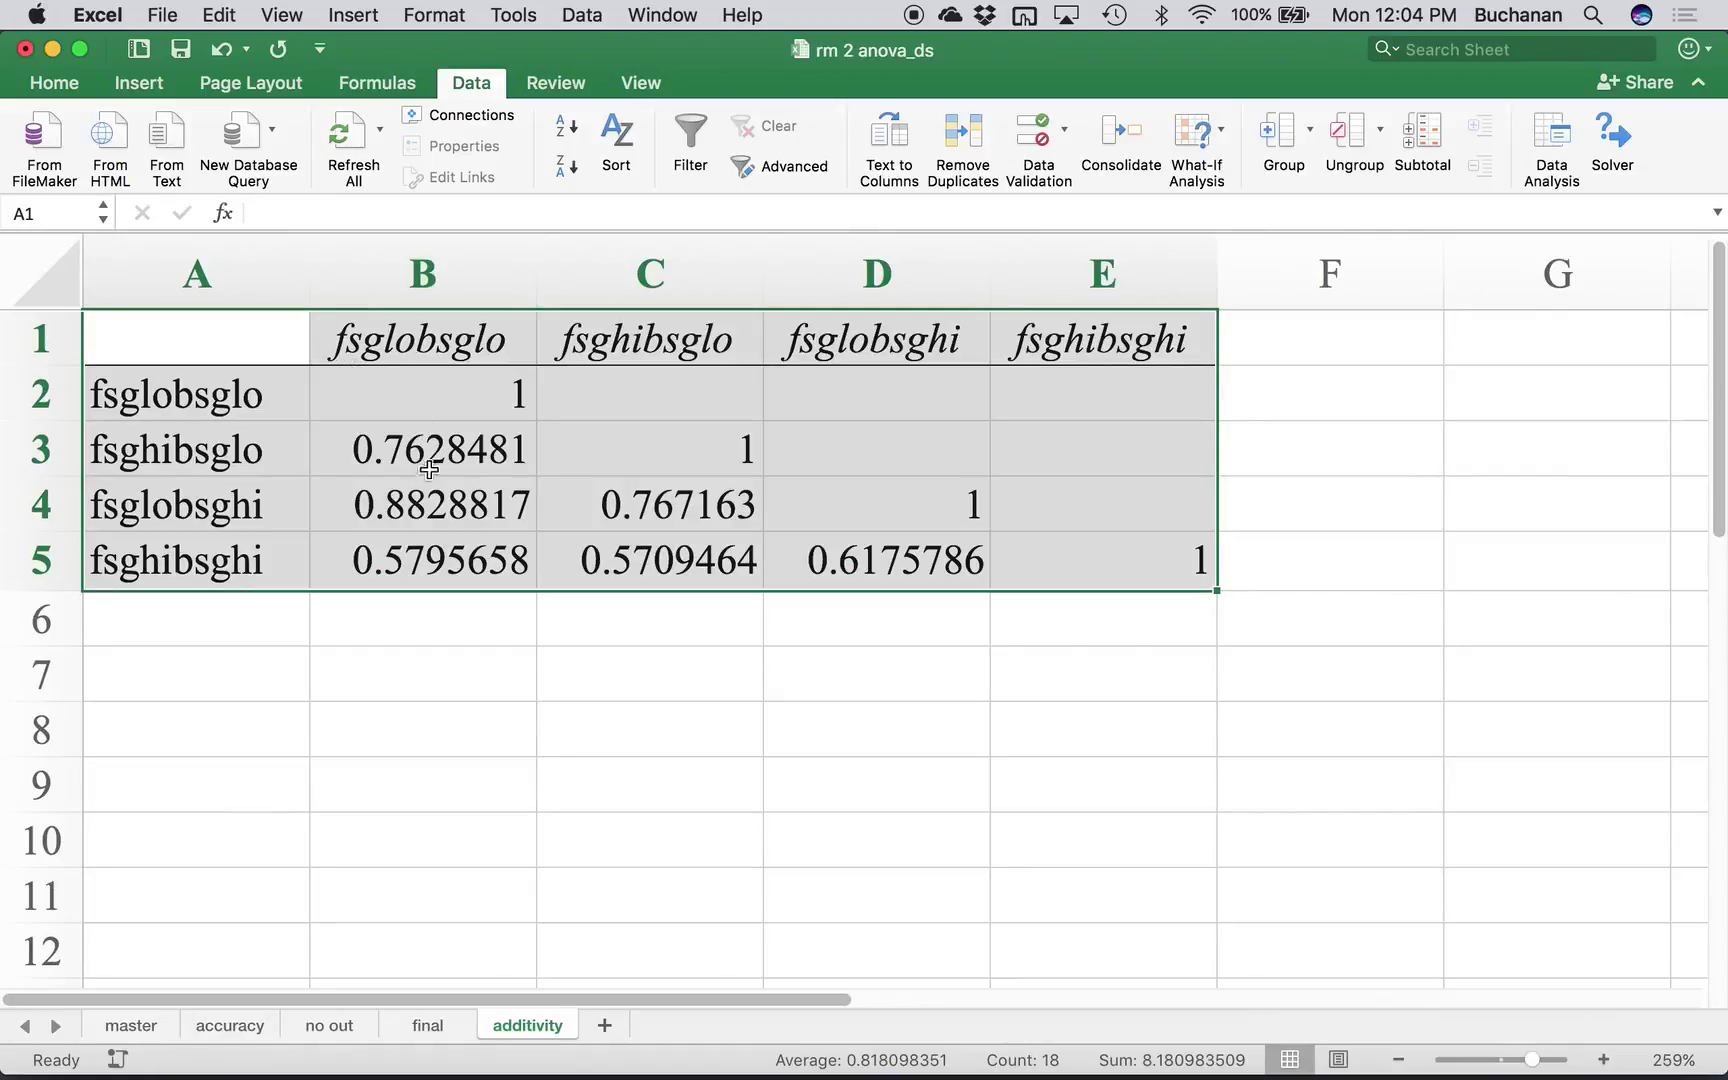
pyautogui.click(434, 395)
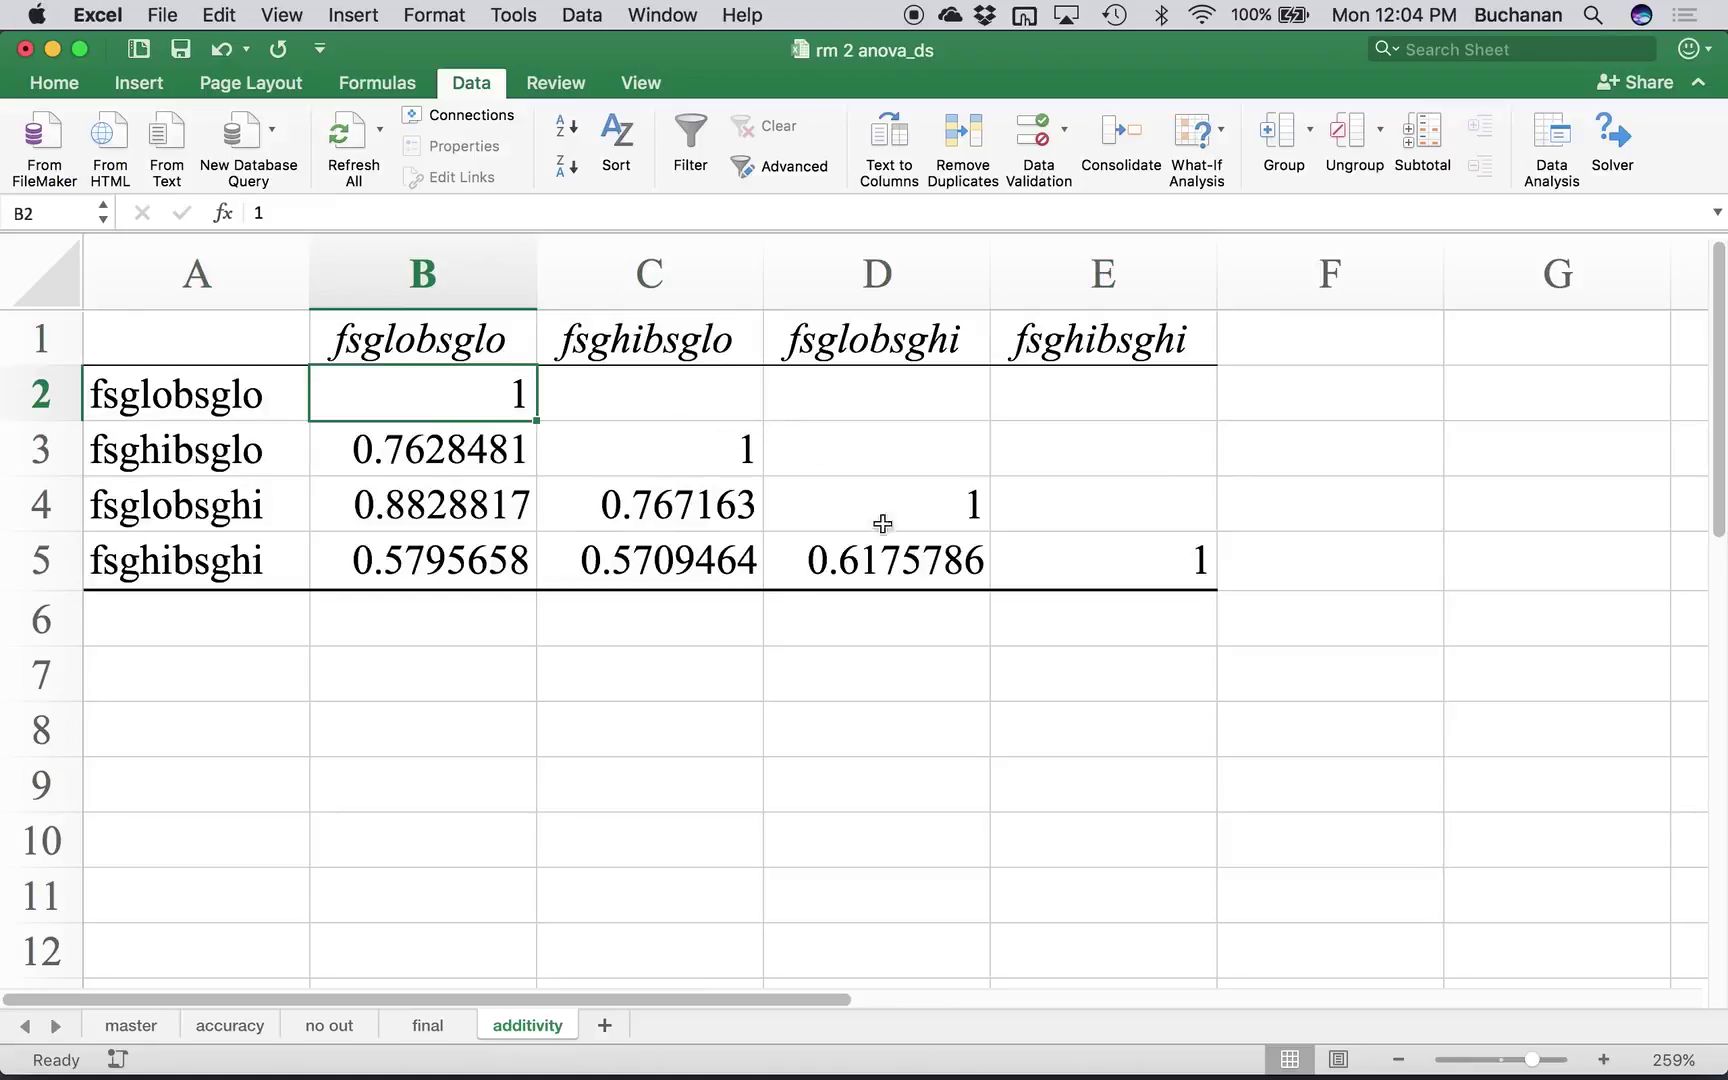
pyautogui.click(1011, 563)
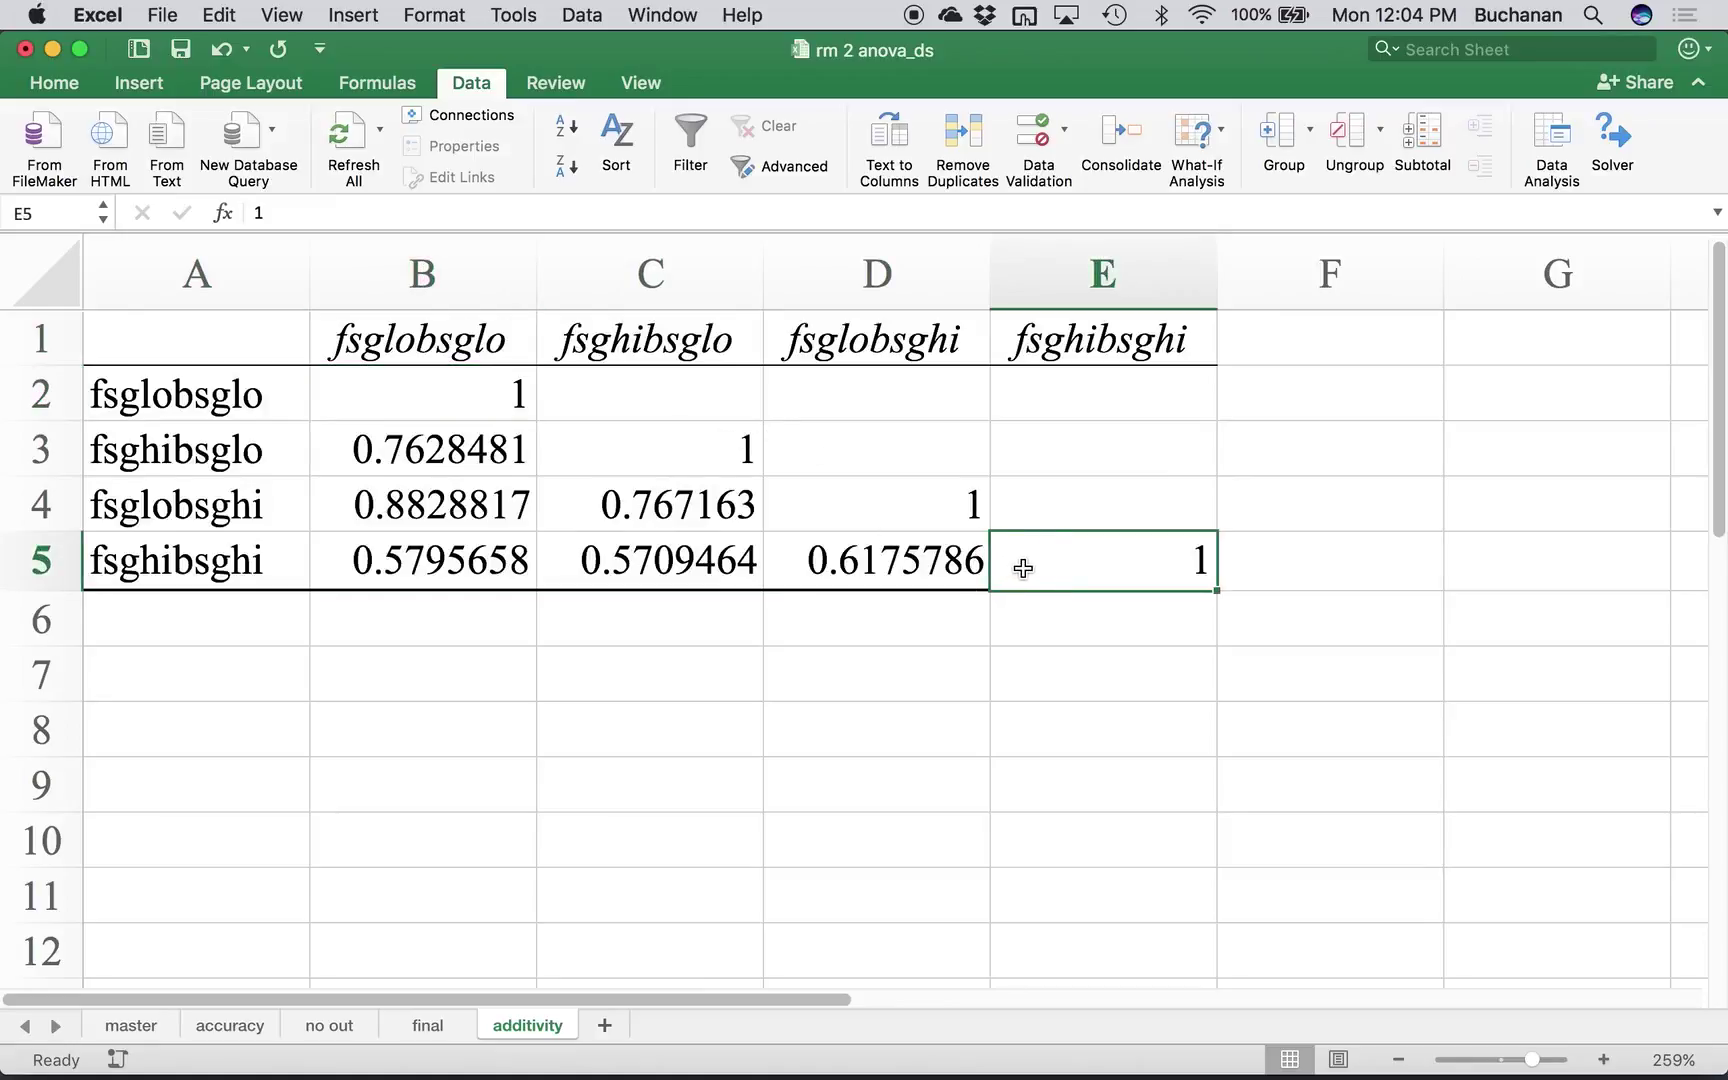
pyautogui.moveTo(1014, 563); pyautogui.dragTo(51, 237)
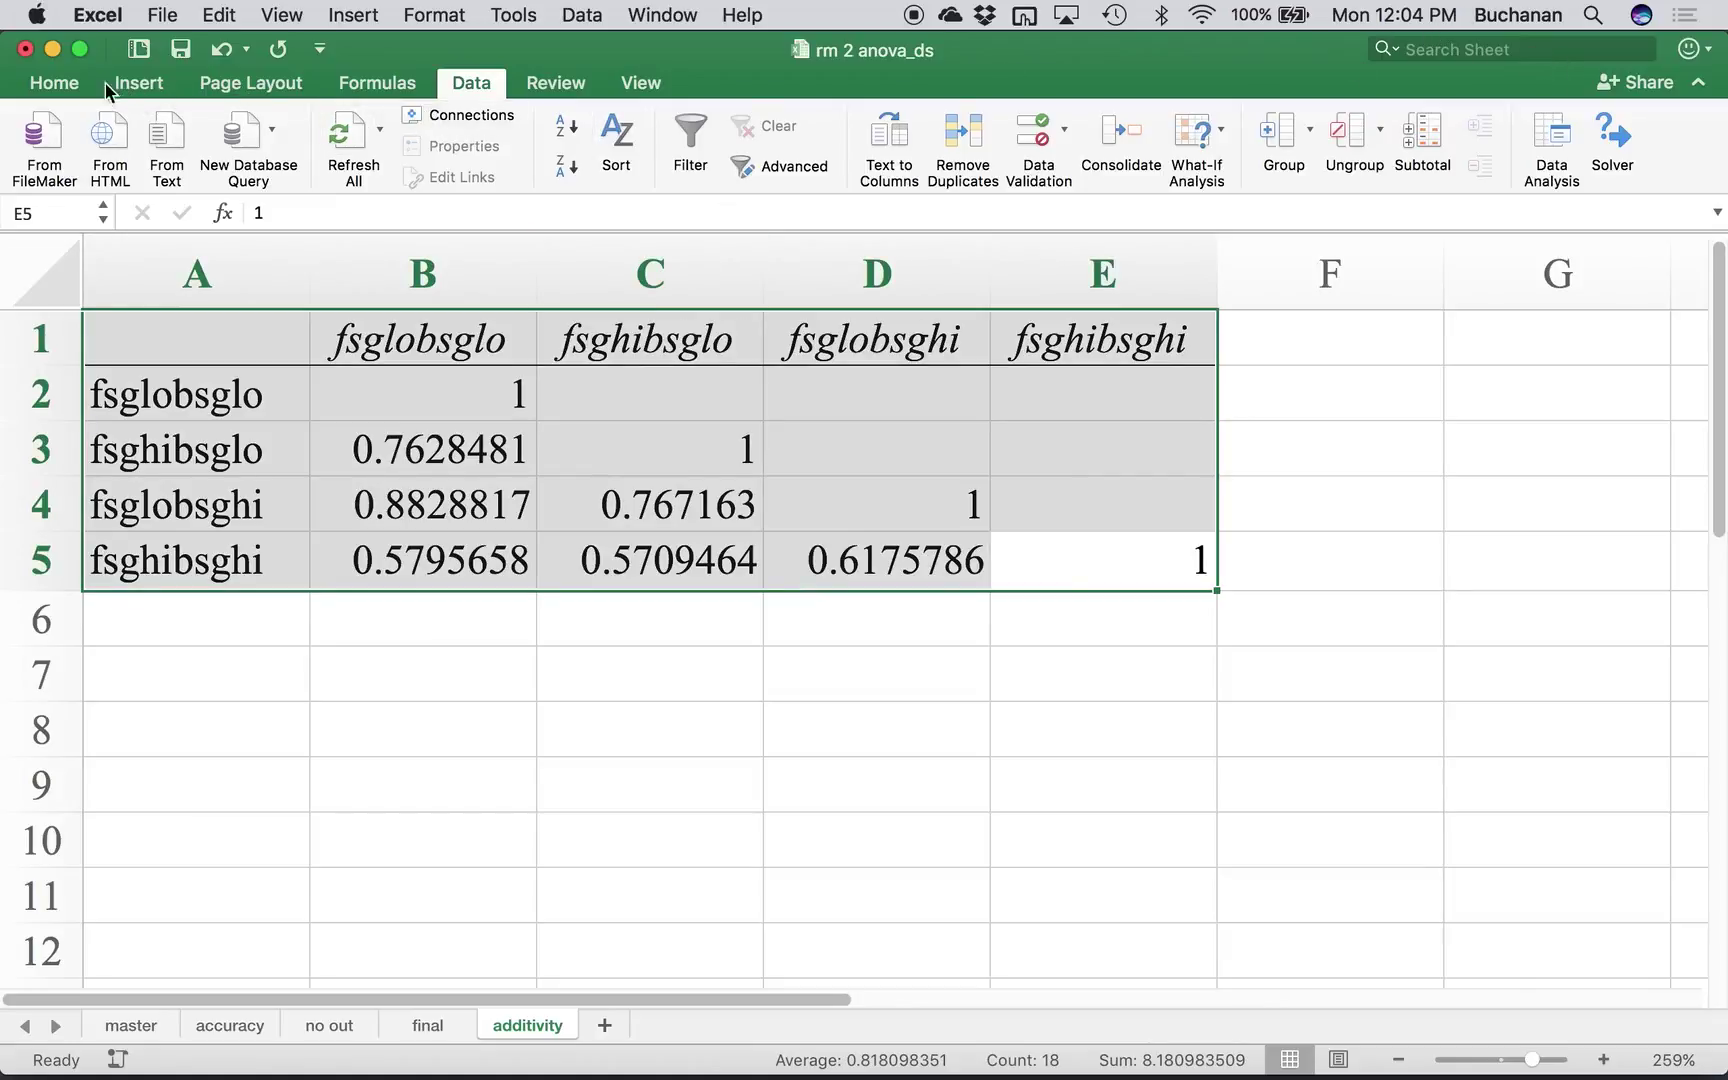
pyautogui.click(68, 88)
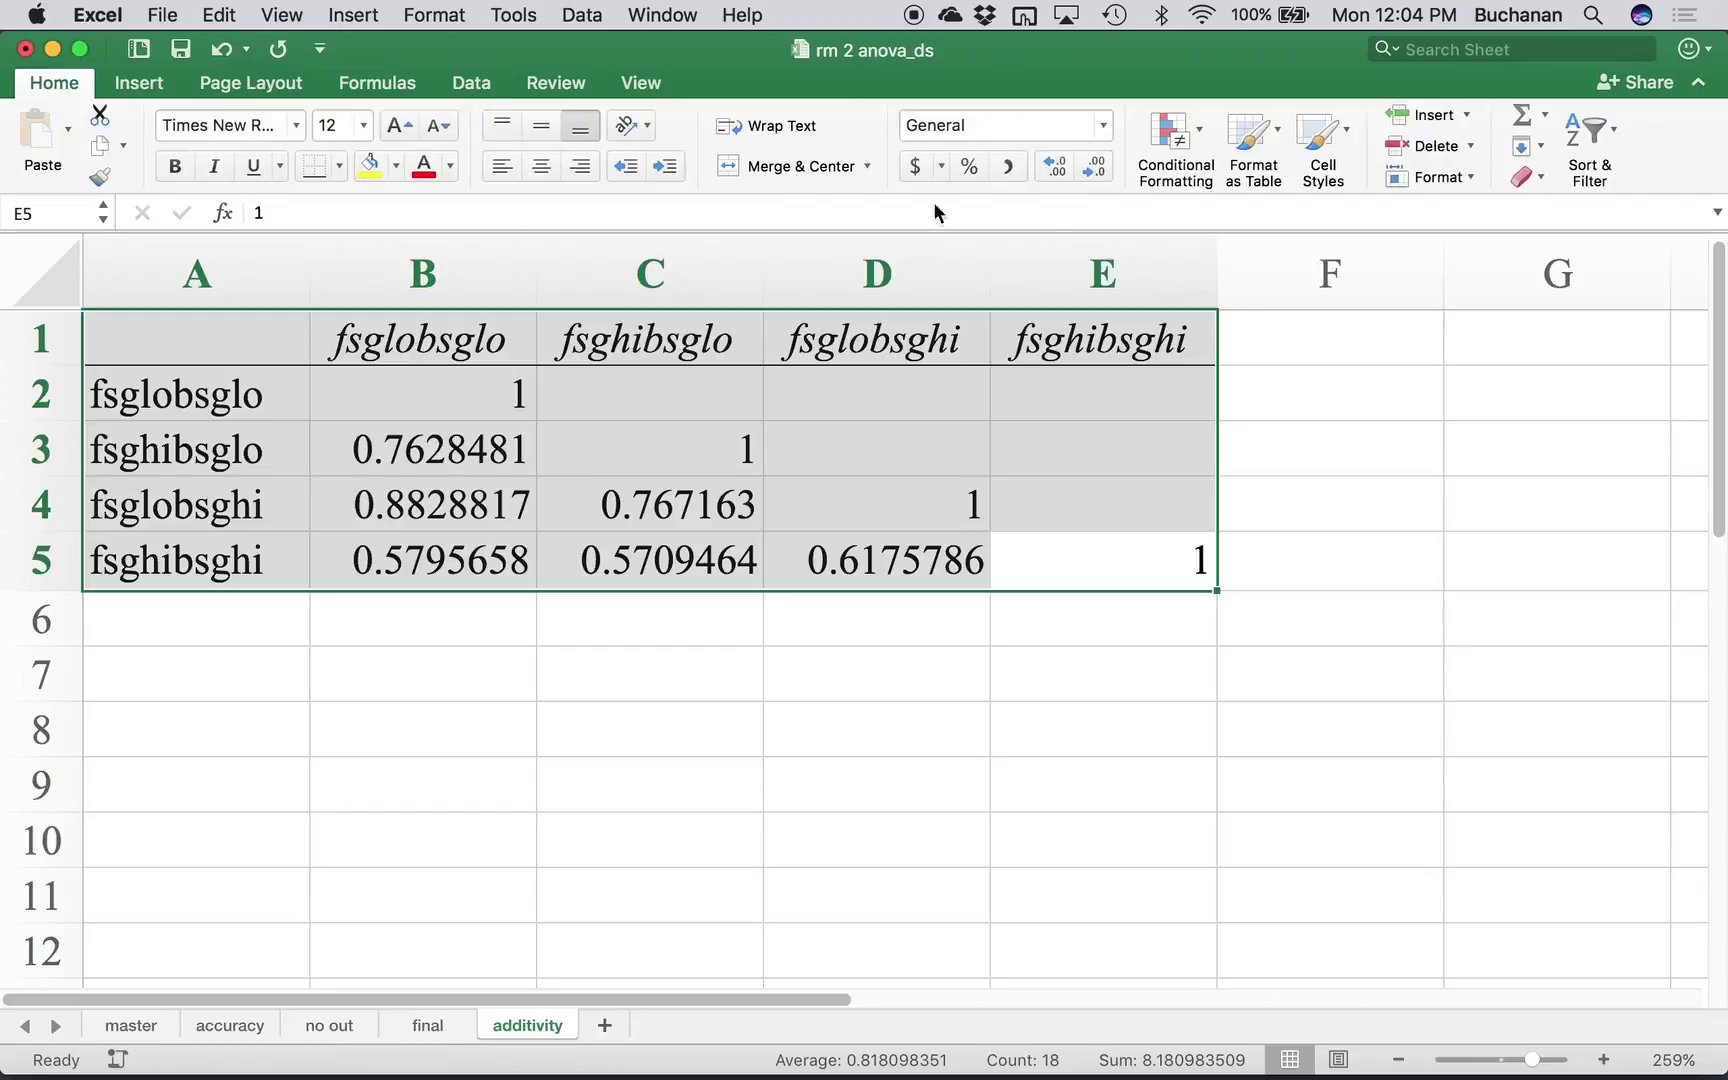
pyautogui.click(1179, 152)
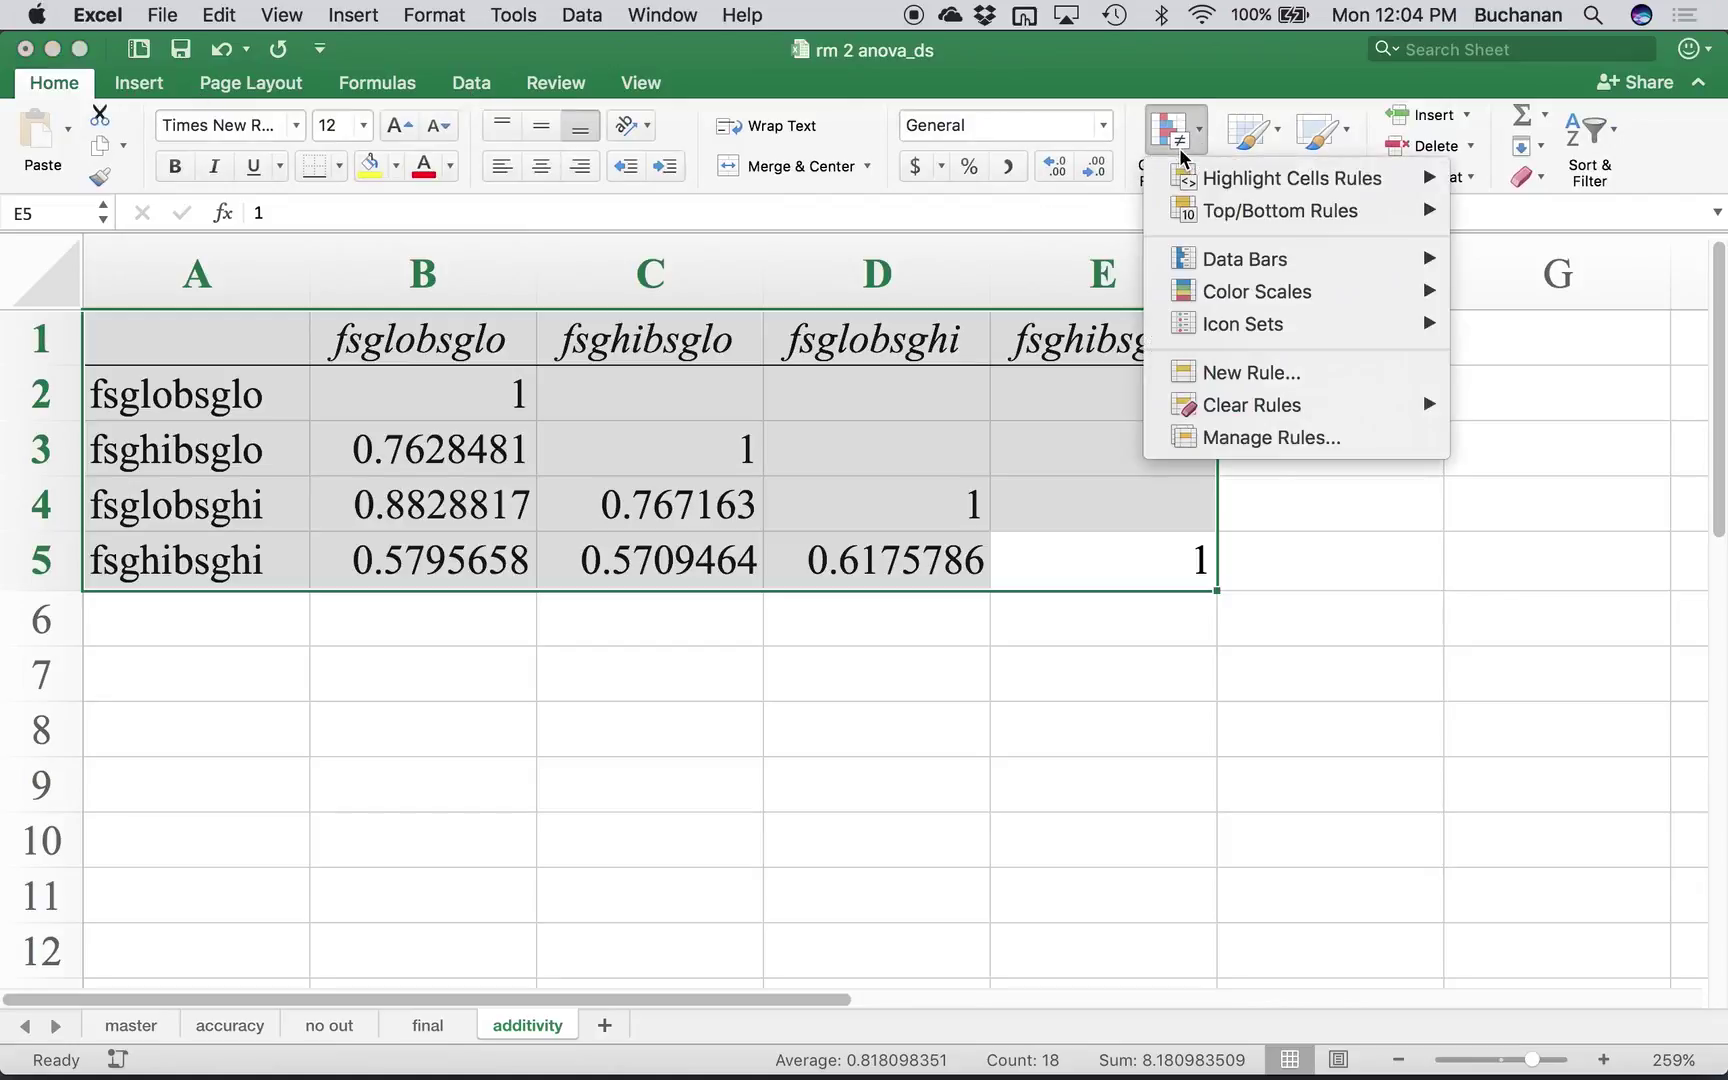
pyautogui.moveTo(1185, 180)
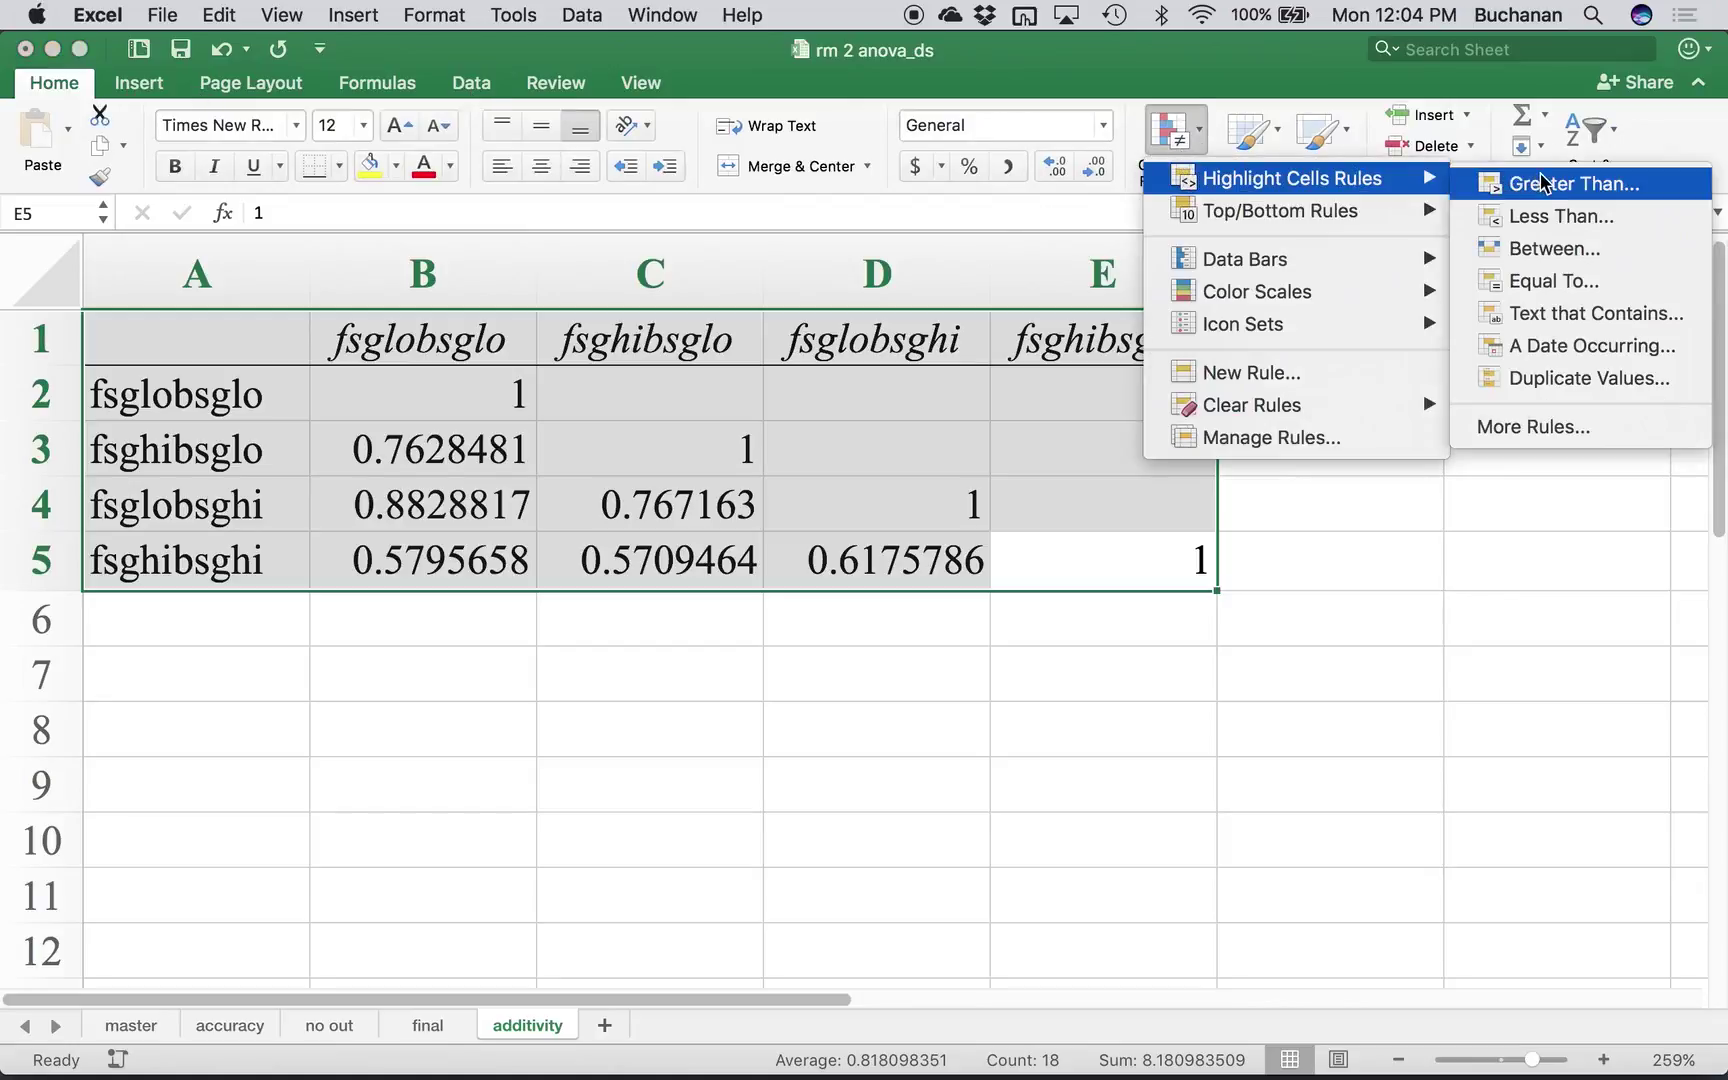
pyautogui.click(1517, 192)
pyautogui.write('.')
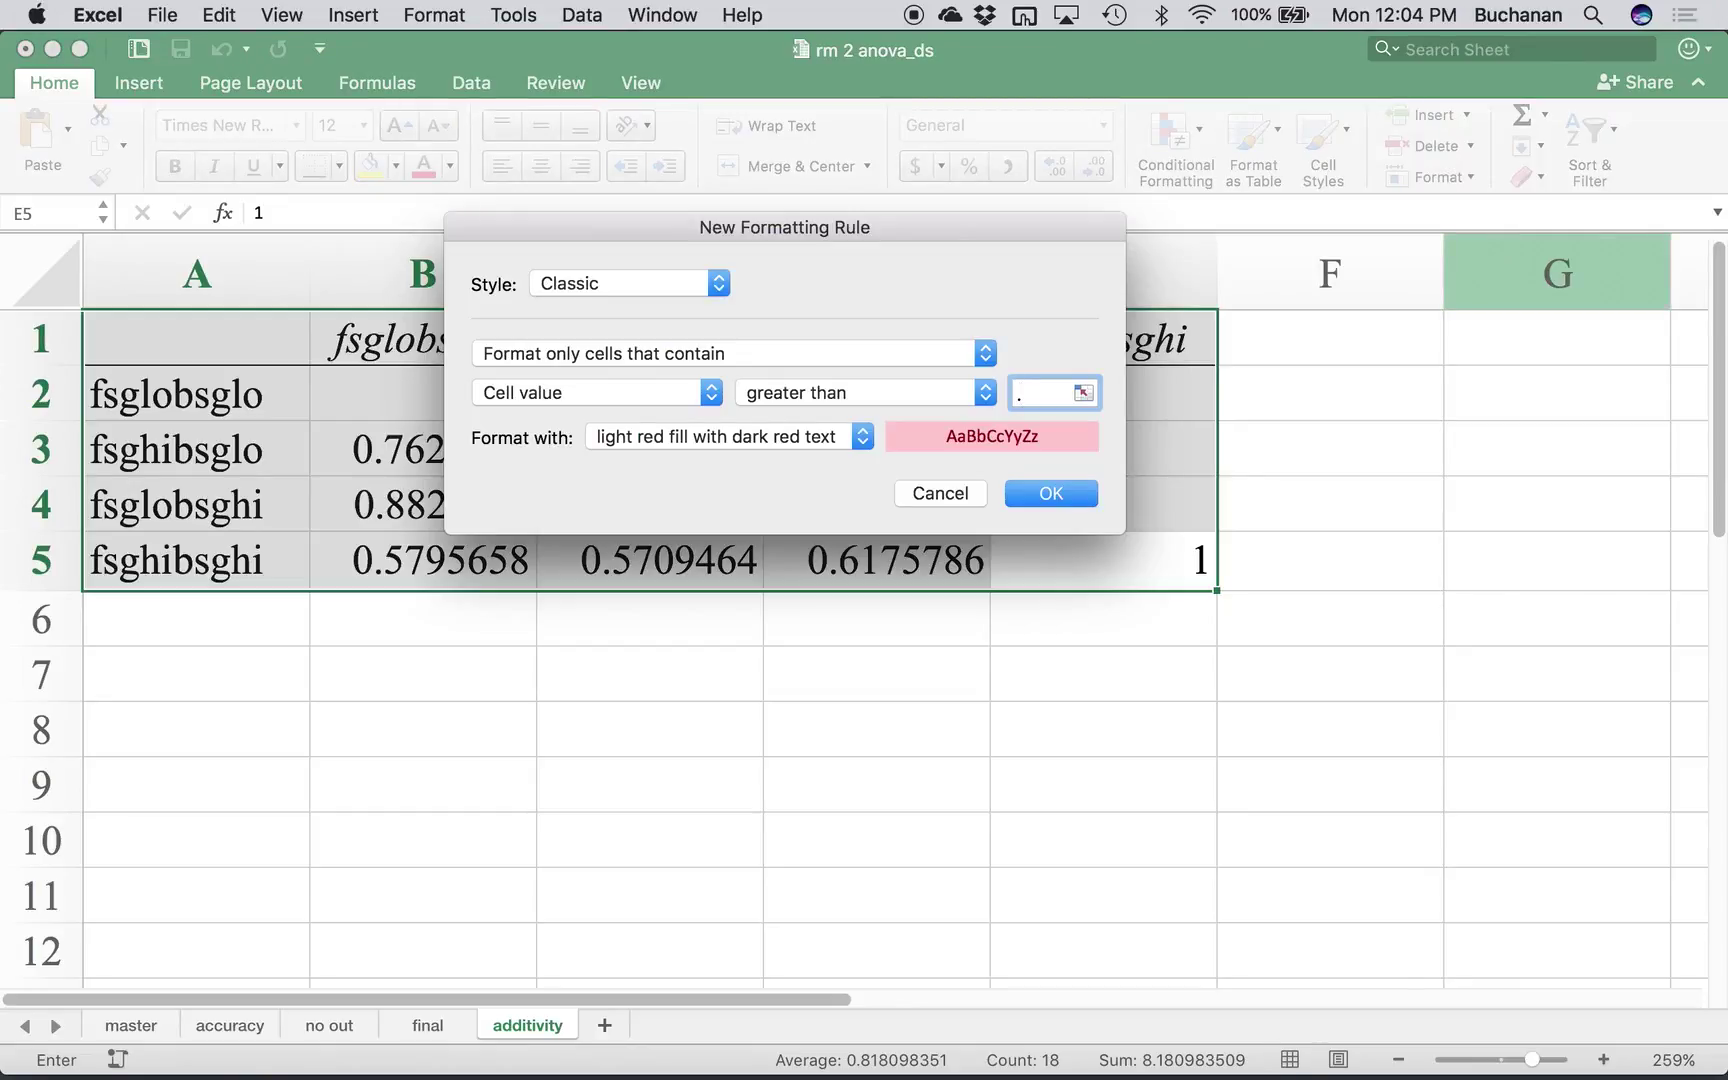
pyautogui.write('05')
pyautogui.press('BackSpace')
pyautogui.press('BackSpace')
pyautogui.write('99')
pyautogui.press('Return')
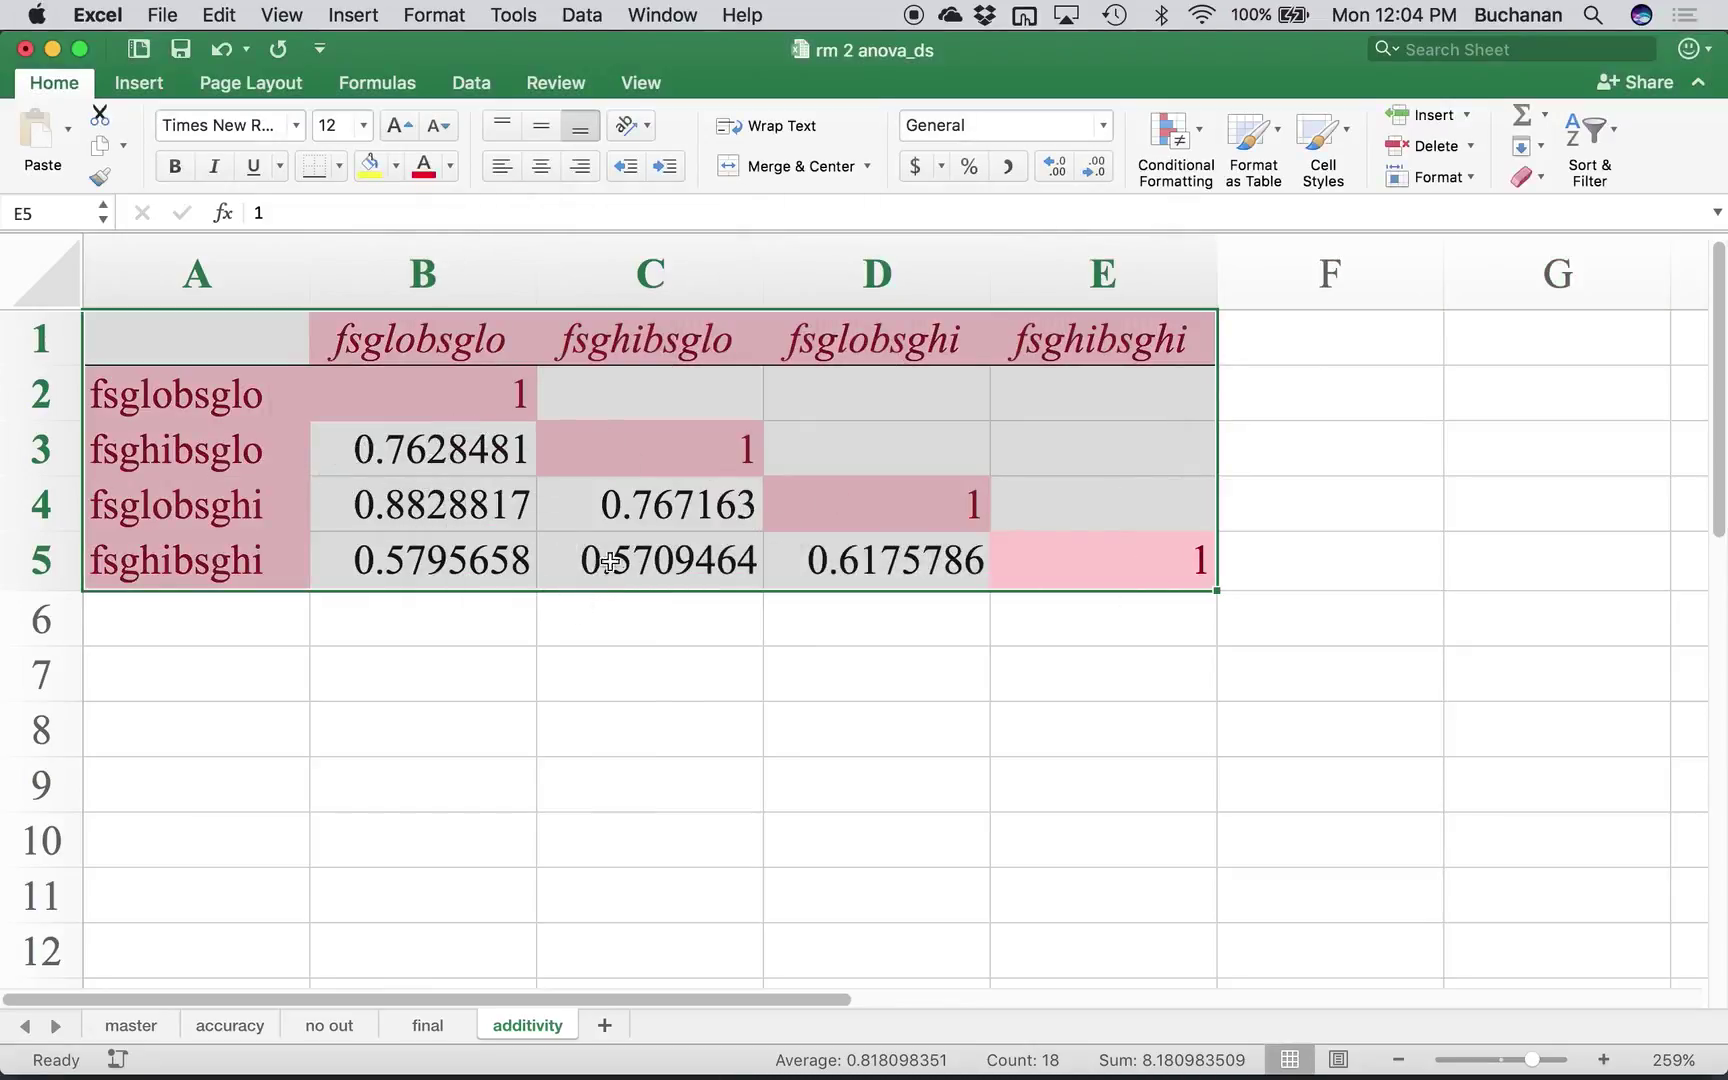
pyautogui.click(846, 576)
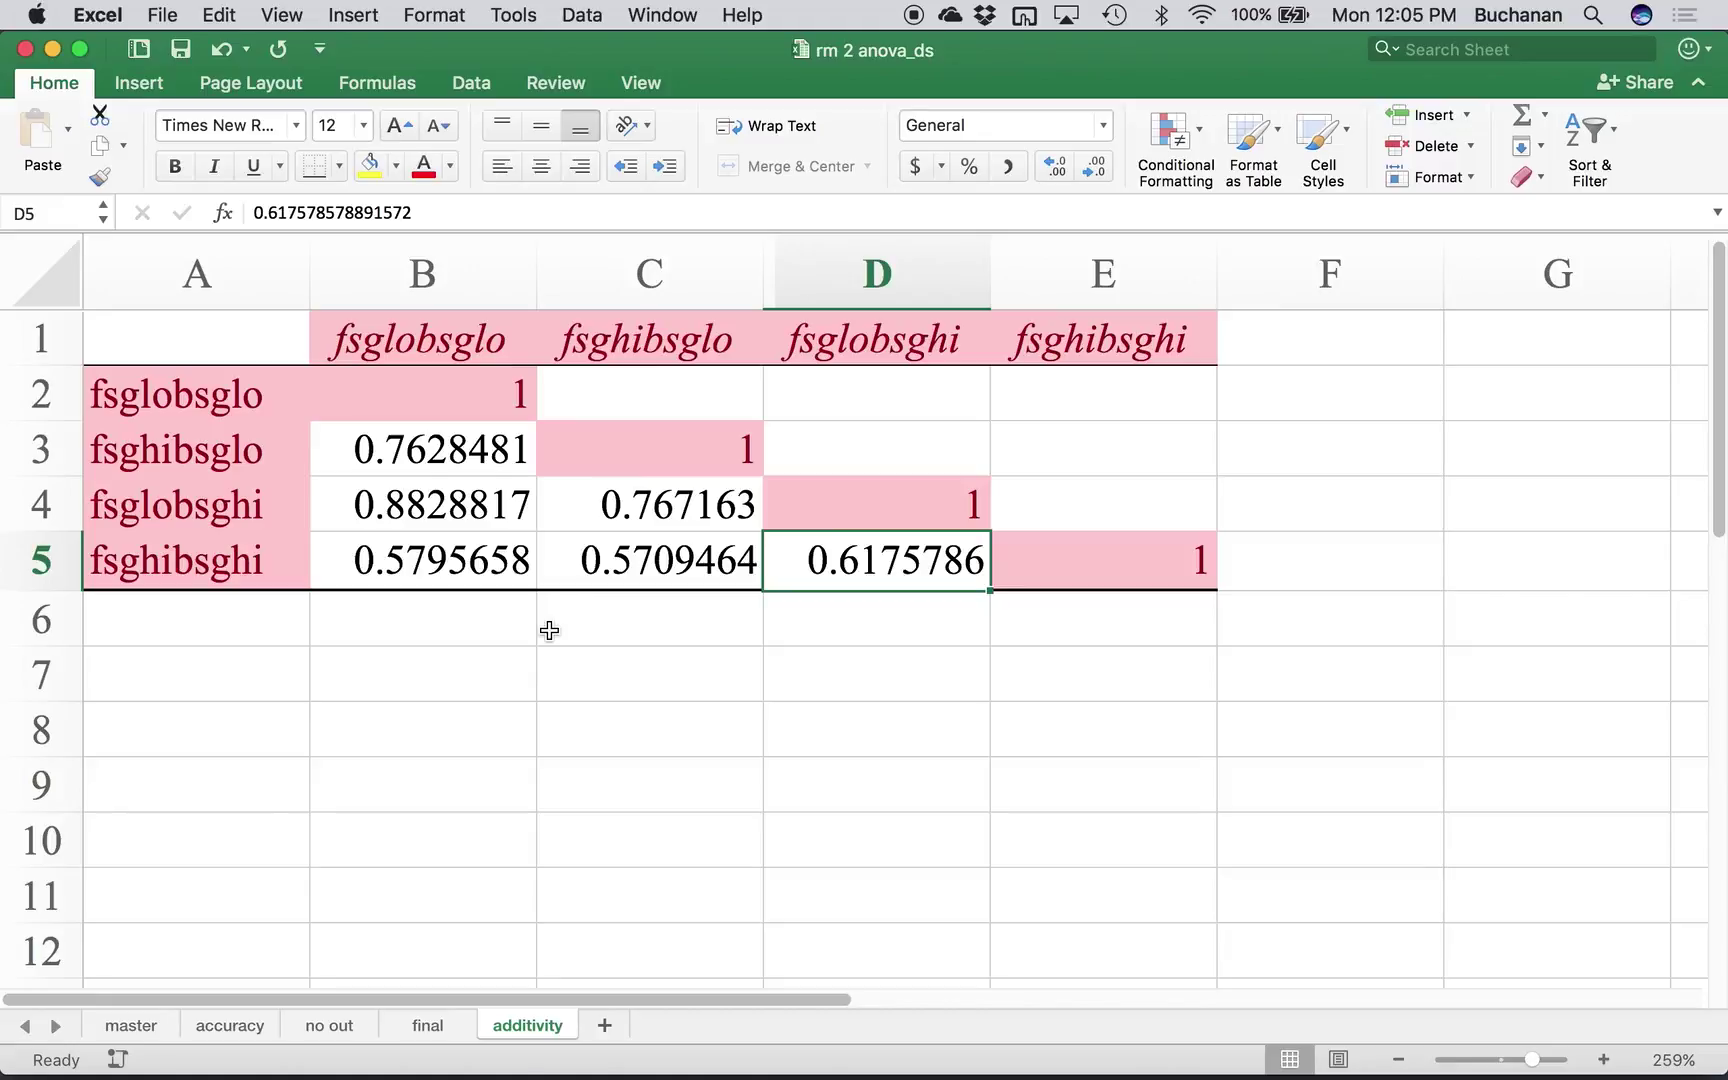
pyautogui.click(420, 335)
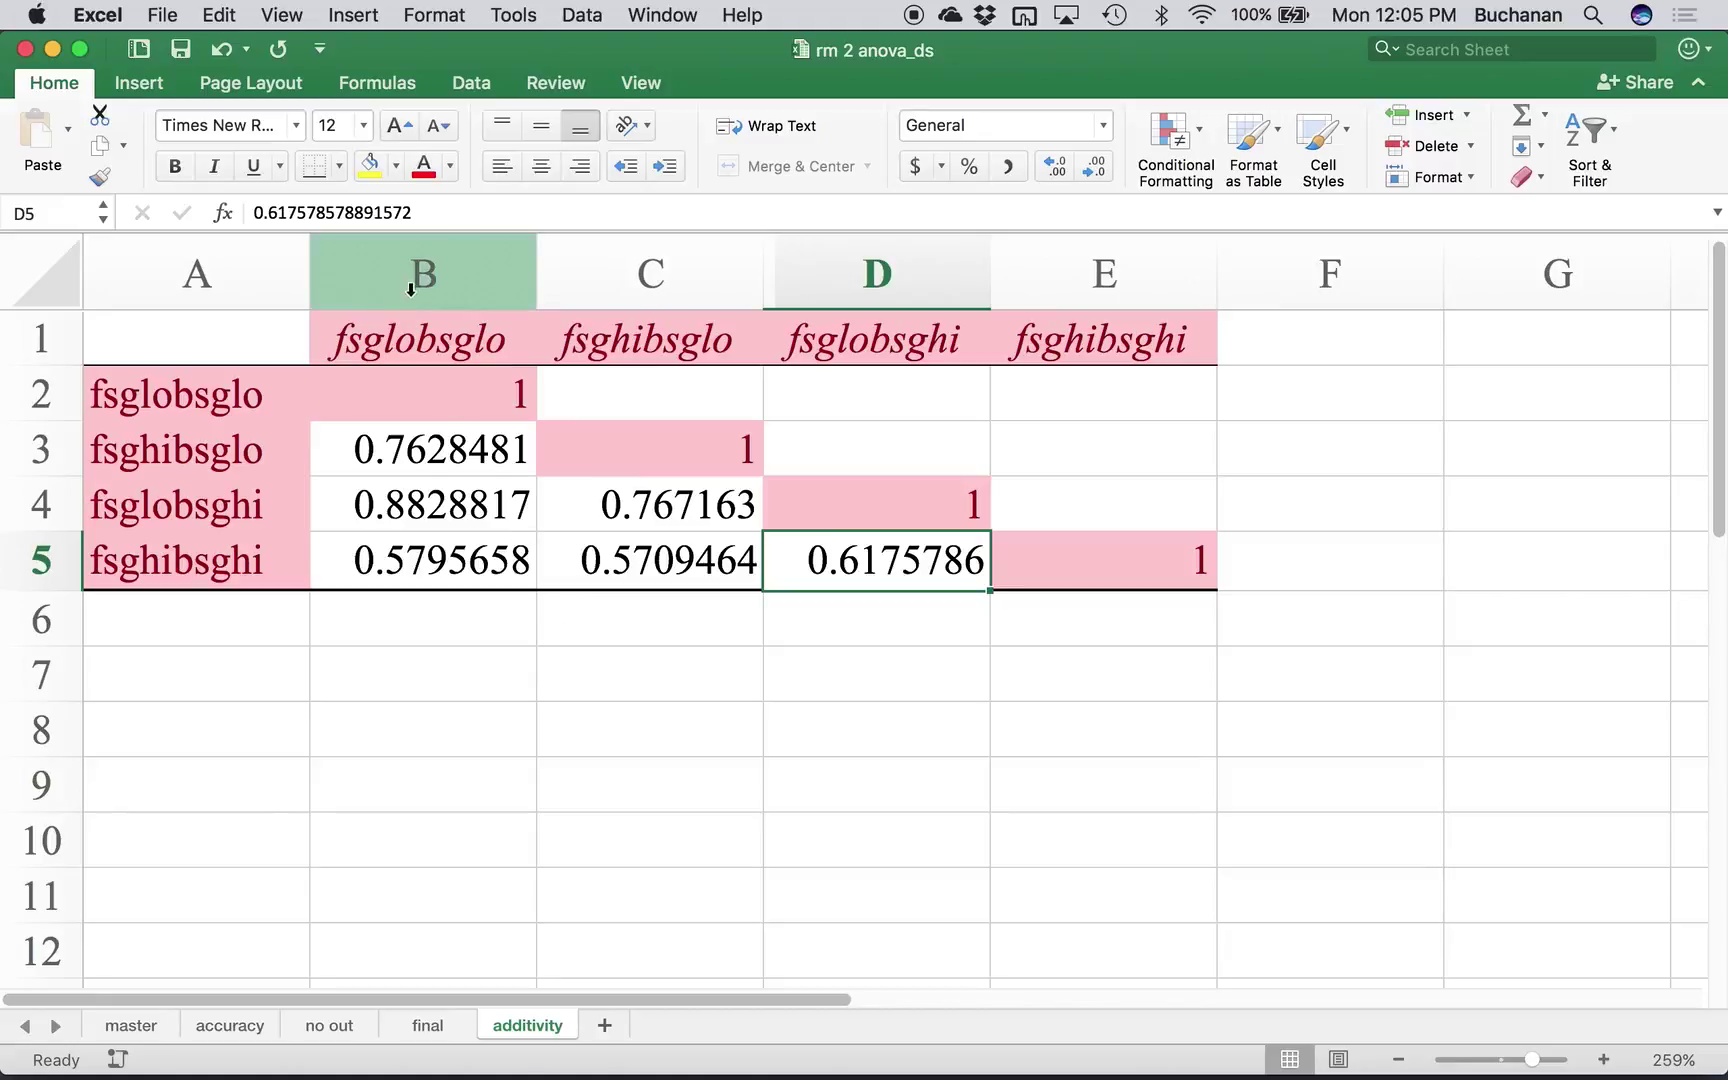
pyautogui.click(598, 320)
pyautogui.click(897, 342)
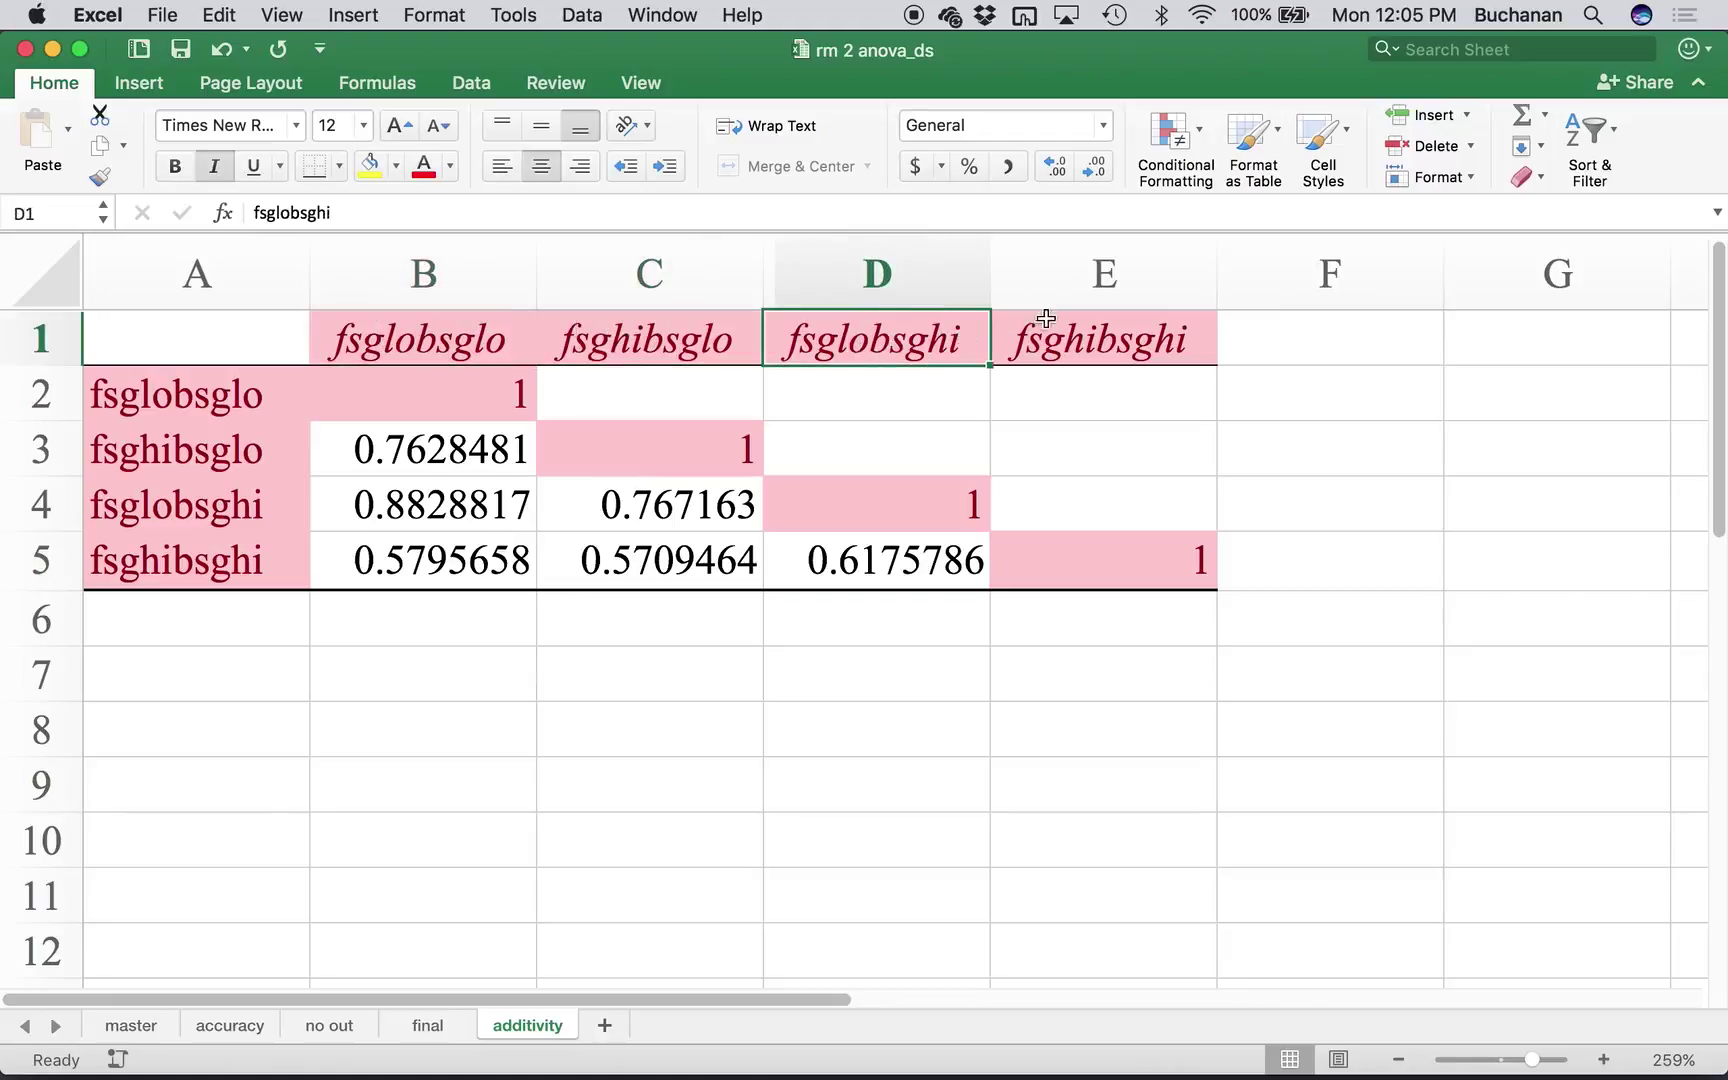
pyautogui.click(1046, 322)
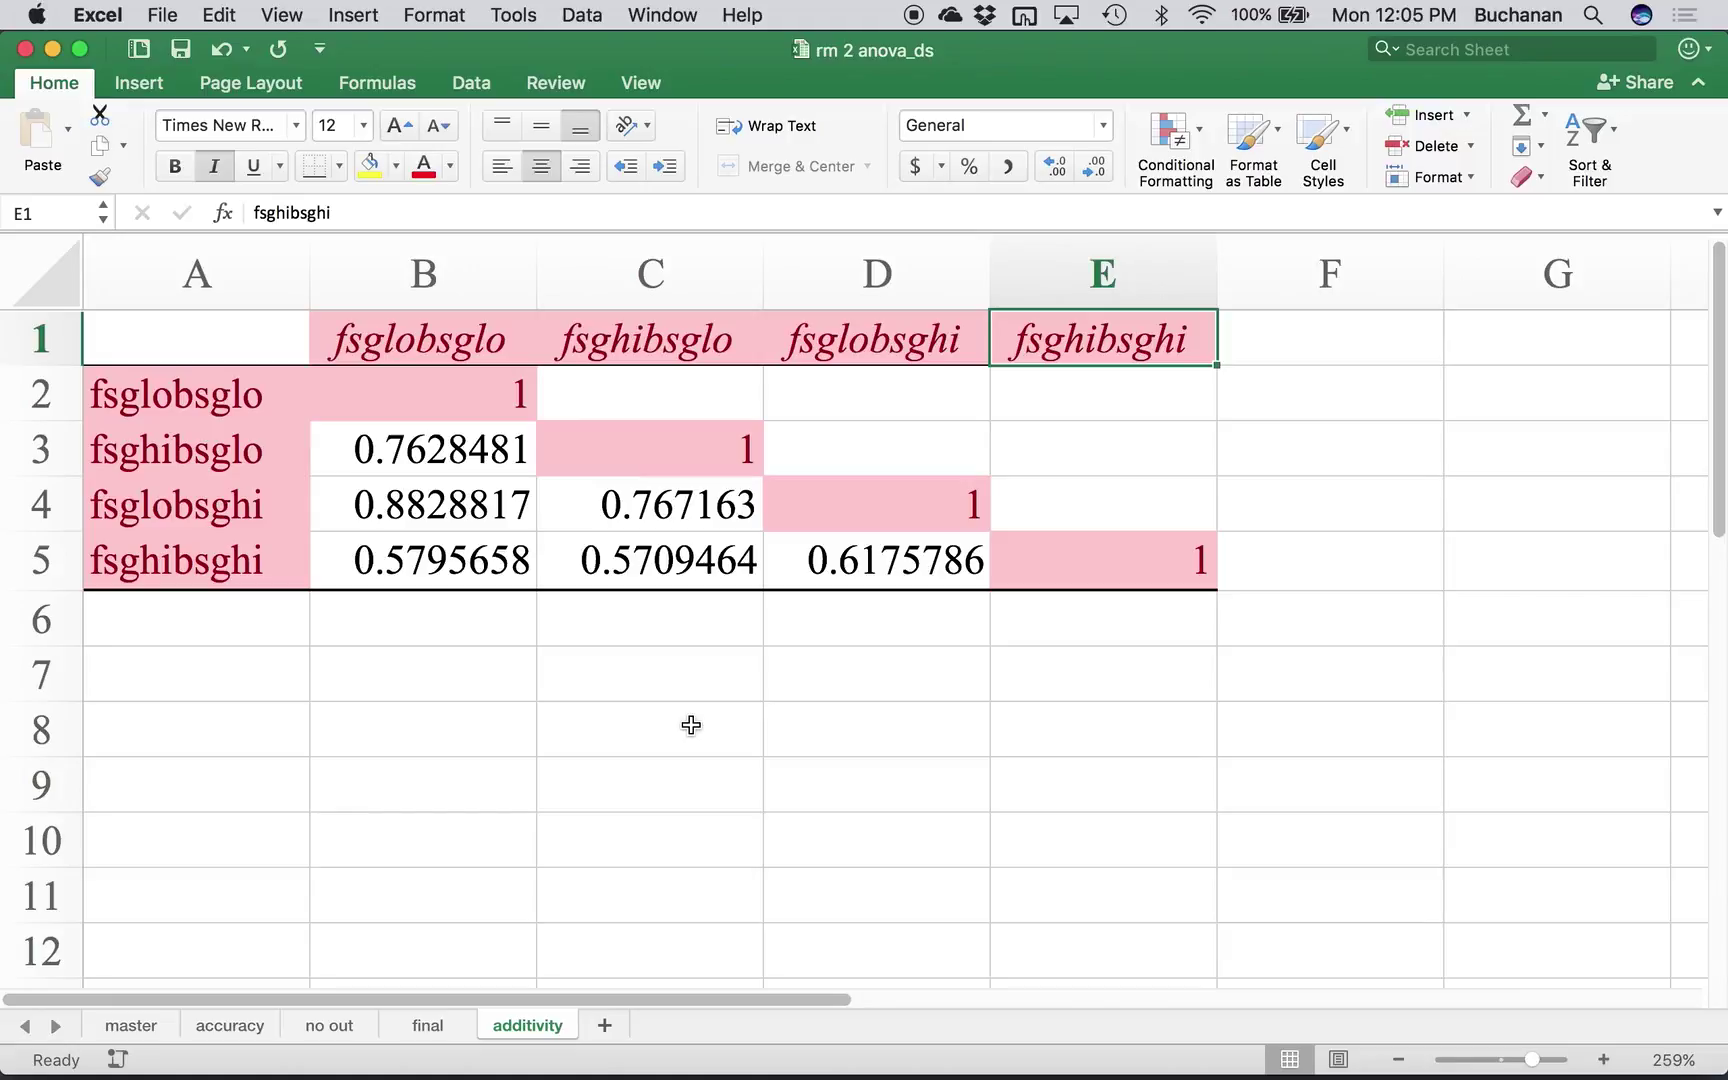
# - On the final sheet, add a column headed random in E1 and enter the formula =rand() in E2
pyautogui.click(438, 1025)
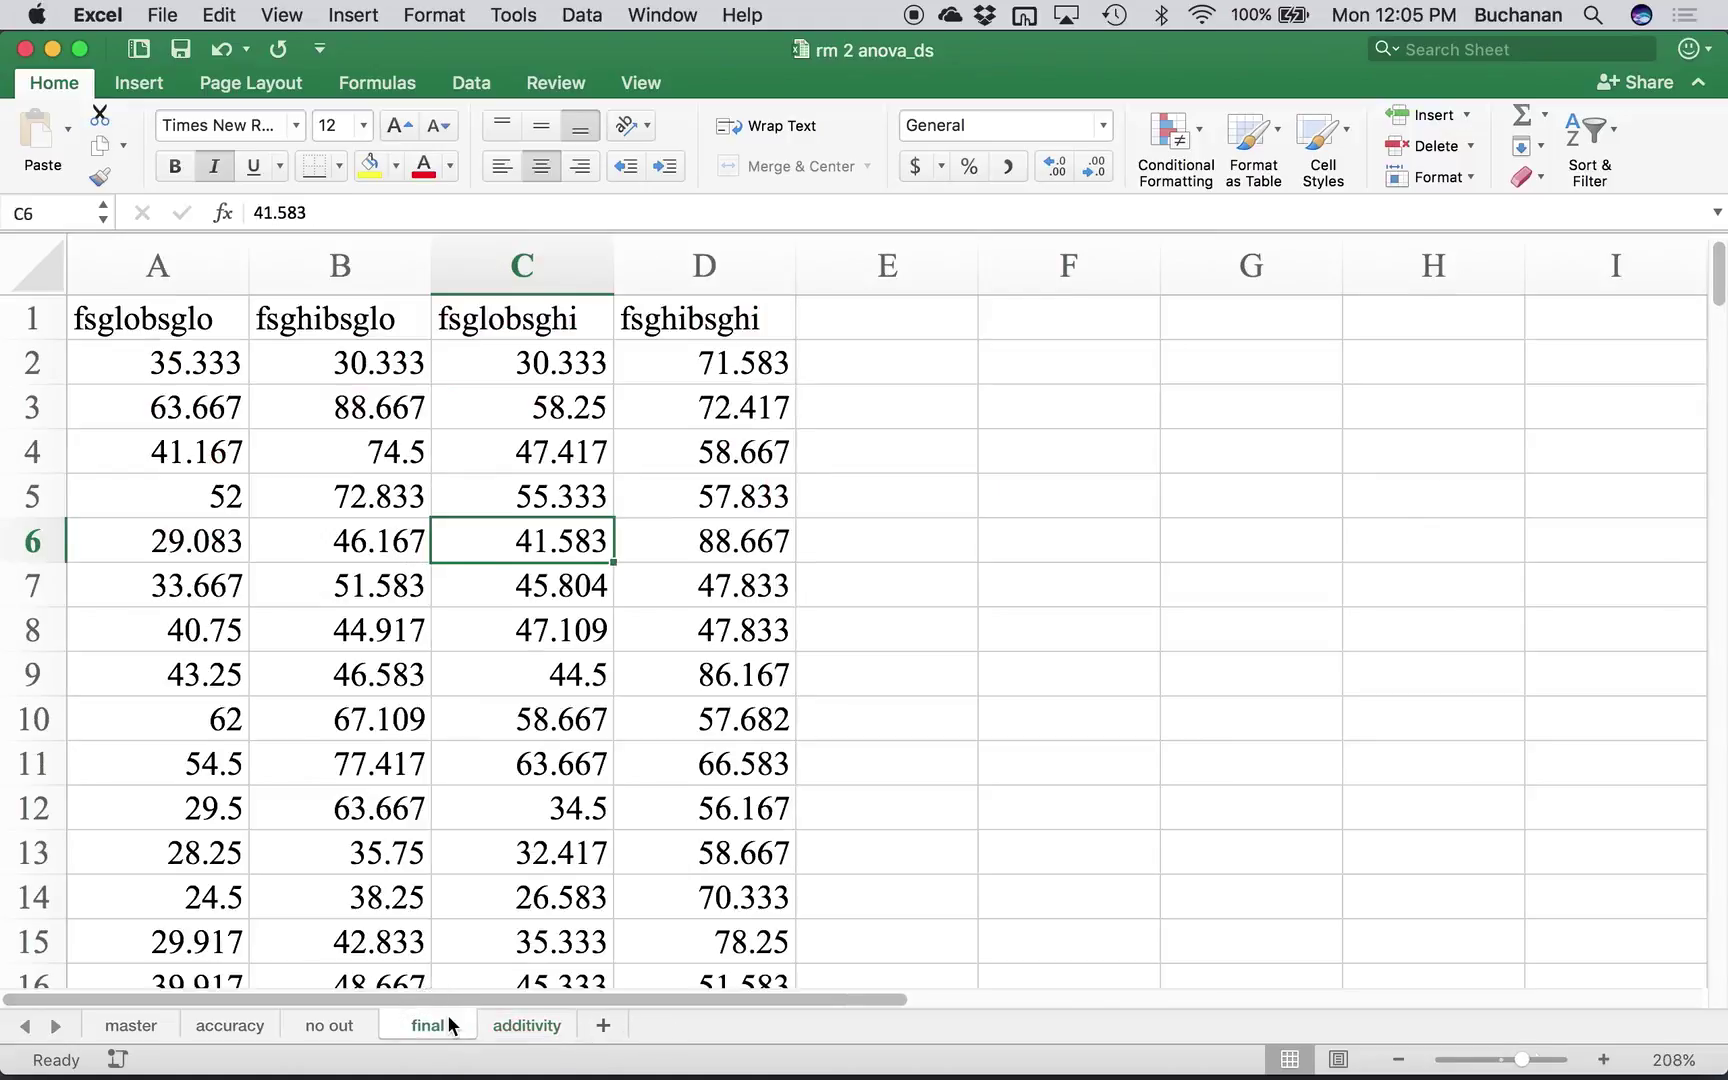
pyautogui.click(862, 314)
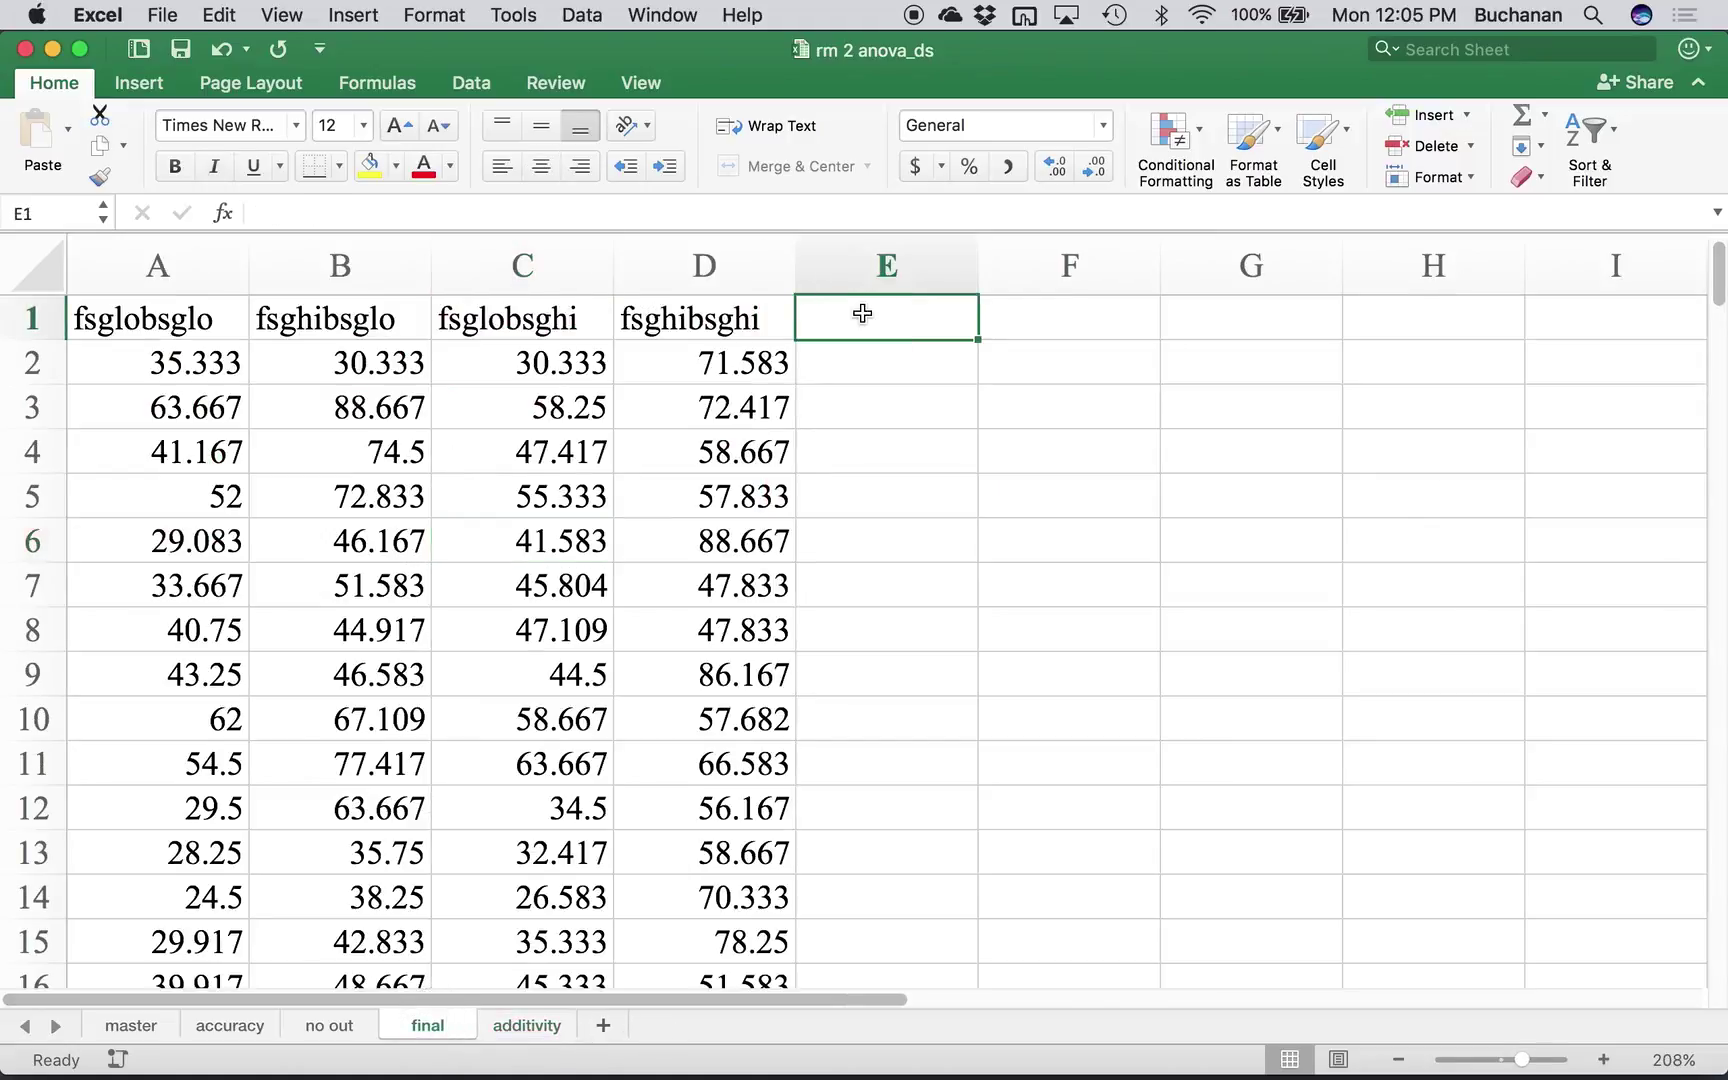
pyautogui.write('random')
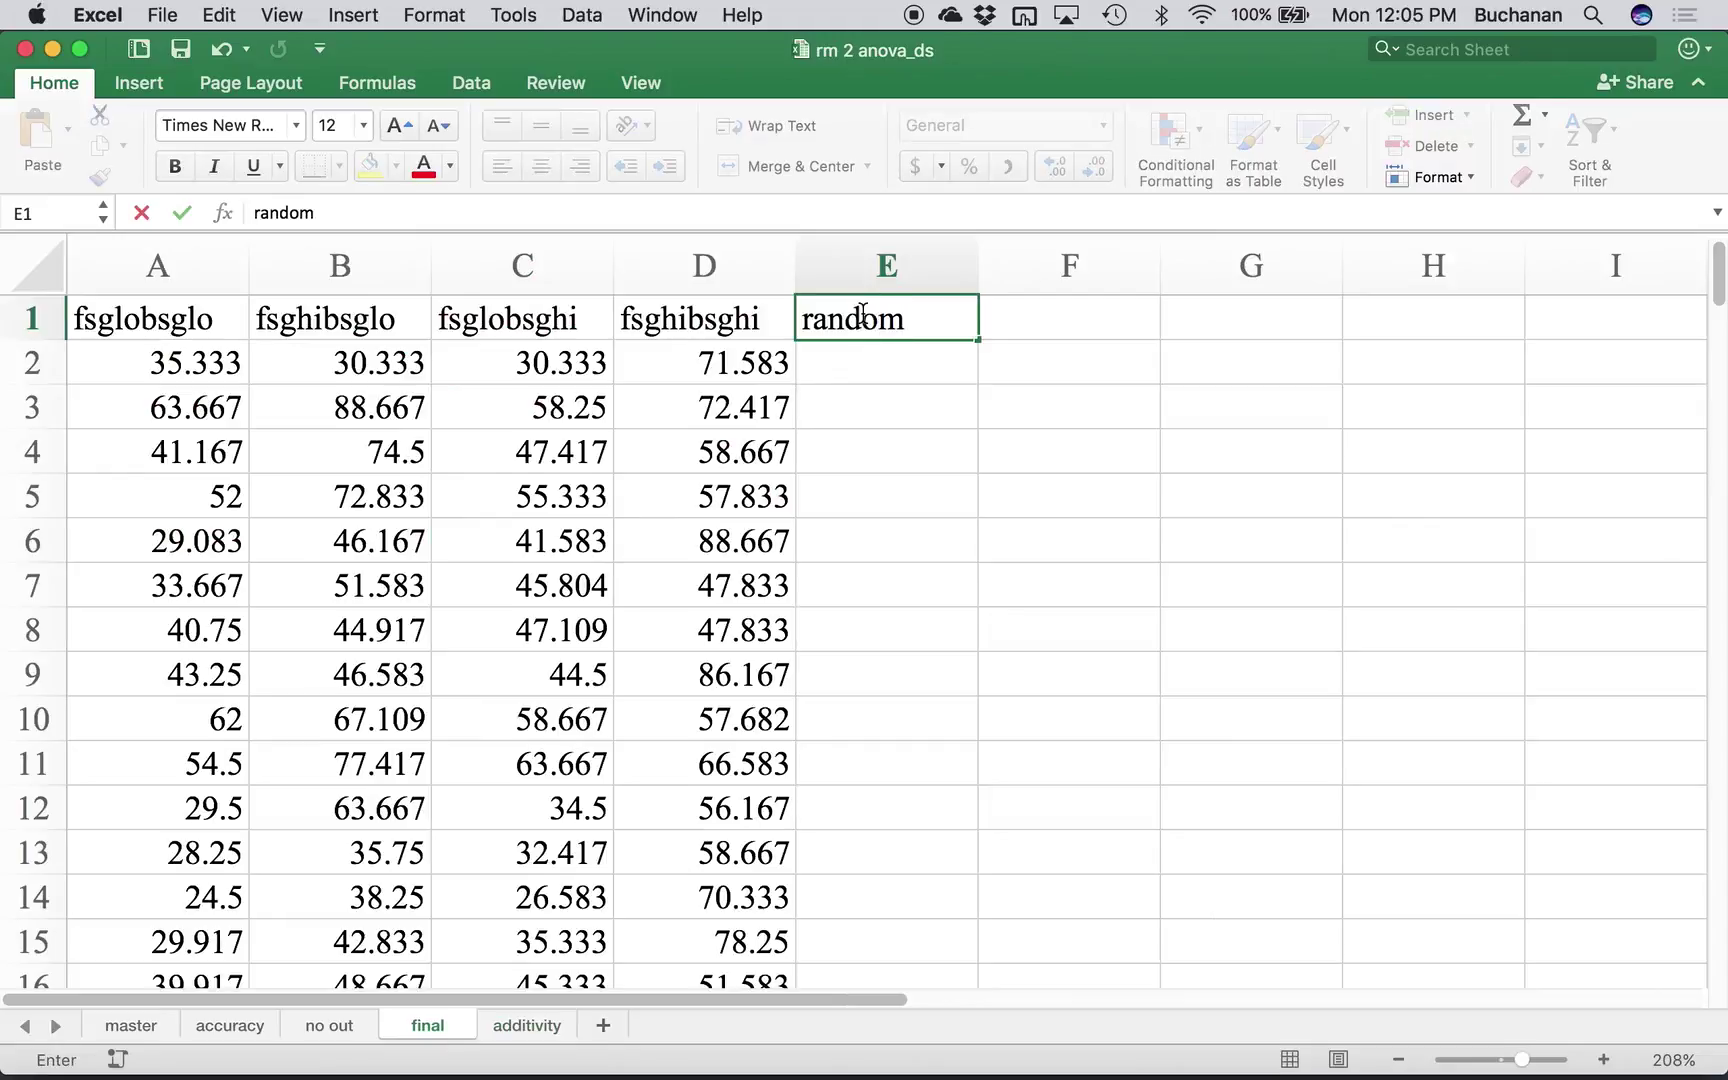
pyautogui.press('Return')
pyautogui.write('=')
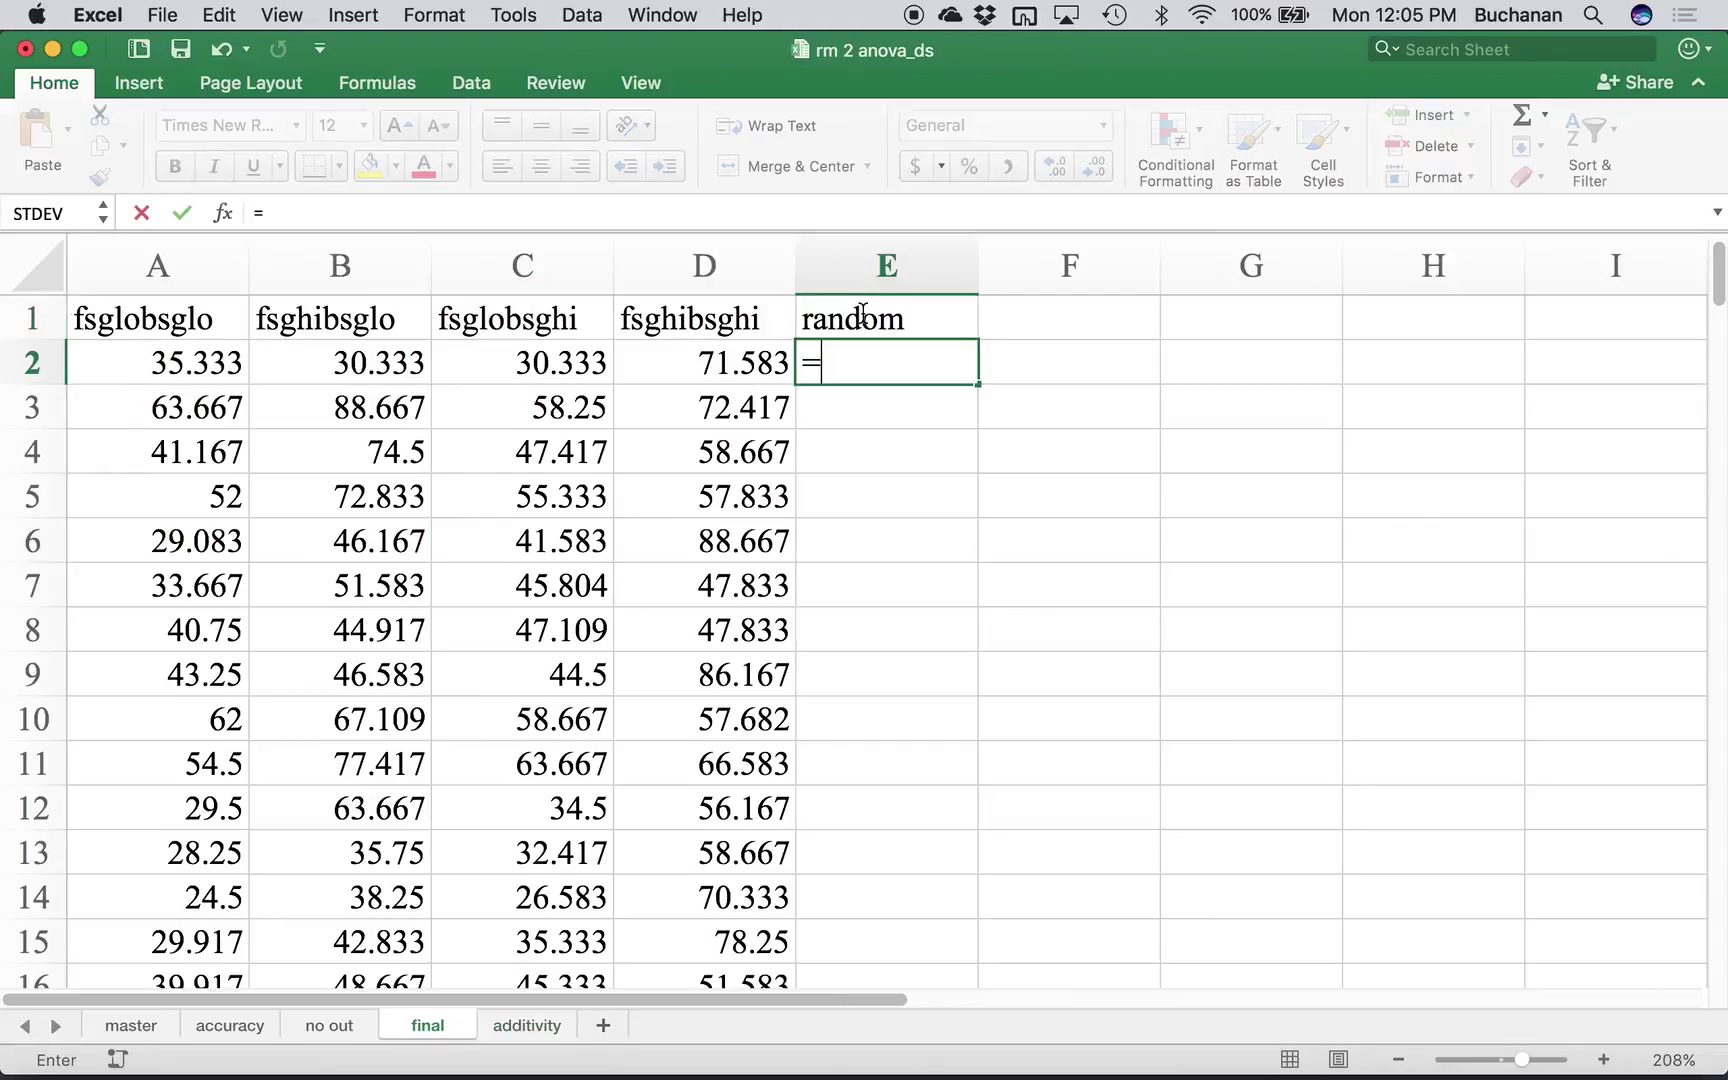
pyautogui.write('rand()')
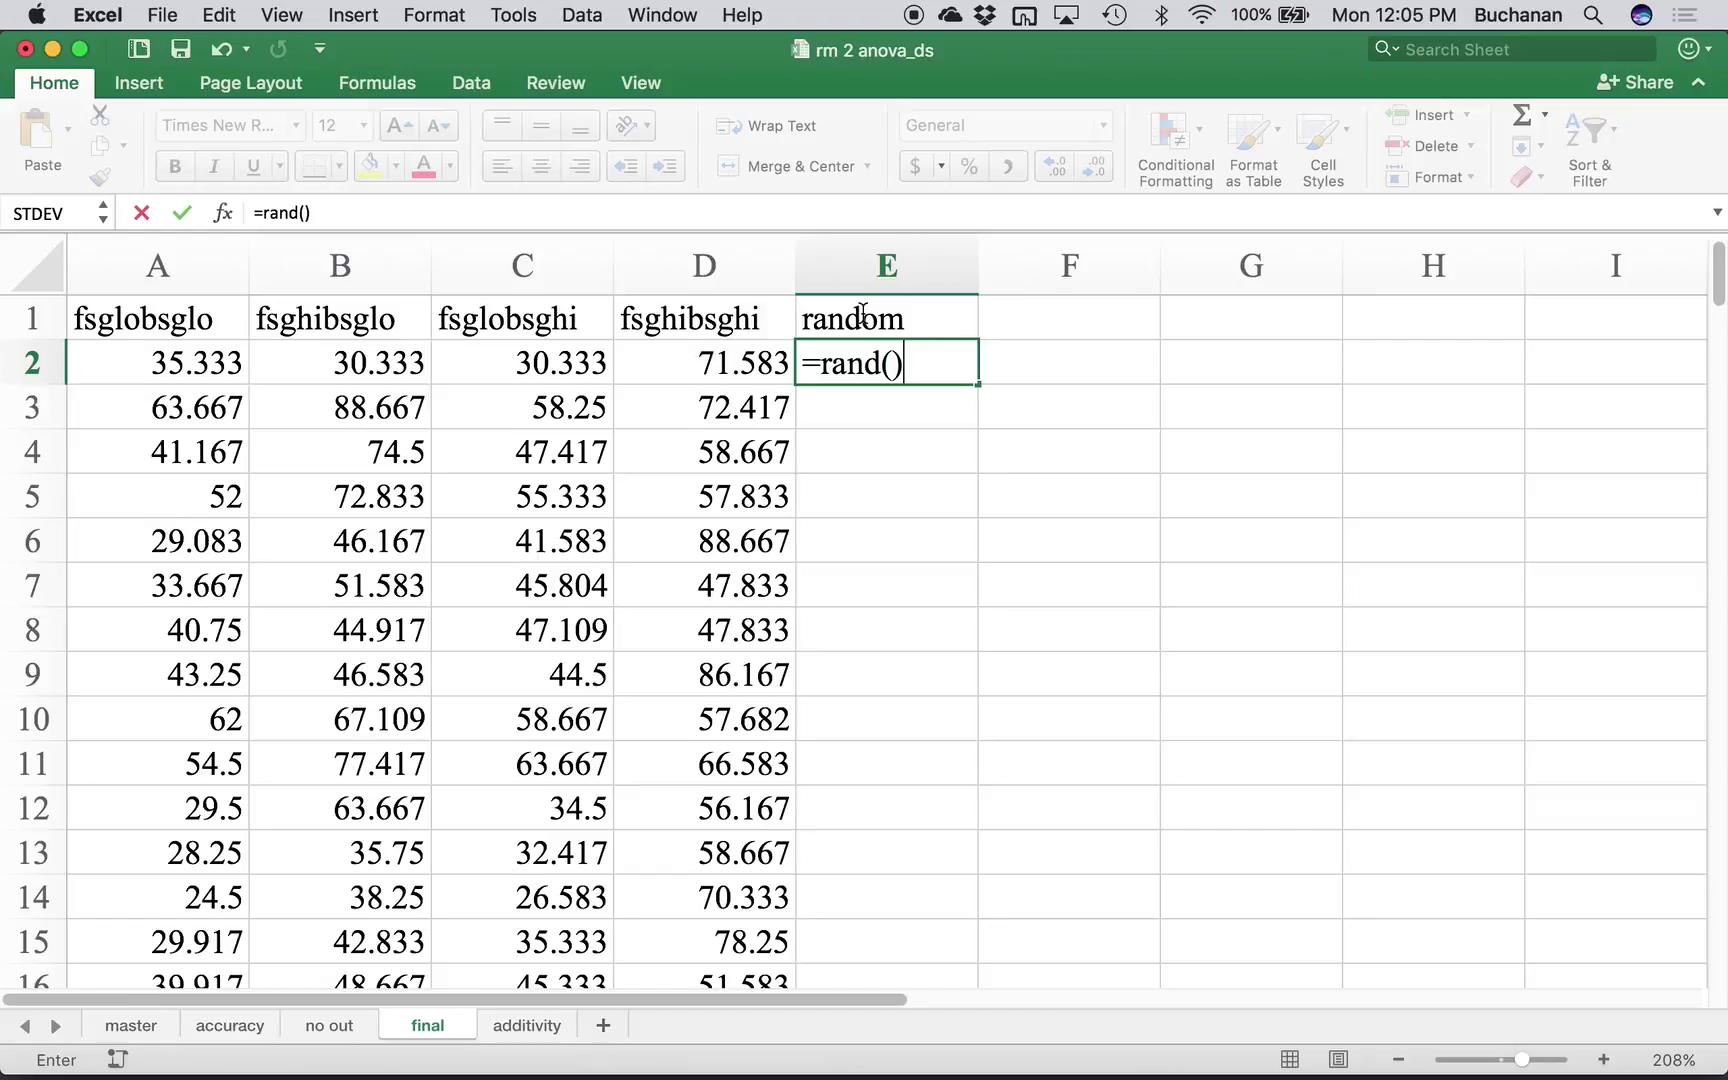
pyautogui.press('Return')
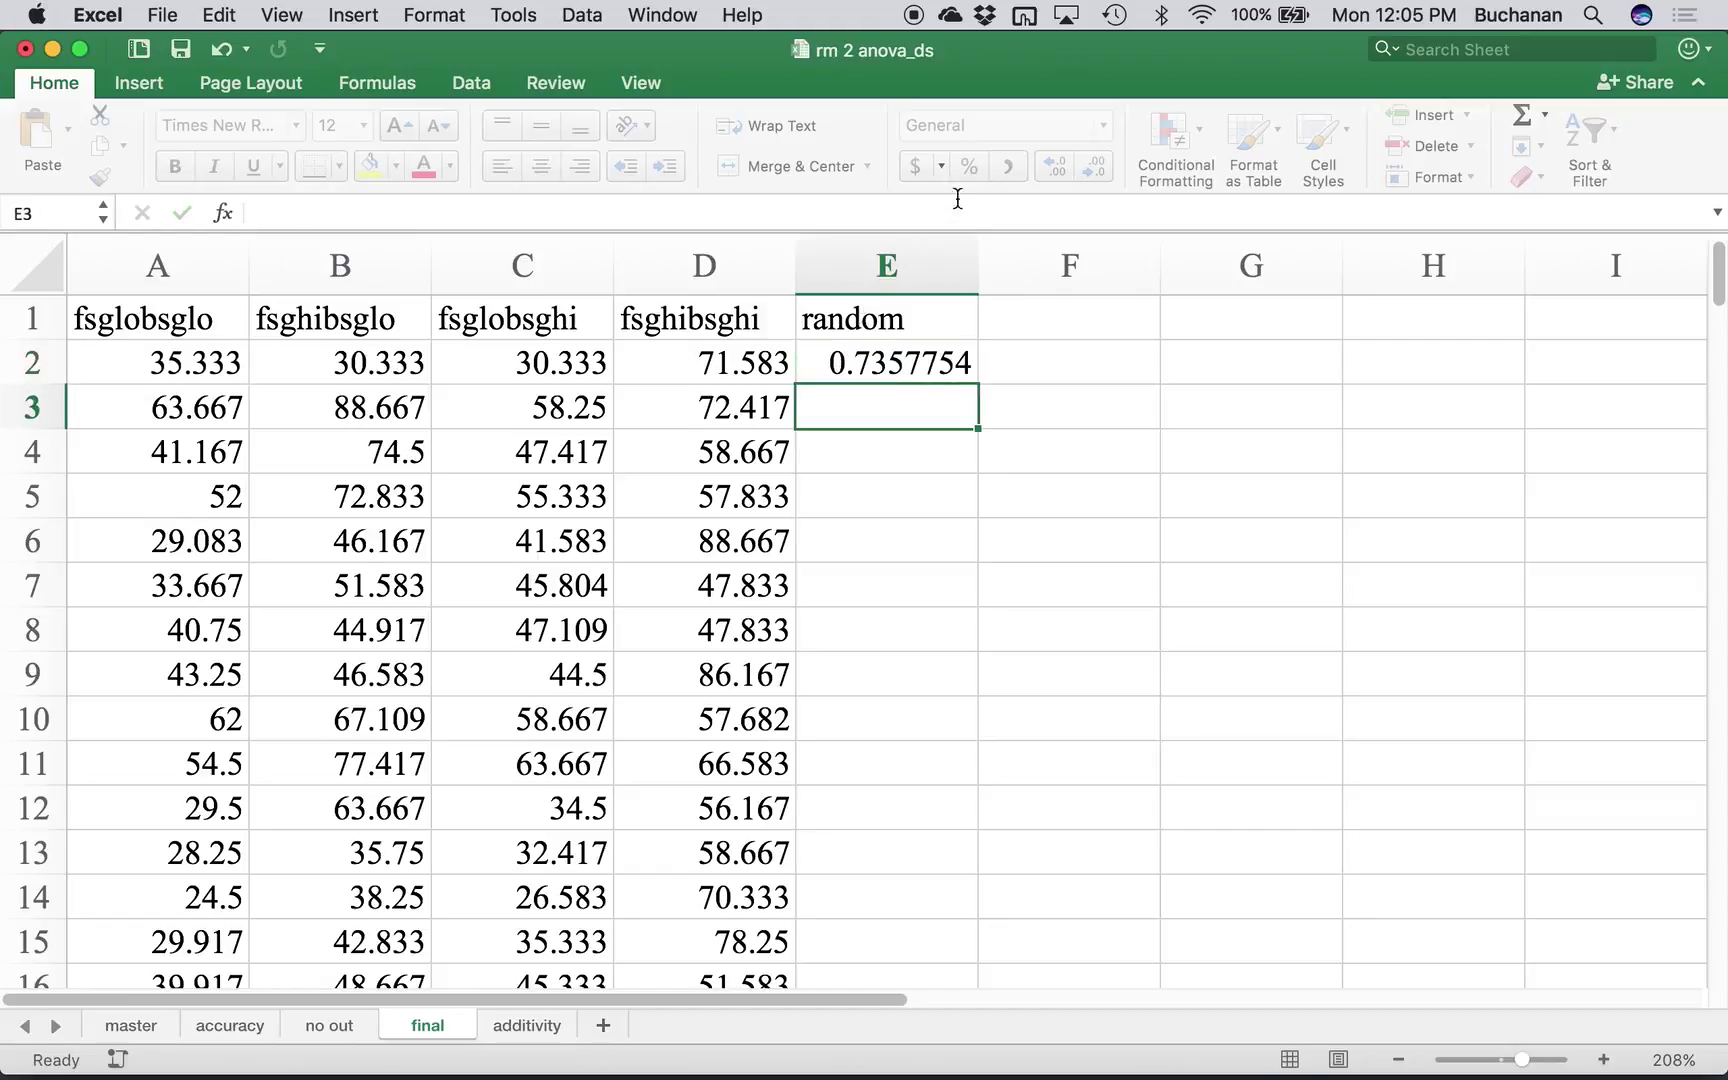
# - Fill the random number formula from E2 down the whole column to the last data row
pyautogui.click(940, 360)
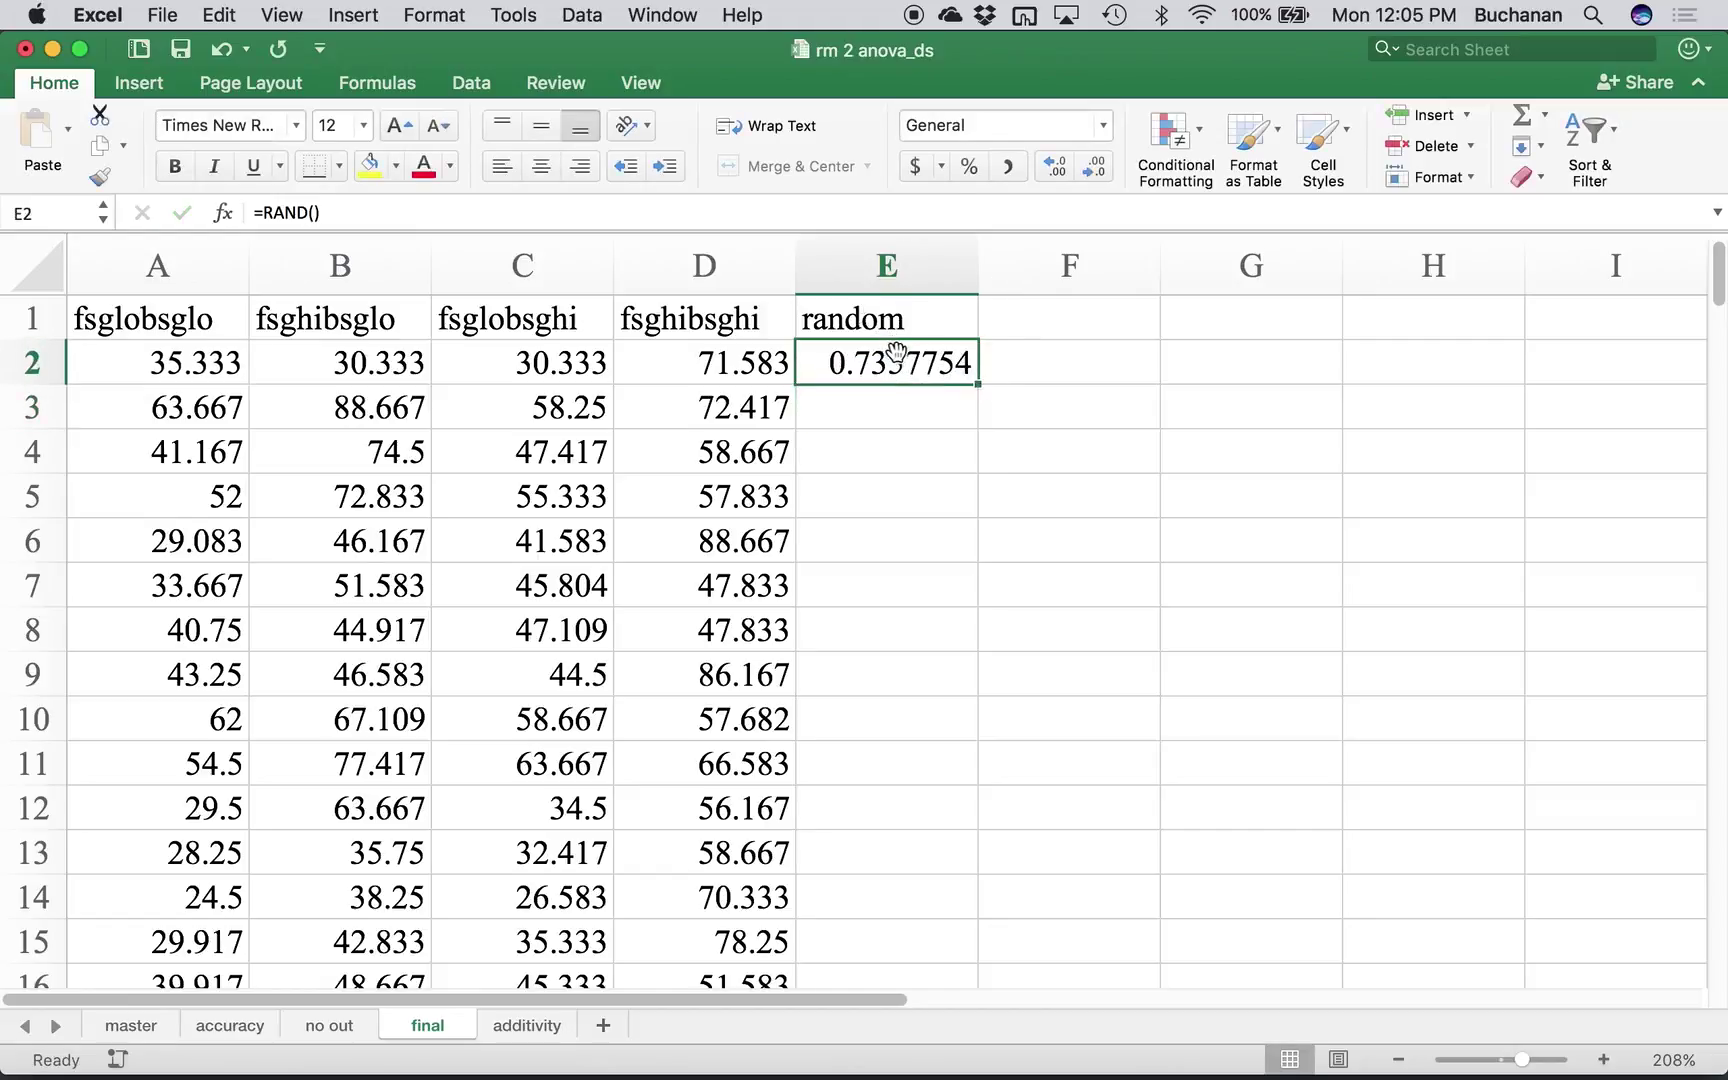
pyautogui.doubleClick(976, 382)
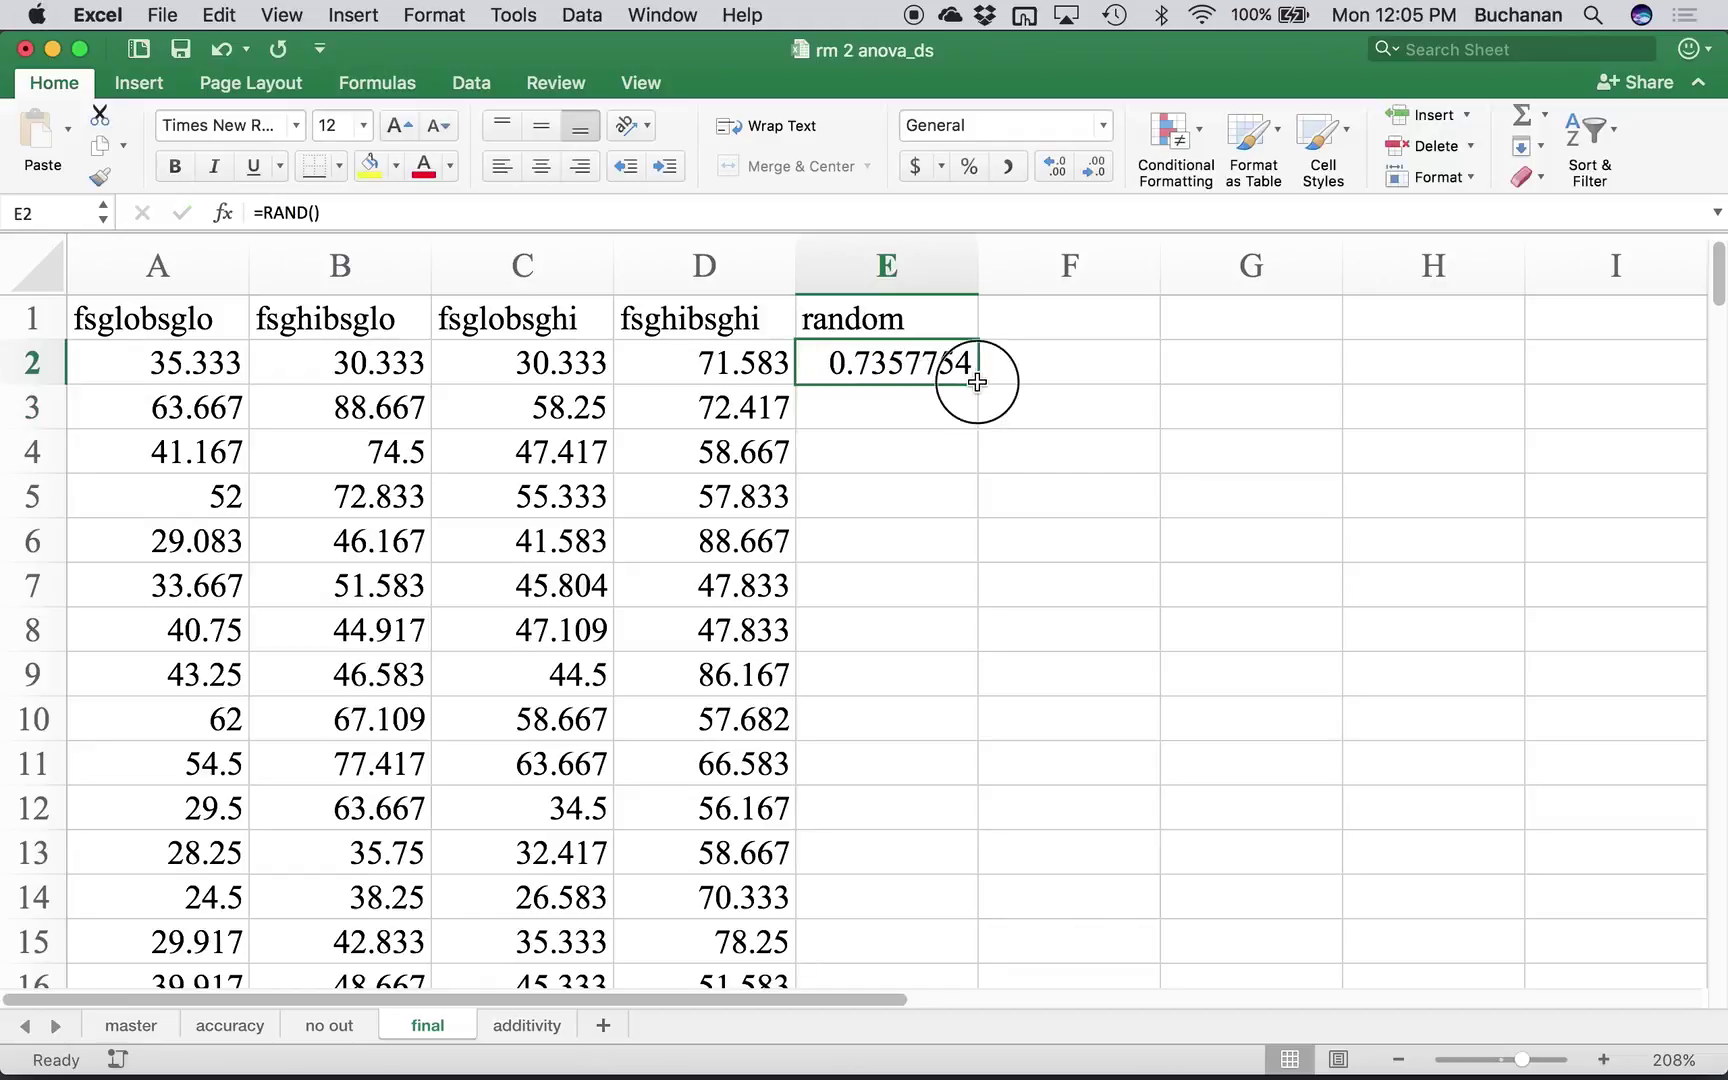
pyautogui.click(806, 590)
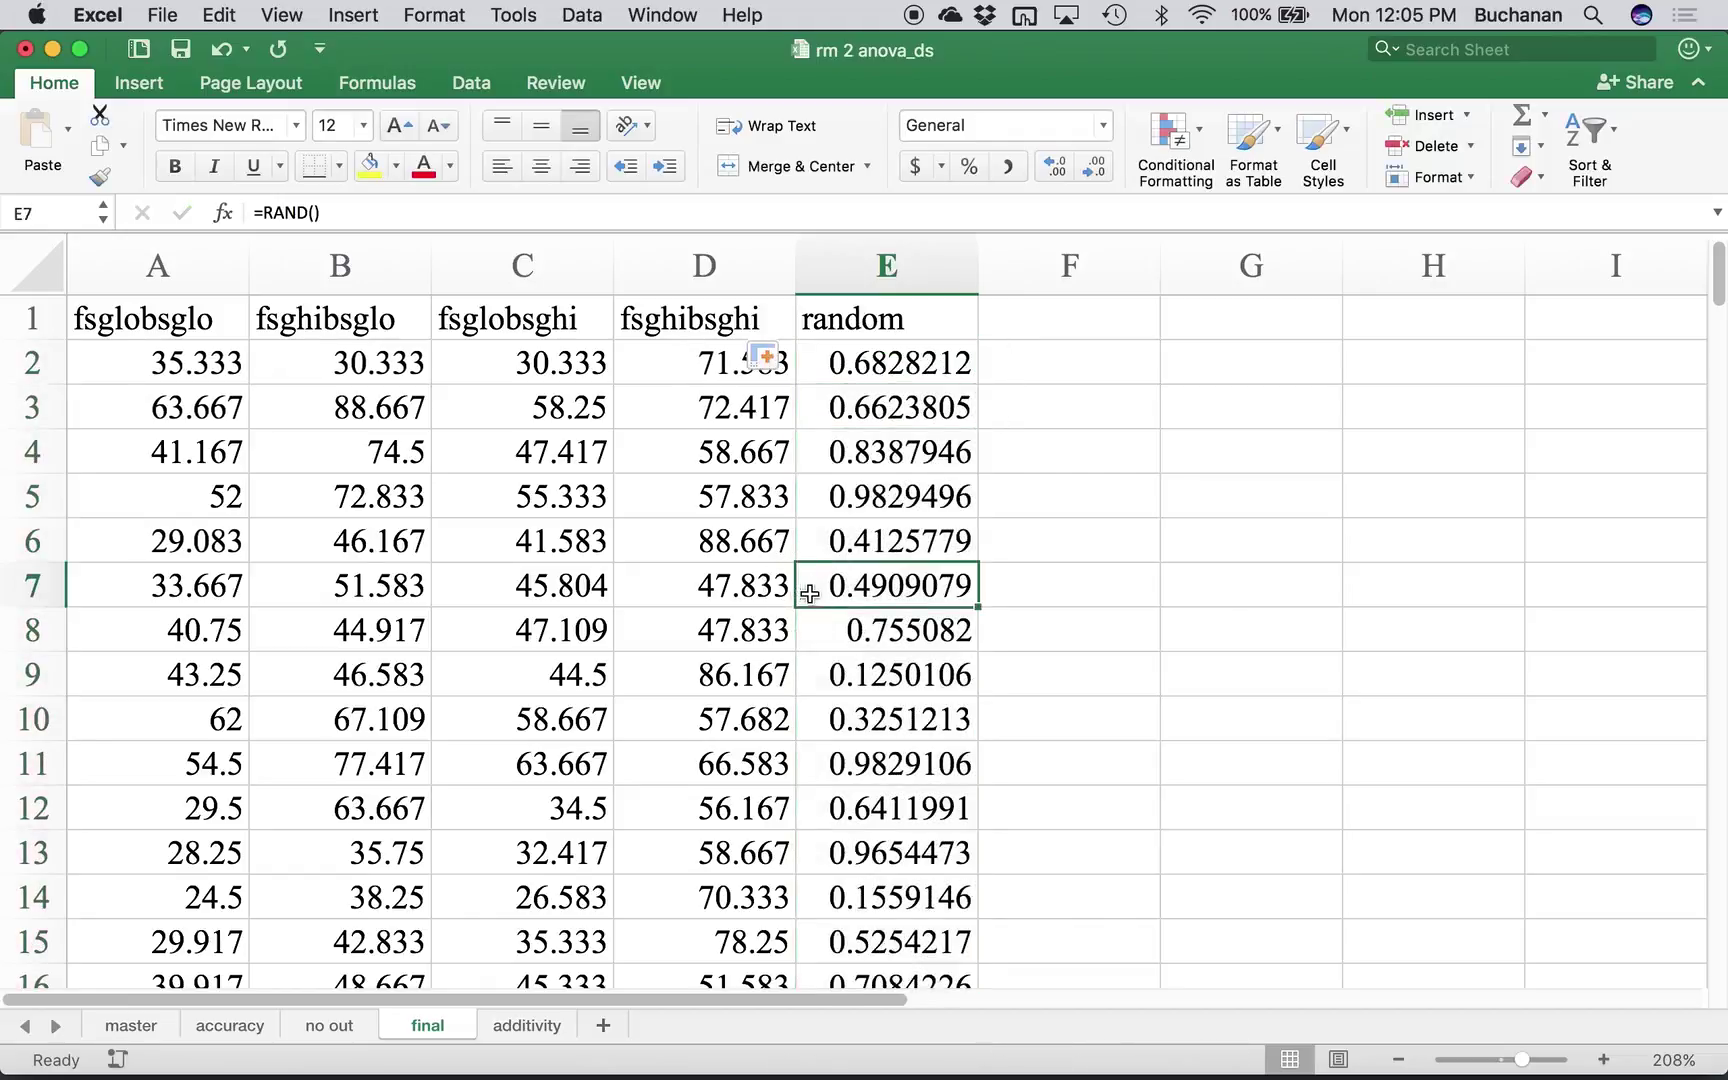
pyautogui.scroll(-10, 820, 605)
pyautogui.scroll(10, 836, 627)
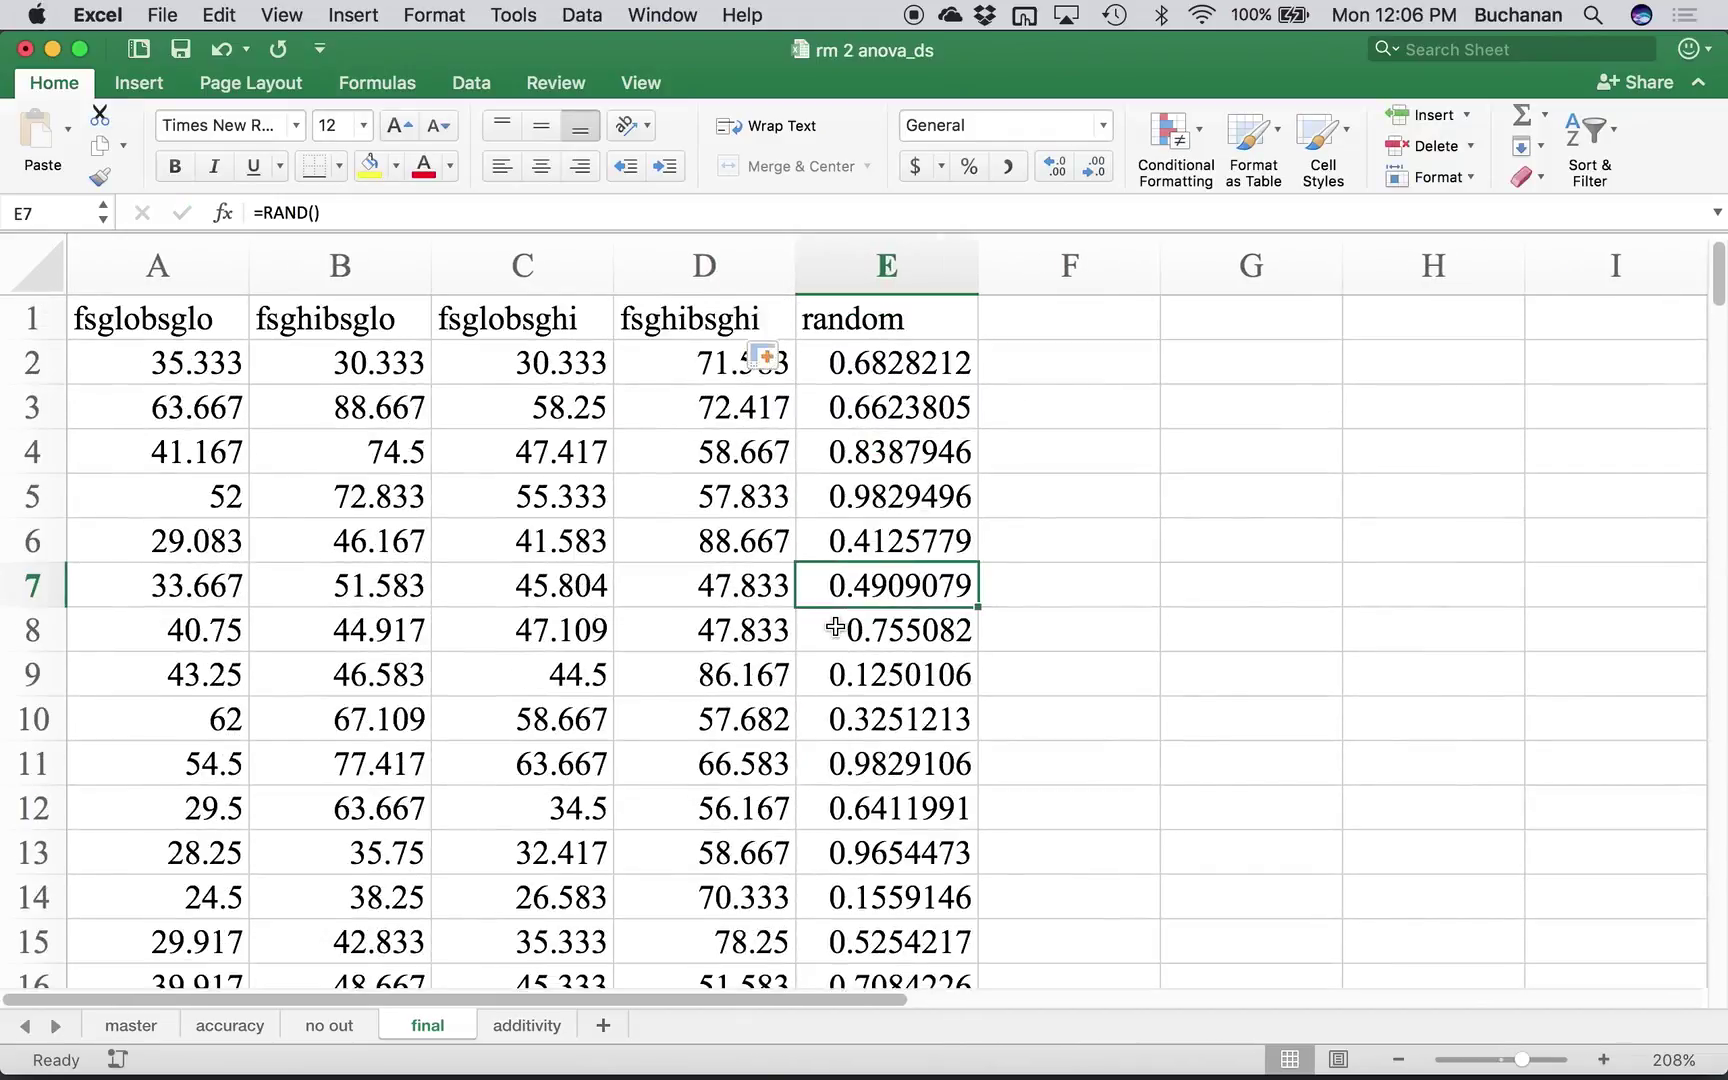
# - Open the Regression tool of the data analysis add-in from the final sheet
pyautogui.click(700, 358)
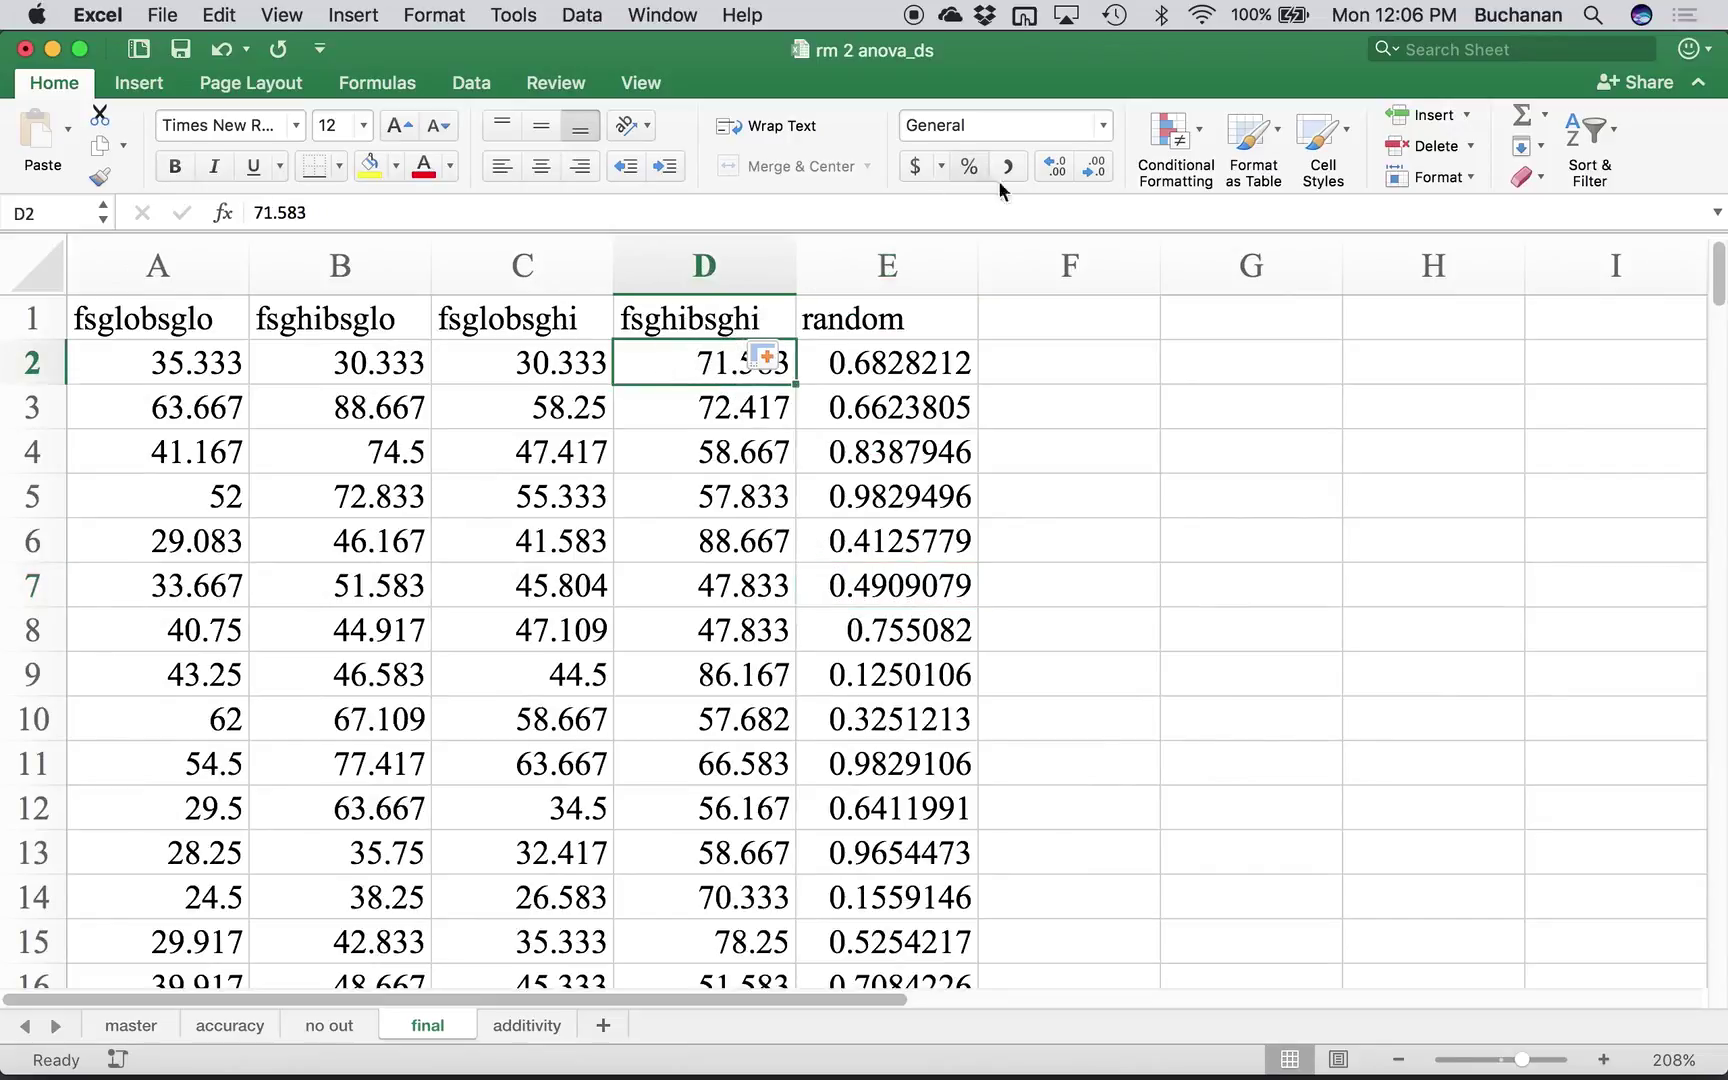
pyautogui.click(480, 88)
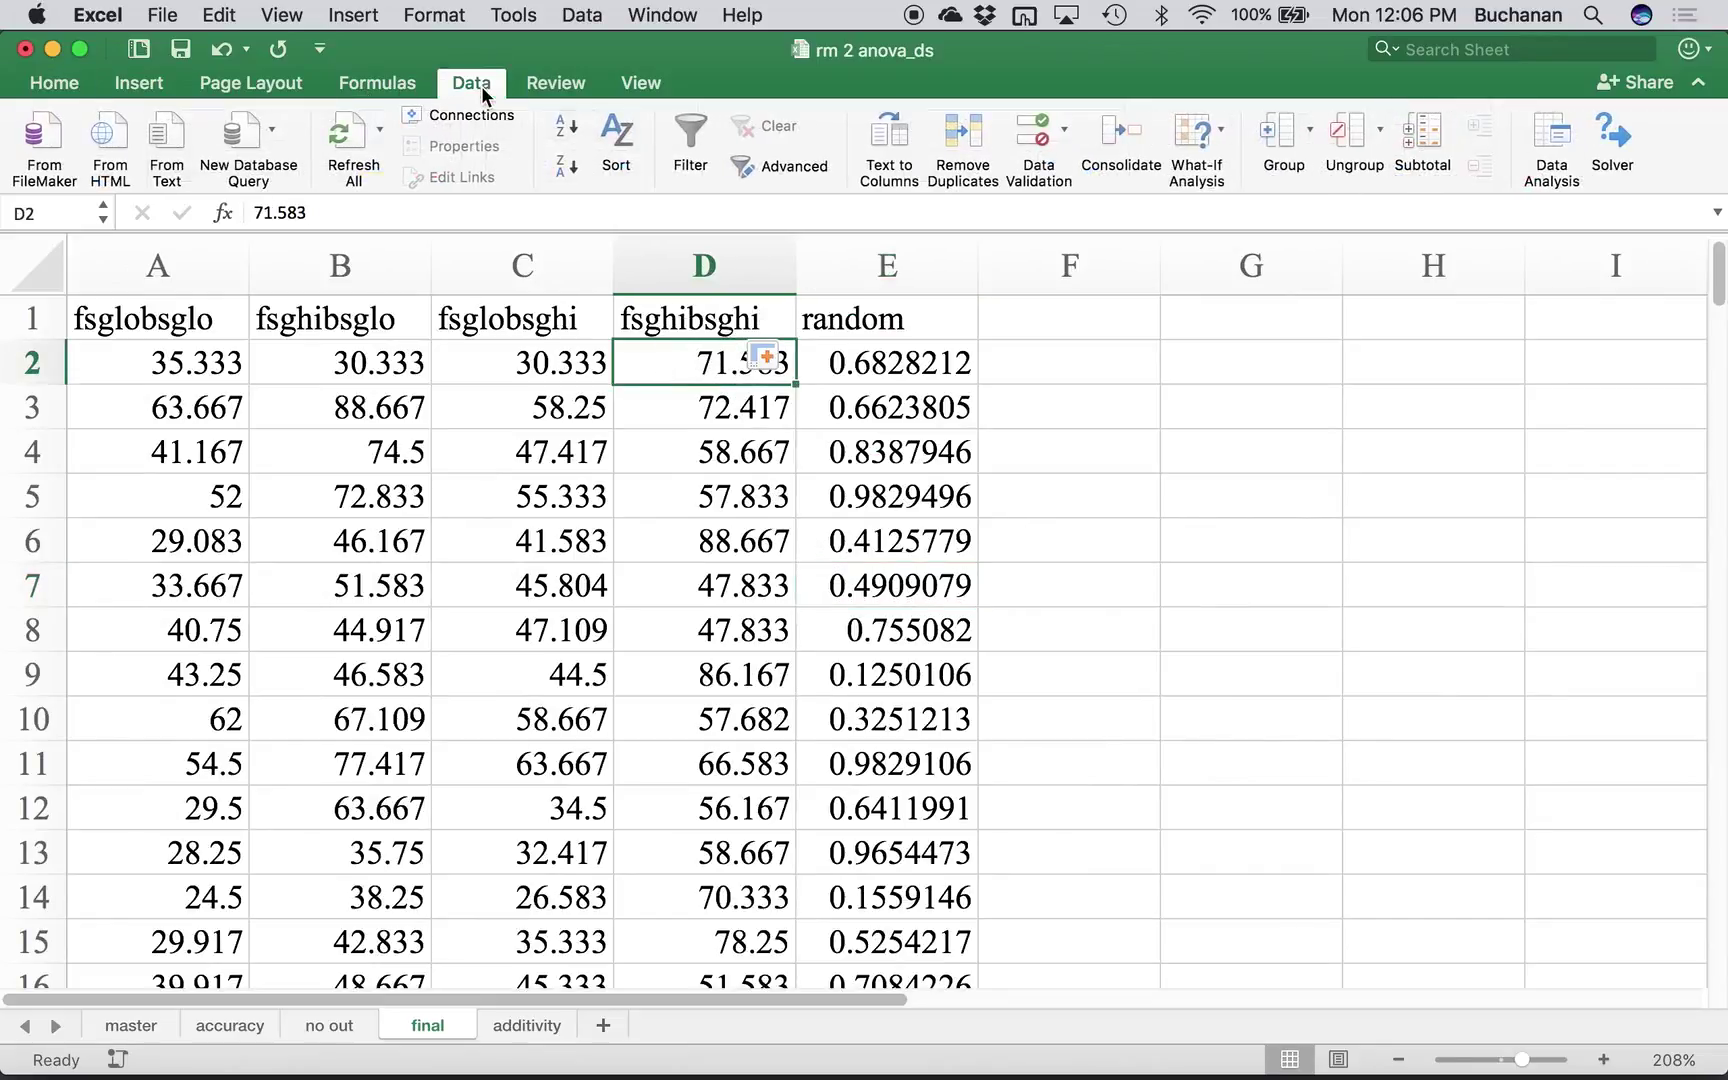
pyautogui.click(1555, 140)
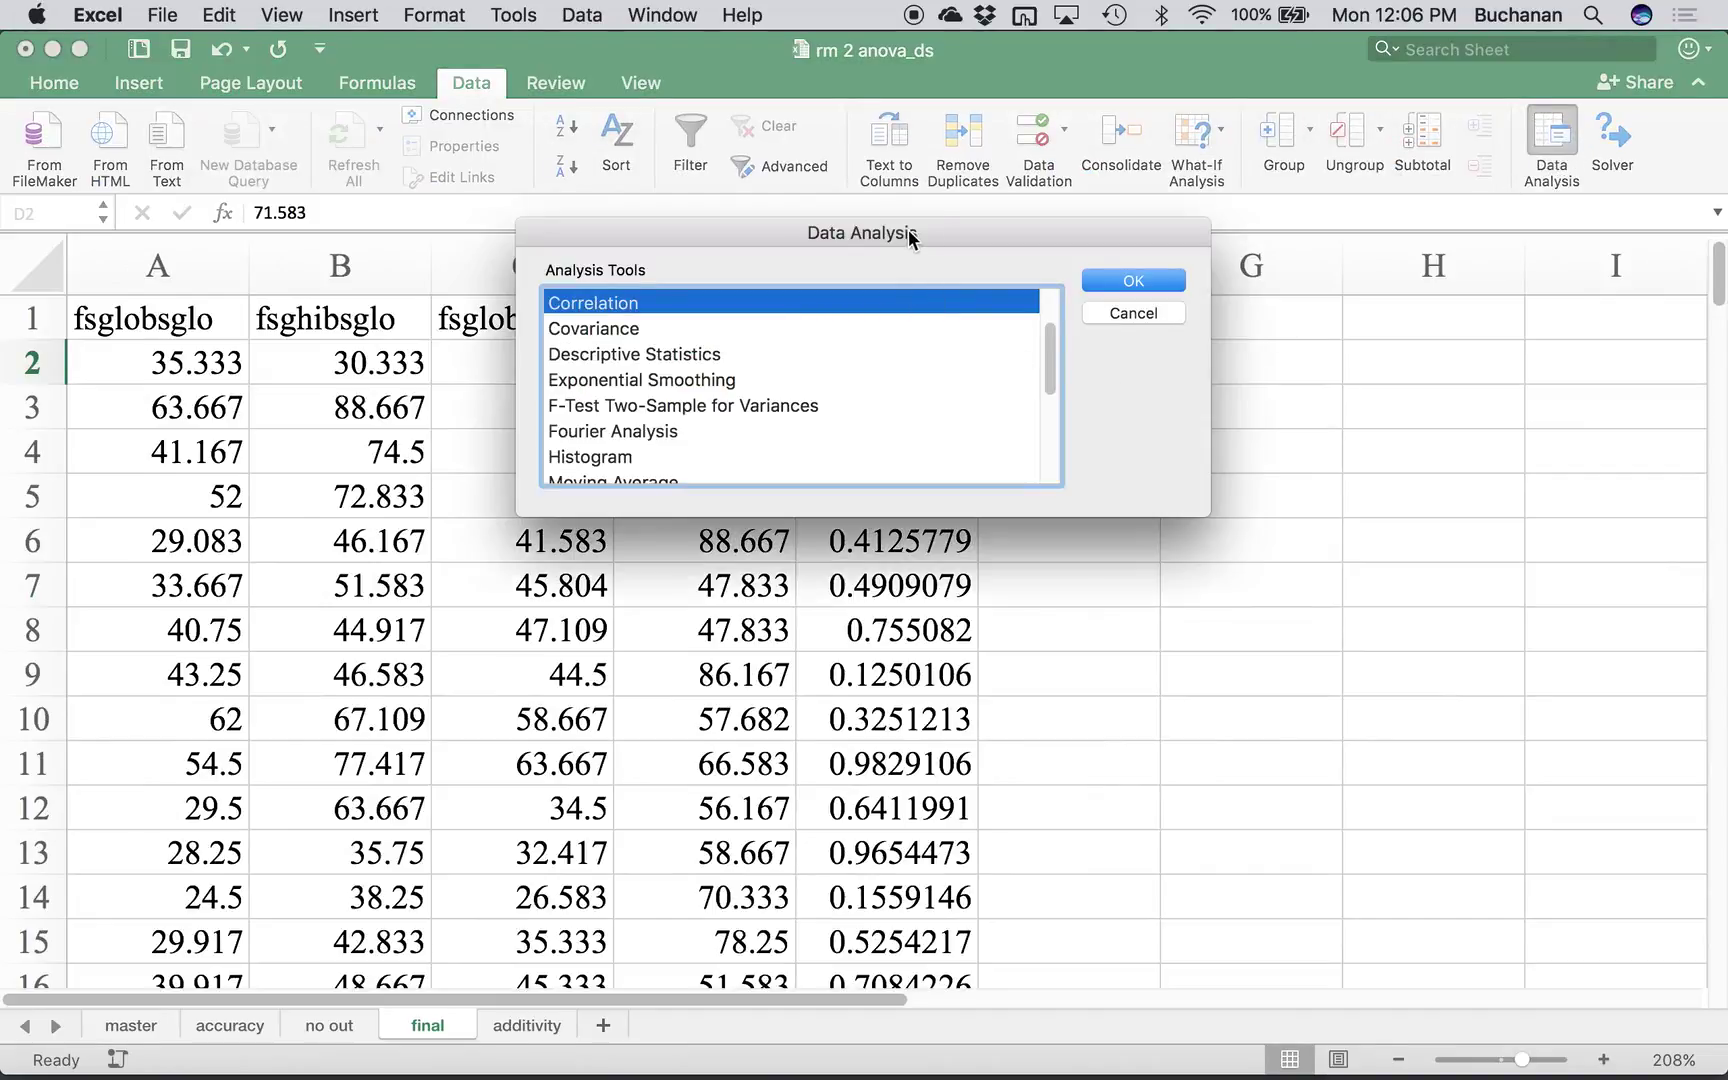
pyautogui.moveTo(911, 237); pyautogui.dragTo(1388, 188)
pyautogui.press('r')
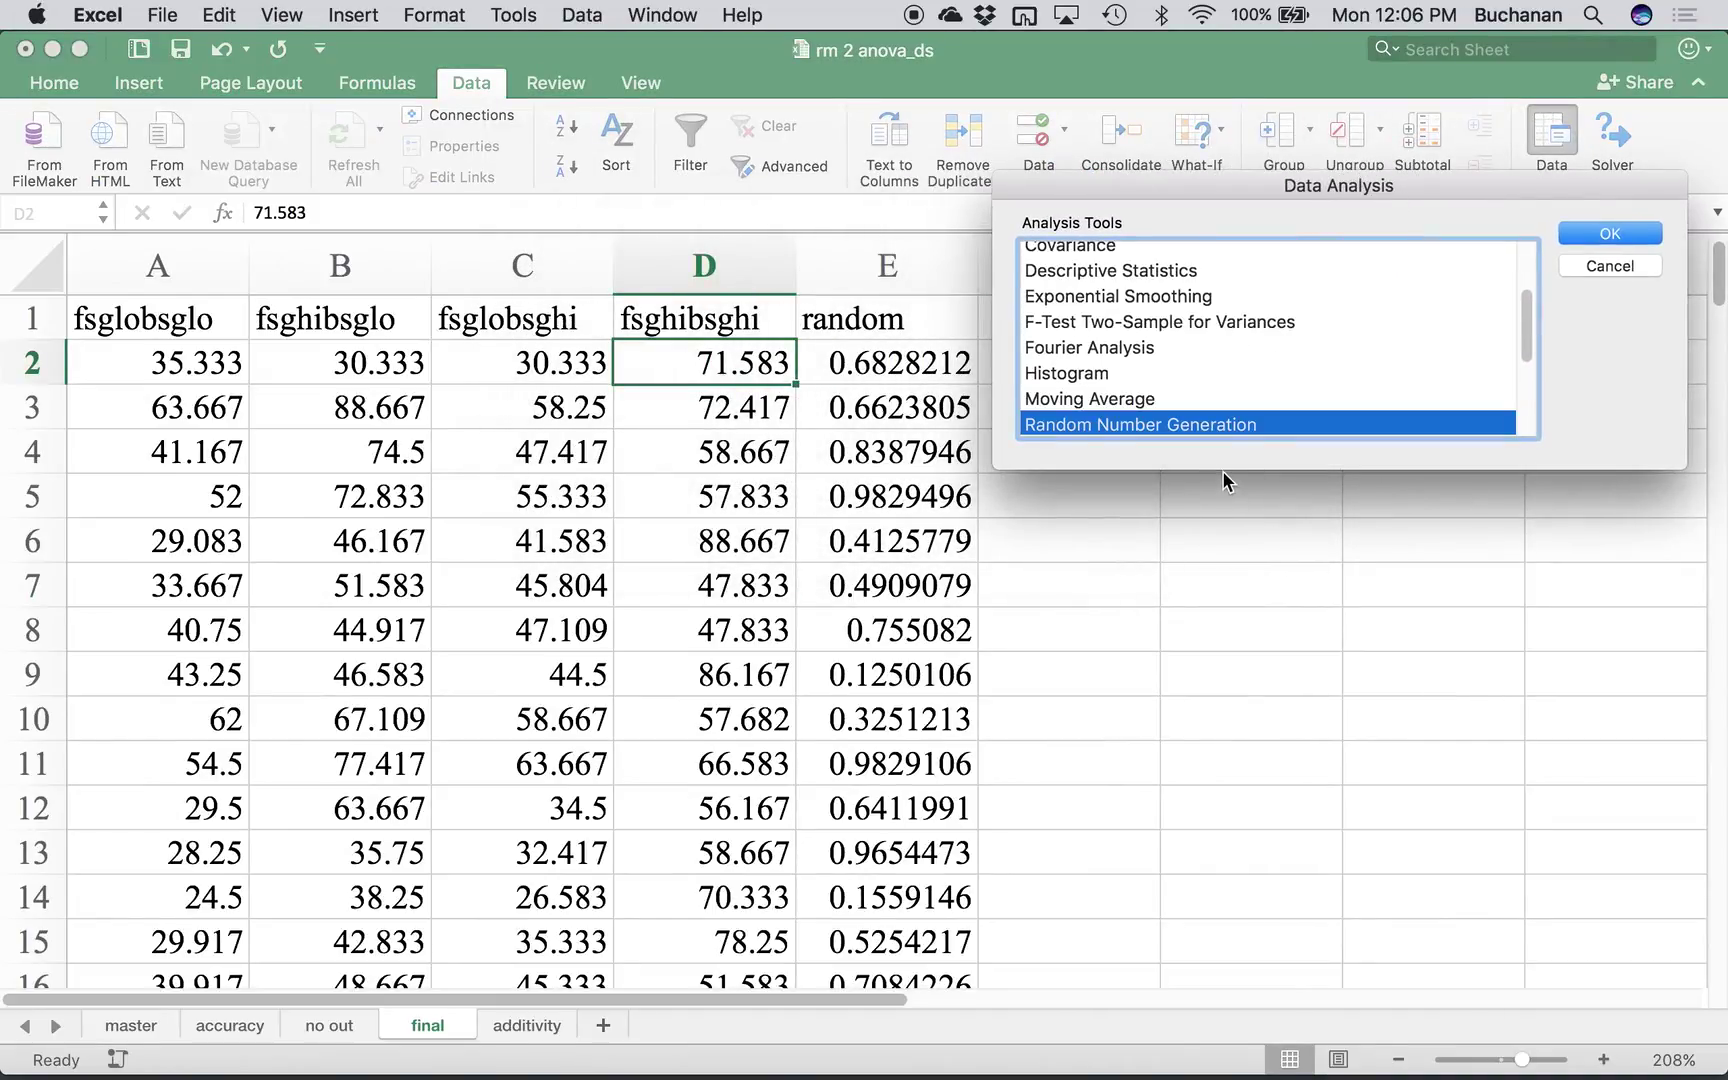
pyautogui.press('Down')
pyautogui.press('Down')
pyautogui.press('Down')
pyautogui.press('Up')
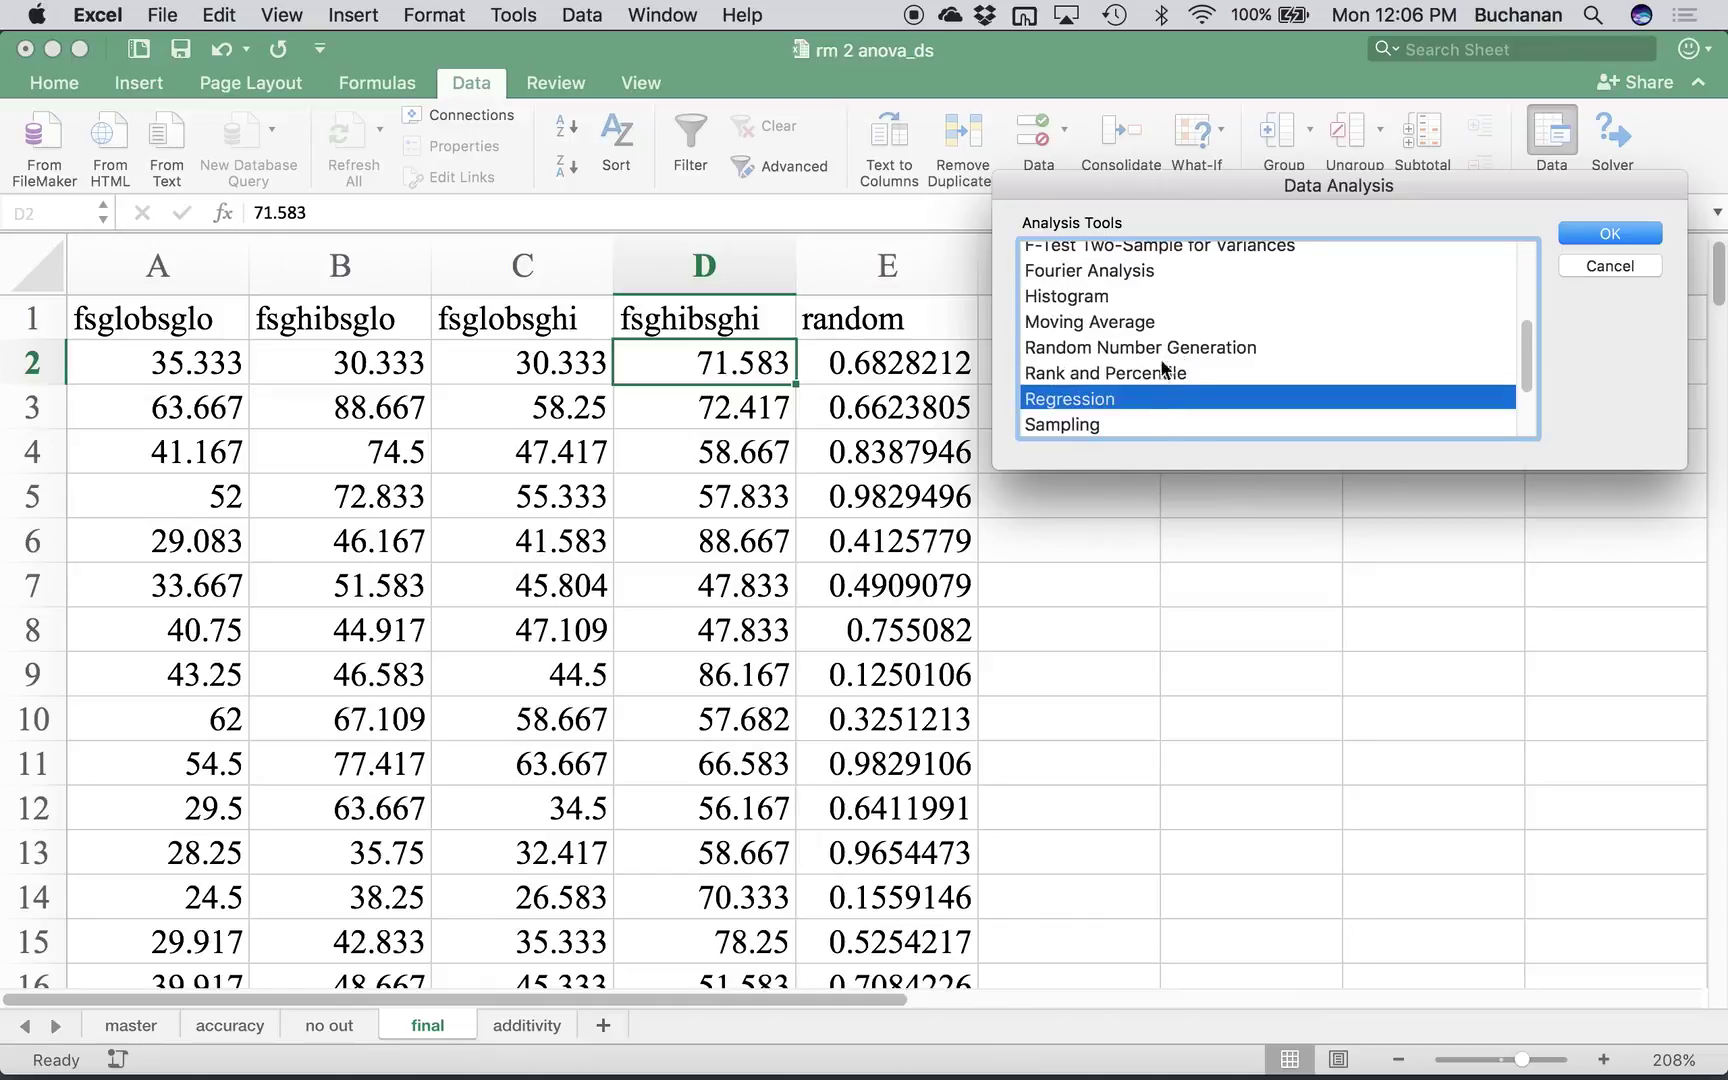
pyautogui.click(1568, 235)
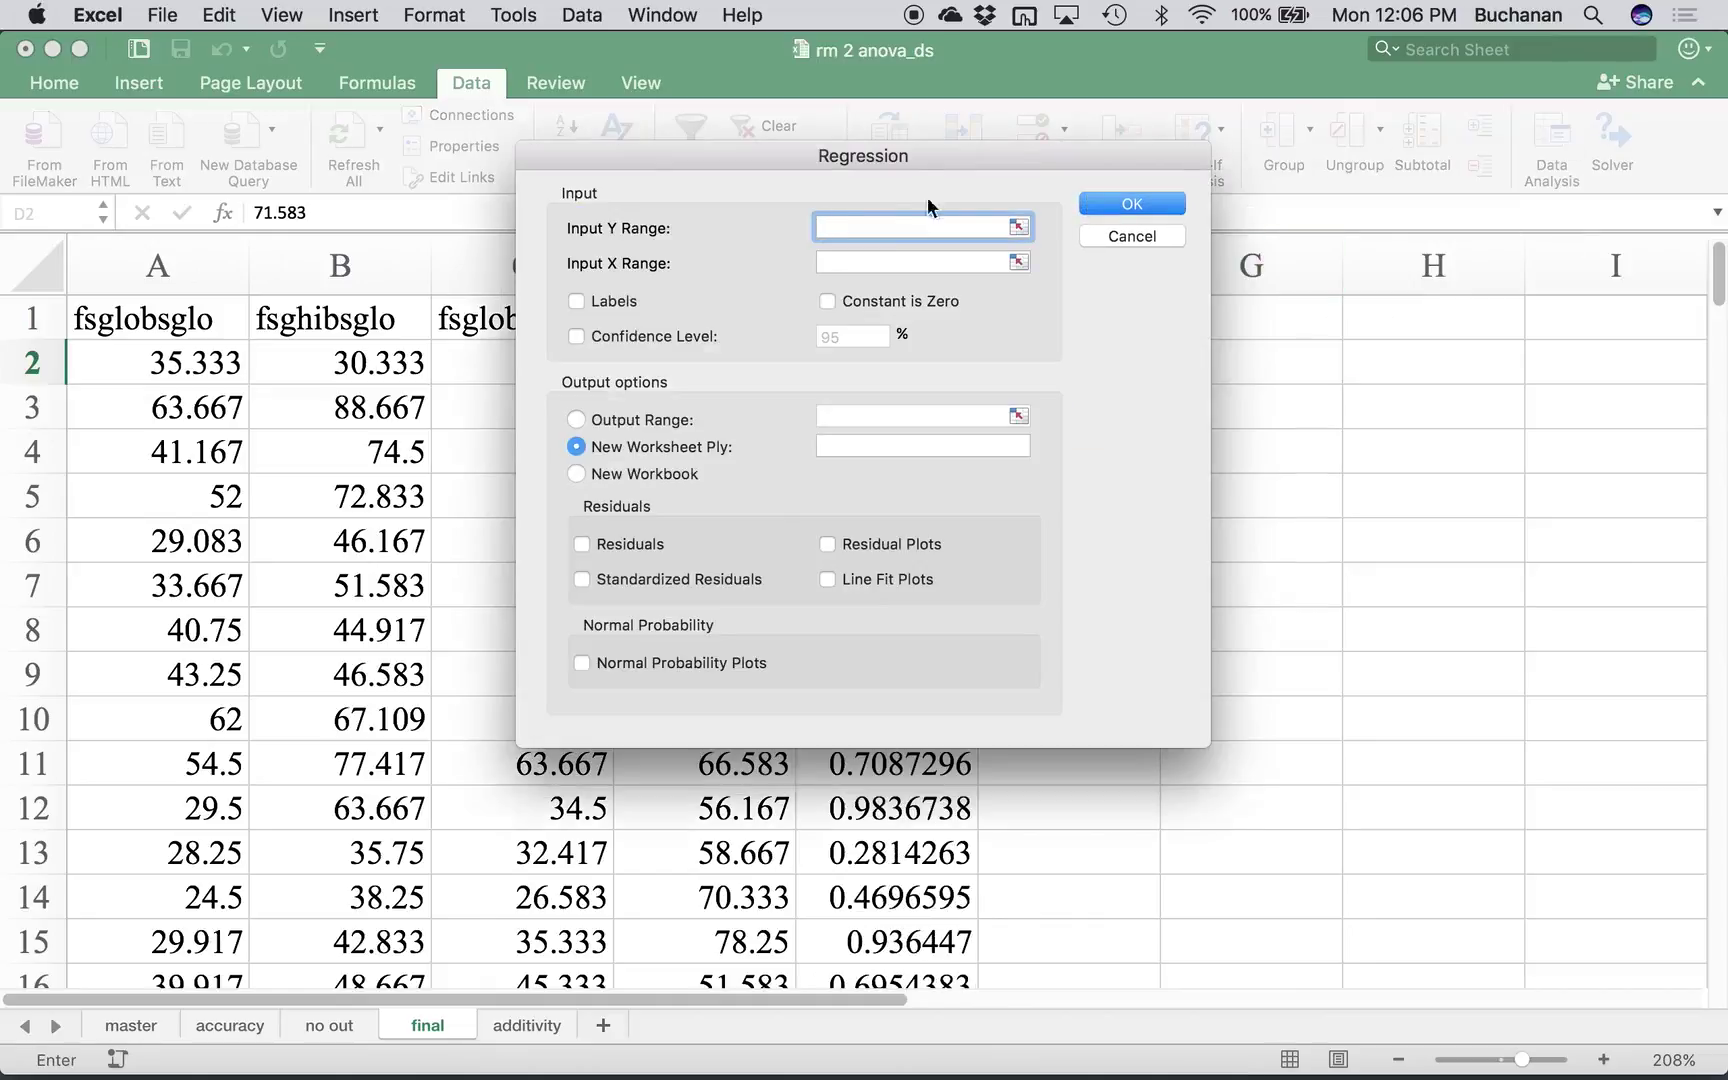
# - Set the regression's Y range to the random values E2:E157 and its X range to A2:D157
pyautogui.moveTo(859, 161); pyautogui.dragTo(1379, 75)
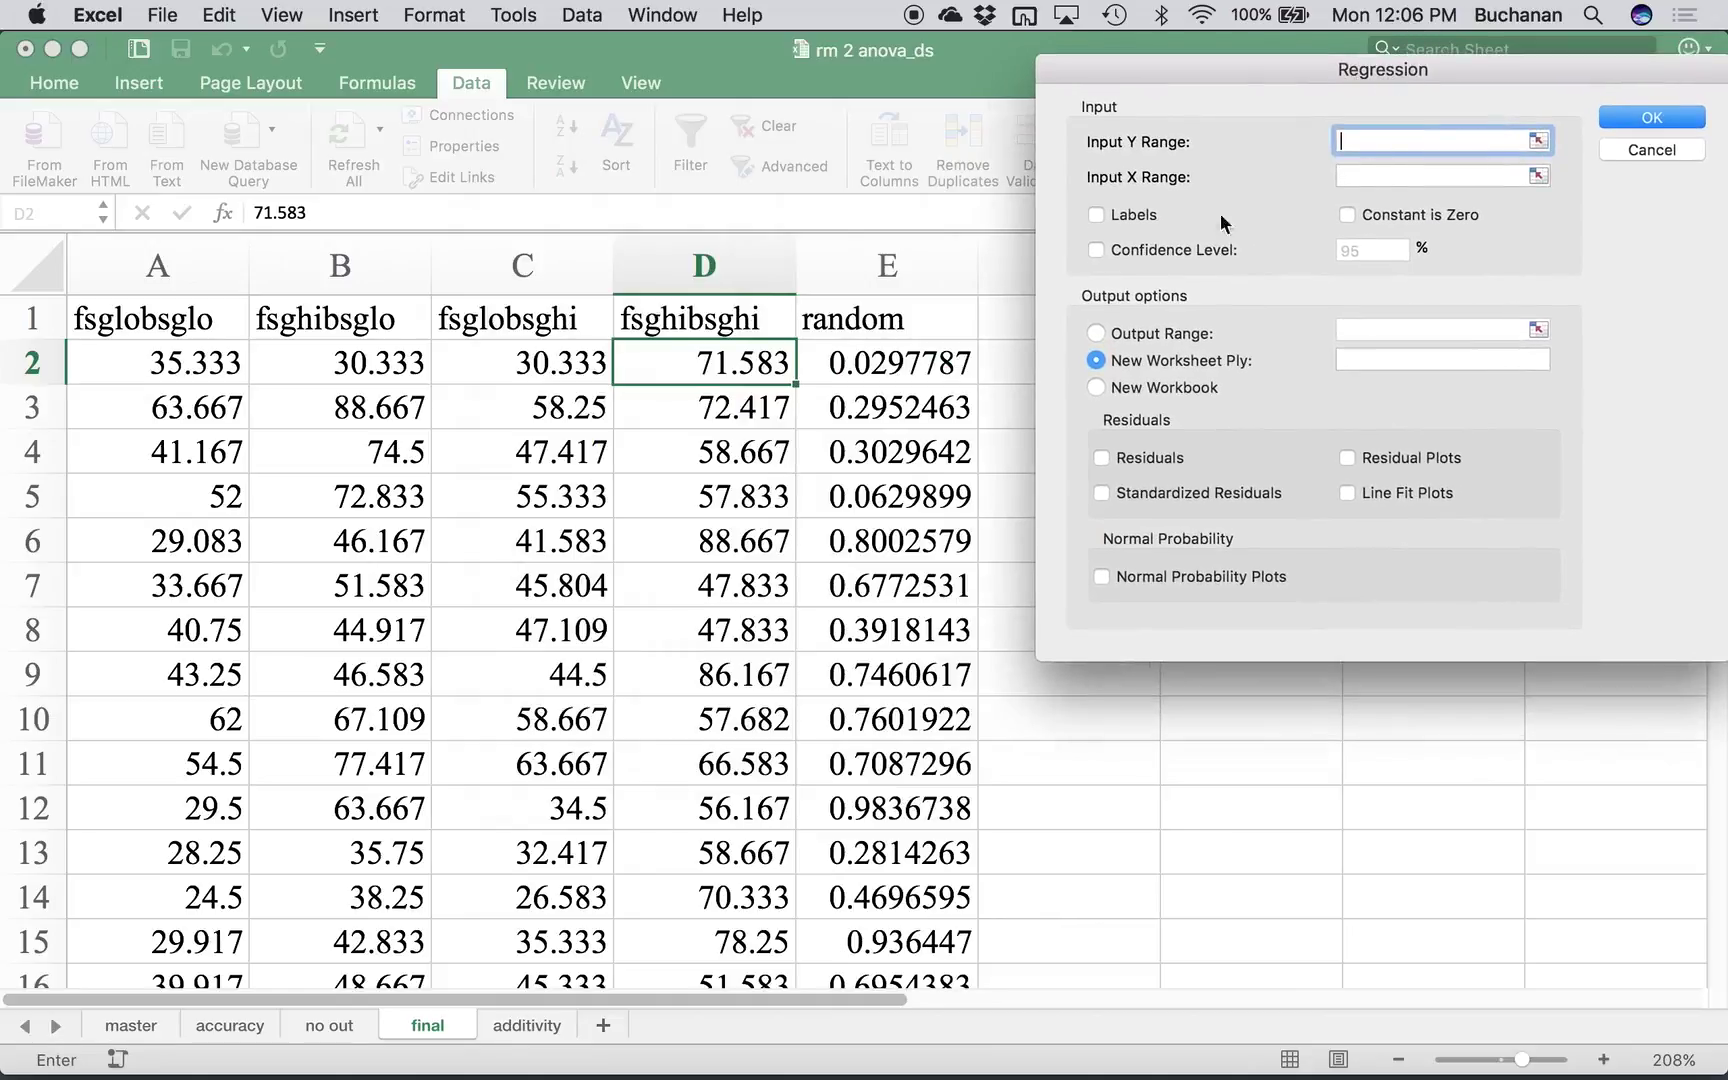
pyautogui.click(882, 364)
pyautogui.press('super+shift+Down')
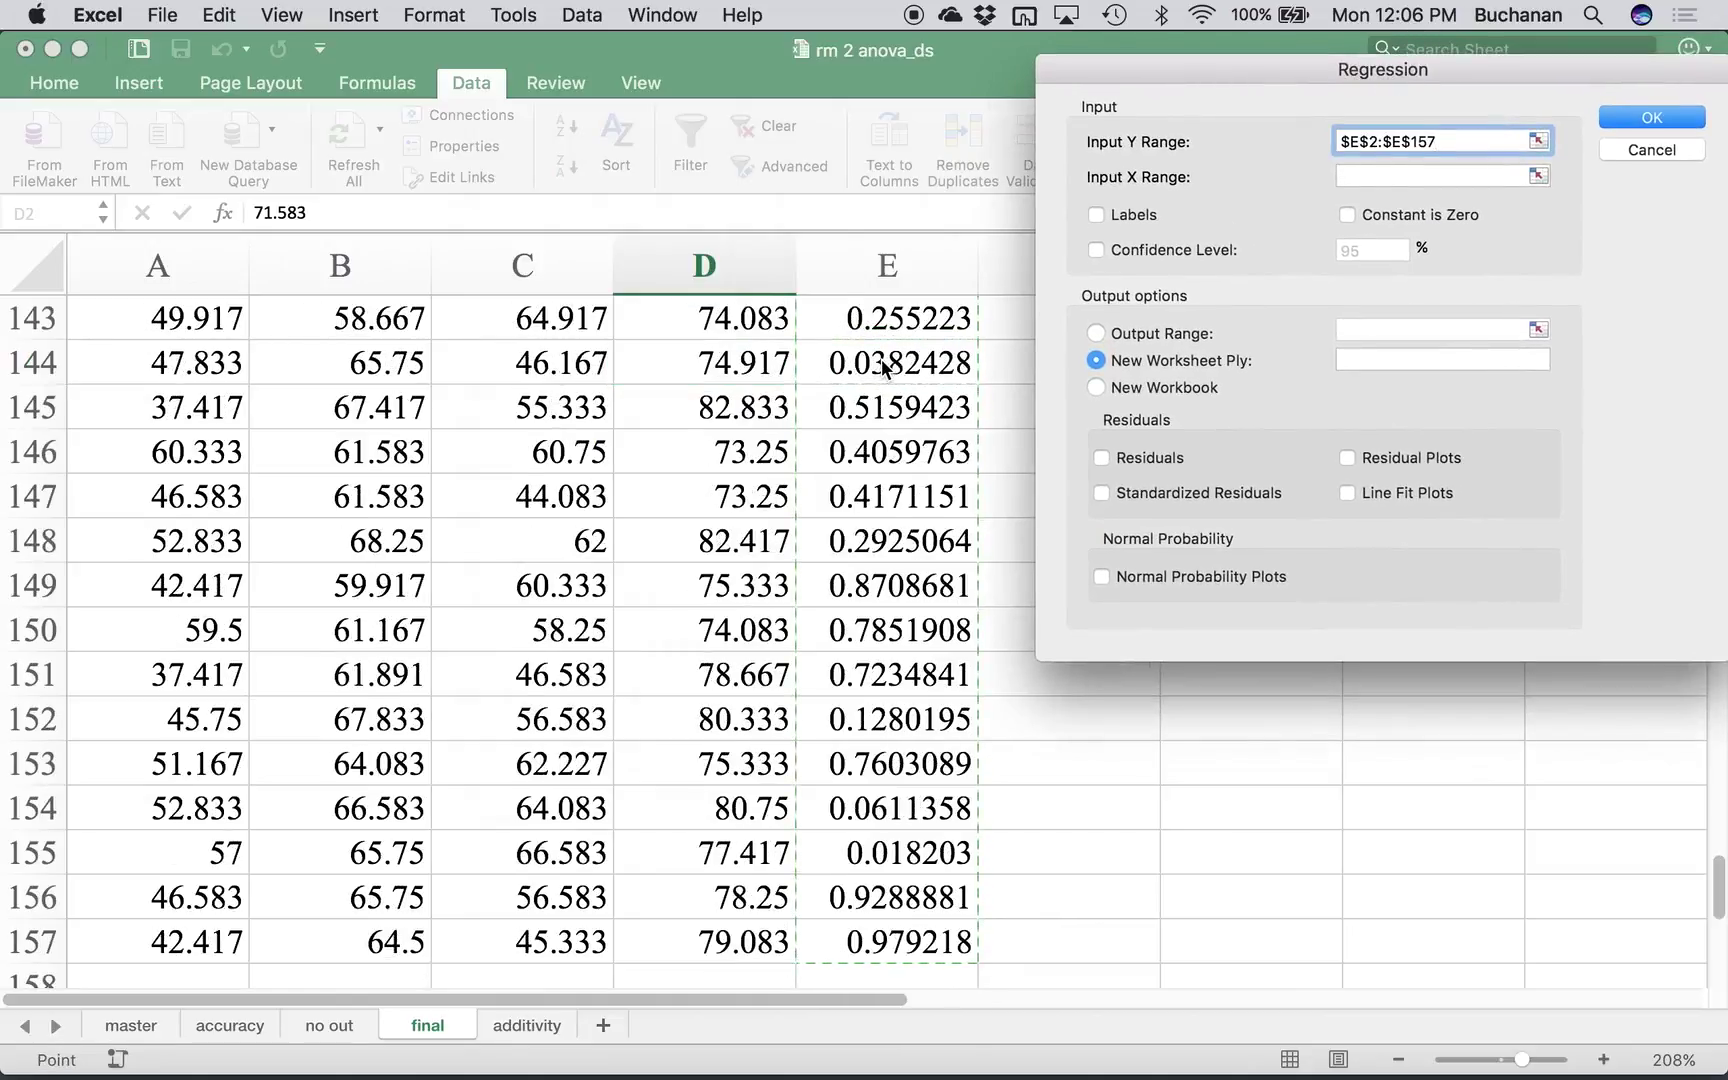
pyautogui.click(1376, 175)
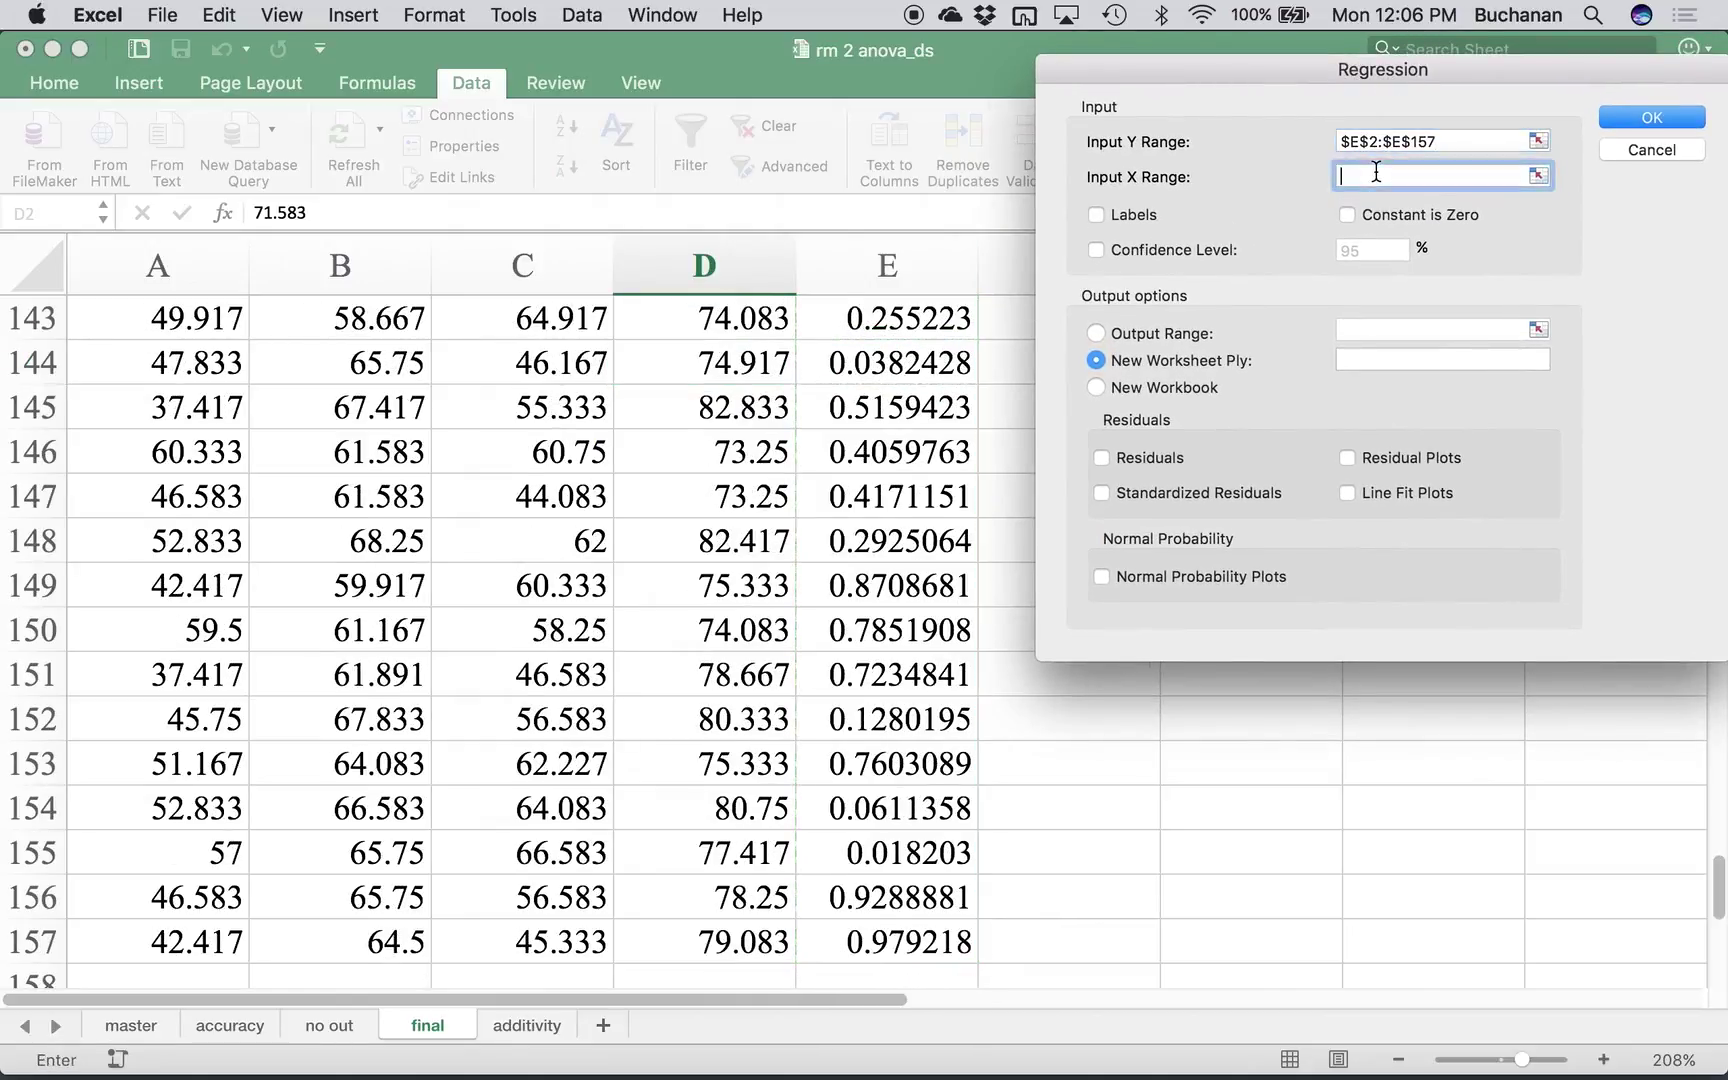
pyautogui.scroll(20, 672, 320)
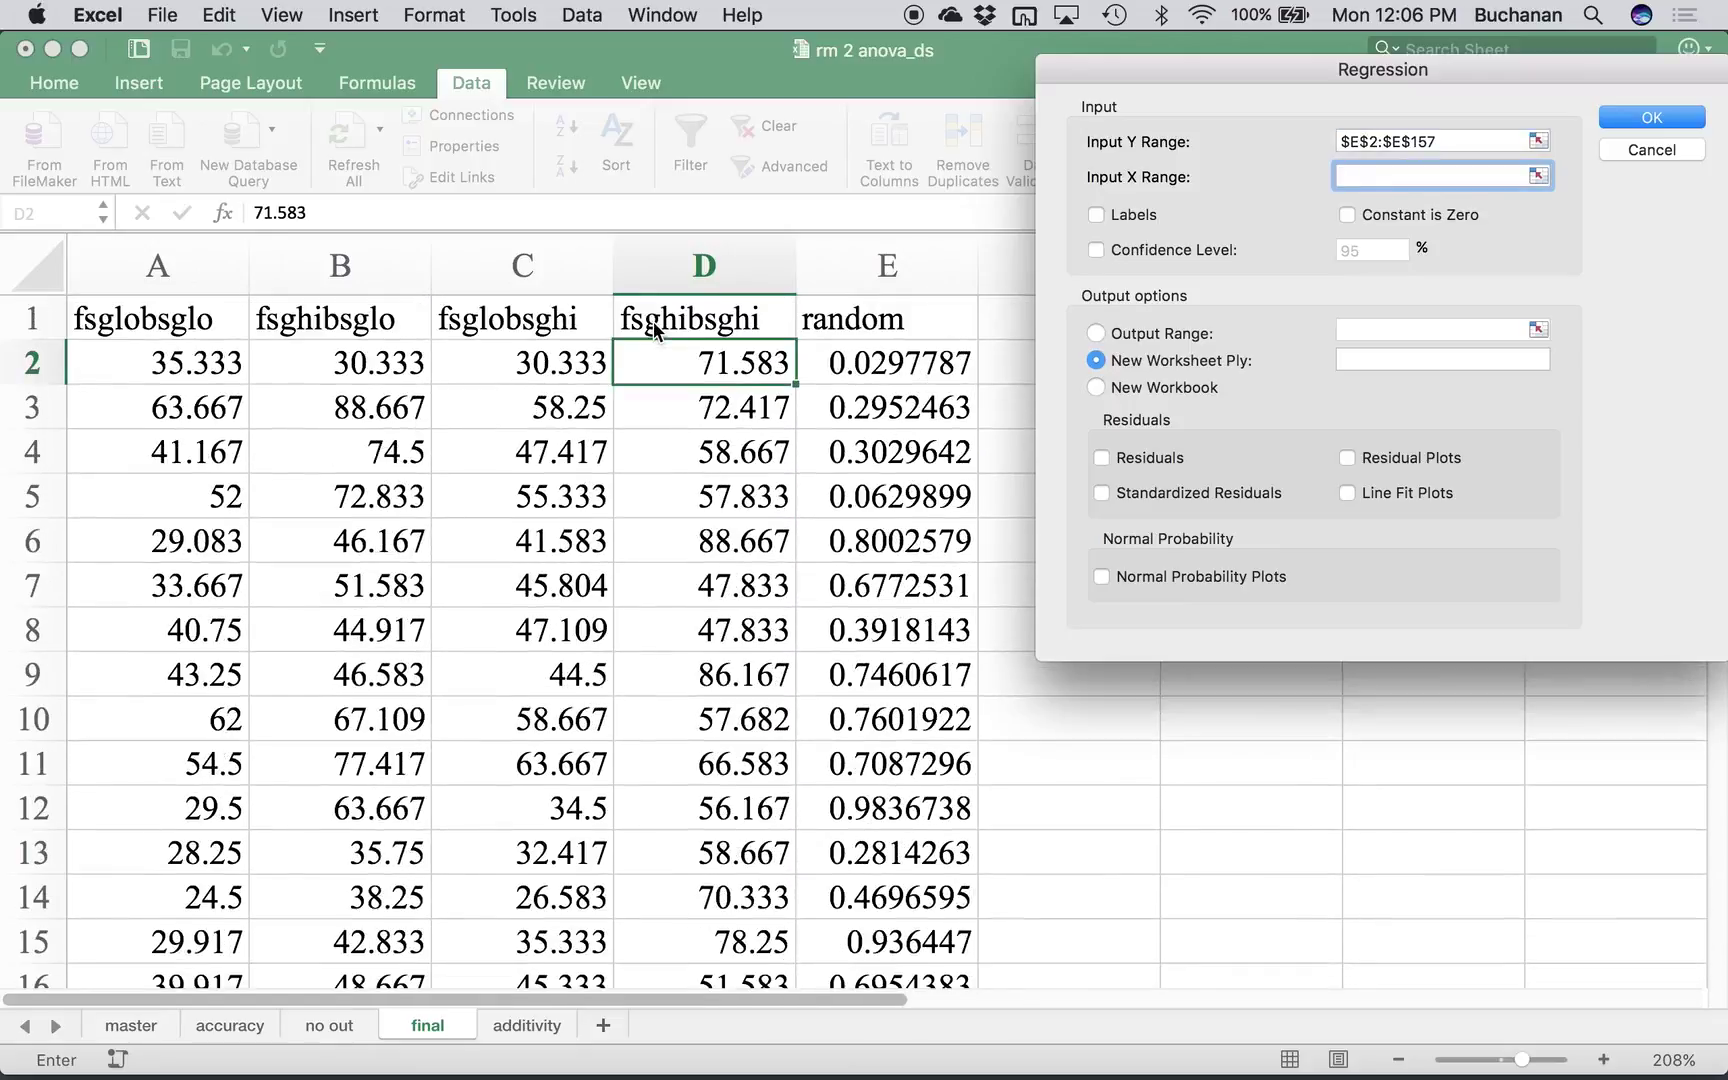
pyautogui.click(146, 366)
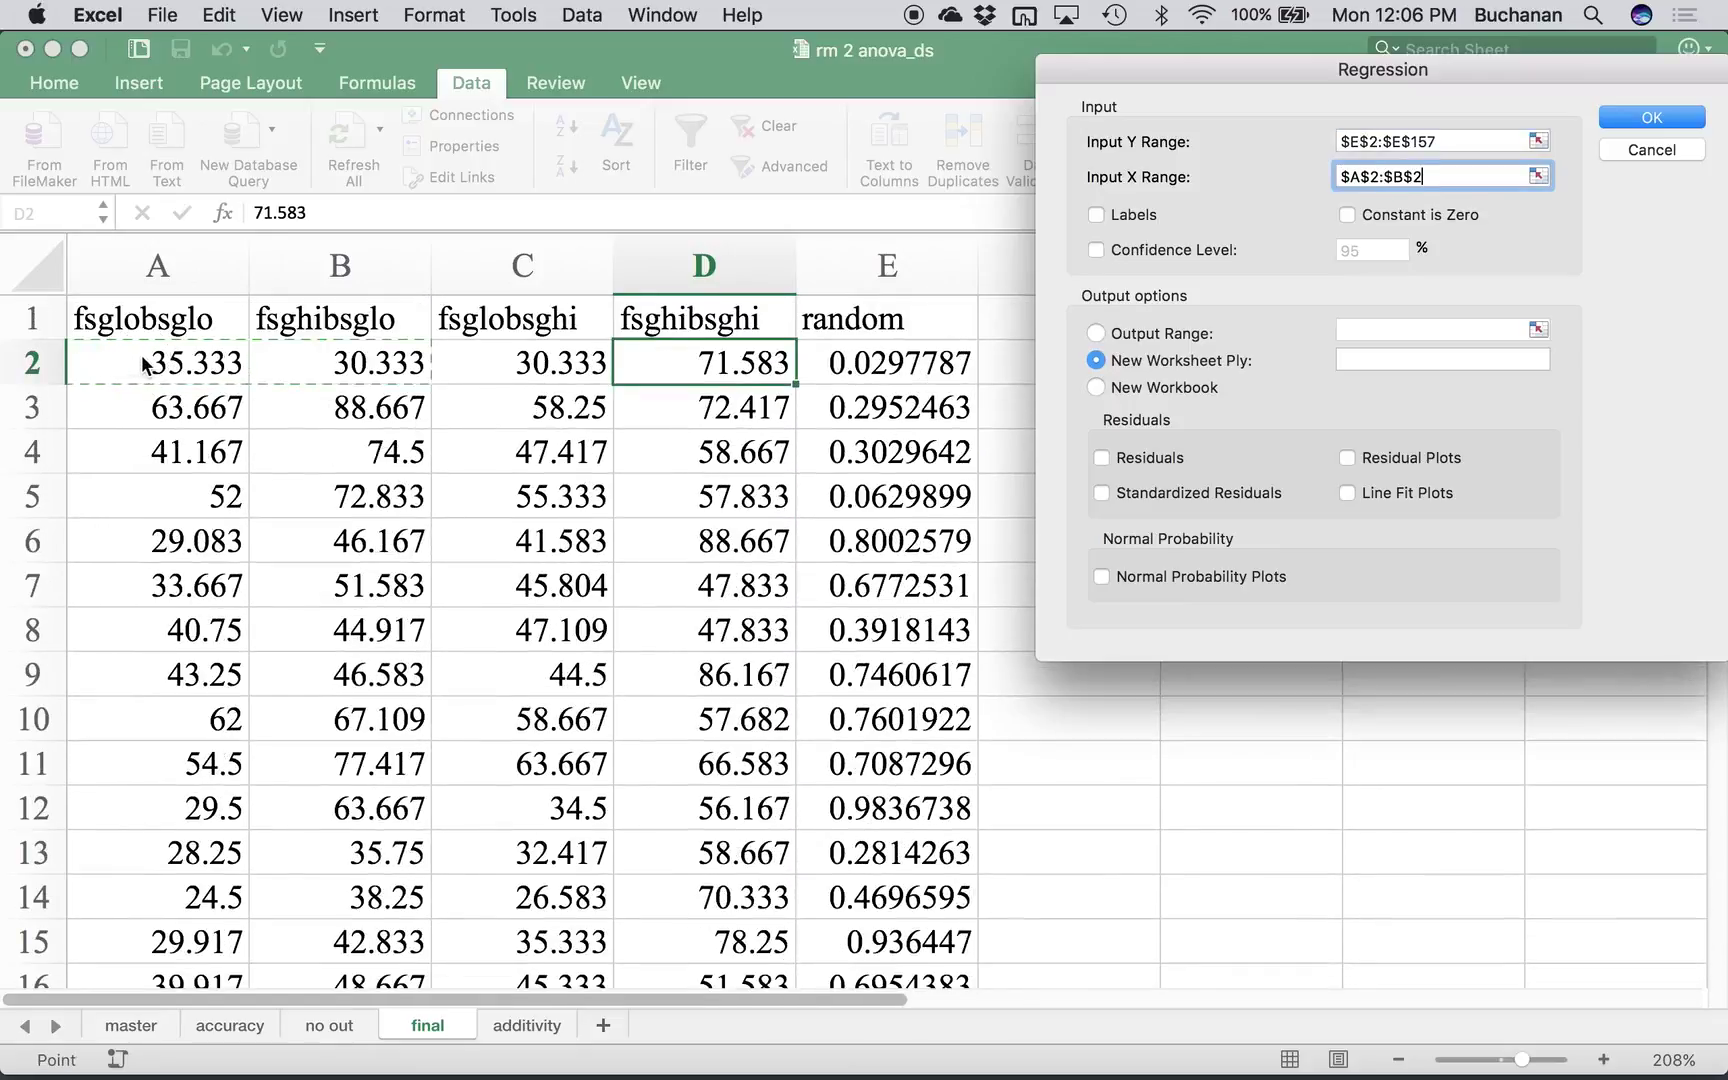
pyautogui.hotkey('shift', 'Right')
pyautogui.hotkey('shift', 'Right')
pyautogui.press('super+shift+Down')
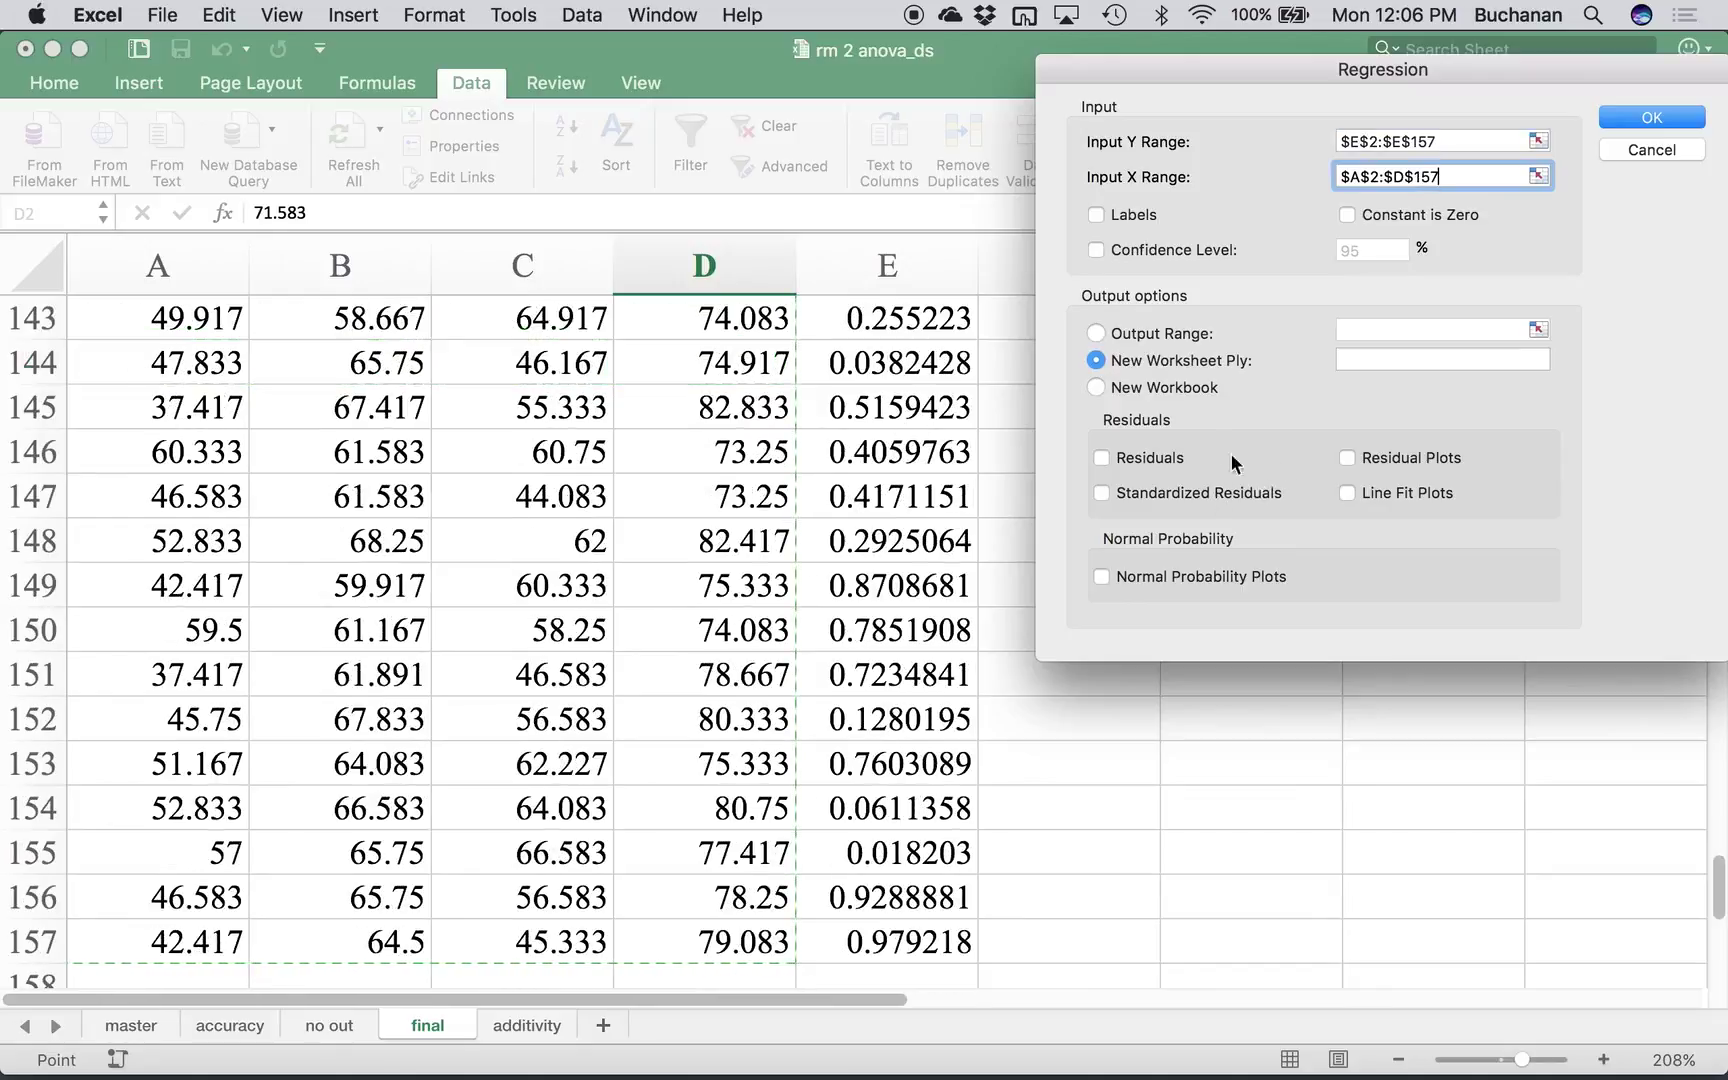
pyautogui.scroll(10, 890, 480)
pyautogui.scroll(20, 886, 397)
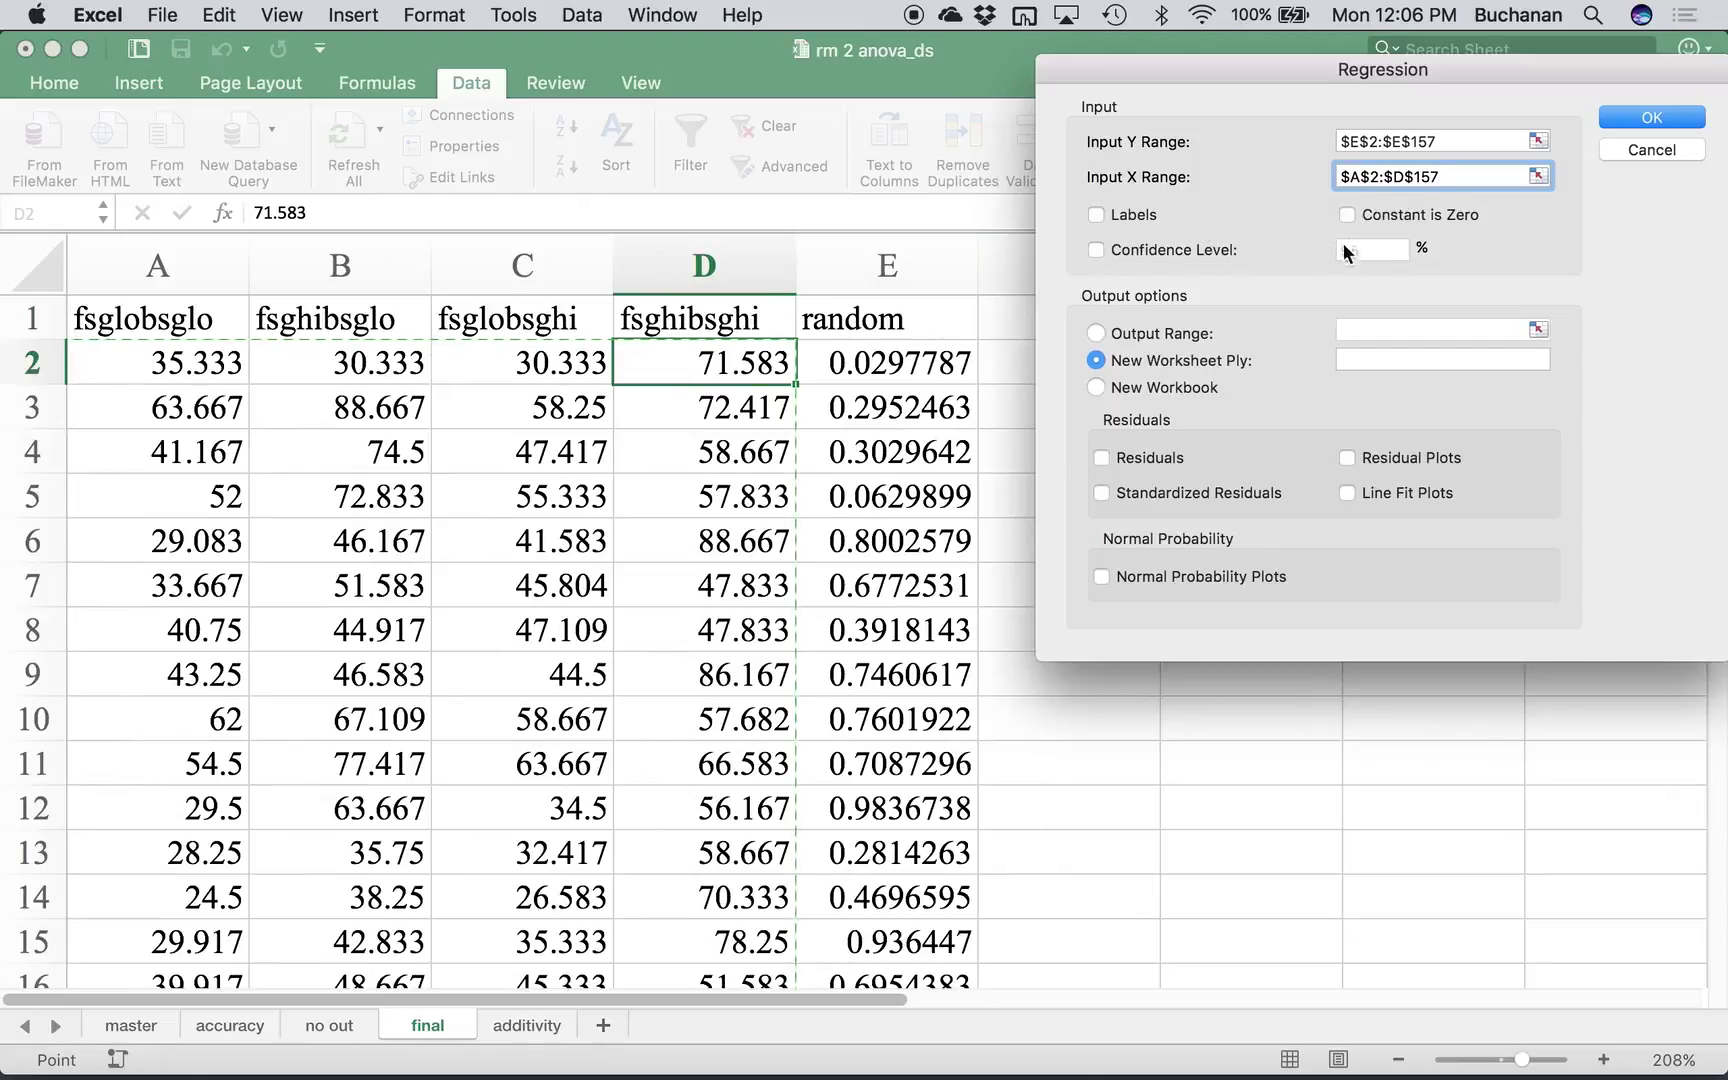
# - Run the regression to a new worksheet with standardized residuals, residual plots and normal probability plots
pyautogui.click(1162, 488)
pyautogui.click(1388, 455)
pyautogui.click(1187, 578)
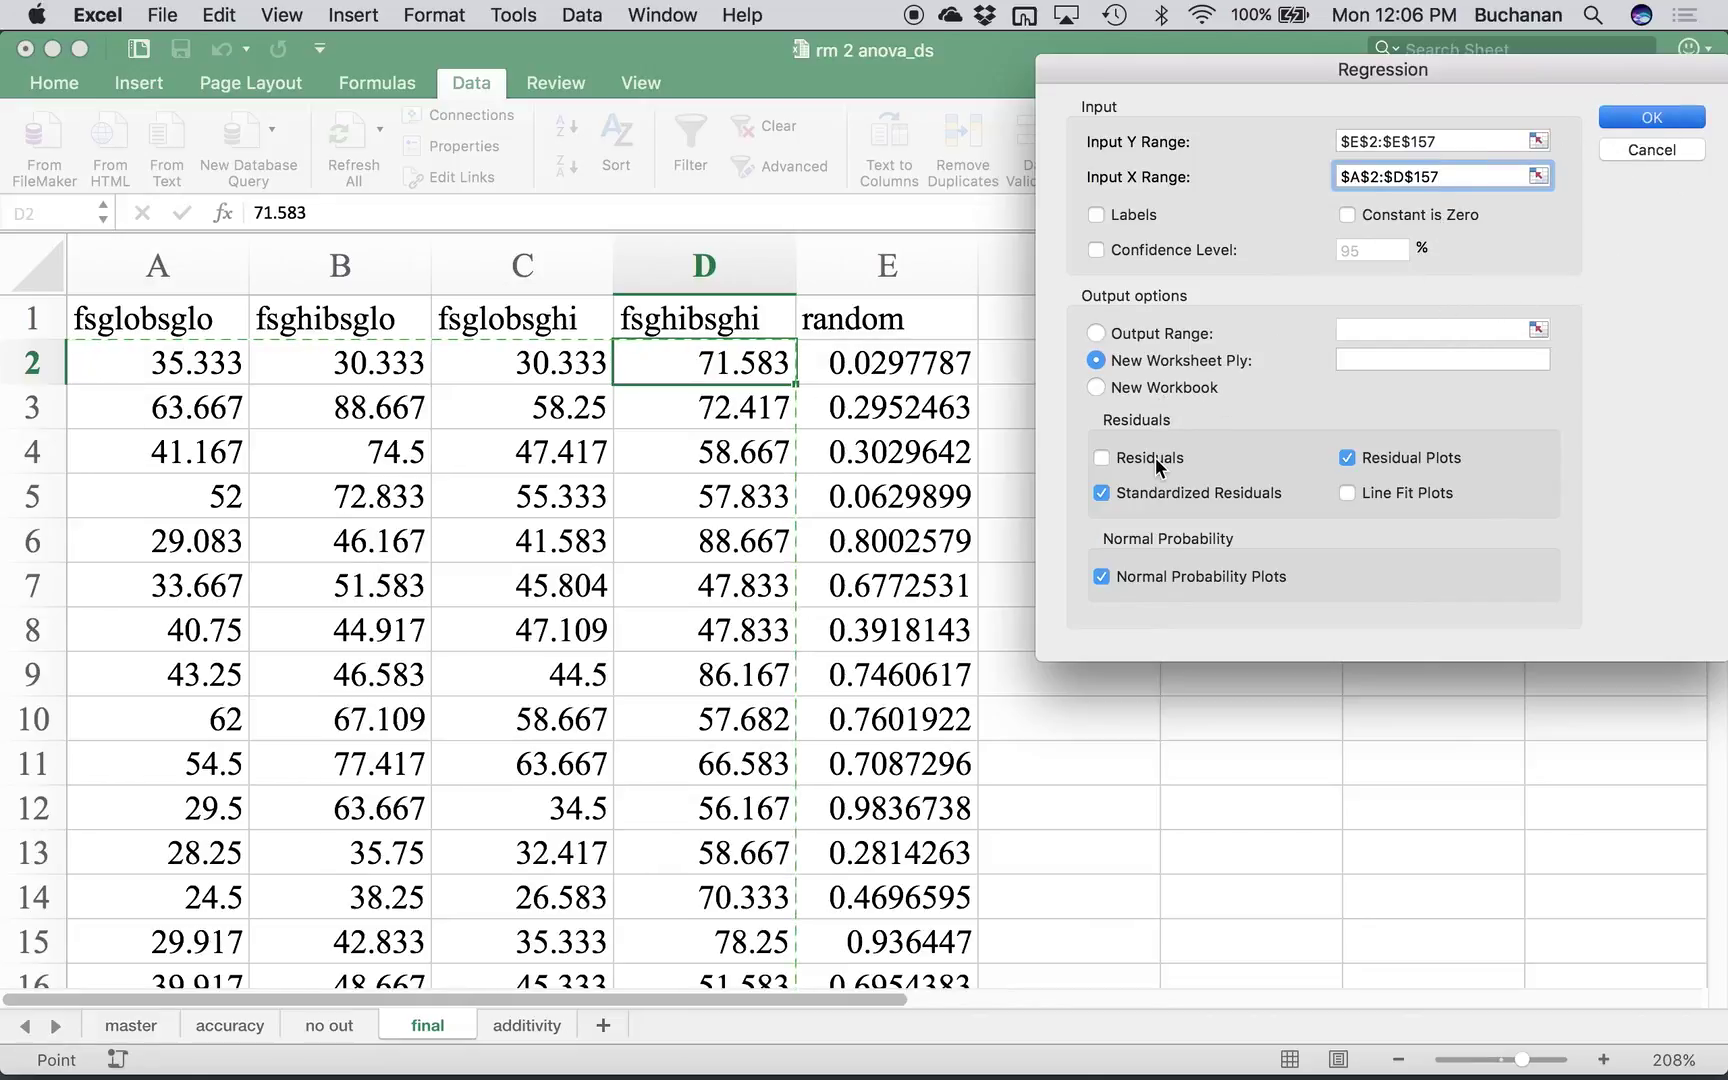
pyautogui.press('Return')
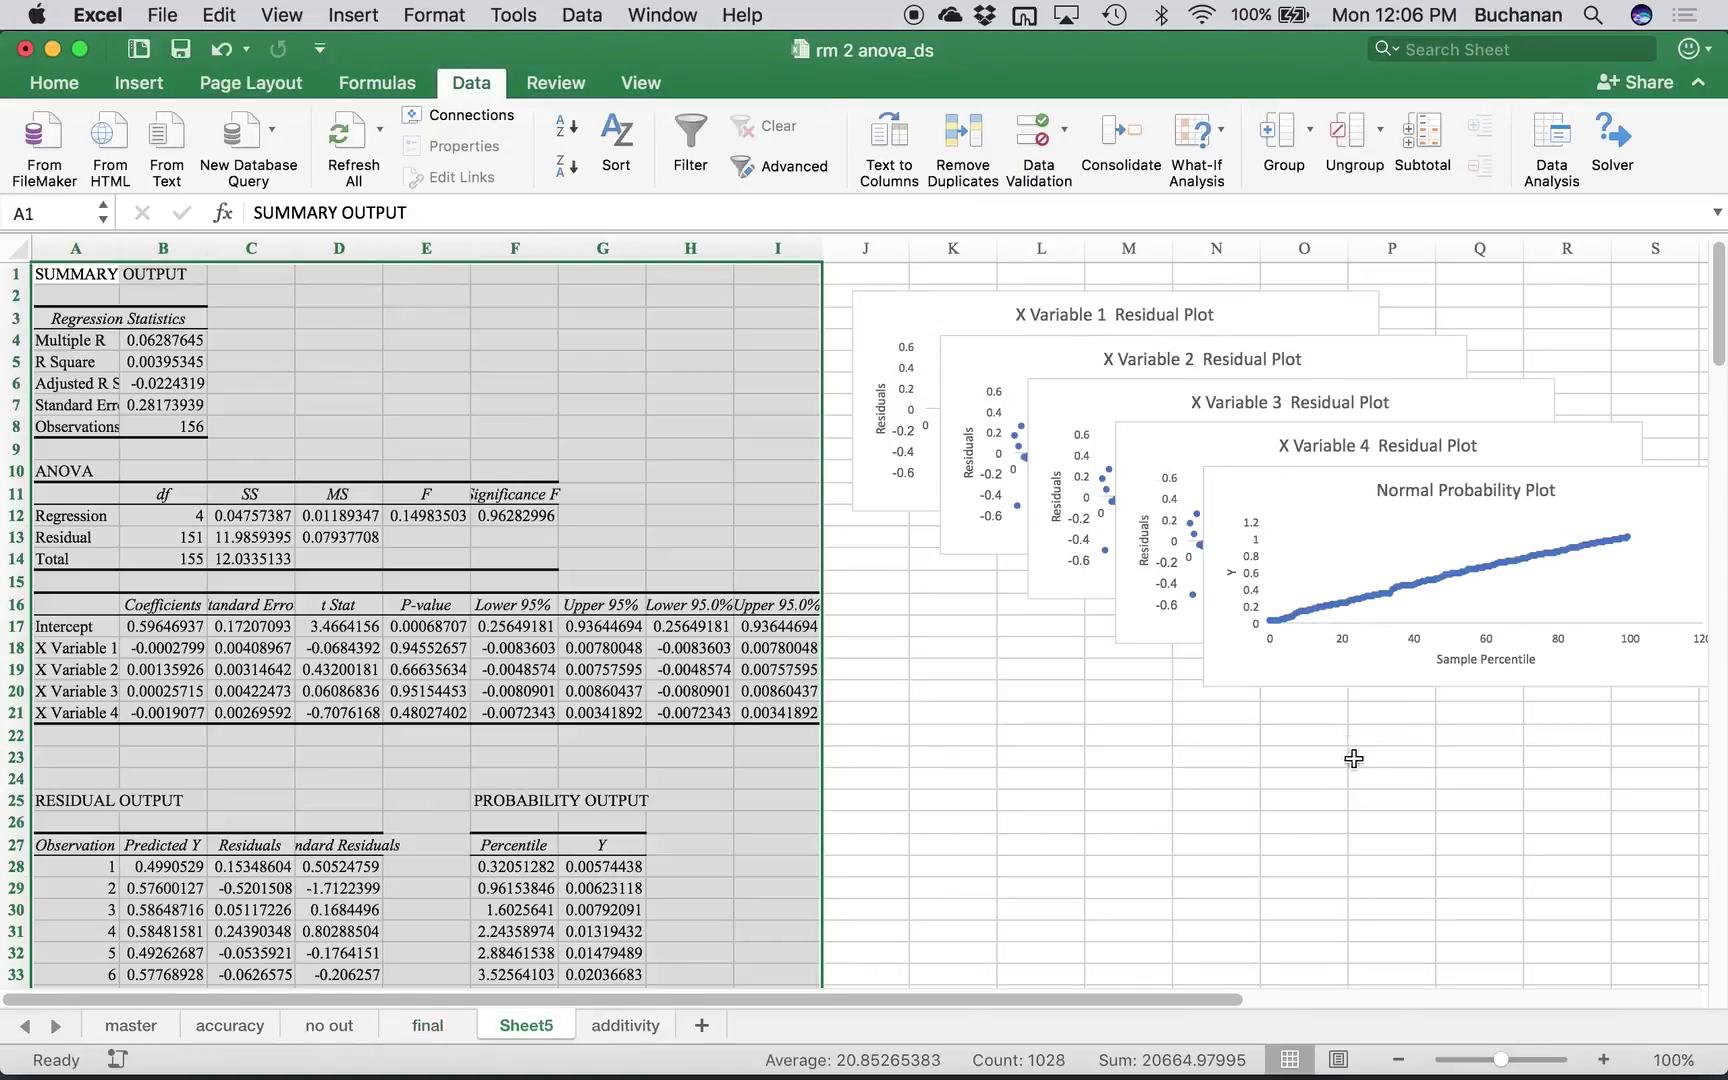
# - Black out the regression summary output in A1:I22 with a black cell fill
pyautogui.moveTo(1502, 1062)
pyautogui.mouseDown()
pyautogui.moveTo(1526, 1062)
pyautogui.moveTo(1502, 1062)
pyautogui.mouseUp()
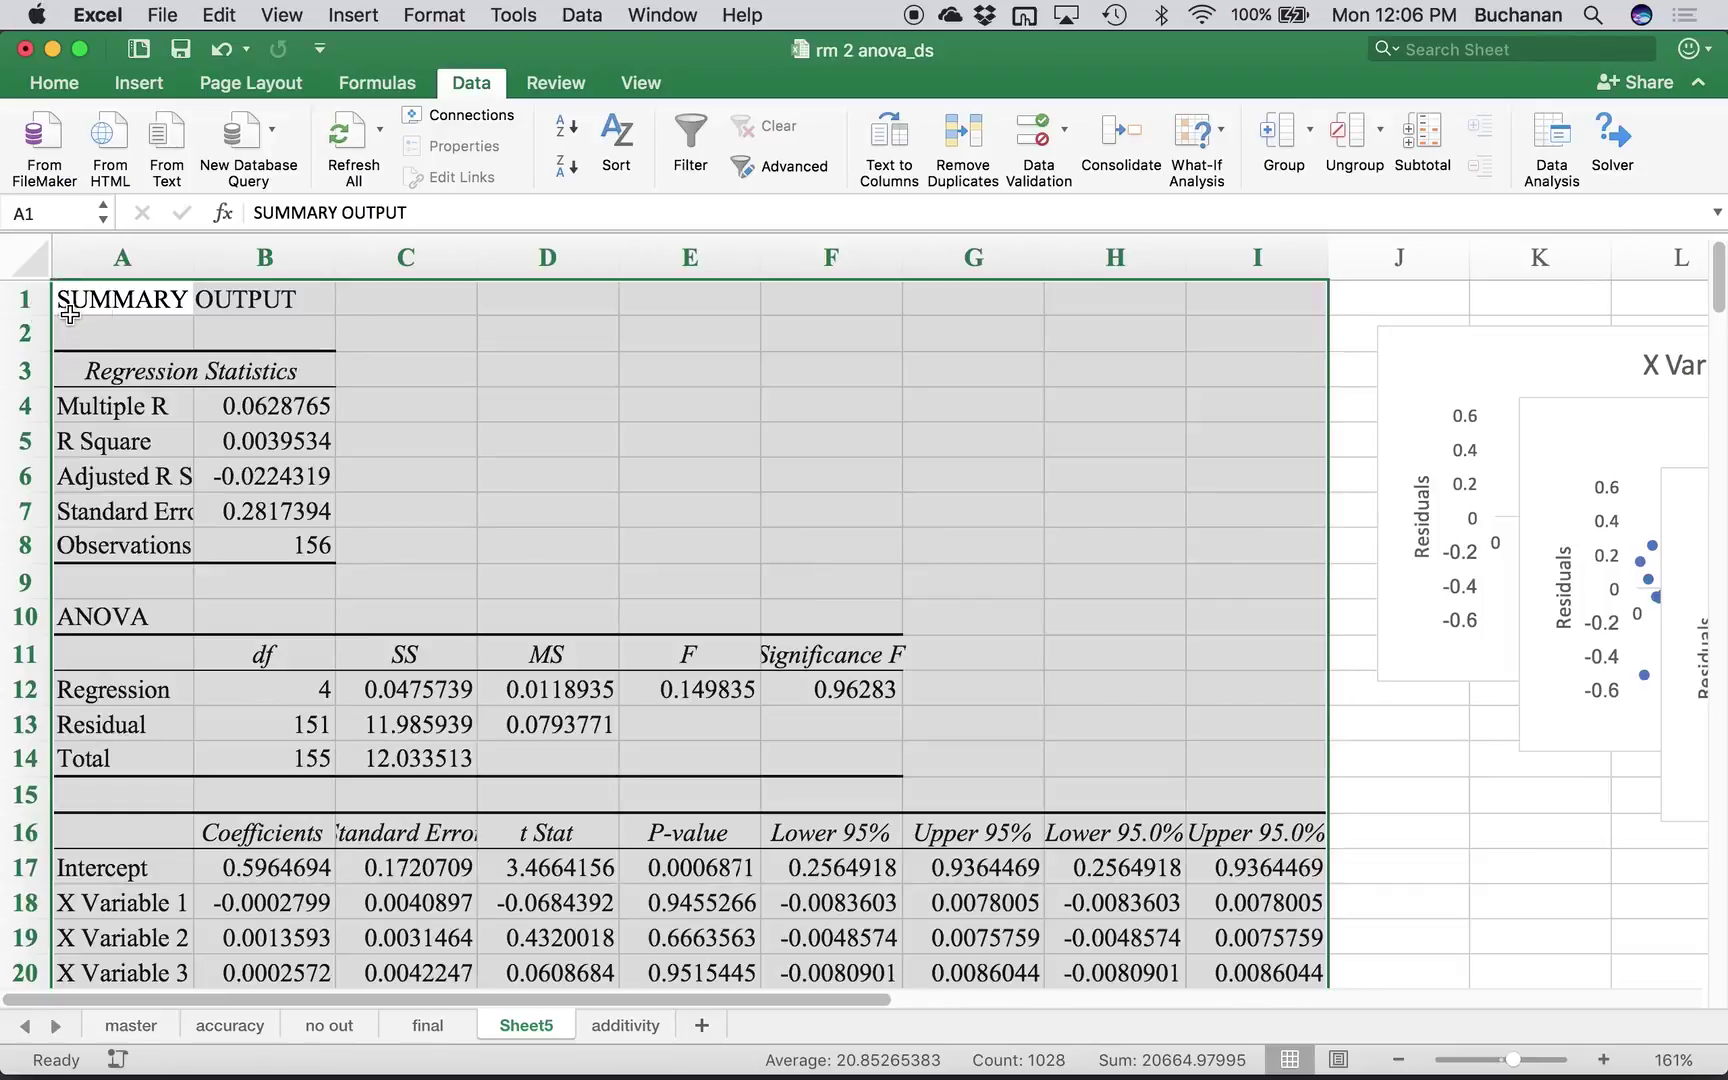
pyautogui.moveTo(69, 314); pyautogui.dragTo(1282, 537)
pyautogui.scroll(-5, 1219, 756)
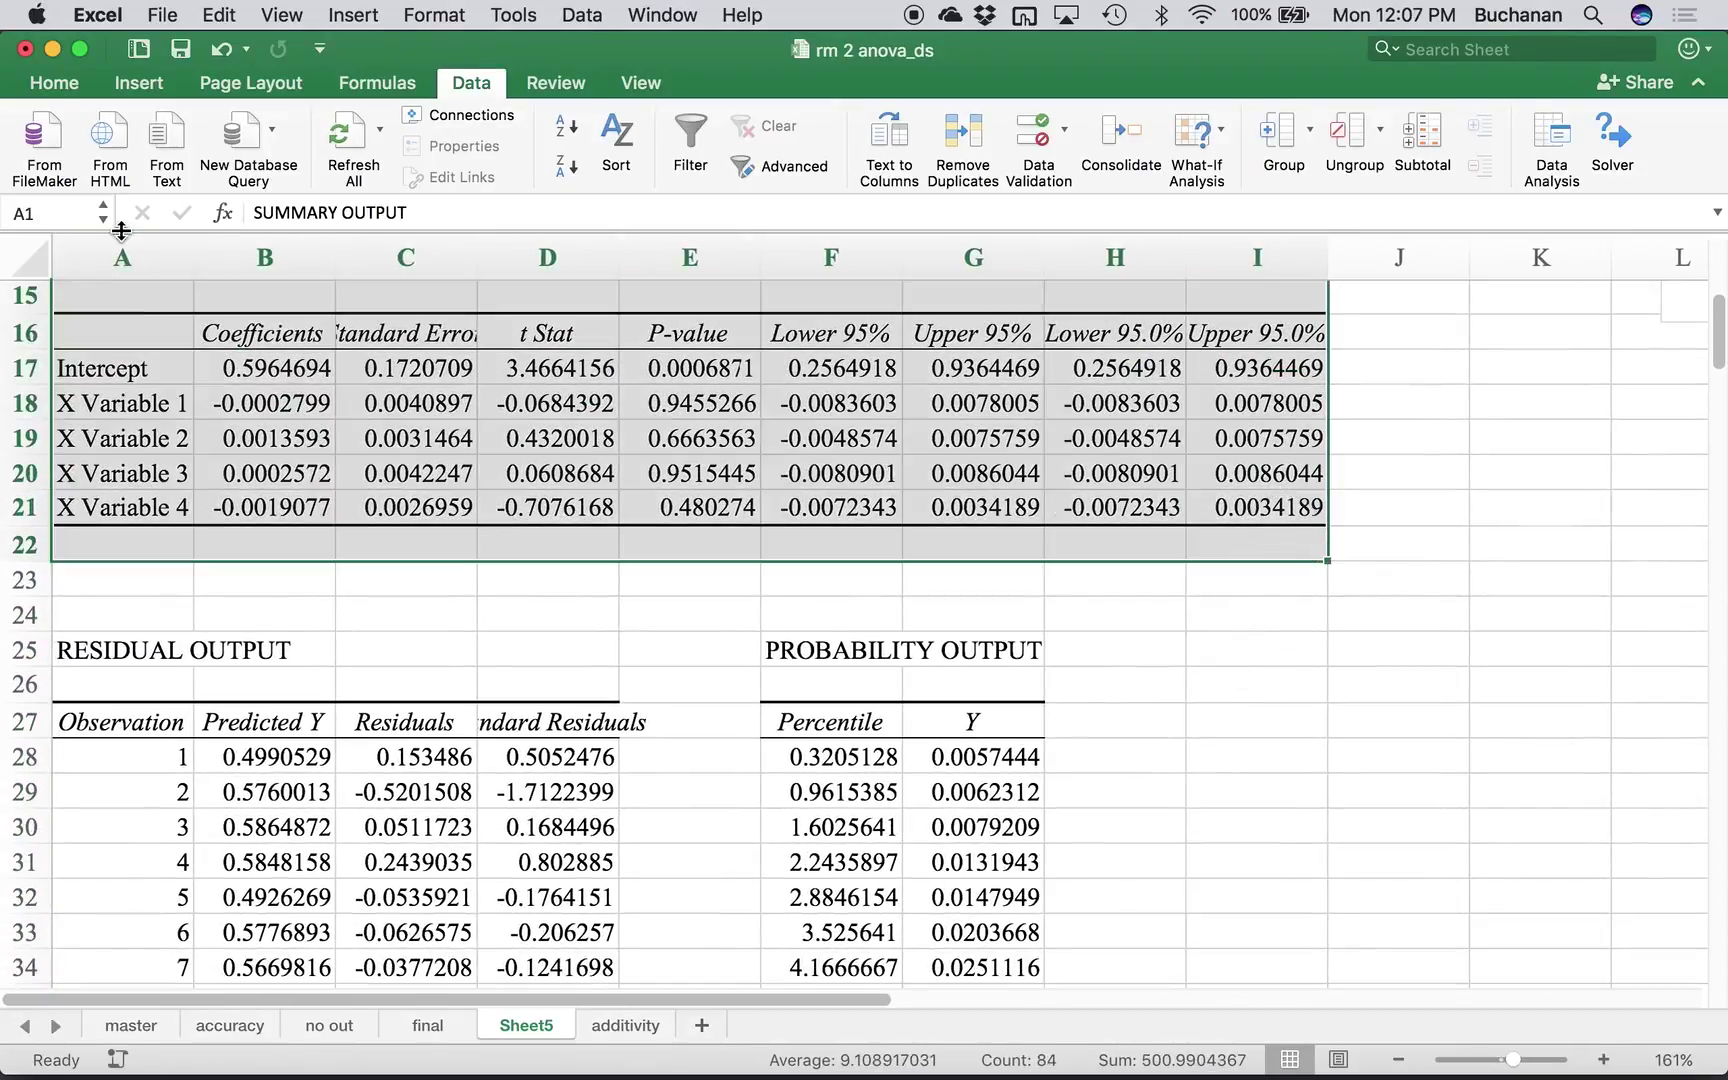
pyautogui.click(55, 86)
pyautogui.click(381, 165)
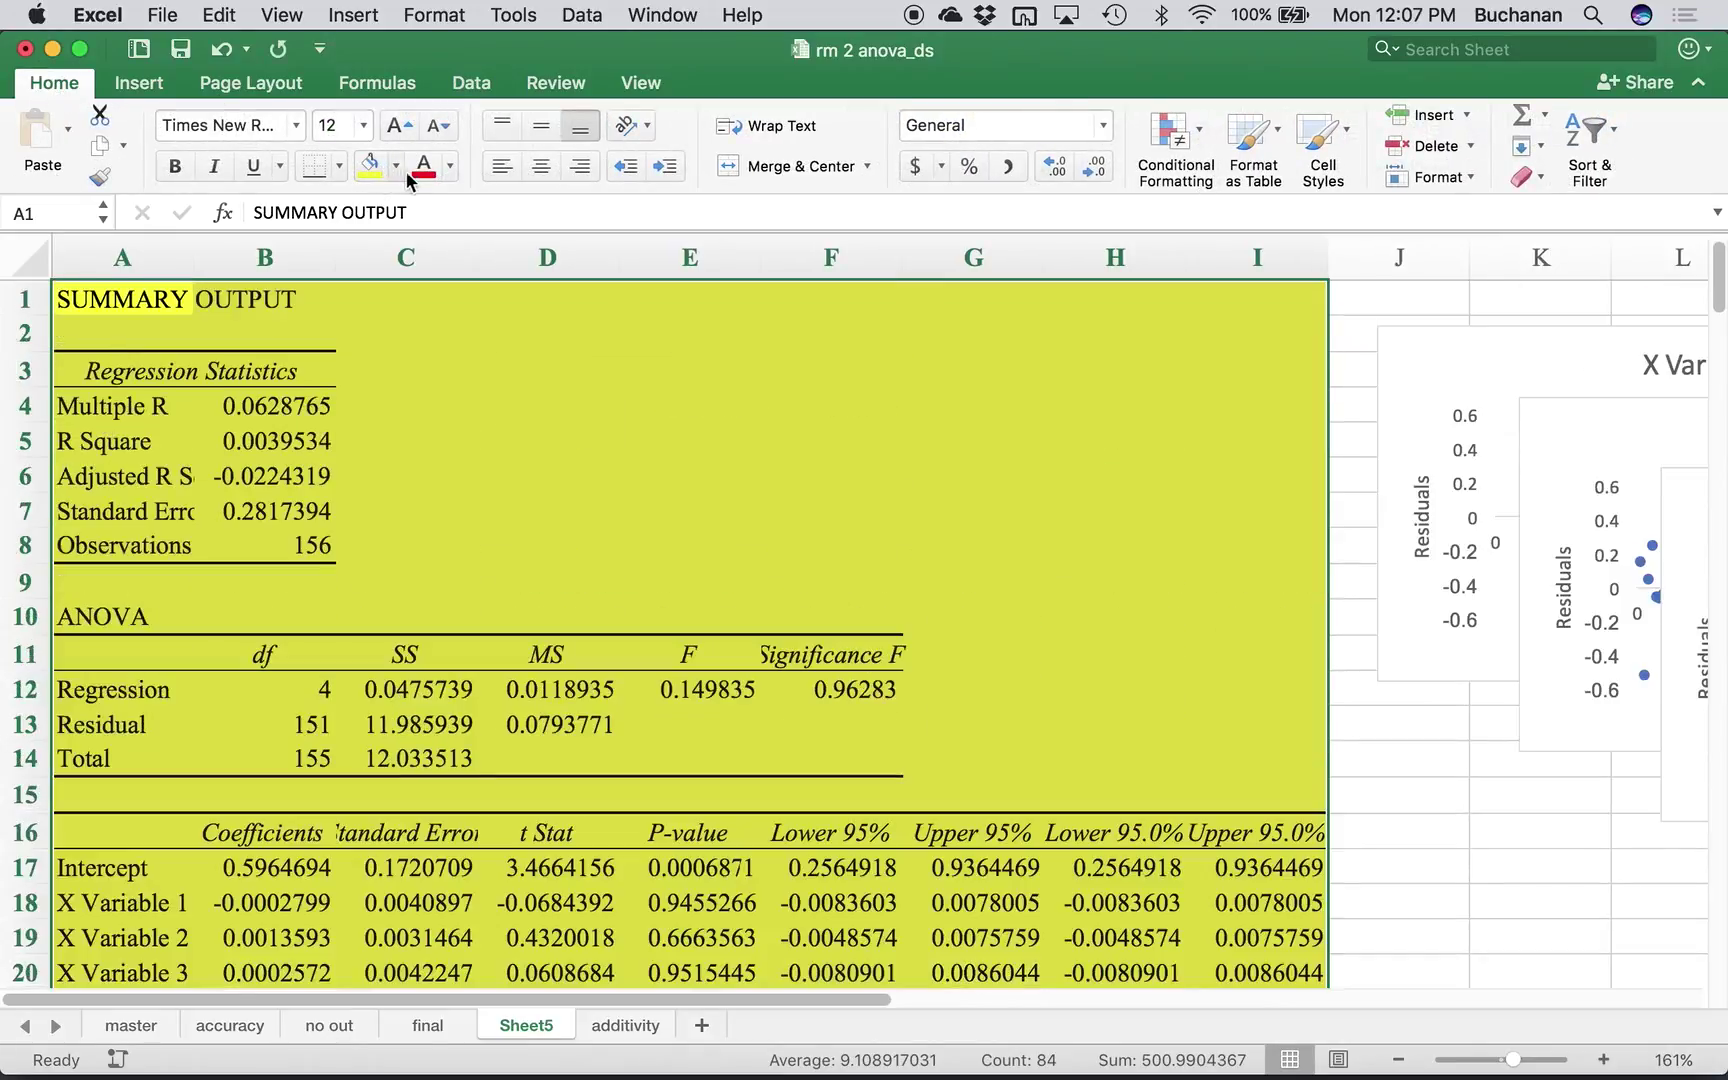
pyautogui.click(396, 166)
pyautogui.click(401, 289)
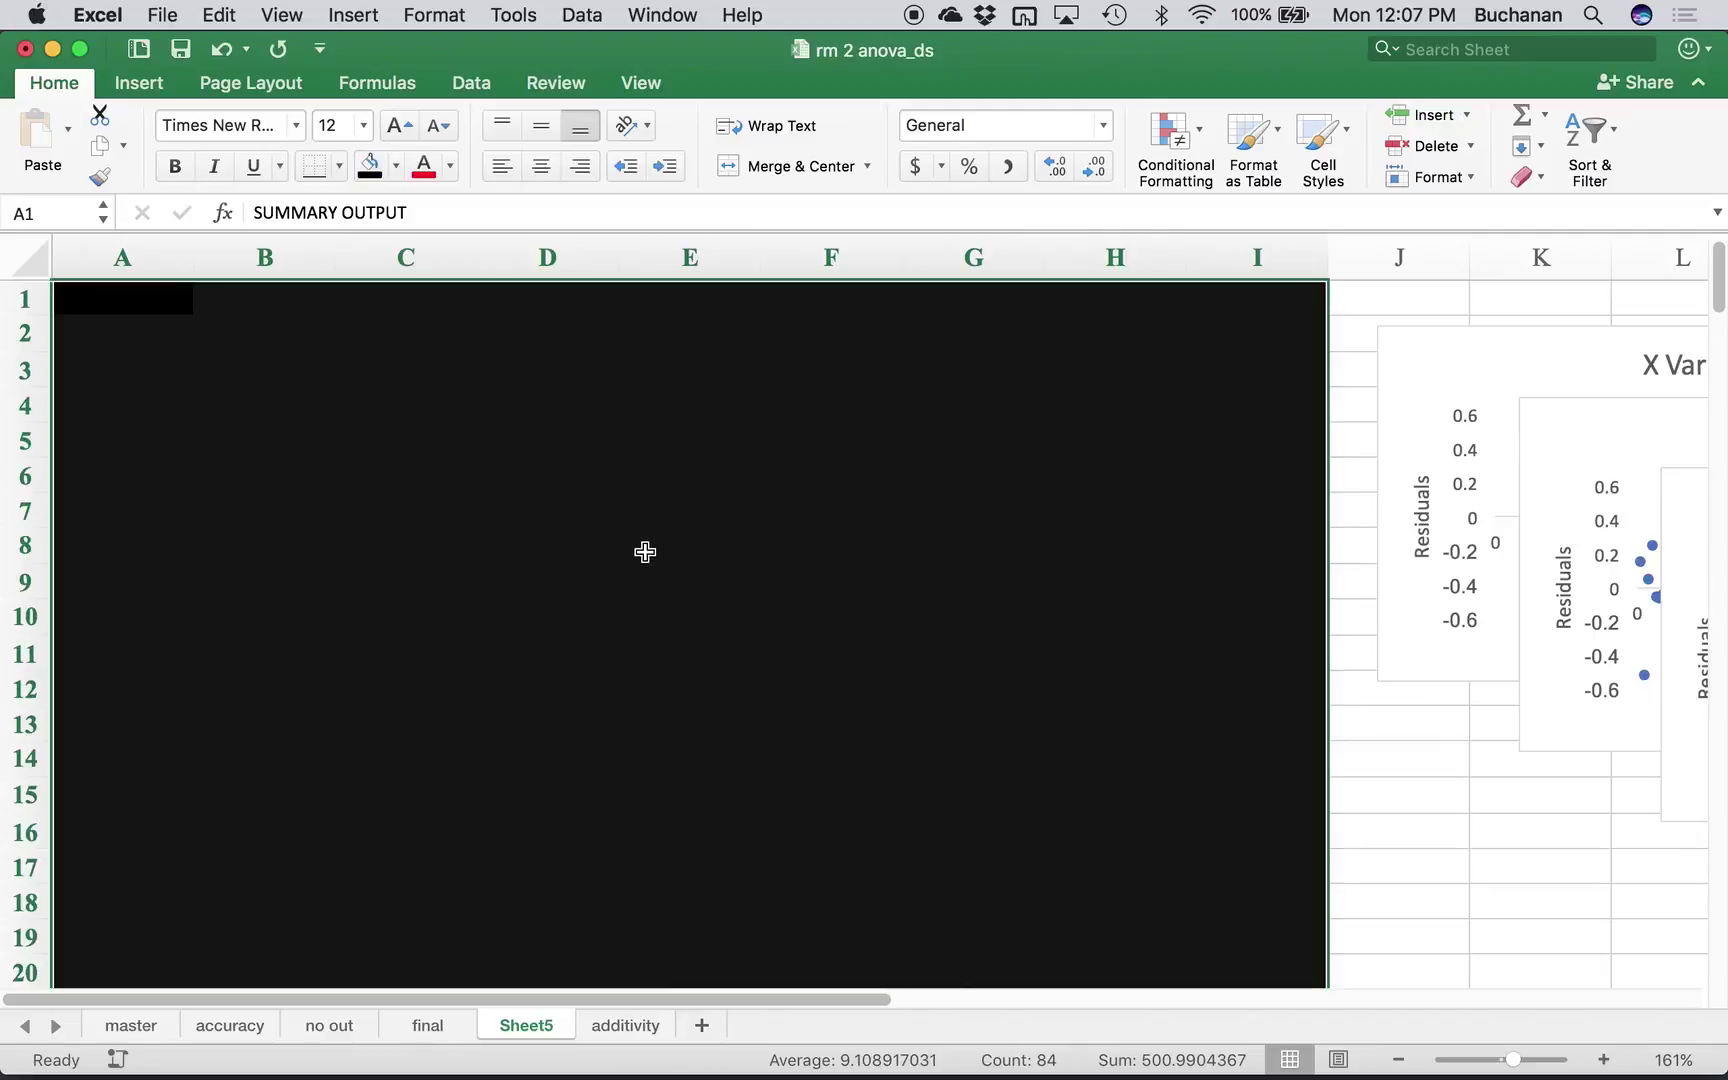
# - Examine the residual and probability output tables and the residual and normal probability plots beside them
pyautogui.scroll(-5, 1408, 772)
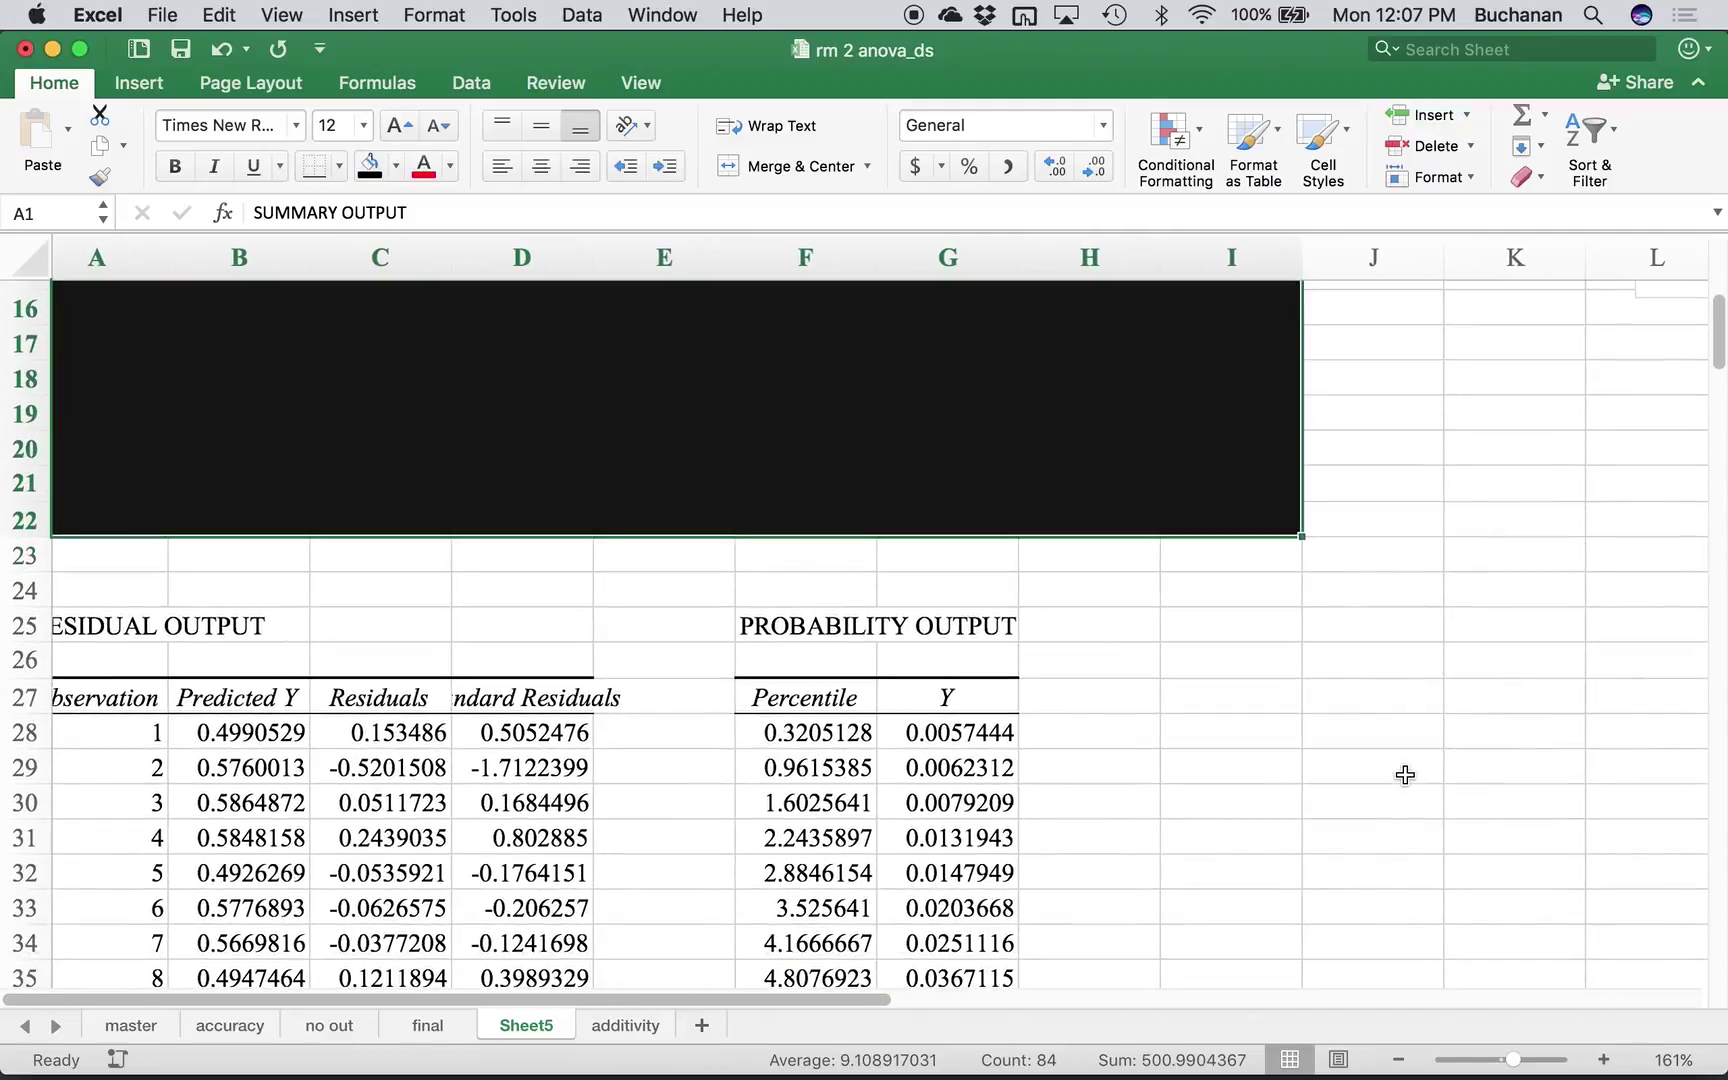
pyautogui.scroll(-3, 1405, 775)
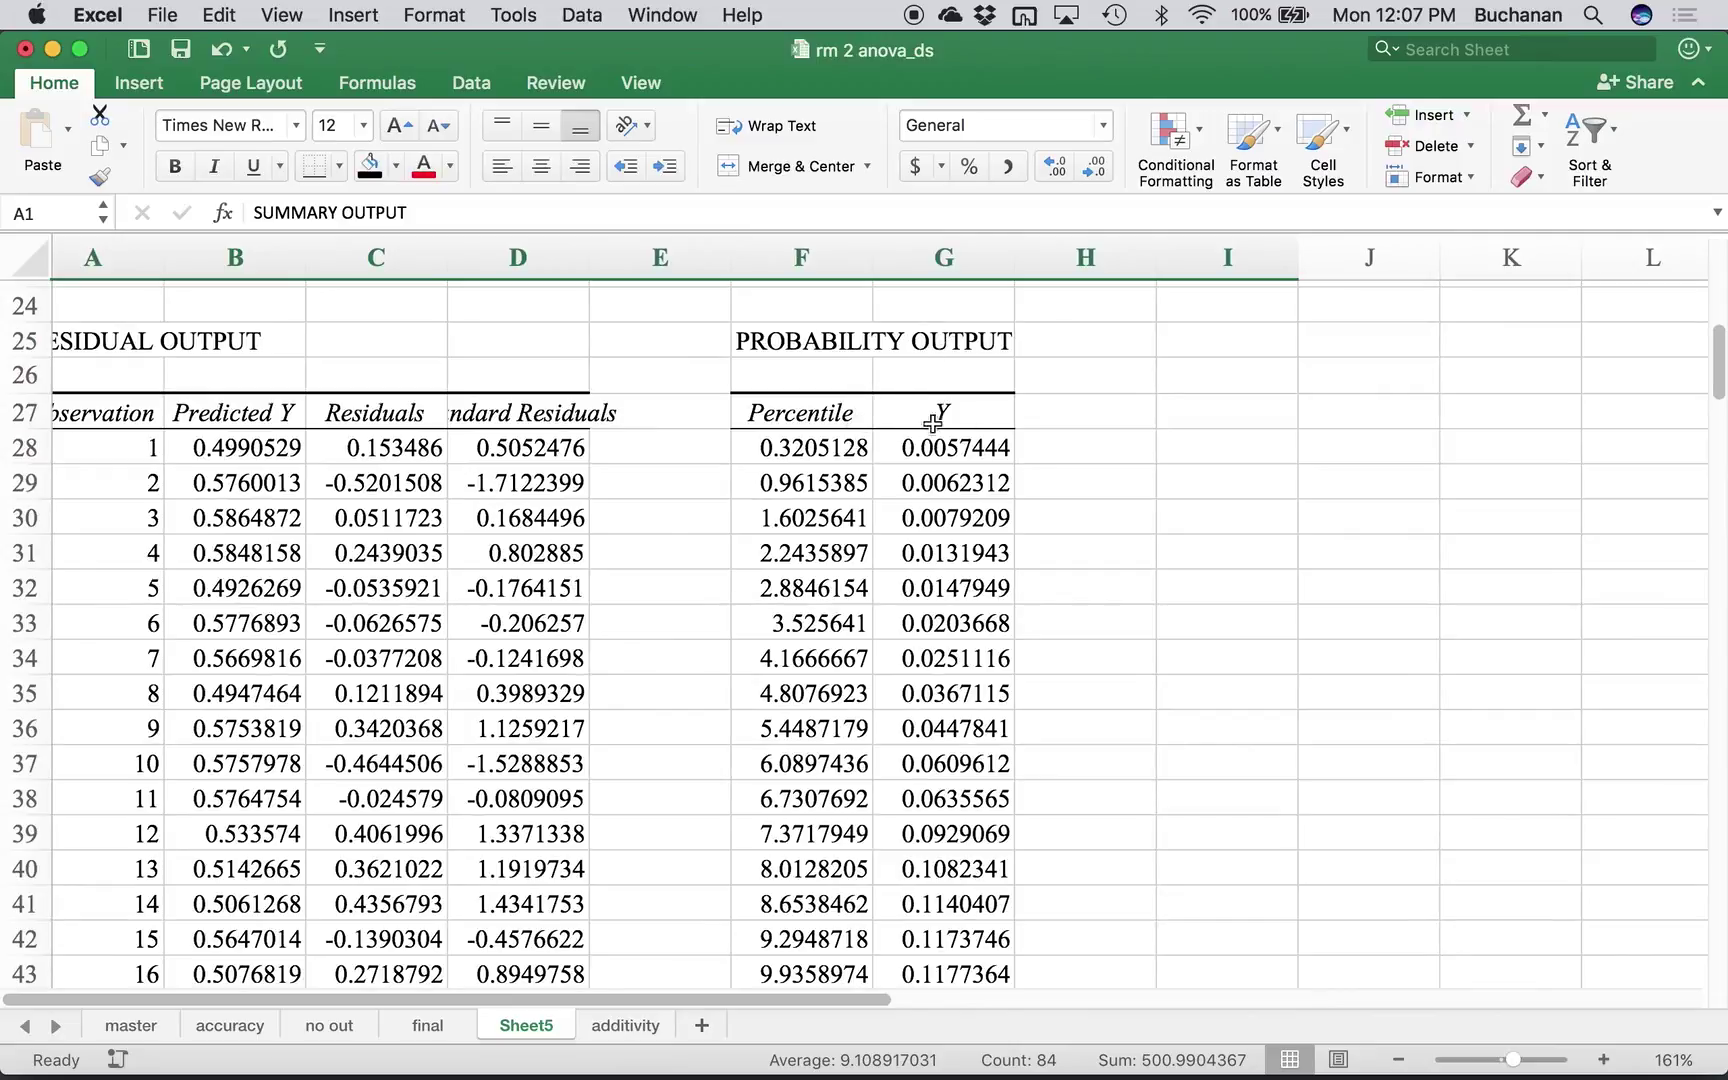
pyautogui.click(848, 447)
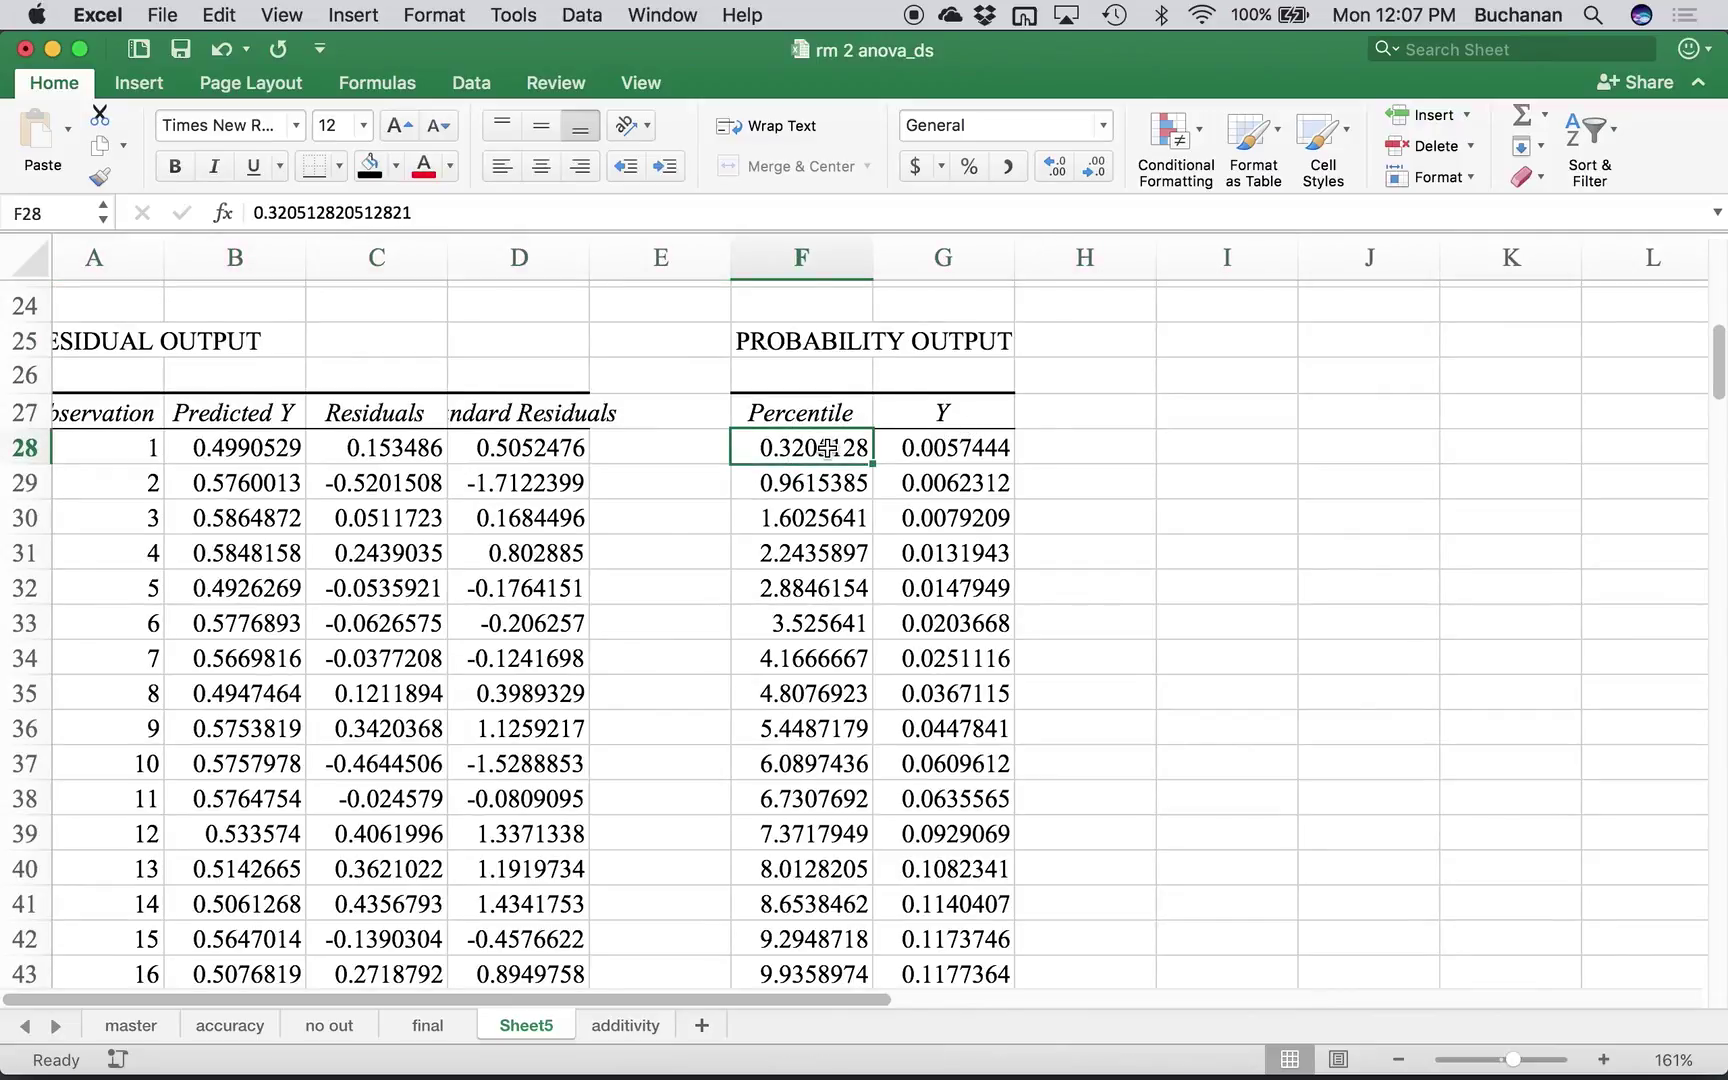
pyautogui.scroll(-3, 824, 442)
pyautogui.scroll(3, 827, 447)
pyautogui.scroll(-1, 827, 447)
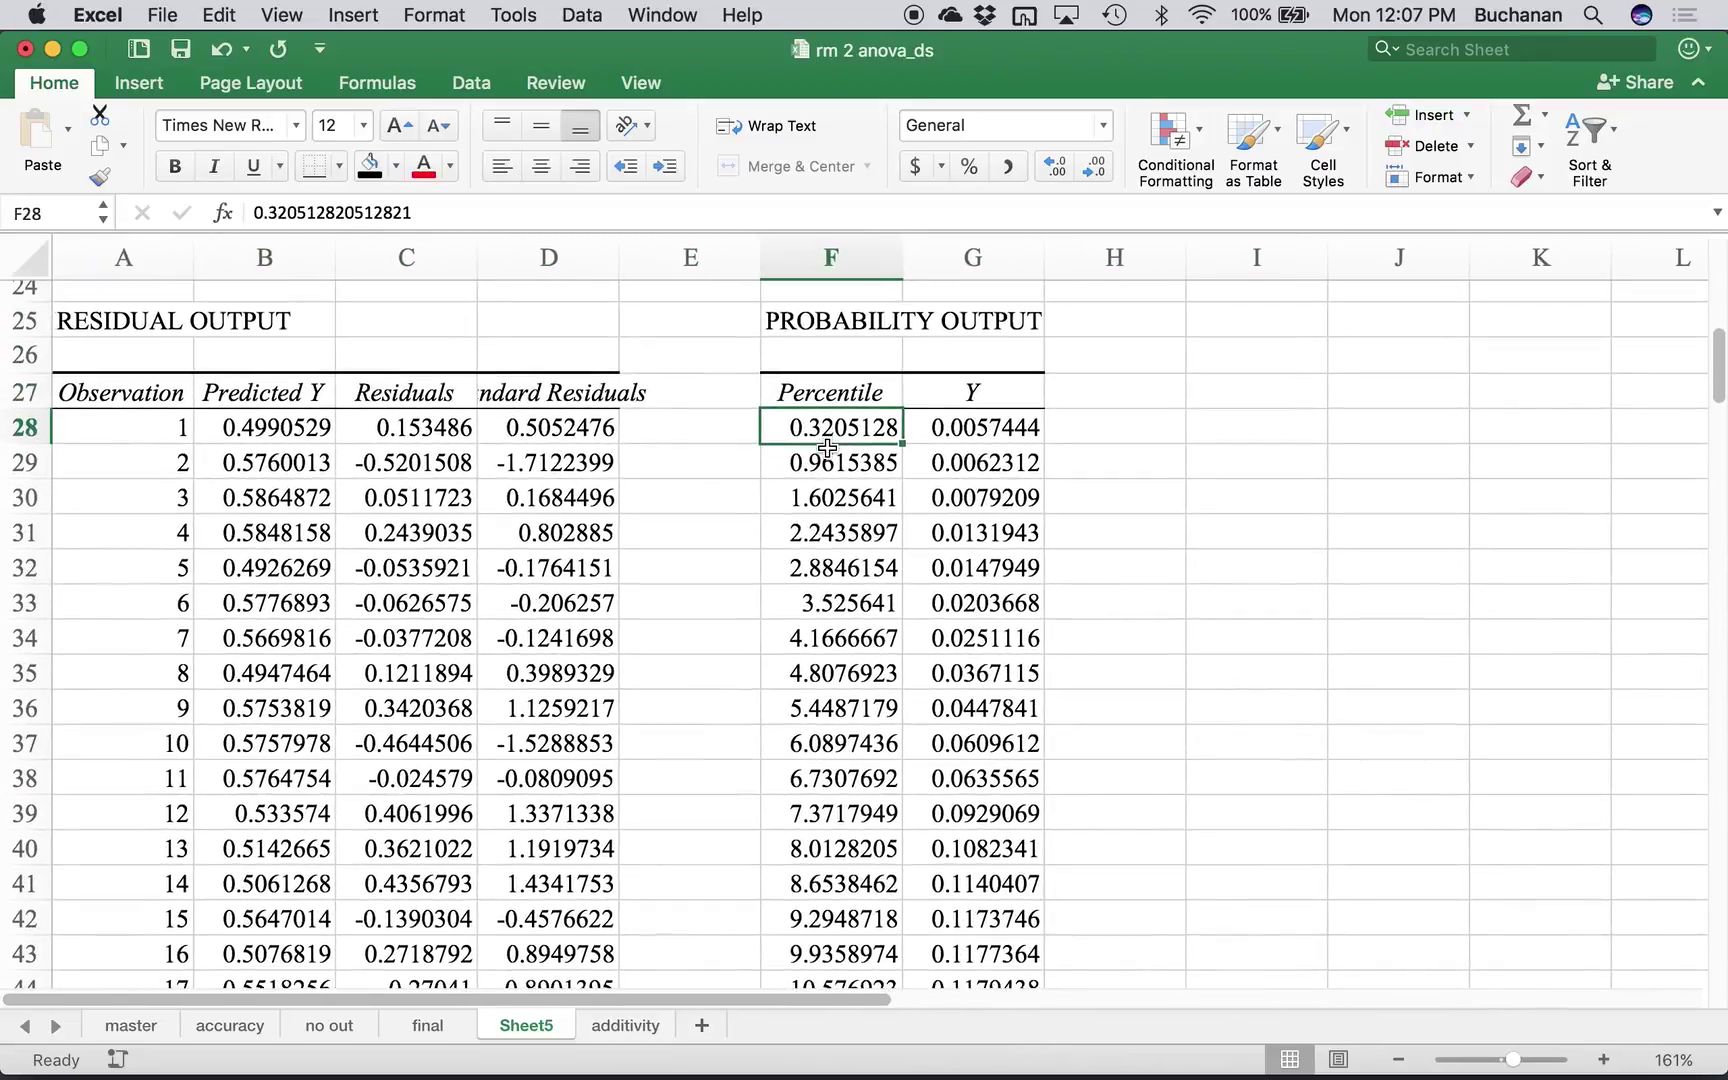
pyautogui.scroll(10, 827, 447)
pyautogui.hscroll(3, 800, 440)
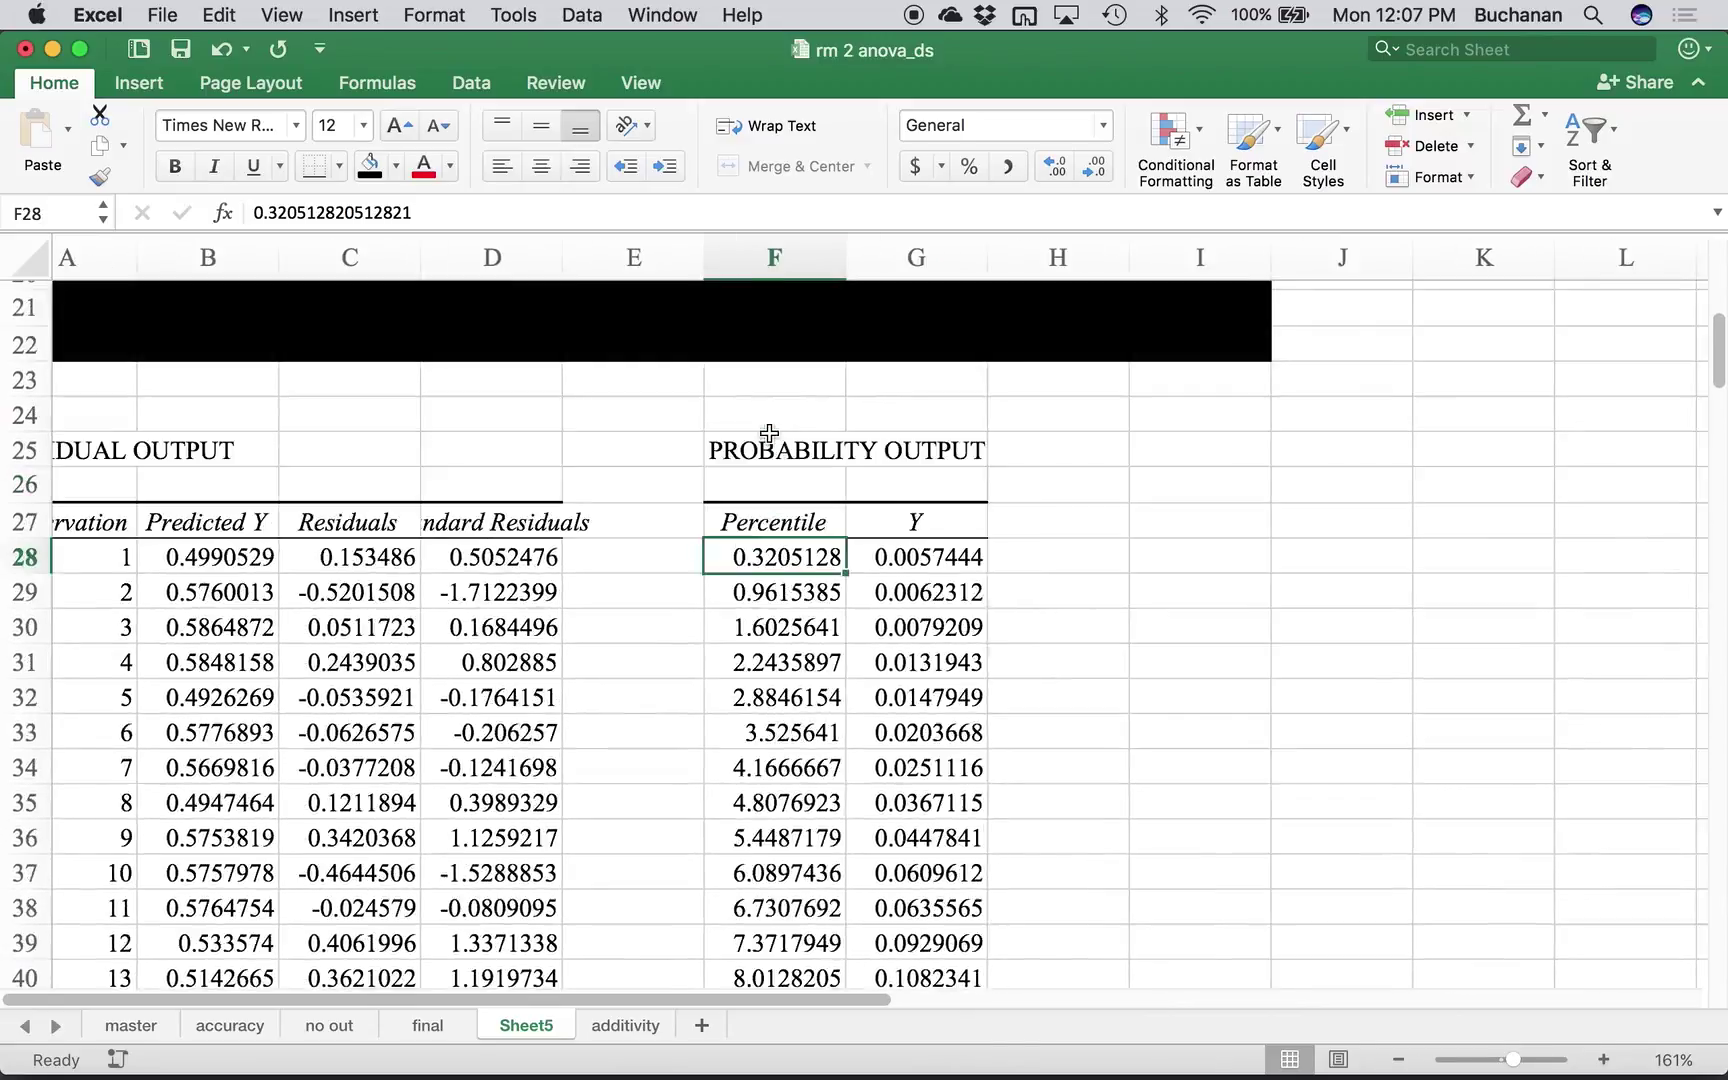
pyautogui.hscroll(2, 769, 432)
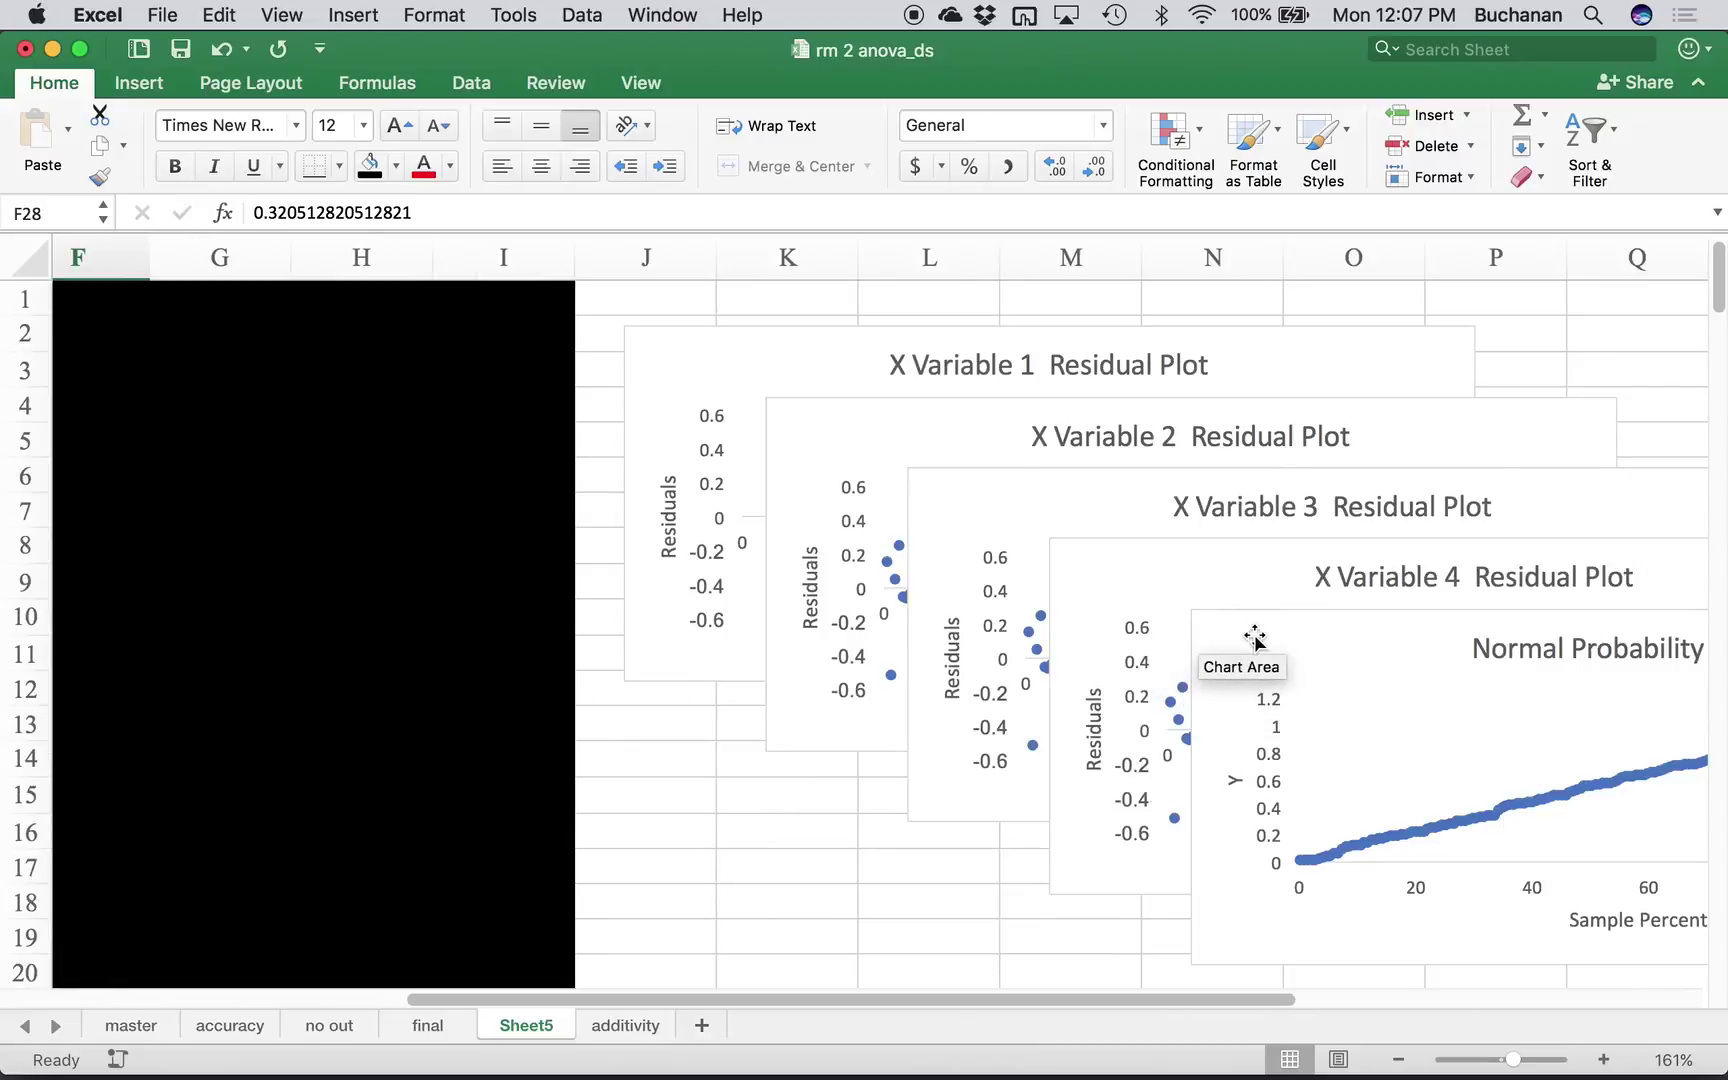
# - Enter the heading Bins in cell I28, beside the probability output table
pyautogui.hscroll(-3, 552, 837)
pyautogui.scroll(-8, 552, 837)
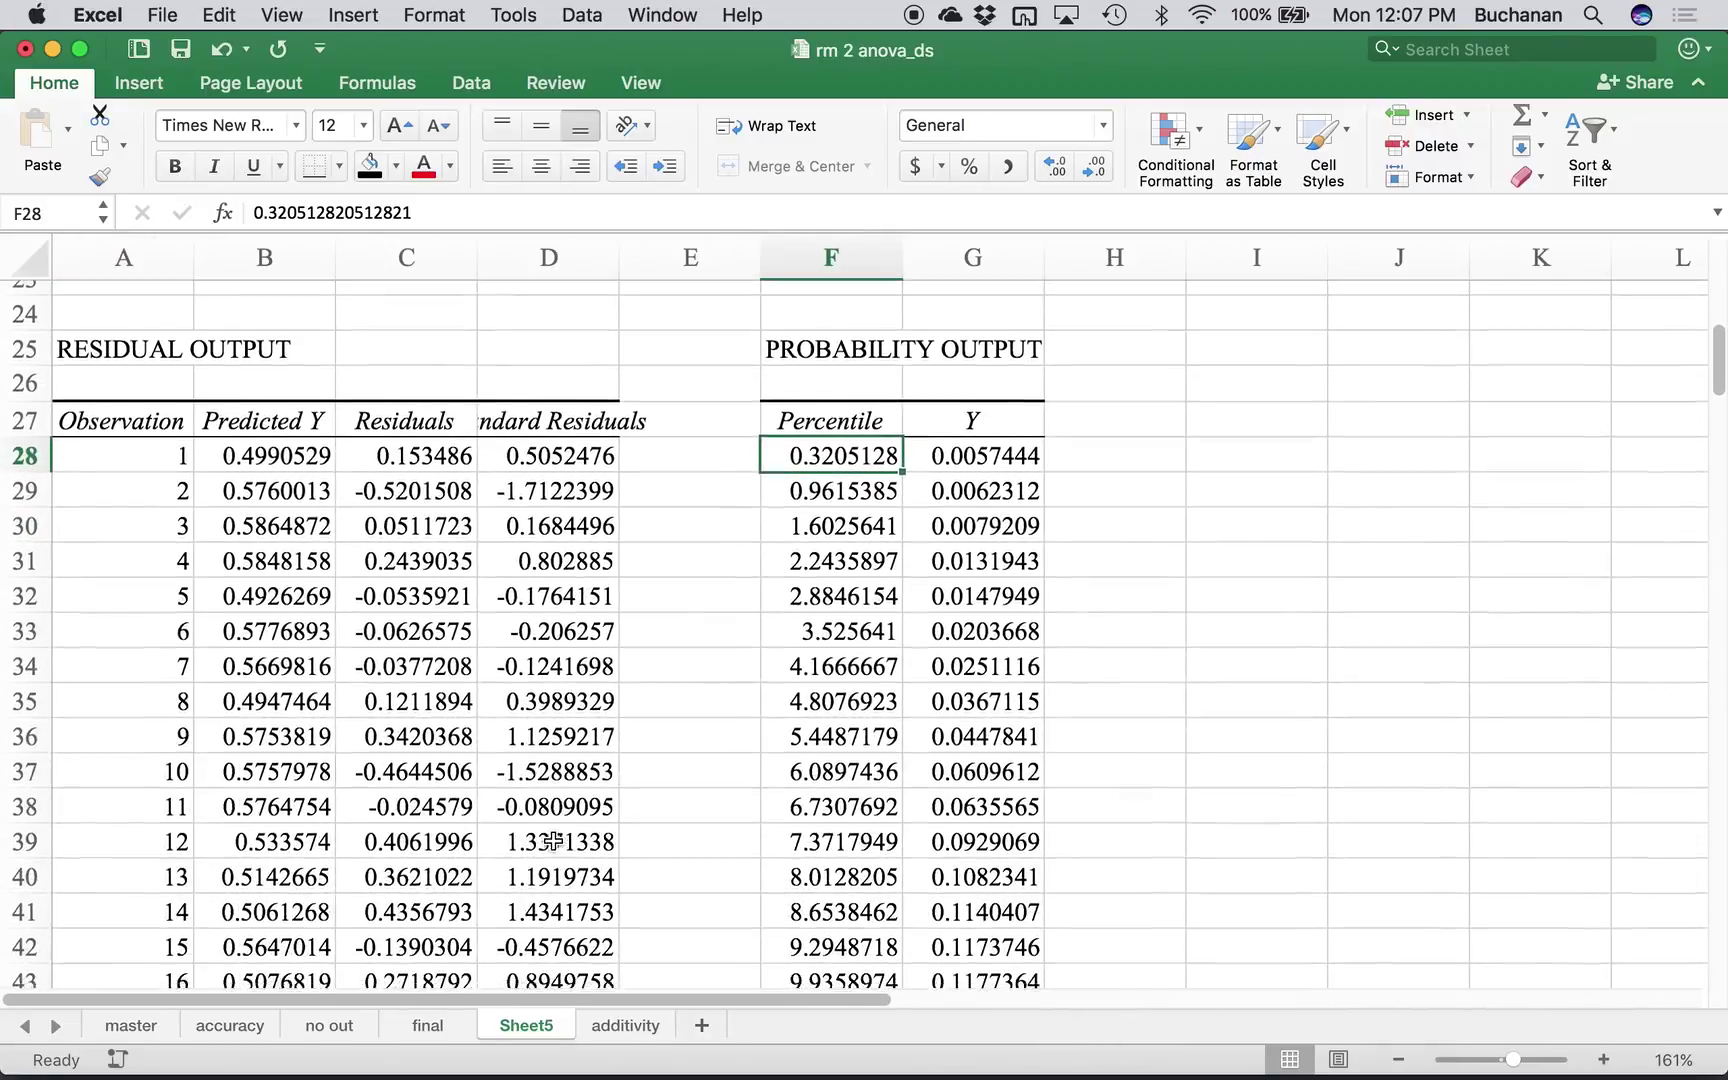
pyautogui.scroll(-1, 553, 841)
pyautogui.click(1216, 433)
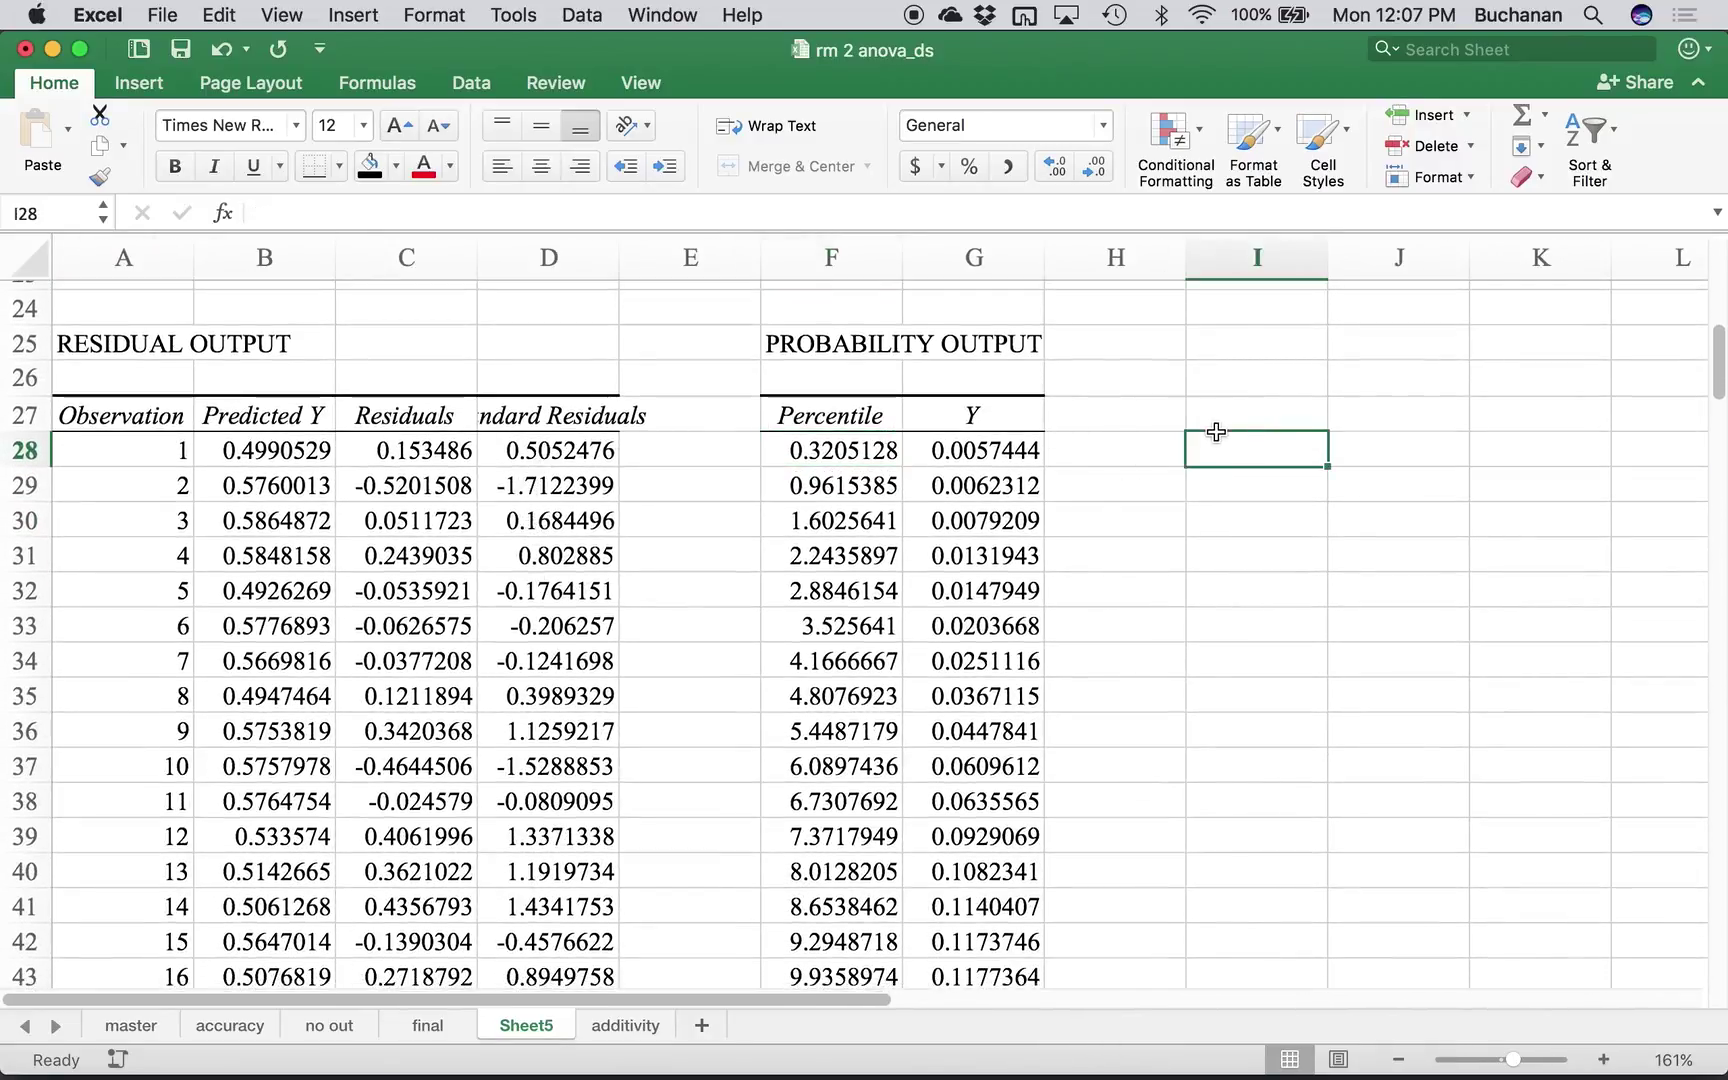
pyautogui.write('Bins')
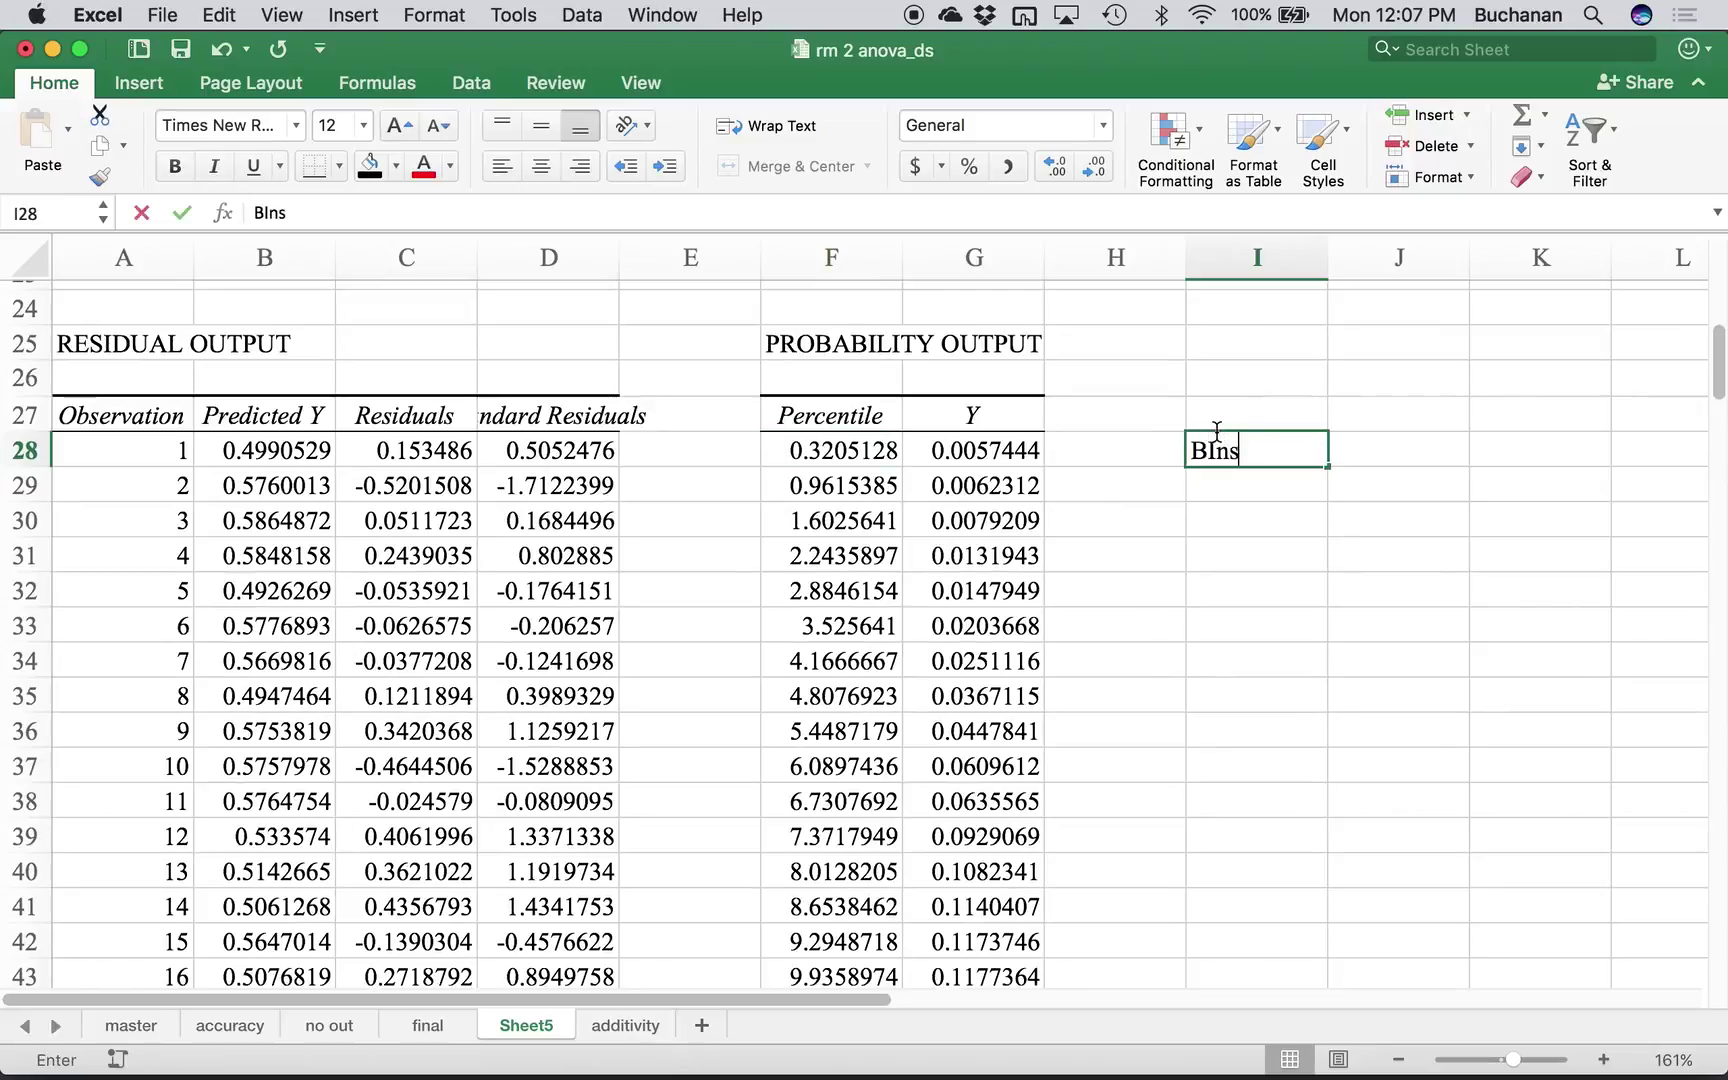
pyautogui.press('Return')
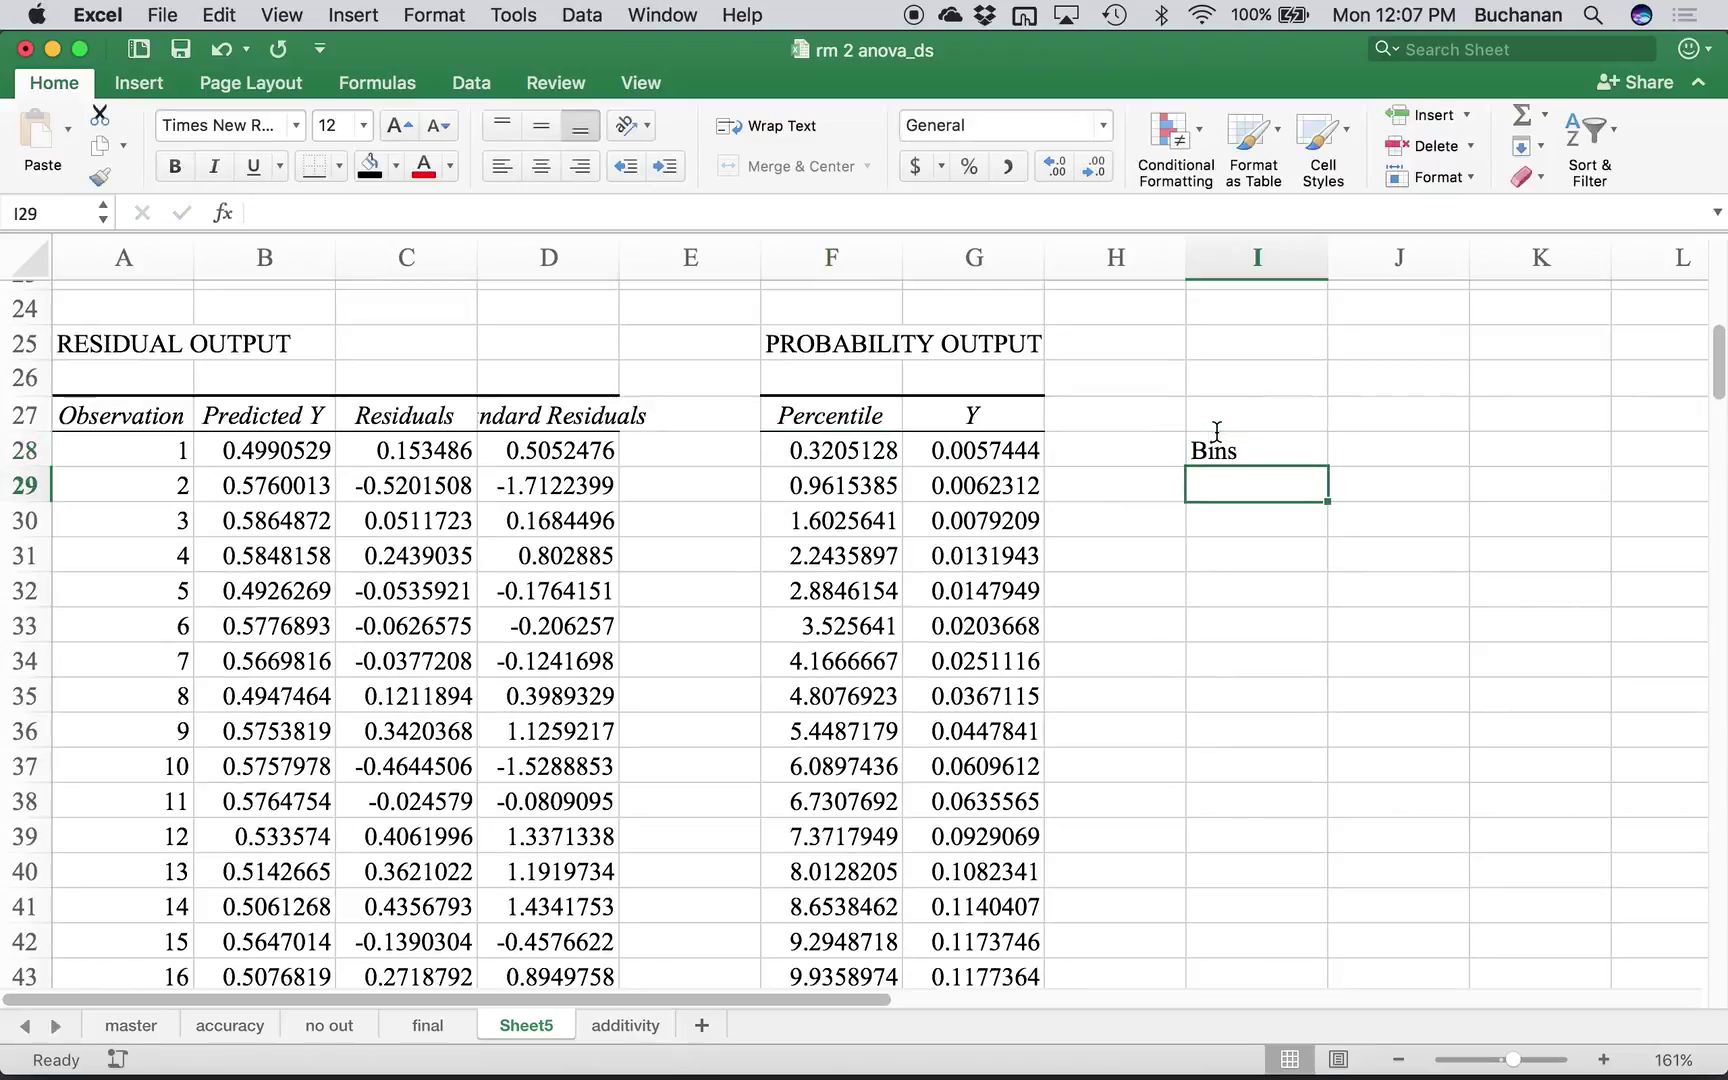
# - Enter the bin values -2, -1.5, -1, -0.5 and 0 below the Bins heading, in I29:I33
pyautogui.write('-2')
pyautogui.press('Return')
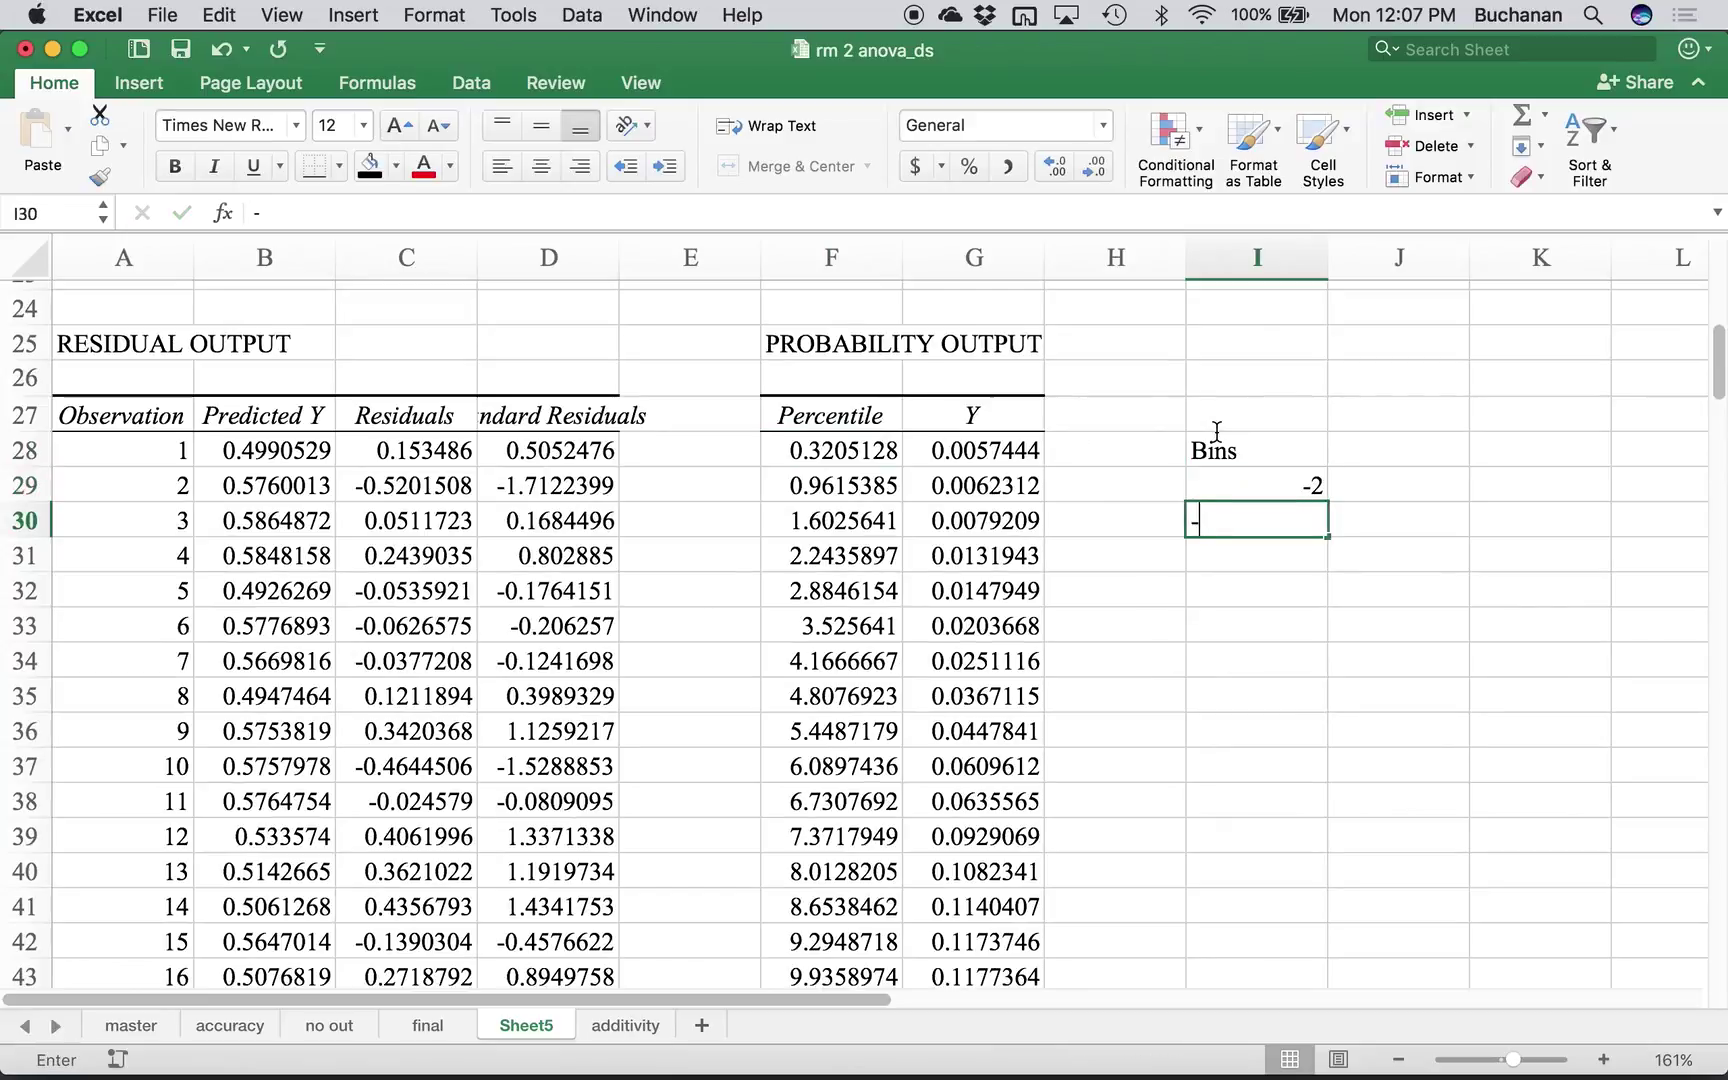
pyautogui.write('-1.5')
pyautogui.press('Return')
pyautogui.write('-1')
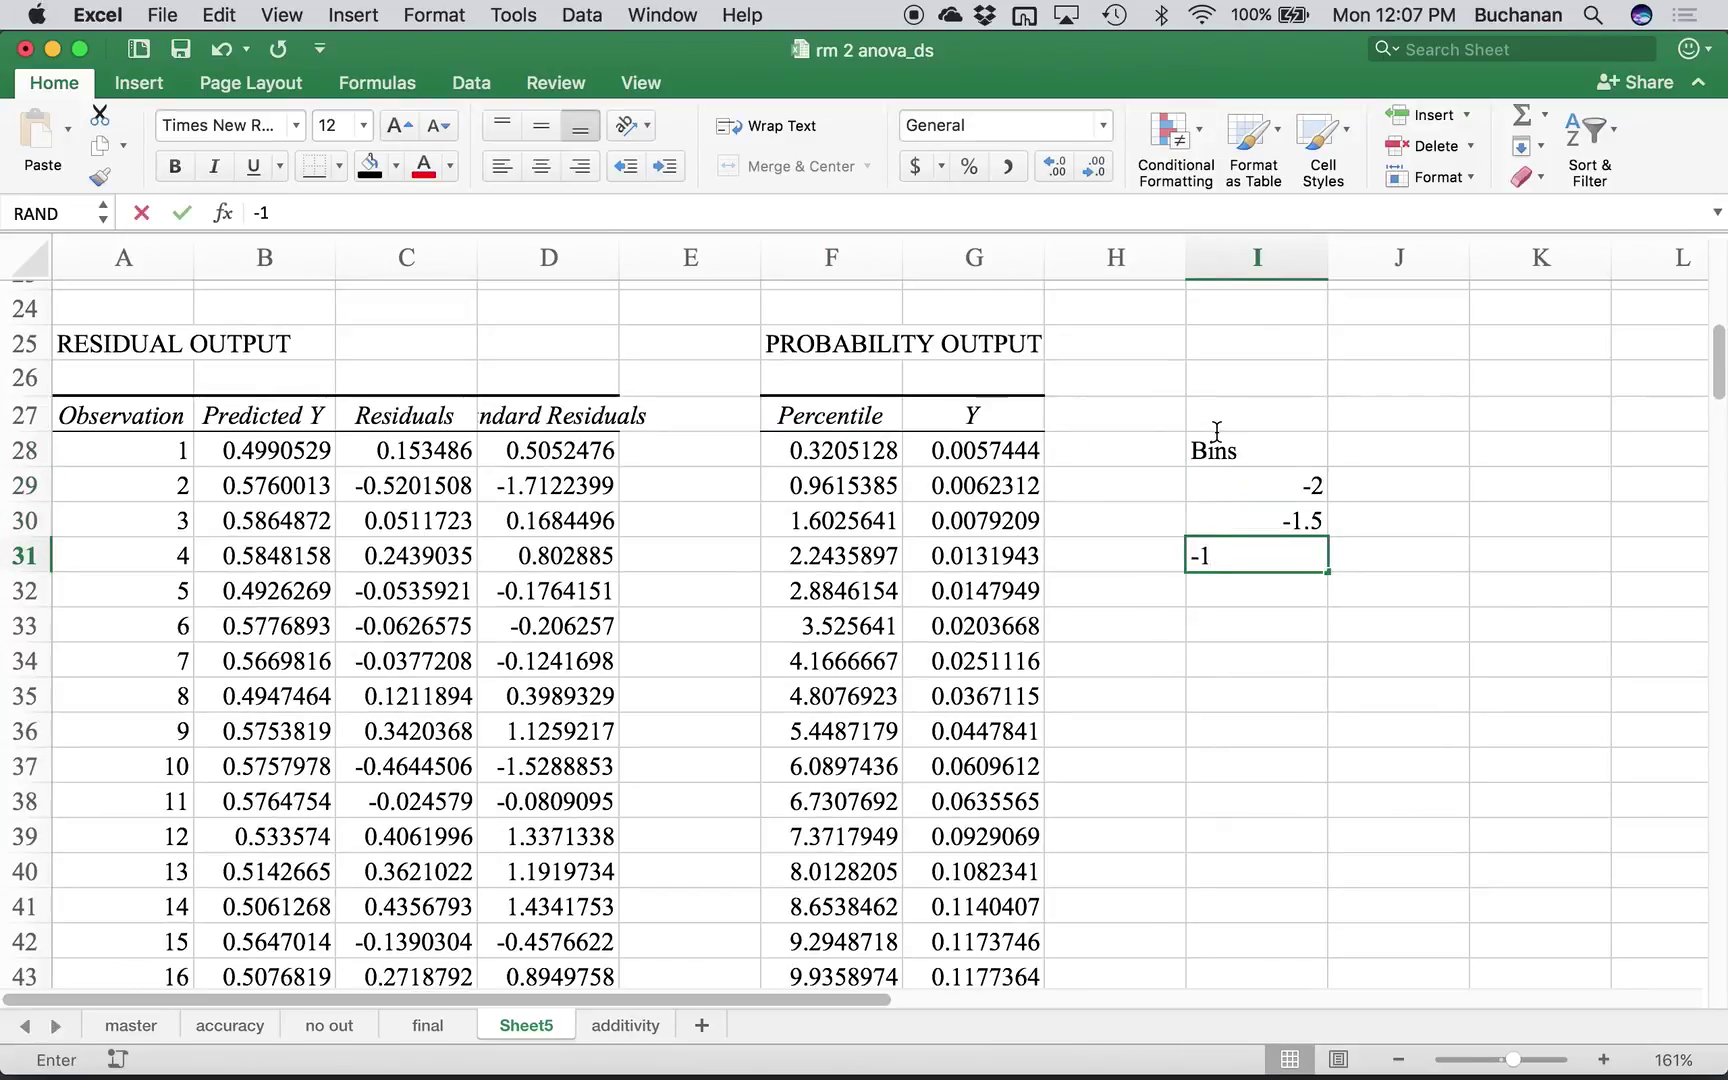
pyautogui.press('Return')
pyautogui.write('-0.5')
pyautogui.press('Return')
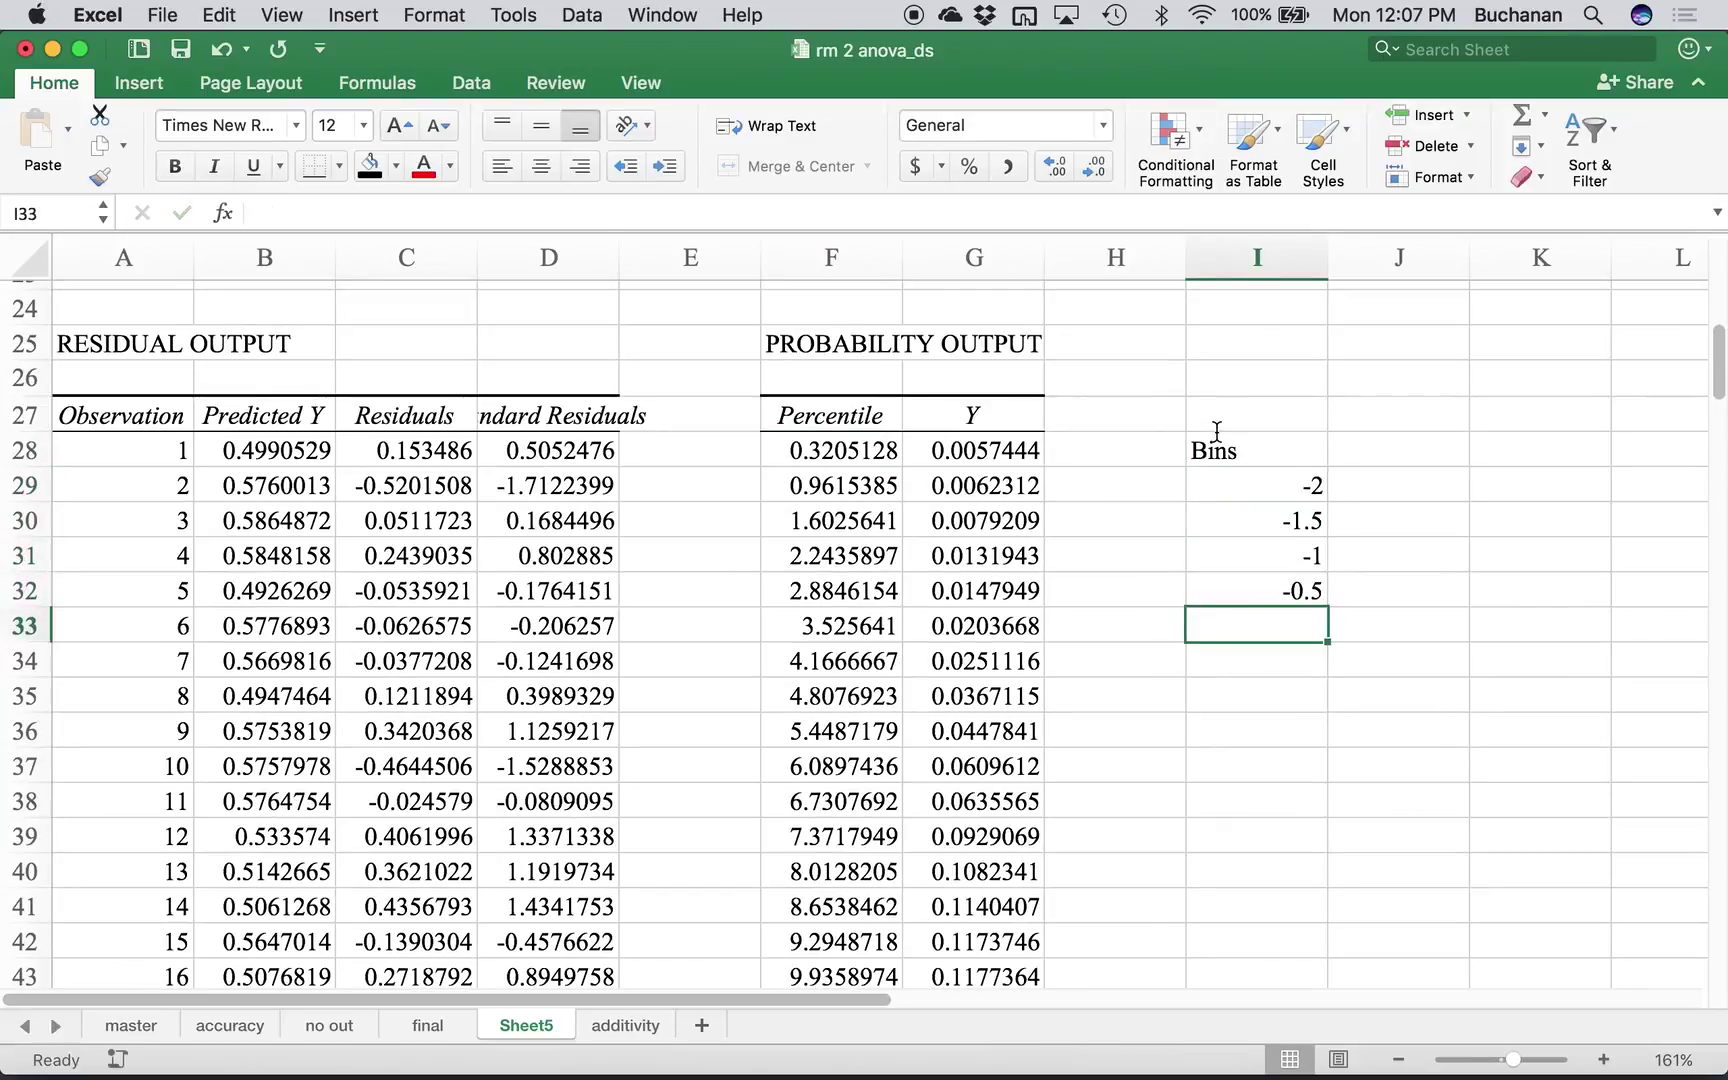
pyautogui.write('0')
pyautogui.press('Return')
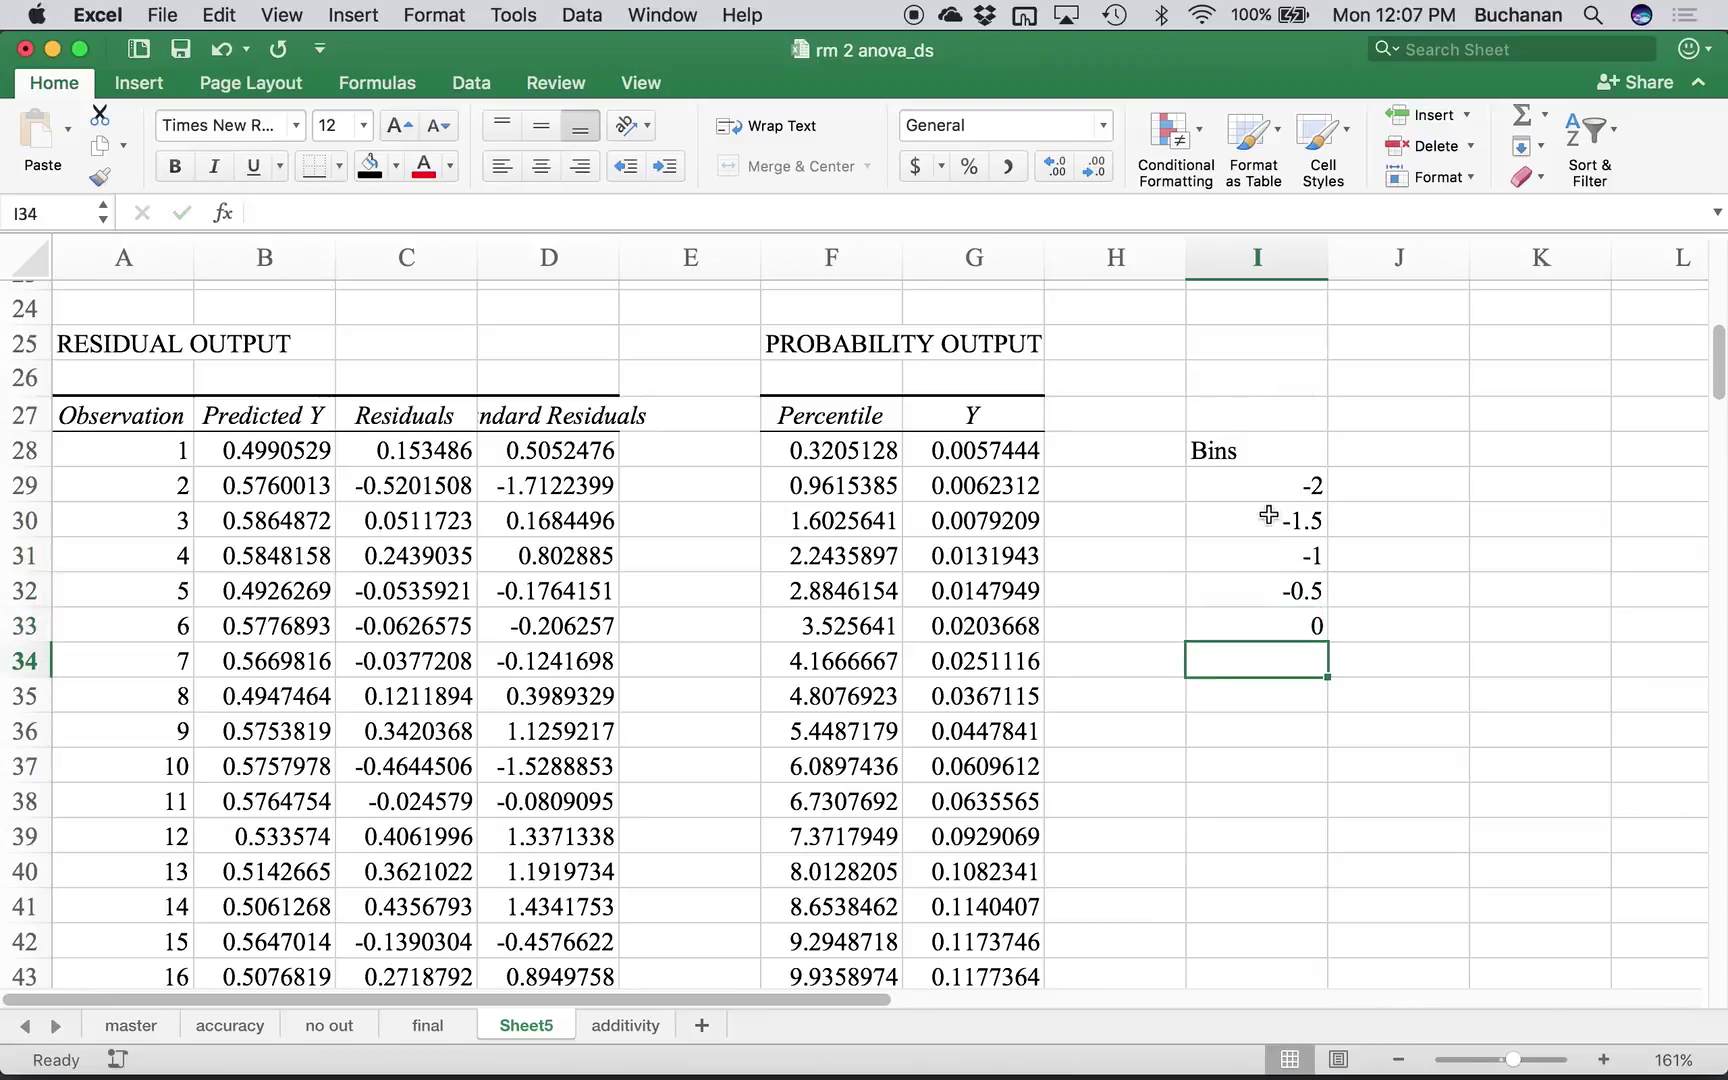
# - Extend the bin values in steps of 0.5 up to 2 in cell I37
pyautogui.moveTo(1280, 484); pyautogui.dragTo(1316, 768)
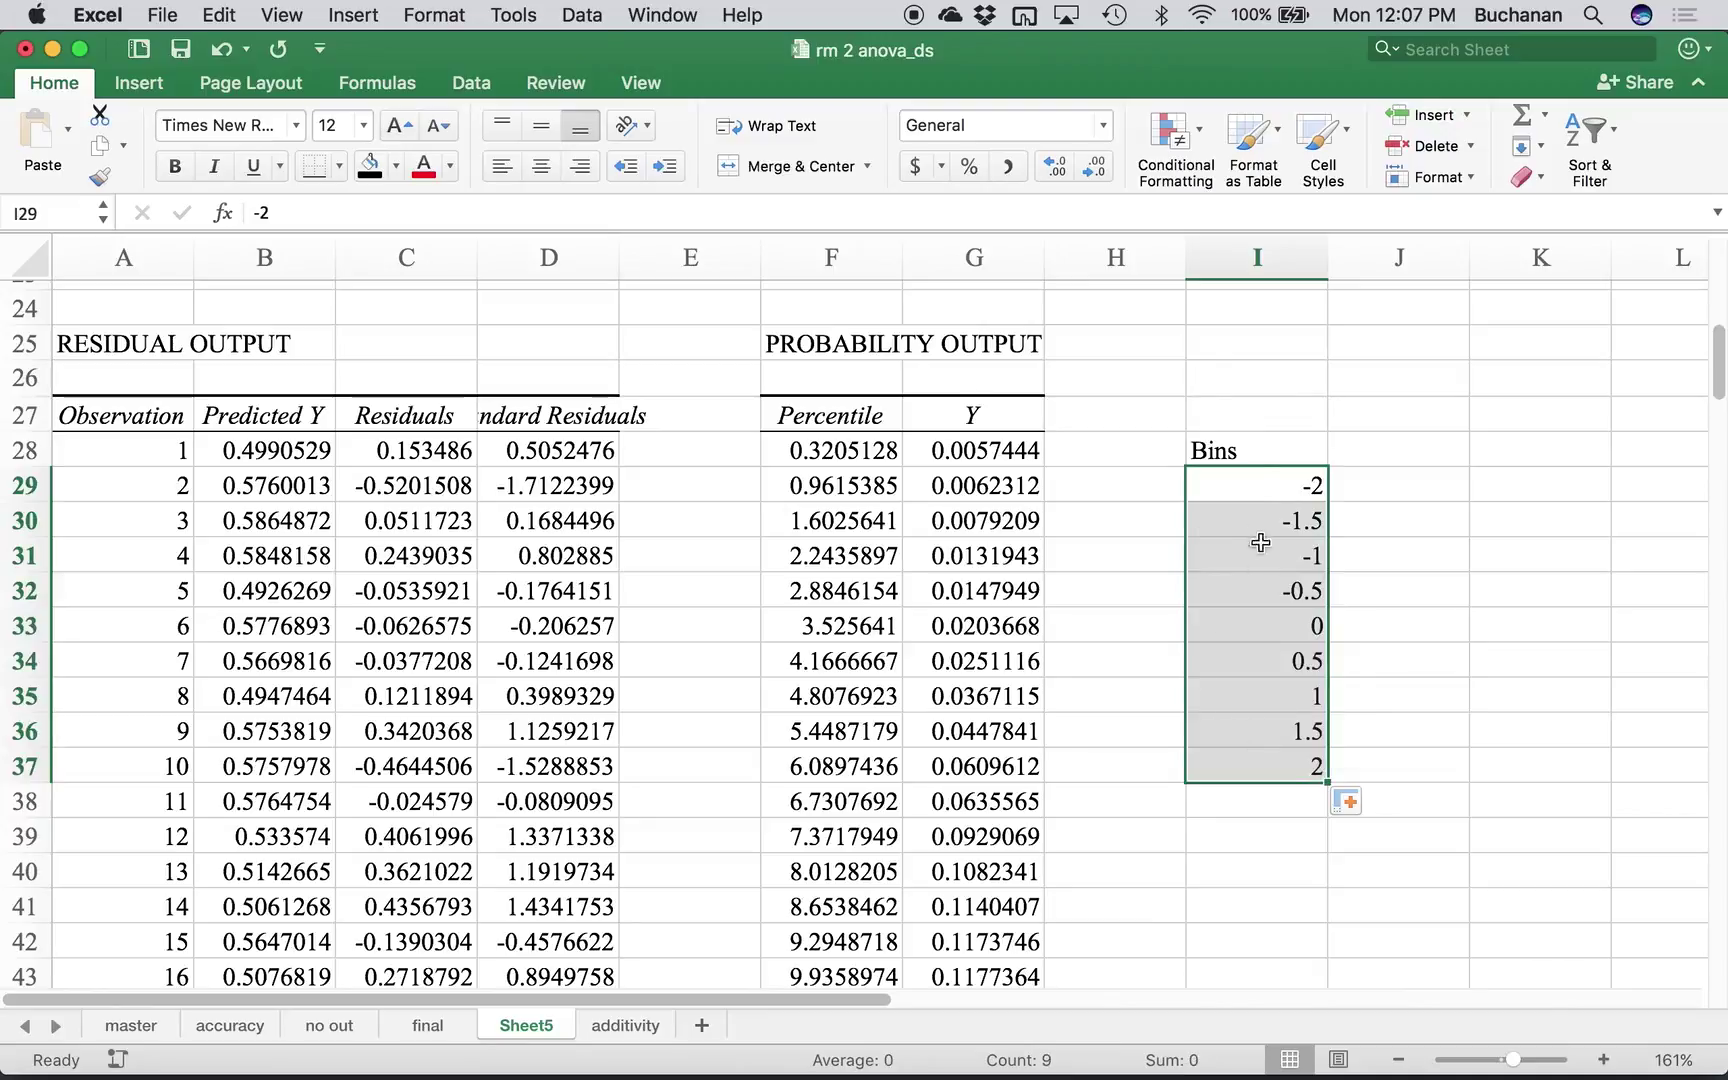
pyautogui.moveTo(1260, 479); pyautogui.dragTo(1305, 768)
pyautogui.scroll(1, 1260, 543)
pyautogui.hscroll(1, 1260, 543)
pyautogui.click(1127, 491)
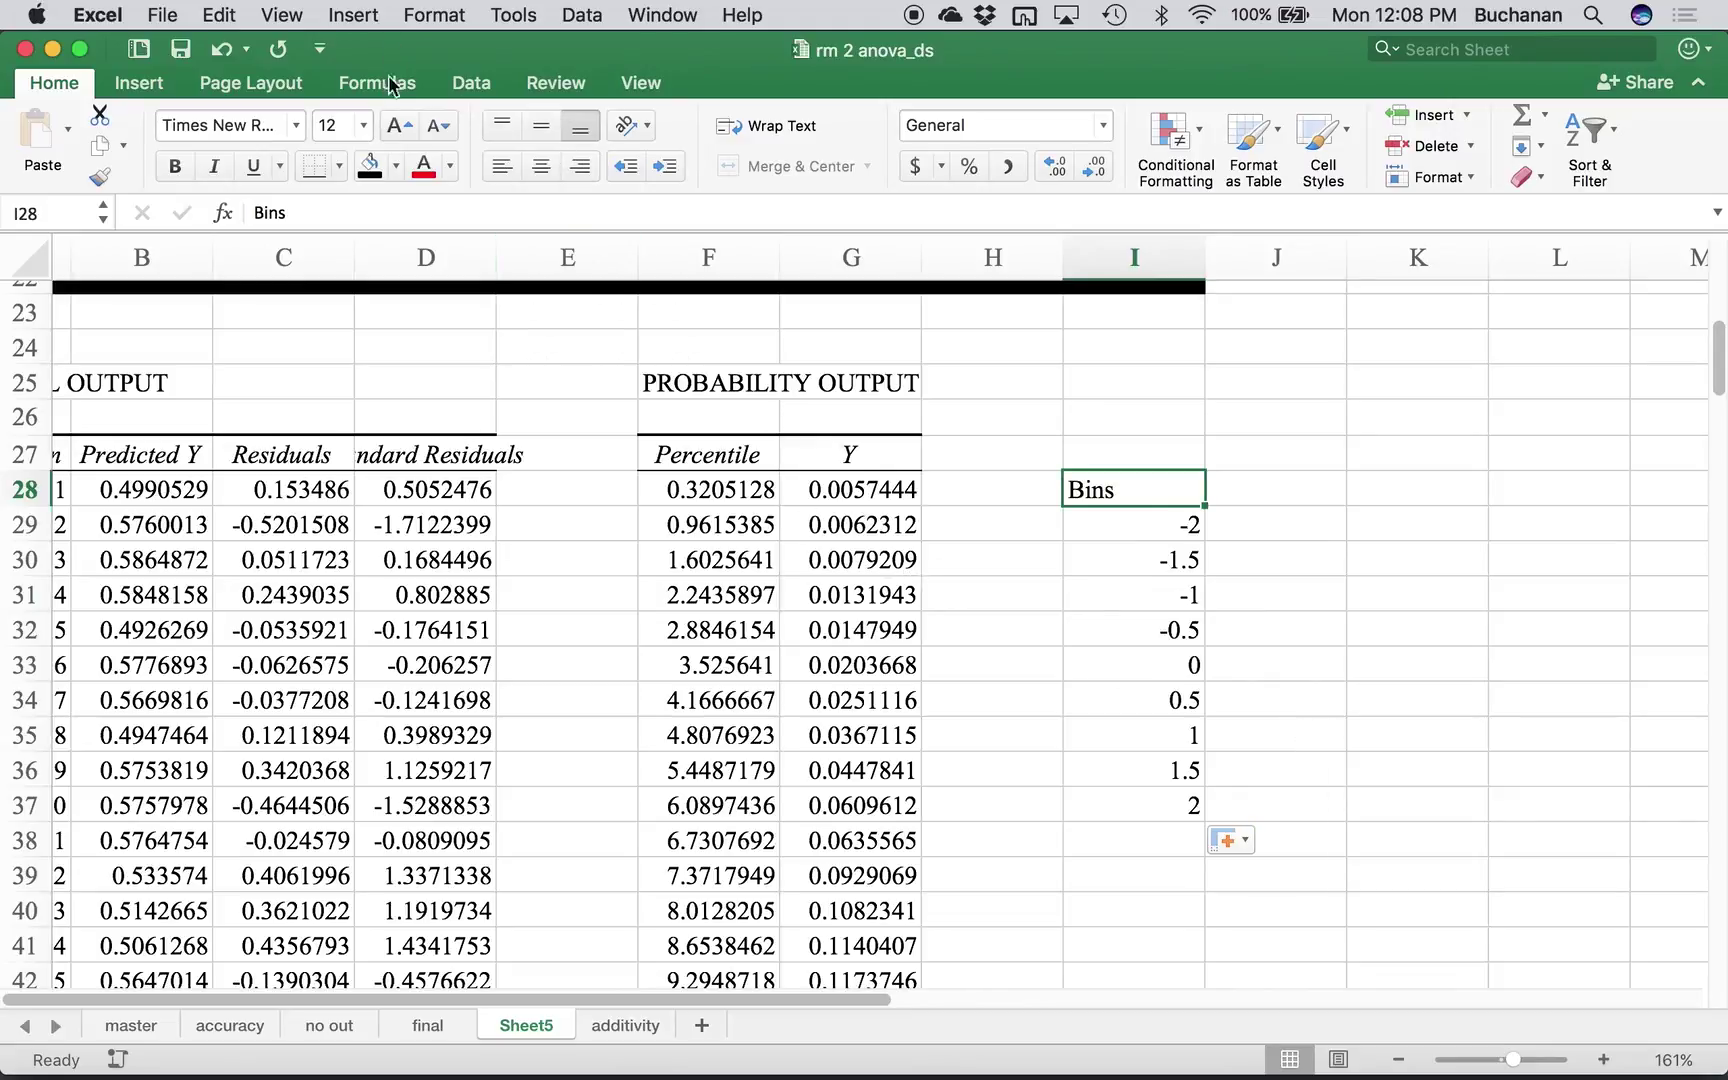
# - Start a Histogram data analysis with the standardized residuals in D28:D183 as its input range
pyautogui.click(462, 86)
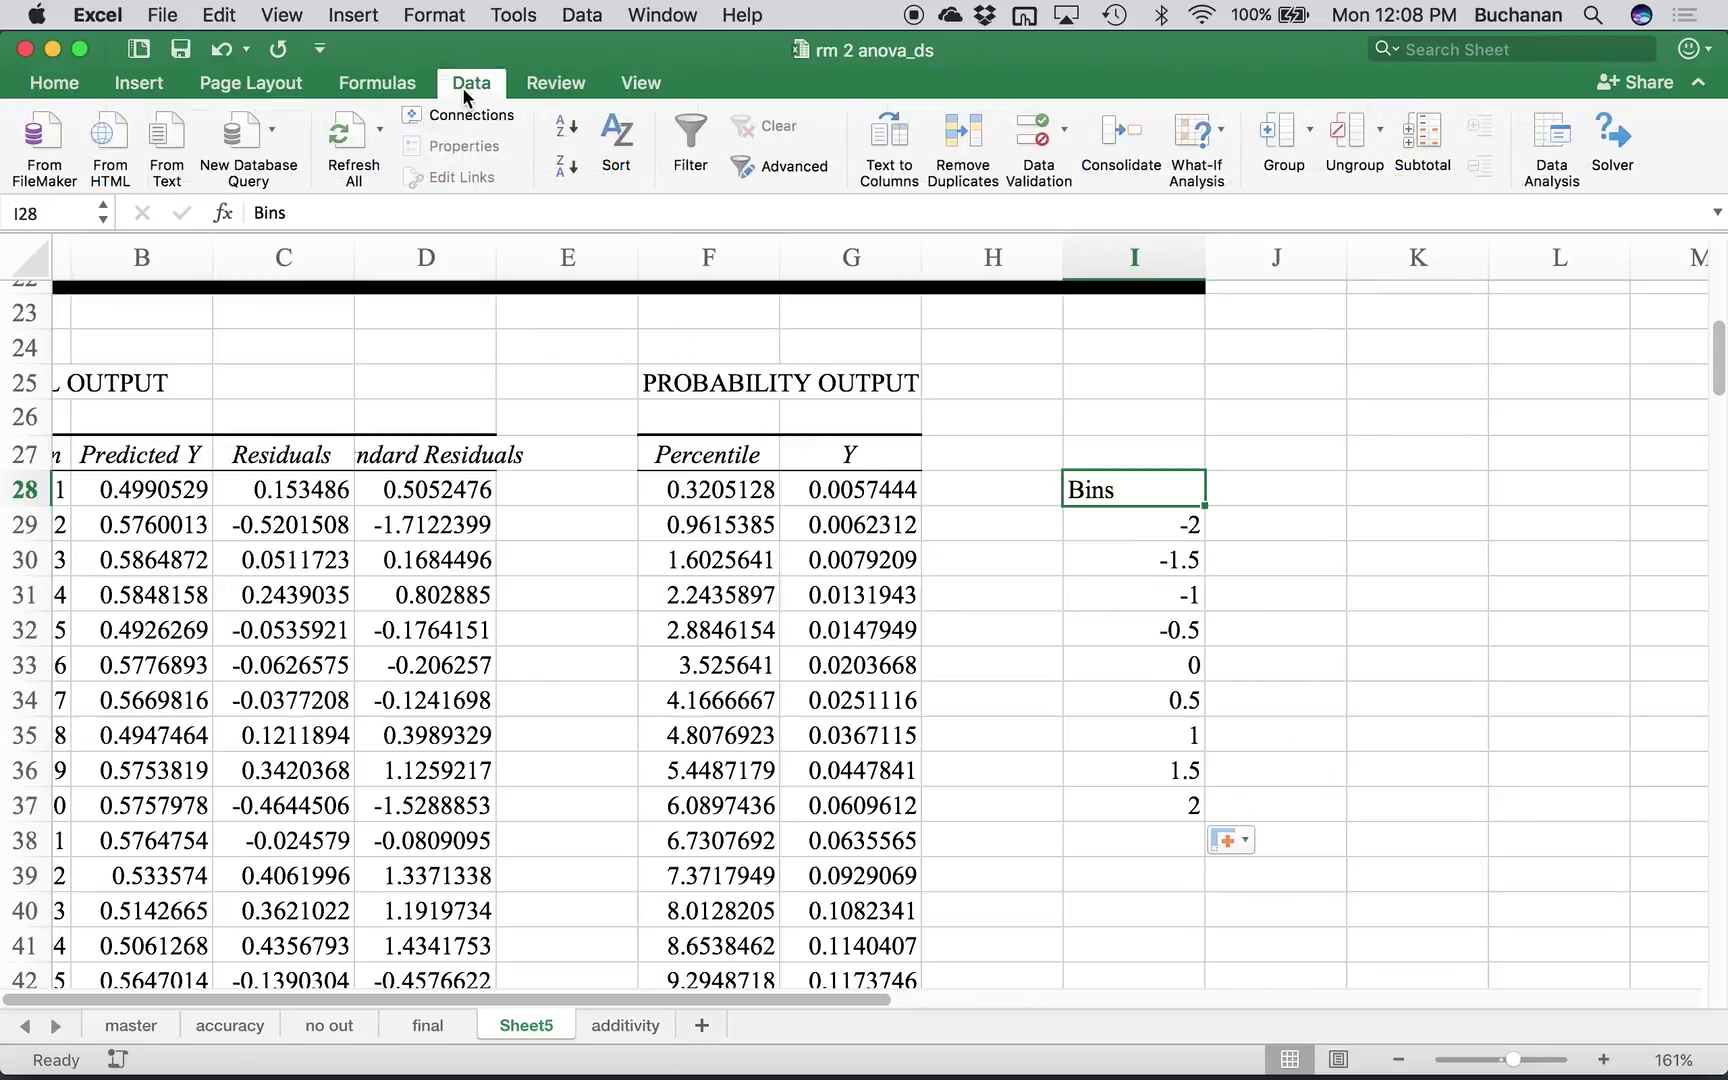
pyautogui.click(1548, 150)
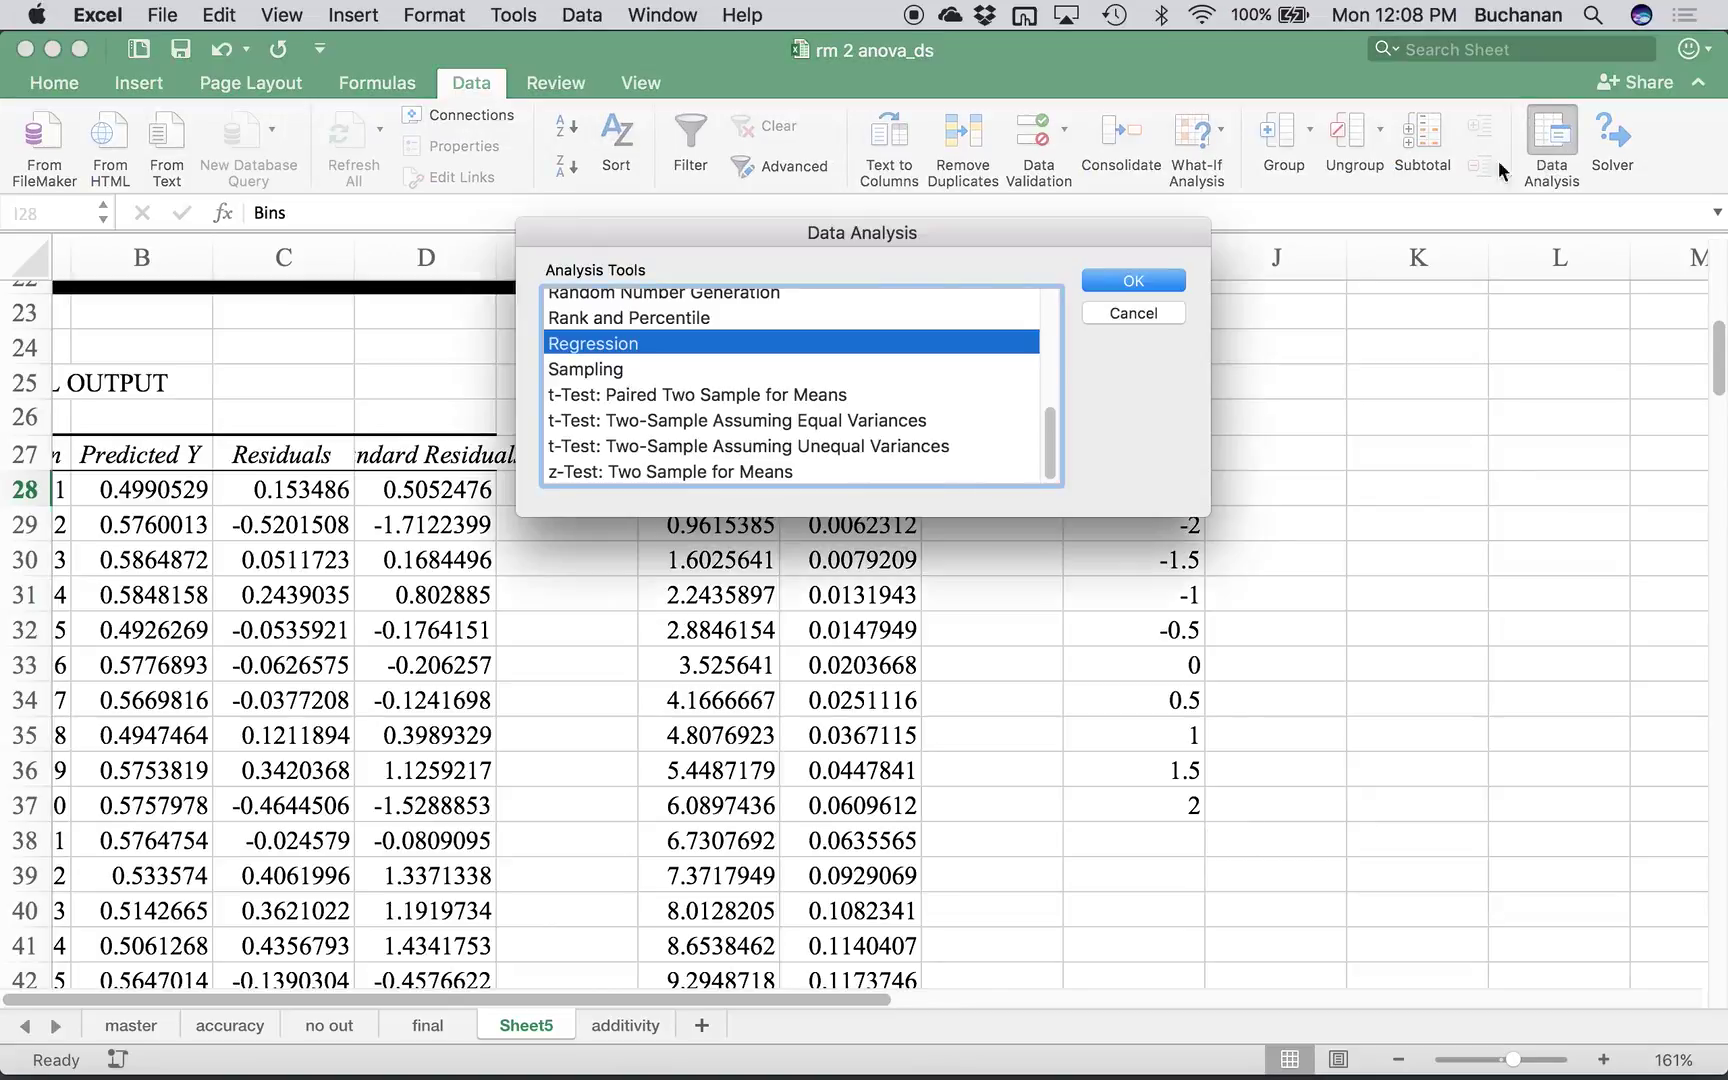
pyautogui.press('Up')
pyautogui.press('Up')
pyautogui.press('Up')
pyautogui.press('Up')
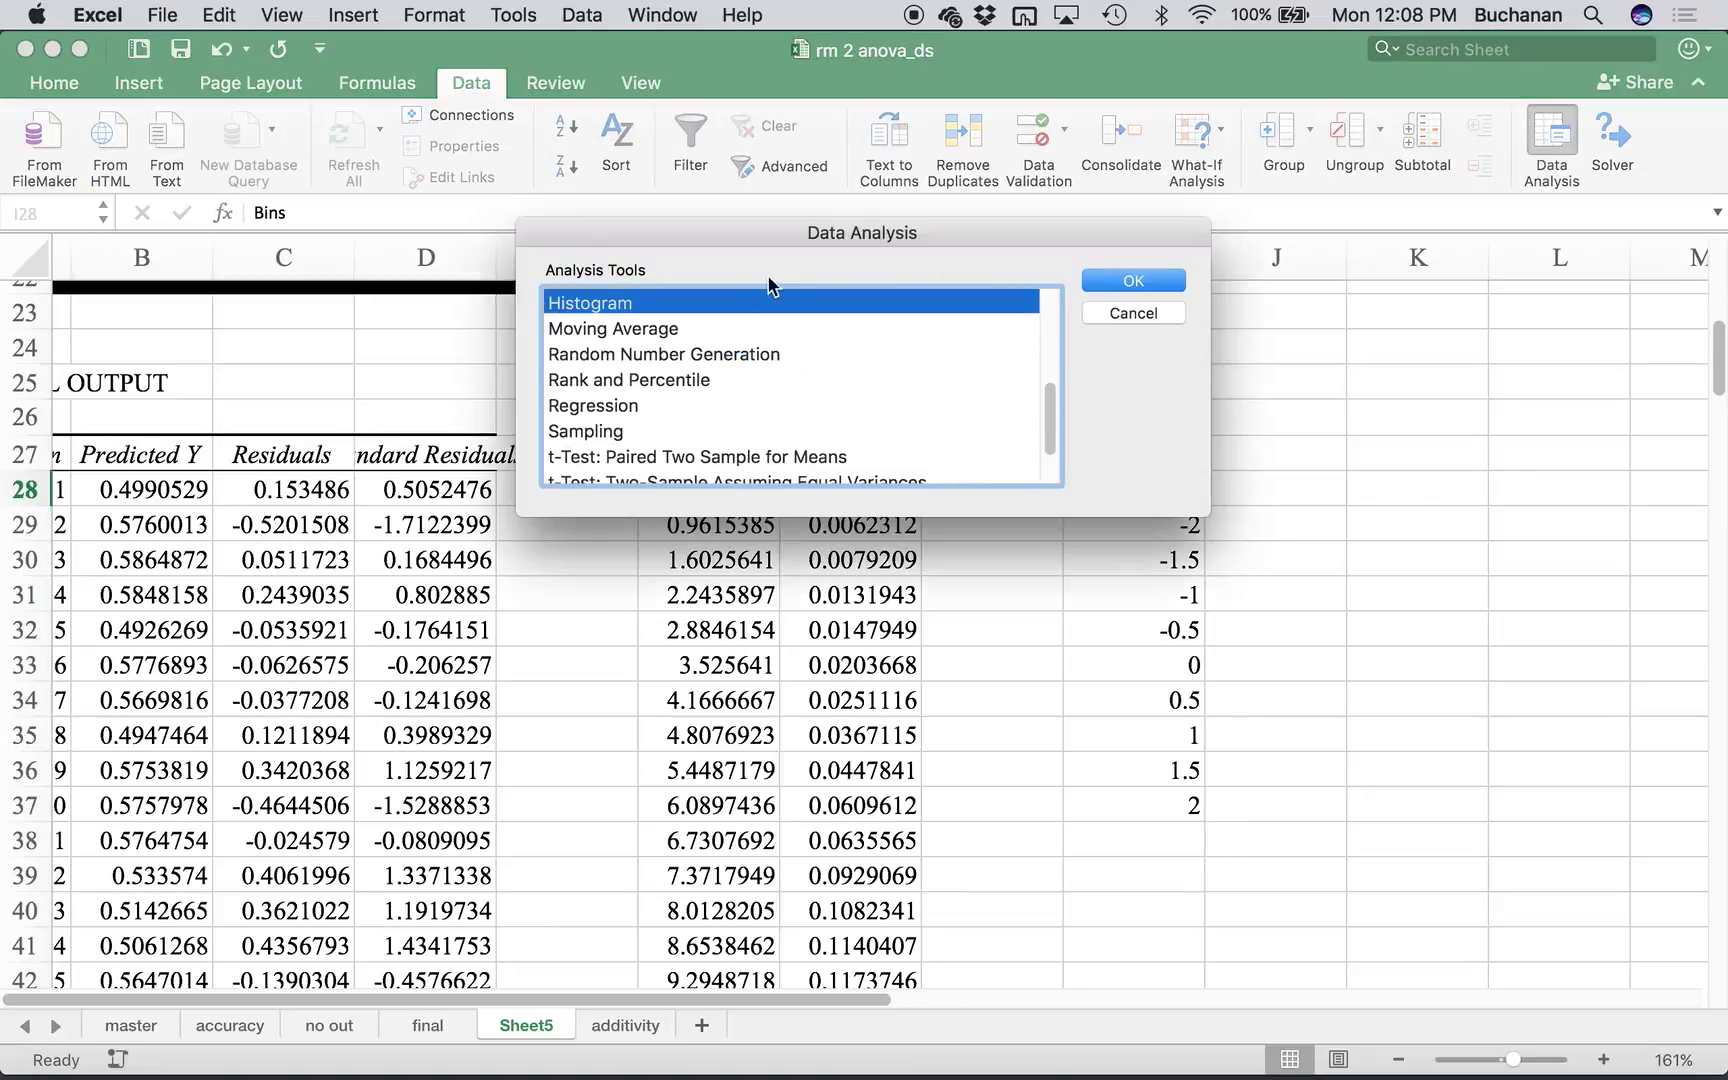
pyautogui.click(1109, 290)
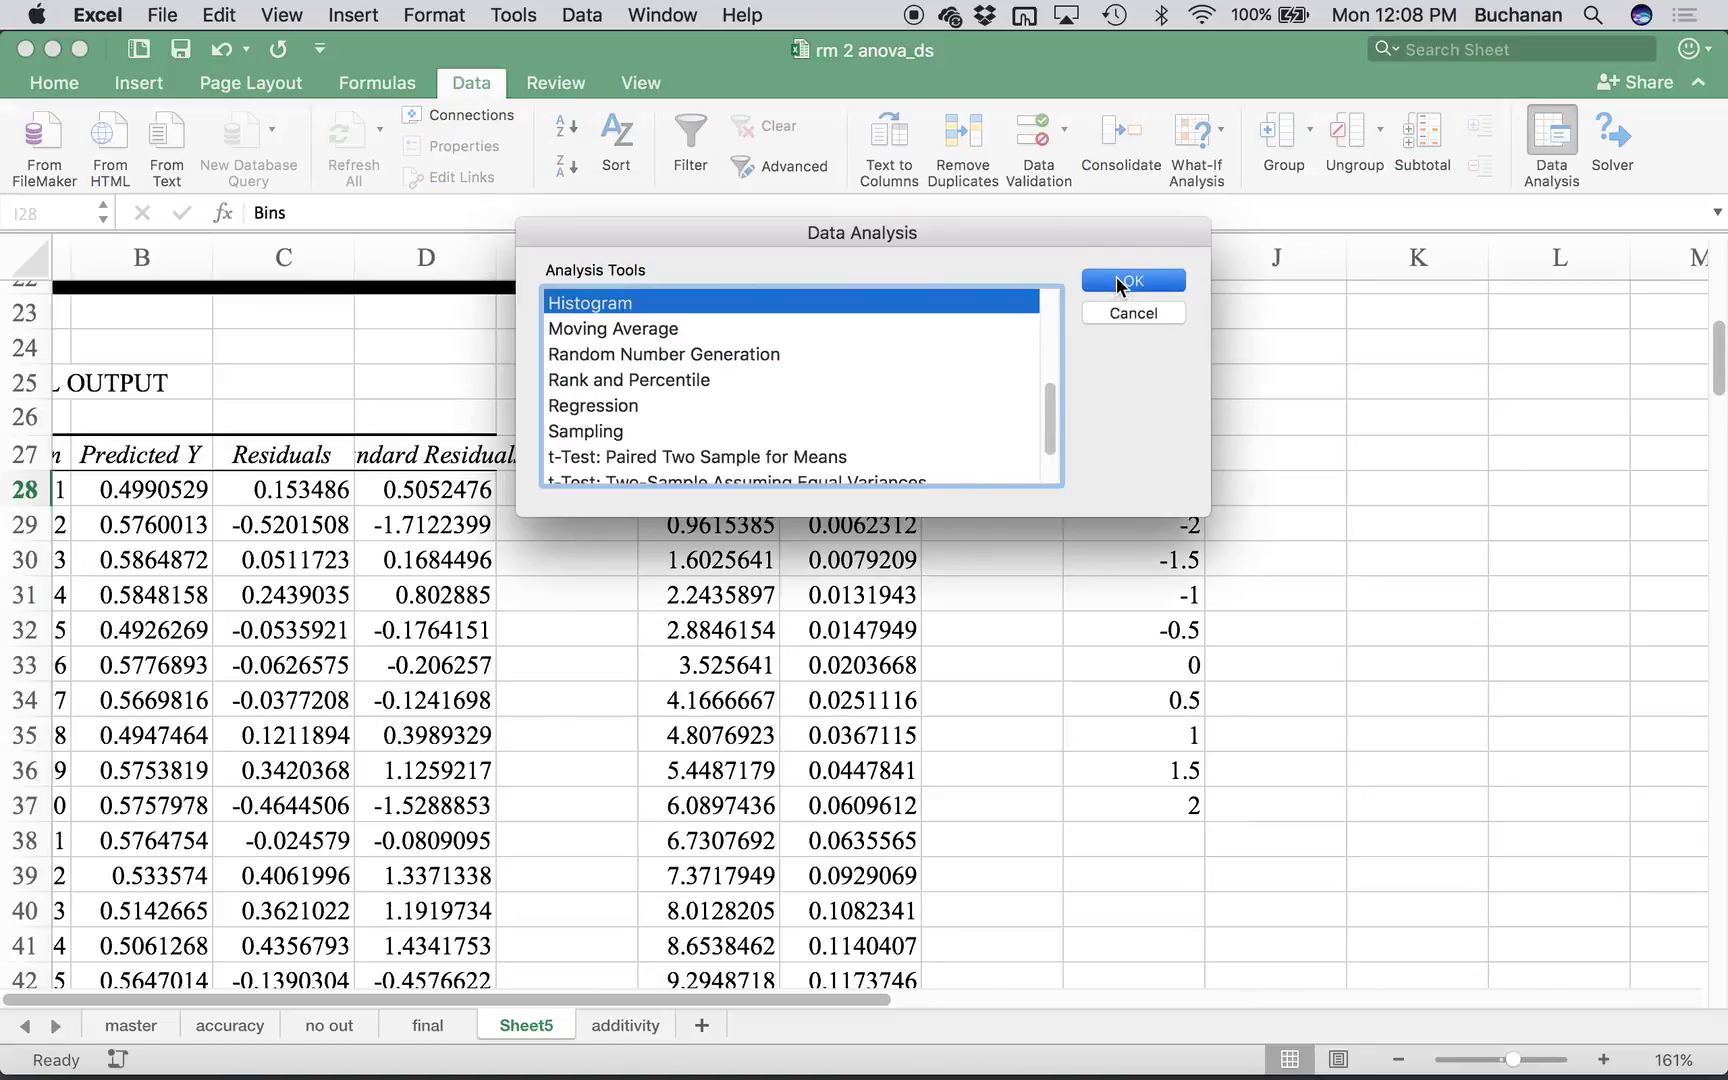
pyautogui.moveTo(852, 202); pyautogui.dragTo(1042, 142)
pyautogui.click(447, 489)
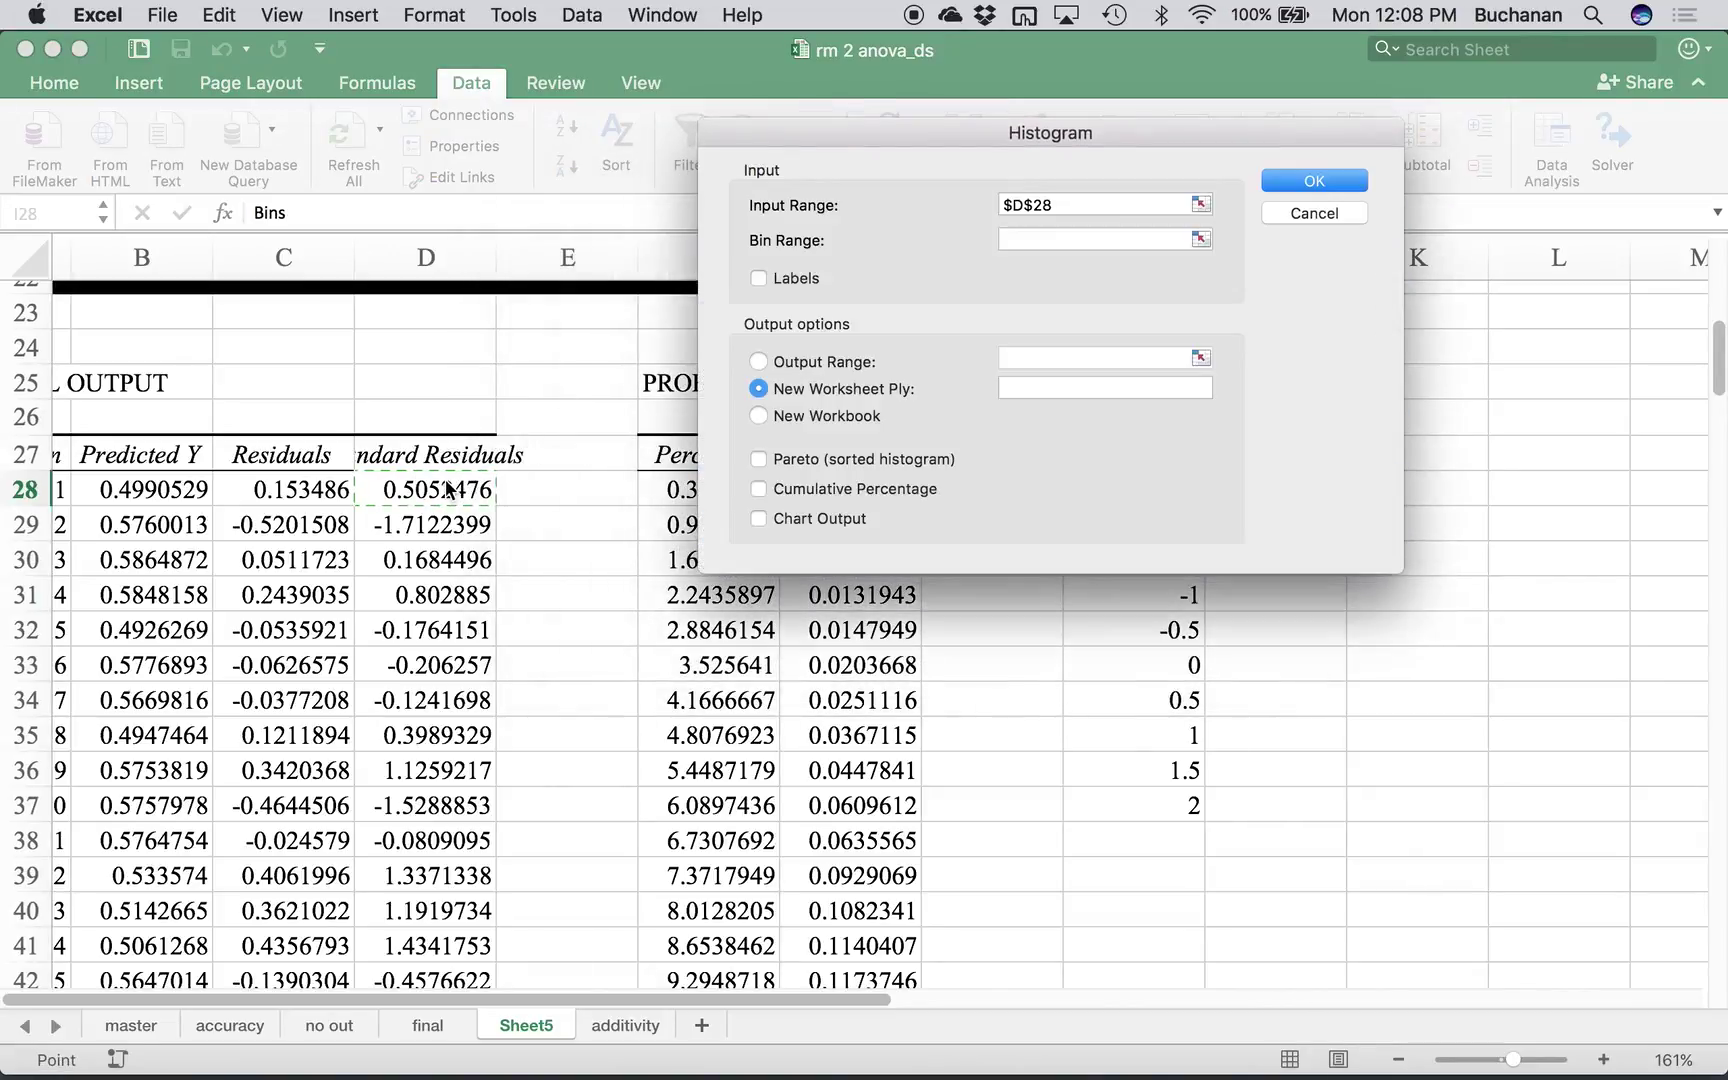
pyautogui.press('super+shift+Down')
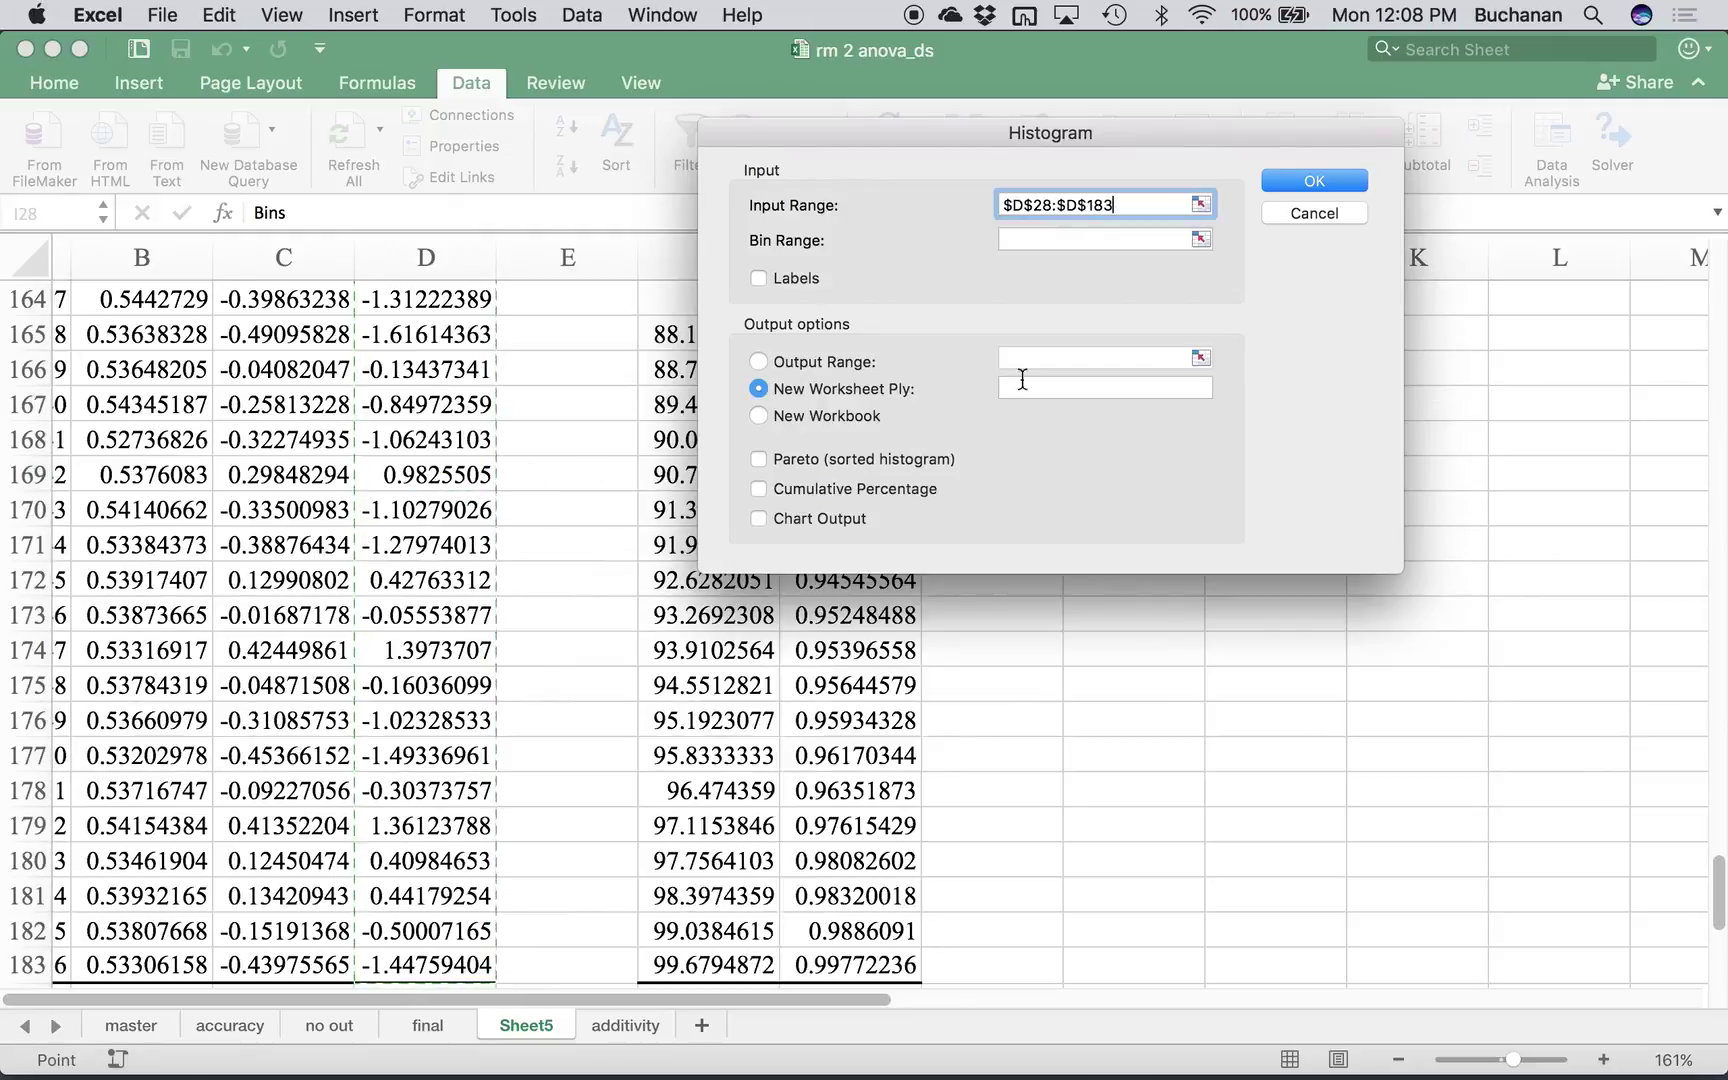
# - Set the histogram's bin range to the bin values in I29:I37
pyautogui.click(1081, 239)
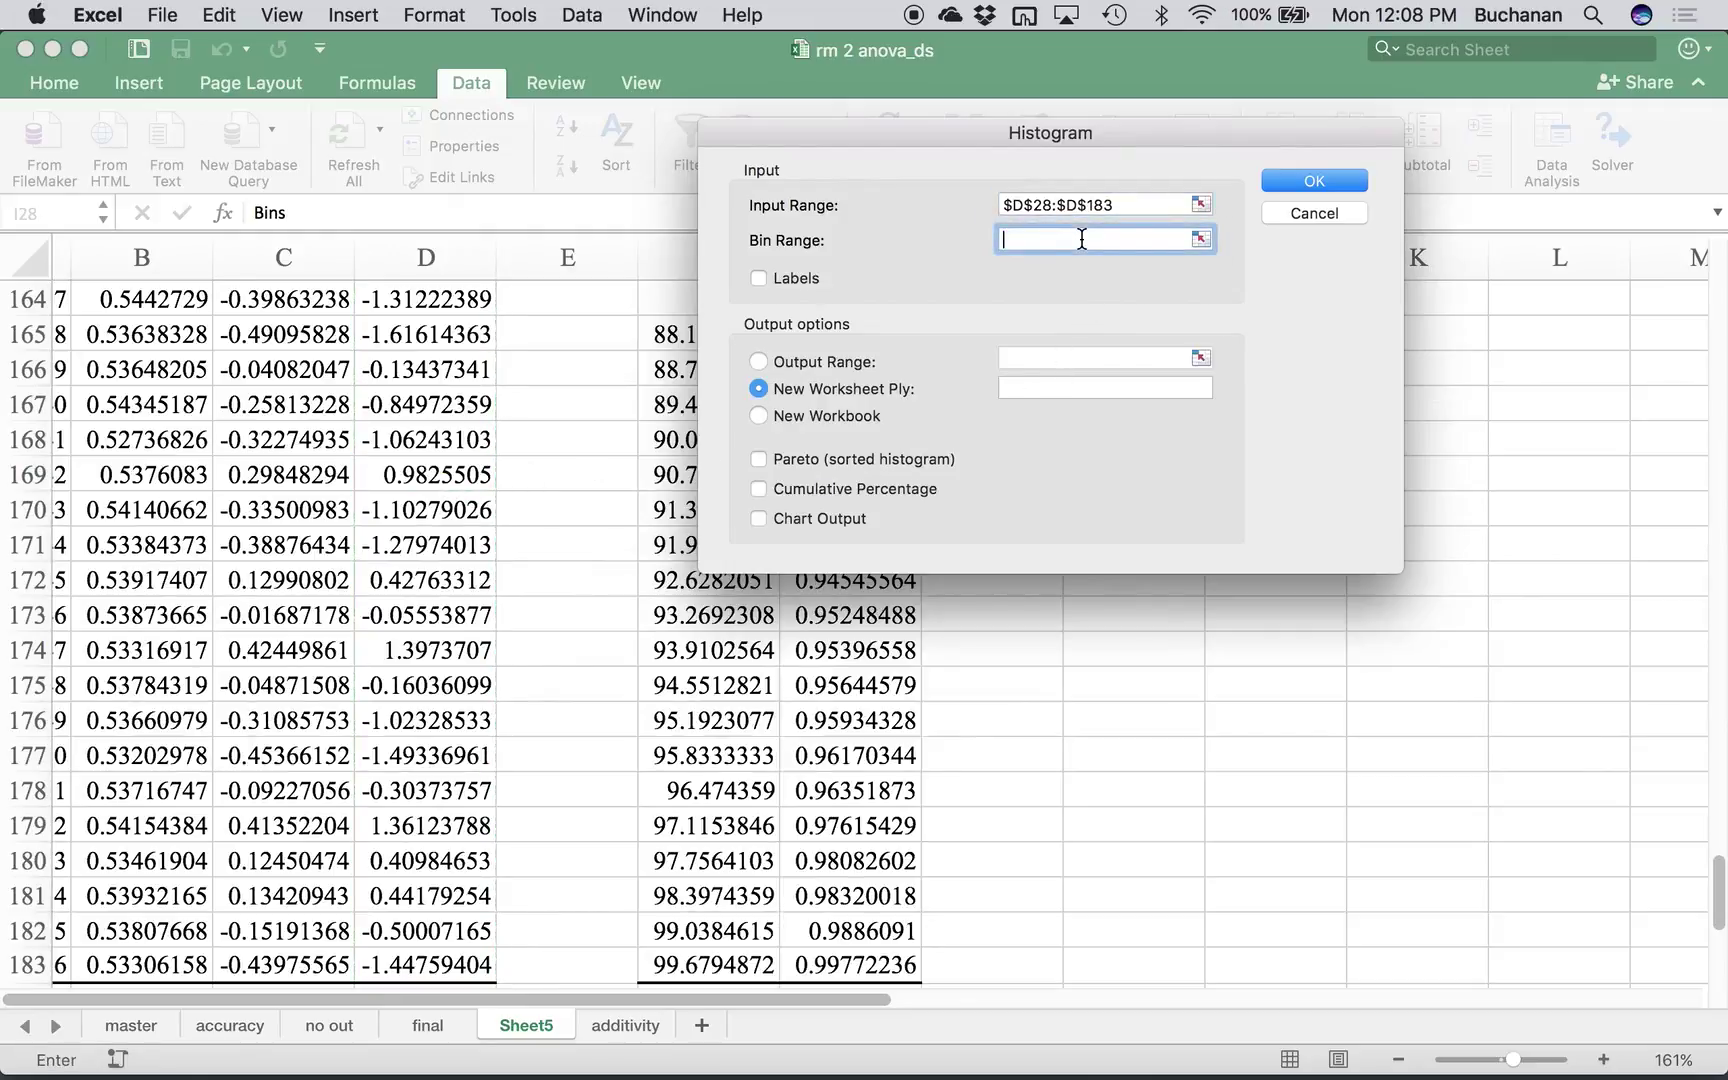
pyautogui.click(1201, 239)
pyautogui.scroll(15, 1170, 455)
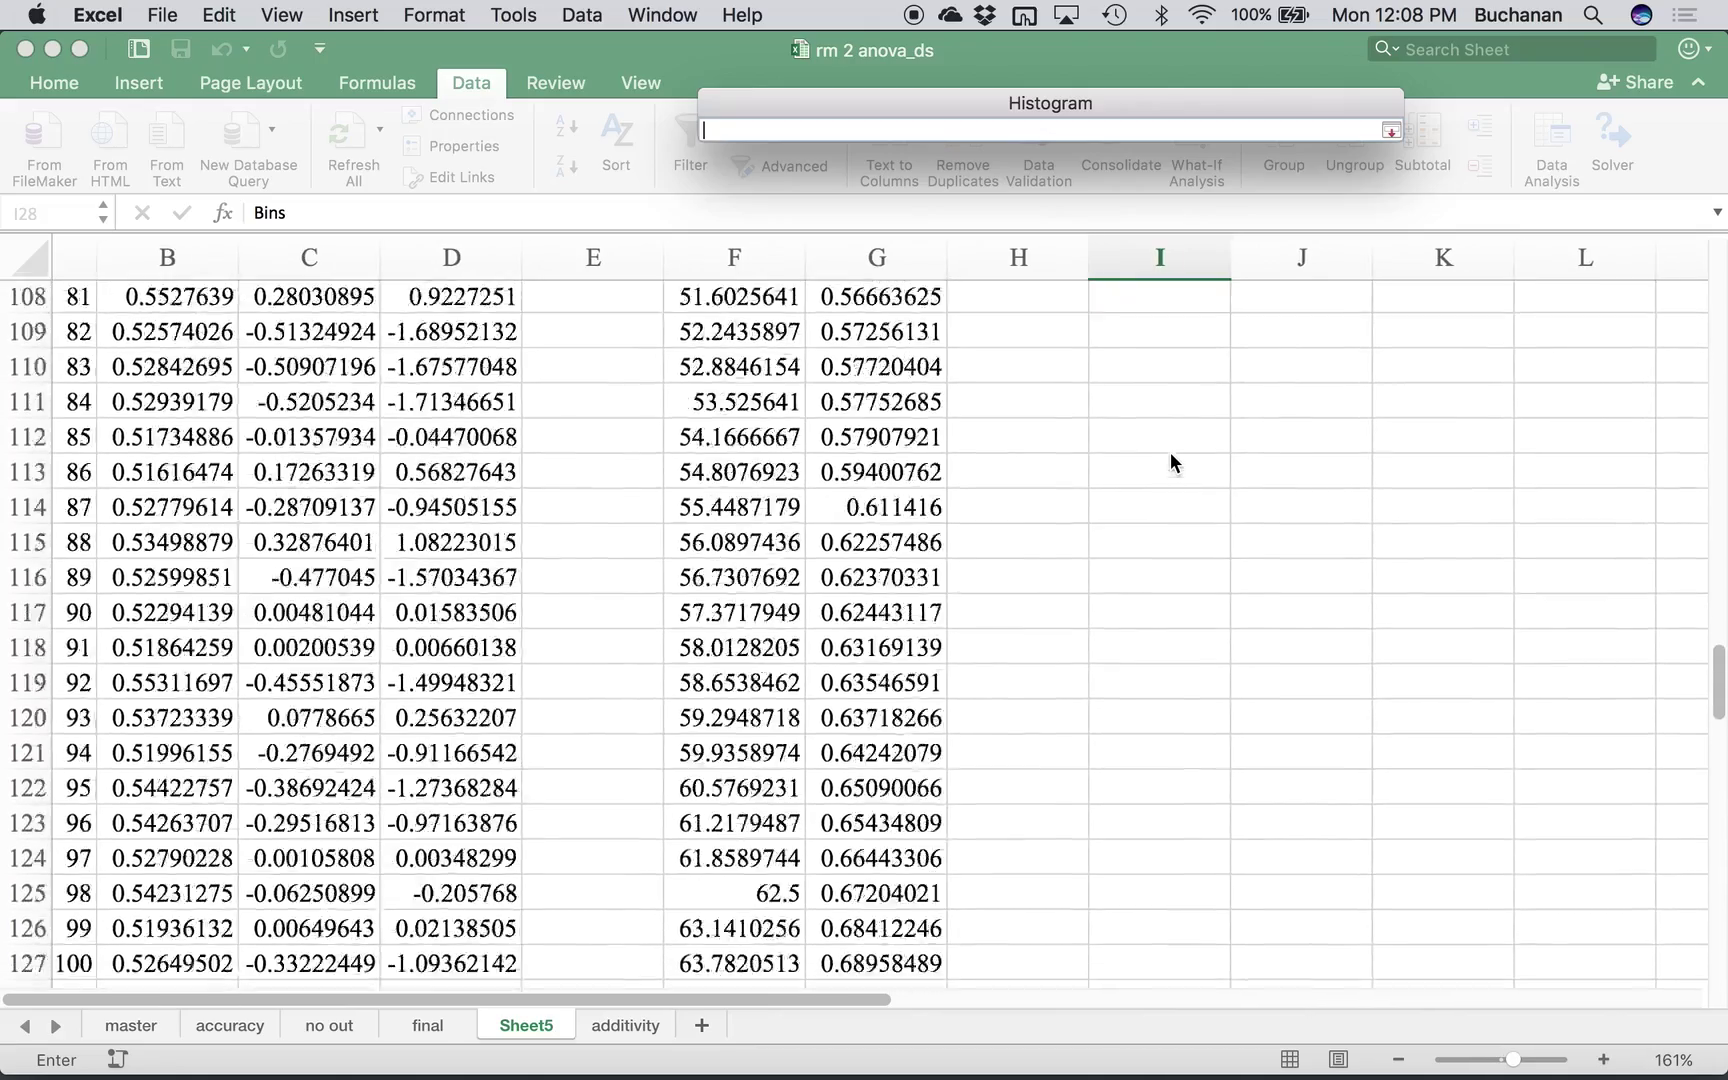
pyautogui.scroll(20, 1170, 452)
pyautogui.scroll(-5, 1170, 455)
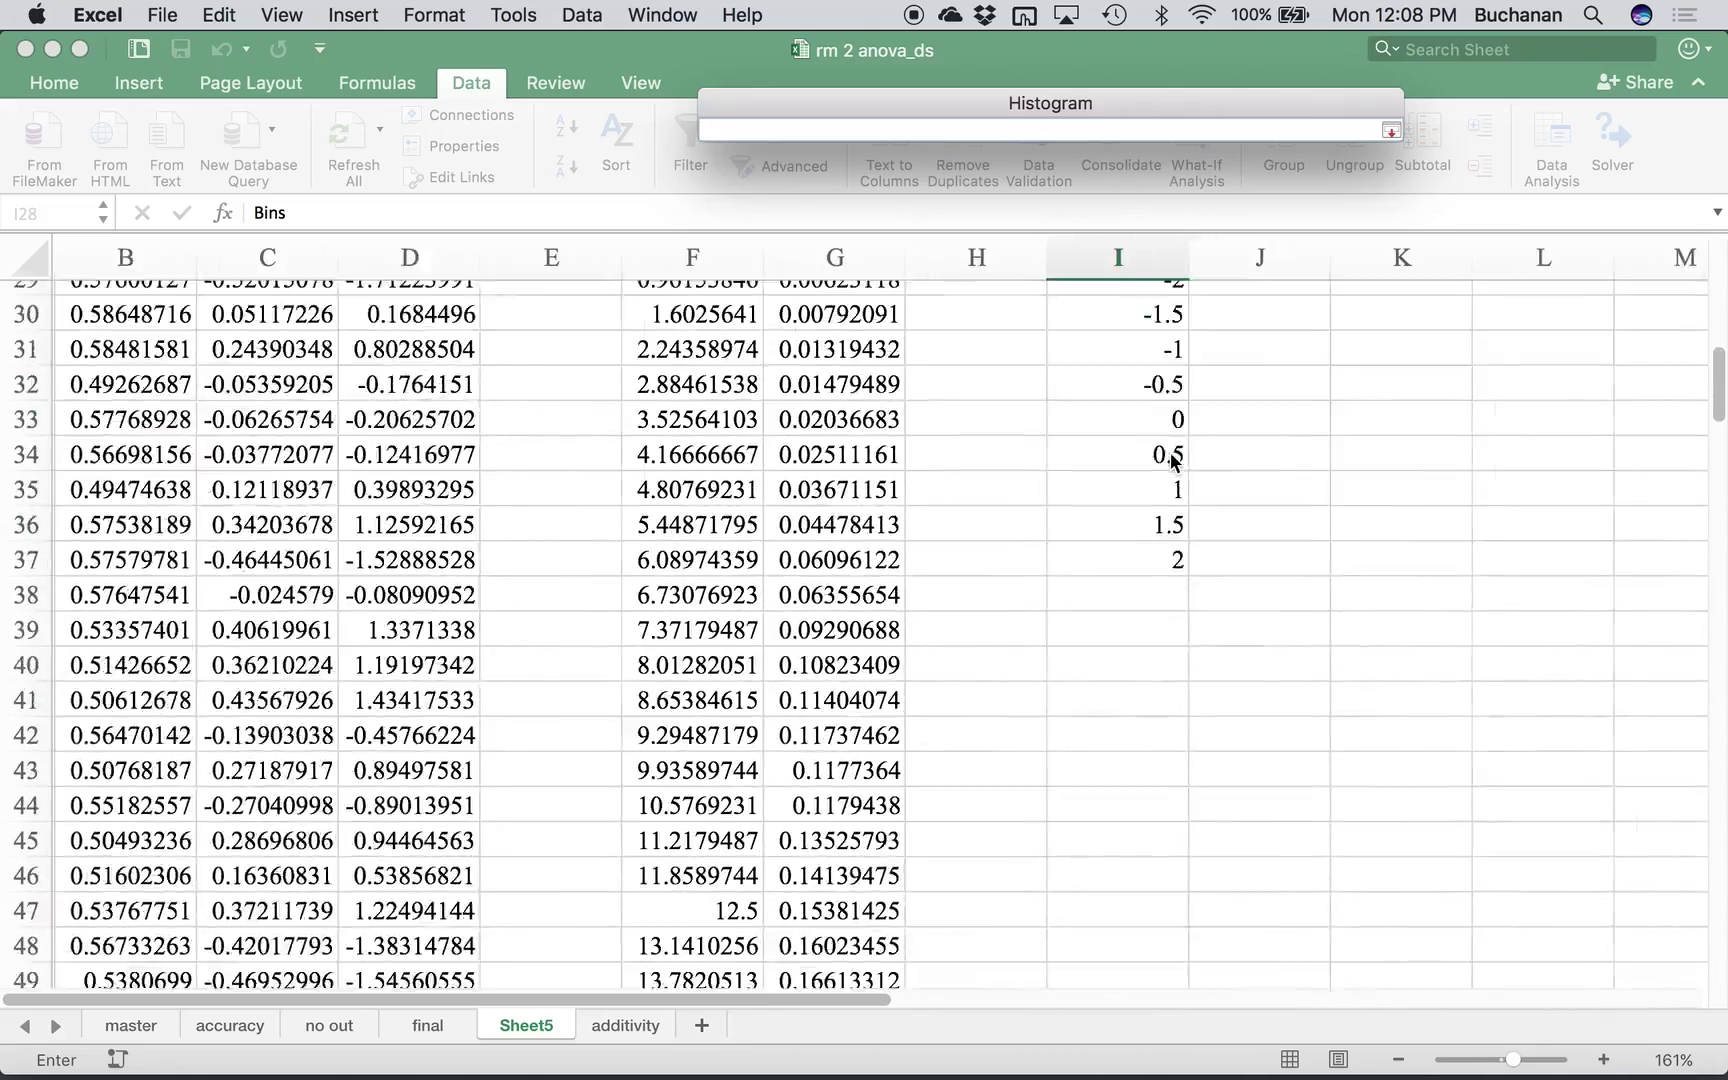
pyautogui.scroll(2, 1173, 458)
pyautogui.moveTo(1169, 440); pyautogui.dragTo(1148, 737)
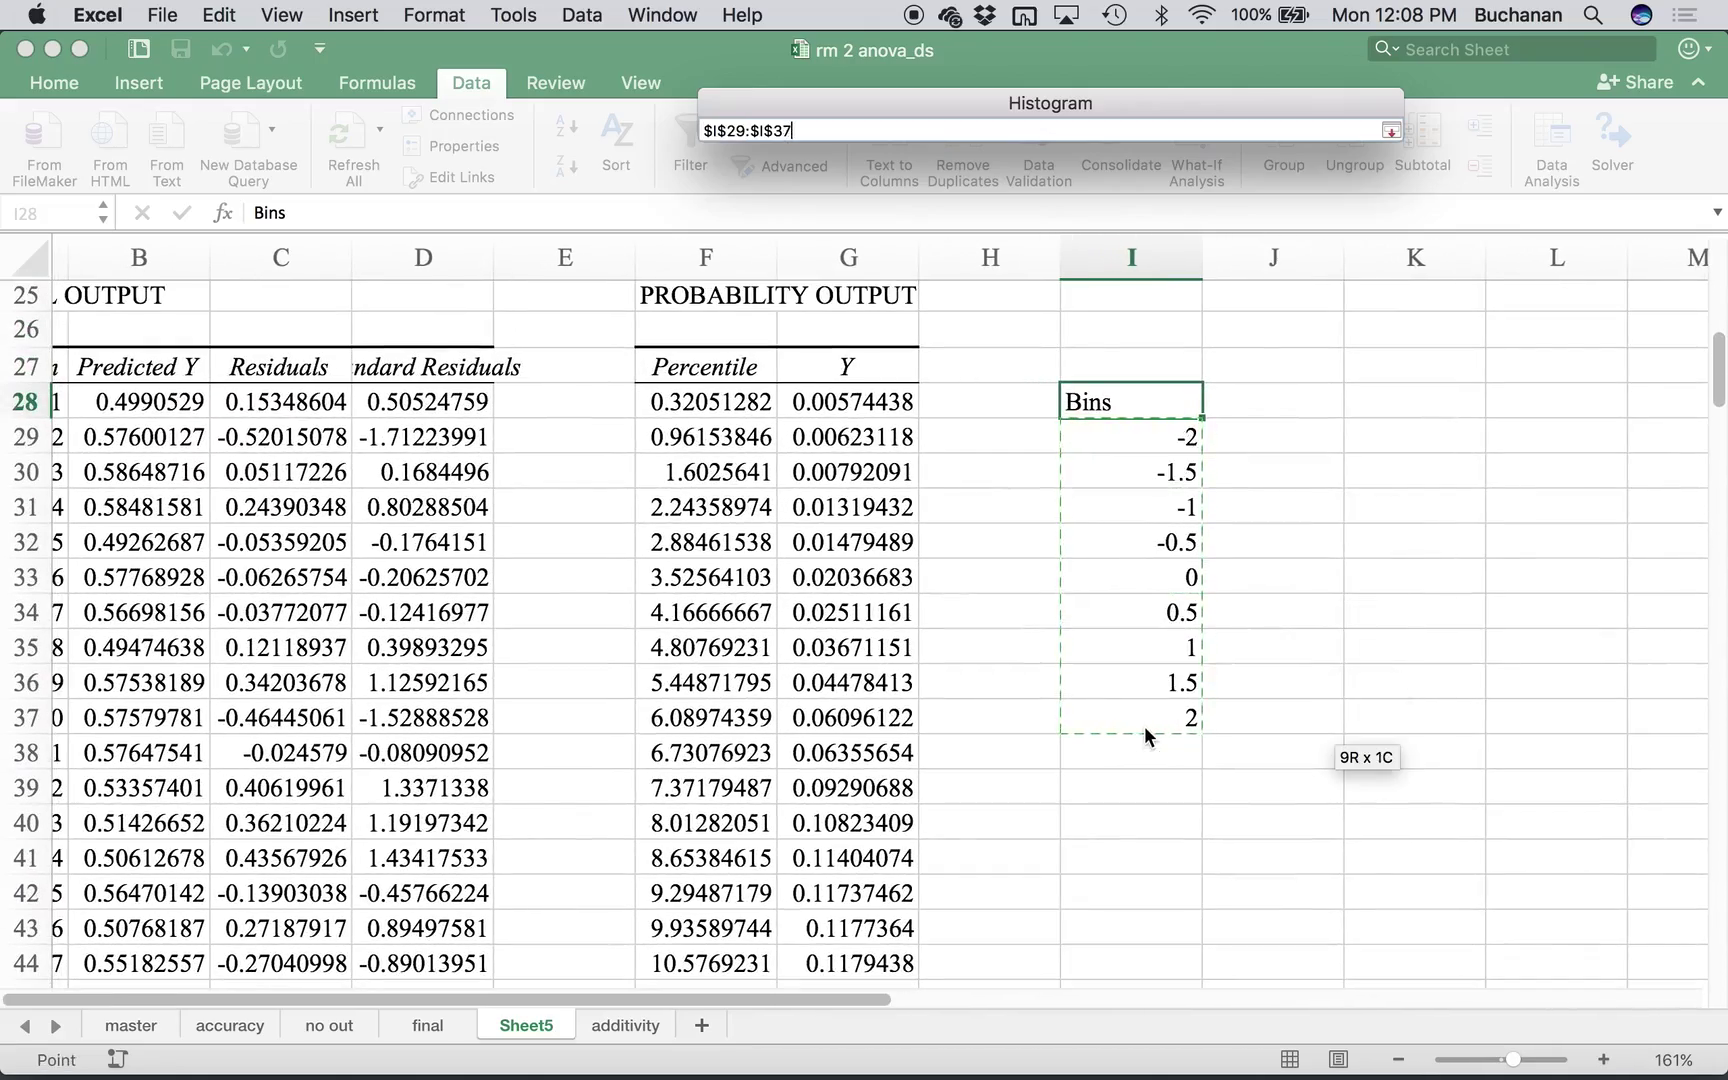
pyautogui.click(1391, 131)
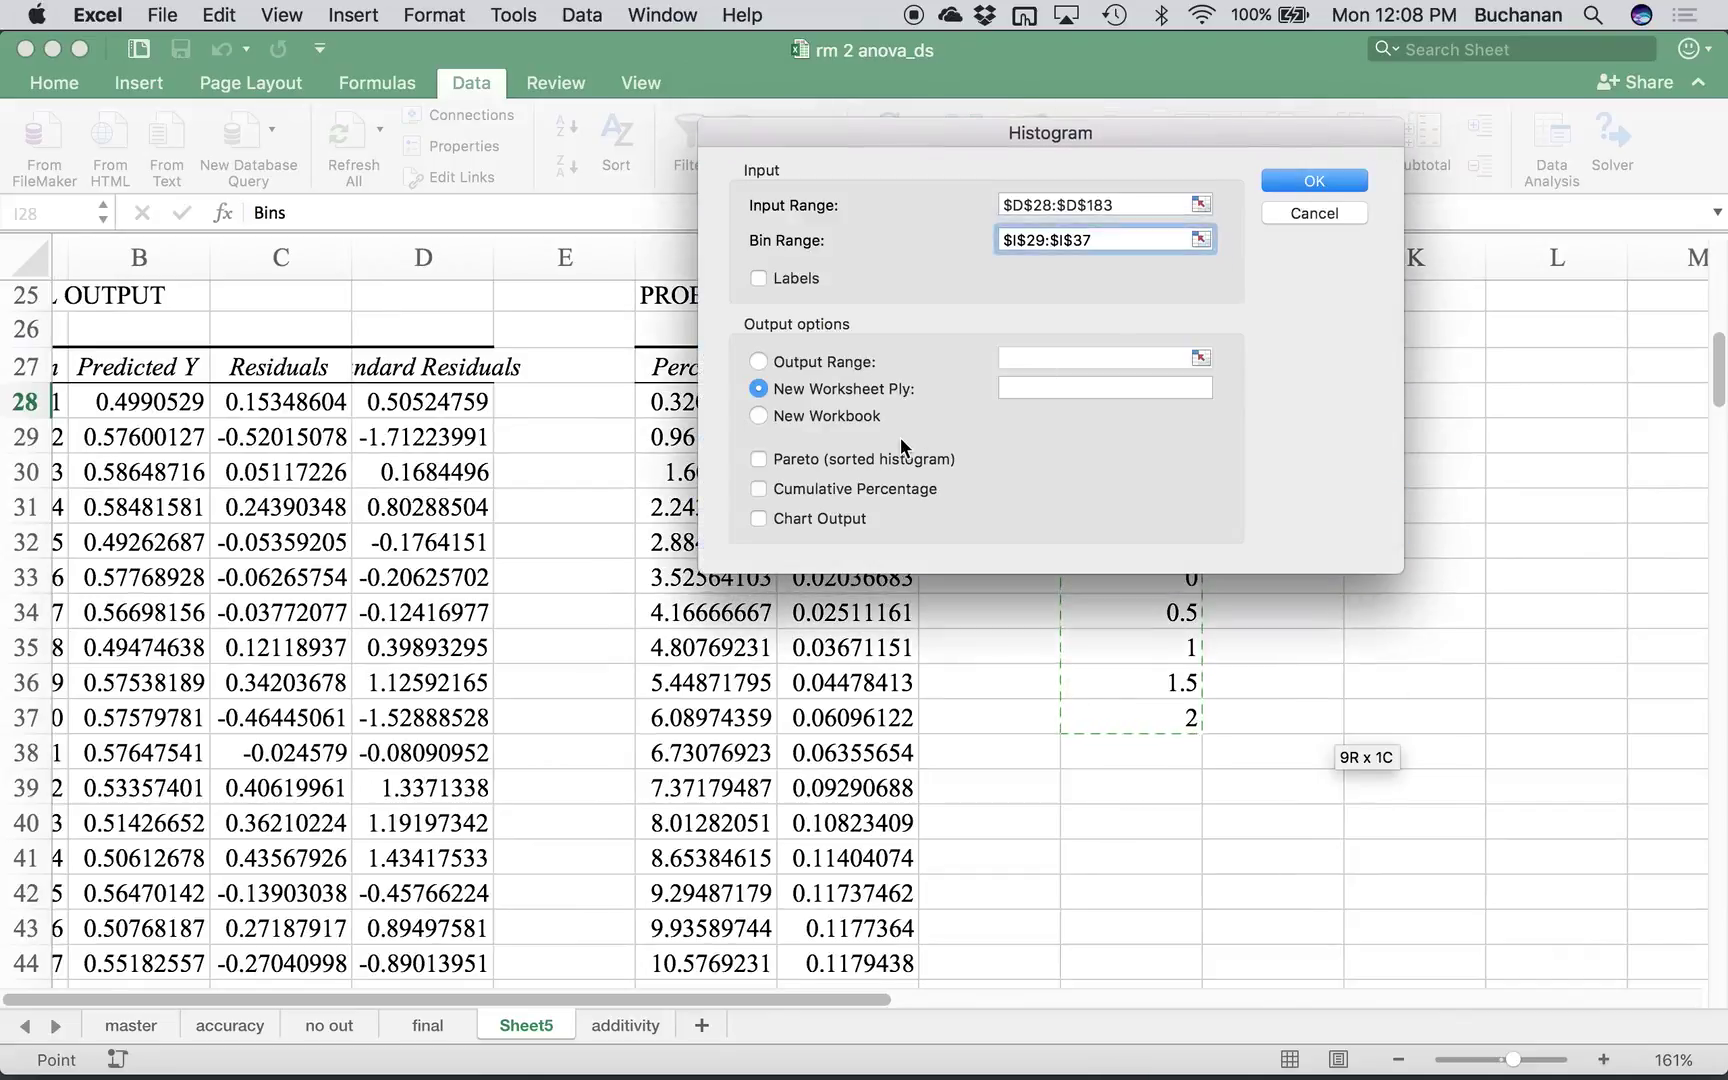
# - Run the histogram with chart output enabled and its output range starting at cell J29
pyautogui.click(785, 518)
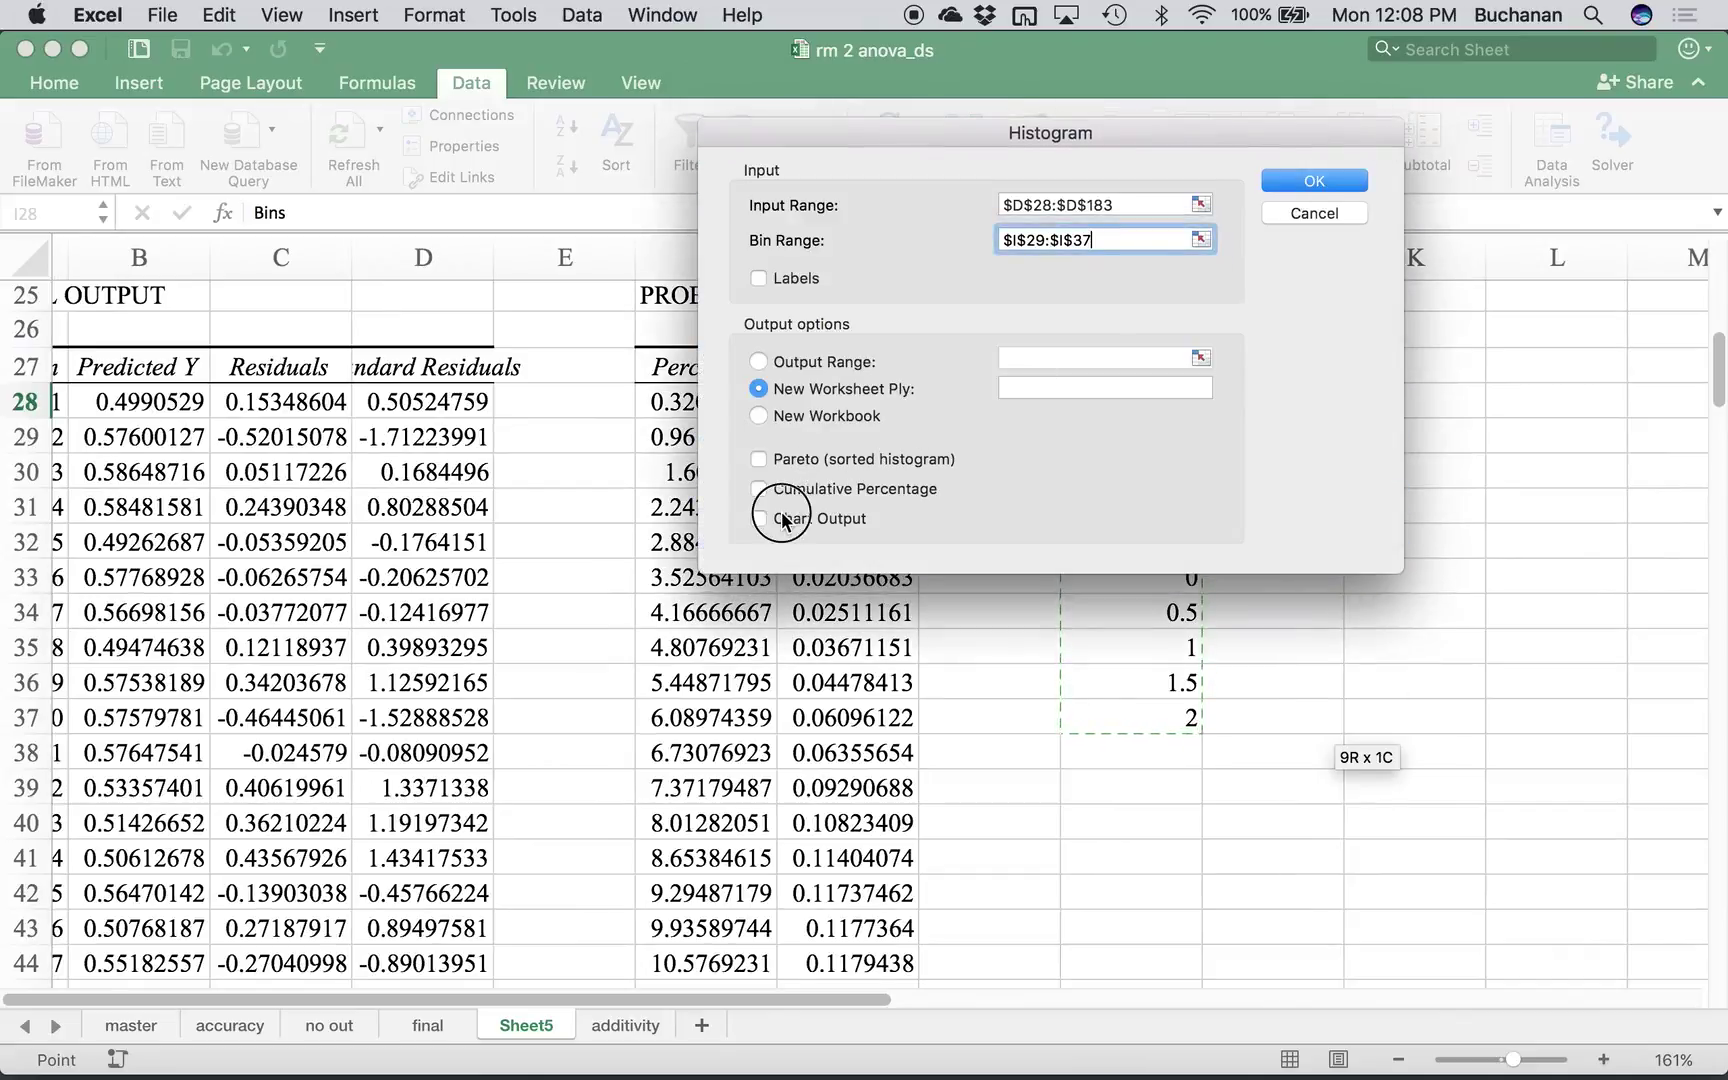
pyautogui.click(849, 363)
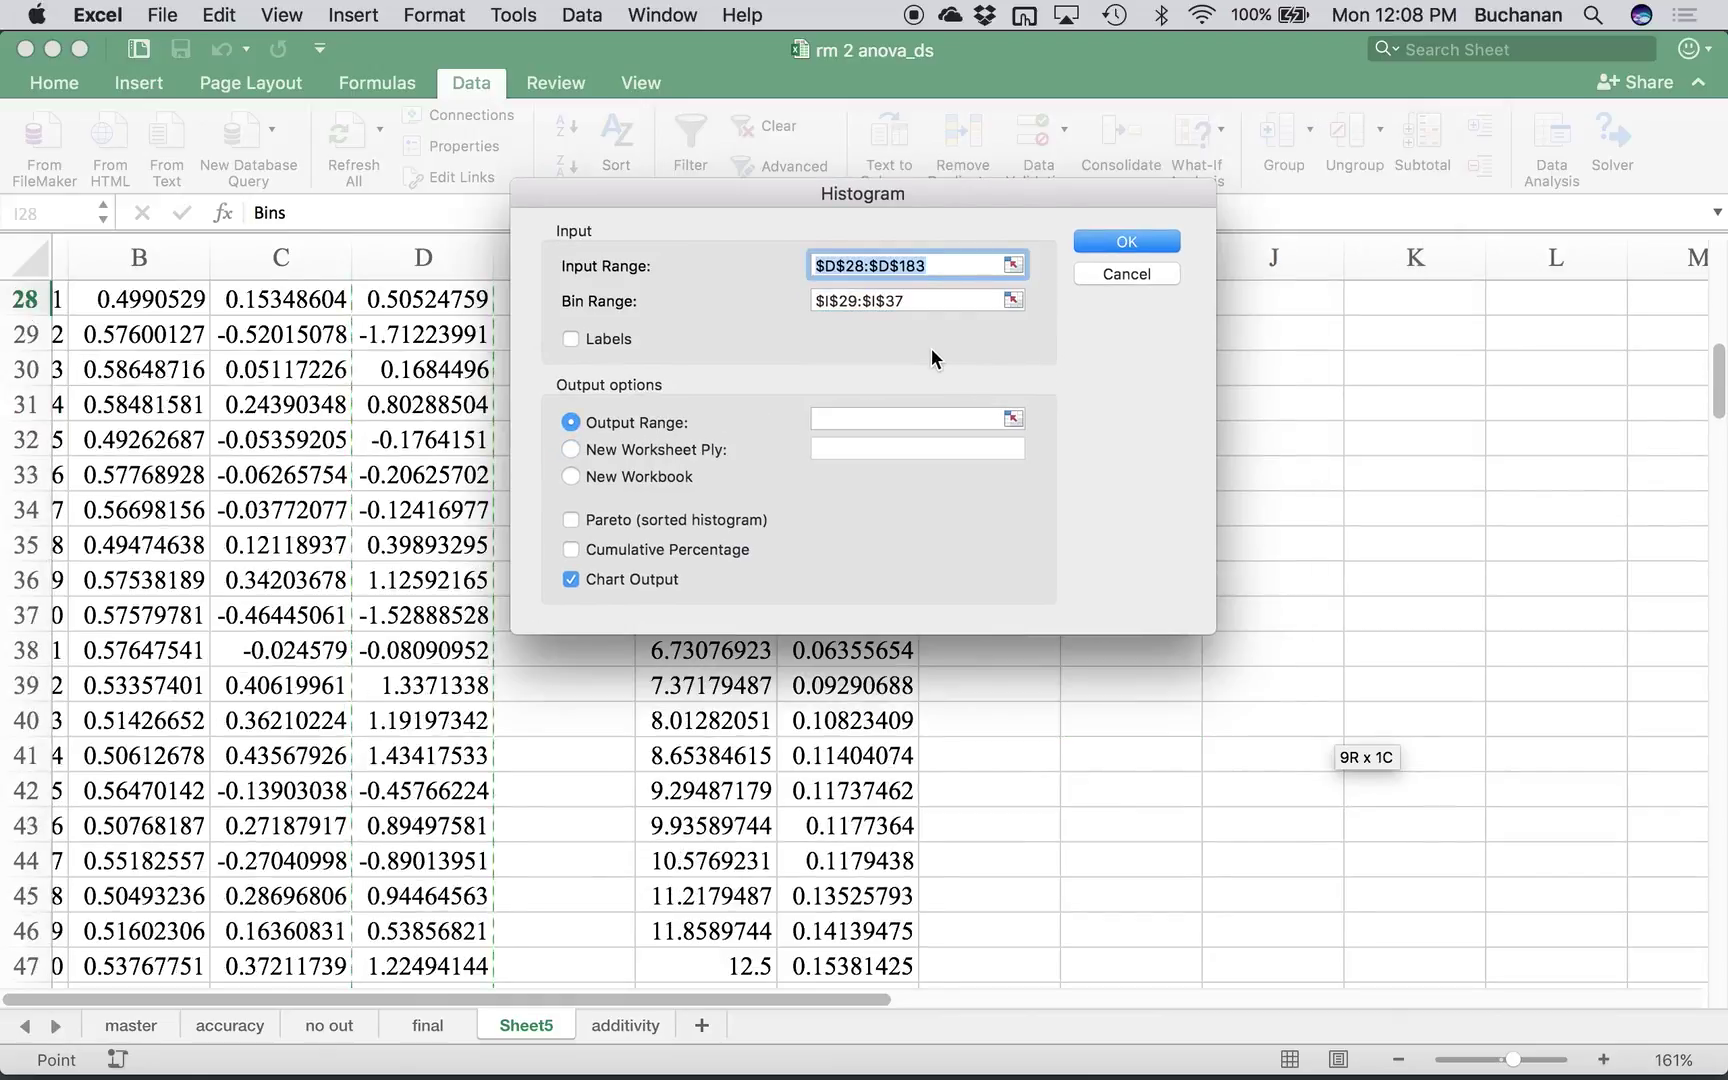
pyautogui.click(897, 410)
pyautogui.click(1328, 392)
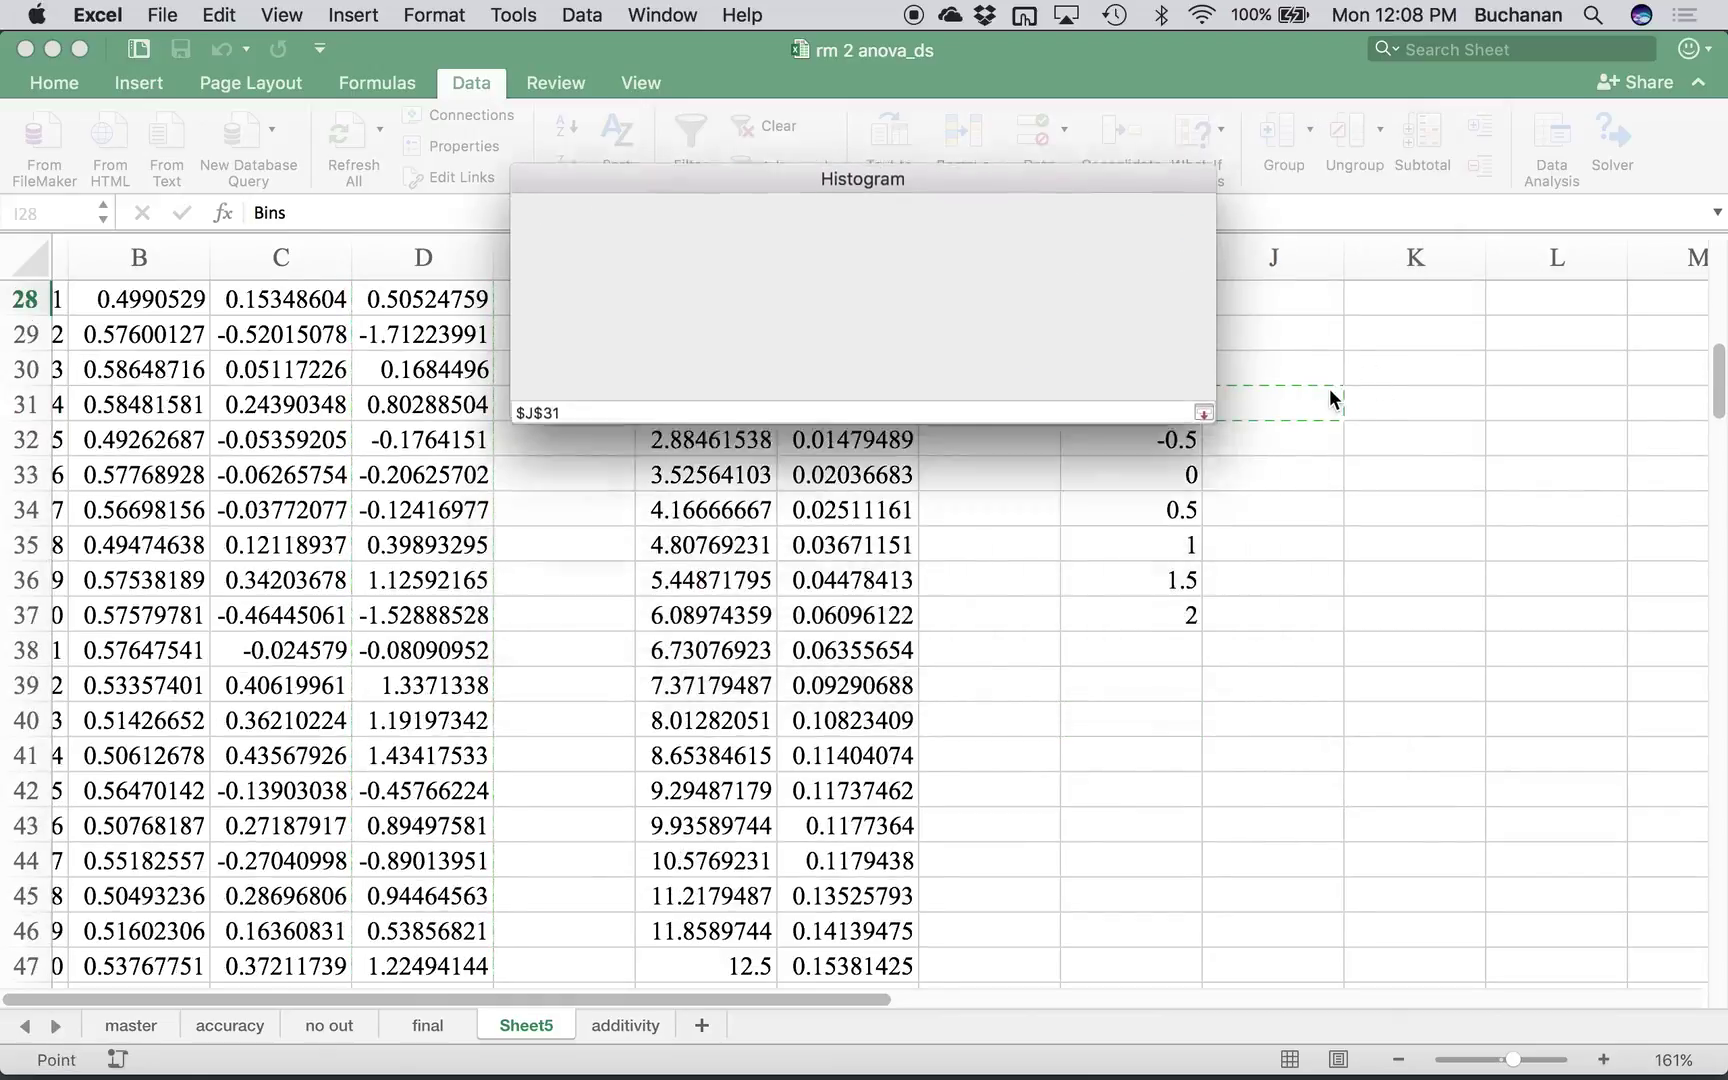
pyautogui.click(1311, 332)
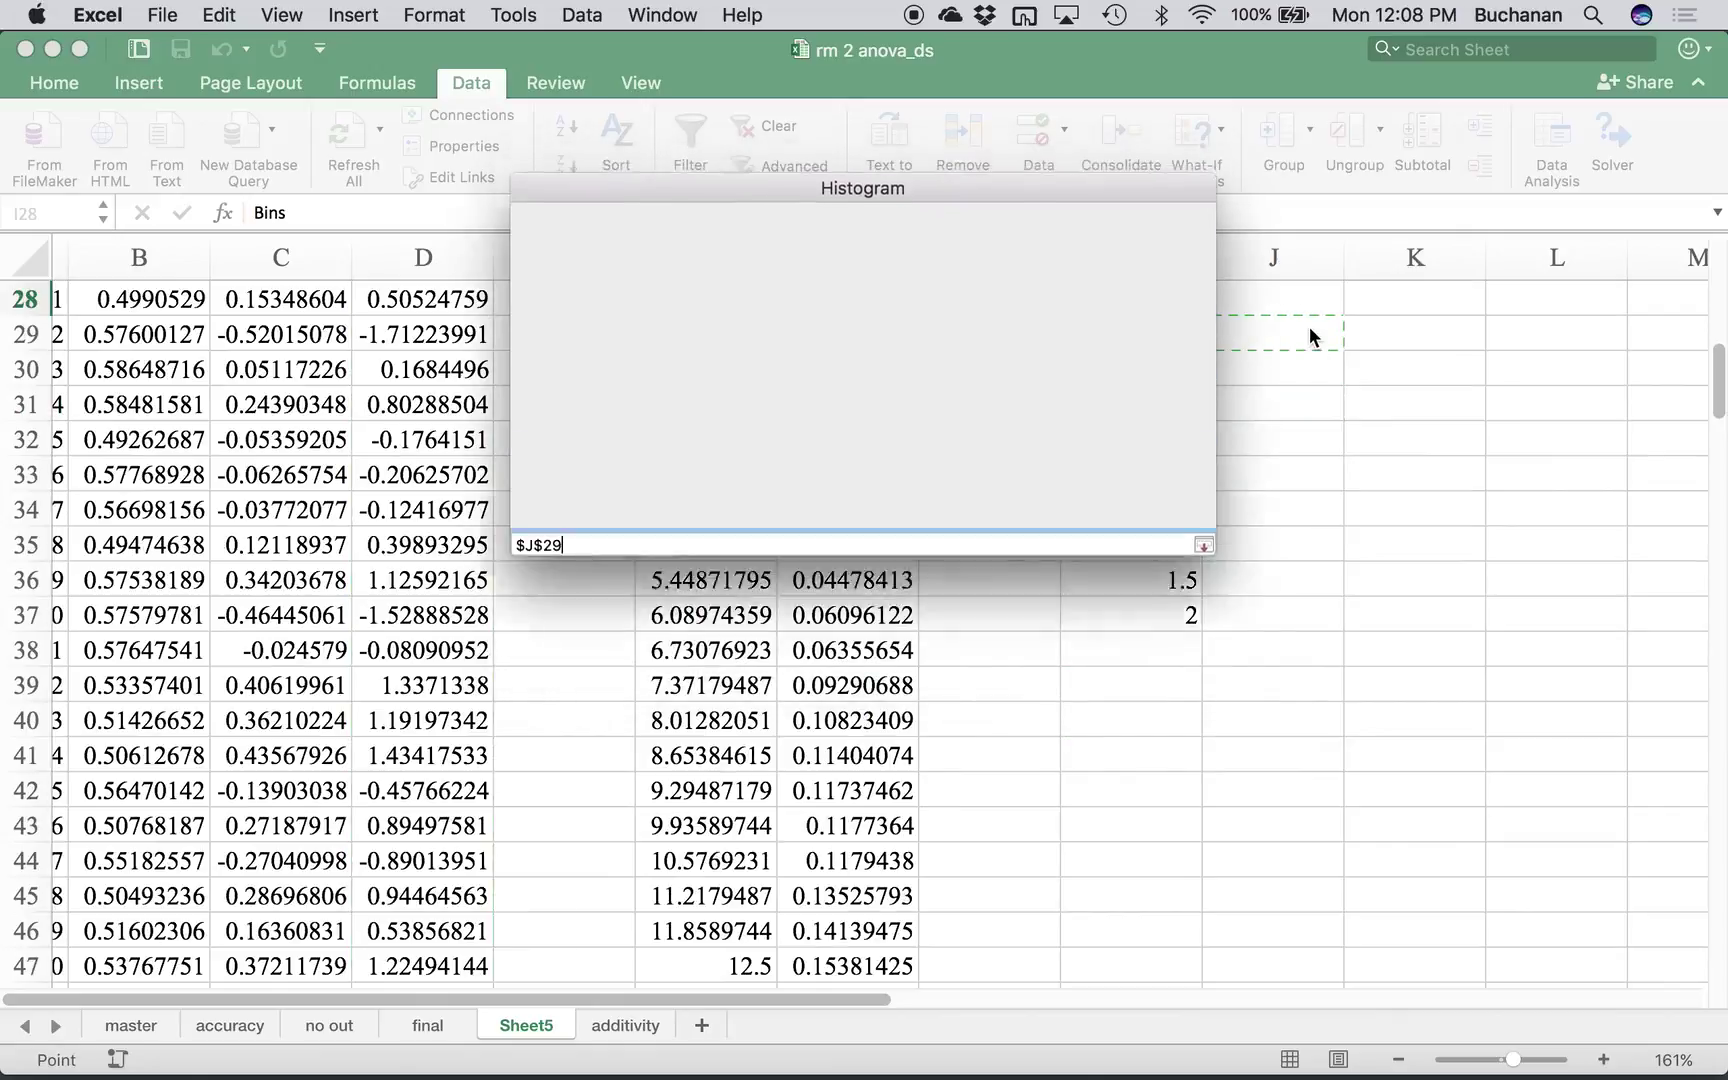
pyautogui.click(1120, 240)
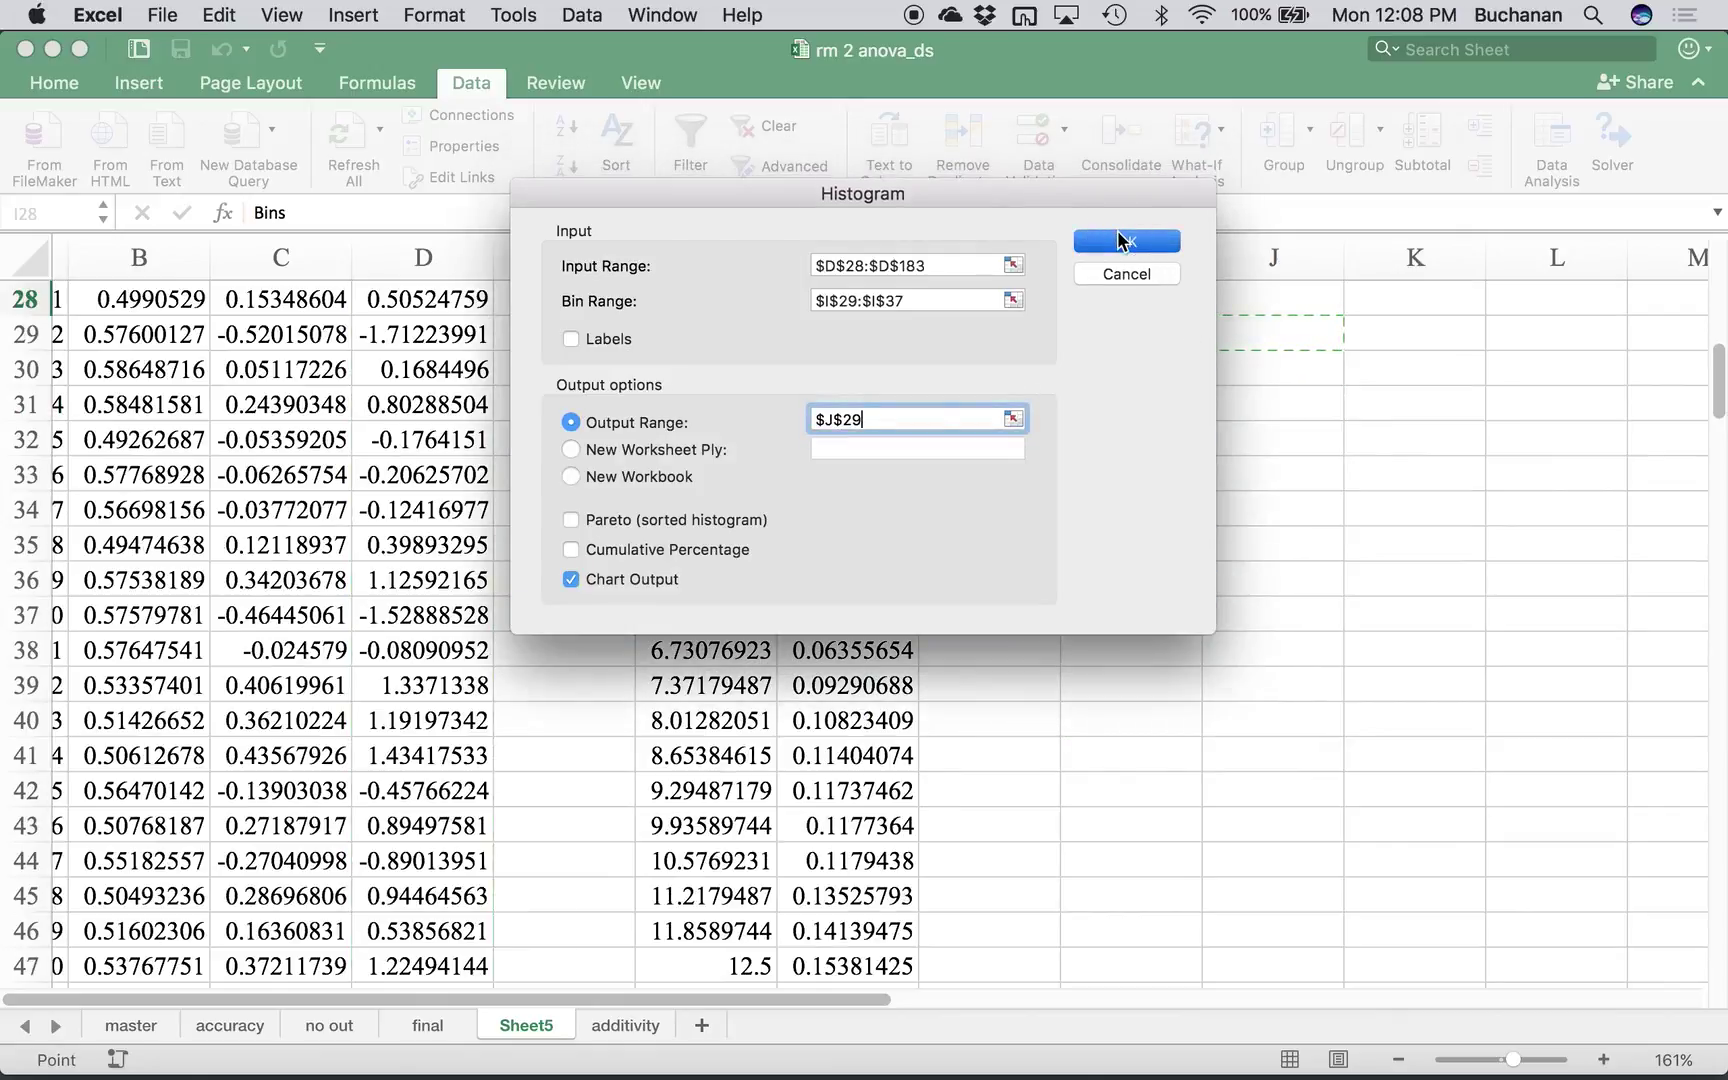
# - Move the histogram chart off the residual plots to the empty area beside the bin frequency table
pyautogui.hscroll(5, 1435, 578)
pyautogui.scroll(1, 1435, 578)
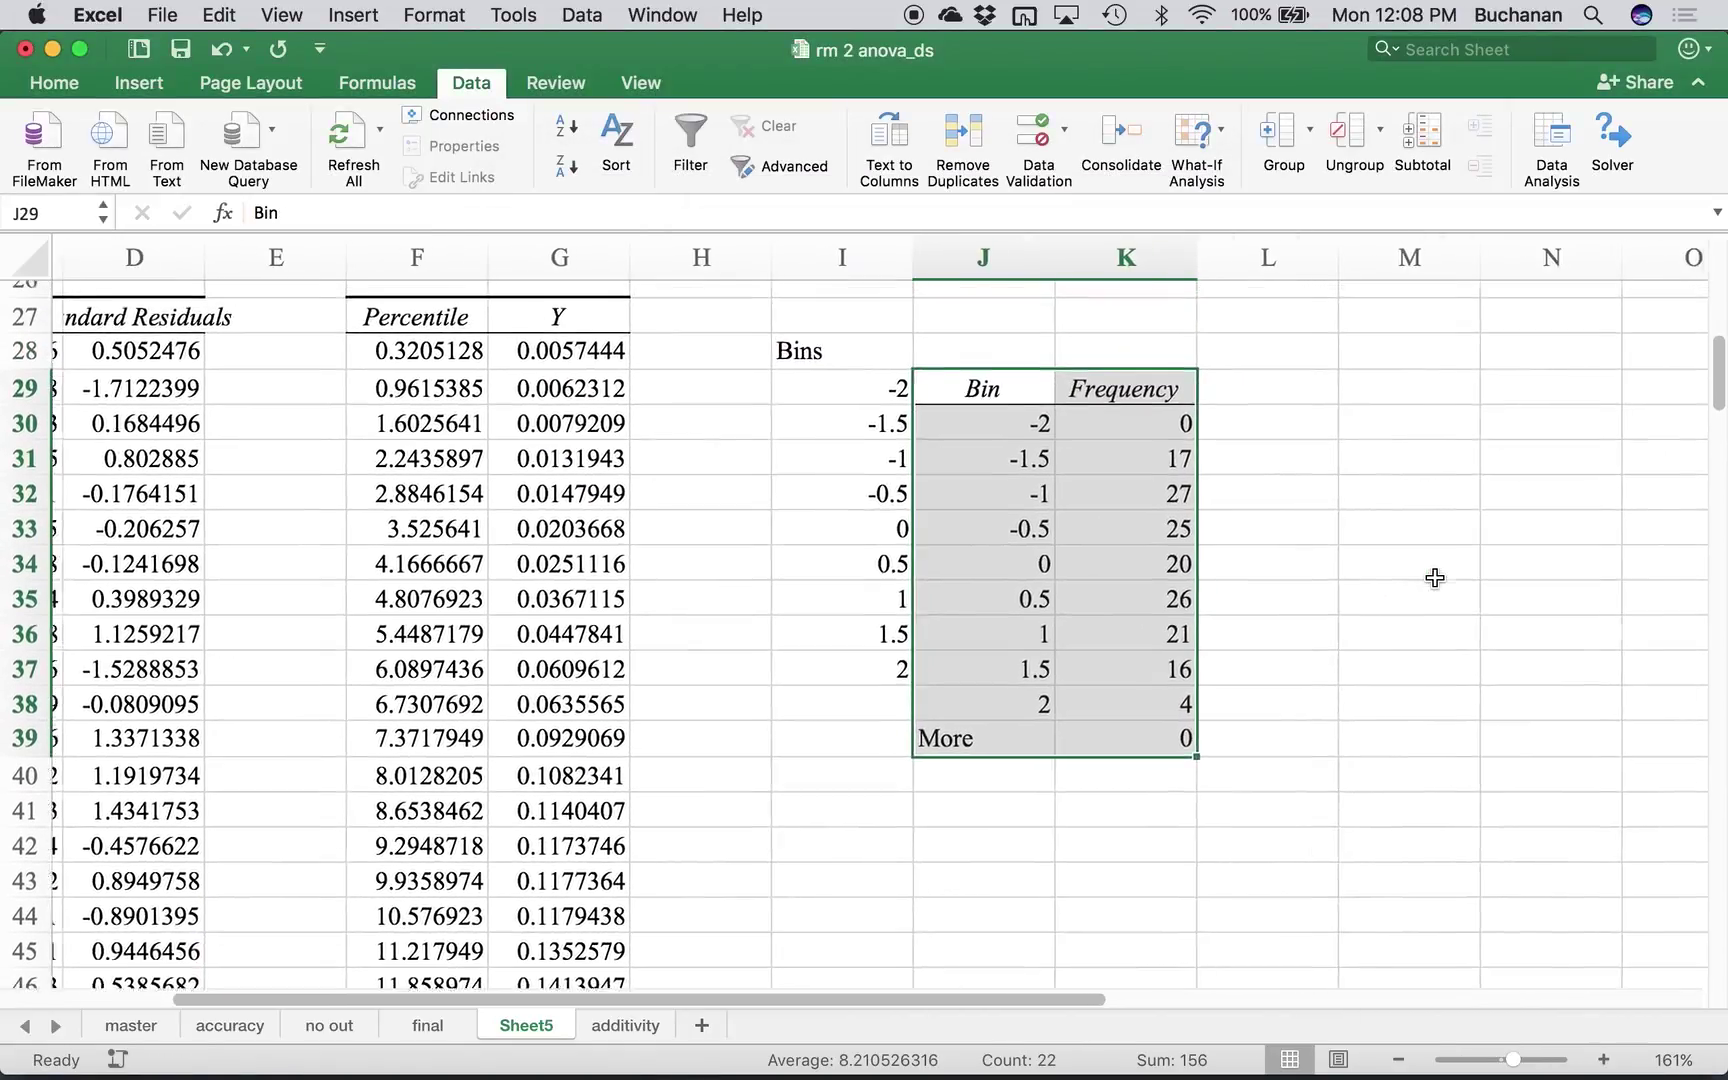
pyautogui.hscroll(5, 1435, 578)
pyautogui.scroll(6, 1435, 578)
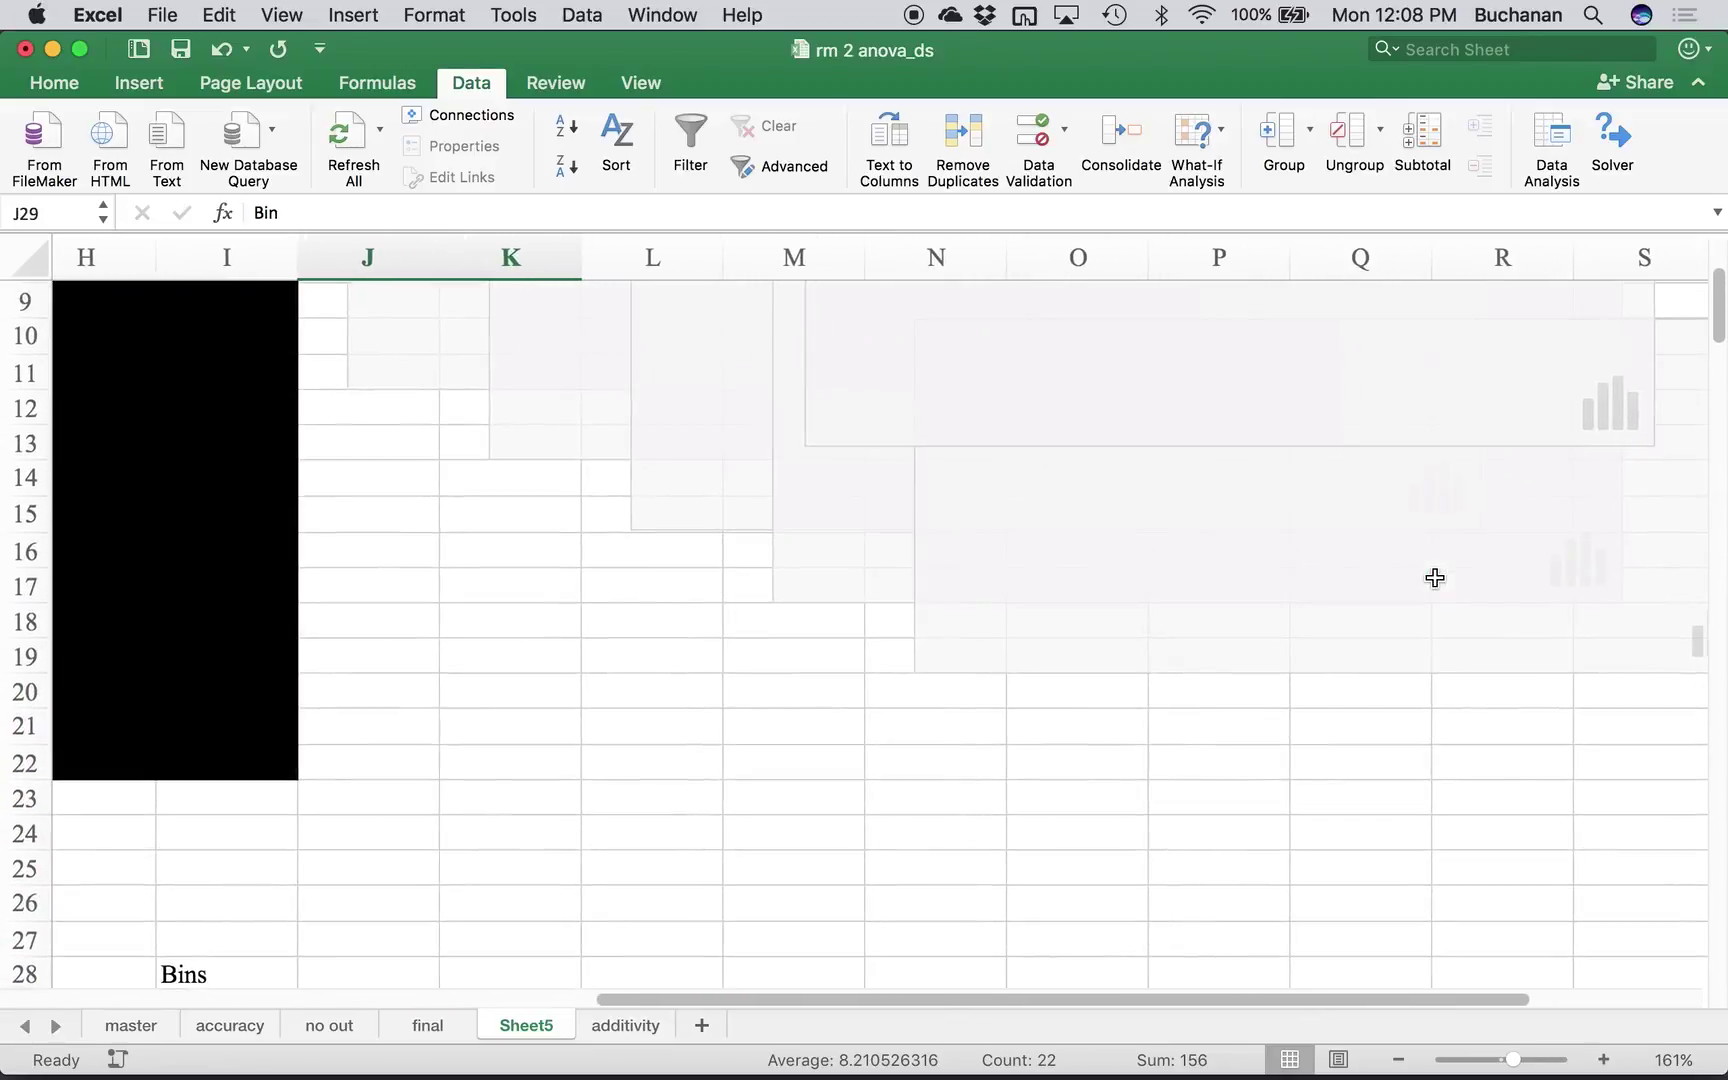
pyautogui.moveTo(1140, 386); pyautogui.dragTo(1045, 927)
pyautogui.scroll(-5, 1045, 927)
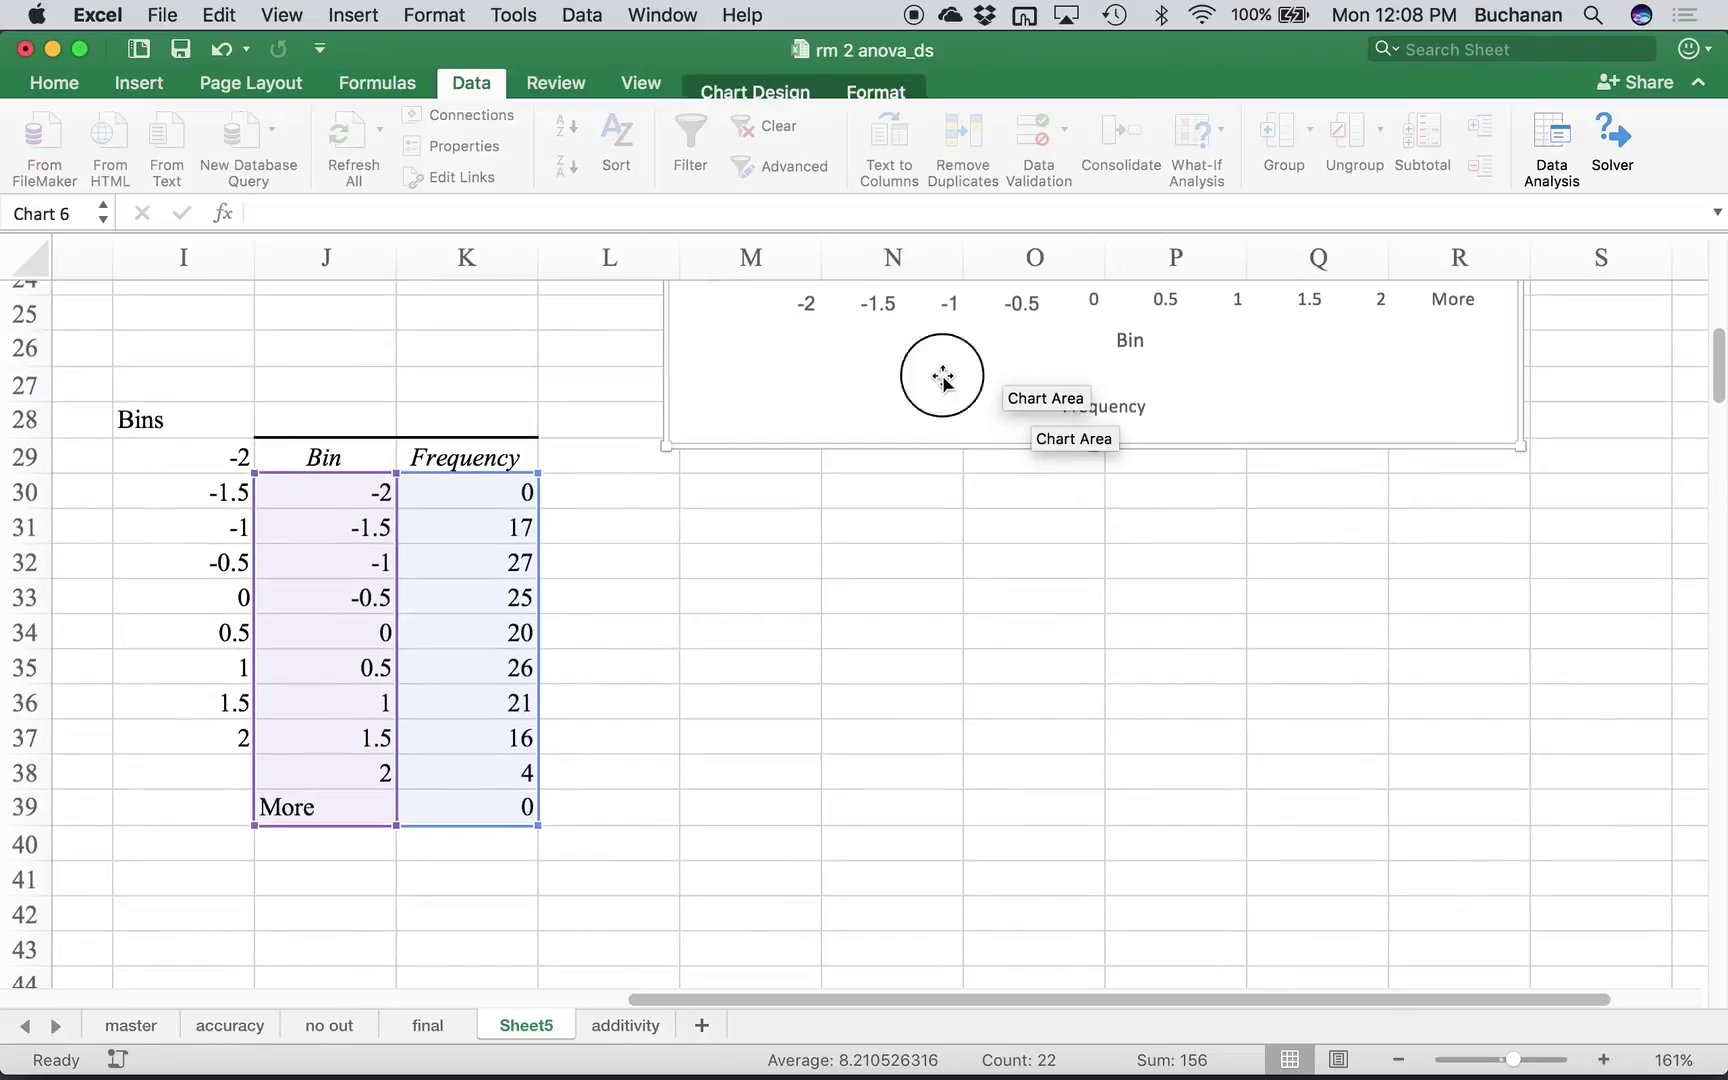
pyautogui.moveTo(947, 378); pyautogui.dragTo(895, 731)
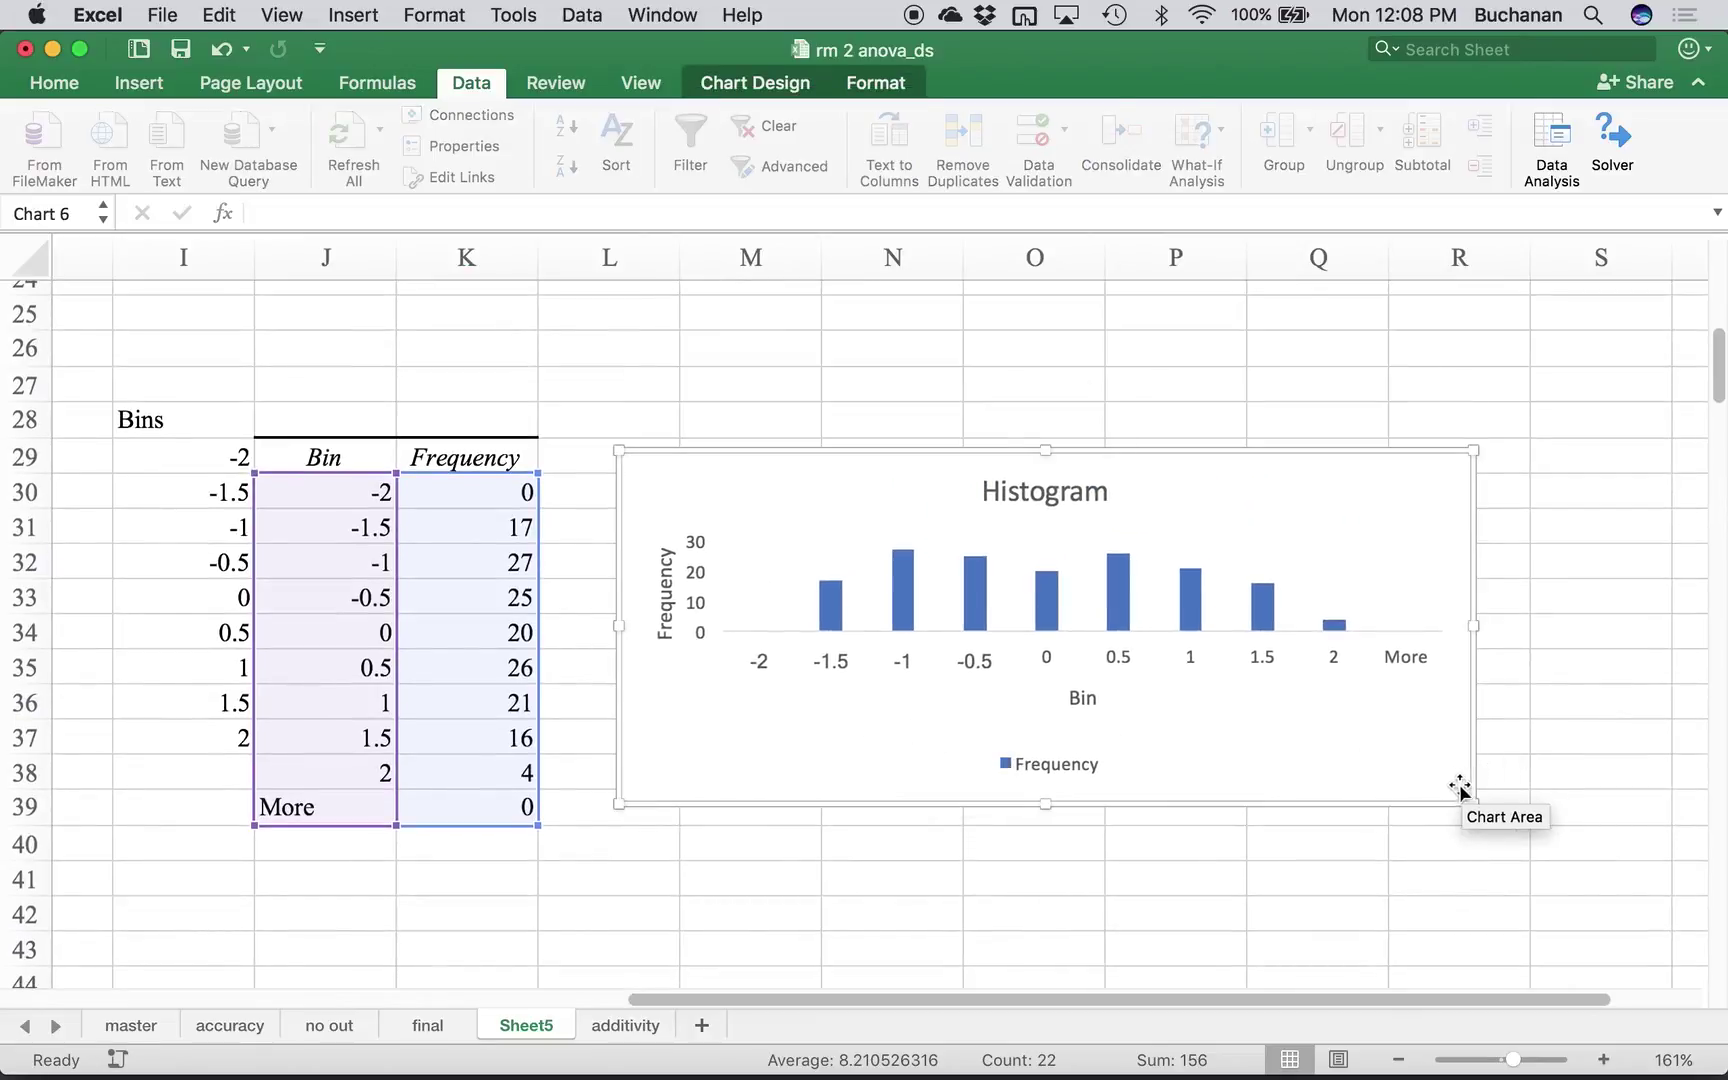
# - Make the histogram chart taller and narrower, and delete its Frequency legend
pyautogui.moveTo(1469, 803); pyautogui.dragTo(1325, 941)
pyautogui.click(976, 908)
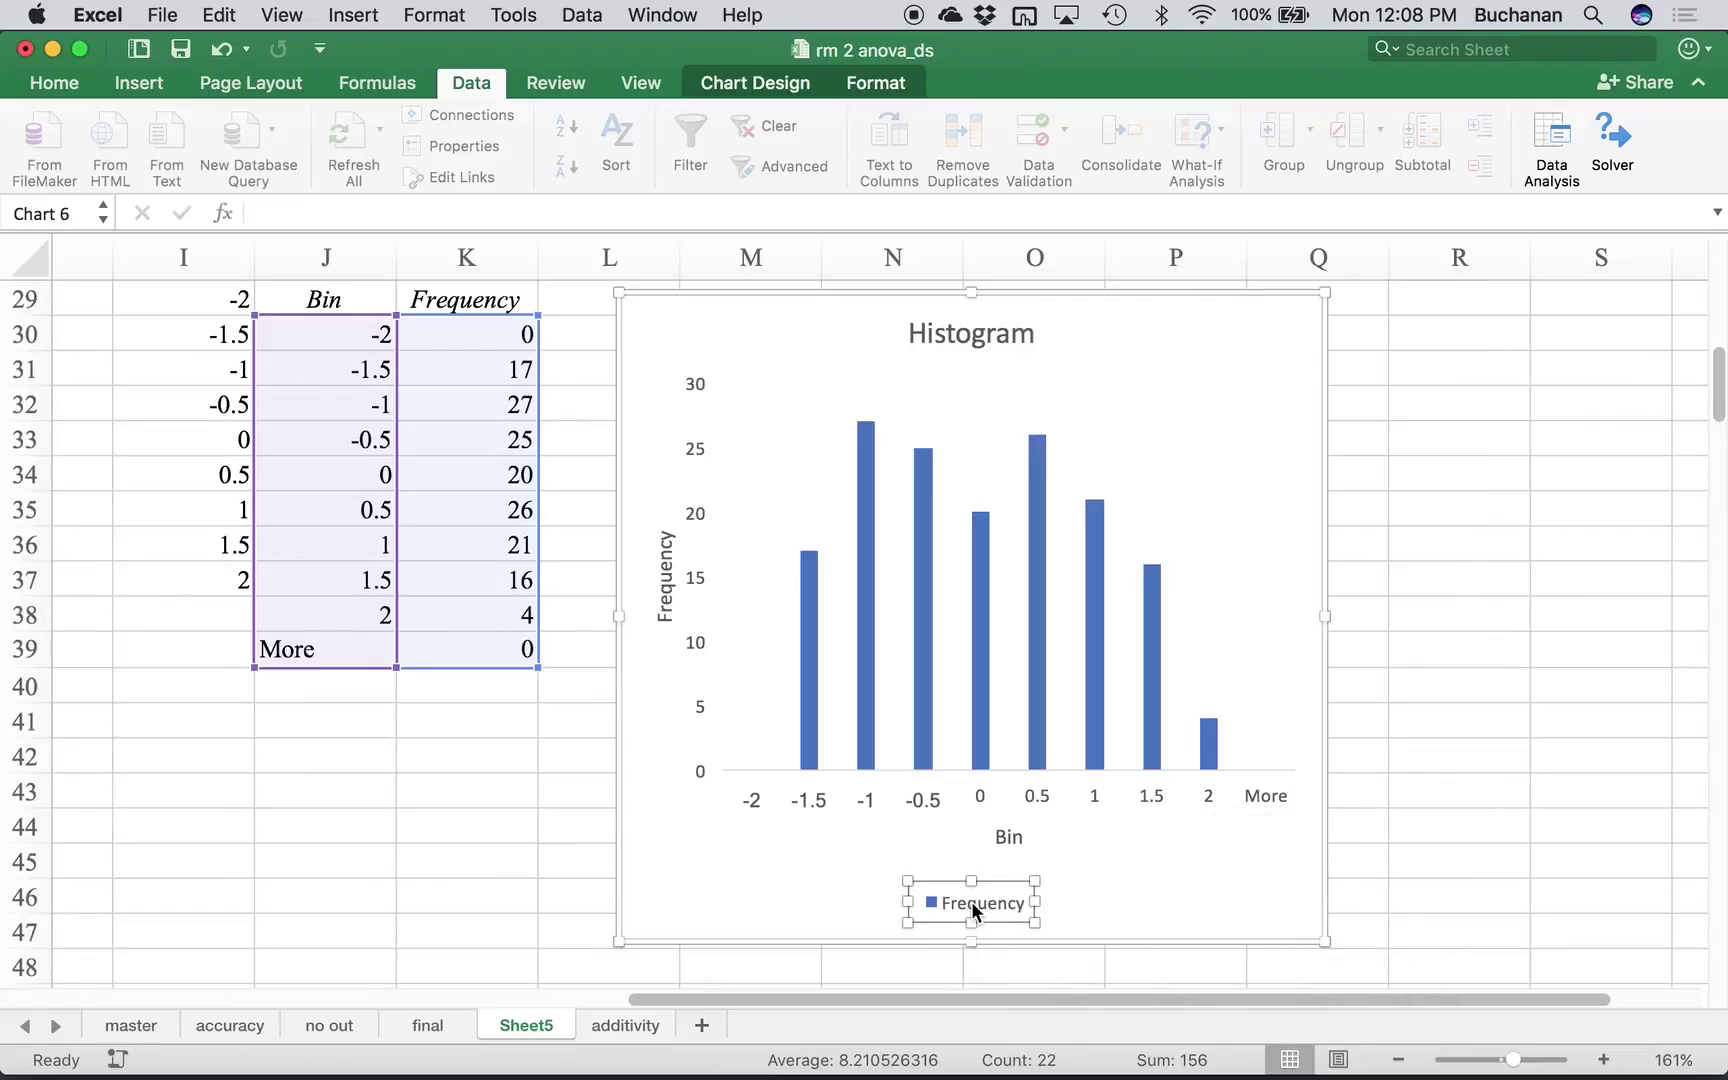
pyautogui.press('Delete')
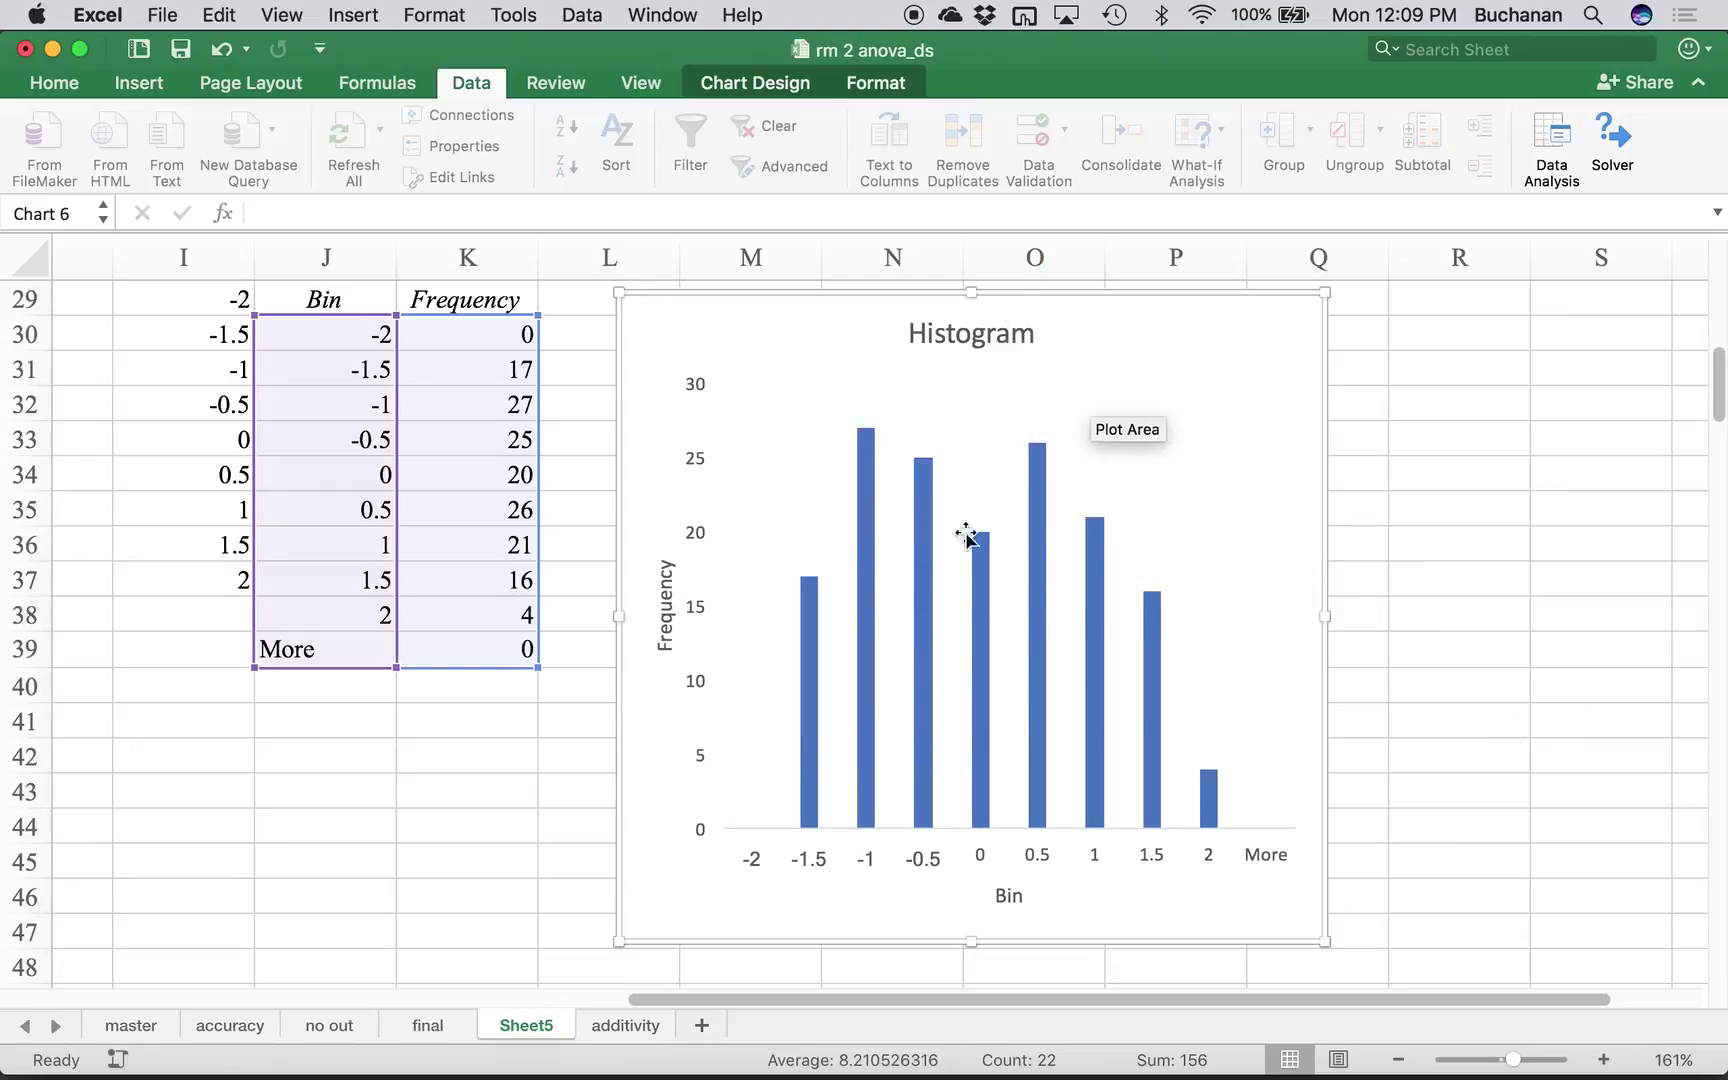
# - Examine the shape of the residual histogram, and go back to the residual plots near the top of the sheet
pyautogui.moveTo(1037, 465)
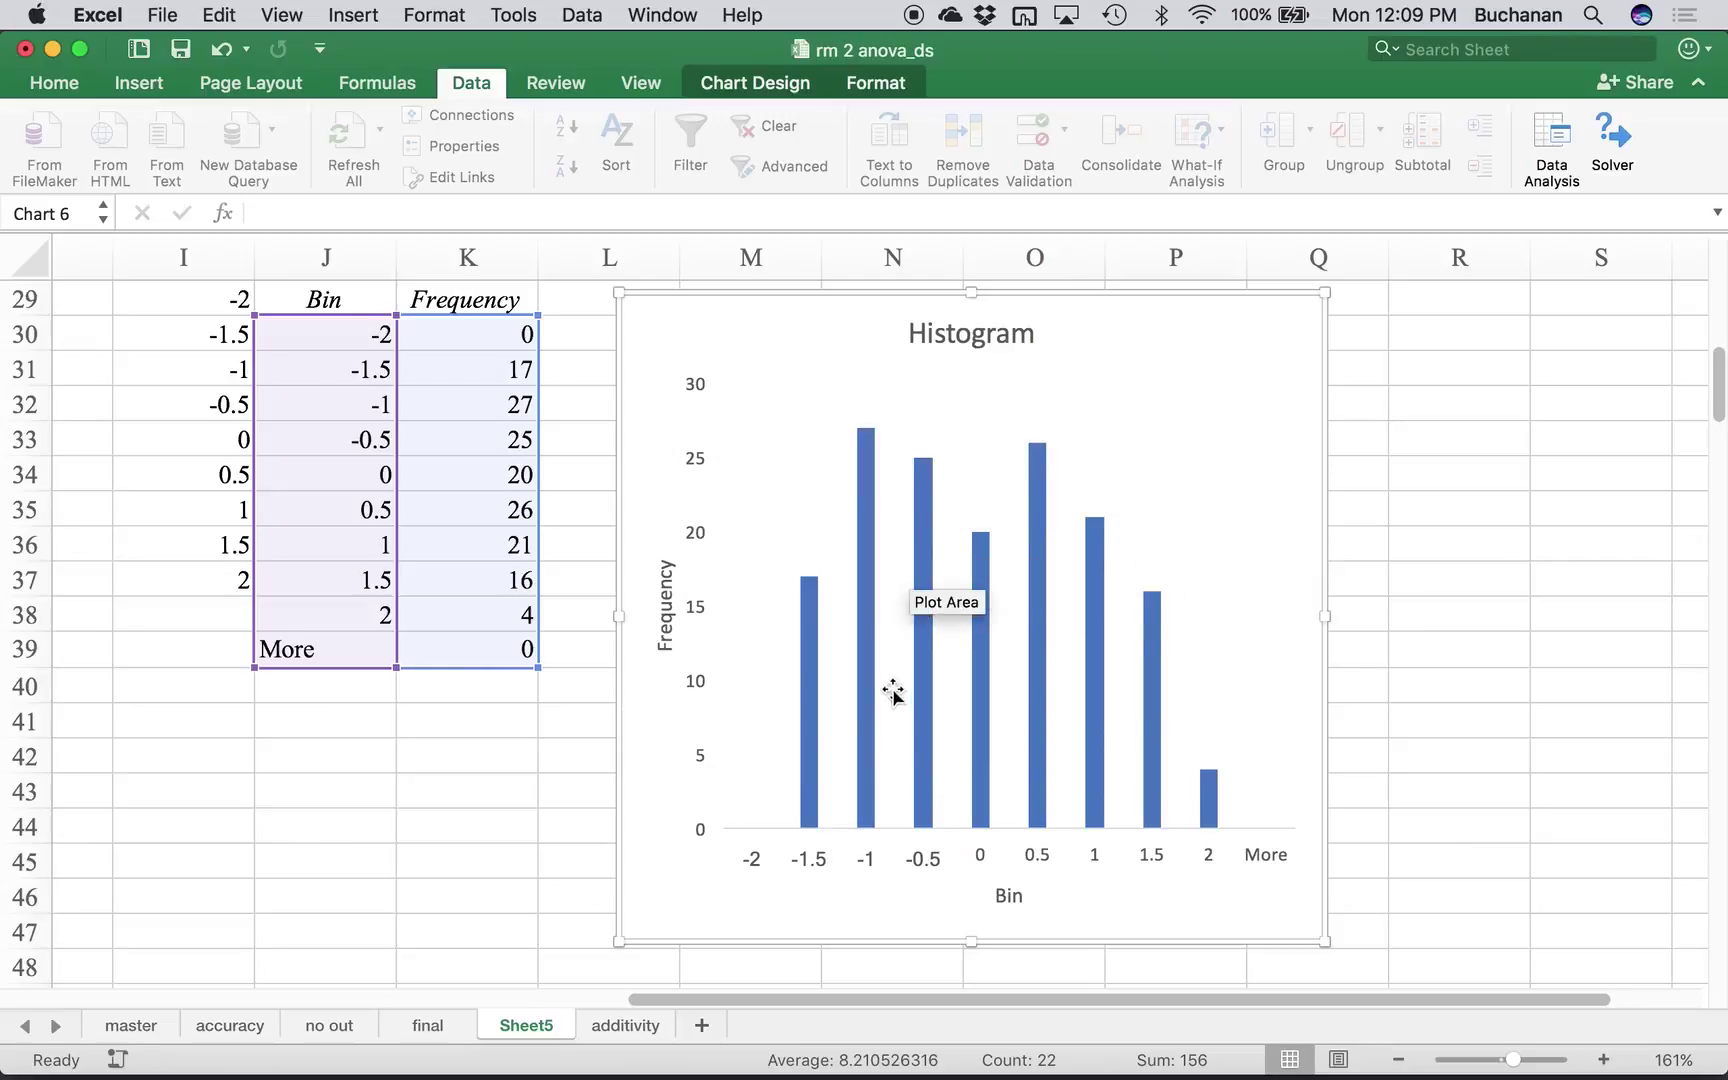
pyautogui.moveTo(1160, 718)
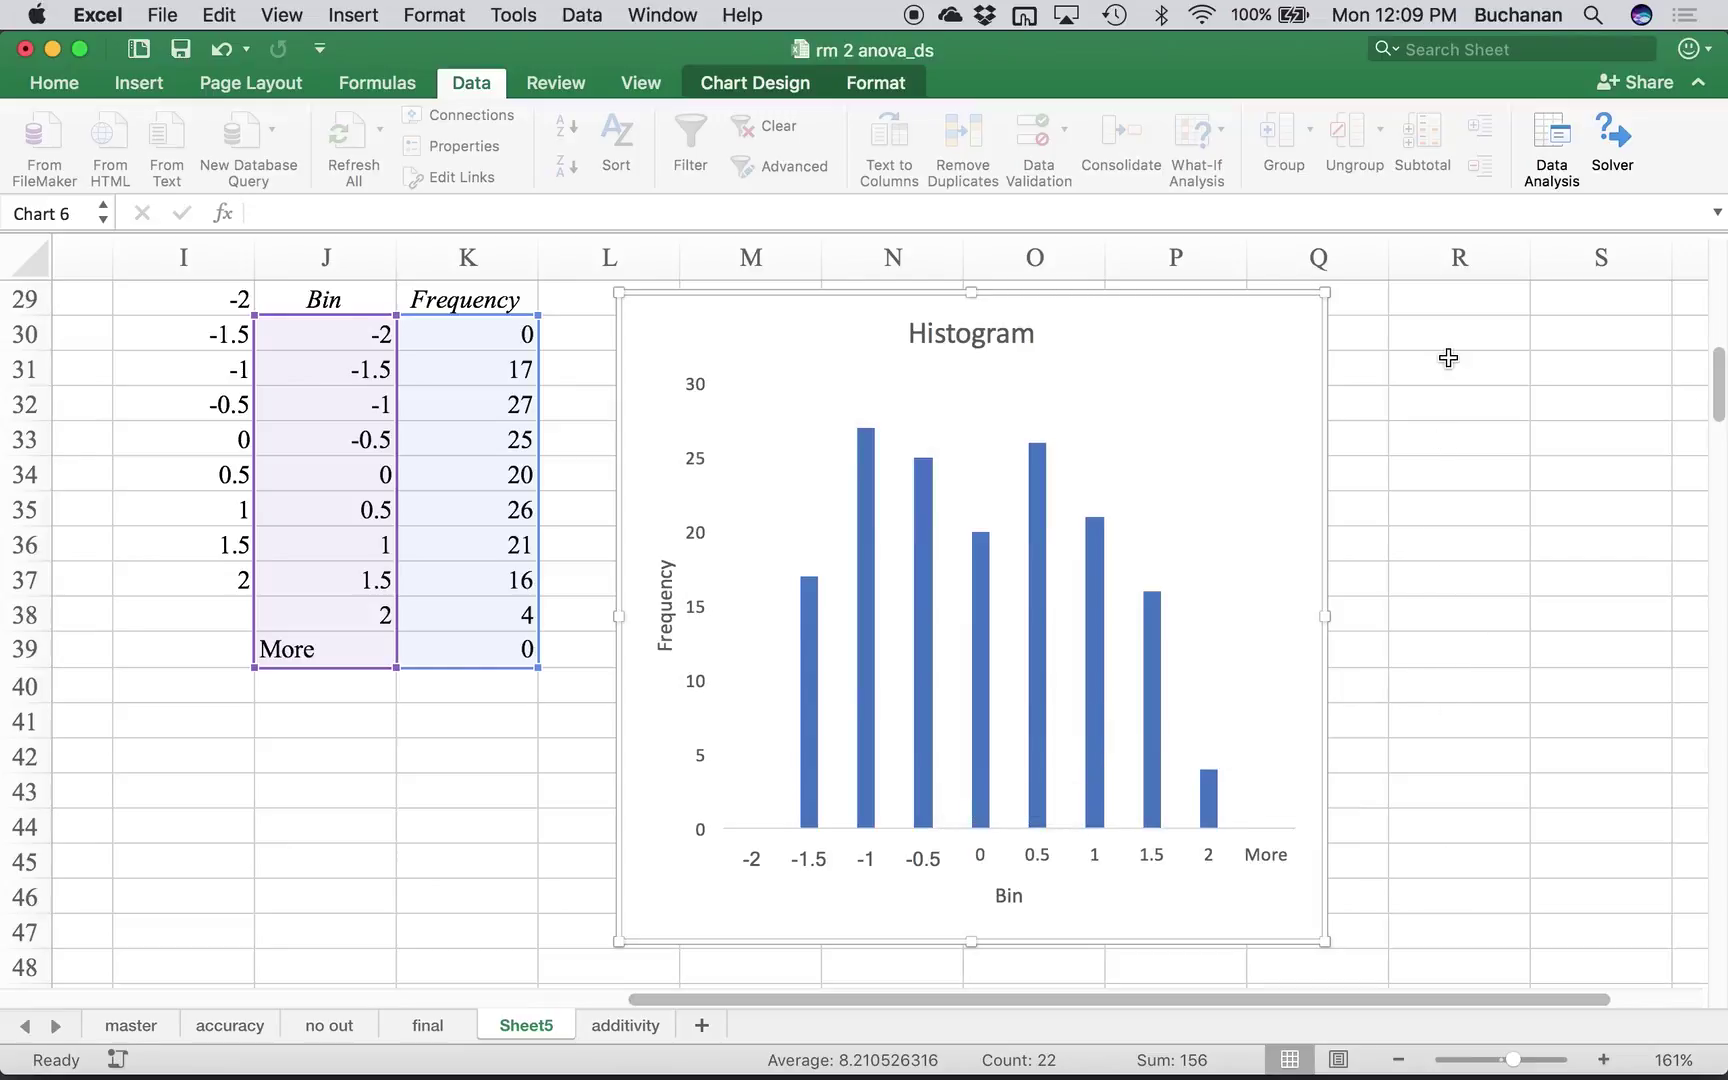
pyautogui.scroll(10, 1300, 470)
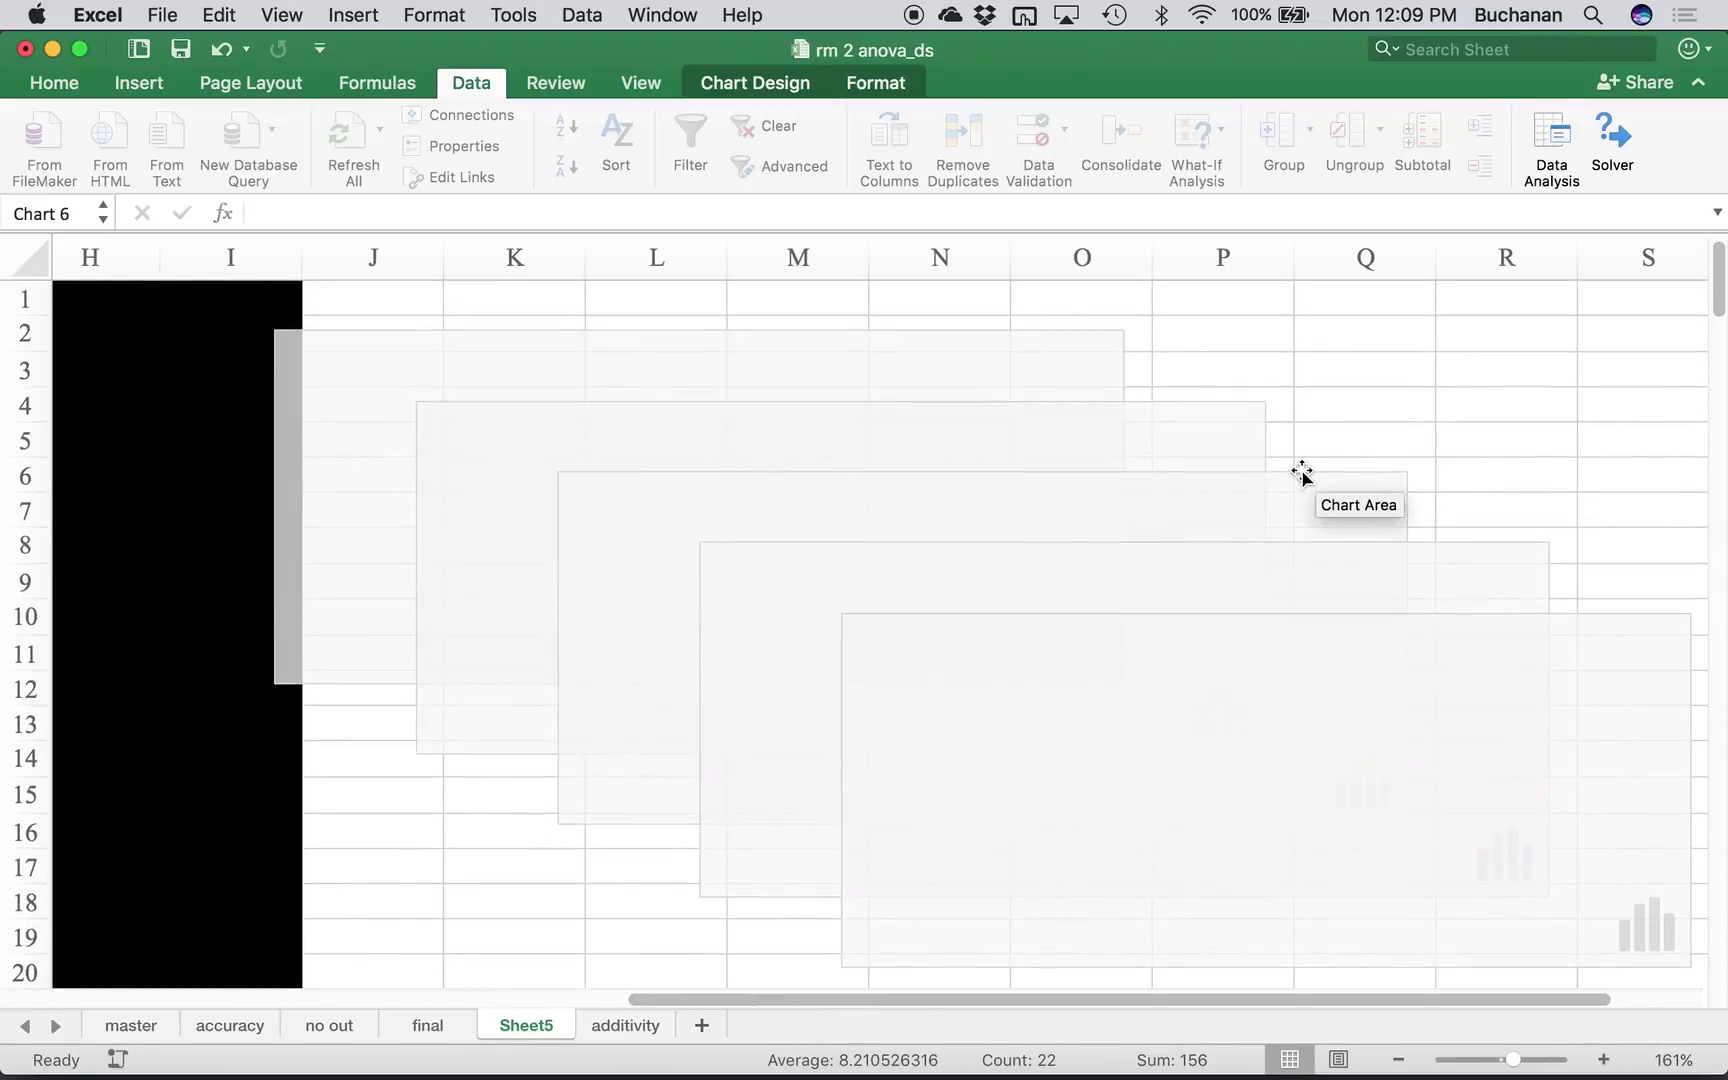
# - Move the Normal Probability Plot onto the blacked-out area in columns B to F, and make it taller and narrower
pyautogui.scroll(-2, 1320, 472)
pyautogui.hscroll(-1, 1320, 472)
pyautogui.click(1113, 568)
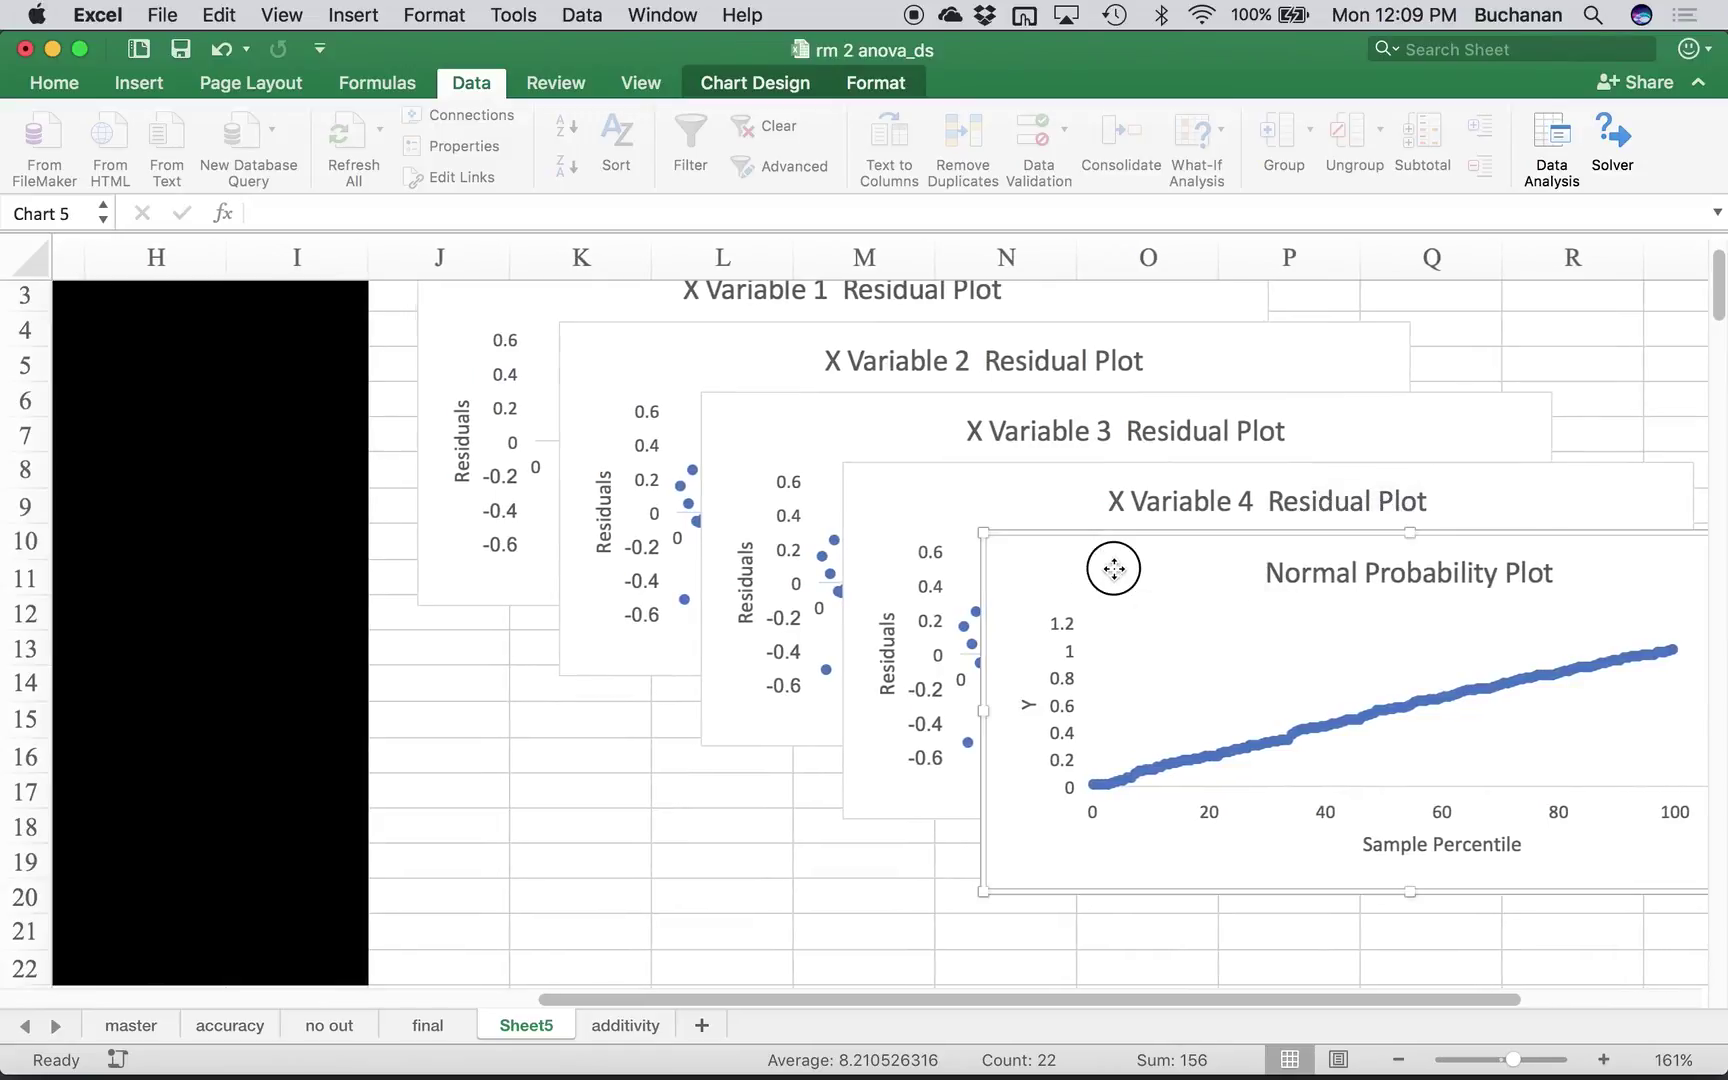
pyautogui.moveTo(1113, 568); pyautogui.dragTo(162, 517)
pyautogui.hscroll(-7, 190, 391)
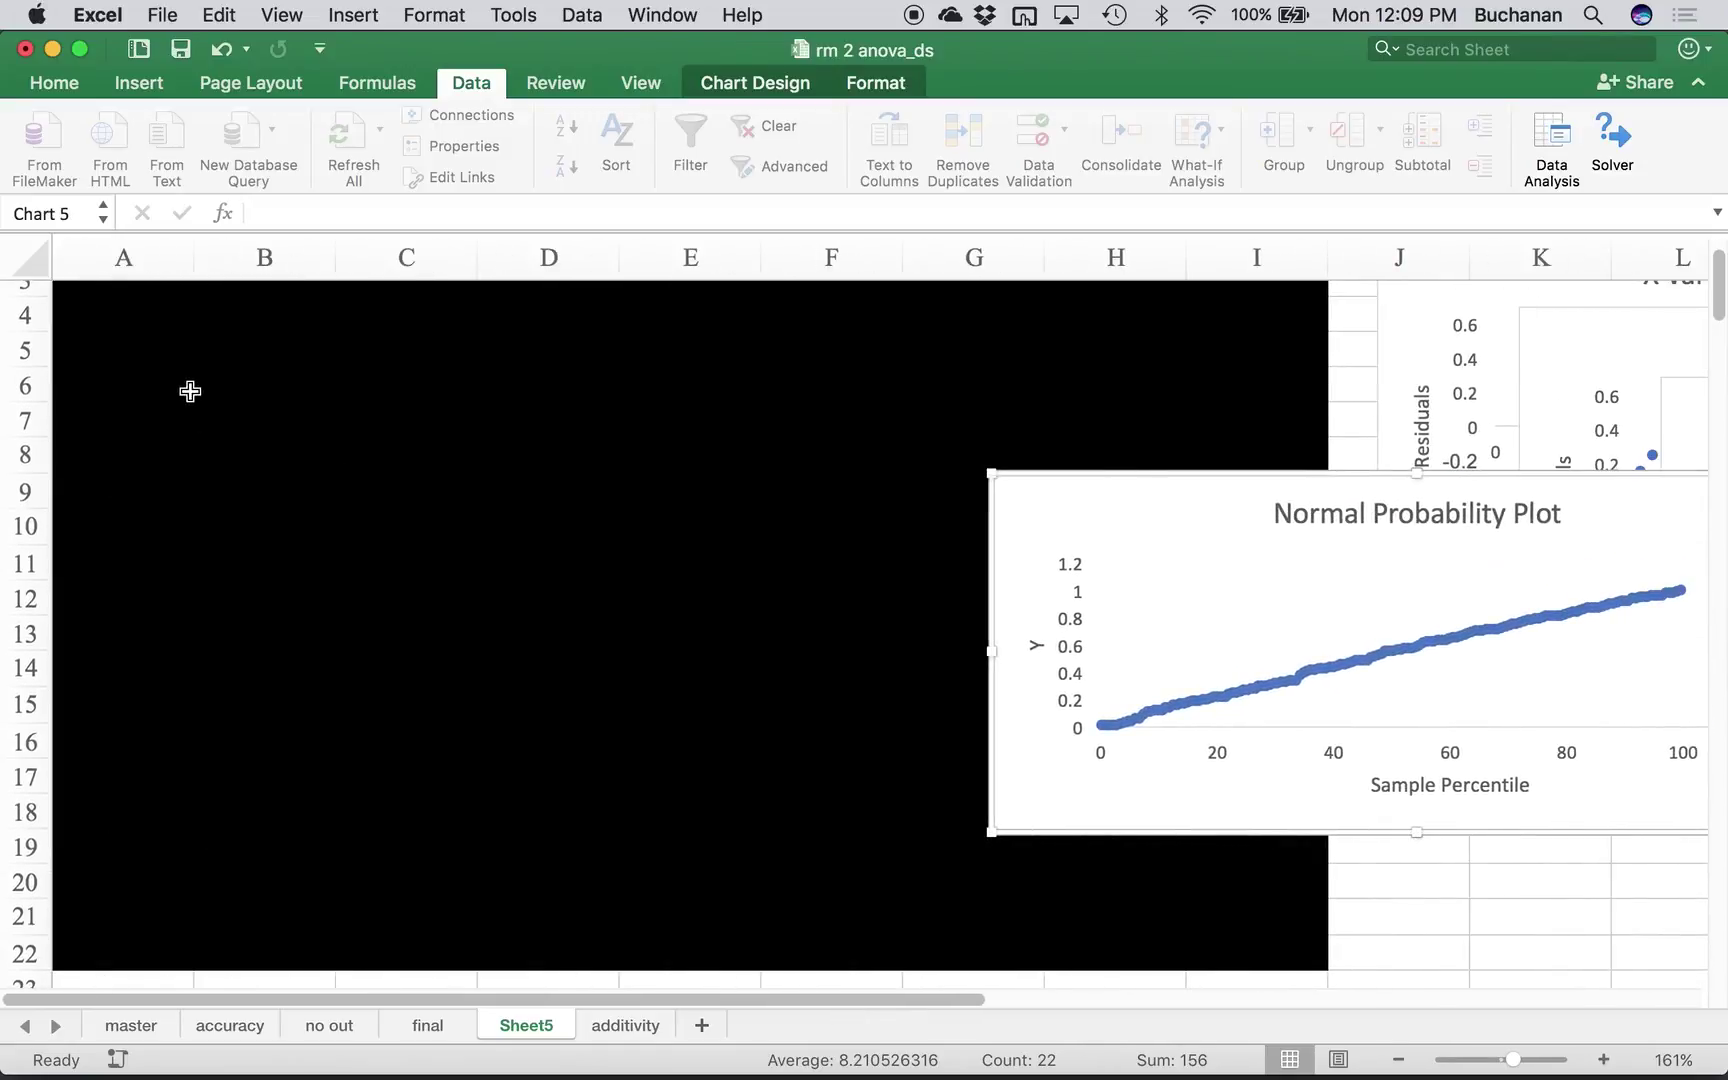
pyautogui.moveTo(1014, 490); pyautogui.dragTo(180, 331)
pyautogui.moveTo(1011, 673); pyautogui.dragTo(830, 933)
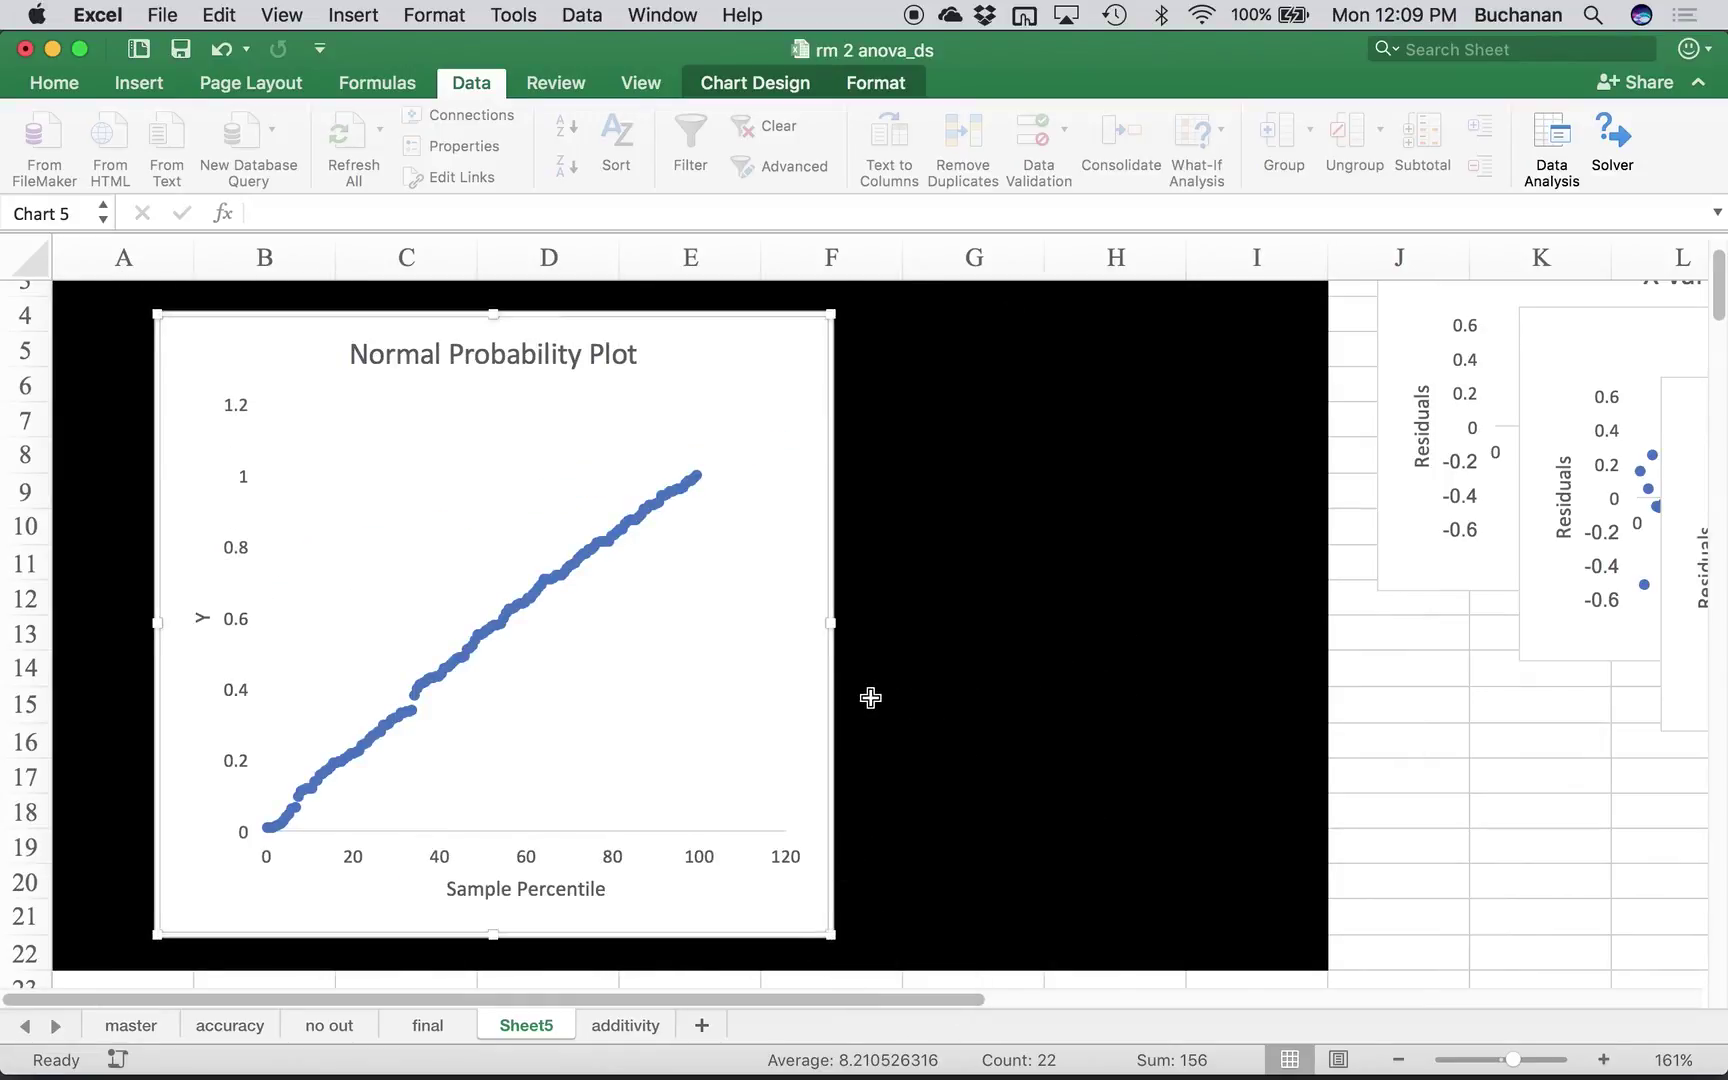
# - Add a linear trendline to the data series in the Normal Probability Plot
pyautogui.scroll(-2, 870, 697)
pyautogui.moveTo(512, 565)
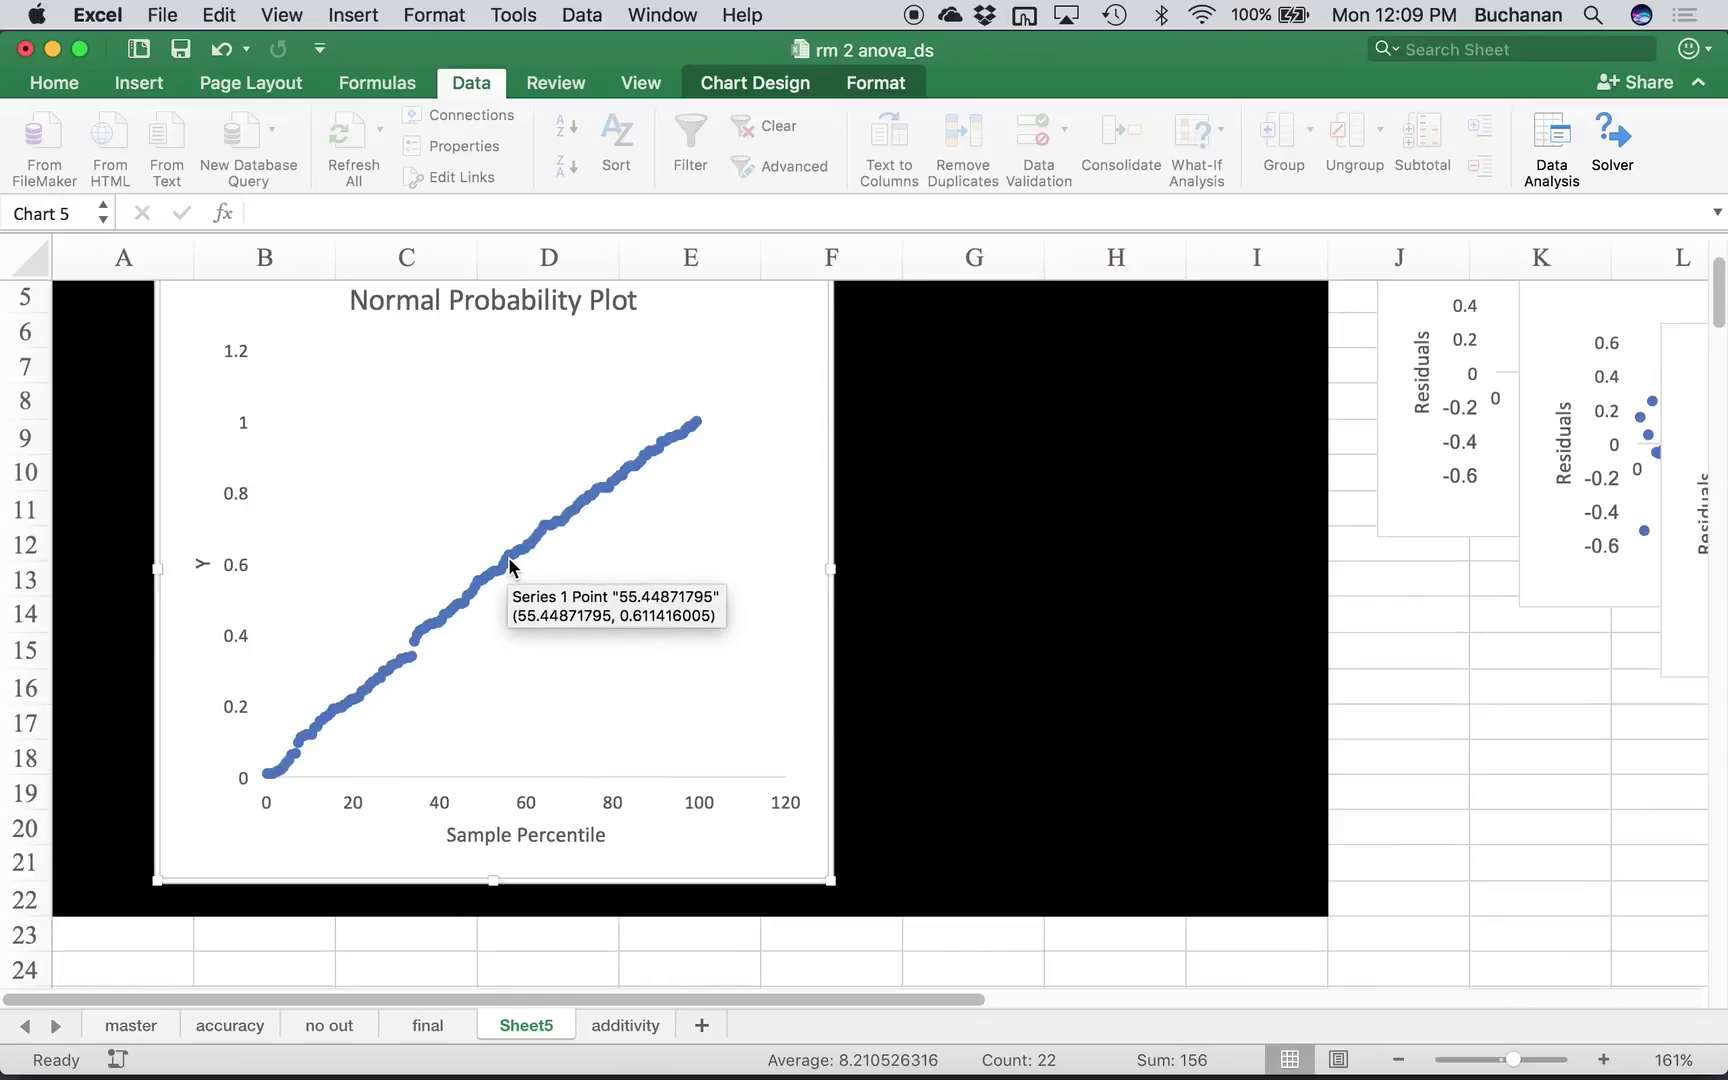
pyautogui.rightClick(510, 566)
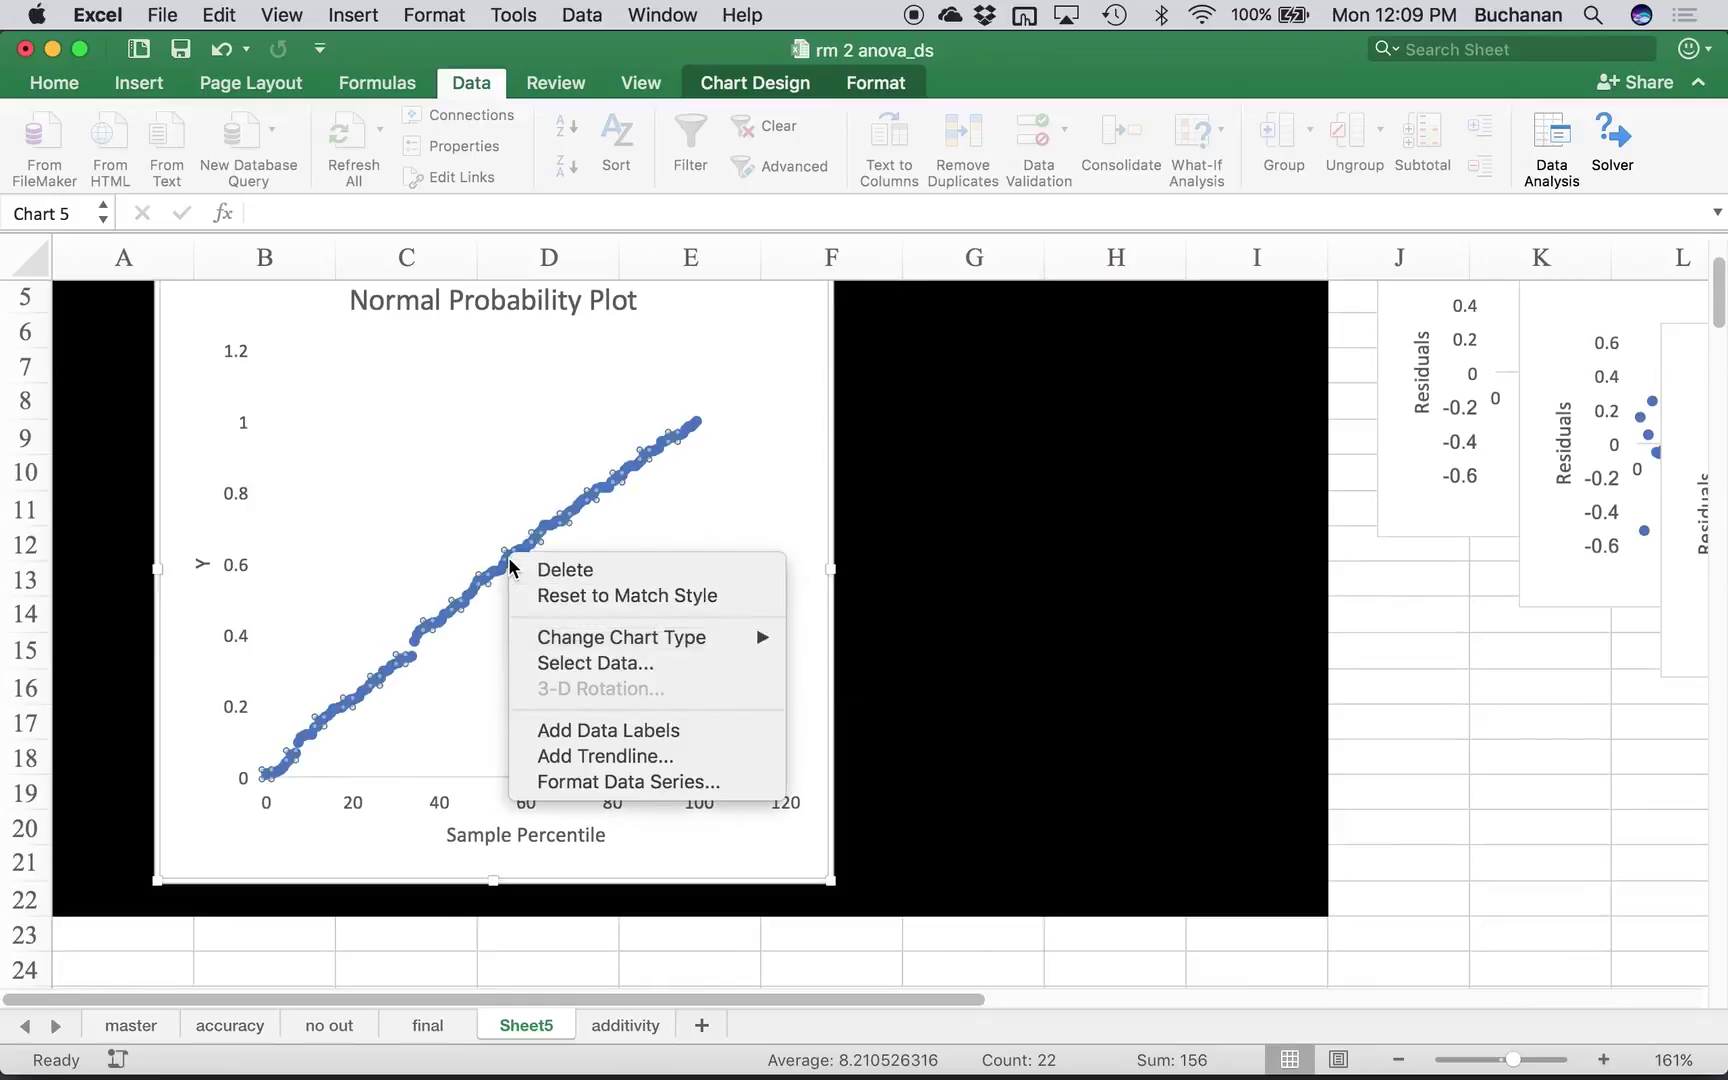
pyautogui.click(604, 762)
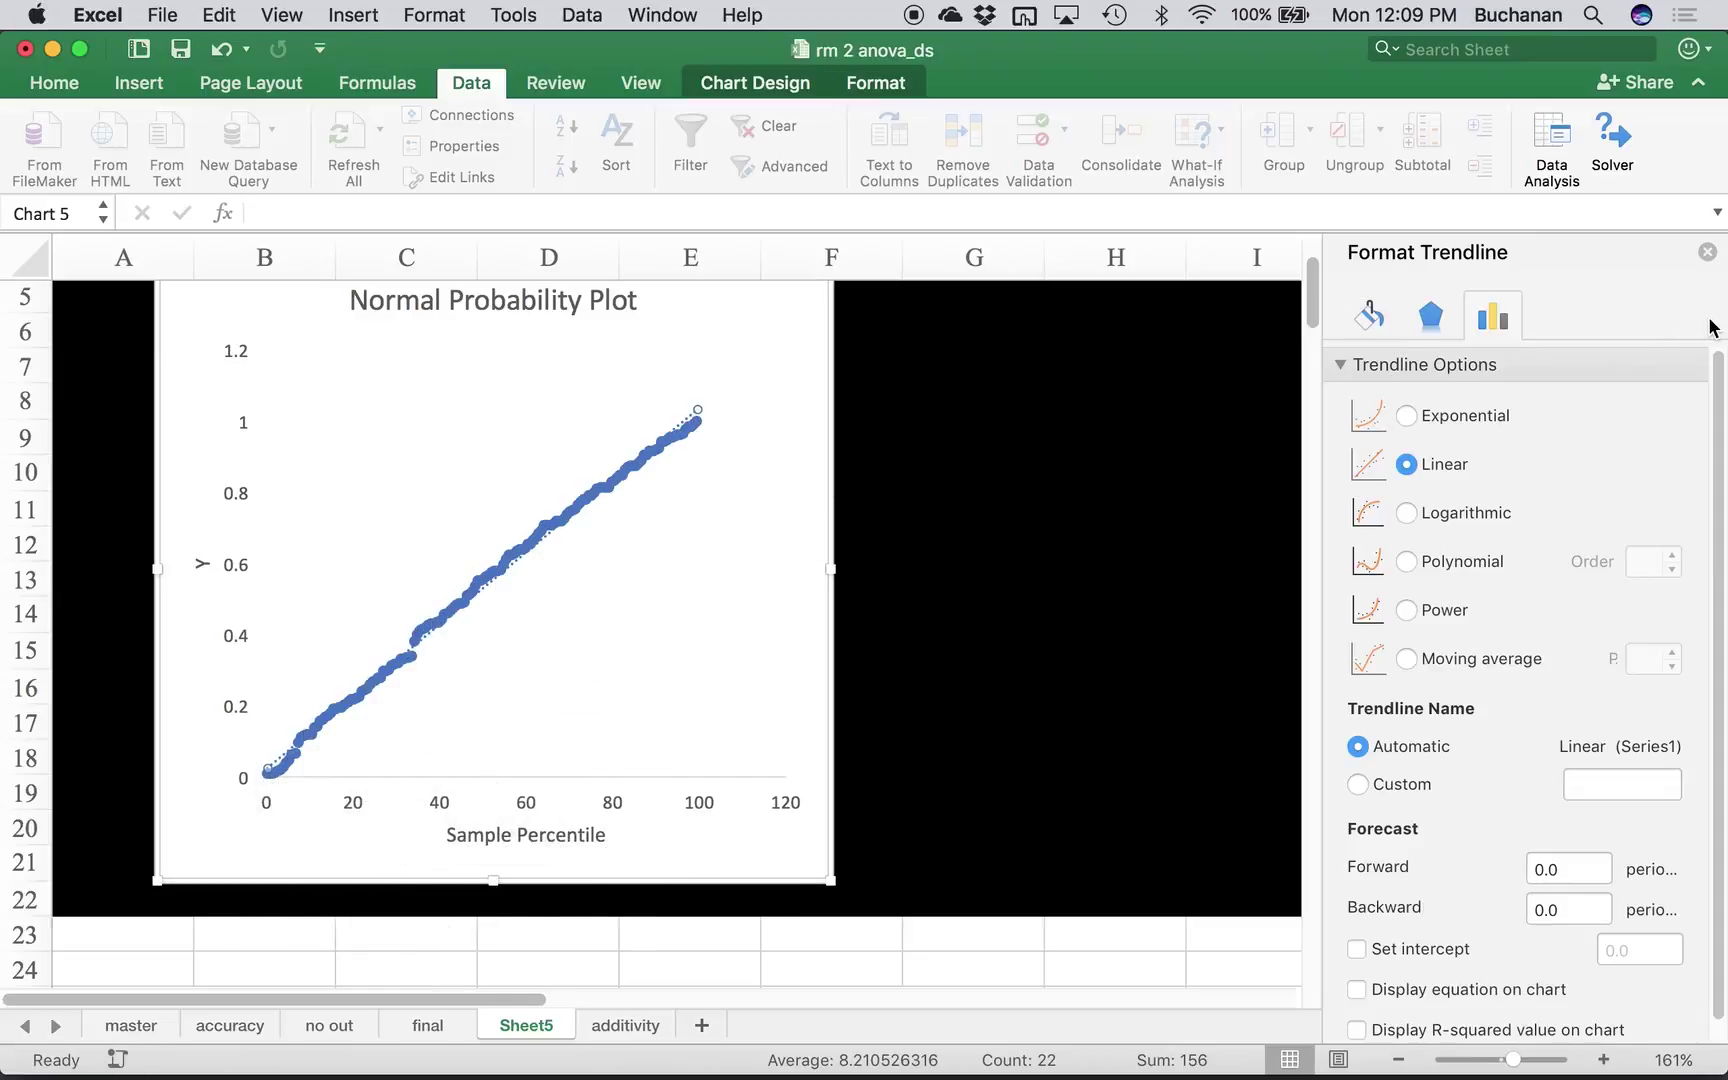
pyautogui.click(1706, 256)
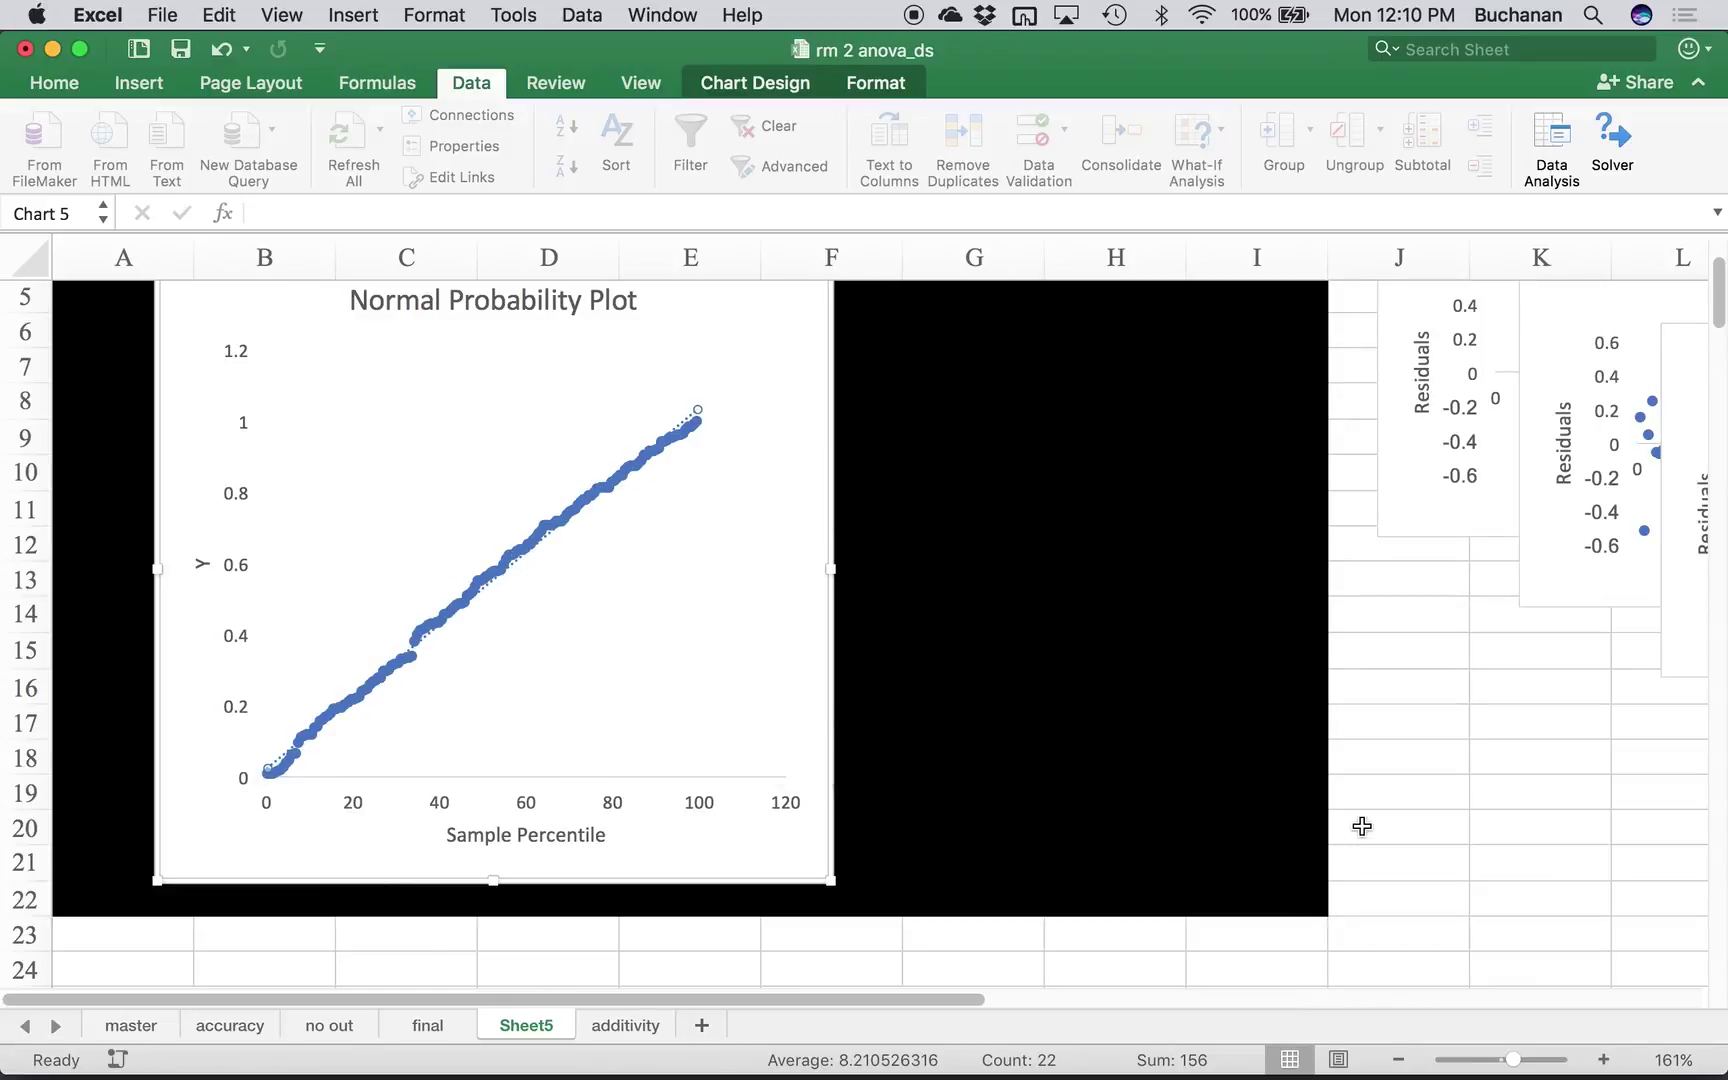
# - Look over the residual plots for X Variables 1 to 4, comparing how the residuals scatter around zero
pyautogui.hscroll(10, 1408, 820)
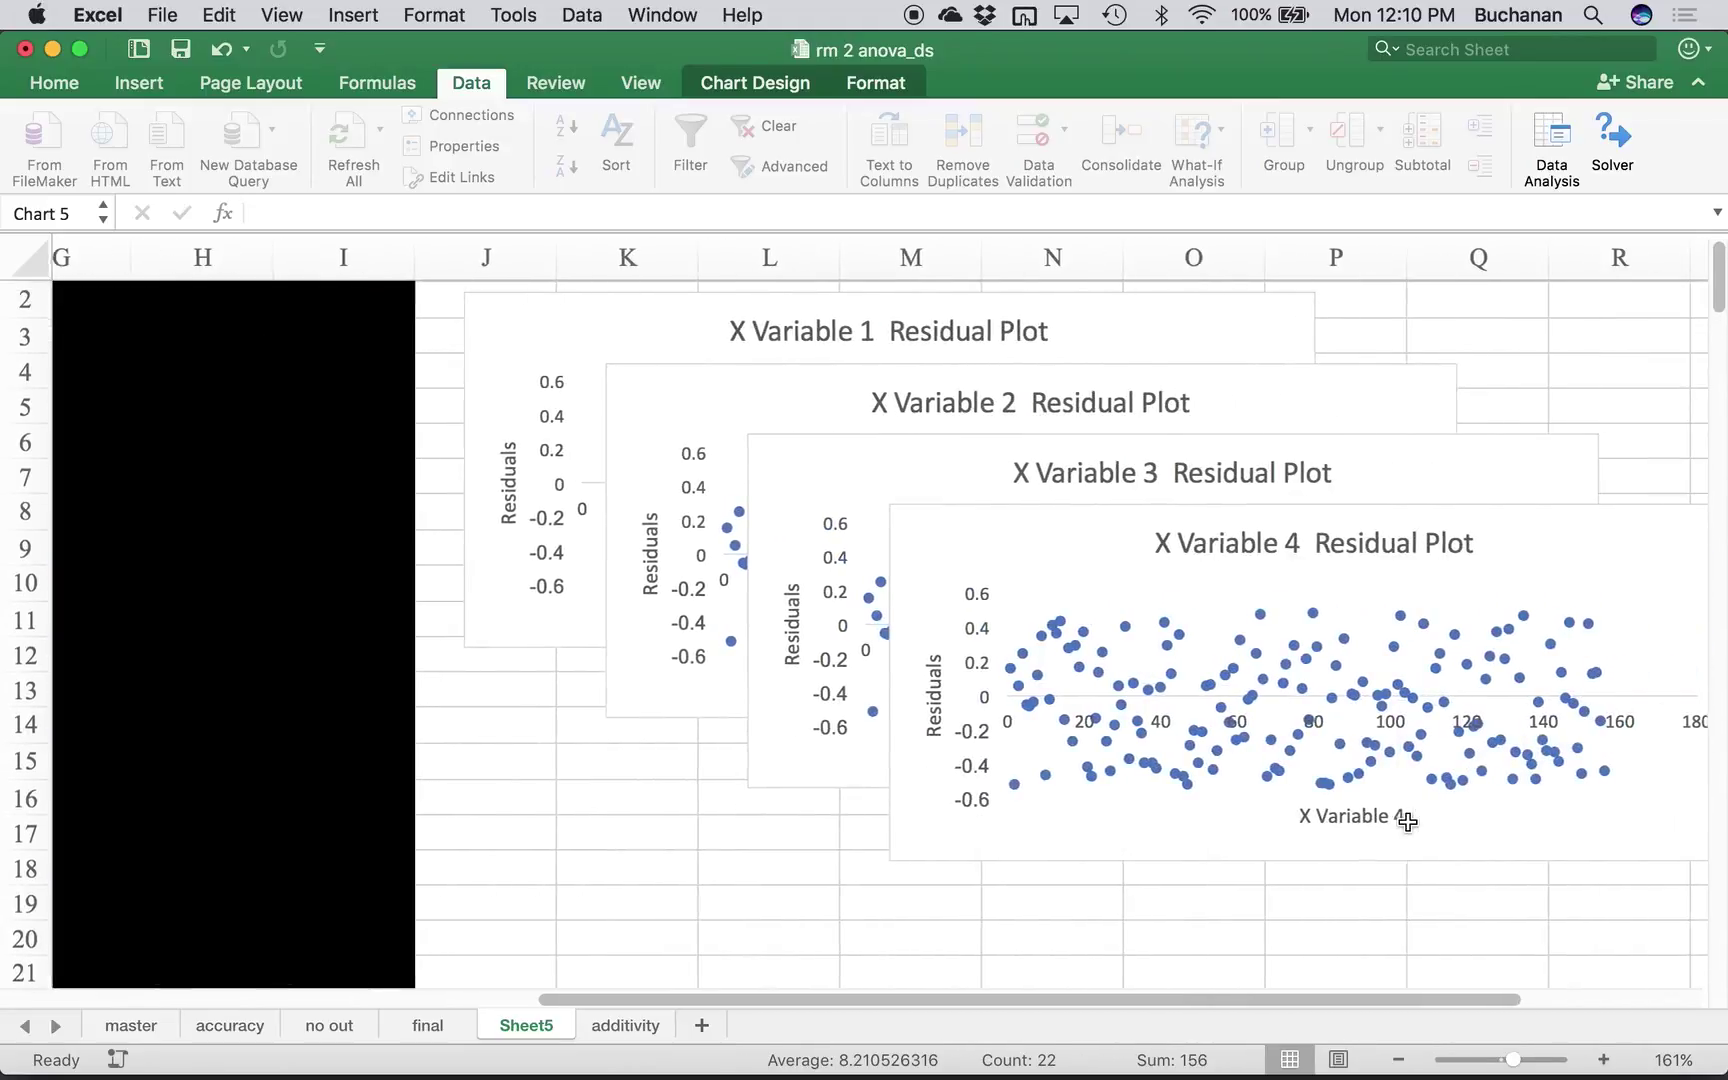
pyautogui.scroll(2, 1408, 822)
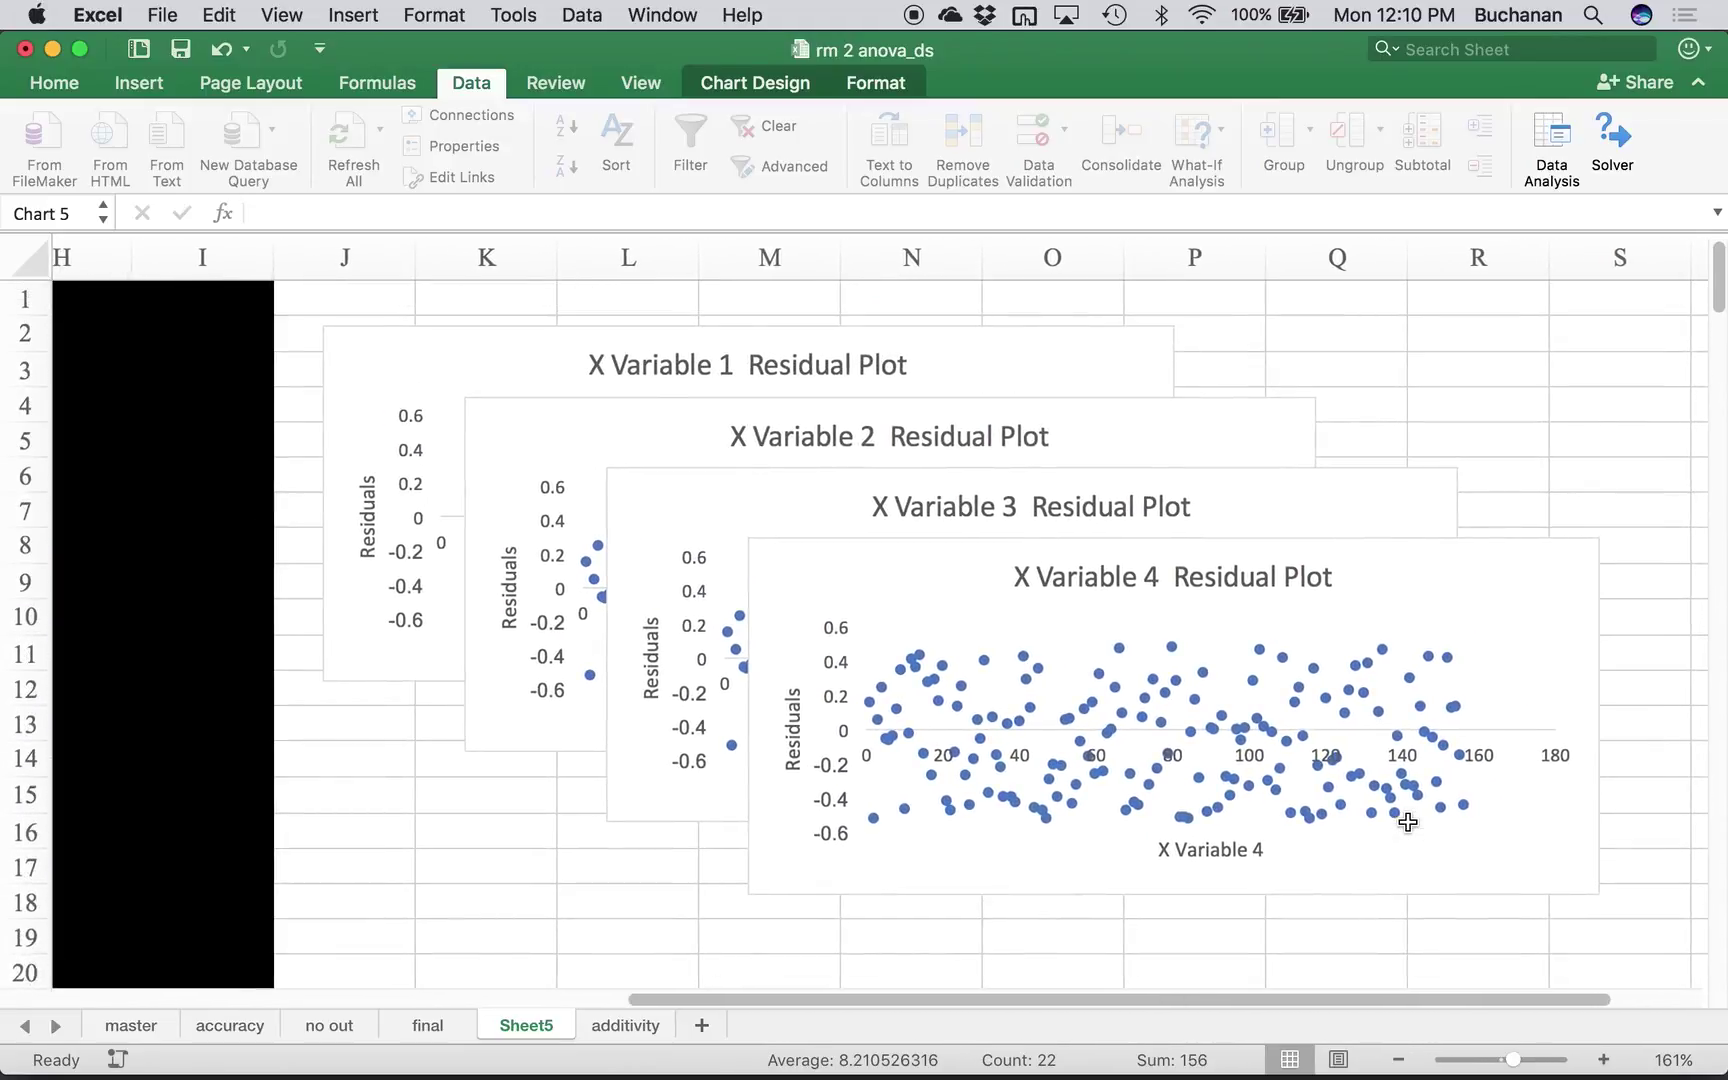
pyautogui.click(737, 366)
pyautogui.click(1252, 433)
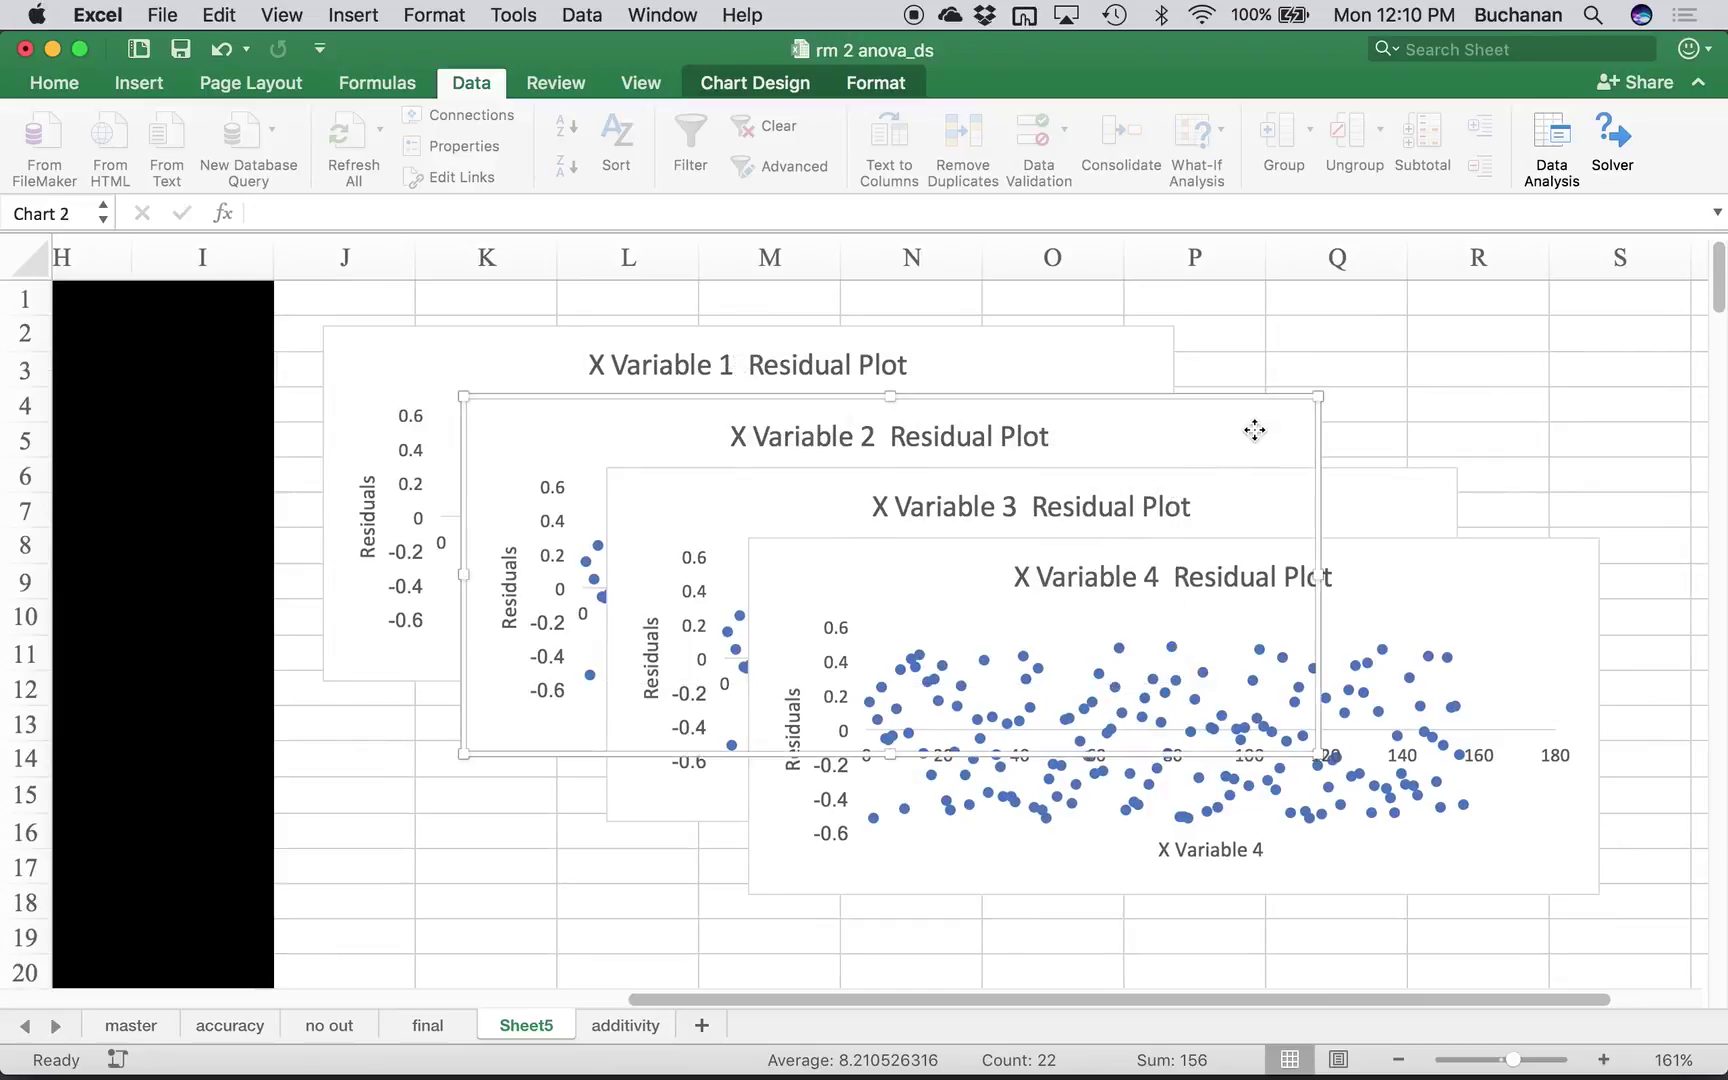
pyautogui.click(1479, 543)
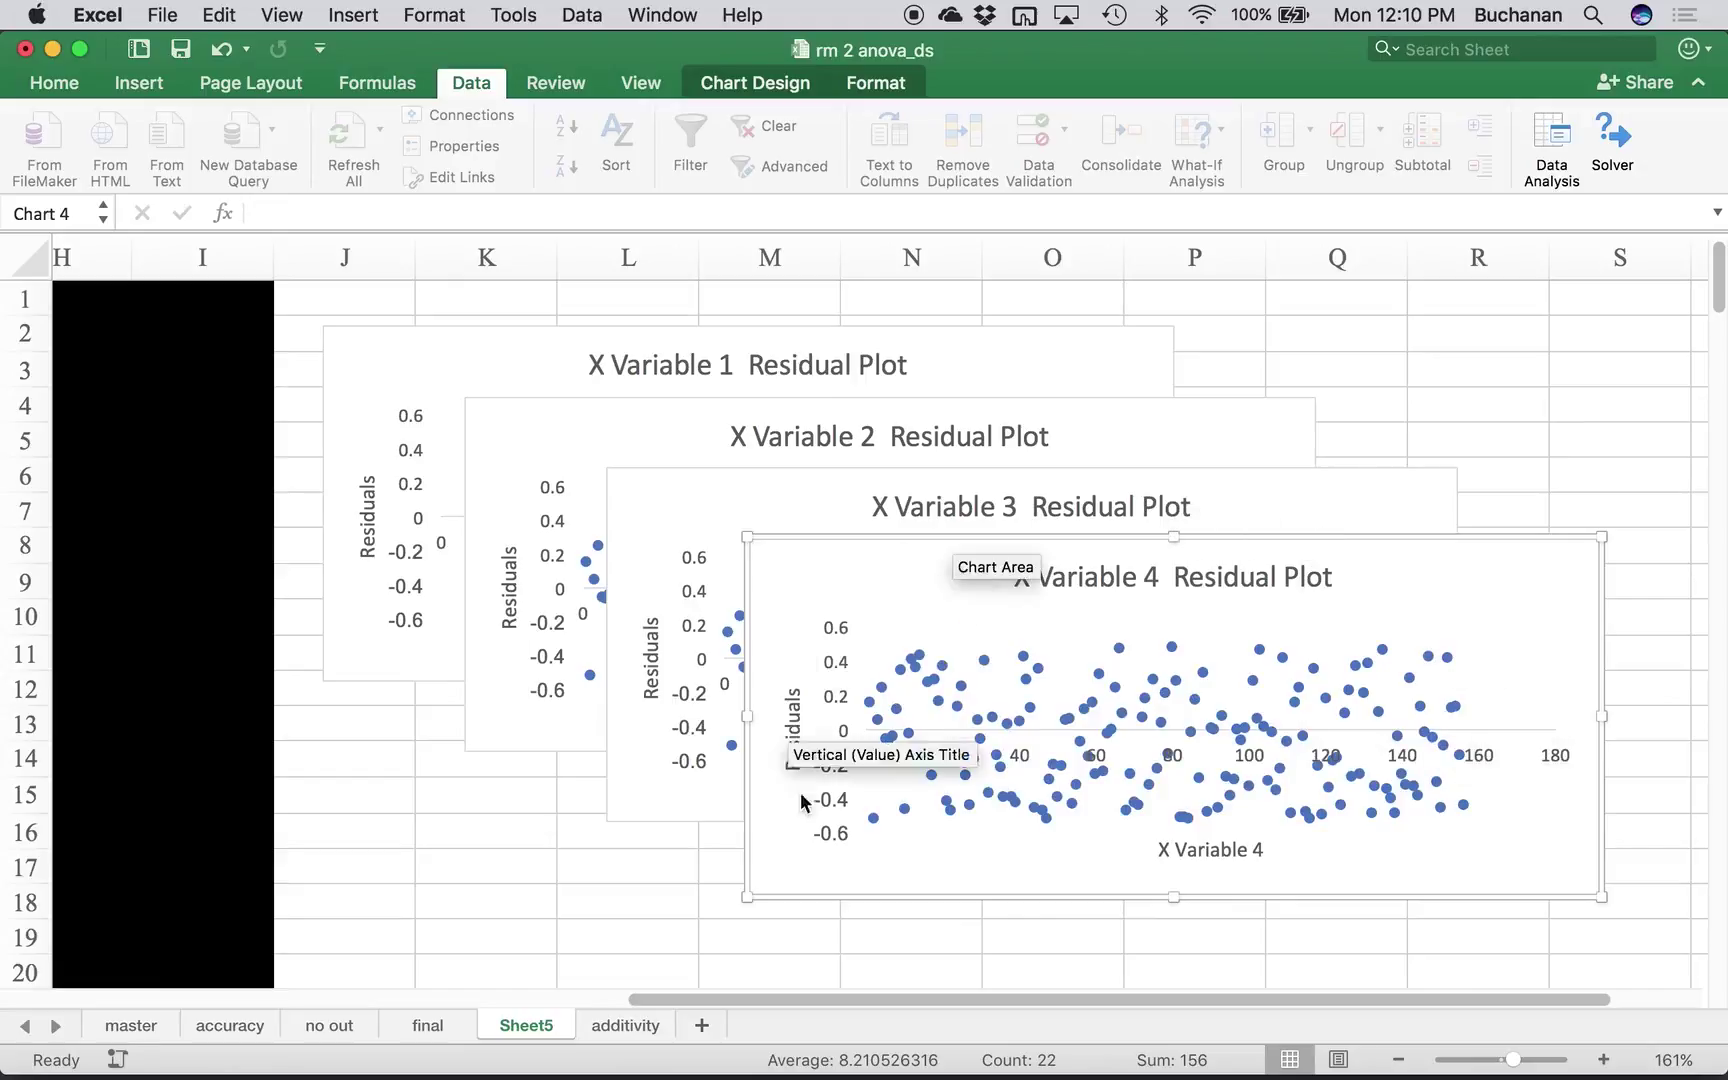
# - Copy the Predicted Y, Residuals and Standard Residuals columns of the residual output, headers included, from B27 down to row 183
pyautogui.scroll(-4, 1045, 800)
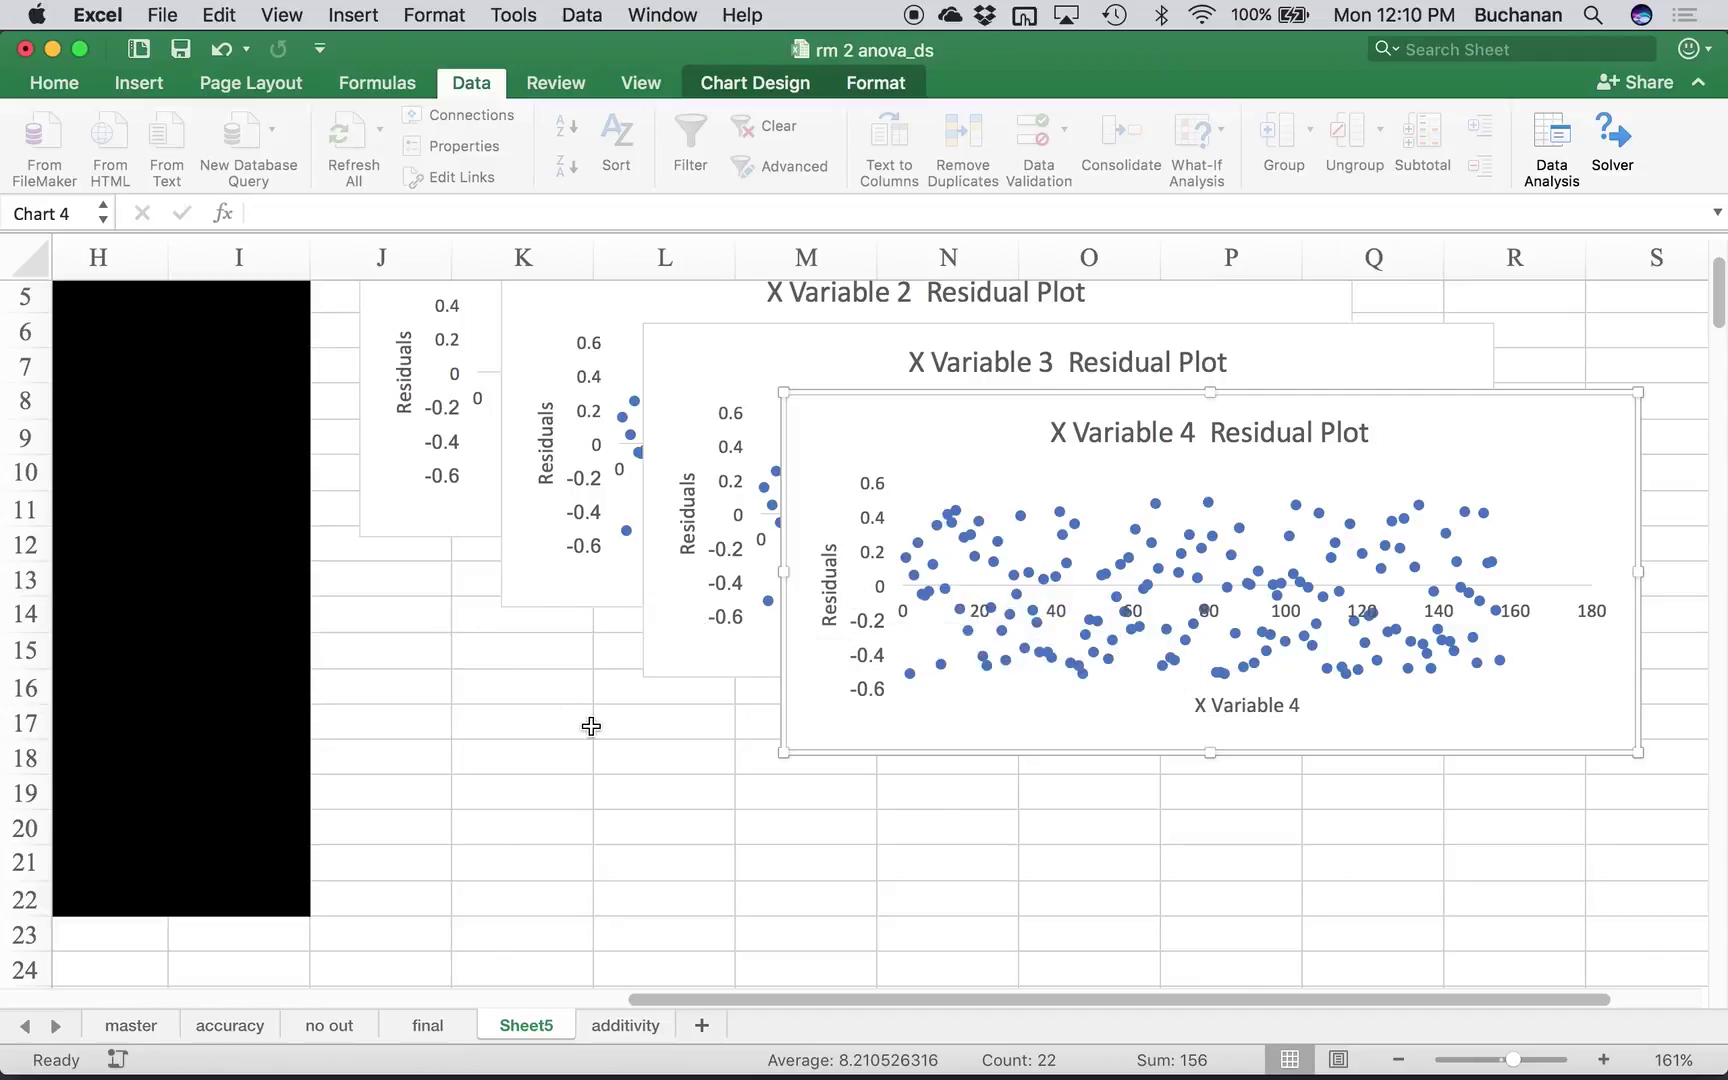
pyautogui.scroll(-1, 499, 961)
pyautogui.hscroll(-10, 499, 961)
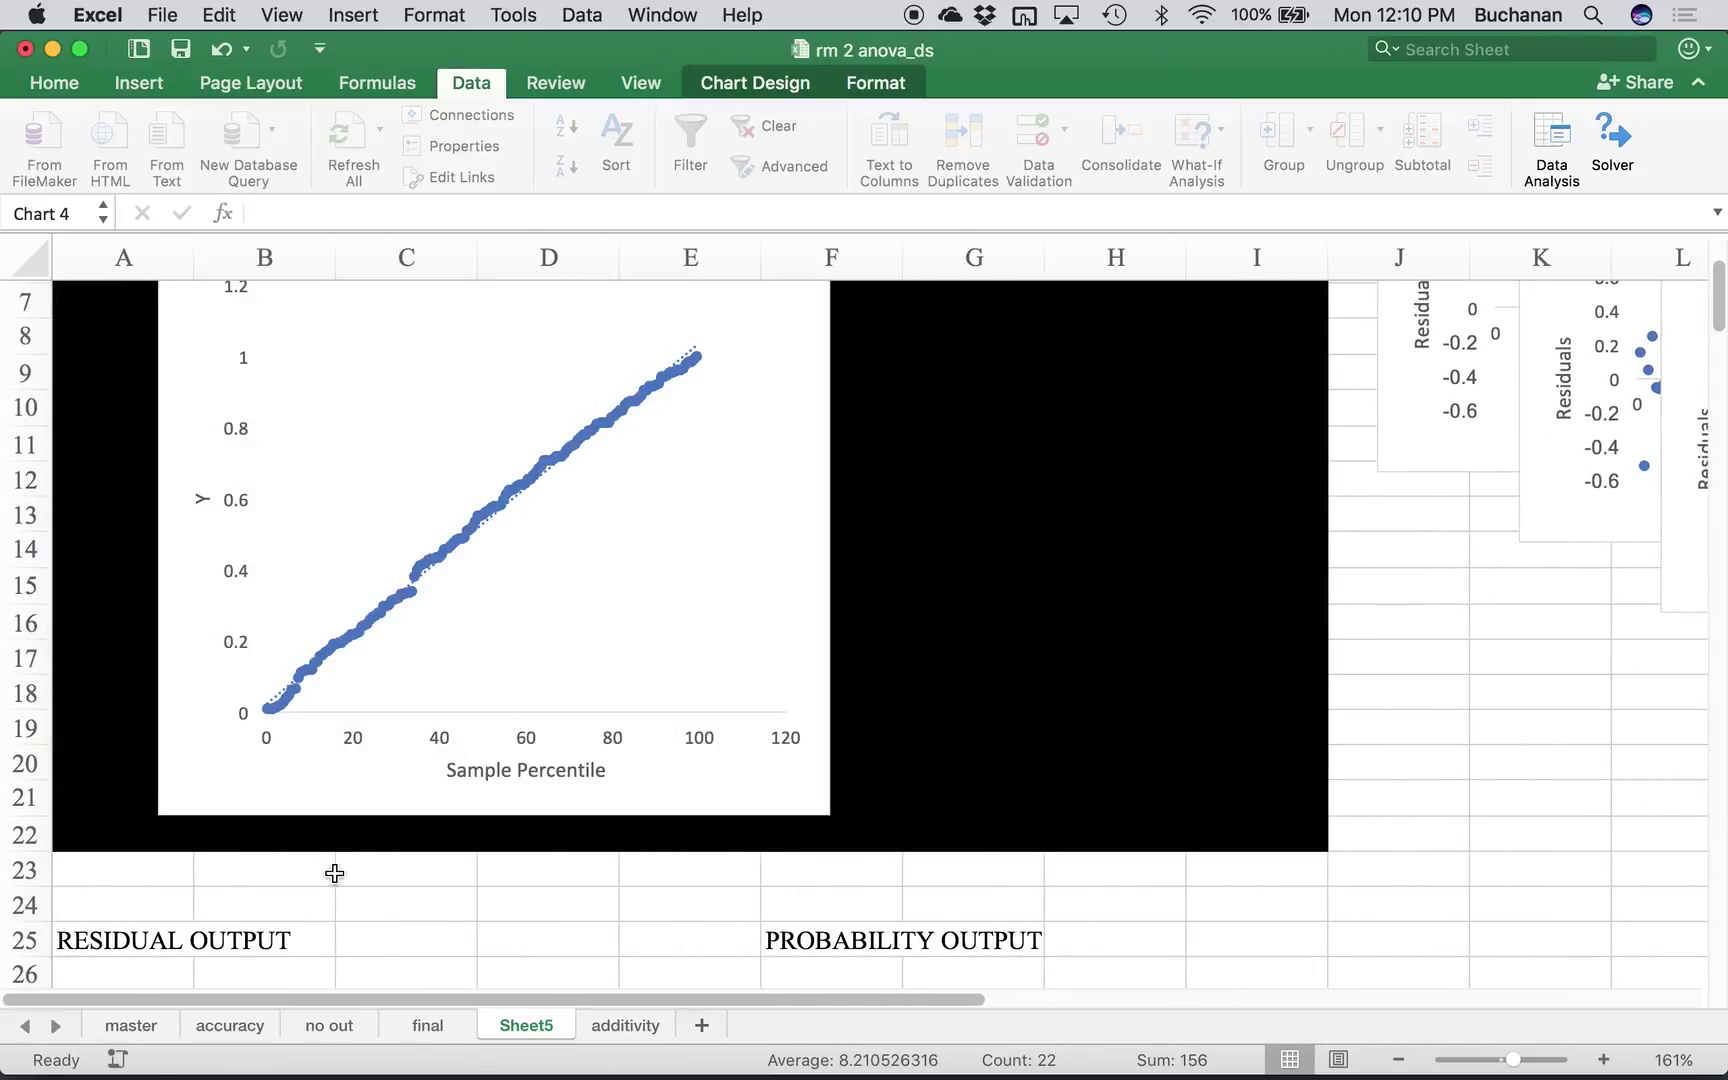
pyautogui.scroll(-5, 335, 873)
pyautogui.scroll(-1, 335, 873)
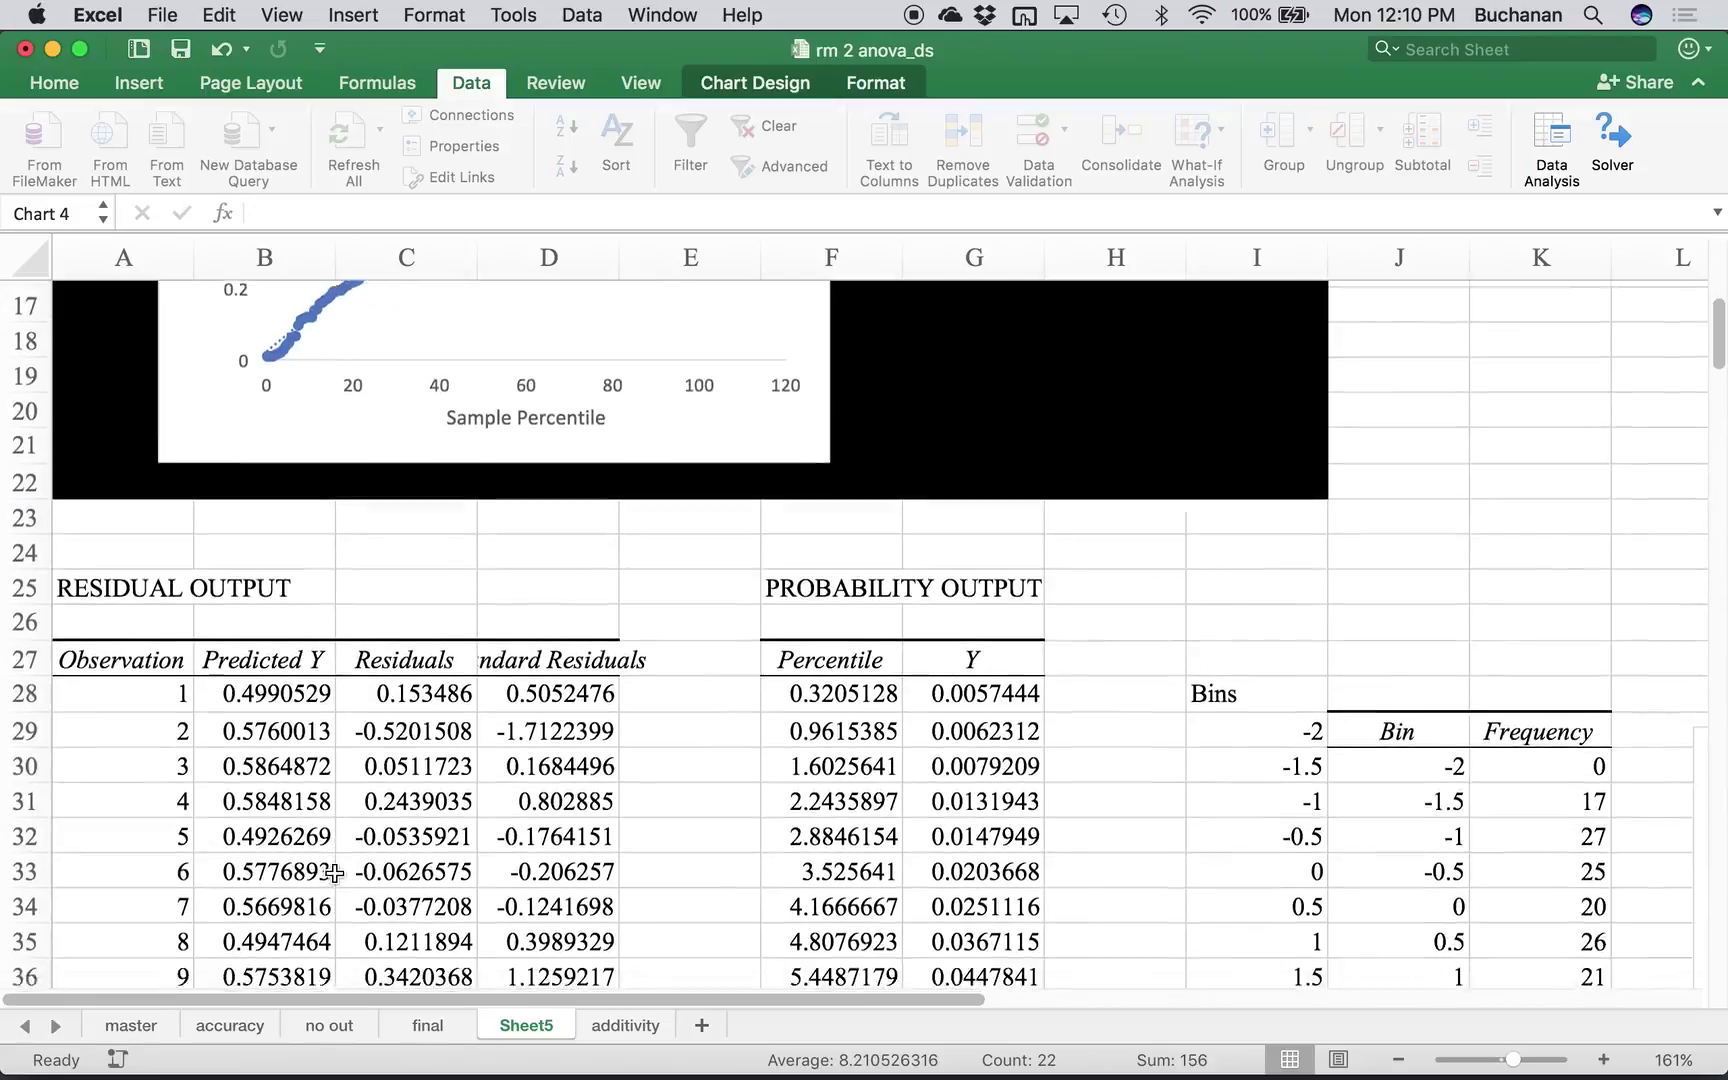
pyautogui.scroll(-2, 410, 746)
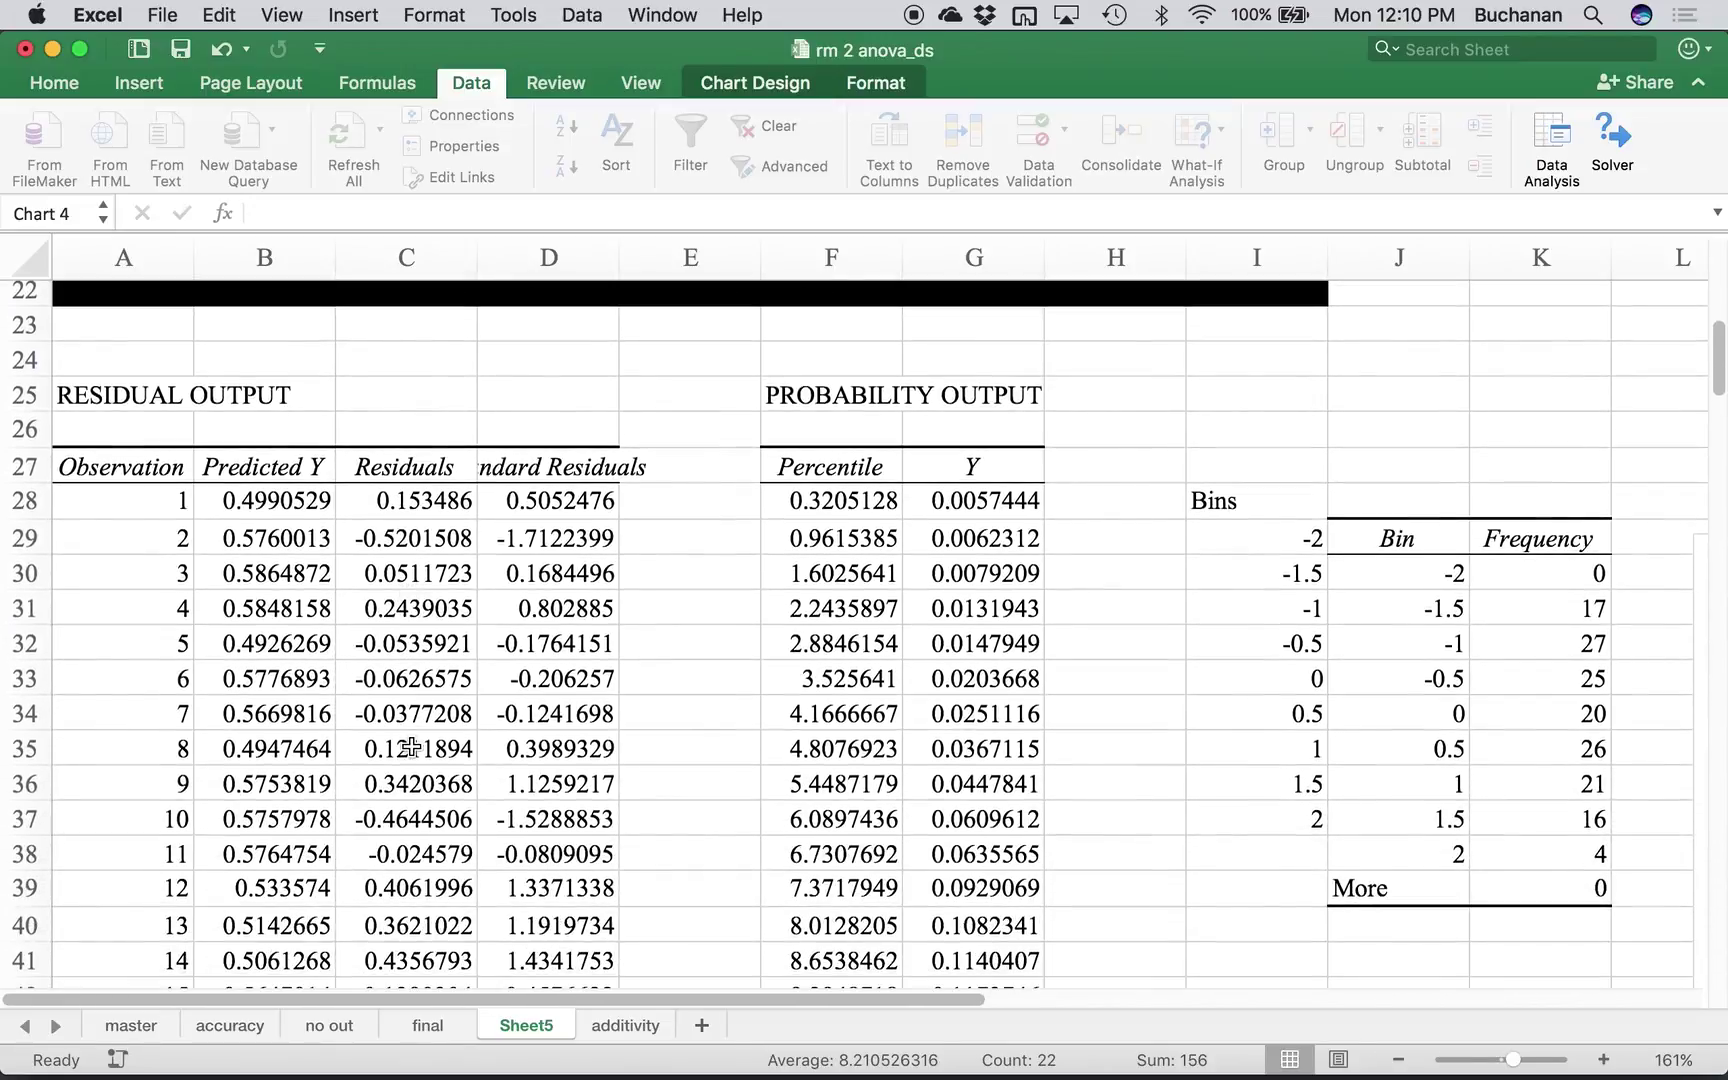
pyautogui.click(313, 467)
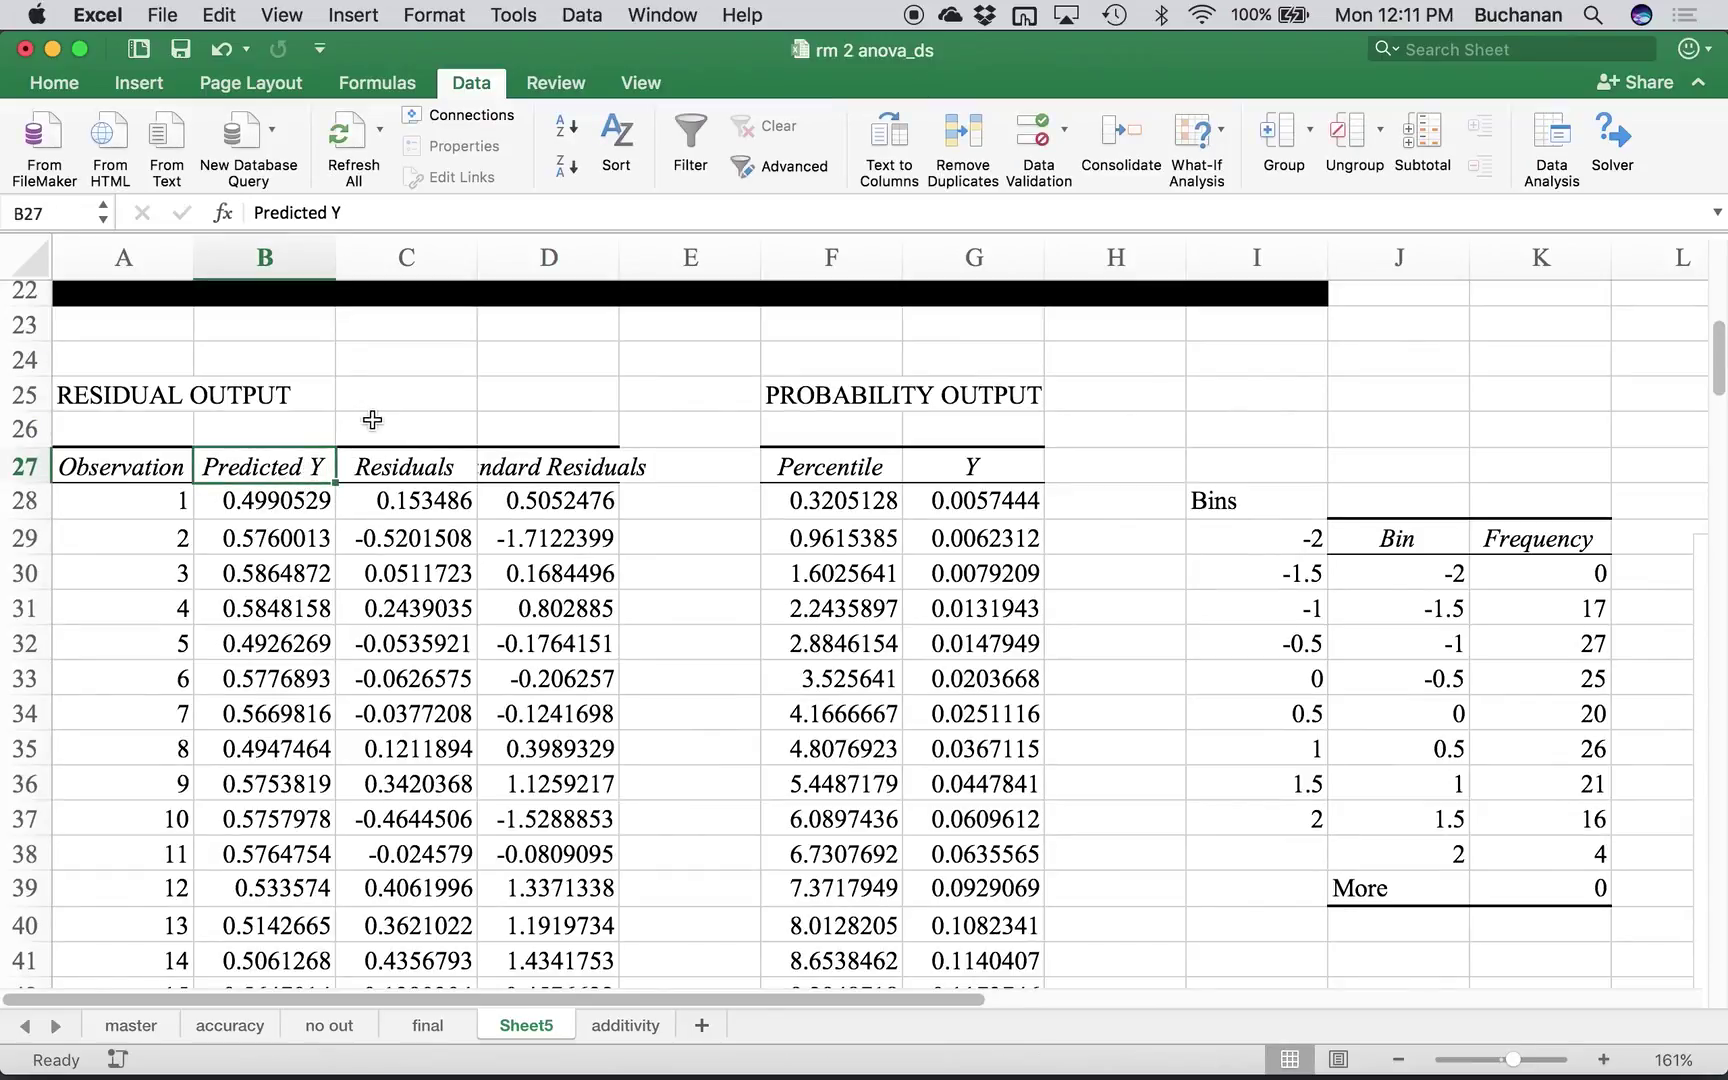
pyautogui.hotkey('shift', 'Right')
pyautogui.hotkey('shift', 'Right')
pyautogui.press('super+shift+Down')
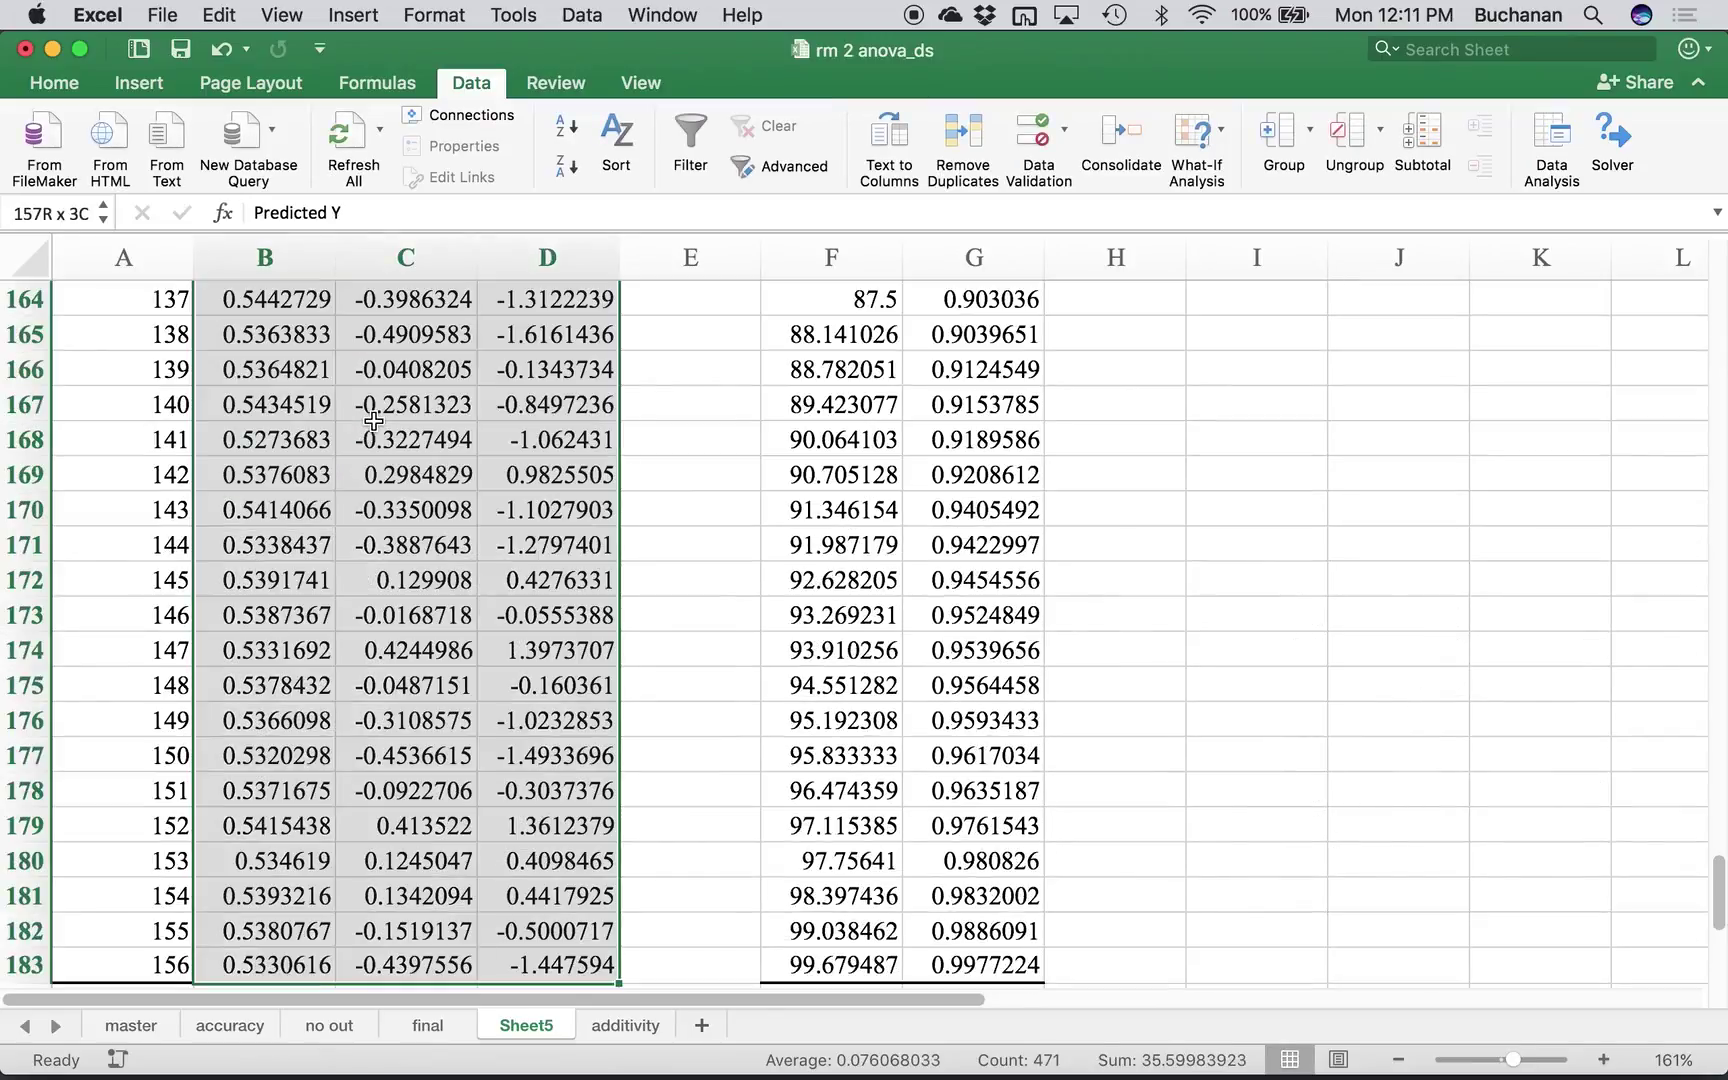
pyautogui.press('super+c')
# - Paste the copied residual columns below the original output, starting at cell B187
pyautogui.scroll(-5, 373, 421)
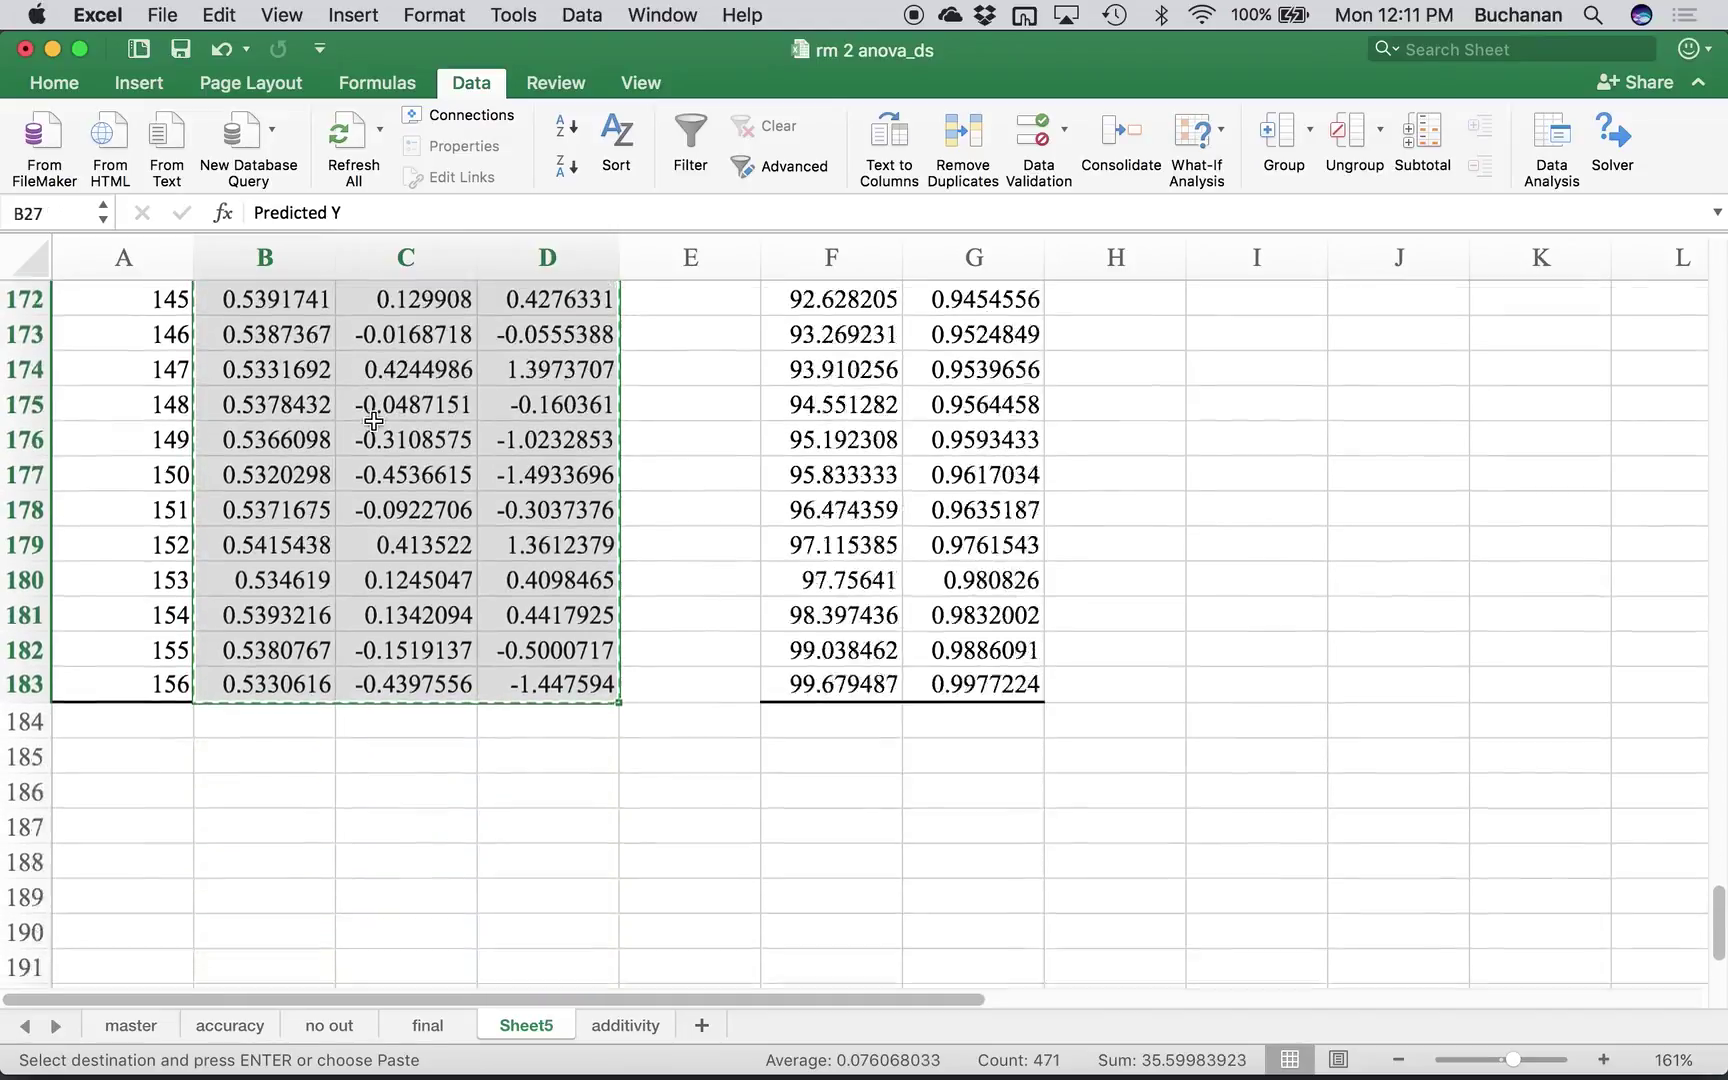
pyautogui.scroll(-2, 373, 421)
pyautogui.click(274, 429)
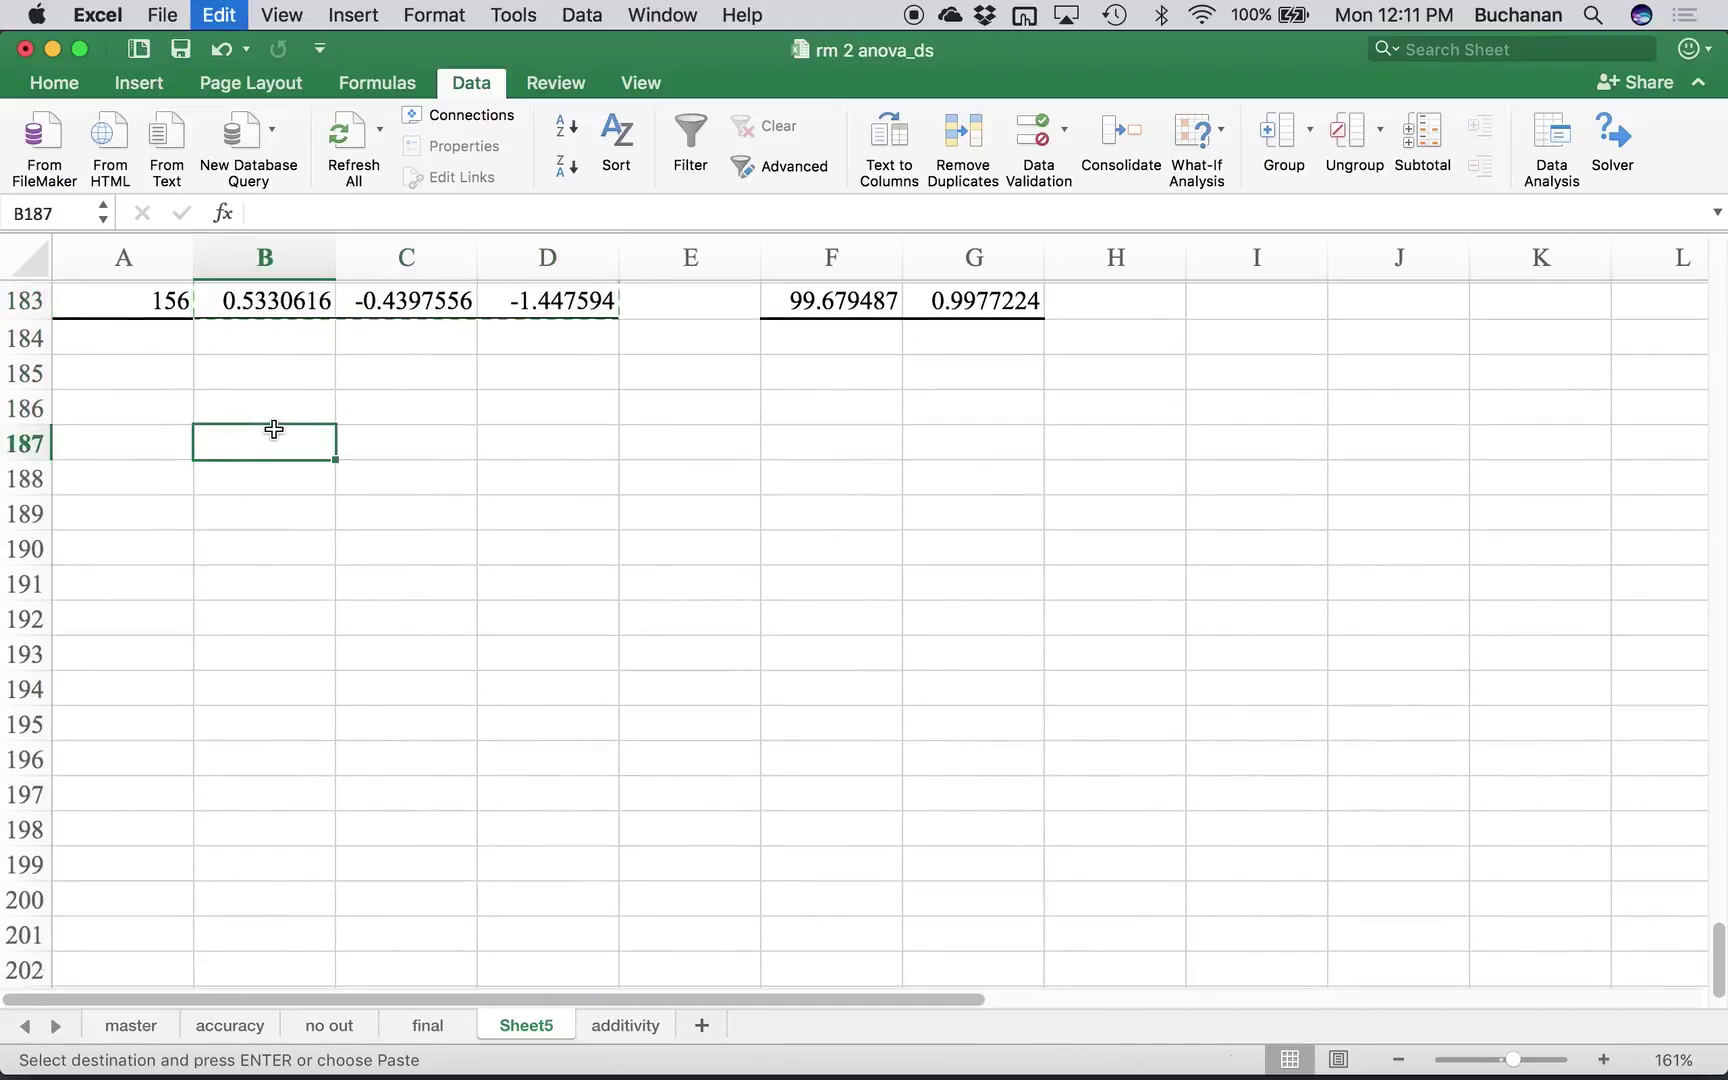
pyautogui.press('super+v')
# - Delete the Residuals cells from the pasted table, shifting the Standard Residuals left beside Predicted Y
pyautogui.click(375, 443)
pyautogui.press('super+shift+Down')
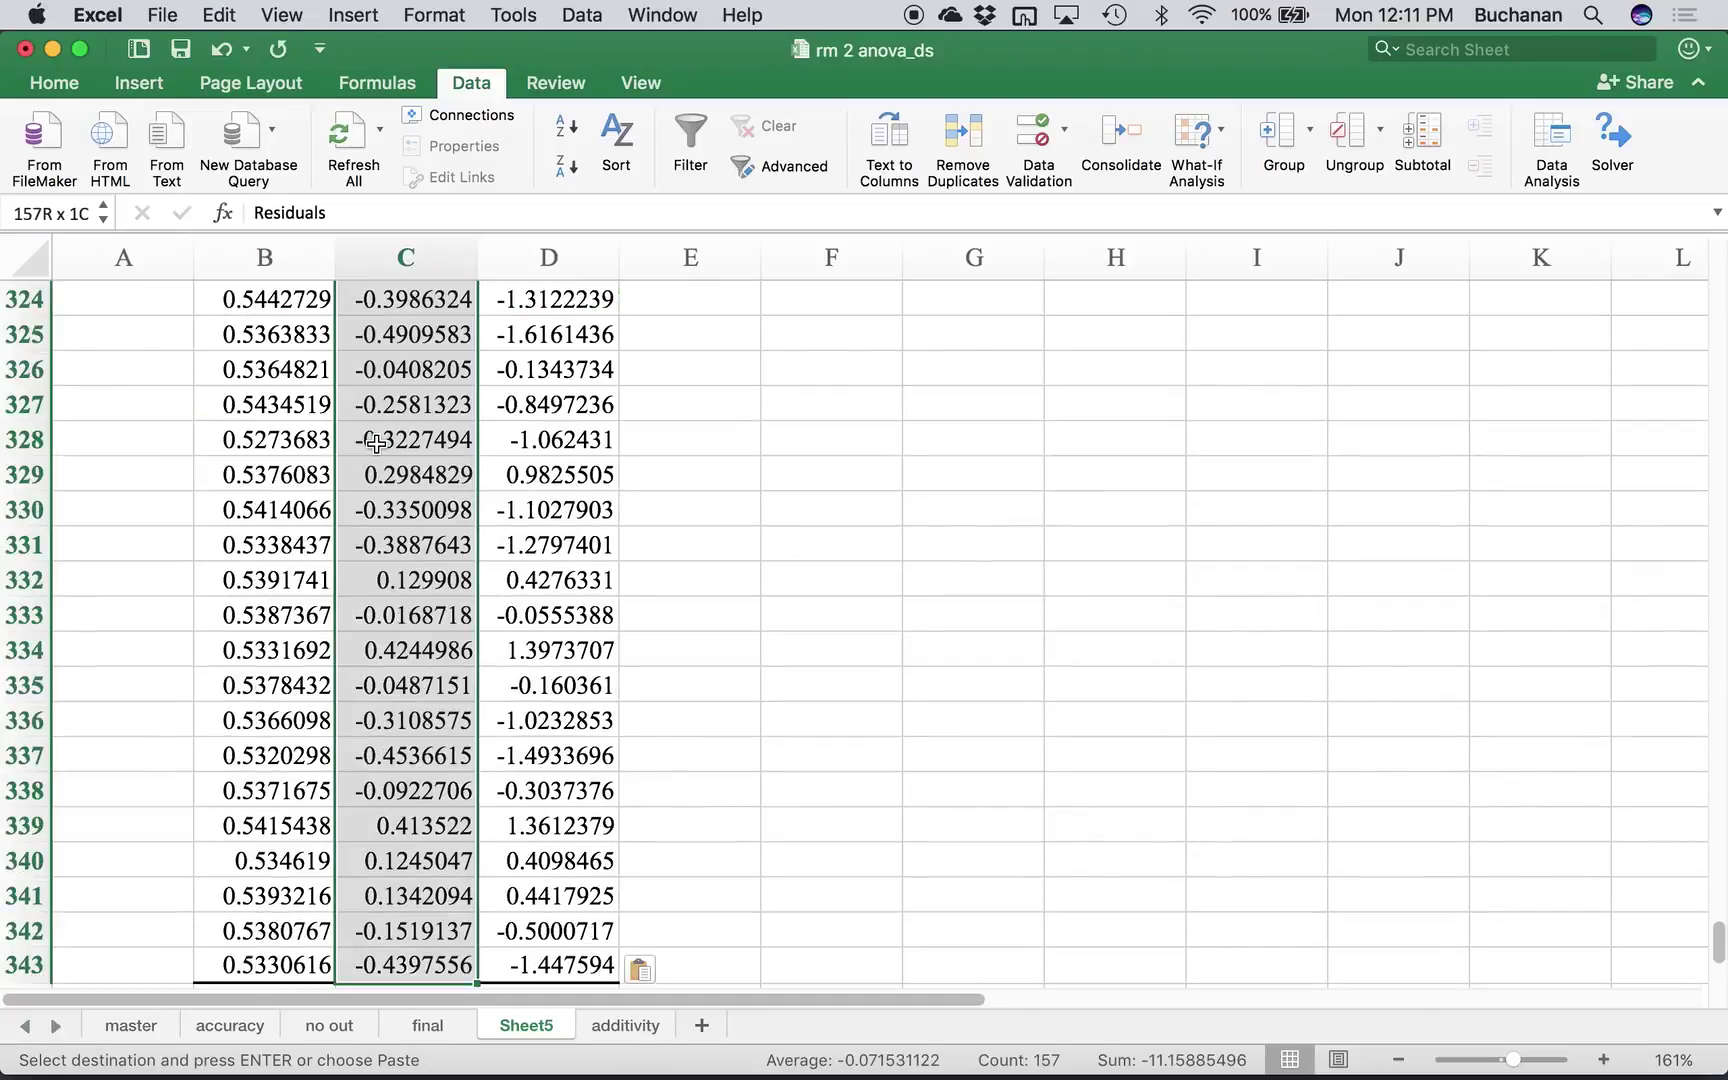
pyautogui.rightClick(396, 451)
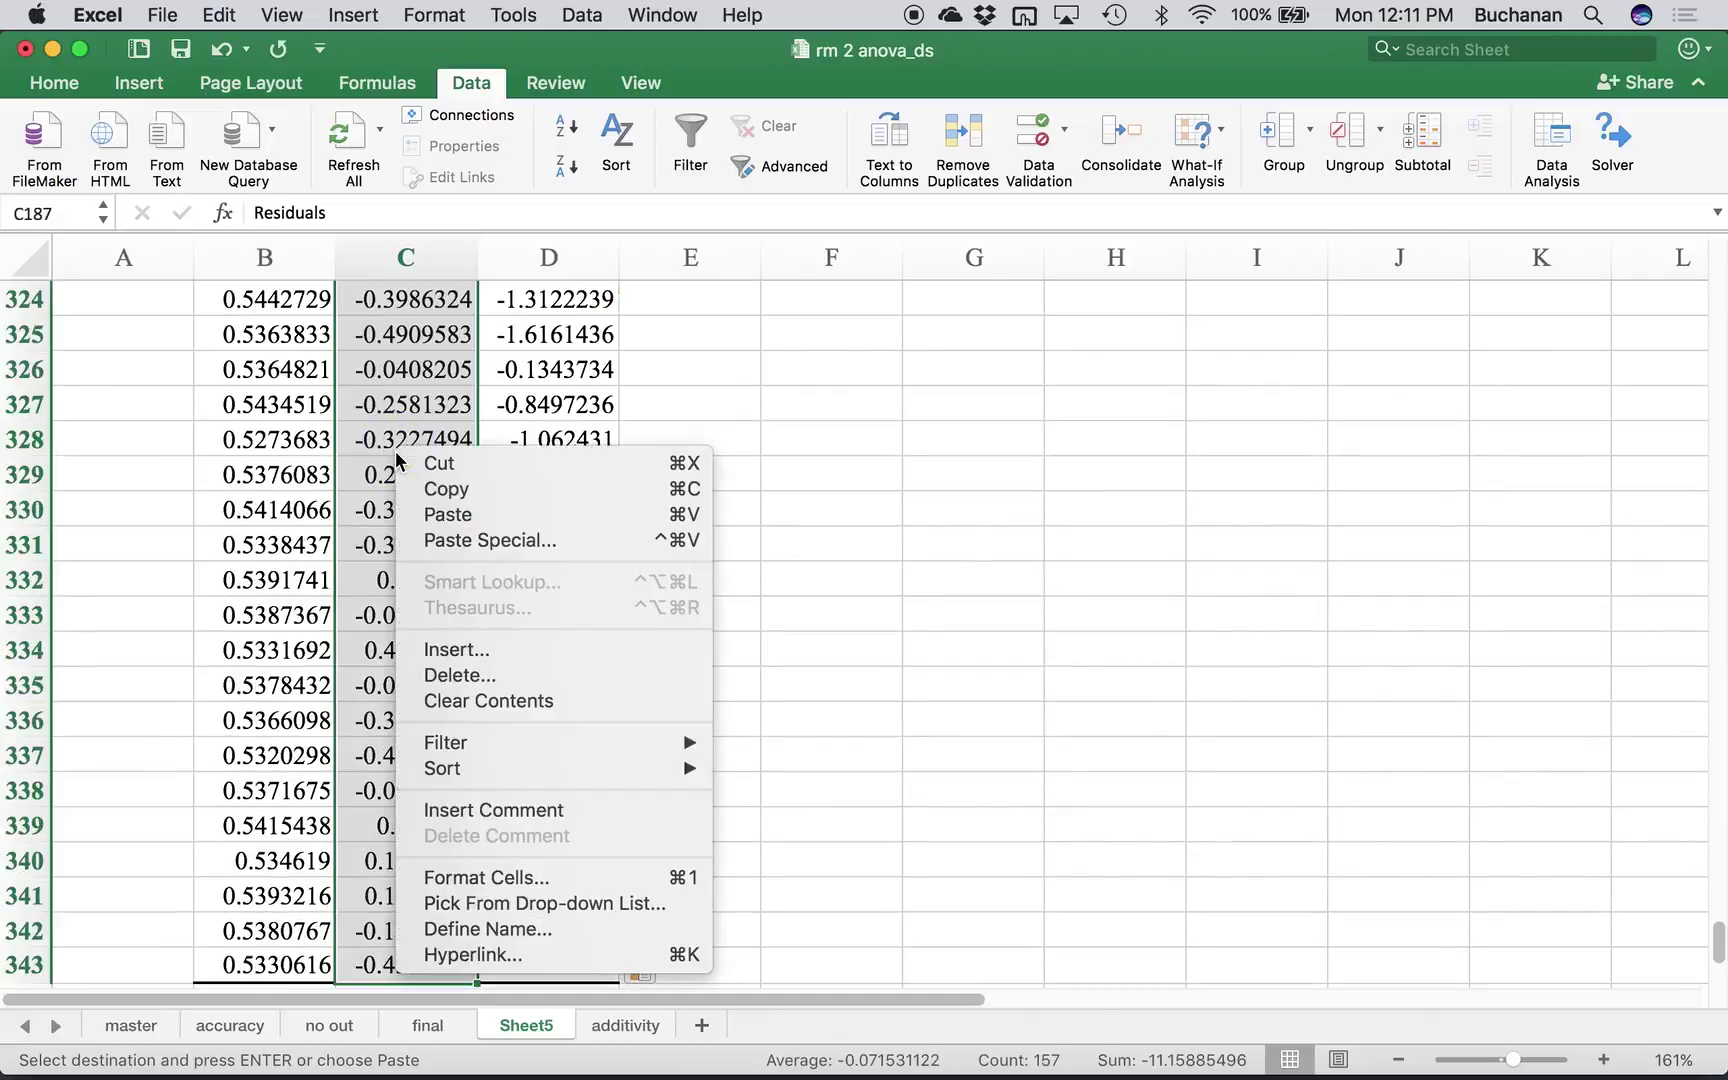
pyautogui.click(468, 684)
pyautogui.click(505, 766)
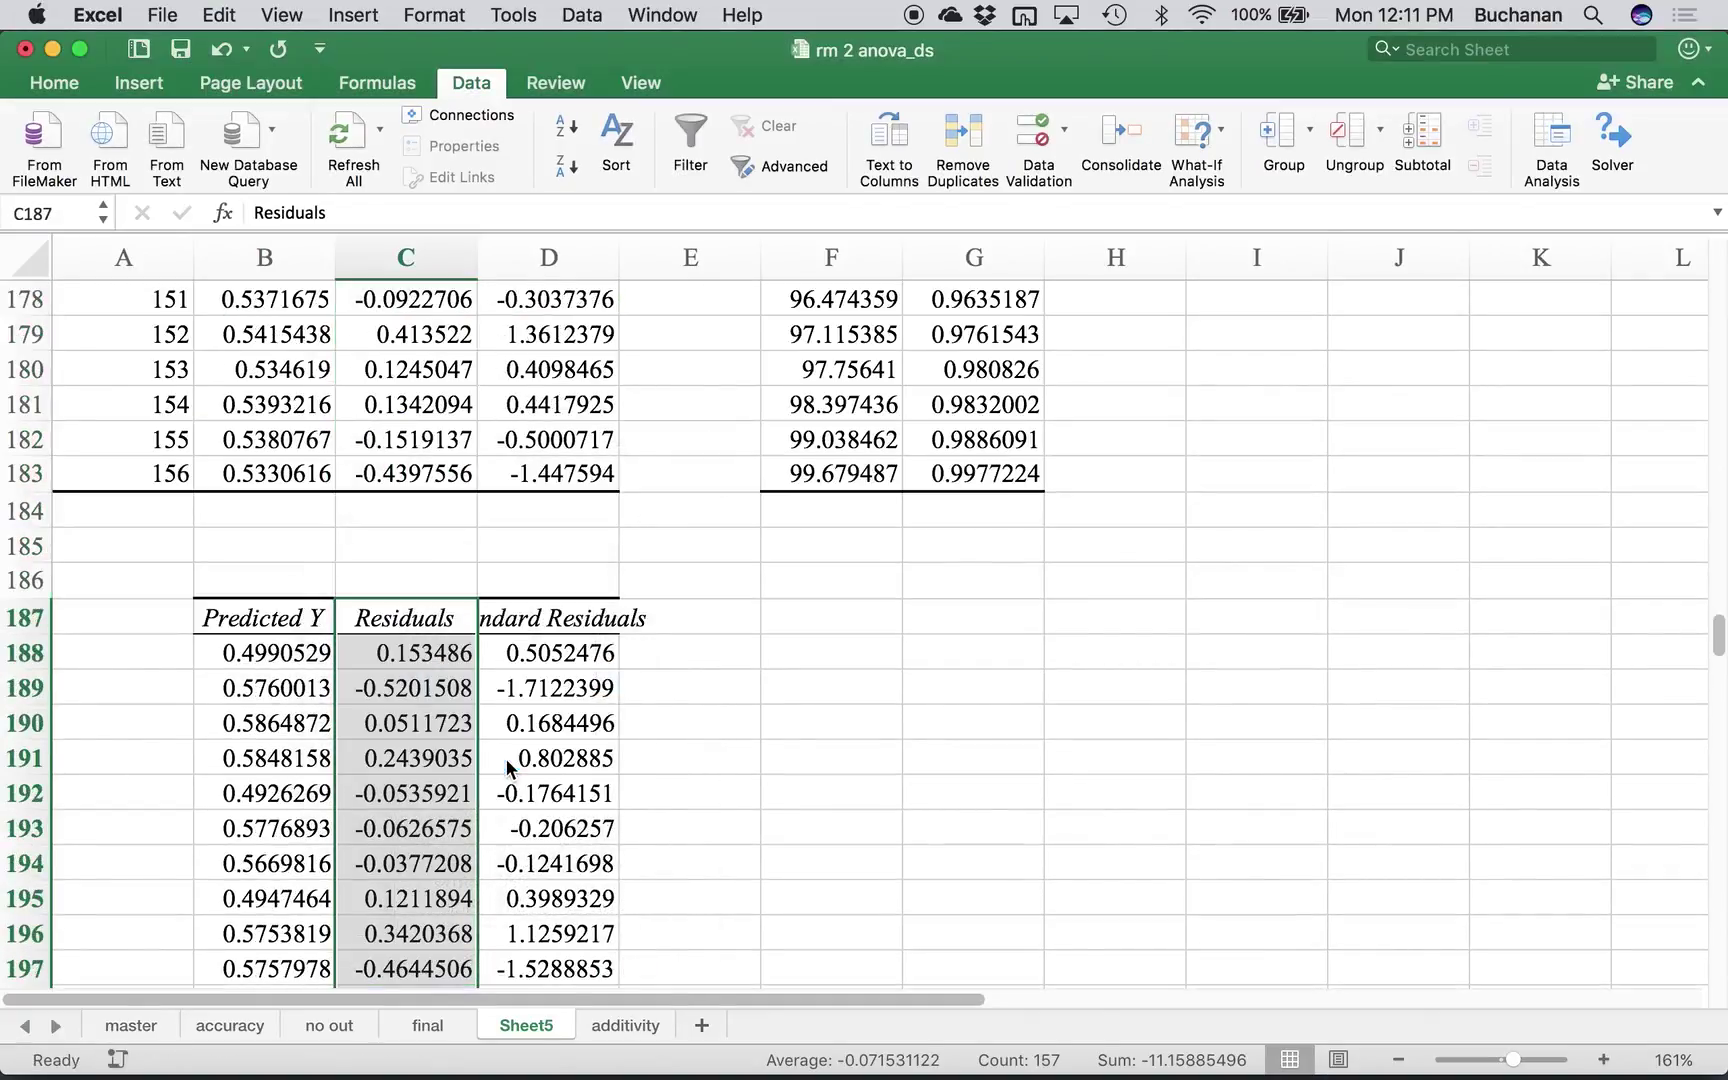
# - Check the headers of the two-column pasted table, and look back over the original residual output above it
pyautogui.click(278, 620)
pyautogui.click(388, 611)
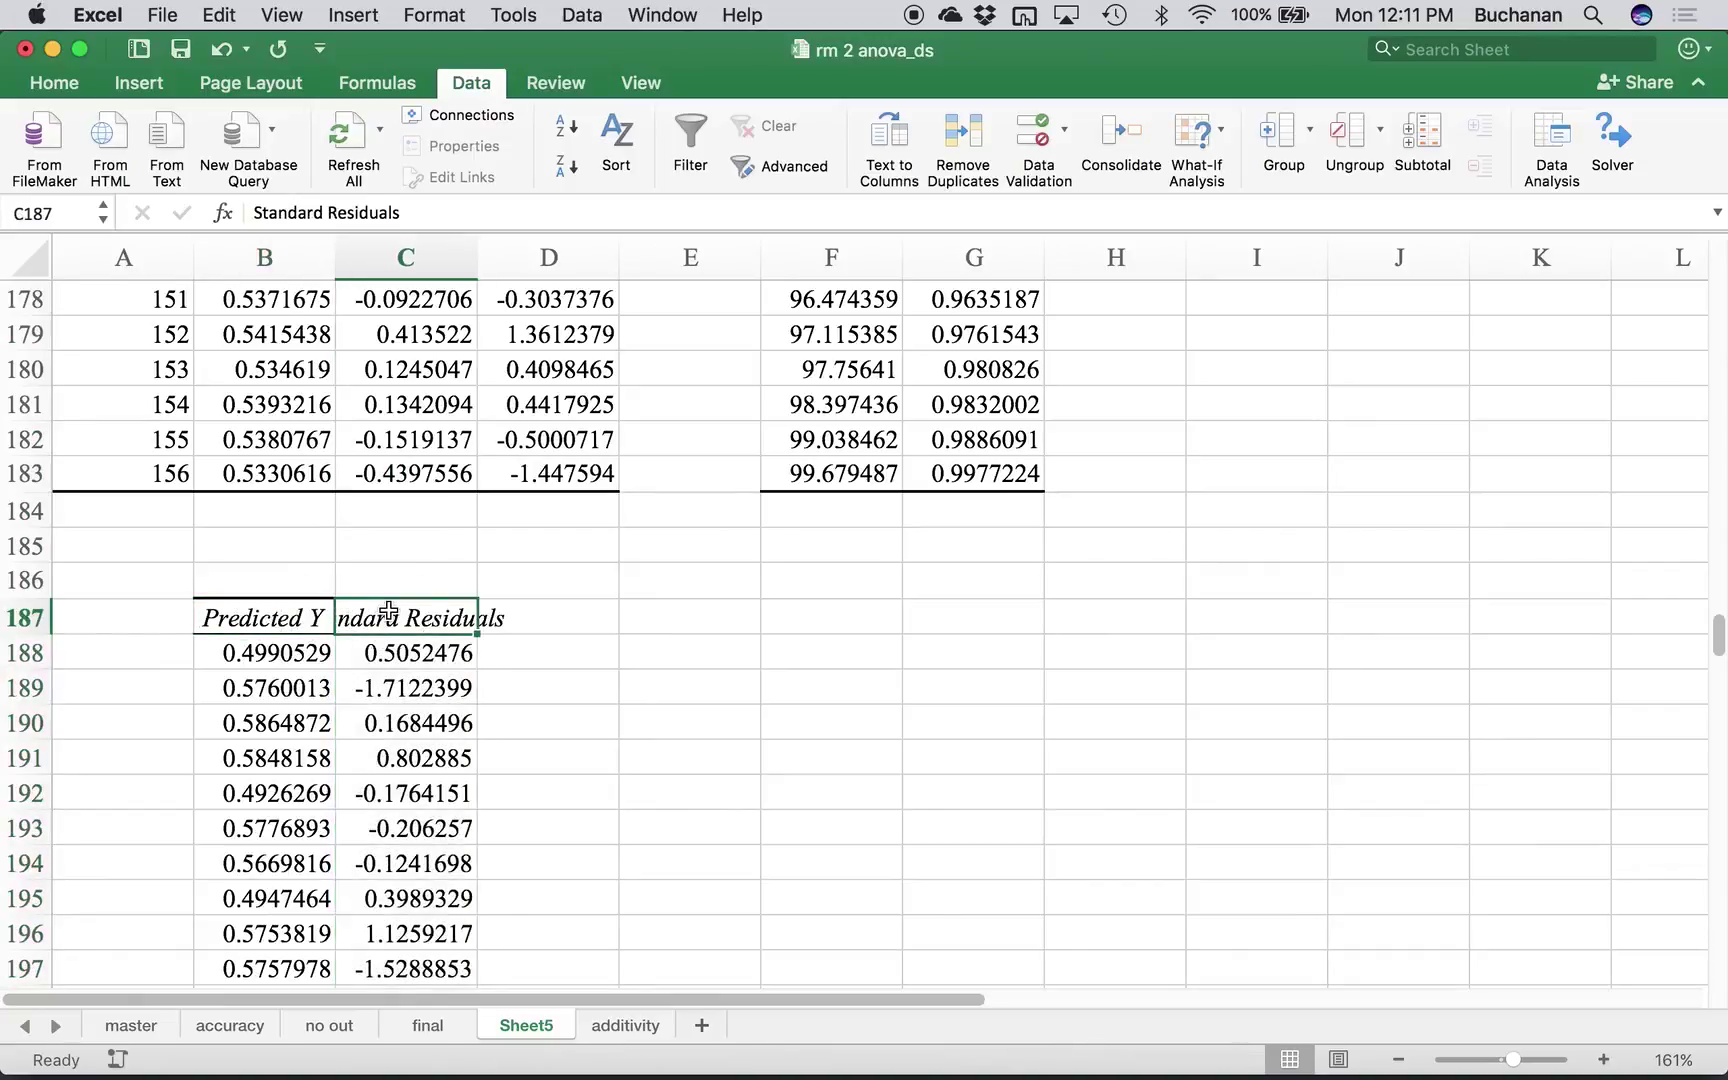
pyautogui.click(310, 651)
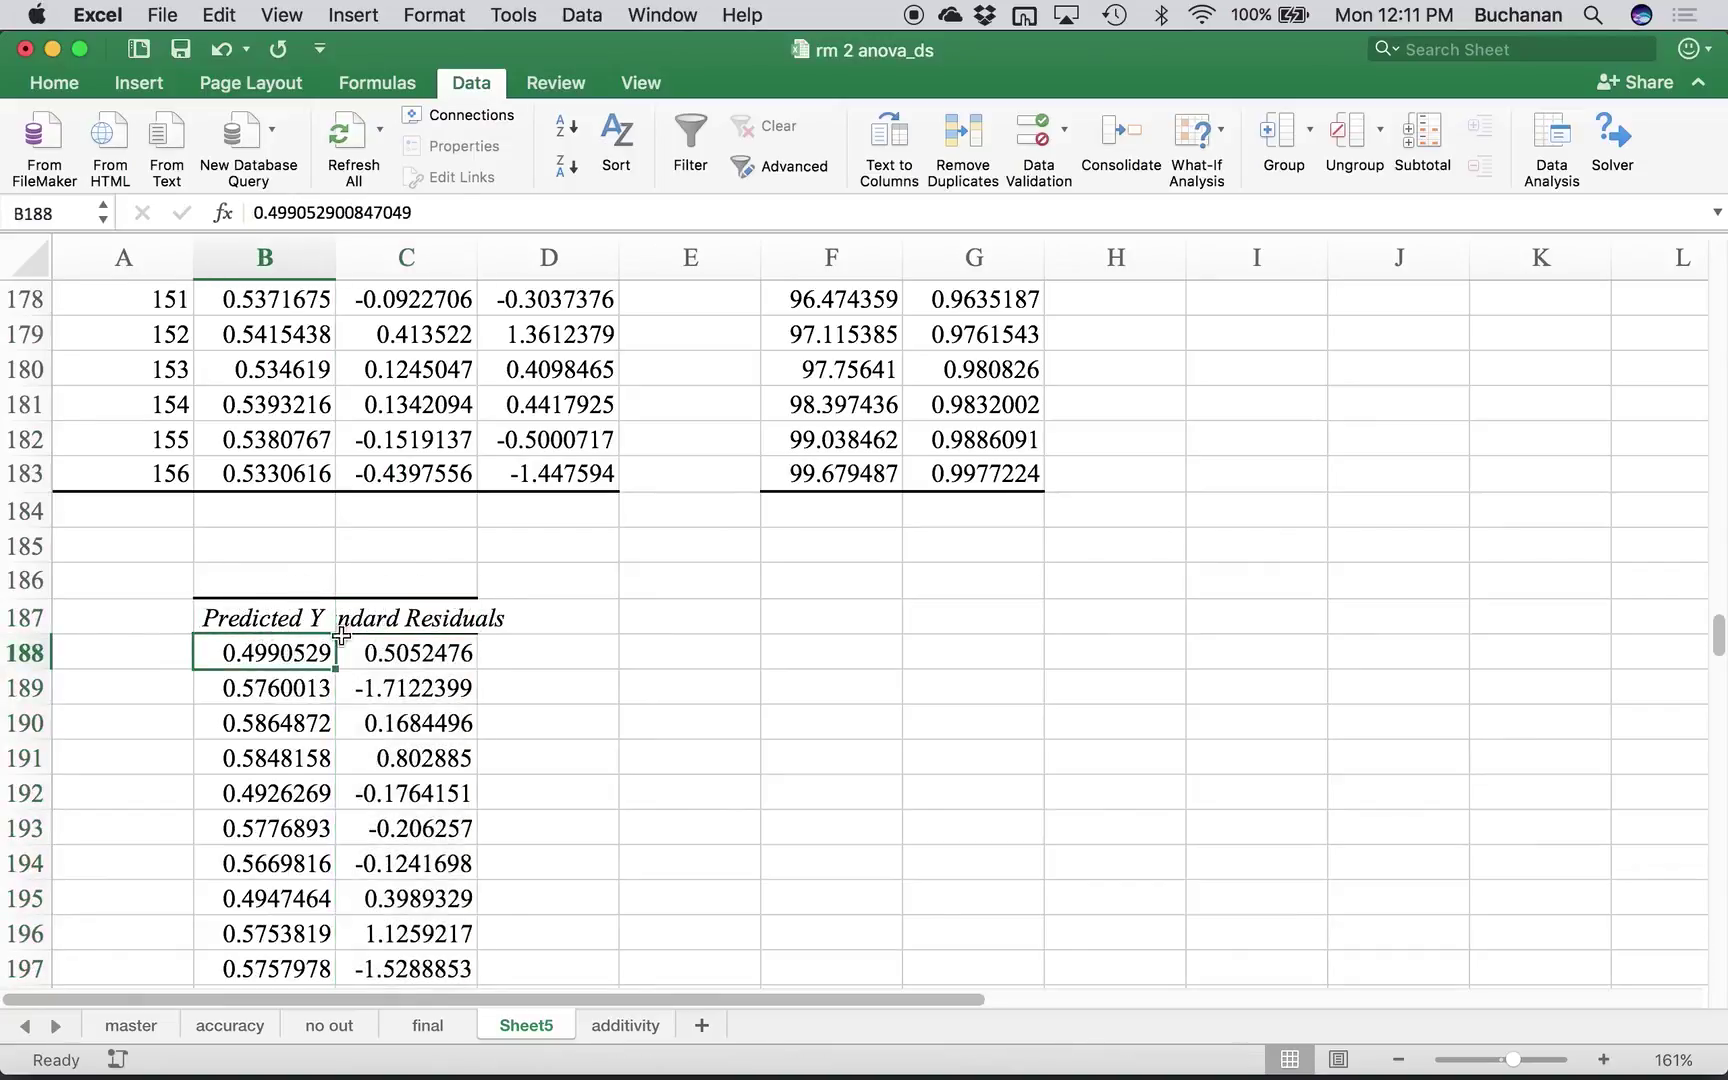
pyautogui.scroll(15, 525, 590)
pyautogui.scroll(4, 525, 590)
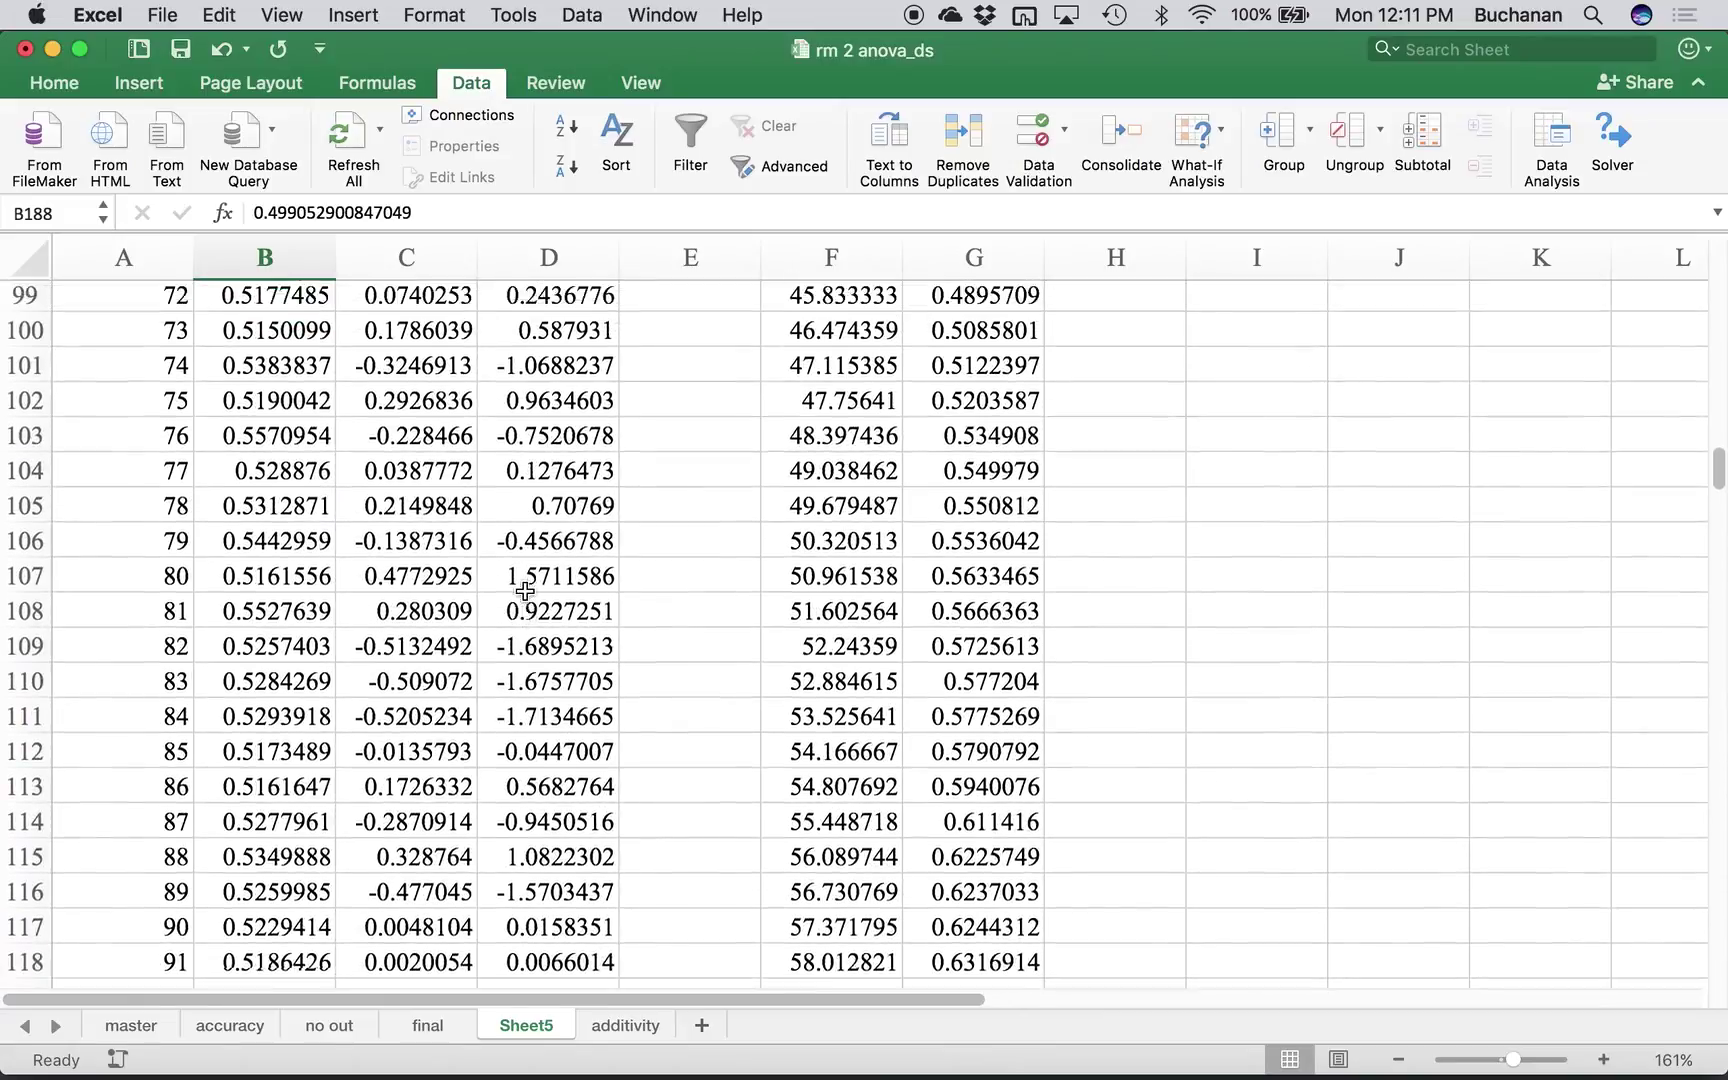
pyautogui.scroll(-19, 456, 764)
pyautogui.scroll(-2, 456, 764)
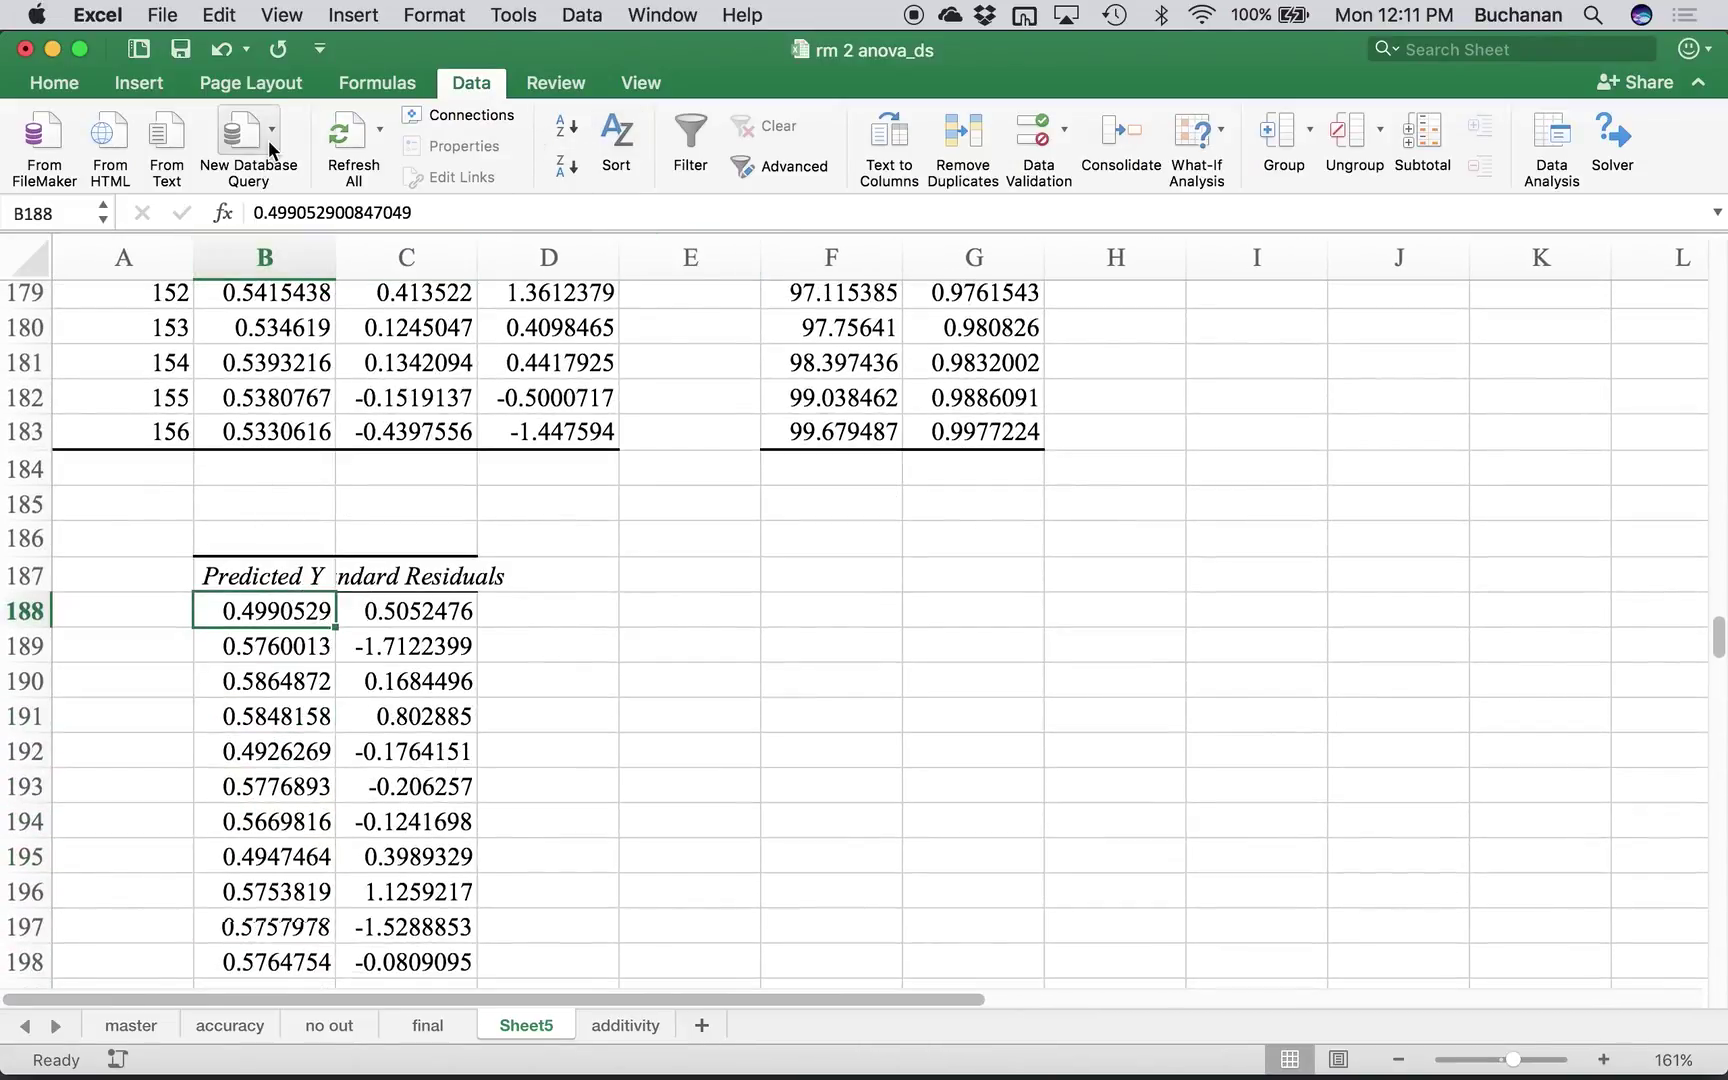
# - Insert a scatter chart of Standard Residuals against Predicted Y from the table at B187, and move it slightly higher beside the data
pyautogui.click(293, 579)
pyautogui.hotkey('shift', 'Right')
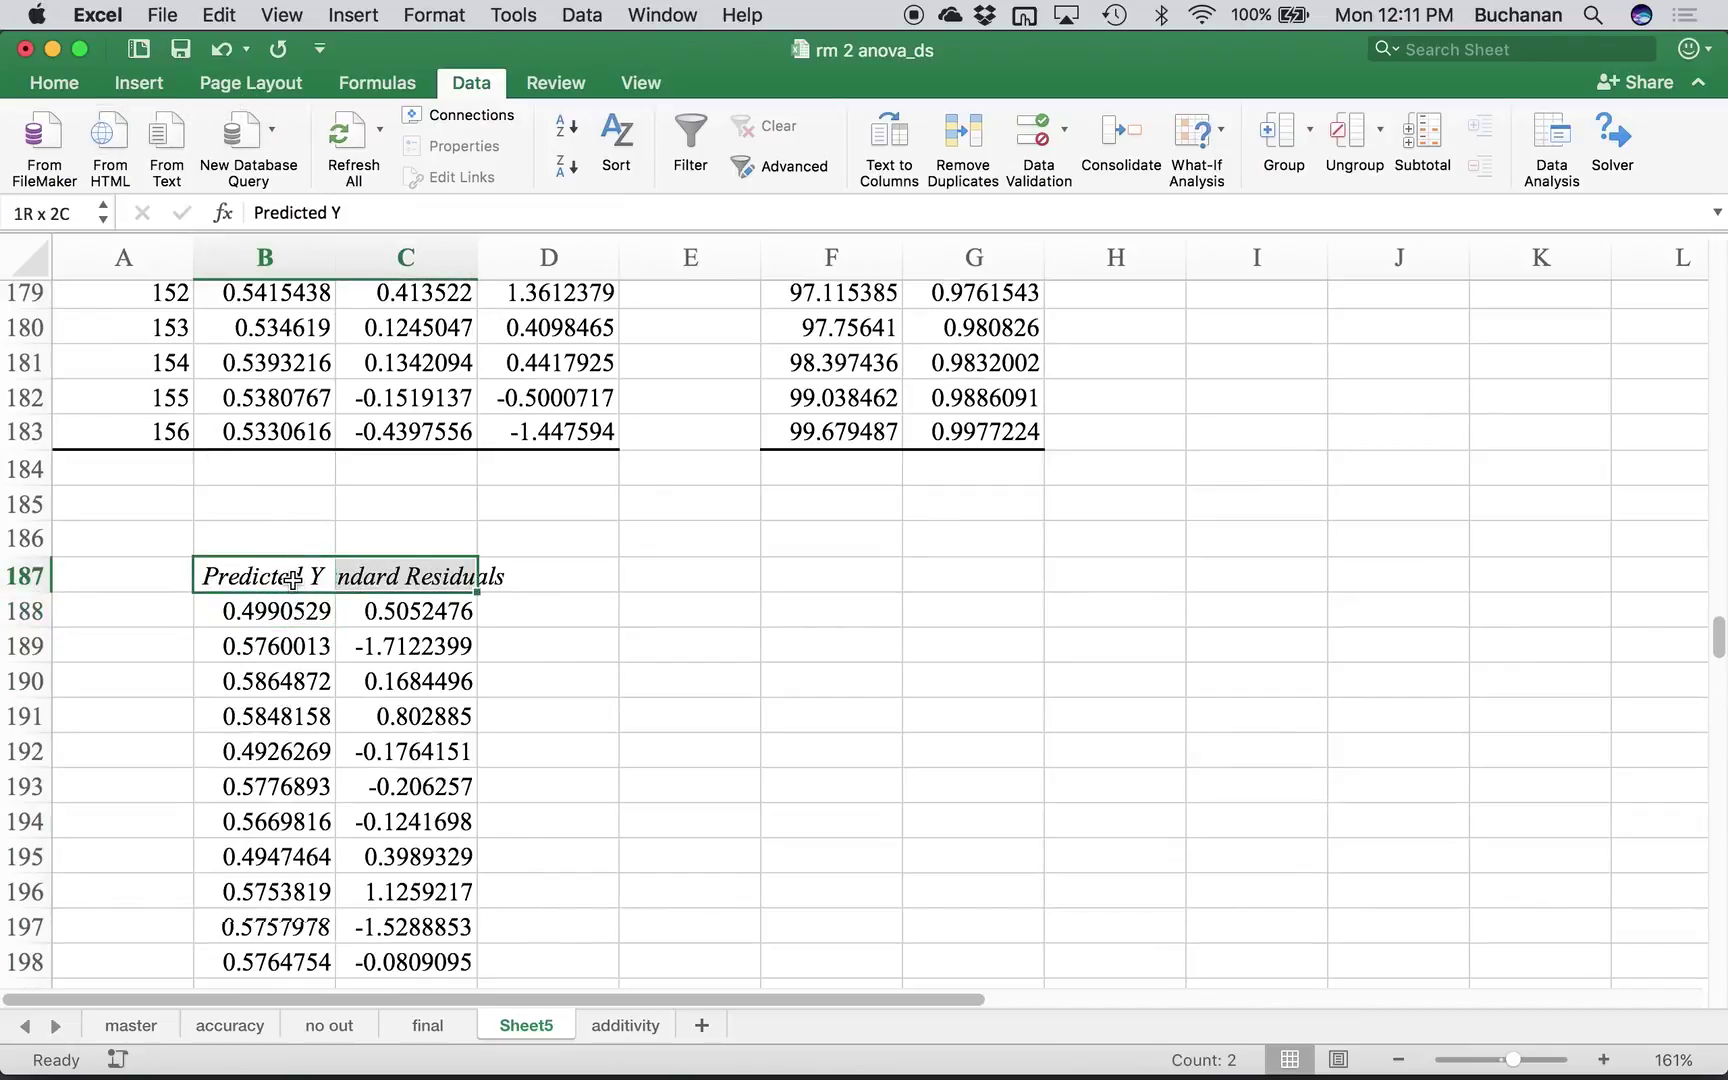
pyautogui.press('super+shift+Down')
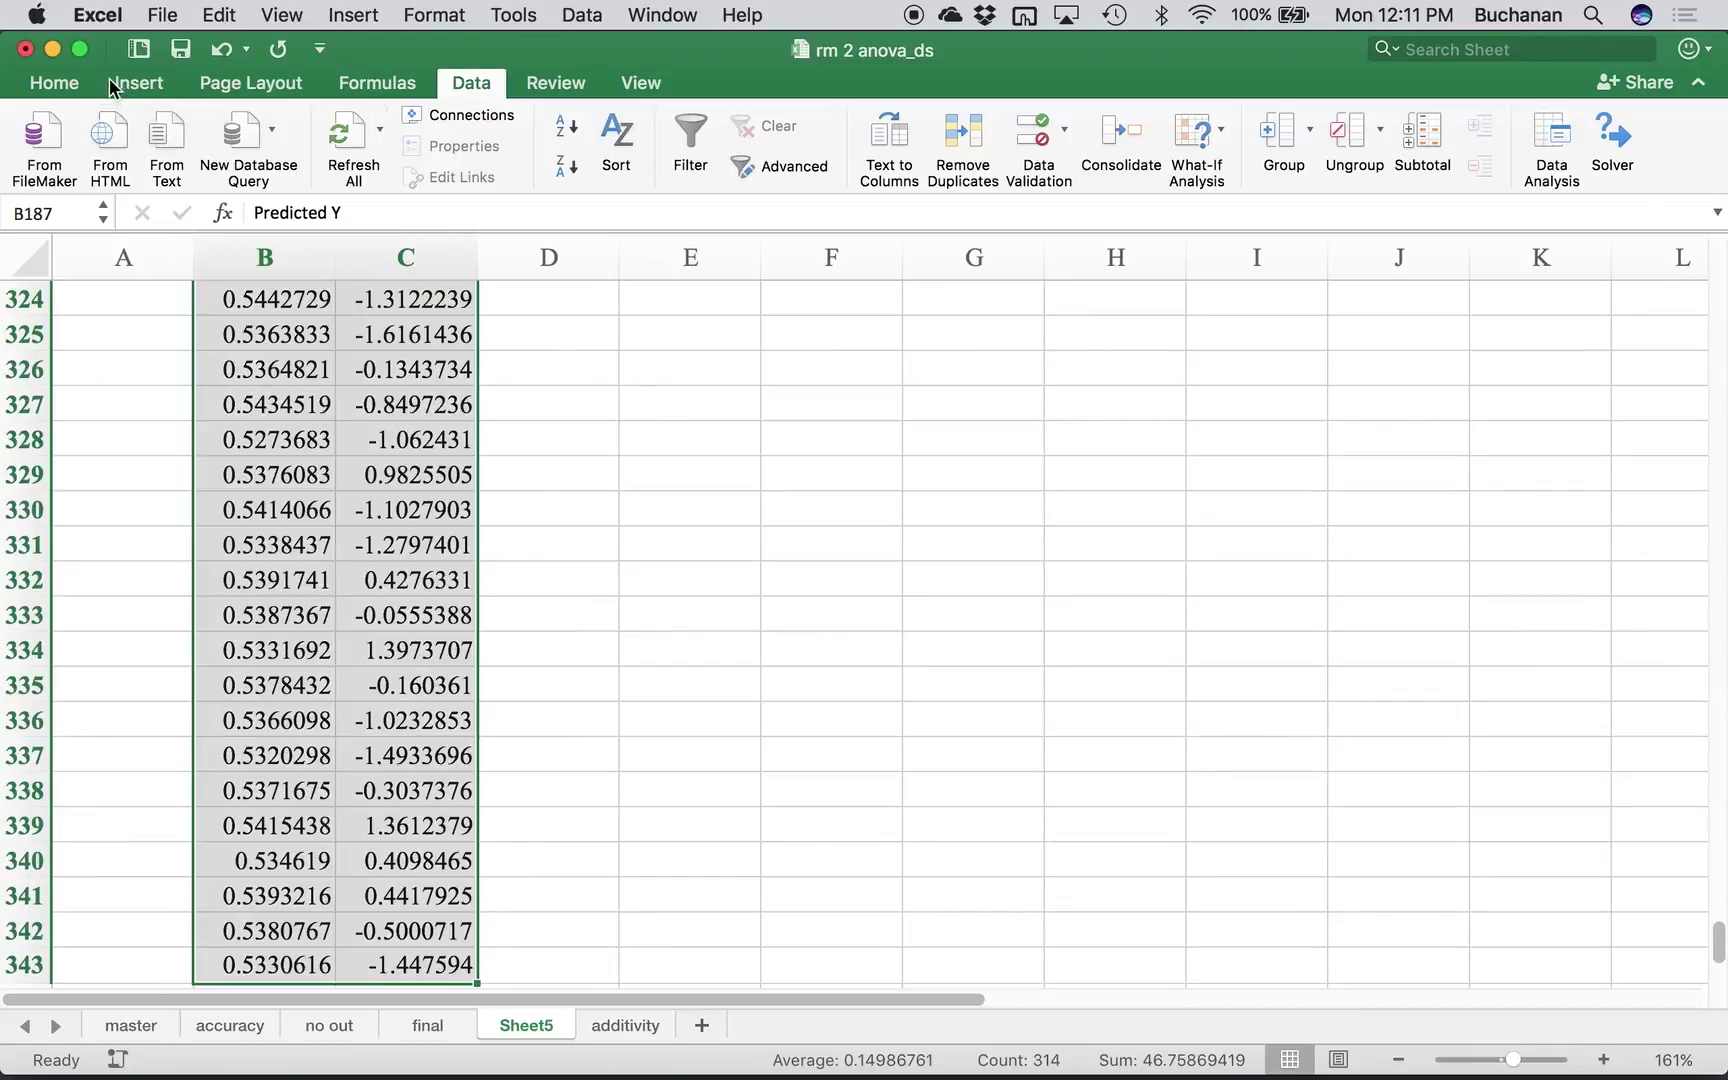
pyautogui.click(128, 86)
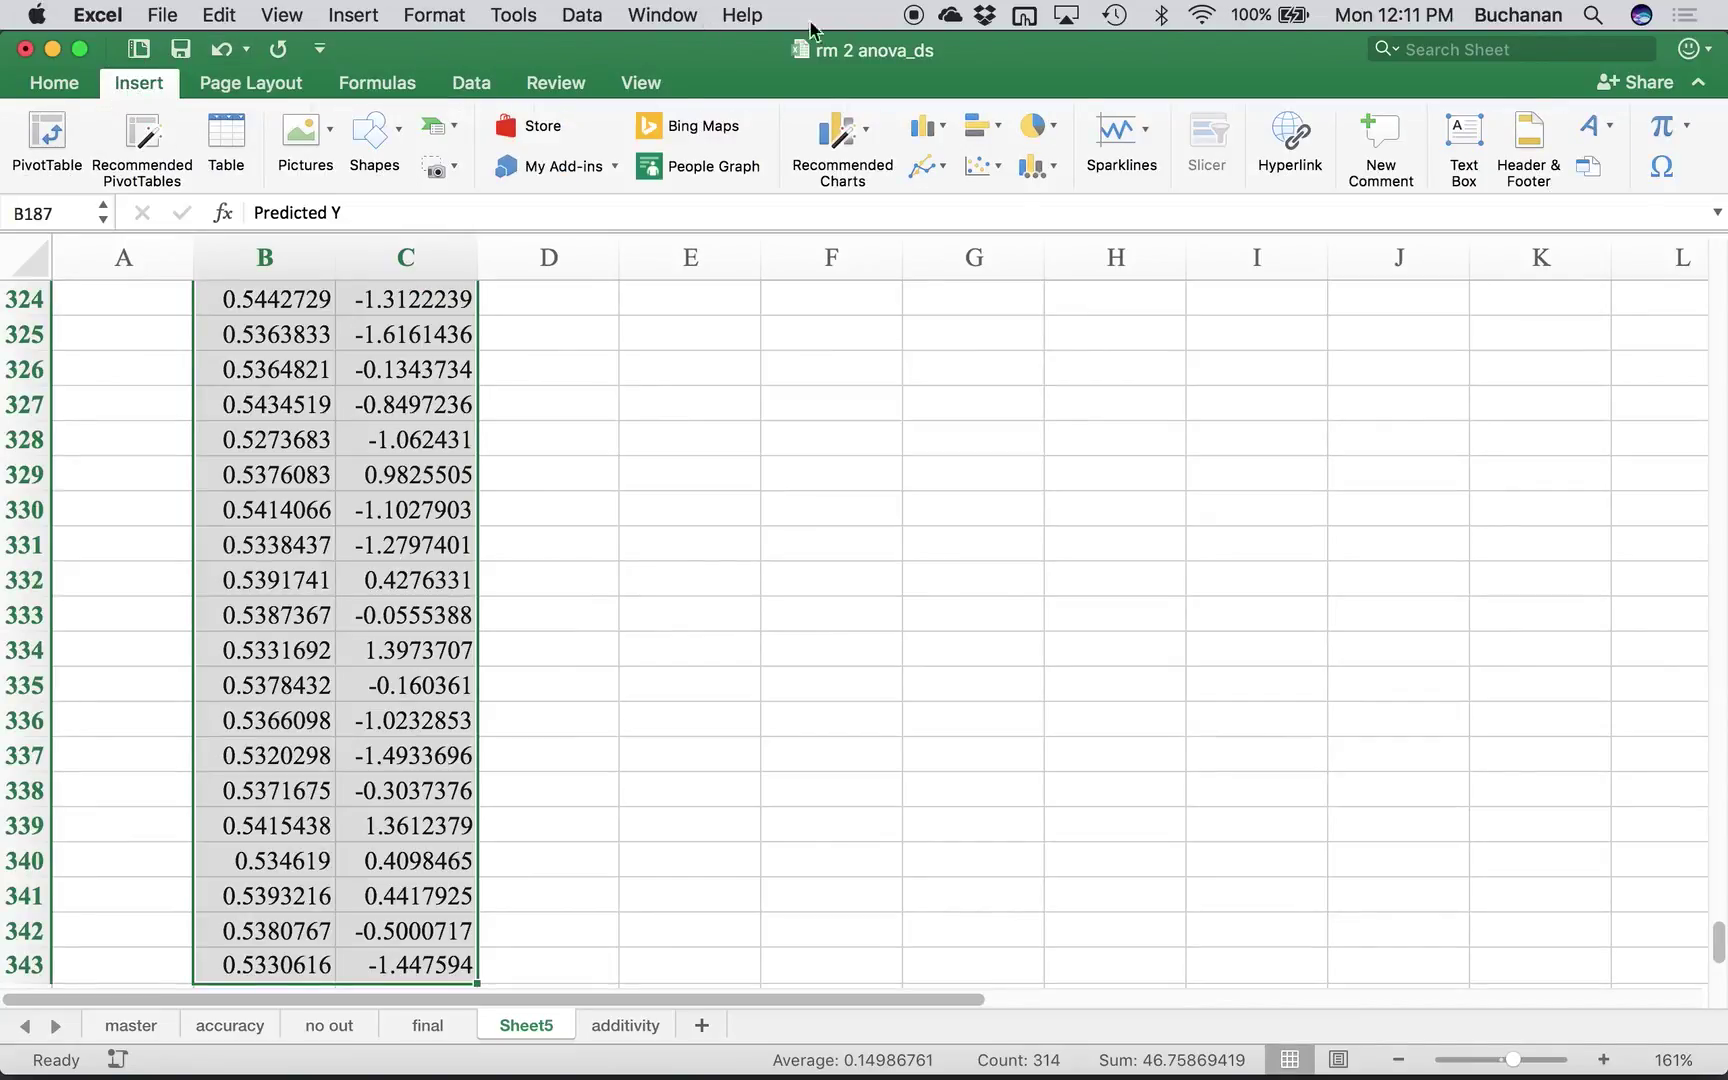
pyautogui.click(983, 165)
pyautogui.click(1026, 265)
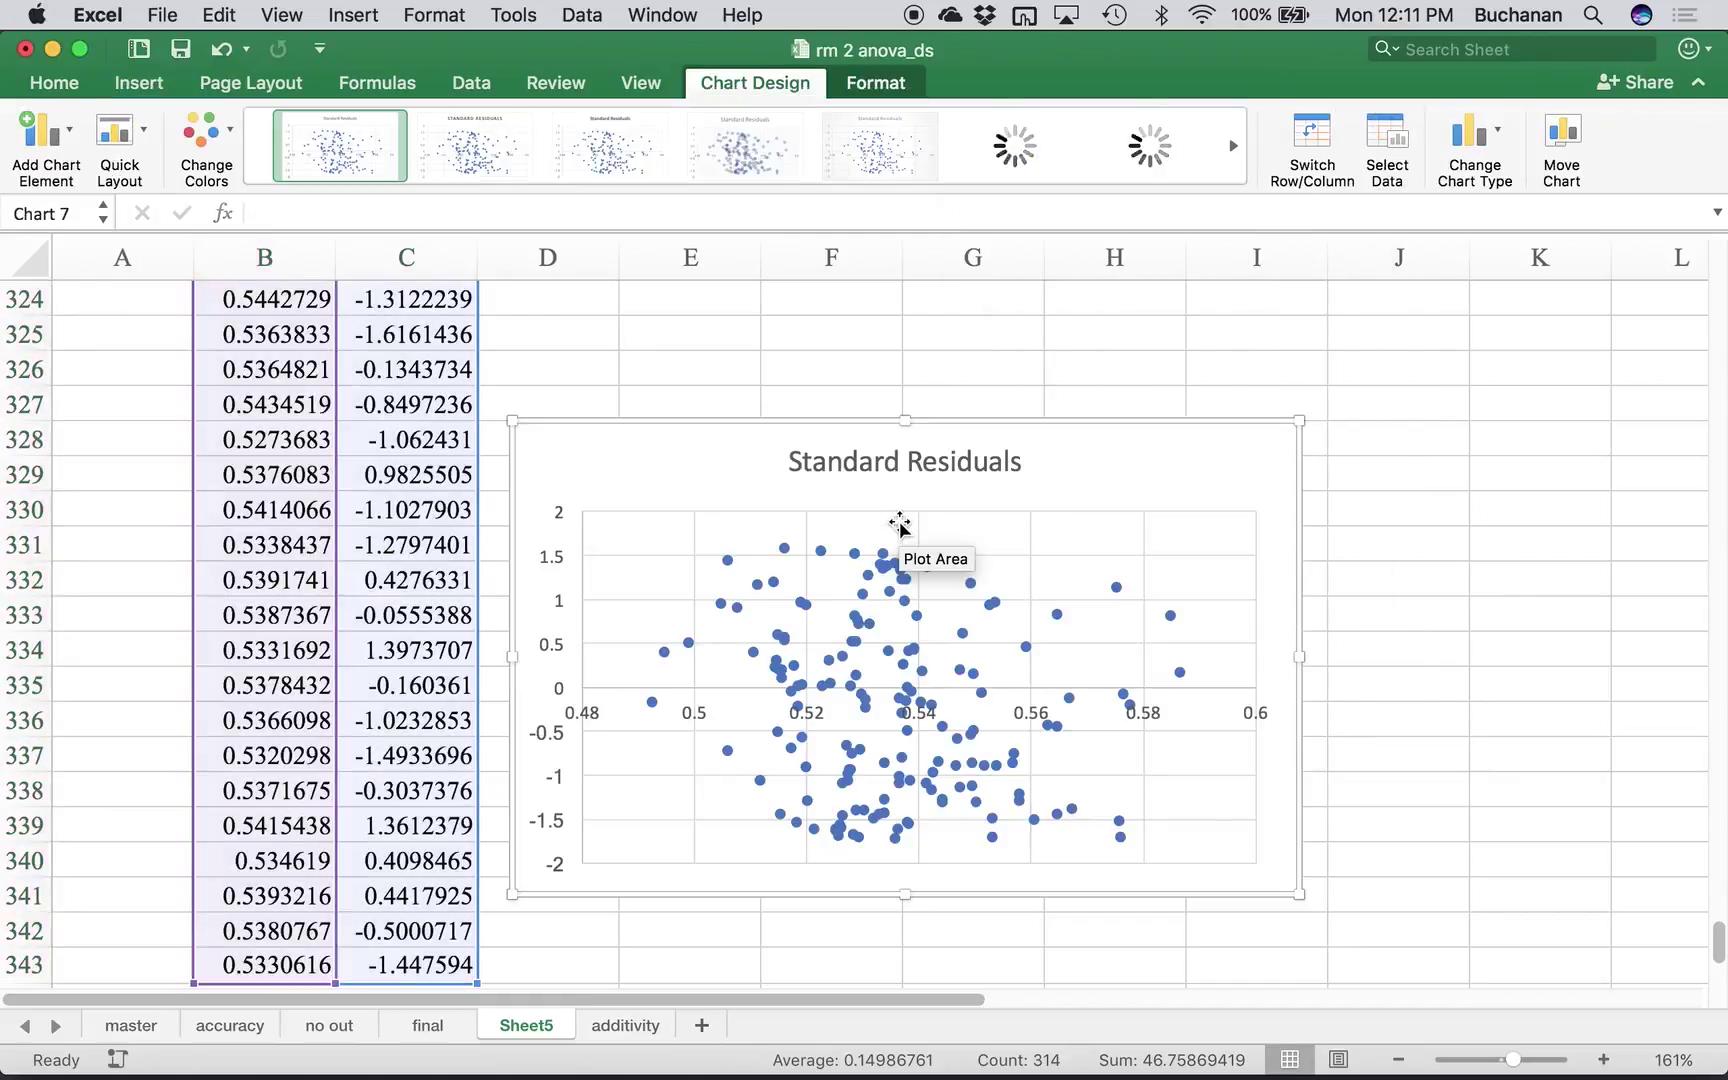
pyautogui.moveTo(1146, 470); pyautogui.dragTo(1181, 374)
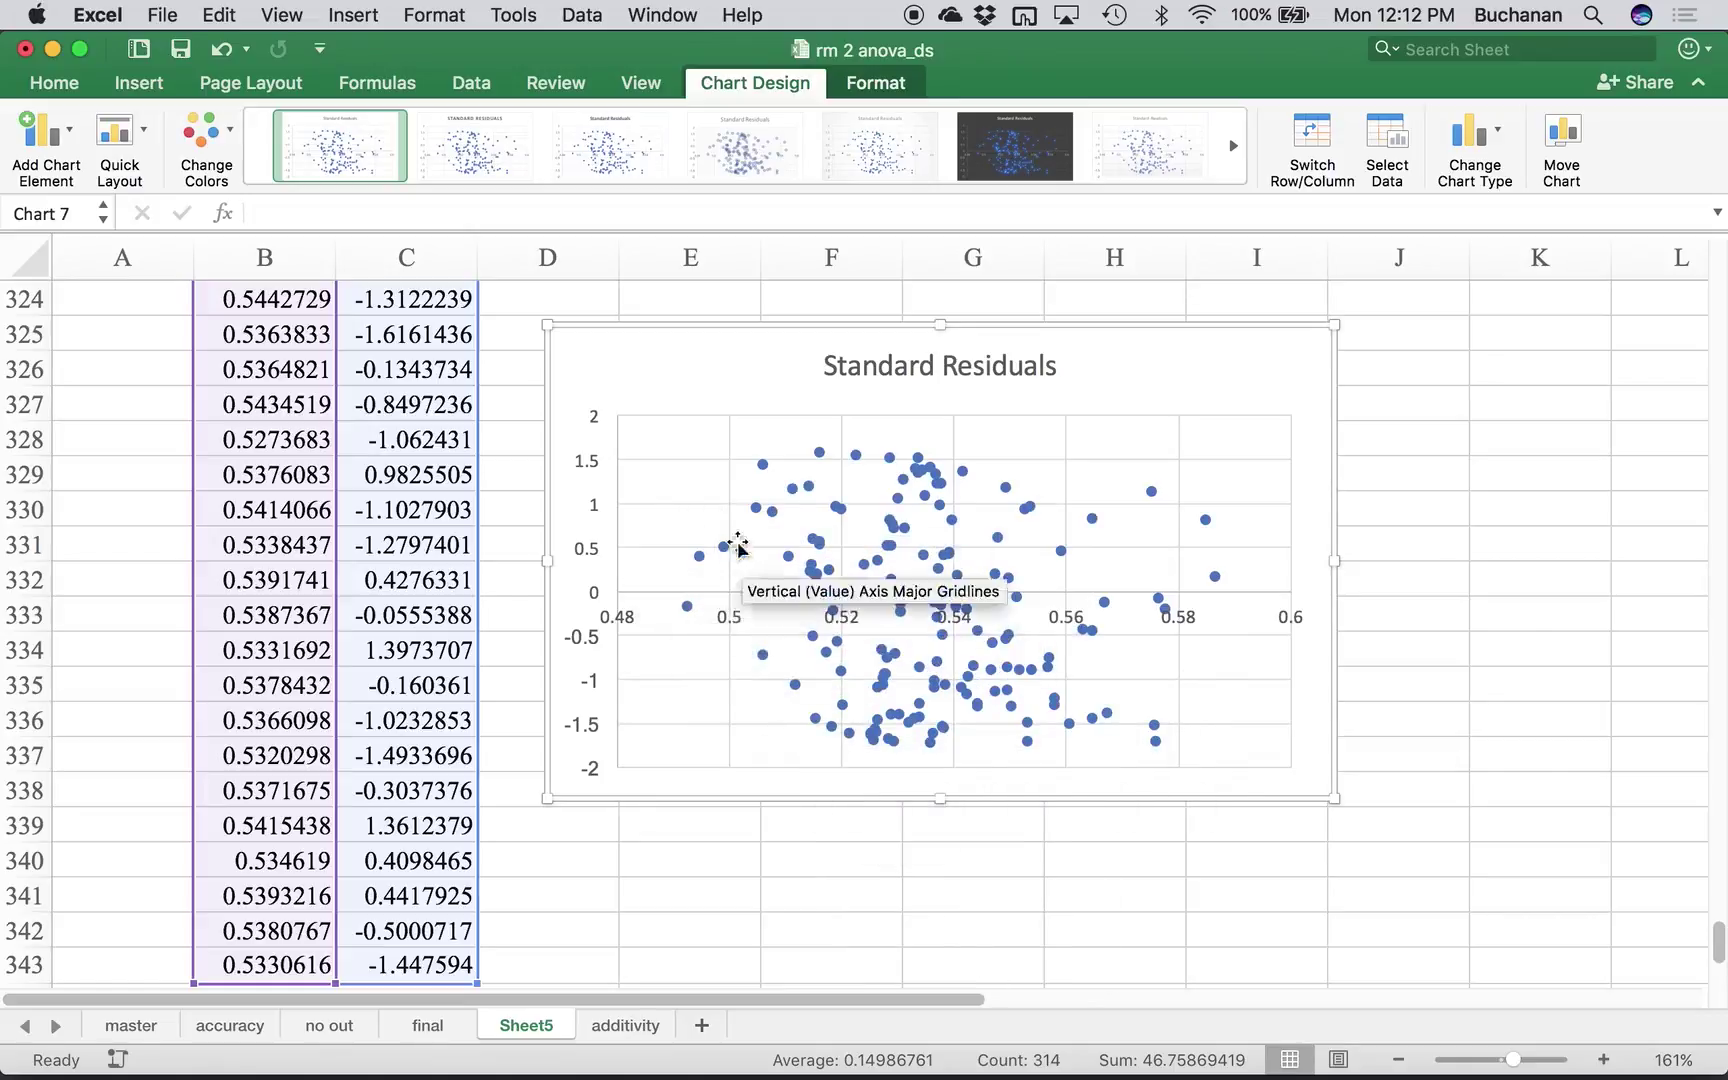
# - Examine how evenly the points spread above and below zero across the predicted values in the Standard Residuals scatter chart
pyautogui.moveTo(722, 547)
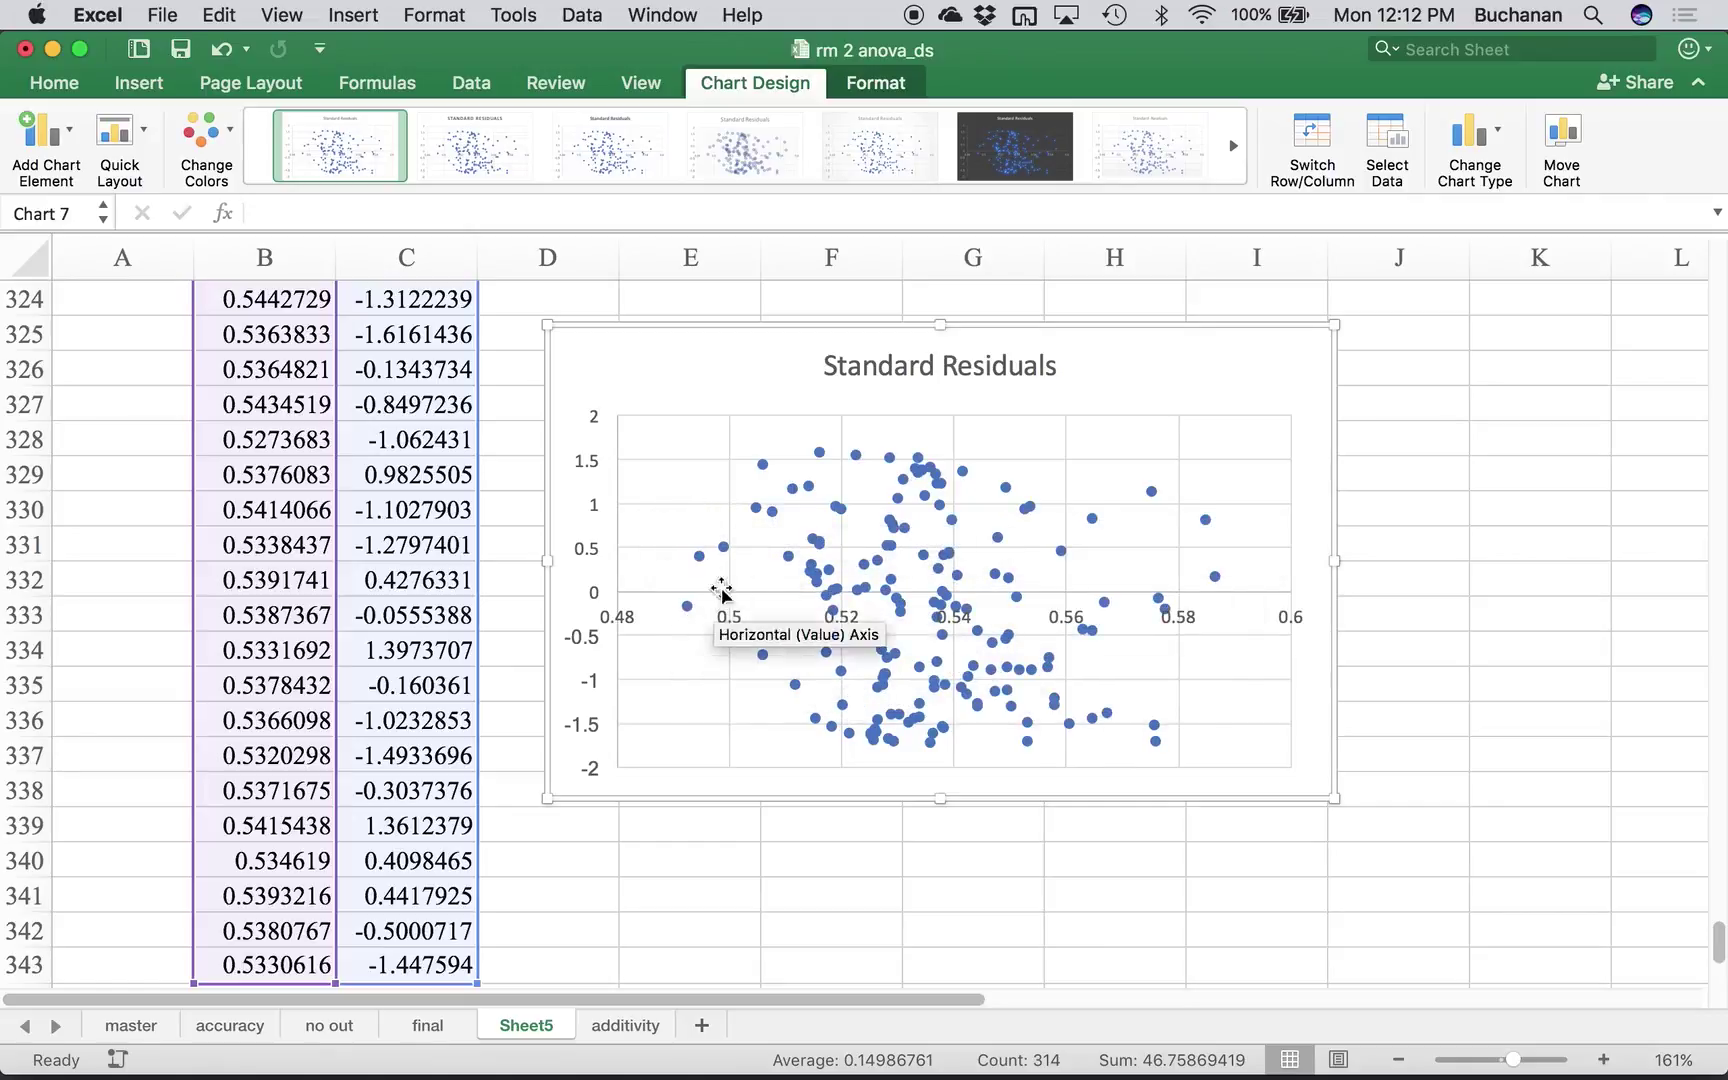
pyautogui.moveTo(688, 578)
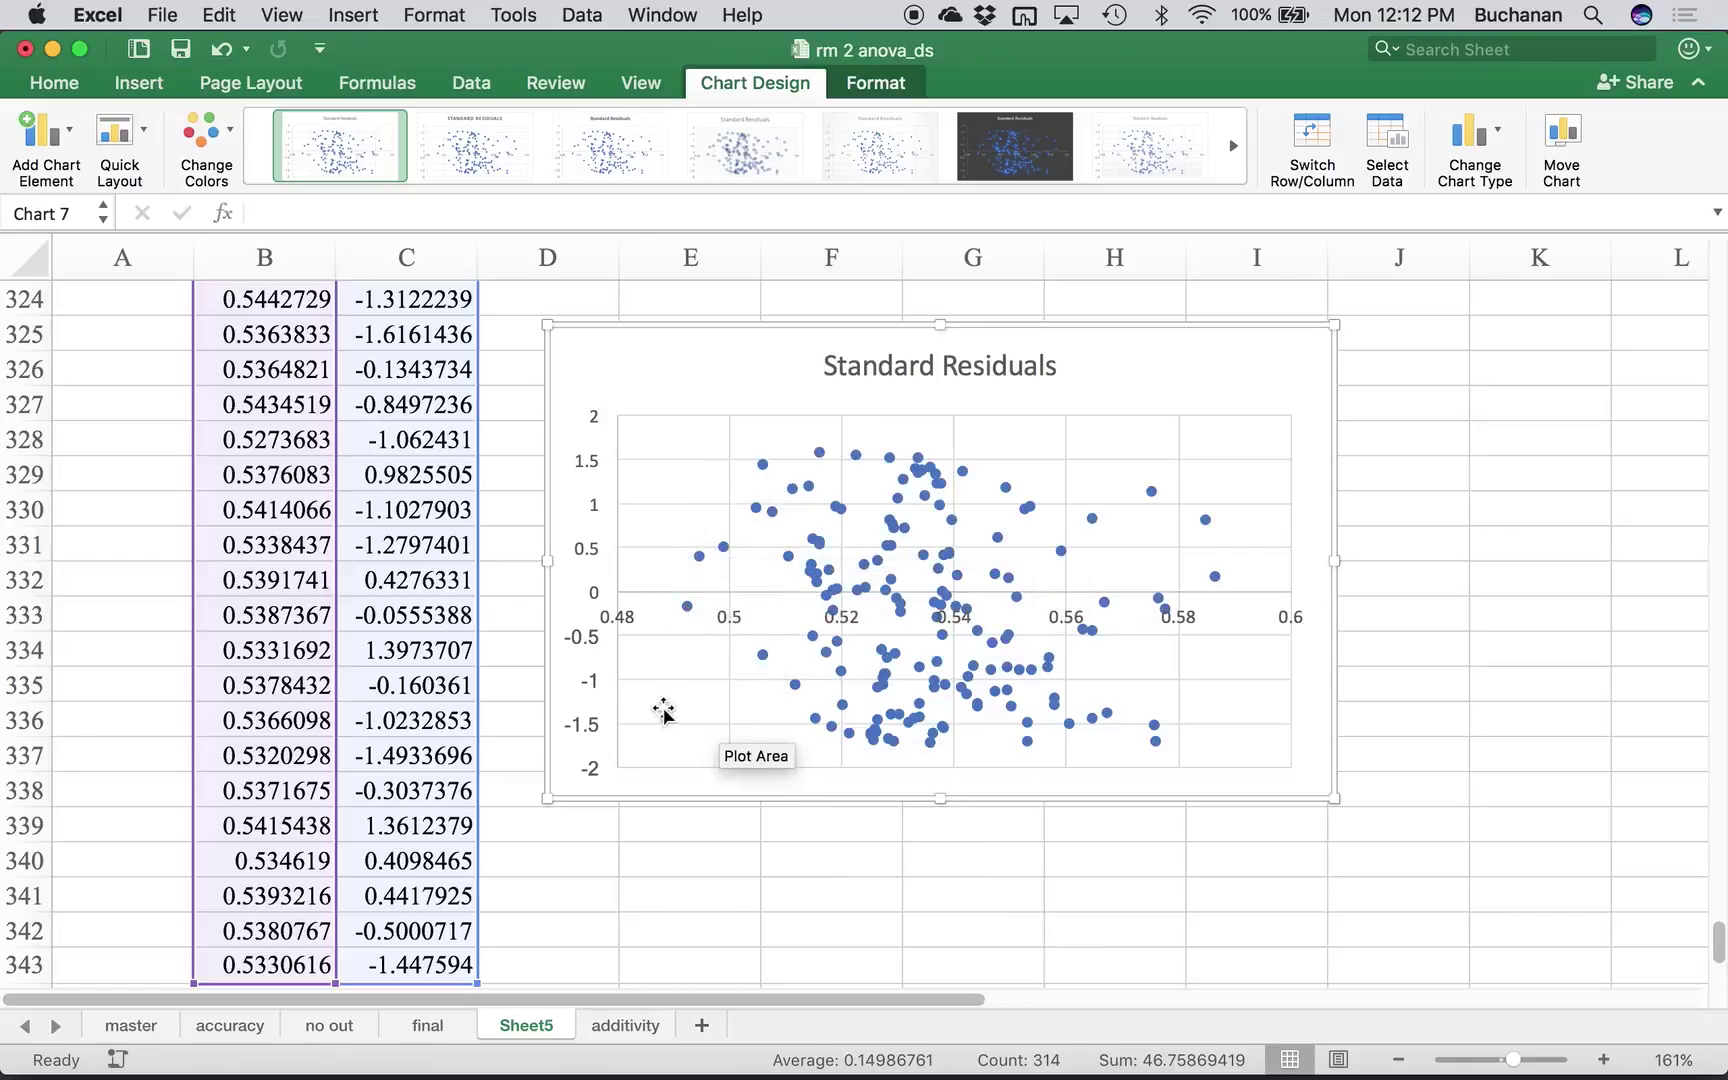
pyautogui.moveTo(887, 752)
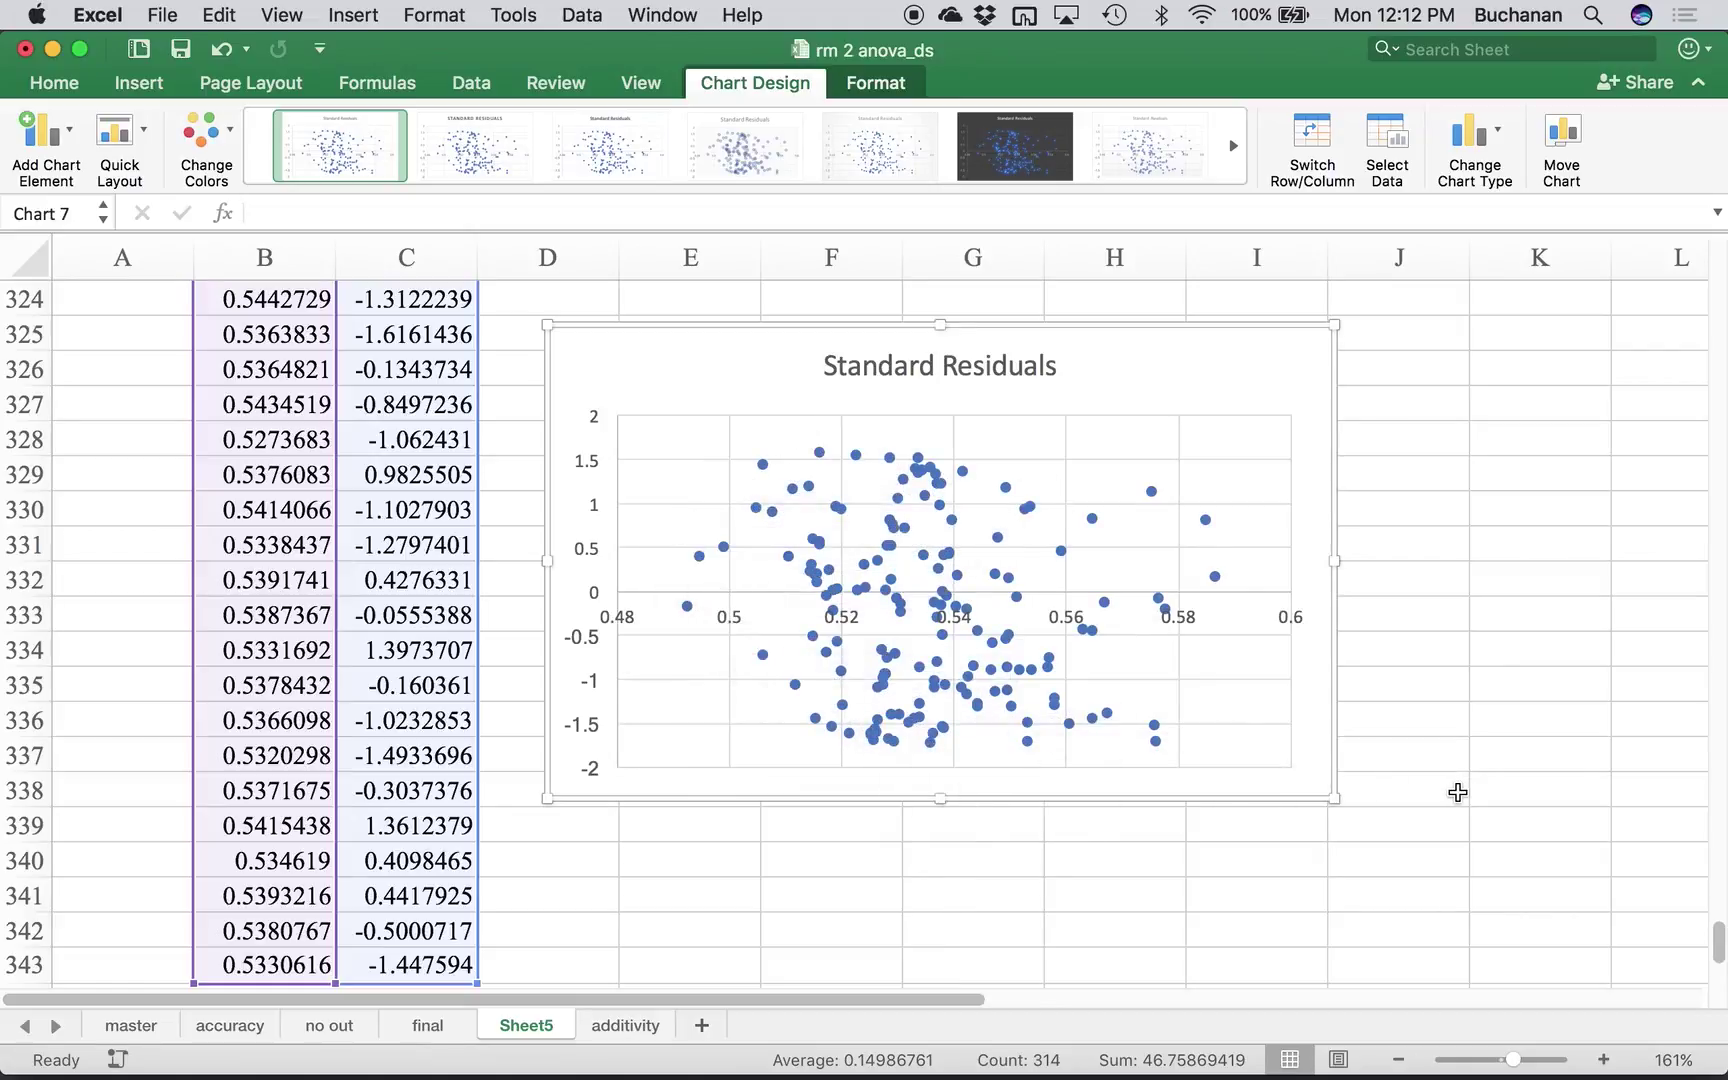
pyautogui.scroll(20, 1457, 792)
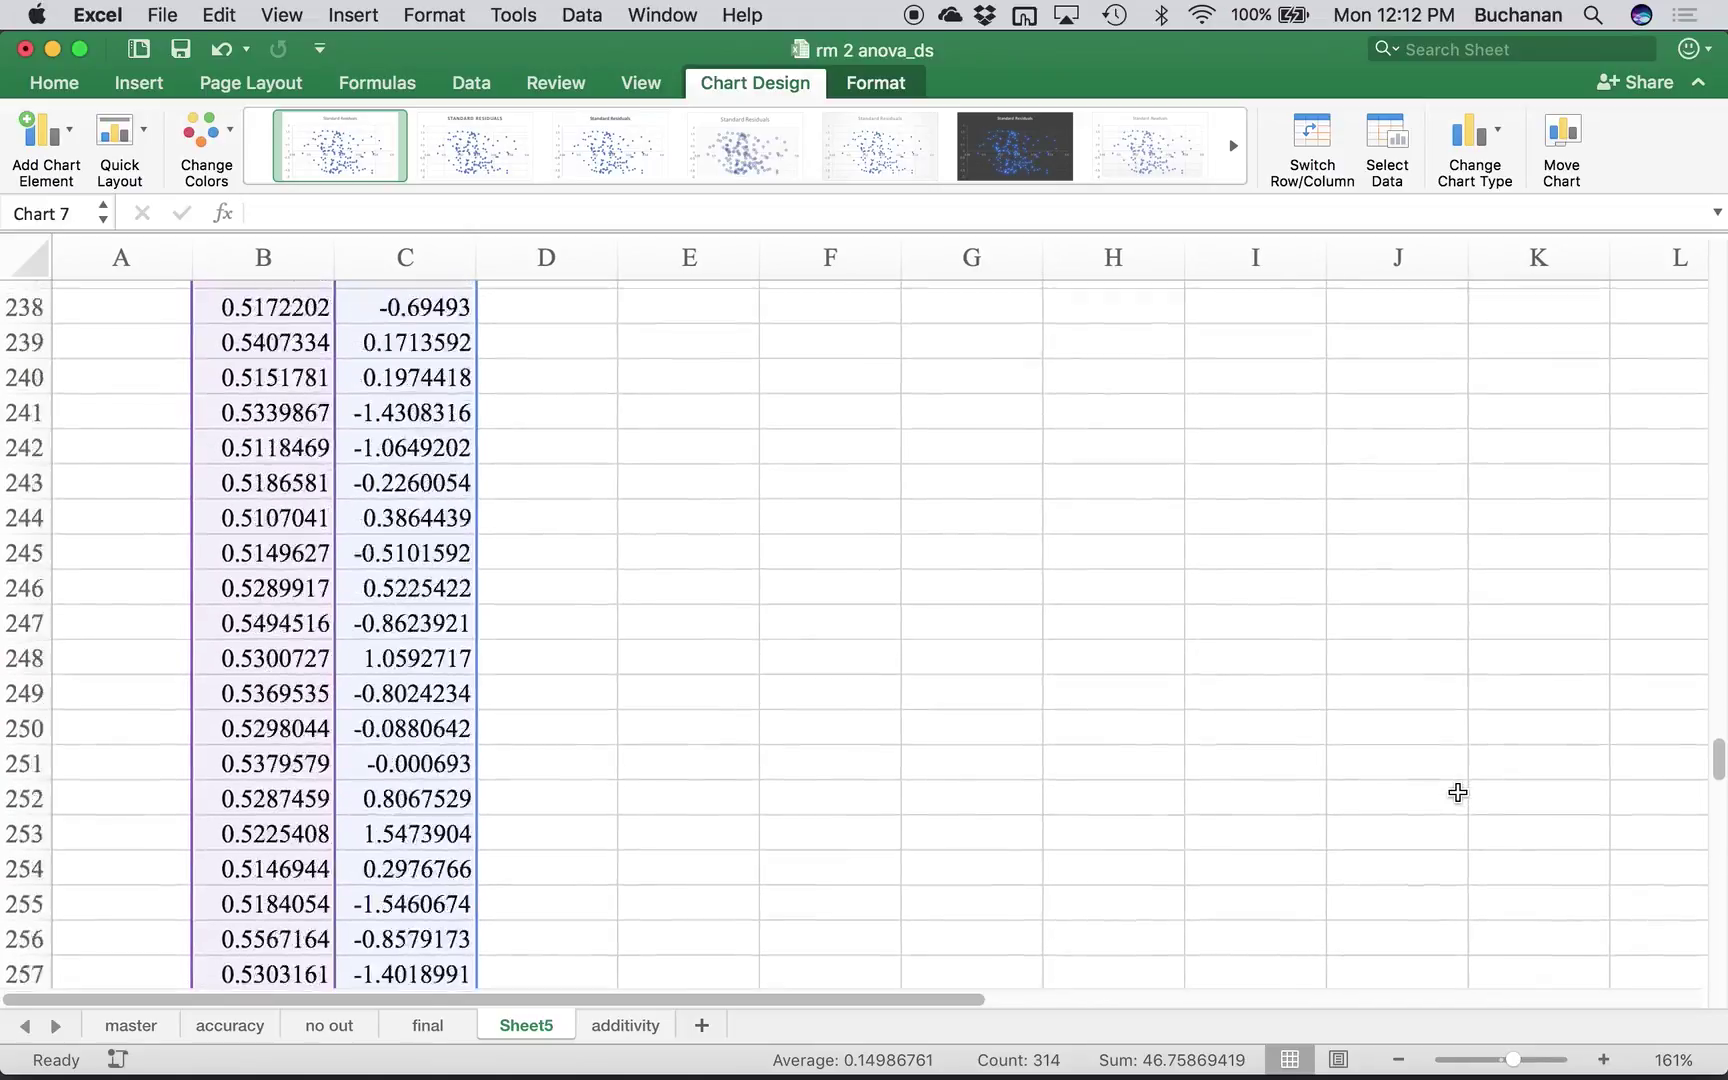
# - Move the X Variable 4 residual plot down below the other stacked residual plots, starting near row 17
pyautogui.scroll(6, 1460, 760)
pyautogui.hscroll(6, 1466, 725)
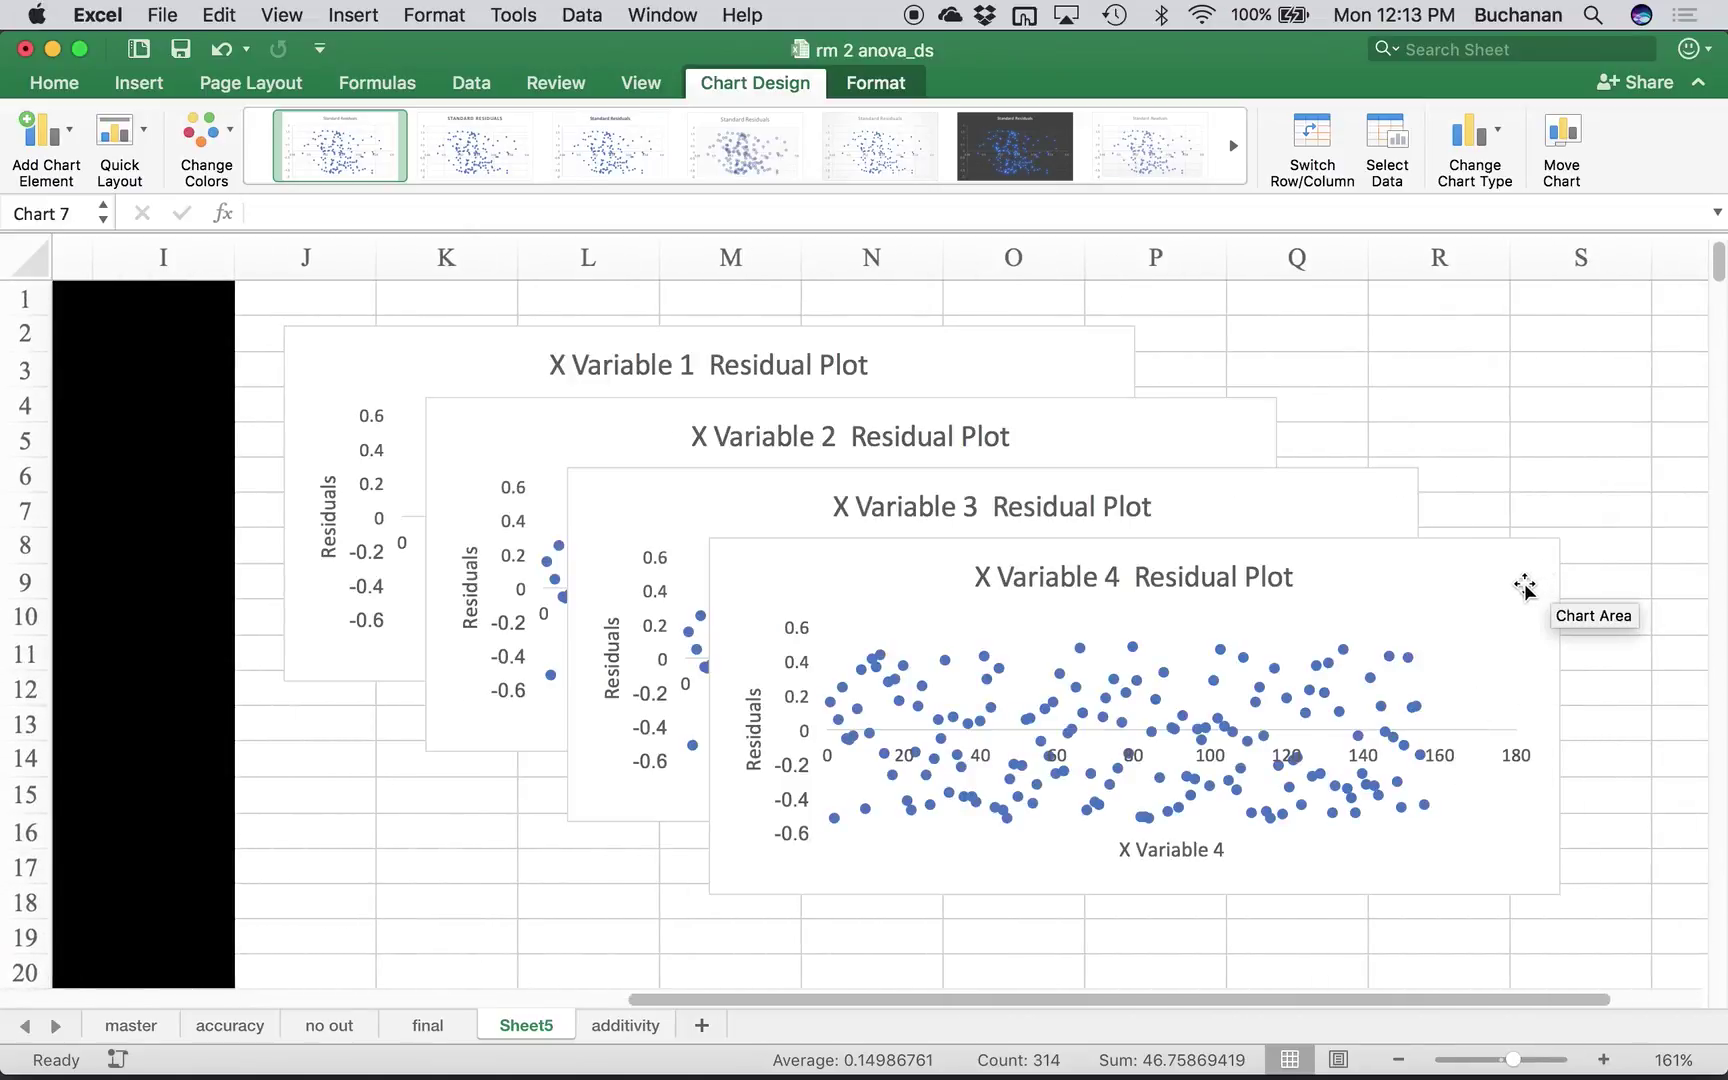
pyautogui.moveTo(1524, 588); pyautogui.dragTo(1432, 907)
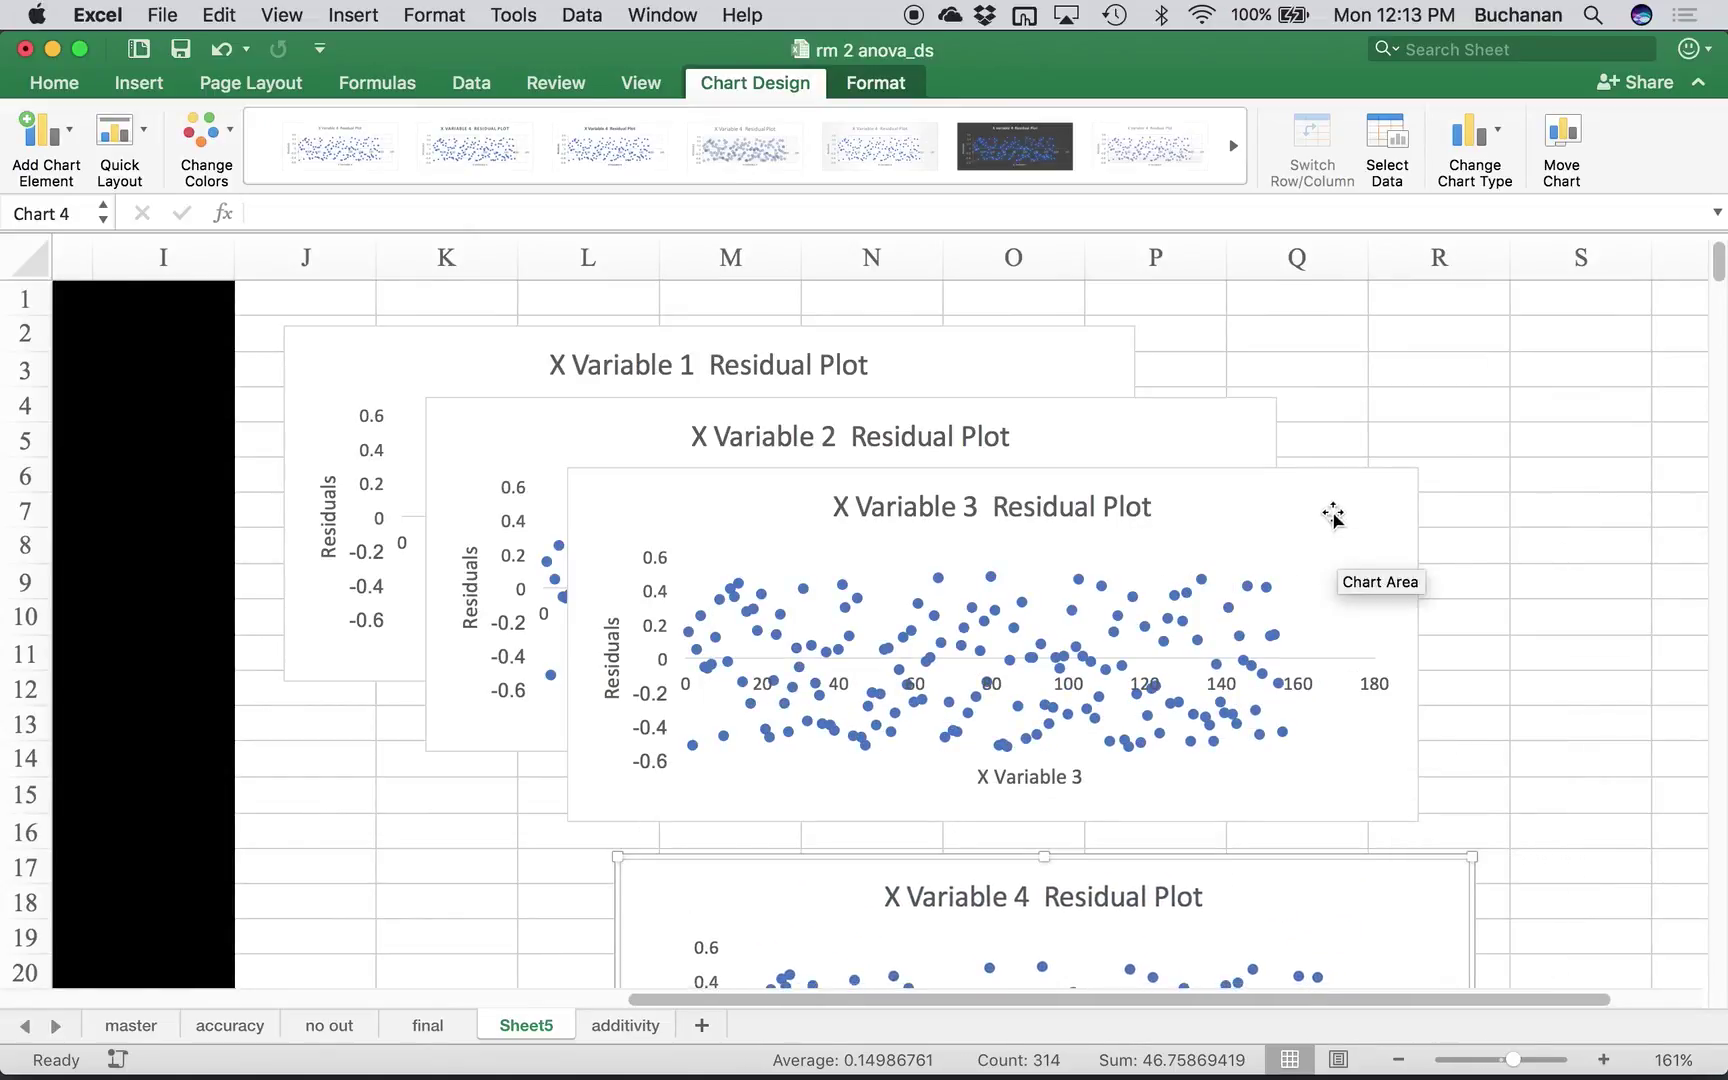
# - Move the X Variable 3 residual plot off the stack to around column P, row 3, uncovering the X Variable 2 plot
pyautogui.scroll(-5, 1458, 397)
pyautogui.scroll(5, 1460, 398)
pyautogui.hscroll(-2, 1460, 398)
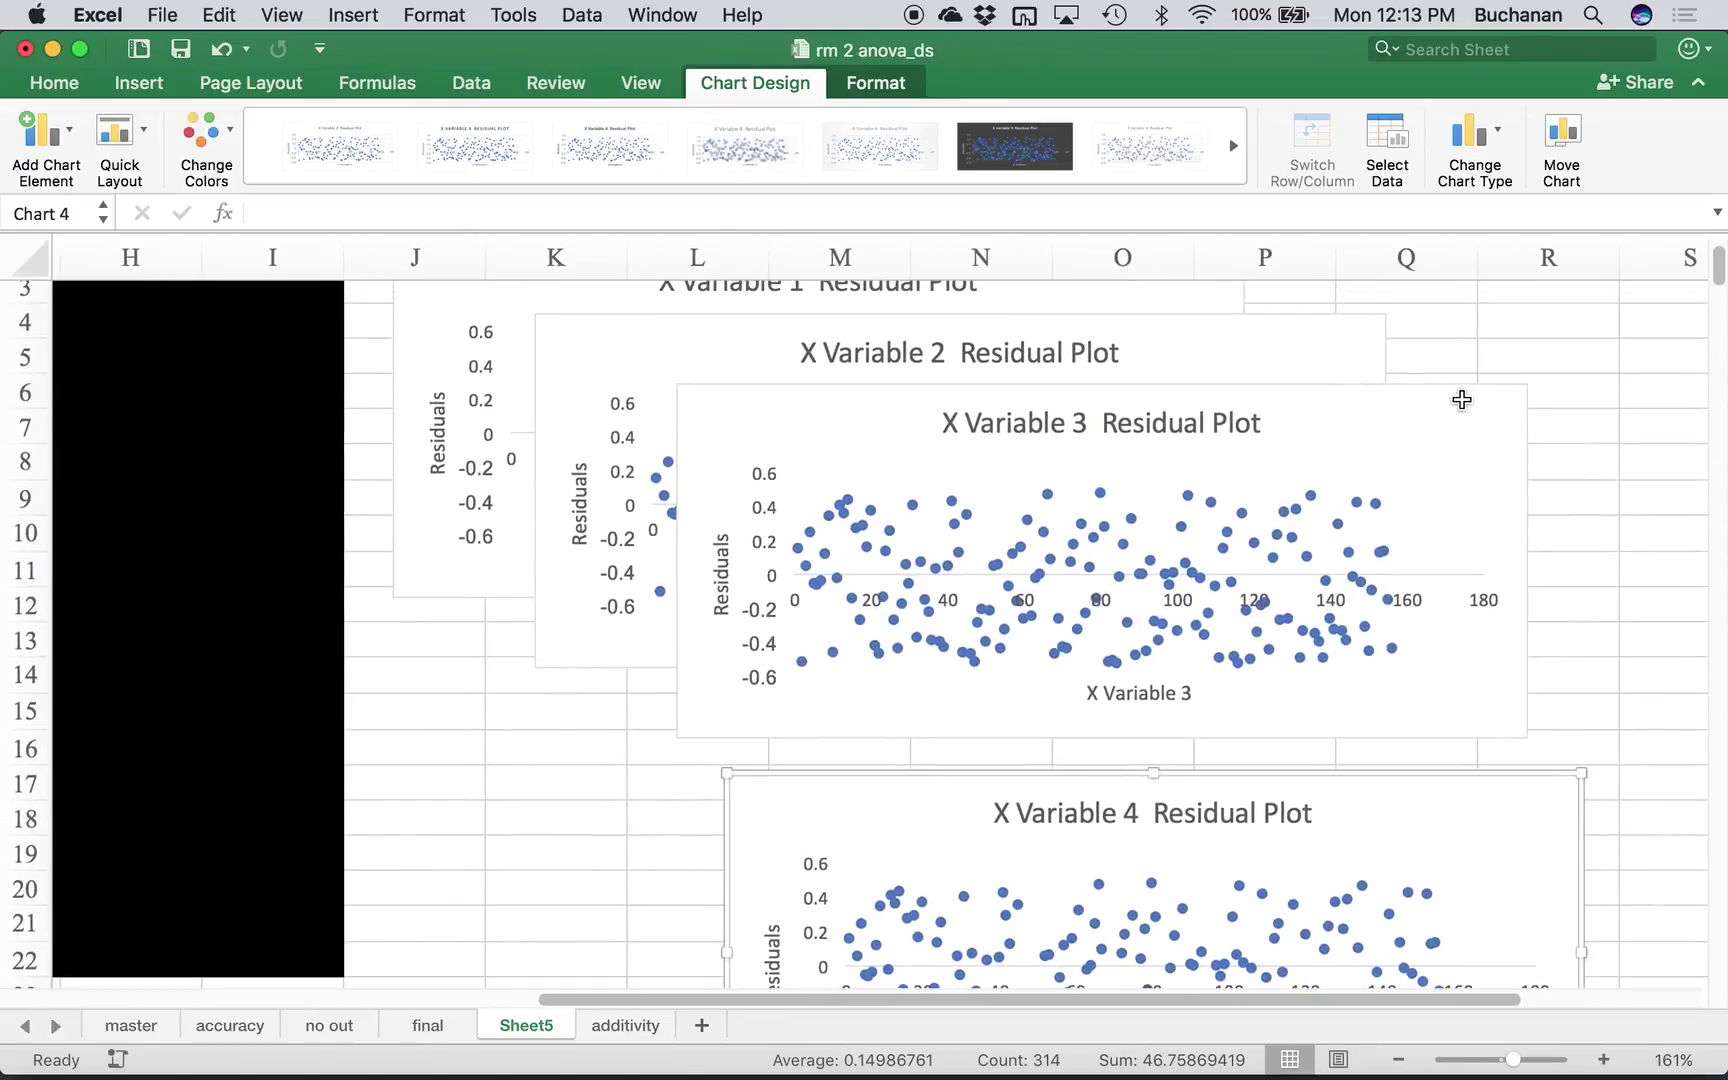
pyautogui.moveTo(1458, 401); pyautogui.dragTo(1277, 463)
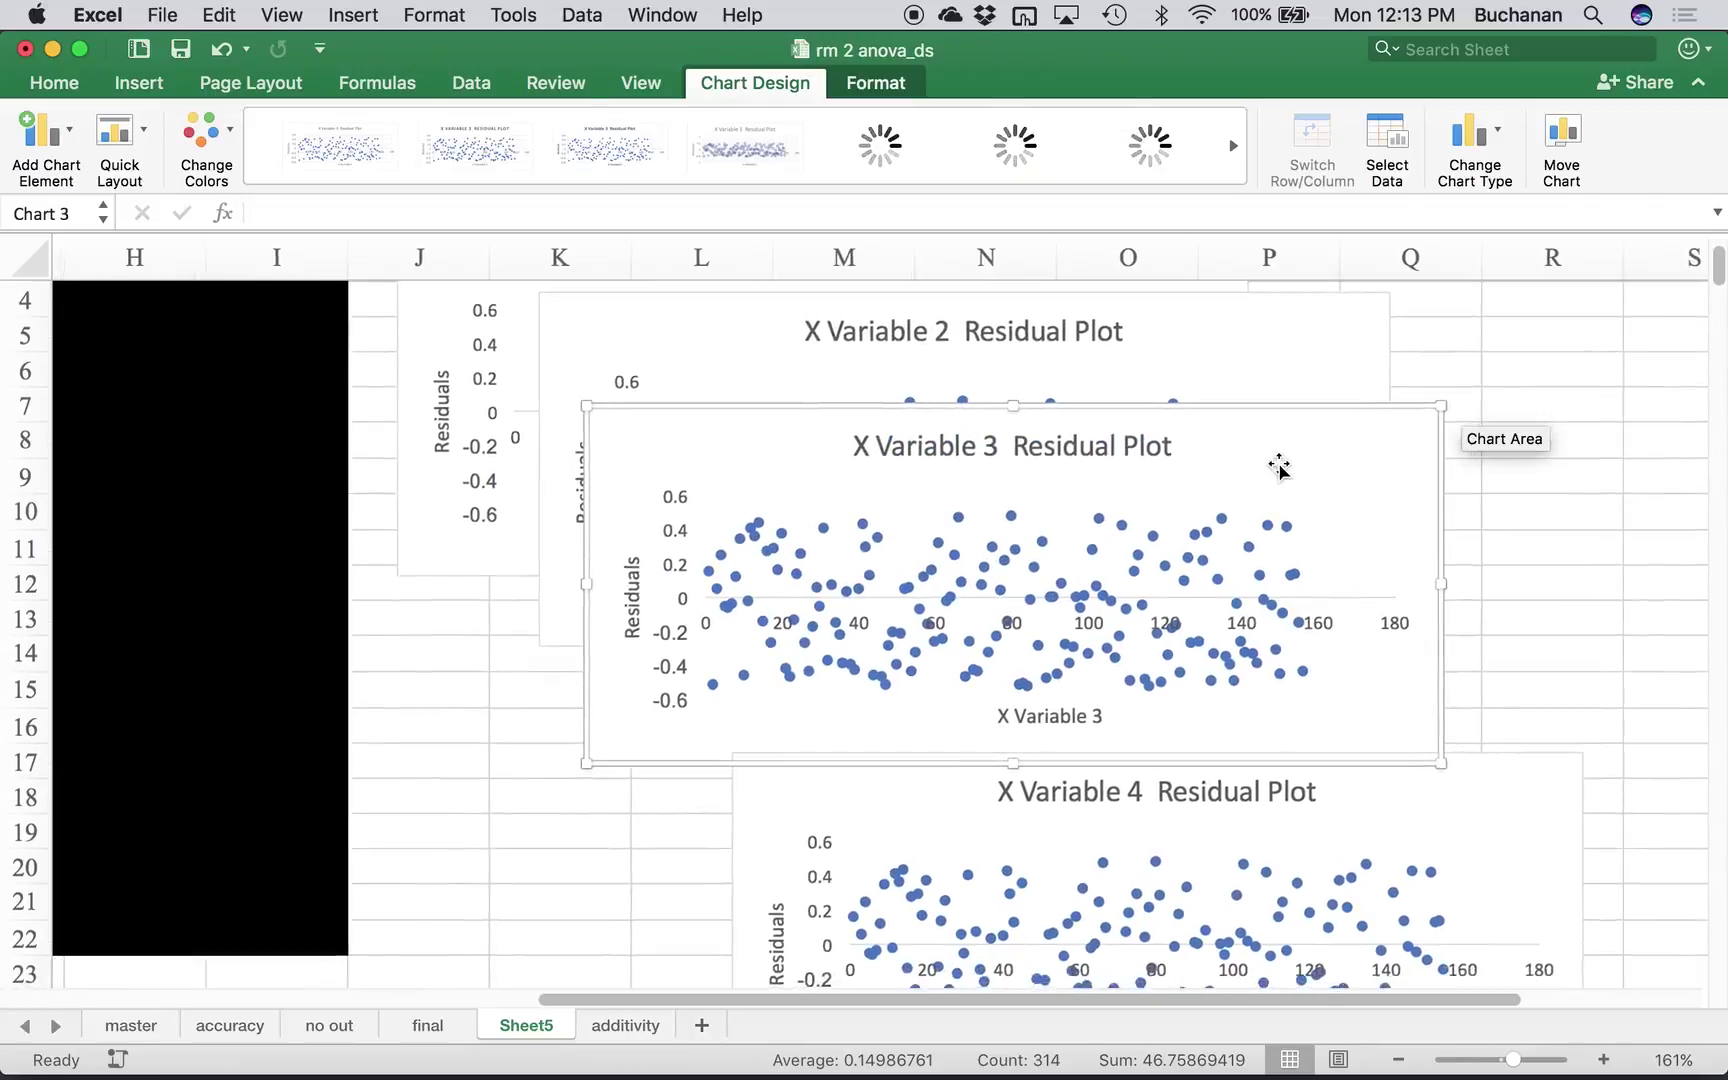
pyautogui.scroll(3, 1278, 465)
pyautogui.hscroll(6, 1278, 465)
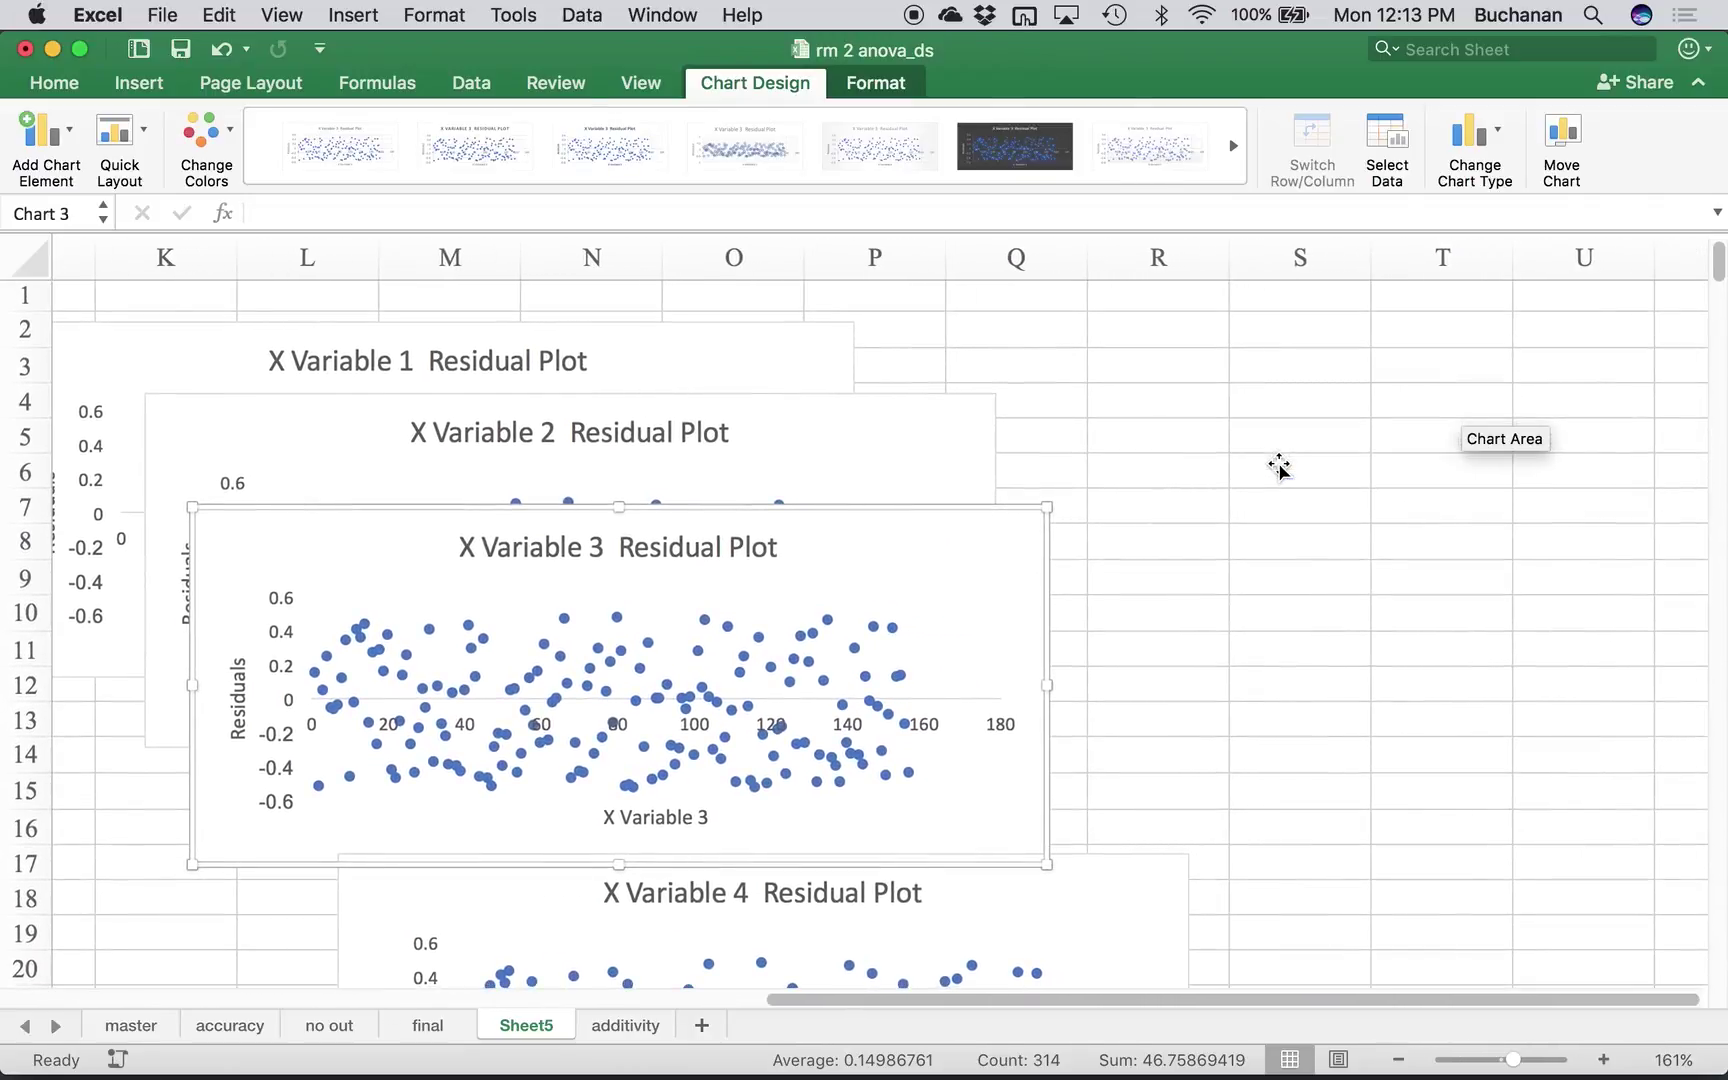
pyautogui.moveTo(833, 548); pyautogui.dragTo(1540, 390)
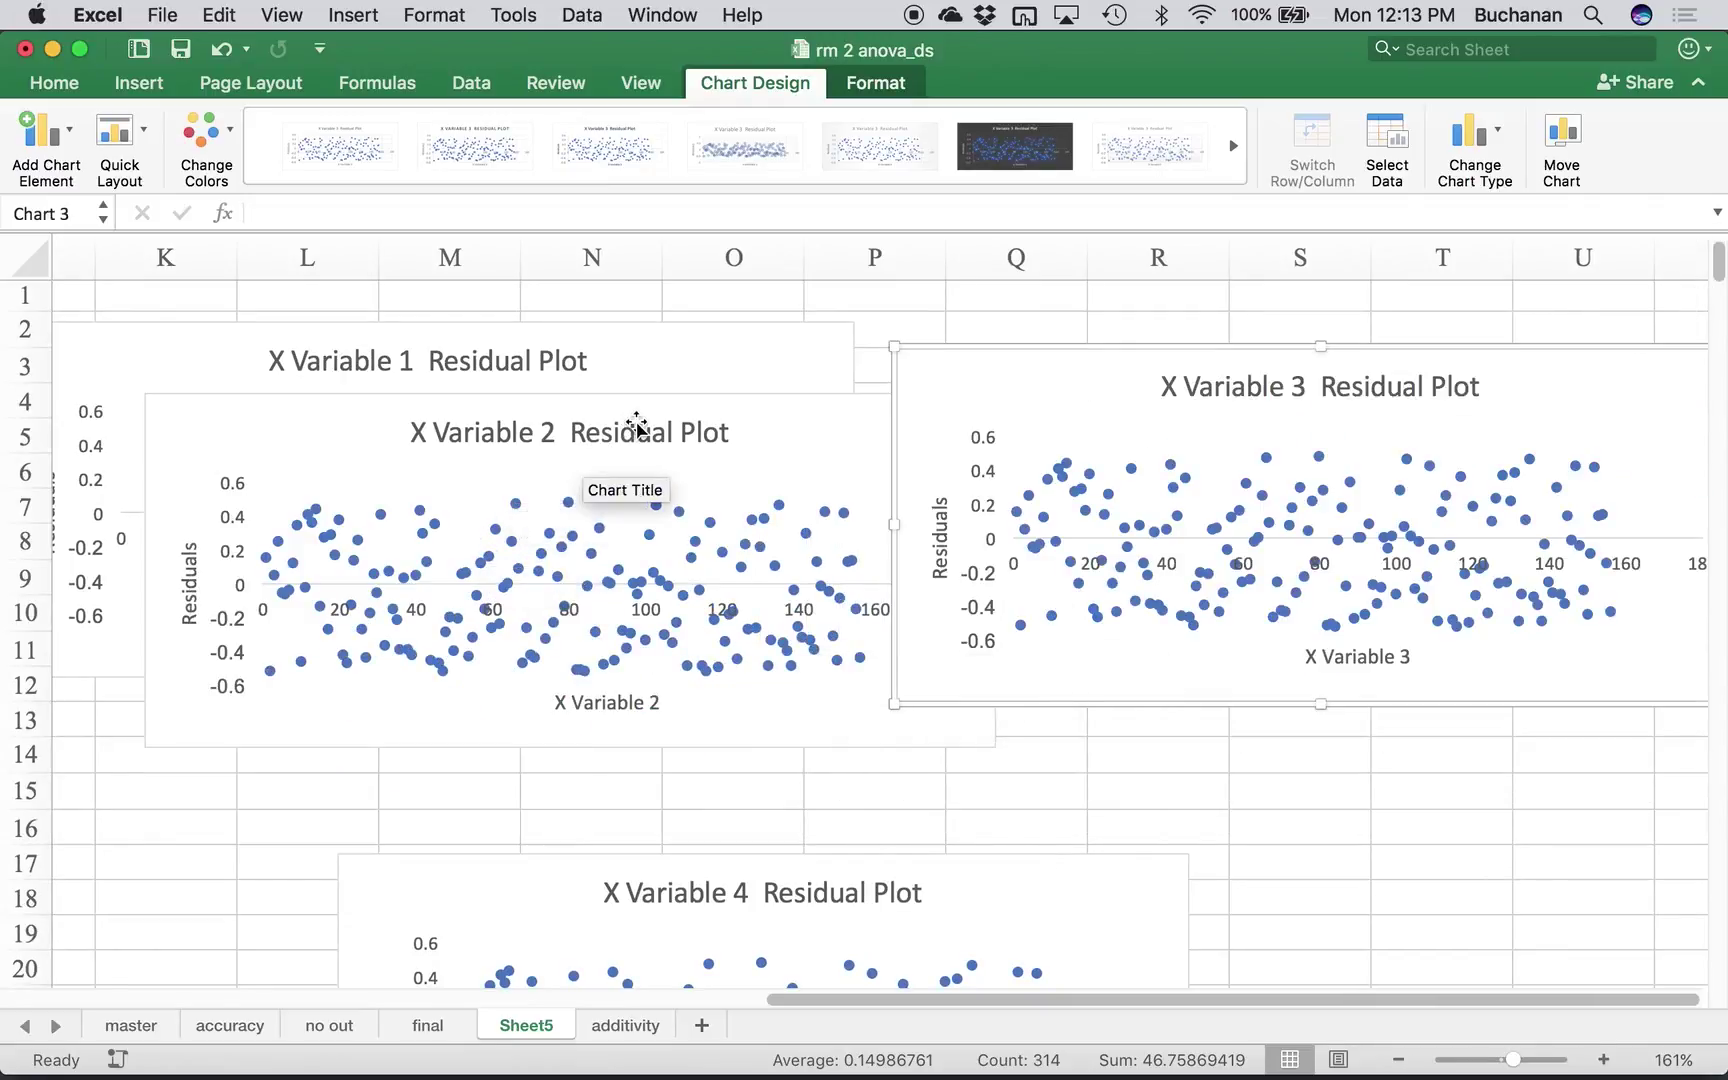
# - Move the X Variable 2 residual plot below the X Variable 1 plot and the X Variable 4 plot below the X Variable 3 plot
pyautogui.moveTo(771, 440); pyautogui.dragTo(455, 722)
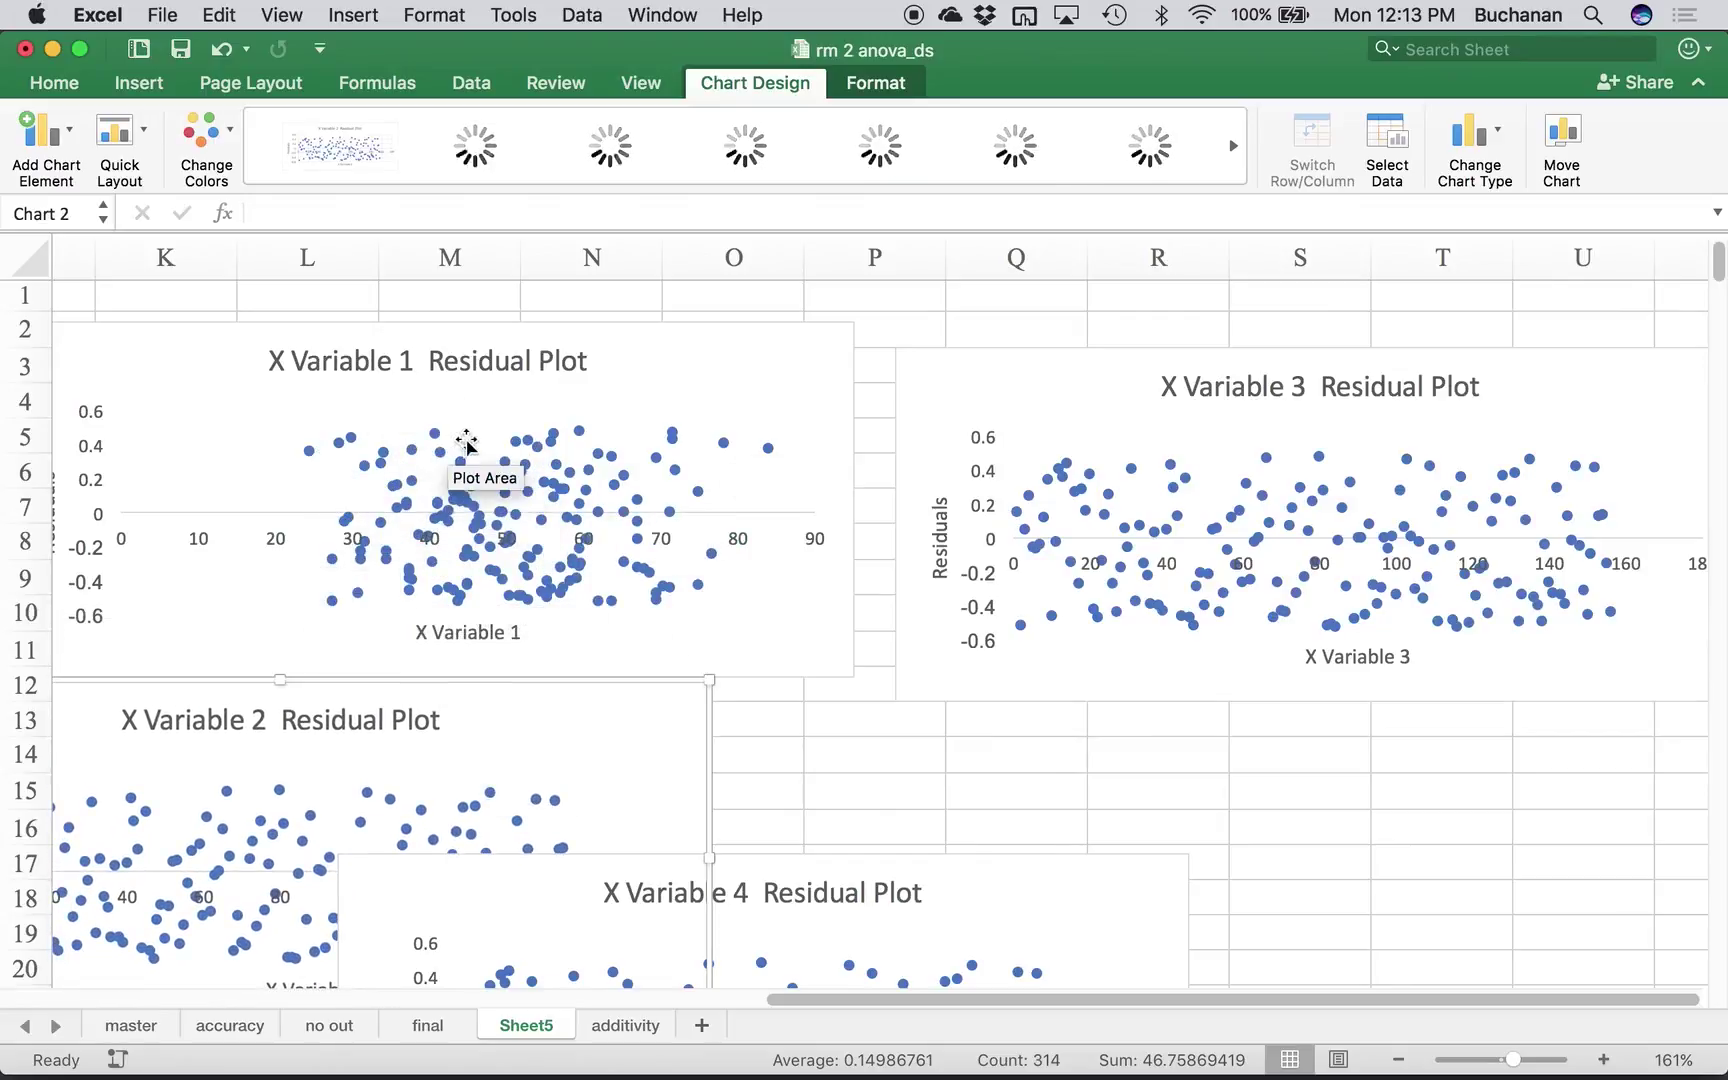
pyautogui.moveTo(763, 455)
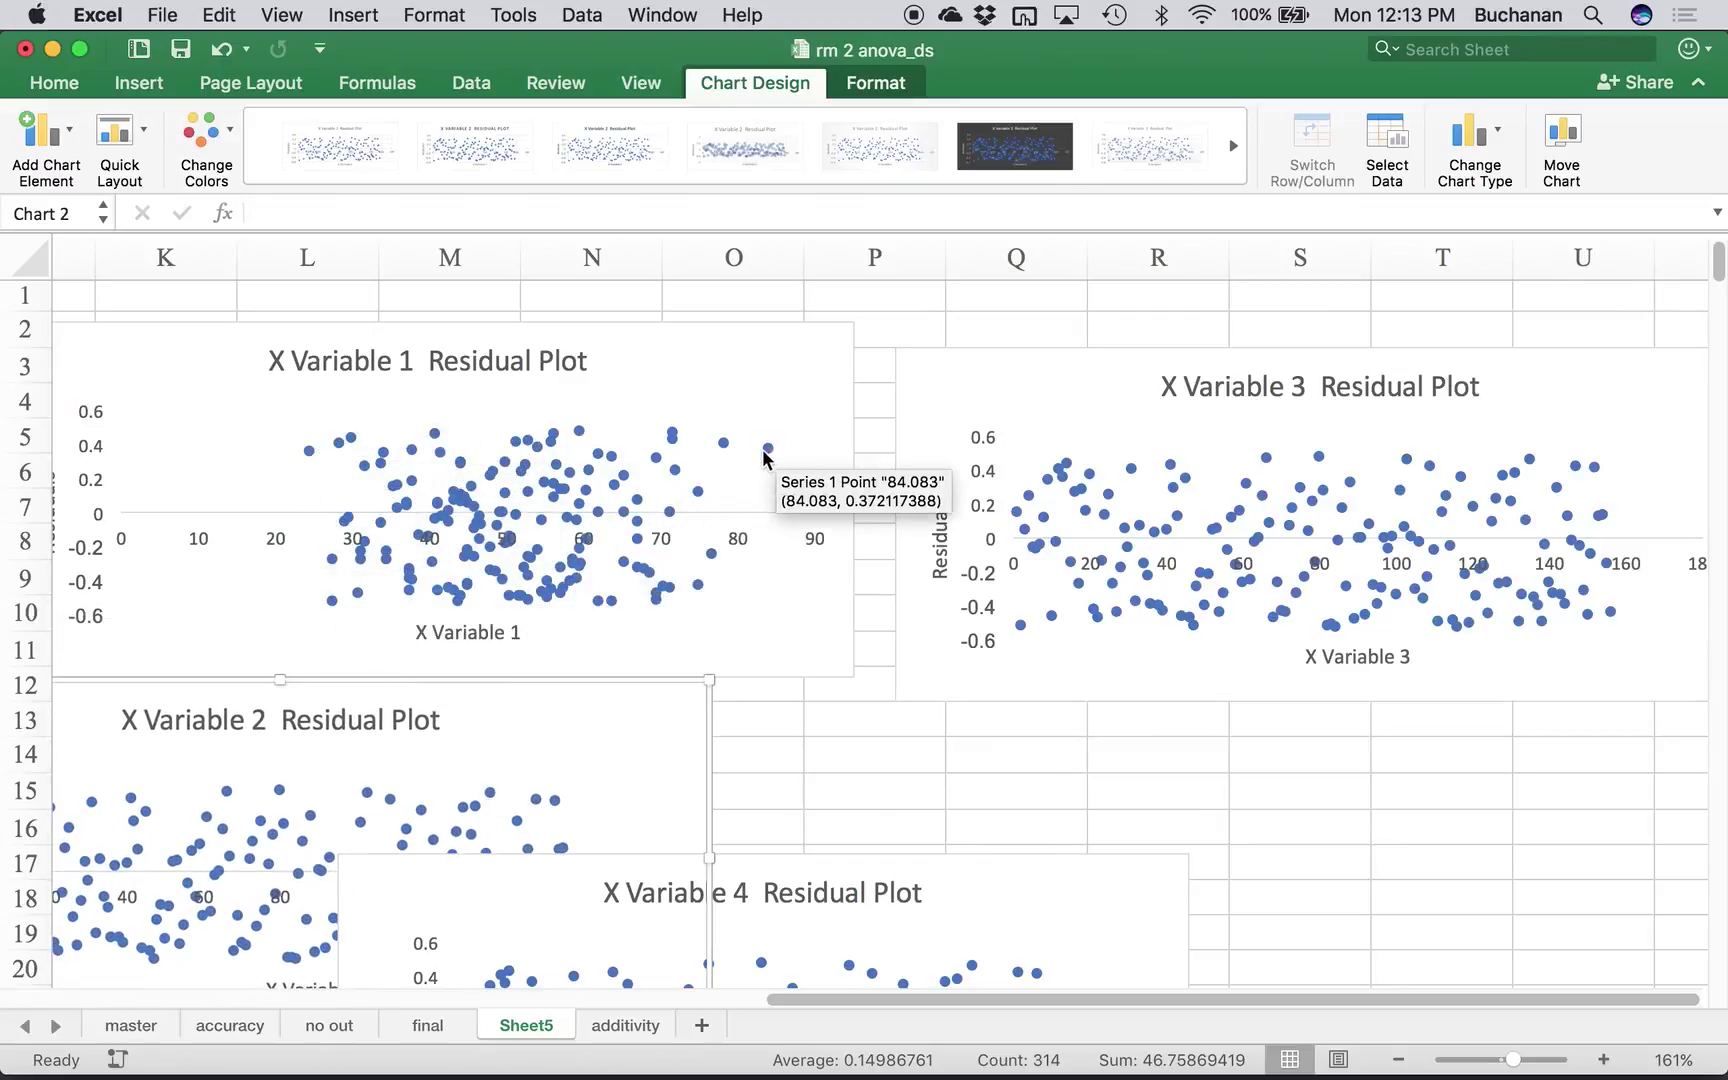
pyautogui.moveTo(655, 455)
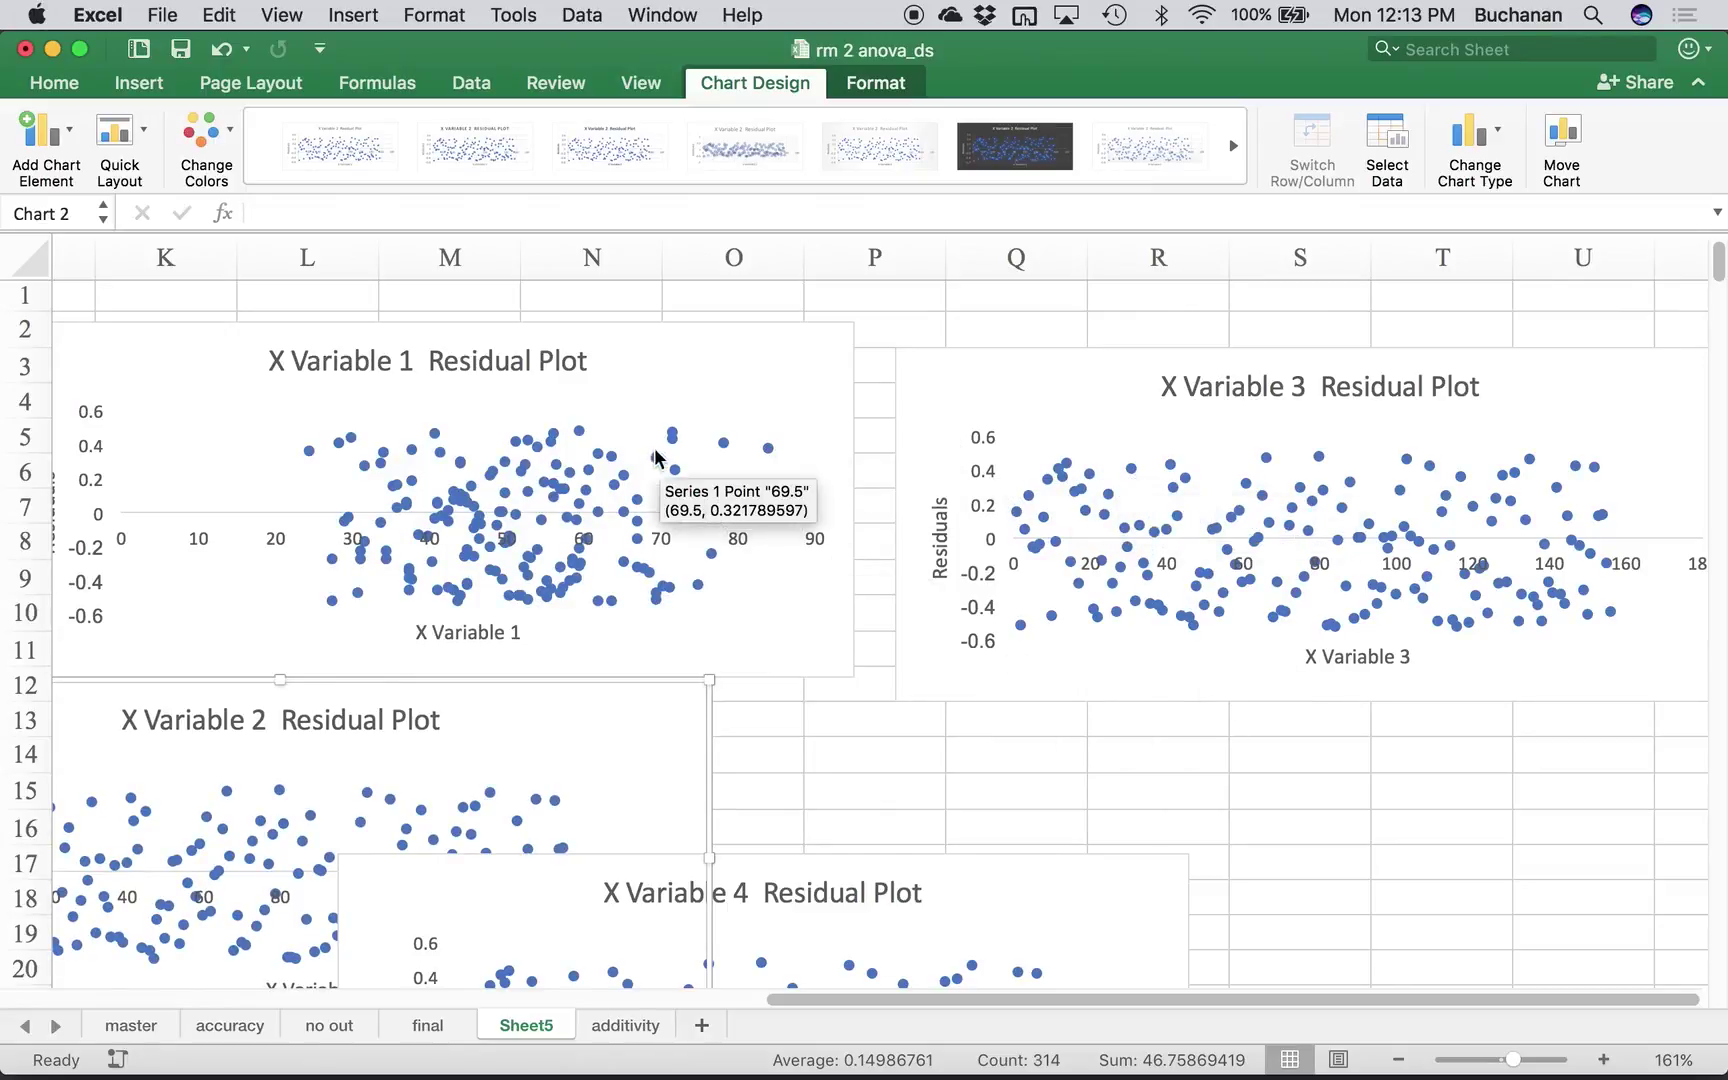
pyautogui.scroll(-5, 655, 455)
pyautogui.moveTo(945, 636); pyautogui.dragTo(1459, 532)
pyautogui.scroll(3, 791, 791)
pyautogui.hscroll(-2, 791, 791)
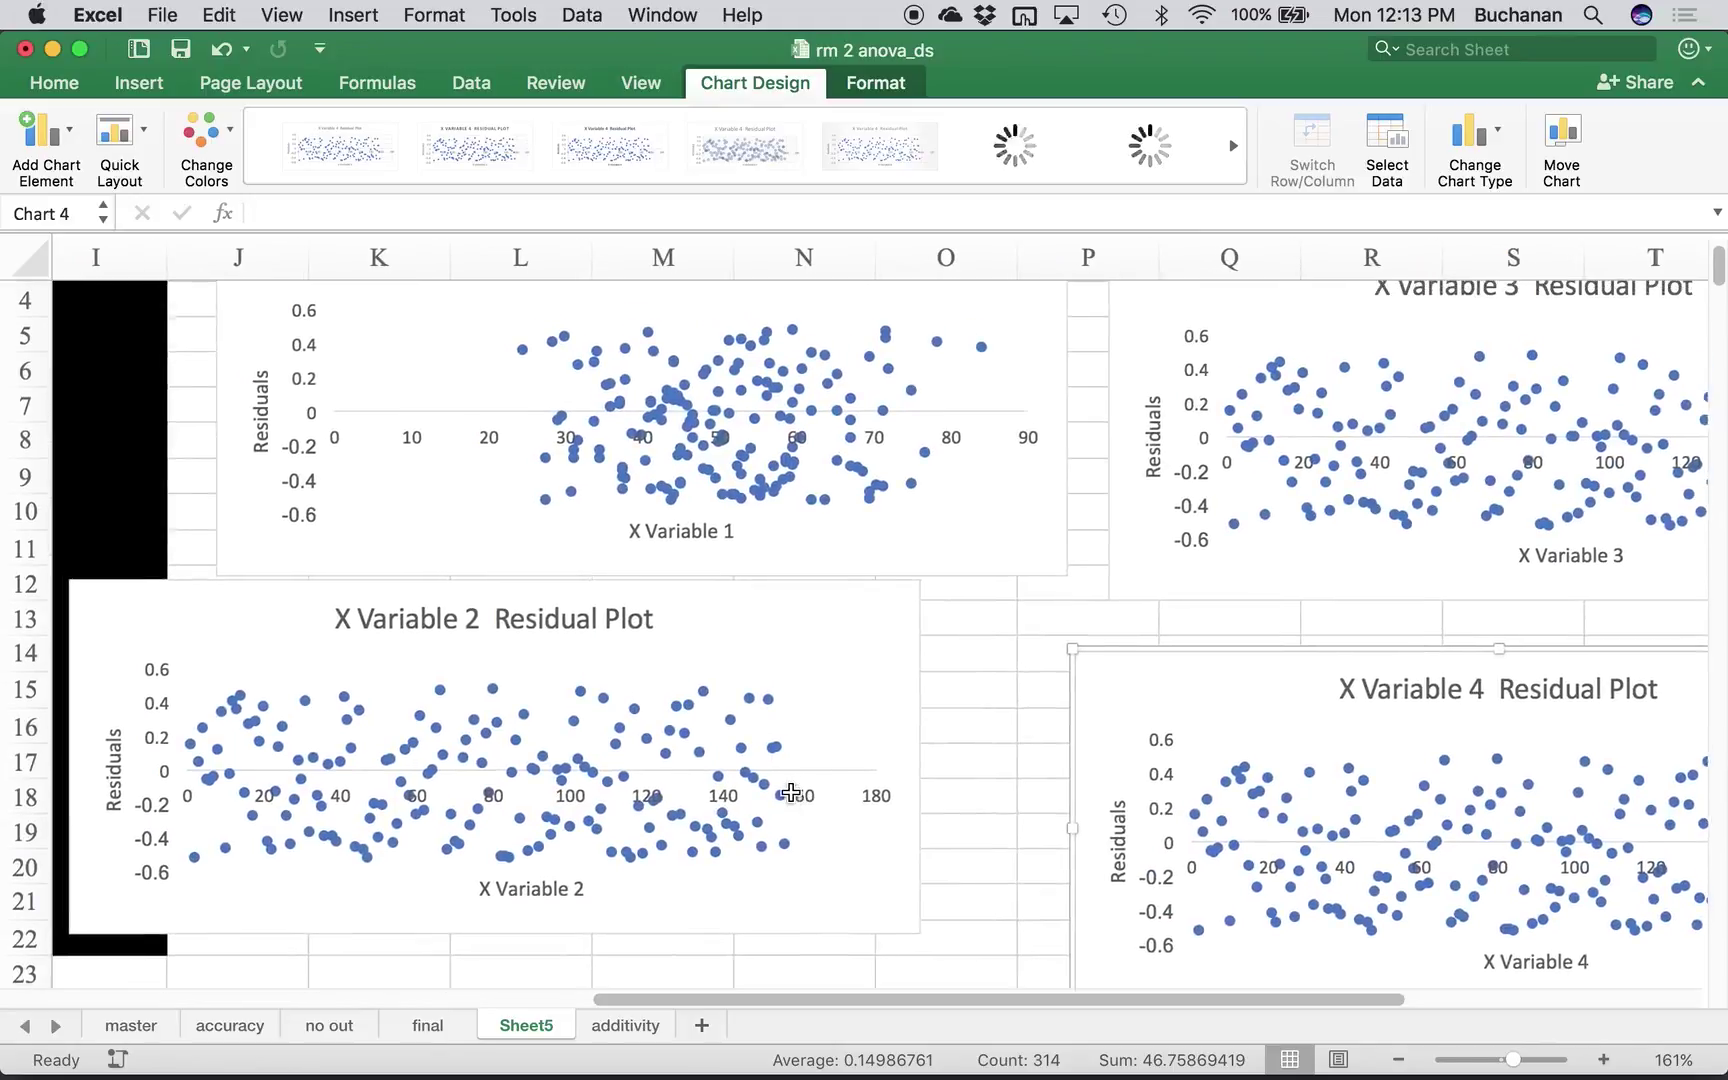
pyautogui.hscroll(1, 791, 791)
pyautogui.scroll(3, 791, 795)
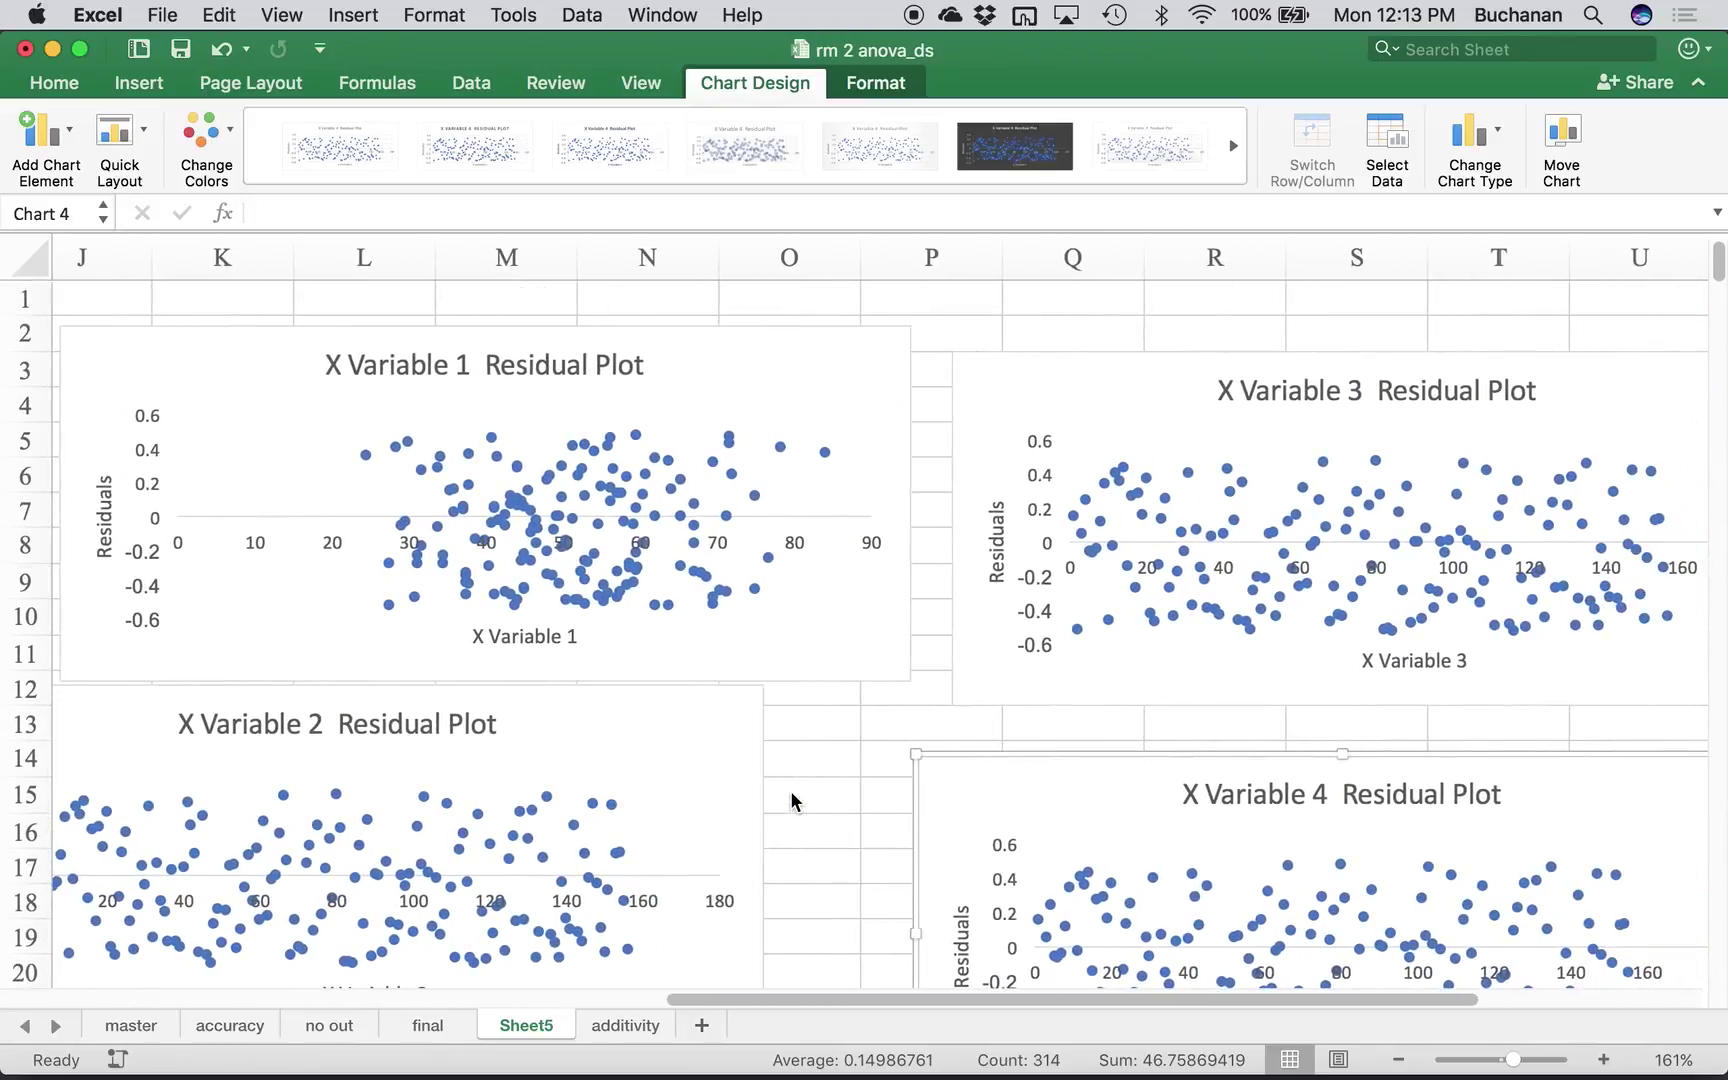
# - Review the regression output tables below the charts, down to the Predicted Y and standard residuals columns
pyautogui.hscroll(-2, 791, 800)
pyautogui.scroll(-3, 791, 800)
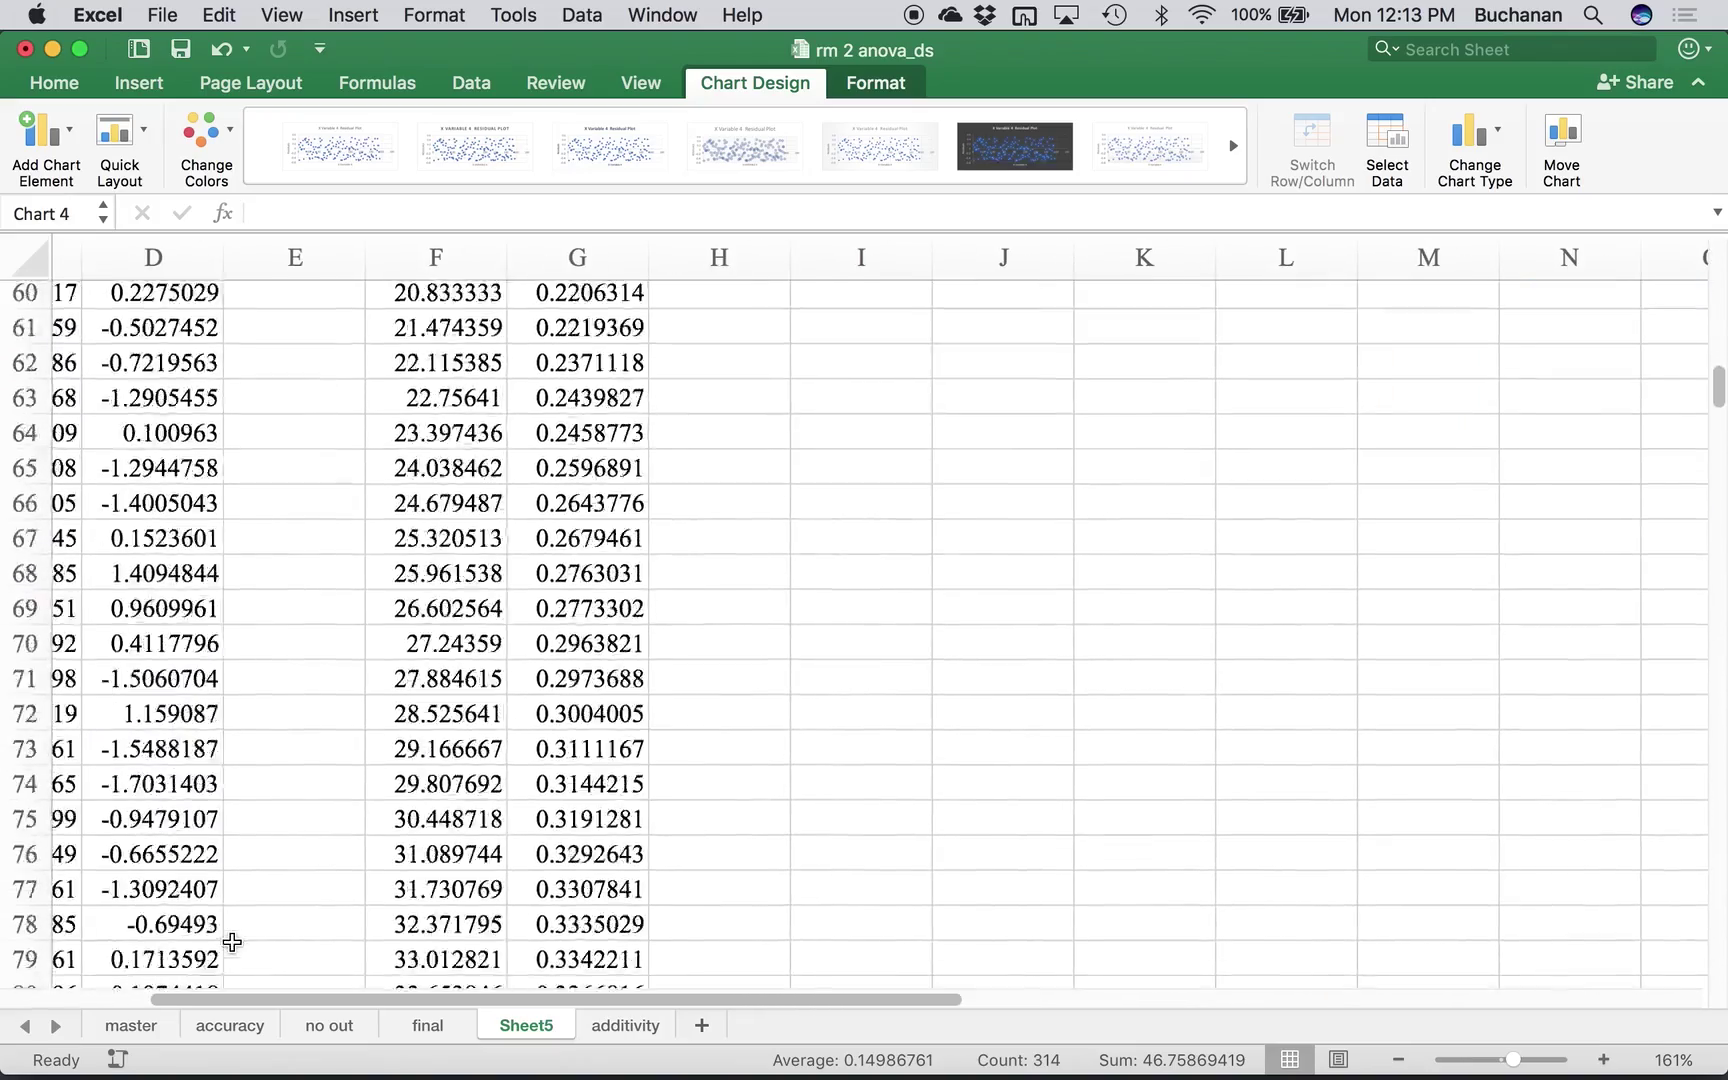
pyautogui.scroll(-20, 232, 942)
pyautogui.hscroll(-2, 232, 942)
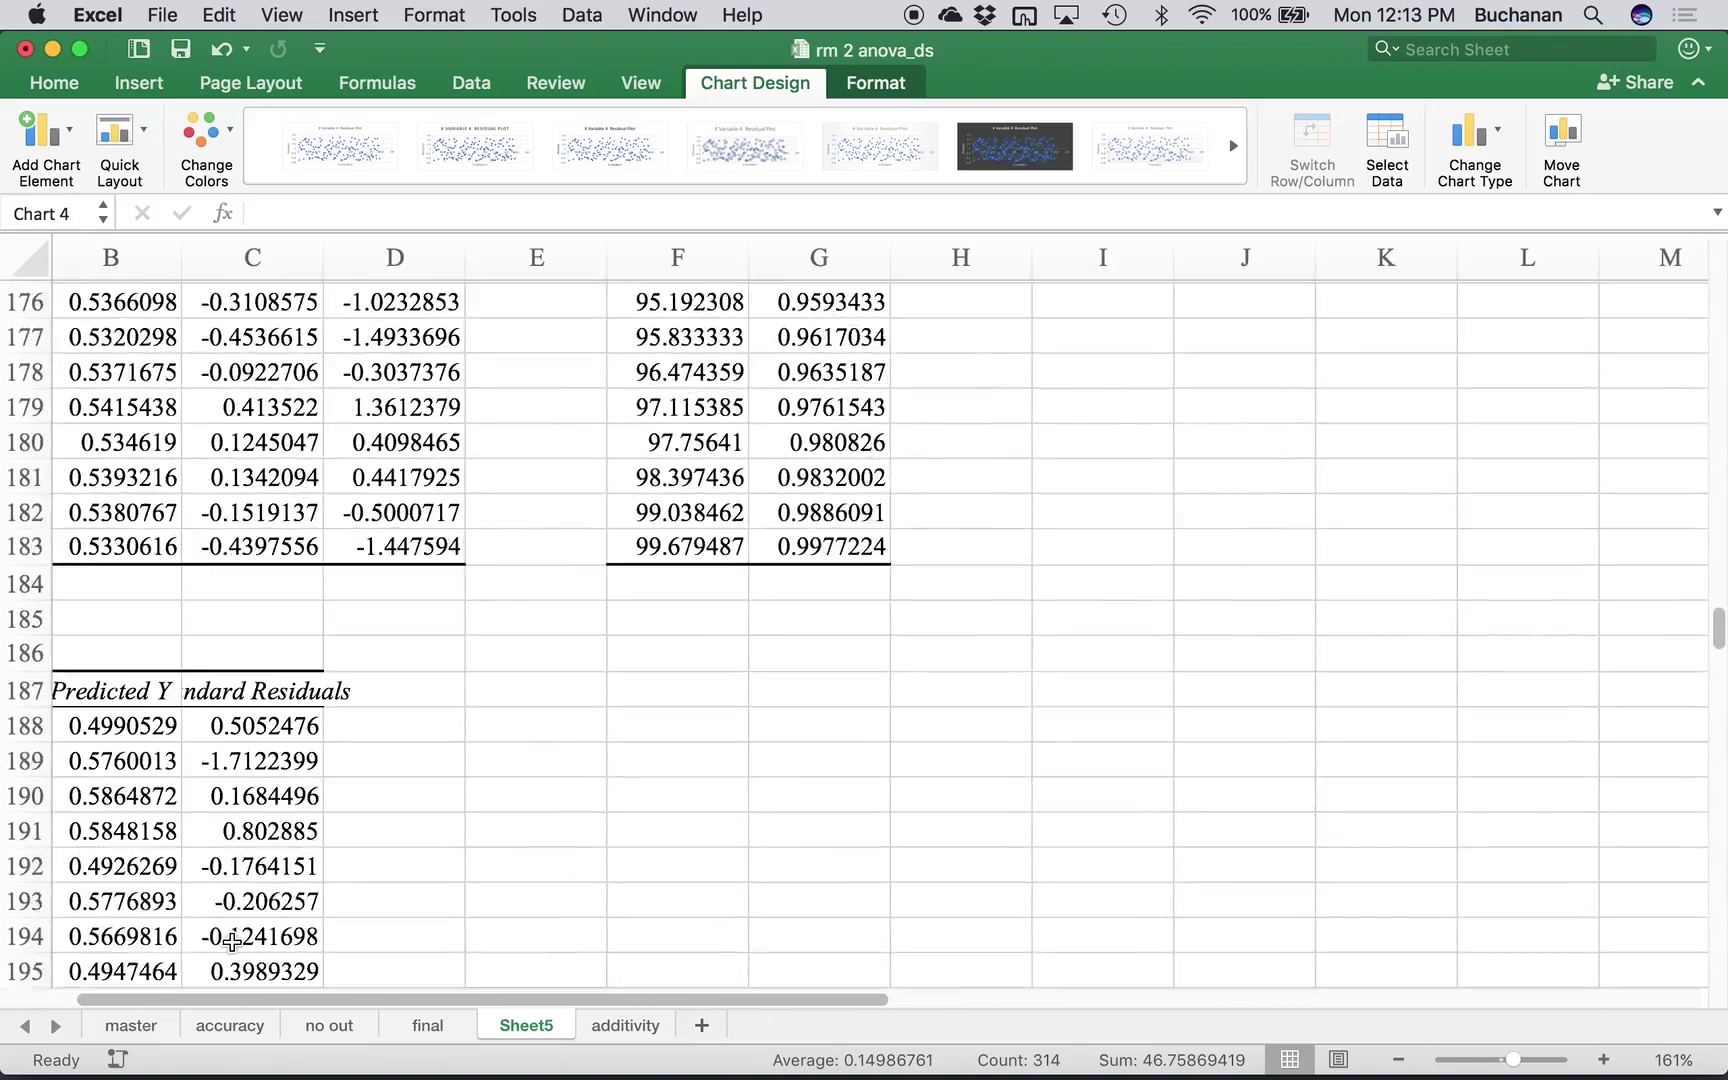
pyautogui.scroll(-20, 232, 942)
pyautogui.hscroll(-2, 232, 942)
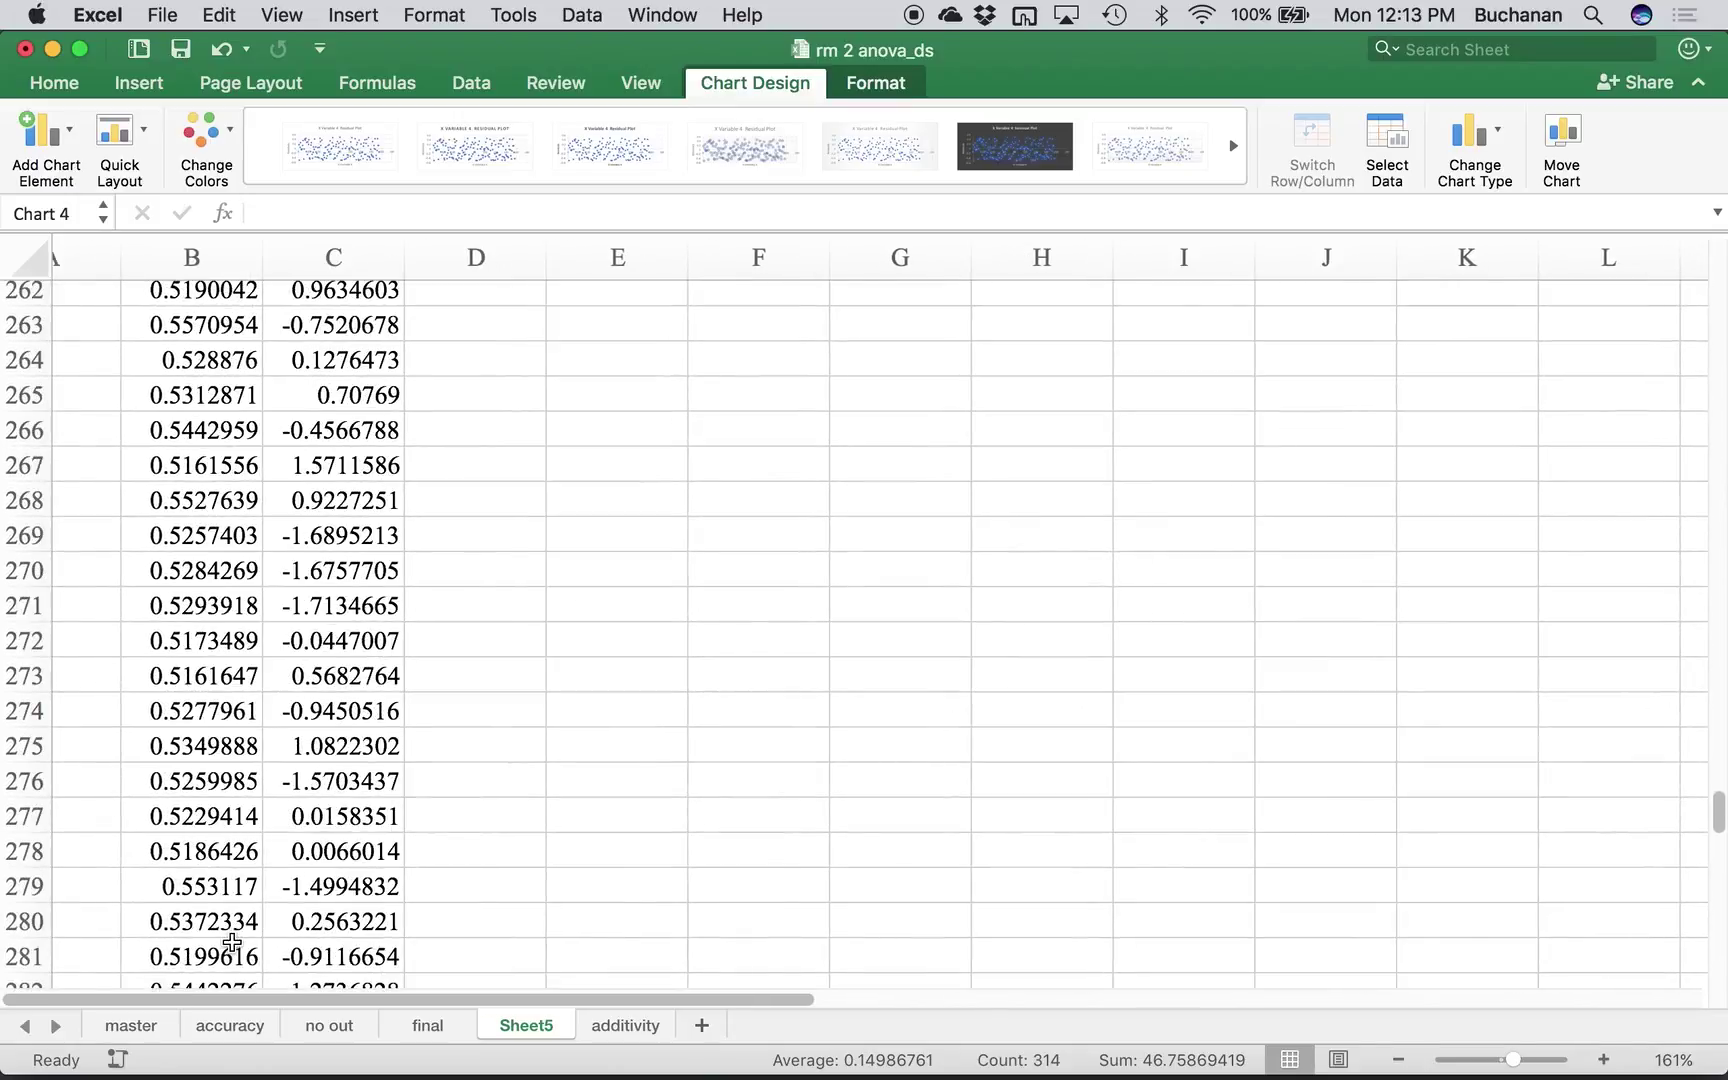
pyautogui.scroll(-7, 232, 942)
pyautogui.scroll(20, 232, 942)
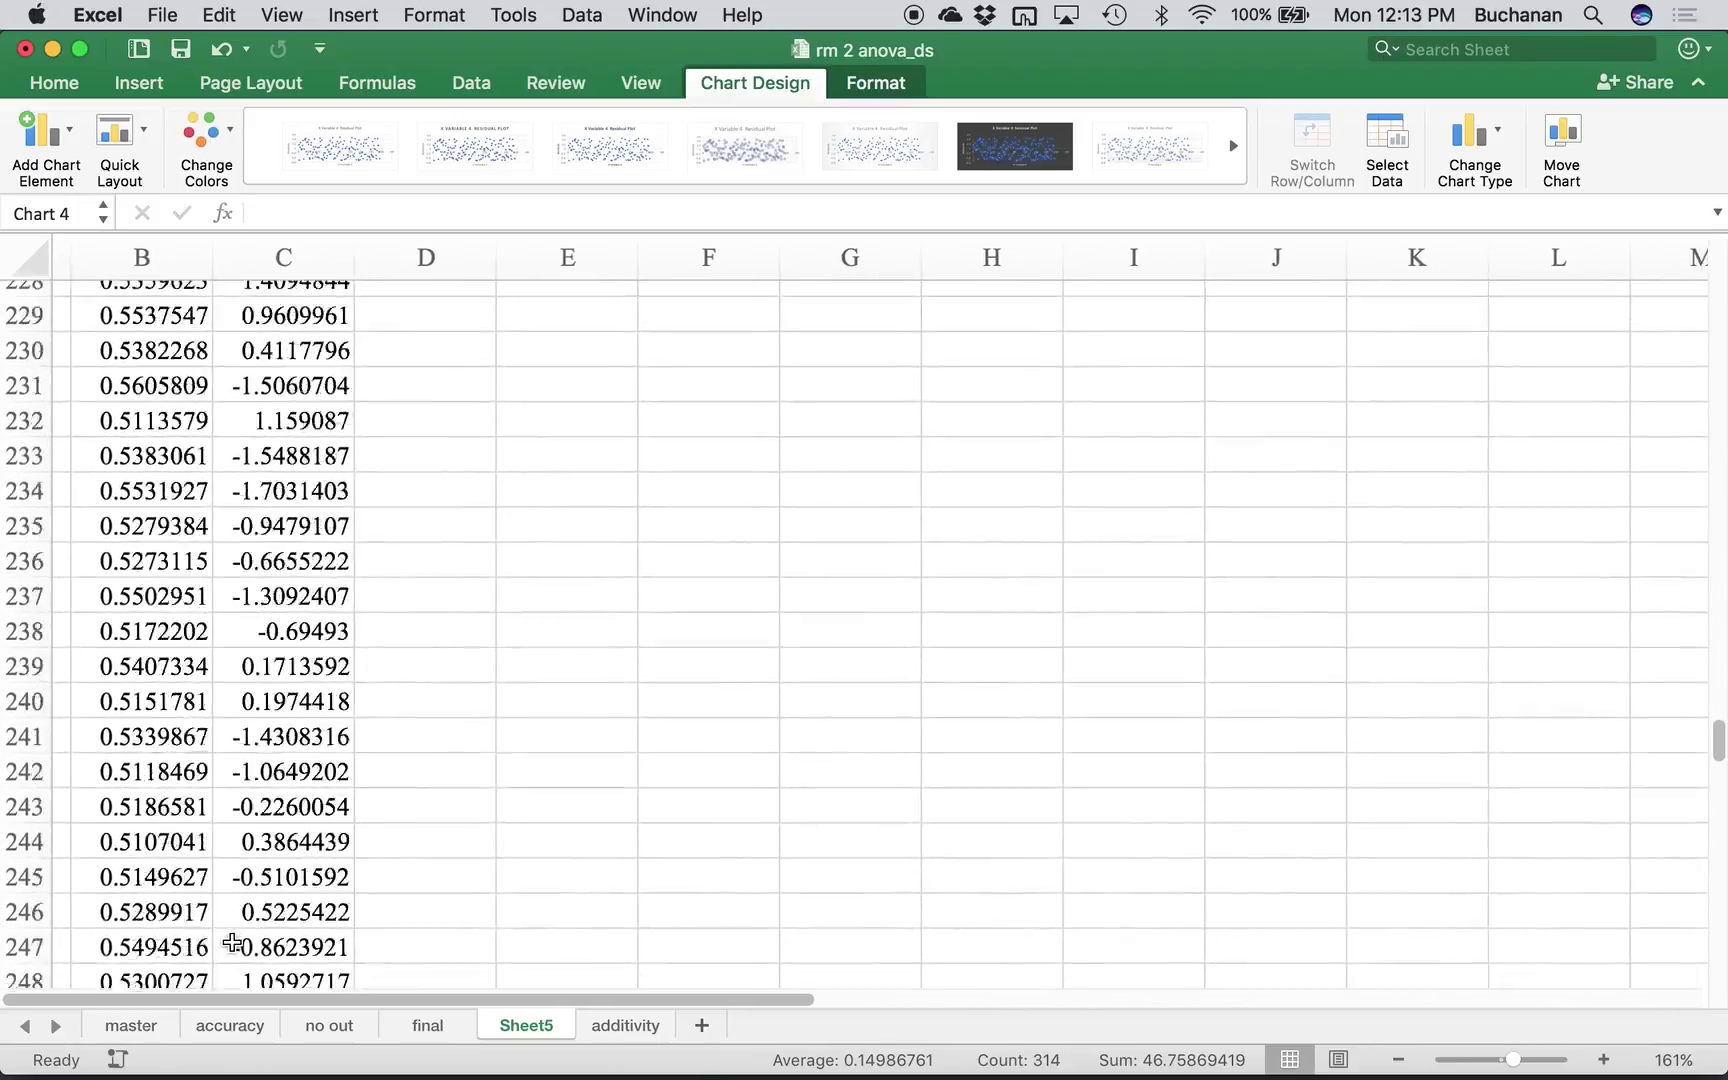
pyautogui.hscroll(2, 232, 942)
pyautogui.scroll(9, 232, 942)
pyautogui.hscroll(-1, 232, 942)
# - Rename the Sheet5 worksheet as "assumptions"
pyautogui.click(702, 800)
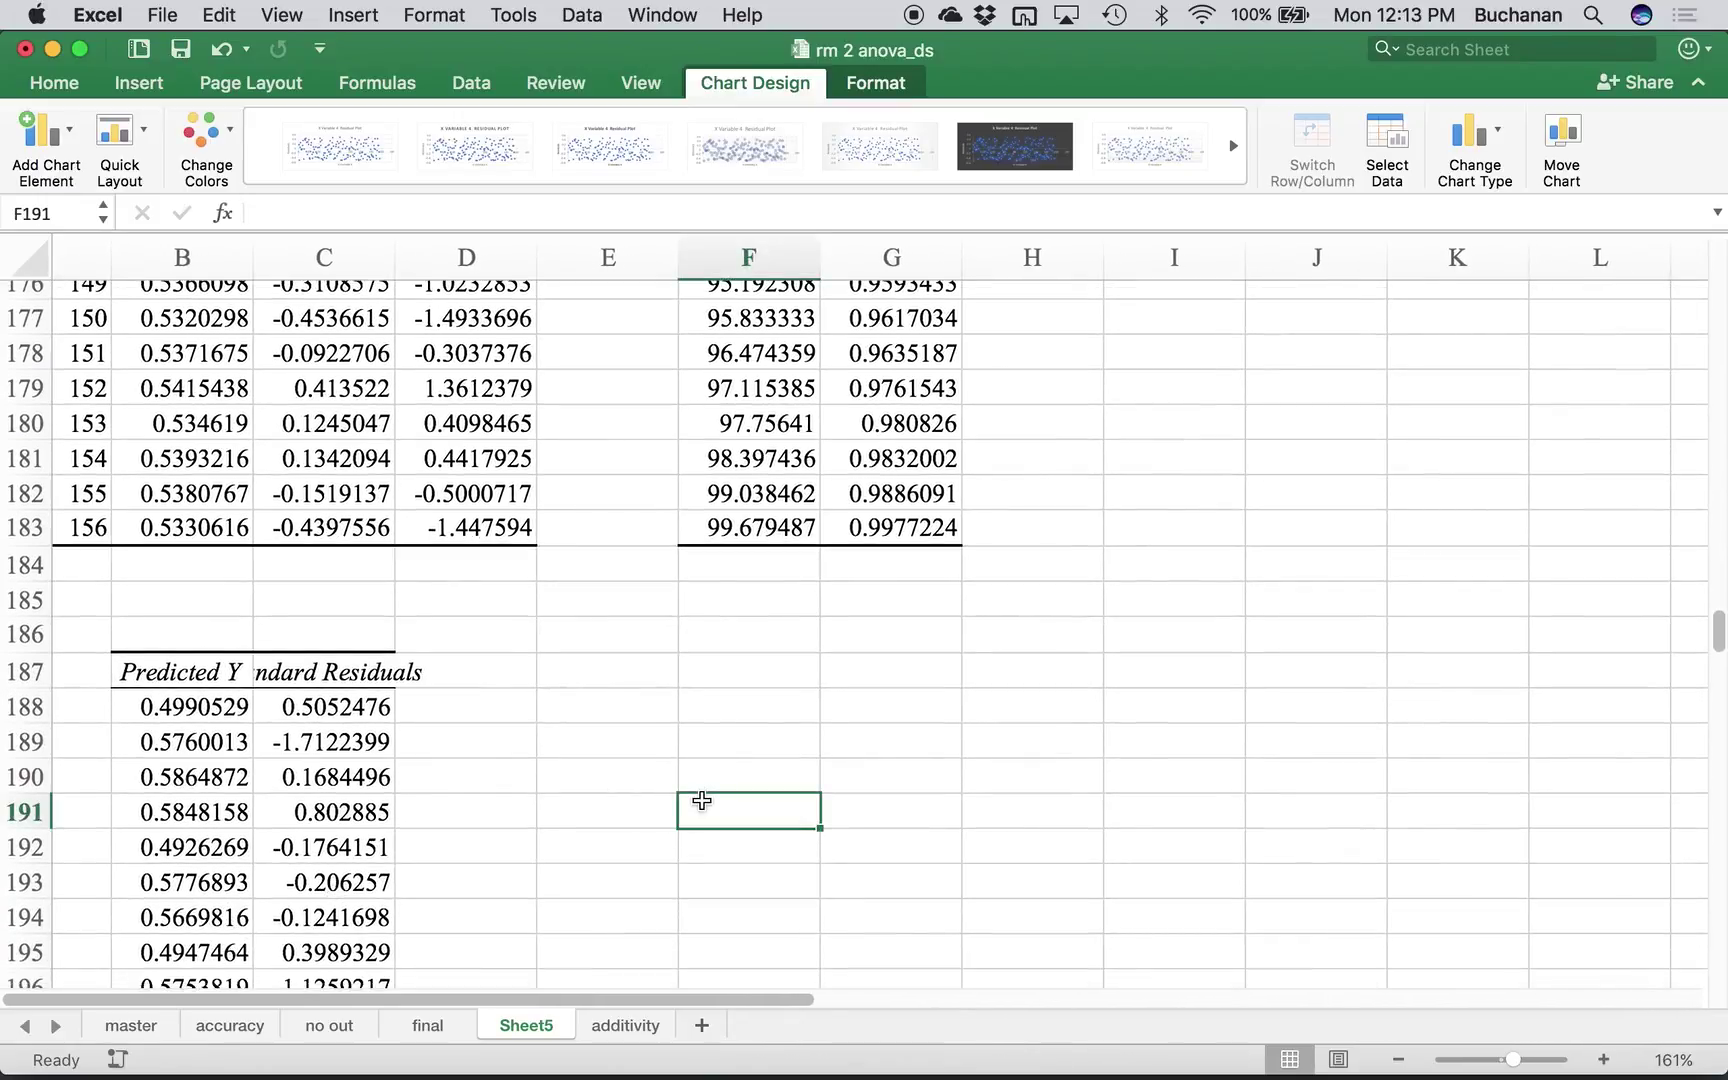
pyautogui.doubleClick(527, 1022)
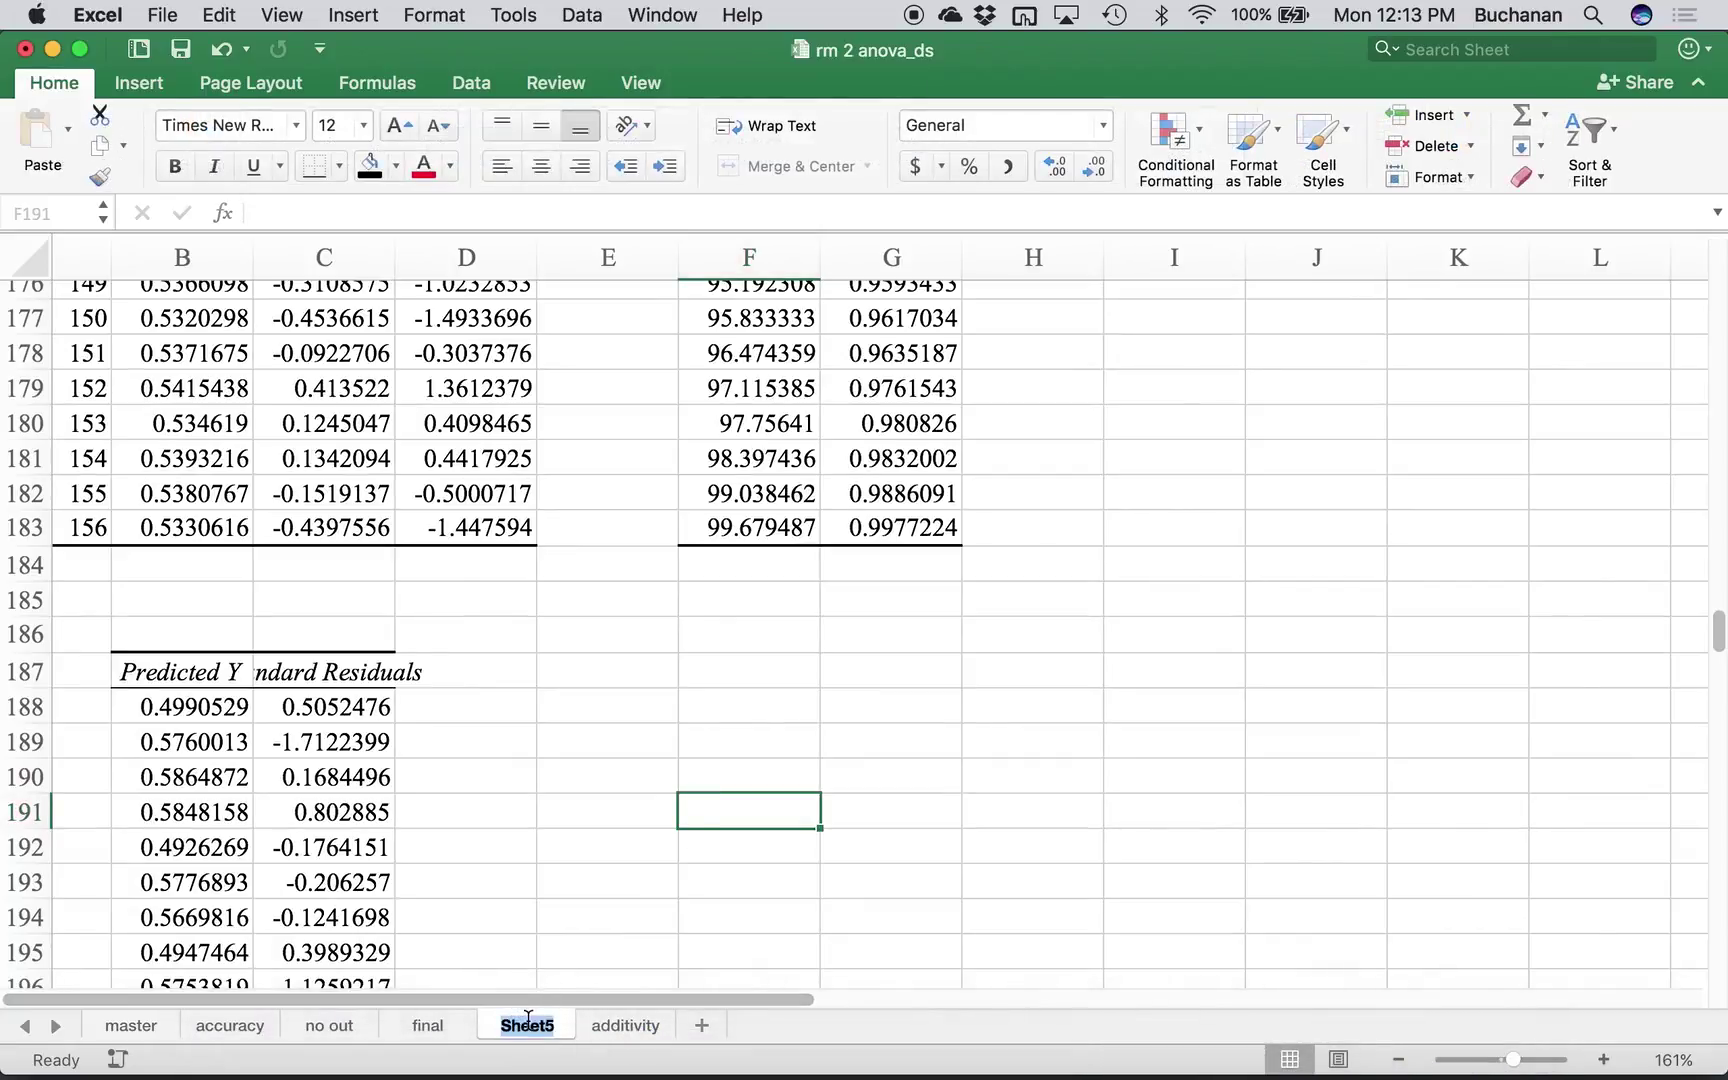
pyautogui.write('assumpt')
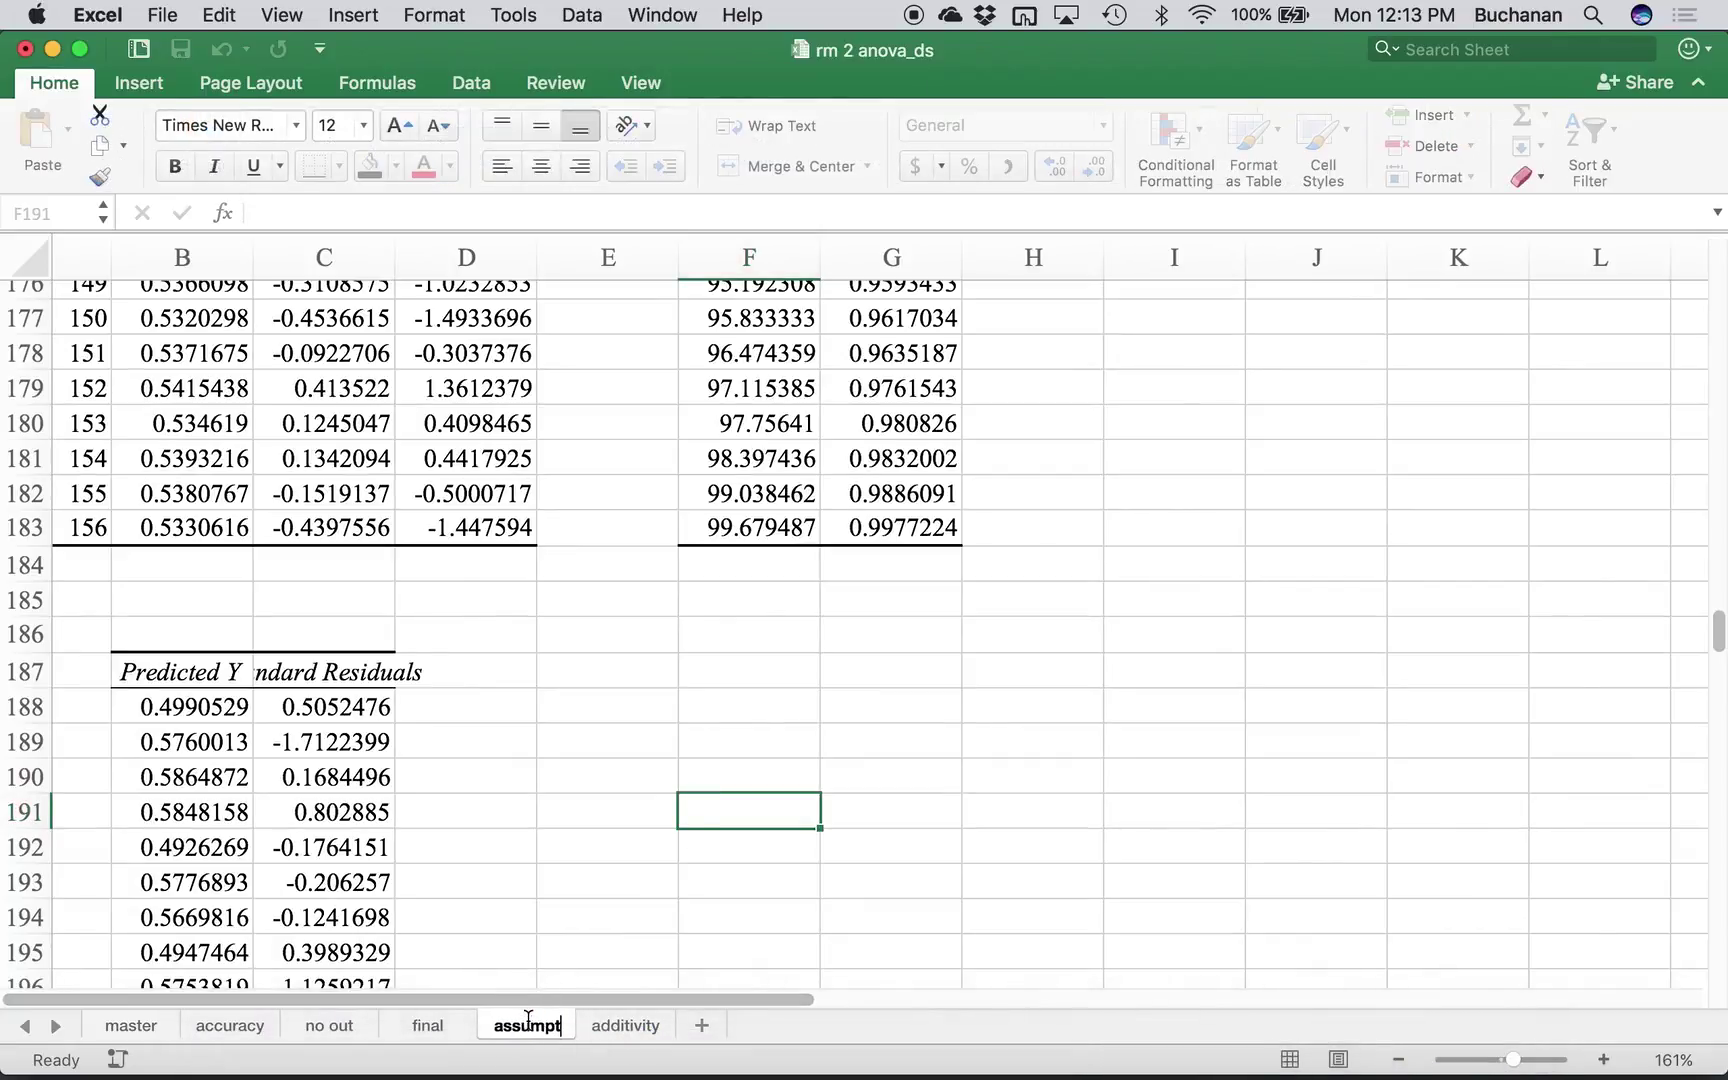
pyautogui.write('ions')
pyautogui.press('Return')
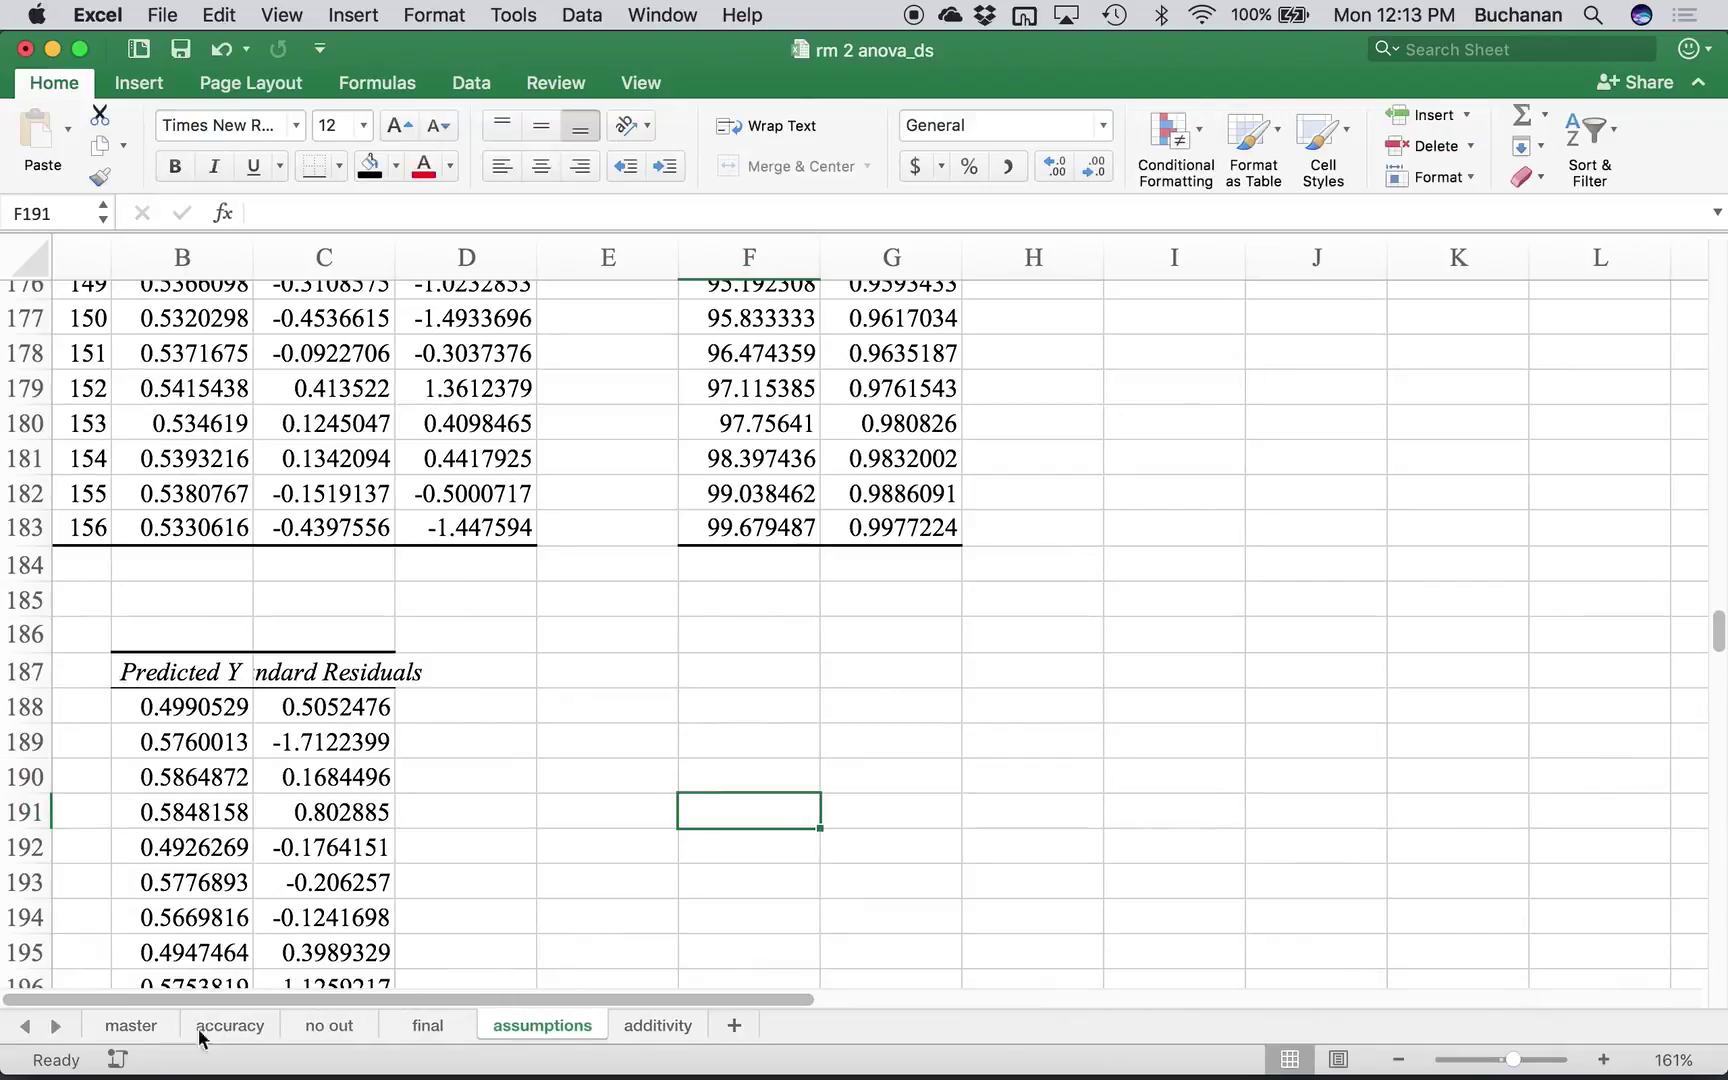
# - On the master sheet, enter the notes "additivity was ok" in F5 and "normality is ok" in F6
pyautogui.click(112, 1027)
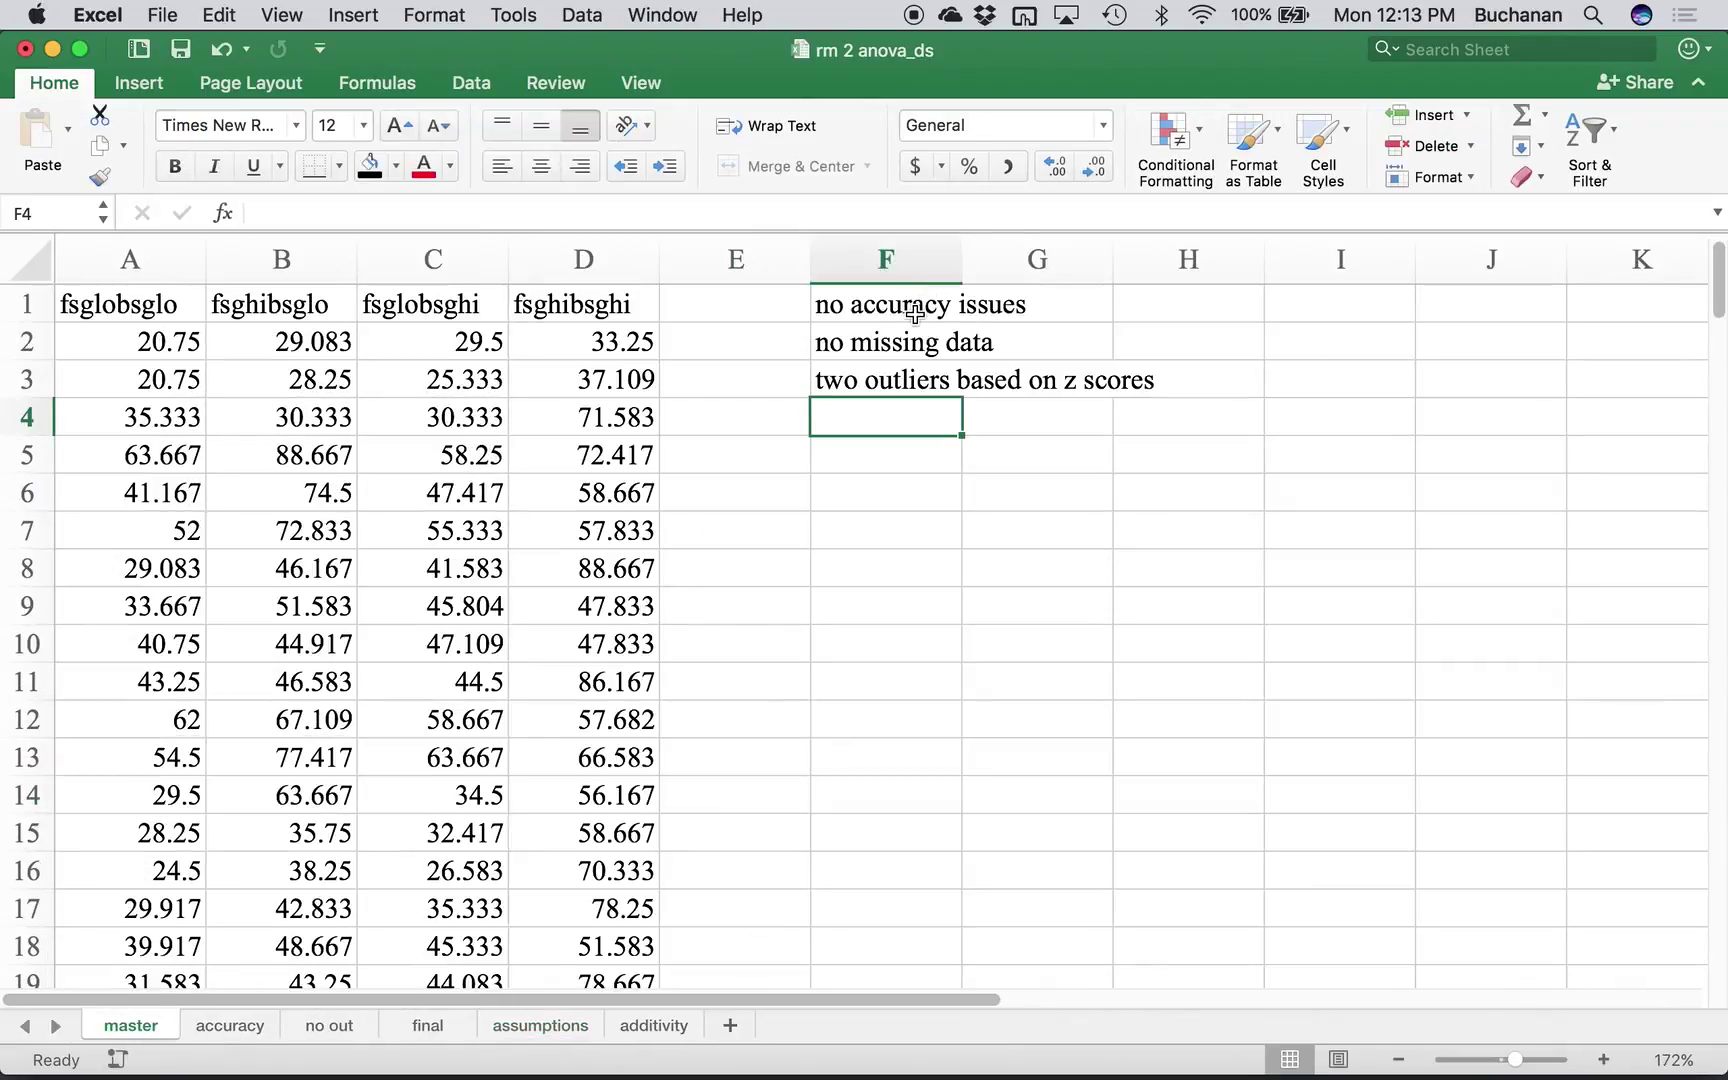
pyautogui.click(943, 448)
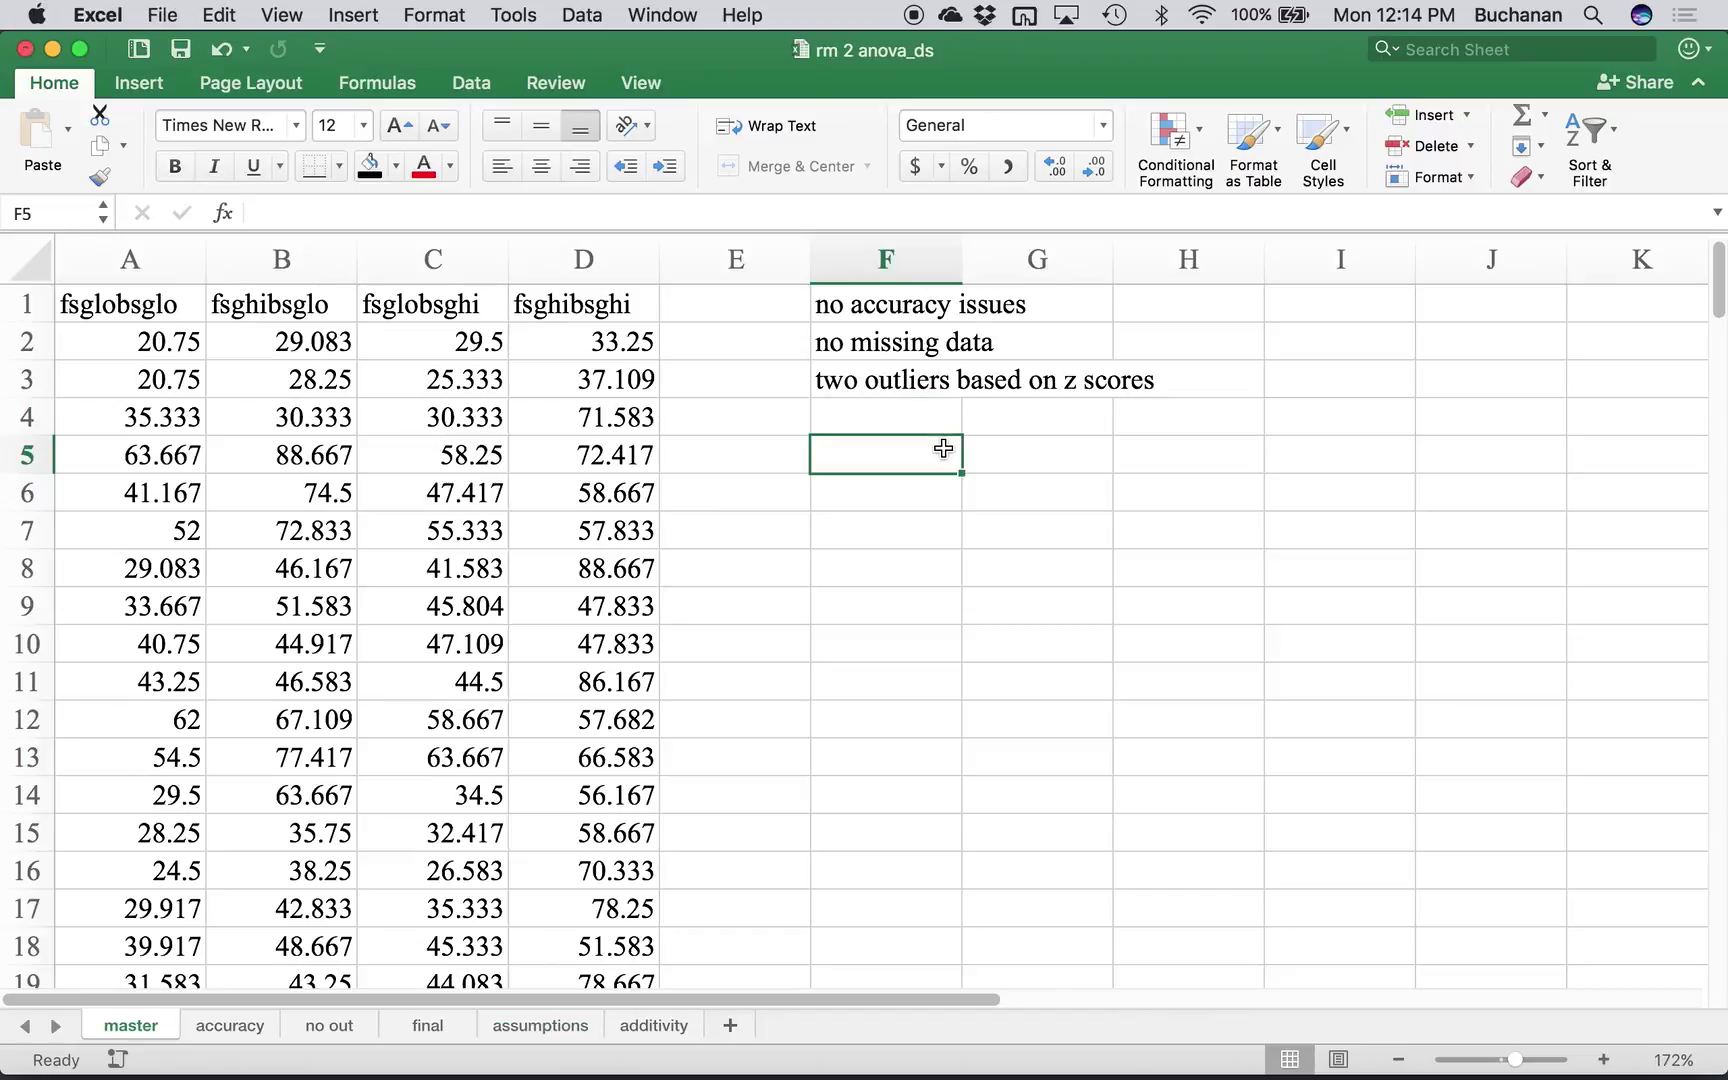
pyautogui.write('additi')
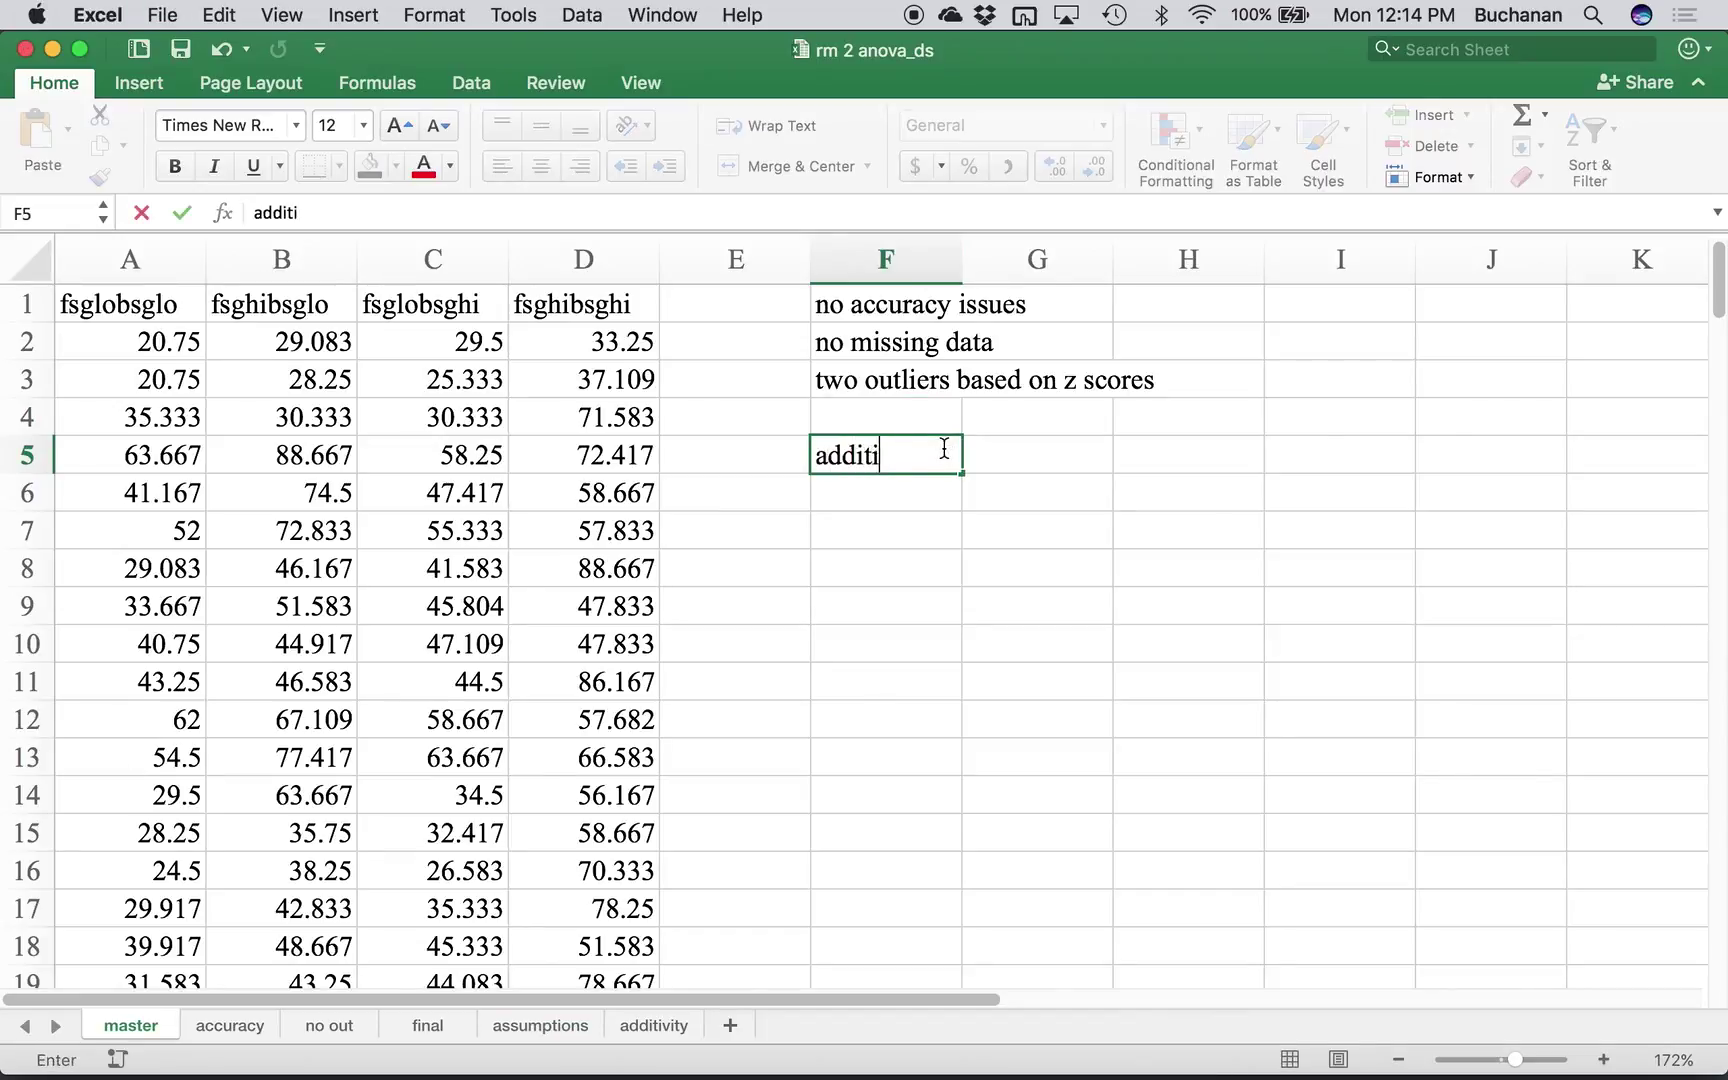
pyautogui.write('vity was ok')
pyautogui.press('Return')
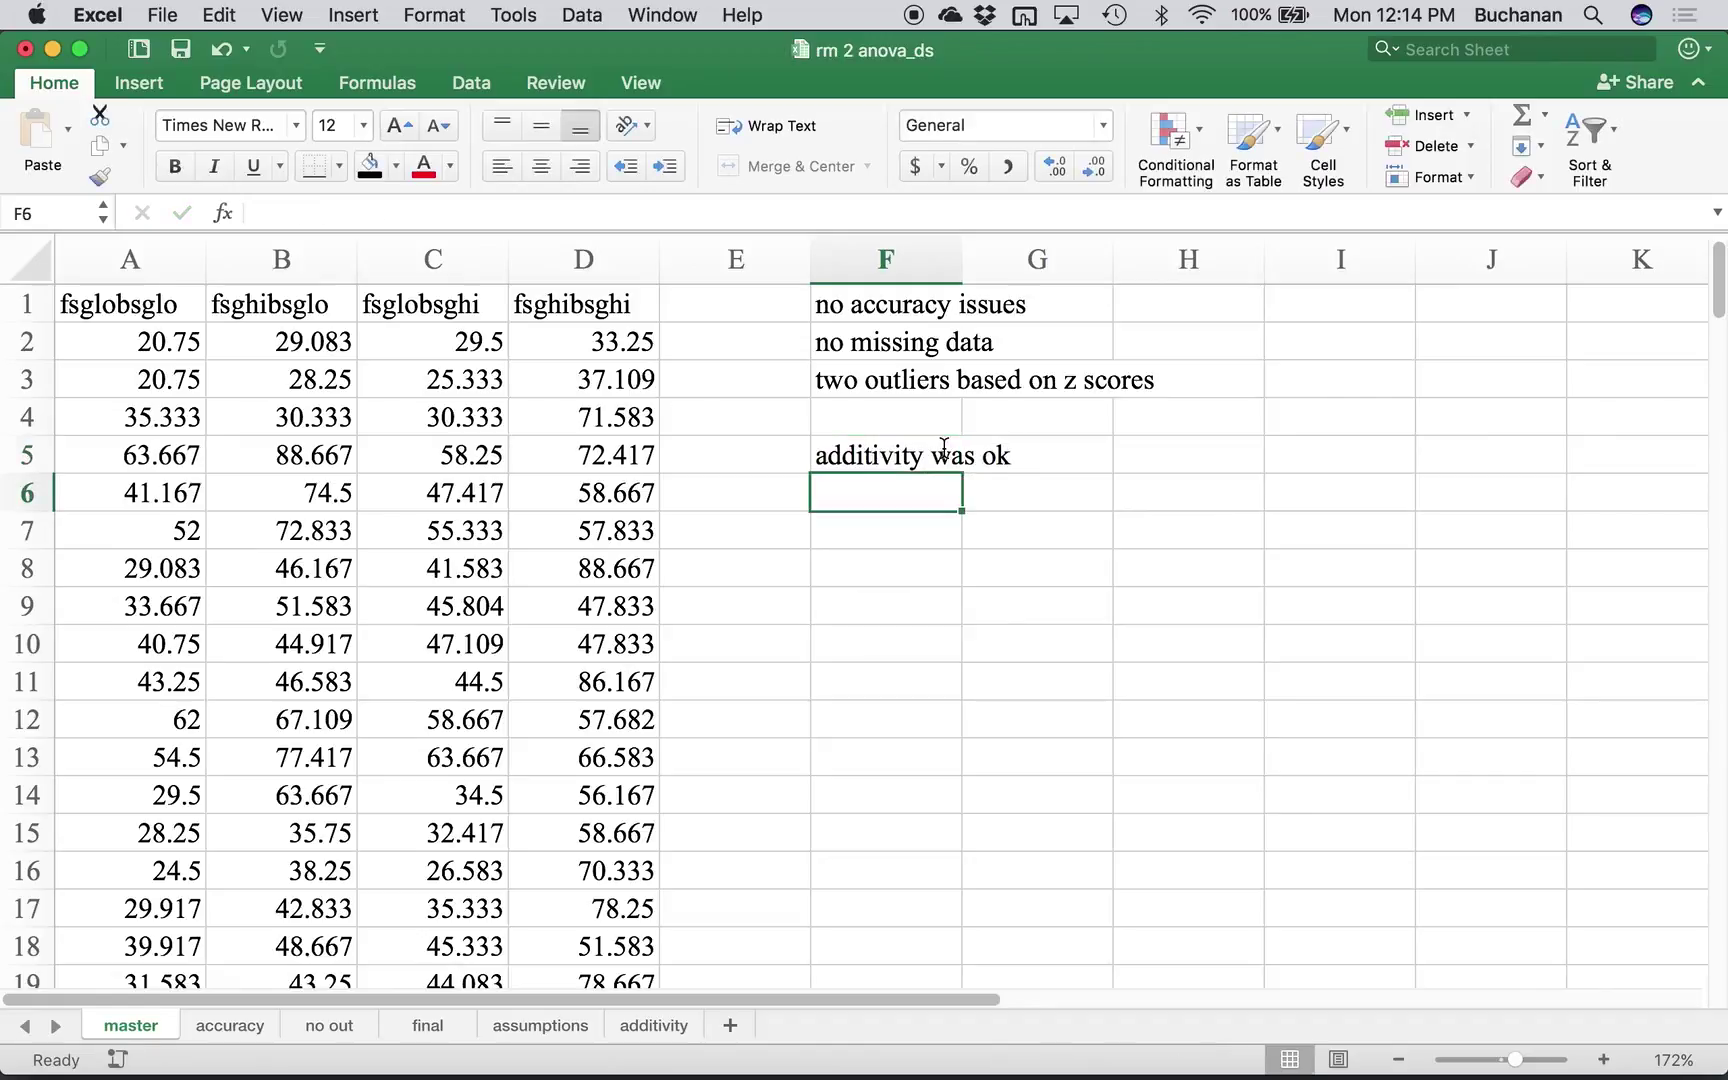
pyautogui.write('normality is ok')
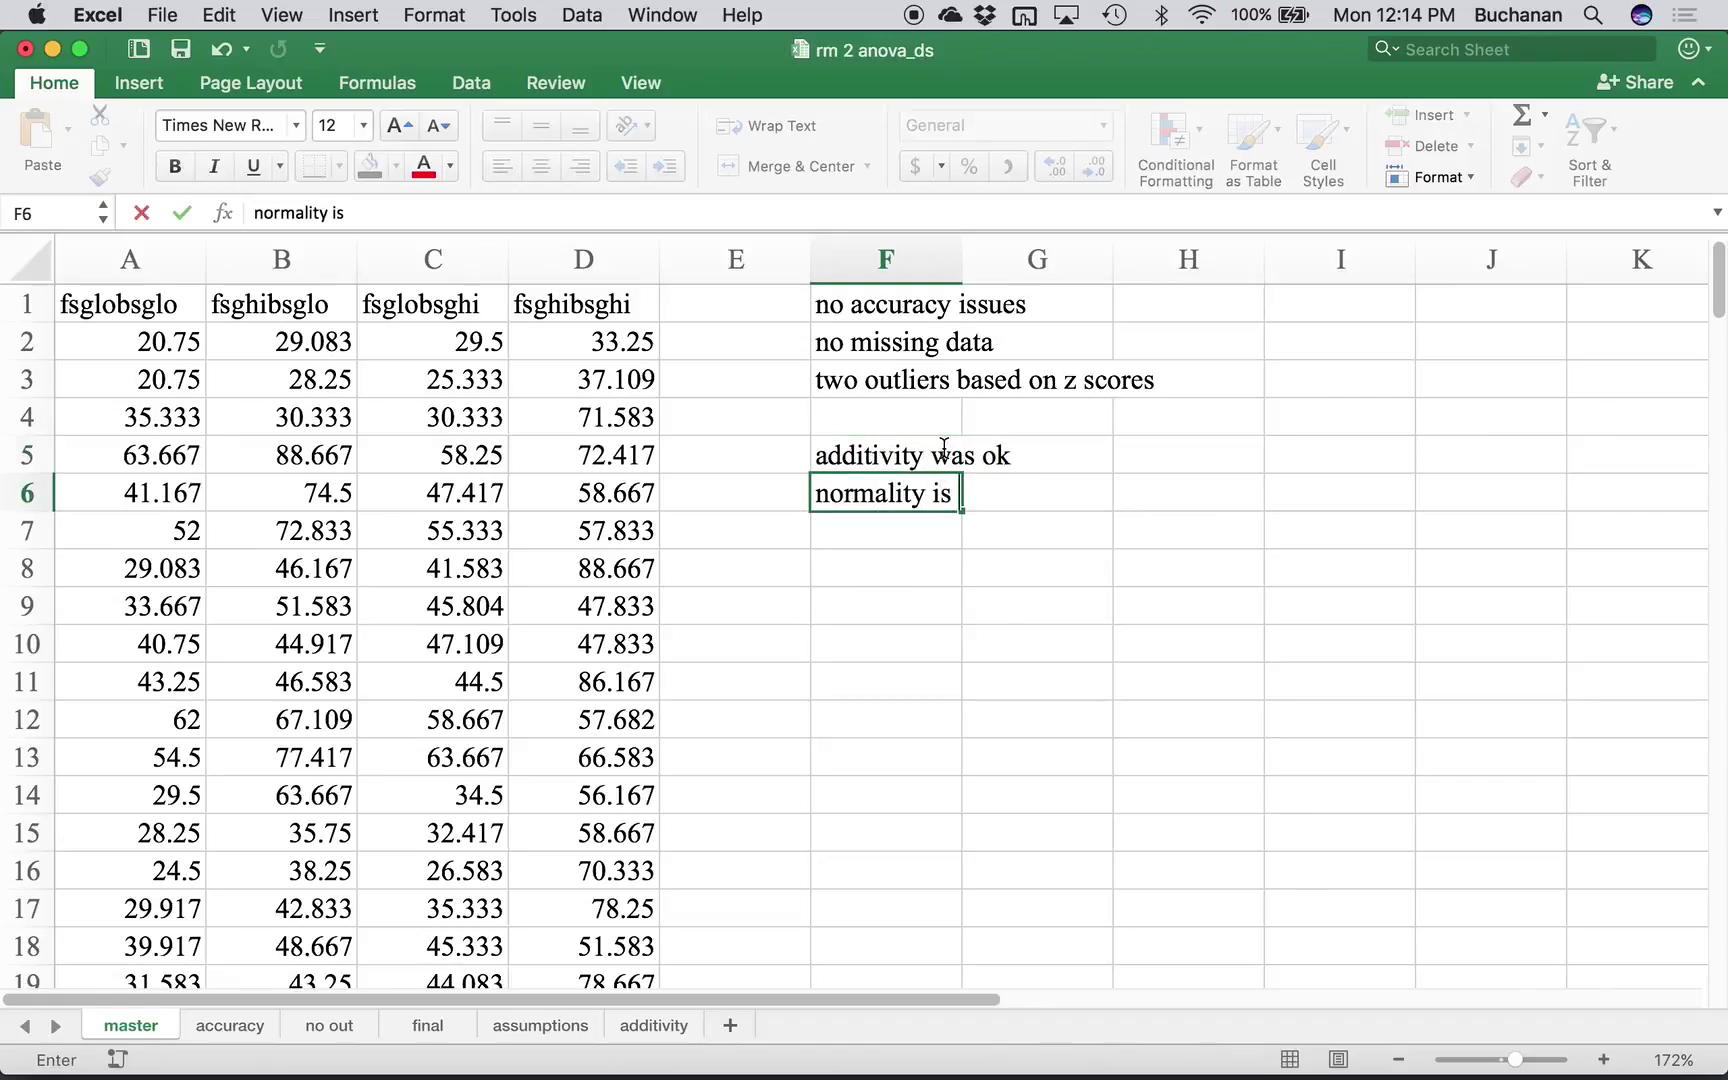
pyautogui.press('Return')
pyautogui.write('homo')
pyautogui.press('BackSpace')
pyautogui.press('BackSpace')
pyautogui.press('BackSpace')
pyautogui.press('BackSpace')
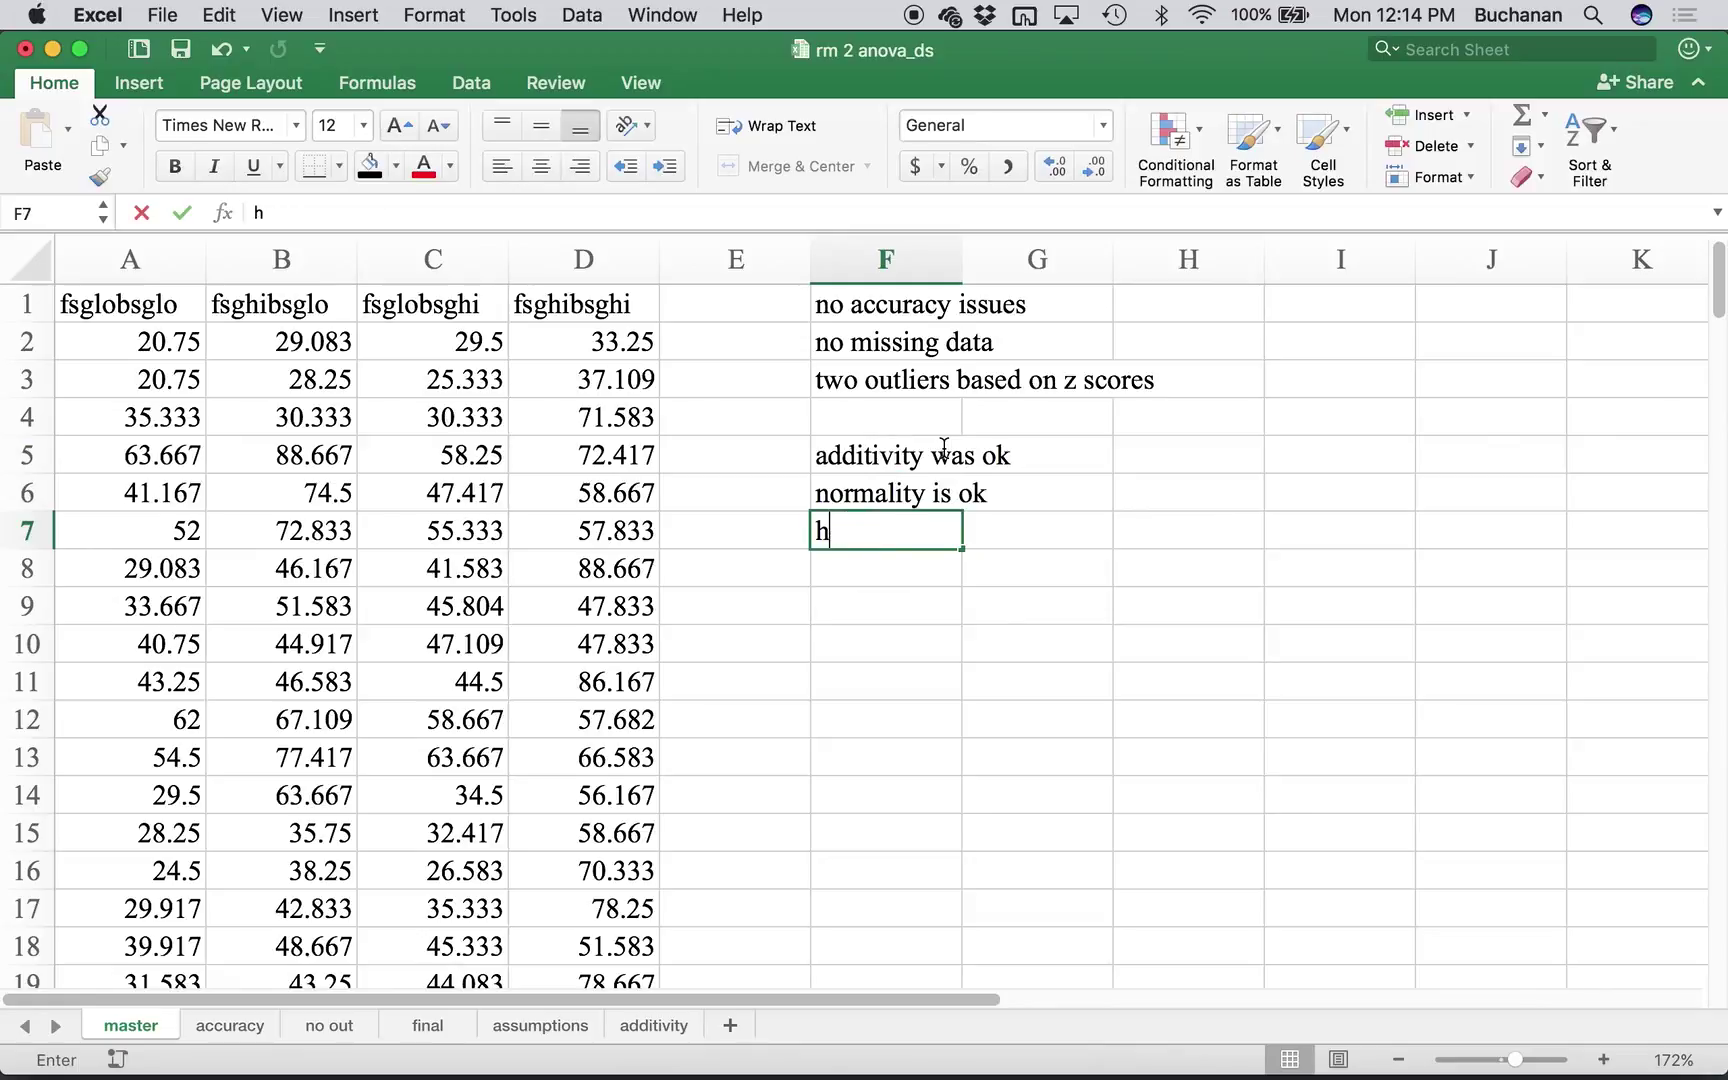
# - Enter the notes "linearity is ok" in F7 and "homog is ok" in F8
pyautogui.write('linearity is ok')
pyautogui.press('Return')
pyautogui.write('h')
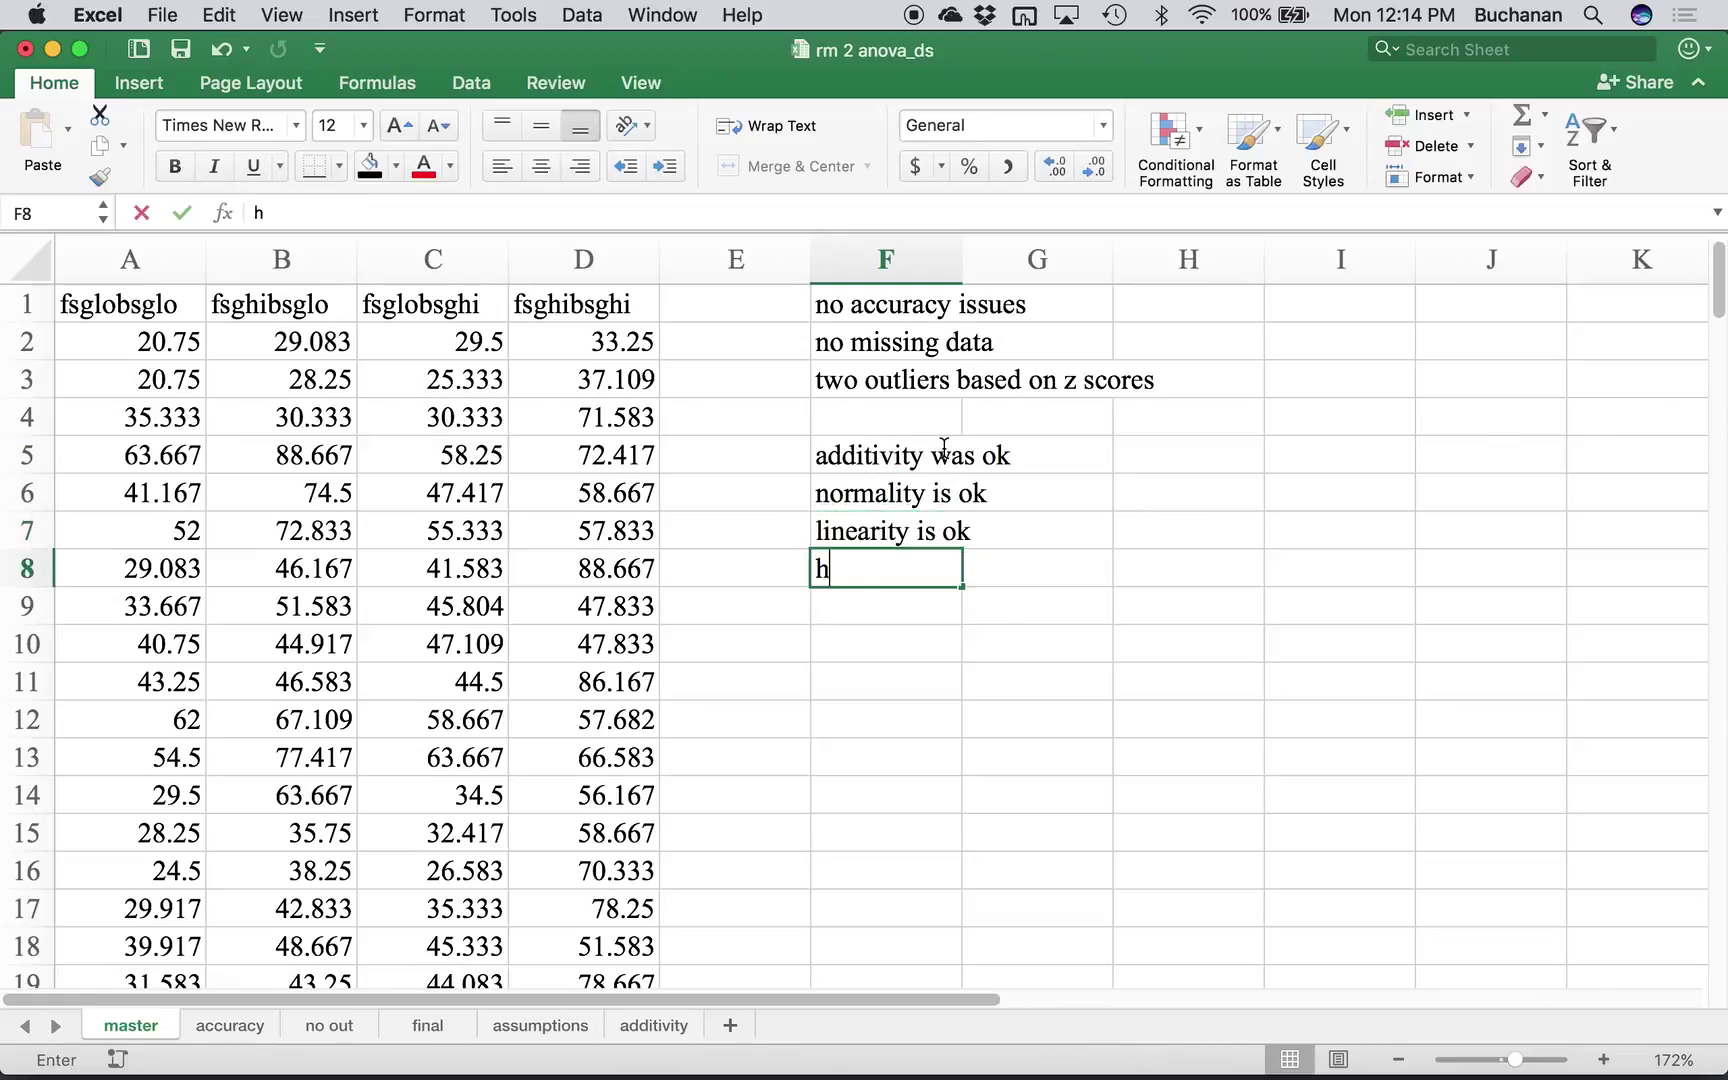
pyautogui.write('omog is ok')
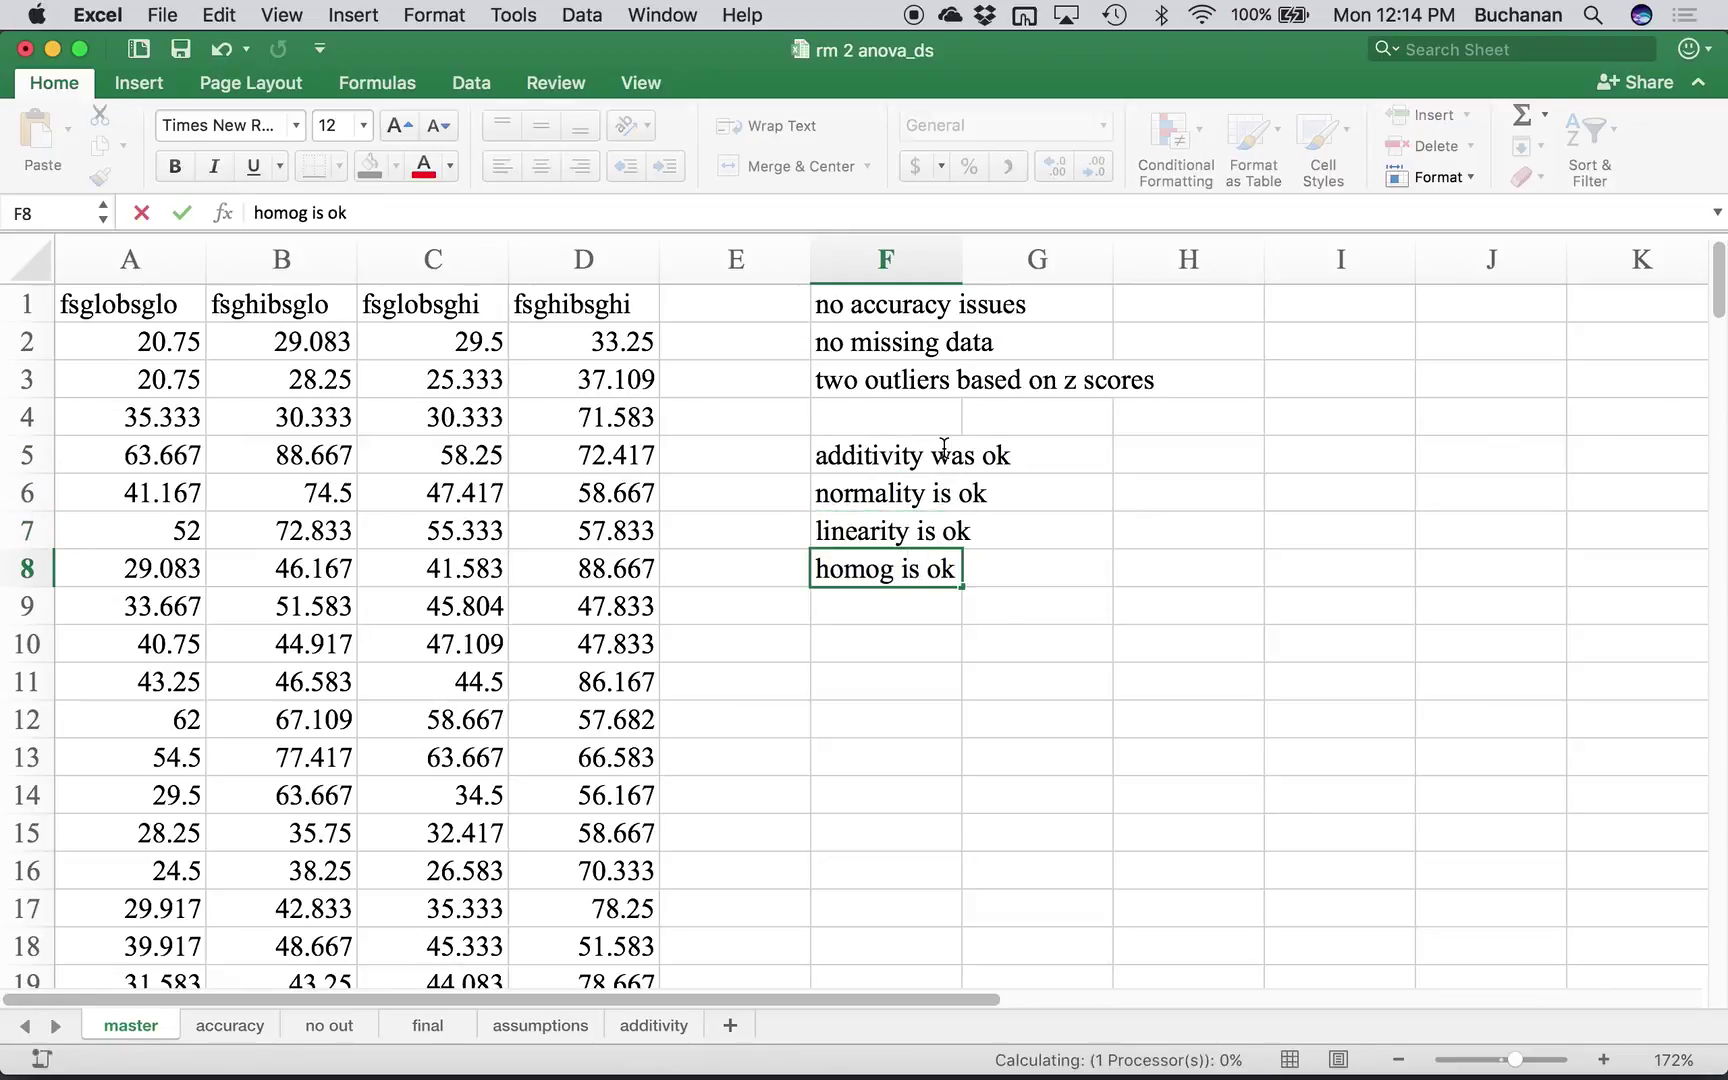
pyautogui.press('Return')
# - Enter the notes "homos is ok" in F9 and "sphericity?" in F10
pyautogui.write('homosis')
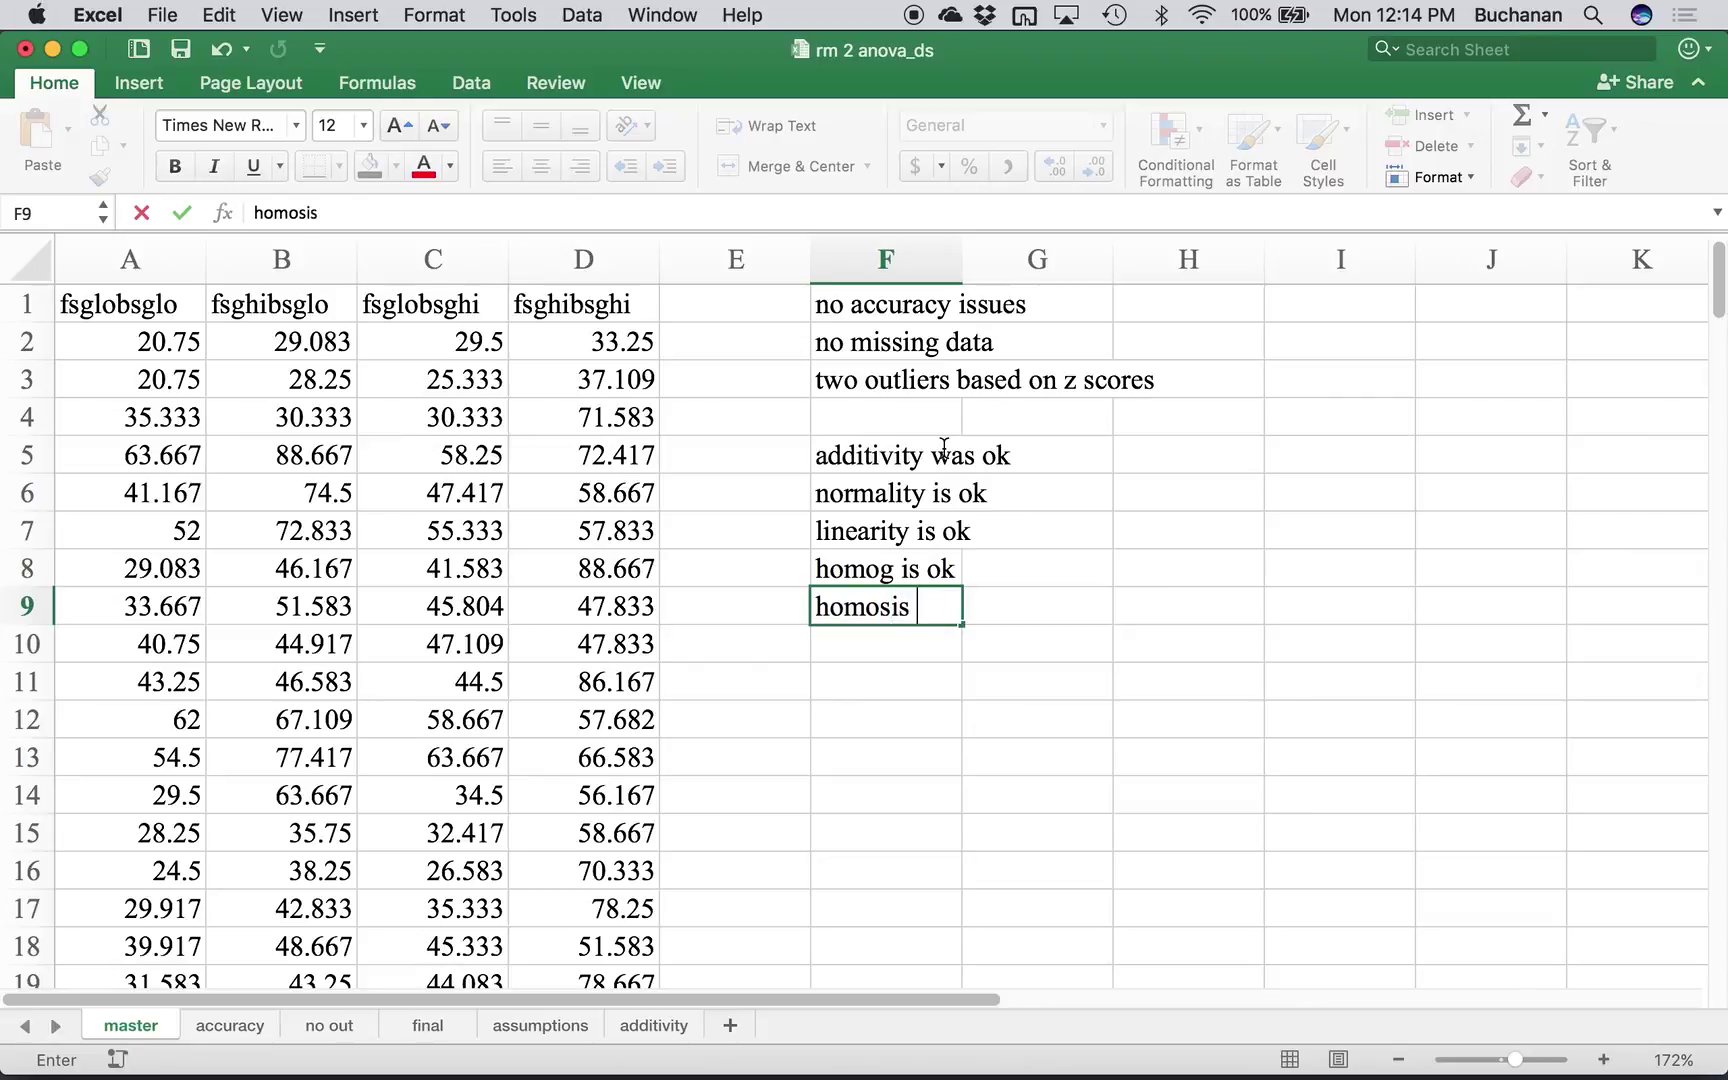
pyautogui.press('BackSpace')
pyautogui.write('is ok')
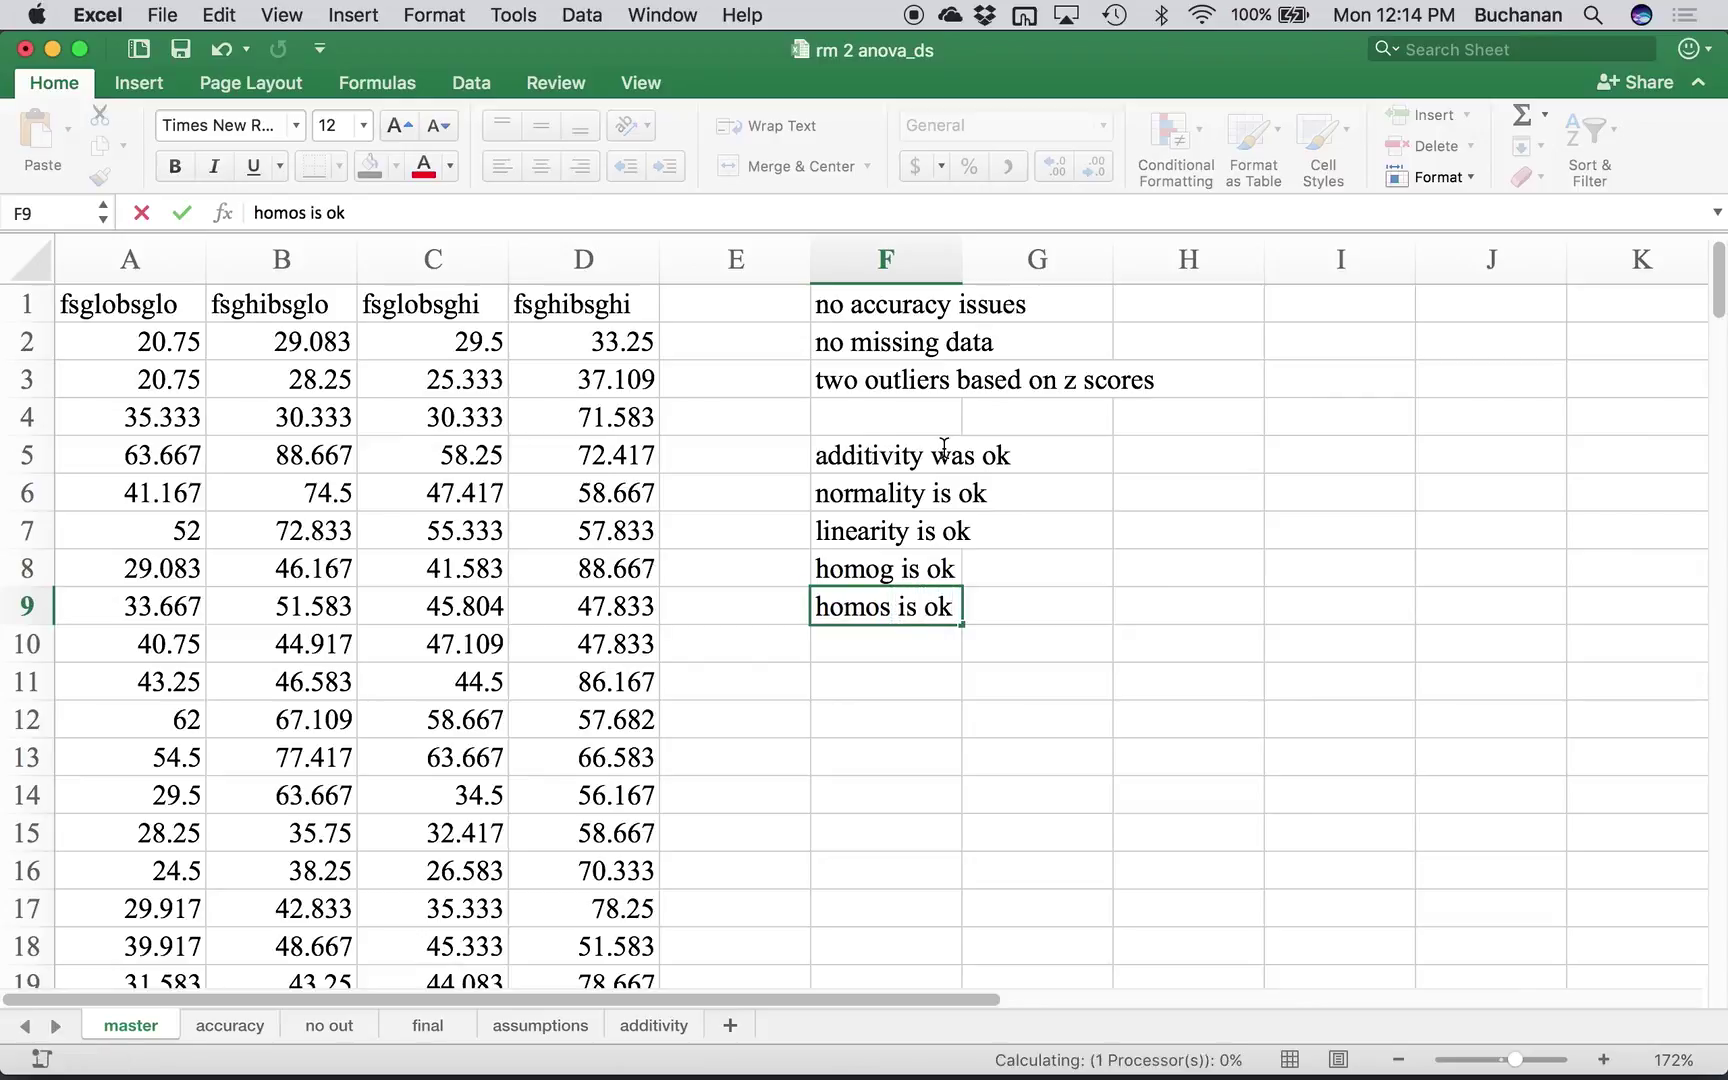
pyautogui.press('Return')
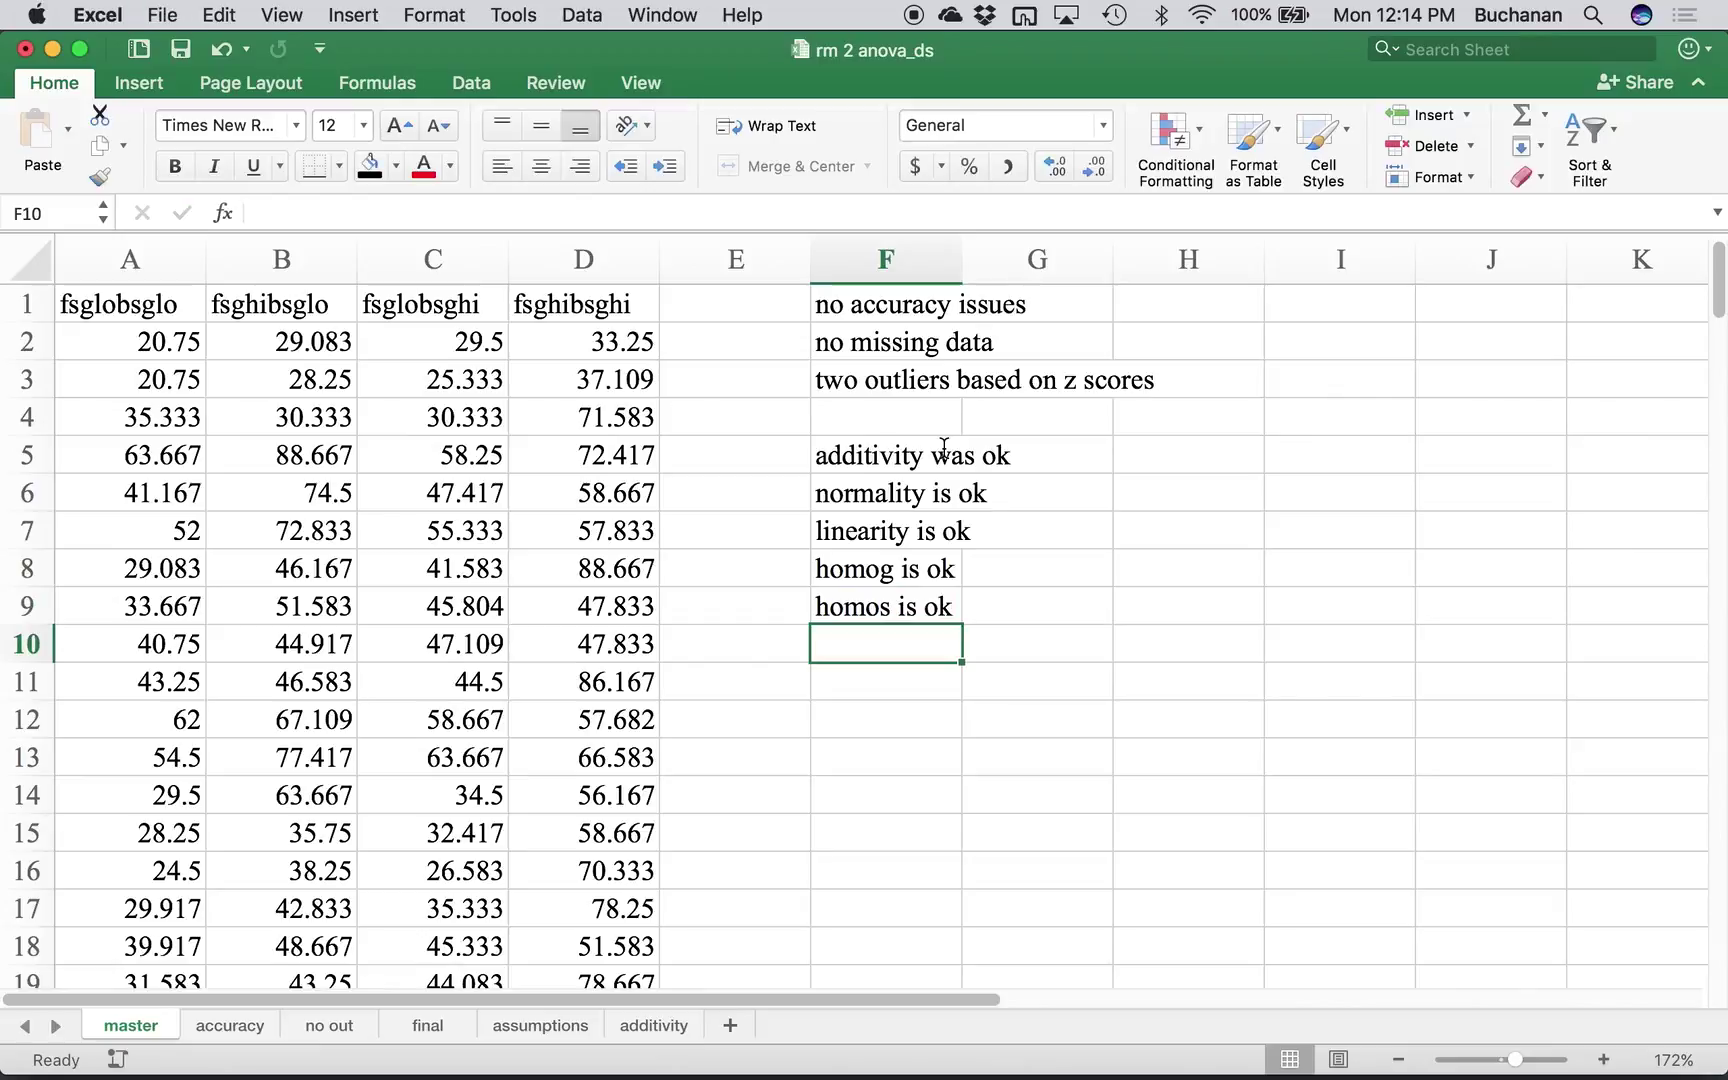
pyautogui.write('sper')
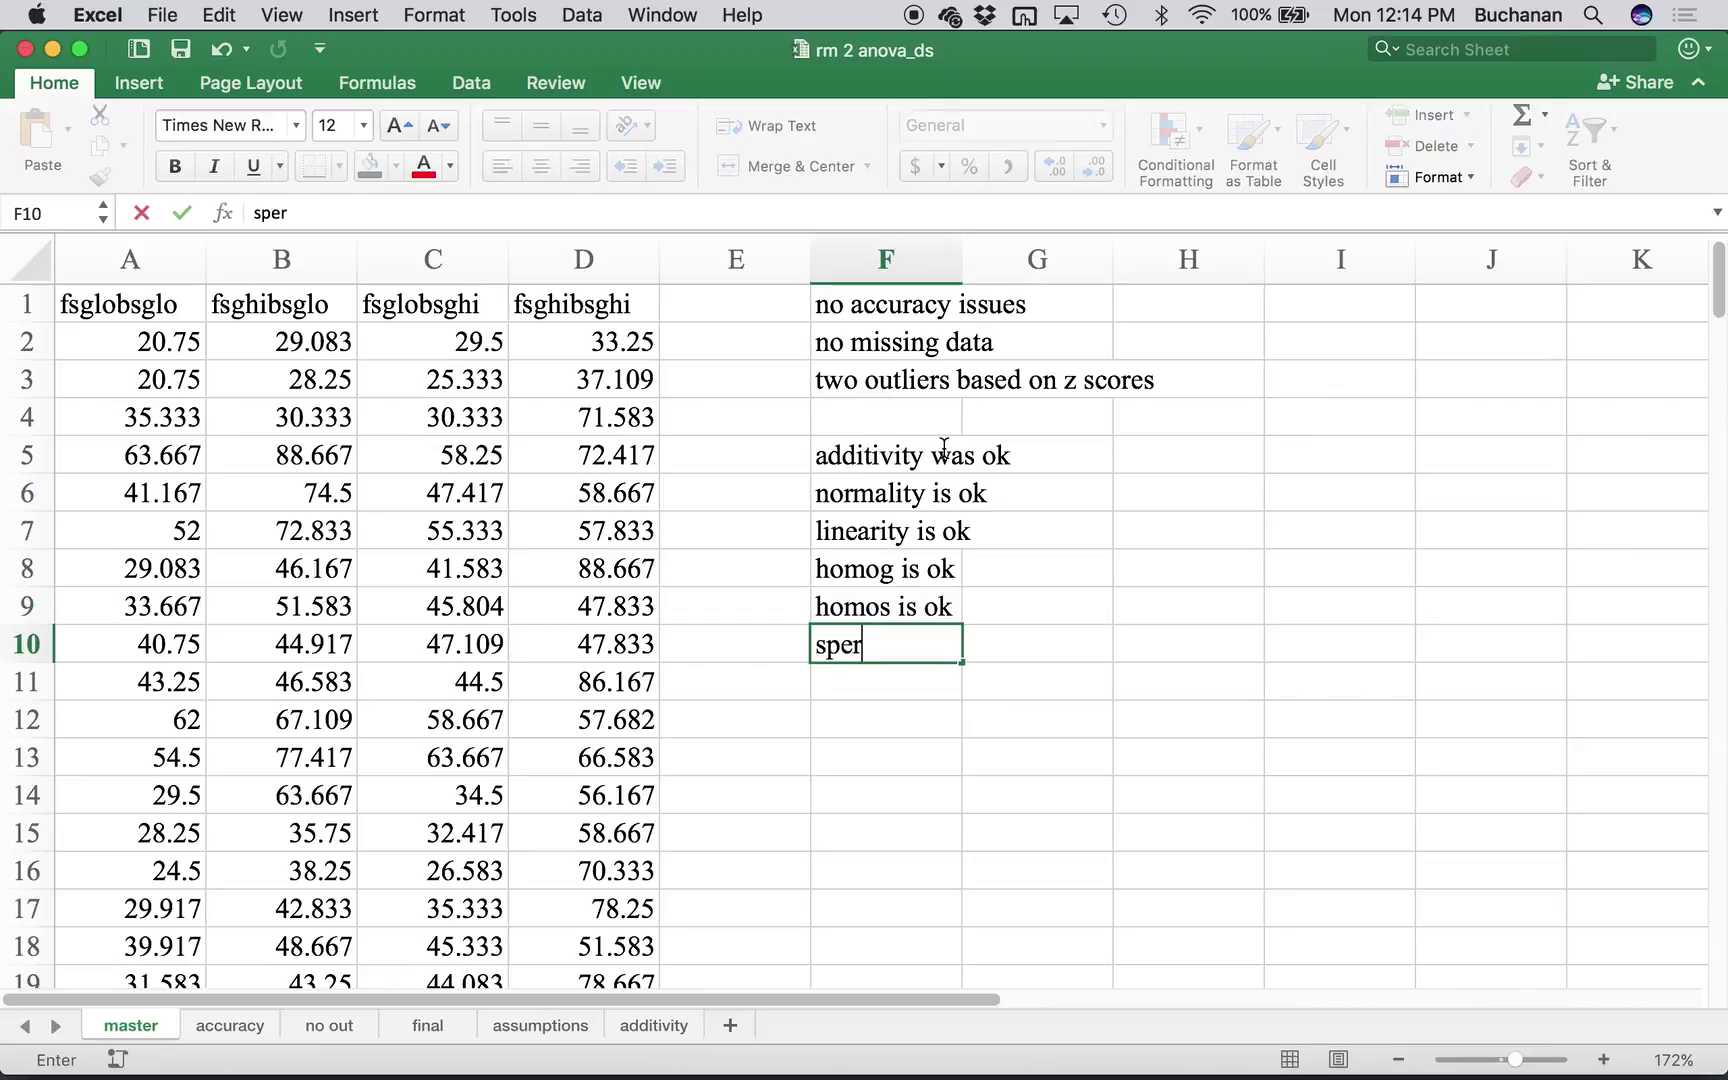
pyautogui.press('BackSpace')
pyautogui.press('BackSpace')
pyautogui.write('hericity?')
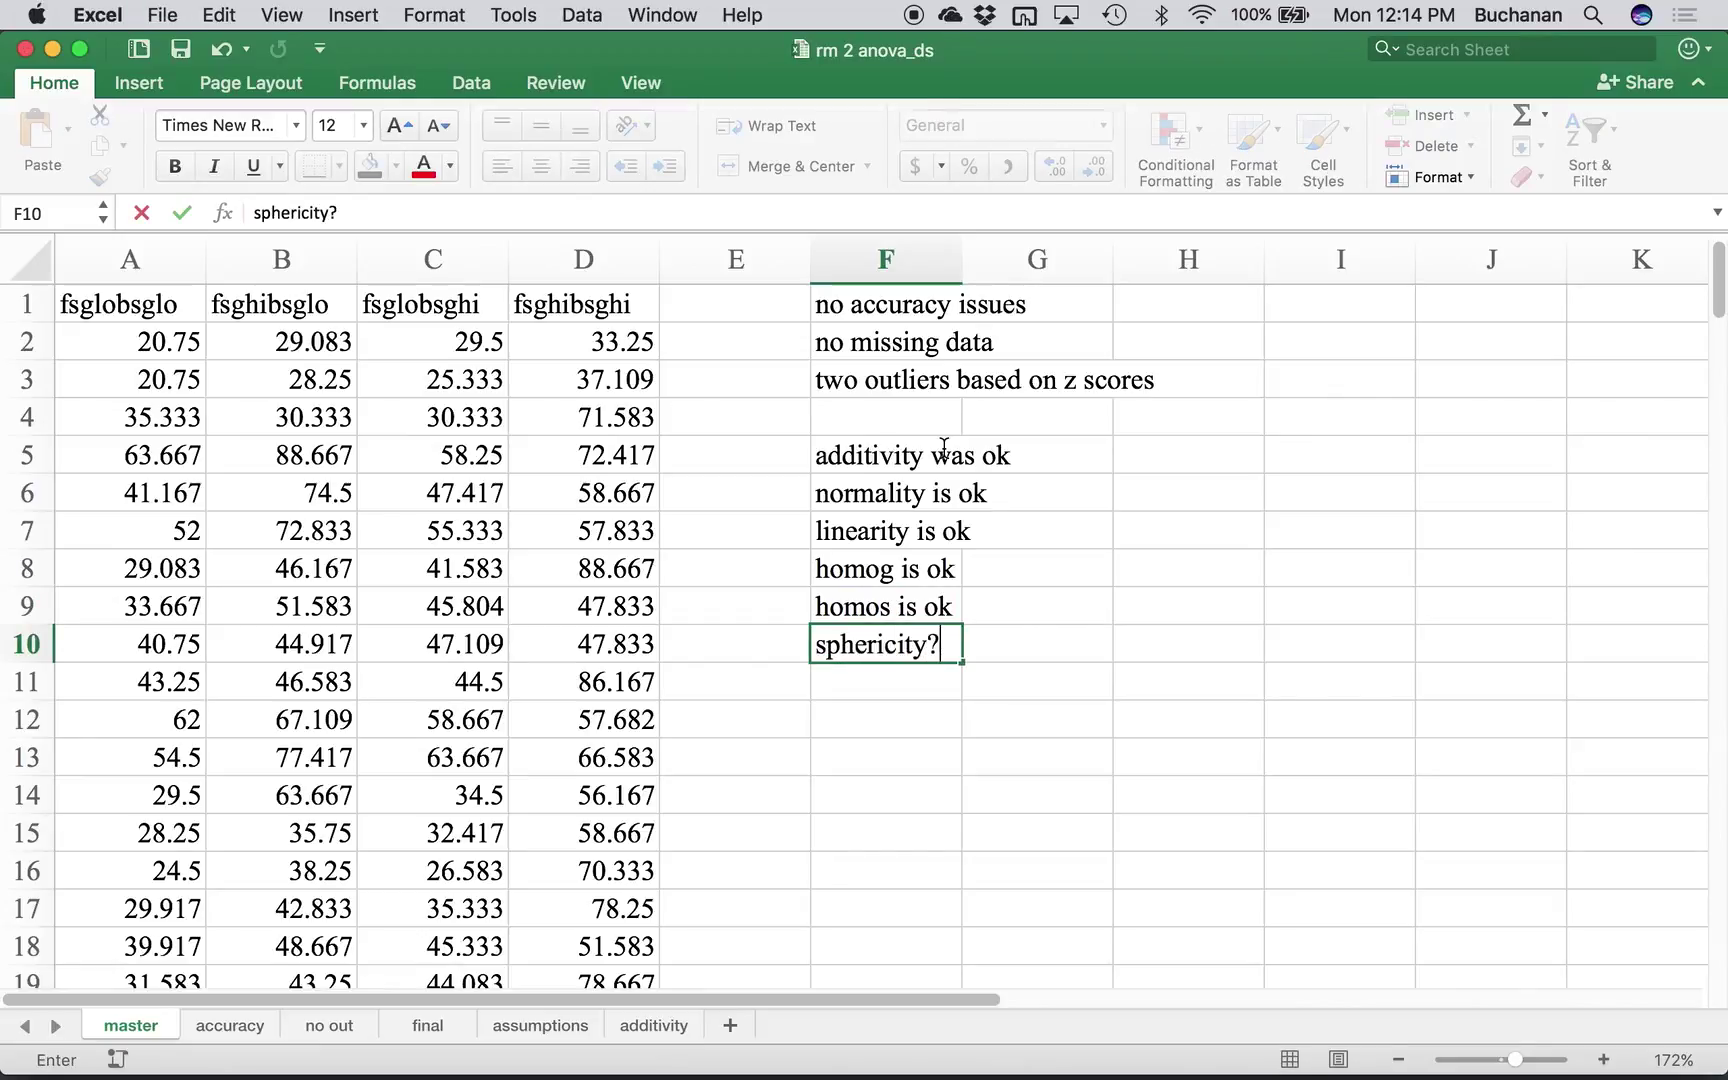
pyautogui.press('Return')
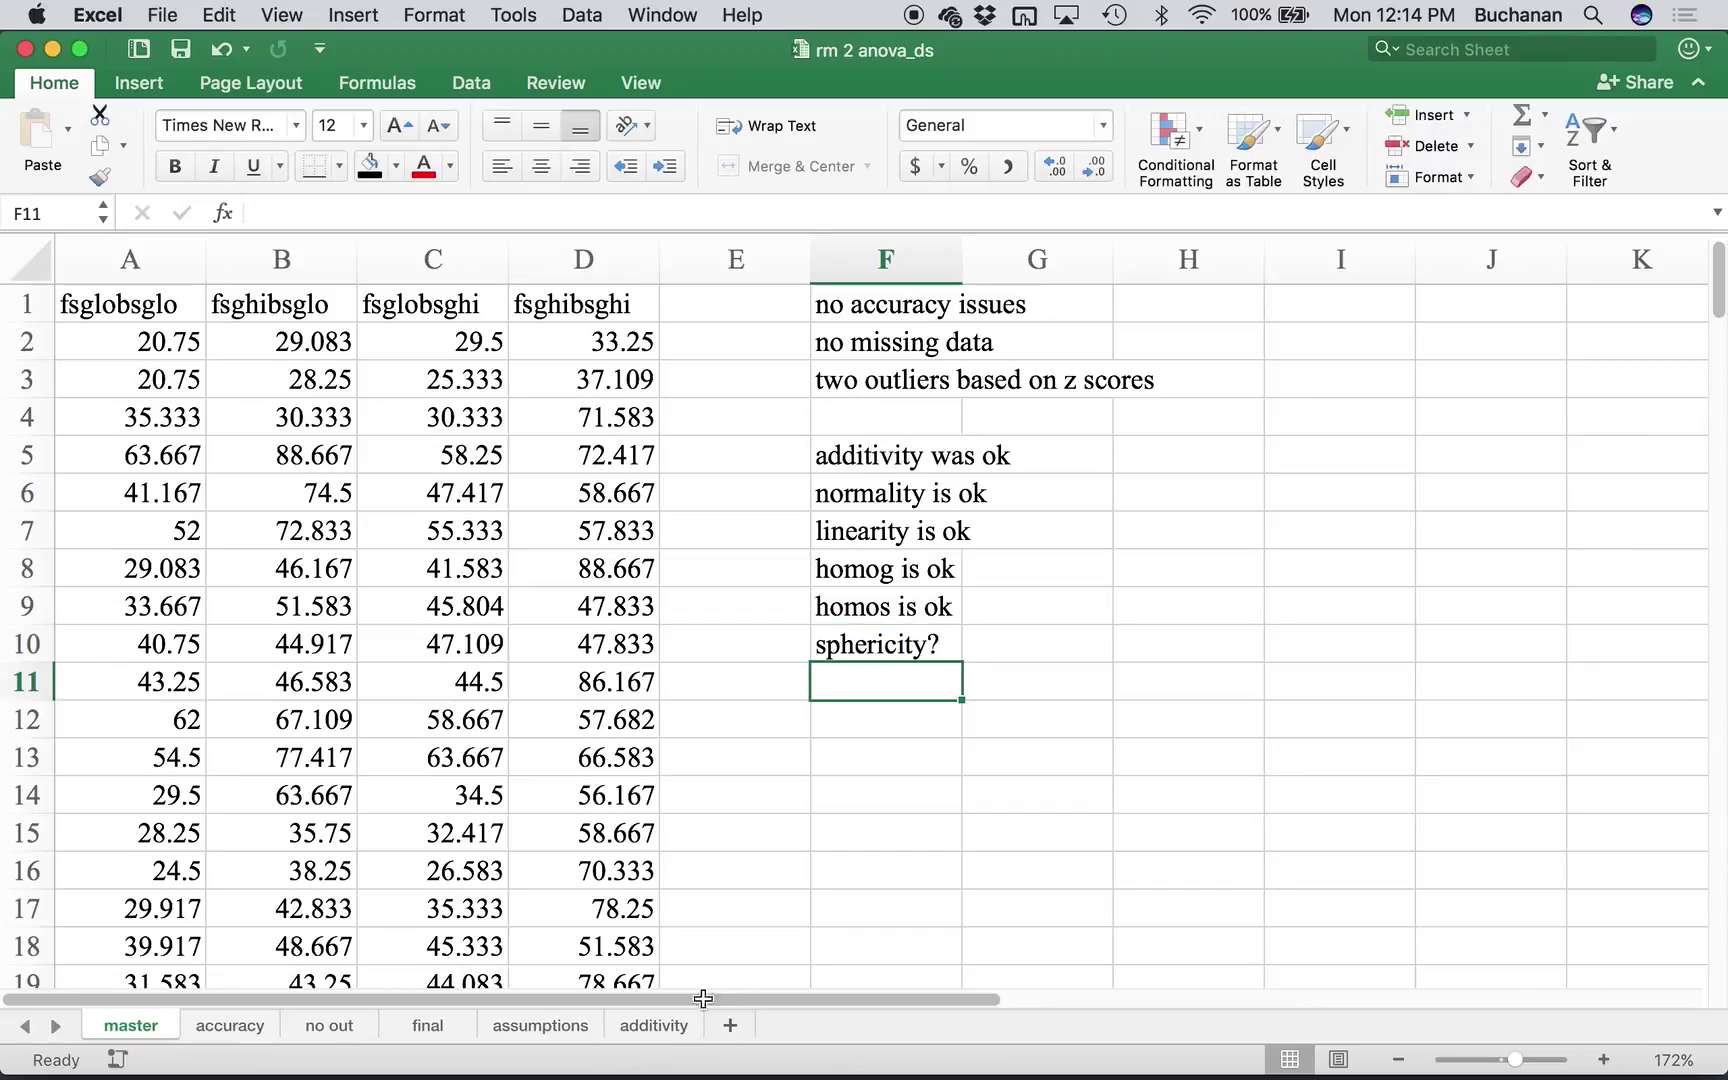
# - Copy columns A to D from the final sheet, without the random column, into a new workbook starting at A1
pyautogui.click(427, 1025)
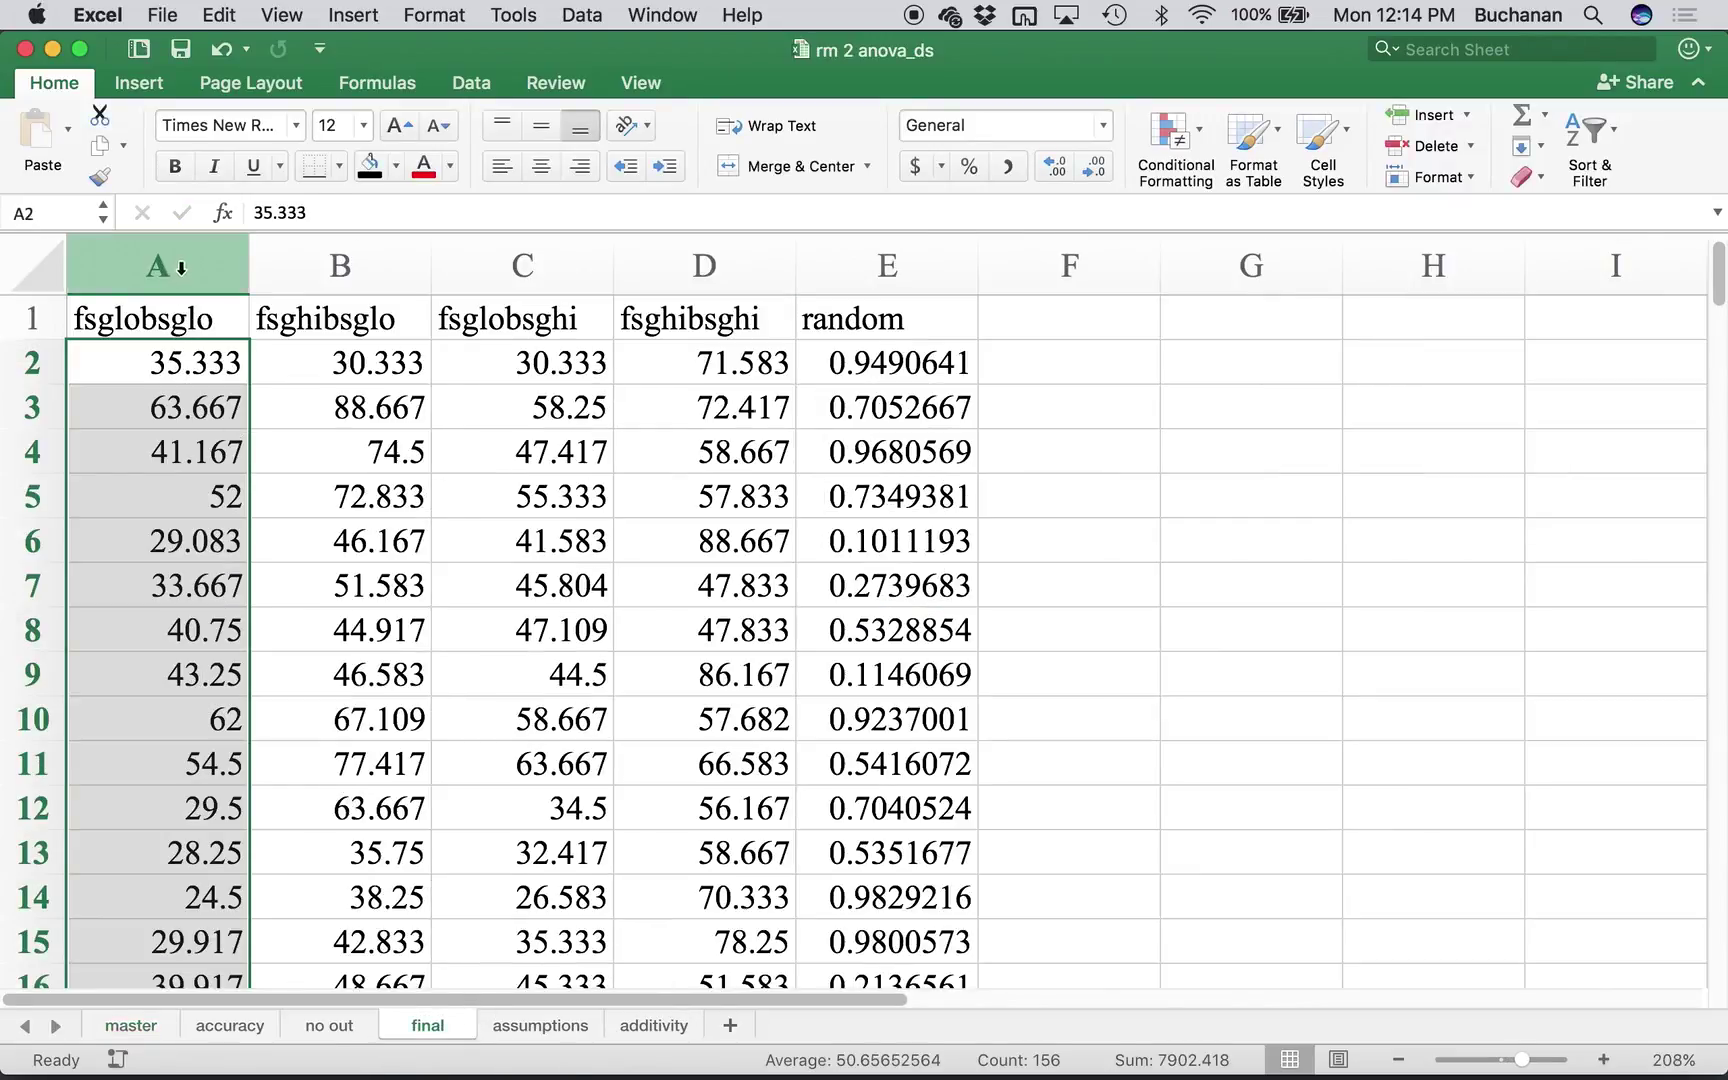
pyautogui.moveTo(161, 240); pyautogui.dragTo(745, 370)
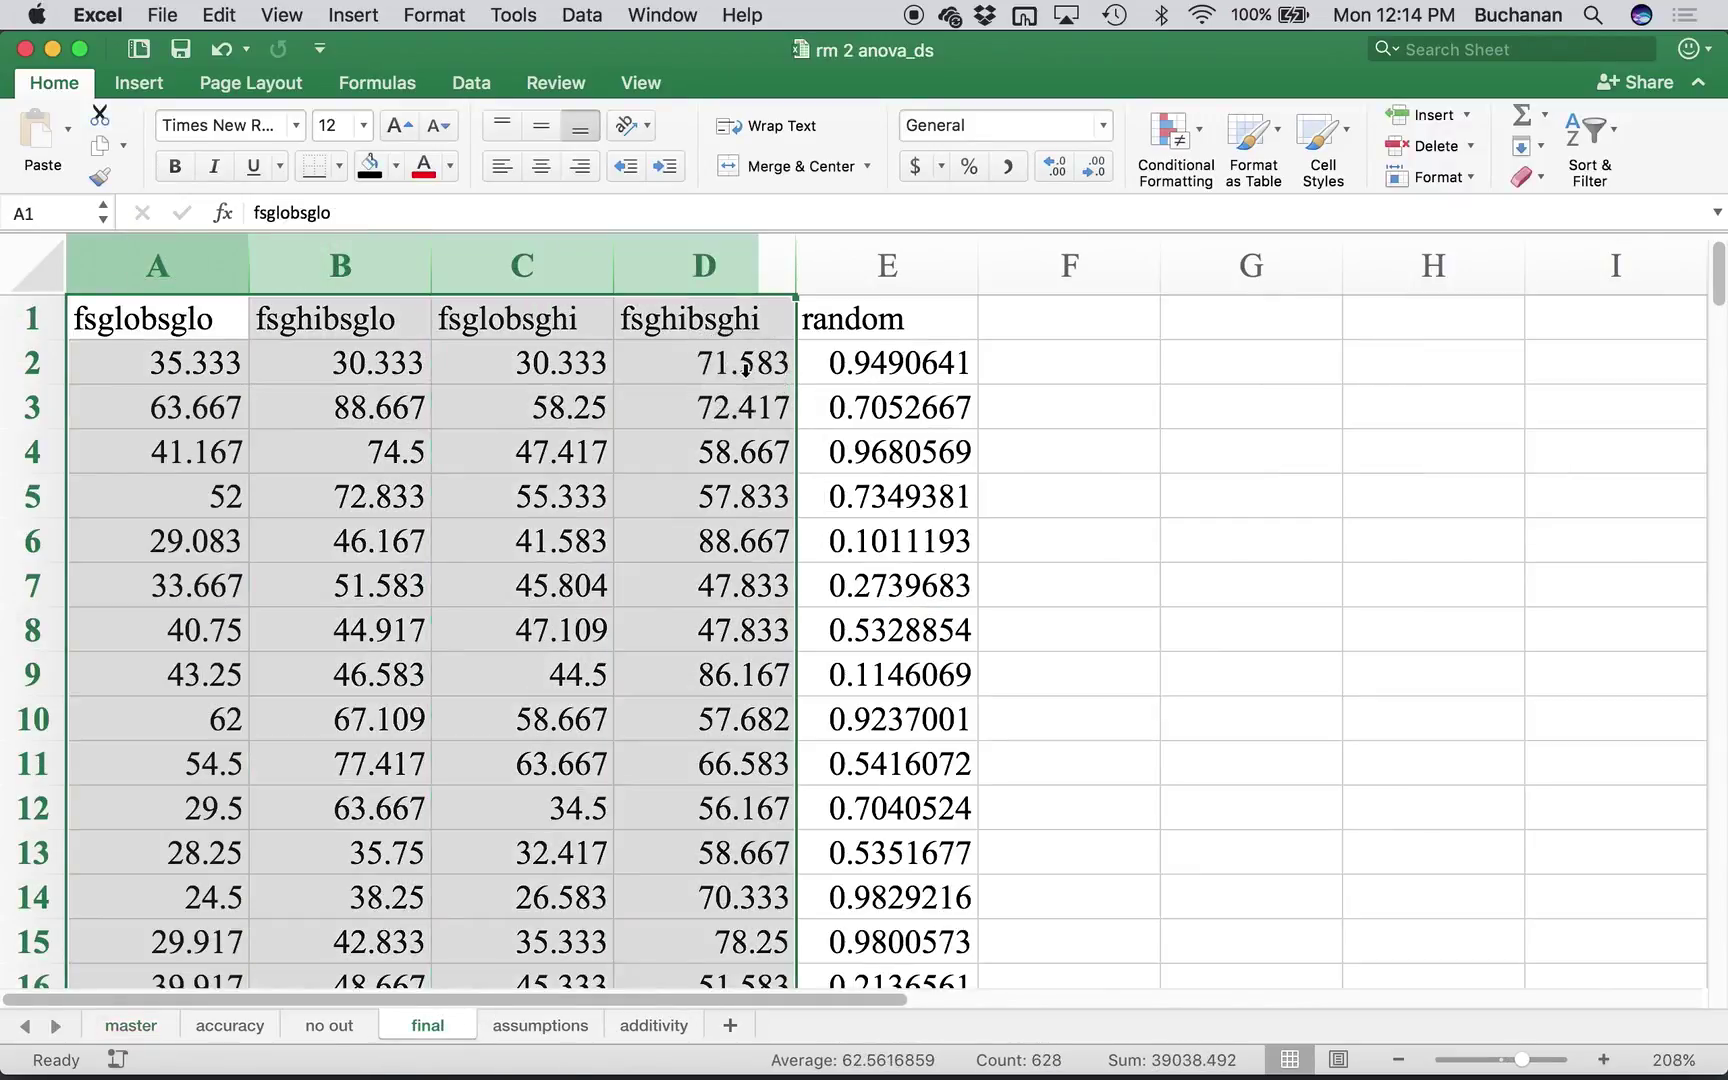
pyautogui.press('super+c')
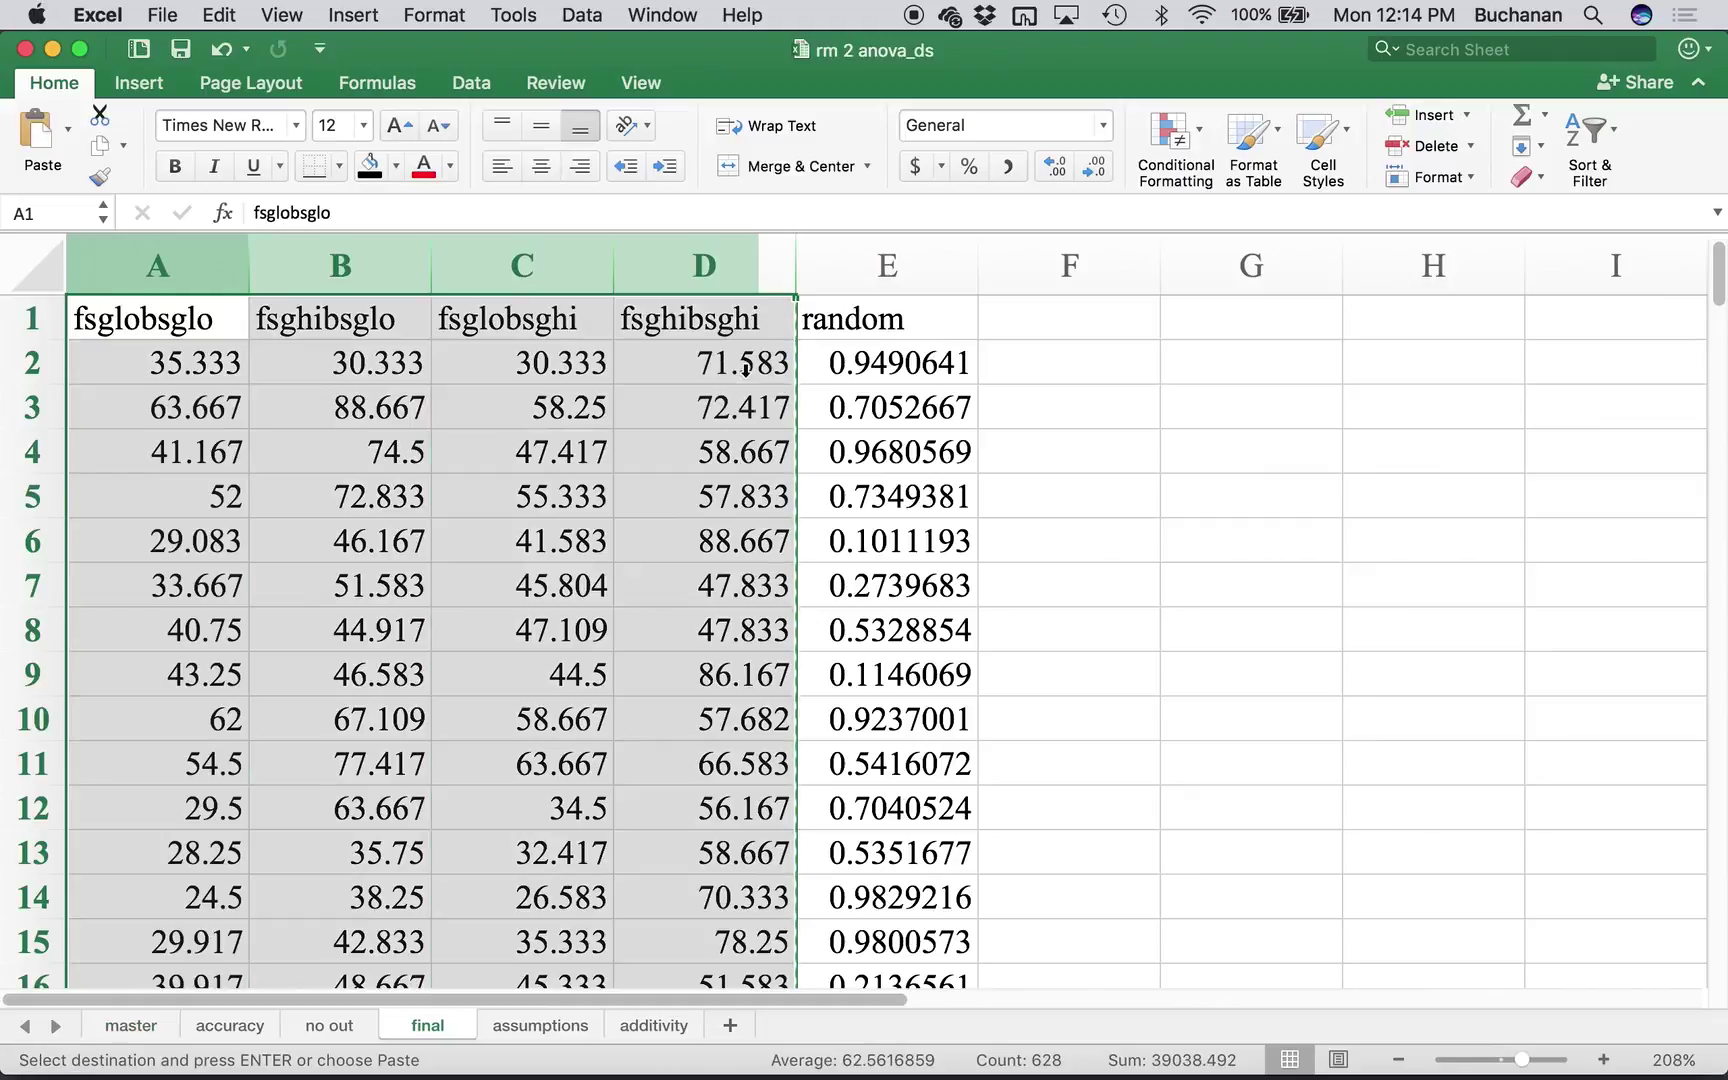
pyautogui.press('super+n')
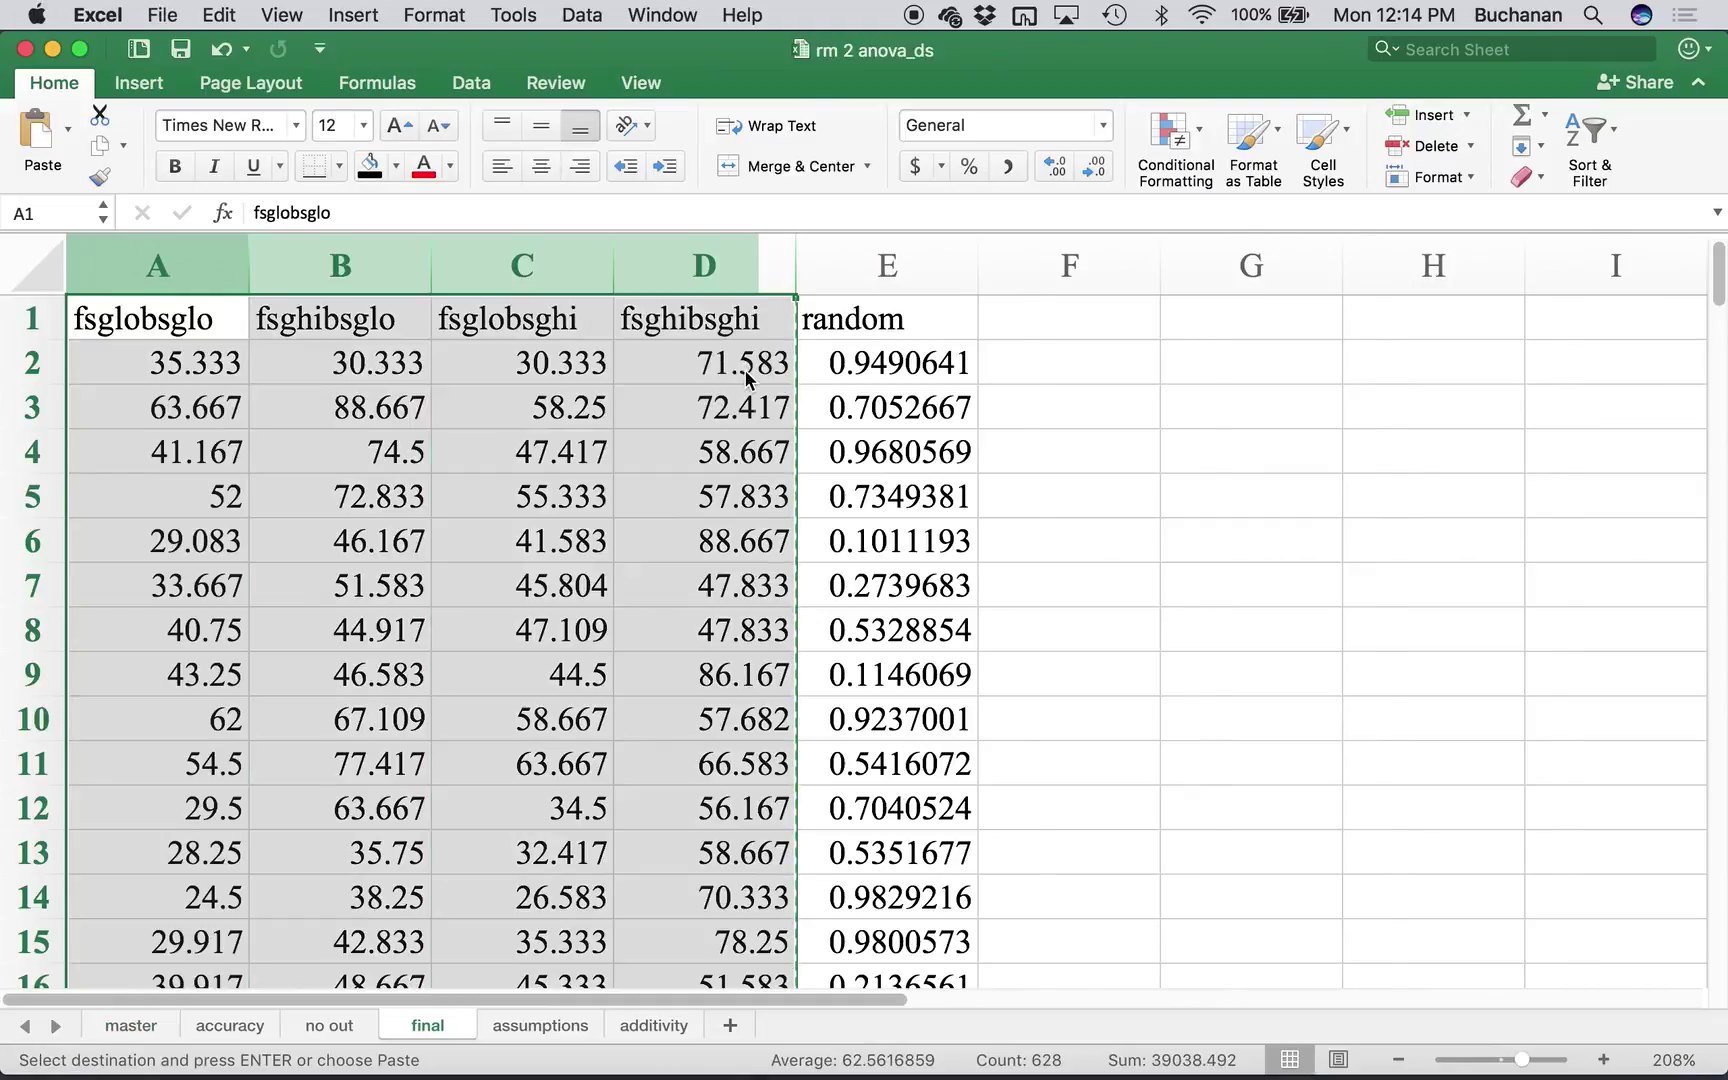
pyautogui.press('super+v')
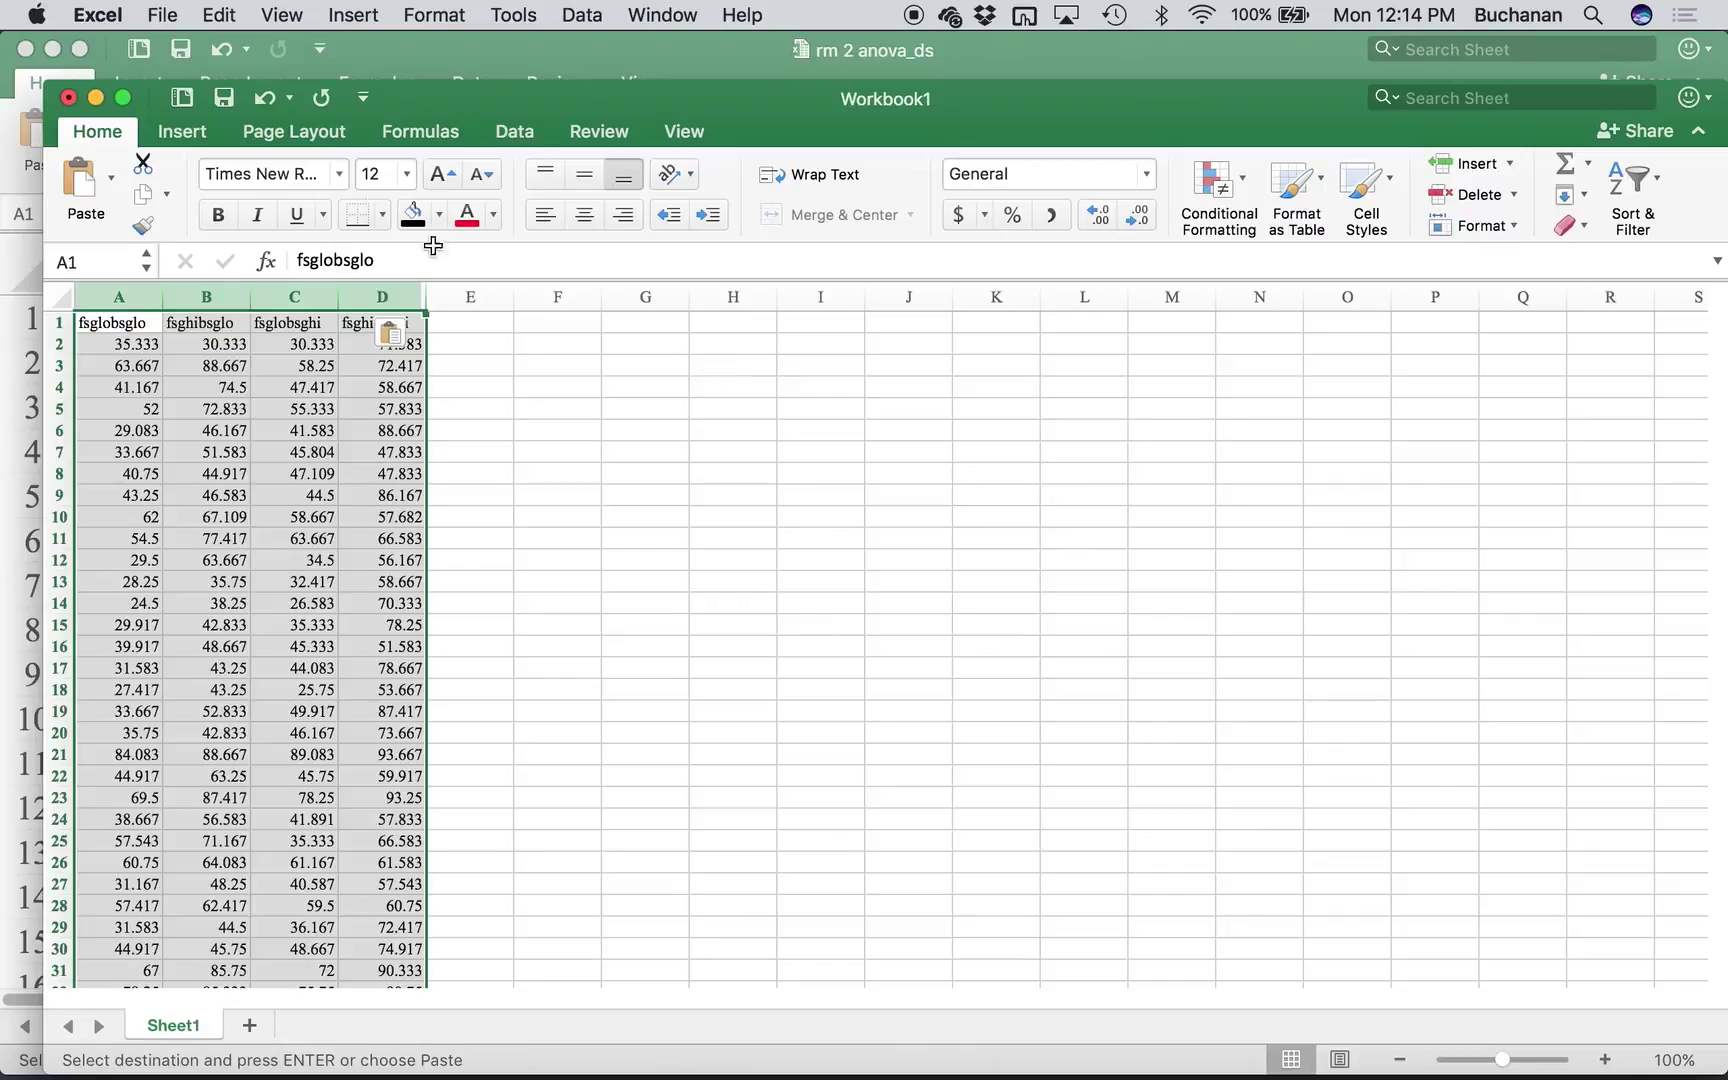
# - Save the new workbook in the 5 ANOVA folder as "rm 2 anova final J" in CSV UTF-8 (Comma delimited) format
pyautogui.click(160, 15)
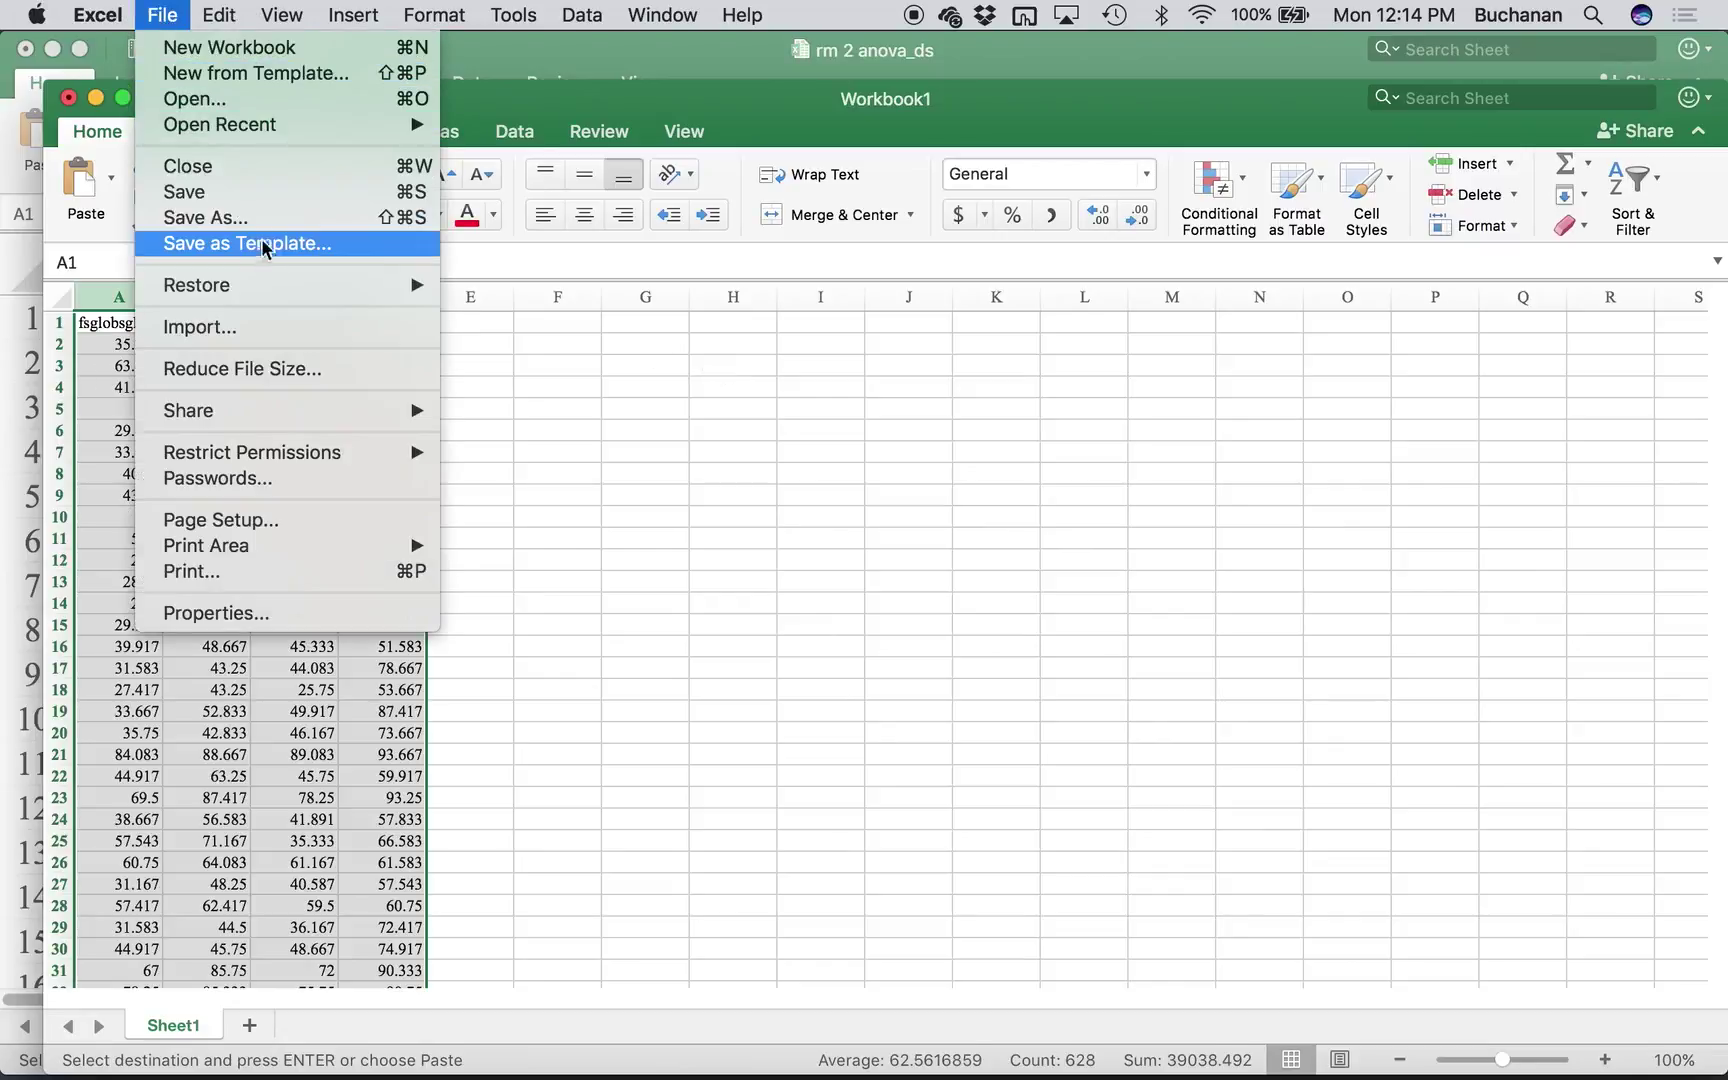
pyautogui.click(265, 226)
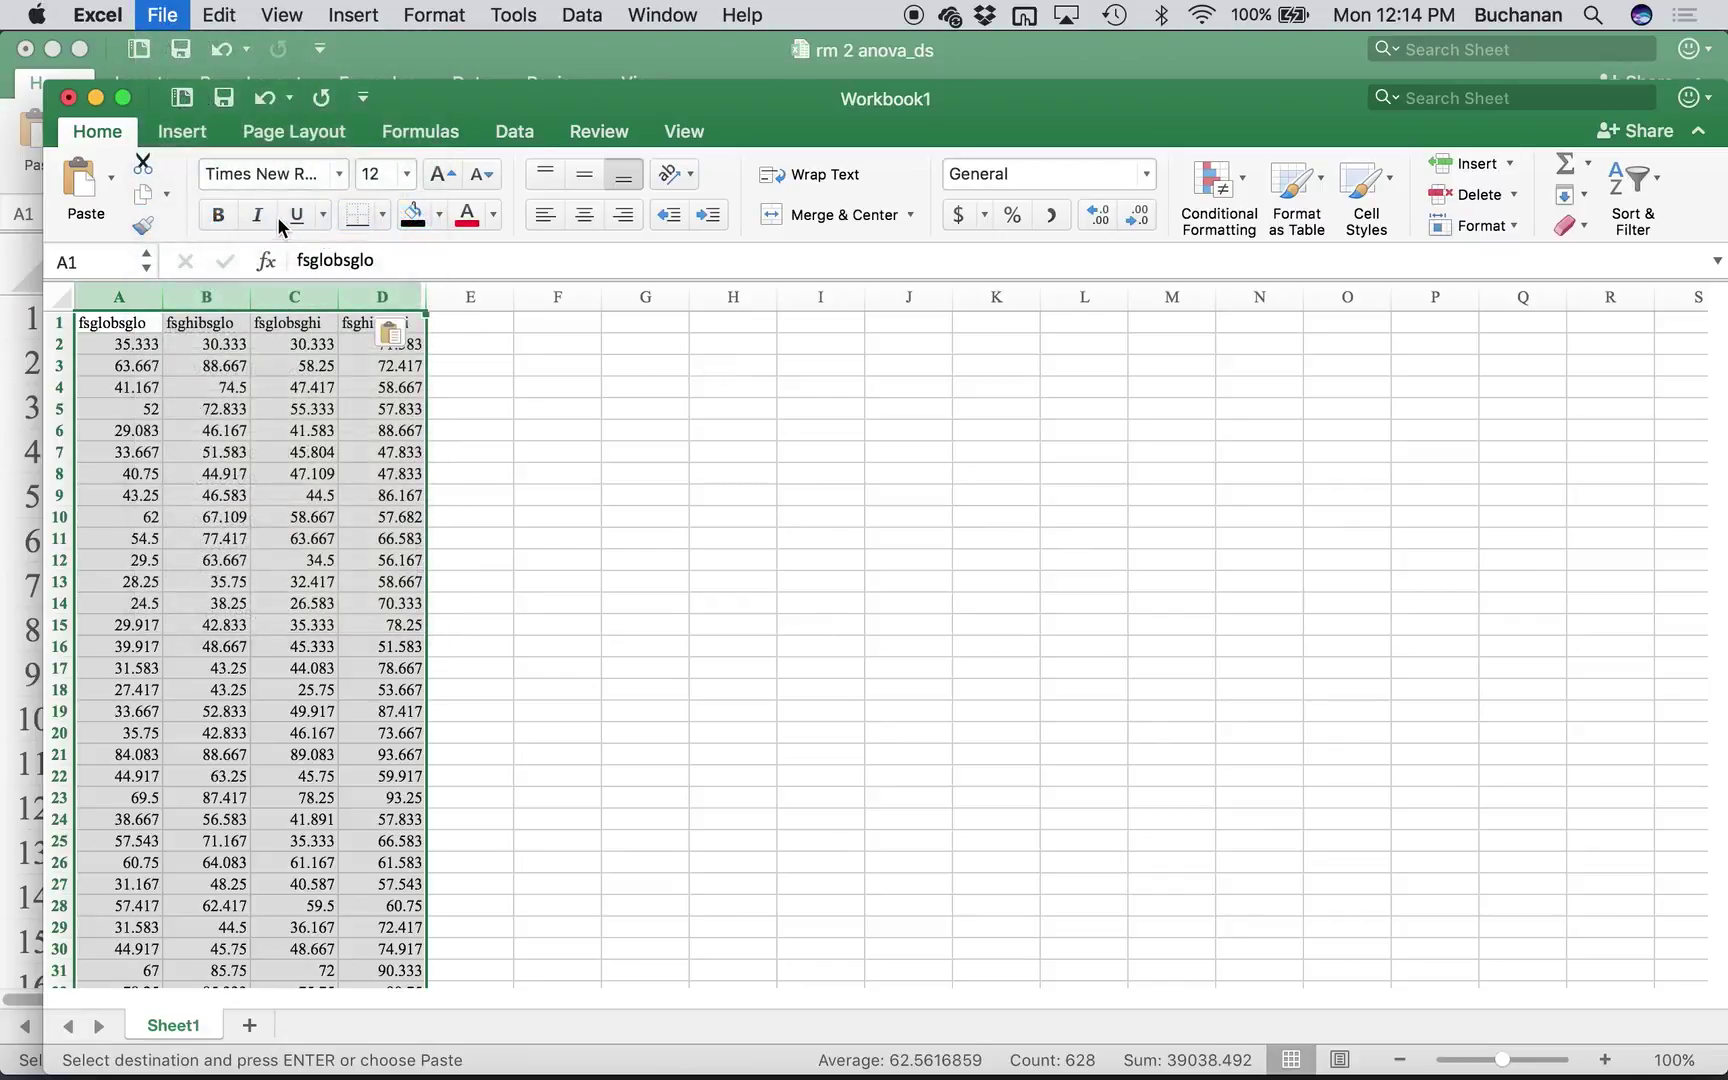
pyautogui.write('rm 2')
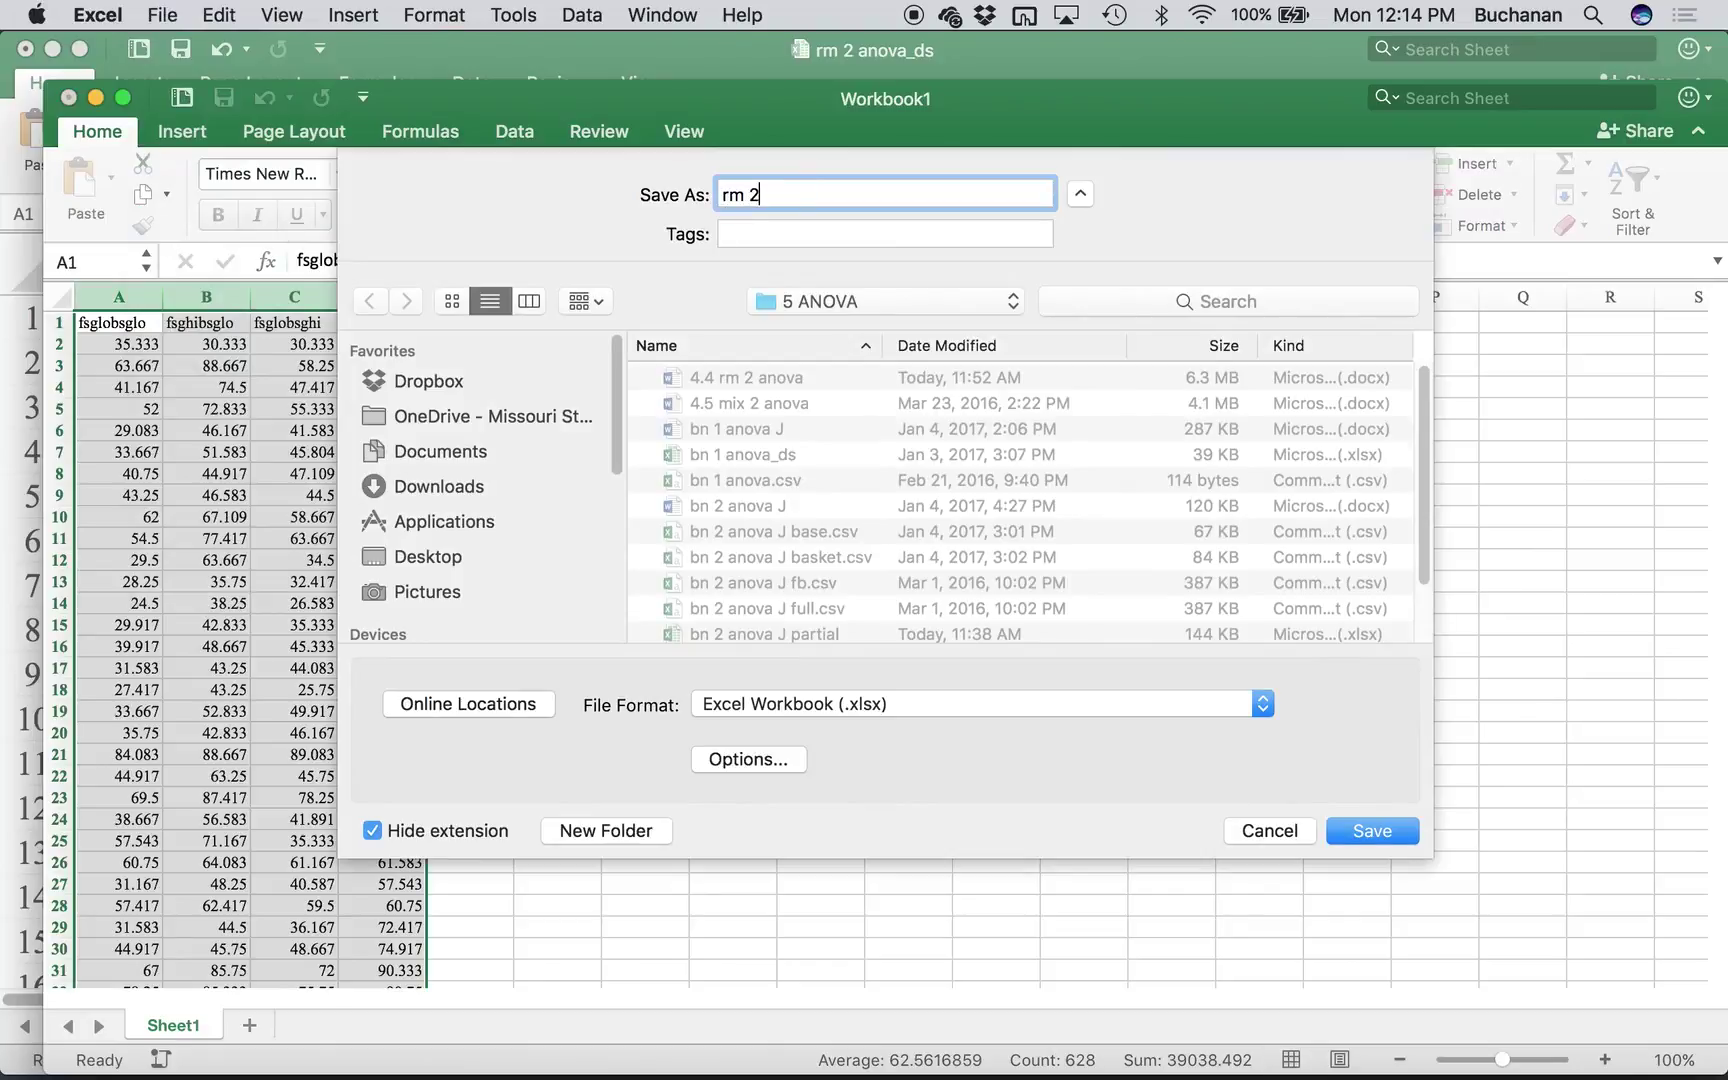
pyautogui.write(' anova J')
pyautogui.click(771, 705)
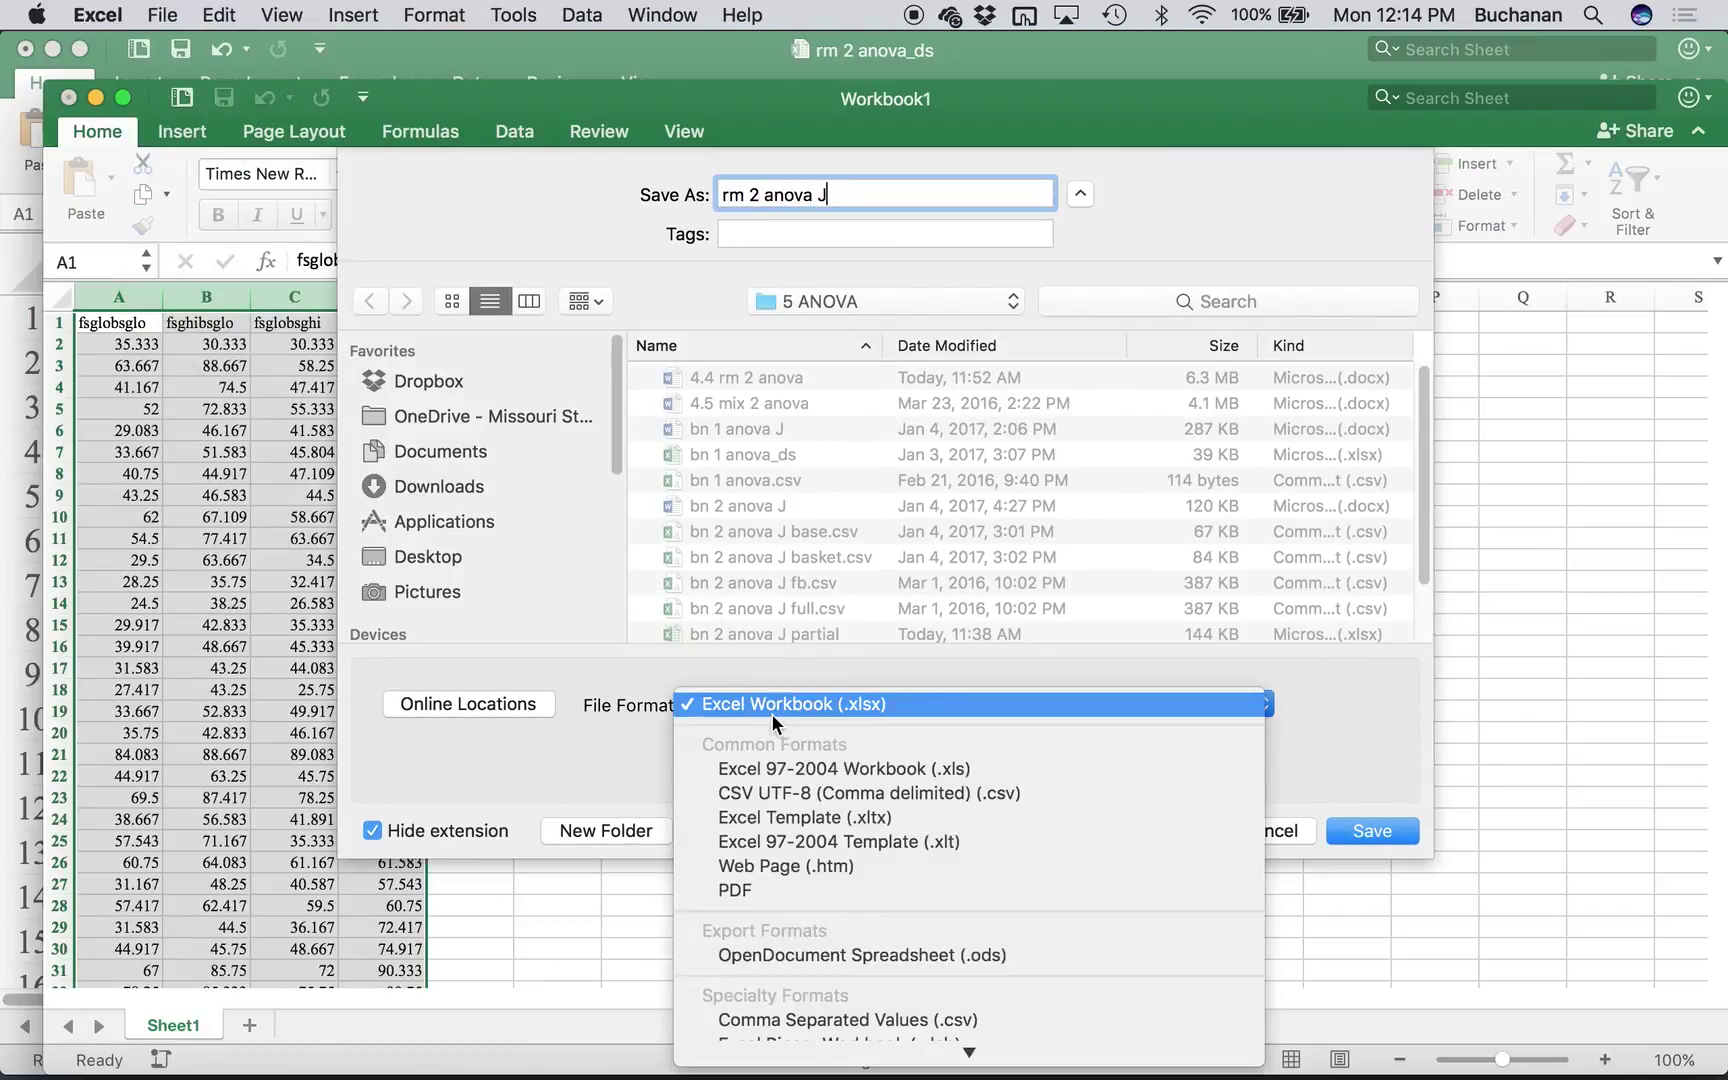
pyautogui.click(815, 793)
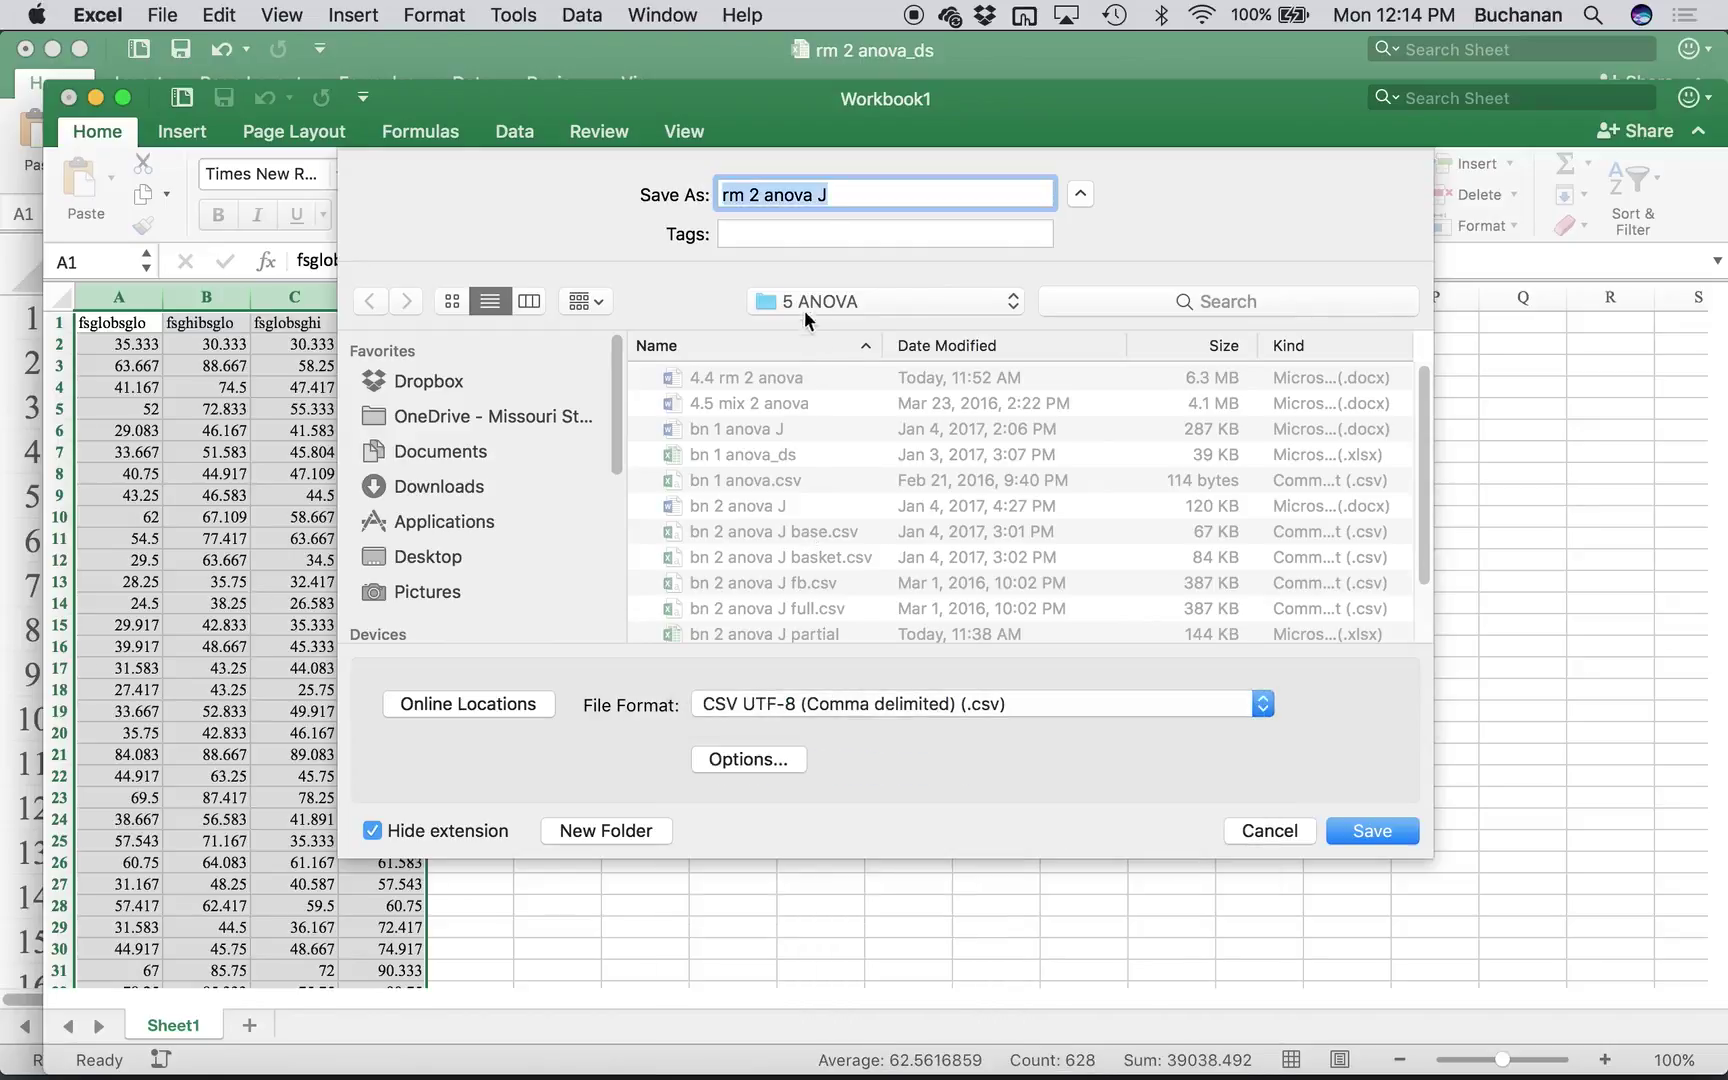
pyautogui.click(809, 196)
pyautogui.write('final')
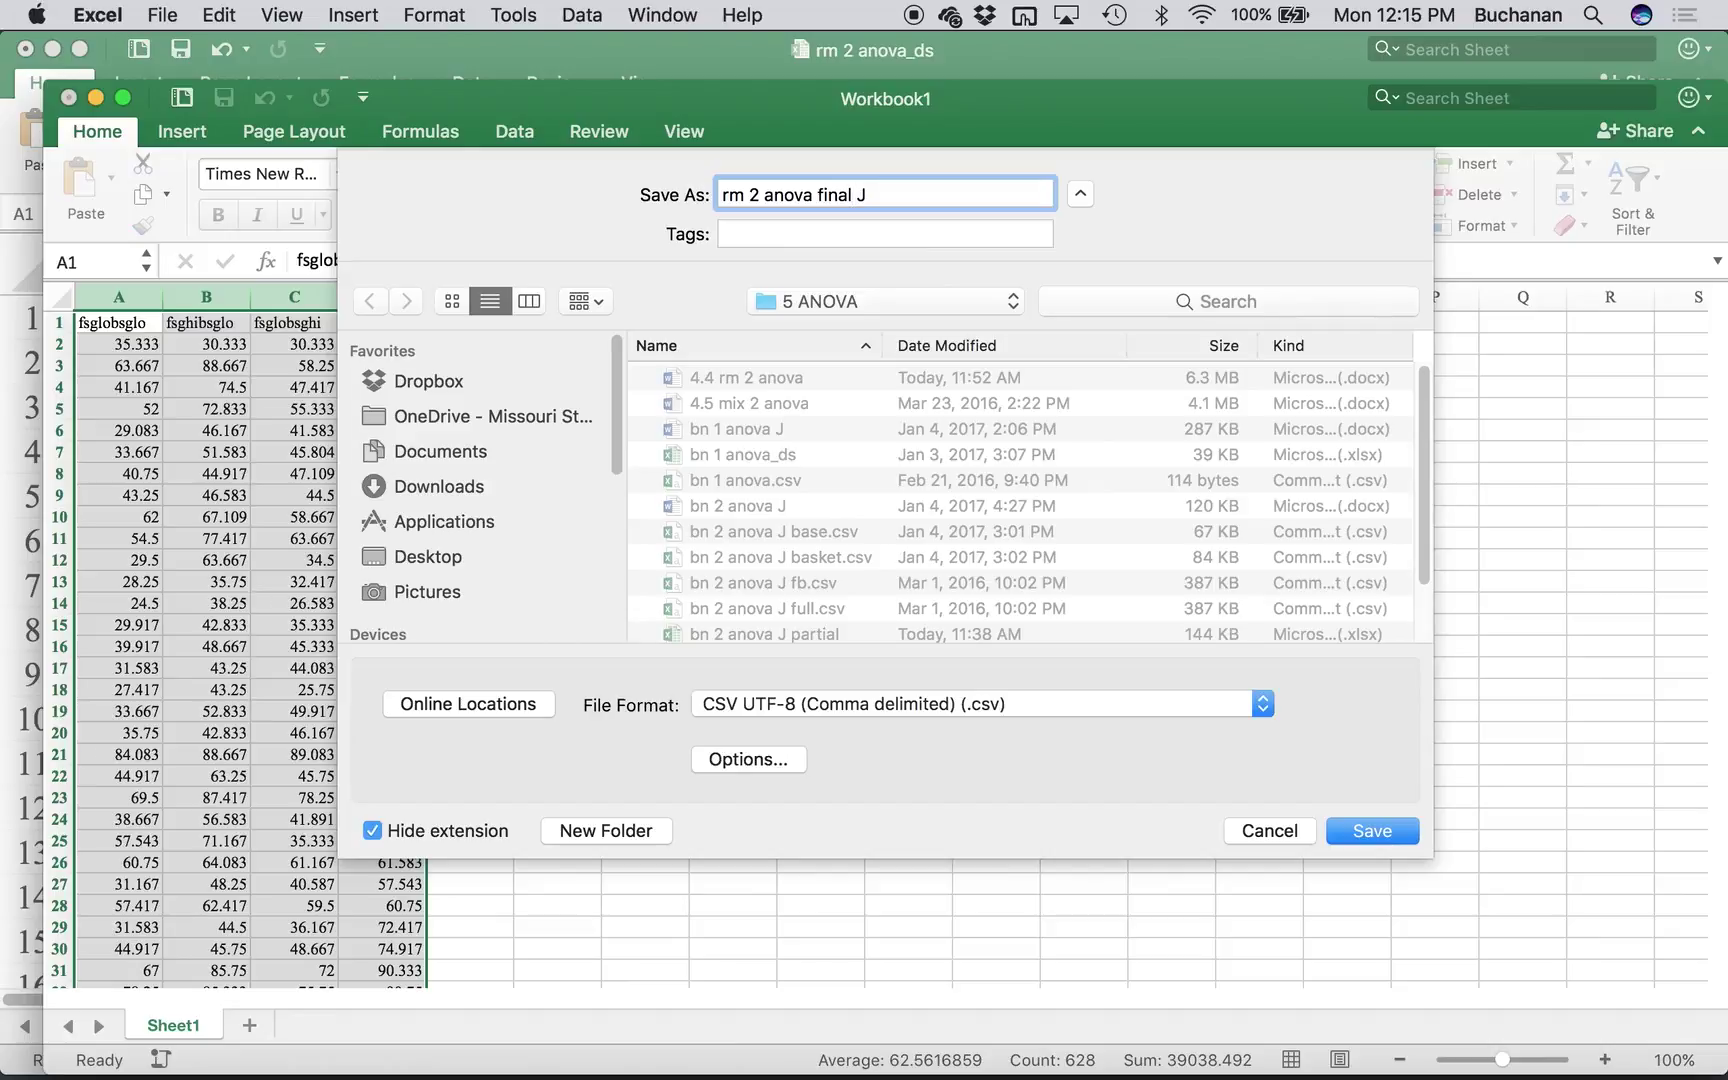
pyautogui.press('Return')
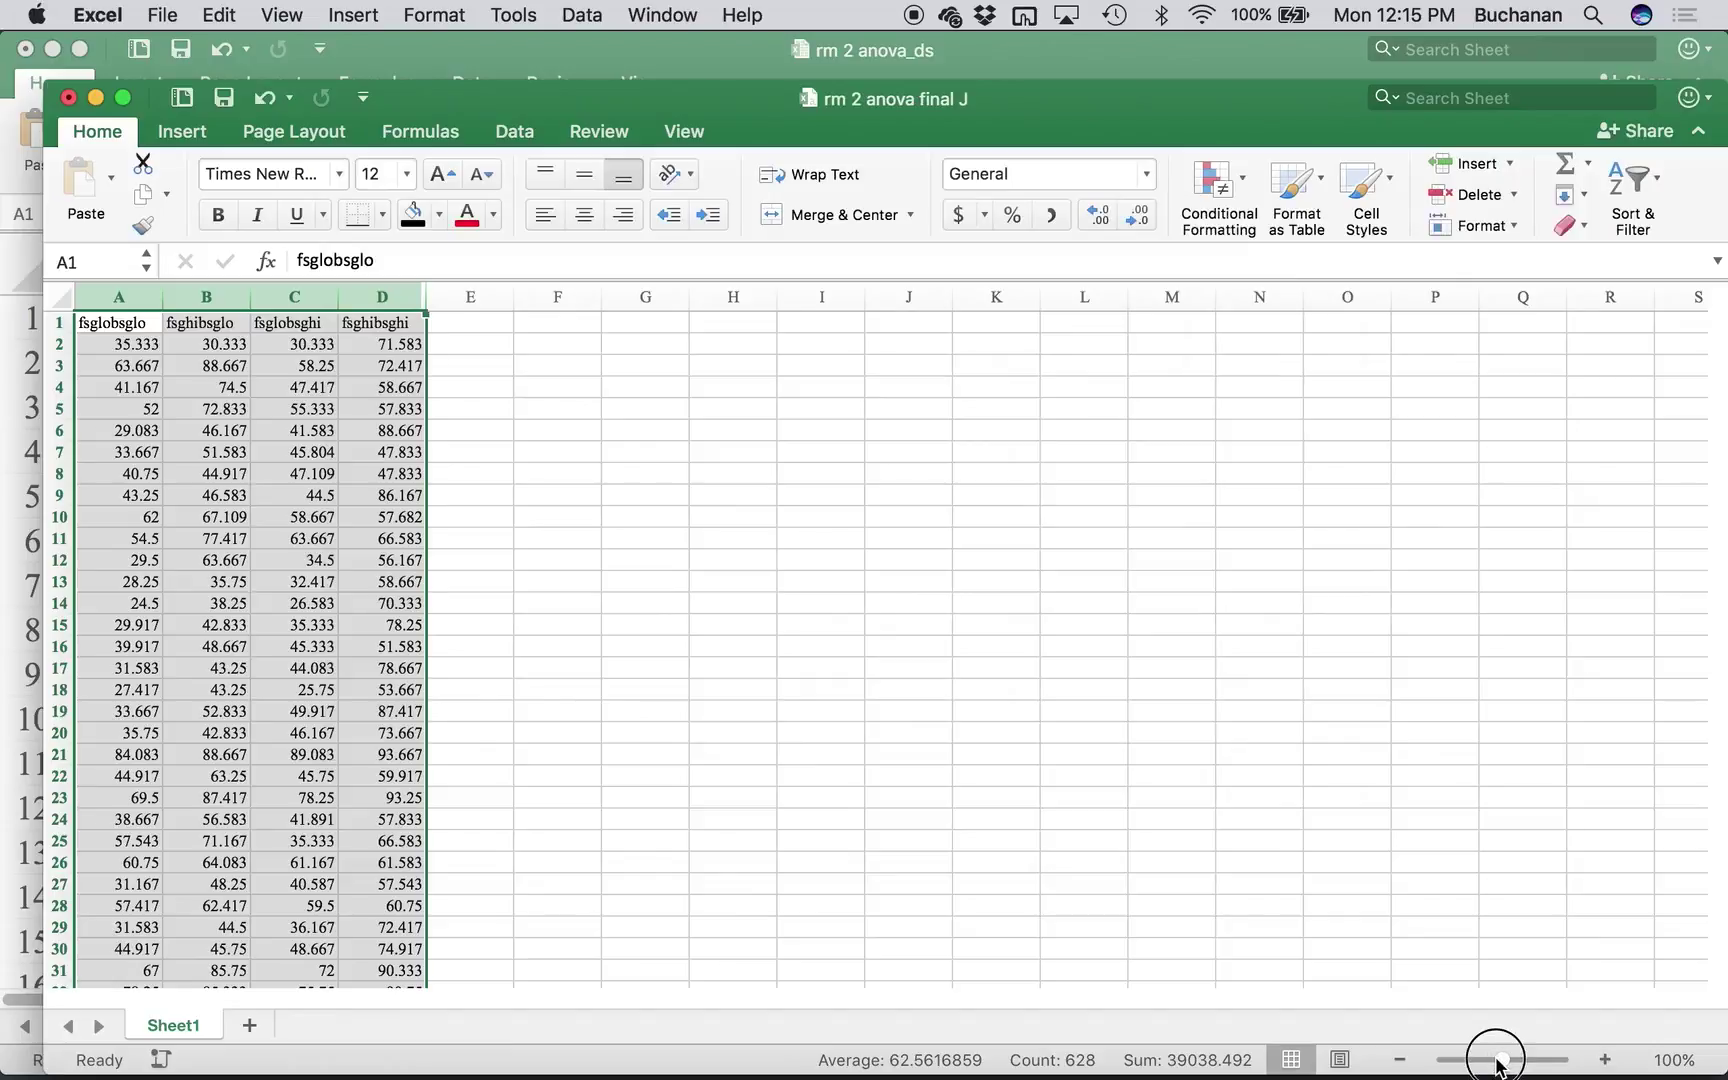
# - Close the exported CSV workbook and quit Excel, saving the changes to "rm 2 anova_ds.xlsx"
pyautogui.moveTo(1497, 1060); pyautogui.dragTo(1517, 1060)
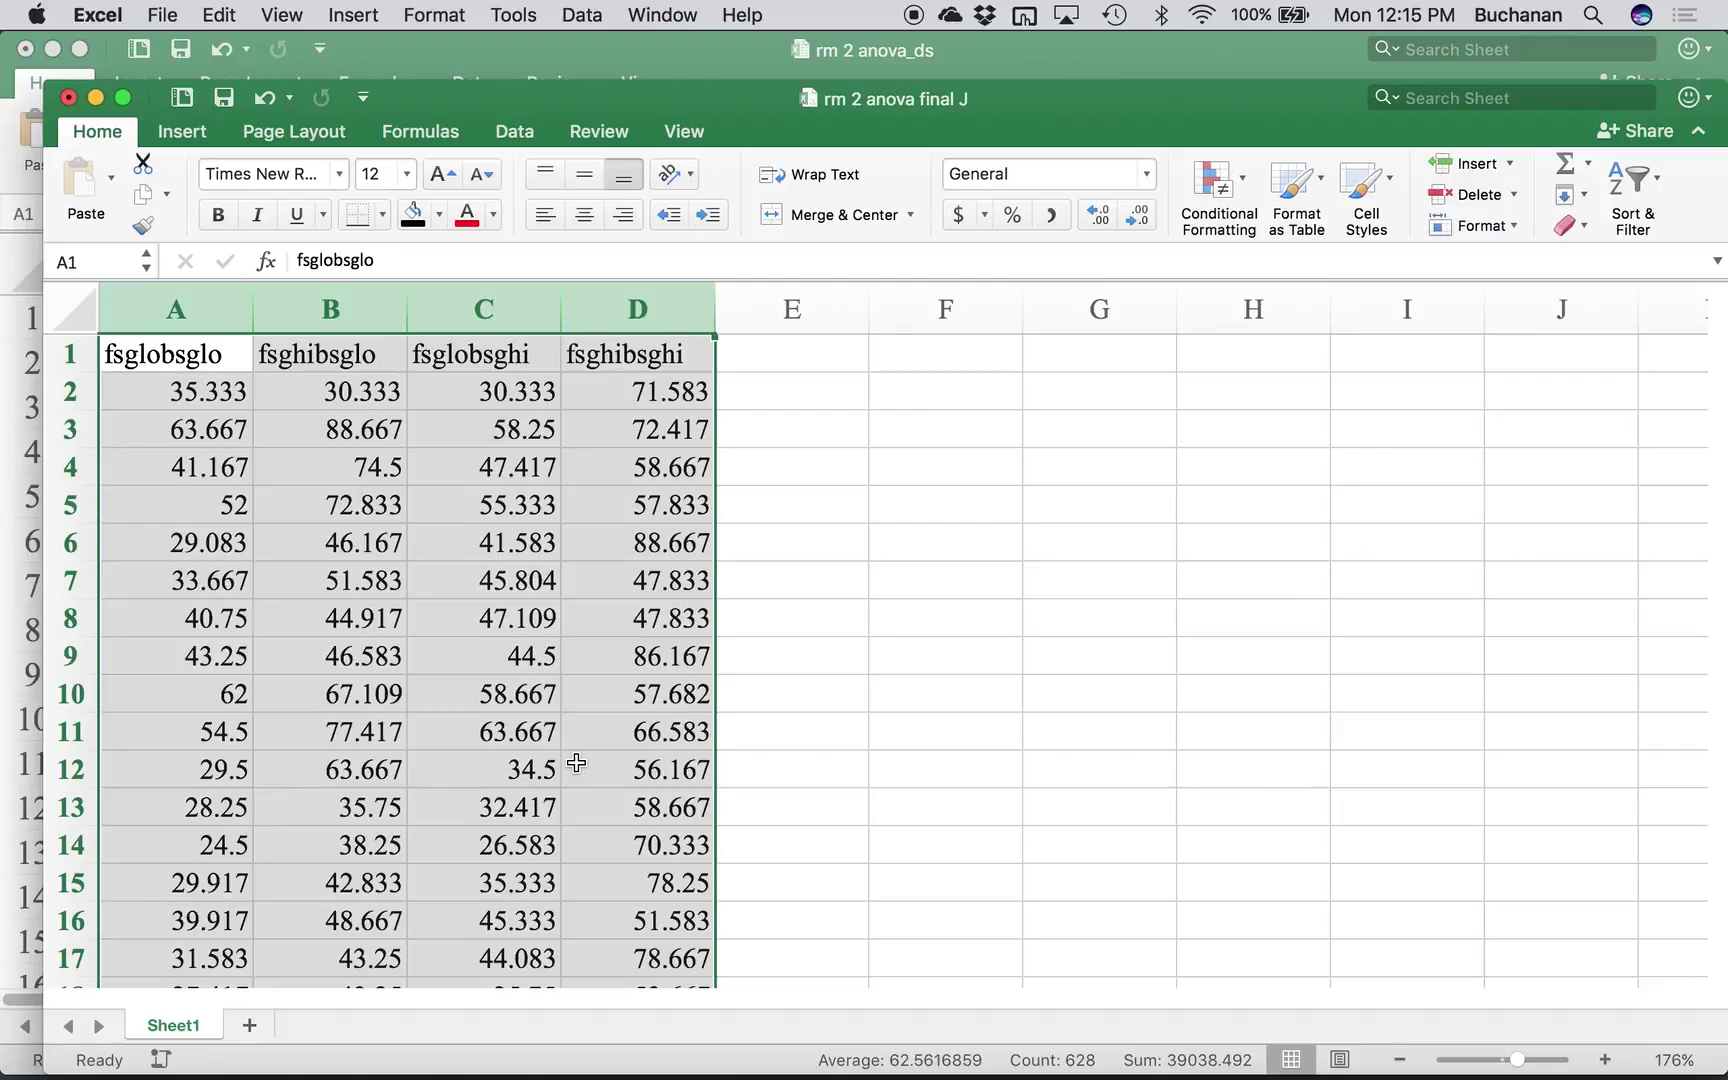
pyautogui.click(617, 650)
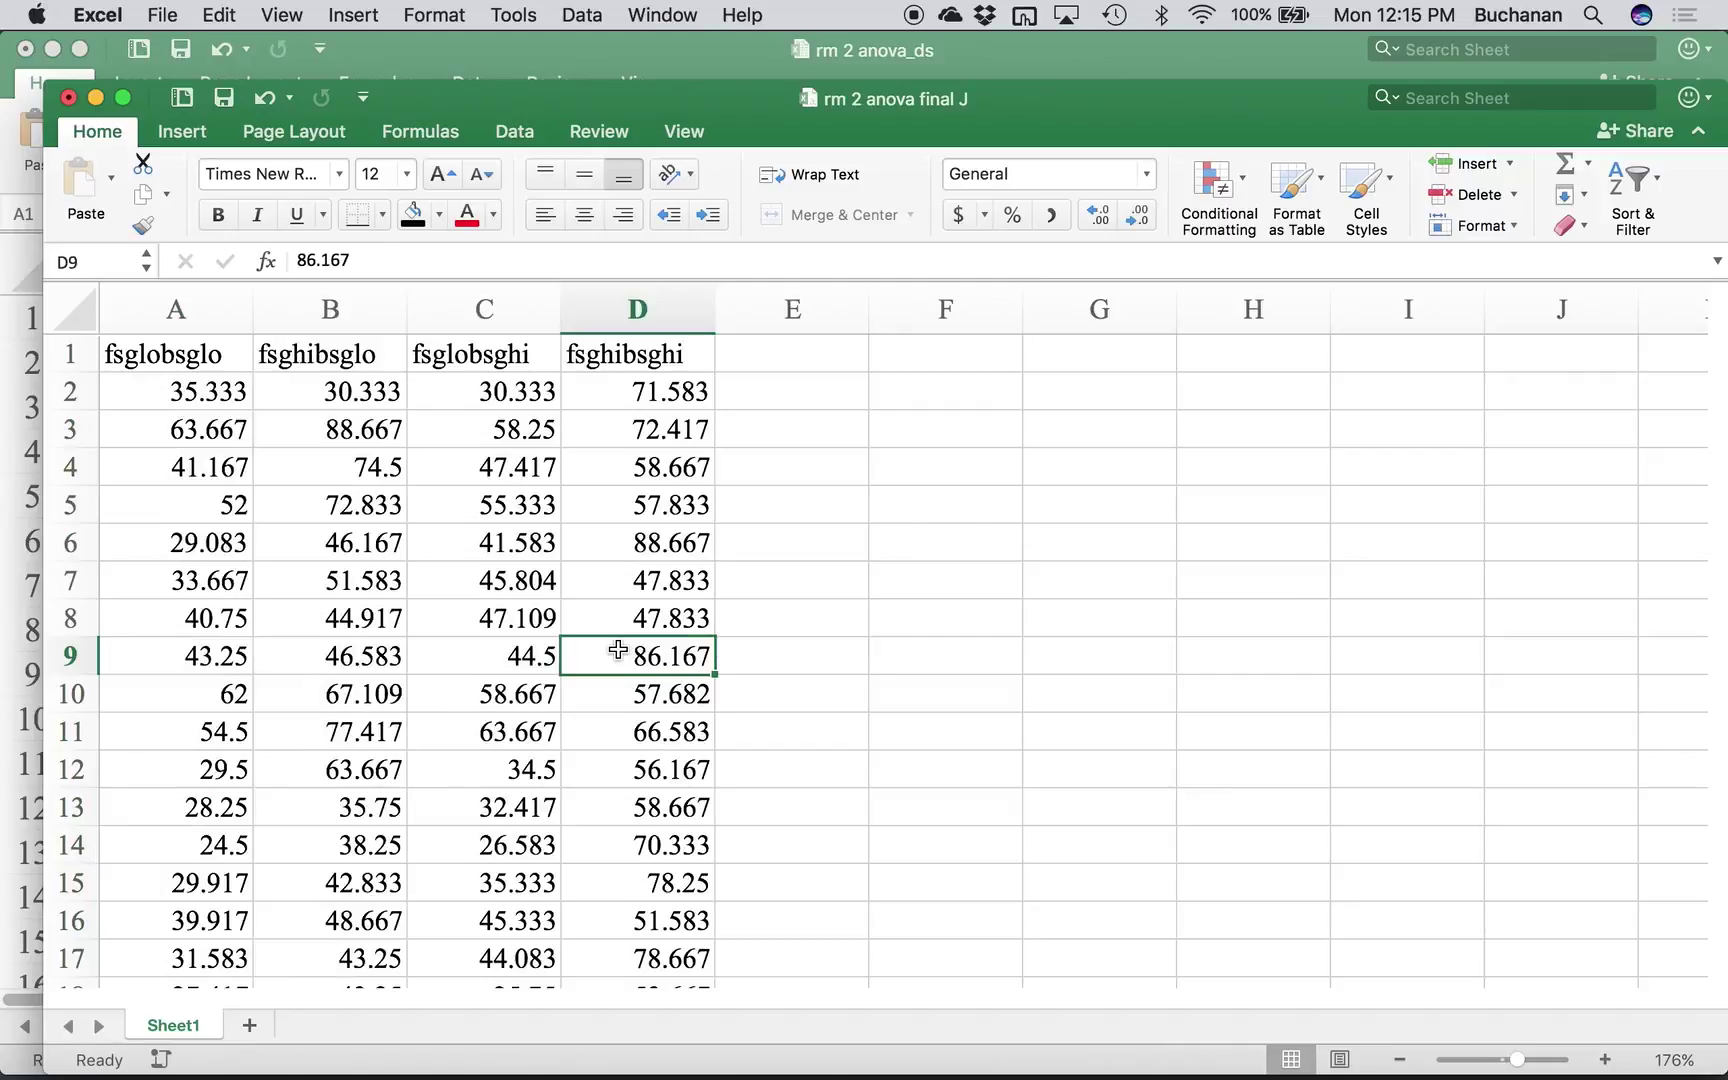
pyautogui.click(68, 97)
pyautogui.click(824, 281)
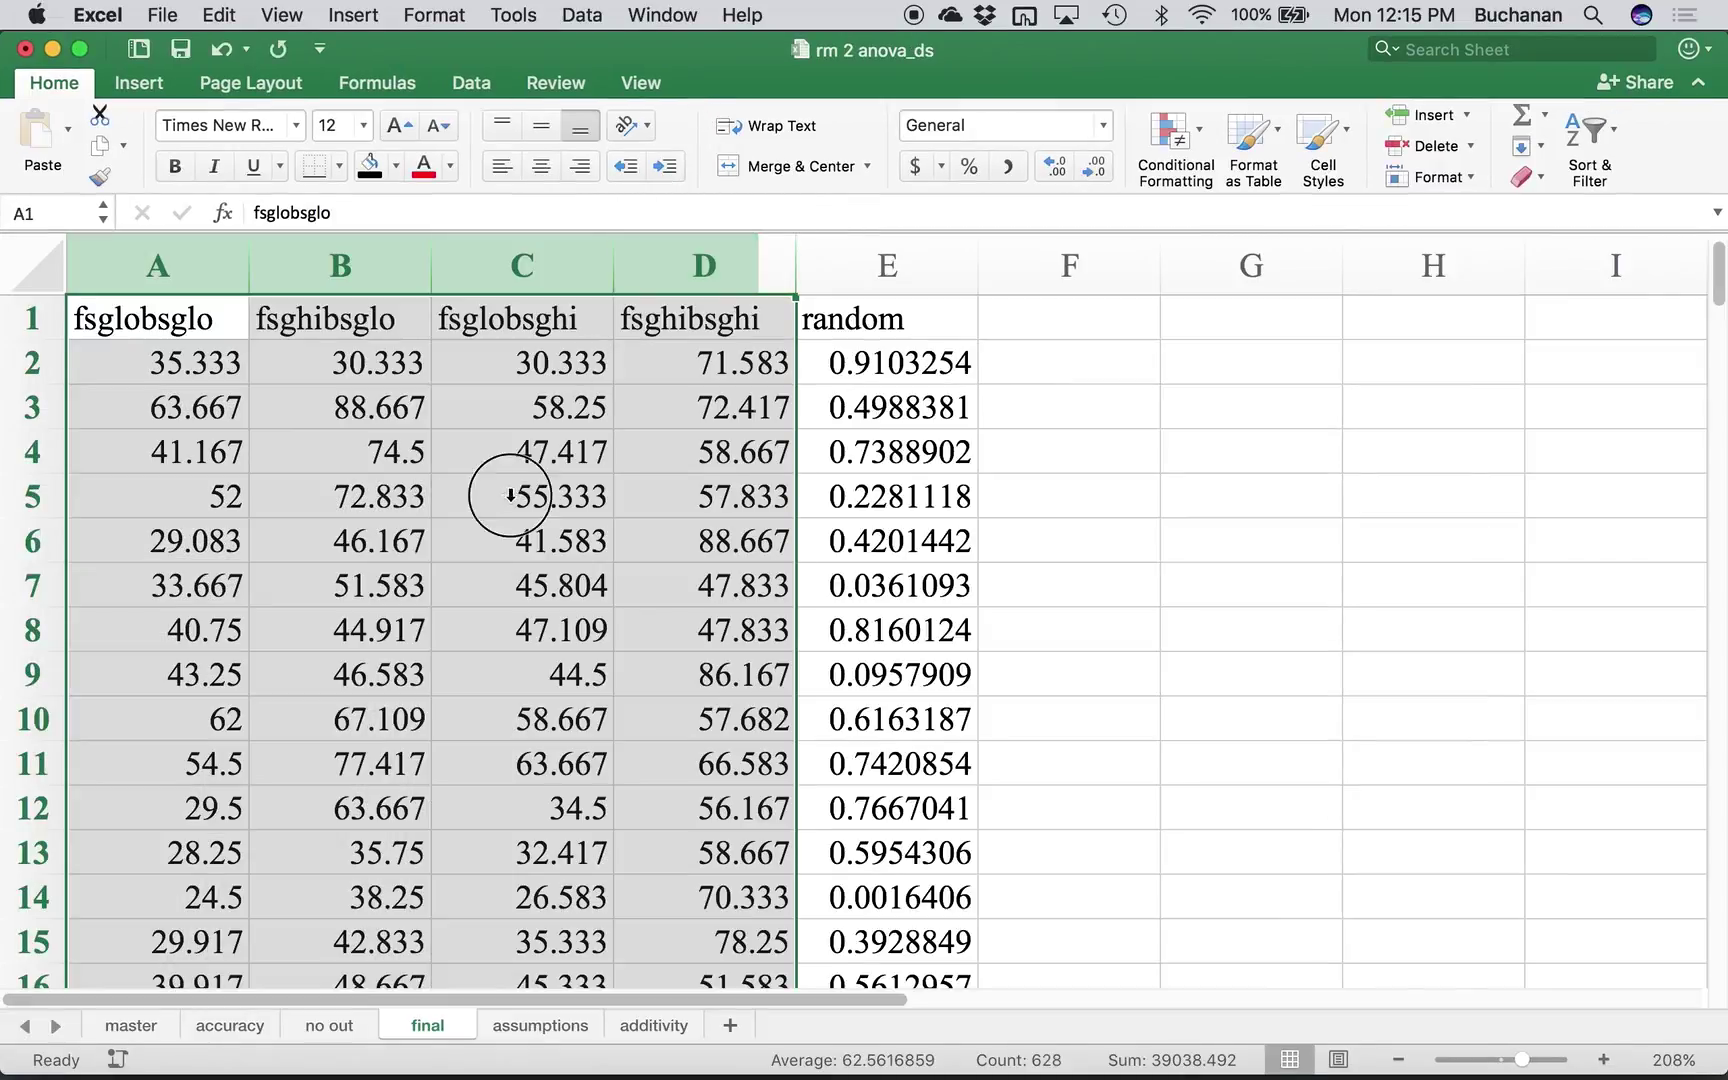
pyautogui.click(511, 496)
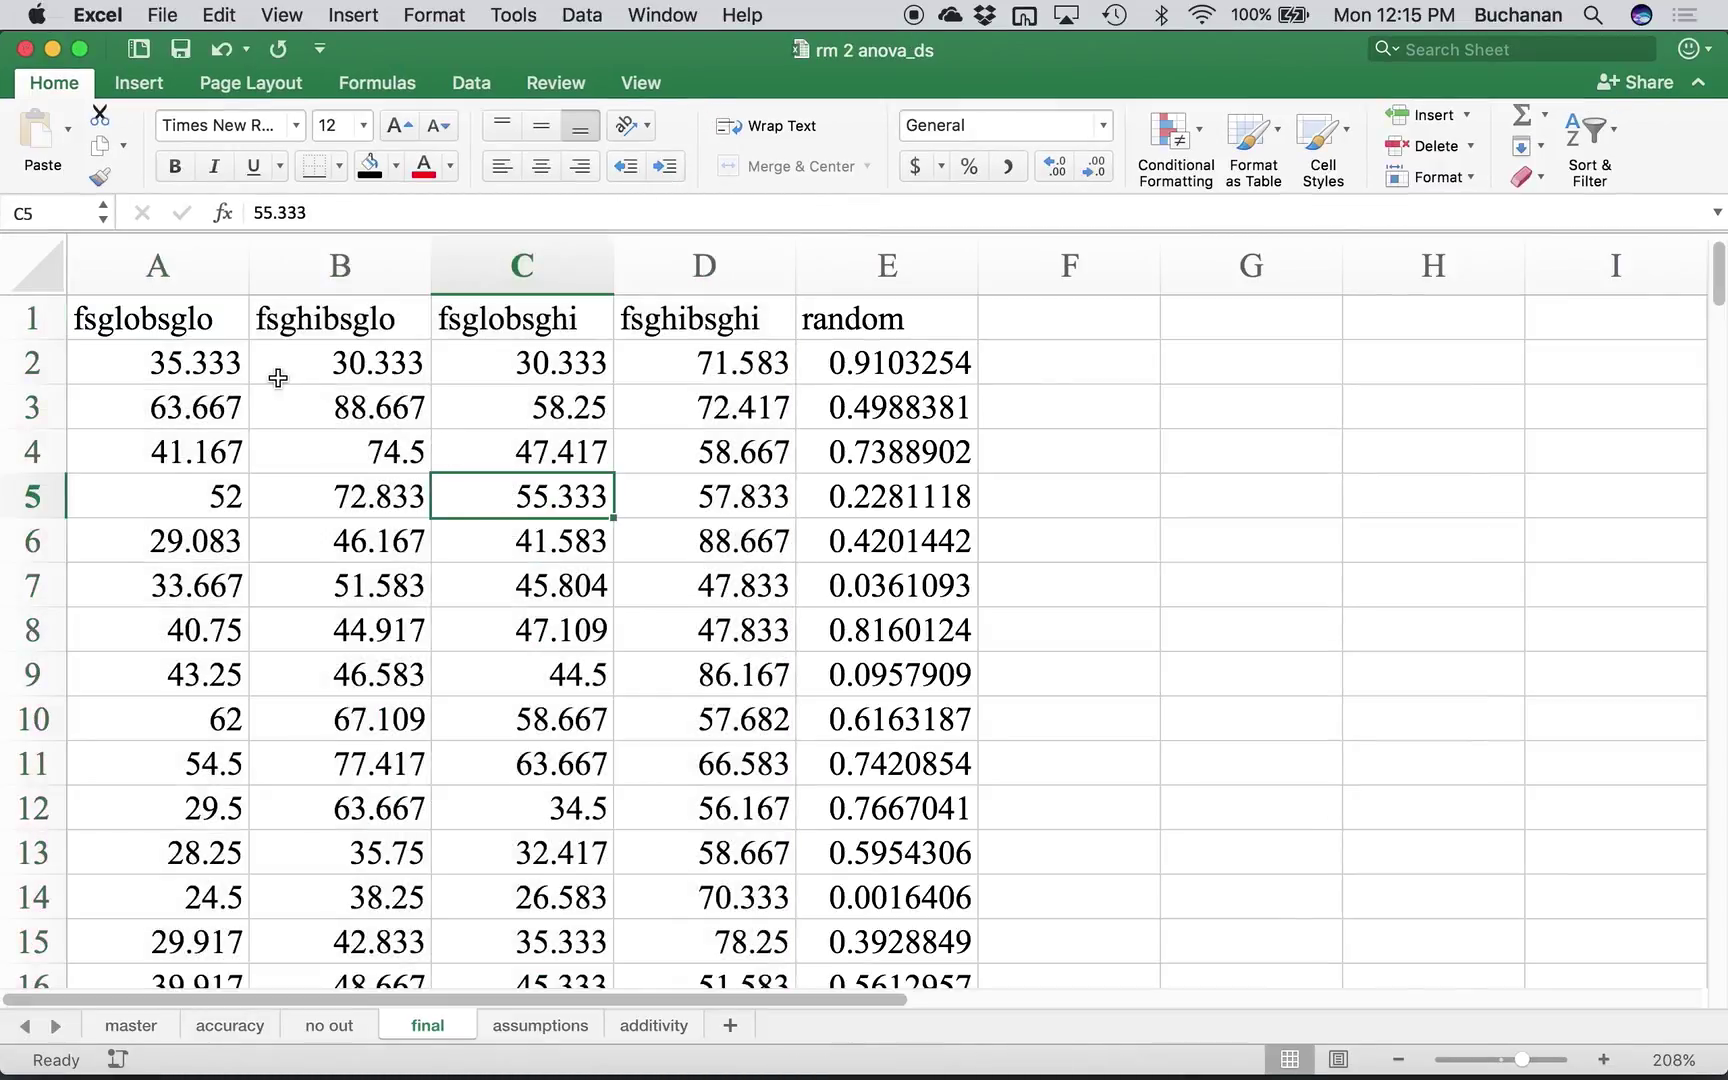
pyautogui.press('super+q')
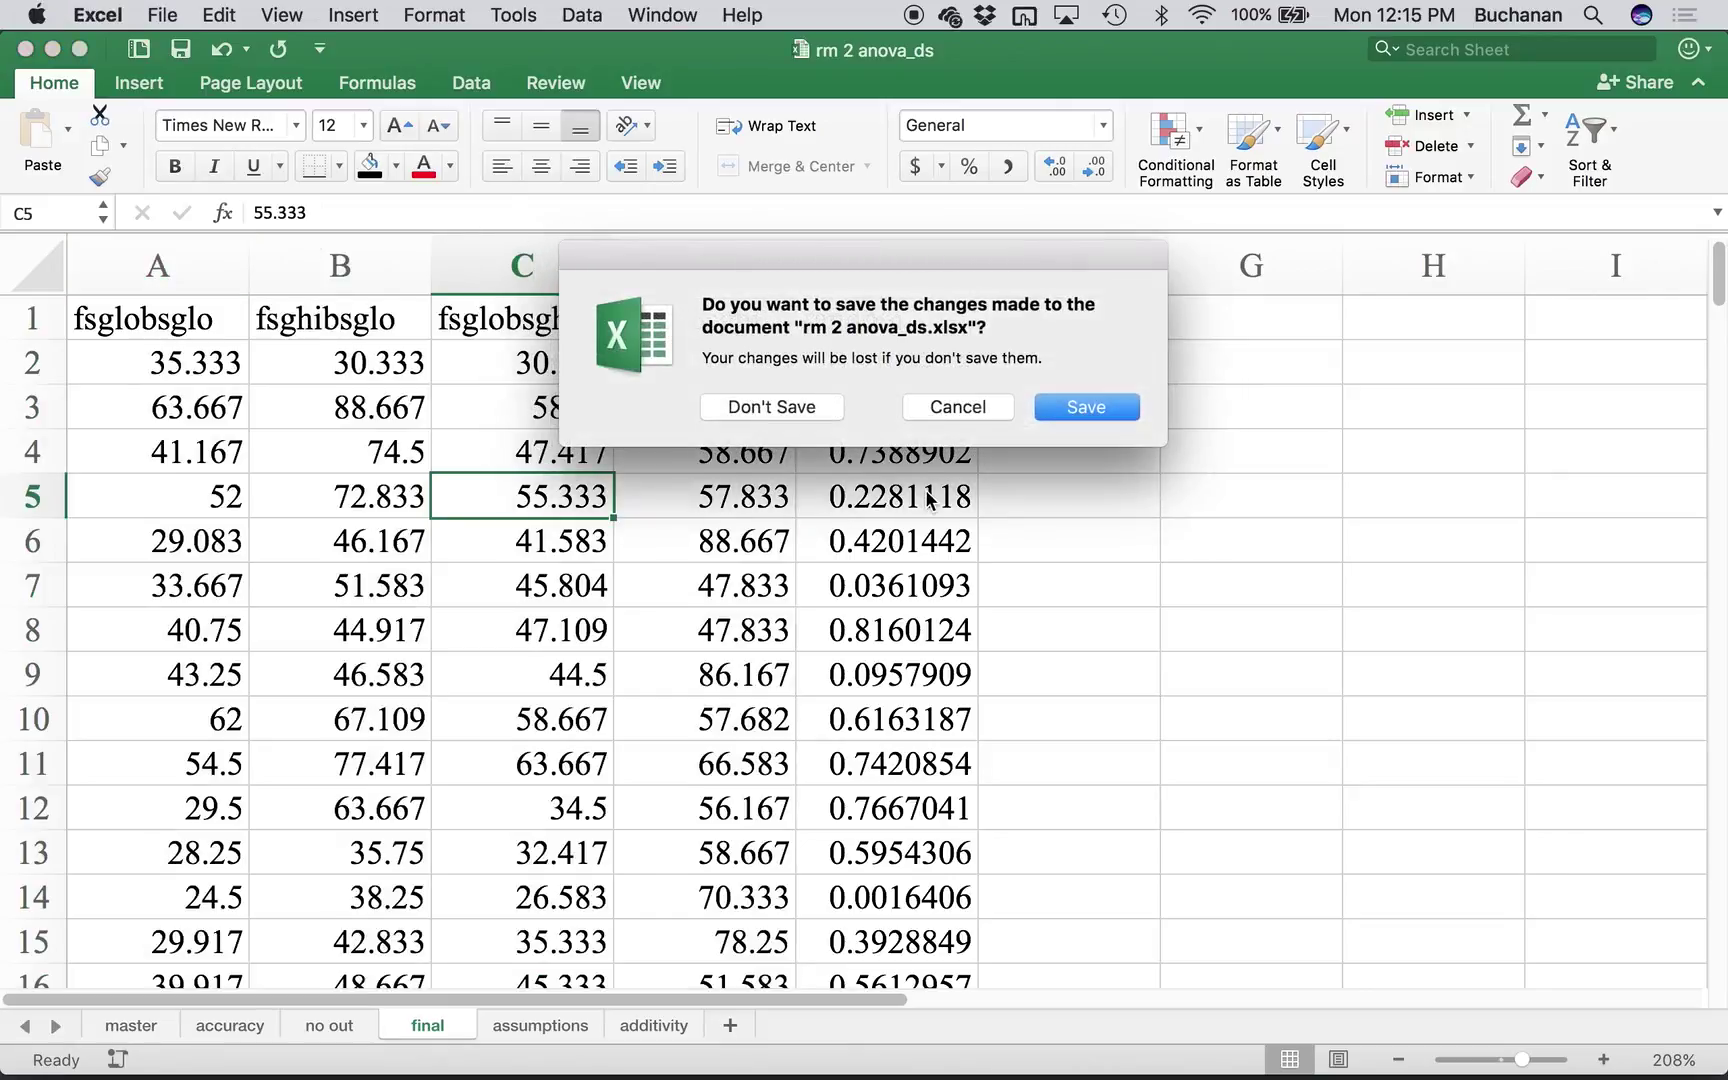
pyautogui.click(1110, 409)
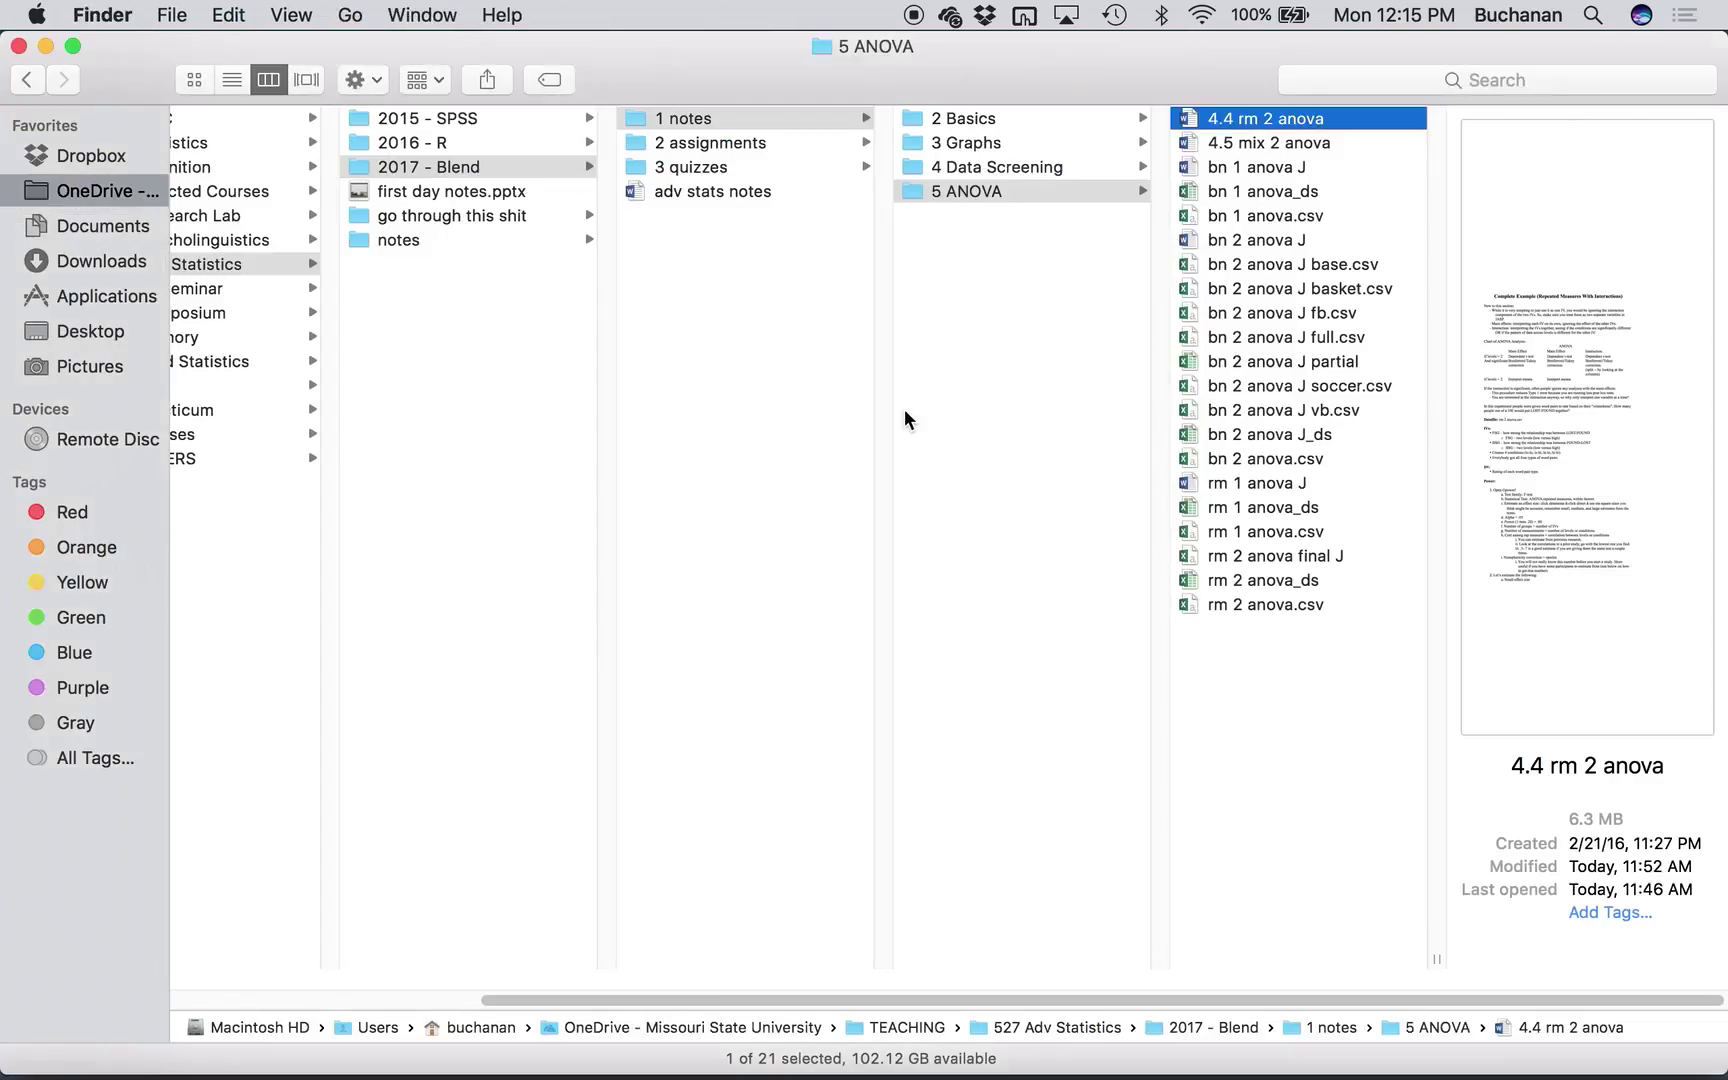
# - Find and launch JASP through the system search, and enlarge its window to fill the screen
pyautogui.click(1296, 768)
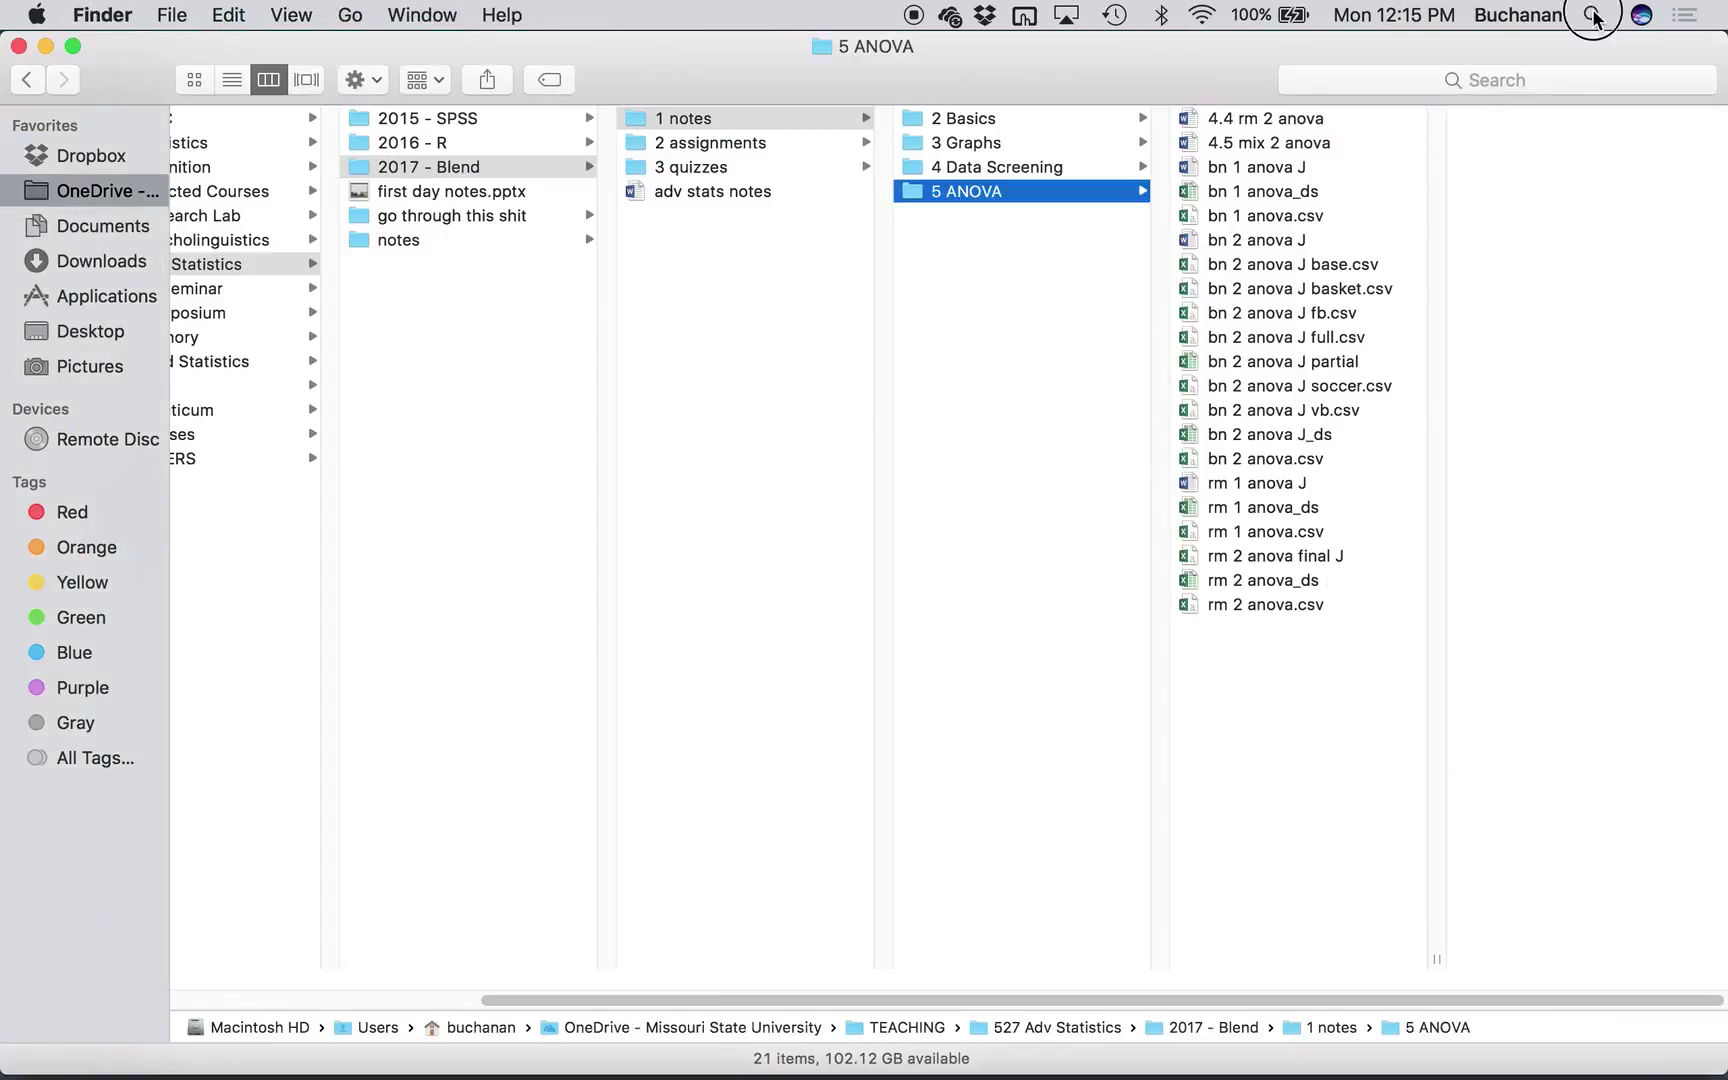
pyautogui.click(1593, 16)
pyautogui.write('jasp')
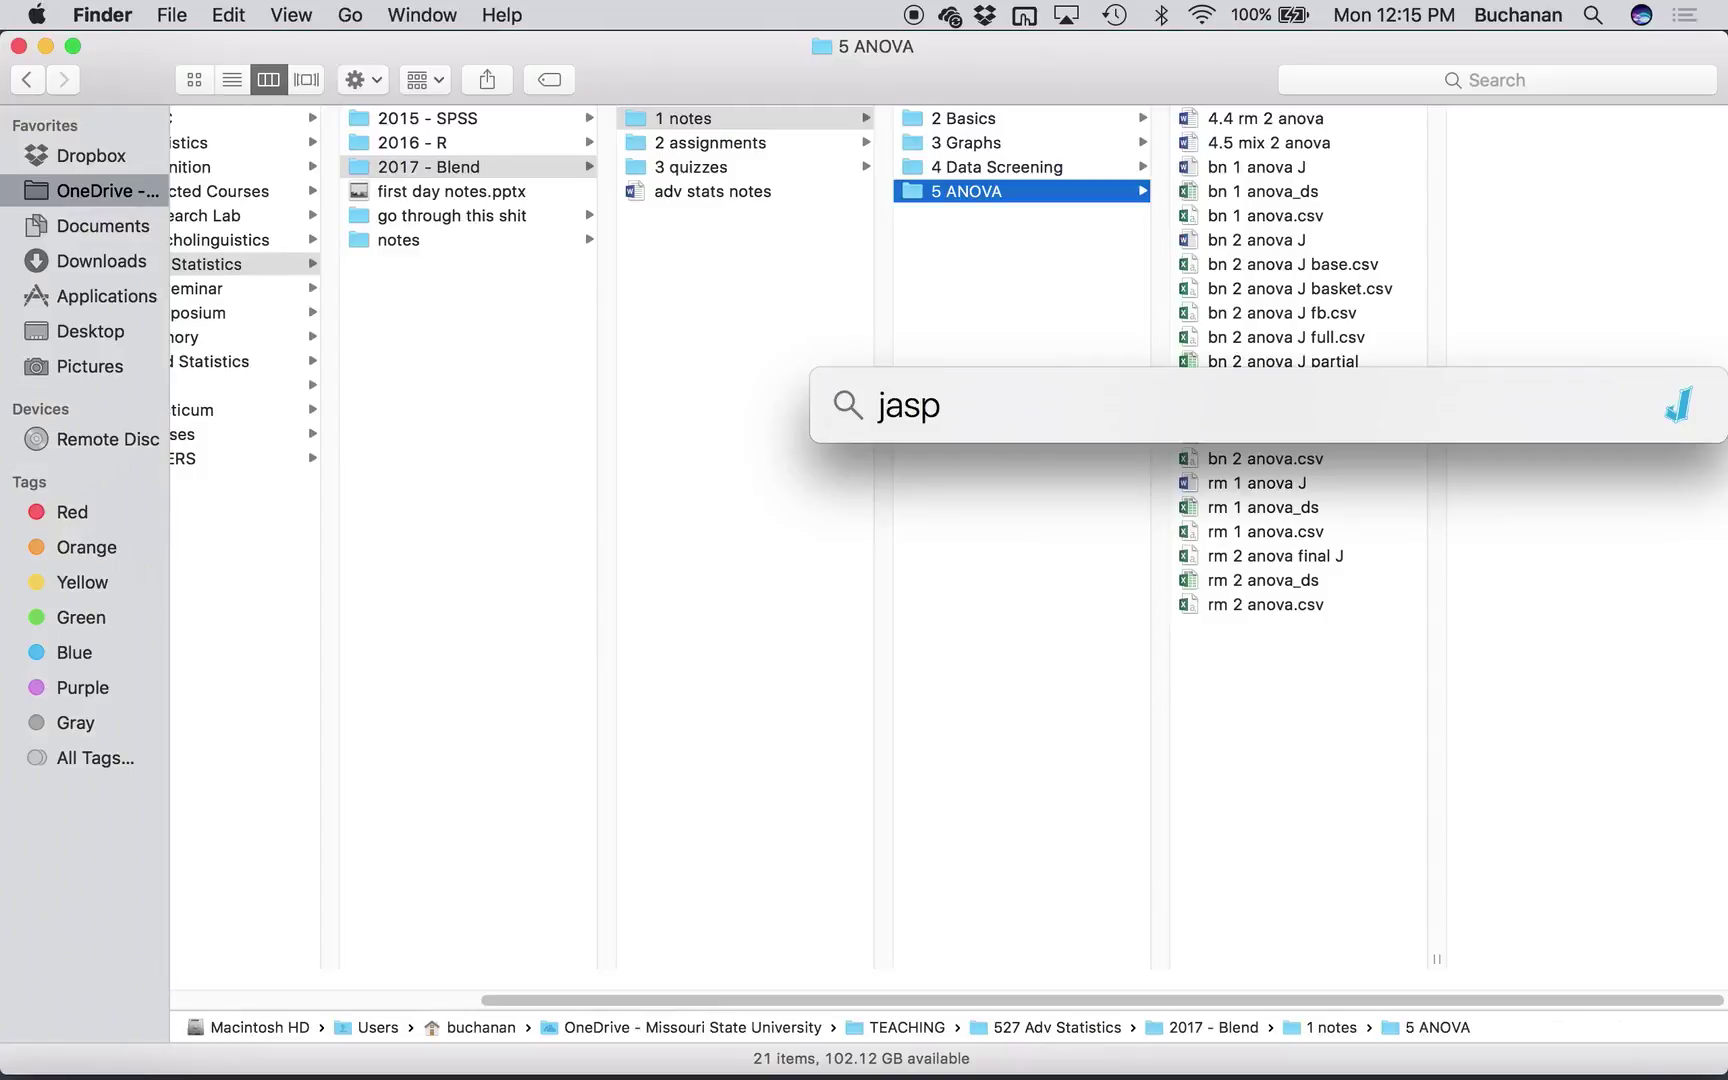
pyautogui.press('Return')
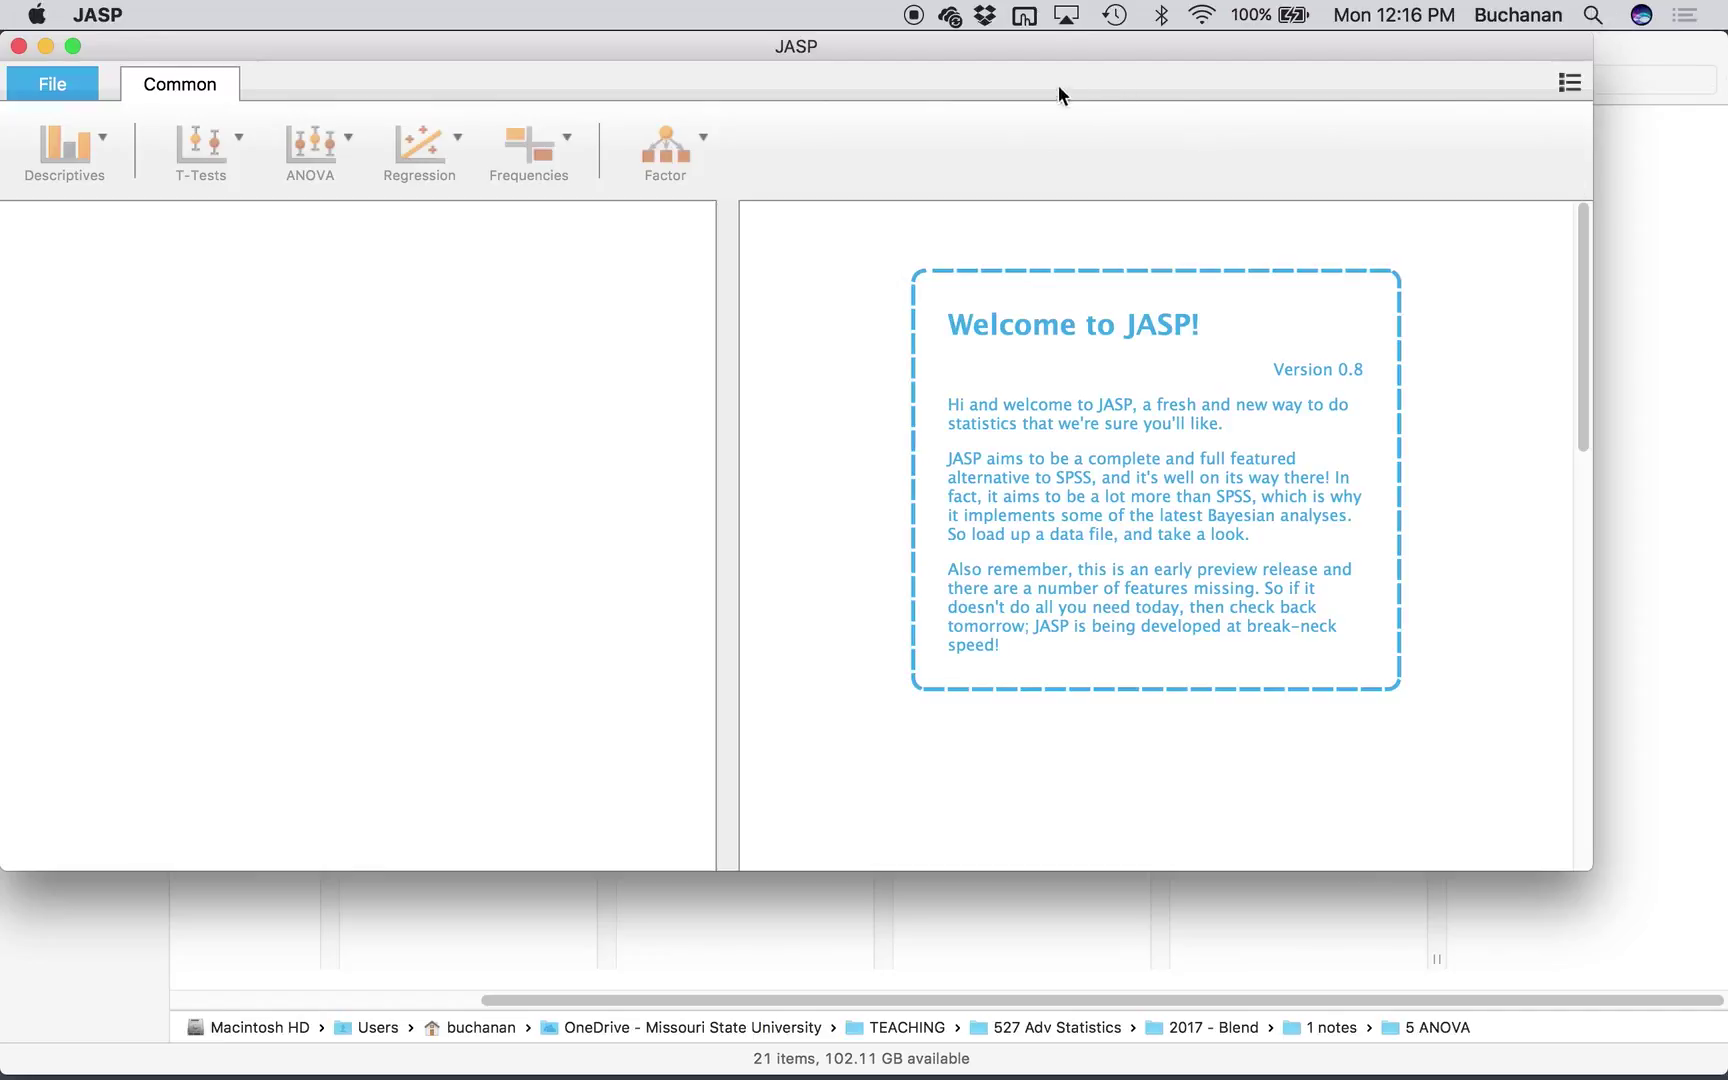
pyautogui.moveTo(1058, 85); pyautogui.dragTo(1022, 116)
pyautogui.doubleClick(1022, 116)
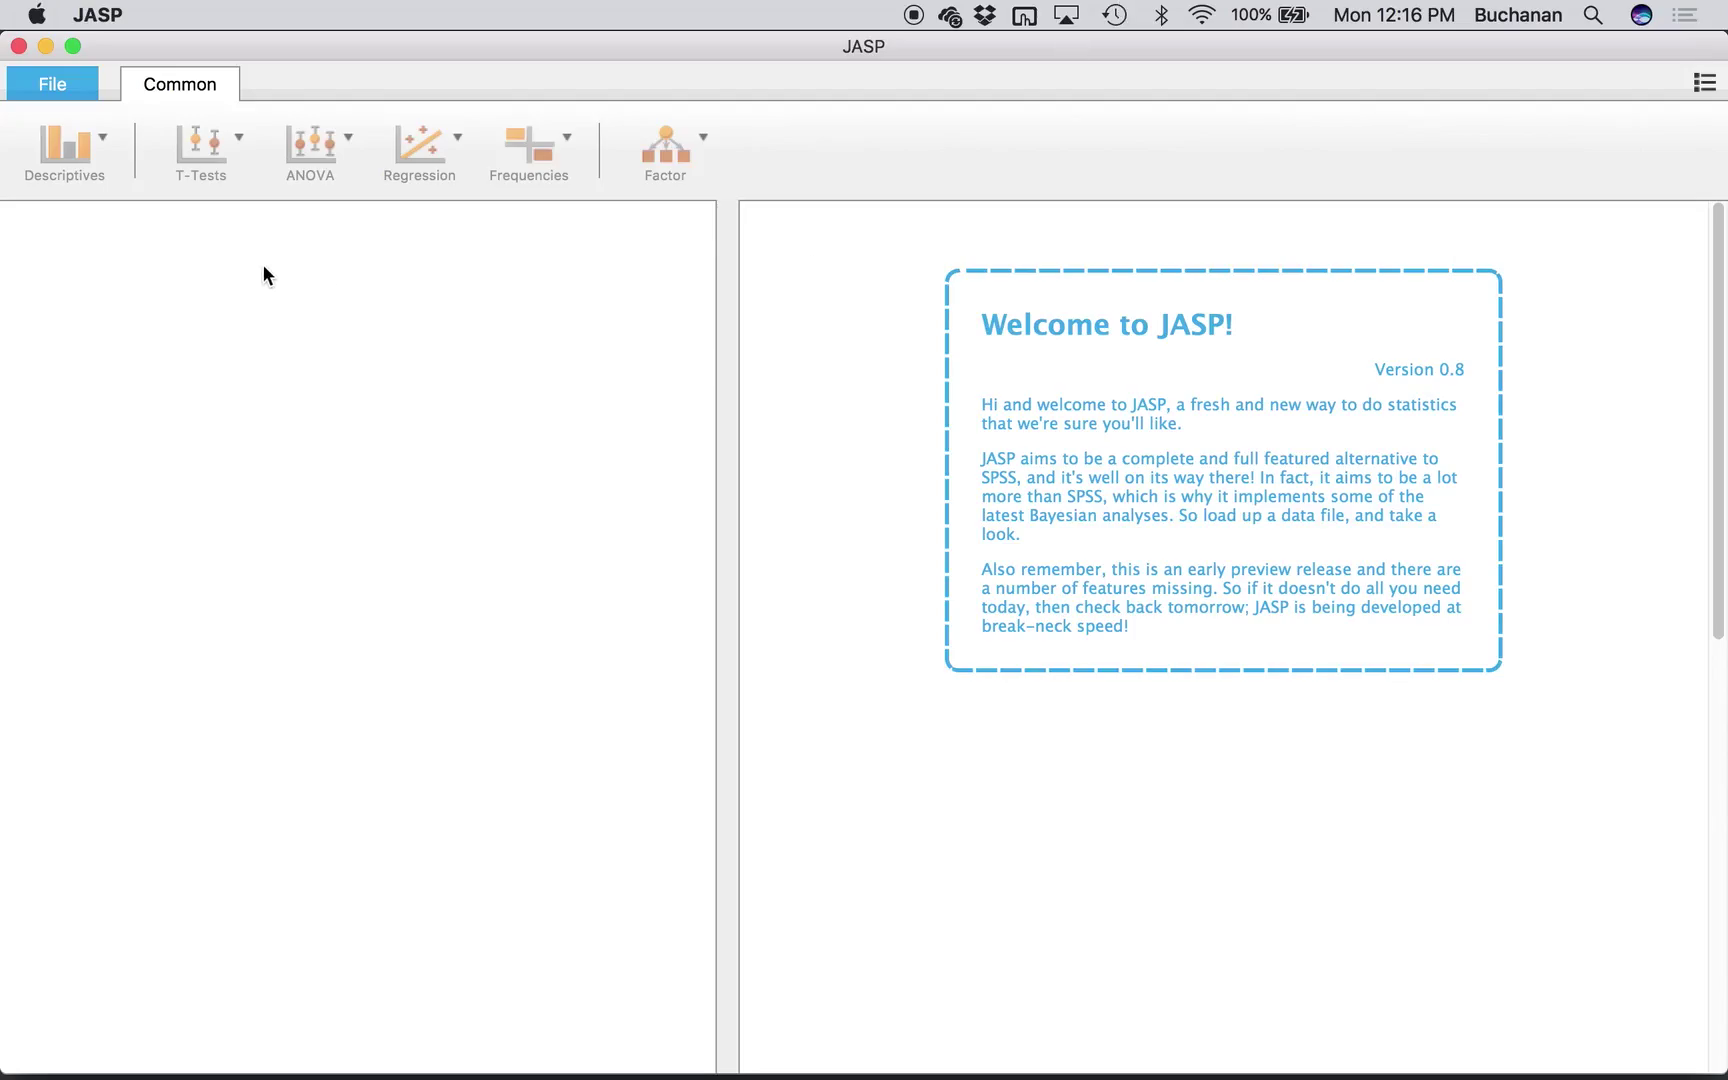
# - Open the data file "rm 2 anova final J" from the 5 ANOVA folder on the computer
pyautogui.click(38, 102)
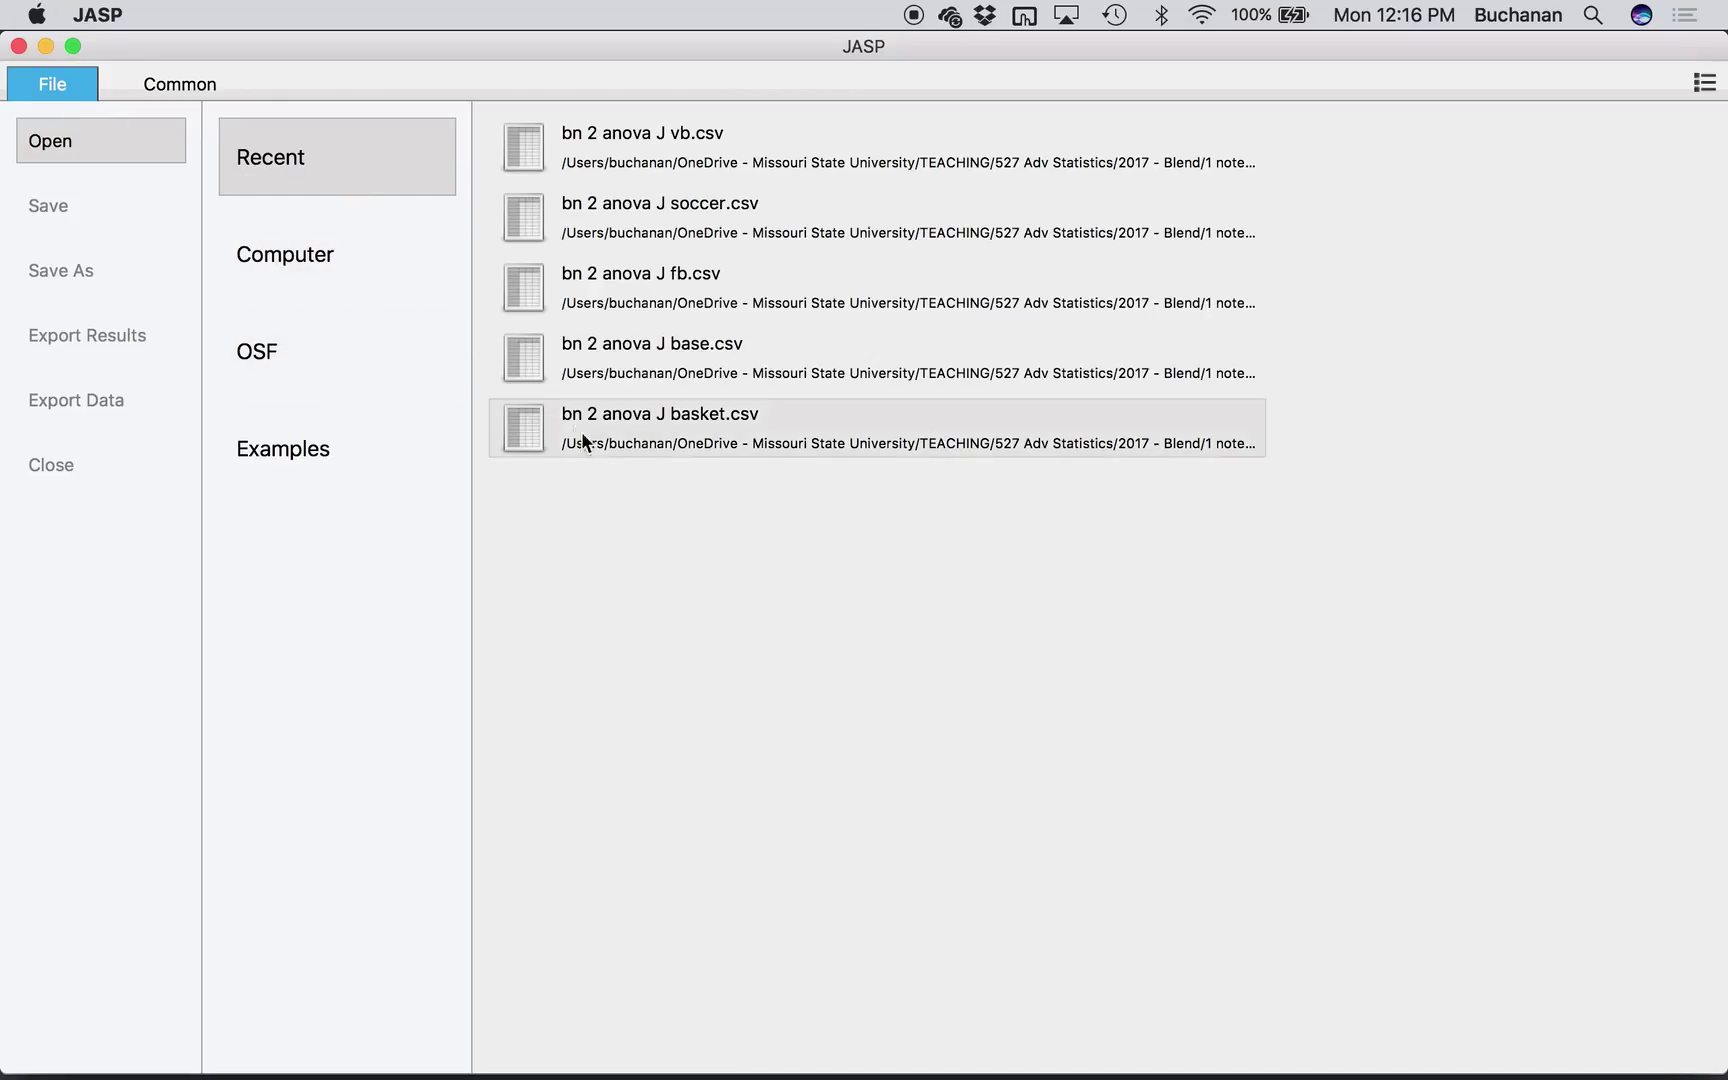
pyautogui.click(298, 455)
pyautogui.click(272, 258)
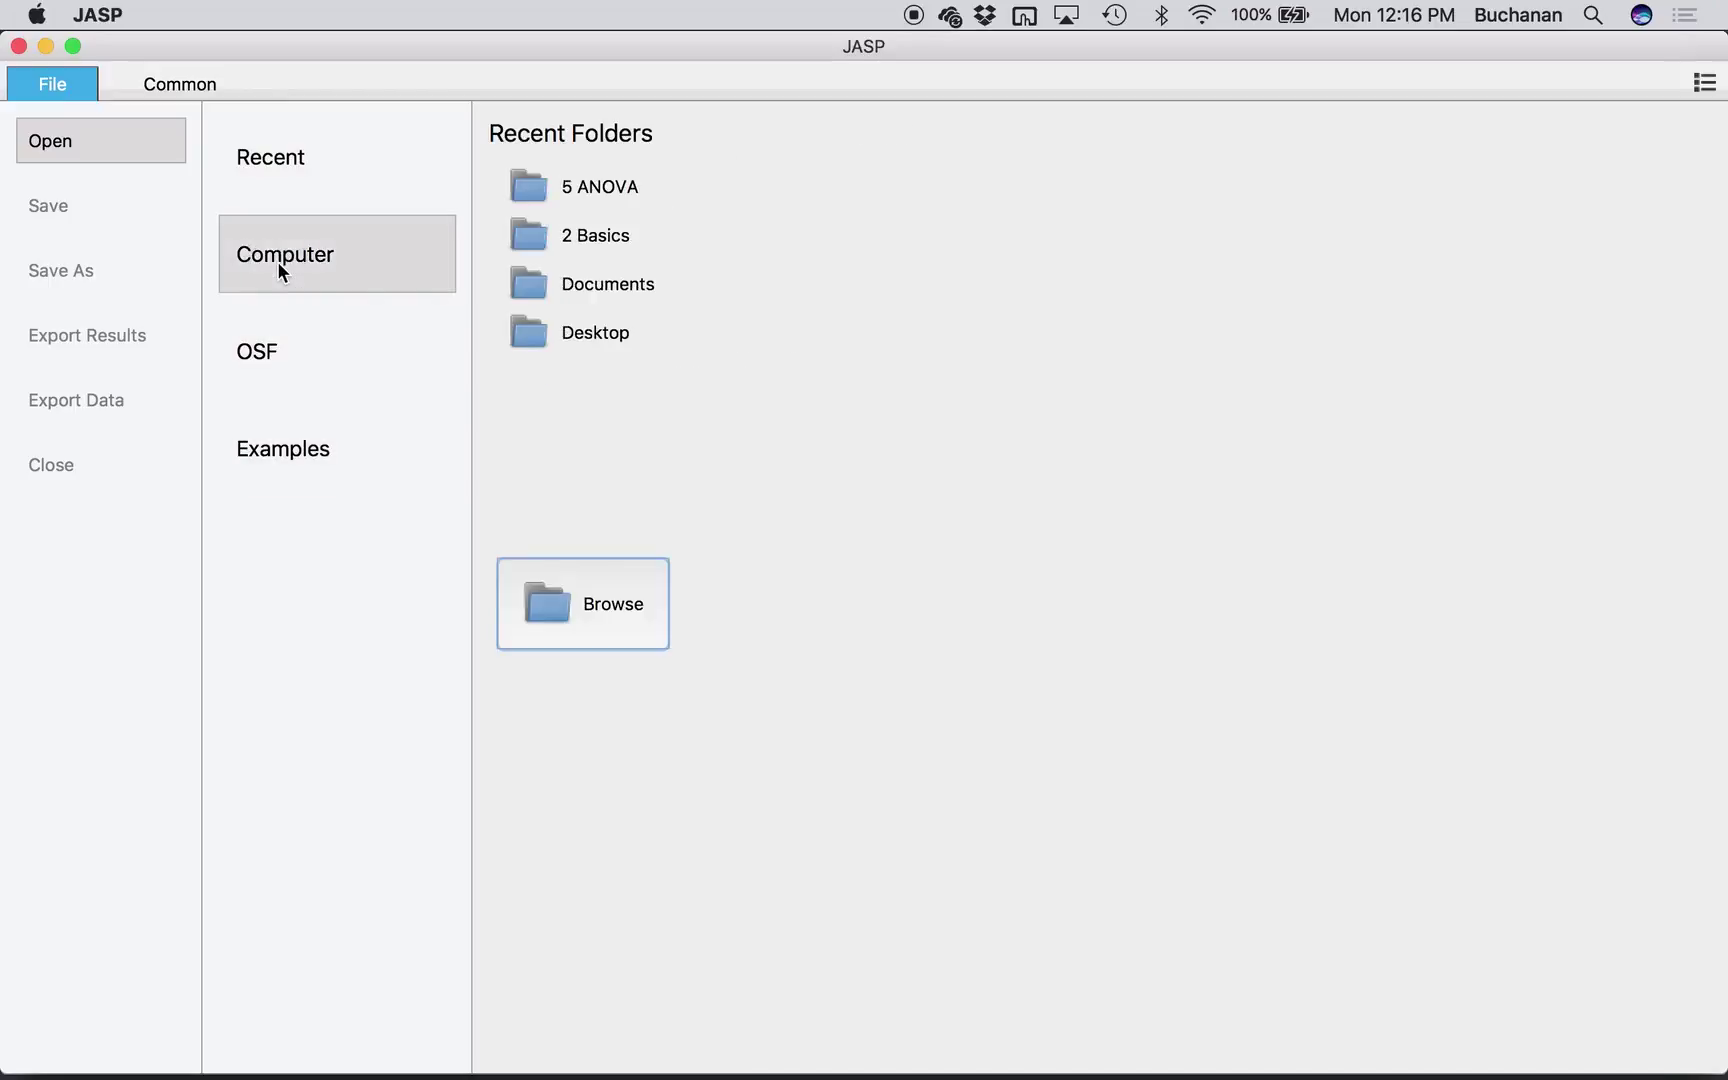
pyautogui.click(576, 188)
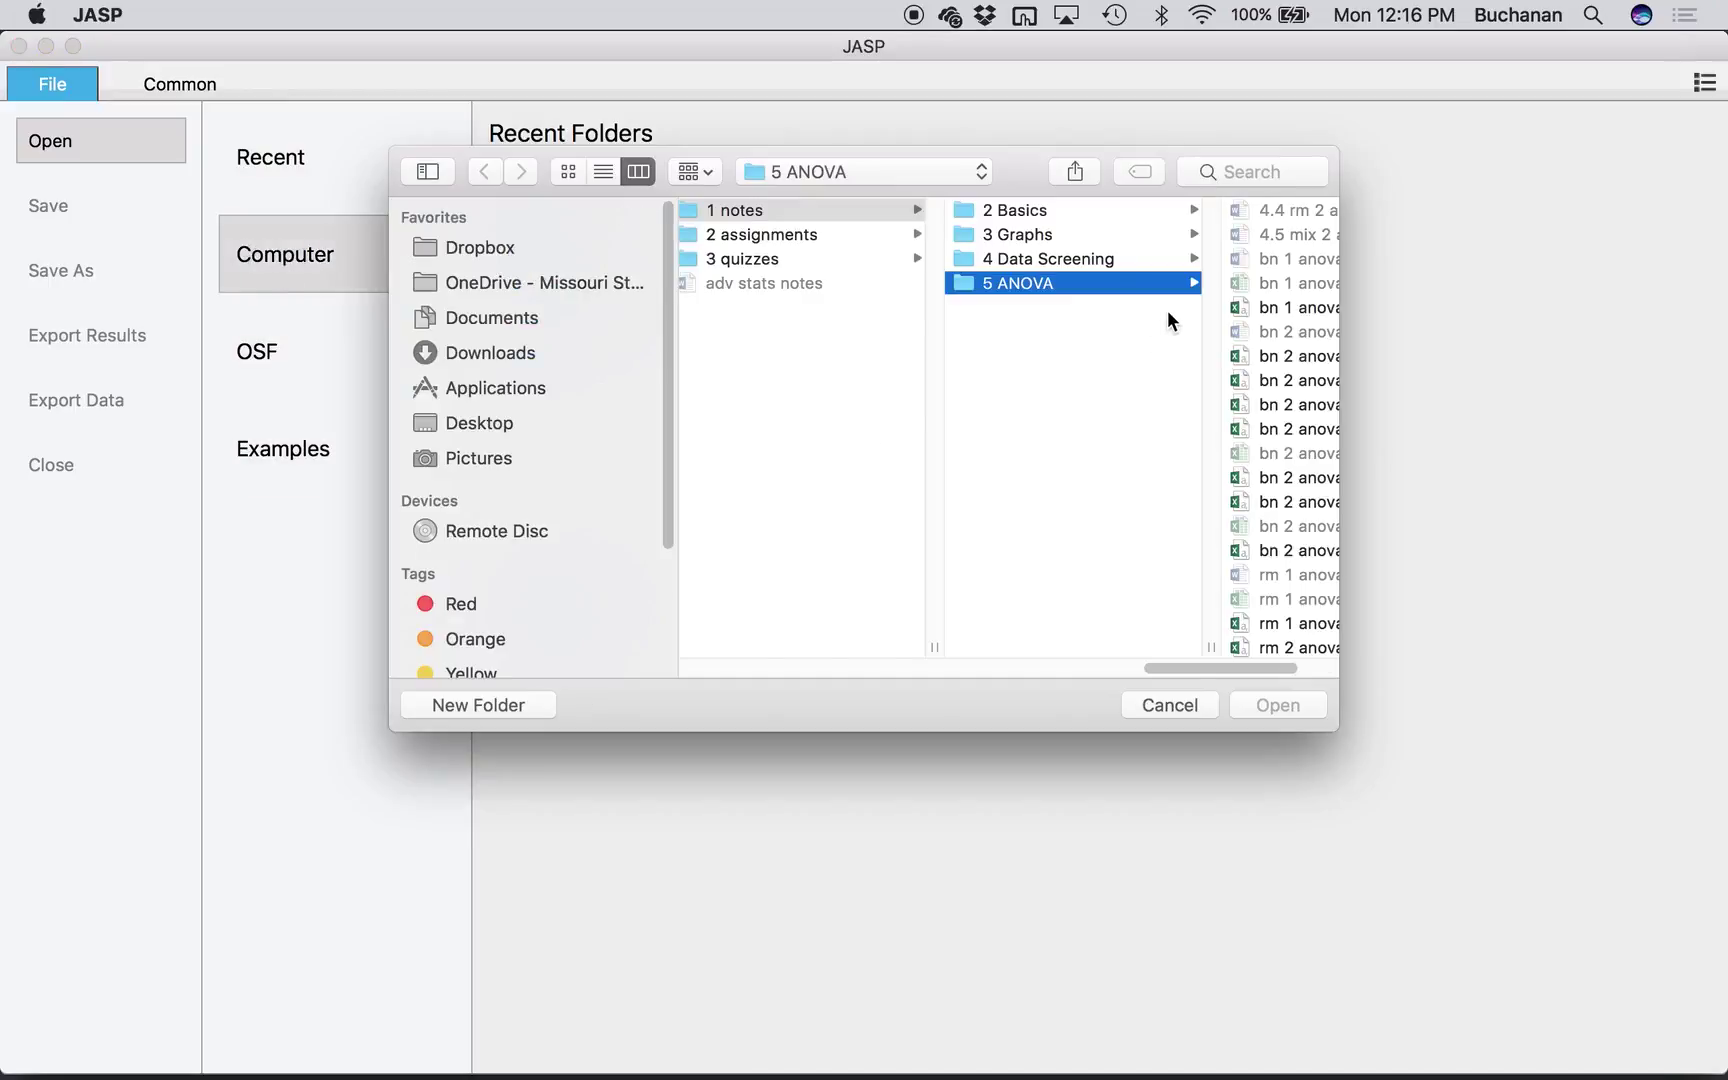
pyautogui.click(1295, 307)
pyautogui.scroll(-2, 1021, 526)
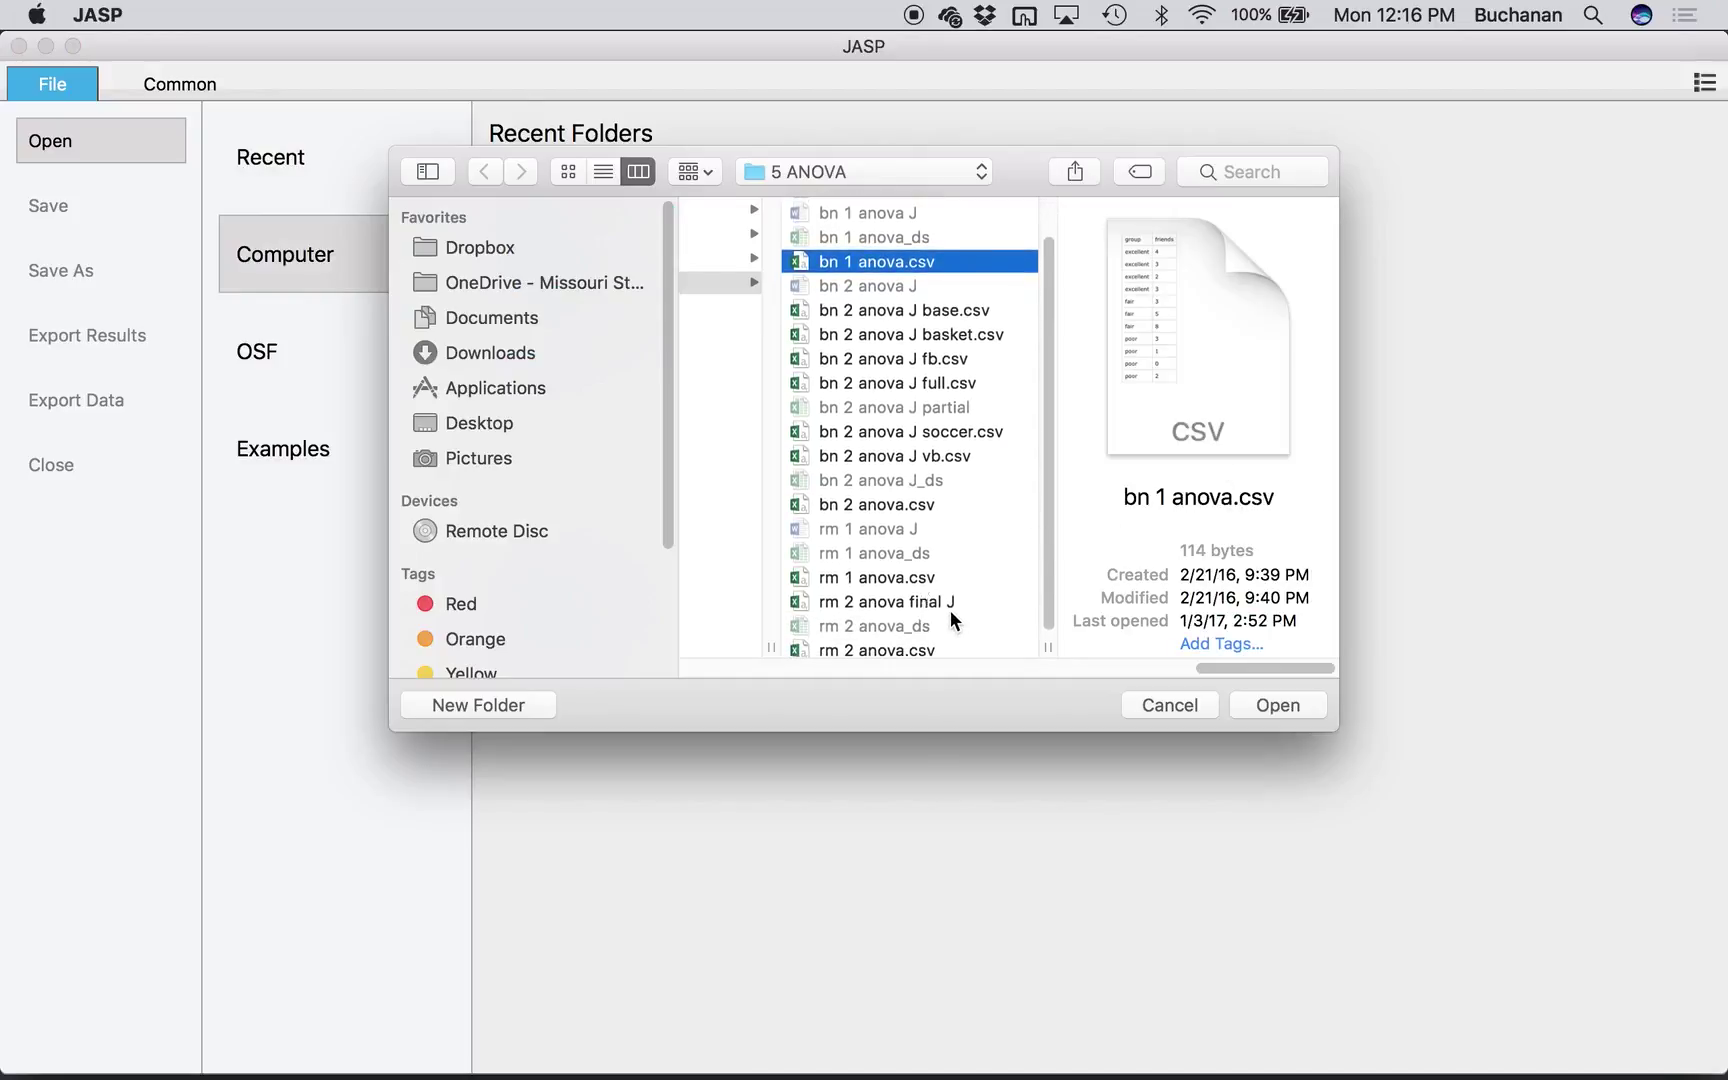
pyautogui.click(950, 605)
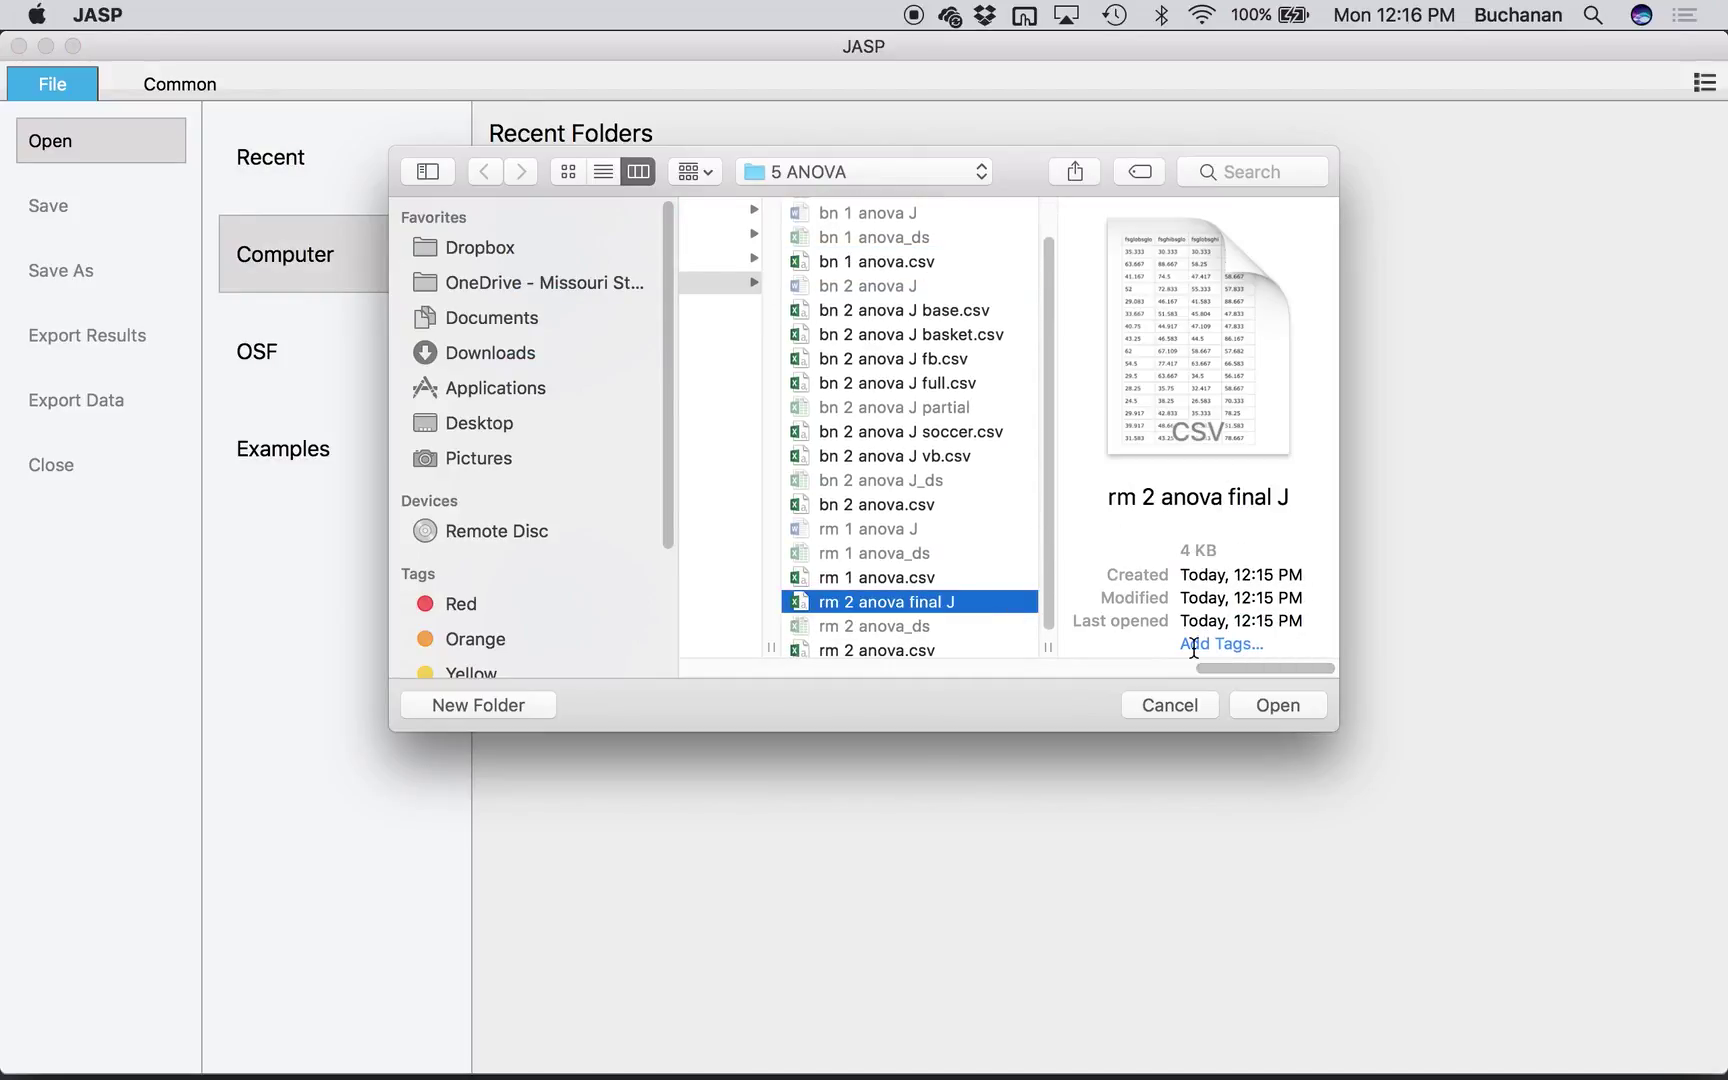
pyautogui.press('Return')
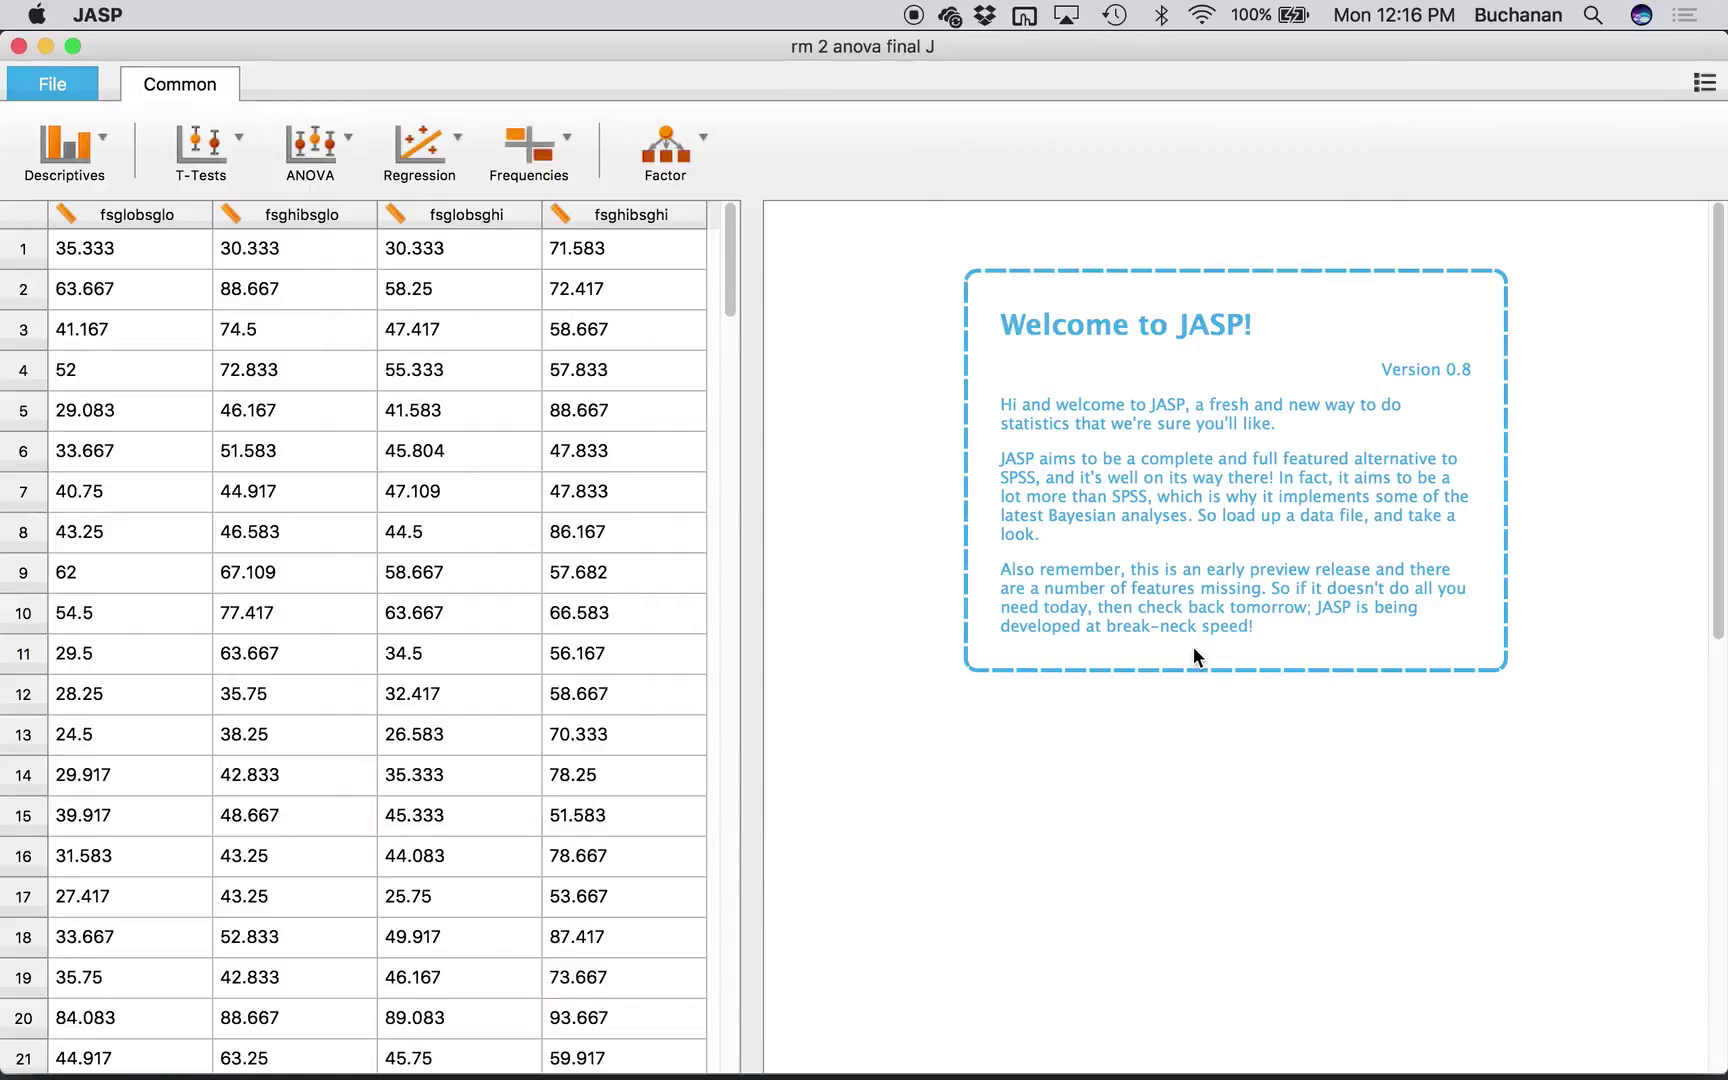
# - Check the loaded data down to its last row and start a Repeated Measures ANOVA
pyautogui.scroll(-20, 238, 454)
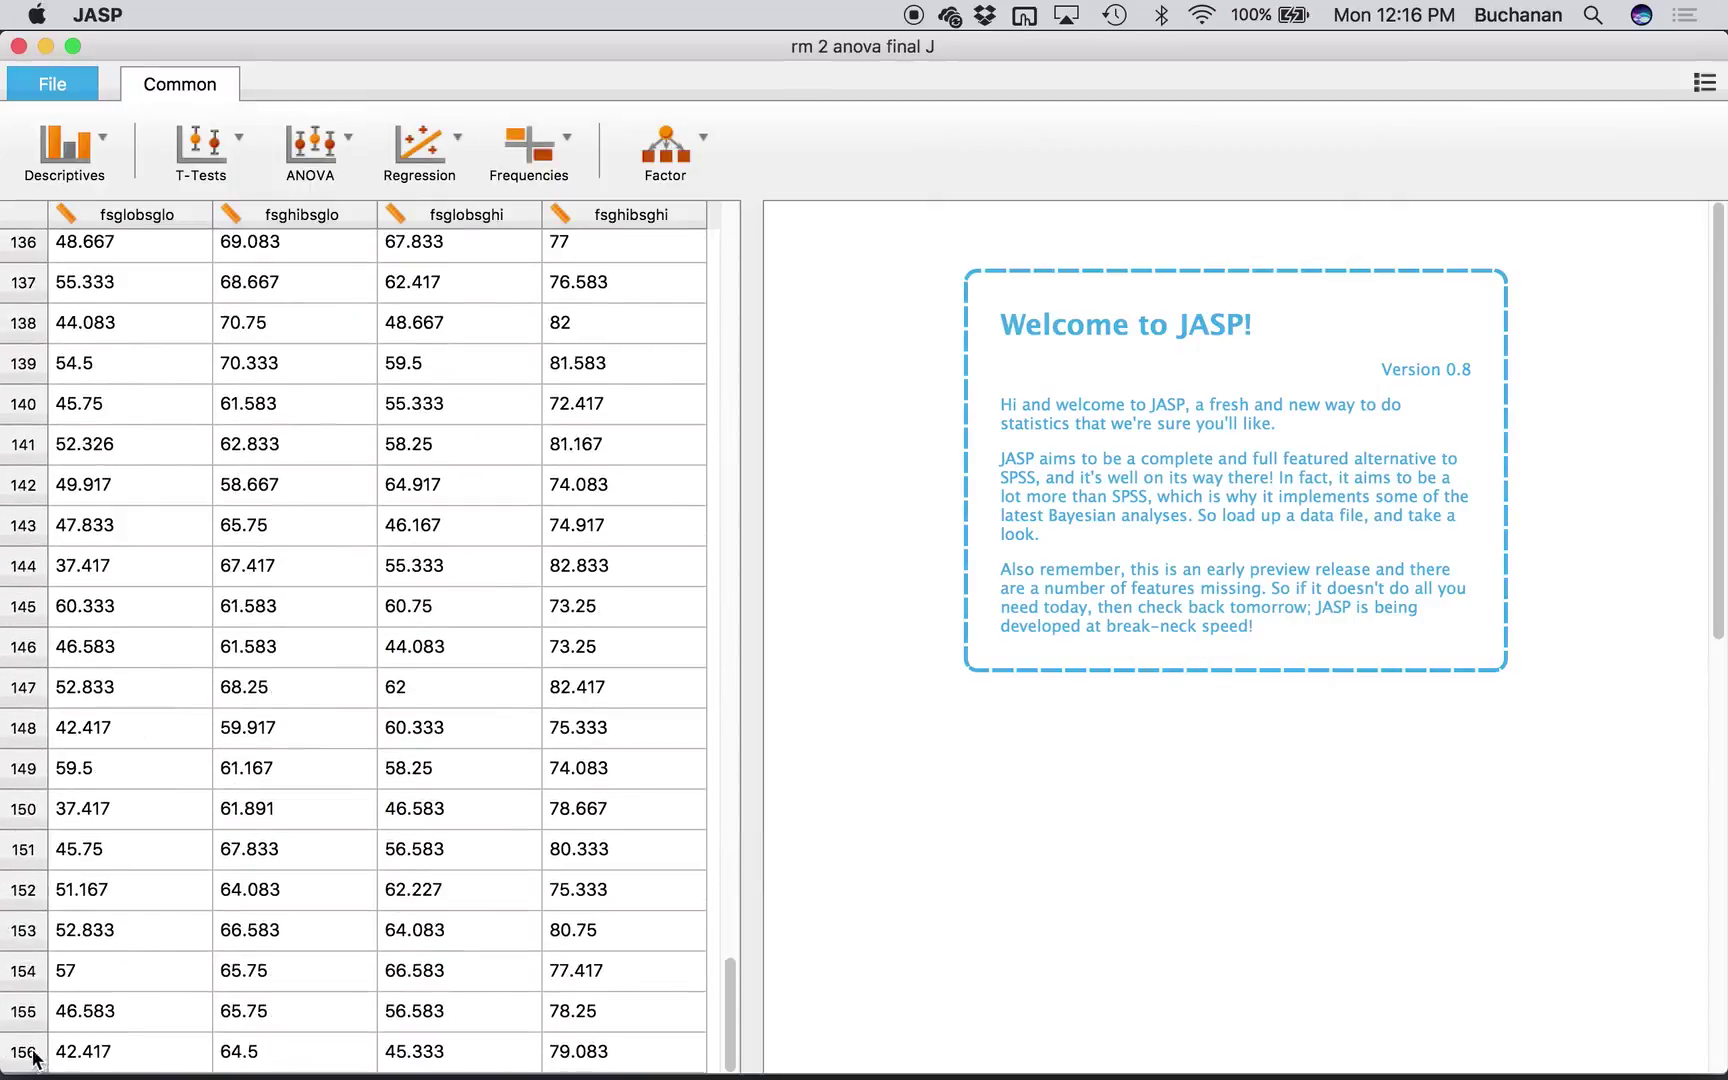
pyautogui.scroll(20, 633, 1042)
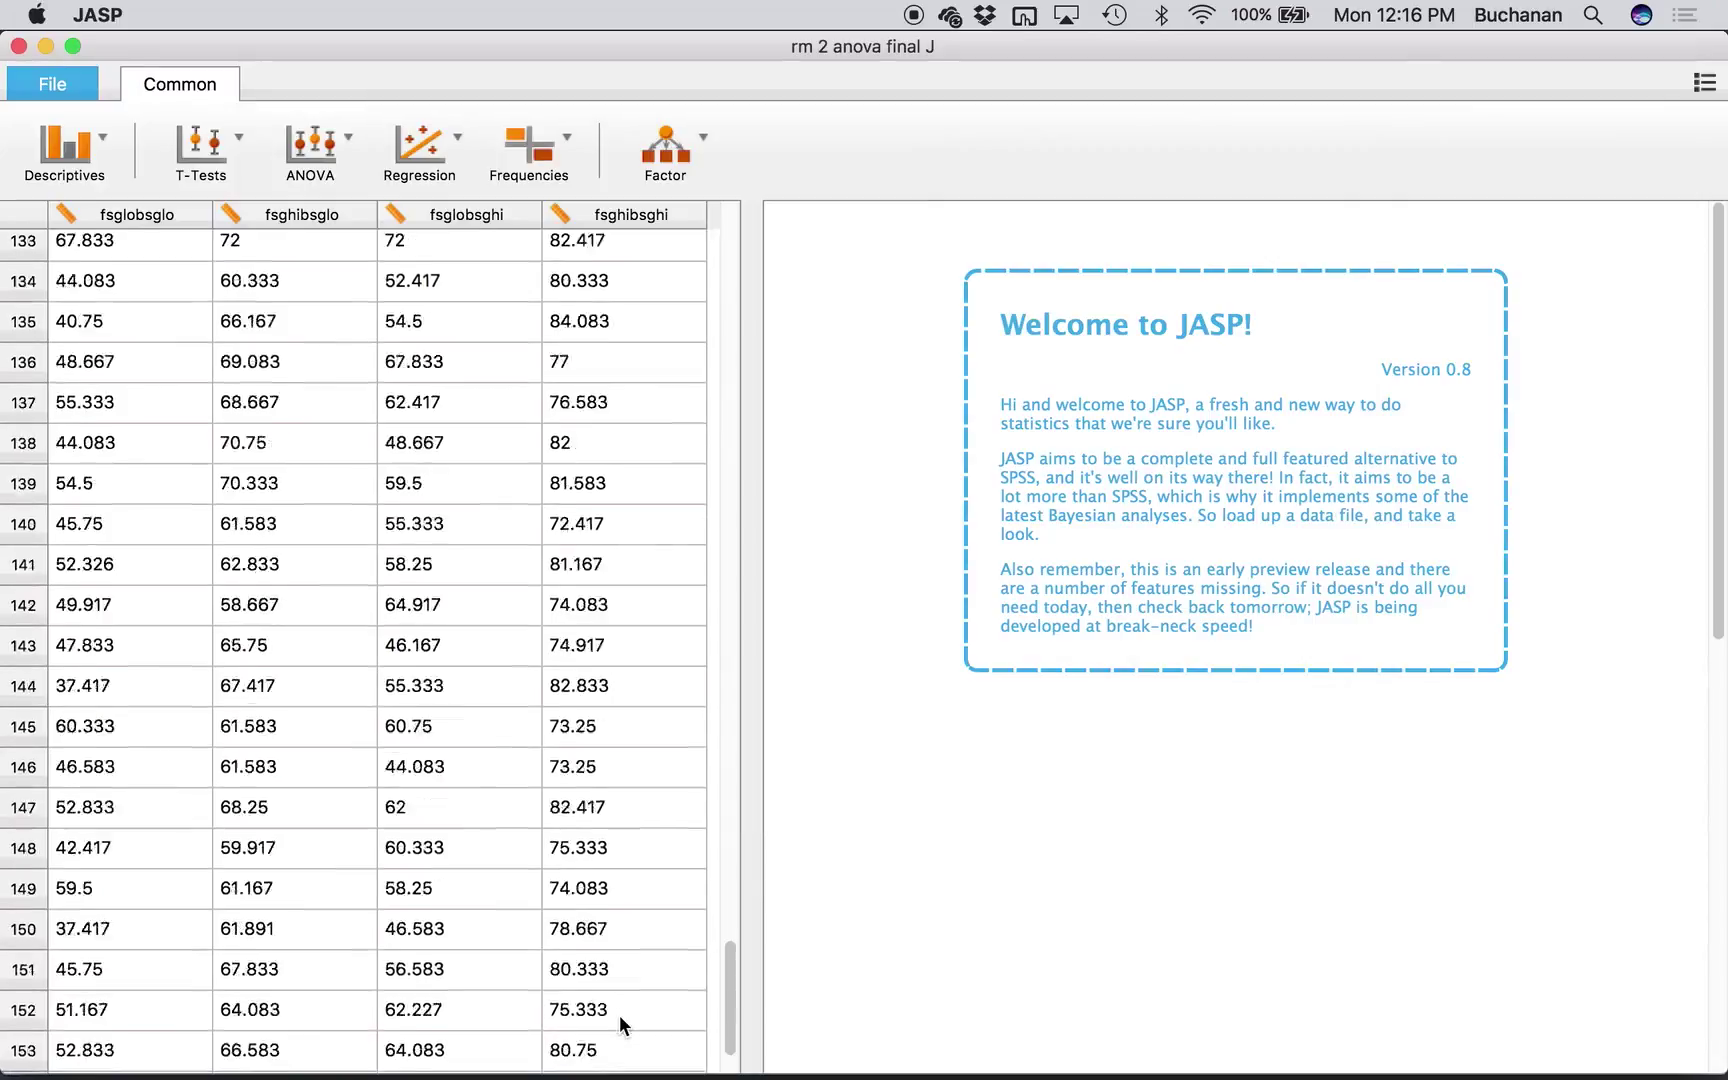
pyautogui.scroll(4, 620, 1013)
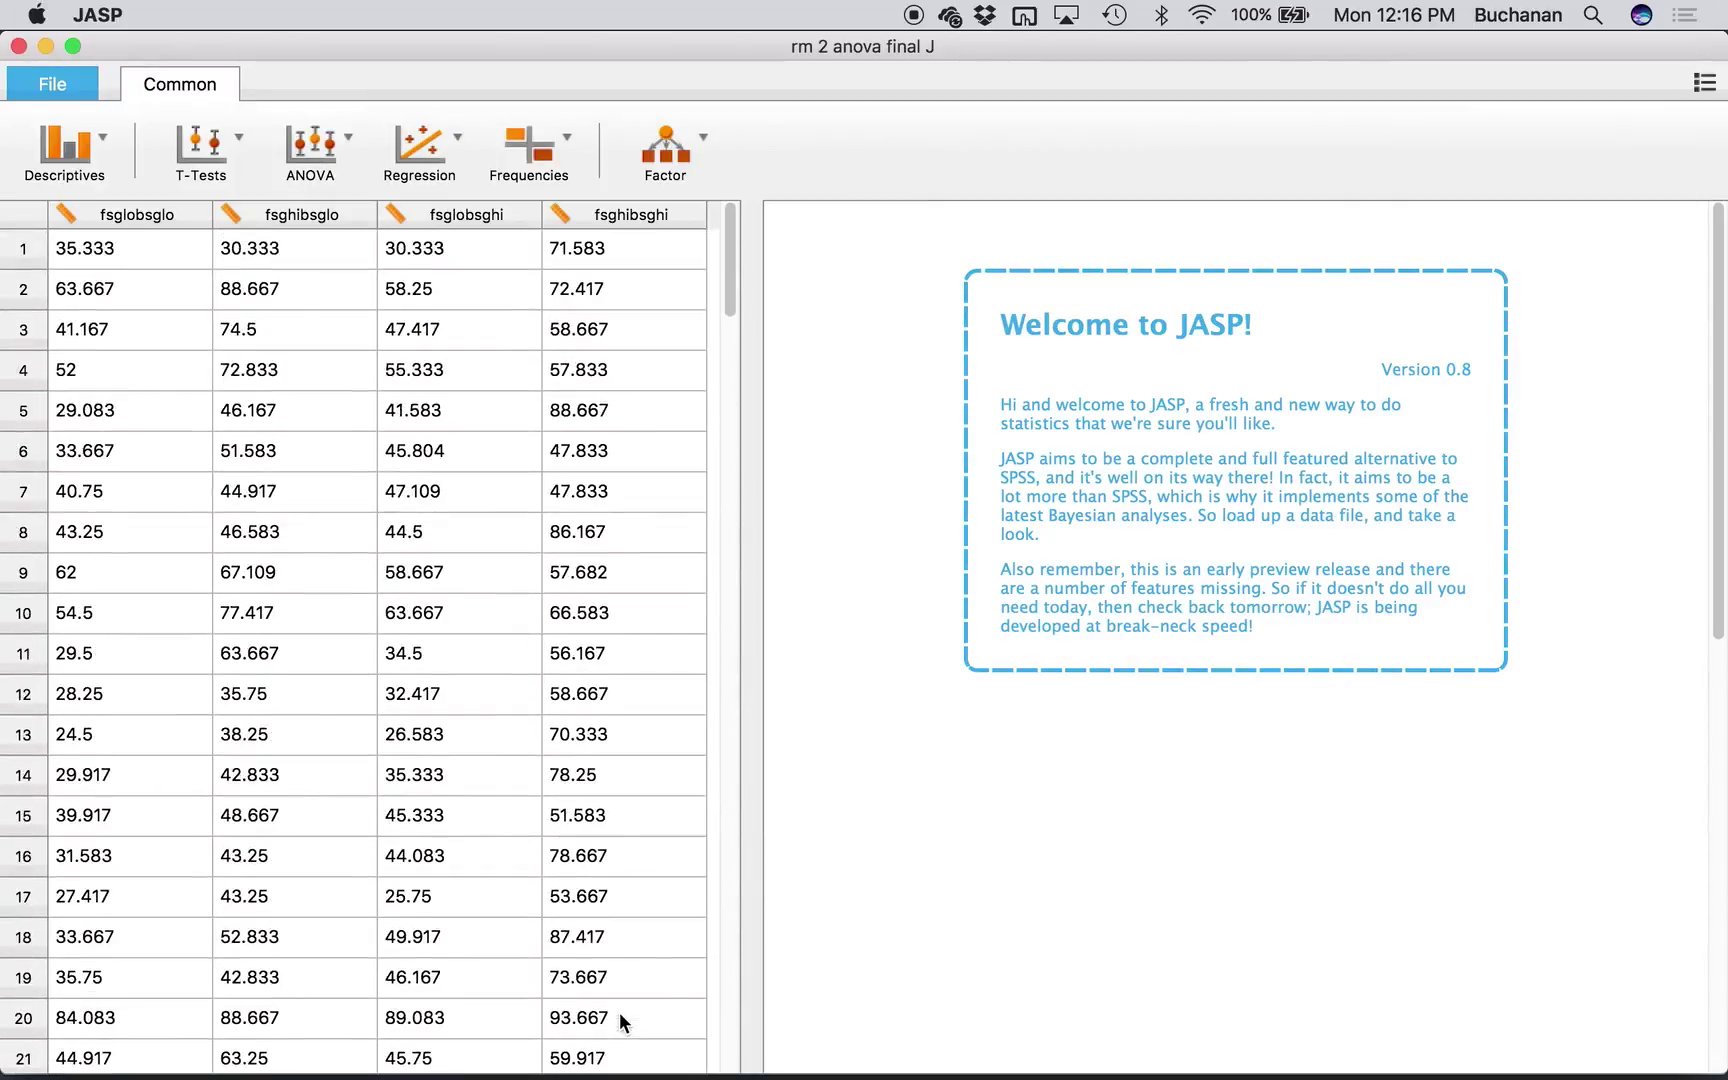
pyautogui.click(292, 139)
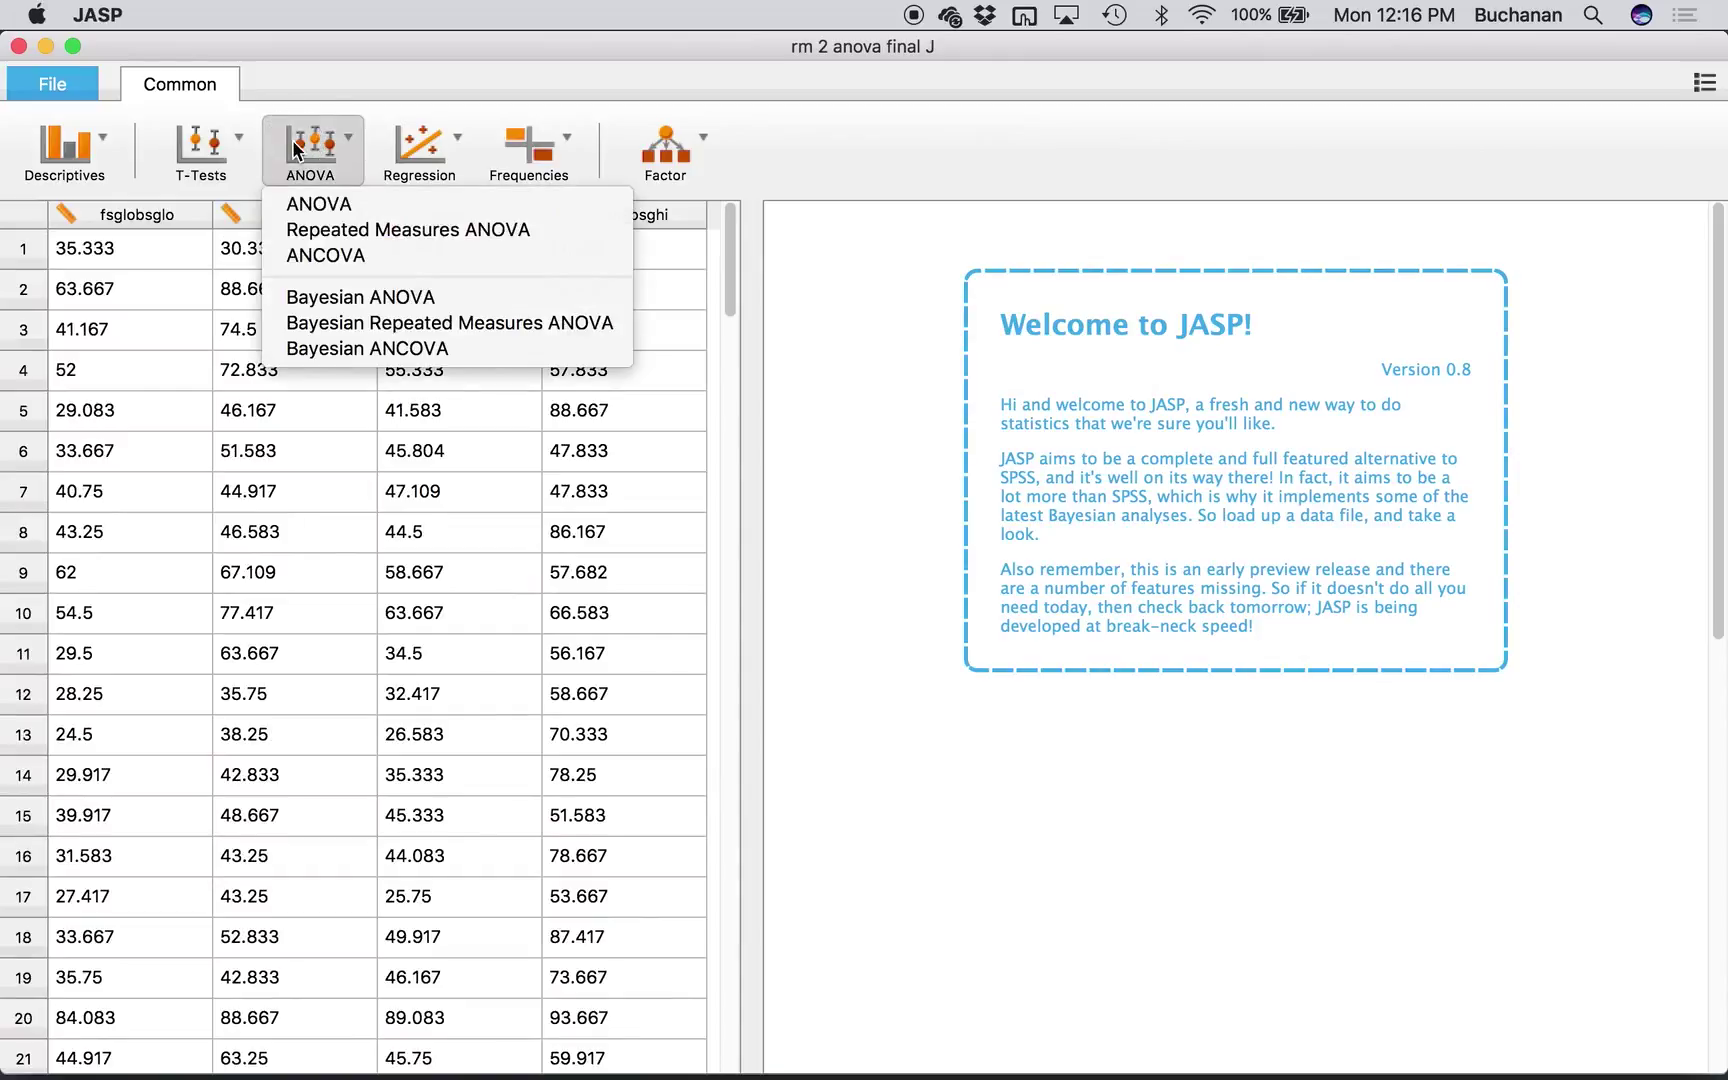
pyautogui.click(300, 232)
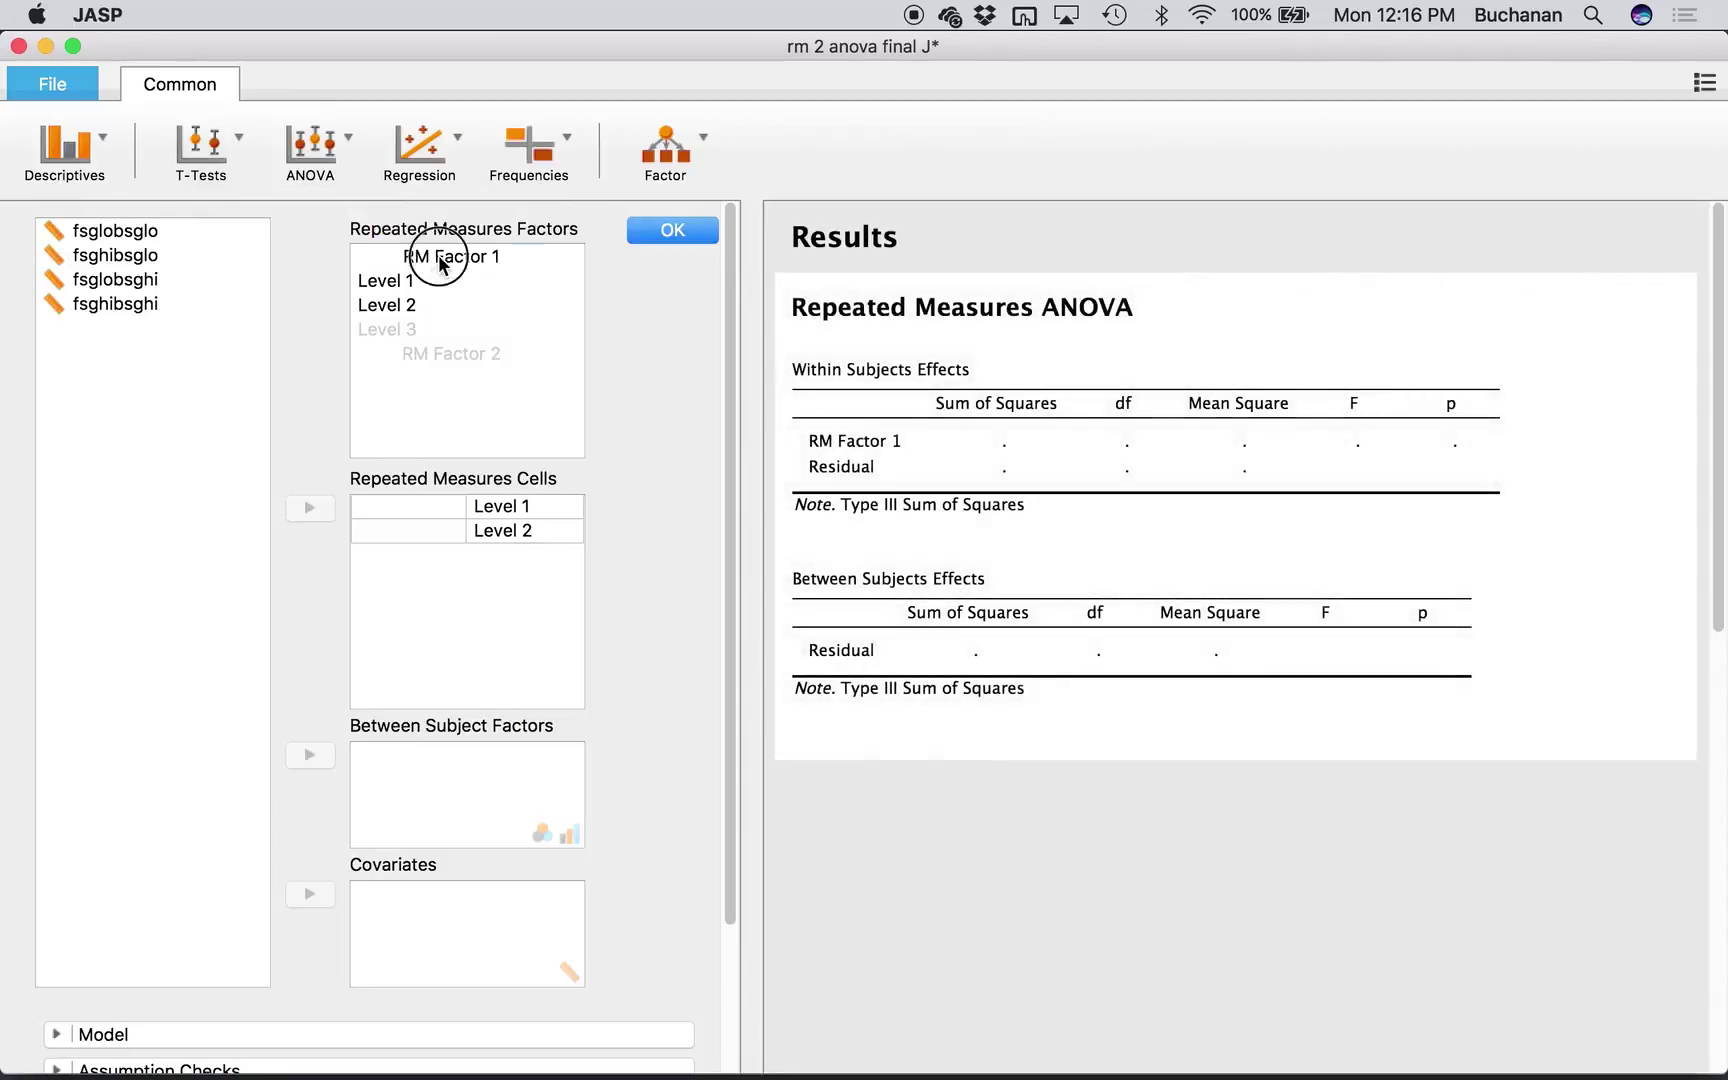
# - Name the first repeated measures factor "FSG" and add a second factor named "BSG"
pyautogui.doubleClick(440, 256)
pyautogui.click(467, 255)
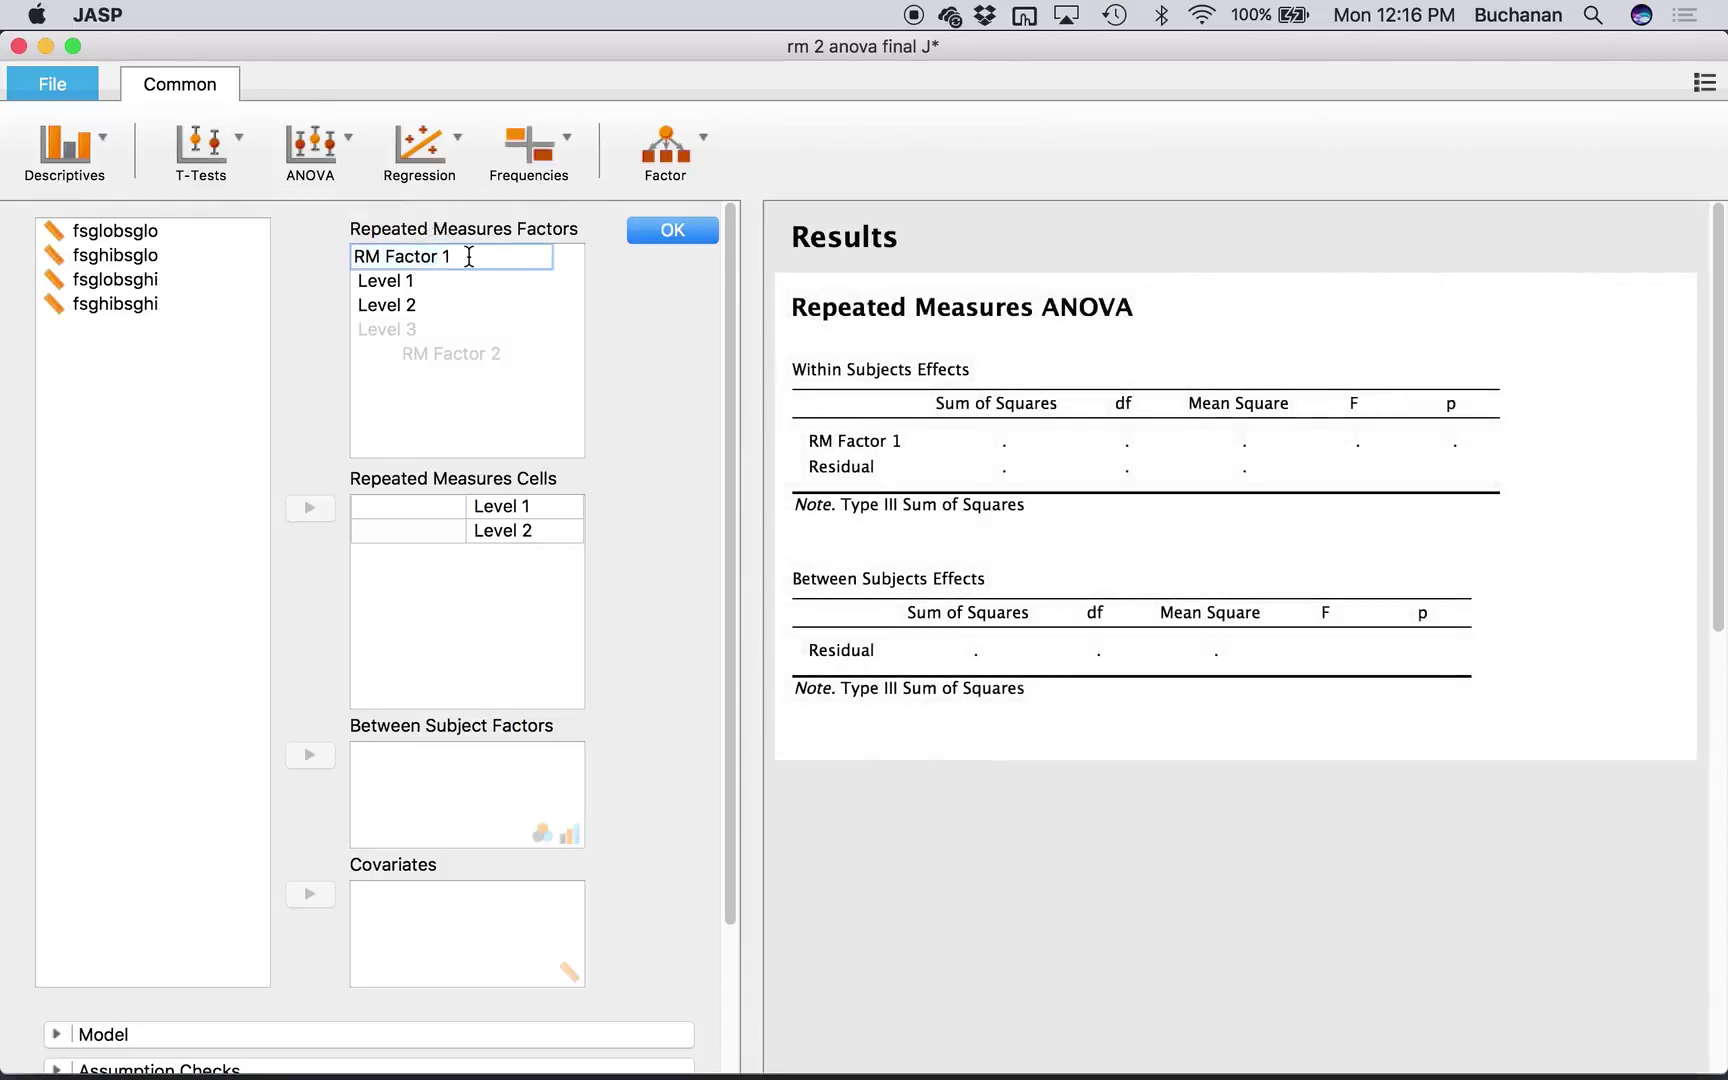
pyautogui.click(306, 298)
pyautogui.doubleClick(444, 262)
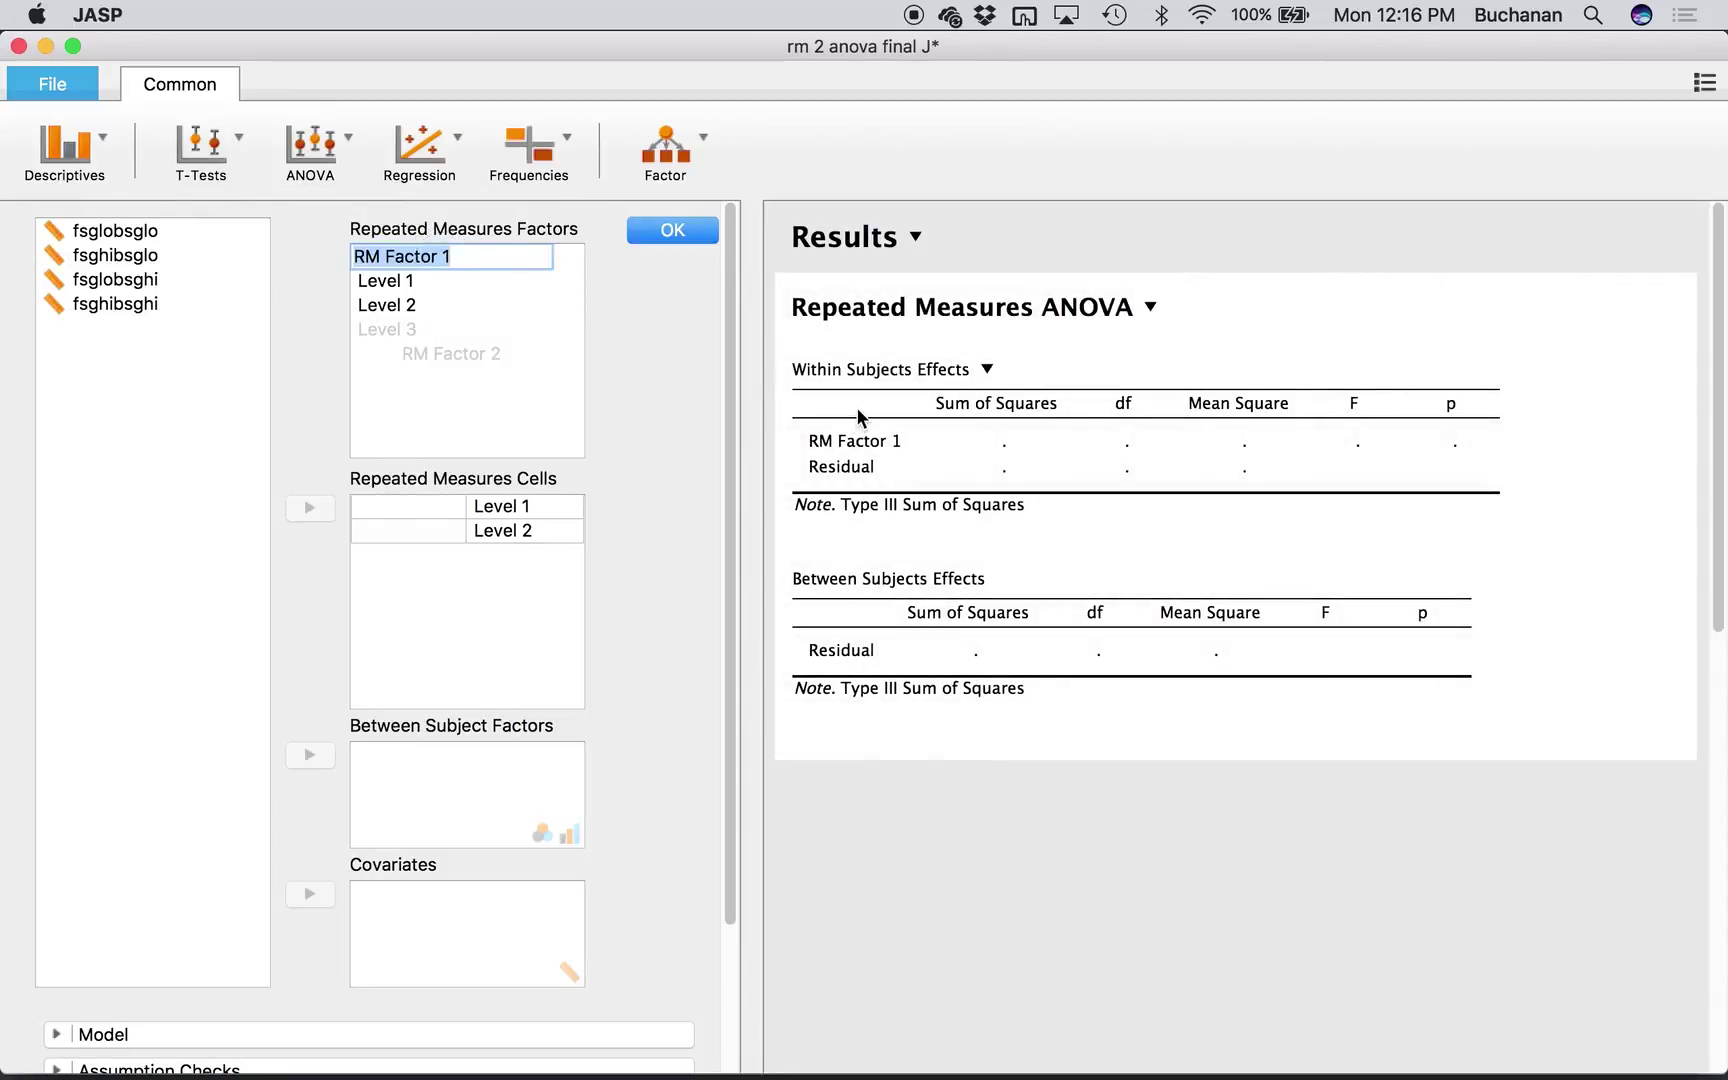
pyautogui.write('FSG')
pyautogui.press('Return')
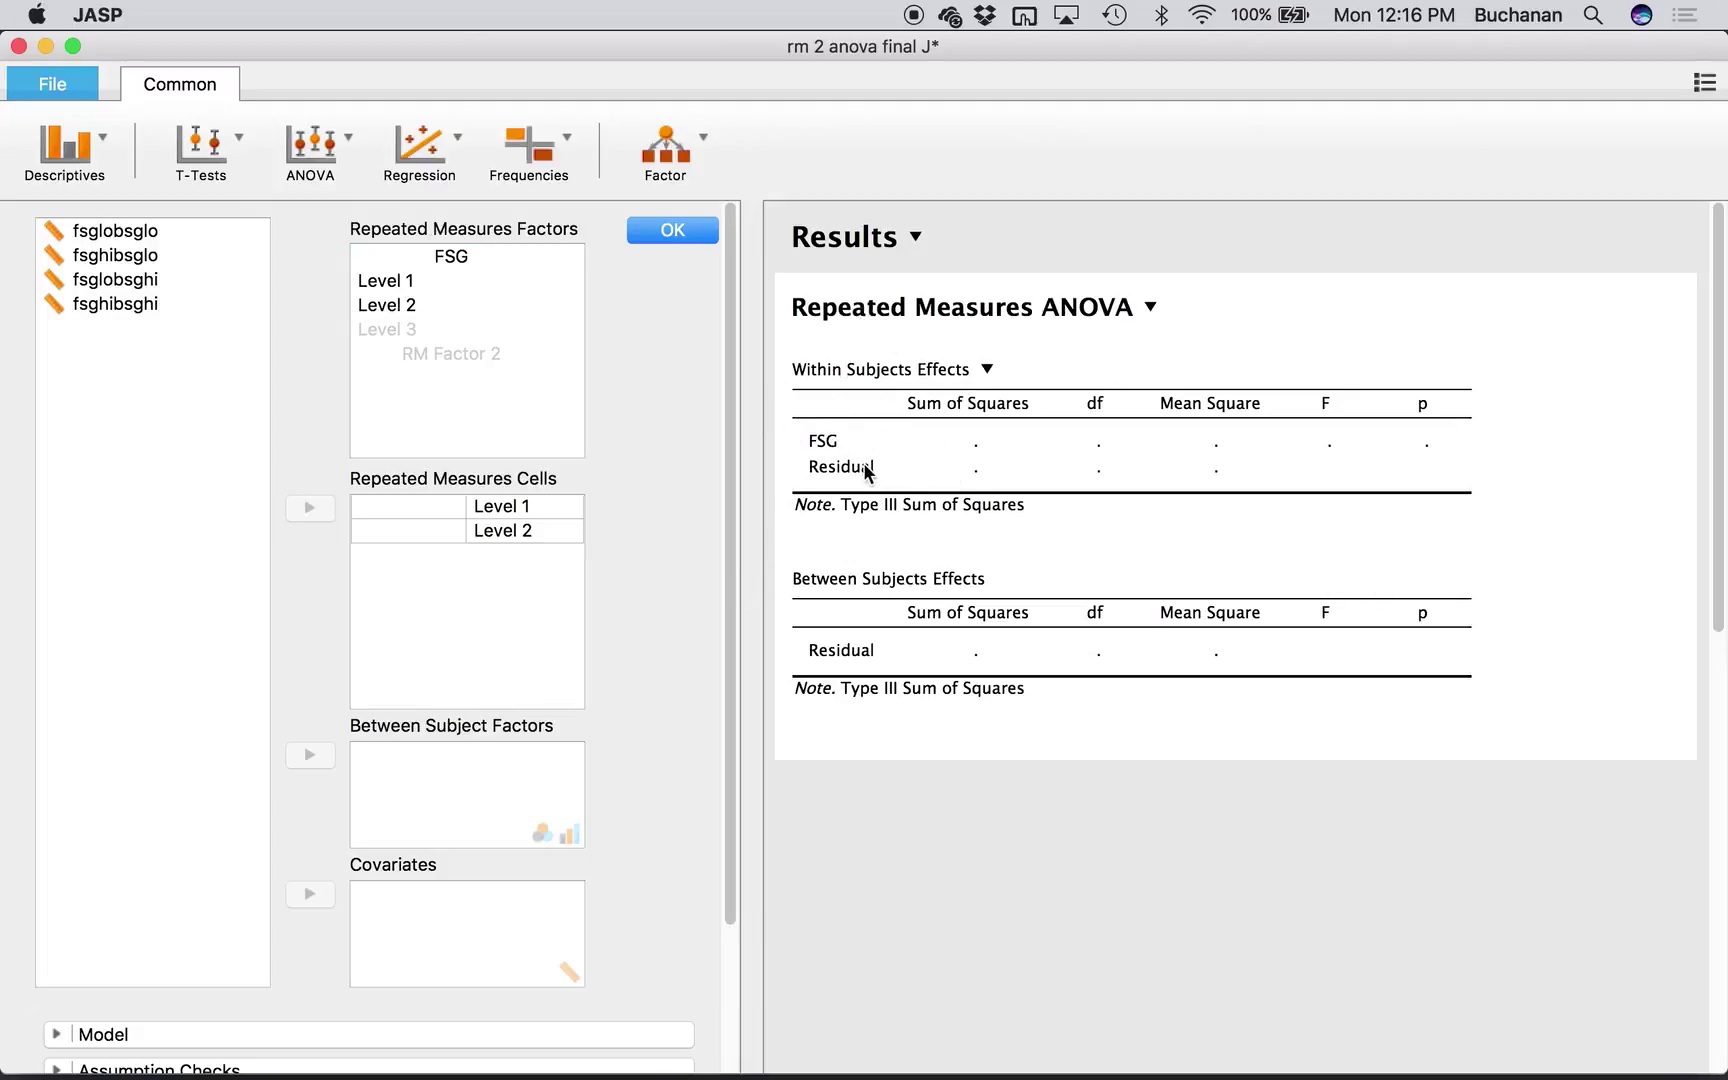
pyautogui.click(455, 352)
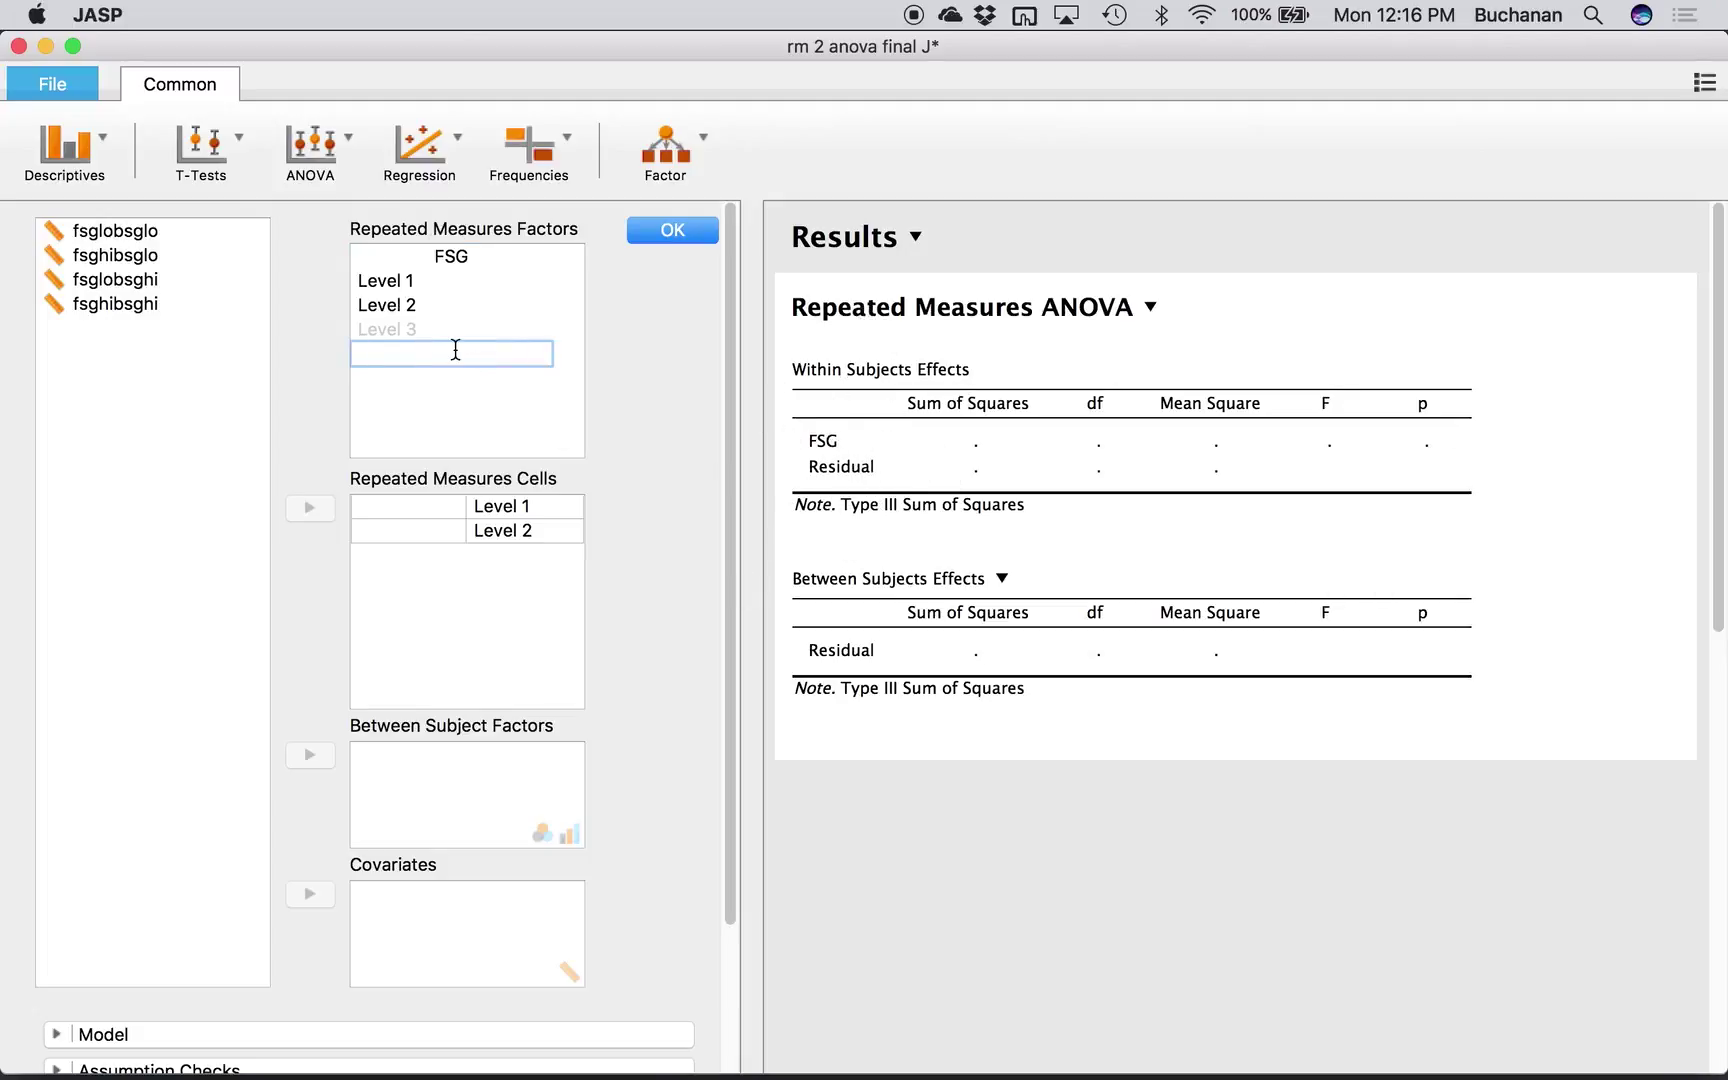
pyautogui.write('BSG')
pyautogui.press('Return')
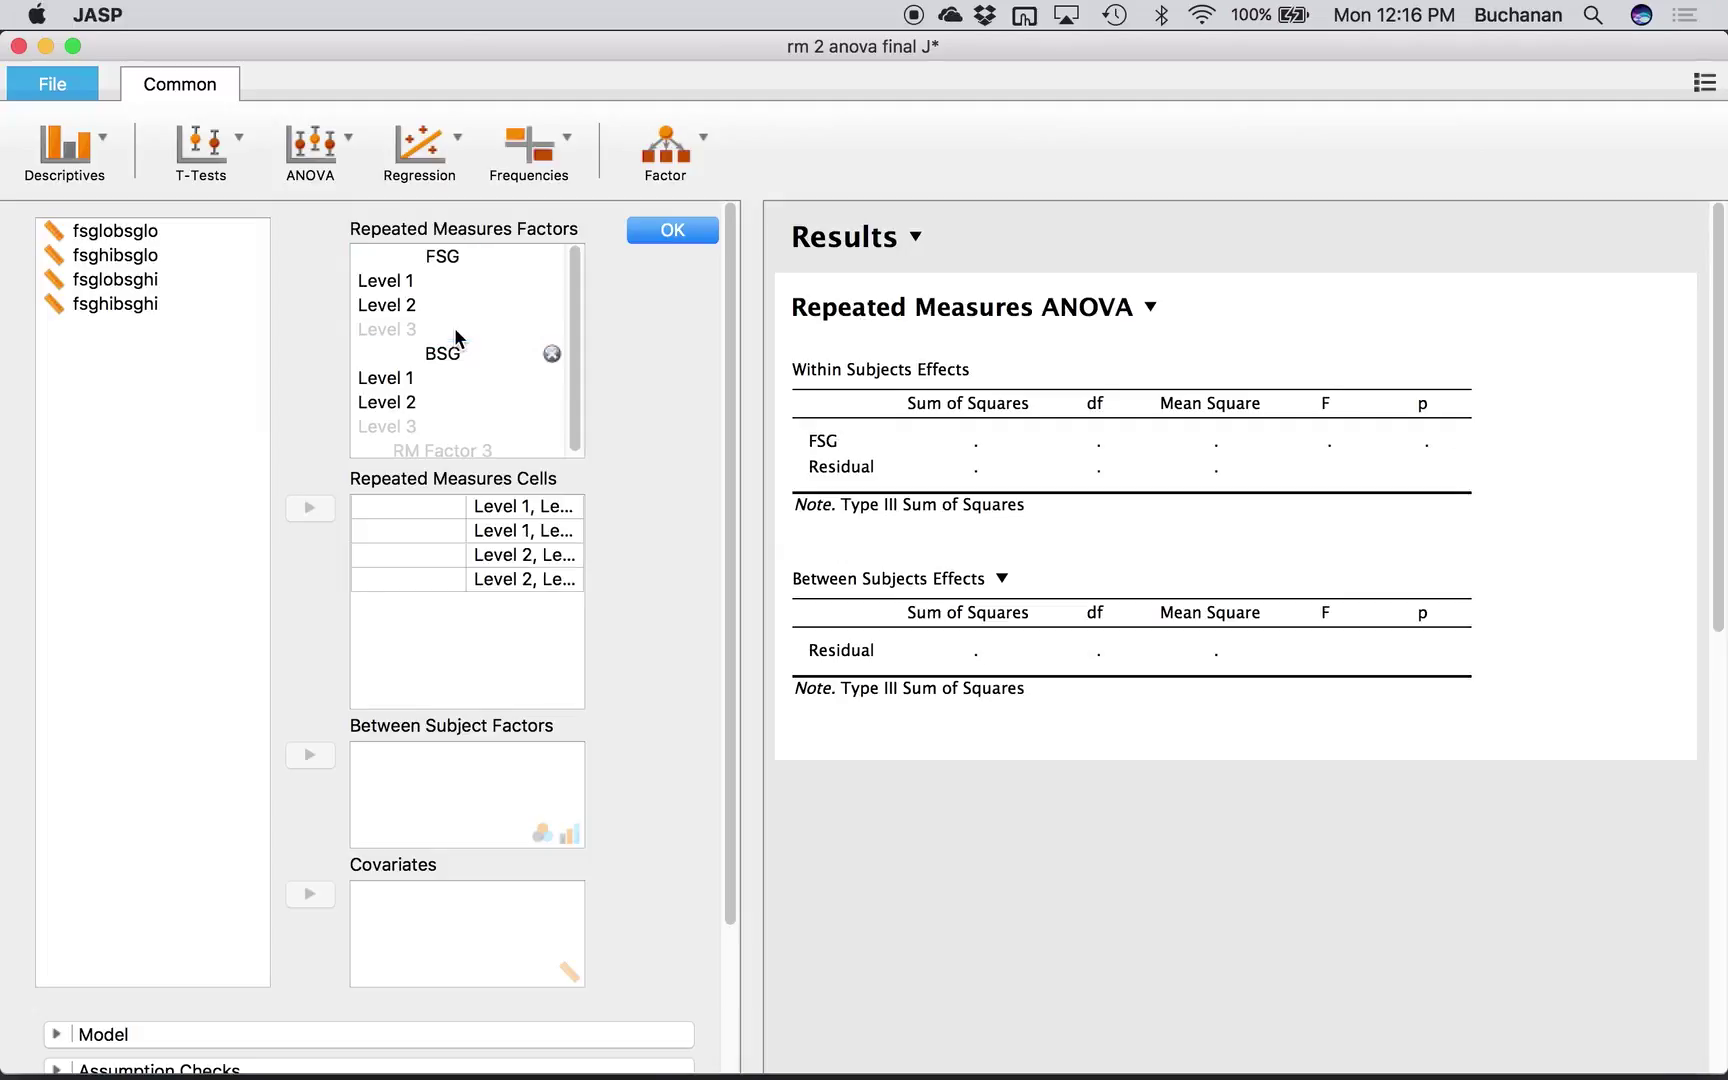
# - Name the two levels of the FSG factor "Low" and "High"
pyautogui.click(388, 281)
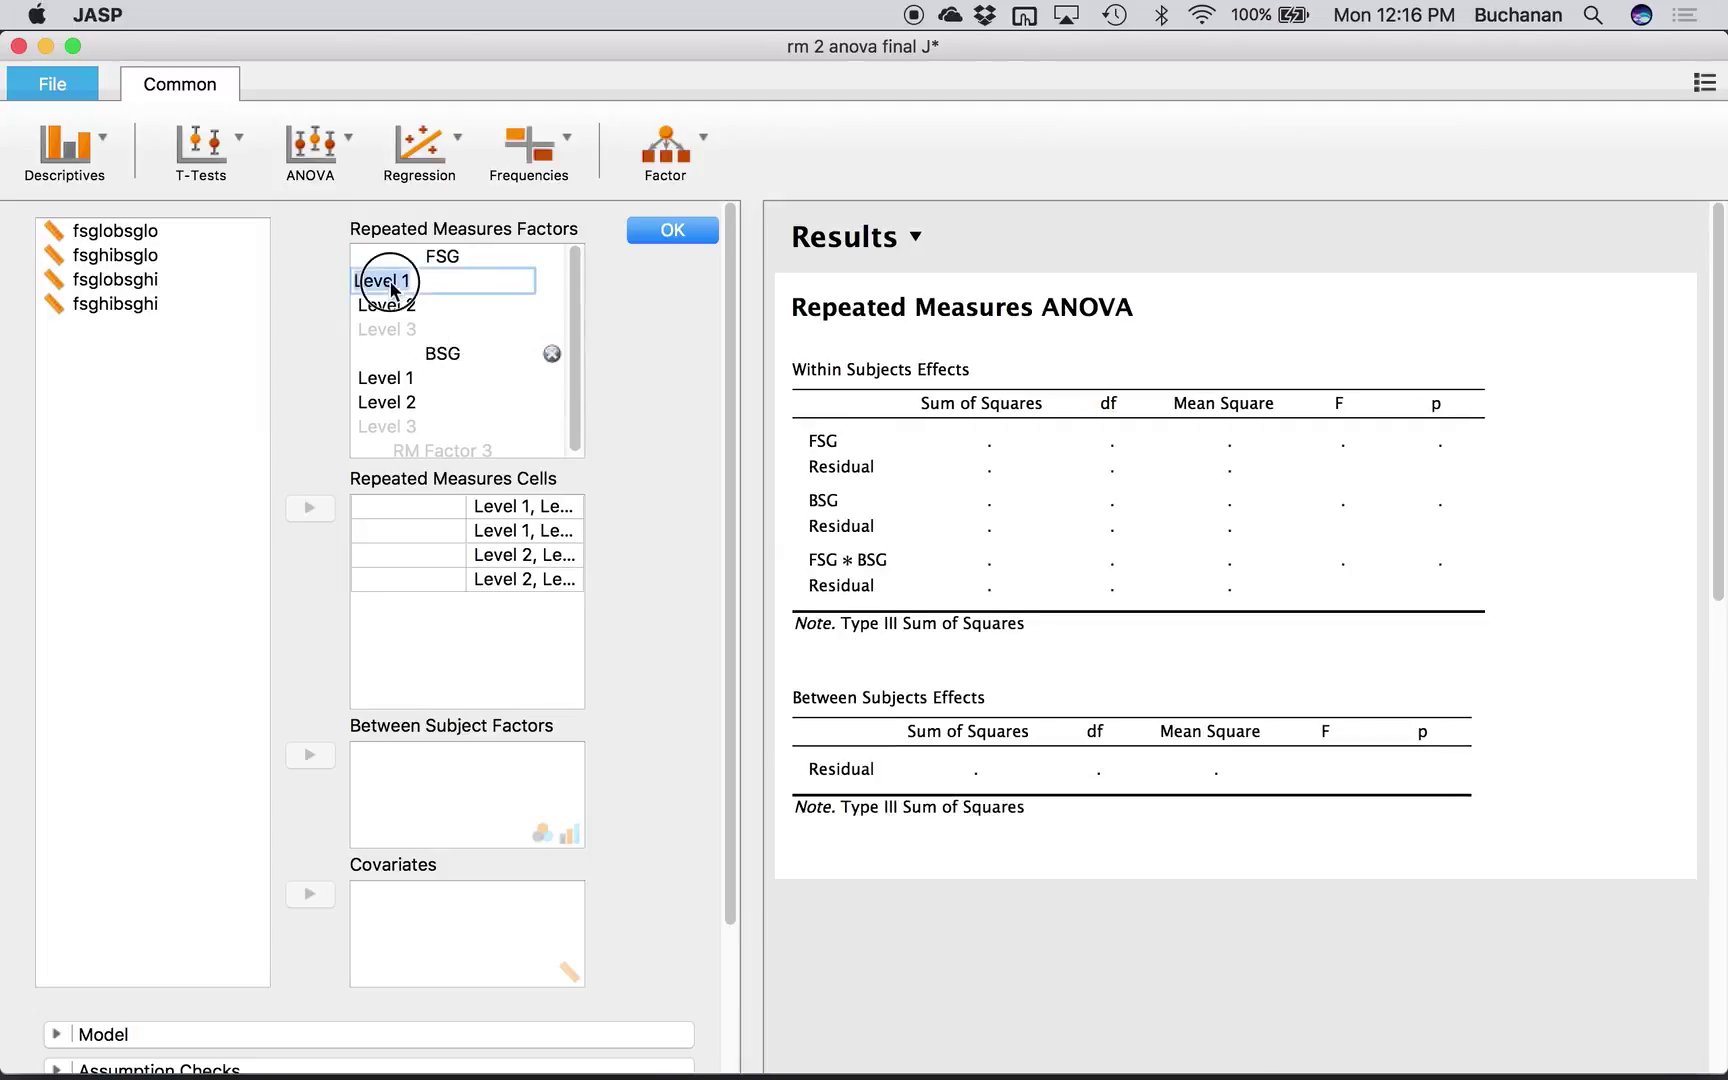
pyautogui.write('Low')
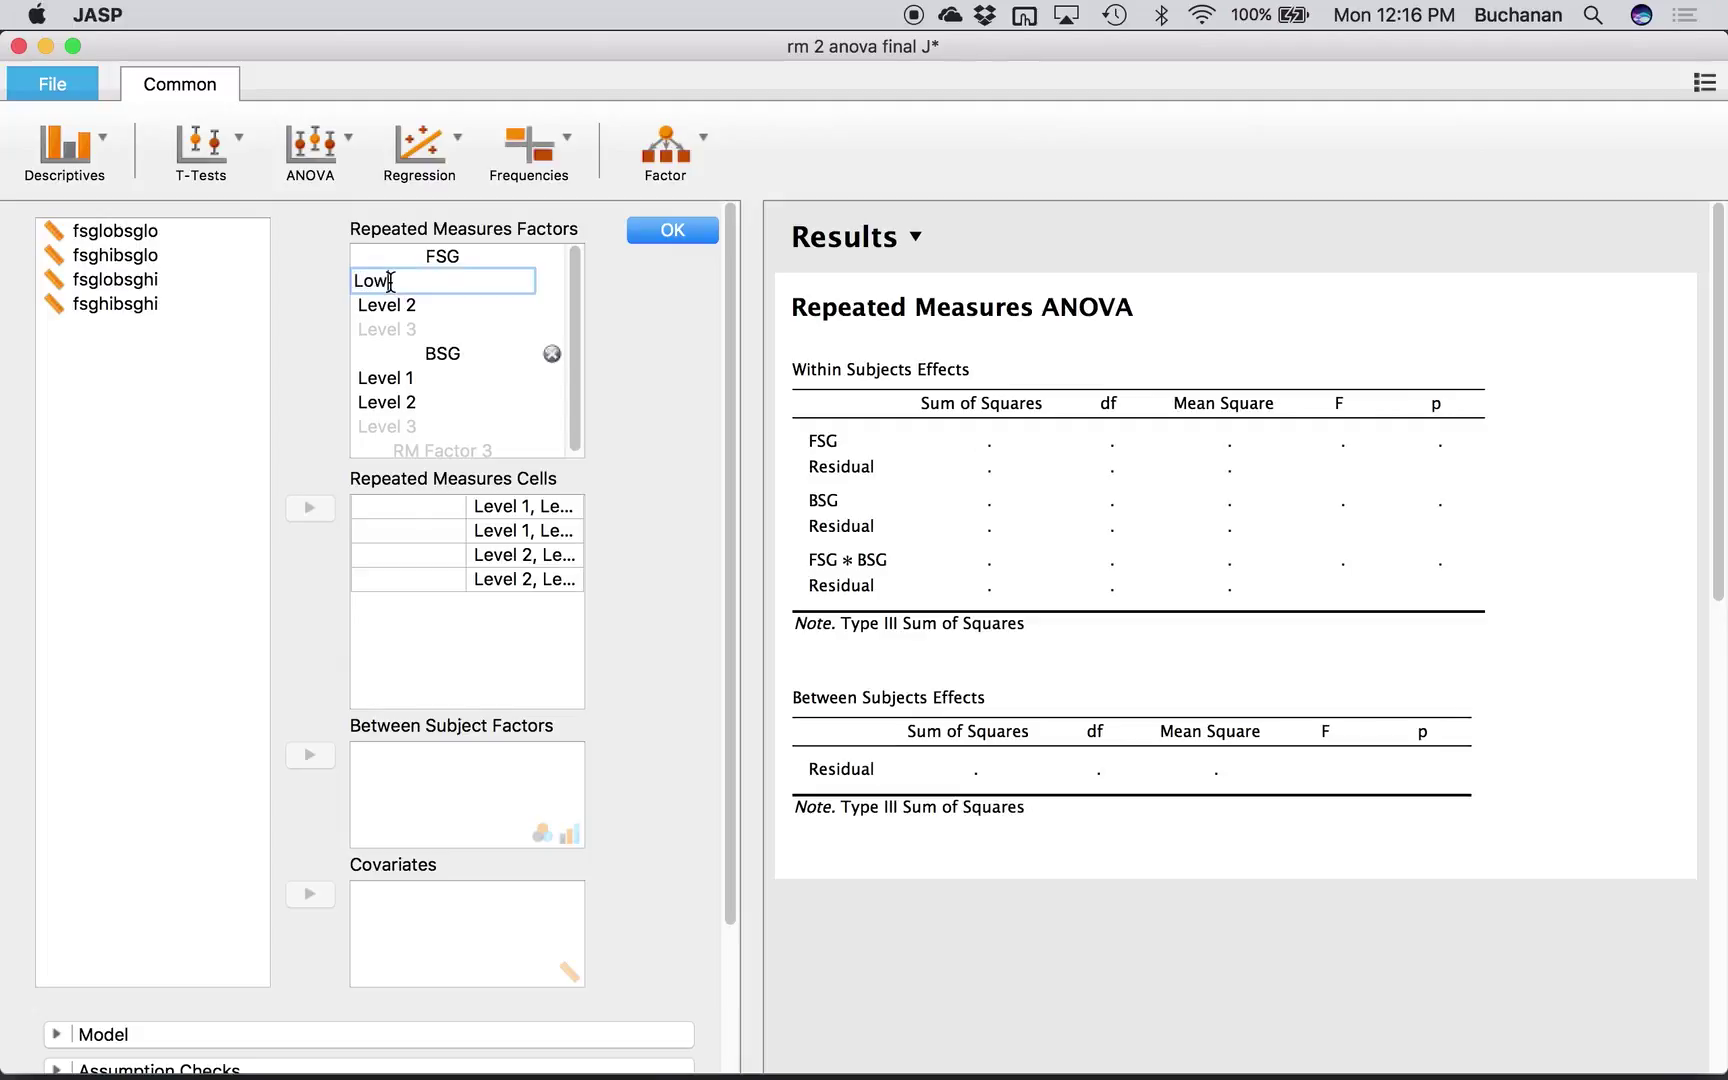
pyautogui.press('Return')
pyautogui.click(383, 298)
pyautogui.write('L')
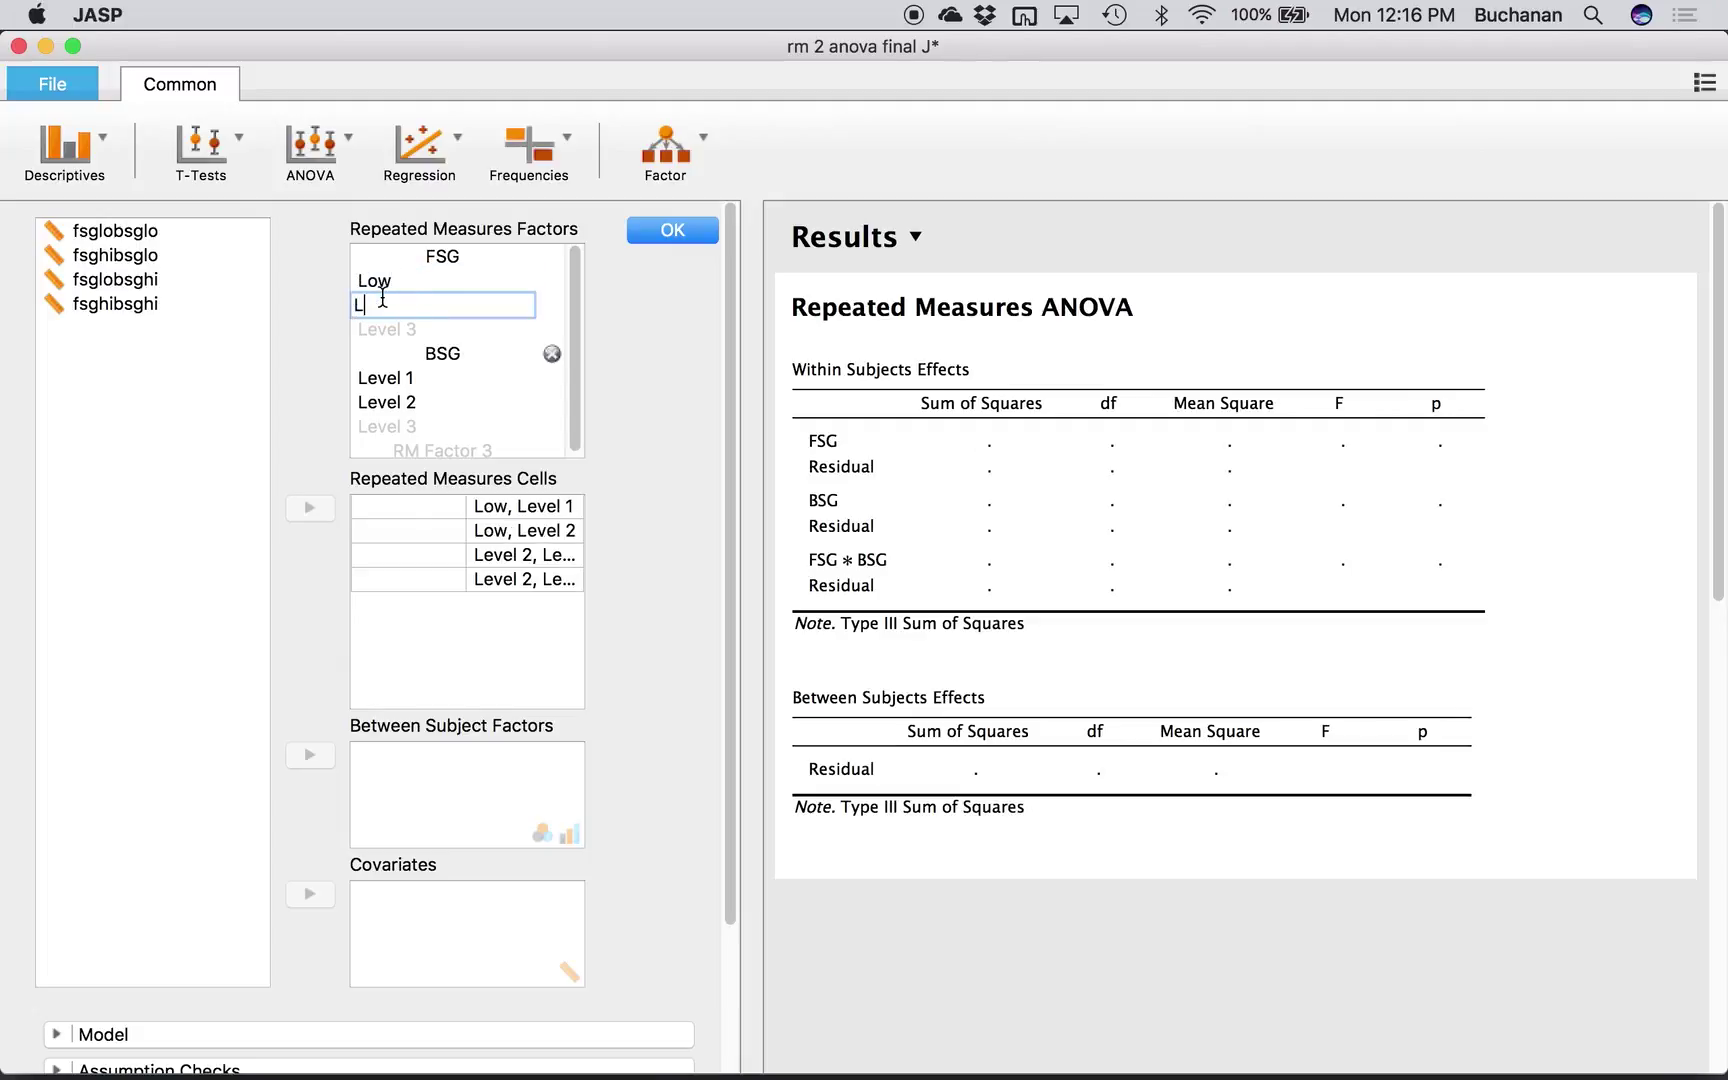
pyautogui.write('igh')
pyautogui.press('Return')
# - Name the two levels of the BSG factor "Low" and "High"
pyautogui.click(386, 378)
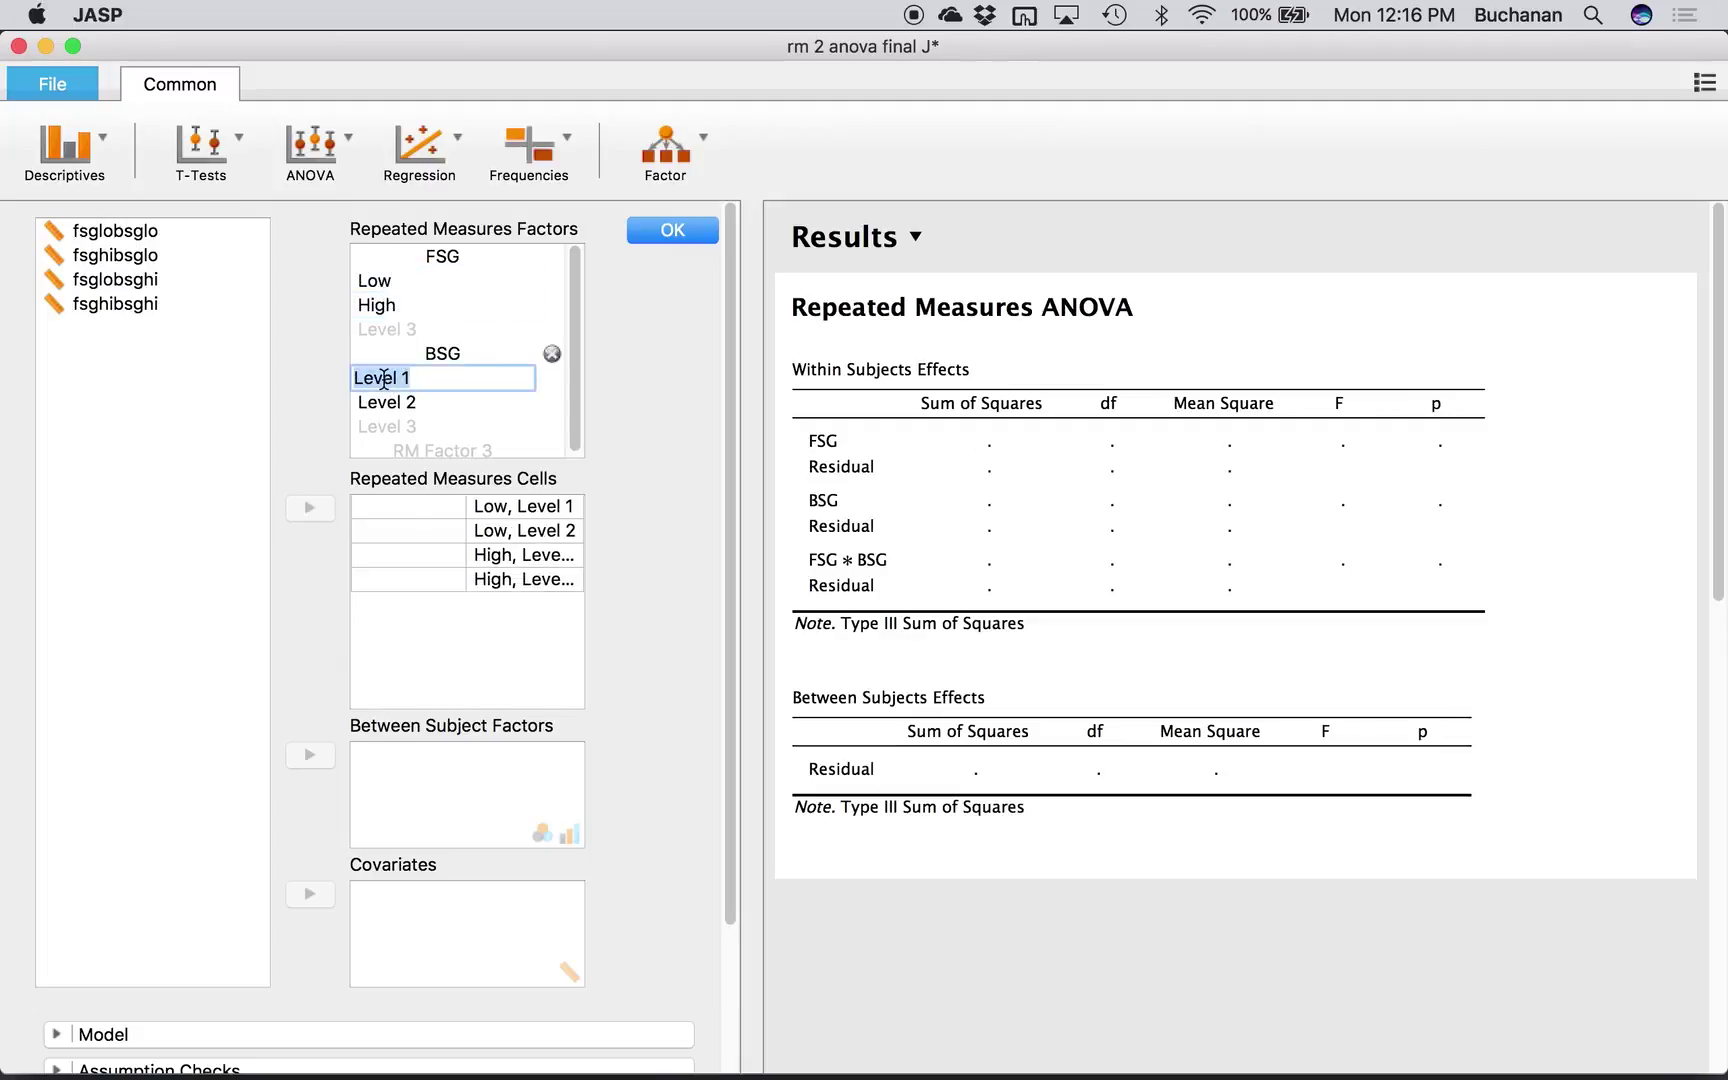
pyautogui.write('Low')
pyautogui.press('Return')
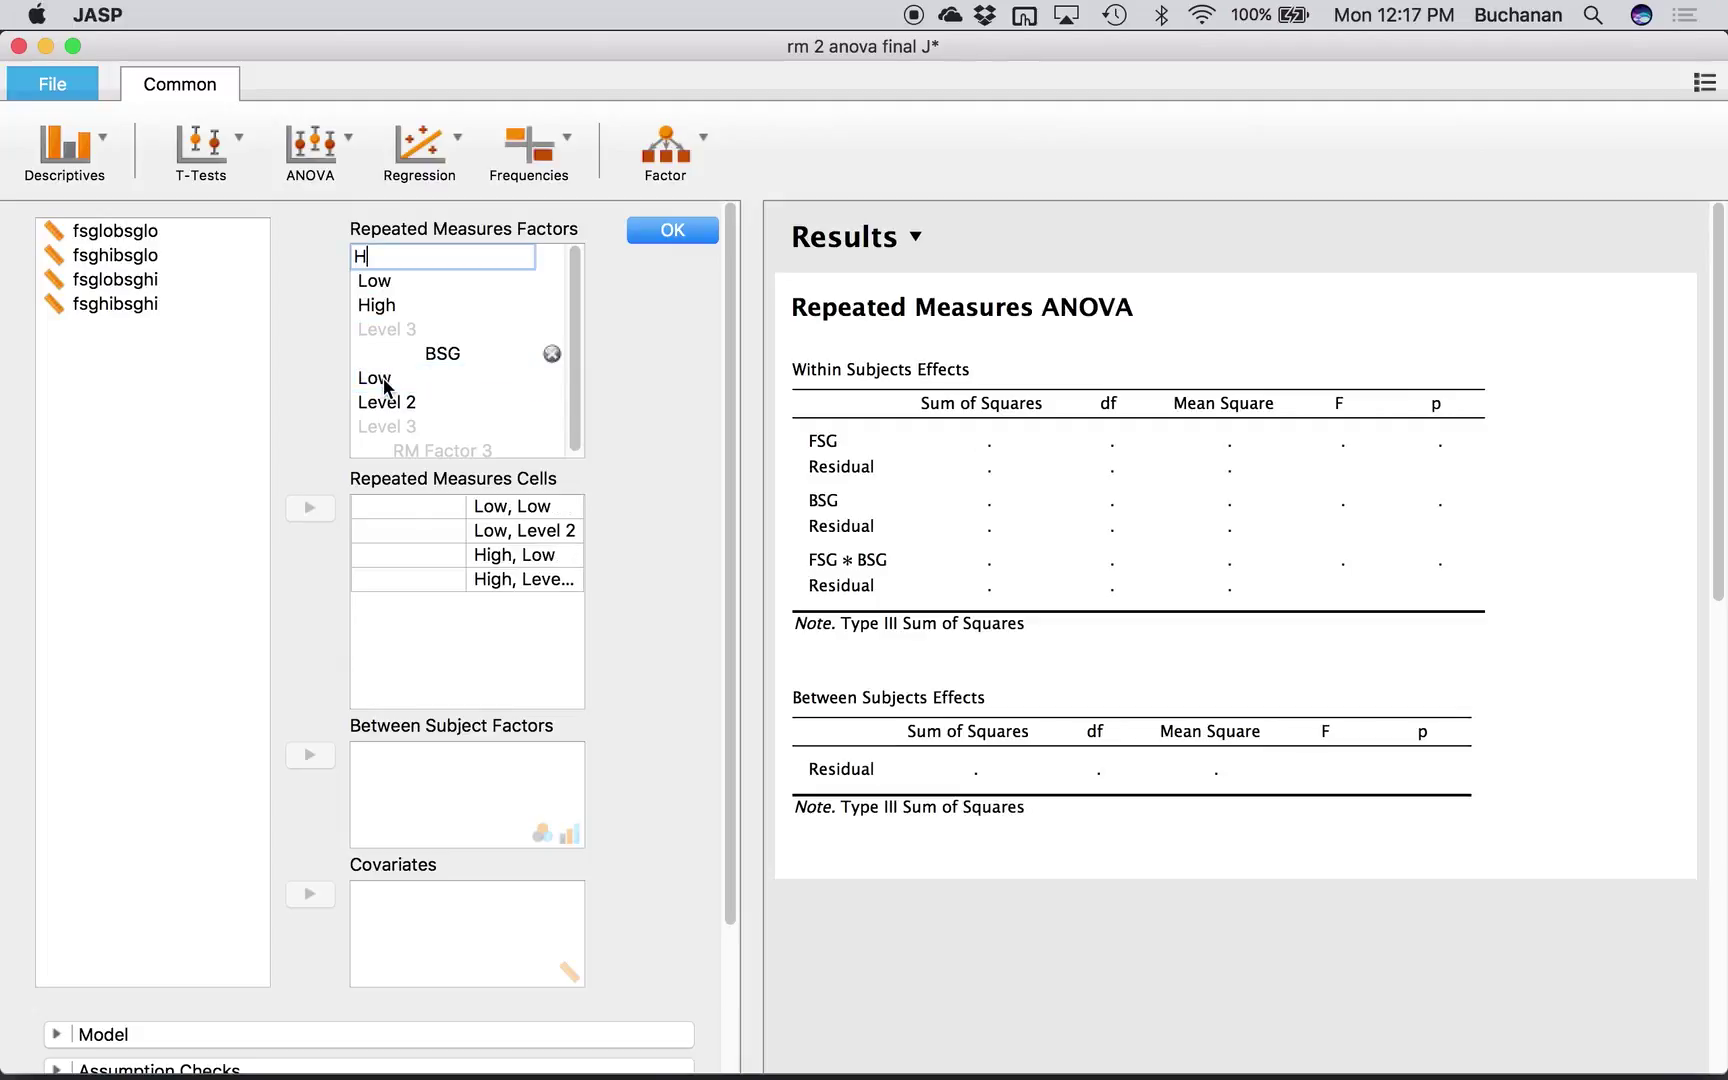
pyautogui.press('Escape')
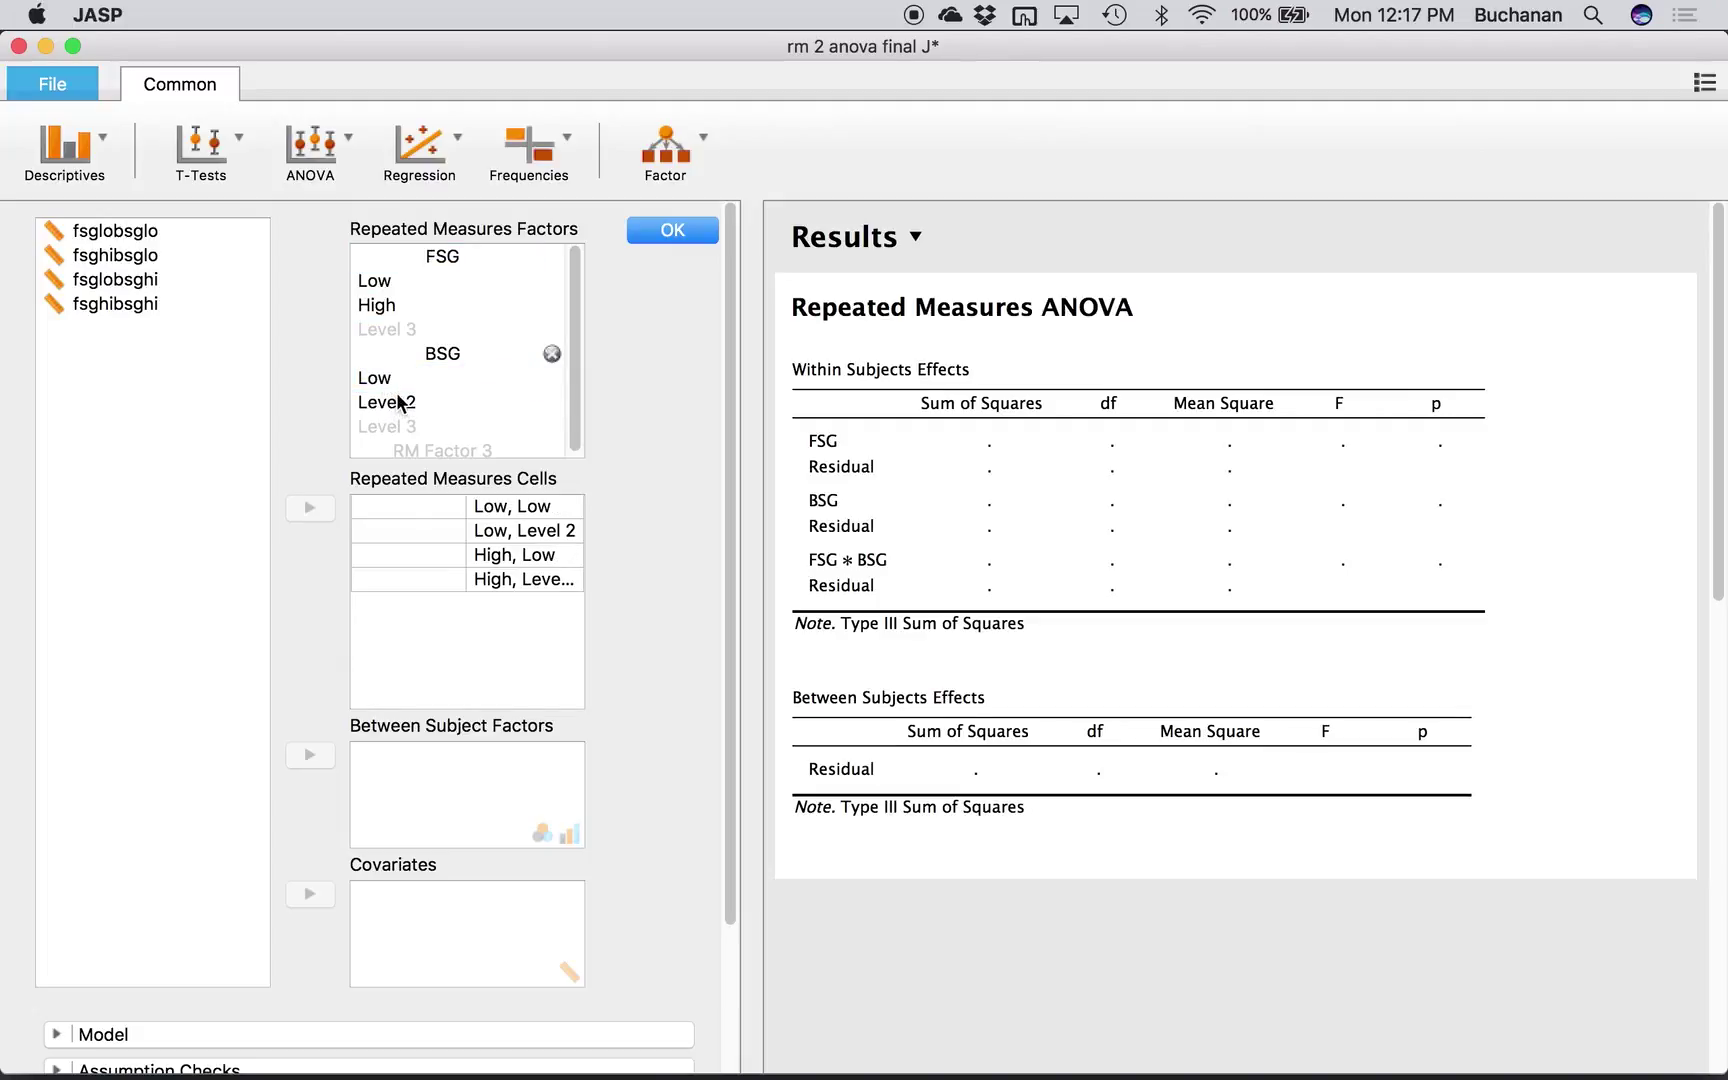
pyautogui.click(398, 402)
pyautogui.write('High')
pyautogui.press('Return')
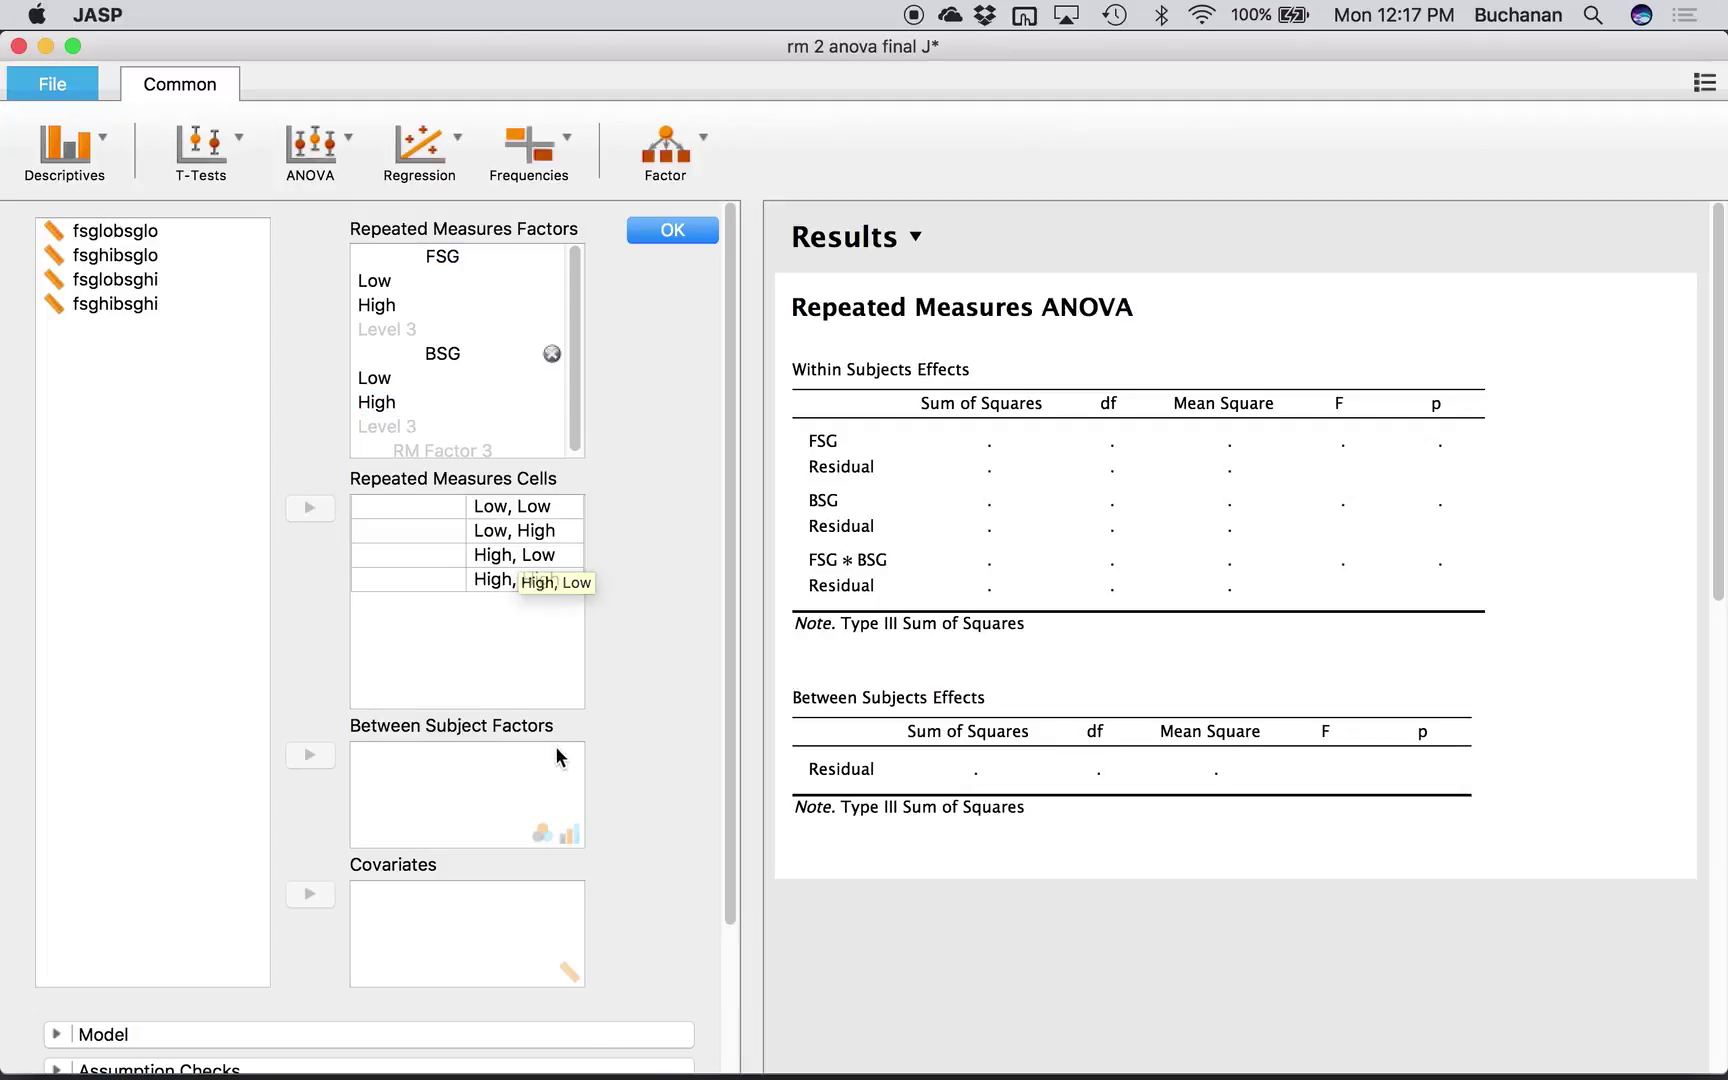
# - Prefix the FSG factor's level names with F so they read "FLow" and "FHigh"
pyautogui.moveTo(752, 744); pyautogui.dragTo(806, 706)
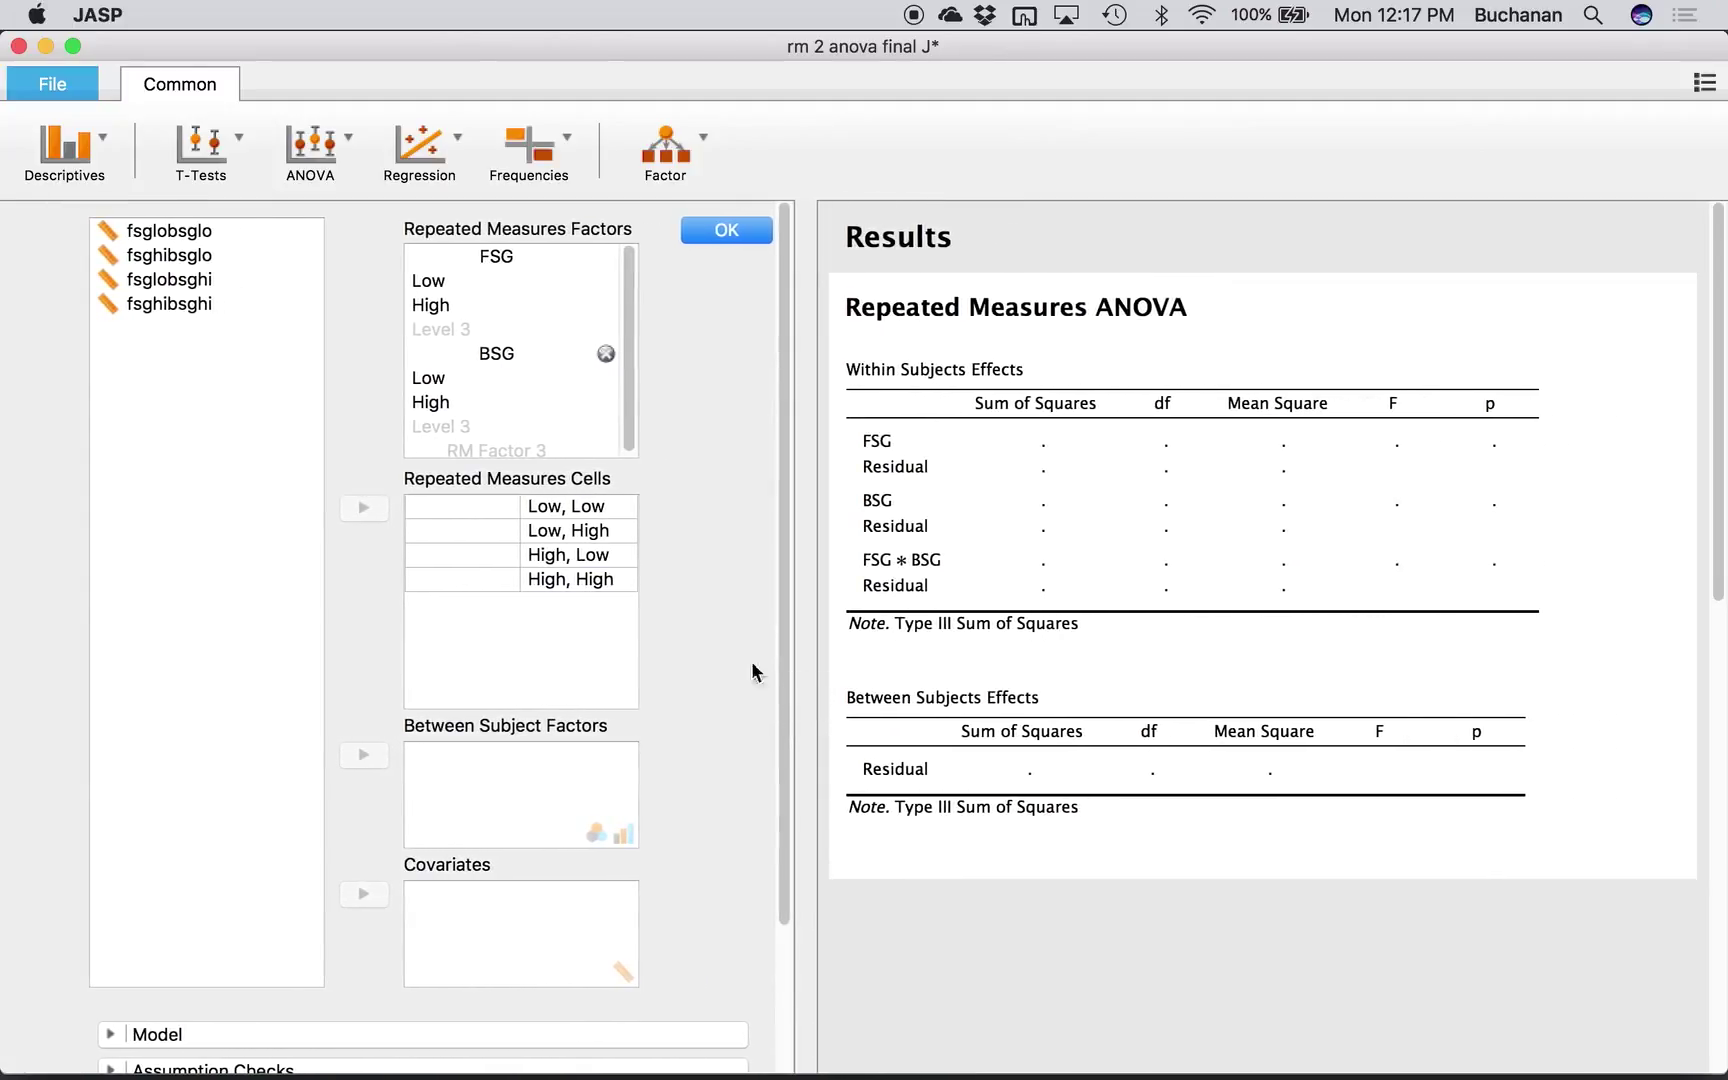
pyautogui.click(541, 509)
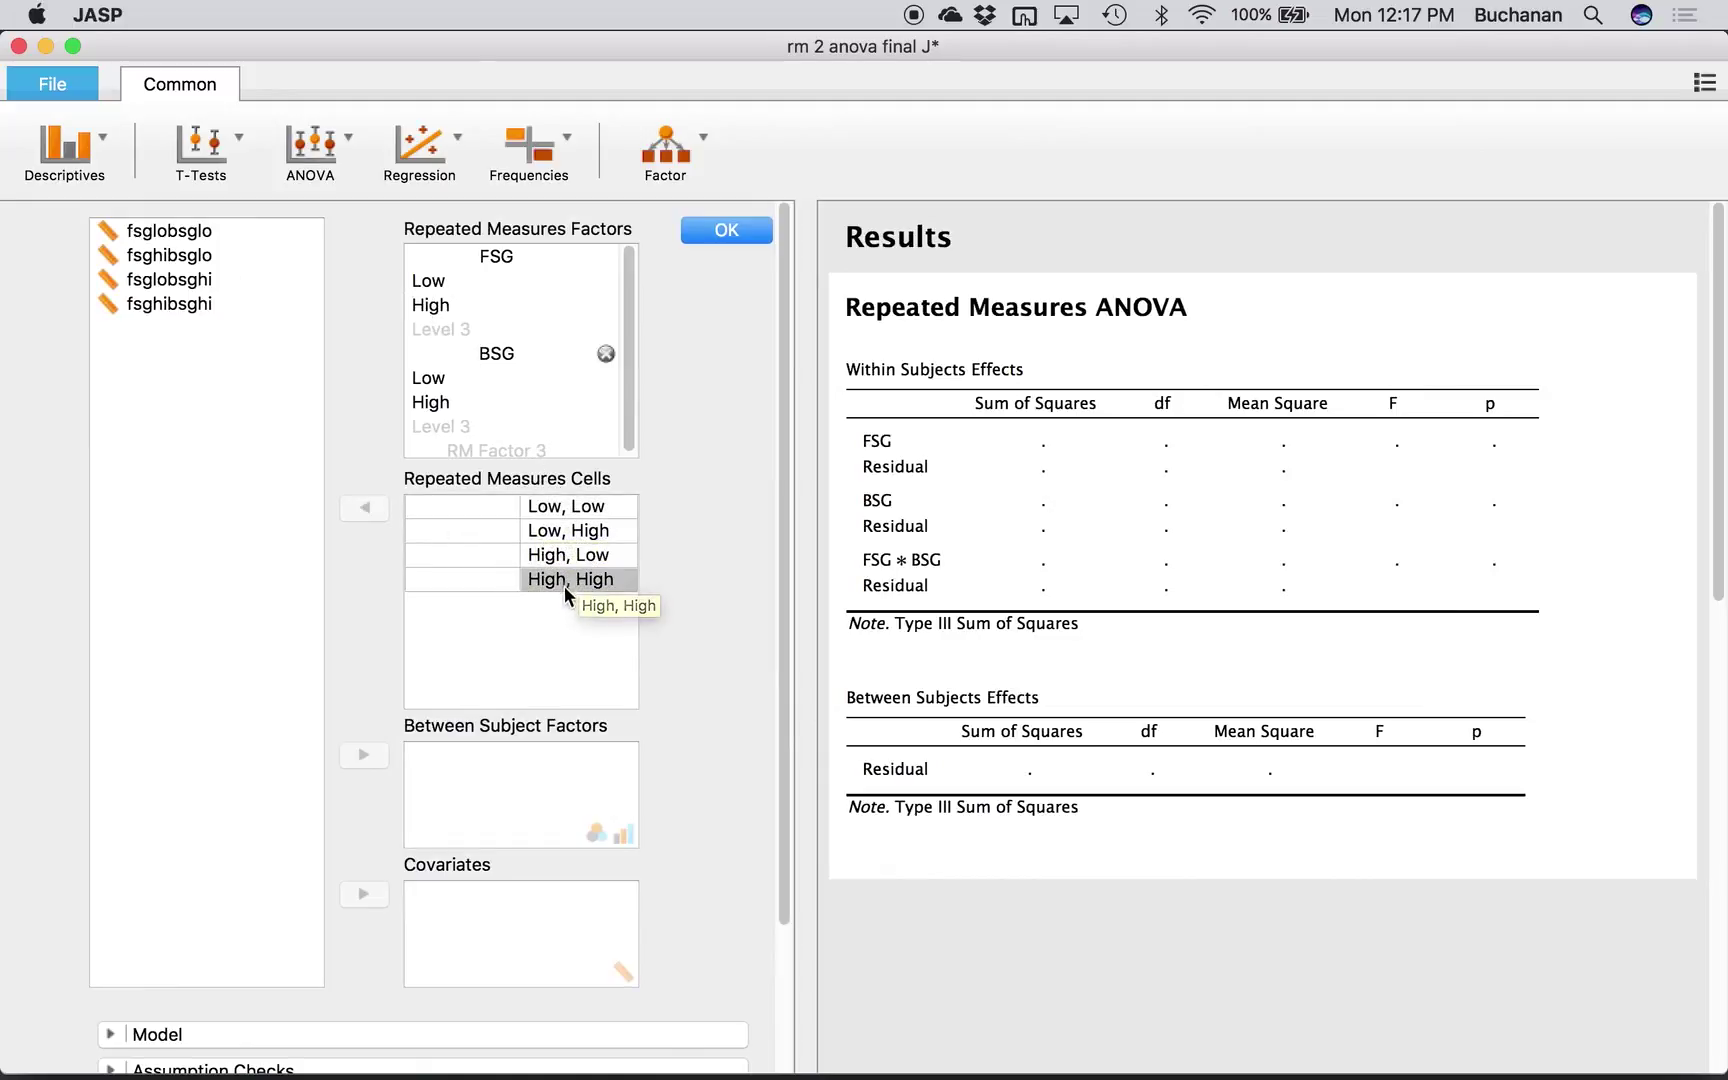
pyautogui.doubleClick(418, 282)
pyautogui.press('Left')
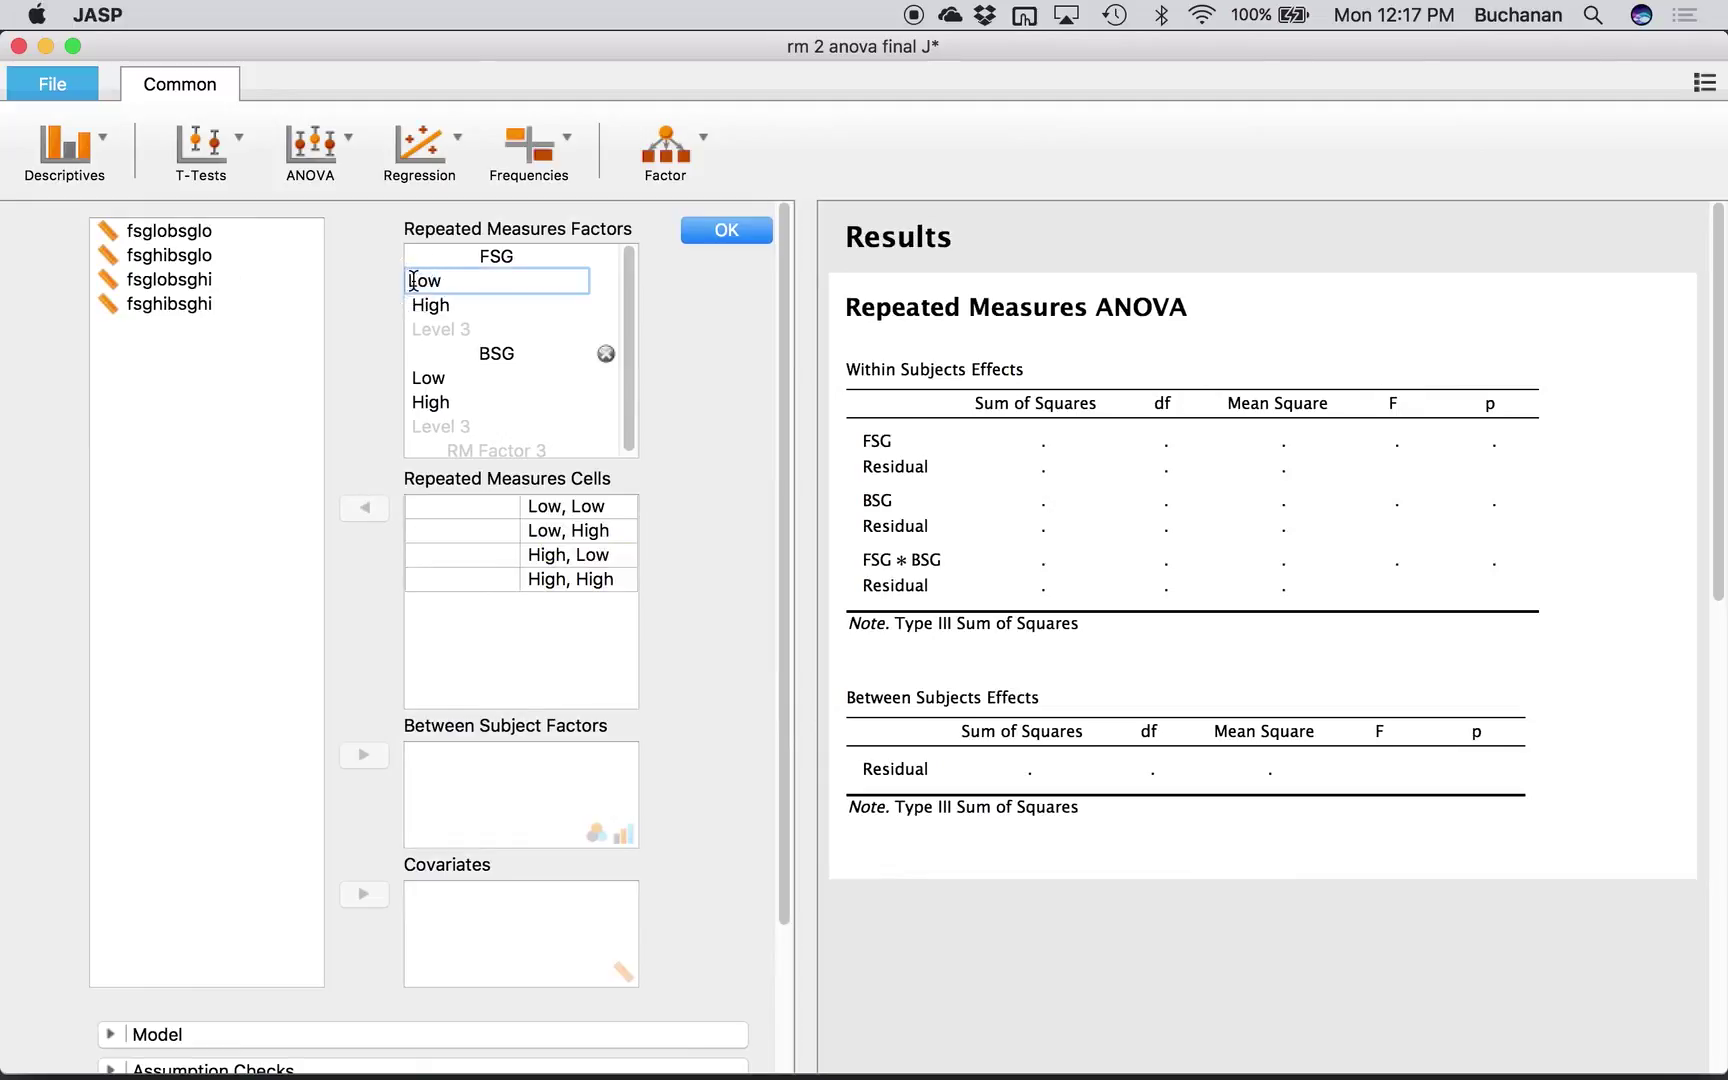
pyautogui.write('F')
pyautogui.press('Return')
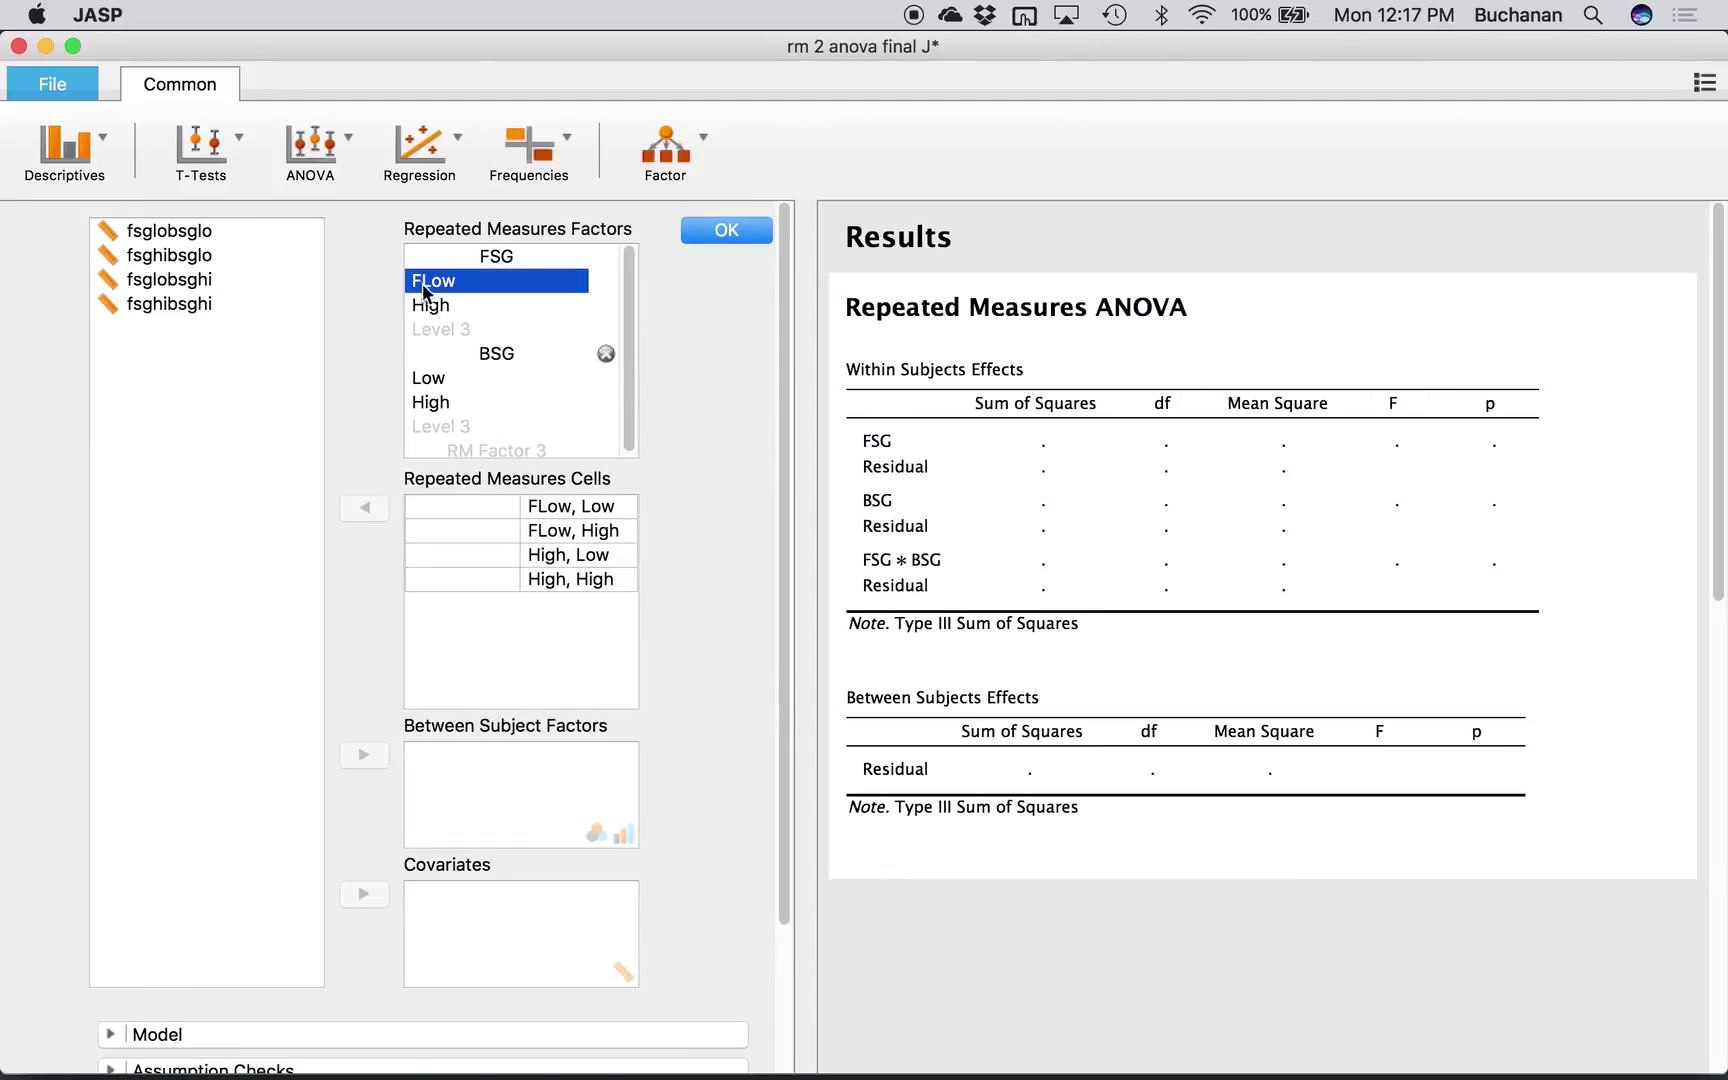
pyautogui.doubleClick(420, 305)
pyautogui.press('Left')
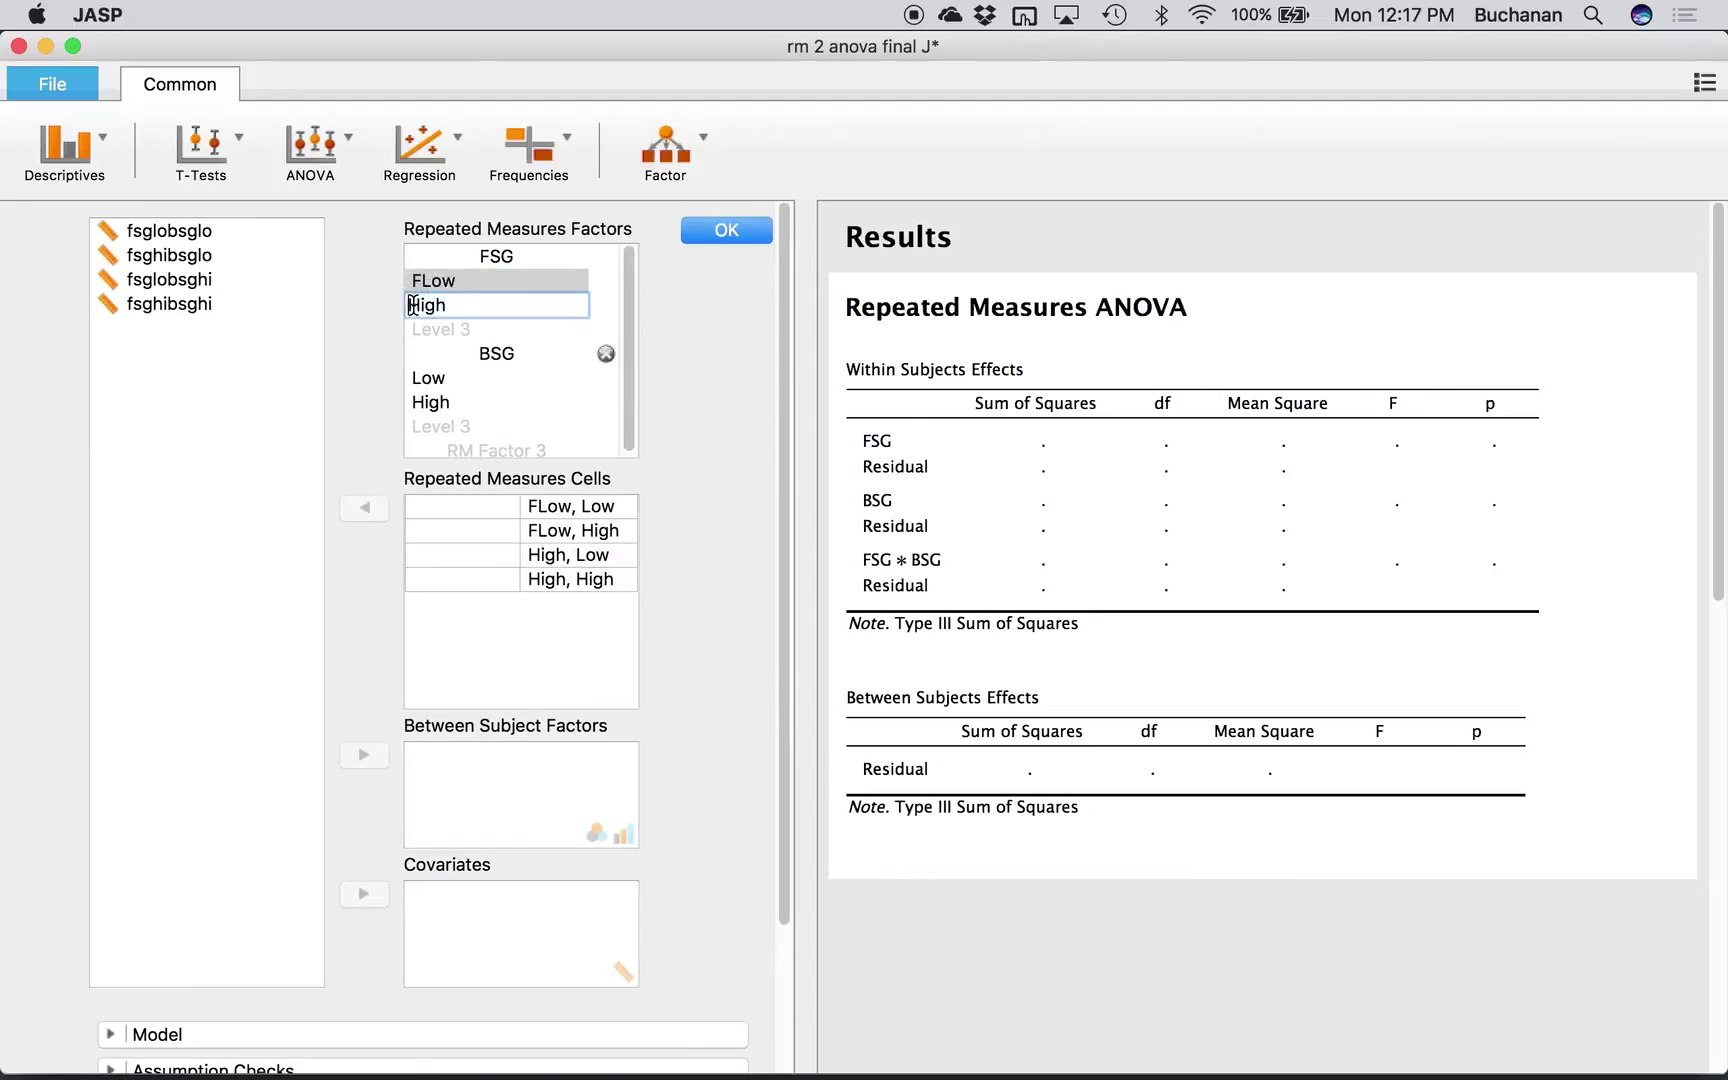
pyautogui.write('F')
pyautogui.press('Return')
# - Prefix the BSG factor's level names with B so they read "BLow" and "BHigh"
pyautogui.doubleClick(414, 378)
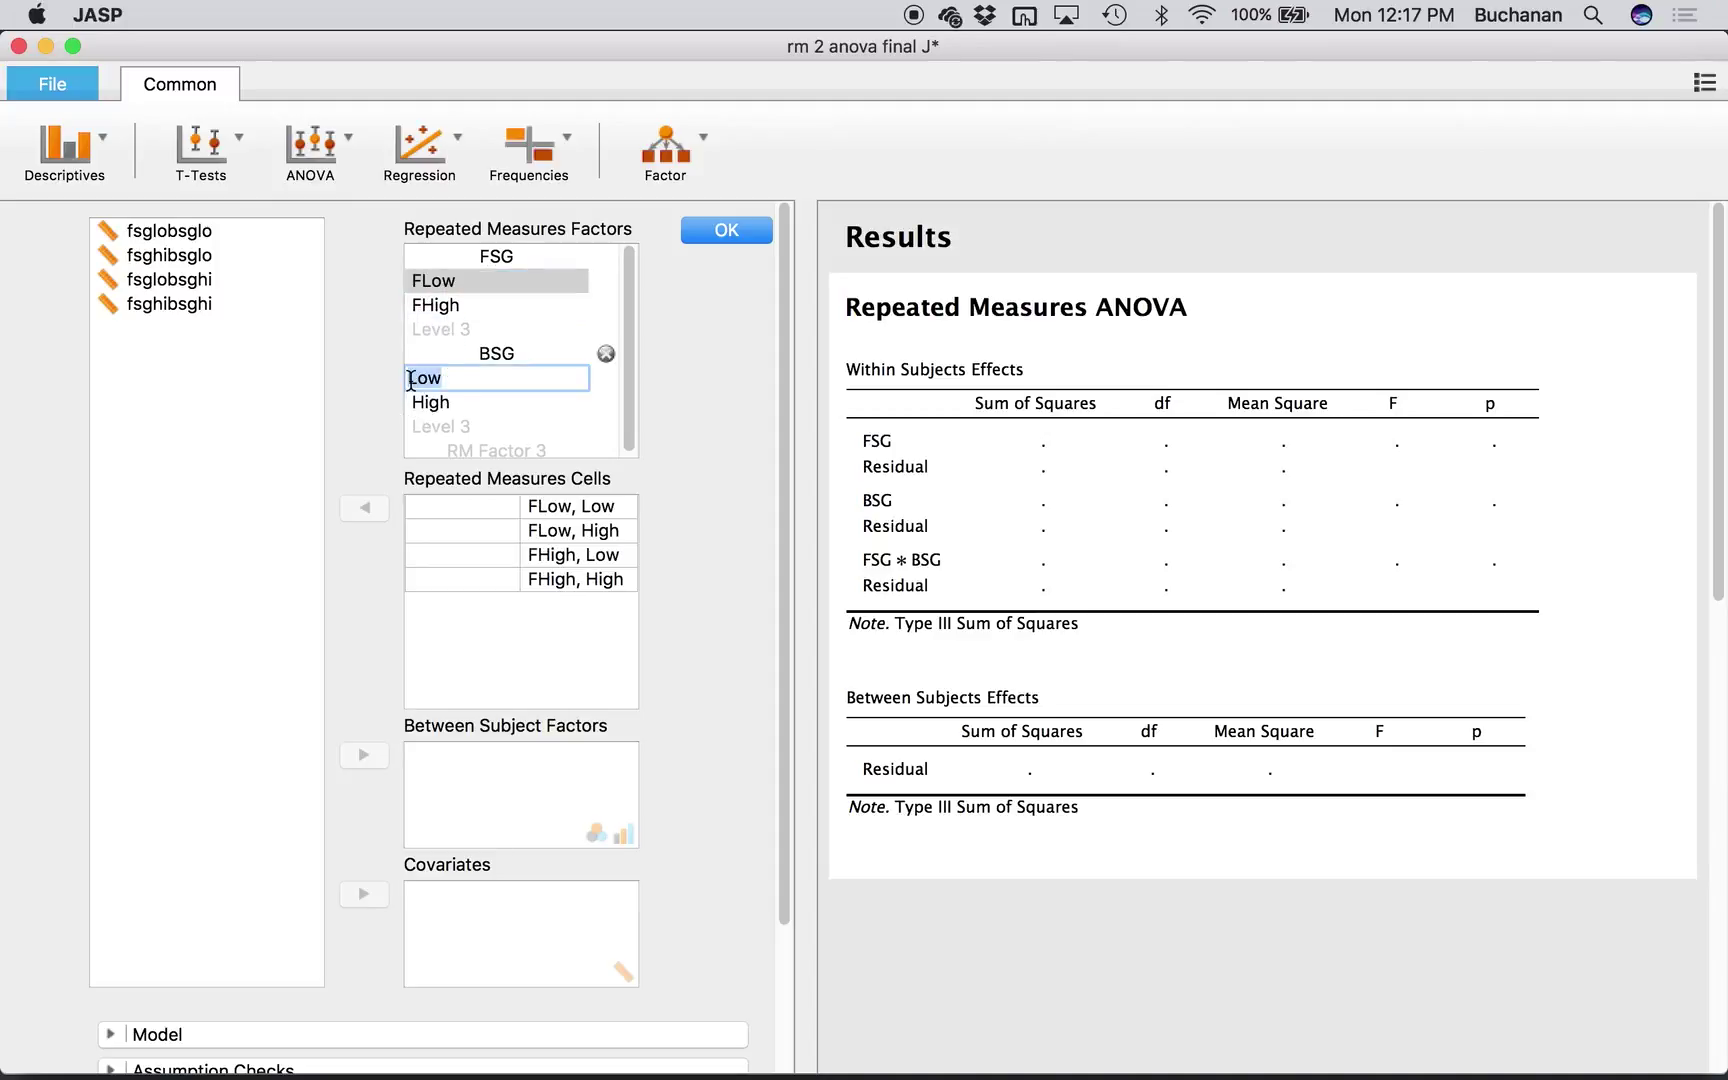
pyautogui.press('Left')
pyautogui.write('B')
pyautogui.press('Return')
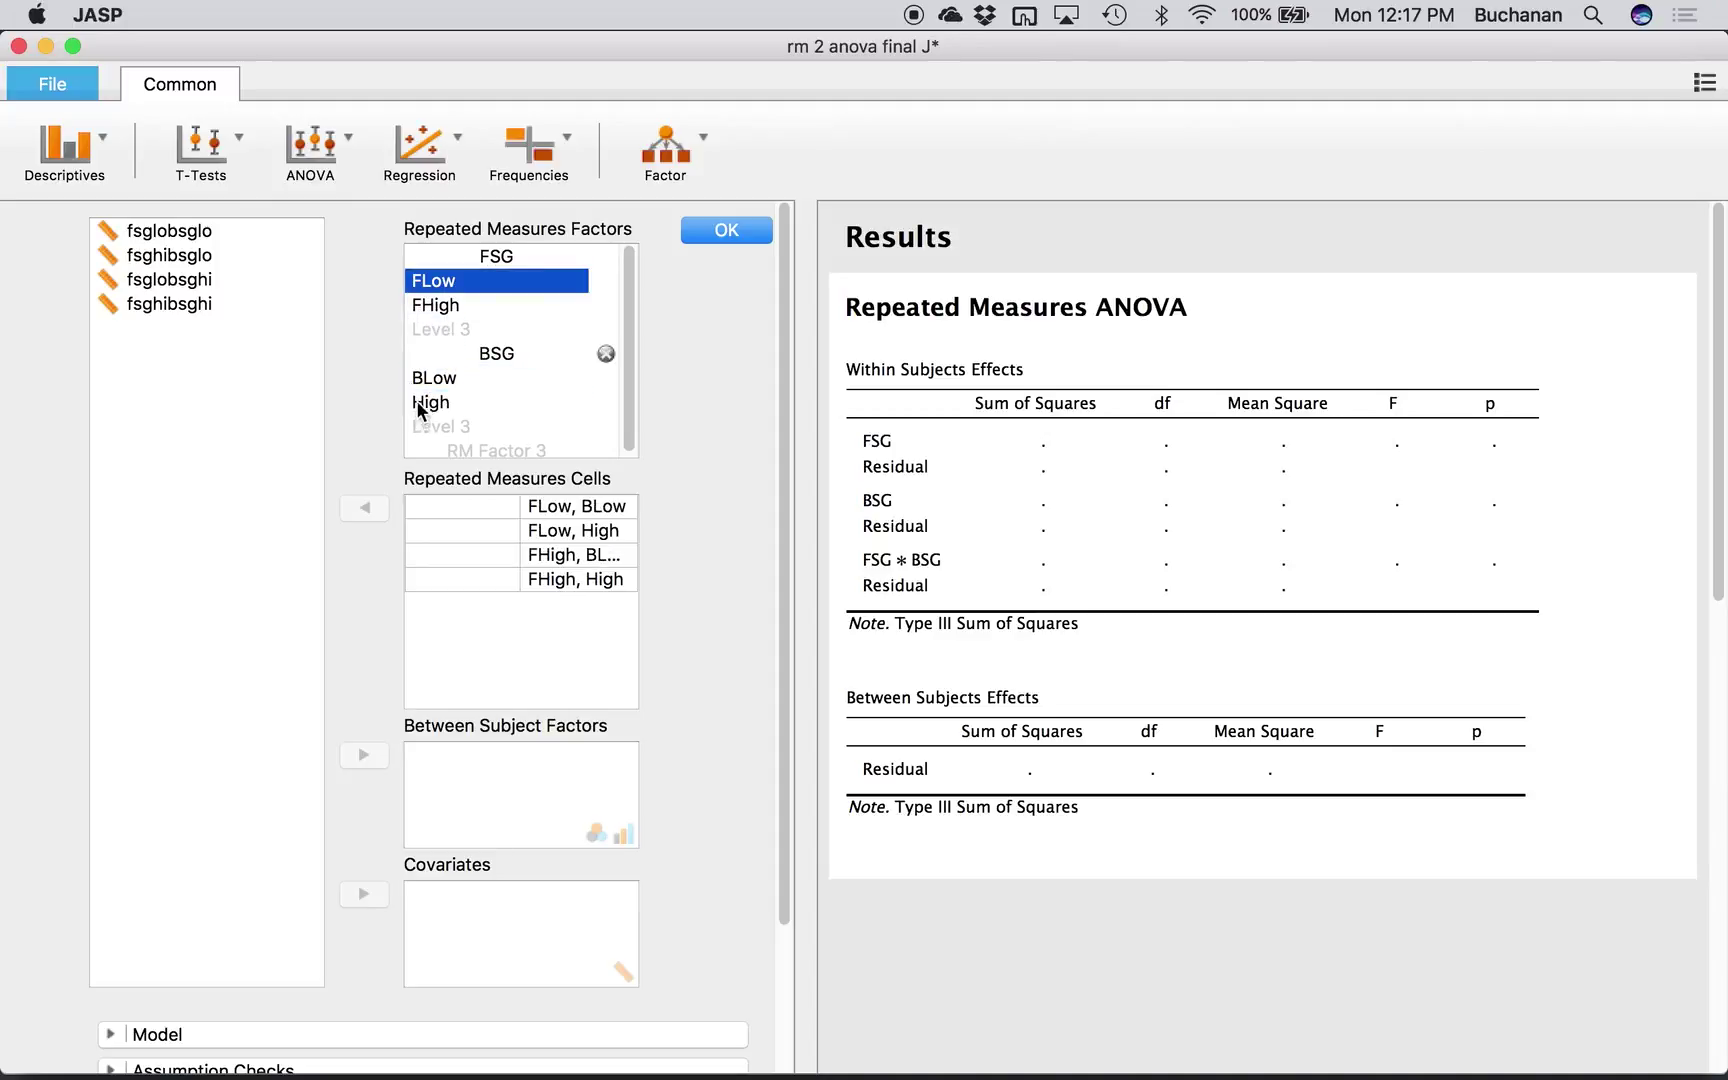
pyautogui.doubleClick(418, 402)
pyautogui.press('Left')
pyautogui.write('B')
pyautogui.press('Return')
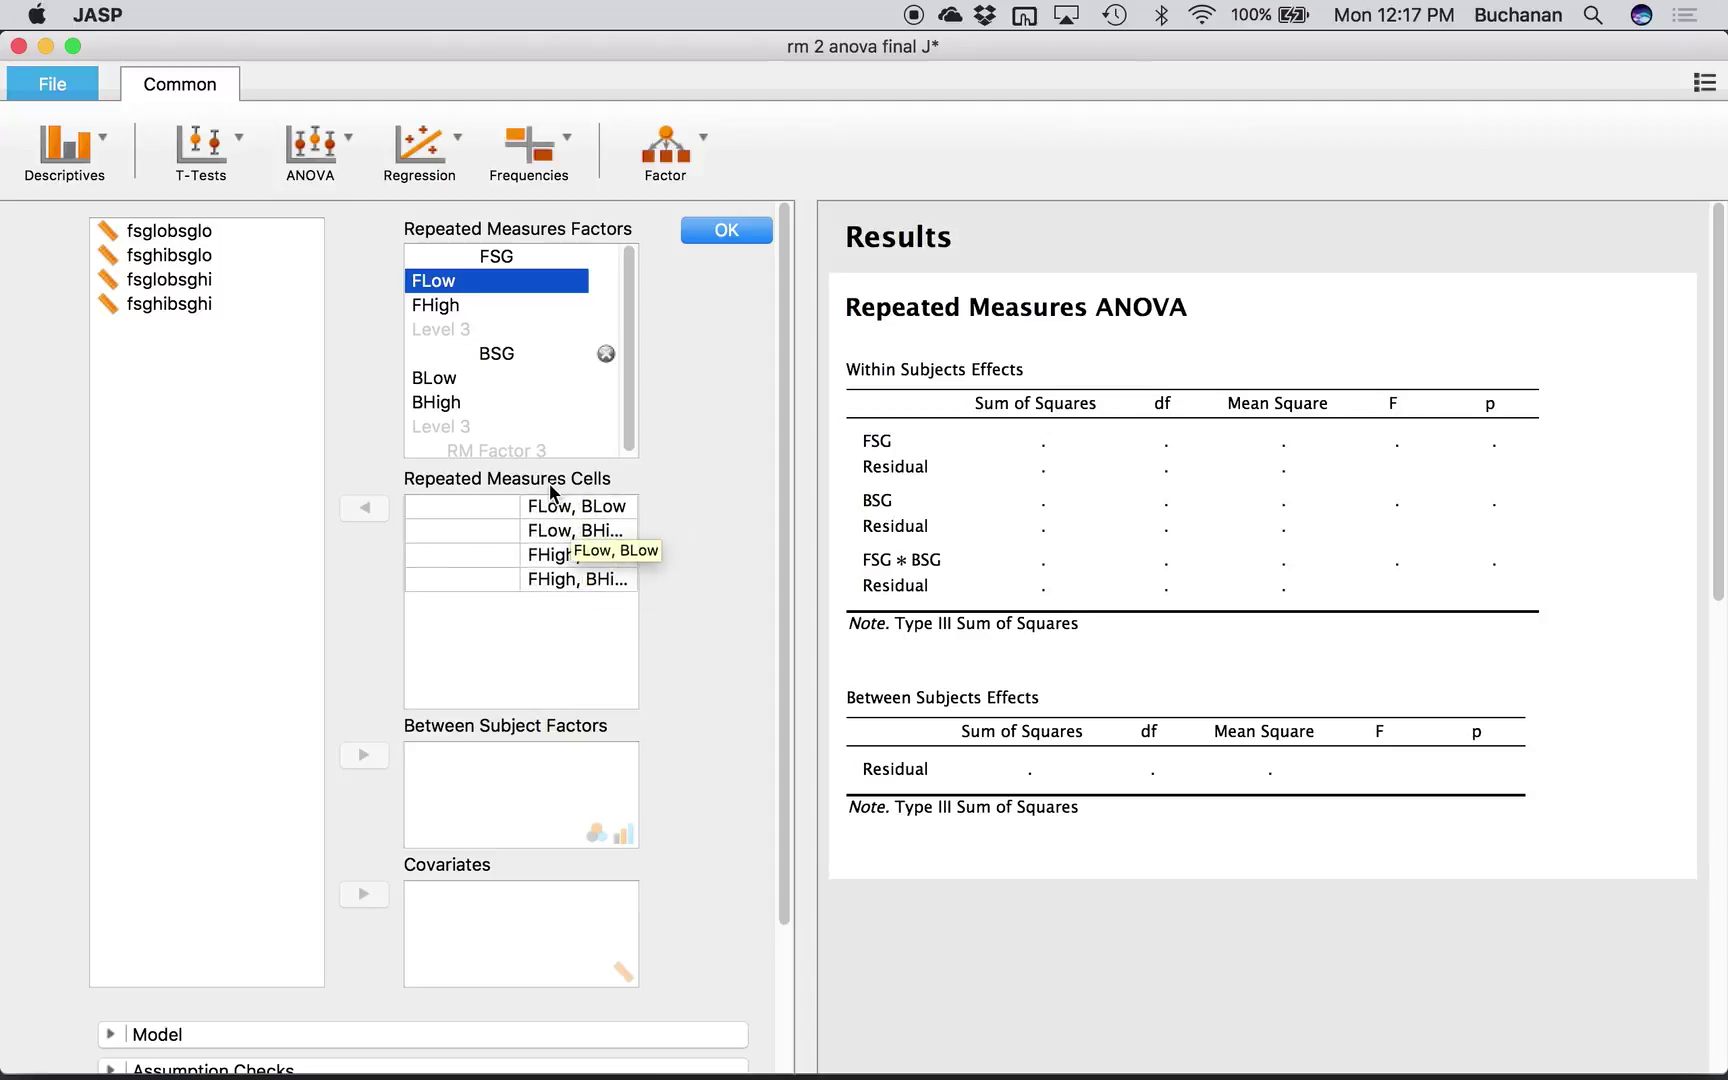
# - Assign fsglobsglo to the FLow, BLow cell and fsglobsghi to the FLow, BHigh cell of the repeated measures cells
pyautogui.scroll(-2, 1038, 438)
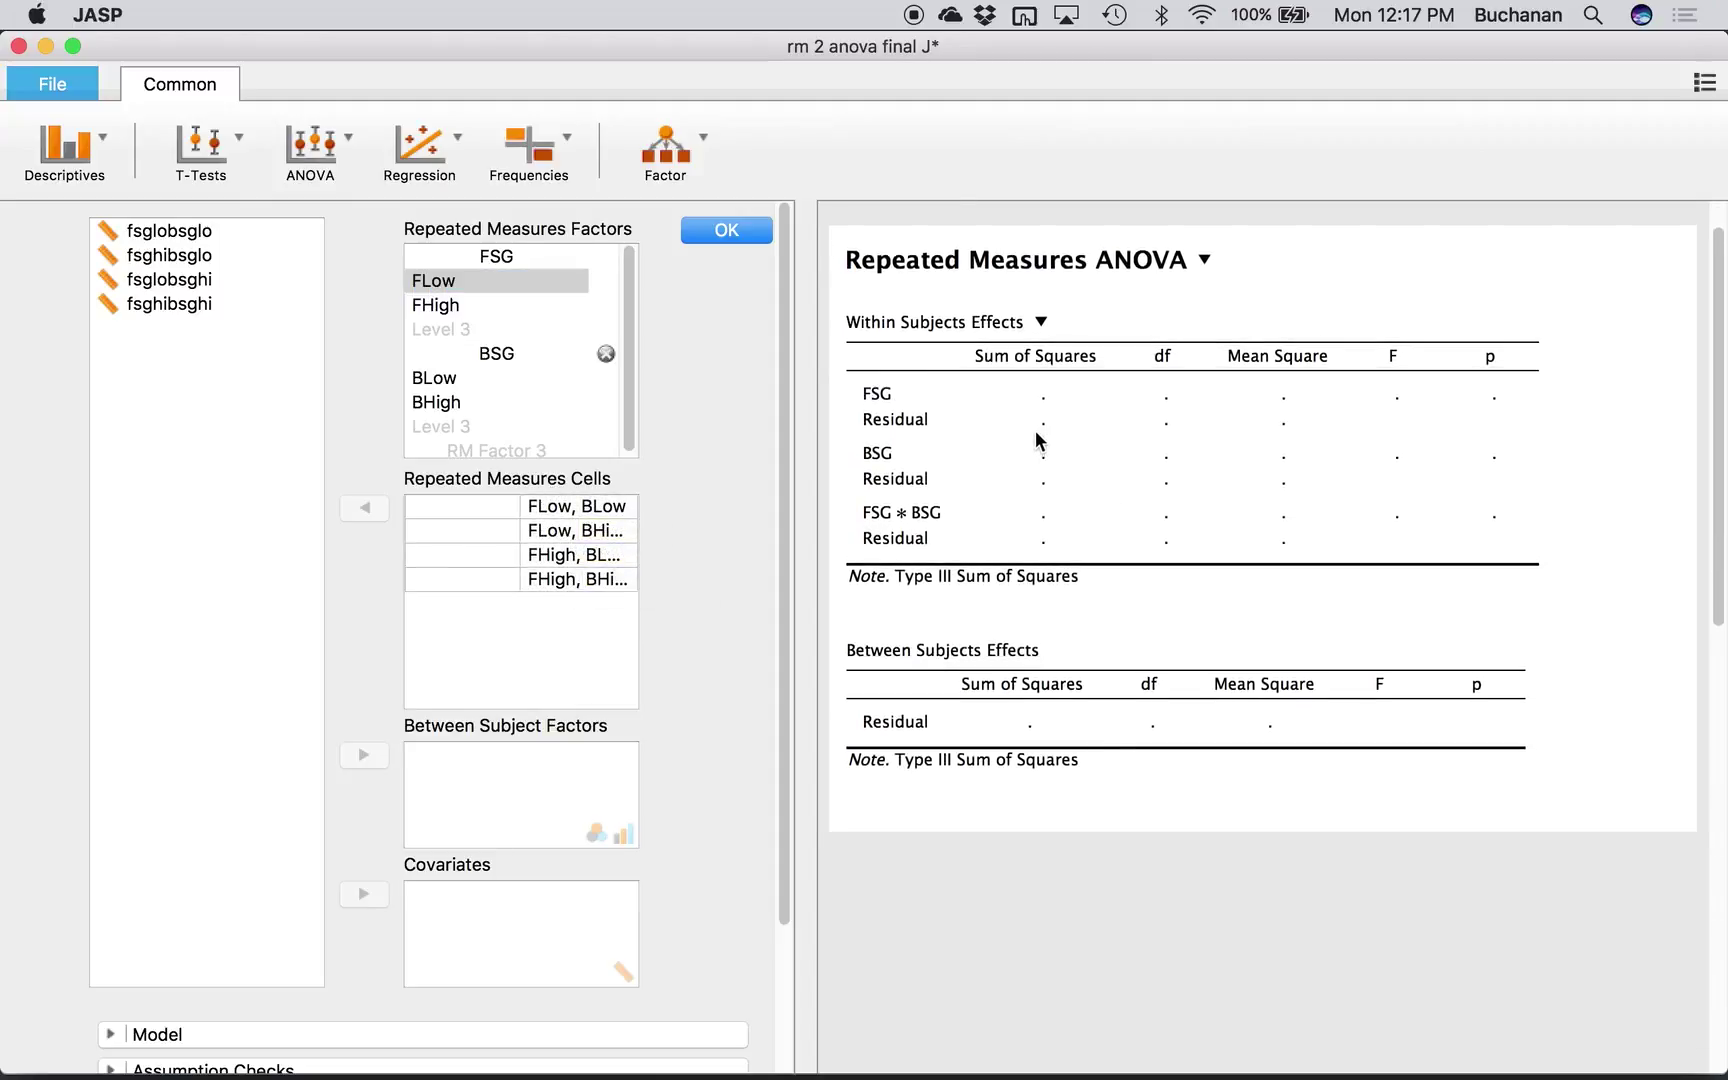
pyautogui.click(150, 254)
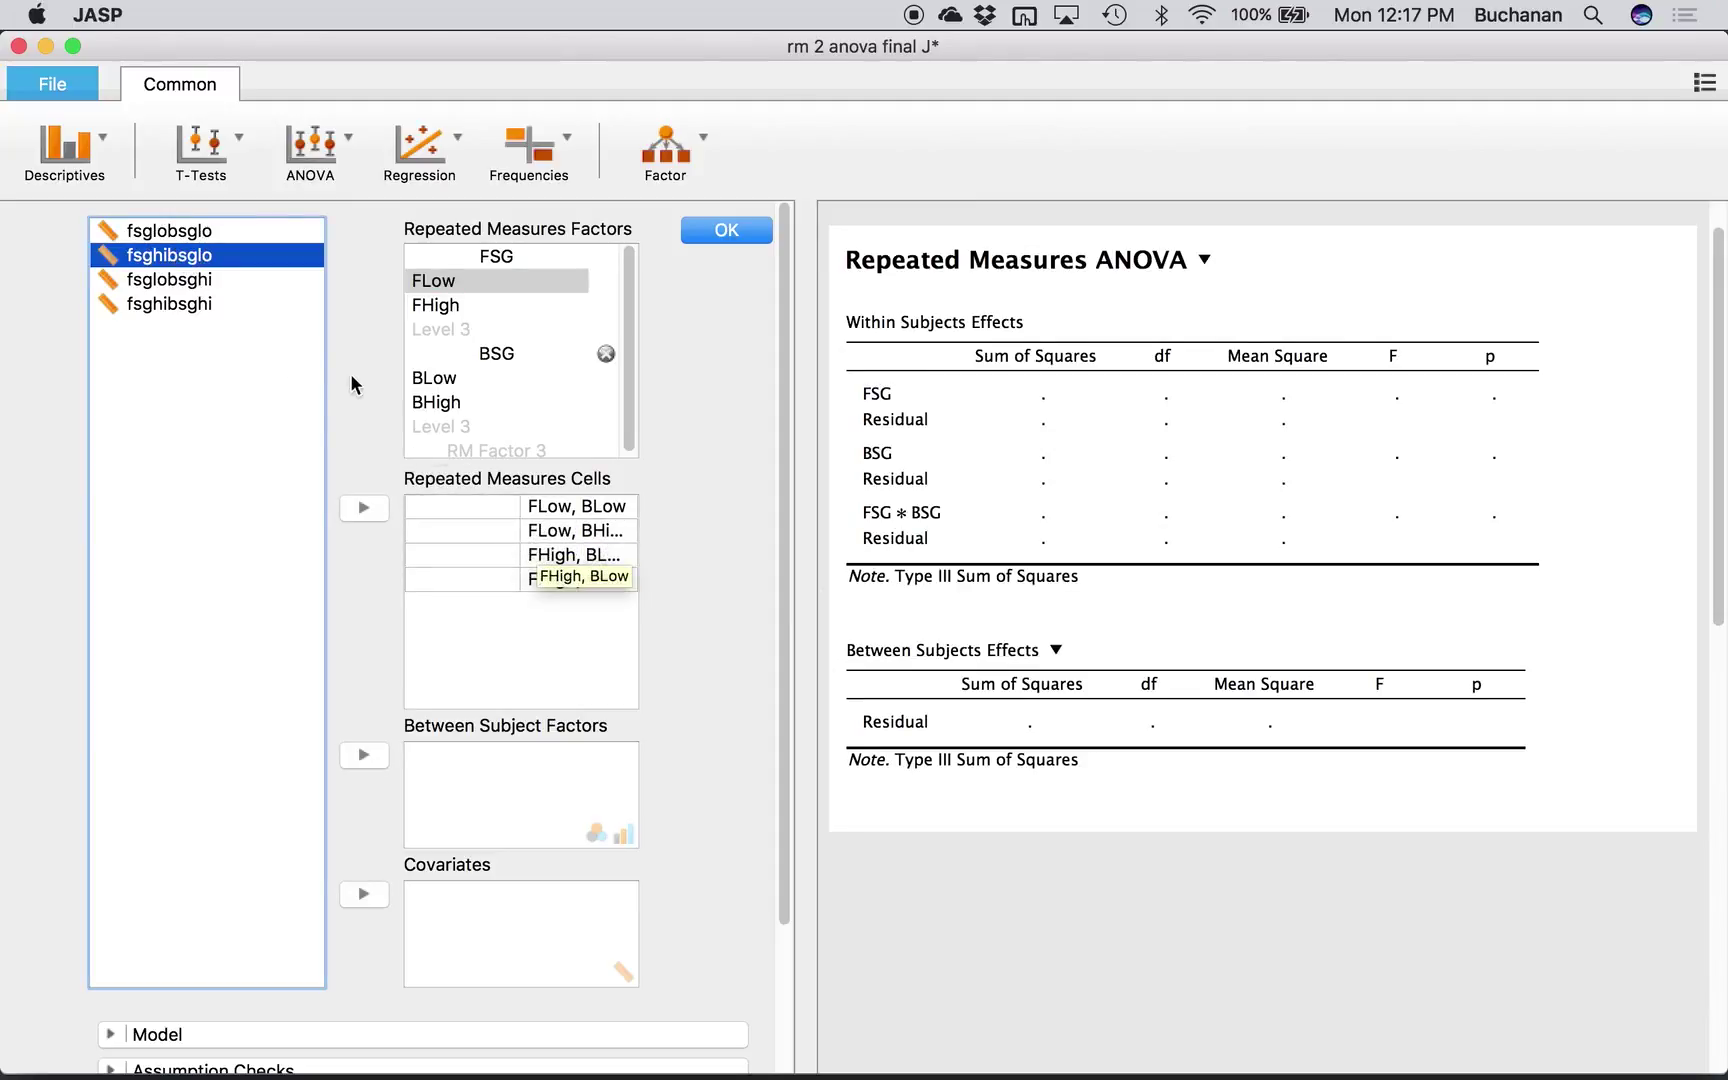
pyautogui.click(570, 662)
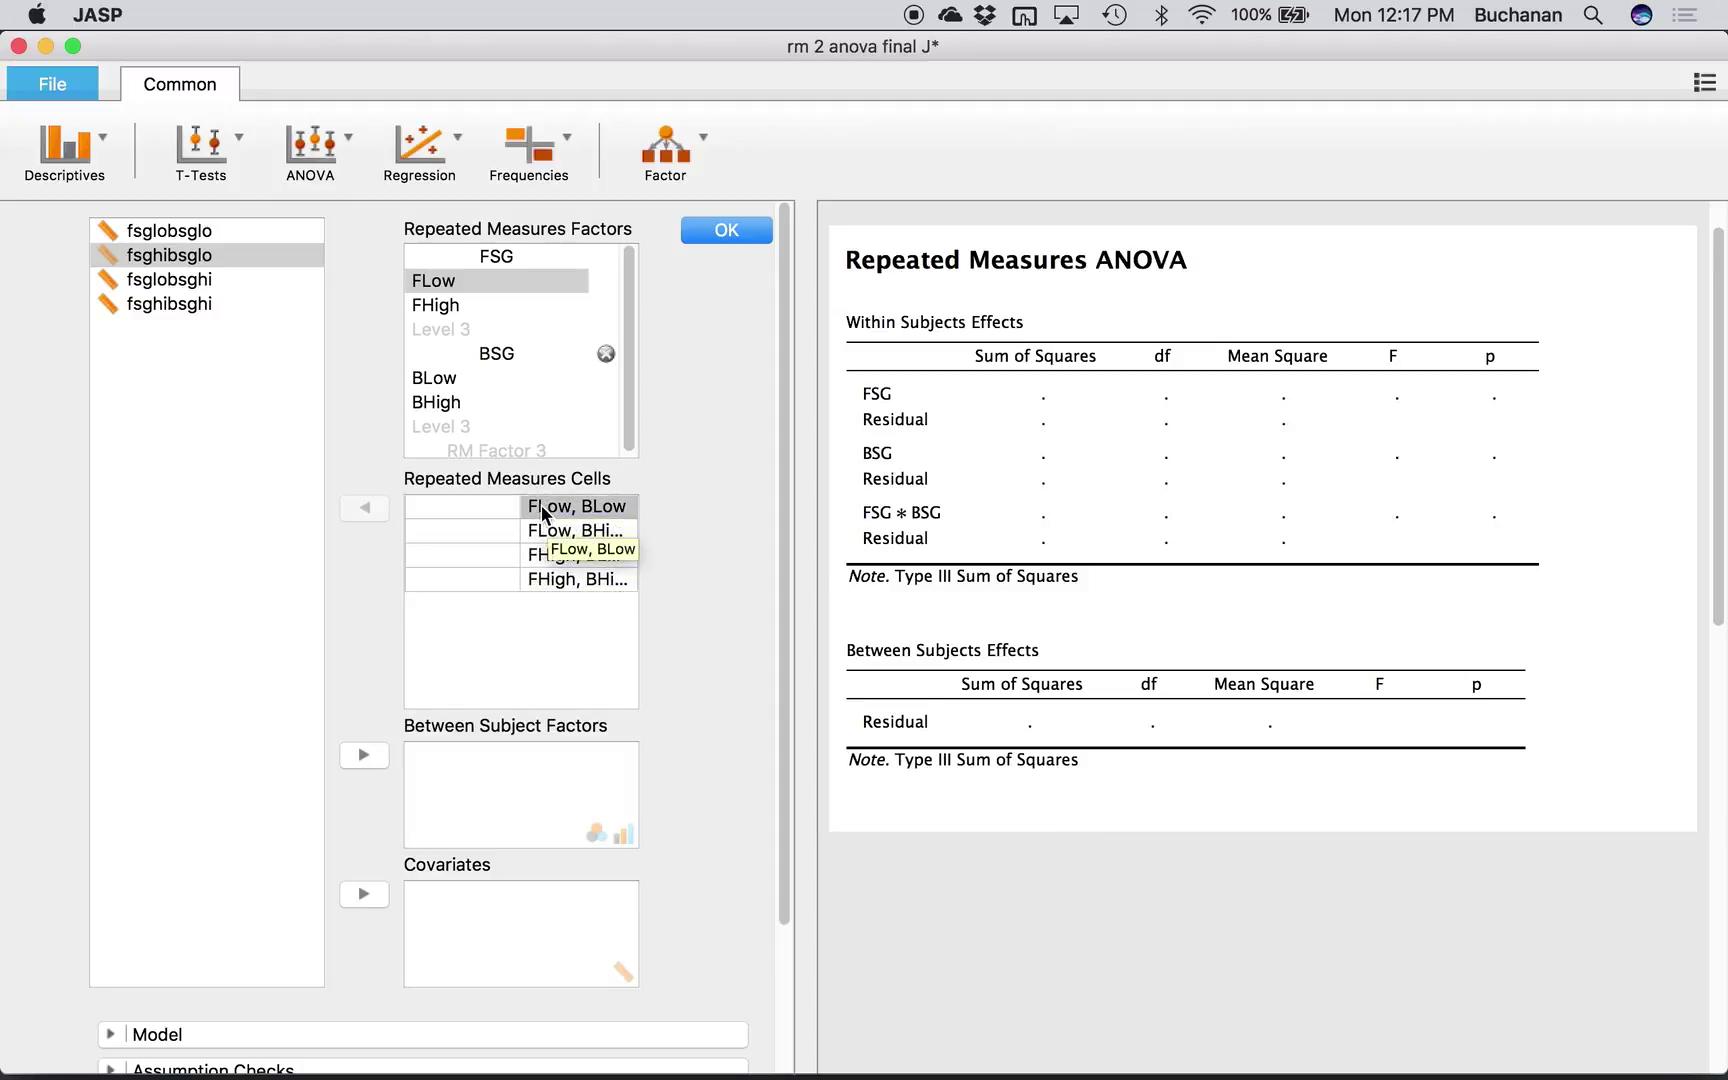
pyautogui.click(207, 230)
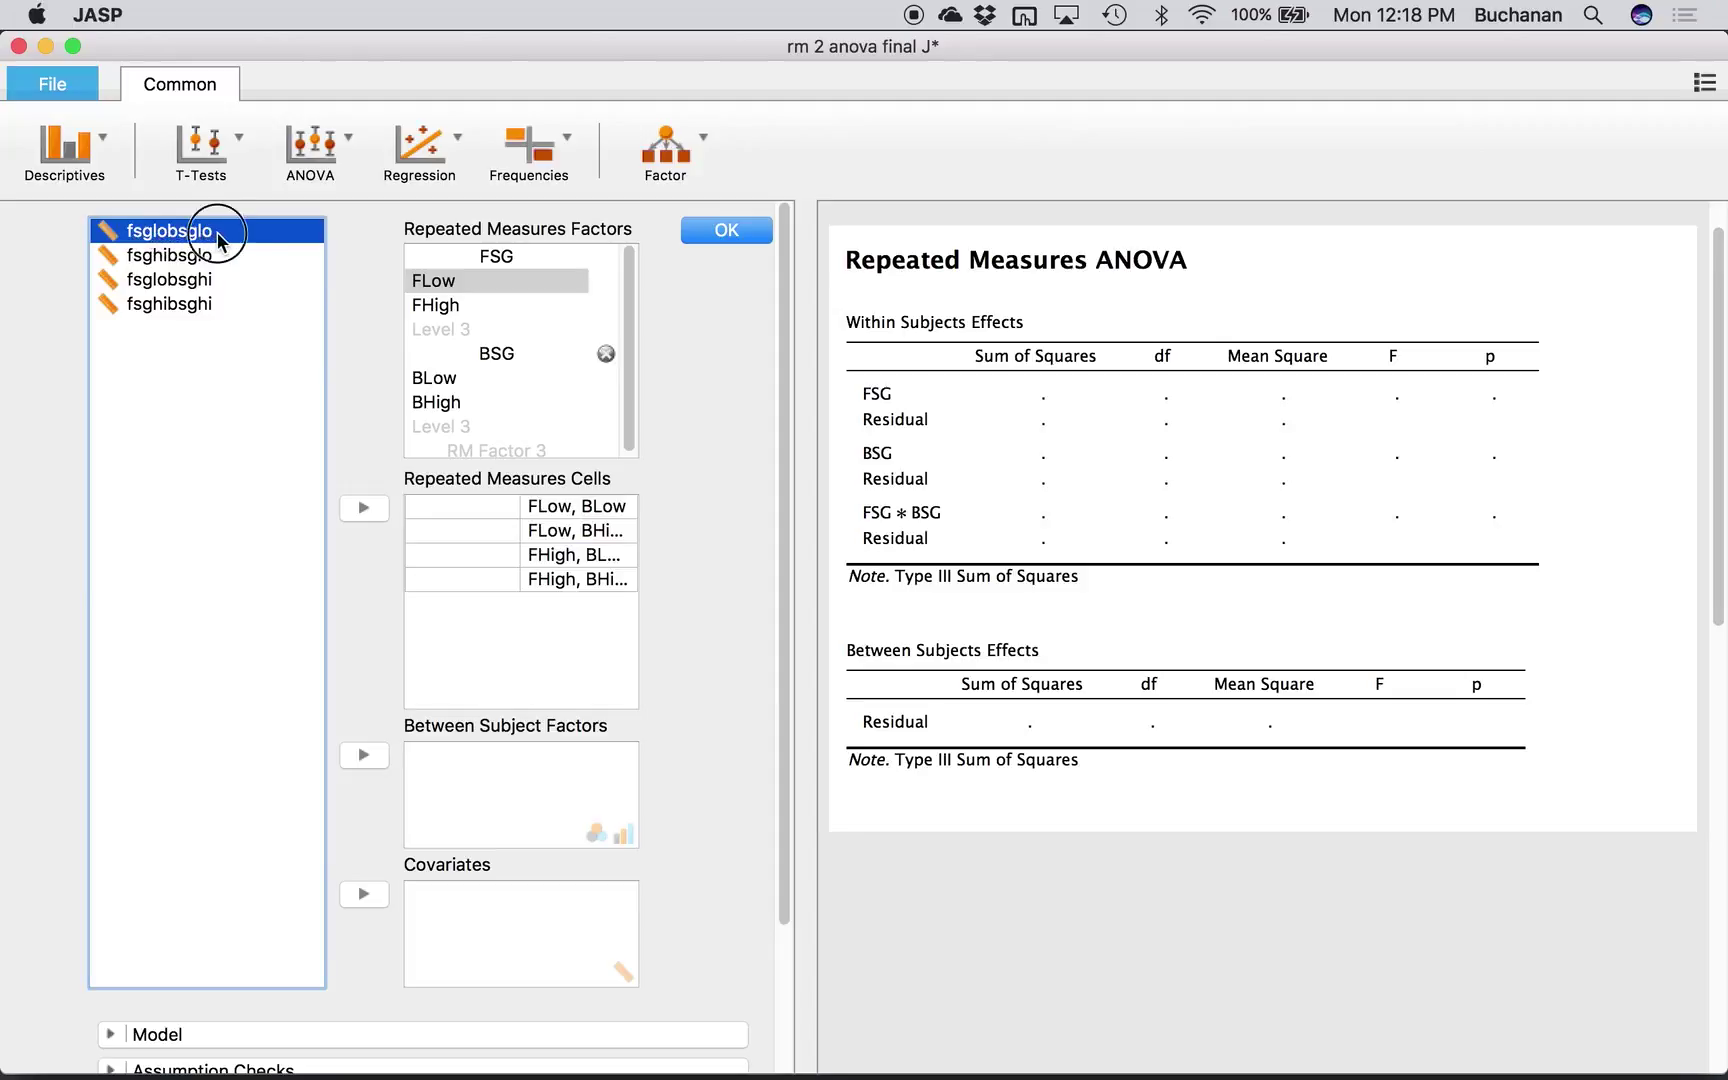
pyautogui.moveTo(217, 240); pyautogui.dragTo(496, 508)
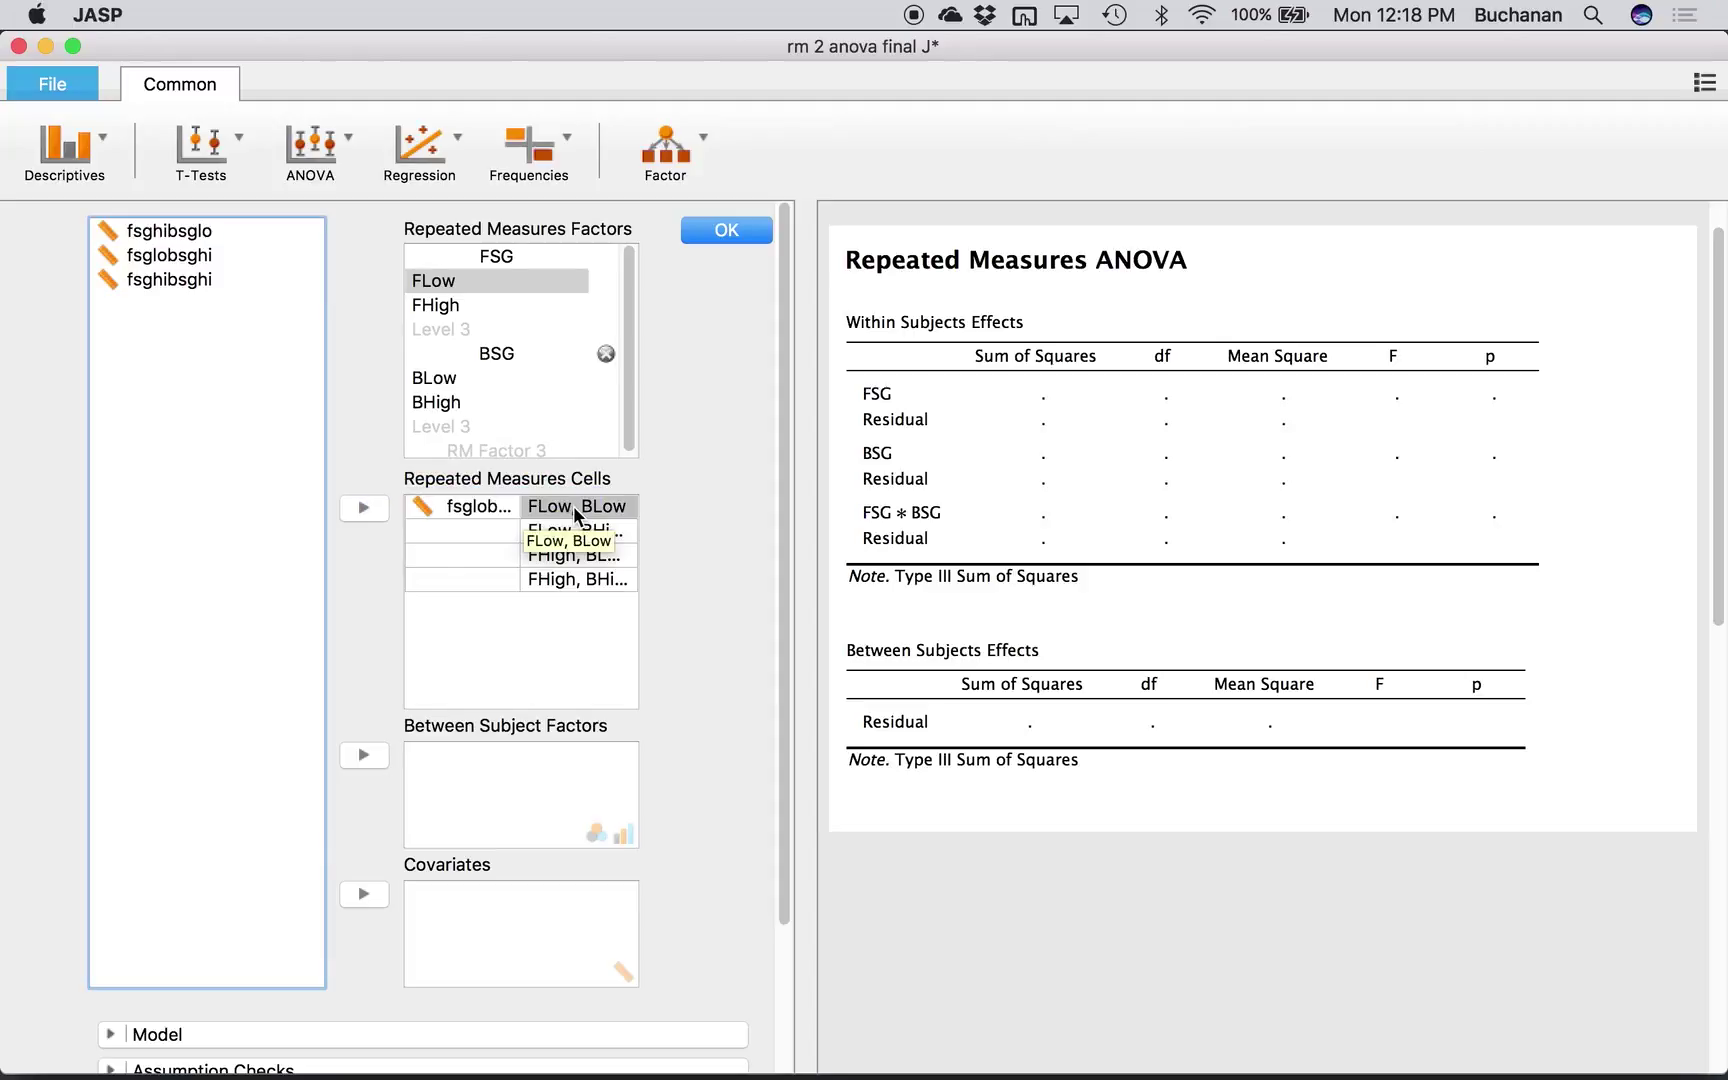
pyautogui.click(165, 228)
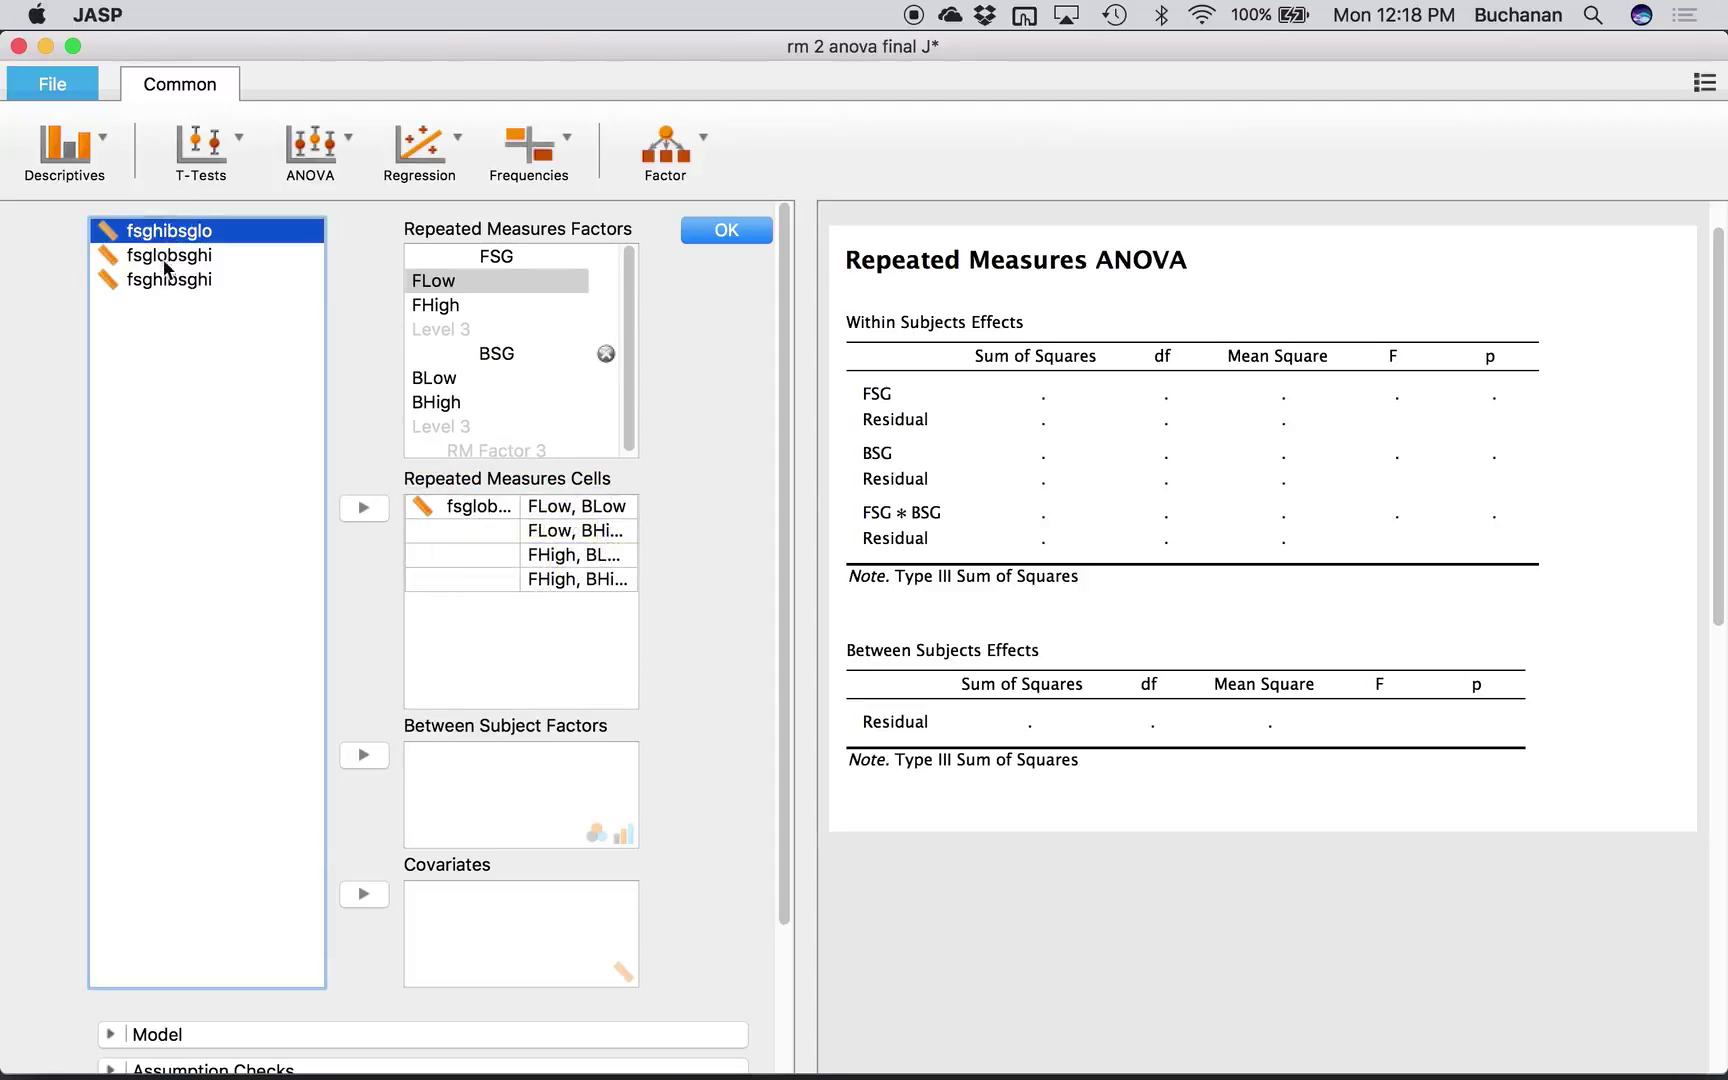
pyautogui.moveTo(145, 258); pyautogui.dragTo(453, 541)
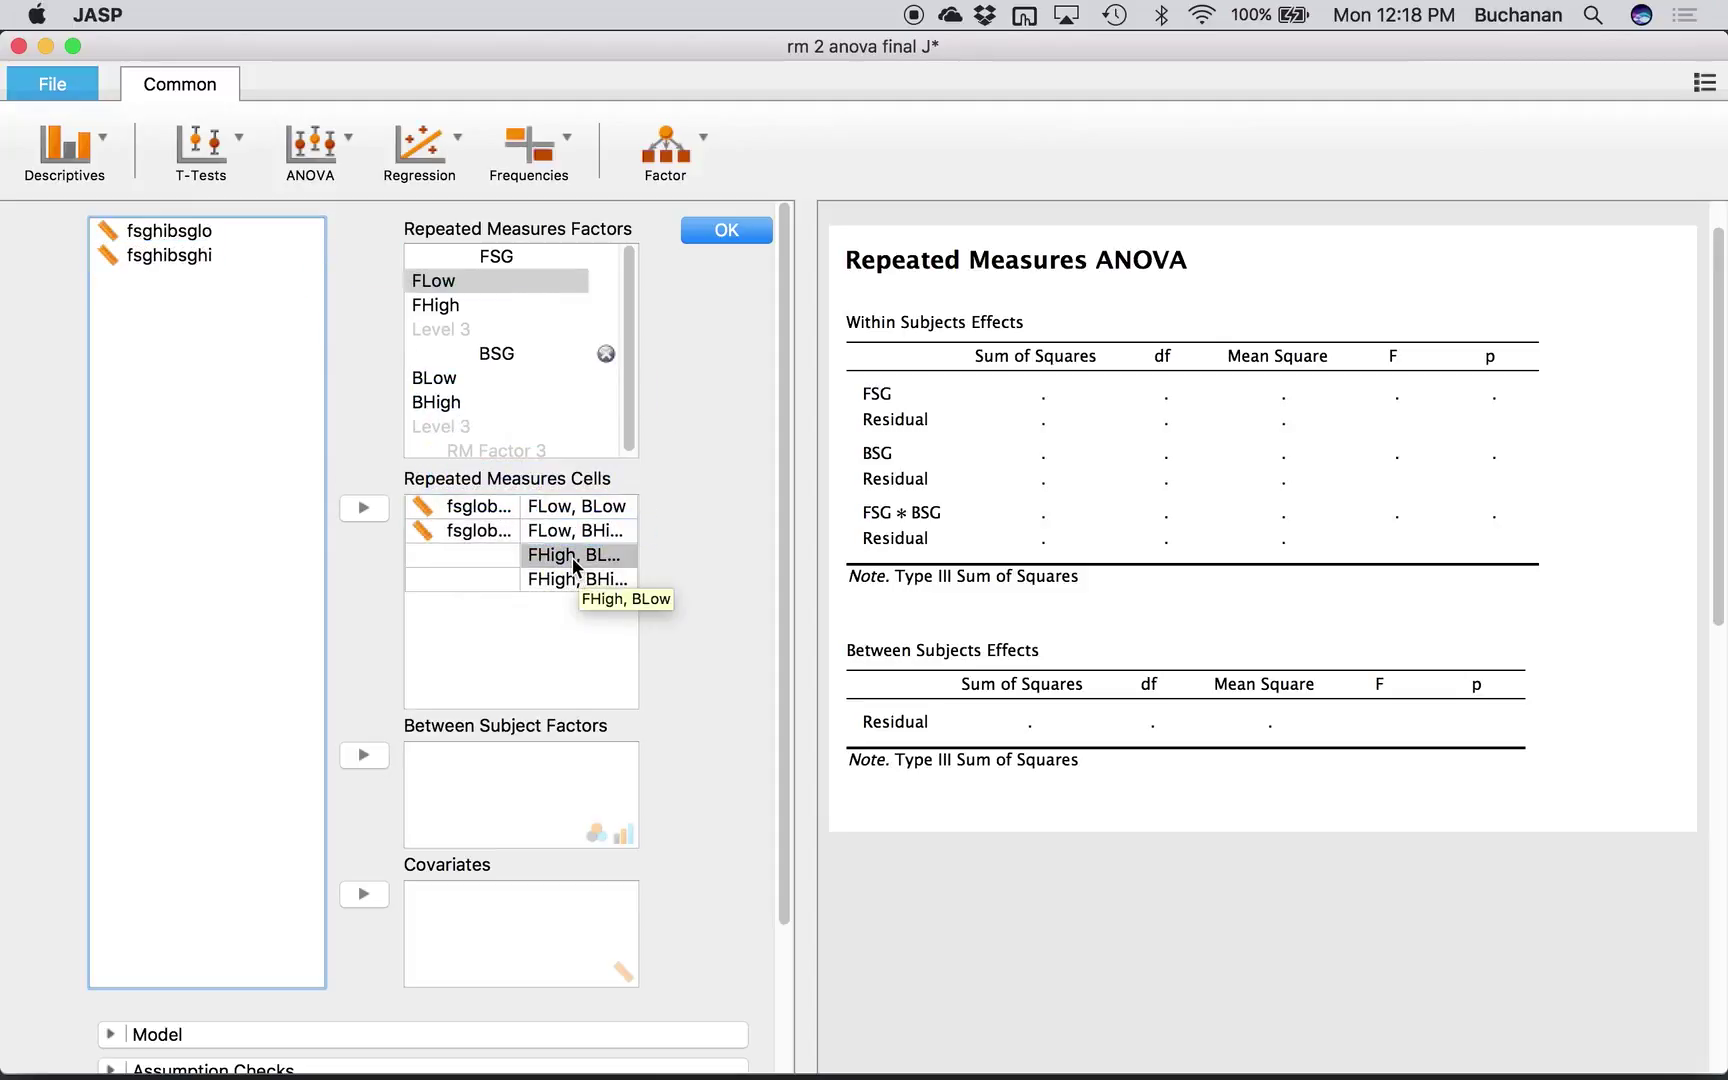
# - Assign fsghibsglo to the FHigh, BLow cell and fsghibsghi to the FHigh, BHigh cell
pyautogui.moveTo(165, 231); pyautogui.dragTo(532, 551)
pyautogui.moveTo(144, 234); pyautogui.dragTo(450, 558)
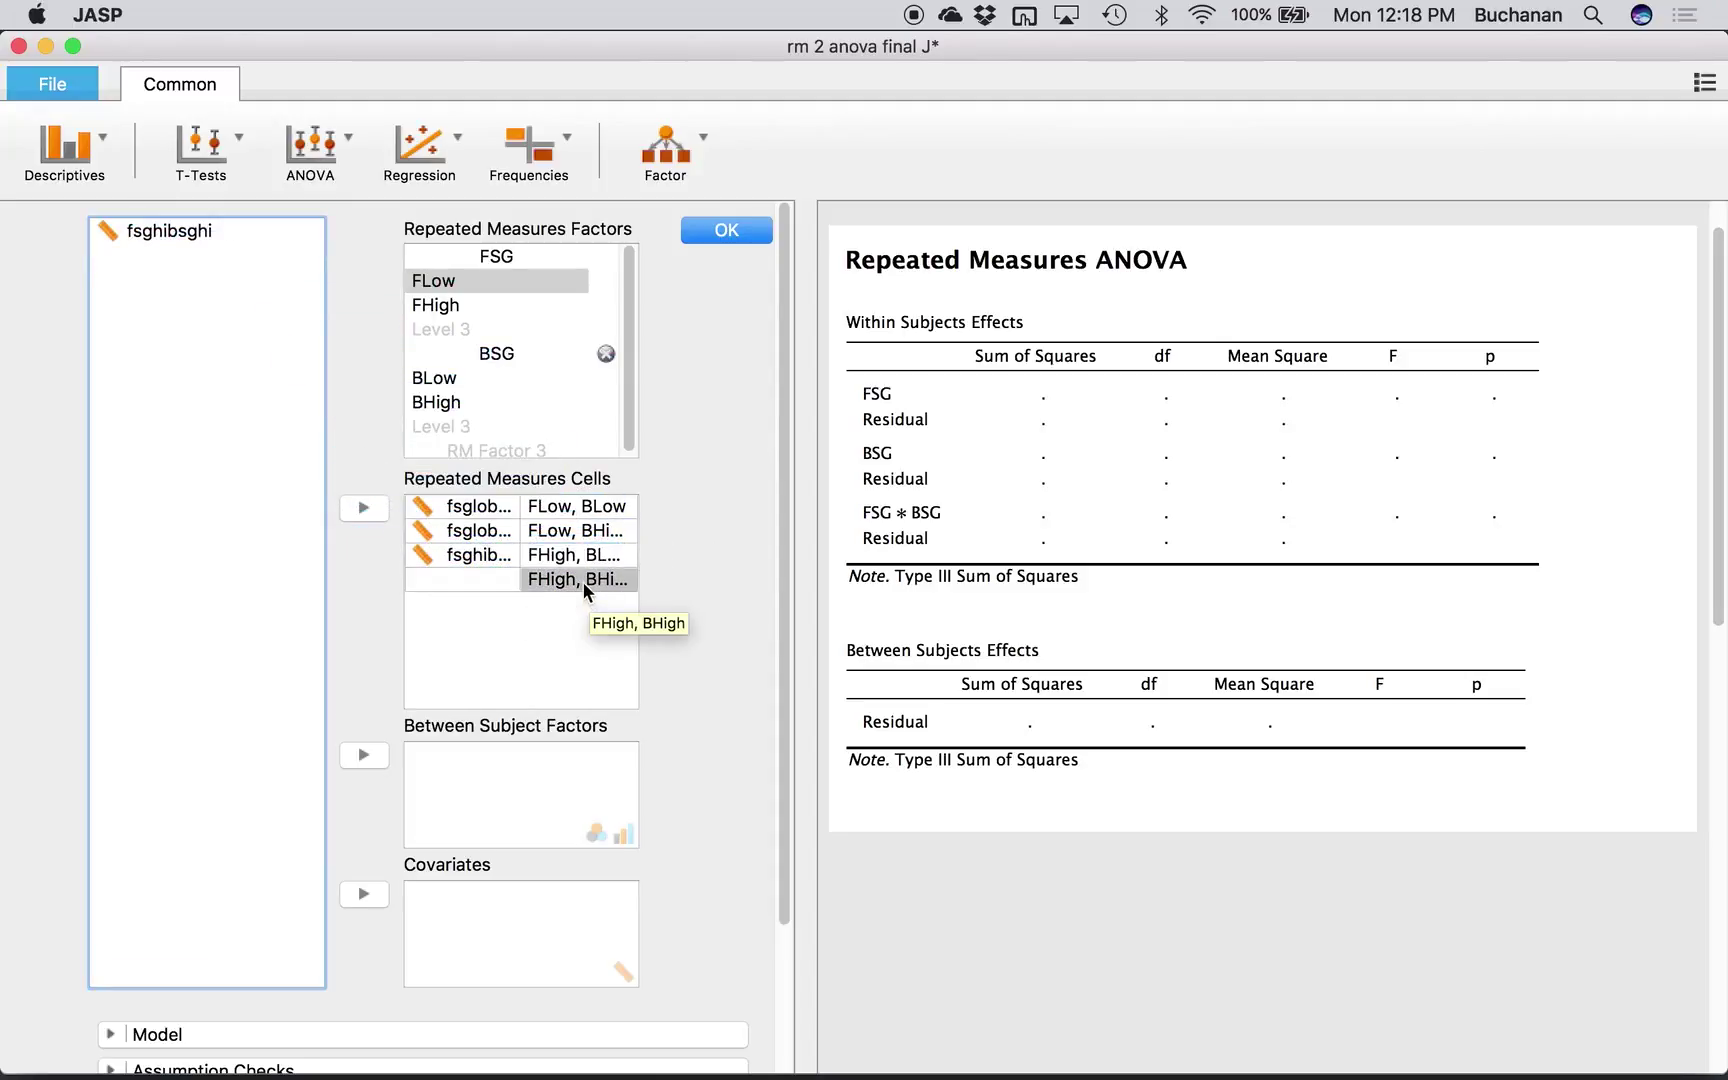
pyautogui.moveTo(140, 232); pyautogui.dragTo(455, 580)
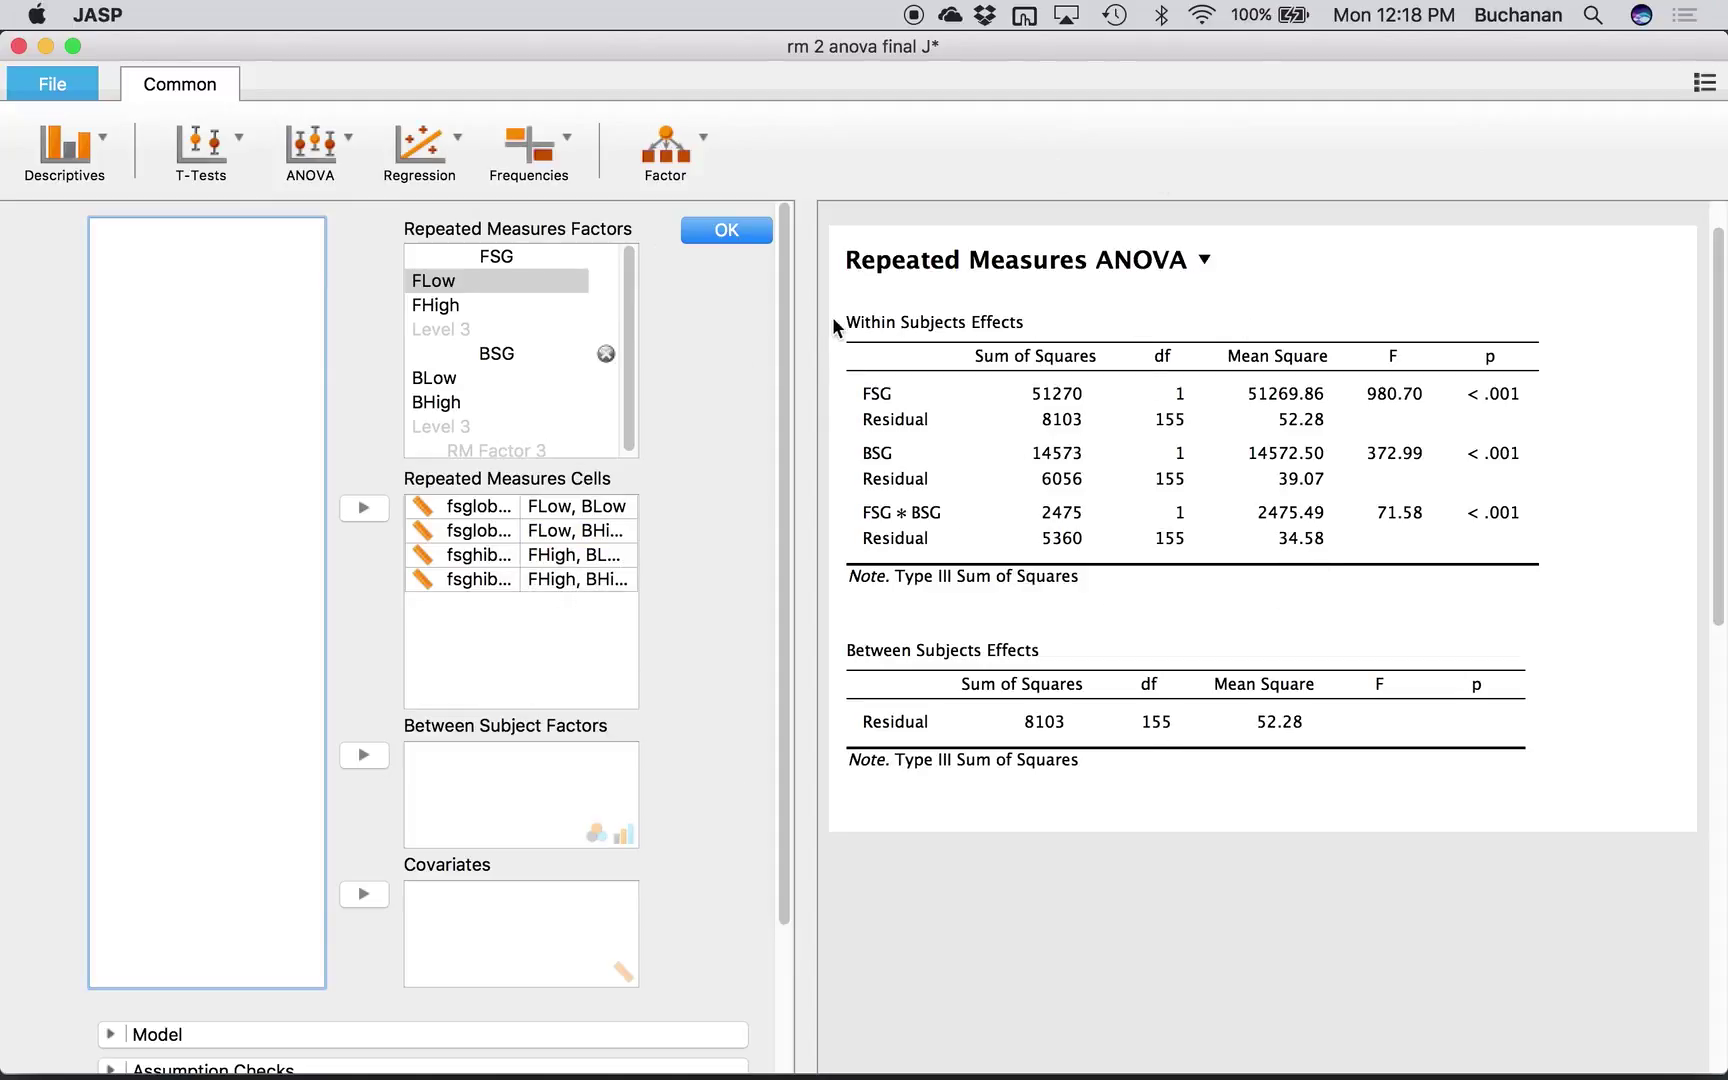
# - Enable the sphericity tests in the assumption checks, and try the homogeneity tests before turning them off again
pyautogui.scroll(-5, 747, 338)
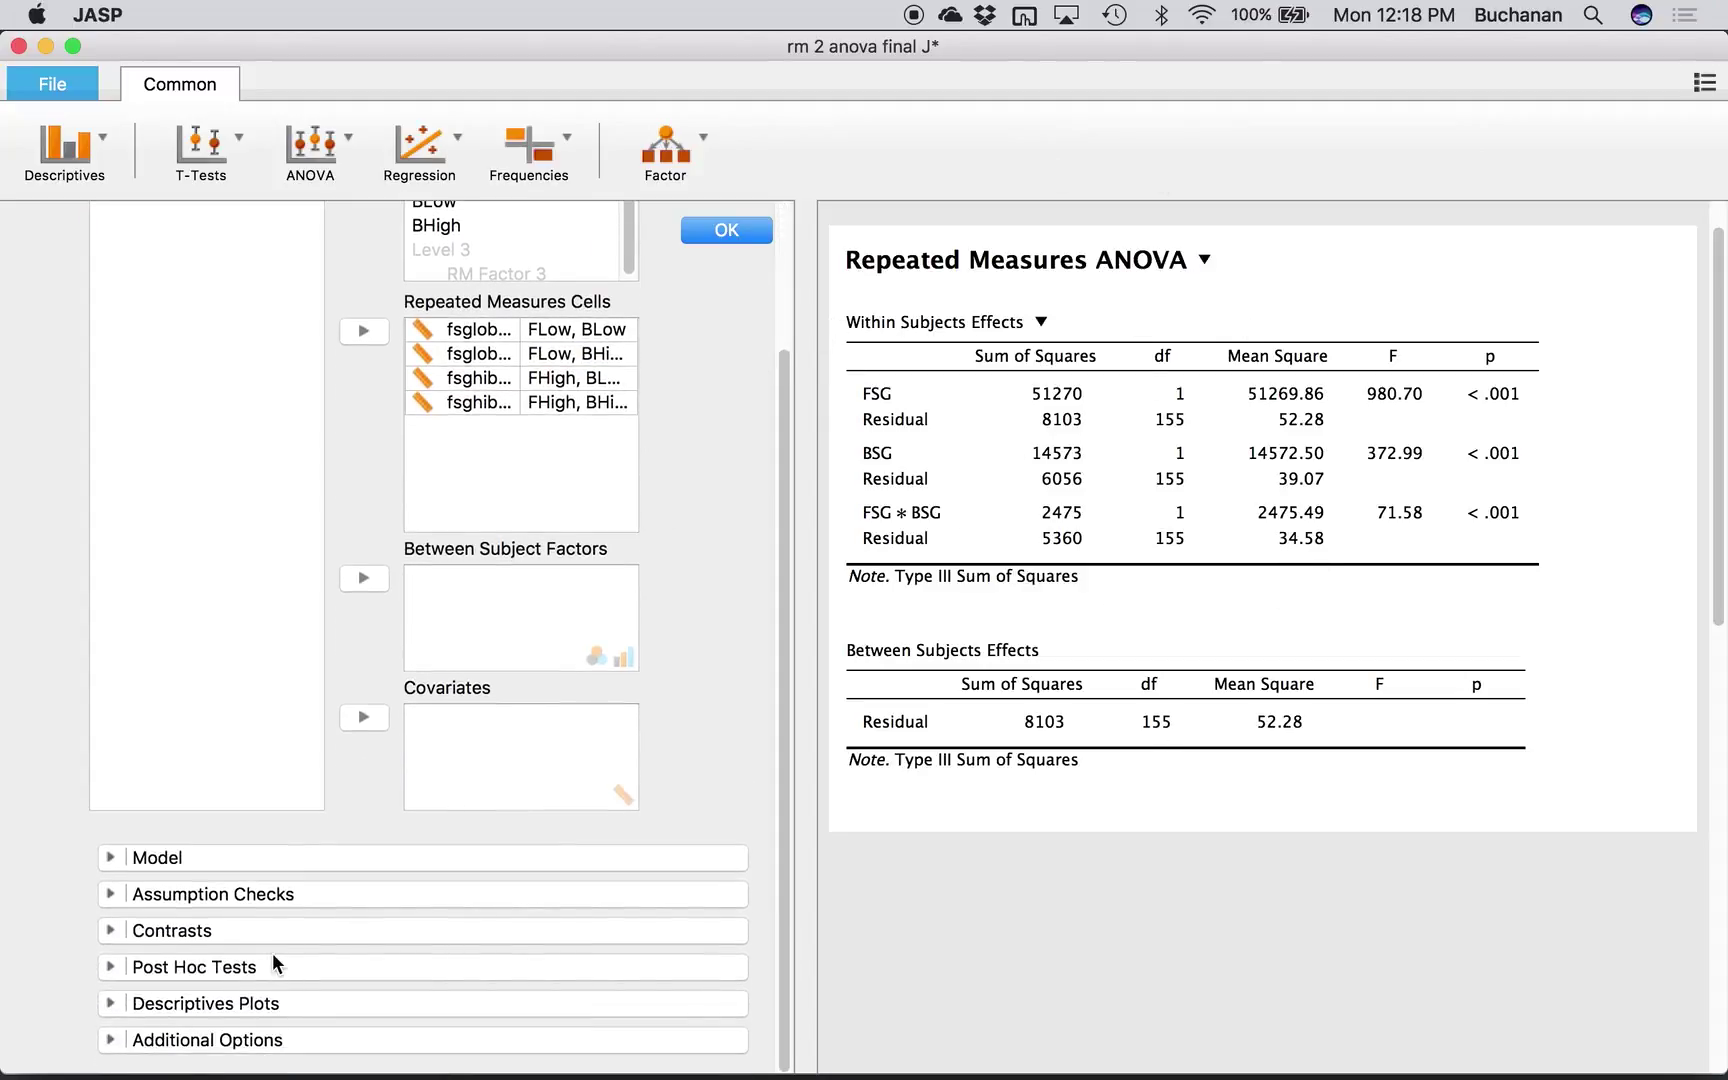
pyautogui.click(110, 893)
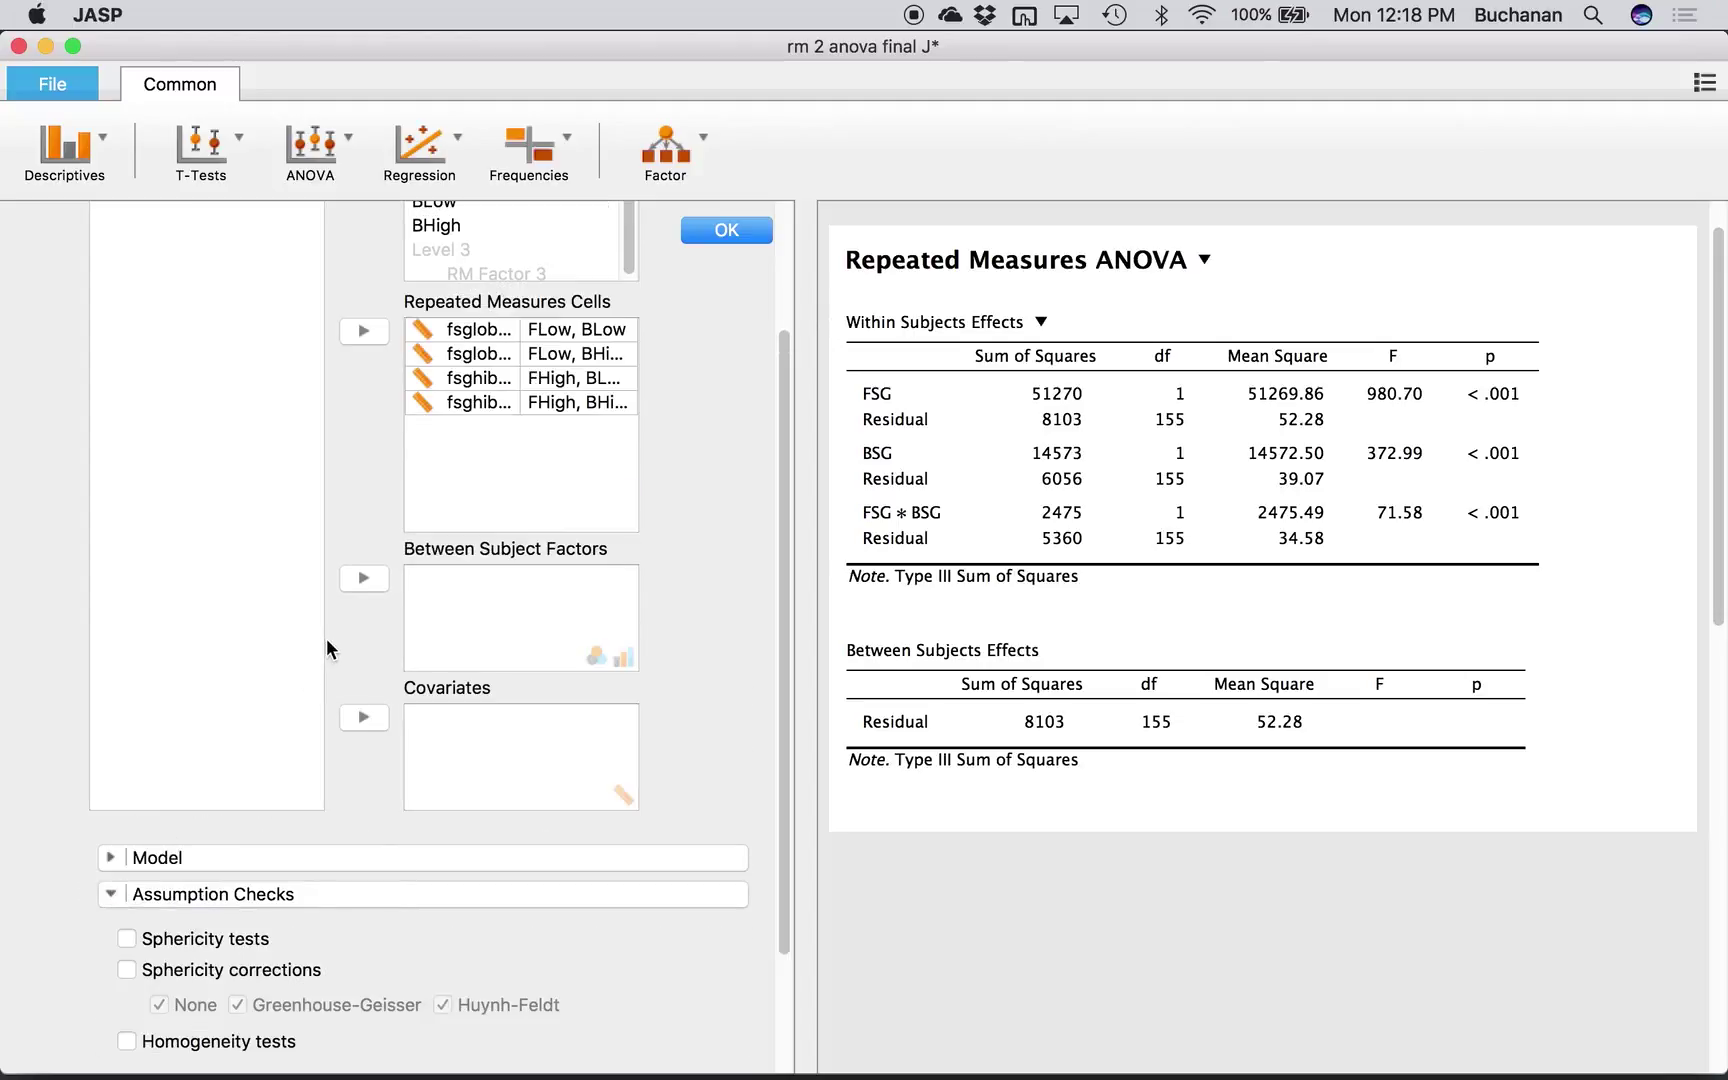
pyautogui.scroll(-1, 327, 648)
pyautogui.scroll(-4, 327, 648)
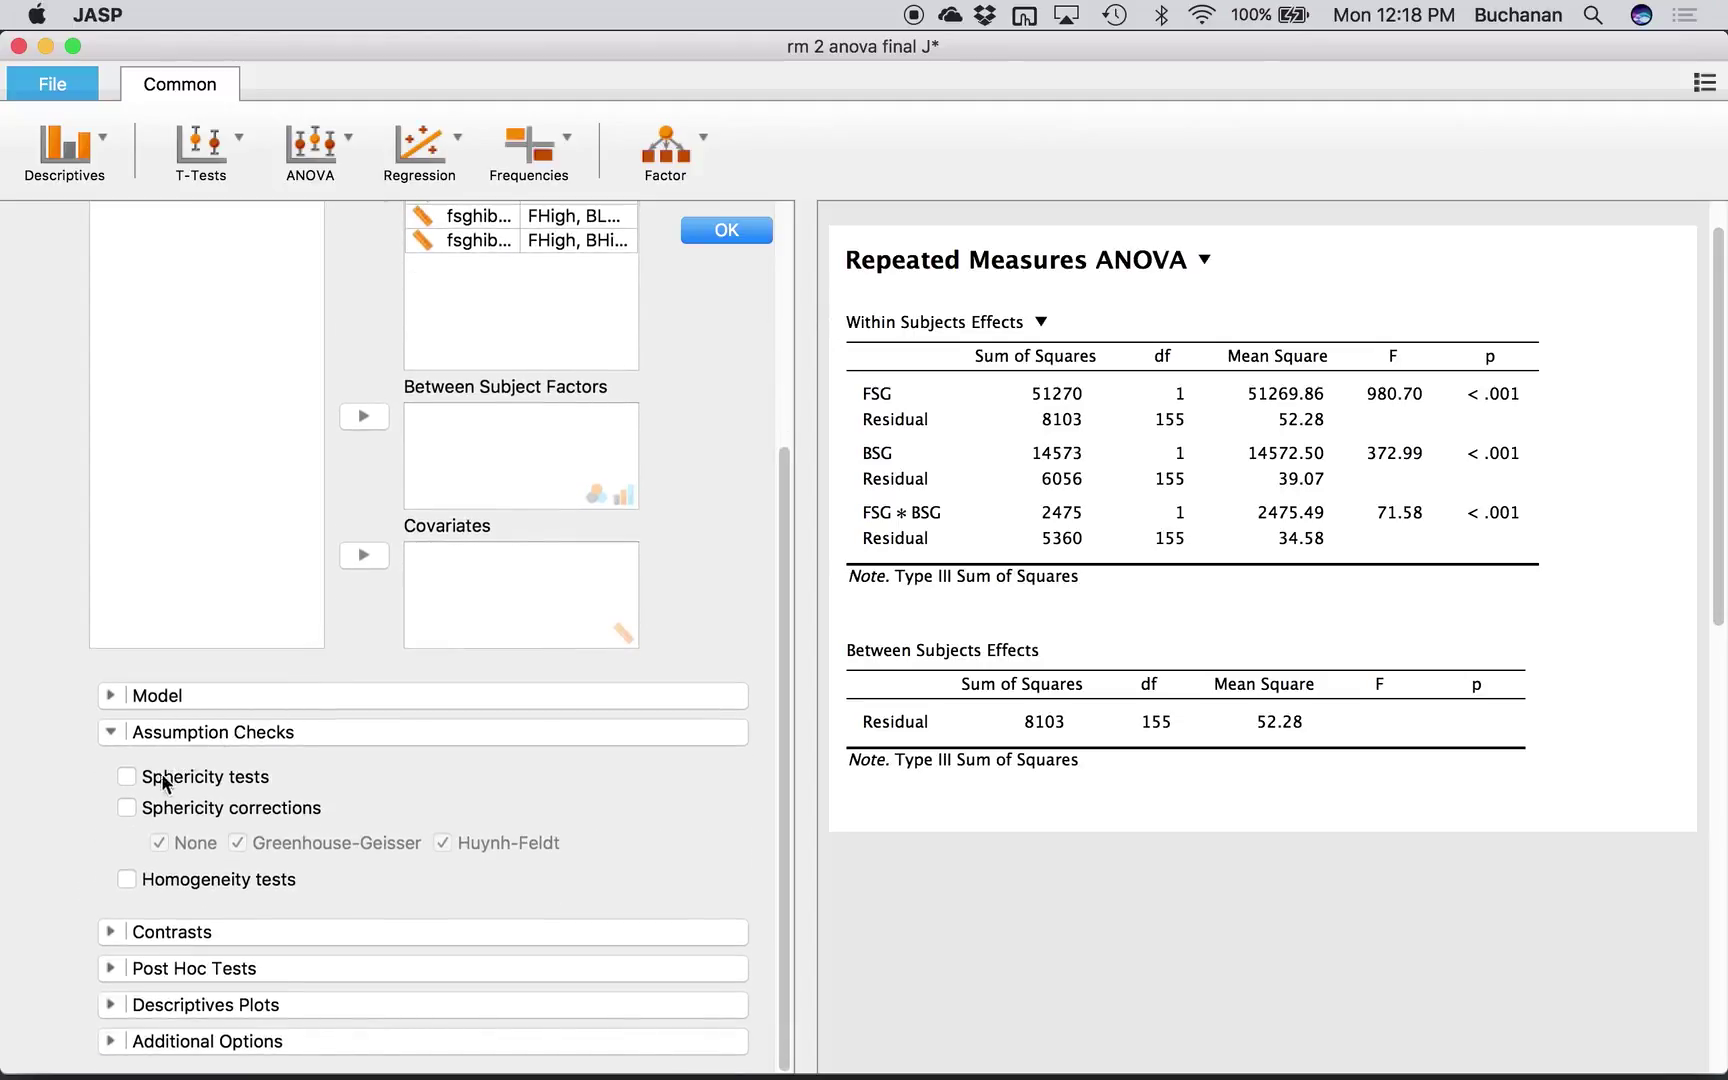
pyautogui.click(131, 783)
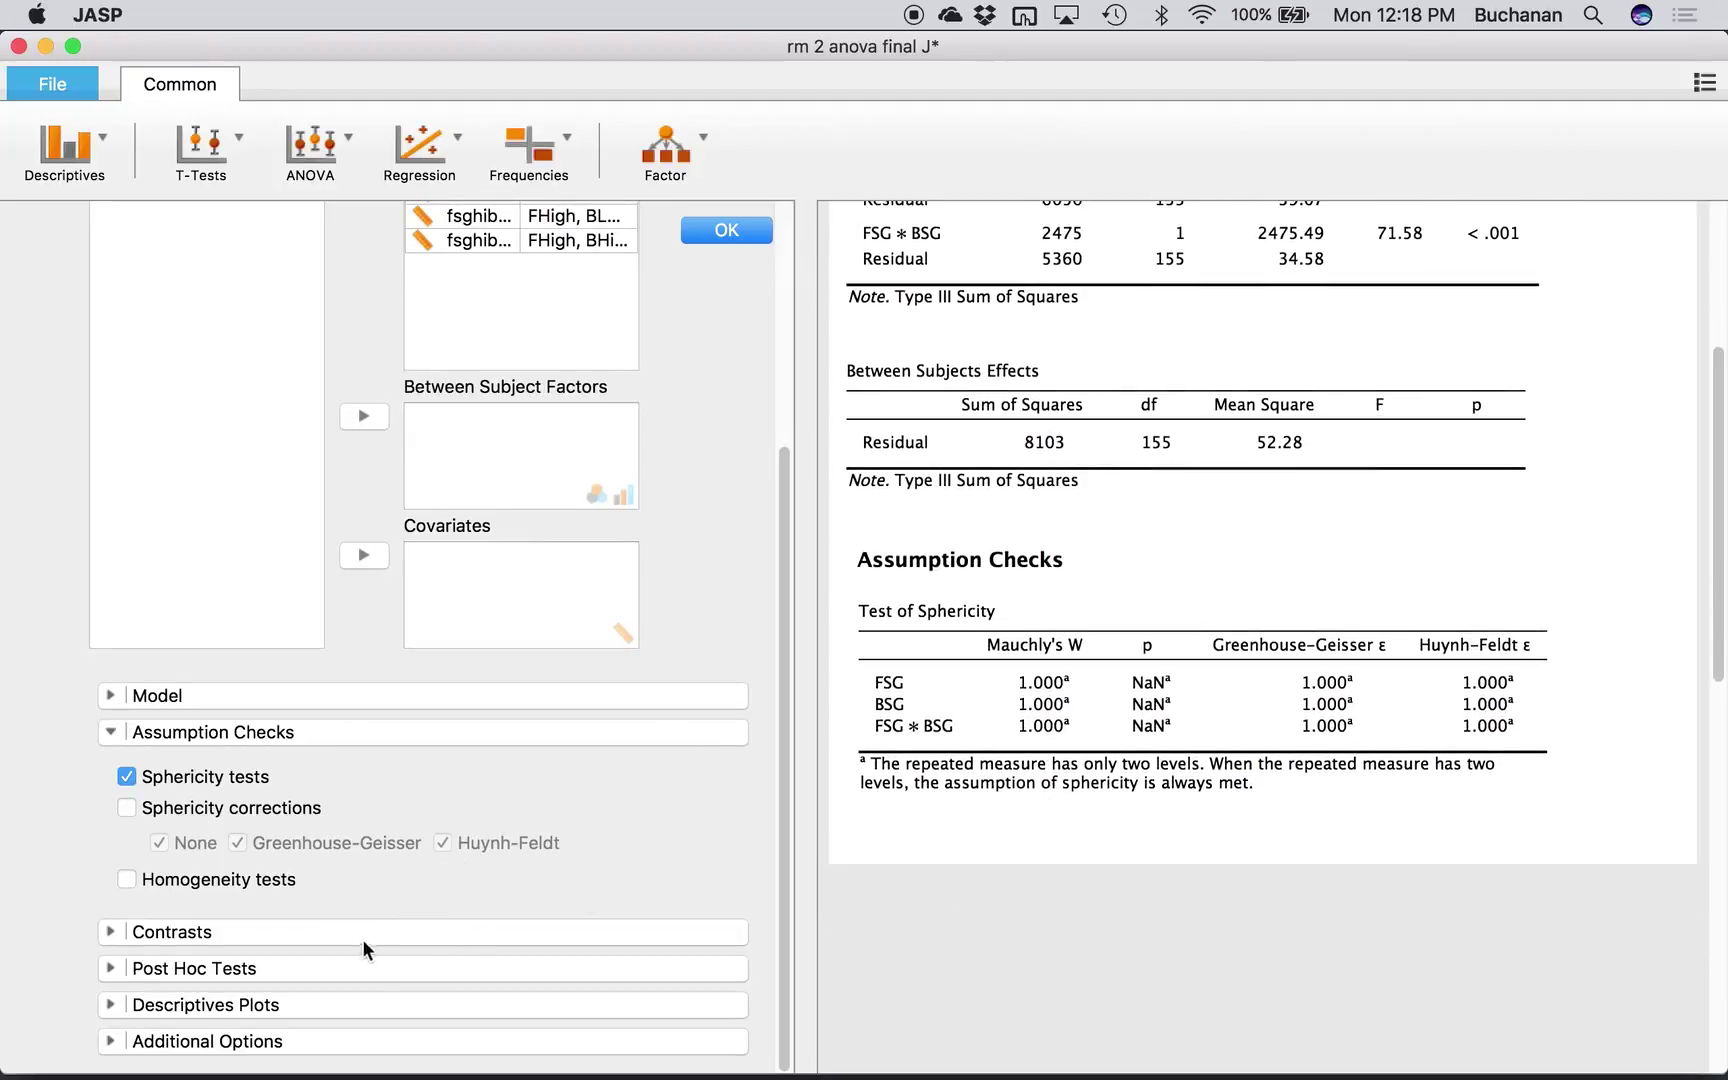
pyautogui.click(204, 880)
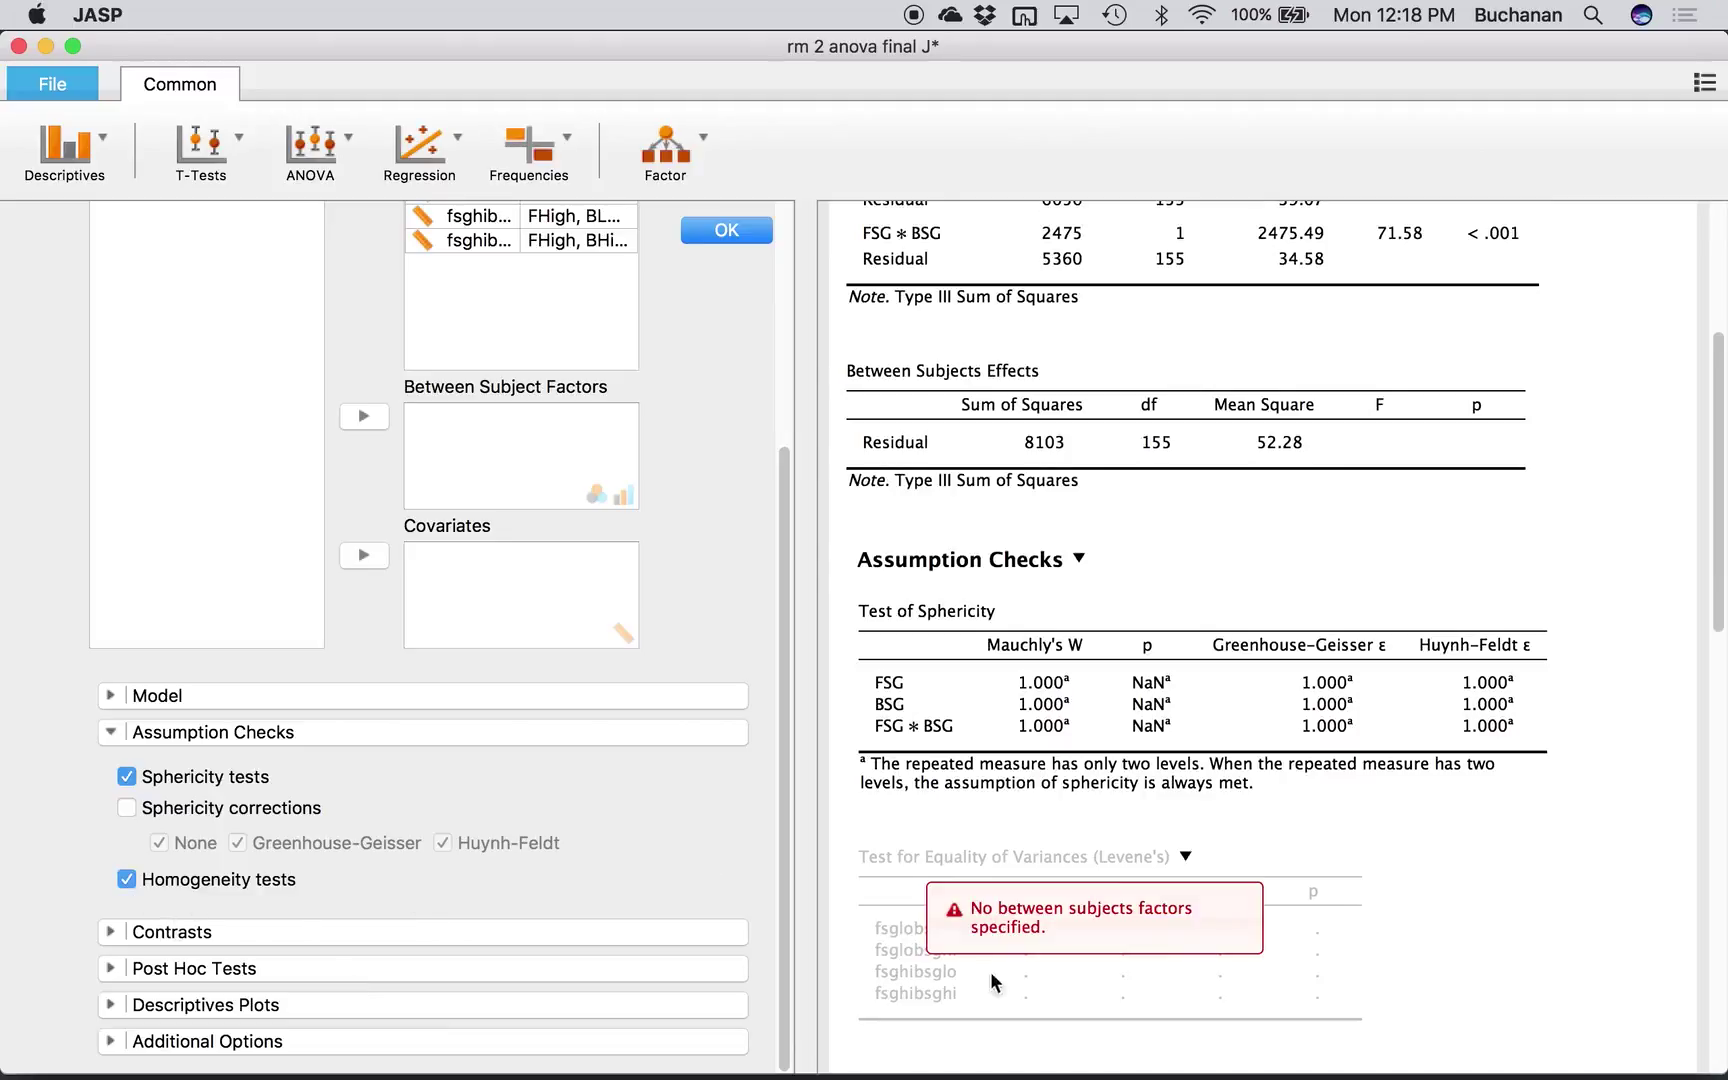
pyautogui.click(127, 879)
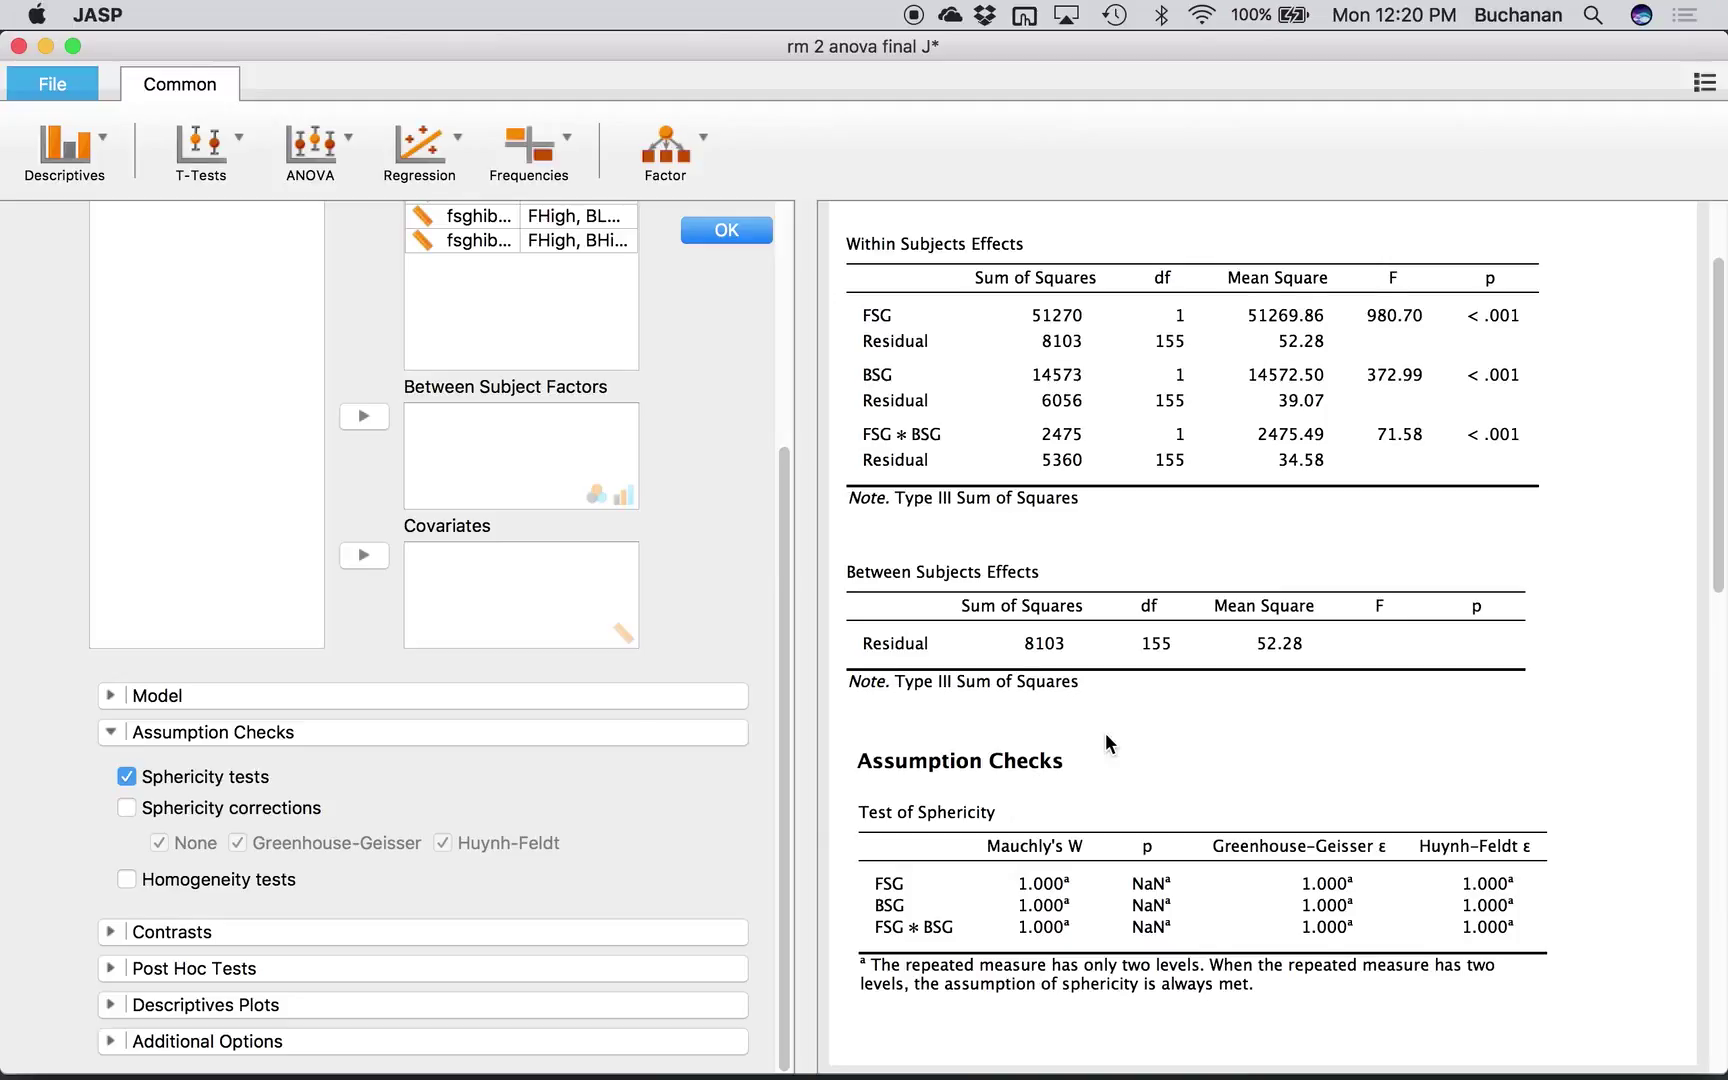
# - Examine the within and between subjects effects tables and the test of sphericity in the results
pyautogui.scroll(-5, 1106, 735)
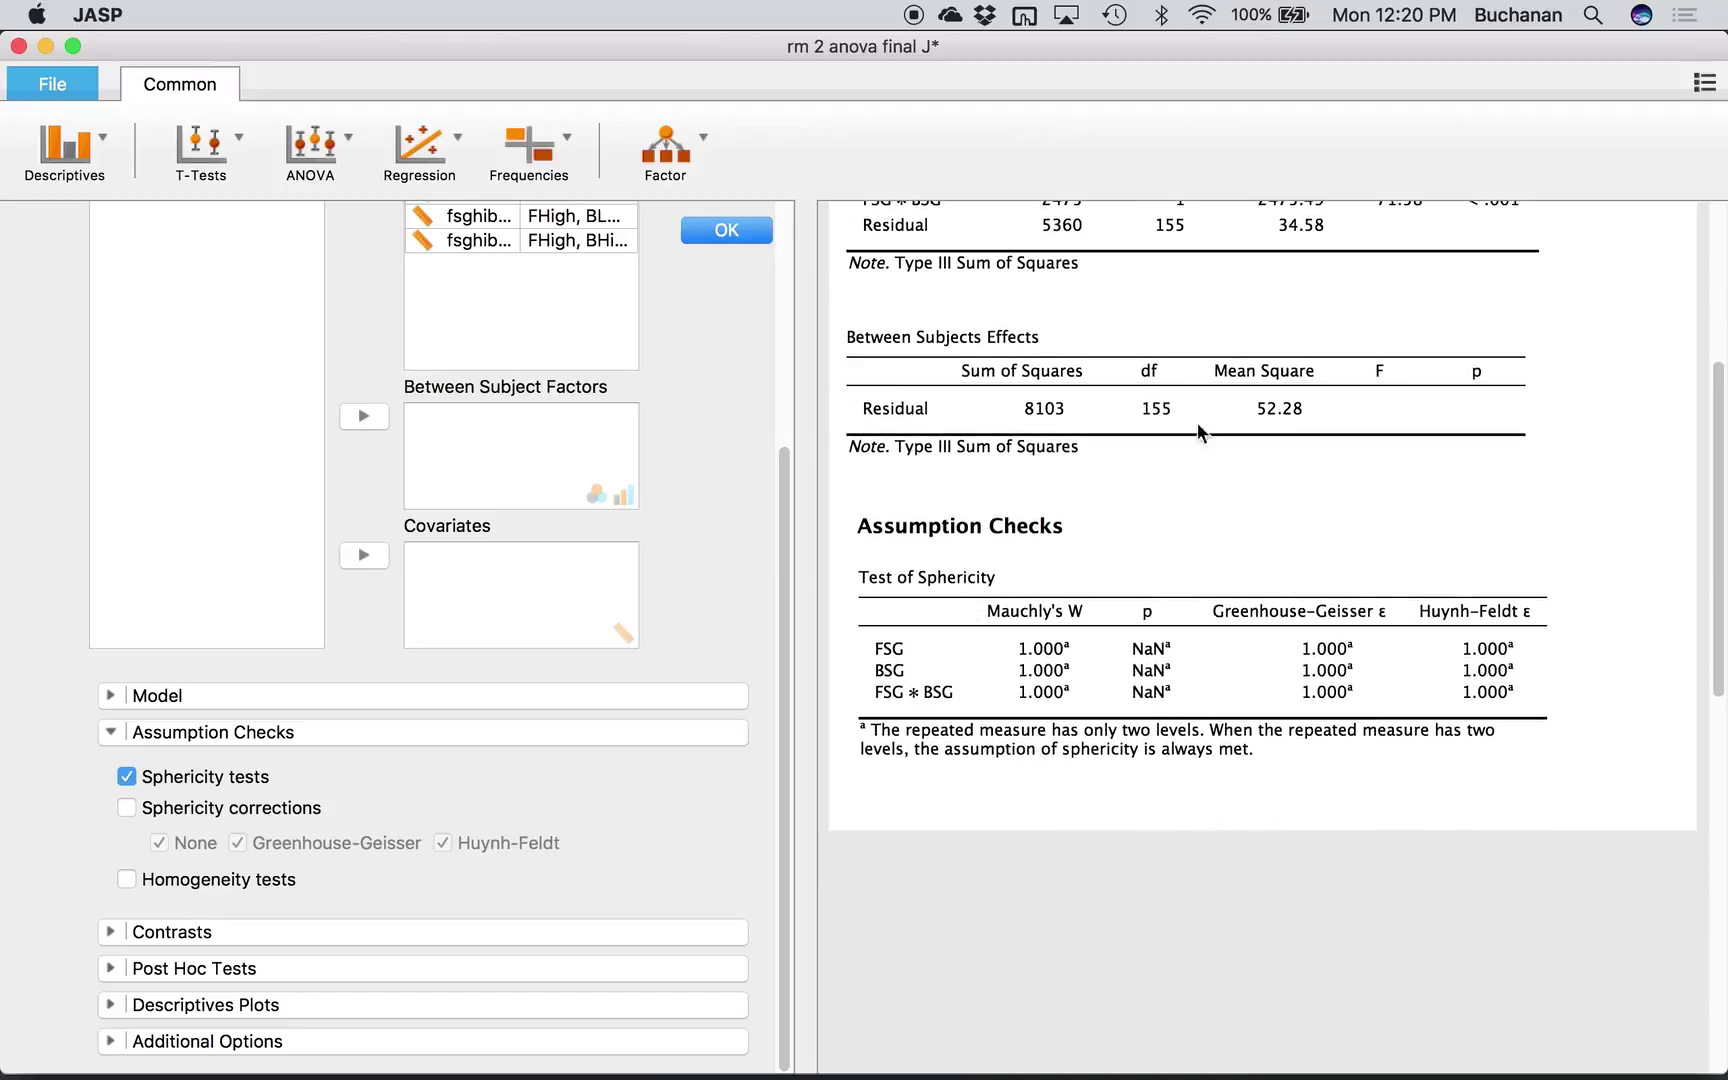
pyautogui.scroll(6, 1048, 865)
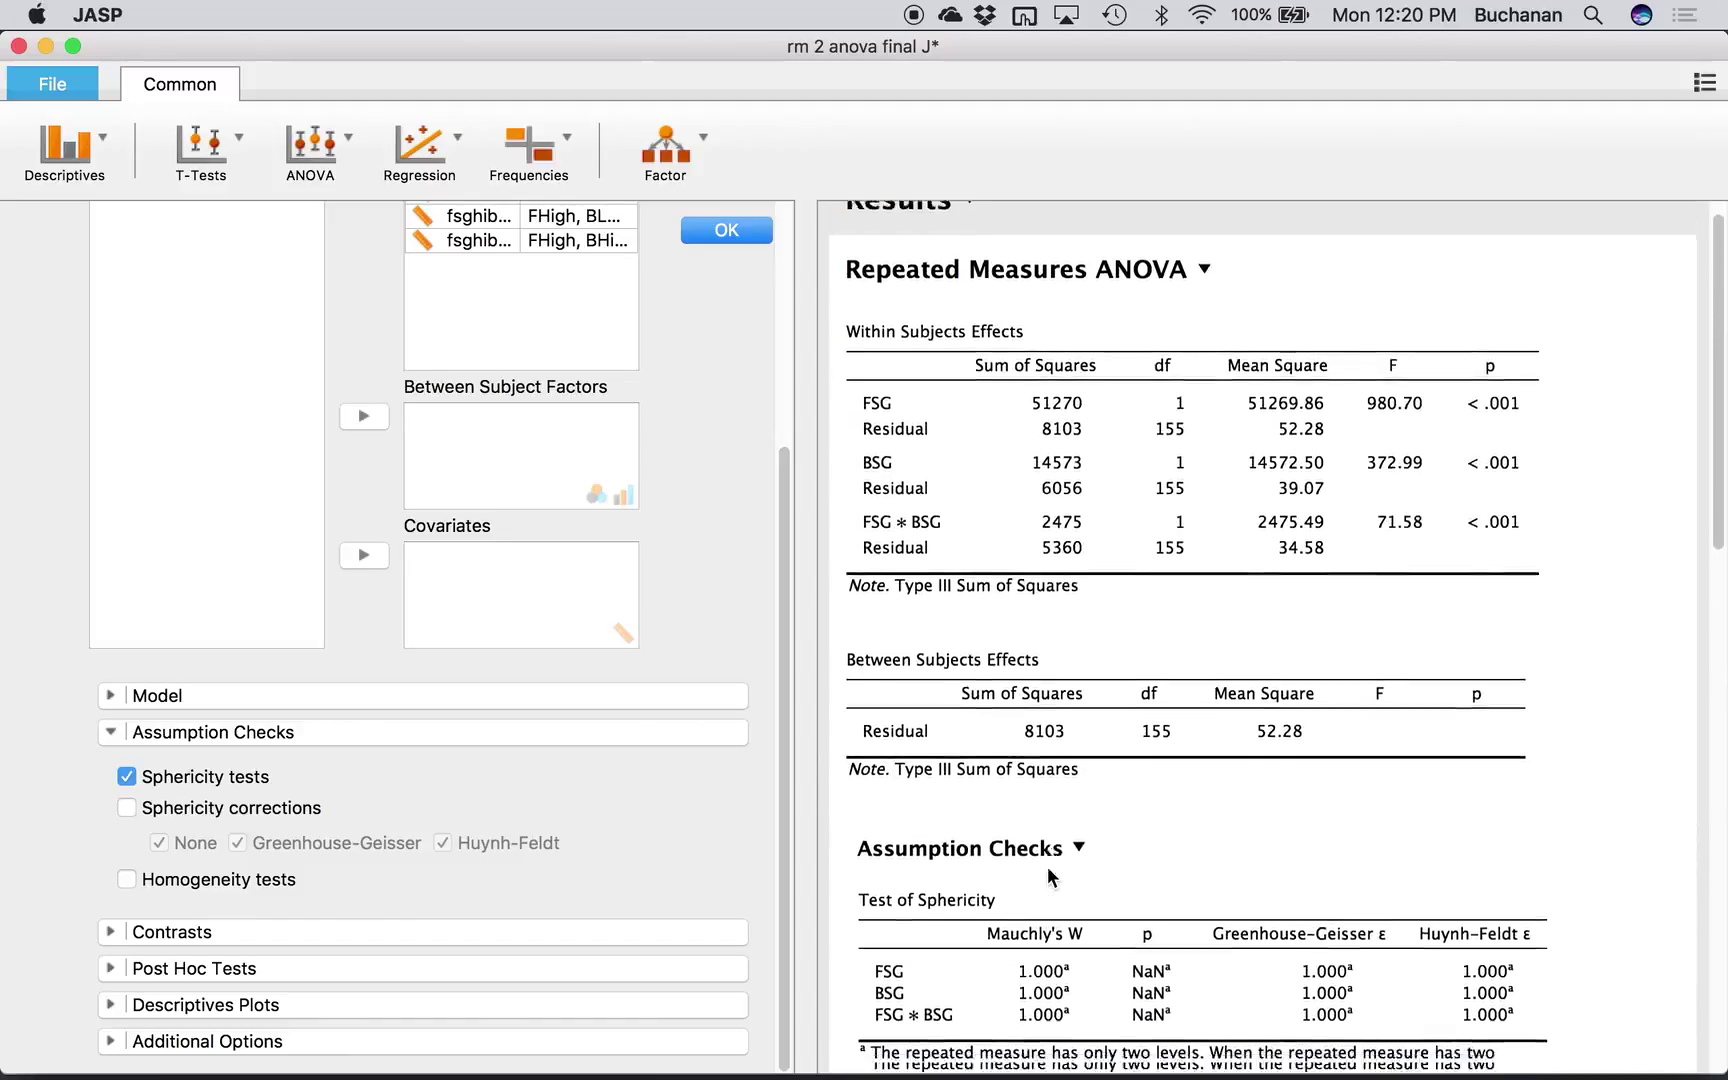
pyautogui.scroll(-5, 1048, 865)
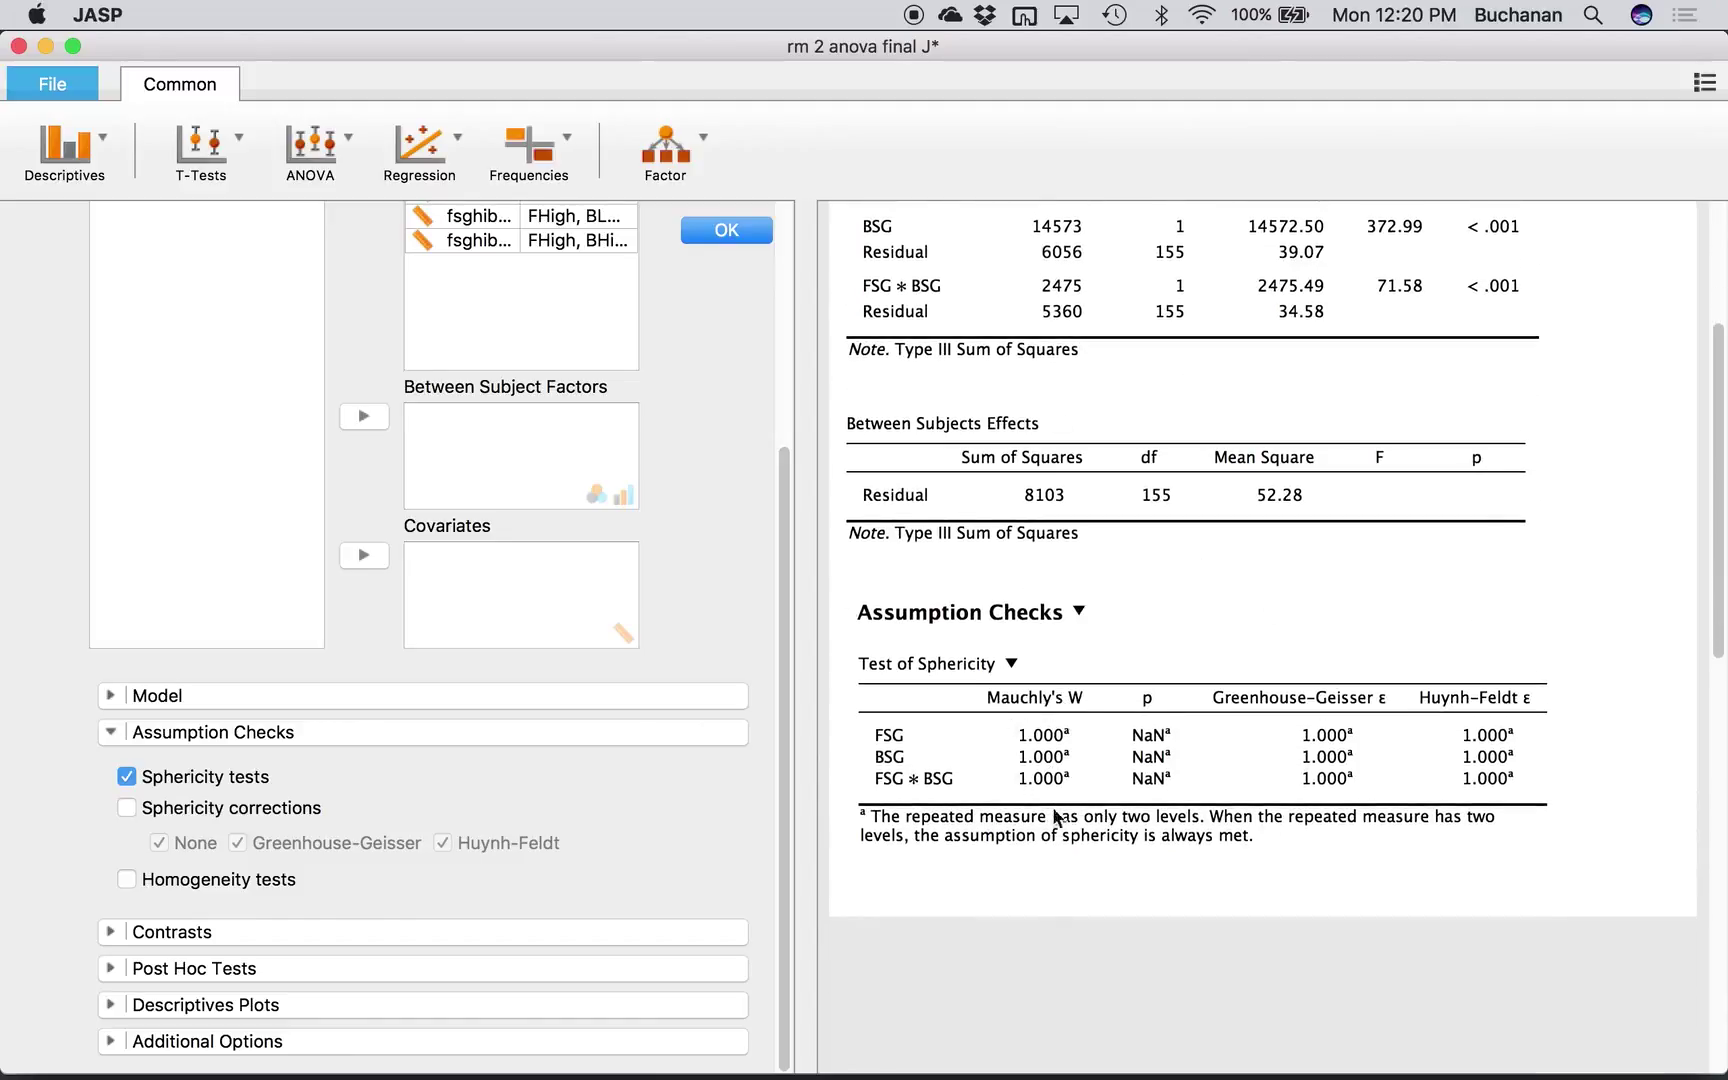
pyautogui.scroll(4, 1291, 720)
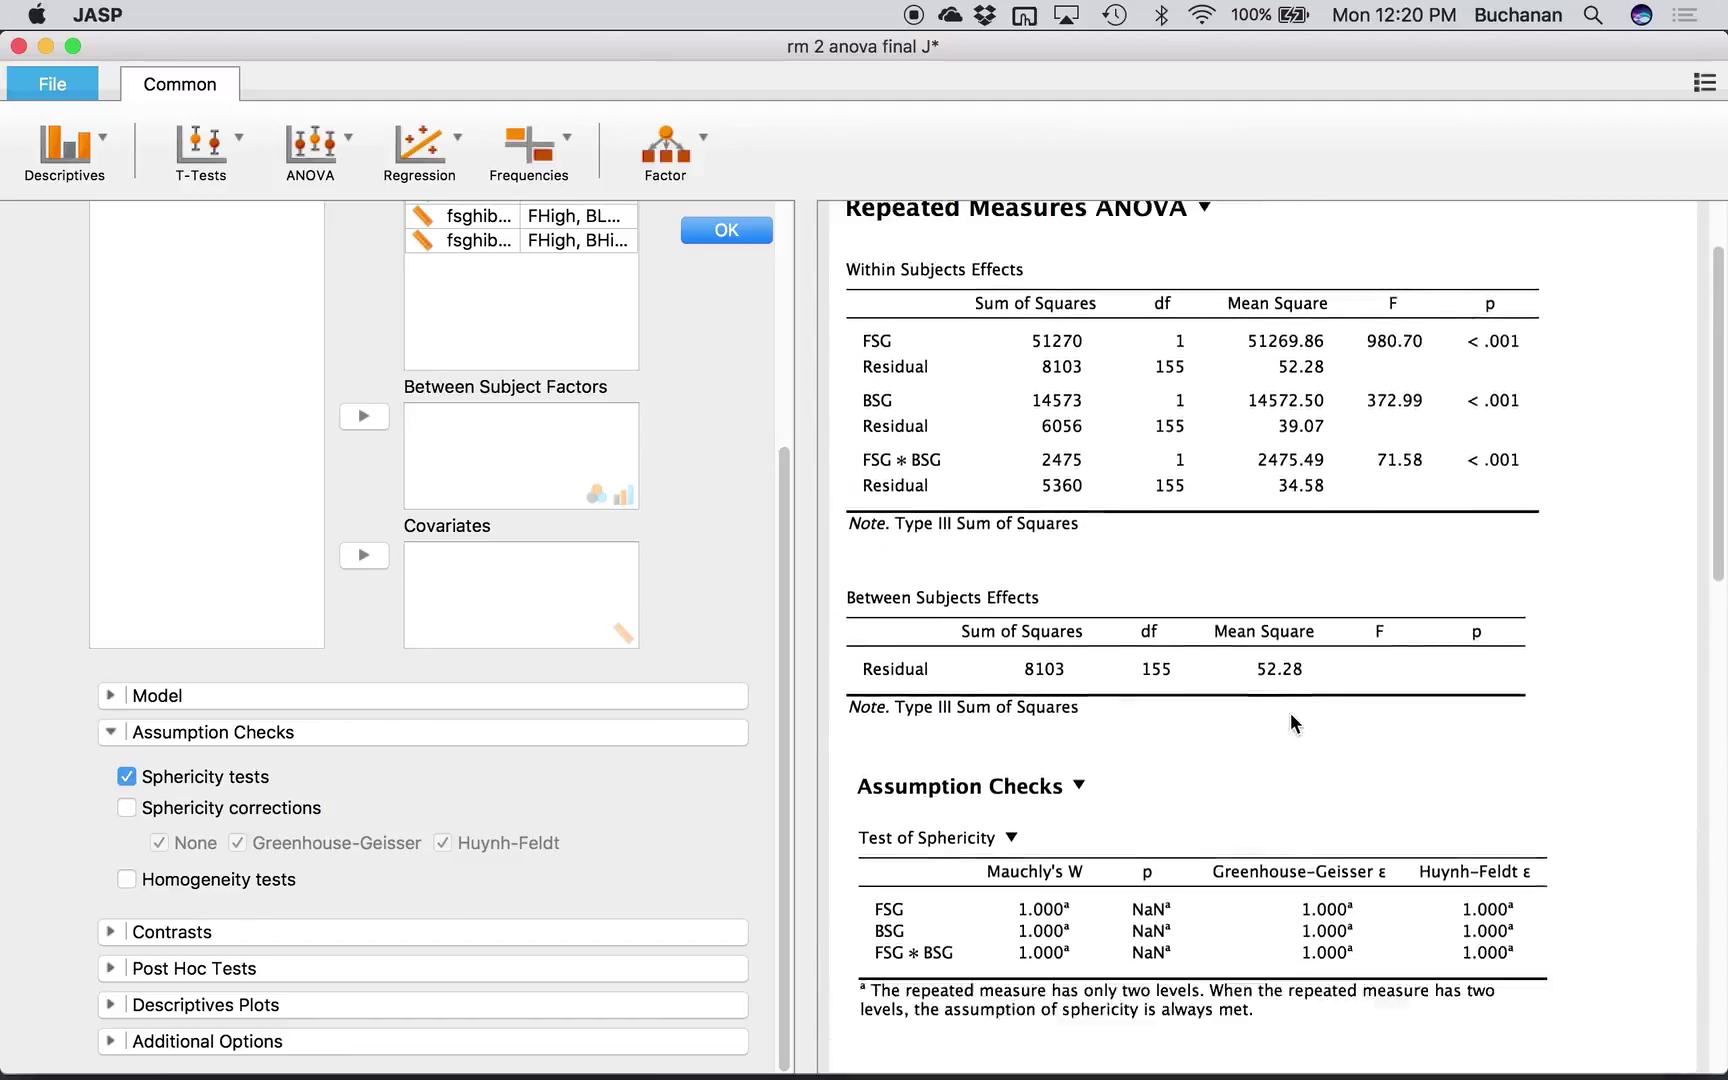
pyautogui.scroll(-2, 1291, 720)
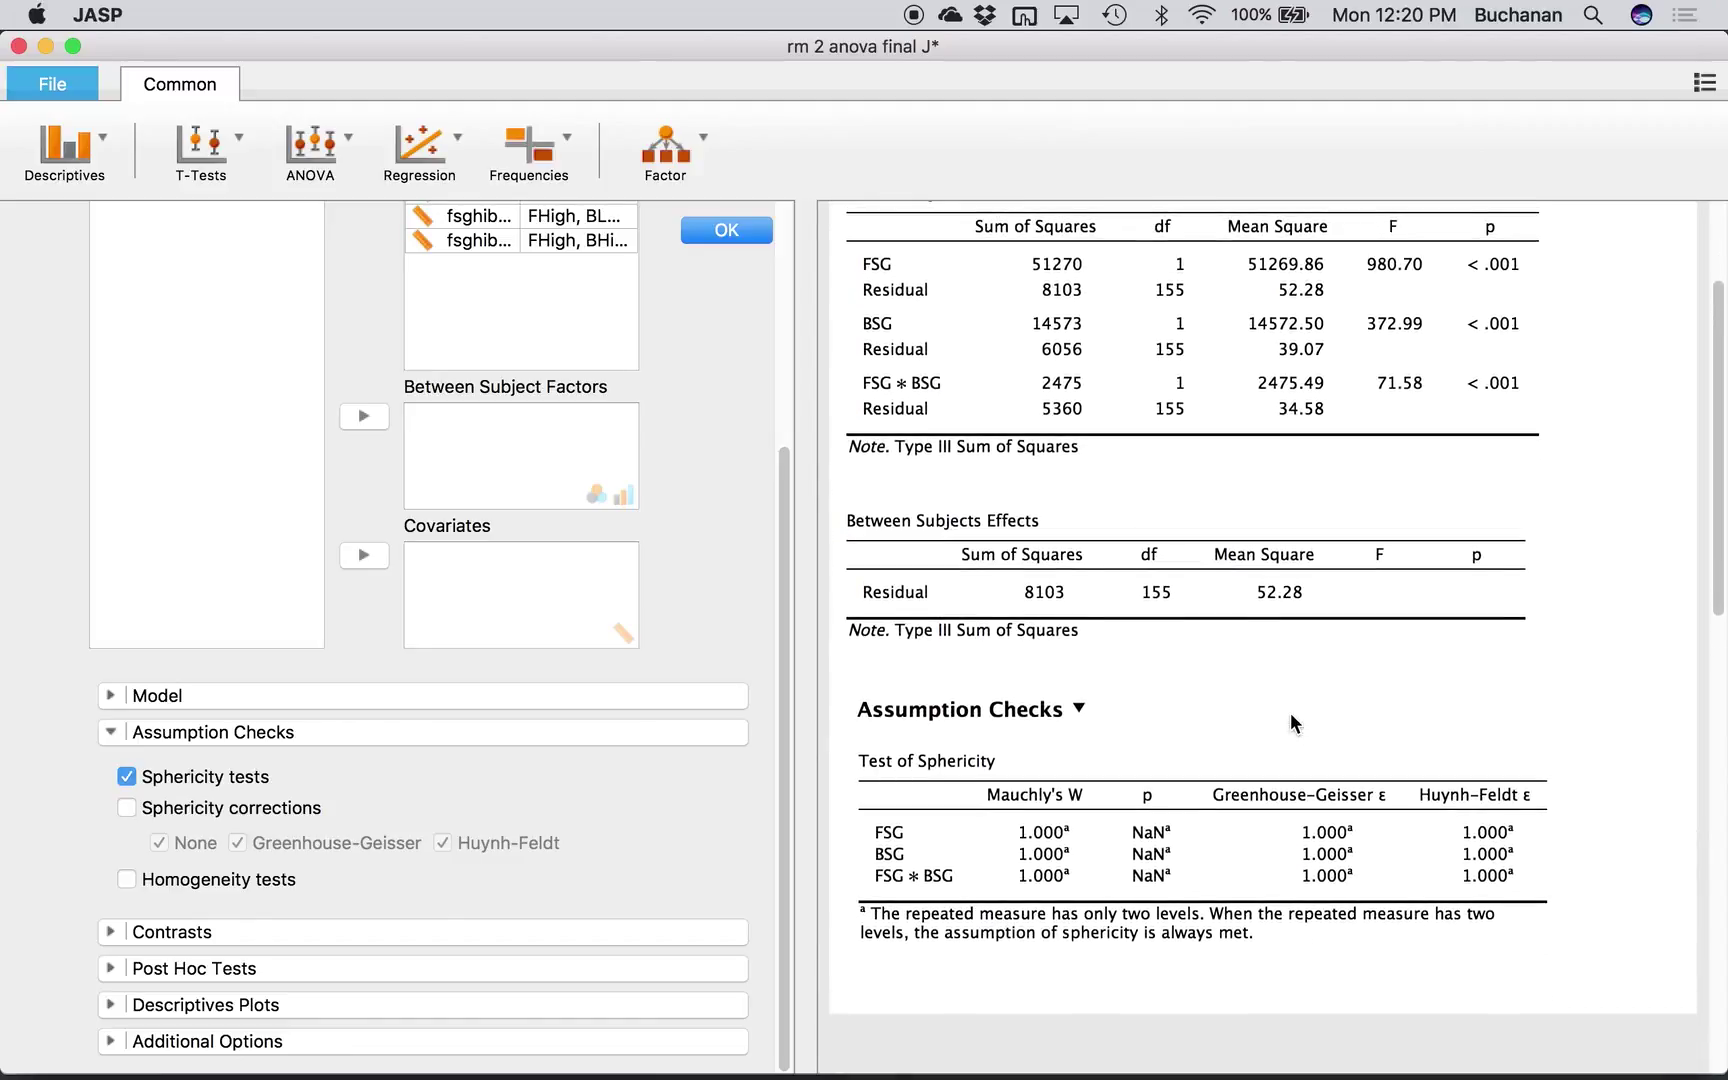
# - Add estimates of effect size (η²) and descriptive statistics to the repeated measures ANOVA output and review the resulting tables
pyautogui.scroll(-1, 292, 780)
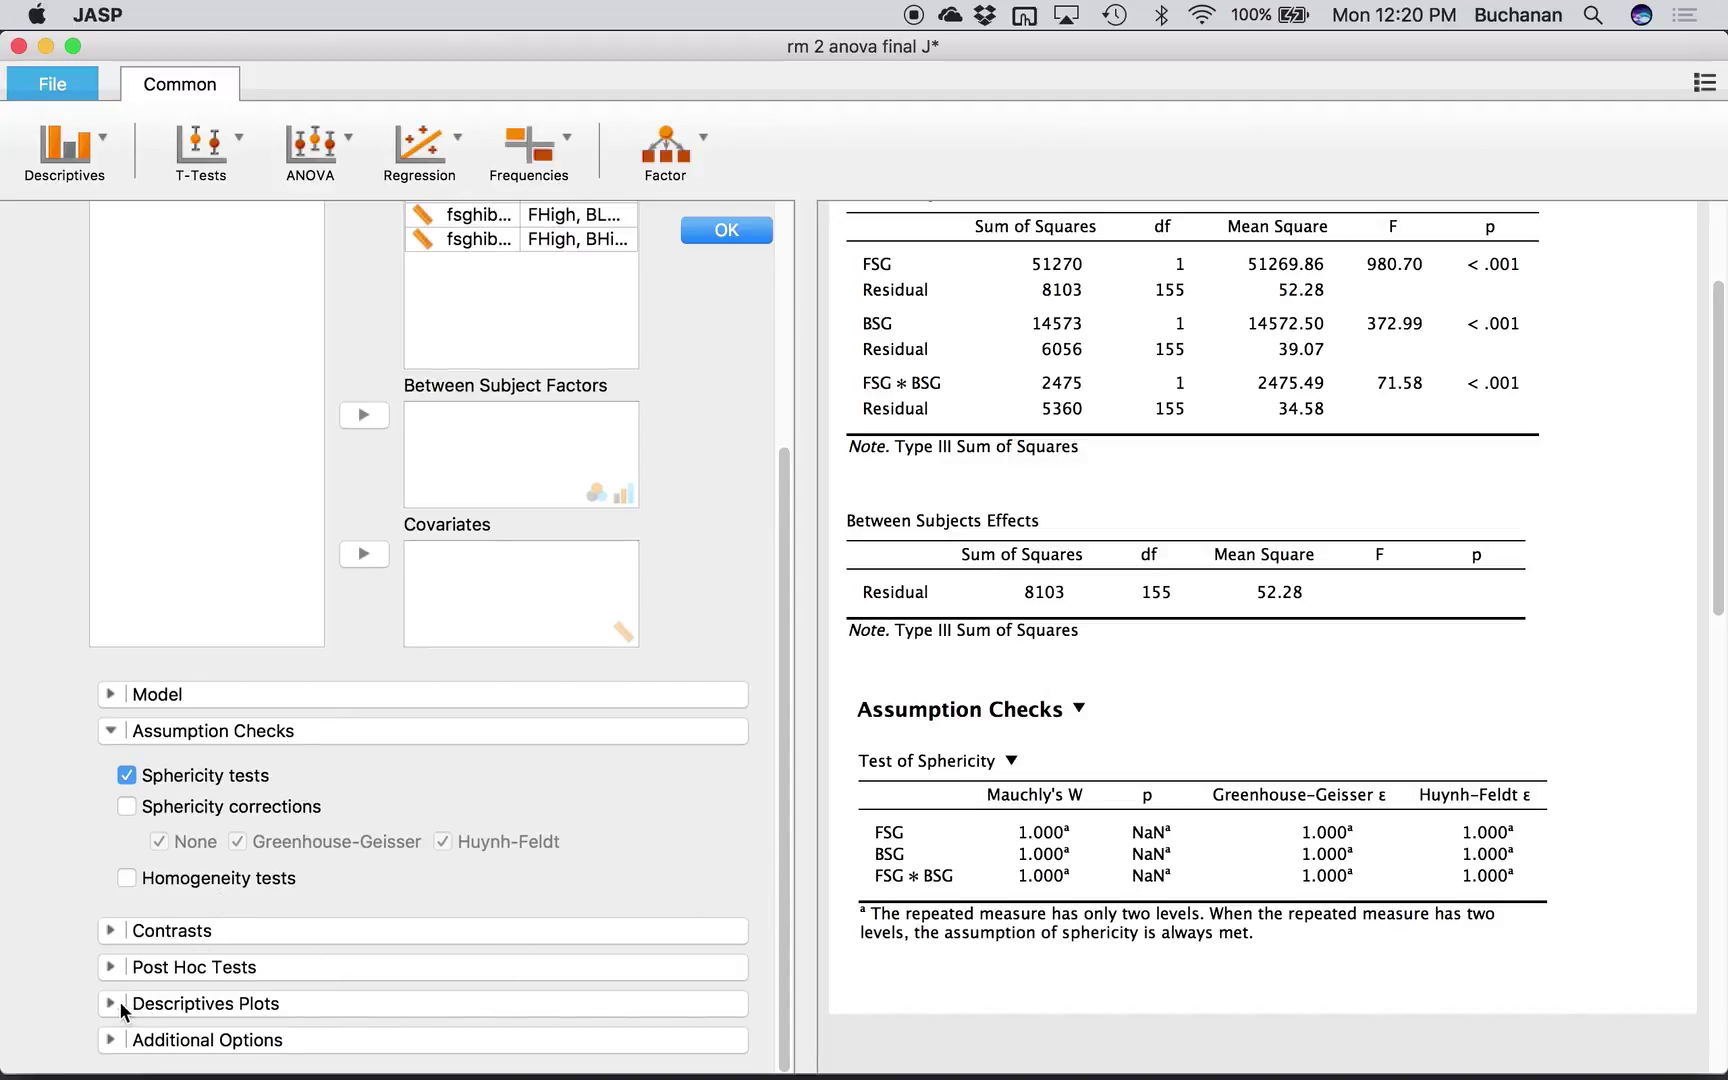
pyautogui.click(111, 1040)
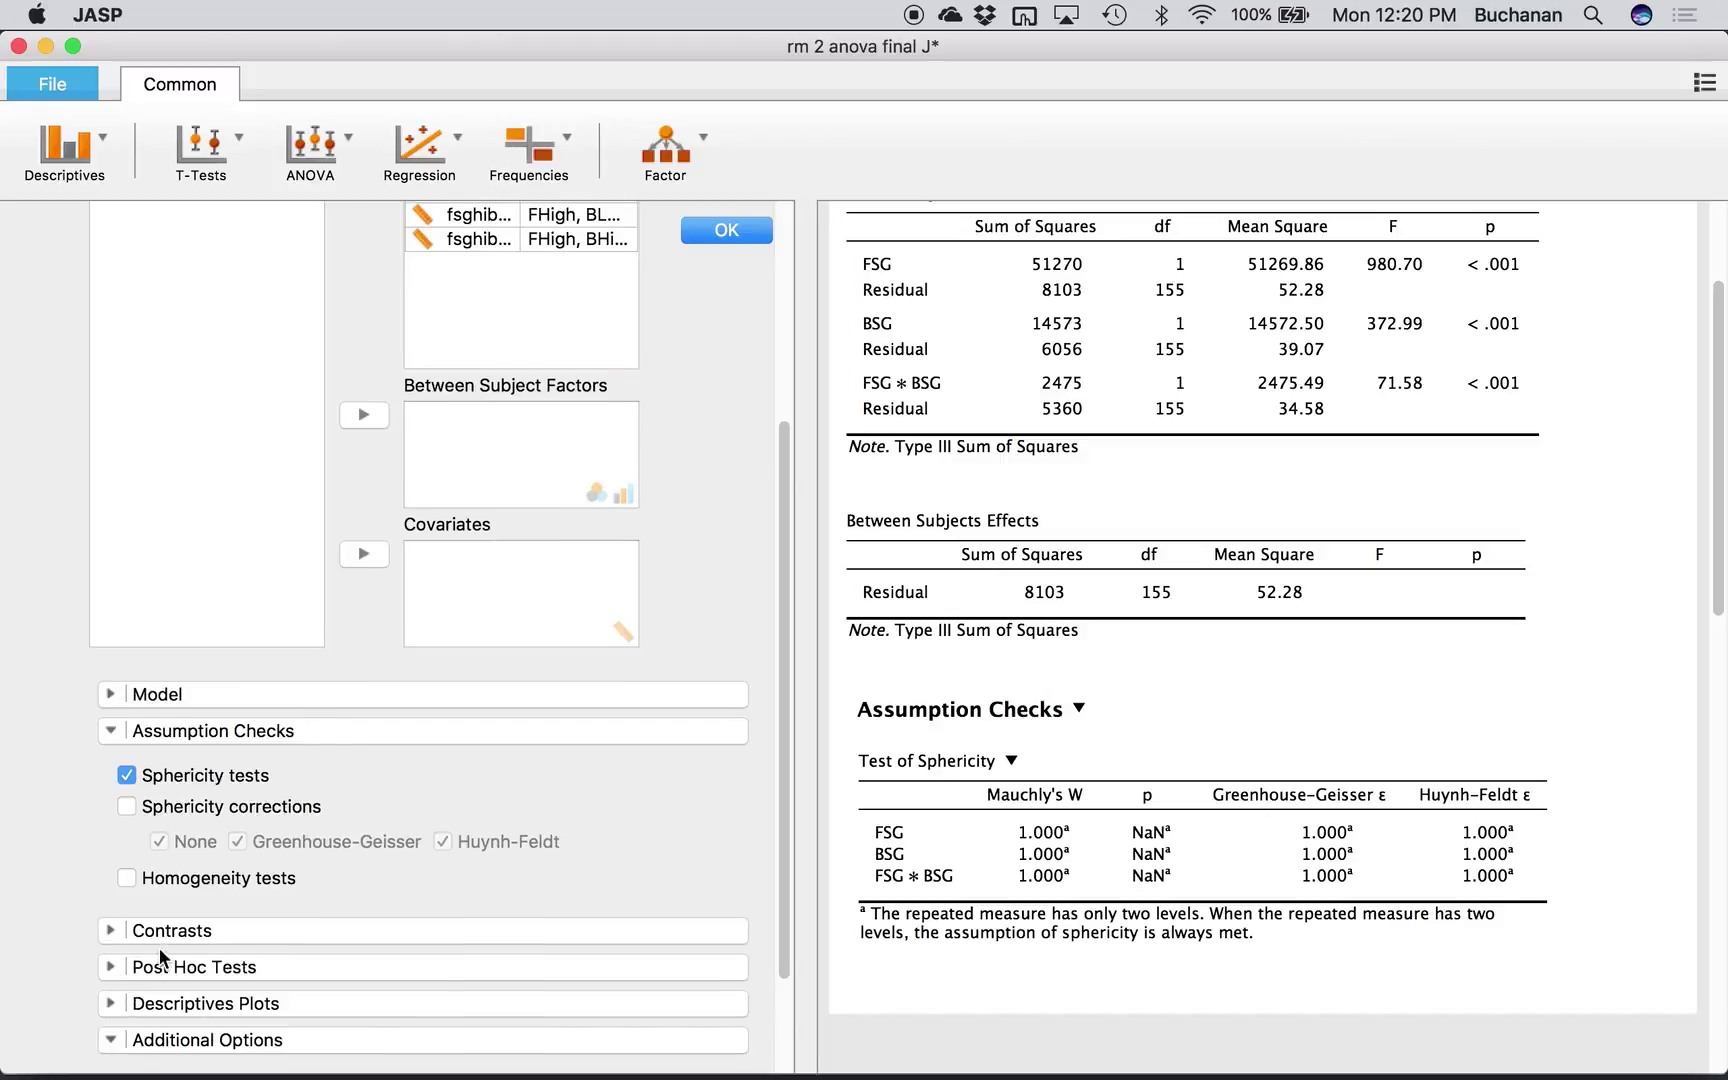
pyautogui.click(127, 983)
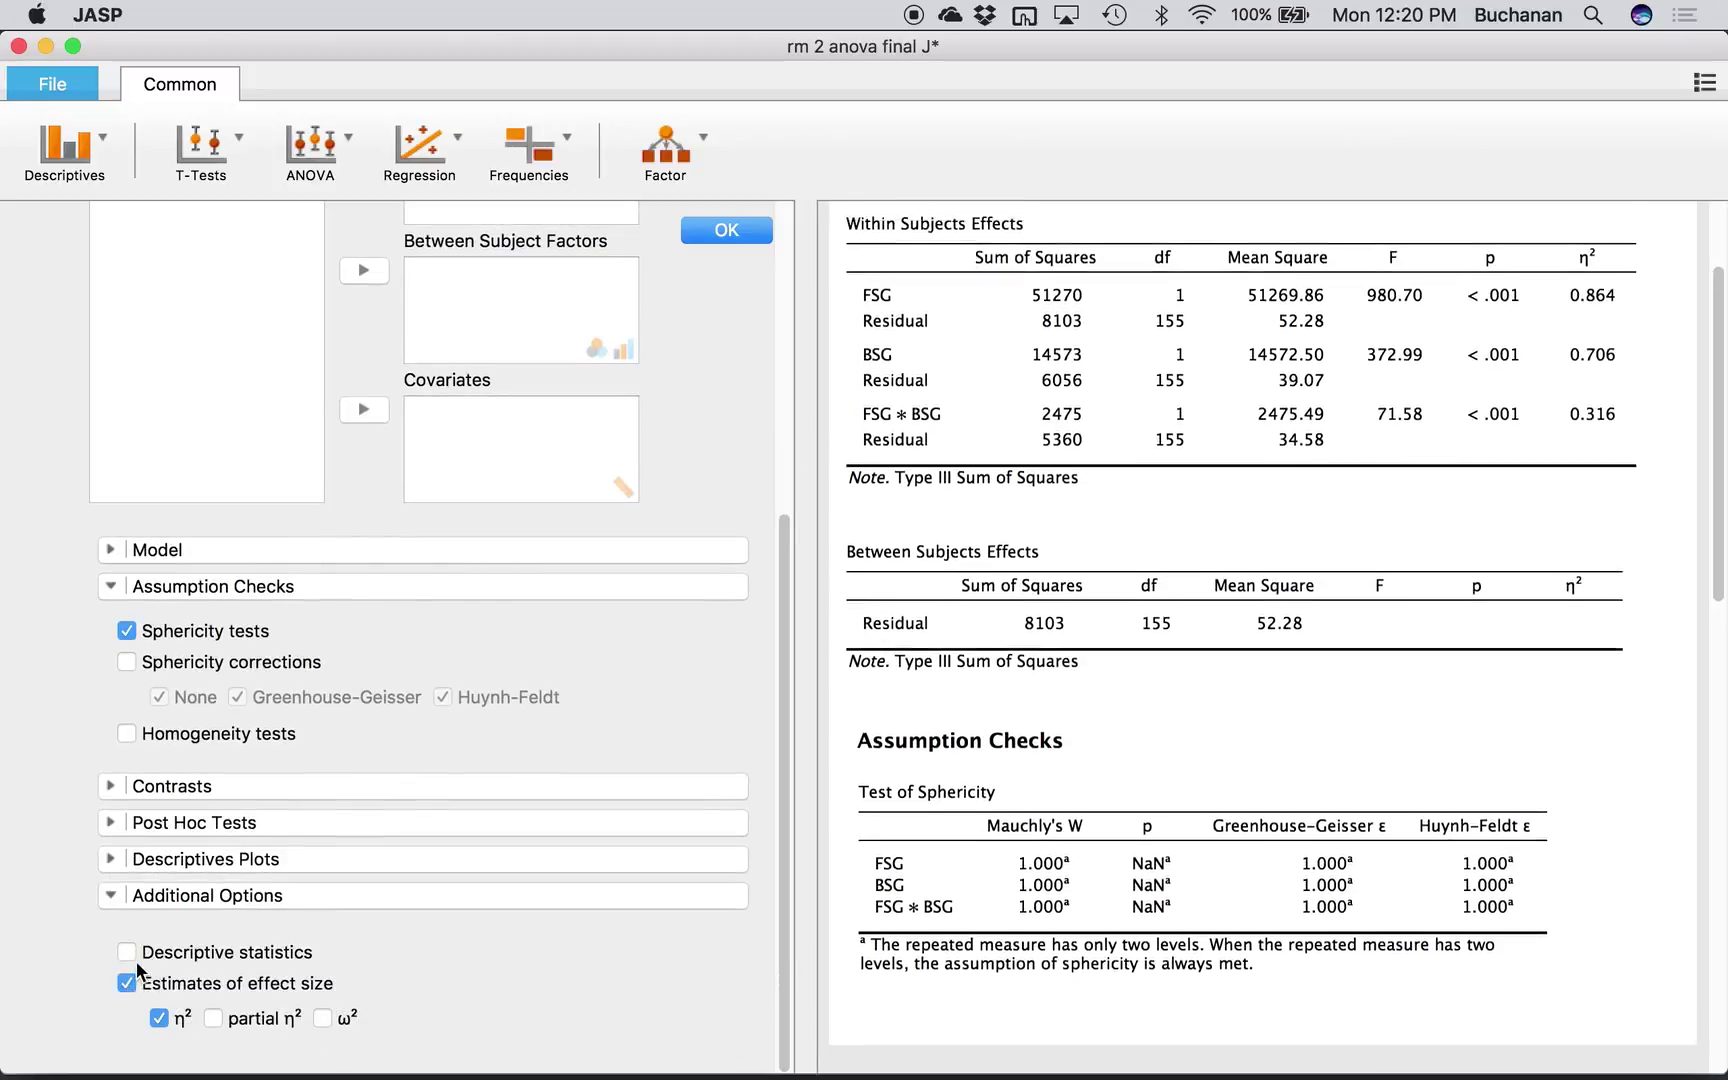
pyautogui.click(127, 951)
pyautogui.scroll(-5, 1095, 863)
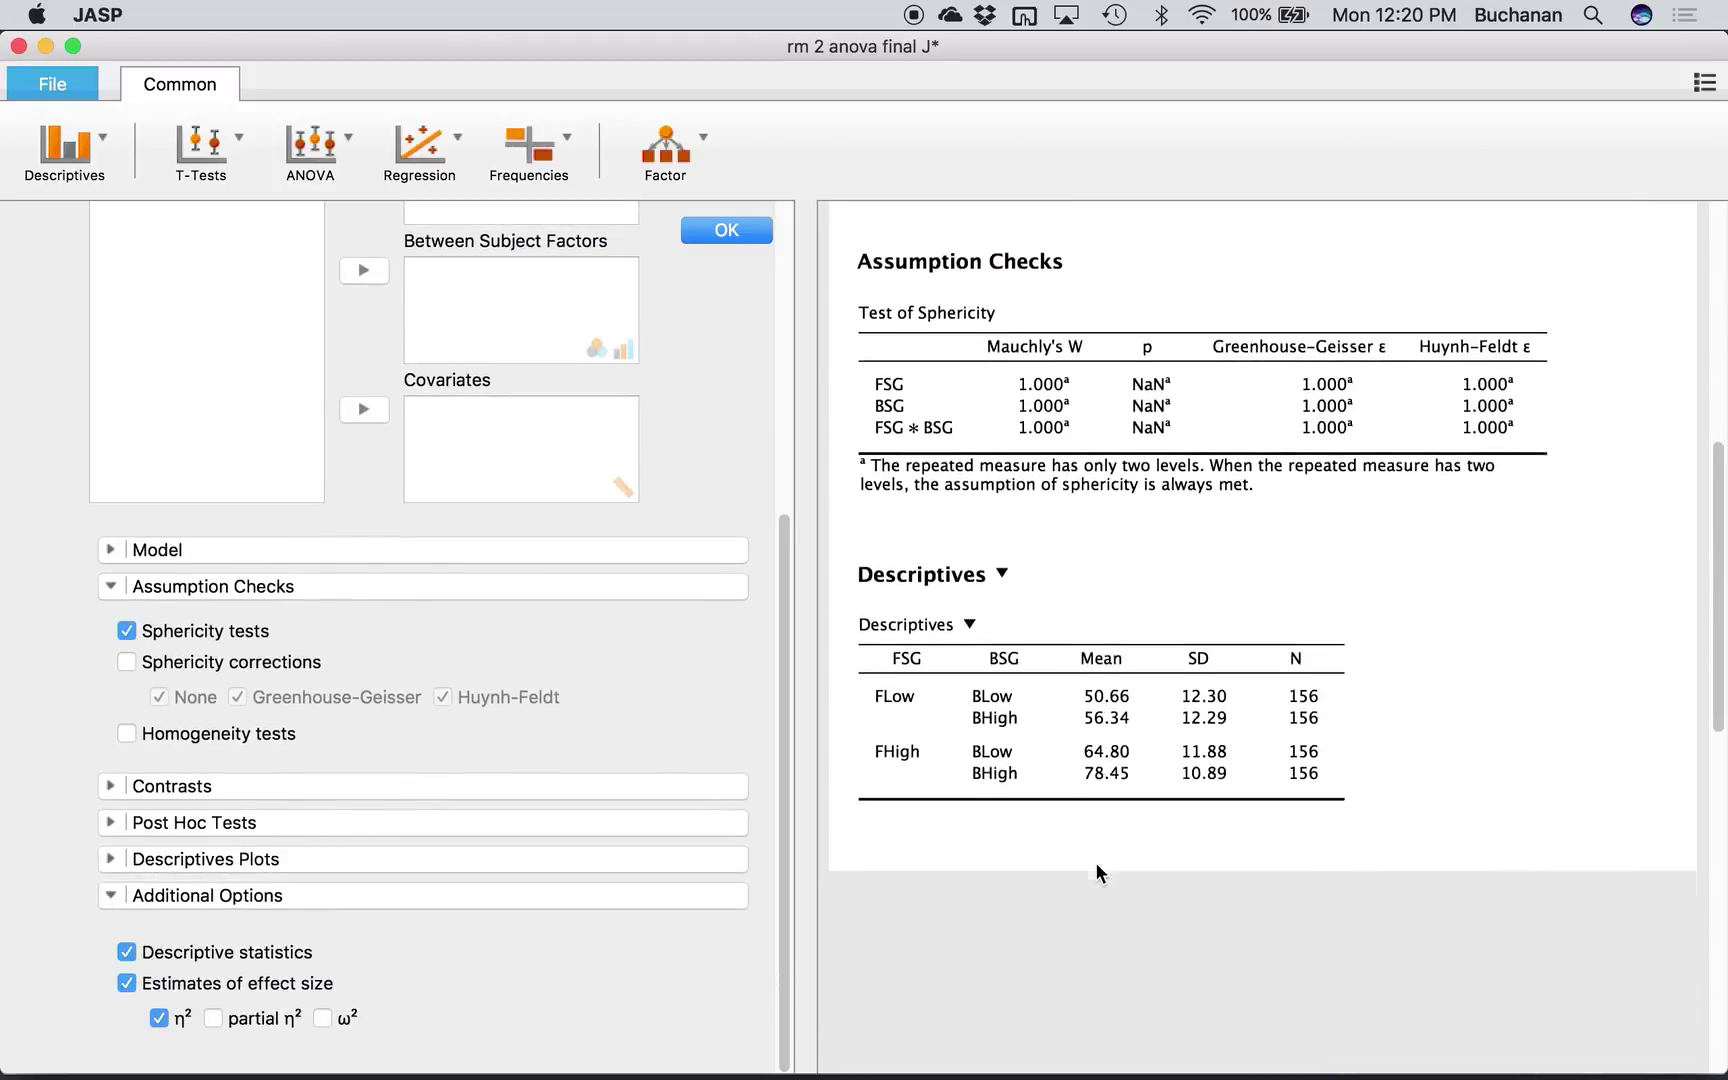
pyautogui.scroll(10, 1400, 650)
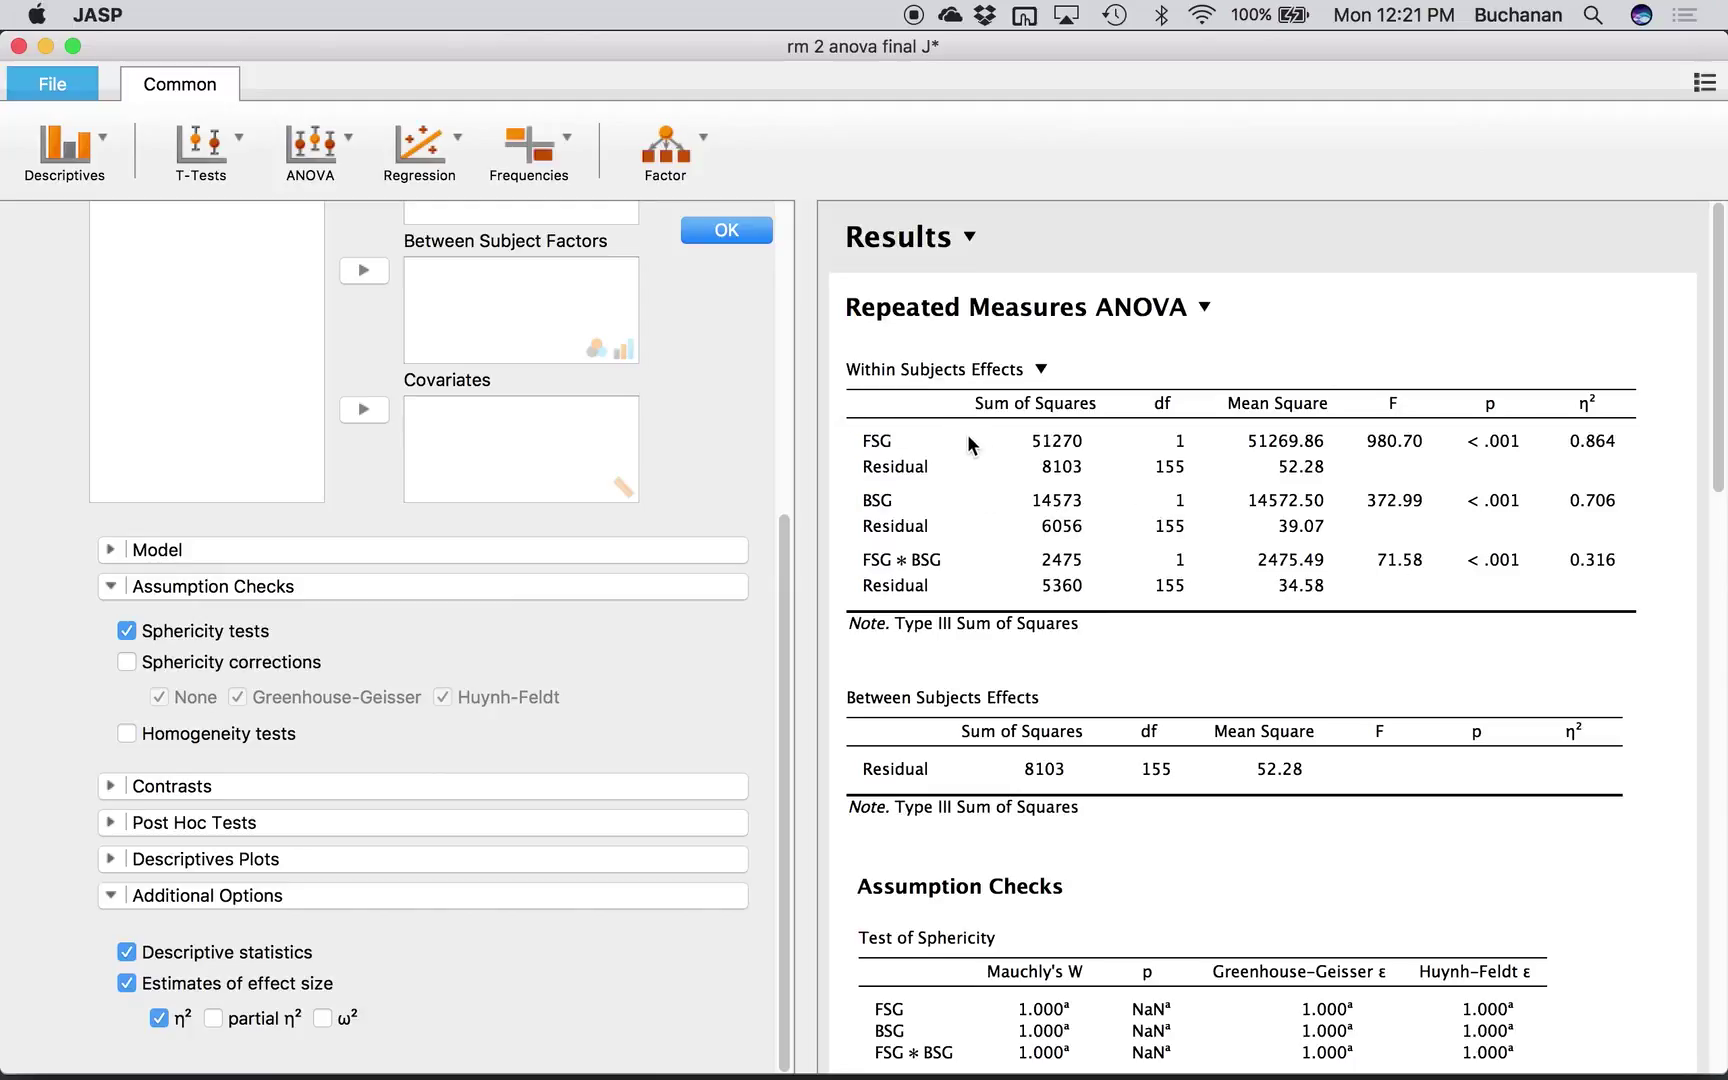
pyautogui.scroll(10, 647, 447)
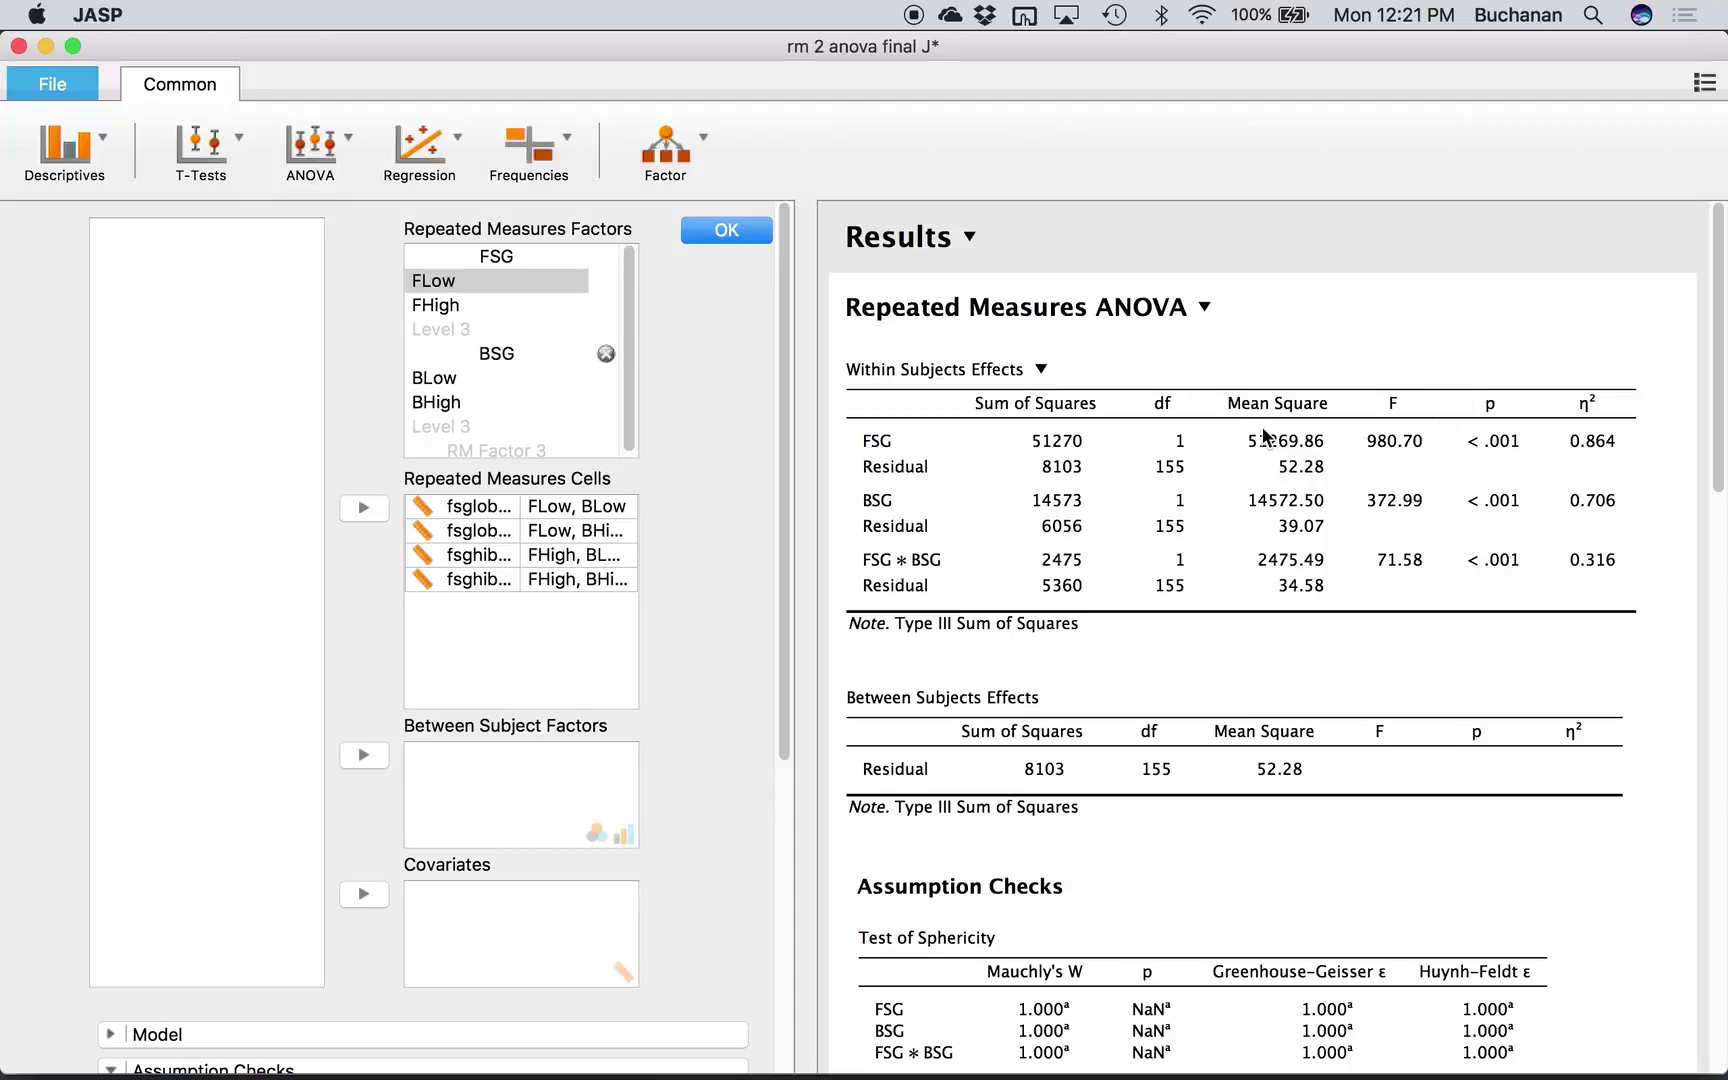
pyautogui.scroll(-6, 1262, 435)
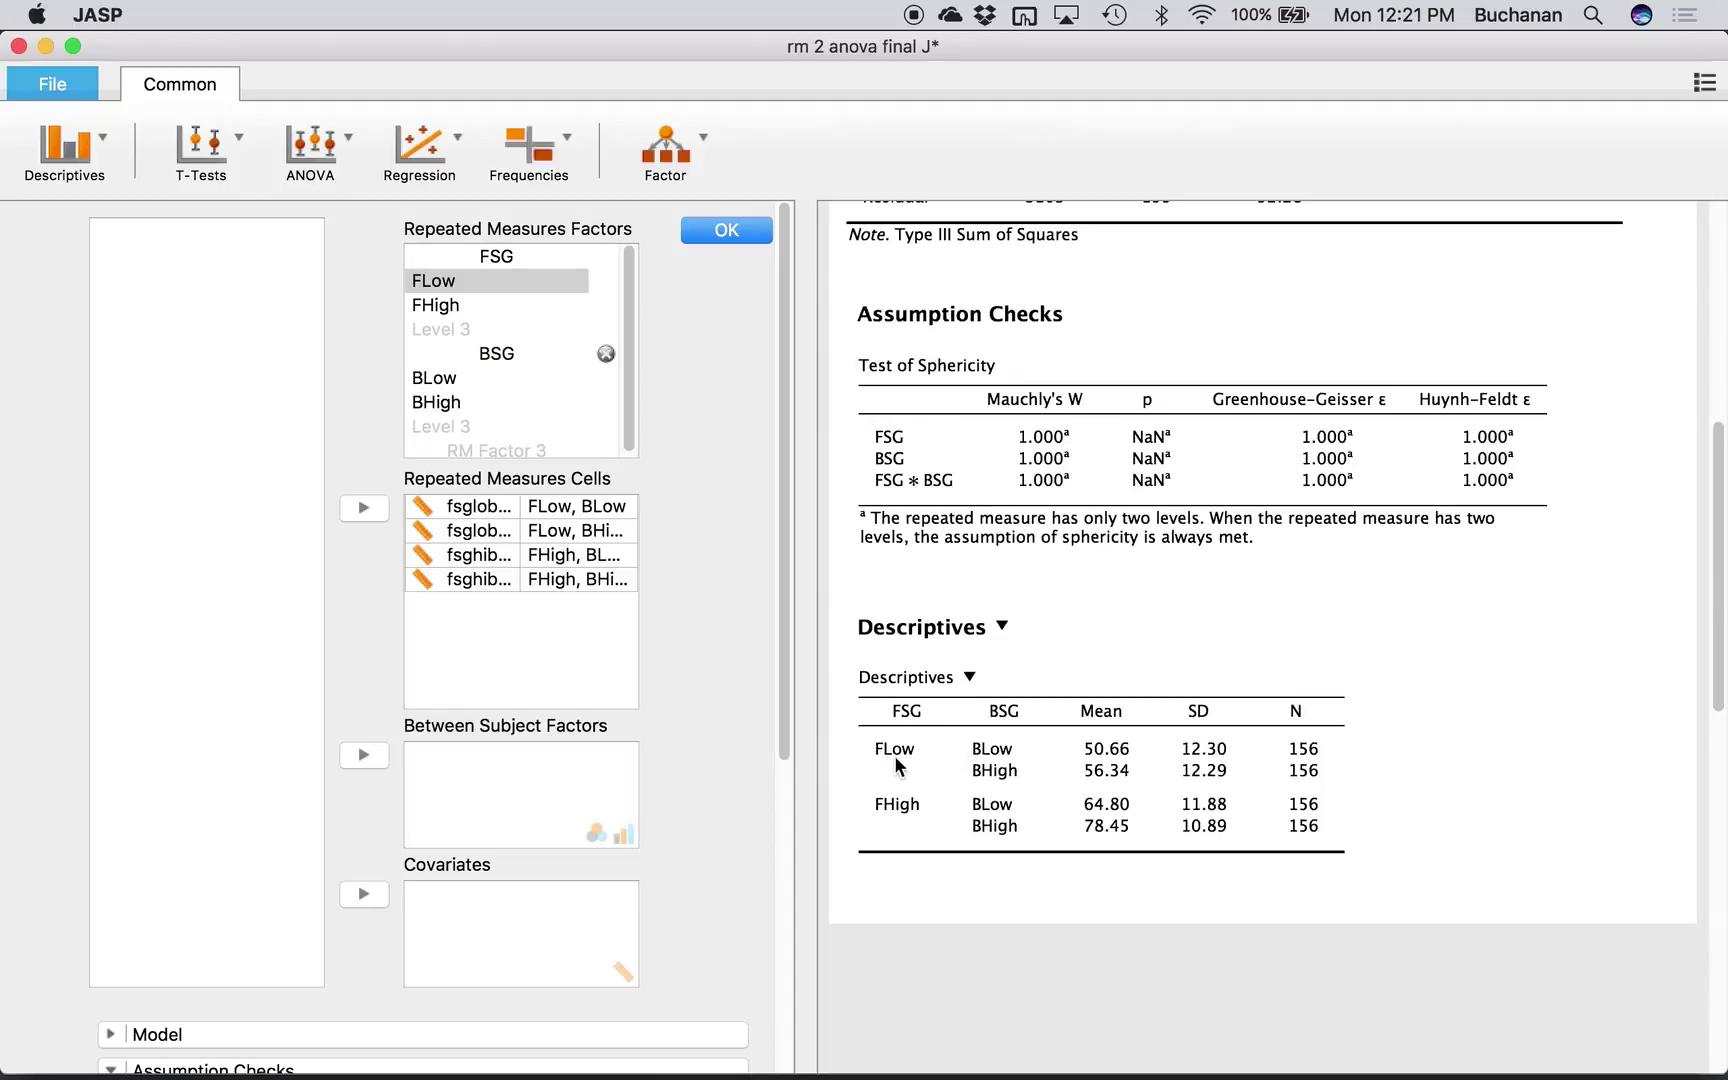
pyautogui.scroll(-3, 895, 760)
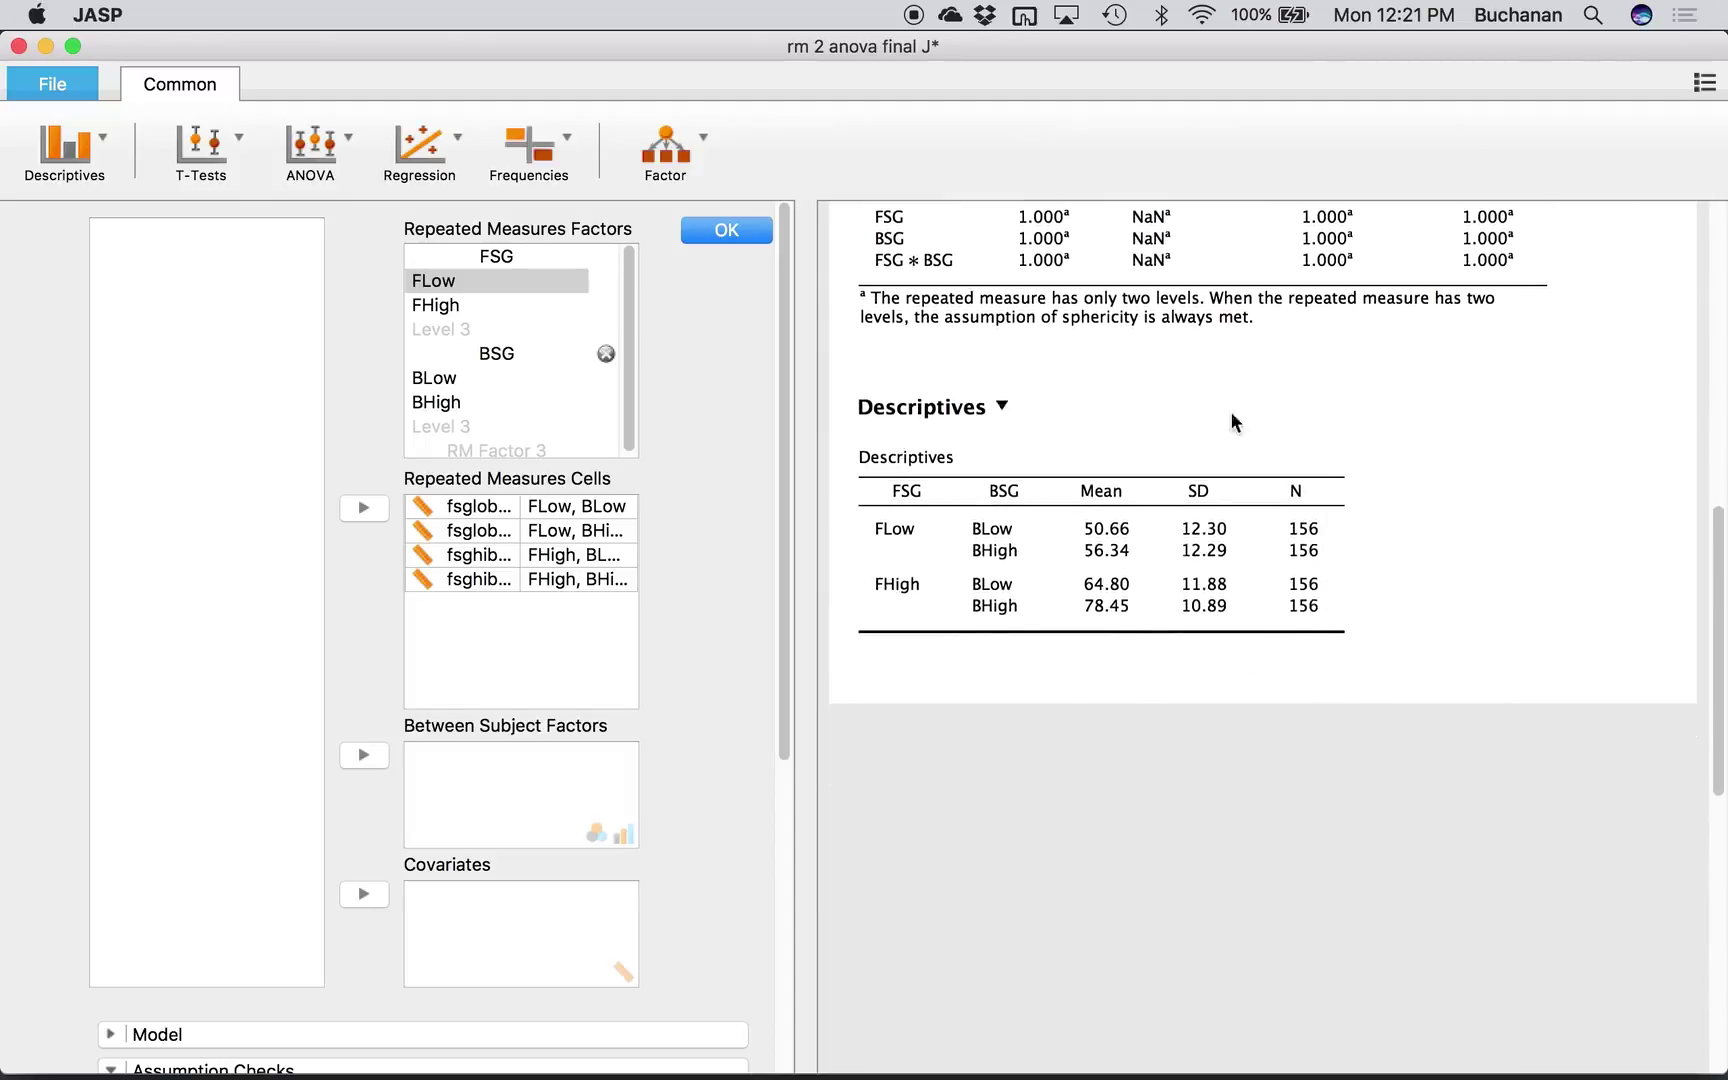
# - Expand the Contrasts, Post Hoc Tests and Descriptives Plots option sections of the repeated measures ANOVA
pyautogui.scroll(-5, 493, 675)
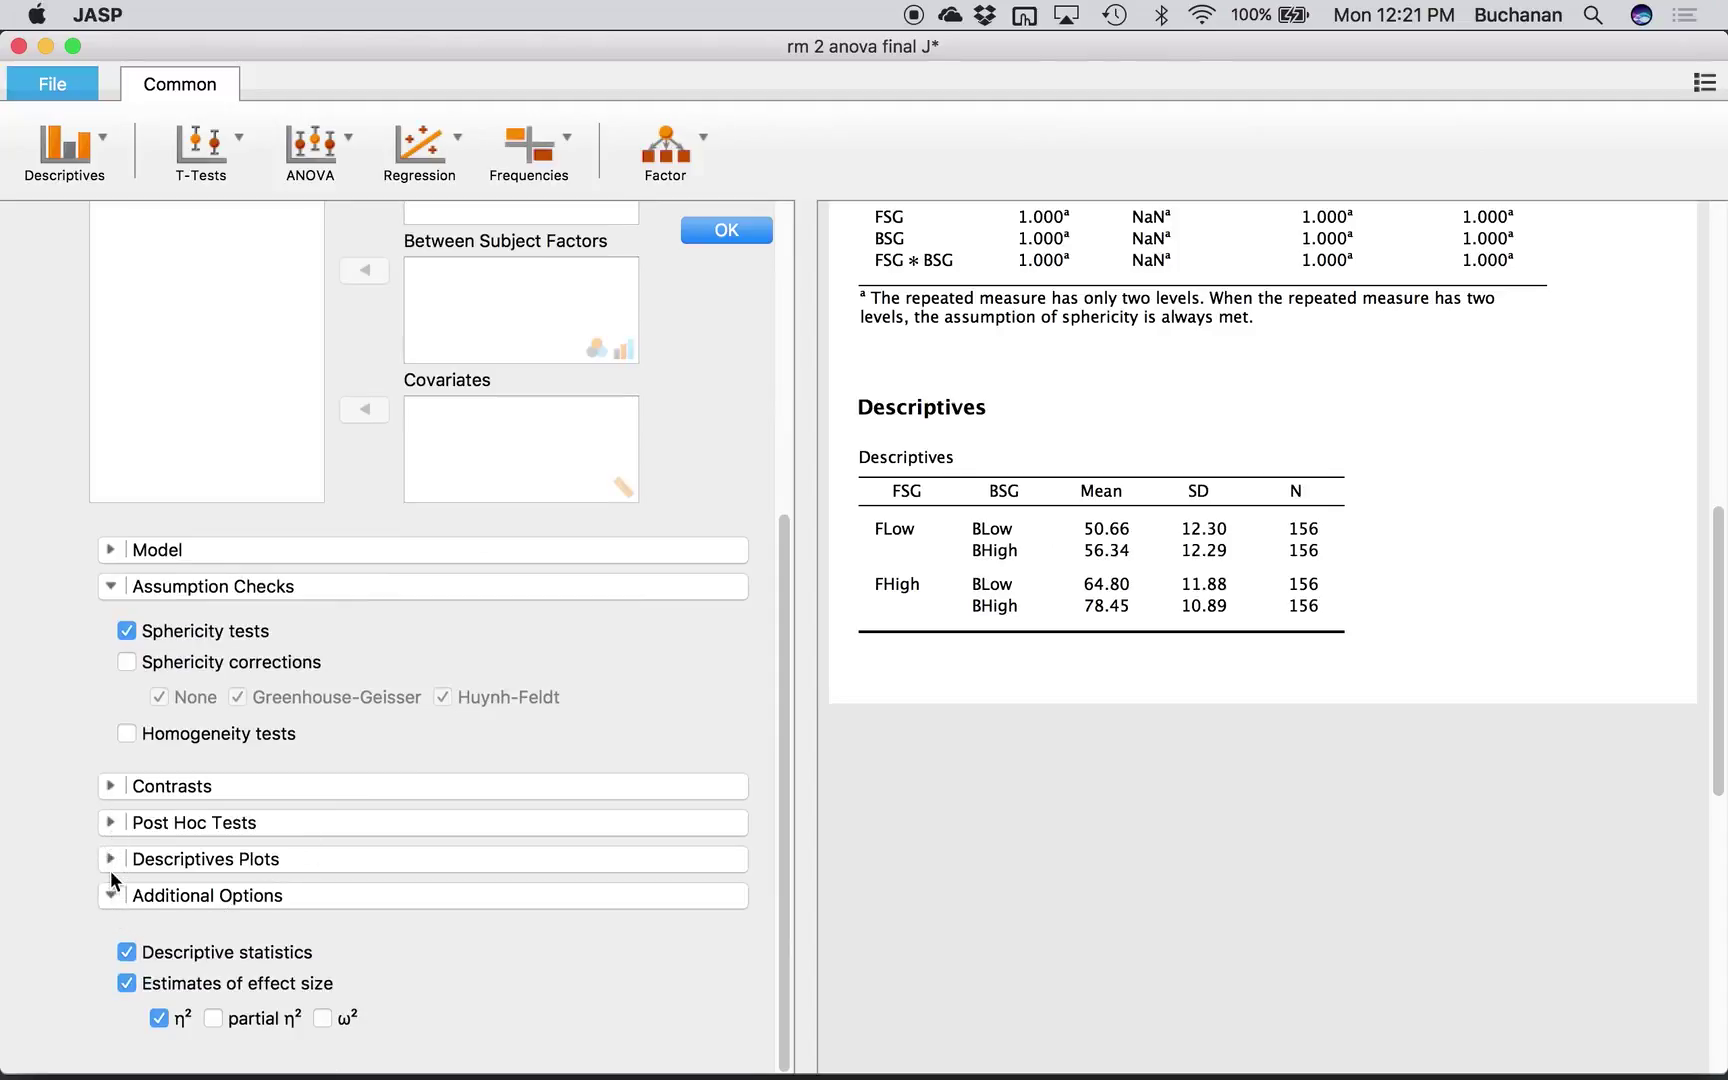
pyautogui.click(110, 787)
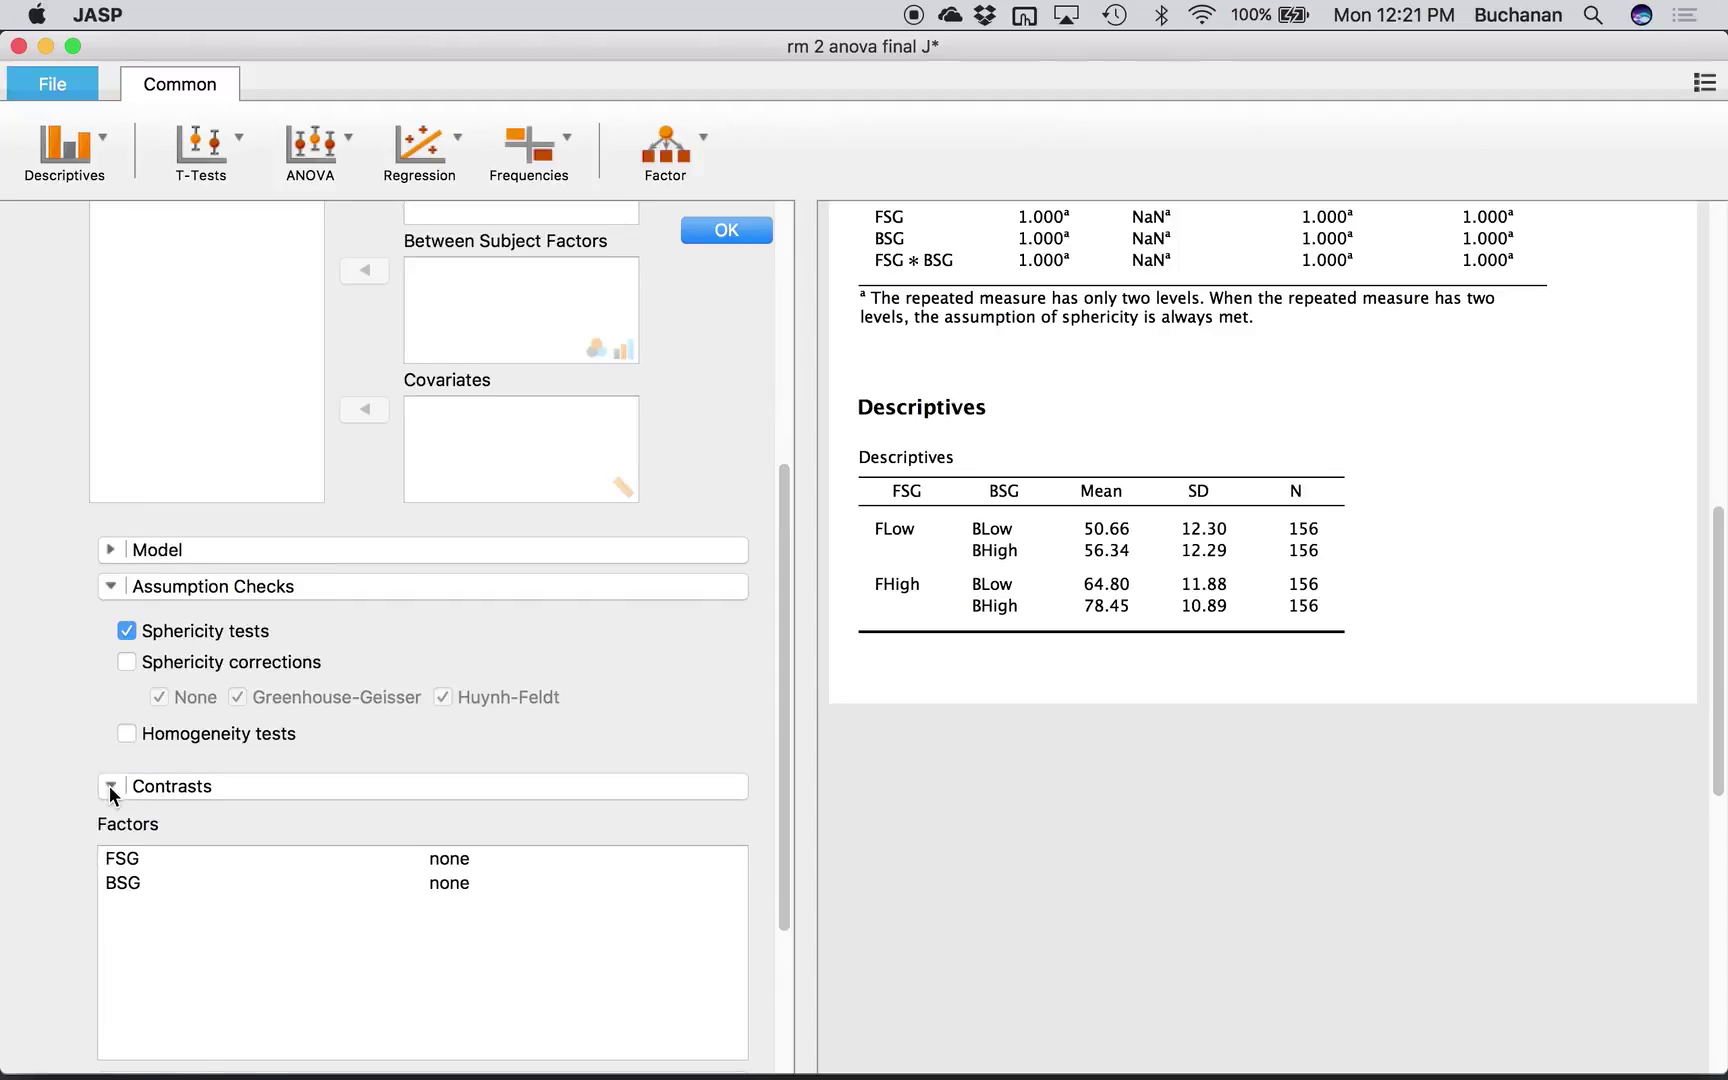
pyautogui.click(110, 822)
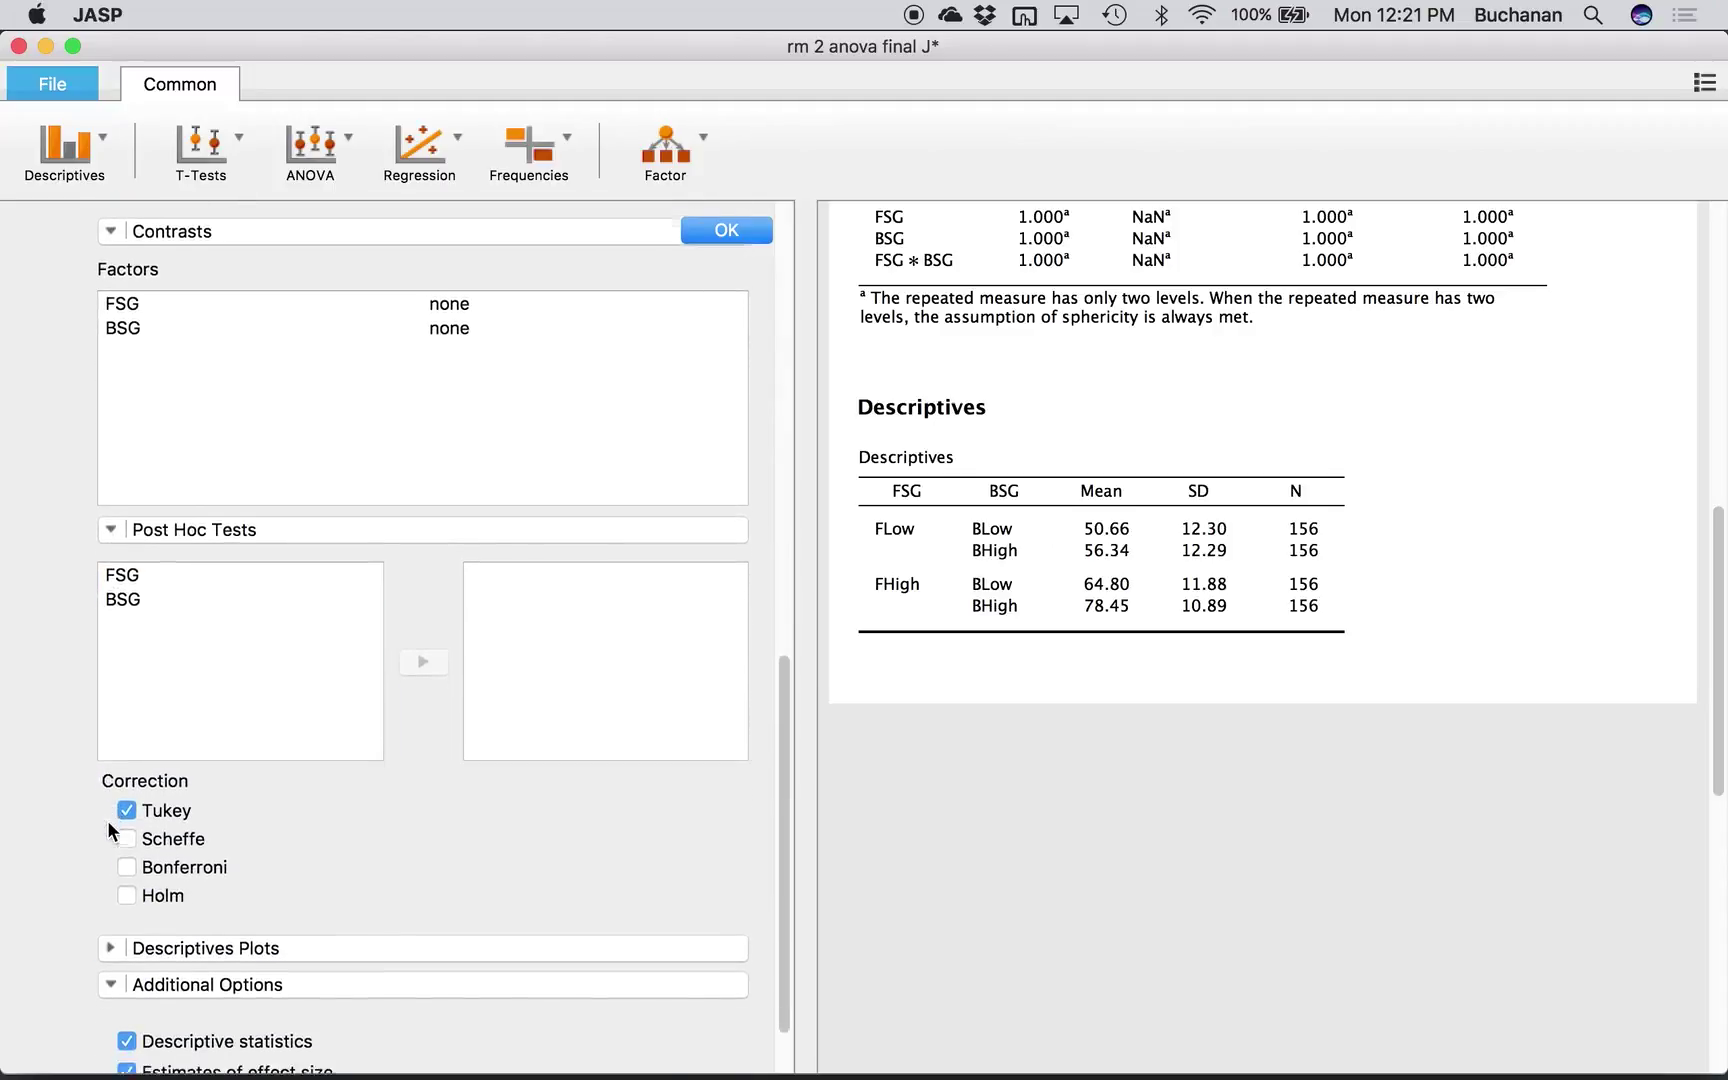
pyautogui.click(109, 862)
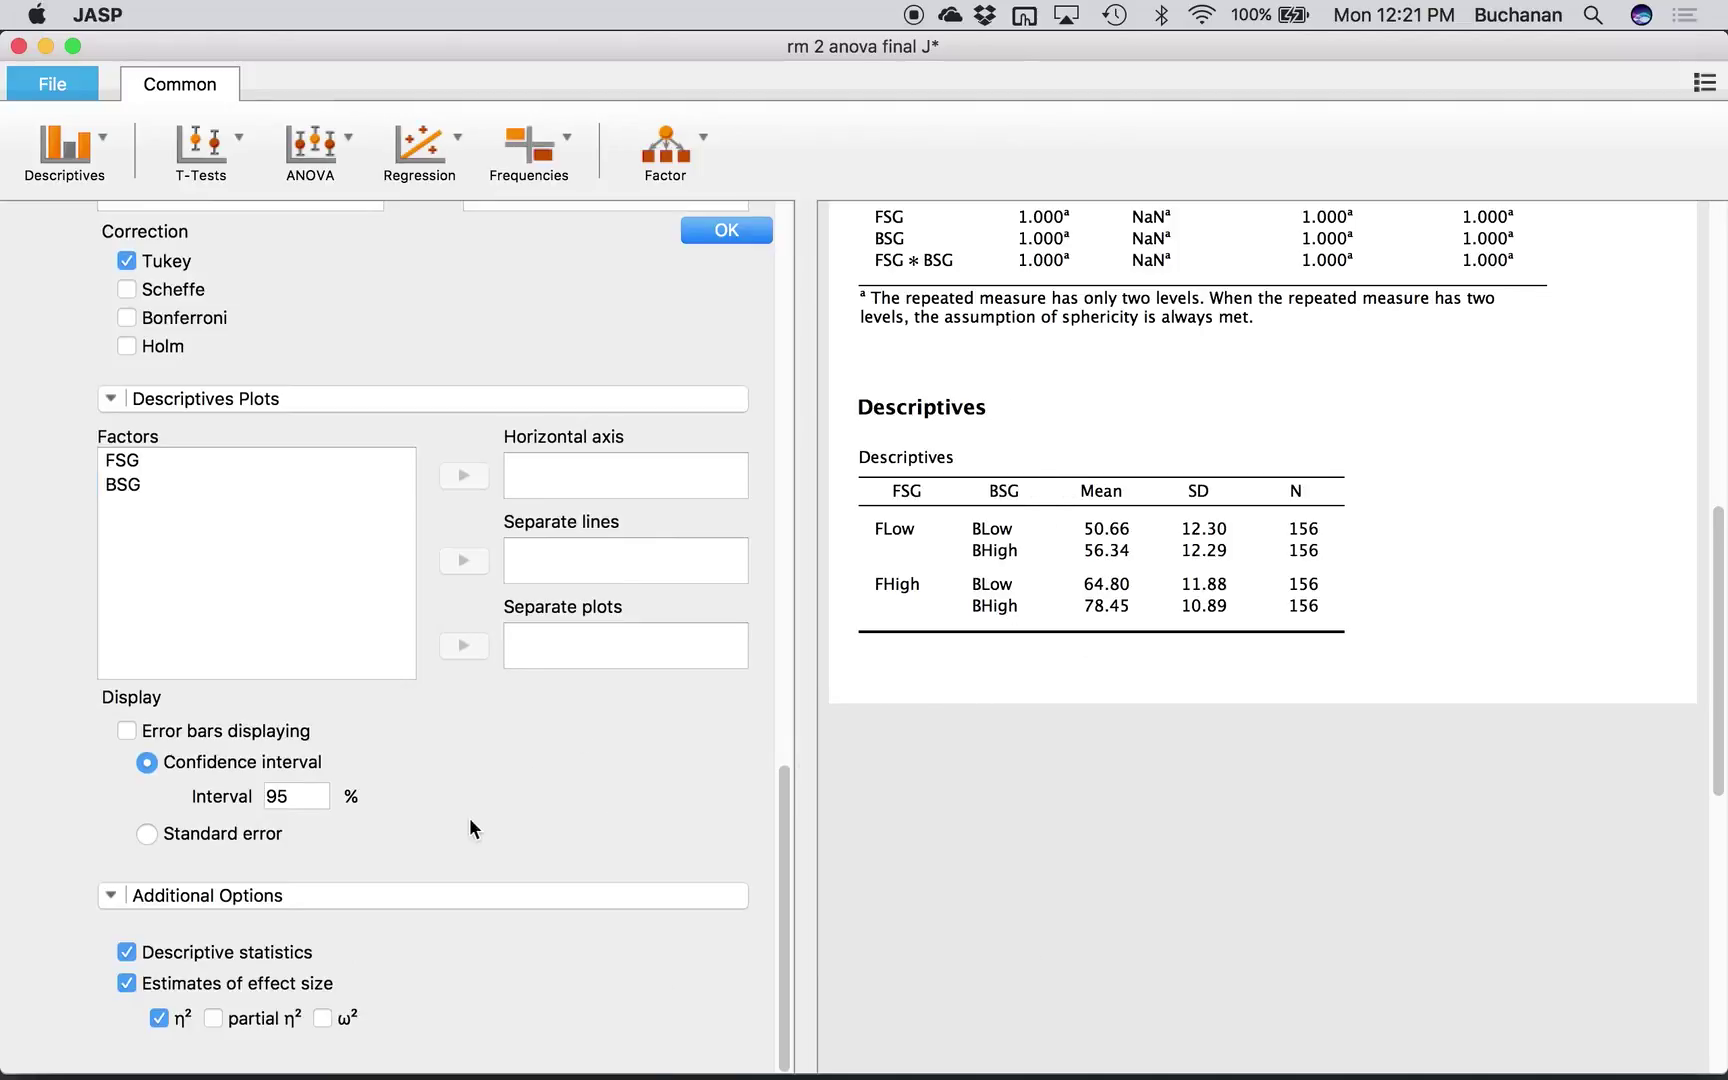
pyautogui.scroll(5, 455, 821)
pyautogui.scroll(5, 455, 830)
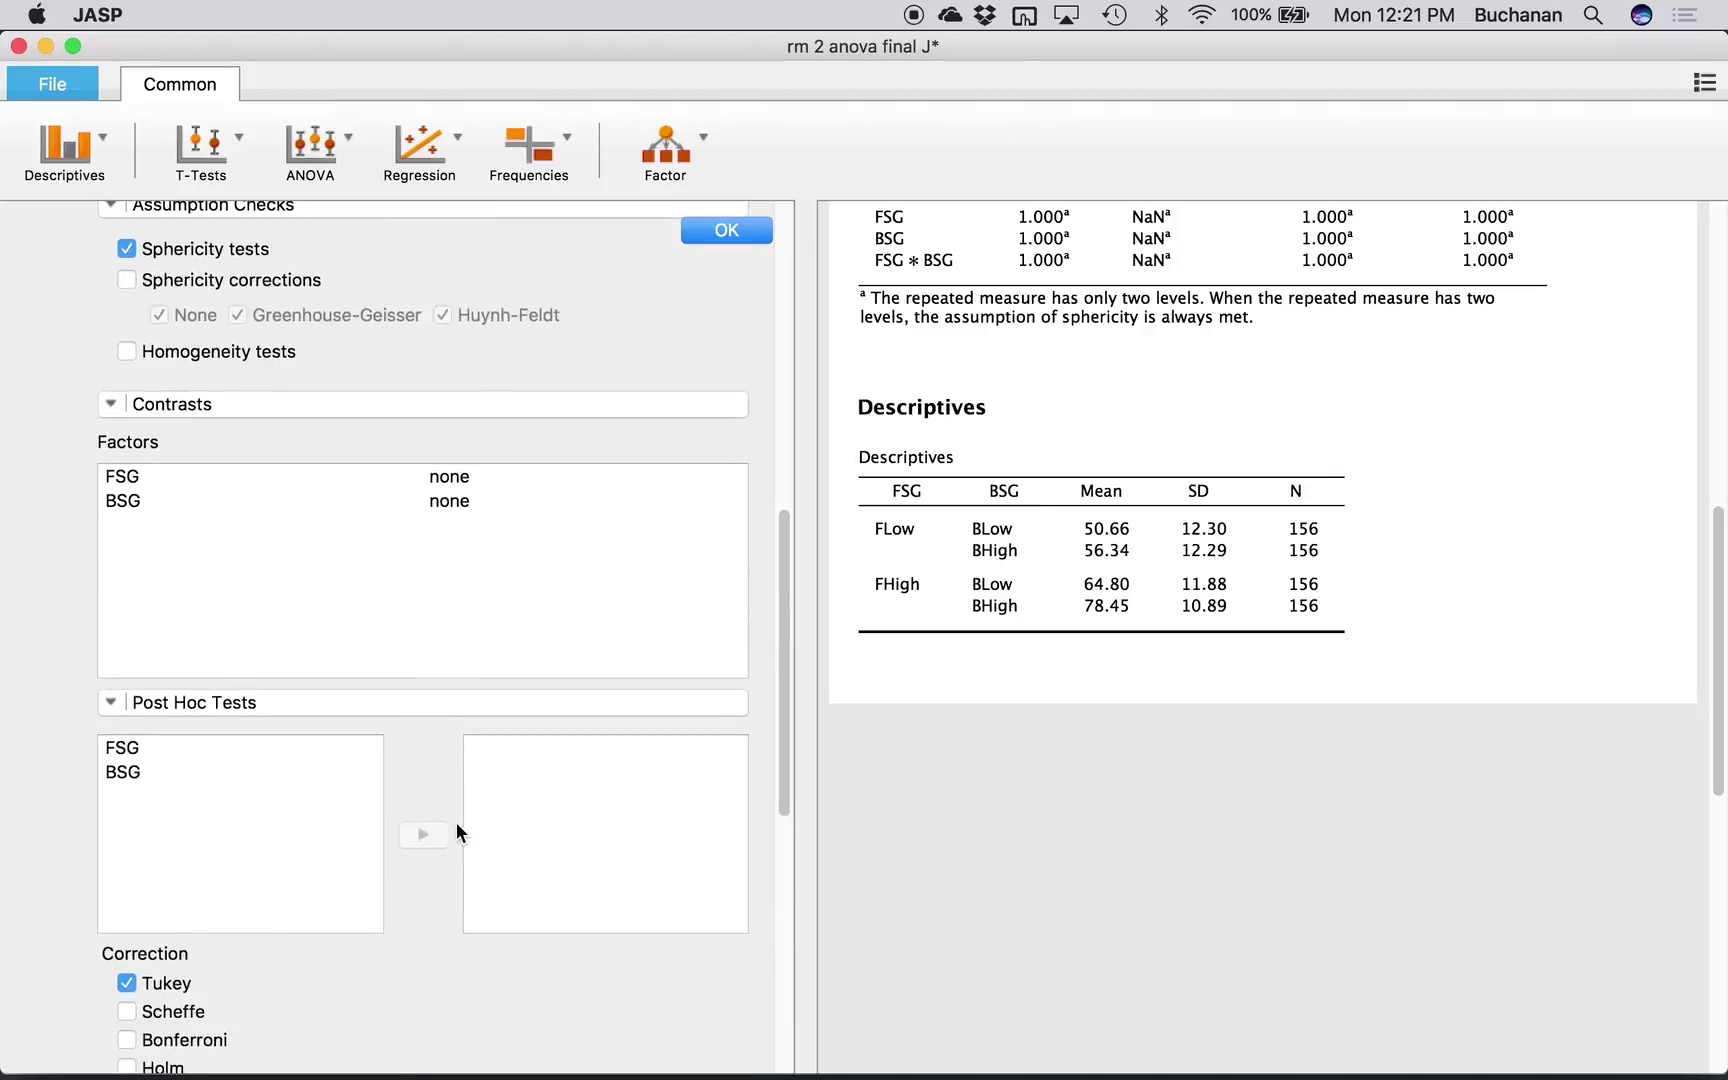
pyautogui.scroll(6, 455, 821)
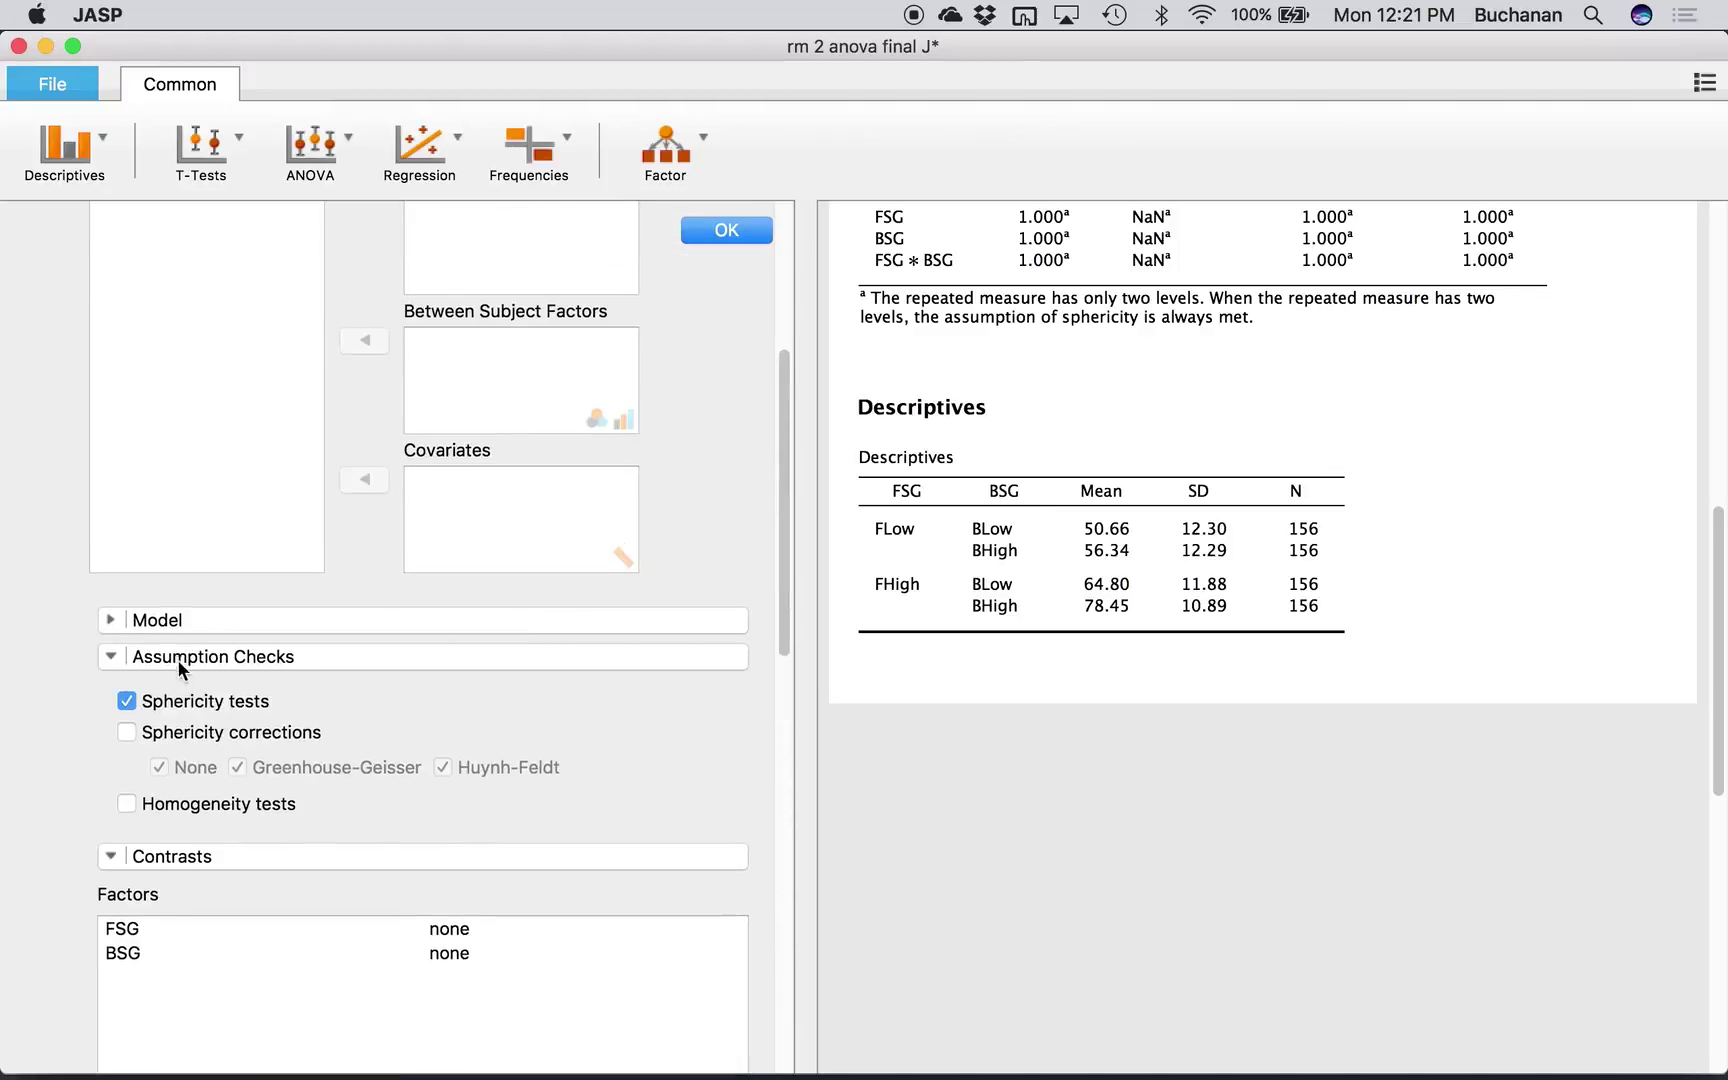
# - Check the model terms and sum of squares type in the Model section, and collapse that section again
pyautogui.click(108, 621)
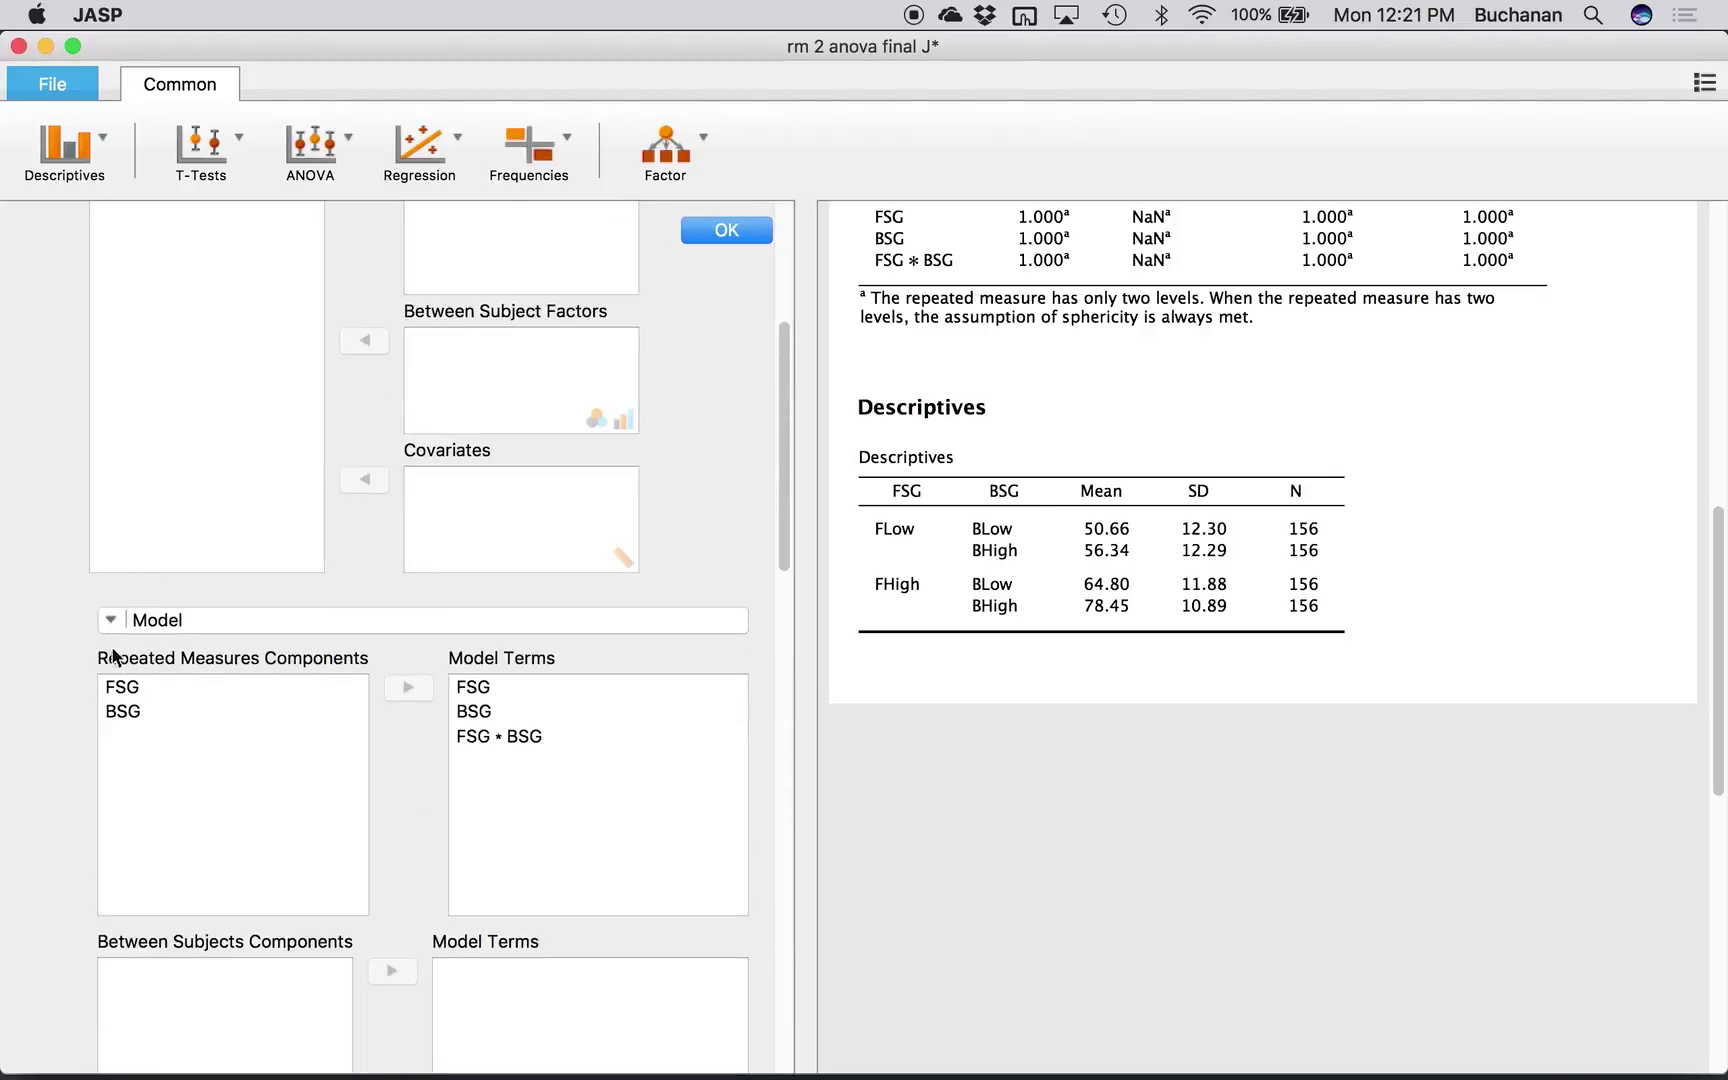
pyautogui.scroll(-2, 109, 649)
pyautogui.scroll(-4, 109, 649)
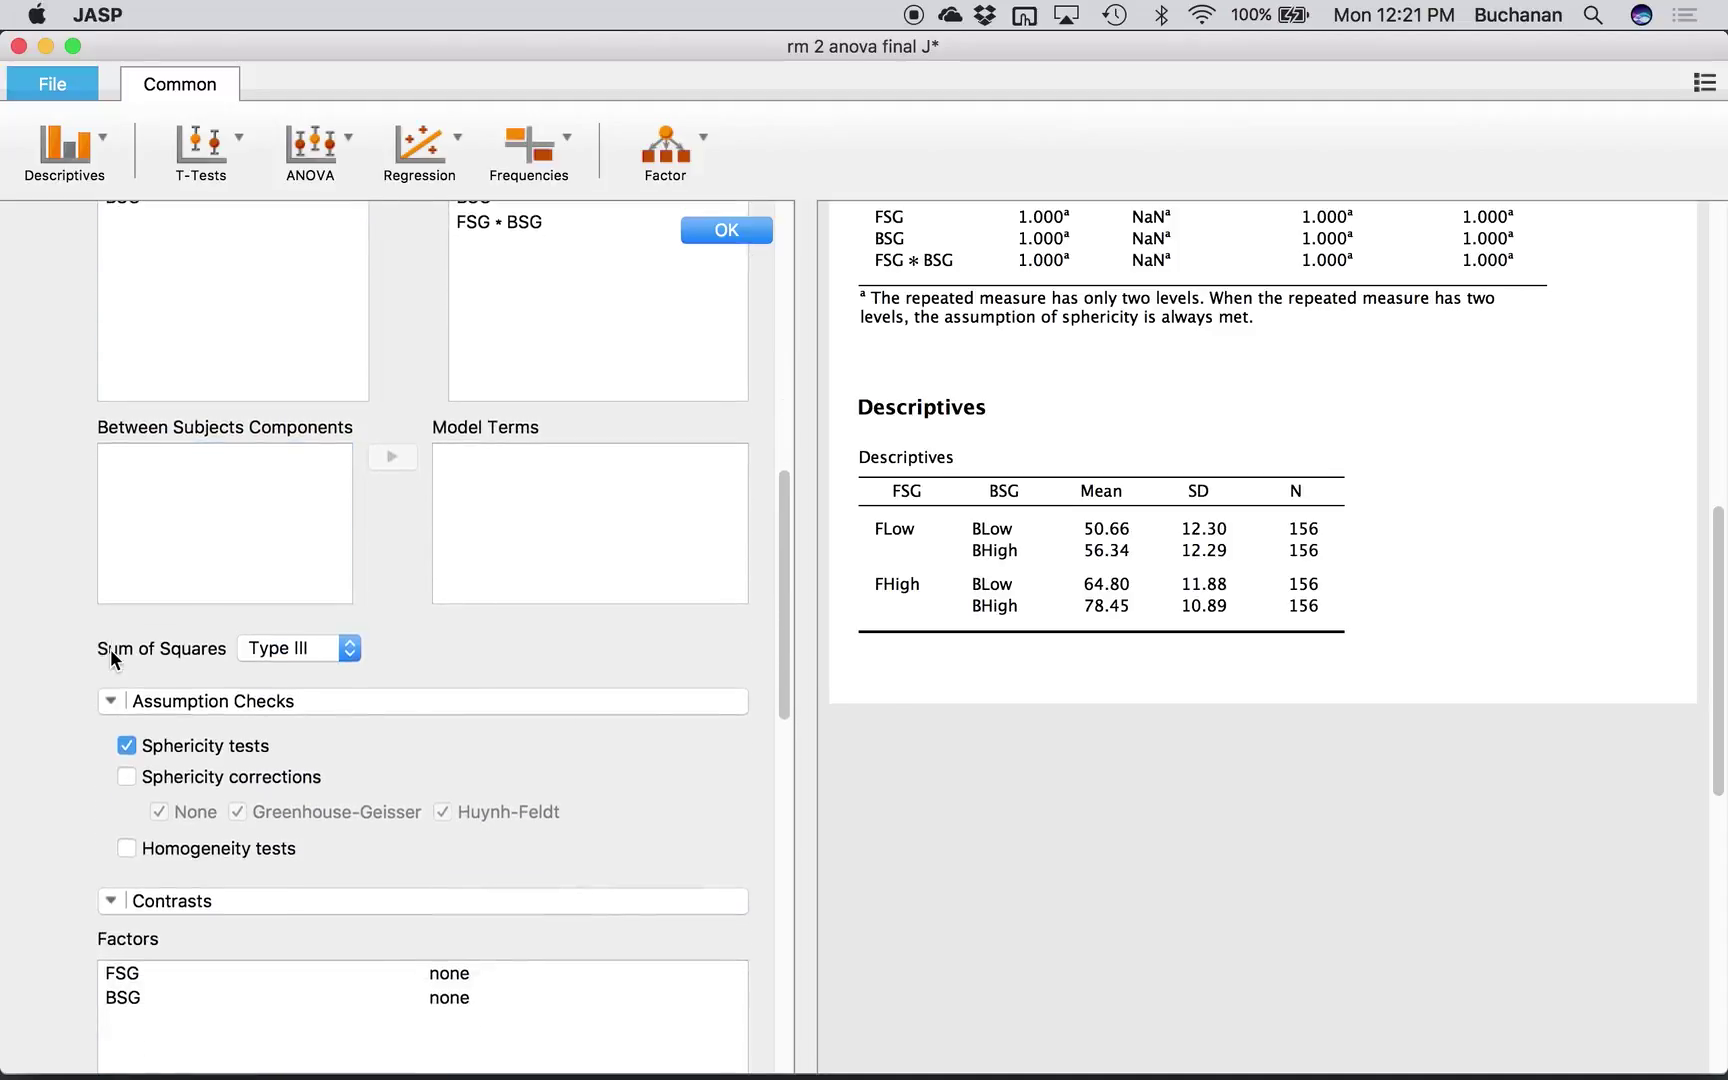
pyautogui.scroll(3, 107, 437)
pyautogui.click(107, 373)
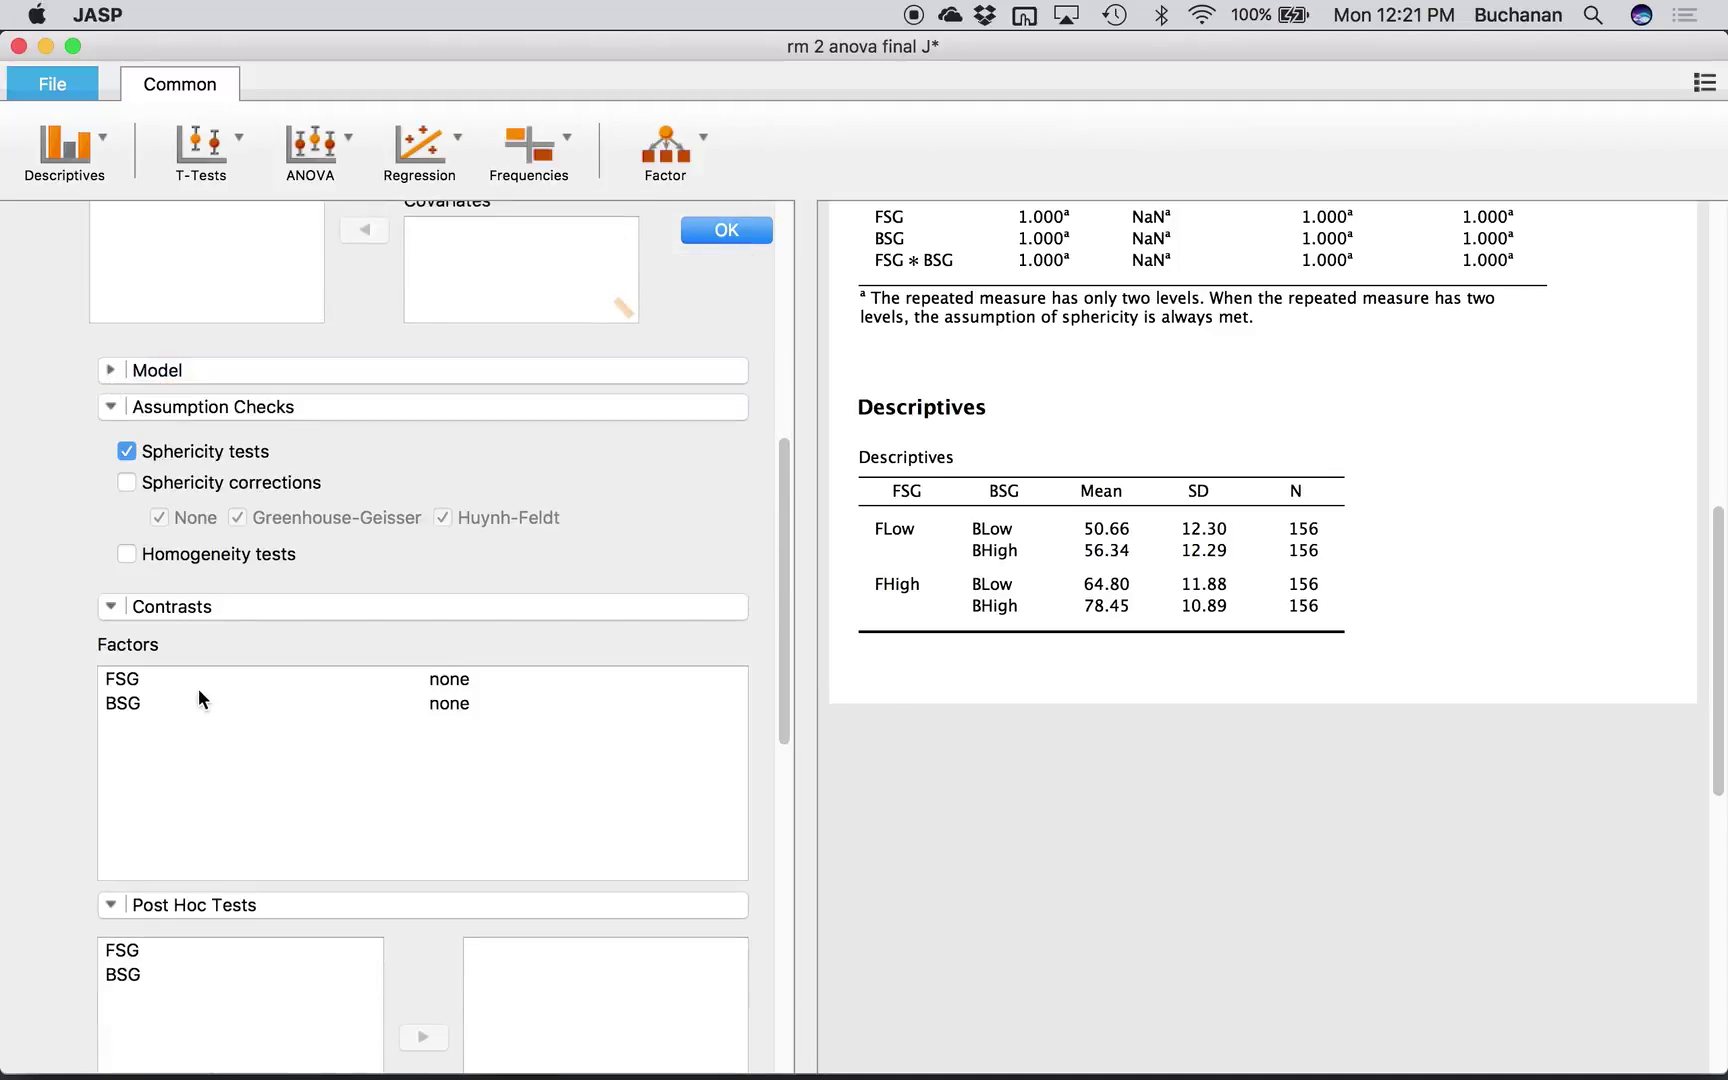
# - Try post hoc comparisons for both FSG and BSG with the Tukey correction
pyautogui.scroll(-8, 99, 618)
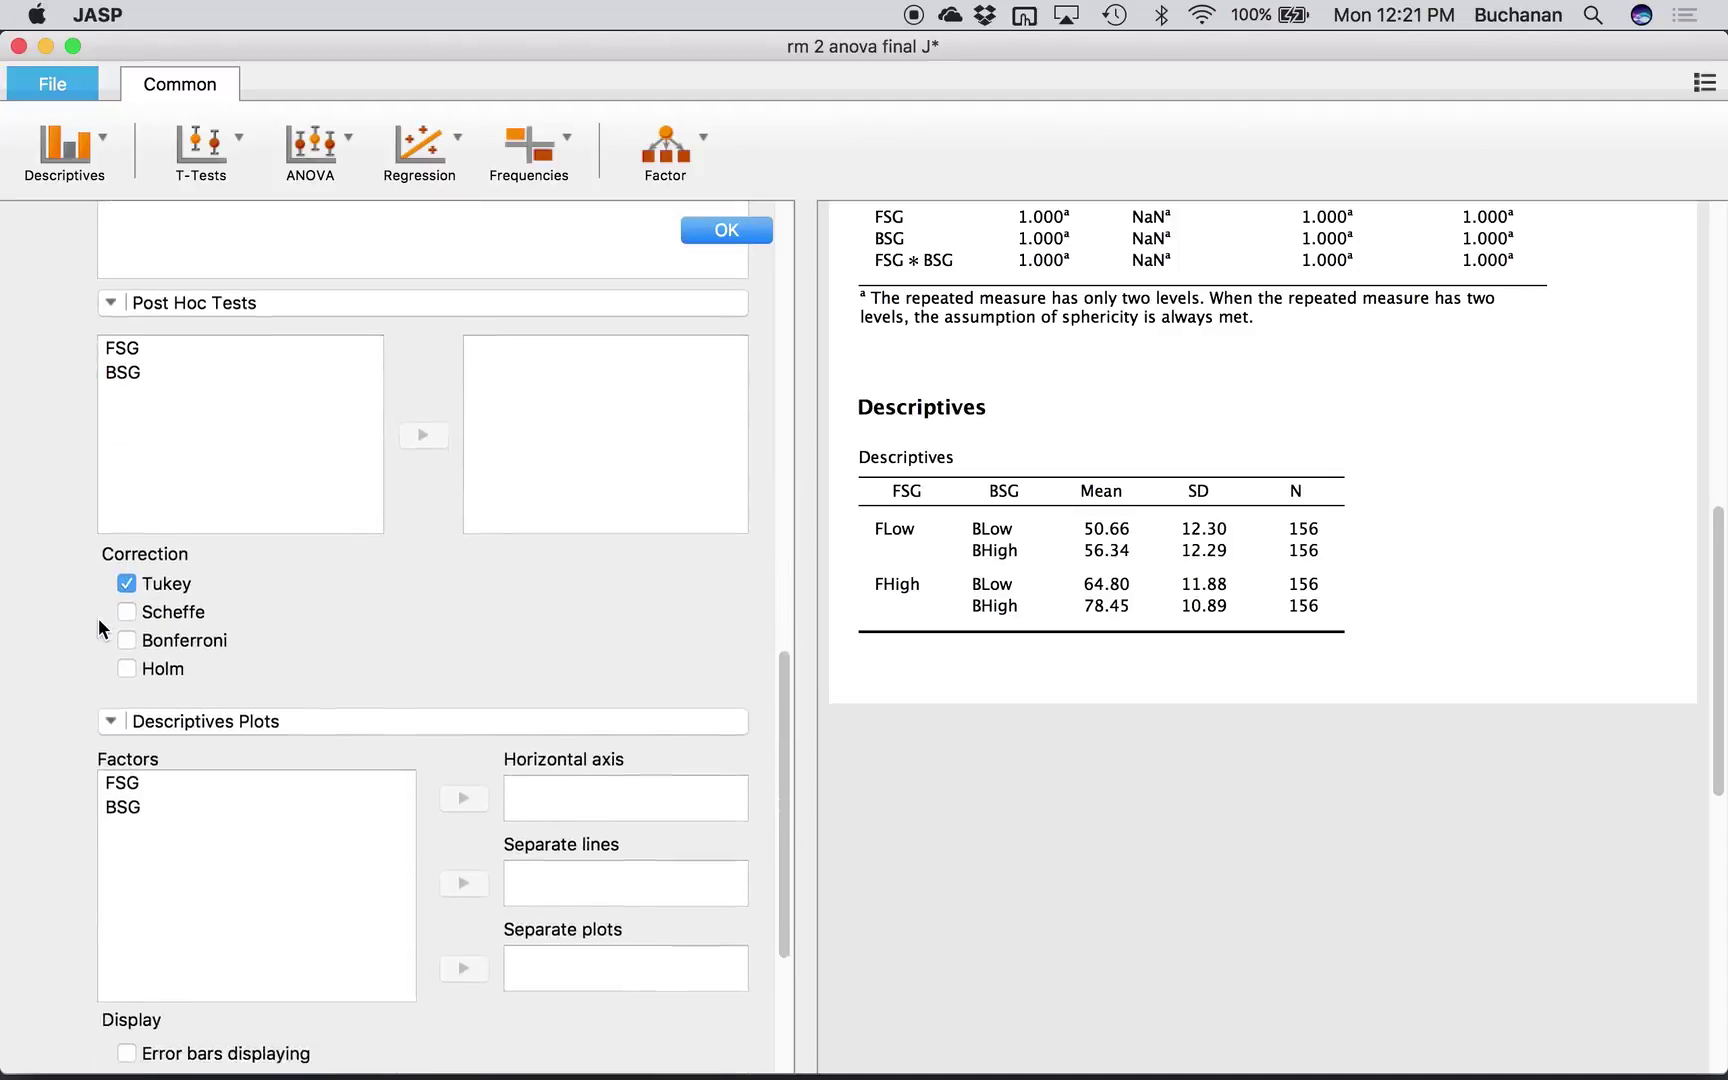
pyautogui.scroll(-2, 99, 618)
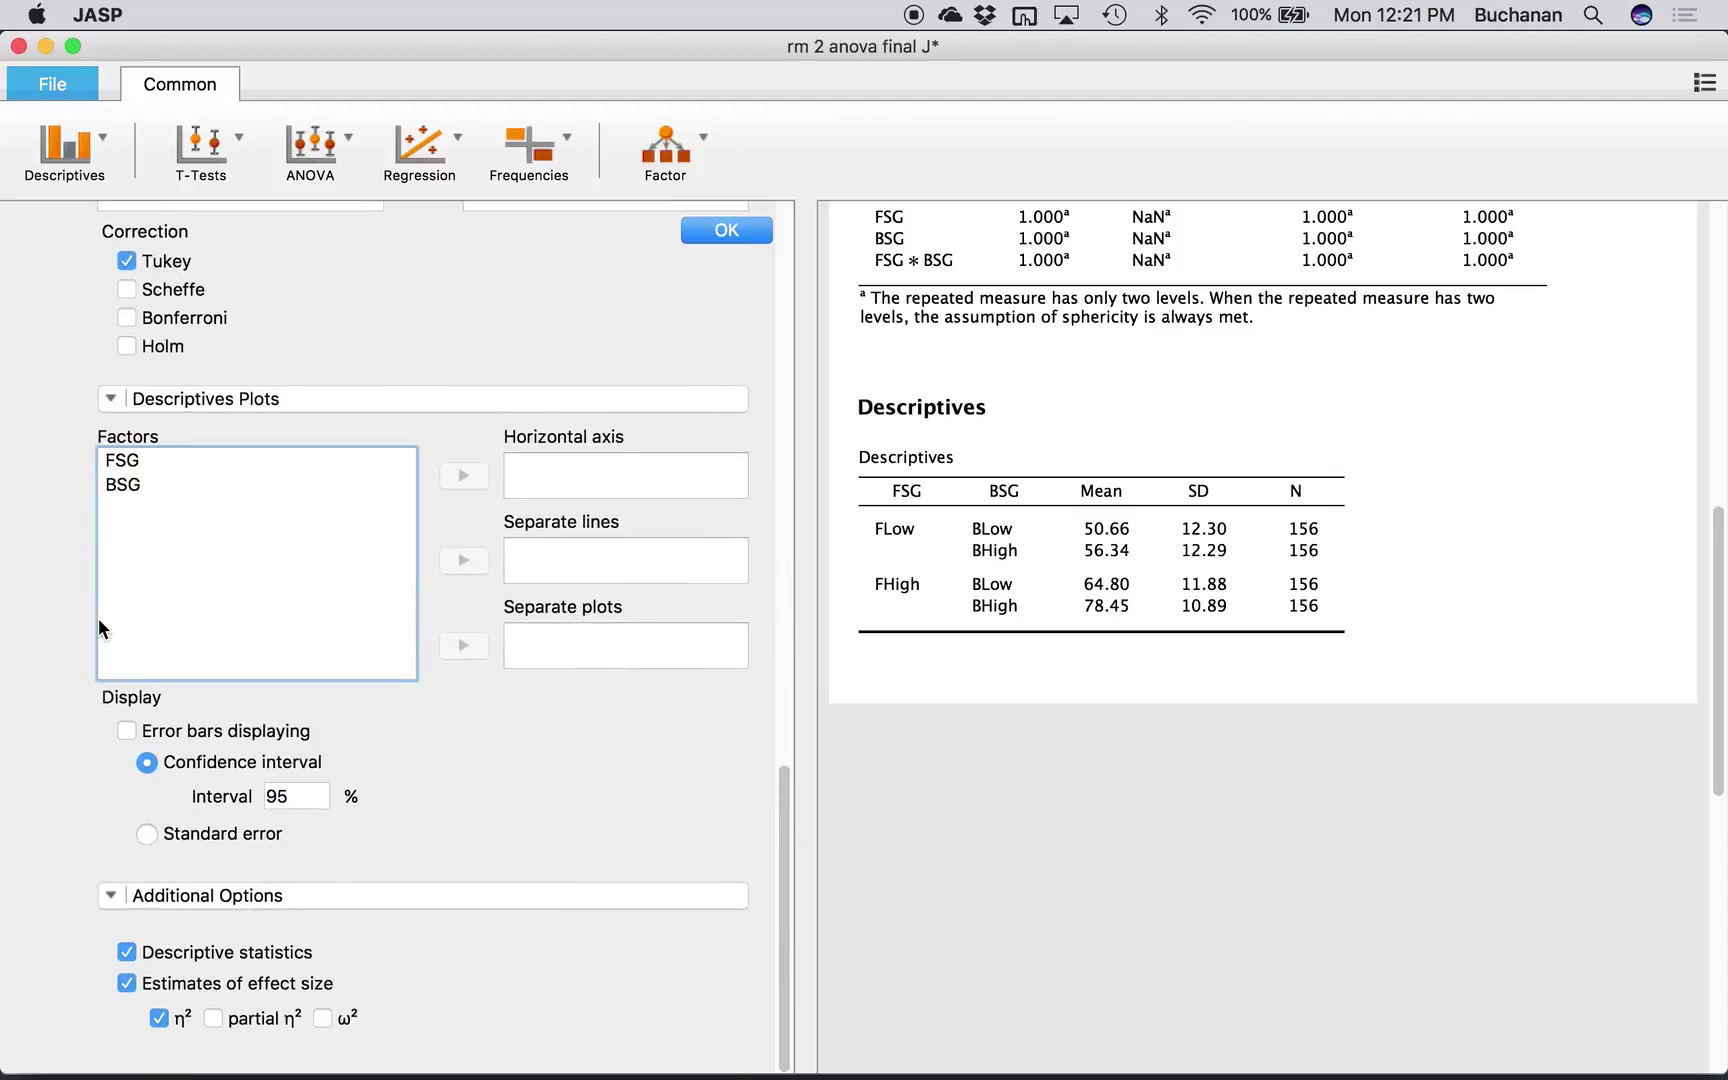
pyautogui.click(99, 618)
pyautogui.scroll(5, 99, 618)
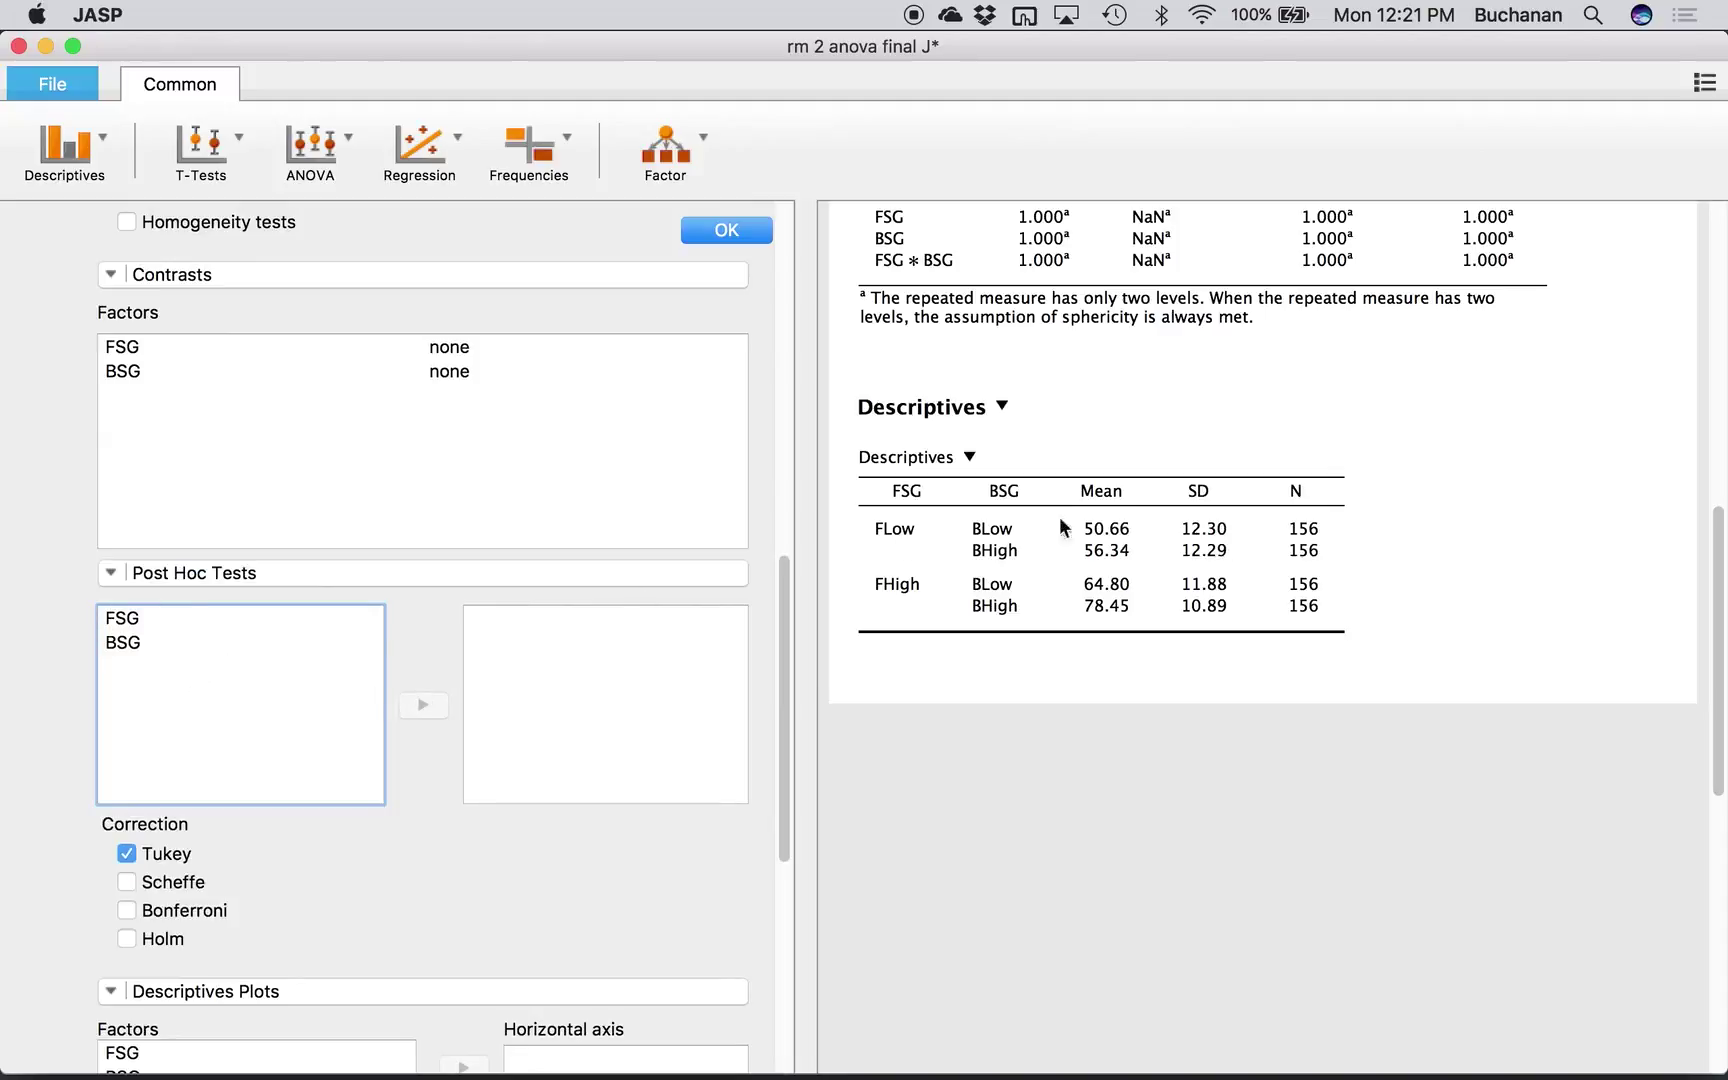
pyautogui.scroll(-1, 120, 817)
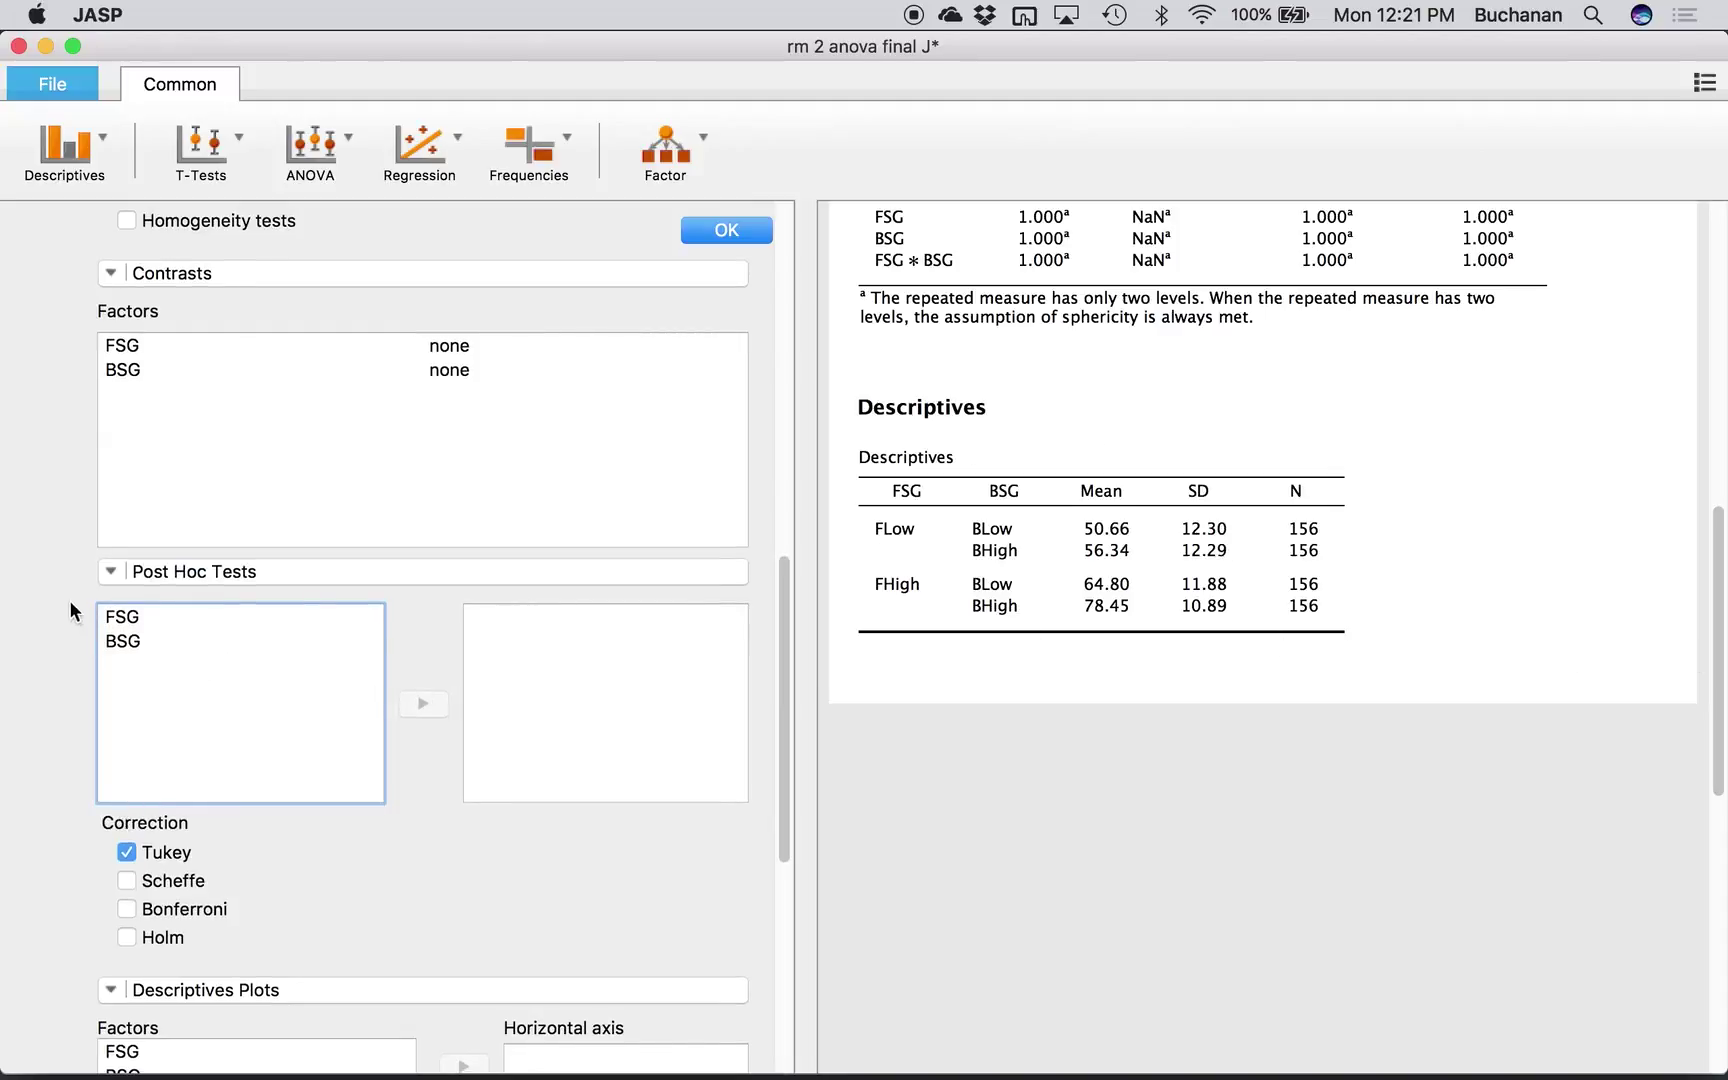
pyautogui.click(122, 618)
pyautogui.keyDown('shift'); pyautogui.click(113, 637); pyautogui.keyUp('shift')
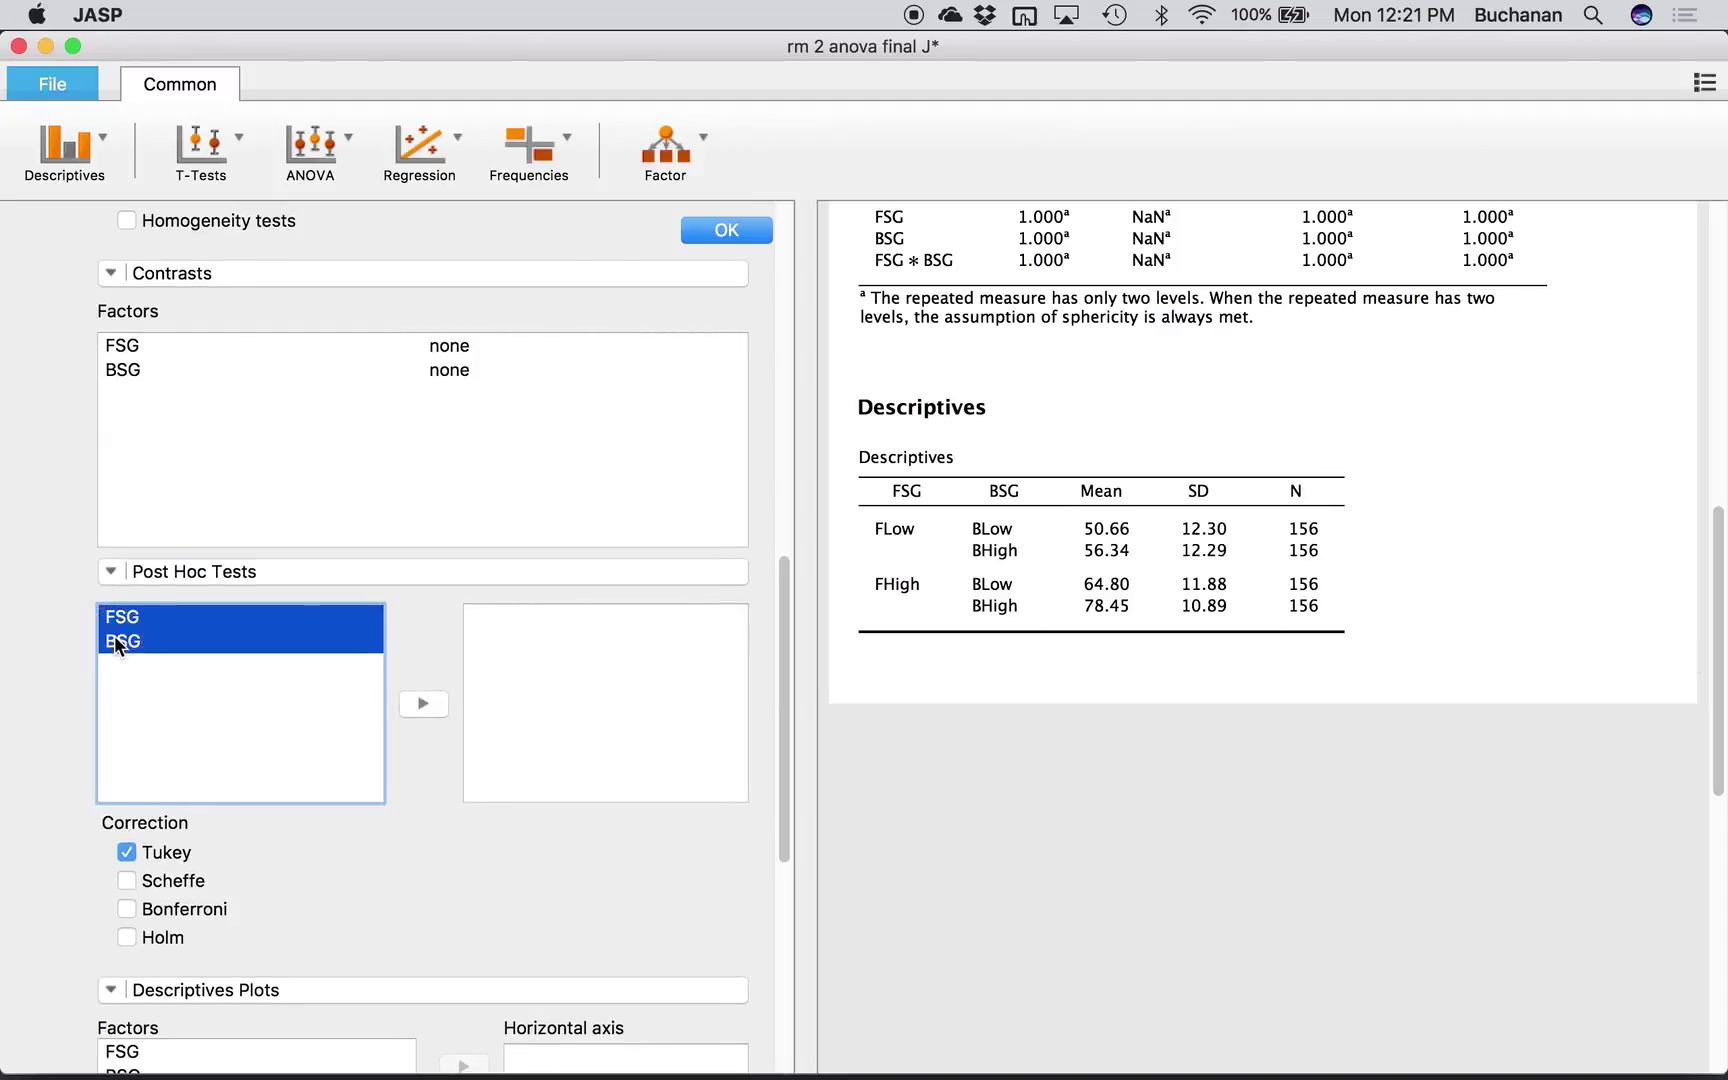
pyautogui.click(420, 703)
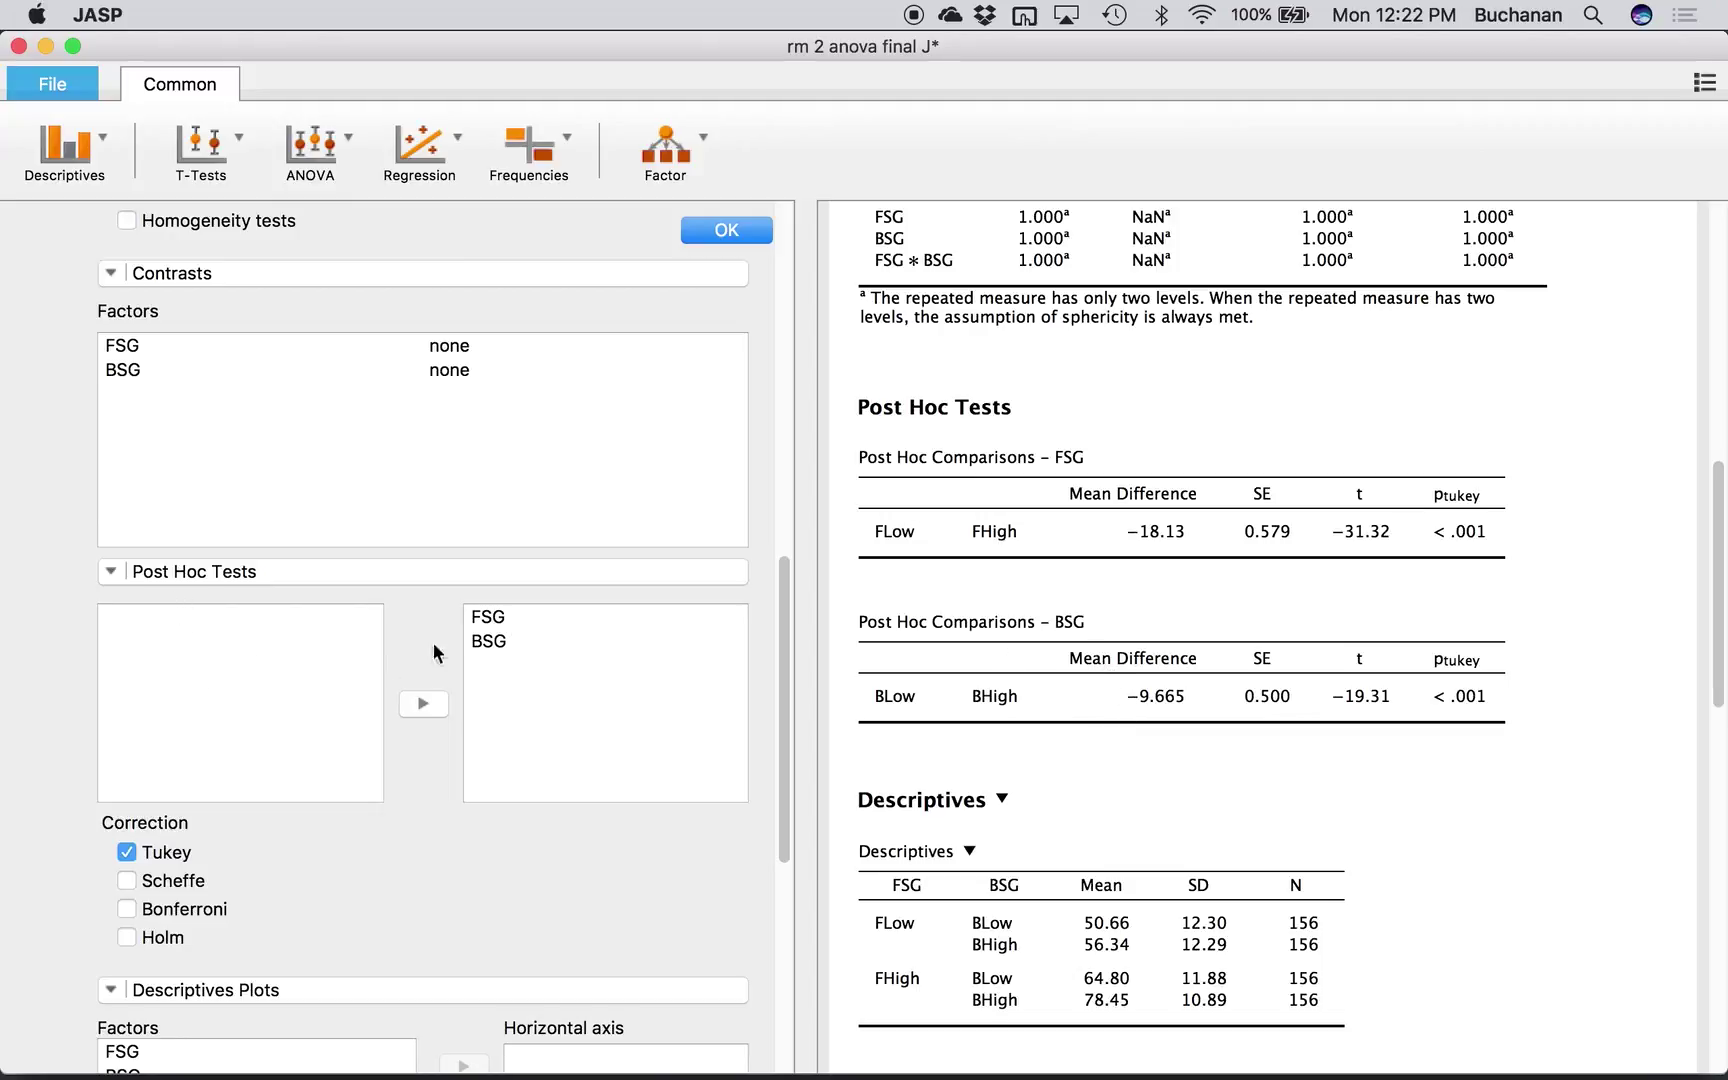
# - Remove FSG and BSG from the post hoc comparisons and collapse the Post Hoc Tests section
pyautogui.click(490, 641)
pyautogui.keyDown('shift'); pyautogui.click(488, 616); pyautogui.keyUp('shift')
pyautogui.click(424, 704)
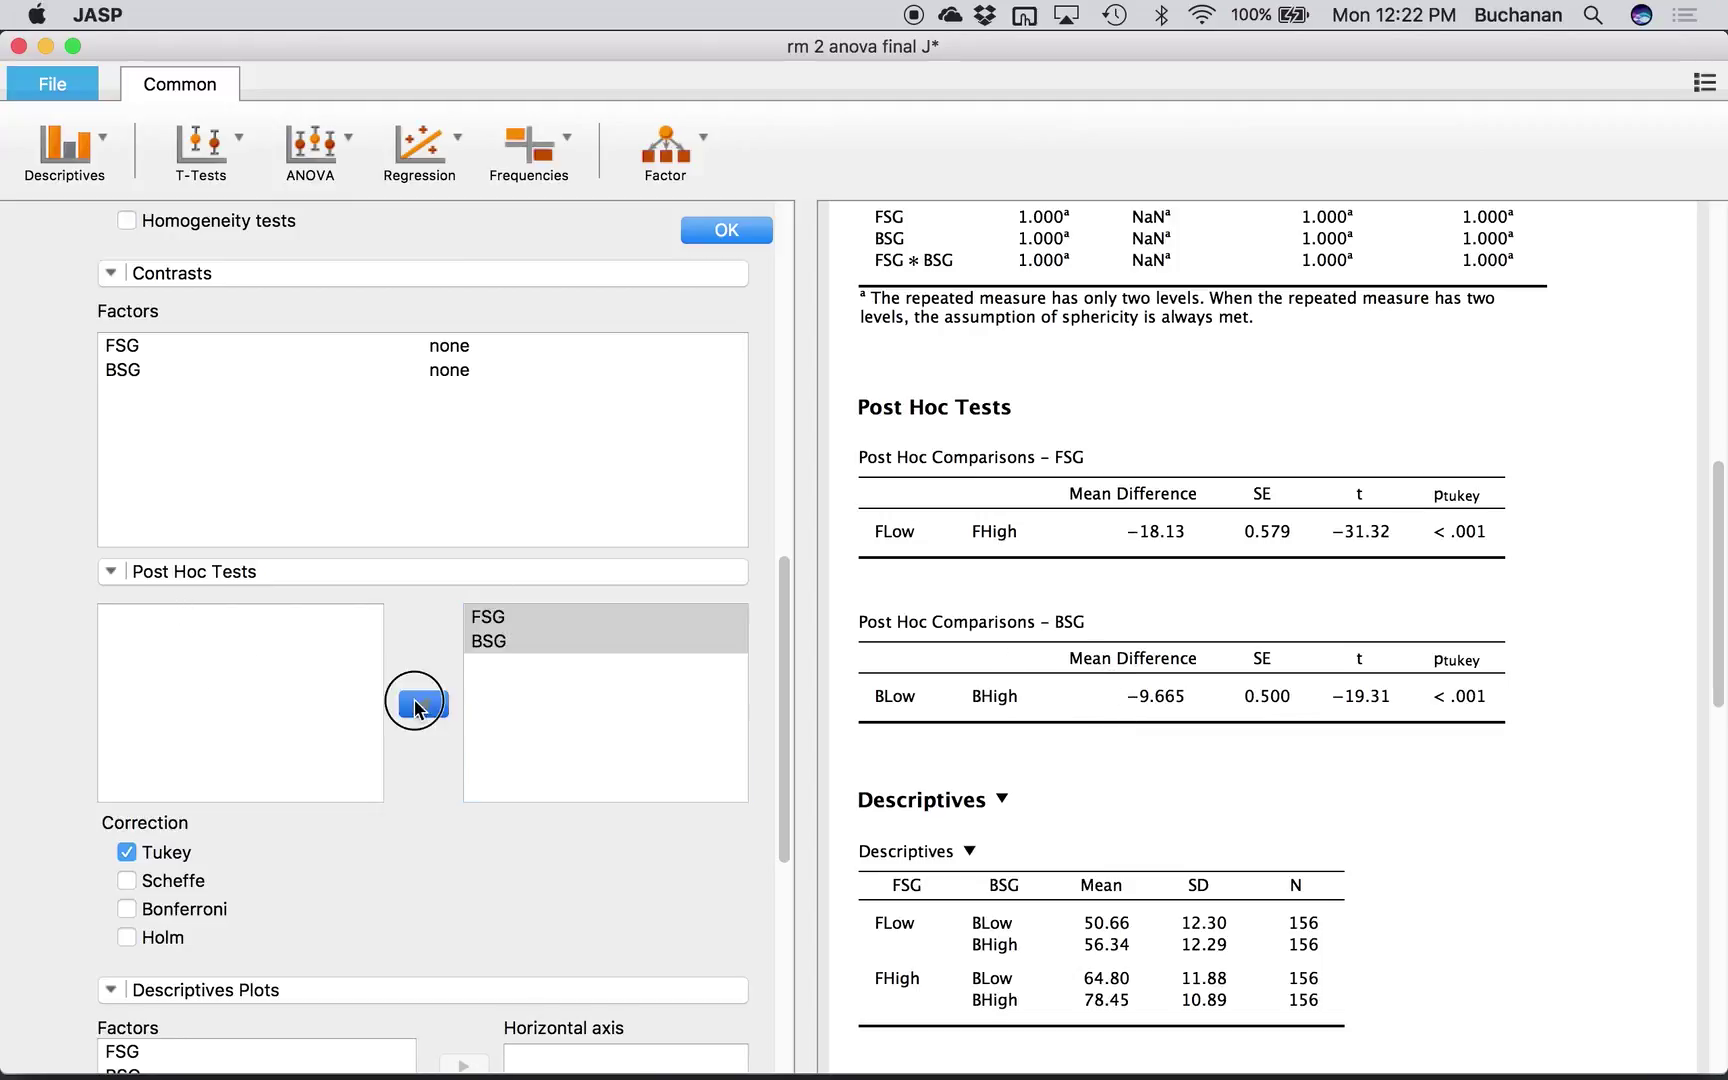
pyautogui.click(112, 572)
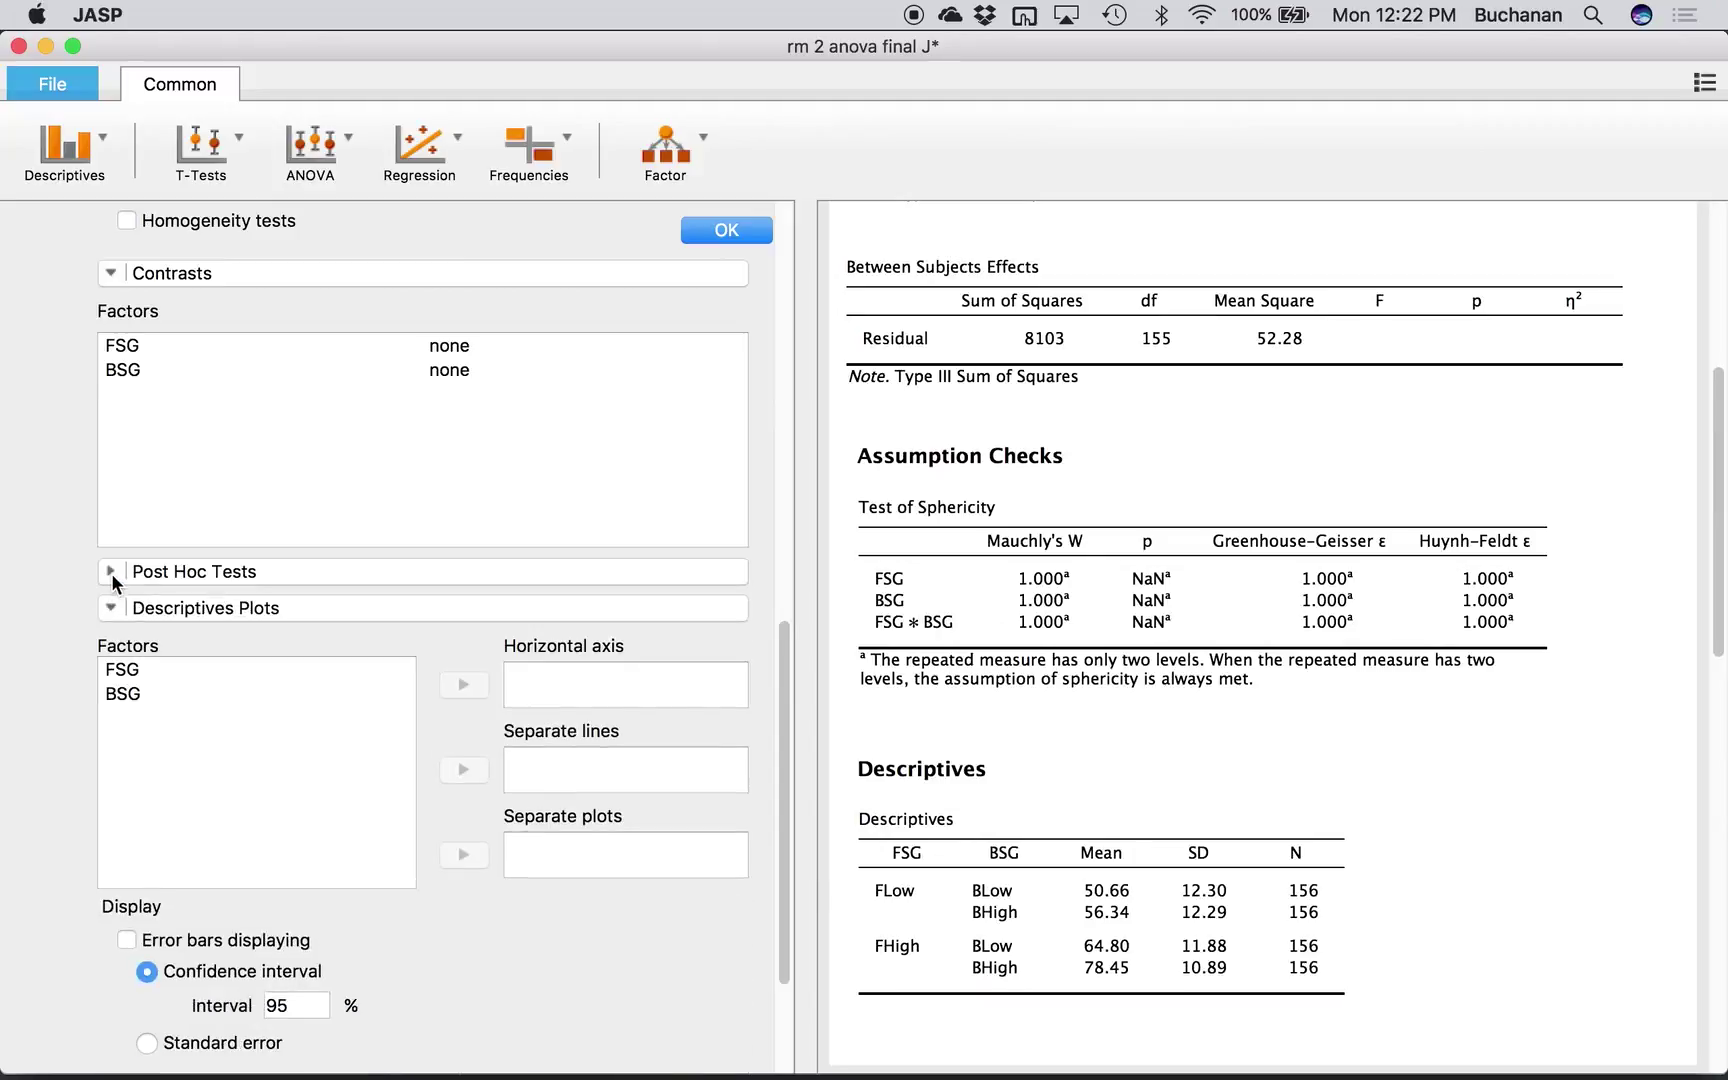
# - Compare the FSG, BSG and interaction effects in the within subjects table with the cell means in the descriptives table
pyautogui.scroll(-5, 1164, 521)
pyautogui.scroll(-4, 662, 630)
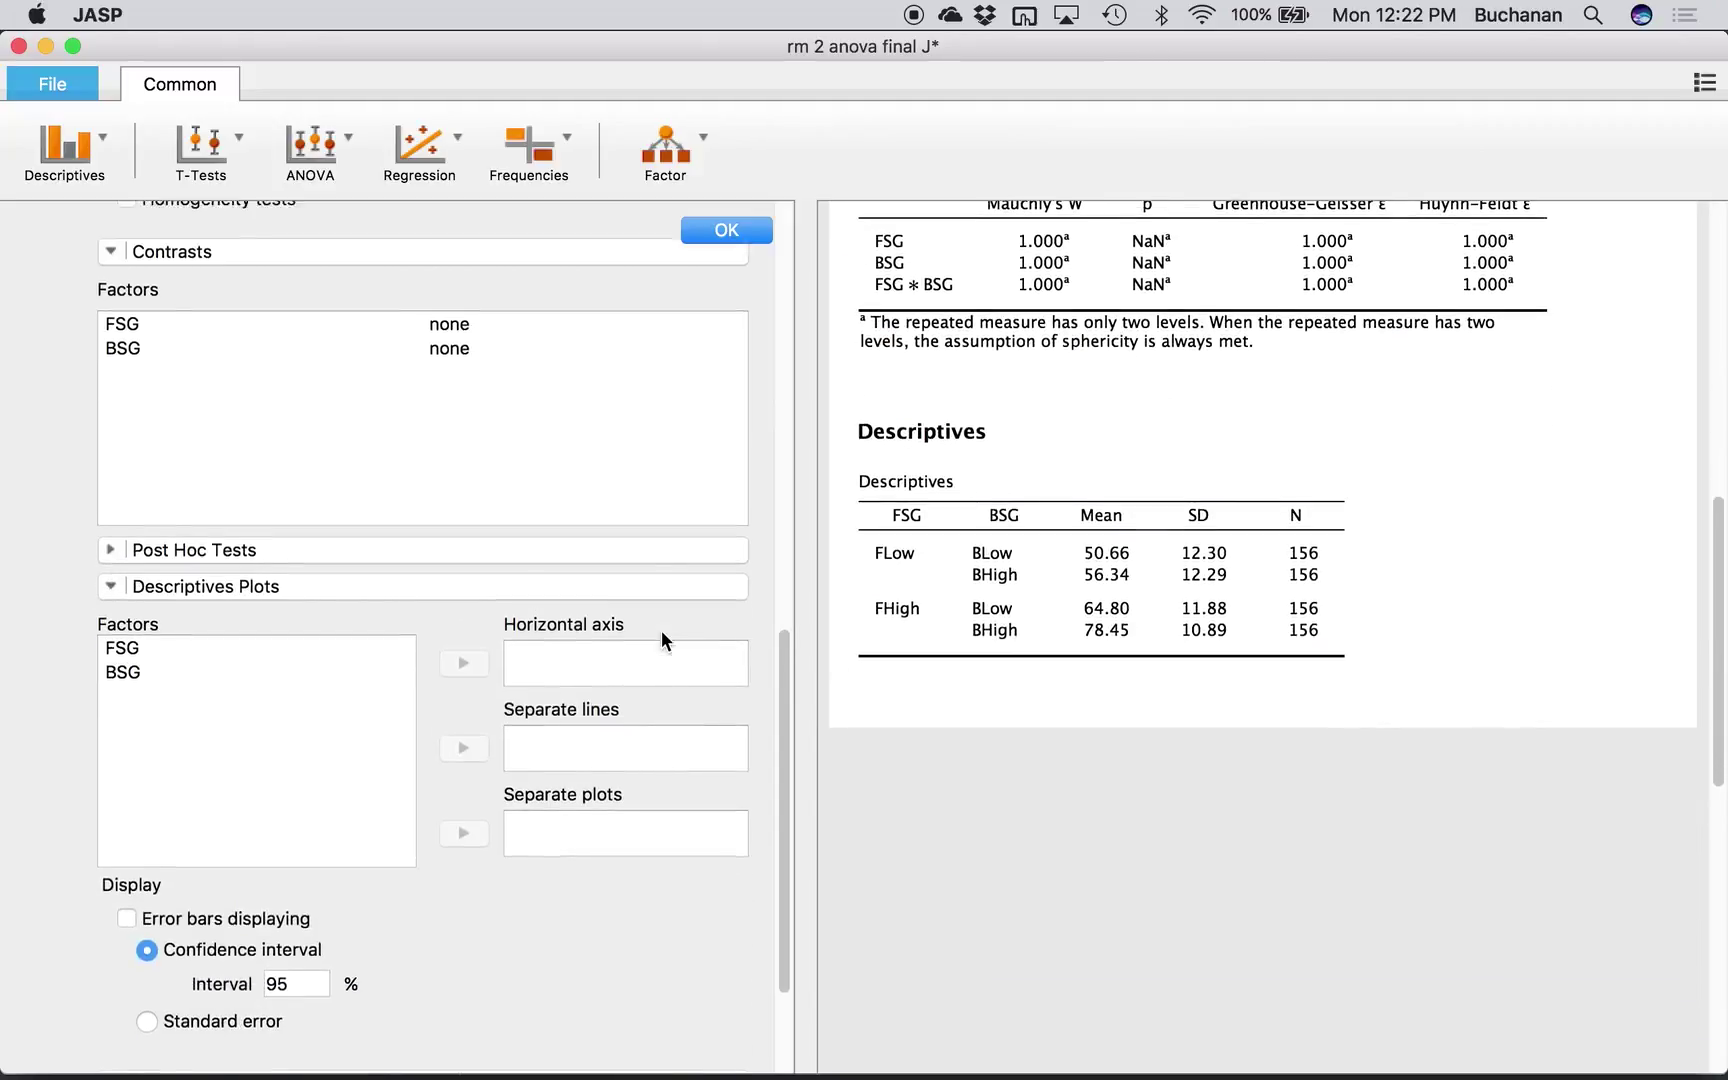
pyautogui.scroll(10, 1243, 533)
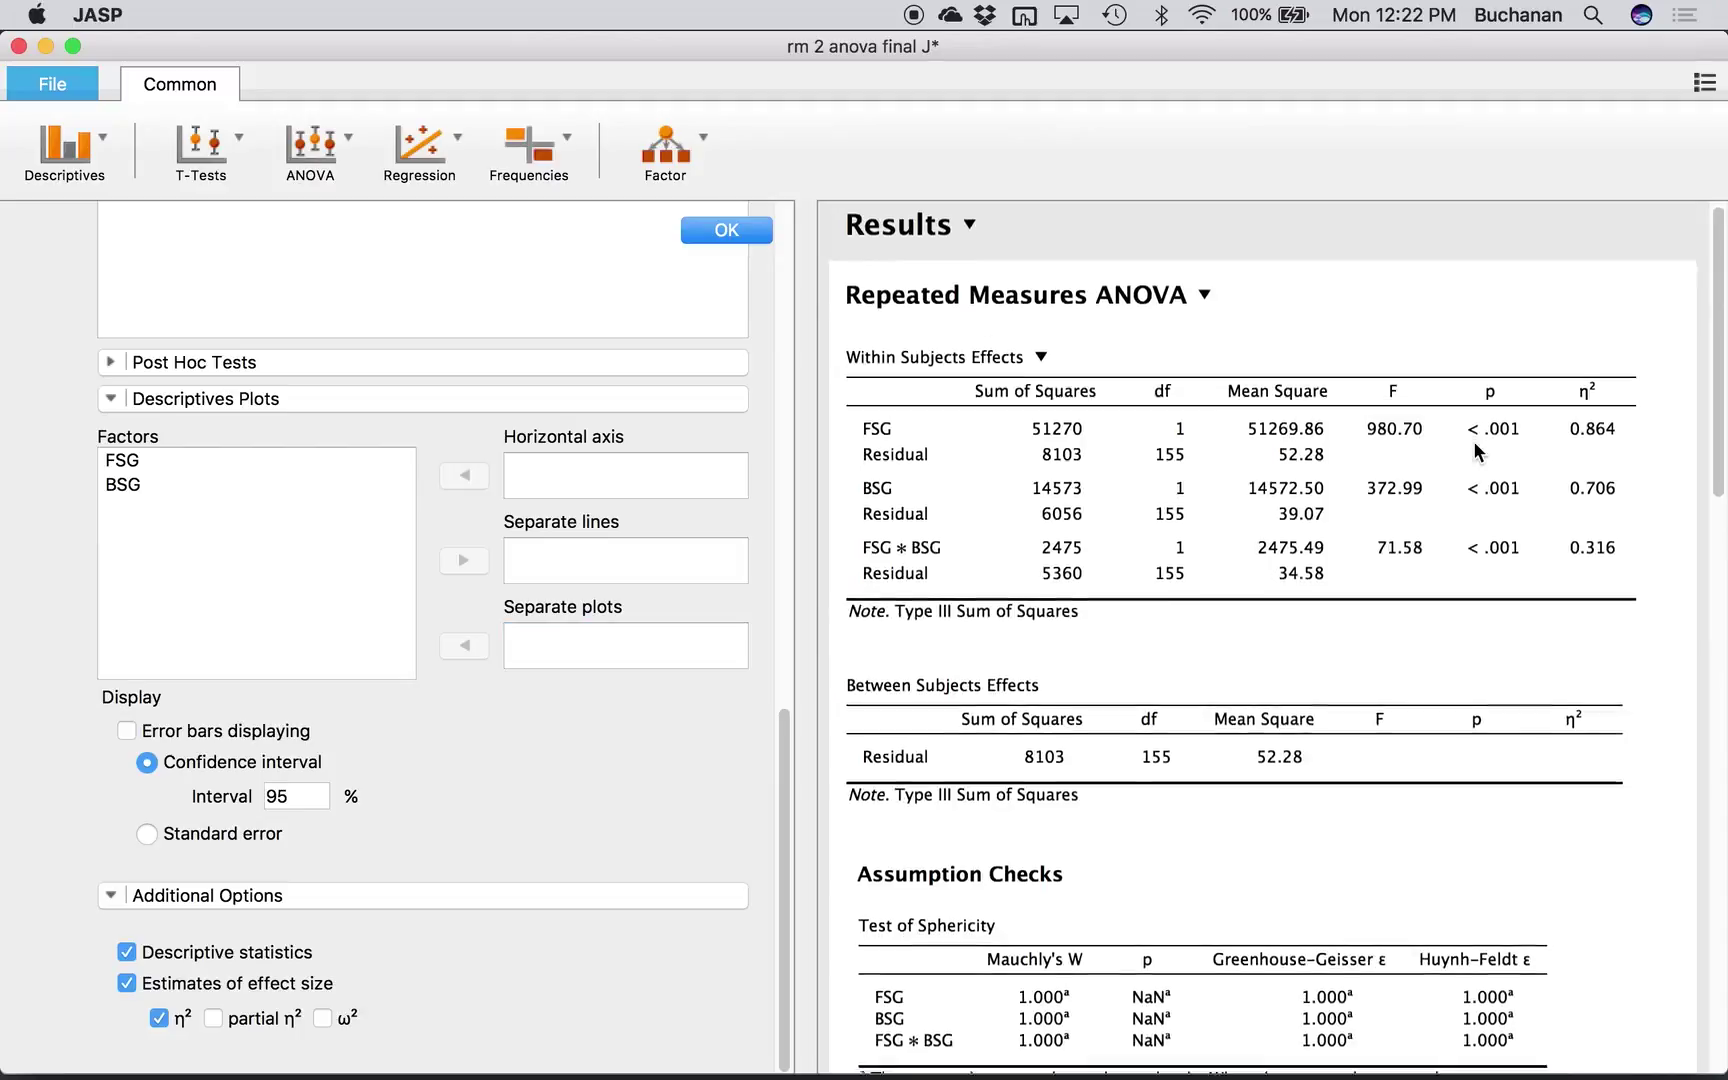
pyautogui.scroll(-8, 1475, 450)
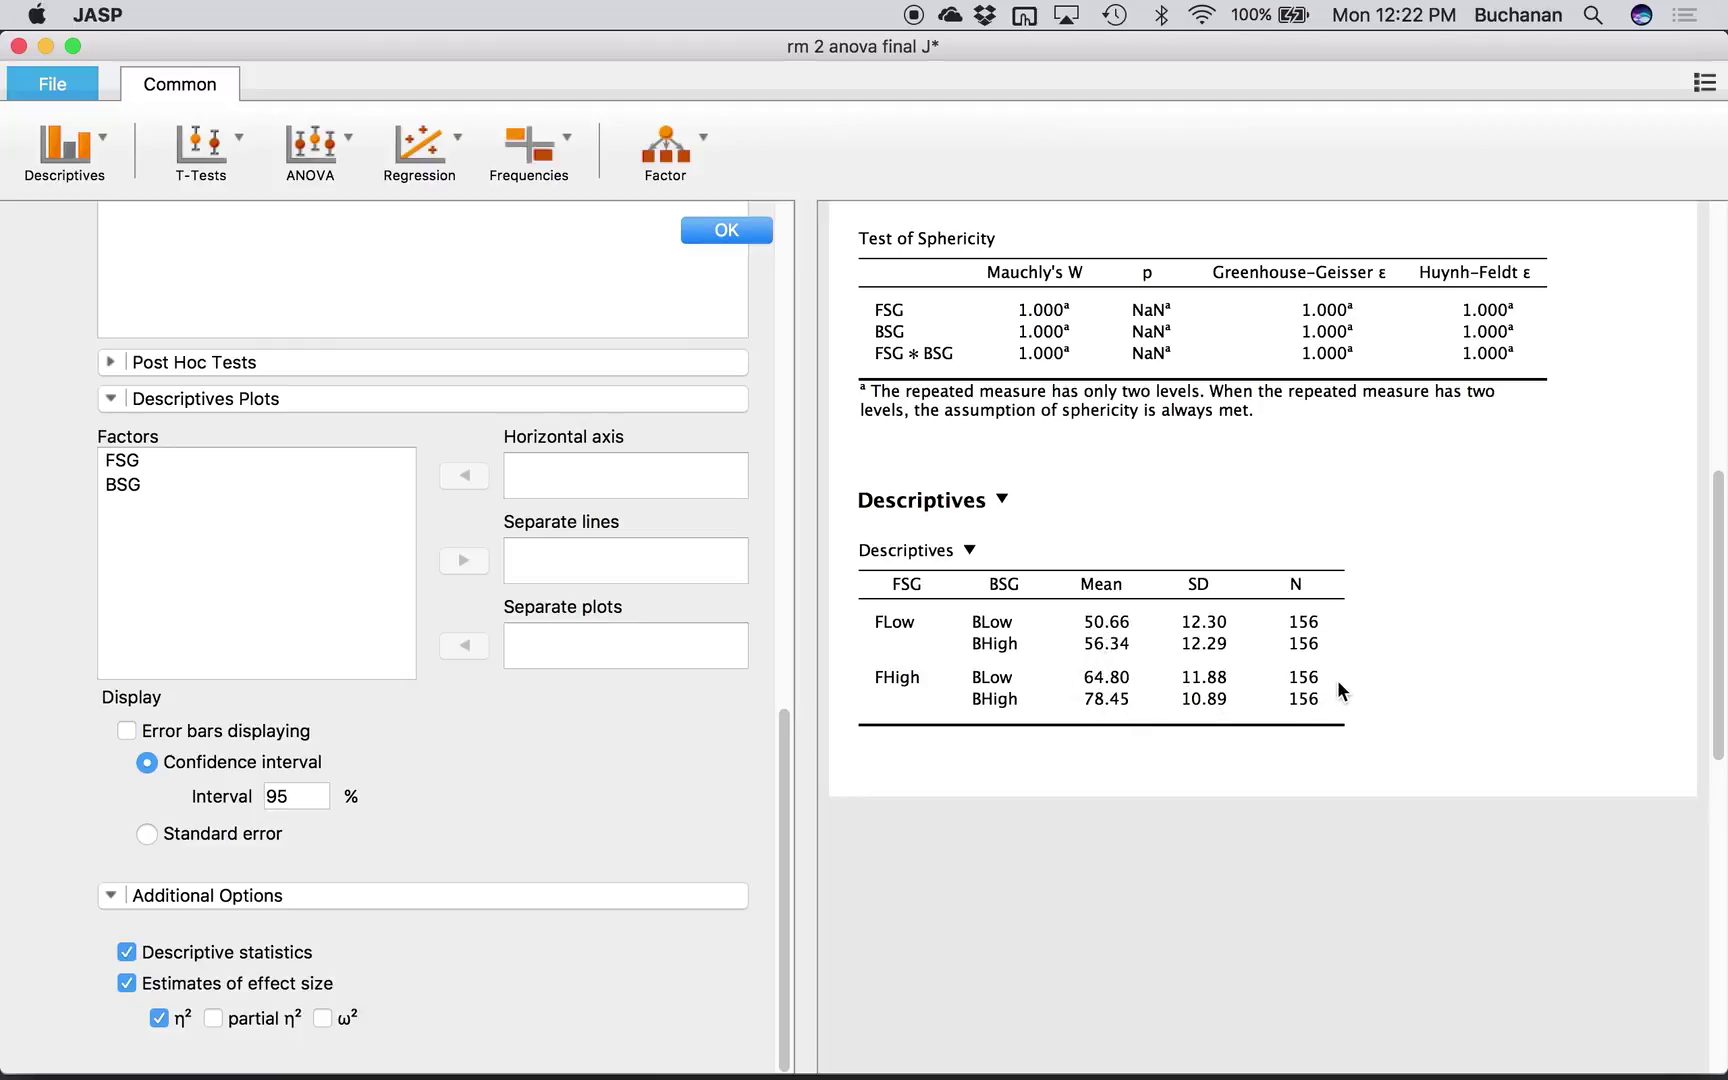
pyautogui.scroll(10, 1336, 680)
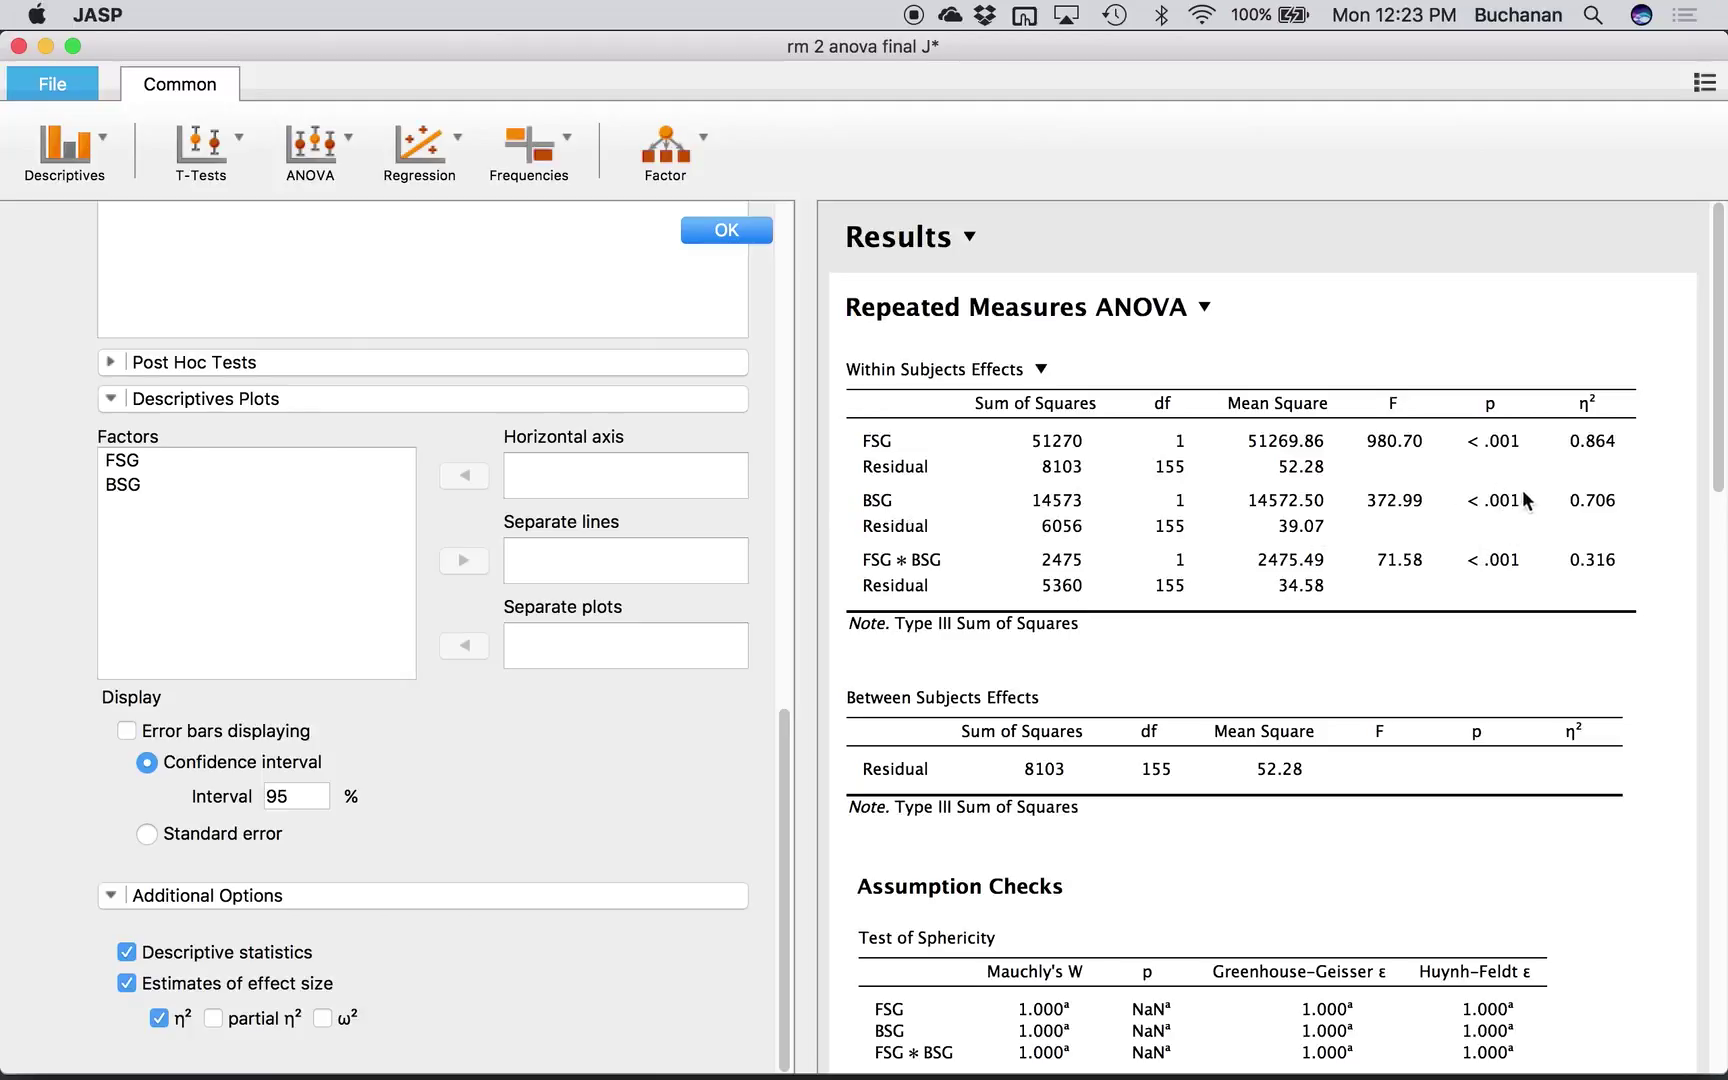
pyautogui.scroll(-5, 1411, 509)
pyautogui.scroll(-3, 1411, 509)
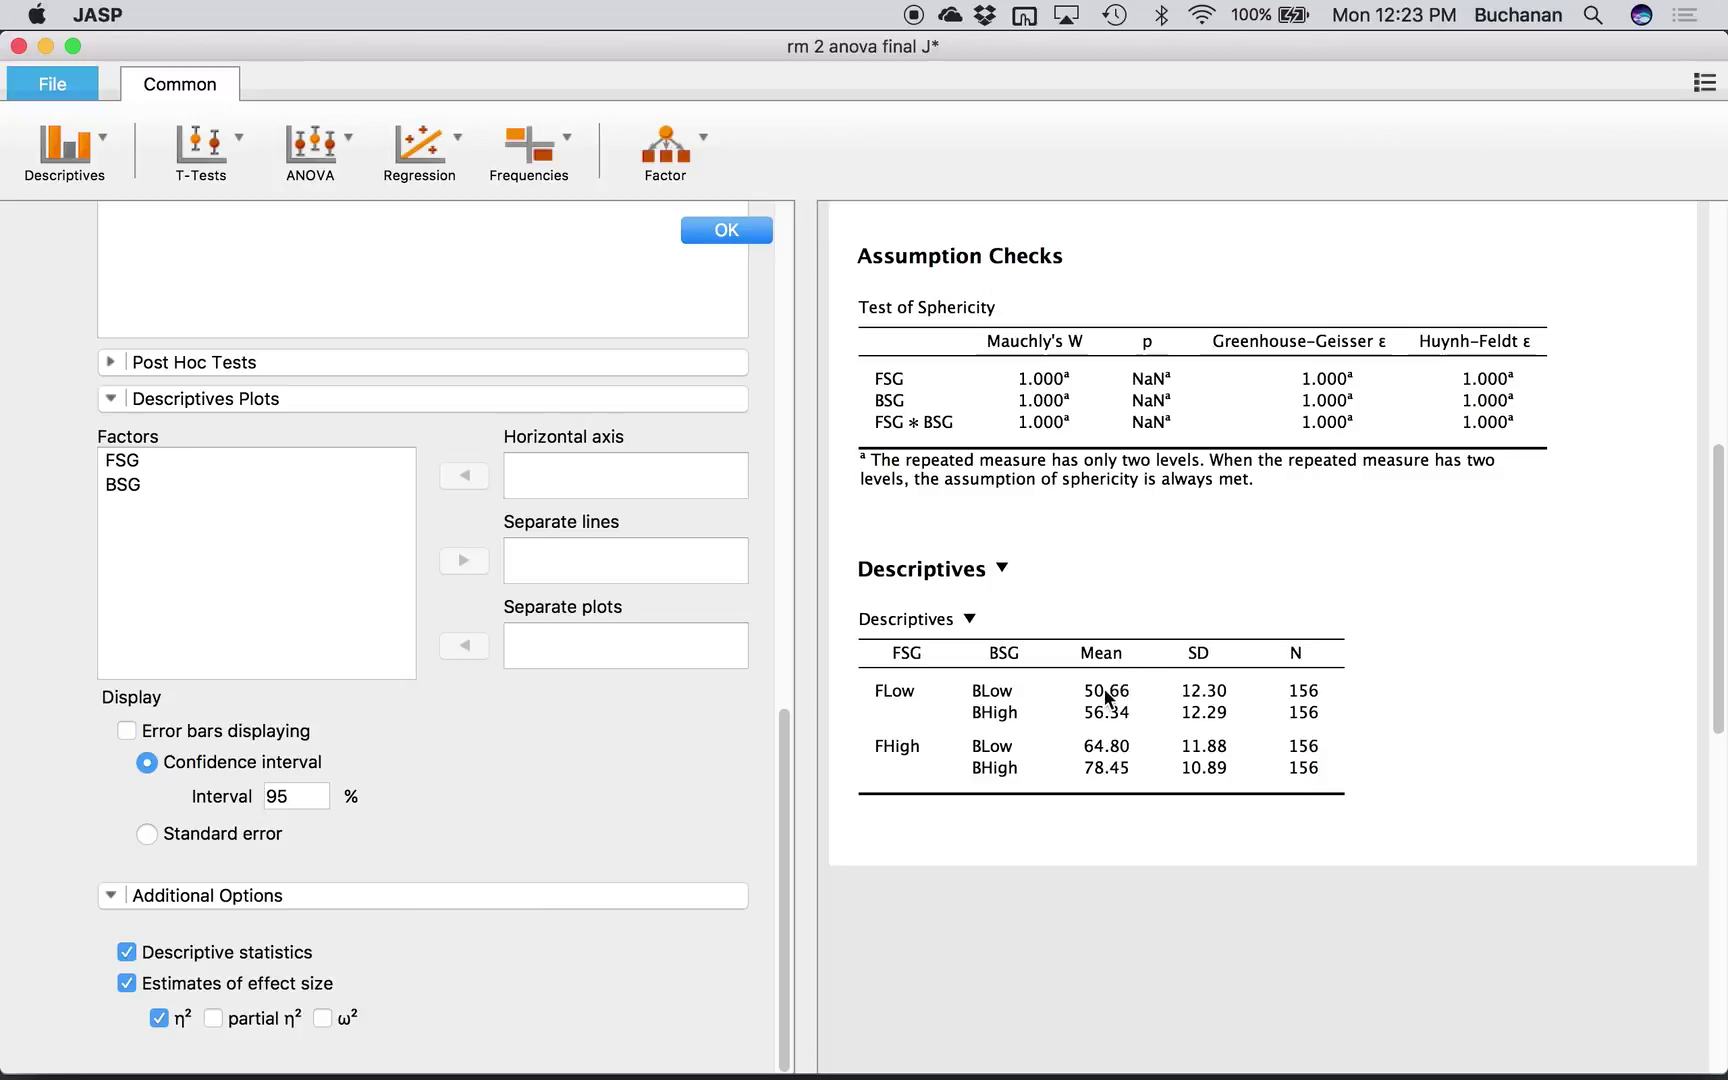
# - Calculate the approximate average of the two BLow means in Spotlight using 50 + 64 and 114/2, and close the search
pyautogui.press('super+space')
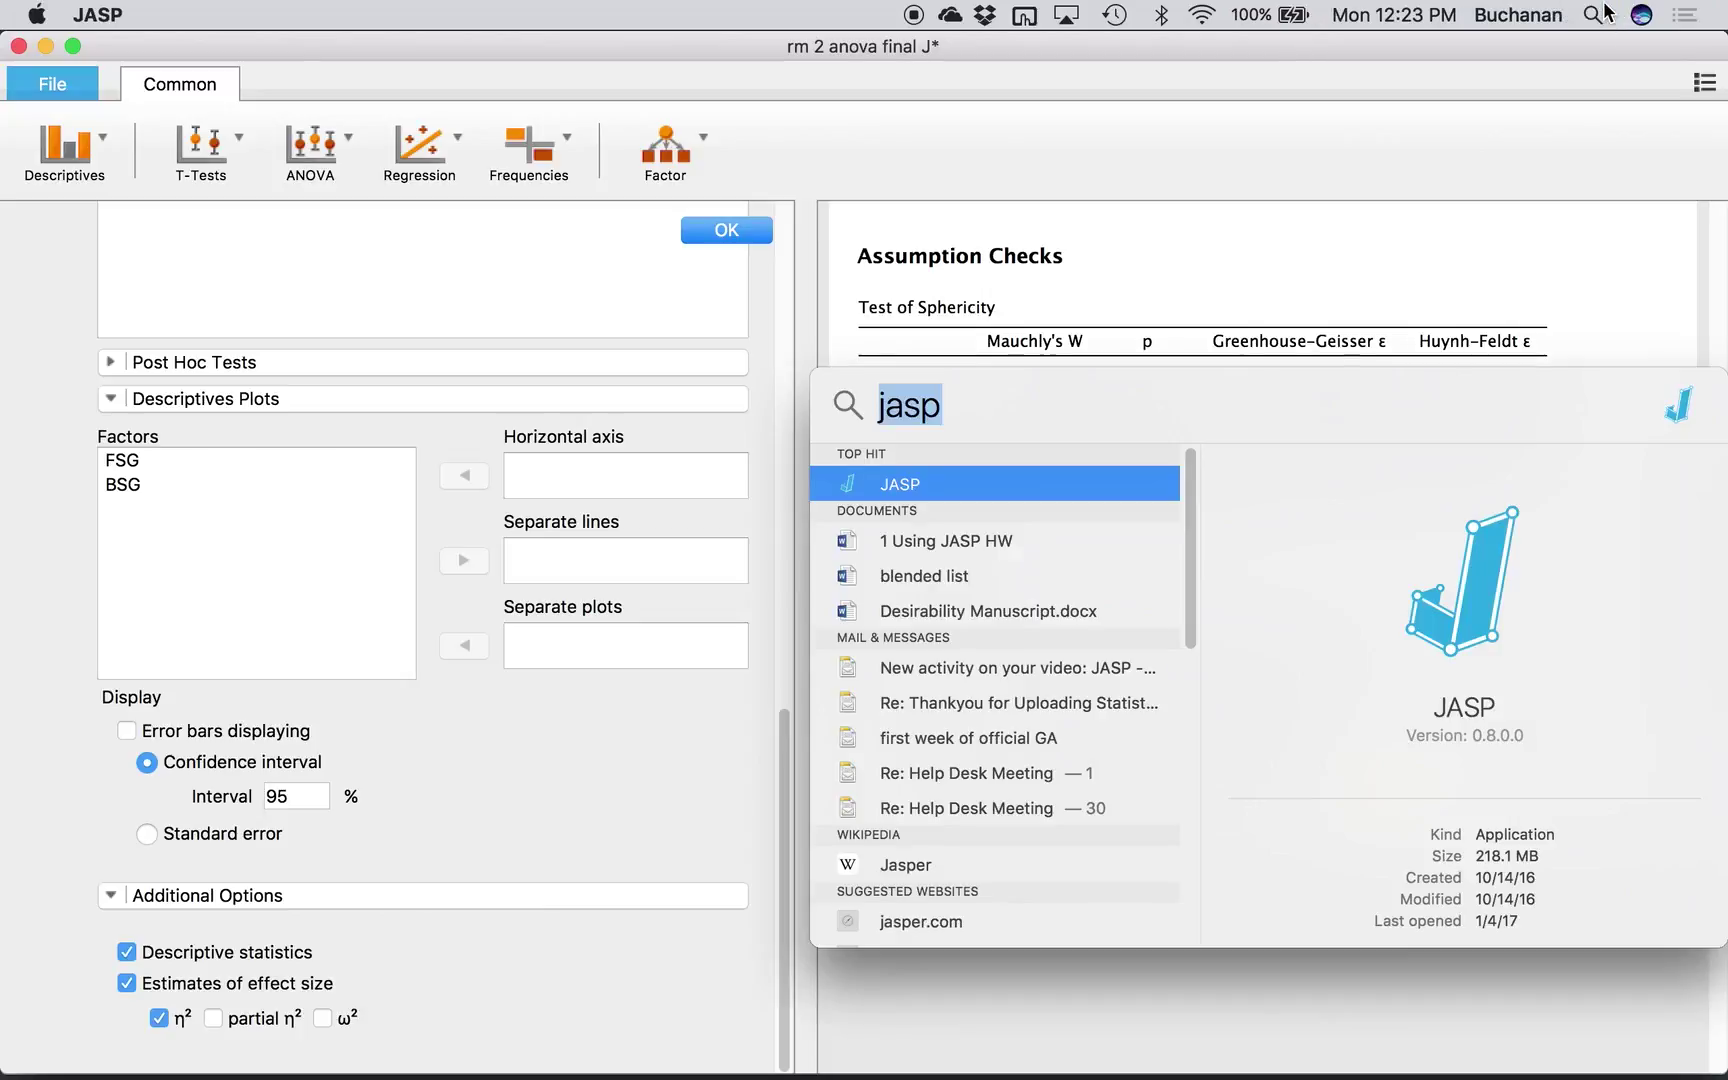
pyautogui.write('50 + 64')
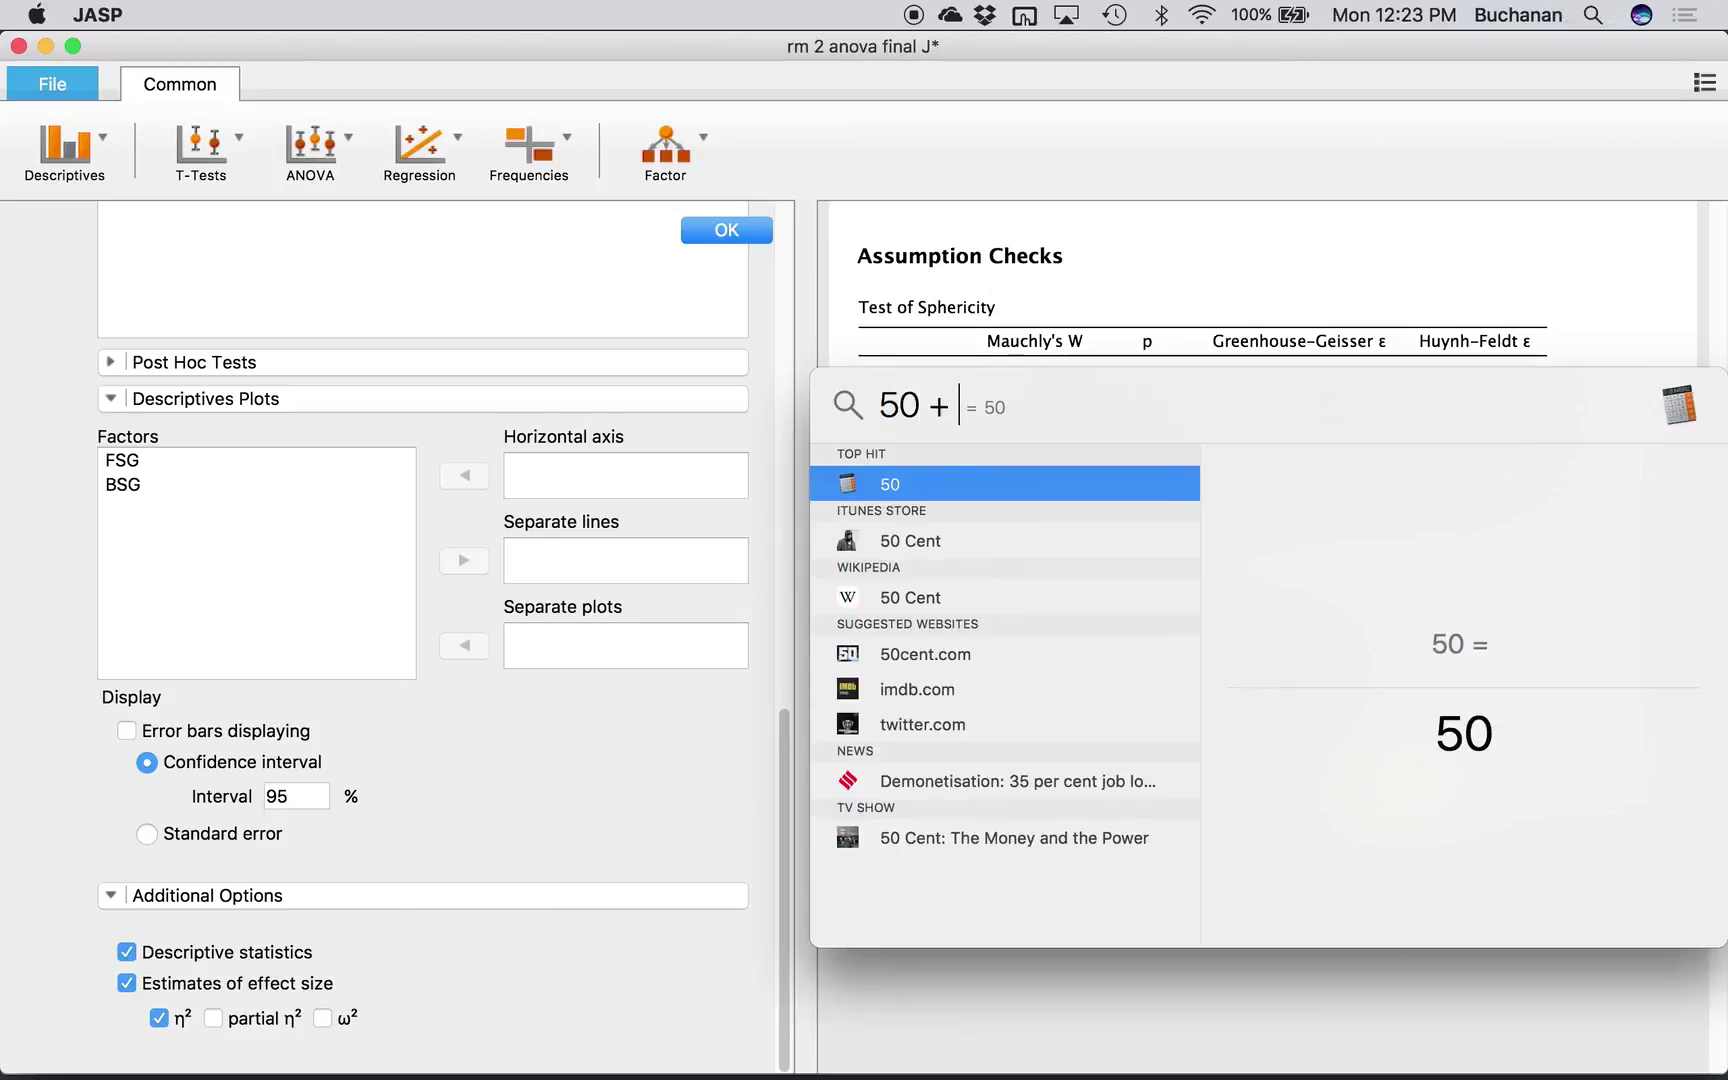
pyautogui.press('BackSpace')
pyautogui.press('BackSpace')
pyautogui.press('BackSpace')
pyautogui.press('BackSpace')
pyautogui.press('BackSpace')
pyautogui.press('BackSpace')
pyautogui.press('BackSpace')
pyautogui.write('11/')
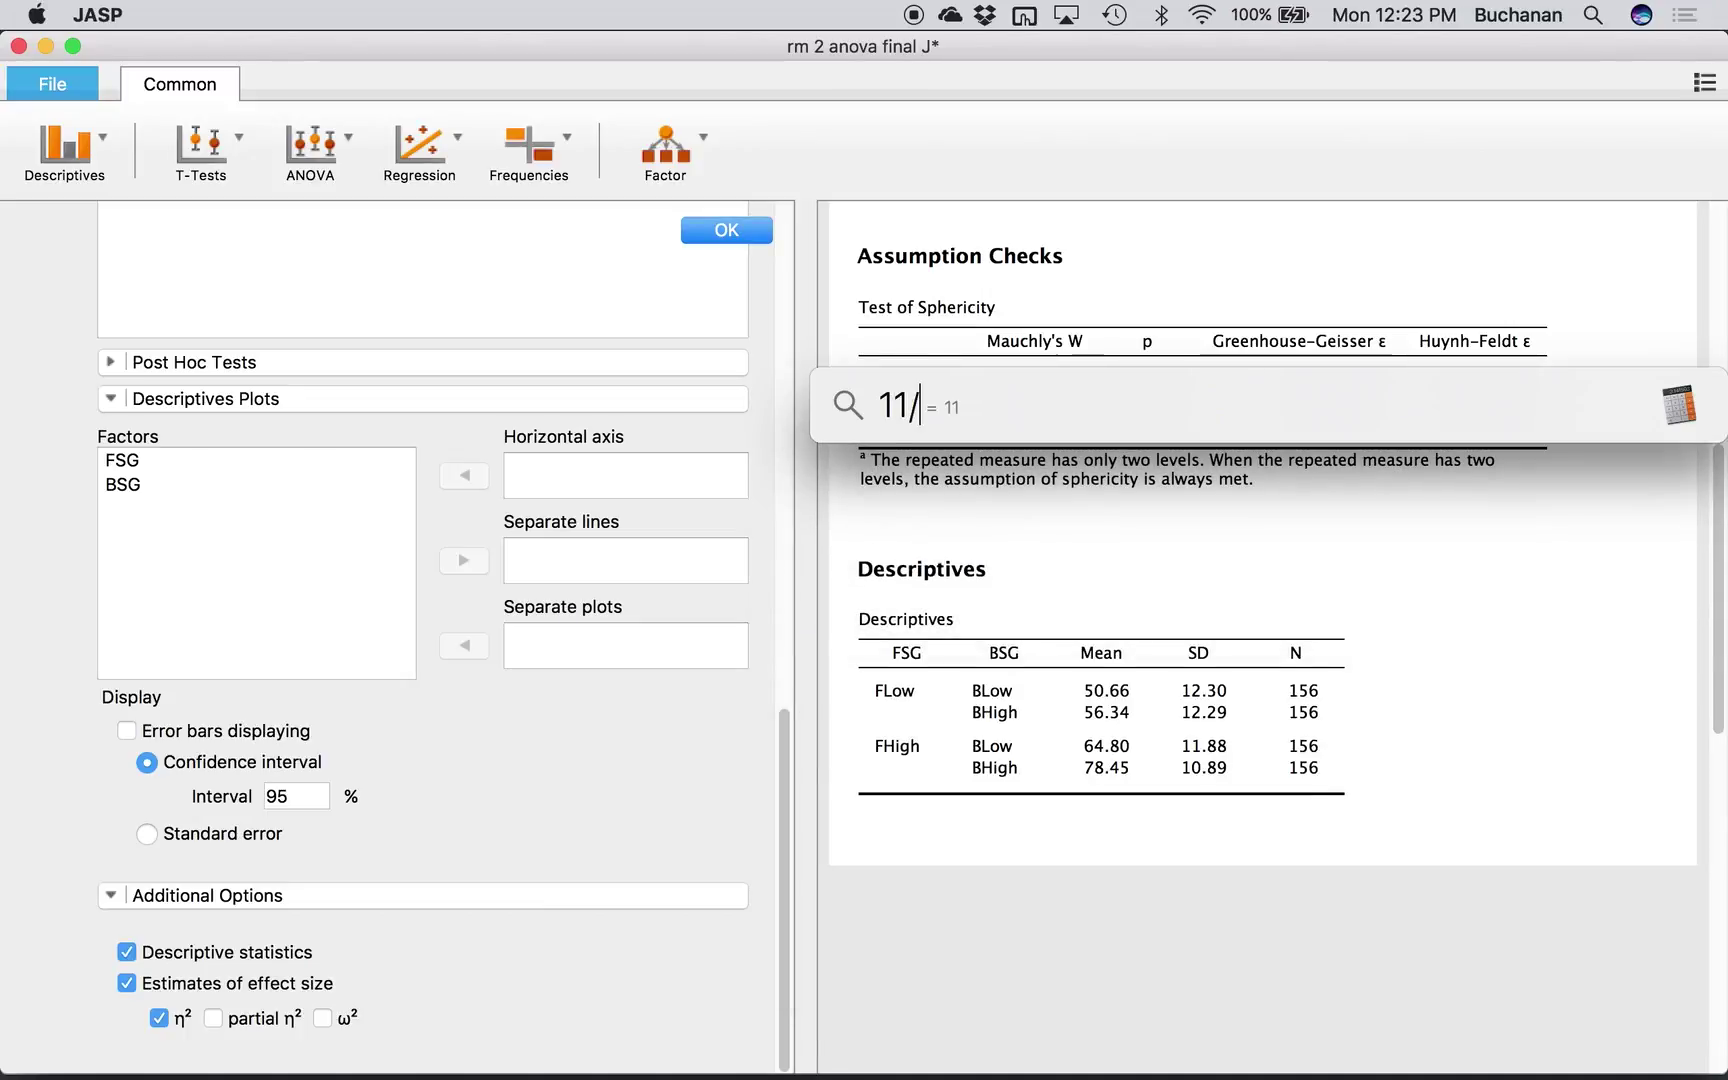
pyautogui.press('BackSpace')
pyautogui.write('4/2')
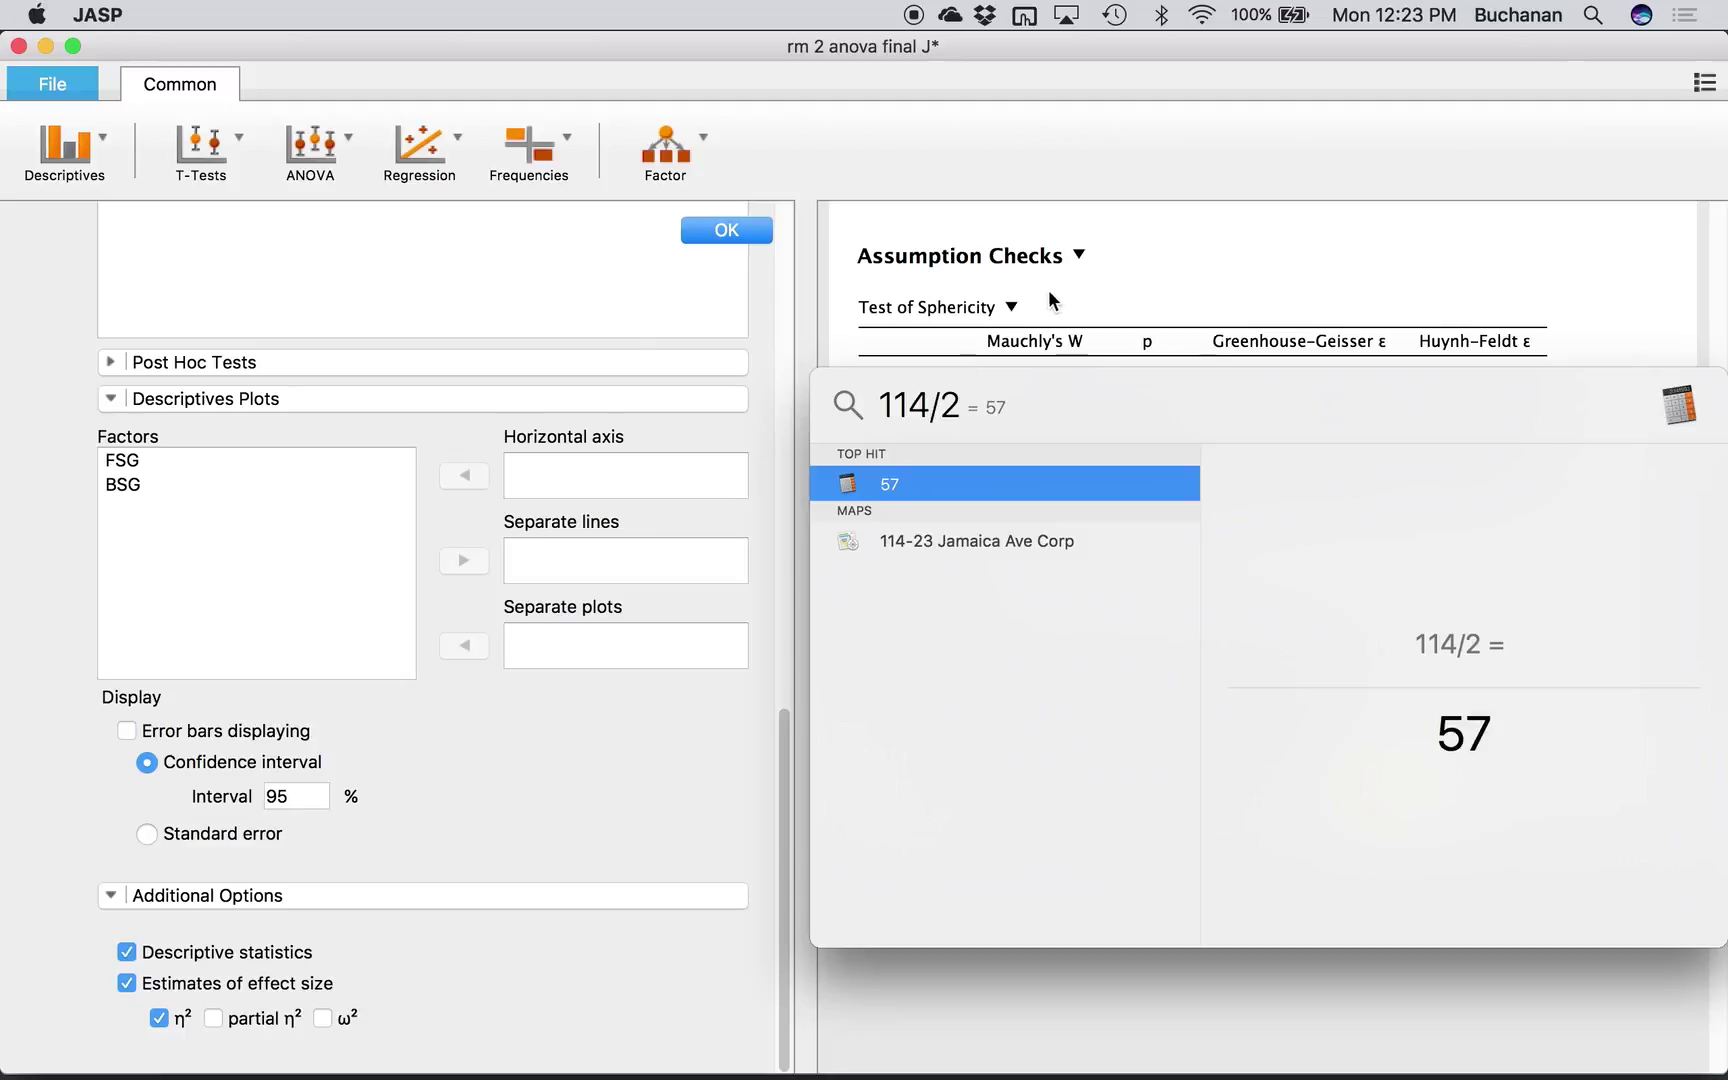
pyautogui.click(1050, 292)
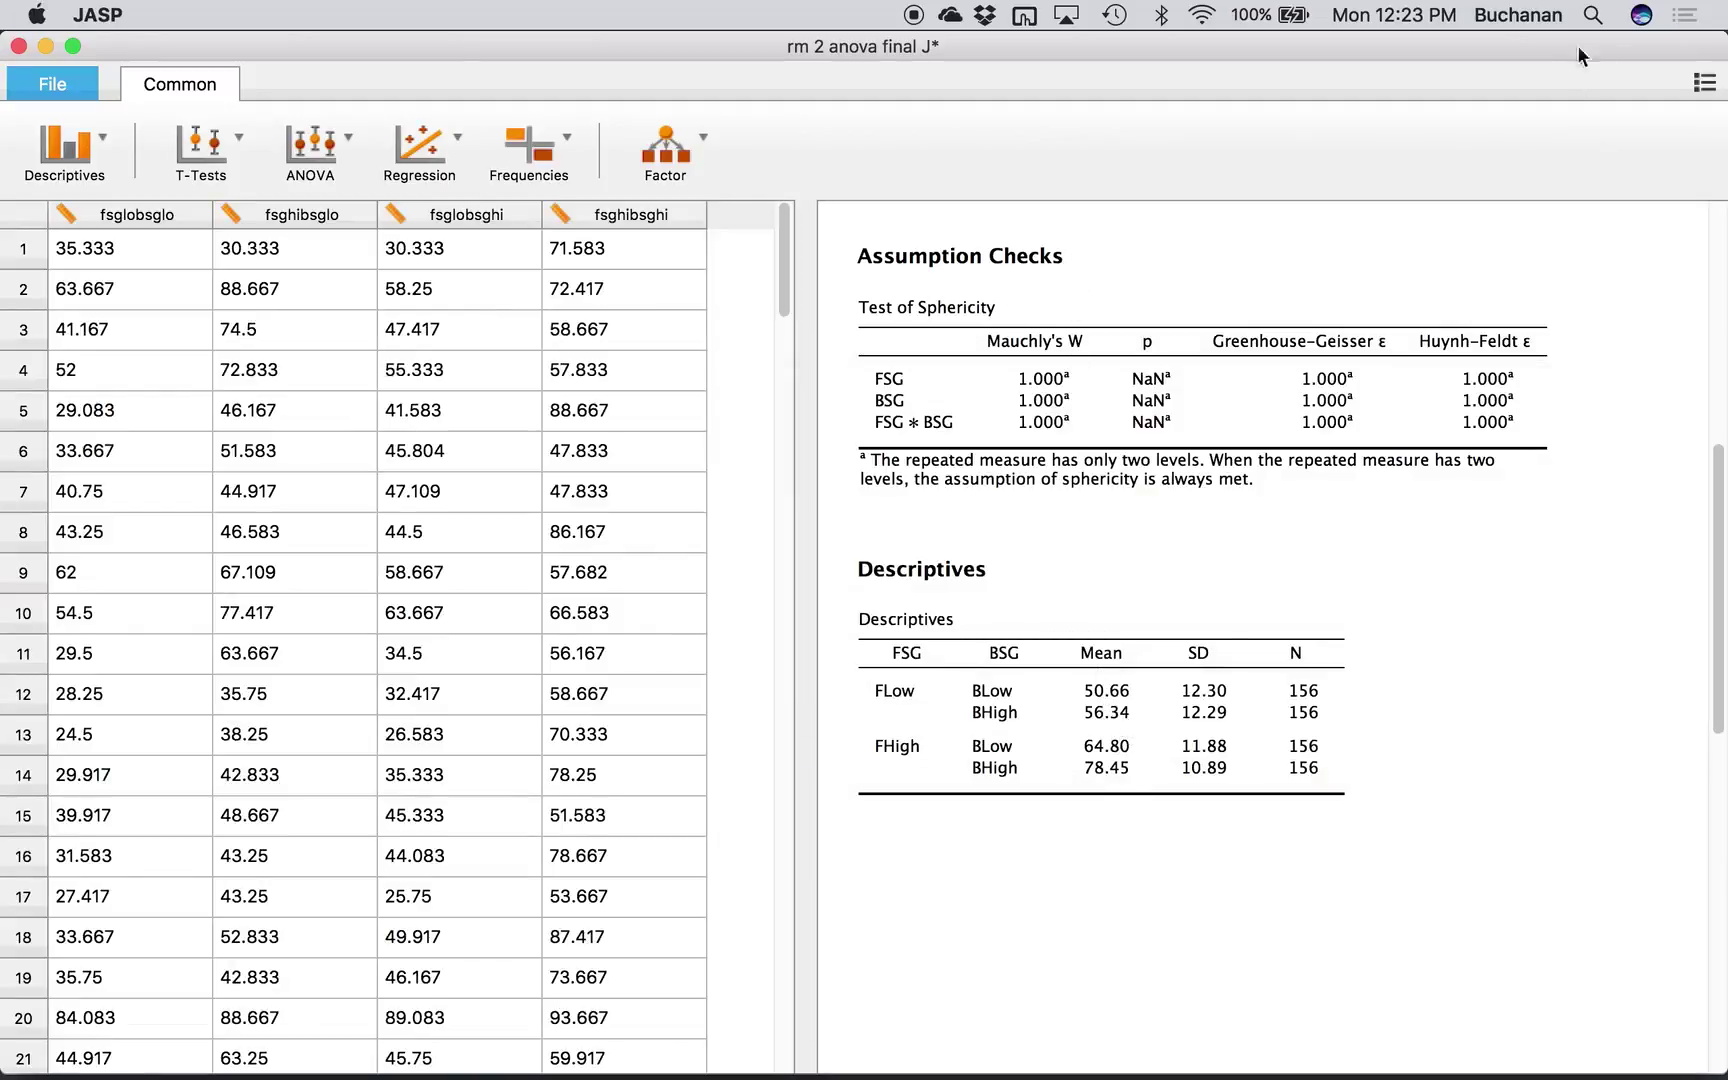
# - Calculate the approximate average of the two BHigh means in Spotlight using 56+78 and 134/2, and close the search
pyautogui.click(1593, 15)
pyautogui.write('56')
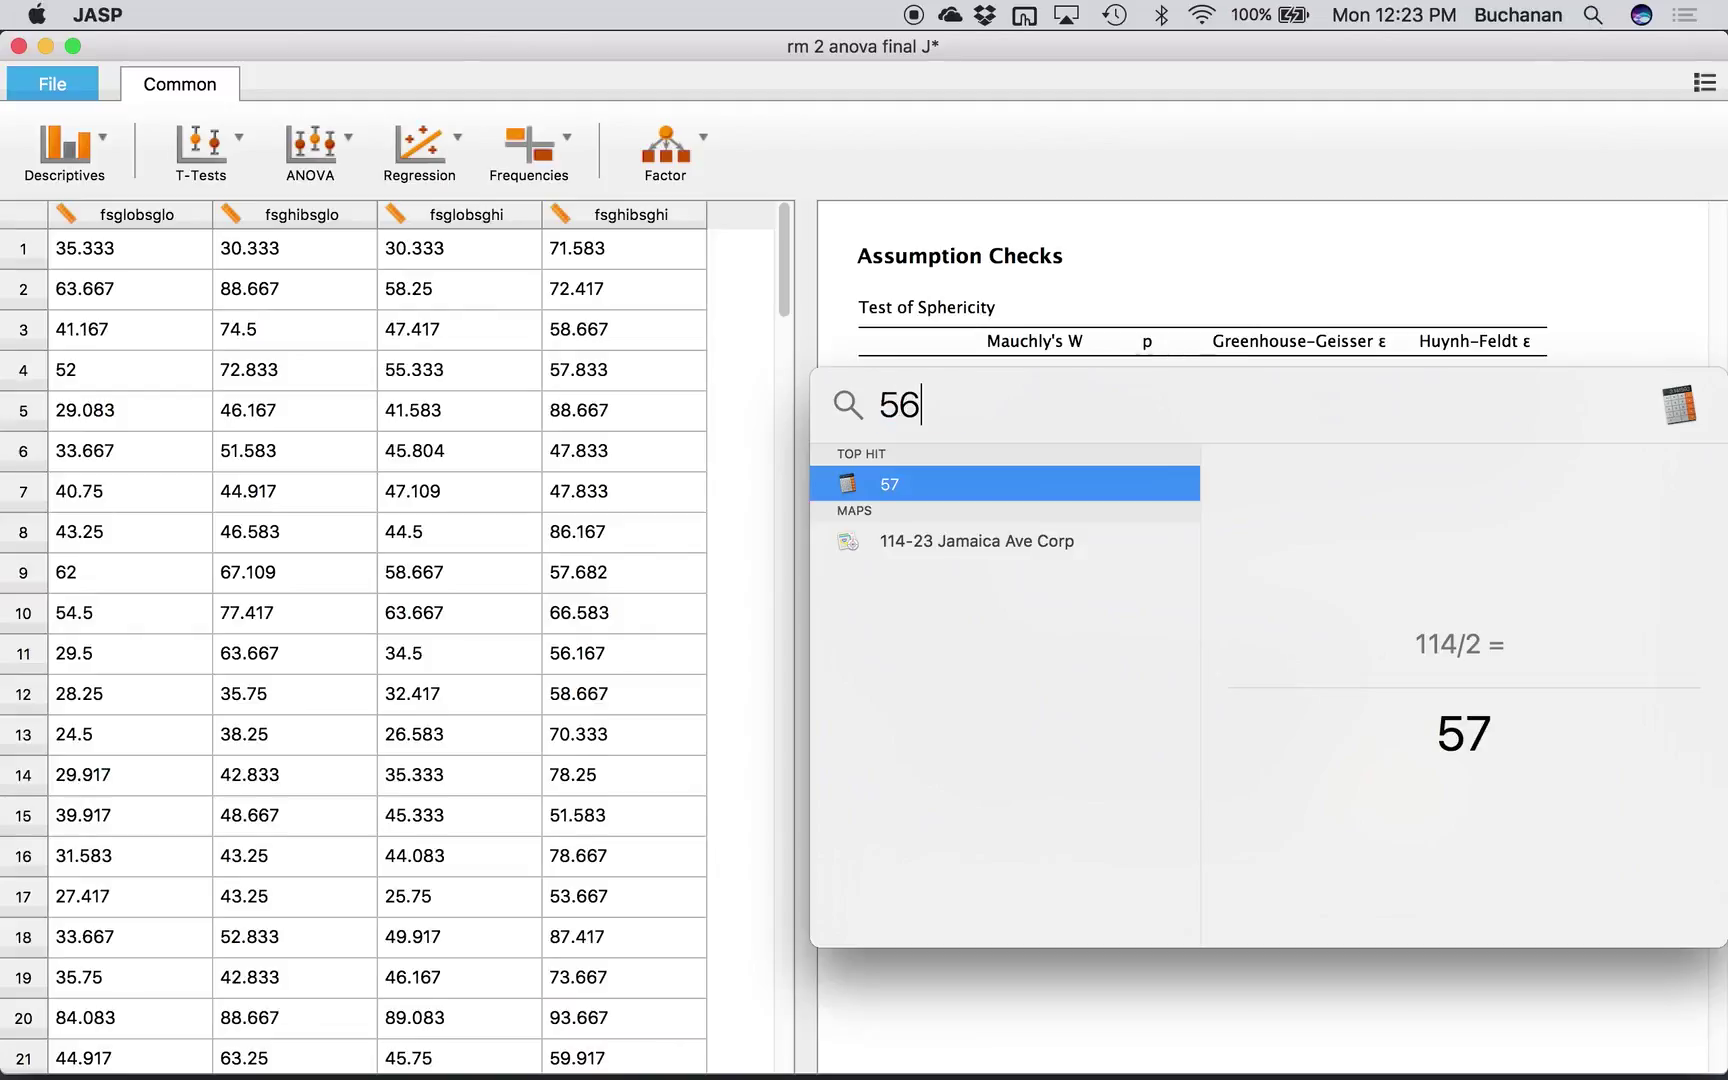
pyautogui.write('+78')
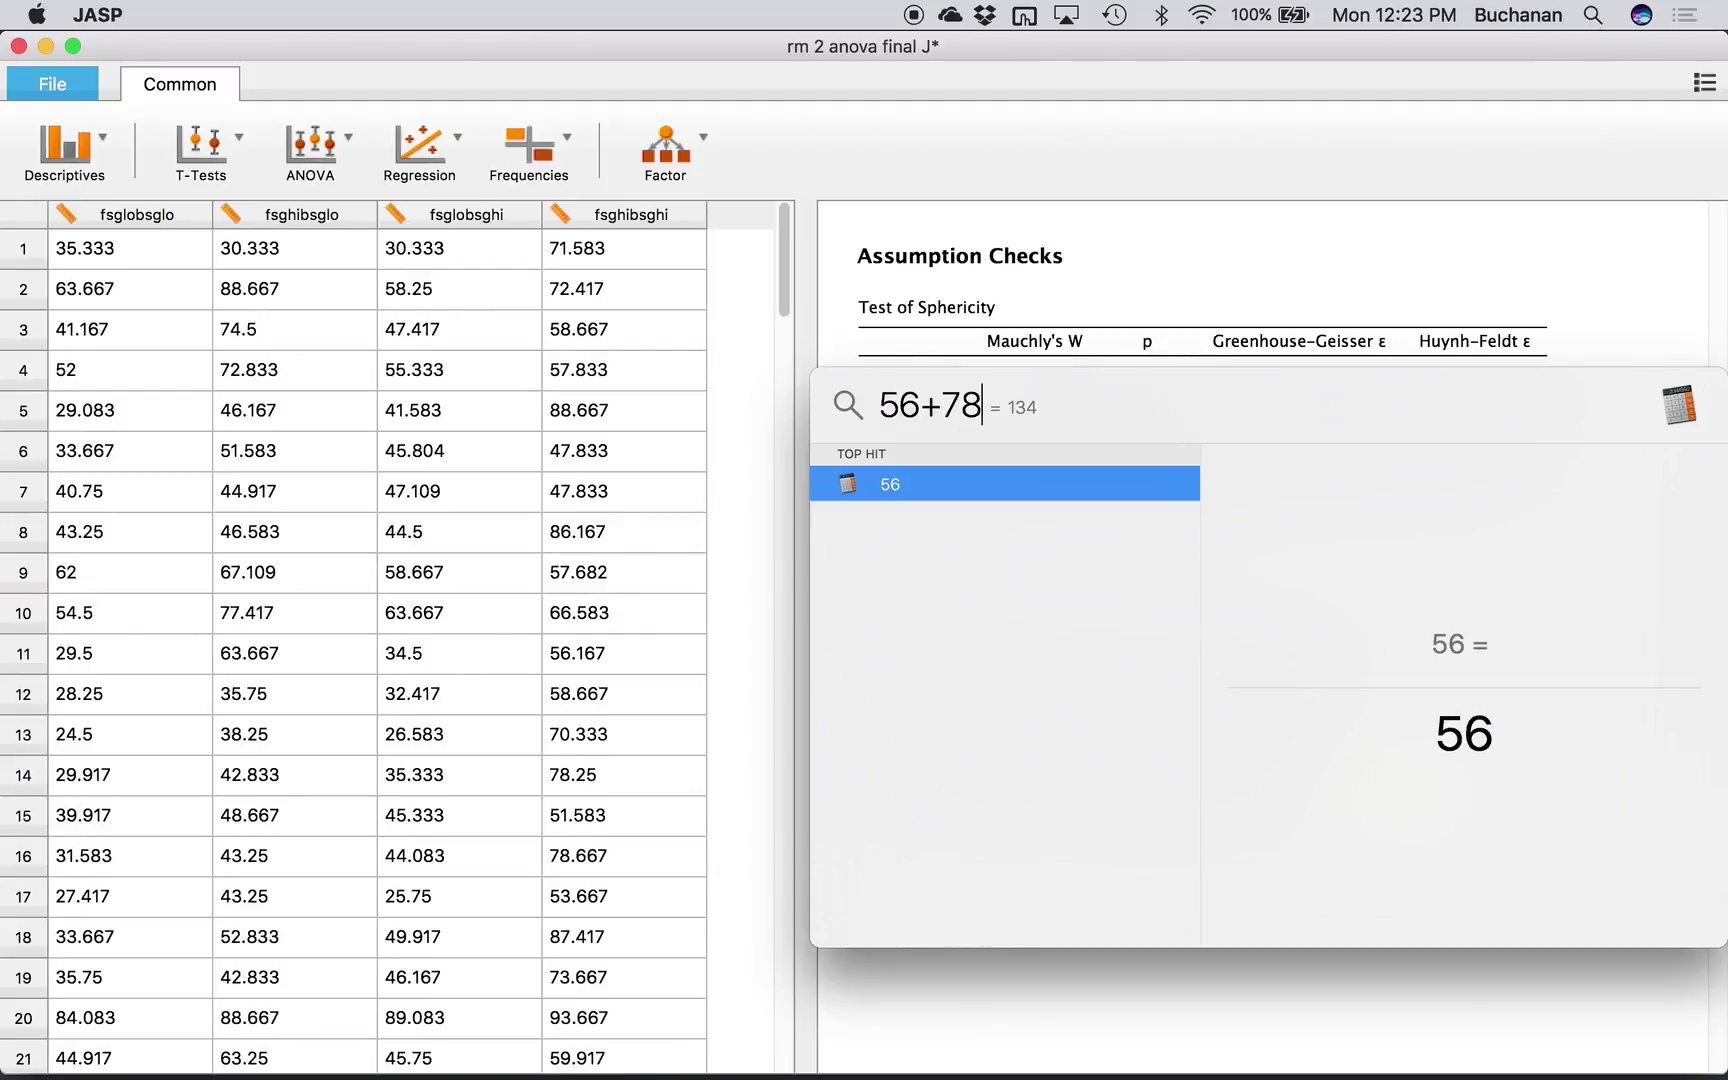
pyautogui.press('BackSpace')
pyautogui.press('BackSpace')
pyautogui.press('BackSpace')
pyautogui.press('BackSpace')
pyautogui.press('BackSpace')
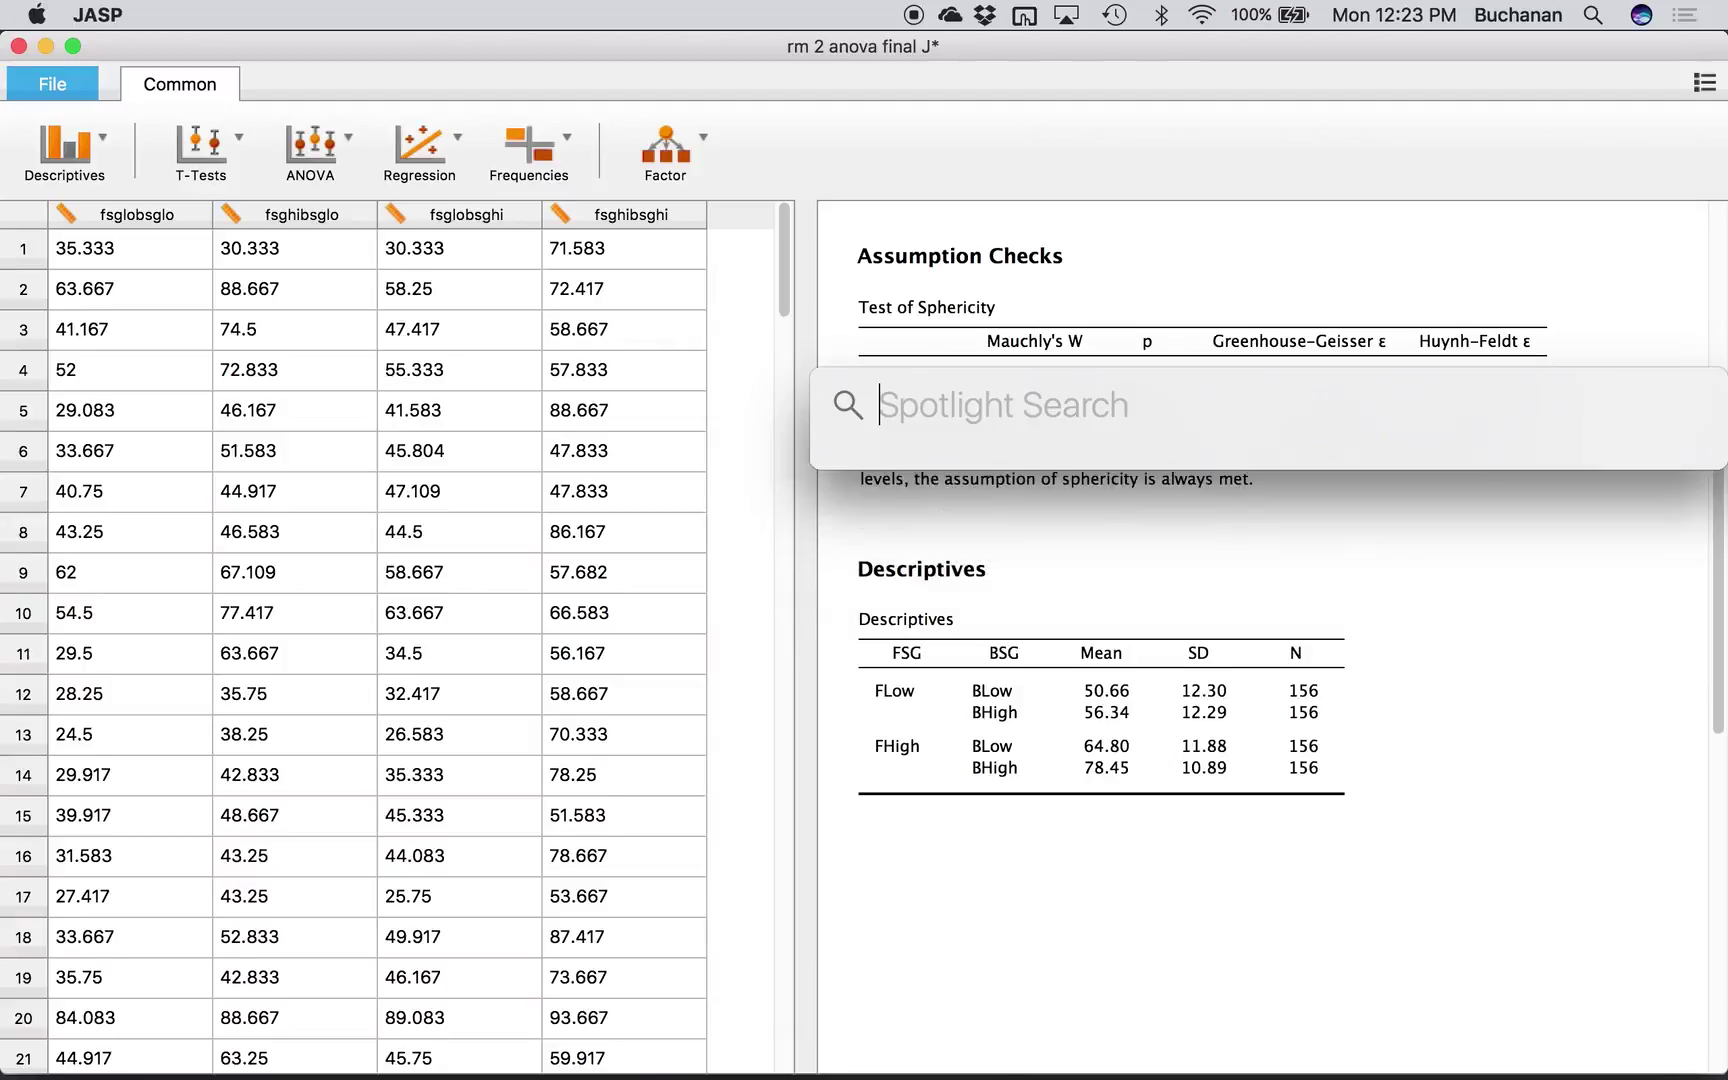
pyautogui.write('134/2')
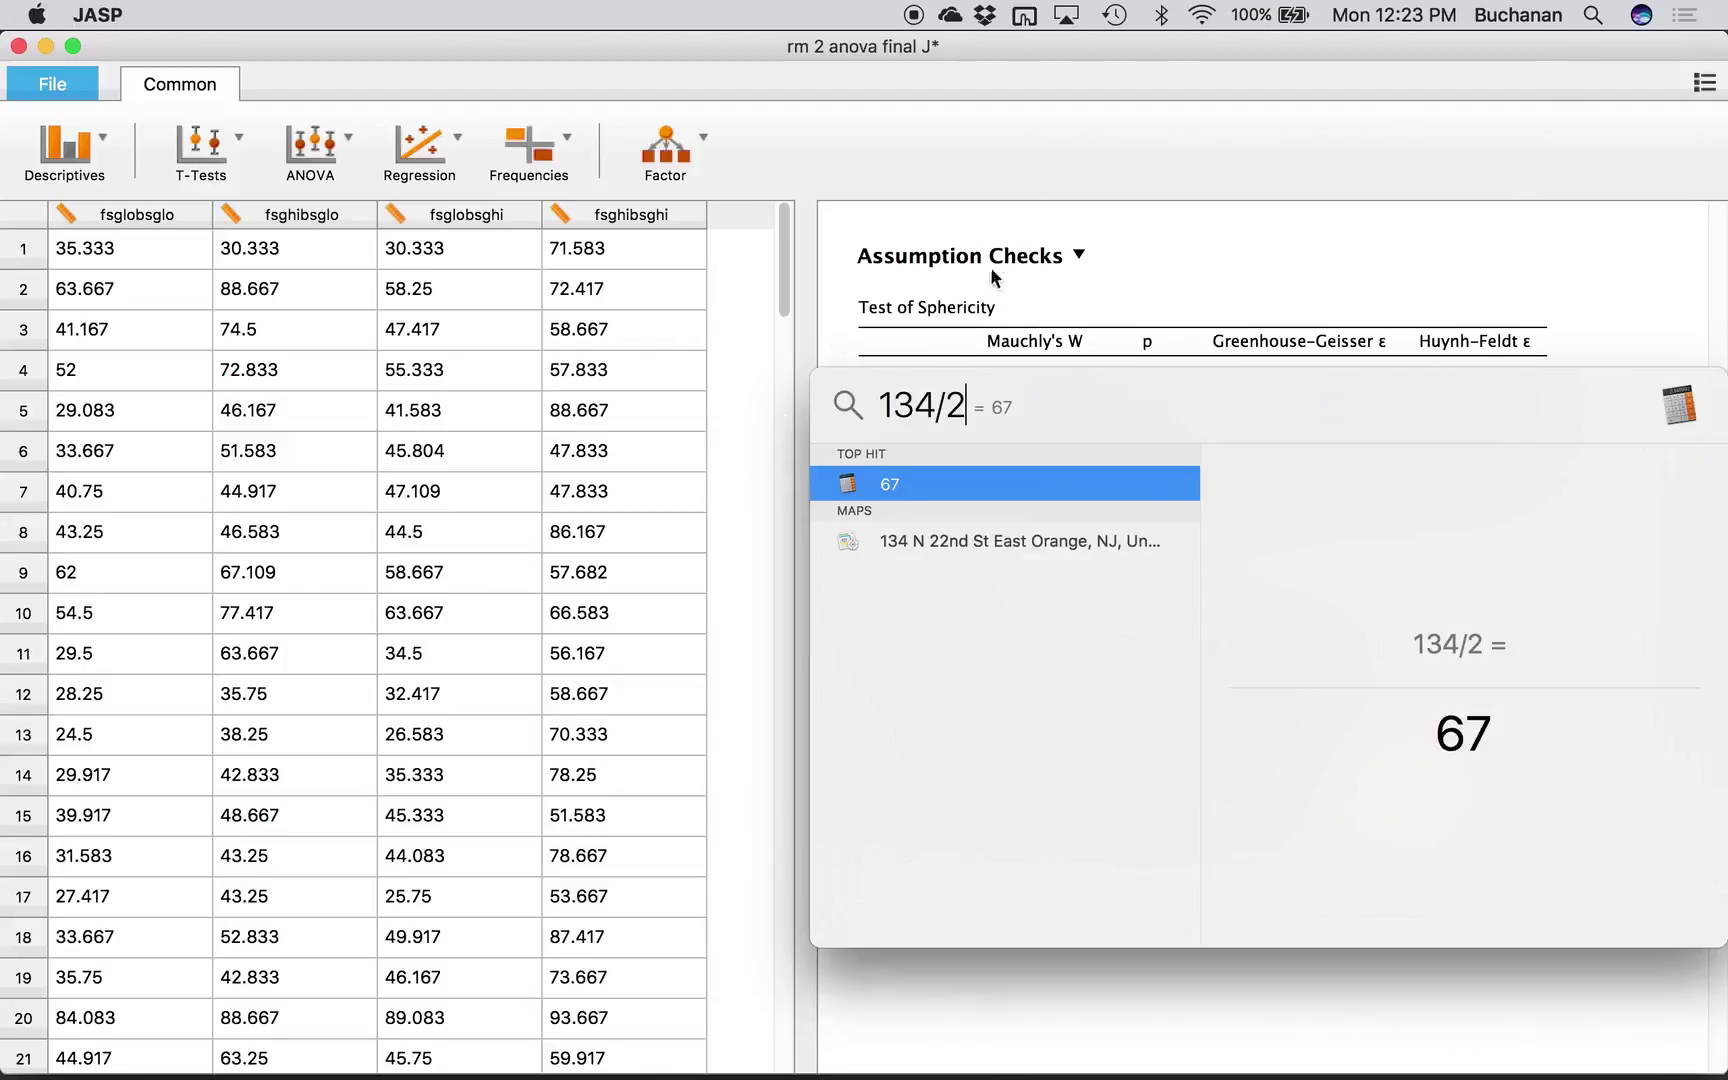
pyautogui.click(960, 1012)
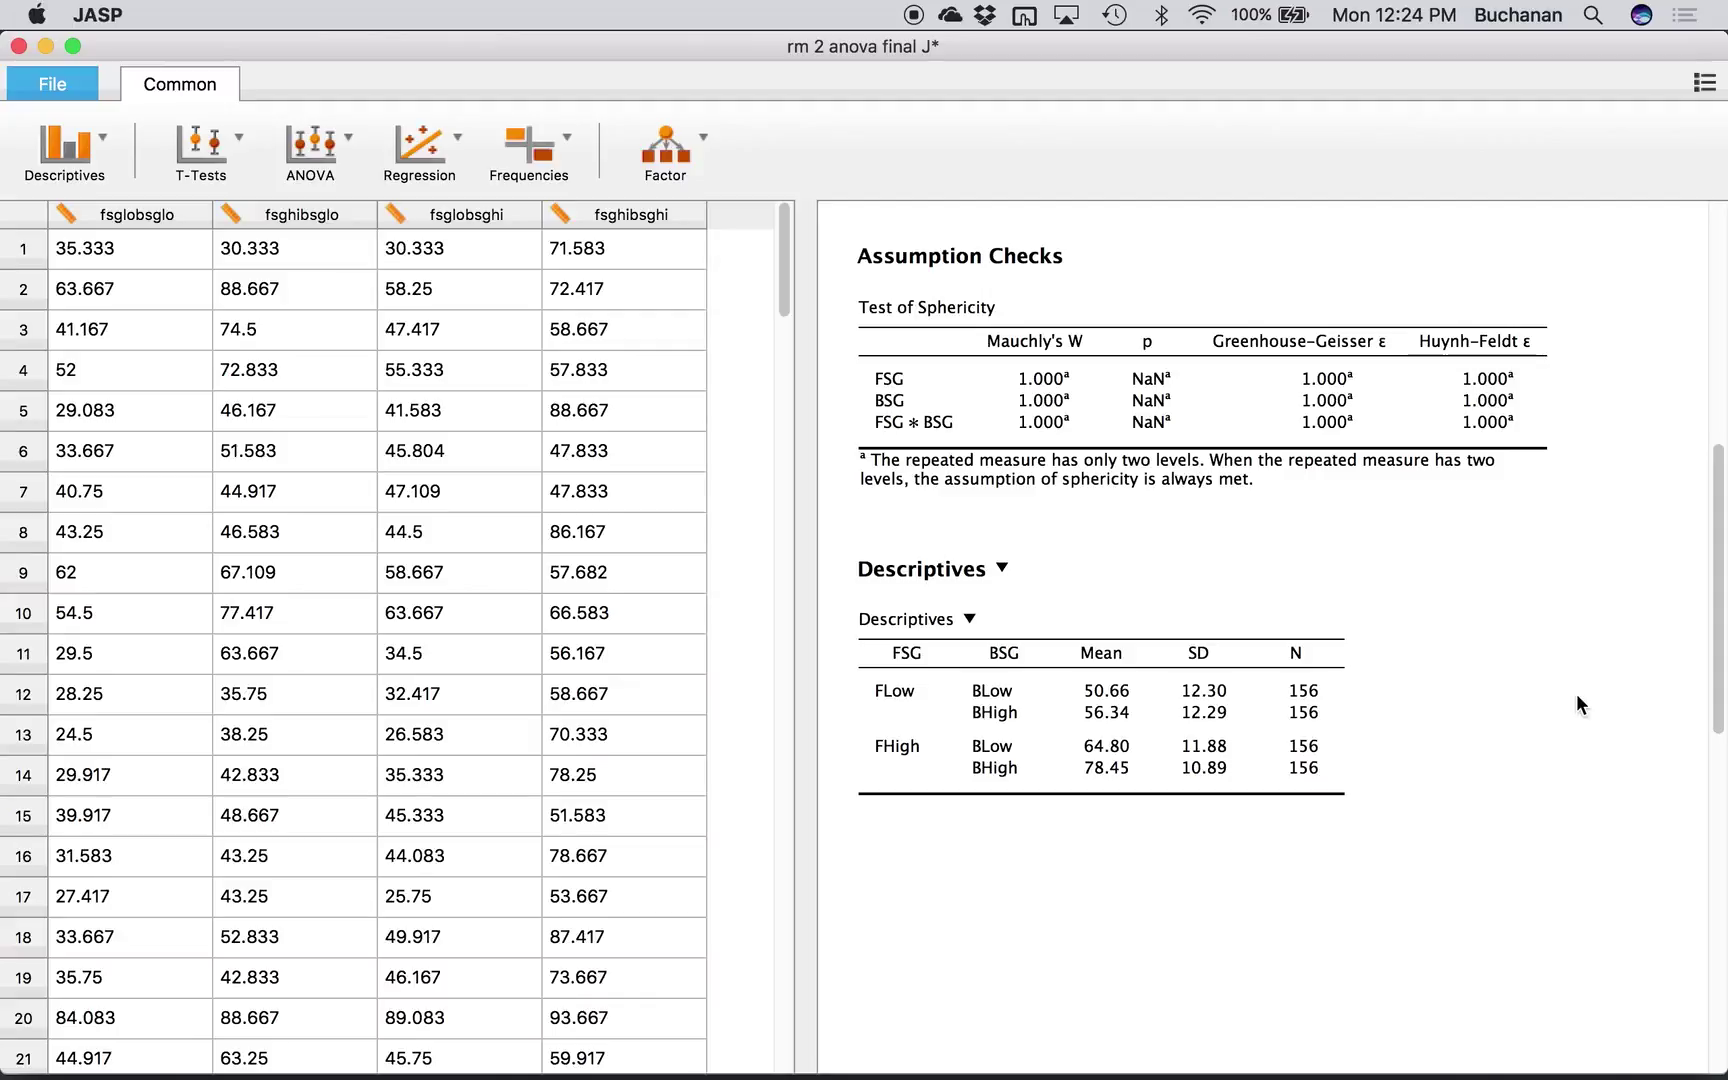
# - Reopen the repeated measures ANOVA options and set up a descriptives plot with FSG on the horizontal axis and BSG as separate lines
pyautogui.scroll(10, 1575, 693)
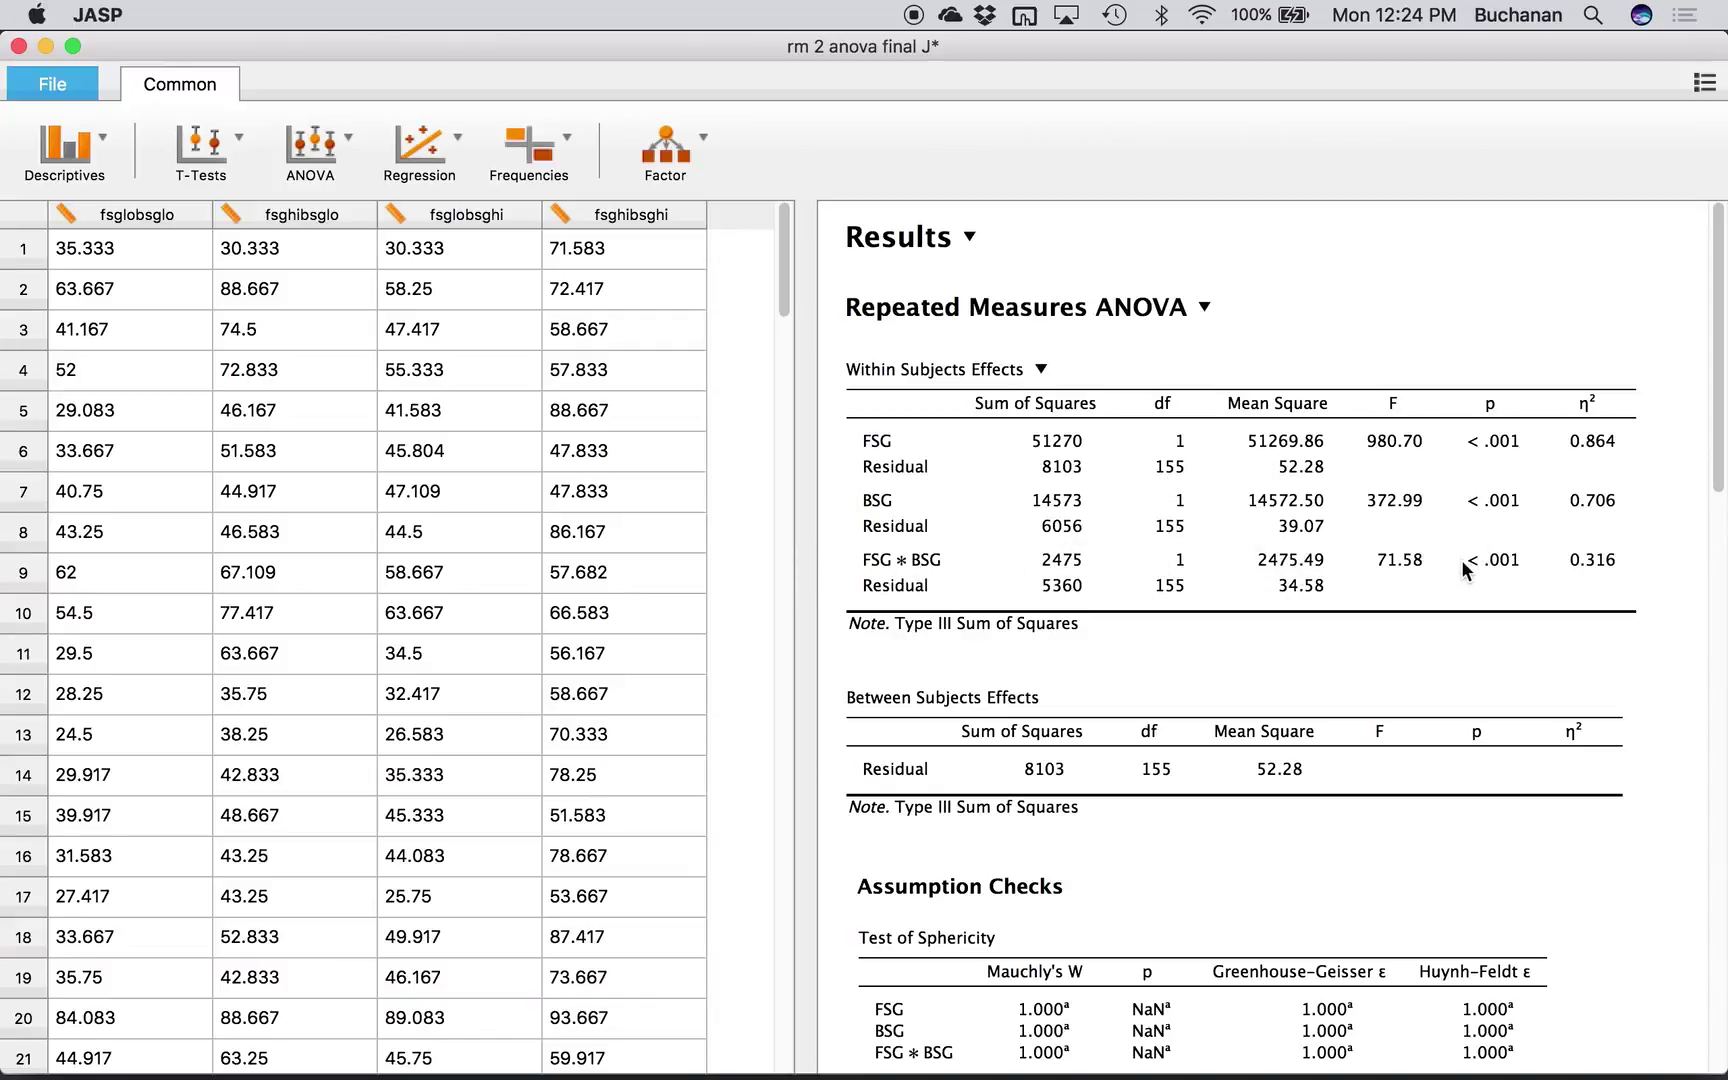
pyautogui.click(1530, 562)
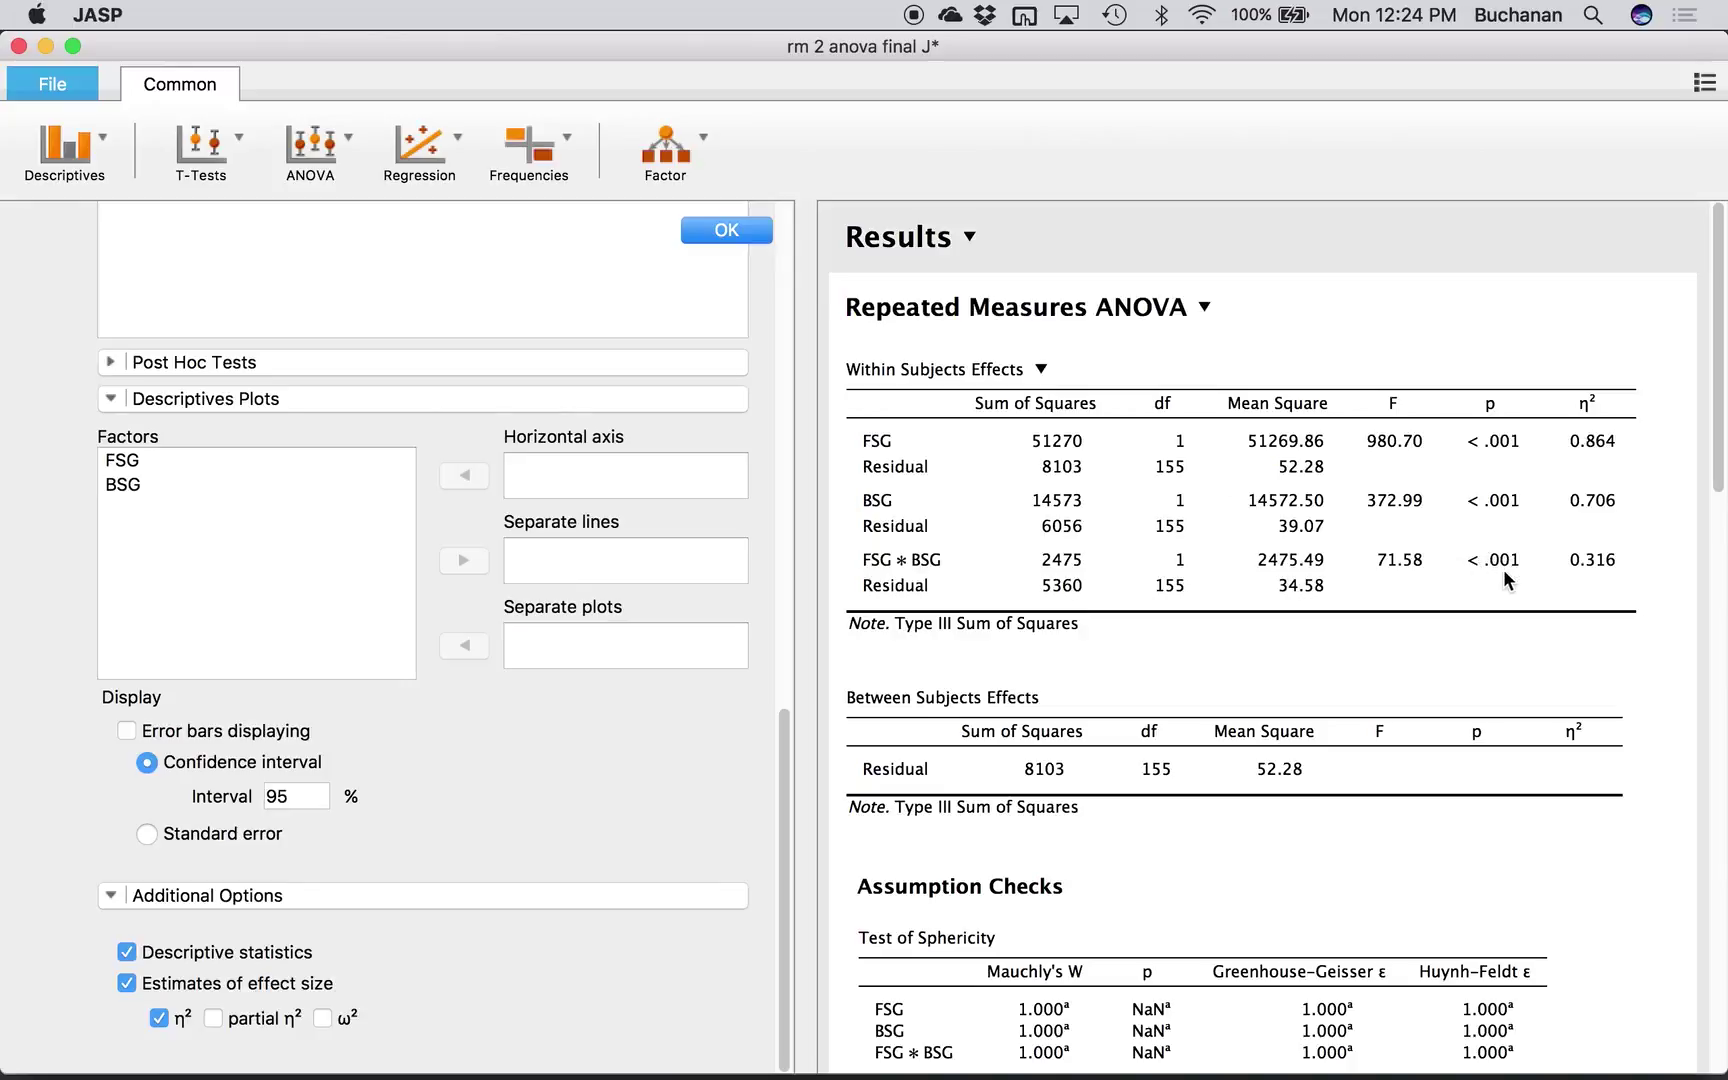
pyautogui.scroll(-10, 1505, 575)
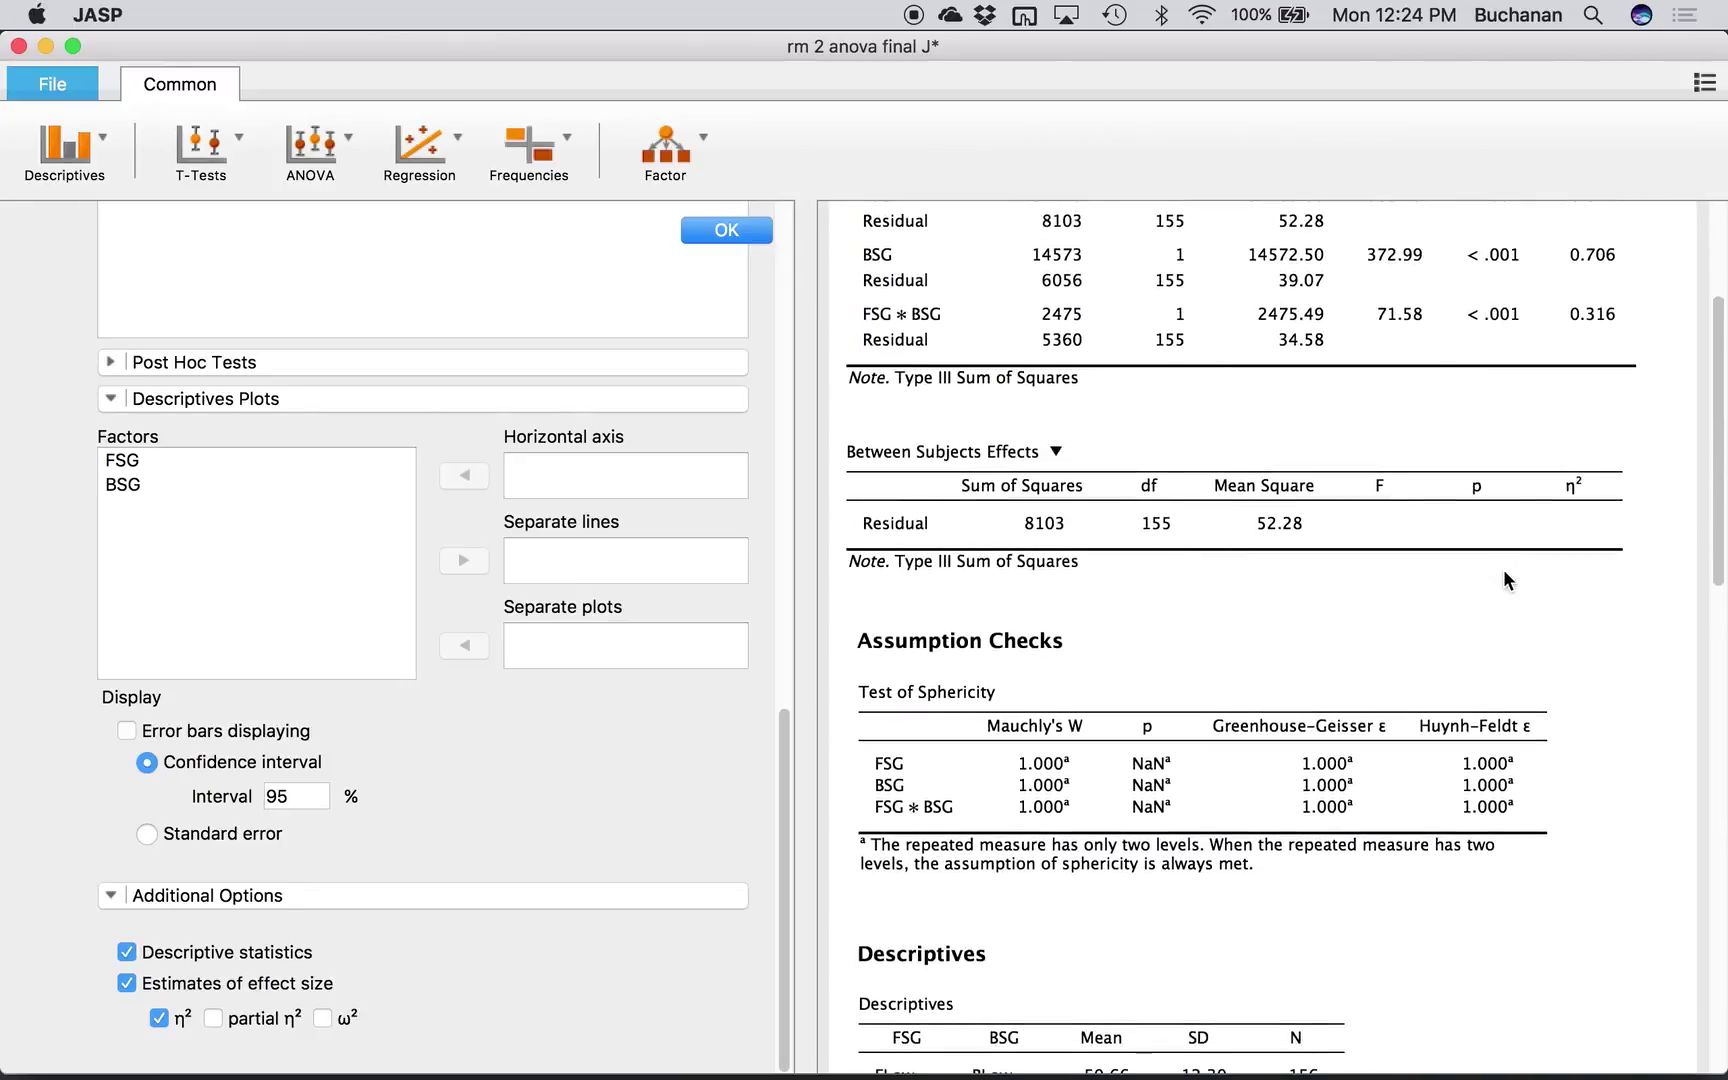
pyautogui.scroll(-2, 1505, 578)
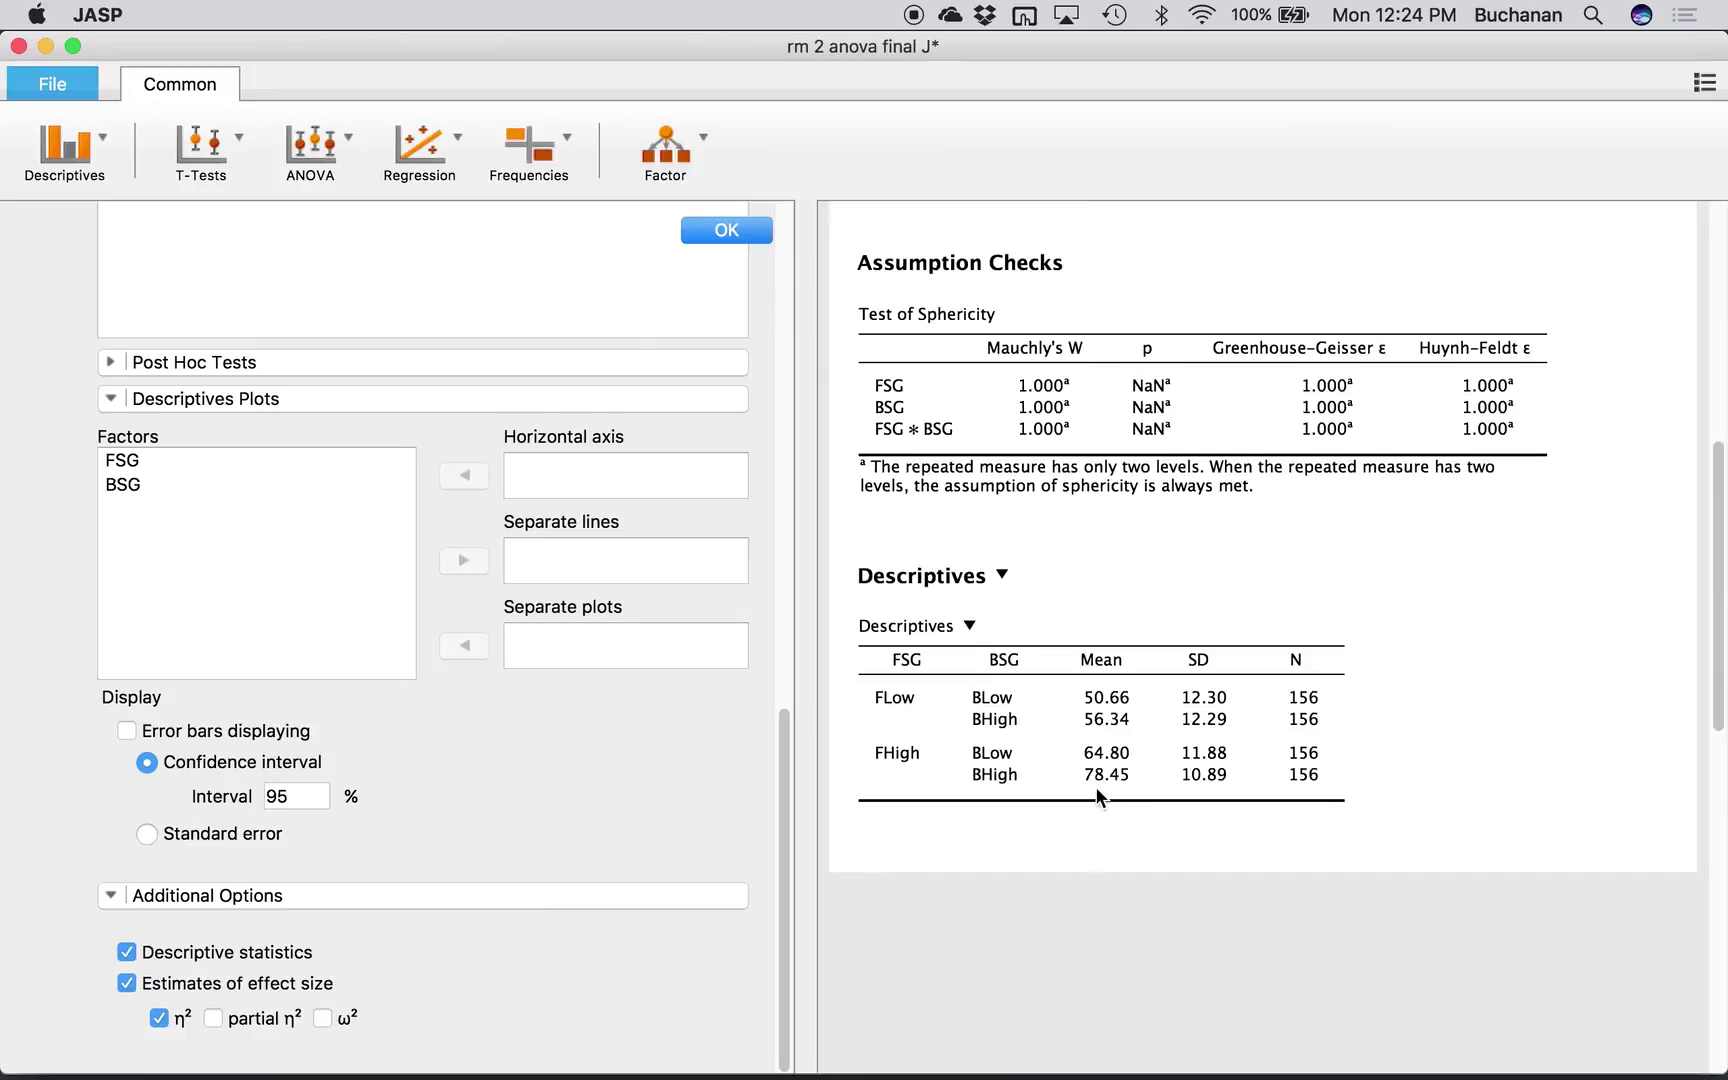
pyautogui.scroll(1, 1405, 666)
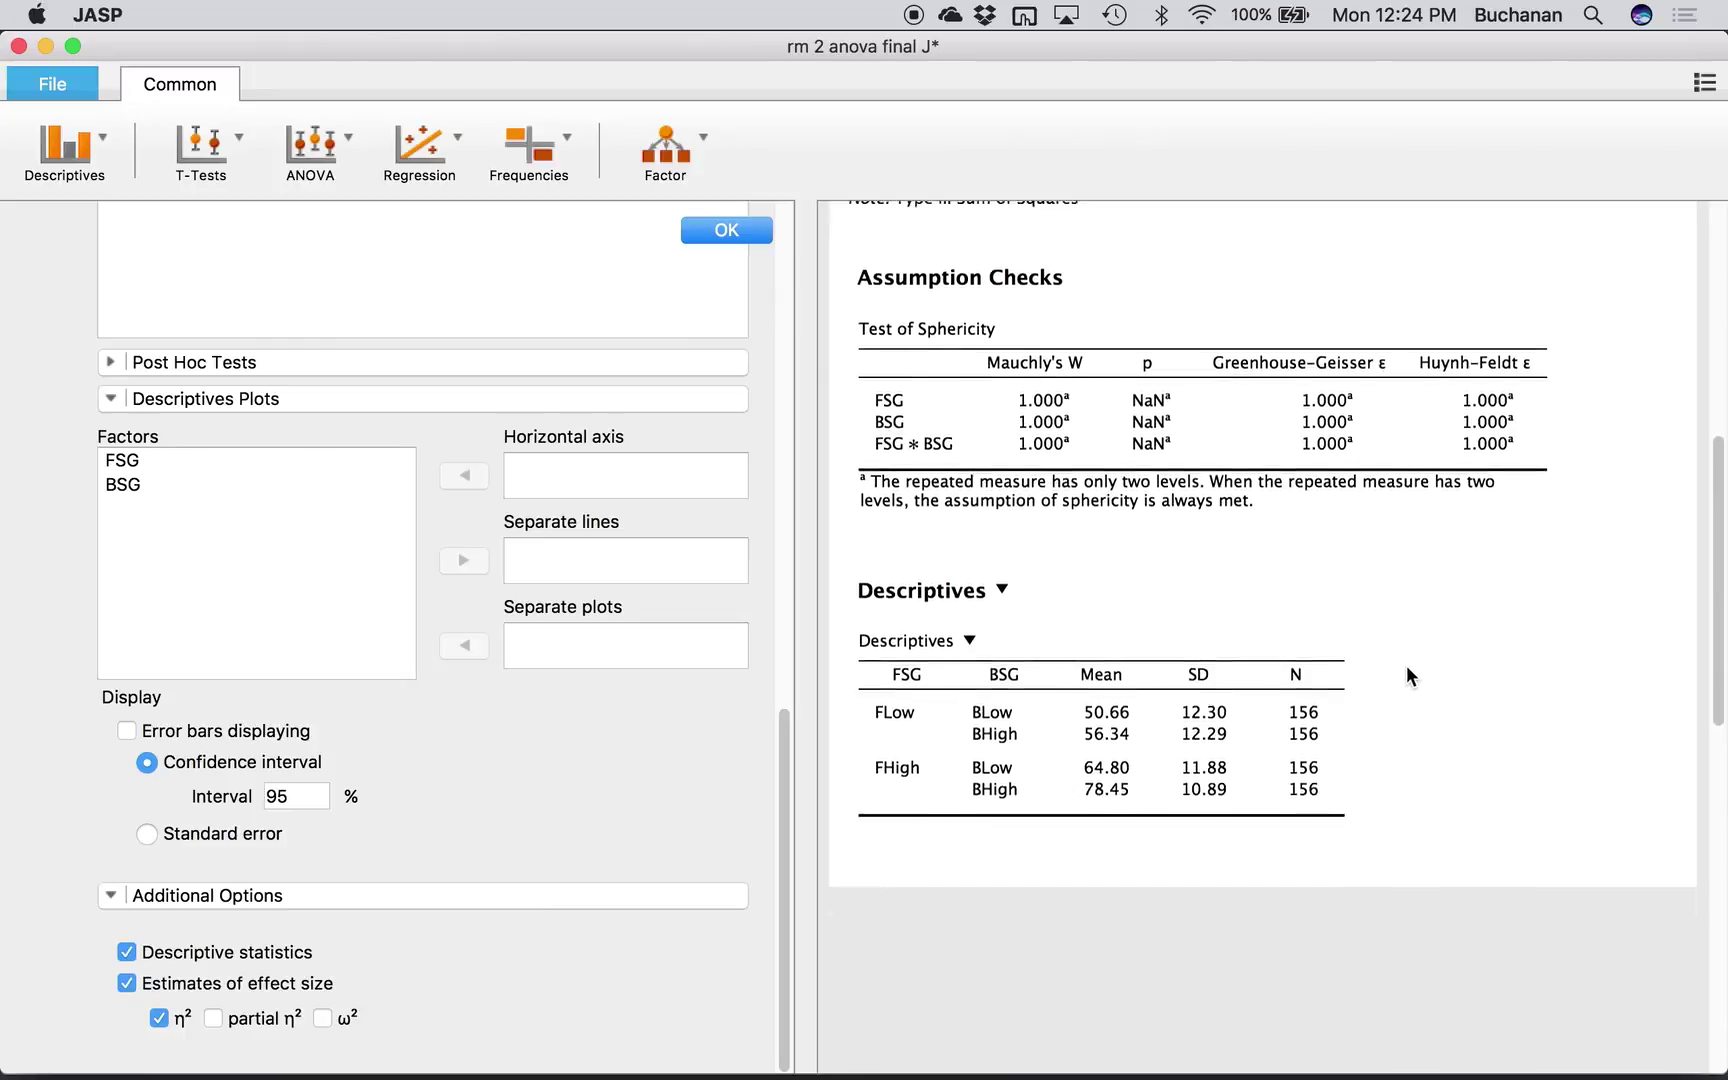
pyautogui.scroll(-3, 1405, 666)
pyautogui.scroll(2, 323, 763)
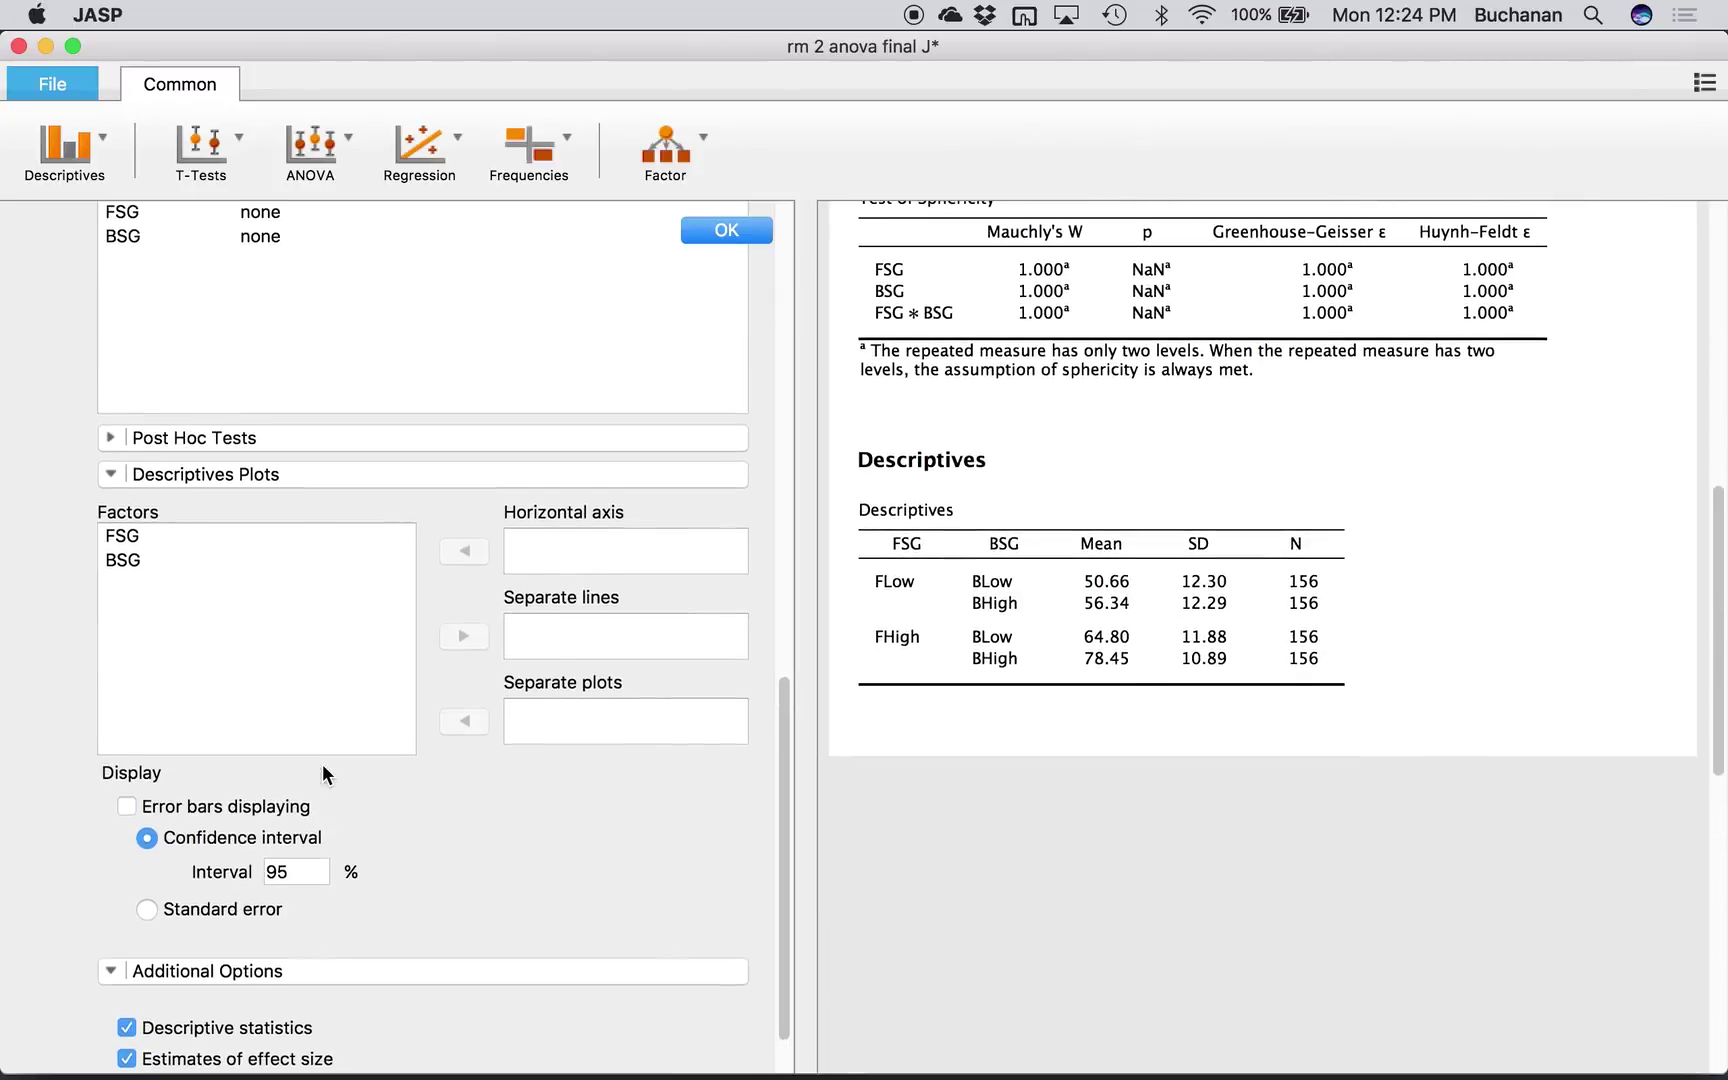
pyautogui.click(134, 540)
pyautogui.click(463, 555)
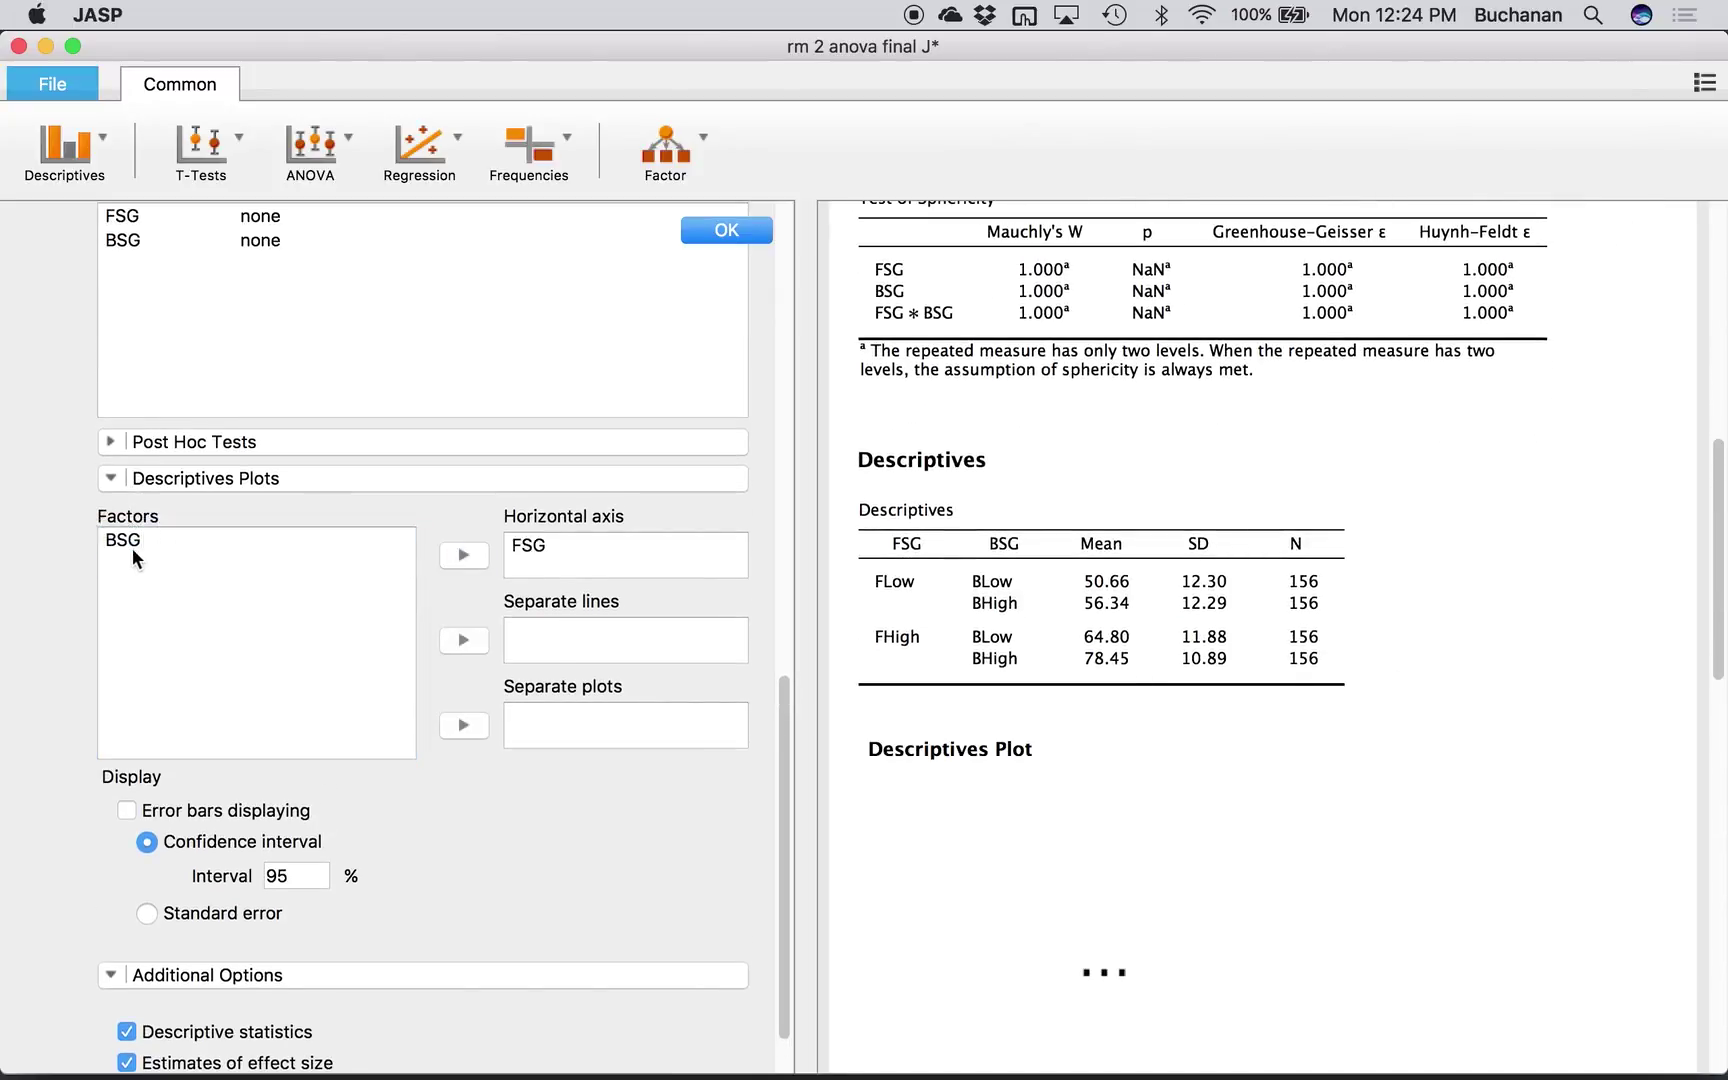
pyautogui.click(132, 546)
pyautogui.click(458, 639)
pyautogui.scroll(-2, 514, 870)
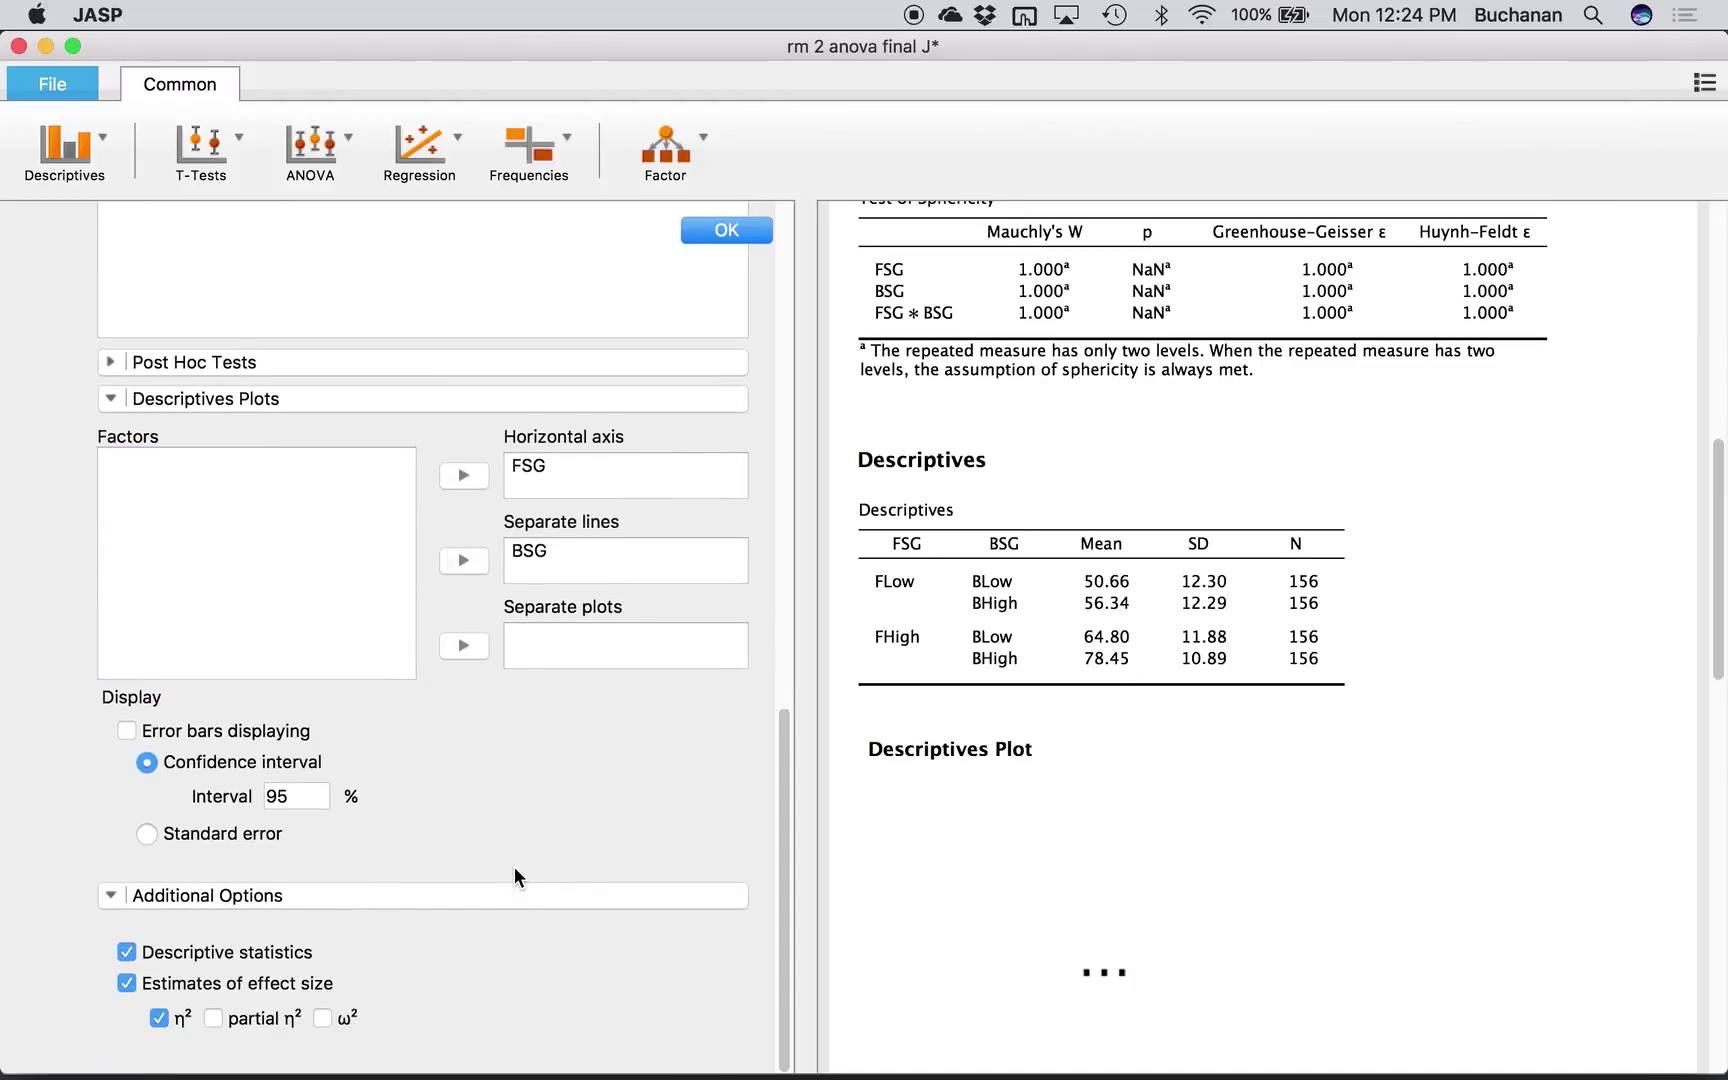
# - Add error bars showing the 95% confidence interval to the descriptives plot
pyautogui.scroll(-3, 1705, 615)
pyautogui.scroll(-2, 1705, 615)
pyautogui.scroll(1, 1705, 615)
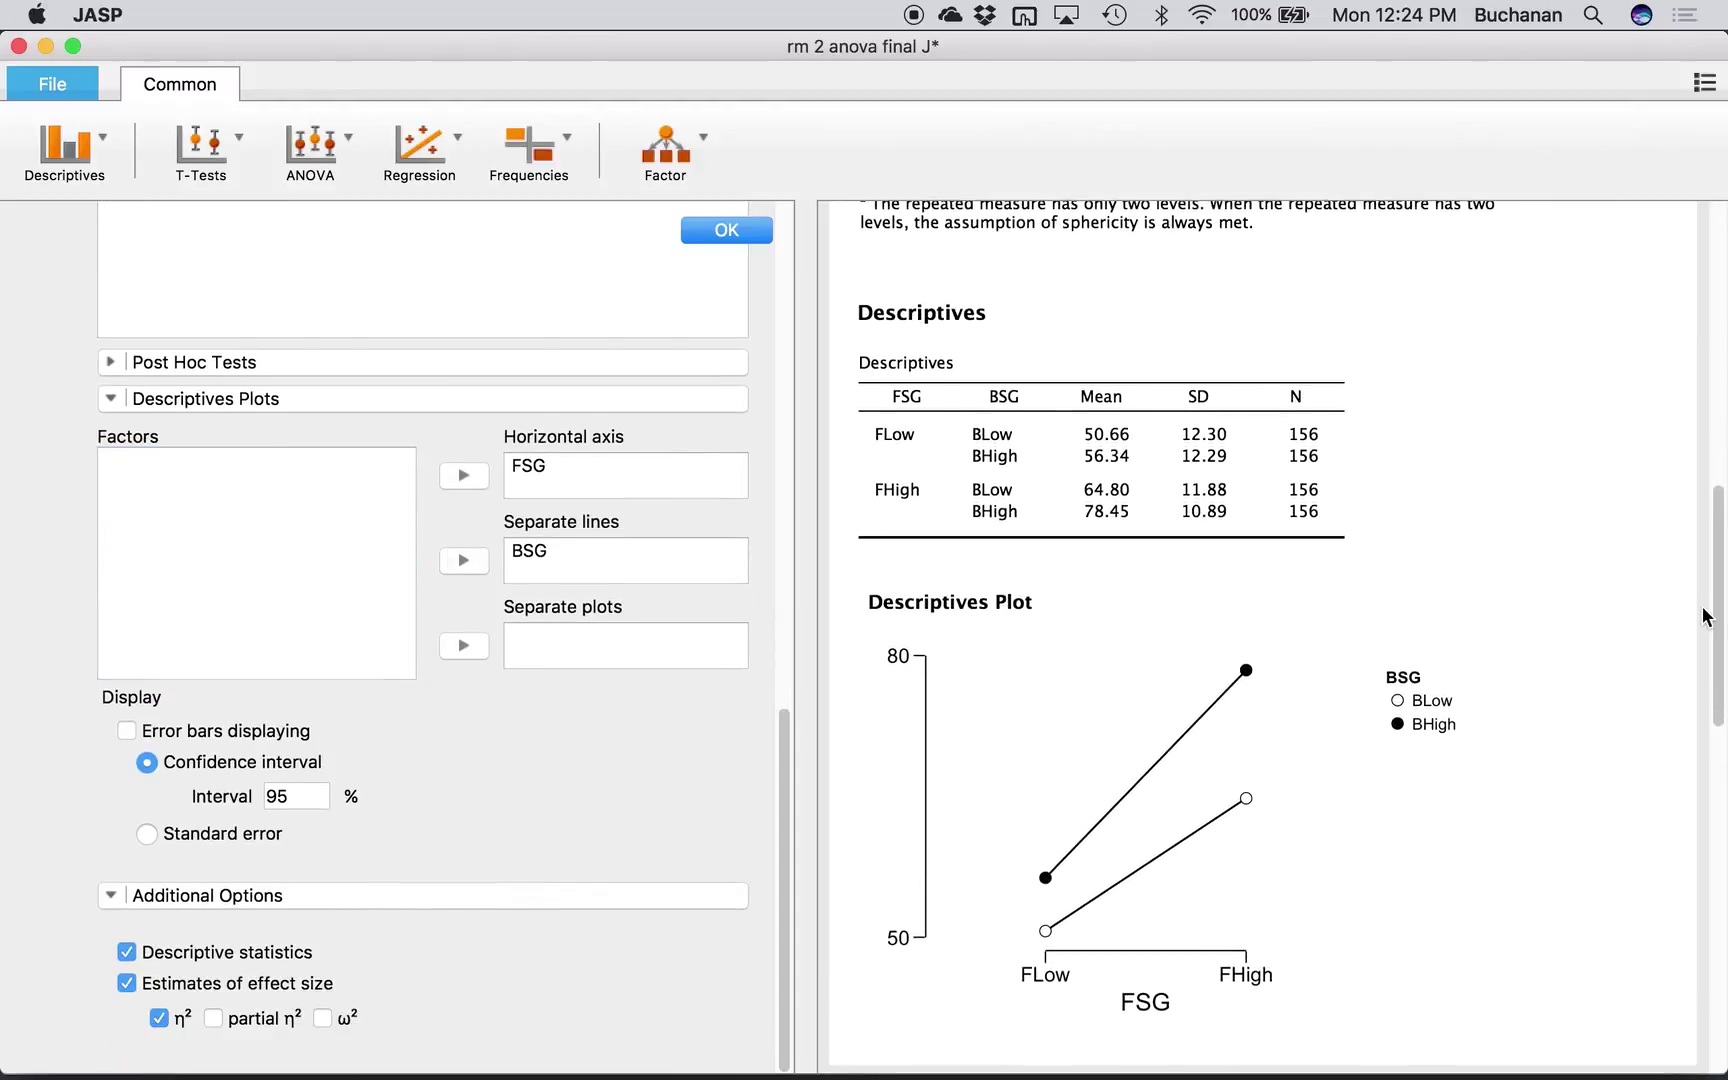
pyautogui.click(222, 729)
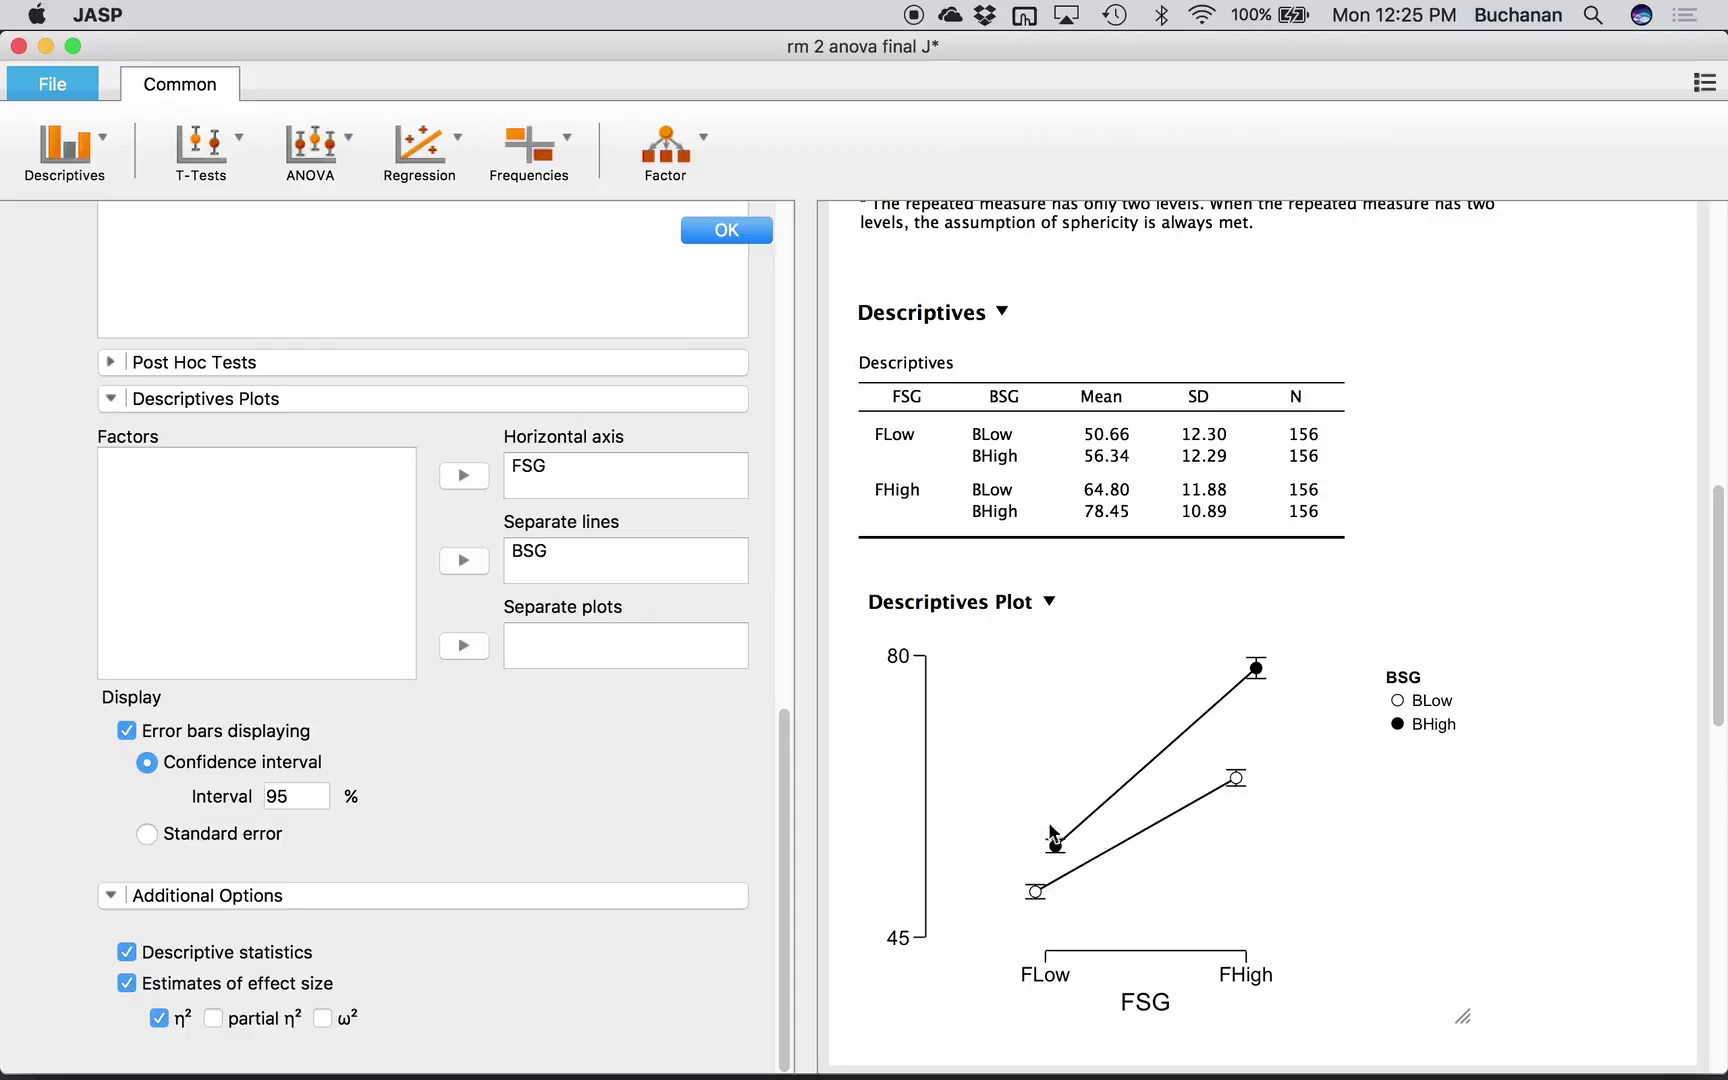
pyautogui.scroll(-3, 1071, 903)
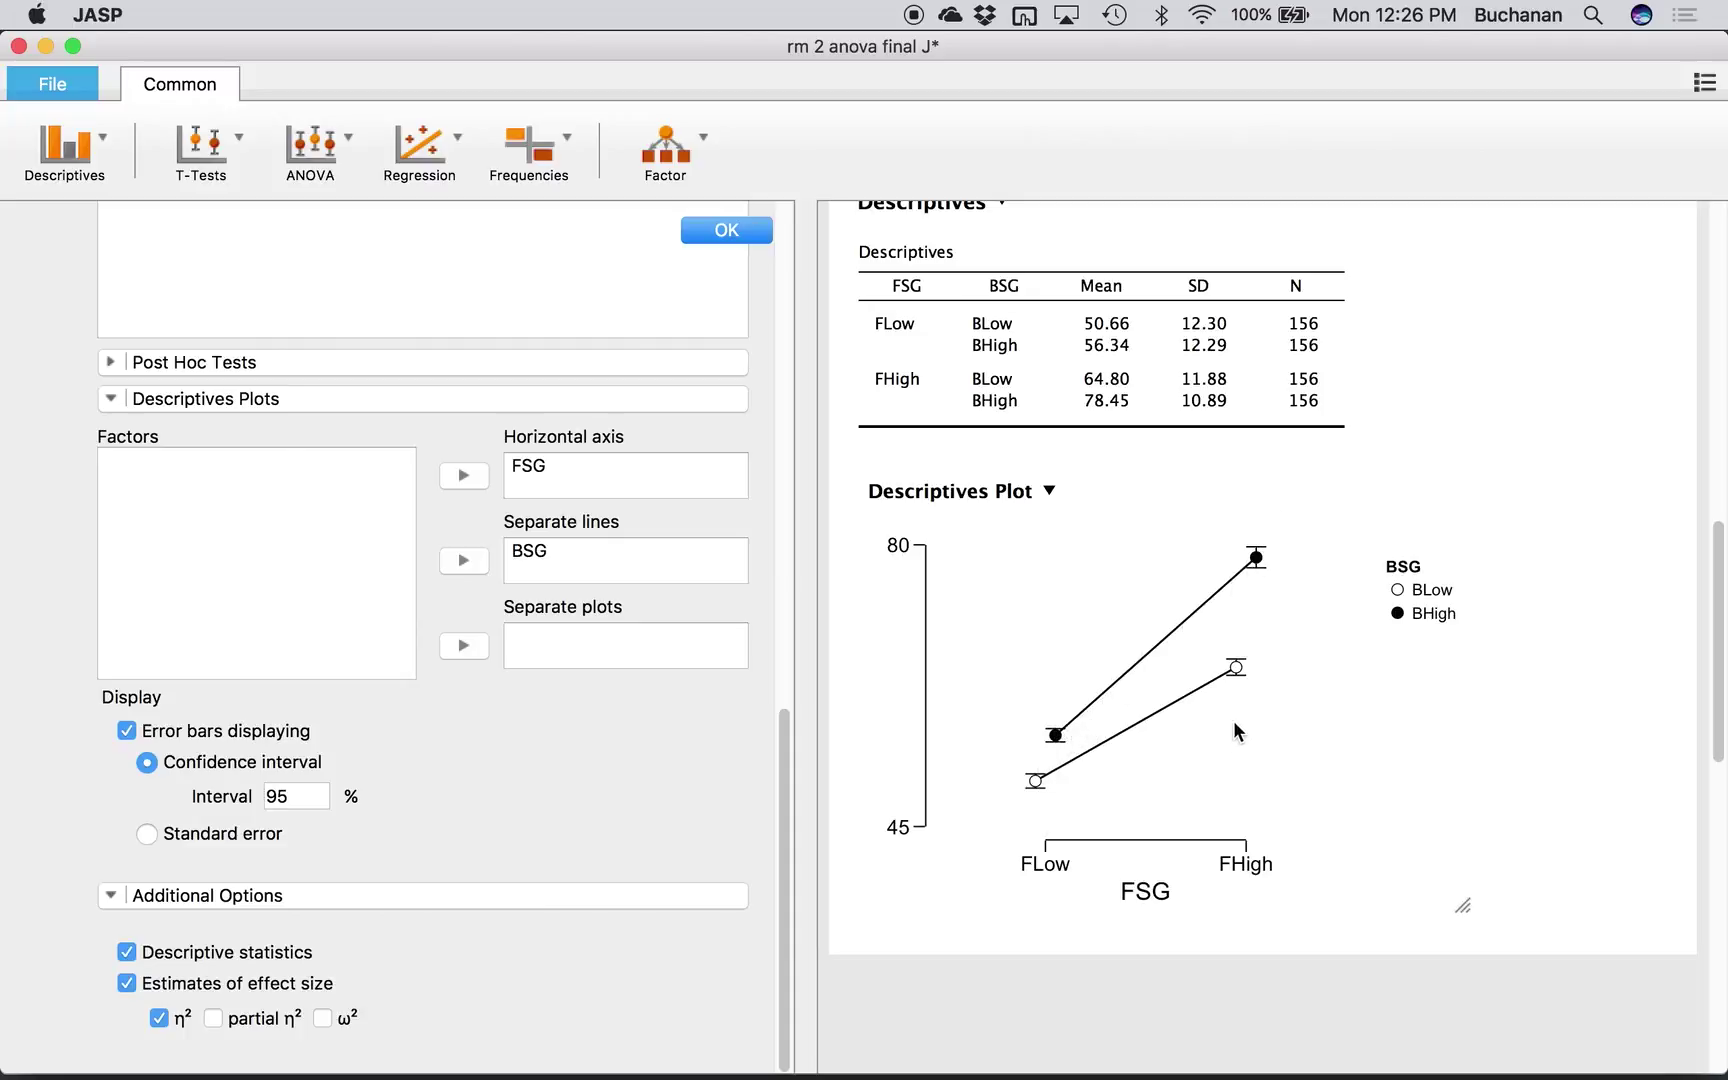
# - Compare the descriptives plot with the within subjects effects, and collapse the Descriptives Plots section
pyautogui.scroll(10, 1233, 720)
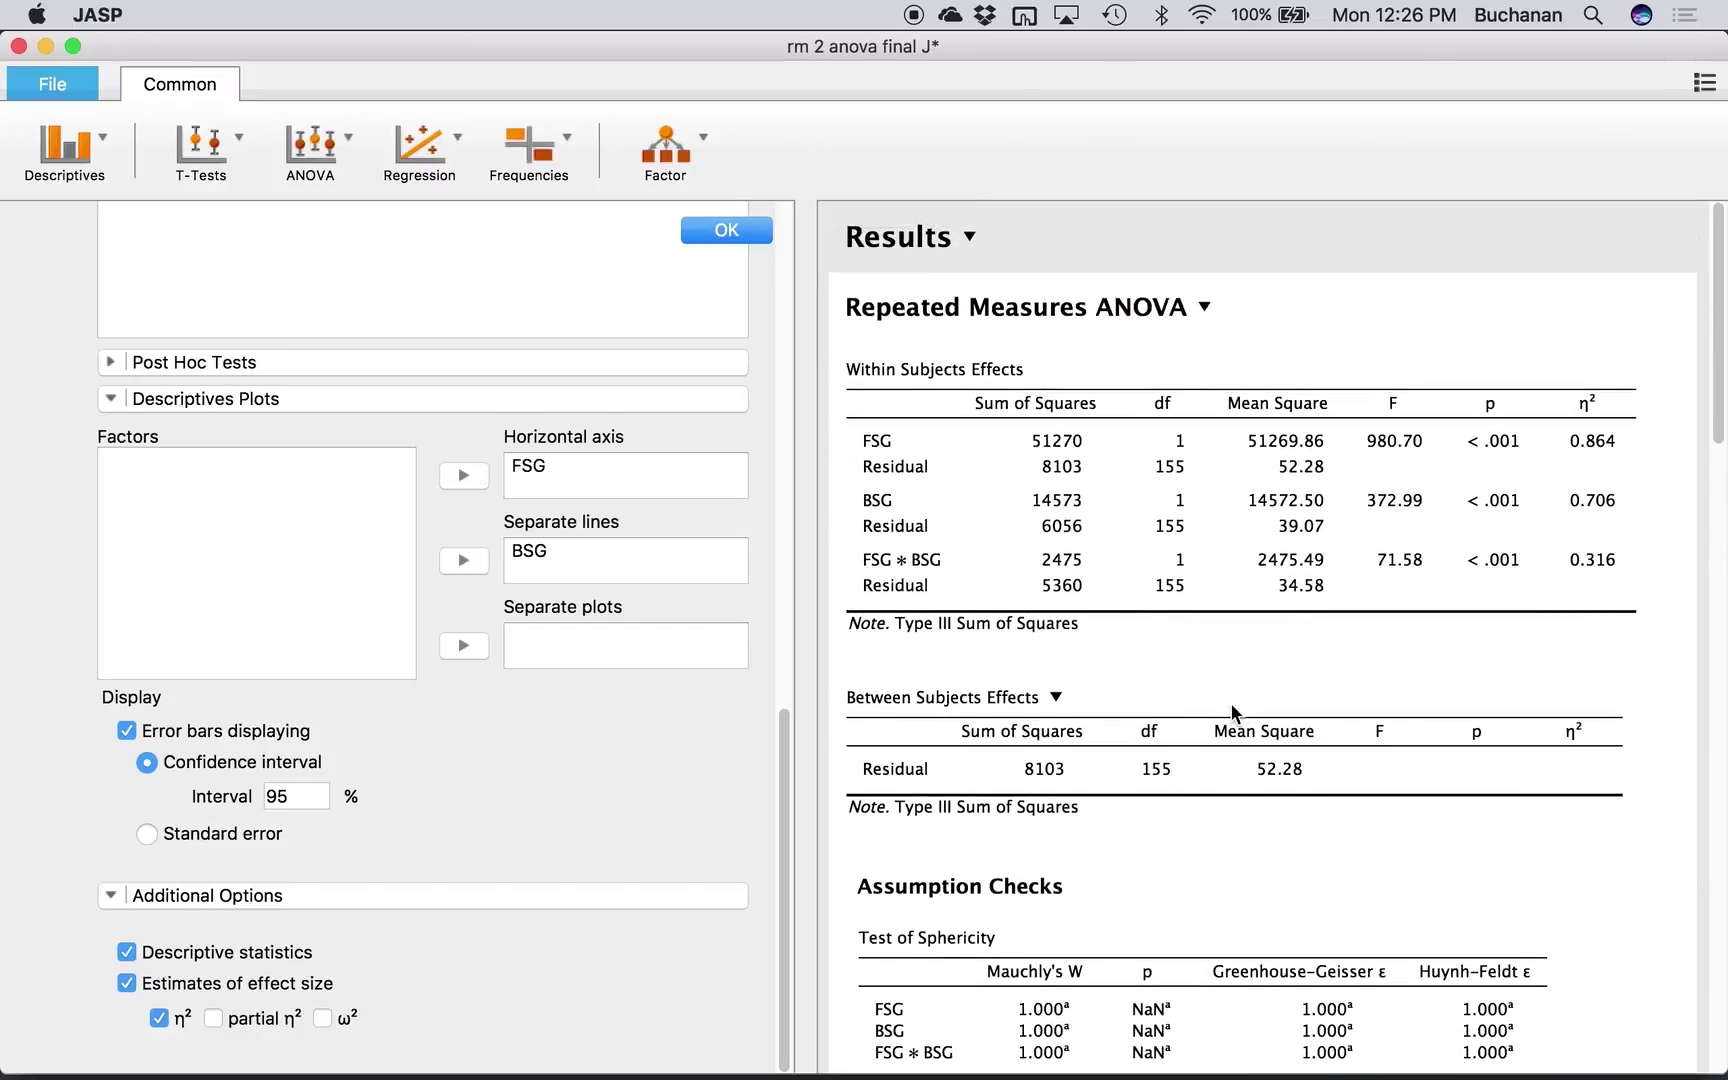
pyautogui.scroll(-10, 1232, 706)
pyautogui.scroll(-2, 1230, 702)
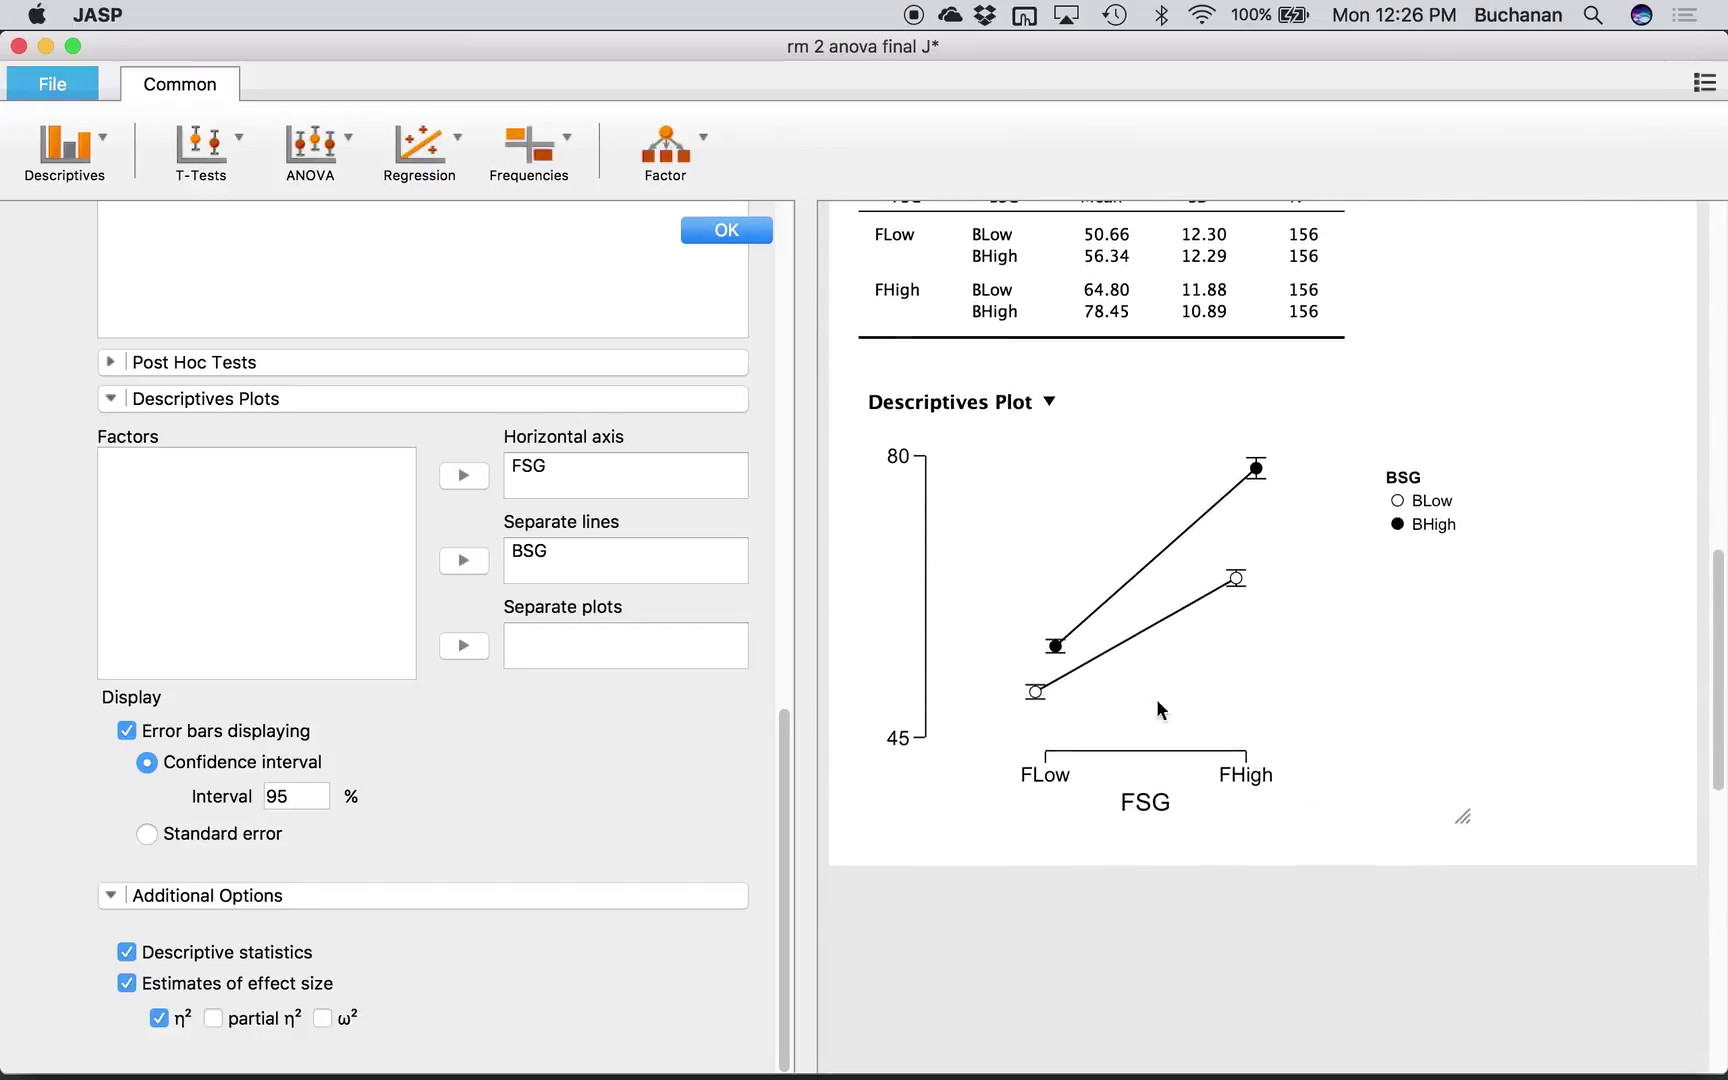
pyautogui.scroll(4, 389, 832)
pyautogui.scroll(8, 392, 841)
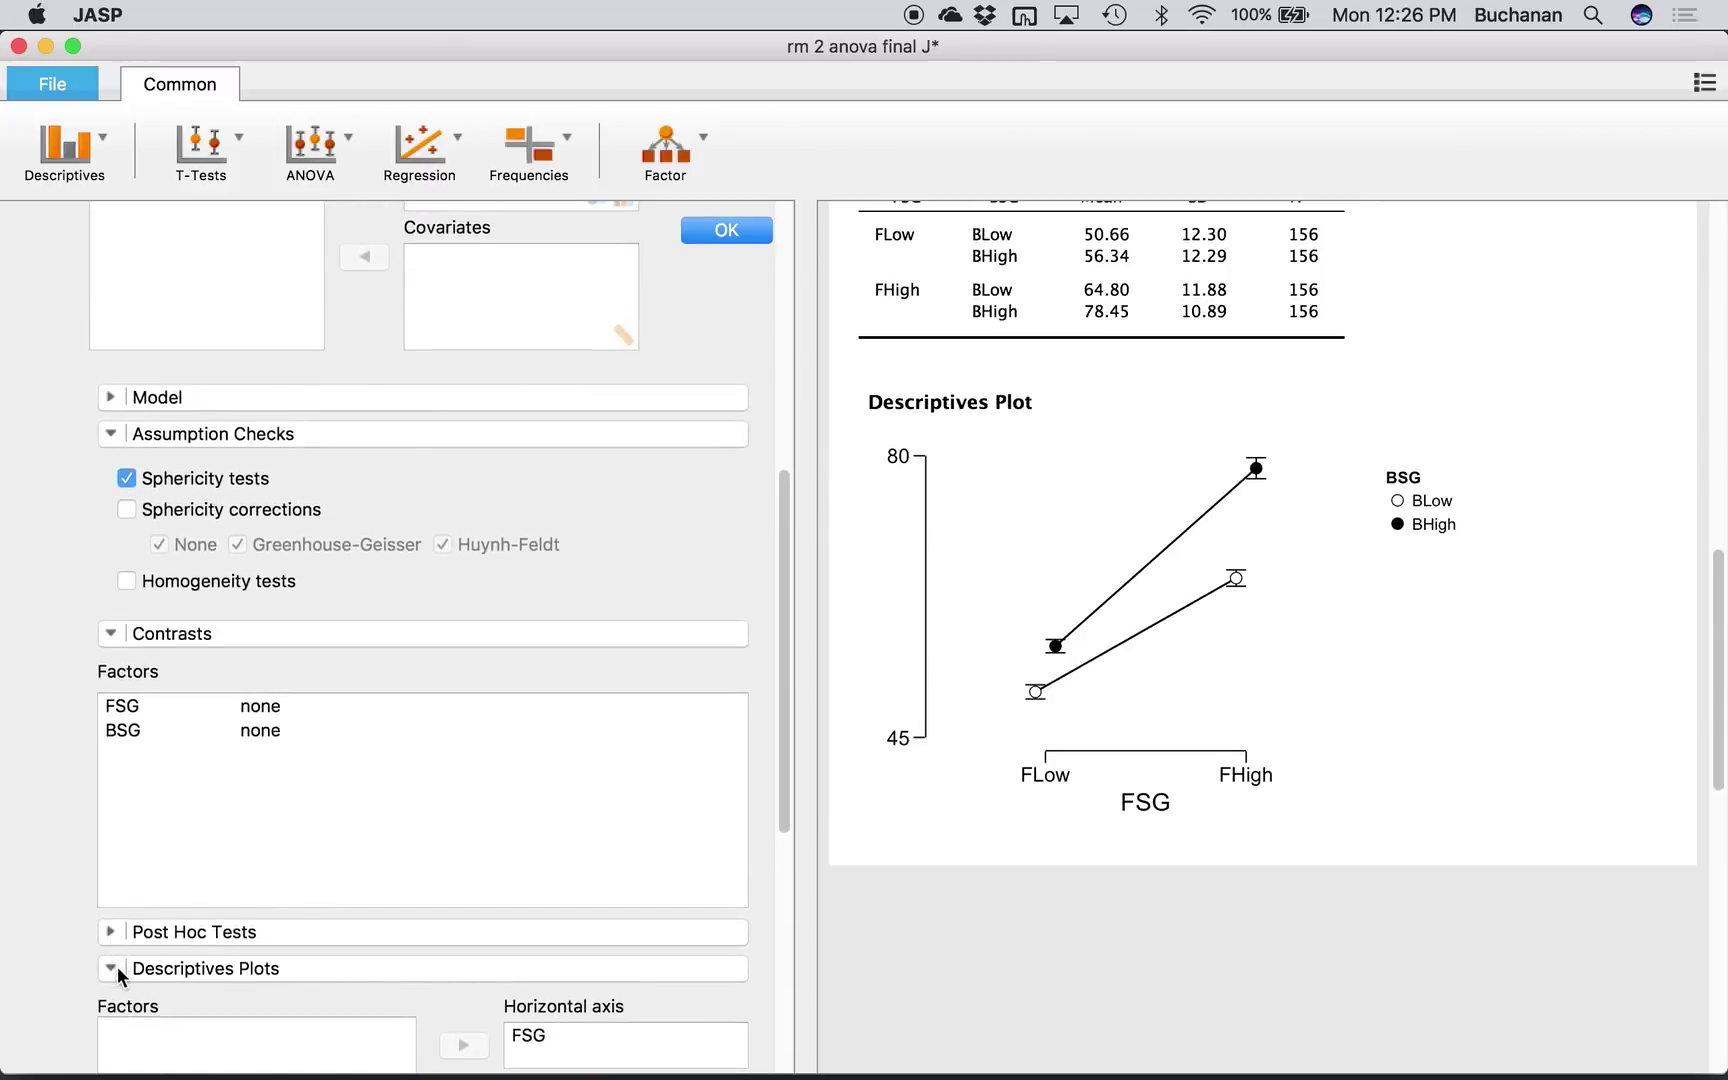
pyautogui.click(114, 969)
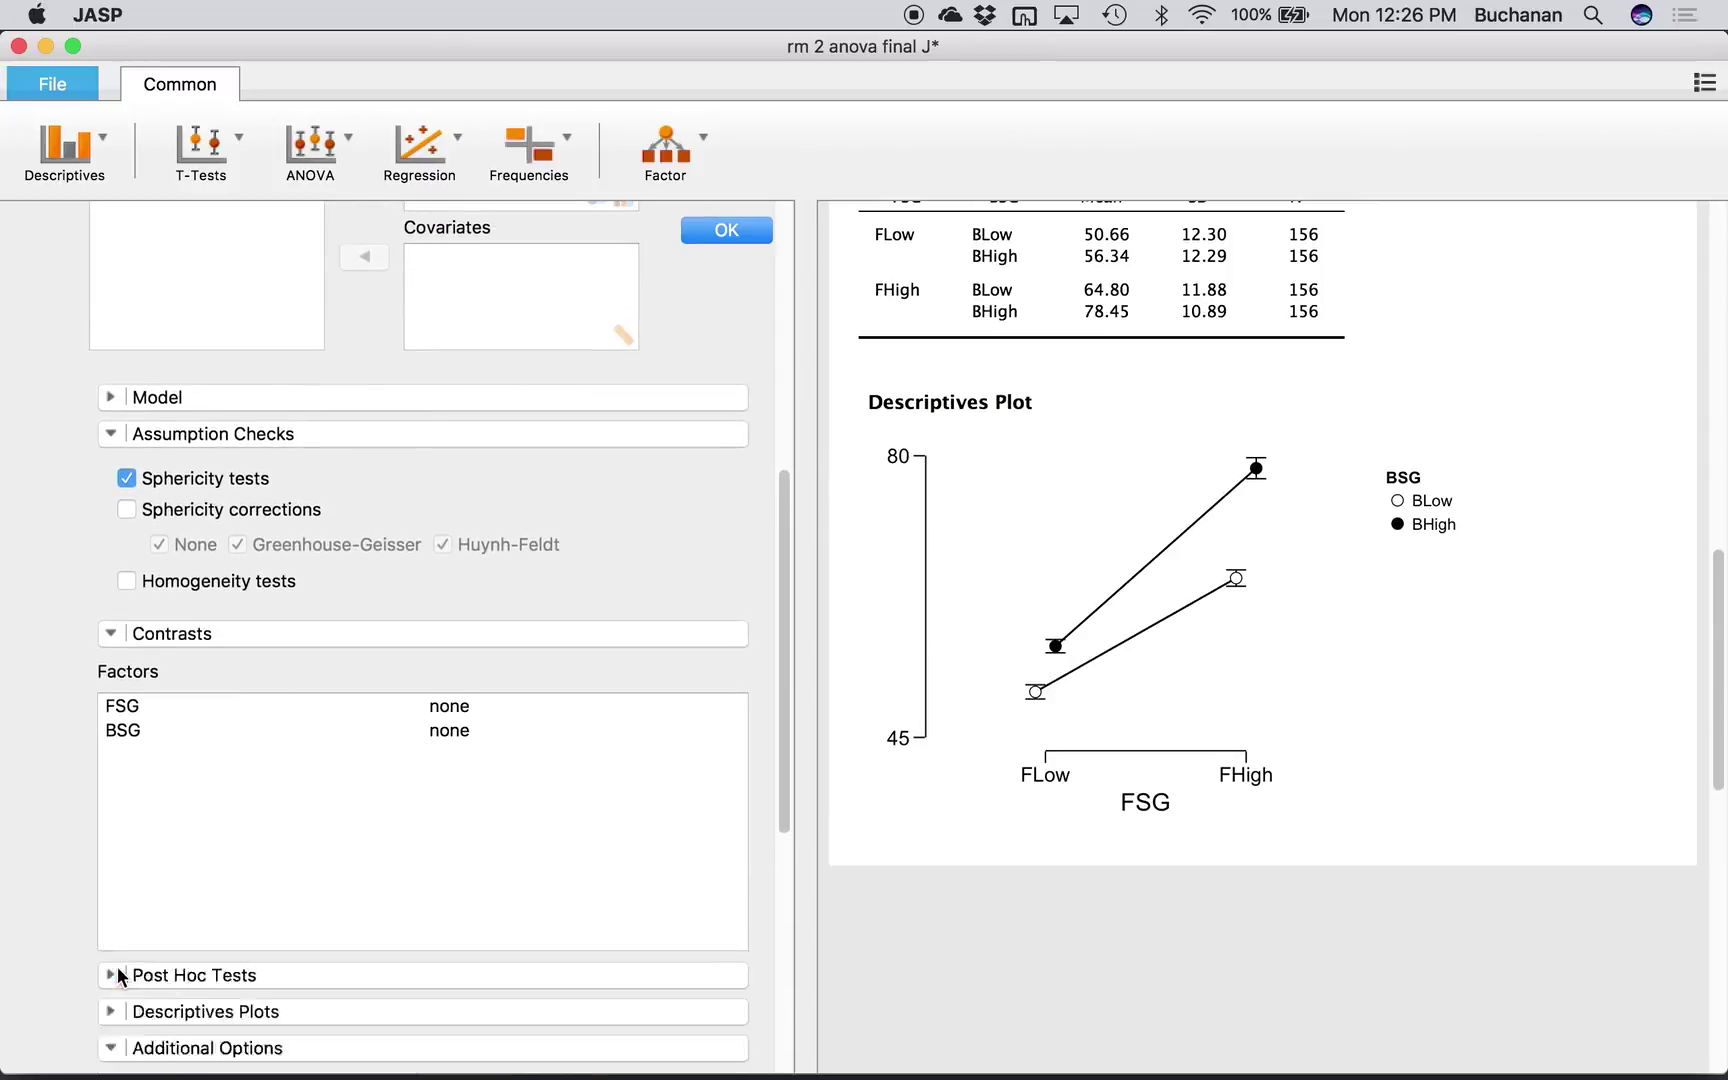
pyautogui.scroll(-2, 130, 990)
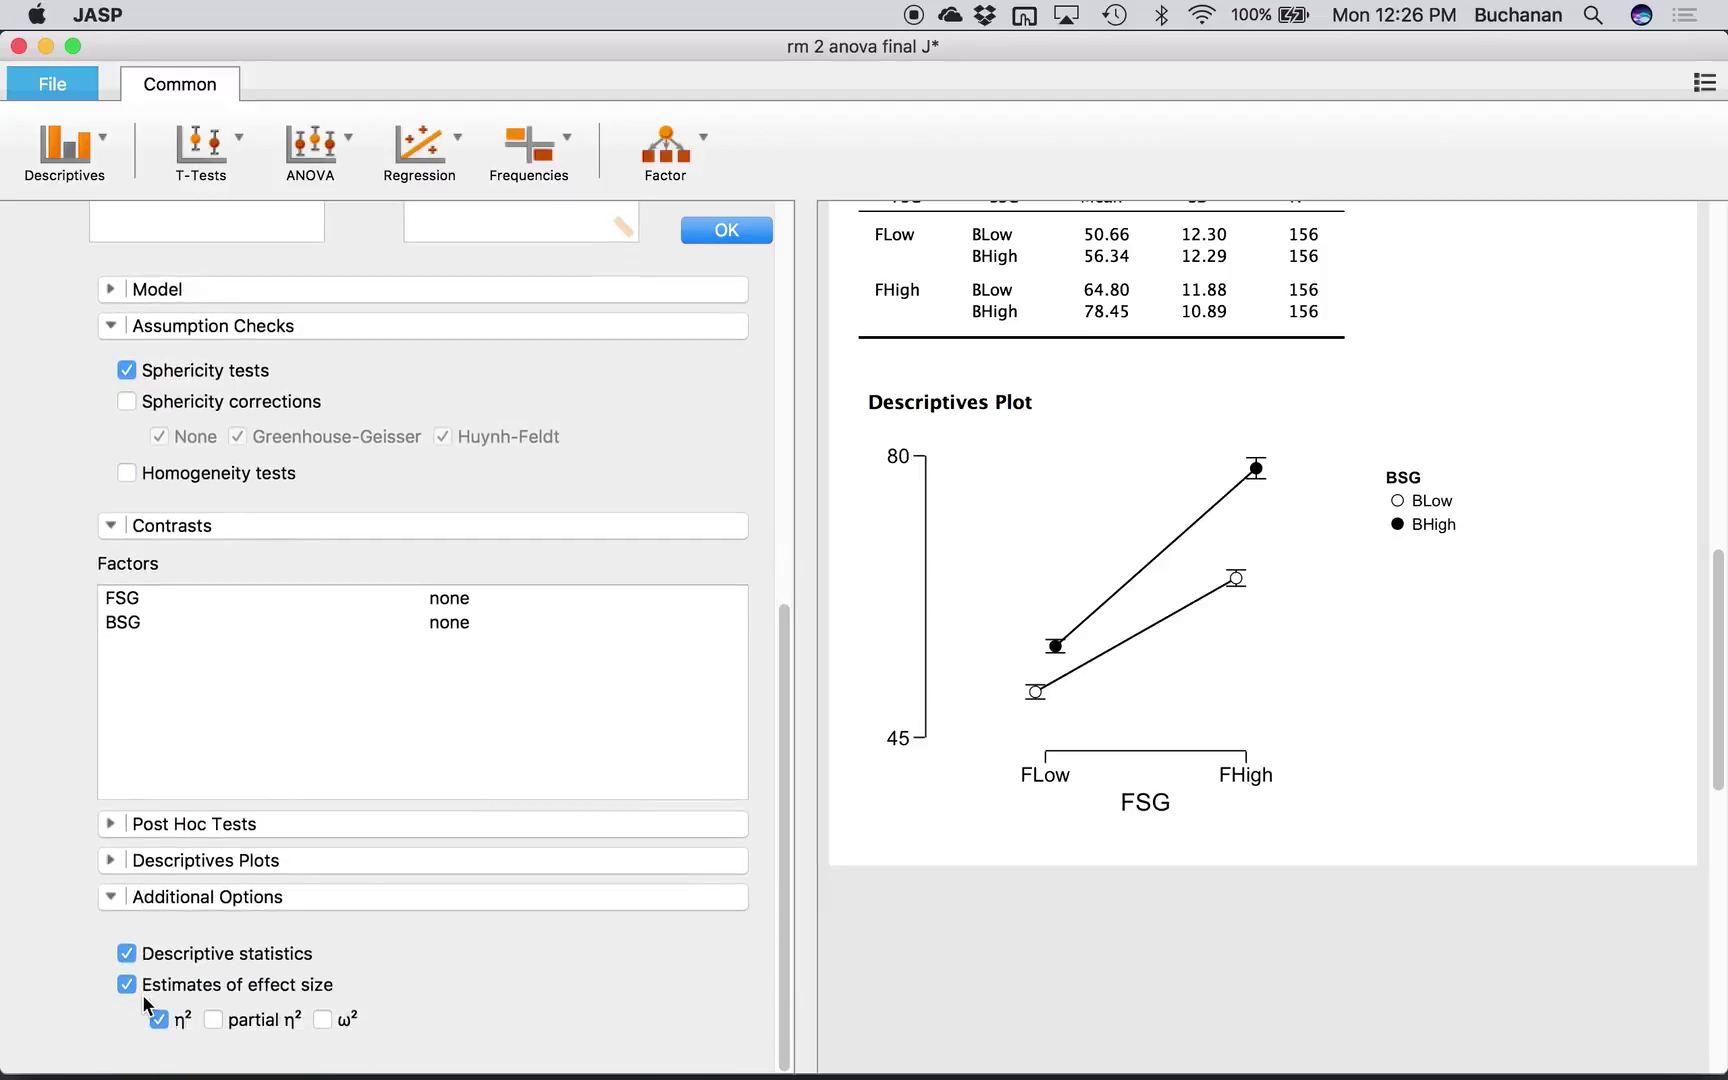
# - Check the factors and corrections offered under Post Hoc Tests, and collapse that section again
pyautogui.scroll(6, 919, 529)
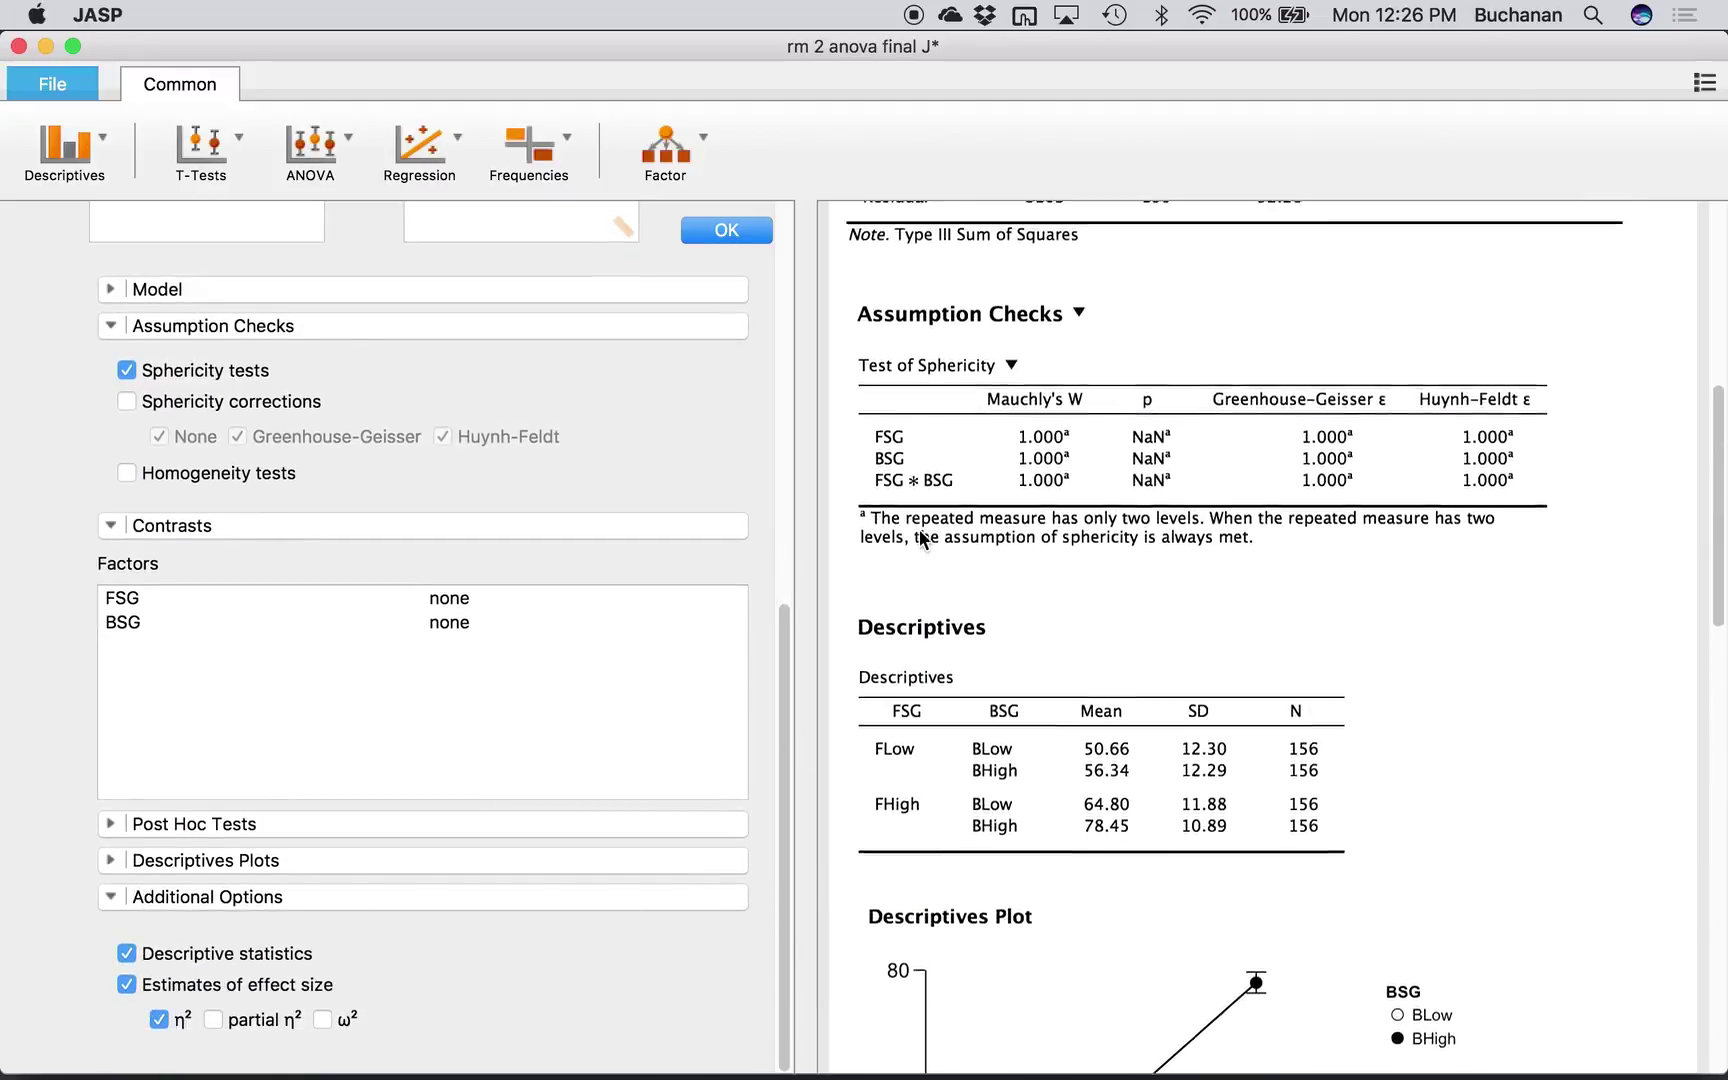
pyautogui.scroll(3, 919, 529)
pyautogui.click(111, 823)
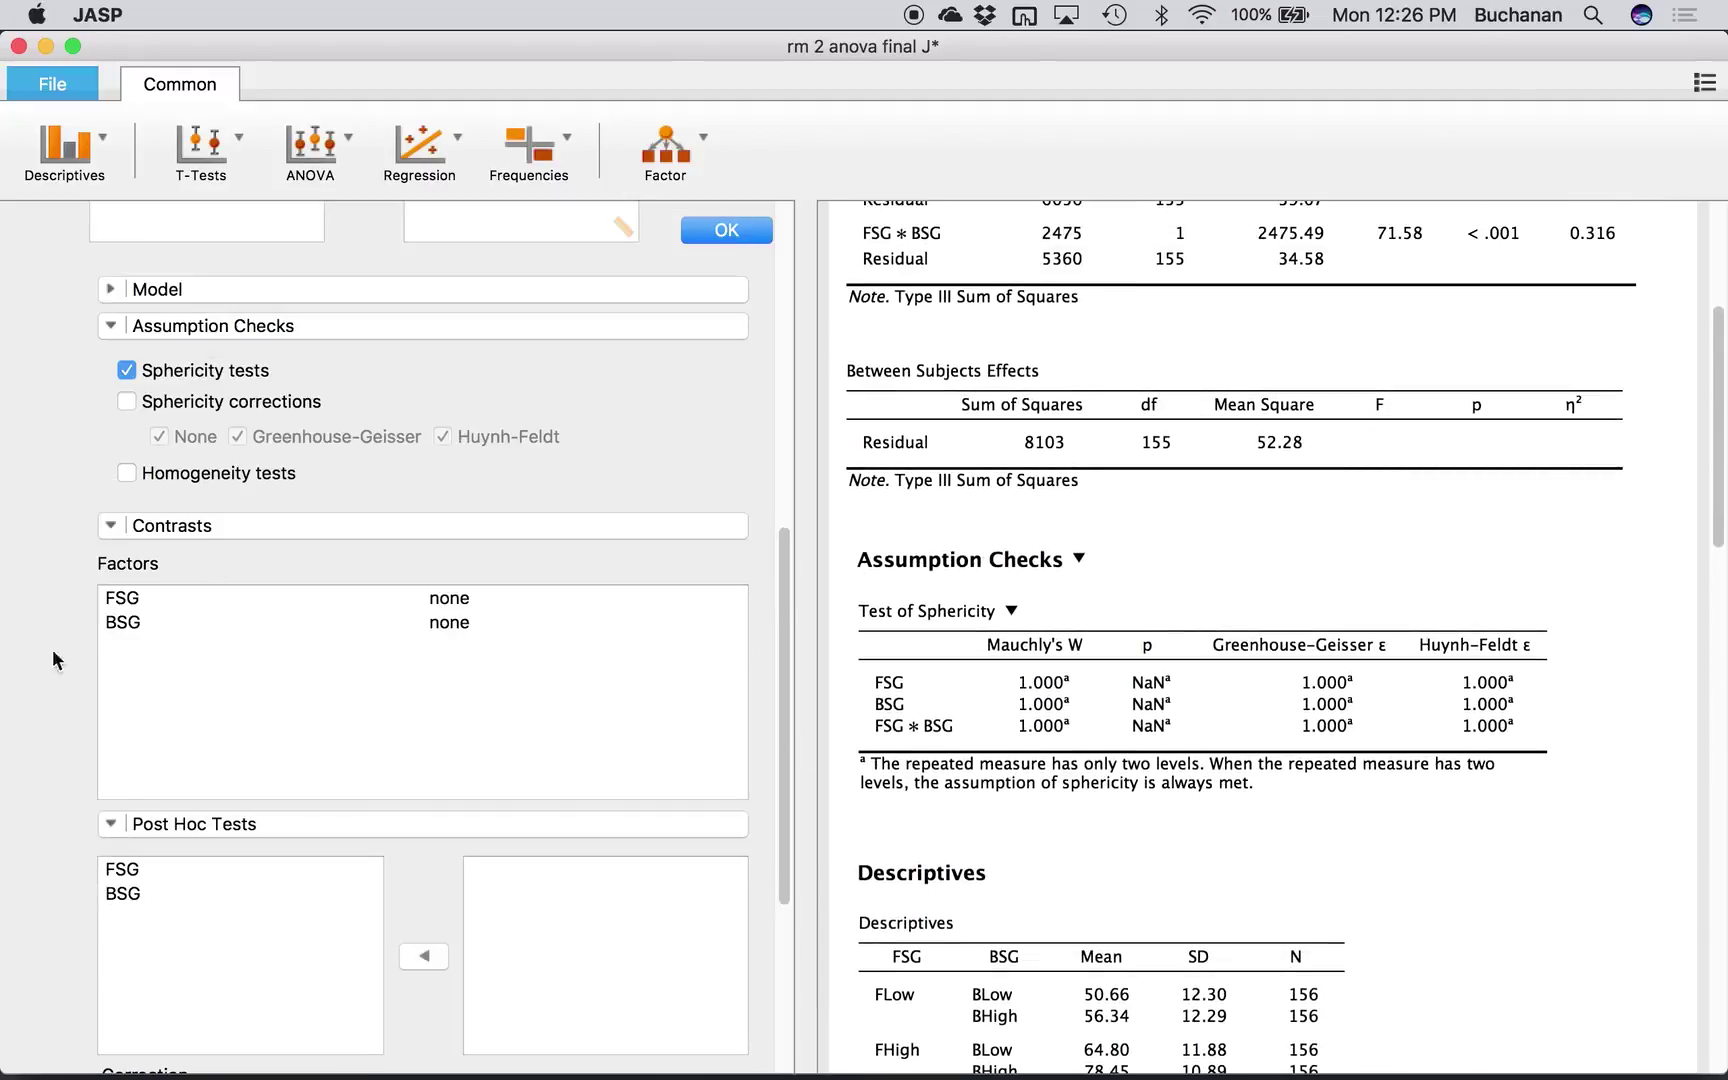
pyautogui.scroll(-5, 72, 846)
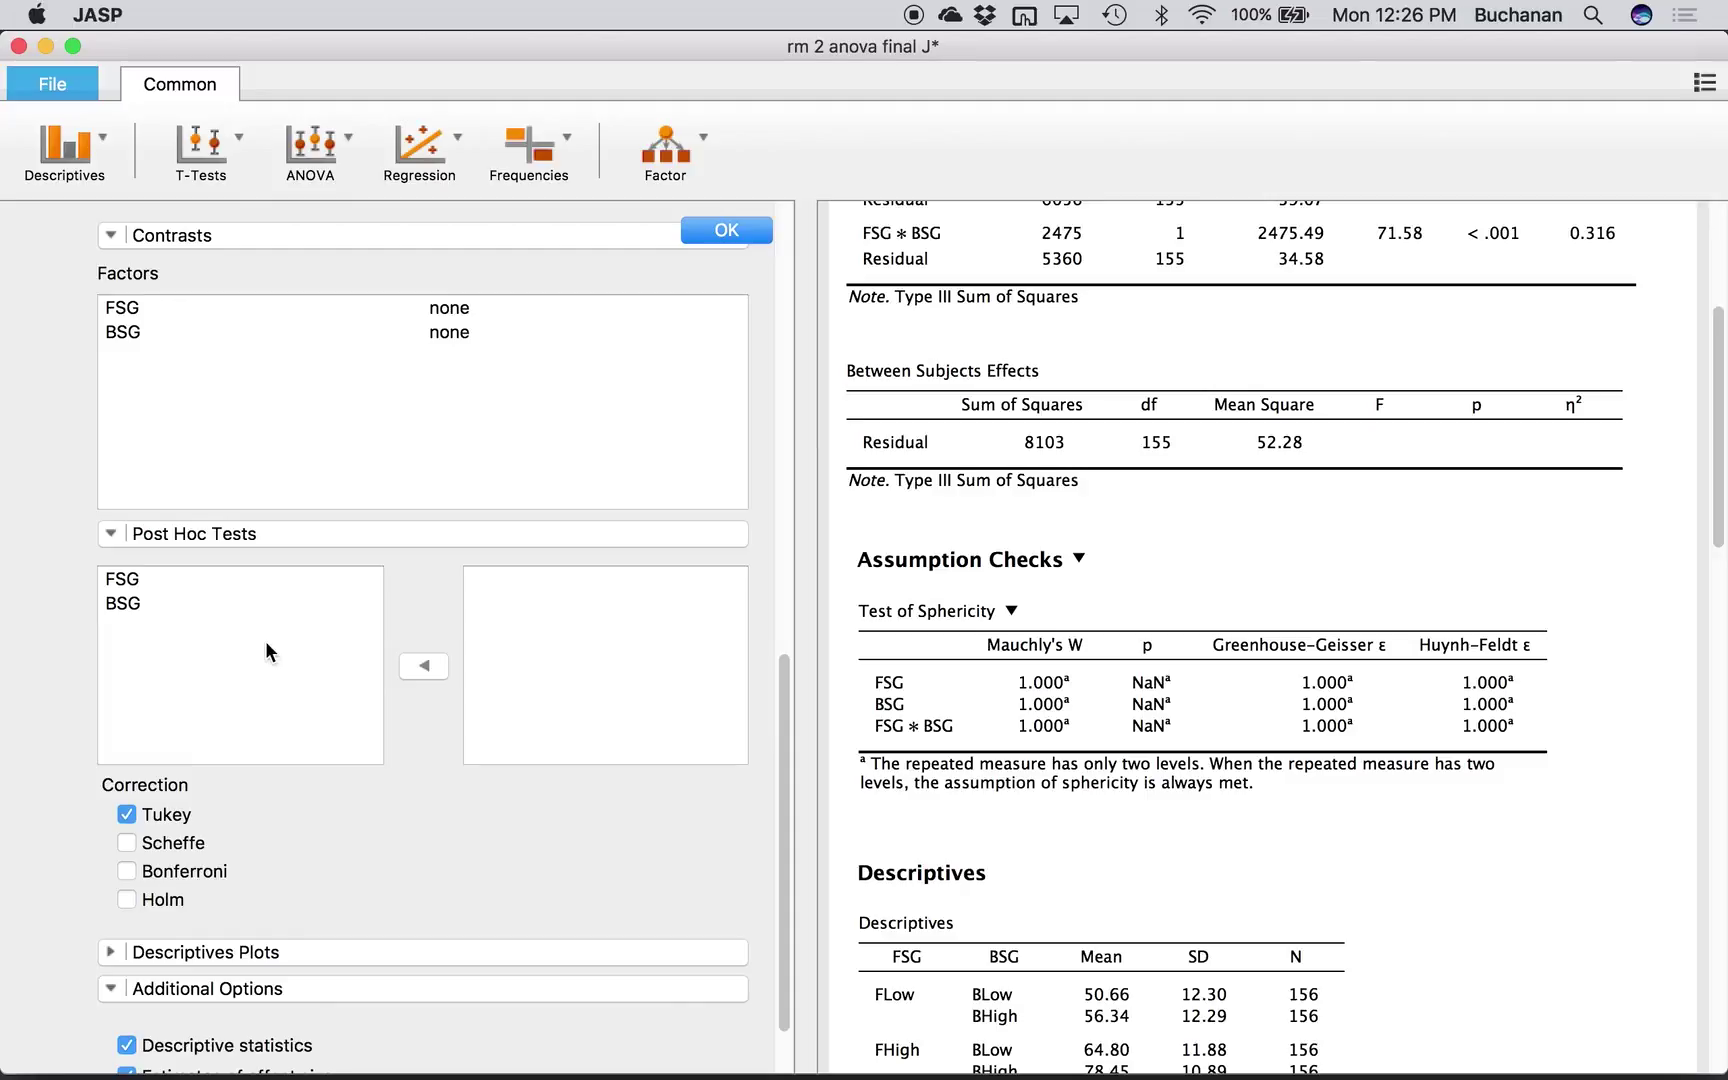
pyautogui.click(112, 536)
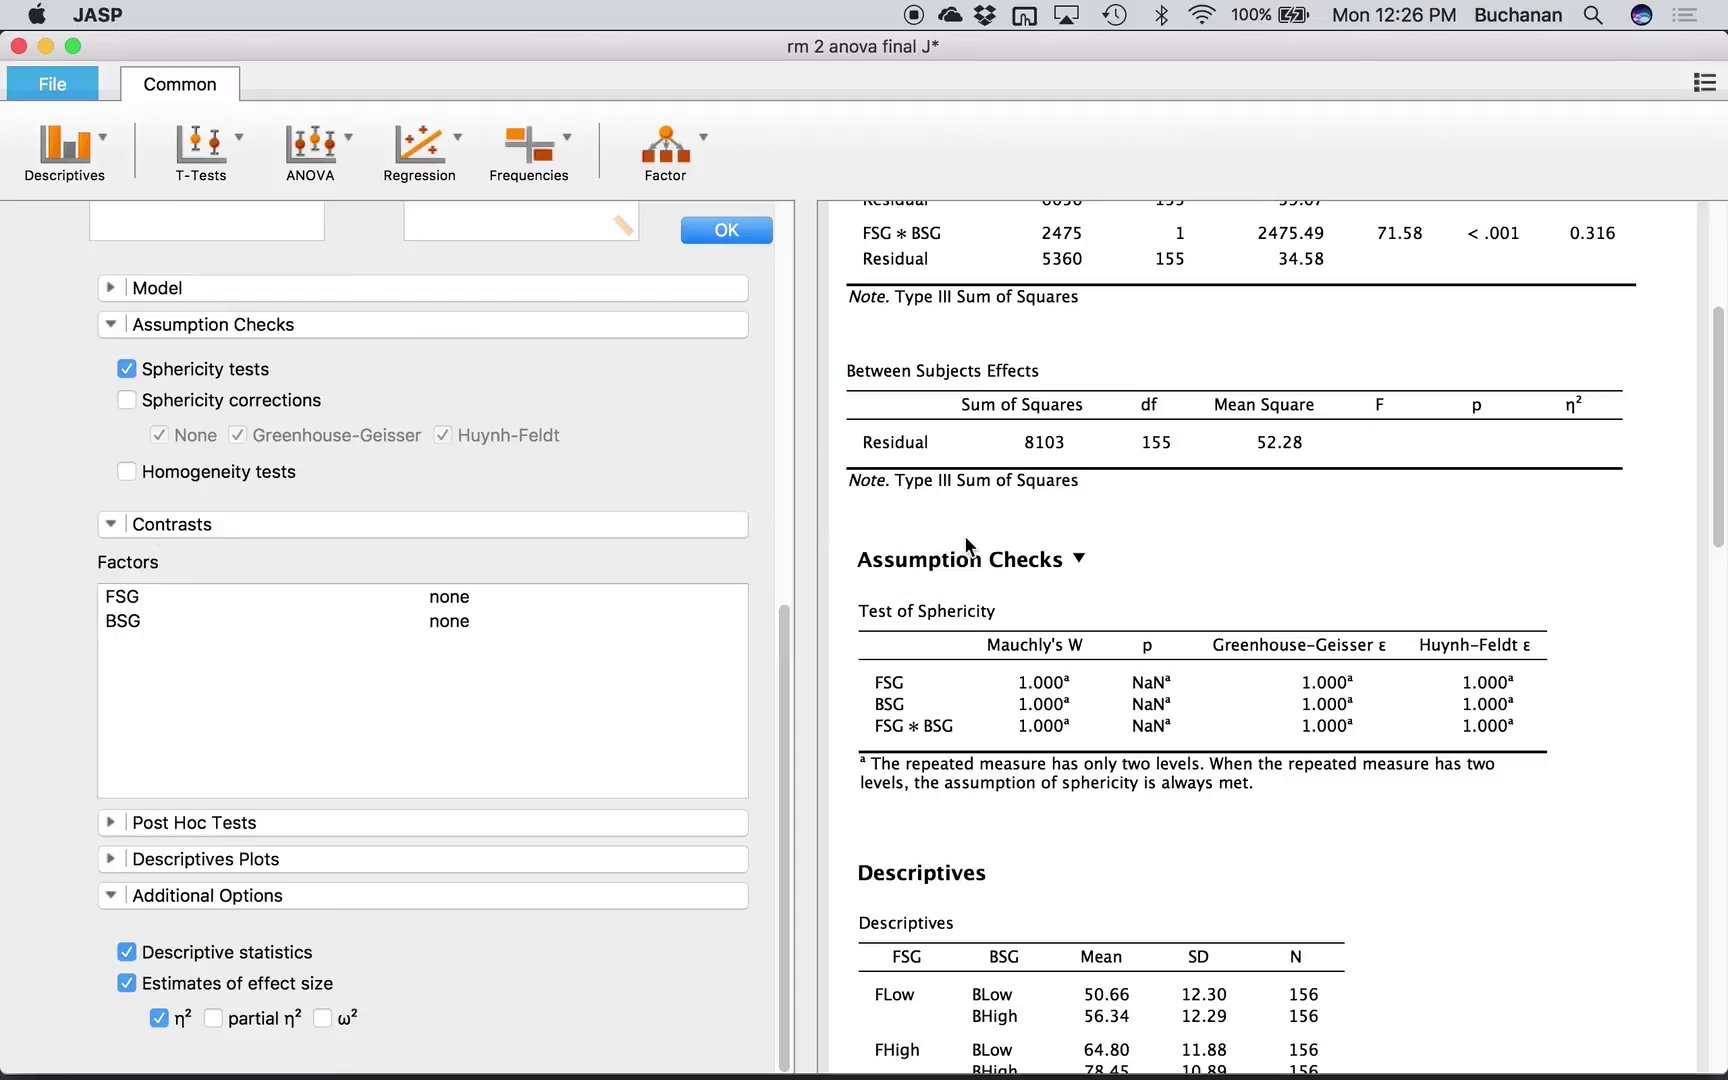
# - Collapse the Contrasts section and close the repeated measures ANOVA options
pyautogui.scroll(2, 964, 535)
pyautogui.scroll(3, 966, 540)
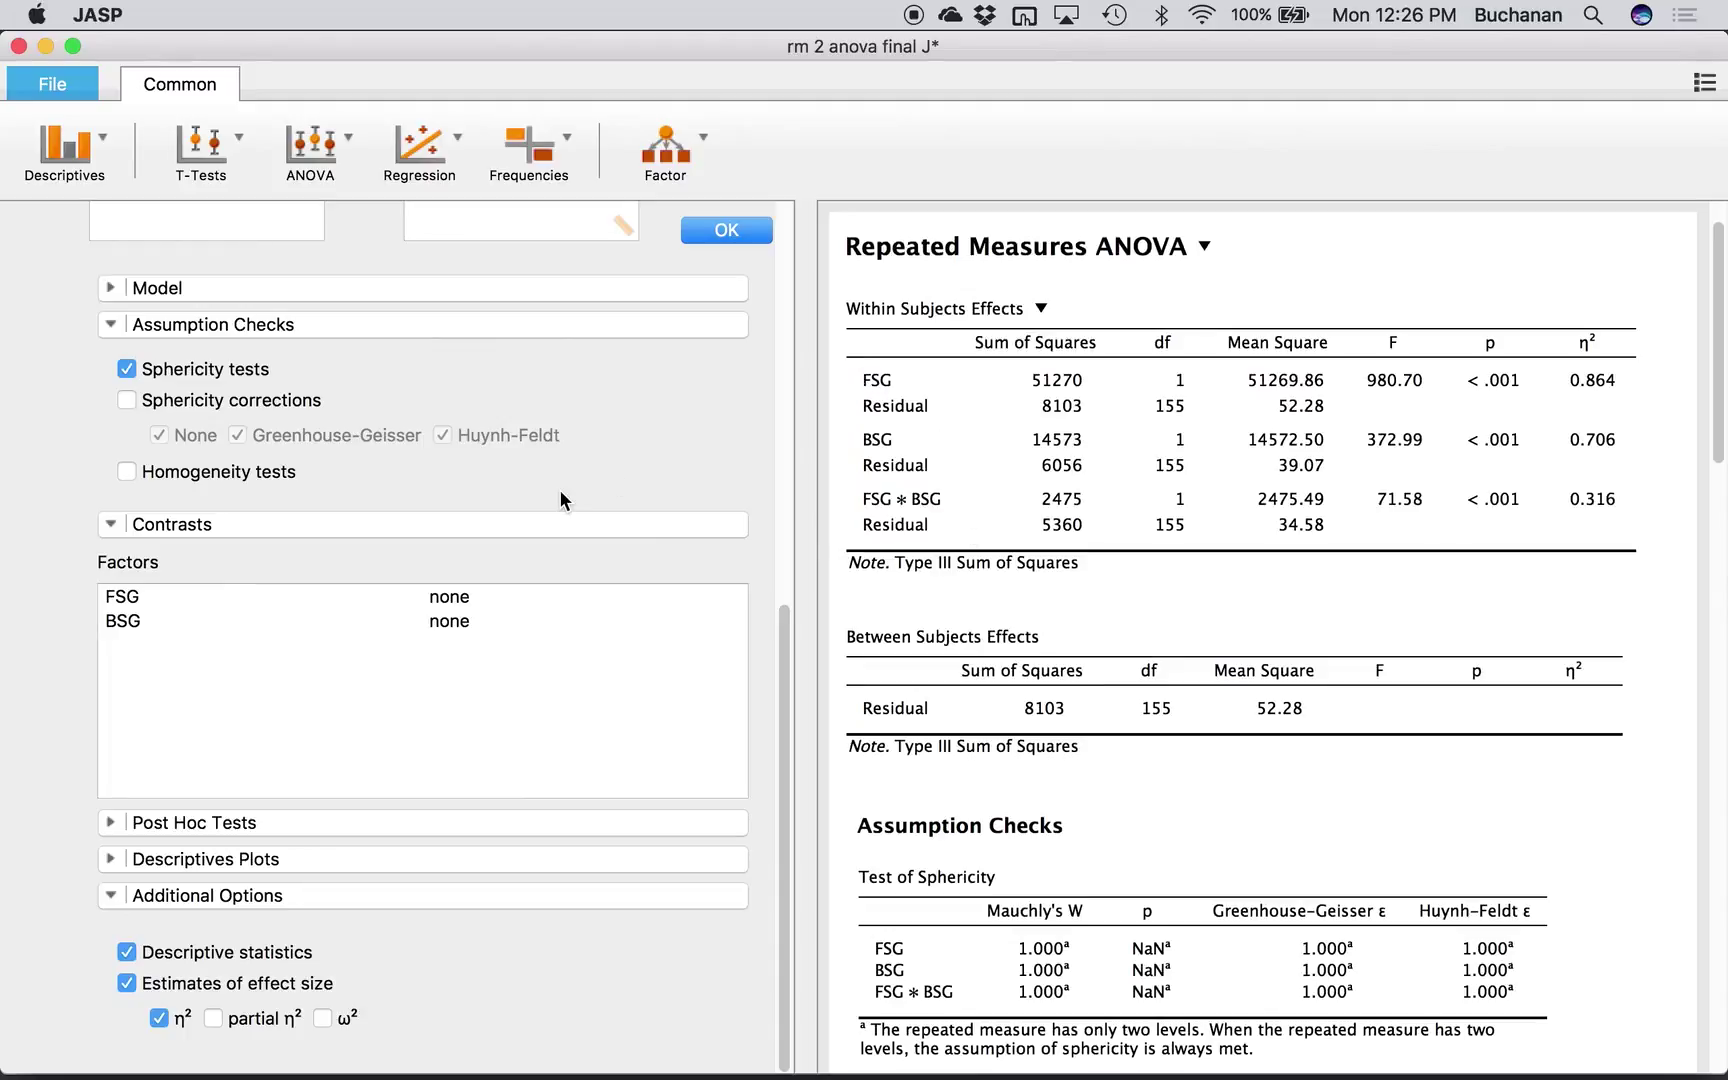
pyautogui.click(108, 524)
pyautogui.scroll(3, 105, 521)
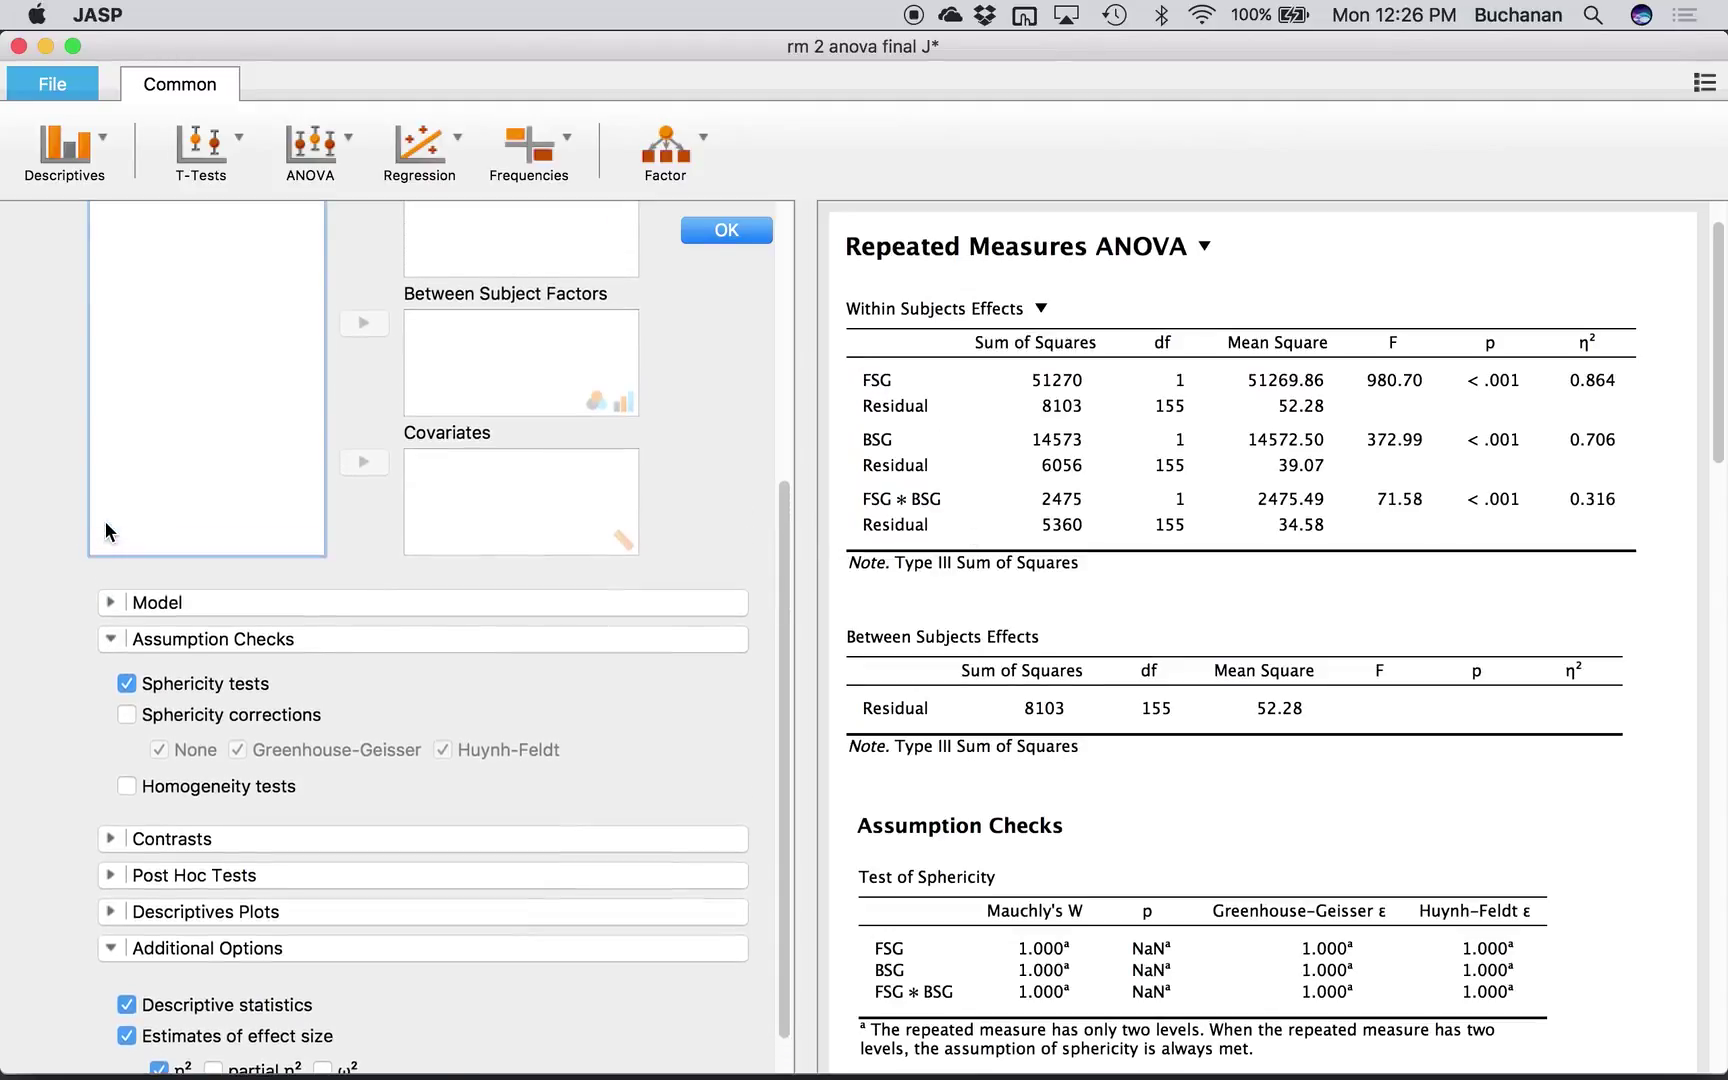
pyautogui.click(740, 245)
# - Add a paired samples t-test comparing fsglobsglo with fsglobsghi
pyautogui.scroll(-15, 1060, 560)
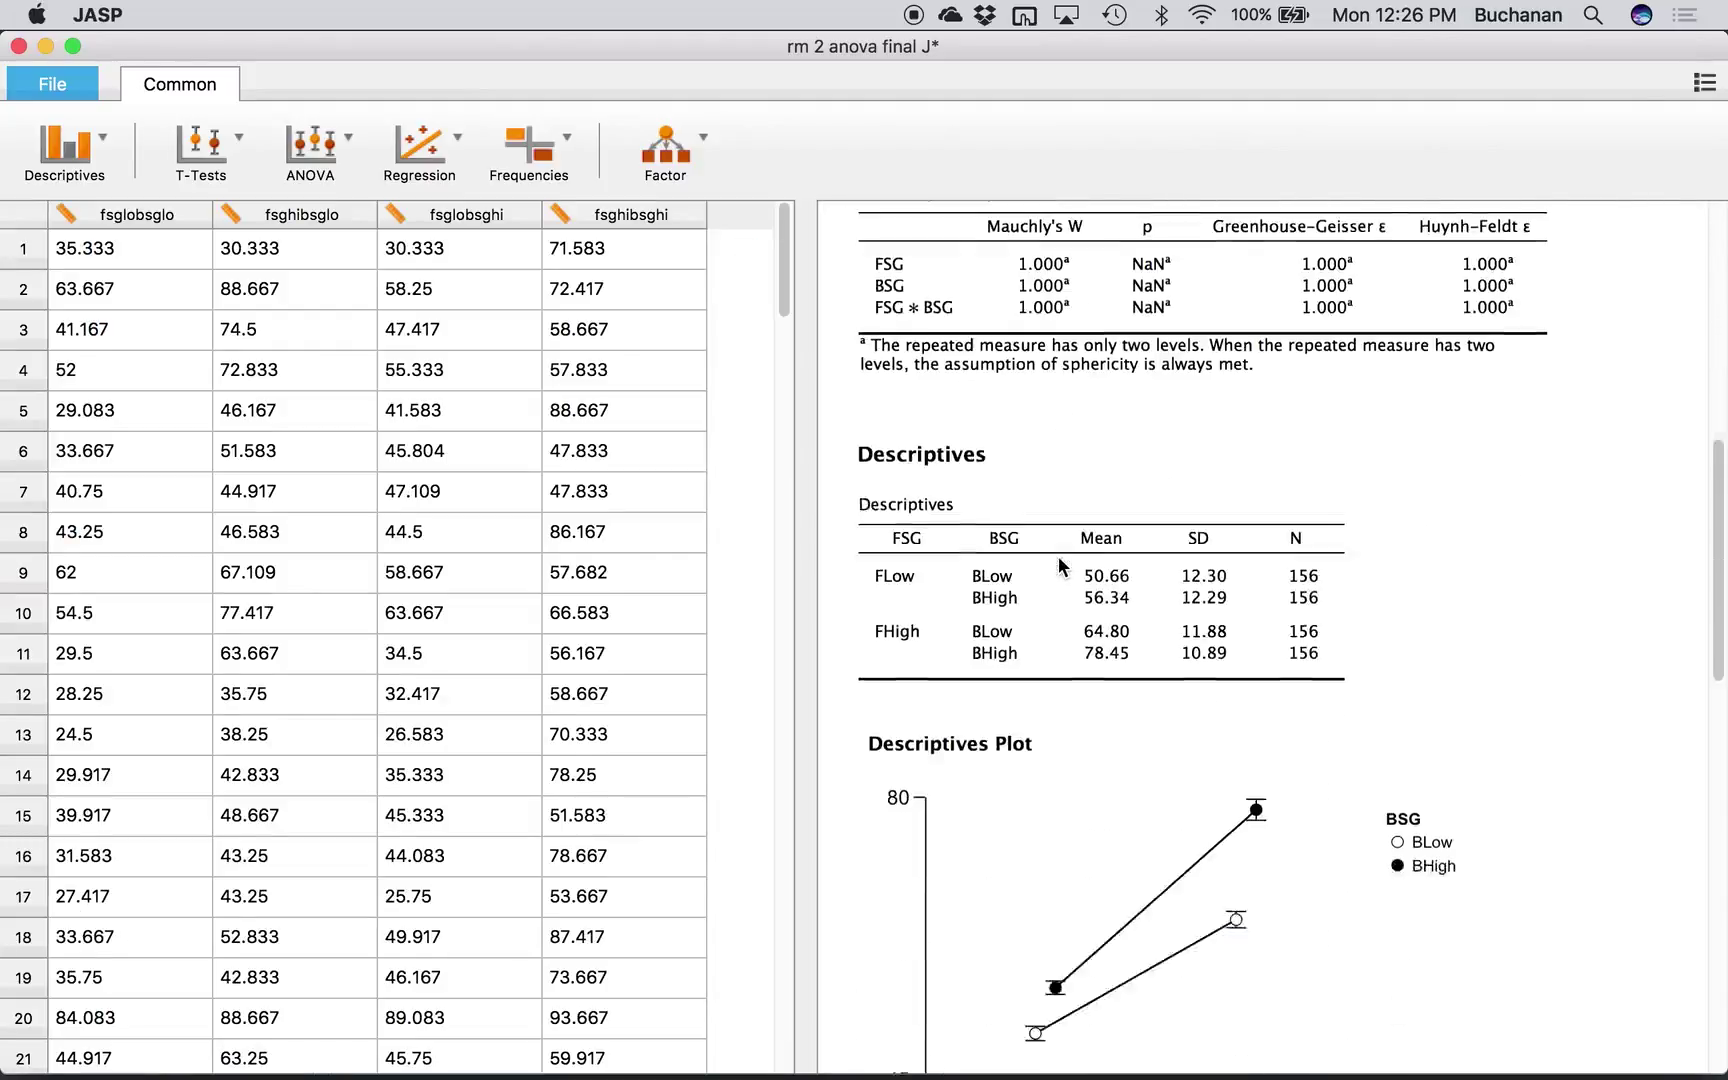
pyautogui.scroll(-5, 1069, 558)
pyautogui.scroll(5, 1070, 555)
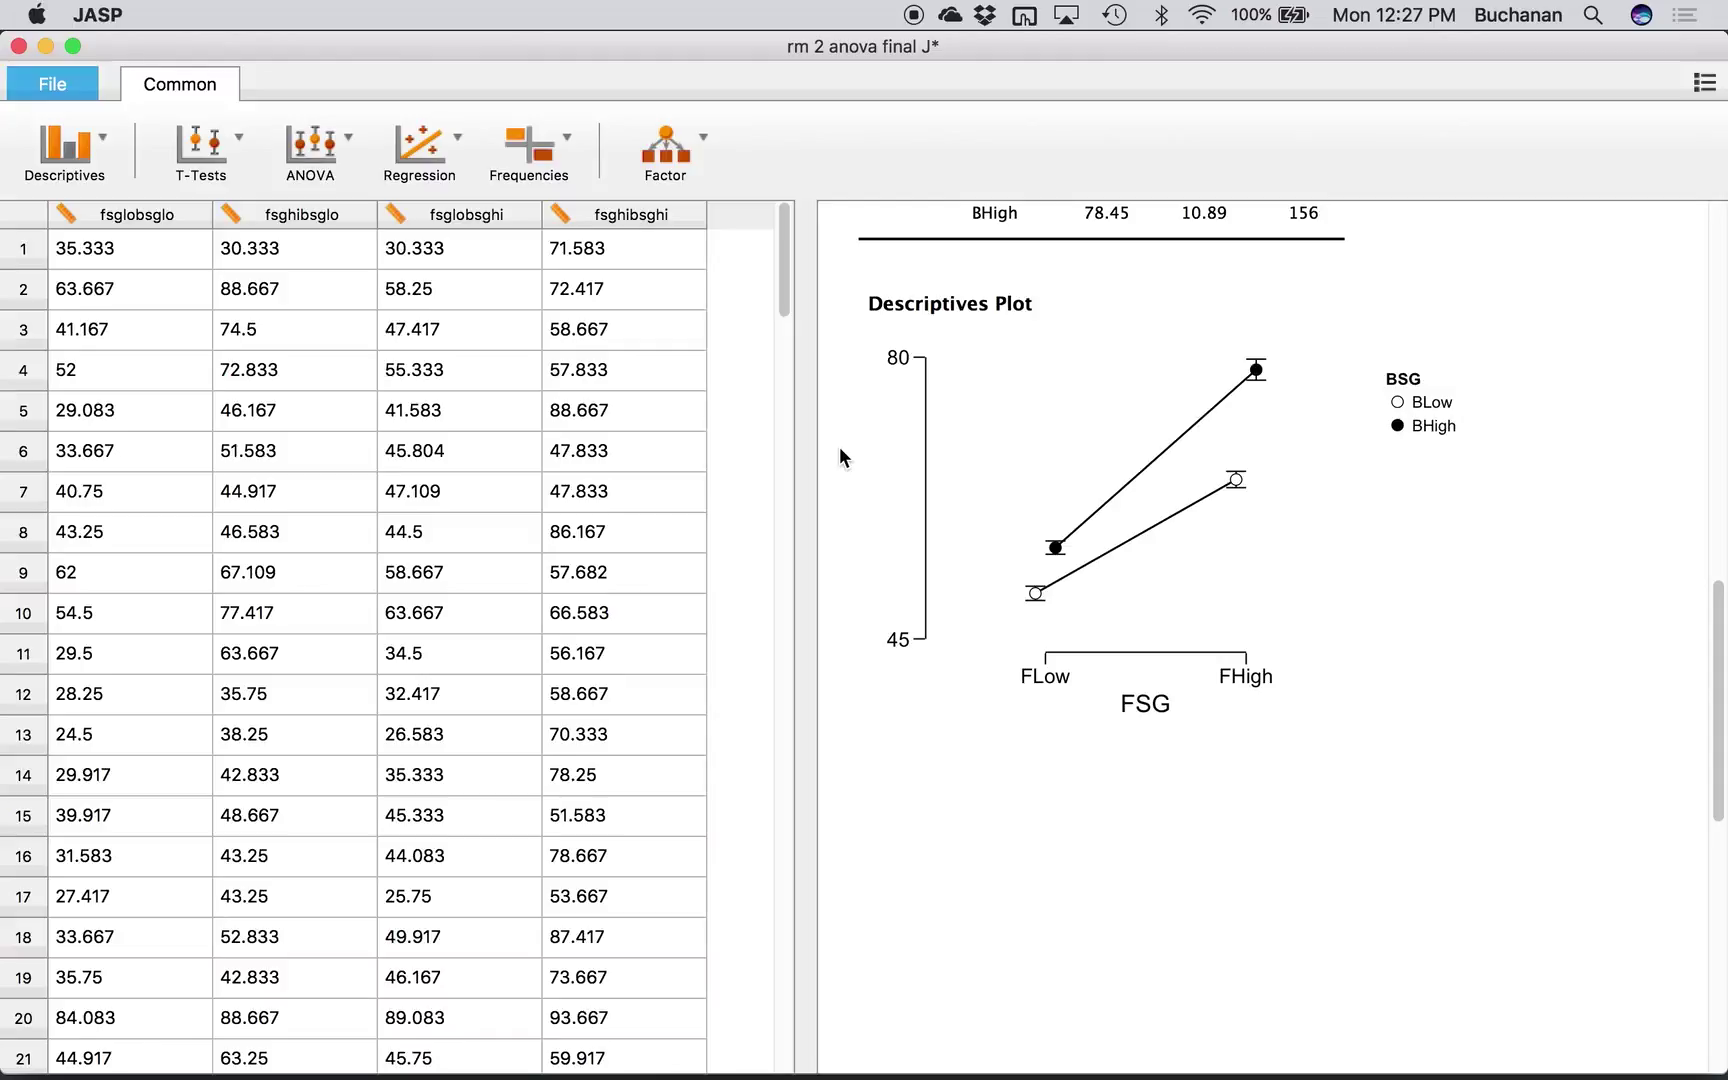
pyautogui.click(188, 146)
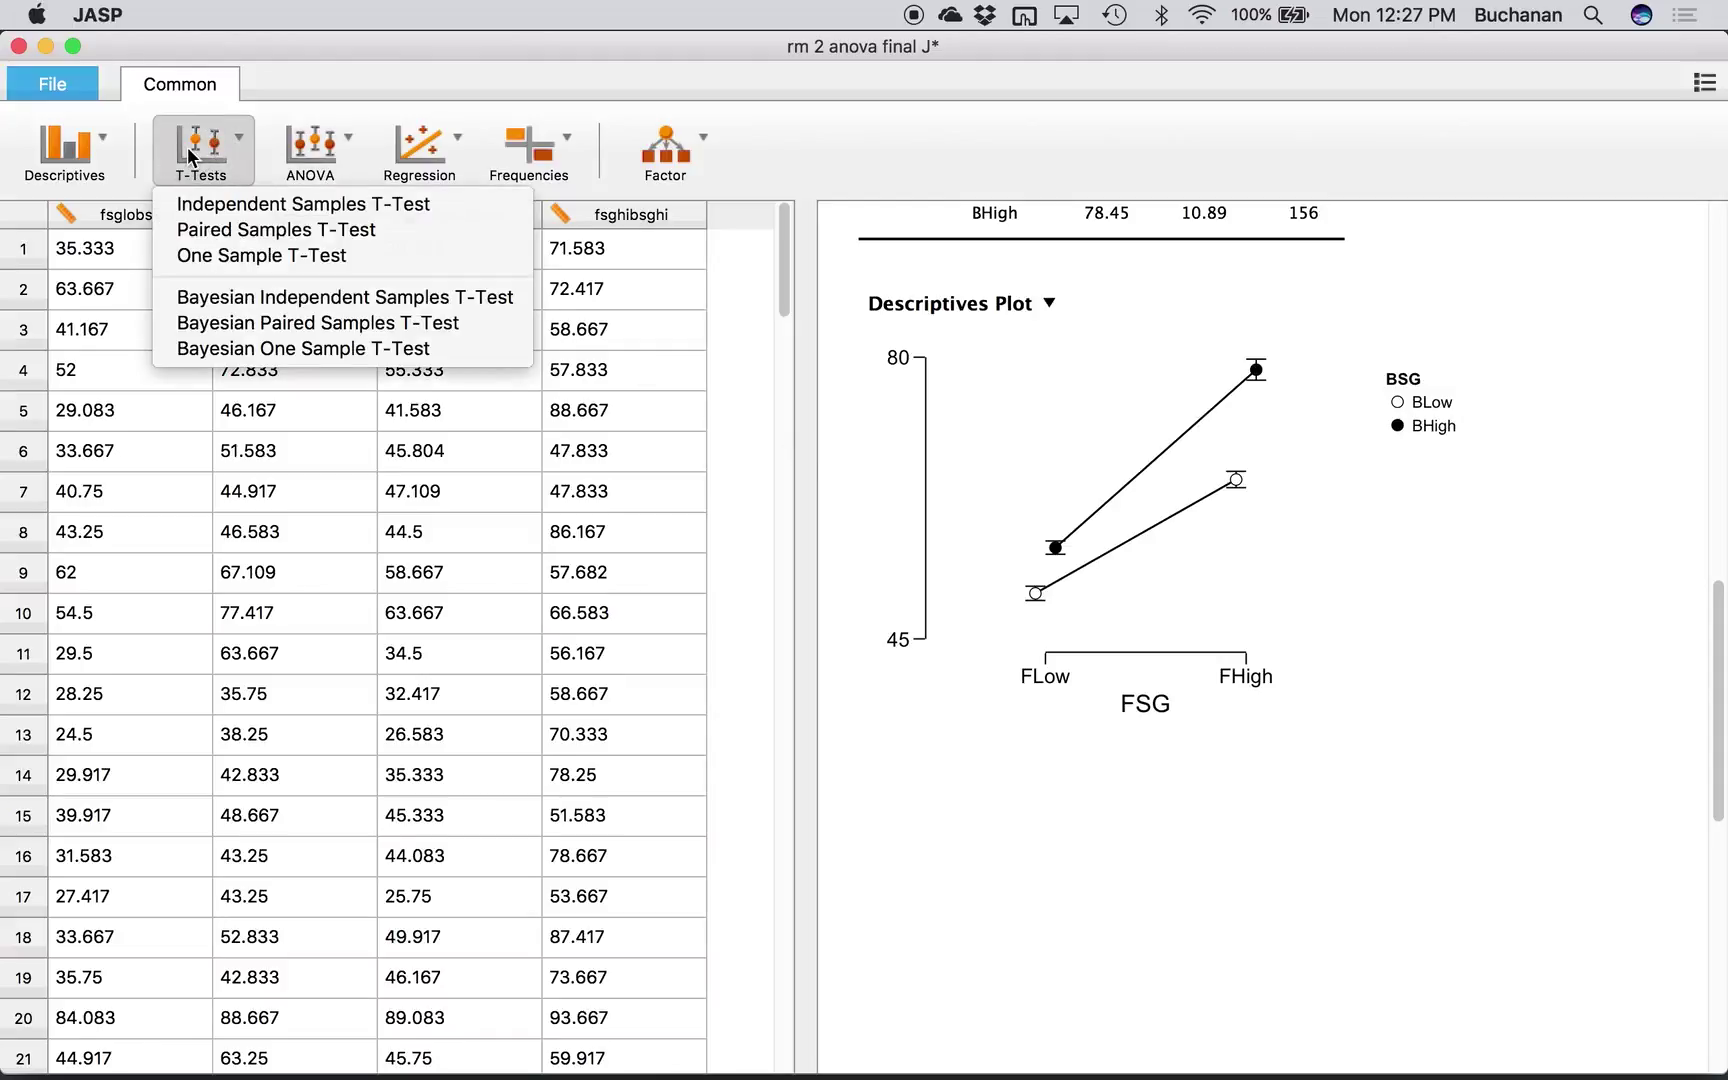
pyautogui.click(207, 228)
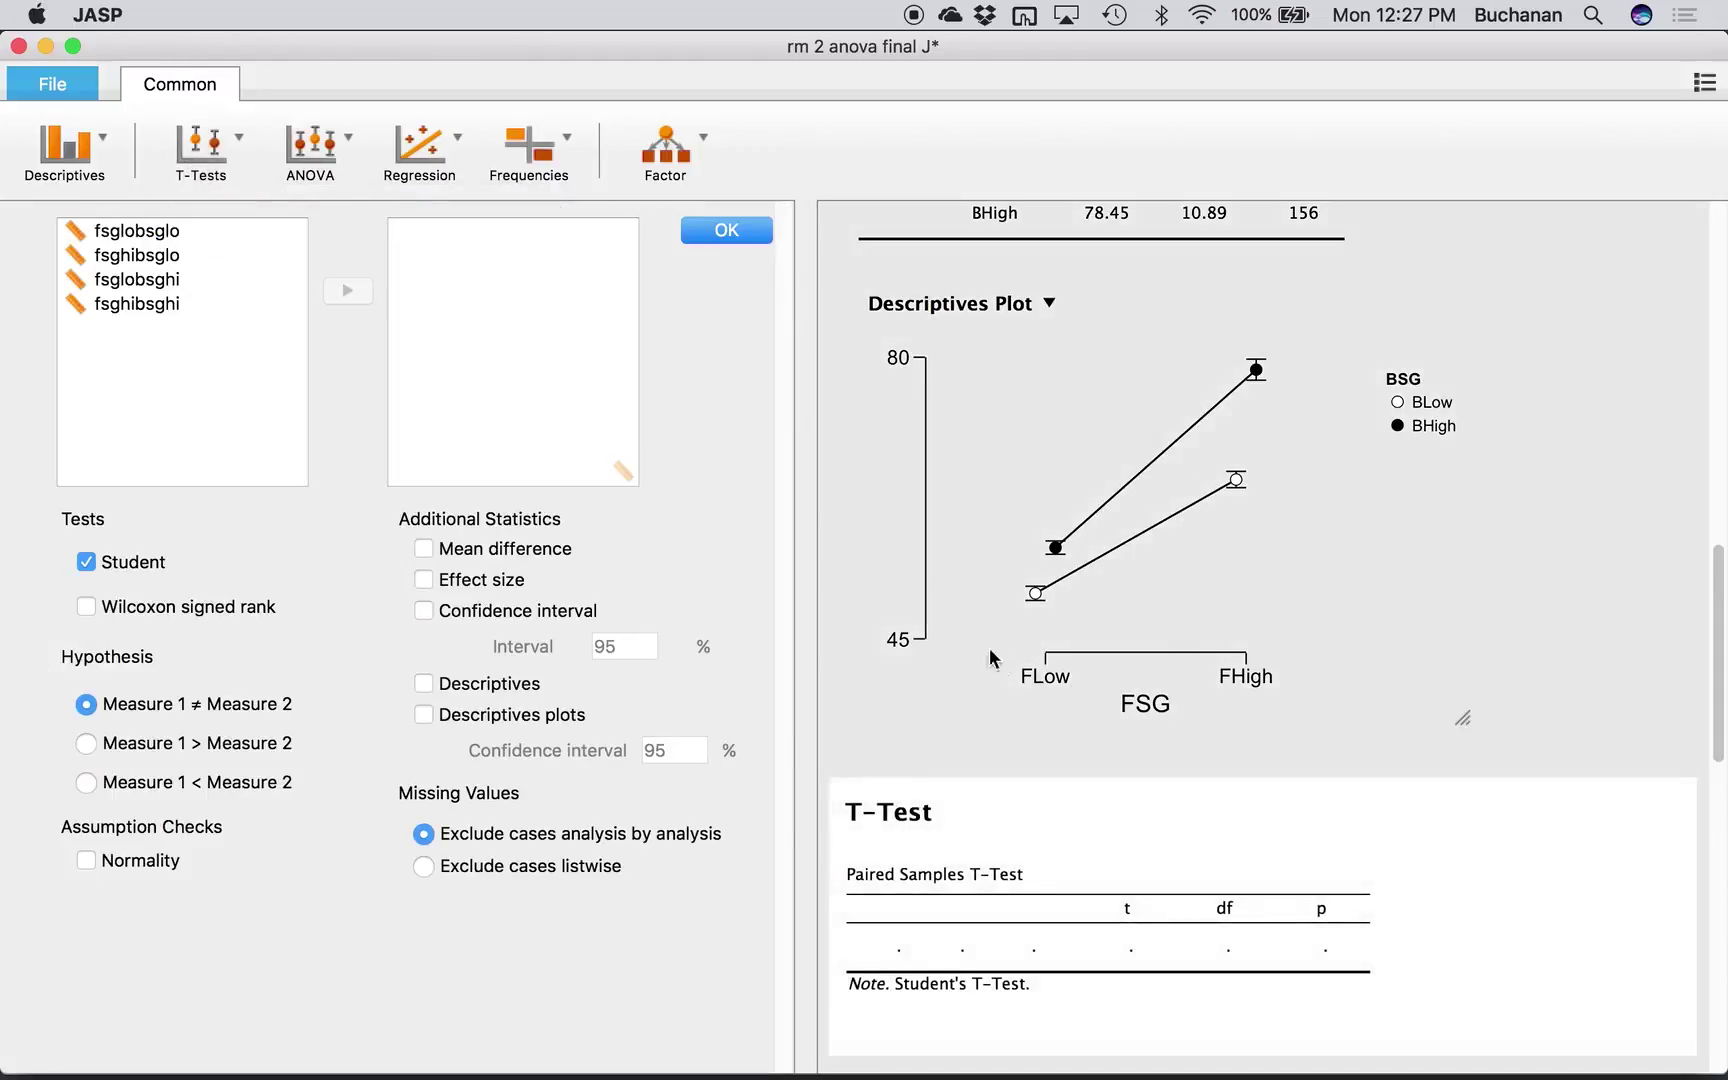
pyautogui.scroll(-1, 977, 616)
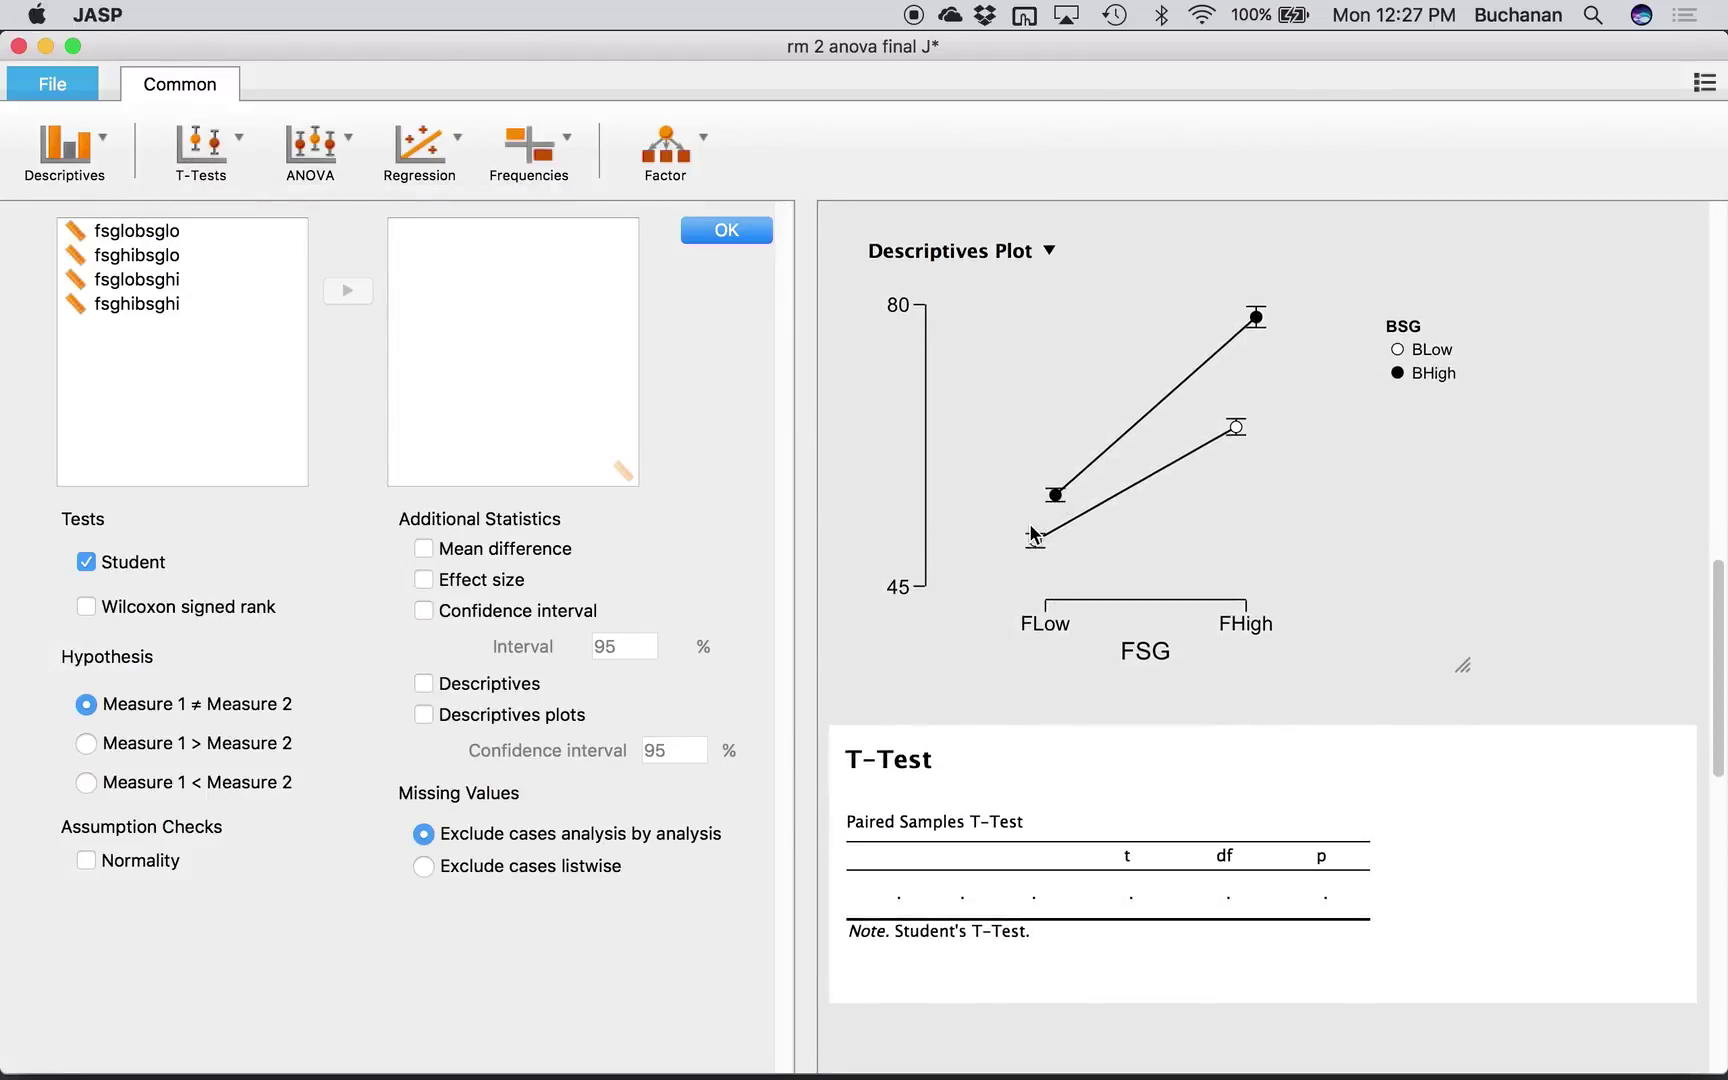
pyautogui.click(152, 238)
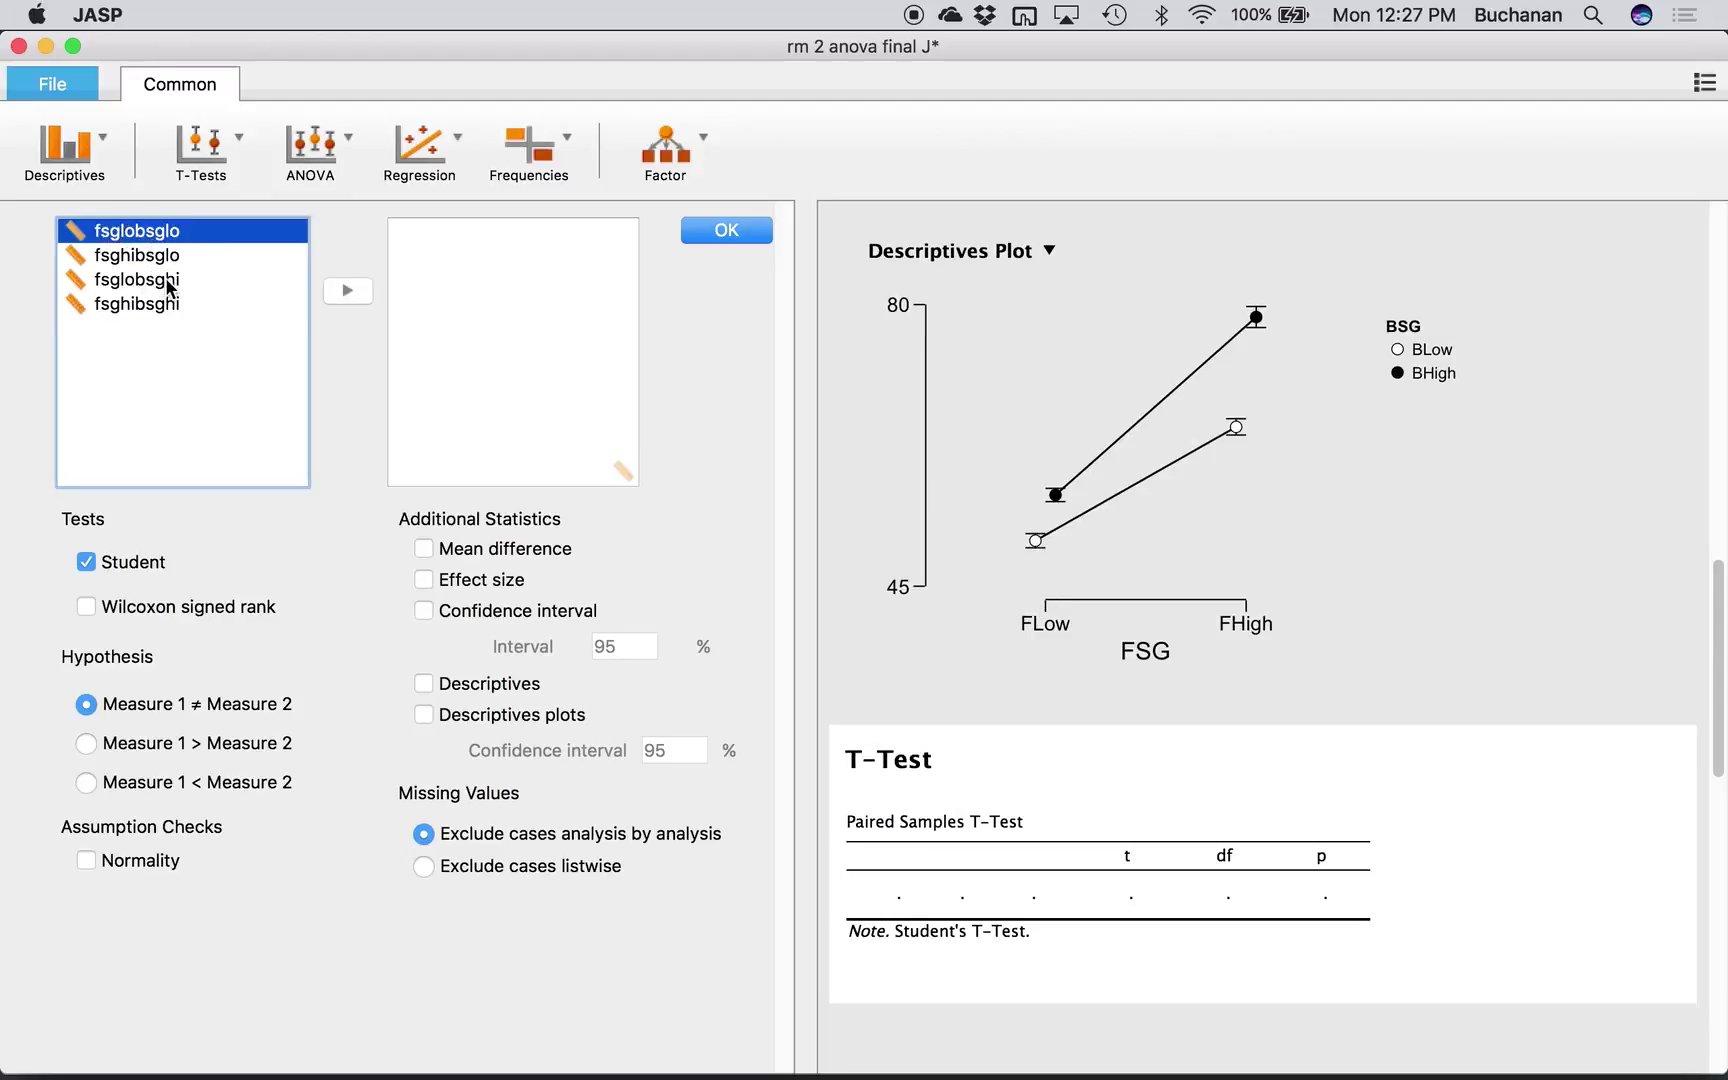
pyautogui.keyDown('super'); pyautogui.click(166, 280); pyautogui.keyUp('super')
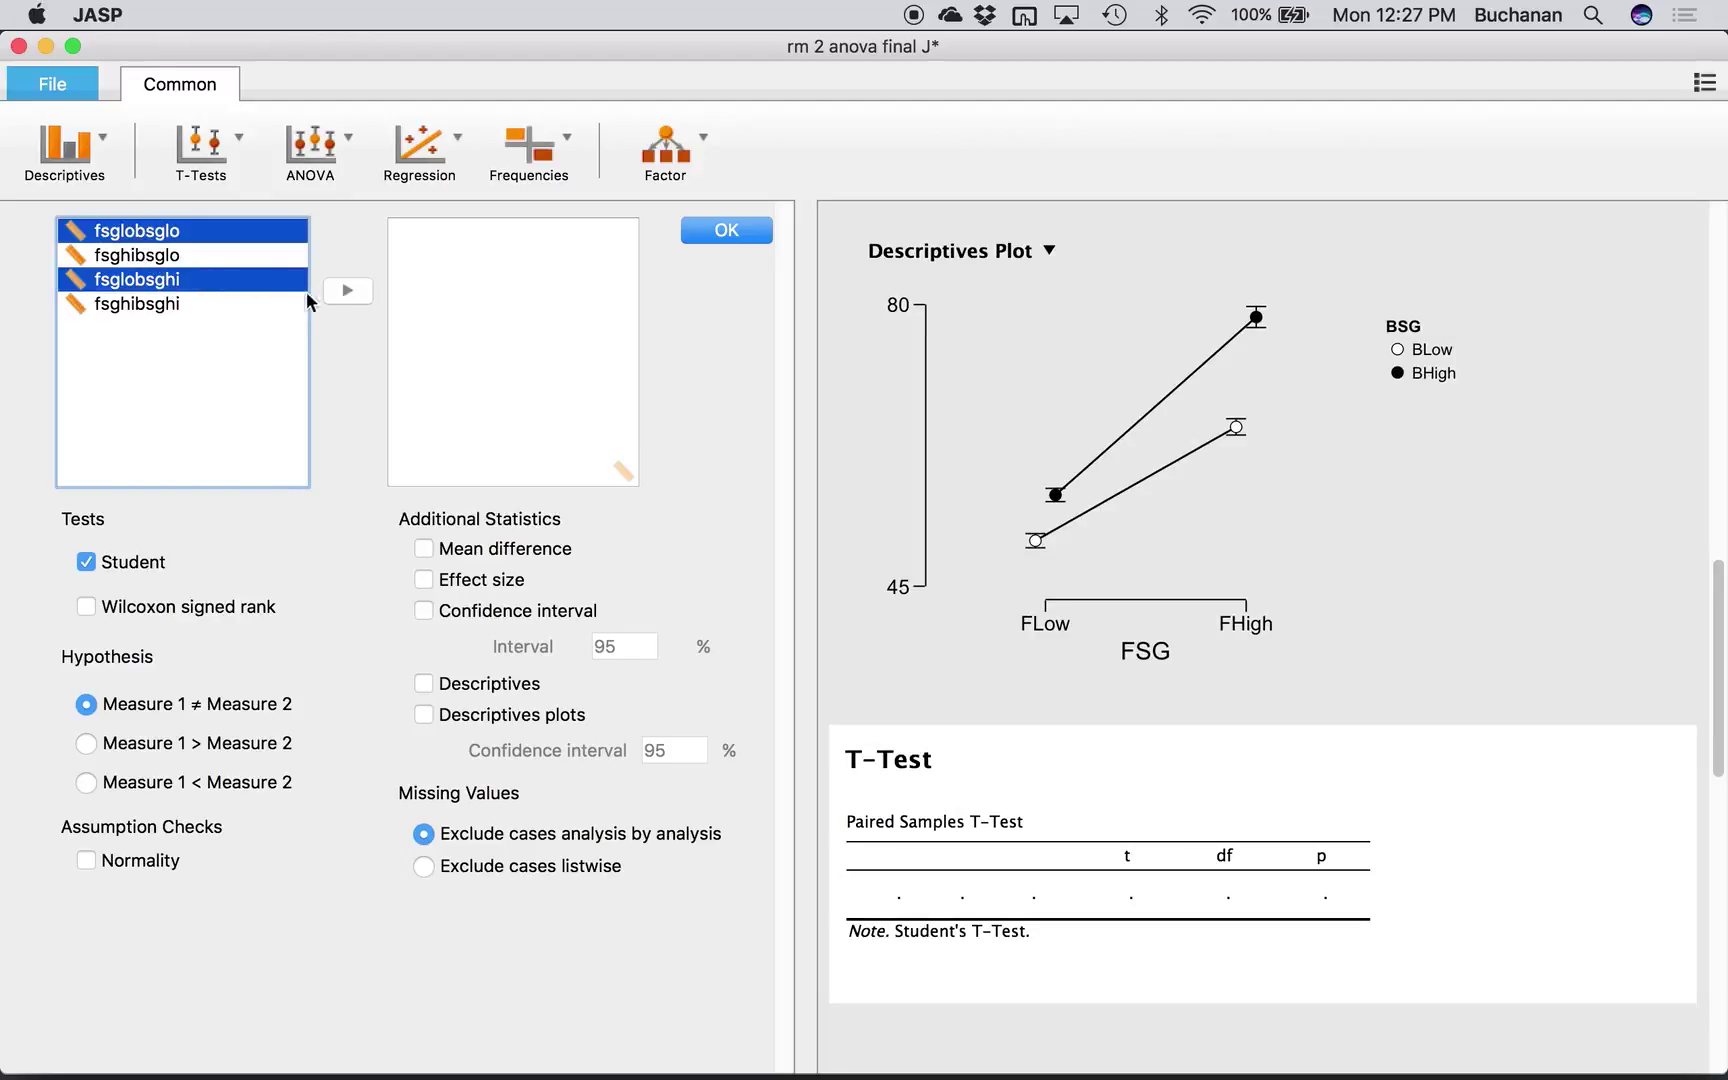
pyautogui.click(344, 291)
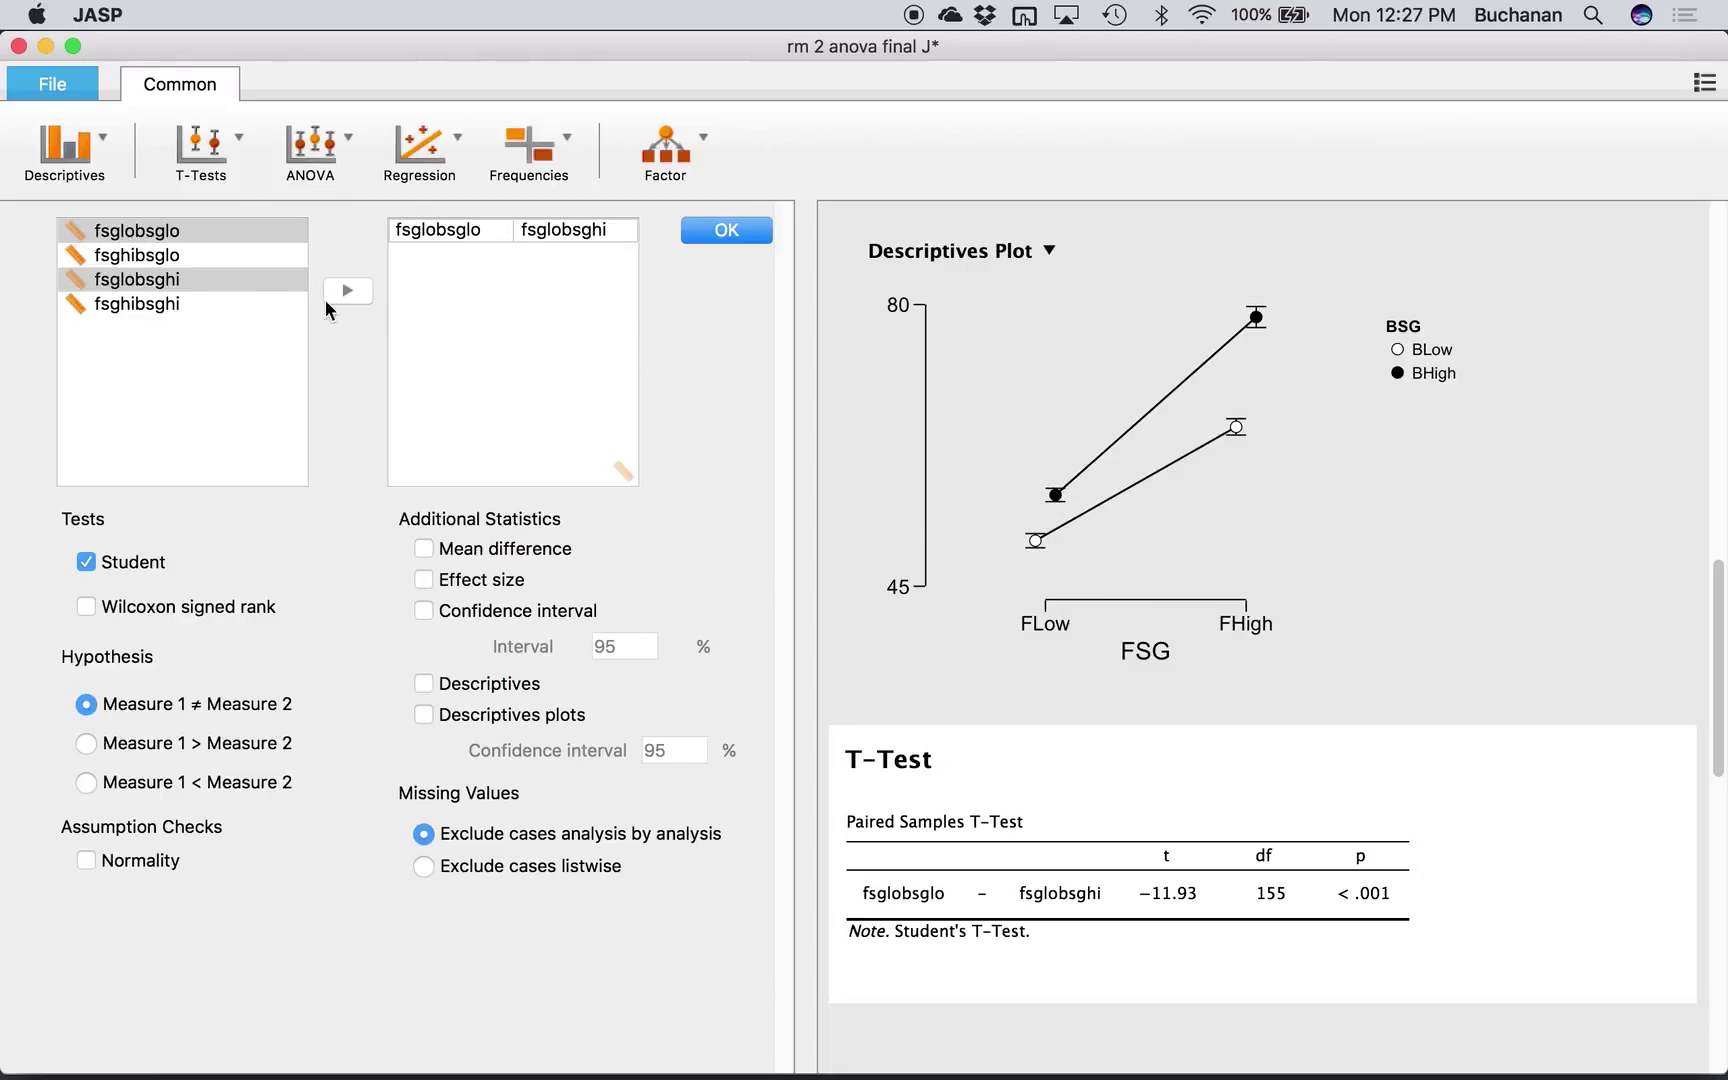
# - Add a second pair comparing fsghibsglo with fsghibsghi to the paired samples t-test
pyautogui.click(240, 254)
pyautogui.keyDown('super'); pyautogui.click(222, 304); pyautogui.keyUp('super')
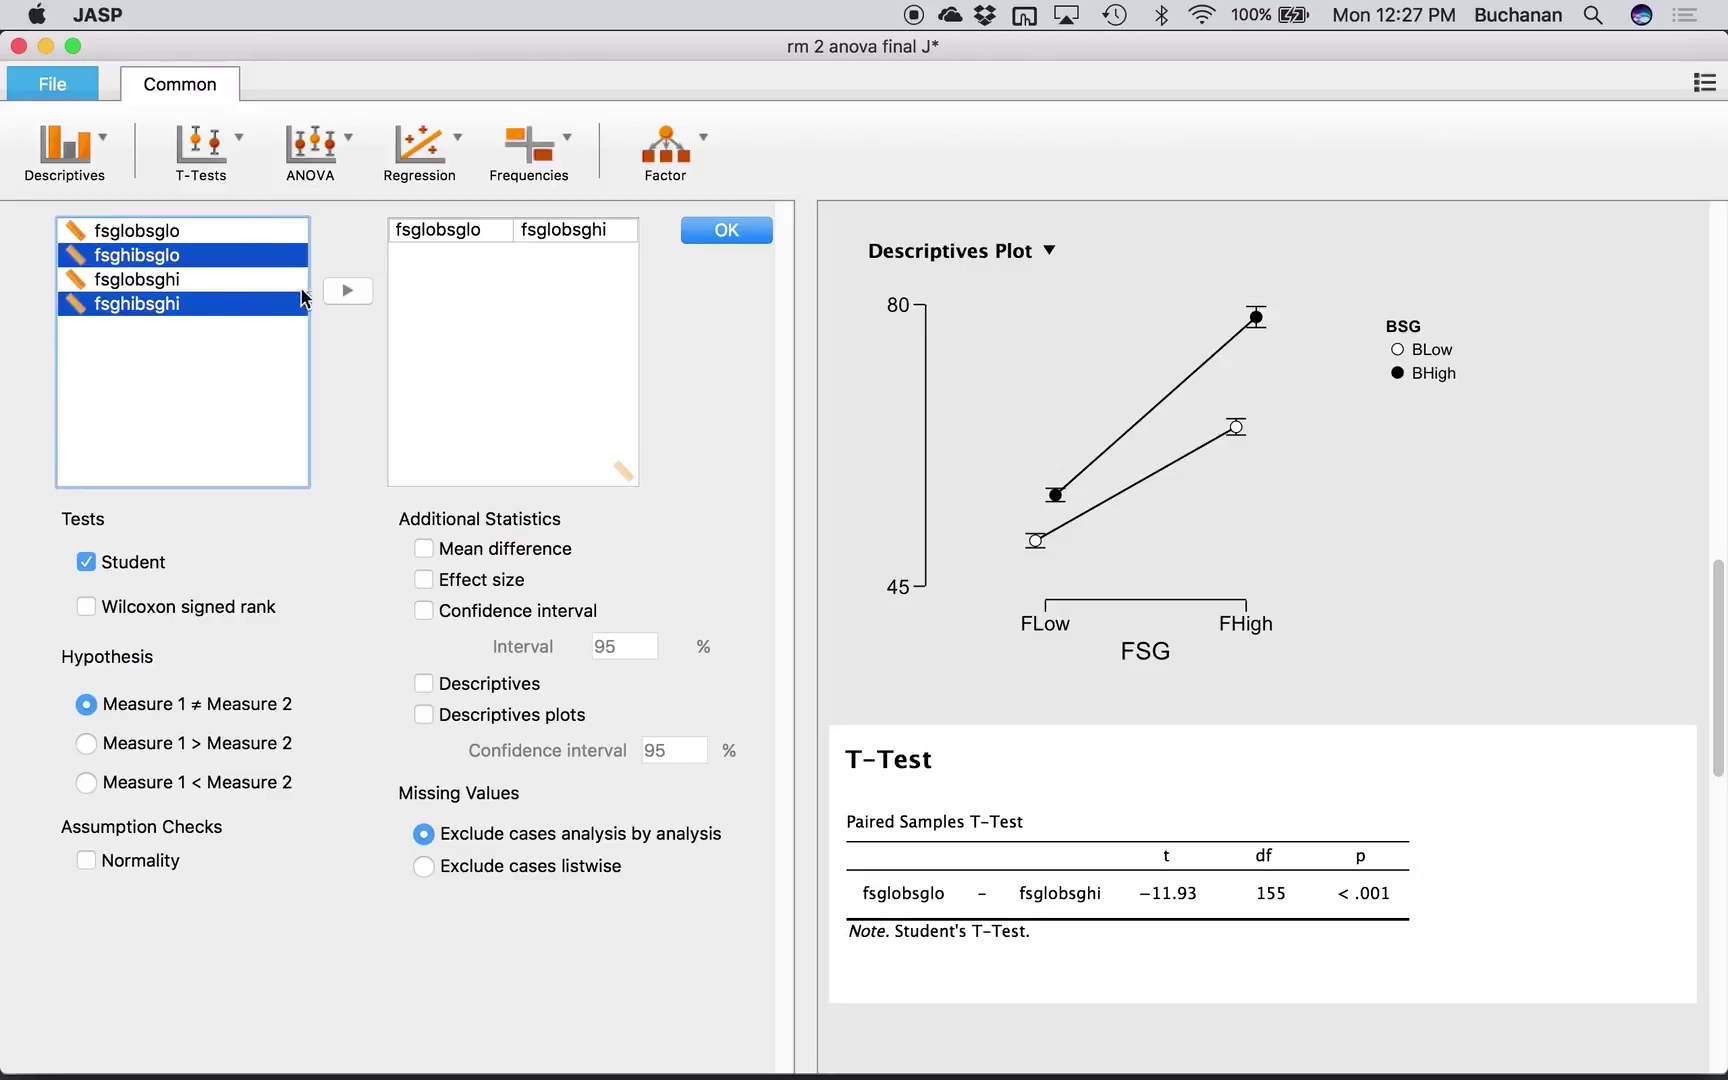
pyautogui.click(337, 292)
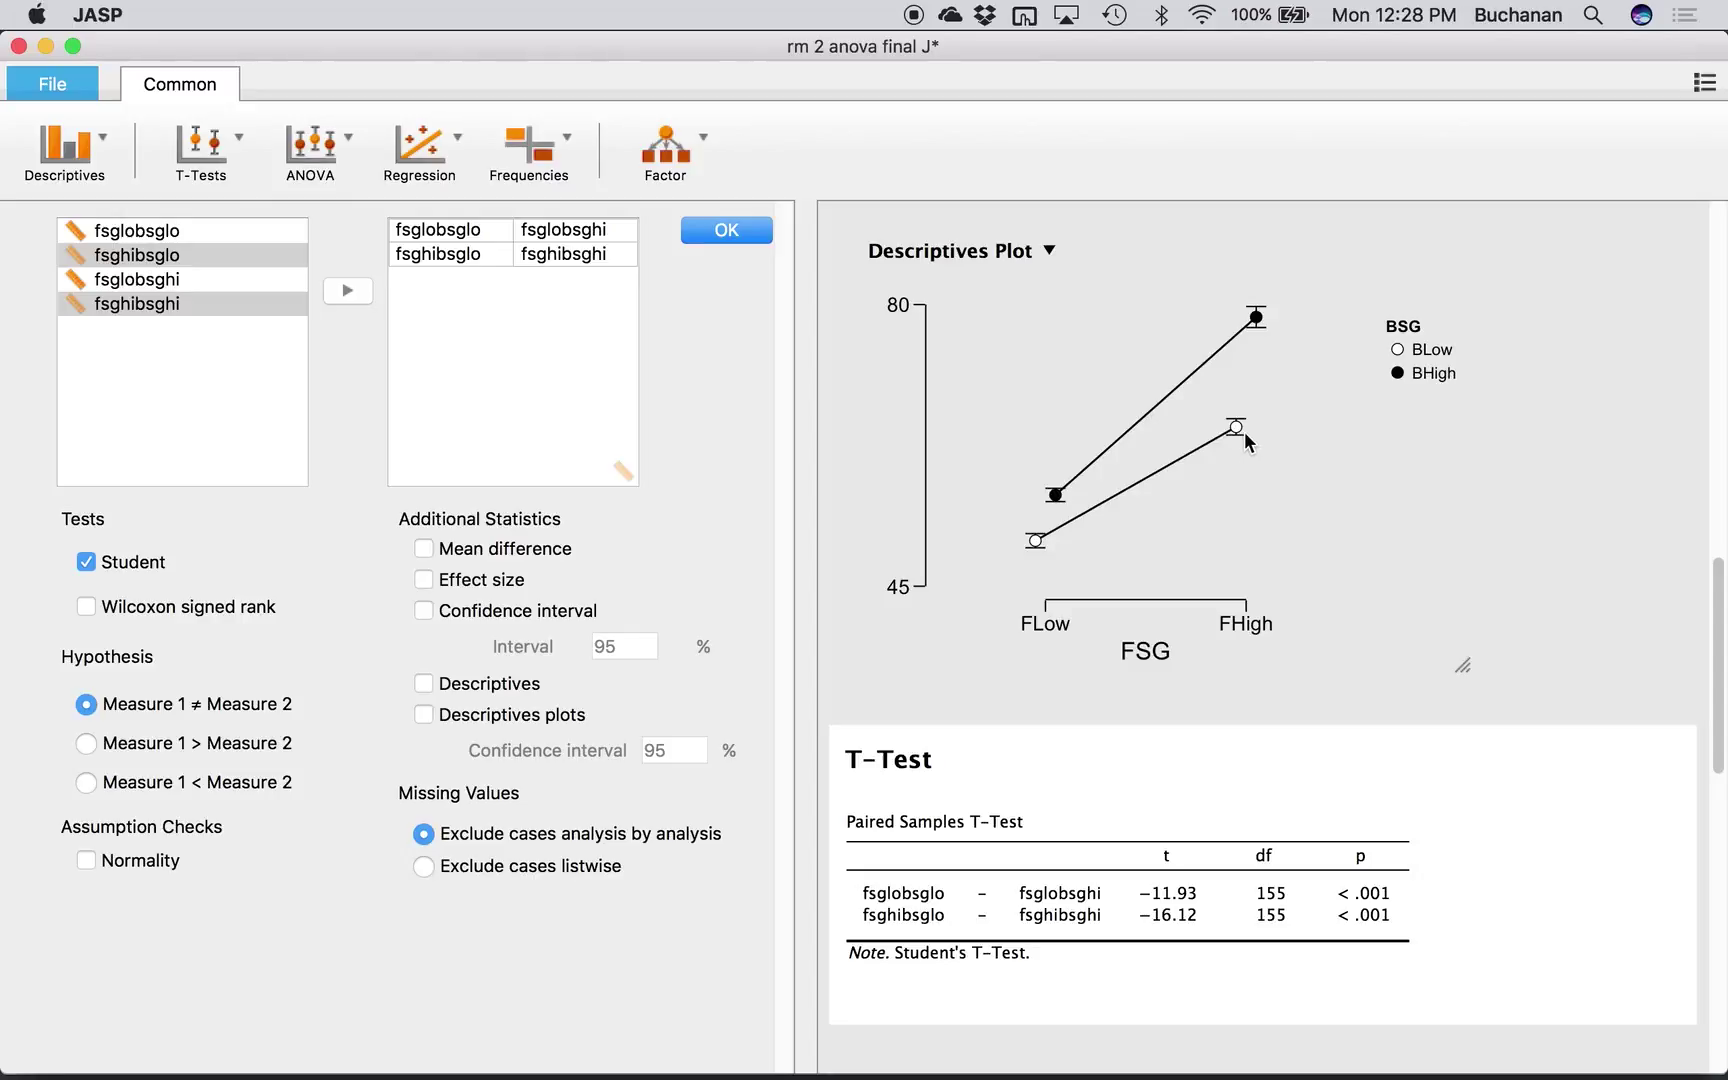
# - Switch to the Word document 4.4 rm 2 anova and insert a 3 x 3 table on its blank last page
pyautogui.hotkey('ctrl', 'Up')
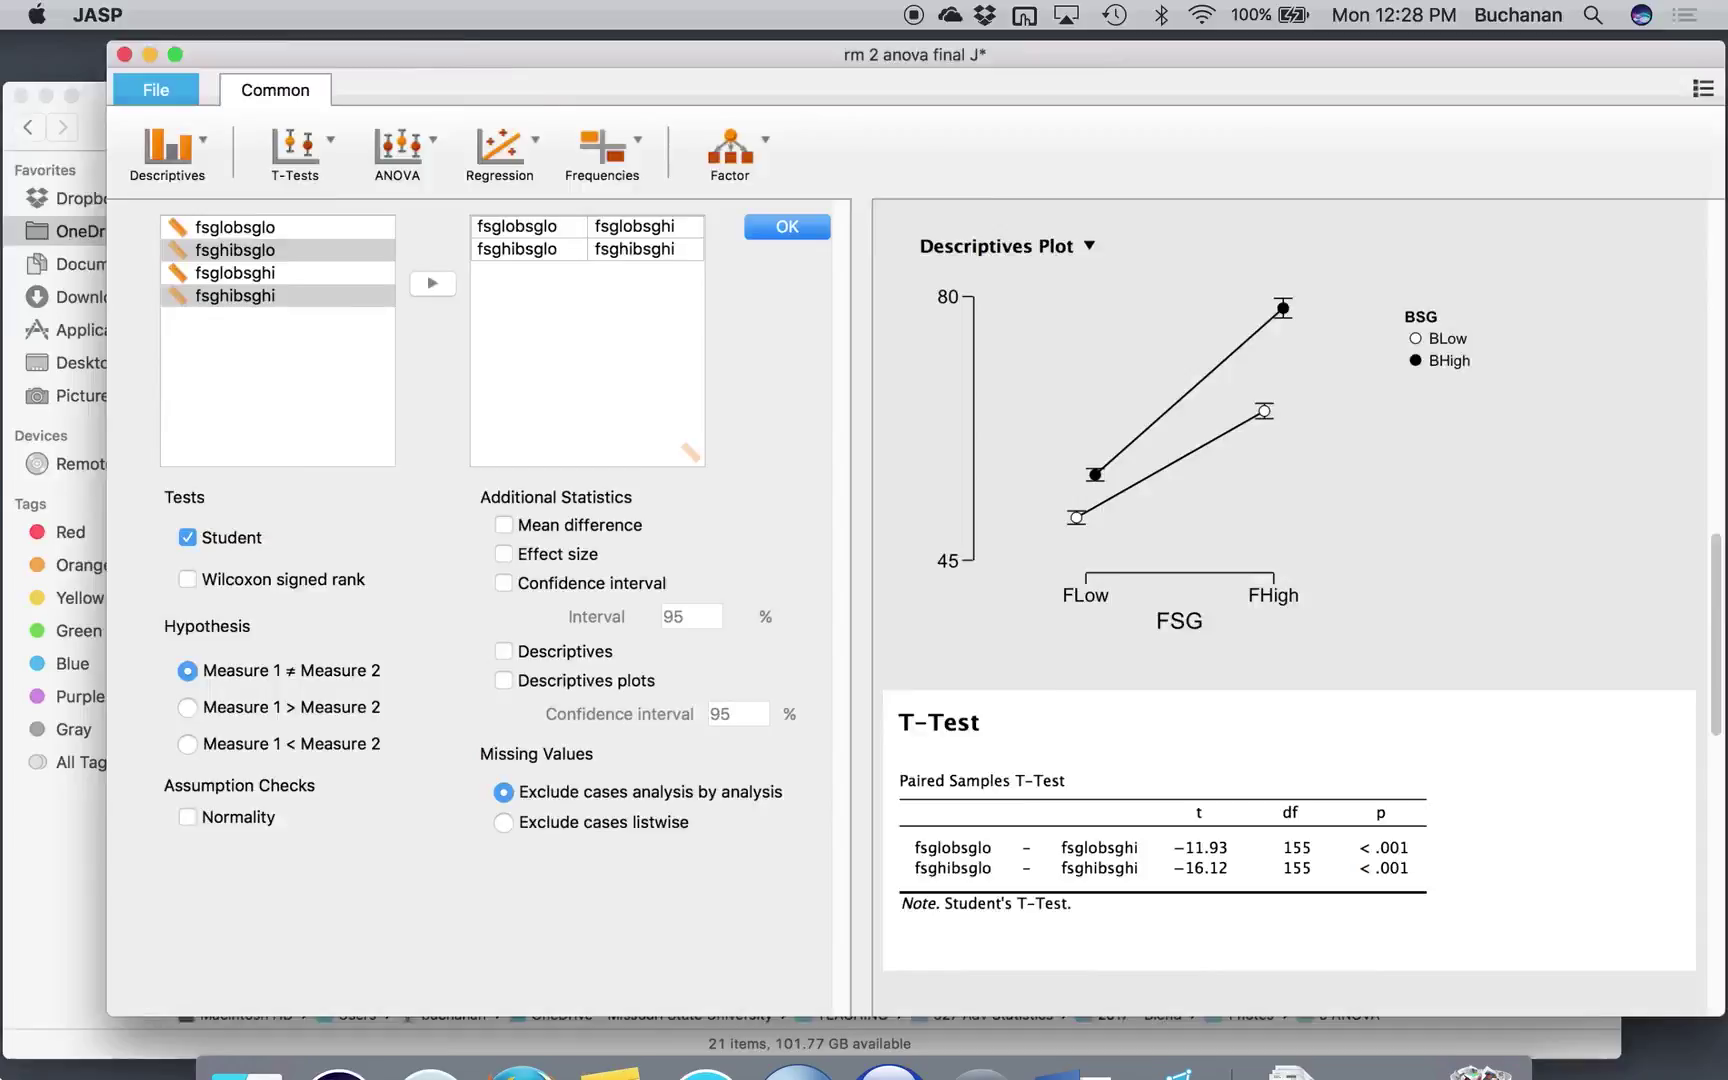
pyautogui.click(1398, 1040)
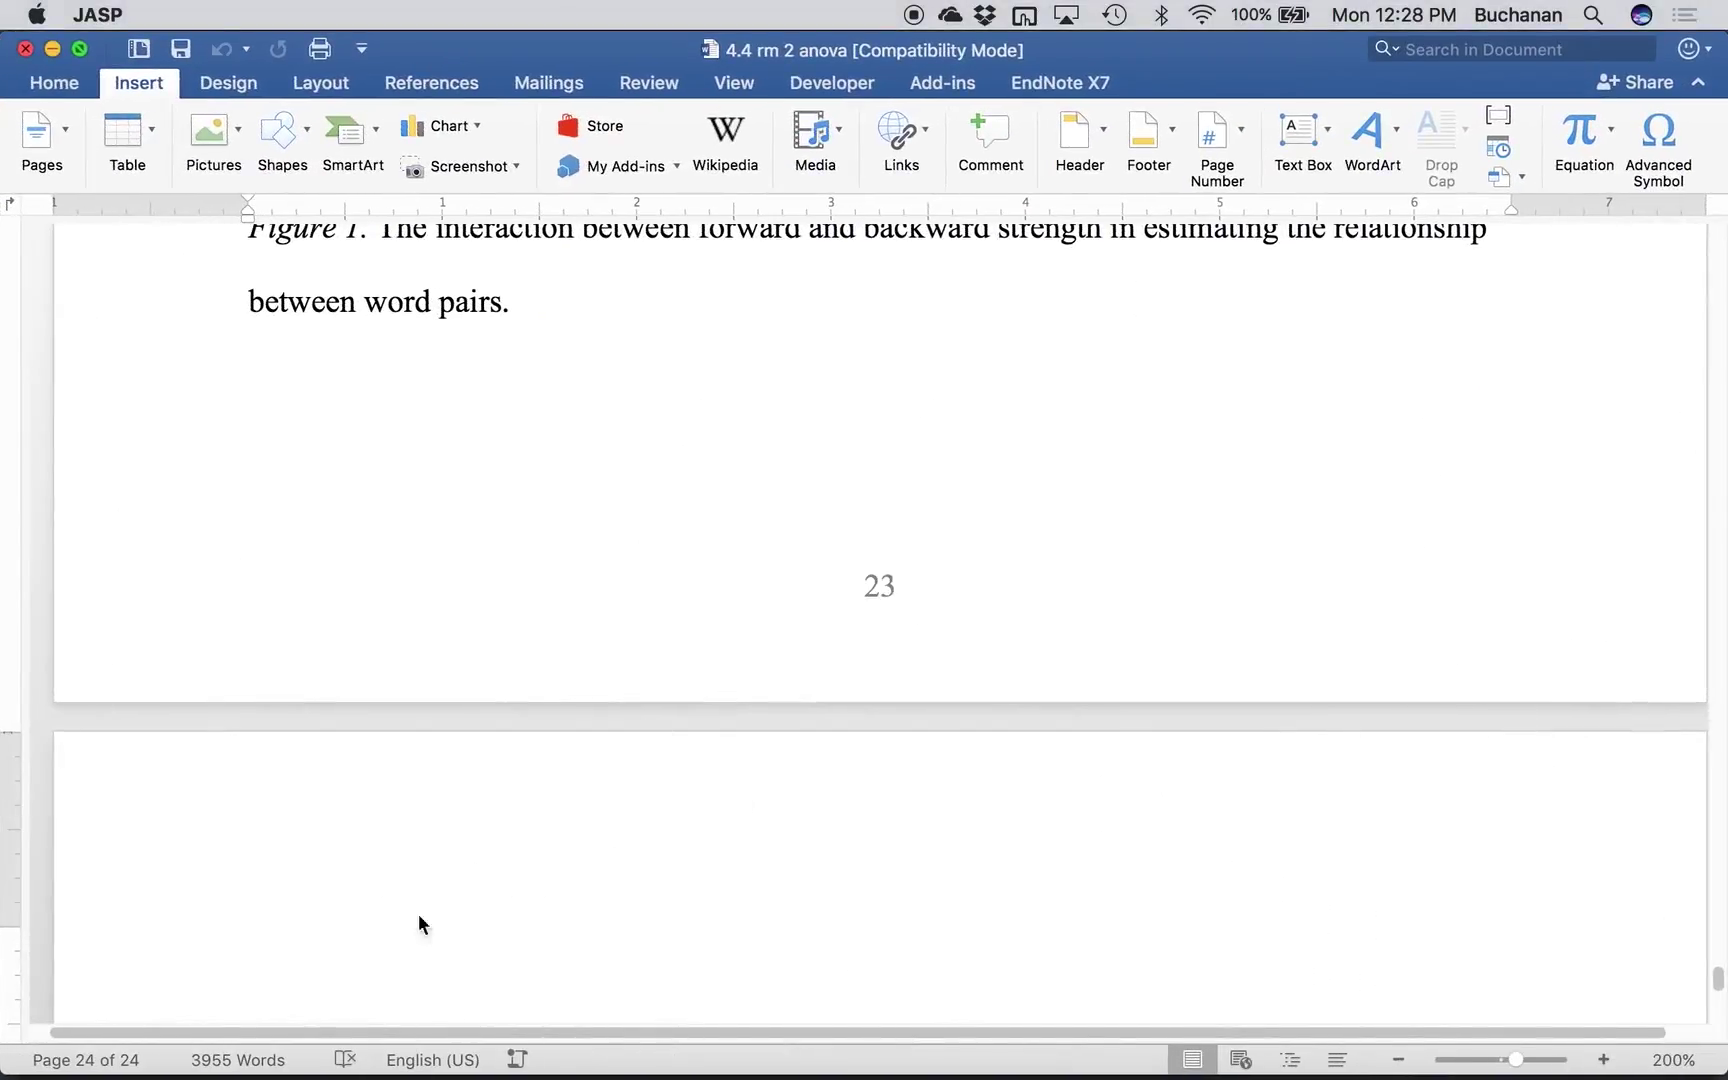
pyautogui.click(406, 944)
pyautogui.scroll(-5, 406, 944)
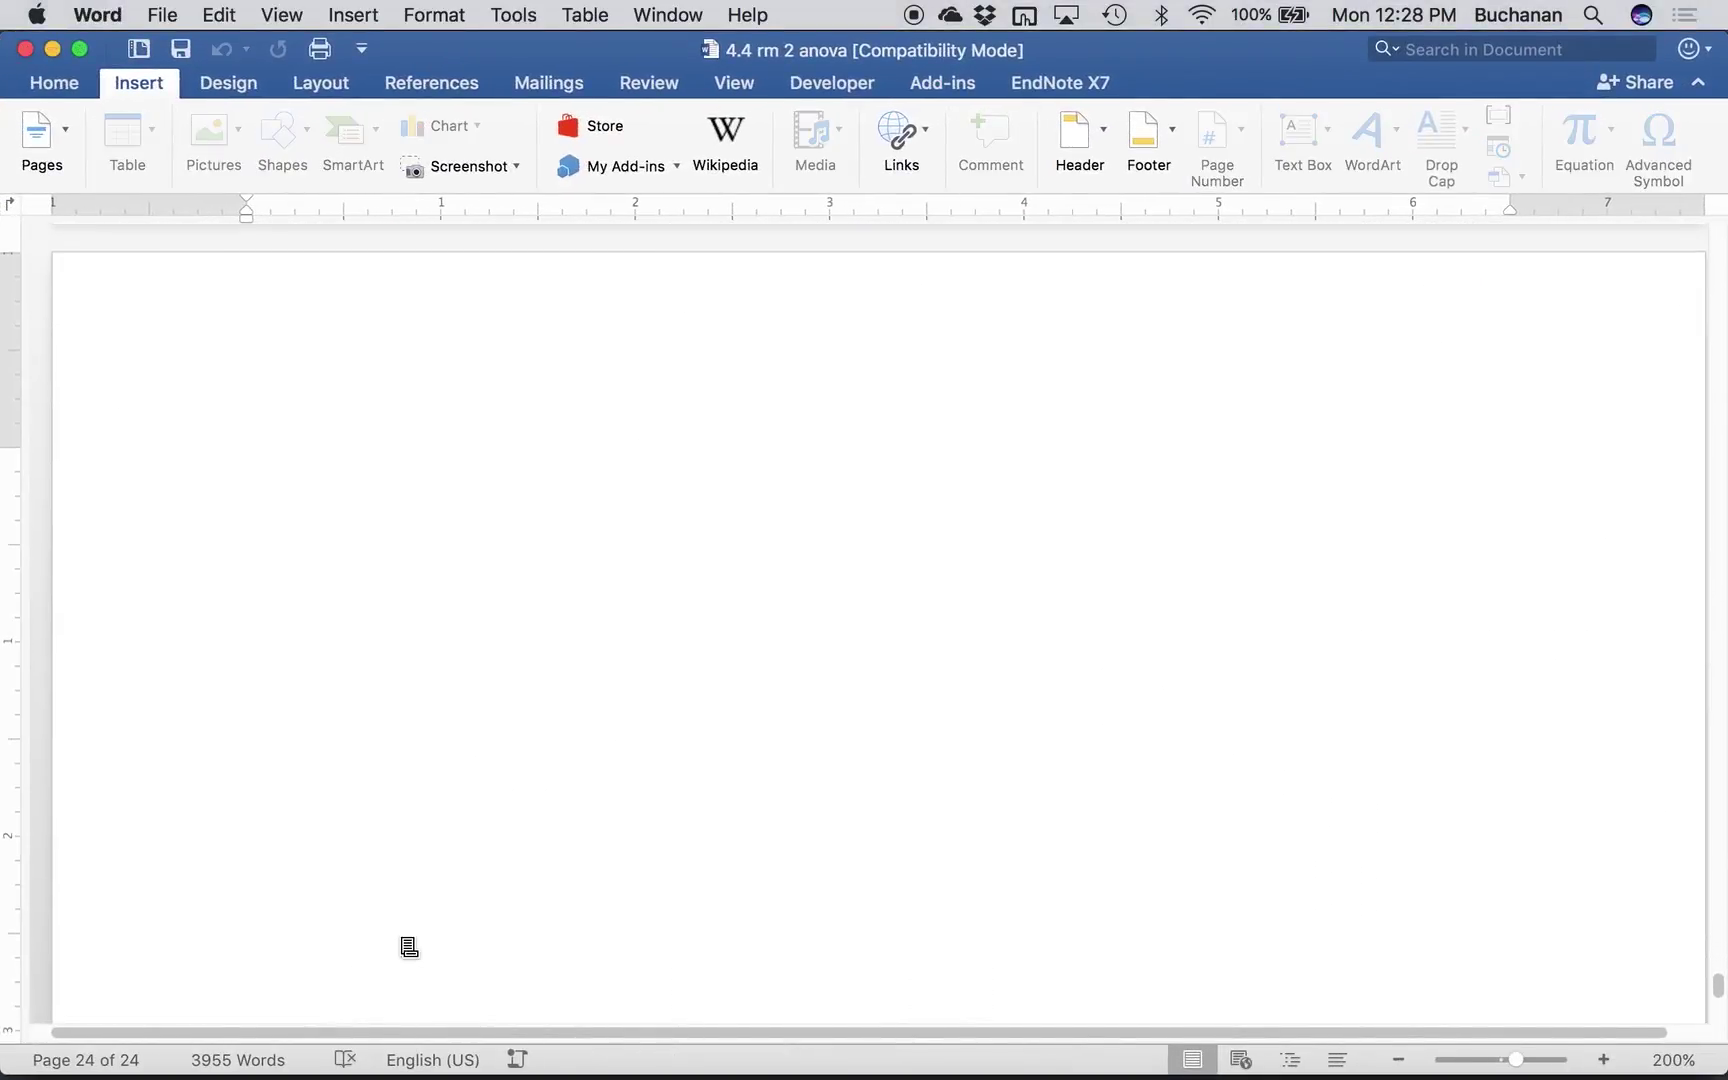
pyautogui.click(120, 122)
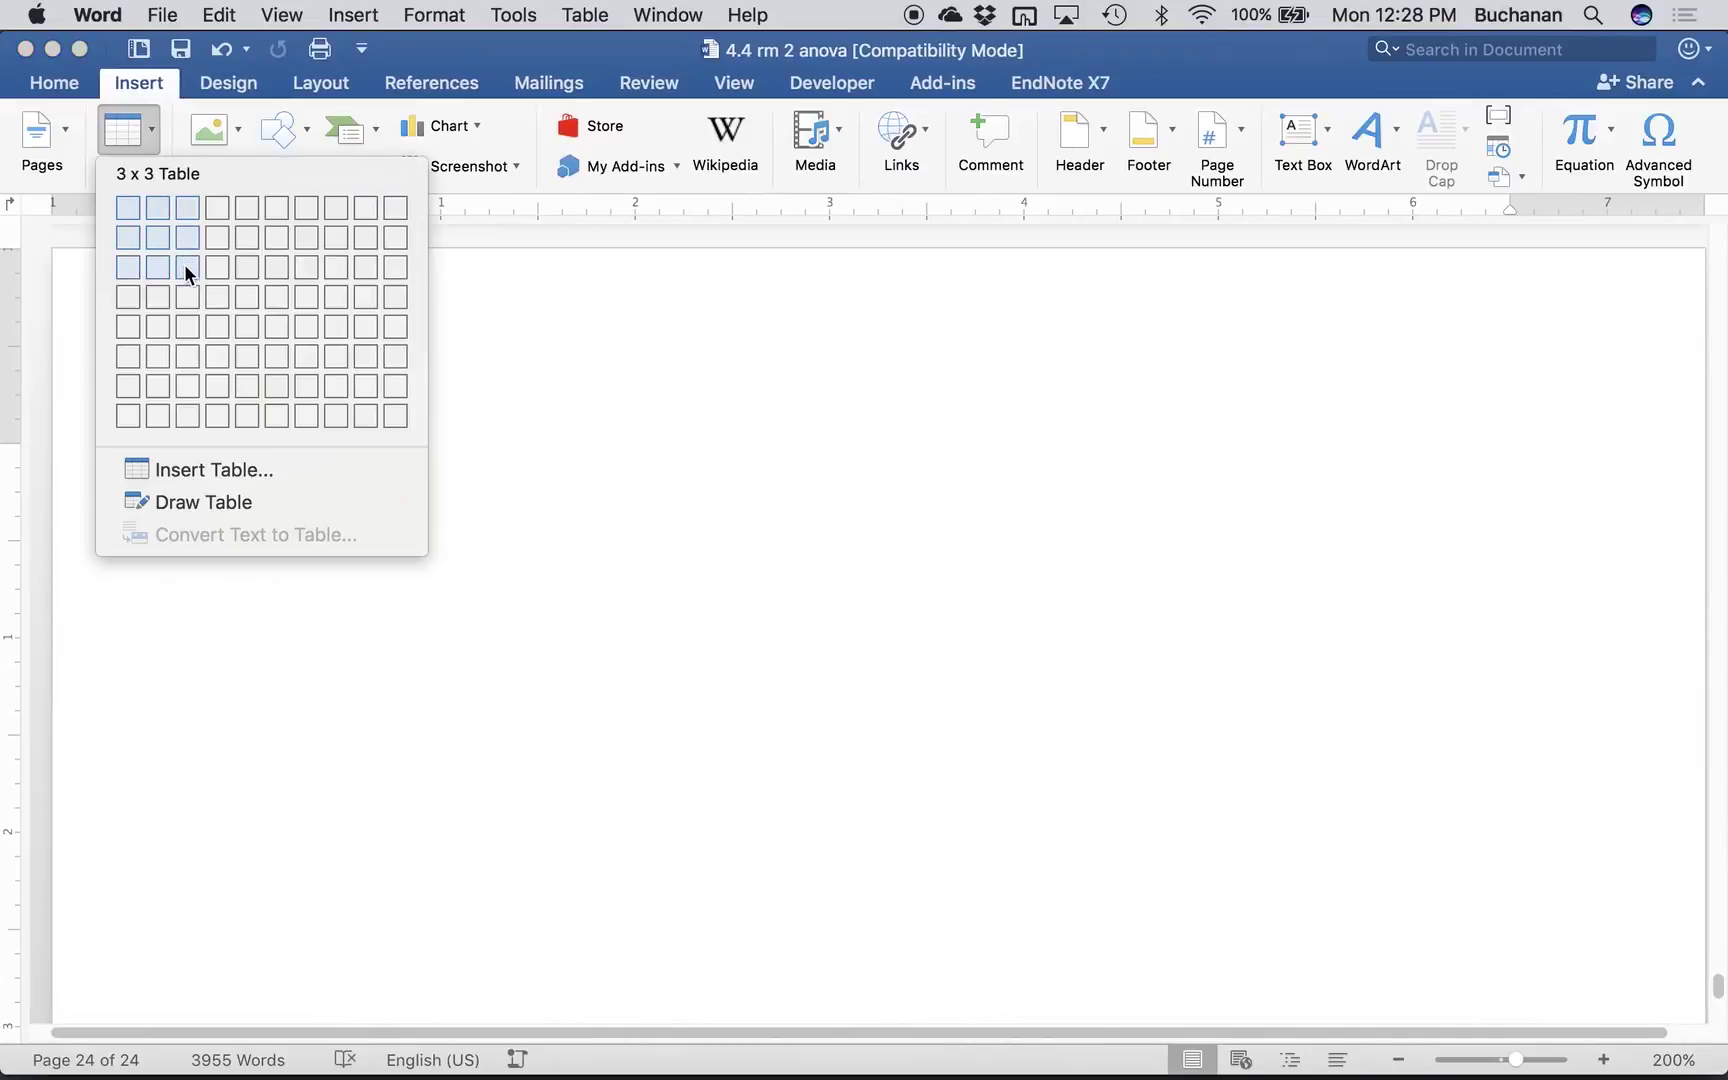
pyautogui.click(466, 562)
# - Label the second and third rows of the table Low and High in the first column
pyautogui.click(455, 562)
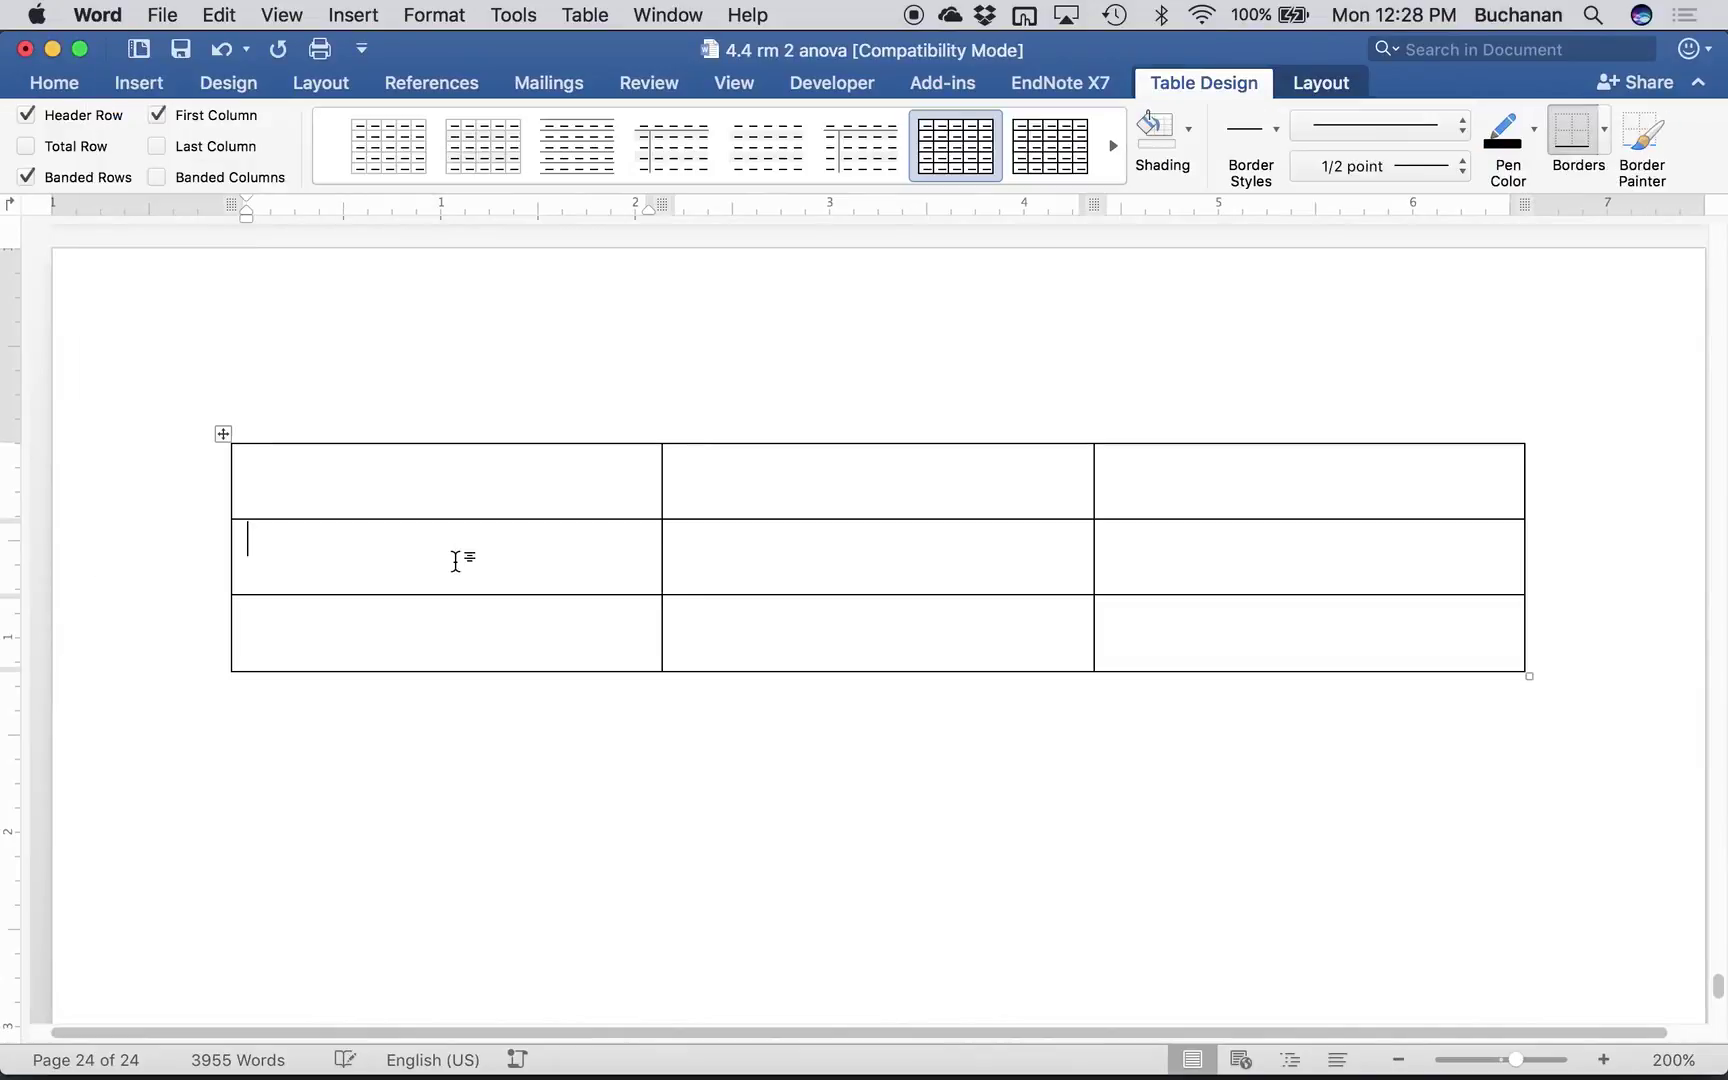
pyautogui.write('Low')
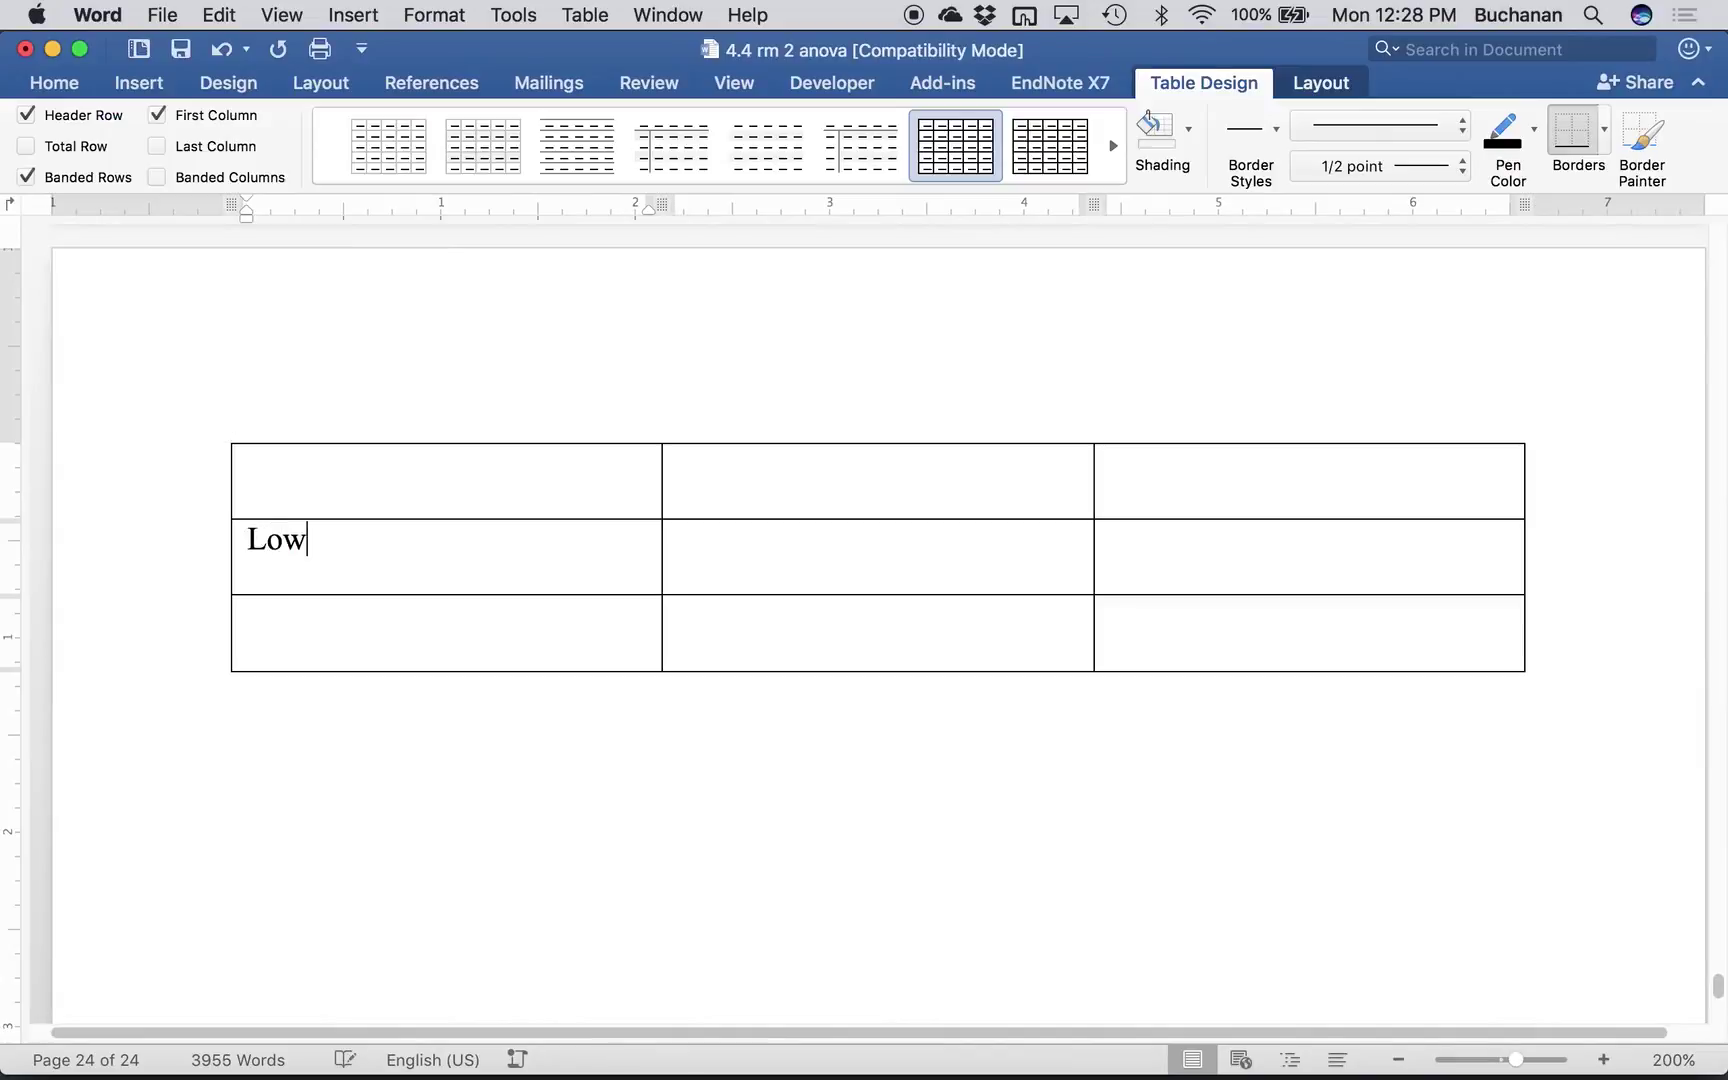
pyautogui.click(383, 664)
pyautogui.write('High')
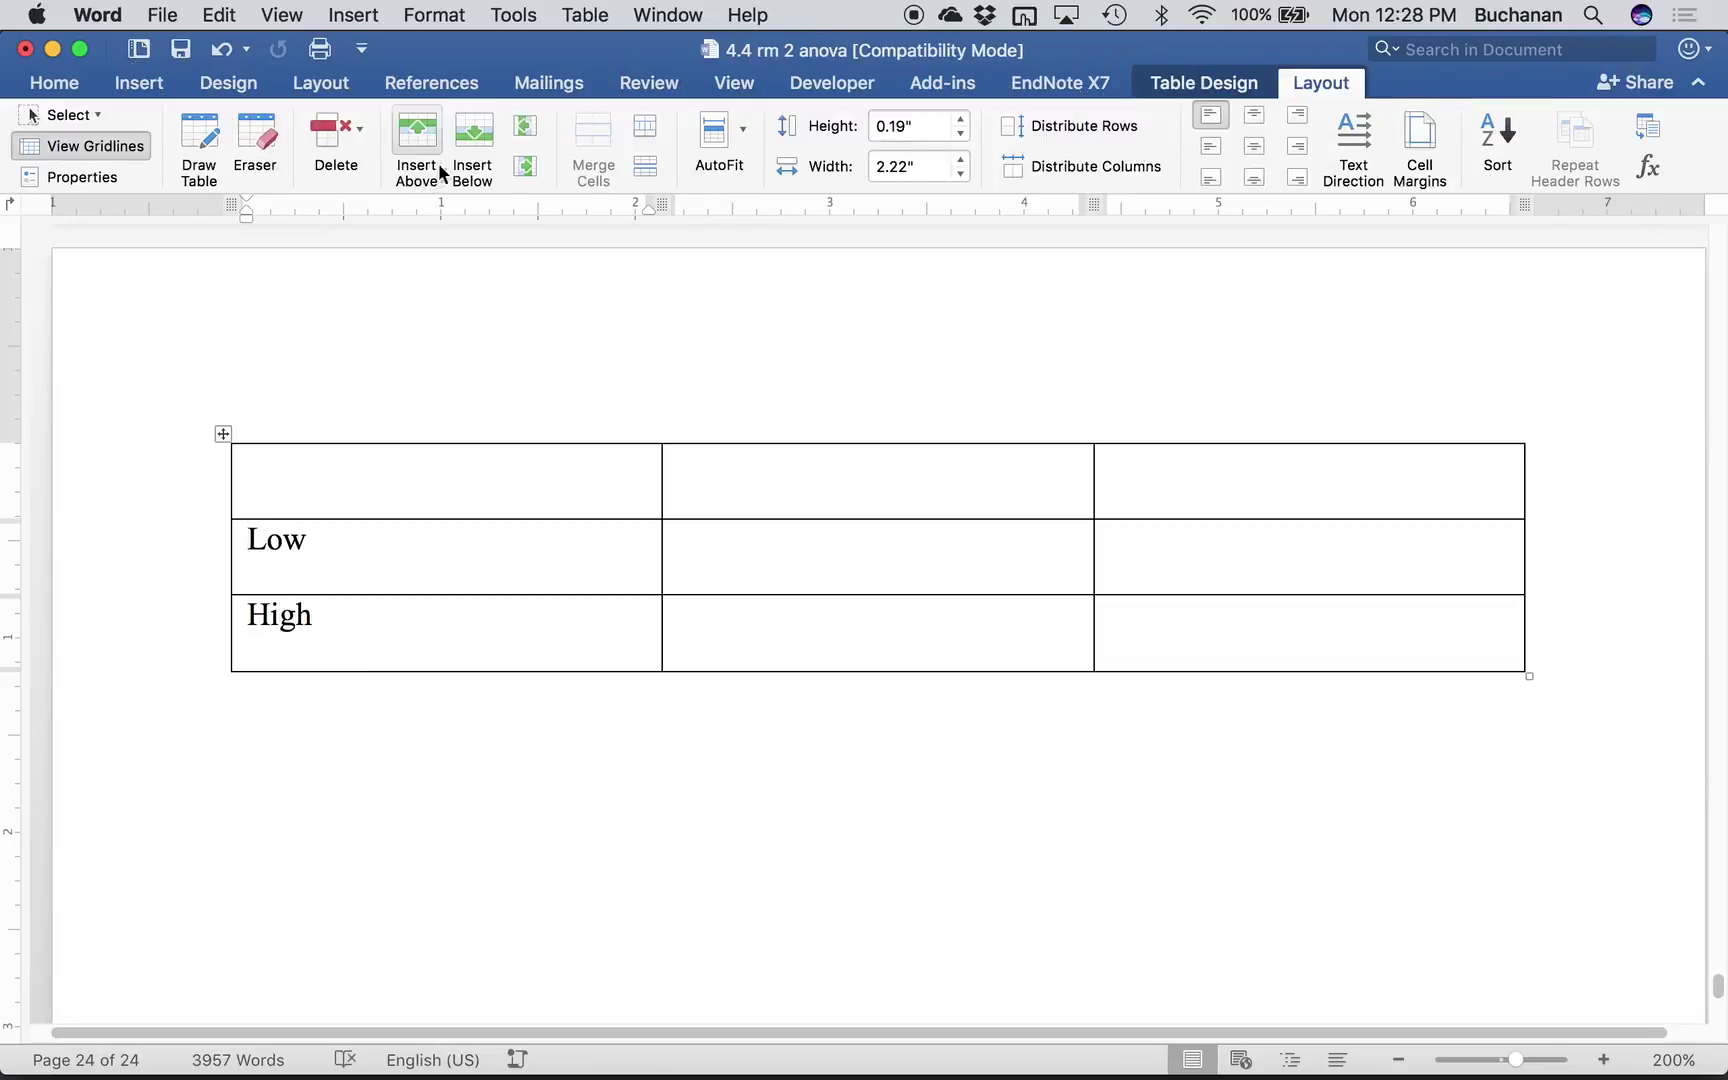
# - Insert a column before the row labels and merge its two cells beside Low and High into one labelled FSG
pyautogui.click(524, 126)
pyautogui.click(370, 545)
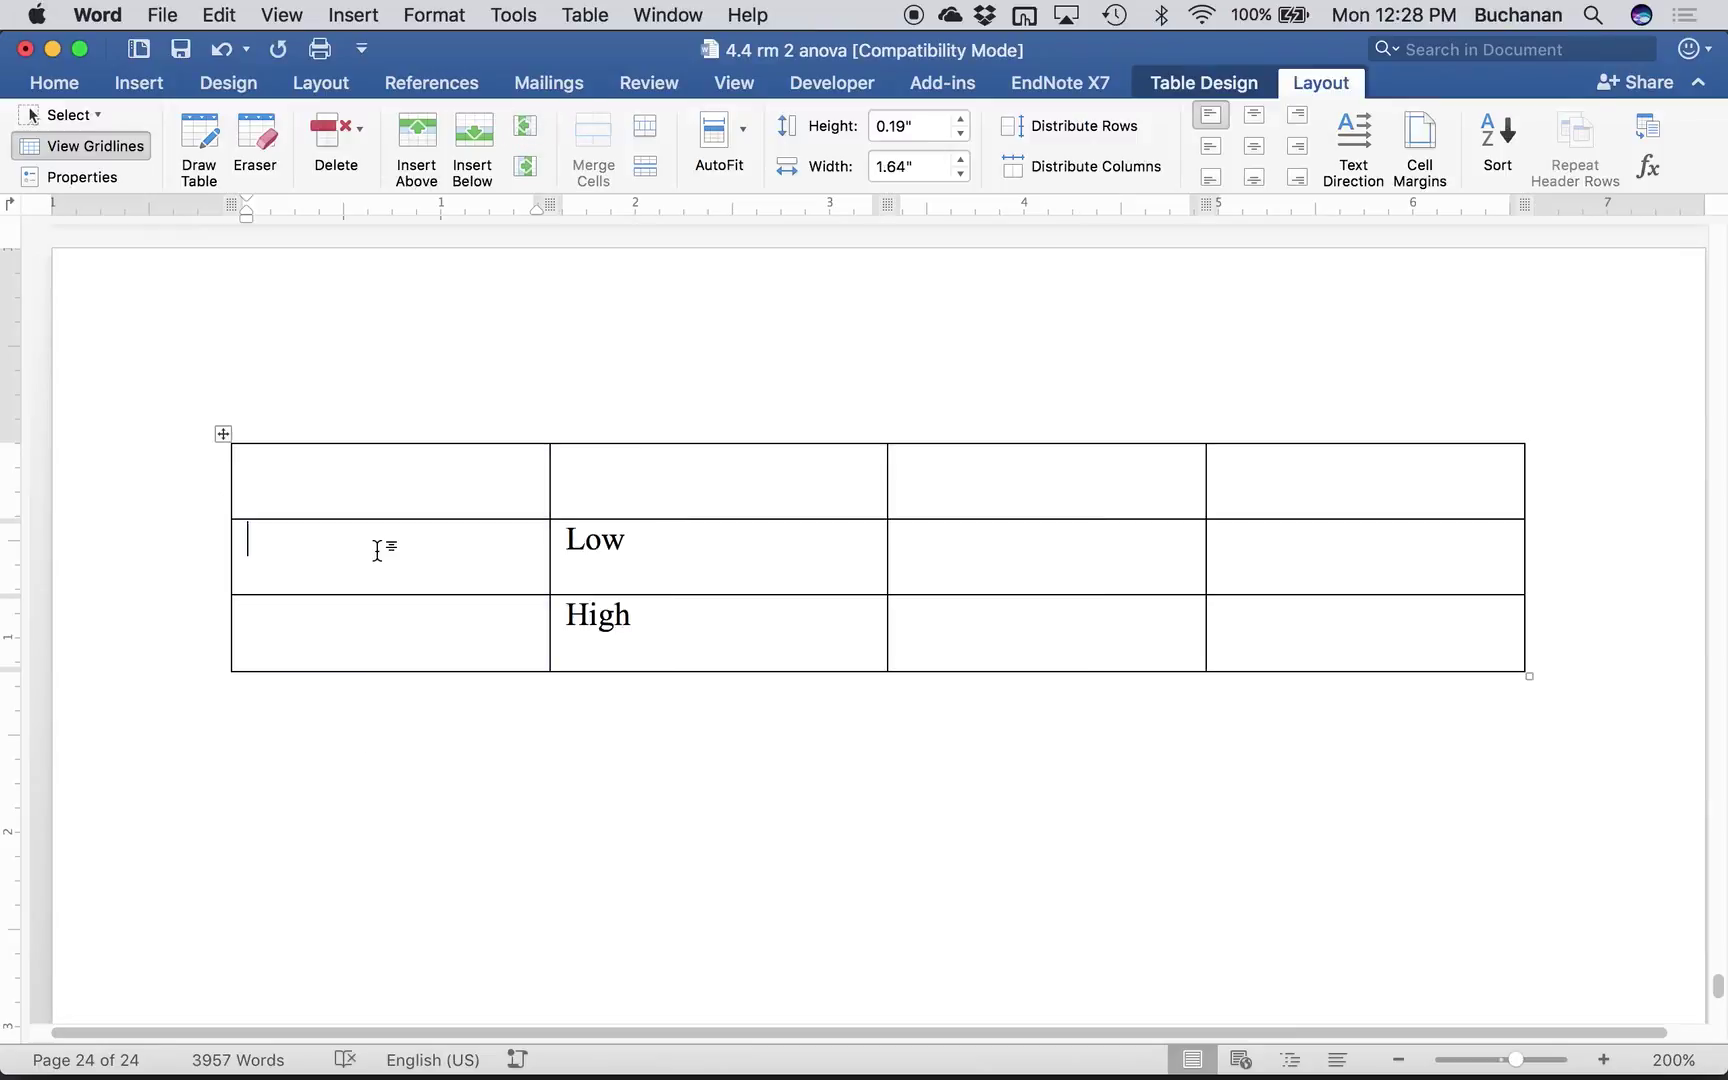
pyautogui.moveTo(378, 551); pyautogui.dragTo(372, 628)
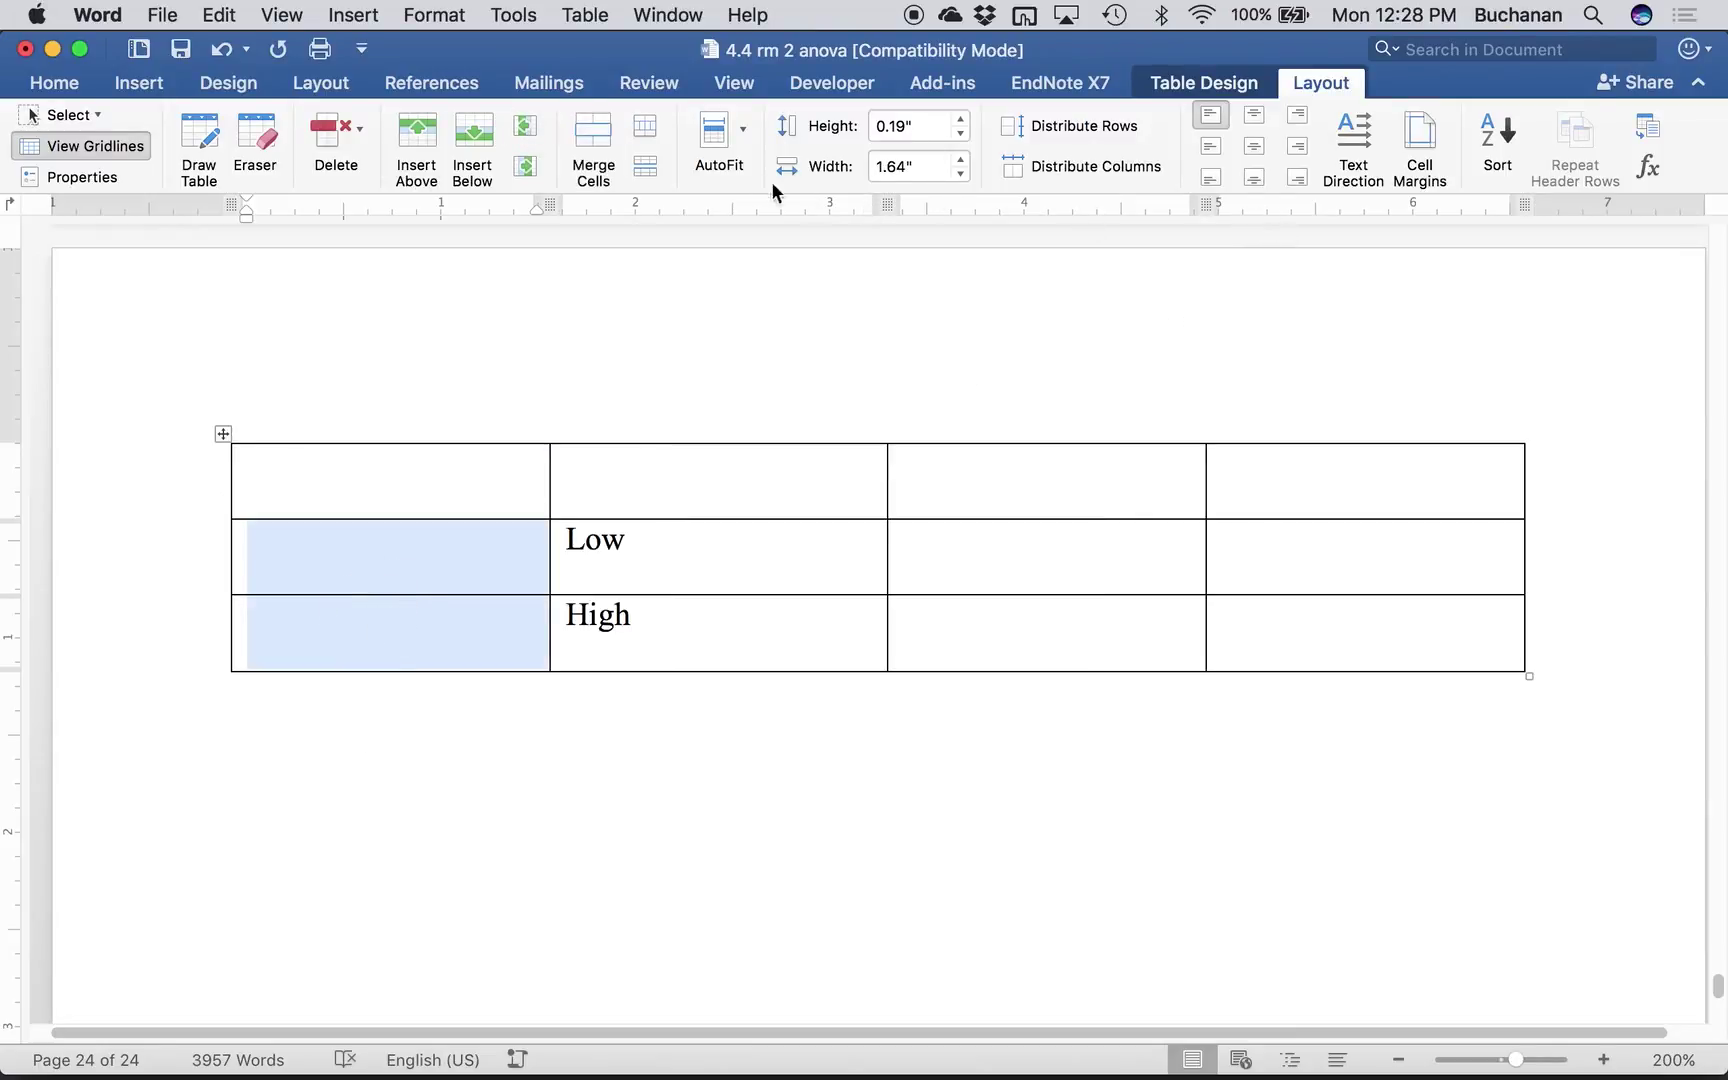
pyautogui.click(589, 132)
pyautogui.write('FSG')
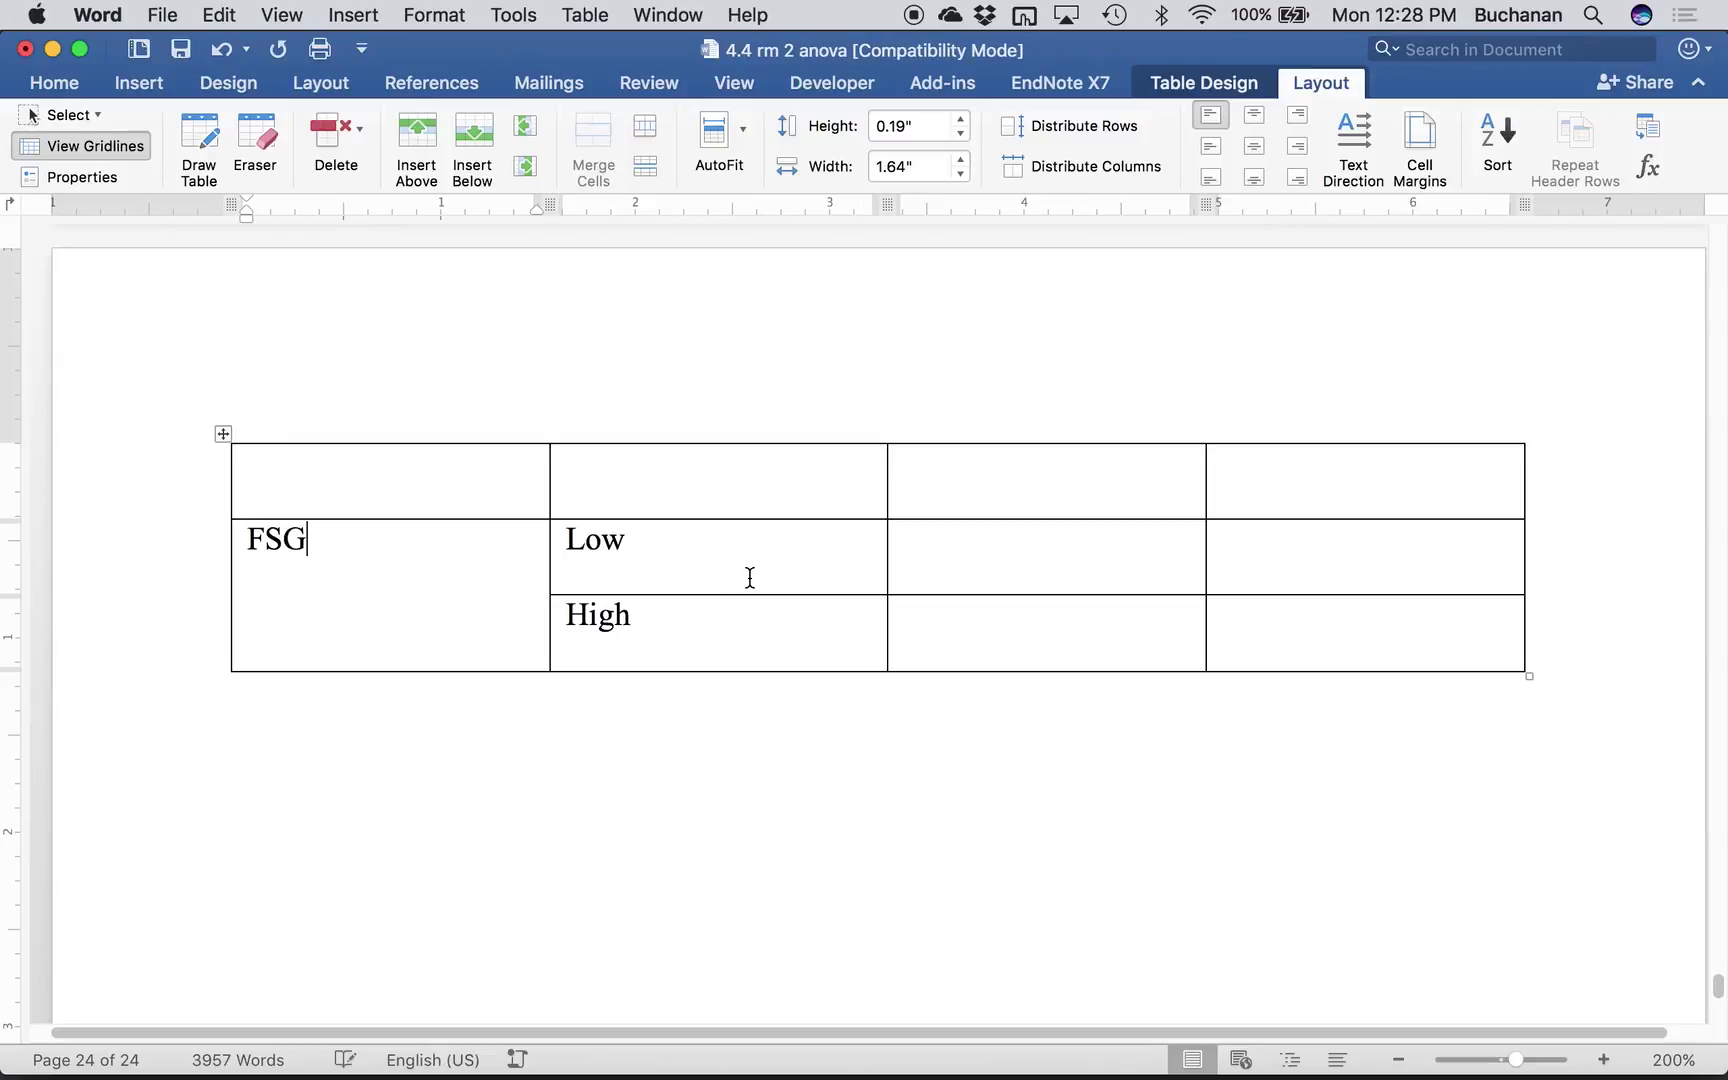
# - Insert a row above the table's first row and label the last two columns Low and High in the second row
pyautogui.click(945, 498)
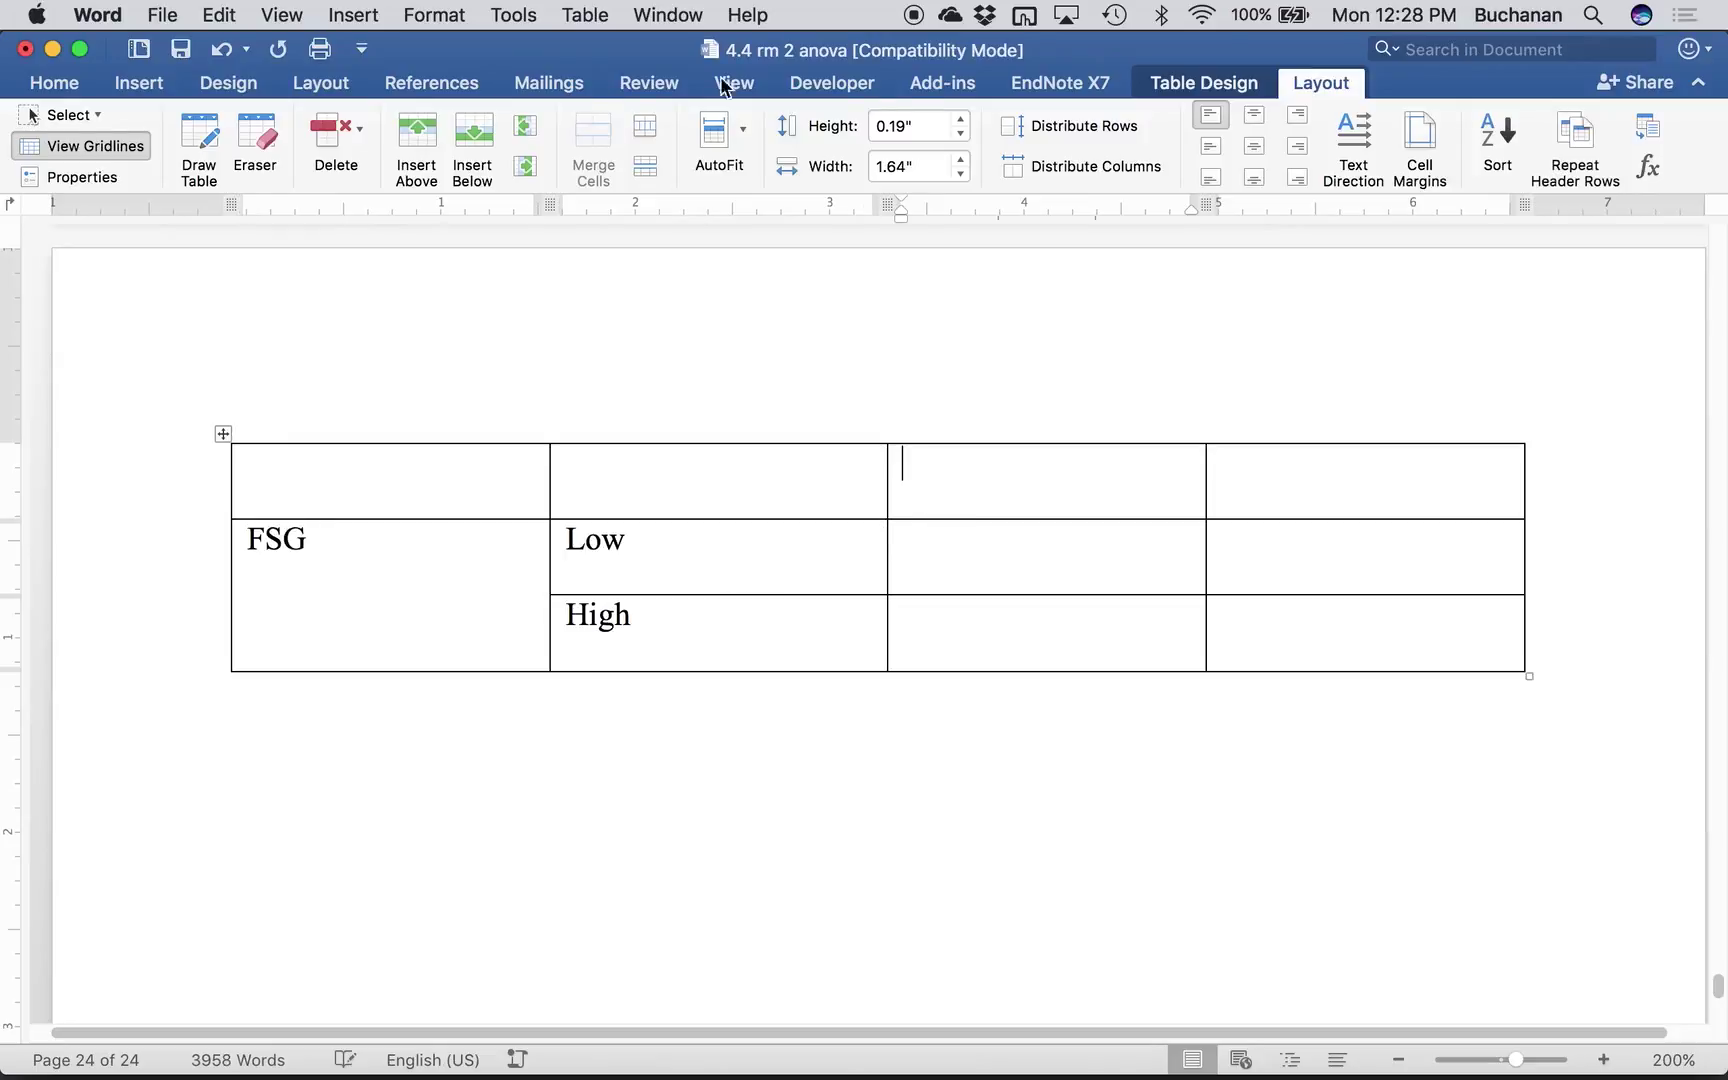
pyautogui.click(416, 140)
pyautogui.click(995, 536)
pyautogui.write('Low')
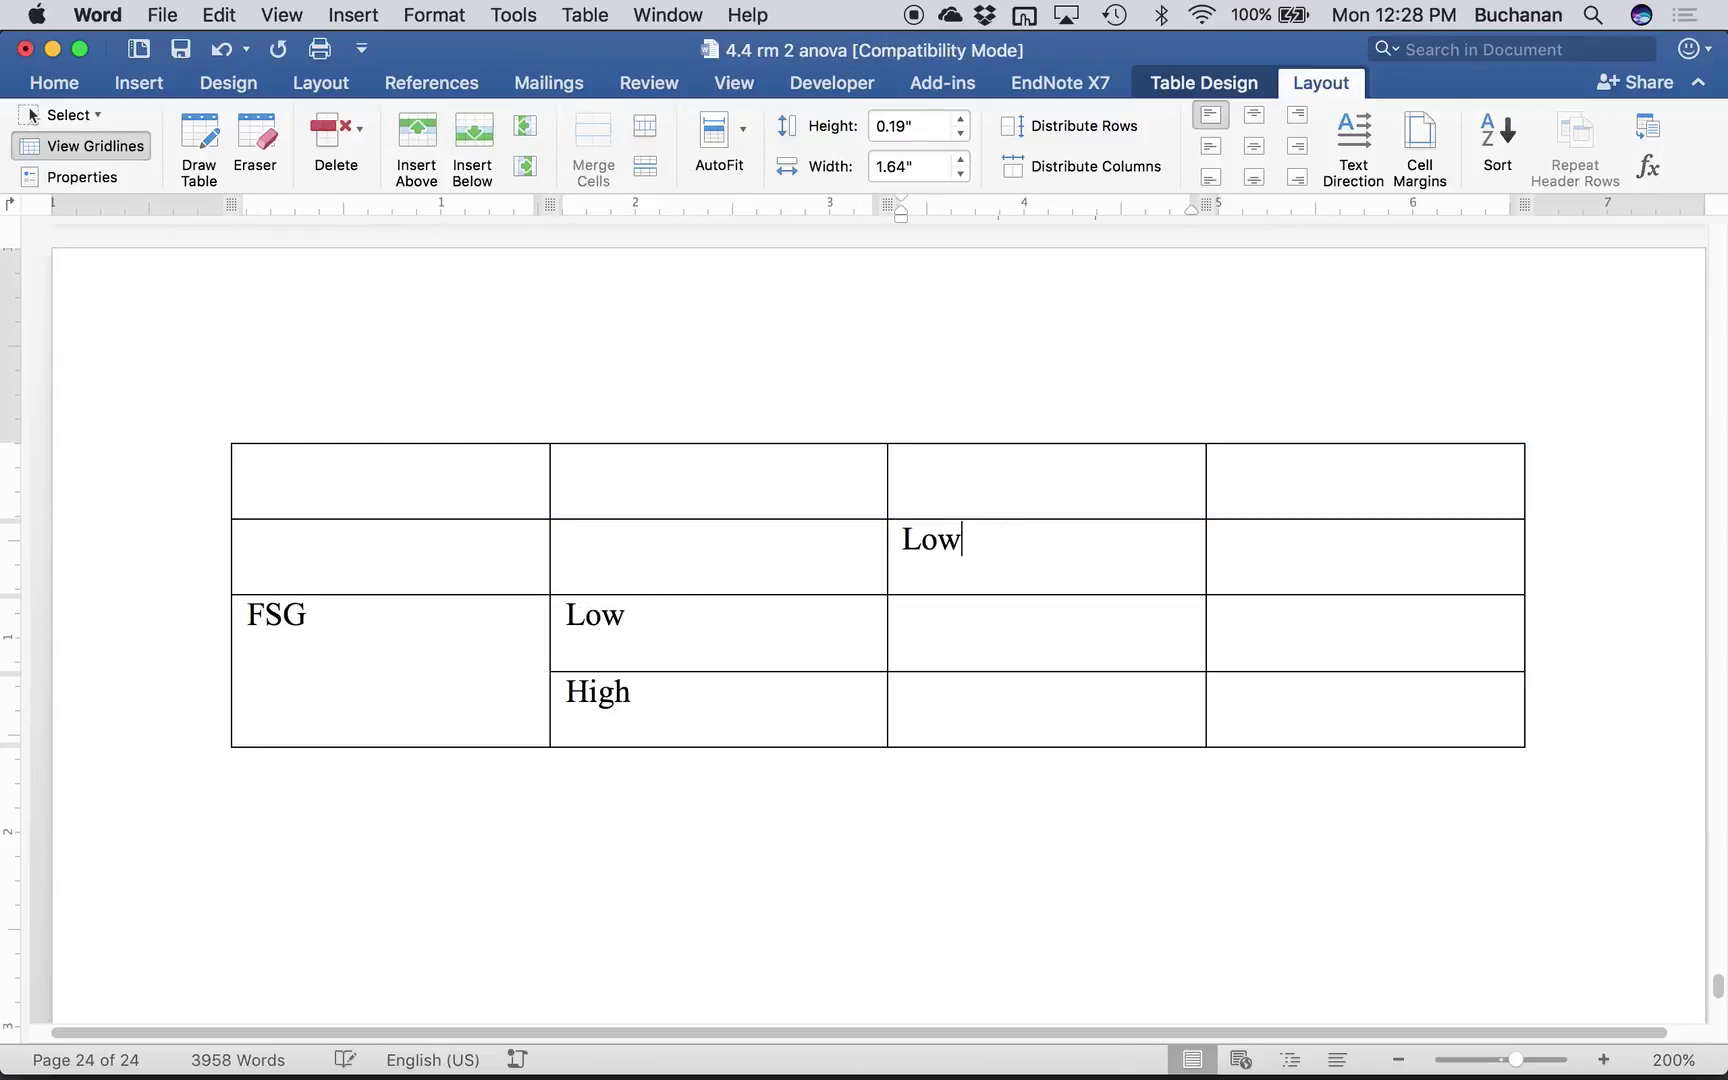
pyautogui.press('Tab')
pyautogui.write('High')
# - Merge the two top-row cells above the Low and High column labels and label the merged cell BSG
pyautogui.moveTo(1157, 482); pyautogui.dragTo(1292, 470)
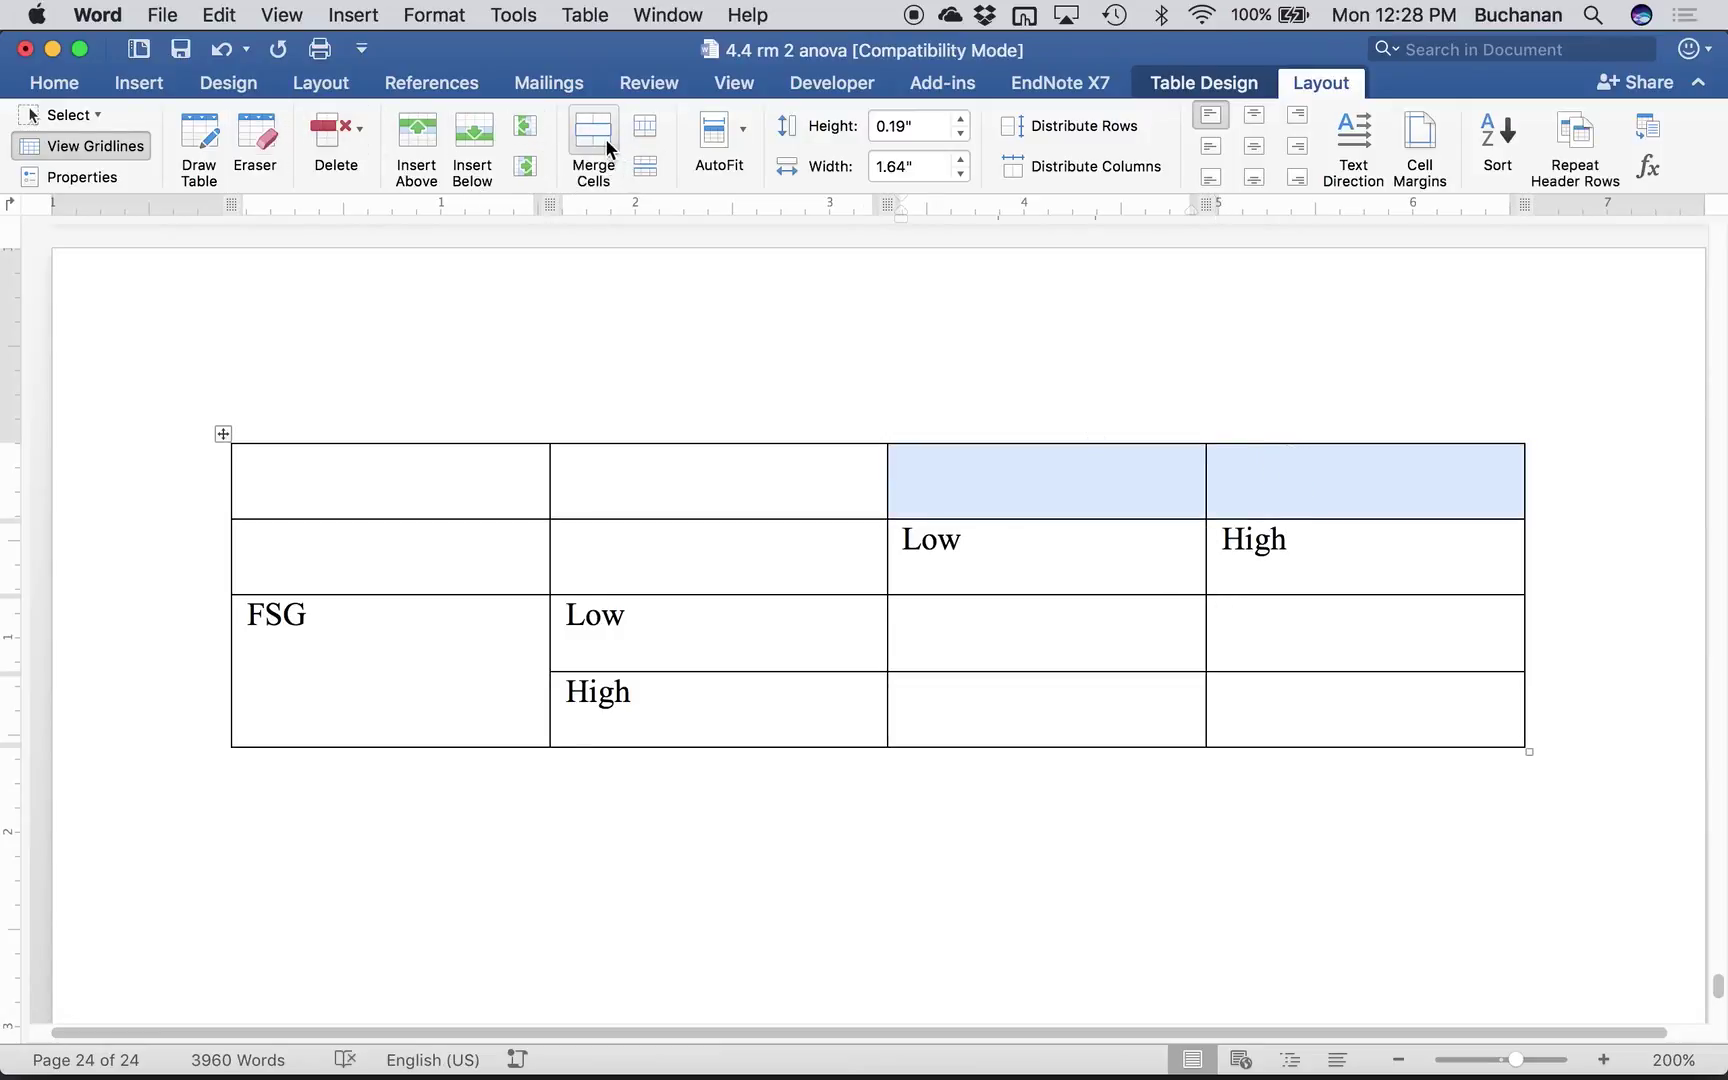
pyautogui.click(600, 140)
pyautogui.click(985, 474)
pyautogui.write('BA')
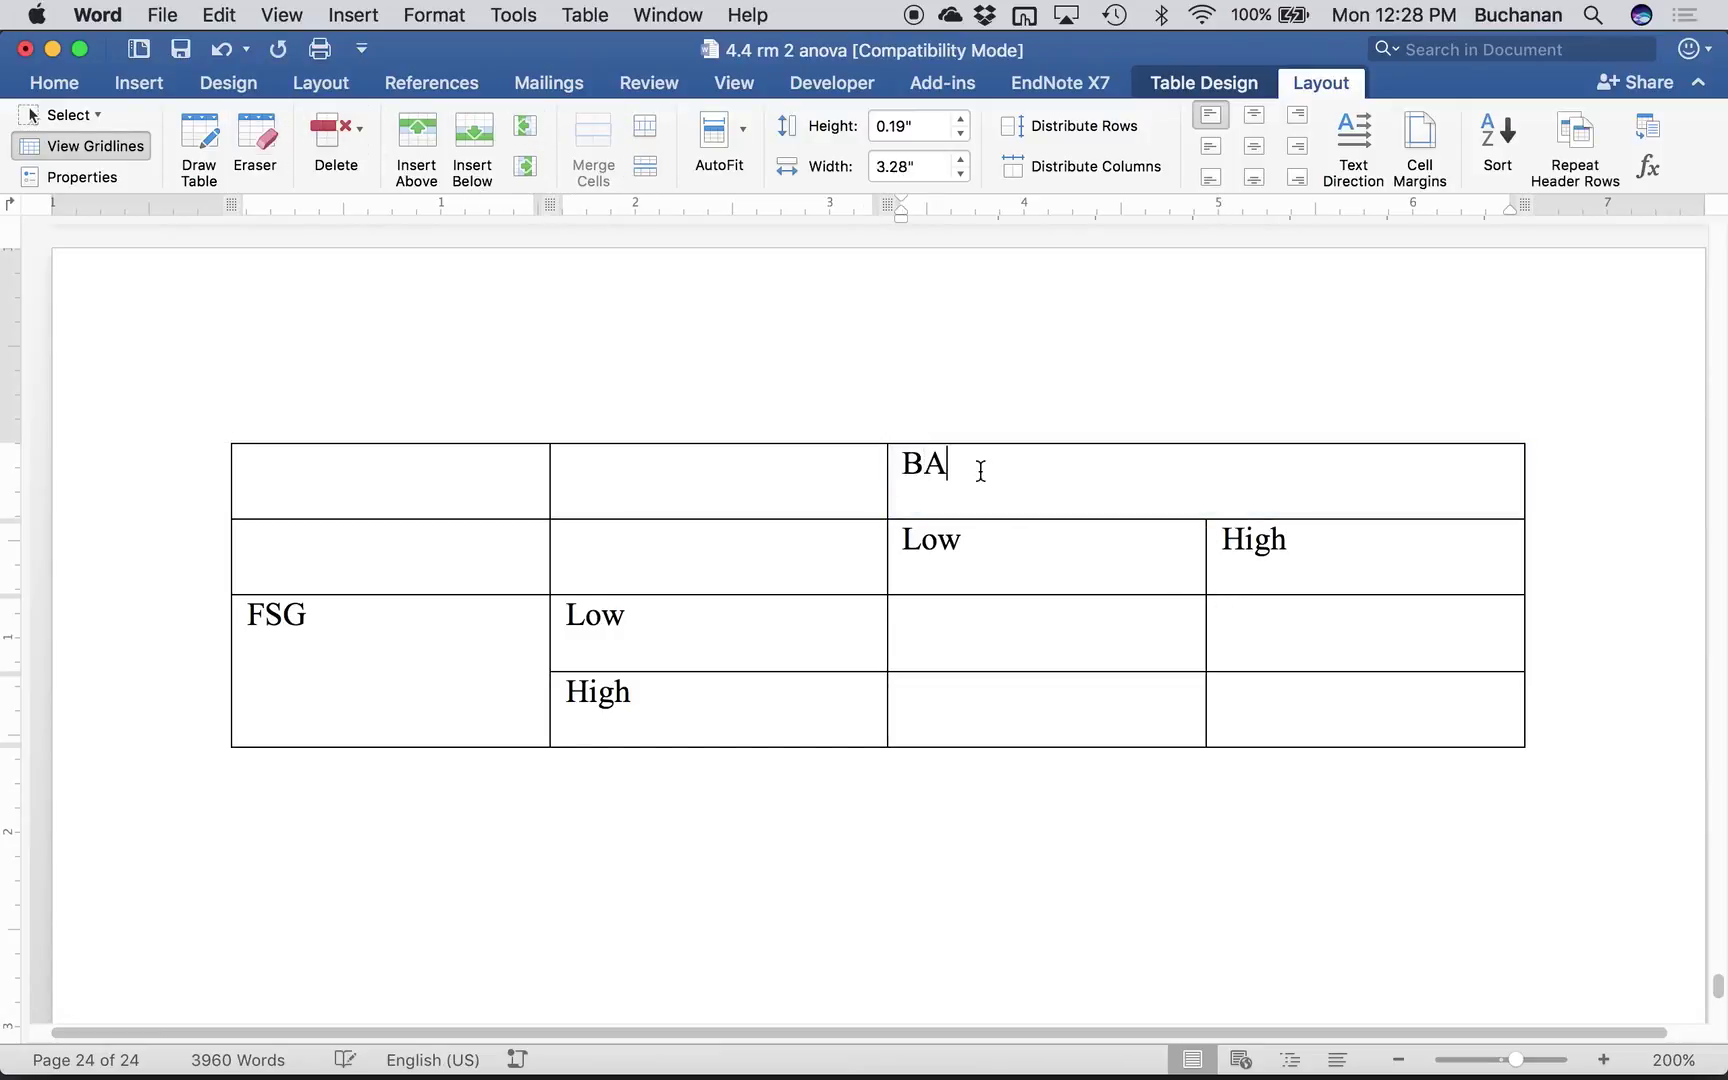
pyautogui.press('BackSpace')
pyautogui.write('SG')
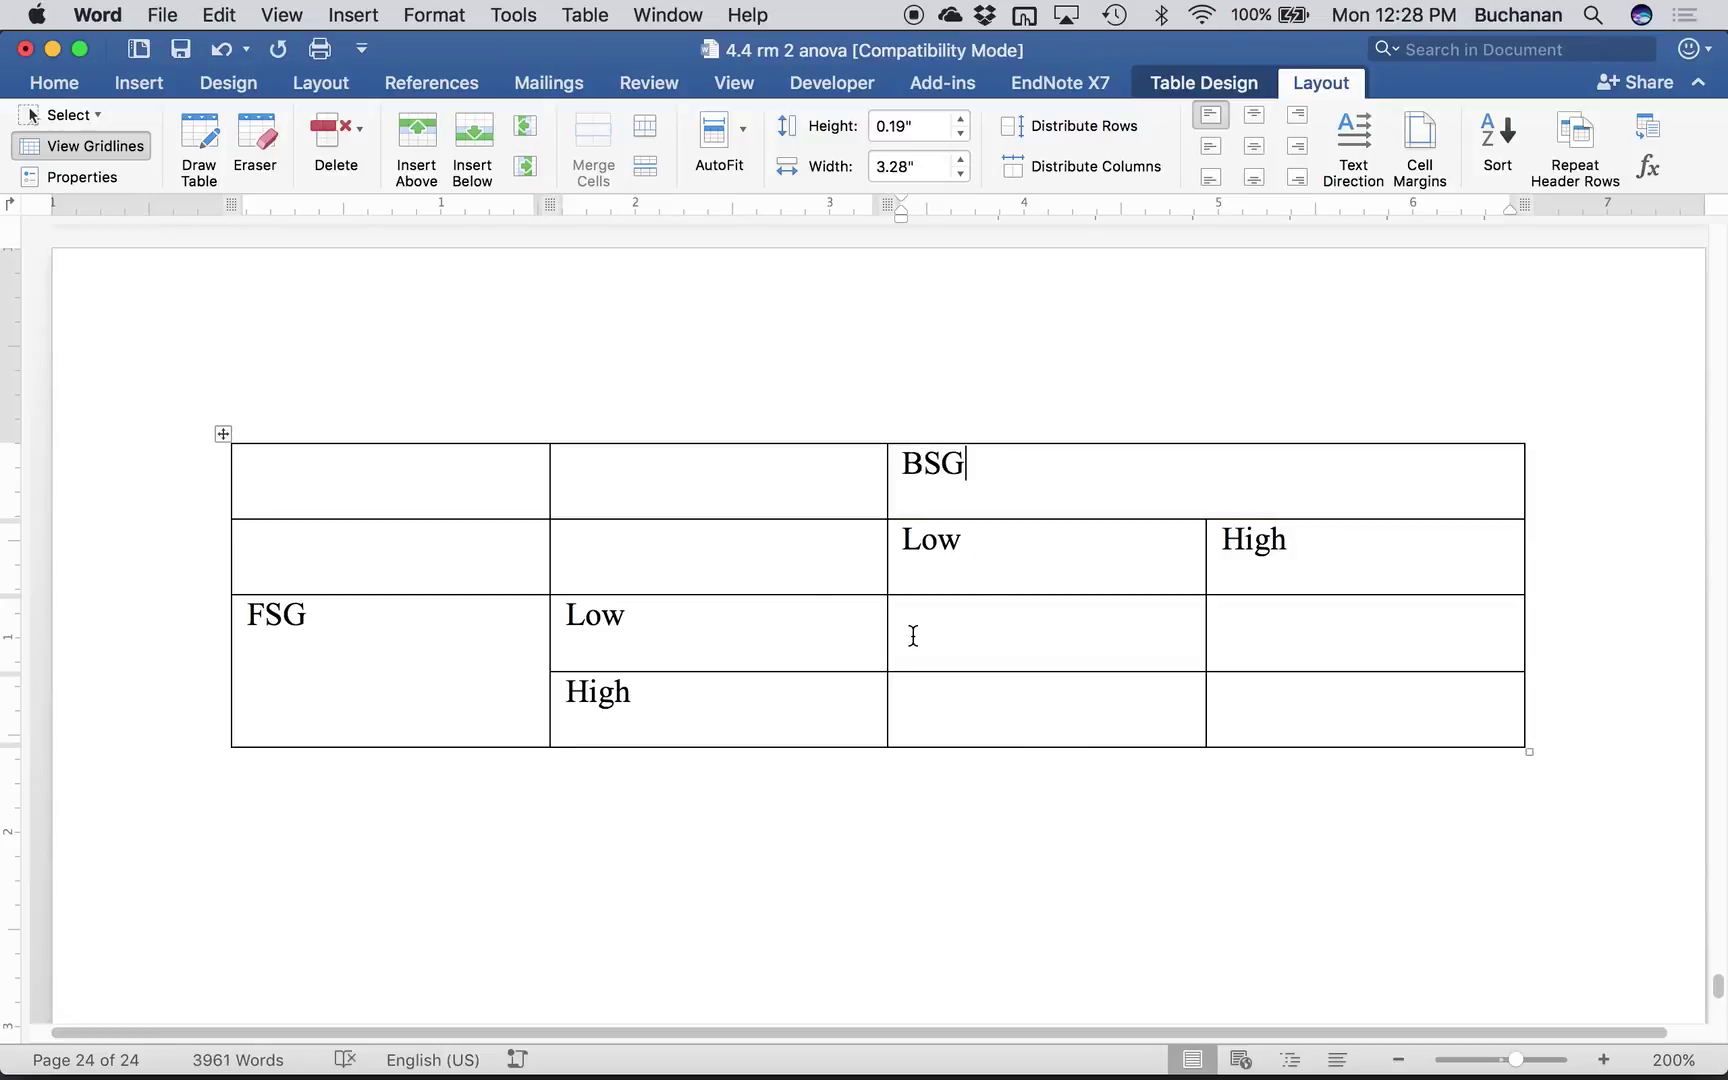
# - Save the document with the labelled FSG by BSG table
pyautogui.click(913, 636)
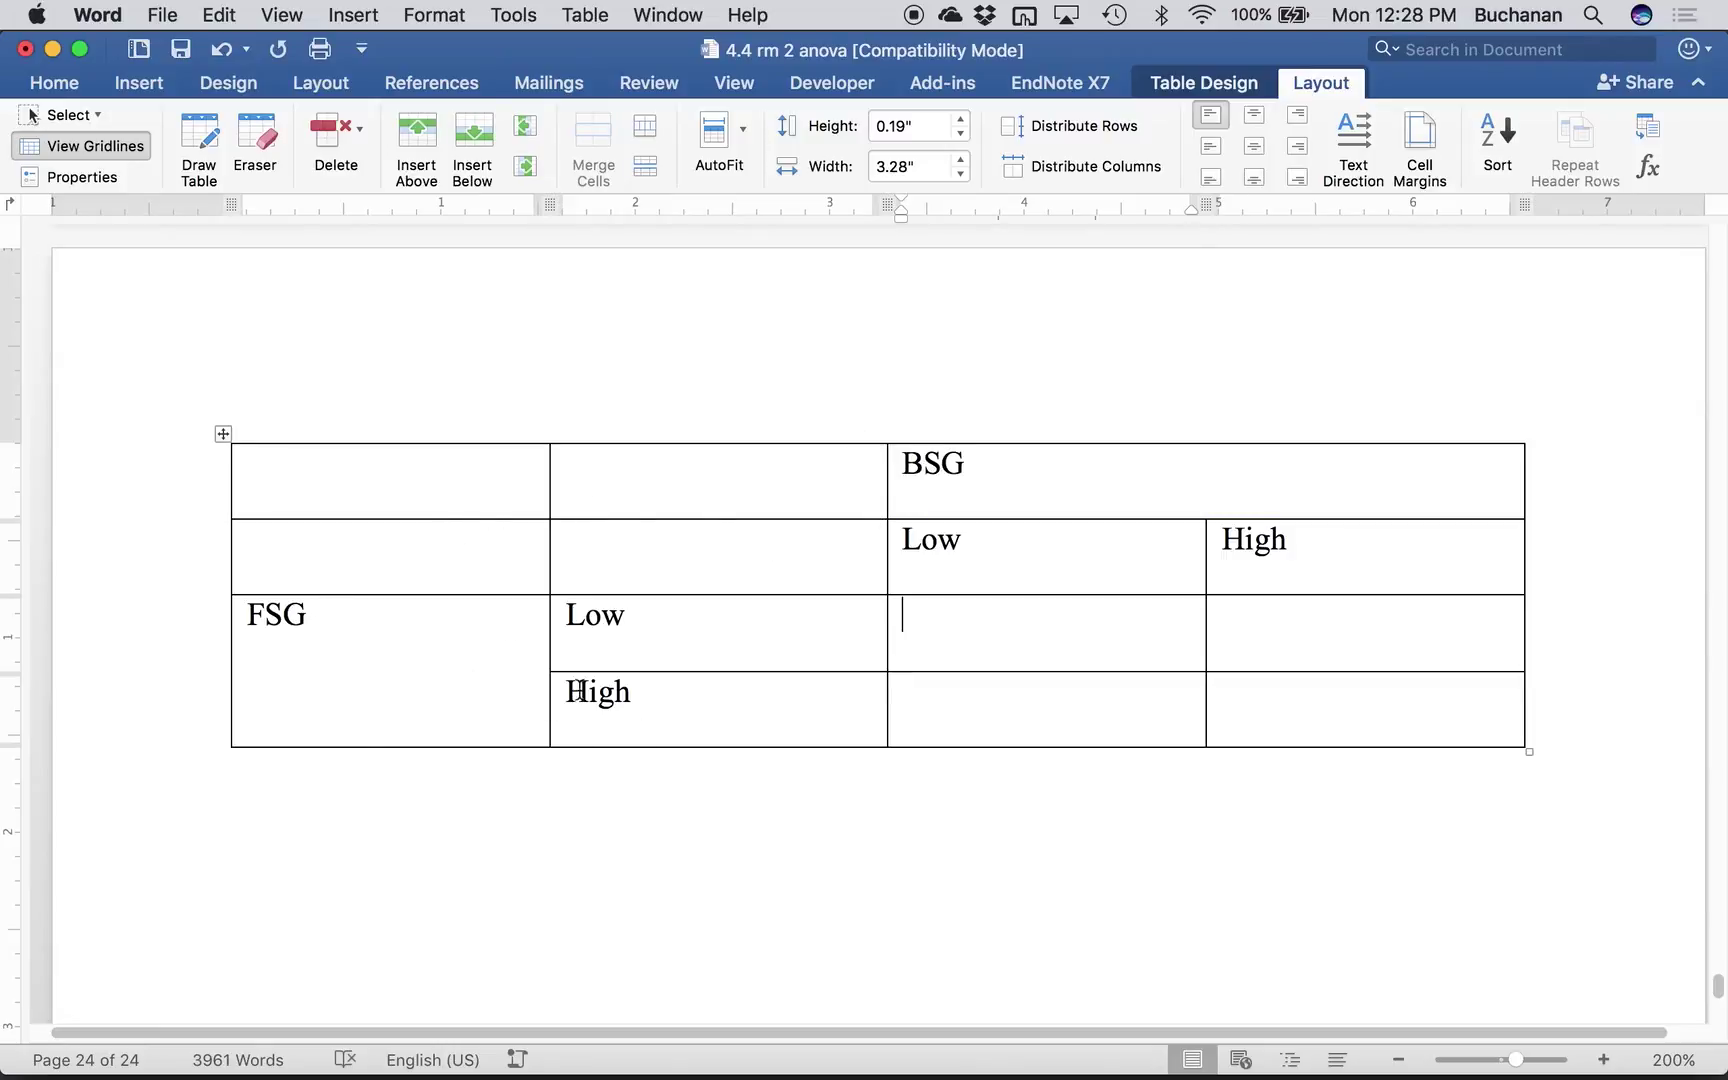
pyautogui.press('Tab')
pyautogui.doubleClick(274, 620)
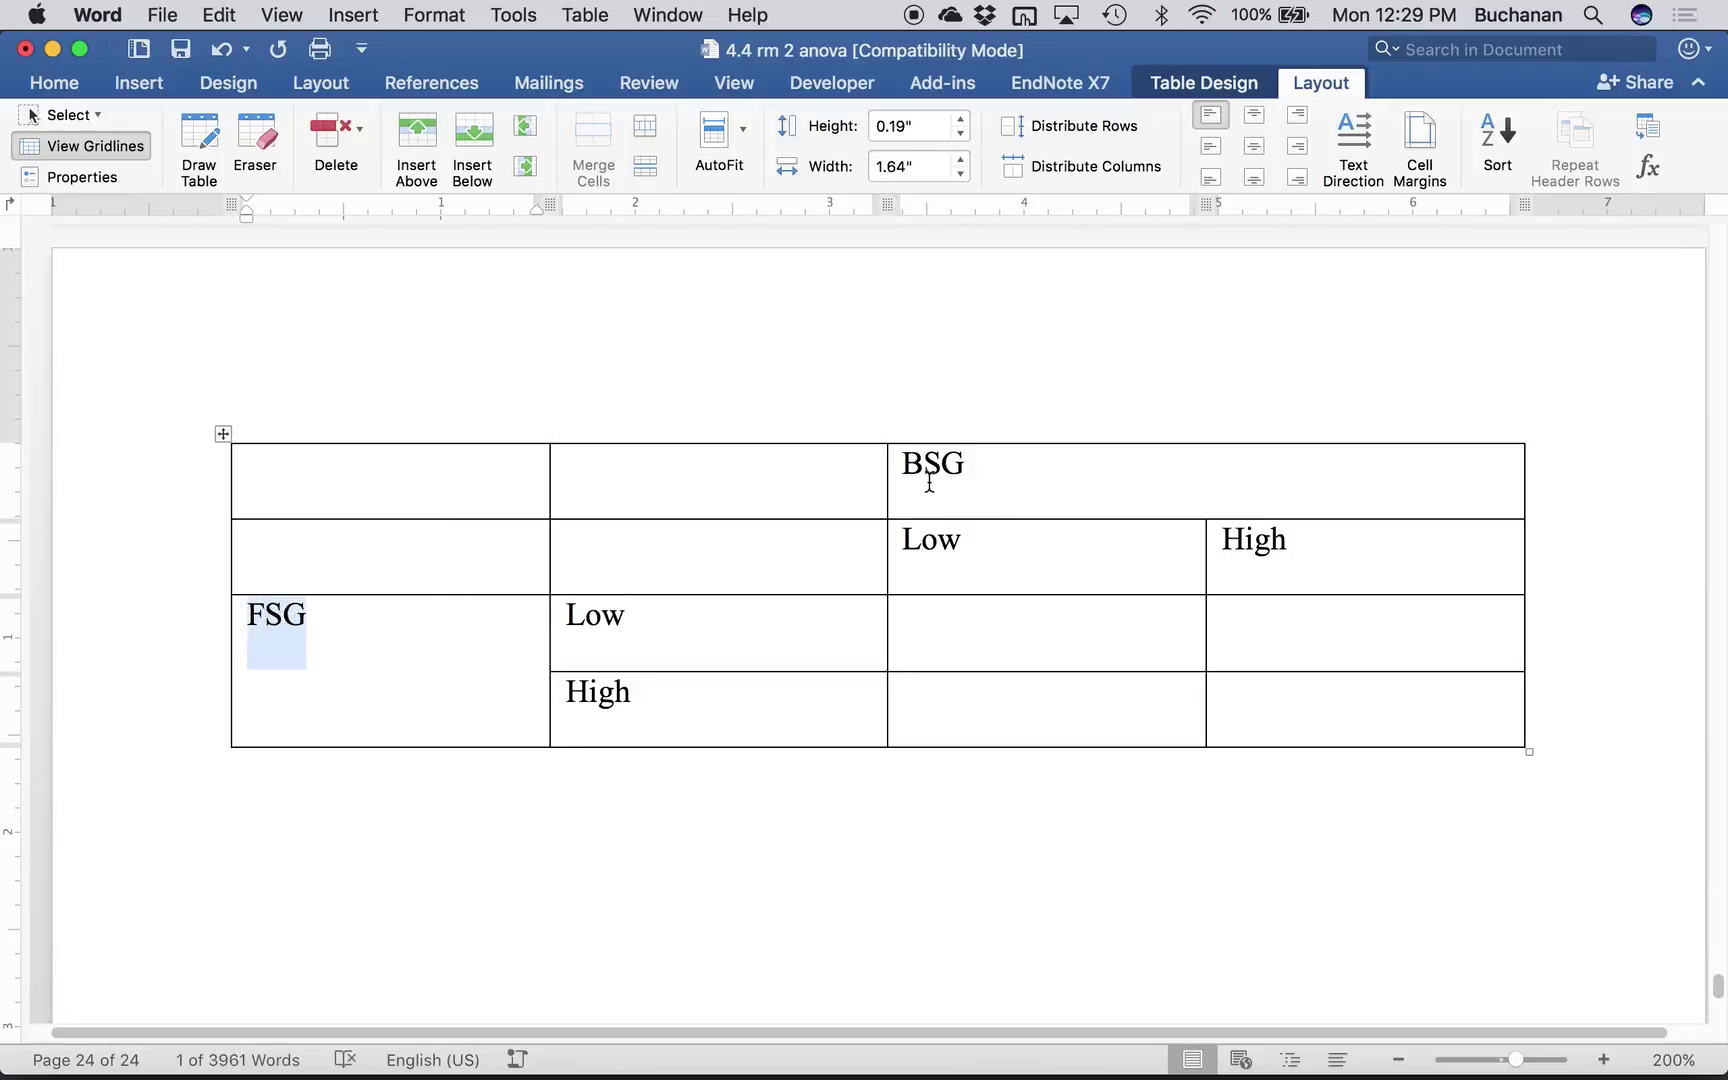
pyautogui.click(458, 606)
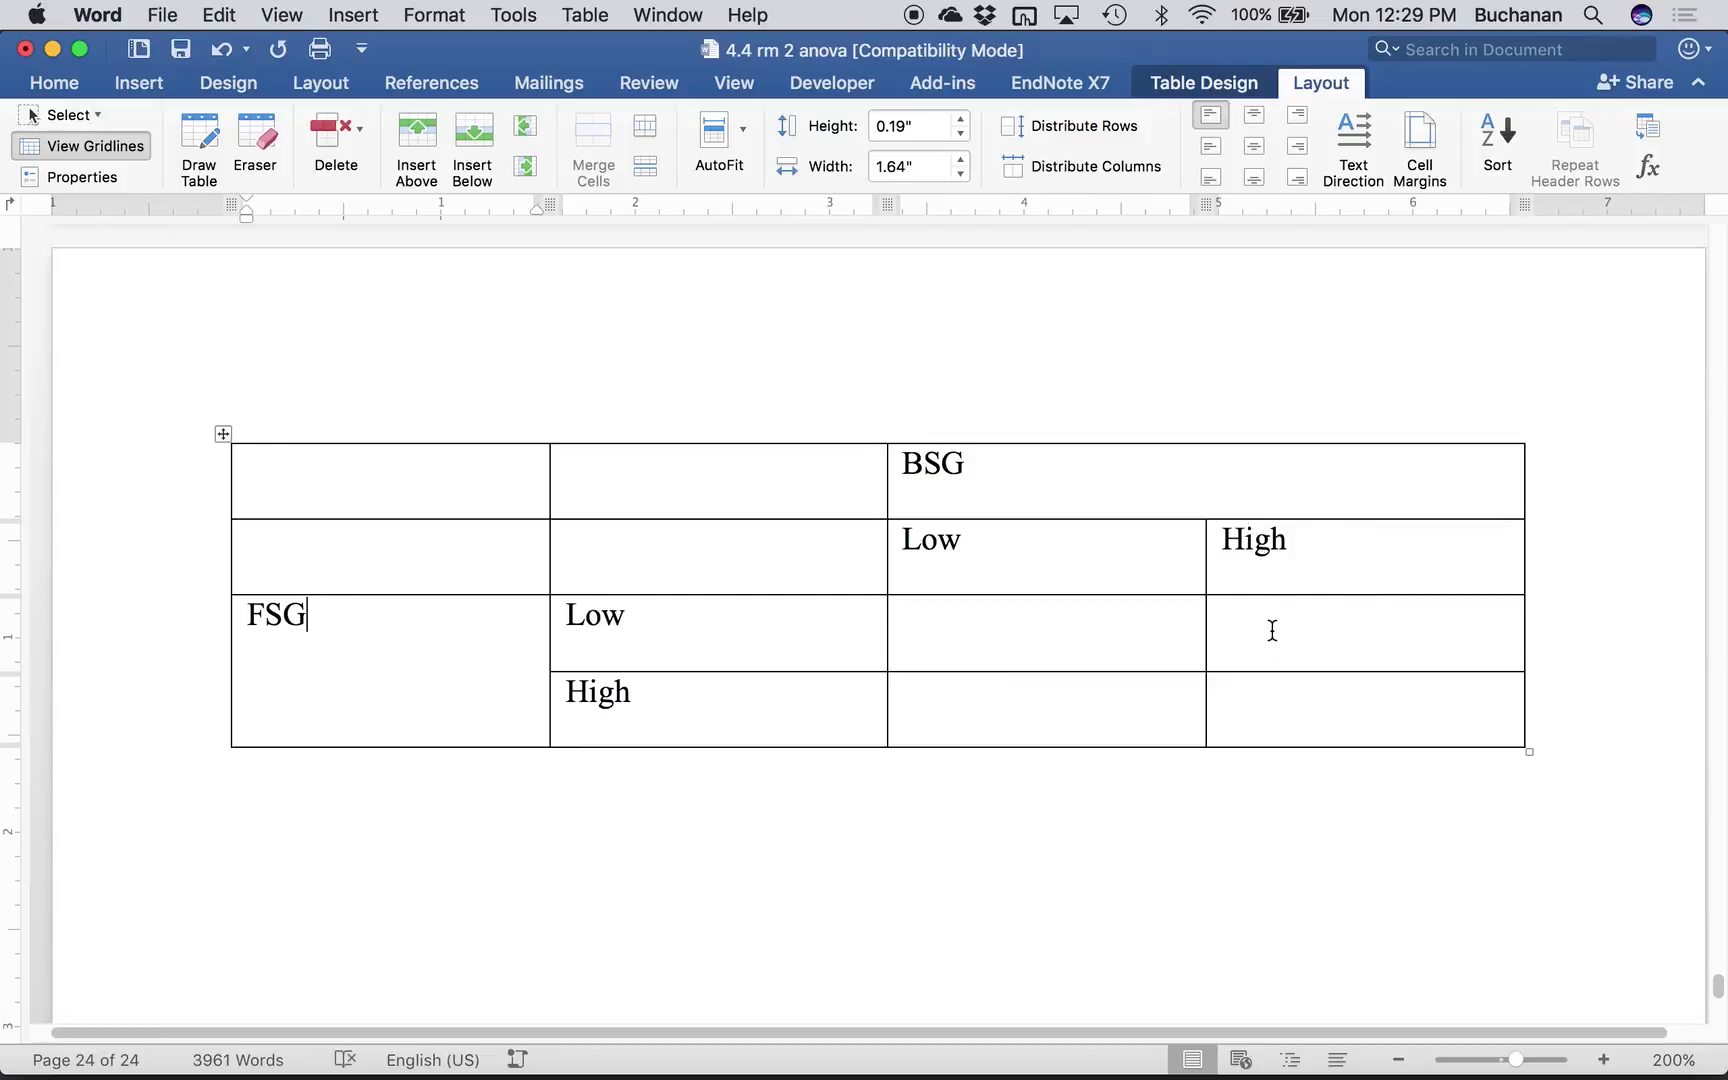
pyautogui.press('super+s')
# - Fill the four condition cells with Low Low and Low High in the Low FSG row, and High Low and High High below
pyautogui.click(984, 646)
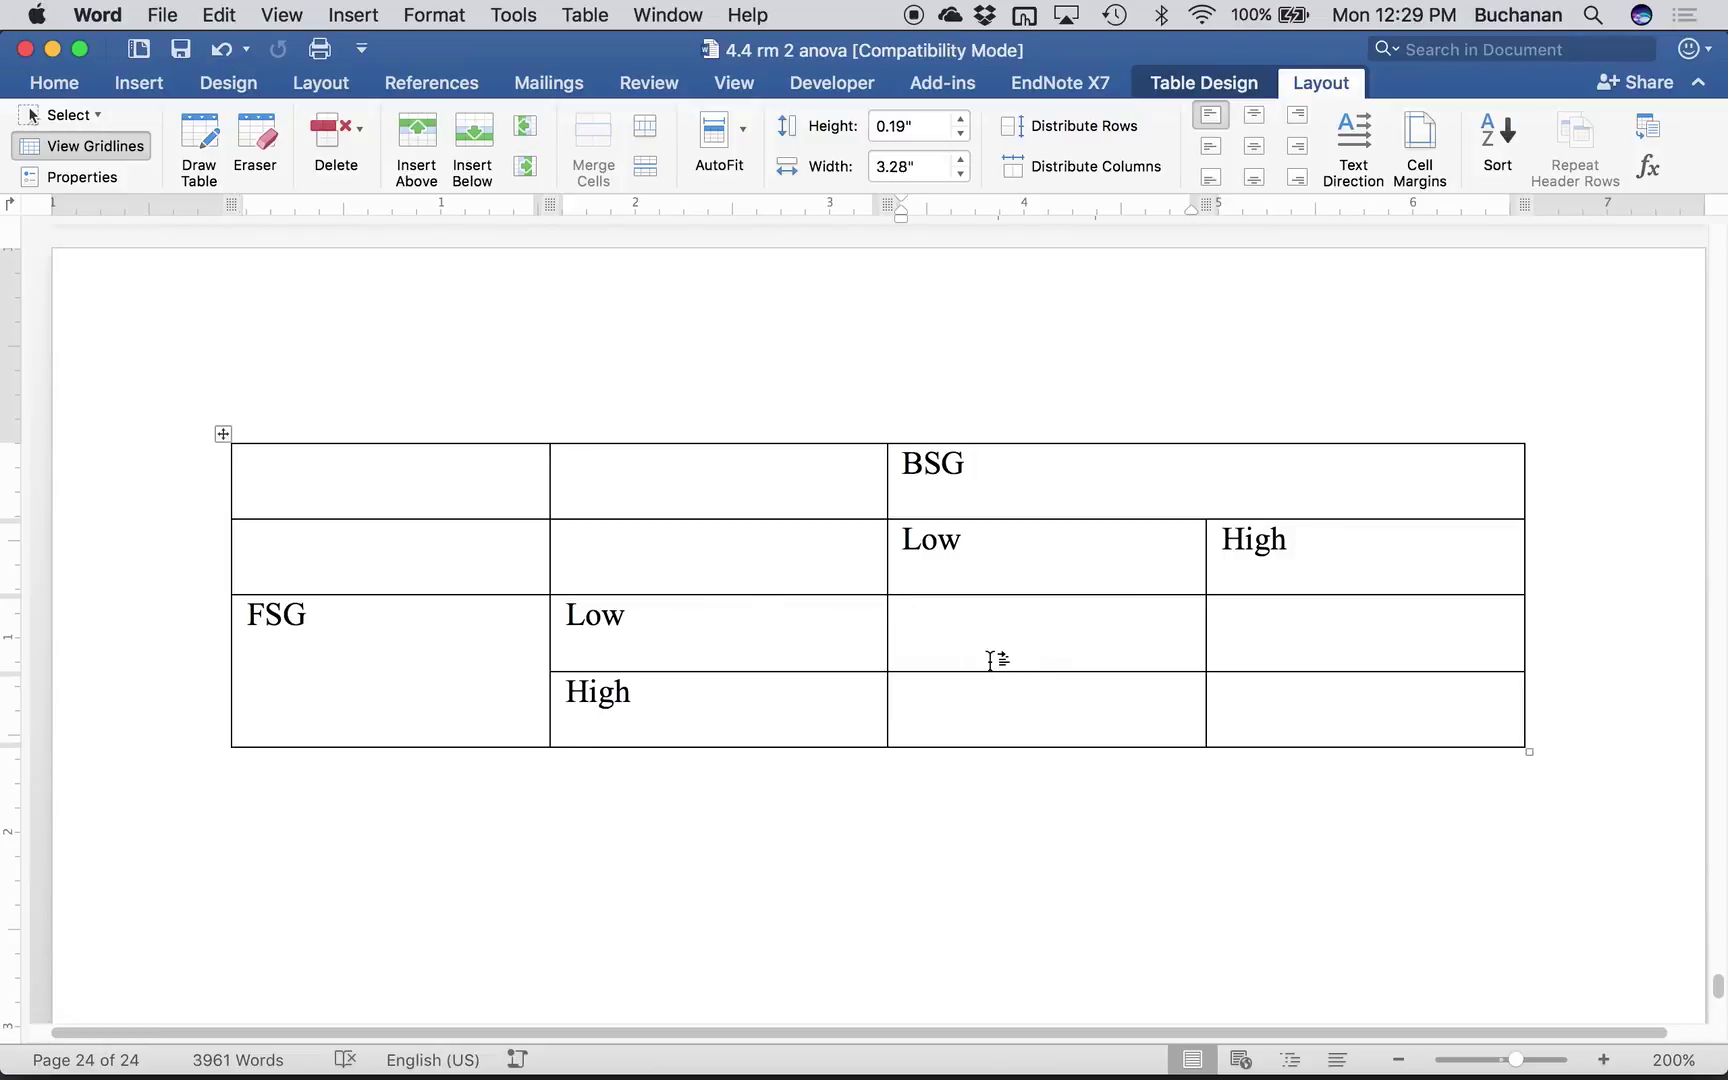
pyautogui.write('Low Low')
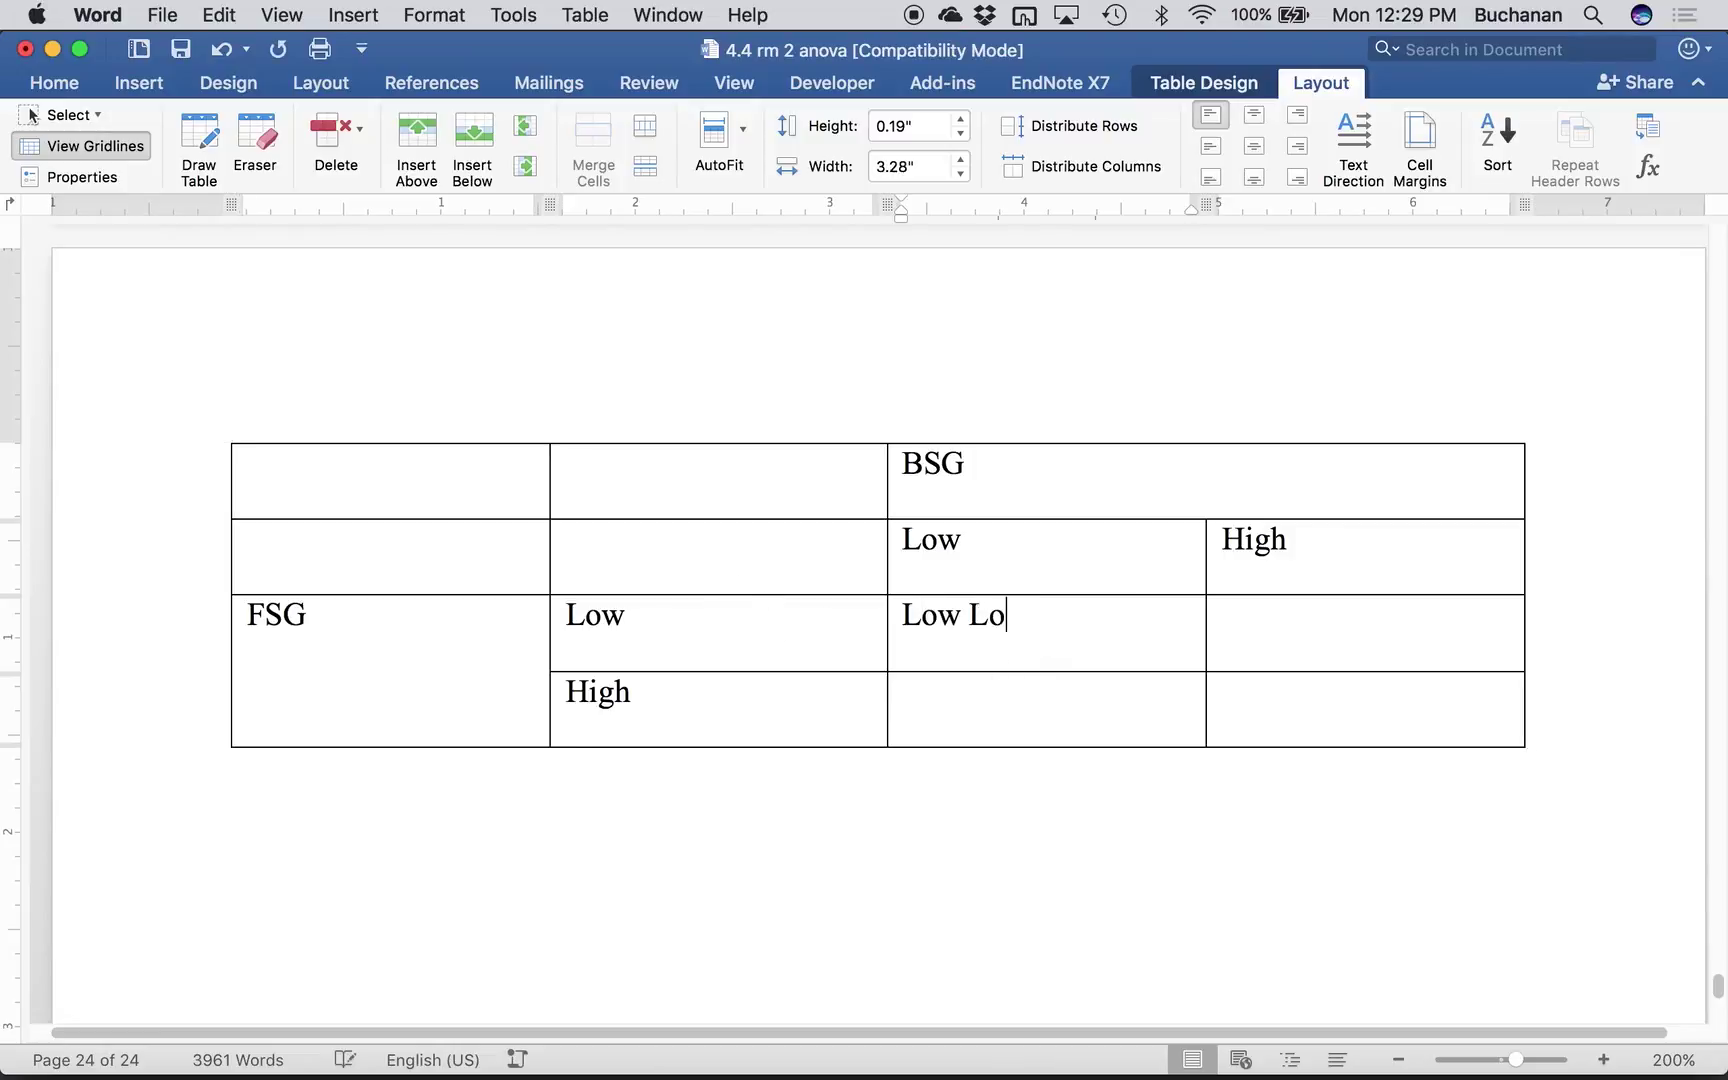
pyautogui.press('Tab')
pyautogui.write('Low High')
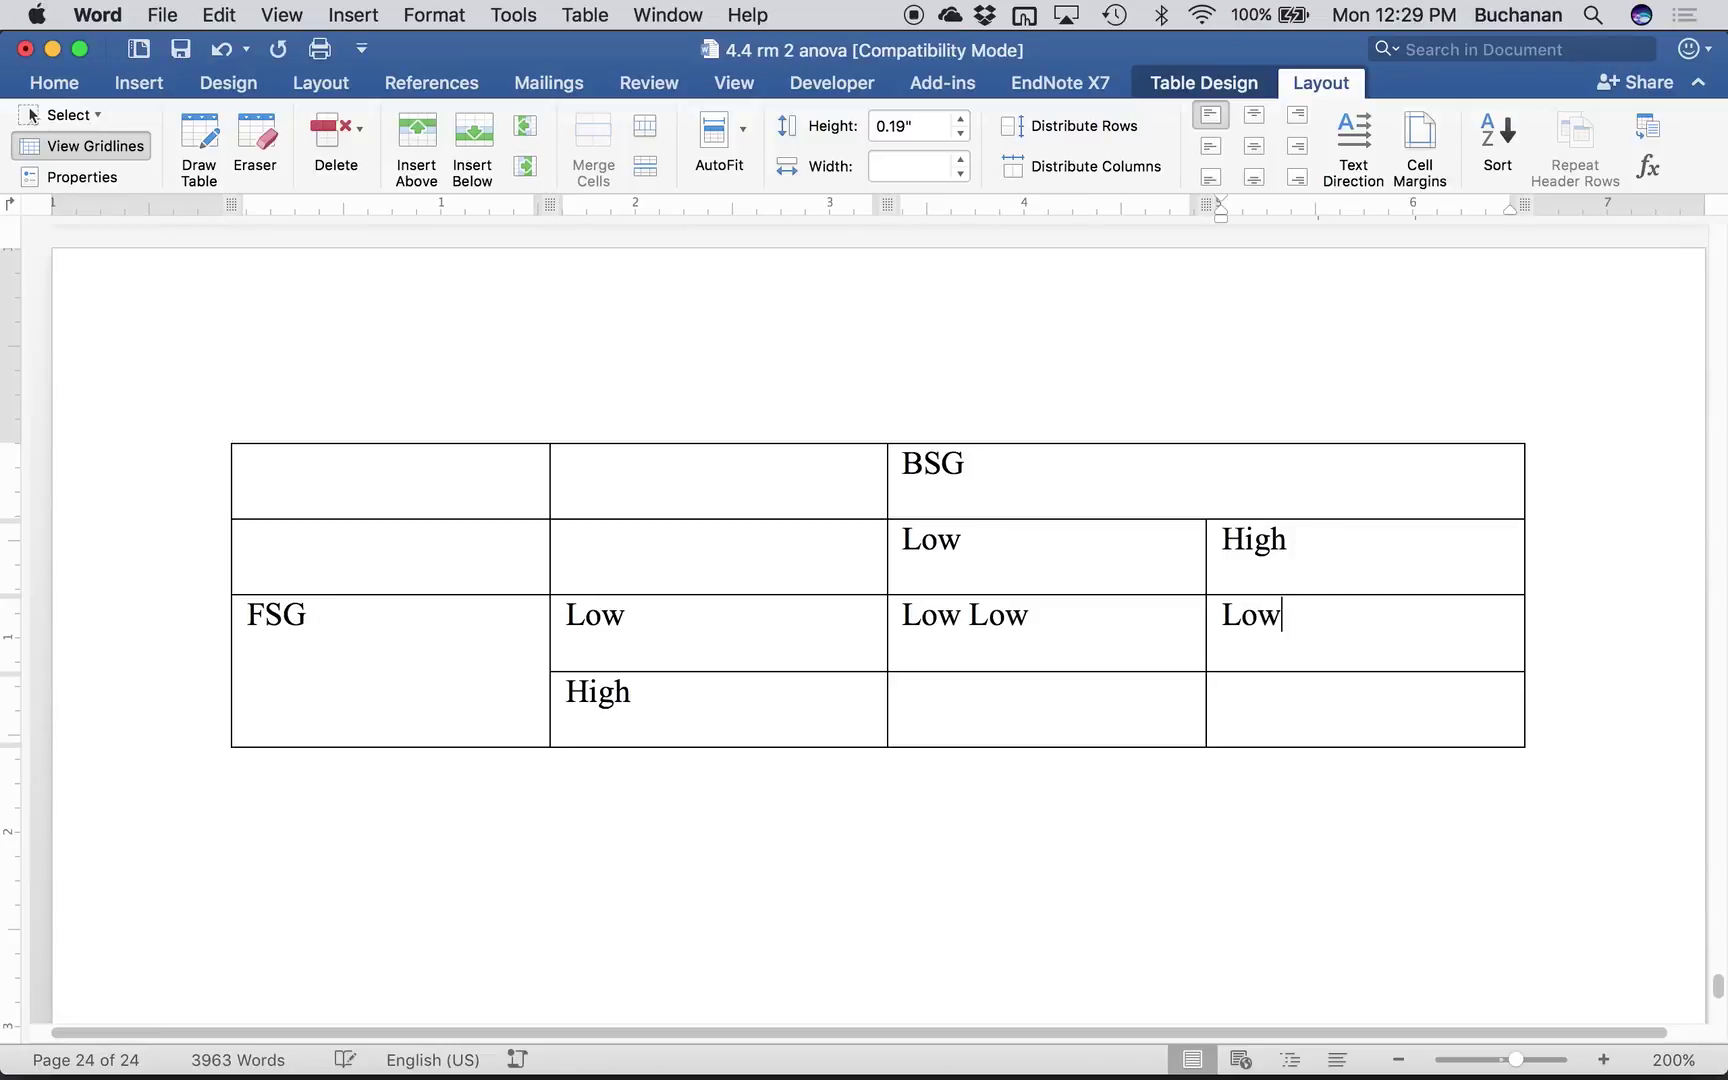
pyautogui.click(995, 722)
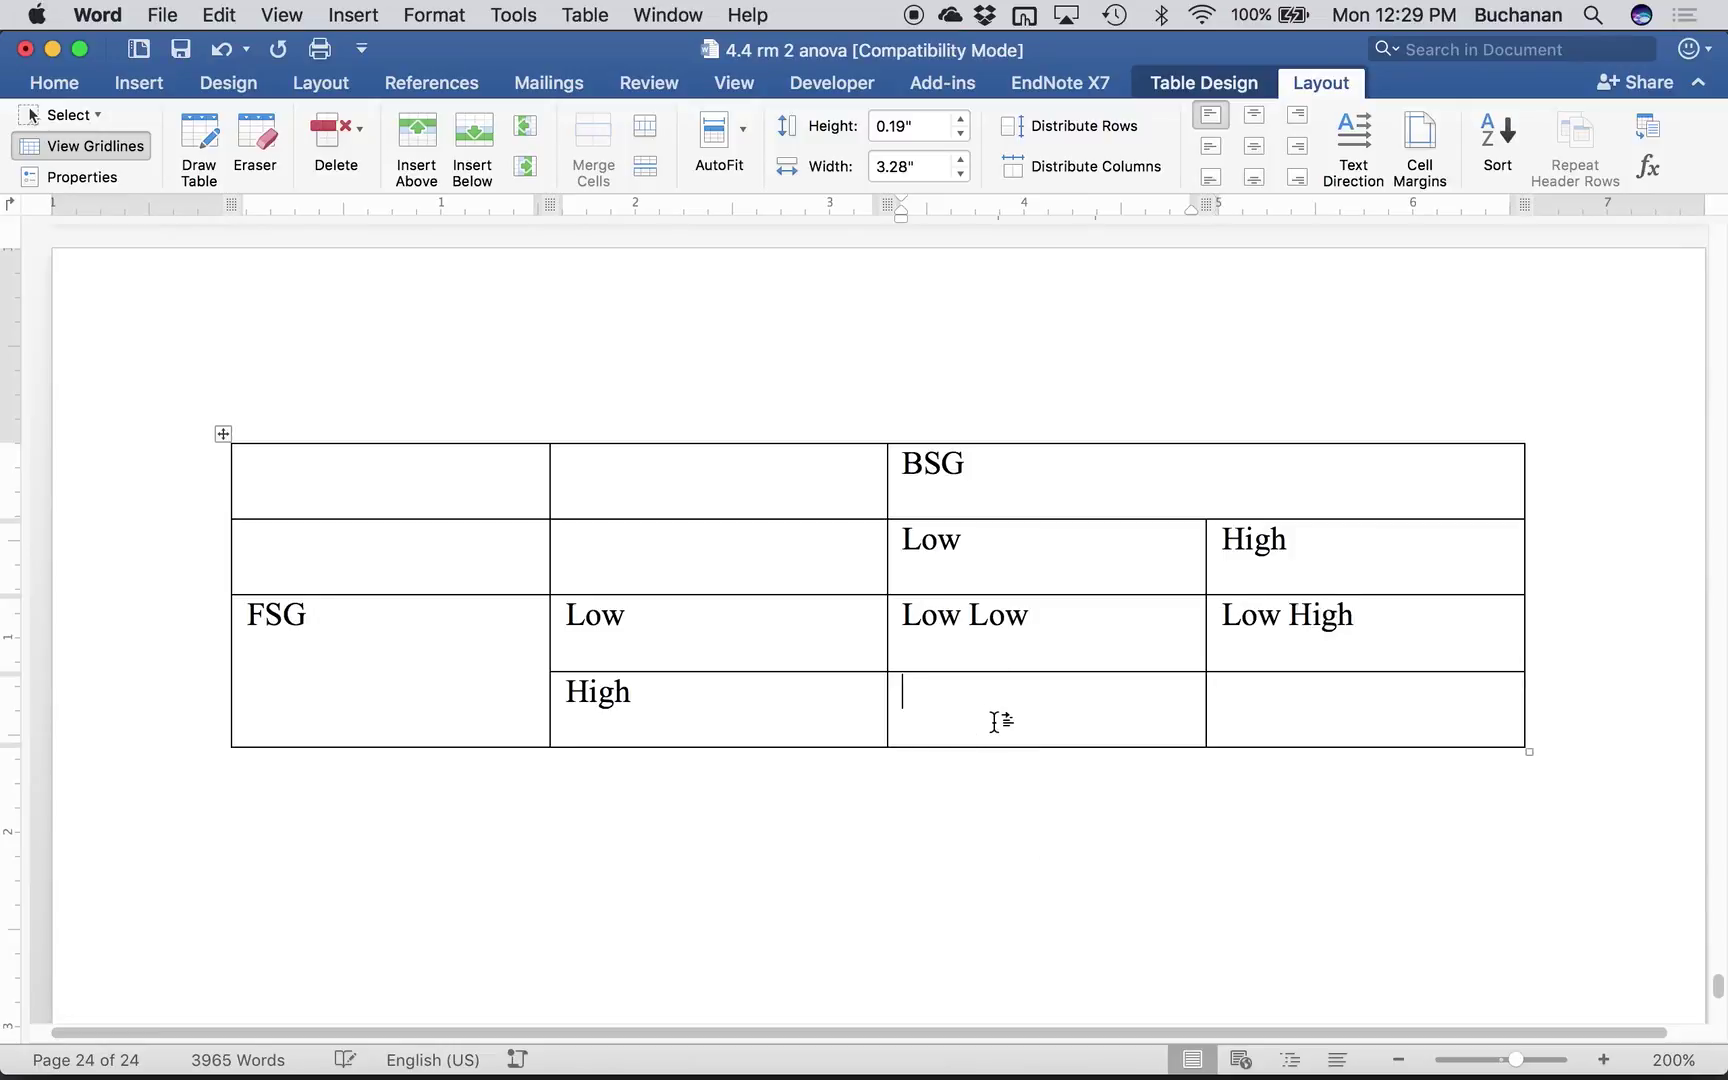
pyautogui.write('High Low')
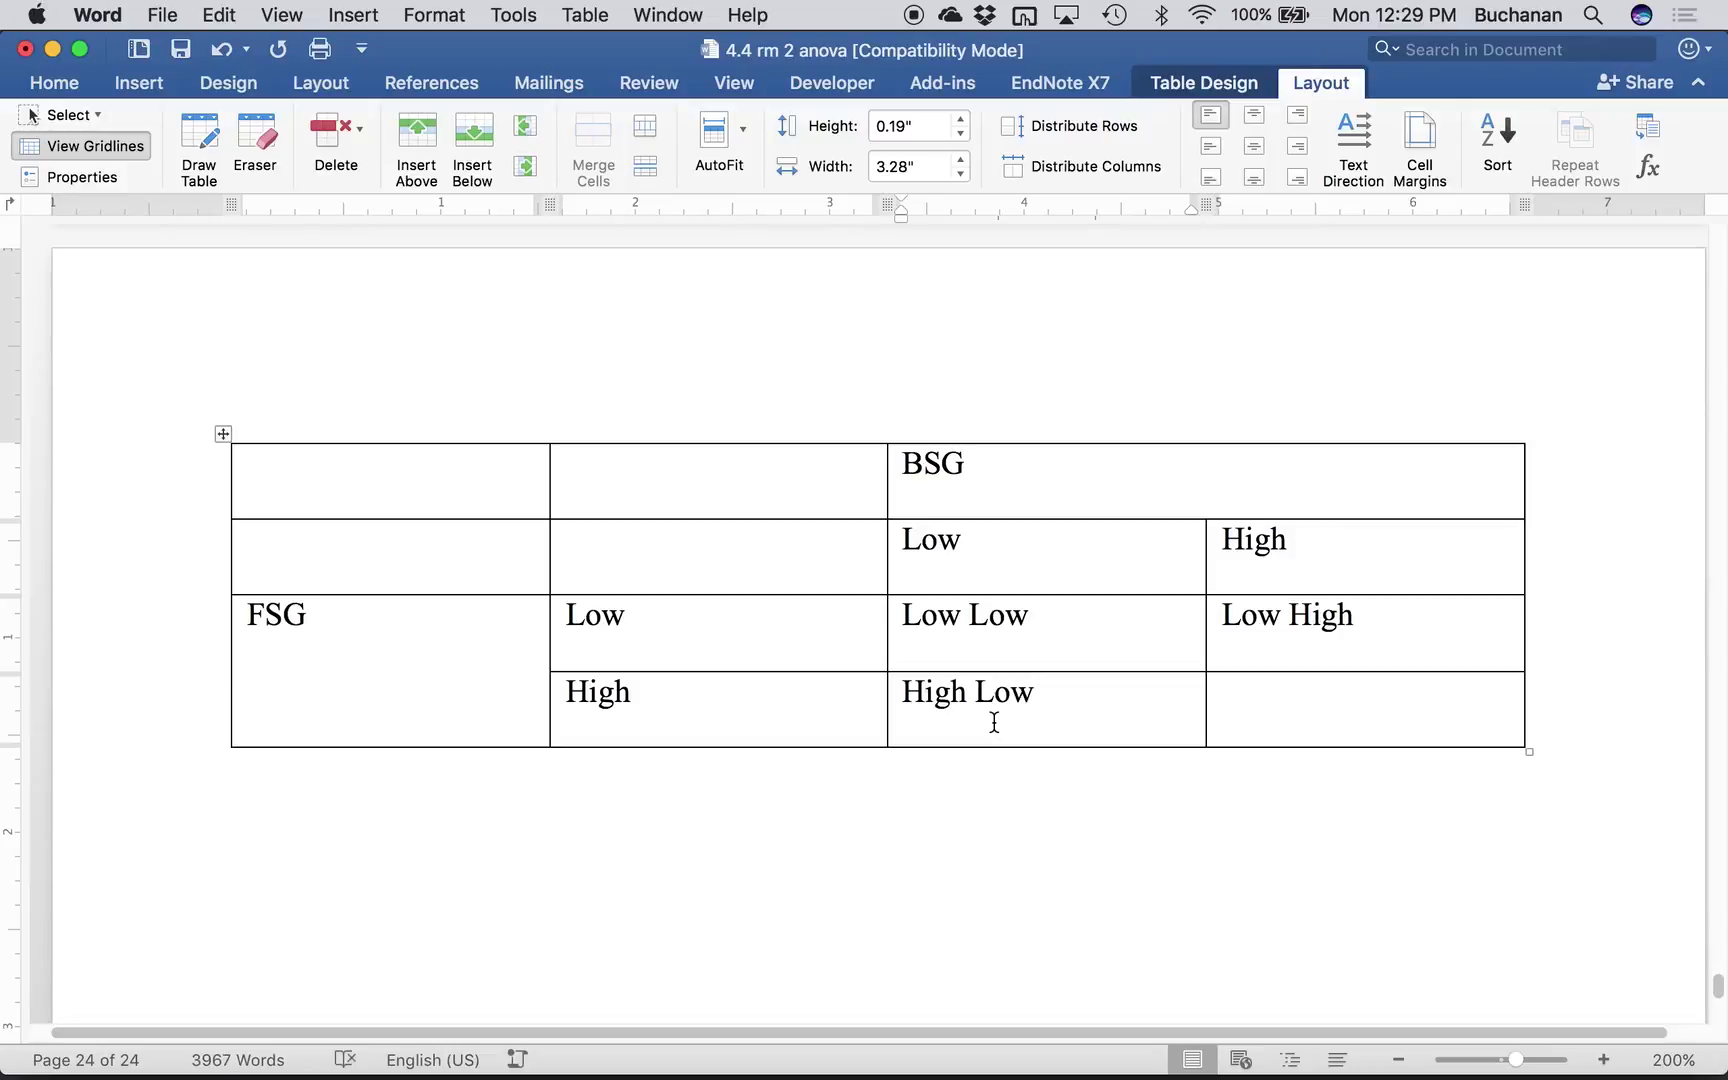
pyautogui.press('Tab')
pyautogui.write('Hi')
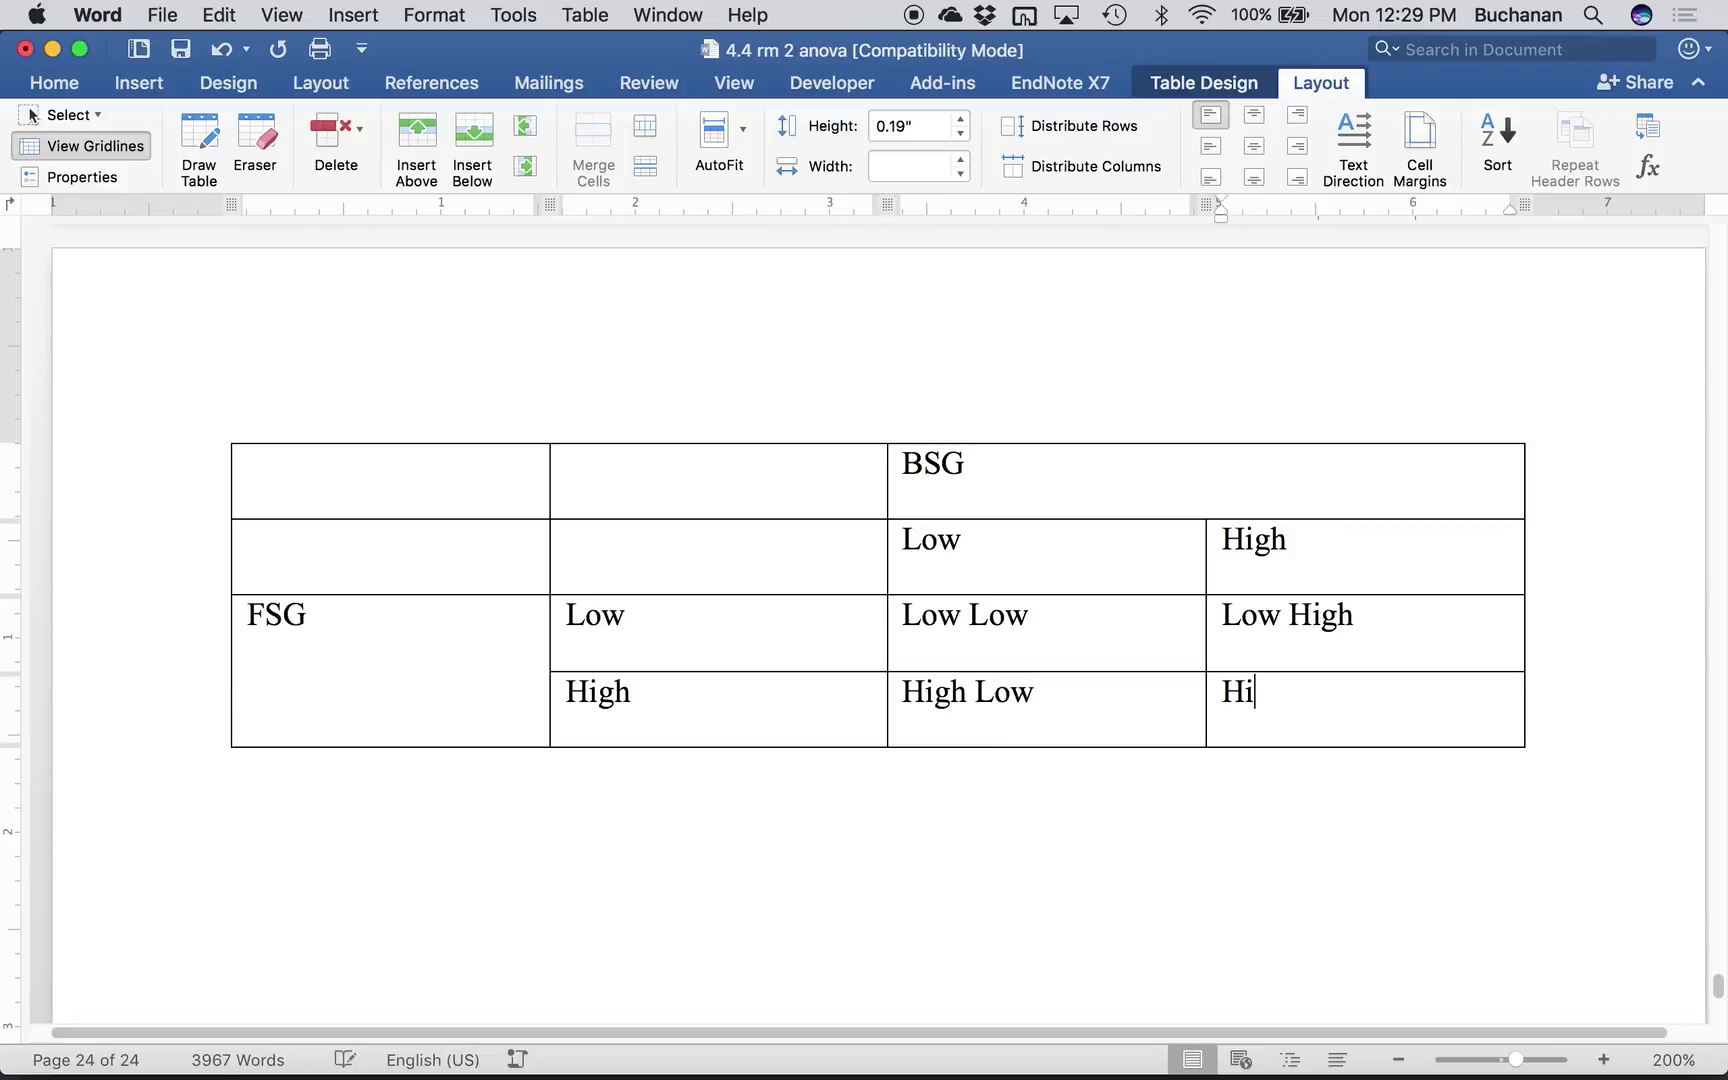
pyautogui.write('gh High')
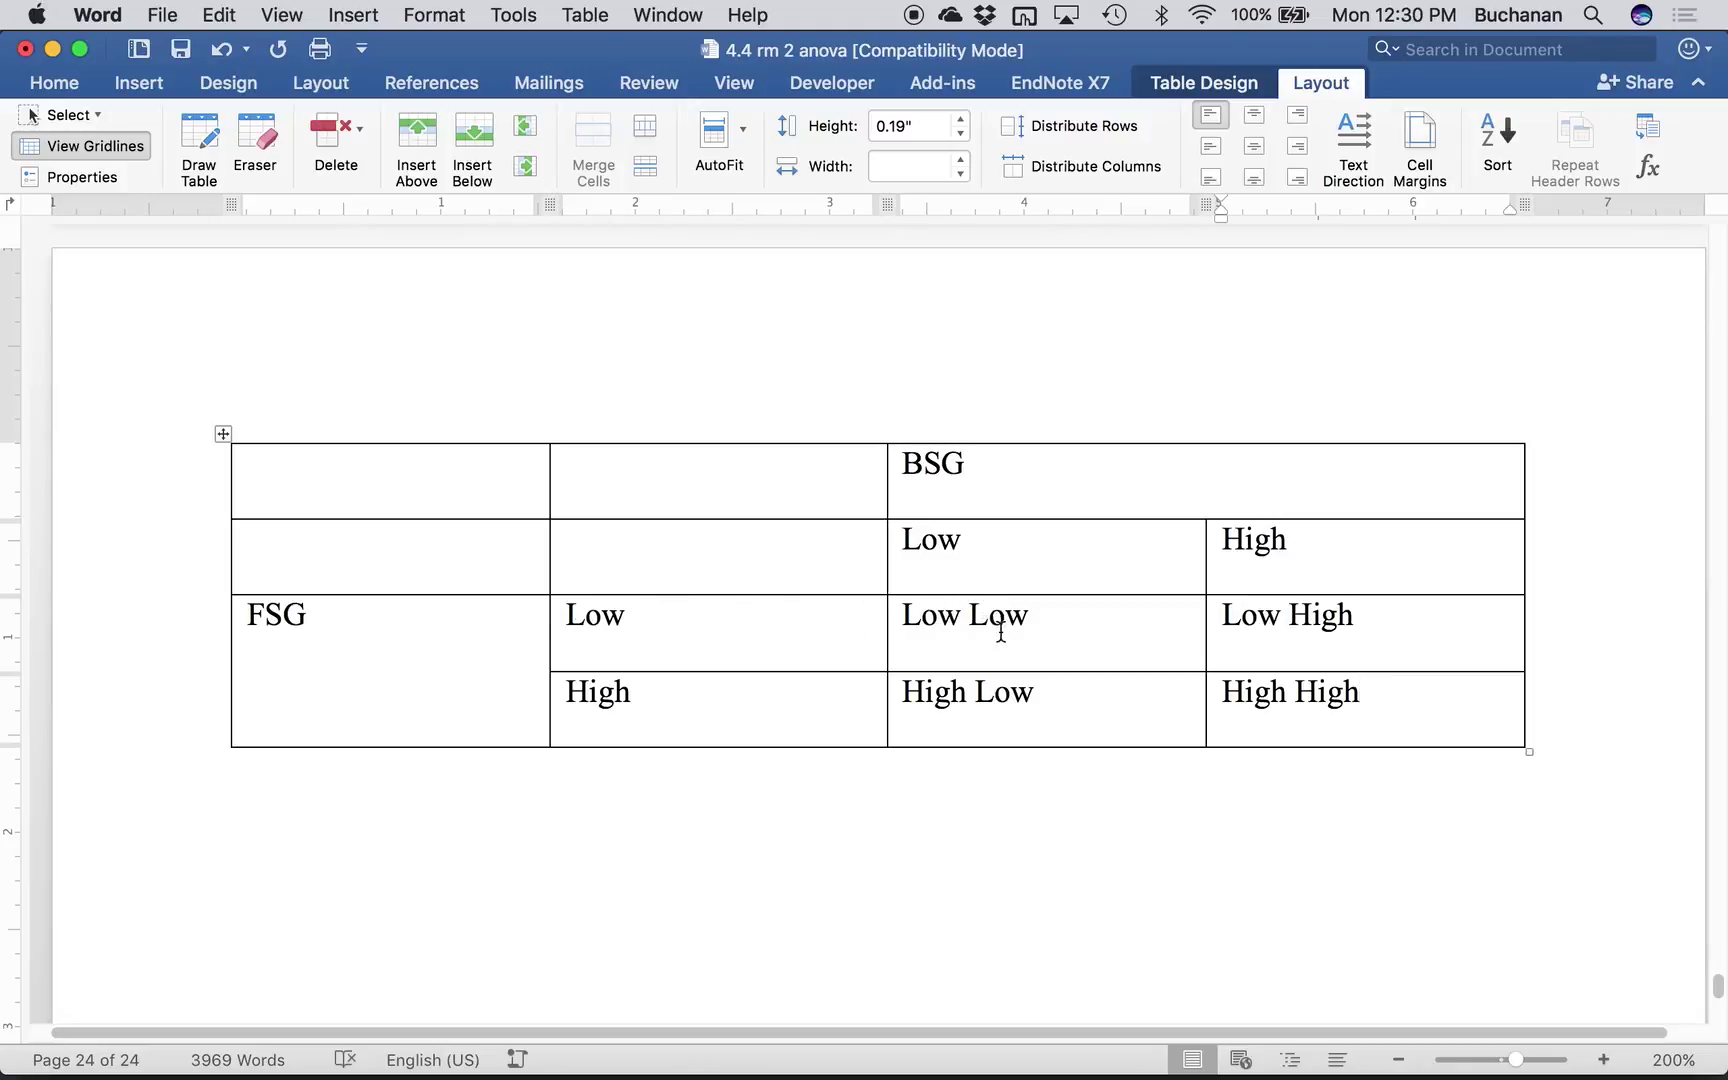
# - Compare the conditions across the Low FSG row with those down the Low BSG column of the table
pyautogui.click(998, 595)
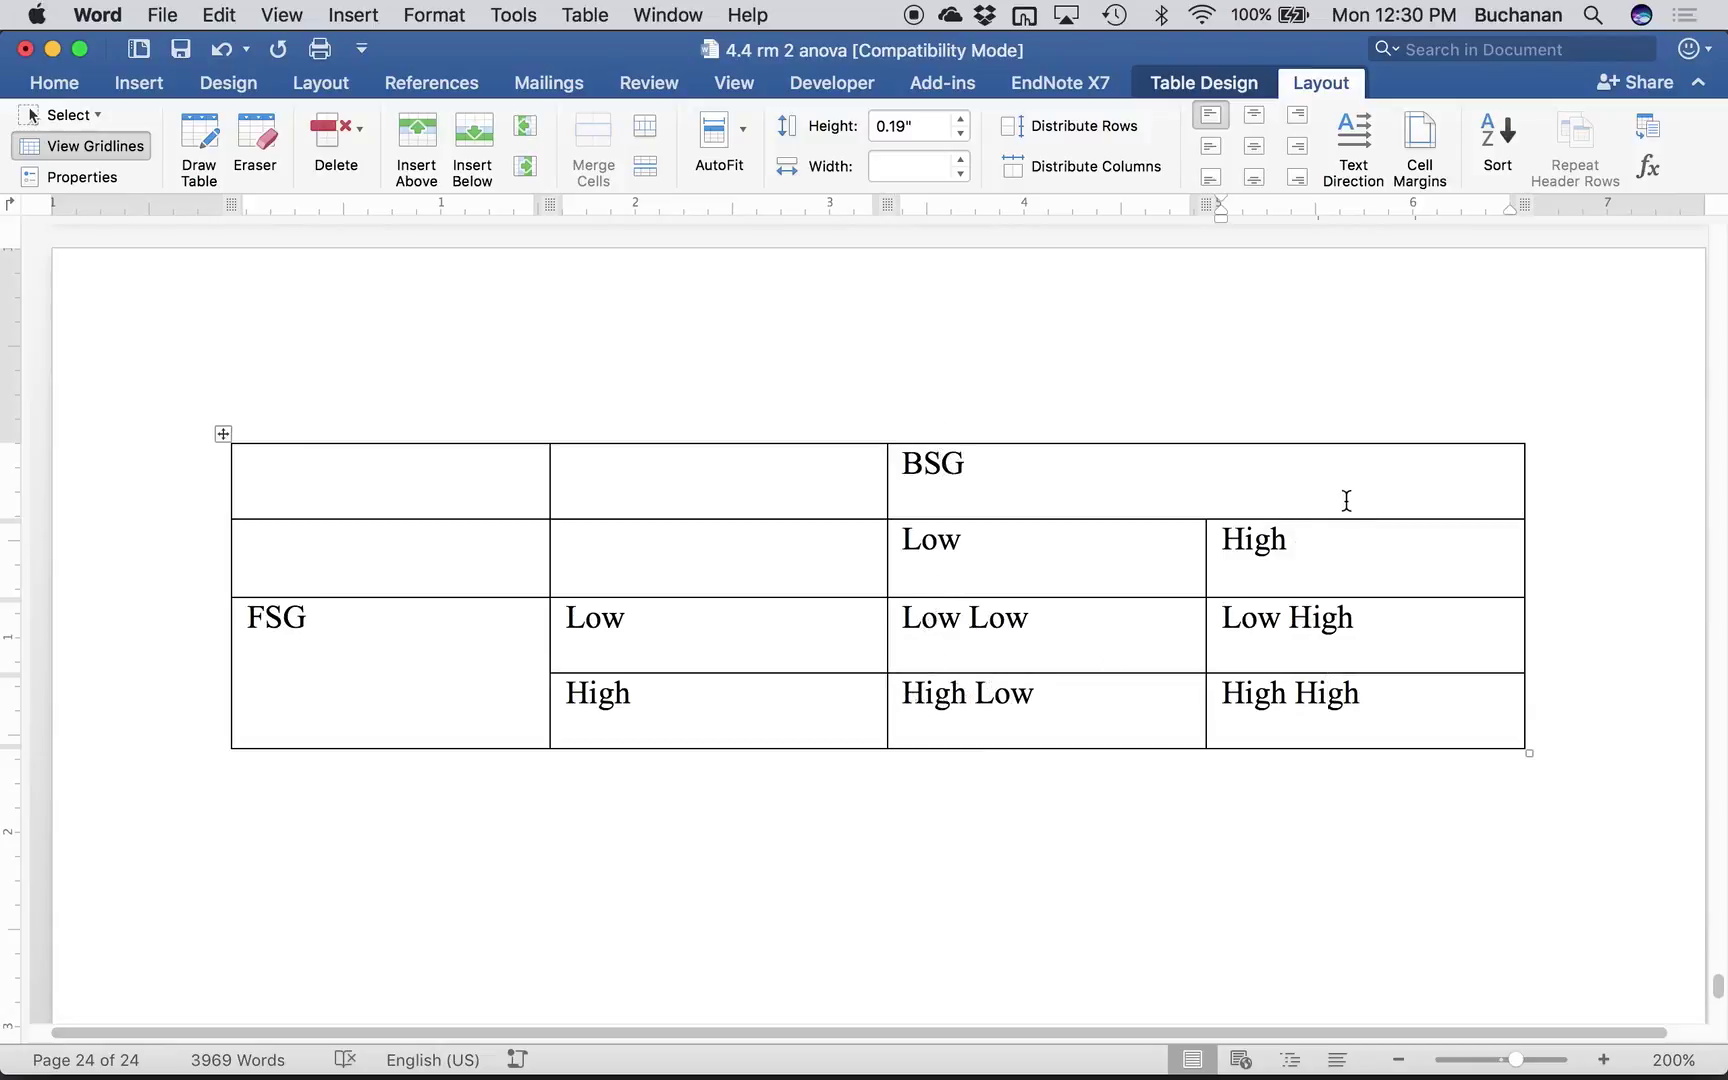
pyautogui.click(1264, 541)
pyautogui.moveTo(905, 620); pyautogui.dragTo(1520, 636)
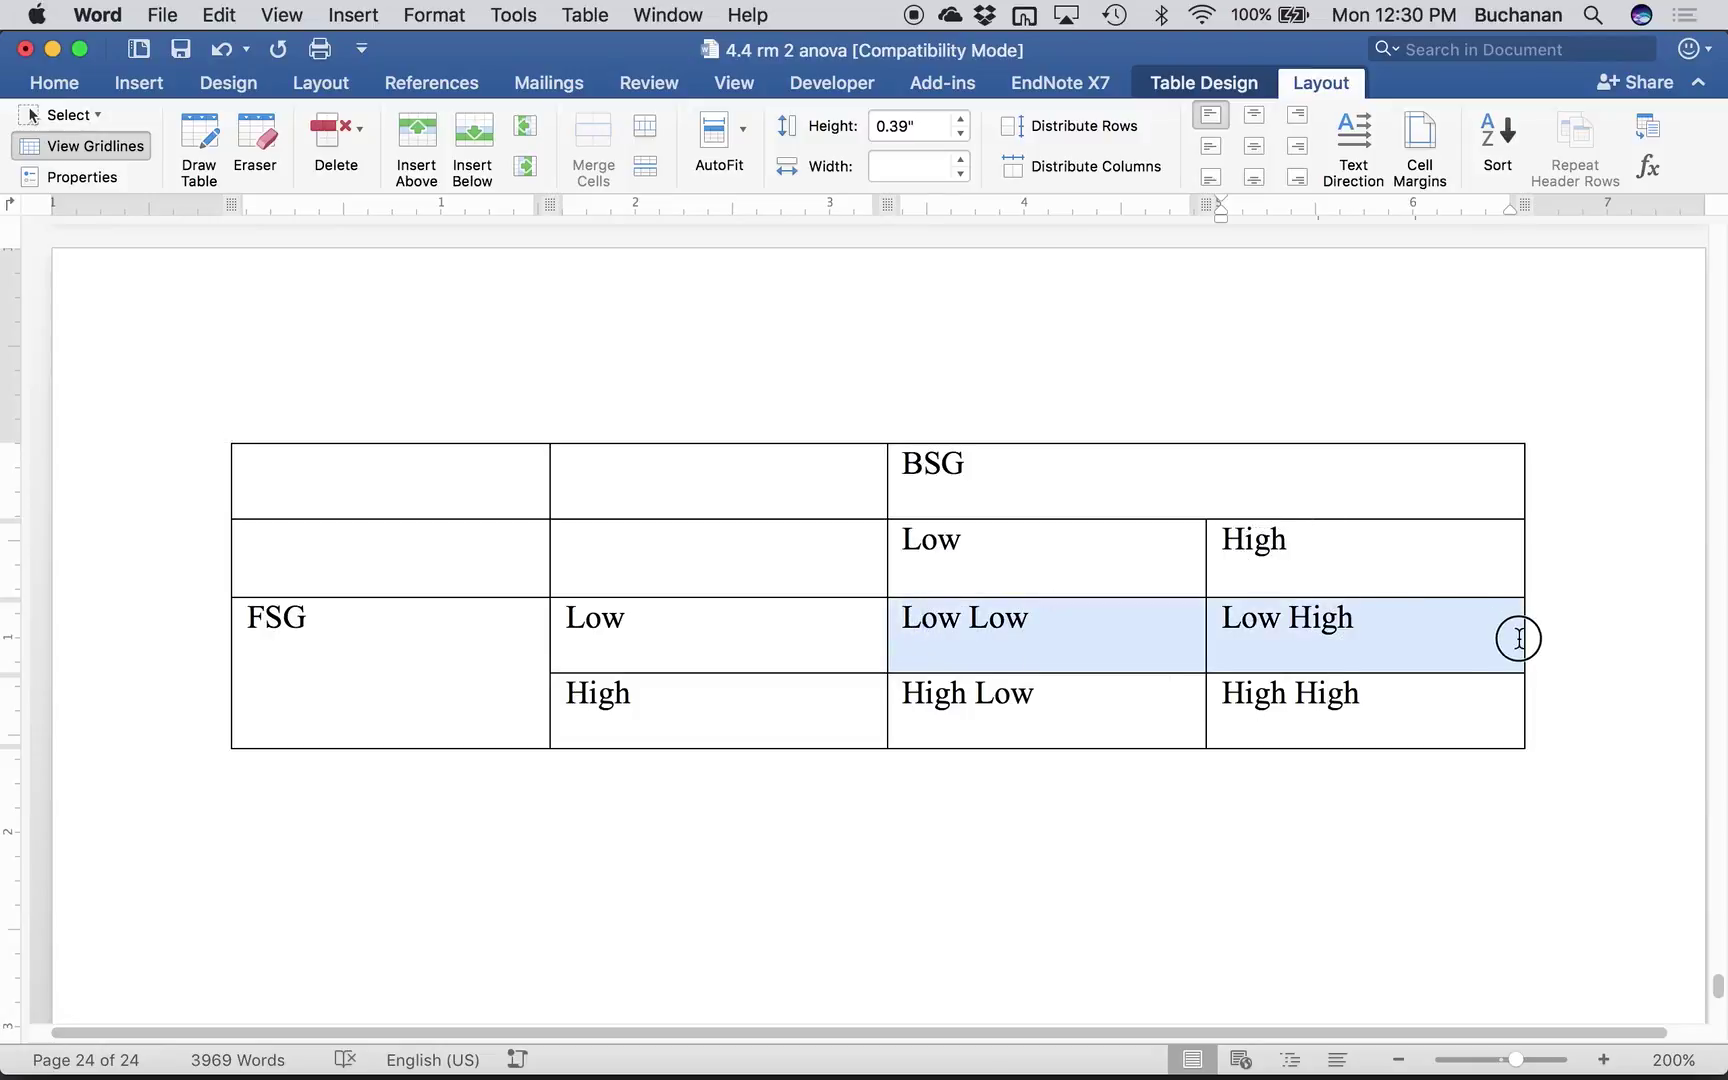
pyautogui.moveTo(1034, 619); pyautogui.dragTo(1030, 717)
pyautogui.click(862, 841)
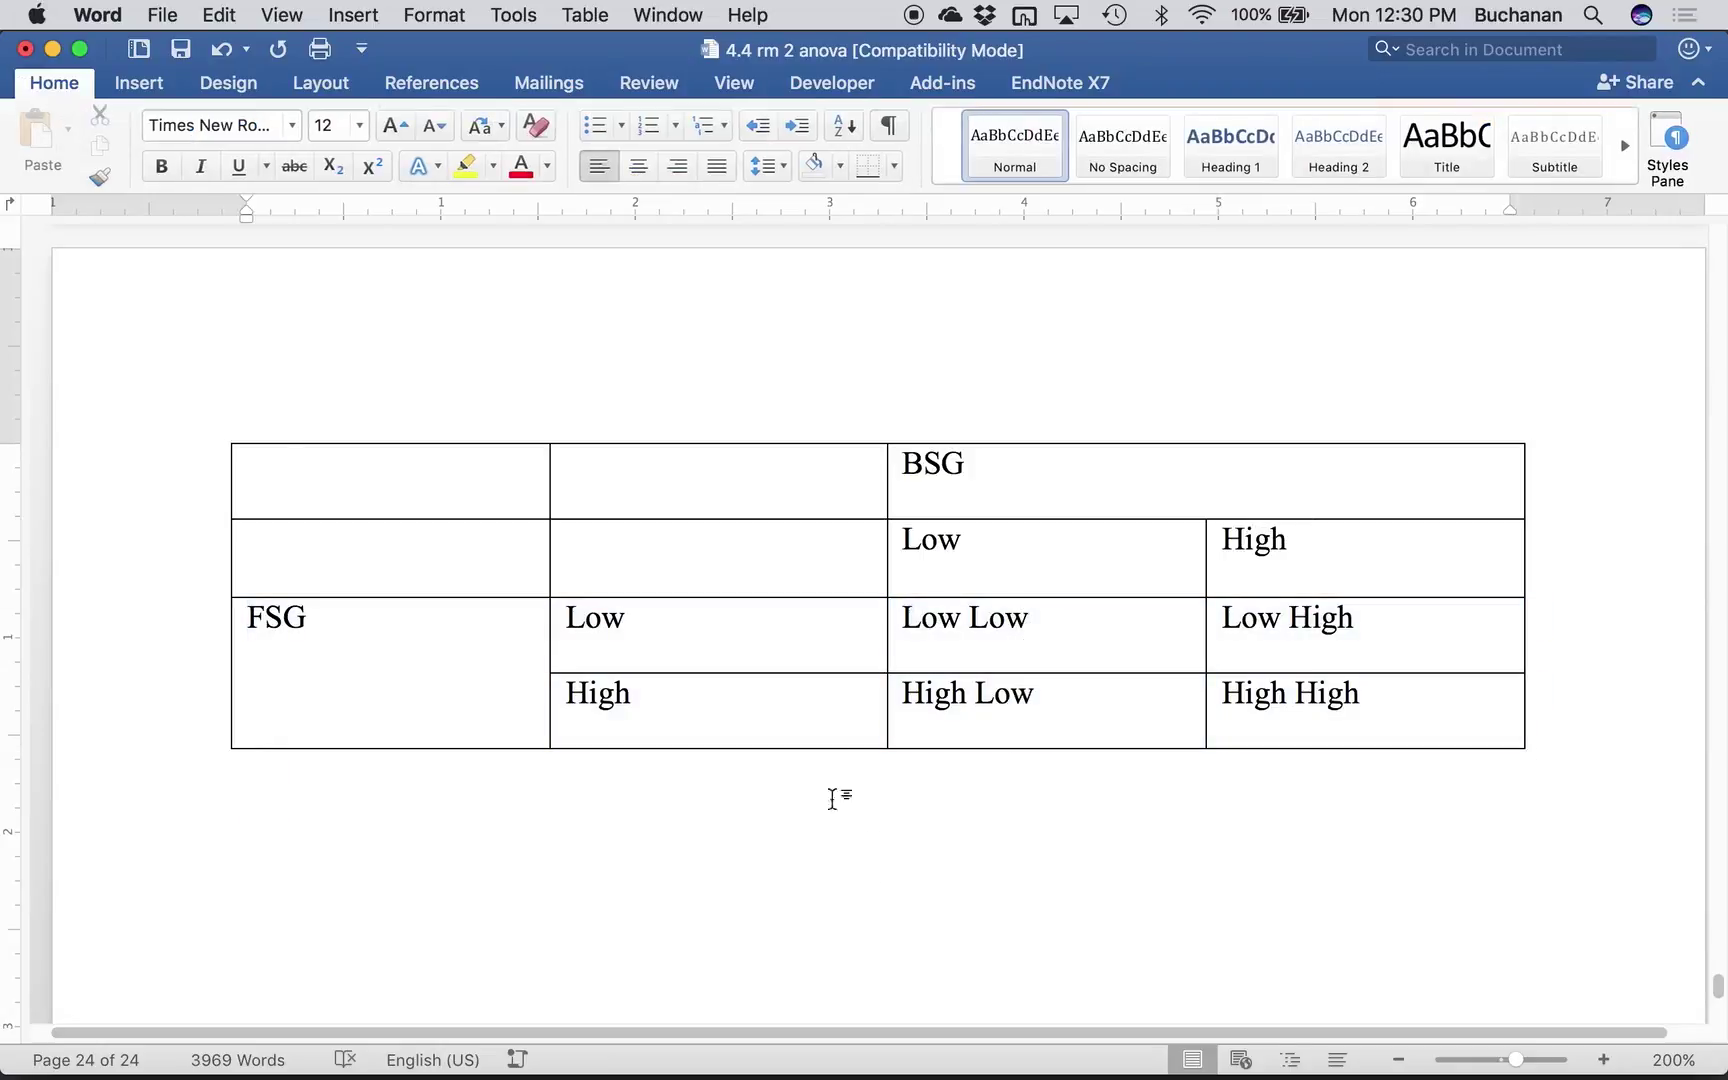
# - Save the document and start a new paragraph below the table
pyautogui.click(976, 617)
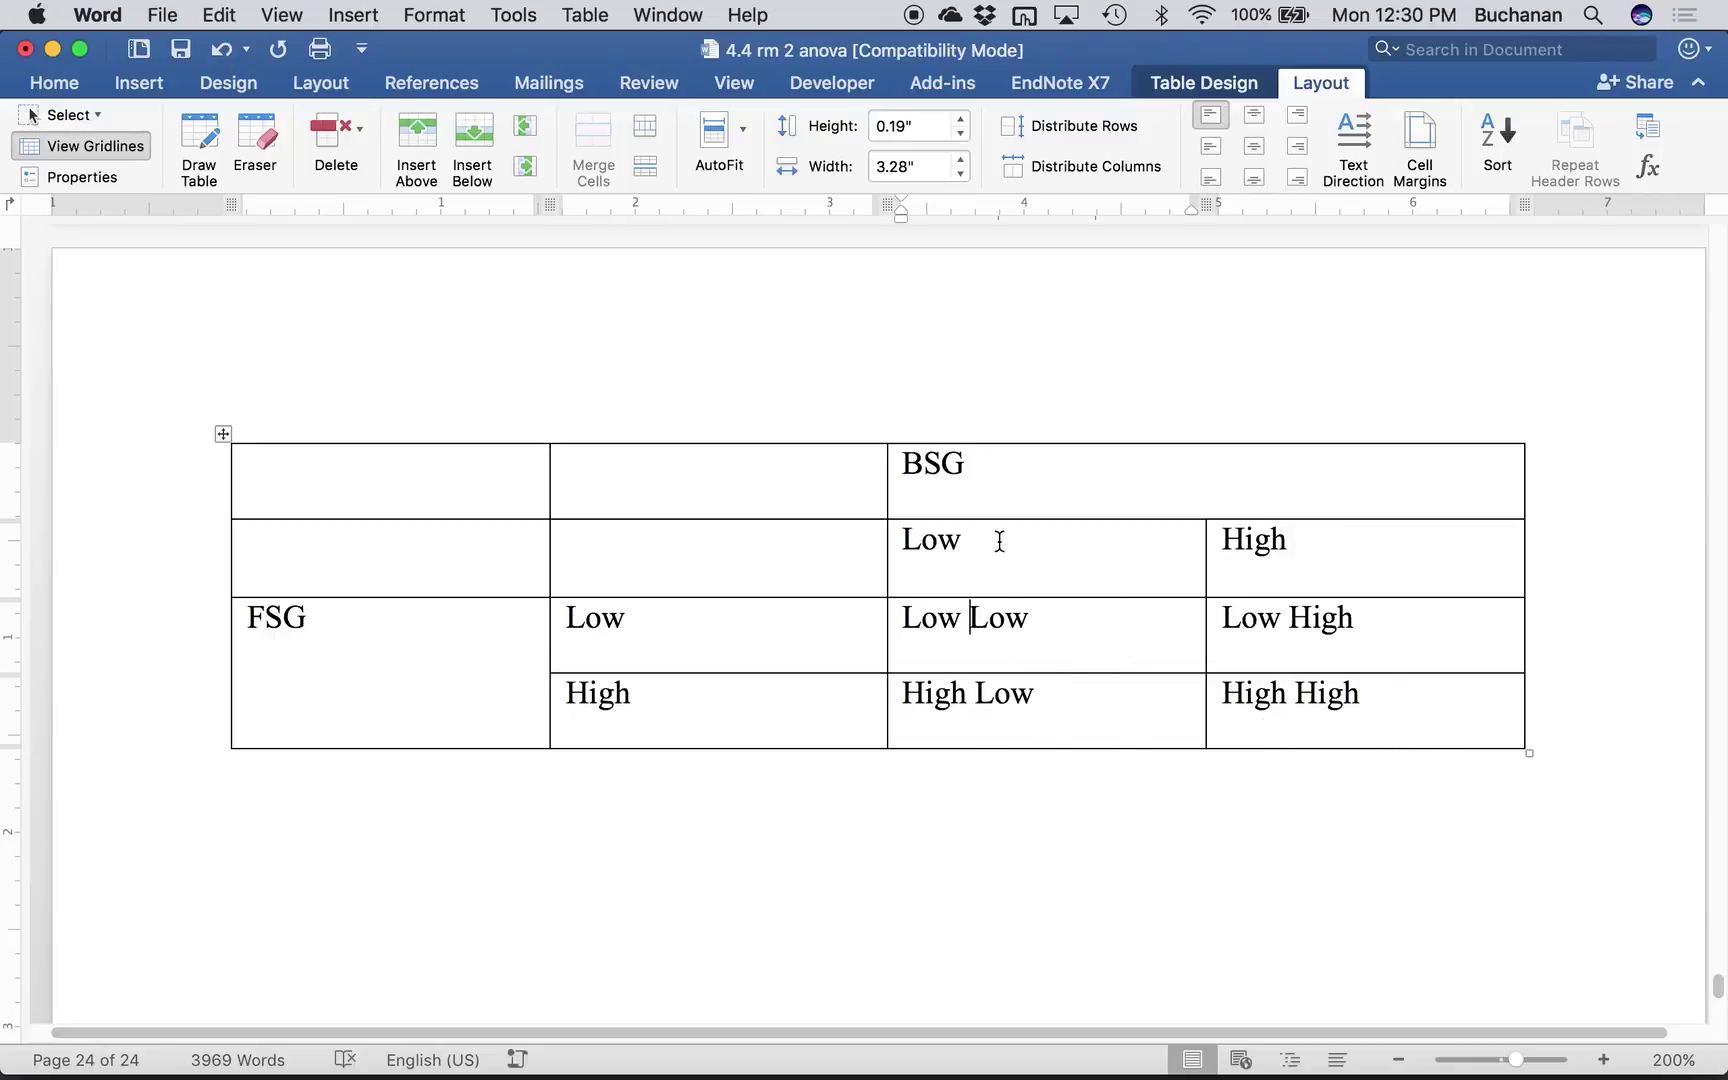
pyautogui.press('super+s')
pyautogui.click(320, 852)
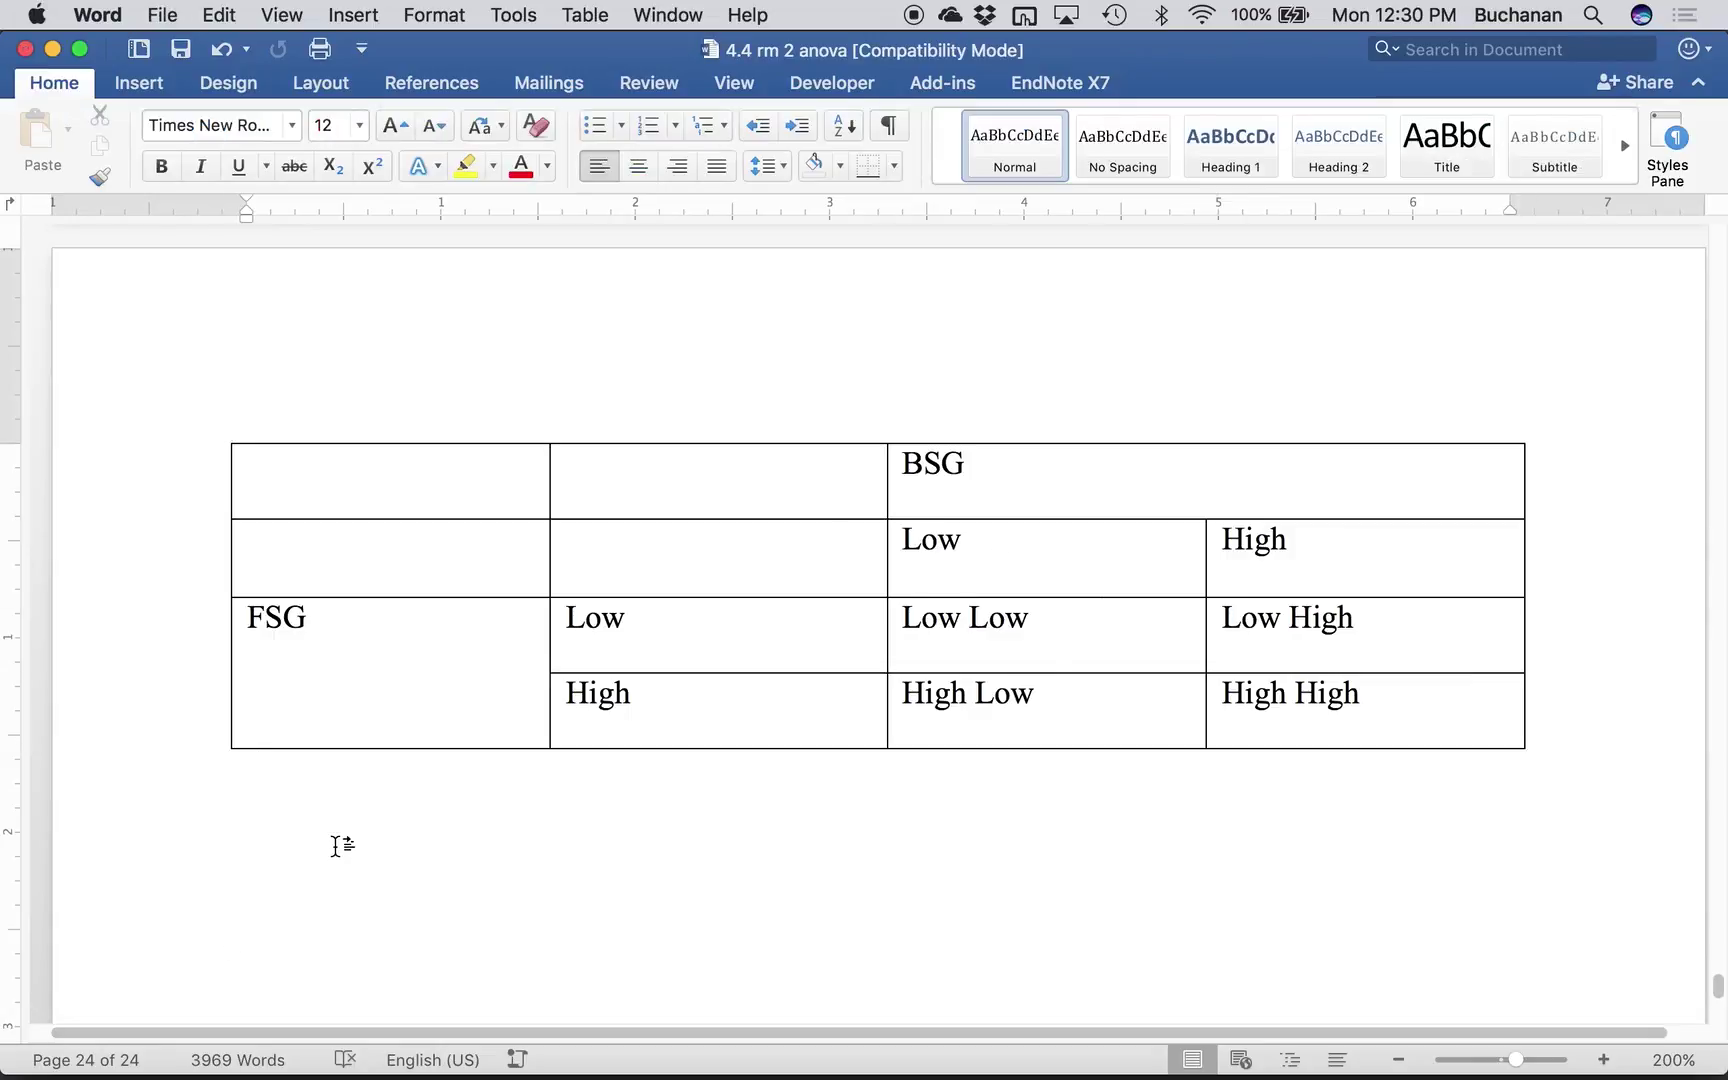
pyautogui.press('Return')
pyautogui.write('1)')
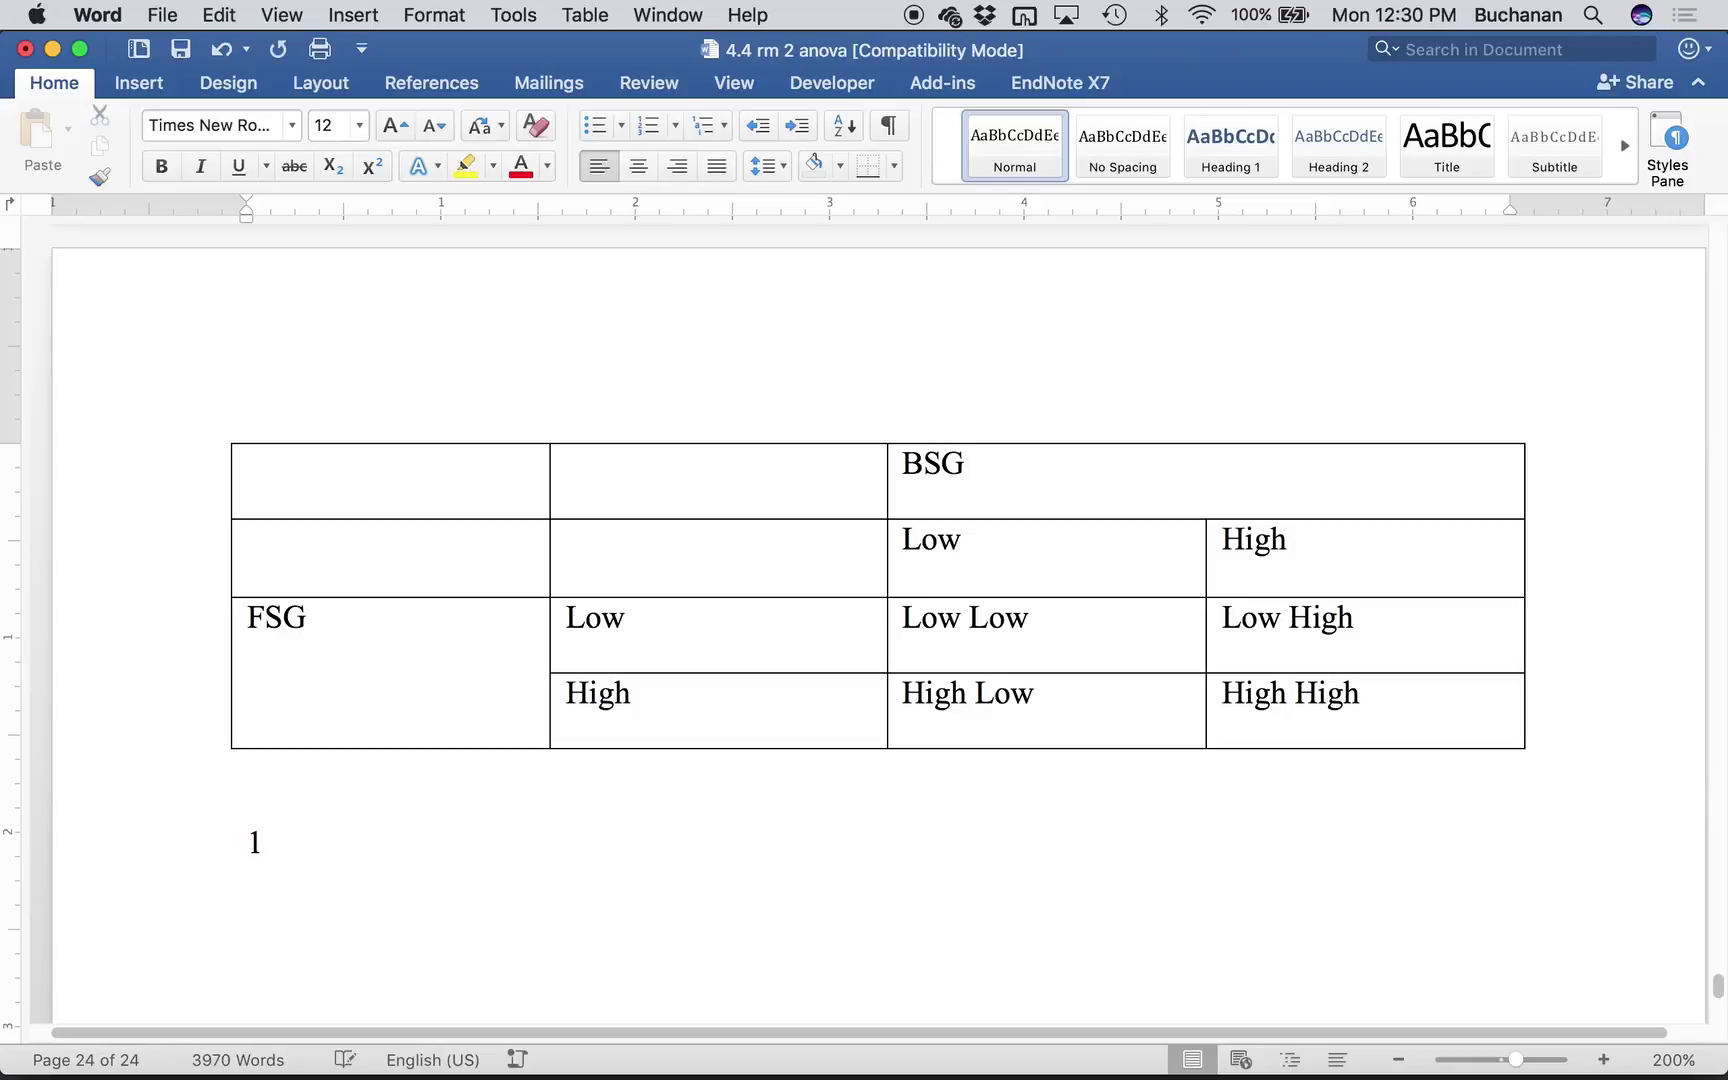
pyautogui.hotkey('shift', 'Tab')
pyautogui.hotkey('shift', 'Tab')
pyautogui.hotkey('shift', 'Tab')
pyautogui.hotkey('shift', 'Tab')
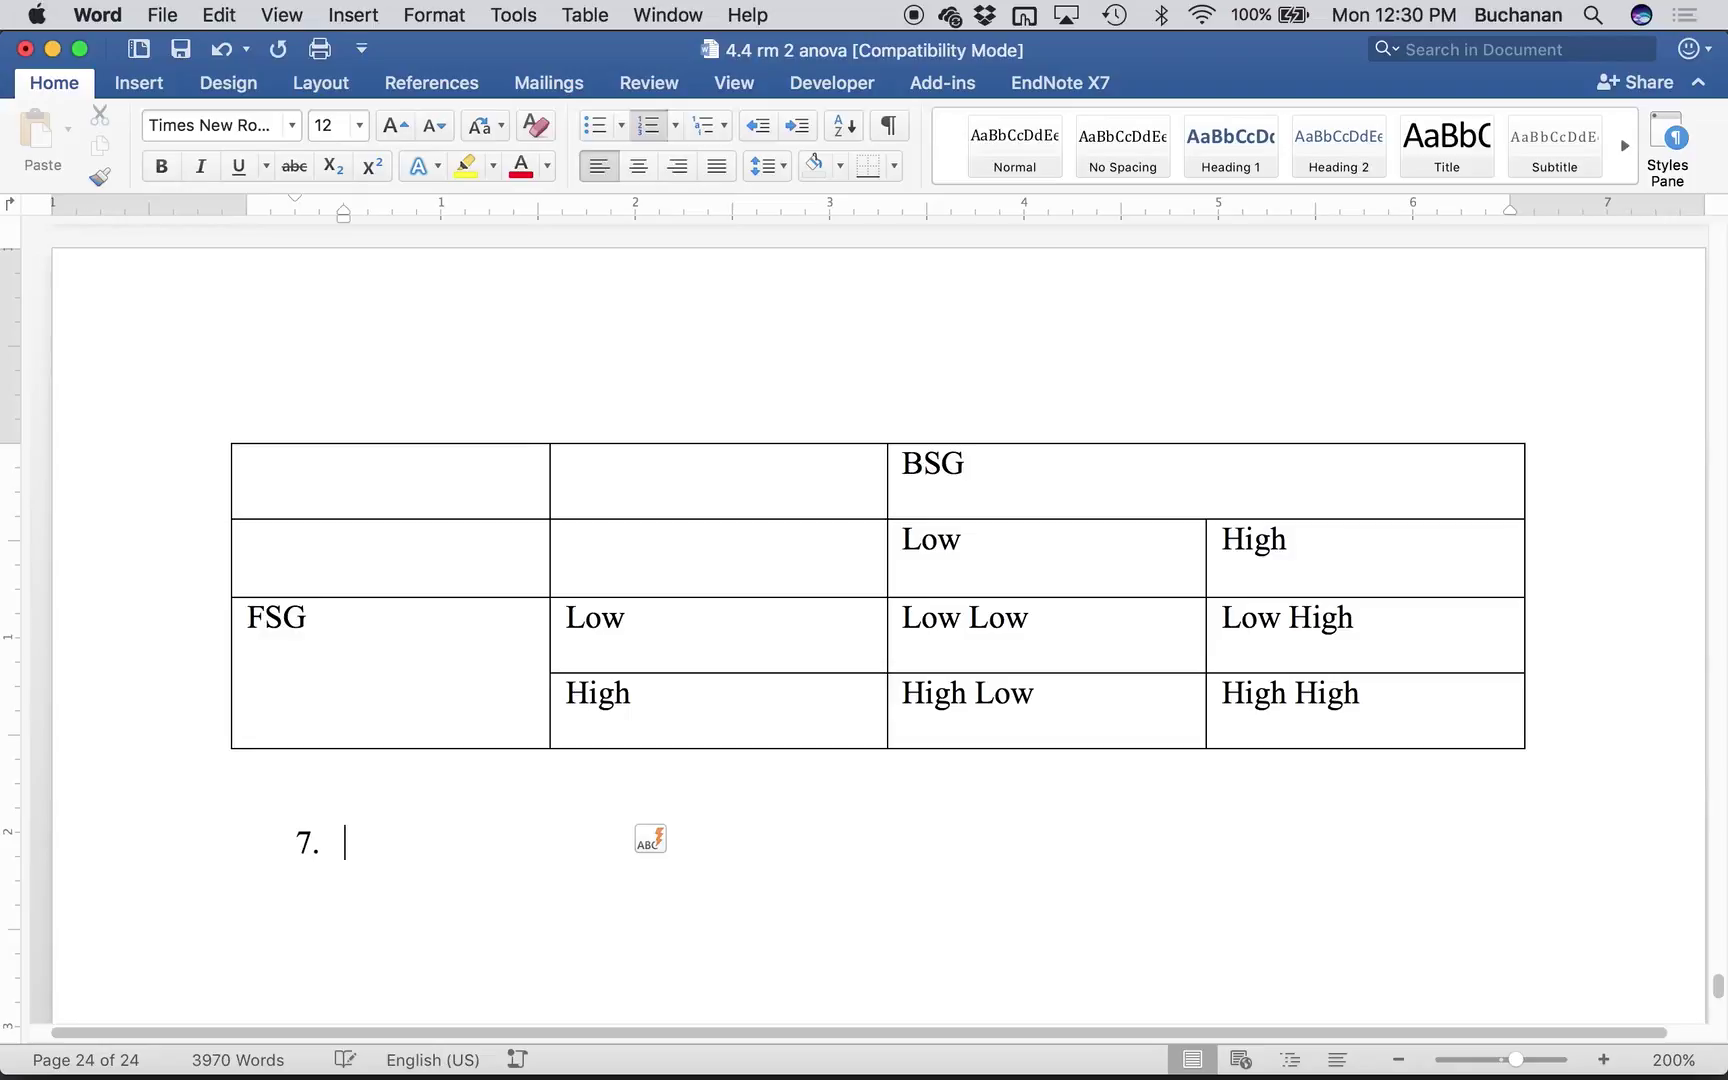
pyautogui.press('BackSpace')
pyautogui.press('BackSpace')
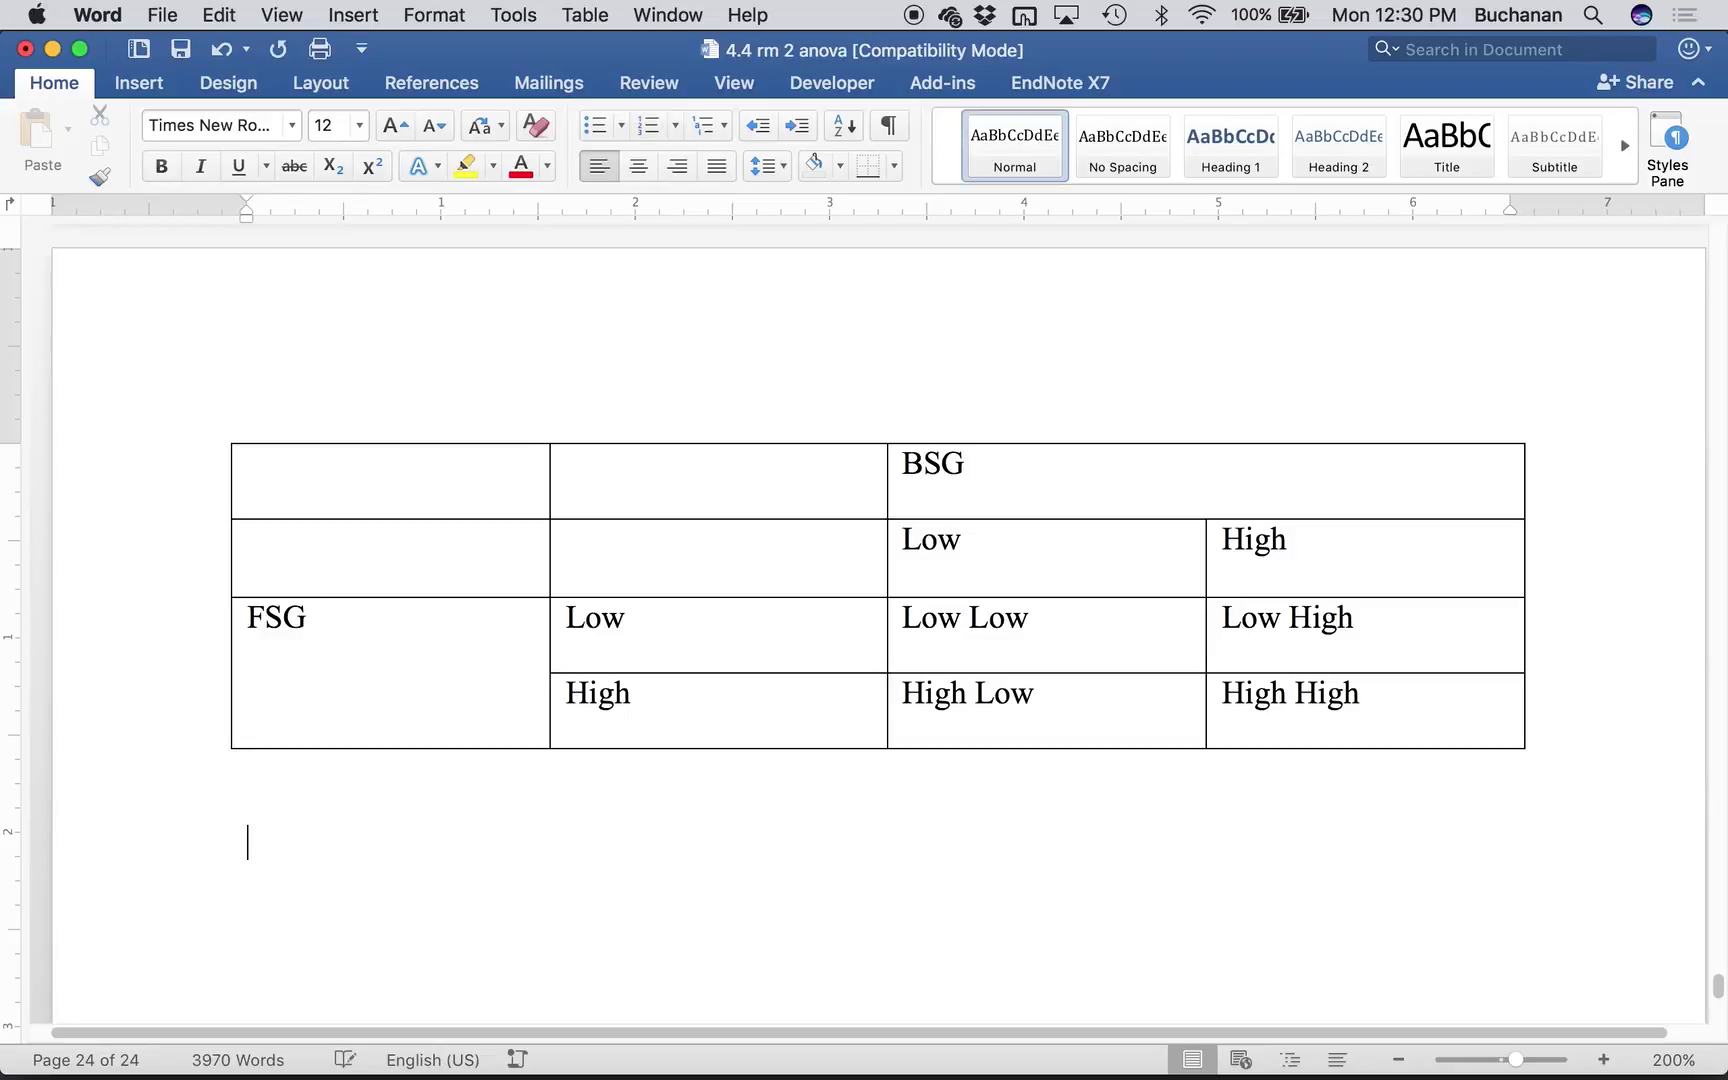
# - Below the table, write the heading "How to split:" and a dash-bulleted first point reading "Go across or down"
pyautogui.write('How to split:')
pyautogui.press('Return')
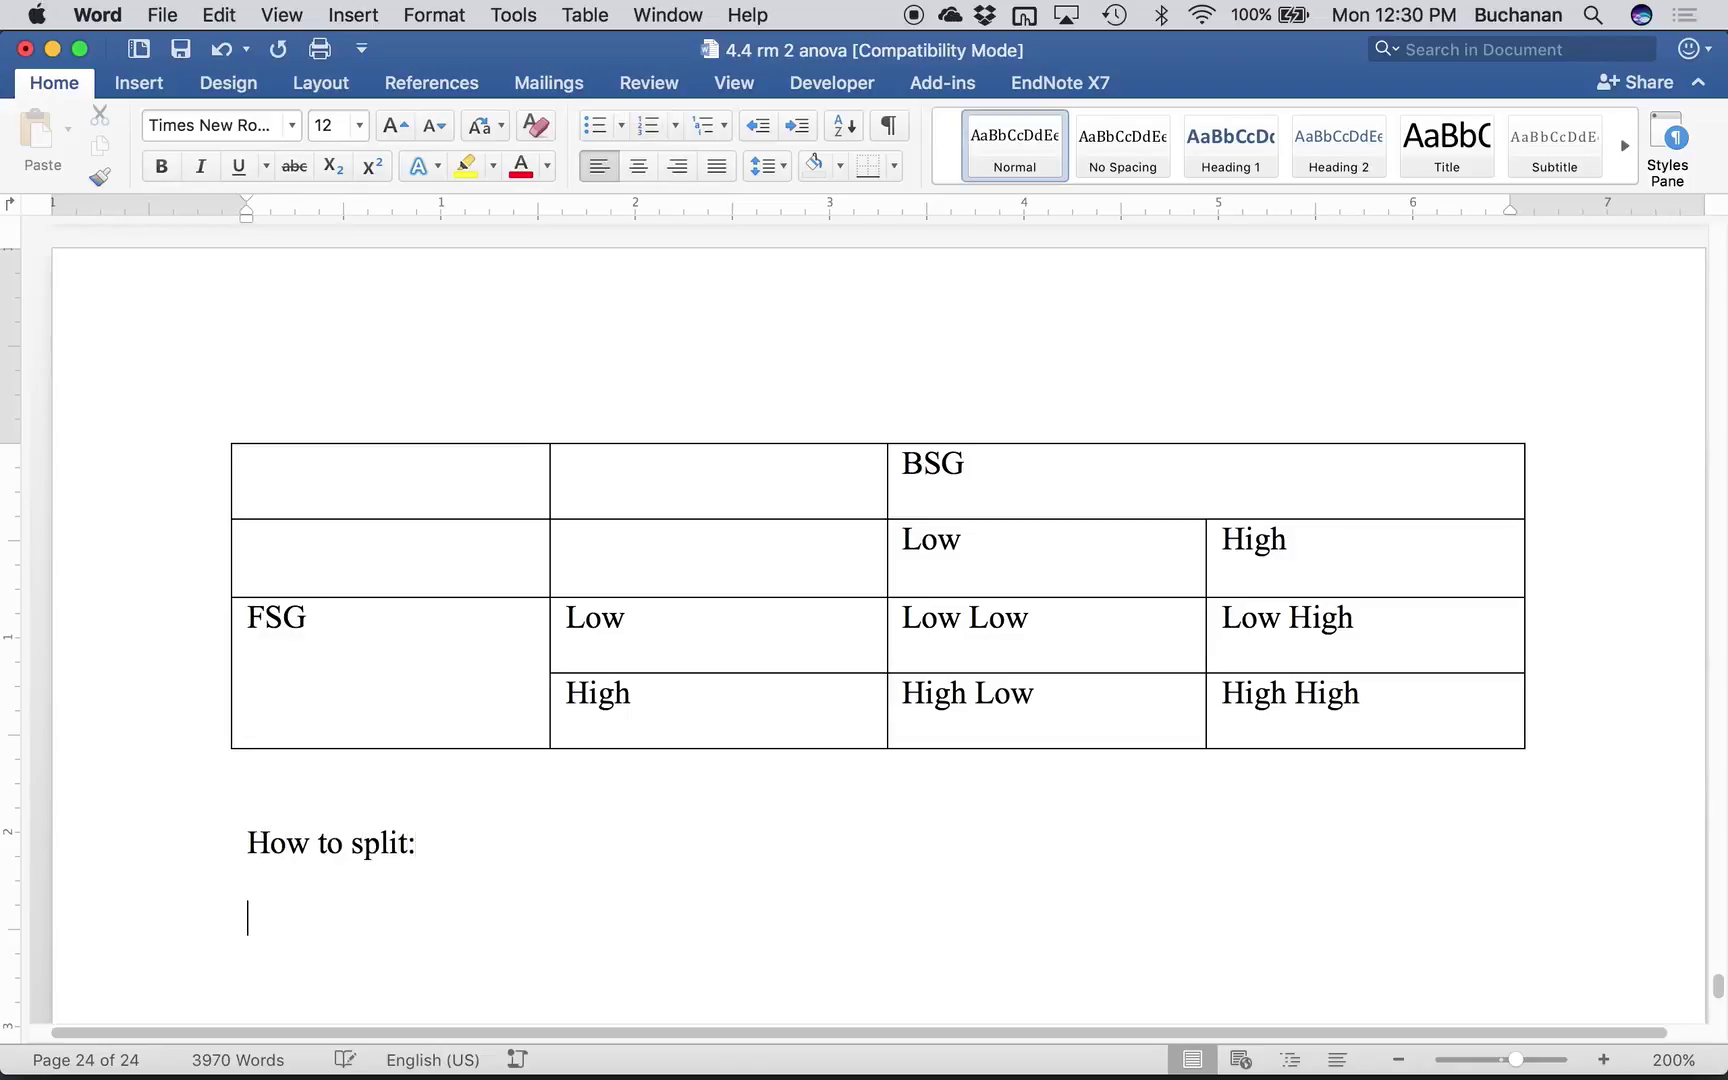
pyautogui.write('- Go')
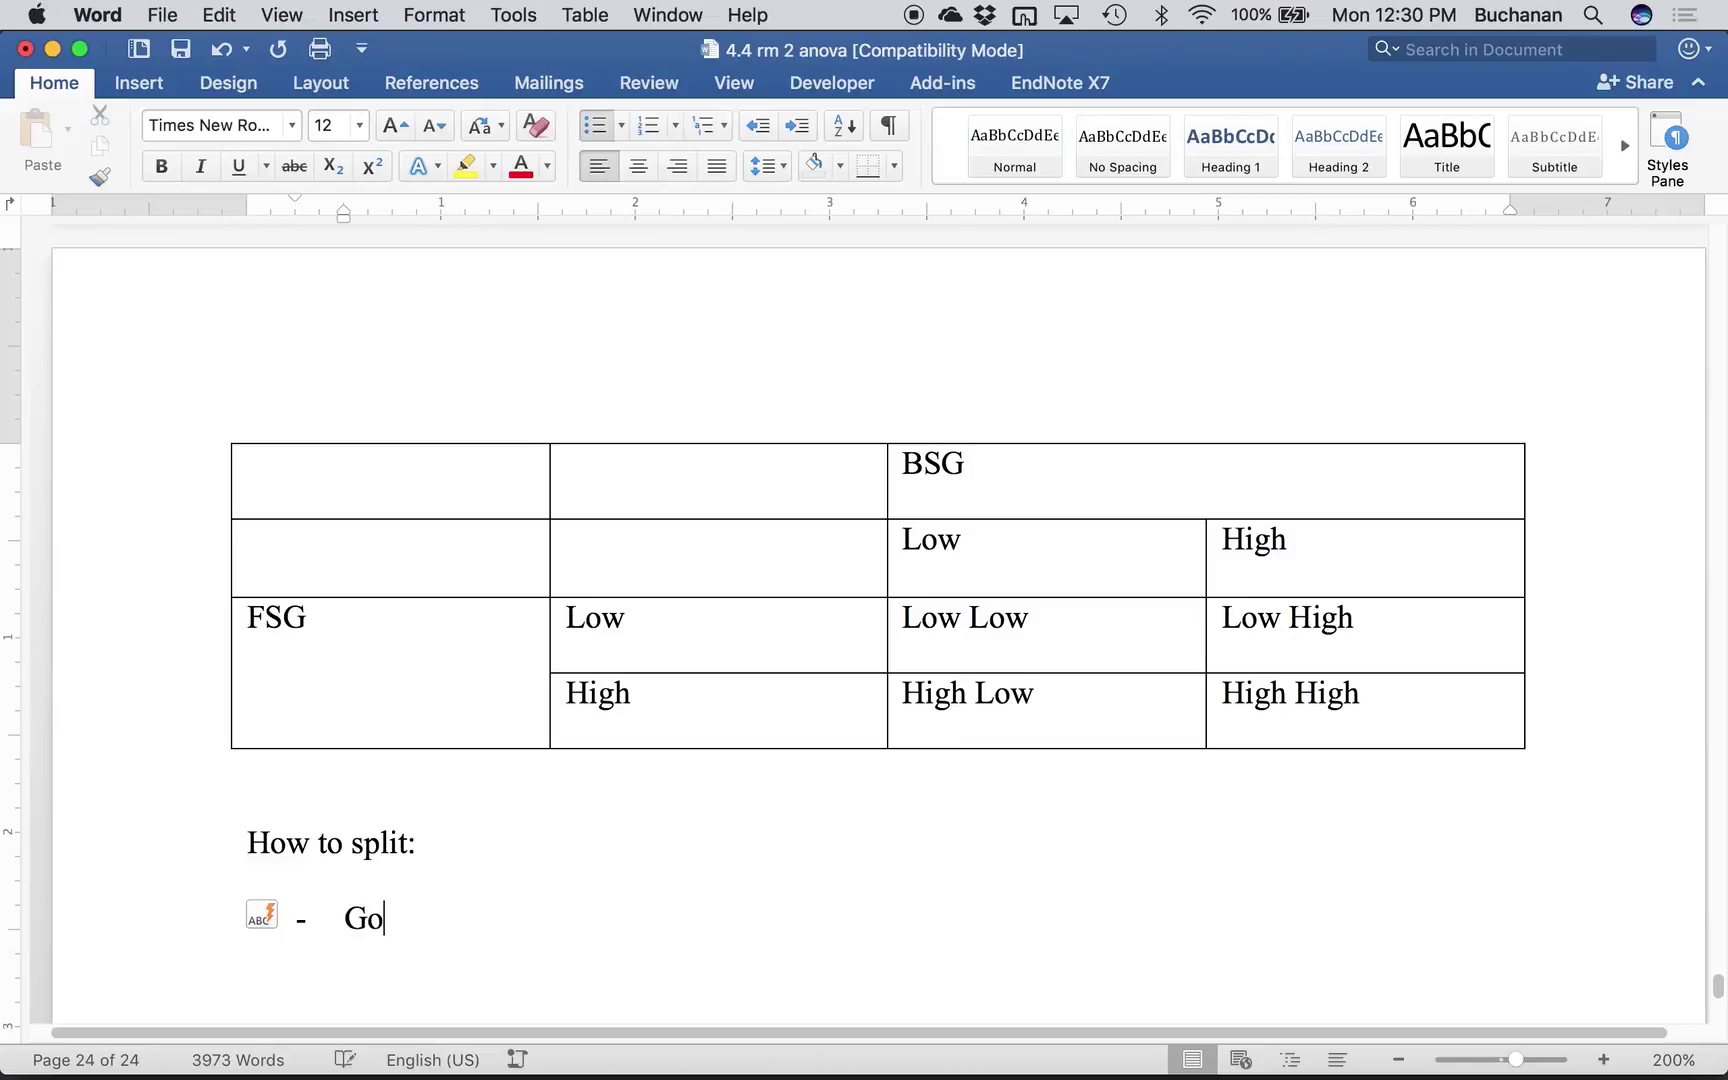
pyautogui.write(' across or down')
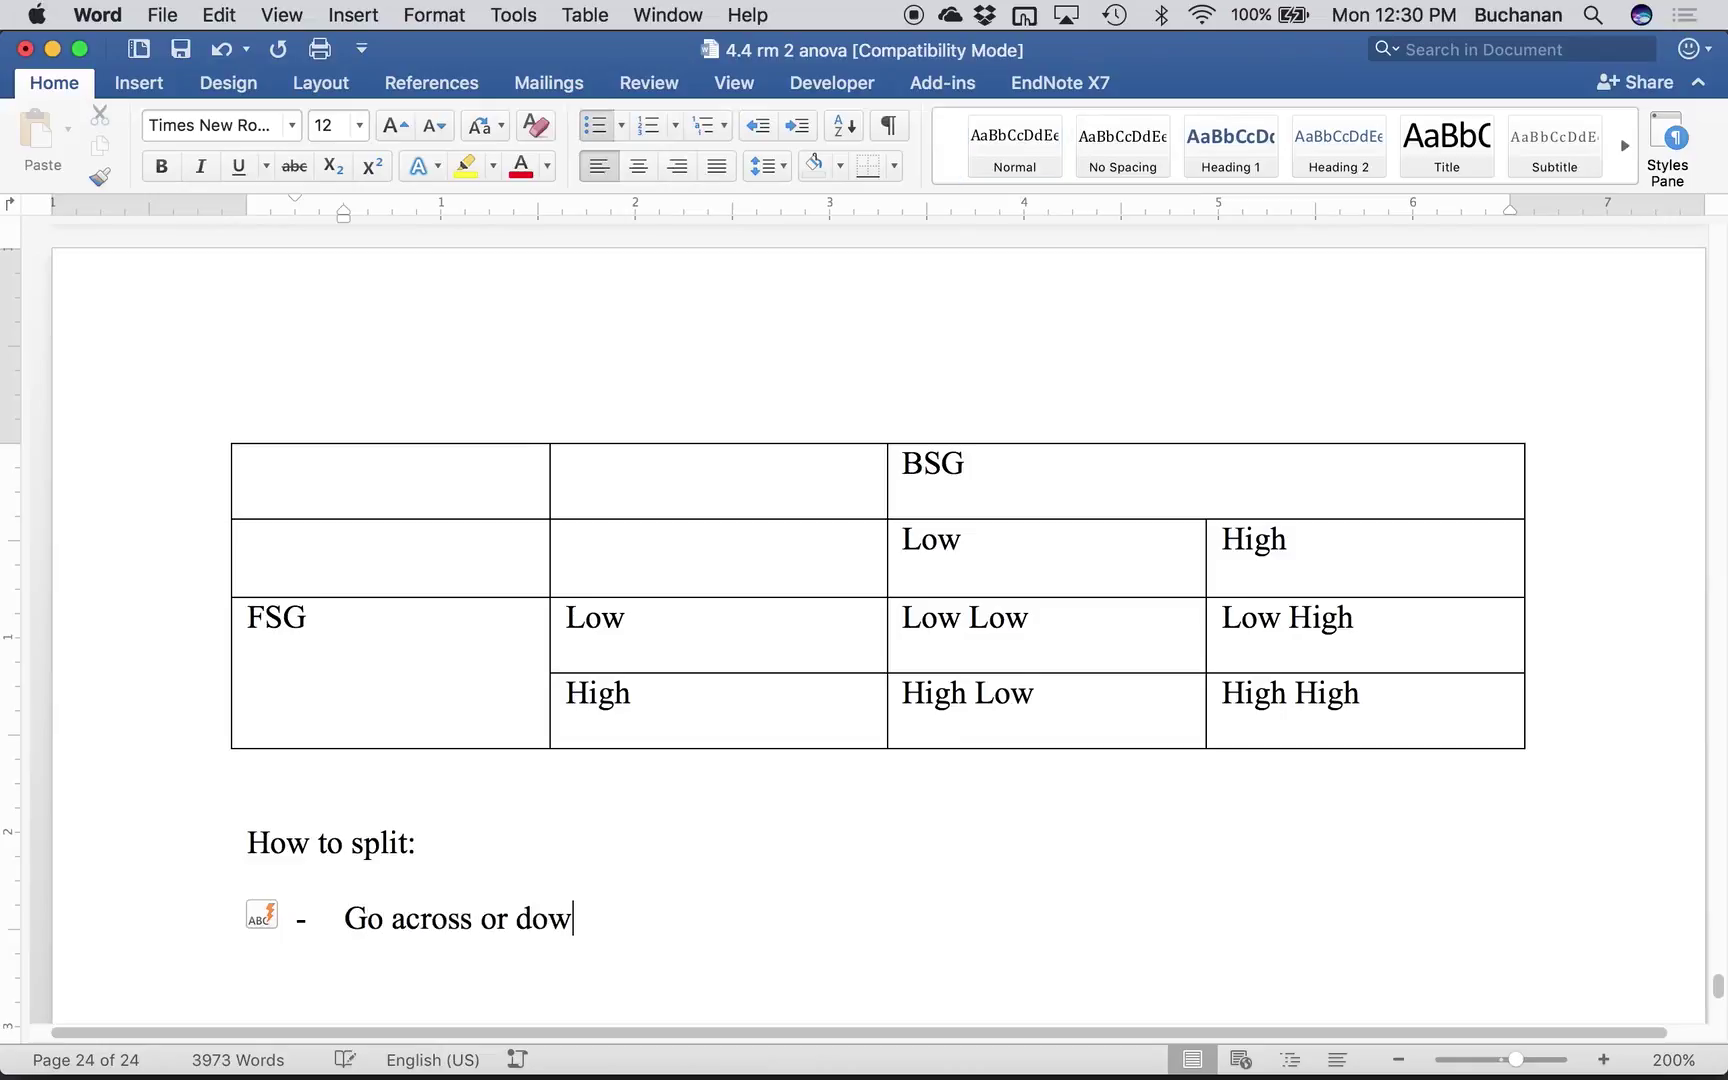
# - Add a second bullet reading "Split on the high number of levels"
pyautogui.press('Return')
pyautogui.write('d')
pyautogui.press('BackSpace')
pyautogui.write('Spl')
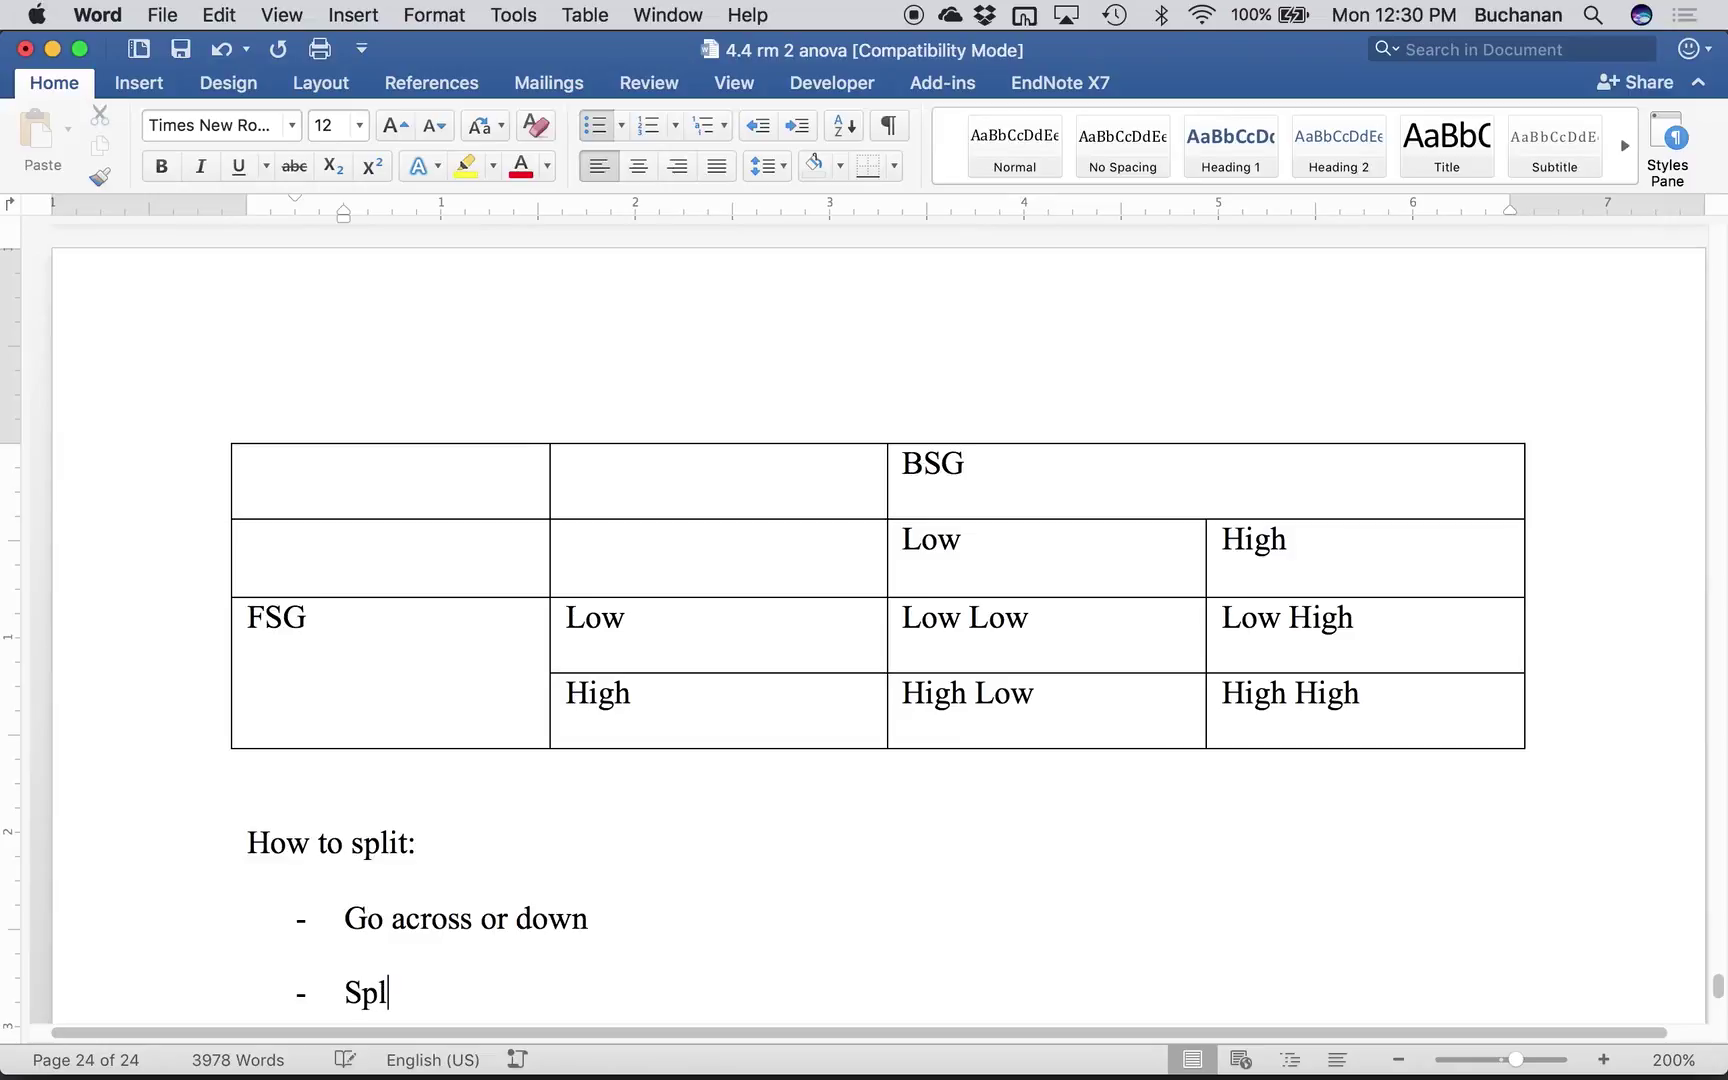
pyautogui.write('it on the high')
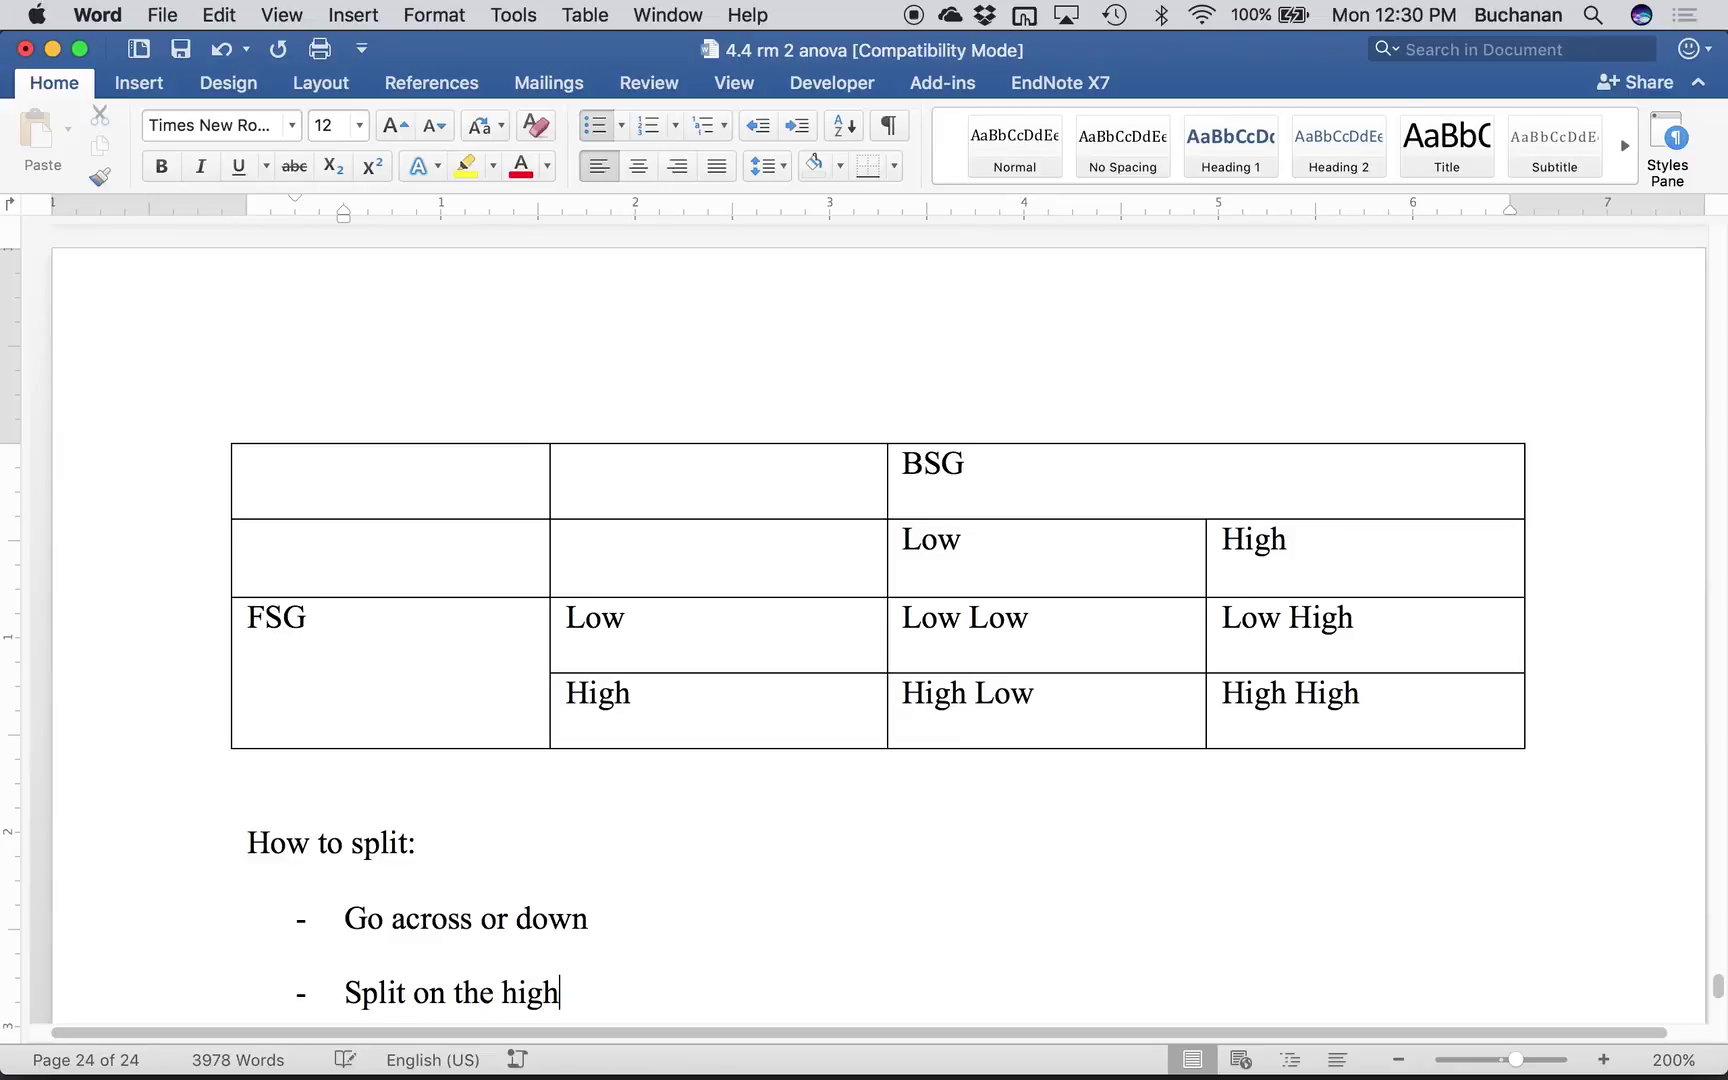
pyautogui.write(' umber of levels')
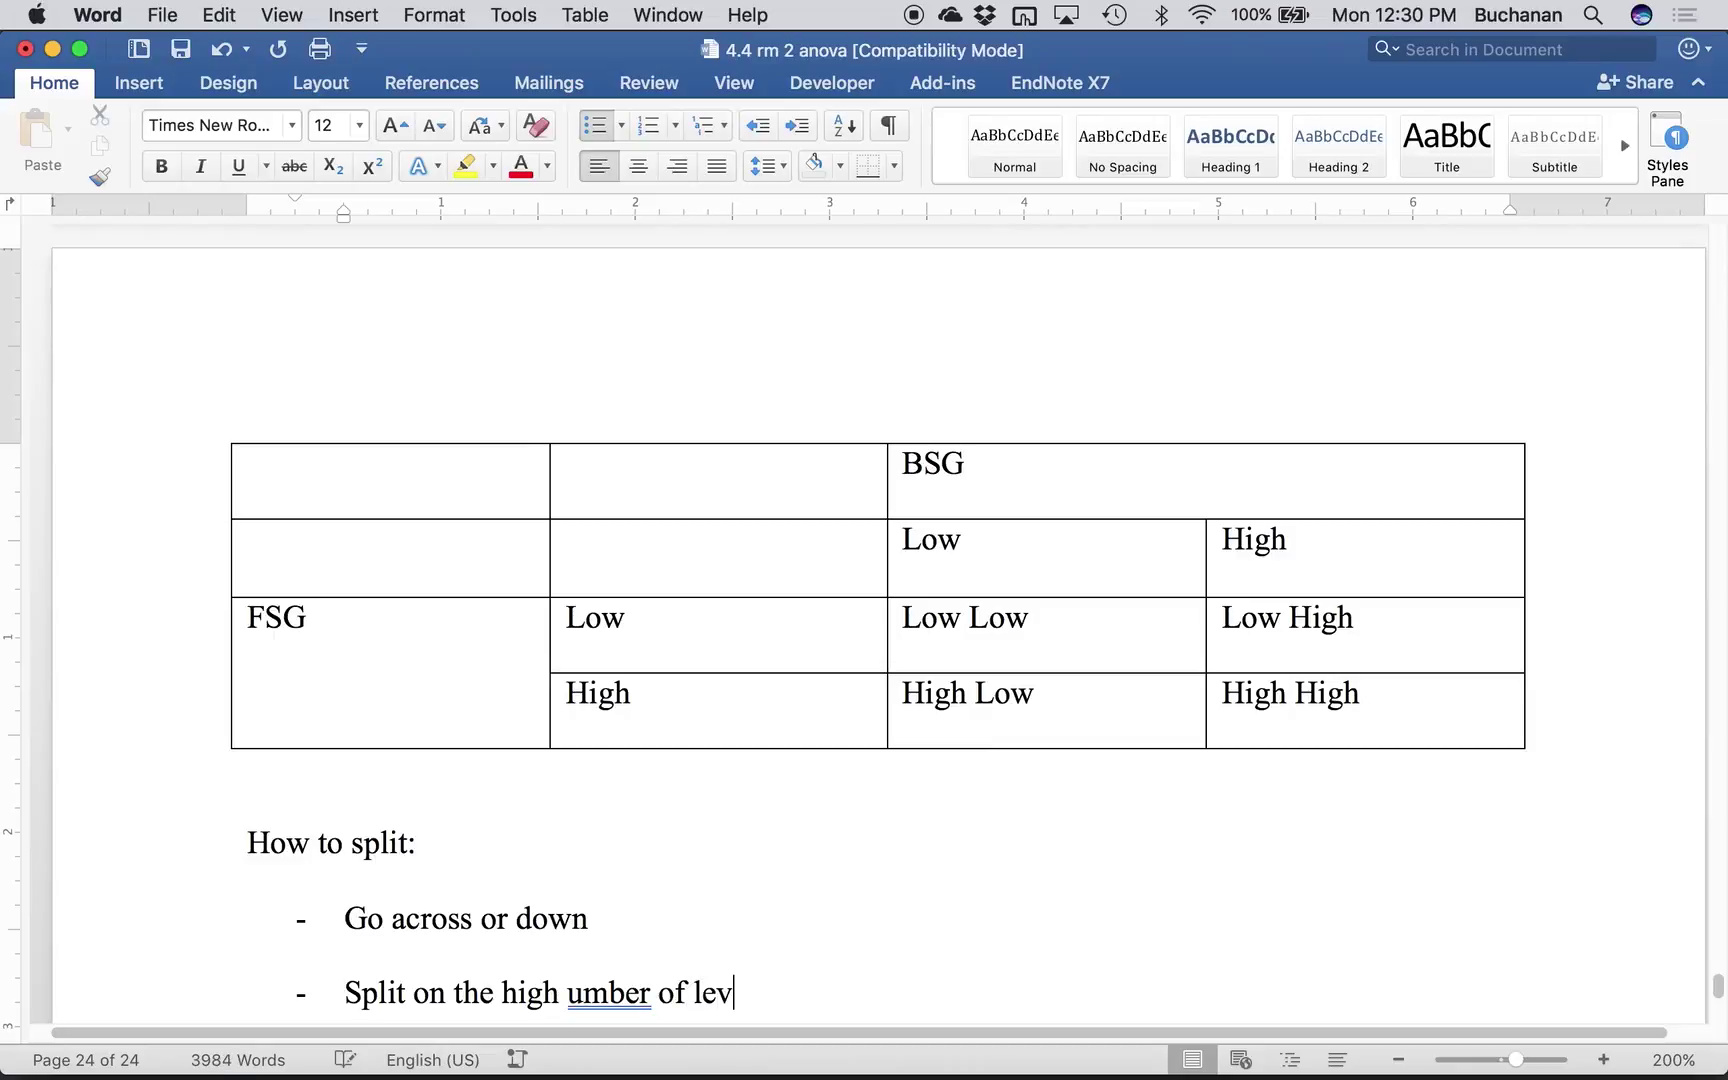
pyautogui.click(567, 993)
pyautogui.write('n')
pyautogui.press('super+Right')
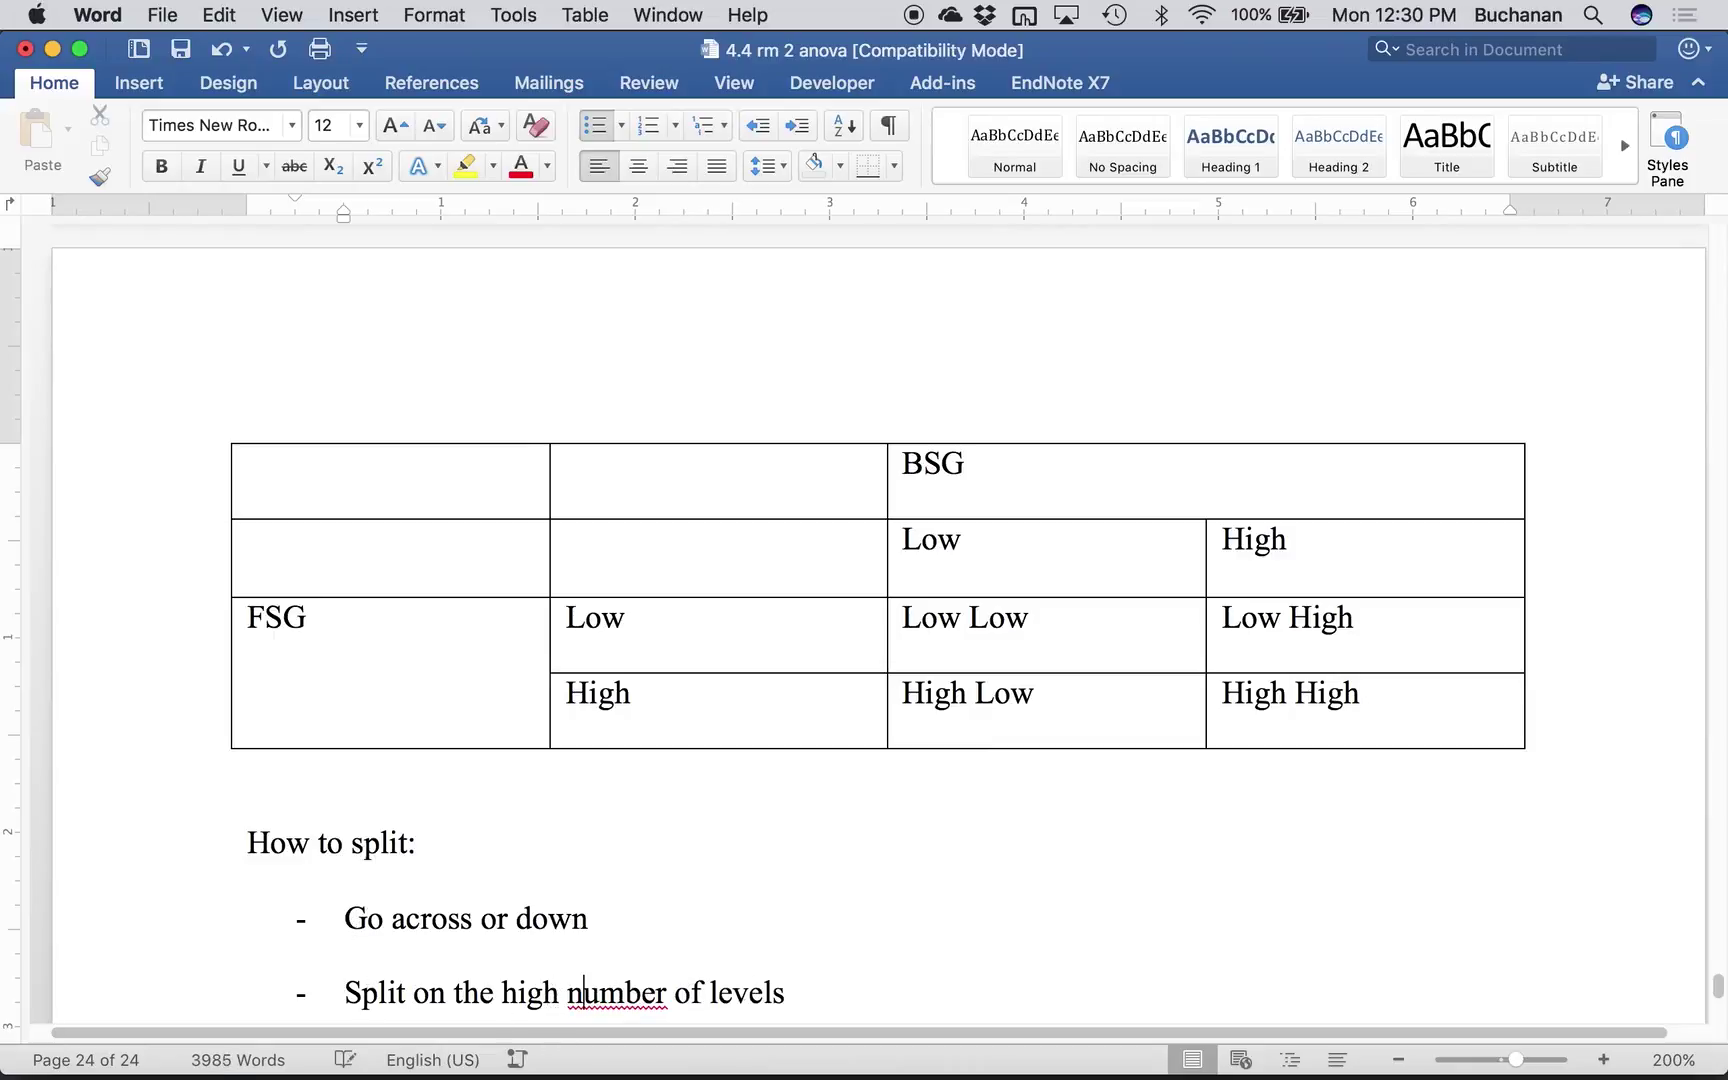
# - Extend the second bullet with ", which will give you the smaller number of comparisons (square design doesn't matter)." and start a new bullet
pyautogui.write(', whi')
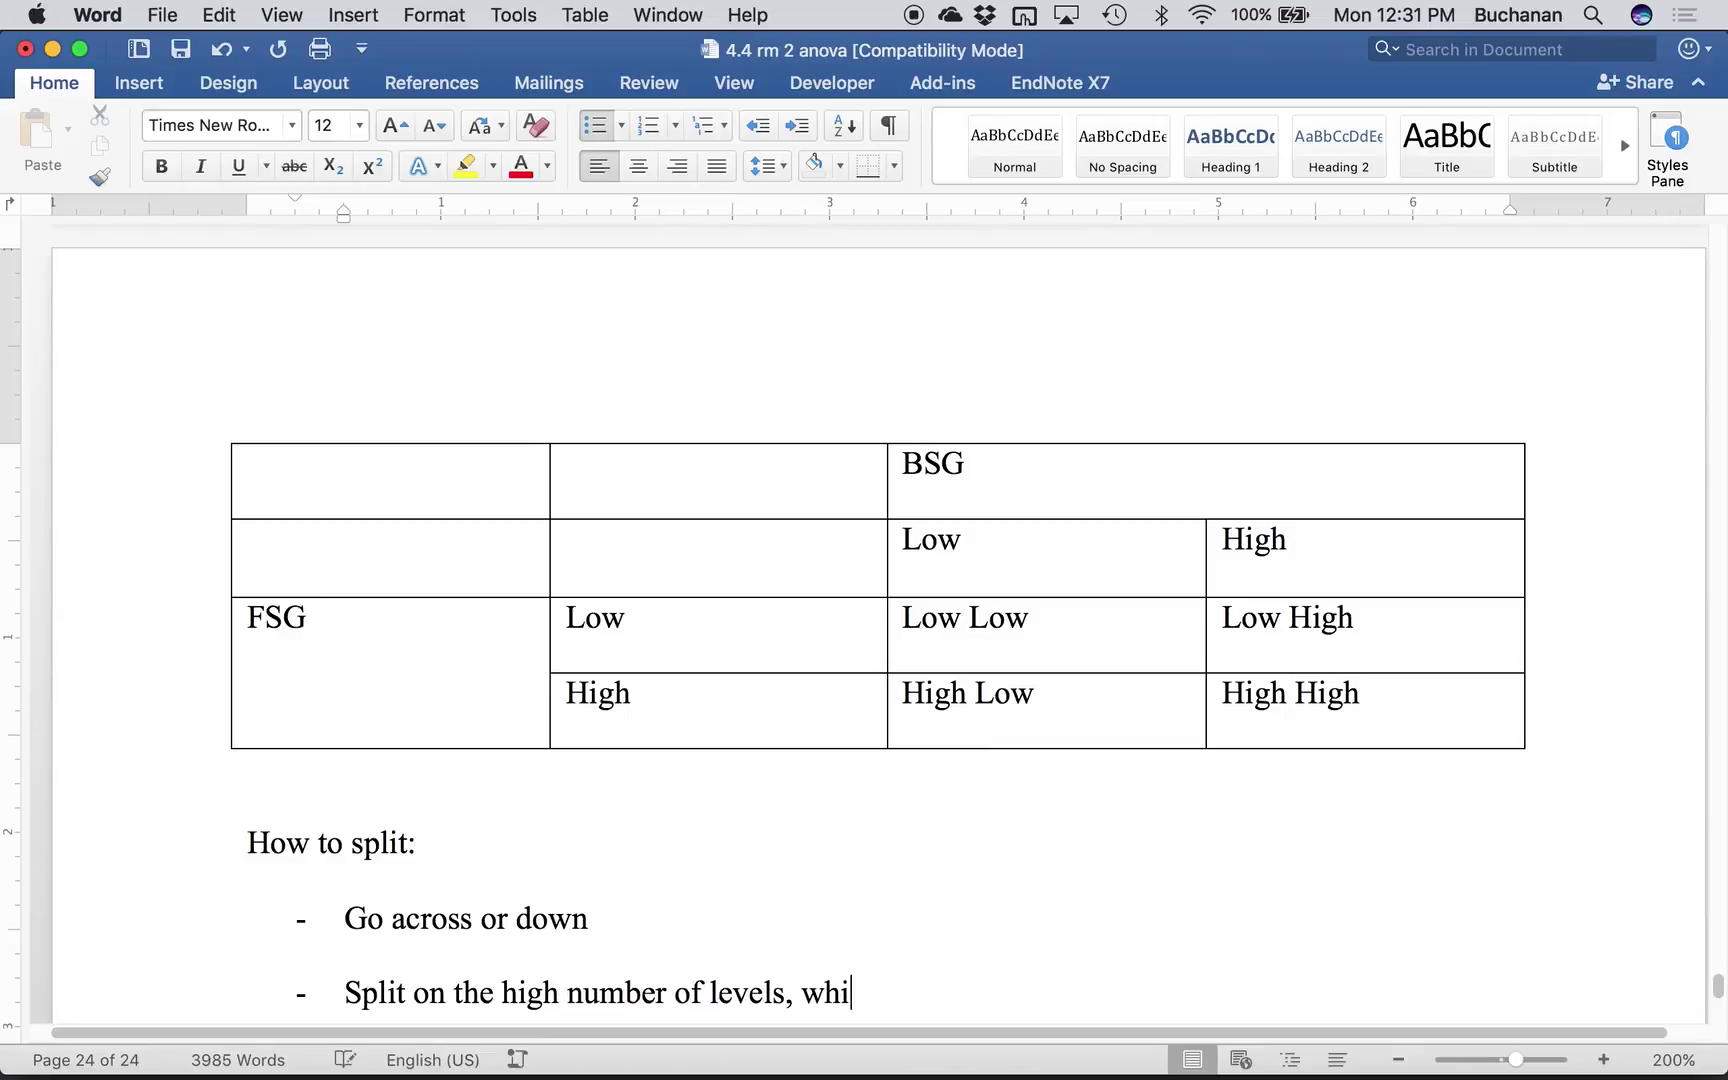
pyautogui.write('ch will give you ')
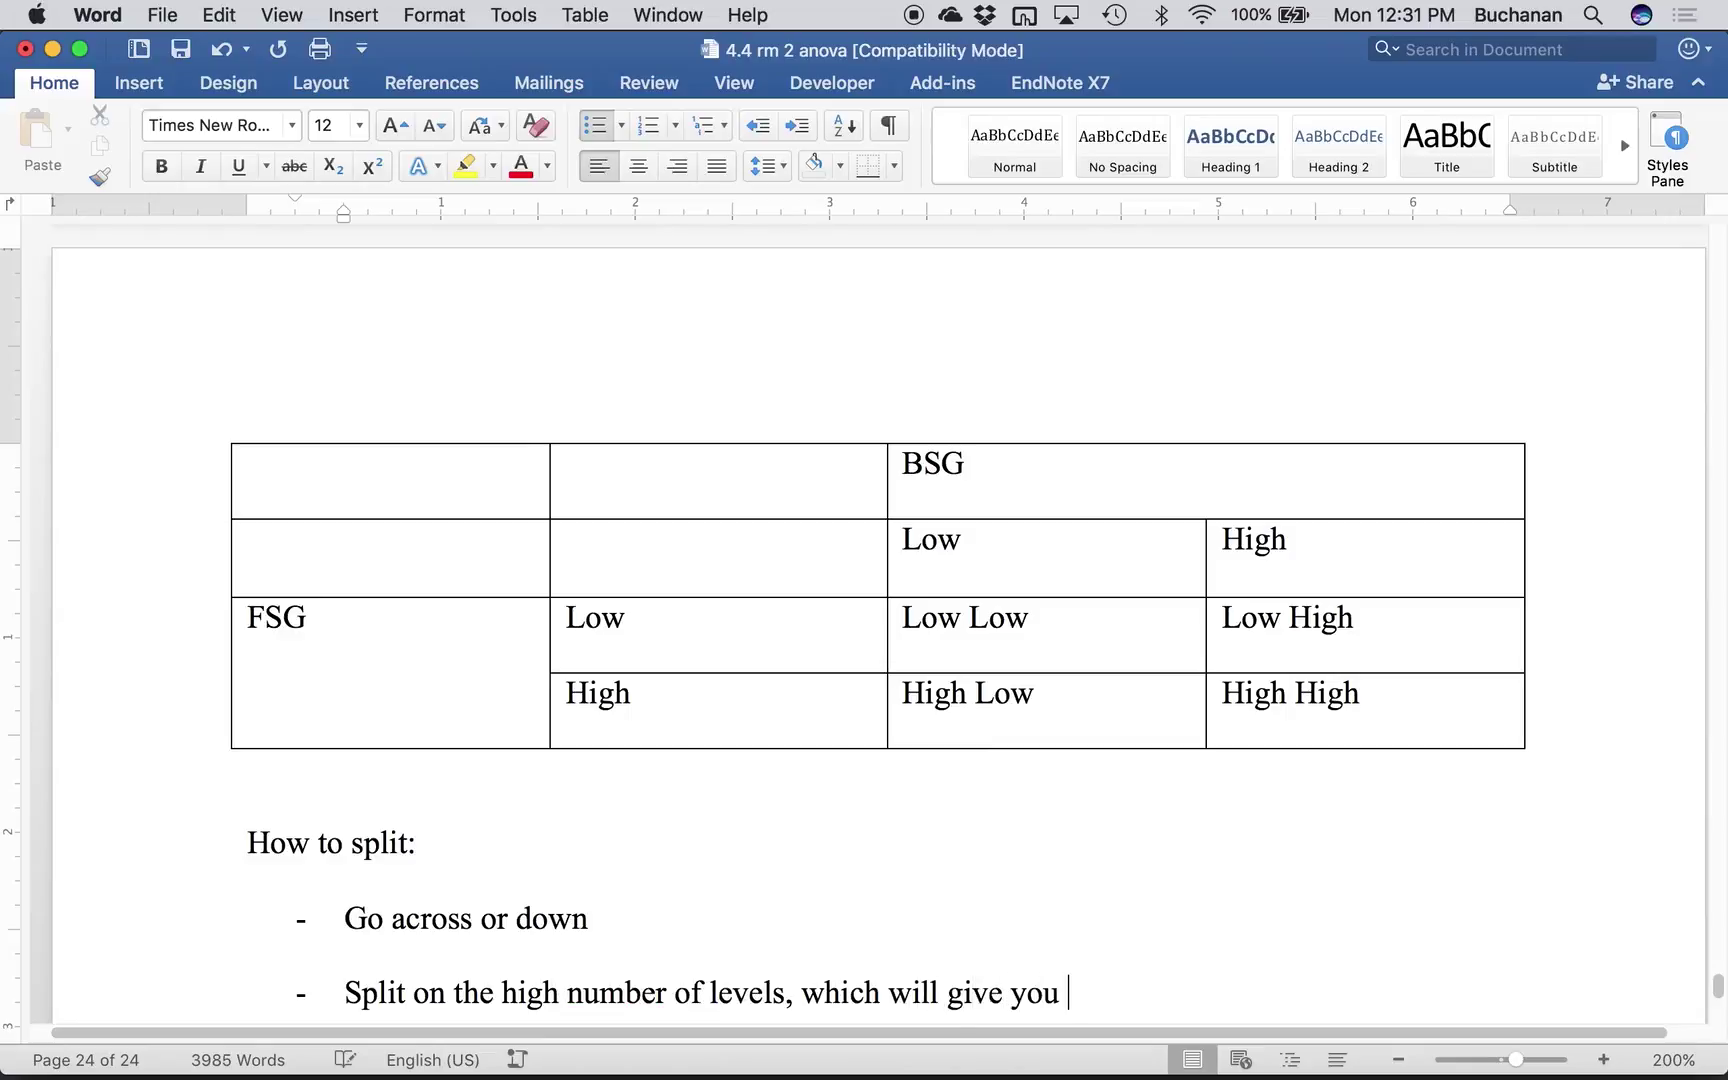
pyautogui.write('the smaller numb')
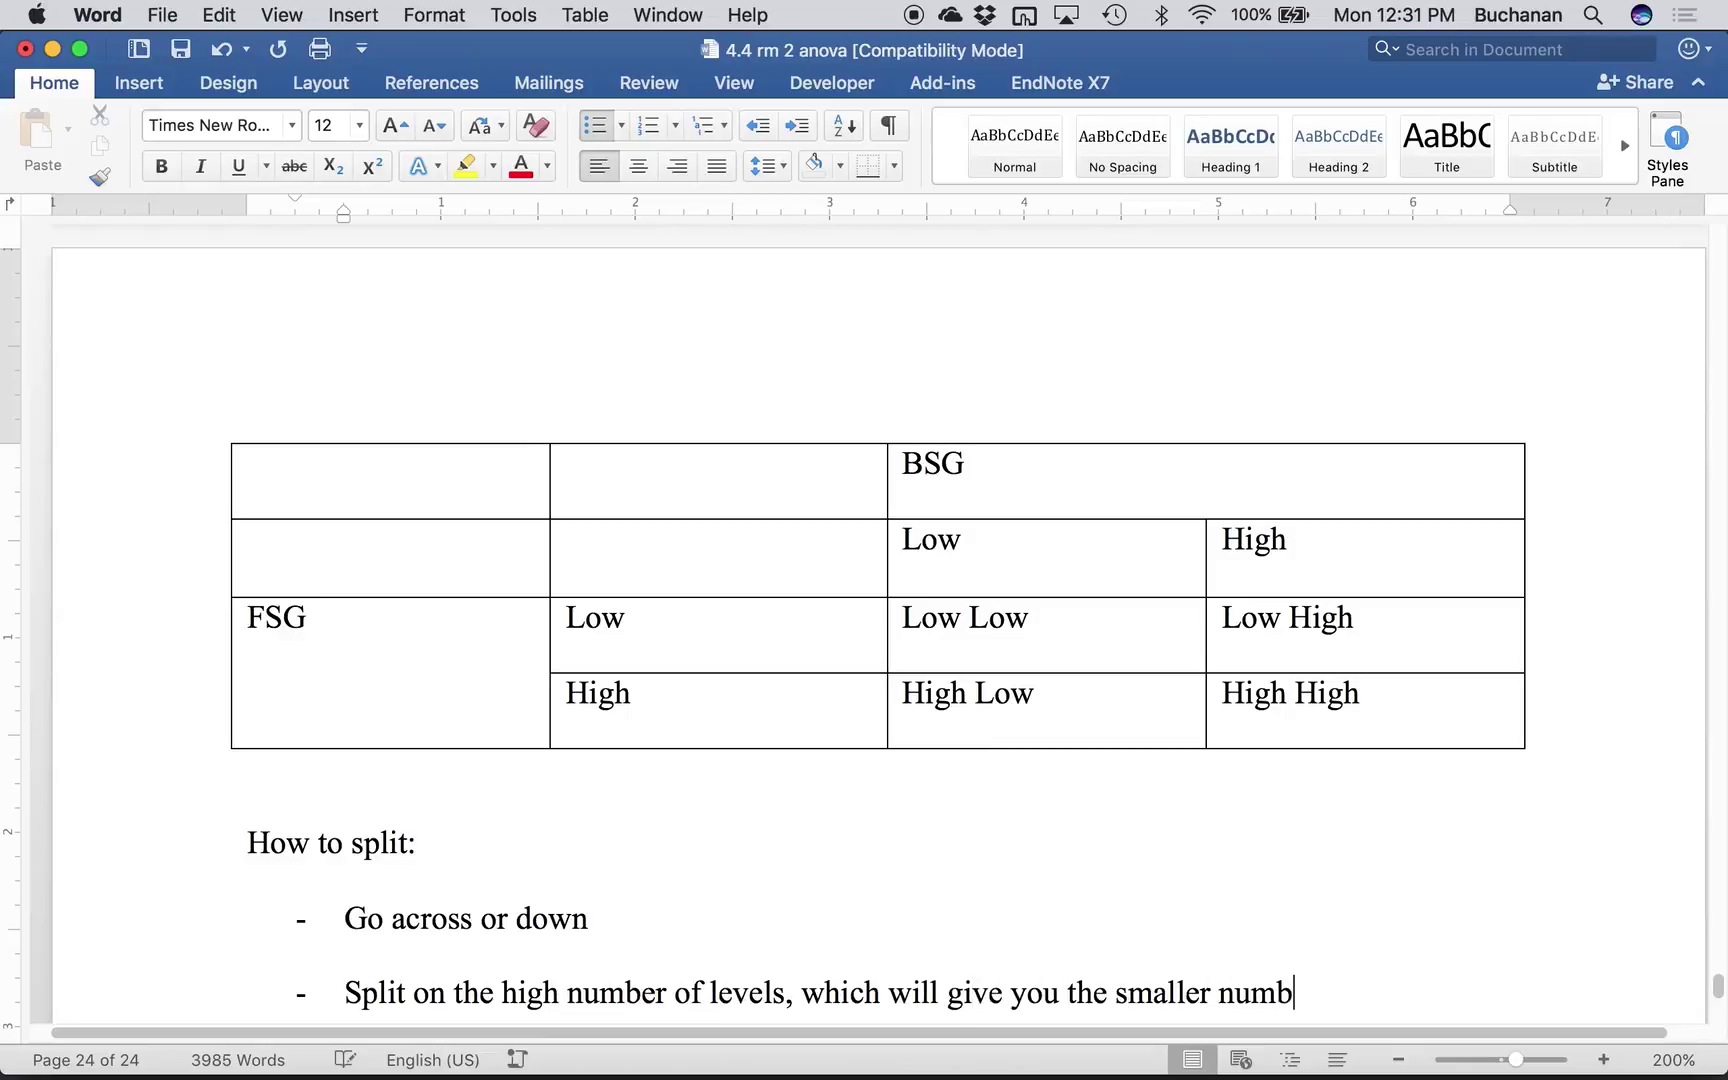
pyautogui.write('er of comparisons (square de')
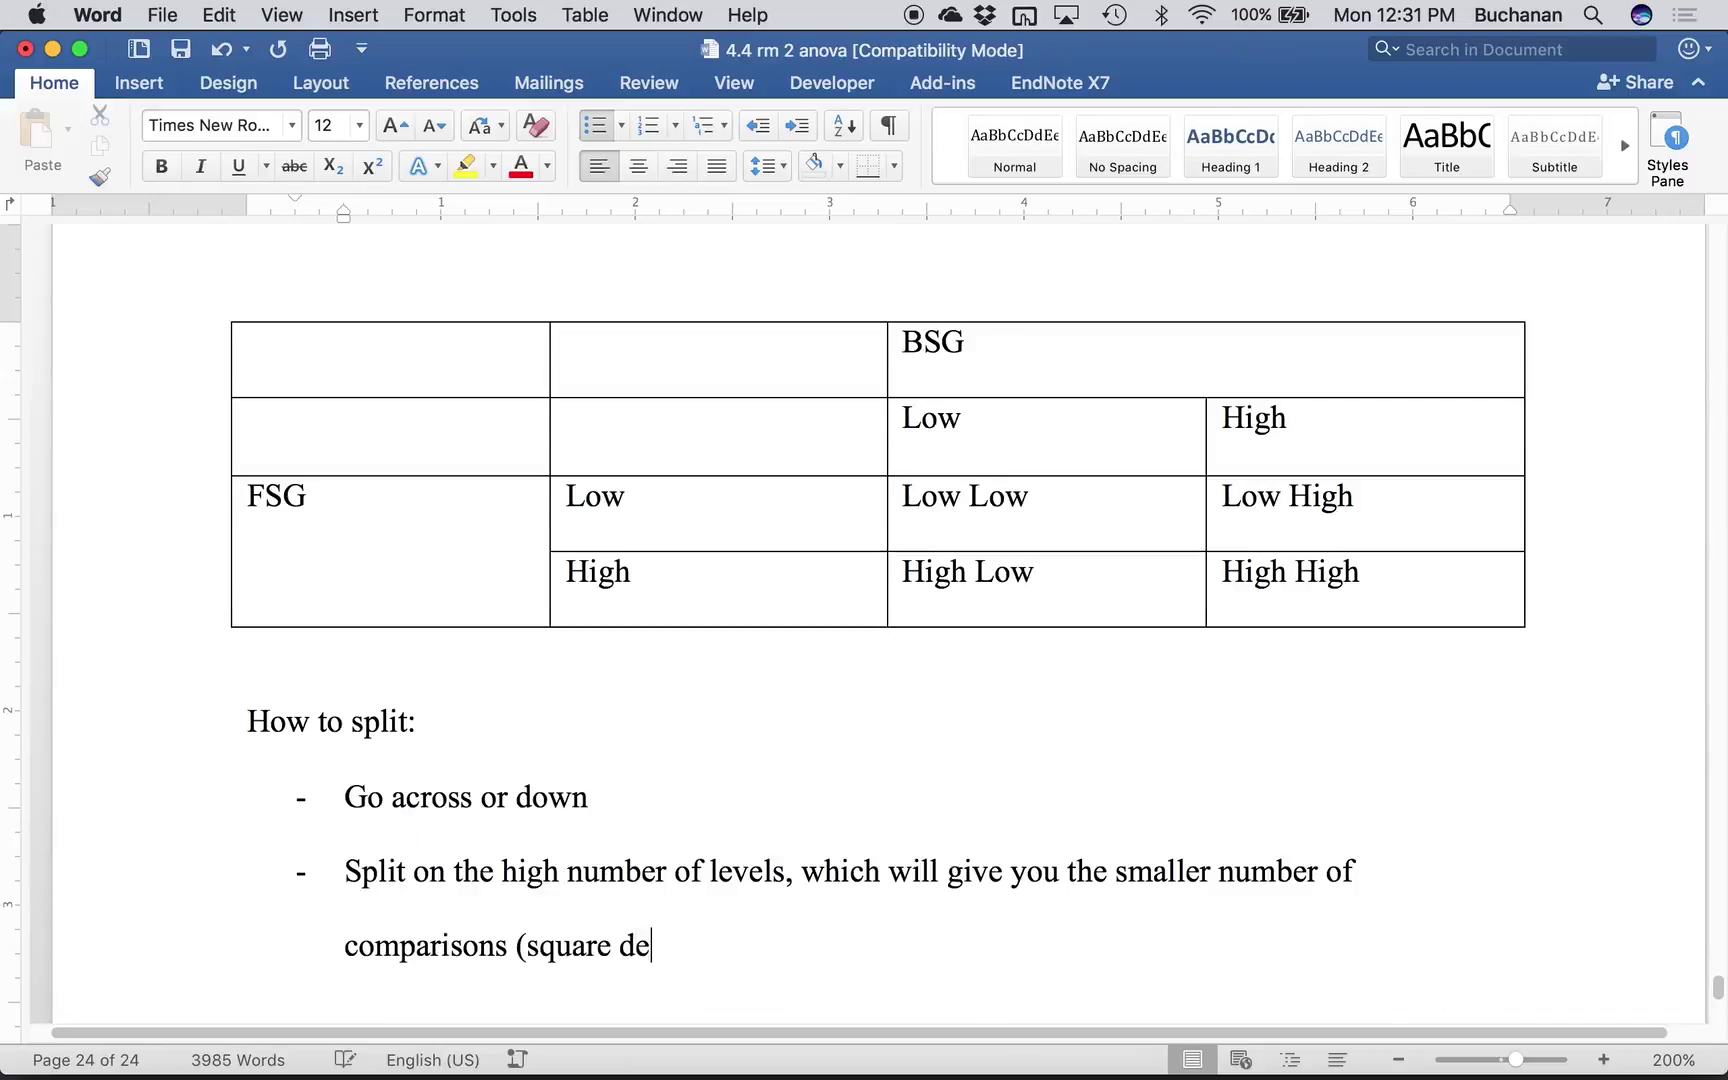
pyautogui.write("sign doesn't matter).")
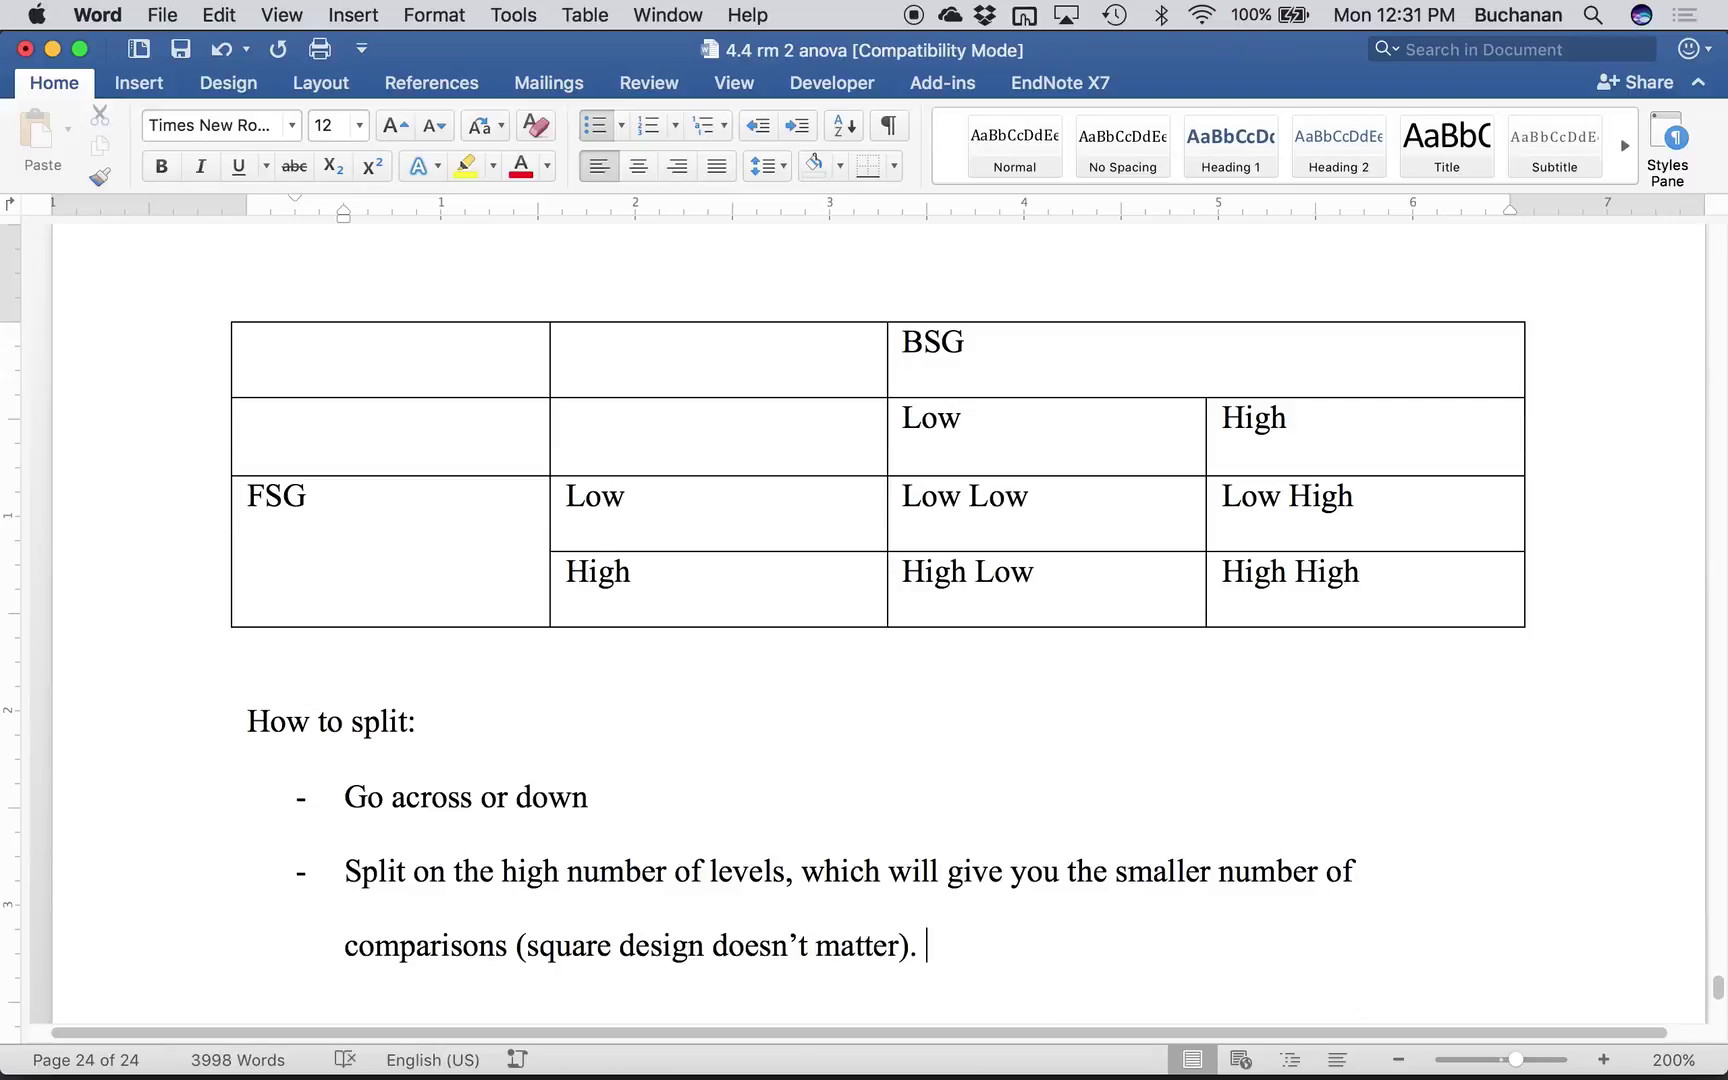
pyautogui.press('Return')
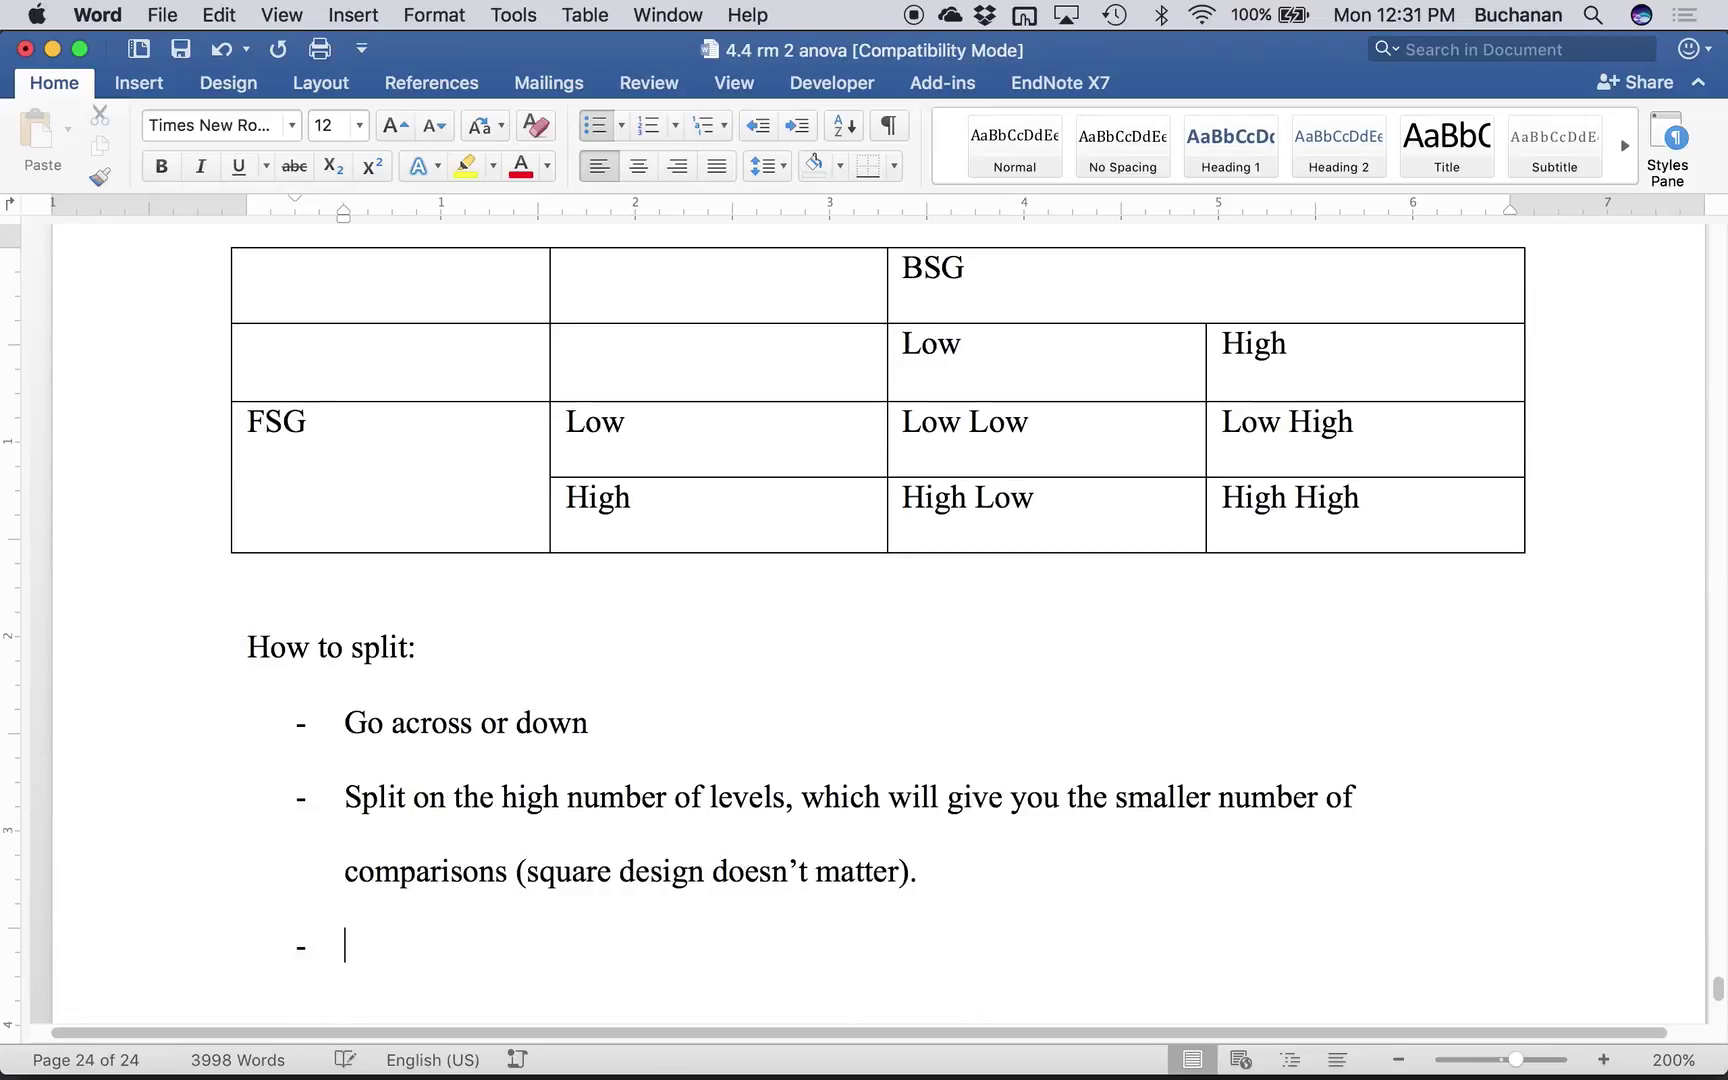
# - Insert a bullet reading "Go with your hypothesis." directly after the "Go across or down" point
pyautogui.press('Return')
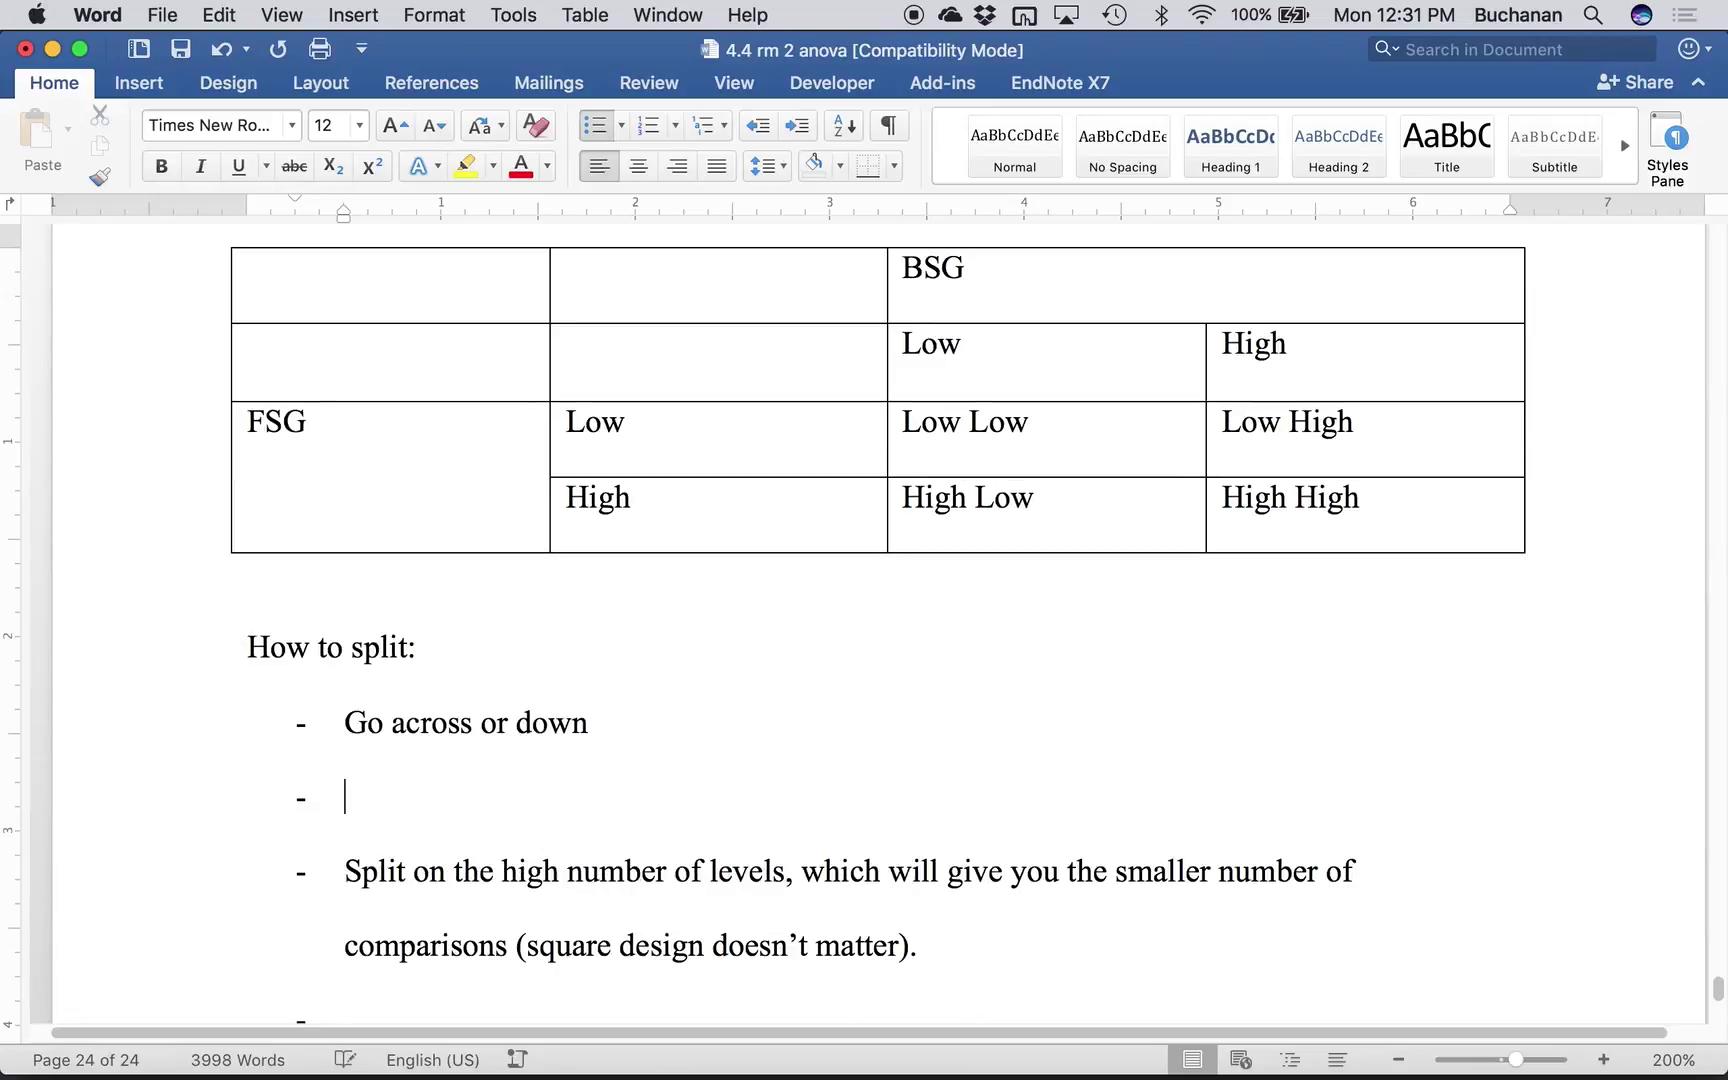
pyautogui.write('GO')
pyautogui.press('BackSpace')
pyautogui.press('BackSpace')
pyautogui.press('BackSpace')
pyautogui.write('Go with your')
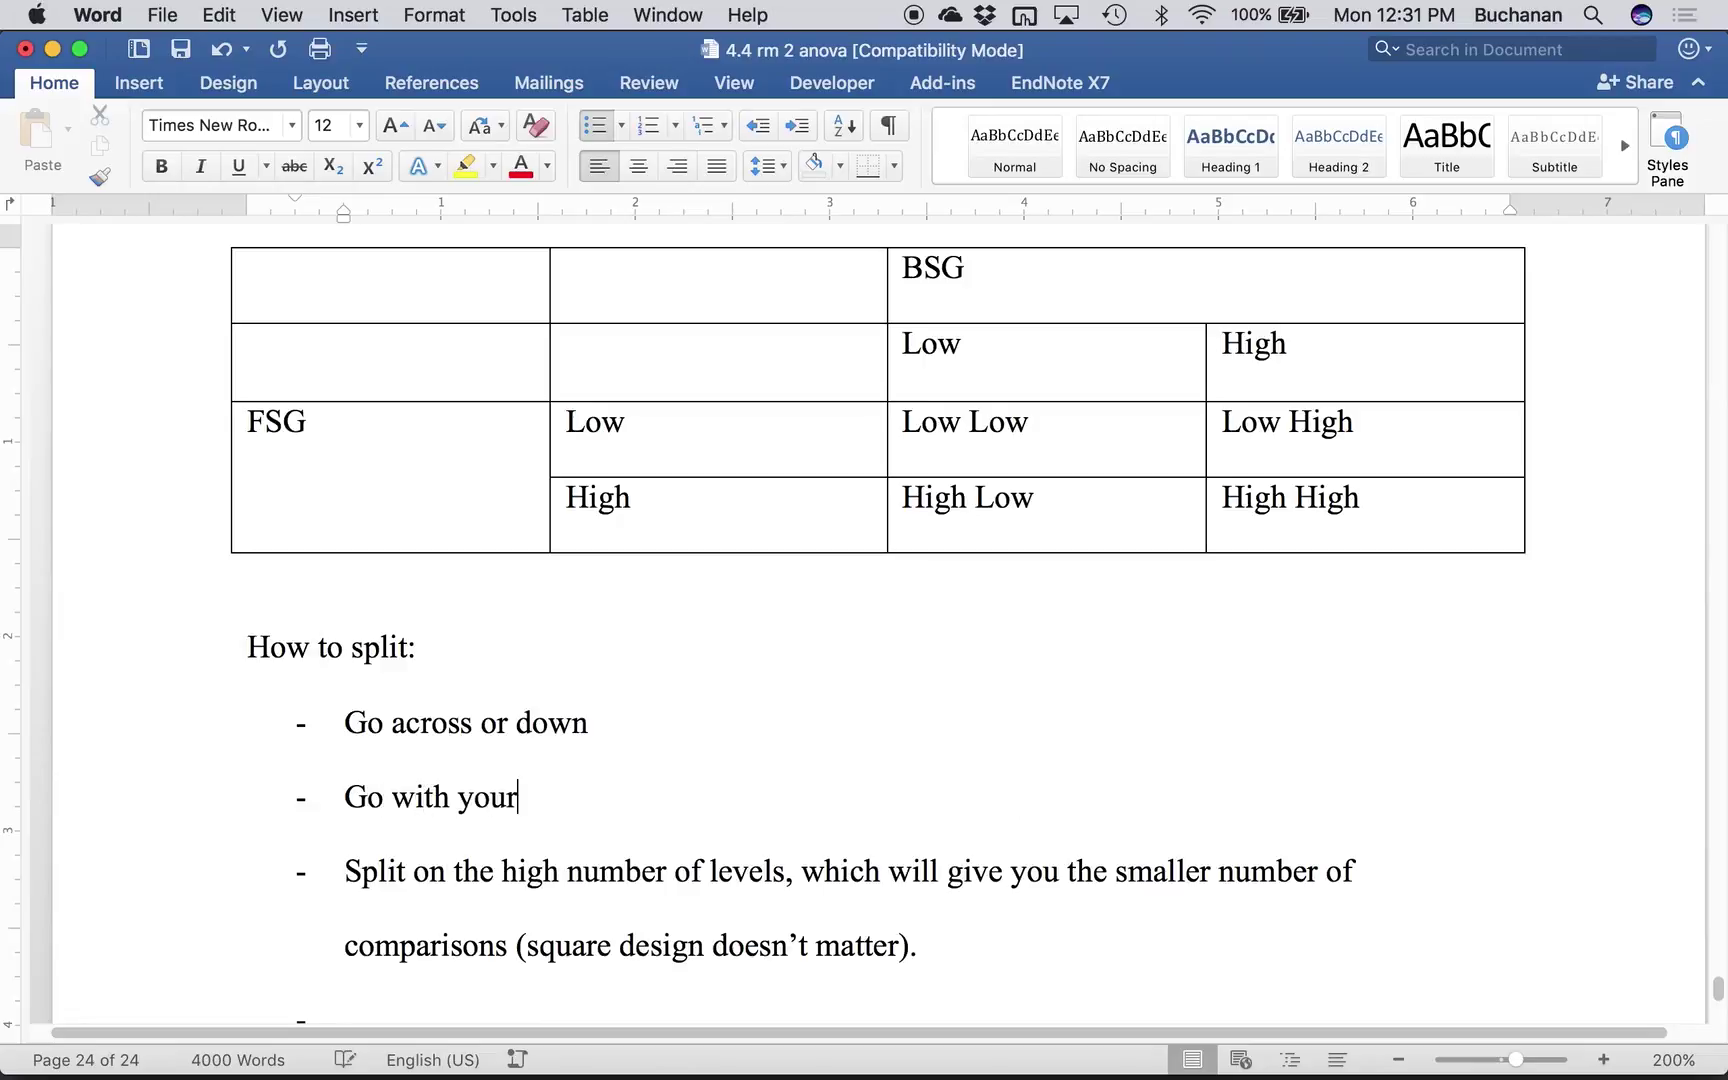
pyautogui.write(' hypothesis.')
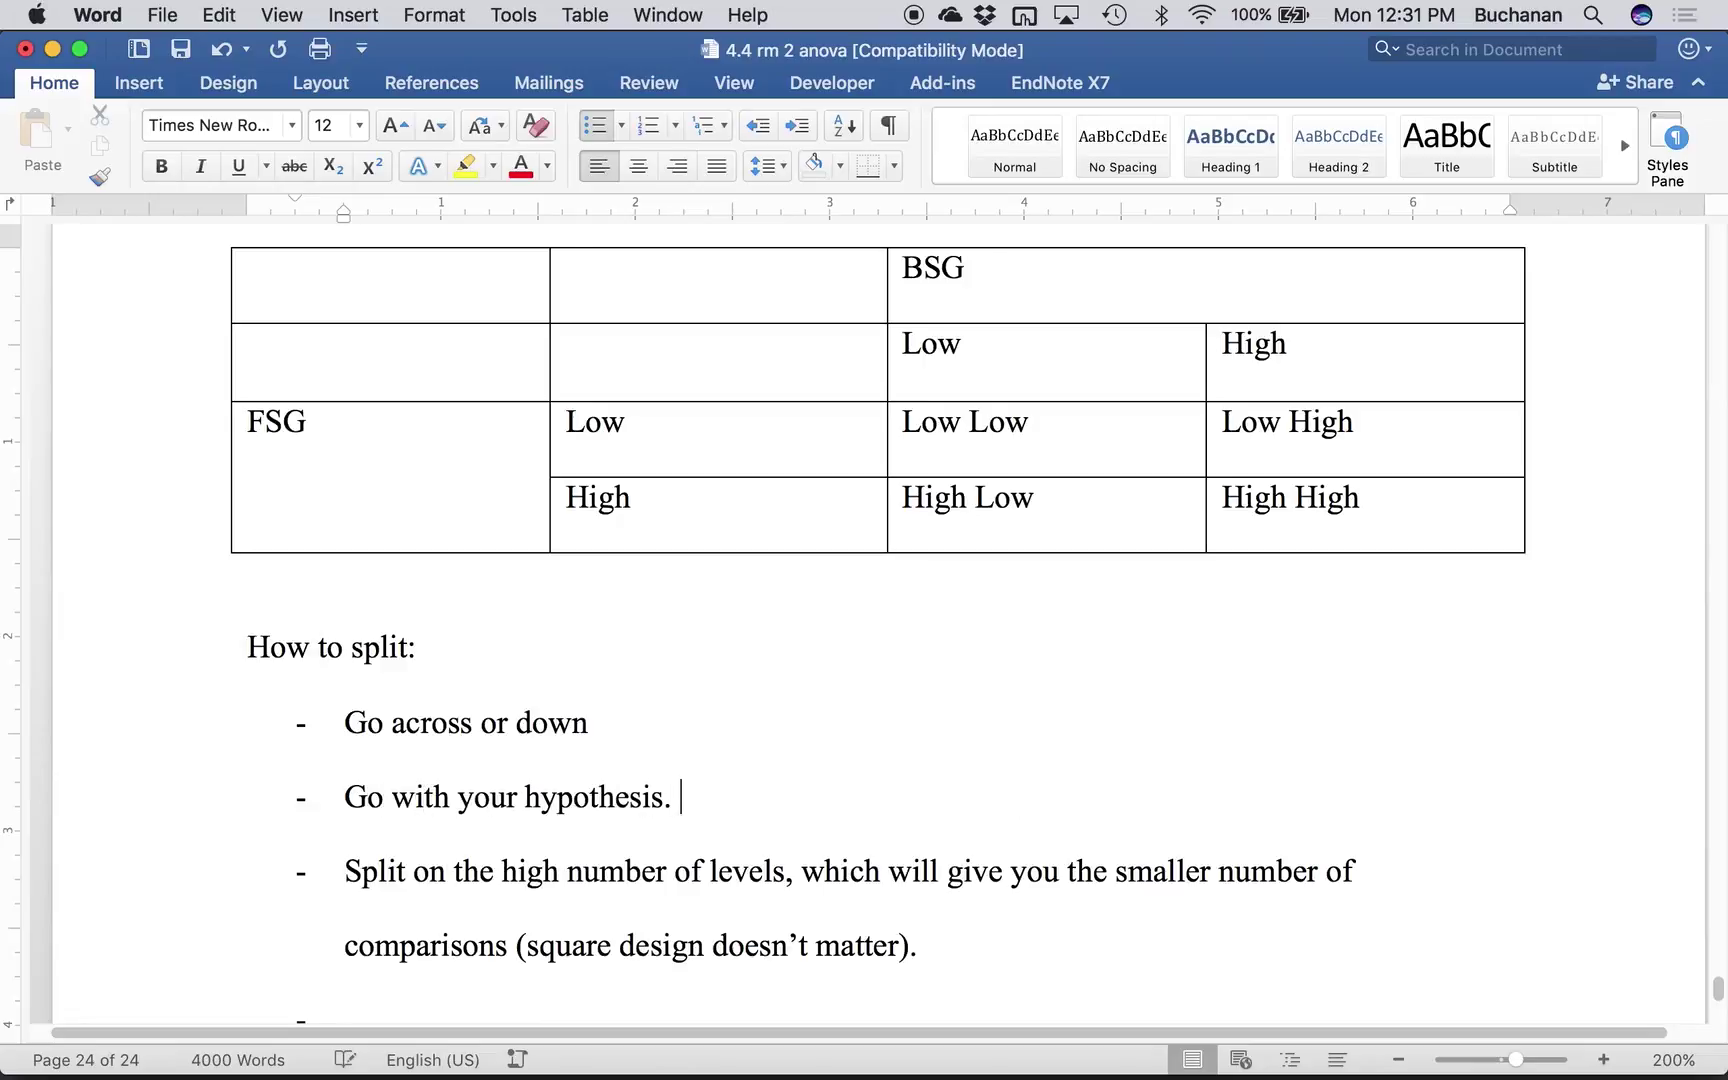
# - End the "Go across or down" bullet with a period and remove the empty bullet at the end of the list
pyautogui.click(586, 722)
pyautogui.write('.')
pyautogui.scroll(-5, 426, 769)
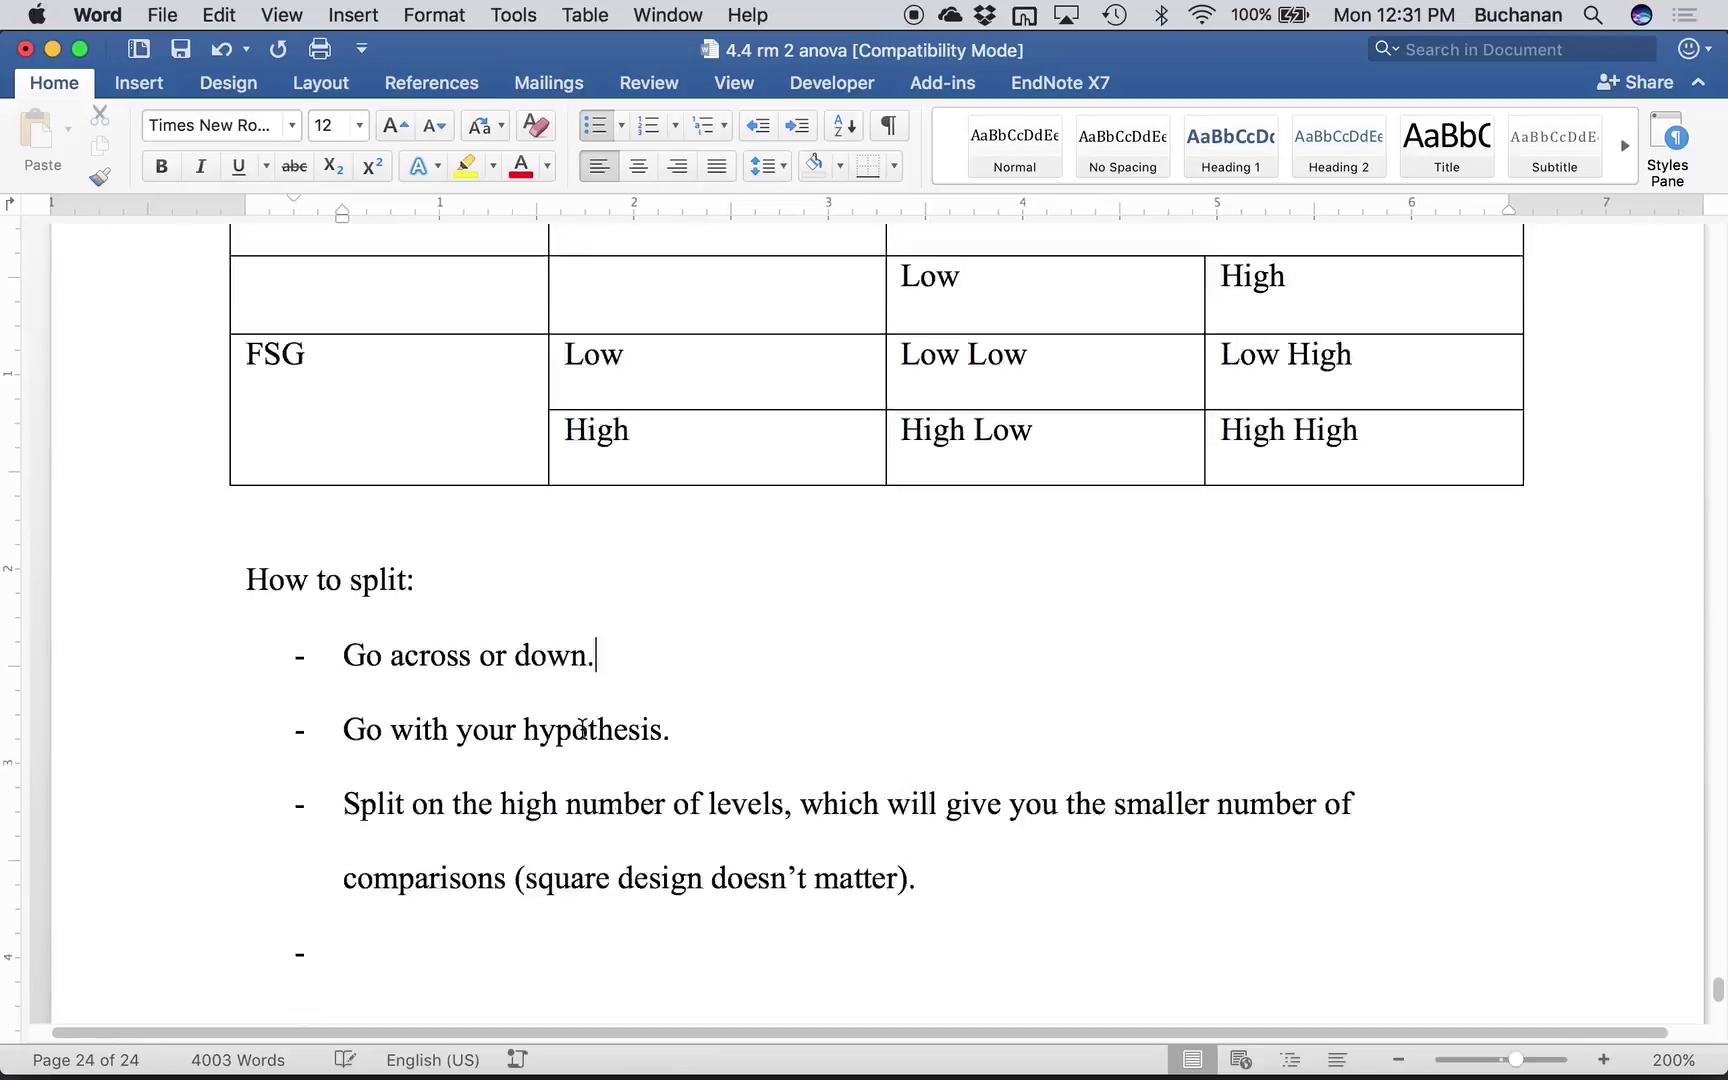
pyautogui.click(340, 731)
pyautogui.press('BackSpace')
pyautogui.press('BackSpace')
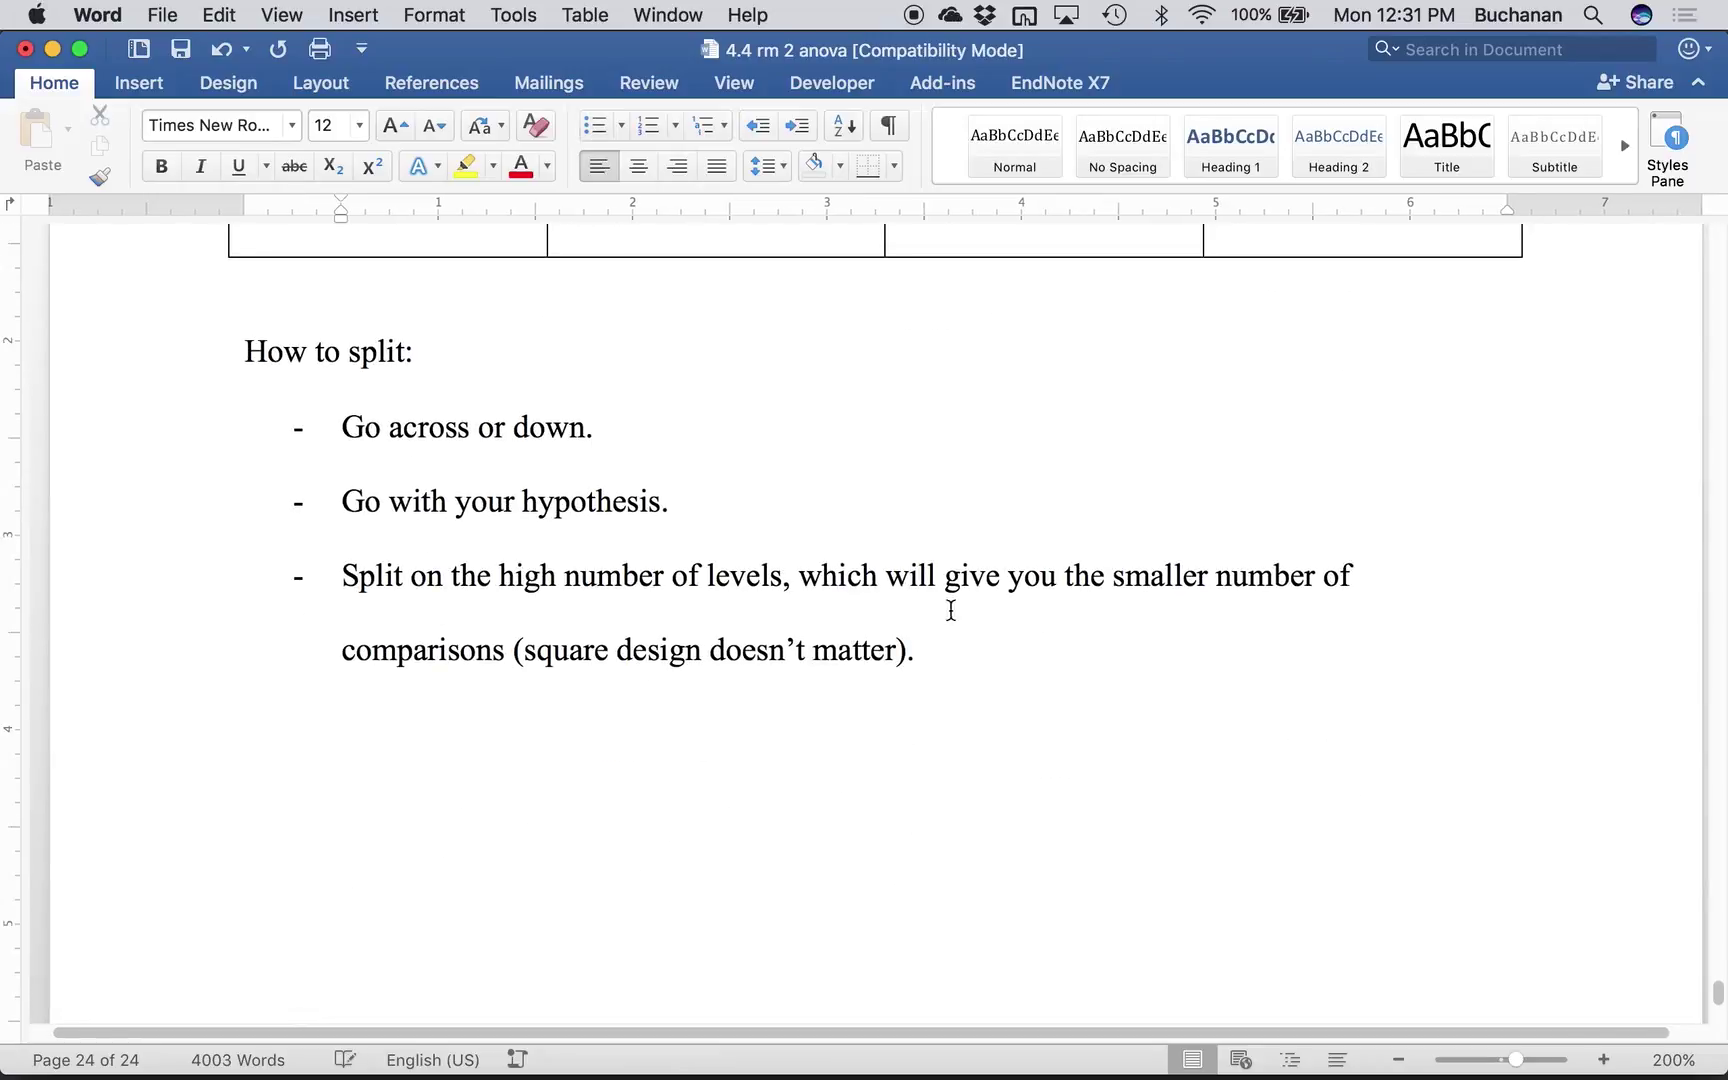
# - Set the line spacing of the "How to split:" heading and its bullets to 1.0, and save the document
pyautogui.click(824, 645)
pyautogui.moveTo(824, 645); pyautogui.dragTo(330, 376)
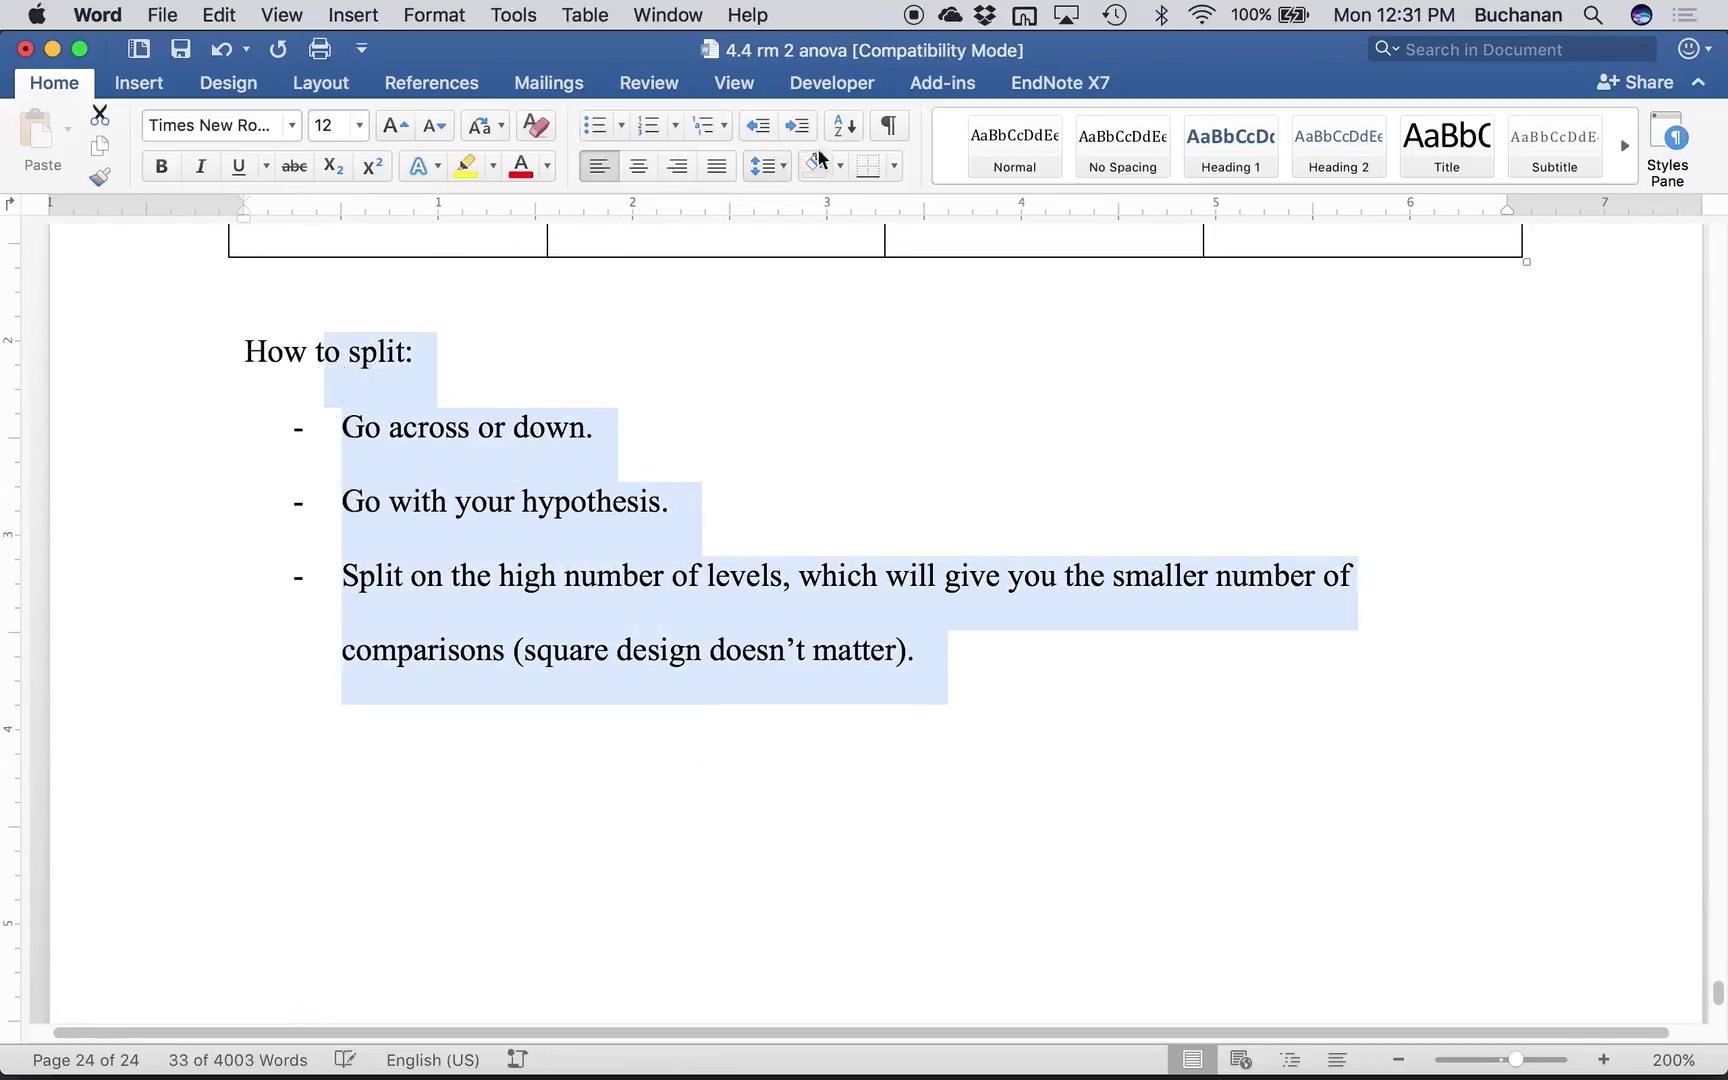
pyautogui.click(780, 170)
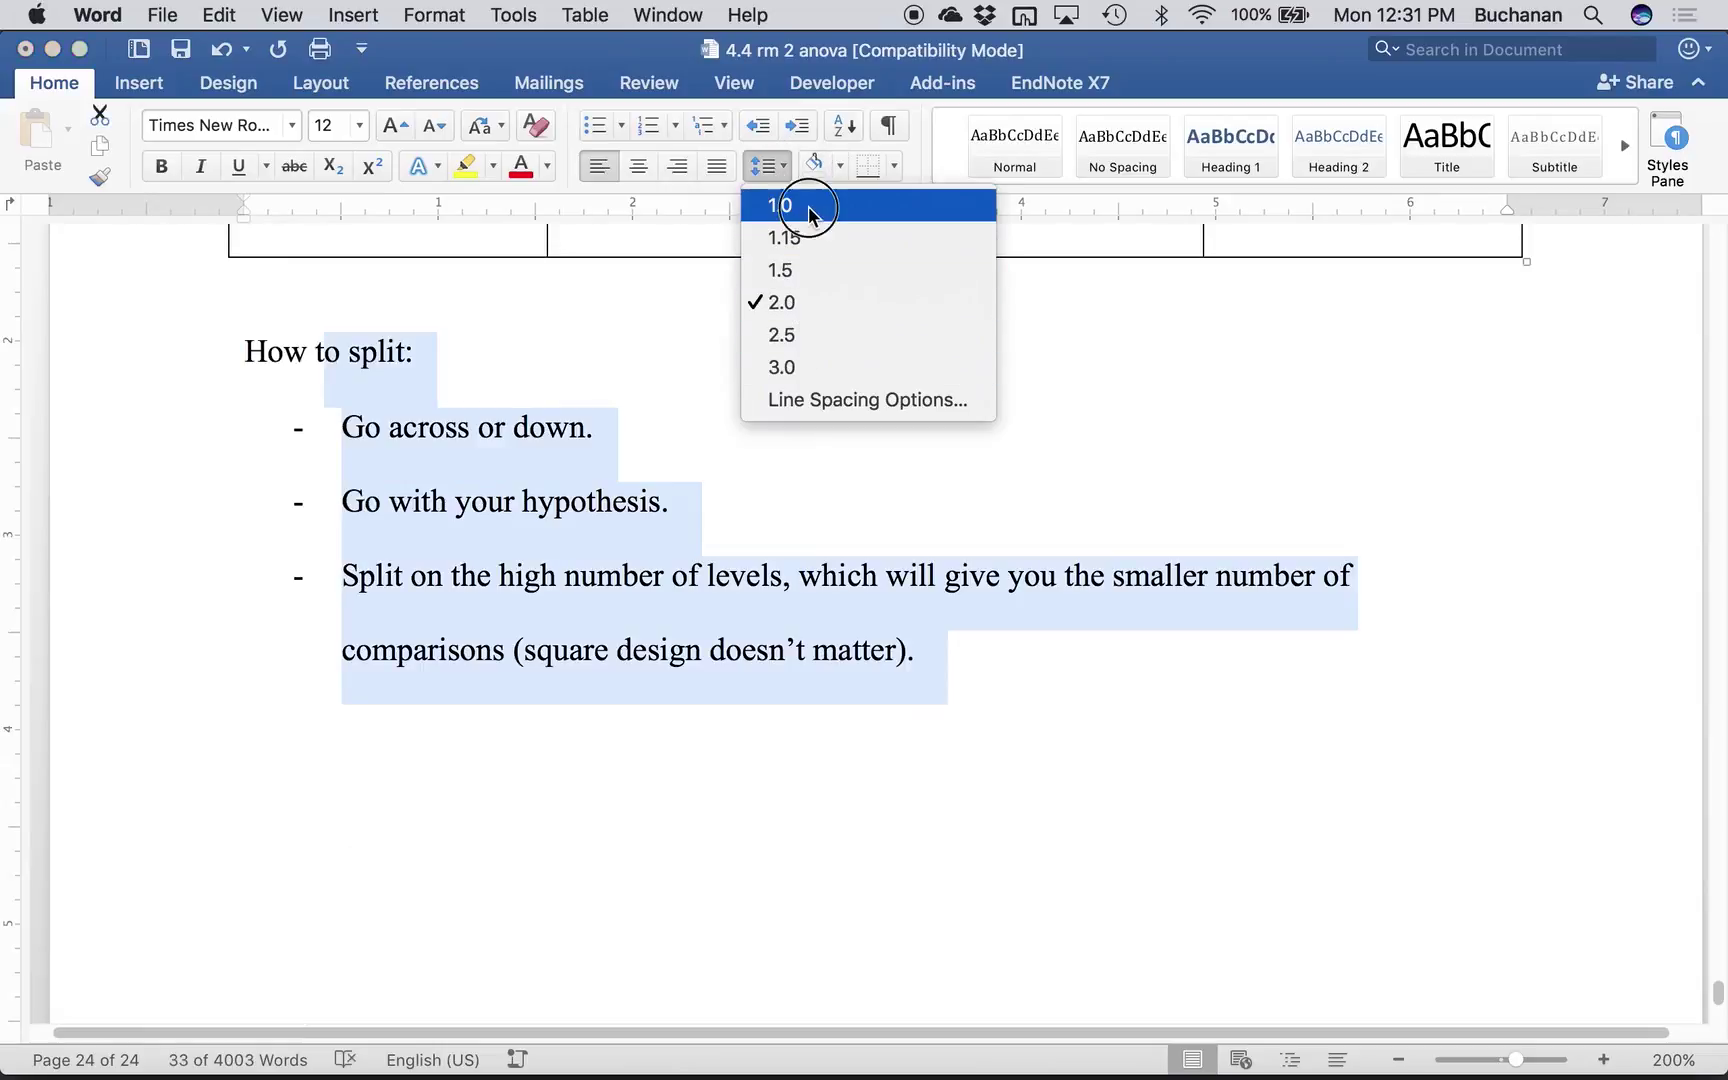
pyautogui.click(805, 204)
pyautogui.click(688, 502)
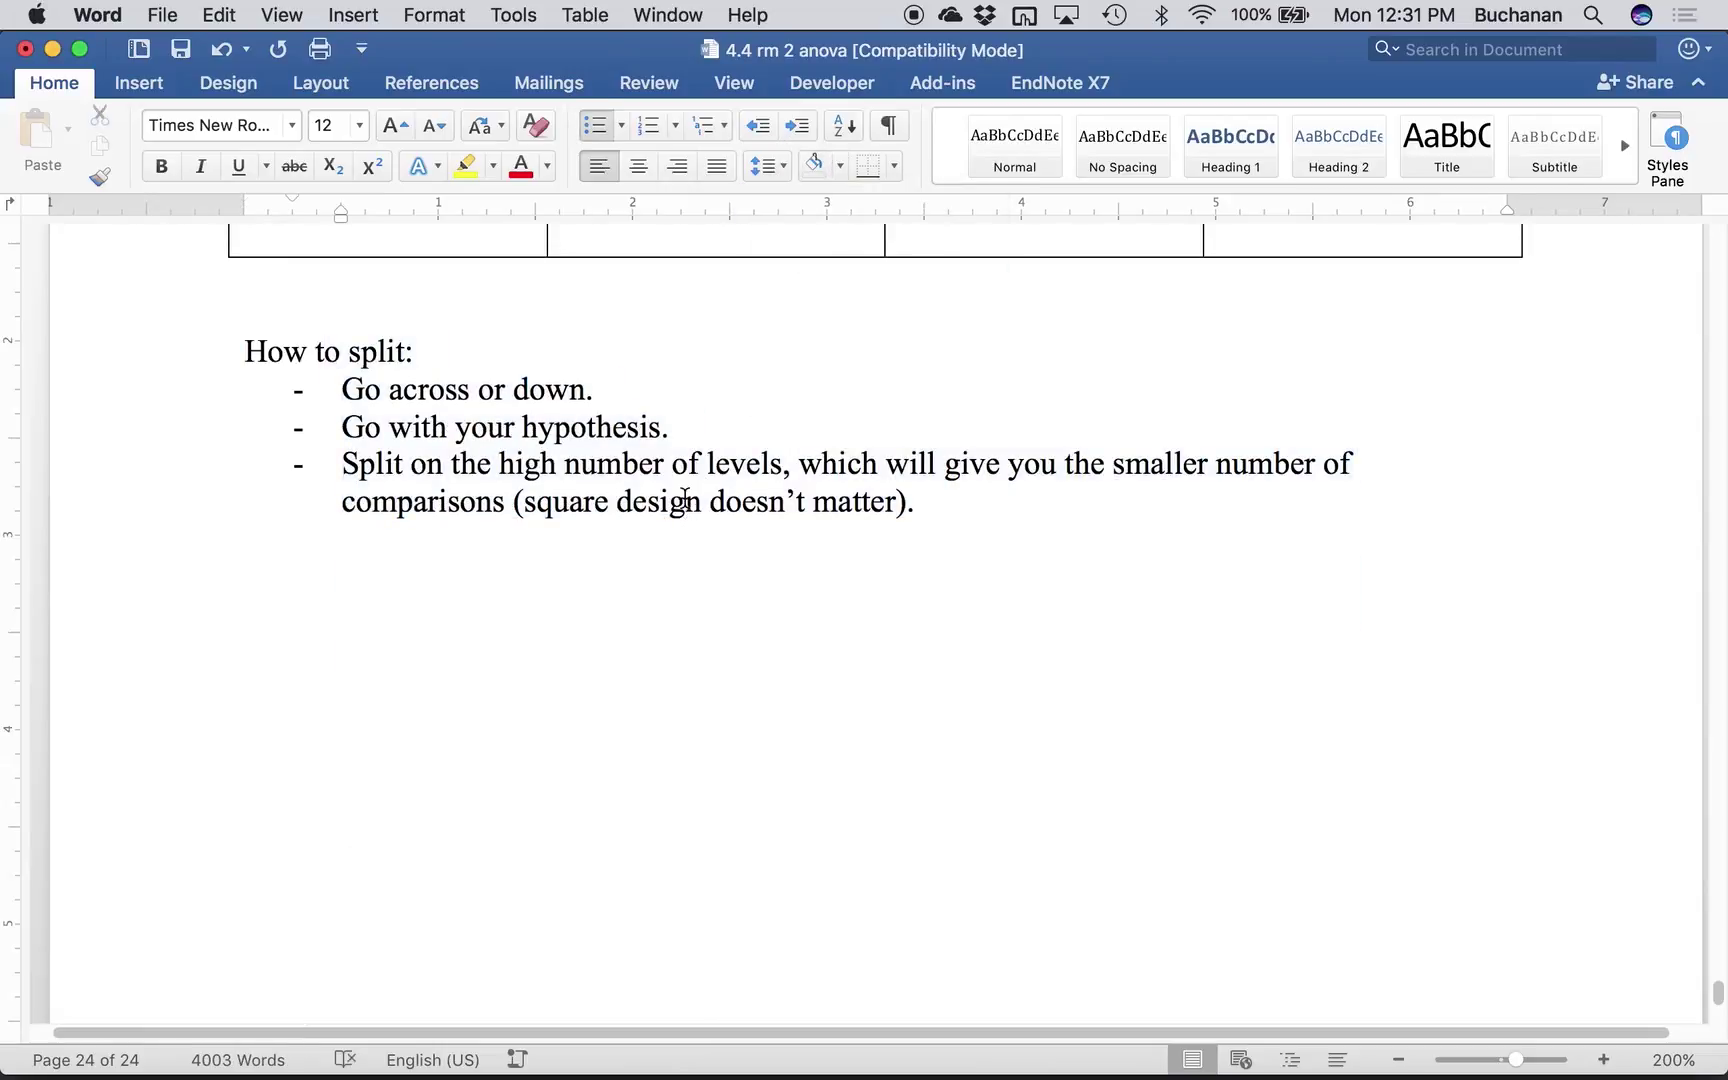
pyautogui.press('super+s')
pyautogui.scroll(3, 817, 468)
pyautogui.scroll(1, 833, 611)
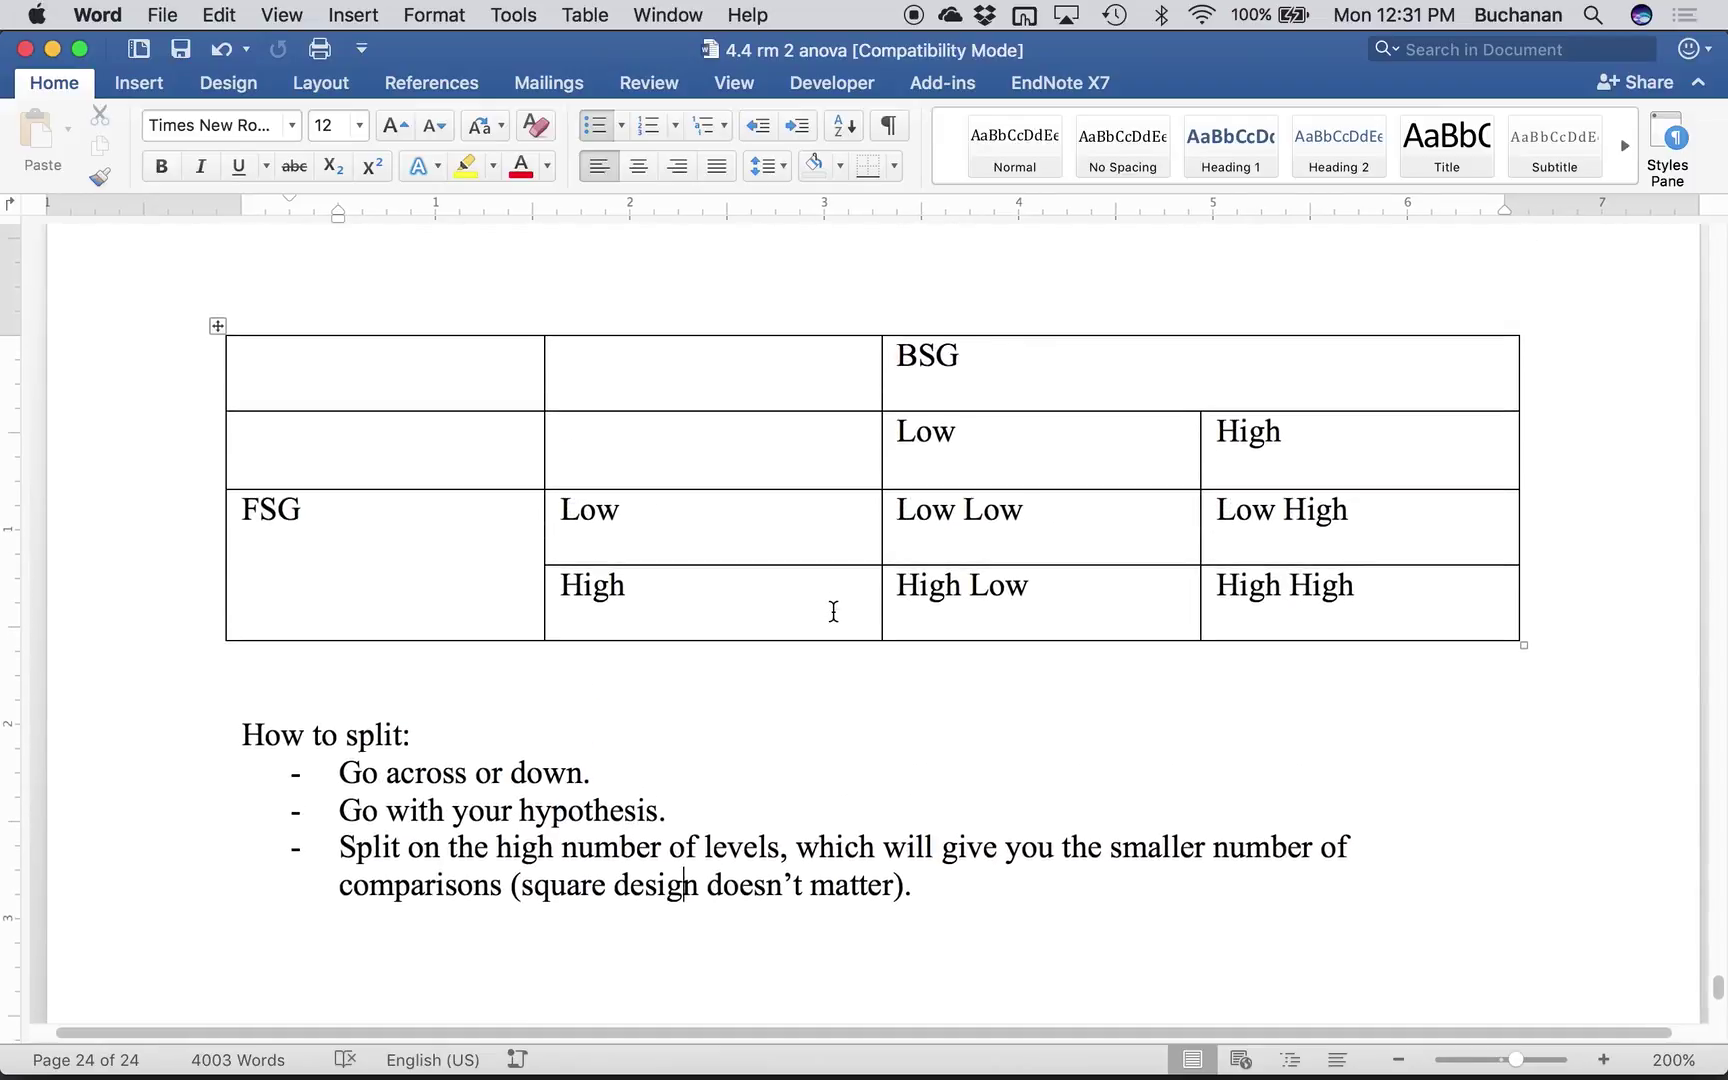
pyautogui.scroll(-3, 833, 611)
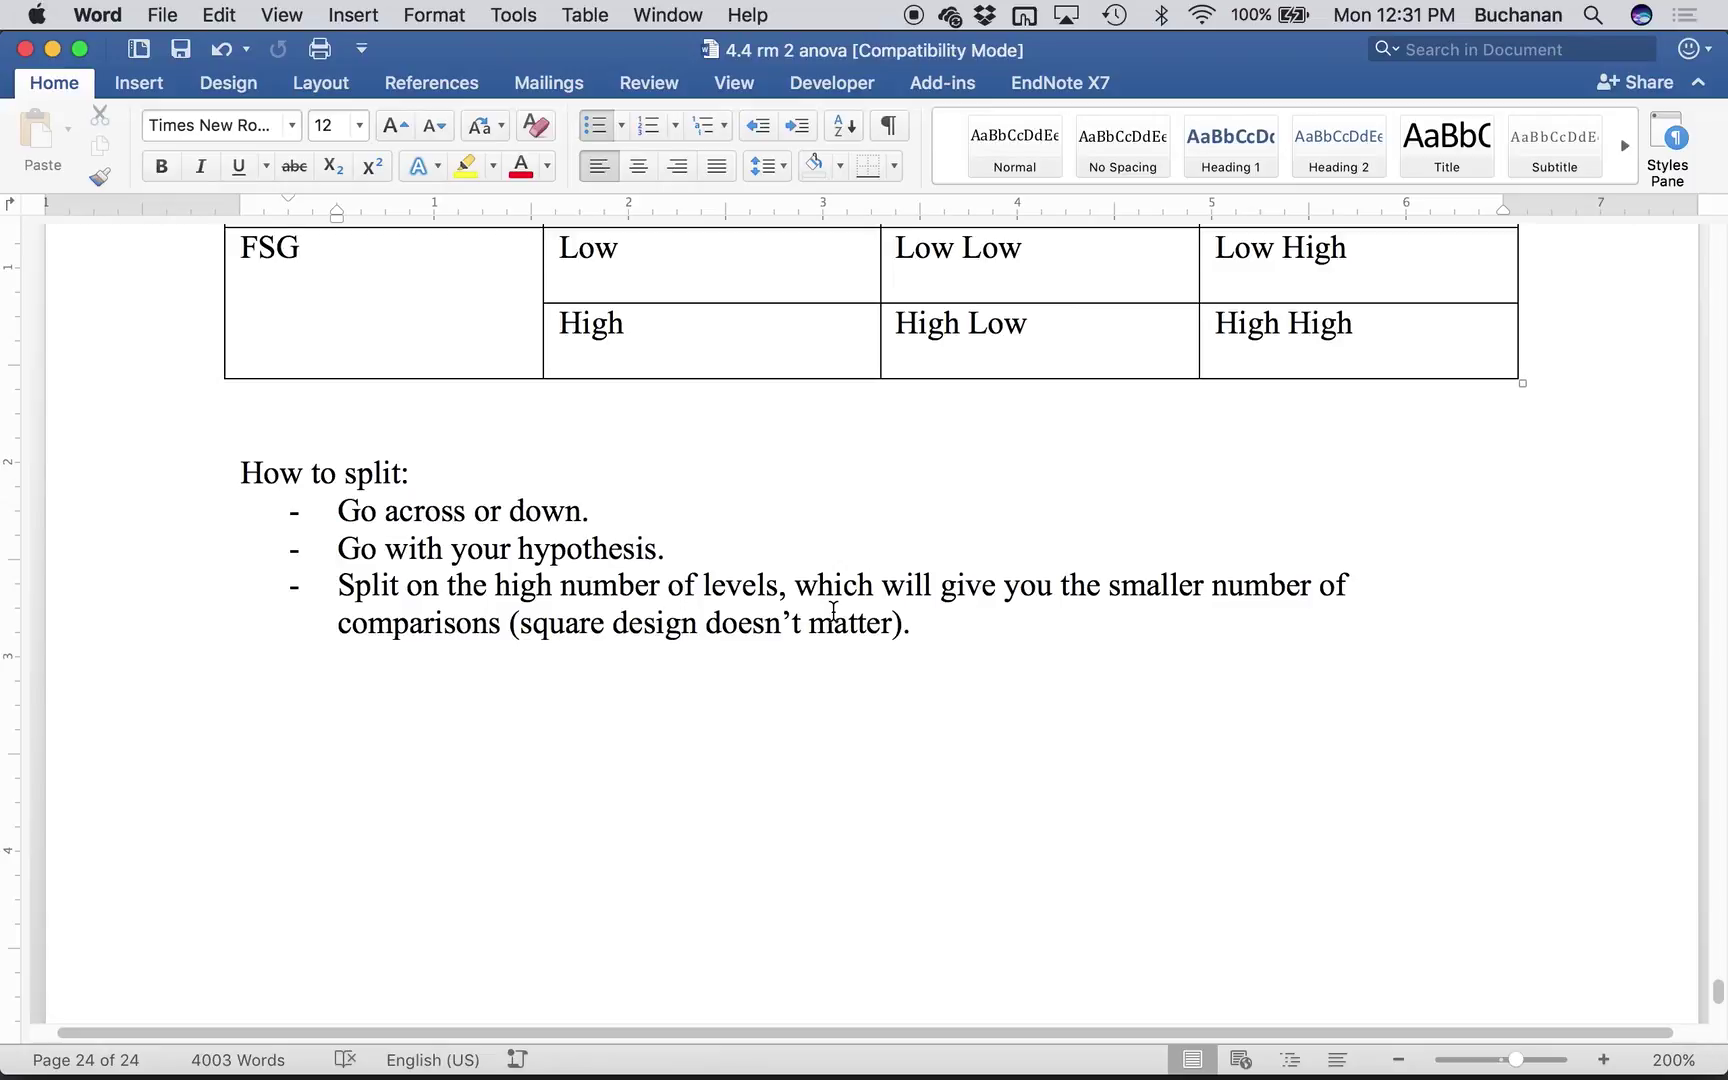
pyautogui.scroll(1, 833, 610)
pyautogui.scroll(-2, 833, 609)
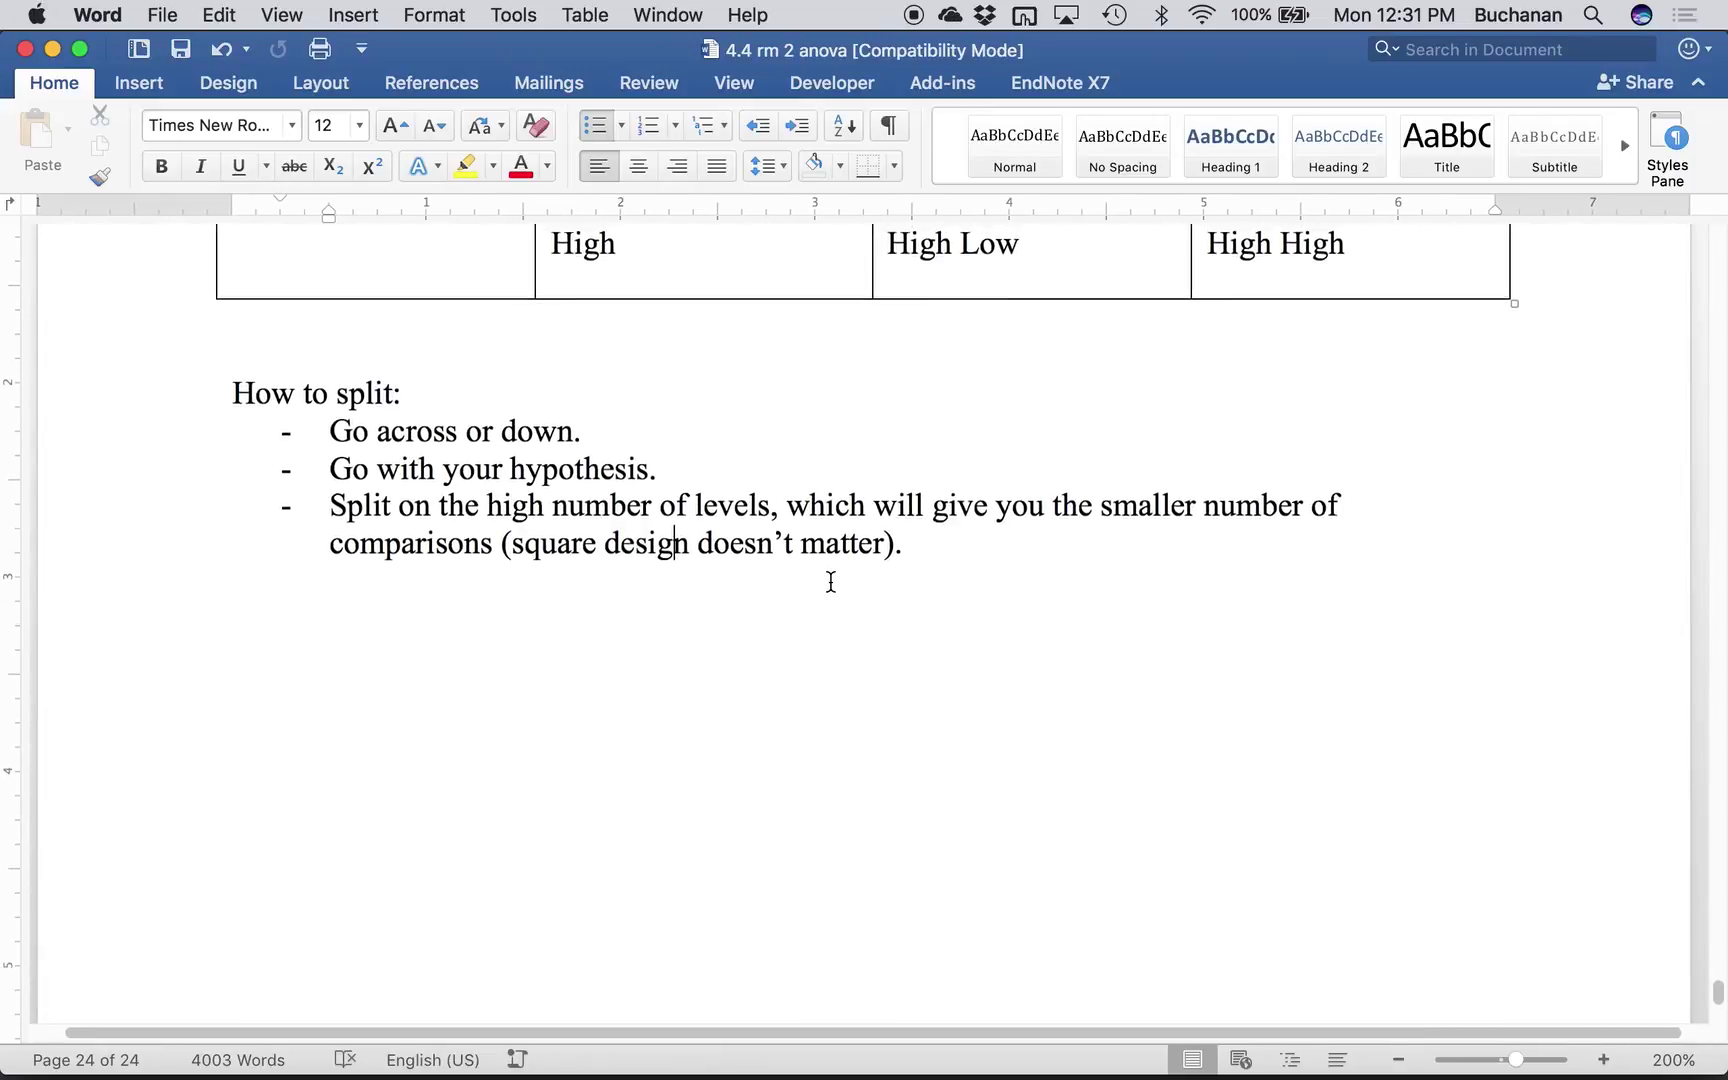
pyautogui.scroll(2, 831, 595)
# - Switch to JASP and add the effect size to the paired samples t-test
pyautogui.hotkey('ctrl', 'Up')
pyautogui.click(1208, 362)
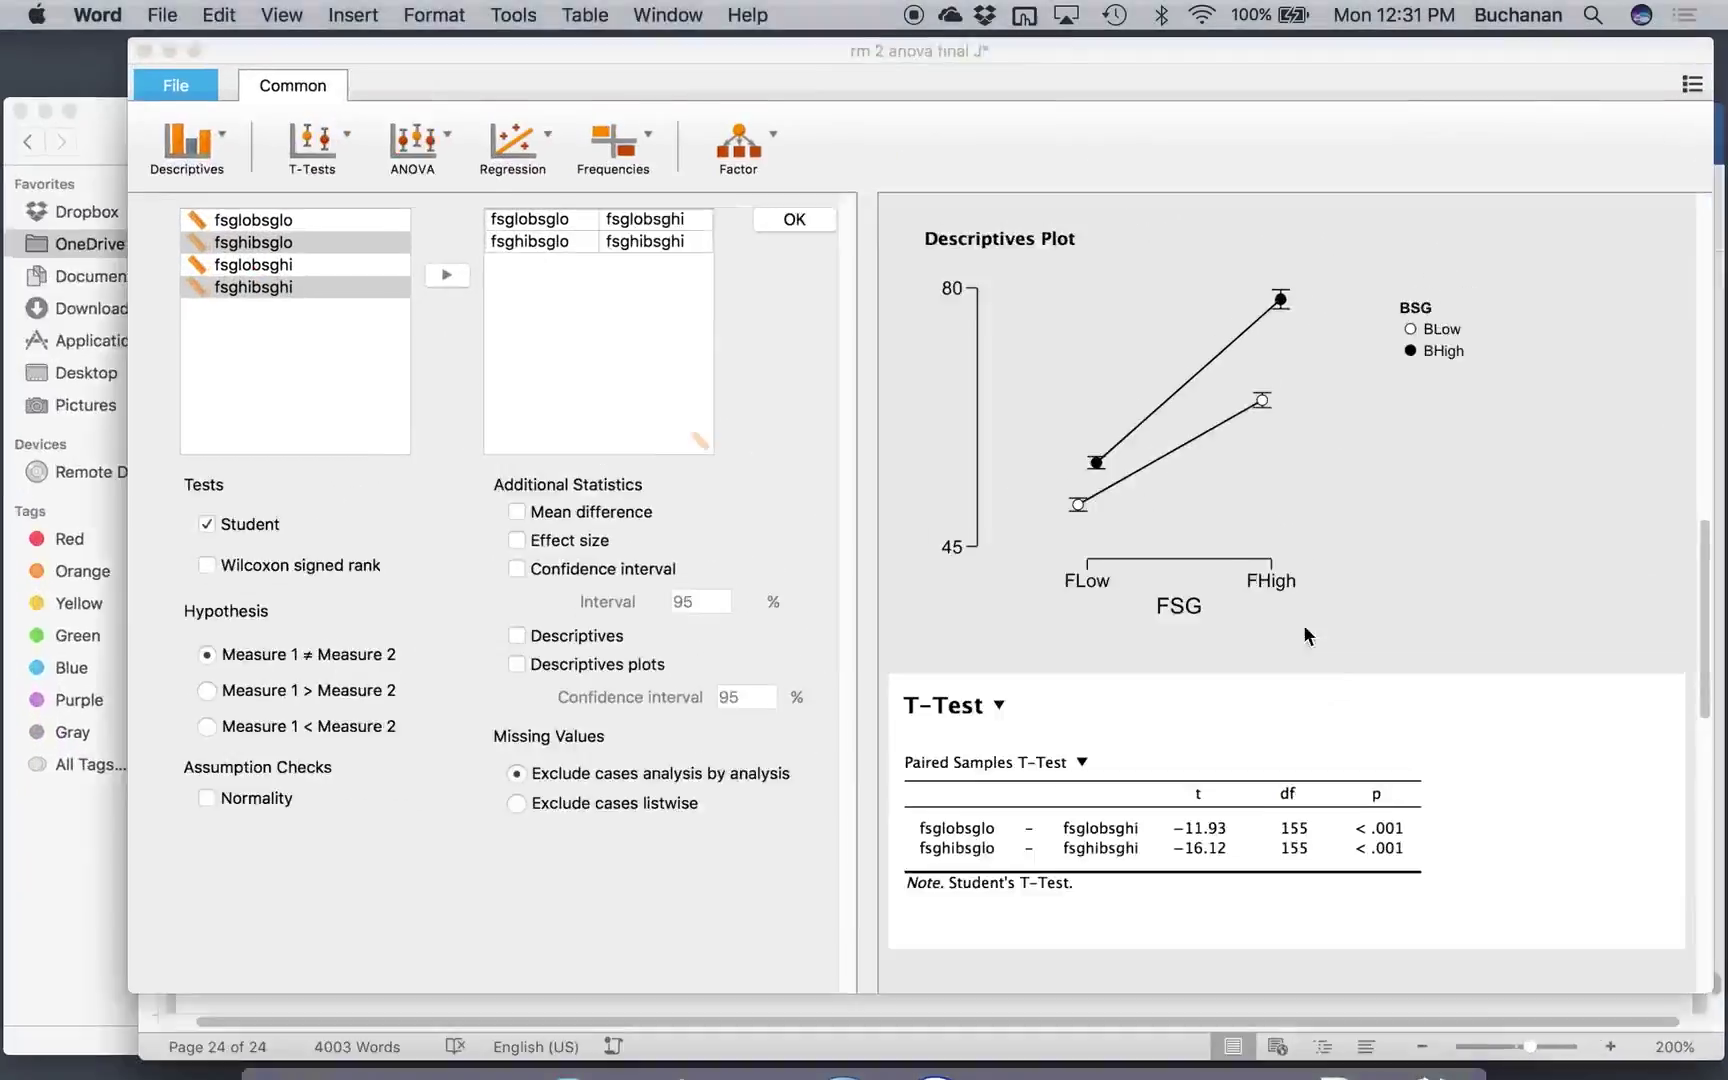
pyautogui.moveTo(1190, 813)
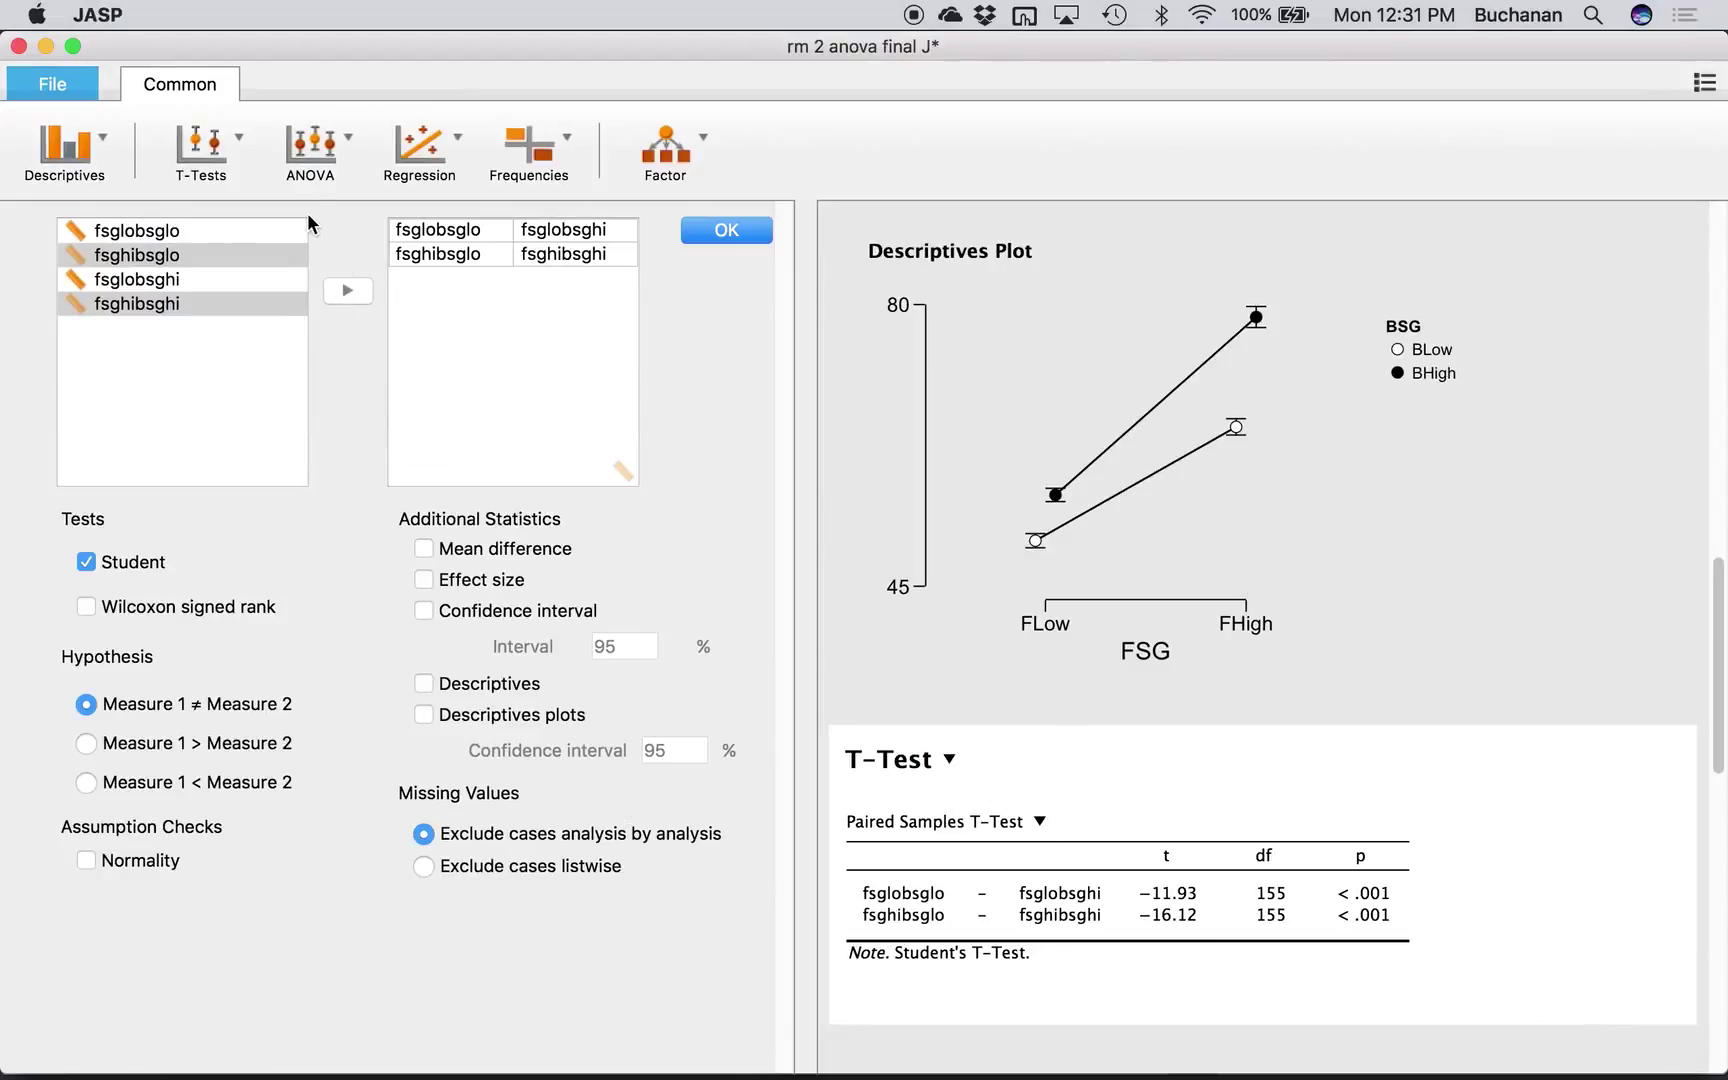
pyautogui.click(423, 580)
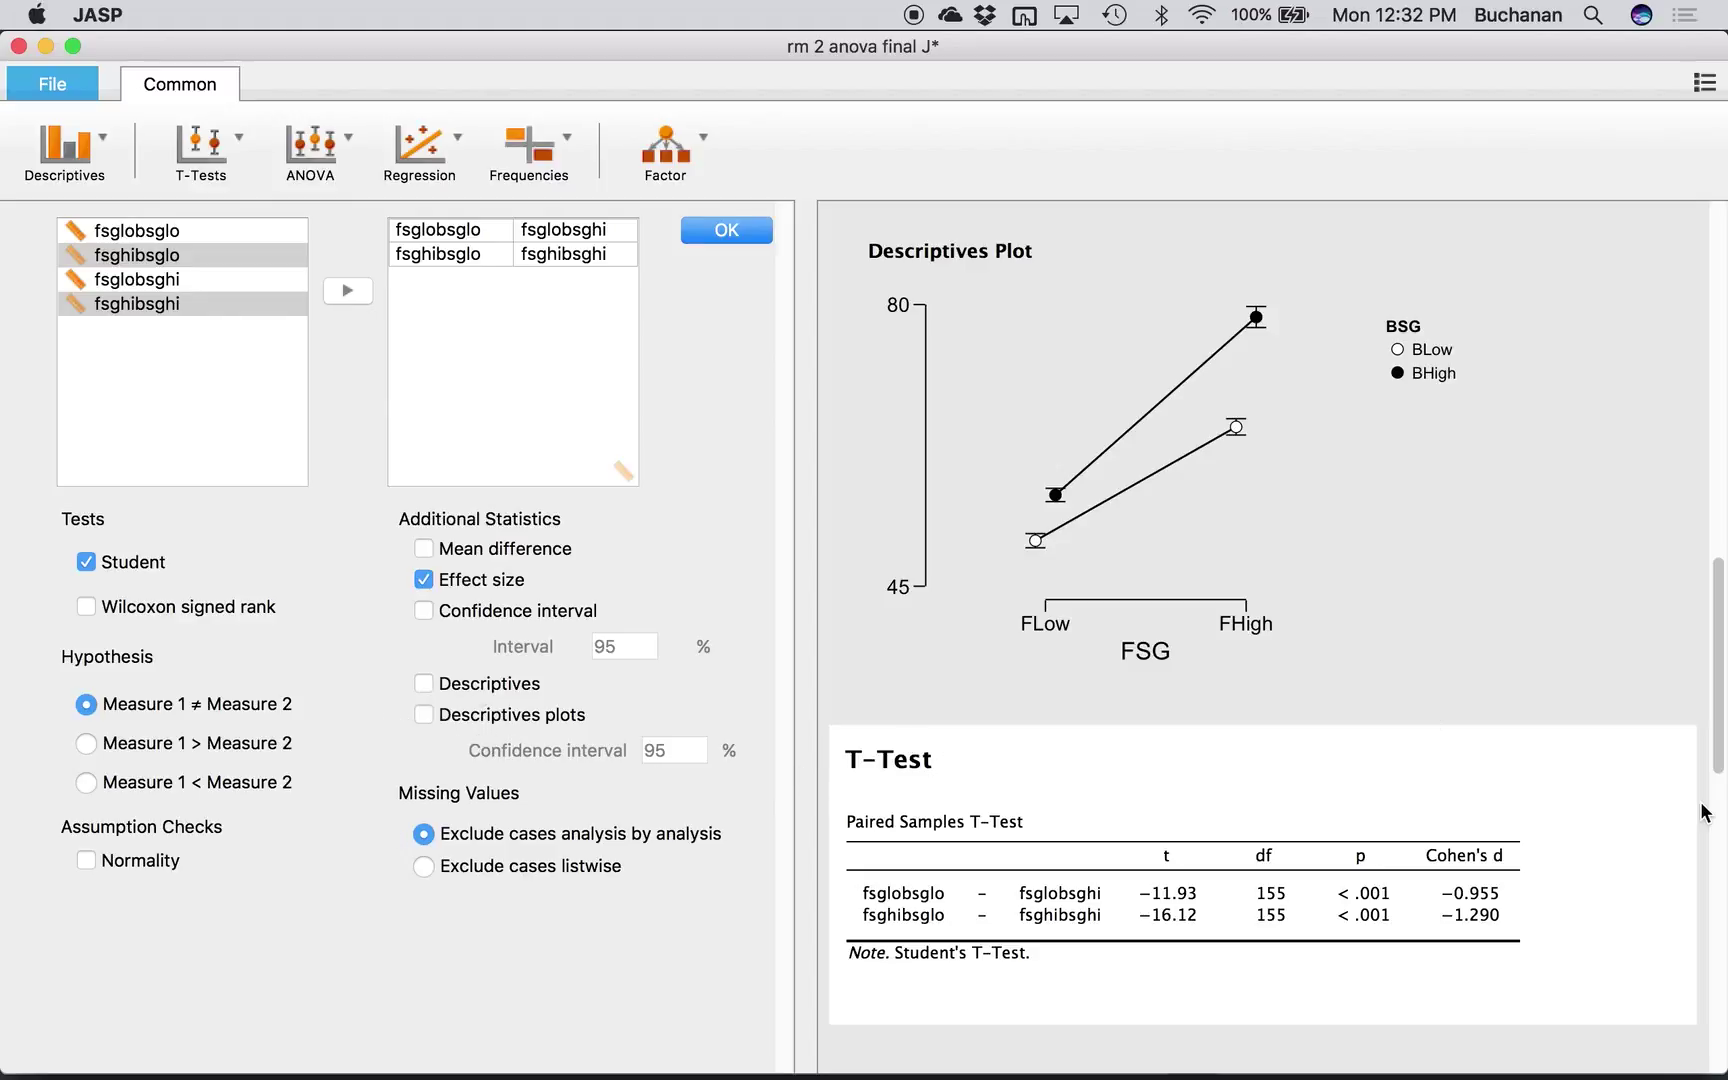
# - Copy the complete results output, from the repeated measures ANOVA through the t-test
pyautogui.click(1638, 766)
pyautogui.scroll(15, 1638, 760)
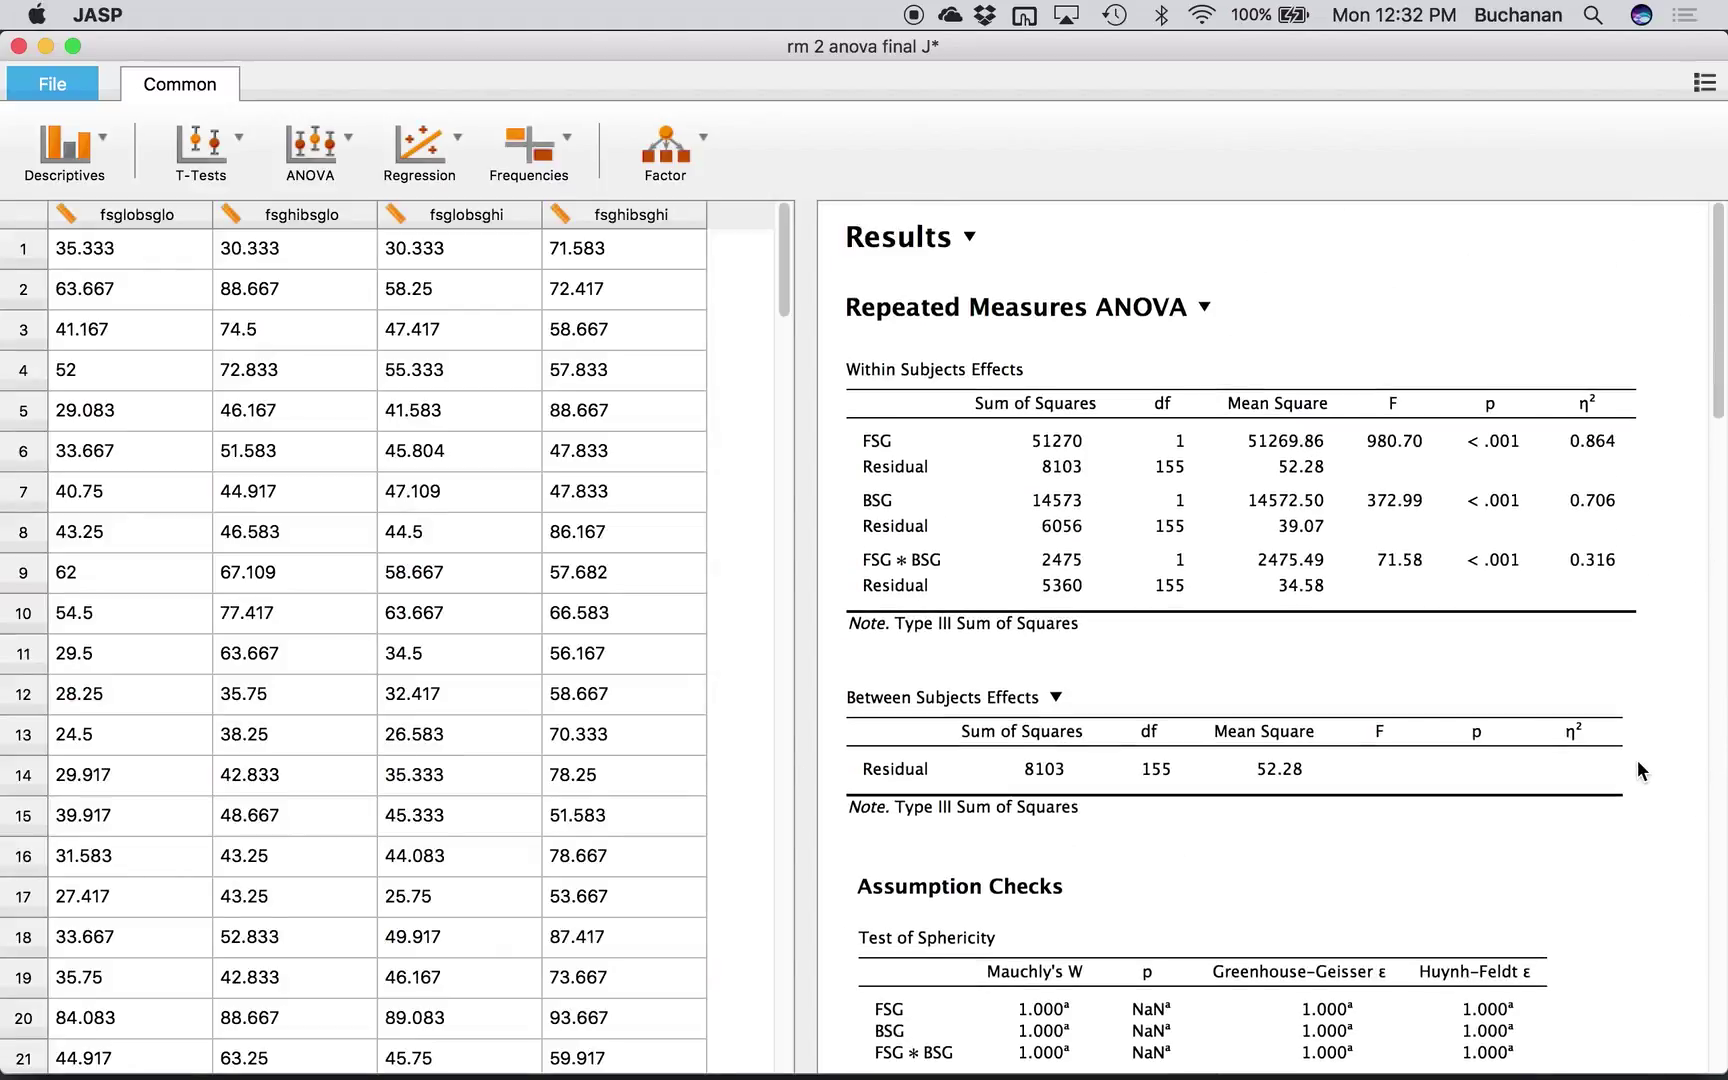
pyautogui.click(969, 236)
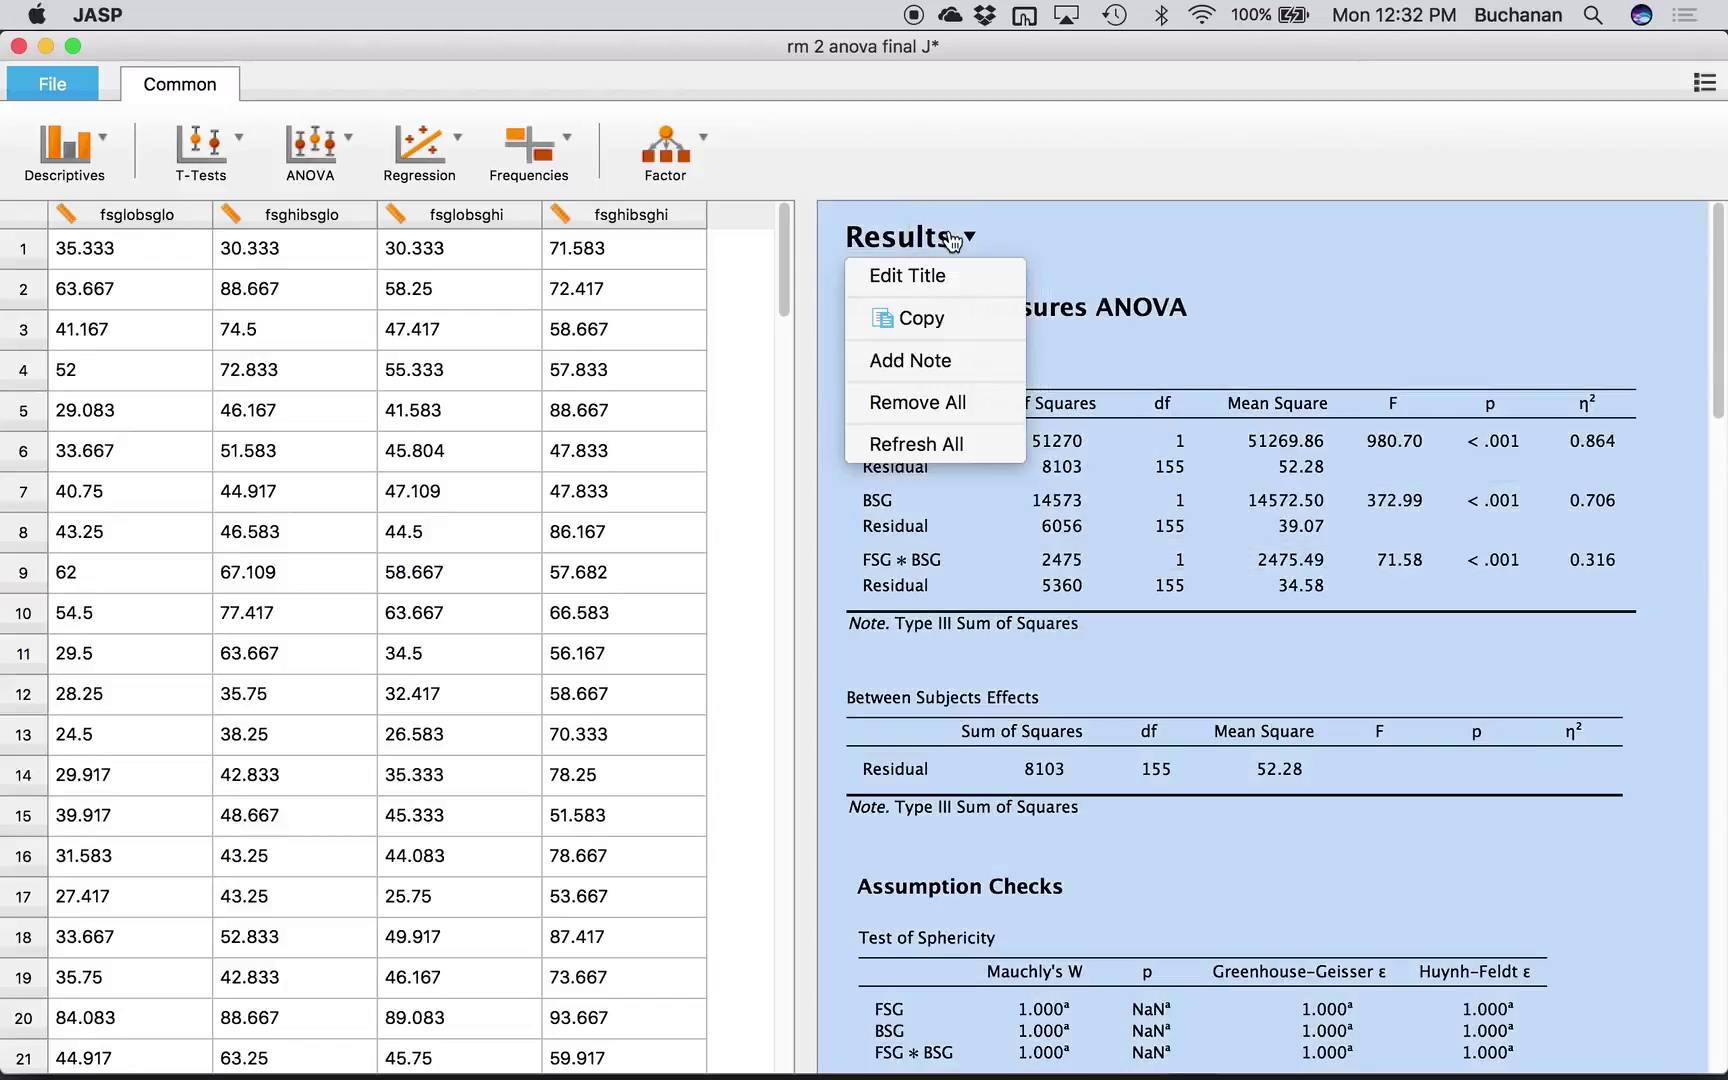
pyautogui.click(948, 318)
# - Switch to Word and paste the JASP results in an unbulleted paragraph below the splitting notes, granting access to the file _2.png
pyautogui.hotkey('ctrl', 'Up')
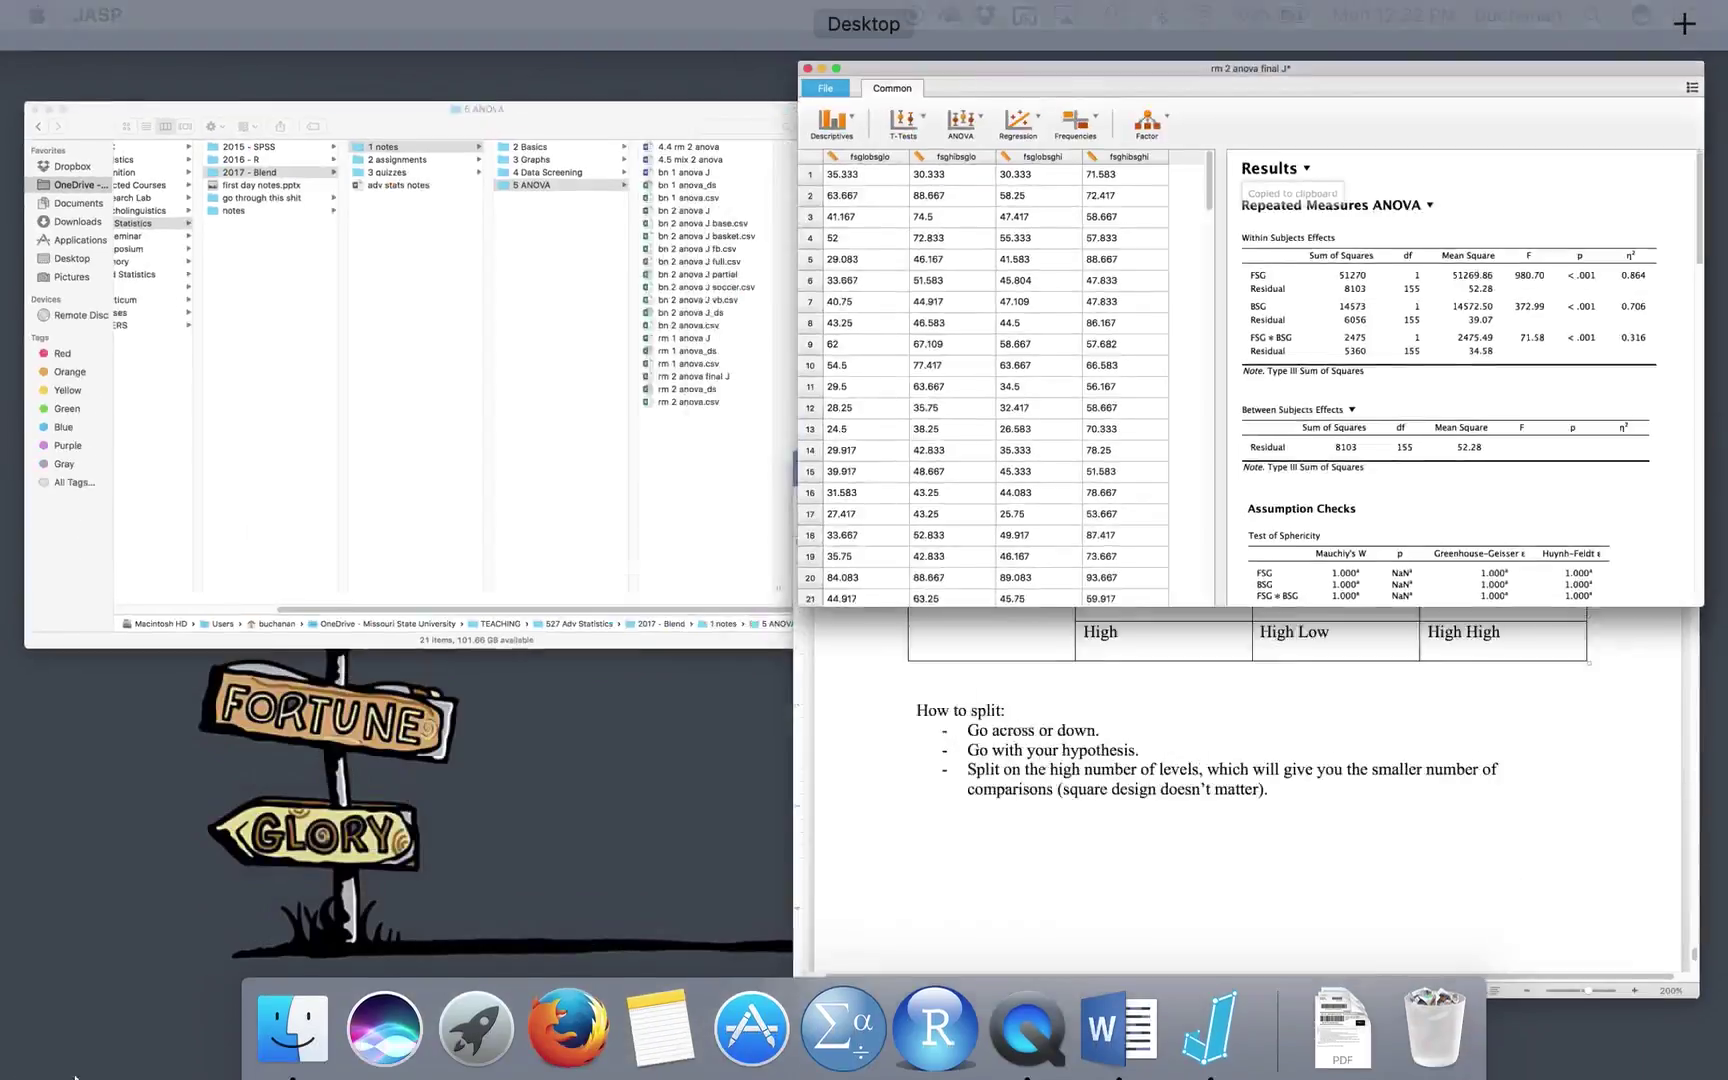
pyautogui.click(991, 880)
pyautogui.click(997, 857)
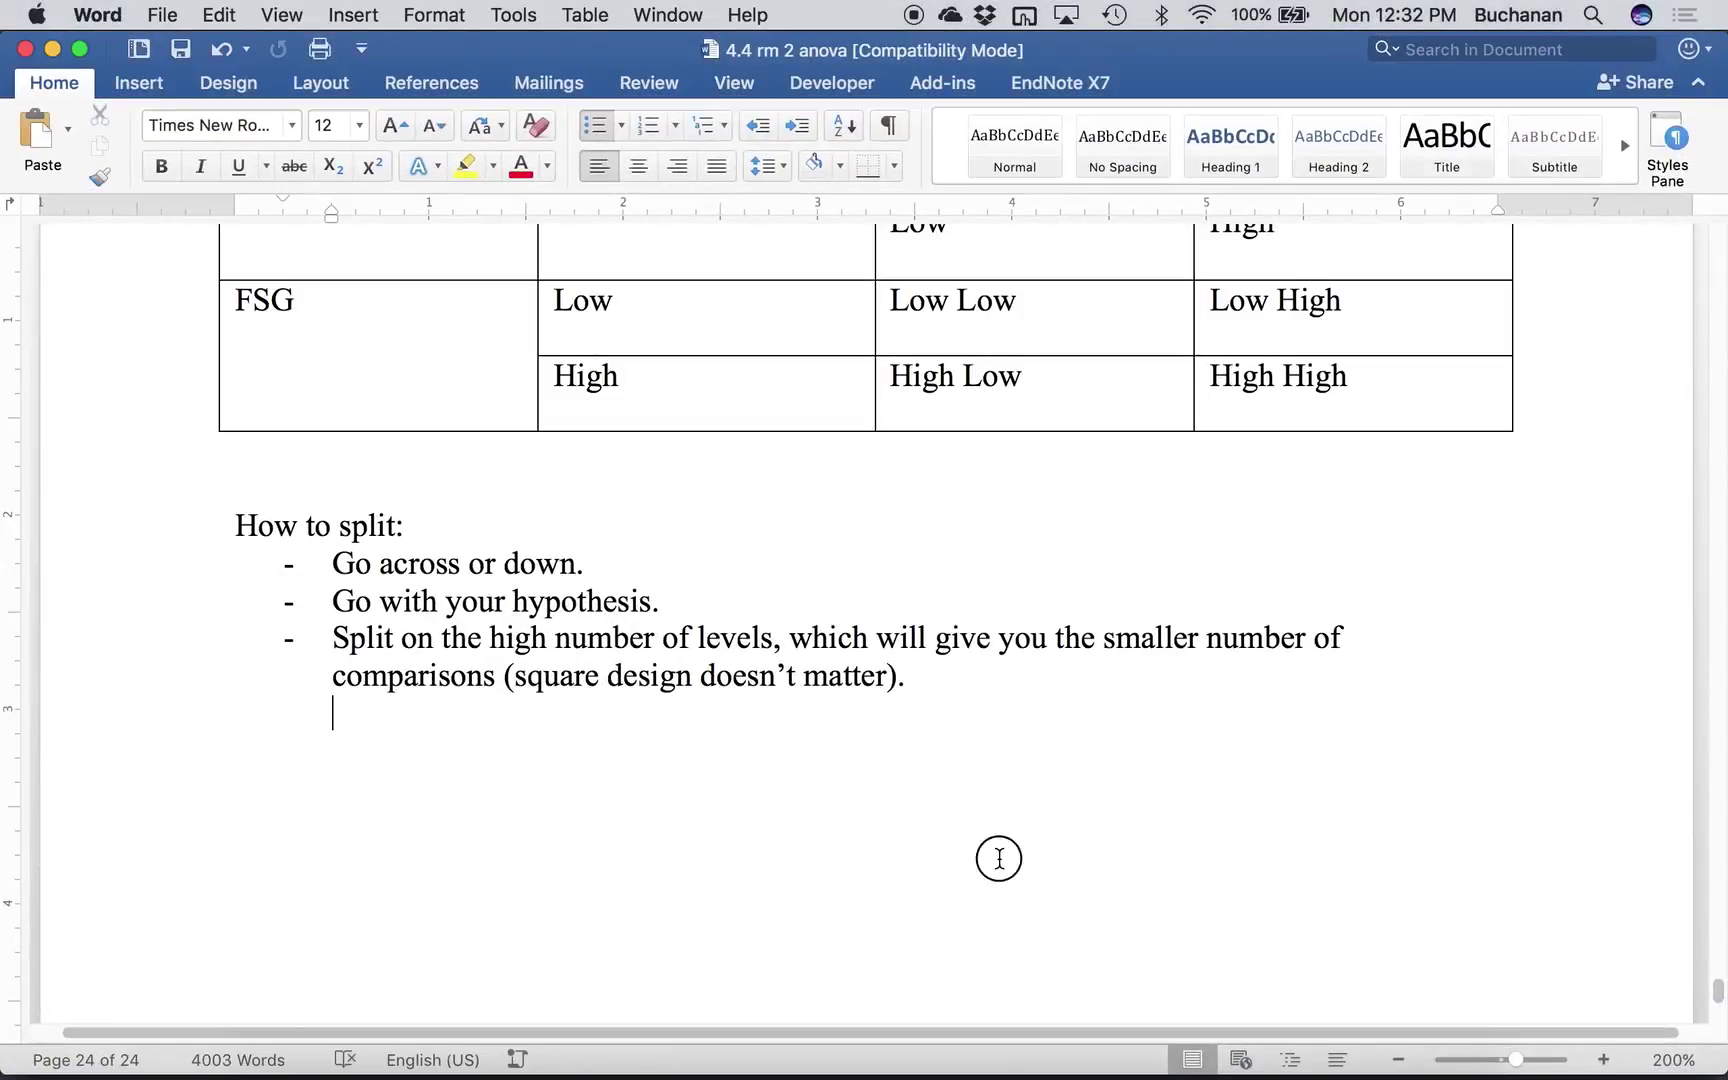
pyautogui.press('super+z')
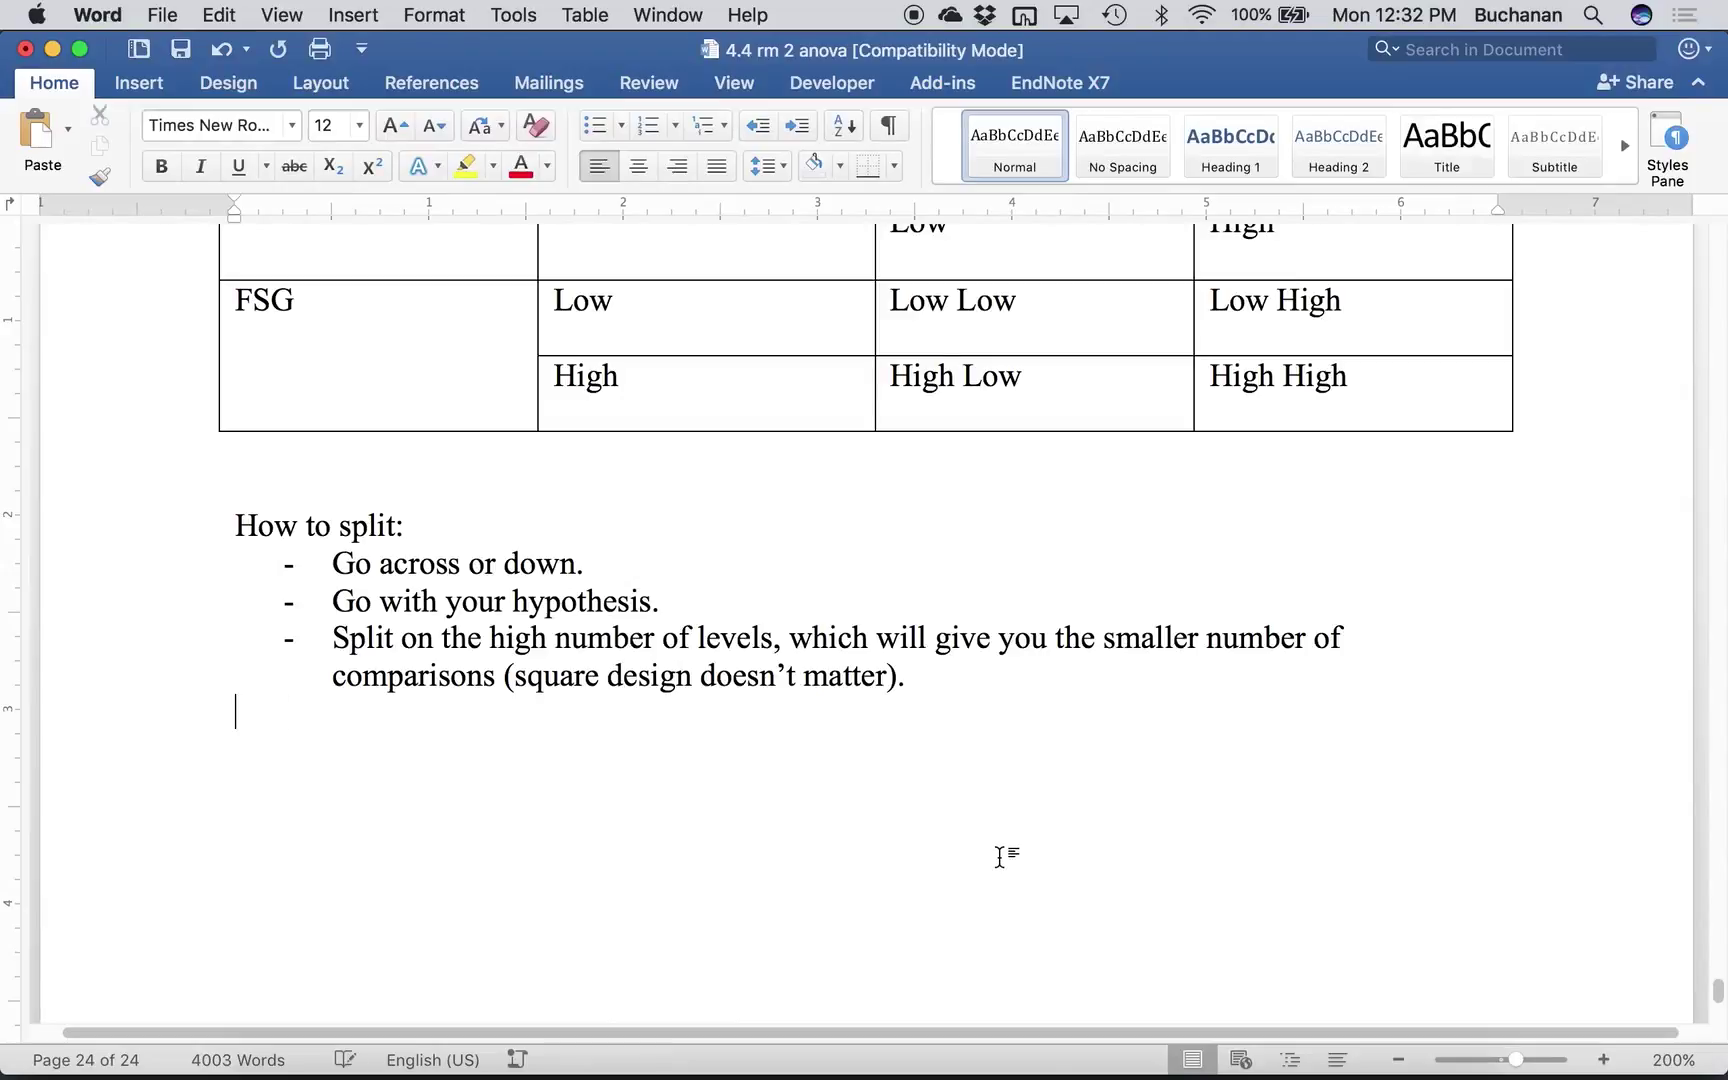
pyautogui.press('super+v')
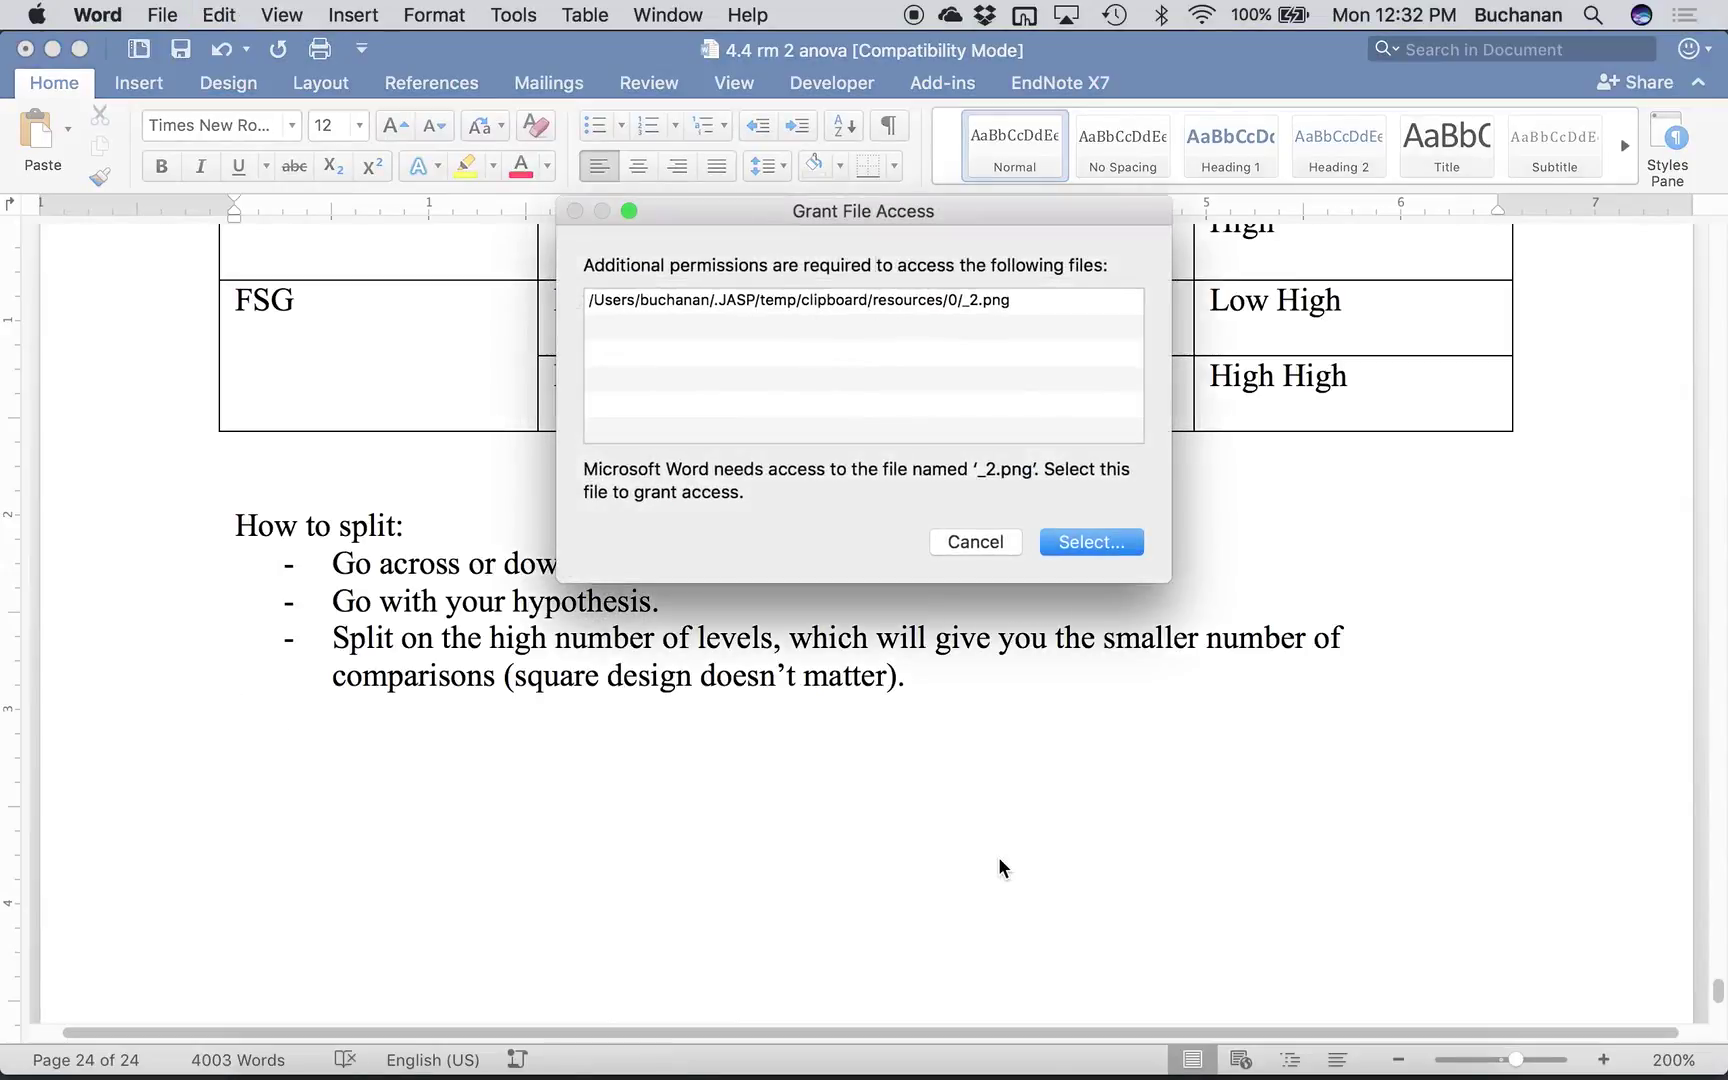
pyautogui.click(1095, 543)
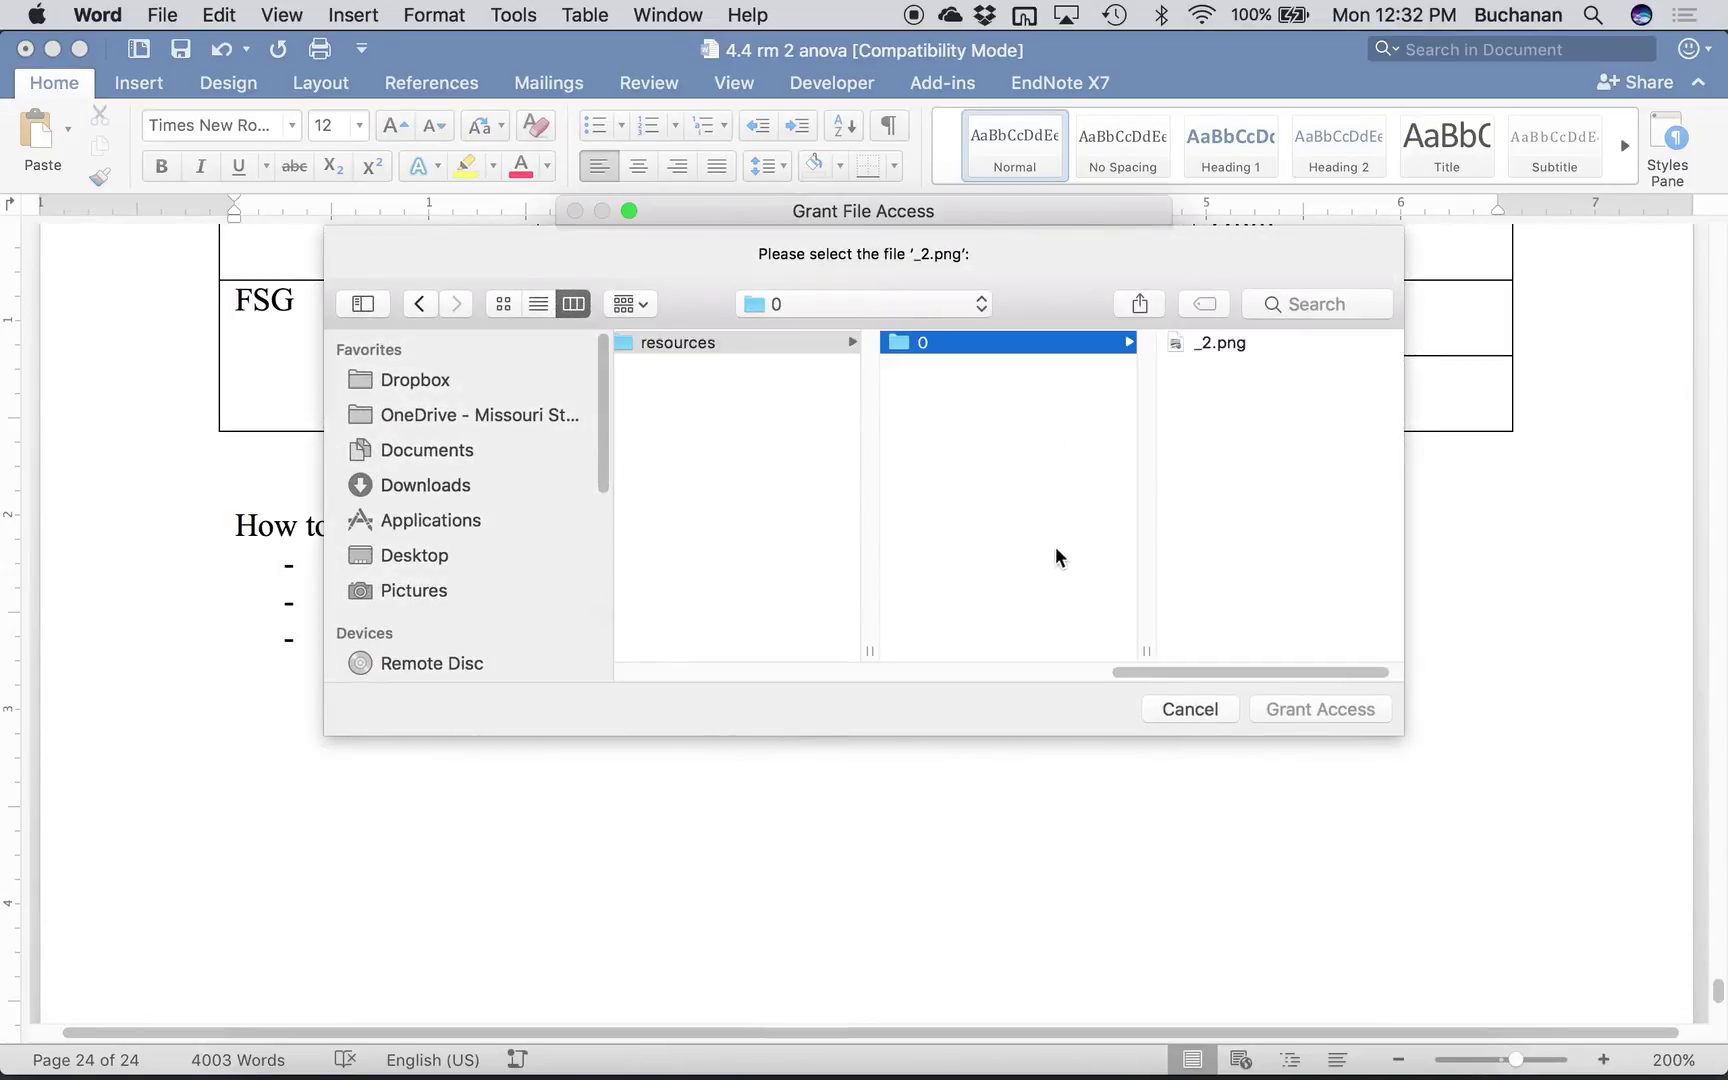
pyautogui.click(1303, 718)
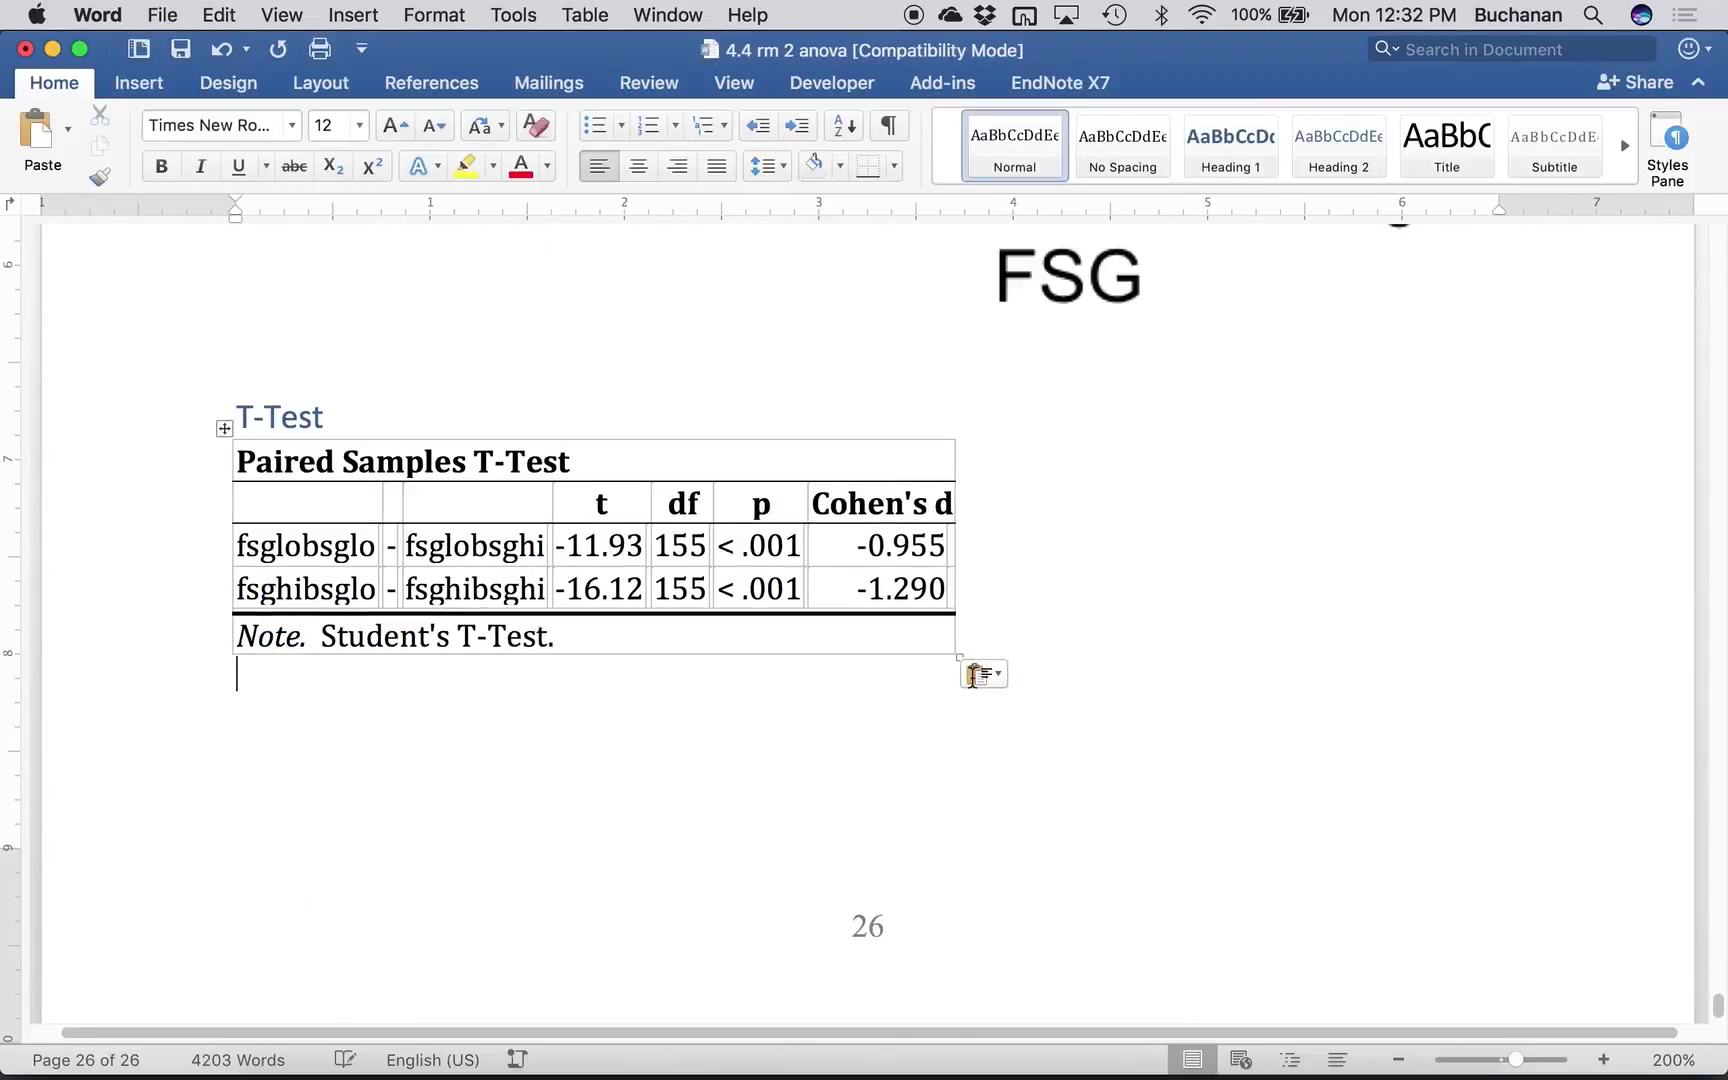
# - Change the paste option of the inserted JASP results to Match Destination Formatting
pyautogui.click(973, 675)
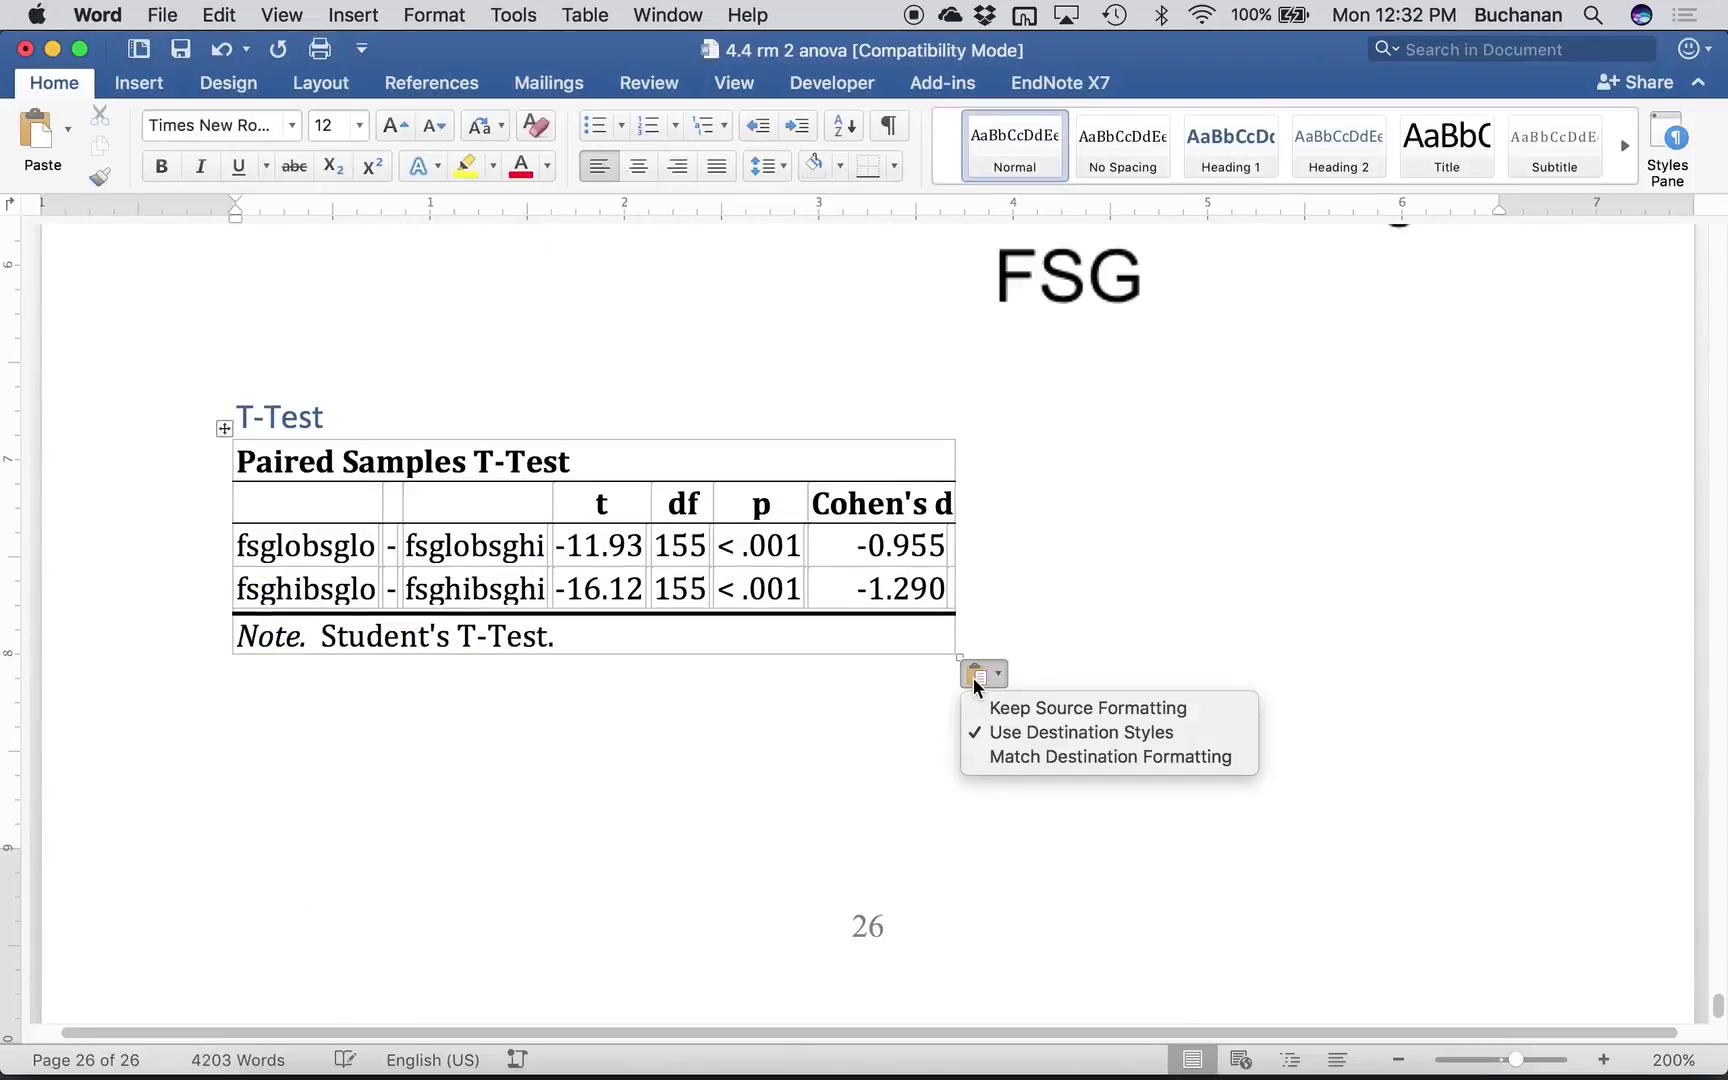
pyautogui.click(1001, 760)
pyautogui.scroll(15, 1001, 762)
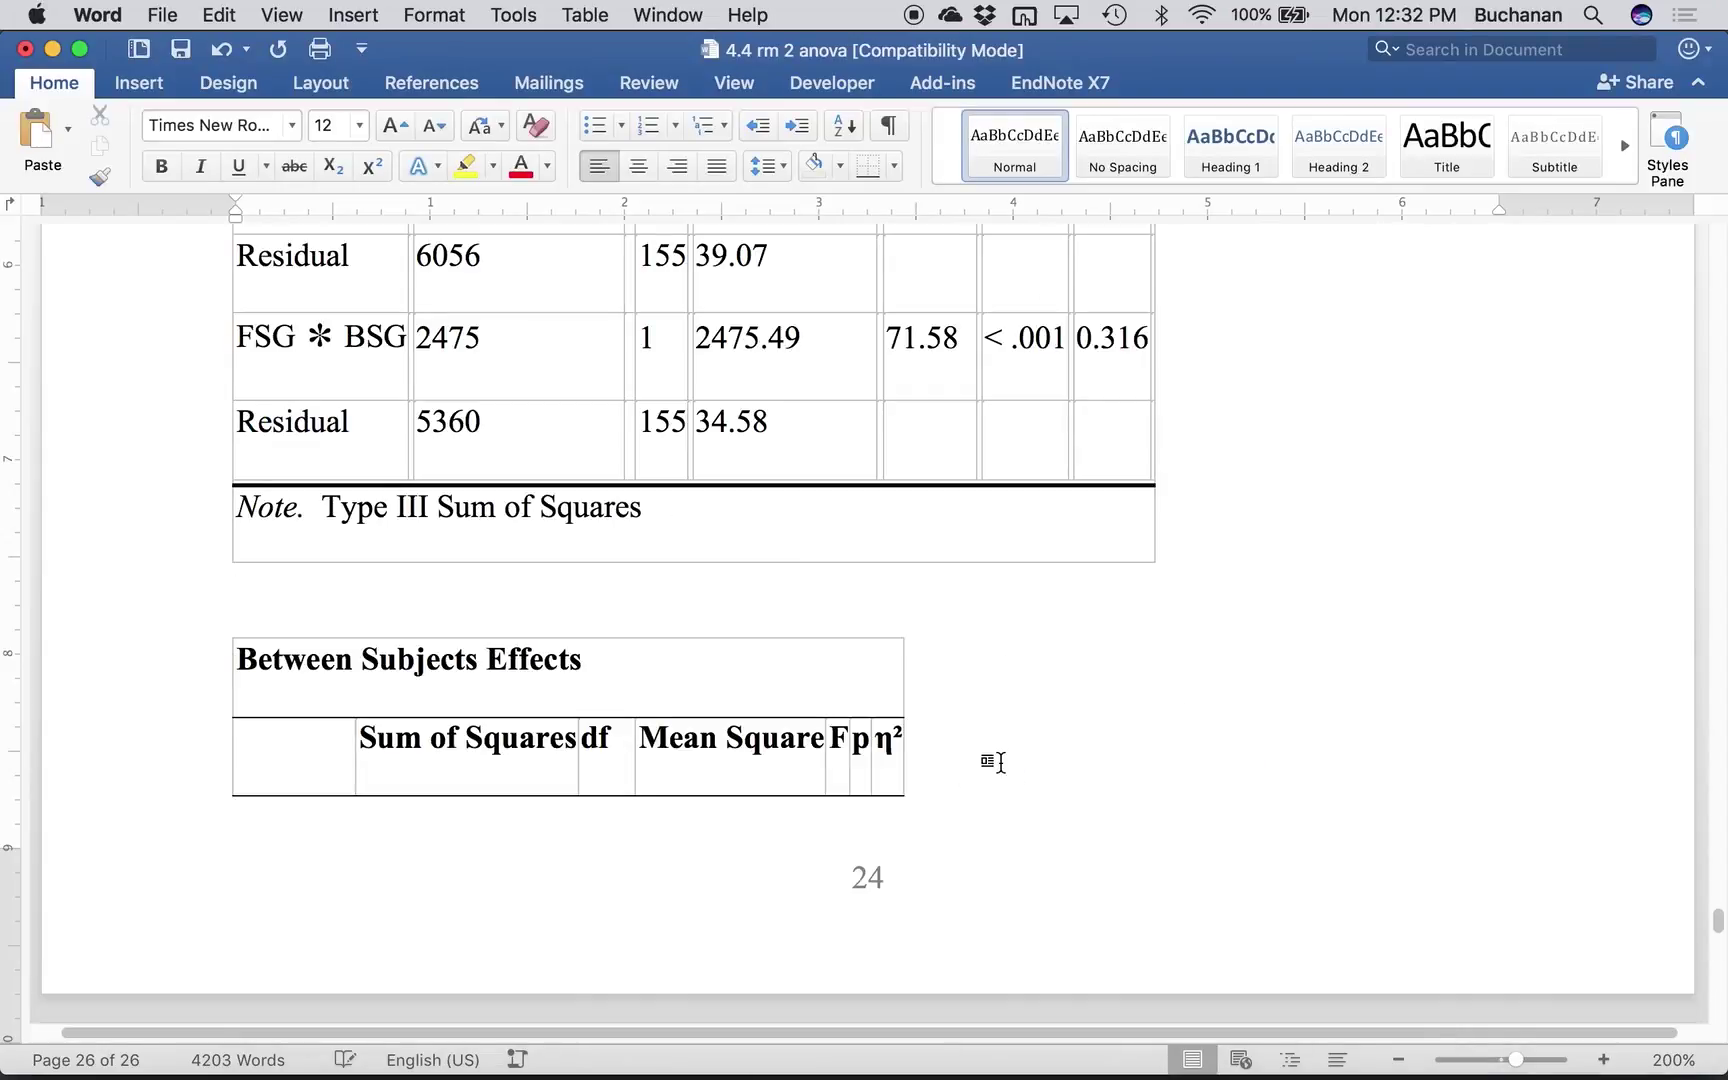
pyautogui.scroll(10, 1001, 752)
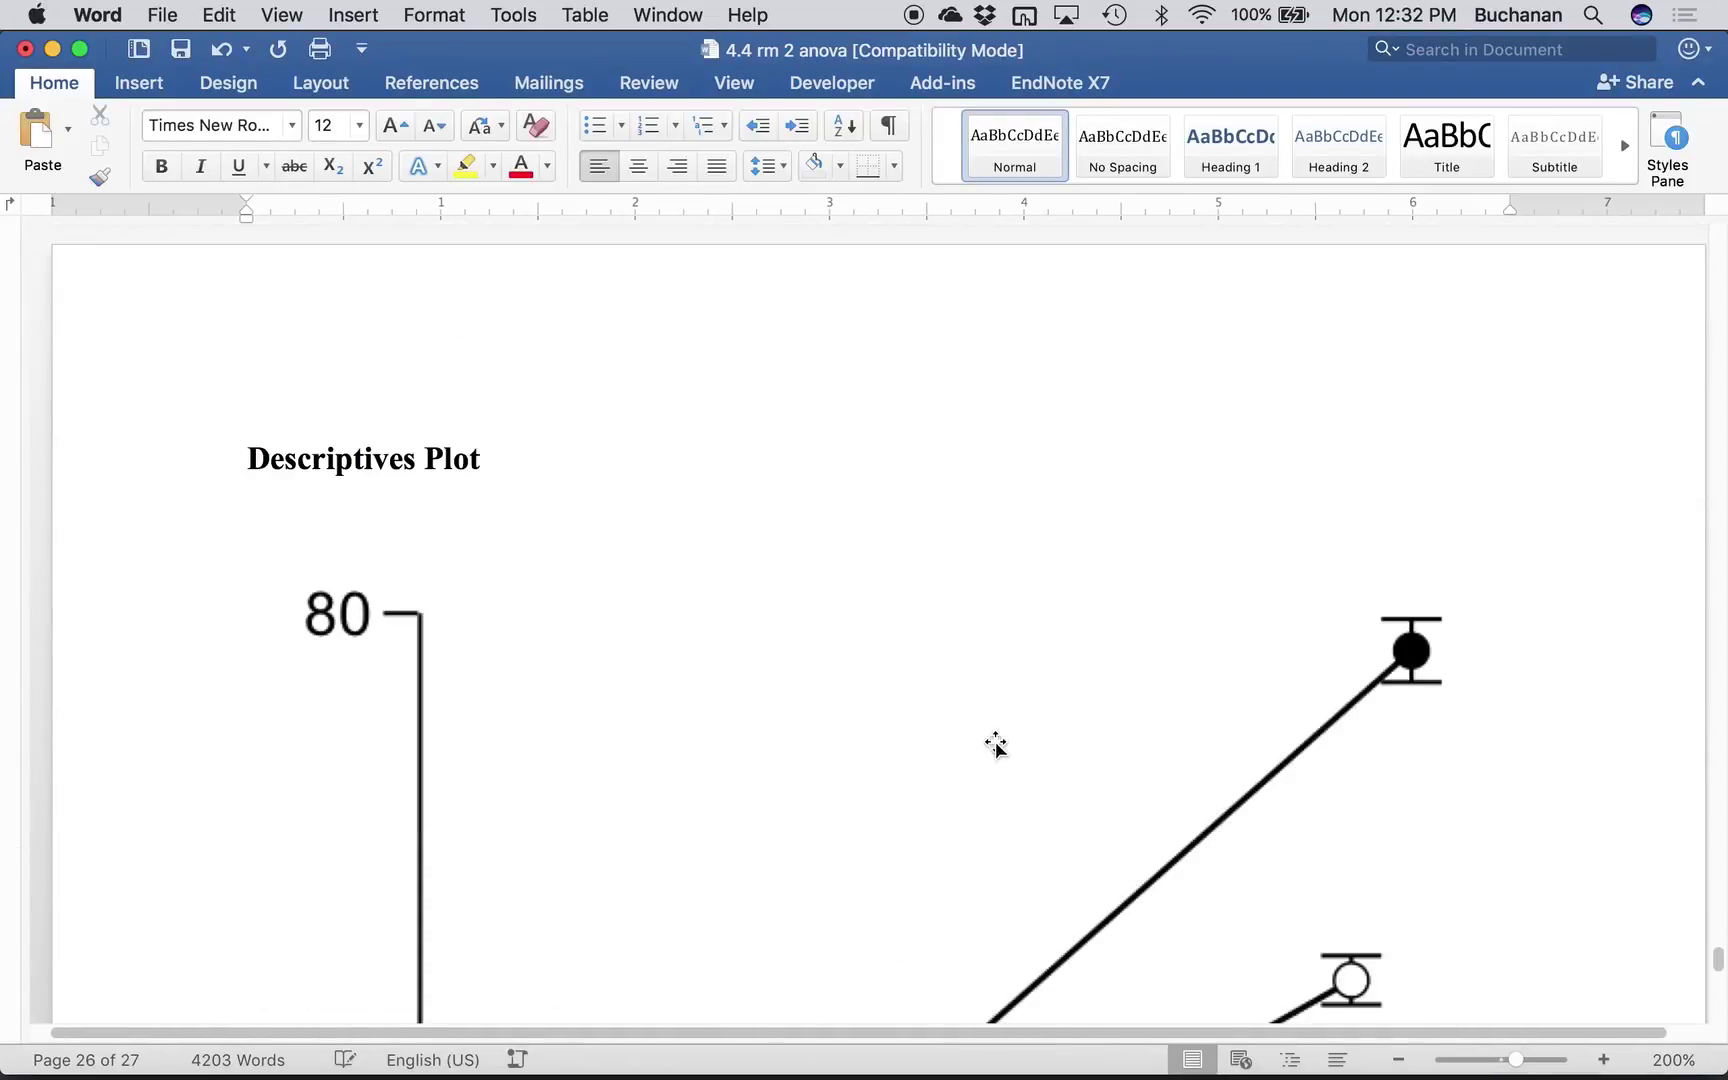
pyautogui.scroll(-15, 995, 741)
pyautogui.scroll(15, 995, 741)
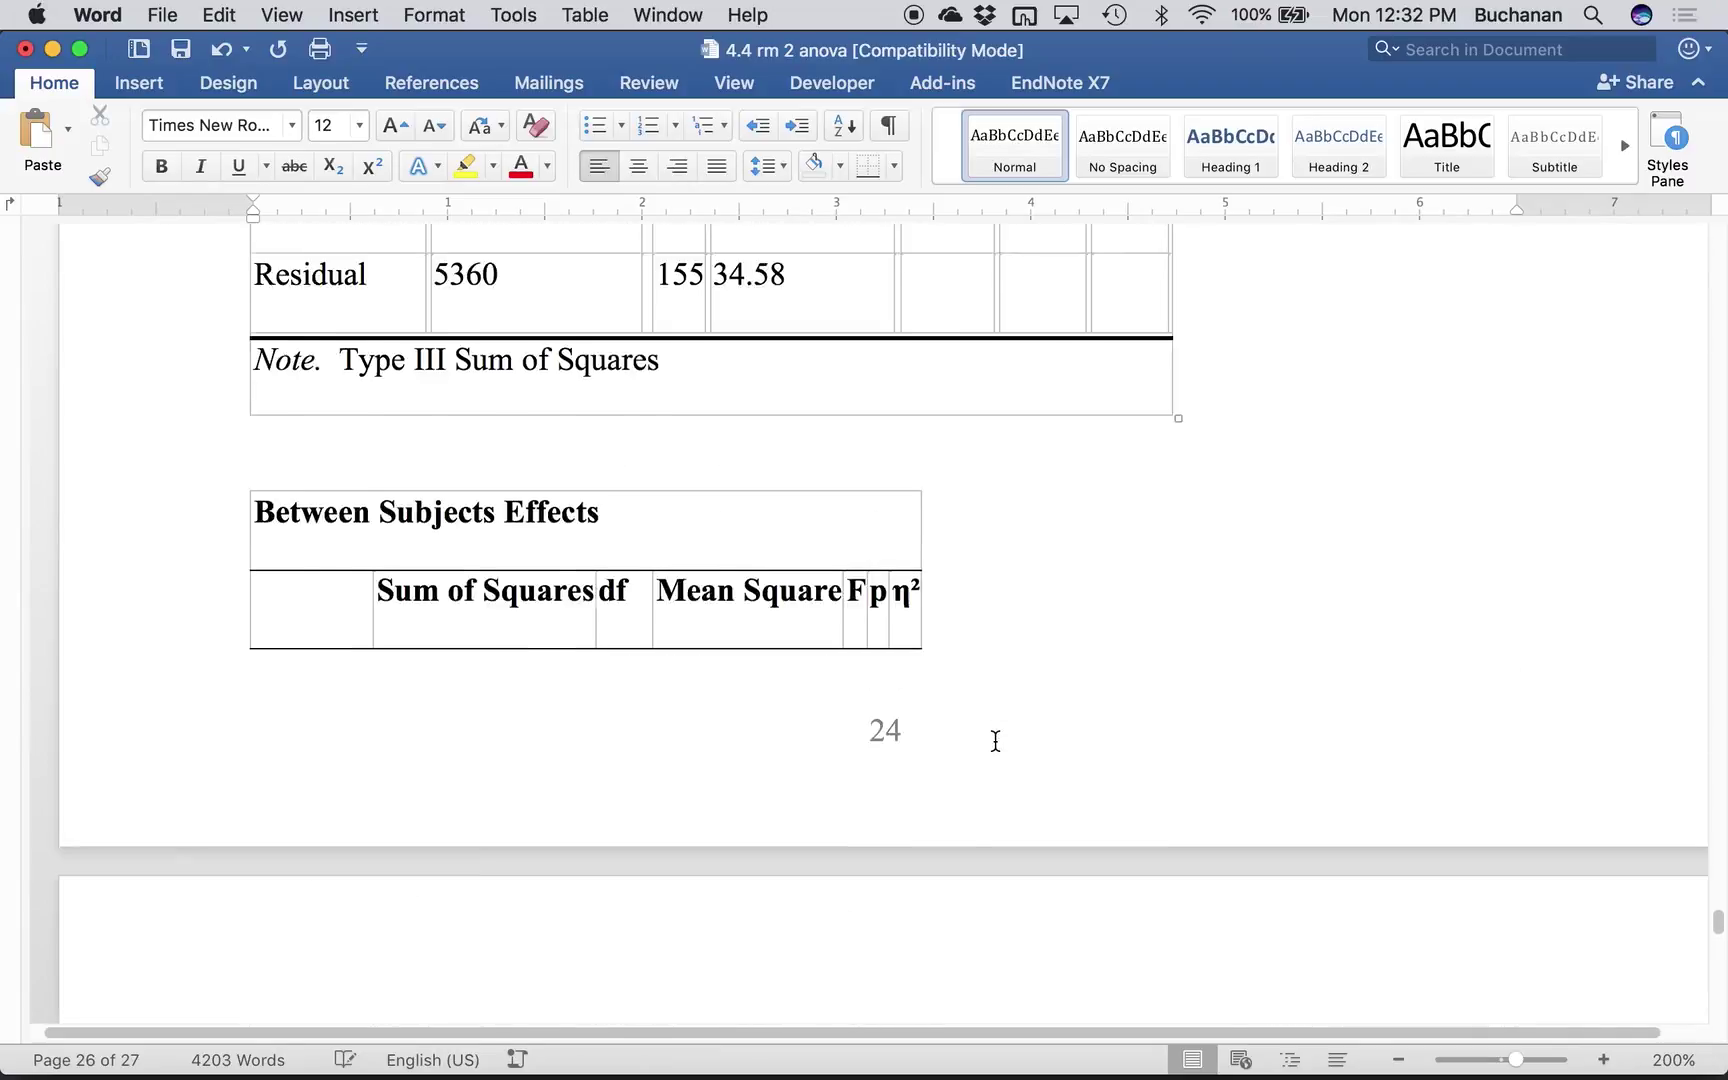
# - Set the line spacing of all pasted results, from the Results heading through the end of the document, to 1.0
pyautogui.scroll(-5, 995, 741)
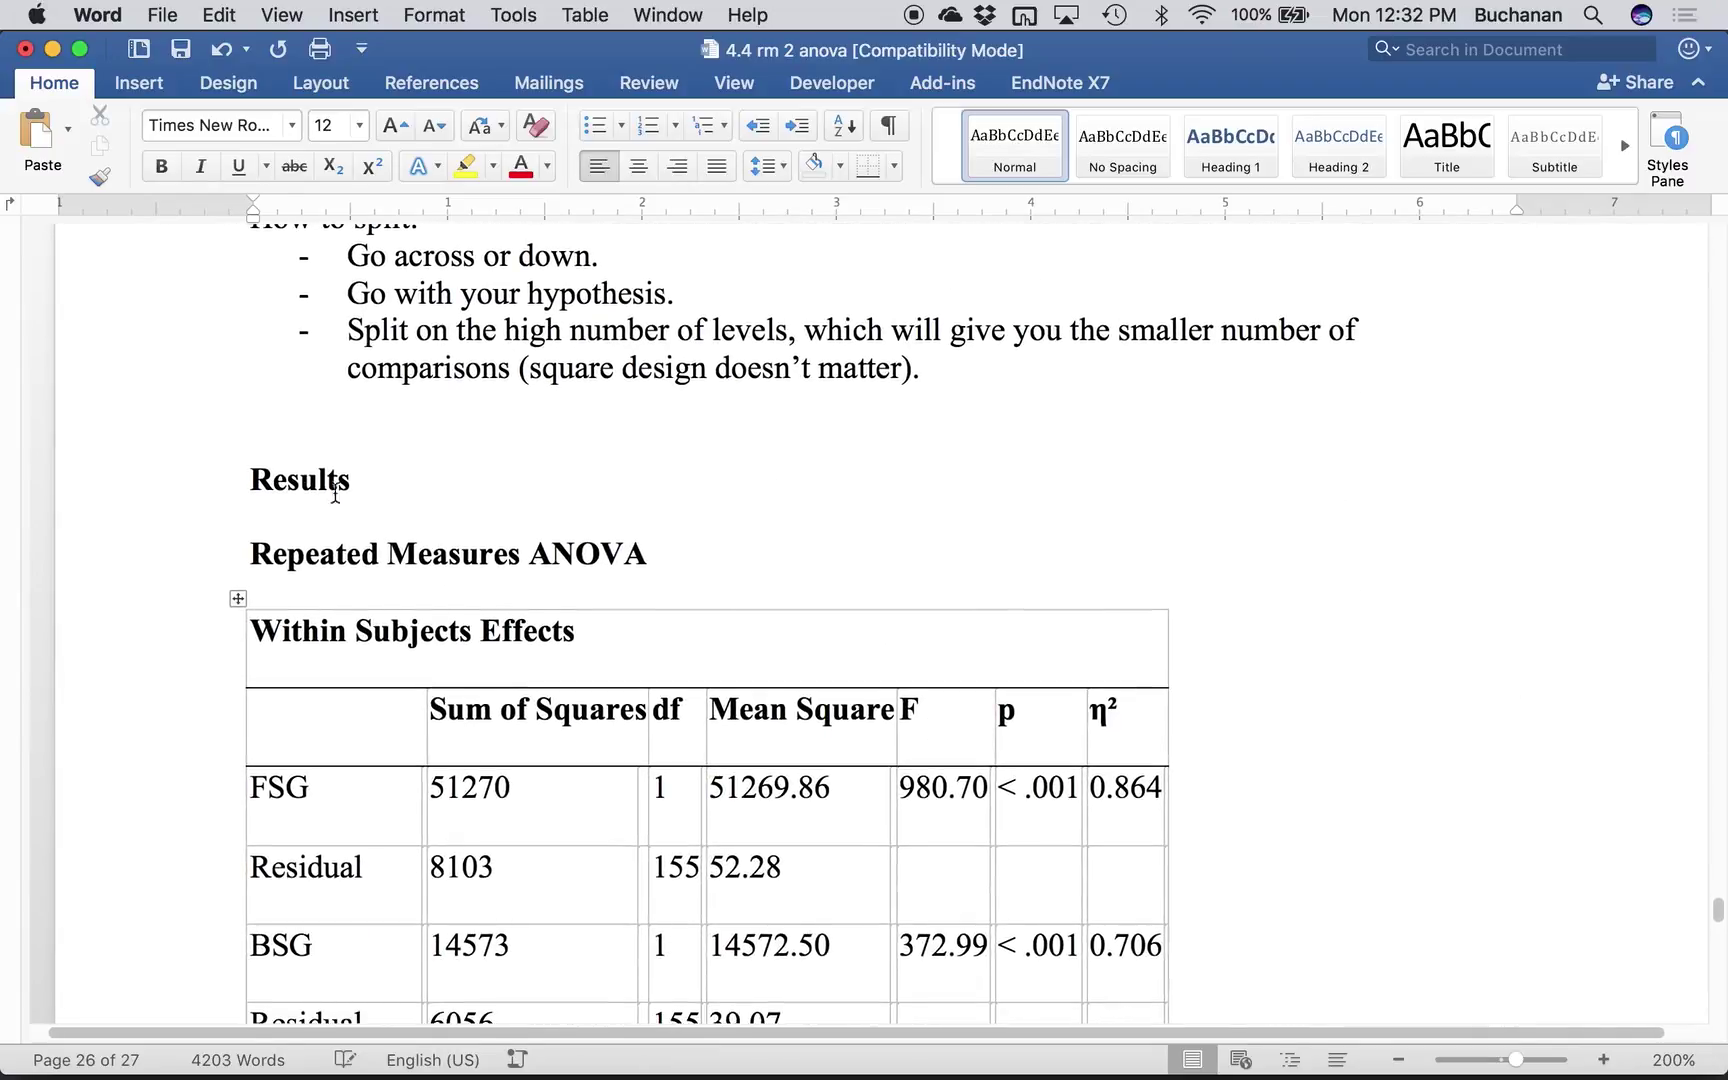
pyautogui.scroll(10, 245, 461)
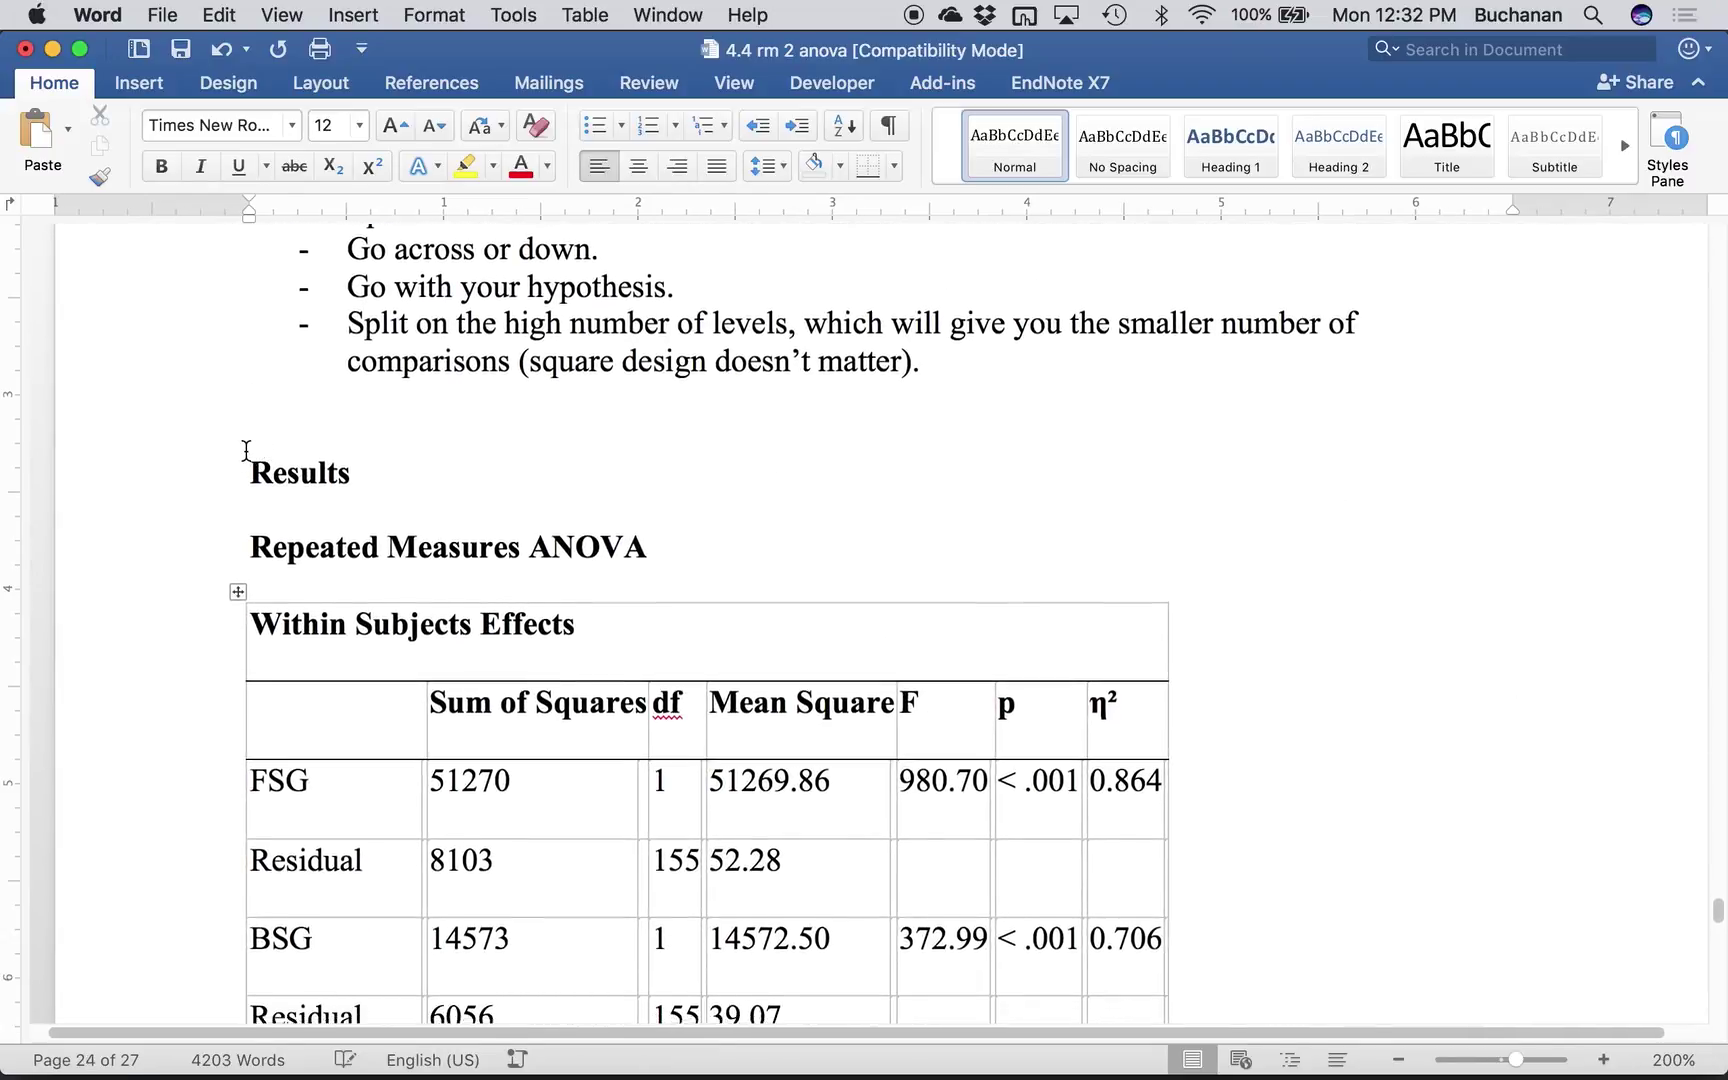
pyautogui.click(592, 732)
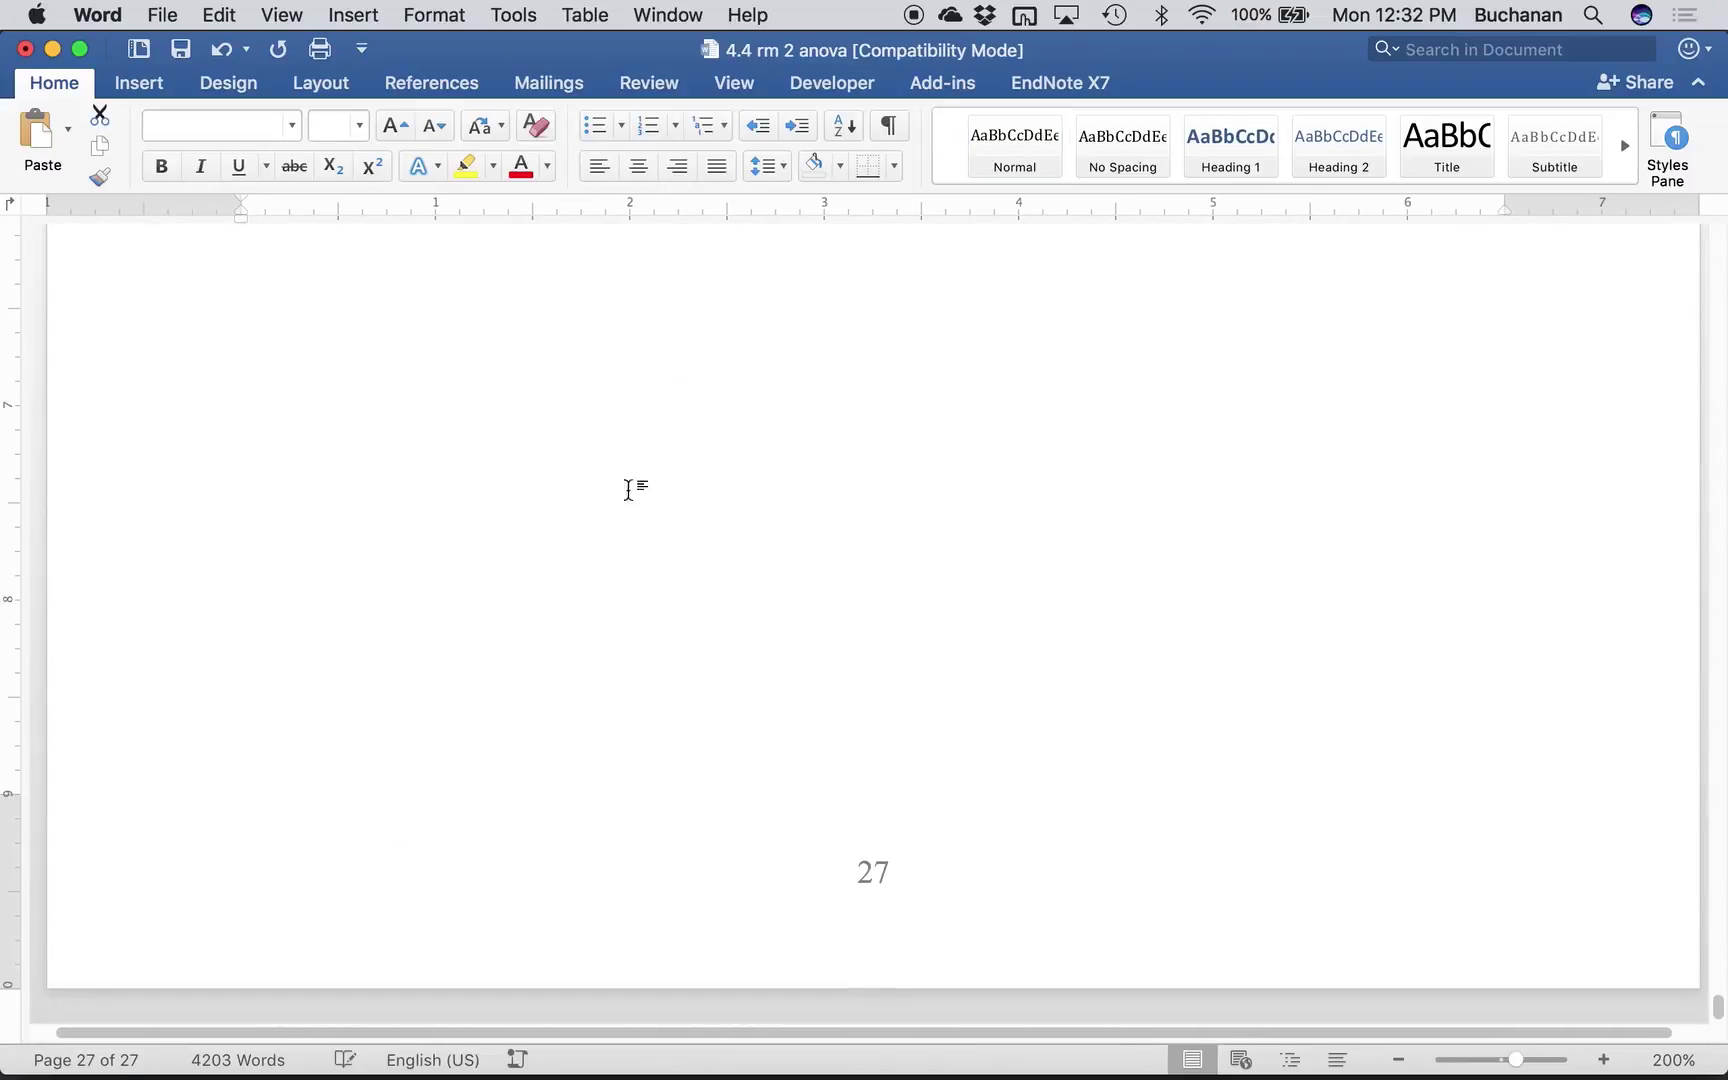
pyautogui.click(770, 167)
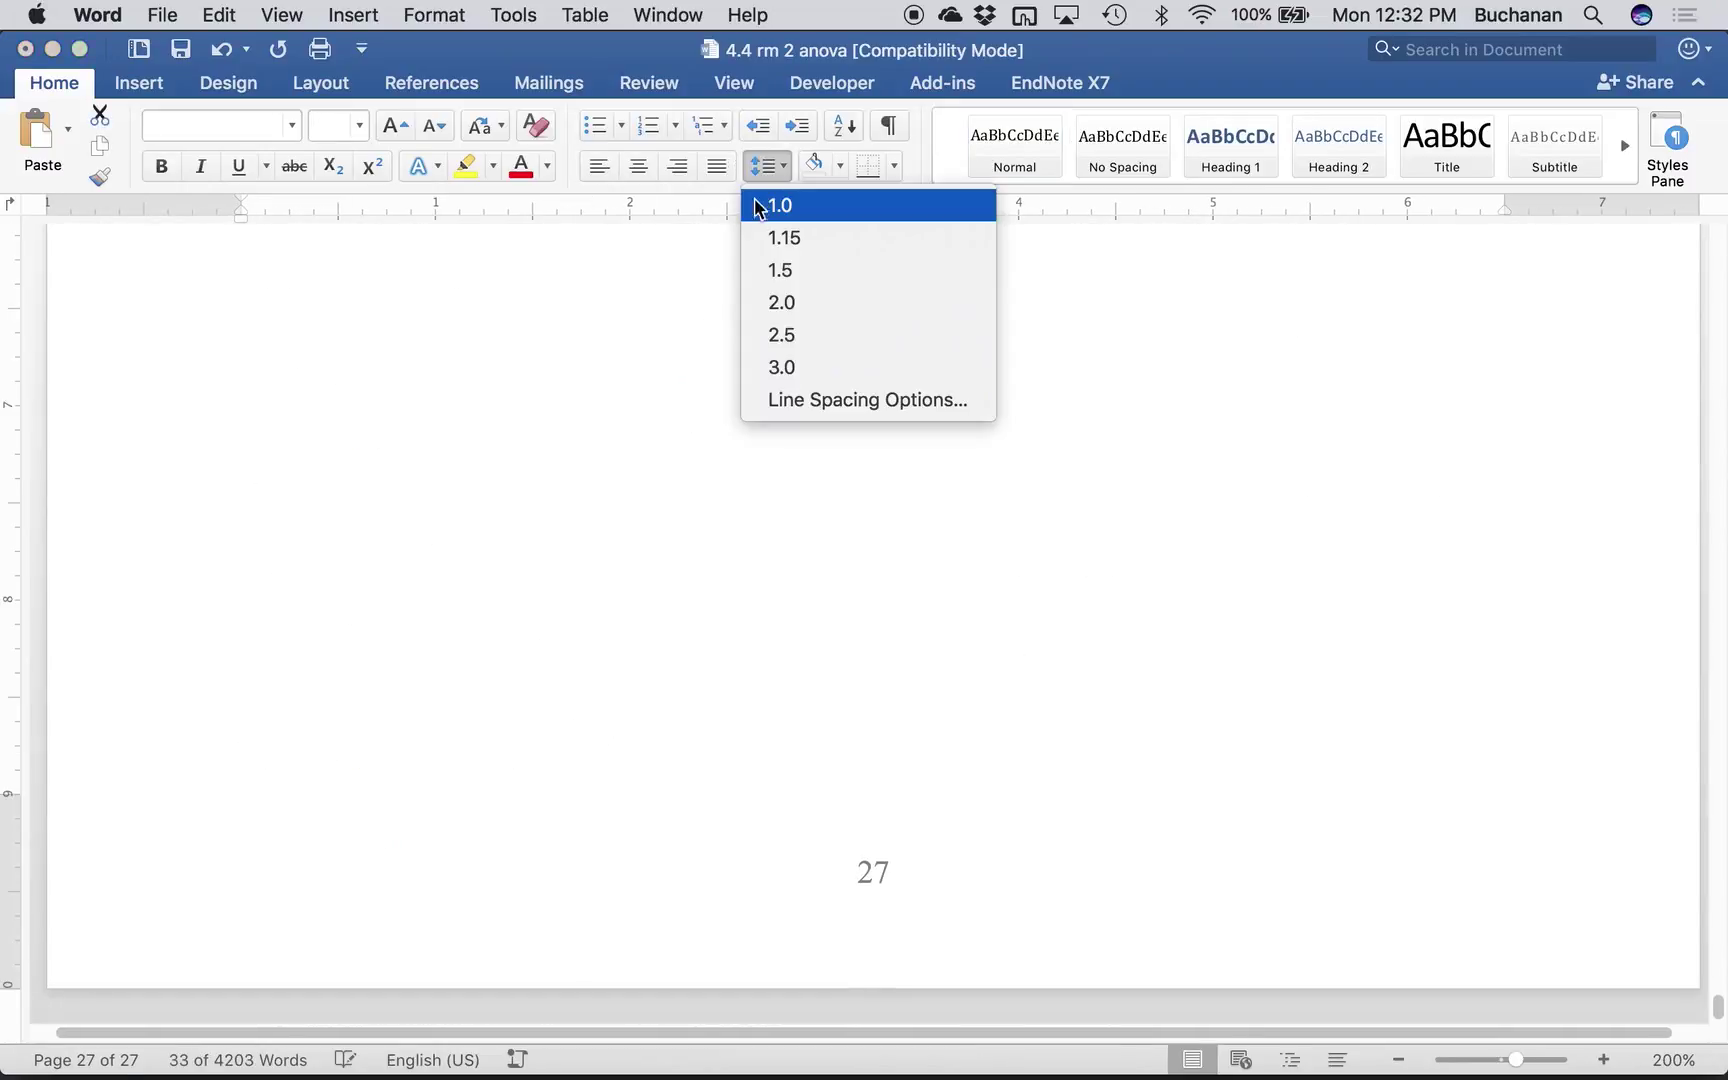
pyautogui.click(620, 462)
pyautogui.hotkey('shift', 'pageup')
pyautogui.hotkey('shift', 'pageup')
pyautogui.hotkey('shift', 'pageup')
pyautogui.hotkey('shift', 'pageup')
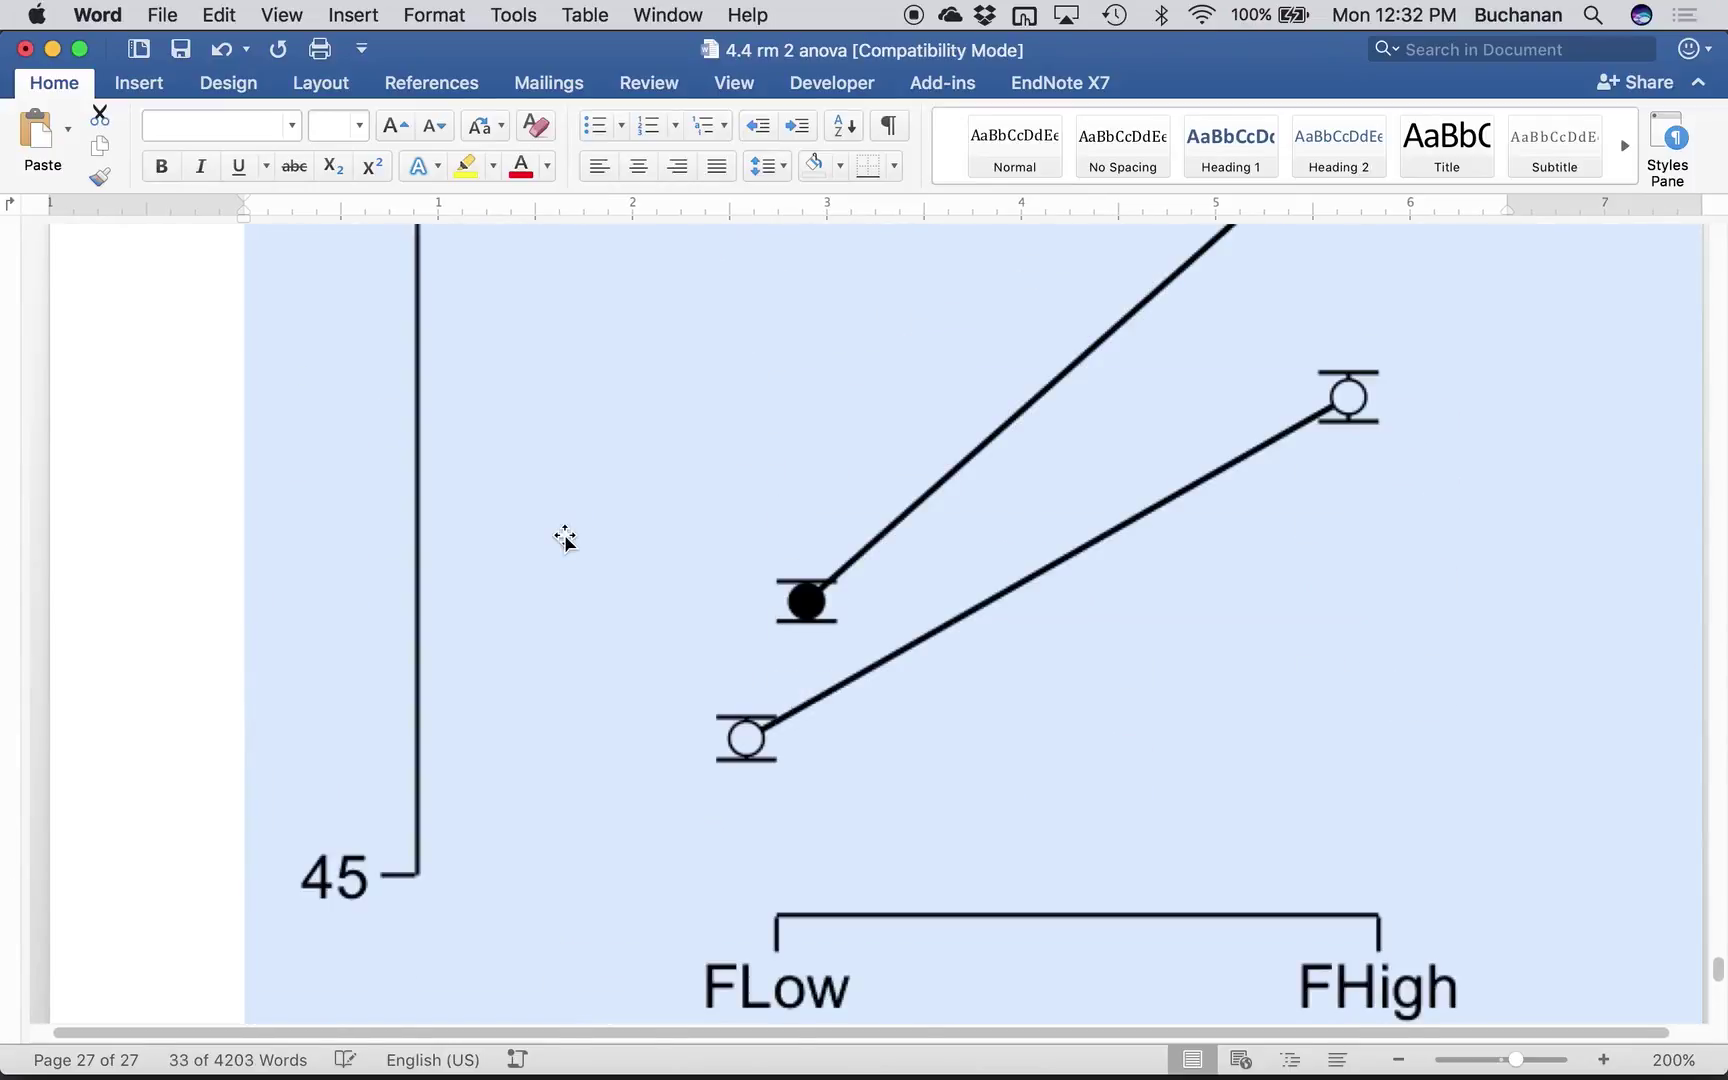
pyautogui.hotkey('shift', 'pageup')
pyautogui.hotkey('shift', 'pageup')
pyautogui.hotkey('shift', 'pageup')
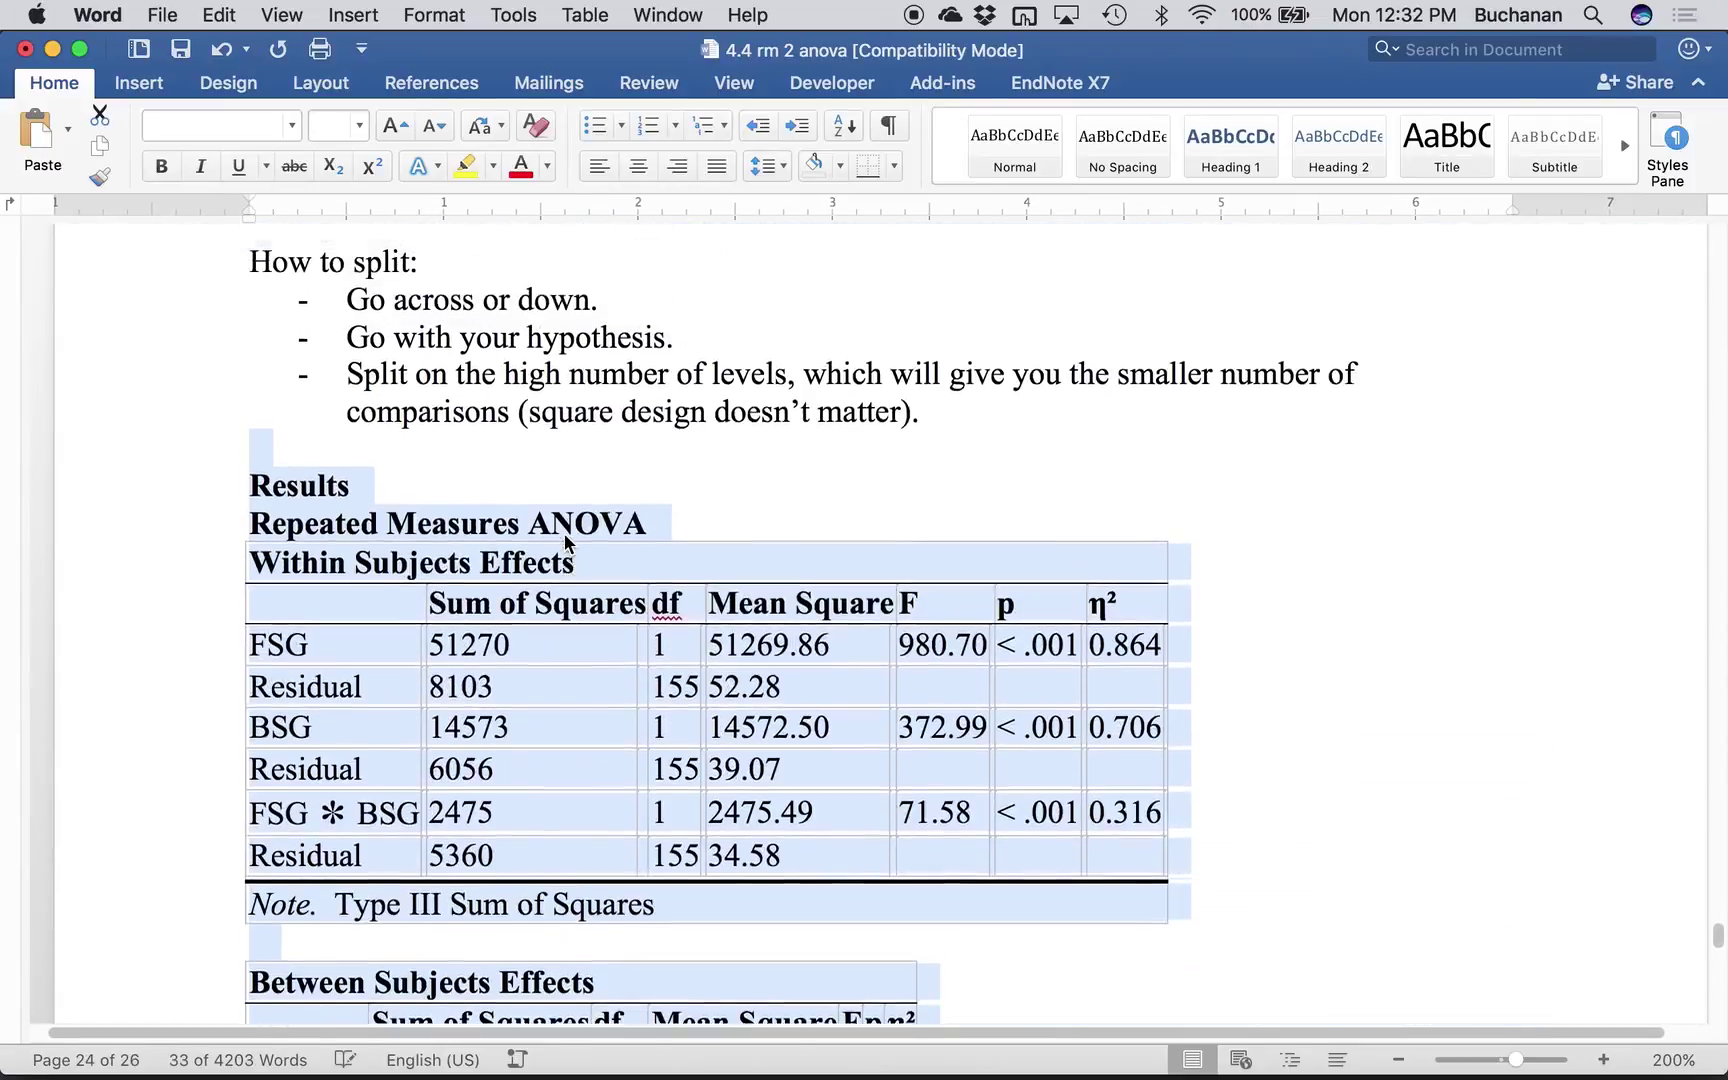
# - Insert an extra blank line between the Within Subjects Effects and Between Subjects Effects tables
pyautogui.moveTo(1515, 1058); pyautogui.dragTo(1510, 1058)
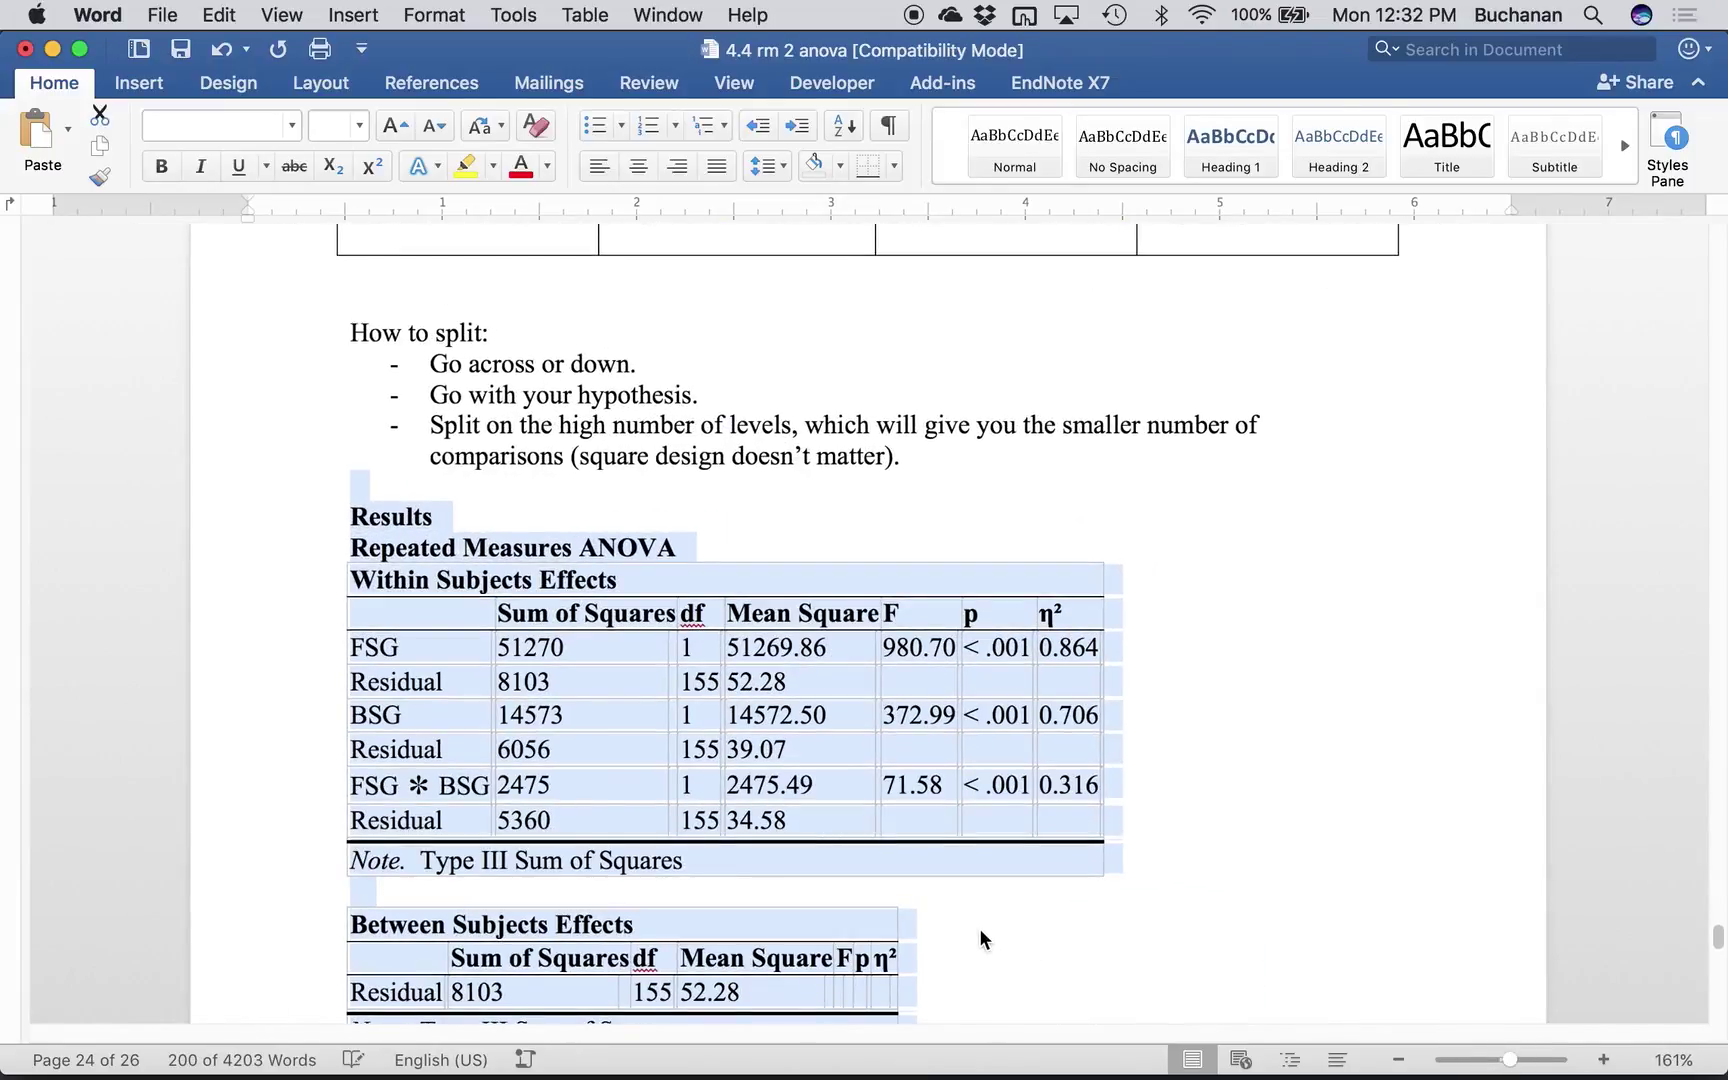
pyautogui.click(655, 878)
pyautogui.scroll(-5, 932, 734)
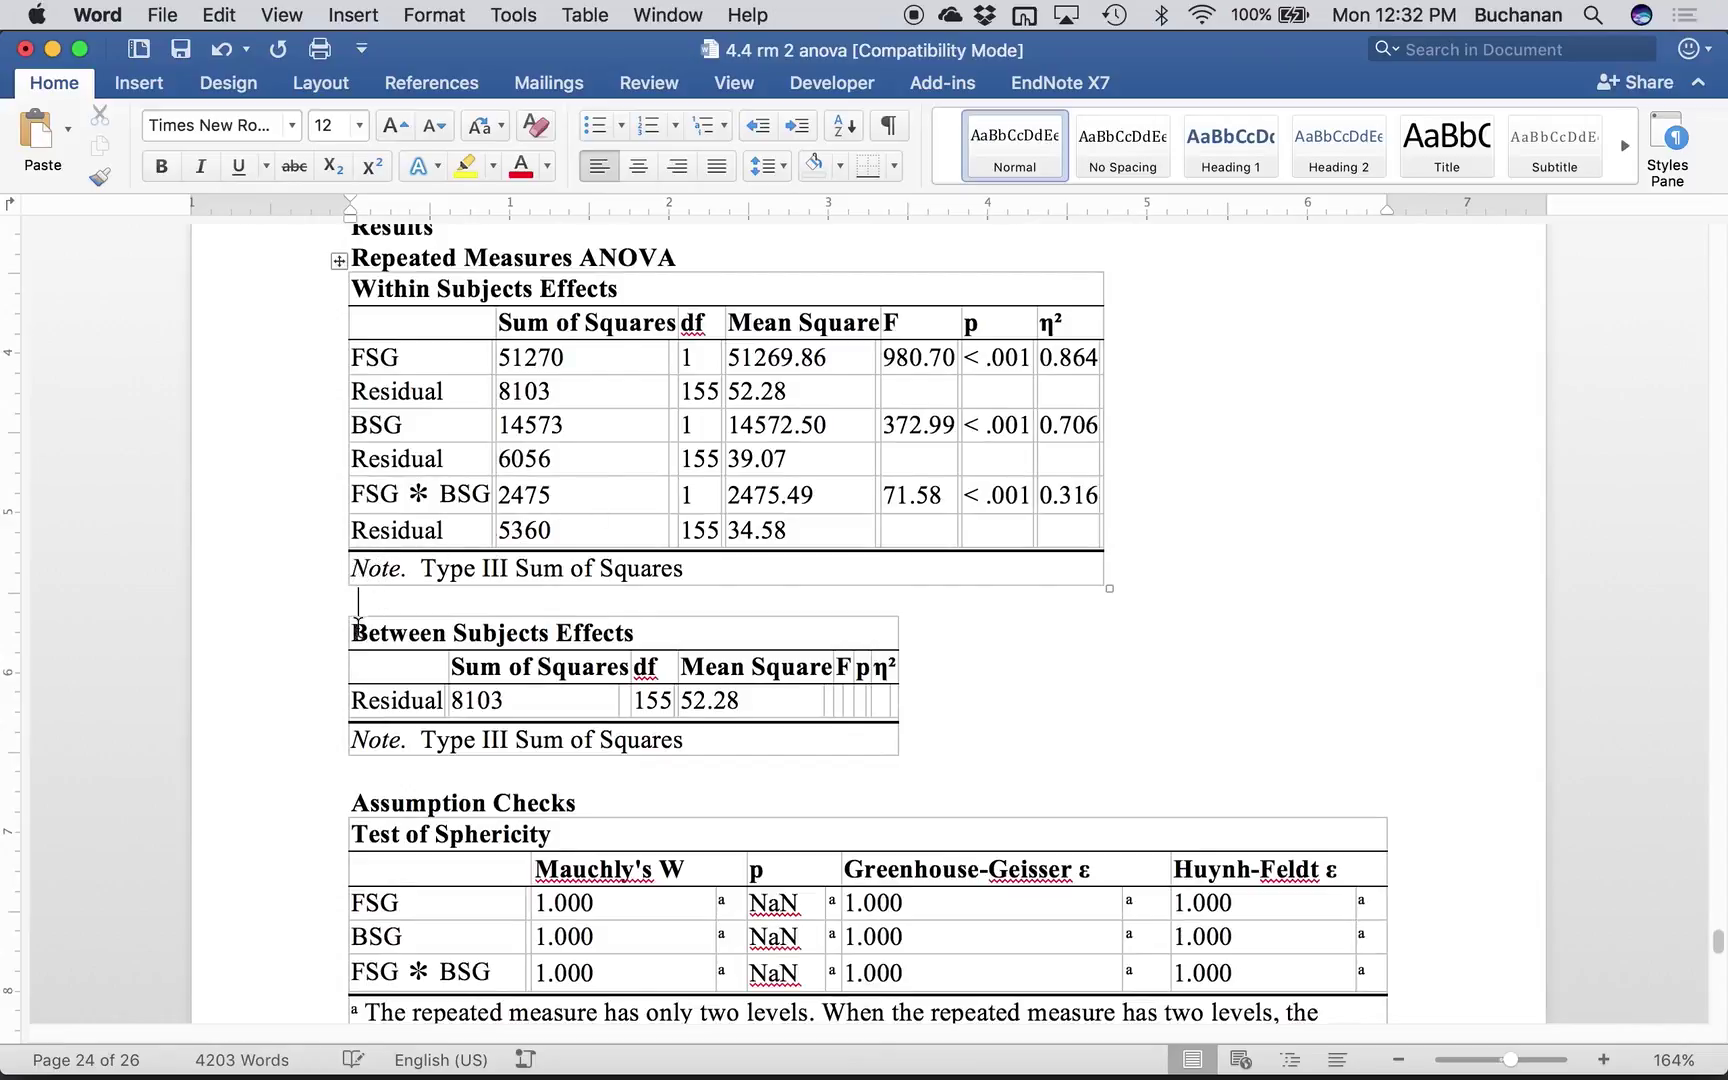
pyautogui.press('Return')
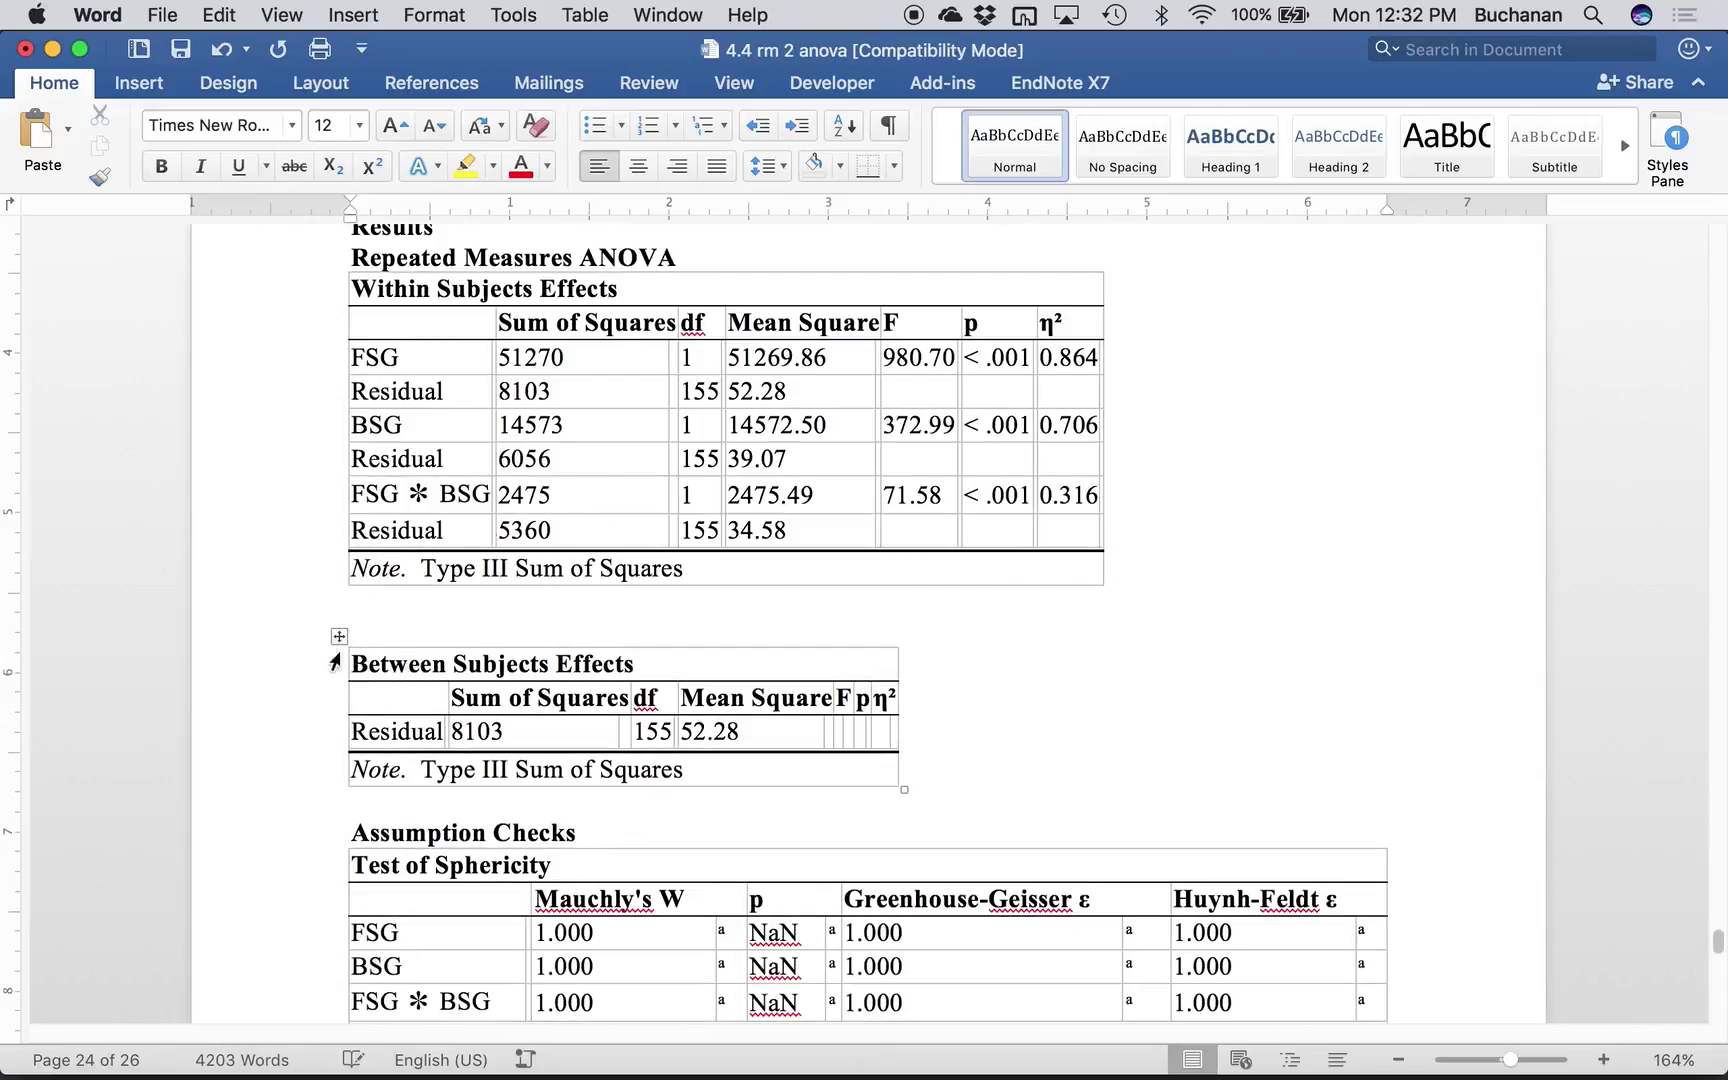
# - Black out the text of the Between Subjects Effects table with black highlighting
pyautogui.click(329, 660)
pyautogui.click(340, 635)
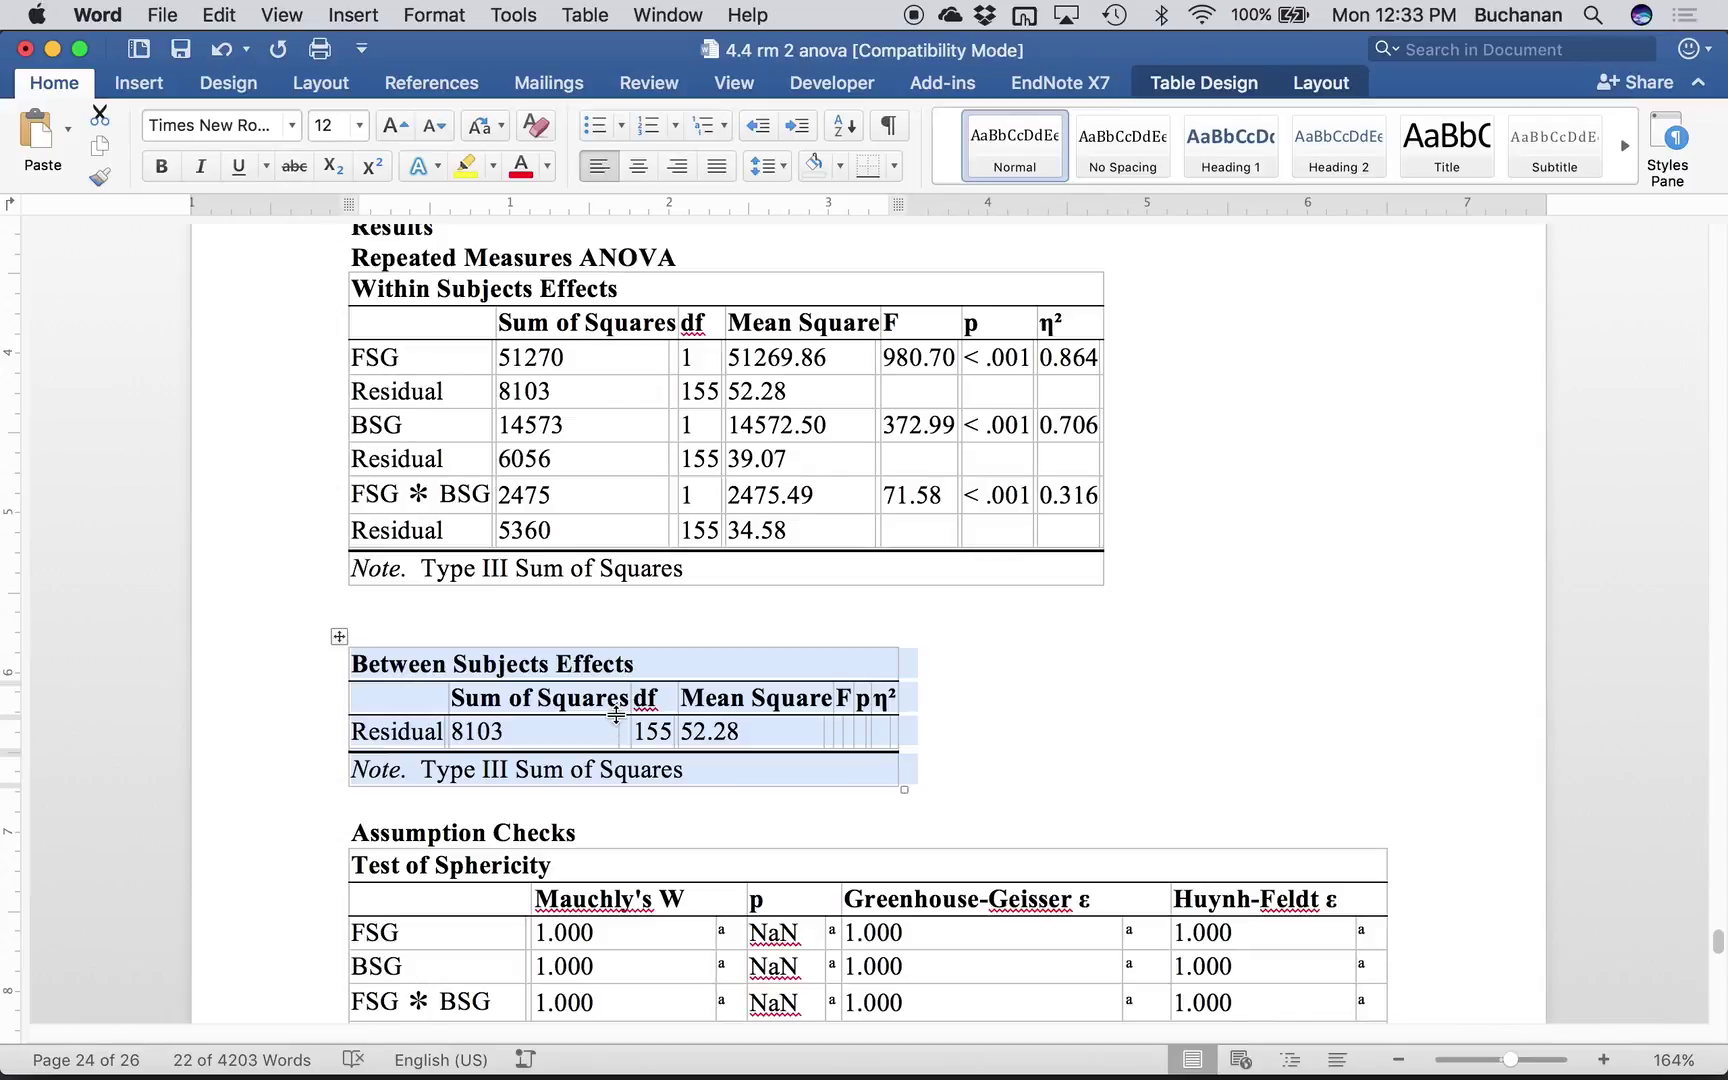
pyautogui.click(1230, 80)
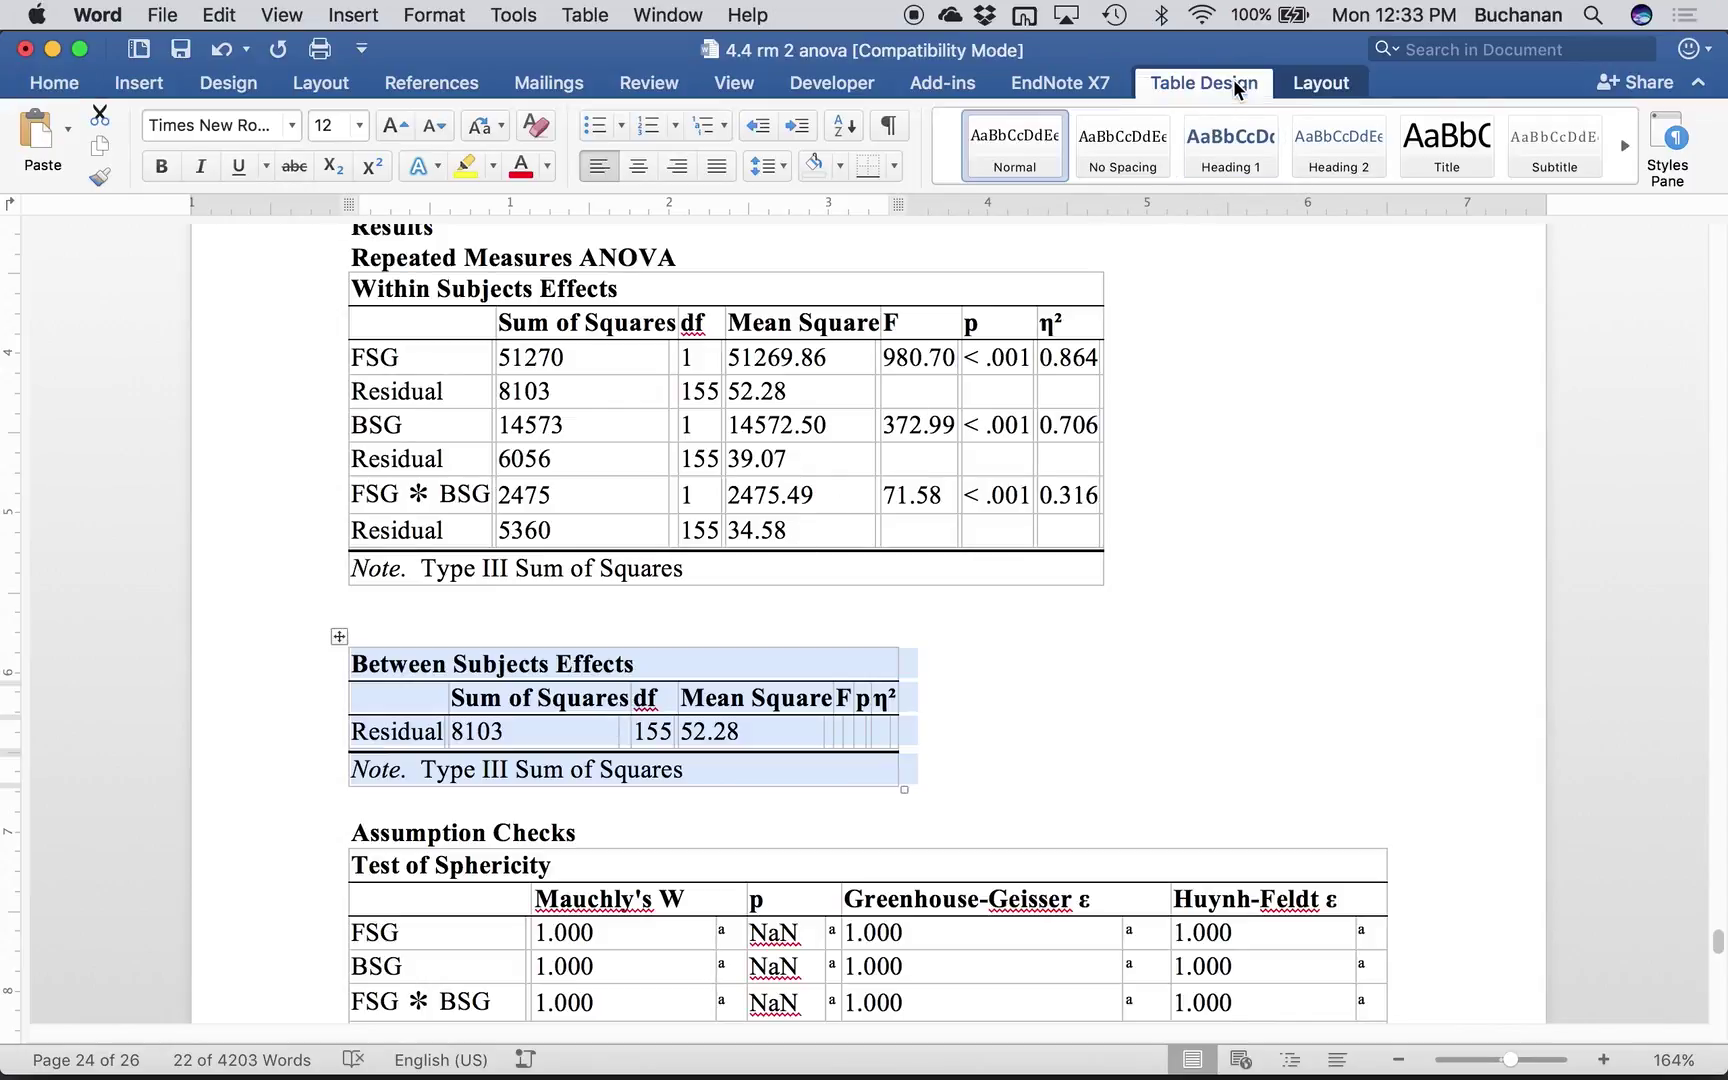
pyautogui.click(1318, 84)
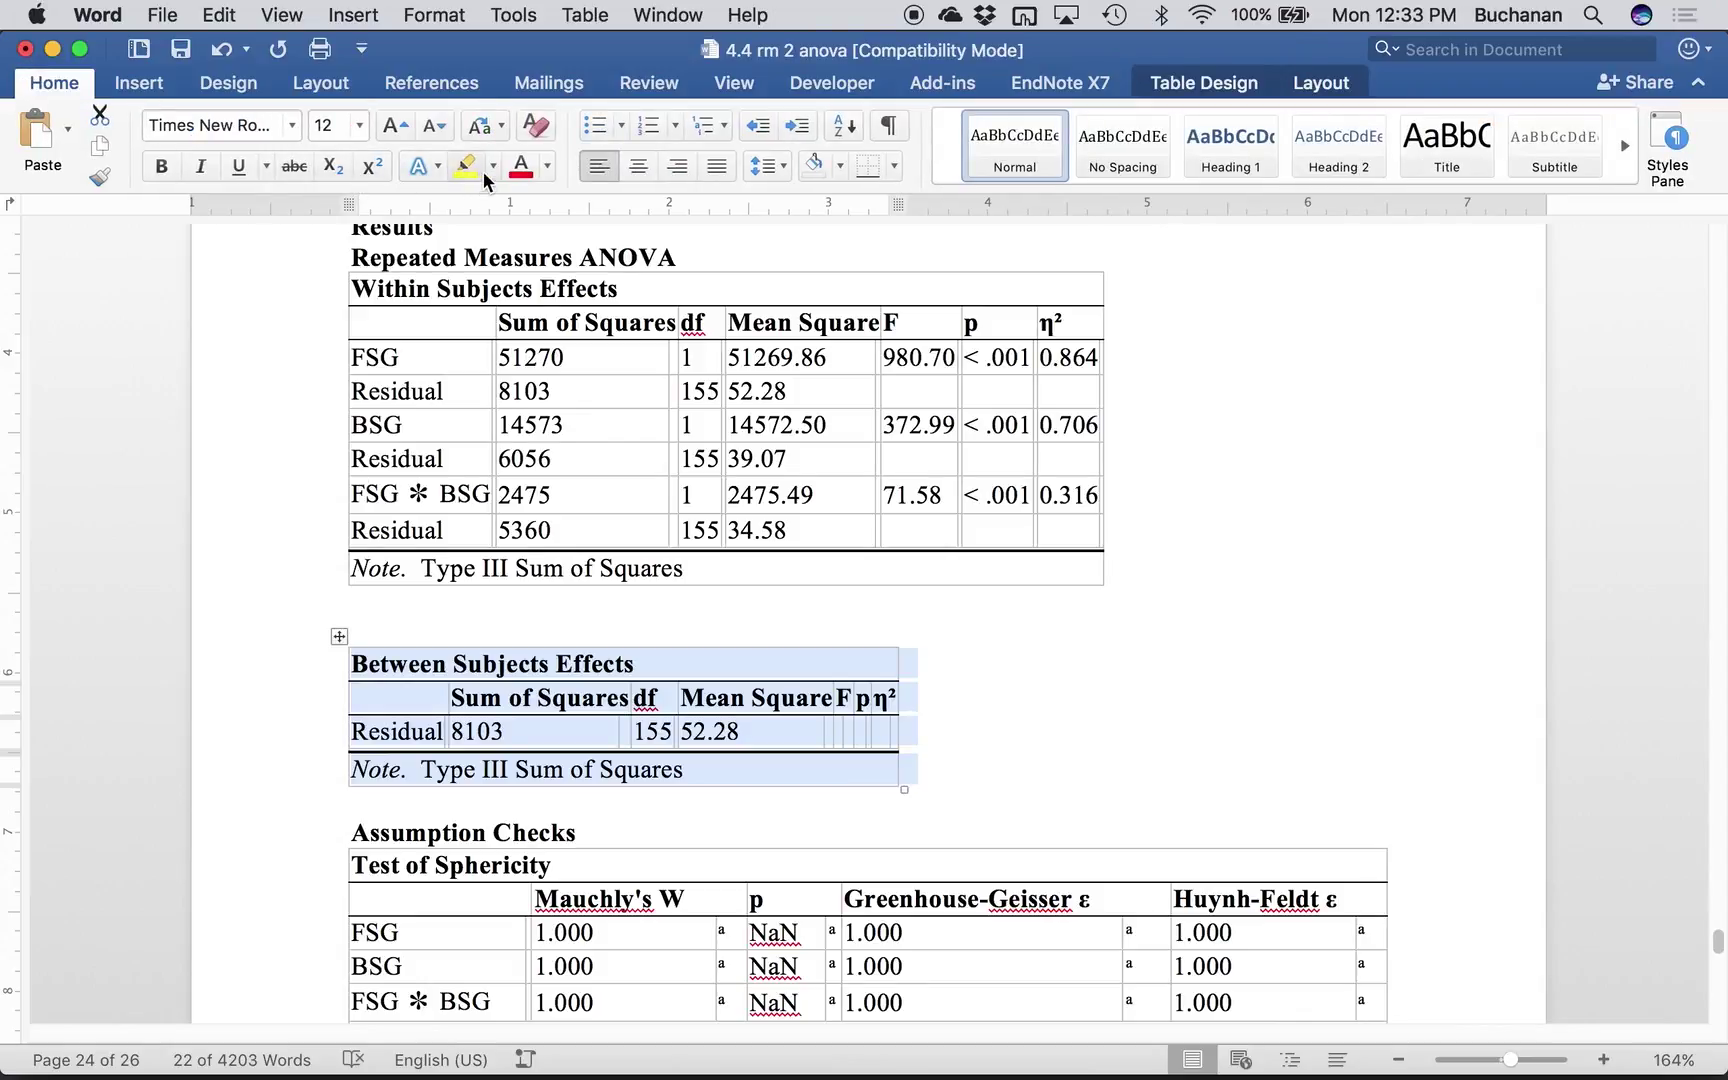
pyautogui.click(485, 169)
pyautogui.press('Escape')
pyautogui.click(436, 609)
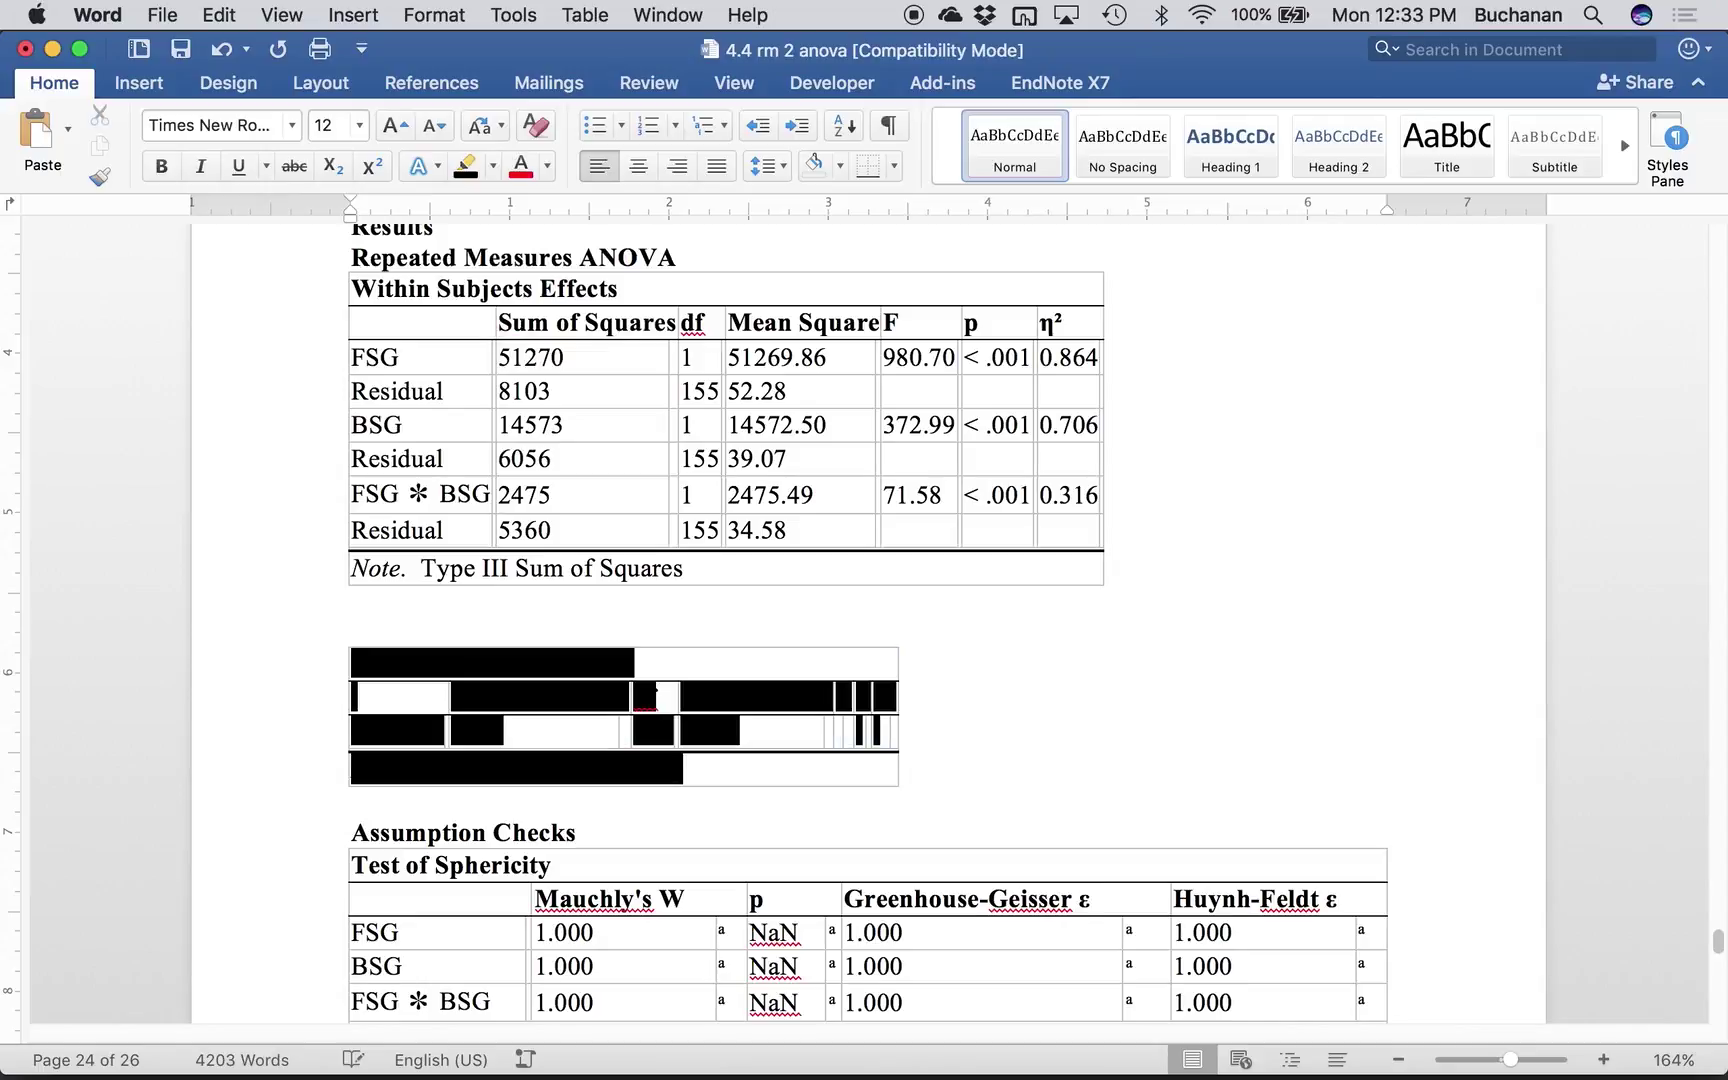
# - Start the FSG result line below the Within Subjects Effects table with "FSG, F(1,155) =", setting the F in italics
pyautogui.press('Return')
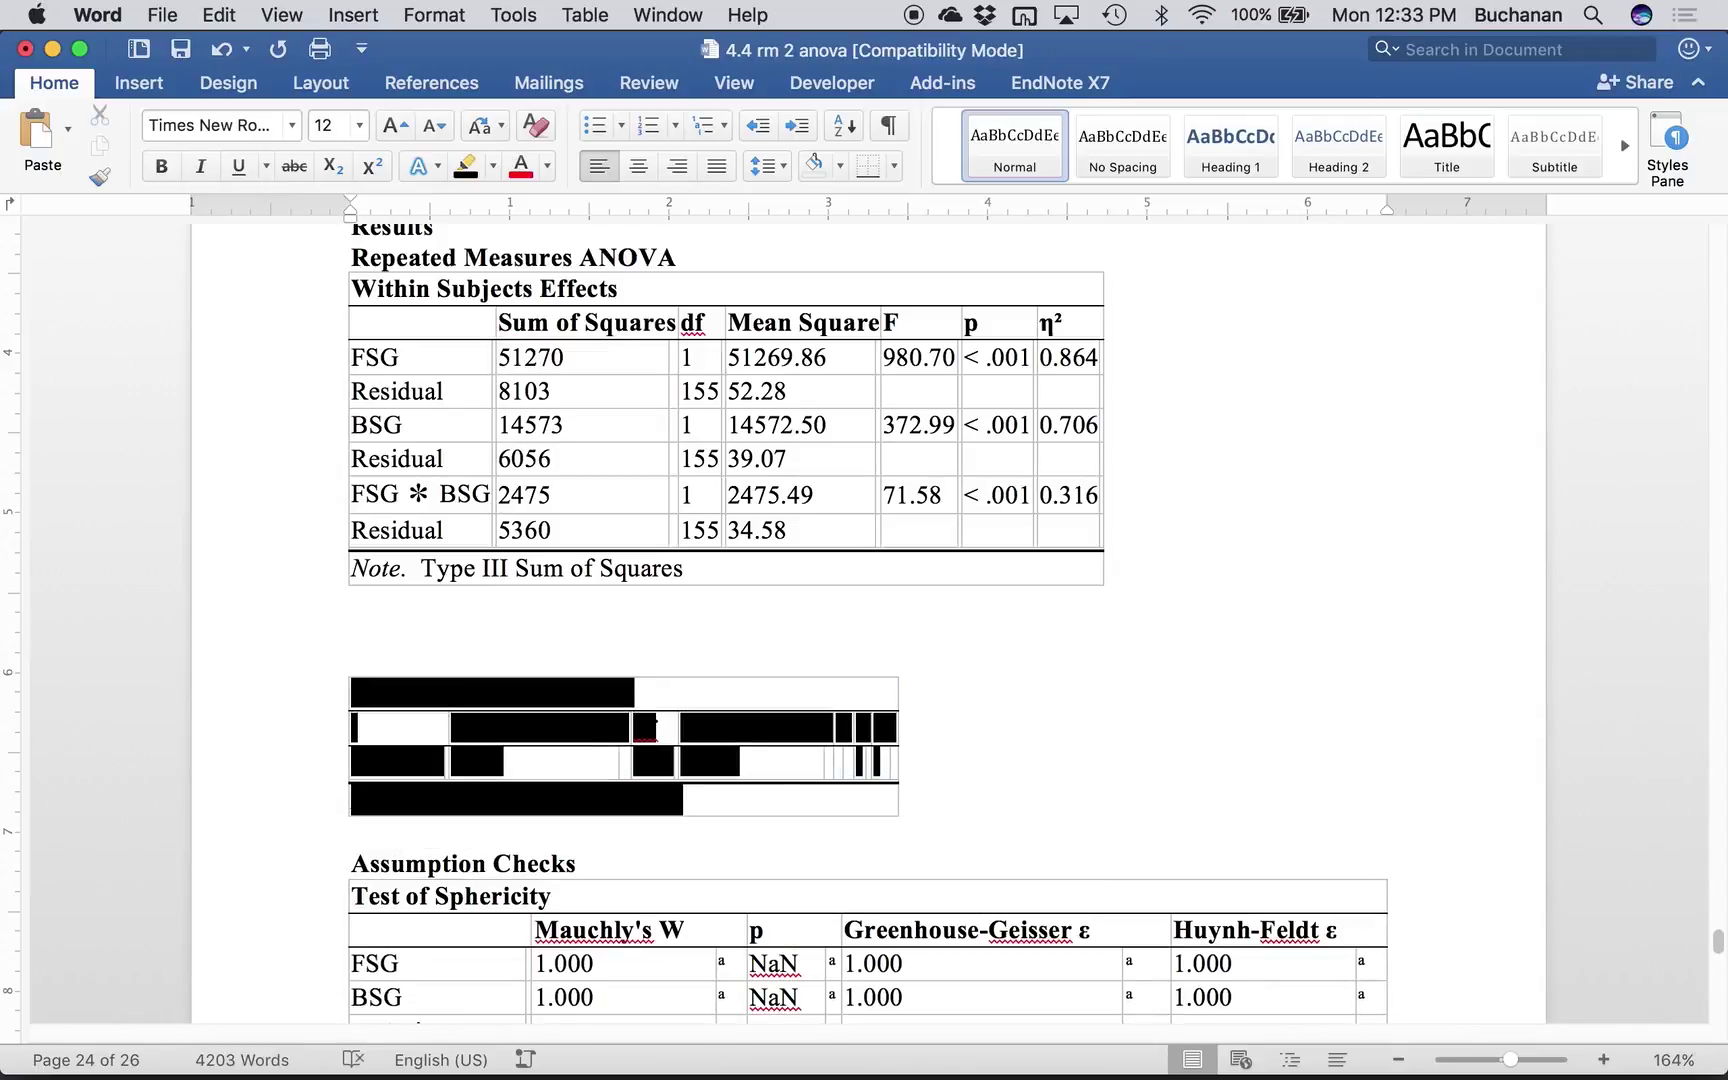
pyautogui.write('FSG, Fi')
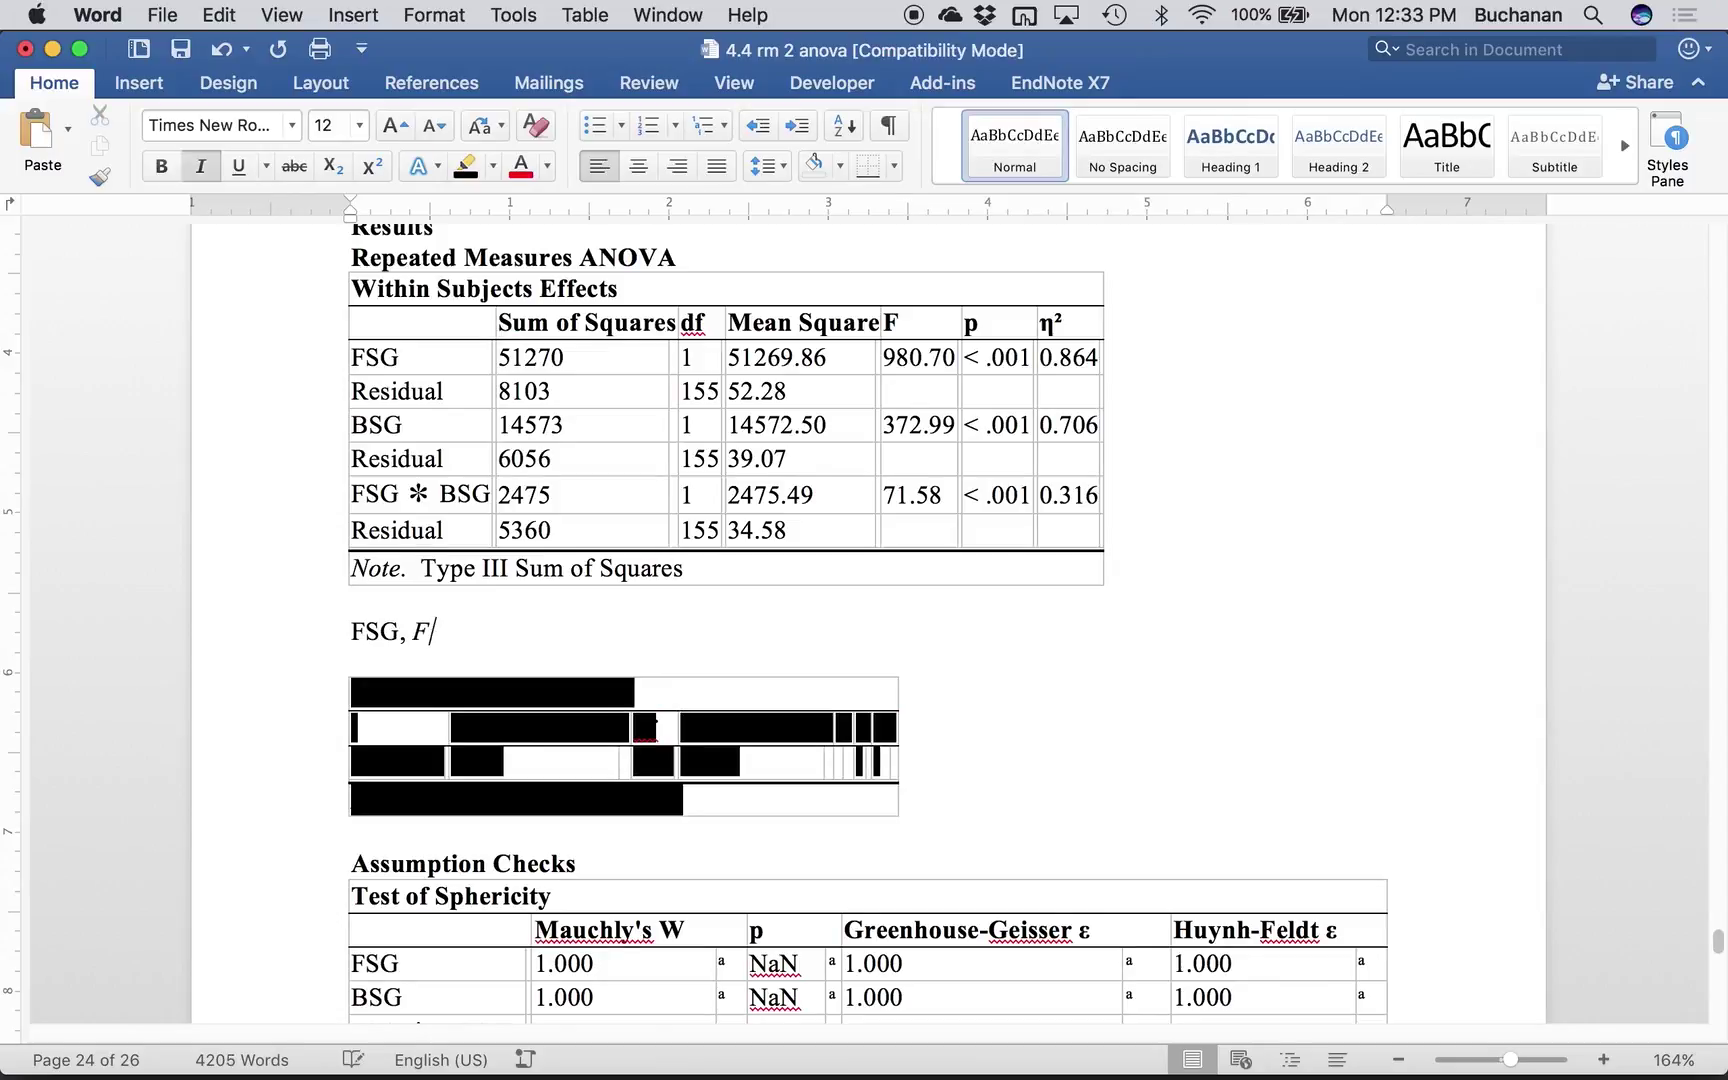
pyautogui.press('super+i')
pyautogui.write('(')
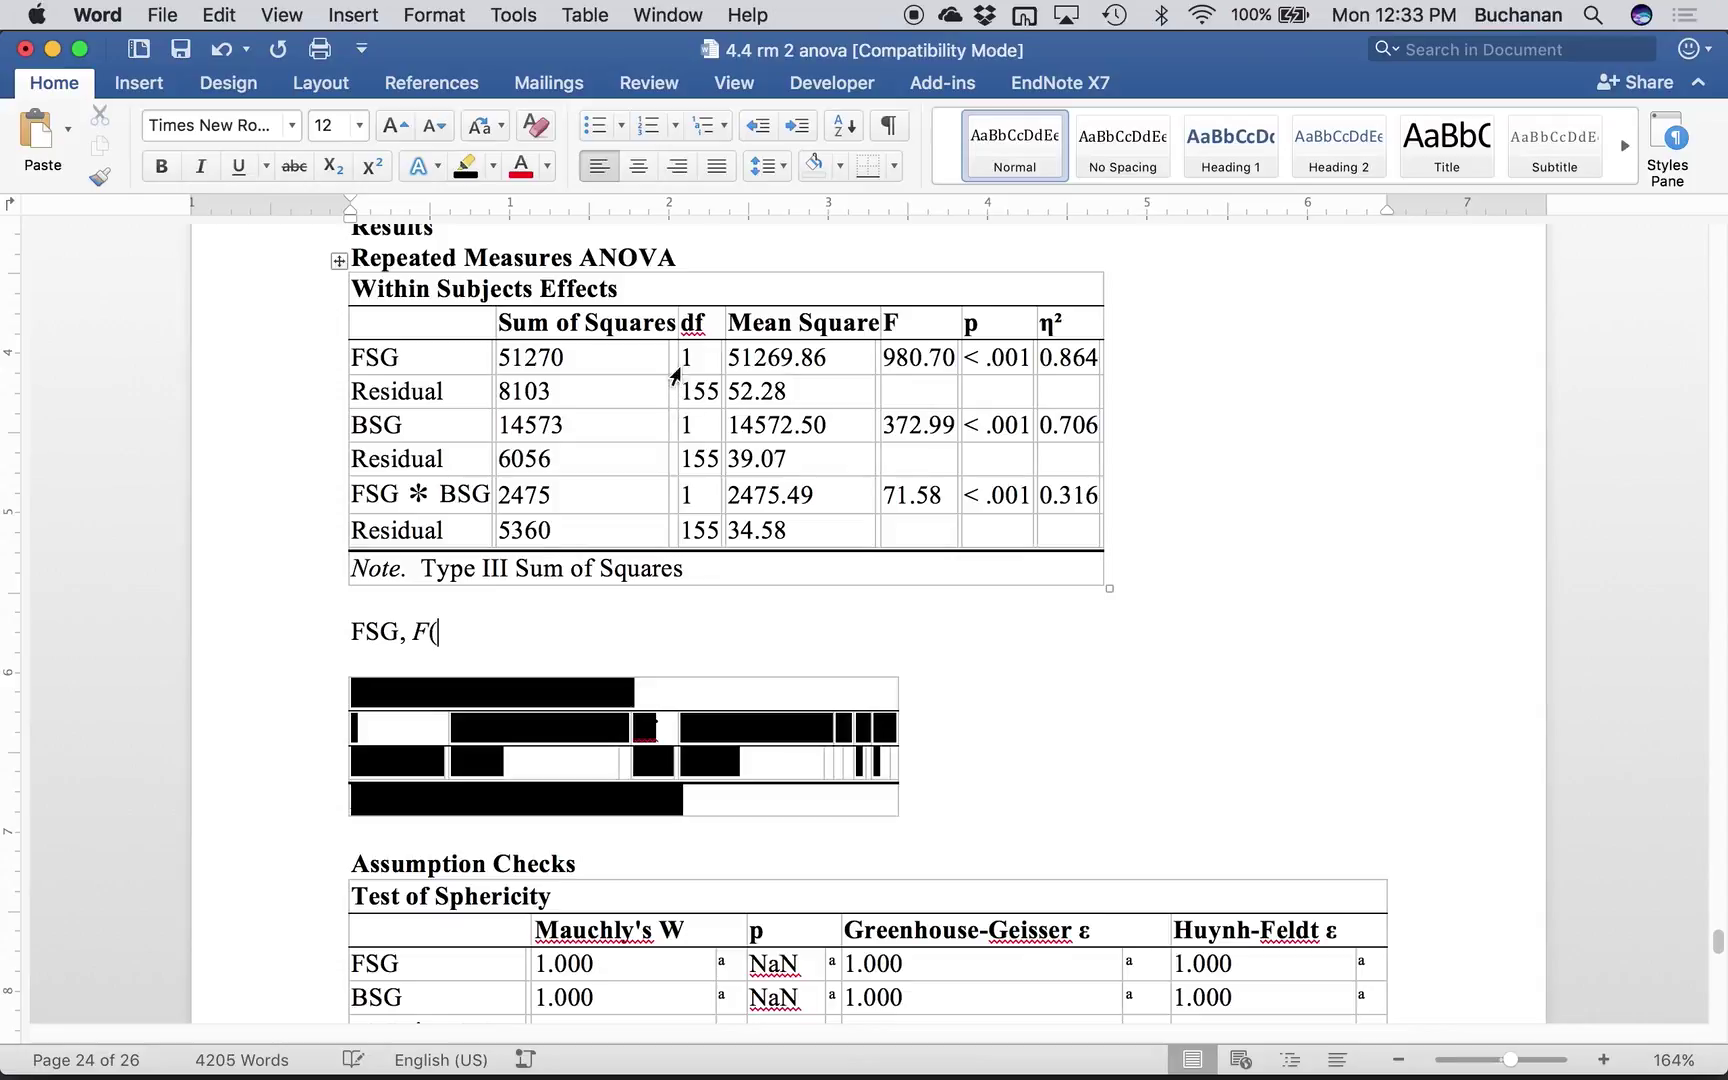
pyautogui.moveTo(686, 360); pyautogui.dragTo(700, 394)
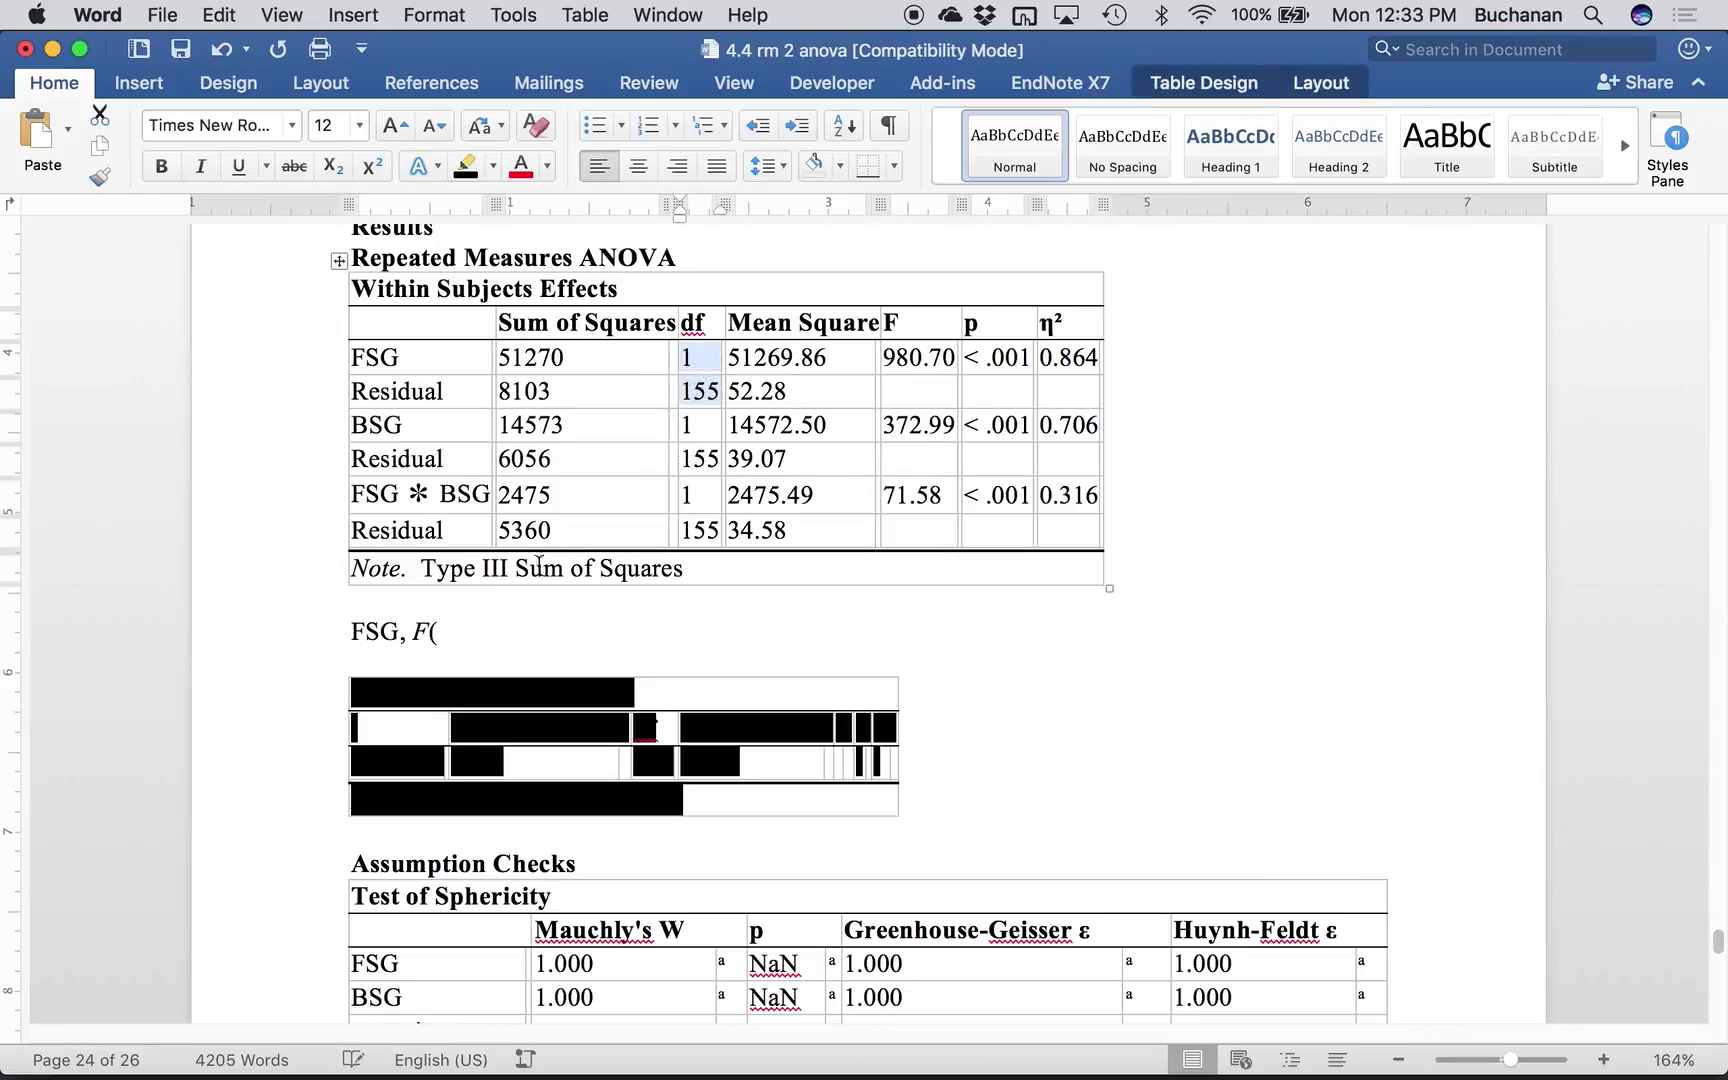
pyautogui.click(498, 597)
pyautogui.click(1517, 1060)
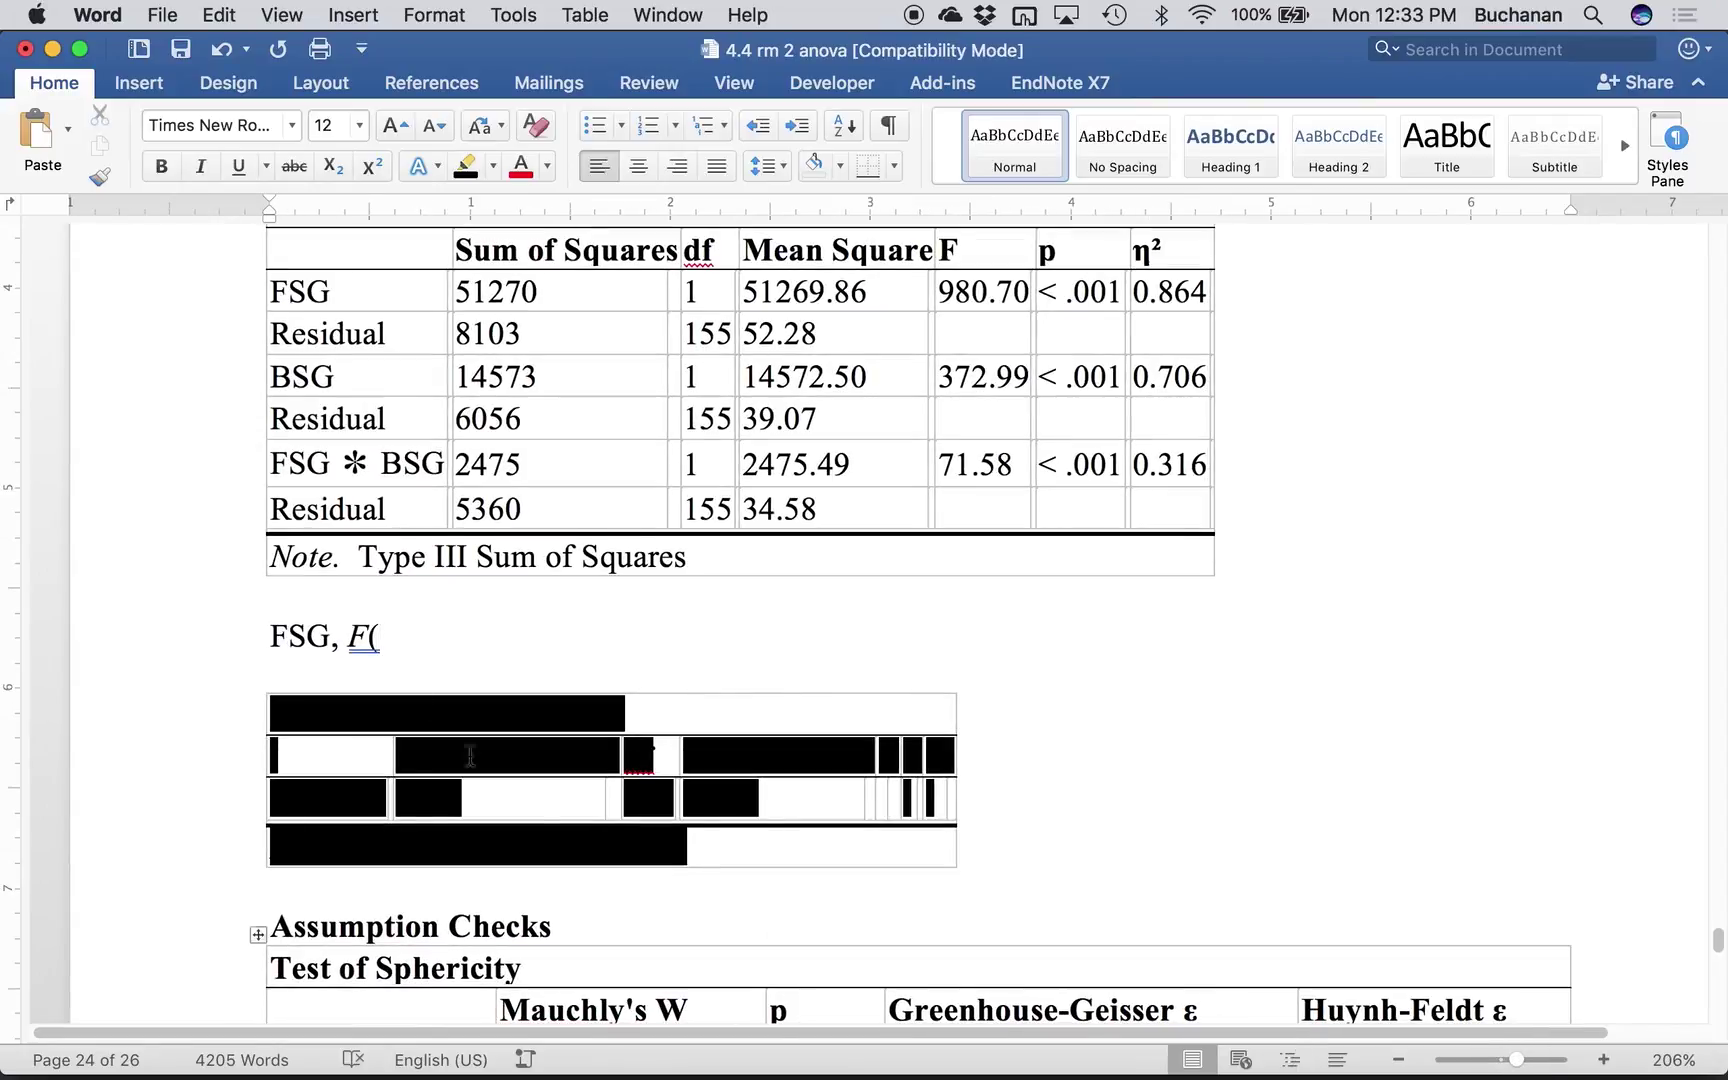
pyautogui.write('1,155) =')
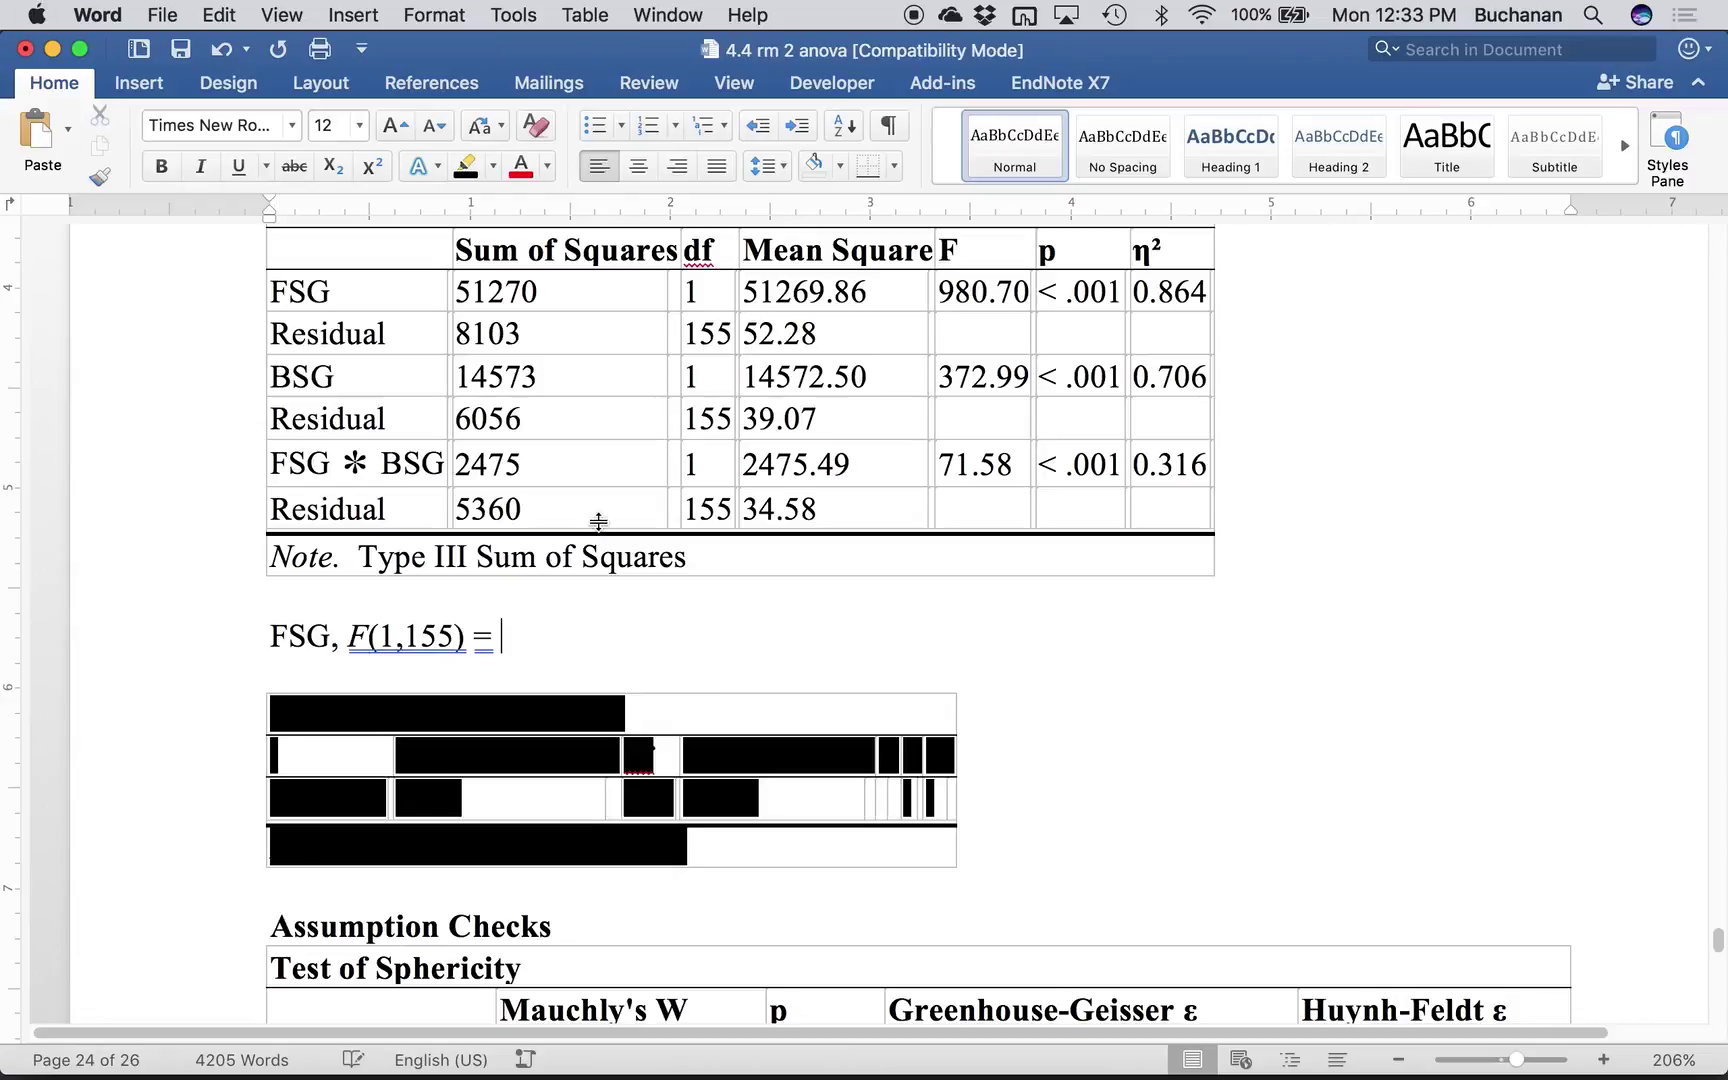
# - Copy the FSG F value 980.70 from the table to the end of the FSG result line, and save the document
pyautogui.click(957, 293)
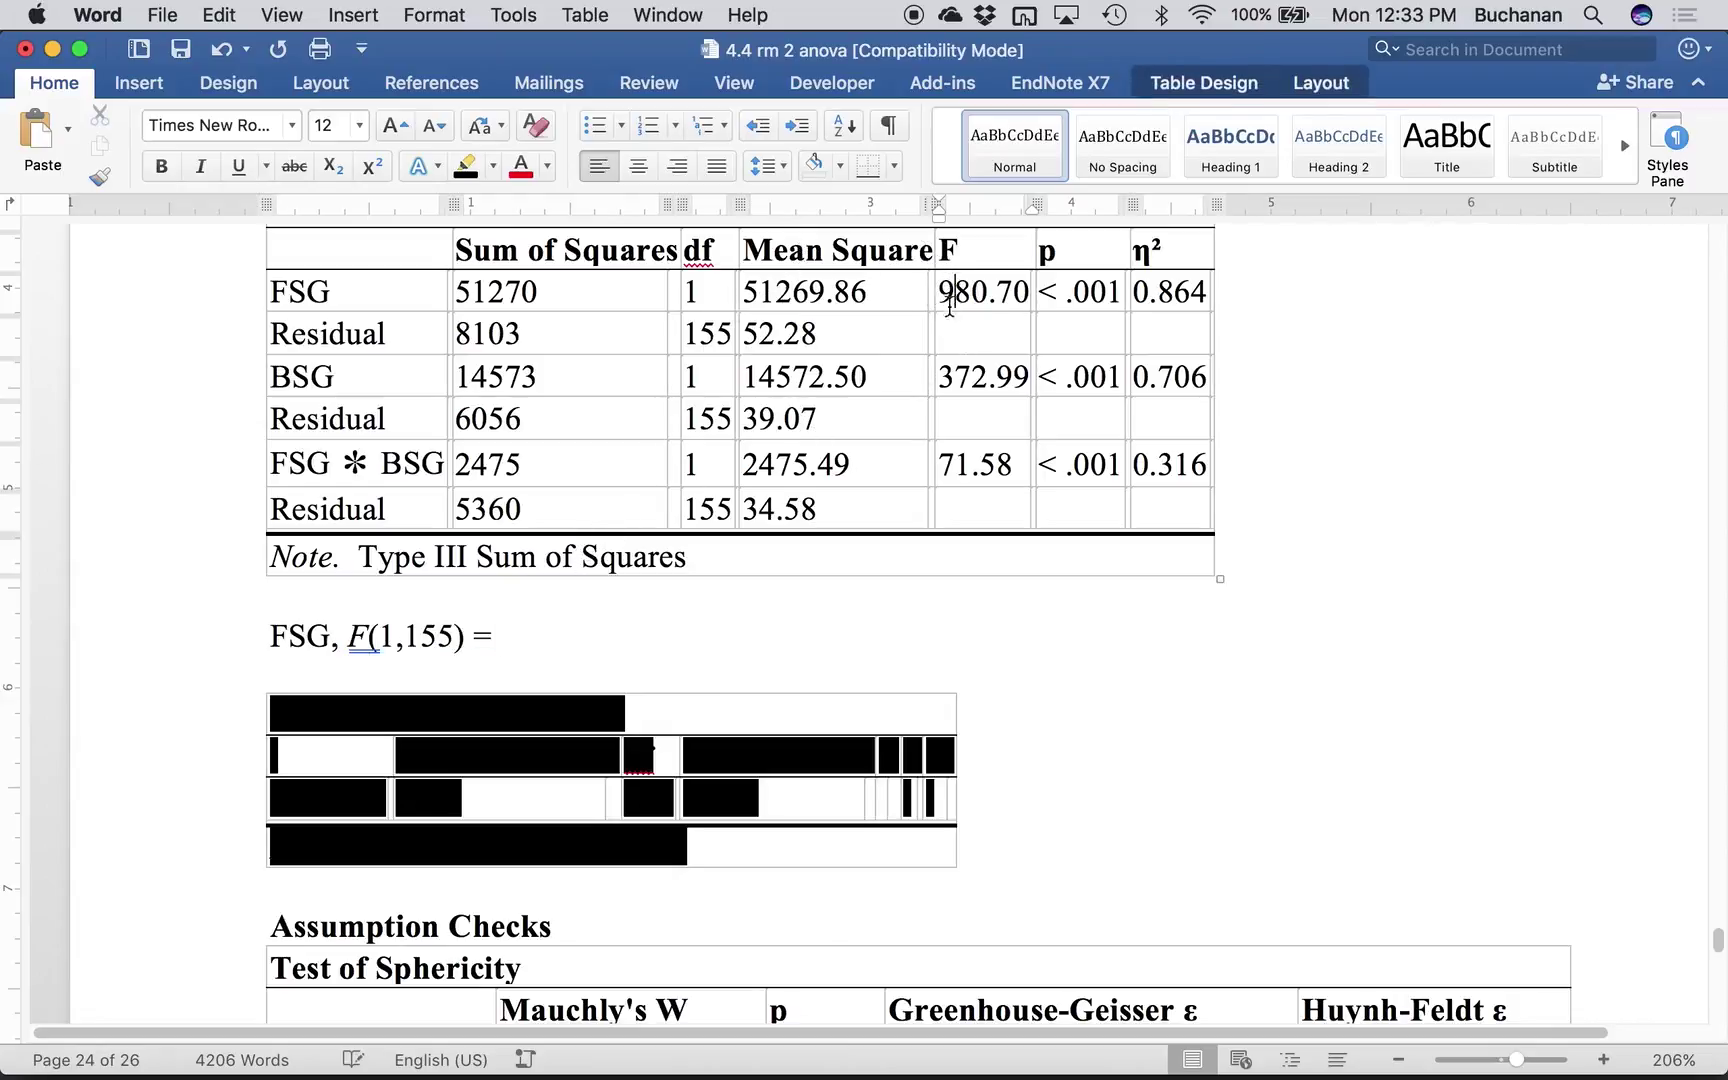
pyautogui.moveTo(940, 293); pyautogui.dragTo(1026, 293)
pyautogui.press('super+c')
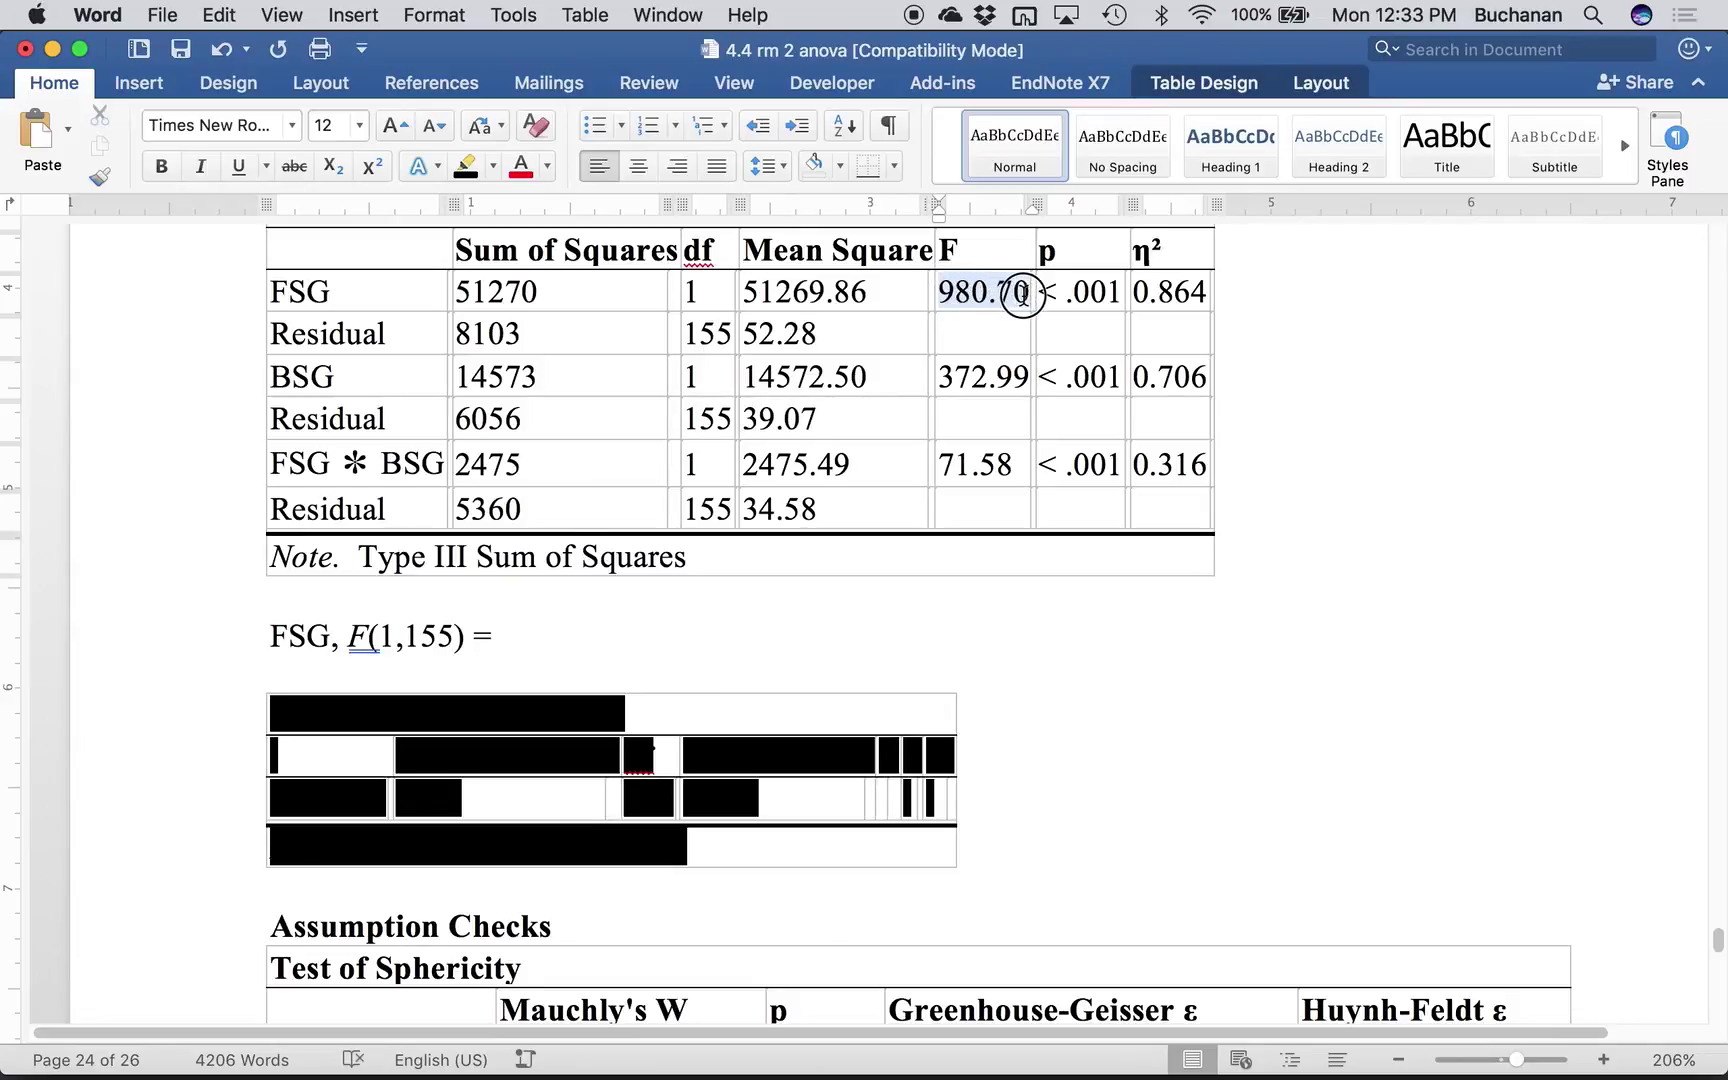
pyautogui.click(648, 636)
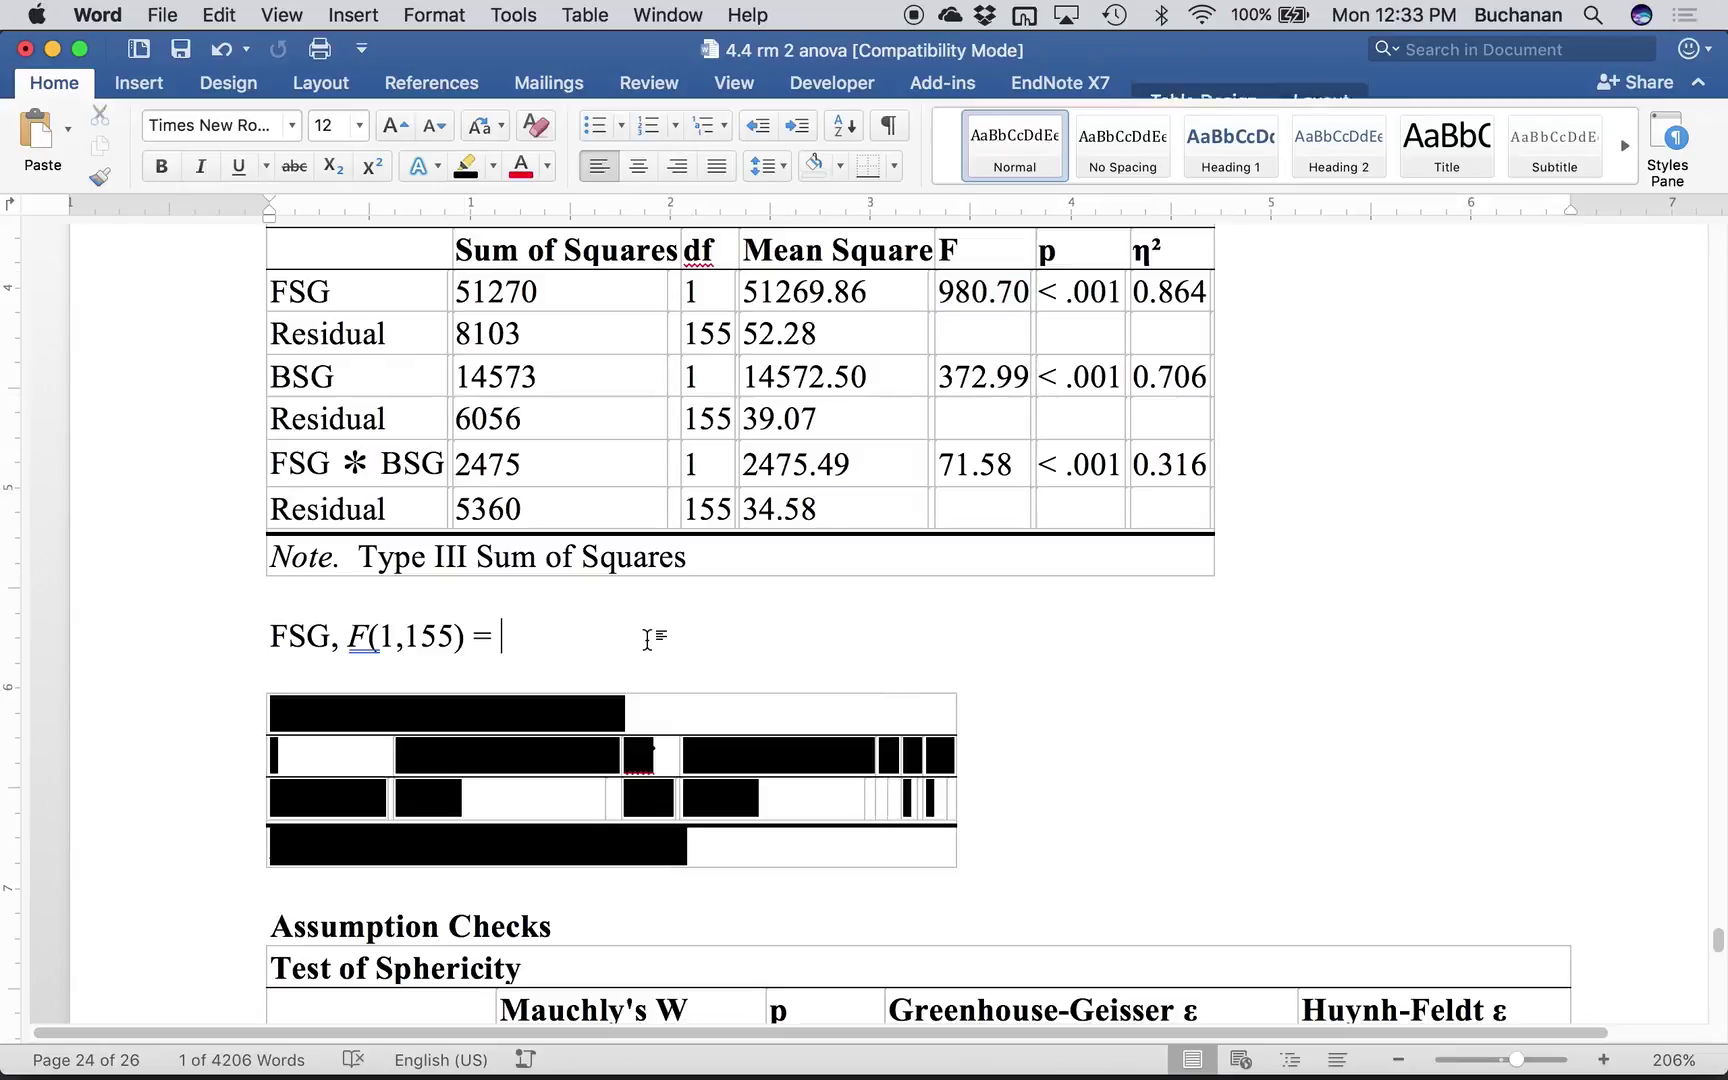
pyautogui.press('super+v')
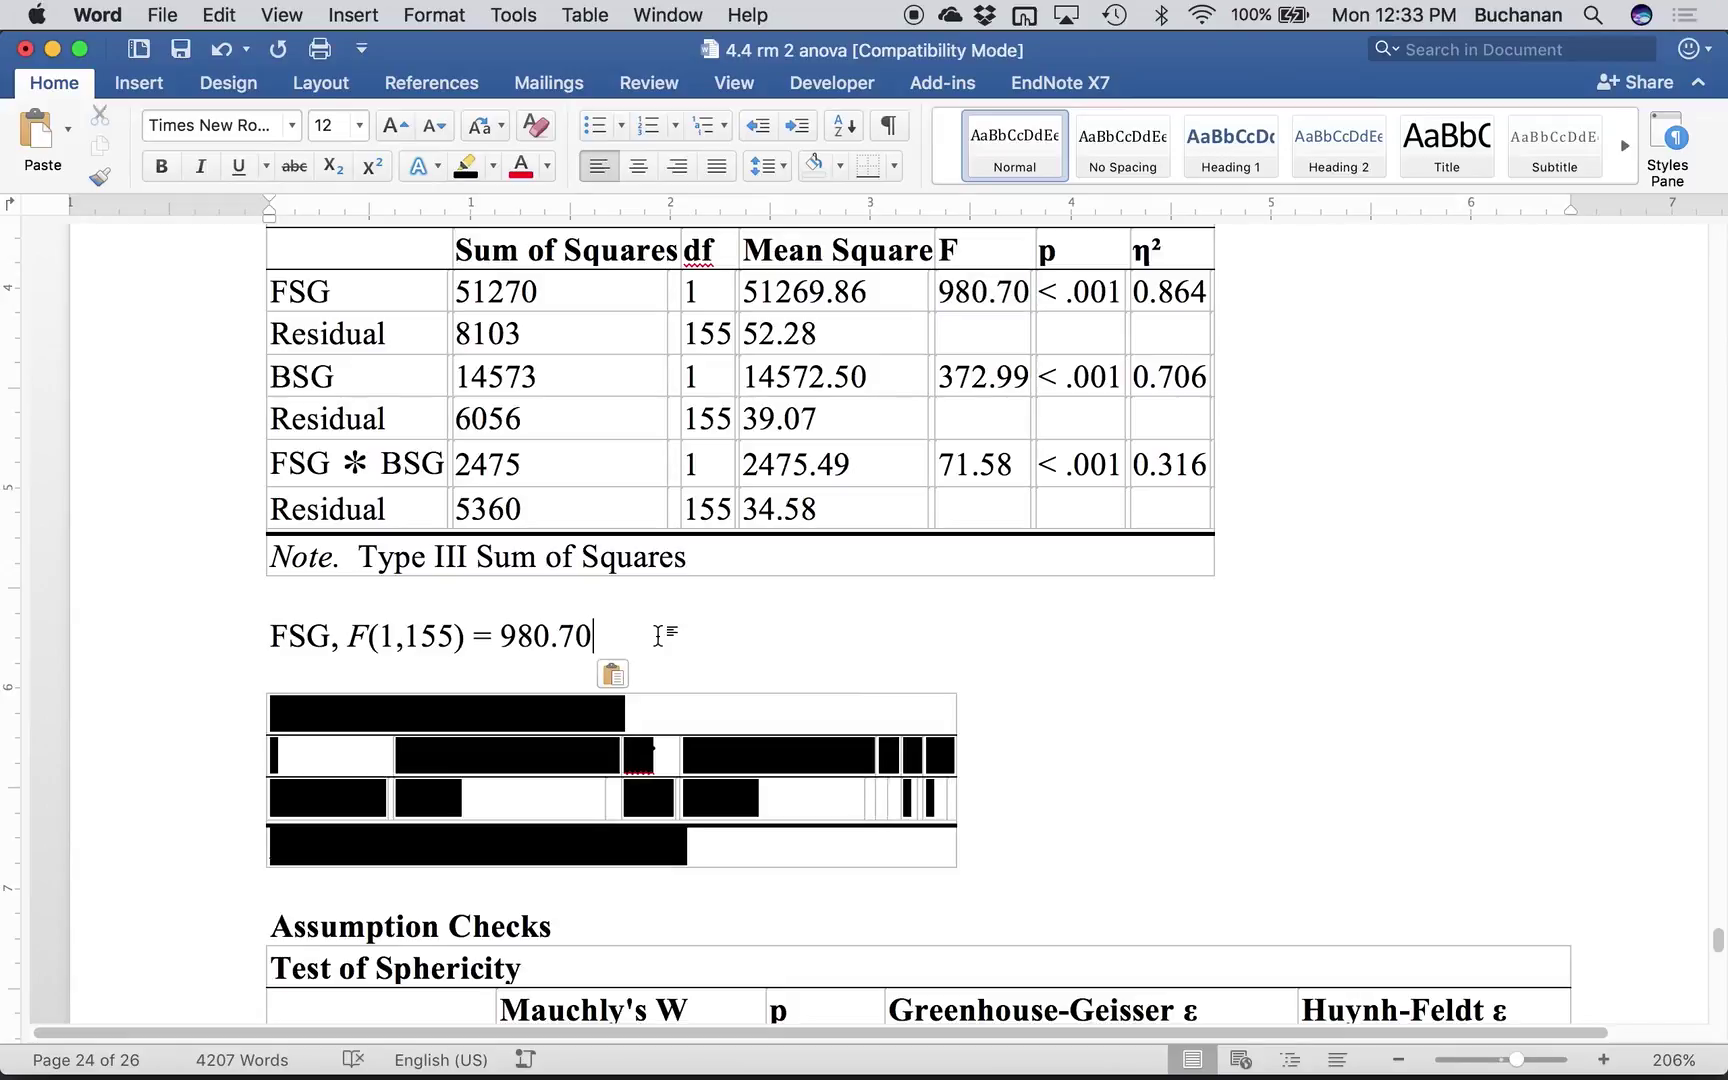
pyautogui.press('super+s')
# - Append ", p < .001," to the FSG result line with the p in italics
pyautogui.write(',')
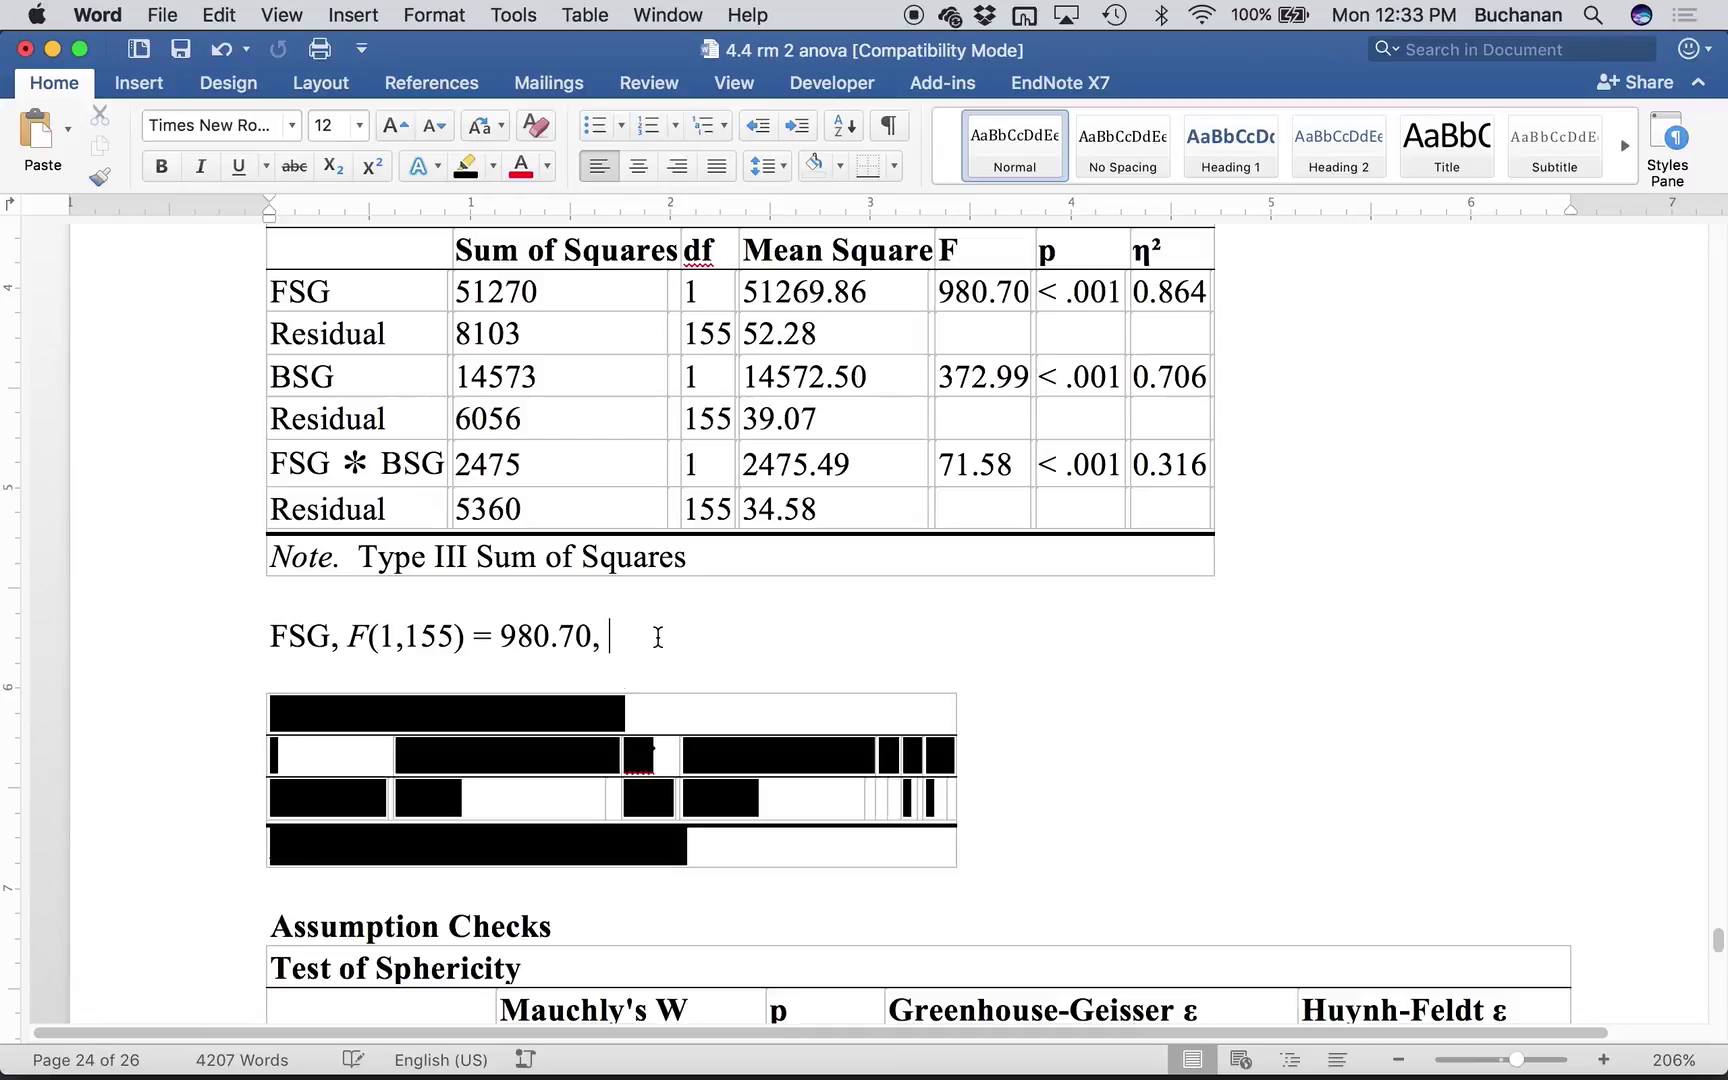
pyautogui.press('super+i')
pyautogui.write('p ')
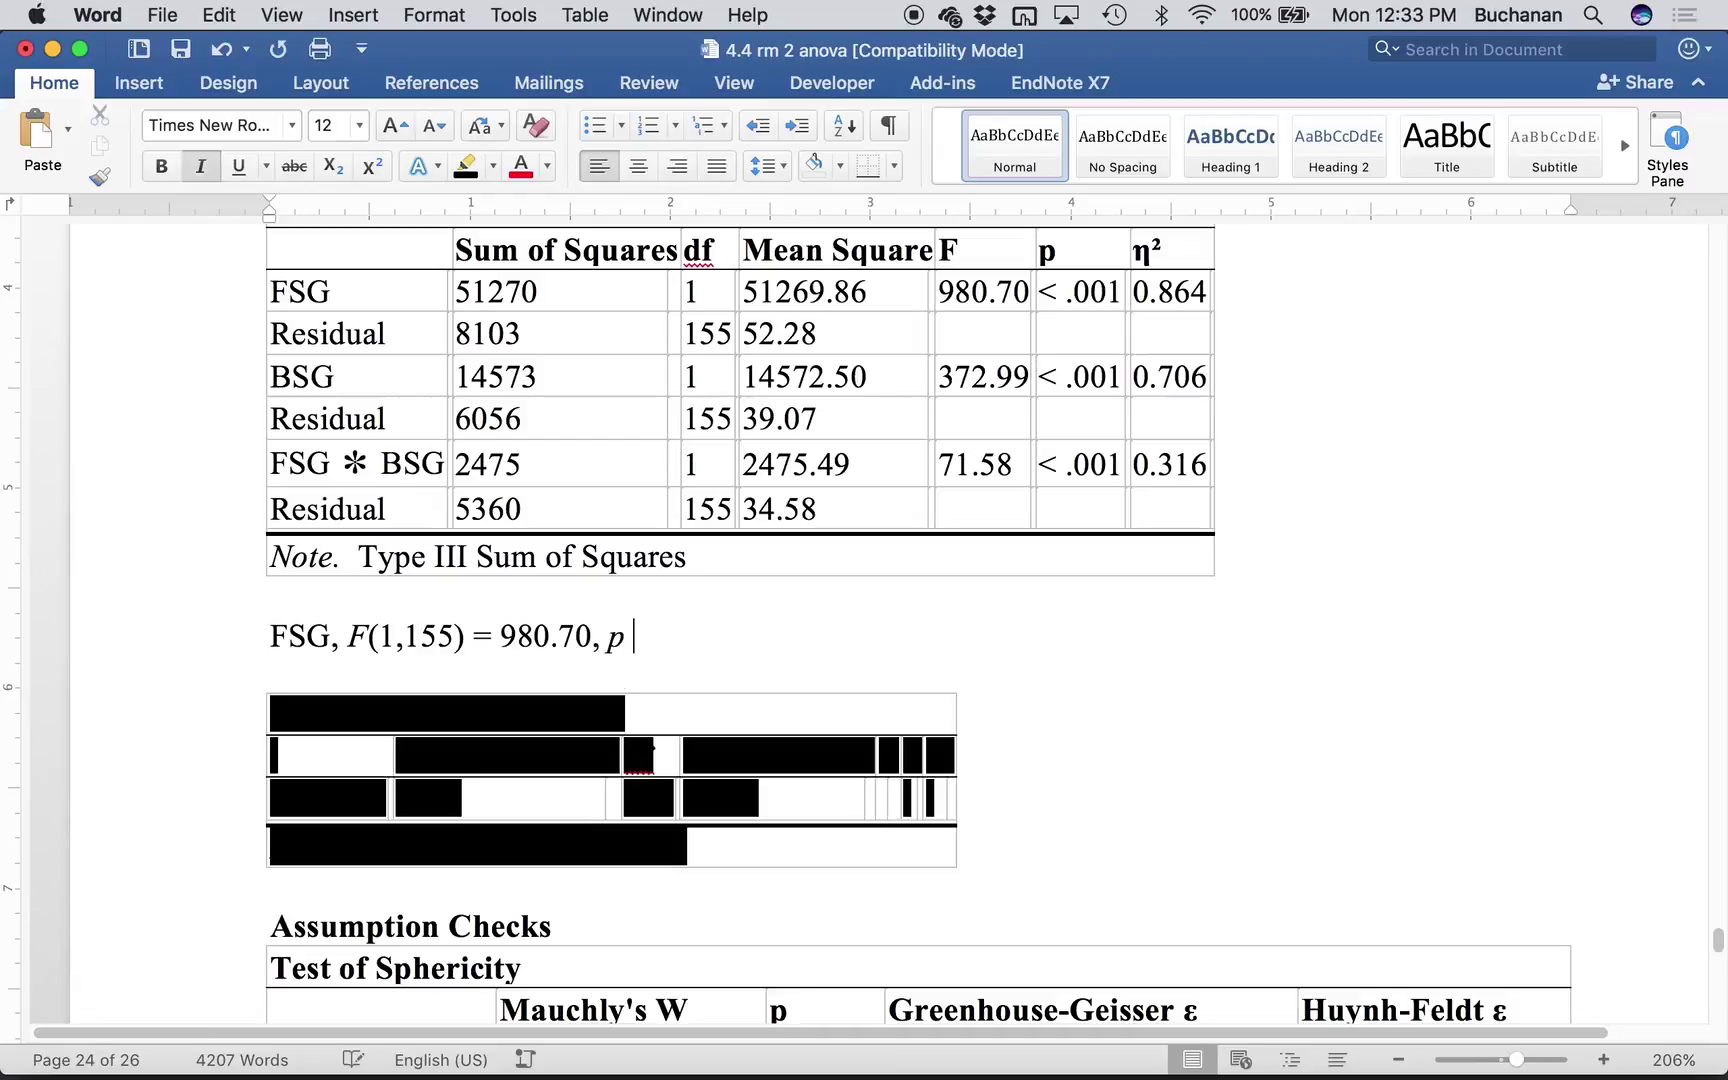
pyautogui.write('< .001,')
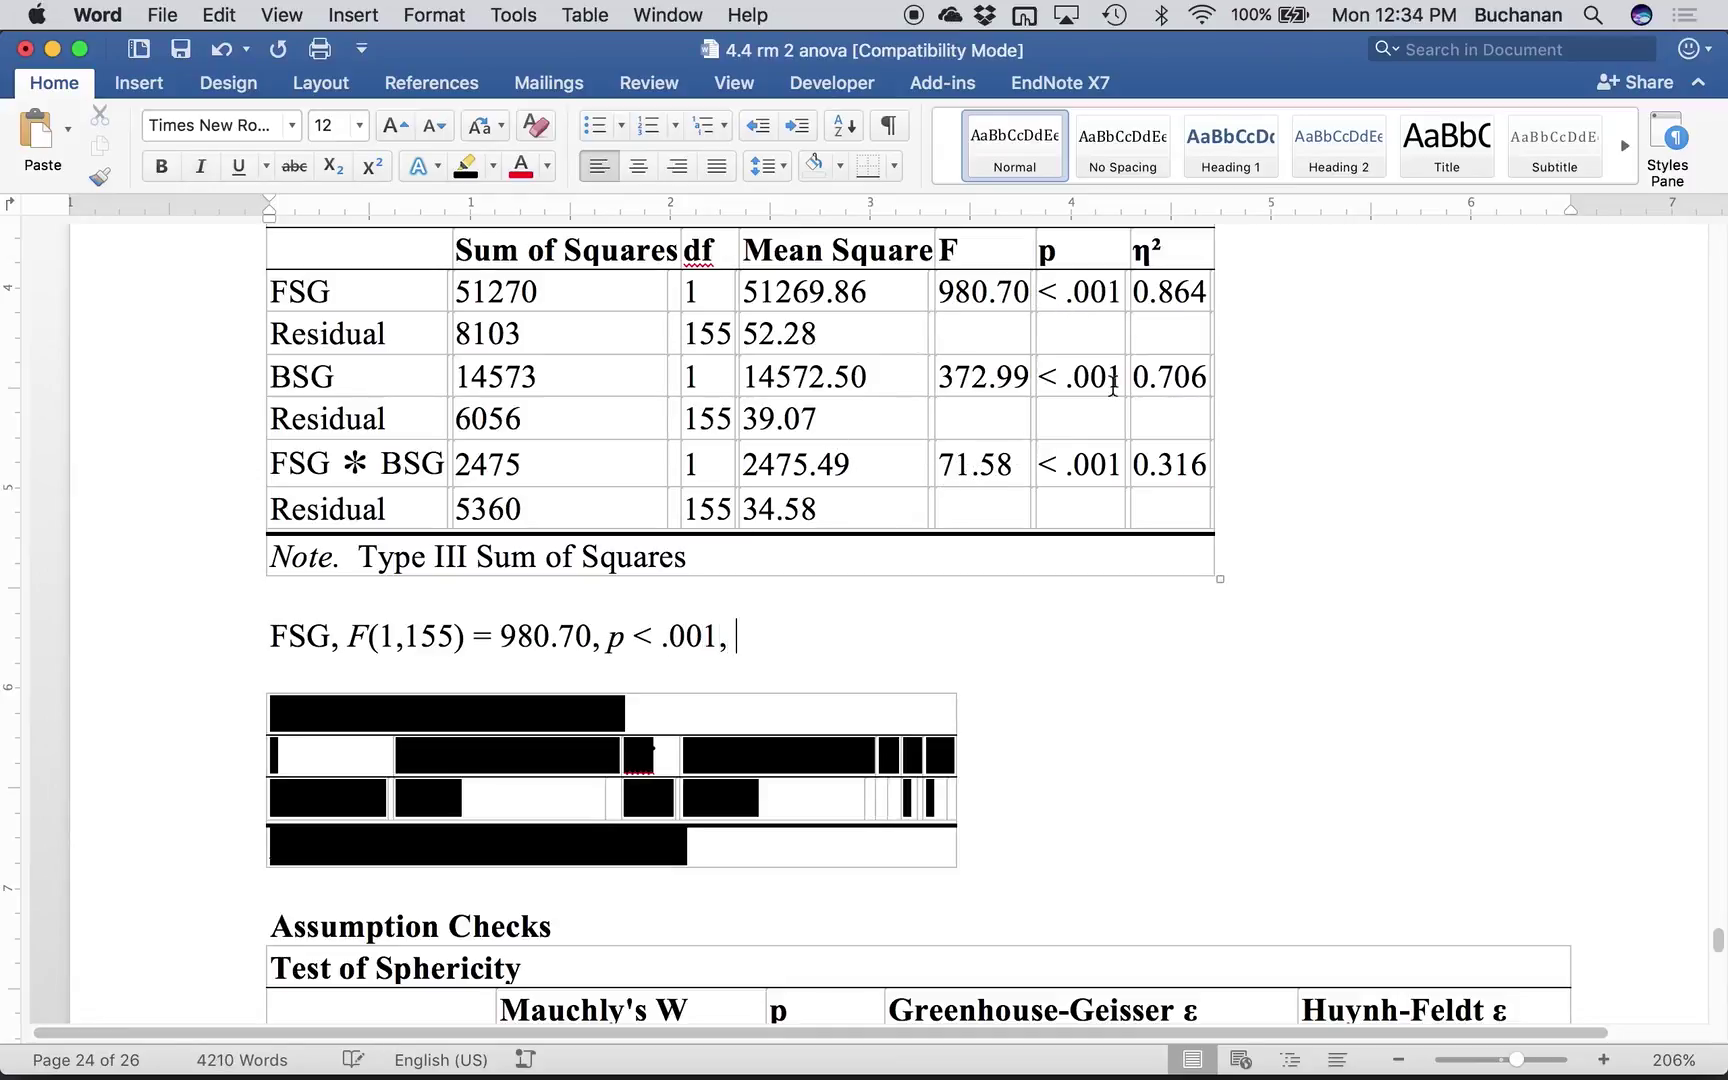
# - Copy the η² symbol from the table header to the end of the FSG result line, remove its bold, and add "= .86"
pyautogui.moveTo(1135, 250); pyautogui.dragTo(1162, 258)
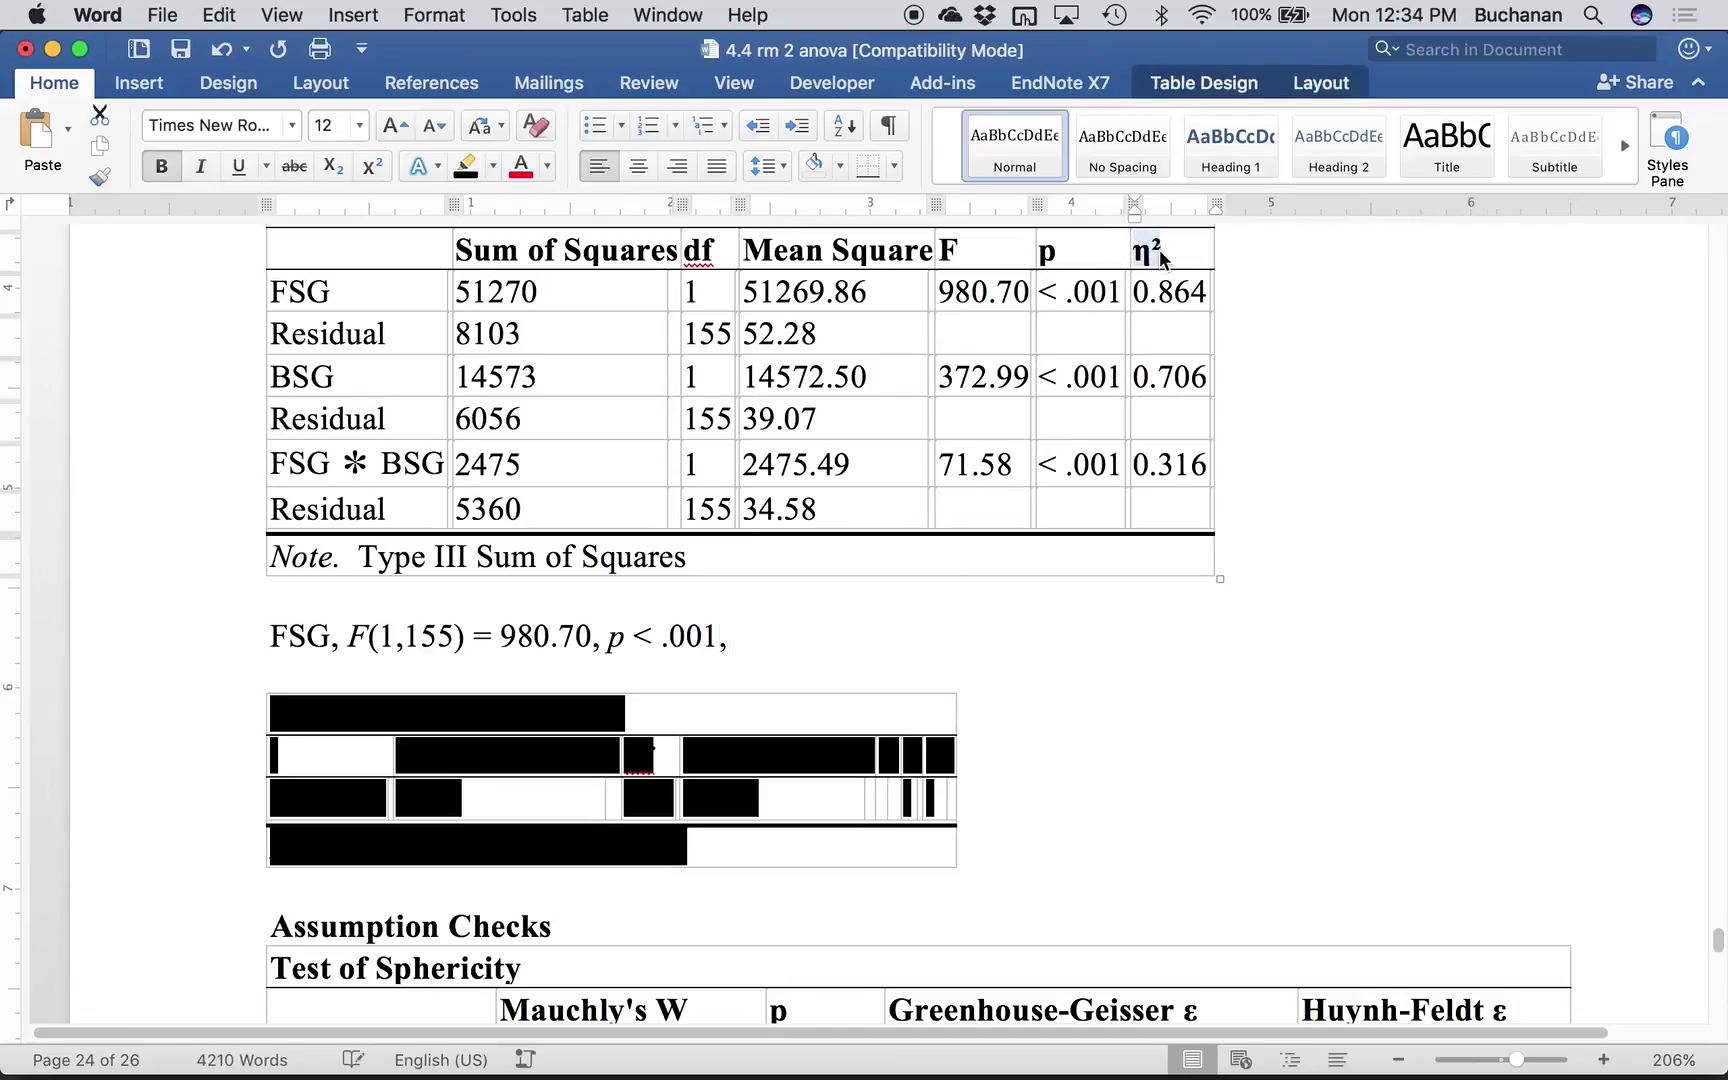
pyautogui.press('super+c')
pyautogui.click(754, 637)
pyautogui.press('super+v')
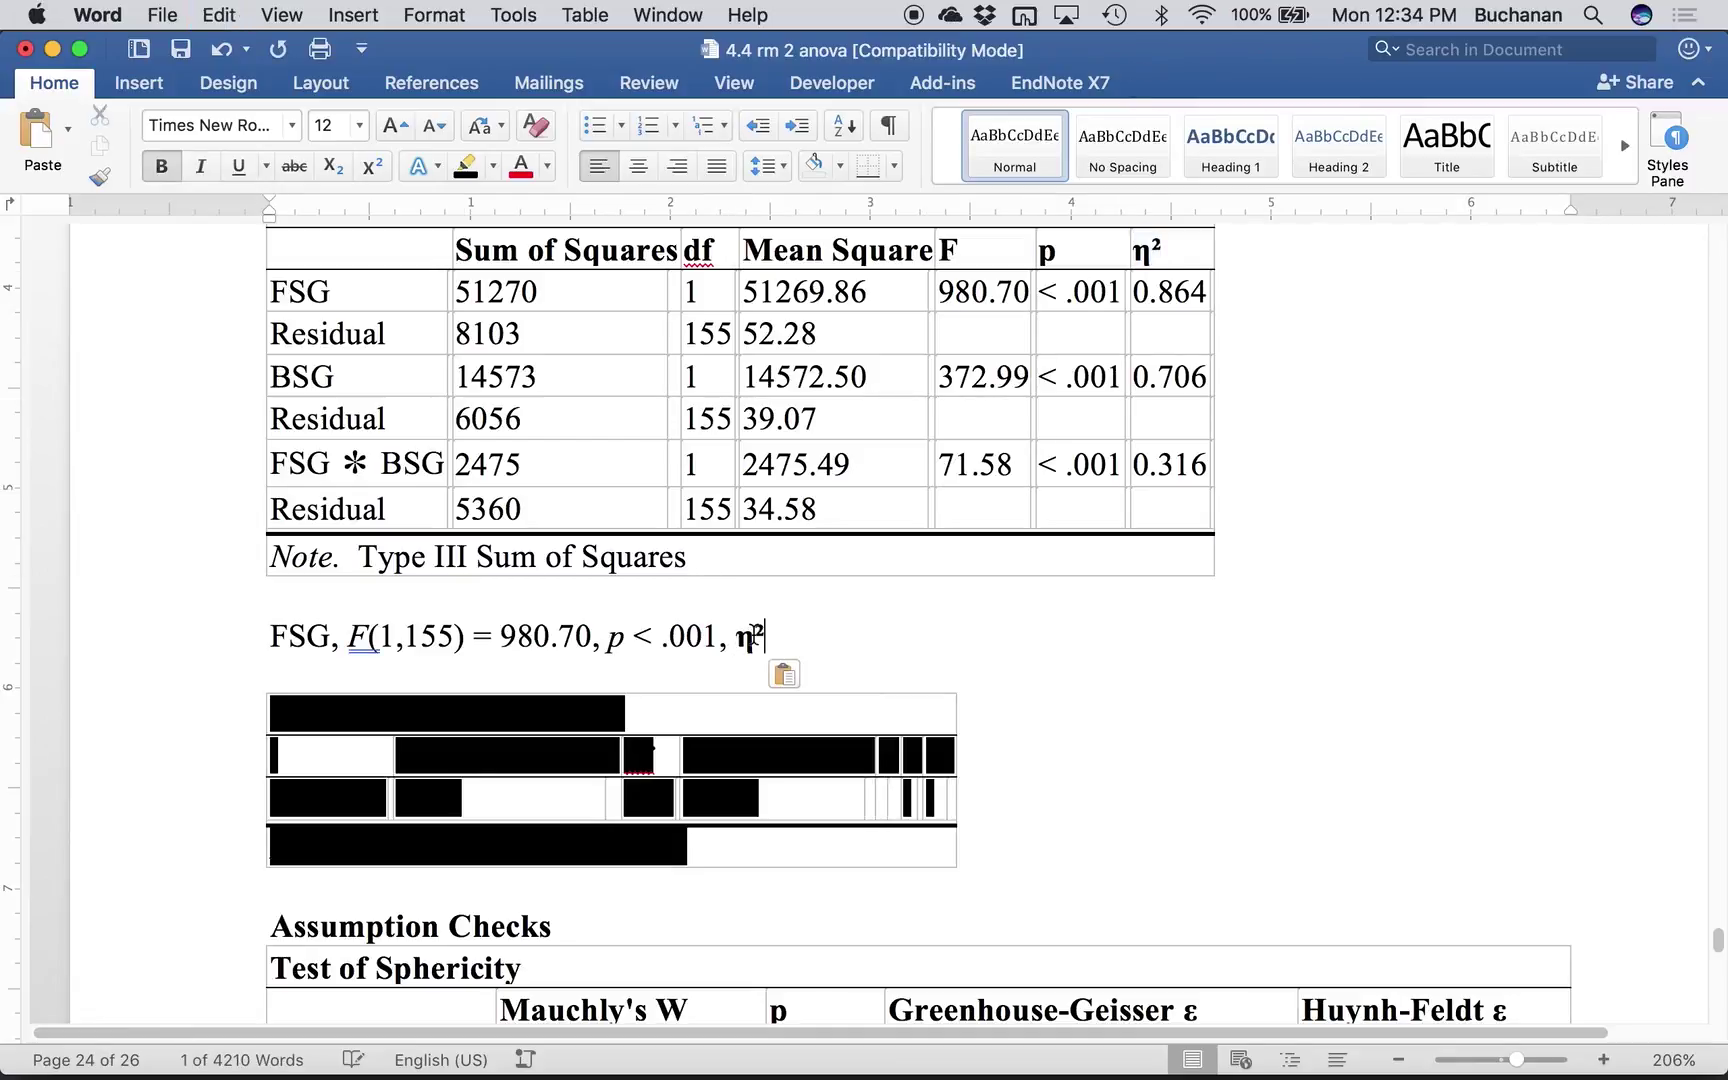
pyautogui.doubleClick(752, 637)
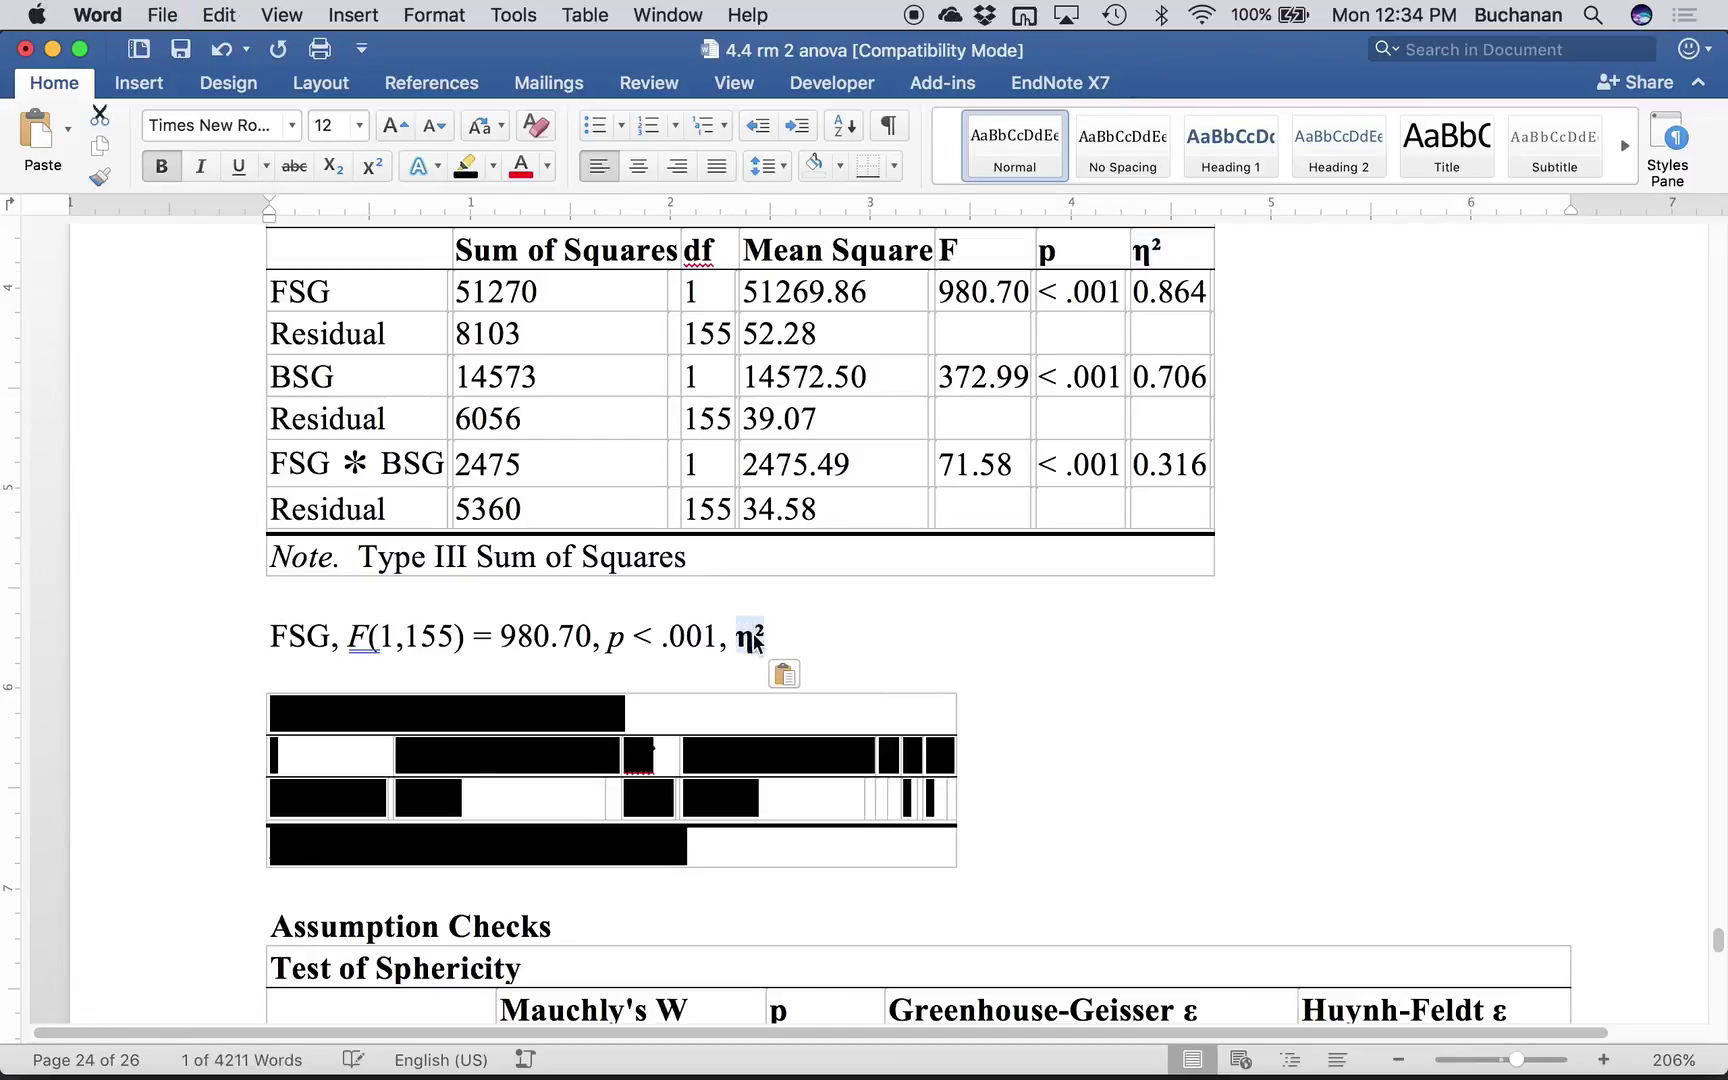
pyautogui.press('super+b')
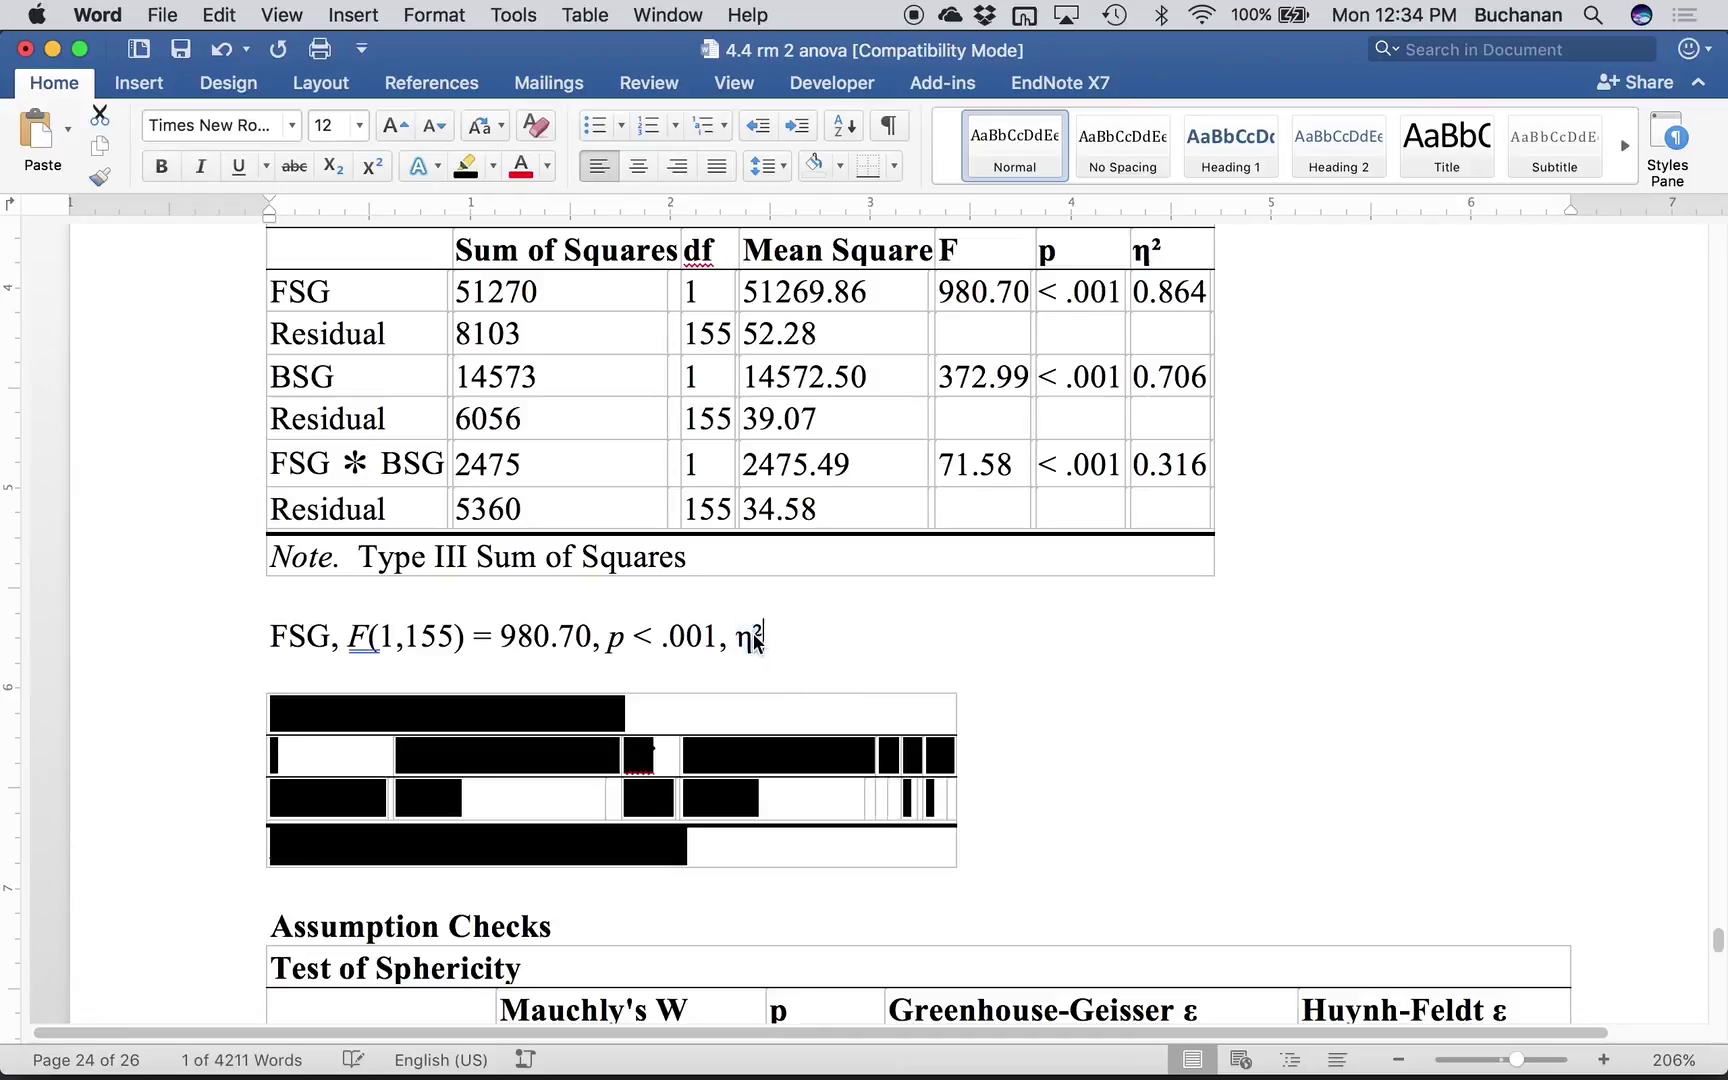
pyautogui.press('Right')
pyautogui.write('= ')
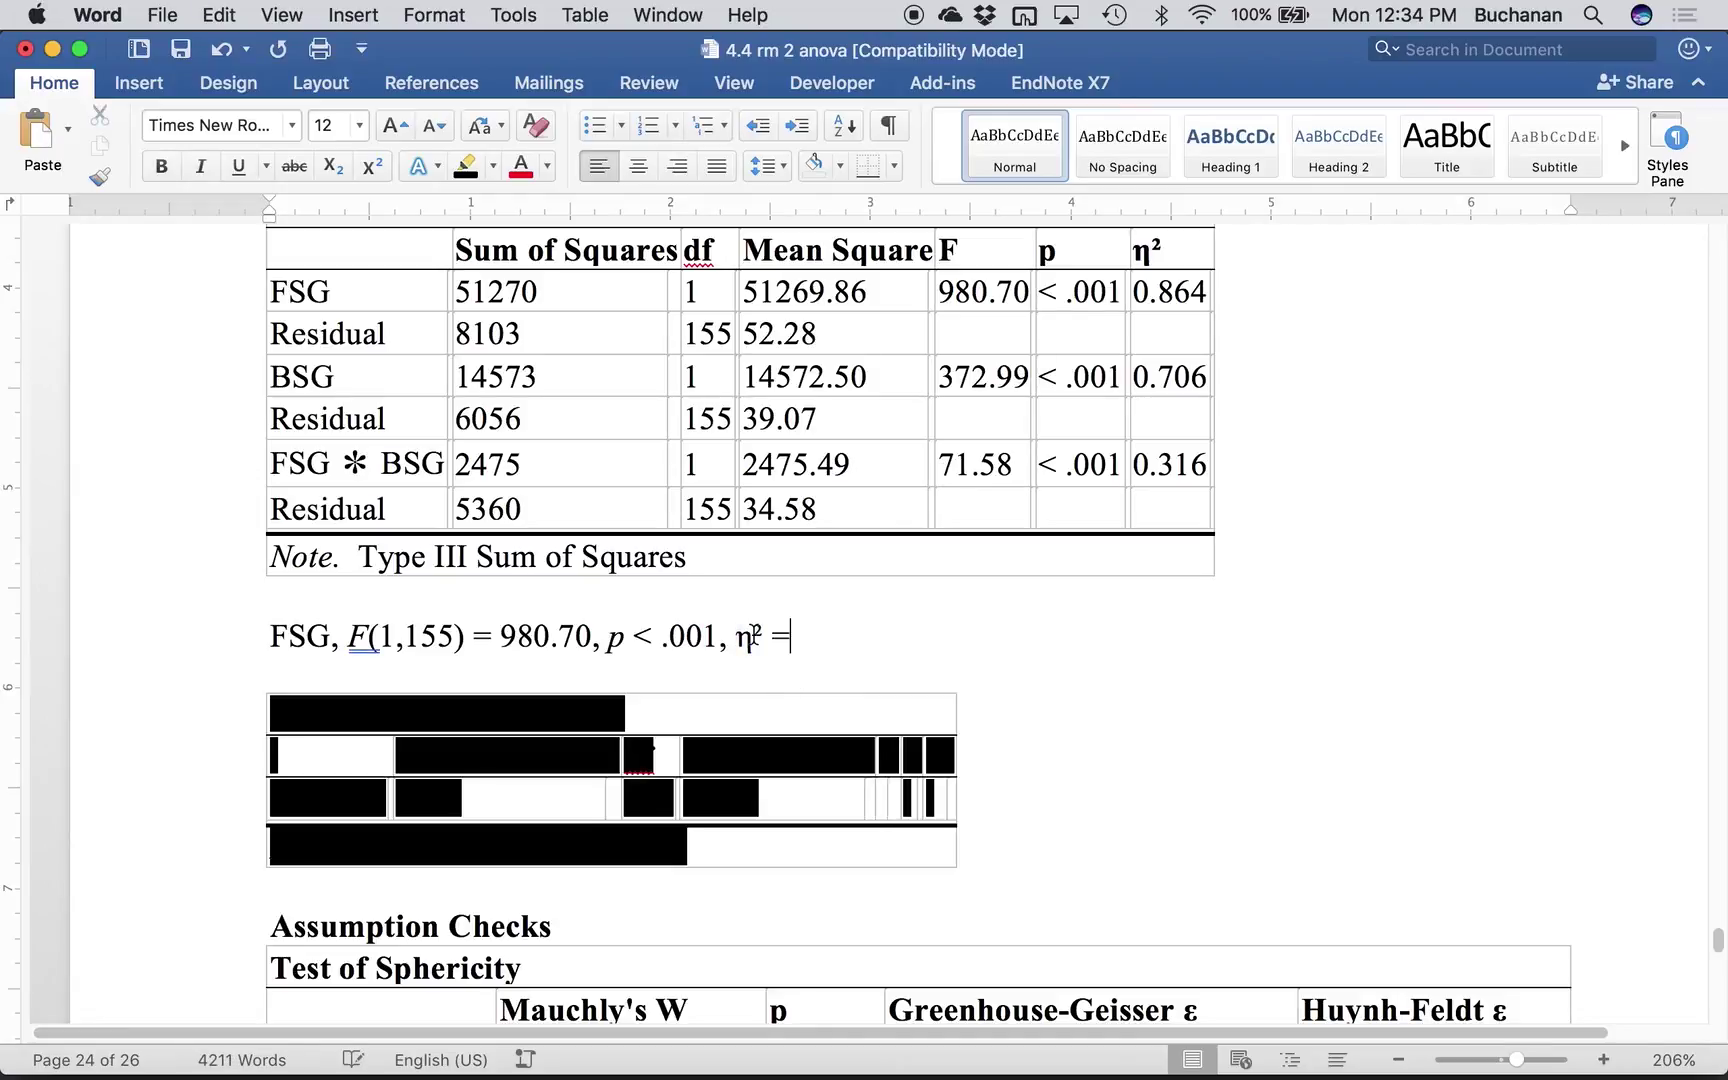
pyautogui.write('.86')
# - Insert a subscript p after the η in the FSG result line and italicize the whole ηp² symbol
pyautogui.click(753, 640)
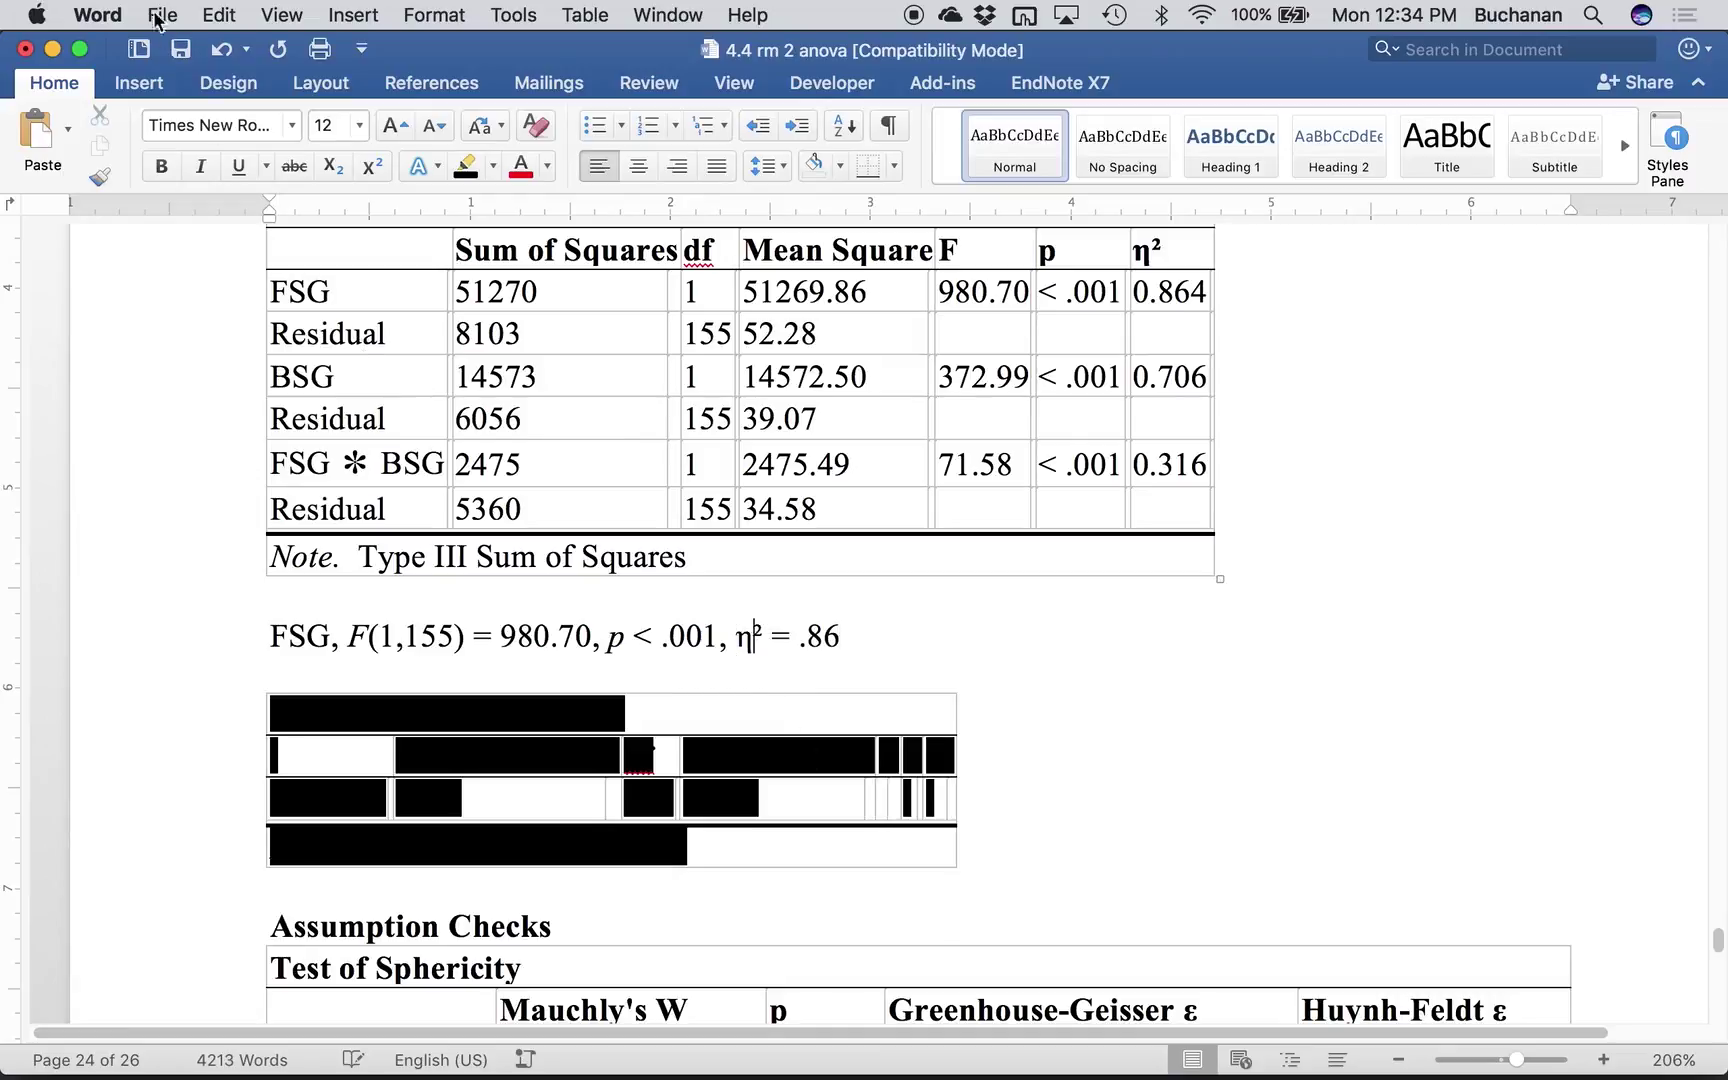
pyautogui.click(331, 166)
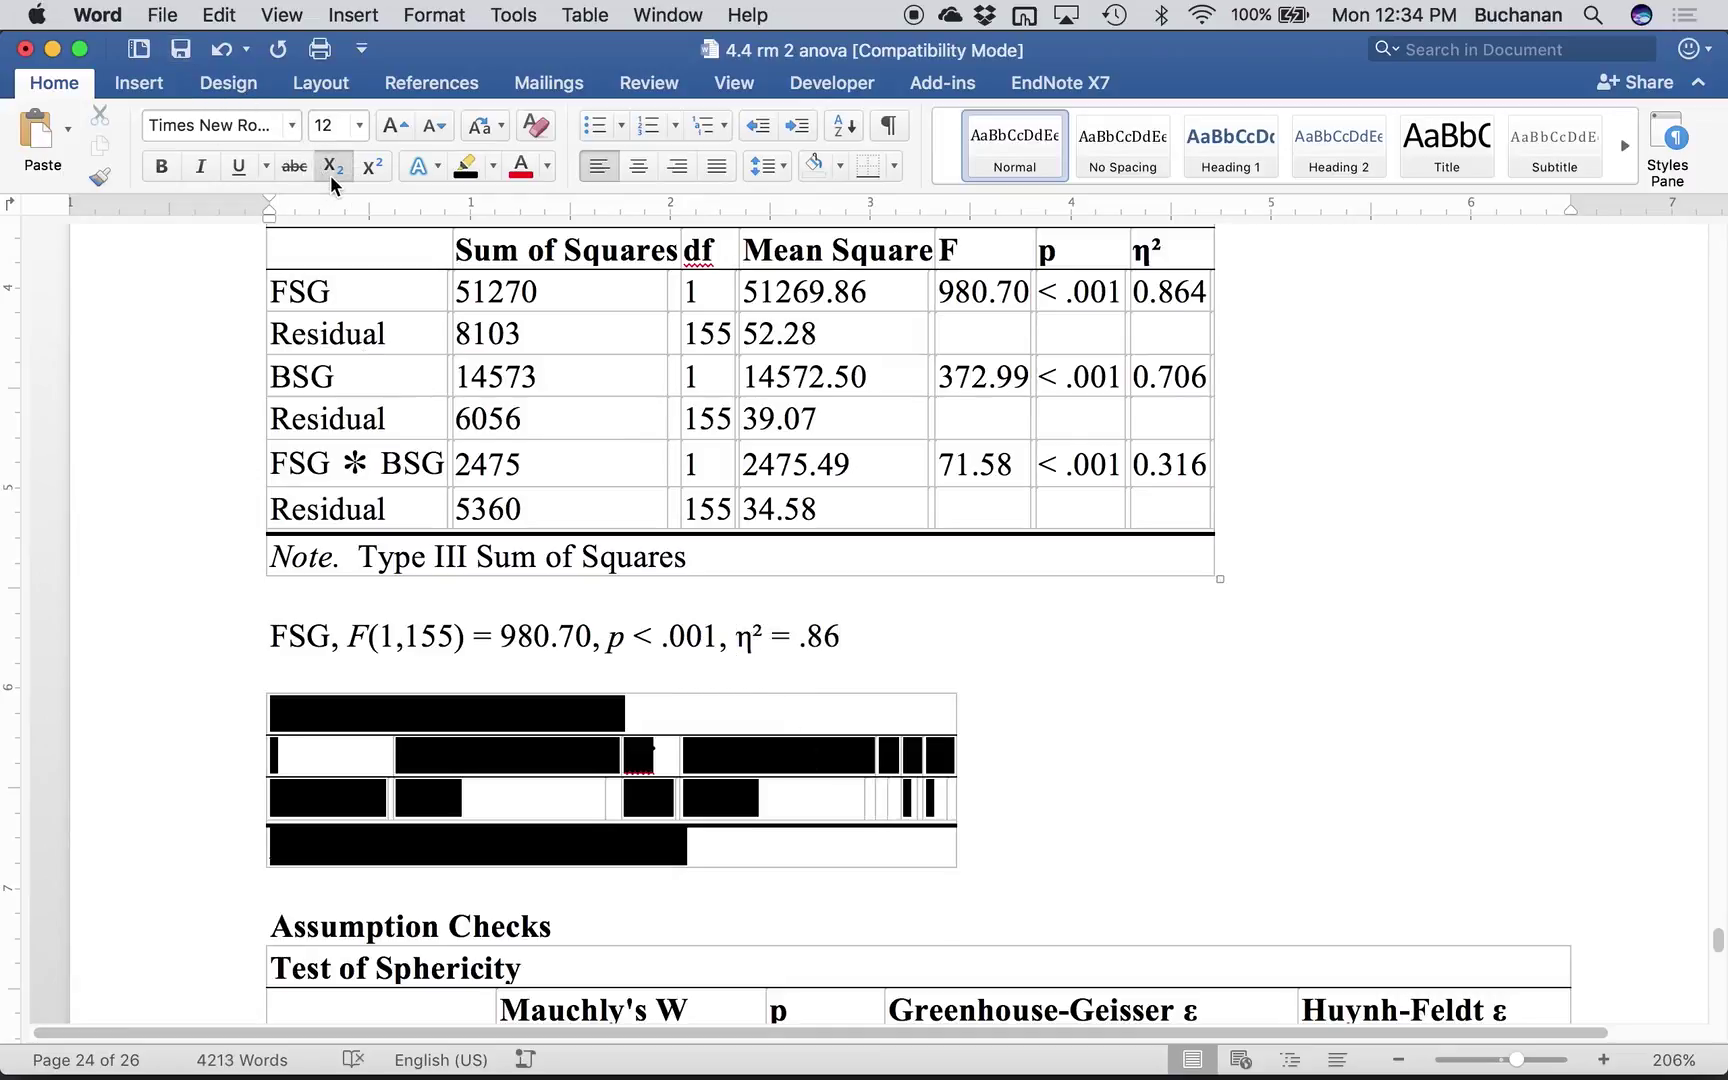
pyautogui.write('p')
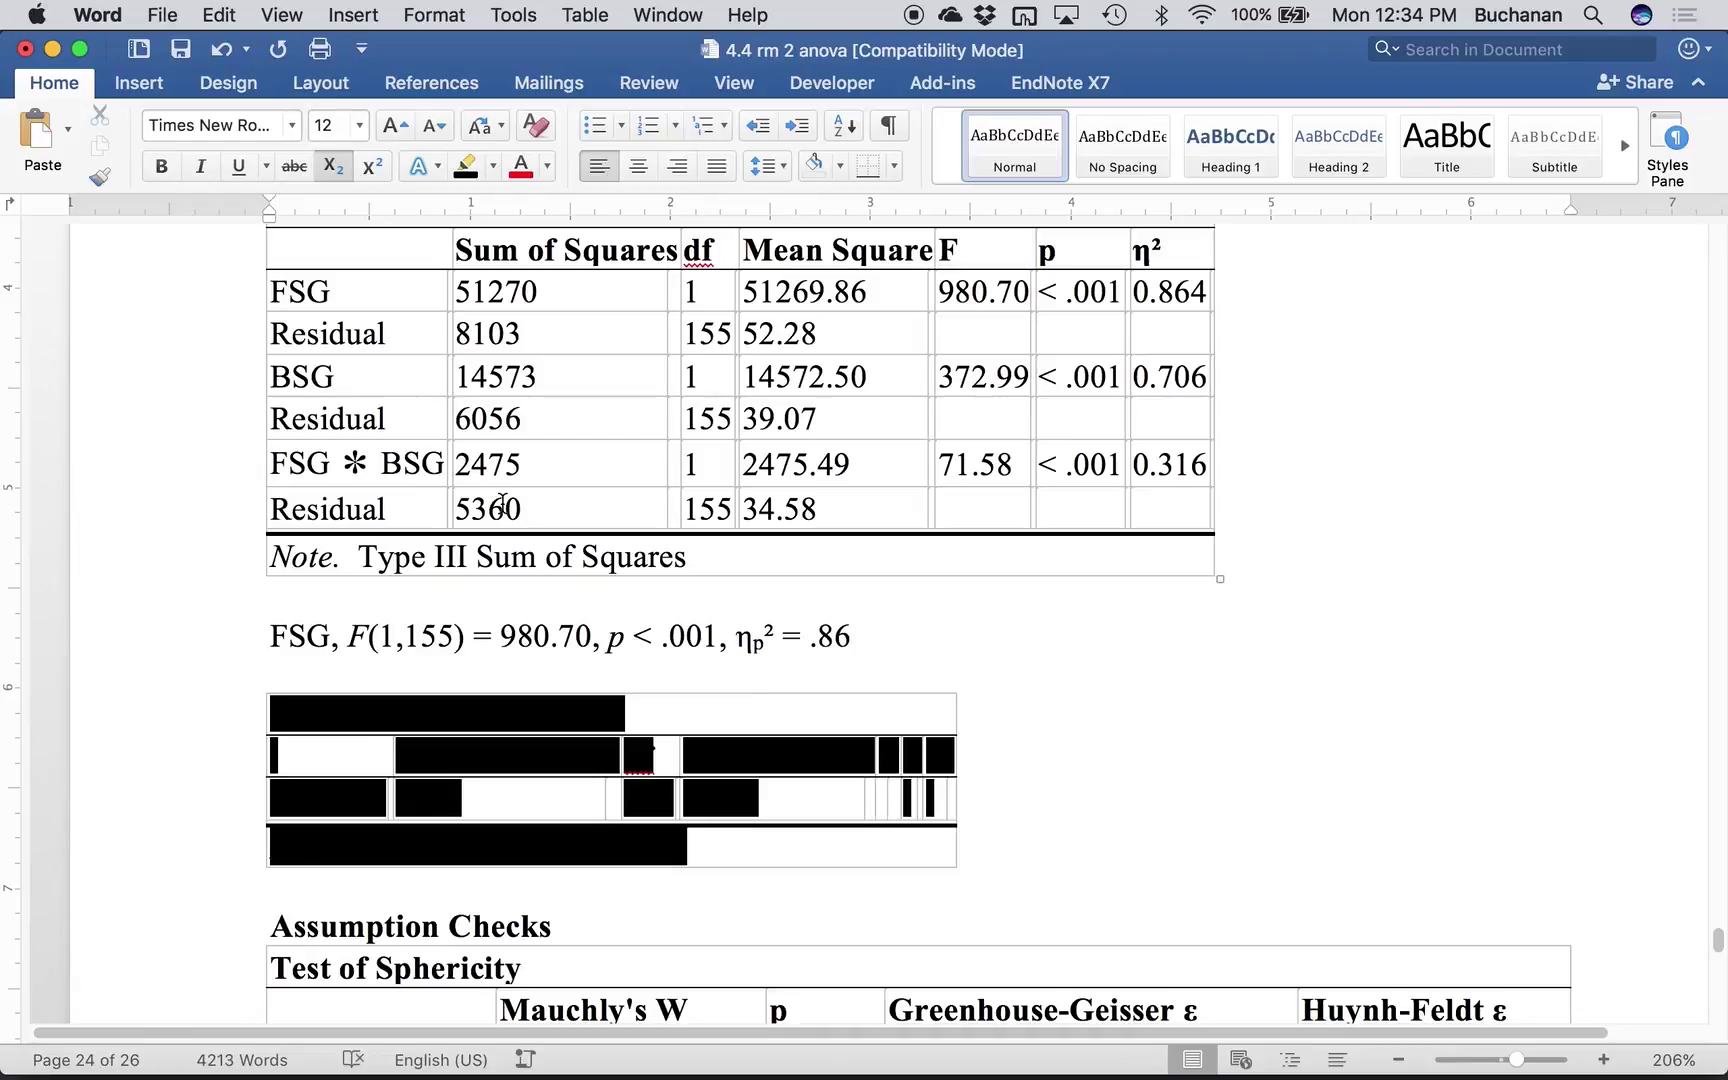
pyautogui.press('Left')
pyautogui.hotkey('shift', 'Right')
pyautogui.hotkey('shift', 'Right')
pyautogui.hotkey('shift', 'Right')
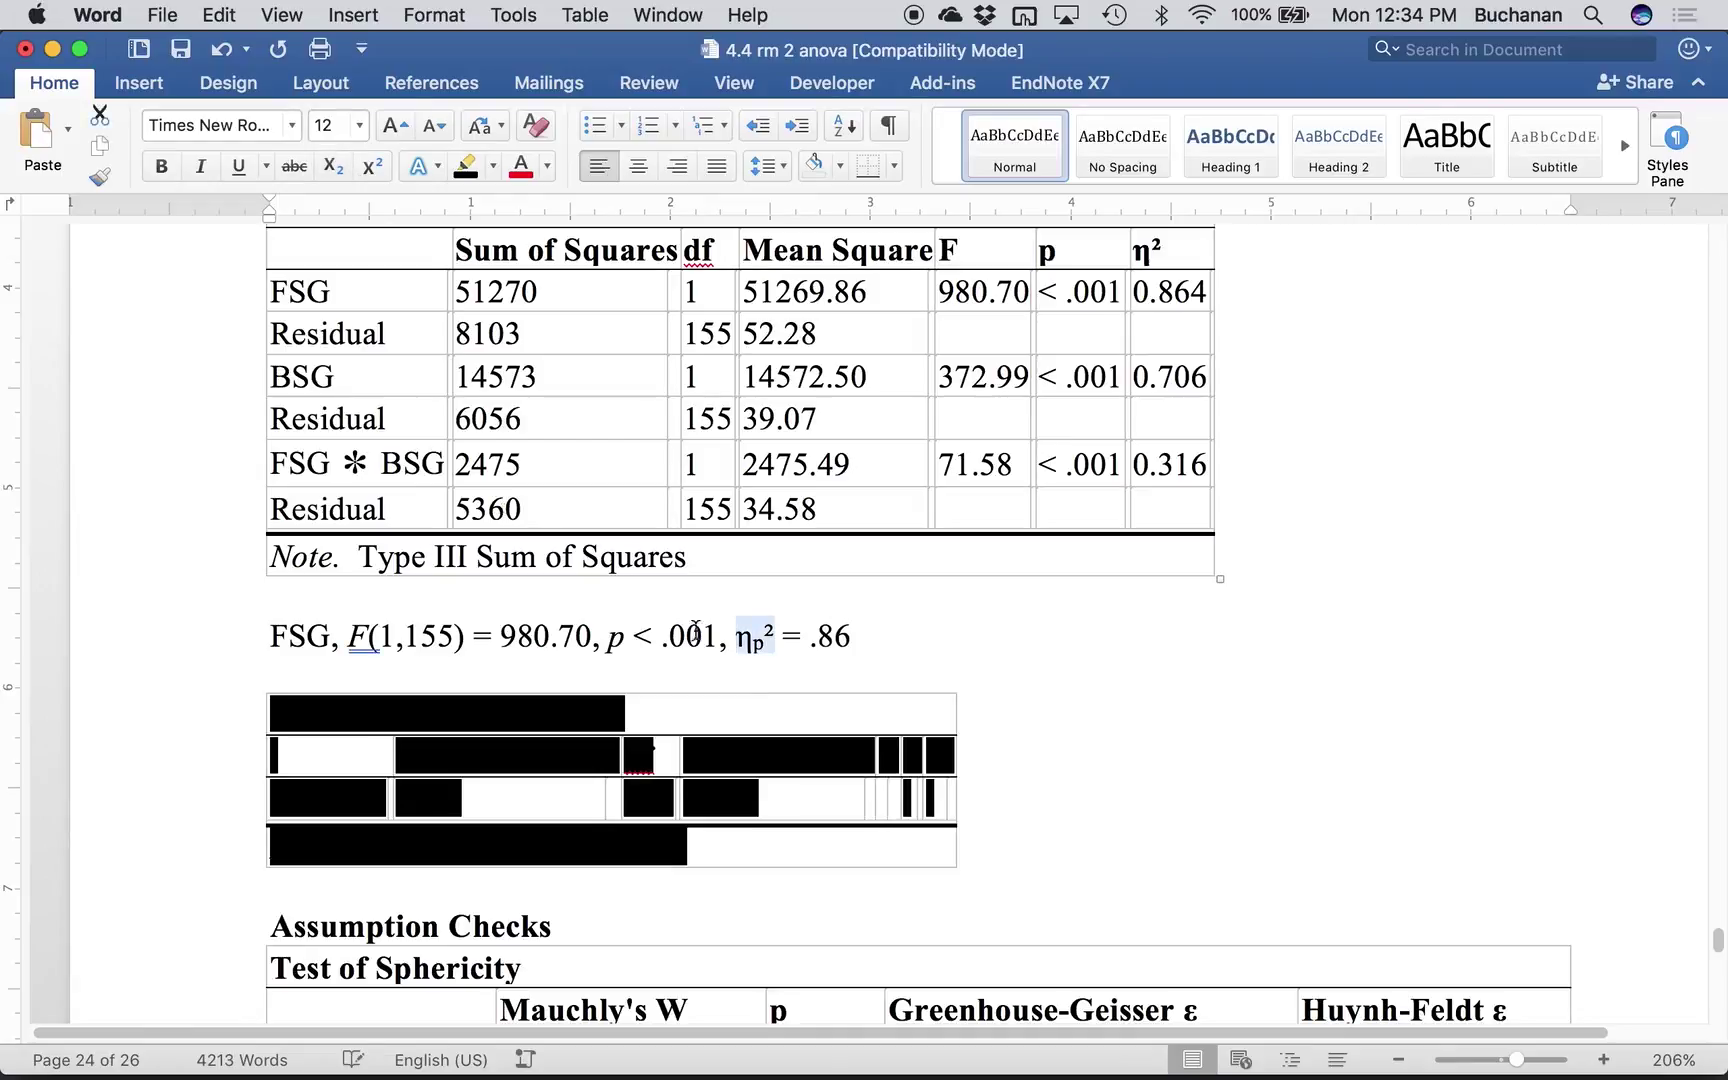
pyautogui.press('super+i')
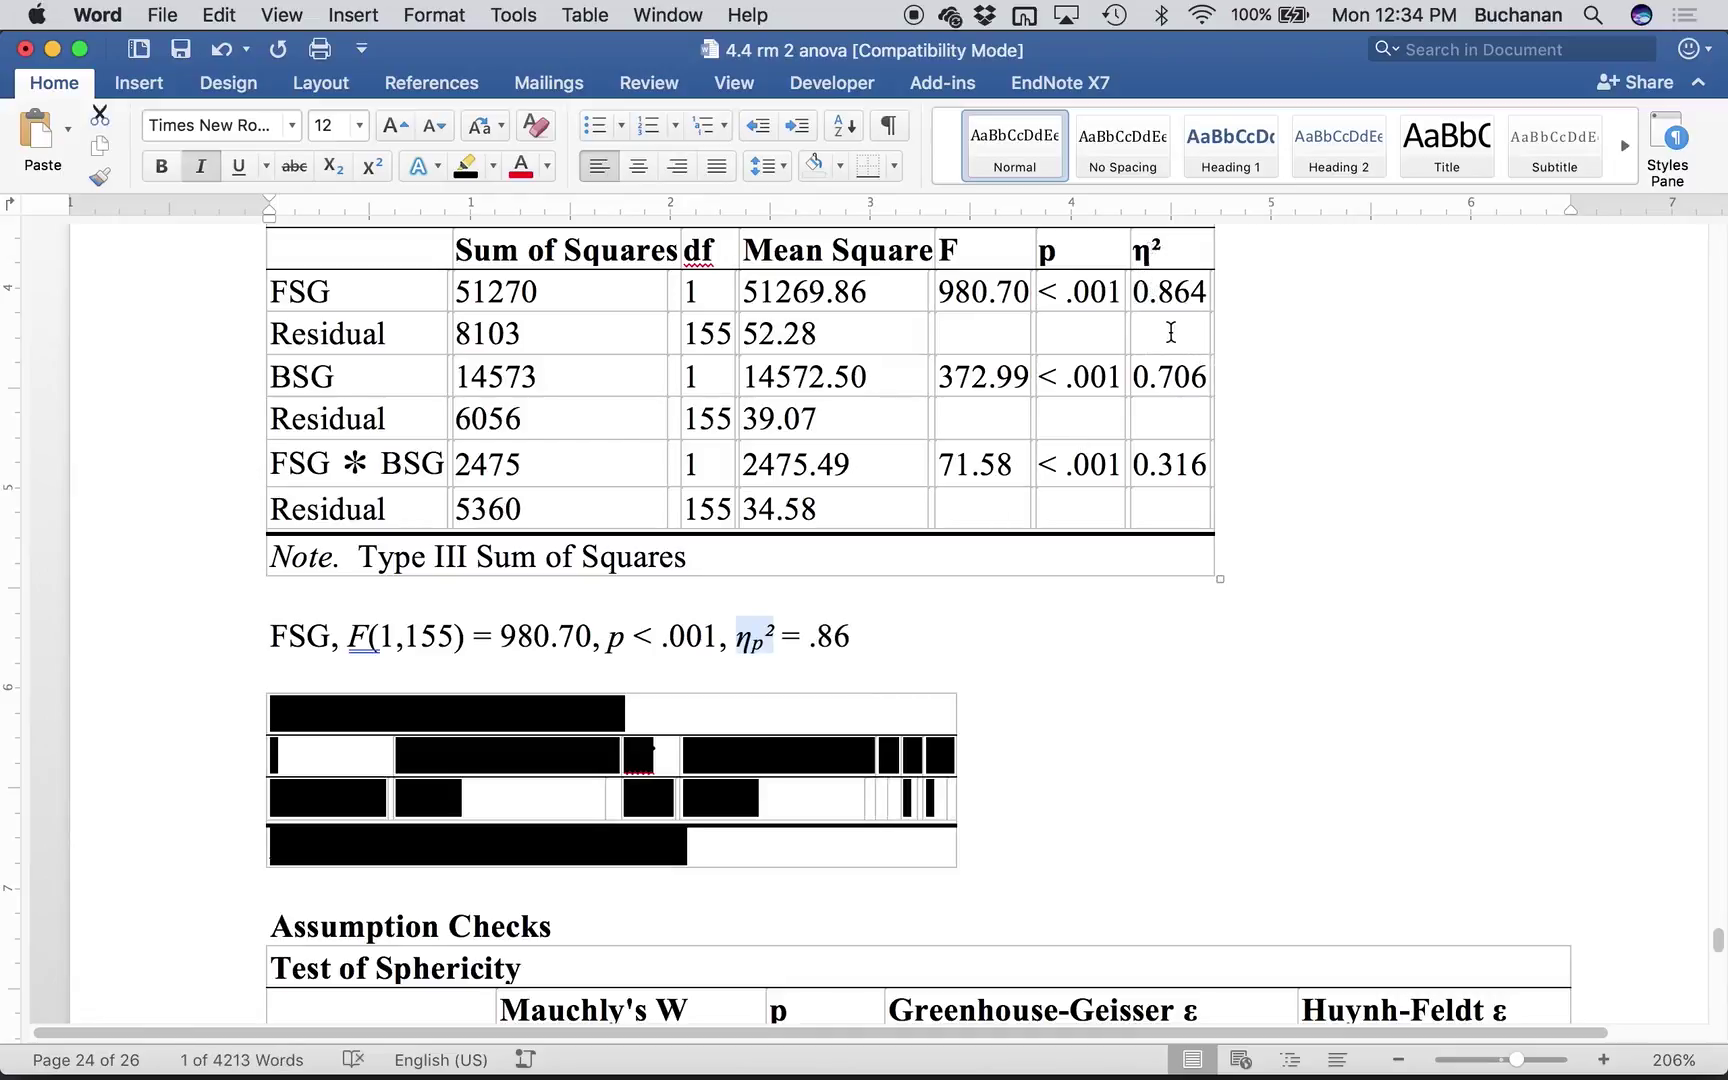
pyautogui.moveTo(227, 335); pyautogui.dragTo(227, 298)
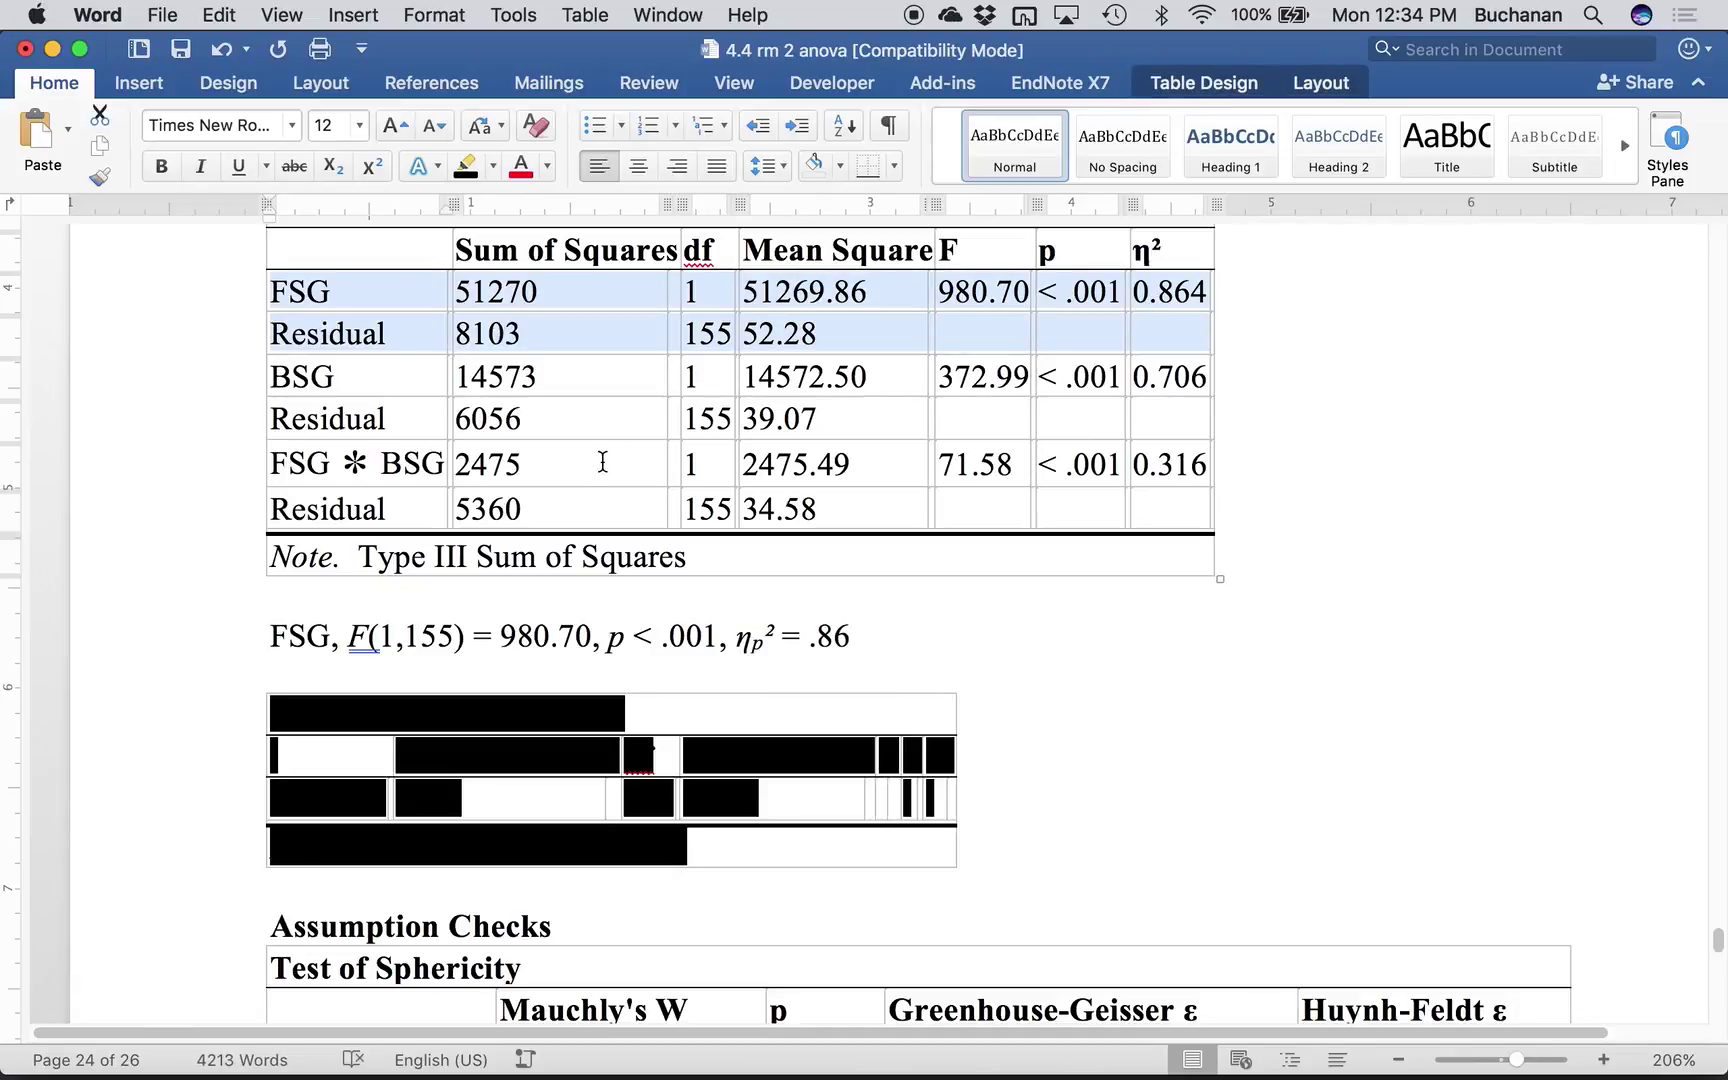
# - Start a BSG result line below the FSG line with "BSG, F(1, 155", setting the F in italics
pyautogui.click(914, 657)
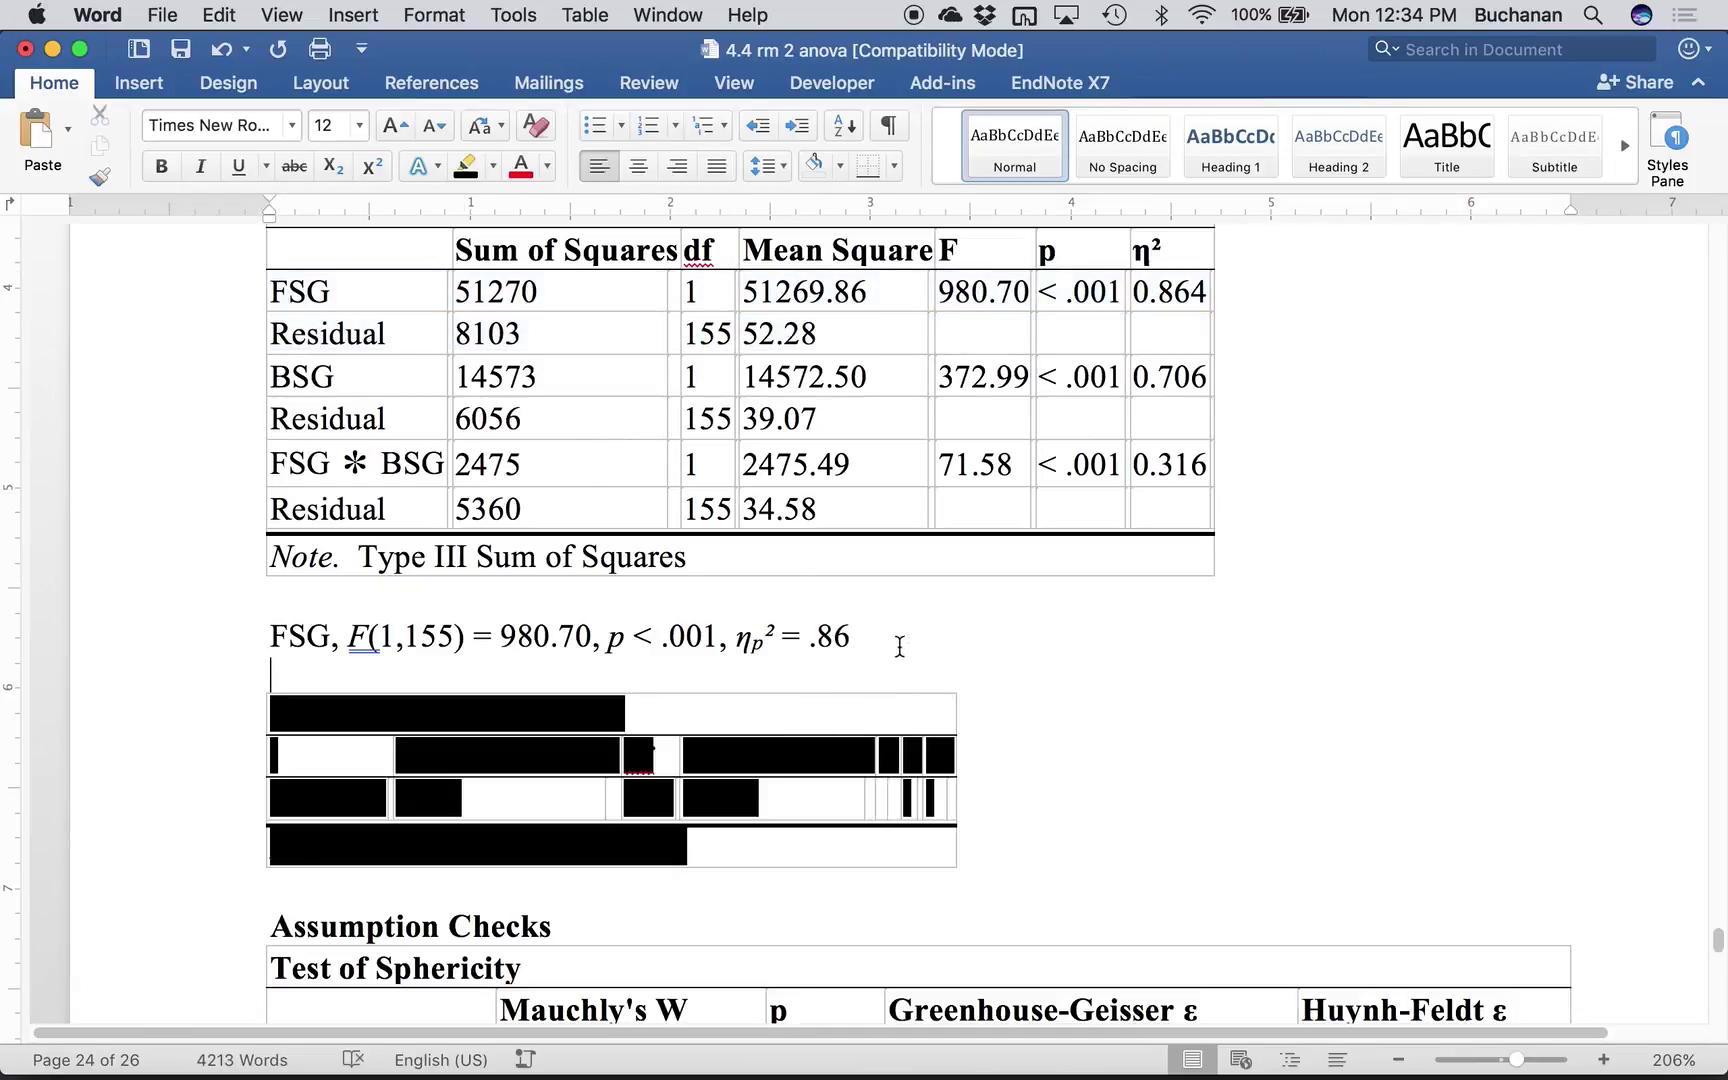
pyautogui.press('Return')
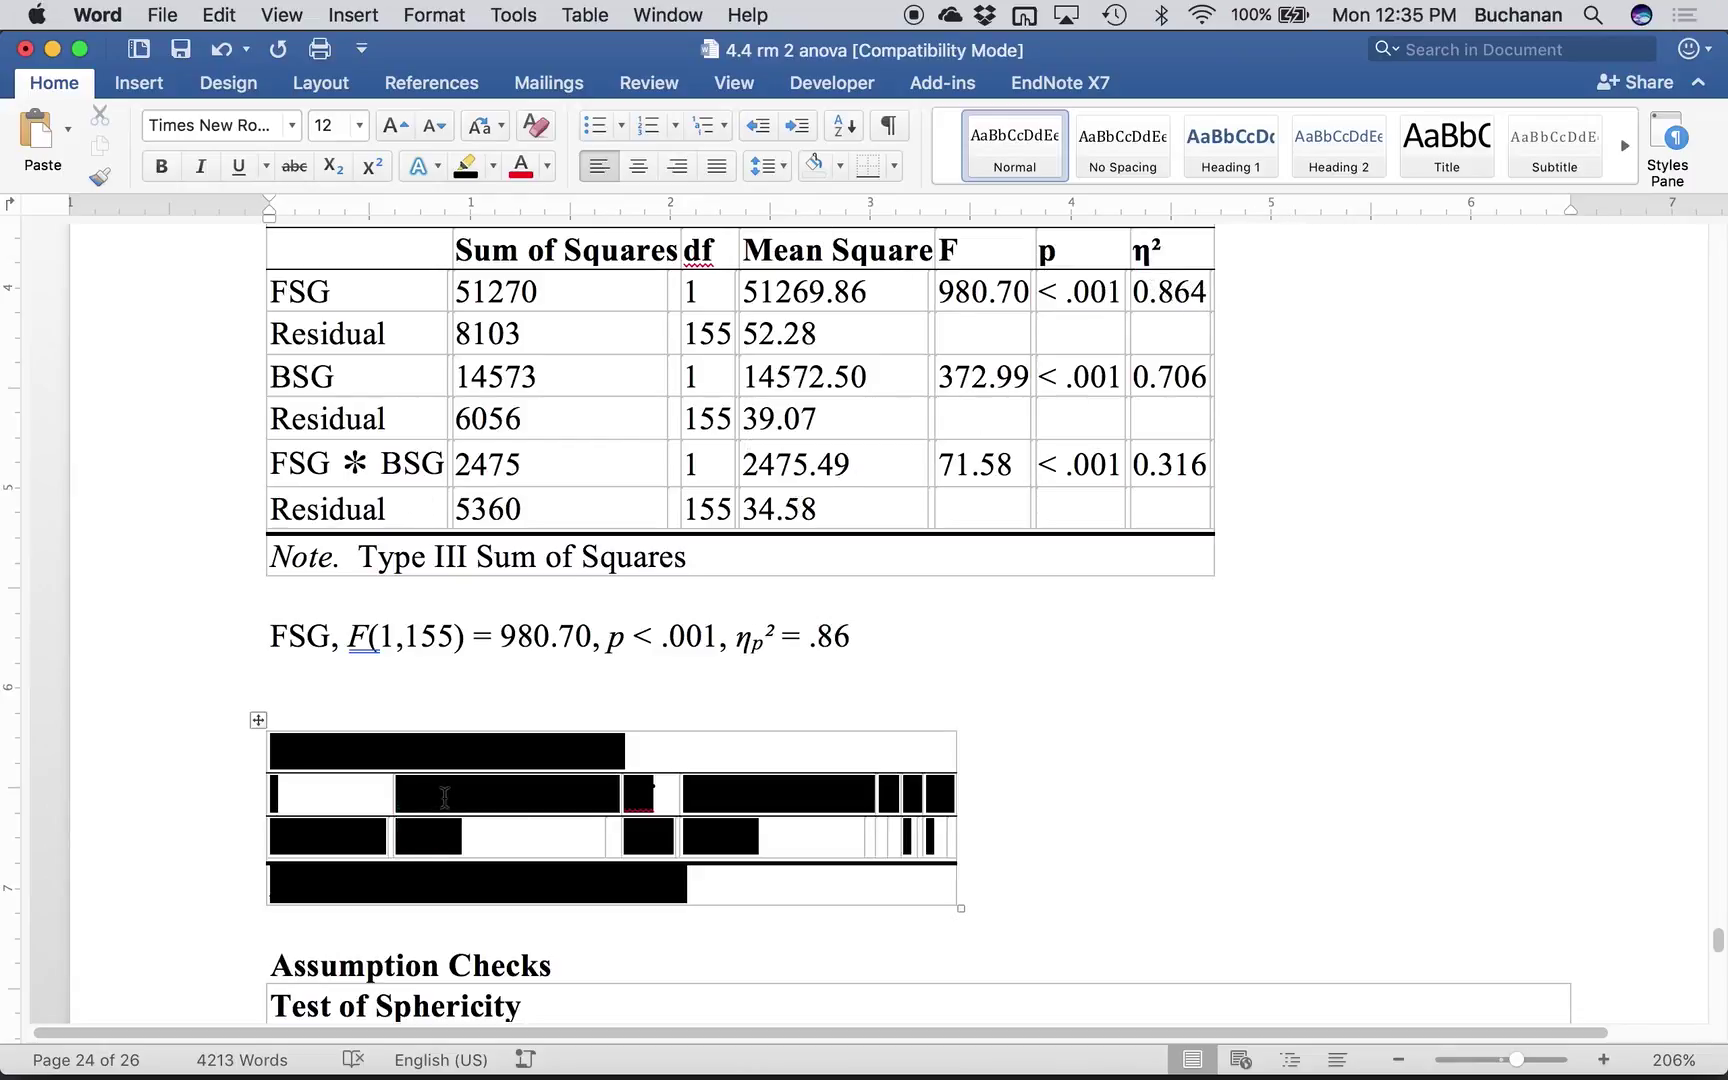
pyautogui.write('BSG, F(')
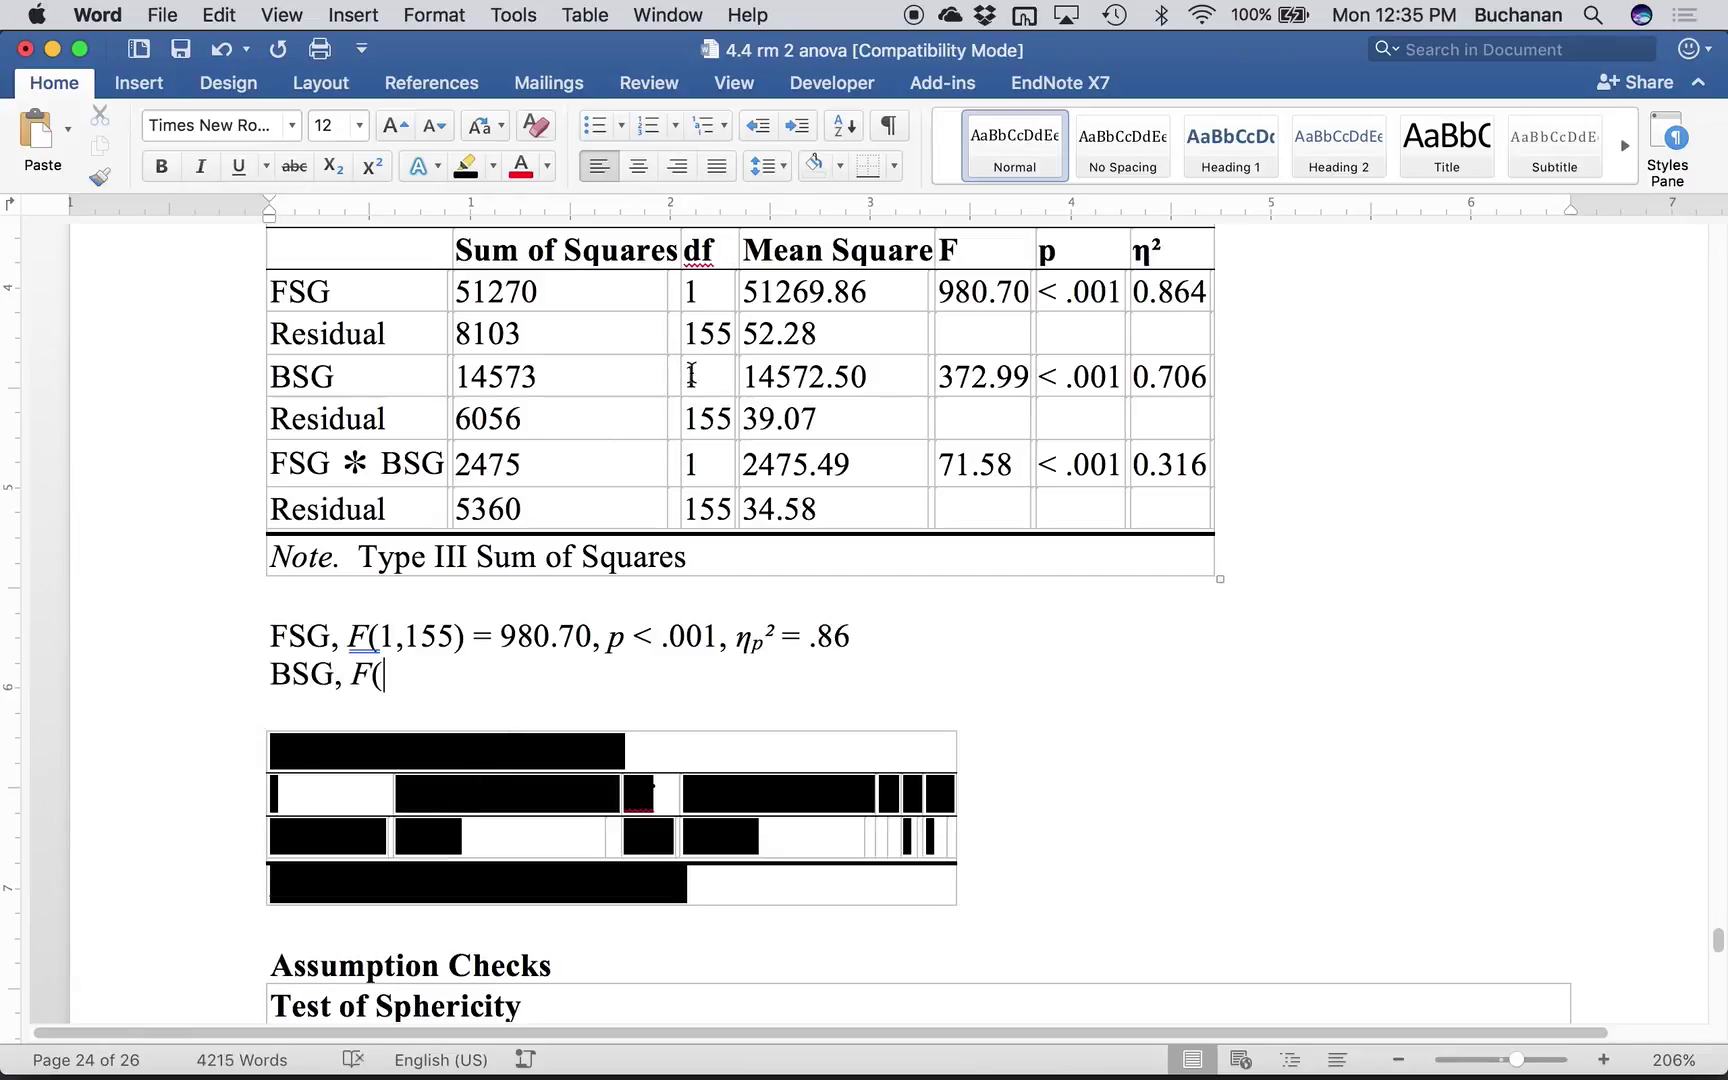
pyautogui.moveTo(691, 375); pyautogui.dragTo(702, 428)
pyautogui.click(402, 676)
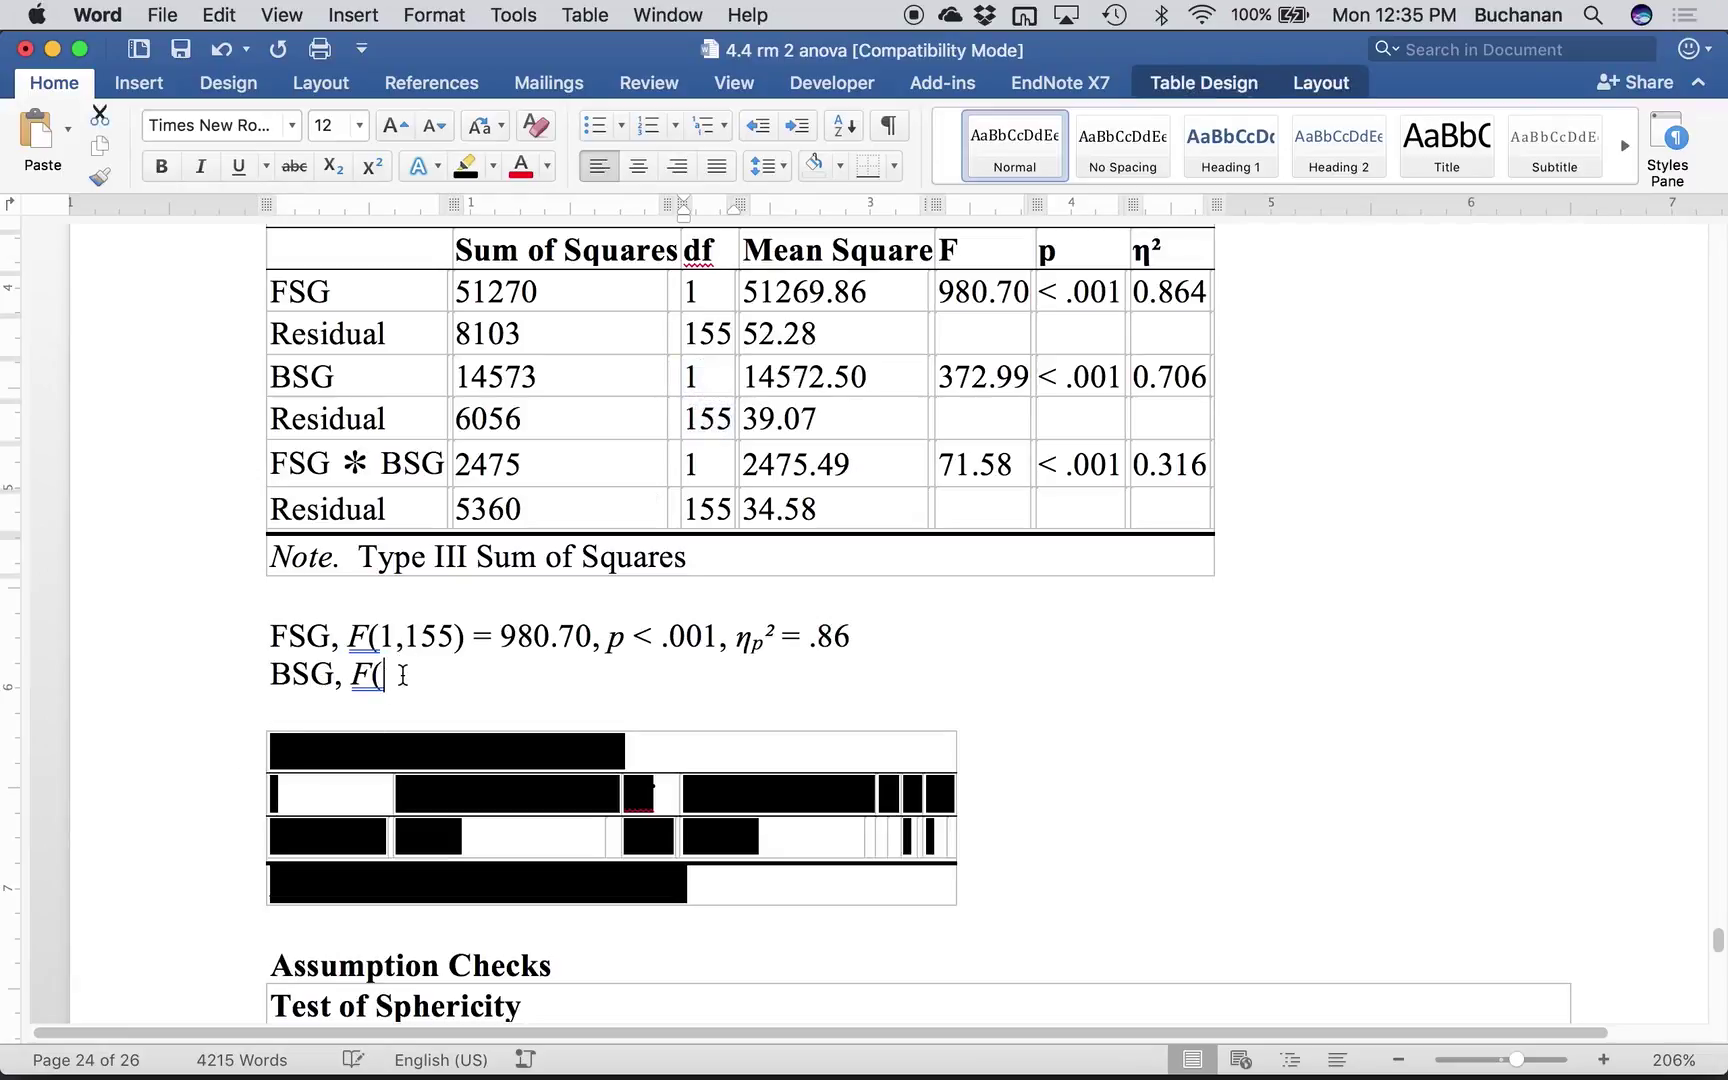
pyautogui.write('1, 1')
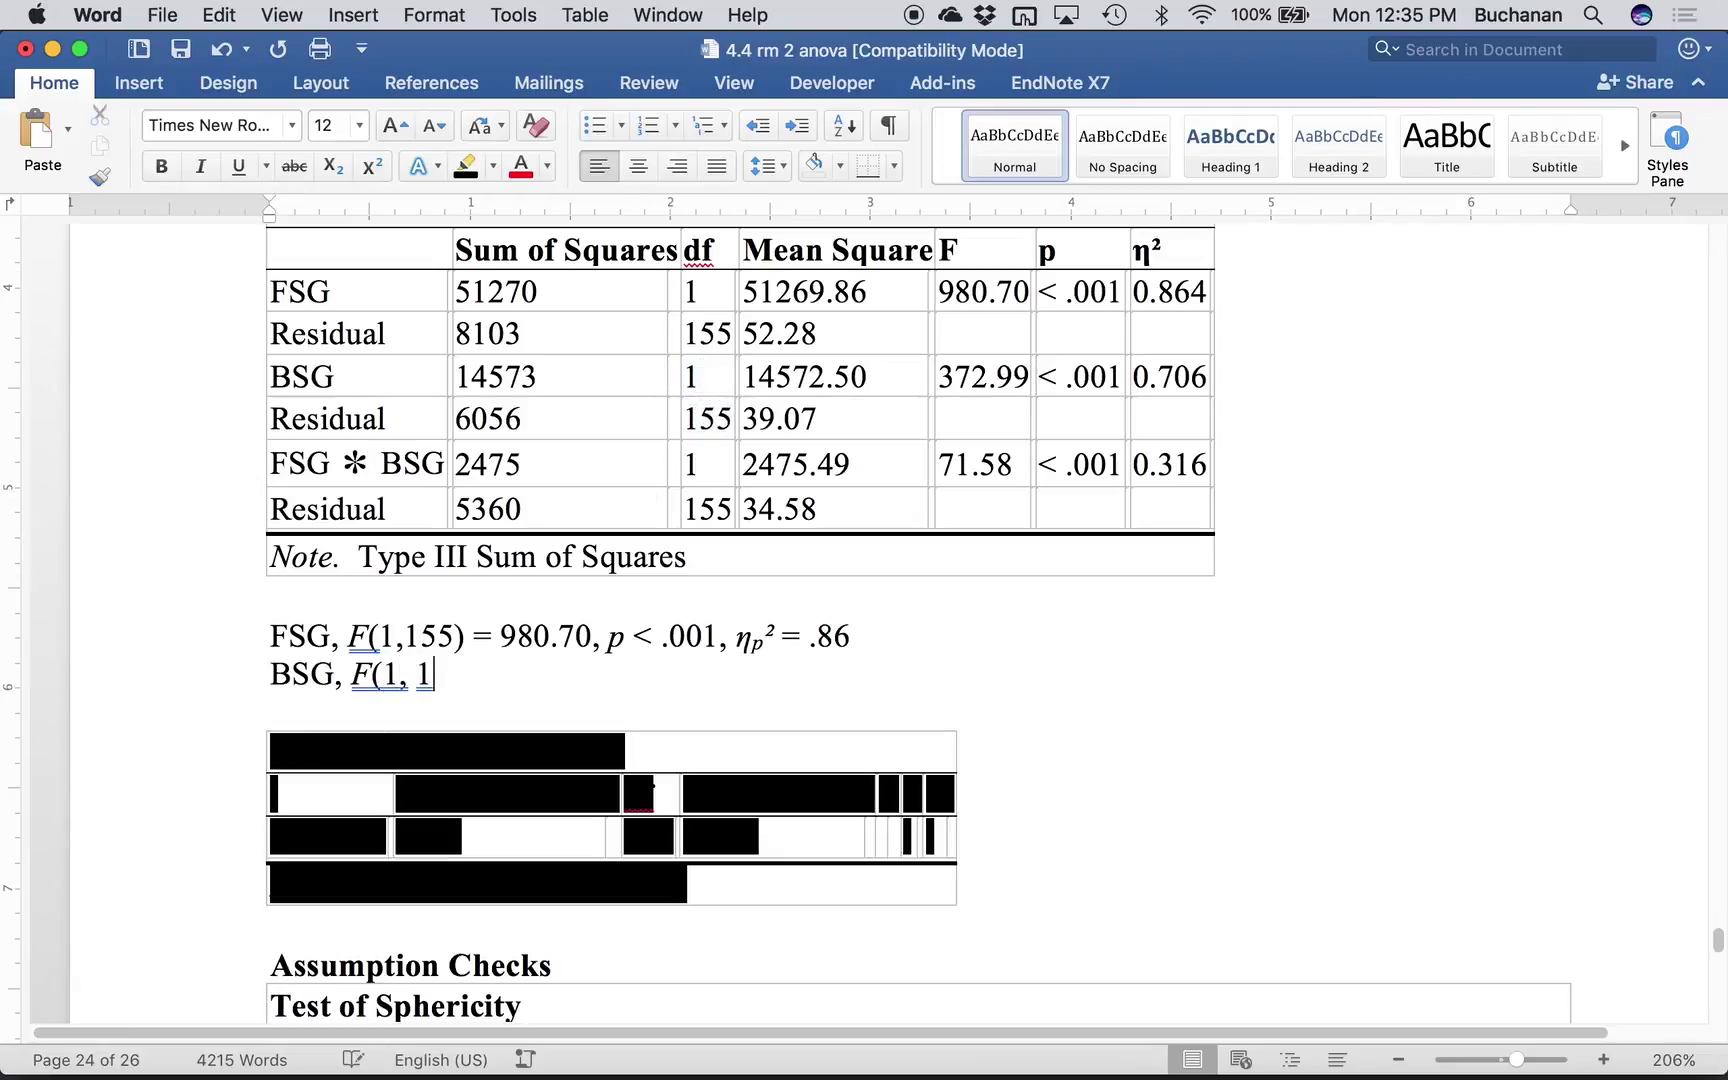
pyautogui.write('55')
# - Add a space before 155 in the FSG result line, and append ") =" to the BSG result line
pyautogui.click(405, 642)
pyautogui.click(466, 674)
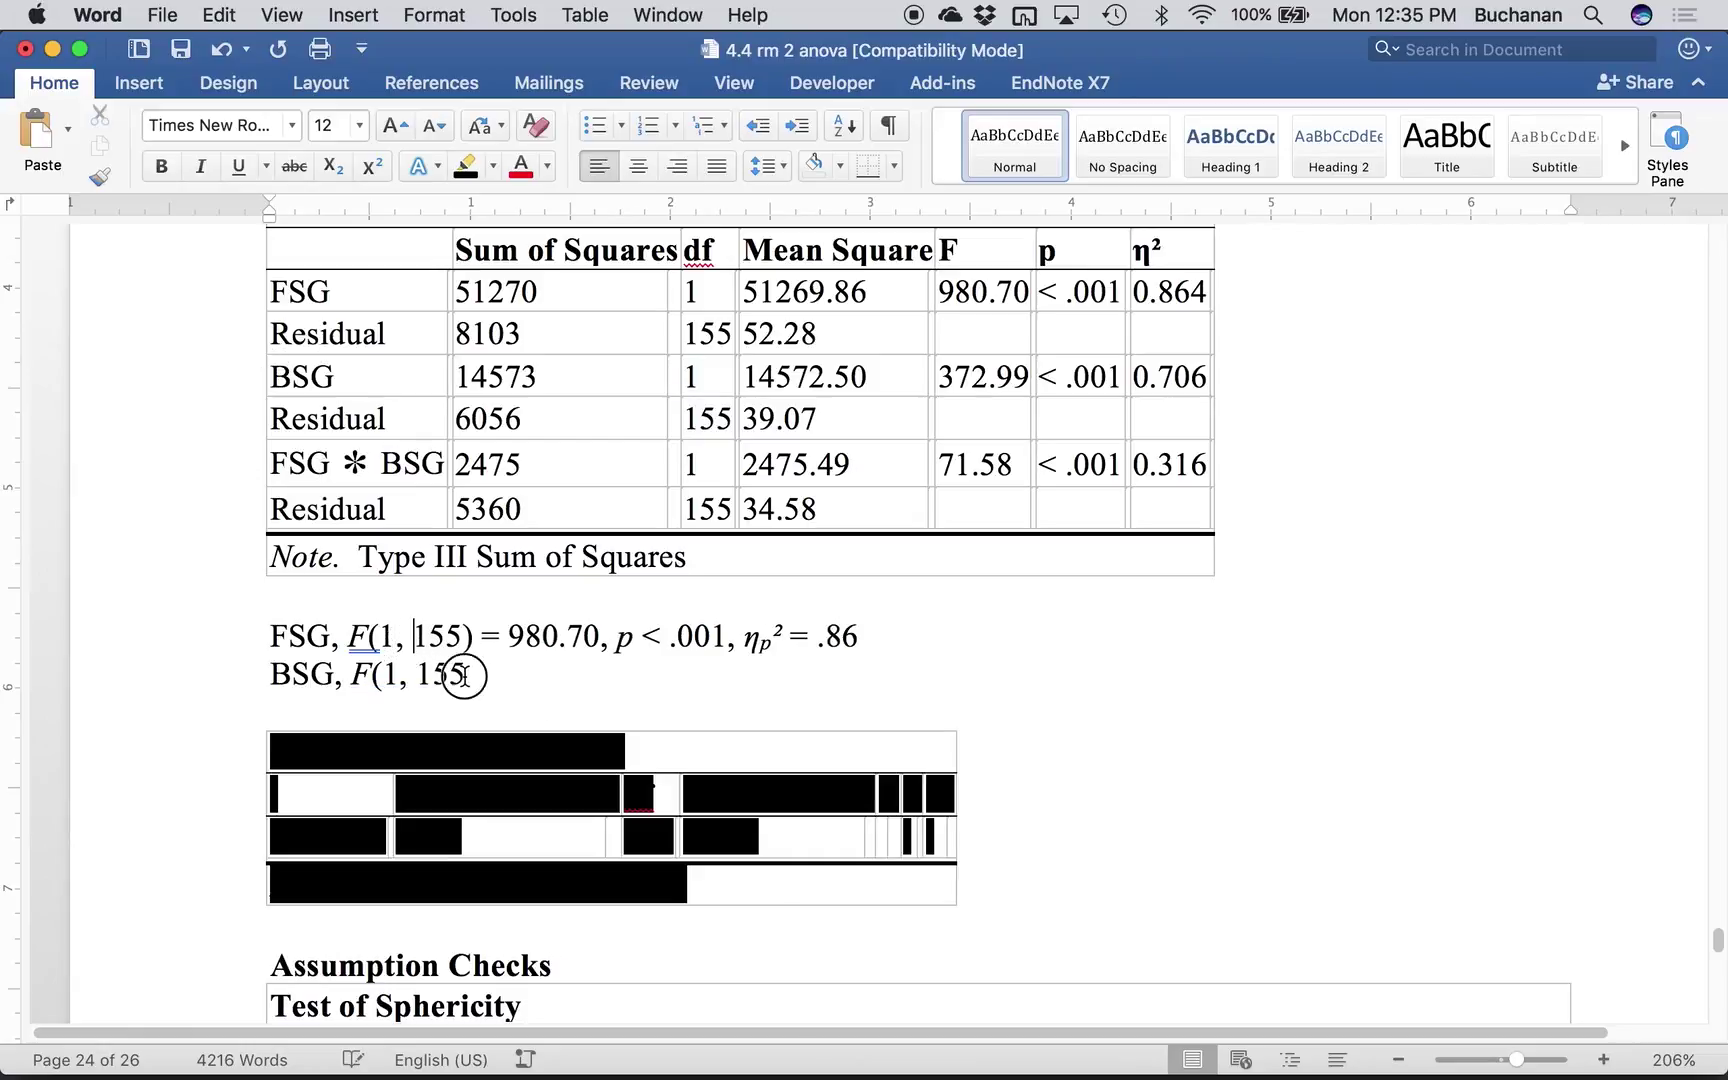
pyautogui.write(')')
pyautogui.click(697, 291)
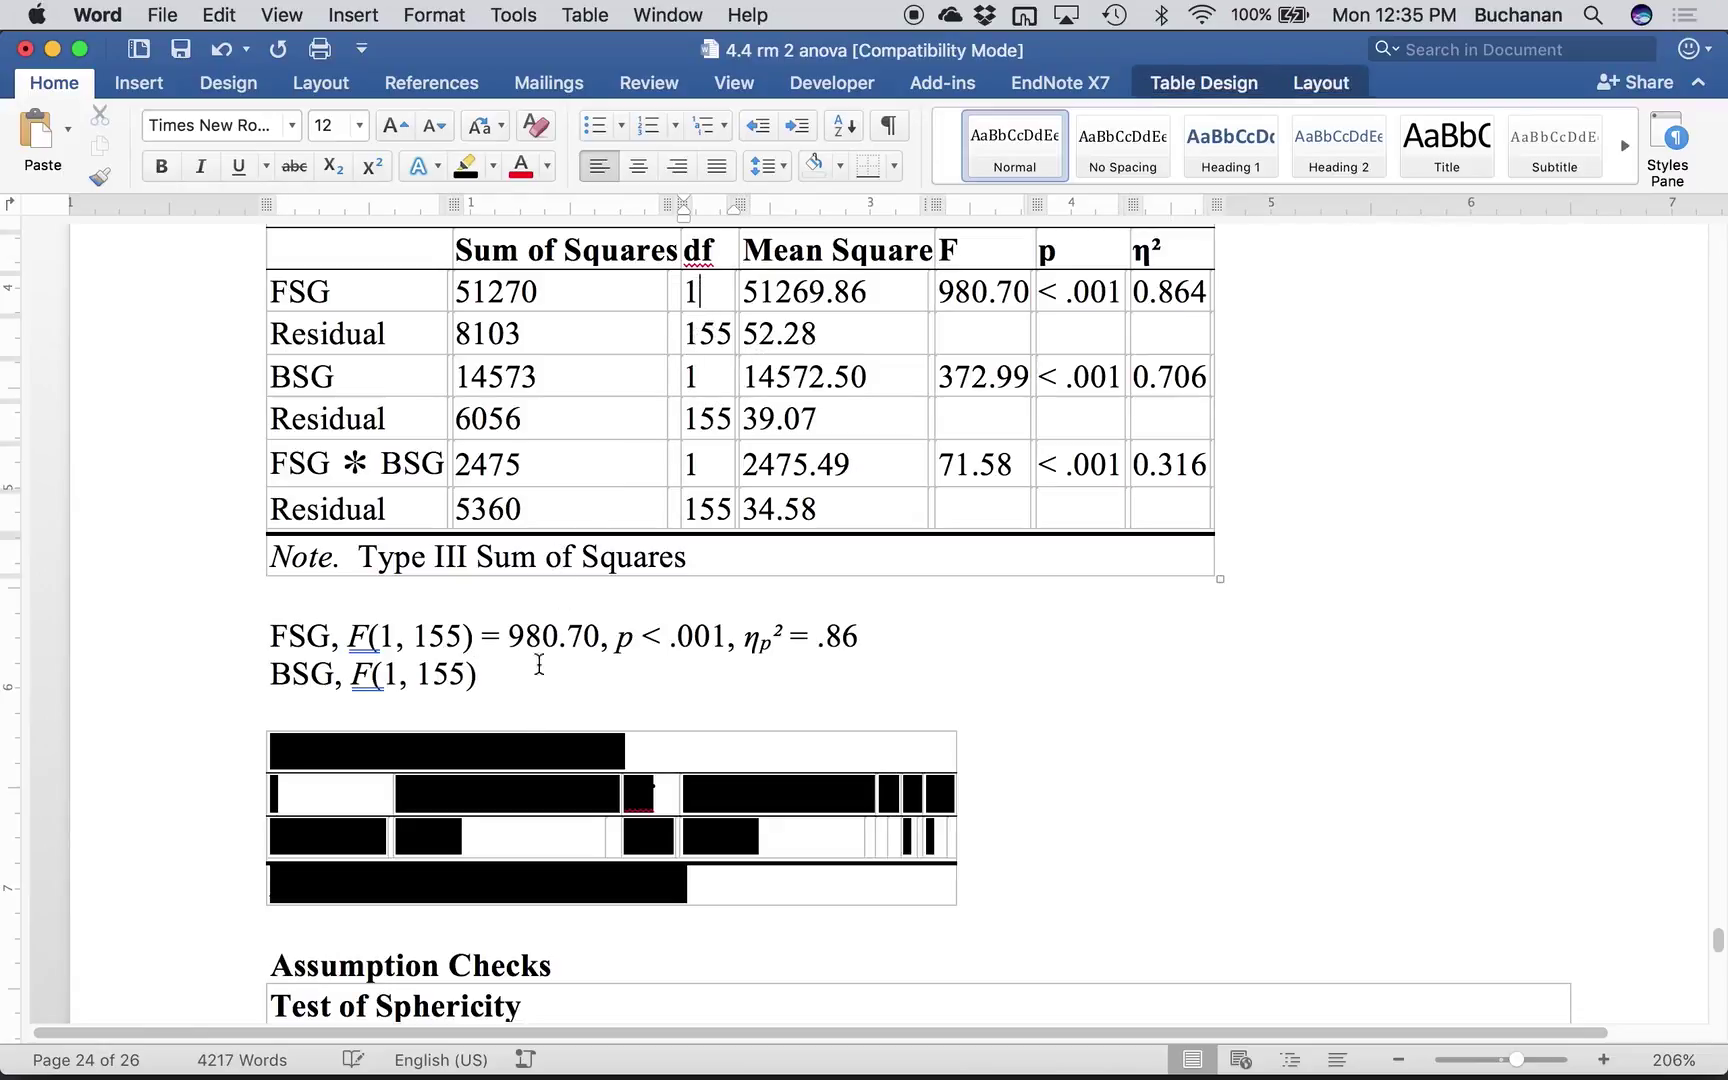
pyautogui.click(489, 680)
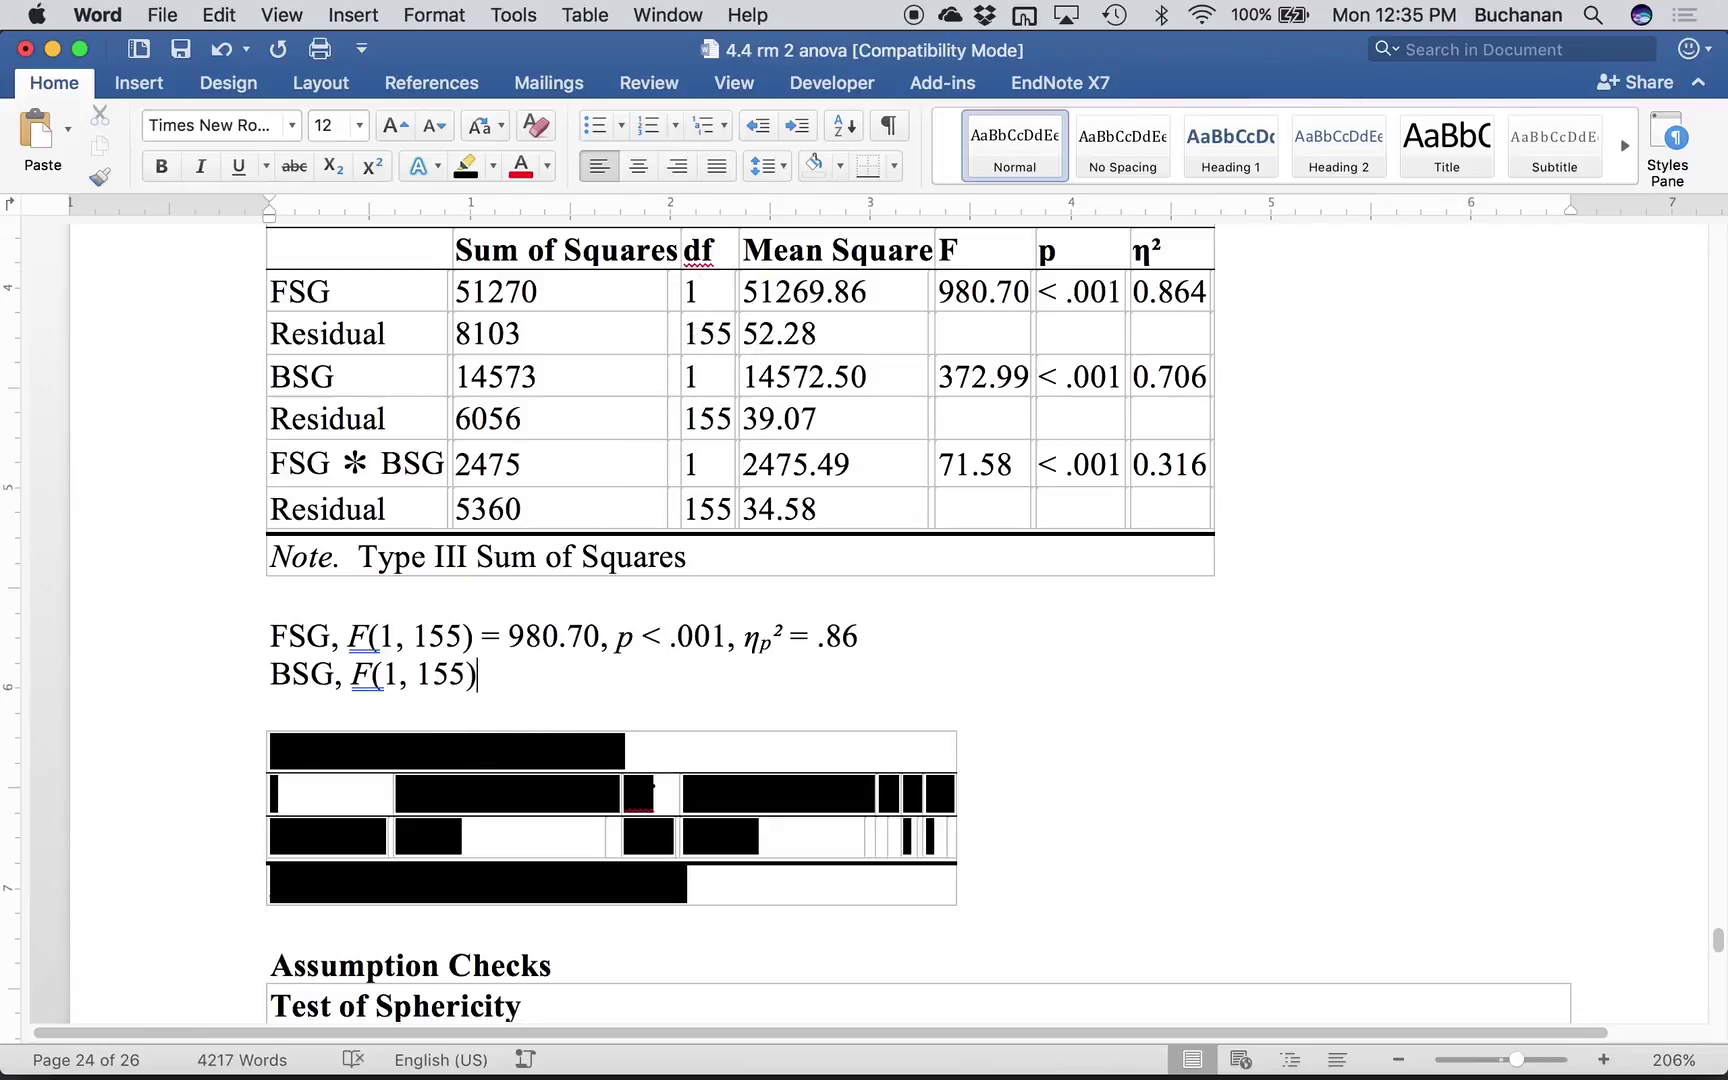
pyautogui.write('=')
# - Copy the BSG F value 372.99 from the table to the BSG result line, add a comma, and save the document
pyautogui.moveTo(940, 380); pyautogui.dragTo(1019, 385)
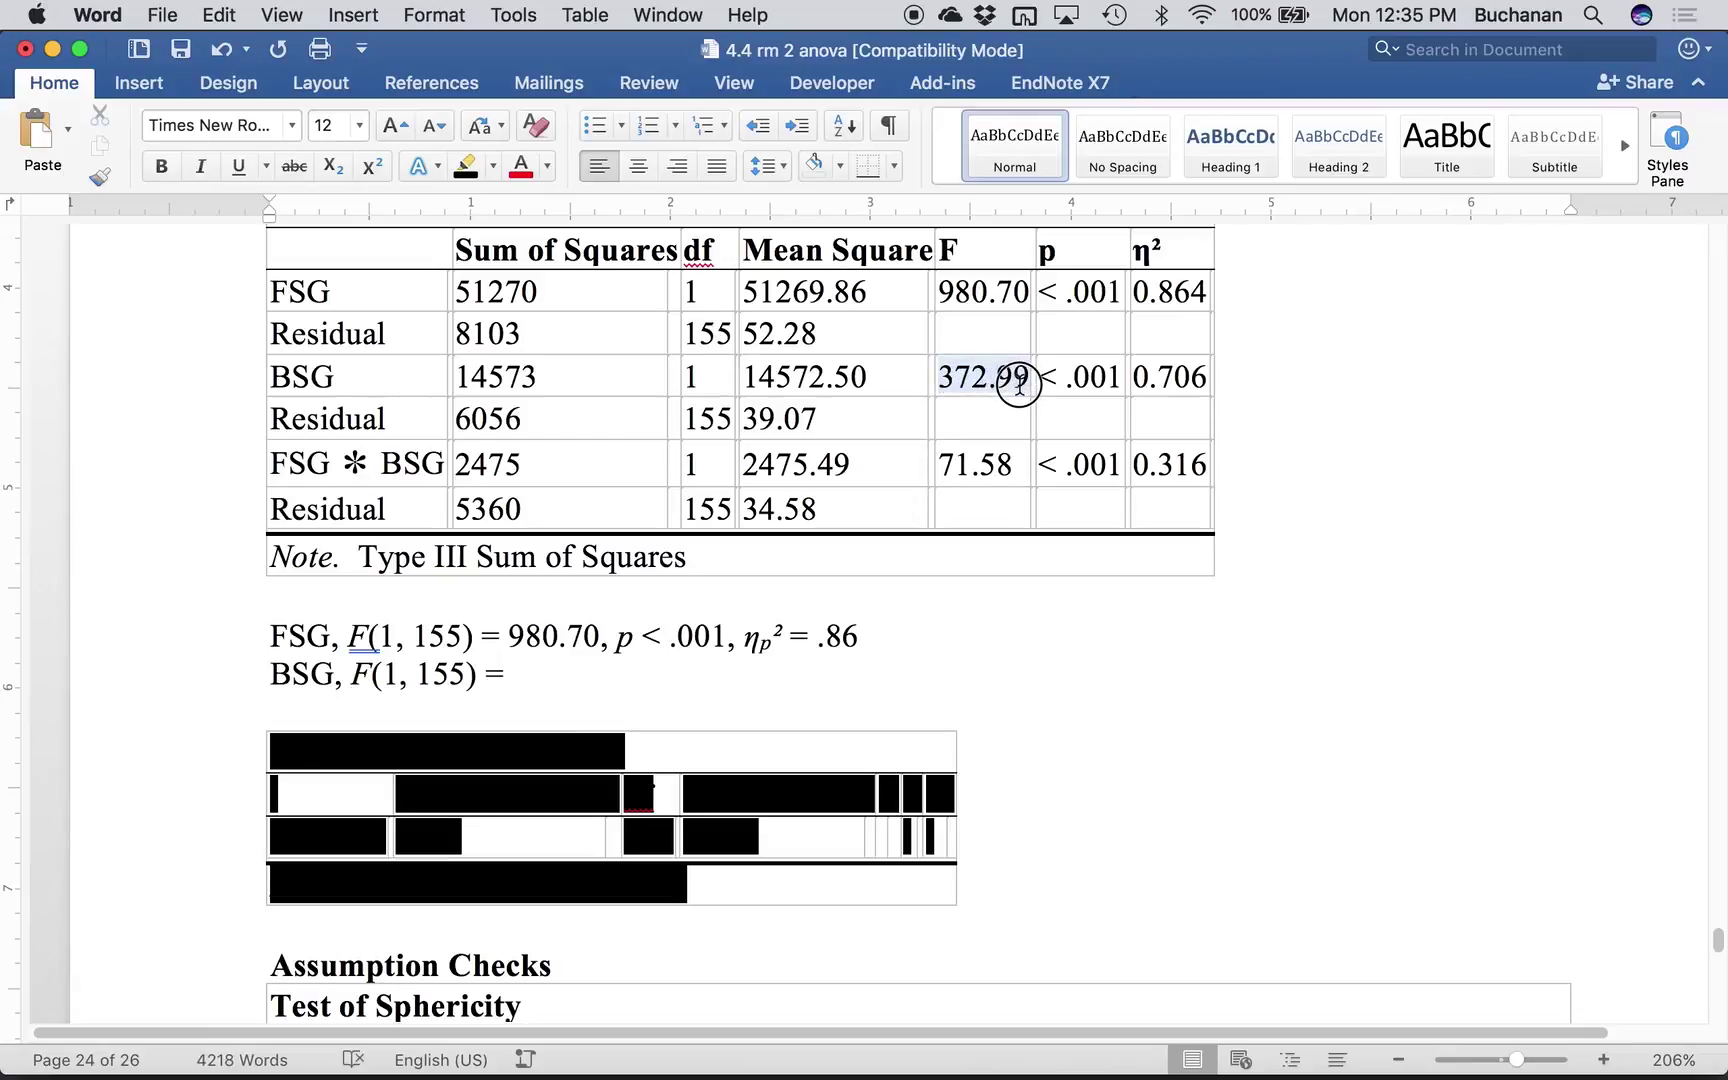
pyautogui.click(544, 677)
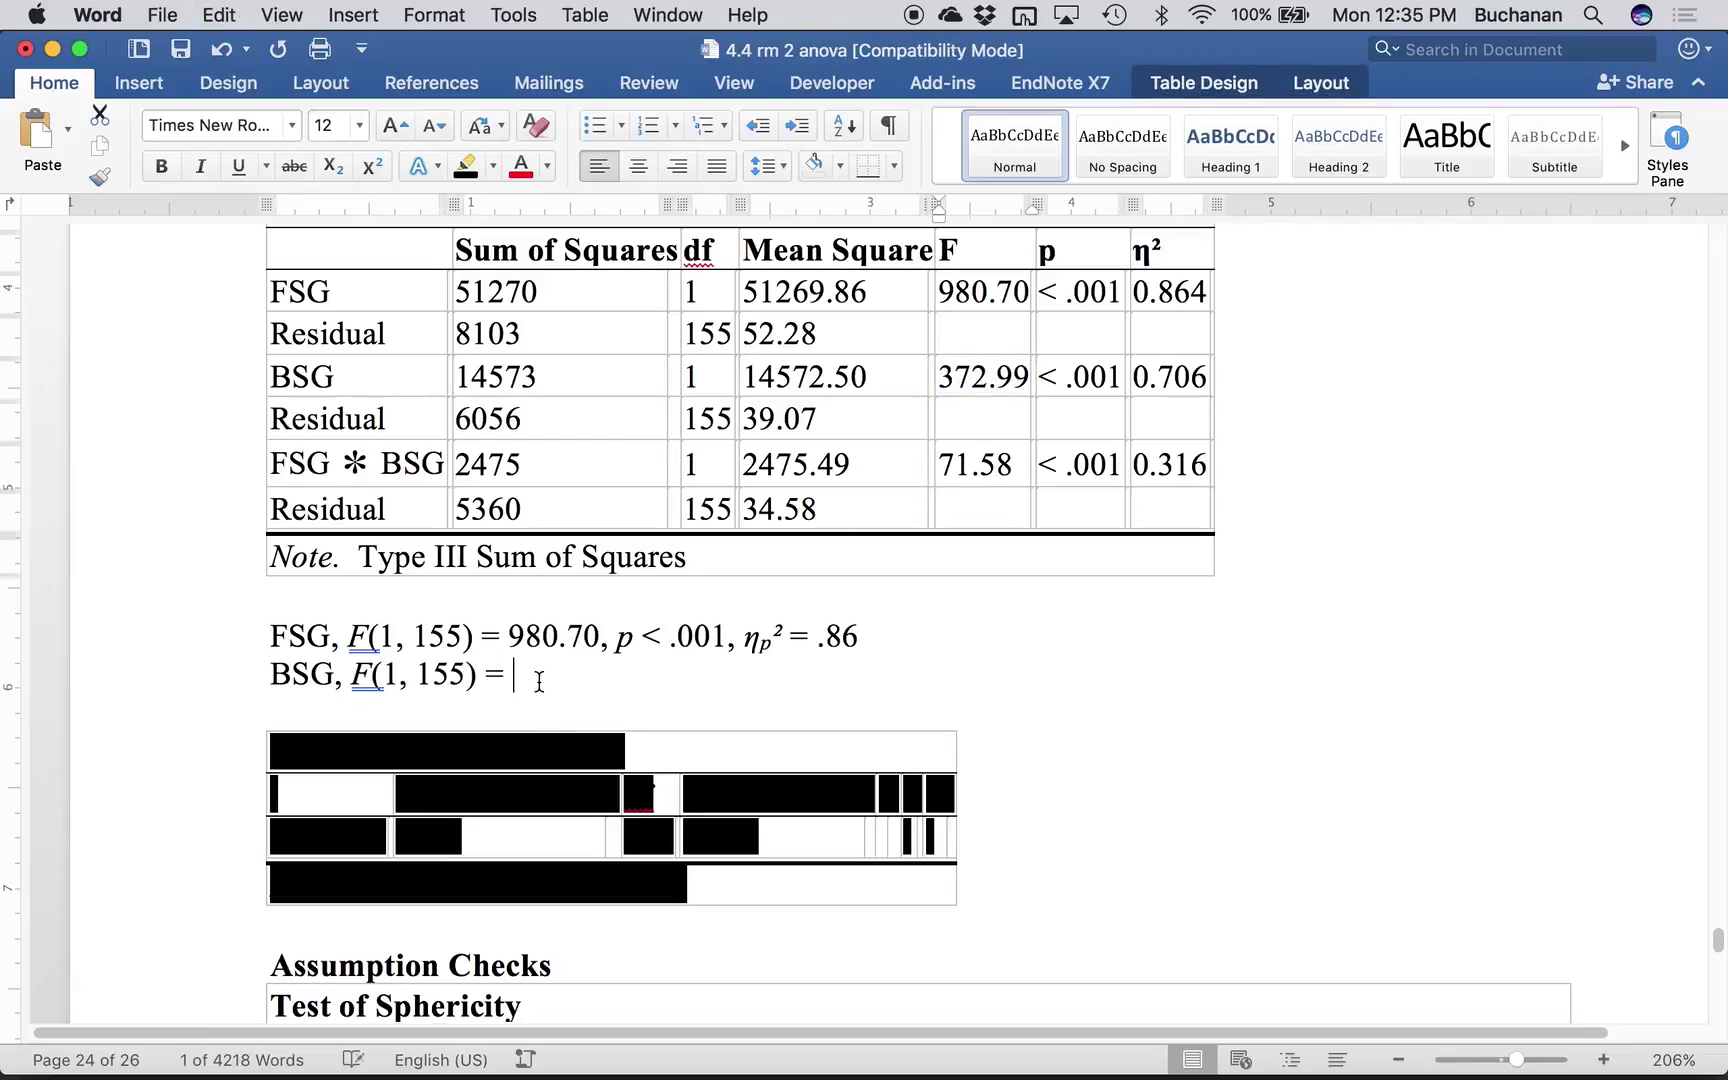
pyautogui.write(',')
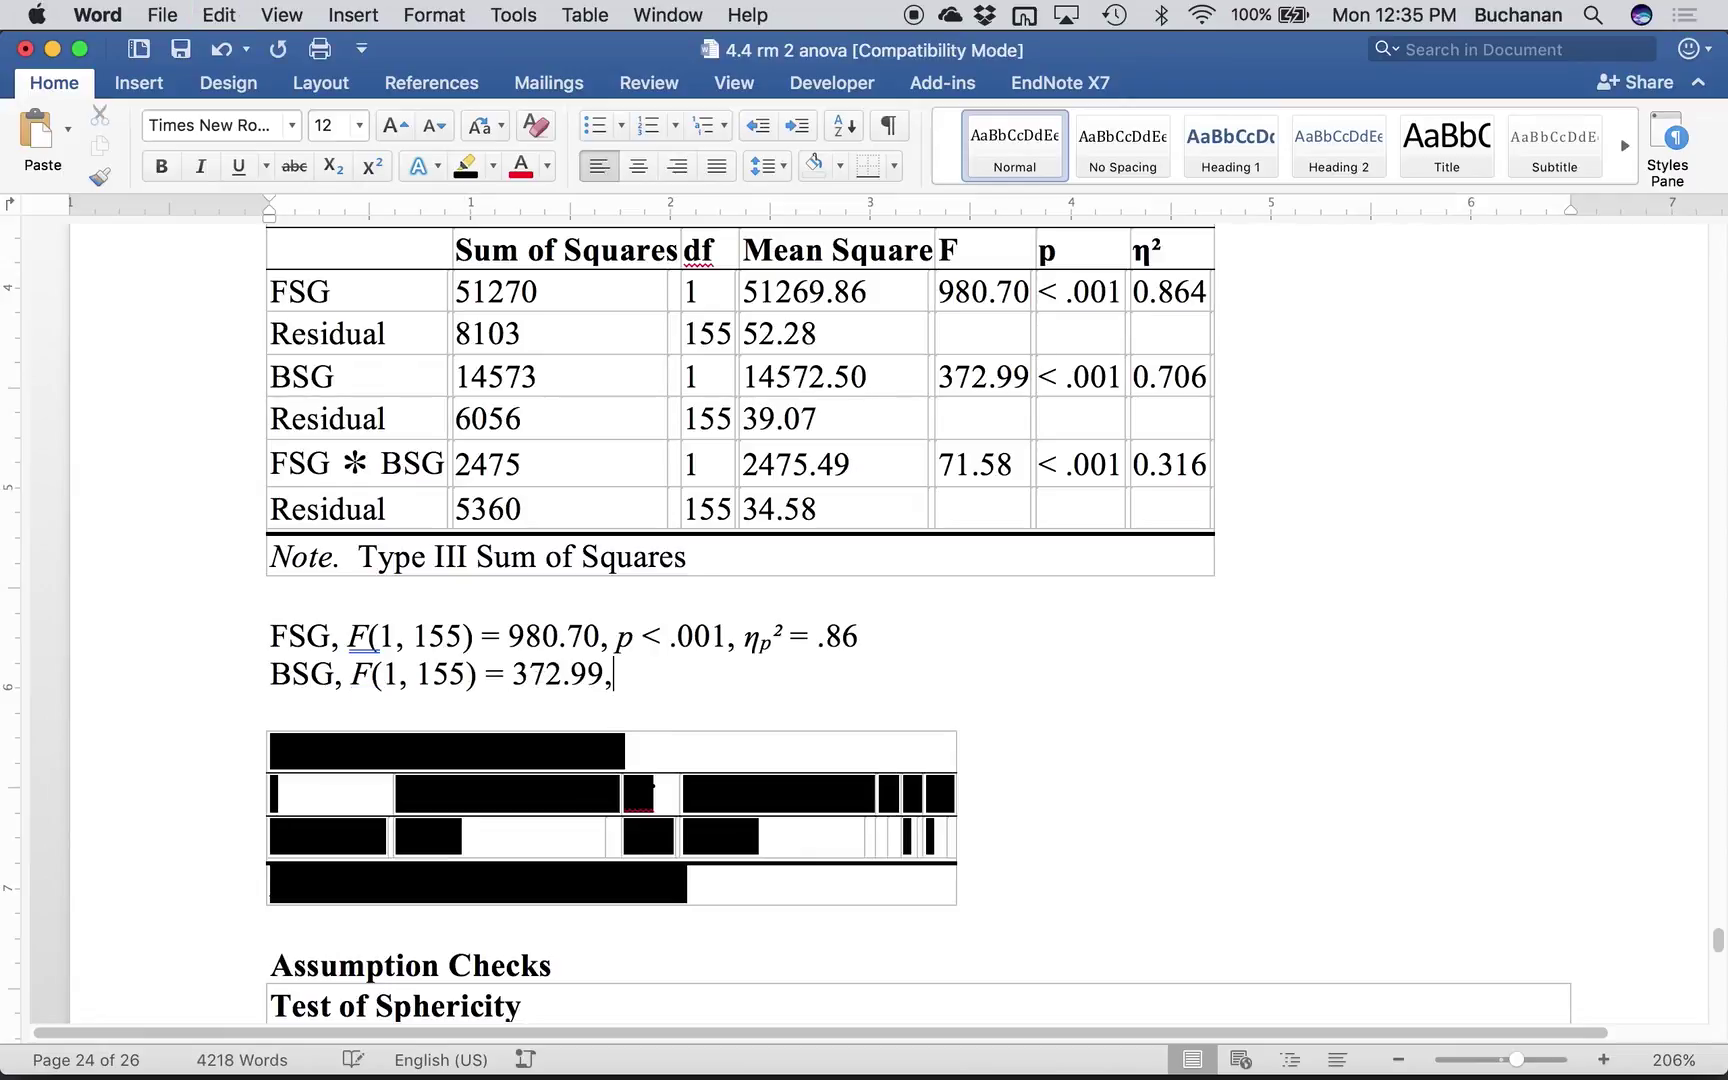
pyautogui.press('super+s')
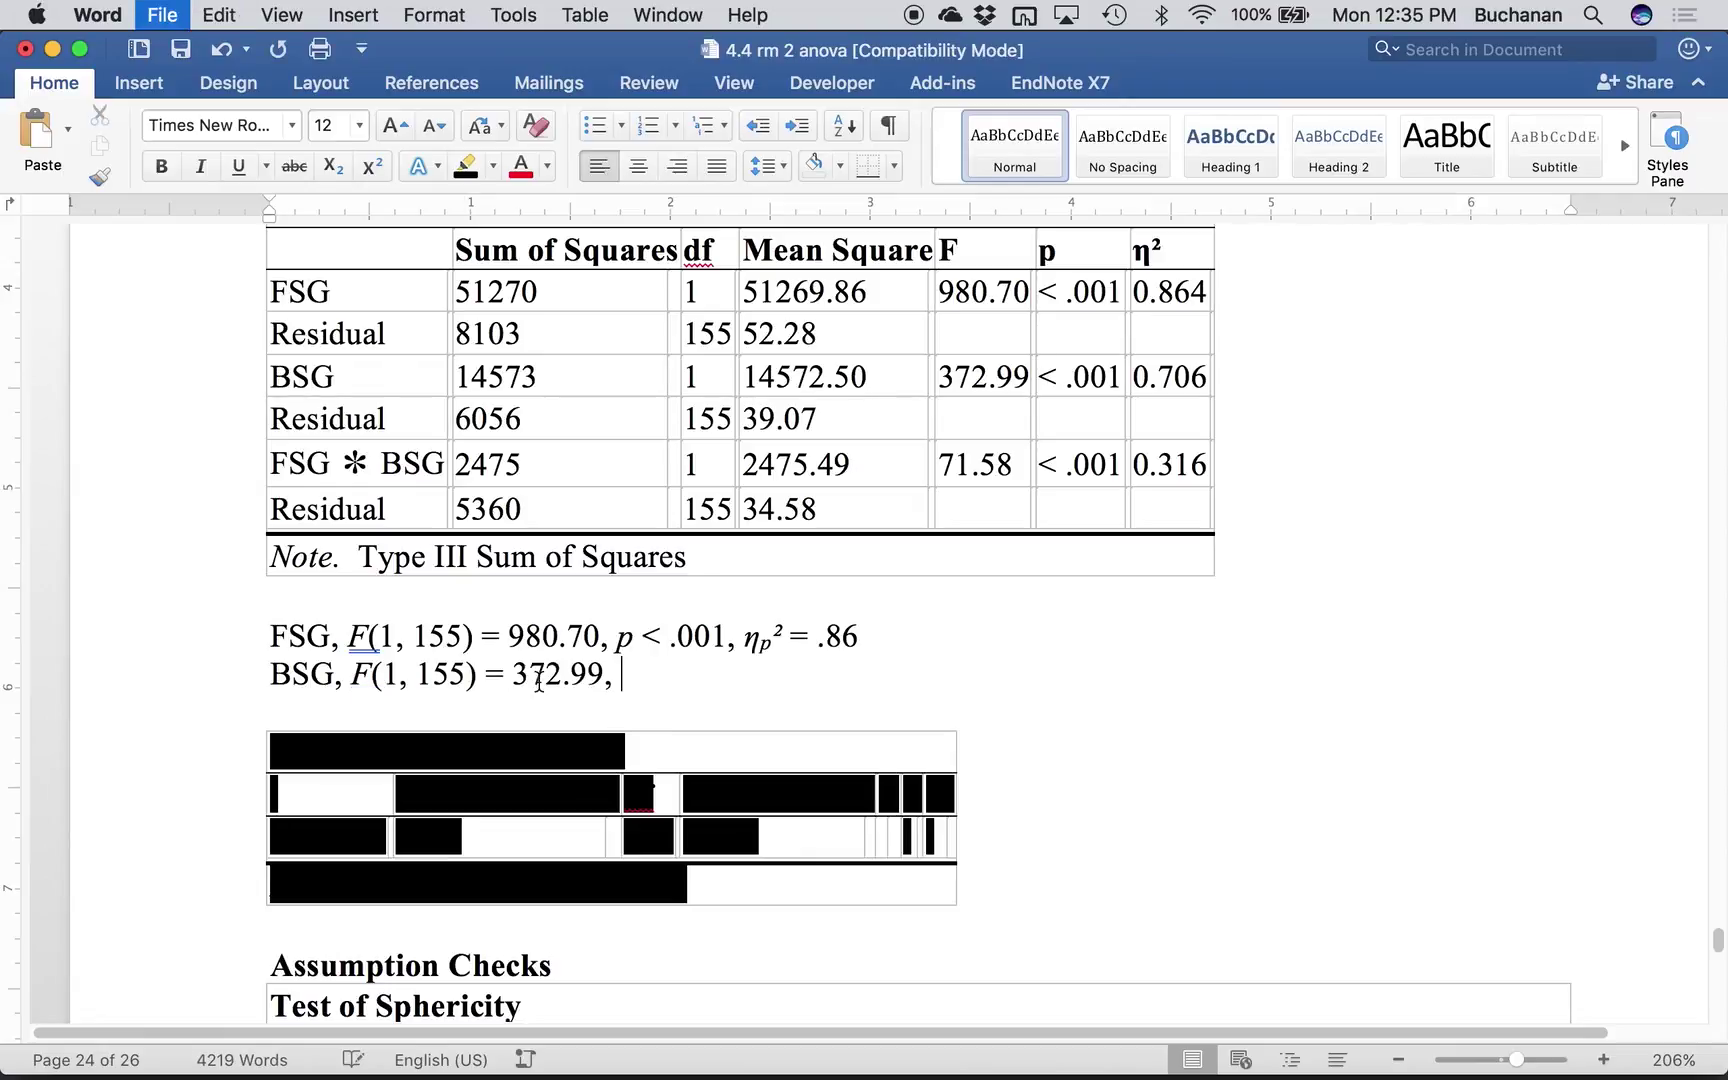
pyautogui.press('super+p')
pyautogui.press('Escape')
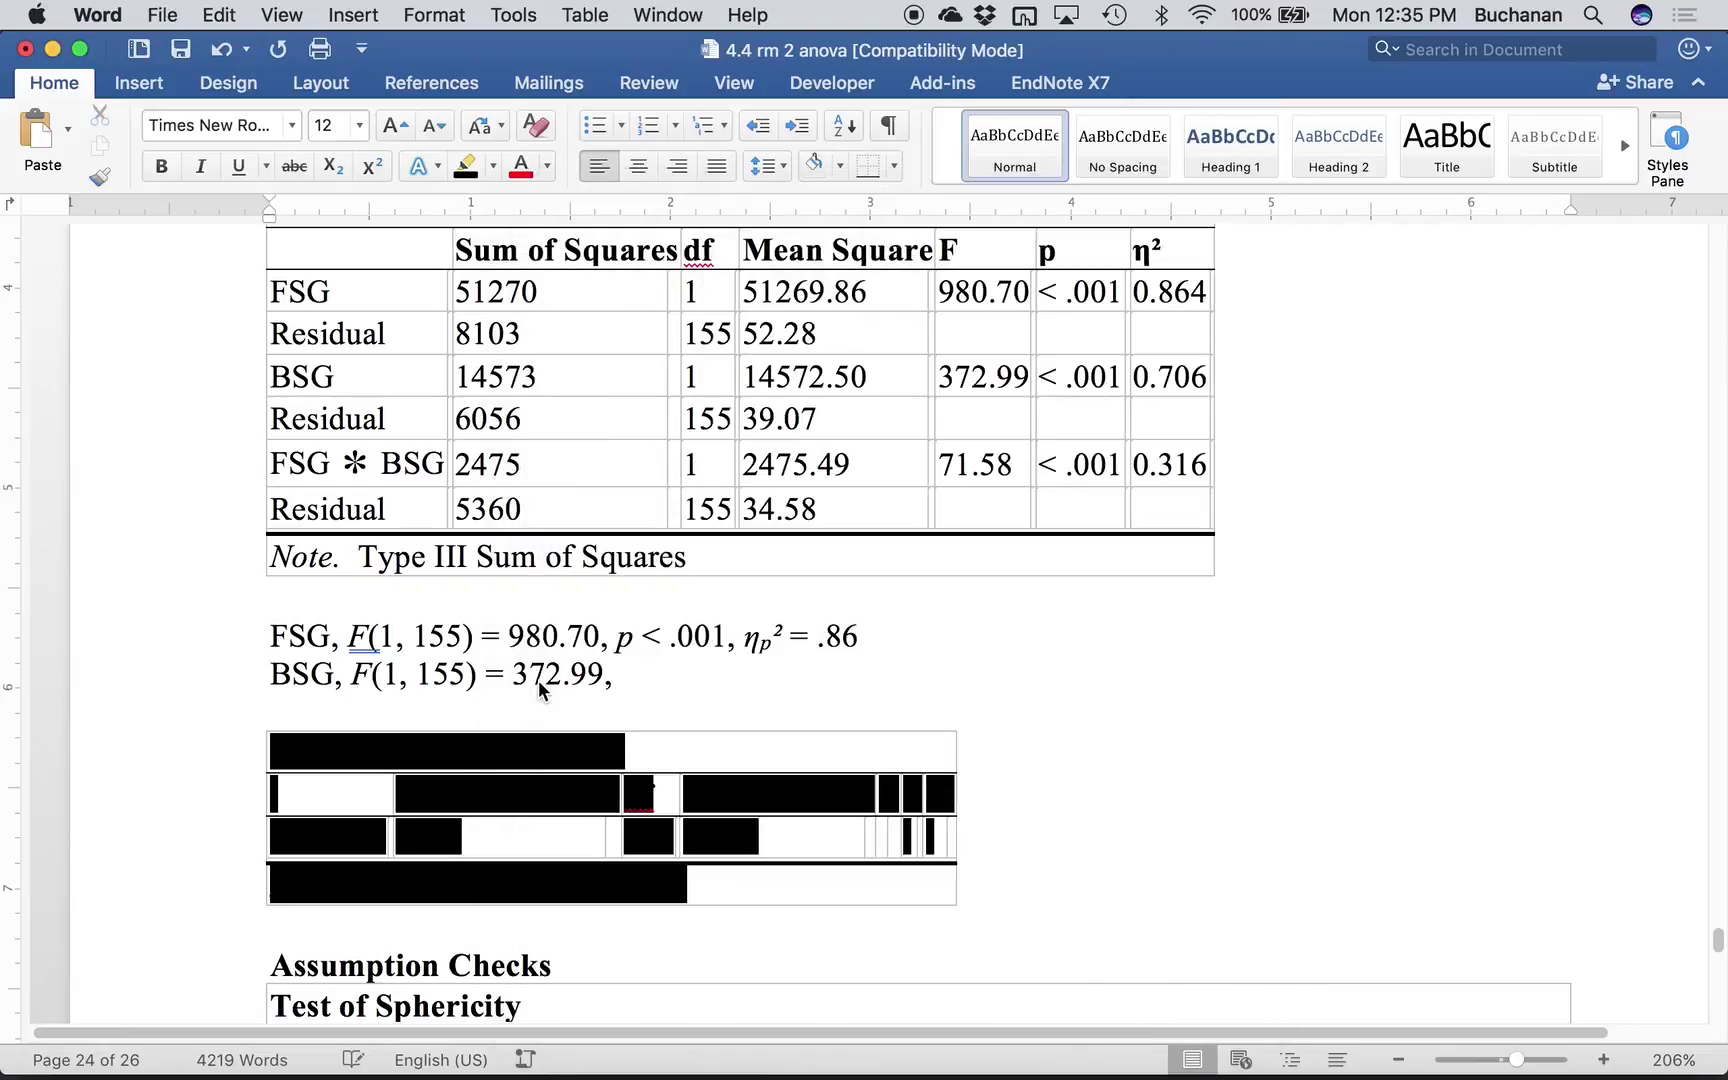
# - Append "p < .001, ηp² = .71" to the BSG result line, with p in italics and the ηp² symbol copied from the FSG line
pyautogui.press('super+i')
pyautogui.write('p < .001,')
pyautogui.moveTo(790, 648); pyautogui.dragTo(811, 643)
pyautogui.press('super+c')
pyautogui.click(753, 678)
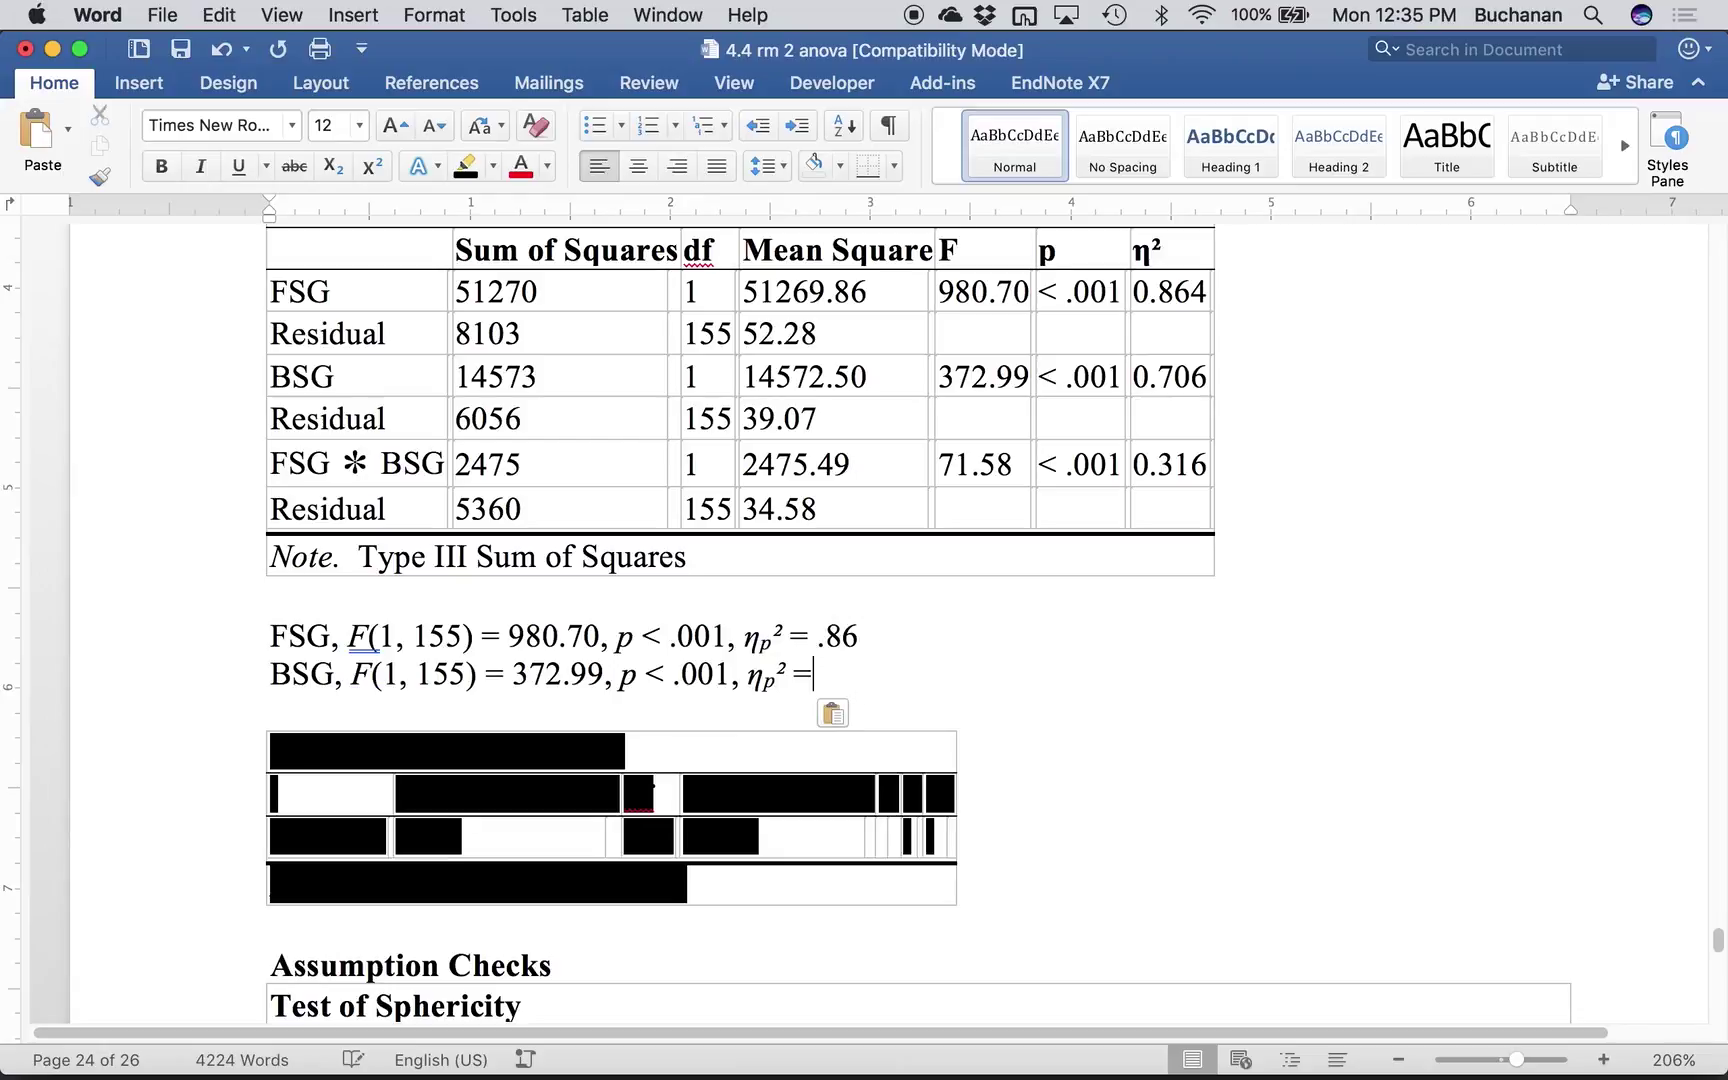
pyautogui.write('.71')
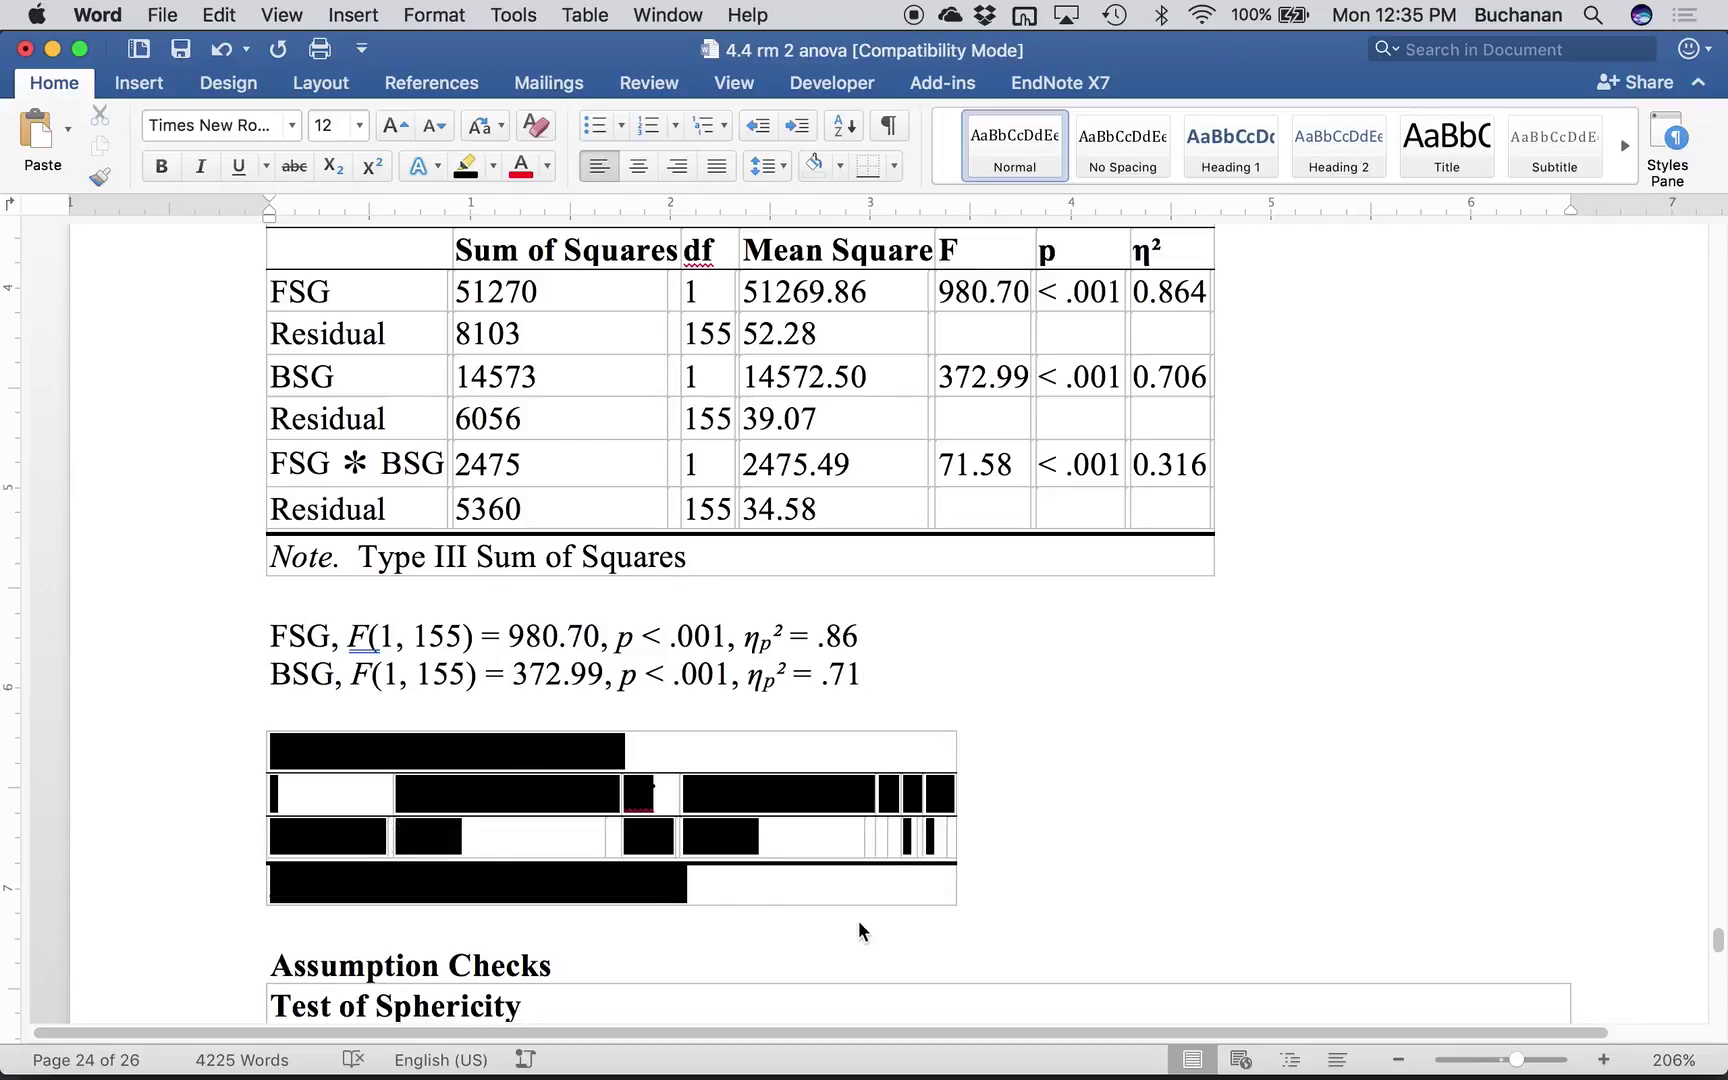
# - Start a third result line below BSG with "Interaction, F(1, 155) = 71.58,", setting the F in italics
pyautogui.press('Return')
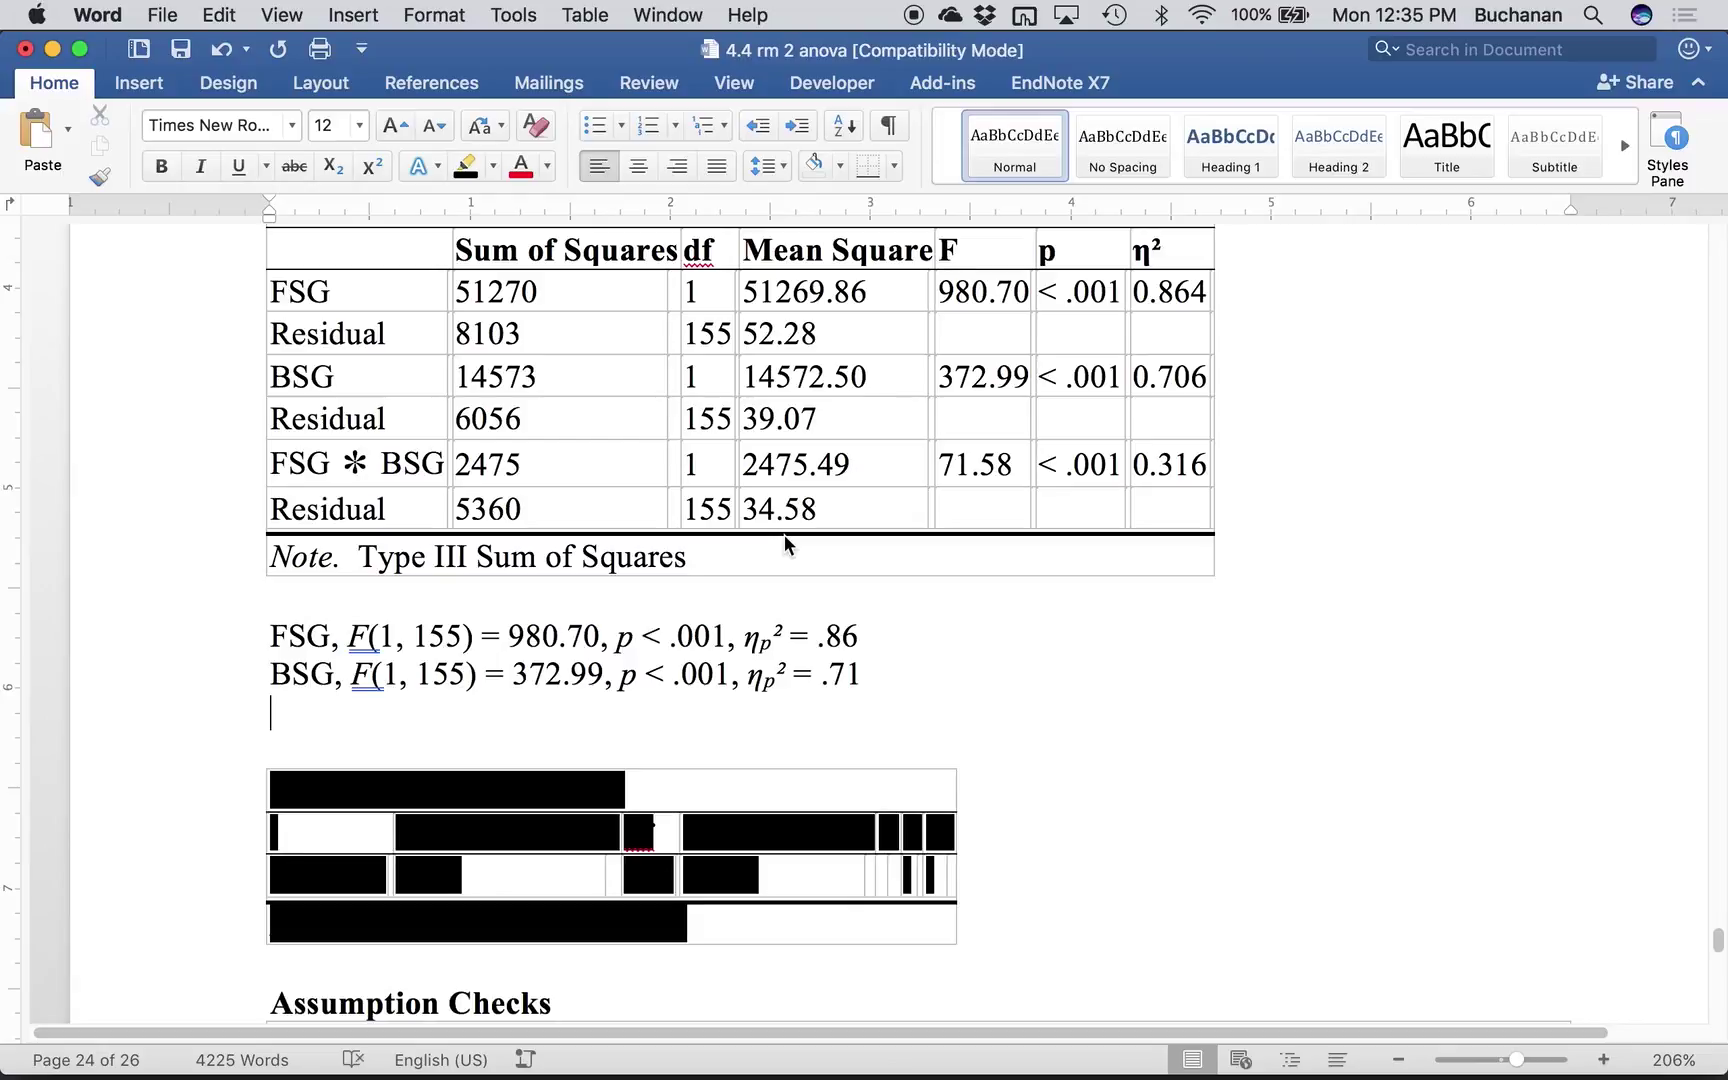
pyautogui.write('Interaction,')
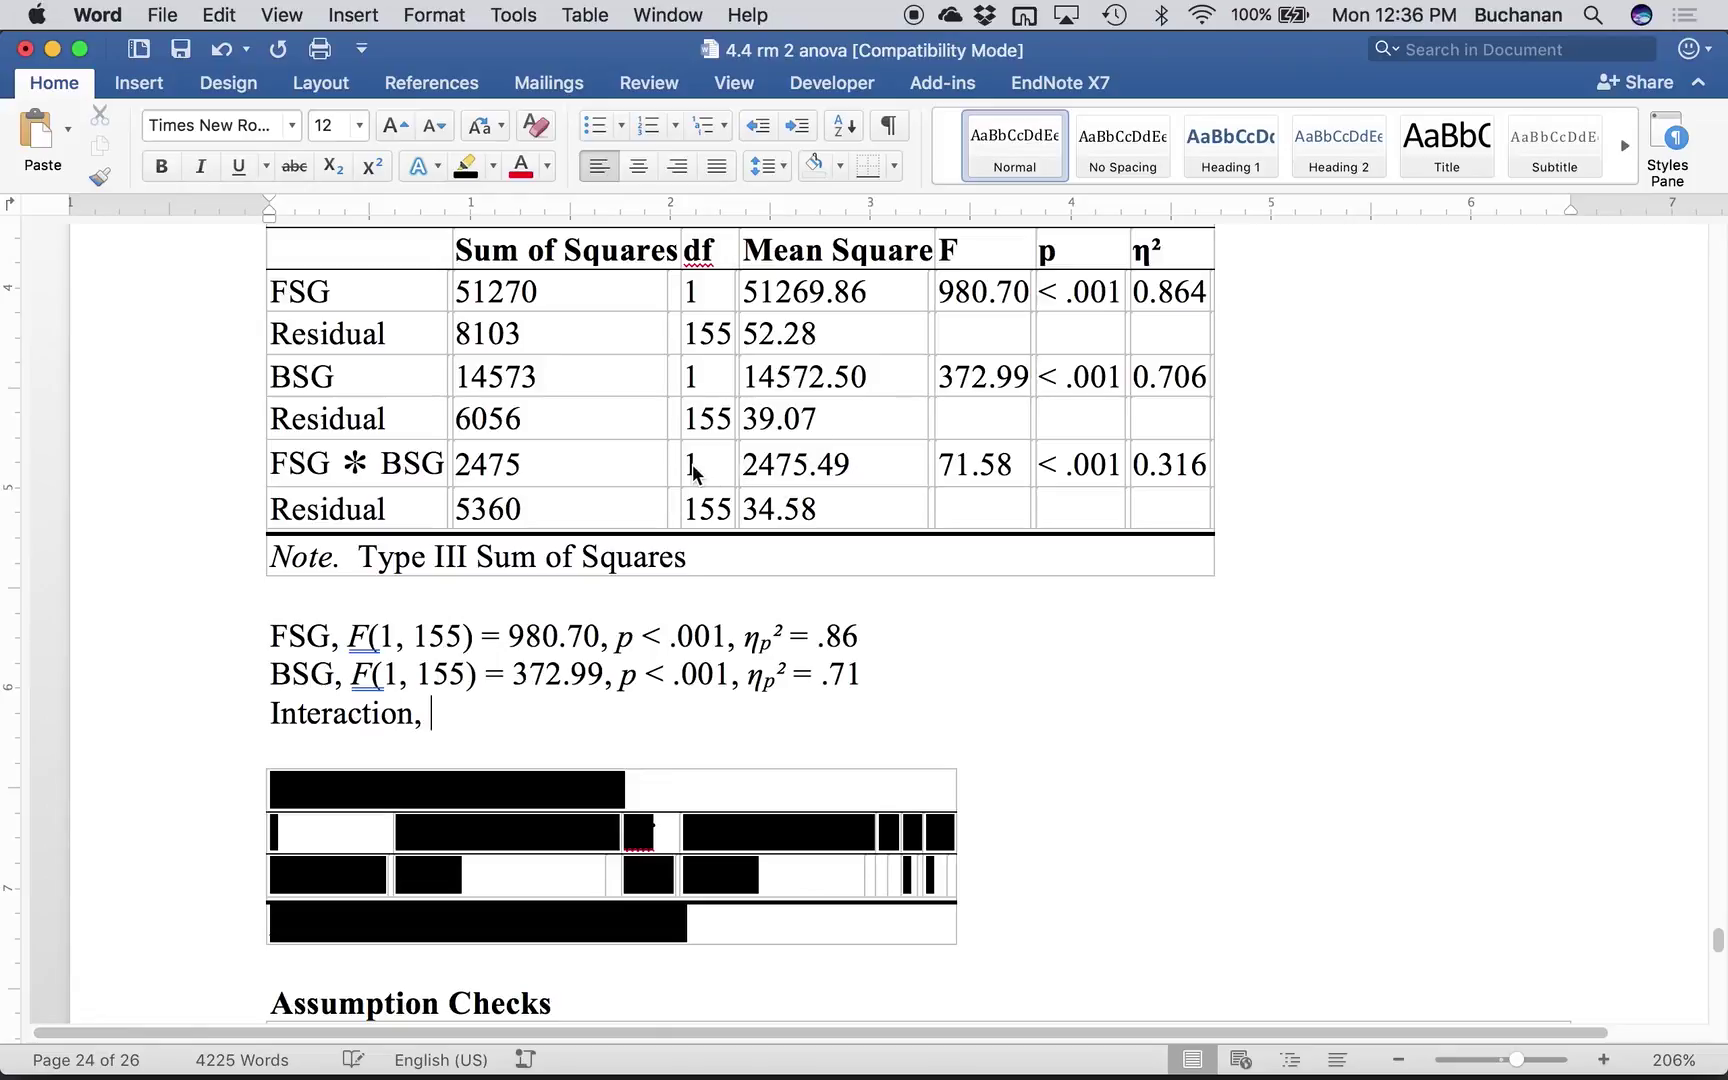
pyautogui.press('super+i')
pyautogui.write('F(')
pyautogui.moveTo(690, 467); pyautogui.dragTo(711, 509)
pyautogui.click(476, 705)
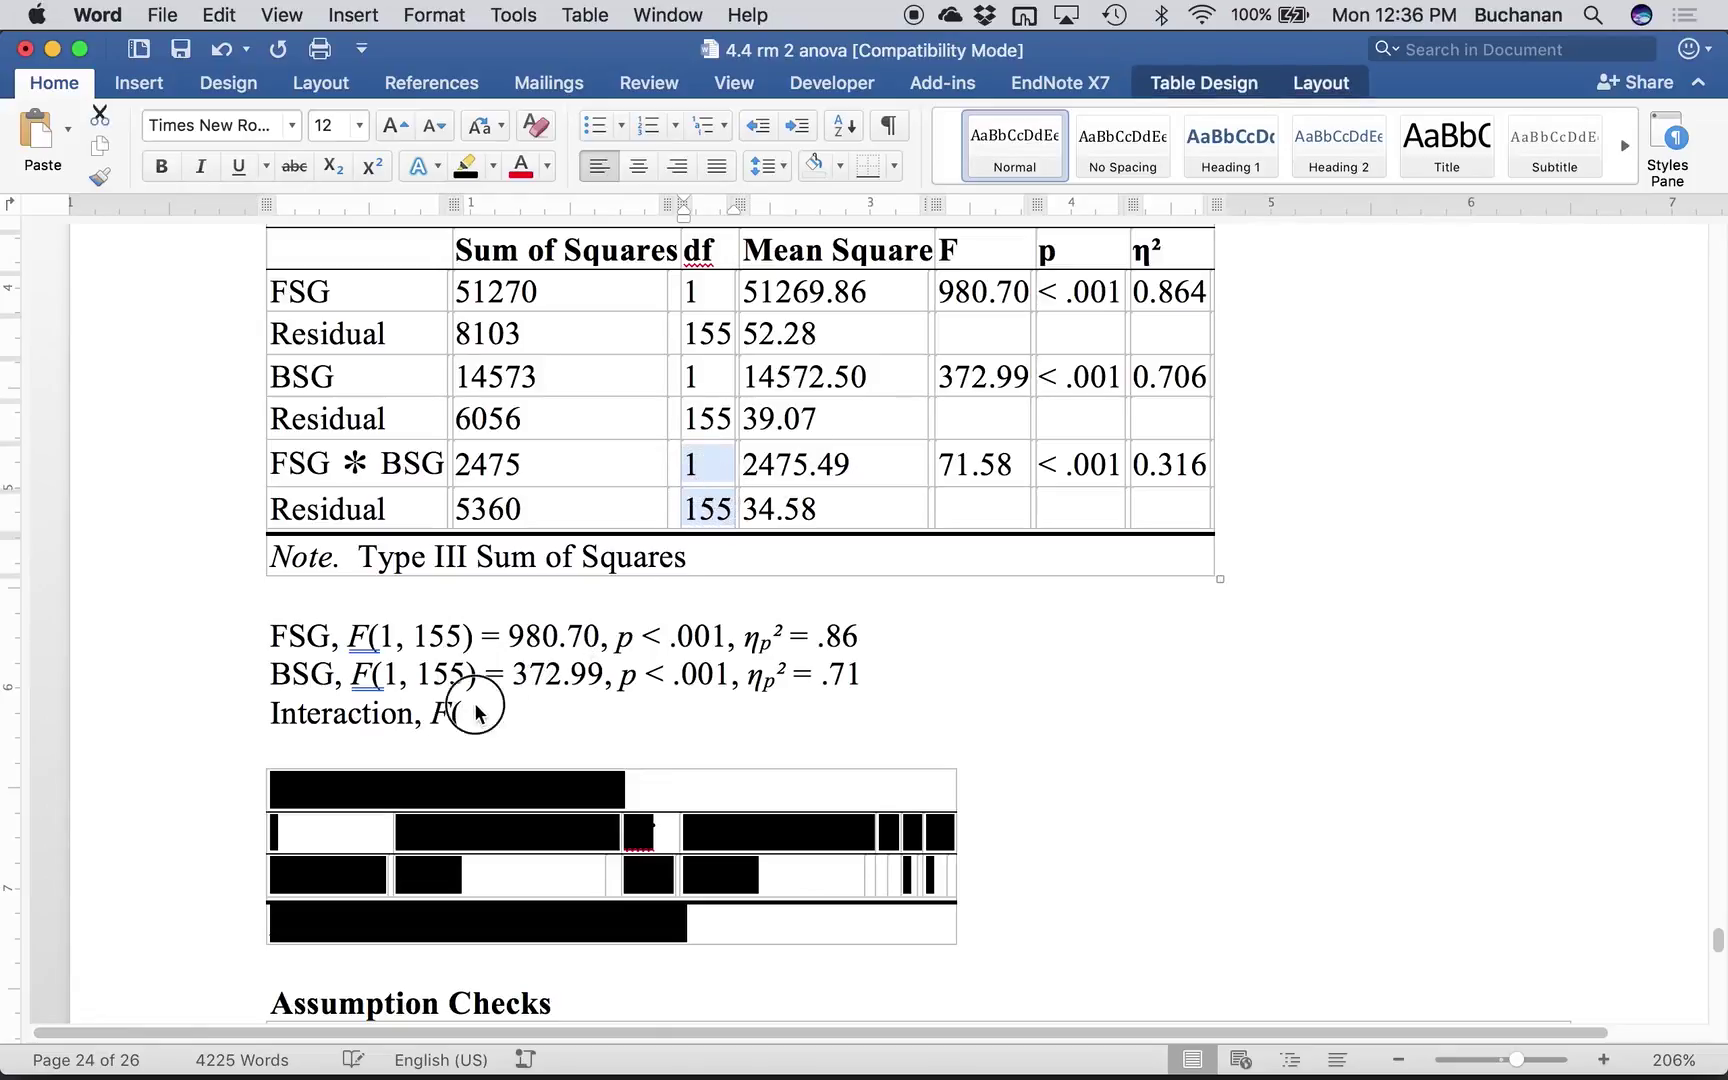
pyautogui.write('1, ')
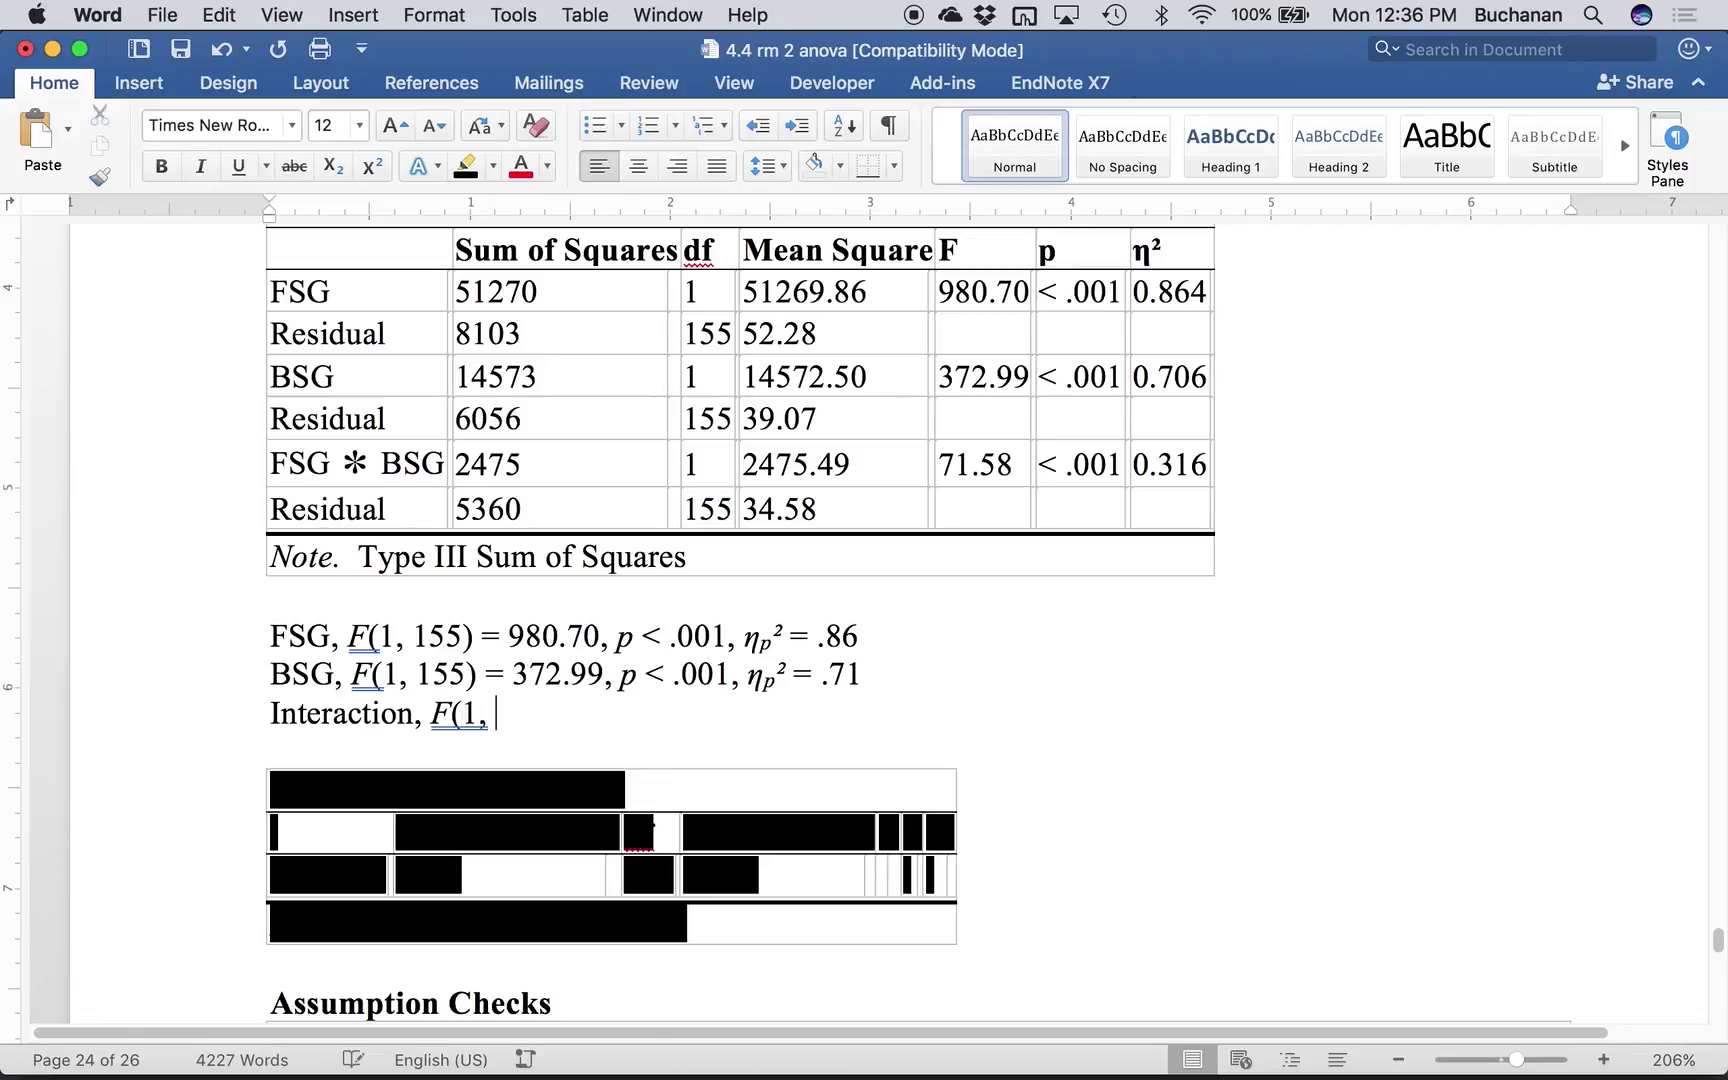
pyautogui.write('155) = ')
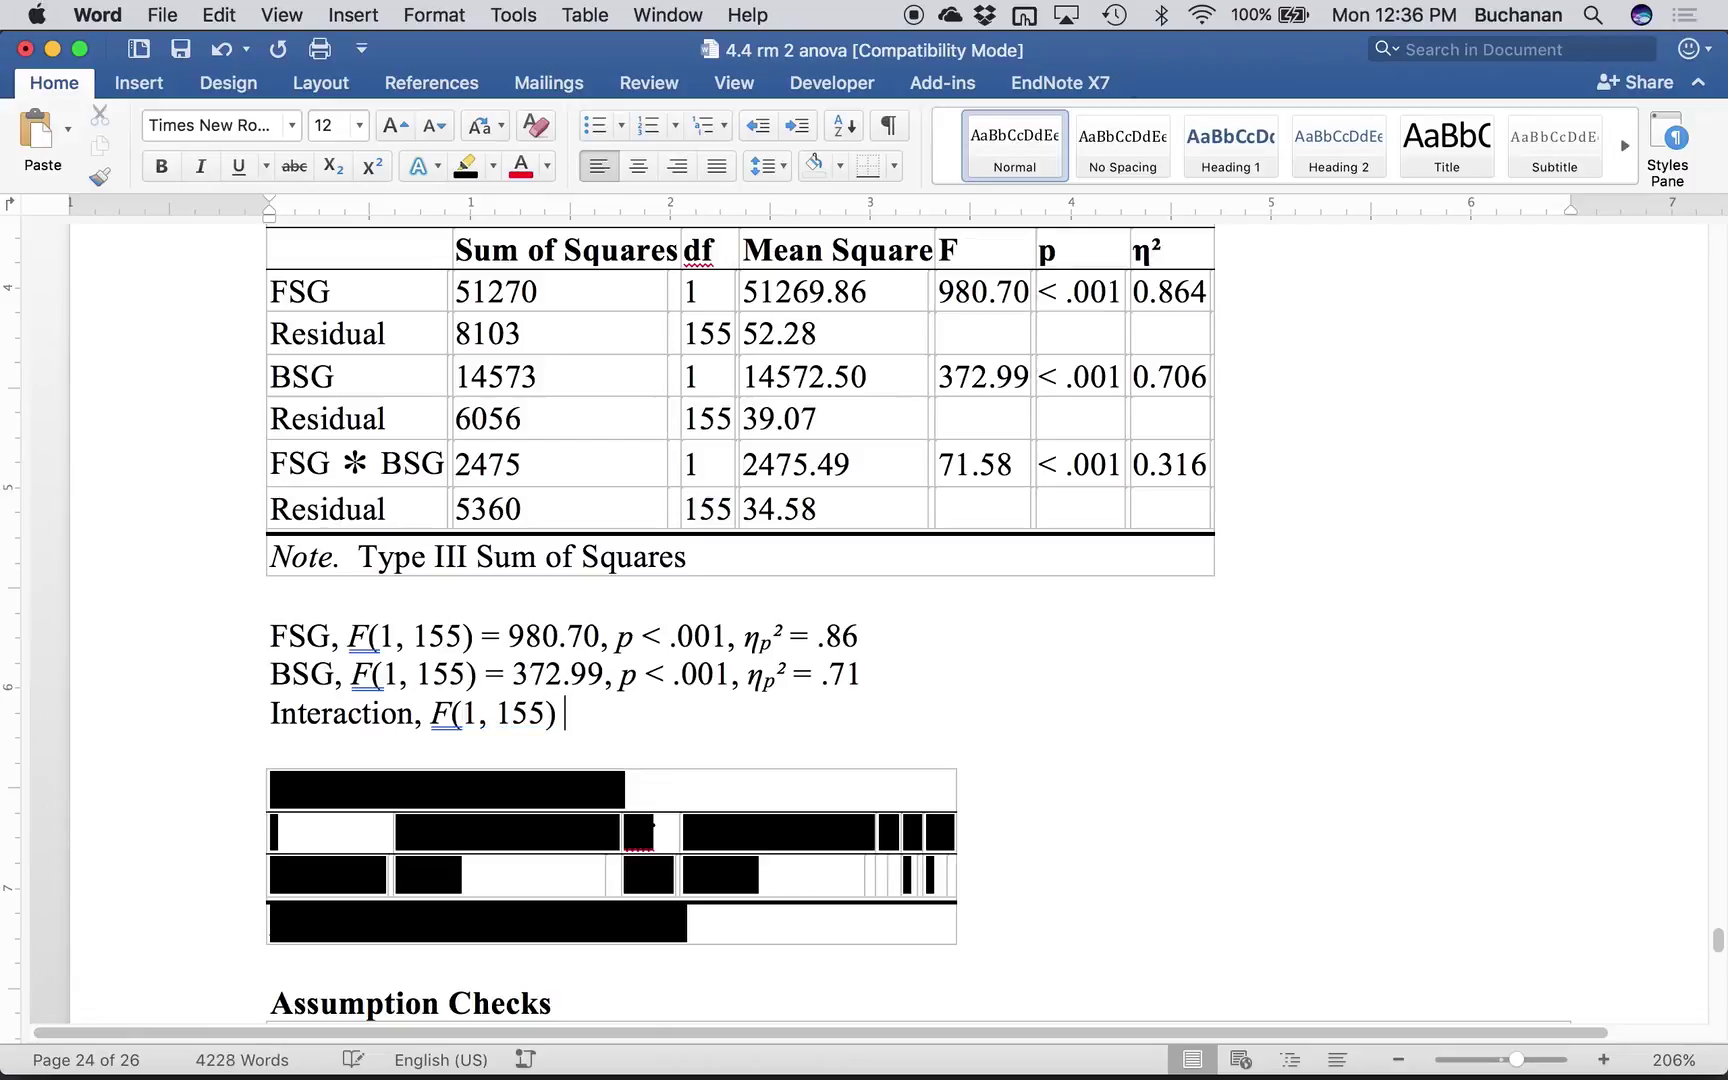
pyautogui.write('71.58, ')
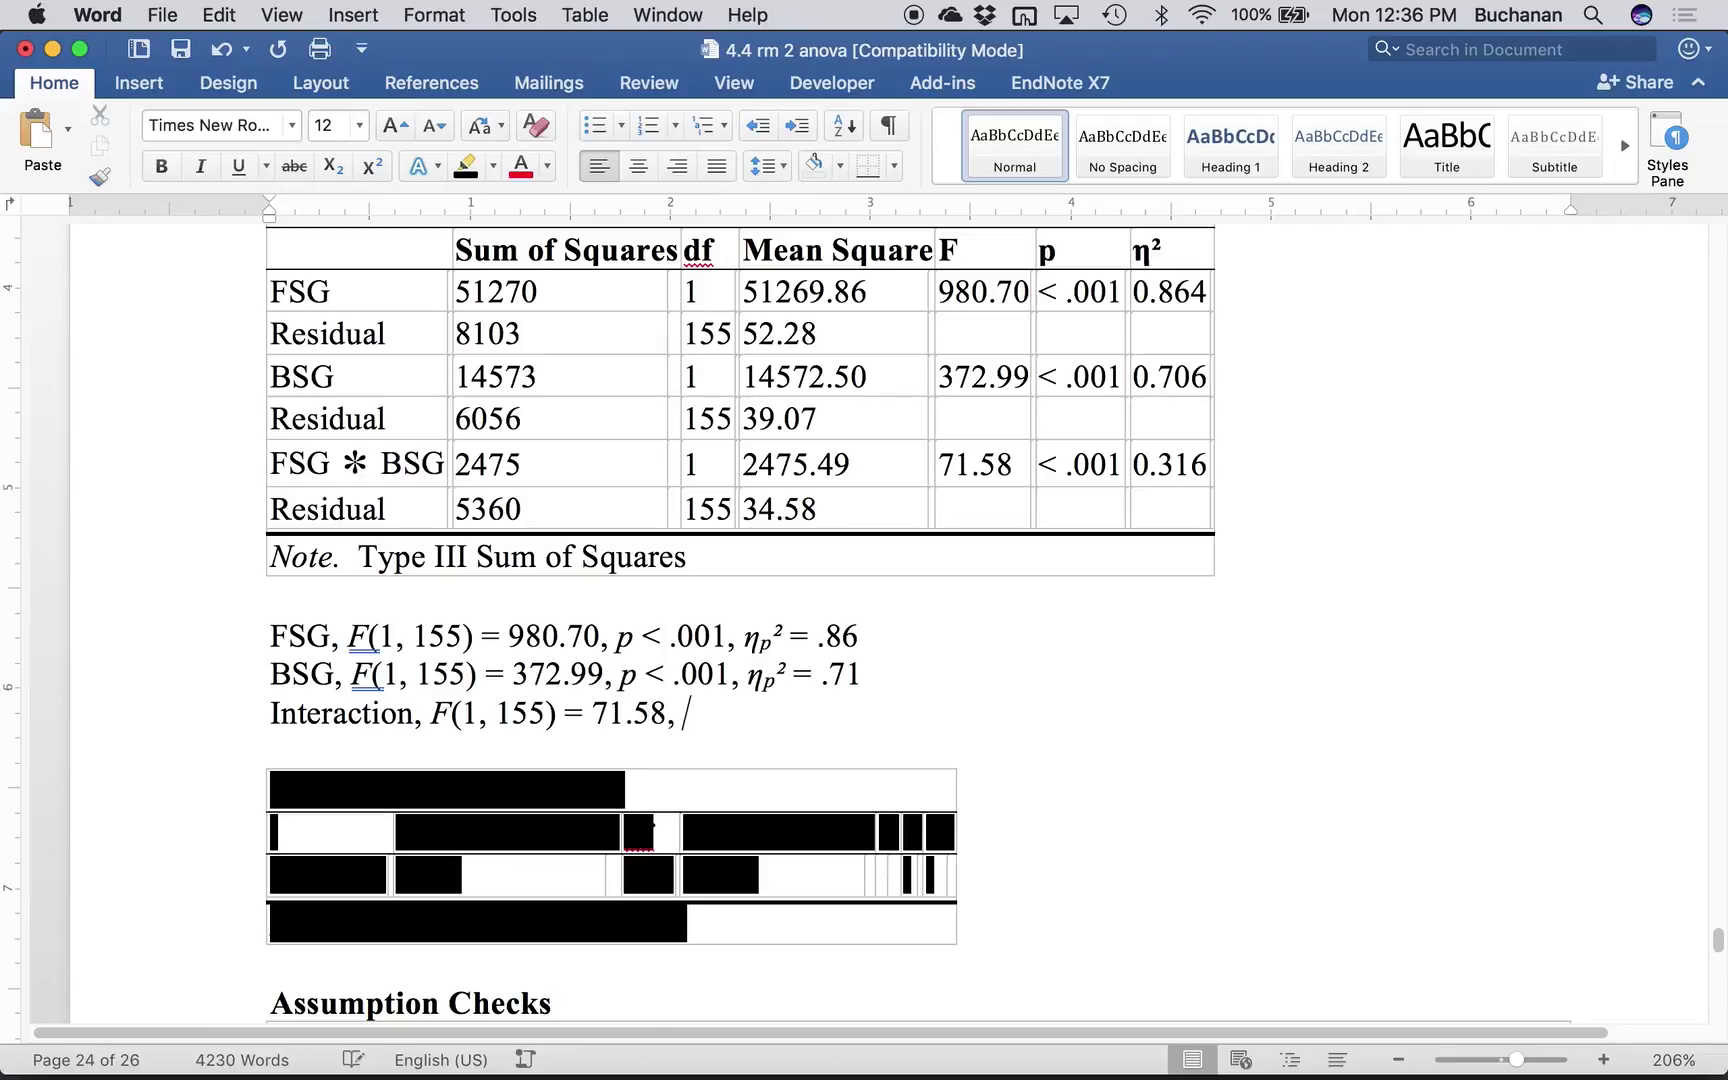
# - Append "p < .001, ηp² = .32" to the Interaction line, with p in italics and the copied ηp² symbol
pyautogui.write('p')
pyautogui.press('super+i')
pyautogui.write('< .001,')
pyautogui.press('super+v')
pyautogui.write('v')
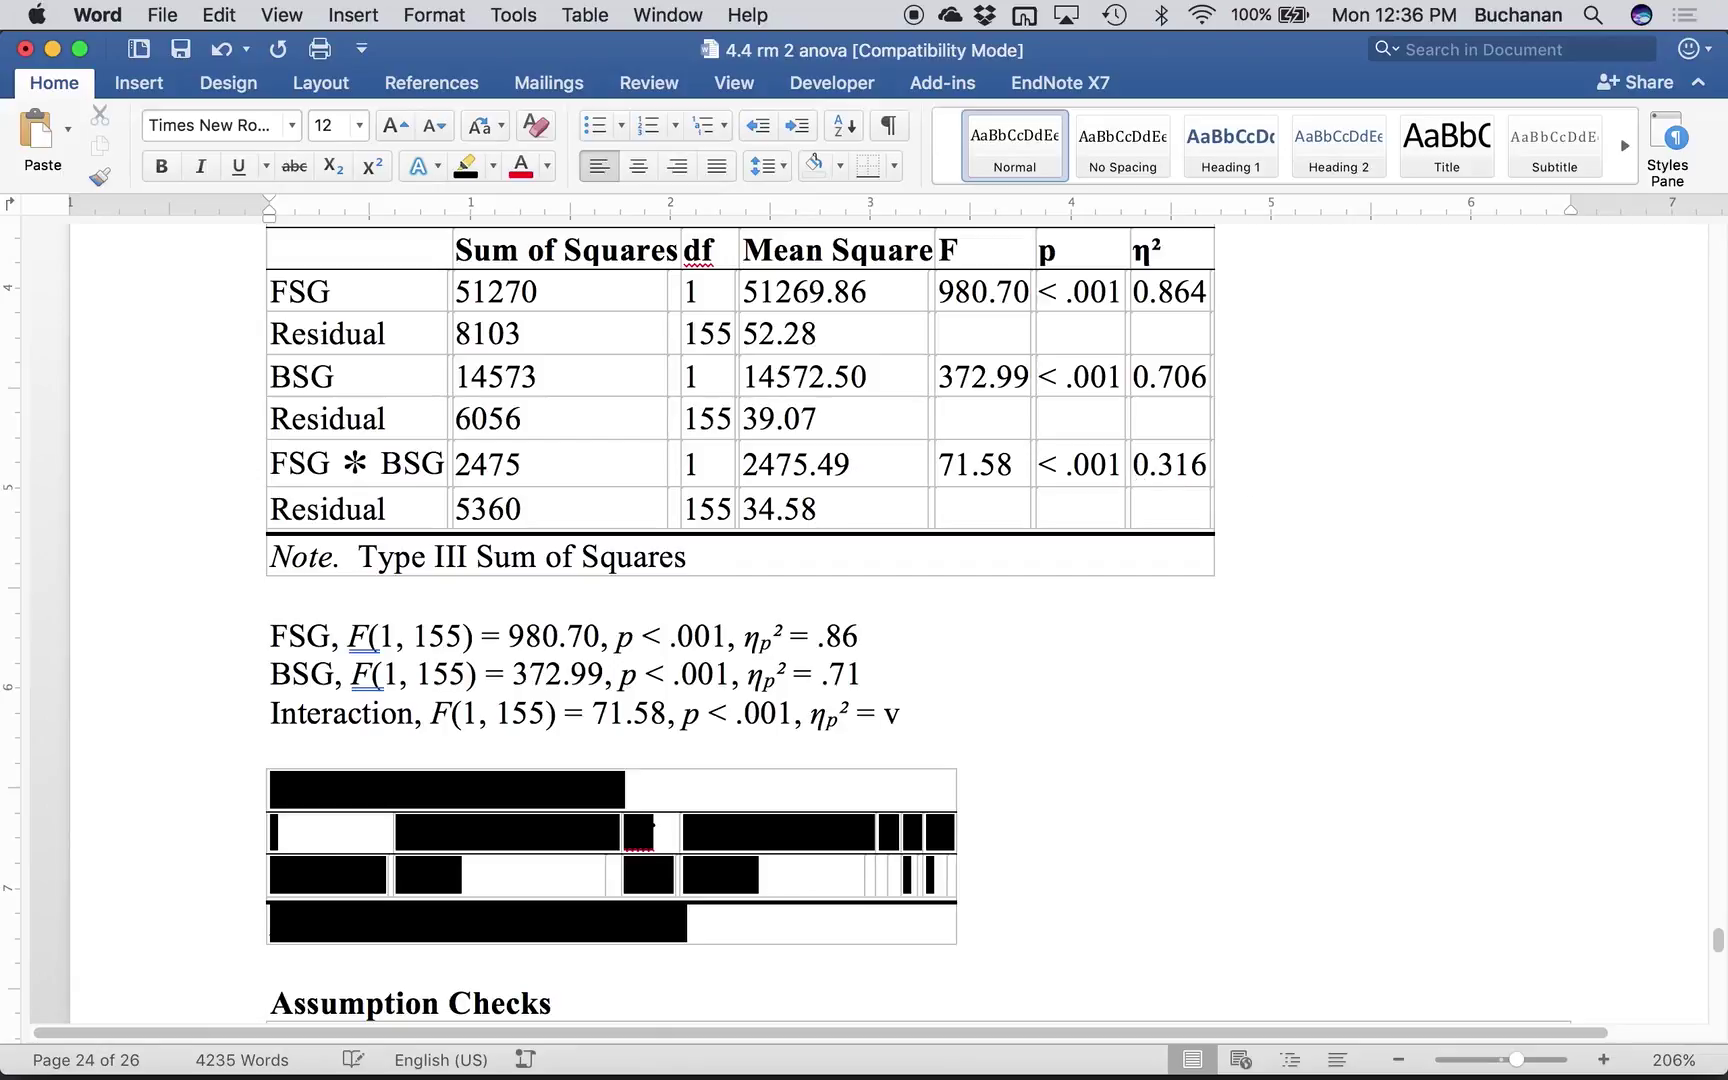
pyautogui.press('BackSpace')
pyautogui.write('.32')
pyautogui.moveTo(270, 638); pyautogui.dragTo(893, 683)
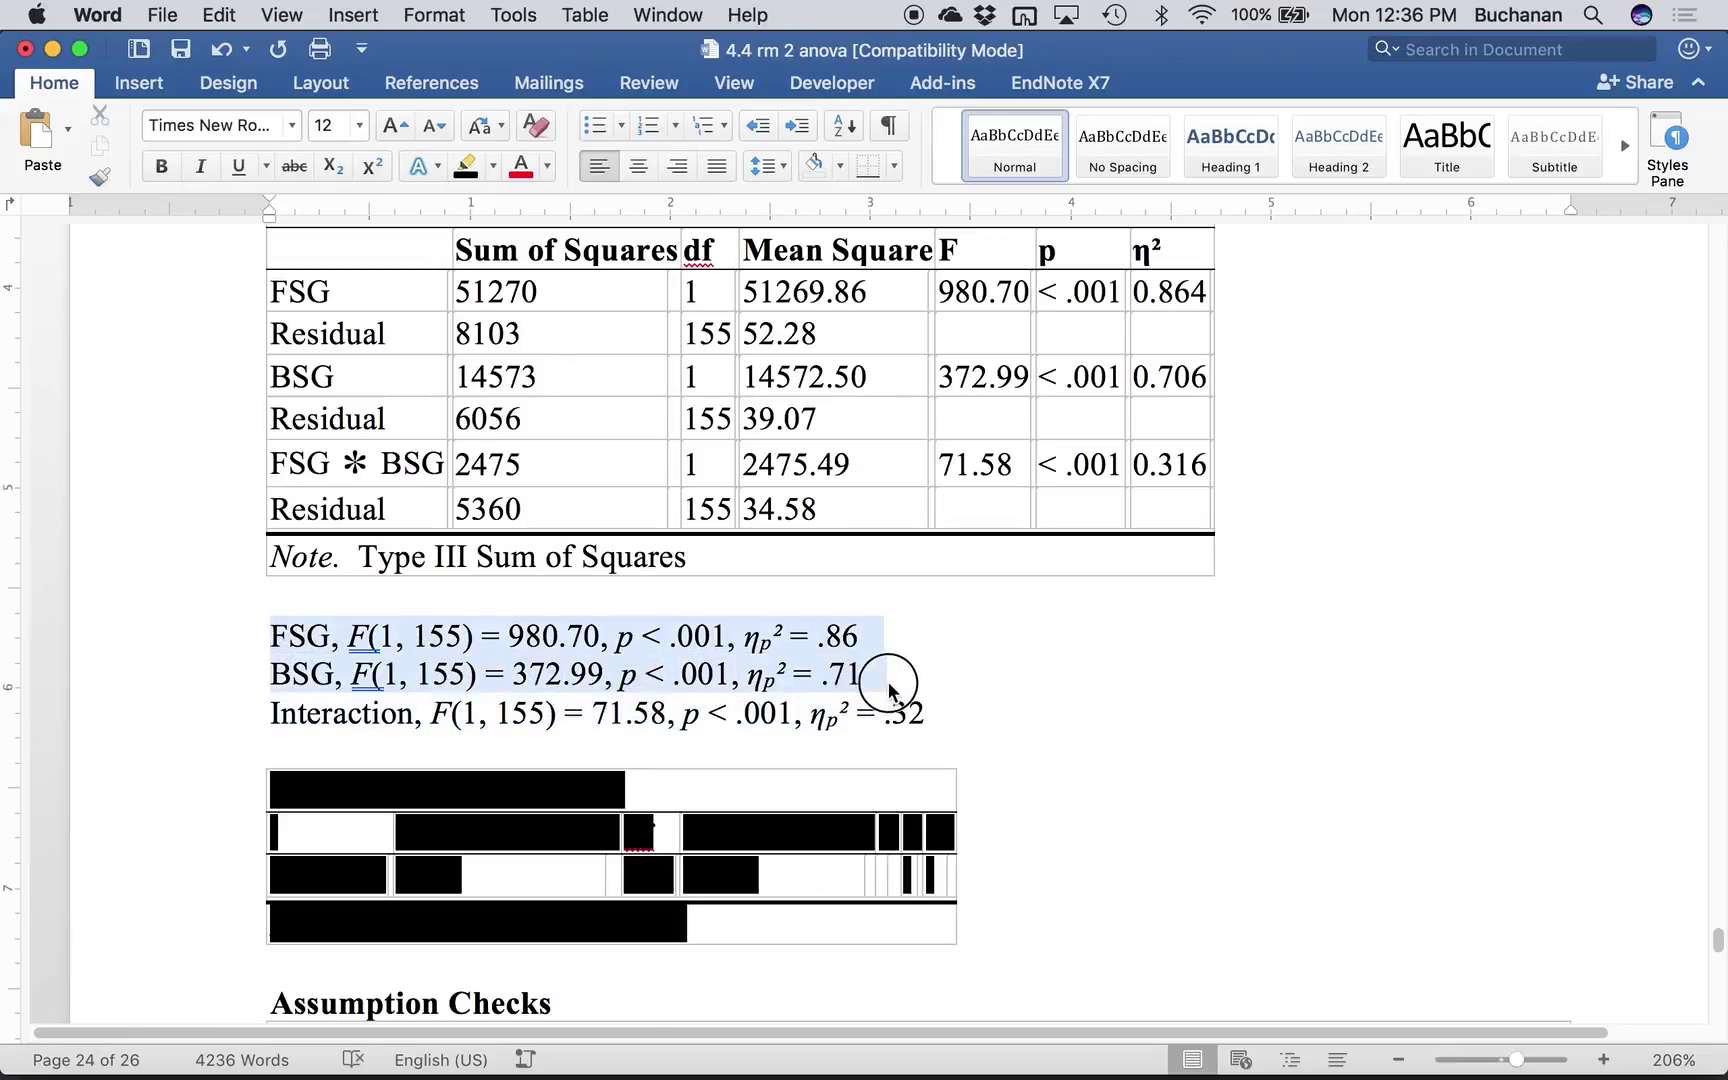
pyautogui.click(645, 720)
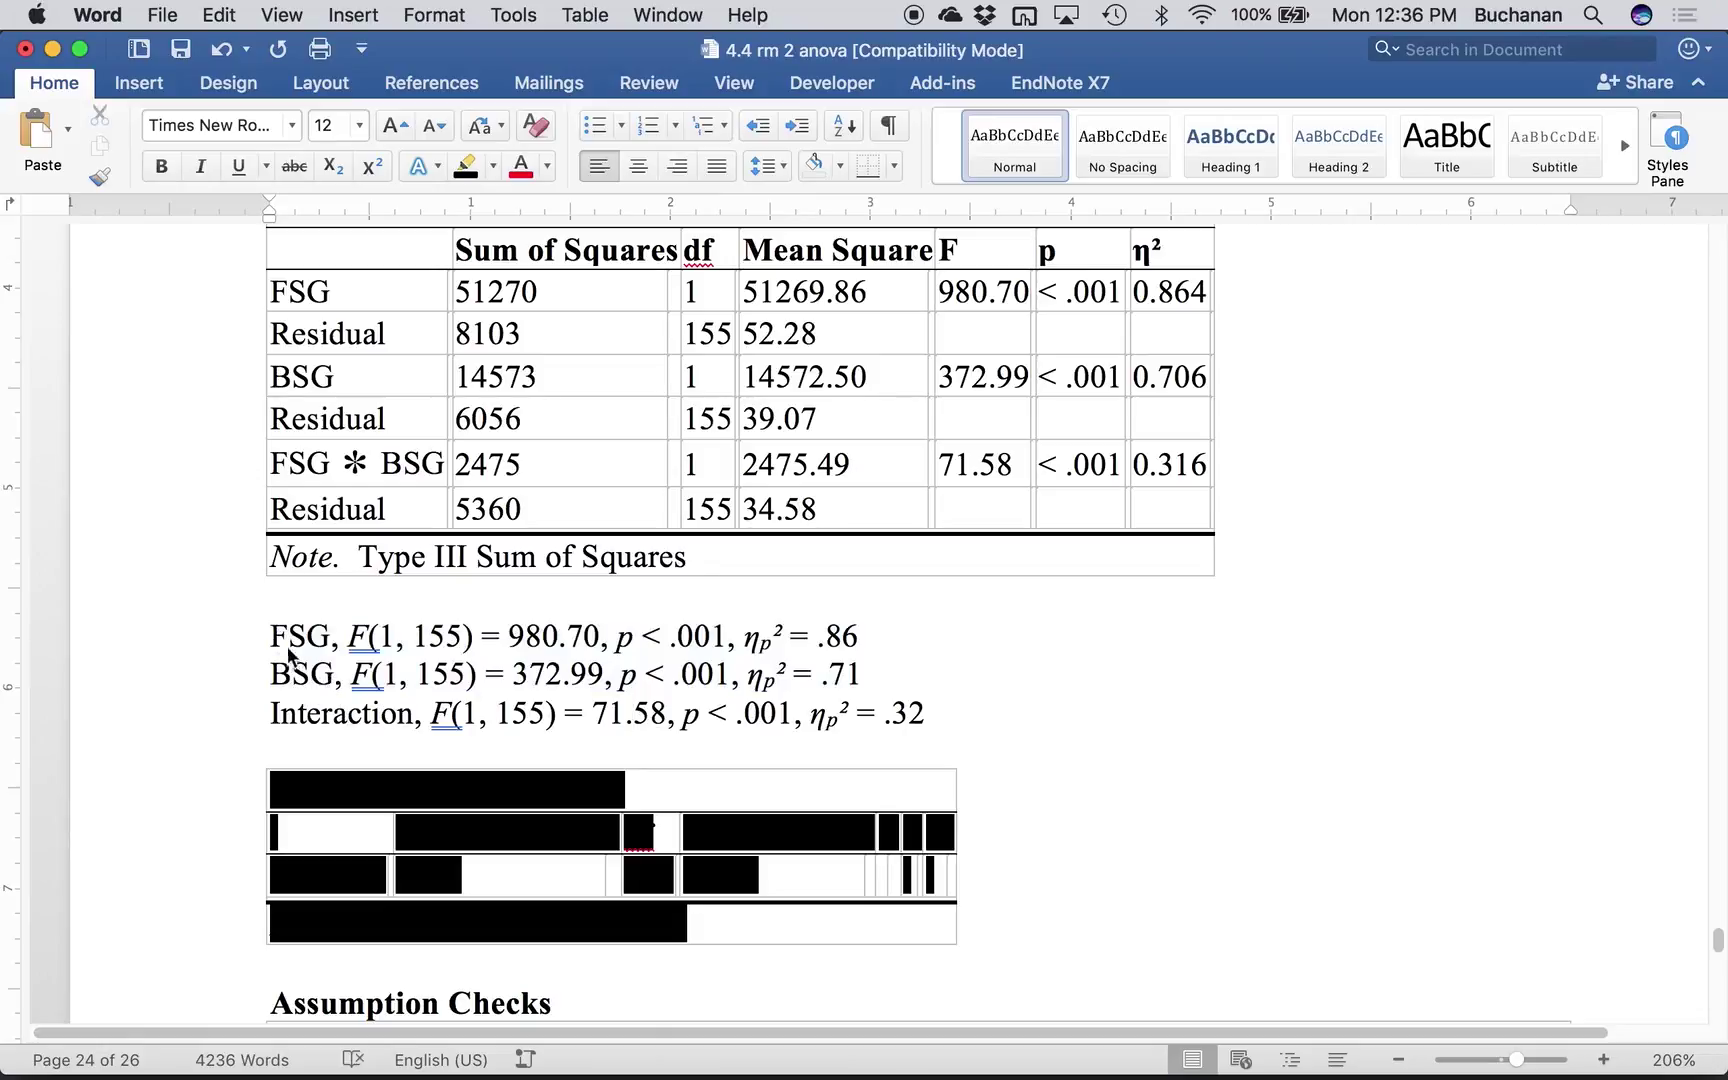
pyautogui.moveTo(275, 713); pyautogui.dragTo(945, 717)
pyautogui.click(952, 717)
# - Highlight the FSG row and its Residual row in the Within Subjects Effects table in yellow
pyautogui.moveTo(284, 290); pyautogui.dragTo(1149, 359)
pyautogui.click(493, 166)
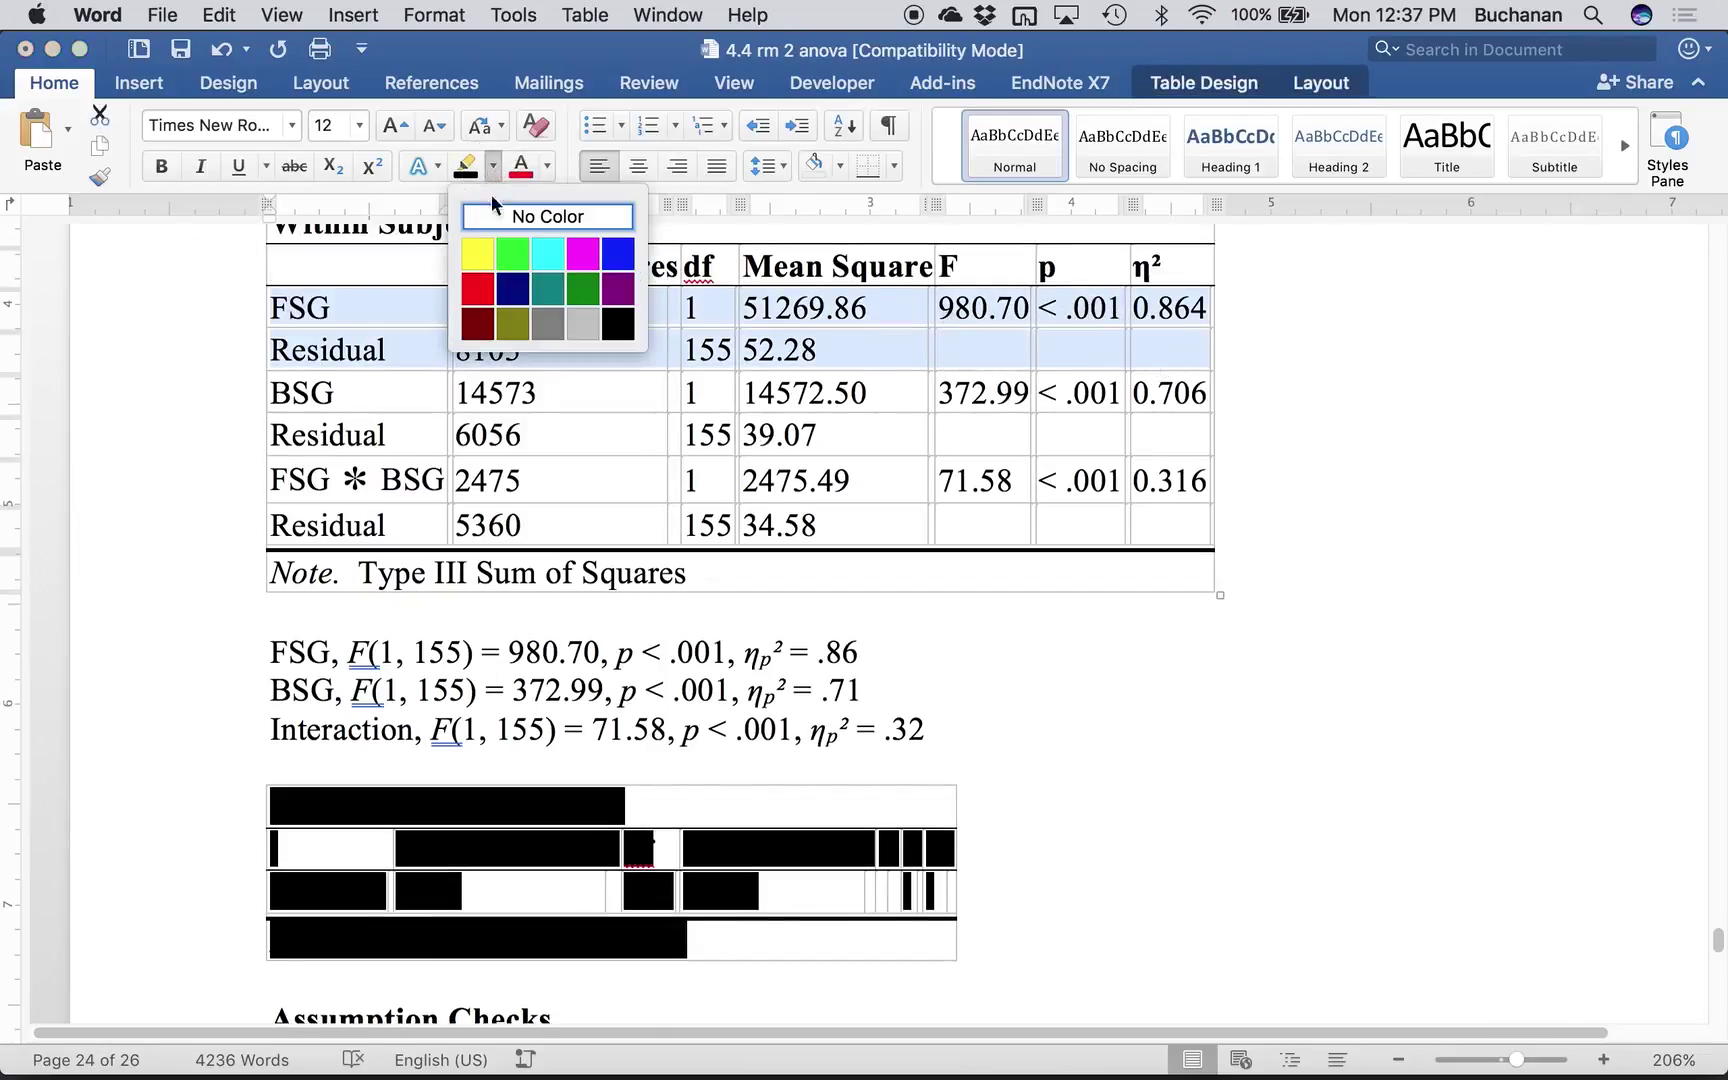
pyautogui.click(480, 256)
# - Highlight the BSG row and its Residual row in the Within Subjects Effects table in bright green
pyautogui.moveTo(288, 390); pyautogui.dragTo(1153, 455)
pyautogui.click(493, 166)
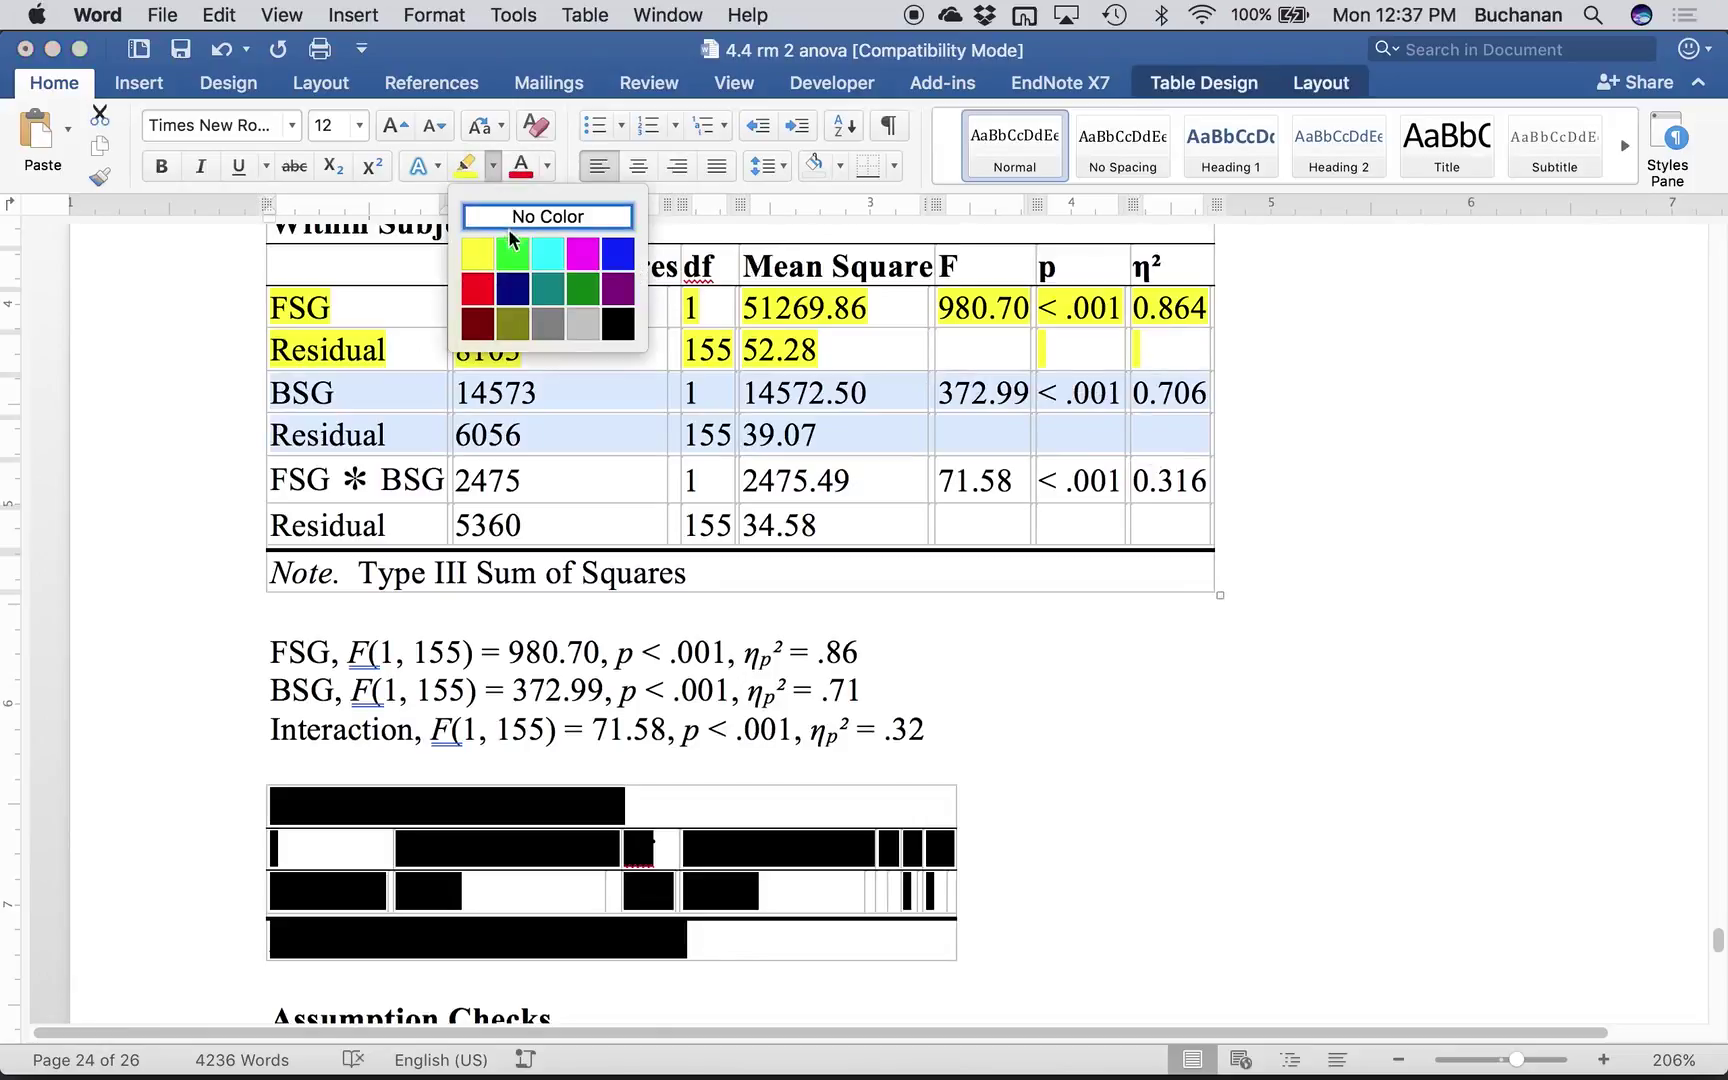
pyautogui.click(497, 288)
# - Highlight the FSG ✻ BSG row and its Residual row in the Within Subjects Effects table in magenta
pyautogui.moveTo(300, 485); pyautogui.dragTo(1170, 525)
pyautogui.click(493, 166)
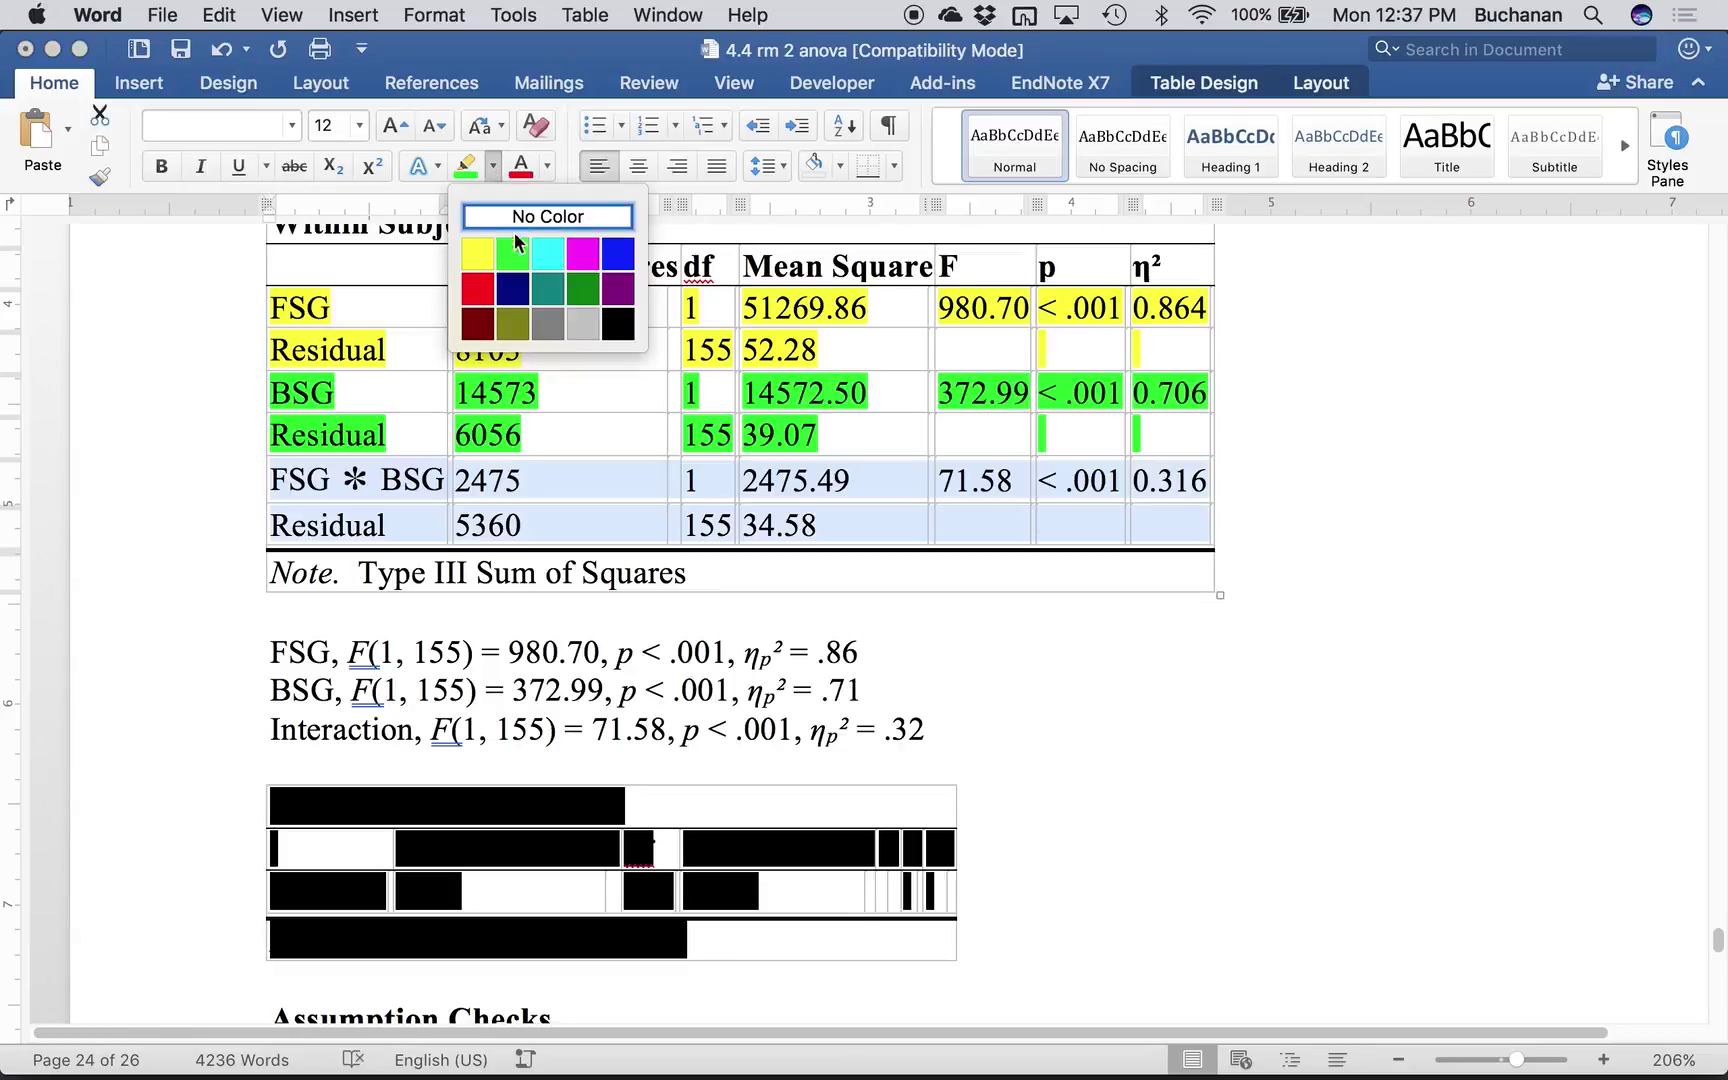
pyautogui.click(582, 253)
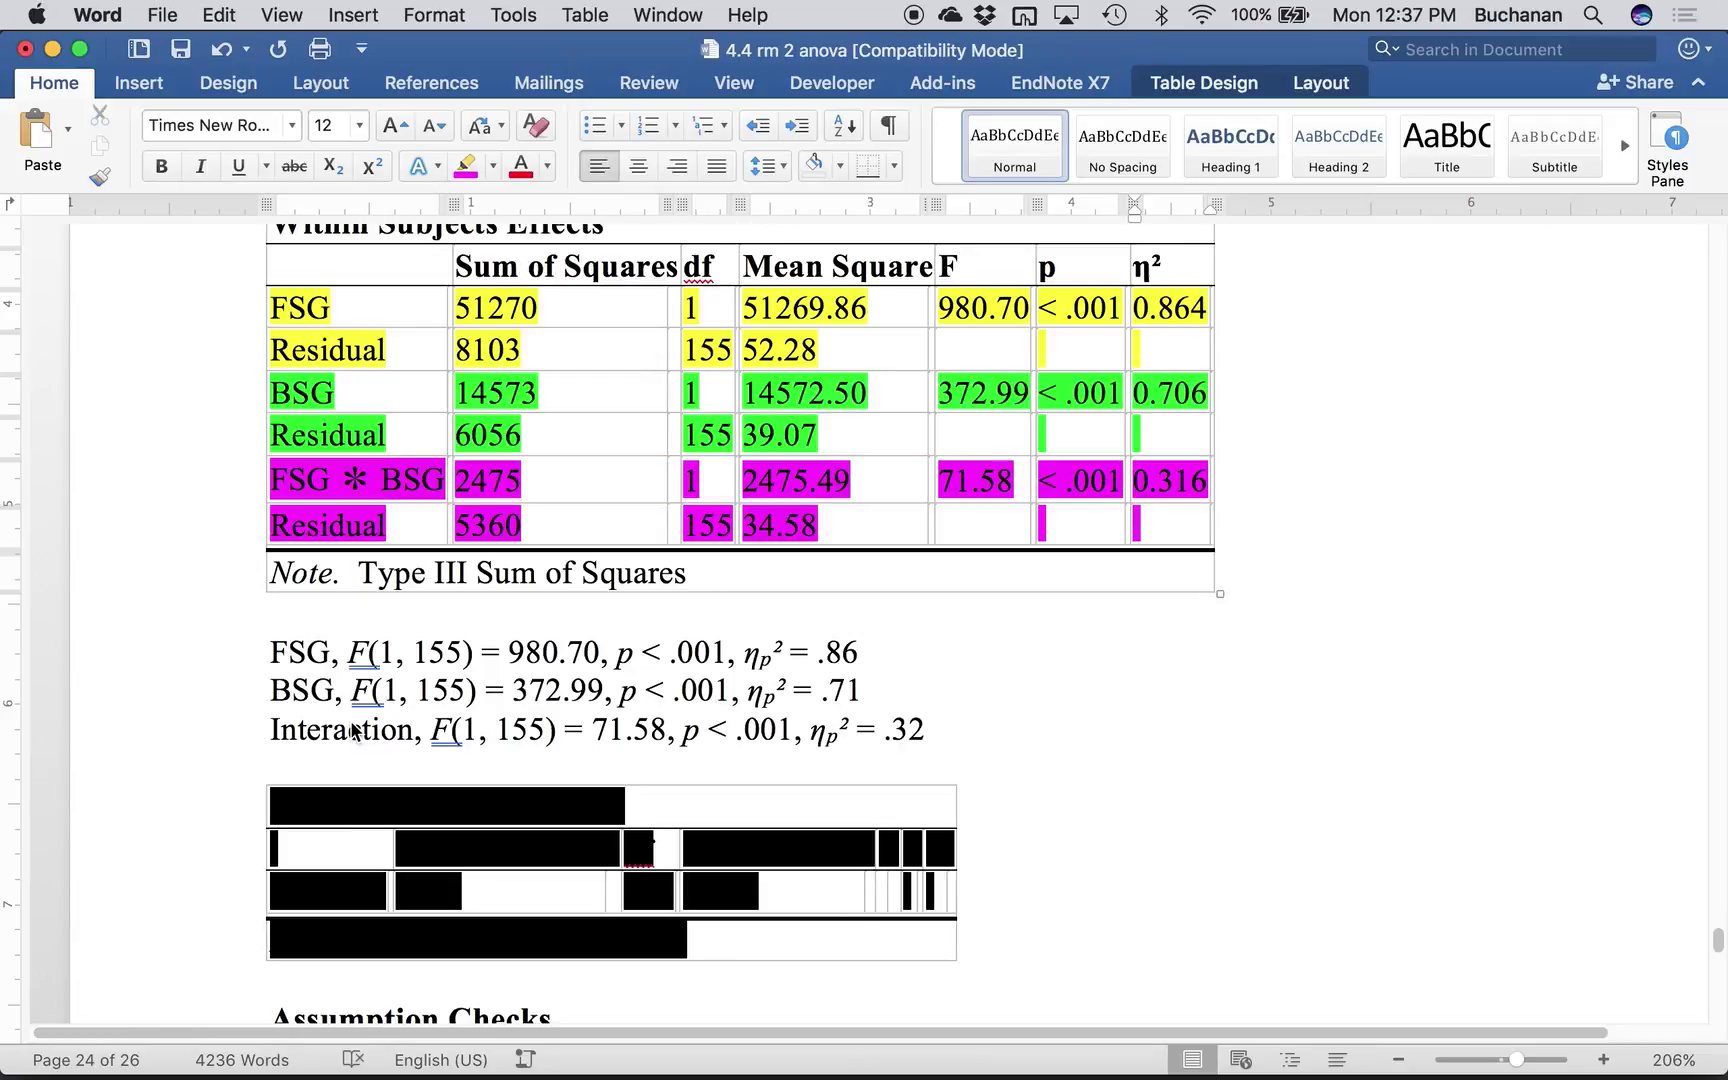
# - Save the document, and copy the Descriptives table to the empty line below the Paired Samples T-Test table
pyautogui.press('super+s')
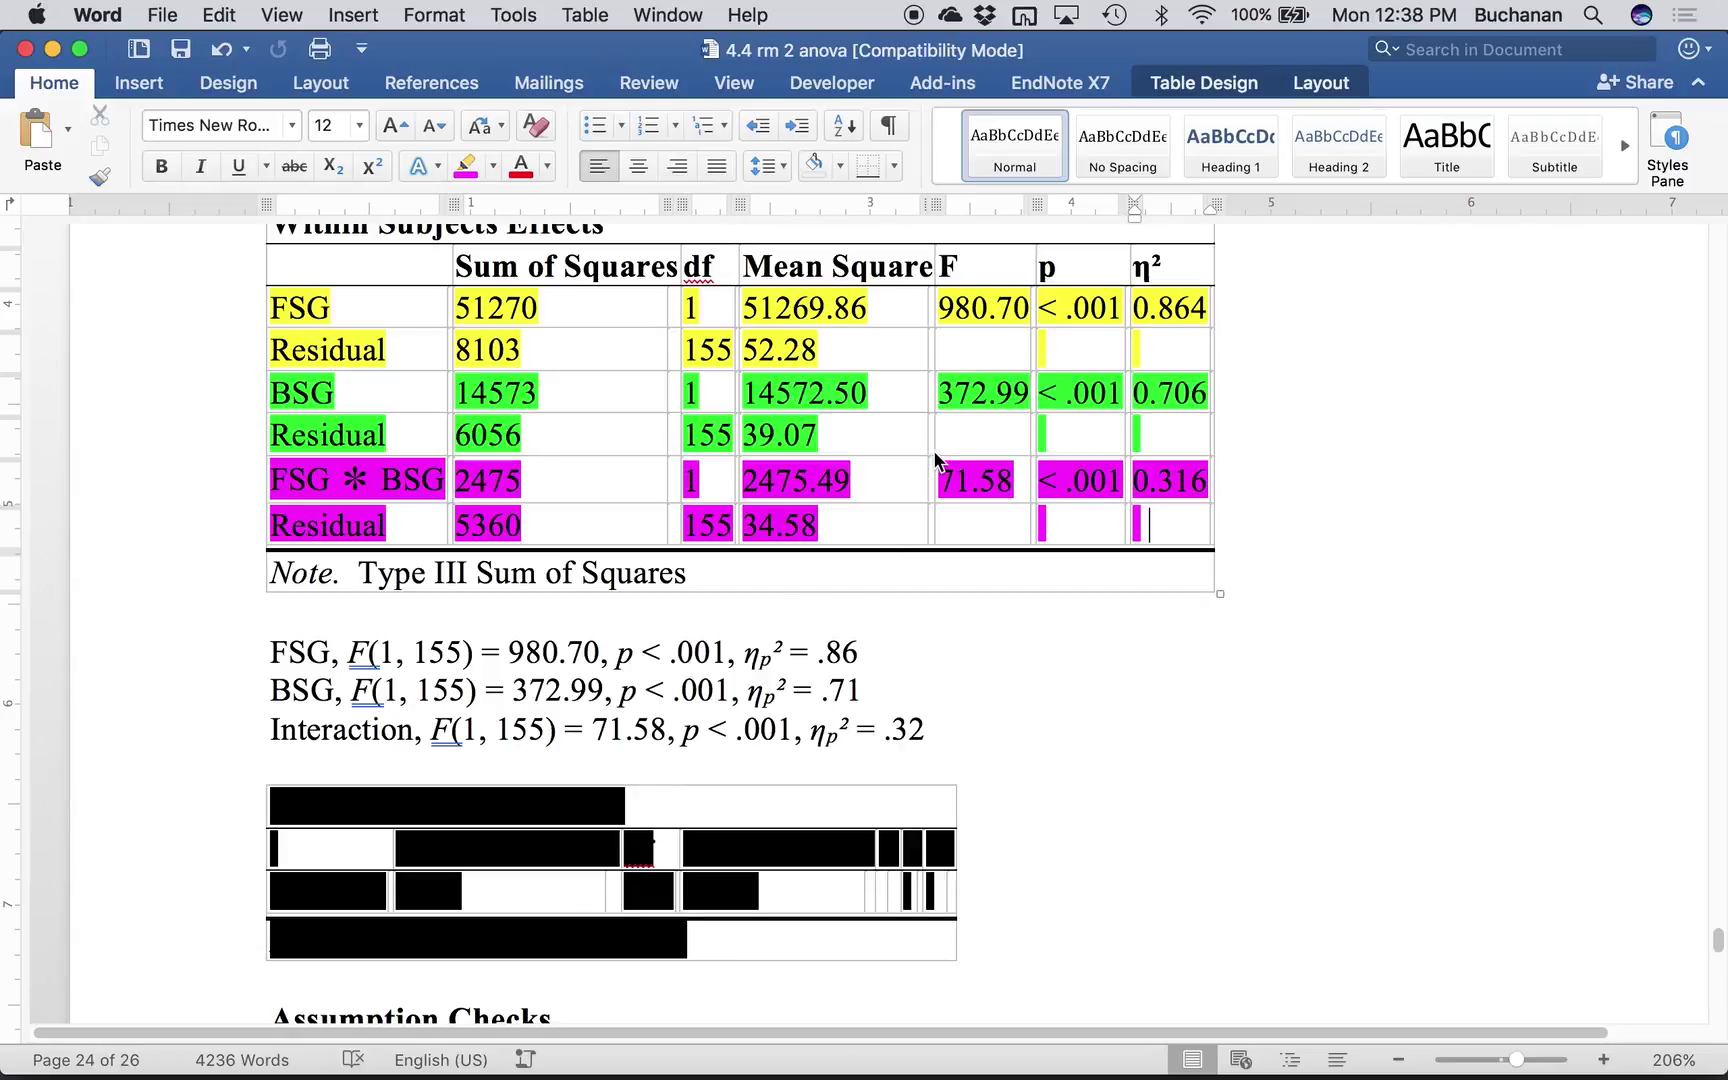
pyautogui.scroll(-5, 930, 470)
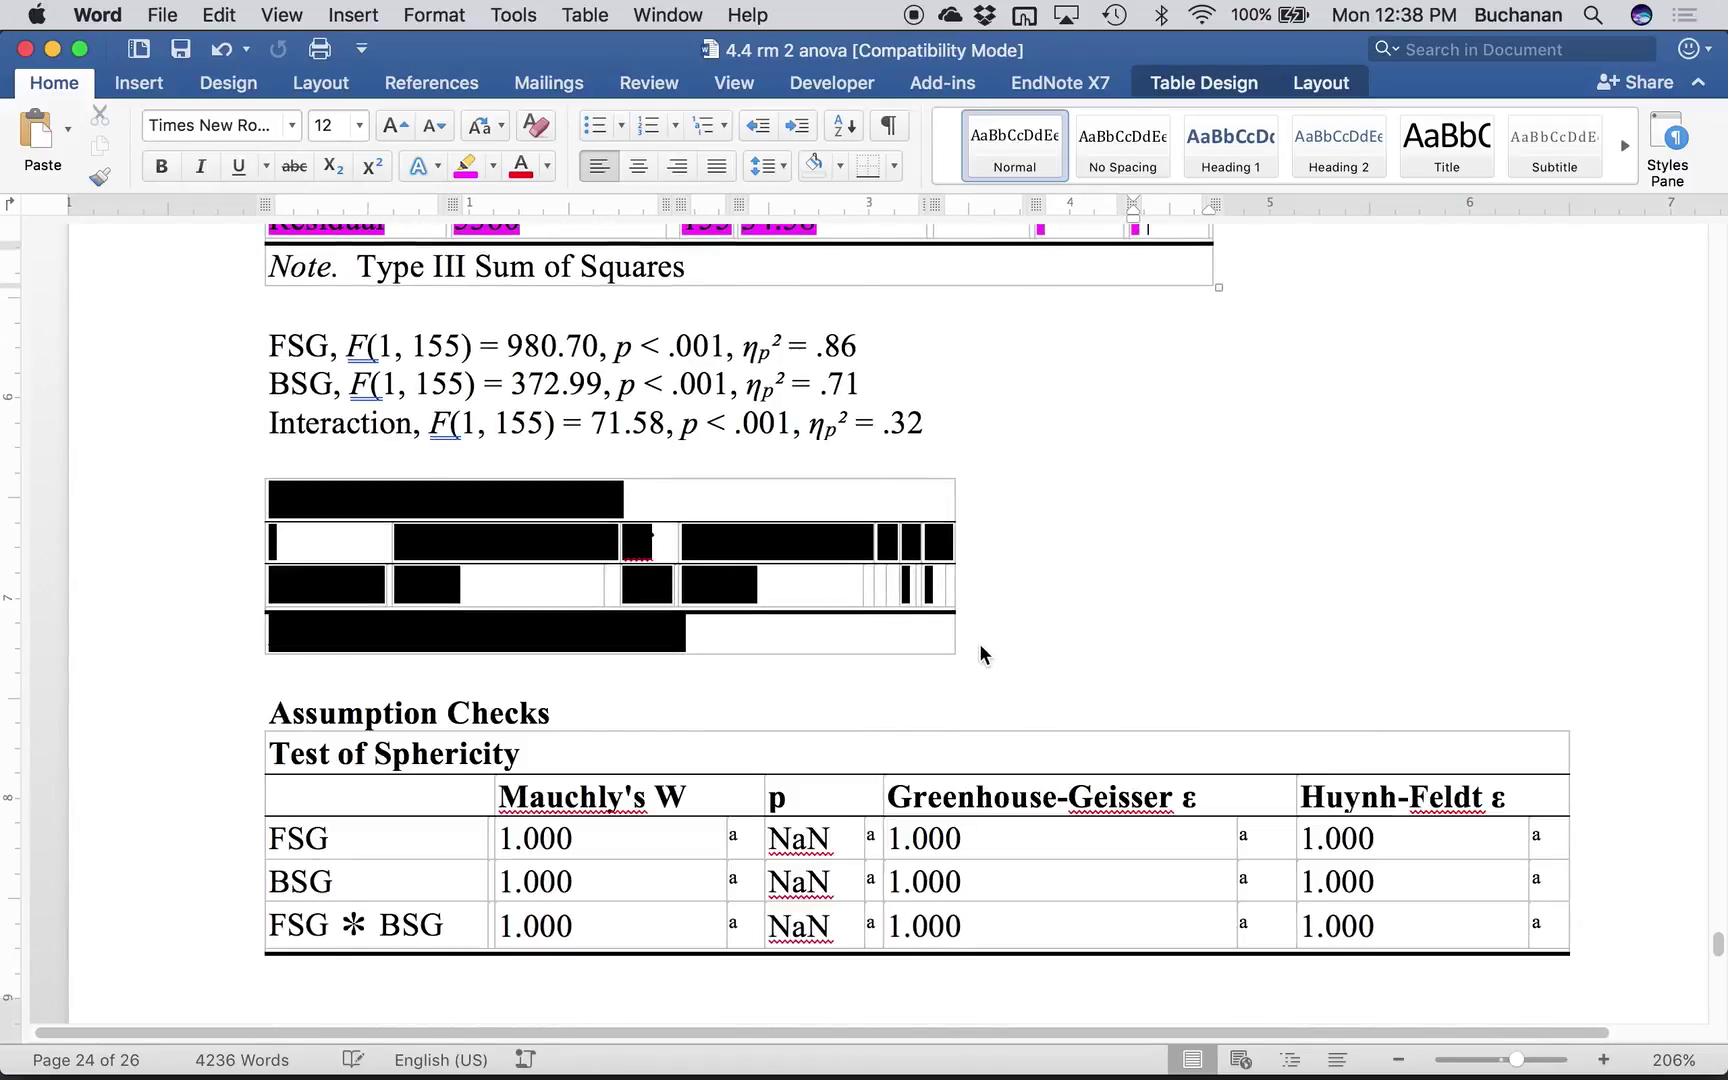
pyautogui.scroll(-6, 980, 647)
pyautogui.scroll(-6, 980, 652)
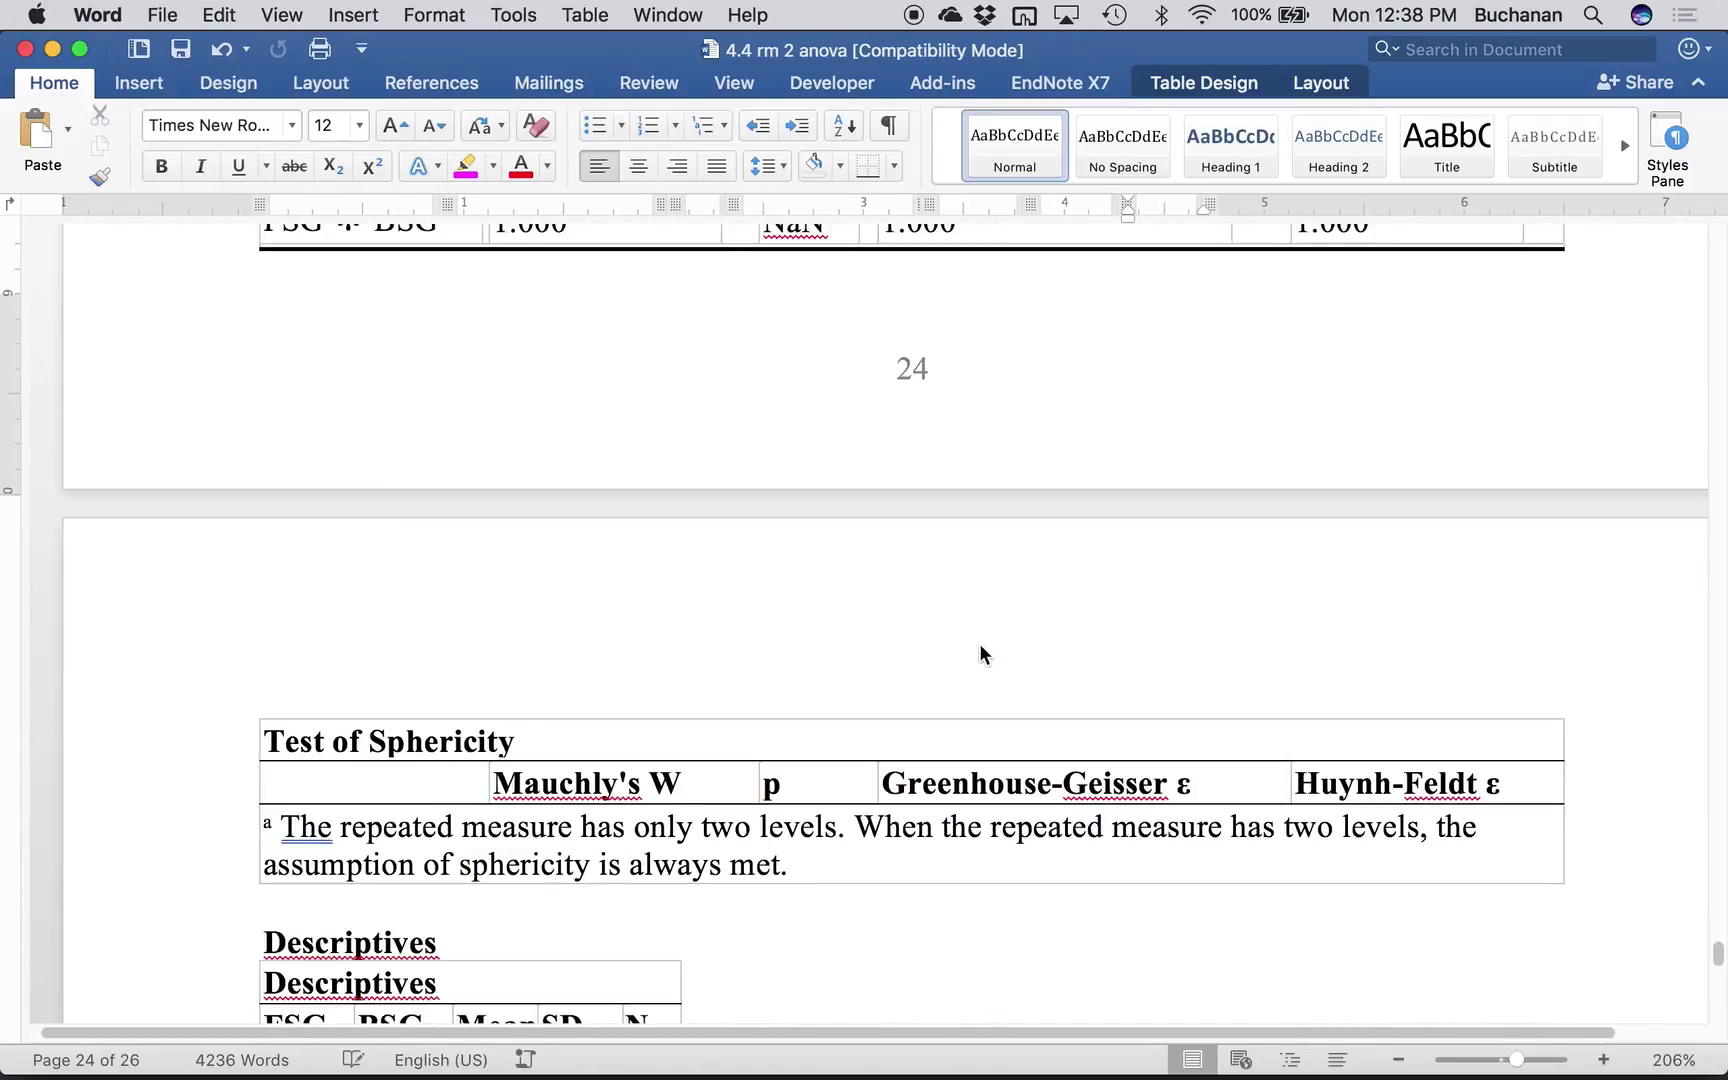
pyautogui.scroll(-6, 980, 652)
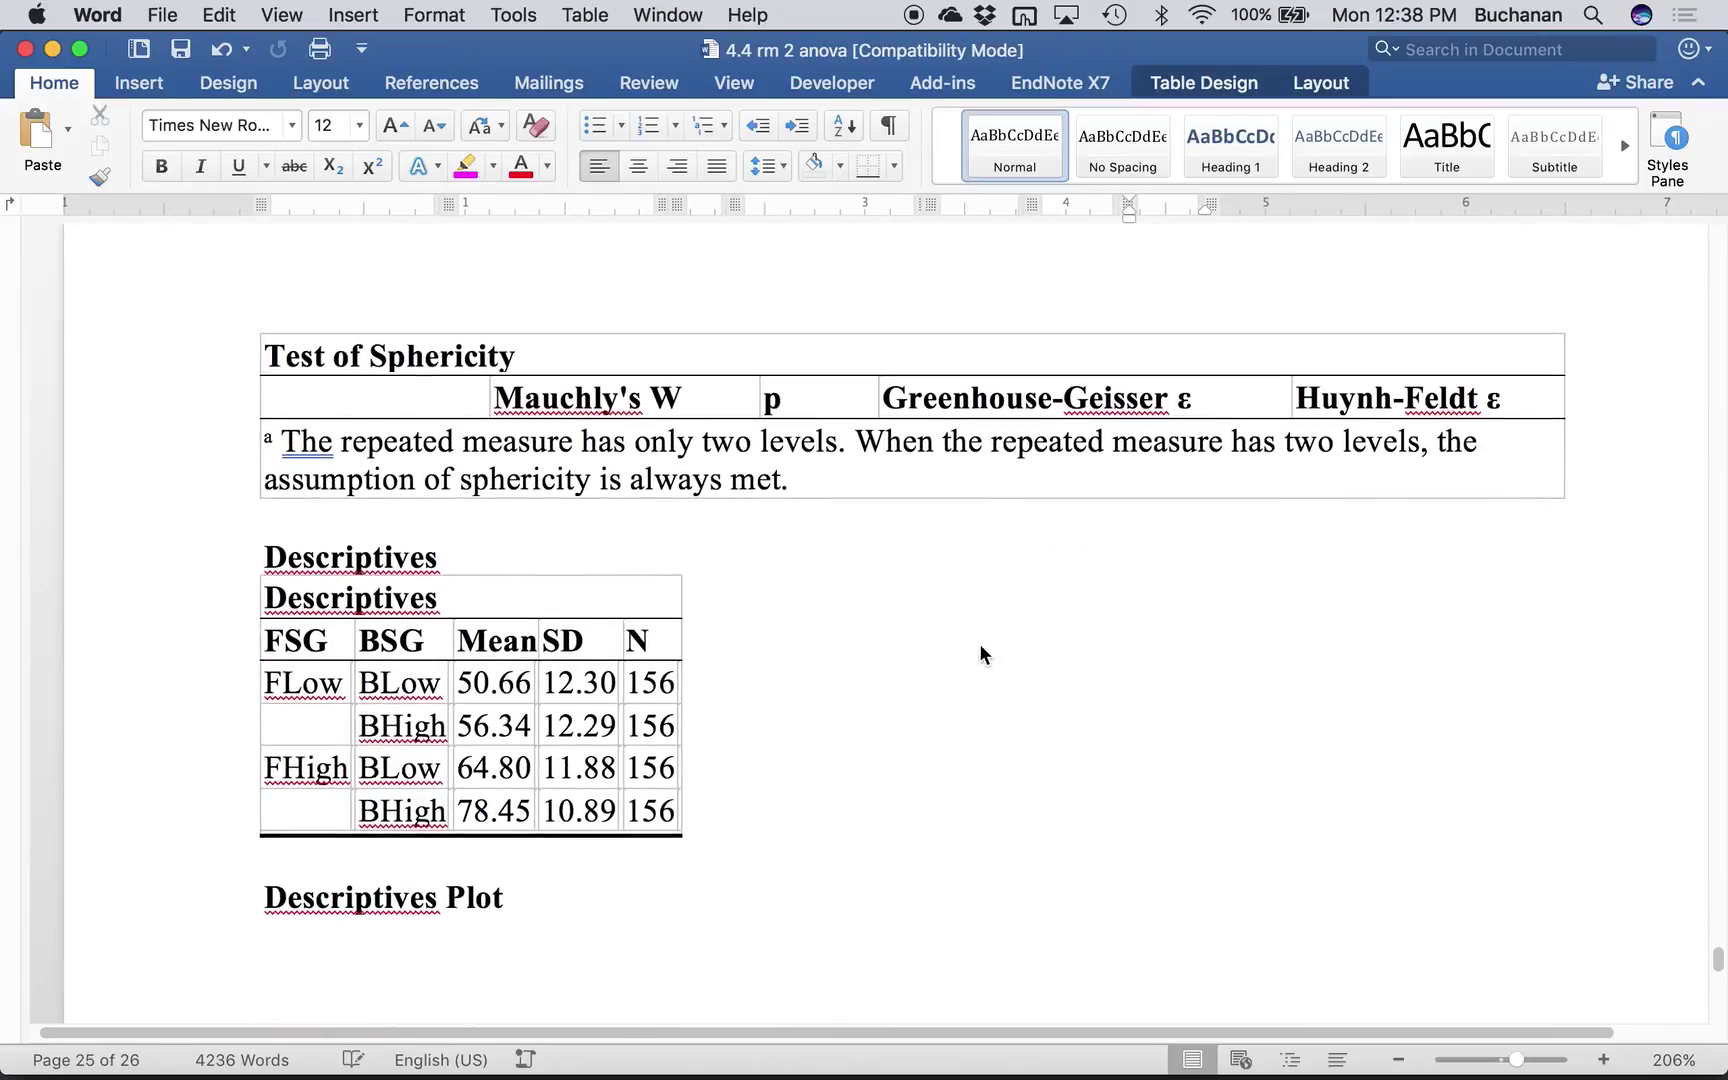
pyautogui.scroll(-8, 978, 705)
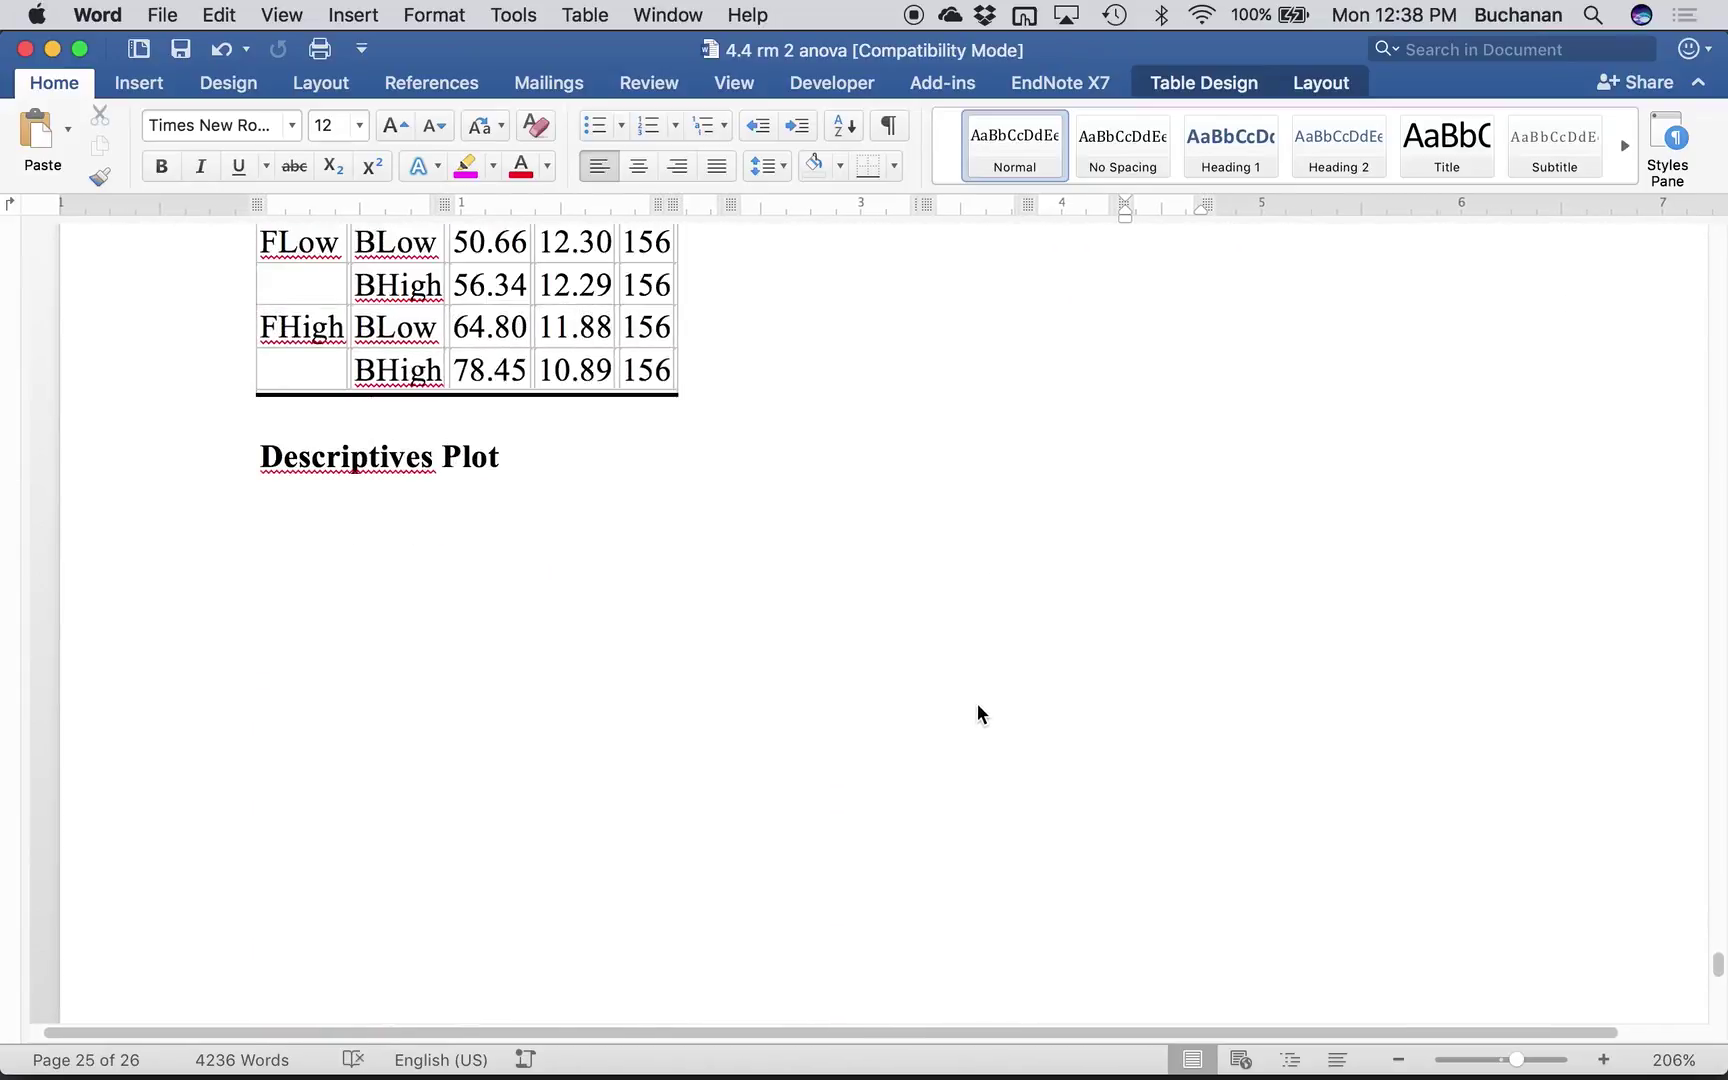
pyautogui.scroll(-5, 978, 706)
pyautogui.scroll(6, 977, 713)
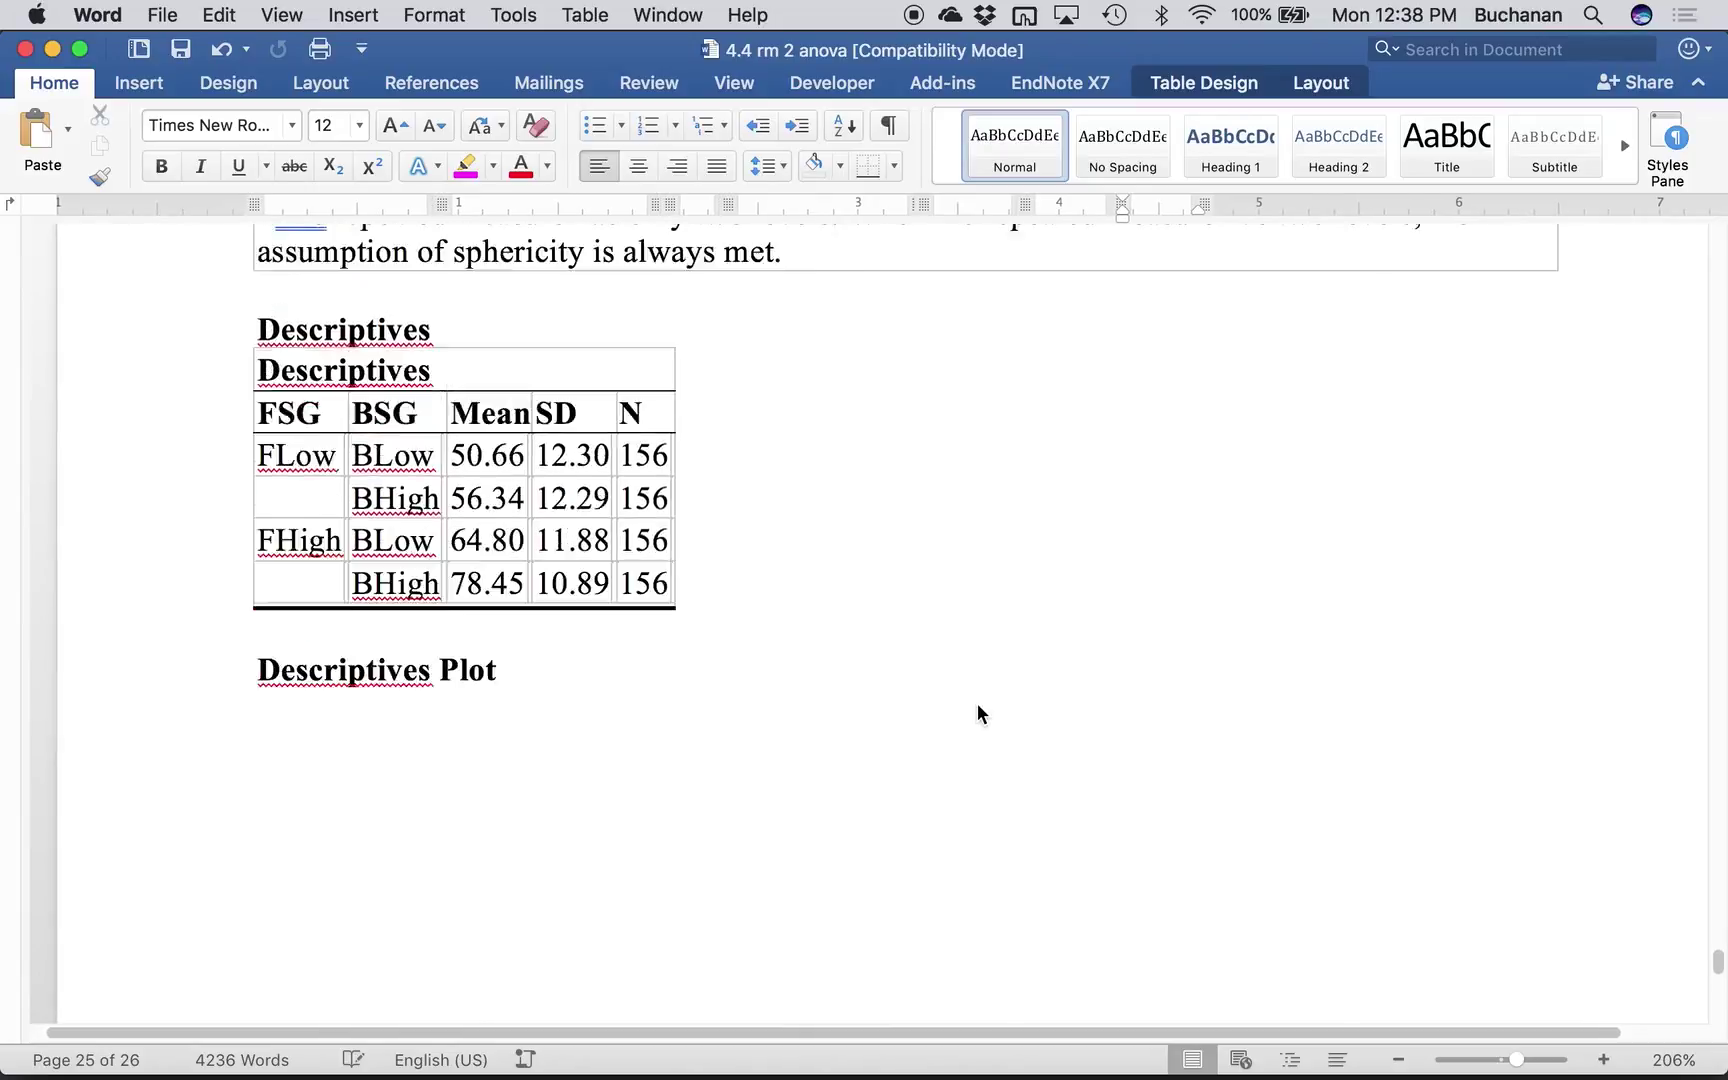
pyautogui.click(262, 447)
pyautogui.moveTo(262, 447)
pyautogui.mouseDown()
pyautogui.moveTo(598, 667)
pyautogui.moveTo(660, 675)
pyautogui.mouseUp()
pyautogui.press('super+c')
pyautogui.press('super+z')
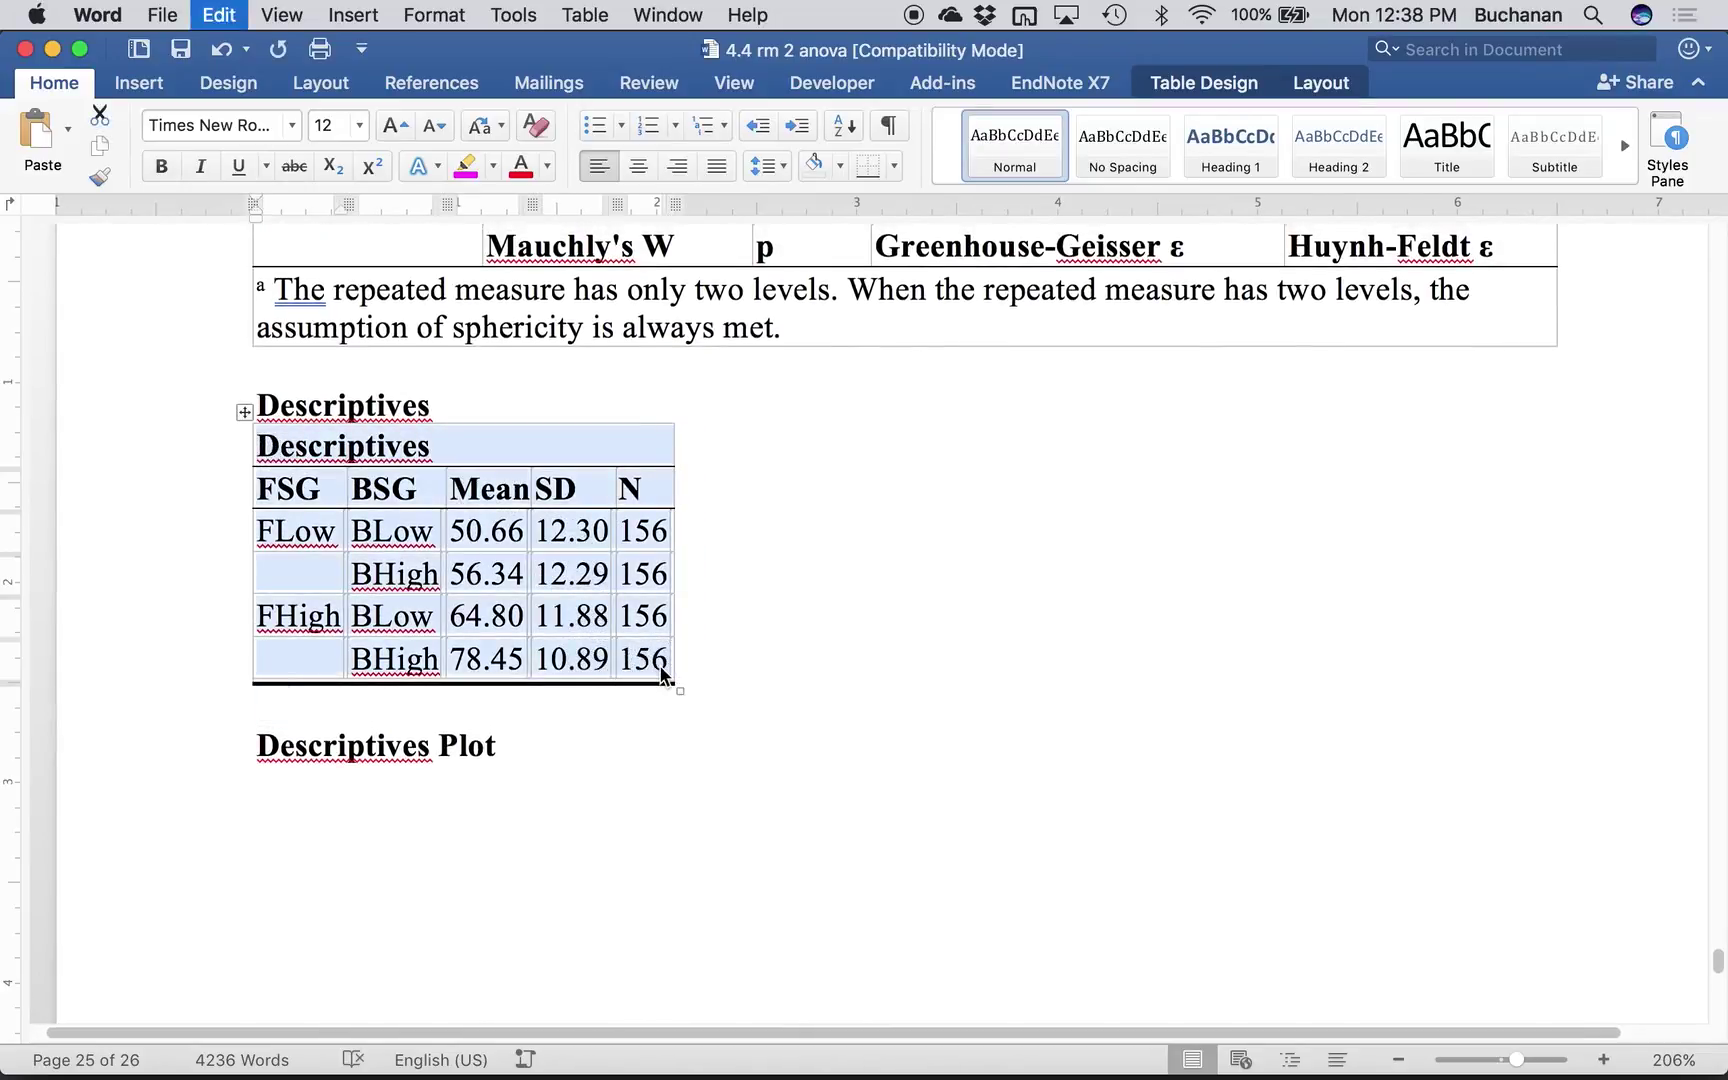
pyautogui.scroll(-20, 852, 536)
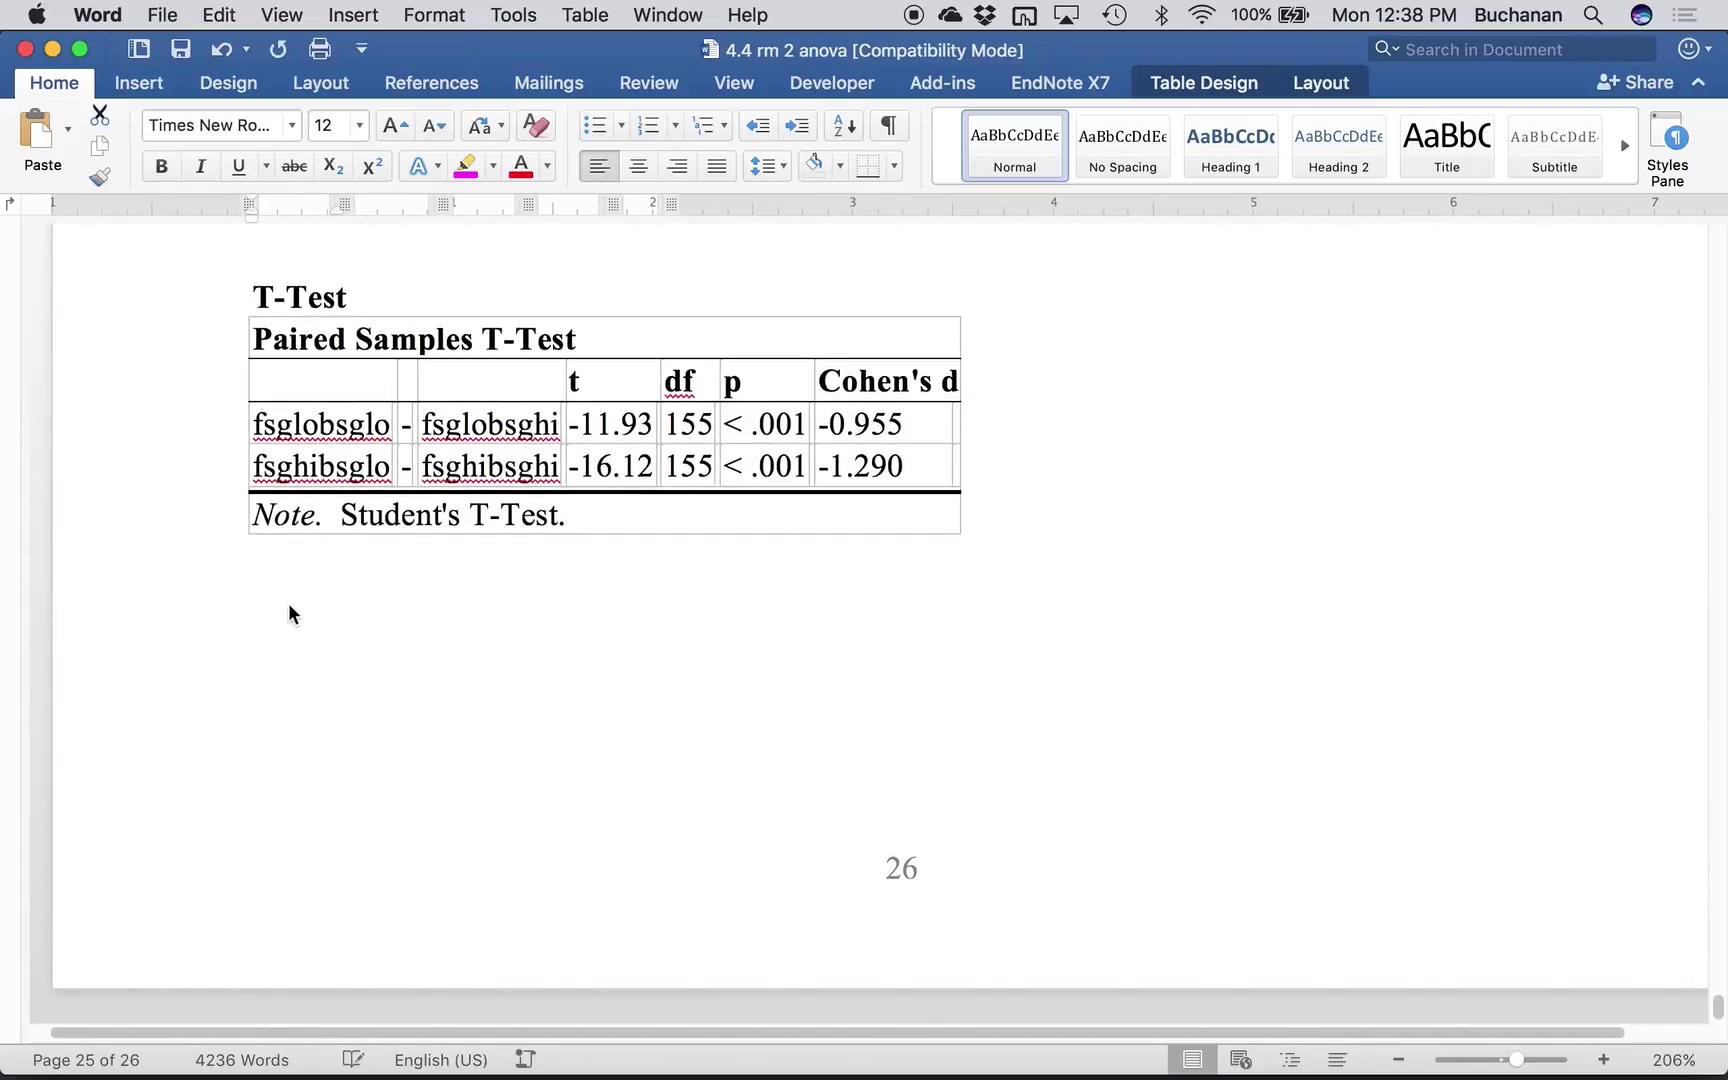
pyautogui.click(289, 606)
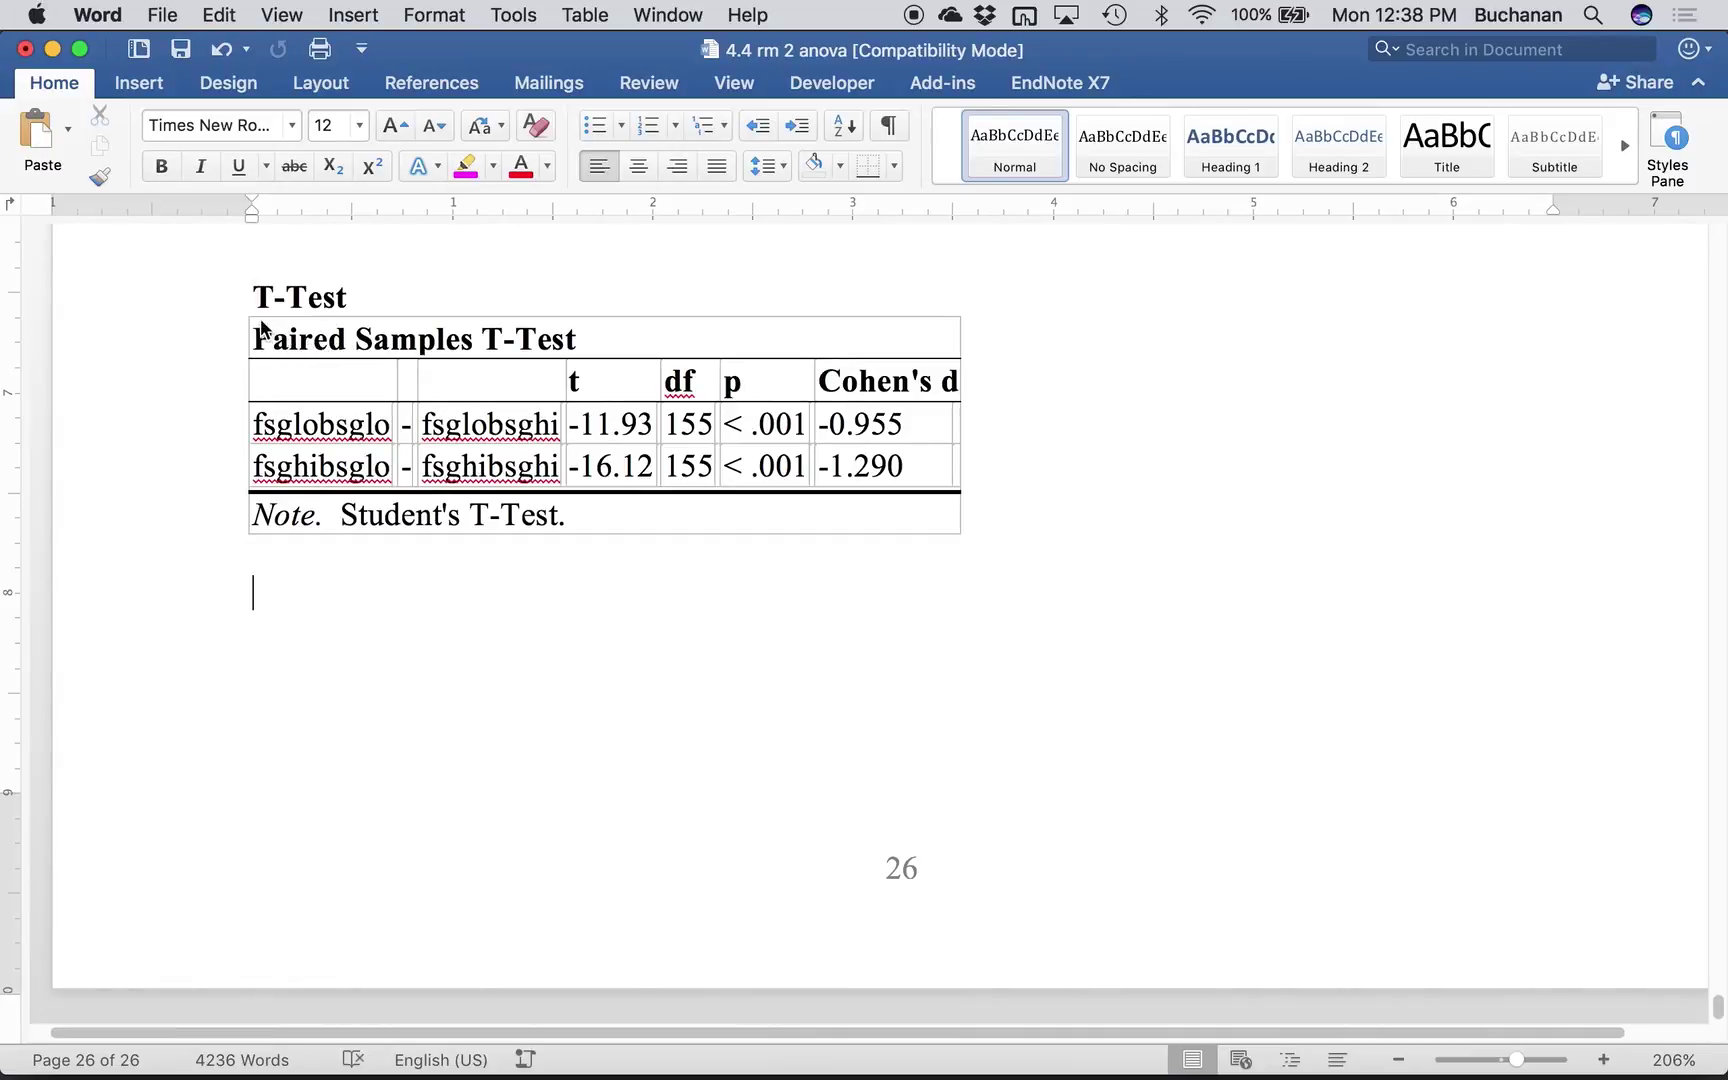
pyautogui.press('super+v')
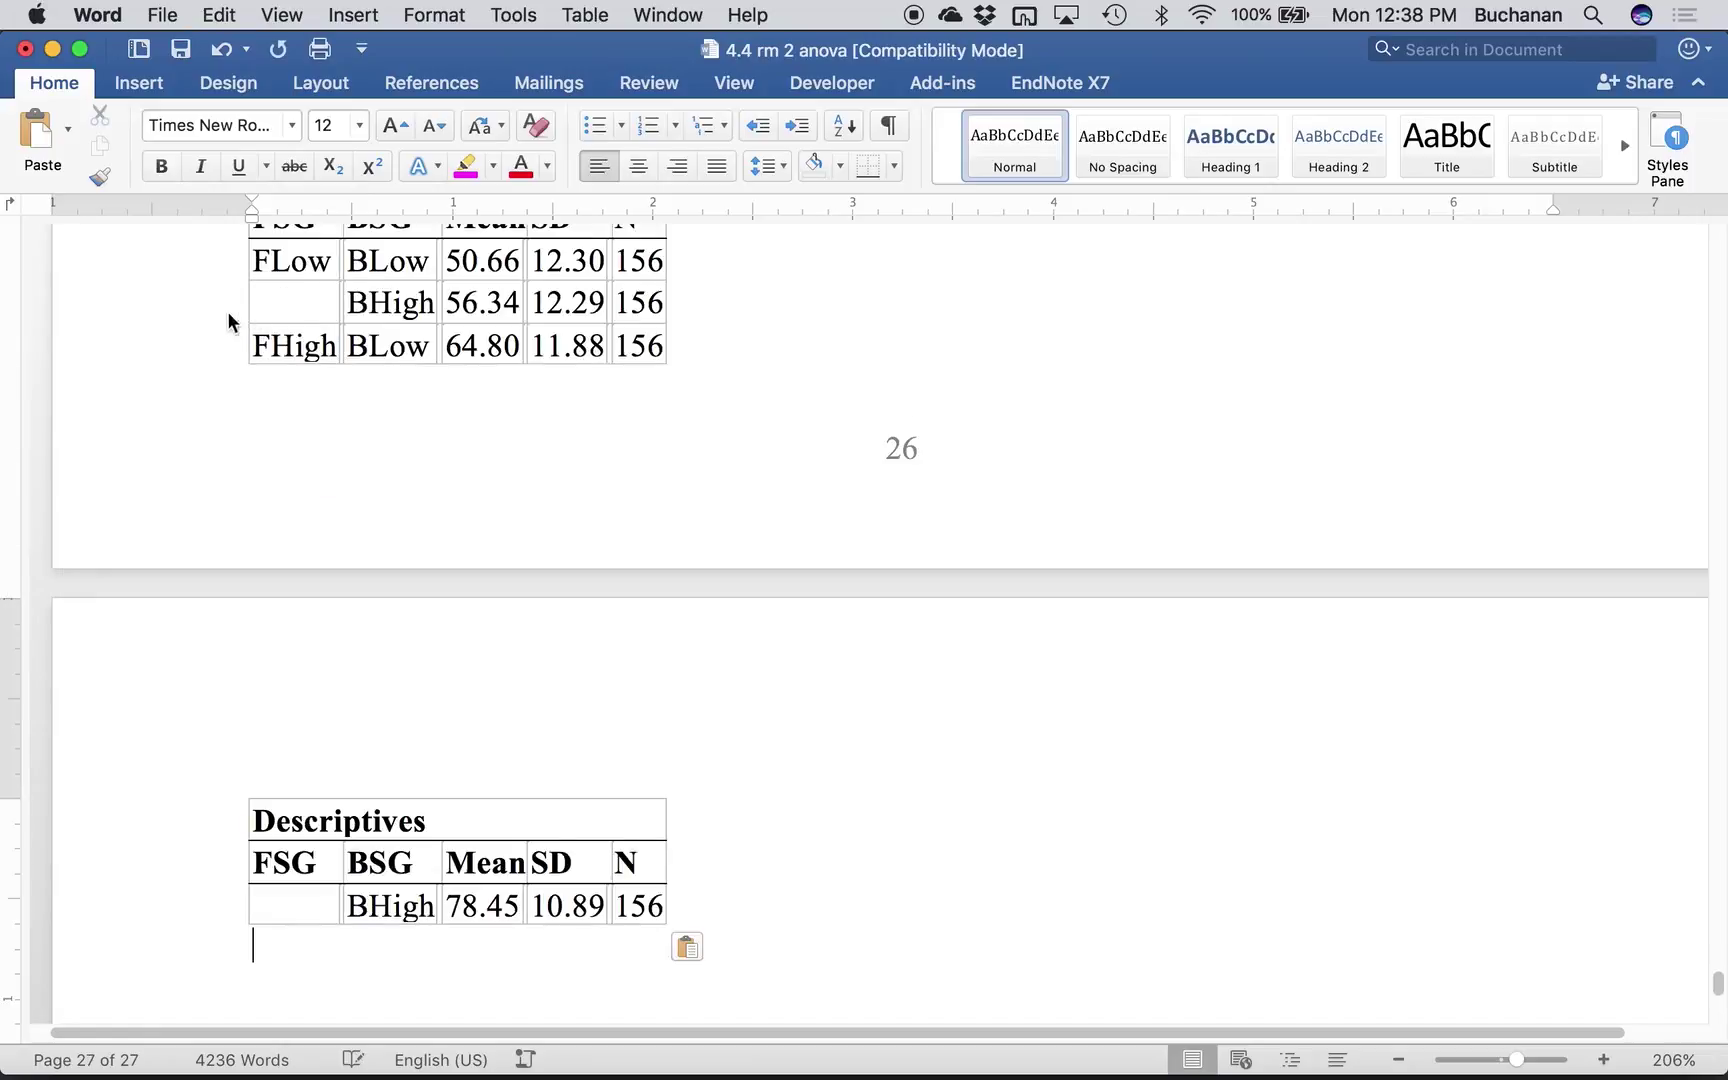
# - Insert a page break before the T-Test heading
pyautogui.scroll(5, 324, 470)
pyautogui.click(252, 320)
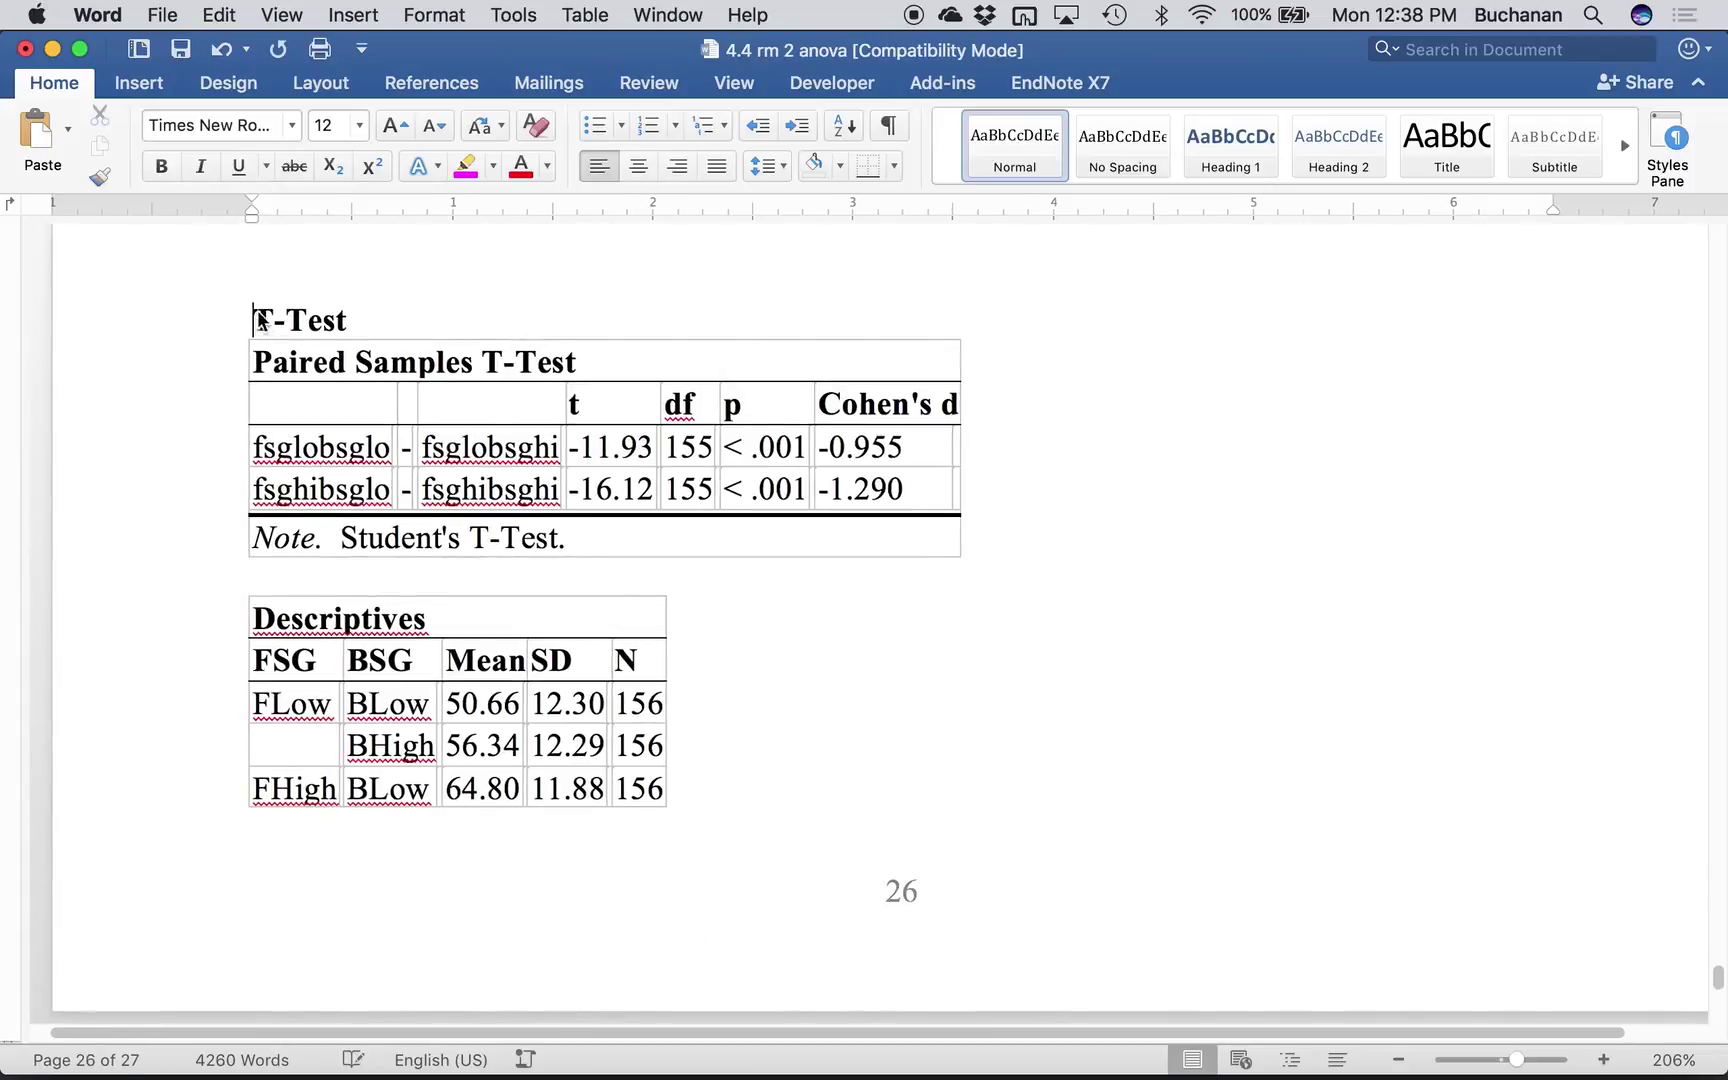
pyautogui.click(126, 82)
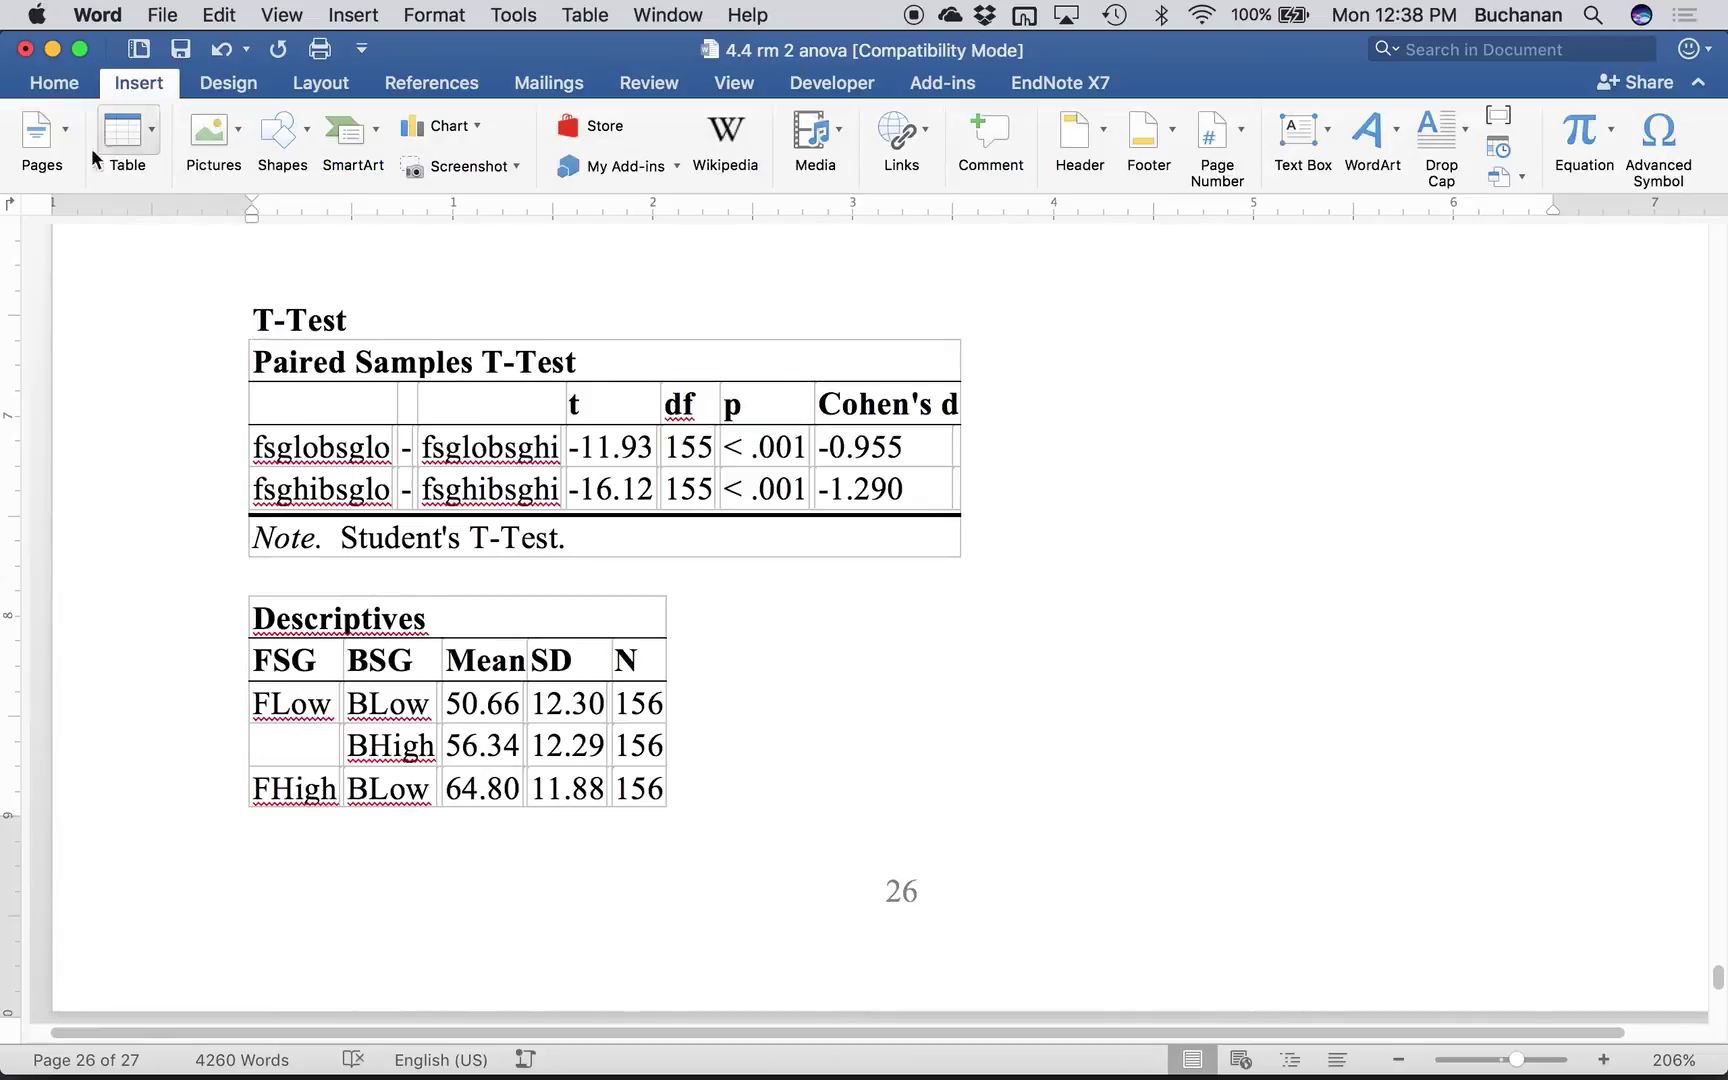
pyautogui.click(38, 140)
pyautogui.click(165, 250)
# - Insert a table with six columns and three rows below the pasted Descriptives table
pyautogui.scroll(-10, 656, 810)
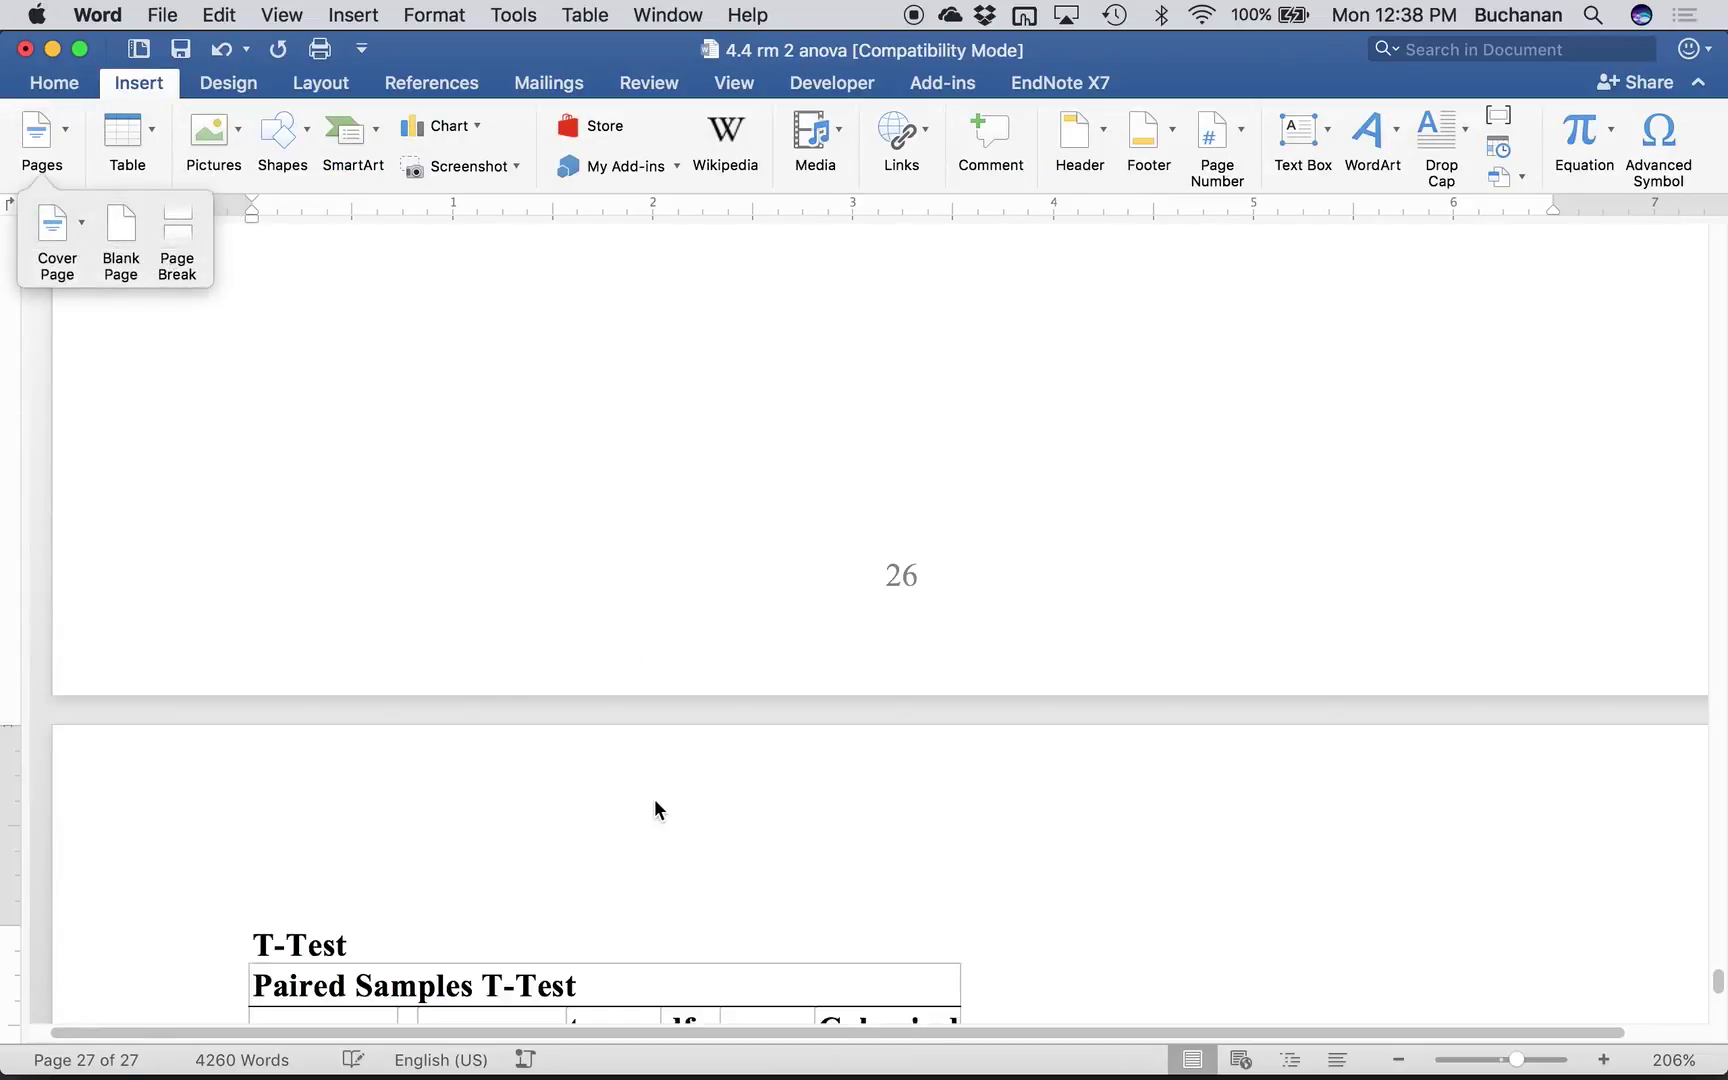
pyautogui.click(390, 780)
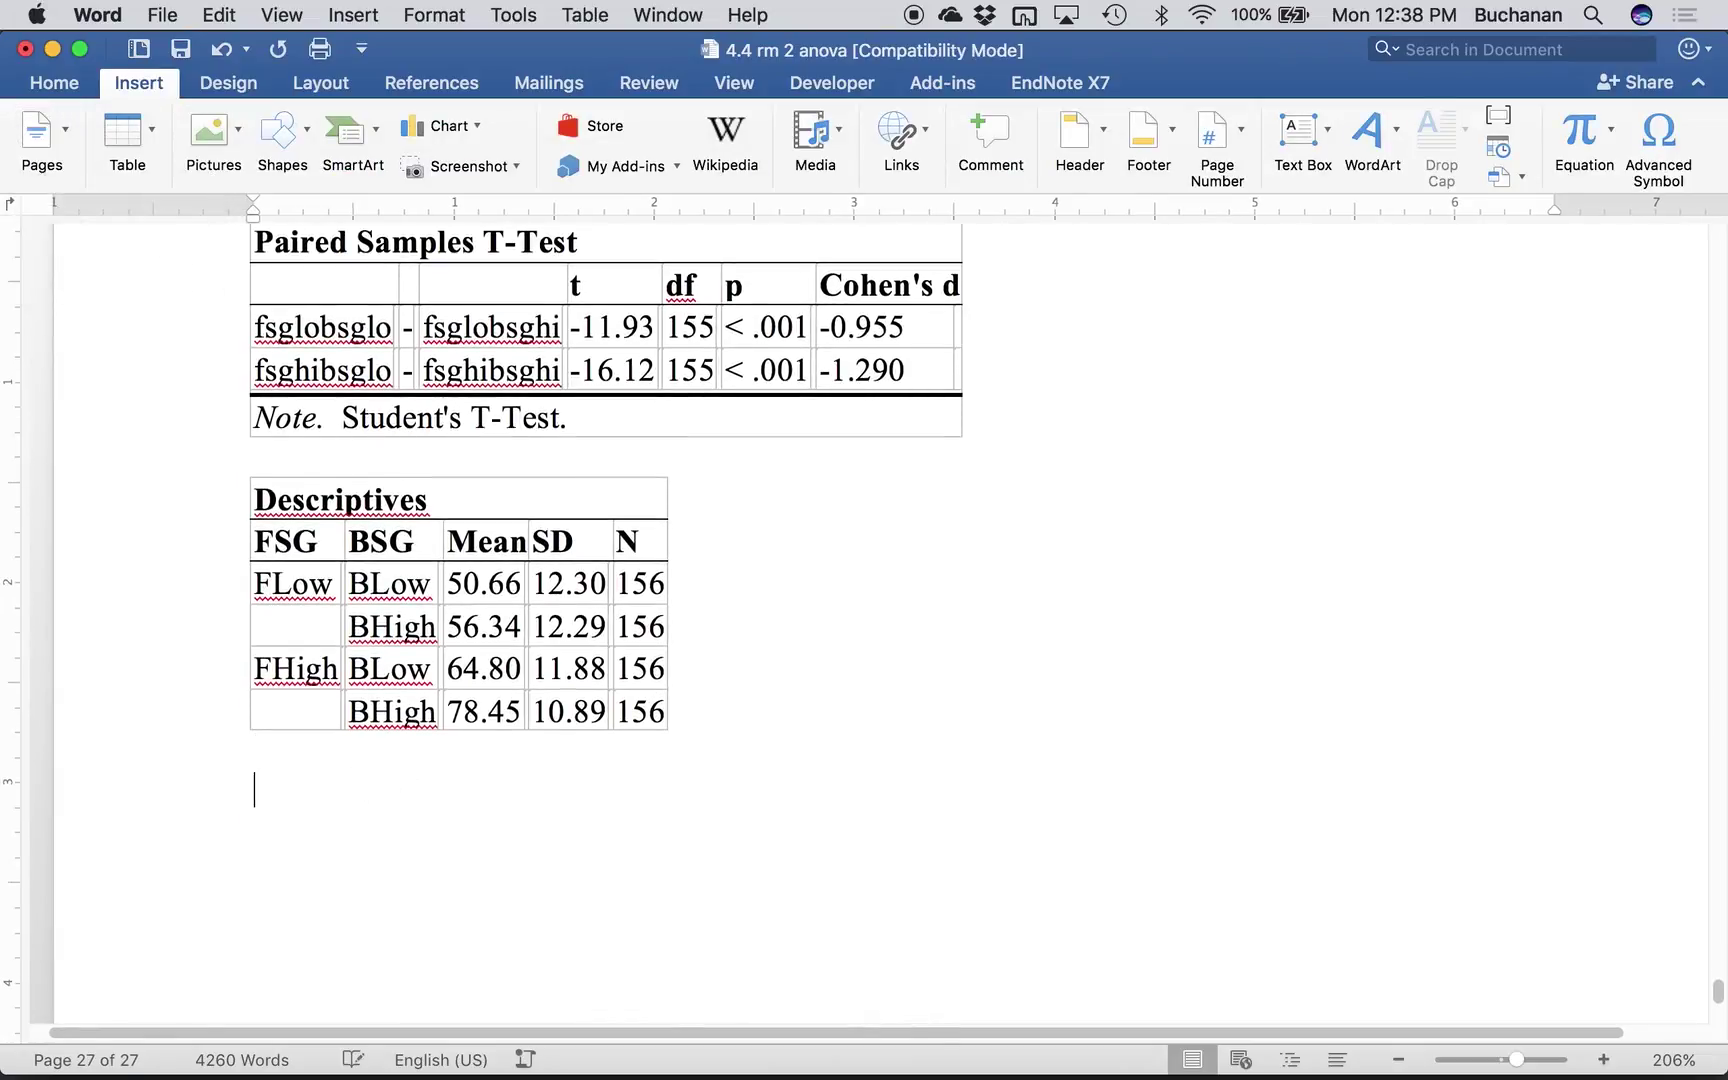
pyautogui.click(118, 130)
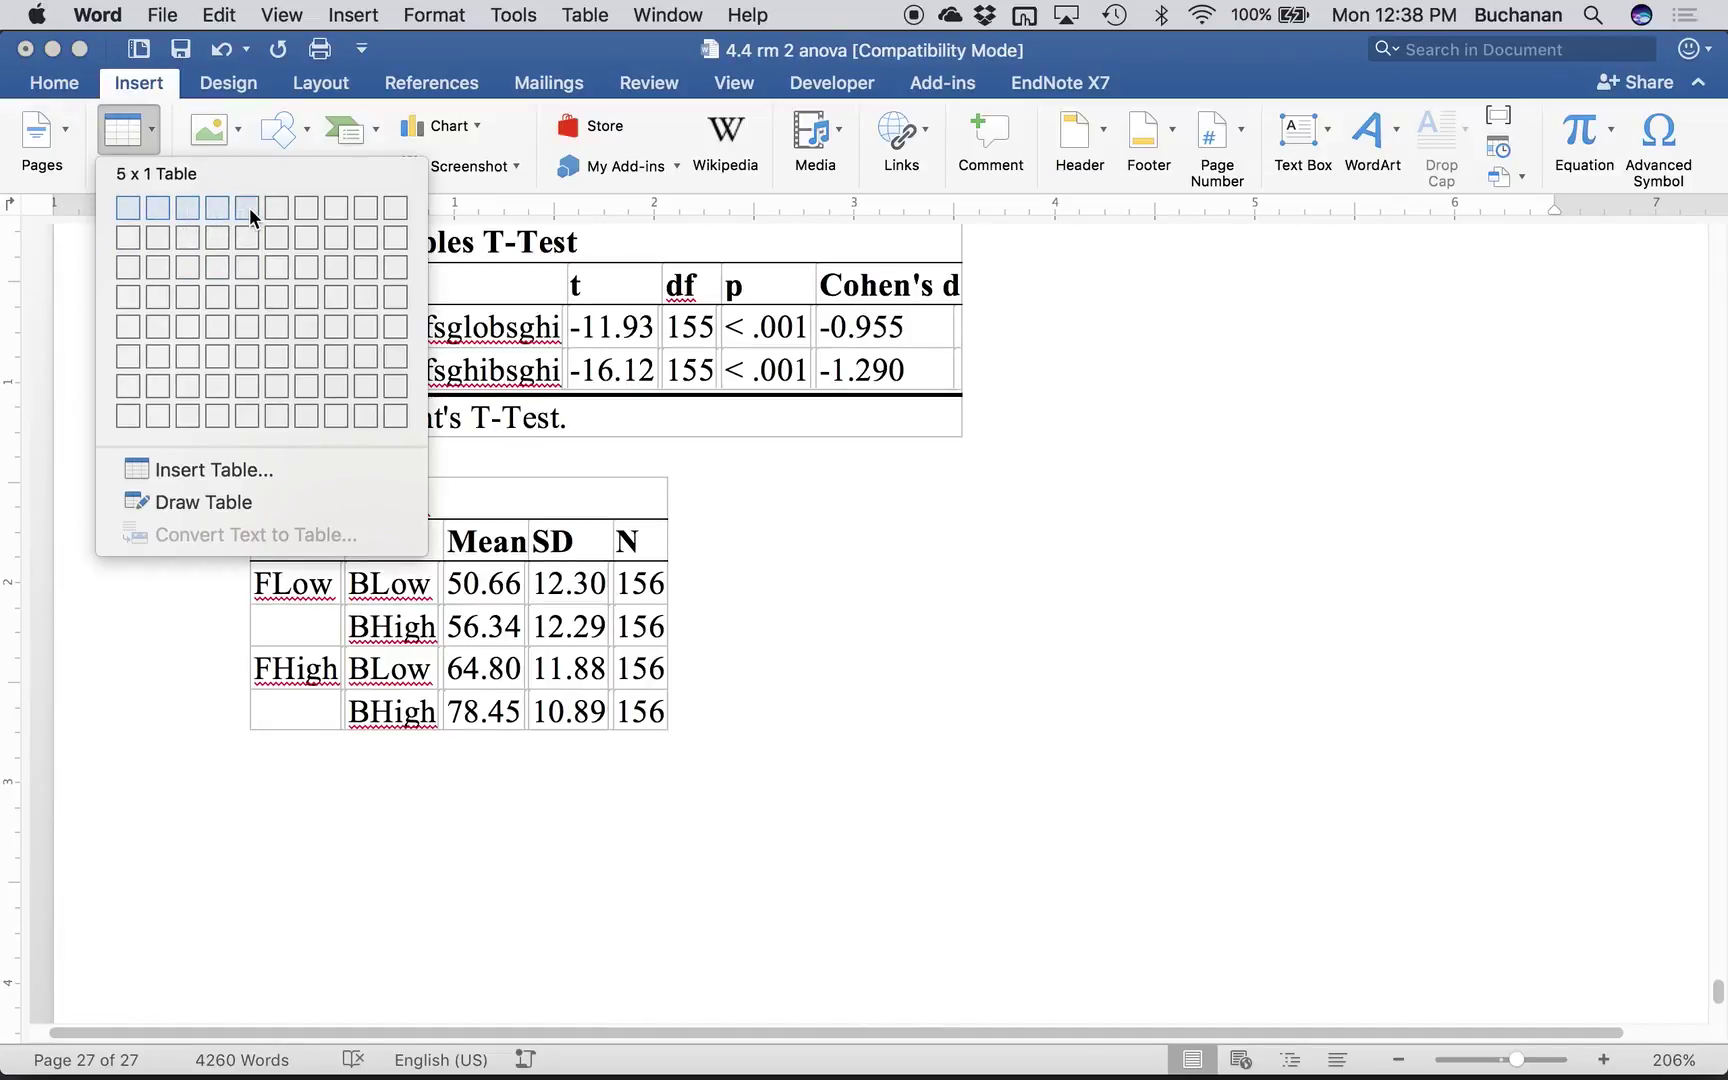
pyautogui.click(275, 283)
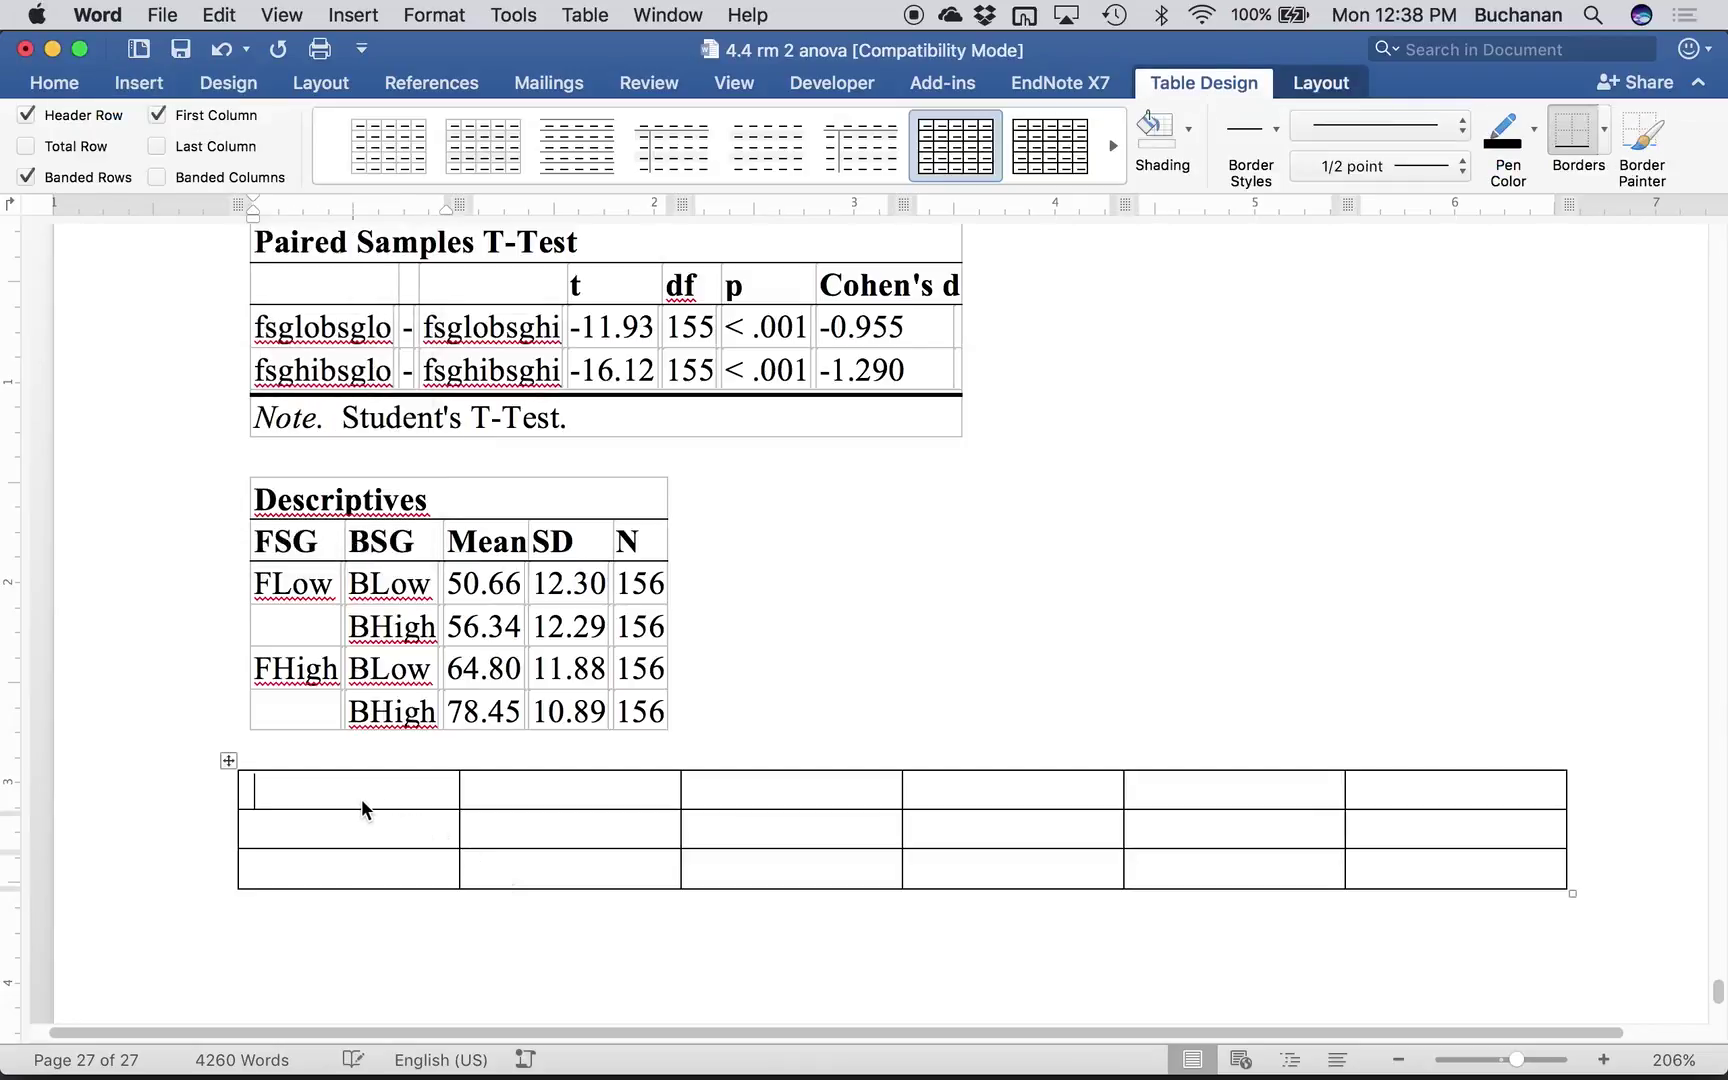
# - Enter IV1, Group 1 and Group 2 as the first three column headers of the new table
pyautogui.write('IV1')
pyautogui.press('Tab')
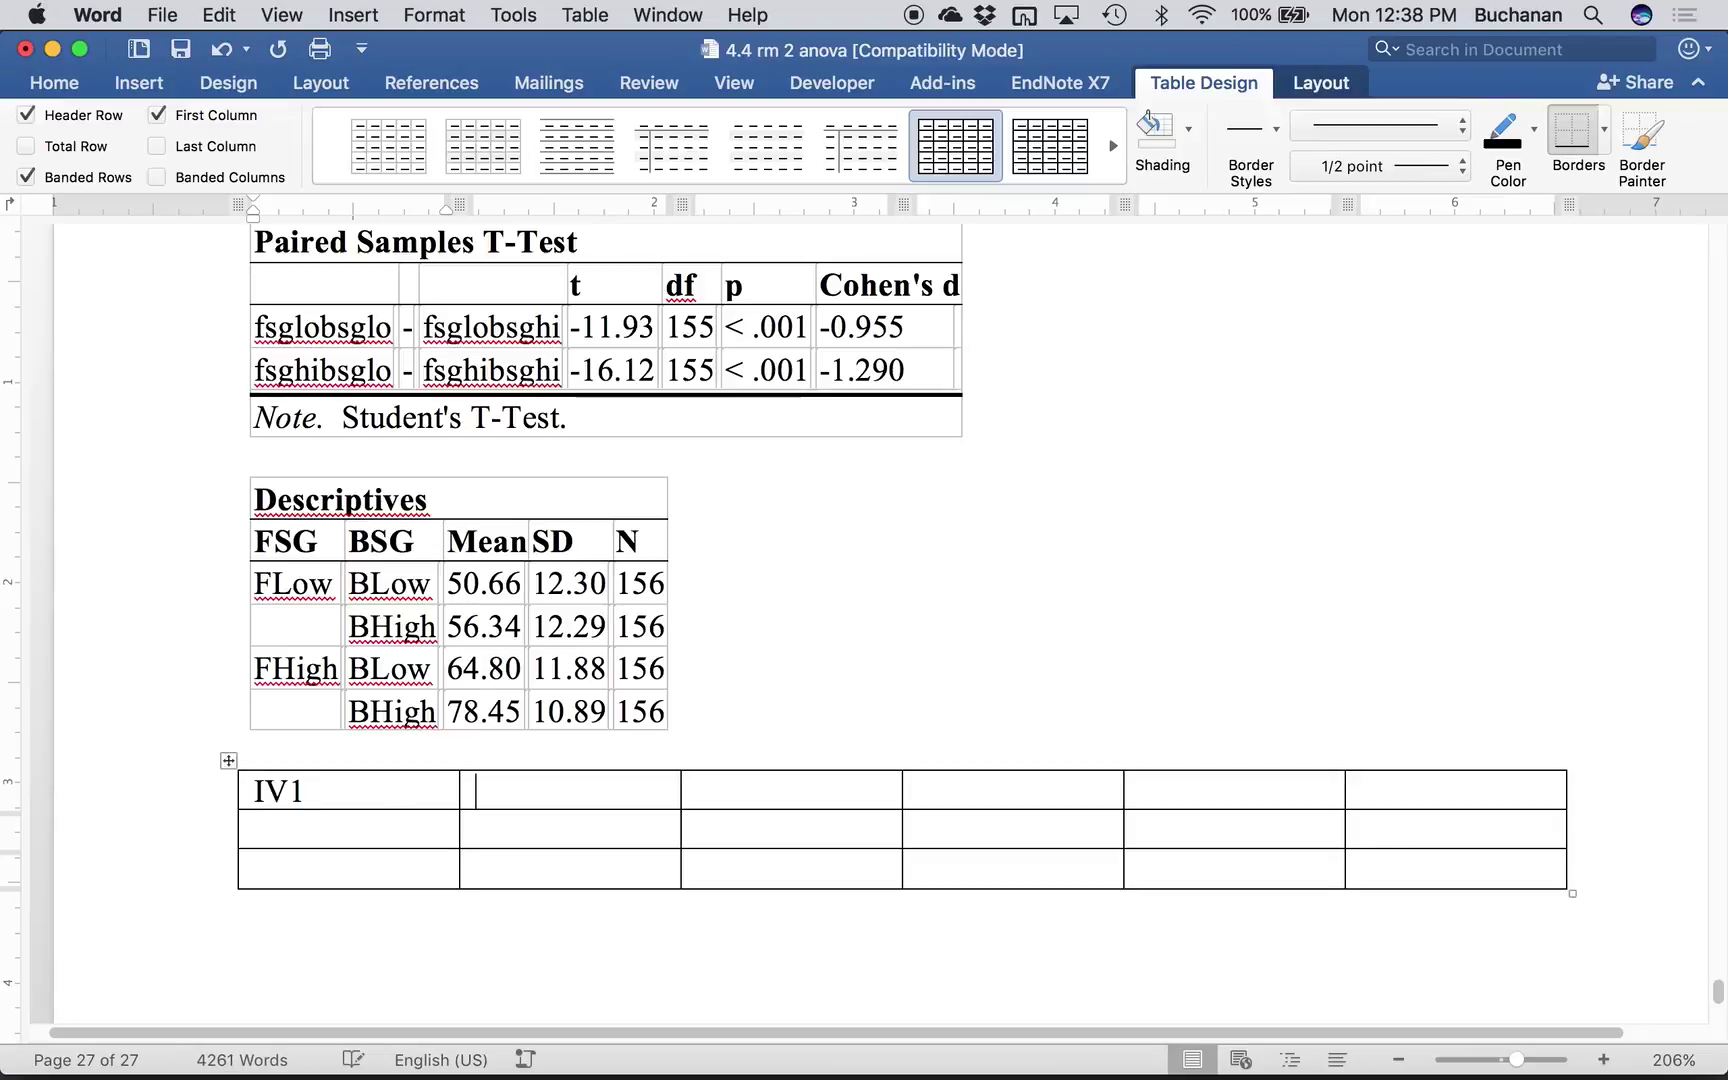
pyautogui.write('G')
pyautogui.write('p')
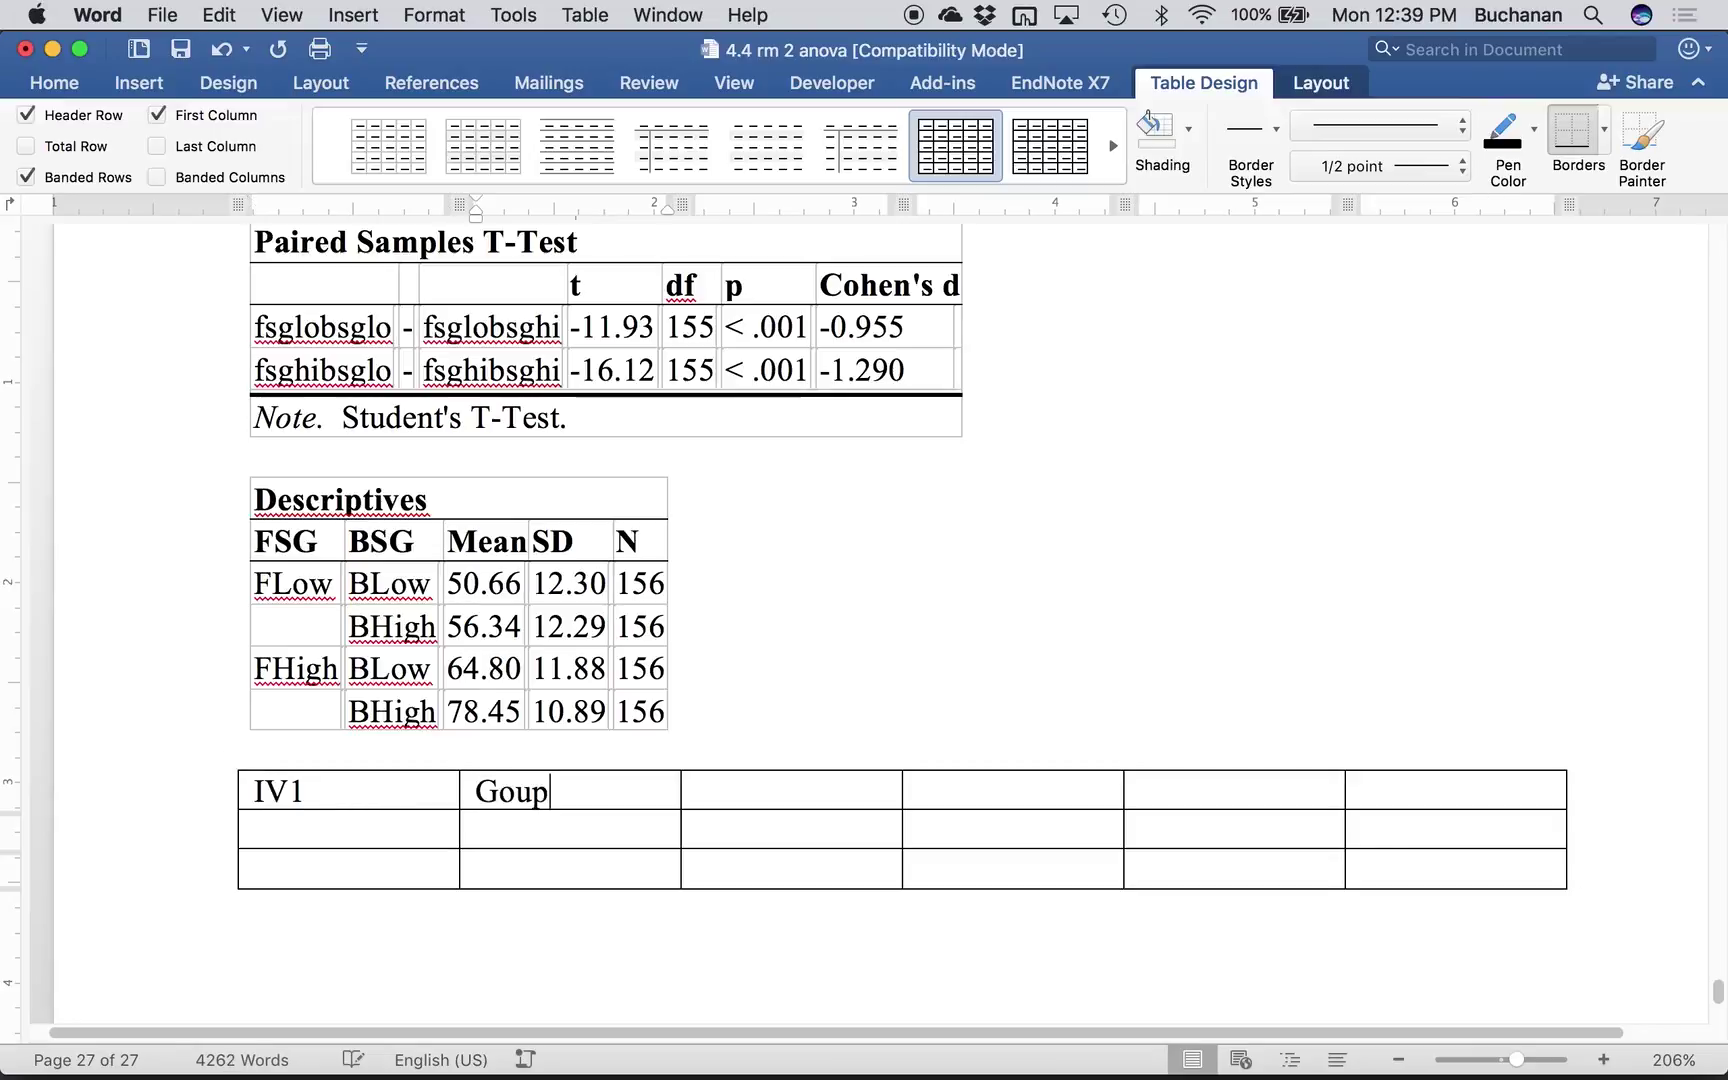
pyautogui.press('BackSpace')
pyautogui.press('BackSpace')
pyautogui.press('BackSpace')
pyautogui.write('roup 1')
pyautogui.press('Tab')
pyautogui.write('Group 2')
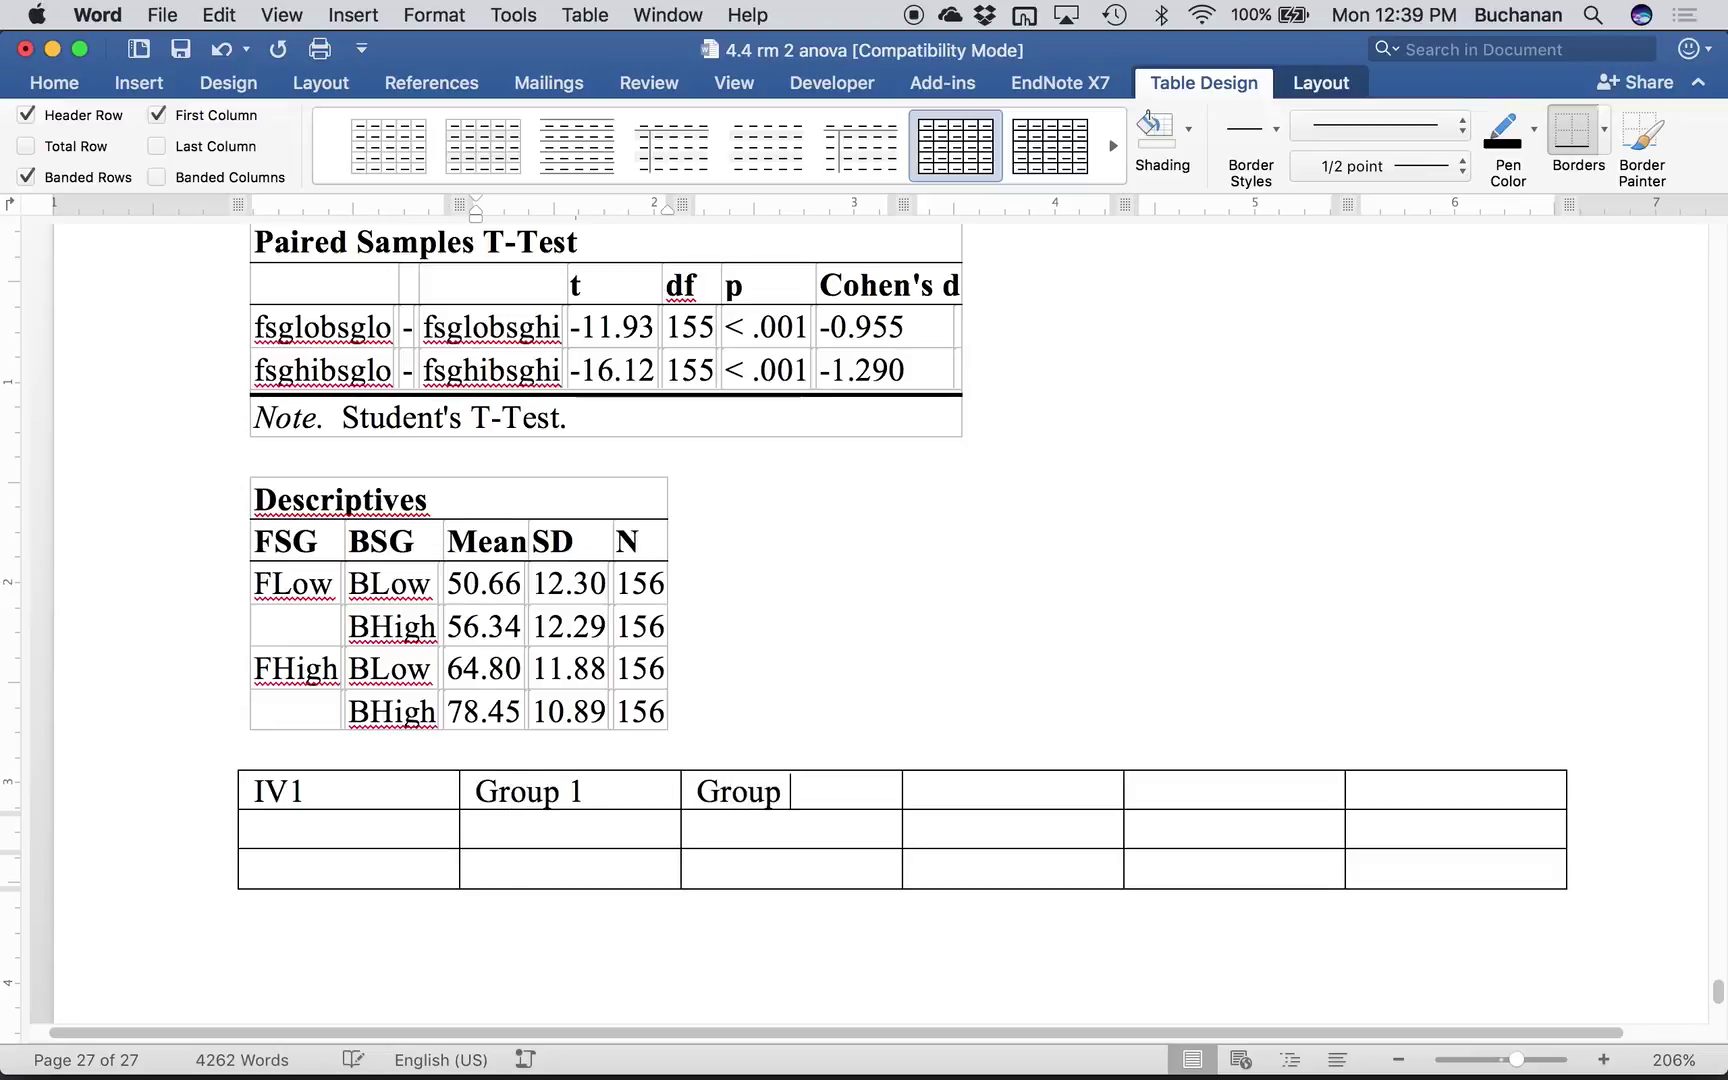
# - Fill the remaining three header cells with an italic t, Effect Size and Interpretation
pyautogui.press('Tab')
pyautogui.press('super+i')
pyautogui.write('t')
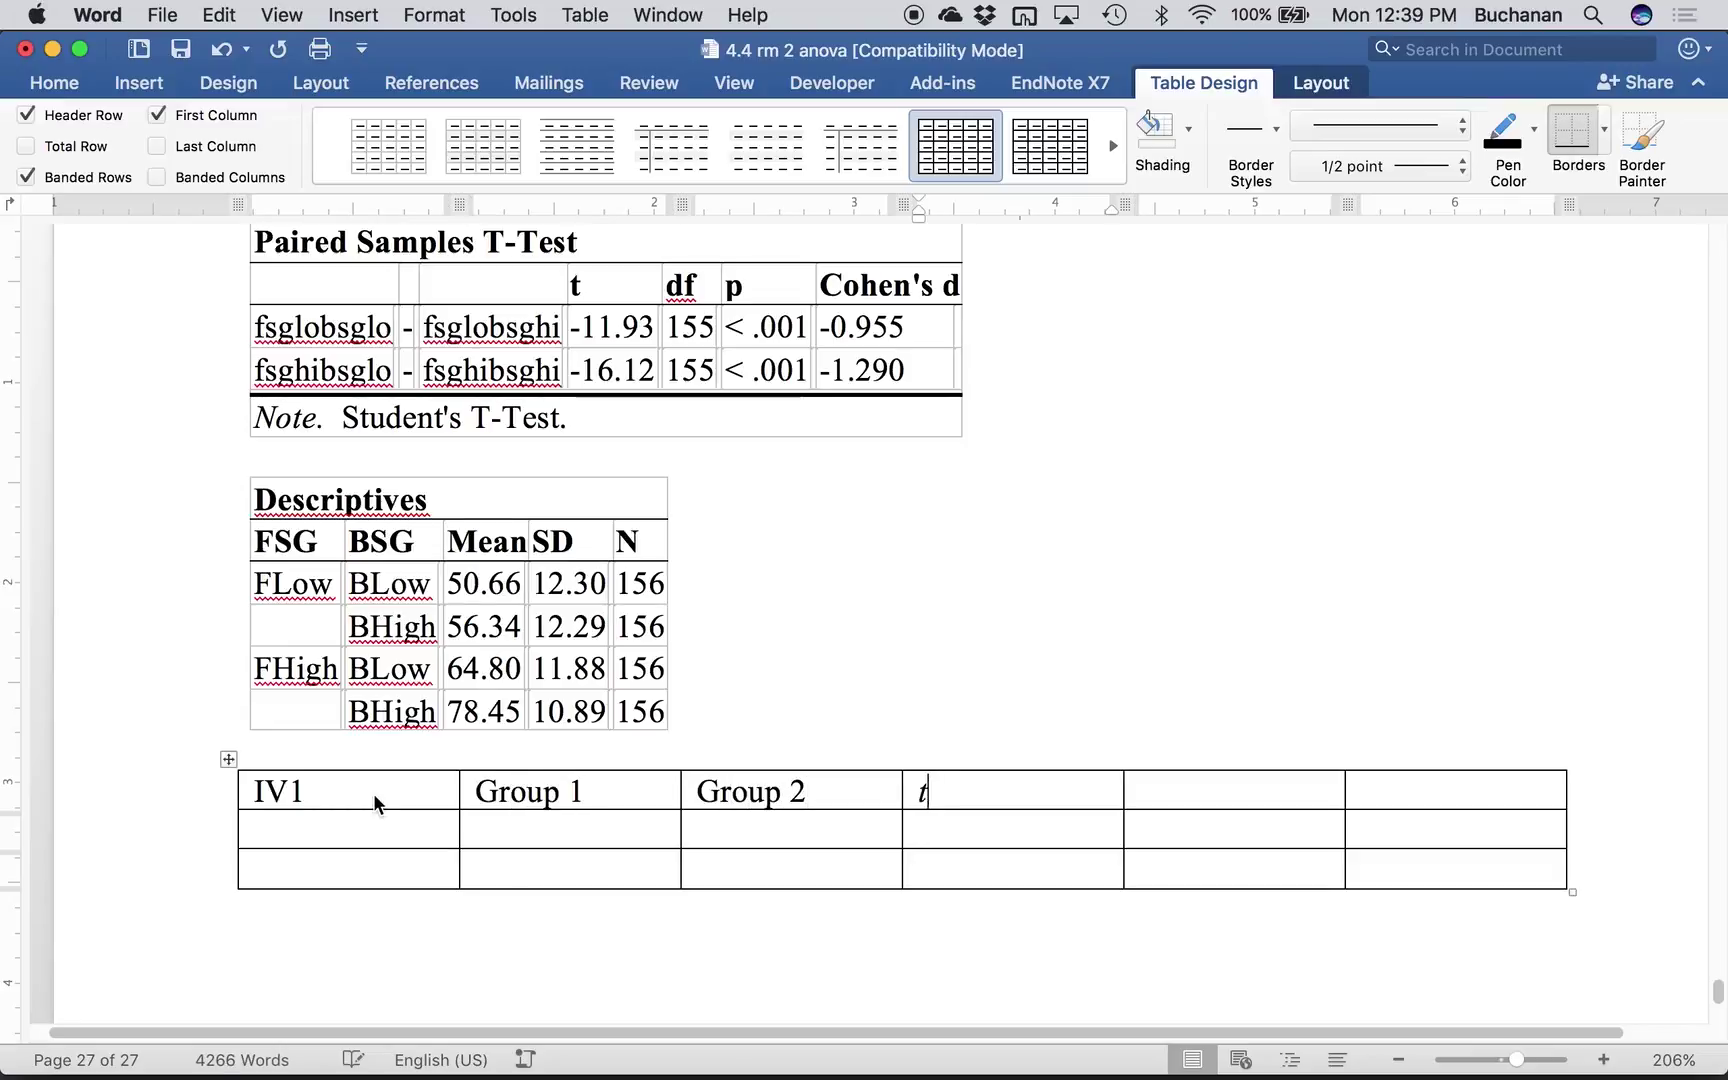
pyautogui.press('Tab')
pyautogui.write('effe')
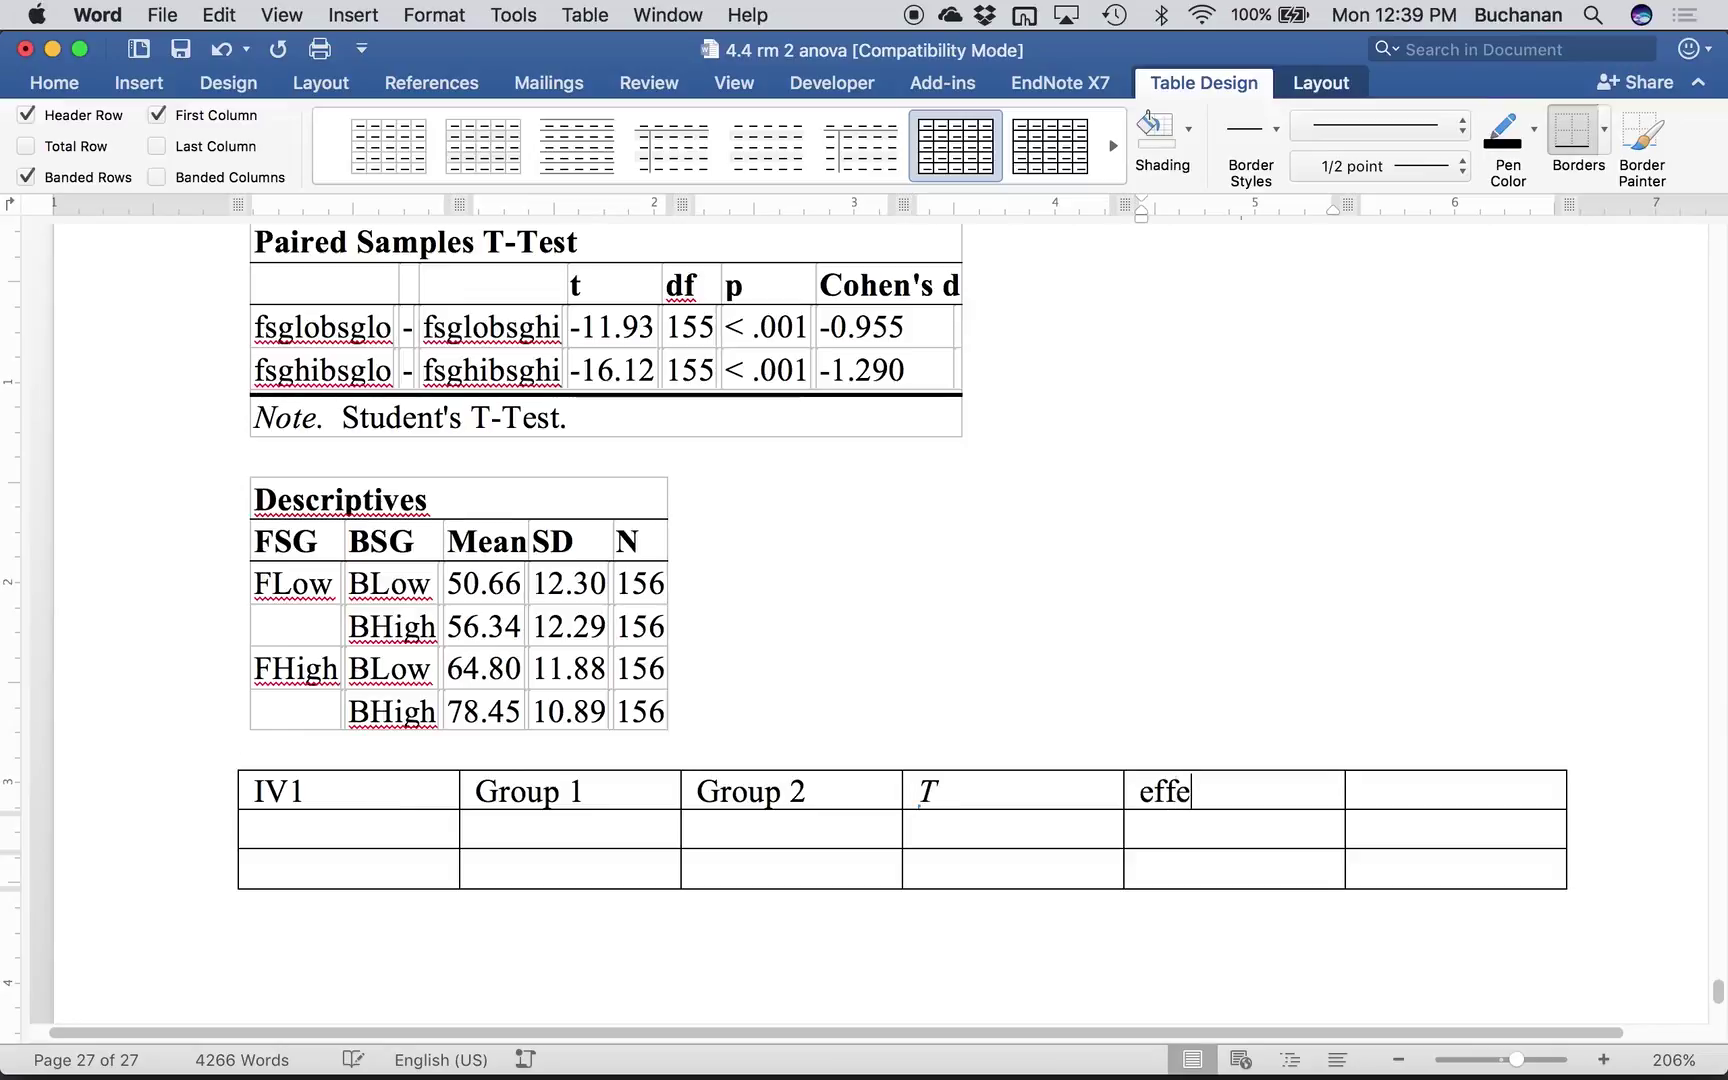
pyautogui.write('ct Size')
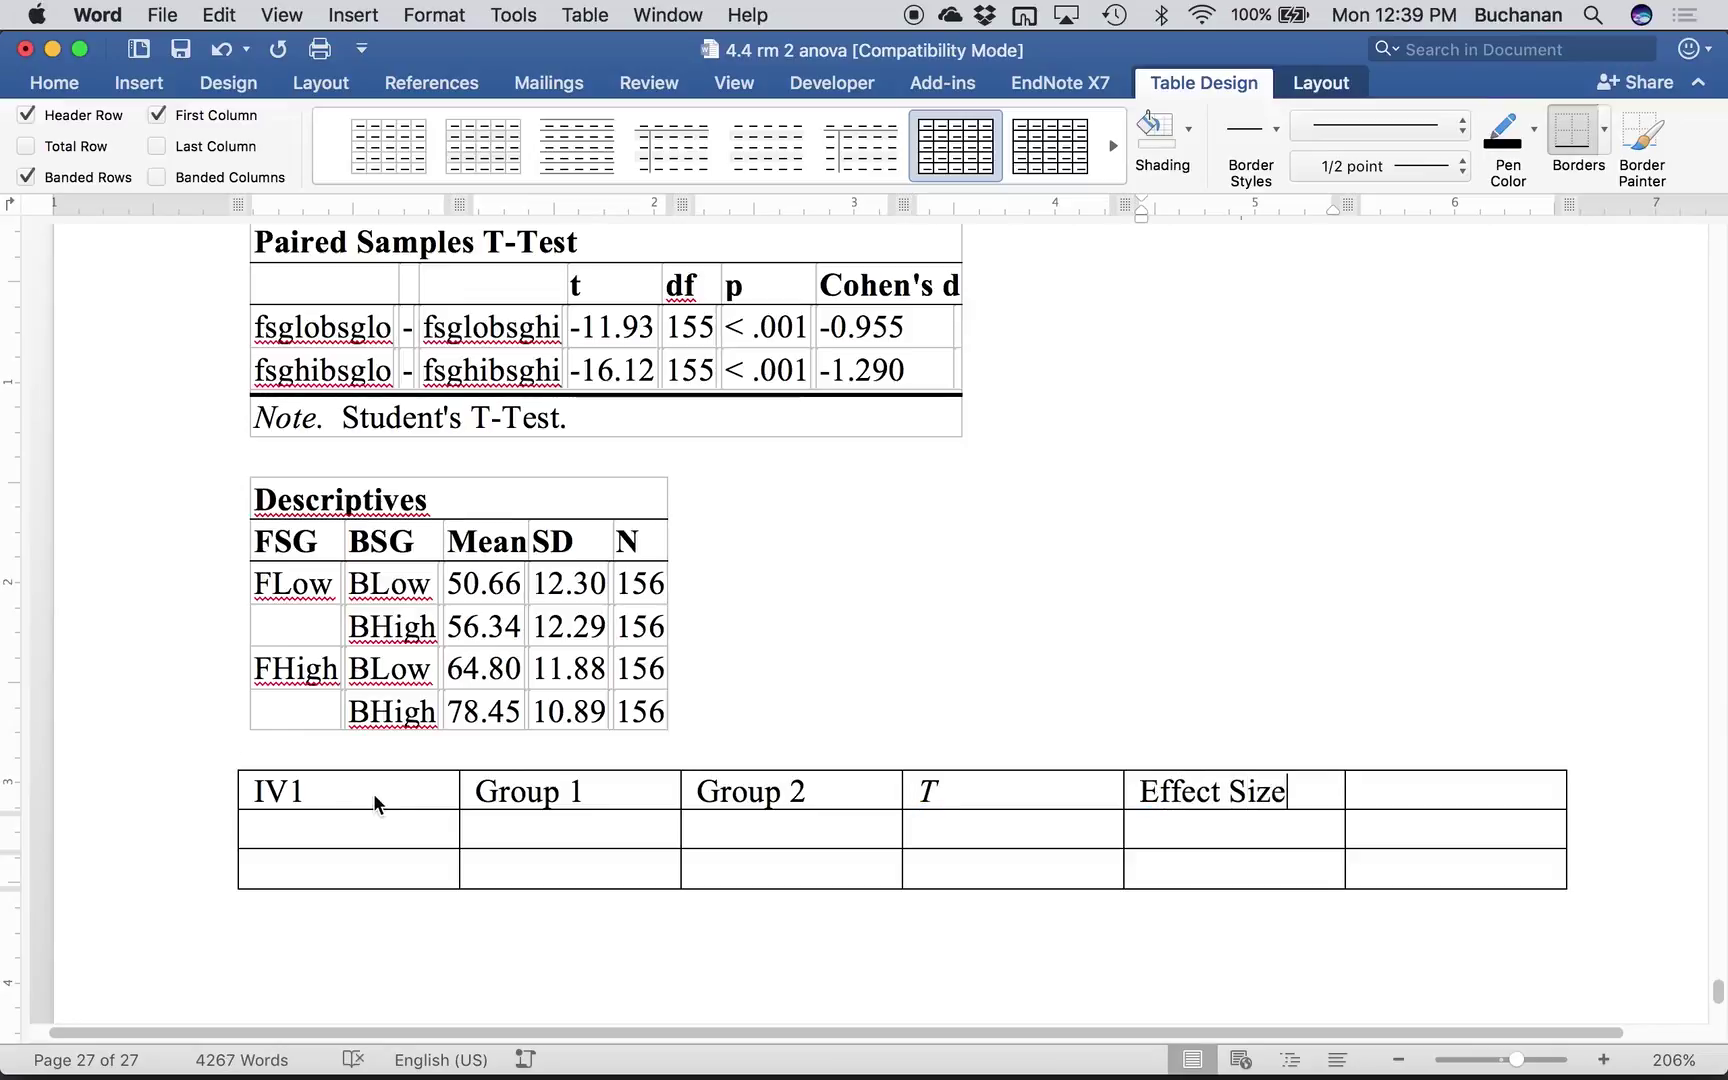
pyautogui.press('Tab')
pyautogui.write('Inter')
pyautogui.write('pretatin')
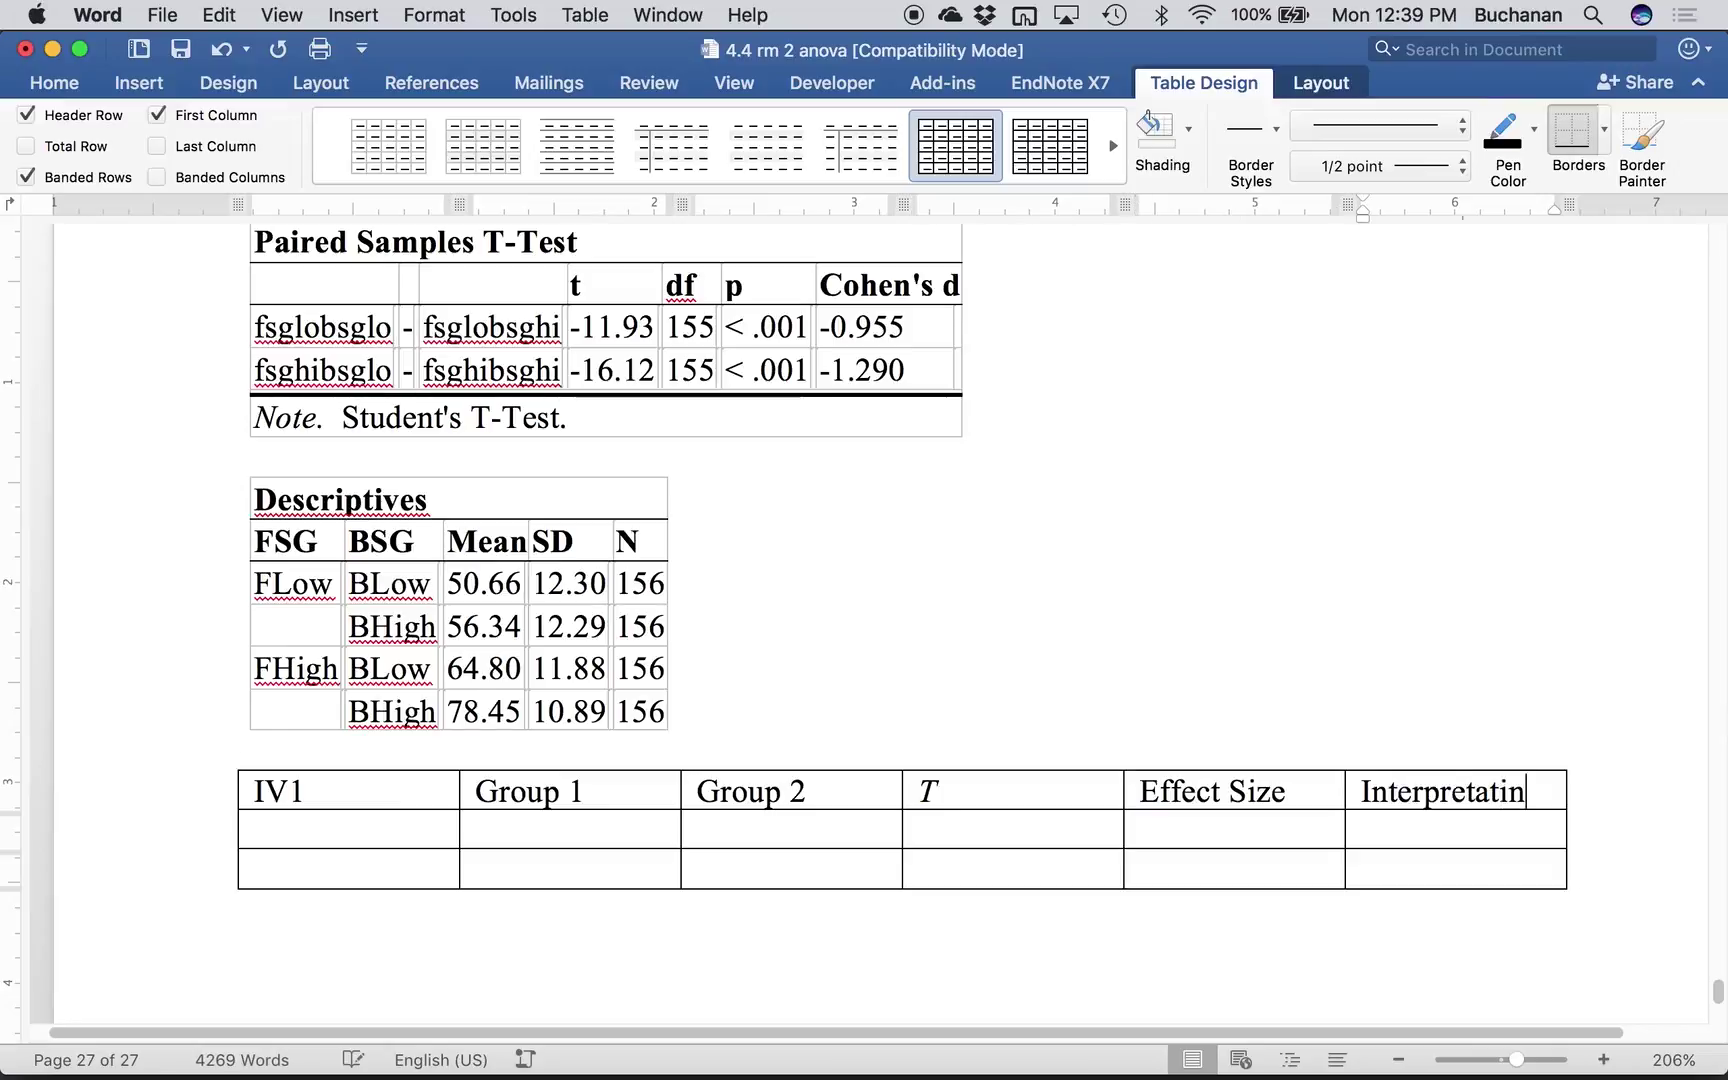
pyautogui.press('BackSpace')
pyautogui.write('on')
# - Change the capitalised T header to a lowercase italic t, and save the document
pyautogui.click(931, 808)
pyautogui.press('BackSpace')
pyautogui.write('t')
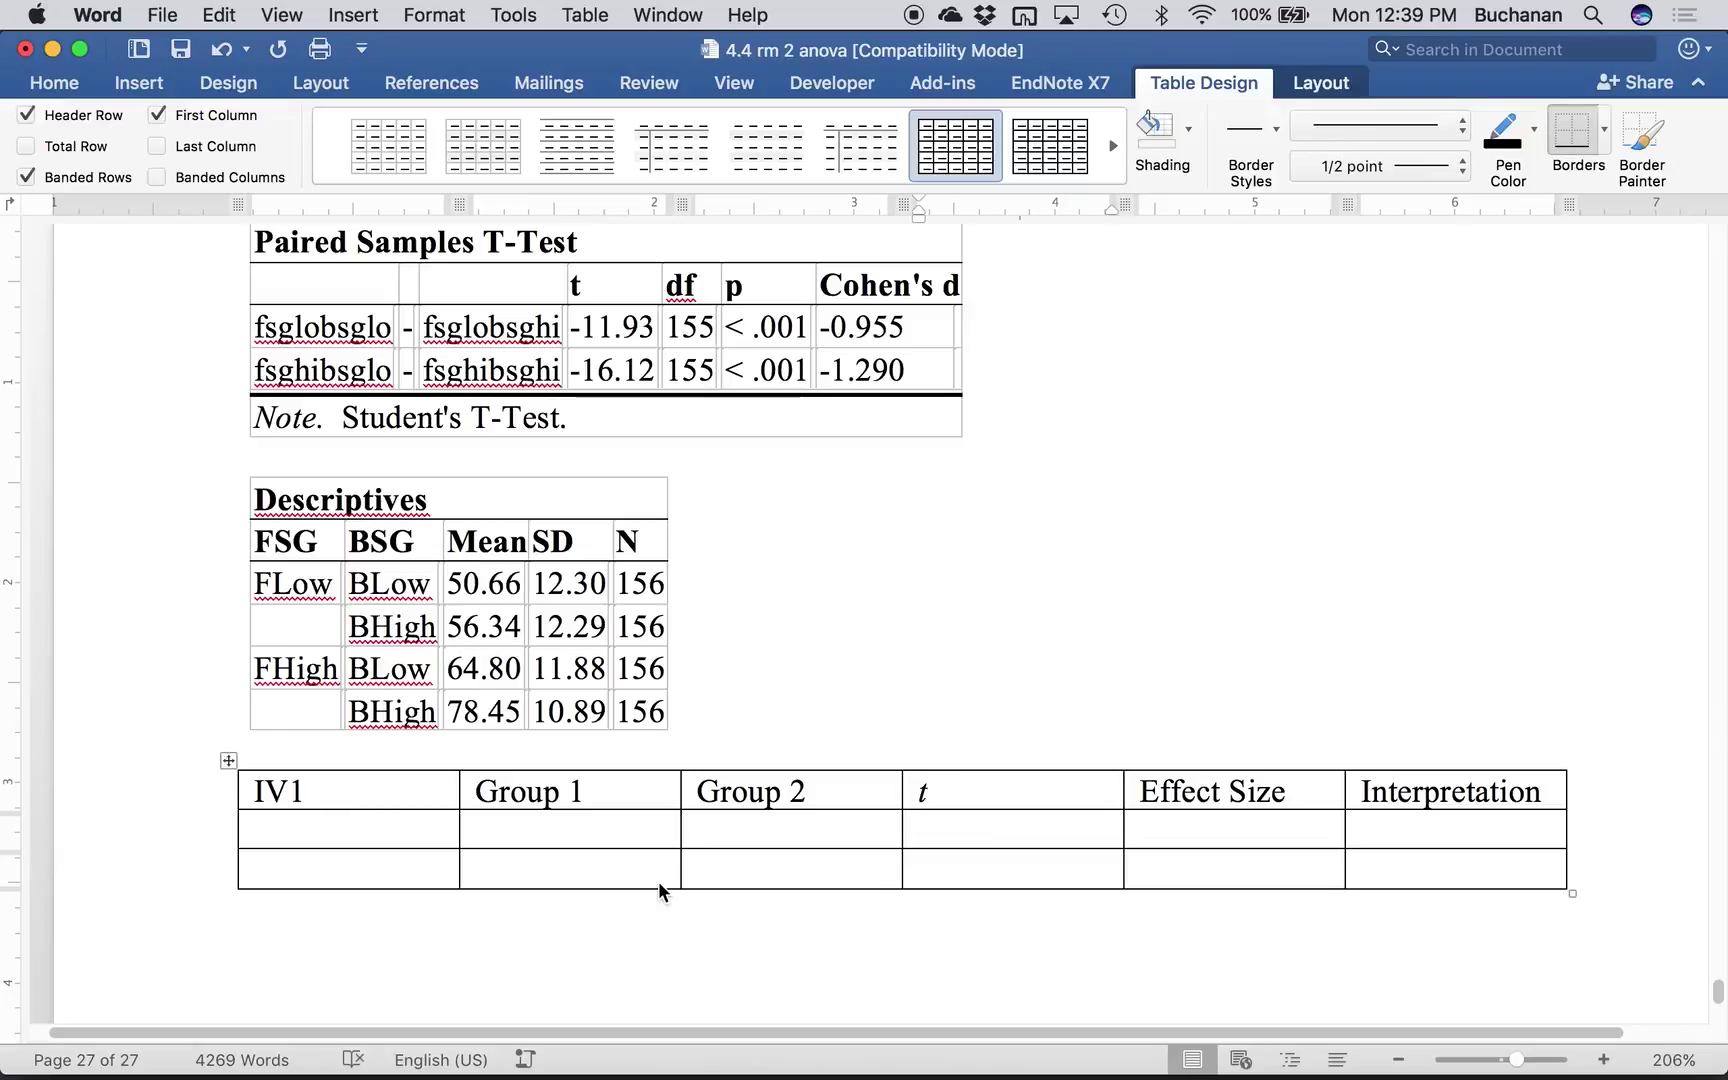
pyautogui.click(413, 853)
pyautogui.press('super+s')
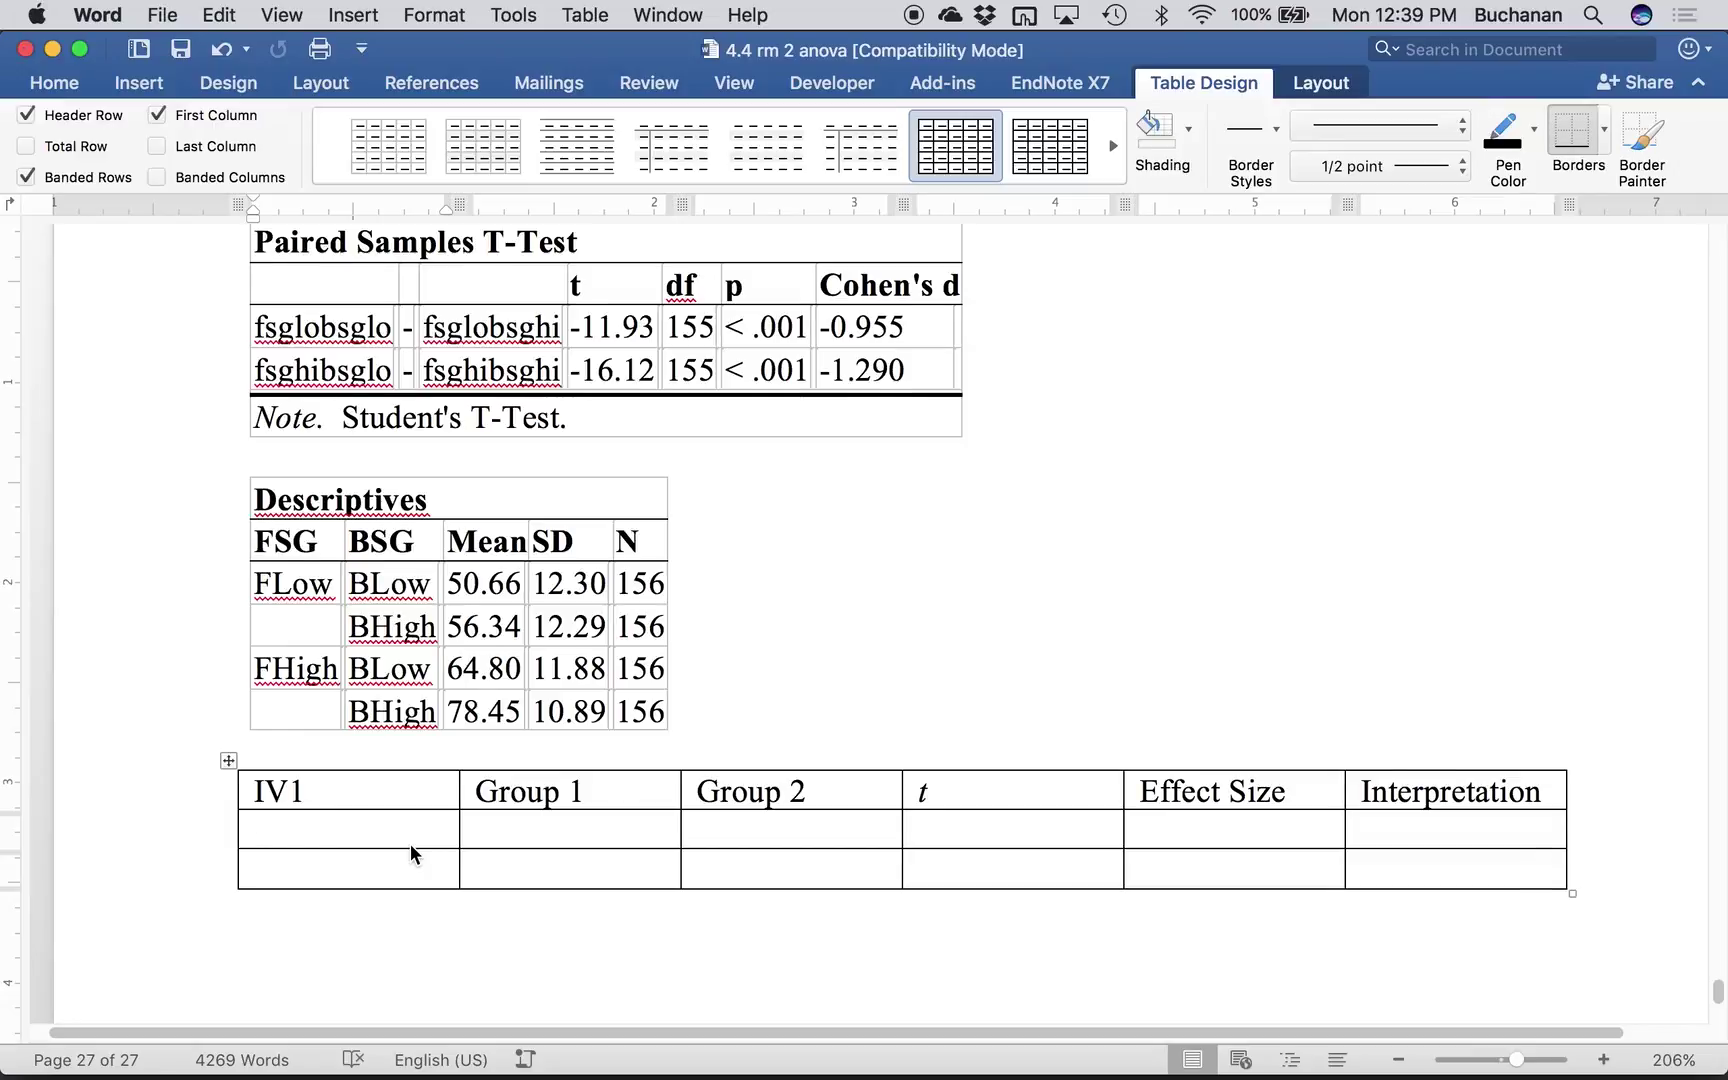
# - Enter FSG Low in the IV1 column of the first row below the headers
pyautogui.scroll(-3, 412, 853)
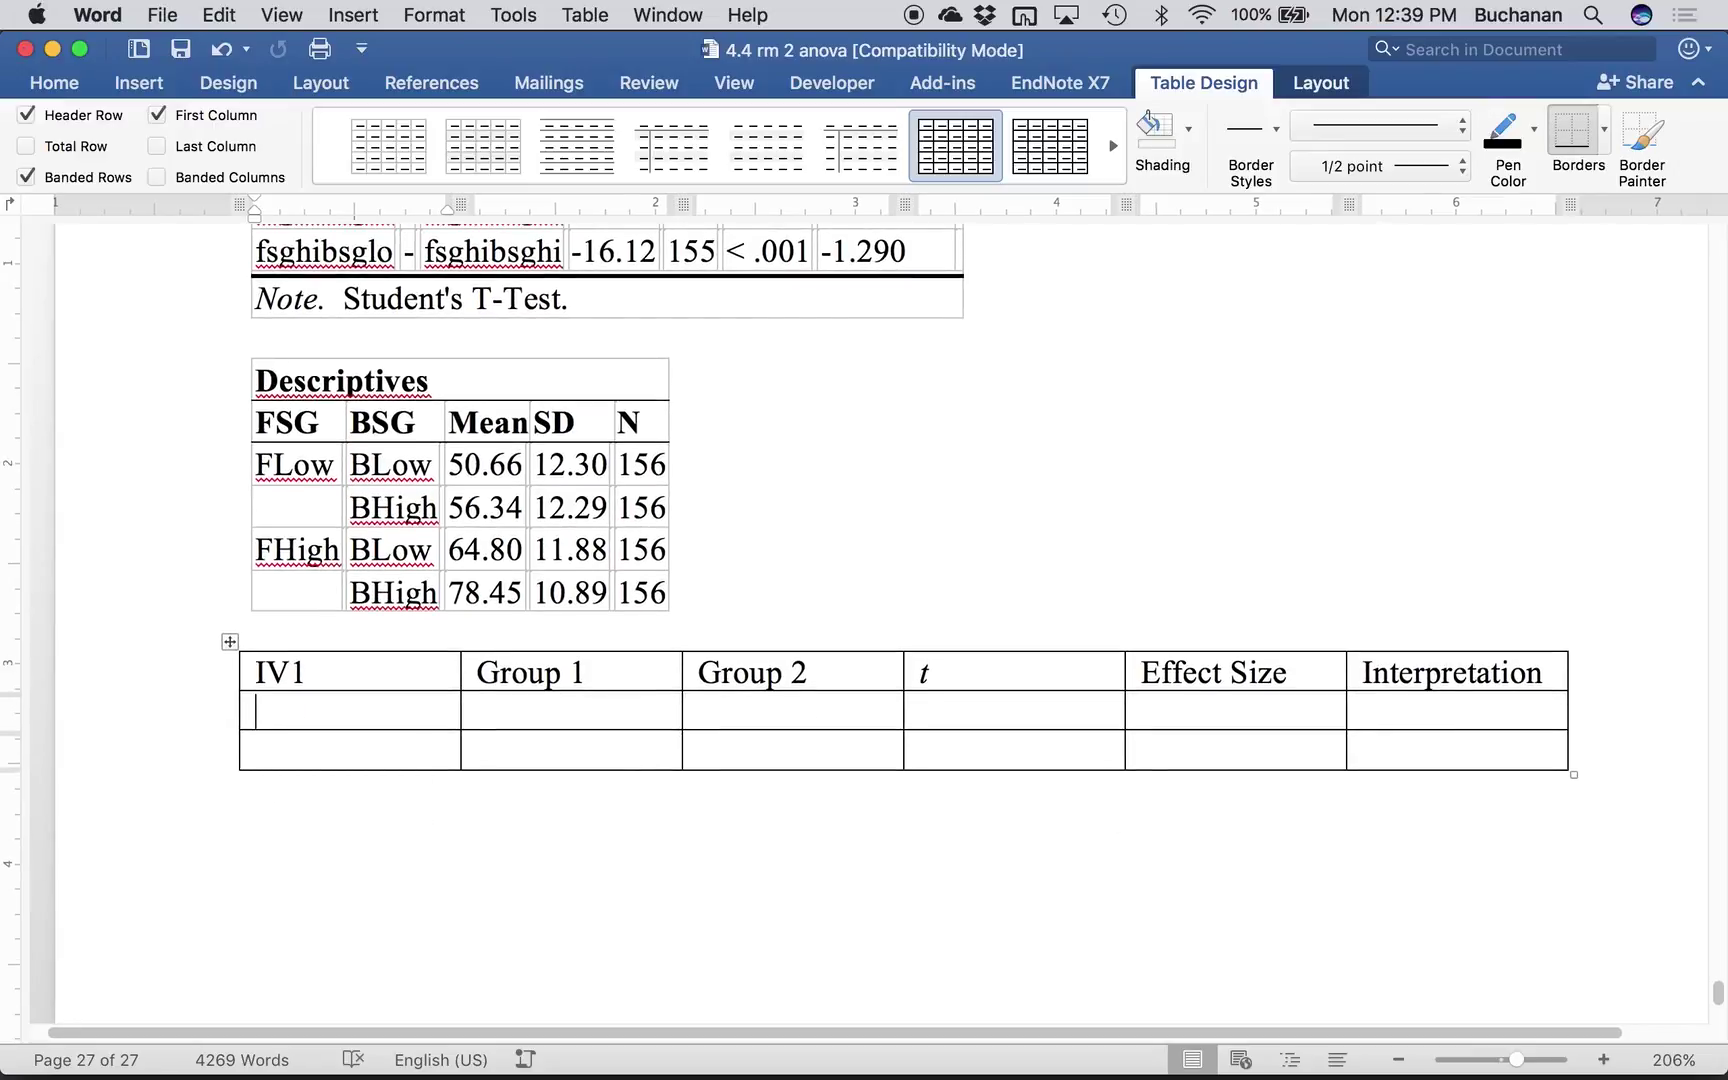
pyautogui.write('FSG LO')
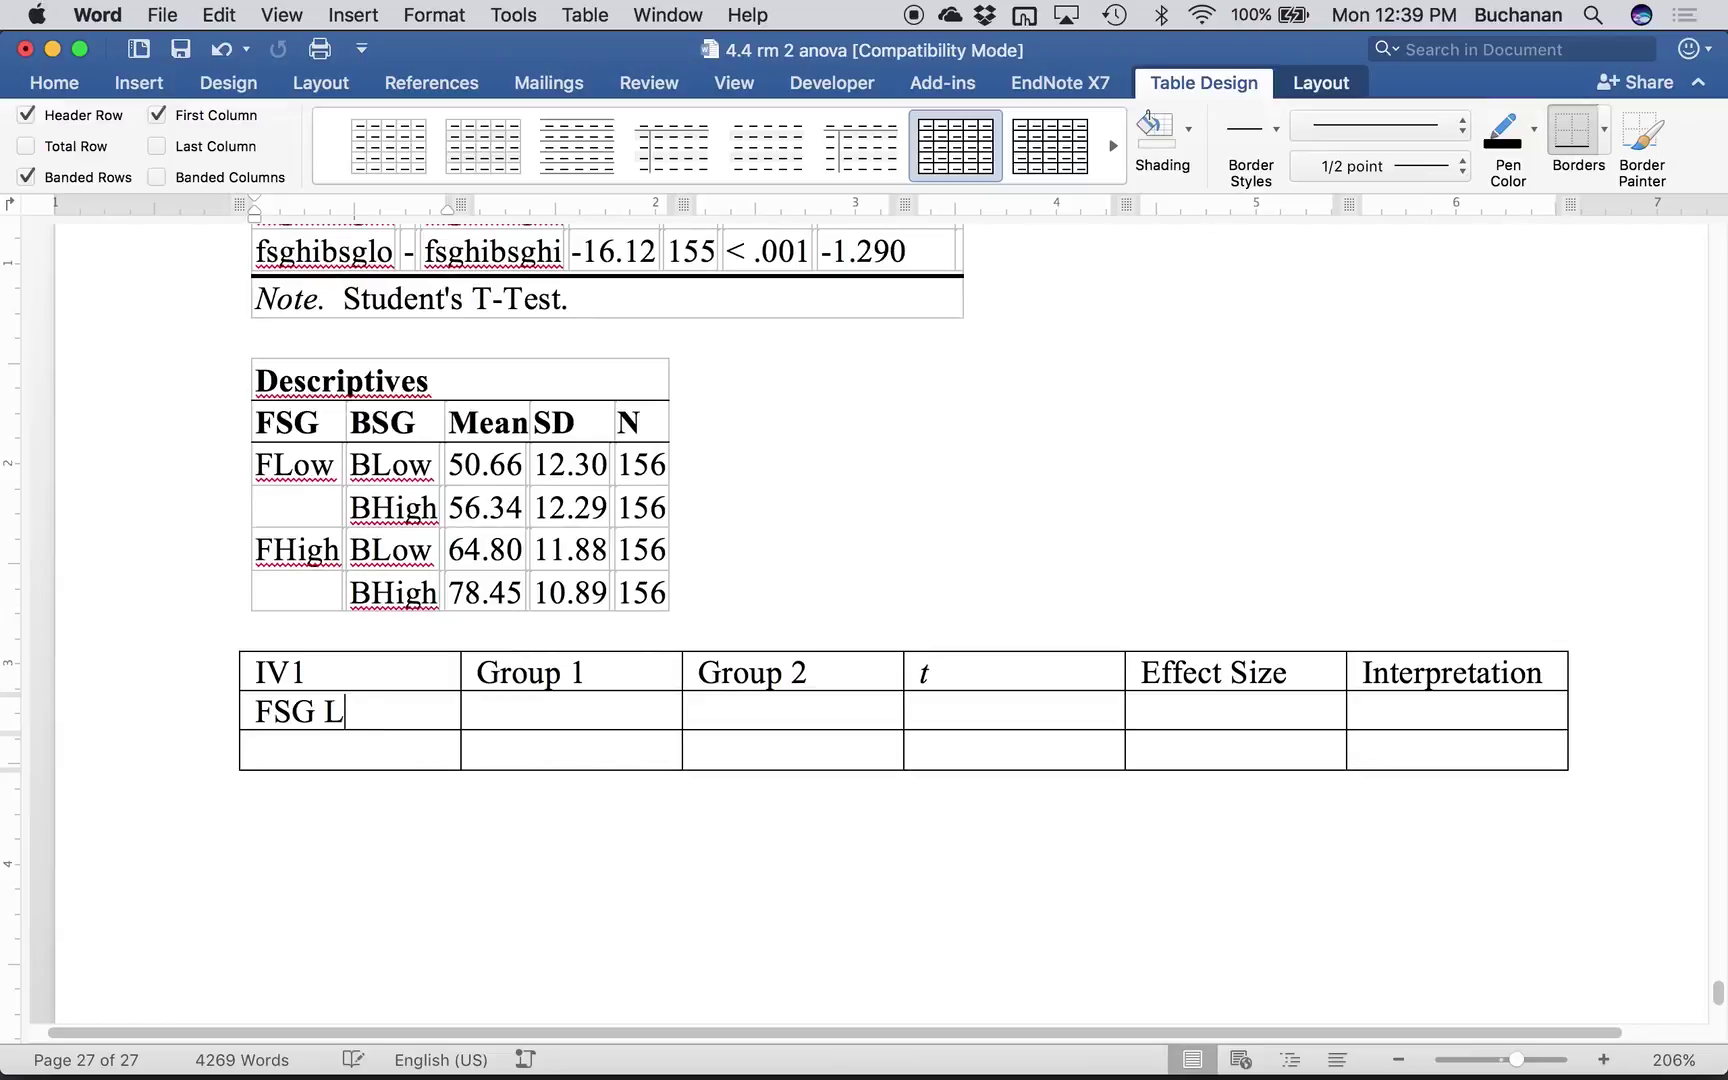
pyautogui.press('BackSpace')
pyautogui.press('BackSpace')
pyautogui.write('Low')
pyautogui.click(343, 756)
# - In the FSG Low row, enter BSG Low under Group 1 and BSG High under Group 2
pyautogui.click(568, 716)
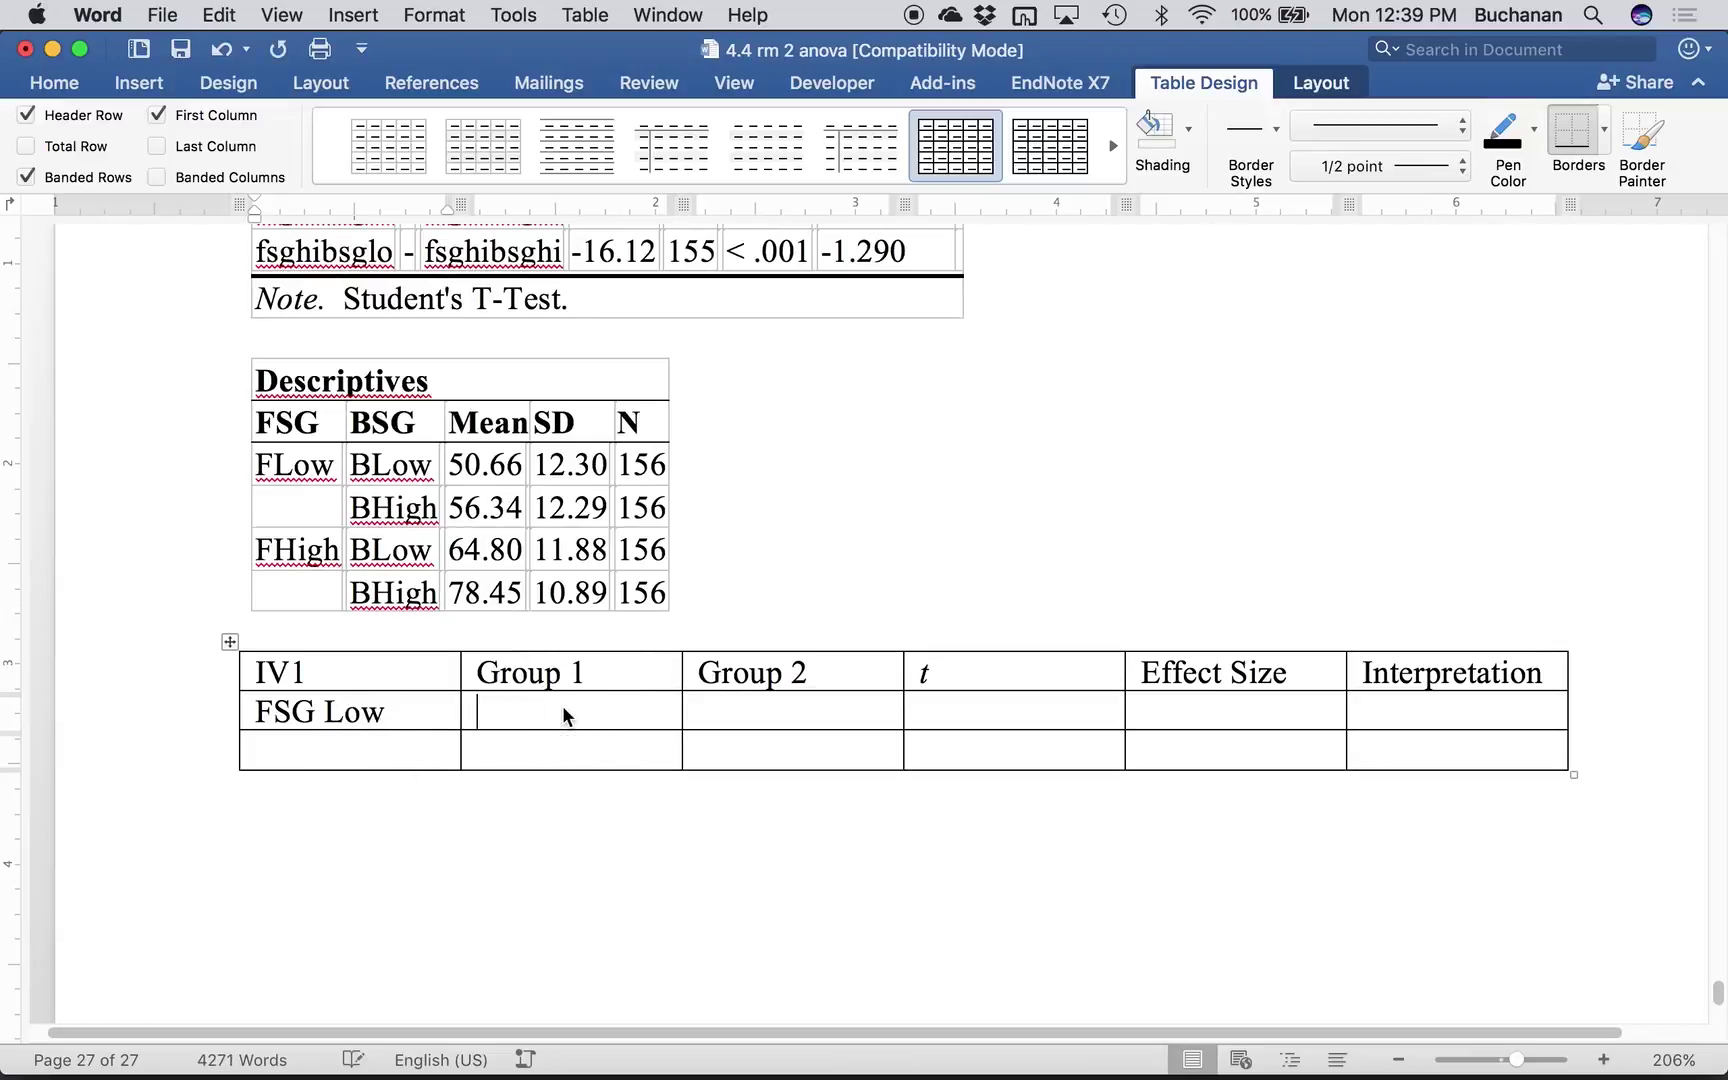
pyautogui.write('B')
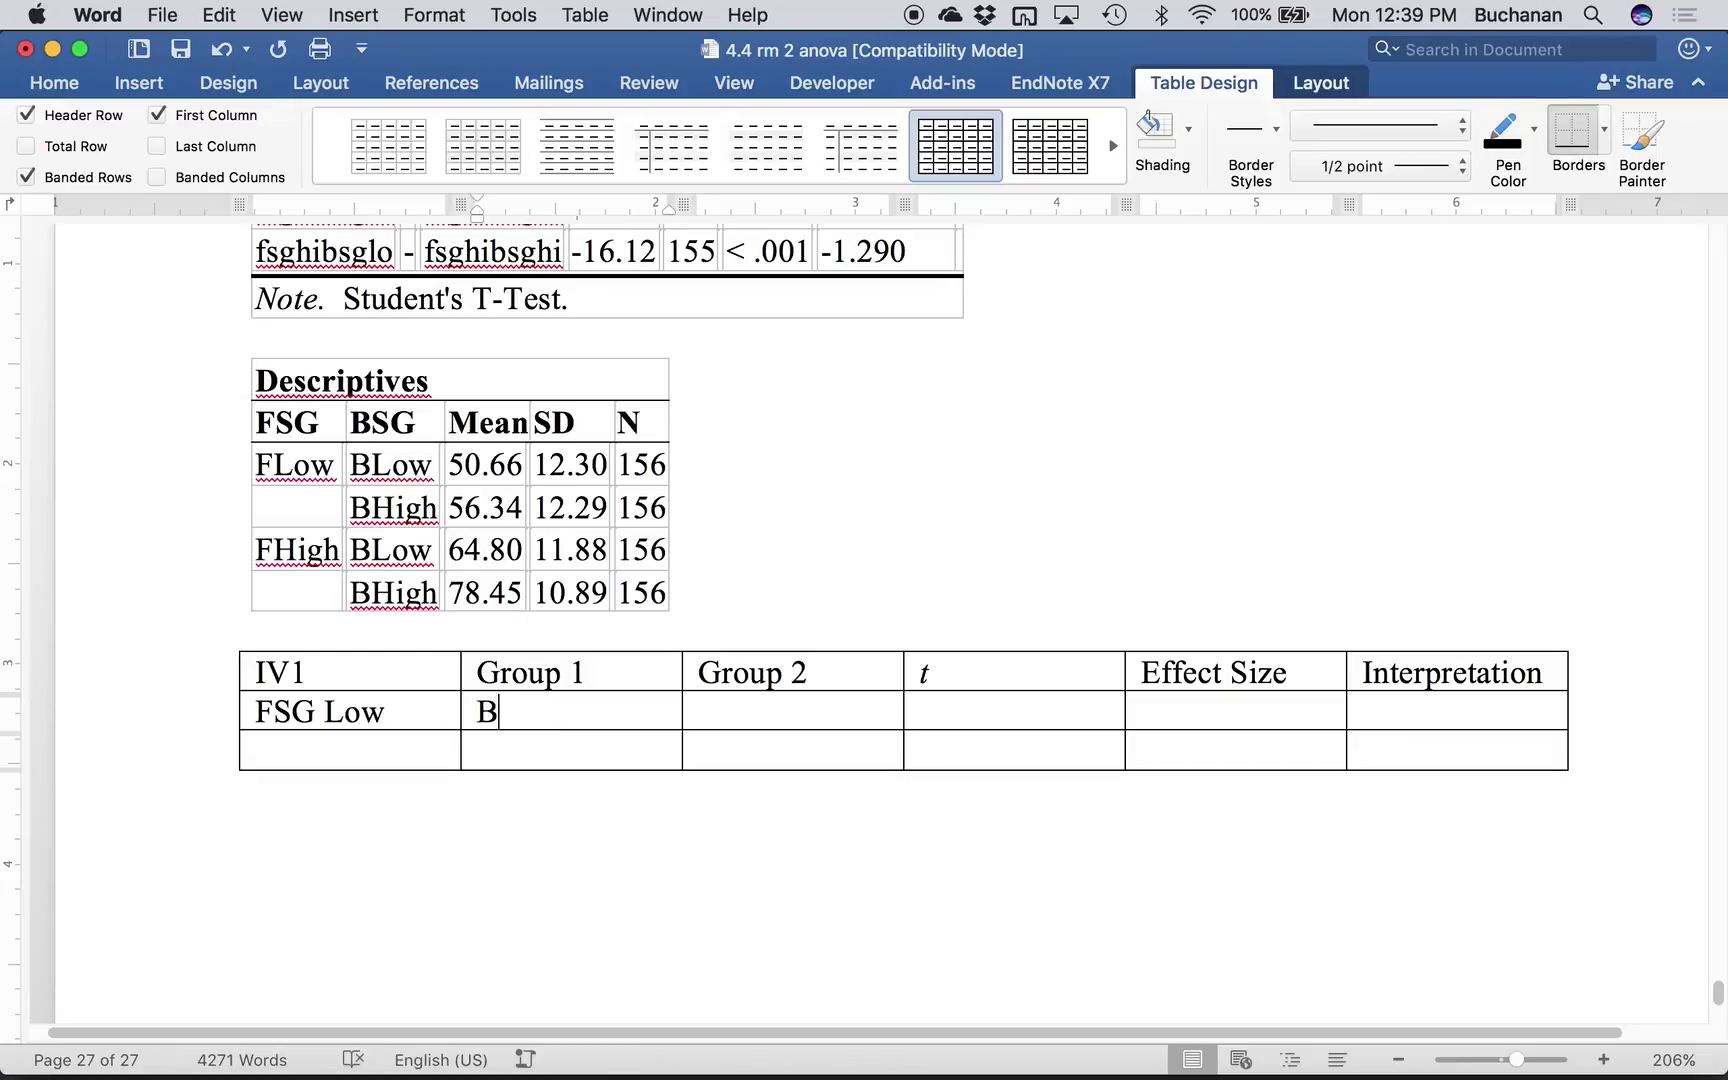
pyautogui.write('SG Low')
pyautogui.press('Tab')
pyautogui.write('BSG H')
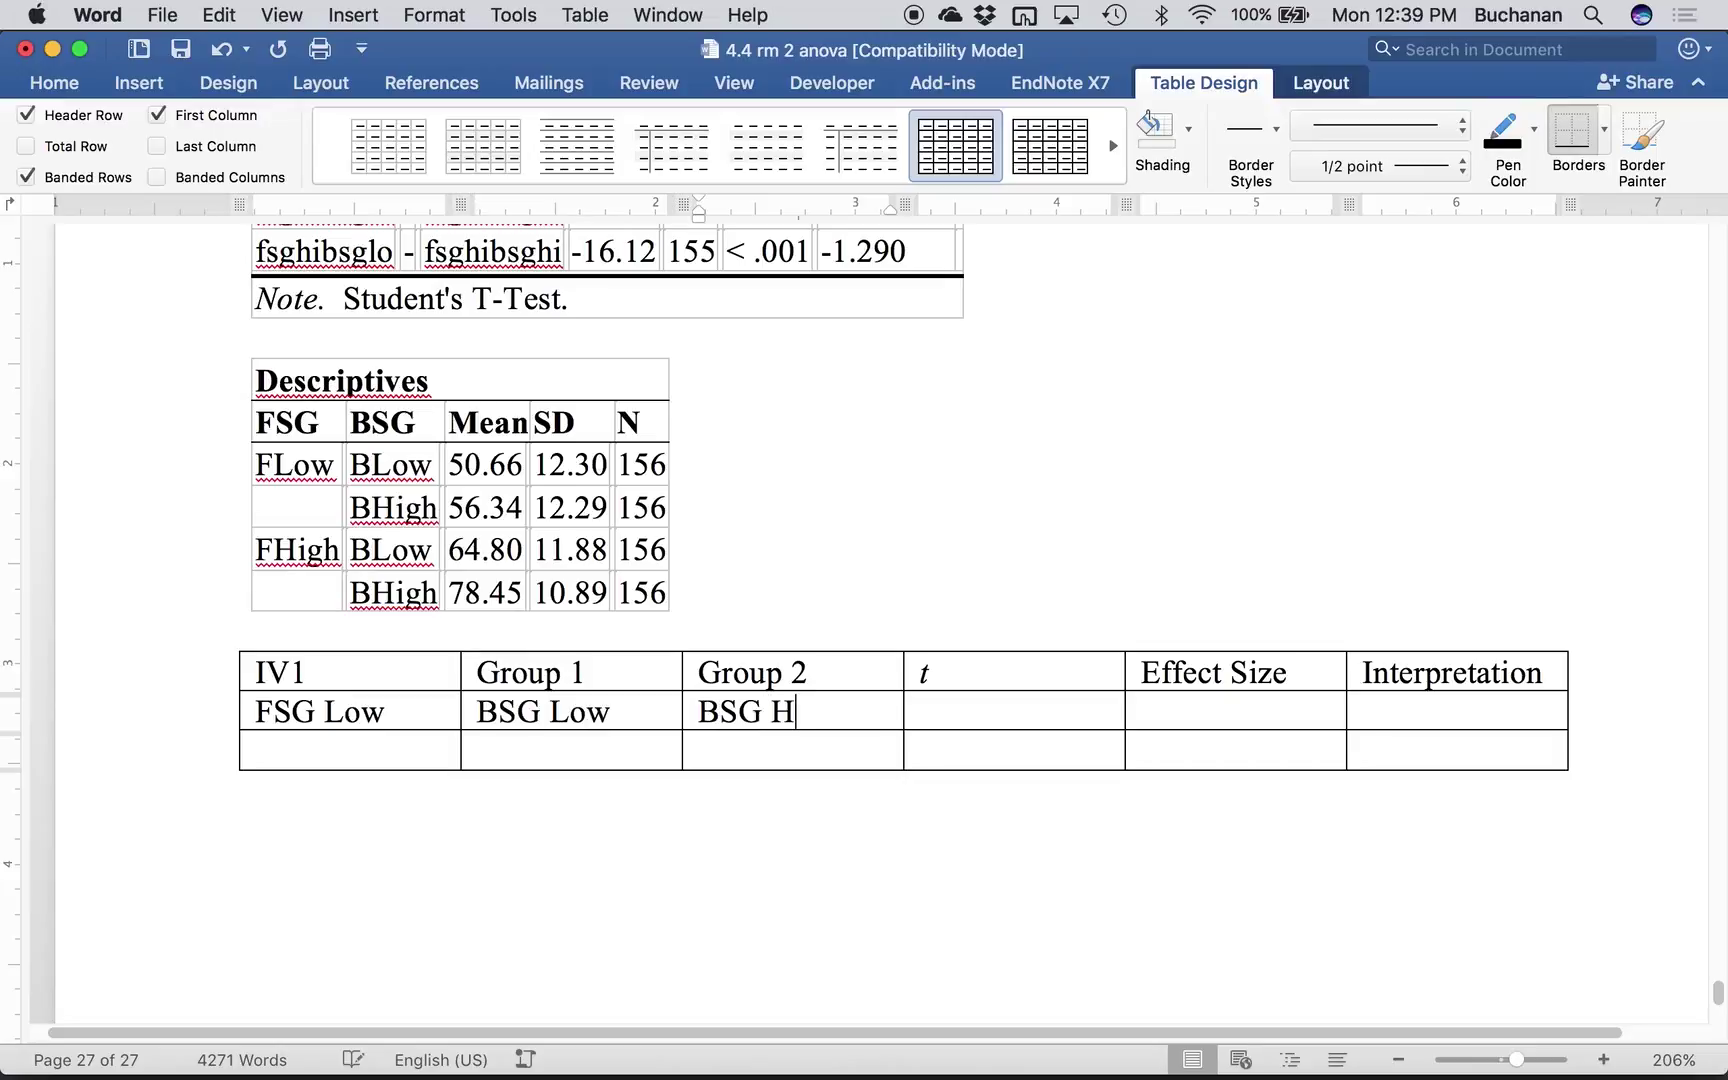
pyautogui.write('igh')
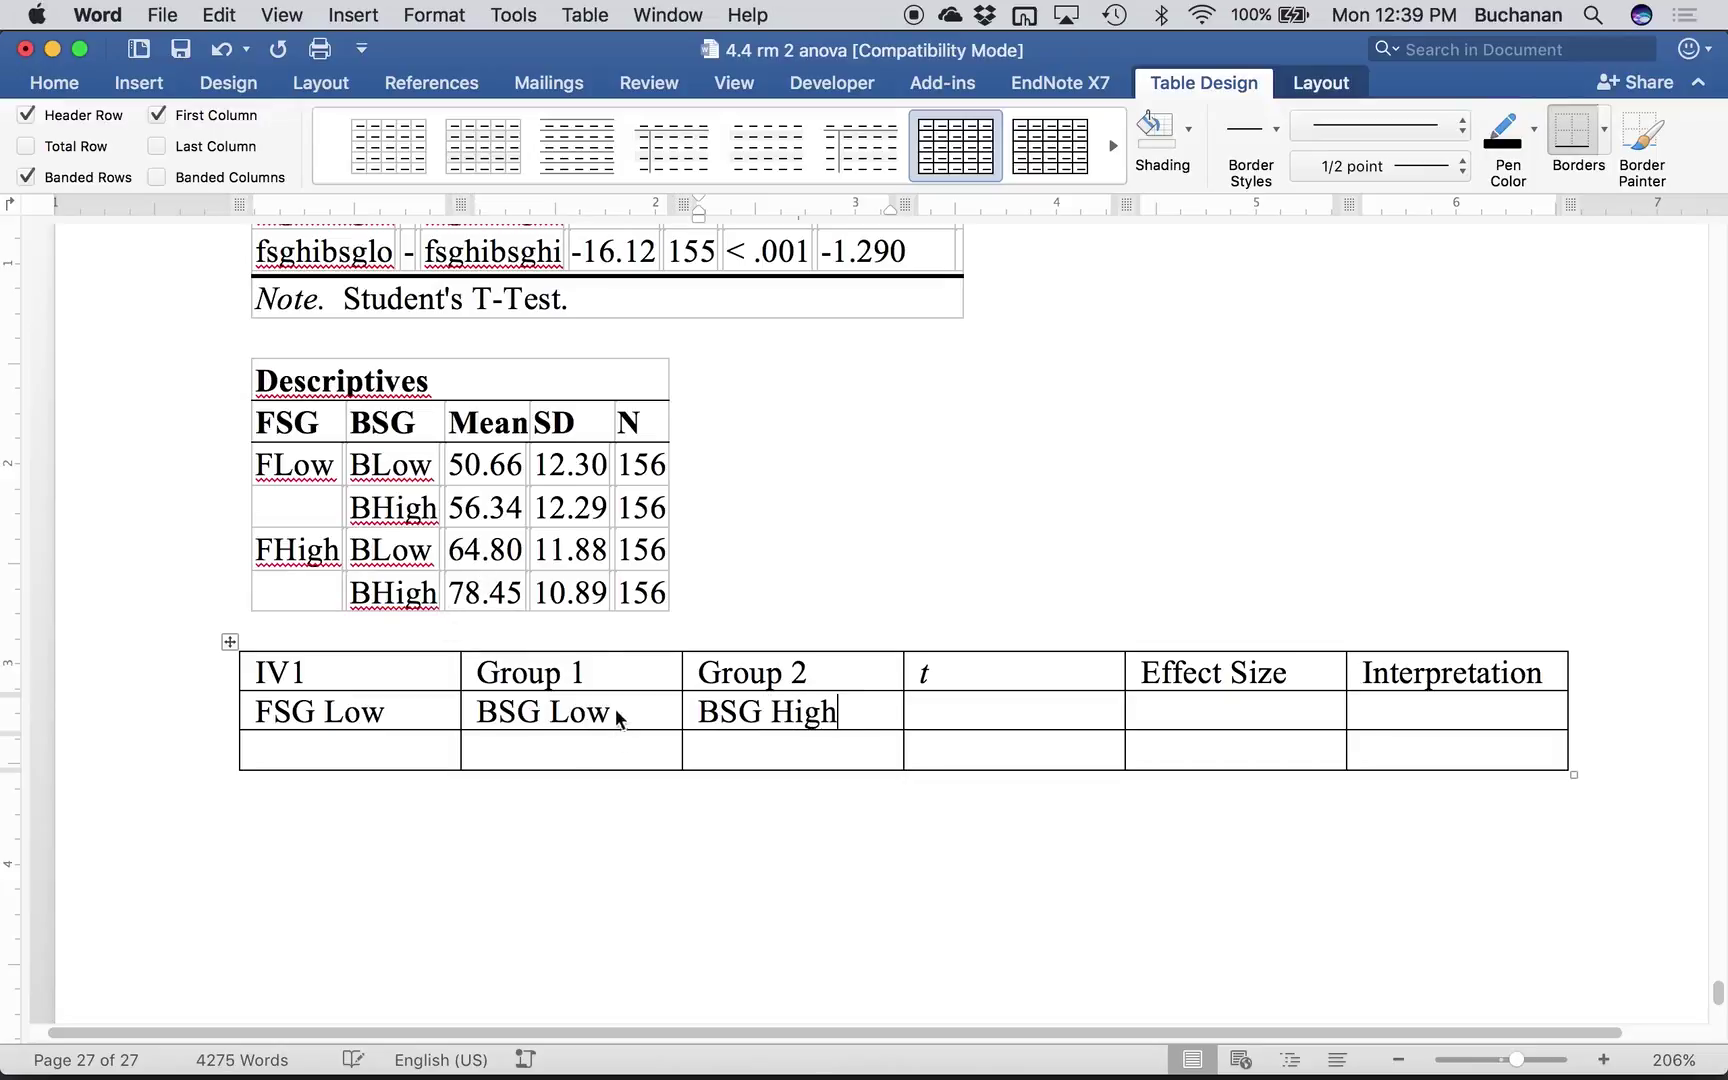
# - Add M = 50.66 and SD = 12.30 on separate lines below BSG Low in the Group 1 cell
pyautogui.moveTo(462, 466); pyautogui.dragTo(642, 464)
pyautogui.click(630, 714)
pyautogui.press('Return')
pyautogui.write('M')
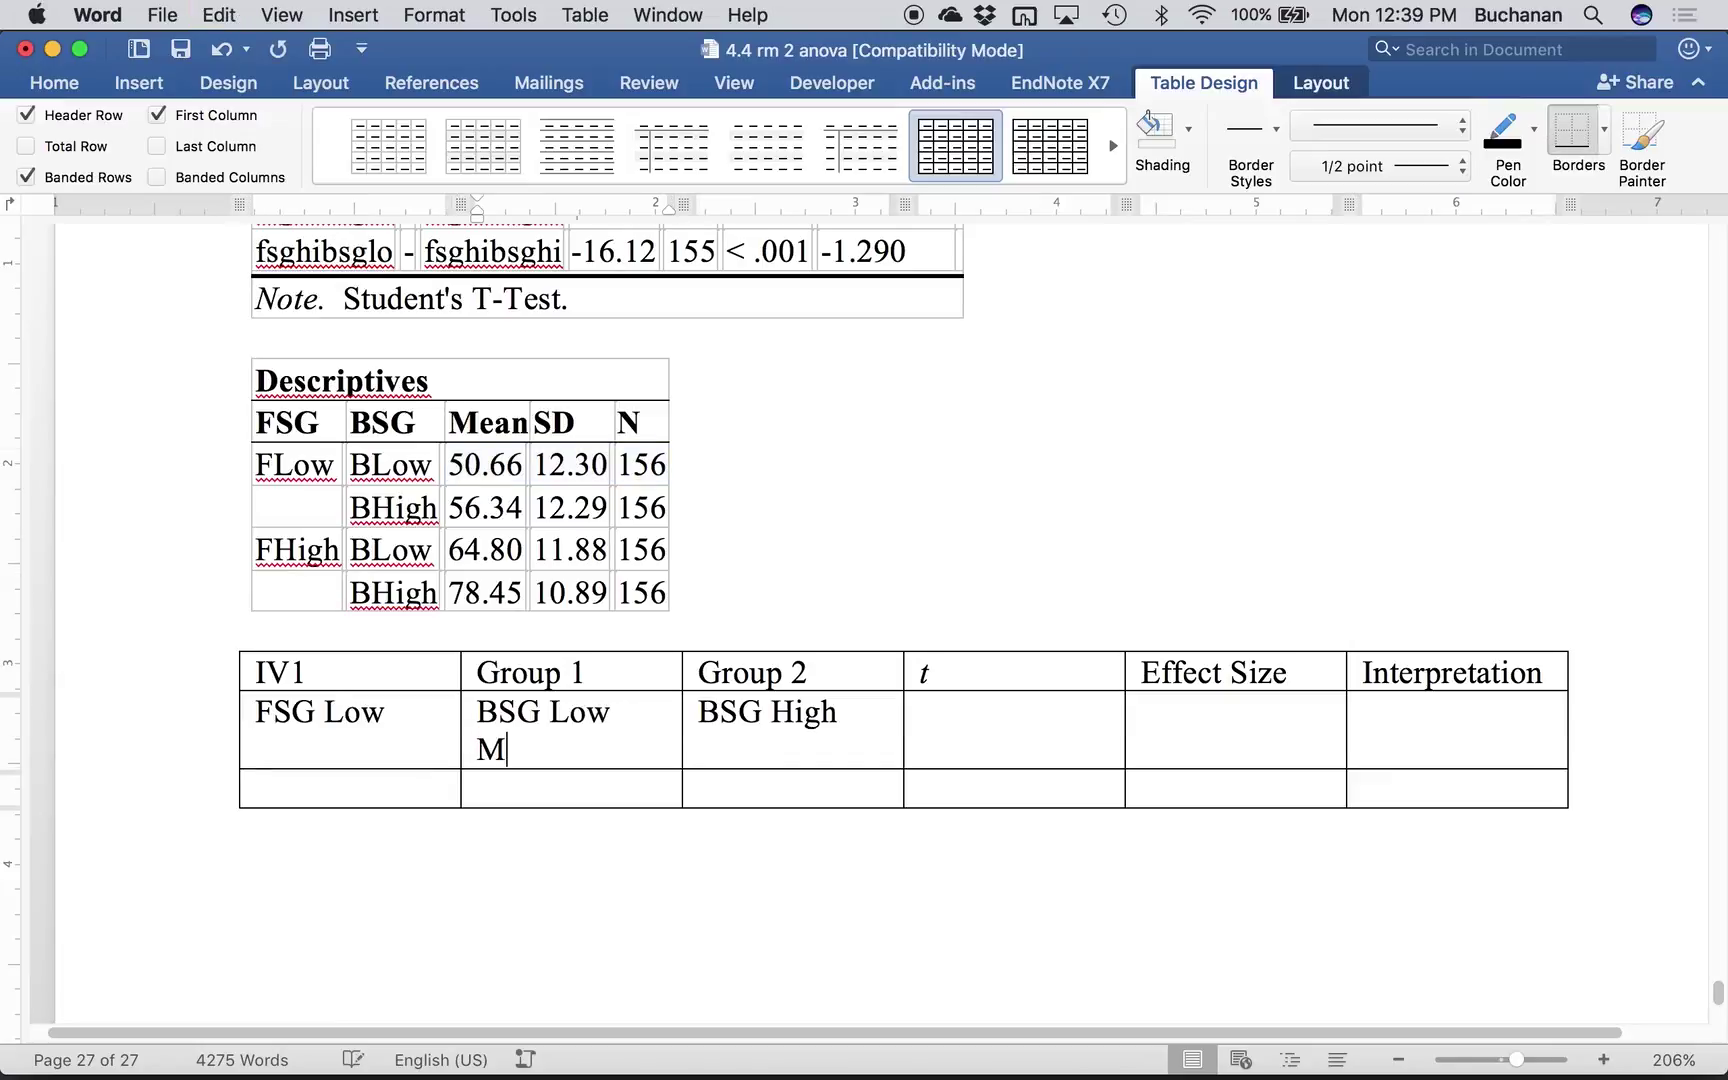
pyautogui.write(' = 50.66')
pyautogui.press('Return')
pyautogui.write('SD =')
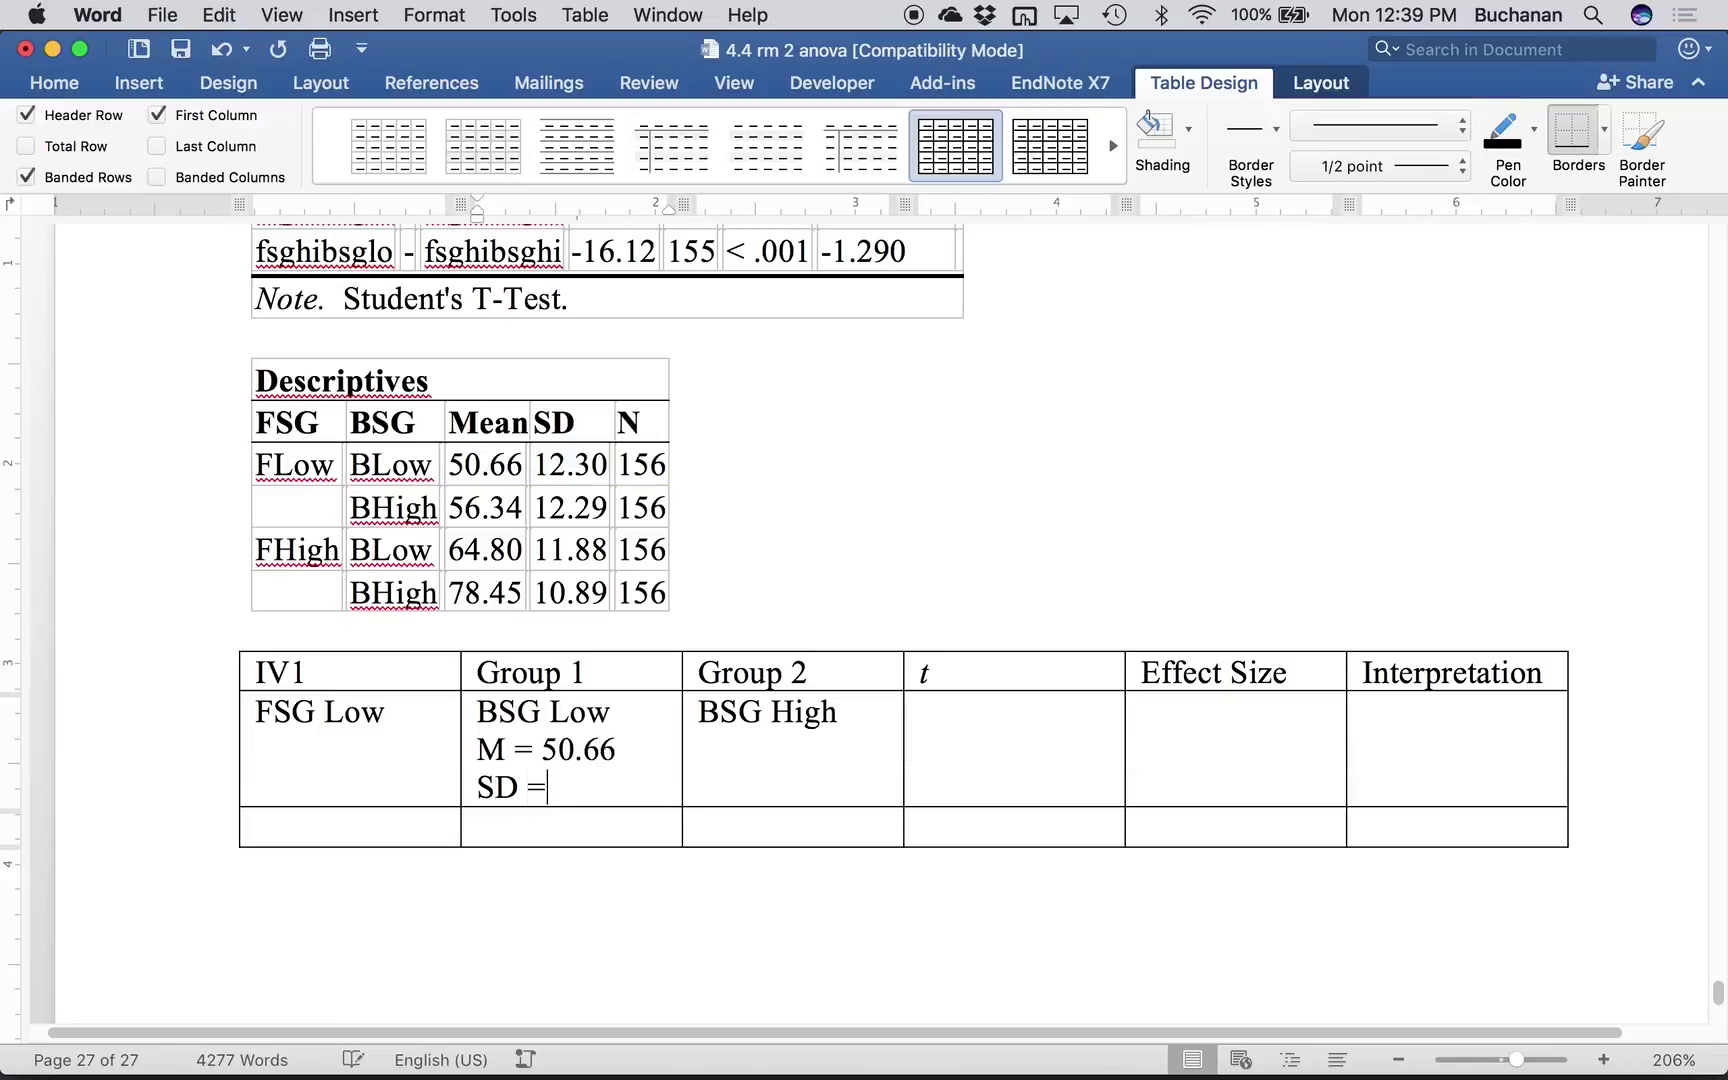
pyautogui.write(' 12.20')
pyautogui.press('BackSpace')
pyautogui.press('BackSpace')
pyautogui.write('30')
# - Add M = 56.34 and SD = 12.29 on separate lines below BSG High in the FSG Low row
pyautogui.click(862, 718)
pyautogui.press('Return')
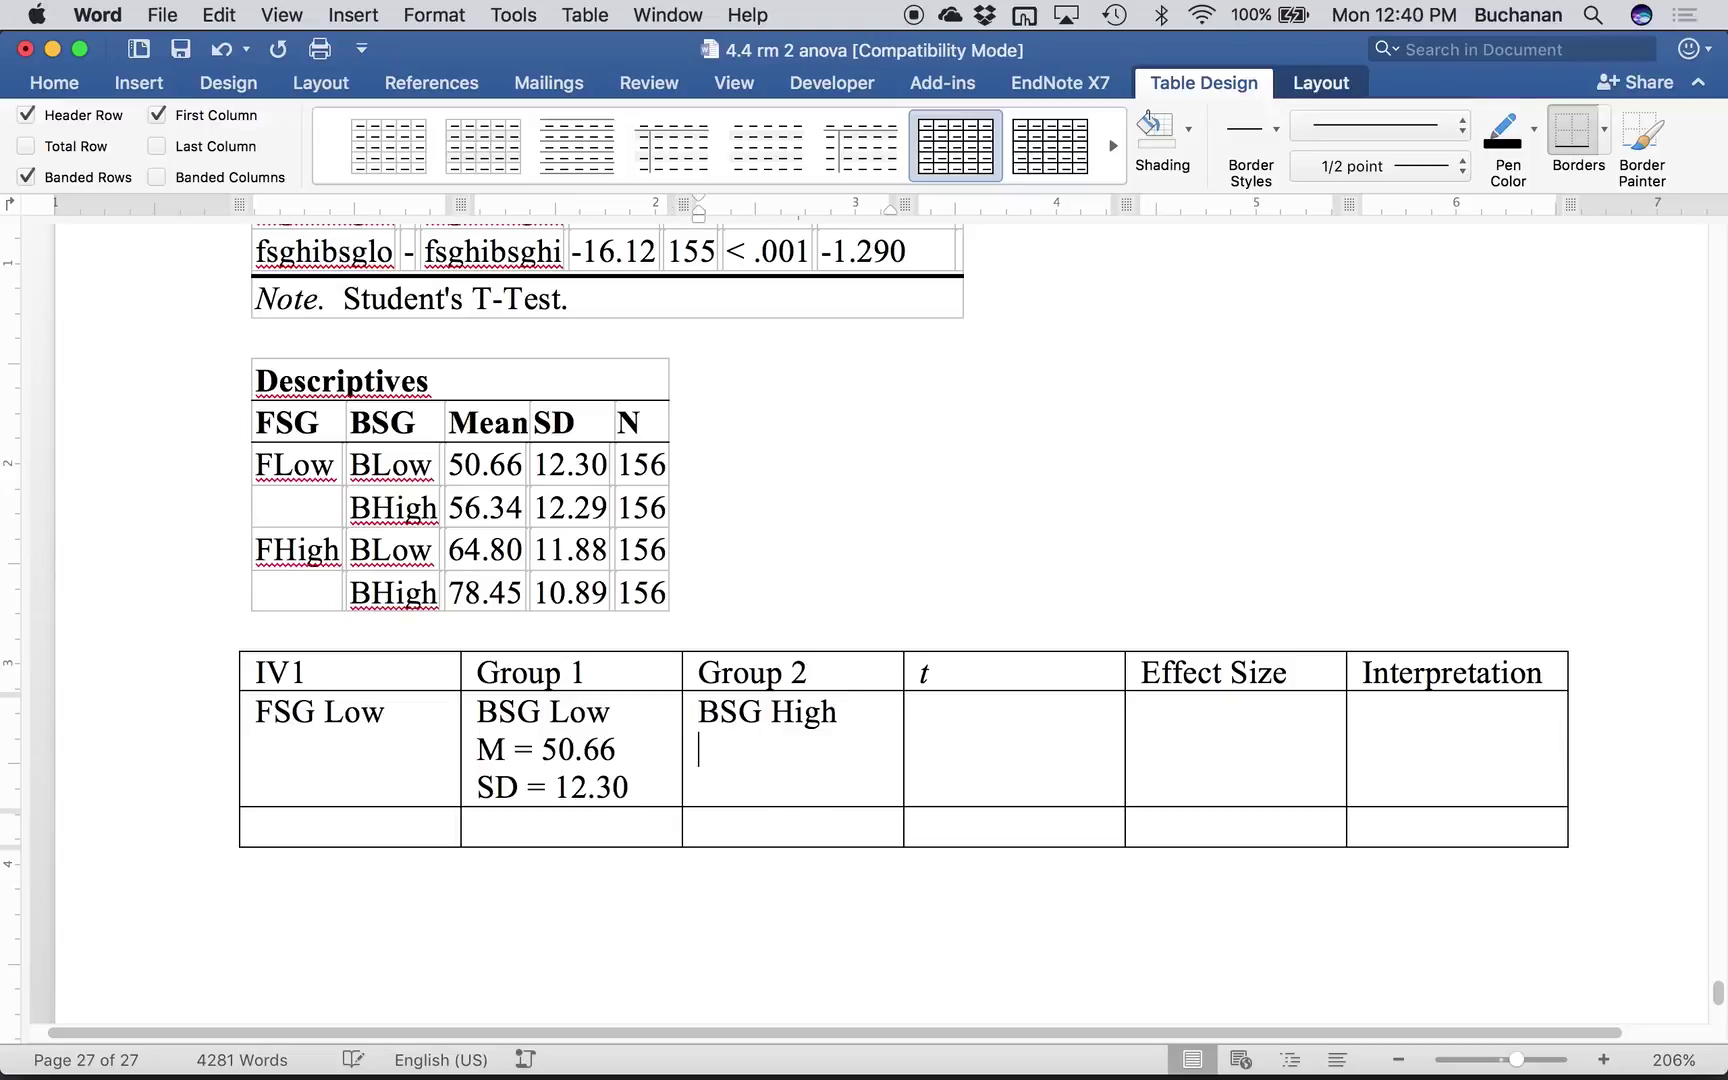
pyautogui.write('M = ')
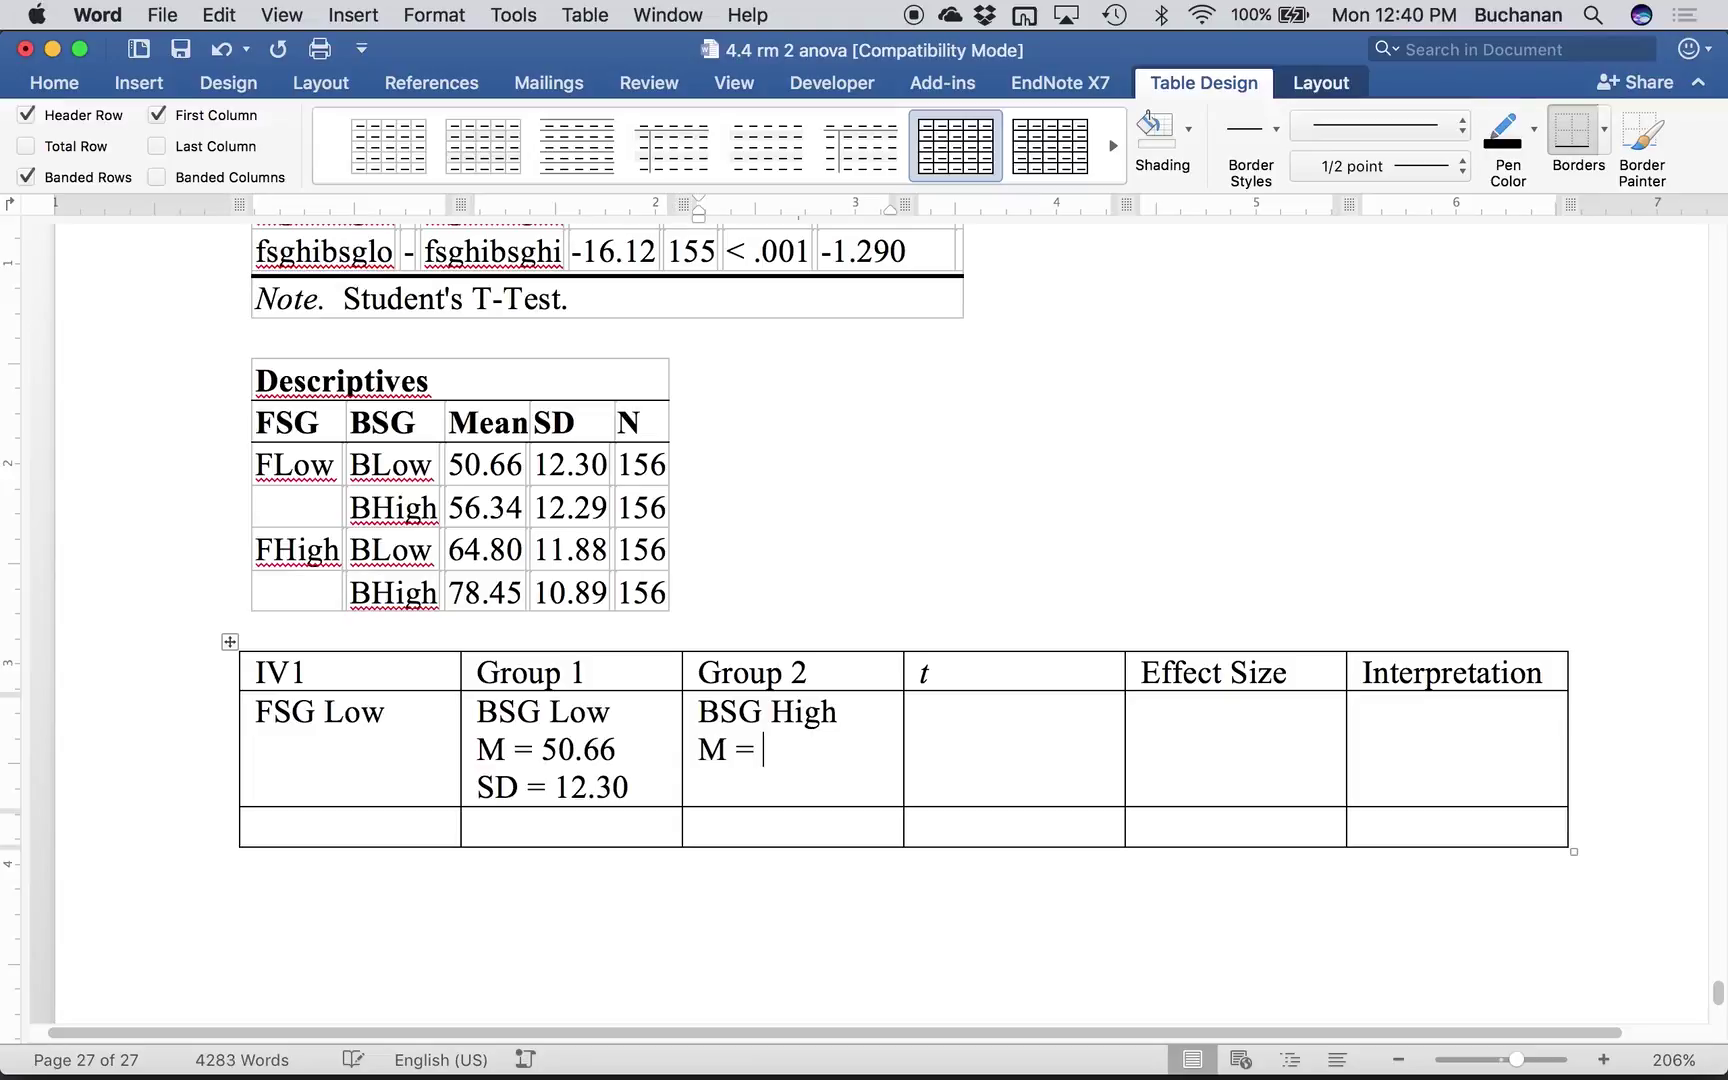
pyautogui.write('56.34 ')
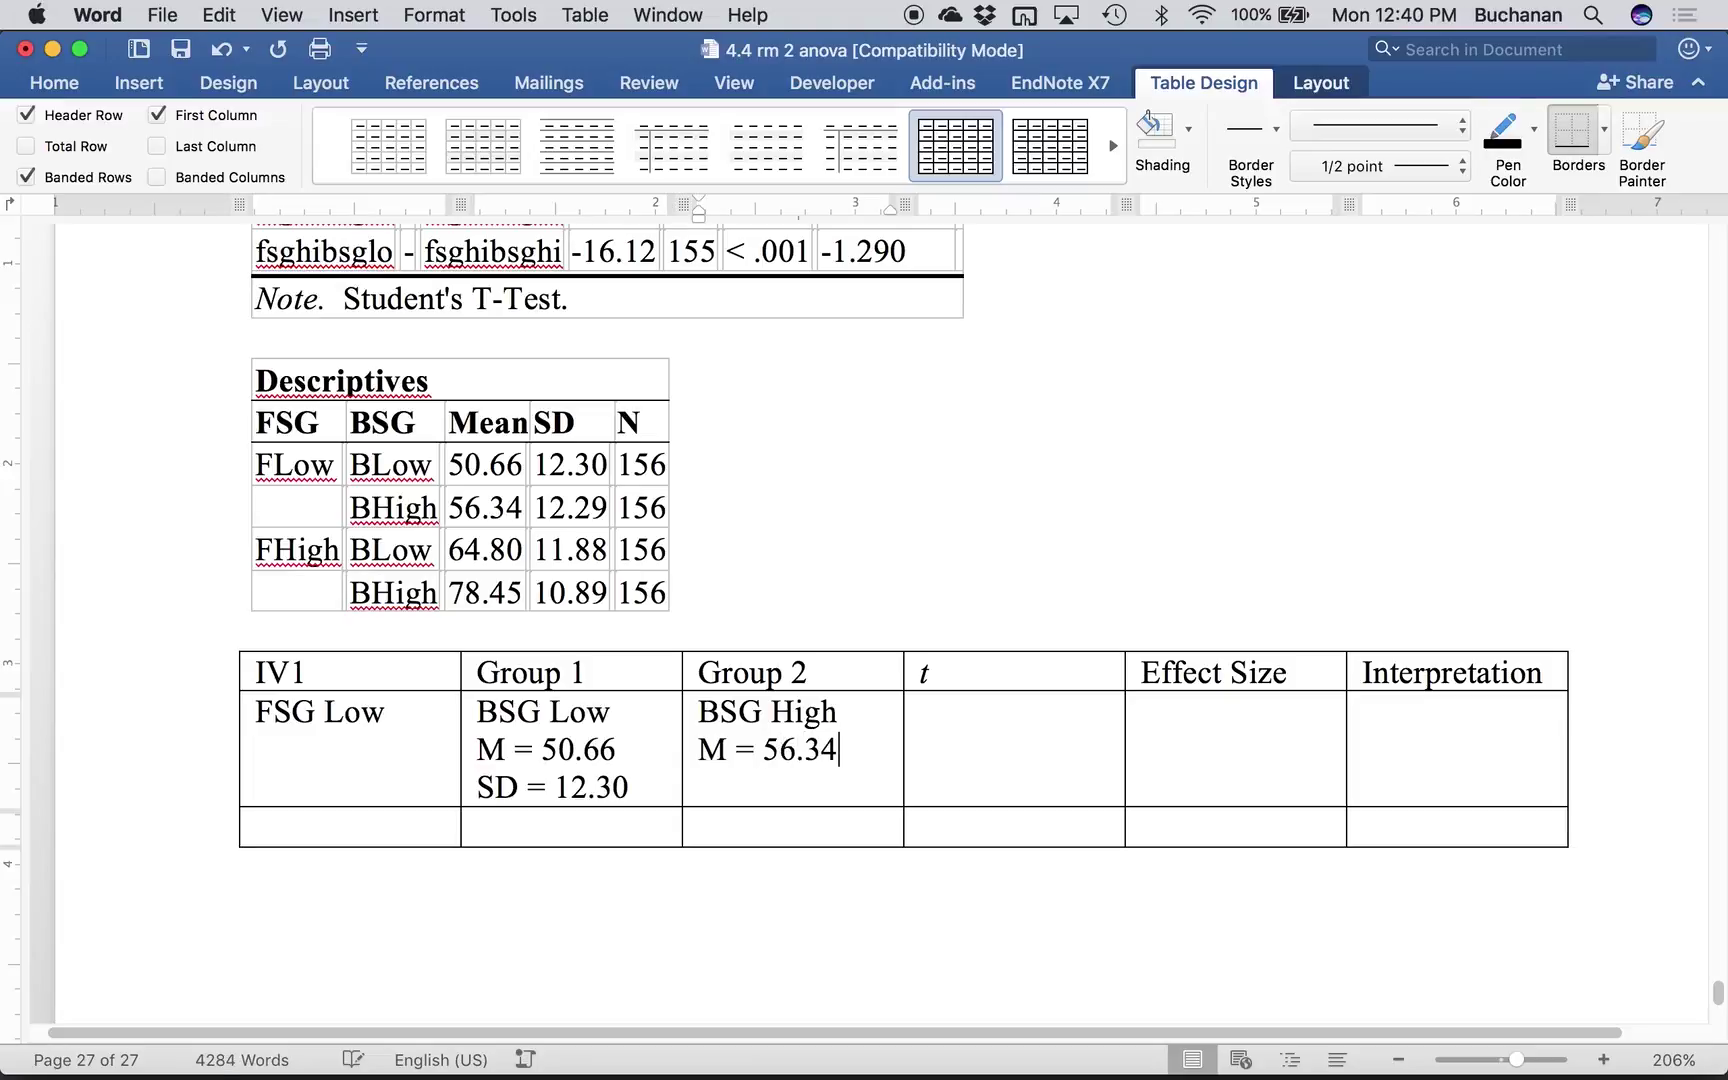
pyautogui.write('SD ')
pyautogui.write('-')
pyautogui.press('BackSpace')
pyautogui.write('= 21.28')
pyautogui.press('BackSpace')
pyautogui.press('BackSpace')
pyautogui.press('BackSpace')
pyautogui.press('BackSpace')
pyautogui.press('BackSpace')
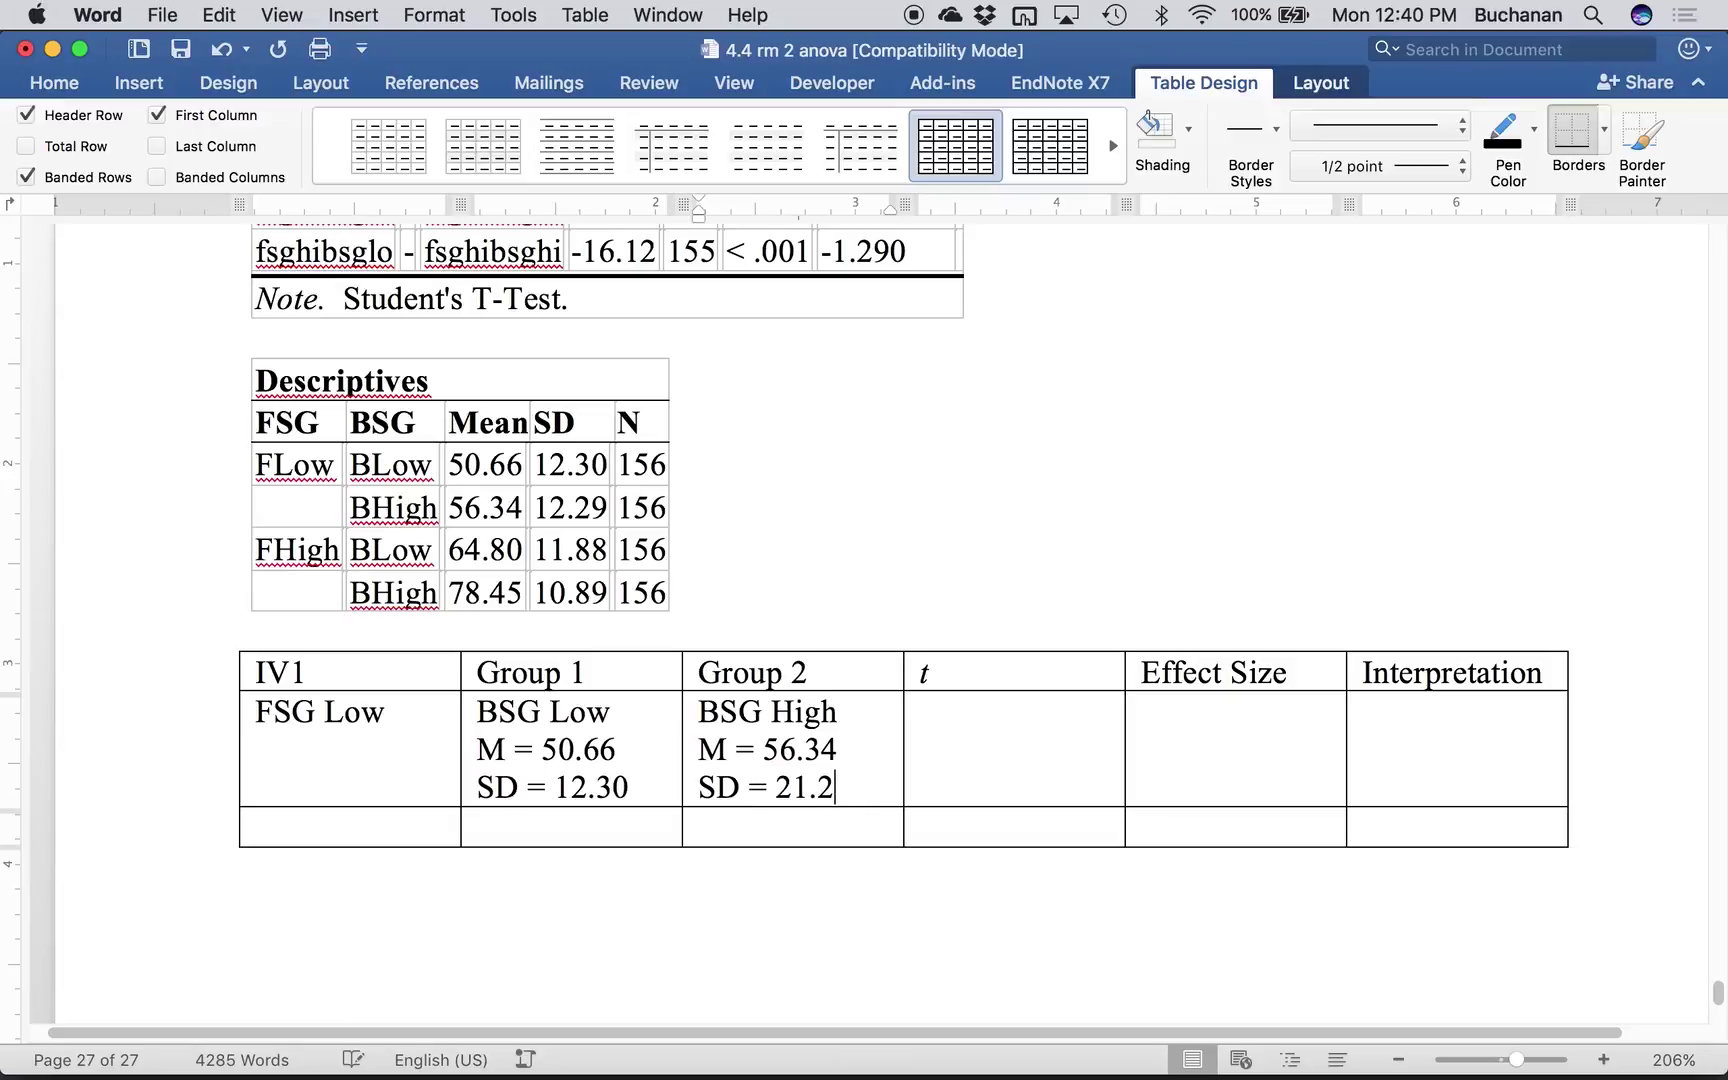
pyautogui.write('12.29')
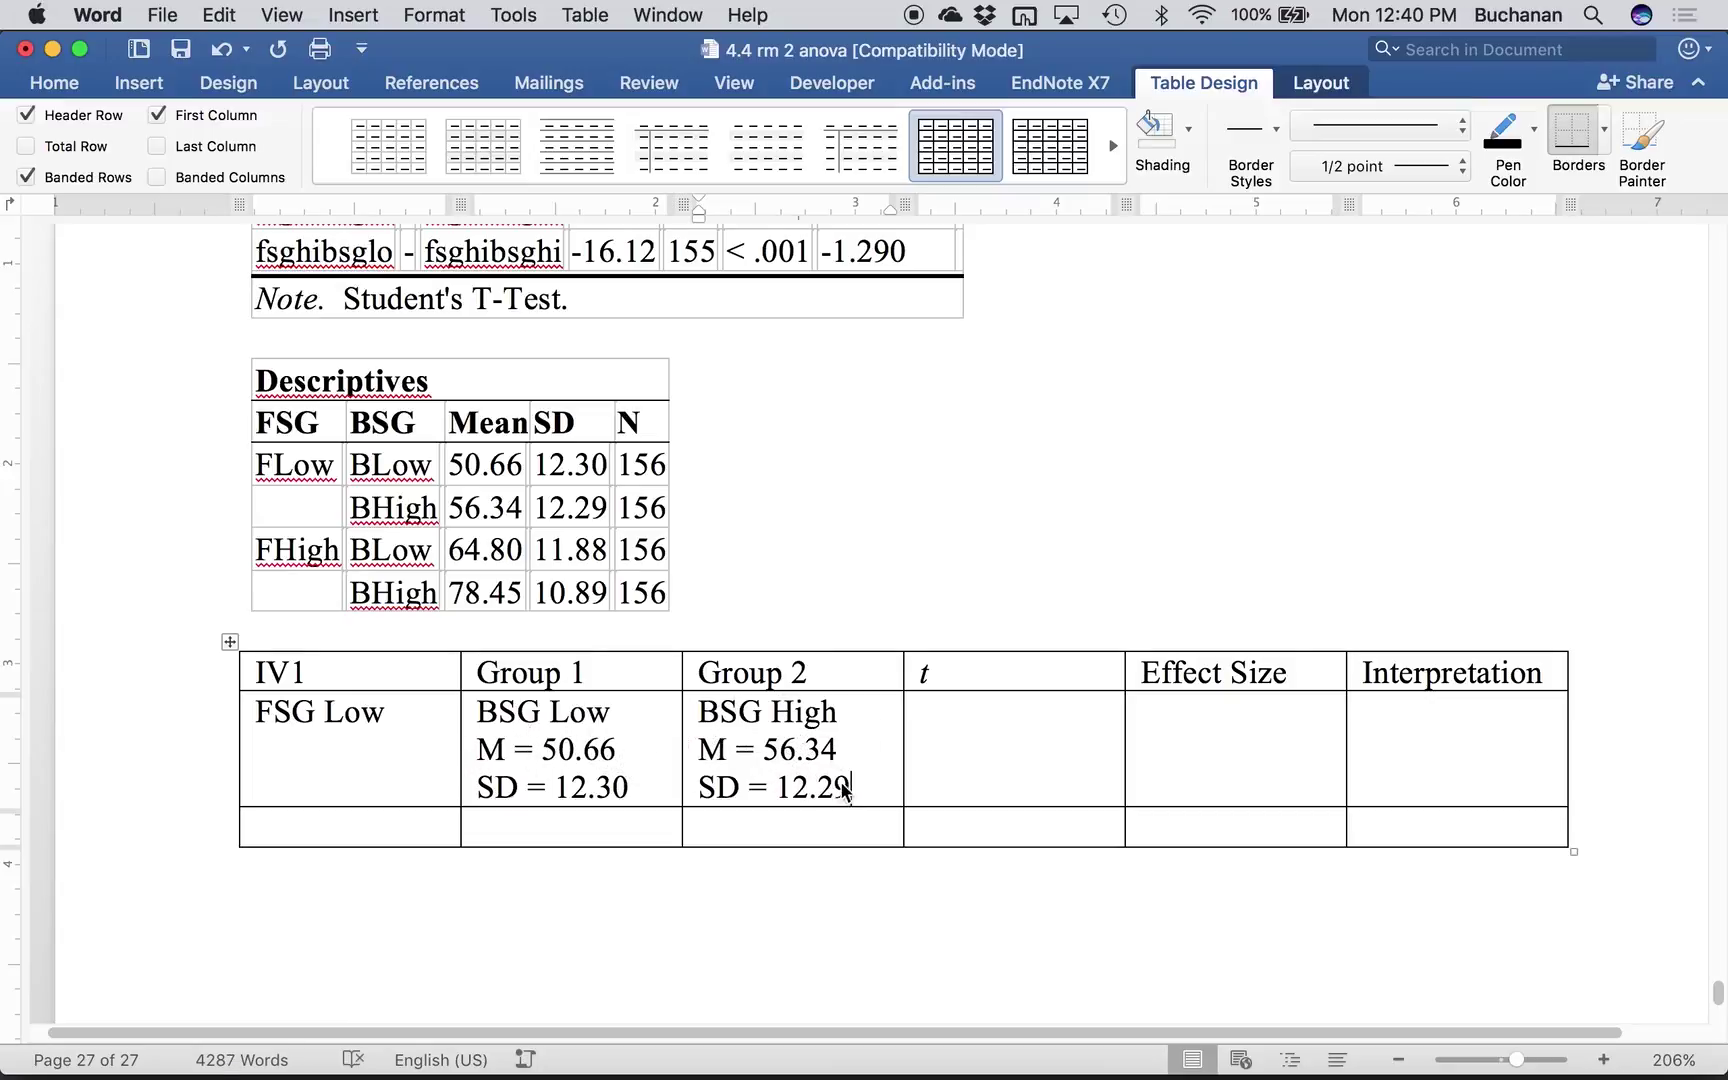
# - Enter t(155) = -11.93 with an italic t in the t column of the FSG Low row
pyautogui.click(945, 718)
pyautogui.scroll(3, 945, 730)
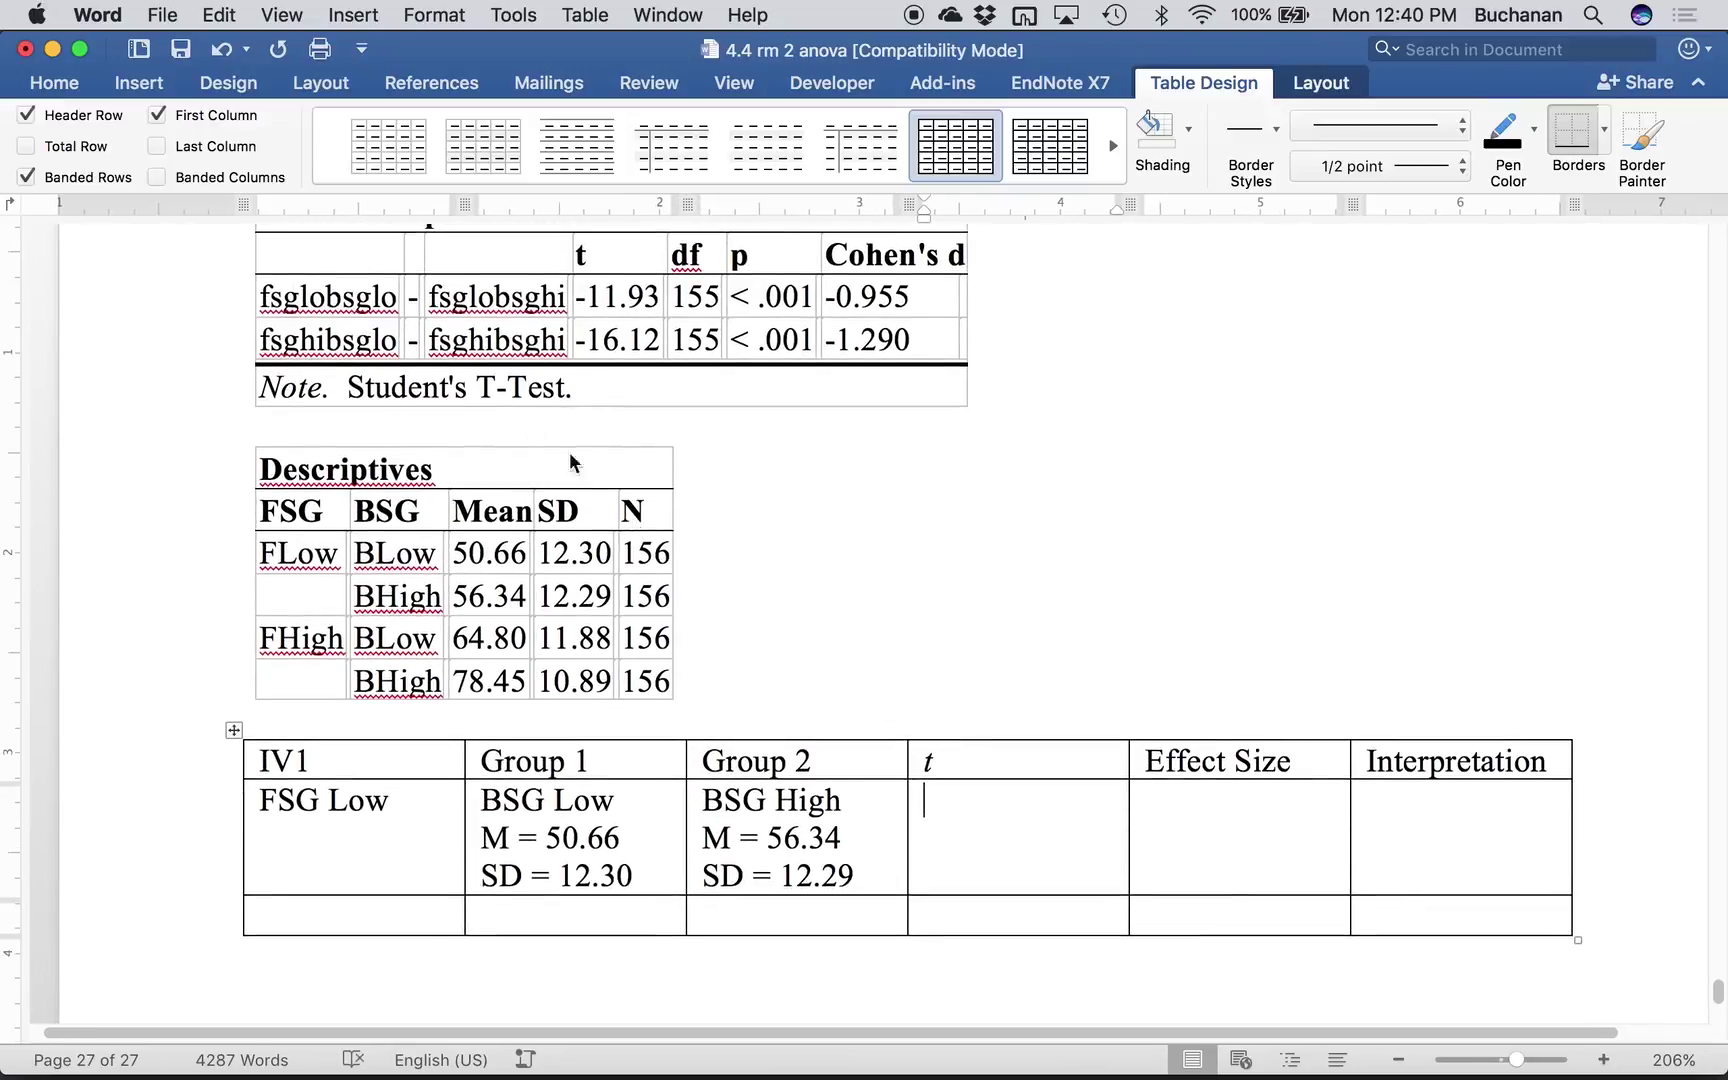
pyautogui.moveTo(372, 294); pyautogui.dragTo(899, 297)
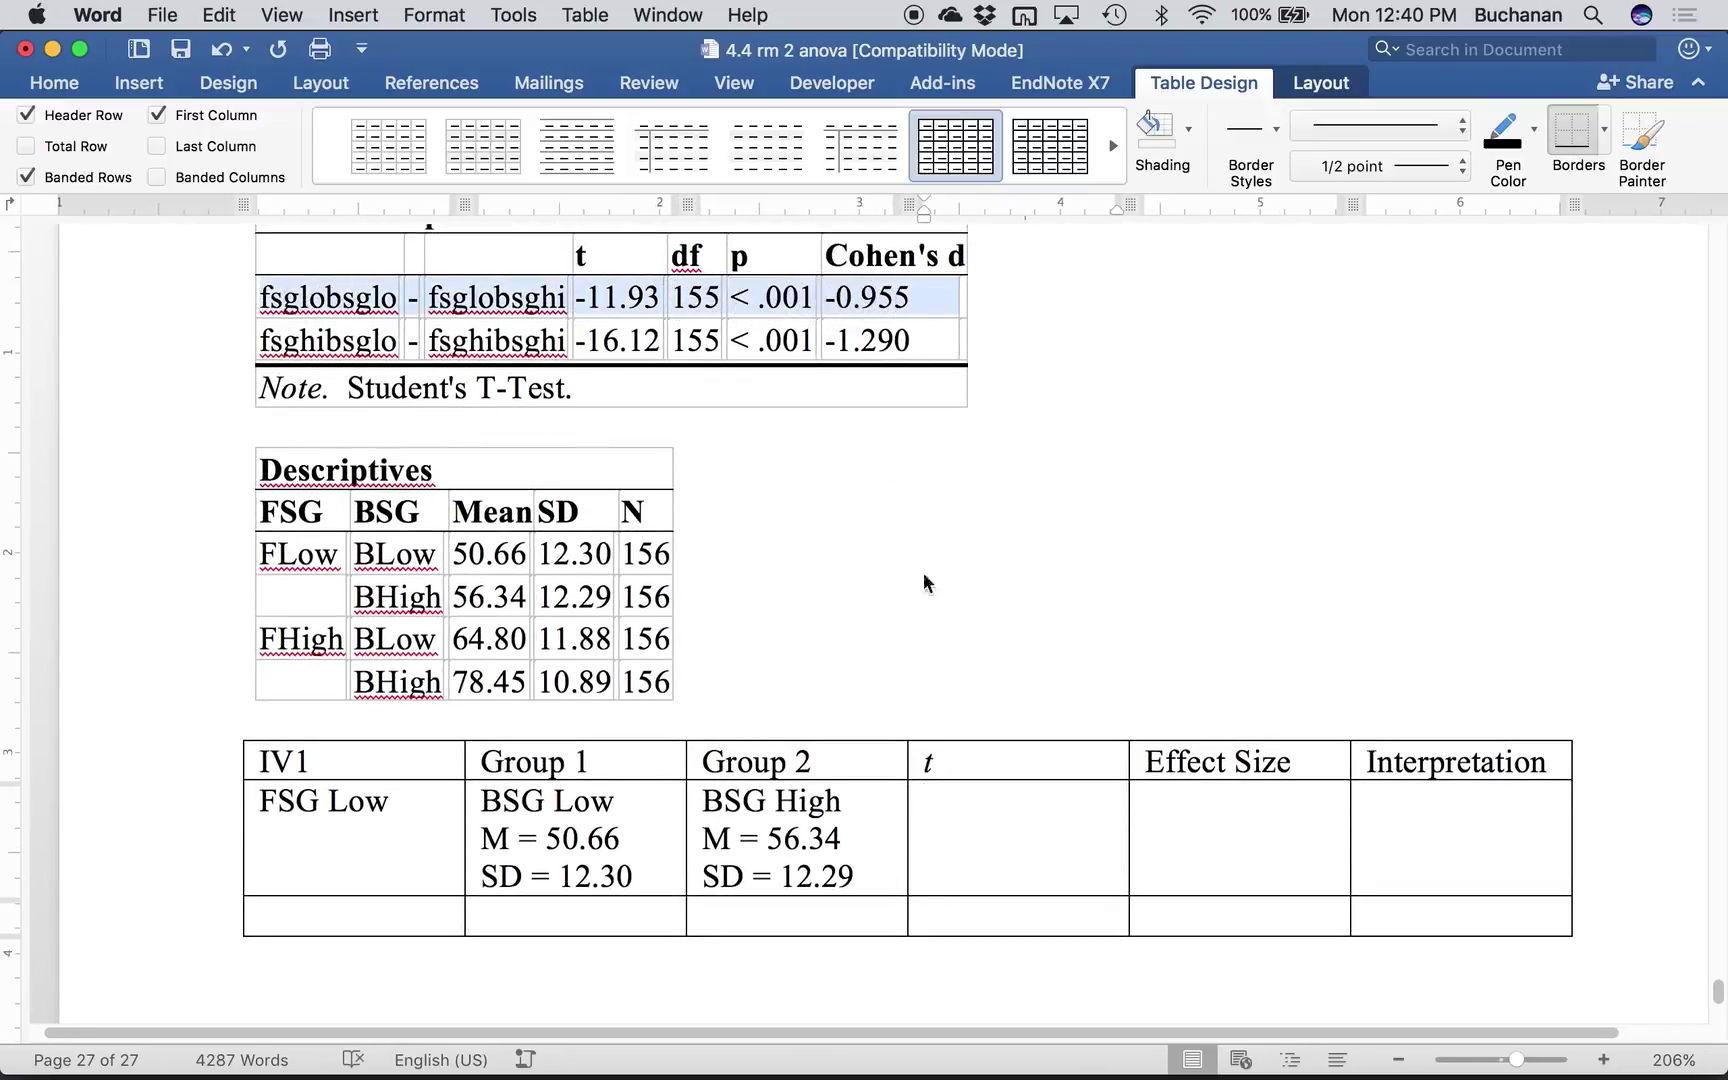
pyautogui.click(1006, 850)
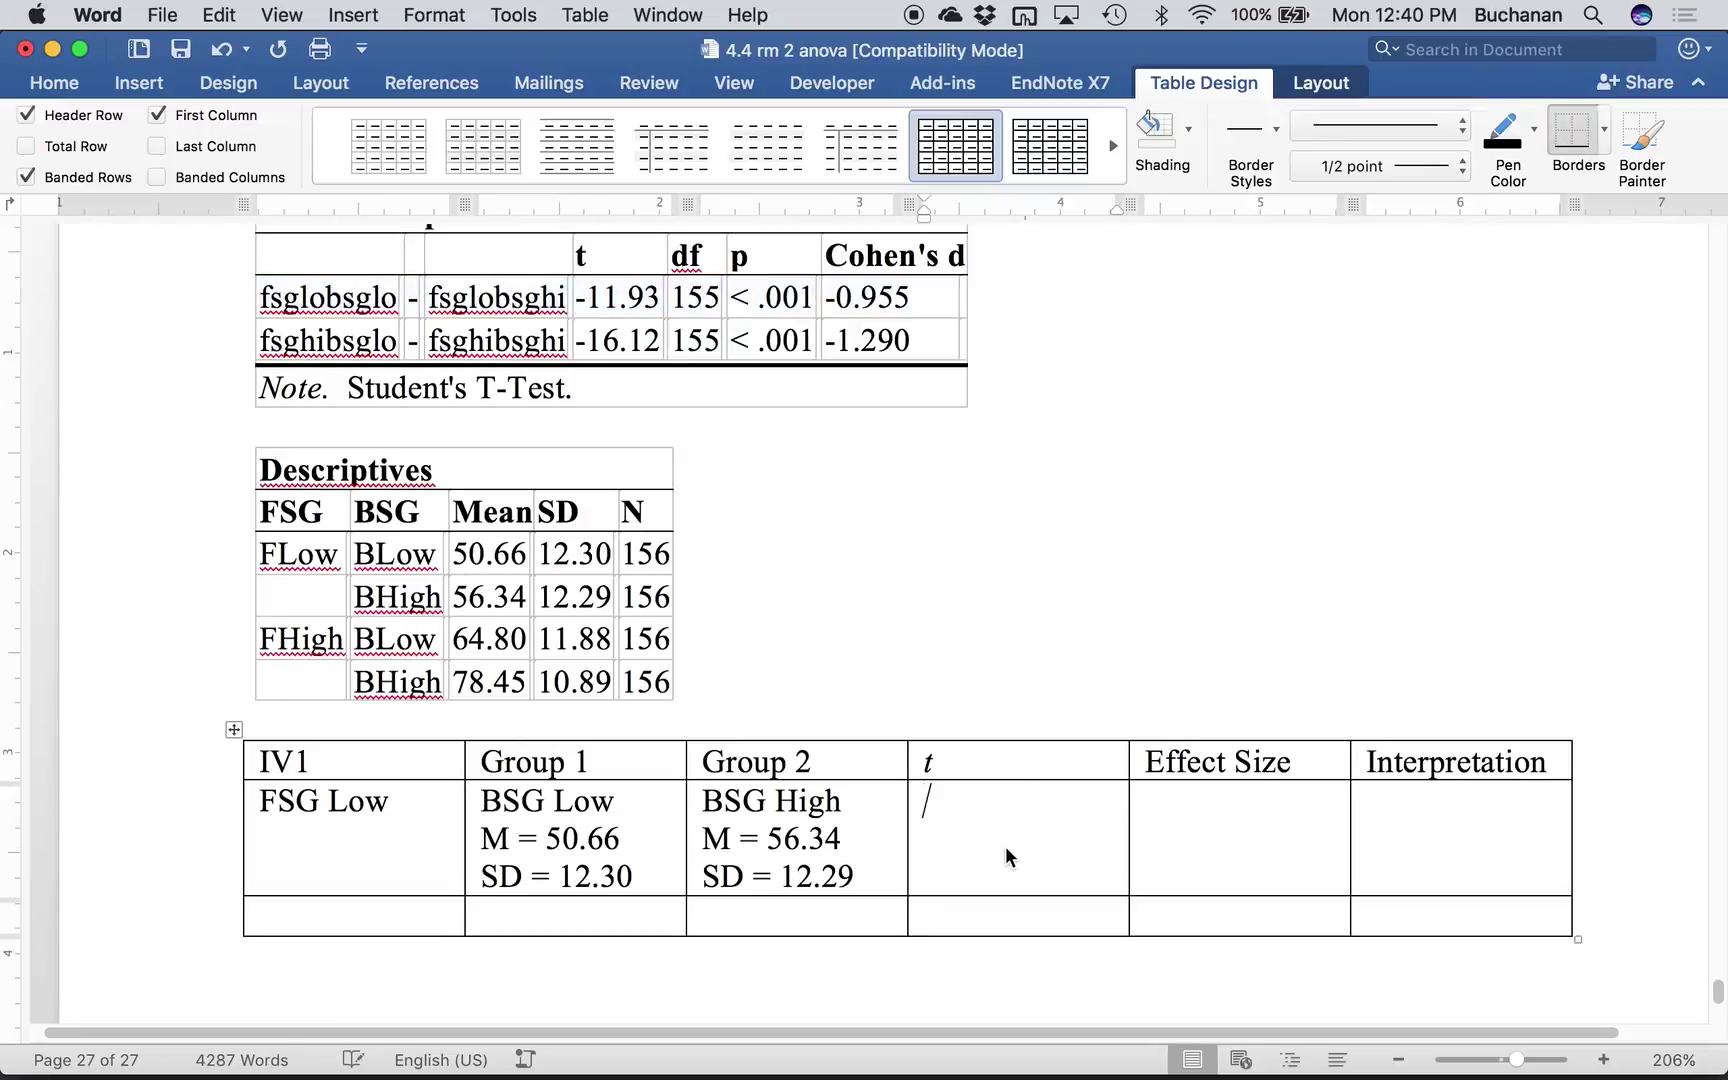
pyautogui.write('t(')
pyautogui.press('super+z')
pyautogui.write('155) =')
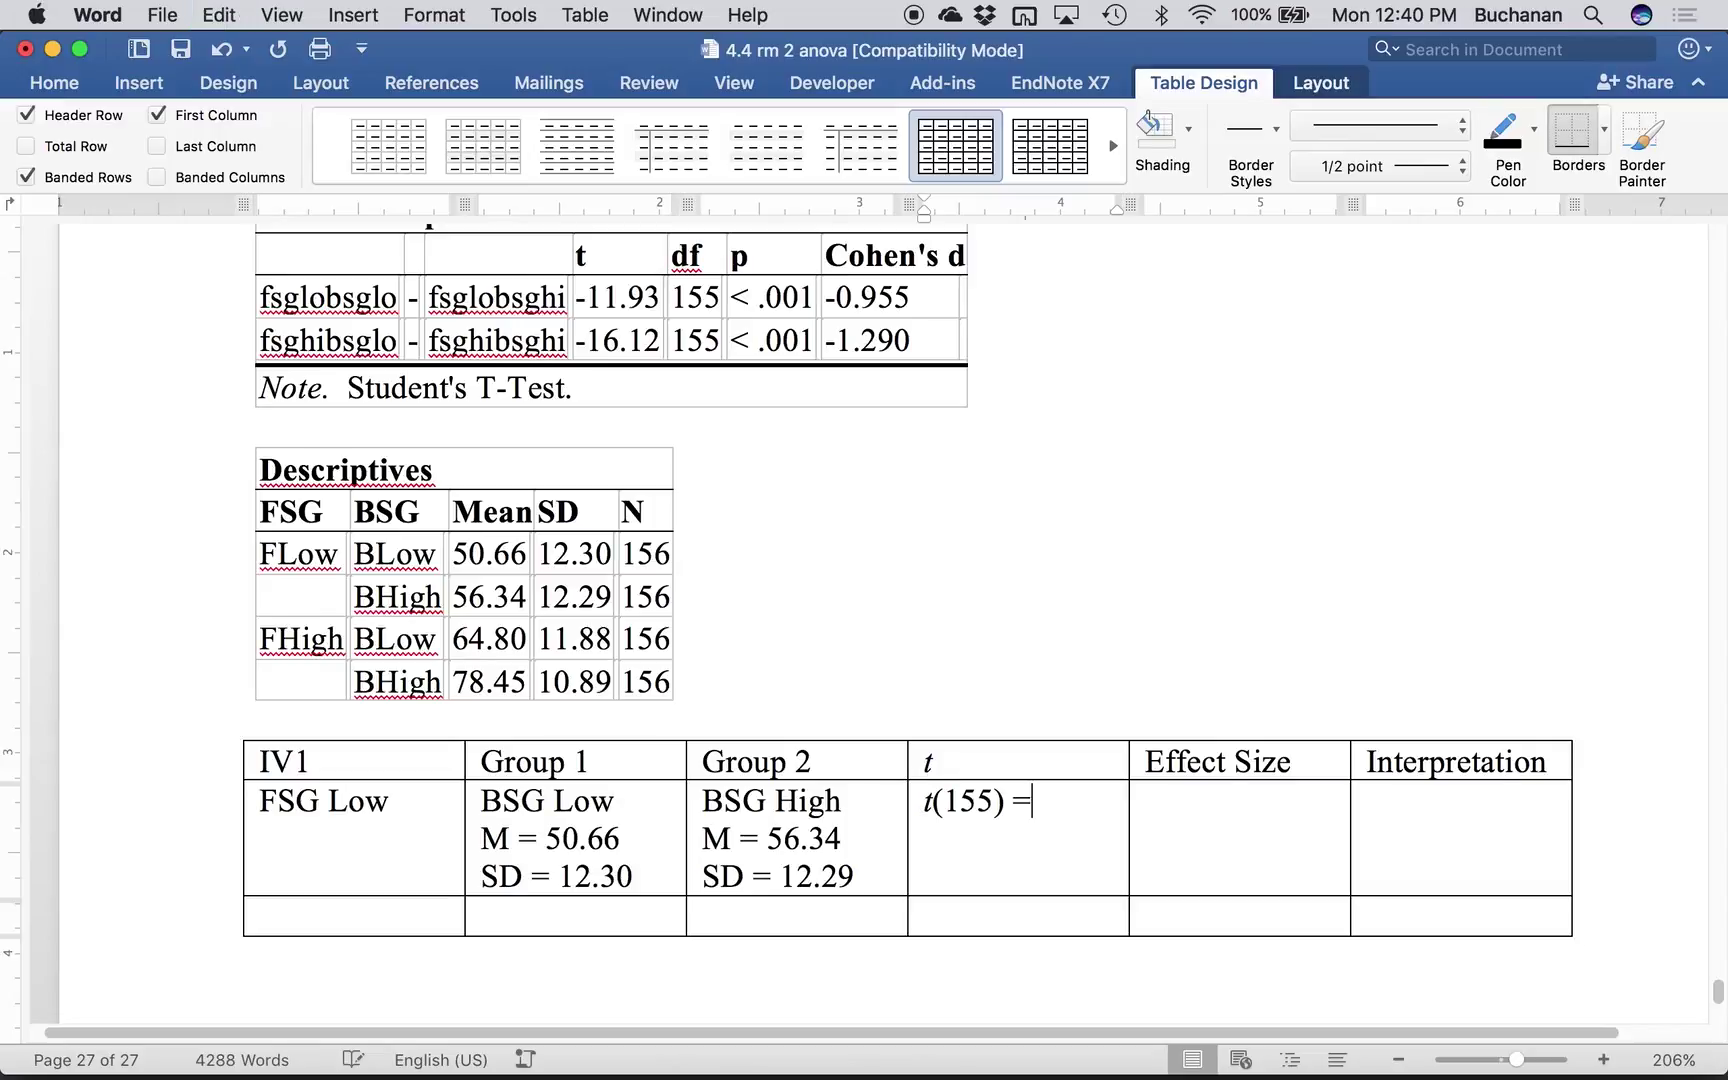
pyautogui.write(' =11')
pyautogui.press('BackSpace')
pyautogui.press('BackSpace')
pyautogui.press('BackSpace')
pyautogui.write('= -')
pyautogui.write('11.9')
pyautogui.write('3')
# - Complete the FSG Low t result with a comma and p < .001, italicising only the p
pyautogui.write('m')
pyautogui.press('BackSpace')
pyautogui.press('BackSpace')
pyautogui.write(',')
pyautogui.press('super+i')
pyautogui.write('p')
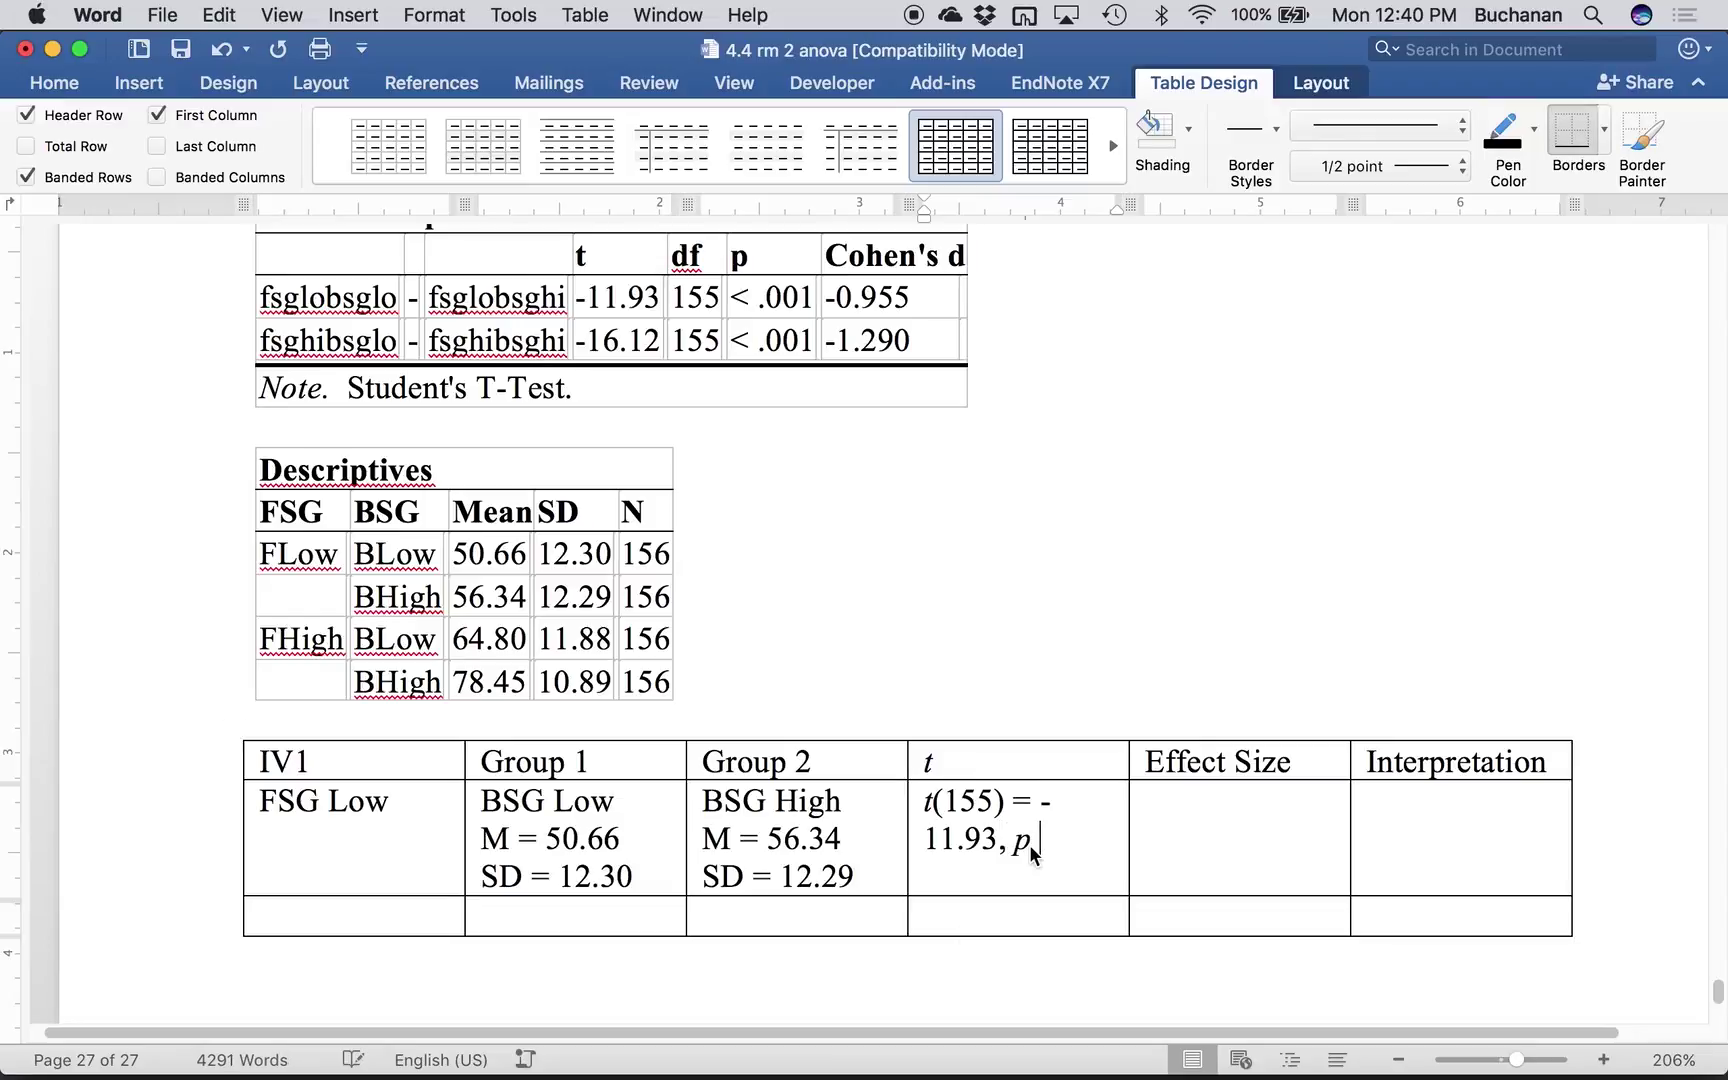
pyautogui.write(' < .001')
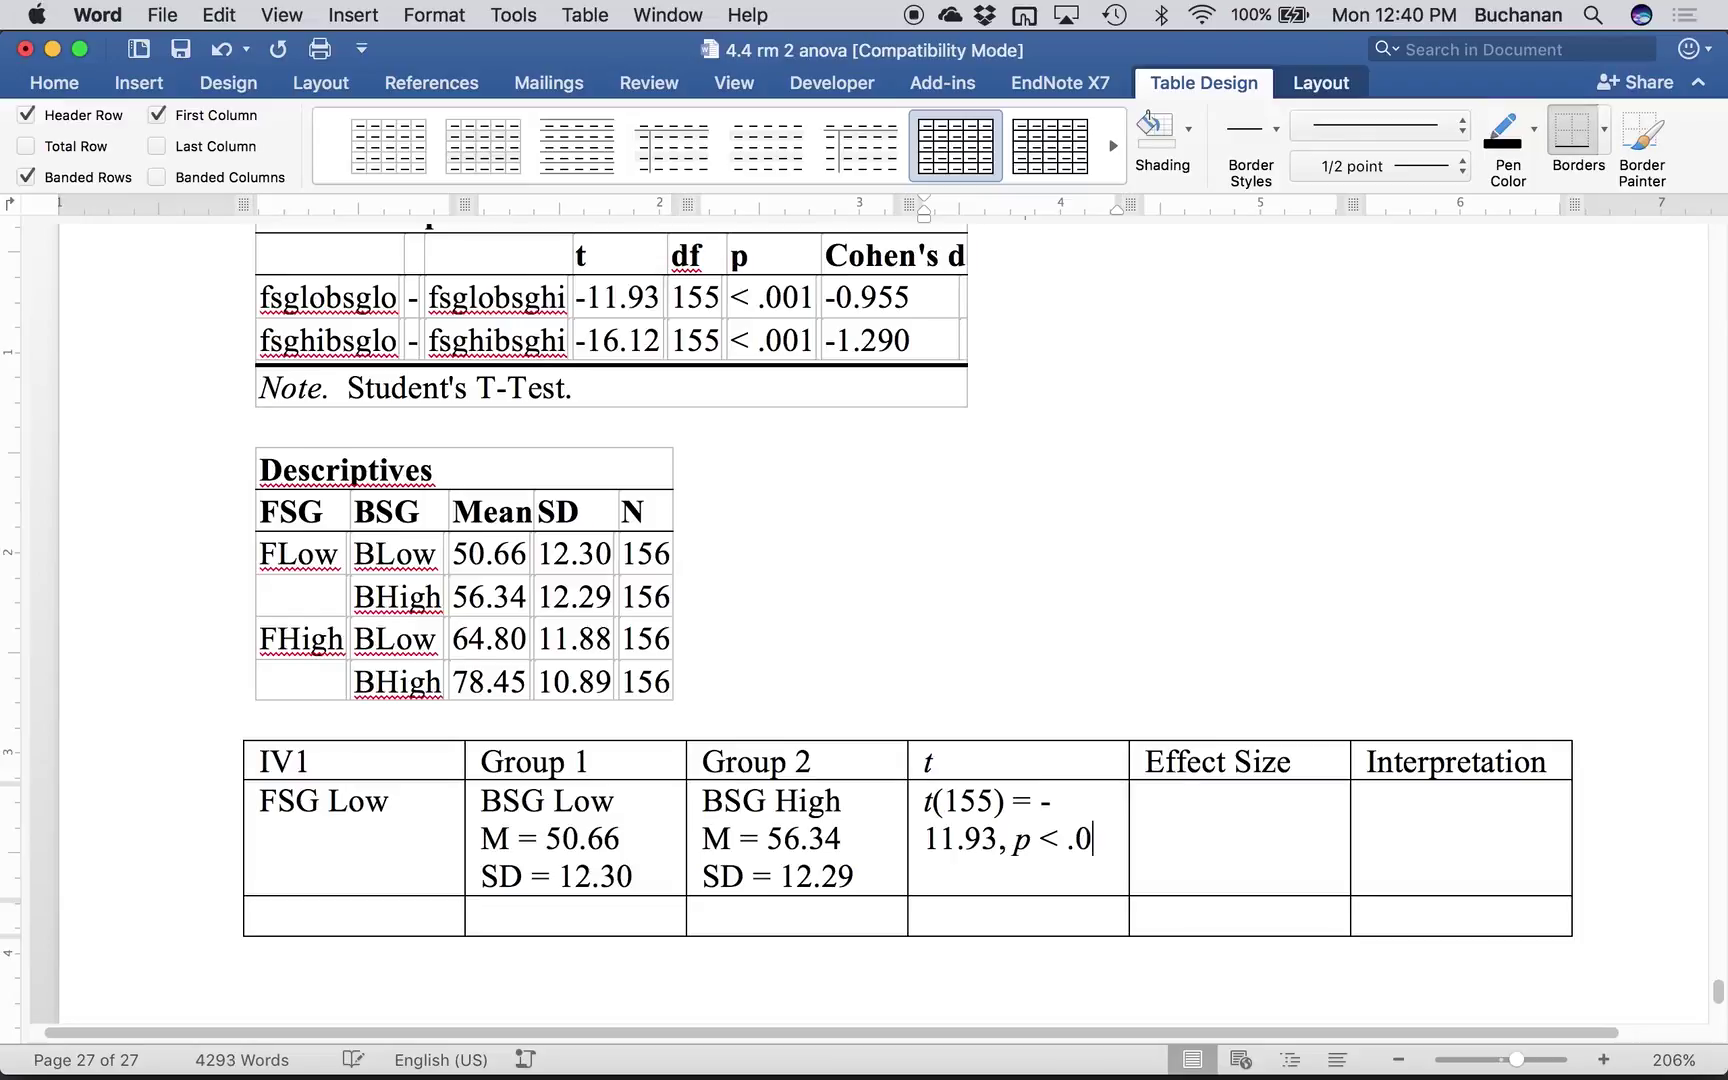
pyautogui.click(538, 845)
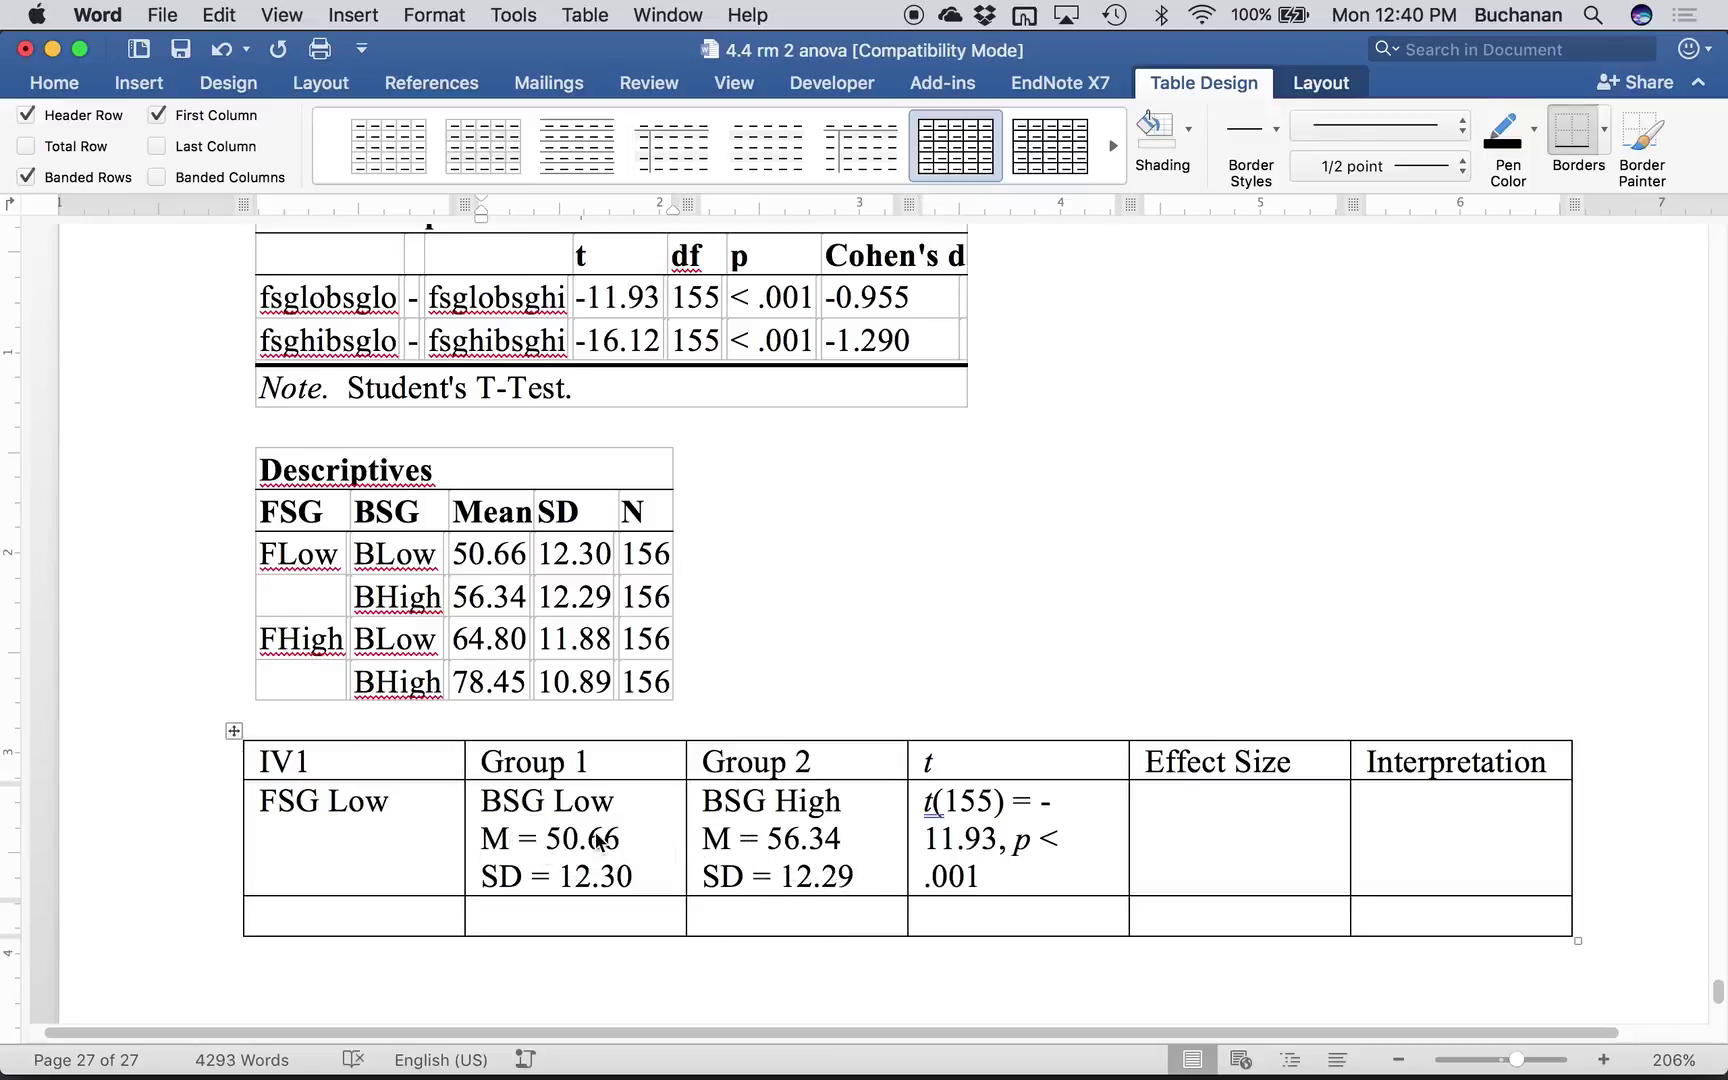
# - Enter an italic ddiff with a subscript diff, followed by a plain equals sign, under Effect Size for FSG Low
pyautogui.click(1248, 819)
pyautogui.write('ddi')
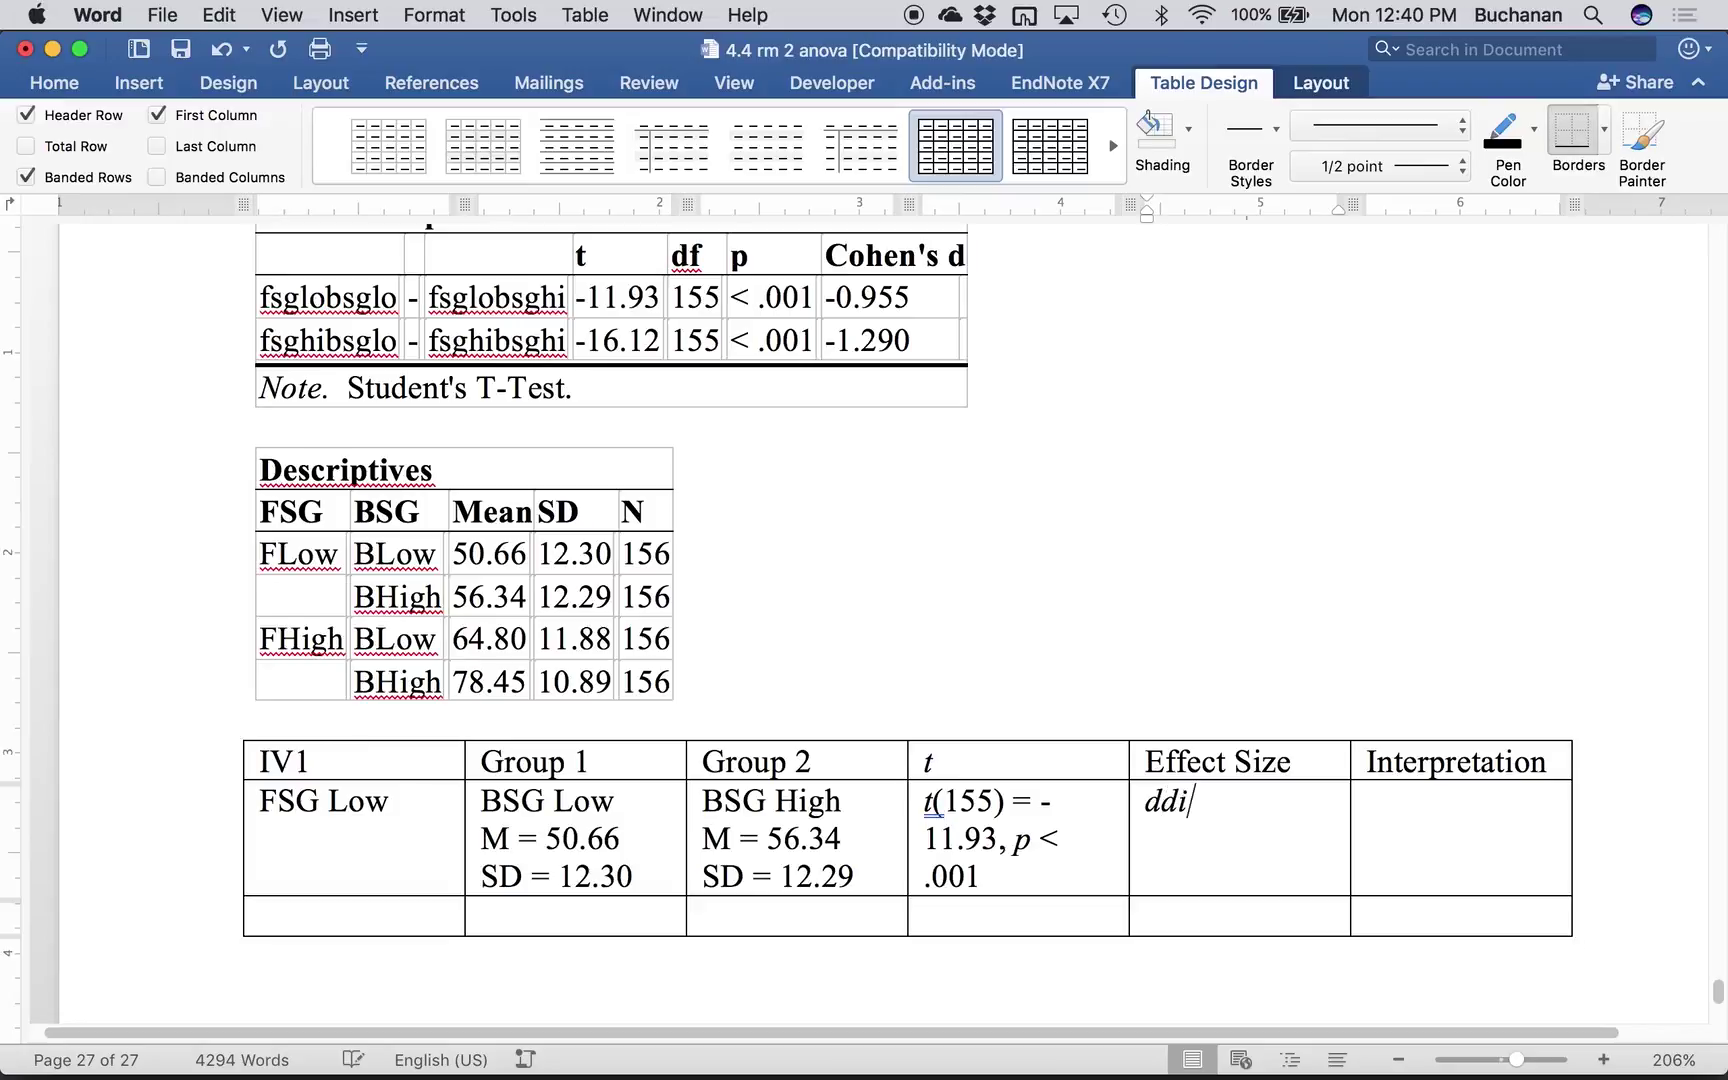
pyautogui.write('ff')
pyautogui.doubleClick(1246, 816)
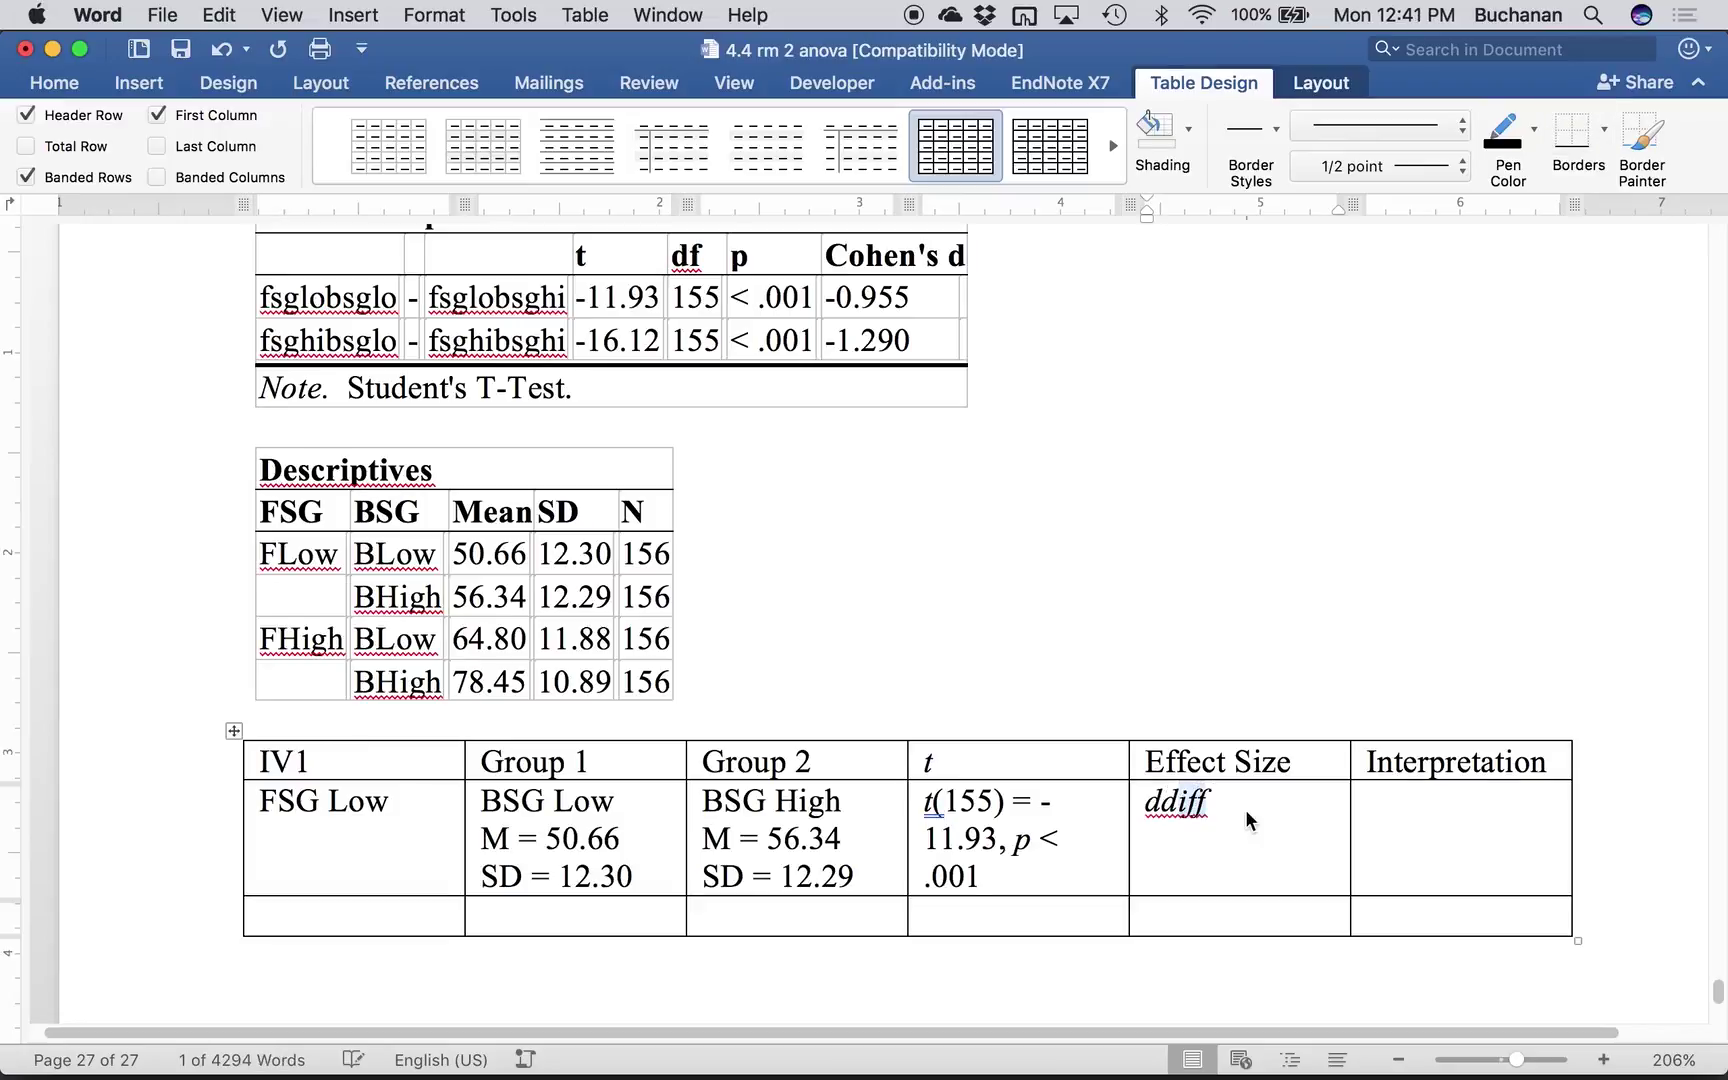
pyautogui.click(54, 83)
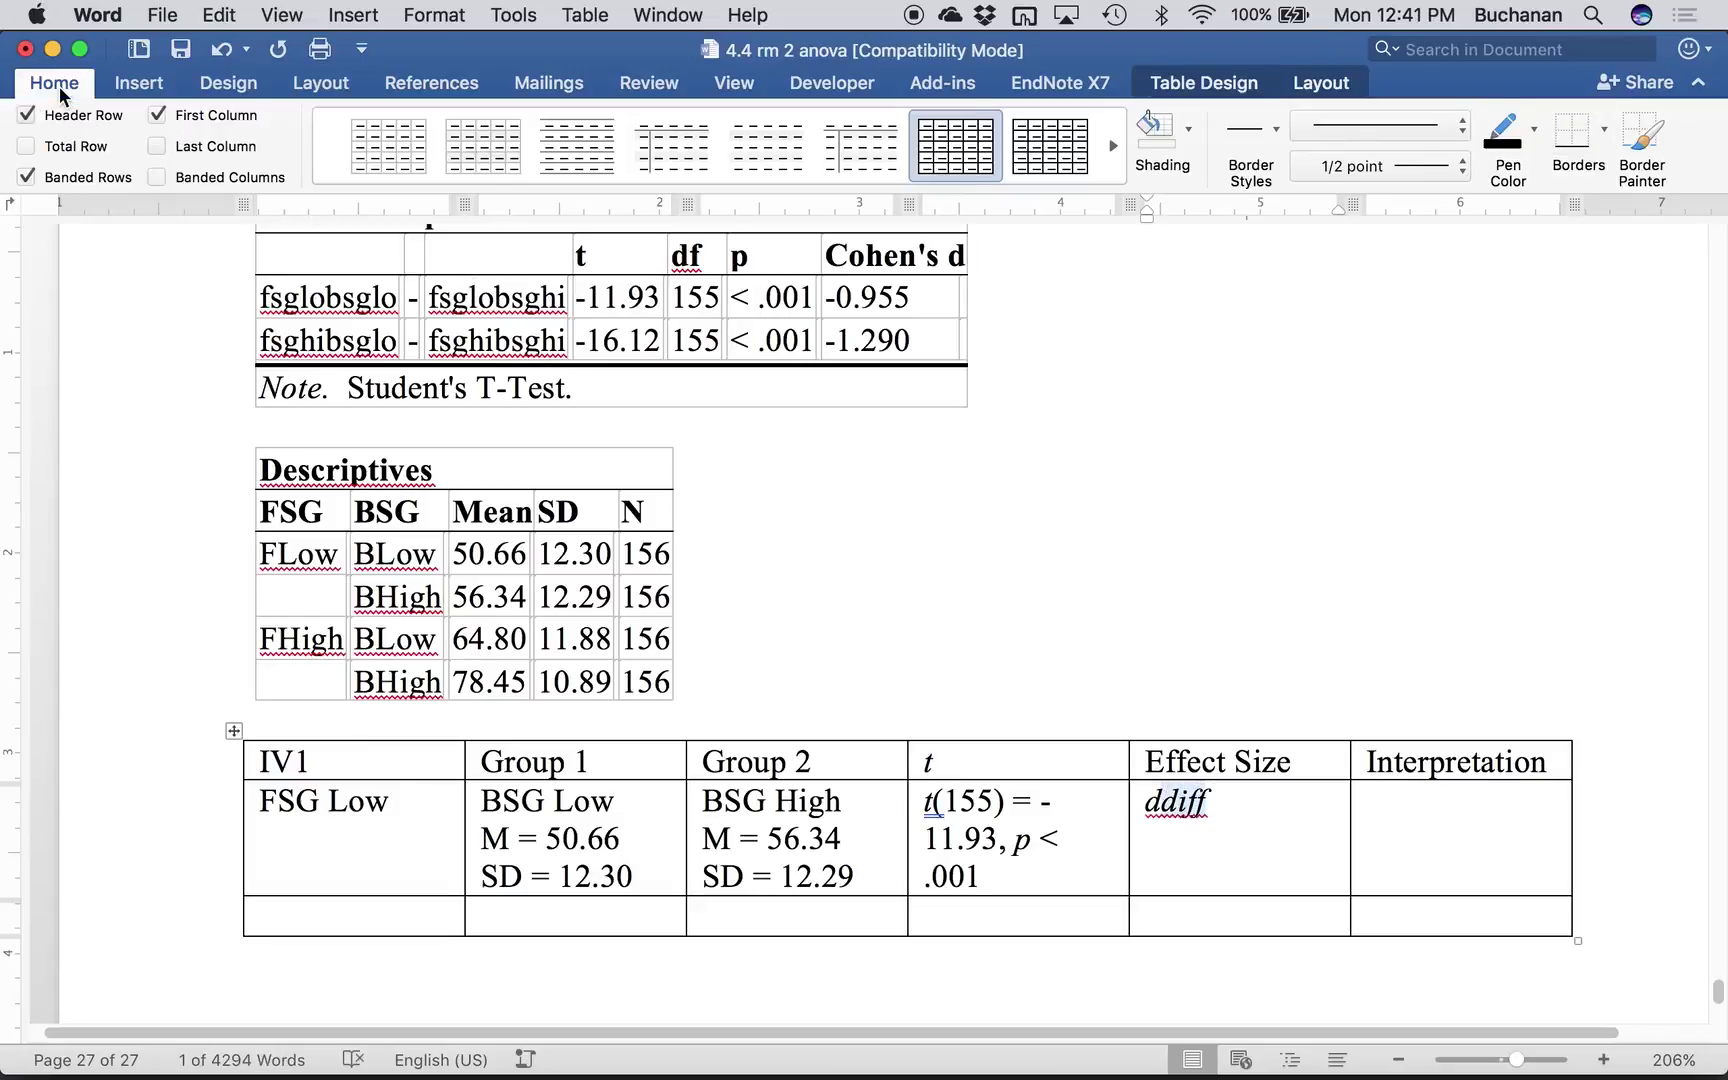
pyautogui.click(334, 166)
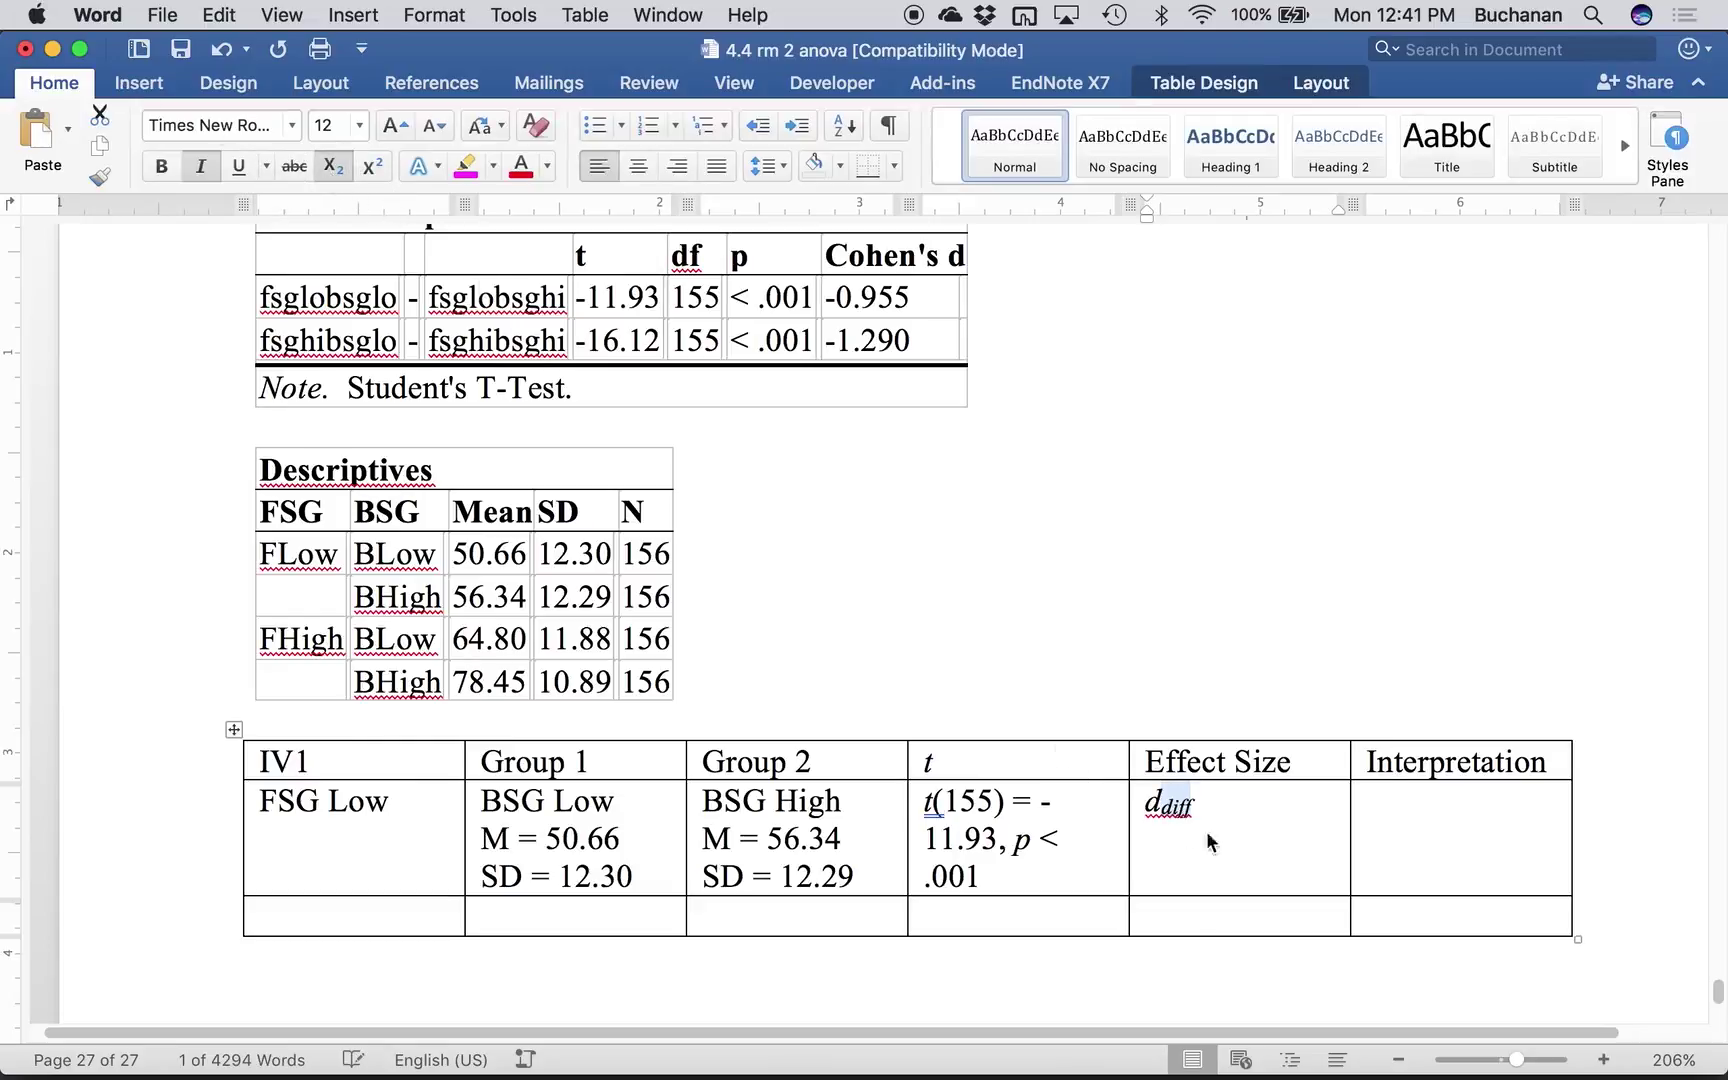
pyautogui.click(1255, 815)
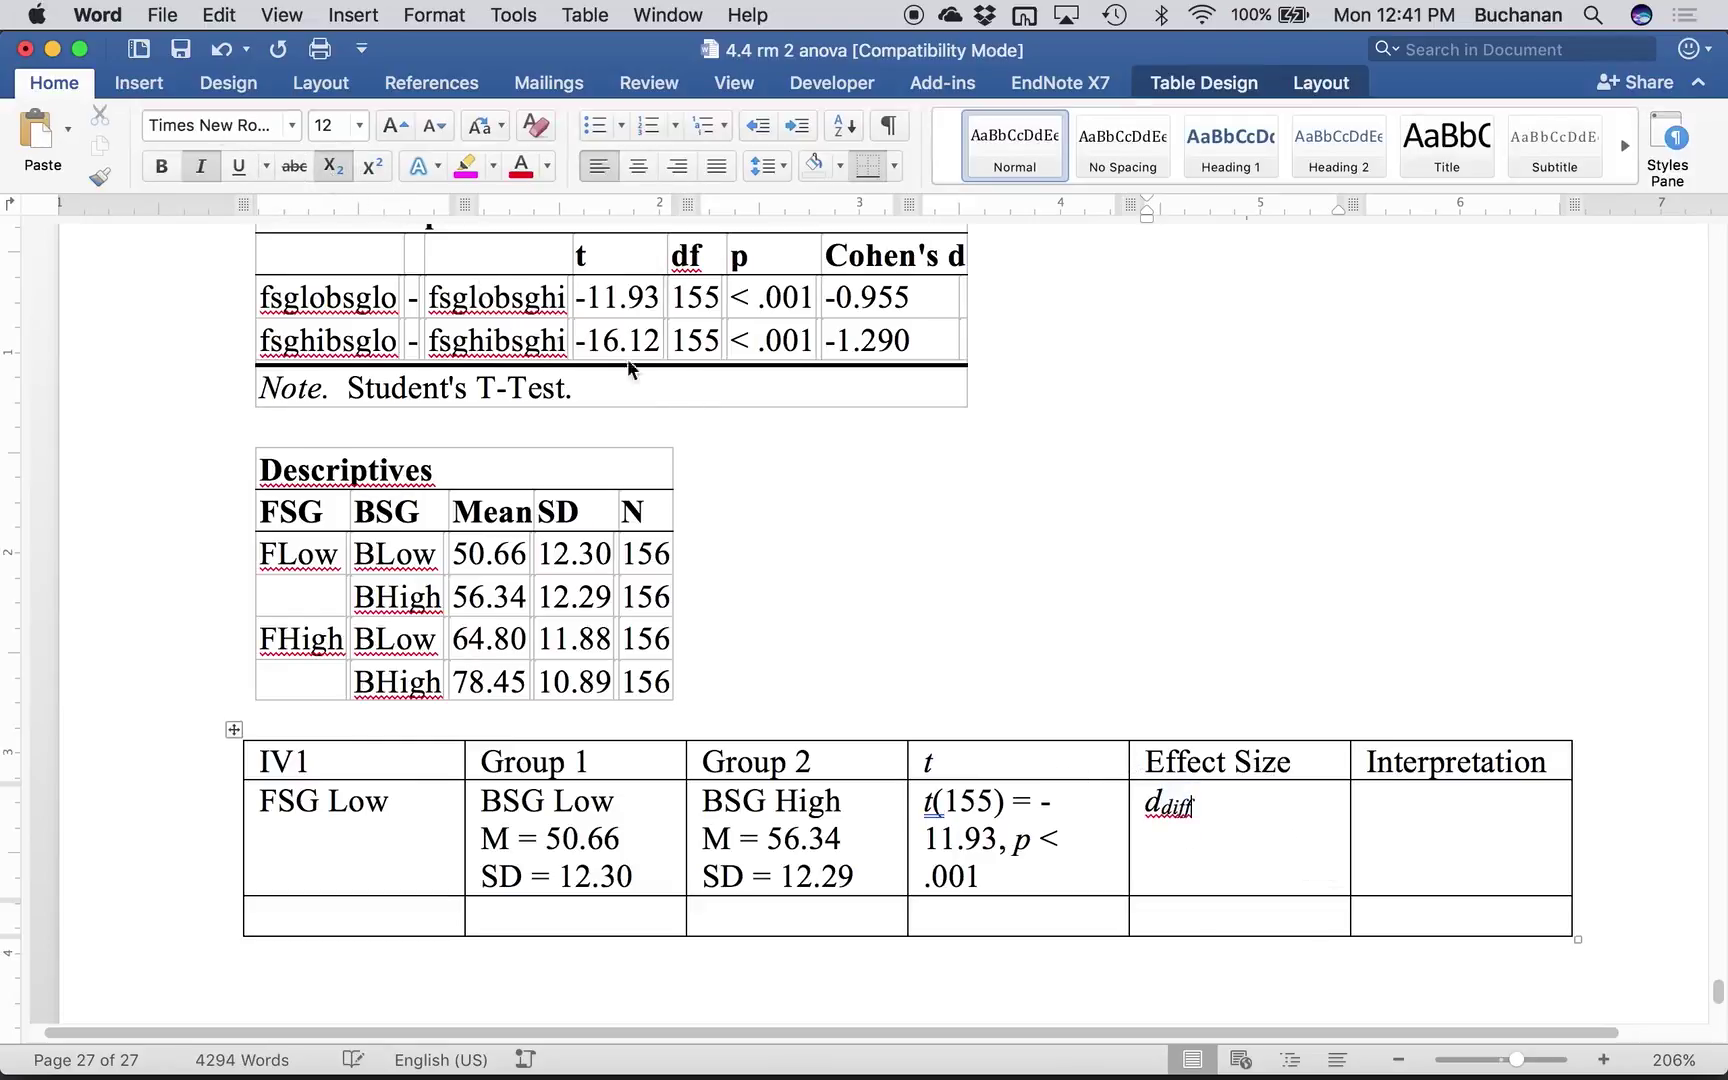
pyautogui.press('super+i')
pyautogui.click(330, 168)
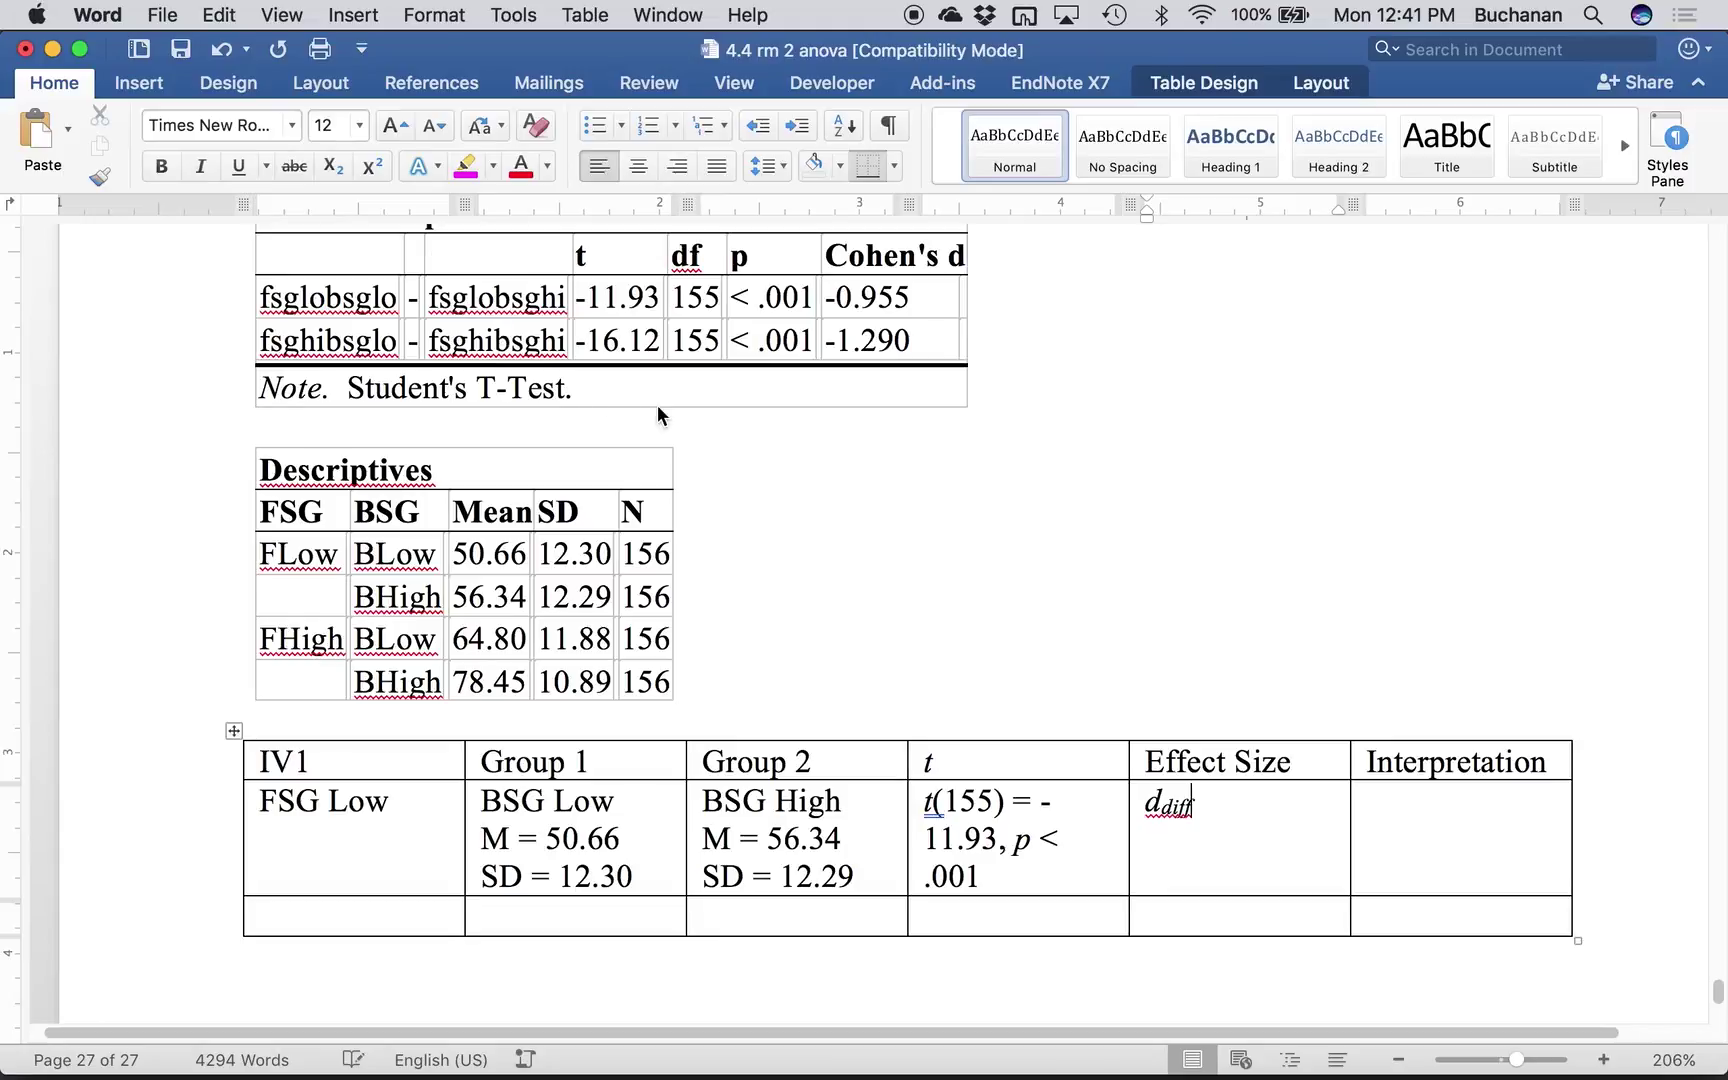
pyautogui.write('=')
# - Add dRM with RM as a subscript on a second line in the FSG Low effect size cell
pyautogui.press('Return')
pyautogui.write('dRM')
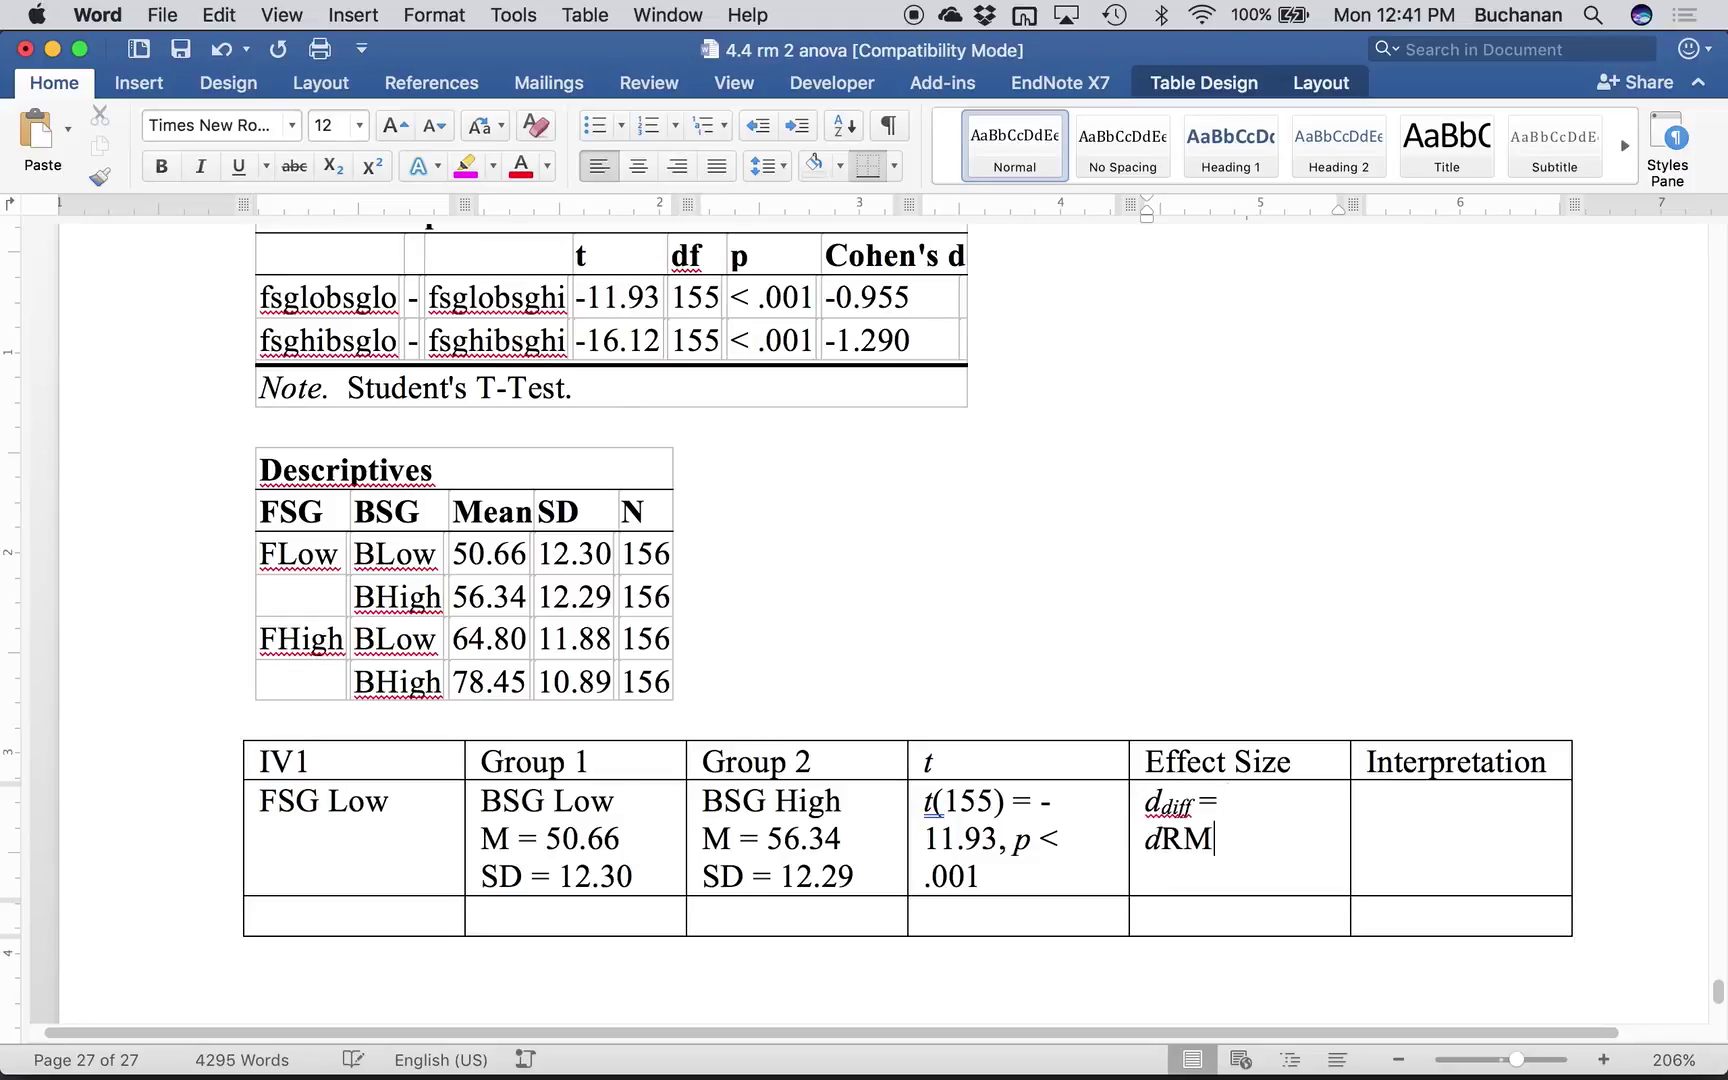
pyautogui.hotkey('shift', 'Left')
pyautogui.hotkey('shift', 'Left')
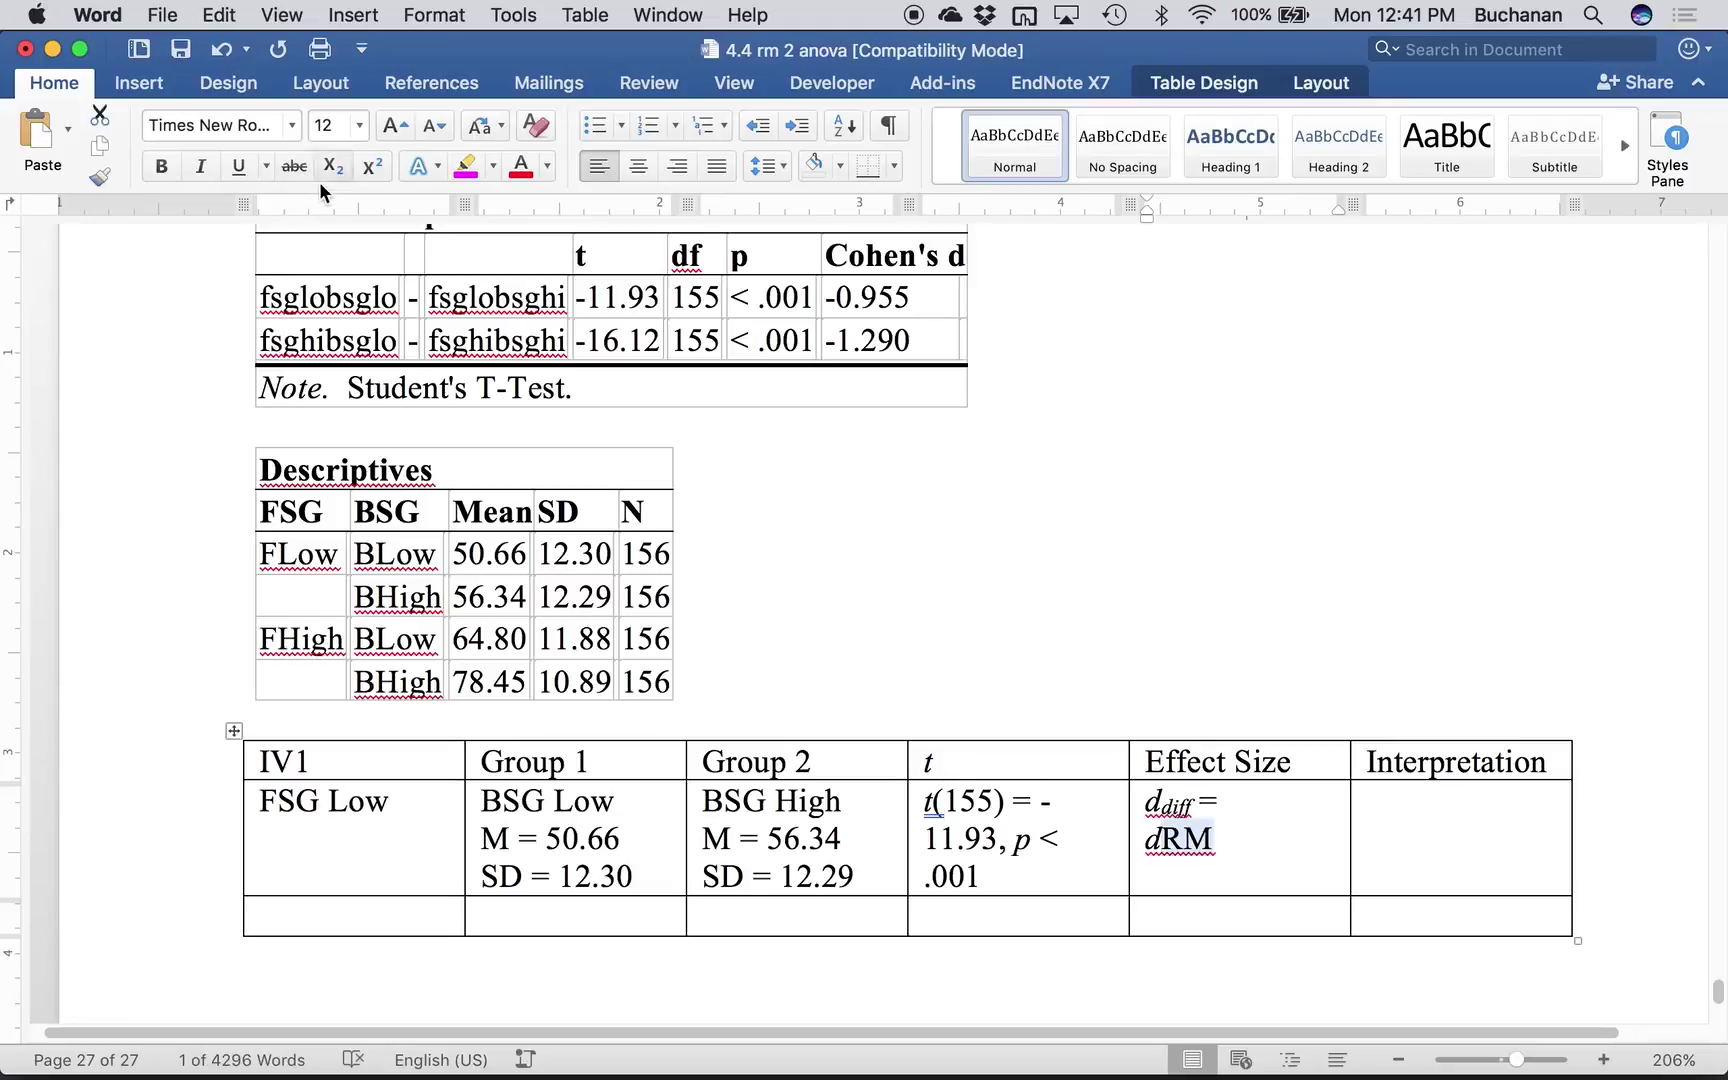
pyautogui.click(333, 166)
pyautogui.click(1237, 829)
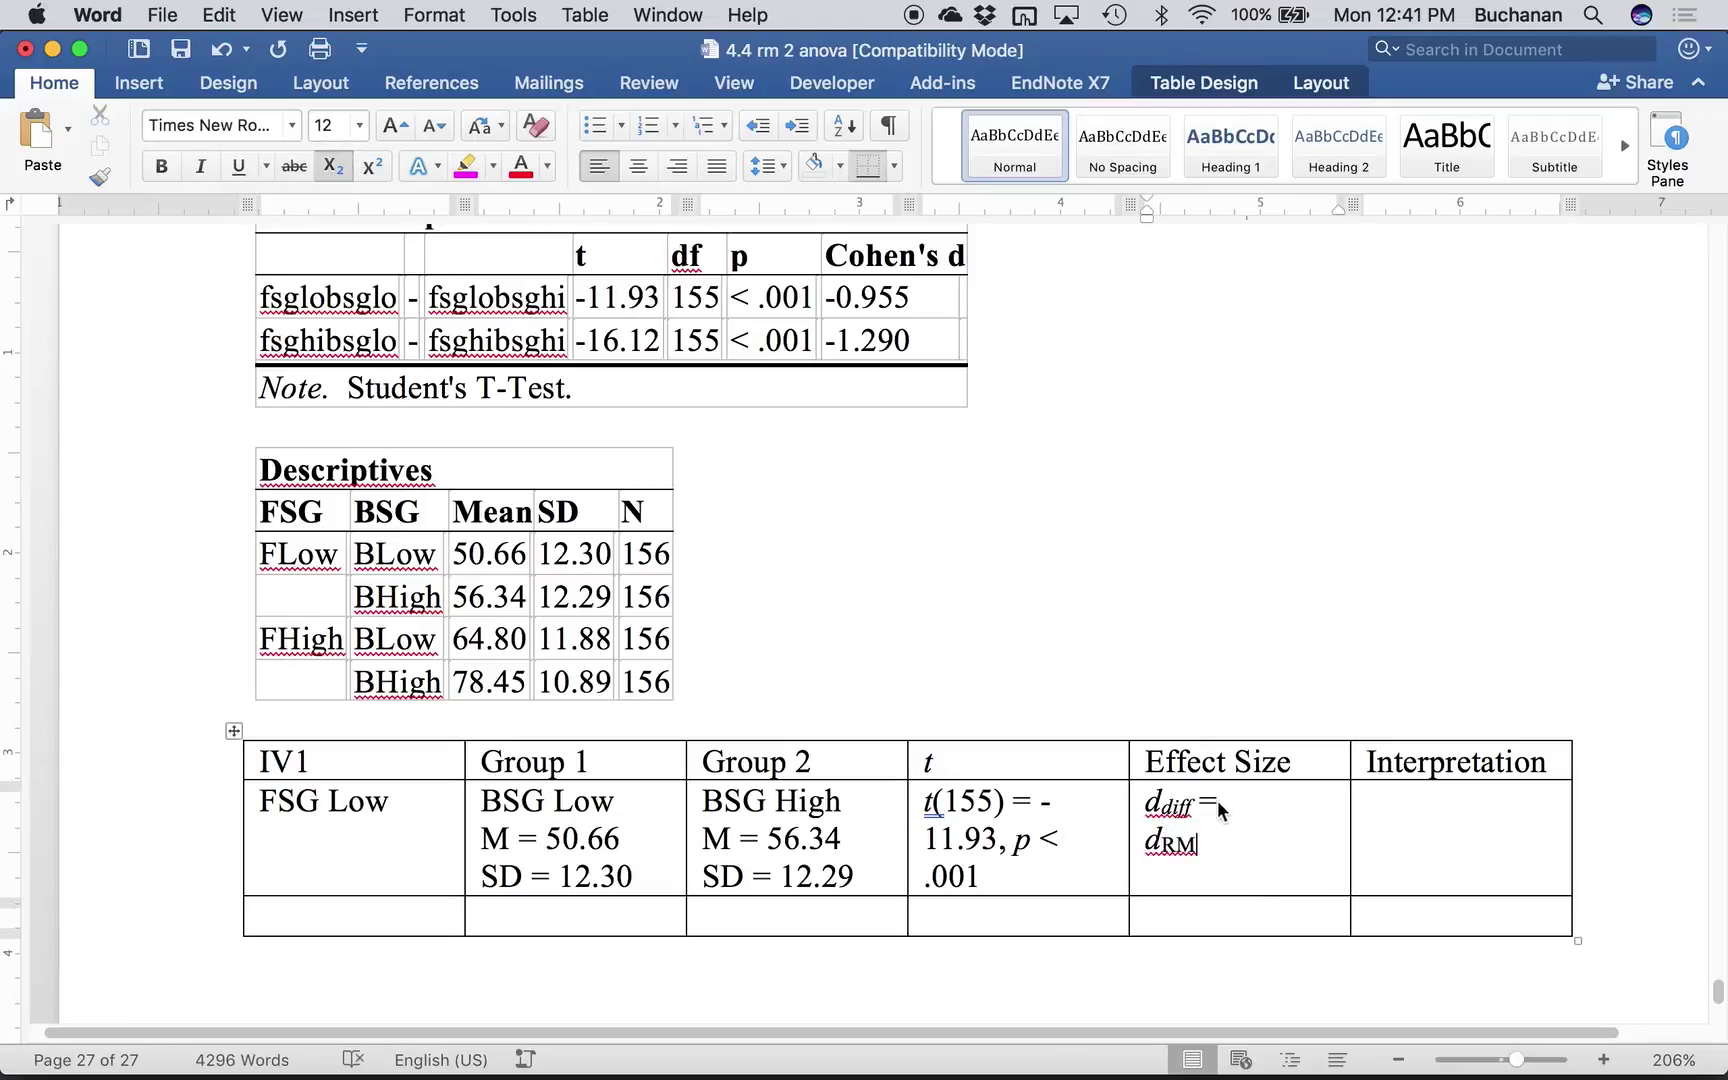
# - Give the FSG Low ddiff the value -0.96, and save the document
pyautogui.click(1239, 809)
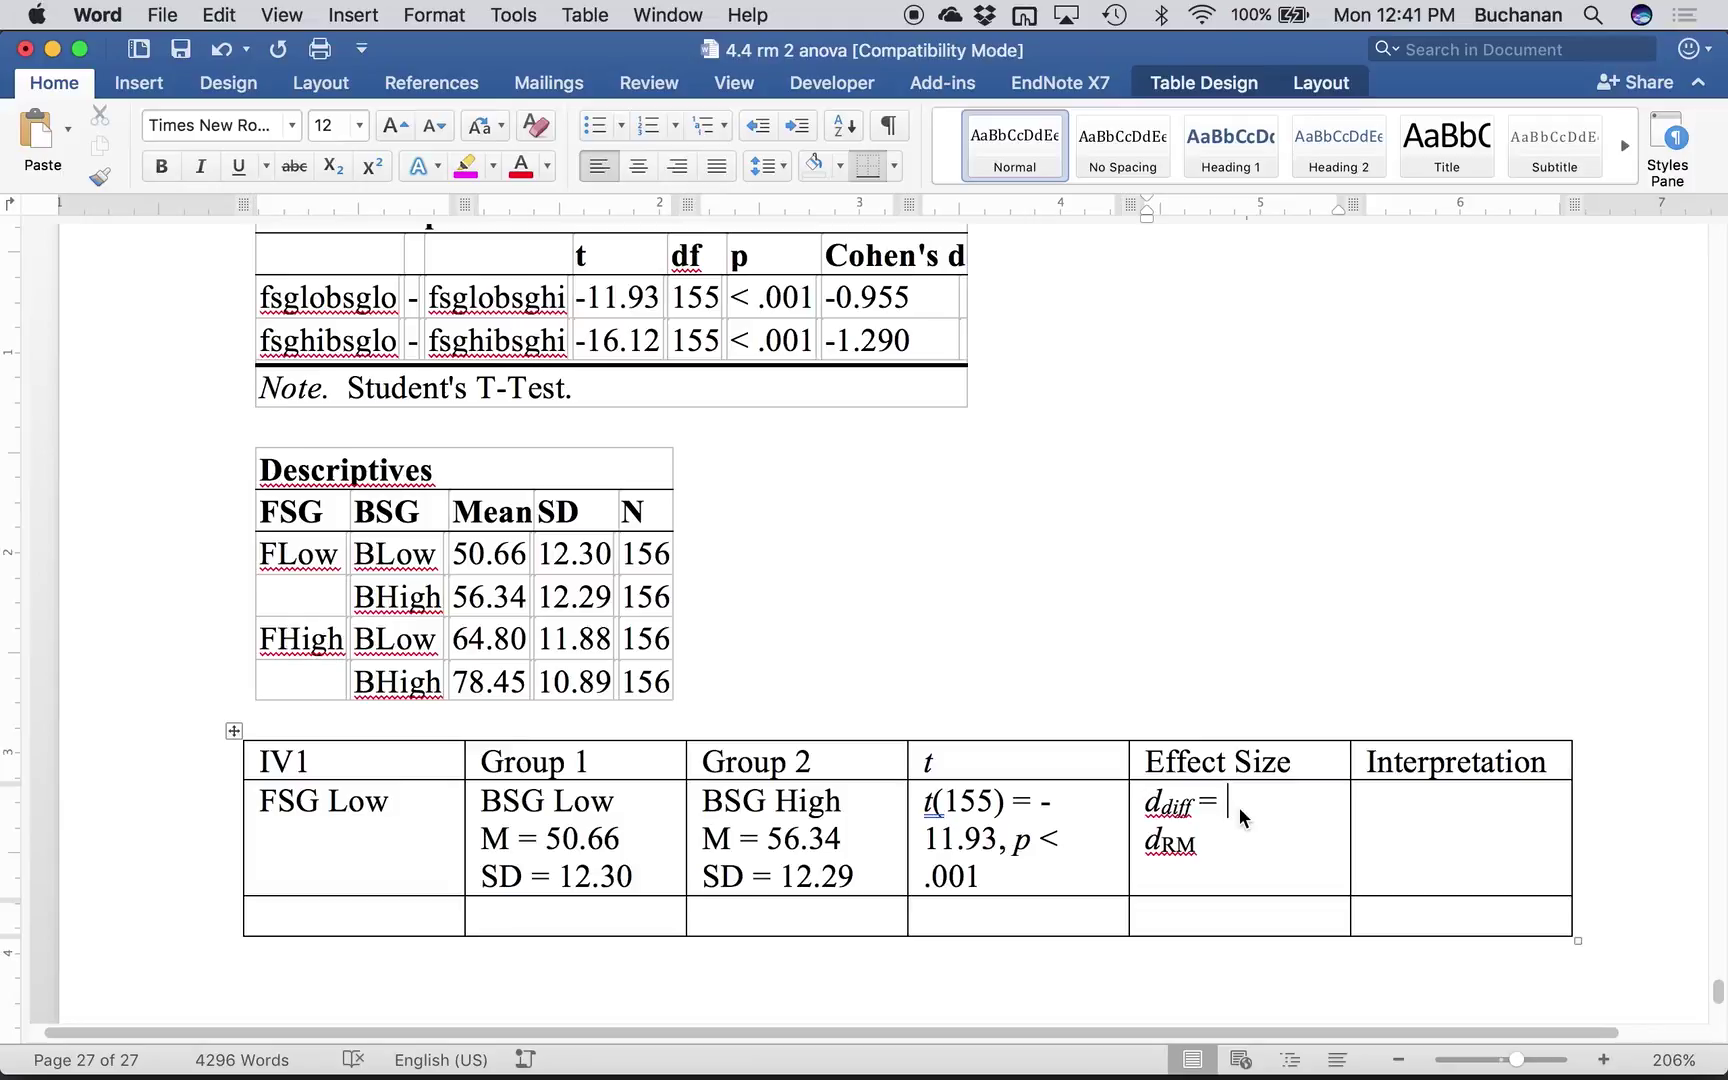
pyautogui.press('super+s')
pyautogui.write('= -0.')
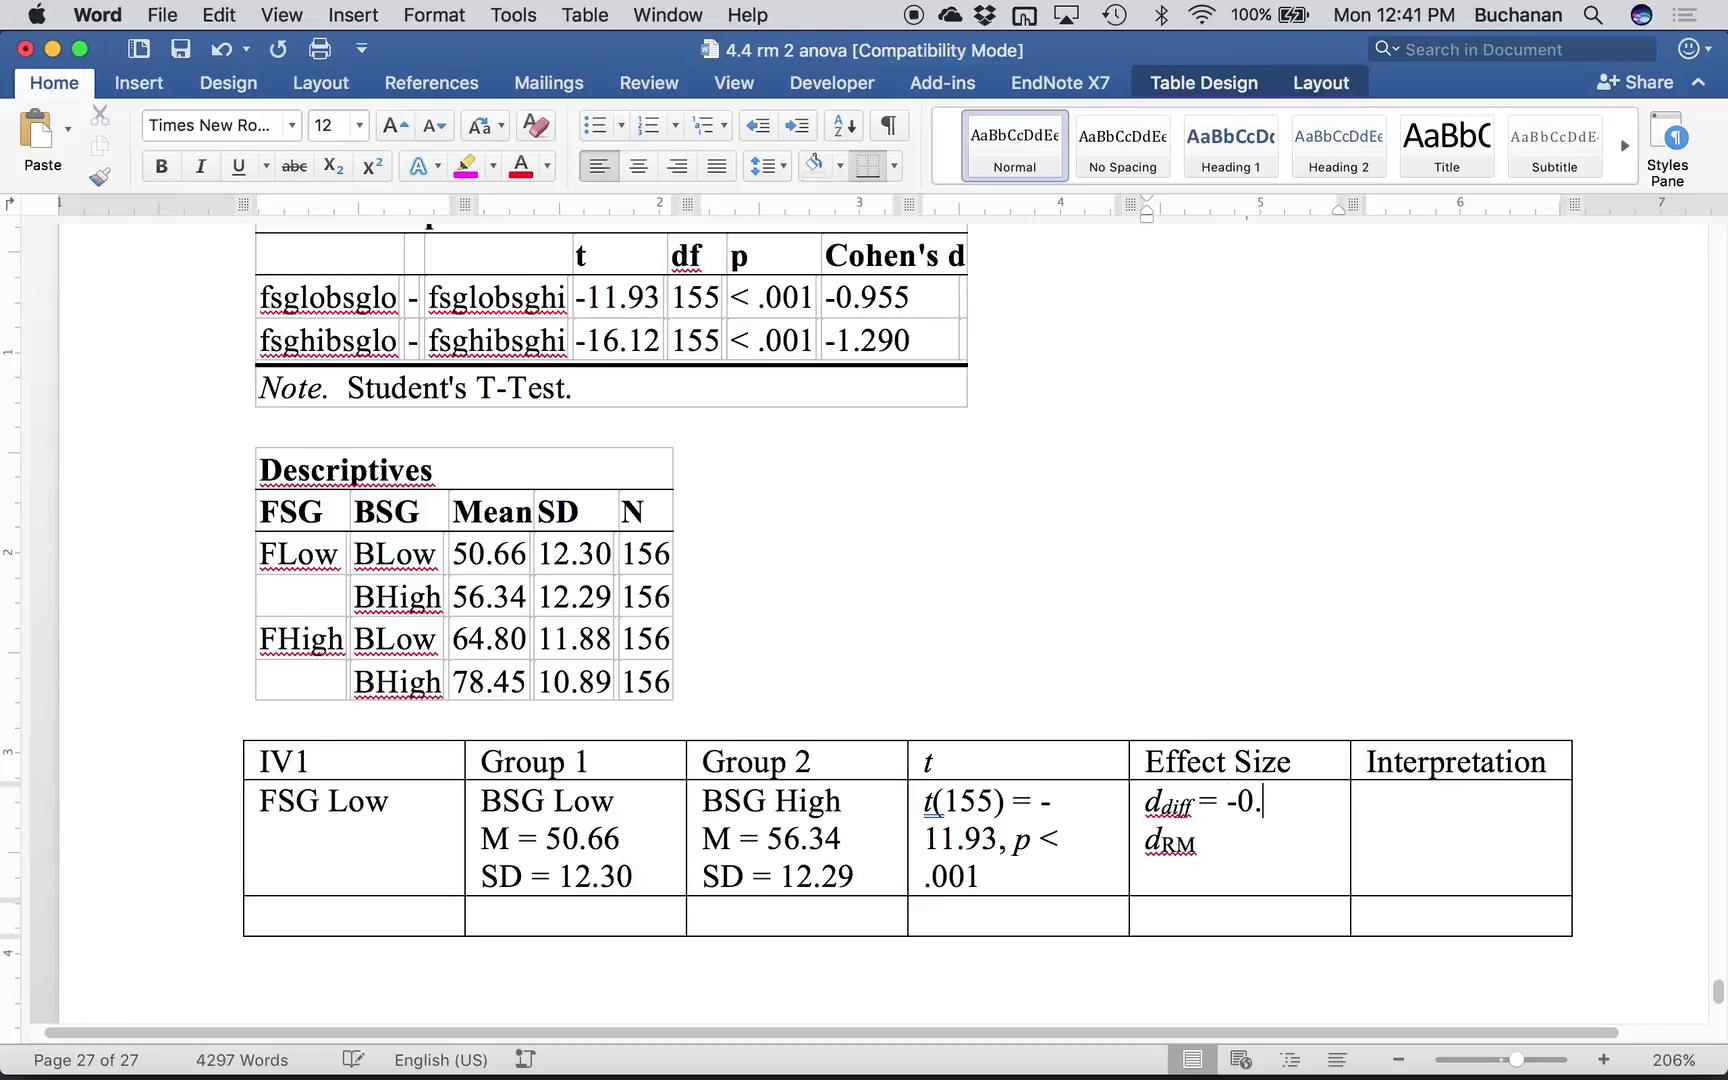
pyautogui.write('96')
pyautogui.click(1427, 833)
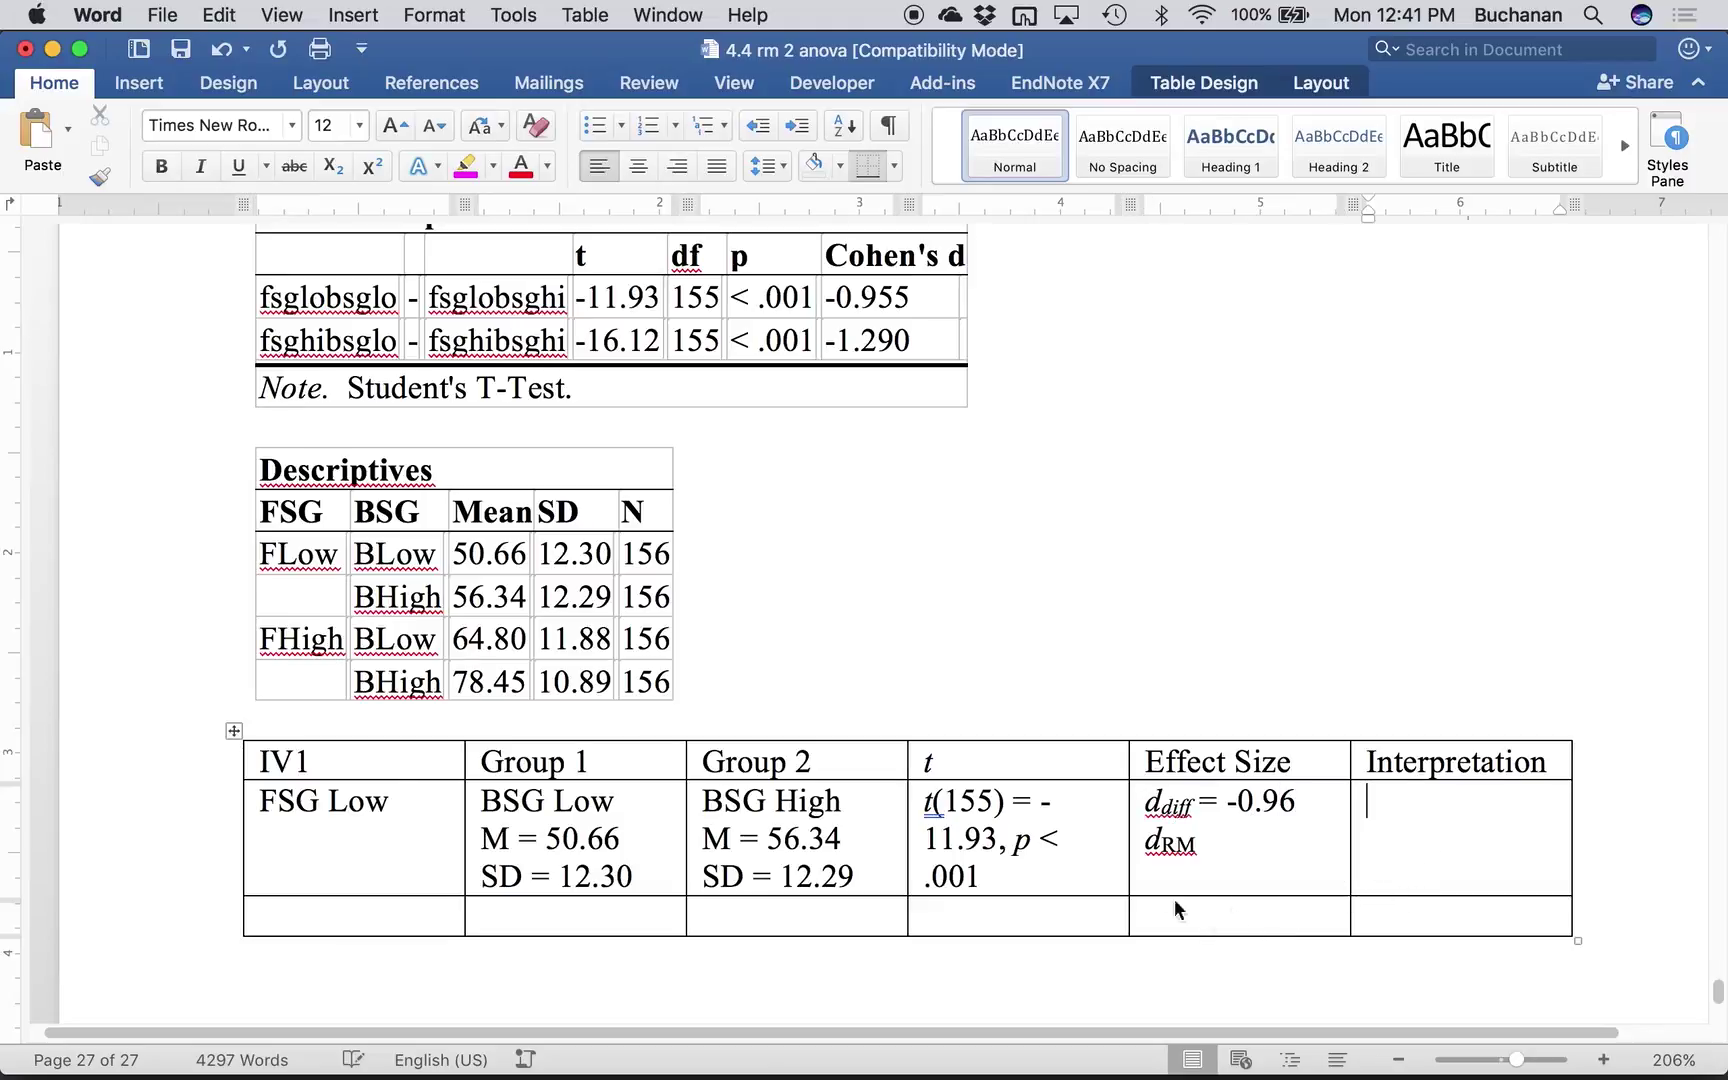
# - Fill the row below FSG Low with FSG High in IV1, BSG Low under Group 1 and BSG High under Group 2
pyautogui.click(323, 930)
pyautogui.write('FSG H')
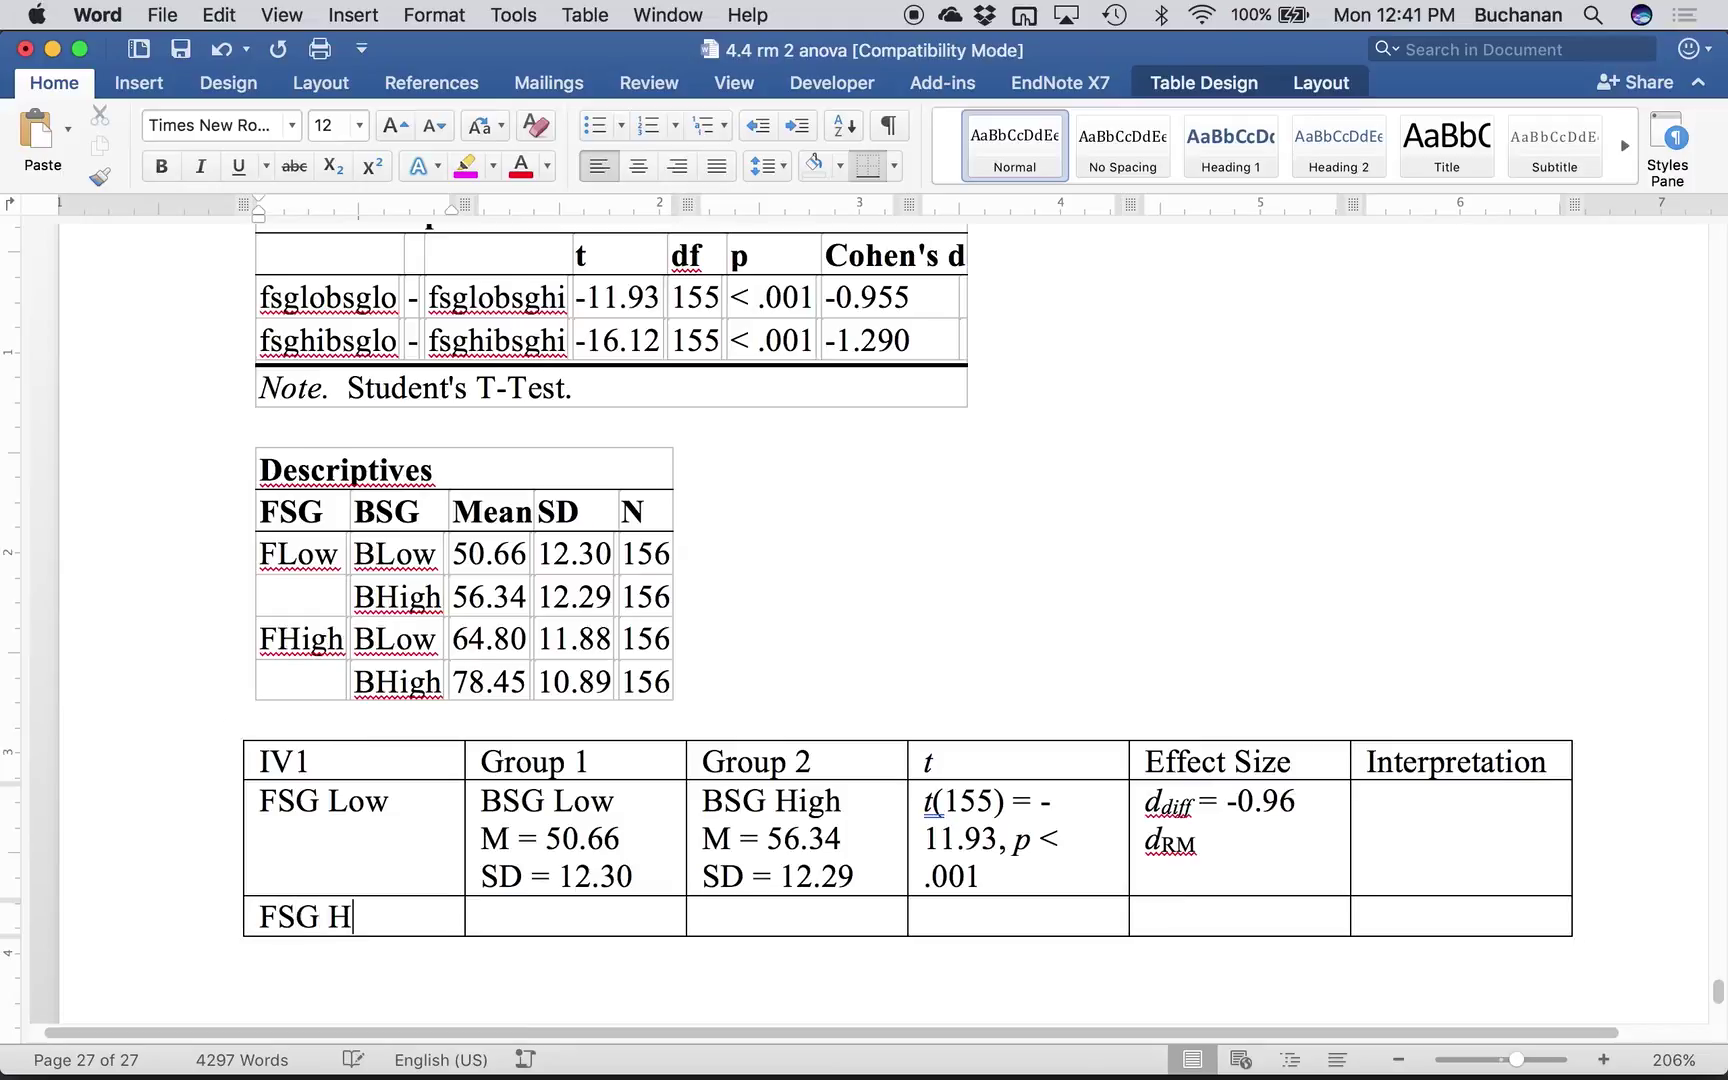
pyautogui.write('igh')
pyautogui.press('Tab')
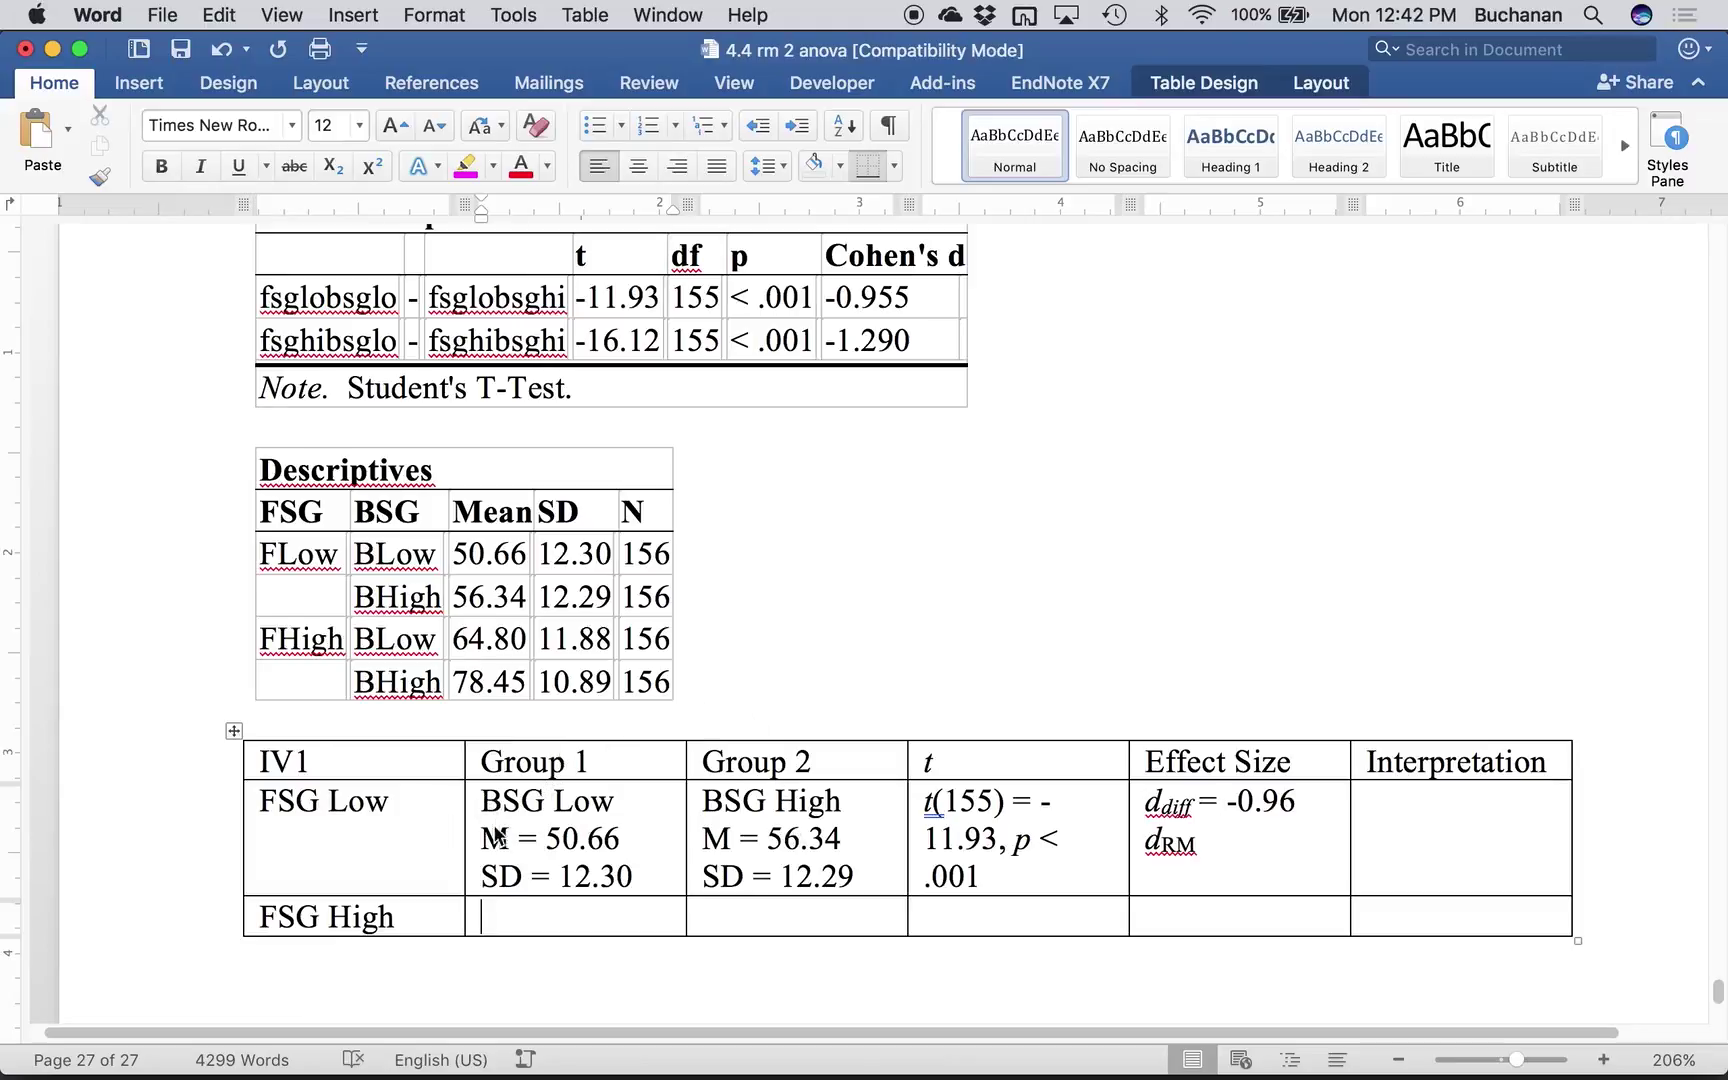
pyautogui.click(493, 915)
pyautogui.write('BSG Low')
pyautogui.press('Tab')
pyautogui.write('BSG')
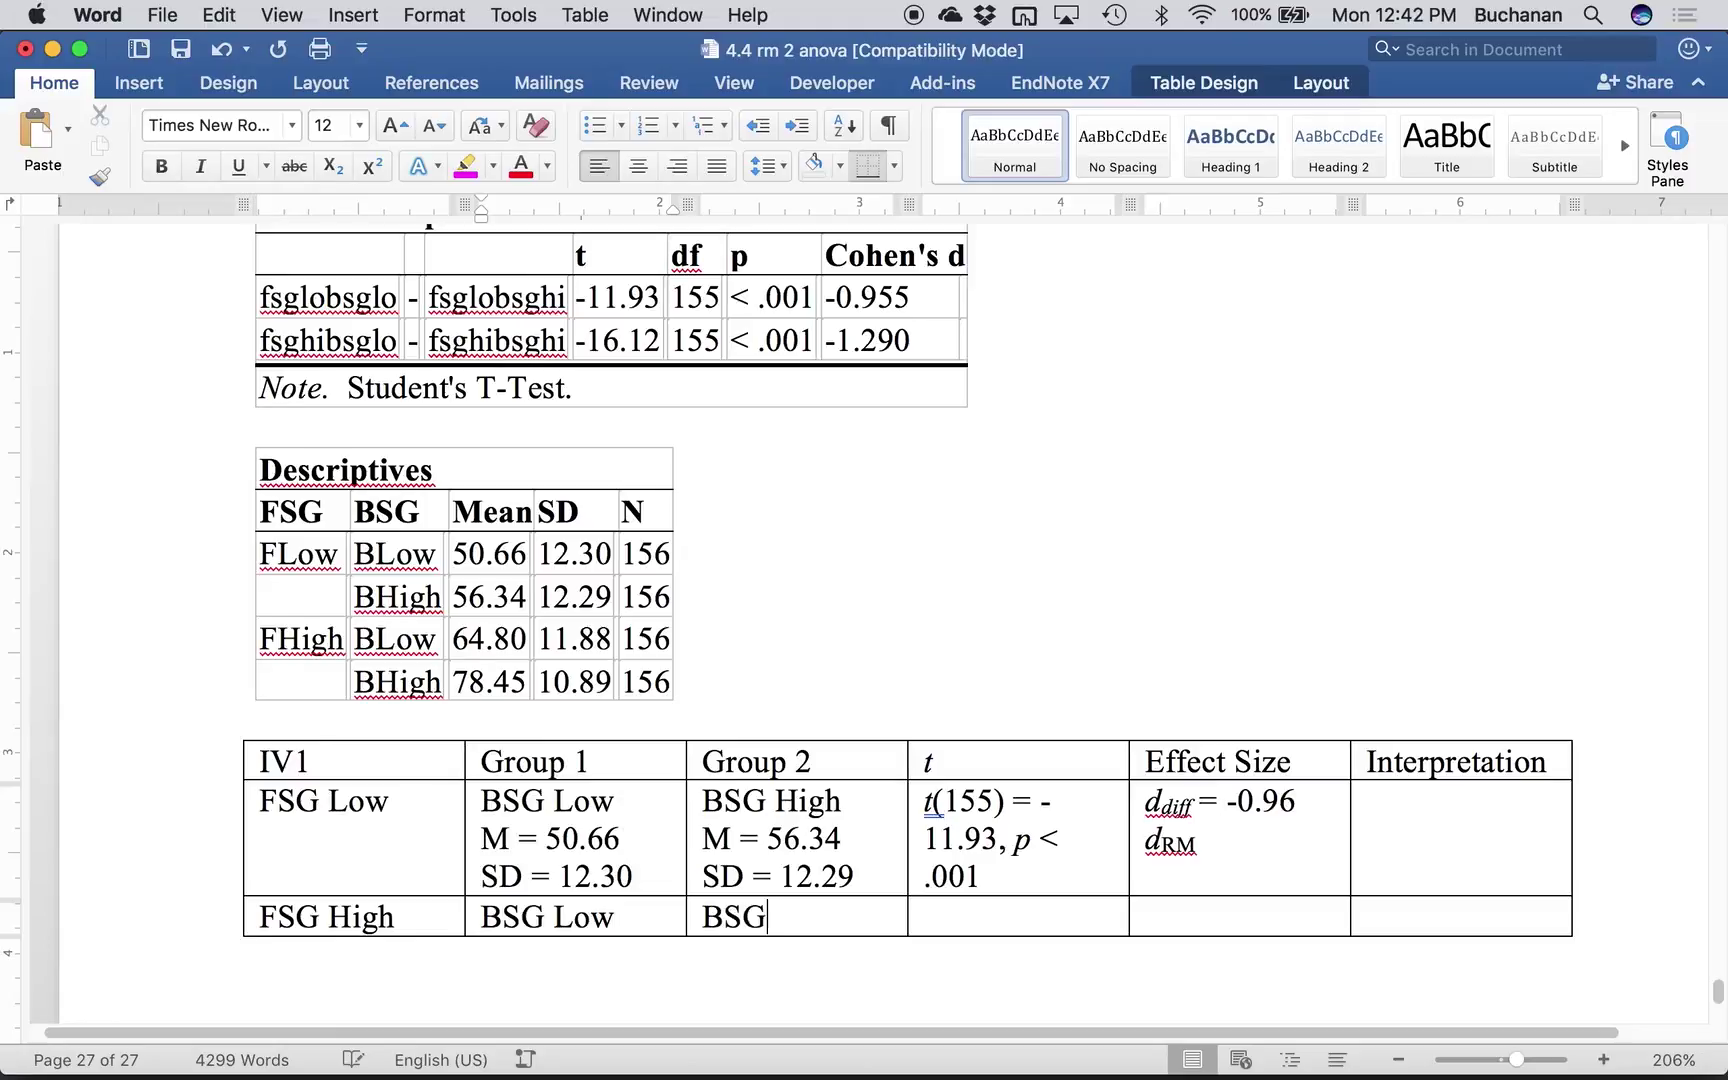
pyautogui.write(' High')
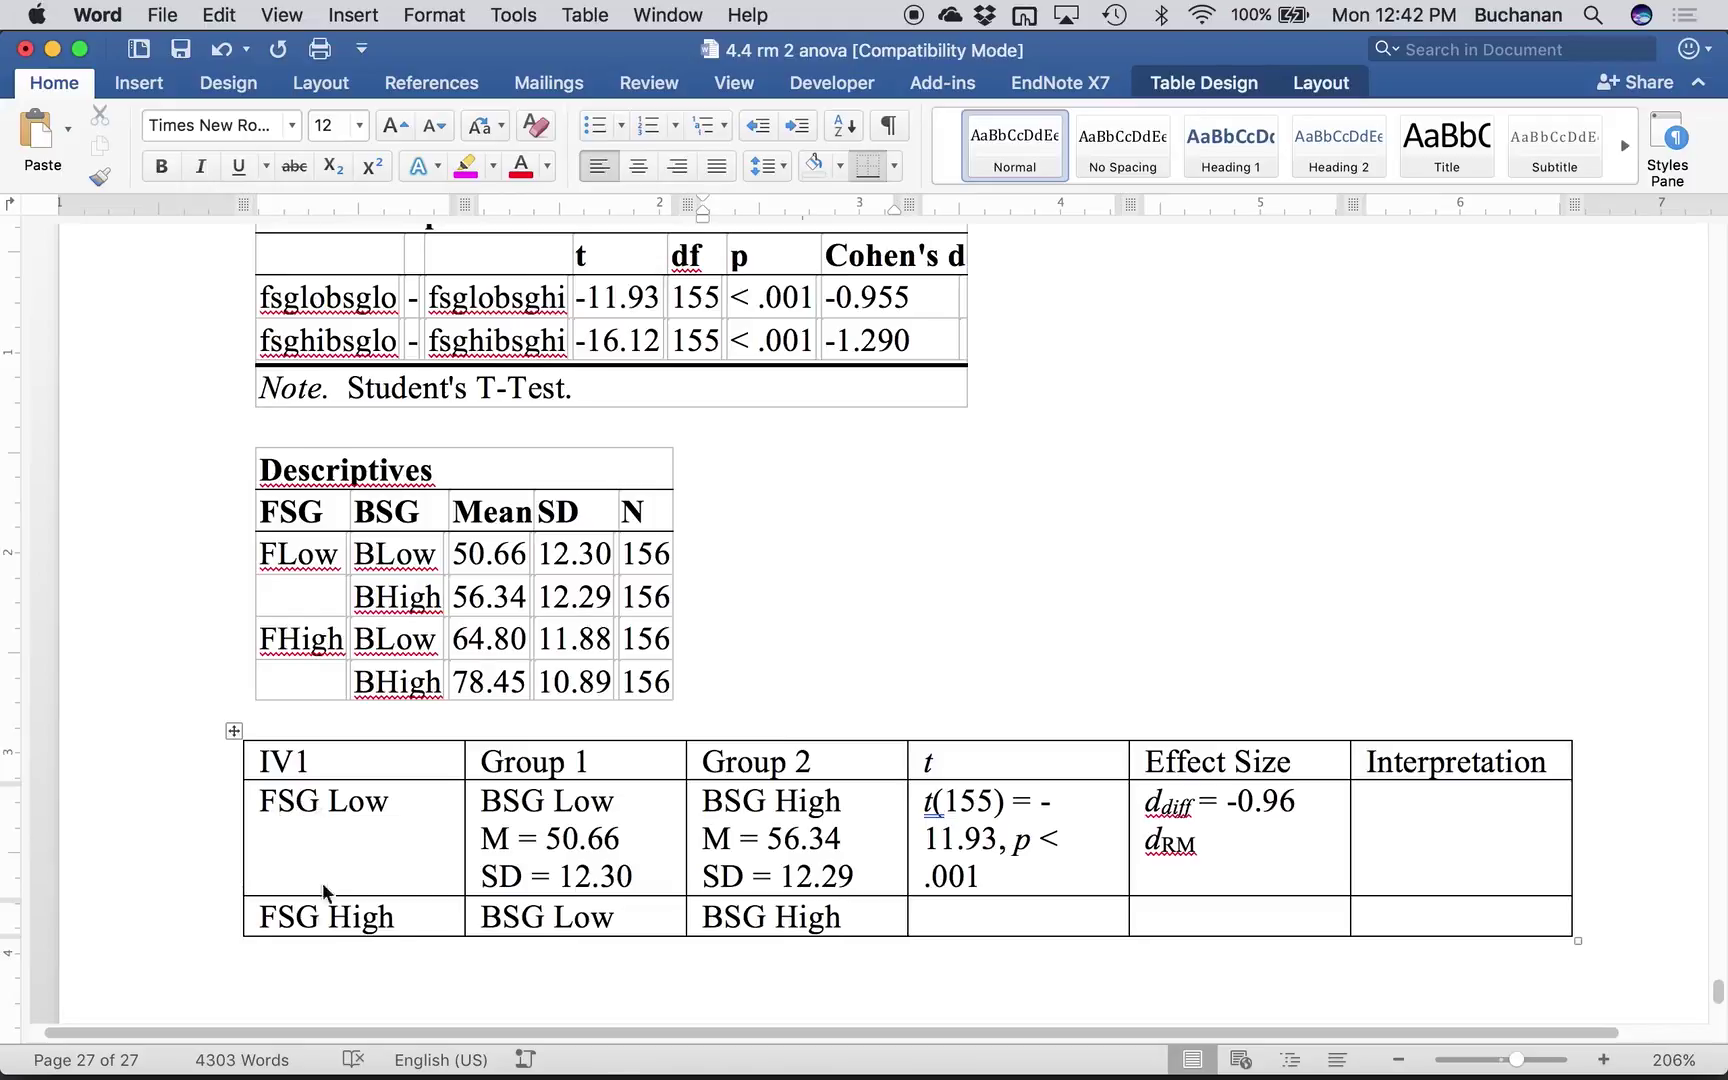
# - Add M = 64.80 and SD = 11.88 on separate lines below BSG Low in the FSG High row
pyautogui.click(638, 922)
pyautogui.press('Return')
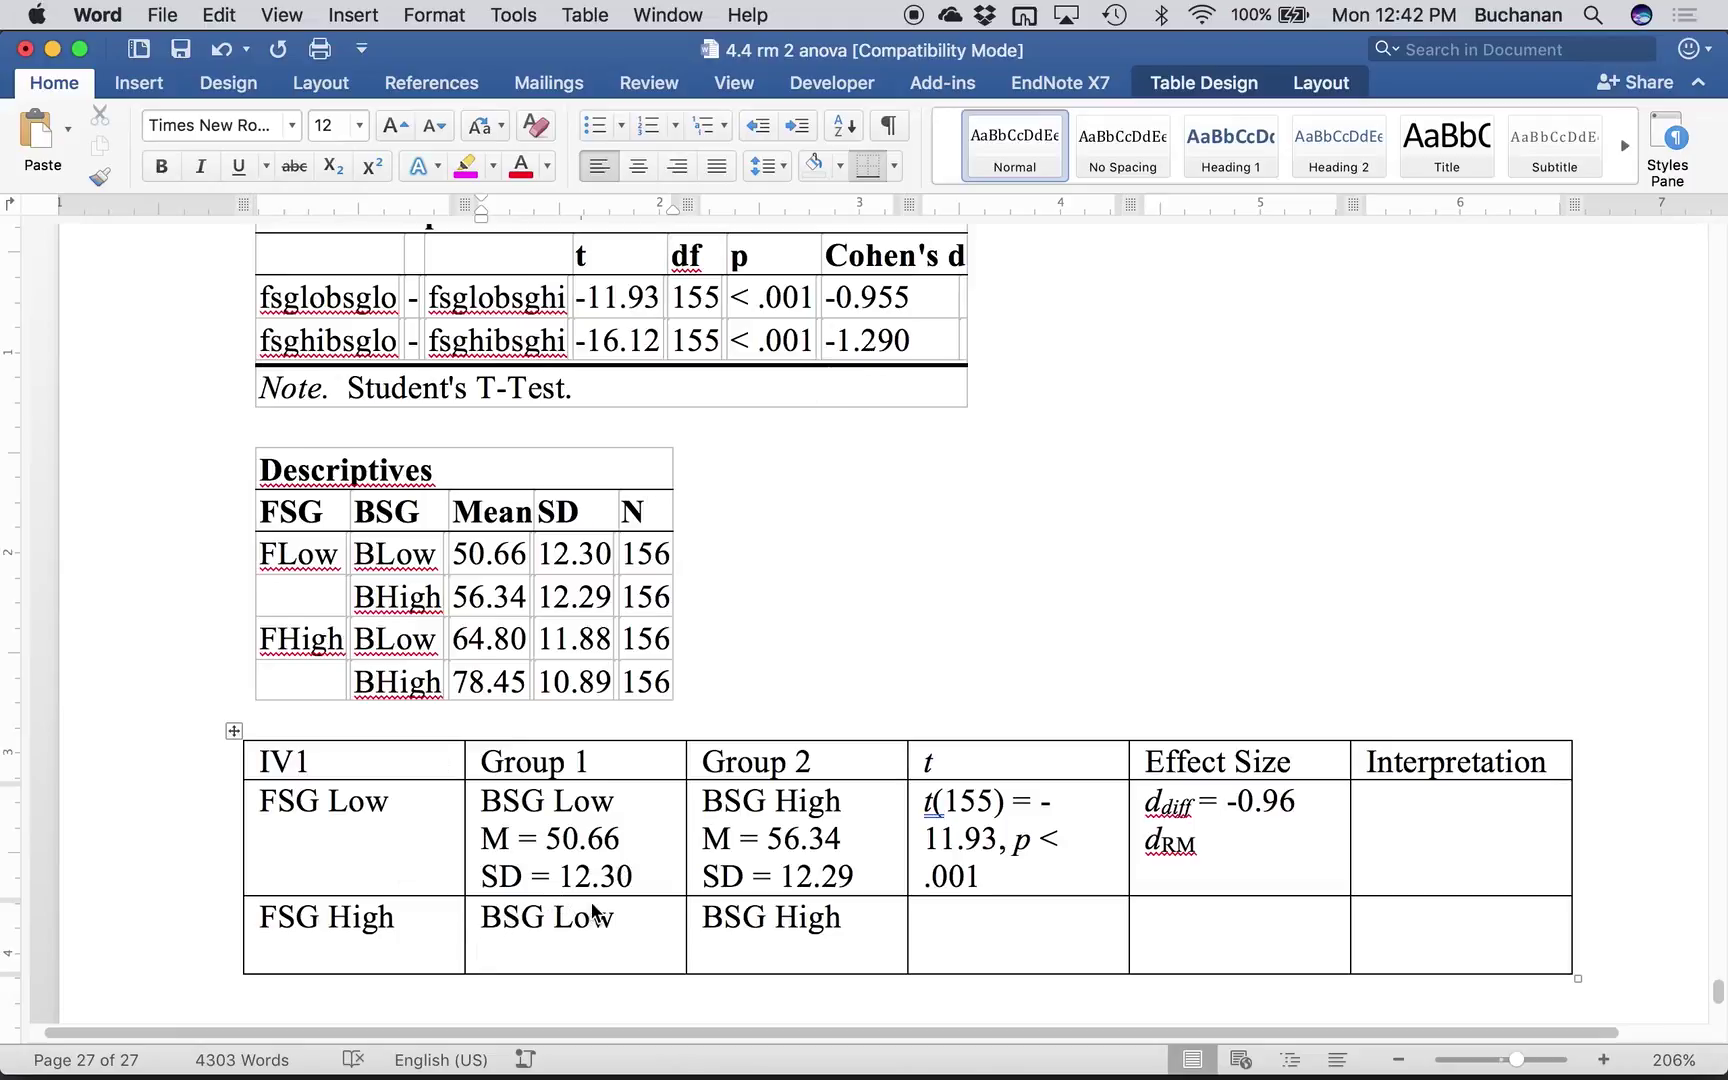
pyautogui.write('M = 64.80')
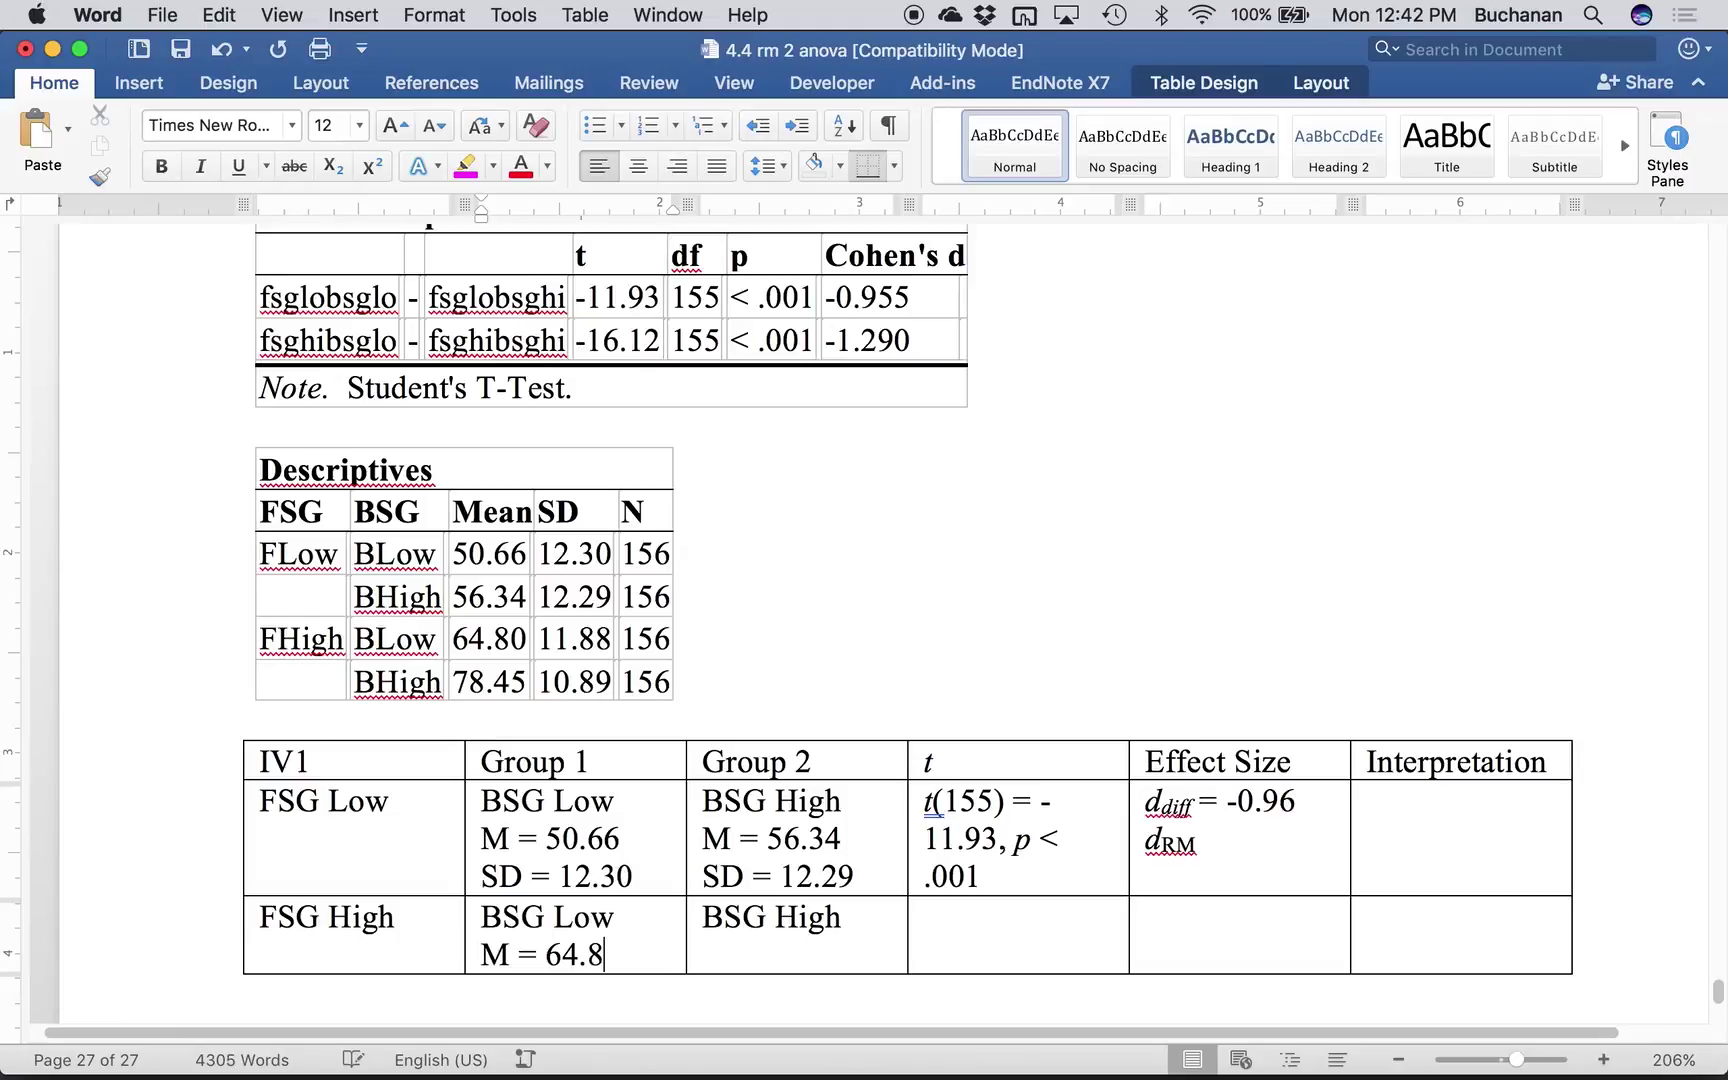
pyautogui.press('Return')
pyautogui.write('SD ')
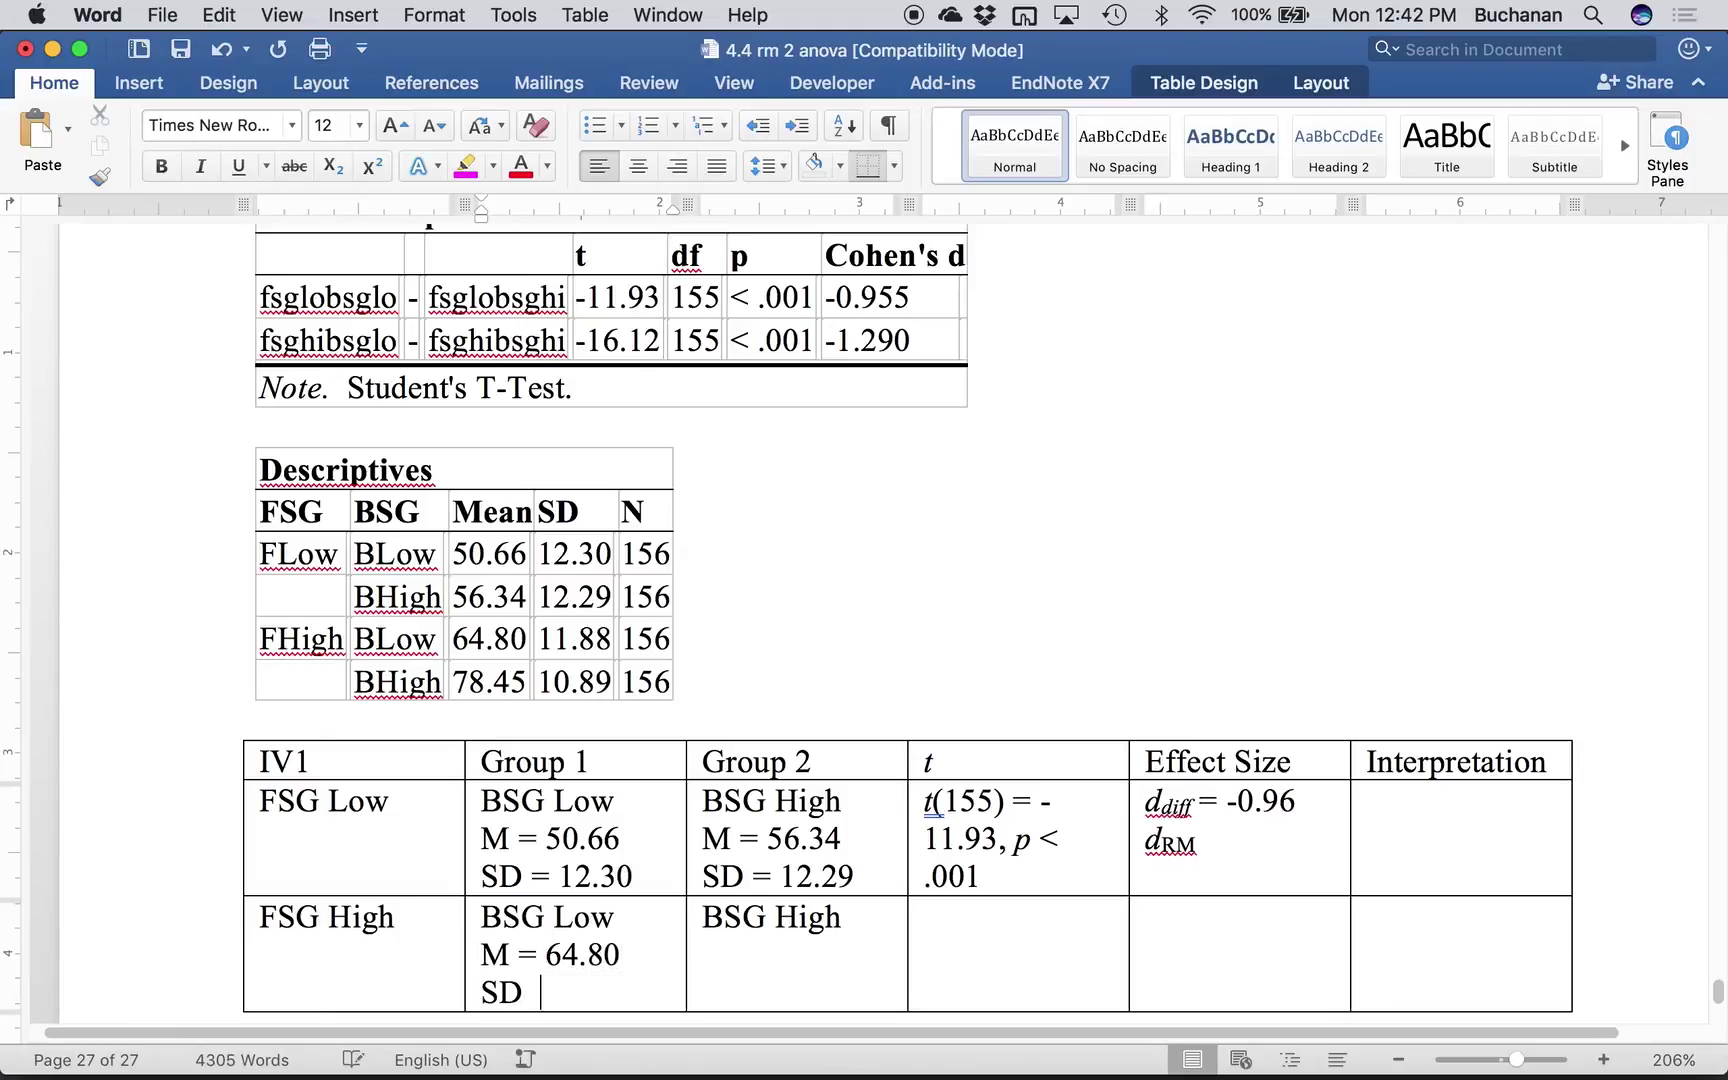
pyautogui.write('= 11.88')
# - Add M = 78.45 and SD = 10.89 on separate lines below BSG High in the FSG High row
pyautogui.click(841, 929)
pyautogui.press('Return')
pyautogui.write('M = ')
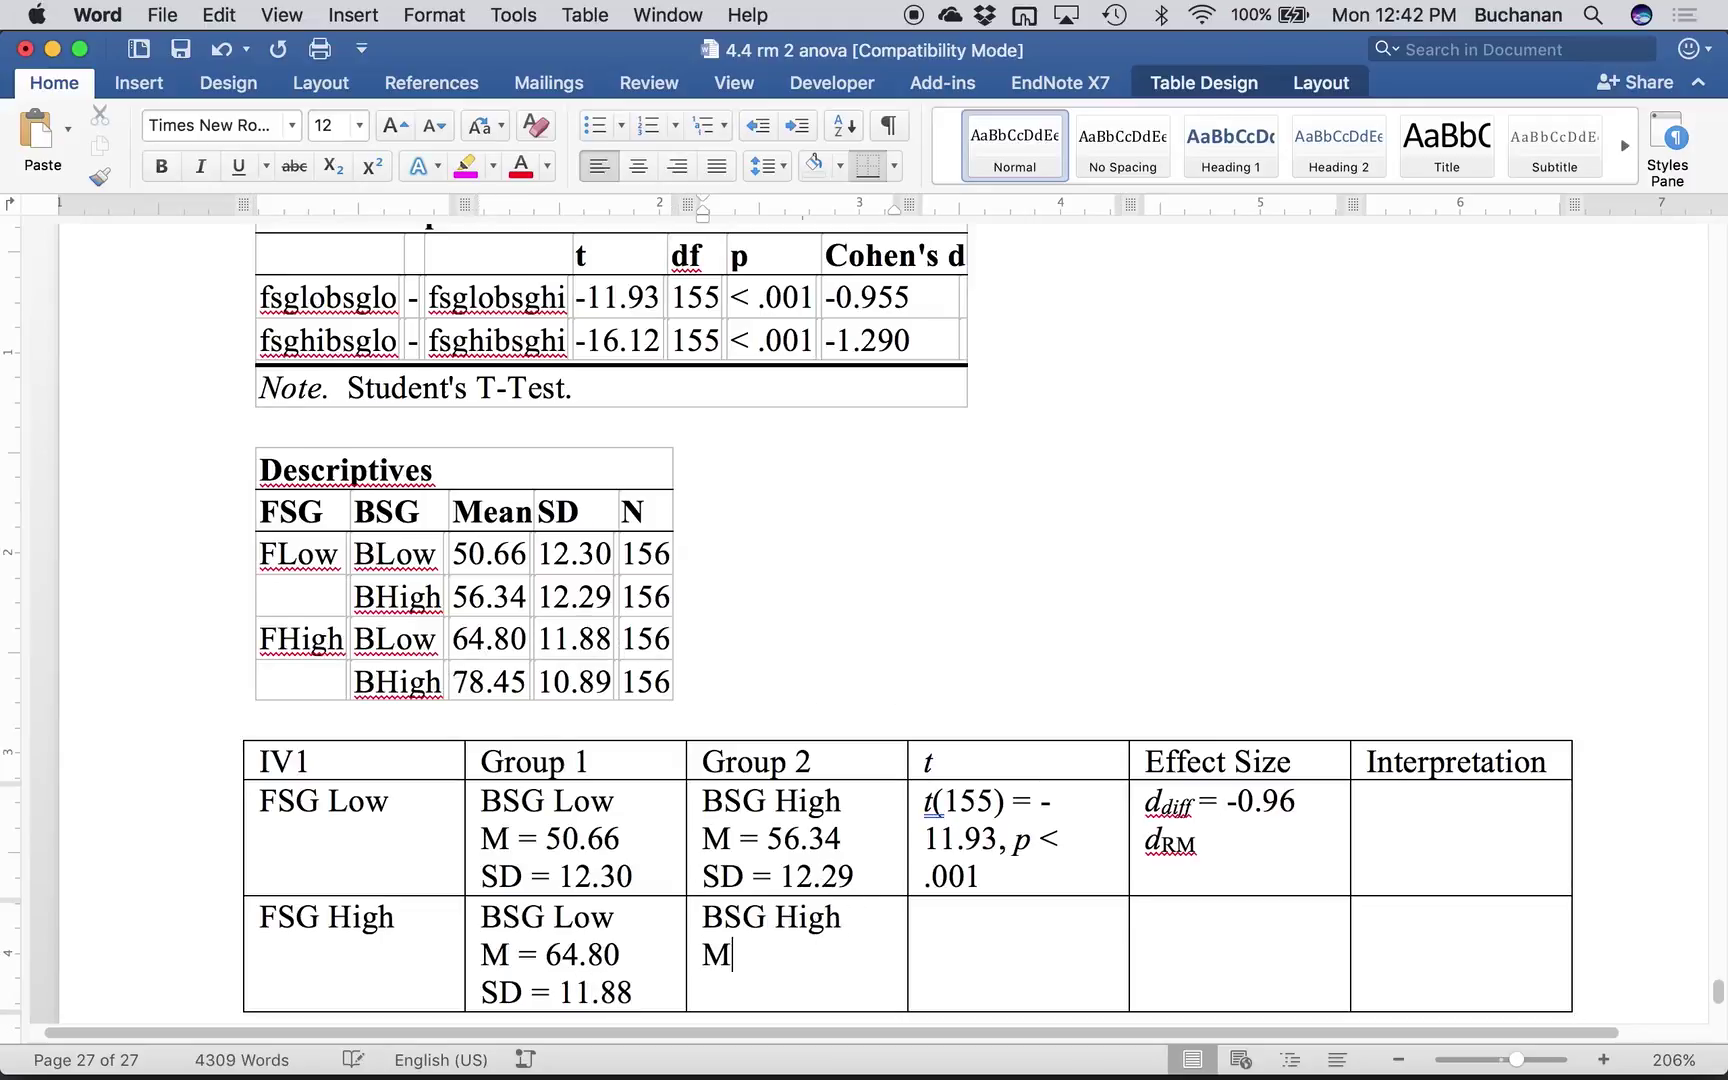
pyautogui.write('78.4')
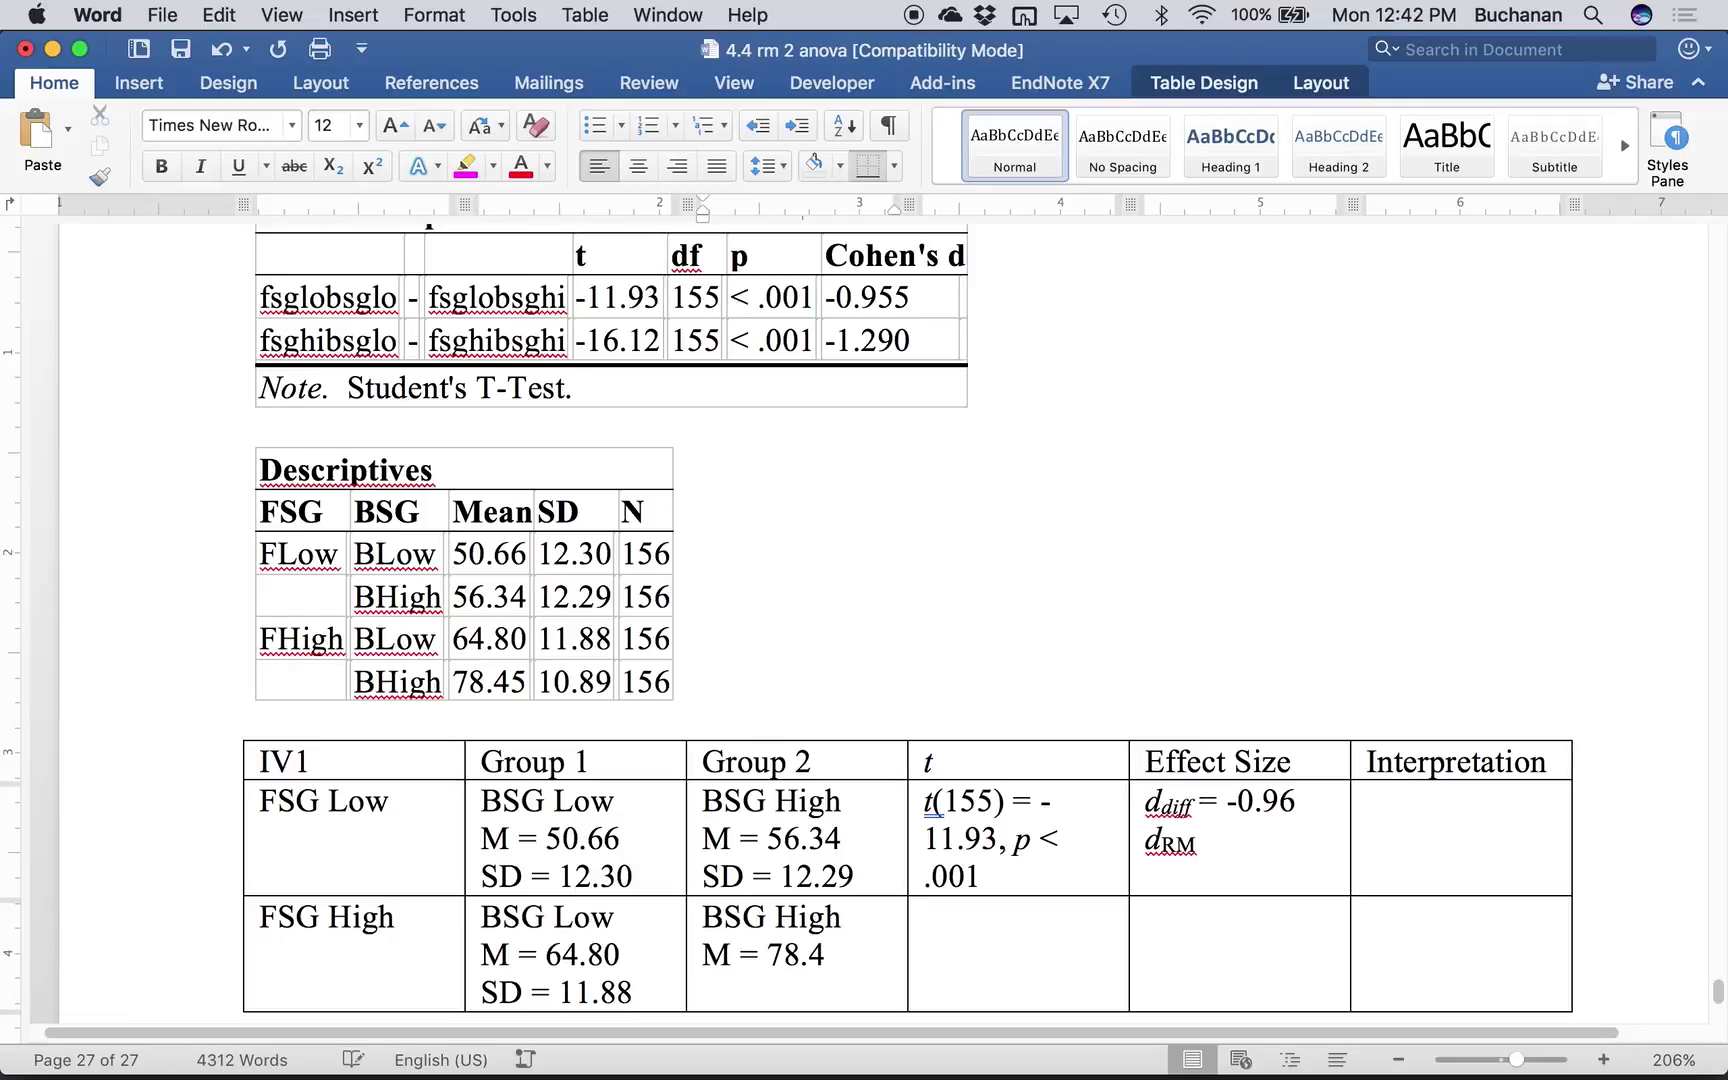
pyautogui.press('Return')
pyautogui.press('BackSpace')
pyautogui.write('5')
pyautogui.press('Return')
pyautogui.write('SD = 10')
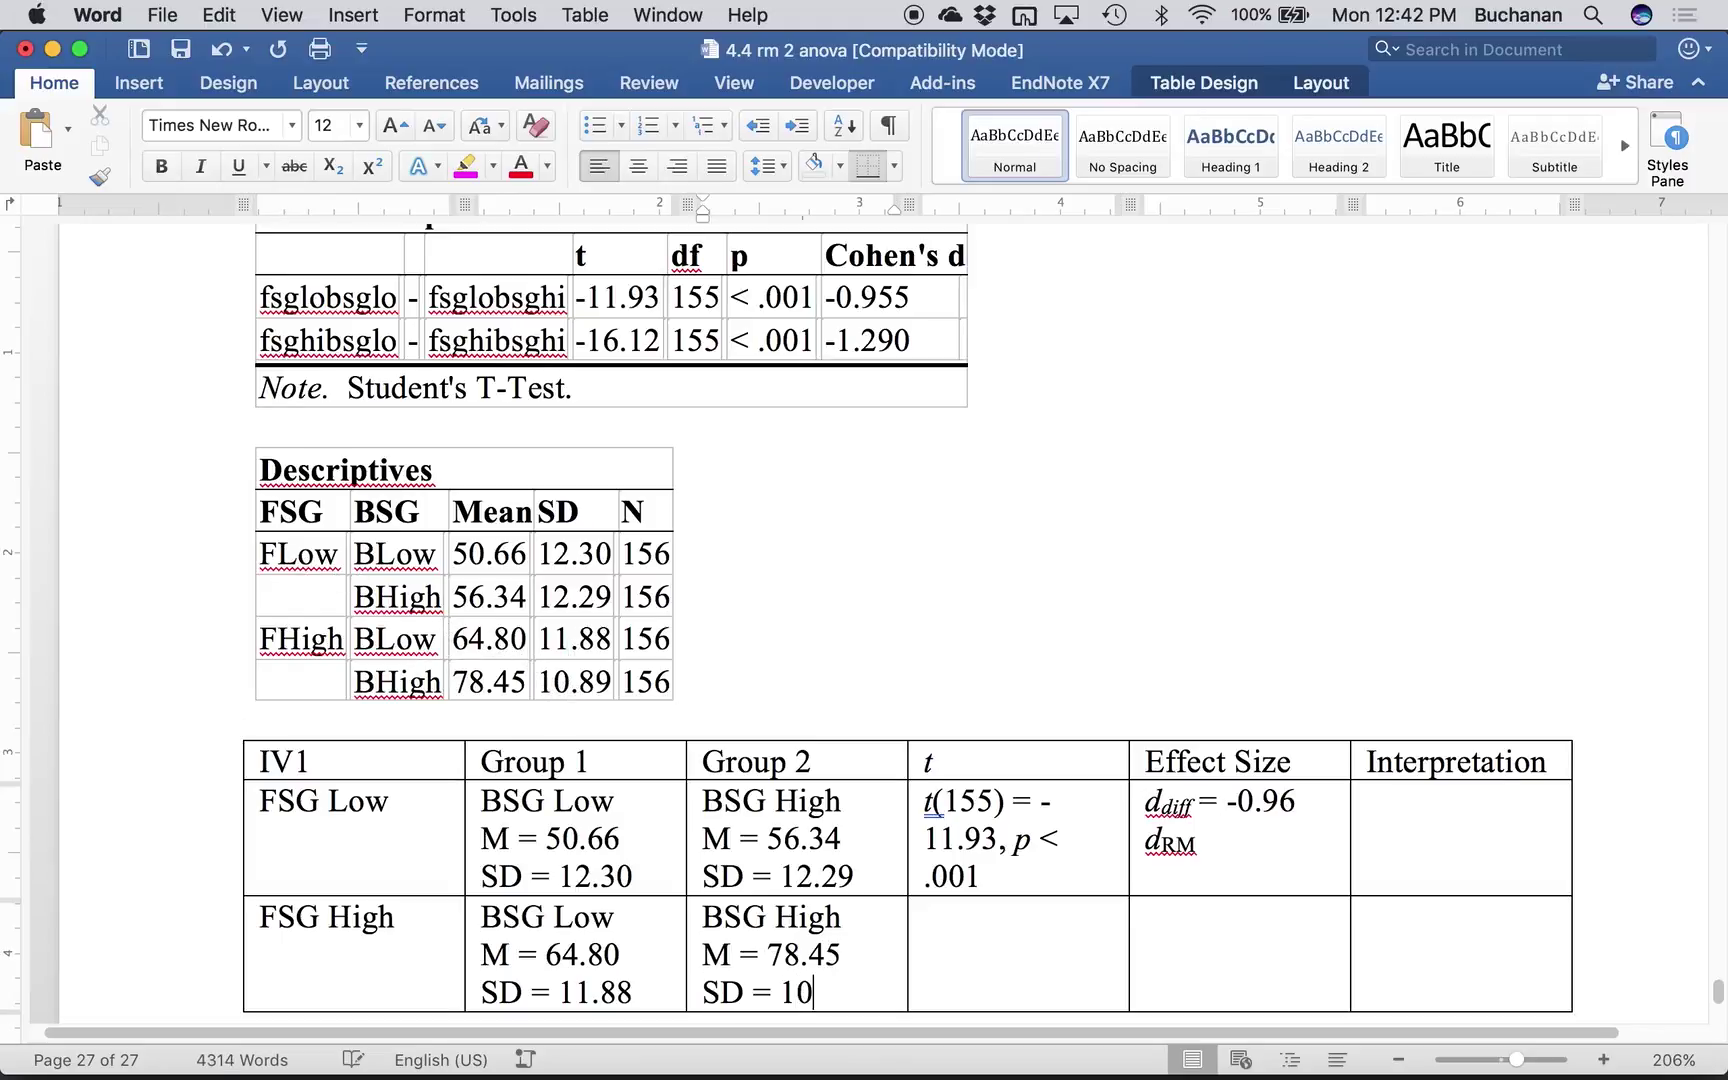
pyautogui.write('.89')
# - Enter t(155) = -16.12, p < .001 in the t cell of the FSG High row, with t and p in italics
pyautogui.click(960, 944)
pyautogui.press('super+i')
pyautogui.write('t')
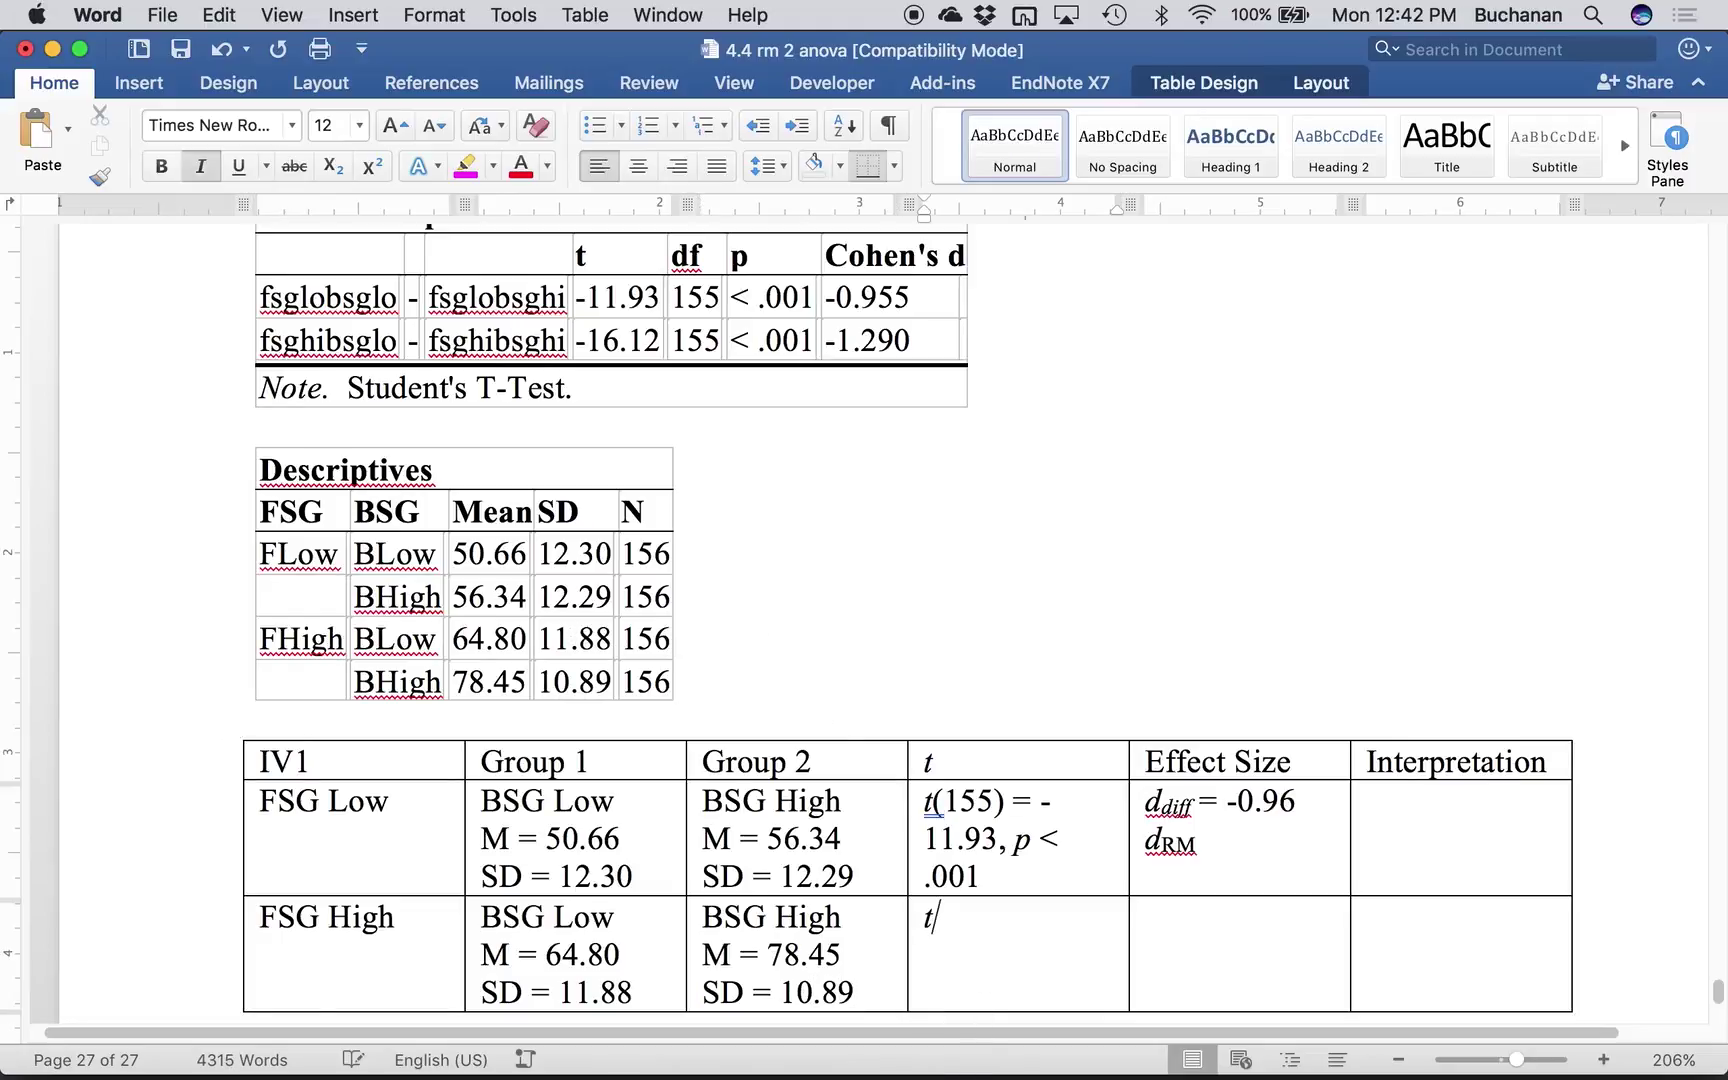
pyautogui.write('(')
pyautogui.press('super+i')
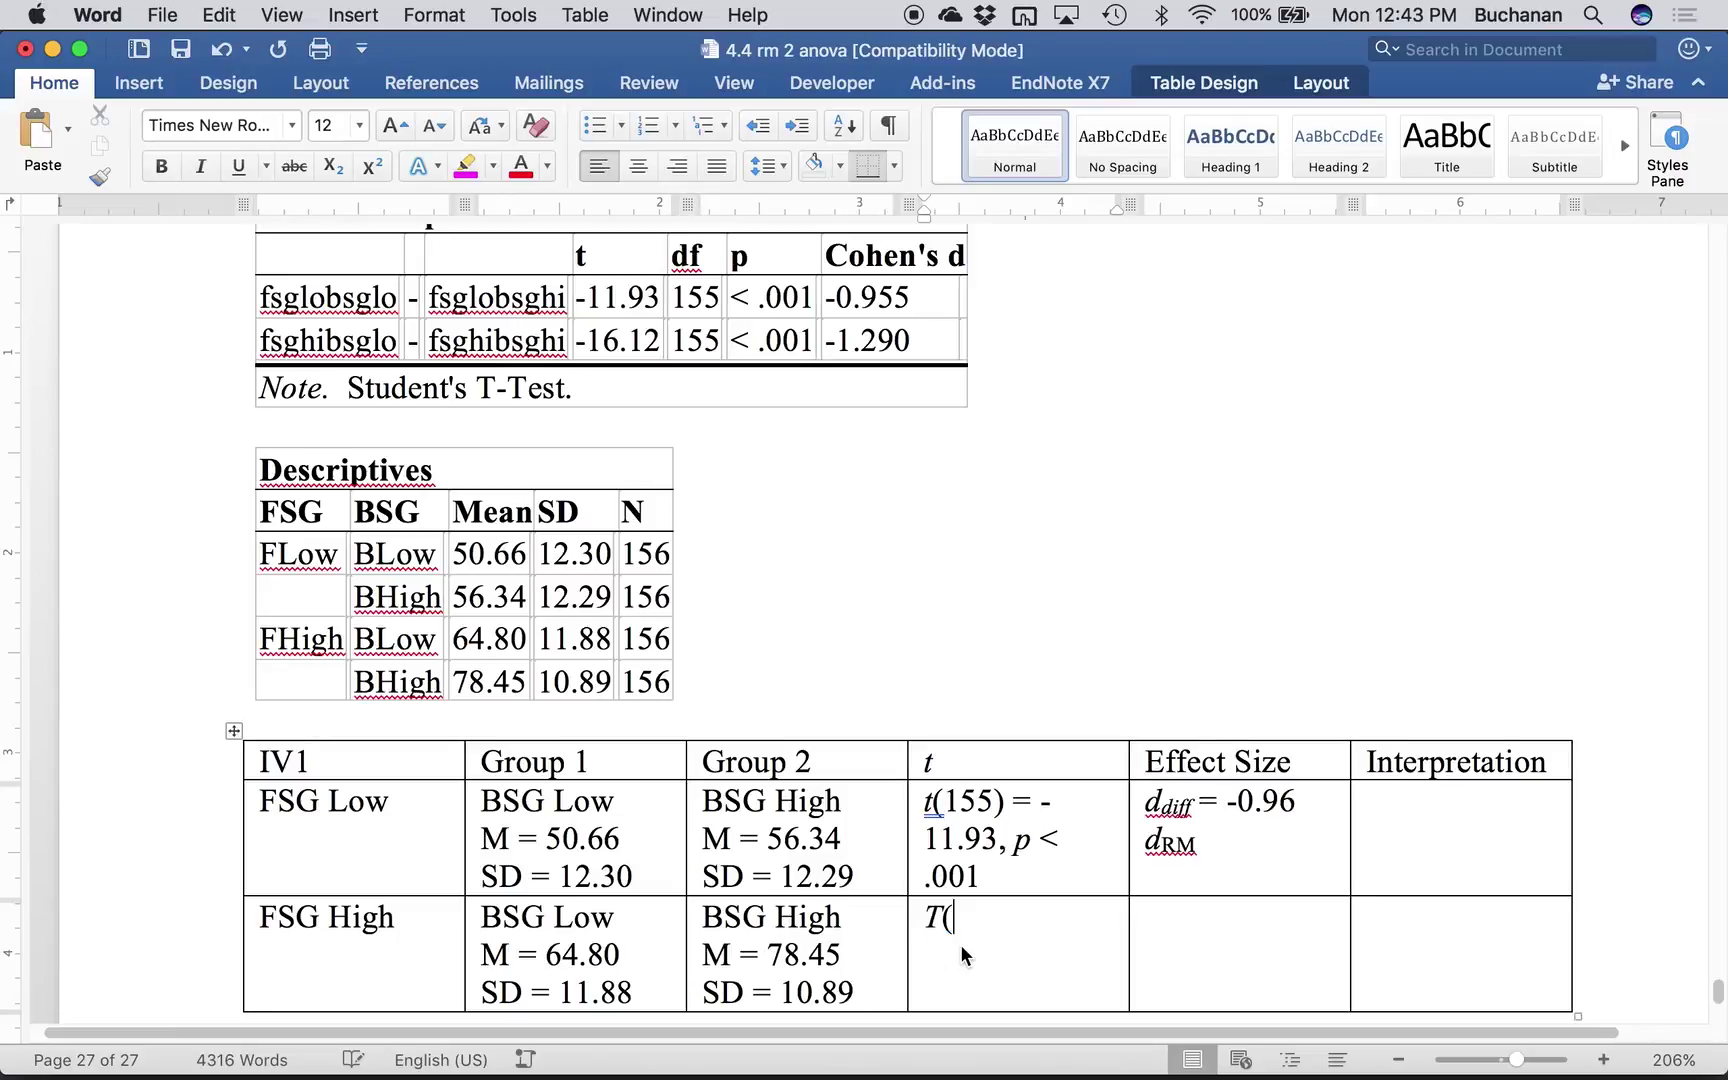
pyautogui.press('super+z')
pyautogui.write('1')
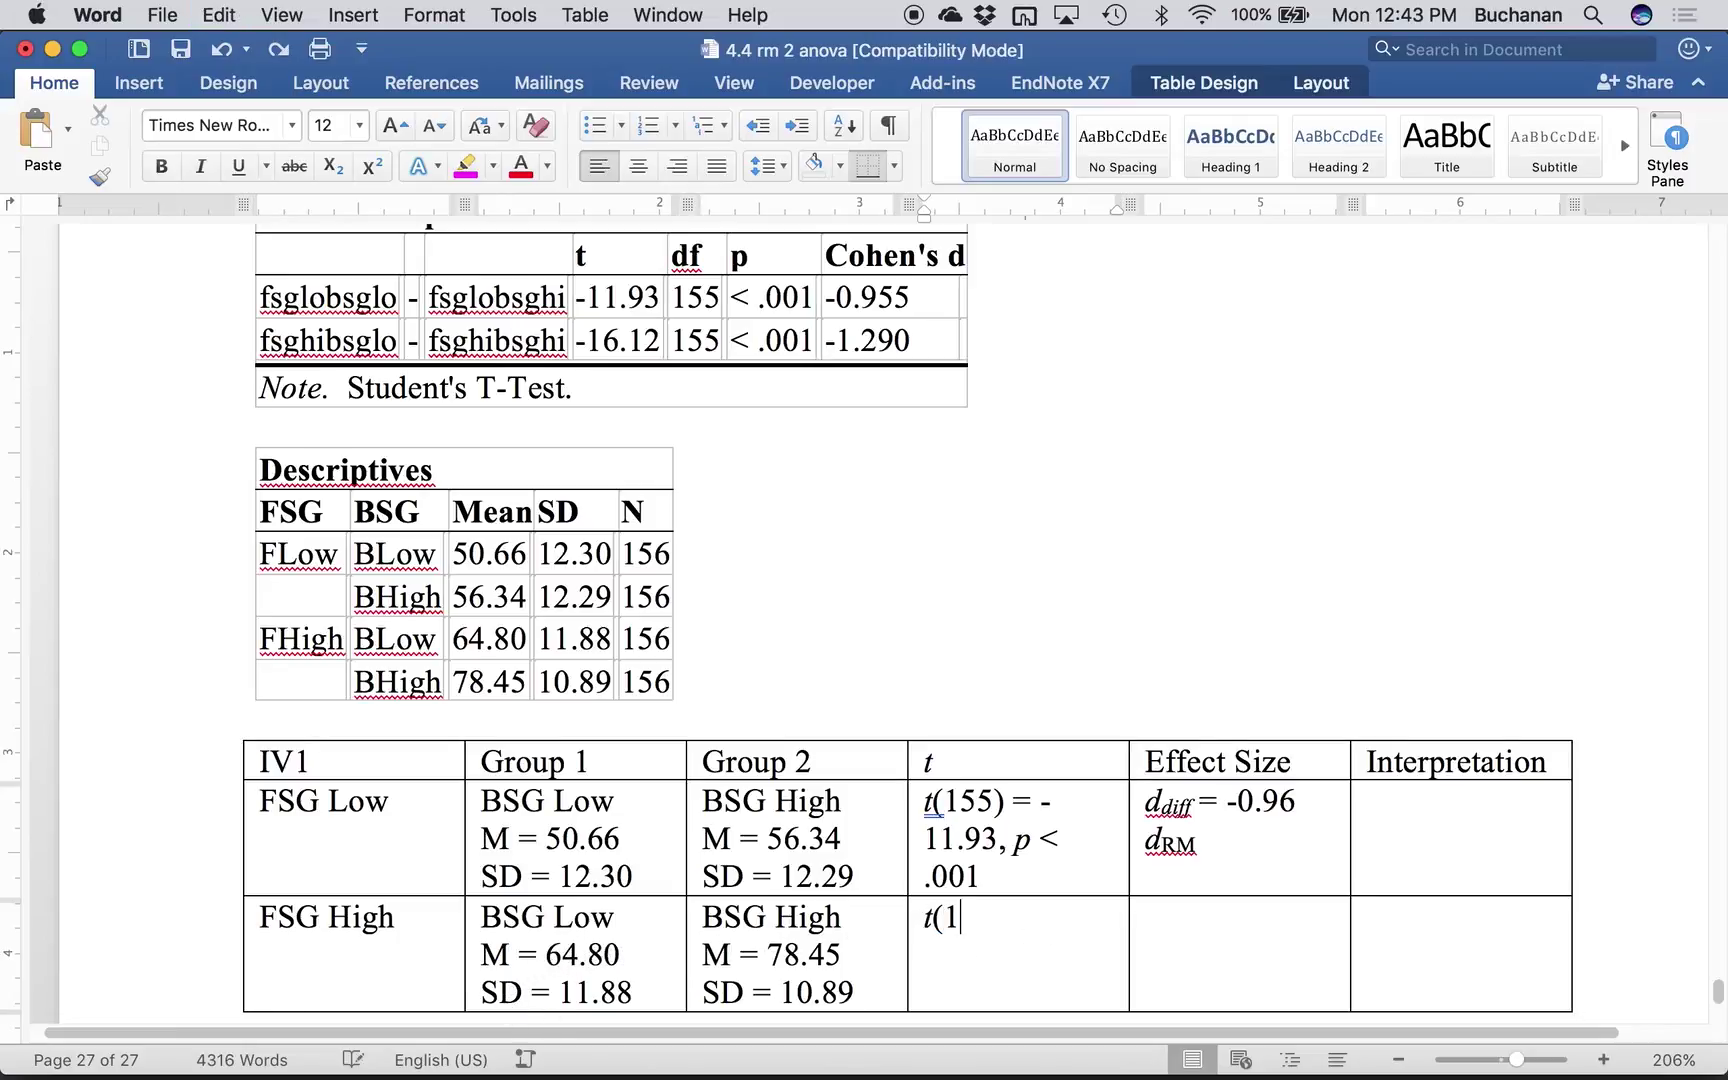
pyautogui.write('55) = ')
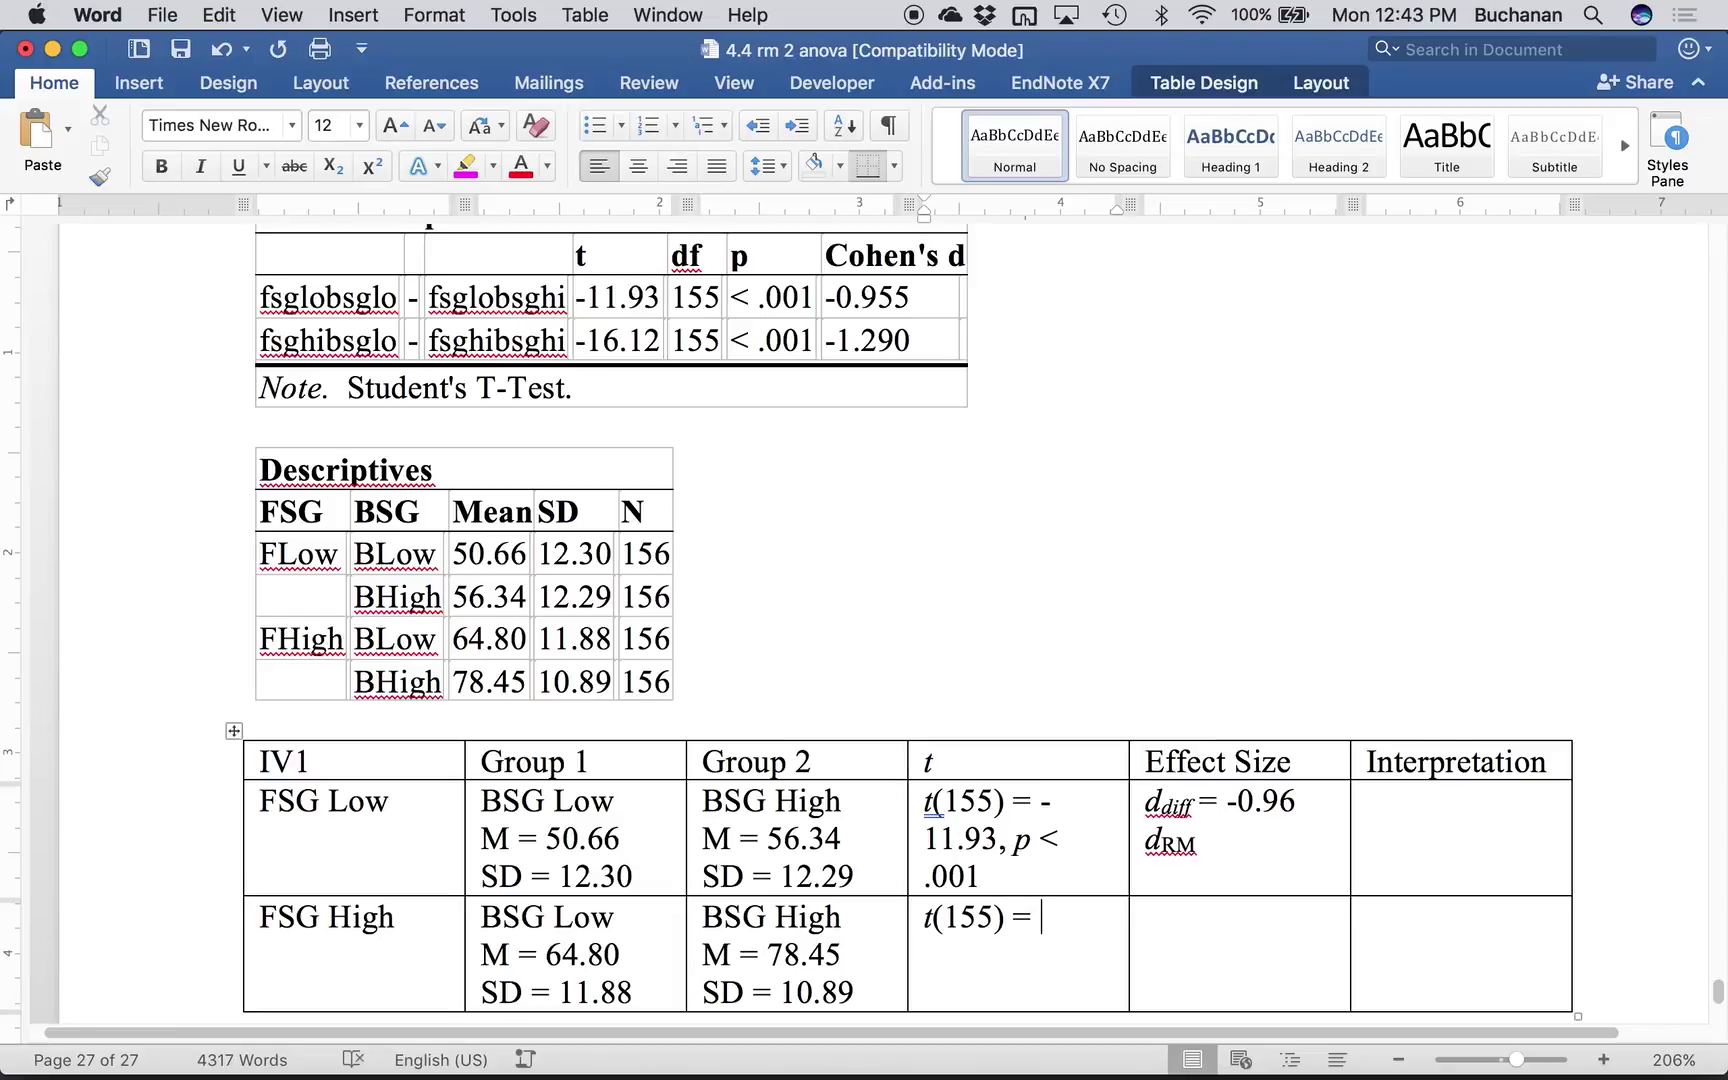
pyautogui.write('-16.12,')
pyautogui.press('super+i')
pyautogui.write('p')
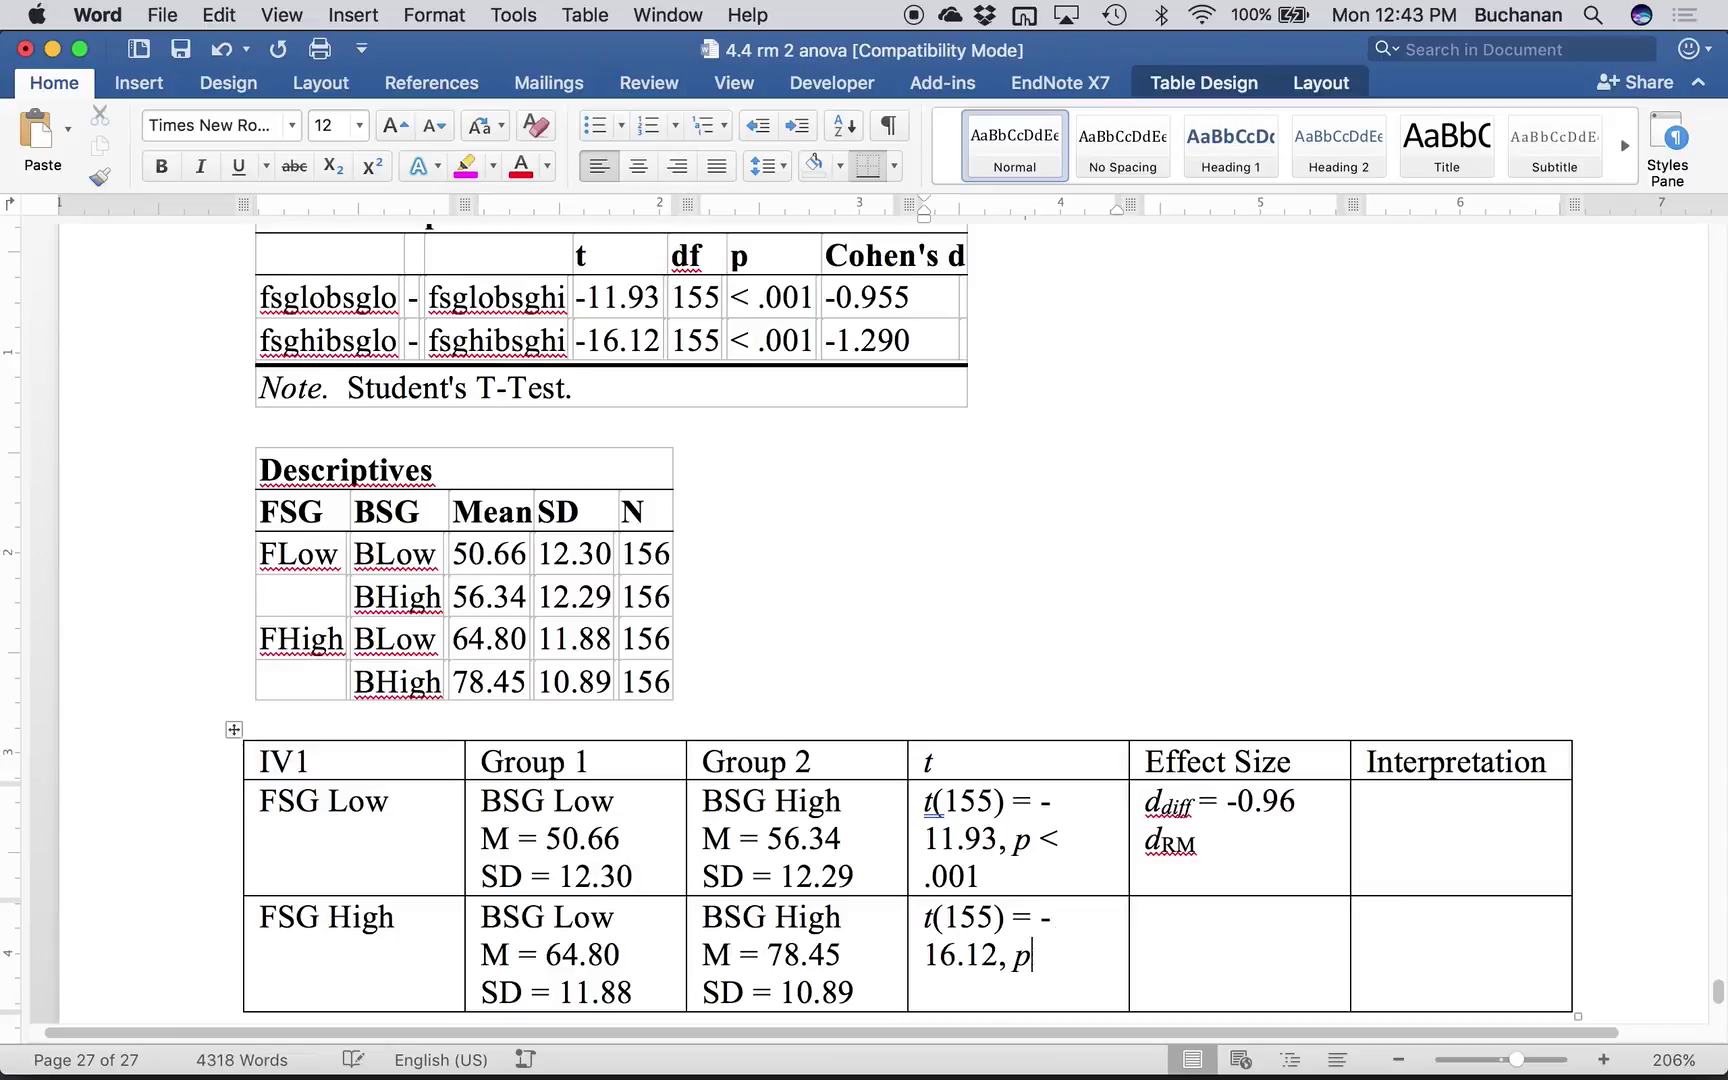
pyautogui.press('super+i')
pyautogui.write('< .001')
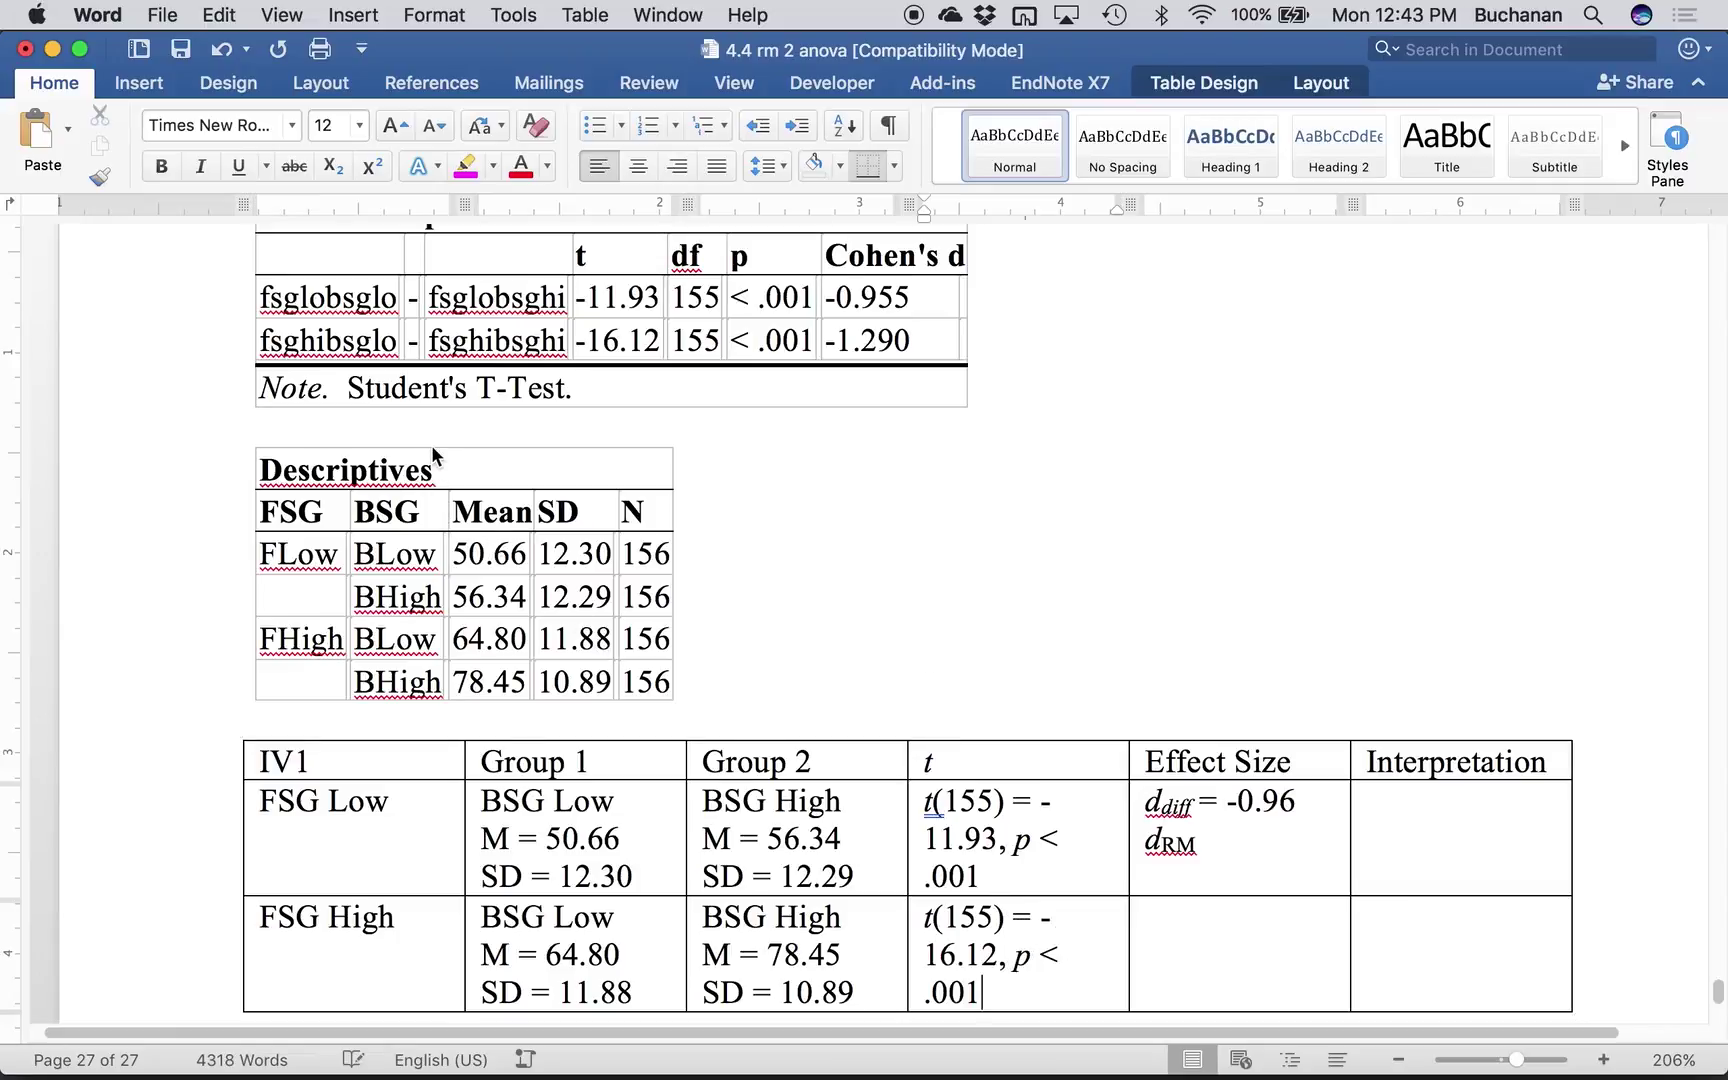
# - Copy the ddiff entry from FSG Low into the FSG High effect size cell and change its value to -1.29
pyautogui.moveTo(375, 345); pyautogui.dragTo(908, 345)
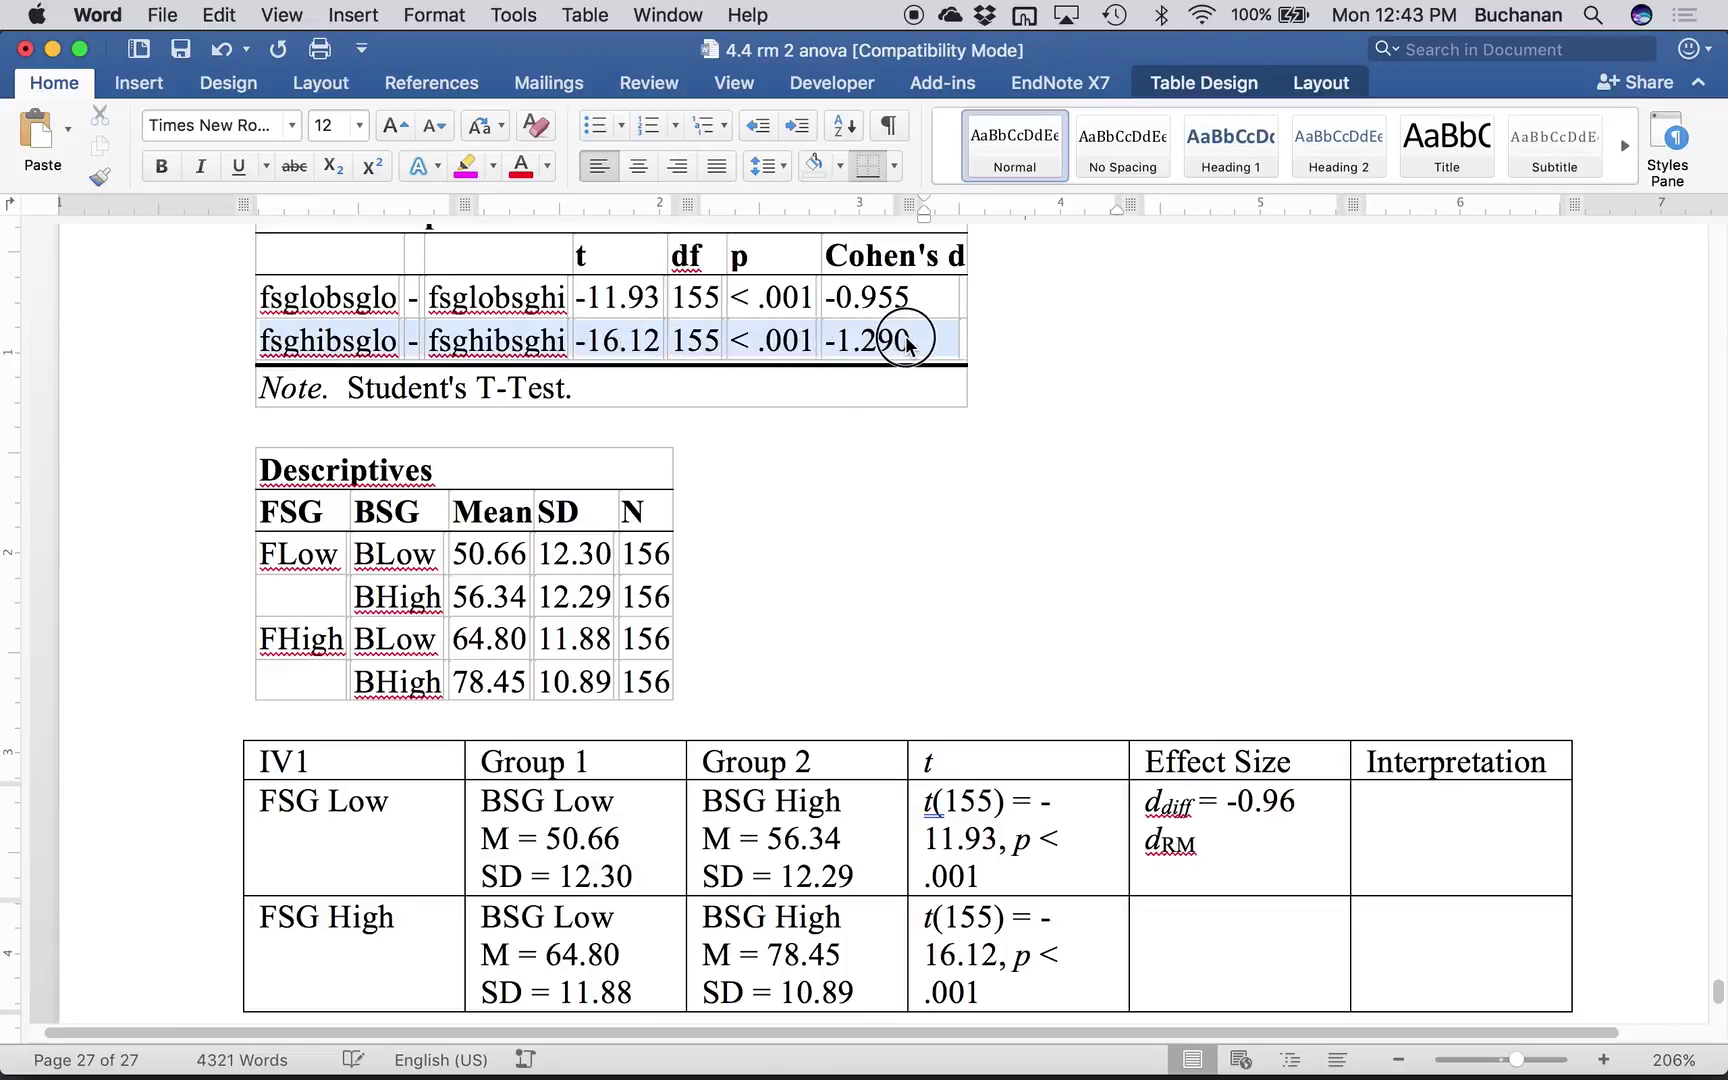
pyautogui.click(1258, 966)
pyautogui.moveTo(1318, 802); pyautogui.dragTo(1160, 808)
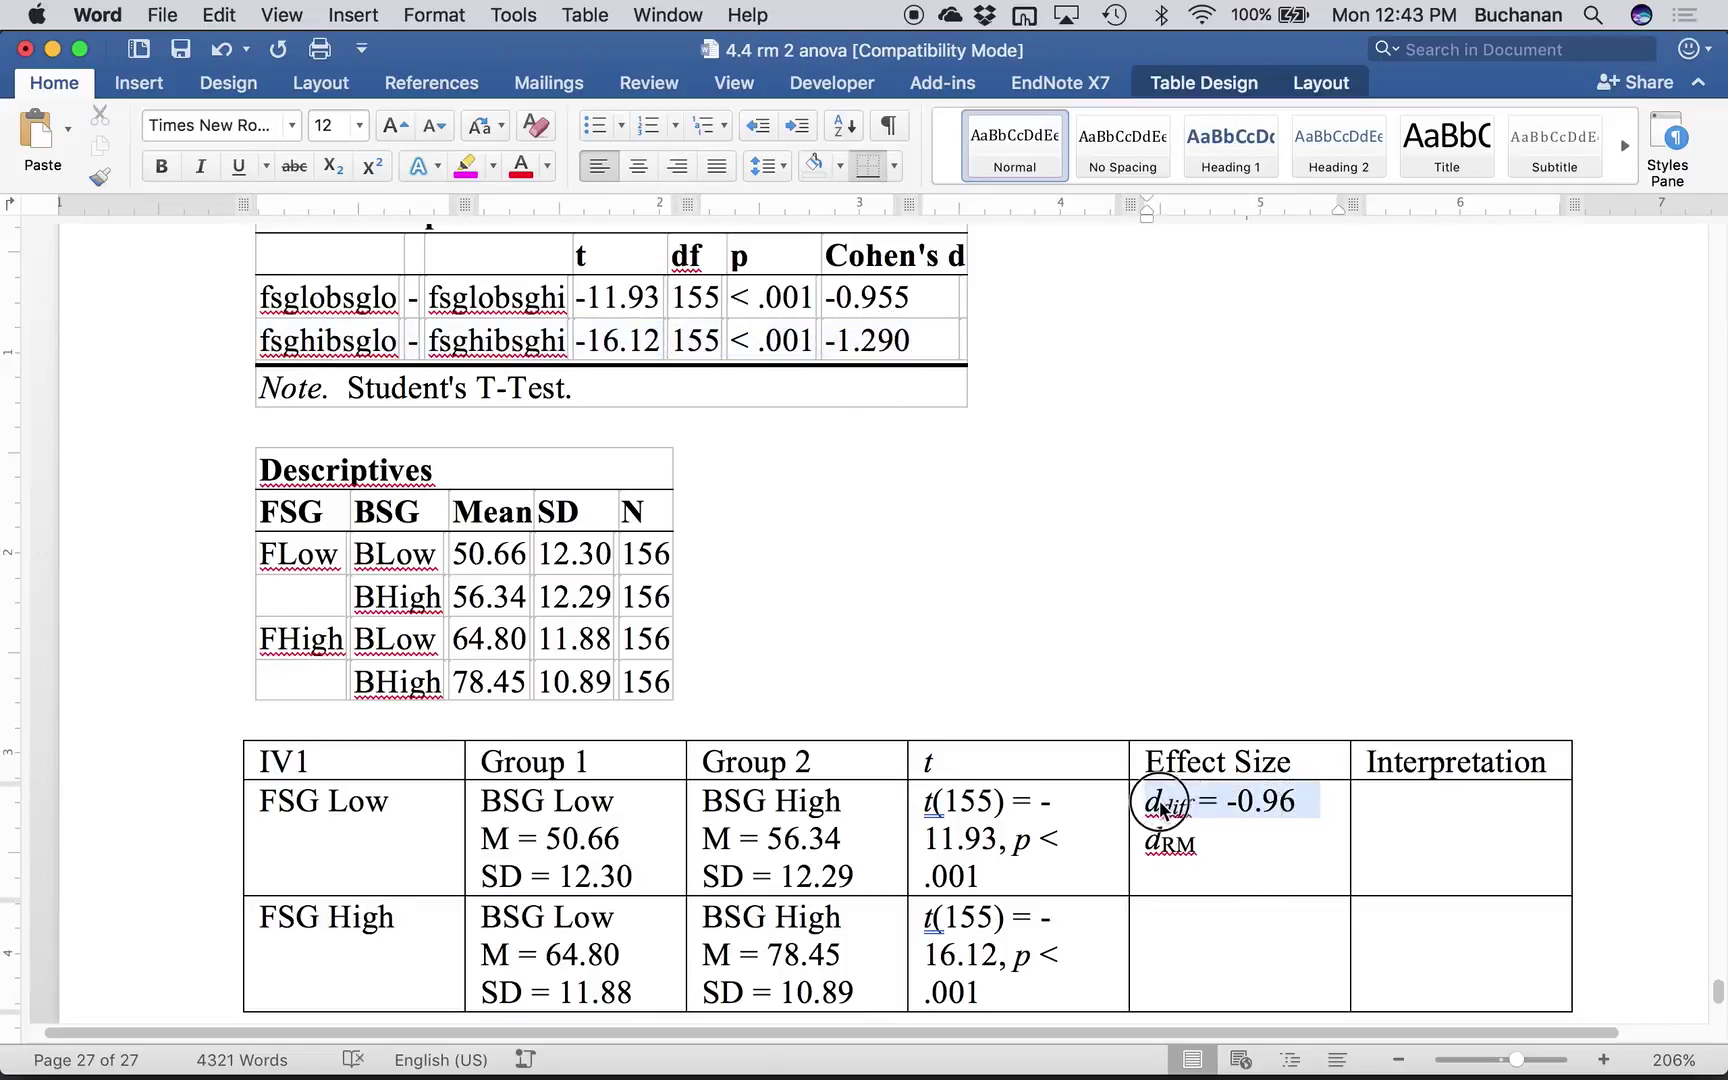
pyautogui.press('super+c')
pyautogui.click(1189, 962)
pyautogui.press('super+v')
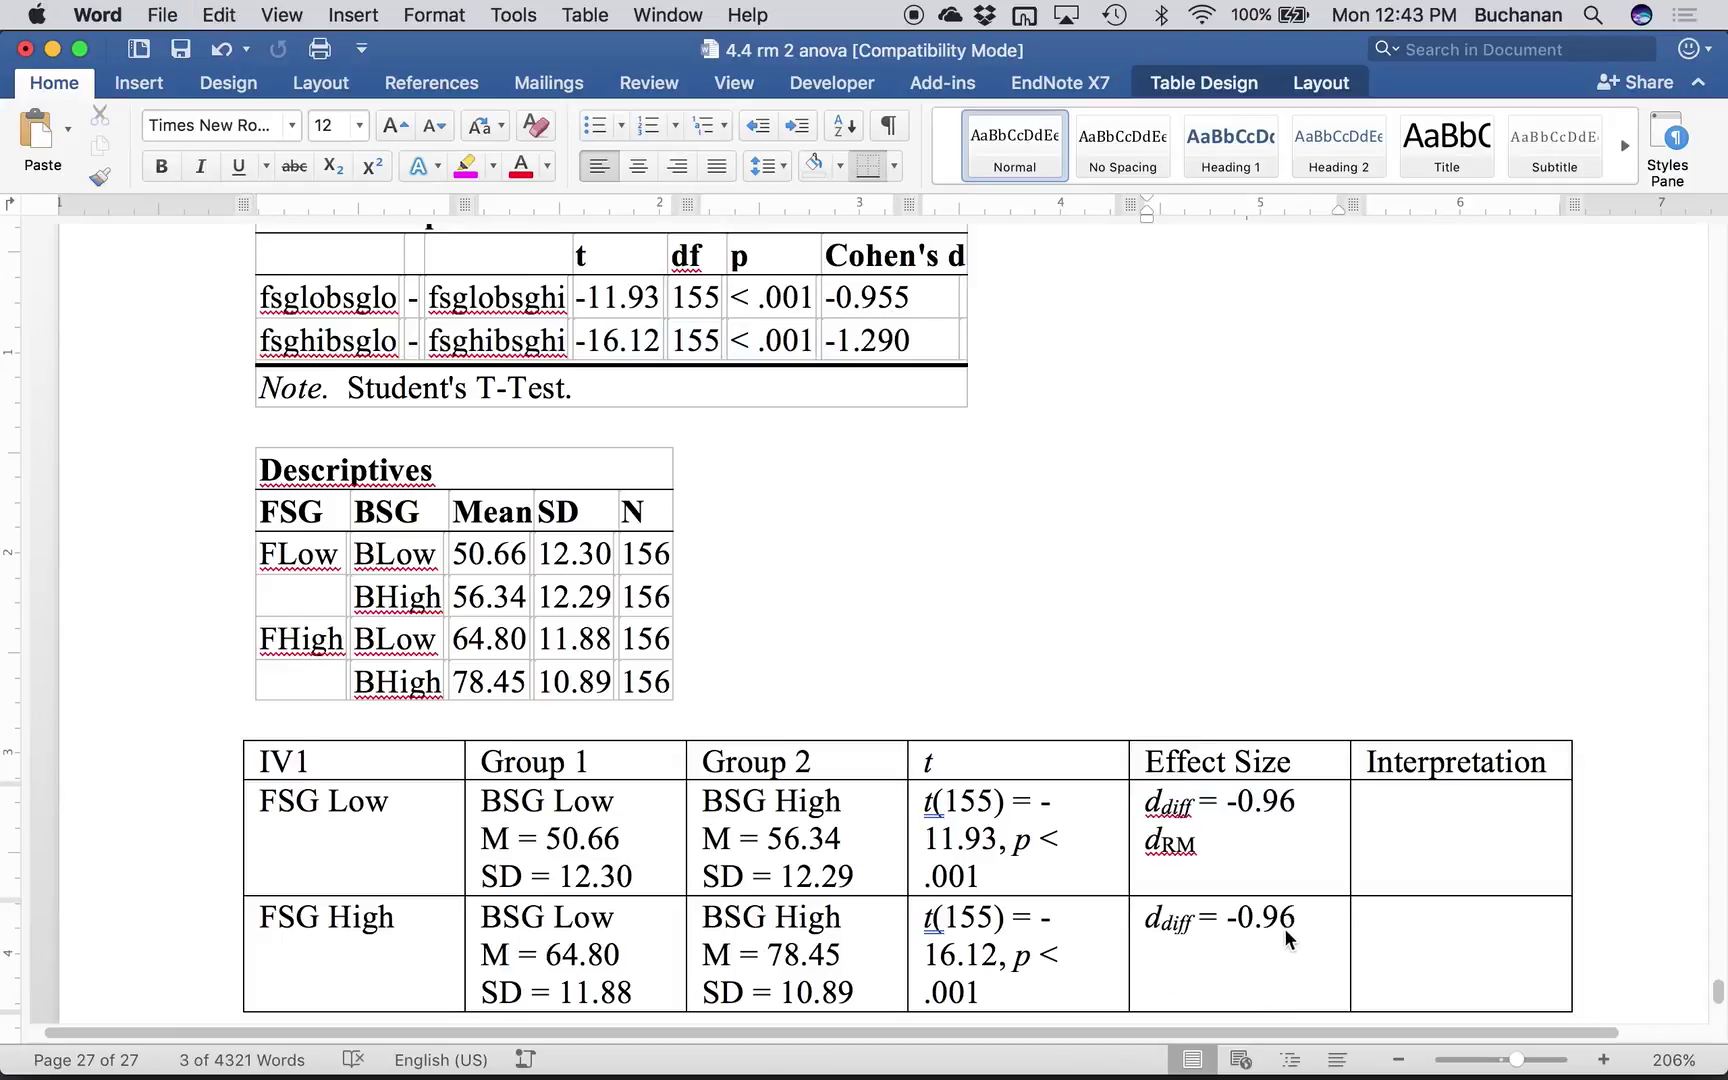
pyautogui.moveTo(1312, 918); pyautogui.dragTo(1240, 918)
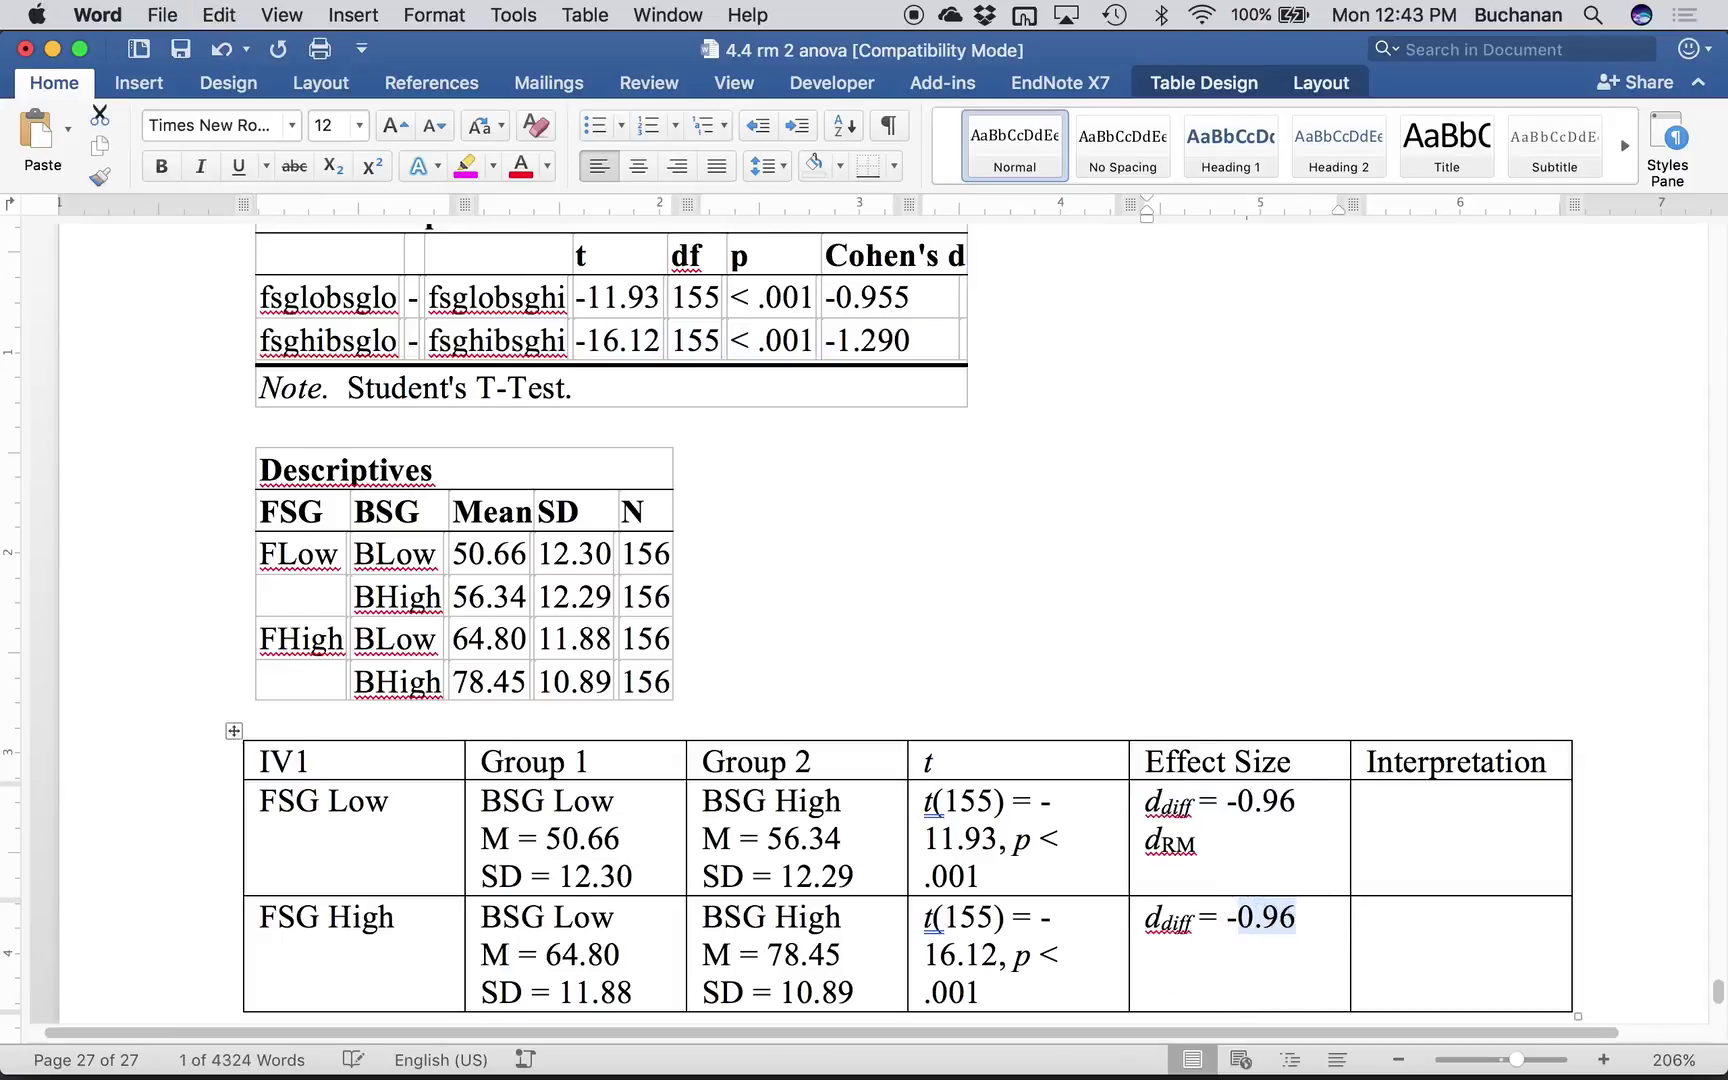
pyautogui.write('1.29')
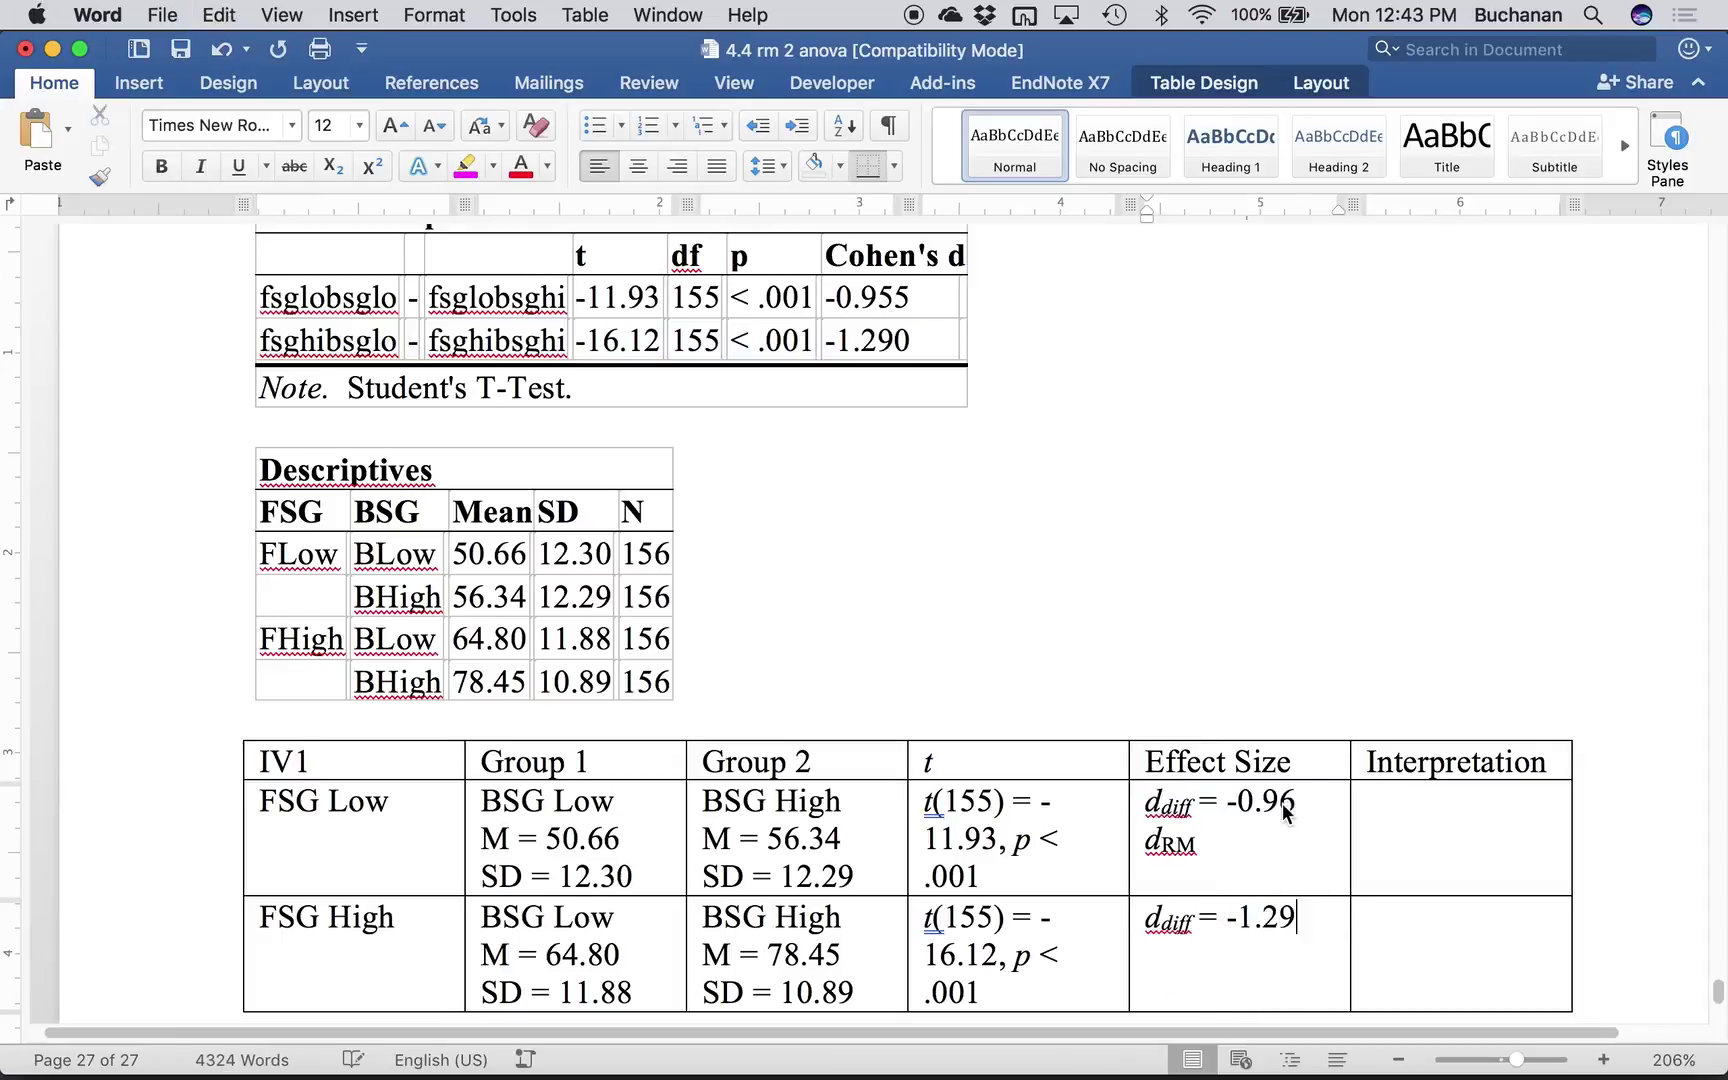
# - Add blank lines above the summary table, save the document, and write the line "Bonferroni alpha / comparisons" there
pyautogui.scroll(-3, 1195, 645)
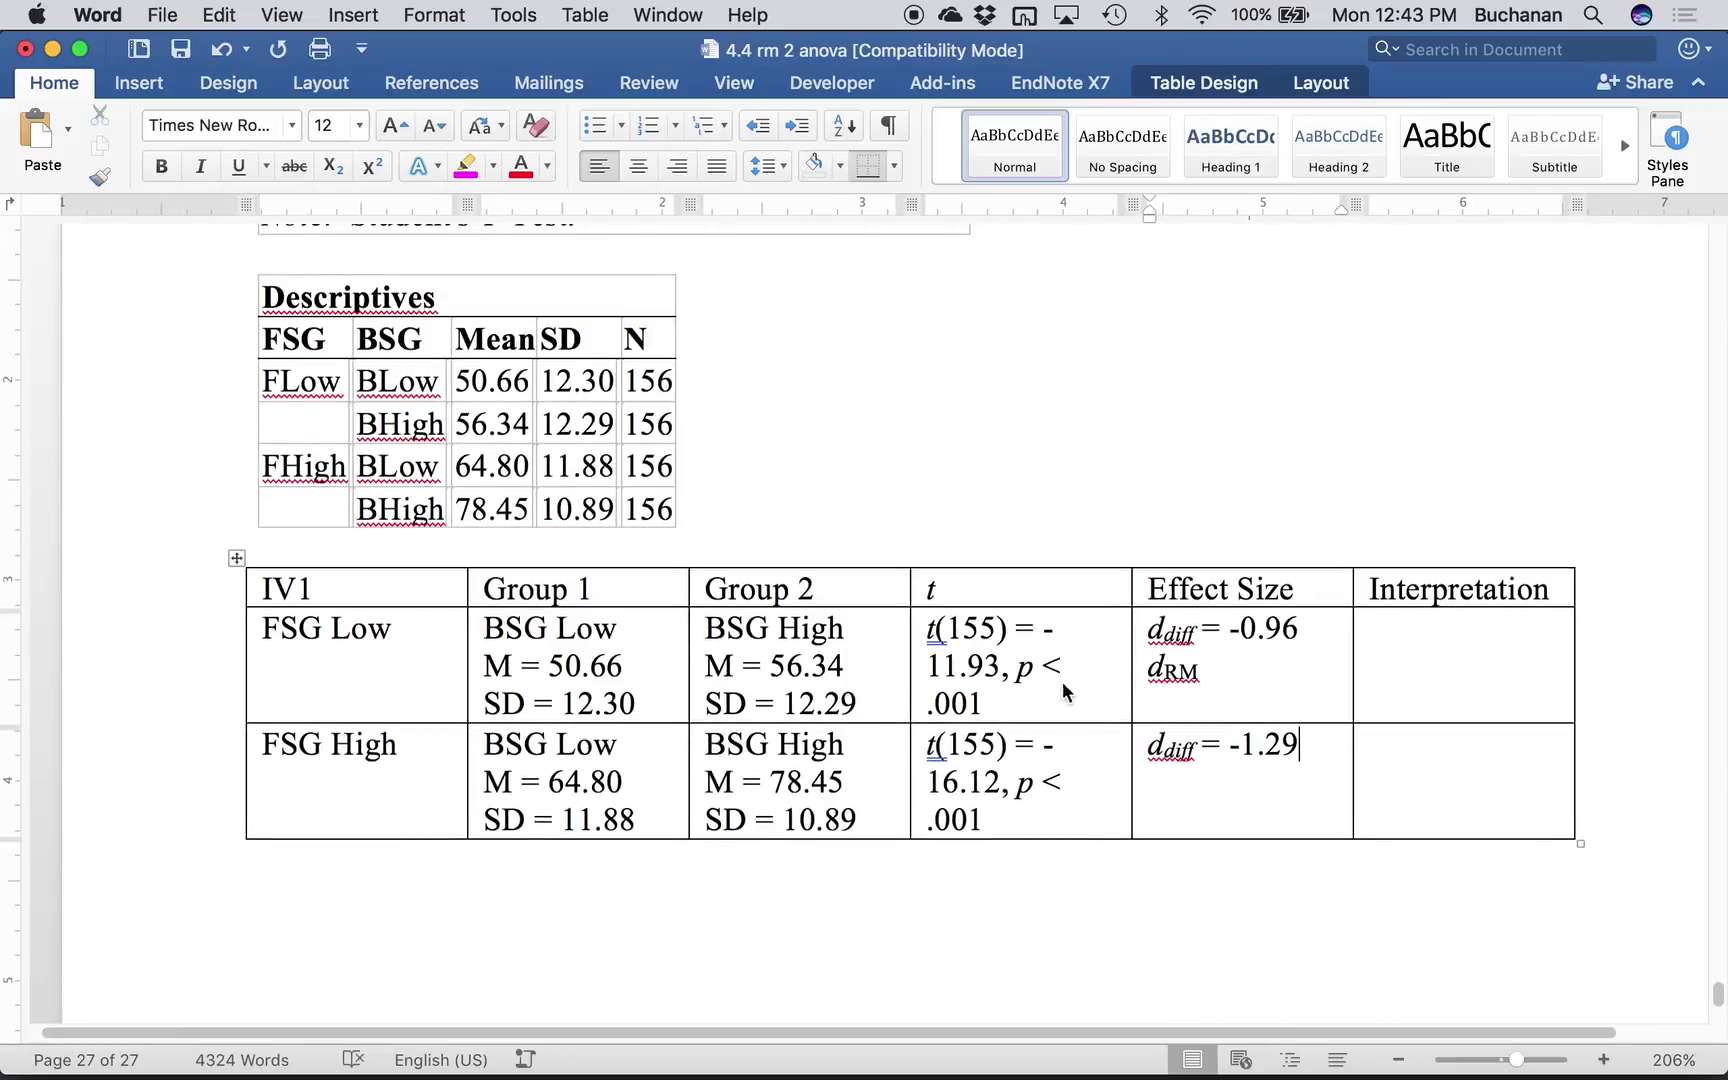
pyautogui.click(1428, 640)
pyautogui.click(736, 543)
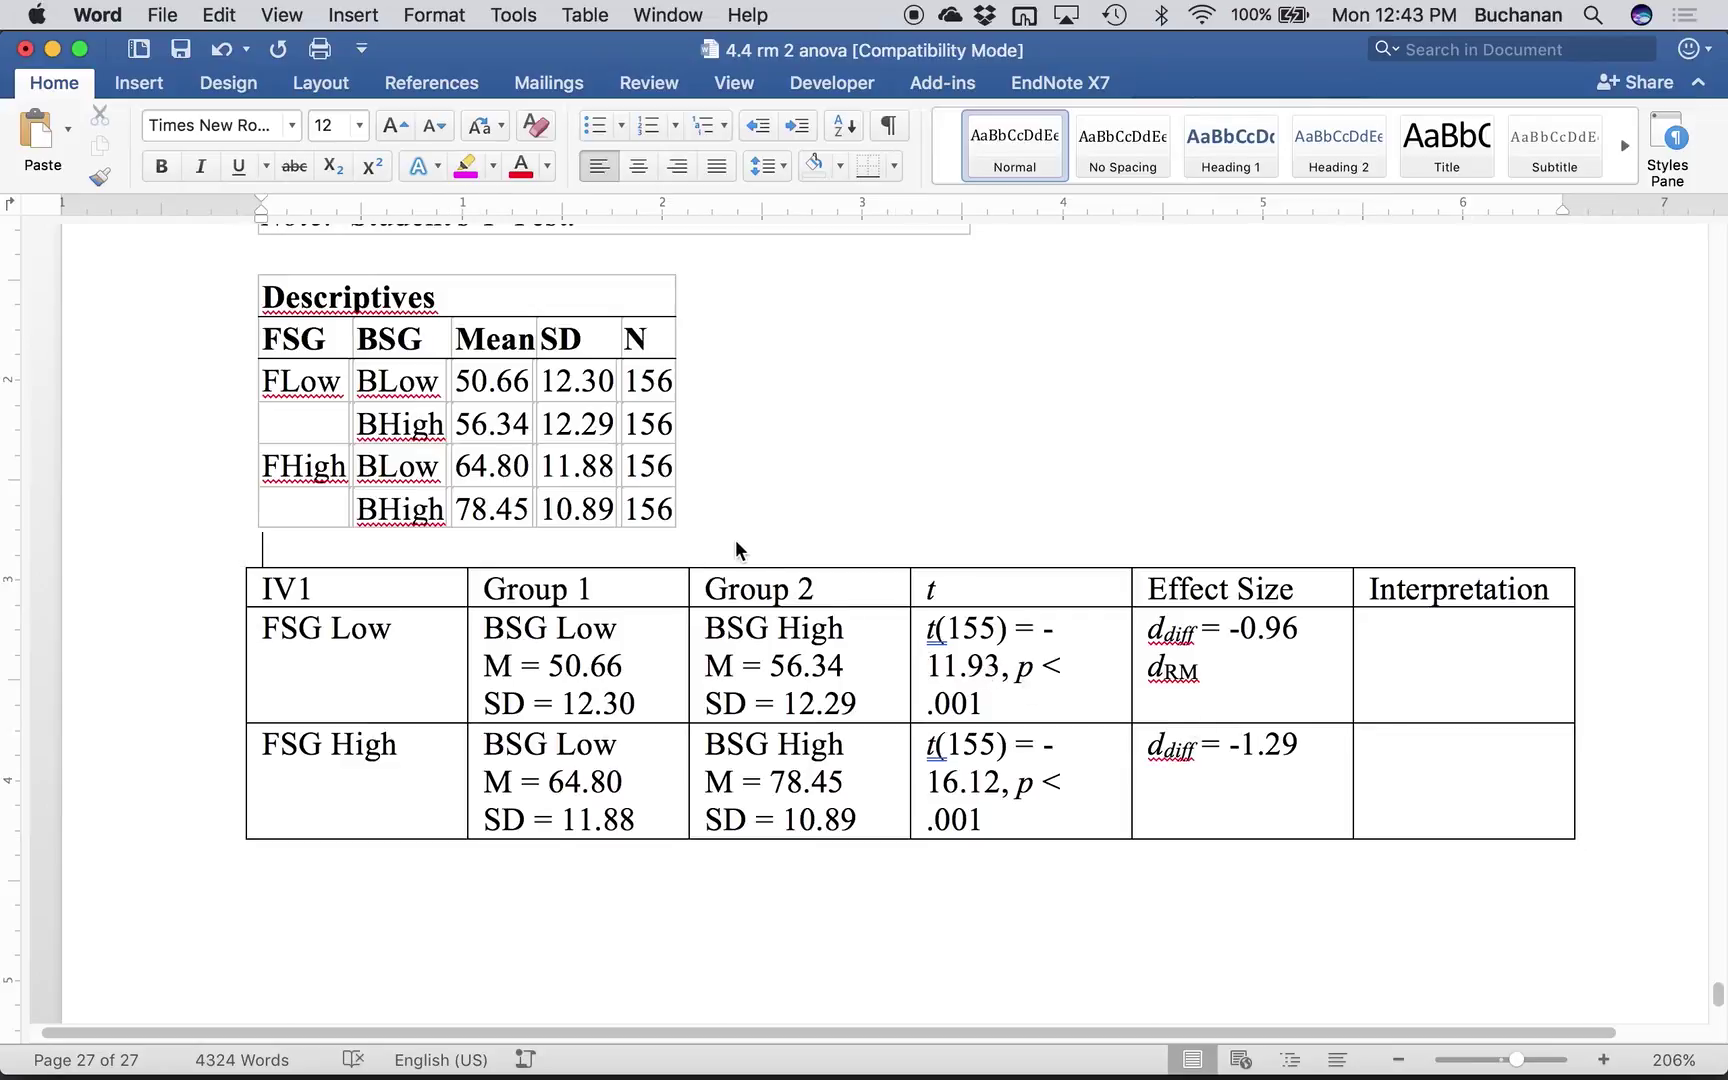
pyautogui.press('Return')
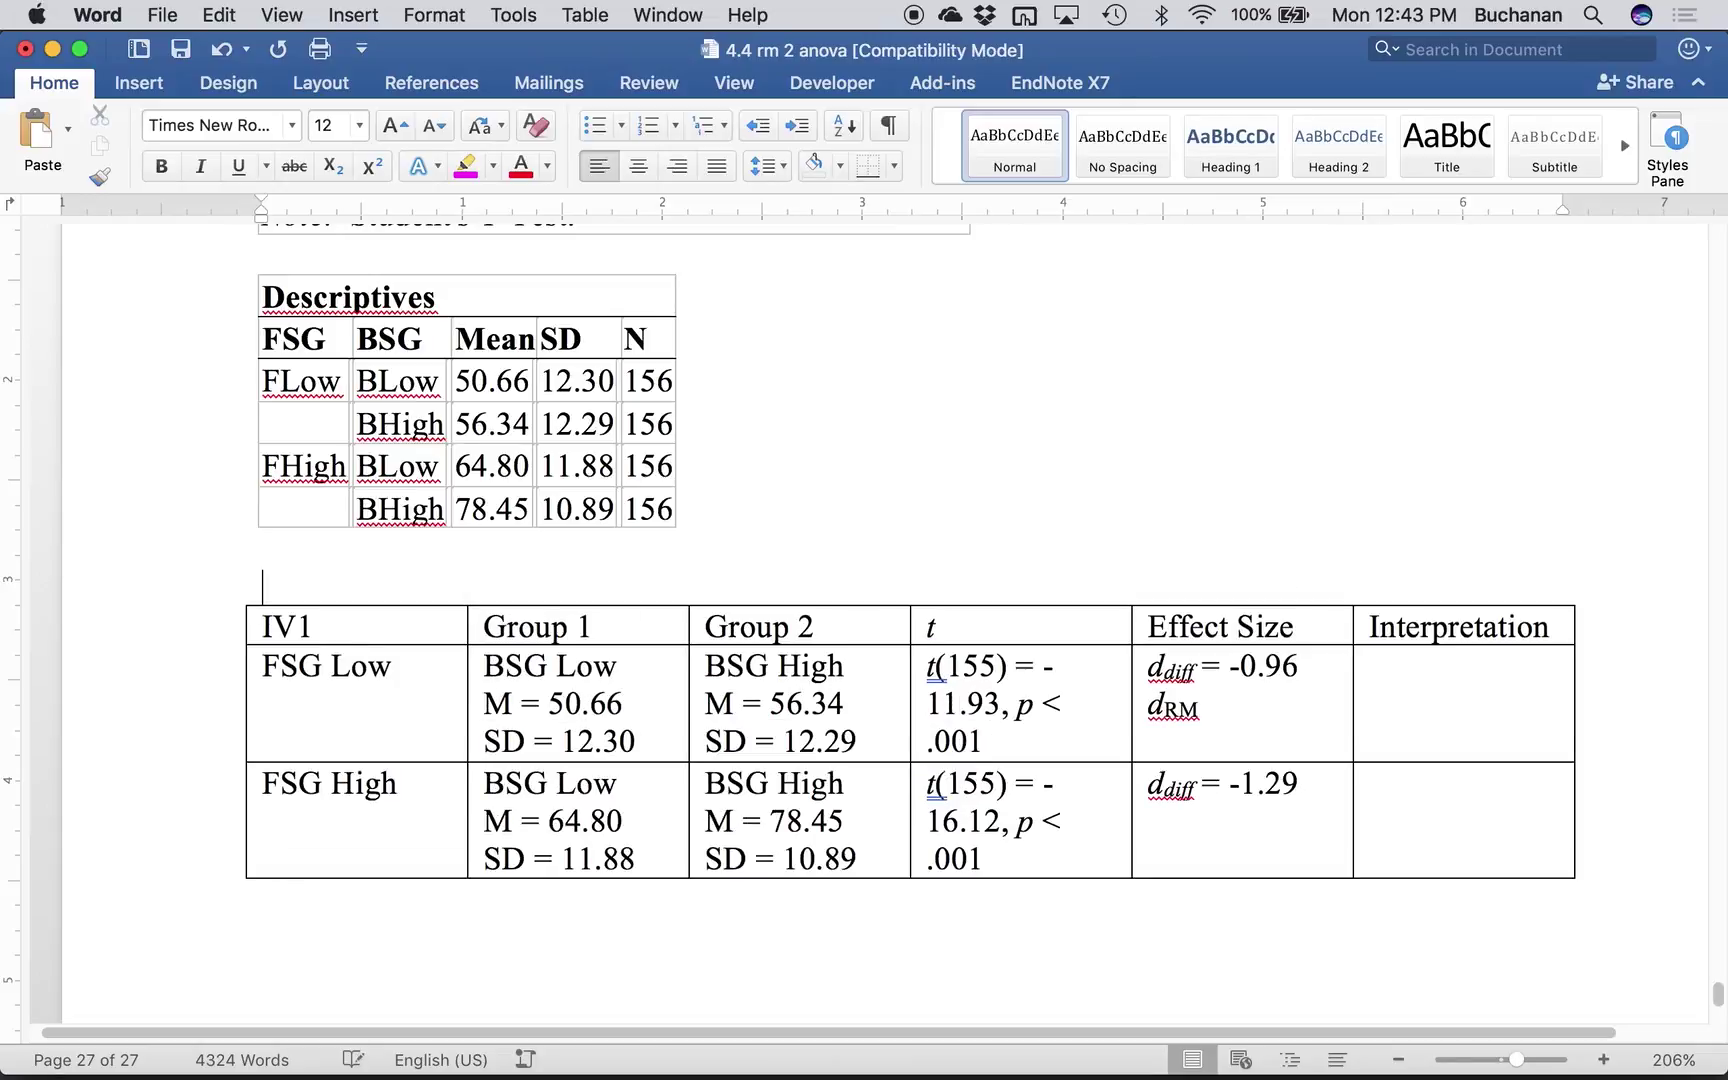
pyautogui.press('Return')
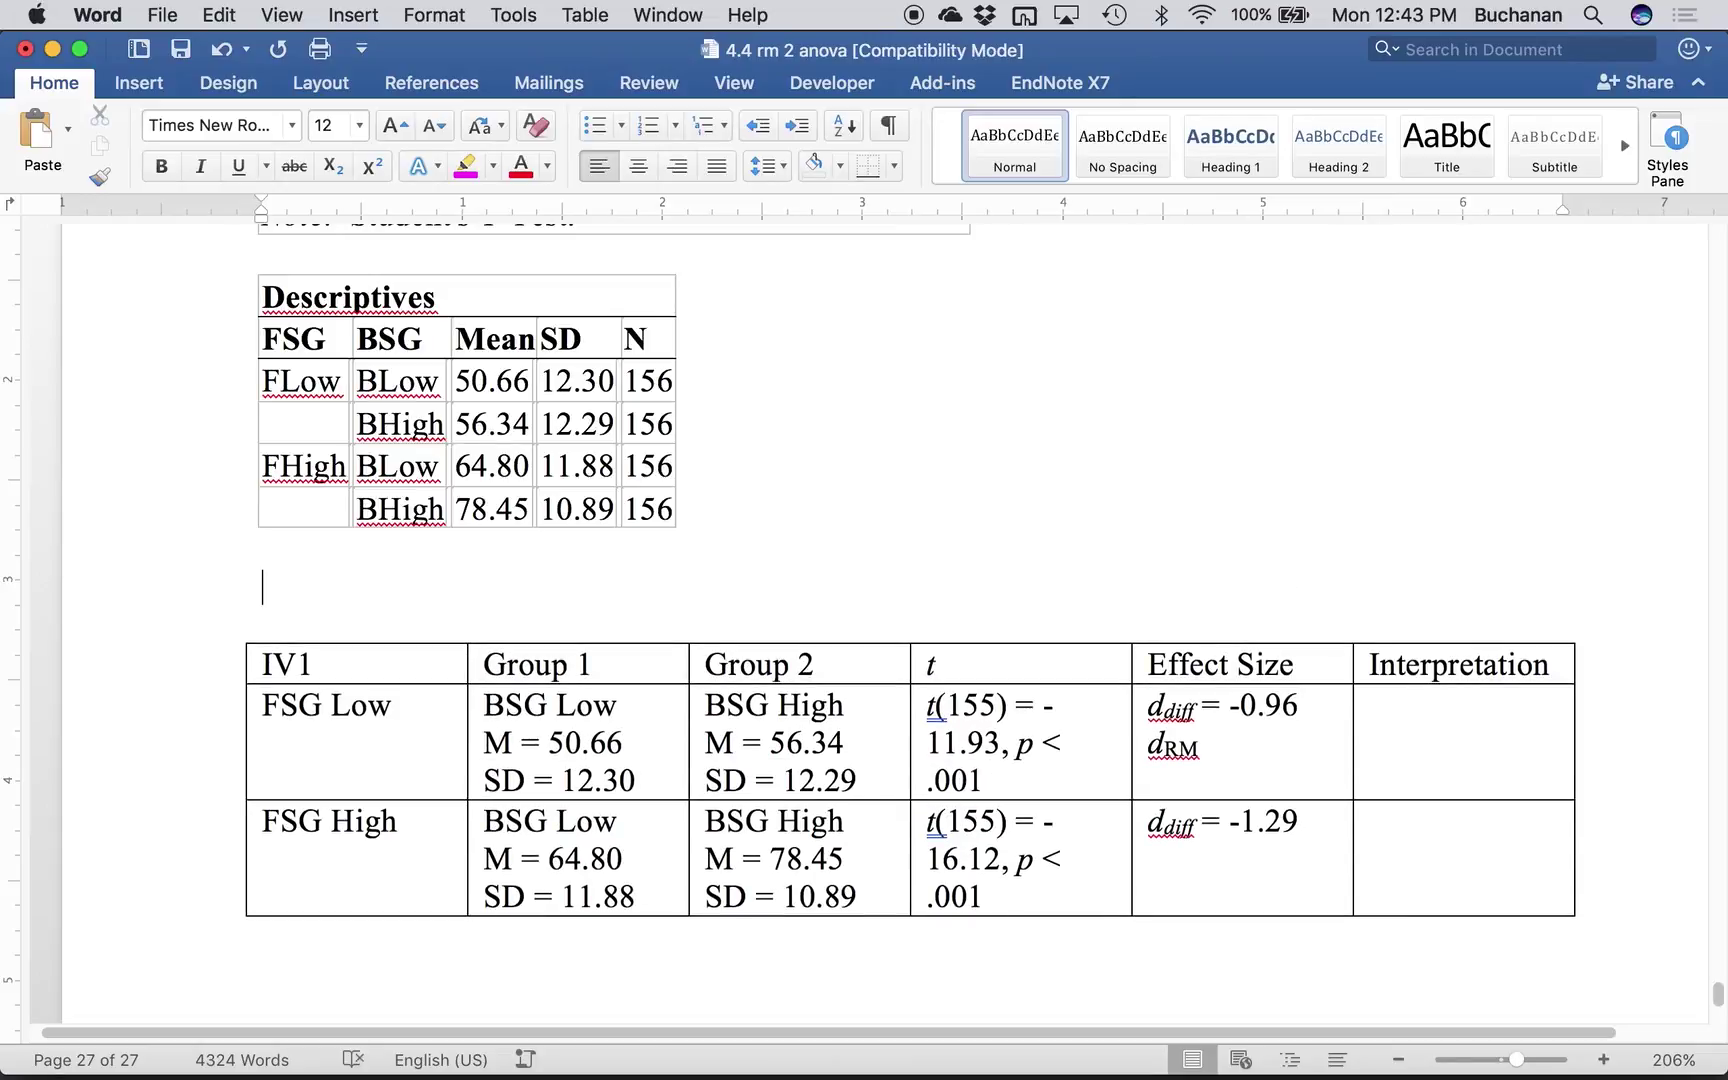
pyautogui.press('super+s')
pyautogui.write('Bonferroni')
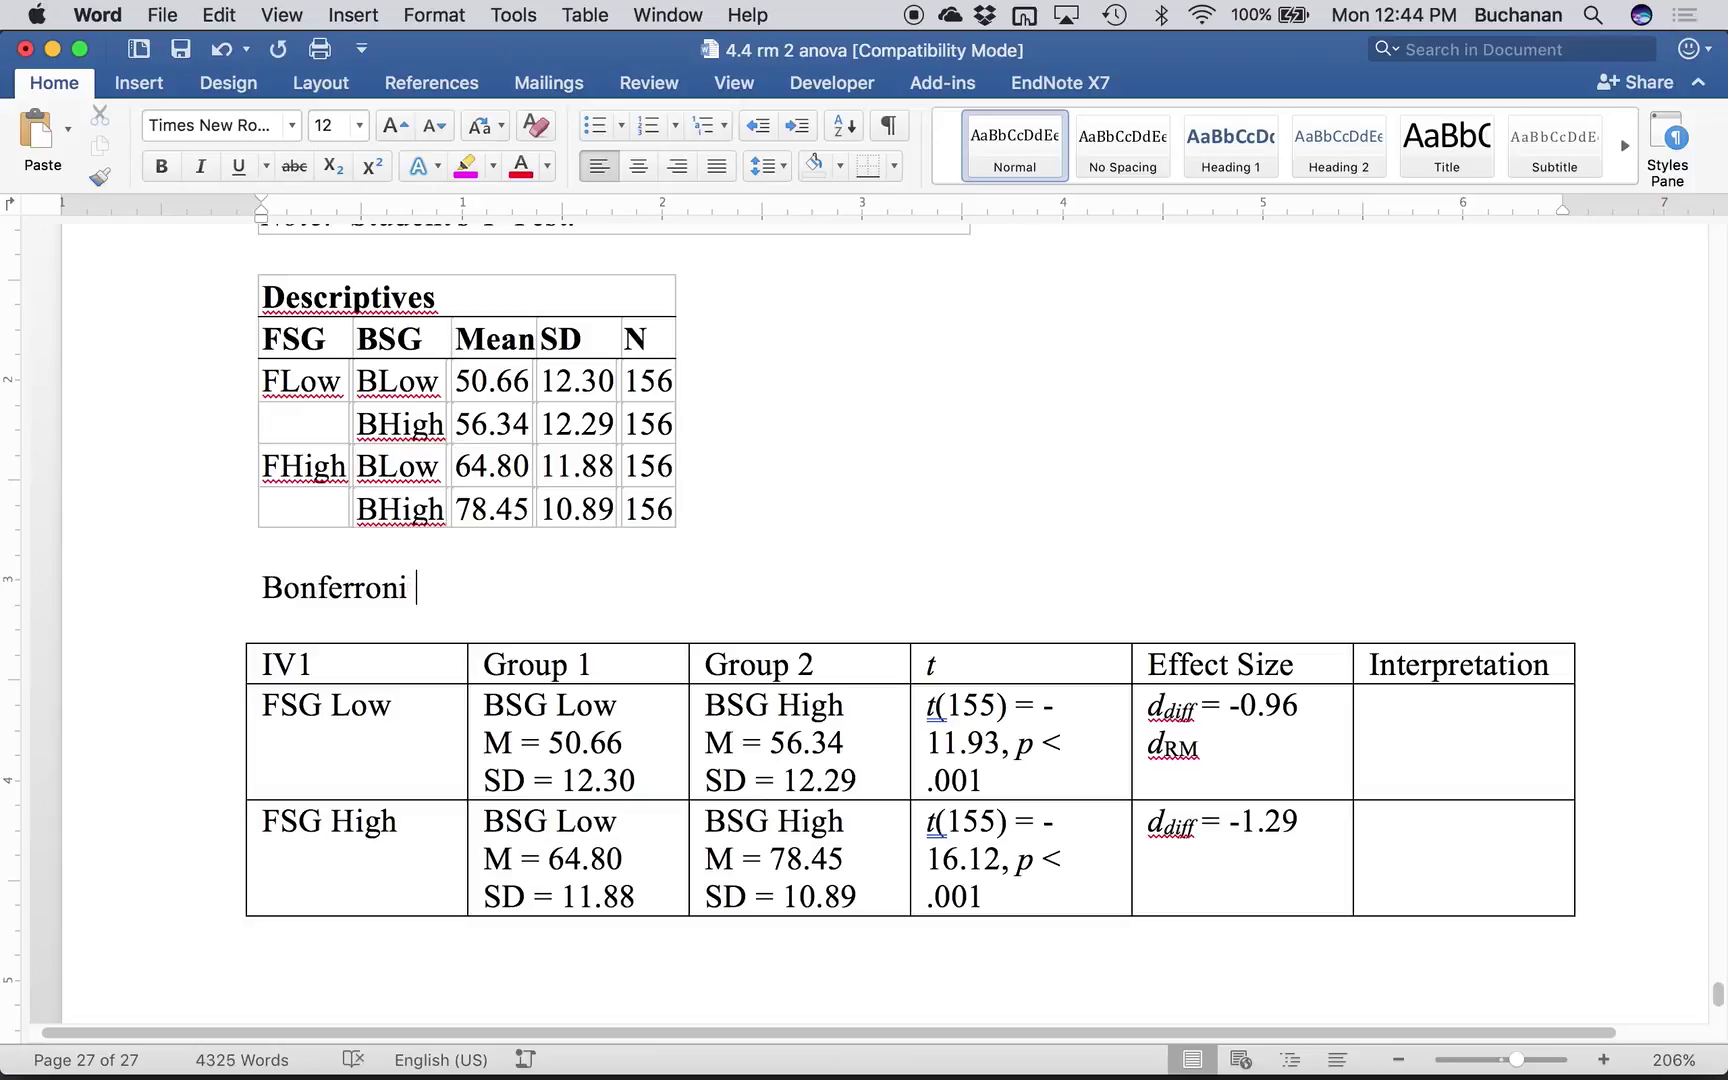
pyautogui.write('alpha / c')
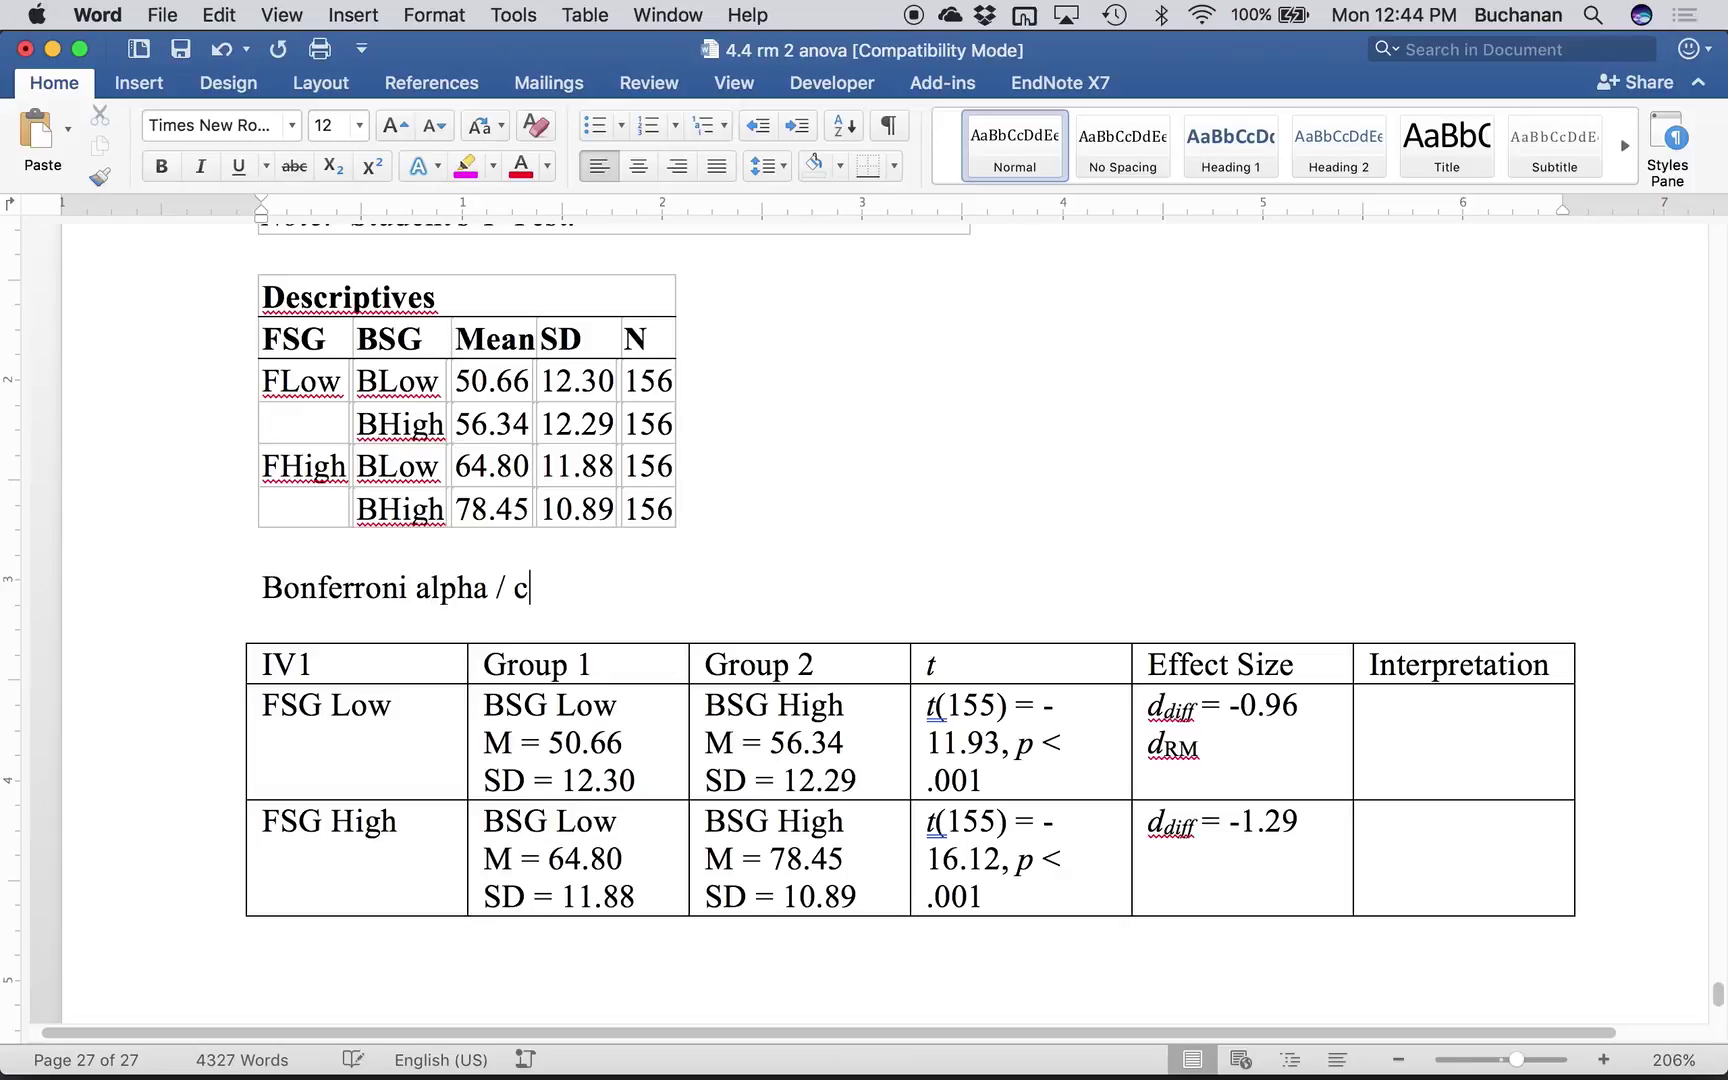
pyautogui.write('omparisons')
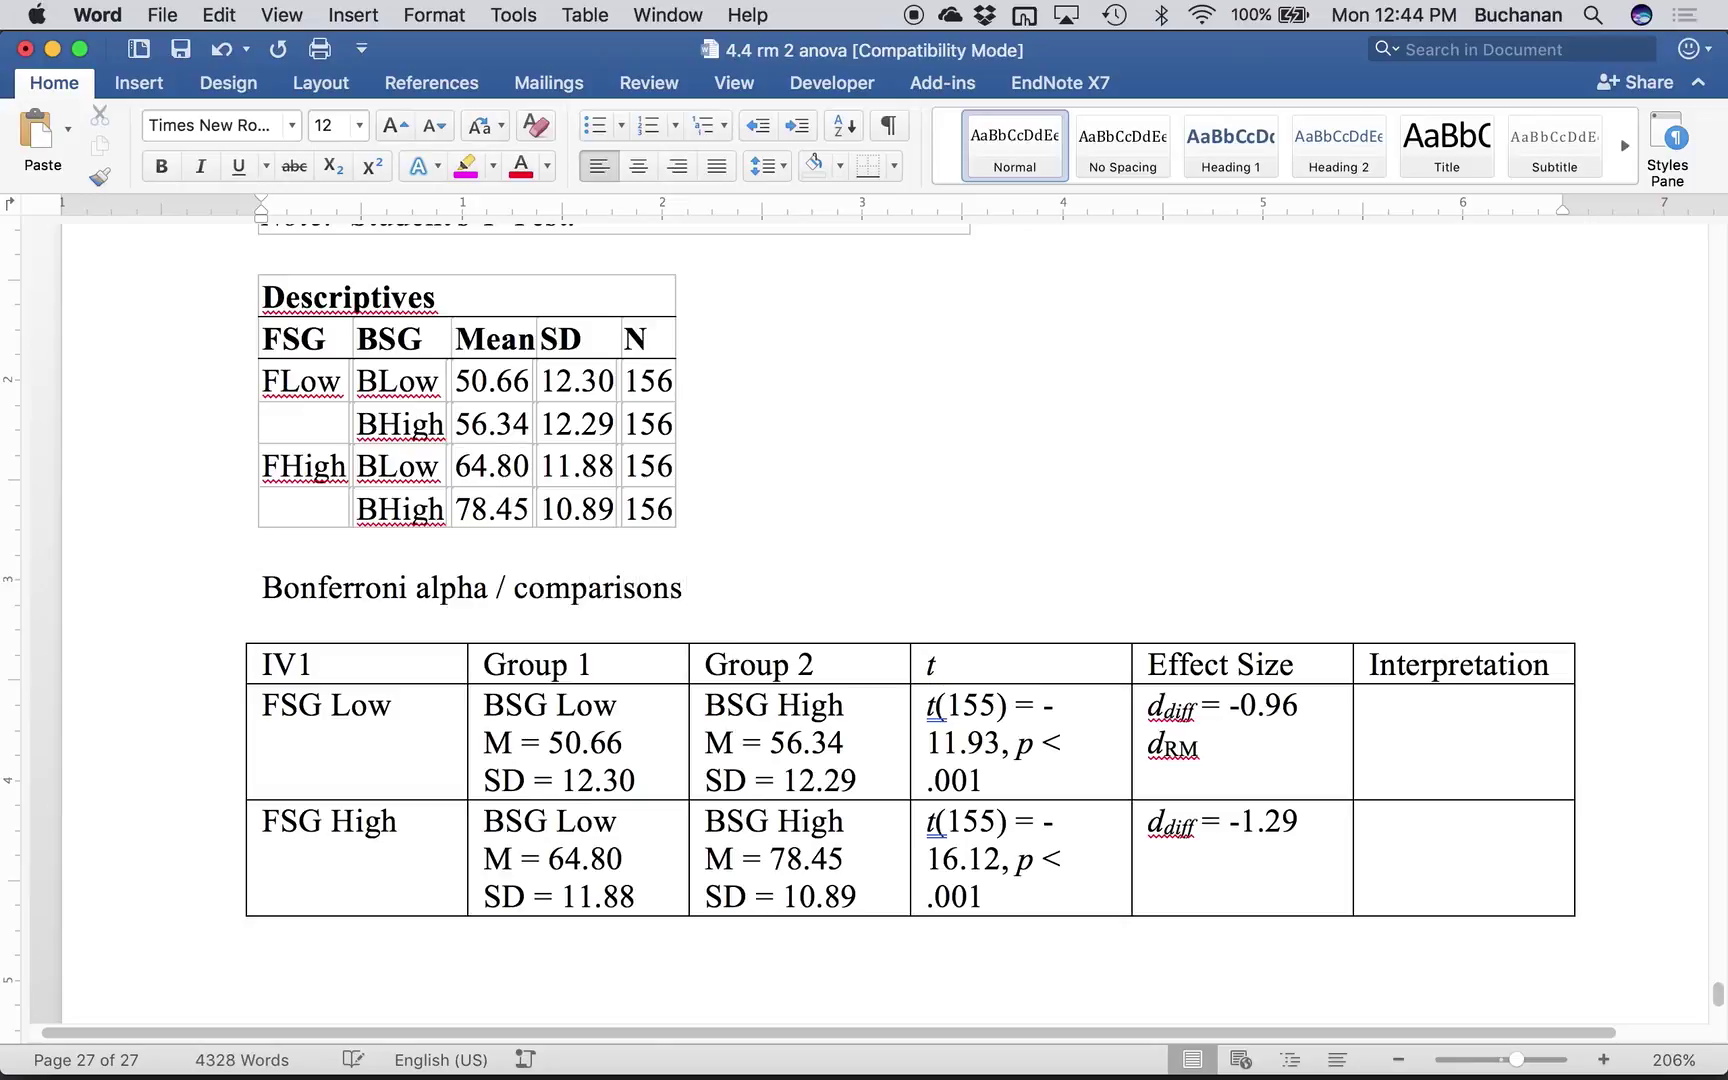
# - Add a dash-bulleted line reading ".05/2 = .025" beneath the Bonferroni line
pyautogui.press('Return')
pyautogui.write('- ')
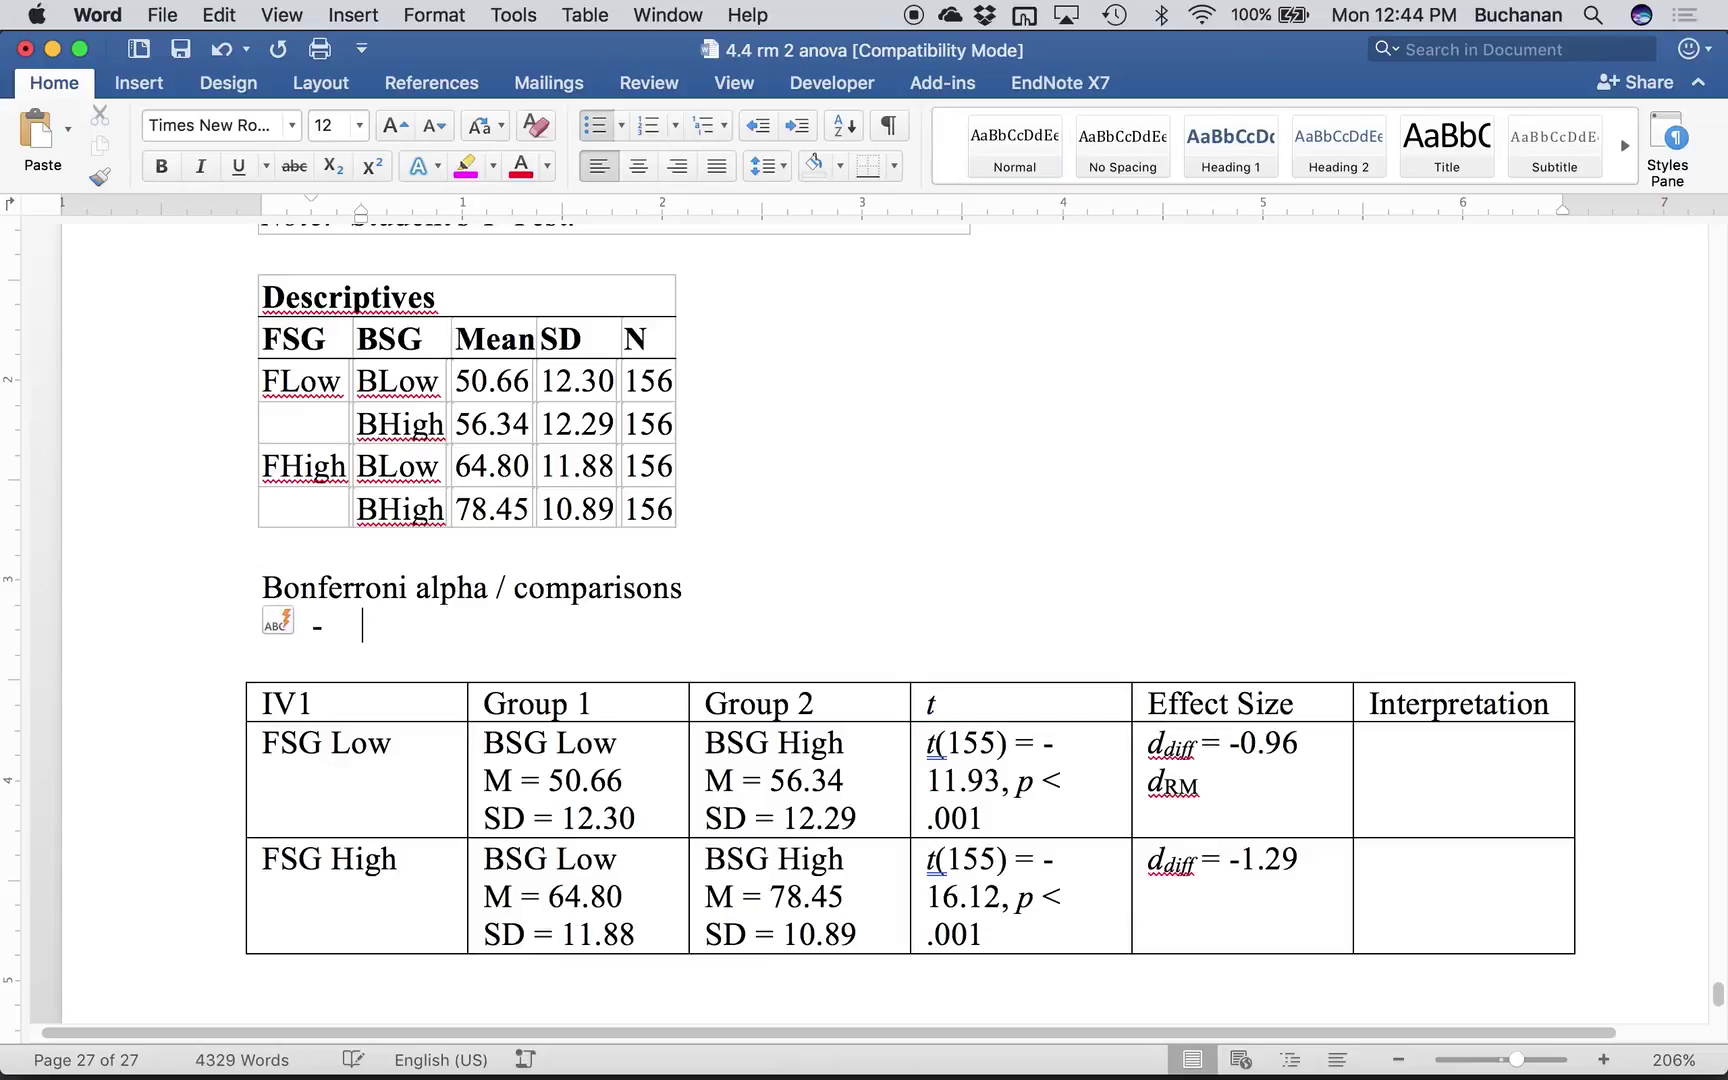
pyautogui.write('.or')
pyautogui.press('BackSpace')
pyautogui.press('BackSpace')
pyautogui.write('05/2 = .025')
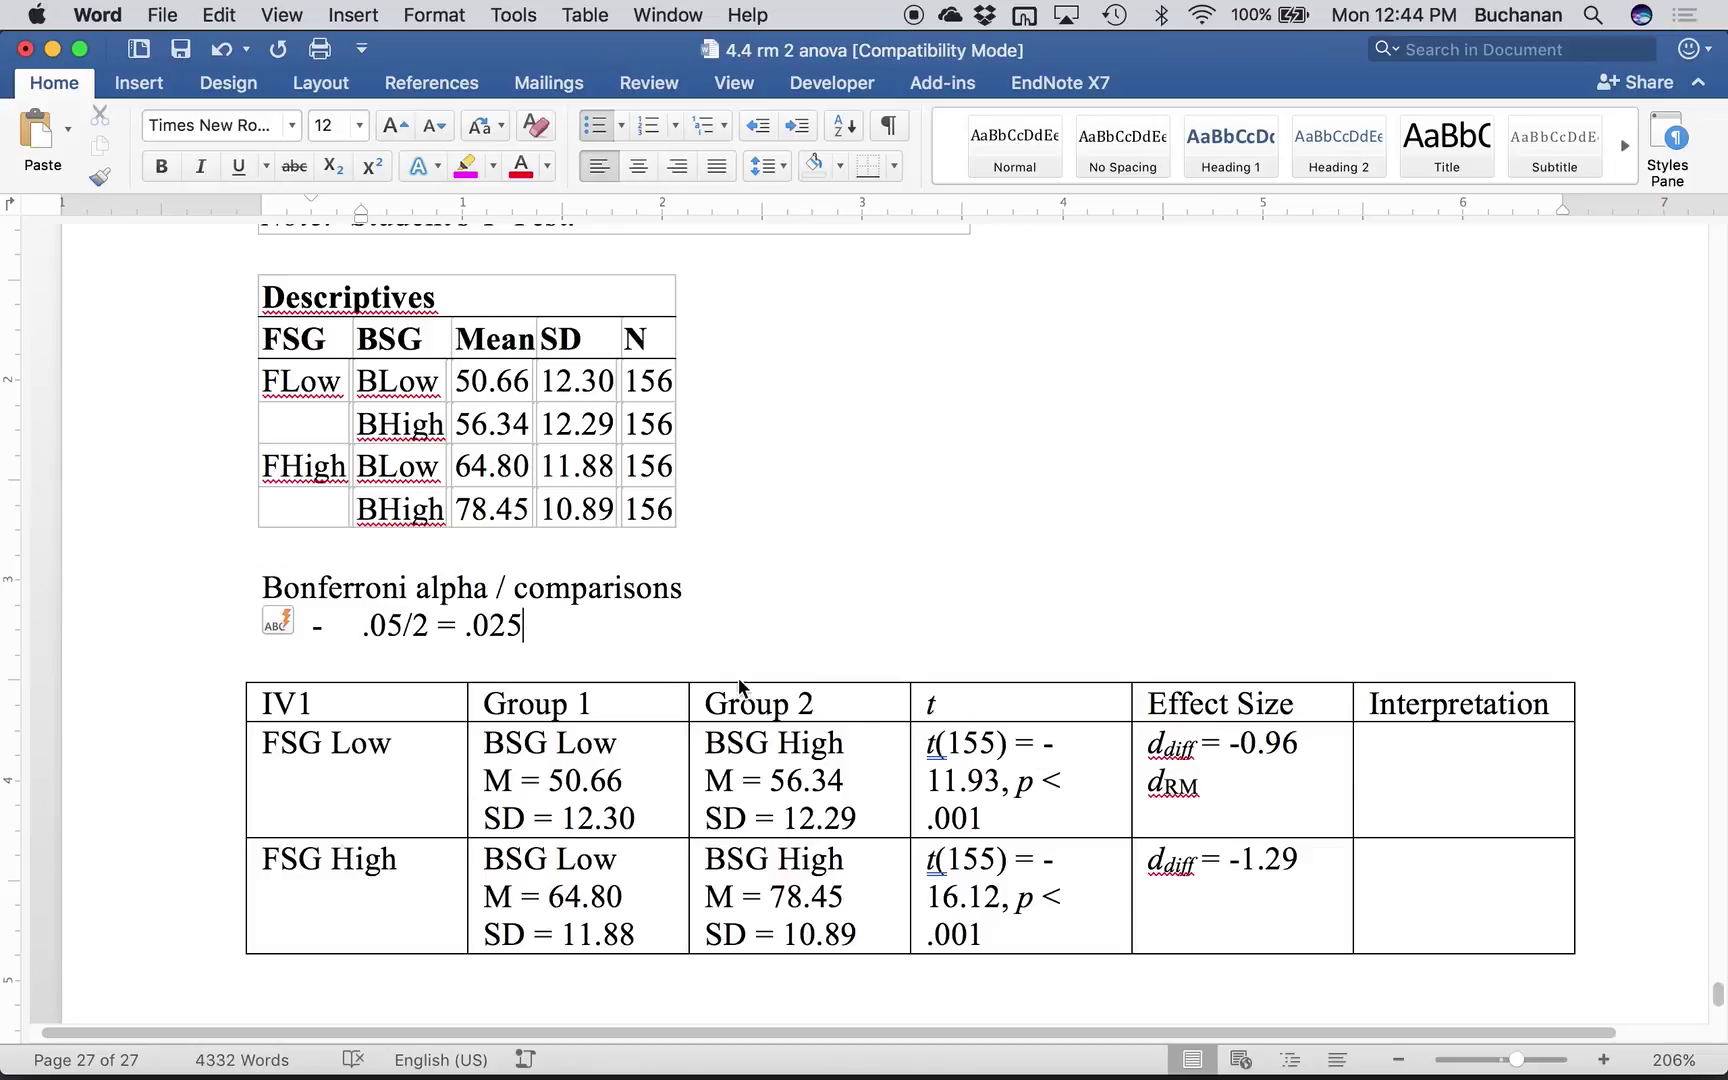
# - Add a second bullet reading "compare my p value to .025" under the Bonferroni calculation
pyautogui.press('Return')
pyautogui.write('comparin')
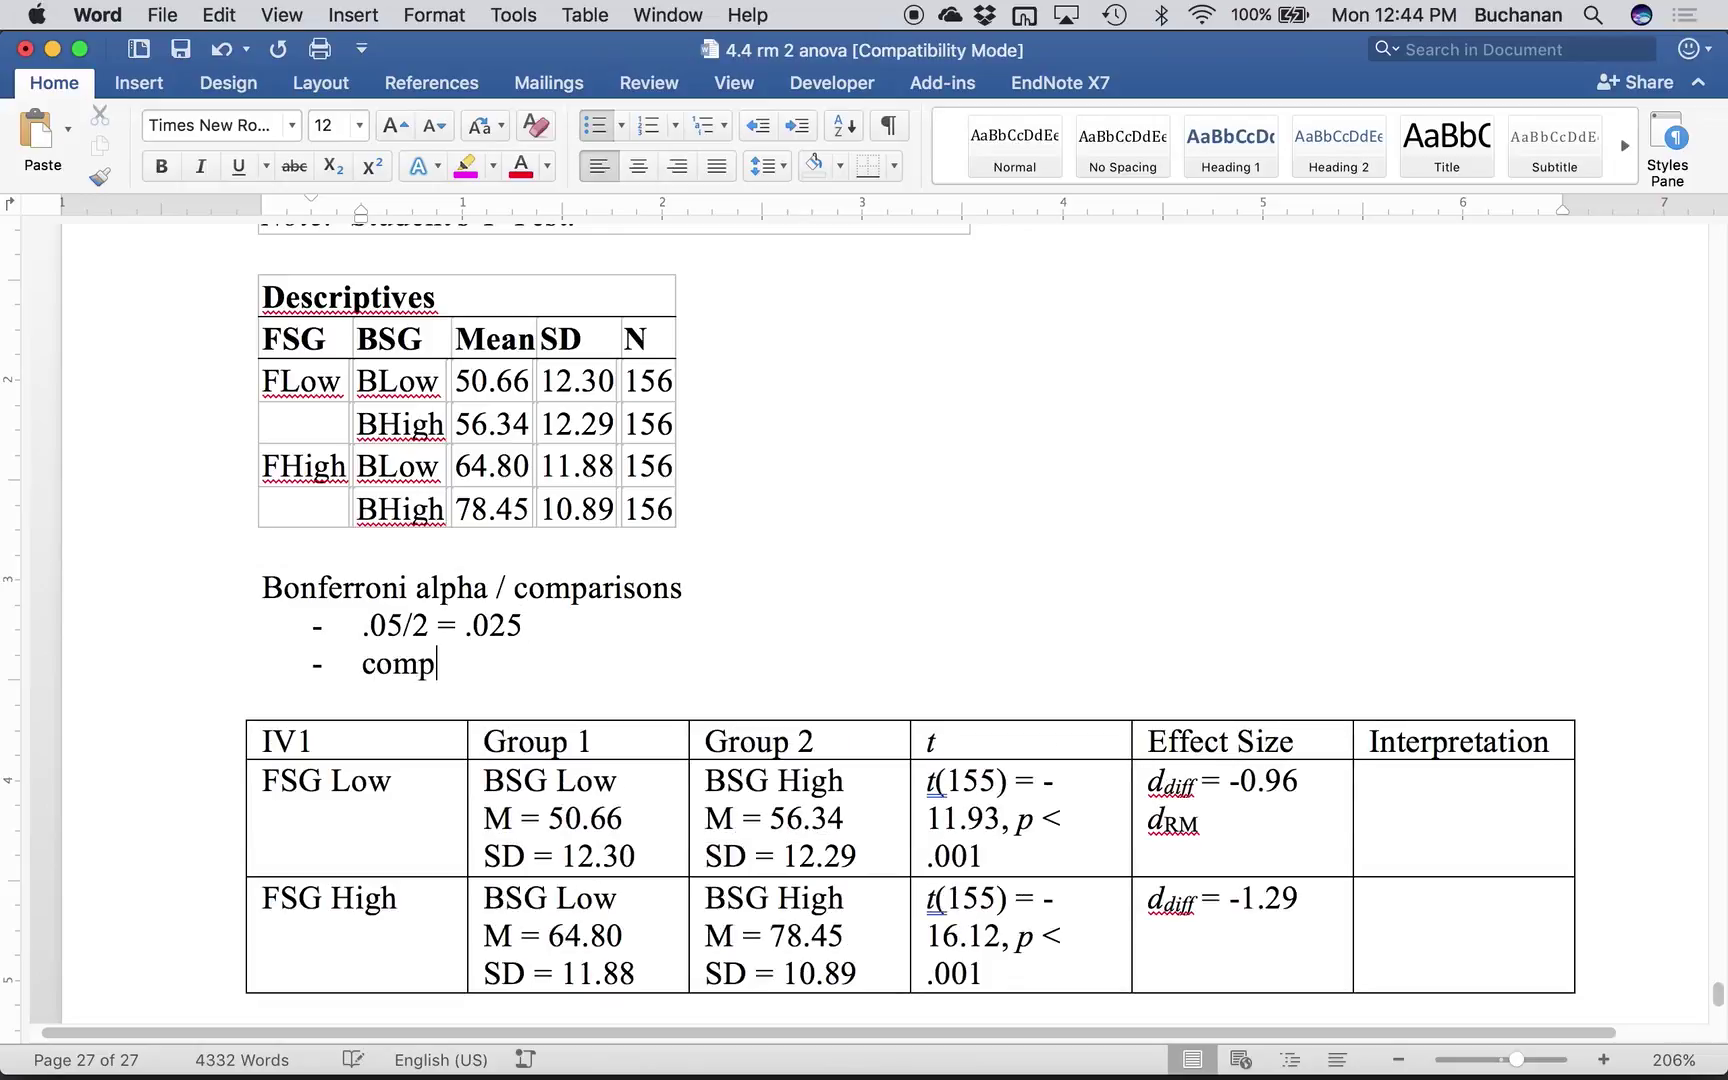
pyautogui.press('BackSpace')
pyautogui.press('BackSpace')
pyautogui.write('e my p value')
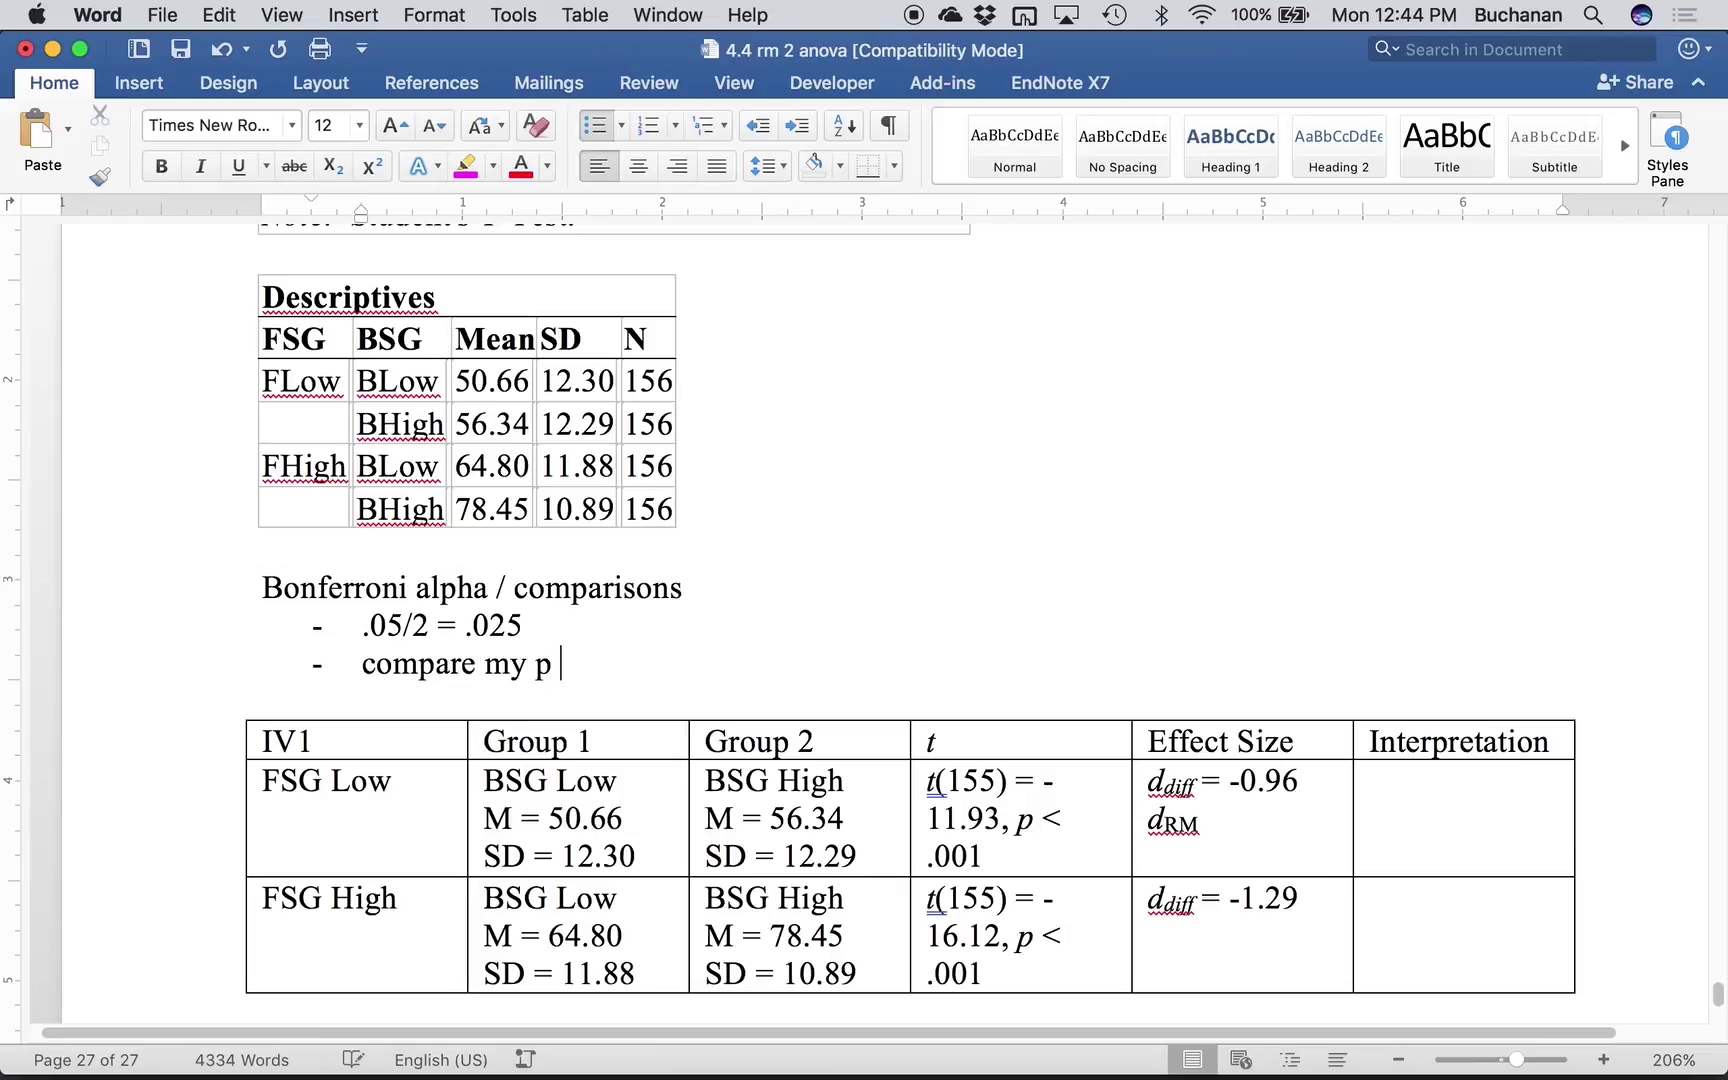
pyautogui.write(' to .025')
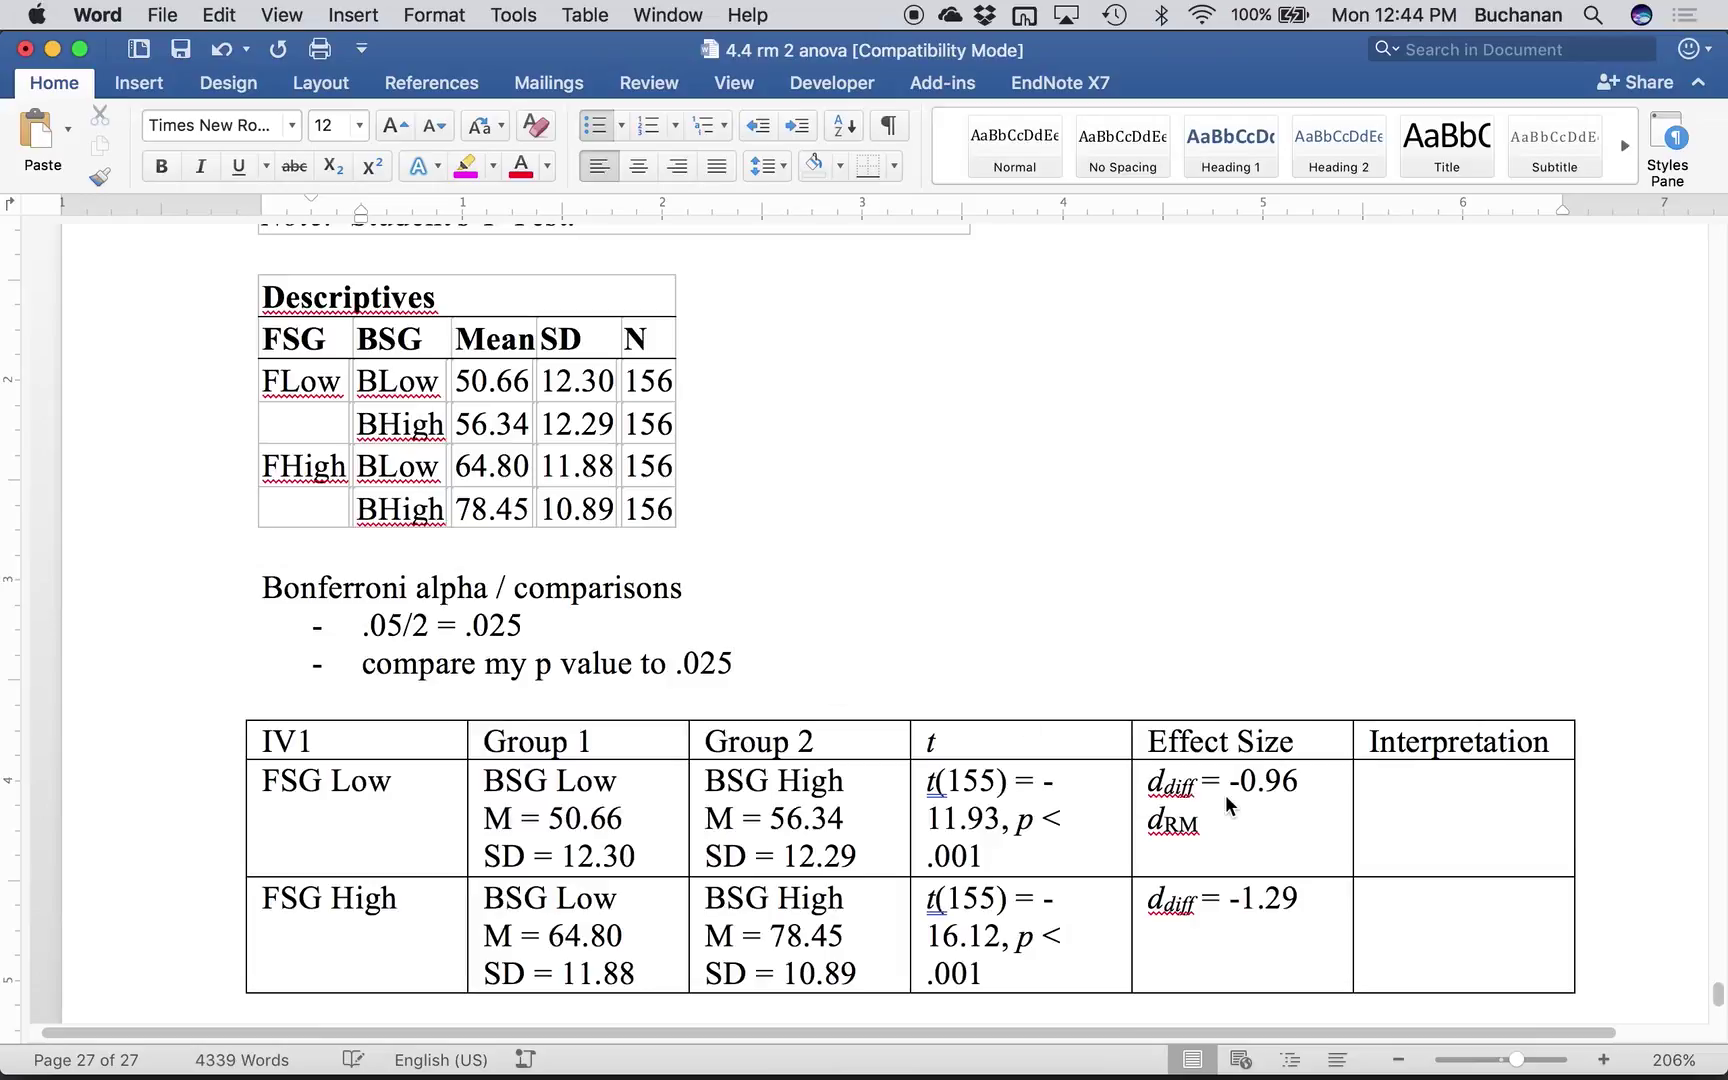
# - Enter Significant in the Interpretation cells of both the FSG Low and FSG High rows, and save the document
pyautogui.click(955, 857)
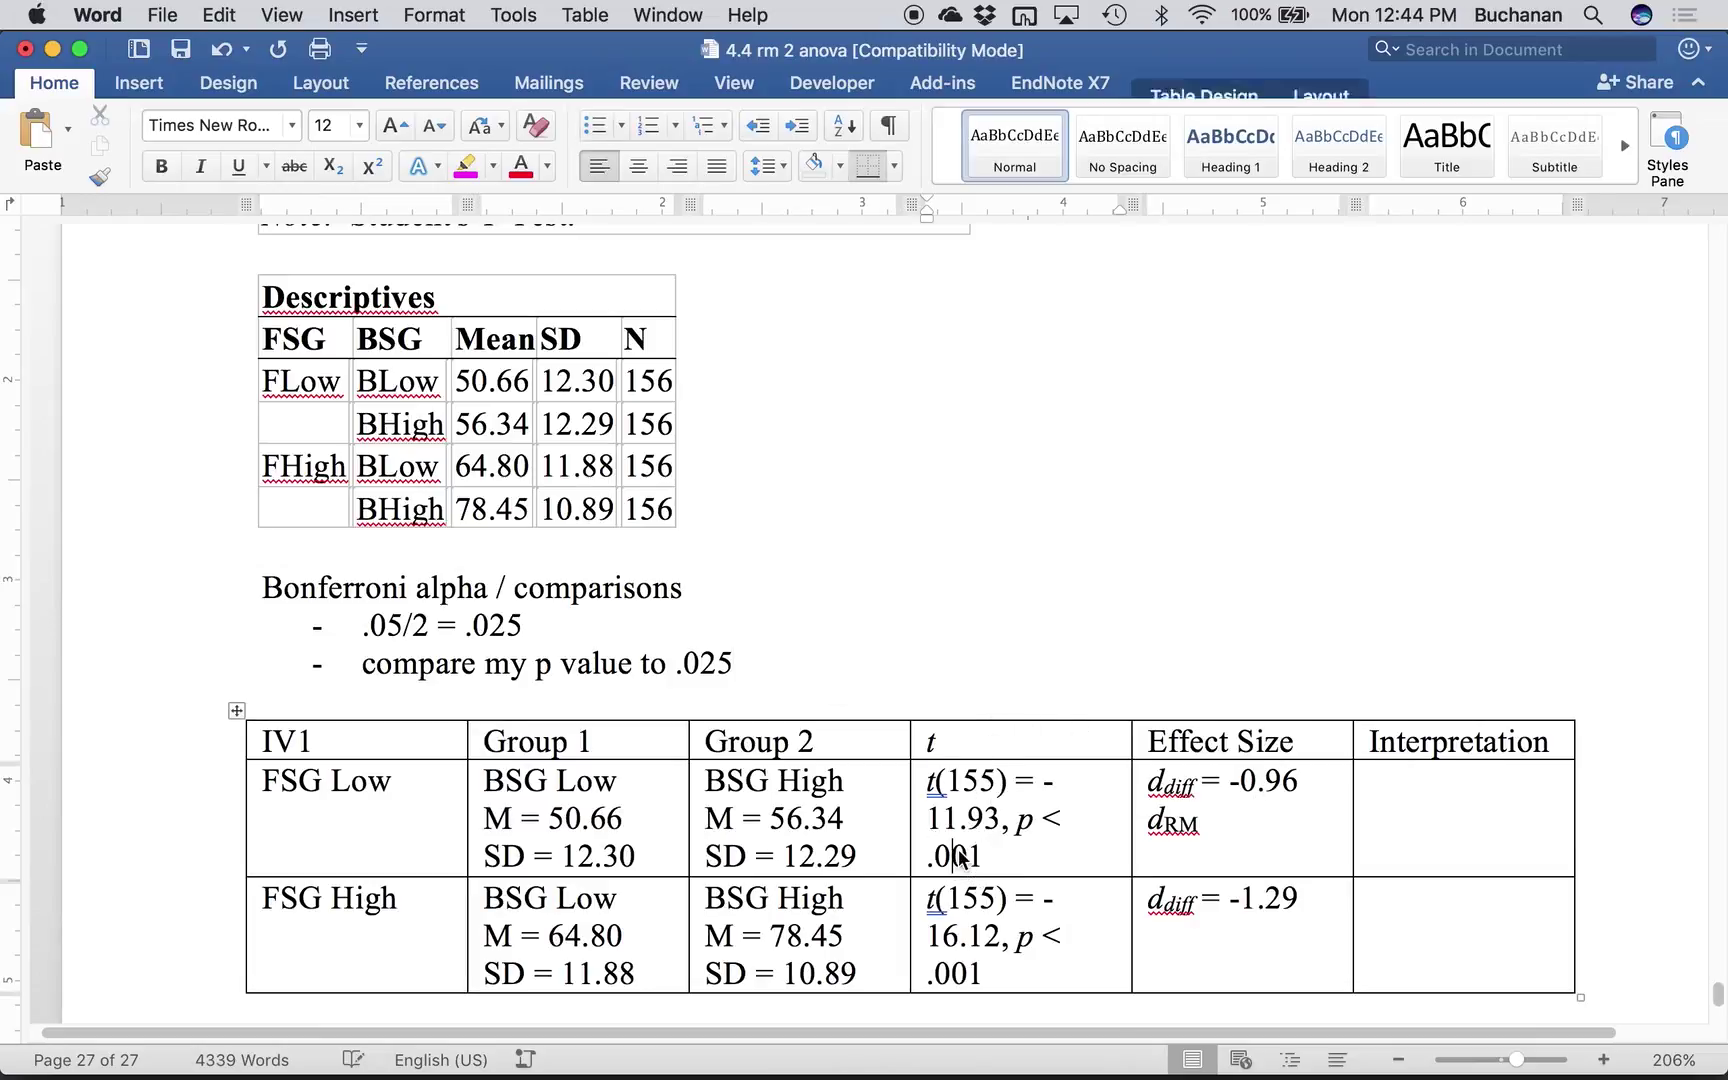
pyautogui.click(957, 970)
pyautogui.click(1425, 800)
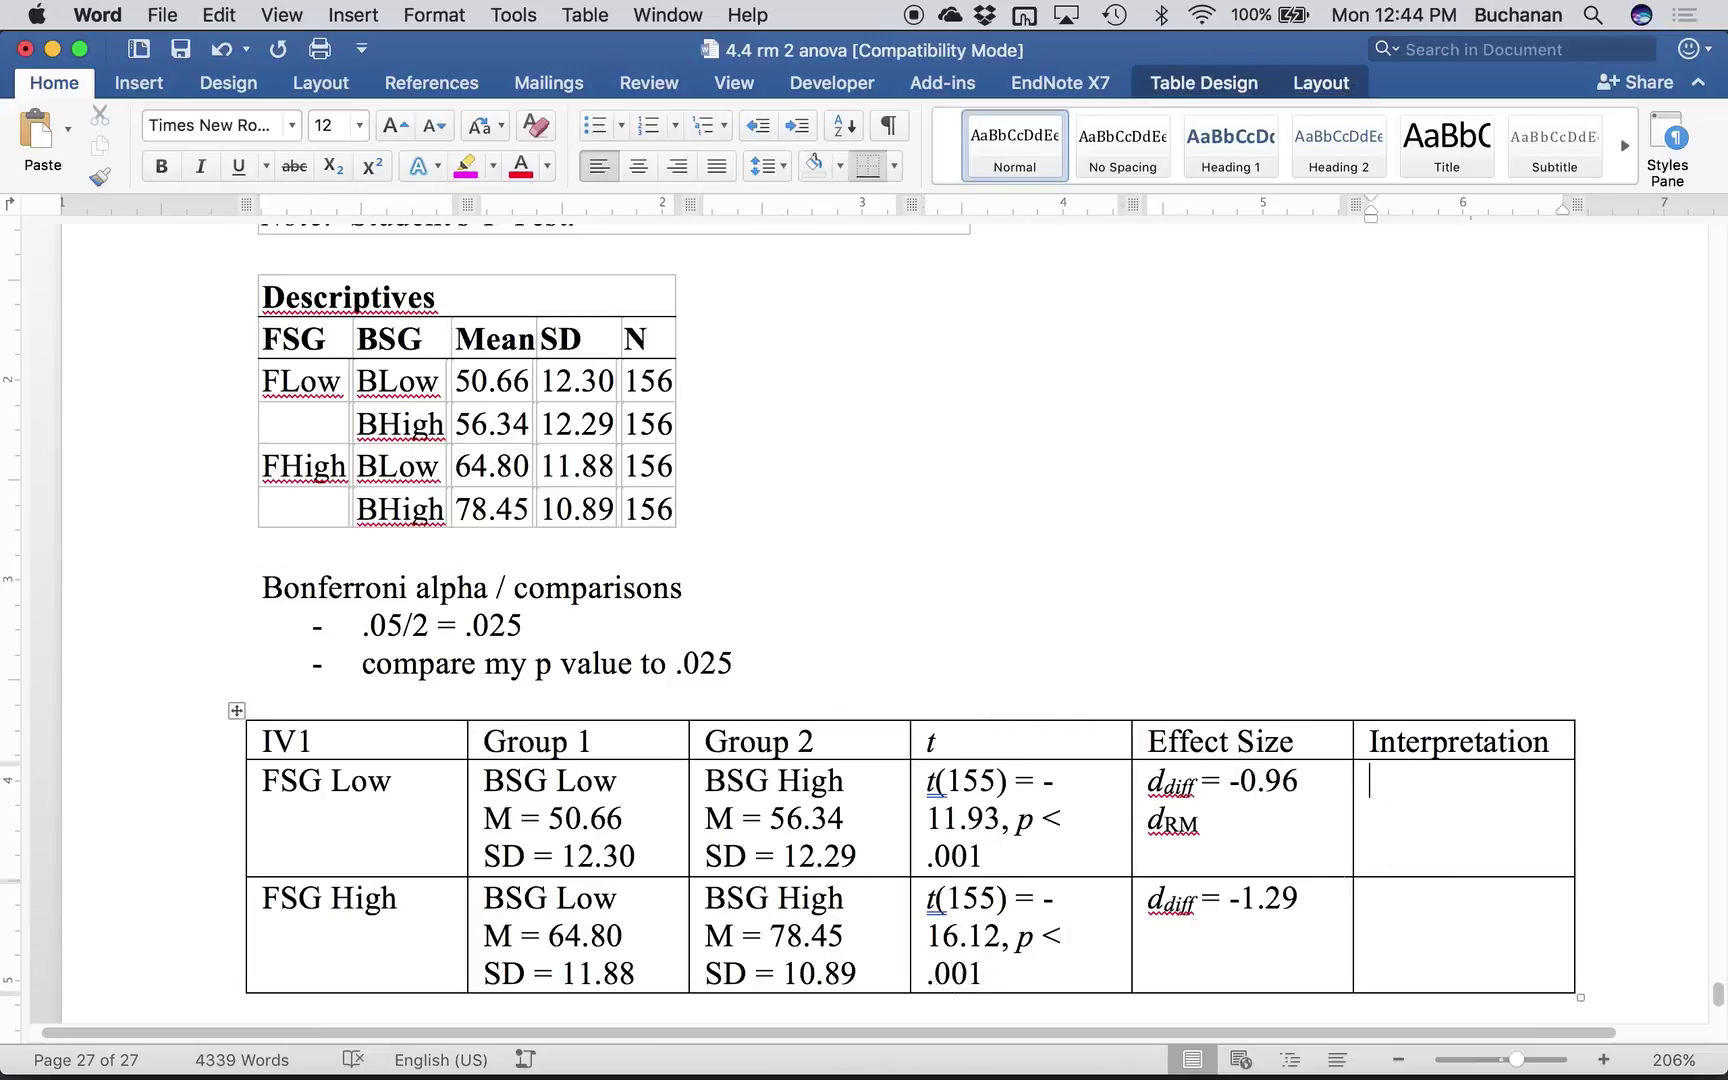
pyautogui.write('SIgnificant')
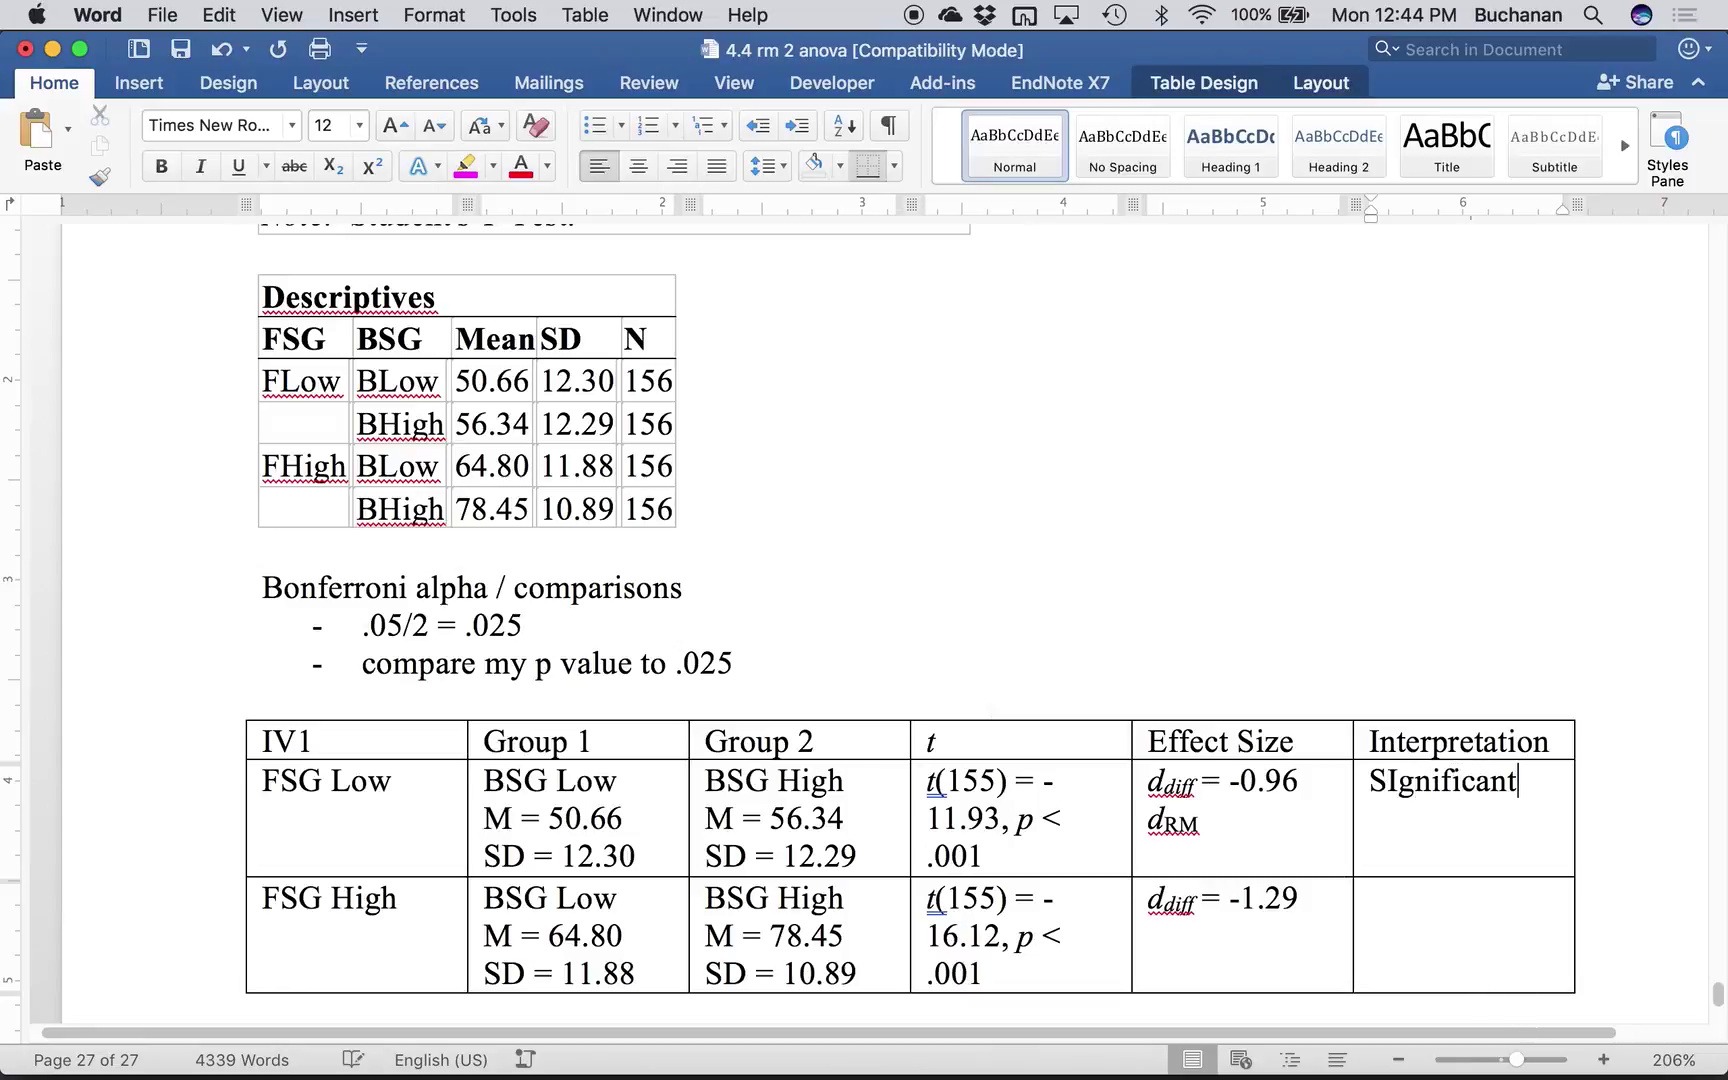
pyautogui.press('Down')
pyautogui.write('Signifiant')
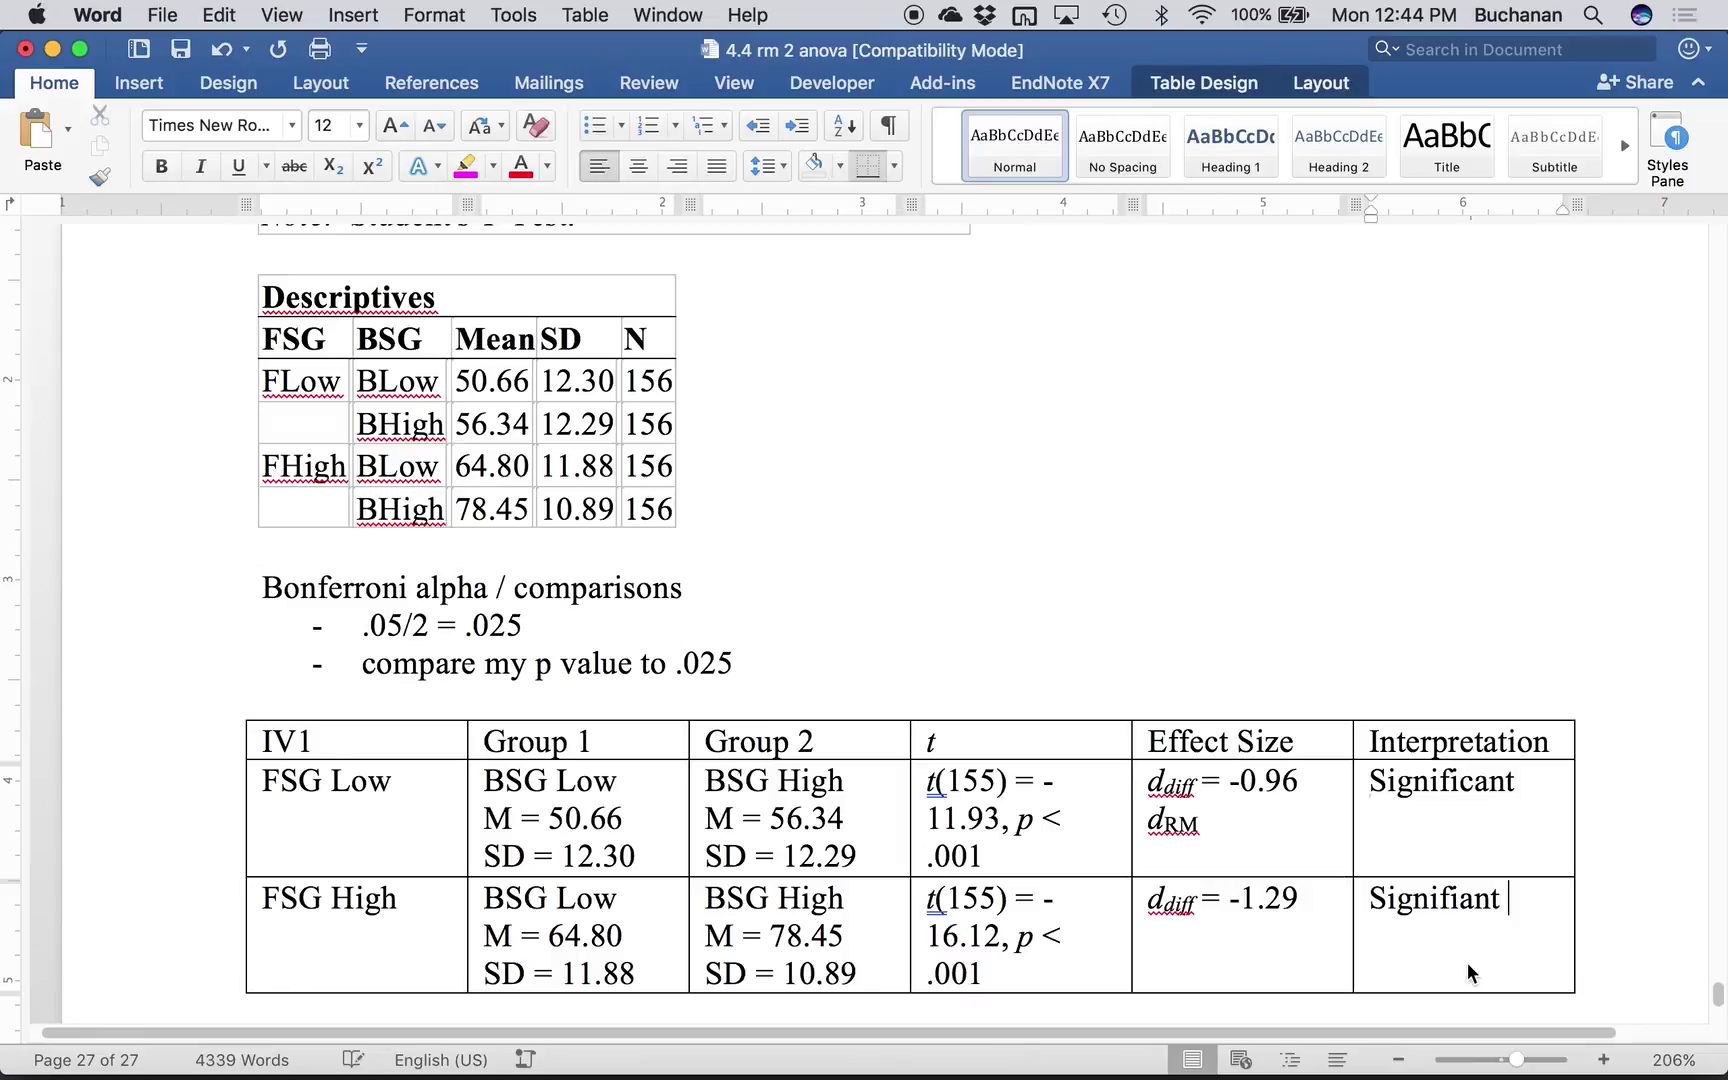
pyautogui.click(1460, 905)
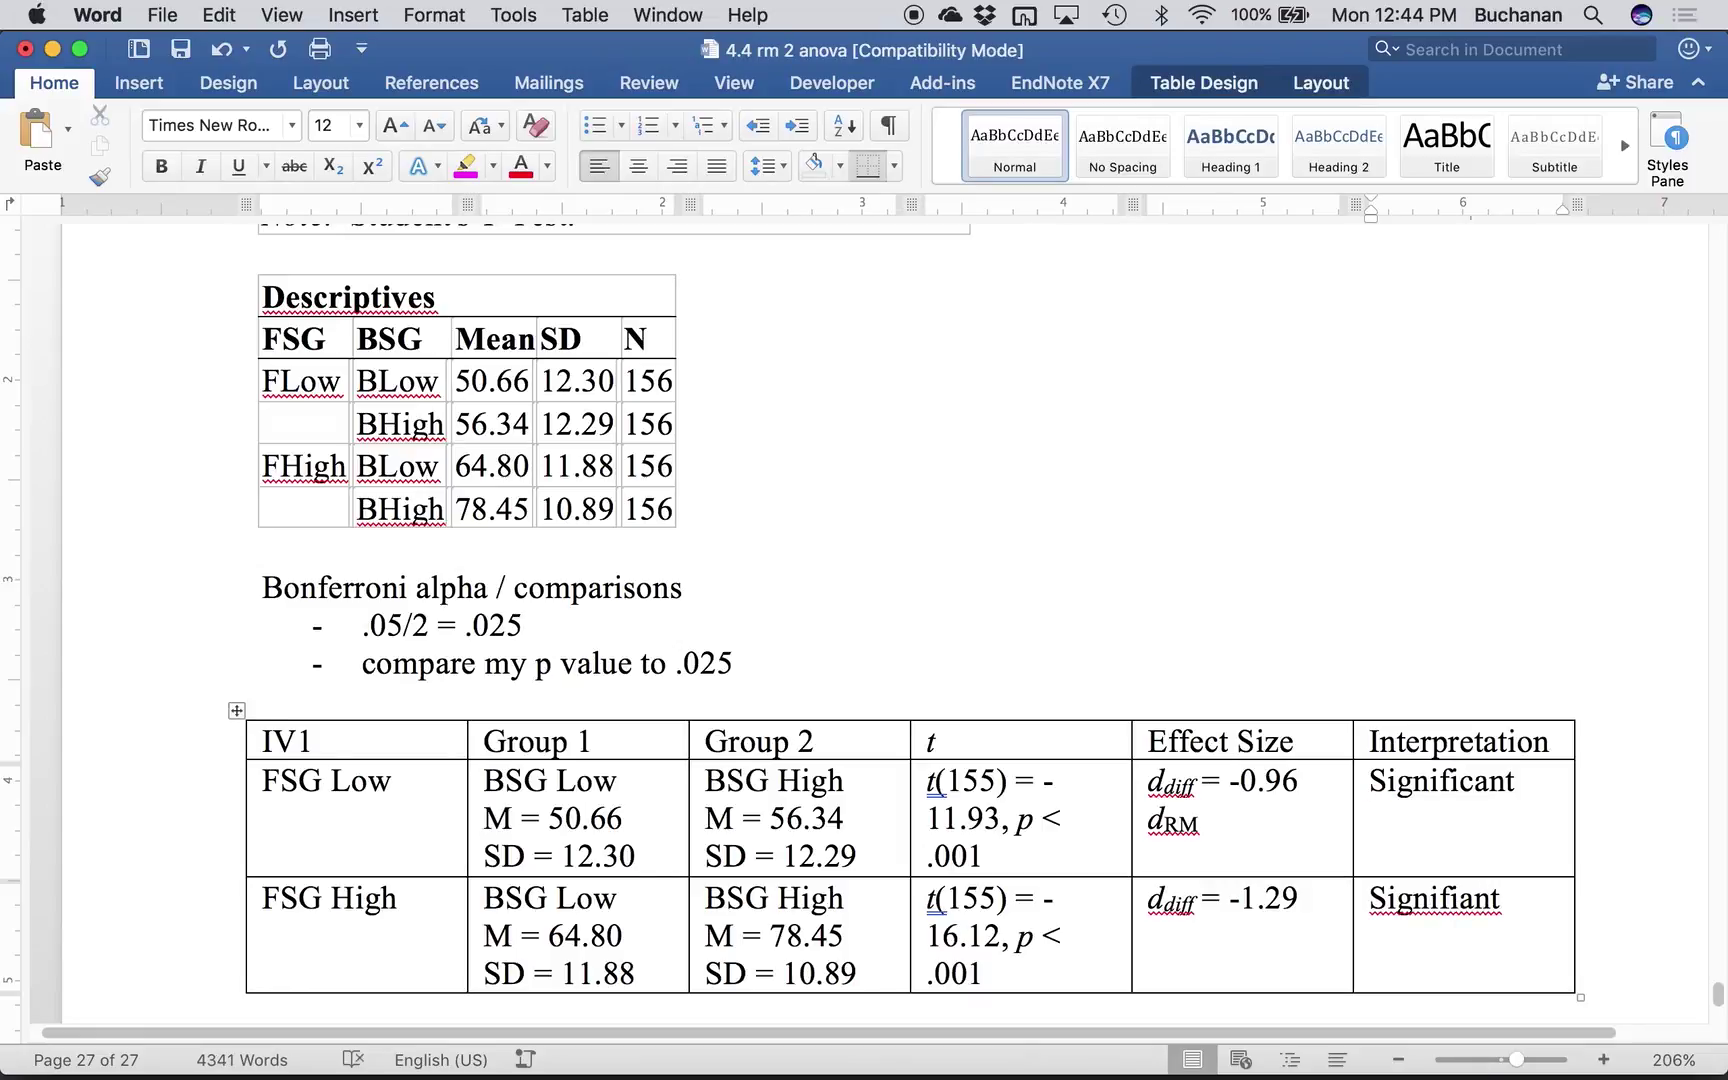
pyautogui.write('c')
pyautogui.press('super+s')
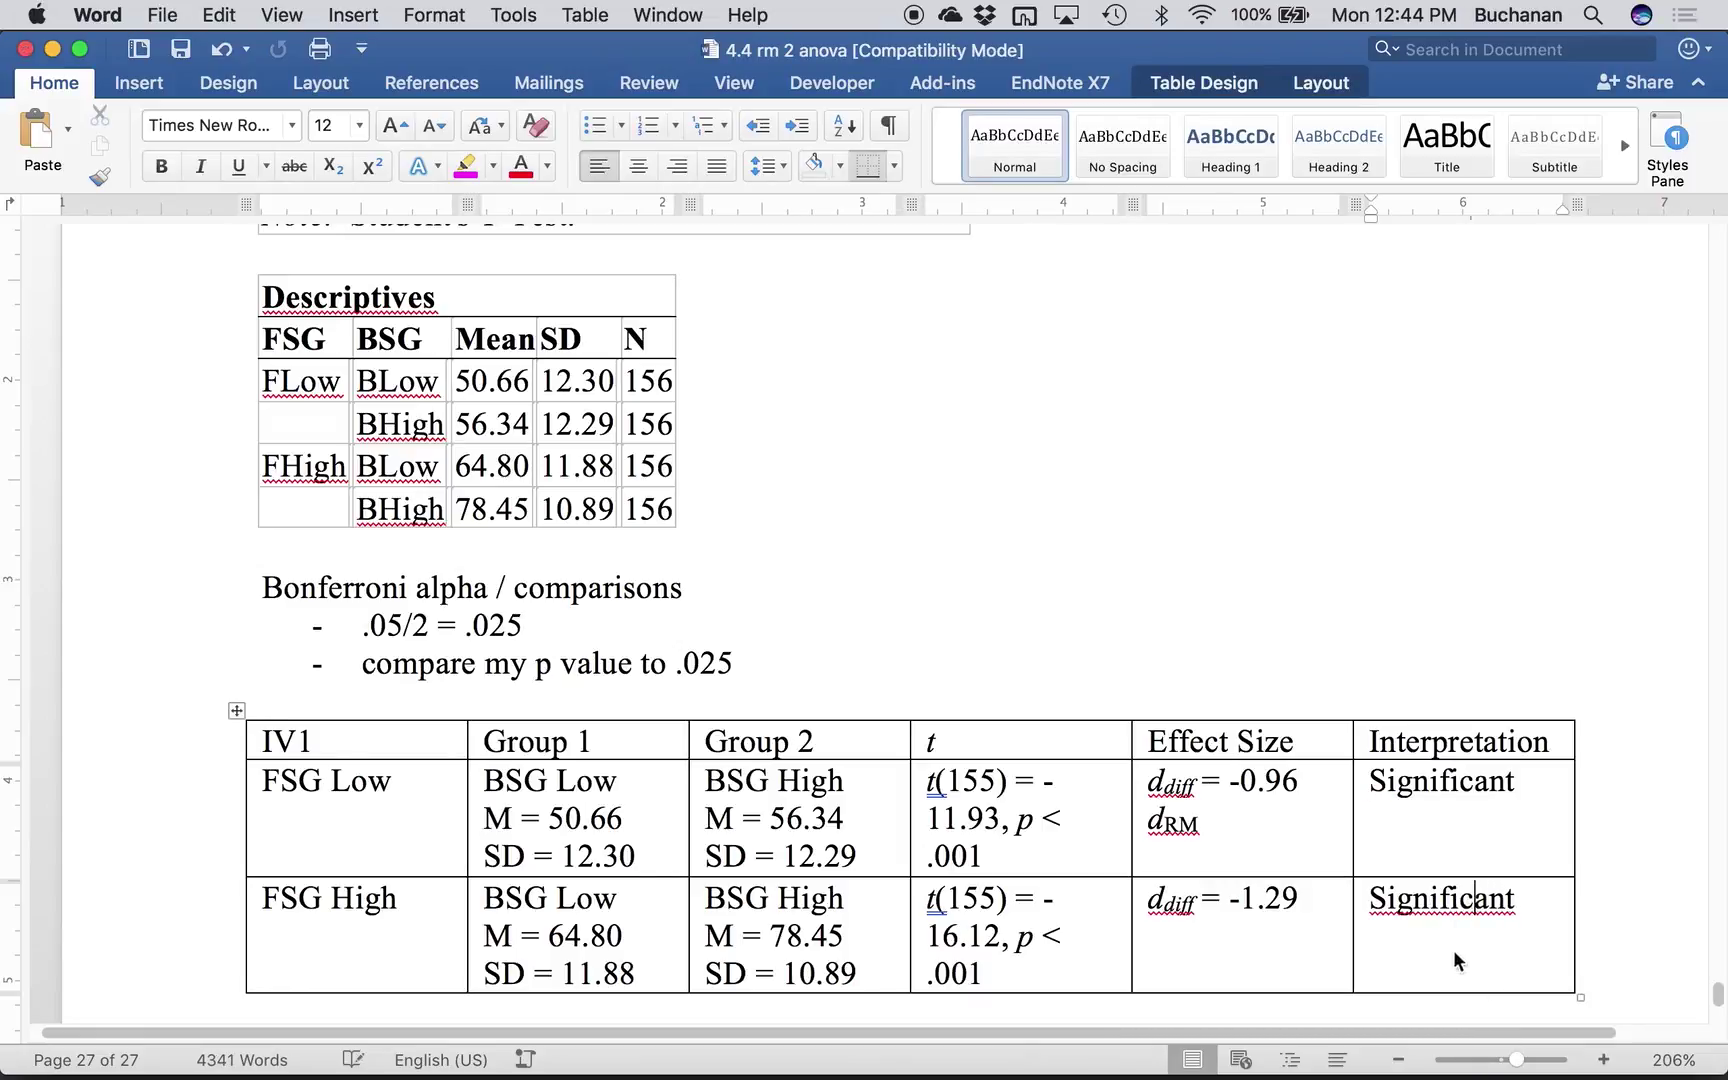
pyautogui.scroll(-3, 1260, 921)
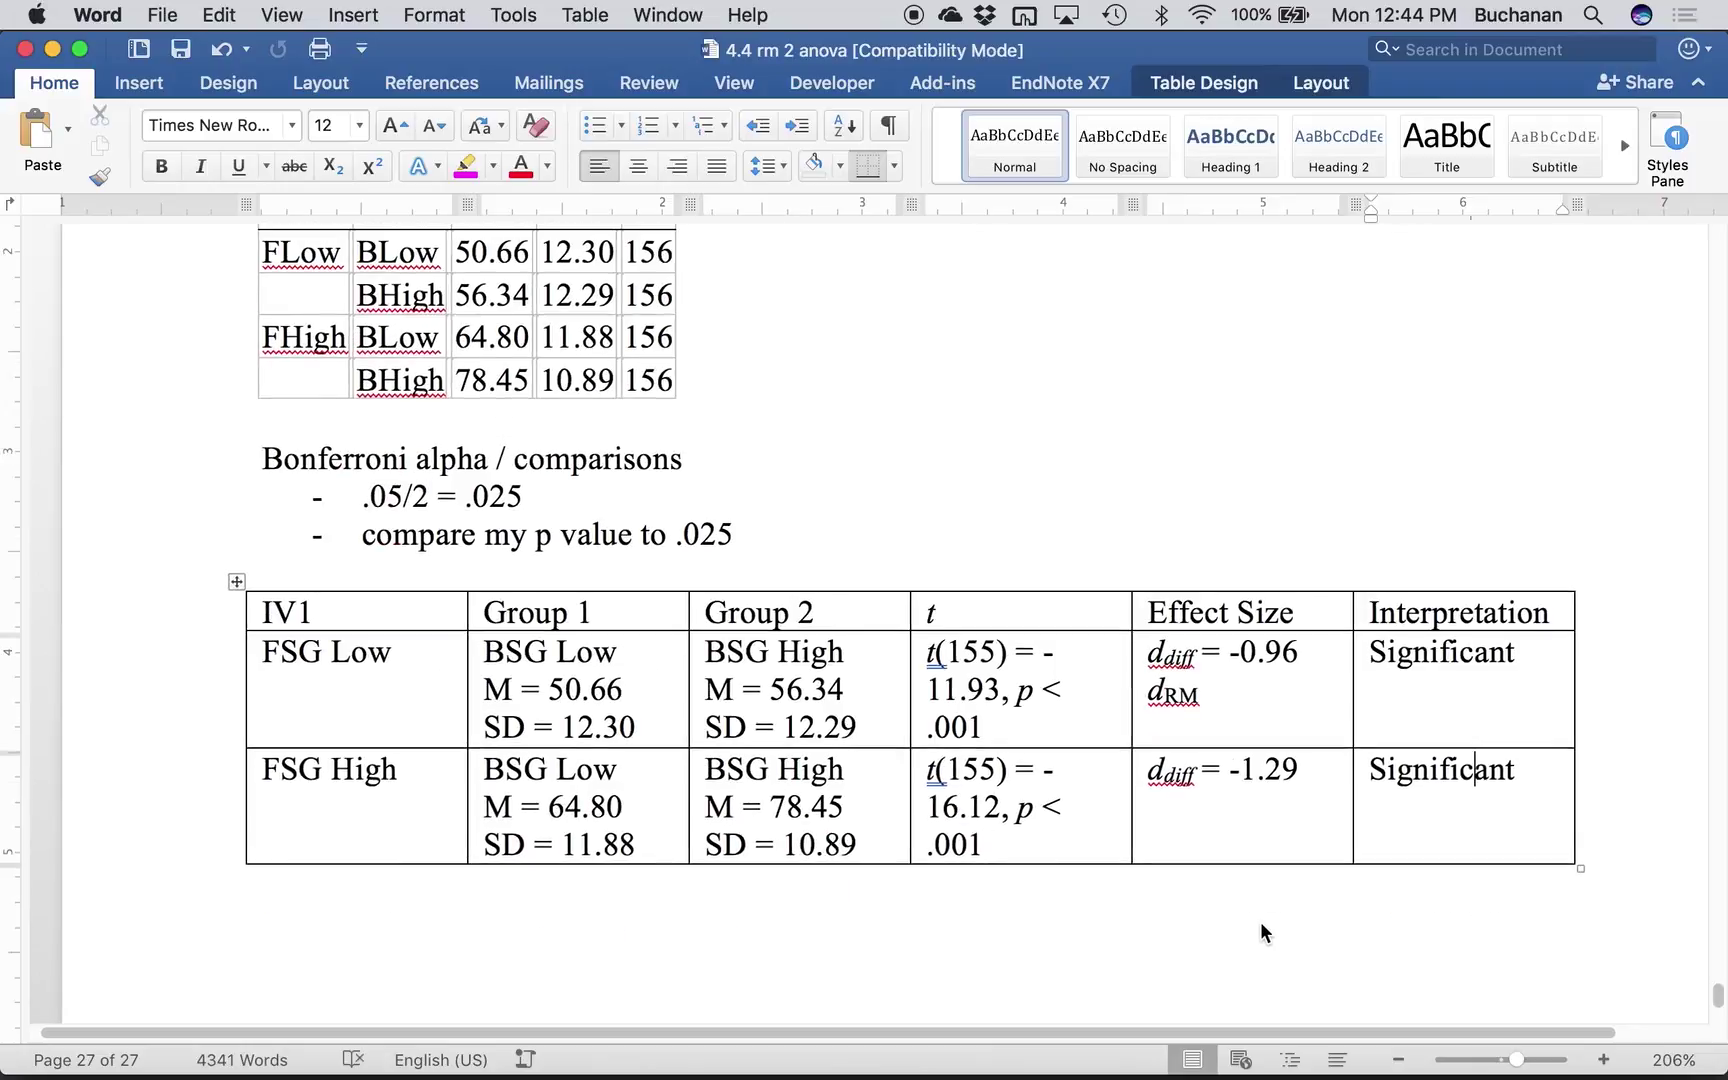
pyautogui.moveTo(1520, 1077)
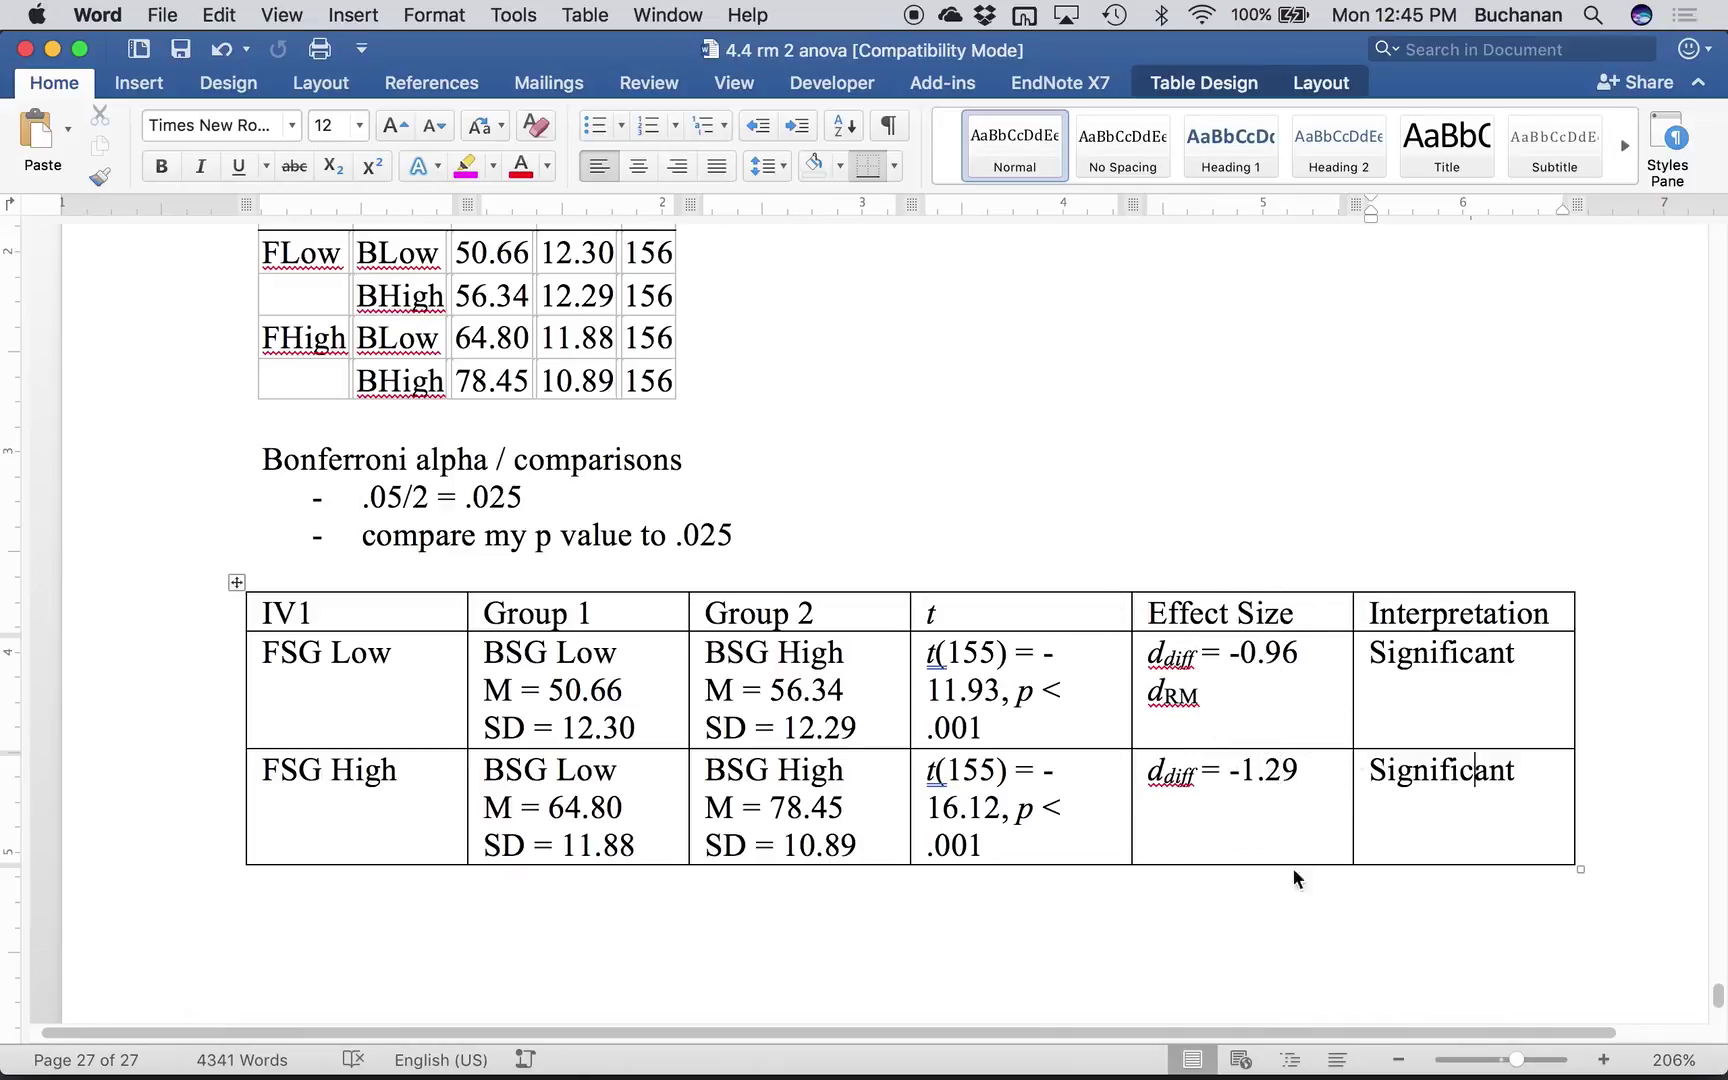
pyautogui.scroll(5, 1214, 672)
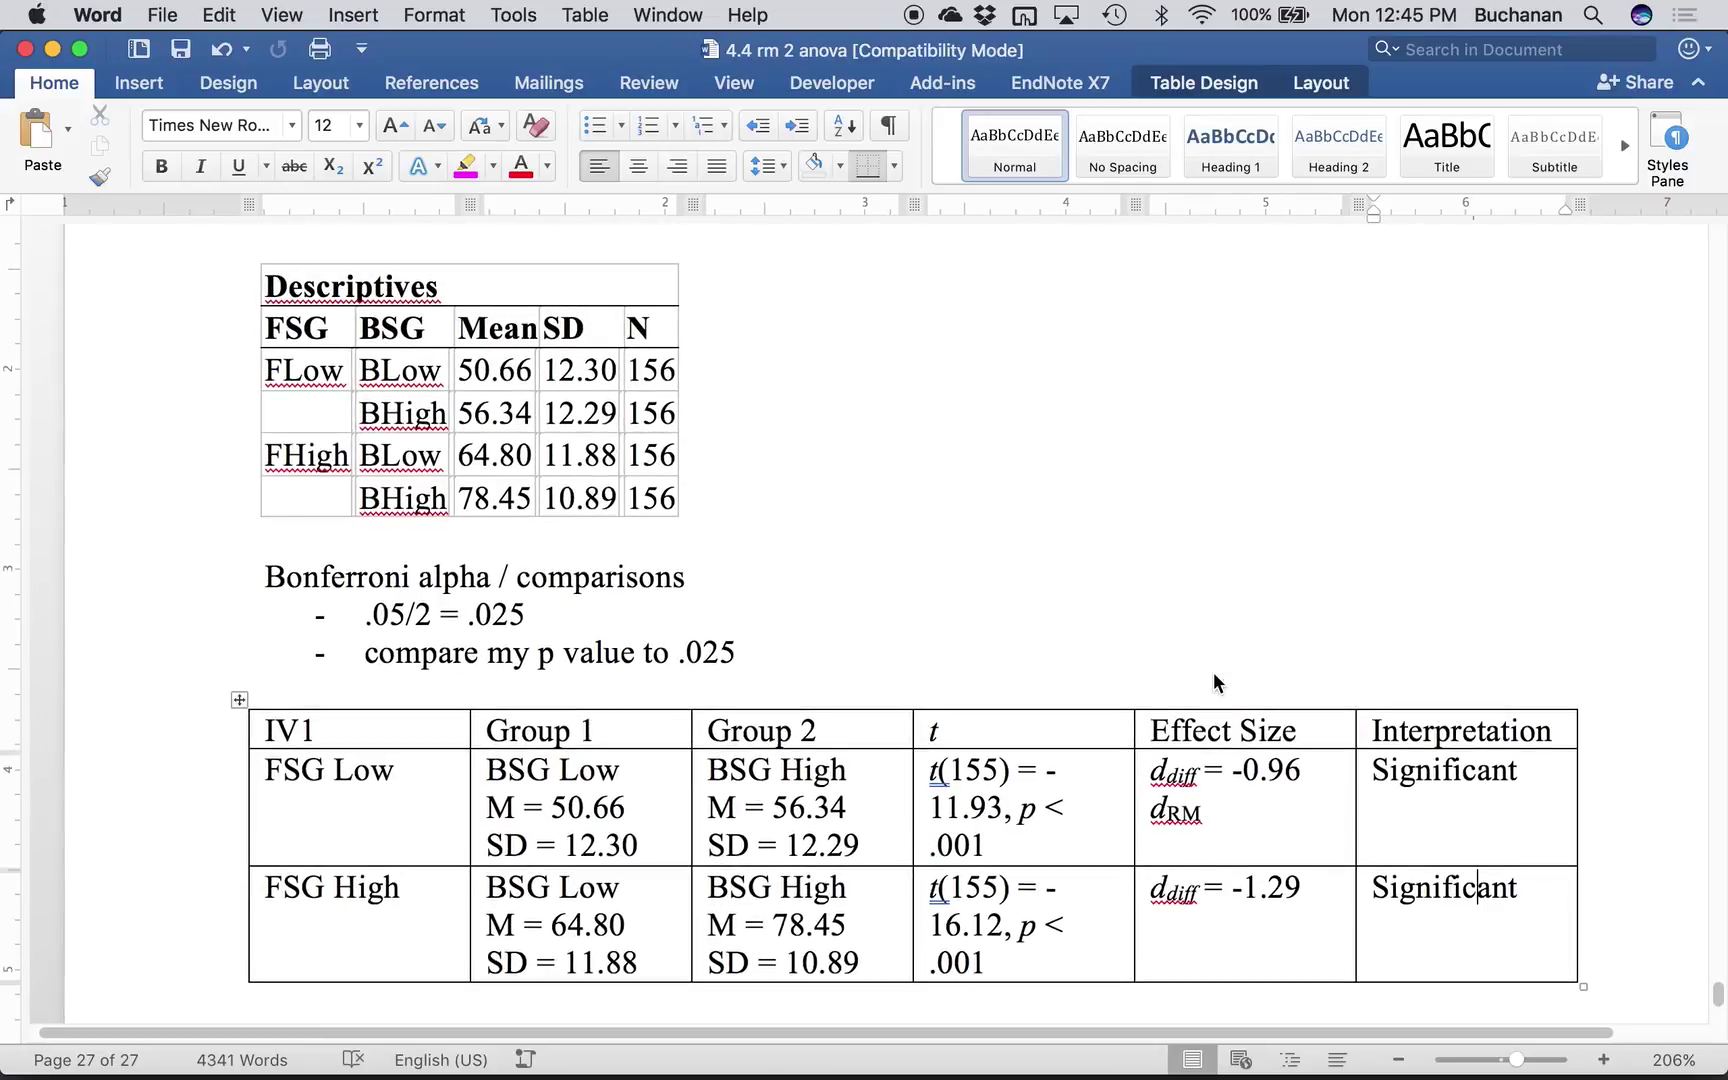
pyautogui.scroll(-3, 1214, 672)
pyautogui.scroll(-1, 1214, 680)
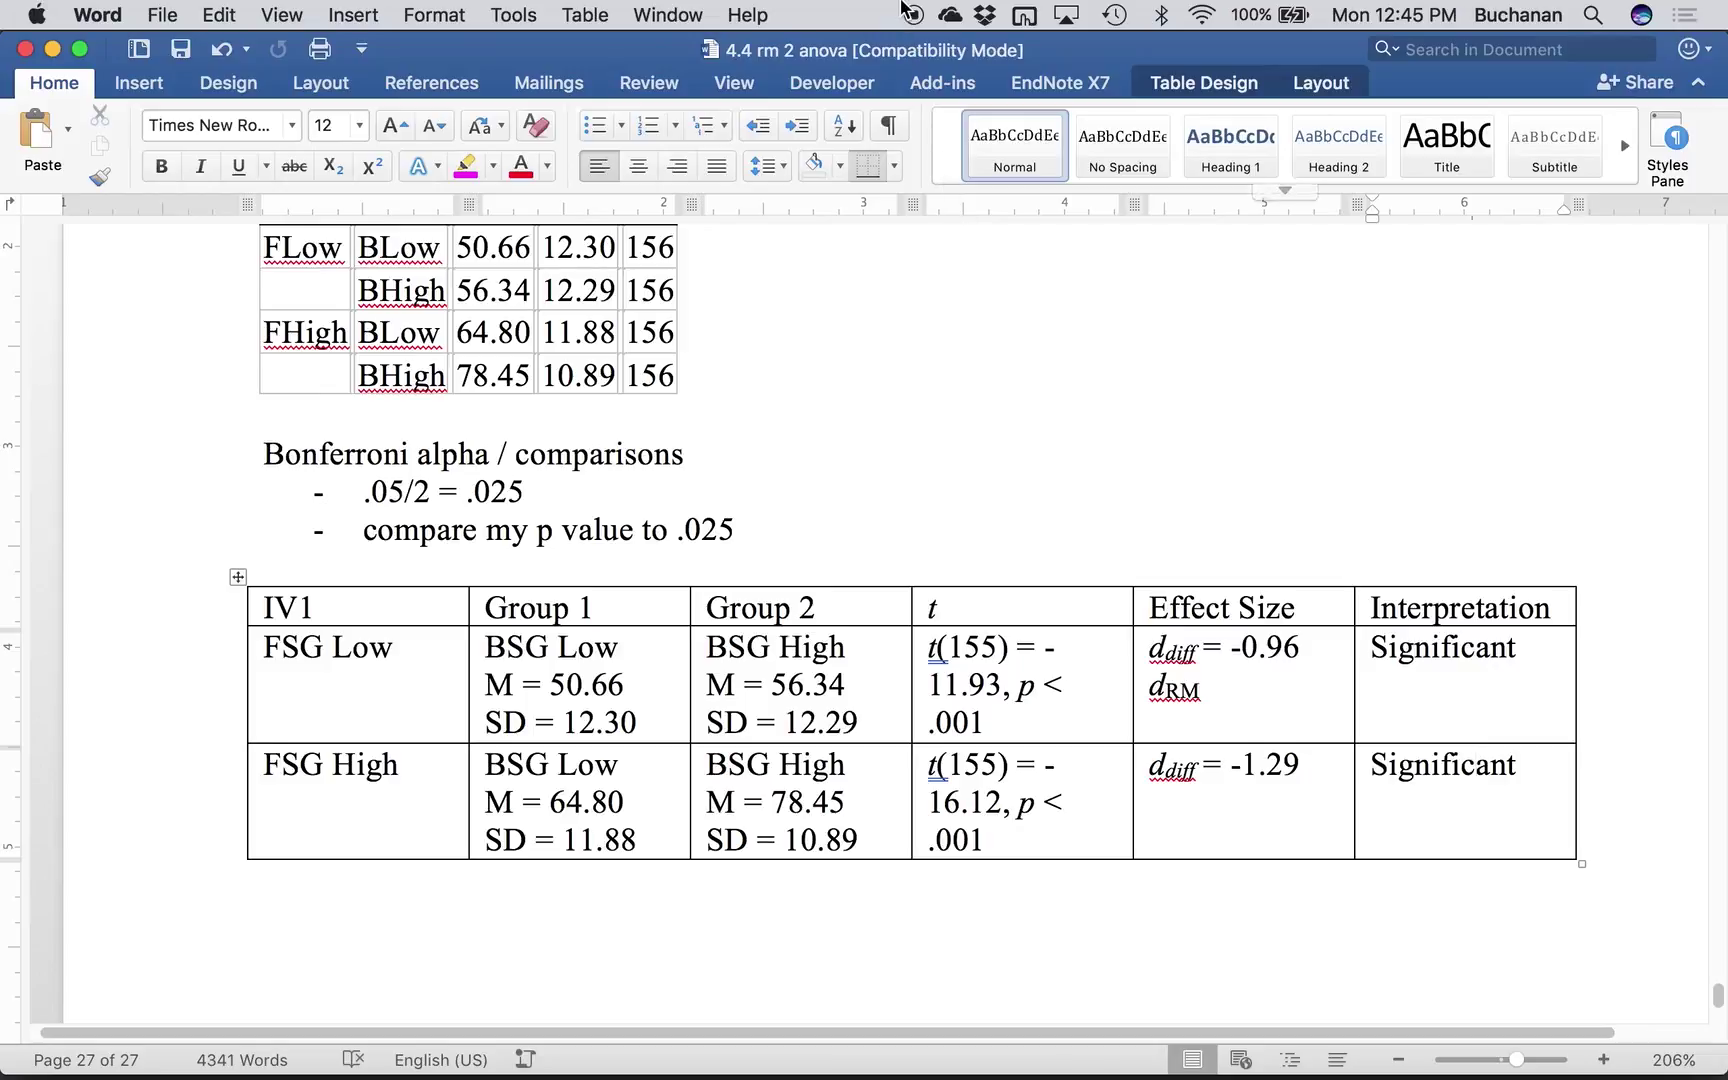
pyautogui.click(913, 15)
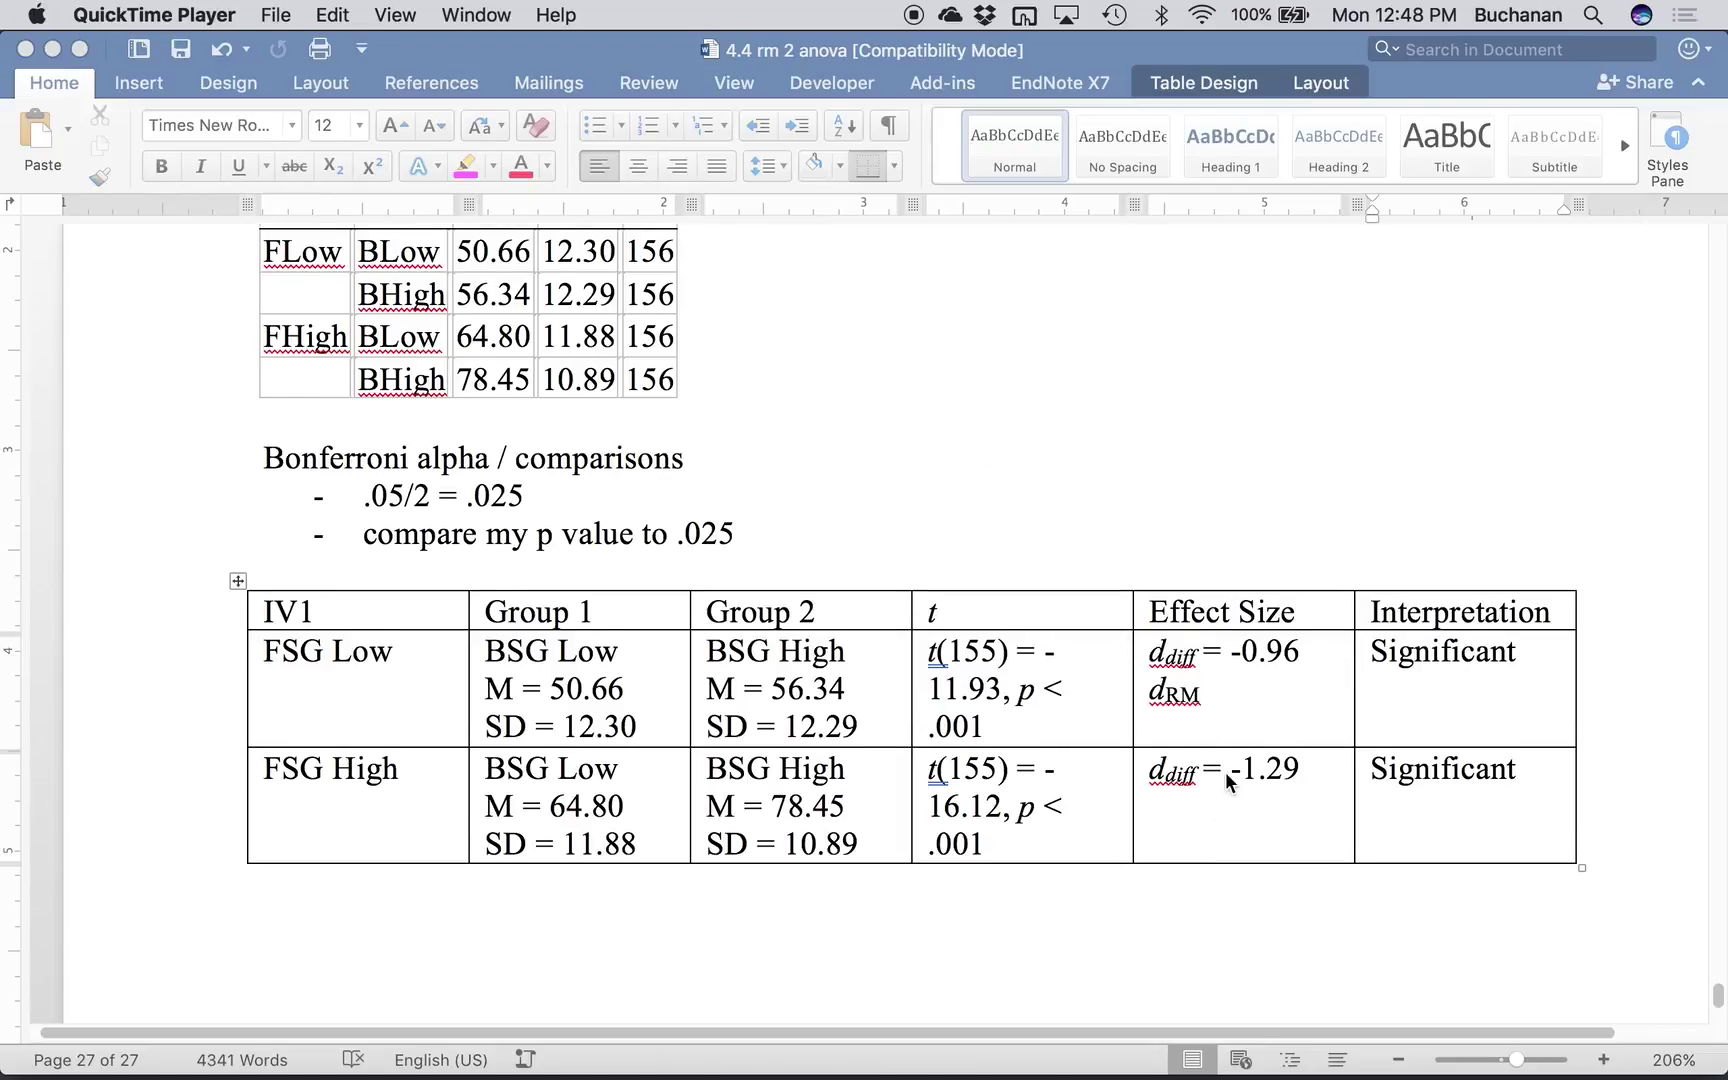
pyautogui.scroll(2, 1230, 780)
pyautogui.scroll(6, 1226, 781)
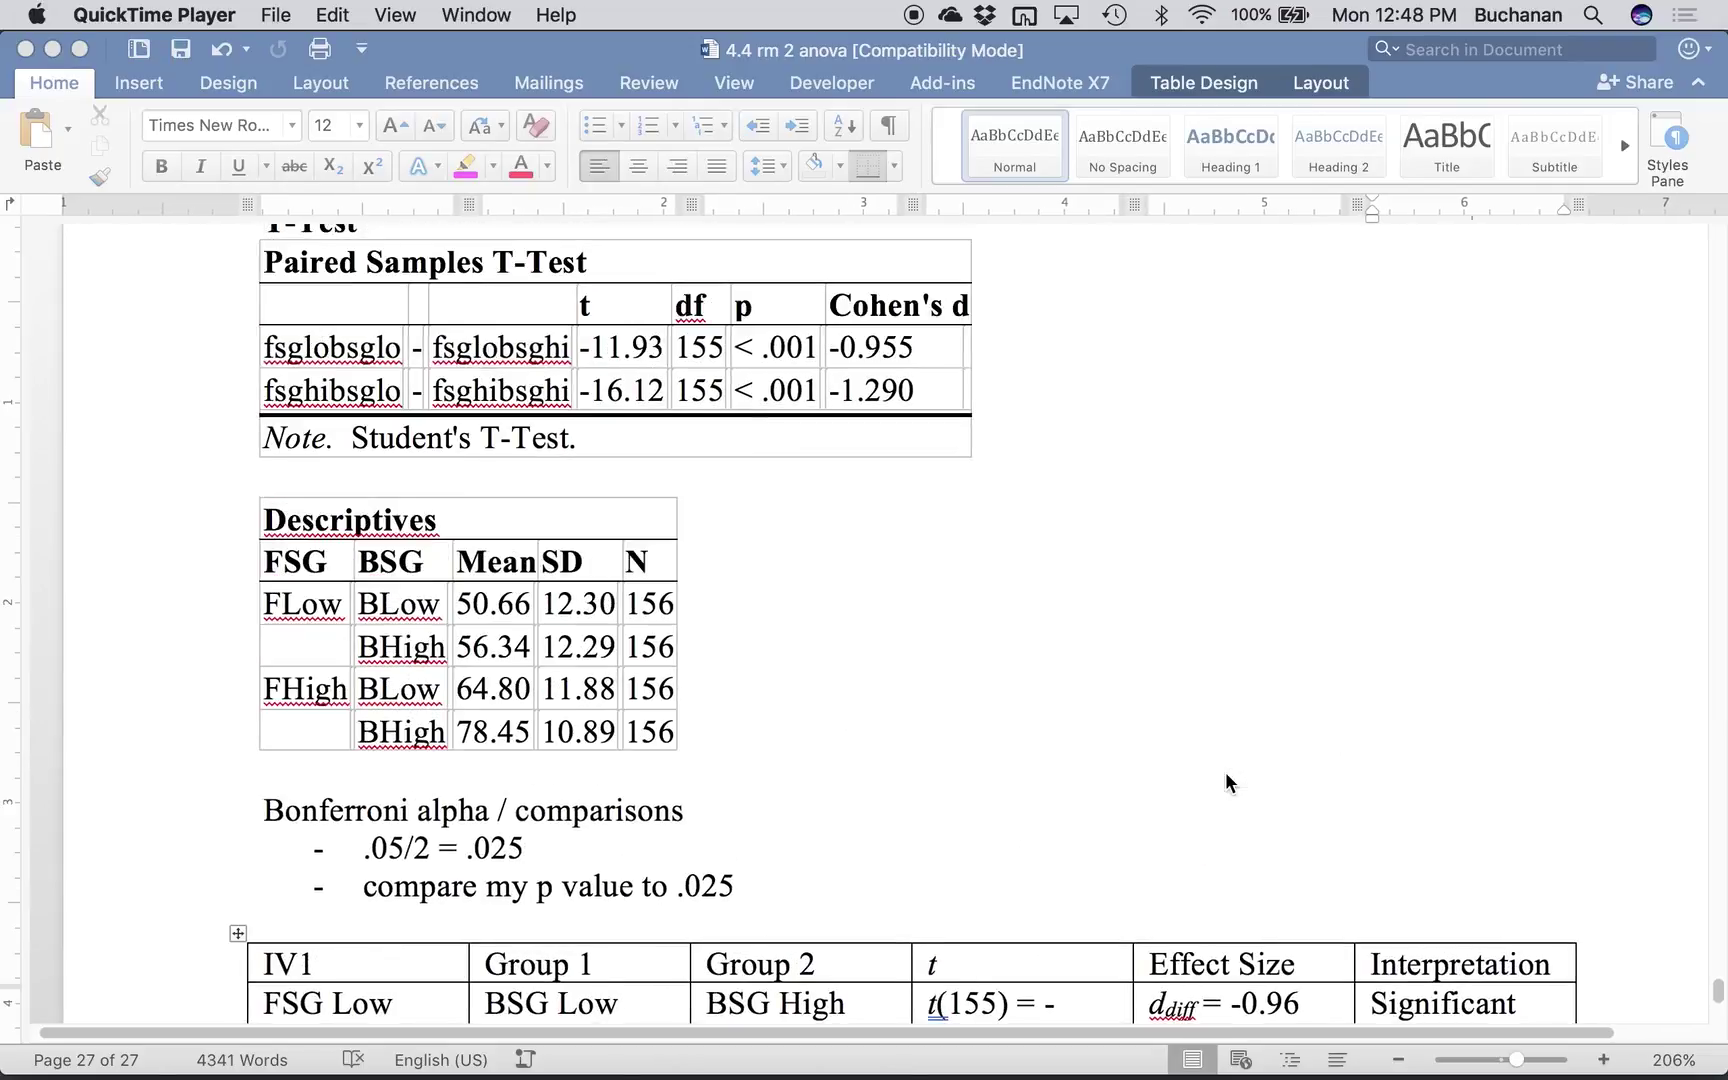
# - Resize the descriptives plot picture to a height of 3 inches, keeping its proportions
pyautogui.scroll(-7, 1226, 781)
pyautogui.scroll(10, 1229, 783)
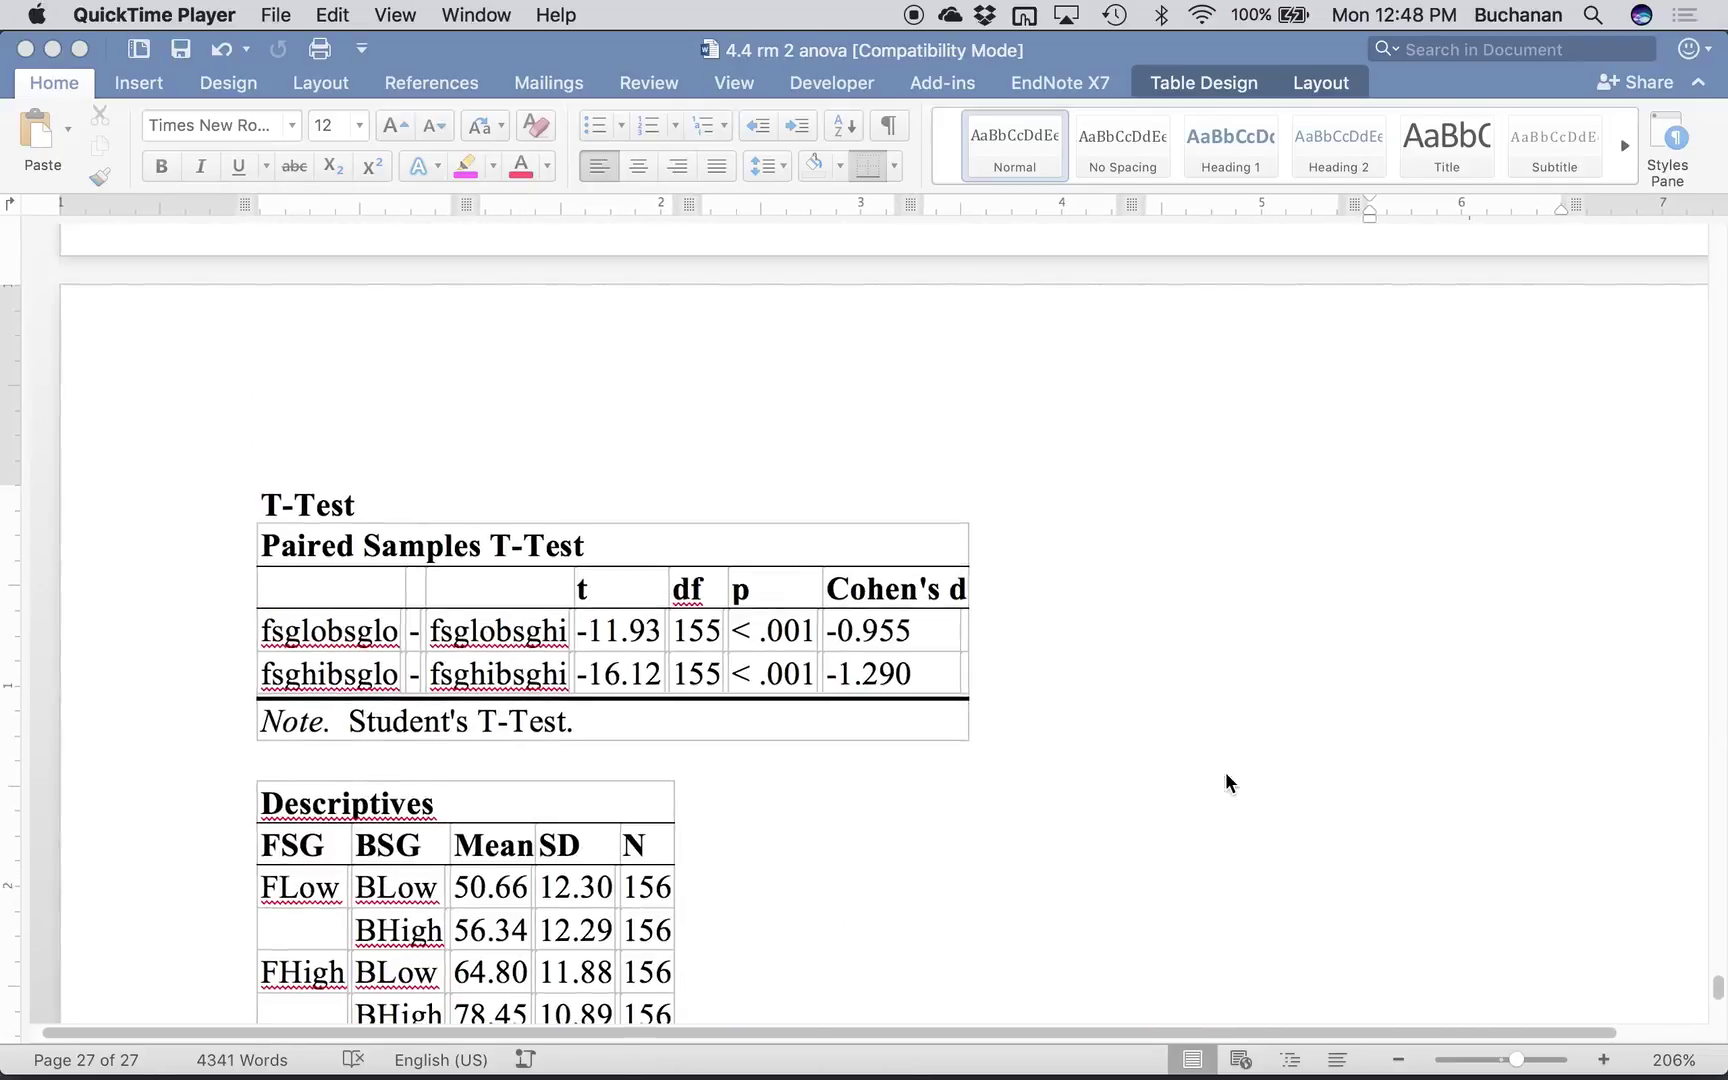
pyautogui.scroll(10, 1216, 803)
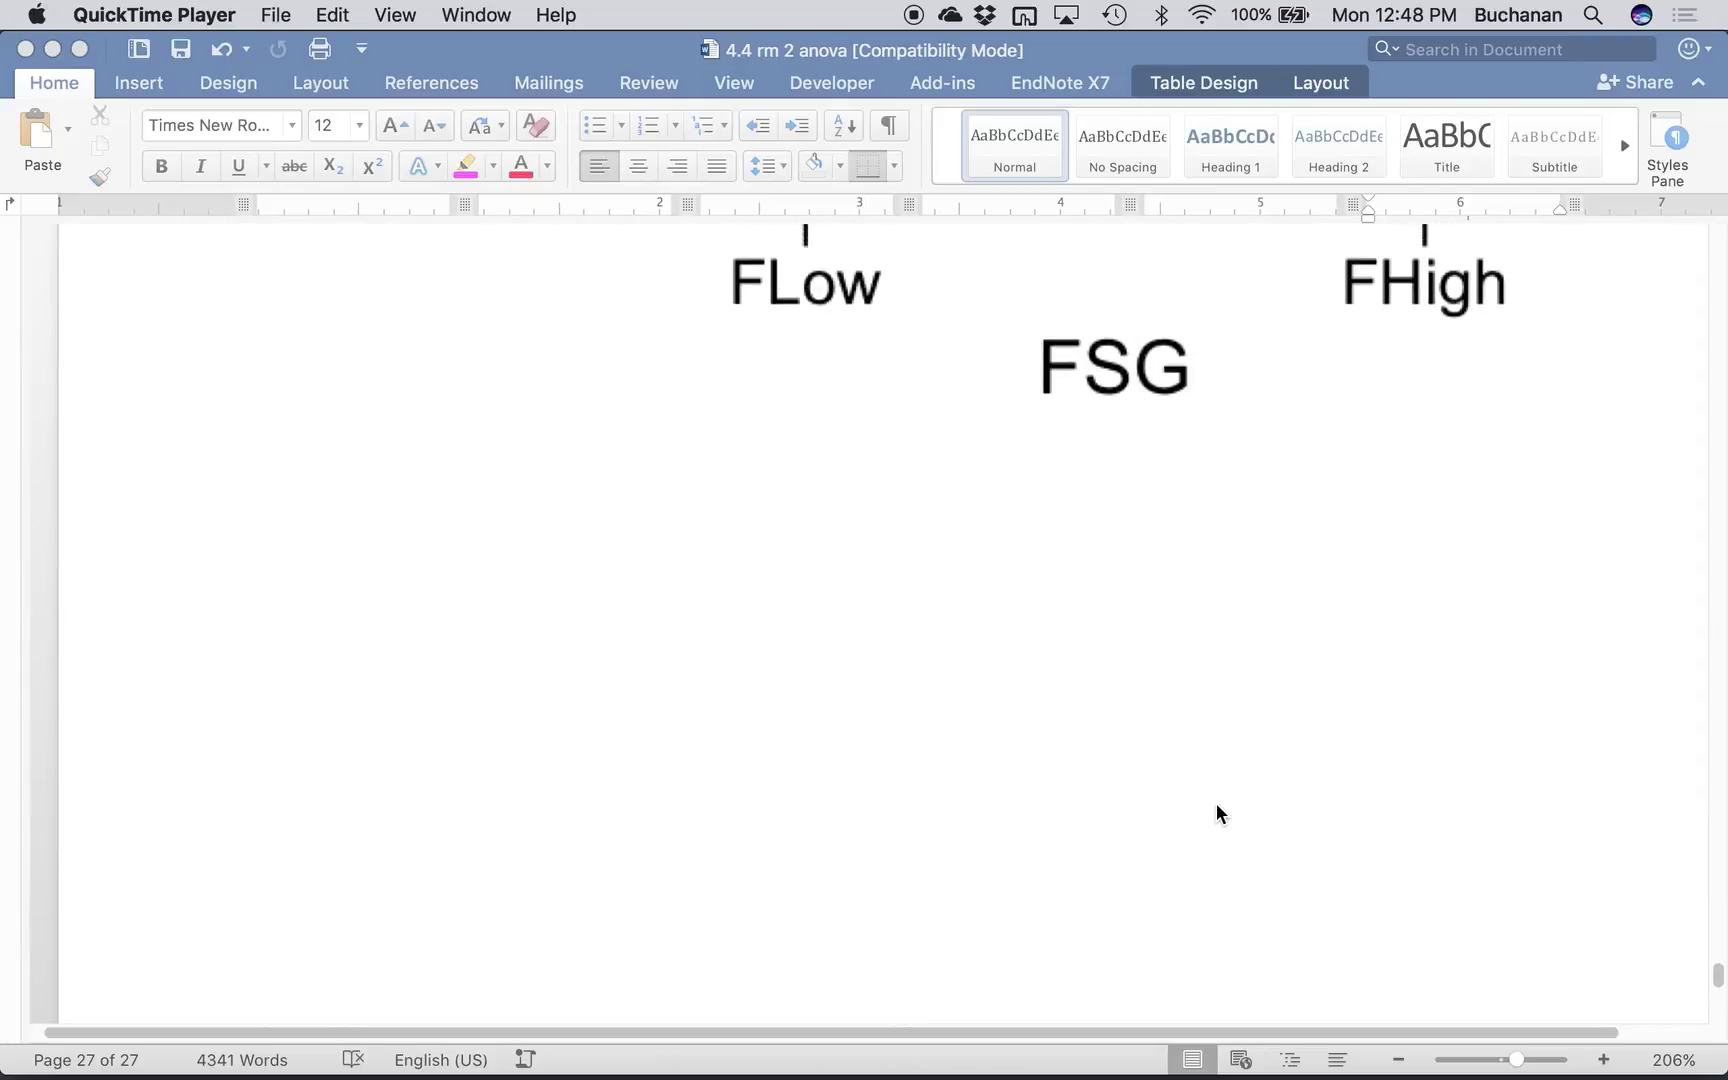
pyautogui.click(1227, 745)
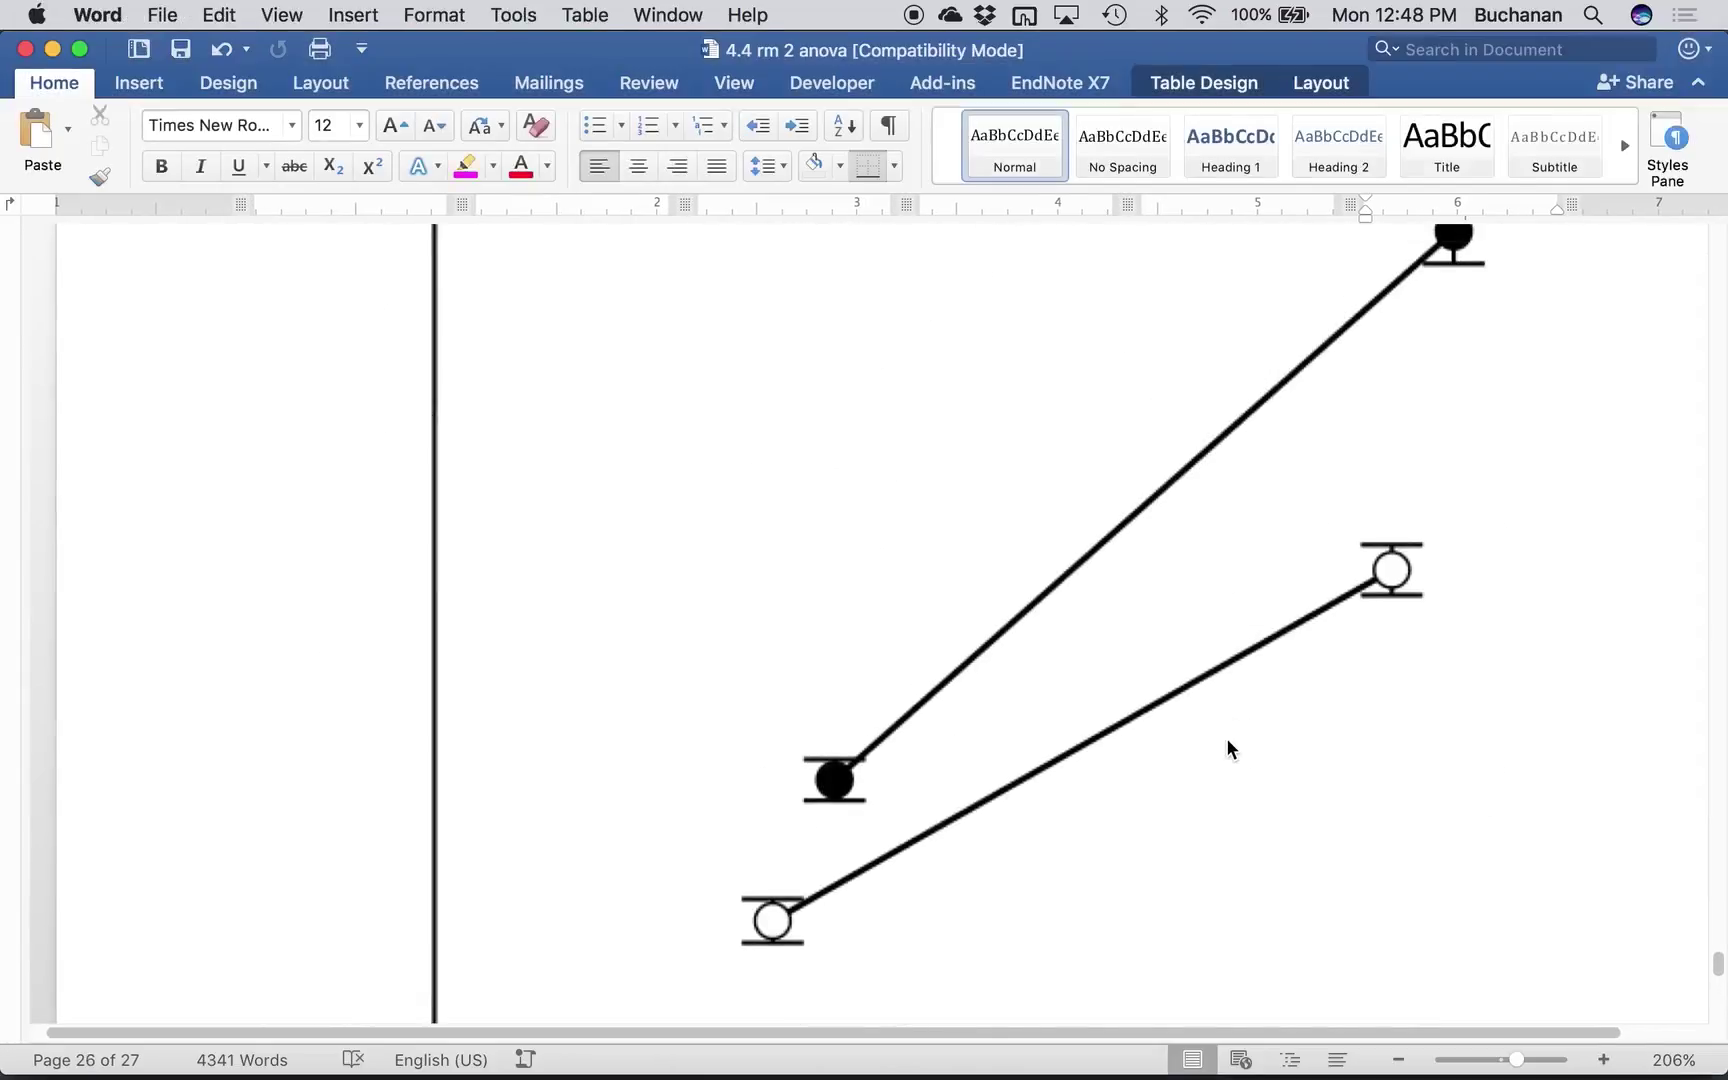
pyautogui.click(1111, 441)
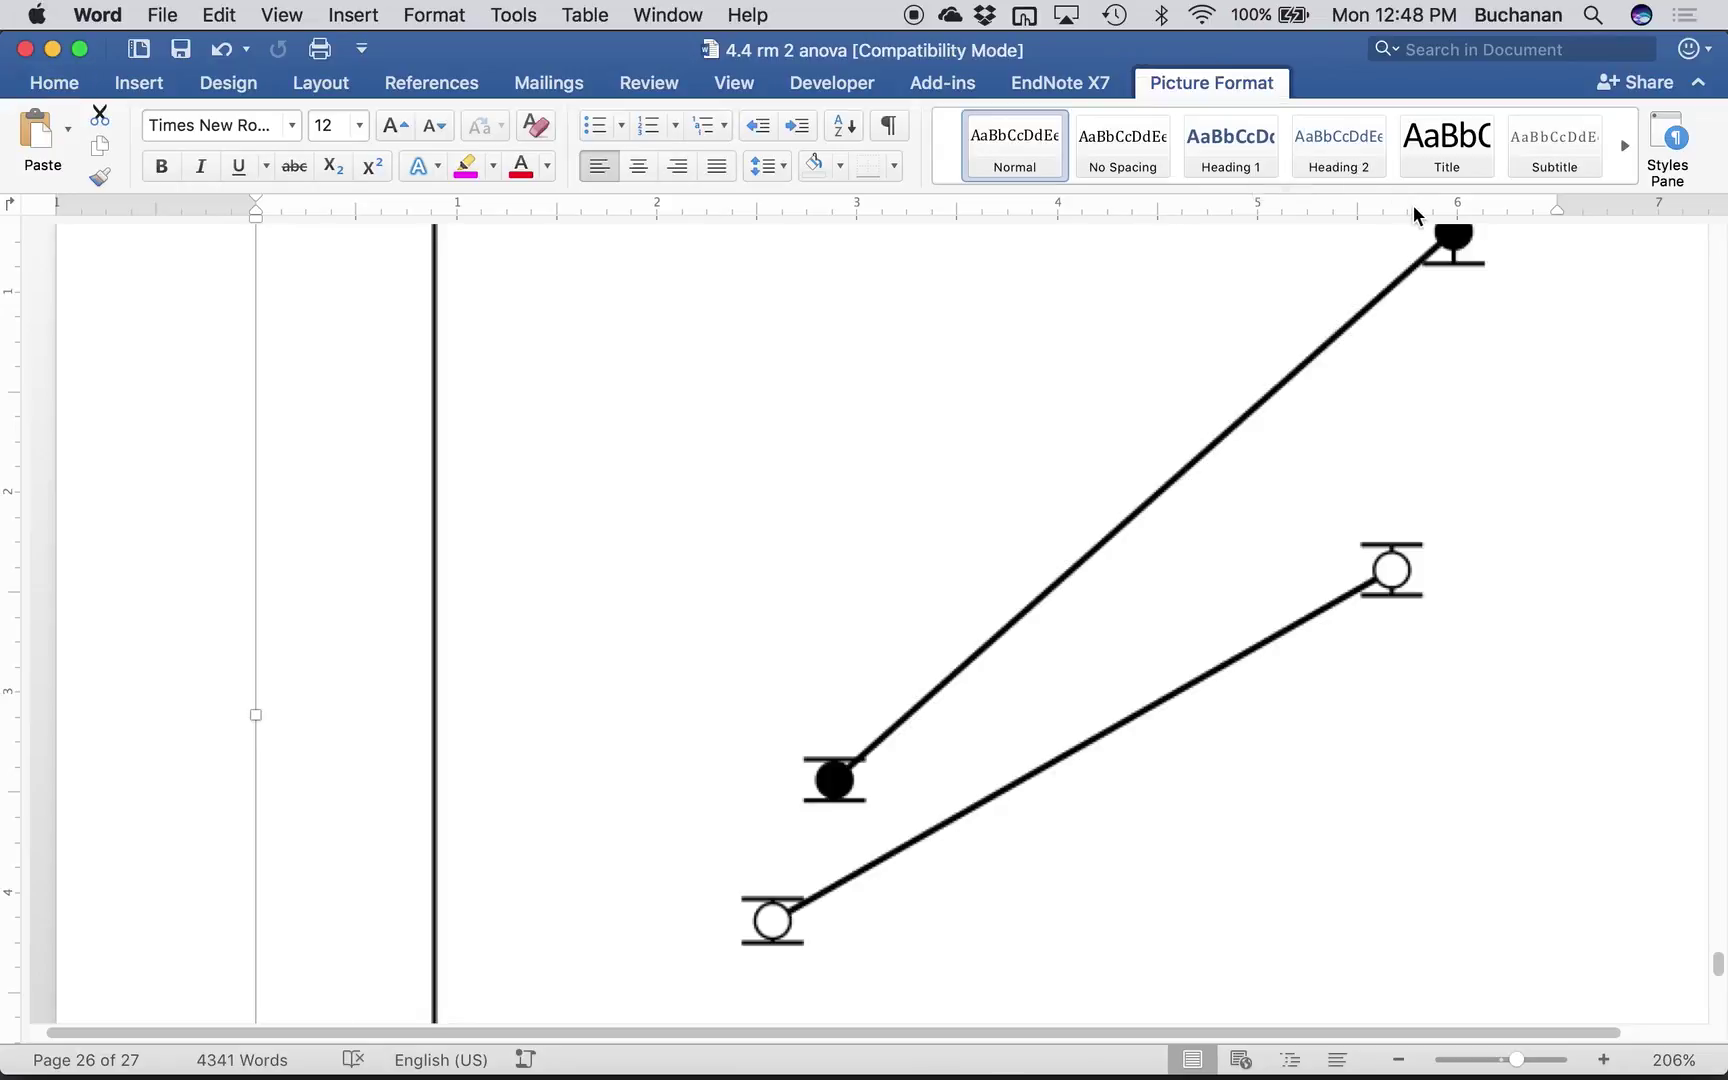
pyautogui.click(1440, 126)
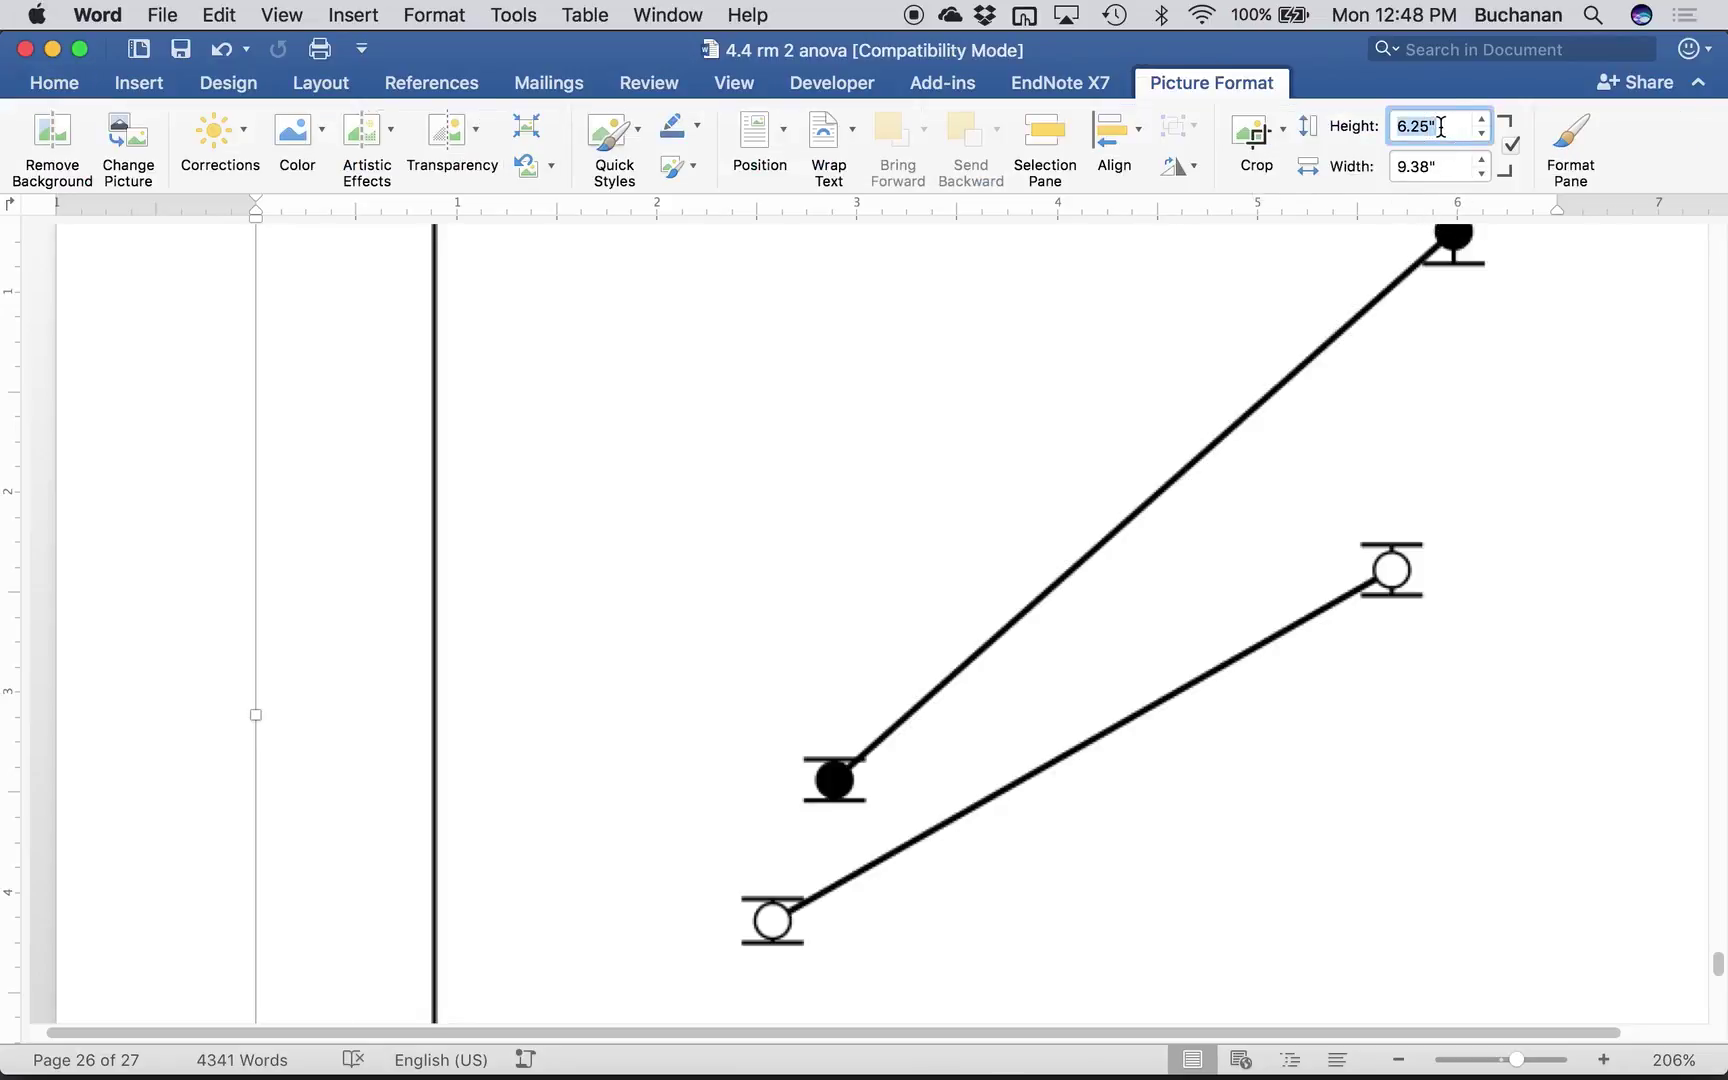
pyautogui.write('3')
pyautogui.press('Return')
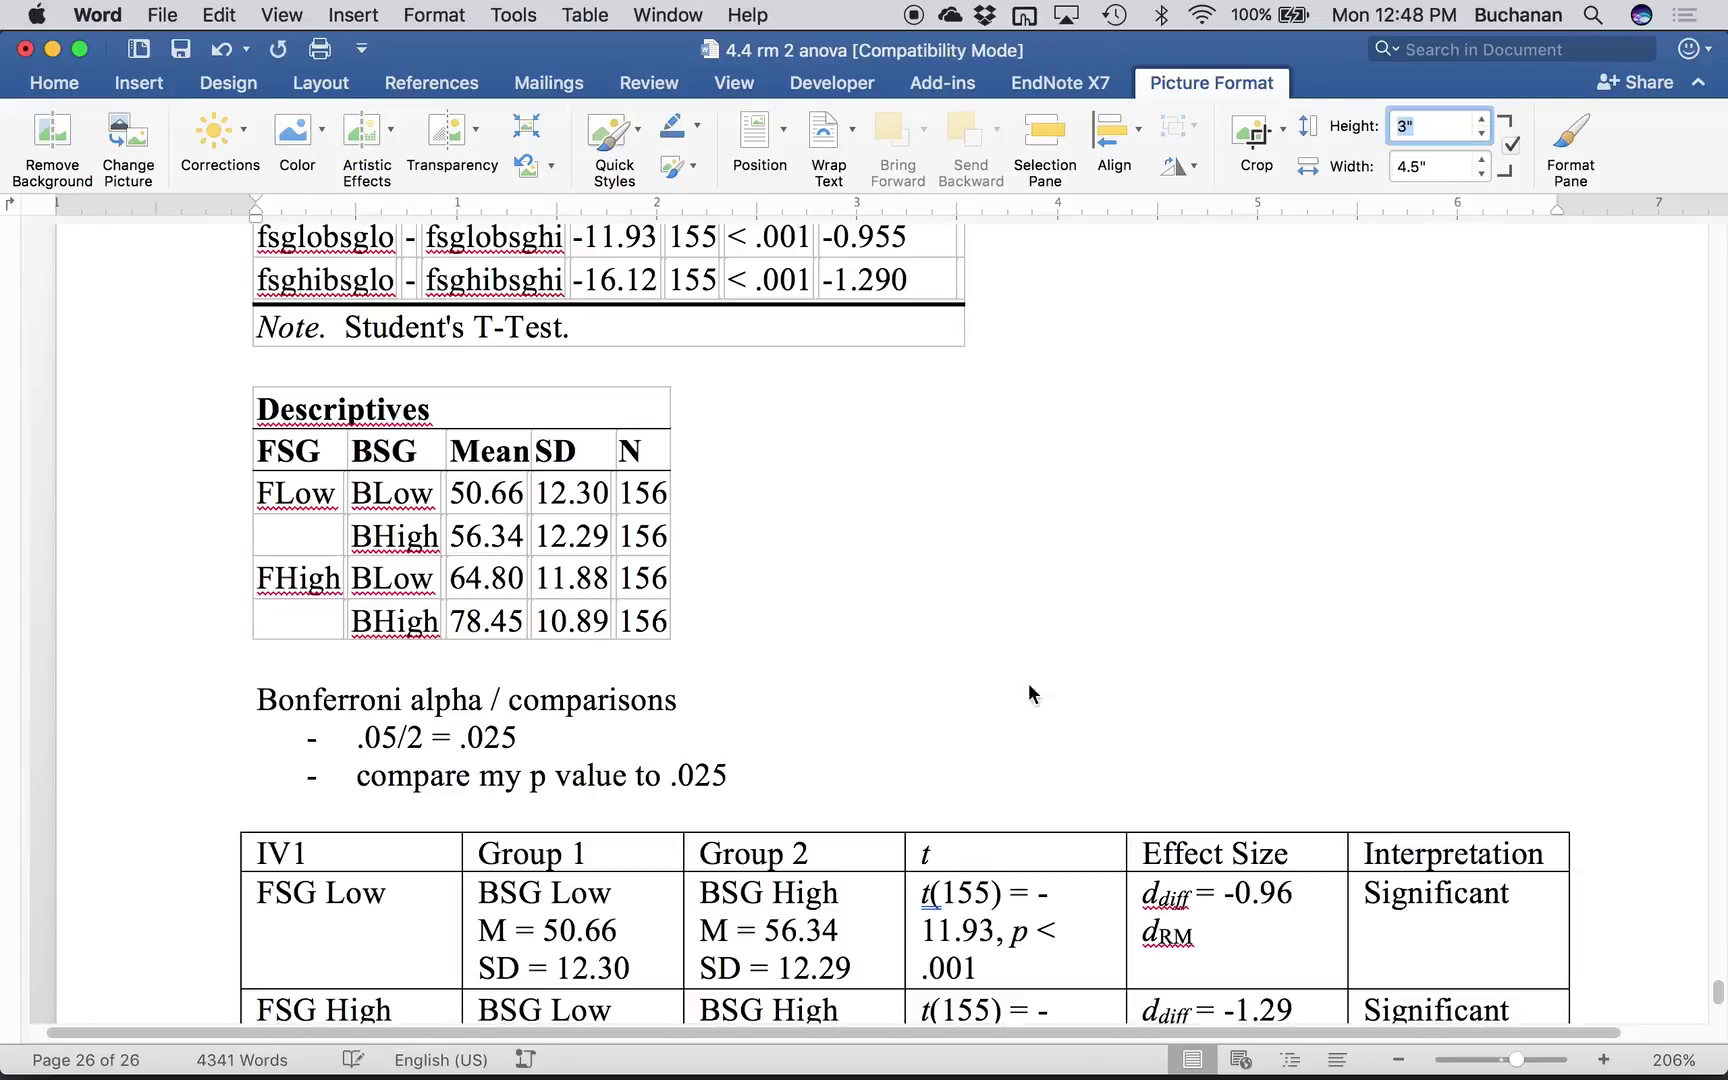
pyautogui.scroll(10, 1008, 541)
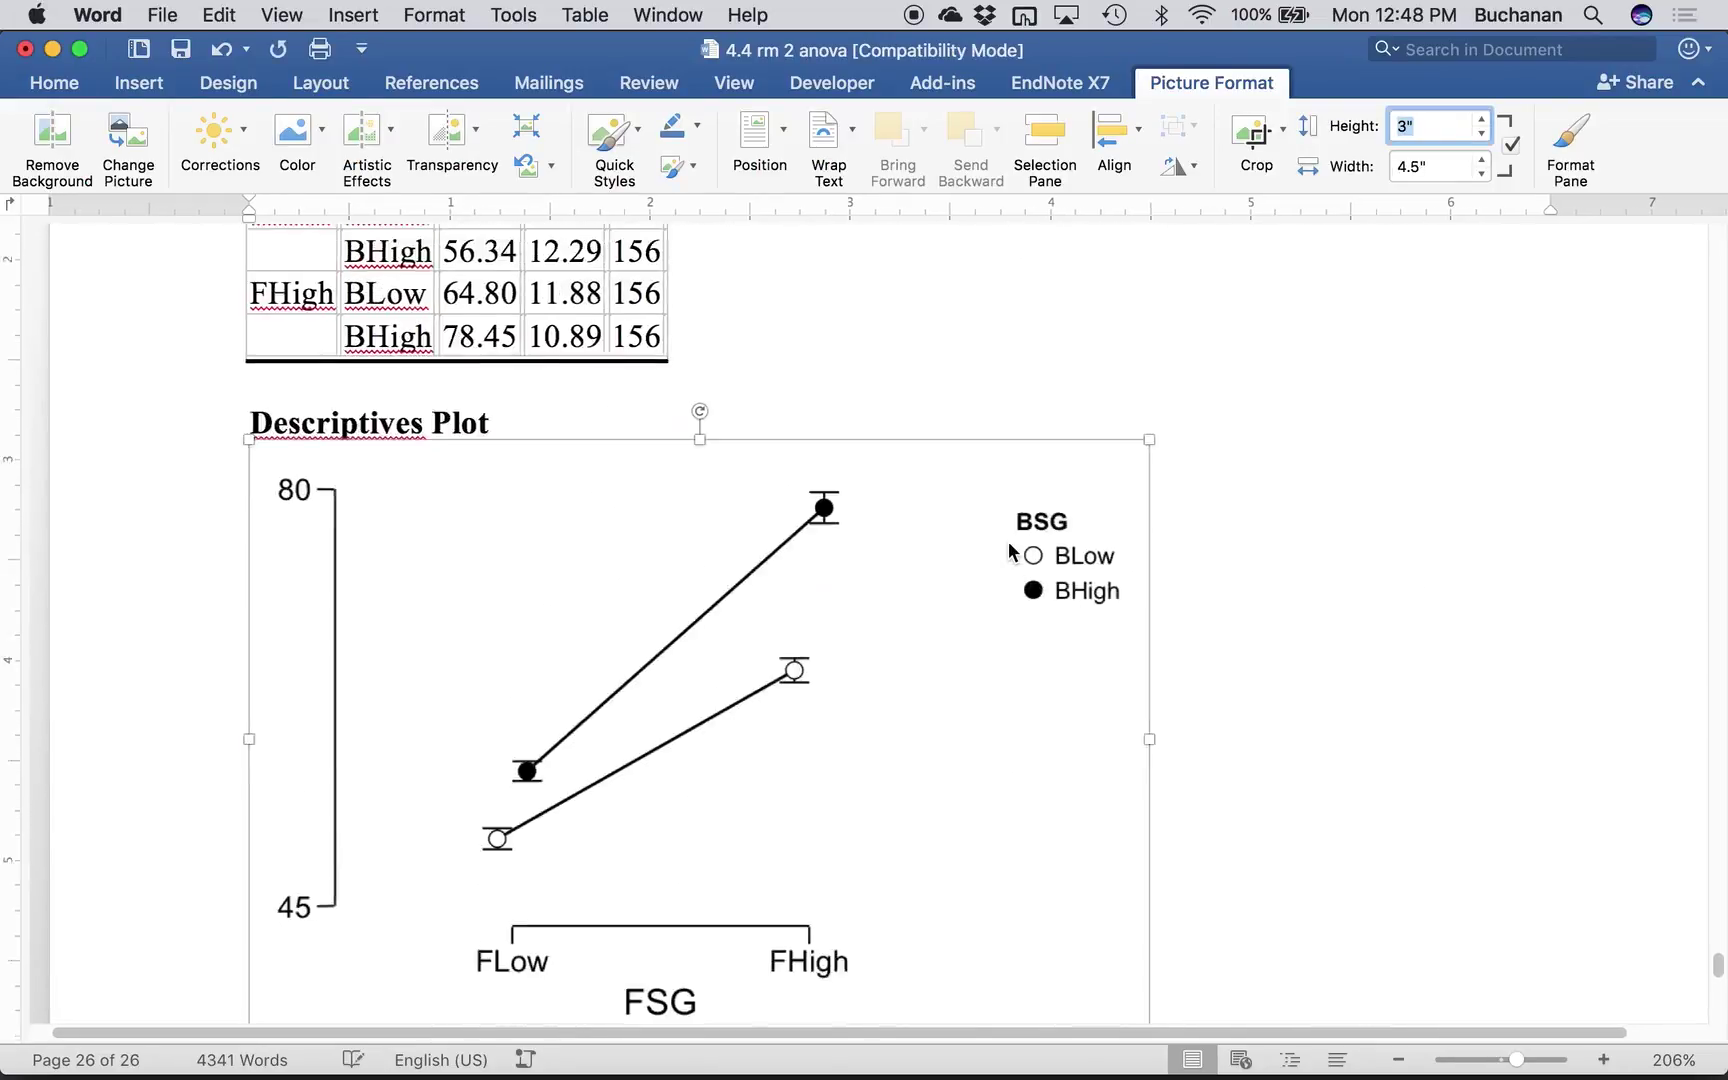
pyautogui.scroll(-2, 1008, 541)
pyautogui.click(1261, 645)
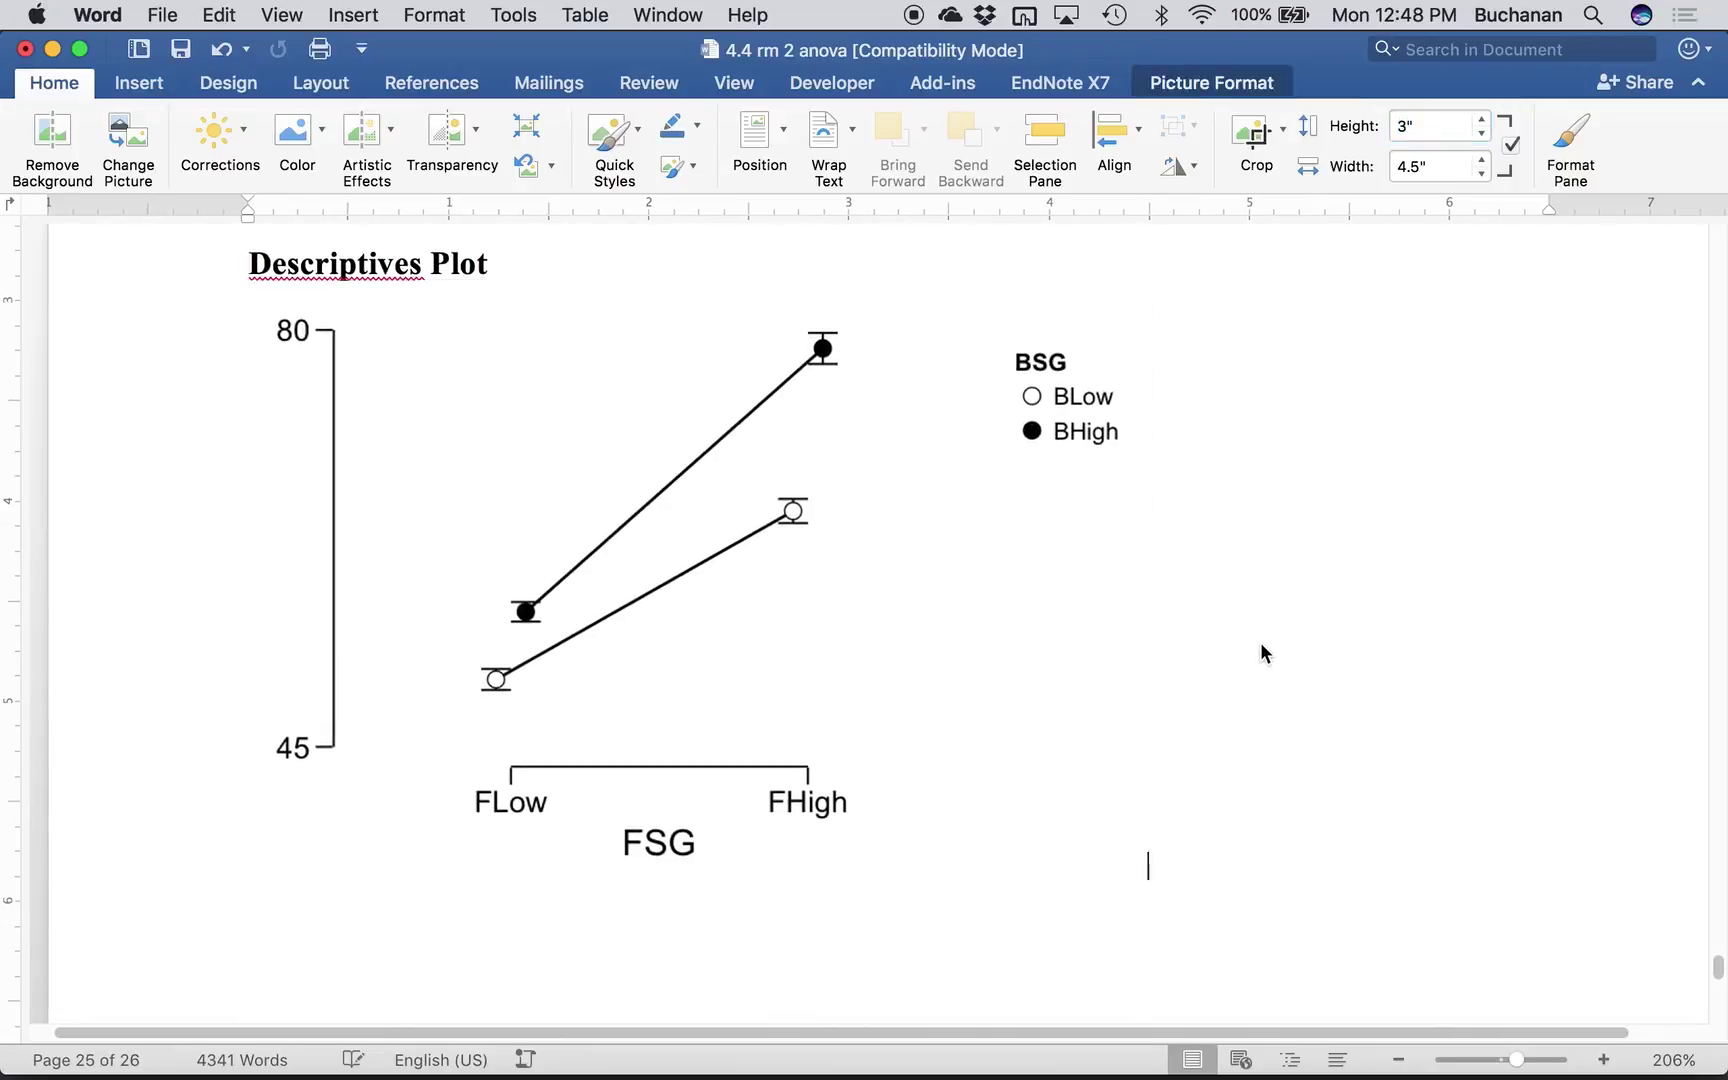
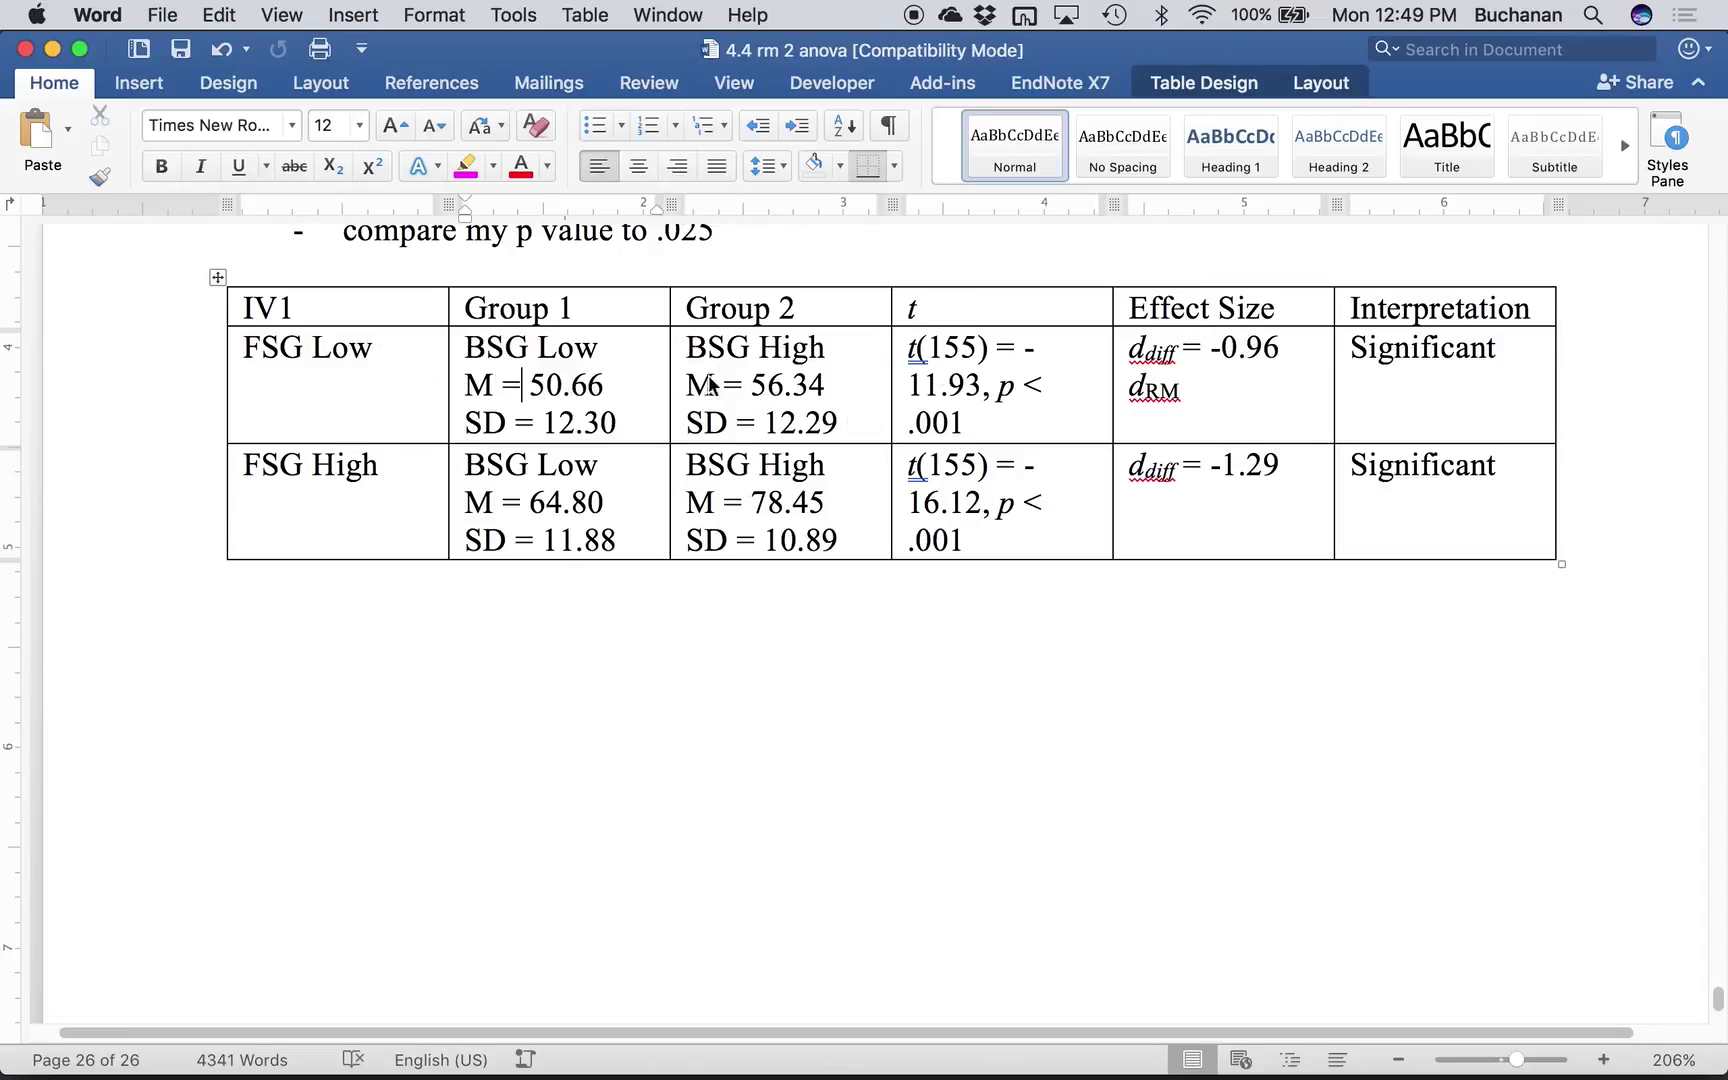
# - Compare the group means in the post hoc summary table with the lines in the descriptives plot
pyautogui.moveTo(560, 505); pyautogui.dragTo(826, 502)
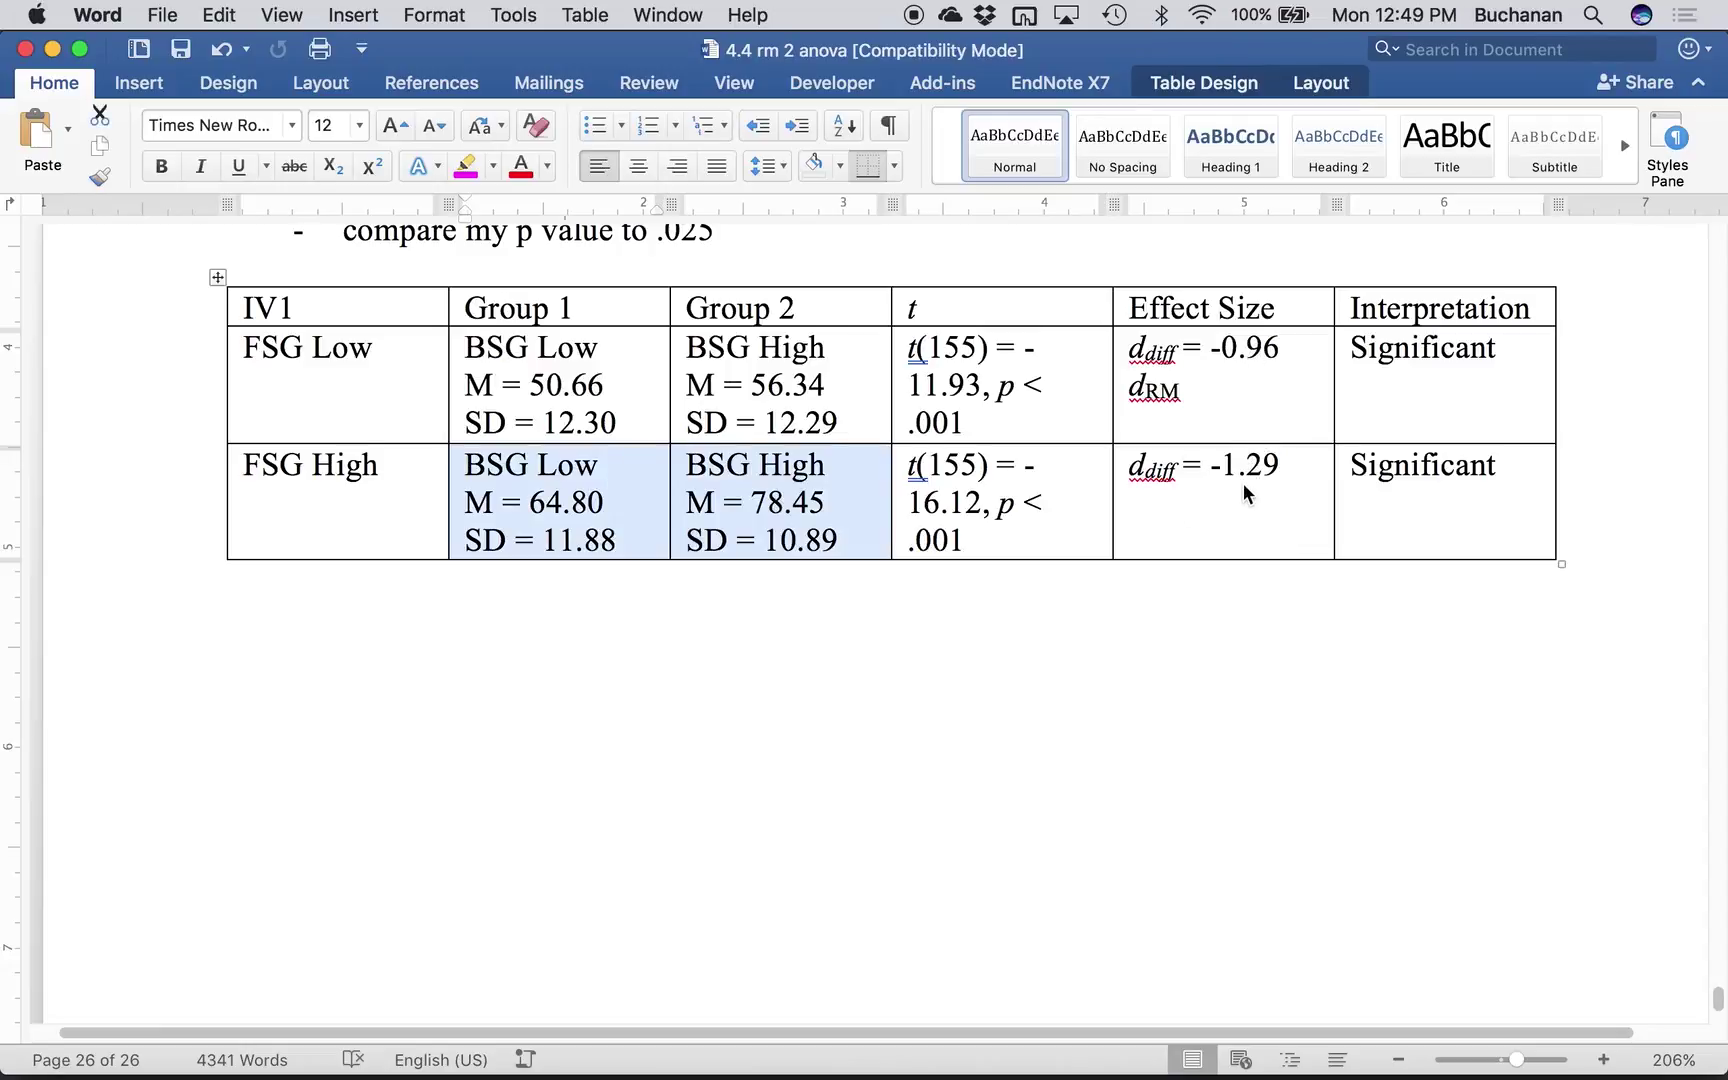
pyautogui.scroll(15, 991, 609)
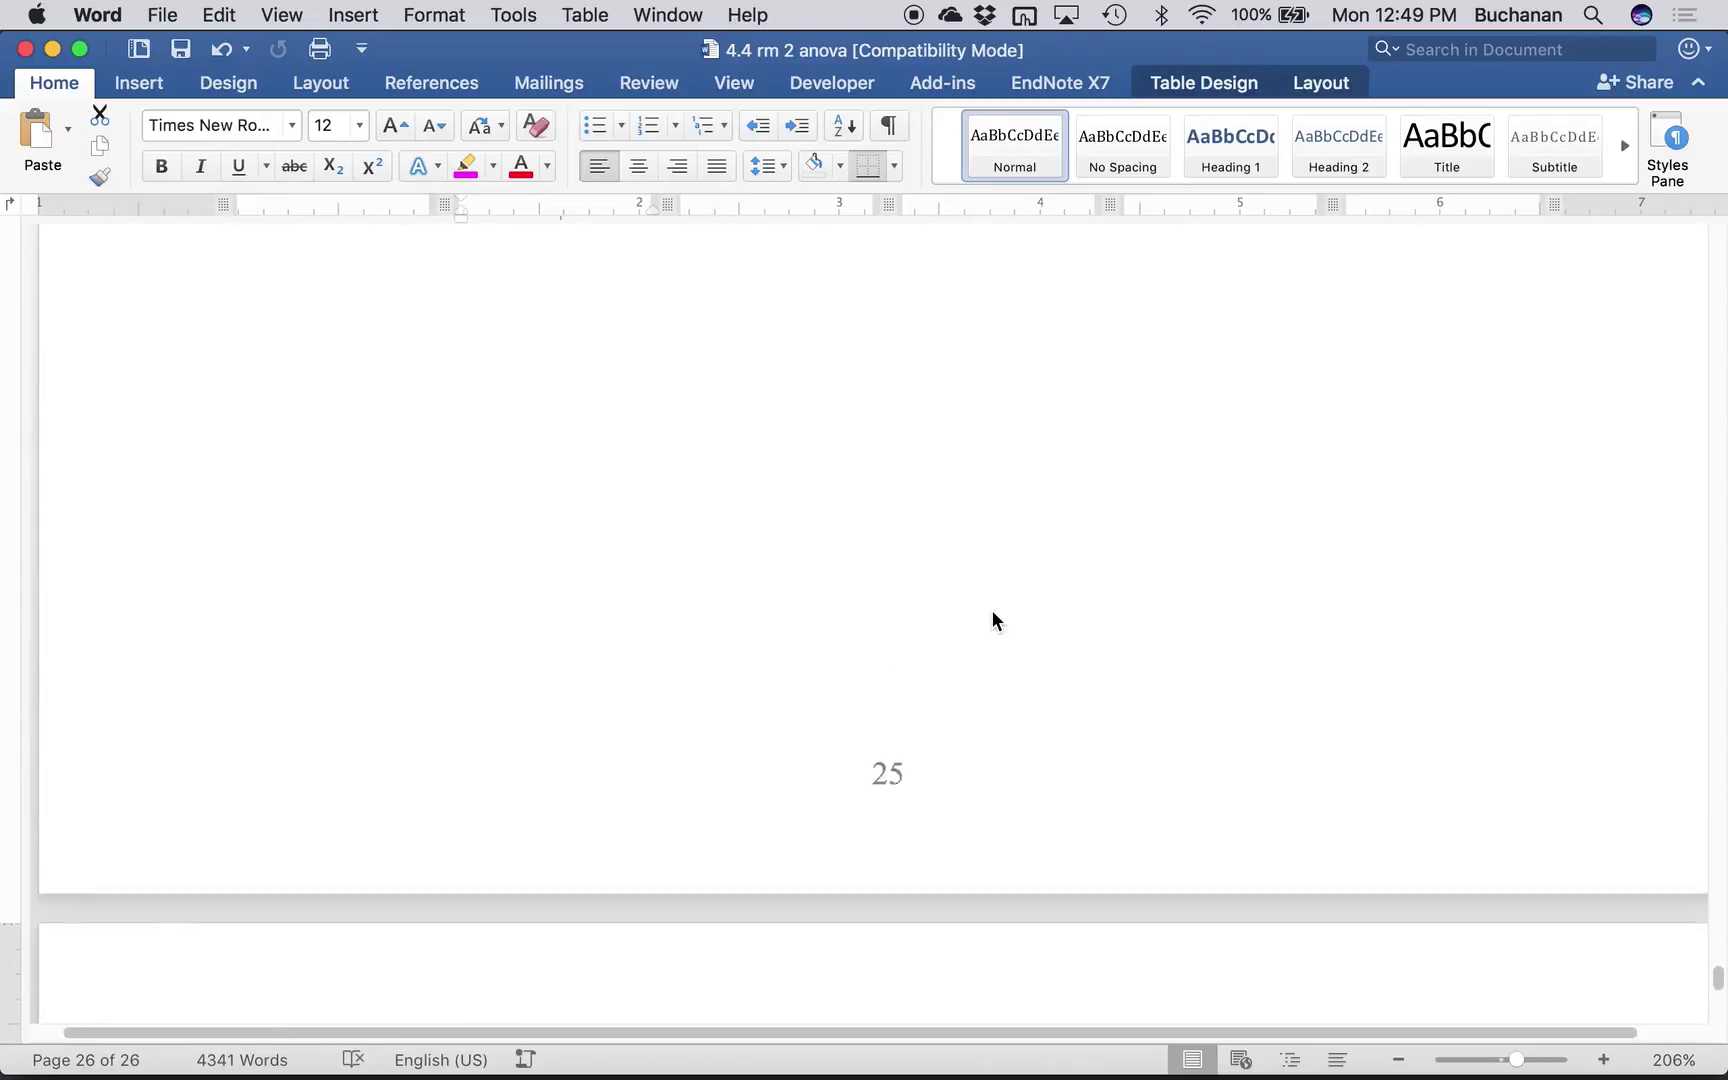
pyautogui.scroll(3, 991, 609)
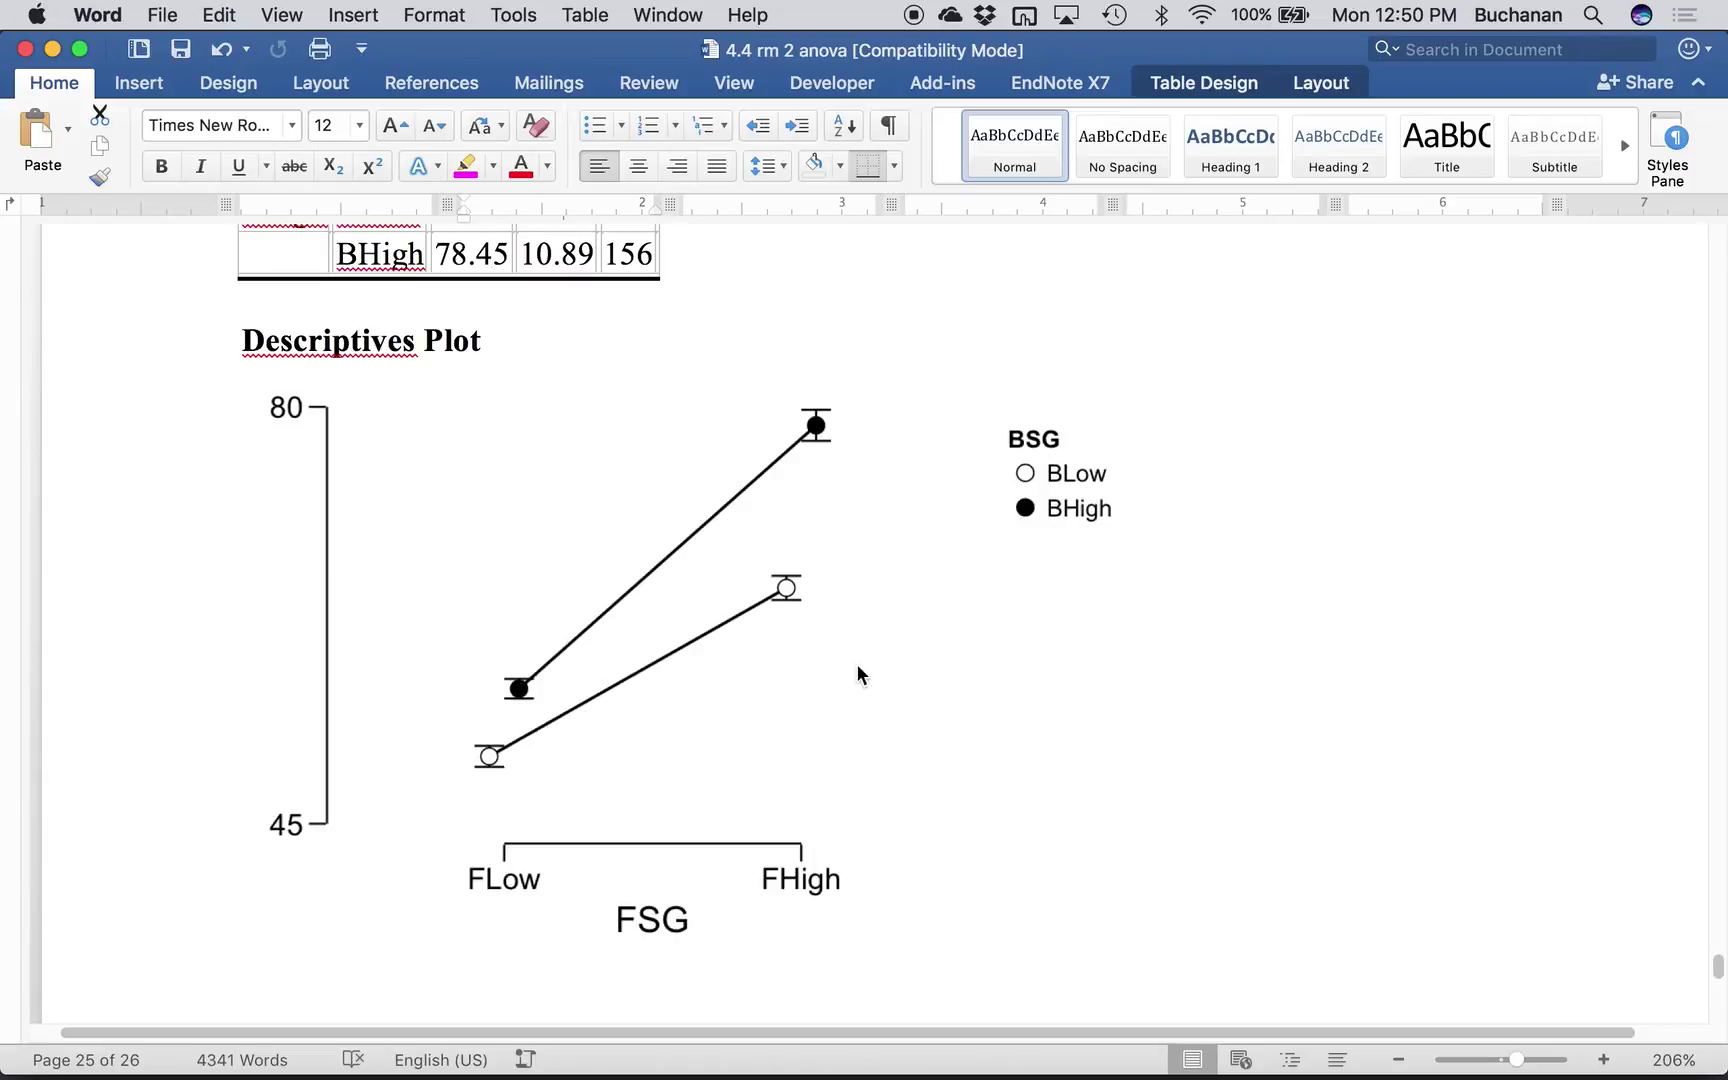
pyautogui.scroll(-5, 856, 663)
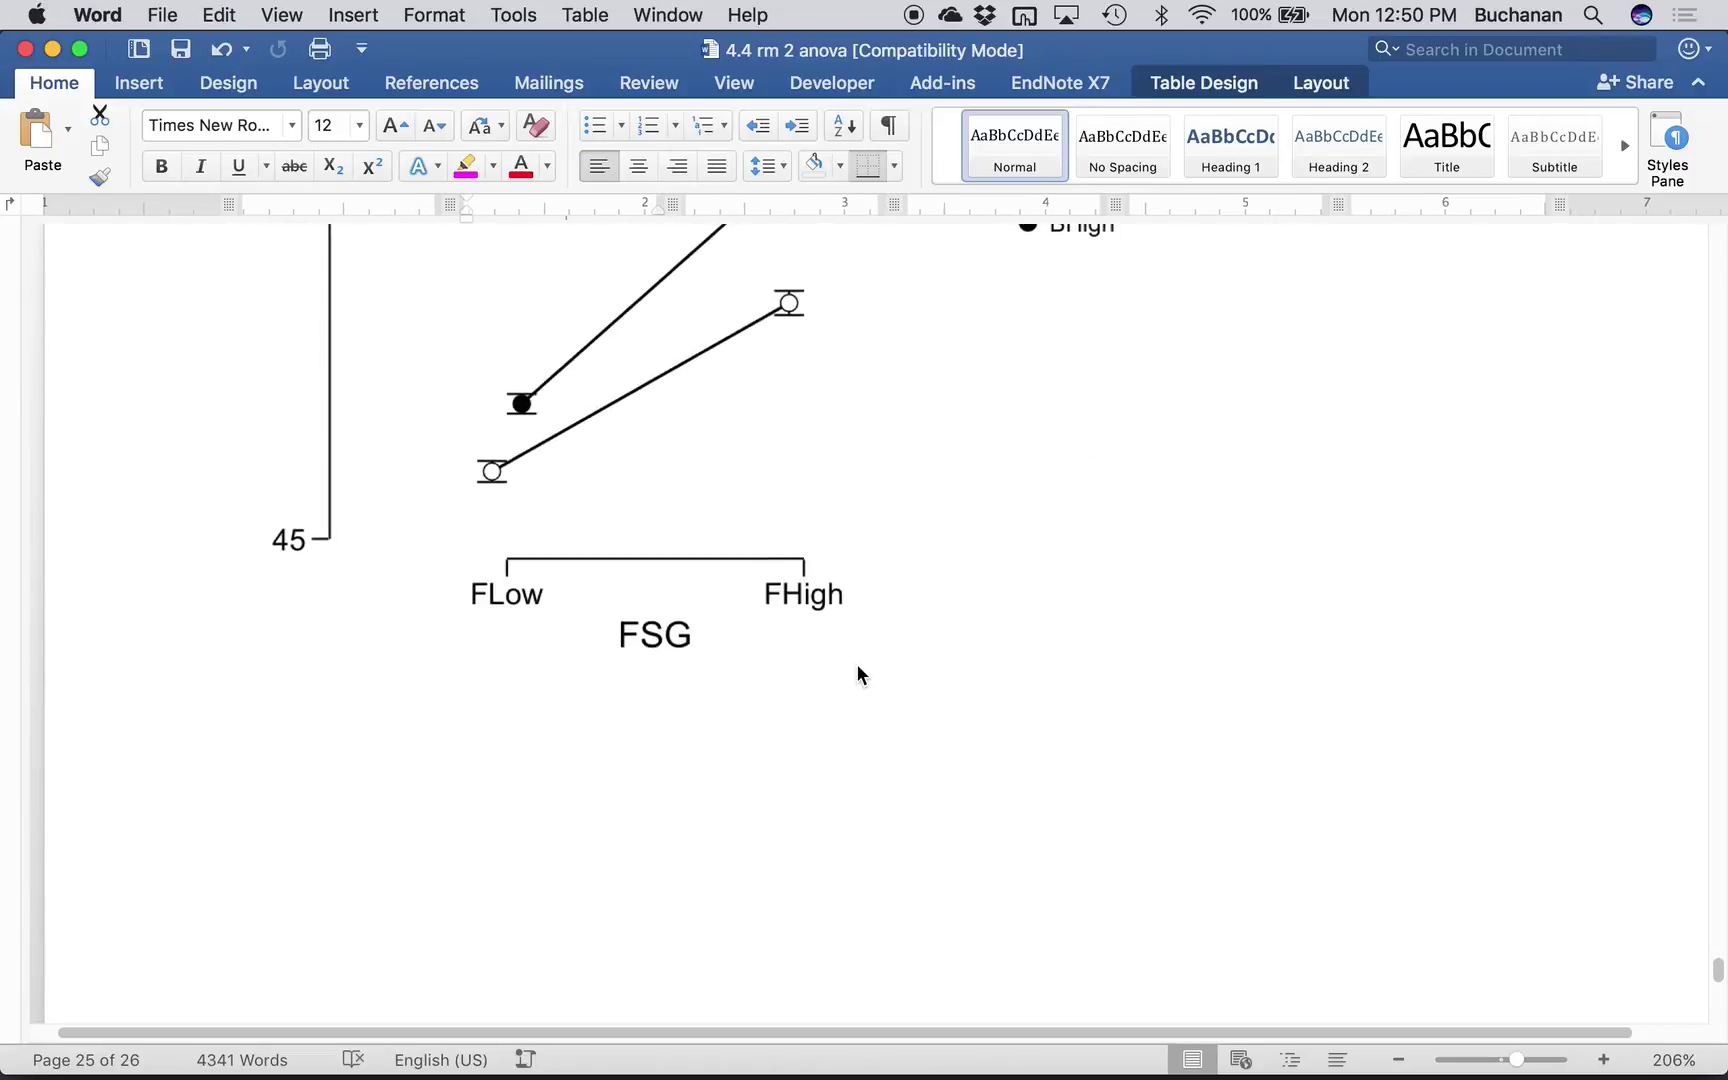
pyautogui.scroll(-5, 856, 663)
pyautogui.scroll(-15, 858, 674)
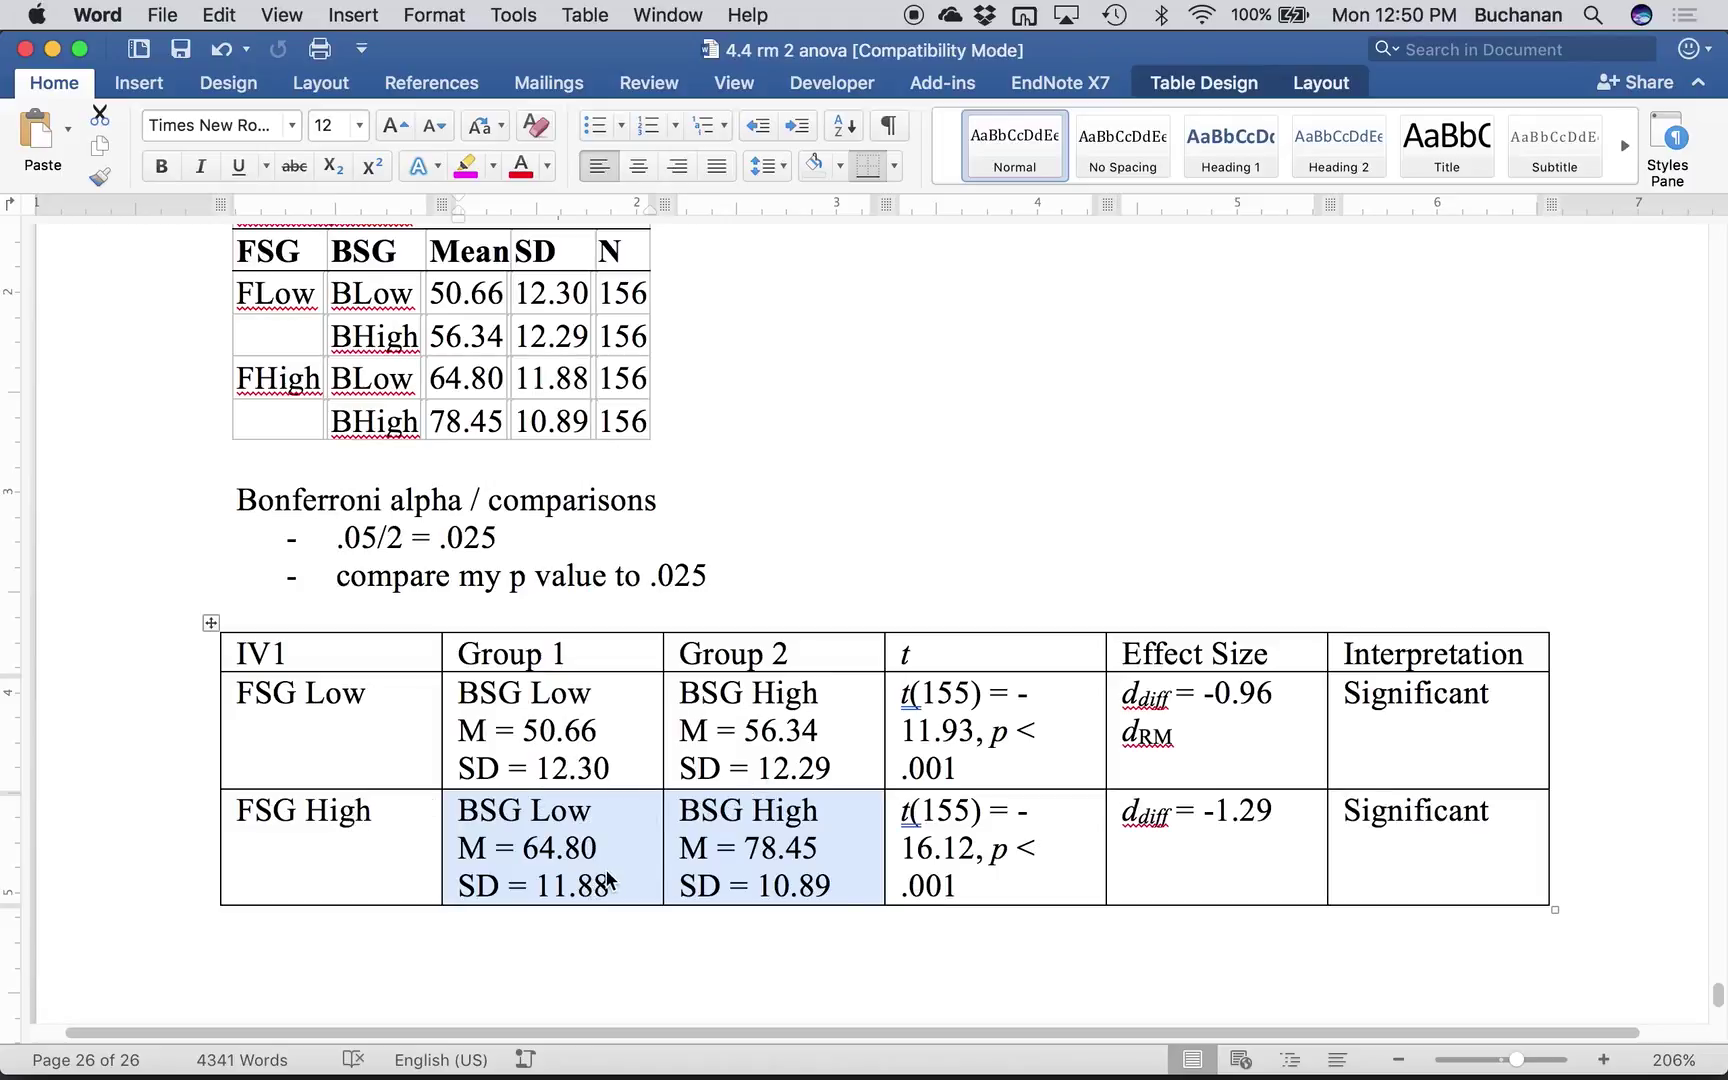
pyautogui.scroll(15, 640, 443)
pyautogui.scroll(-8, 640, 443)
pyautogui.scroll(5, 640, 443)
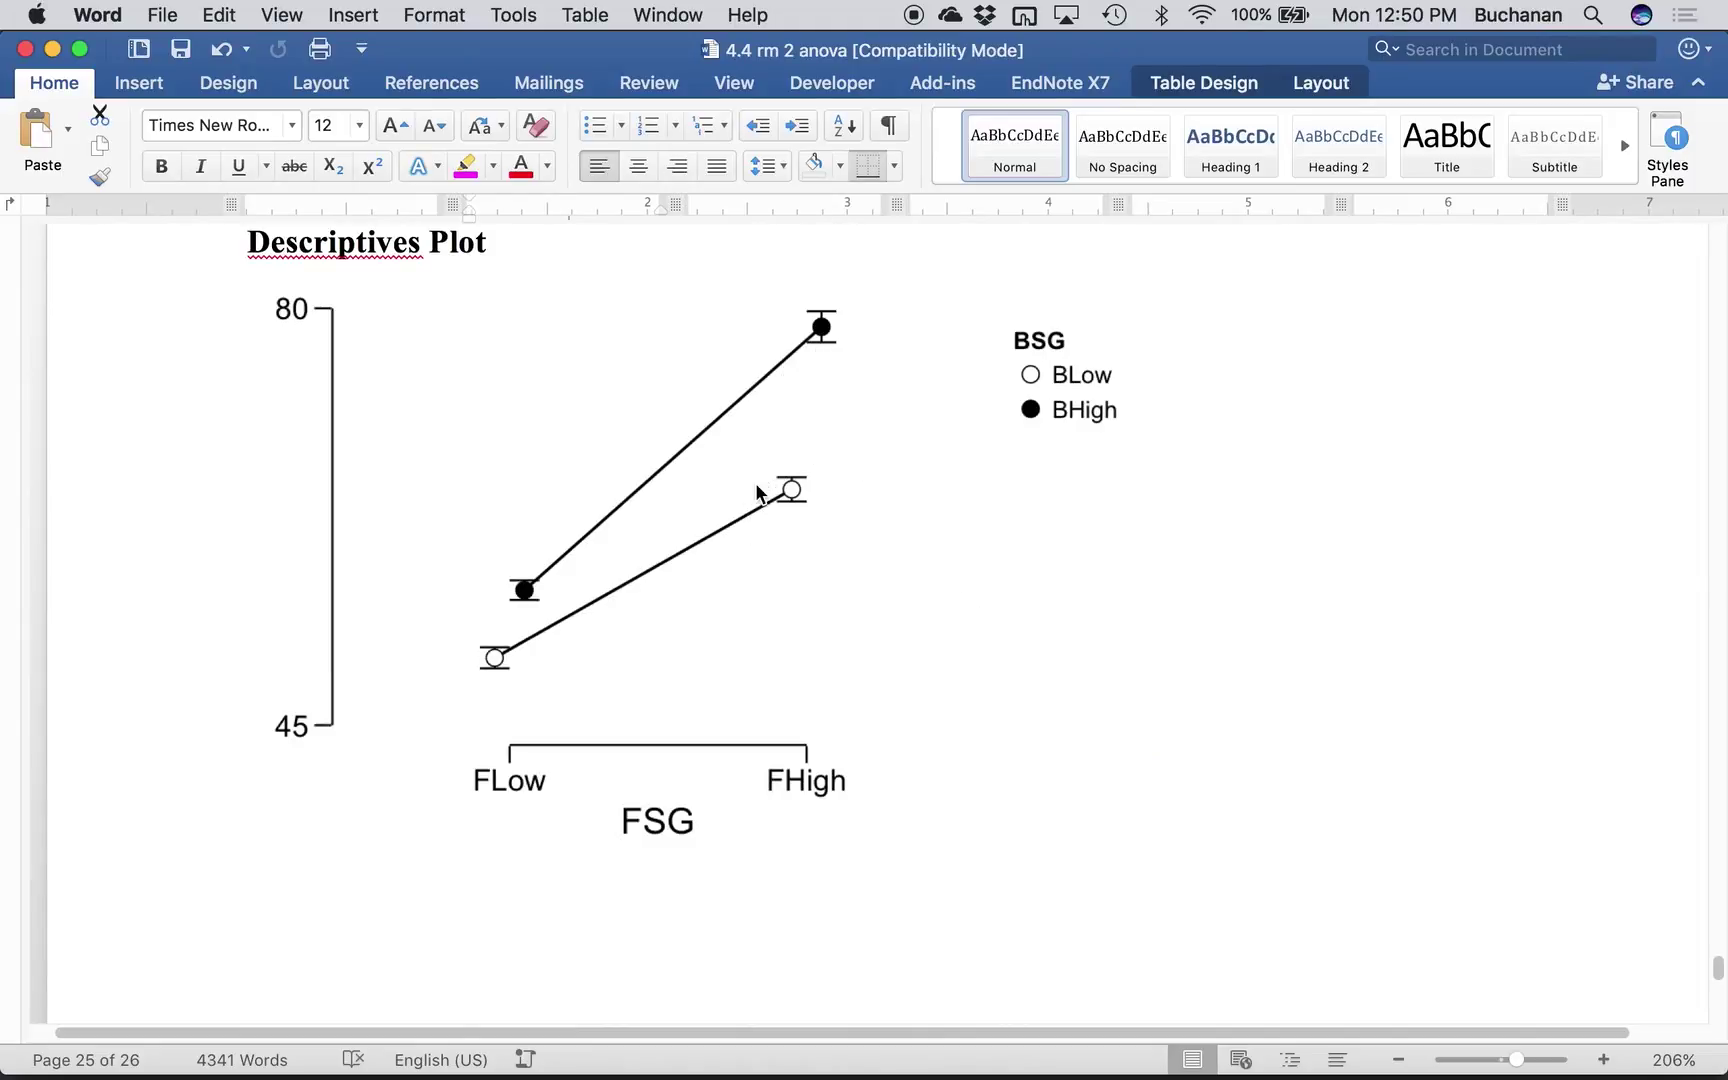
pyautogui.scroll(-15, 760, 492)
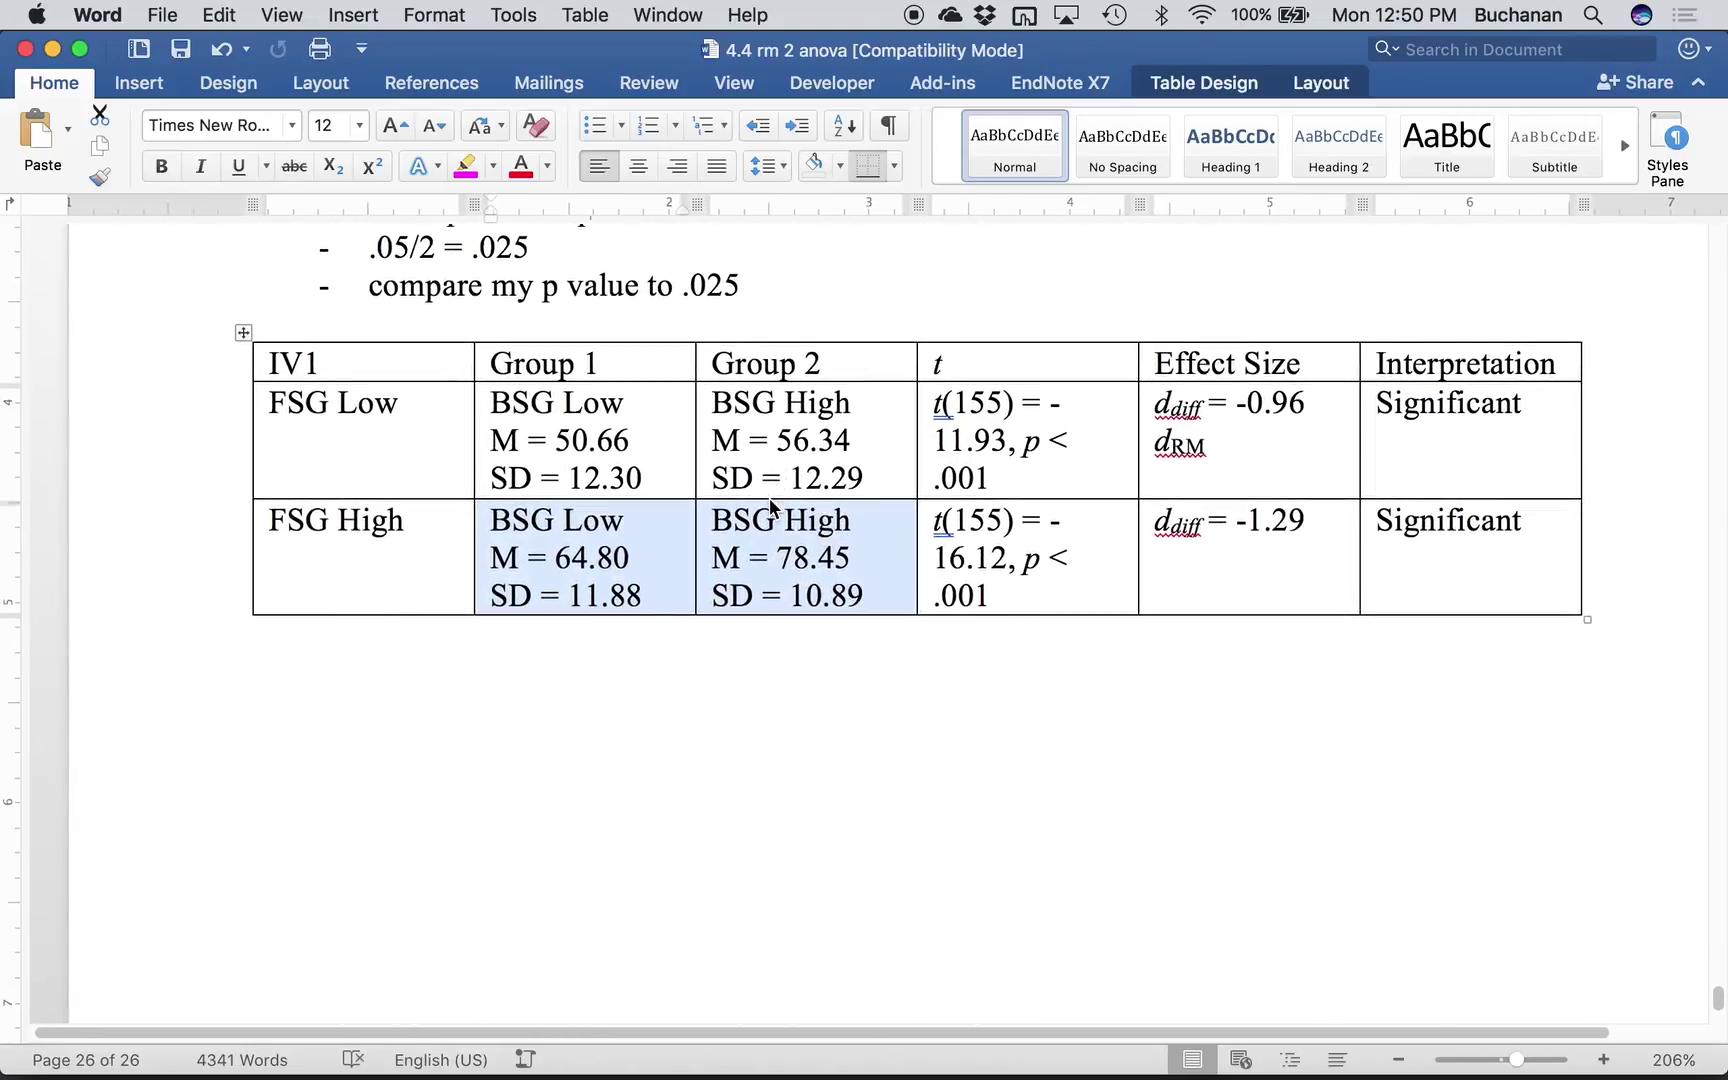
# - Review the example results write-up on FSG and BSG effects and the bar chart that follows it
pyautogui.scroll(15, 770, 507)
pyautogui.scroll(15, 770, 507)
pyautogui.scroll(20, 770, 507)
pyautogui.scroll(15, 770, 507)
pyautogui.scroll(5, 772, 507)
pyautogui.scroll(-3, 775, 514)
pyautogui.scroll(-8, 776, 520)
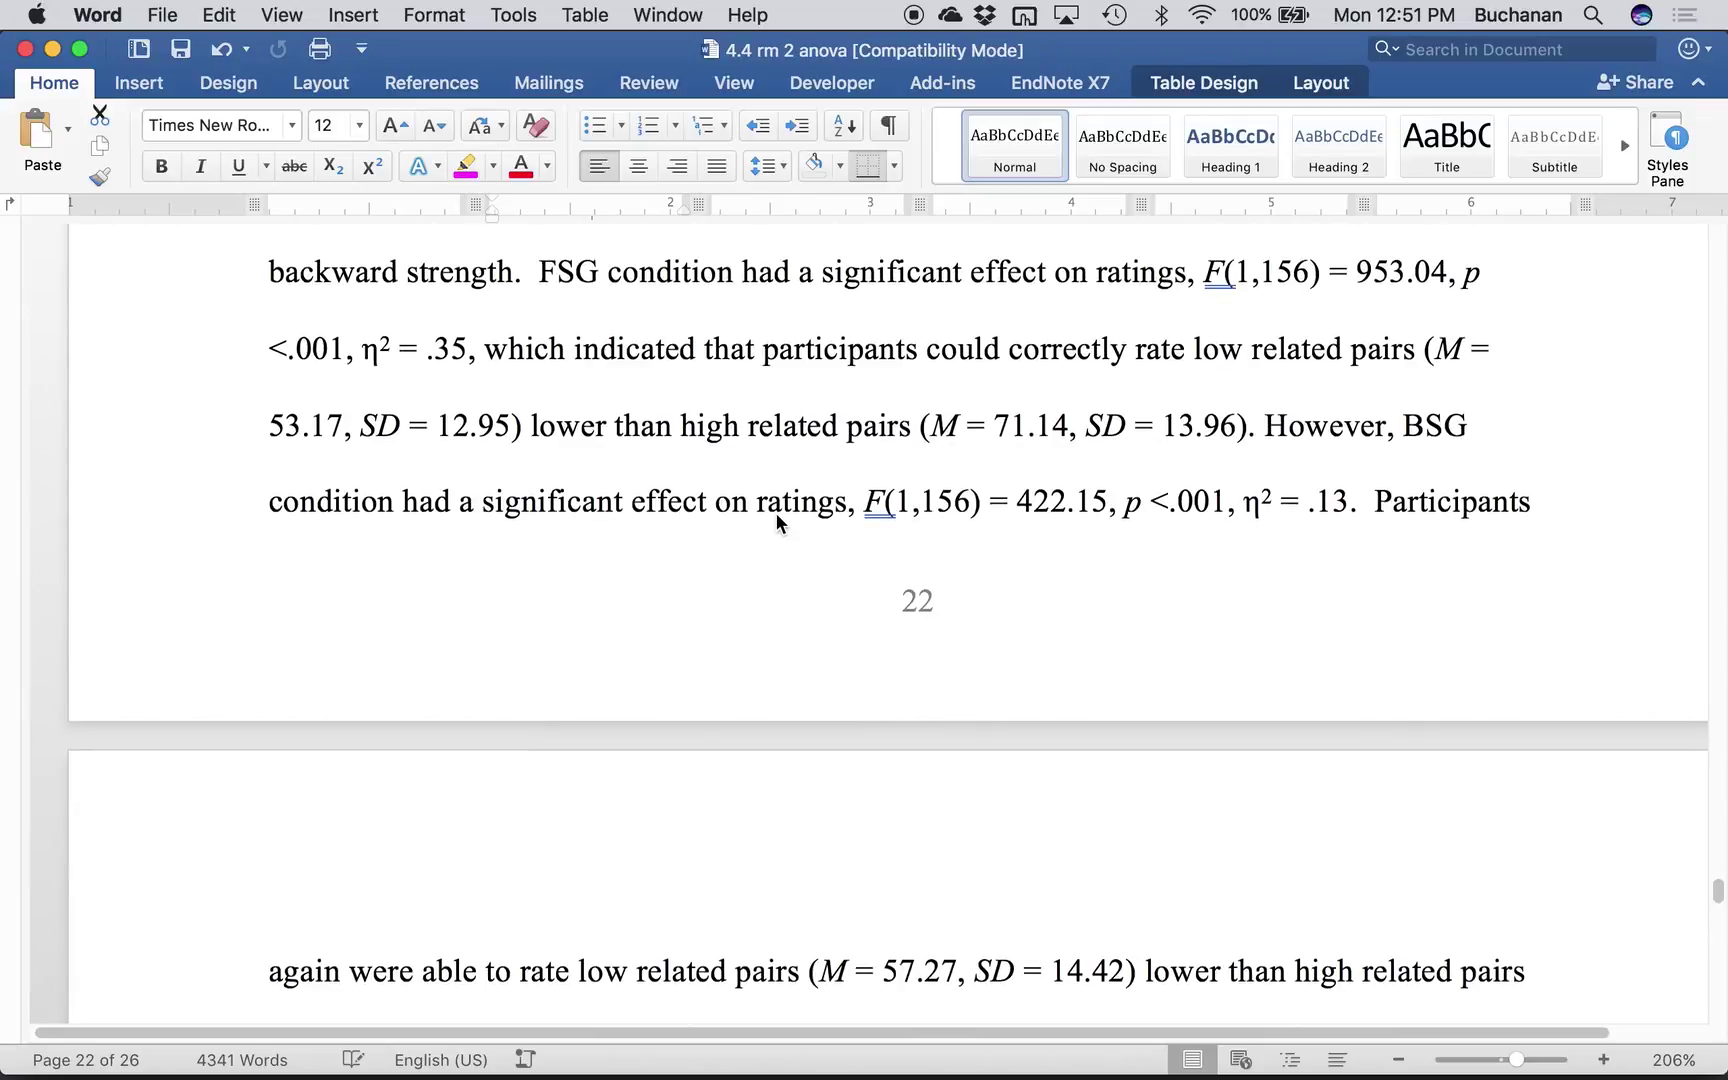
pyautogui.scroll(-2, 775, 510)
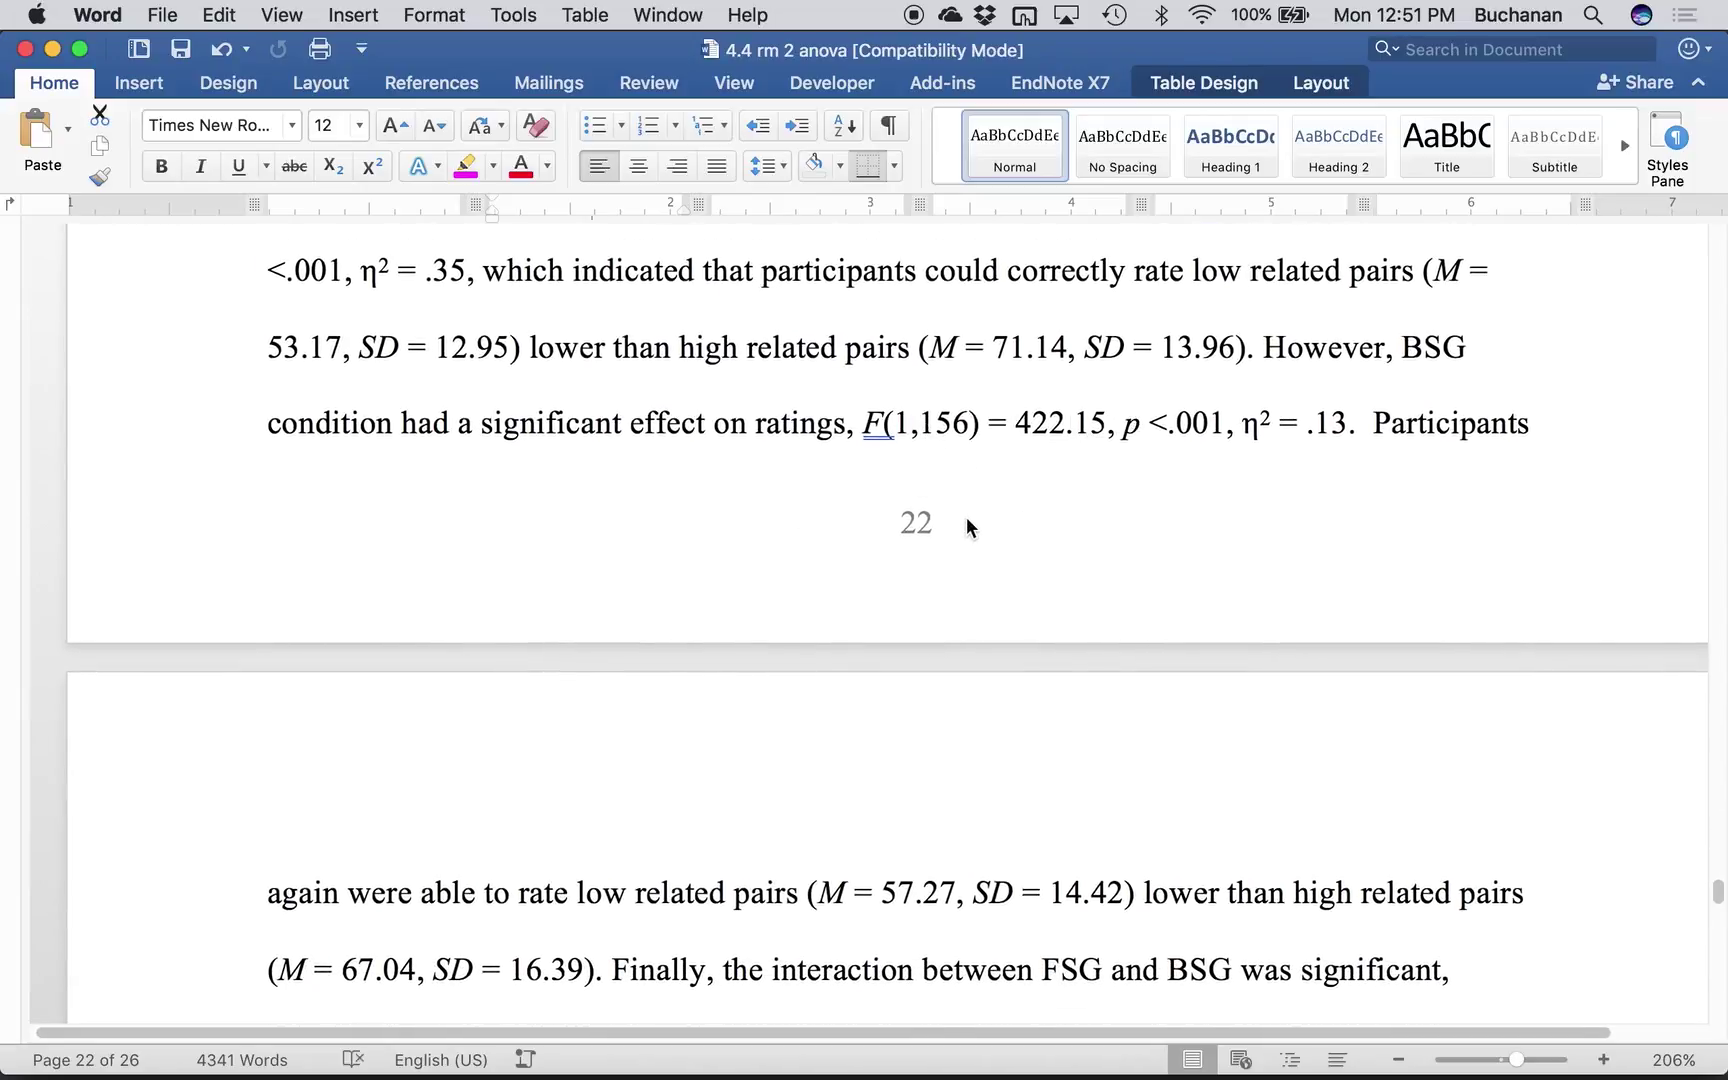
pyautogui.scroll(-5, 852, 832)
pyautogui.scroll(2, 856, 841)
pyautogui.scroll(-7, 858, 838)
pyautogui.scroll(-10, 850, 850)
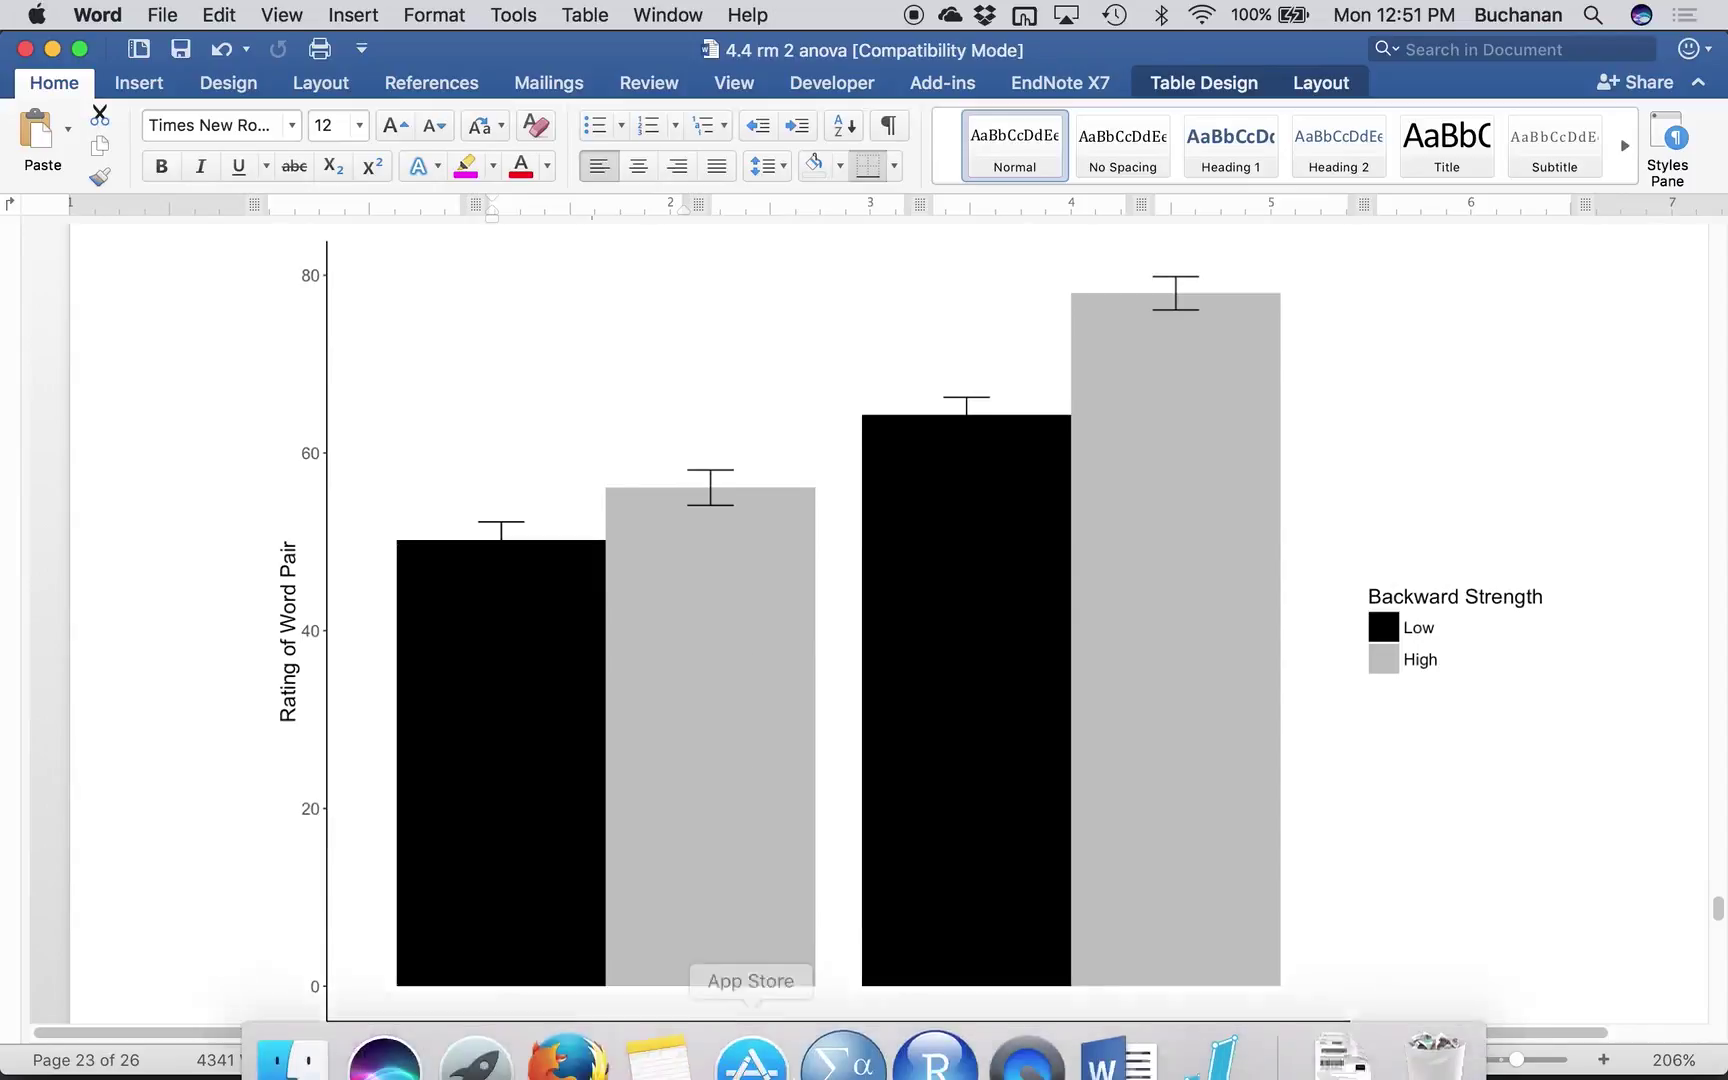
# - Switch to Excel and open a blank workbook
pyautogui.click(1593, 15)
pyautogui.write('excel')
pyautogui.press('Return')
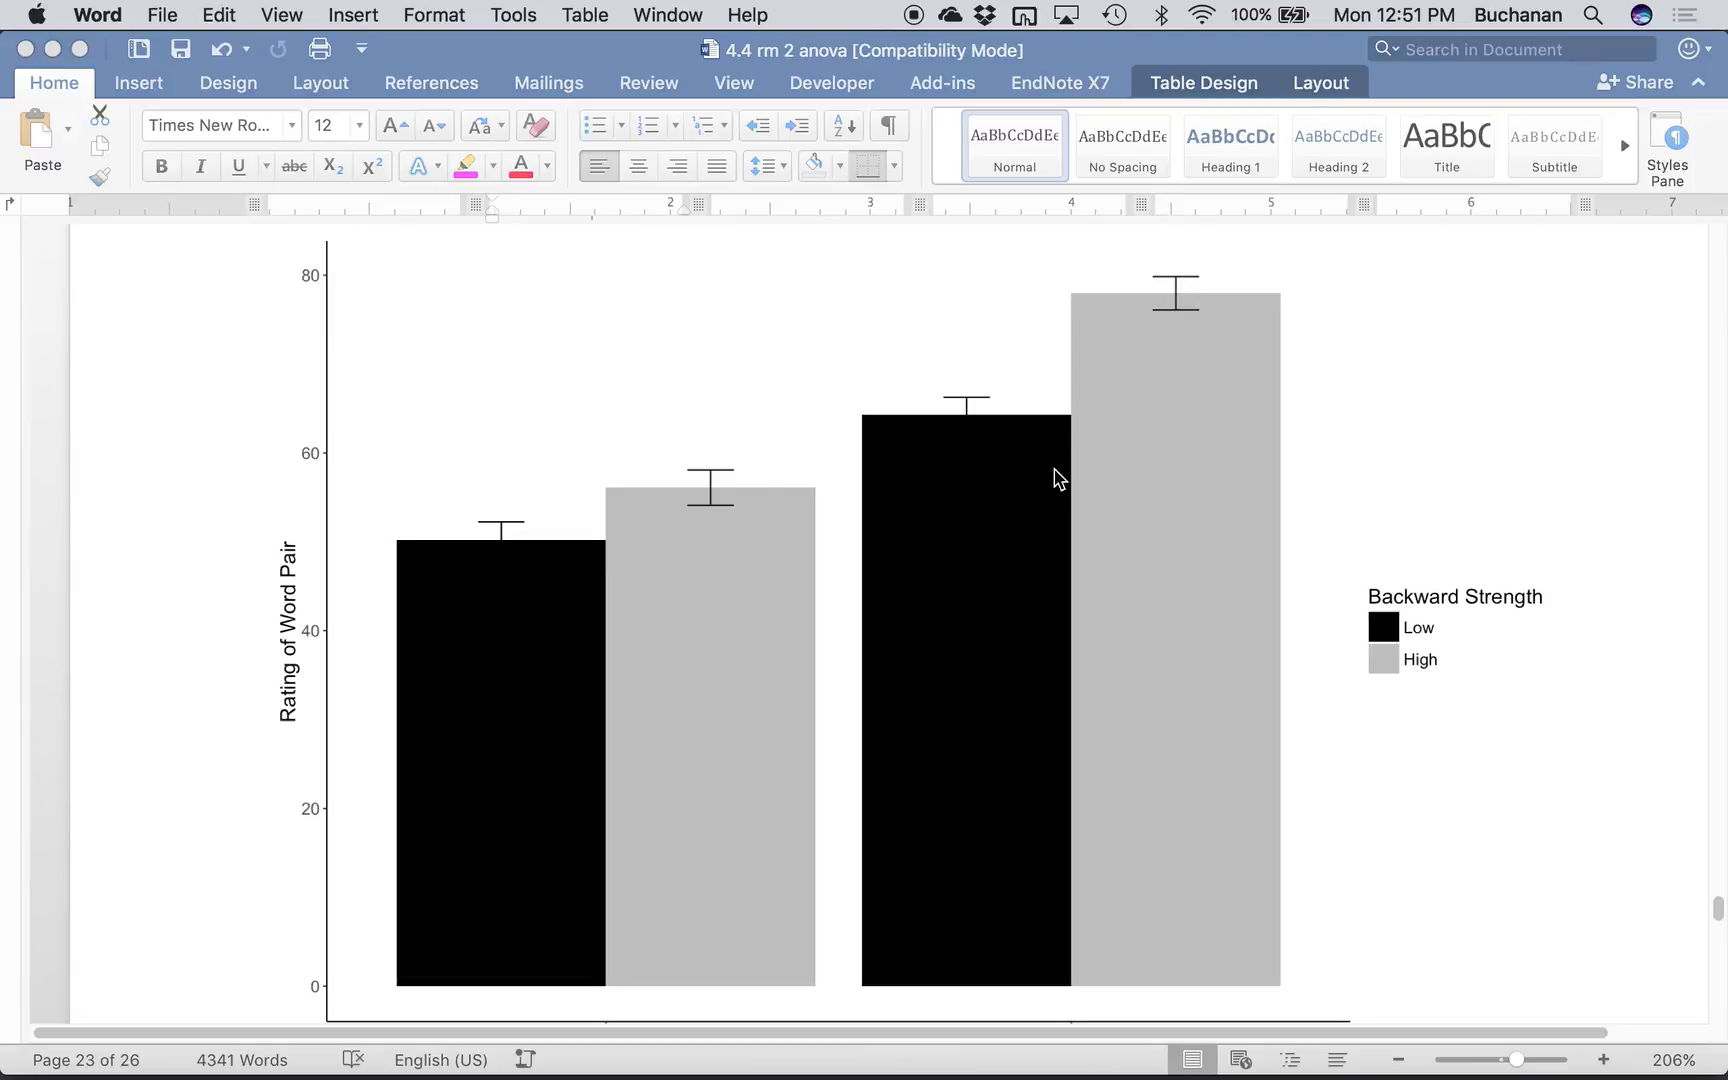
pyautogui.moveTo(1072, 1020)
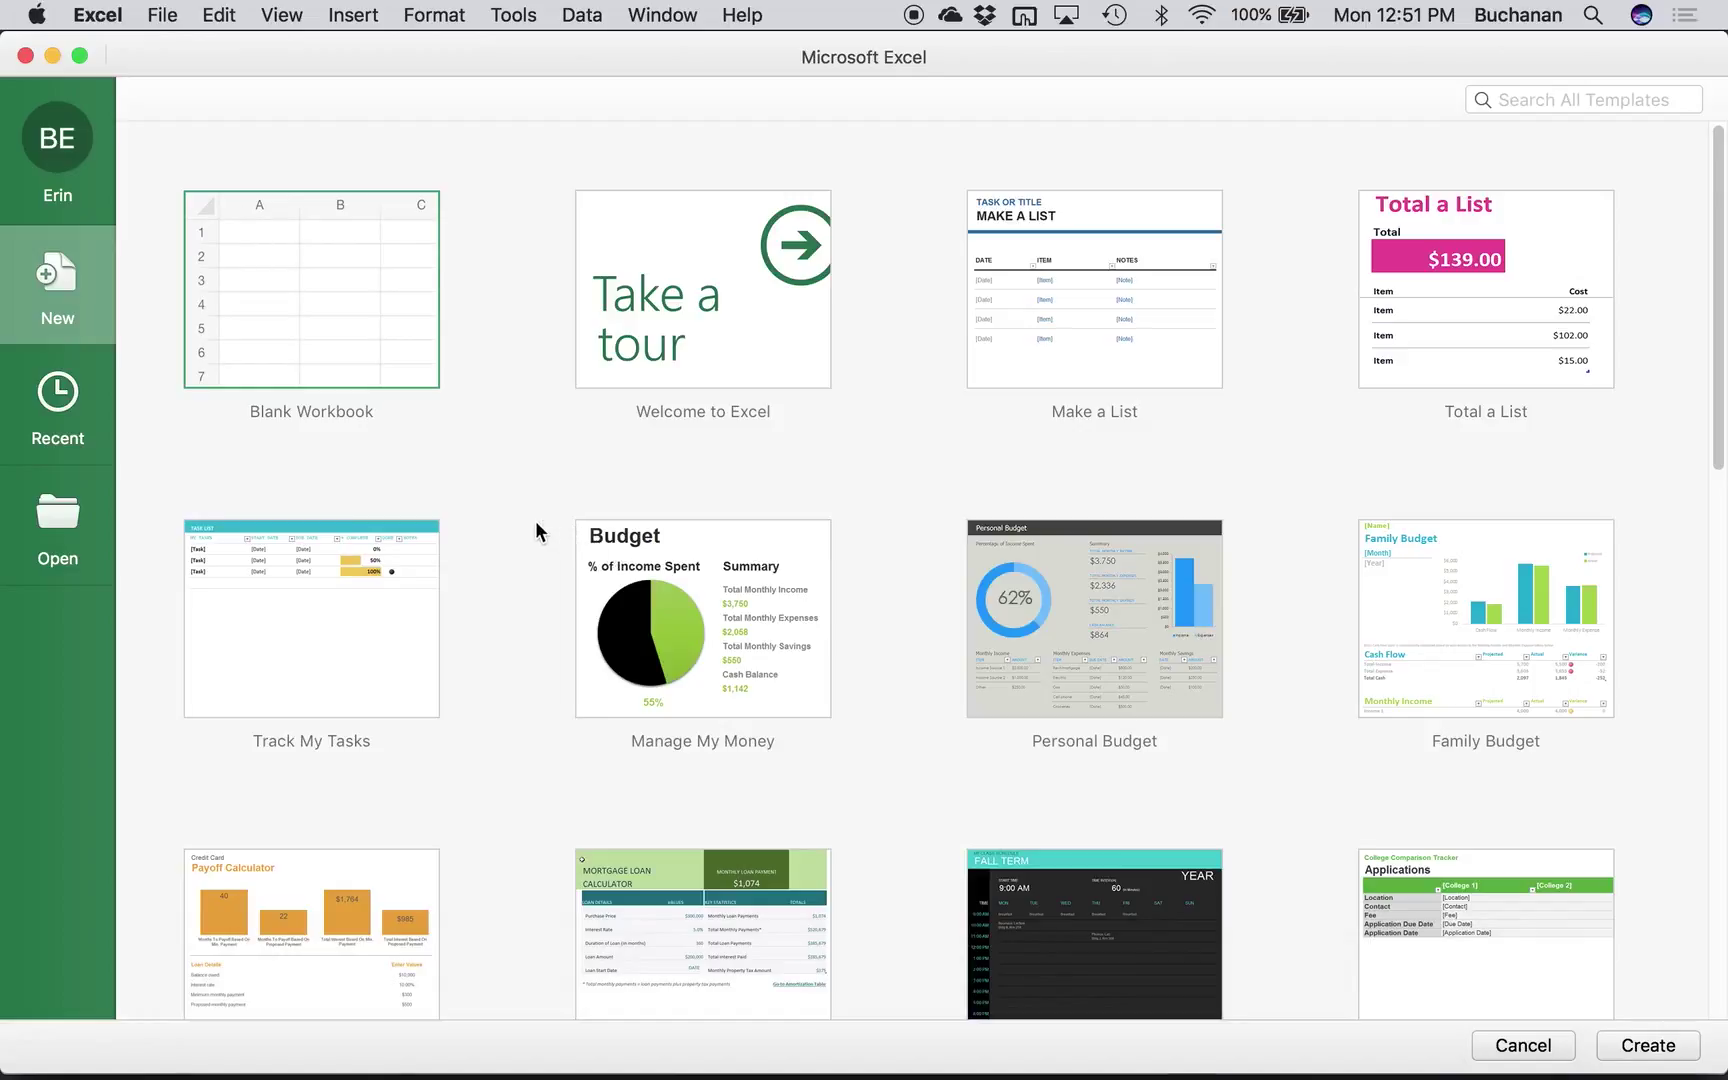
pyautogui.press('Escape')
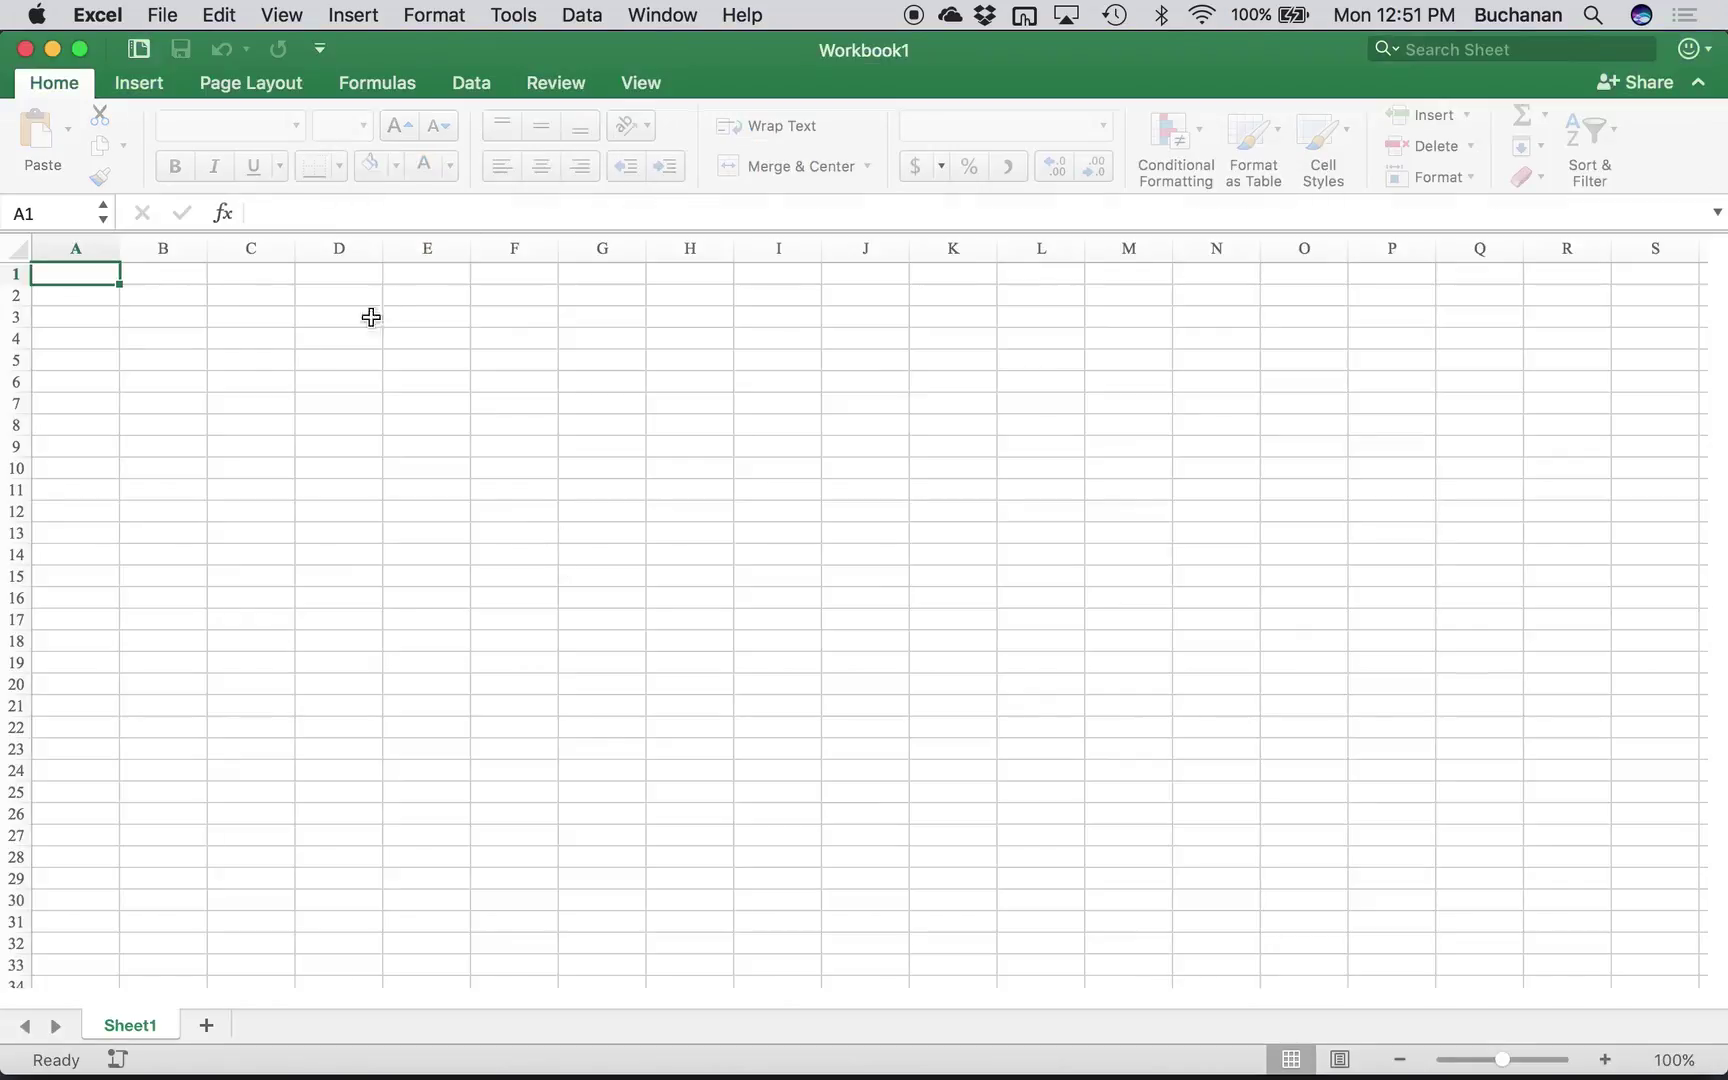
# - Enter the row labels Low in cell B4 and High in cell B5
pyautogui.click(205, 335)
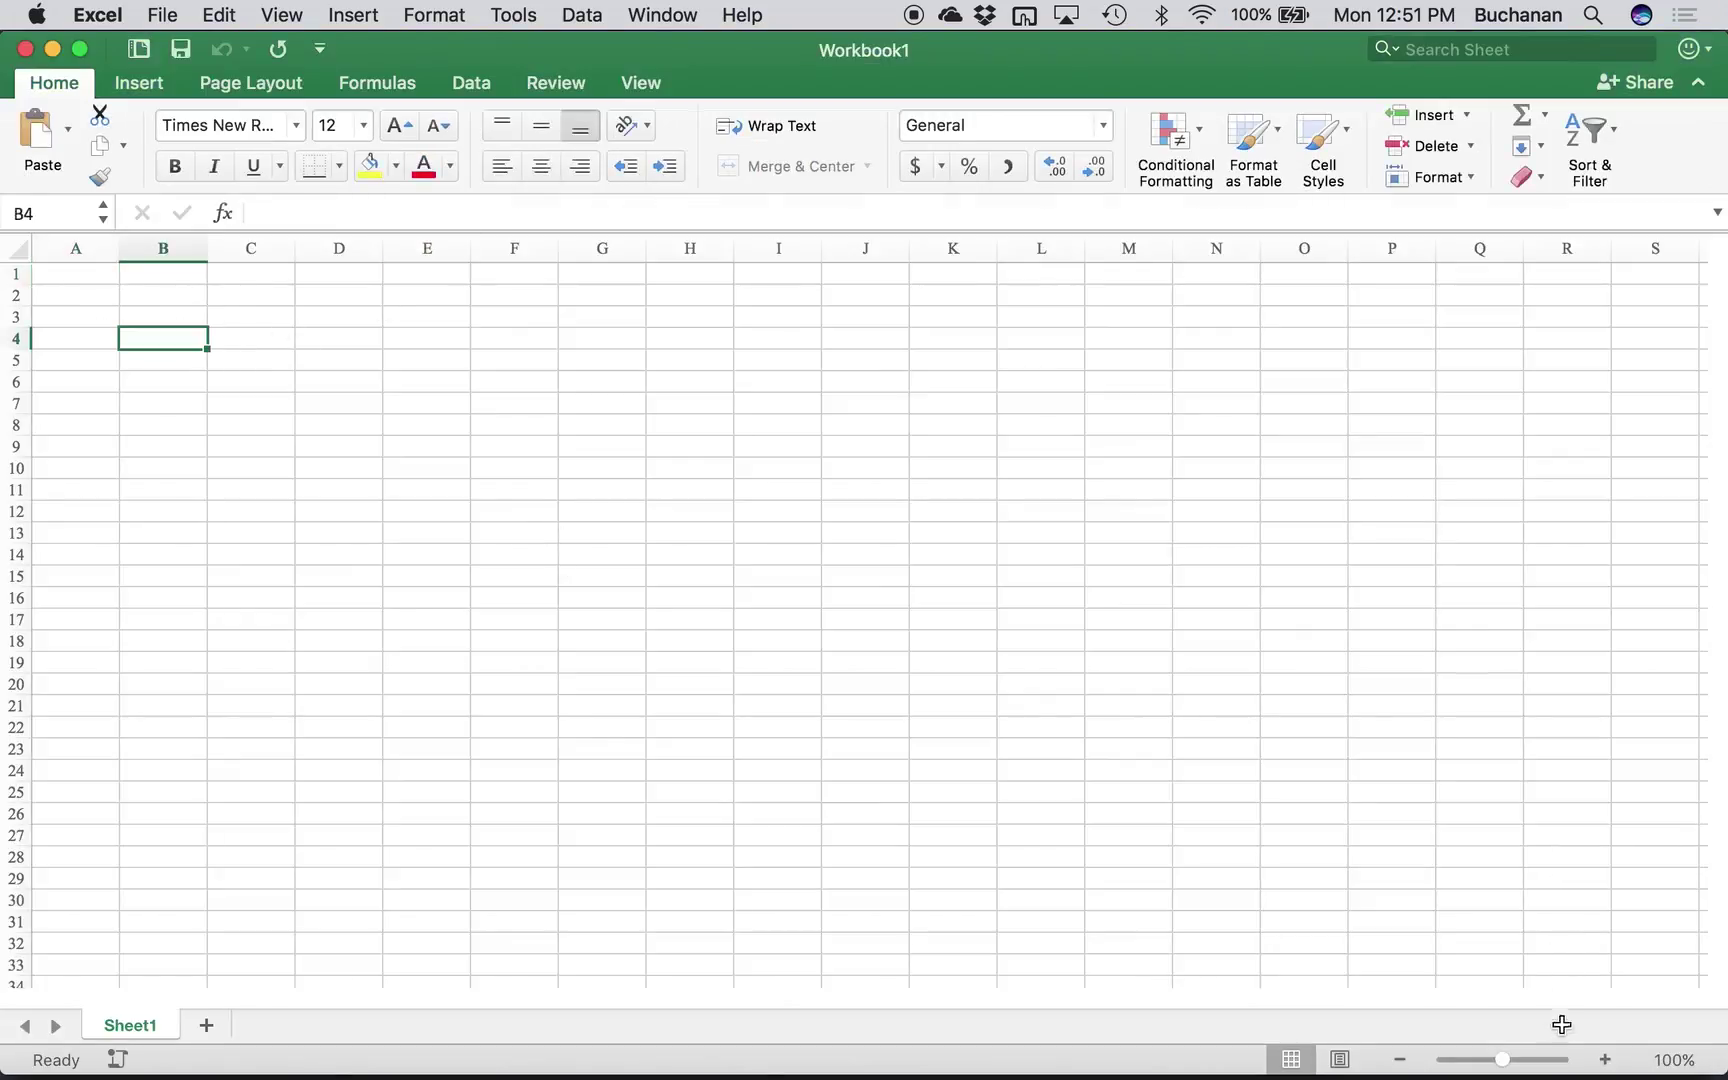
pyautogui.moveTo(1503, 1060); pyautogui.dragTo(1522, 1060)
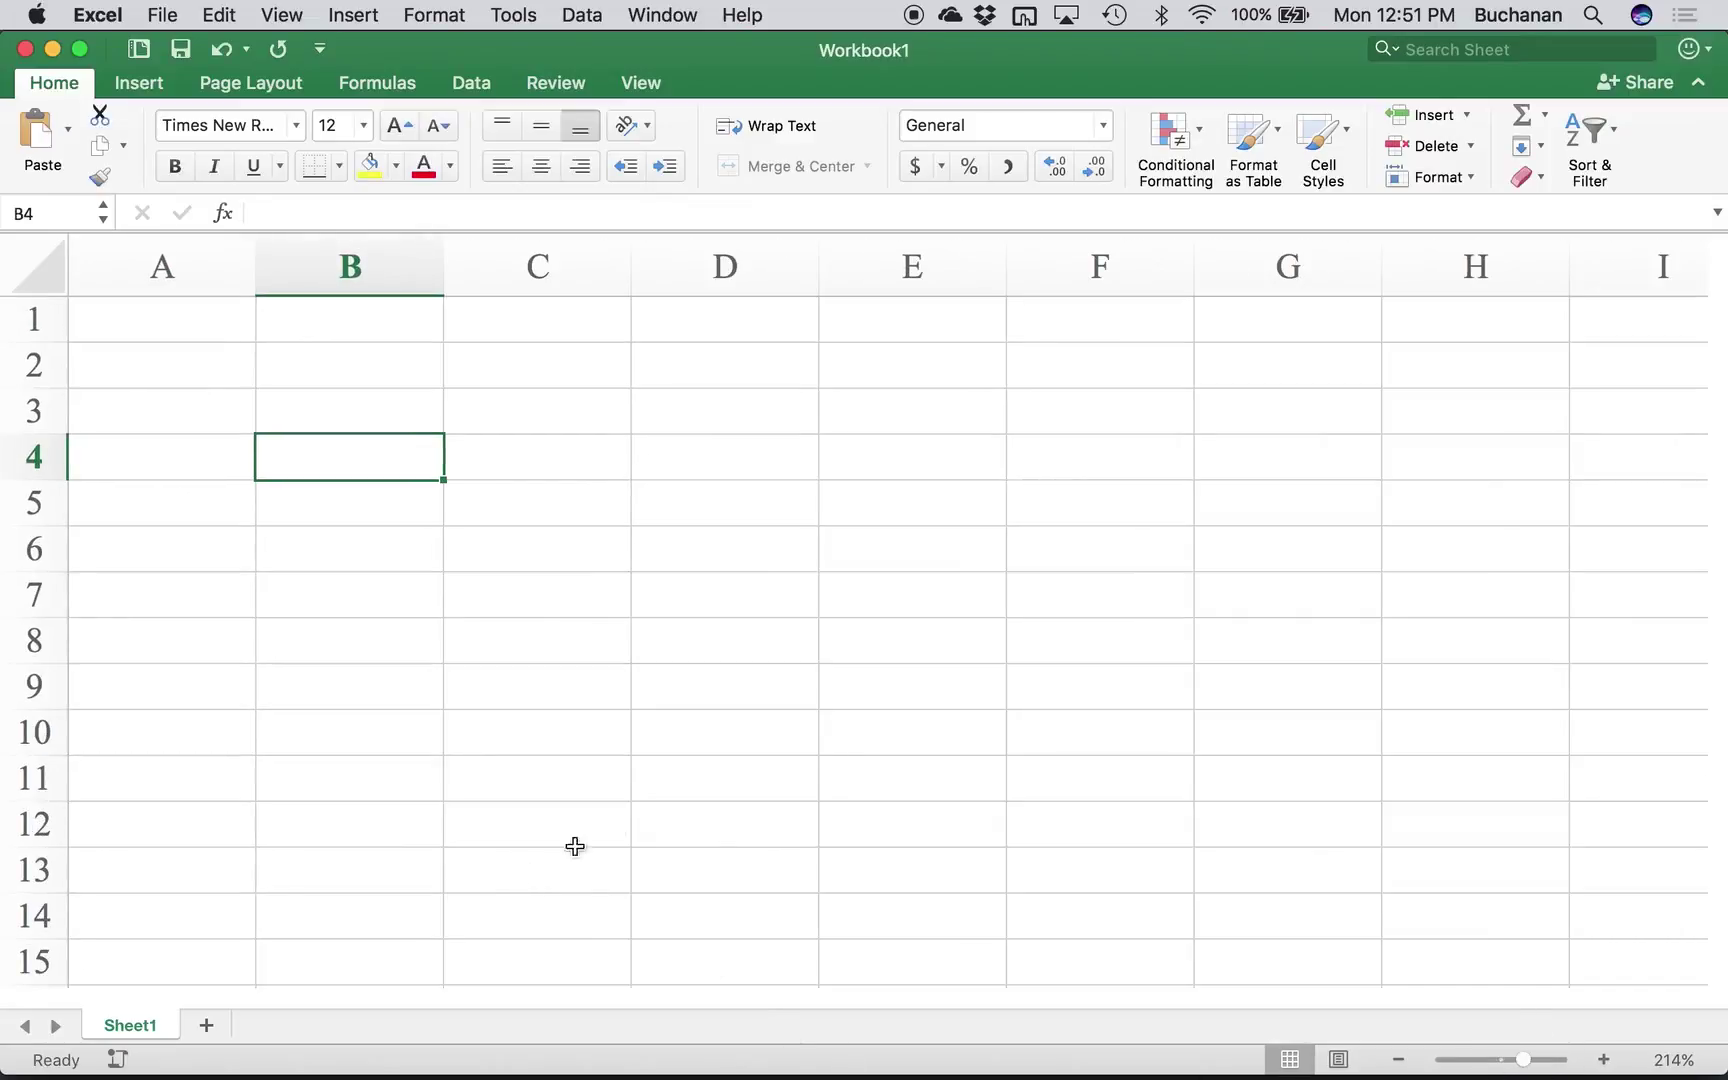
pyautogui.moveTo(1518, 1063); pyautogui.dragTo(1514, 1061)
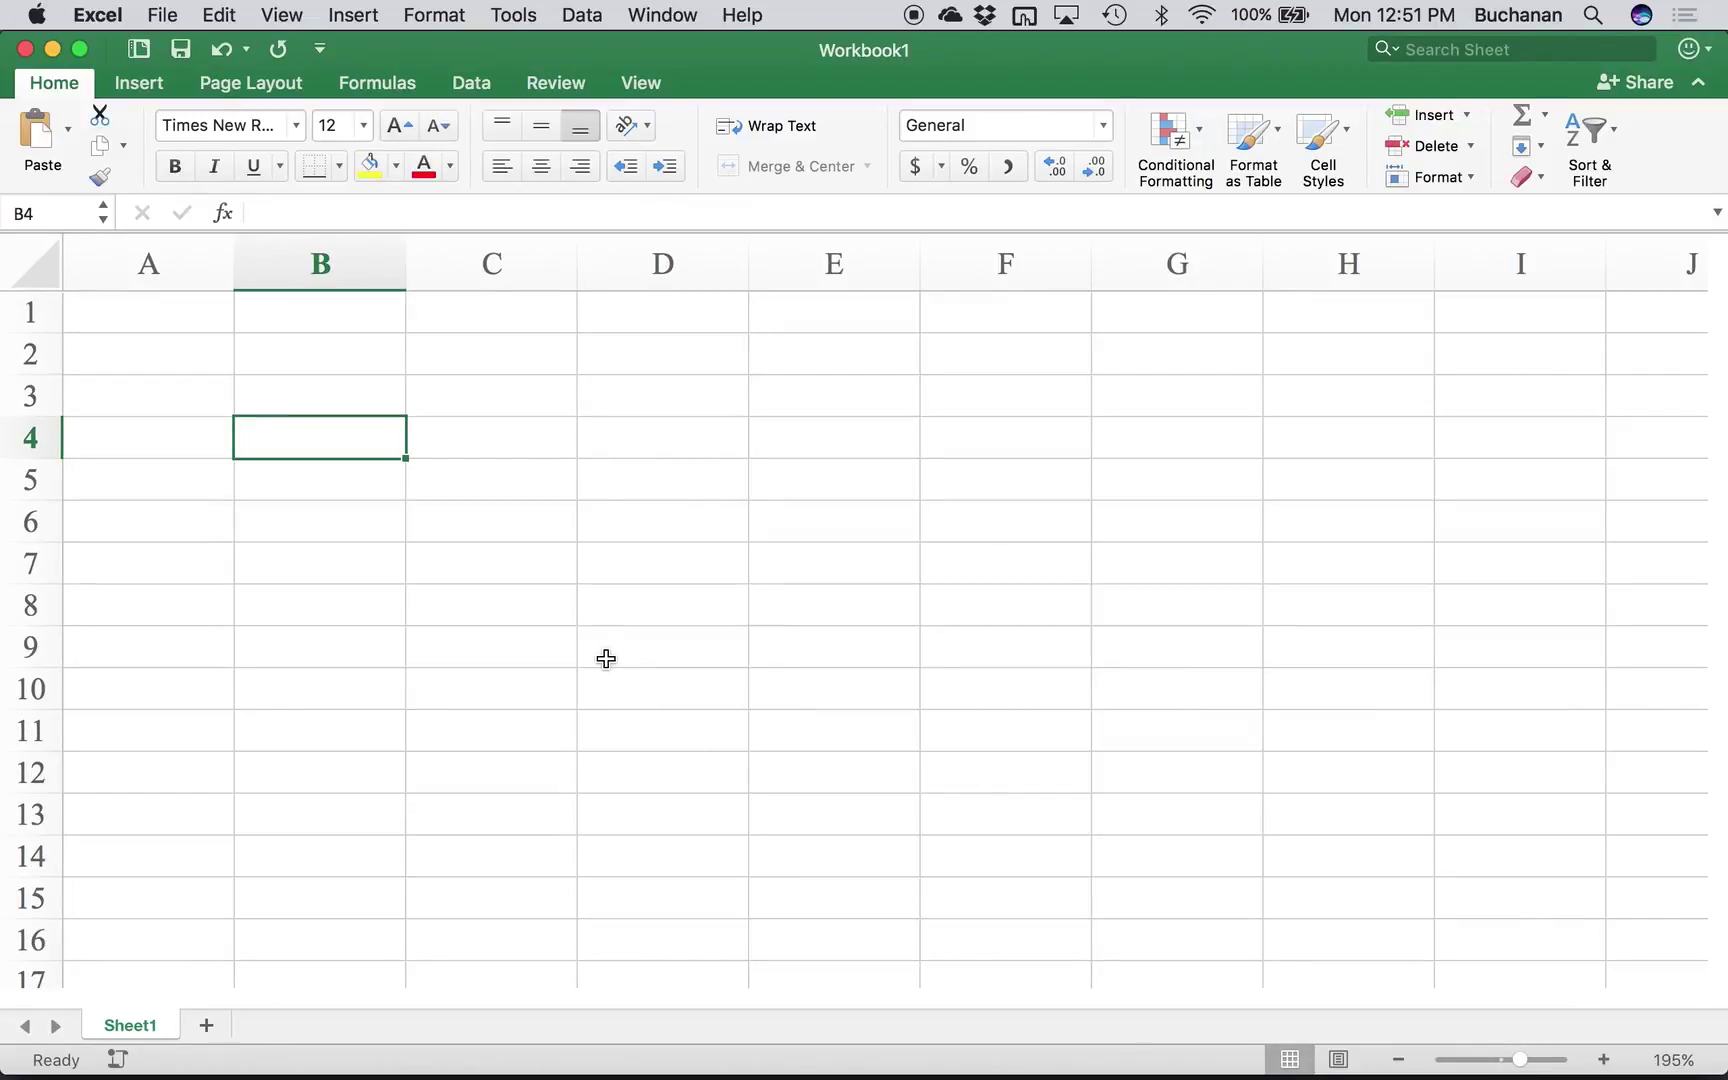
pyautogui.write('Low')
pyautogui.press('Return')
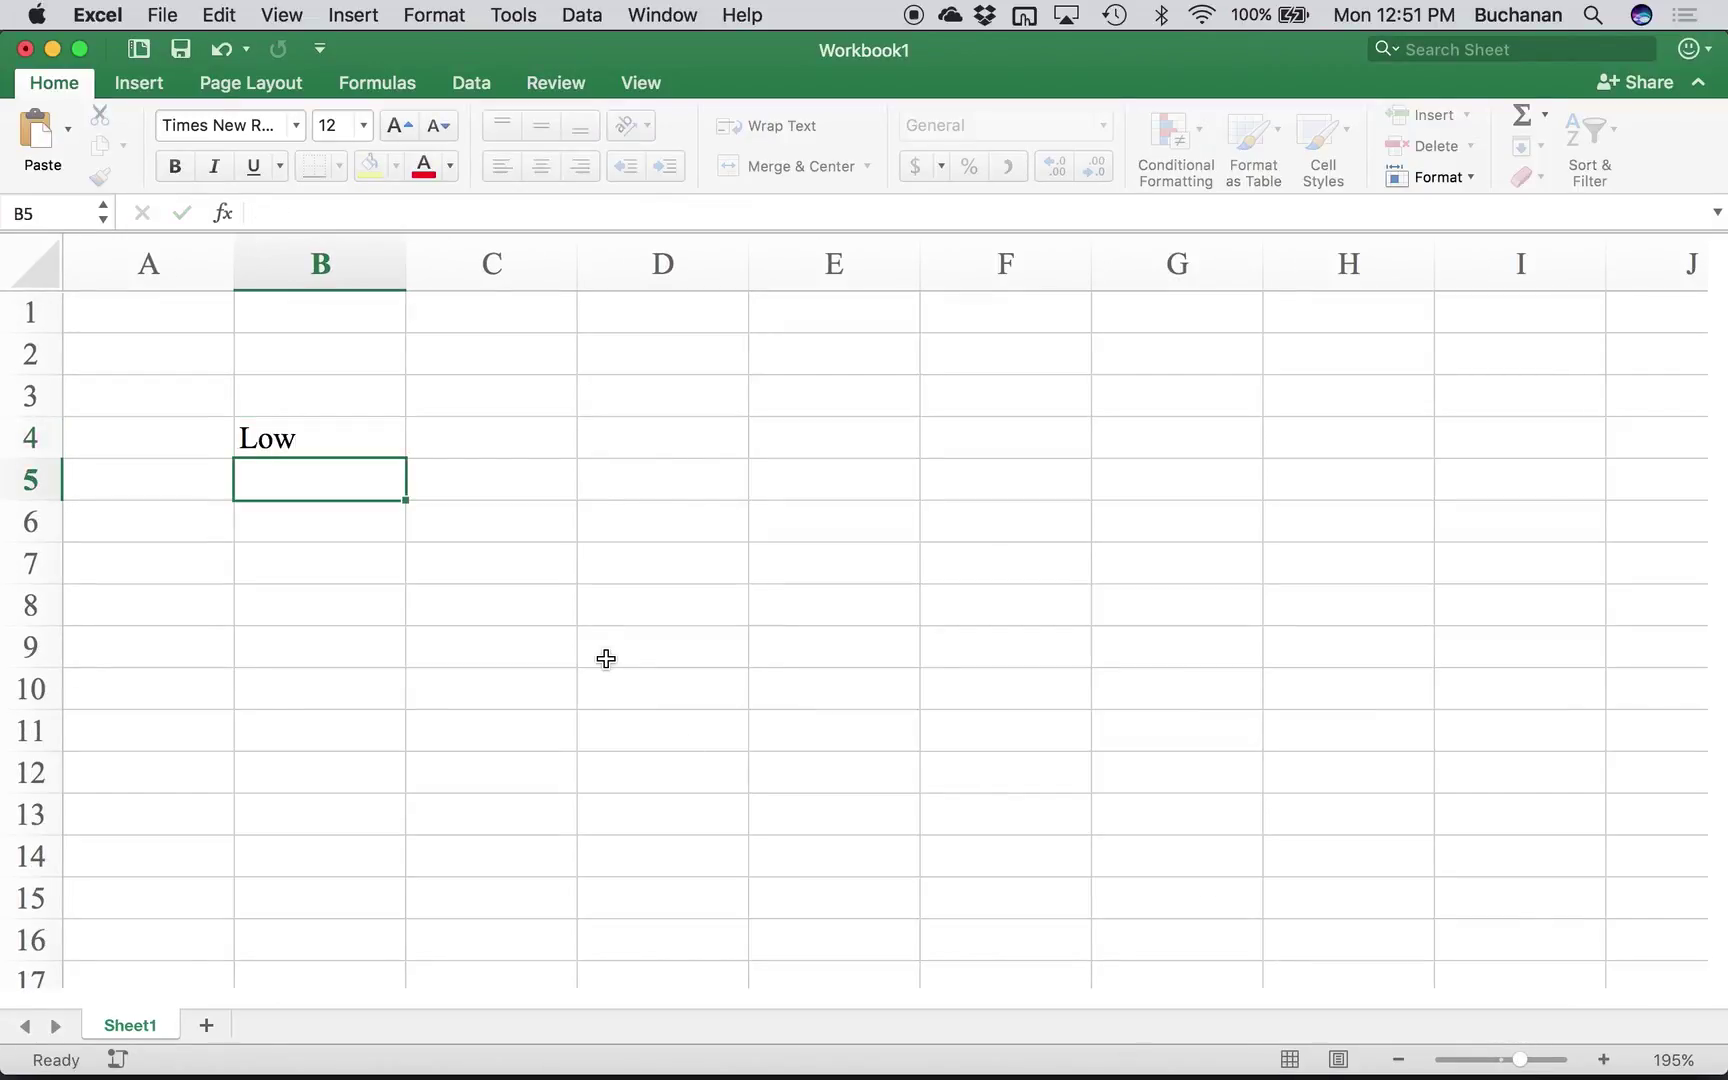
pyautogui.write('High')
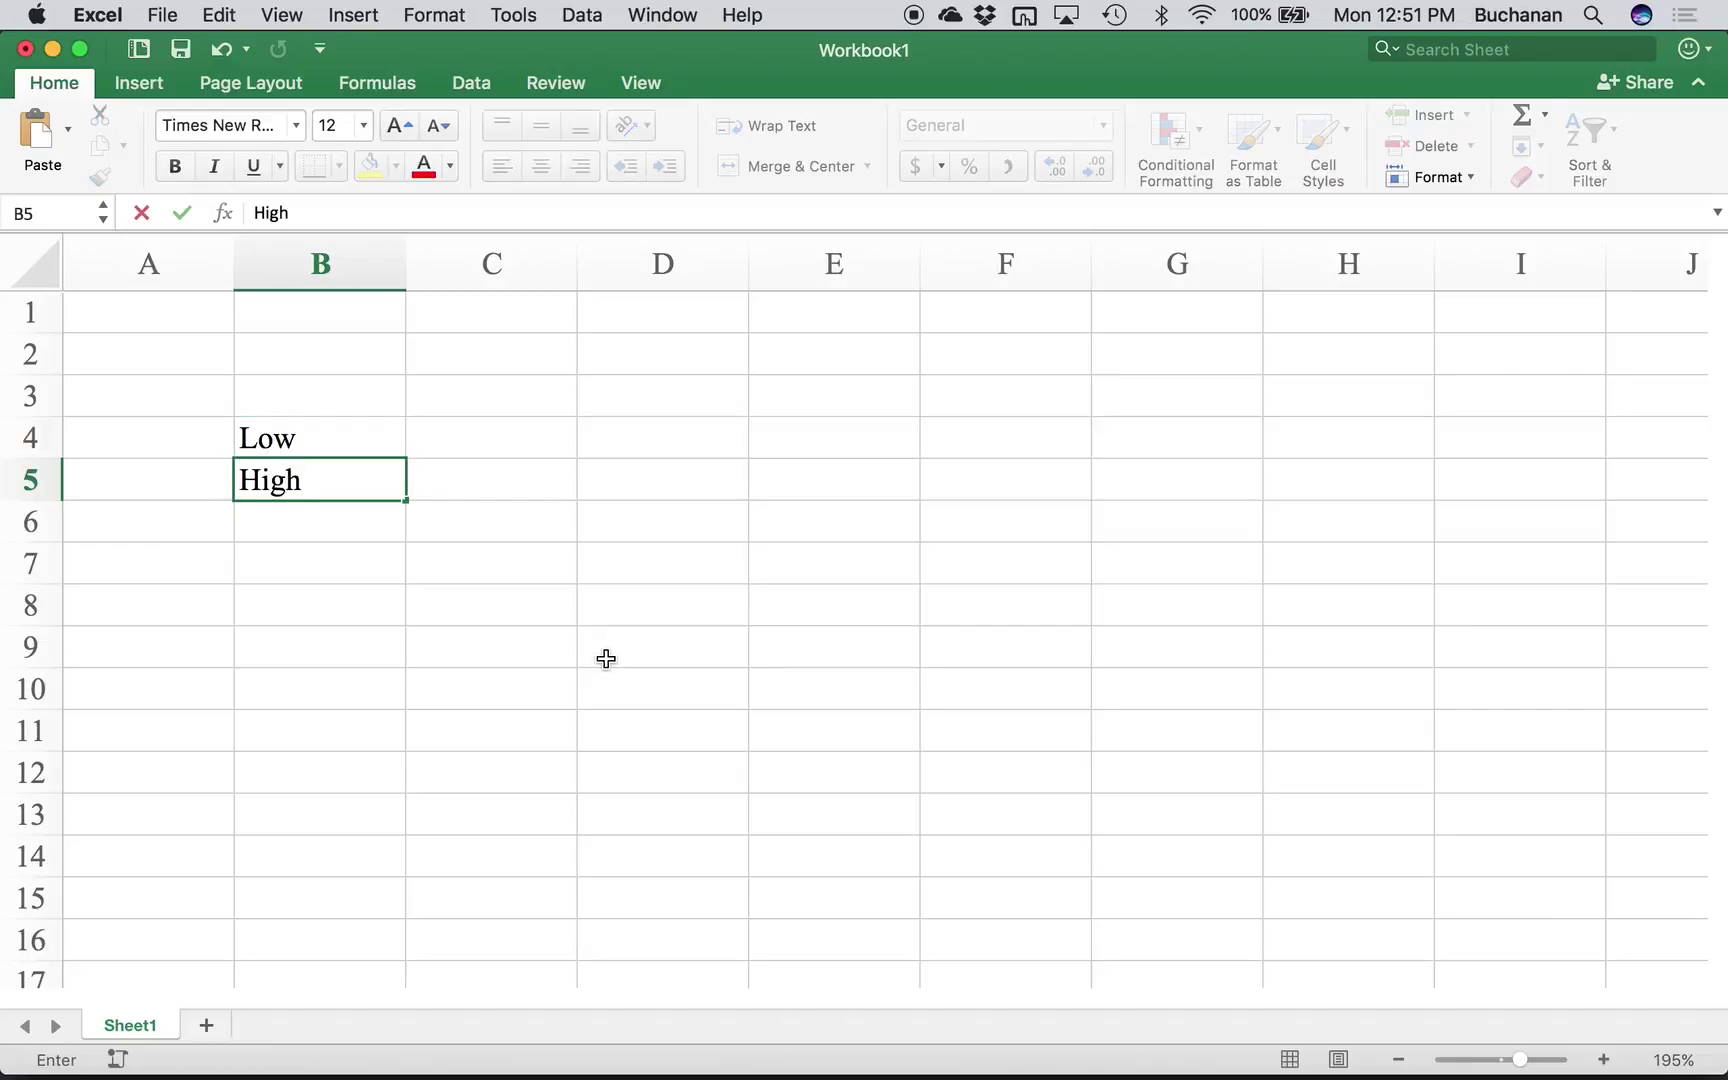
# - Enter the column labels Low in cell C3 and High in cell D3
pyautogui.press('Up')
pyautogui.press('Up')
pyautogui.press('Right')
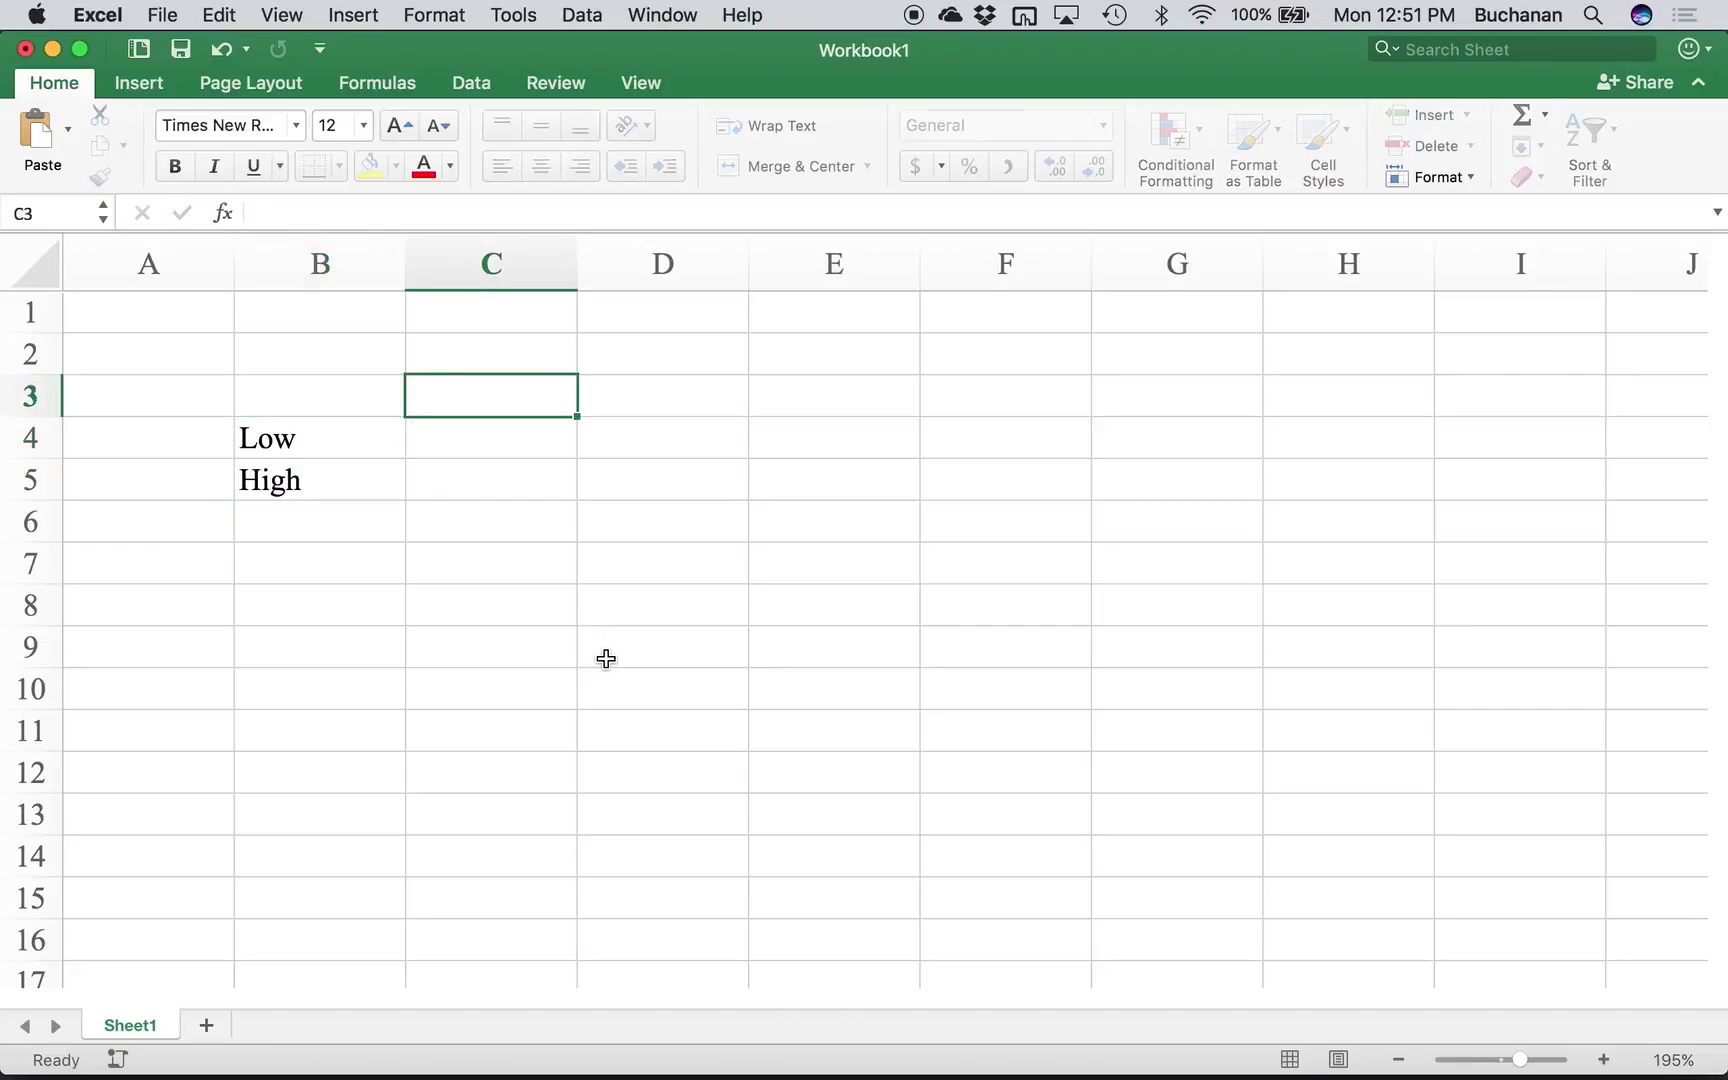
pyautogui.write('Low')
pyautogui.press('Right')
pyautogui.write('High')
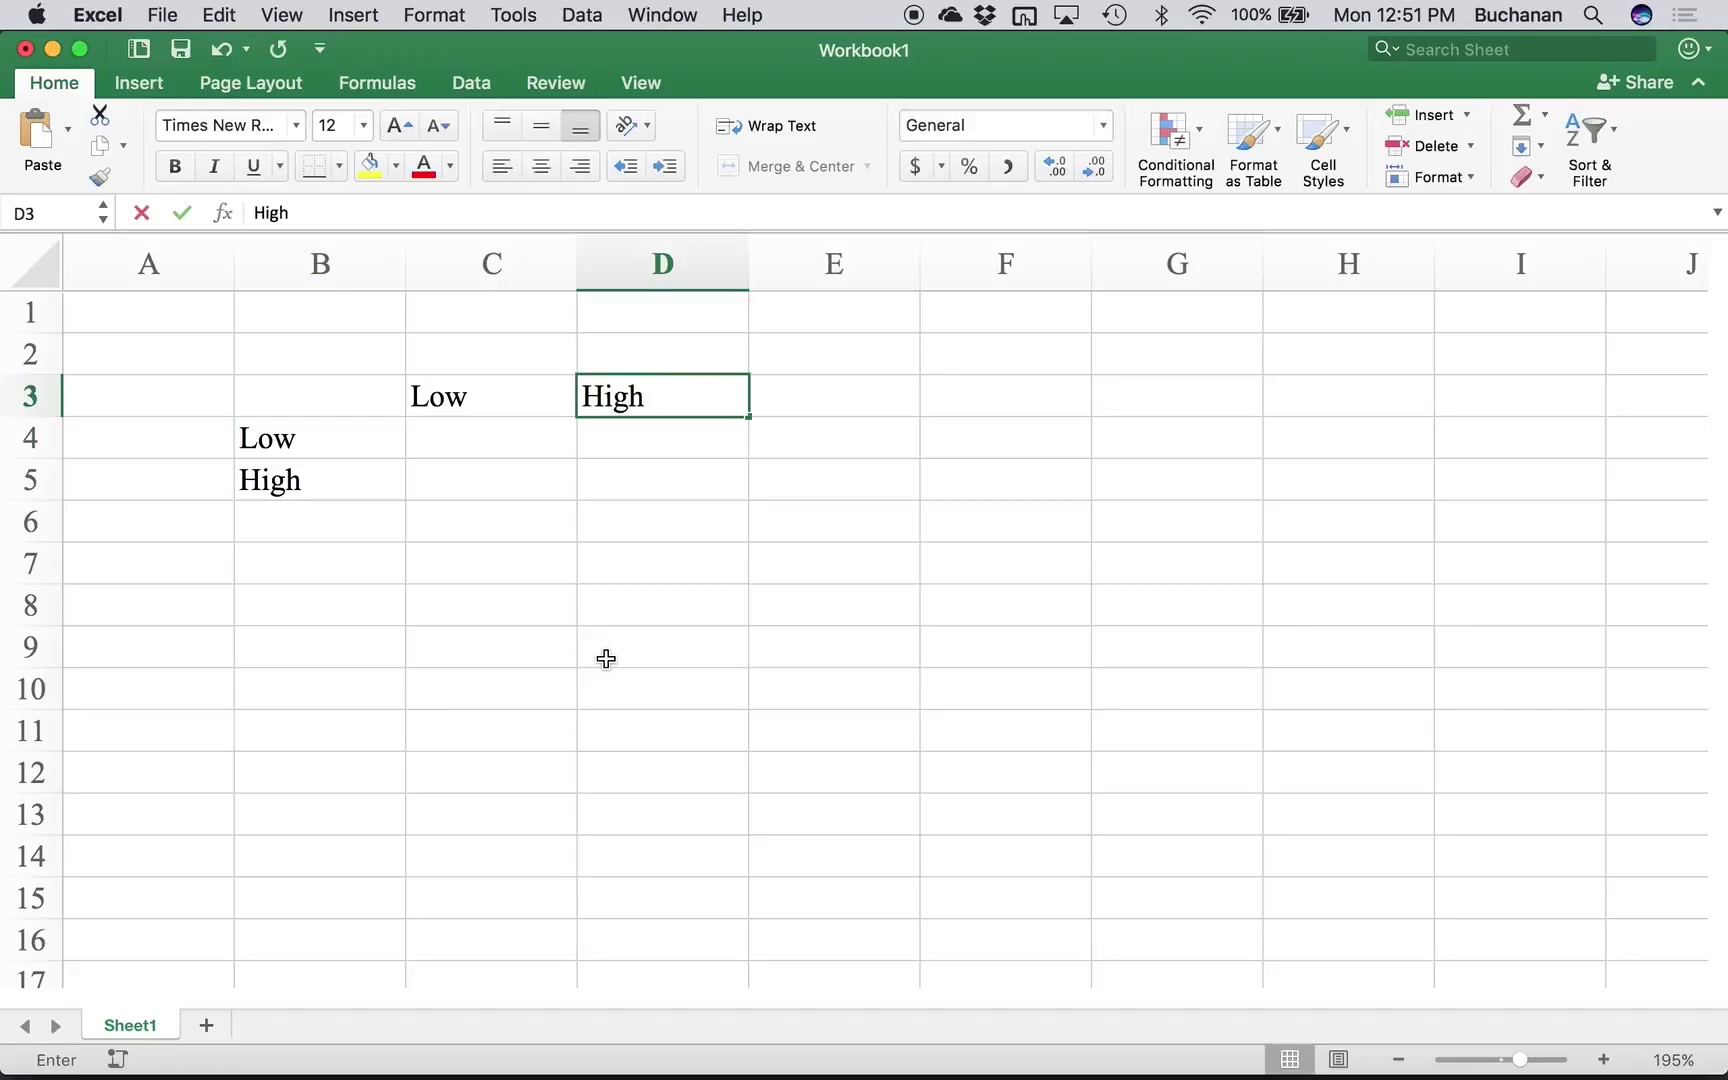
# - Label the row factor FSG in cell A4, beside the Low row
pyautogui.press('Down')
pyautogui.press('Left')
pyautogui.press('Up')
pyautogui.press('Left')
pyautogui.press('Left')
pyautogui.press('Down')
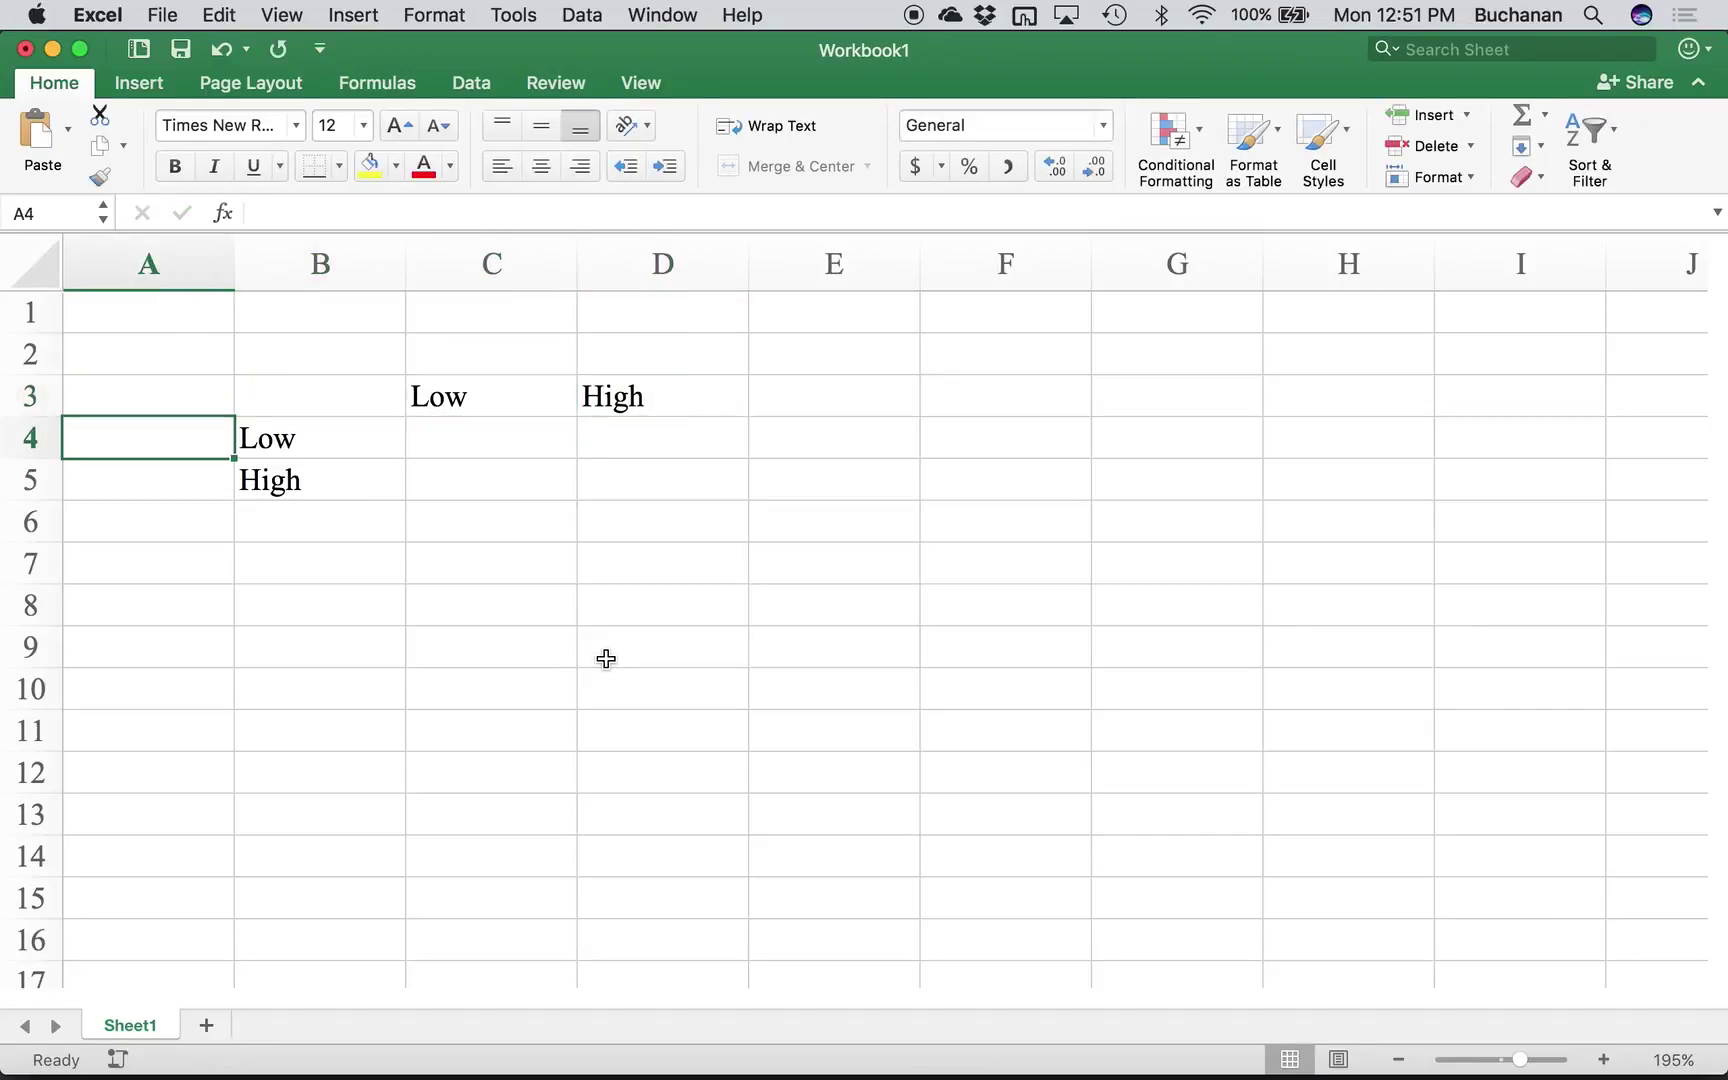
pyautogui.write('FSG')
# - Label the column factor BSG in cell C2, above the Low column
pyautogui.press('Up')
pyautogui.press('Up')
pyautogui.press('Up')
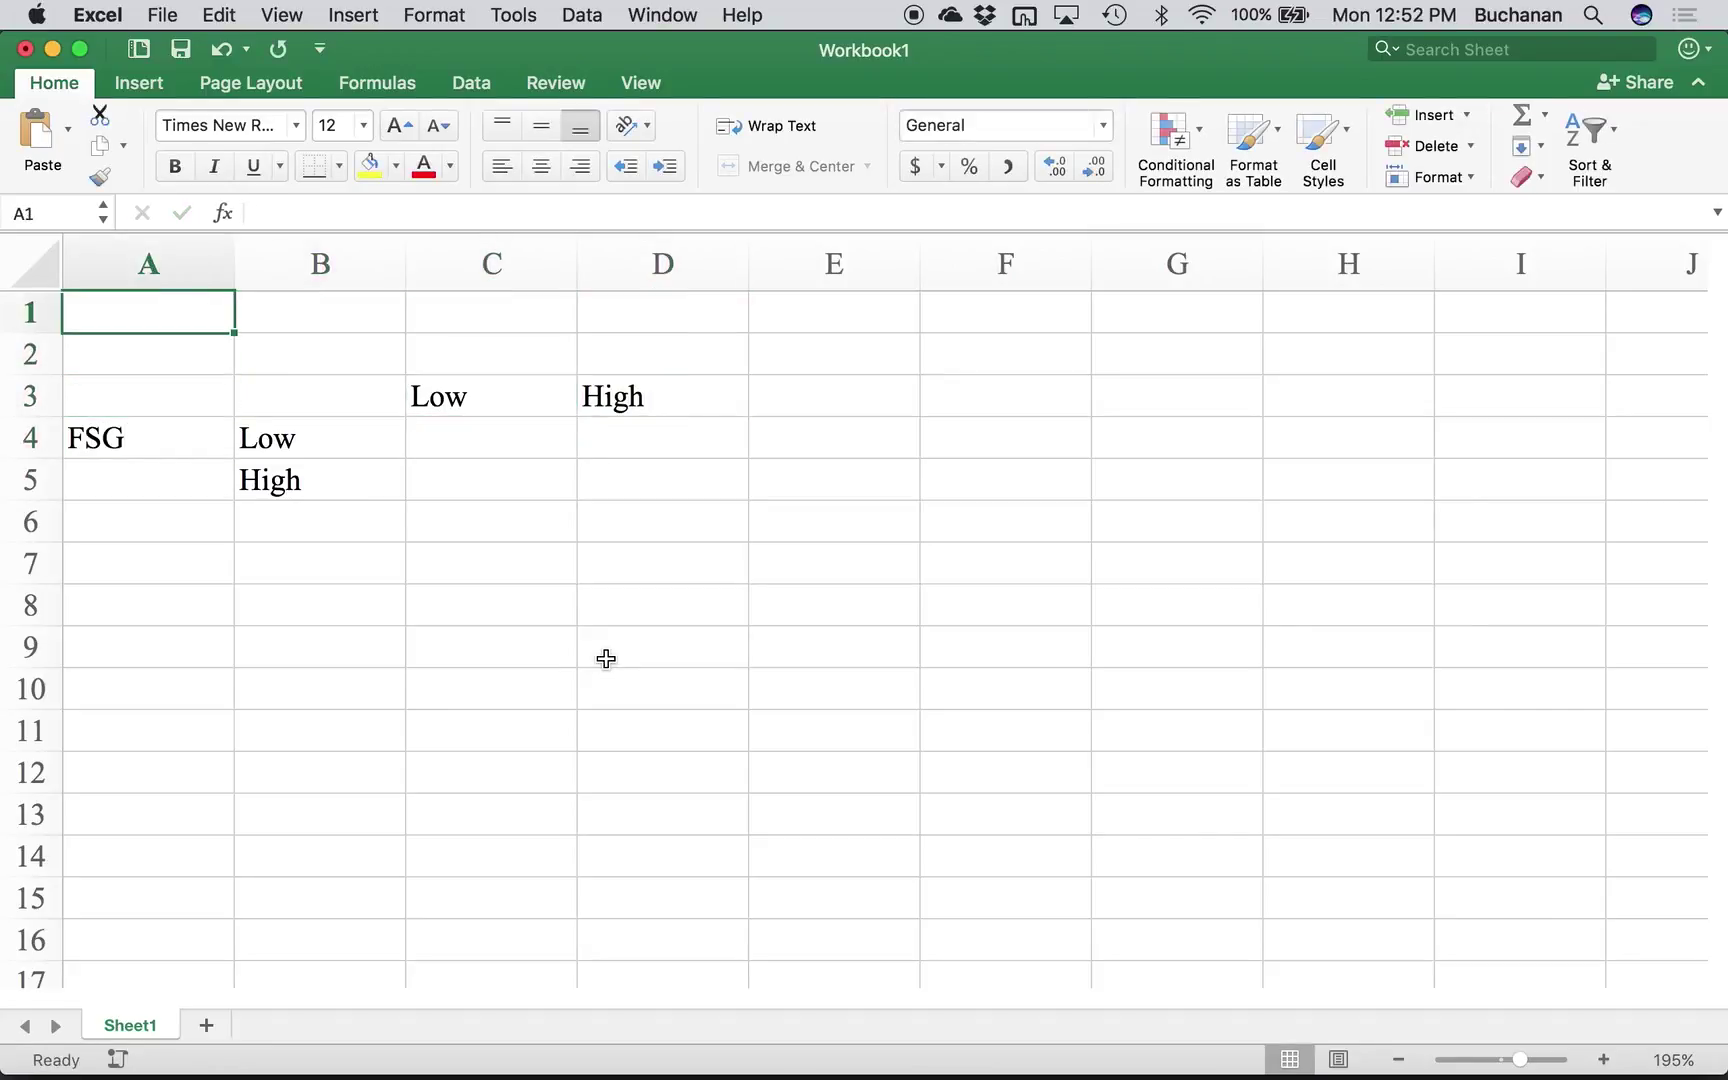
pyautogui.press('Down')
pyautogui.press('Right')
pyautogui.press('Right')
pyautogui.write('BSG')
pyautogui.press('Down')
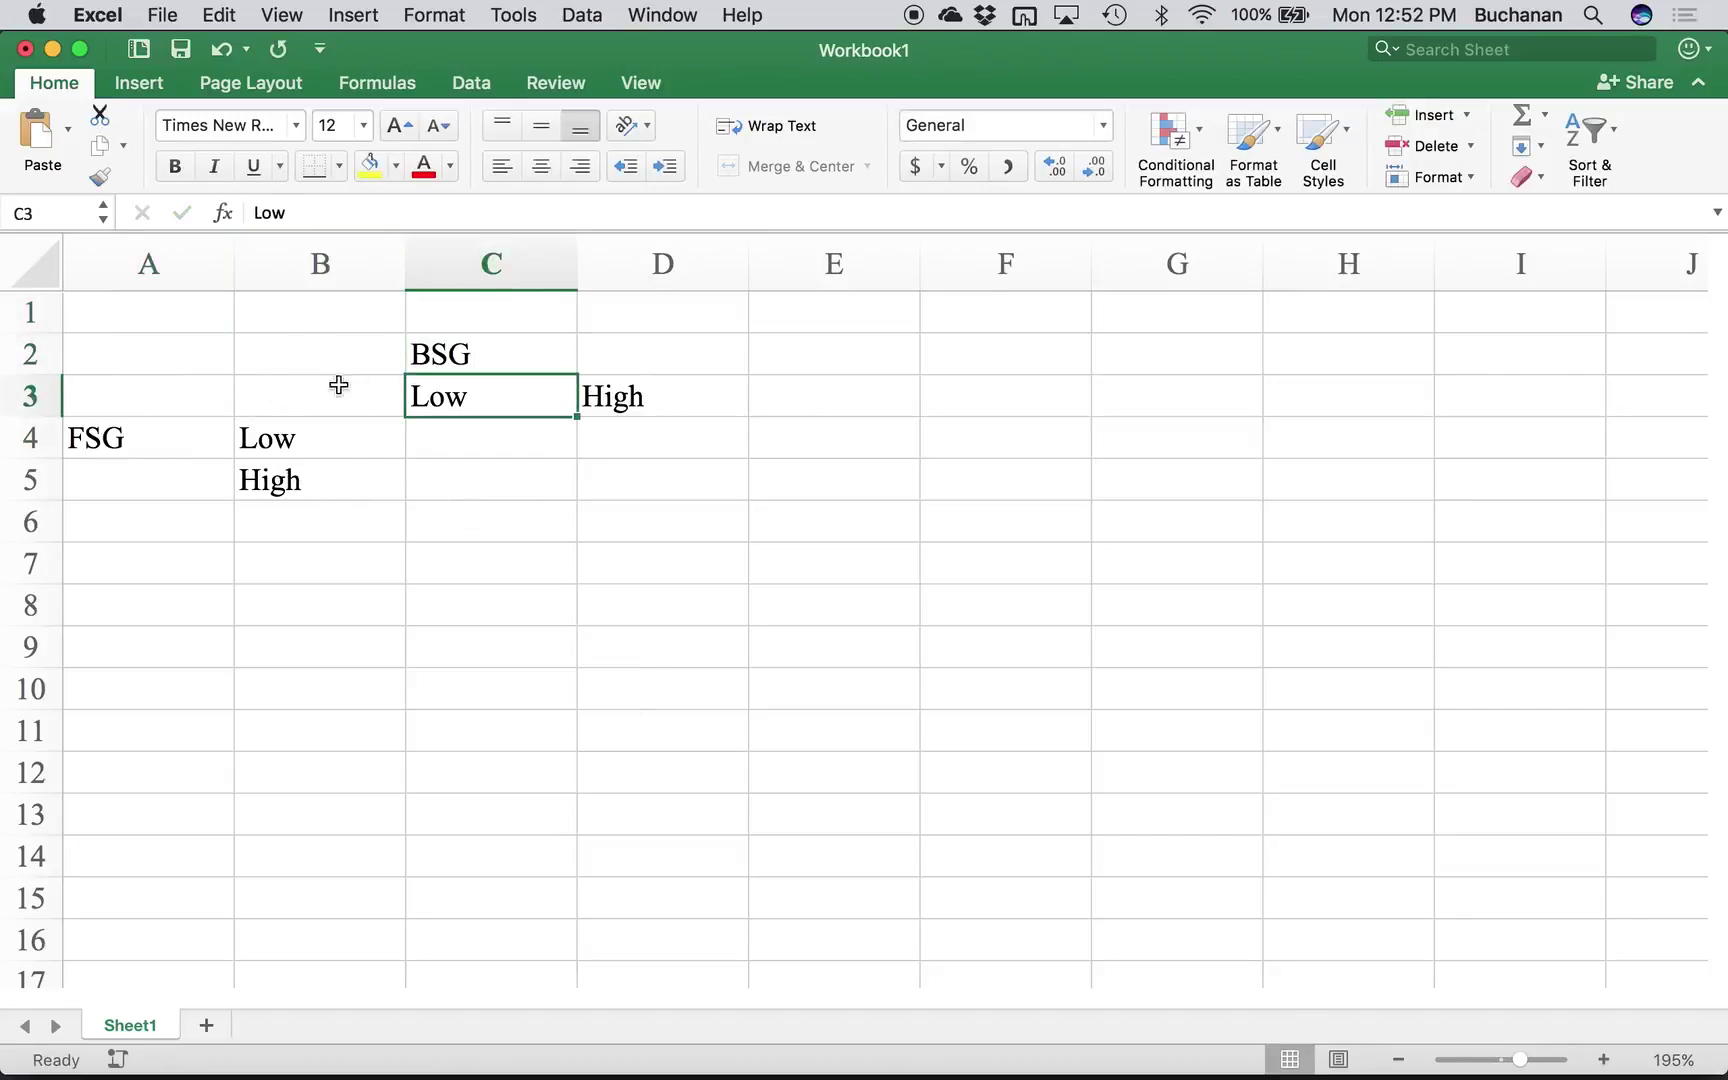
# - Copy the label grid A2:D5 to A8 and tile the workbook window beside the Word document
pyautogui.moveTo(181, 368); pyautogui.dragTo(609, 482)
pyautogui.press('super+c')
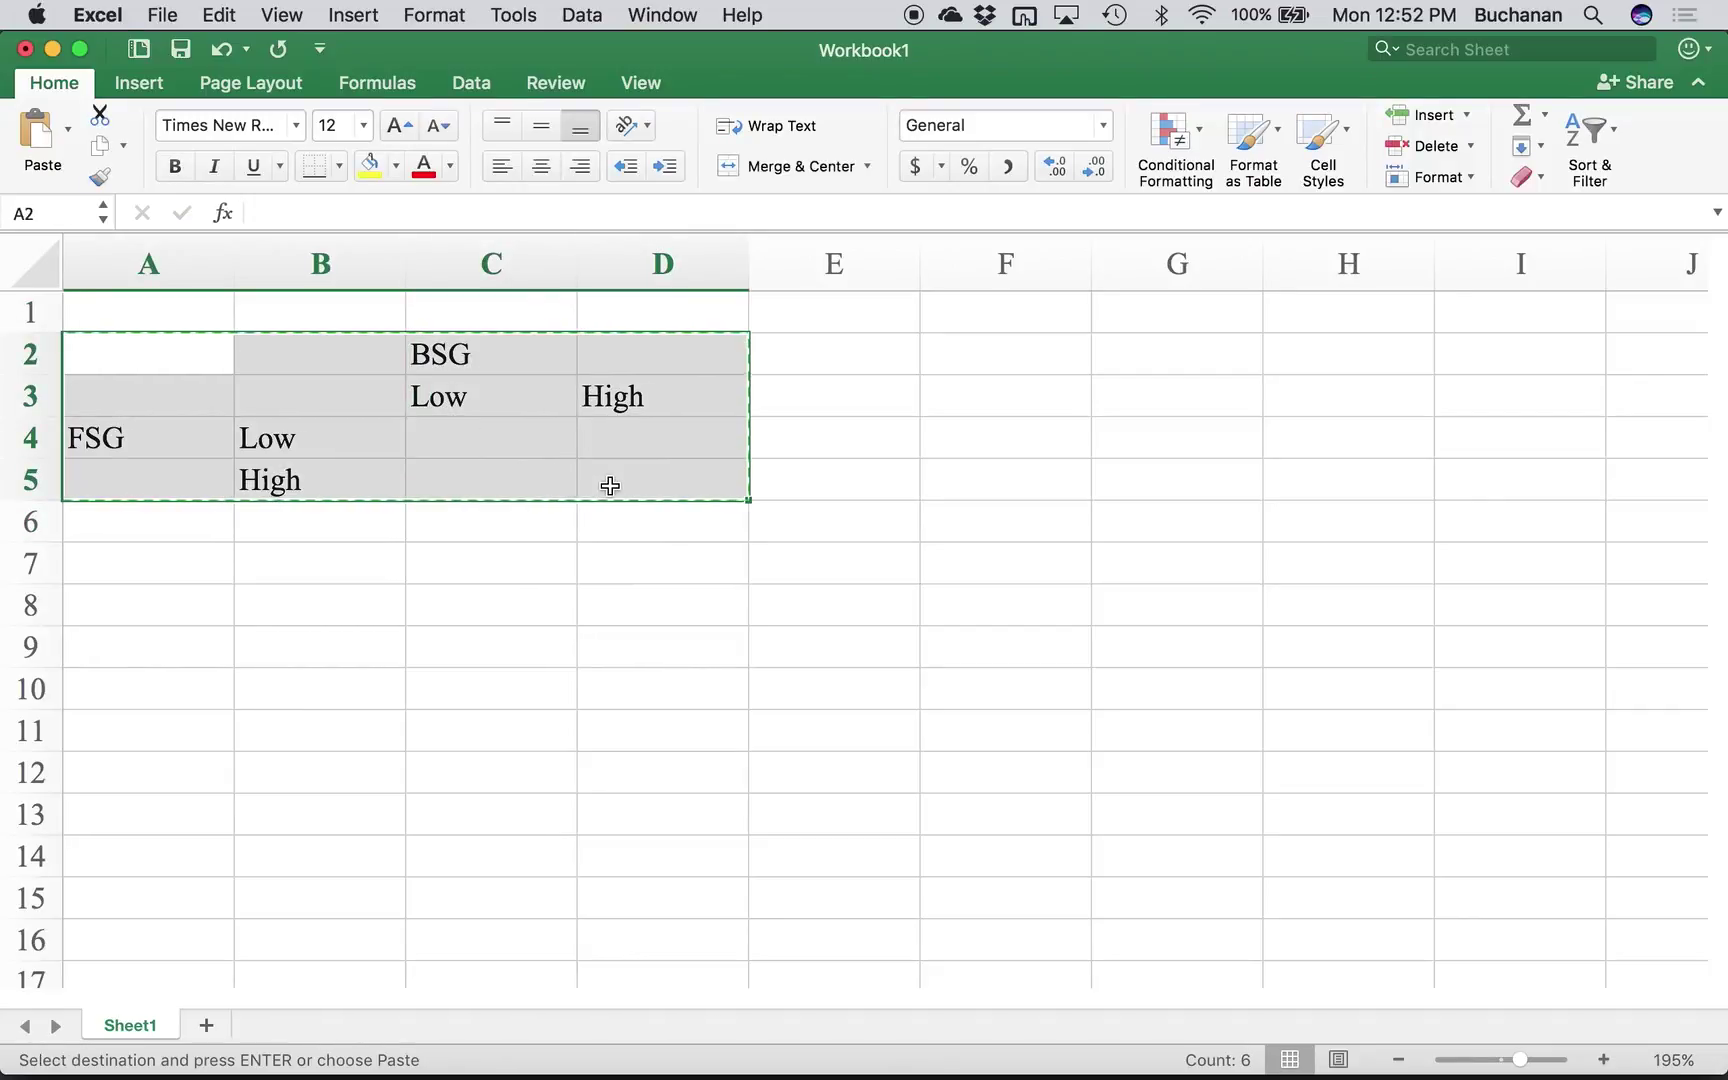
pyautogui.click(183, 612)
pyautogui.press('super+v')
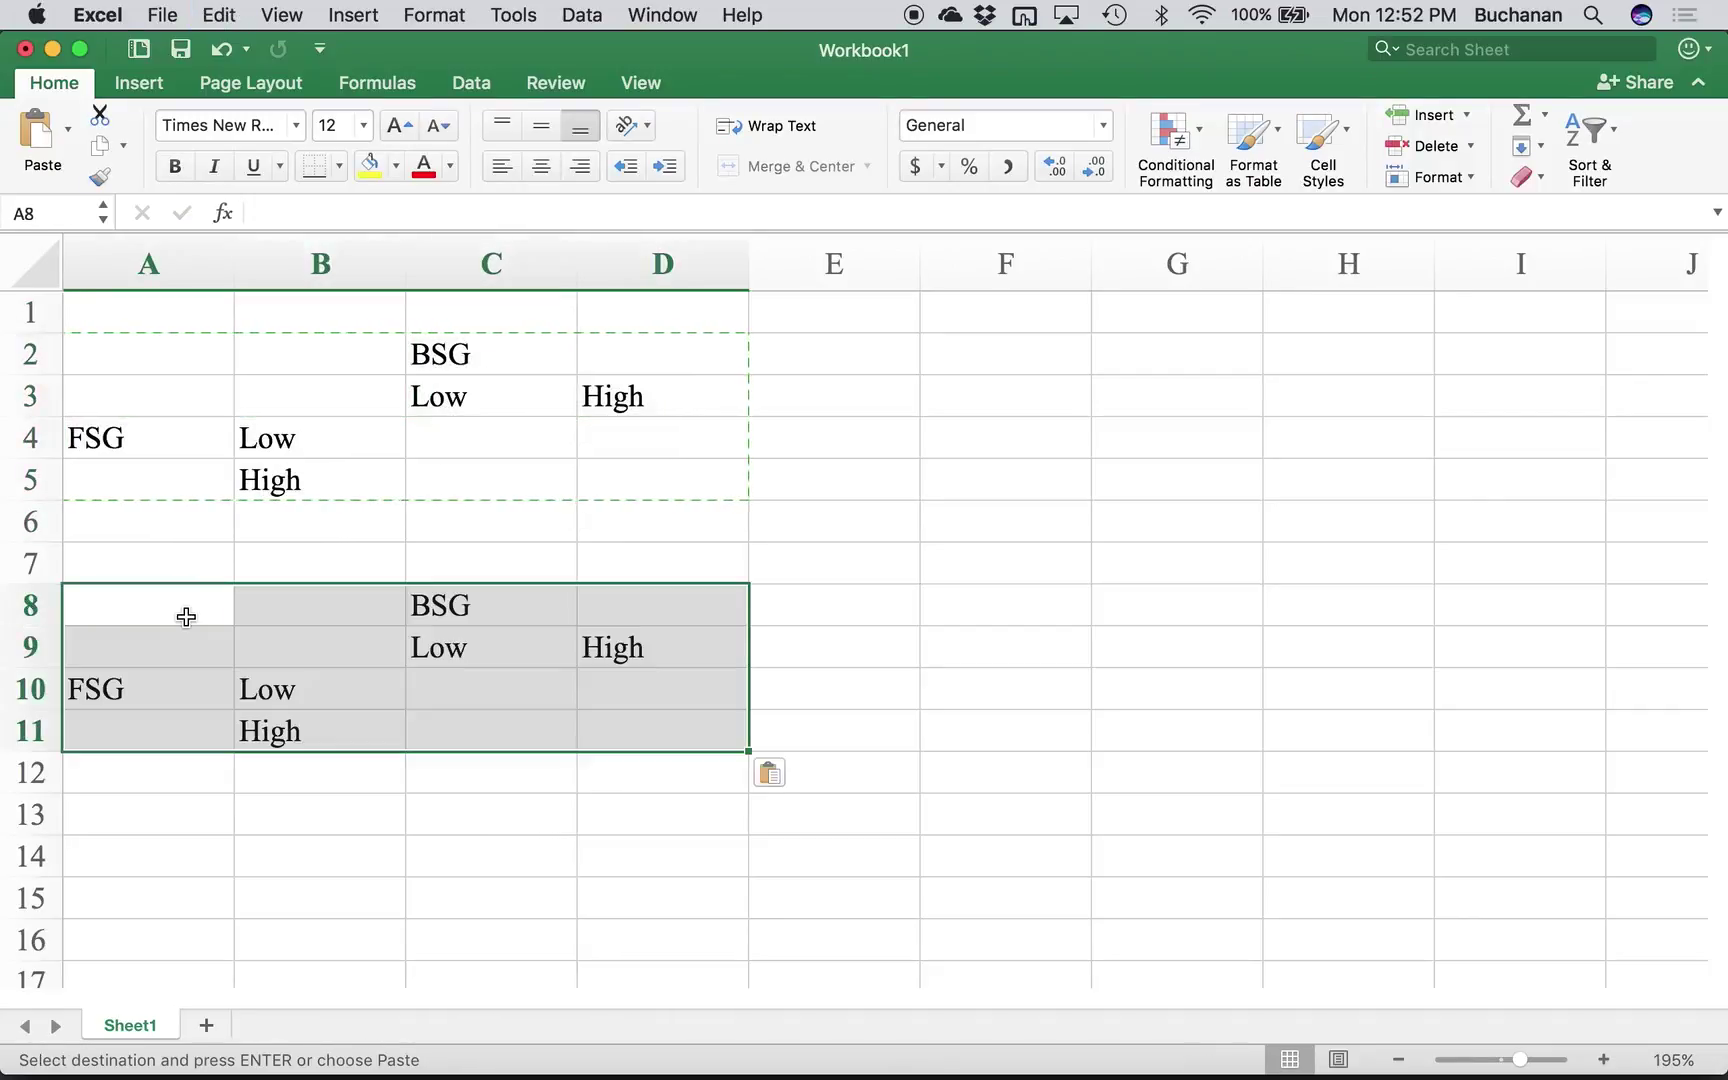
pyautogui.hotkey('ctrl', 'alt', 'Right')
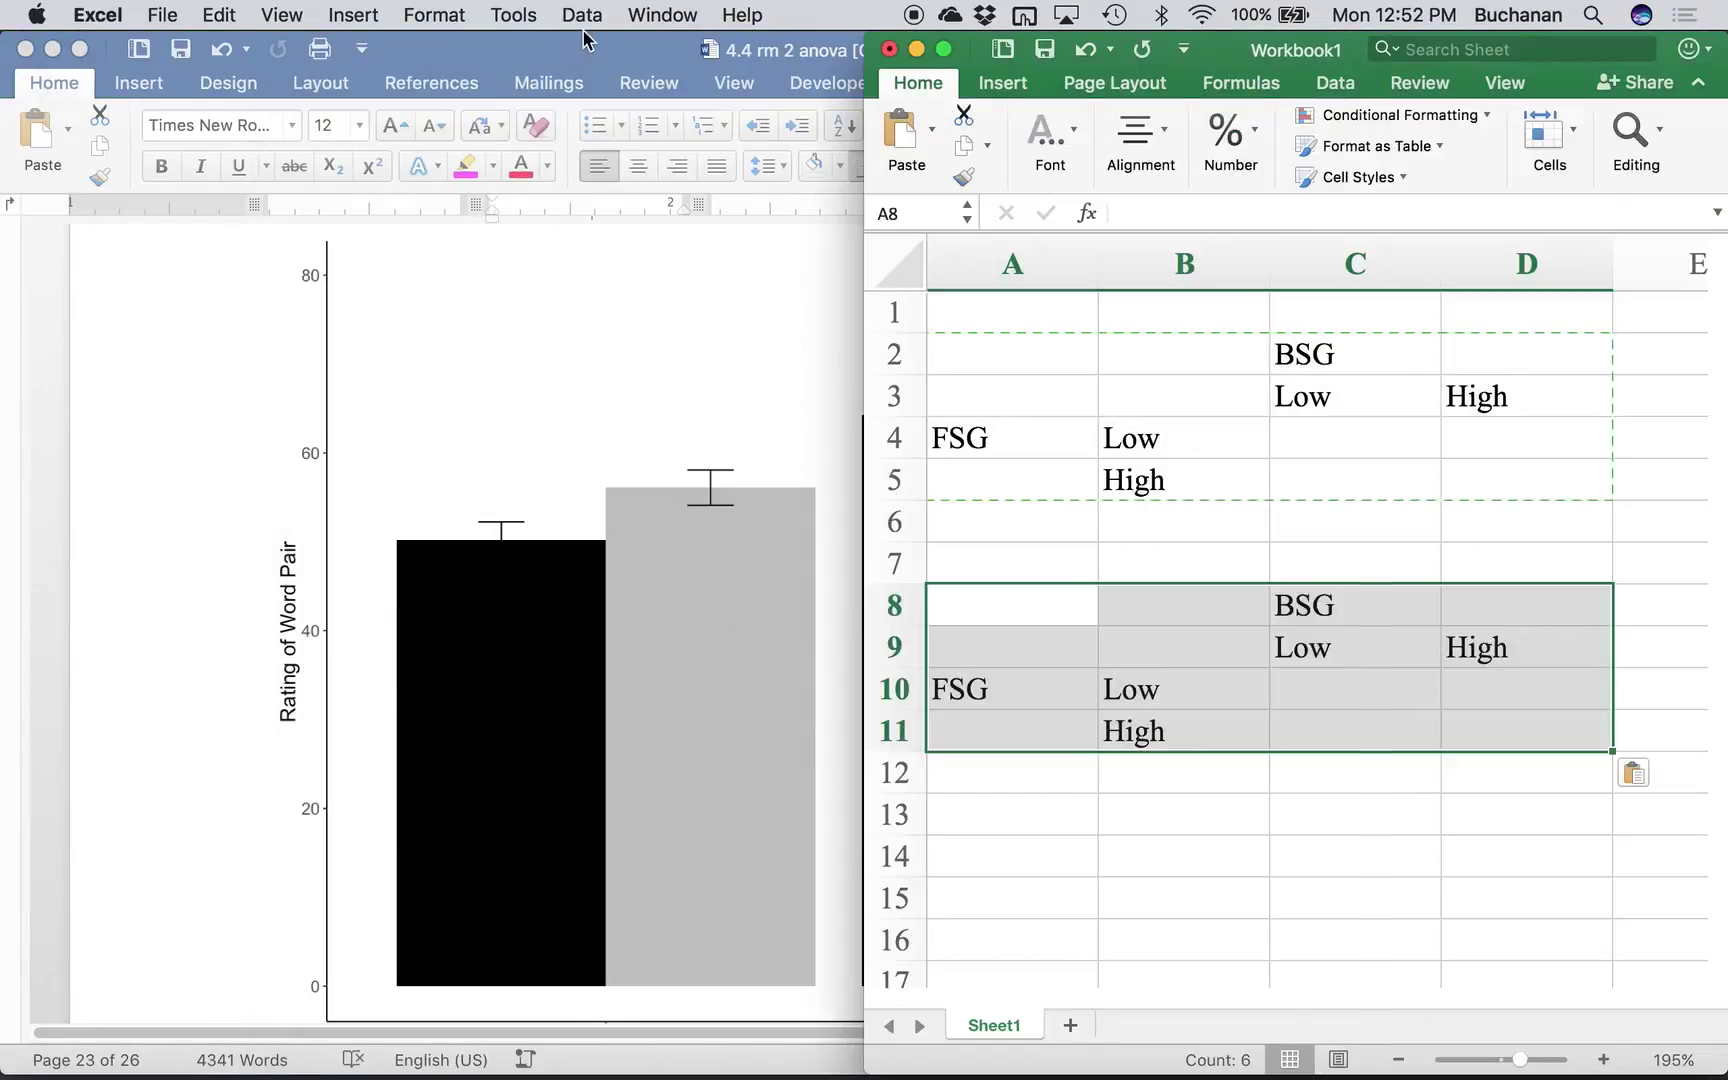
# - Tile the Word document beside the workbook and bring up its Descriptives table of means and standard deviations
pyautogui.click(587, 40)
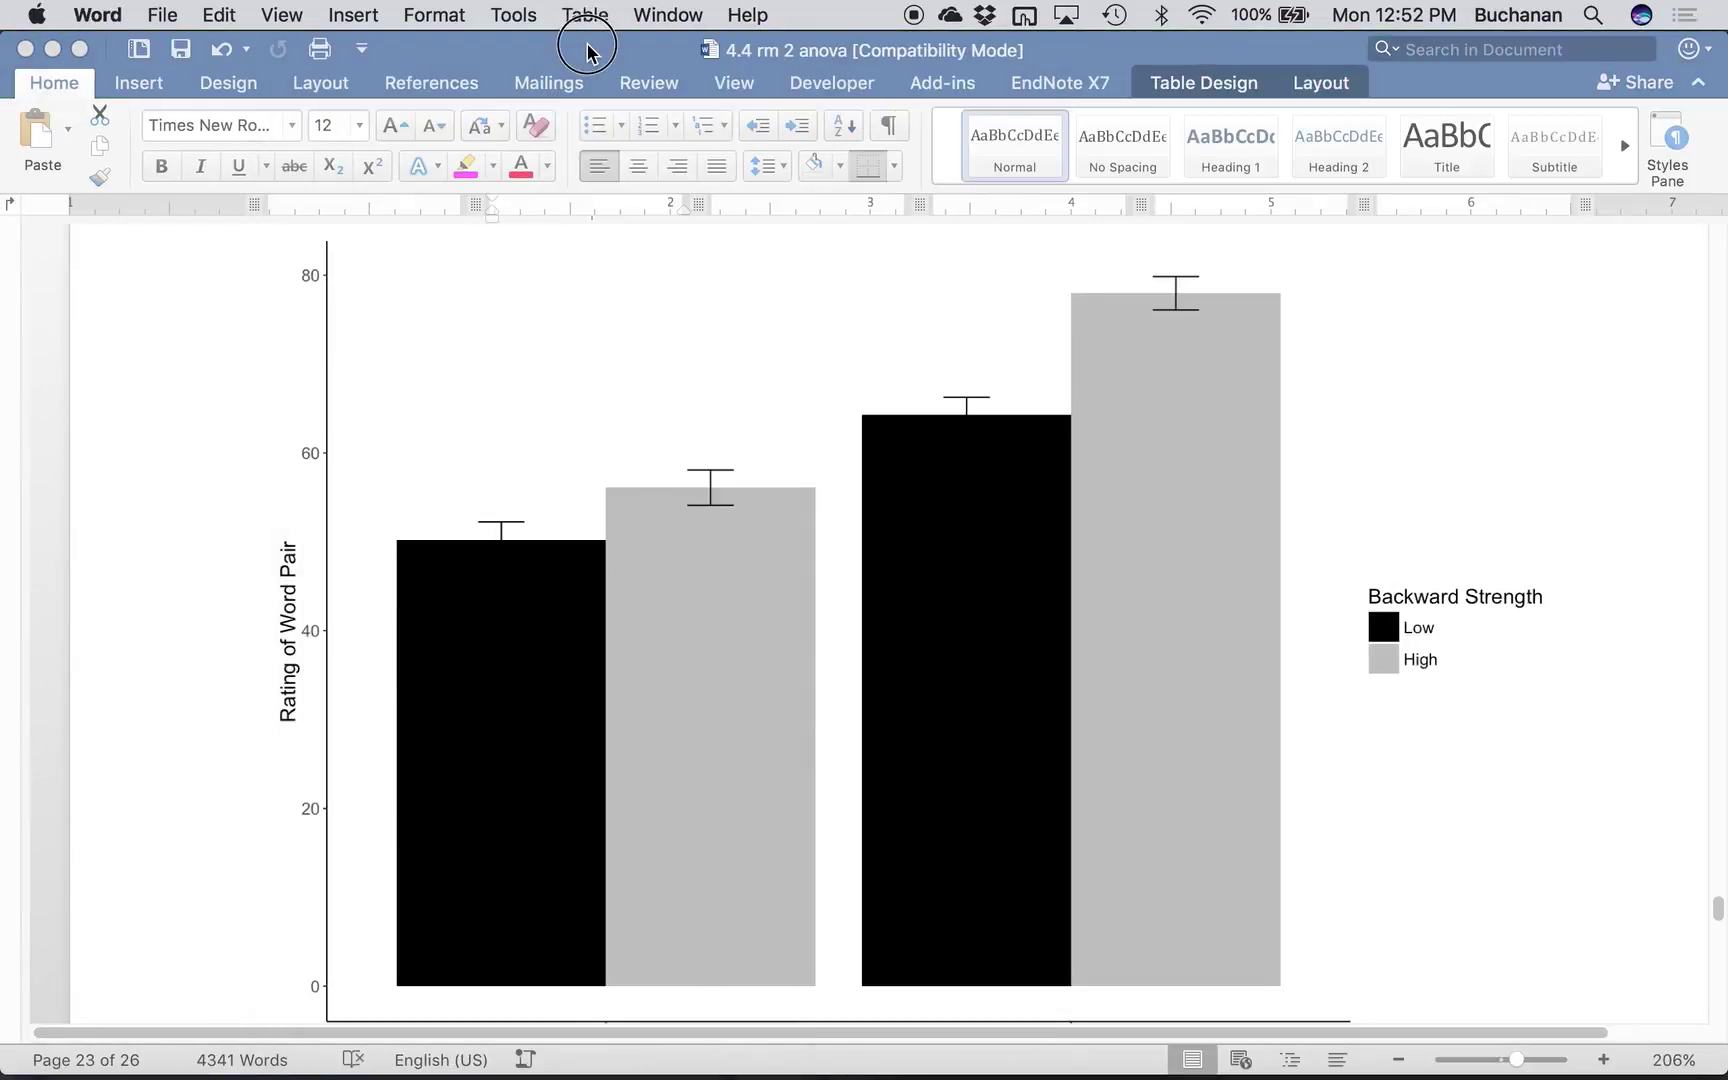
pyautogui.hotkey('ctrl', 'alt', 'Left')
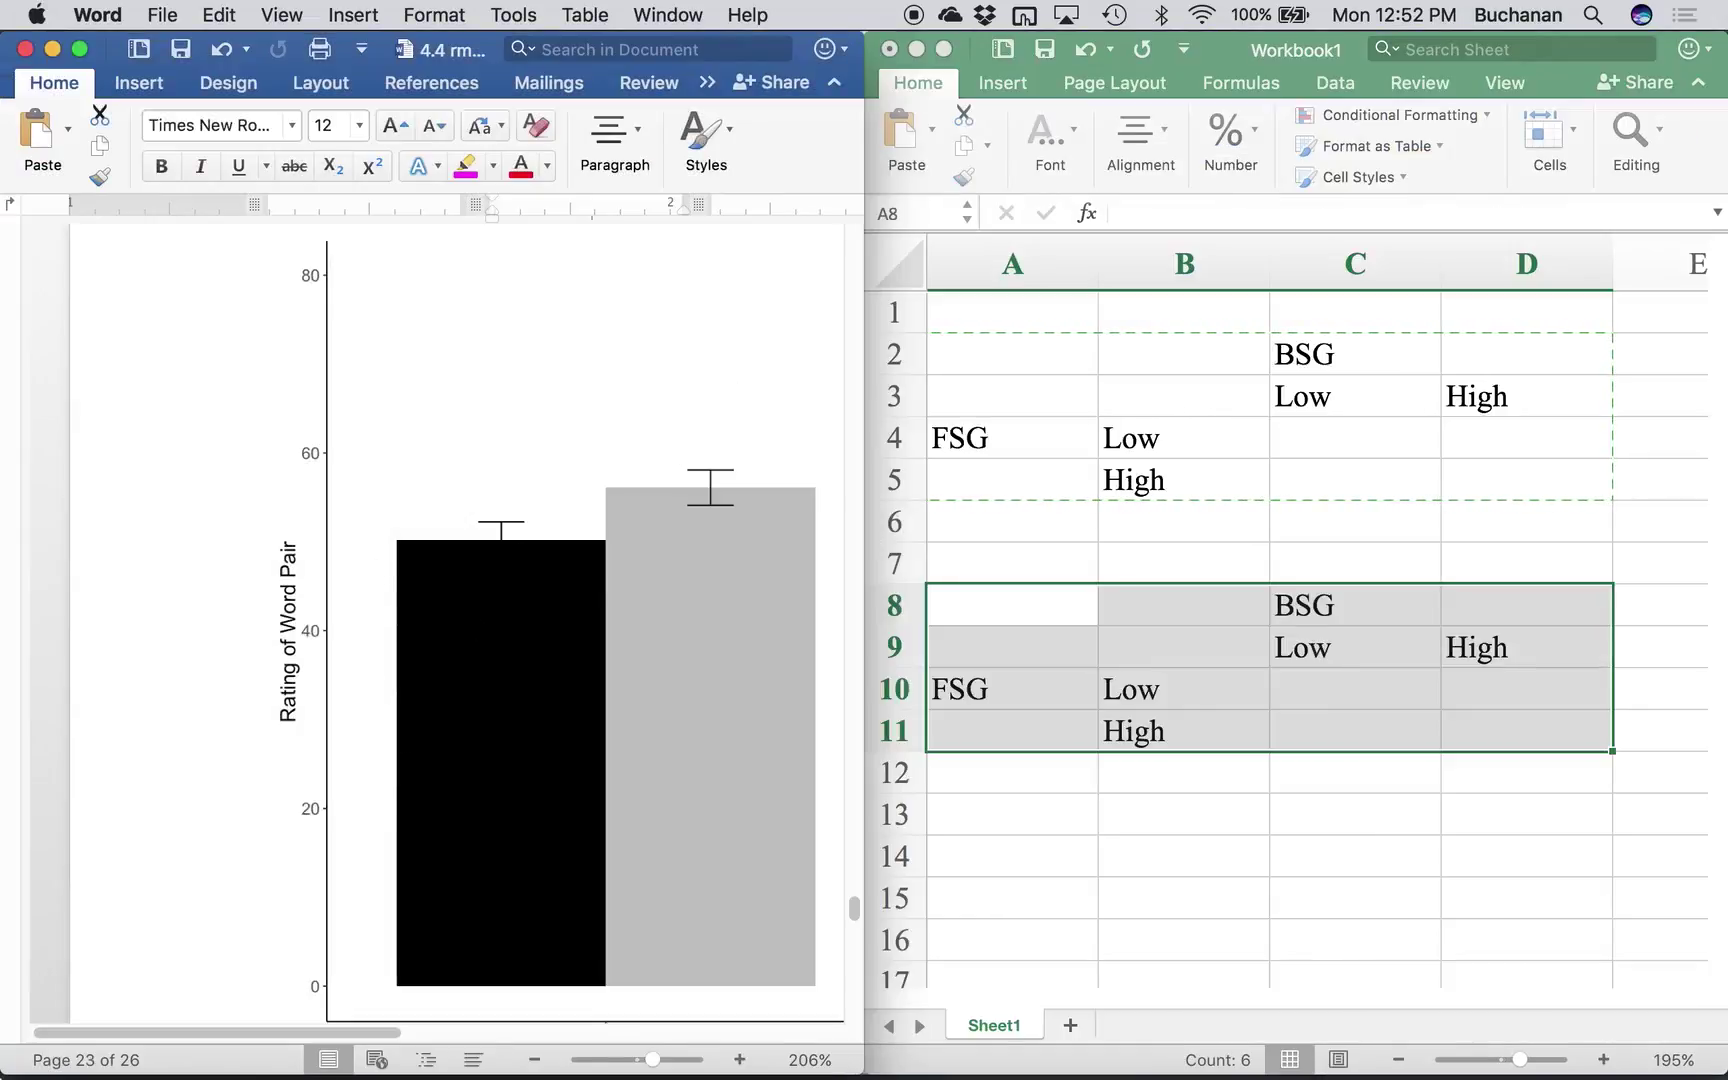
pyautogui.hotkey('ctrl', 'Up')
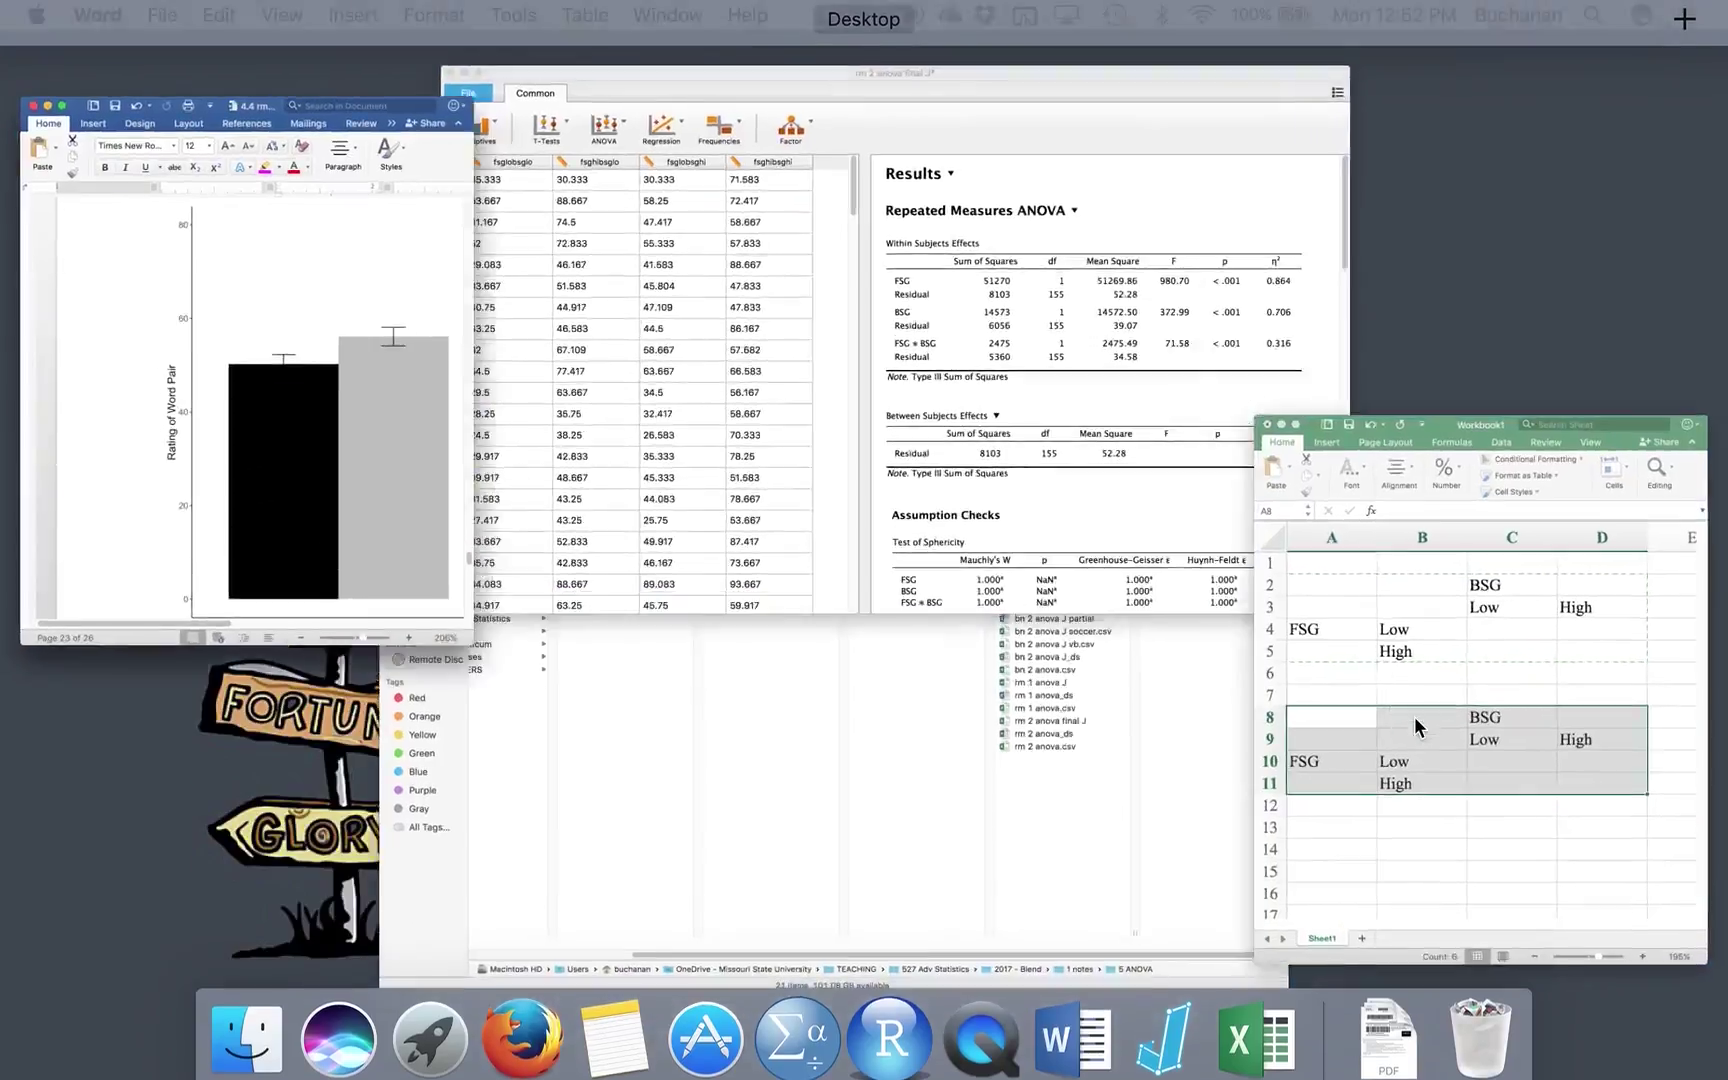
pyautogui.click(1413, 716)
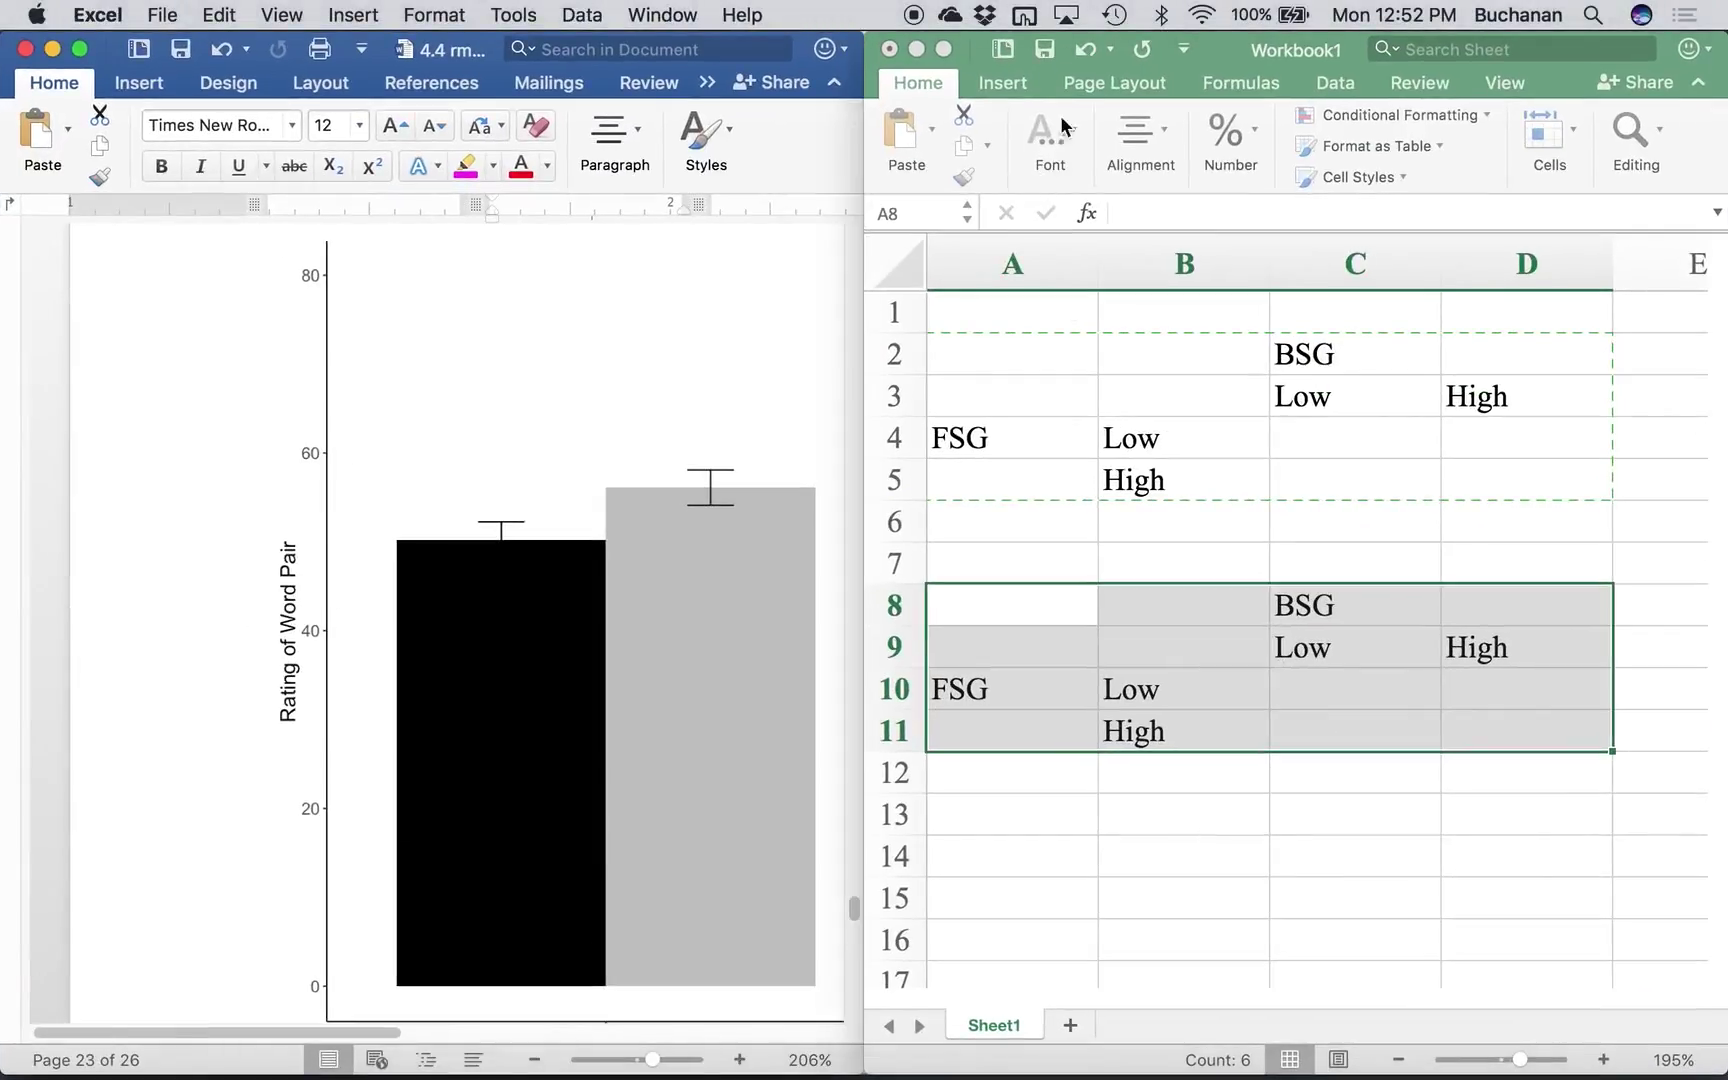
pyautogui.click(1027, 16)
pyautogui.click(597, 850)
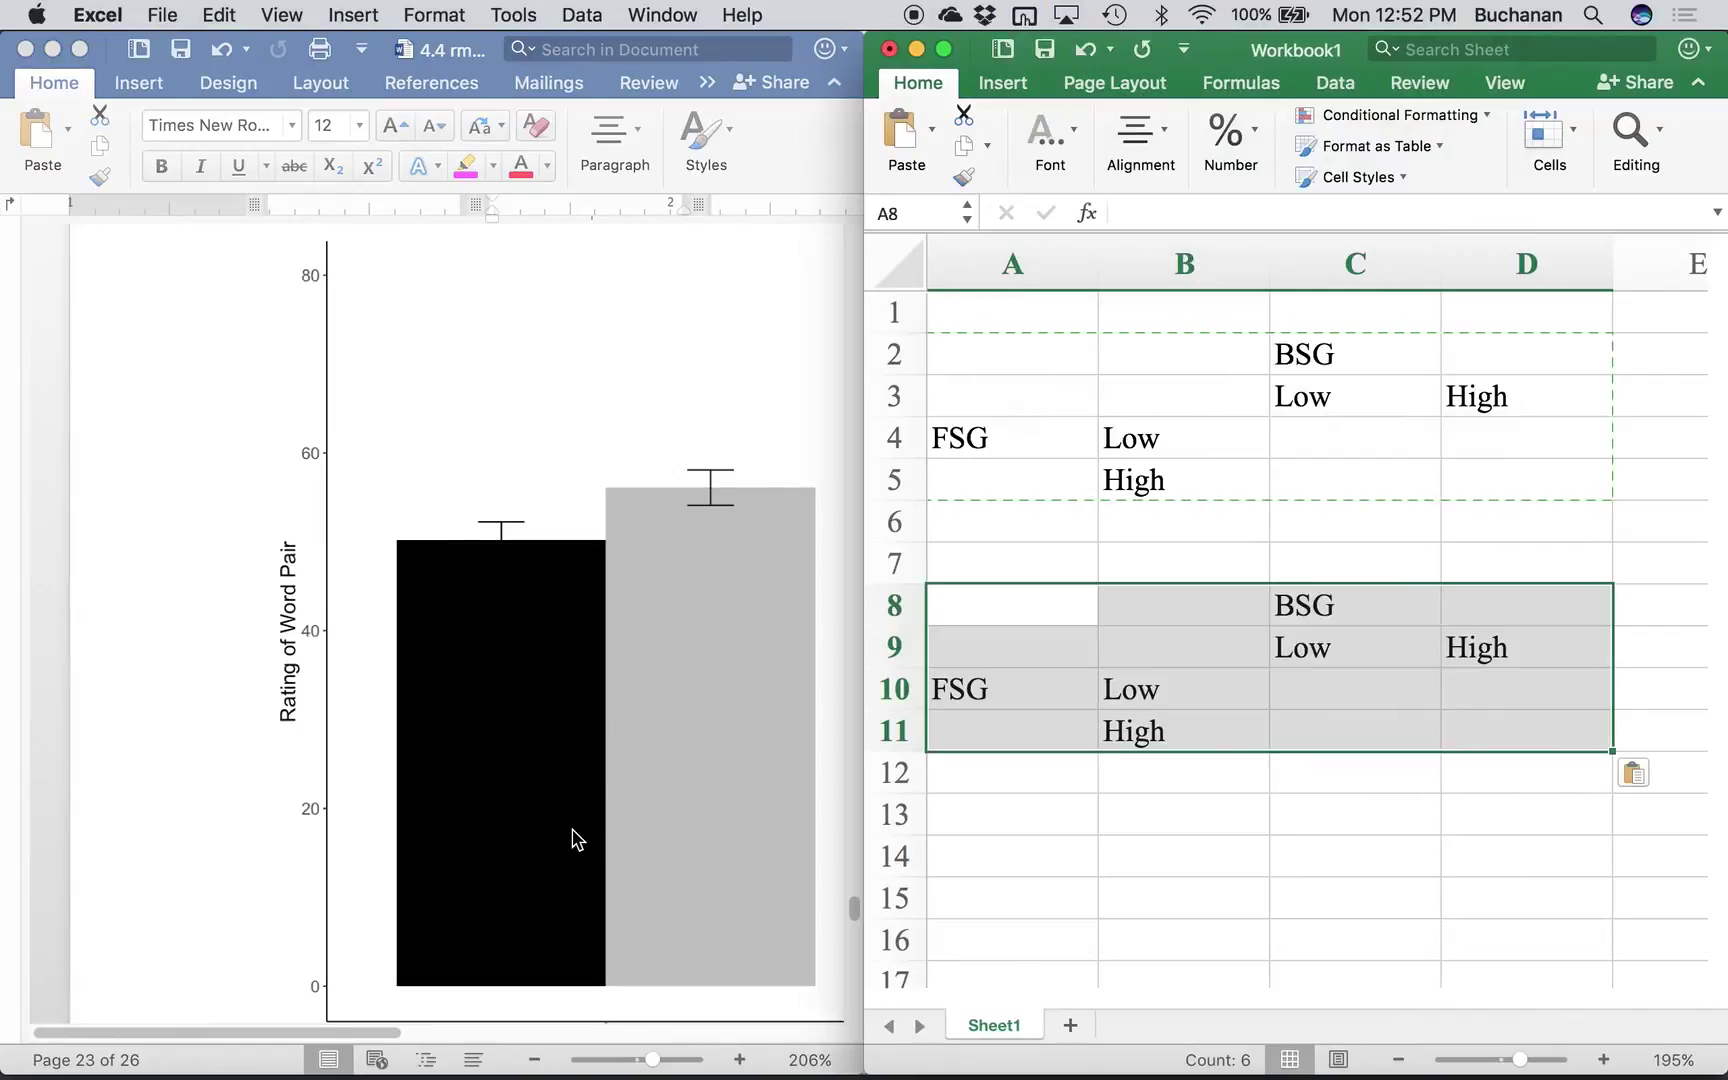
pyautogui.scroll(-10, 597, 850)
pyautogui.scroll(-15, 545, 824)
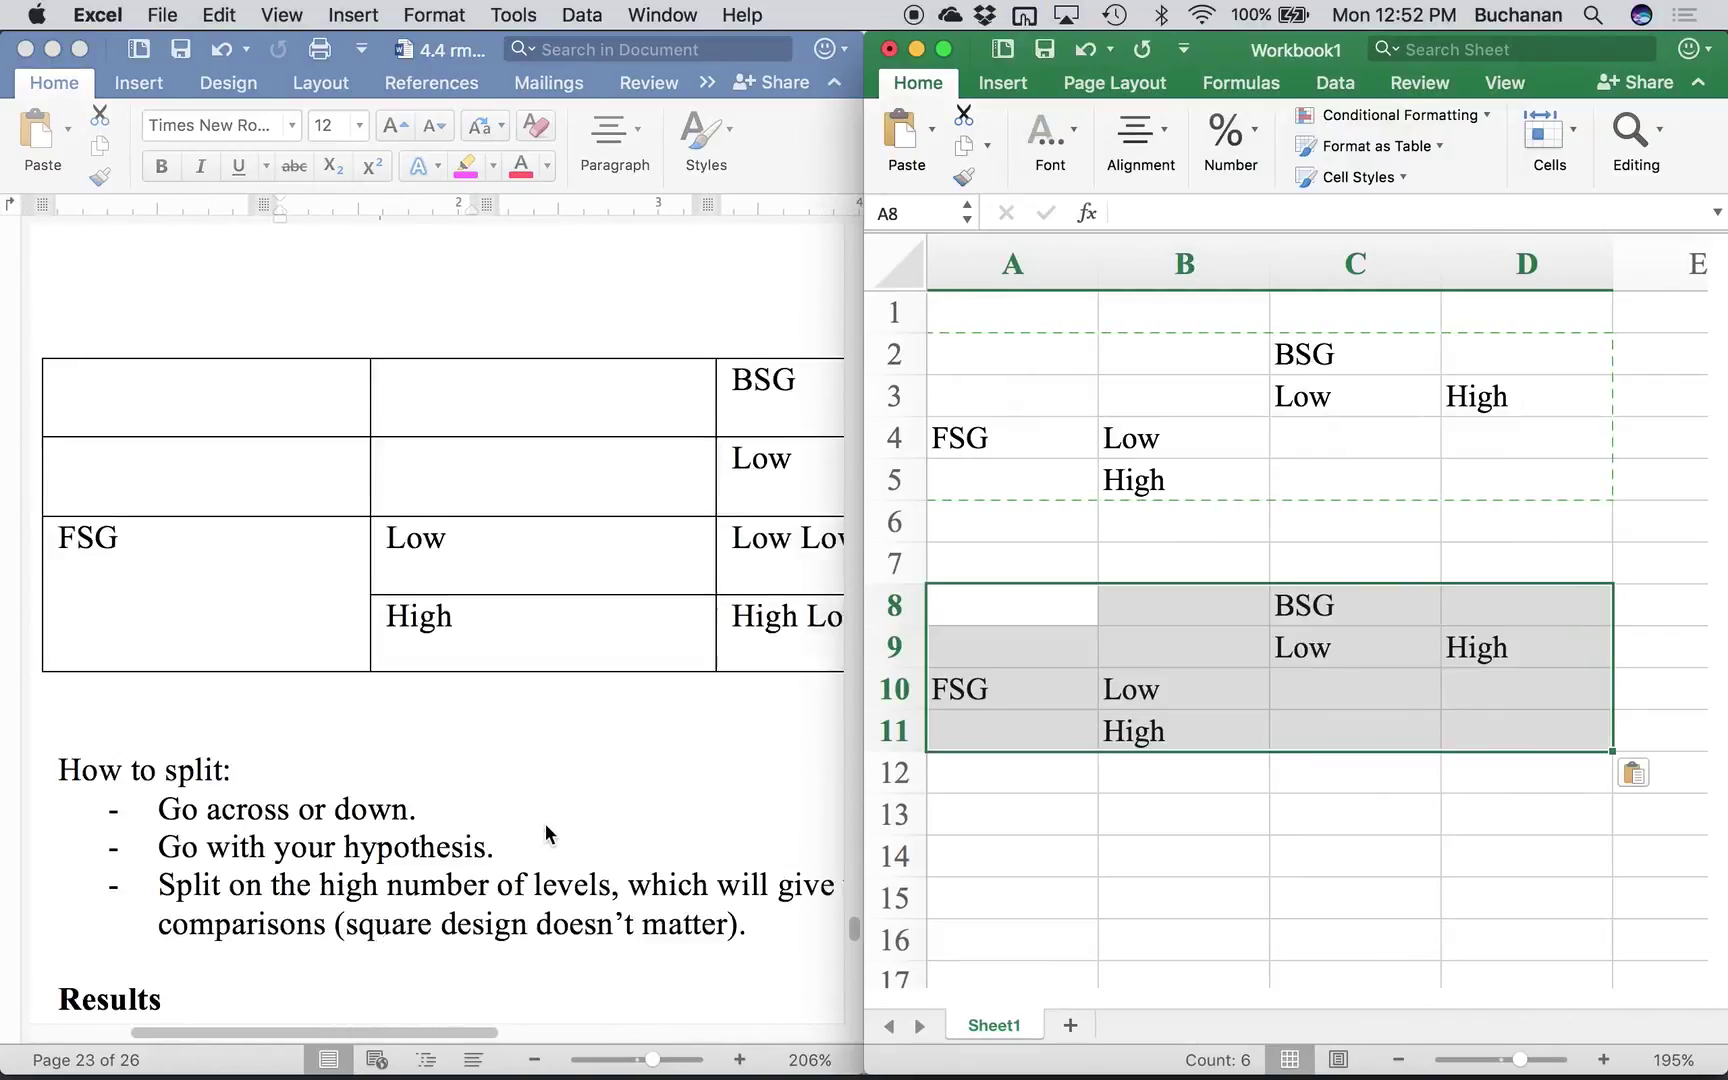
pyautogui.scroll(-12, 544, 839)
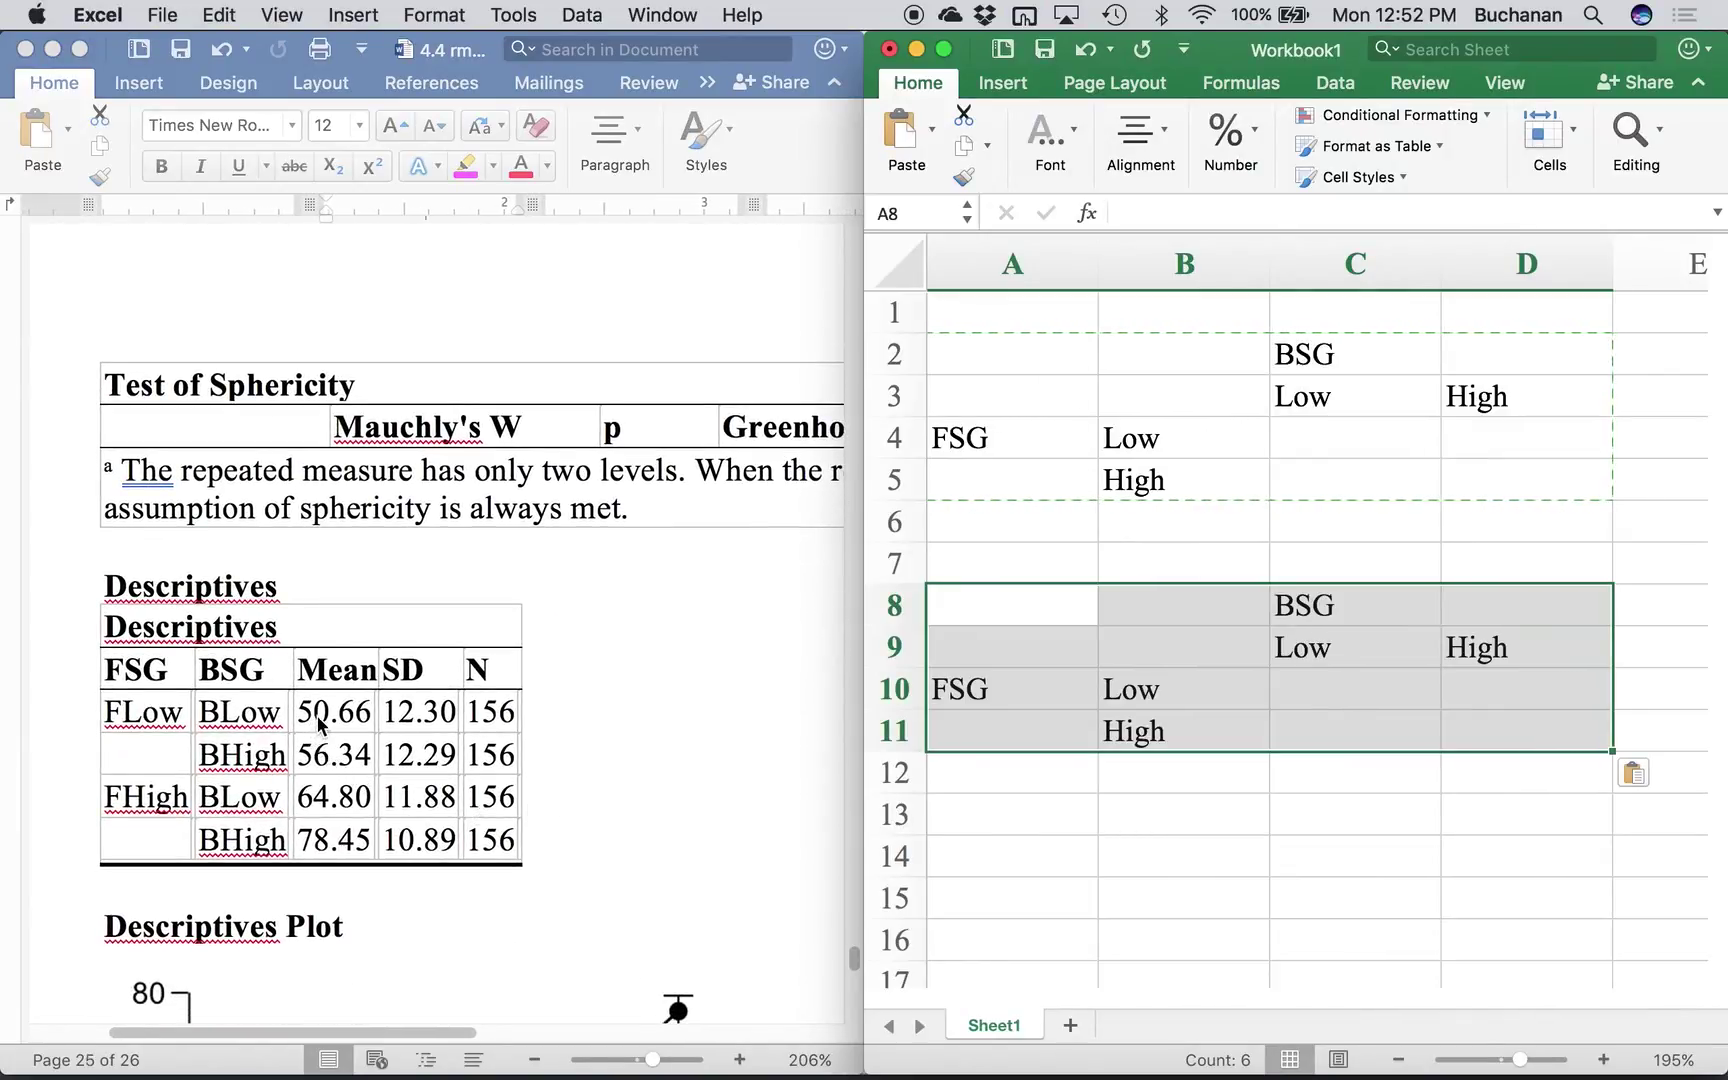
# - Enter the FSG Low means from the Descriptives table: 50.66 in C4 and 56.34 in D4
pyautogui.click(320, 724)
pyautogui.click(1305, 445)
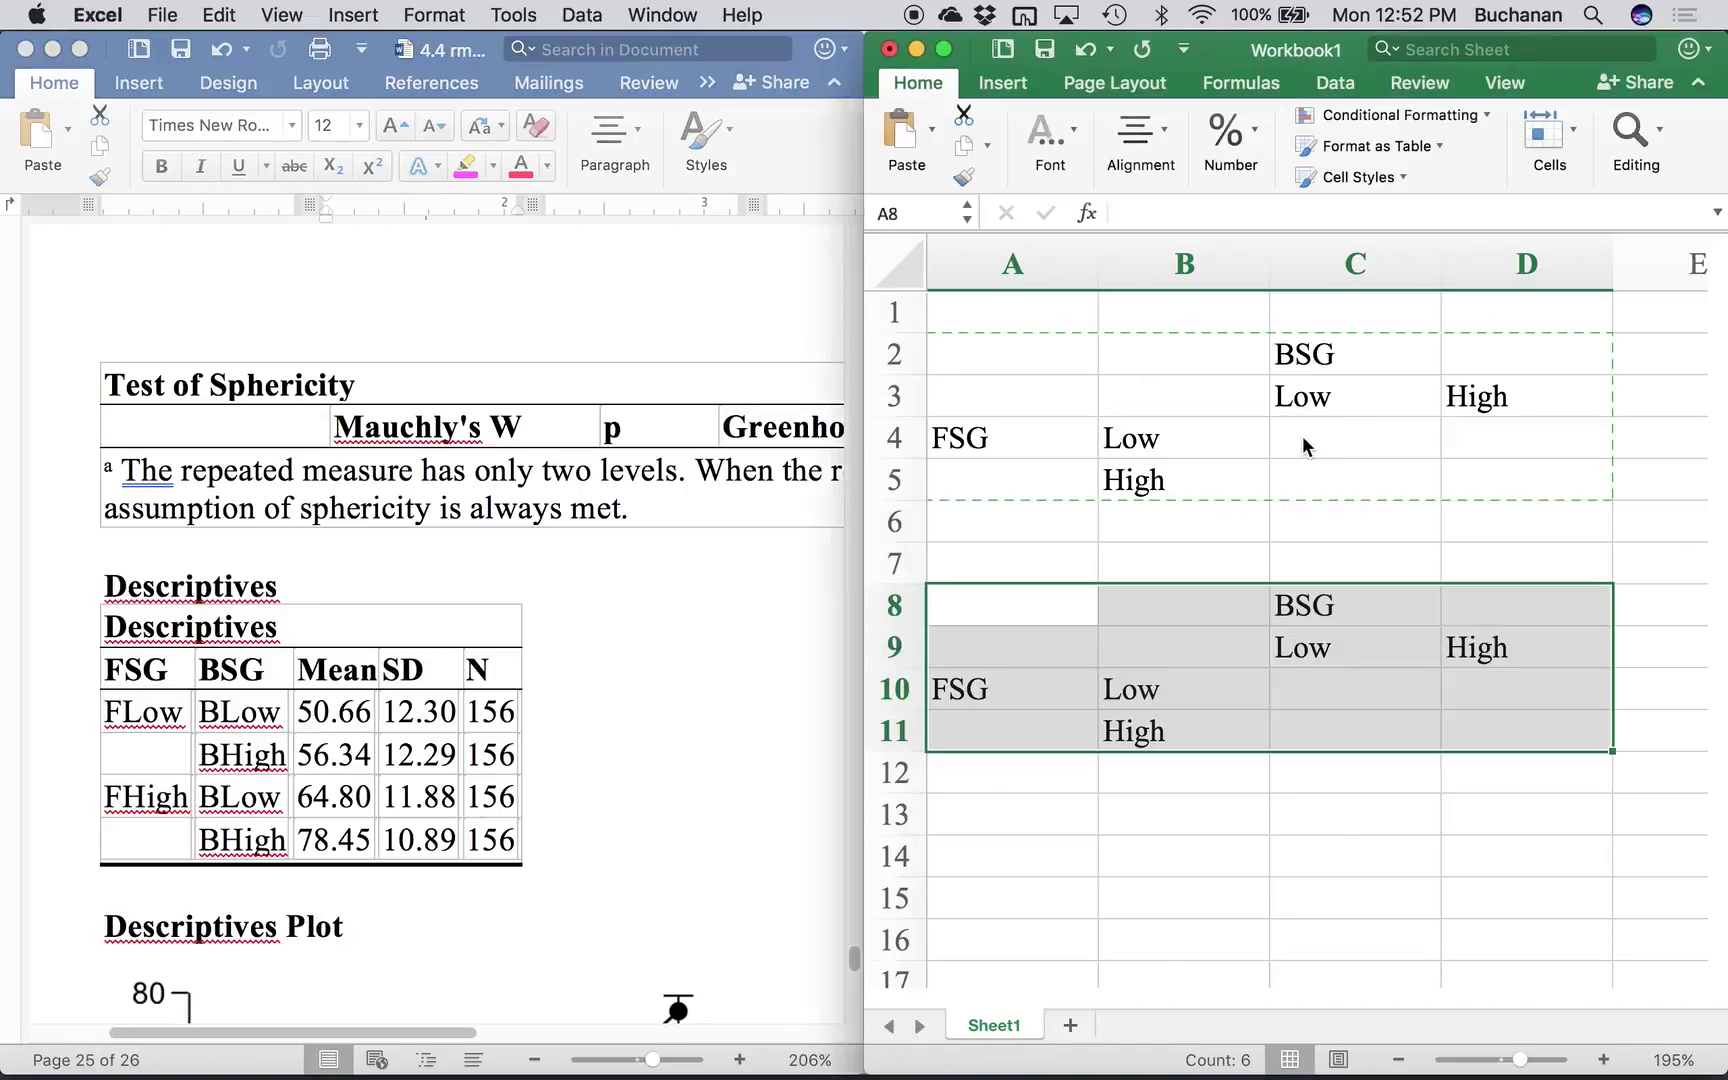
pyautogui.click(1305, 445)
pyautogui.write('50.66')
pyautogui.press('Tab')
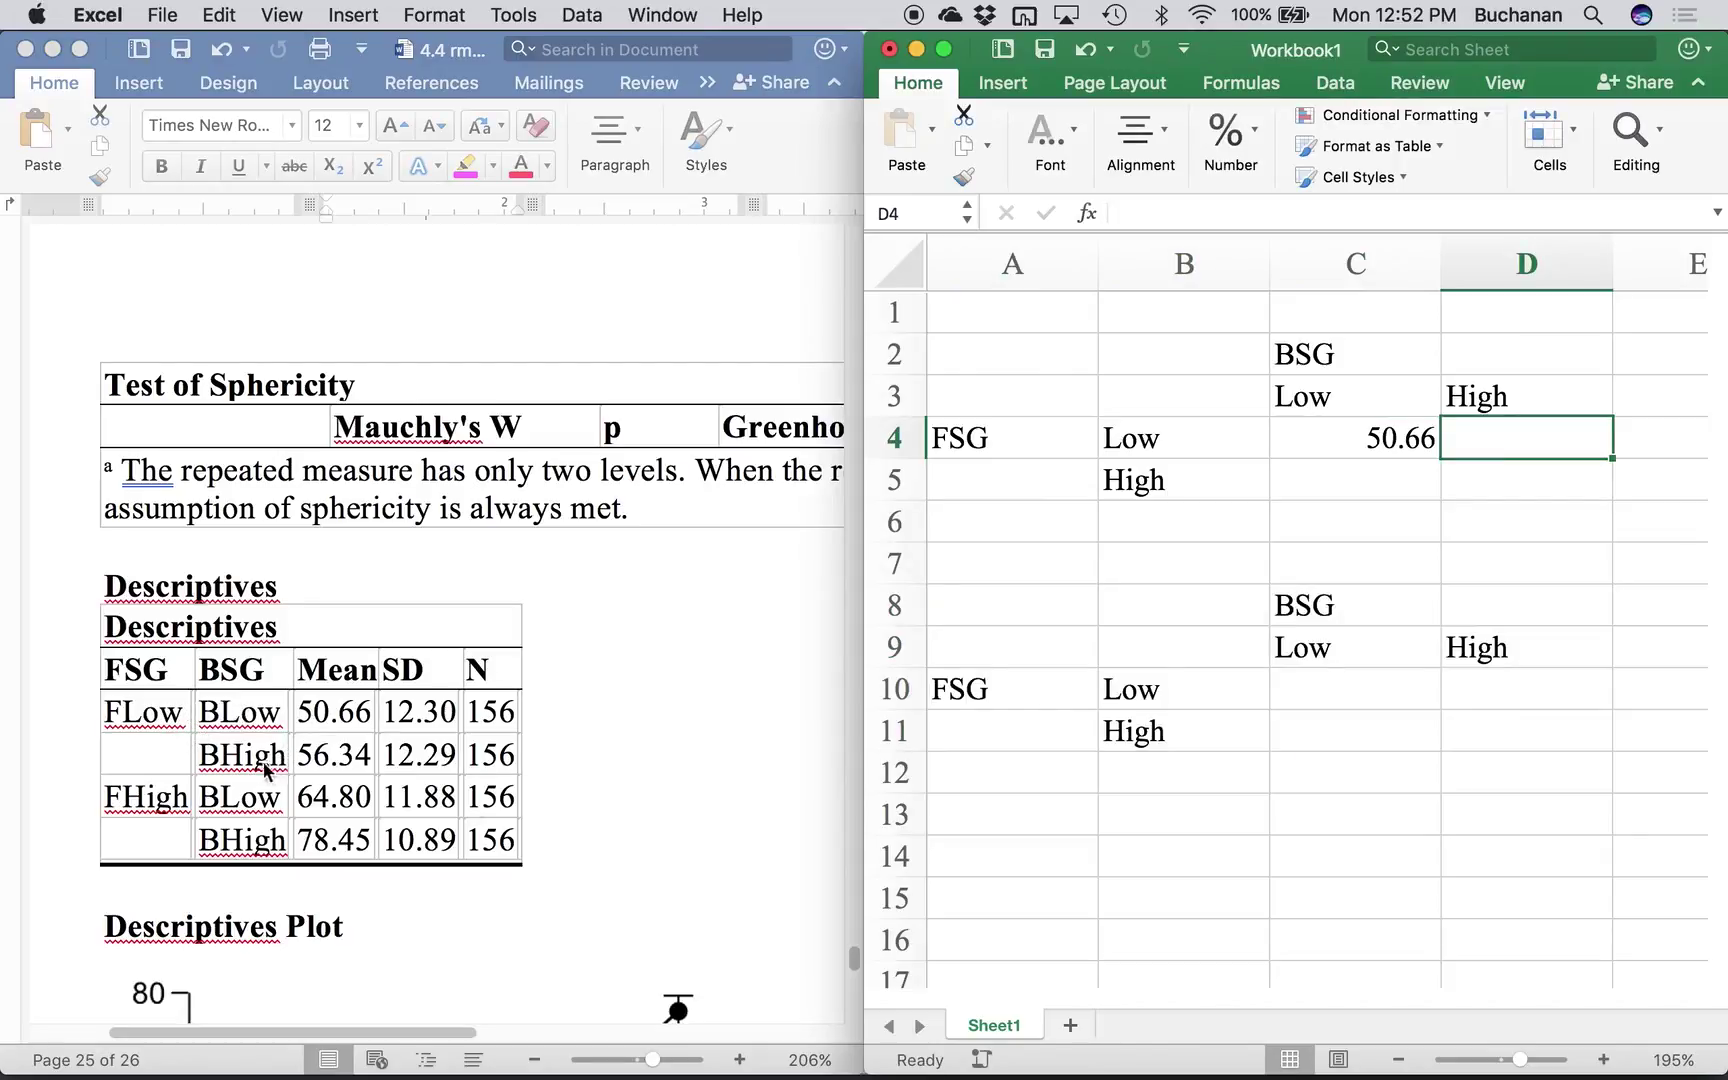
pyautogui.write('56')
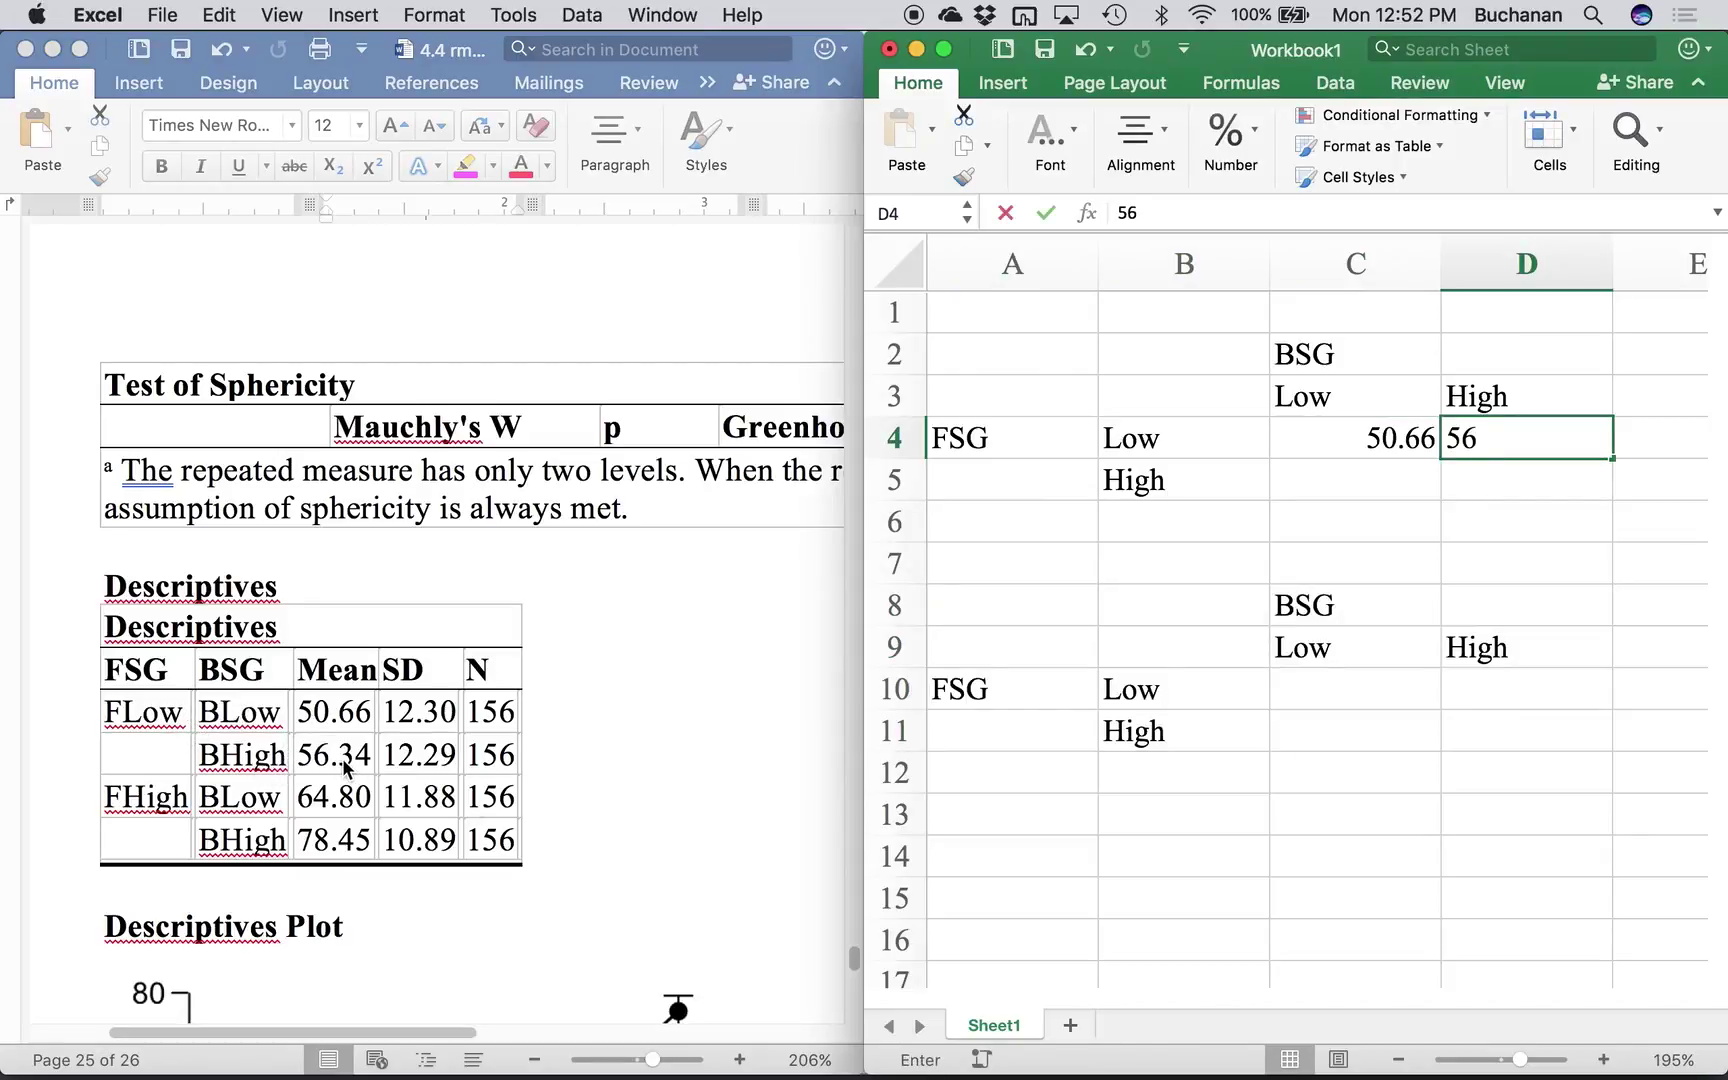
pyautogui.write('.34')
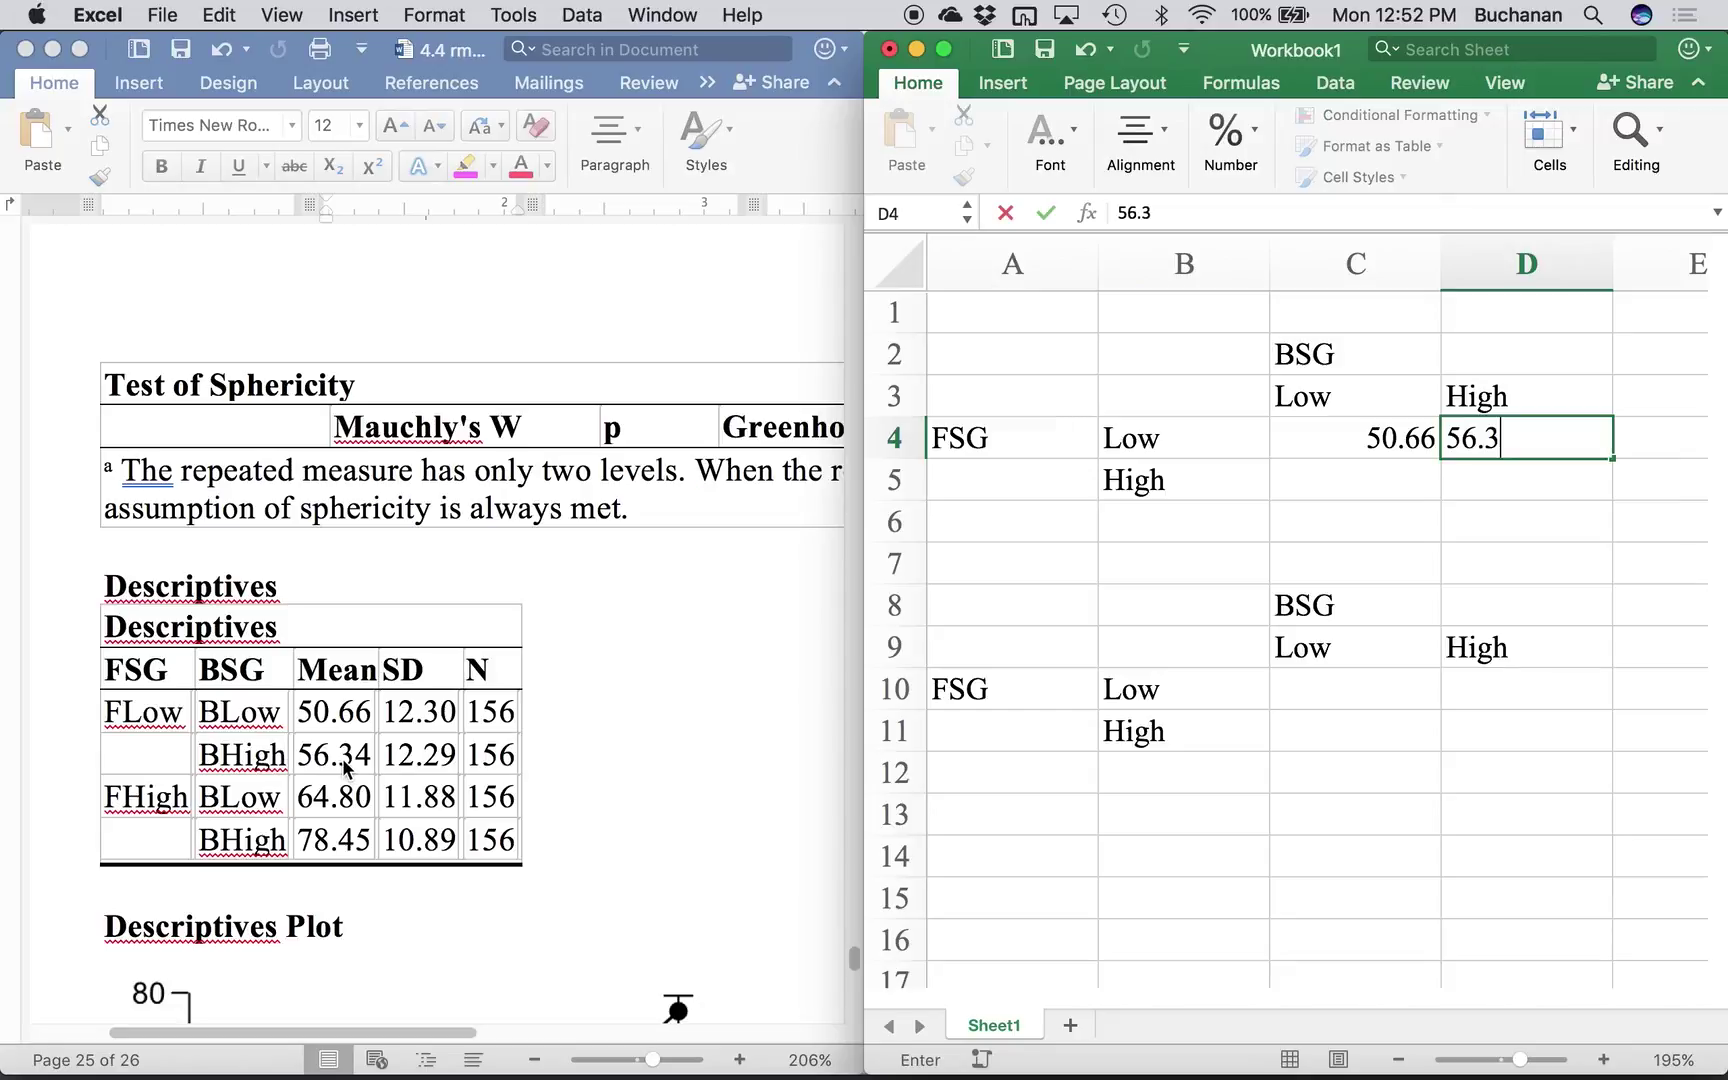
pyautogui.press('Return')
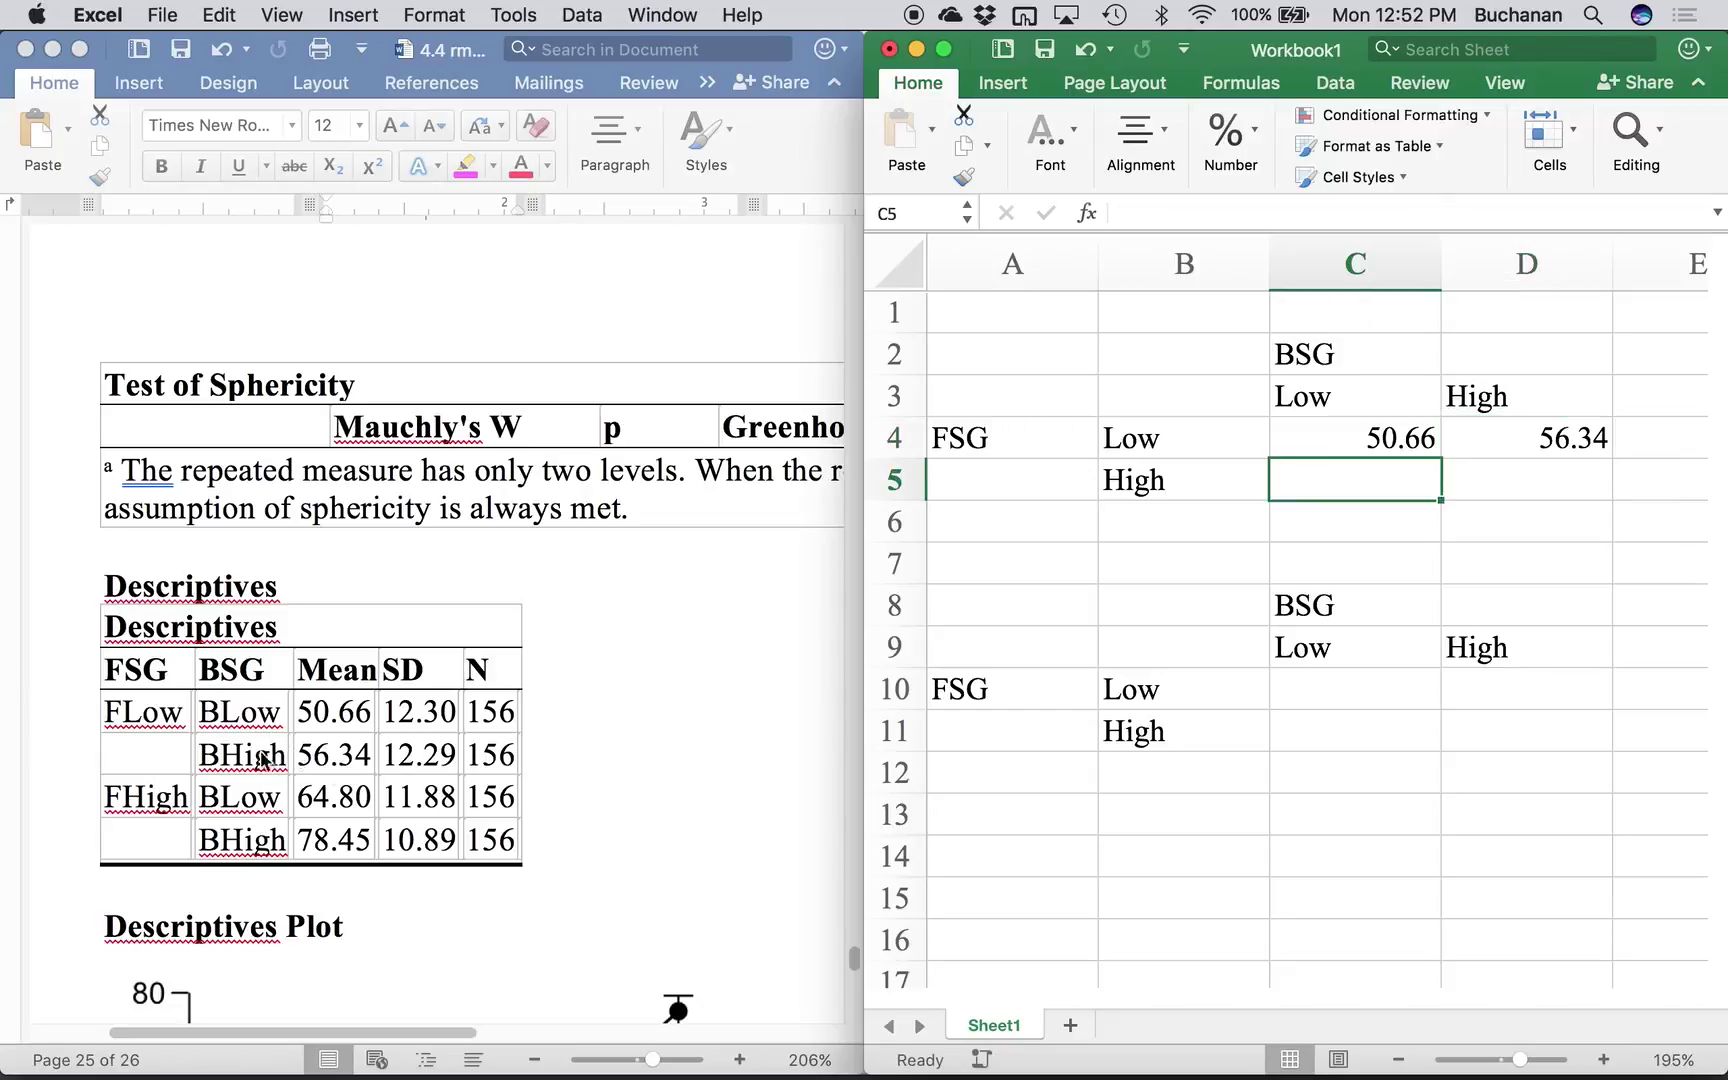
# - Enter the FSG High means, 64.80 in C5 and 78.45 in D5
pyautogui.write('6')
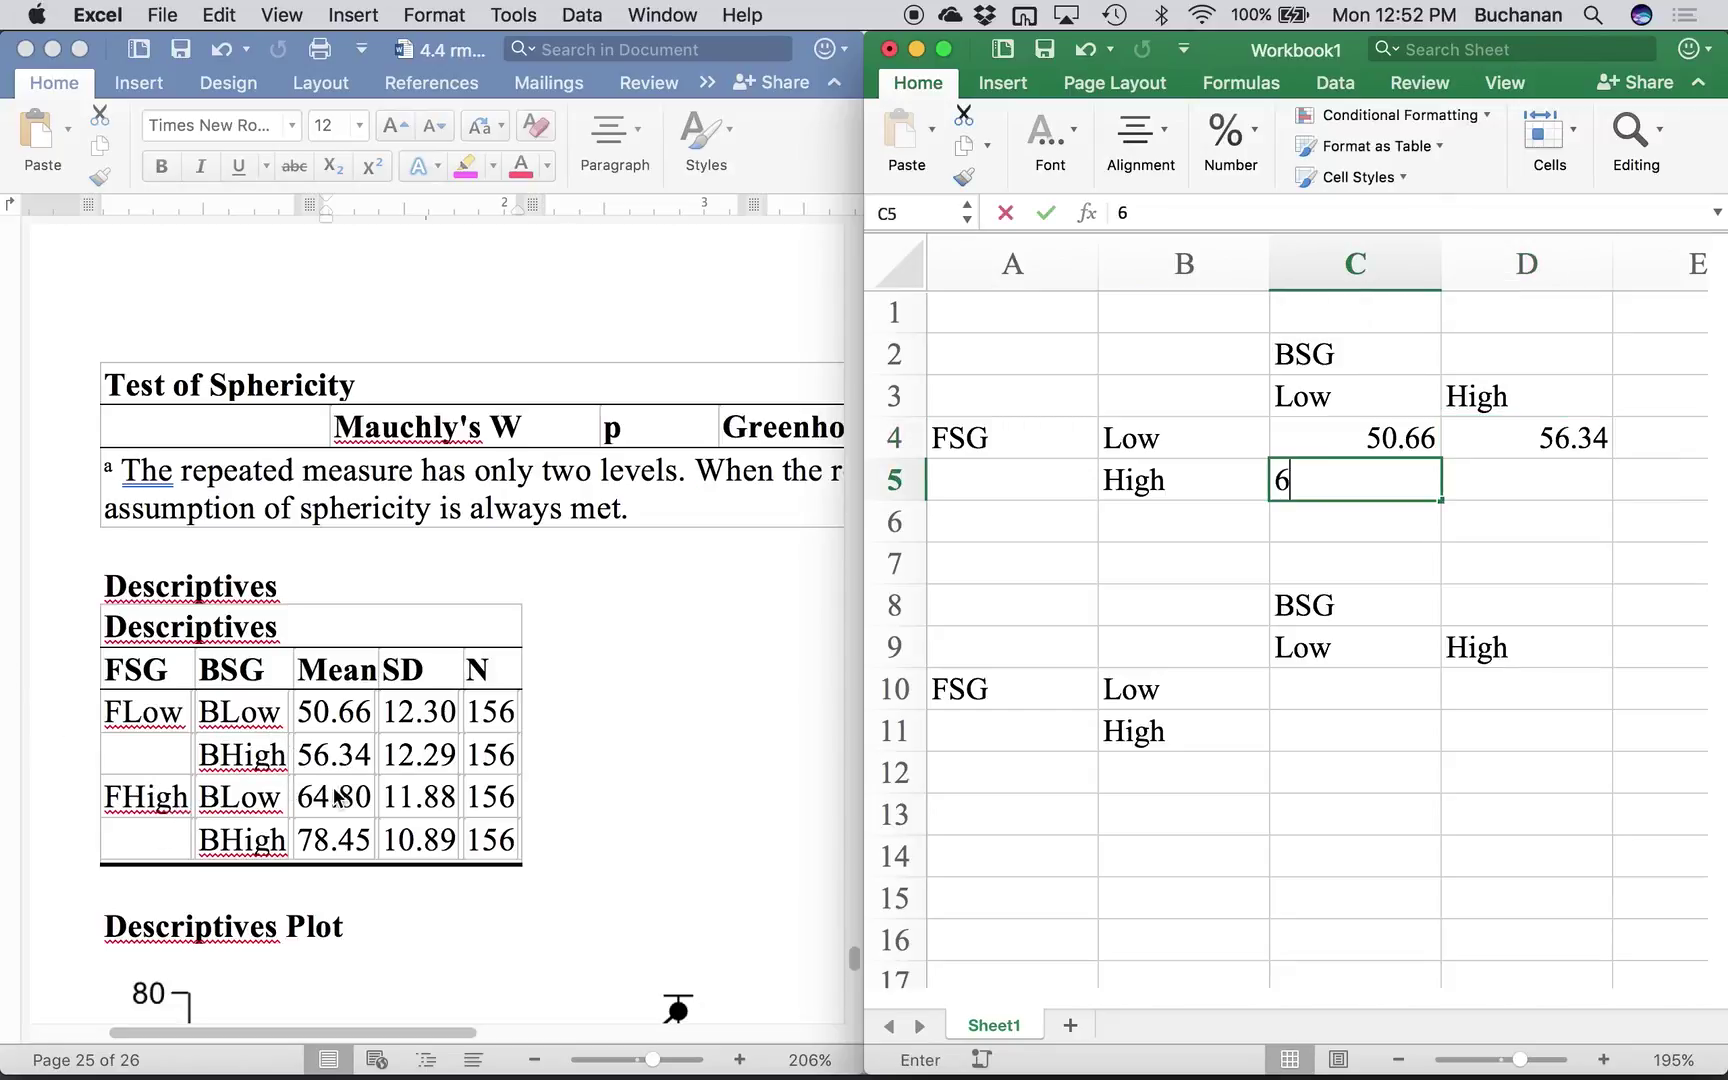
pyautogui.write('4.80')
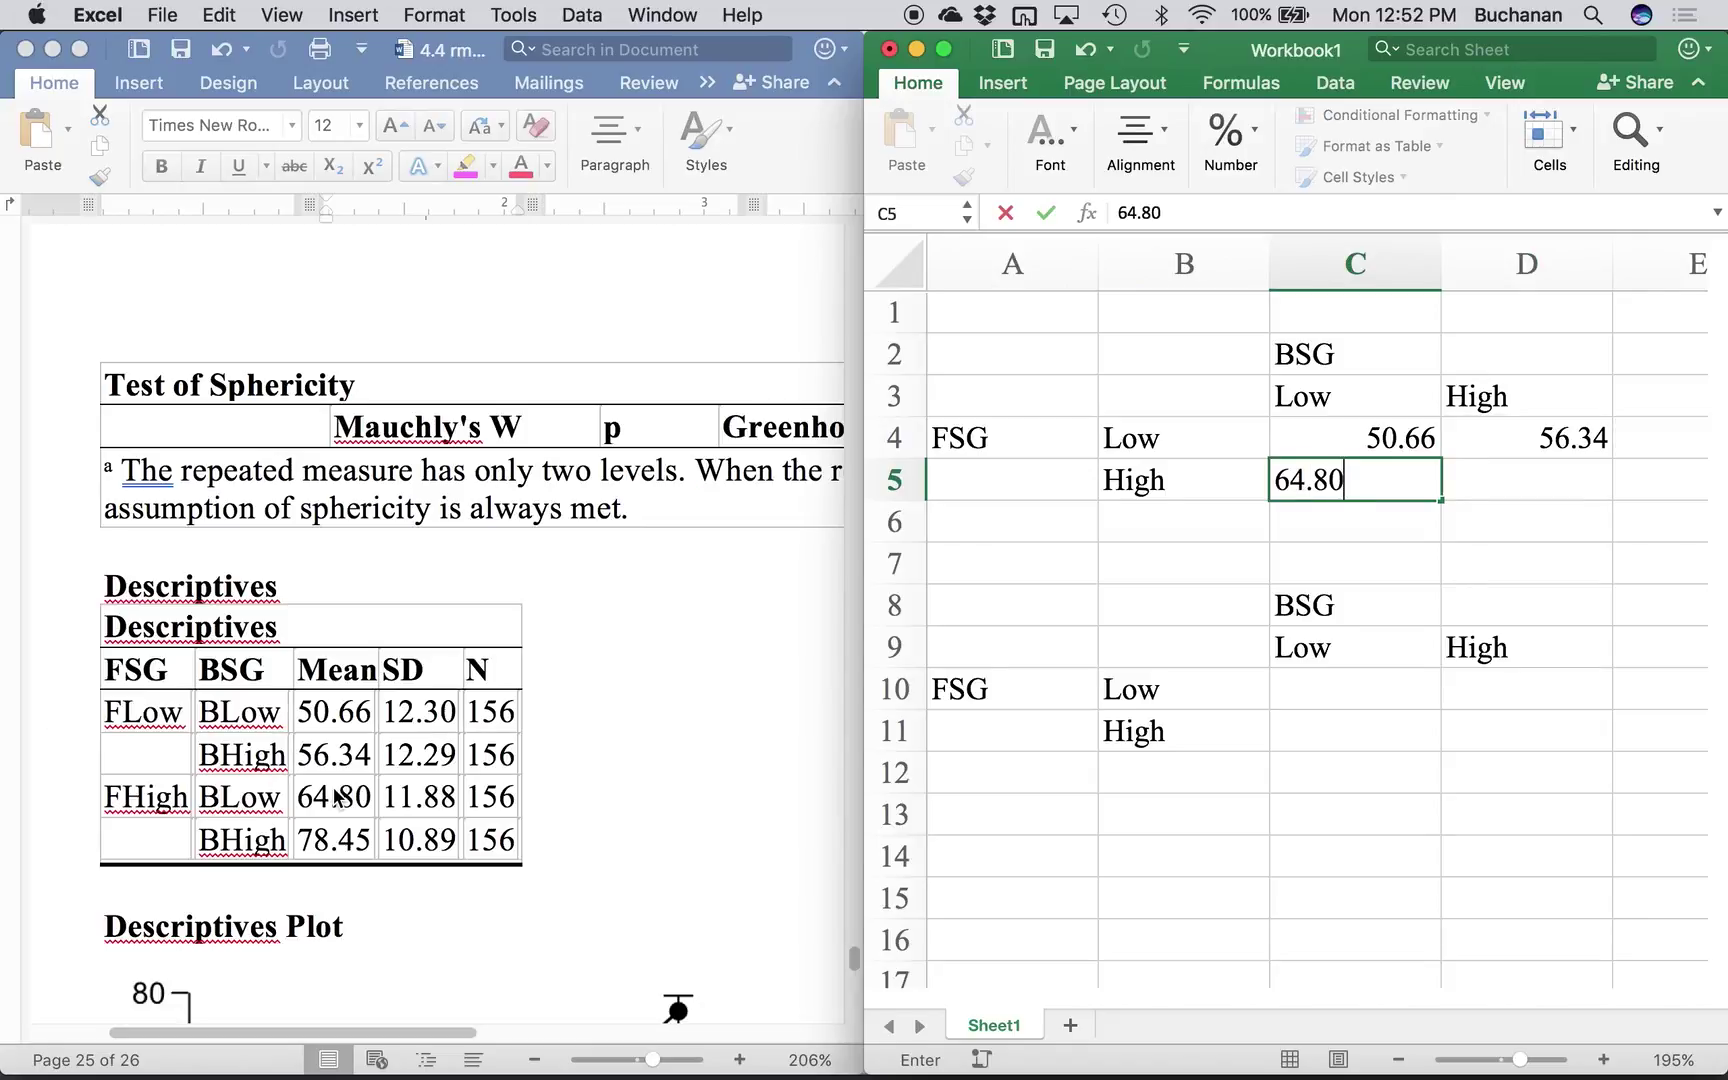
pyautogui.press('Tab')
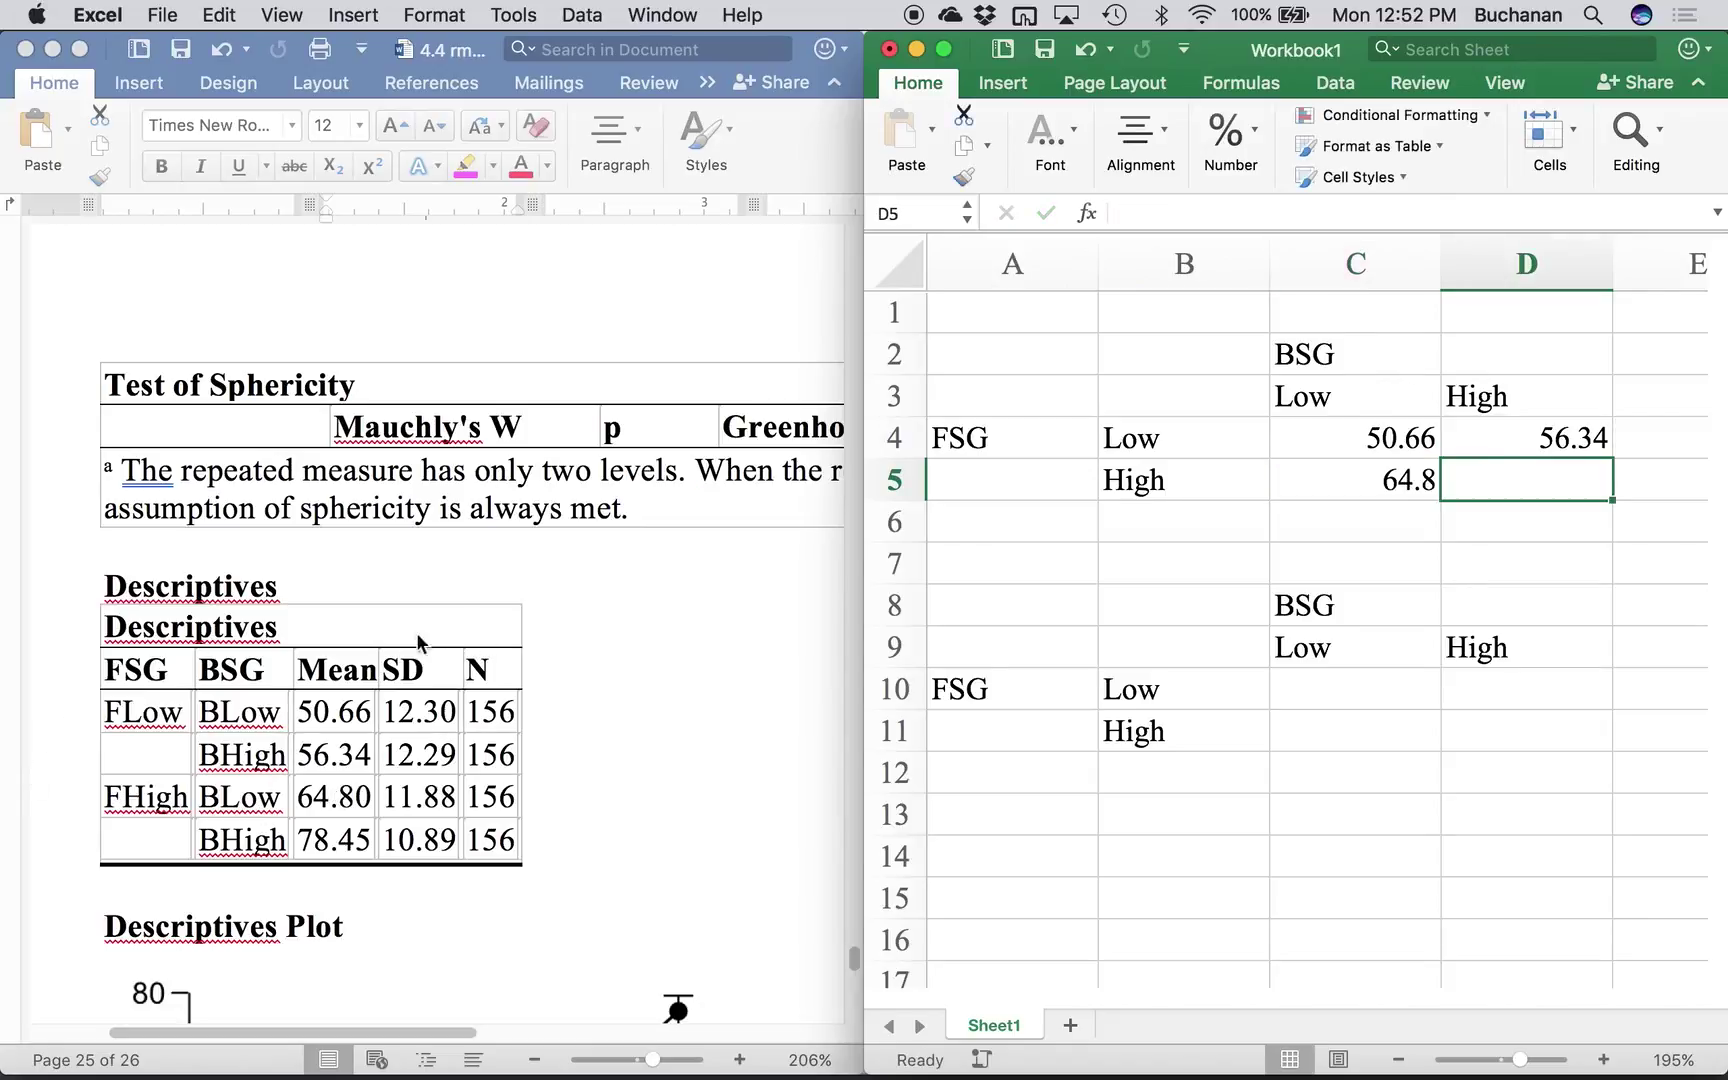
pyautogui.write('78.45')
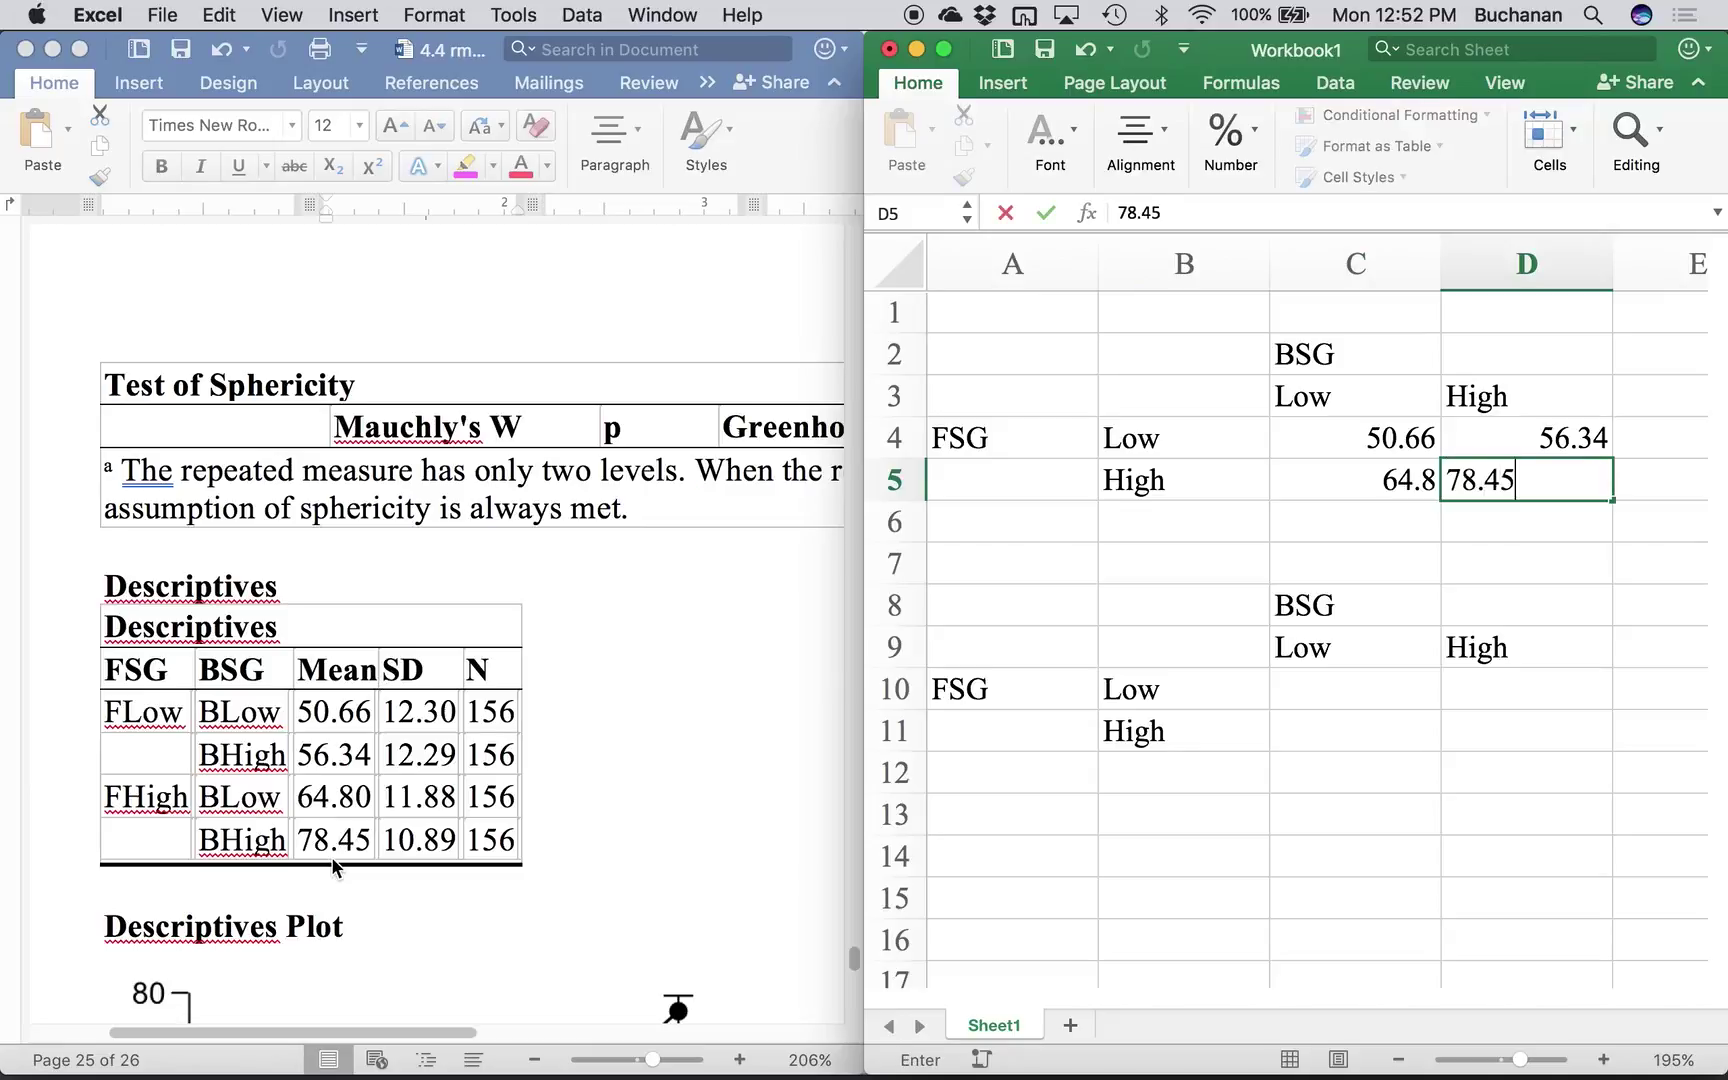
pyautogui.press('Return')
# - Enter the FSG Low standard deviations in the second grid: 12.30 in C10 and 12.29 in D10
pyautogui.click(1368, 681)
pyautogui.write('2.3')
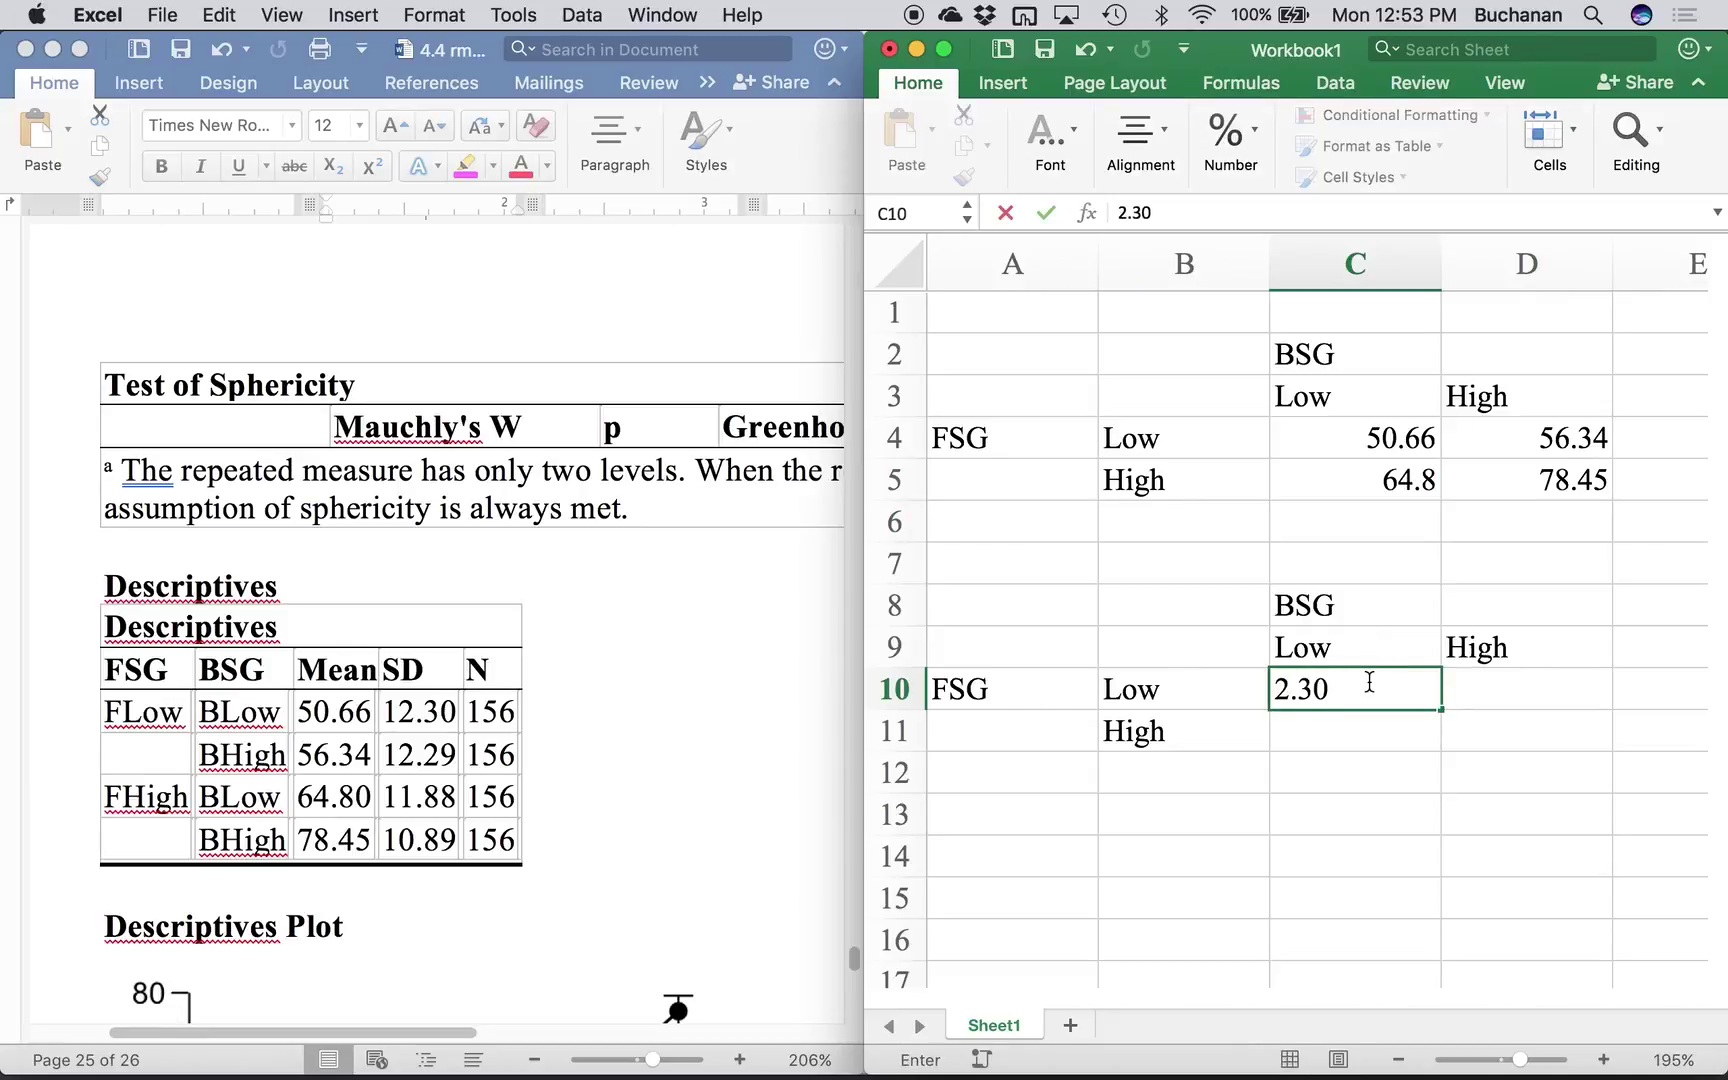
pyautogui.write('3')
pyautogui.press('Return')
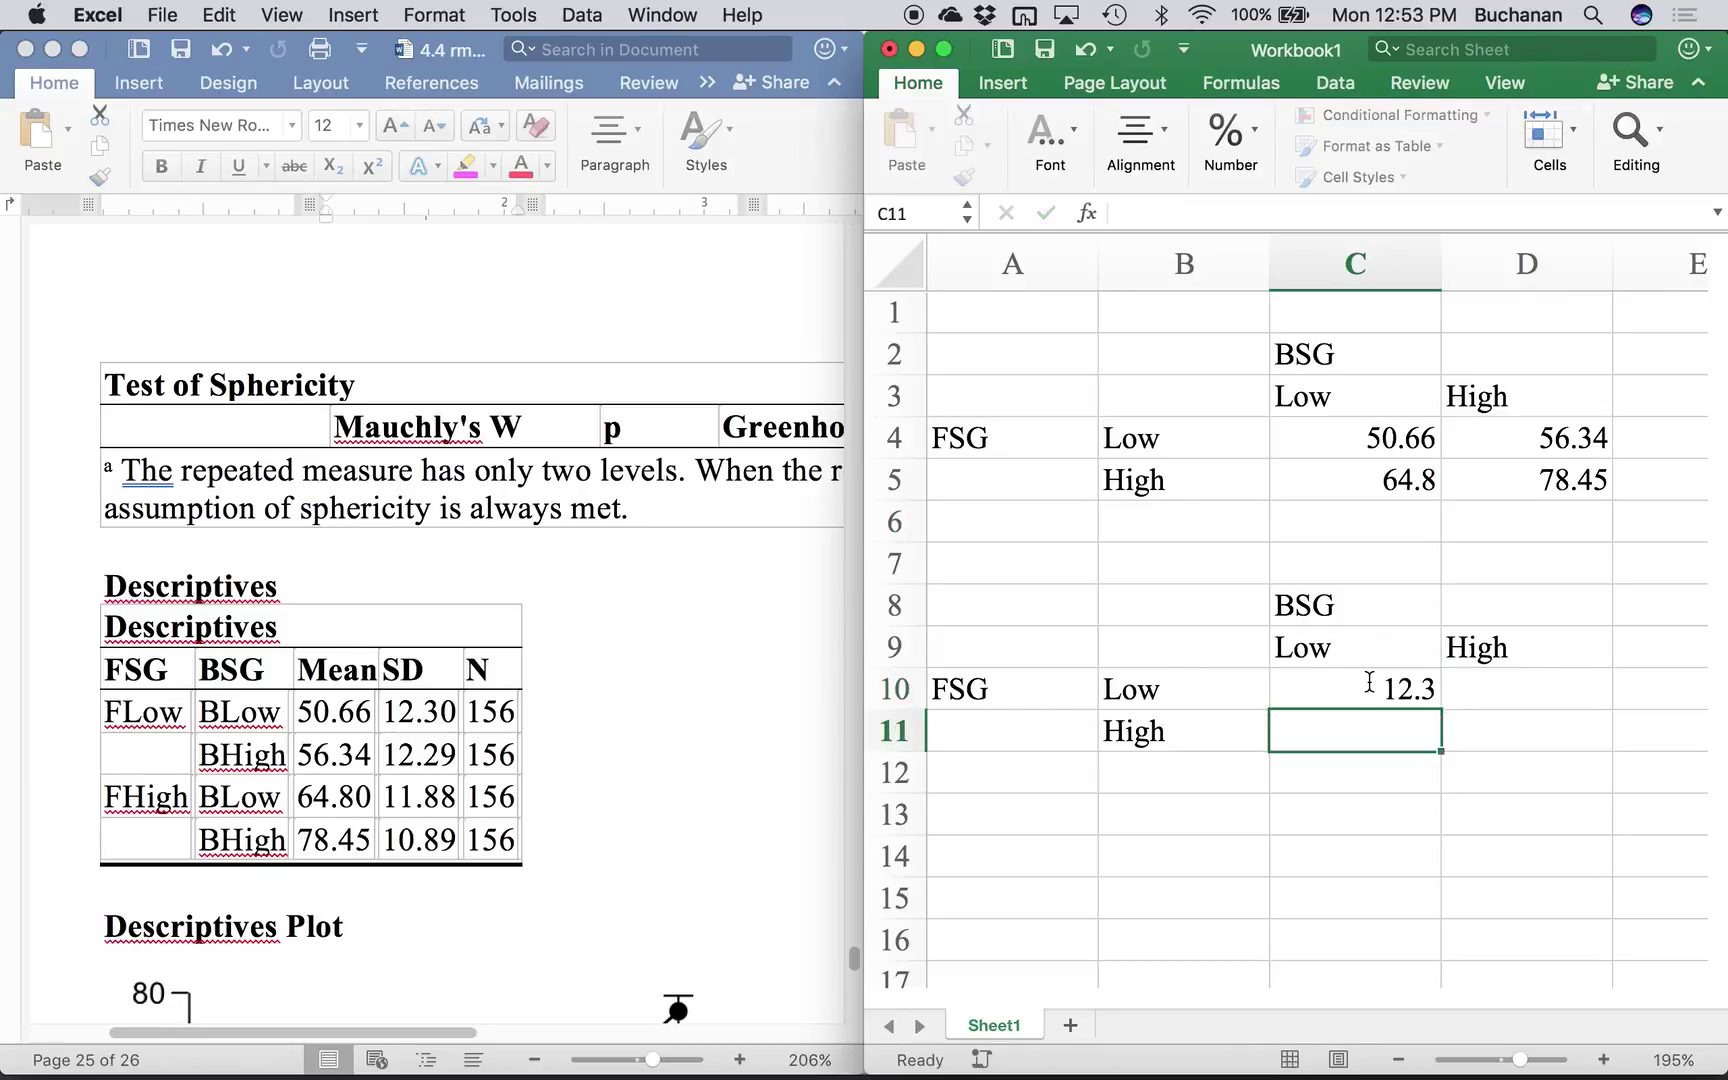
pyautogui.press('Up')
pyautogui.press('Right')
pyautogui.write('12.29')
pyautogui.press('Return')
pyautogui.press('Left')
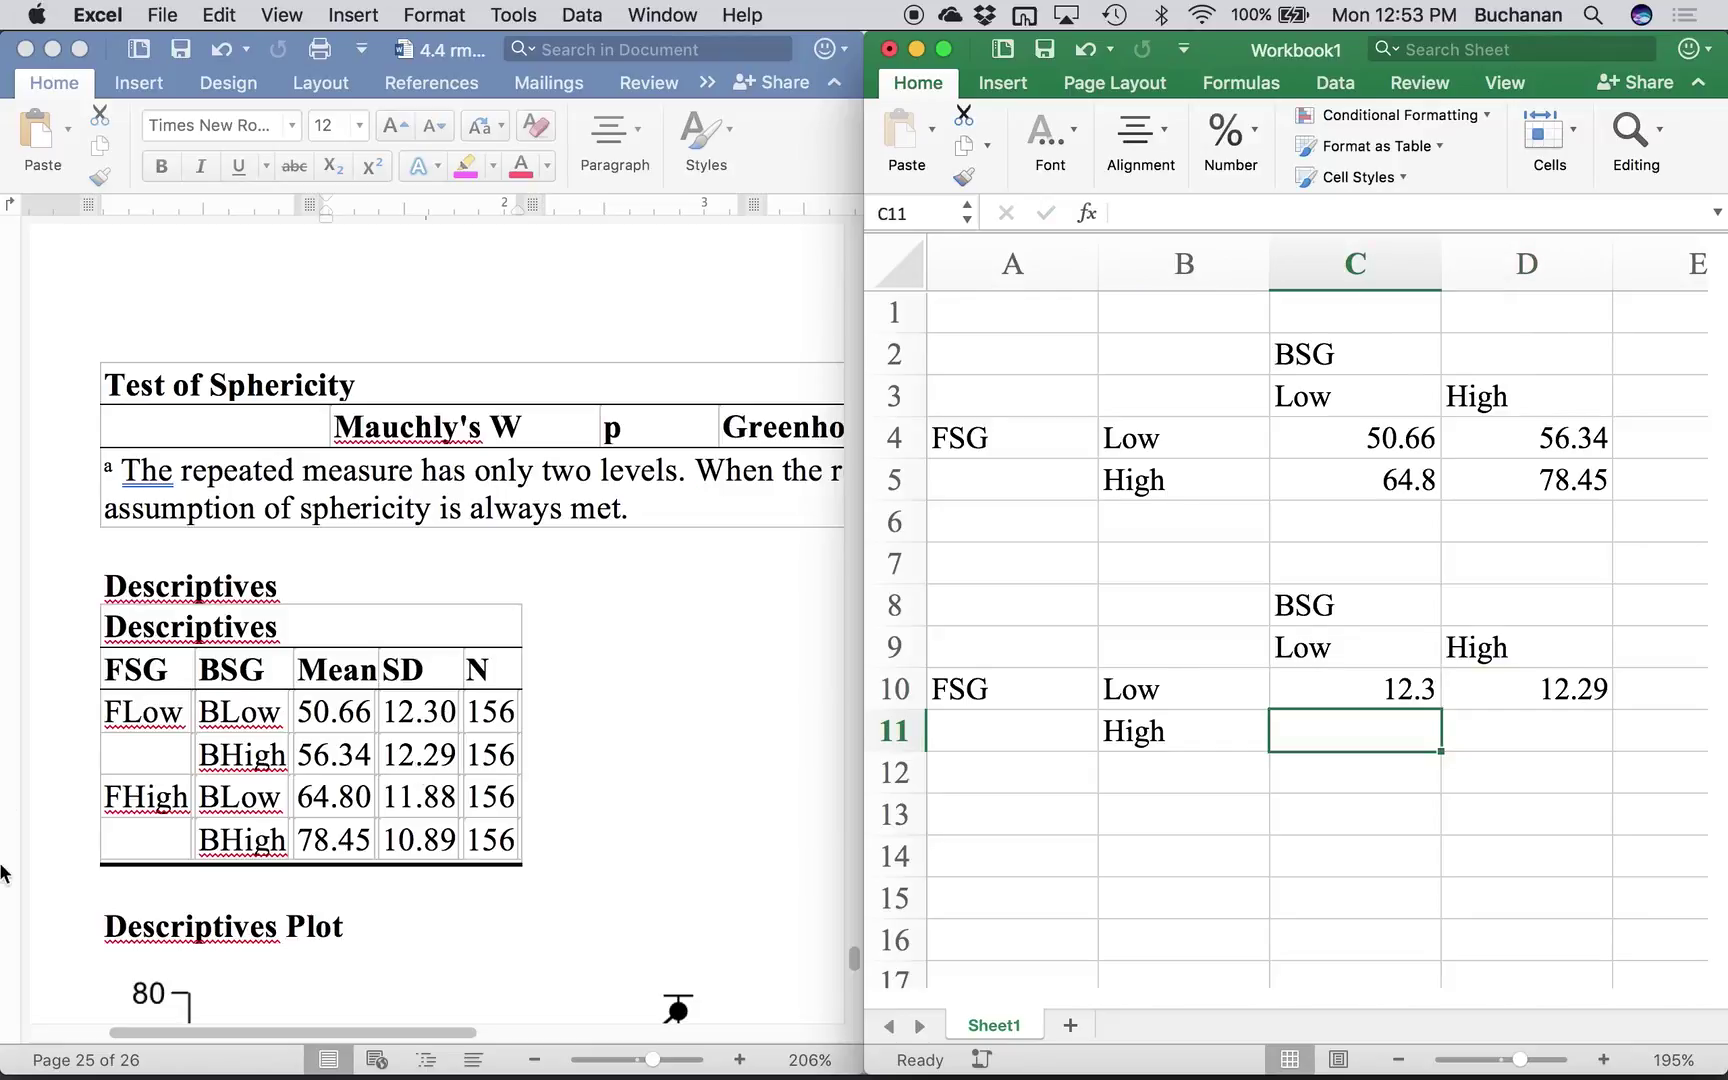
# - Fill the FSG High row of the second grid with 1.88 in C11 and 10.89 in D11
pyautogui.write('1.88')
pyautogui.press('Tab')
pyautogui.write('10.')
pyautogui.press('Return')
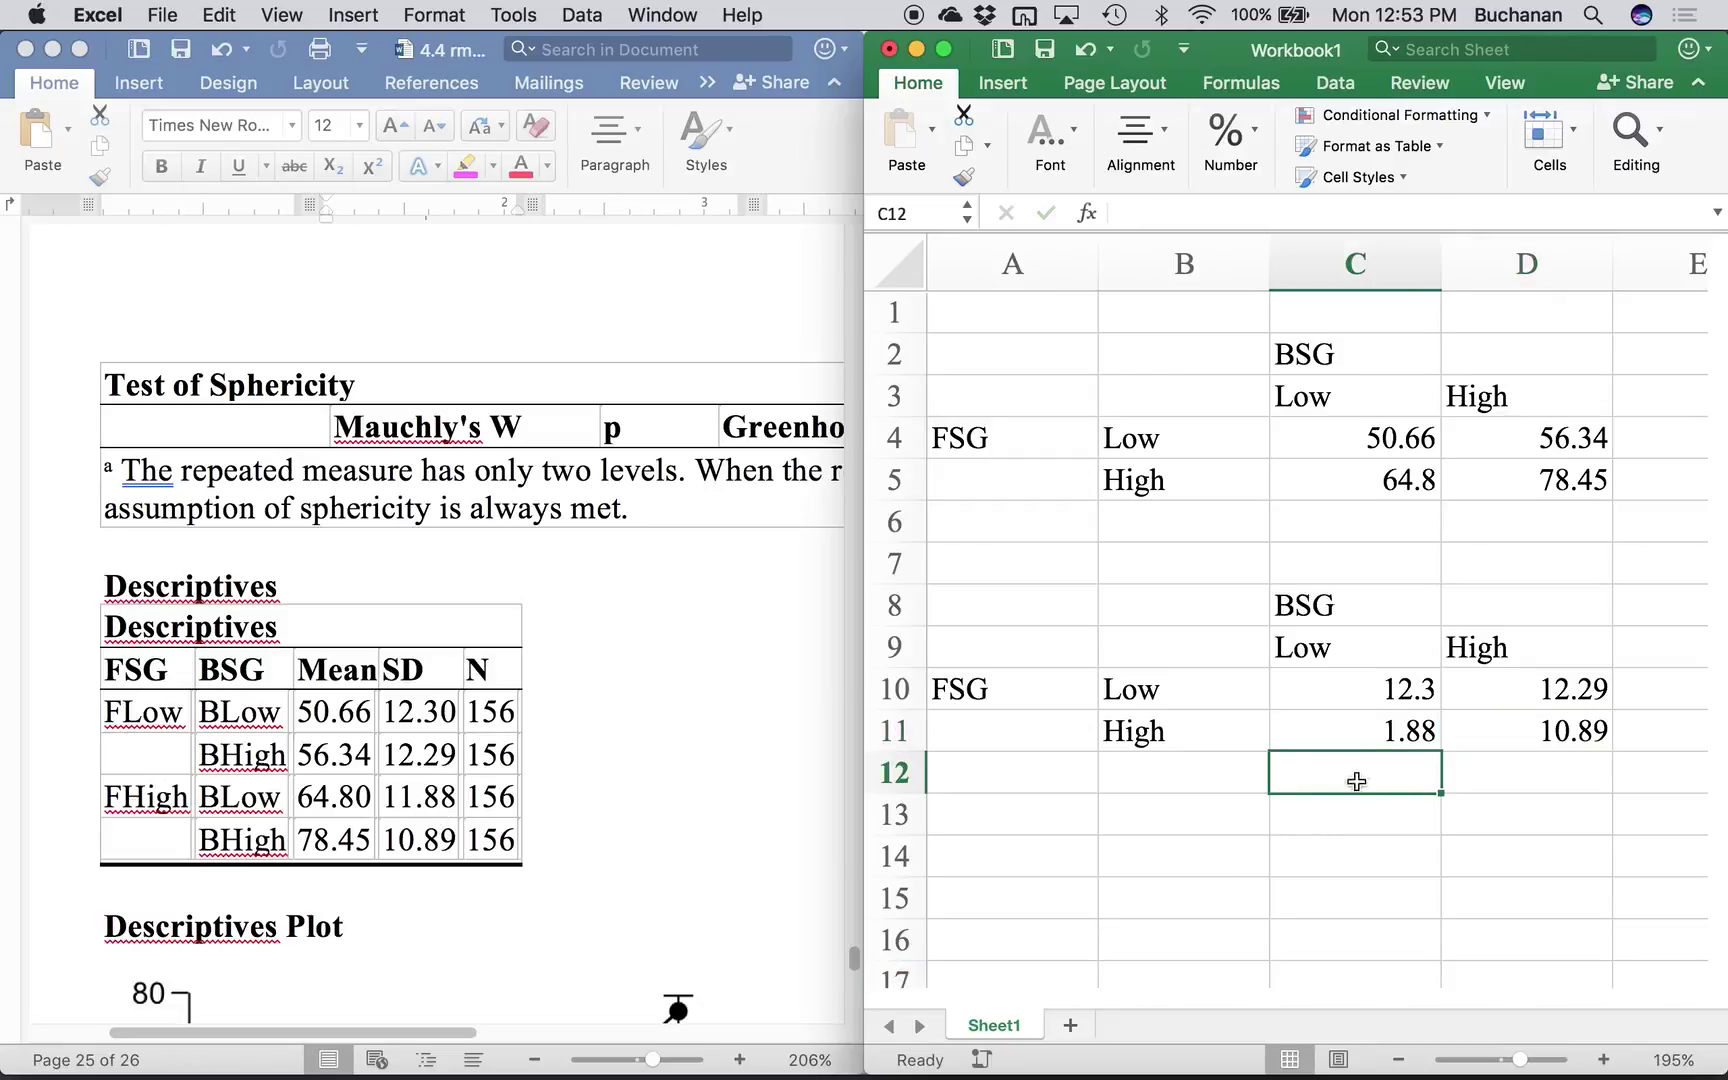
# - Correct the standard deviation in C11 to 11.88 and enlarge the workbook window to full width
pyautogui.click(1366, 742)
pyautogui.click(1117, 211)
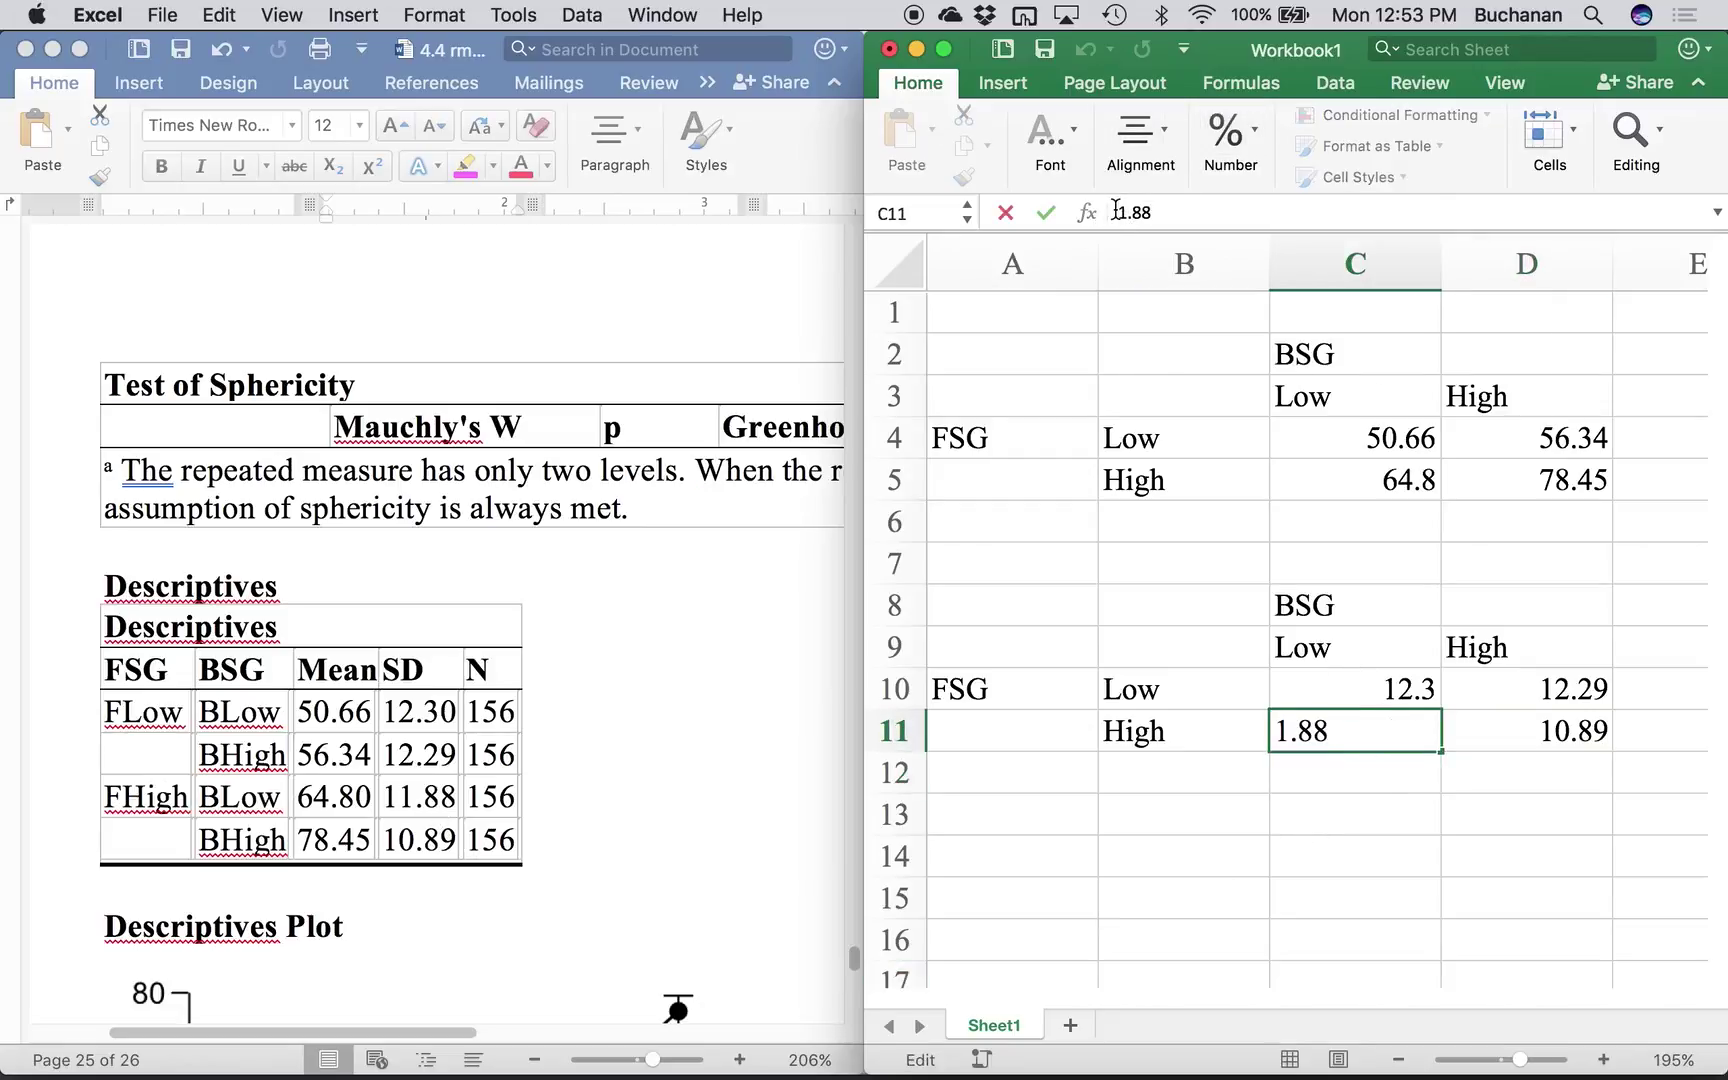
pyautogui.write('1')
pyautogui.press('Return')
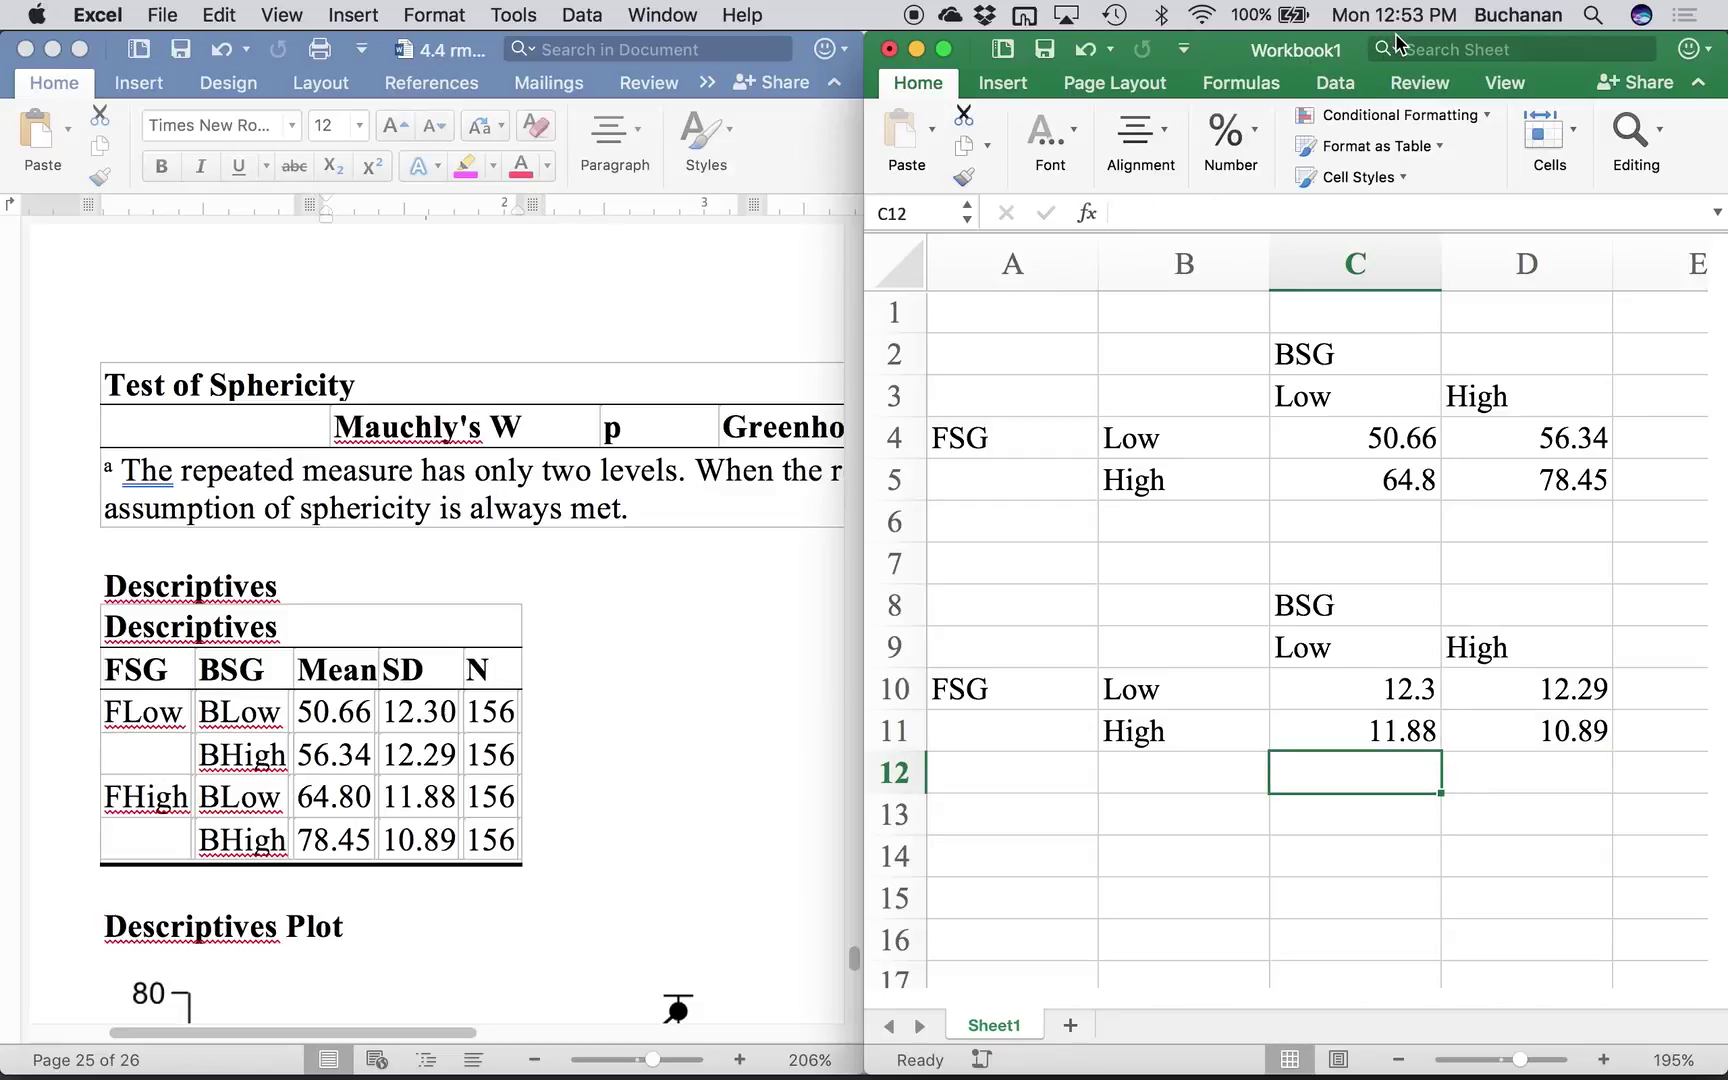
pyautogui.doubleClick(1305, 52)
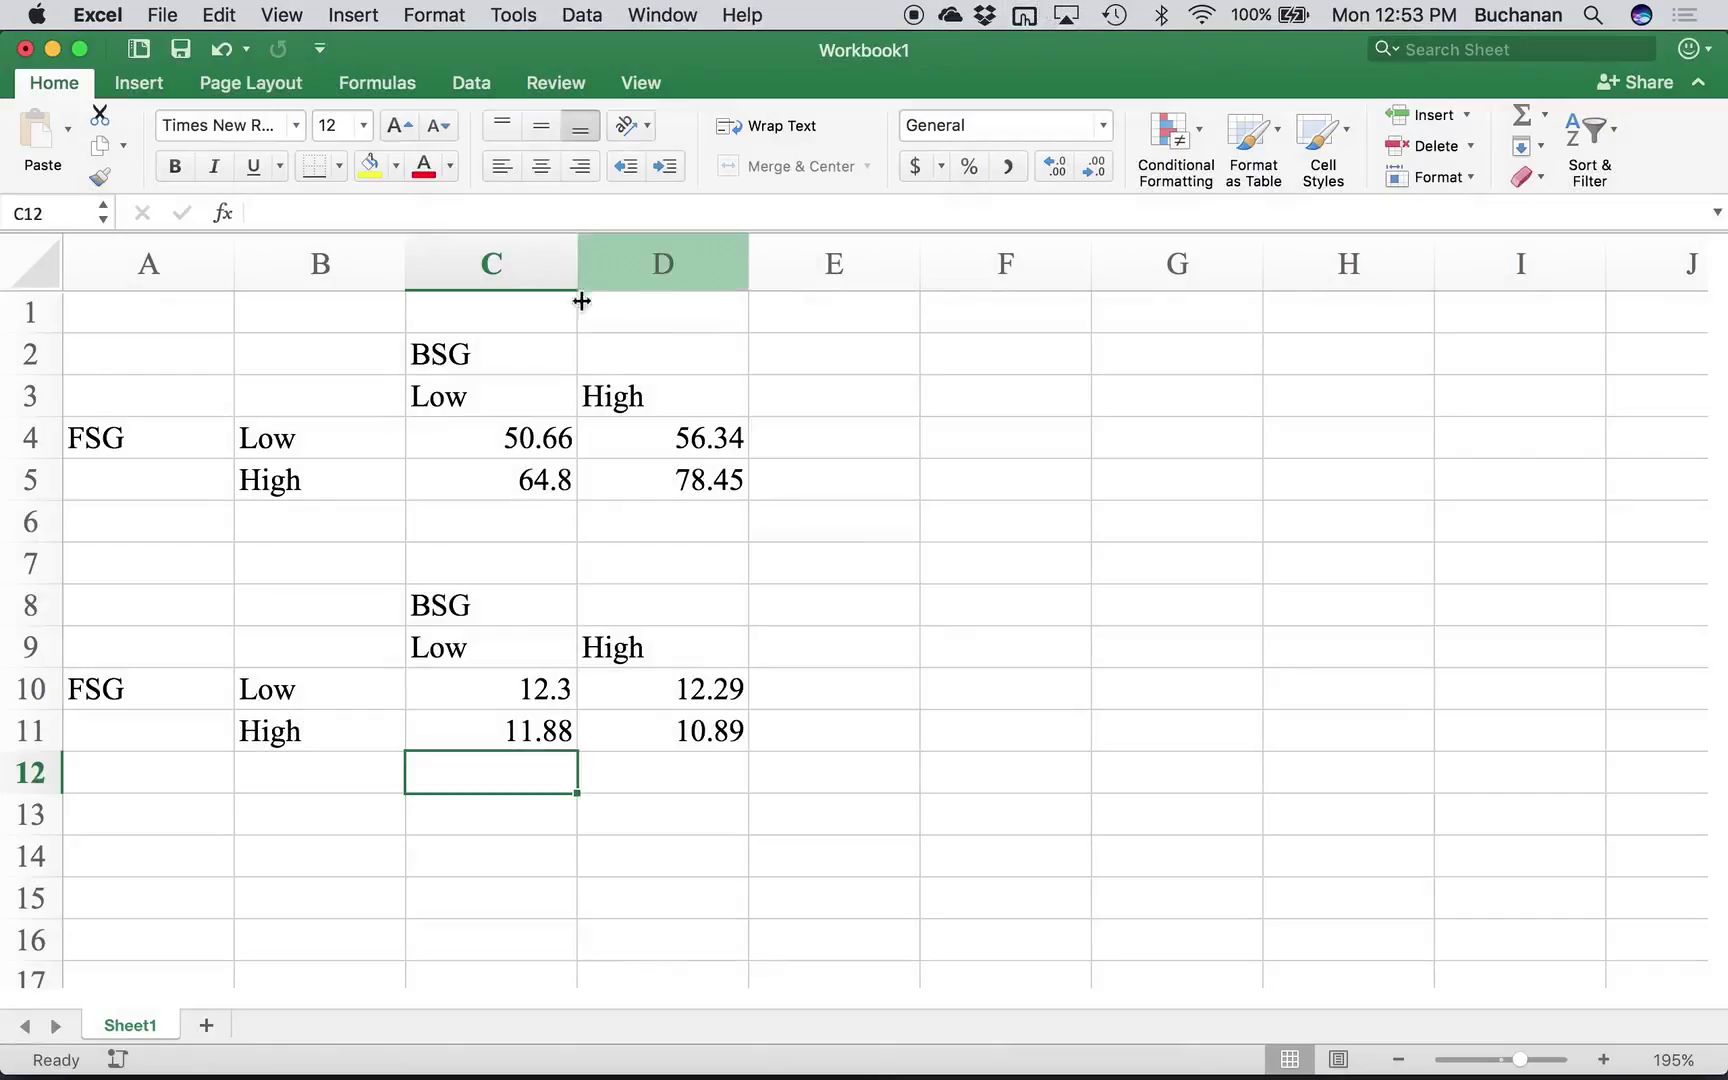
pyautogui.moveTo(180, 351); pyautogui.dragTo(683, 478)
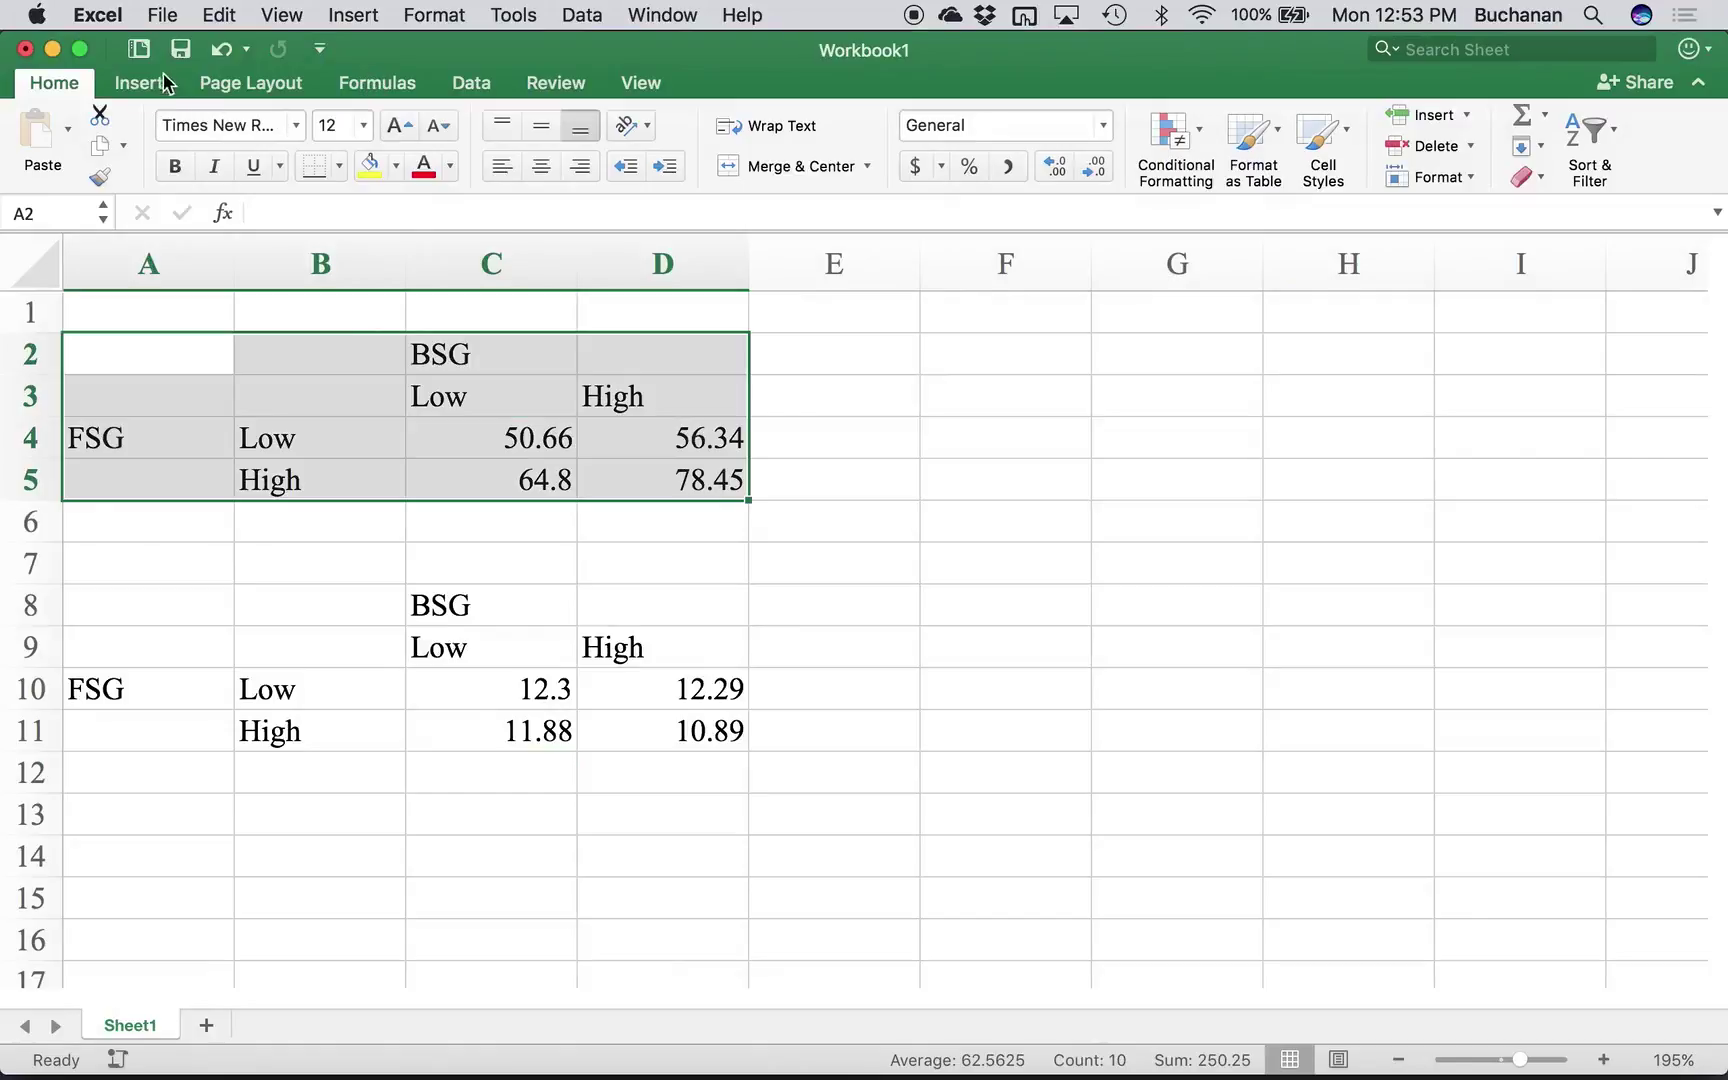
pyautogui.click(105, 113)
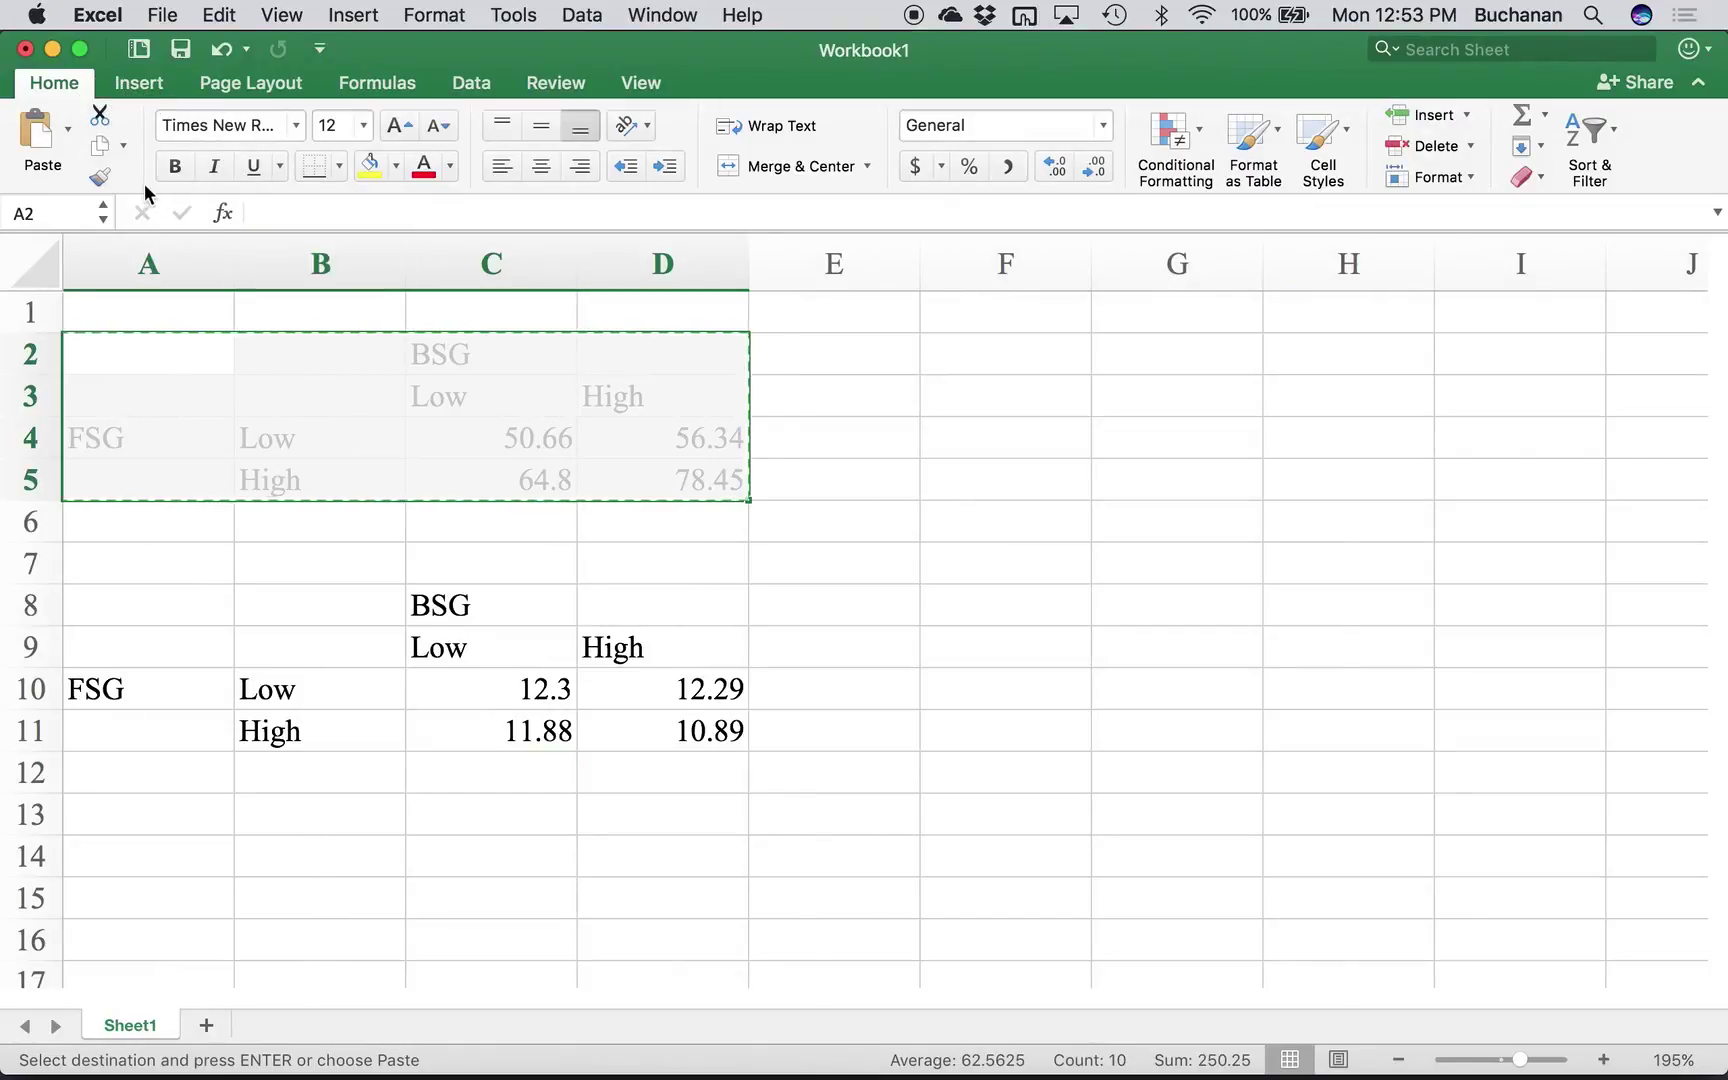
pyautogui.press('super+z')
pyautogui.moveTo(177, 350); pyautogui.dragTo(675, 455)
pyautogui.click(883, 455)
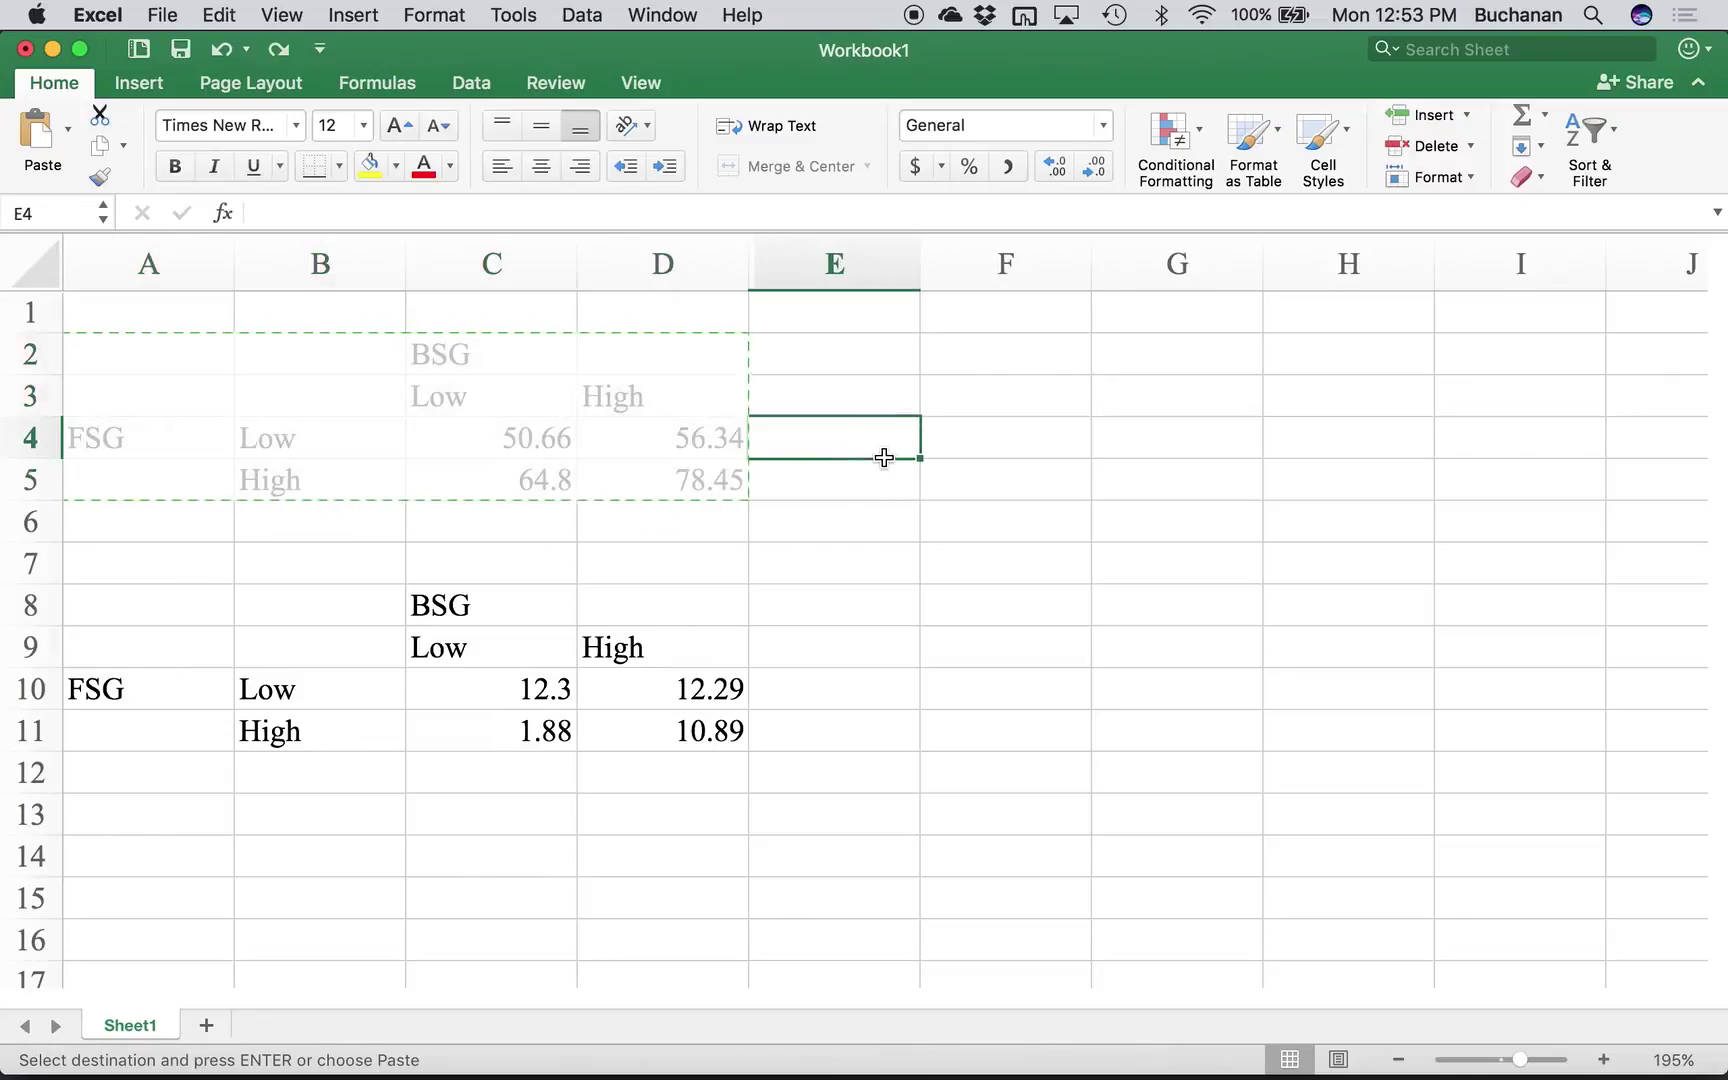
pyautogui.write('0')
pyautogui.press('Escape')
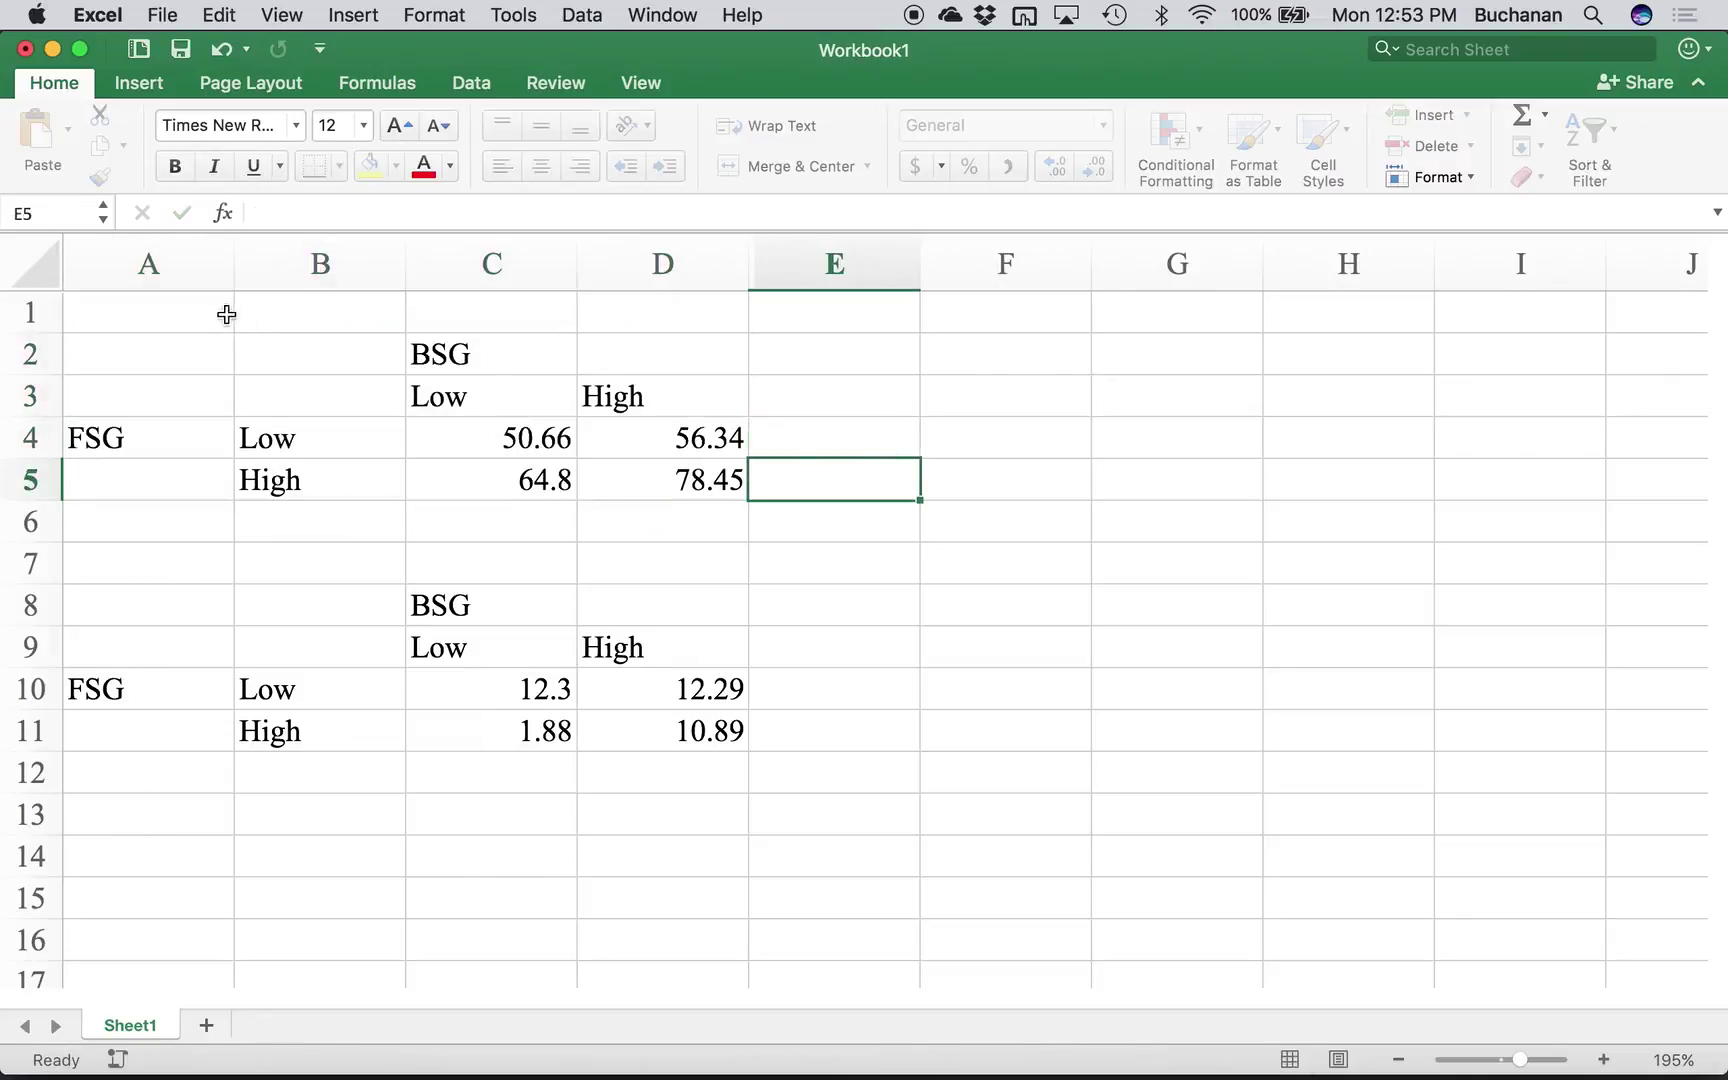
# - Insert a clustered column chart from the means grid A2:D5 and move it clear of the data
pyautogui.moveTo(189, 366); pyautogui.dragTo(694, 501)
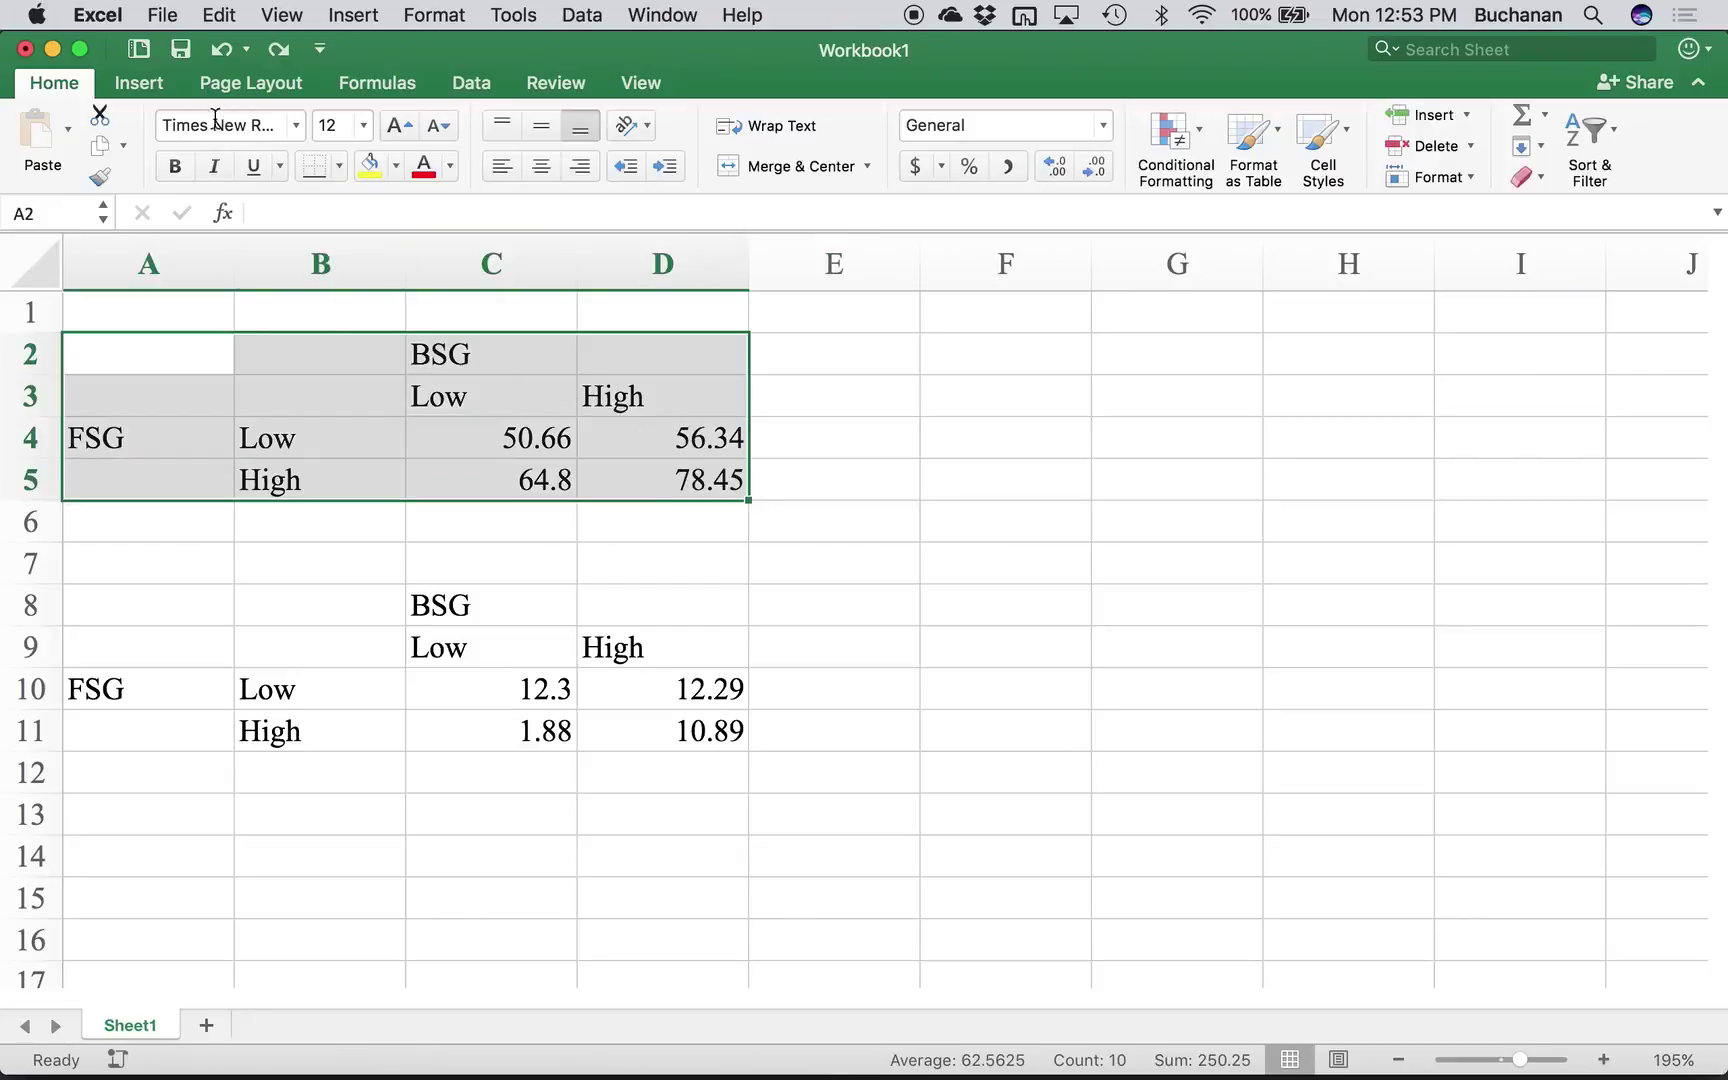
pyautogui.click(153, 93)
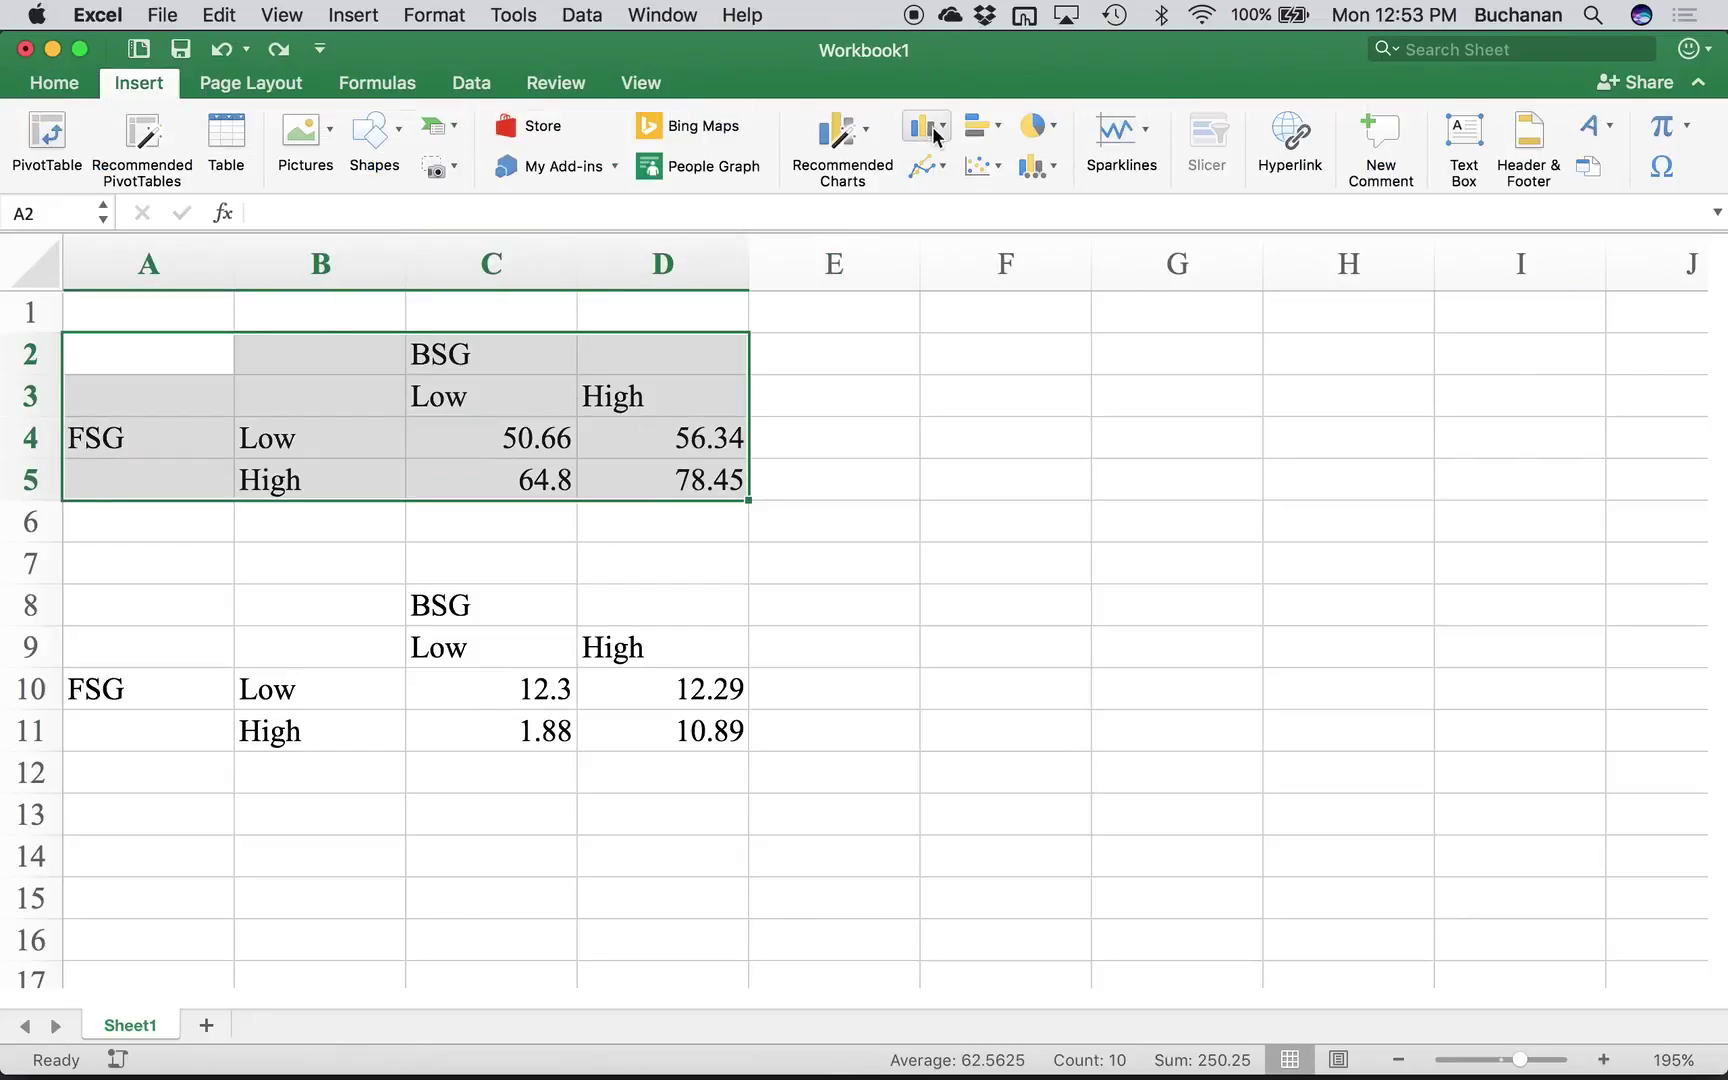
pyautogui.click(926, 128)
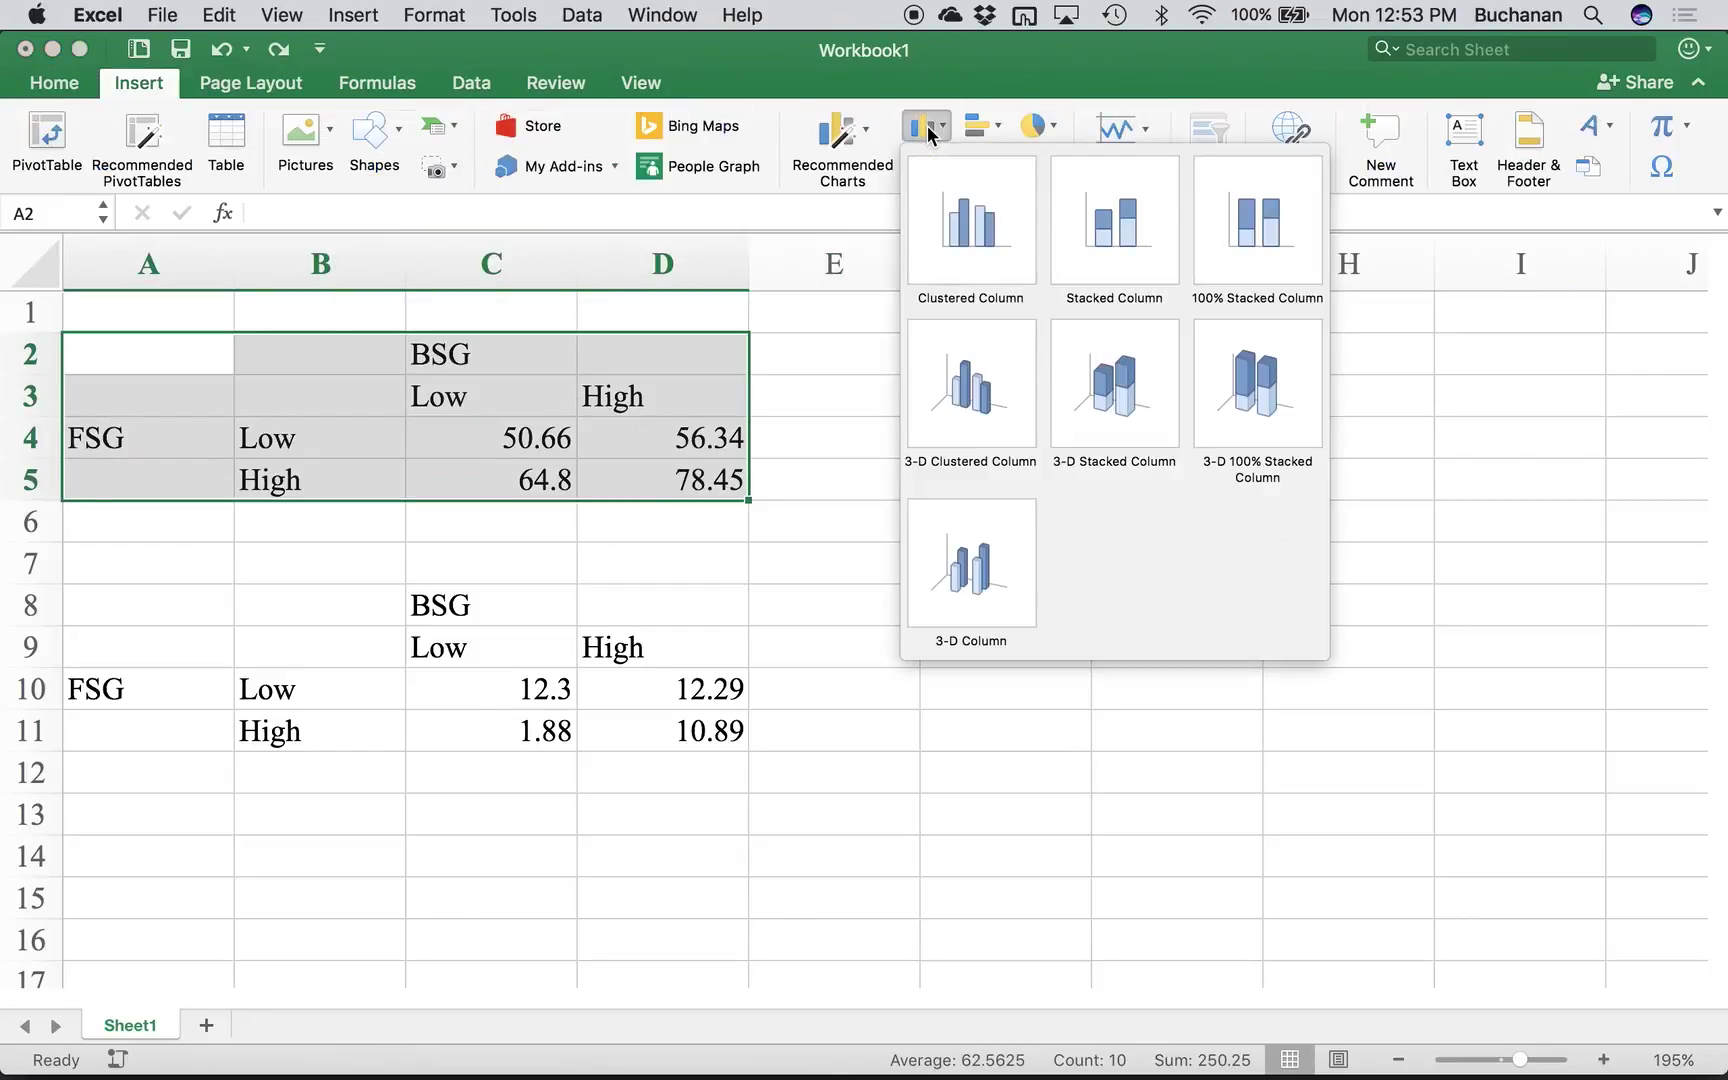
pyautogui.click(968, 251)
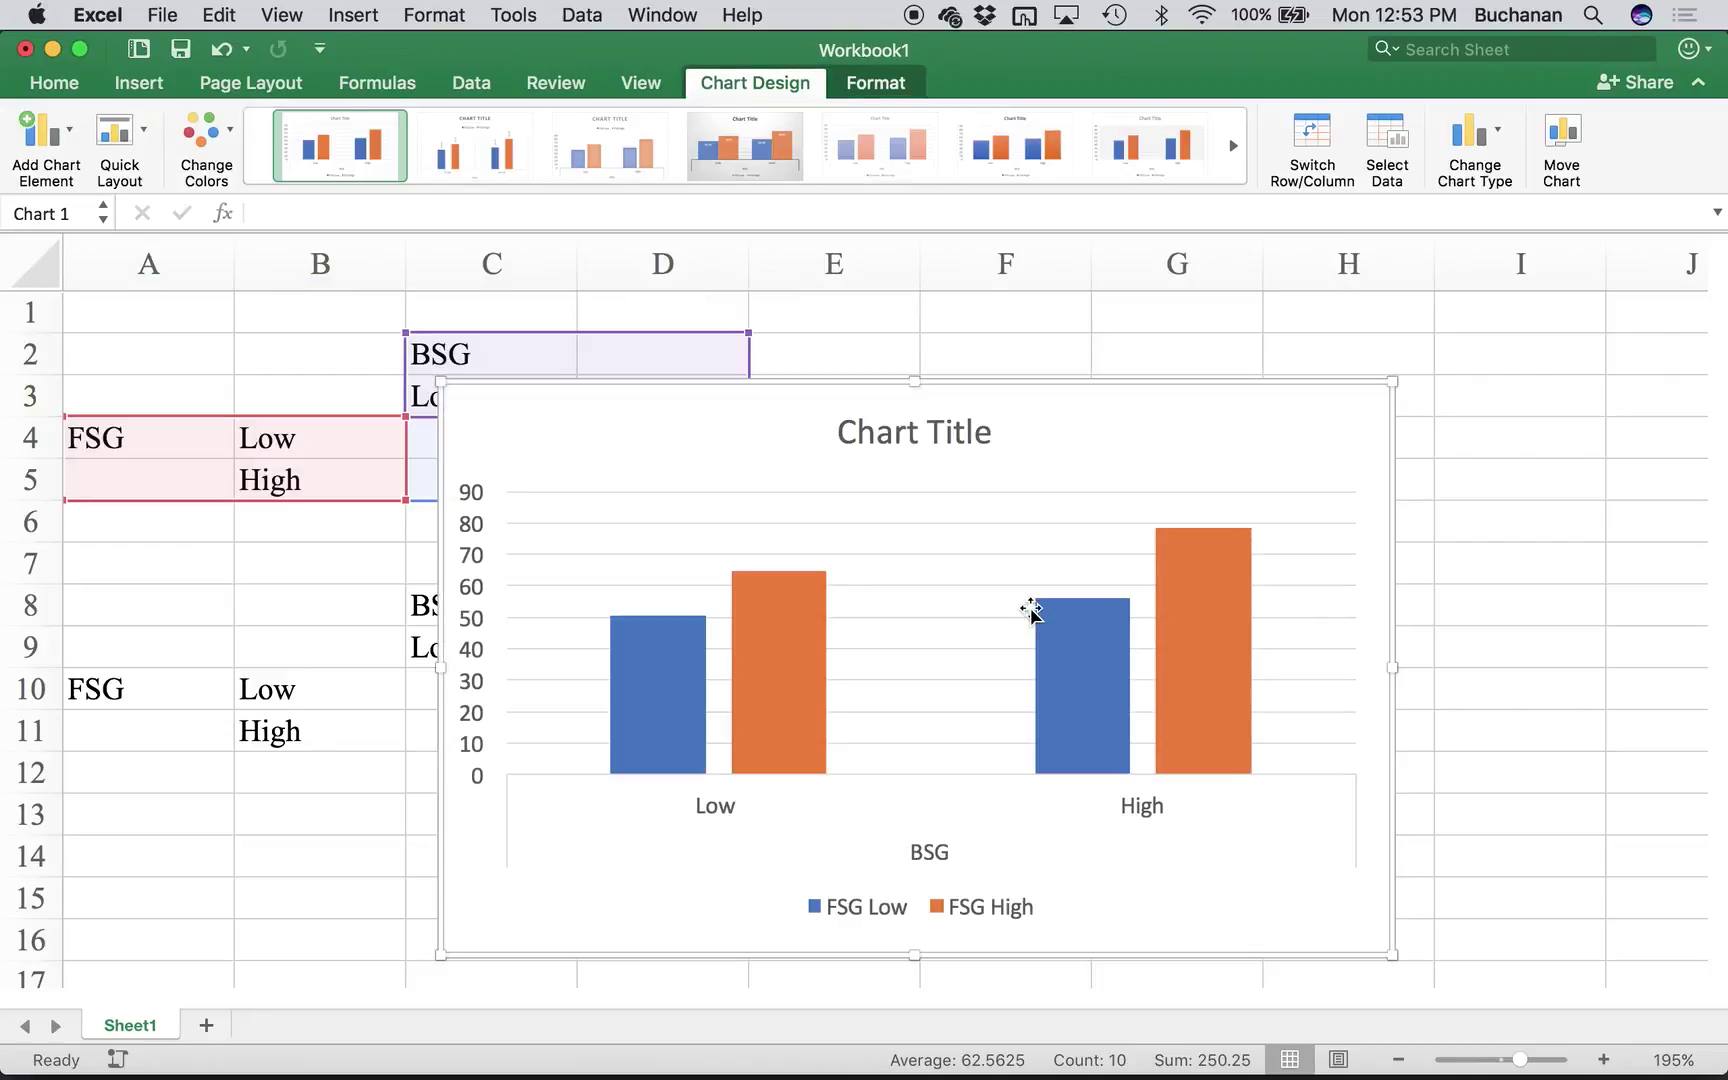
pyautogui.moveTo(815, 430); pyautogui.dragTo(1115, 357)
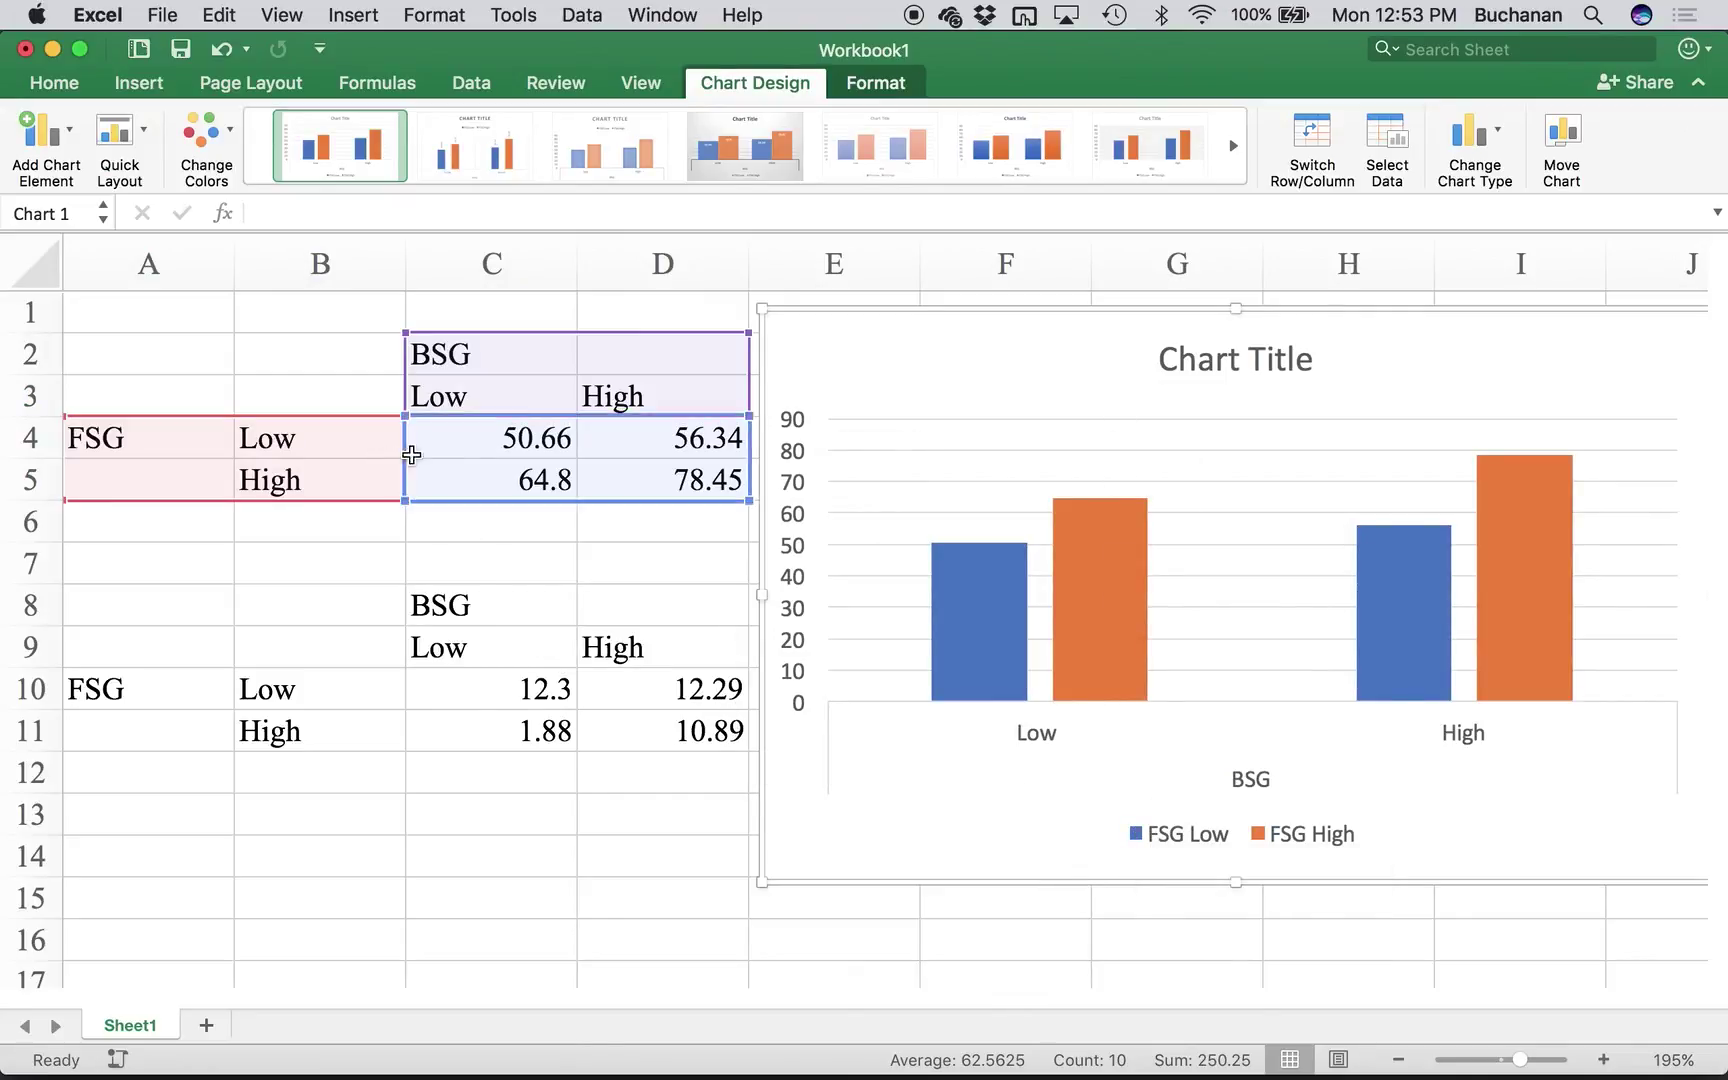
# - Delete the clustered column chart made from the full means grid
pyautogui.moveTo(118, 500); pyautogui.dragTo(276, 494)
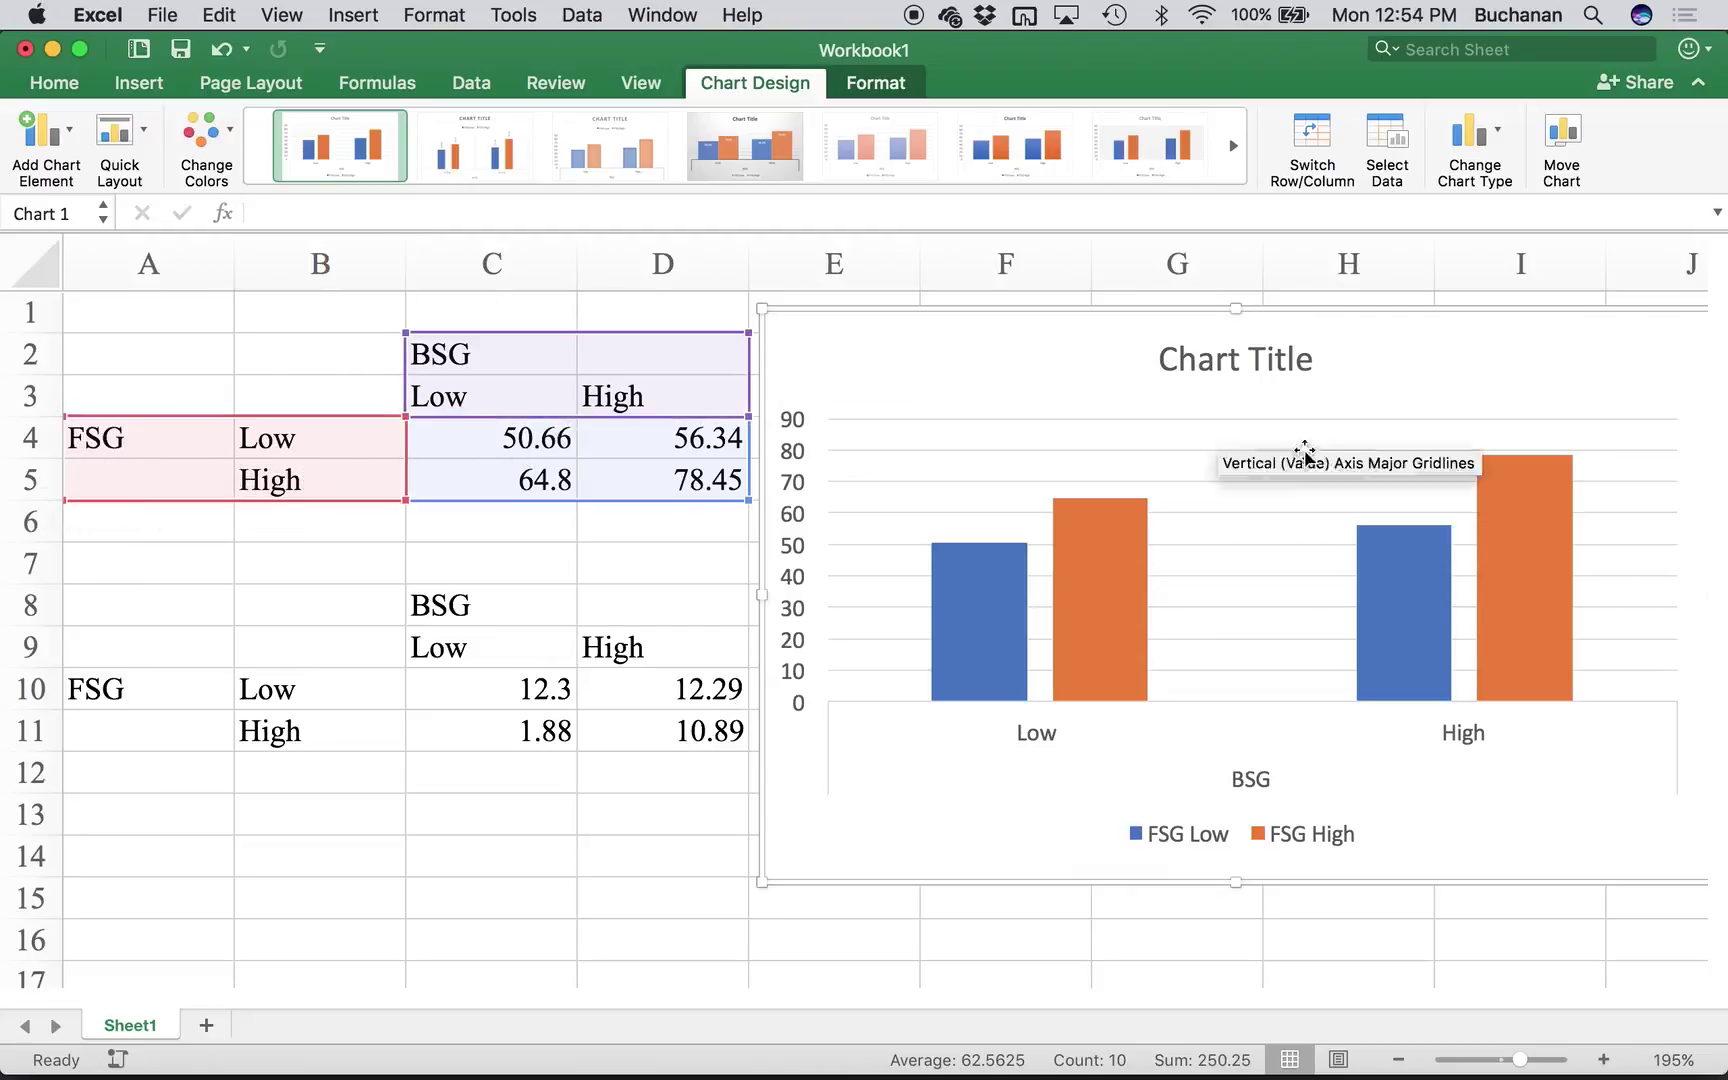
pyautogui.press('Escape')
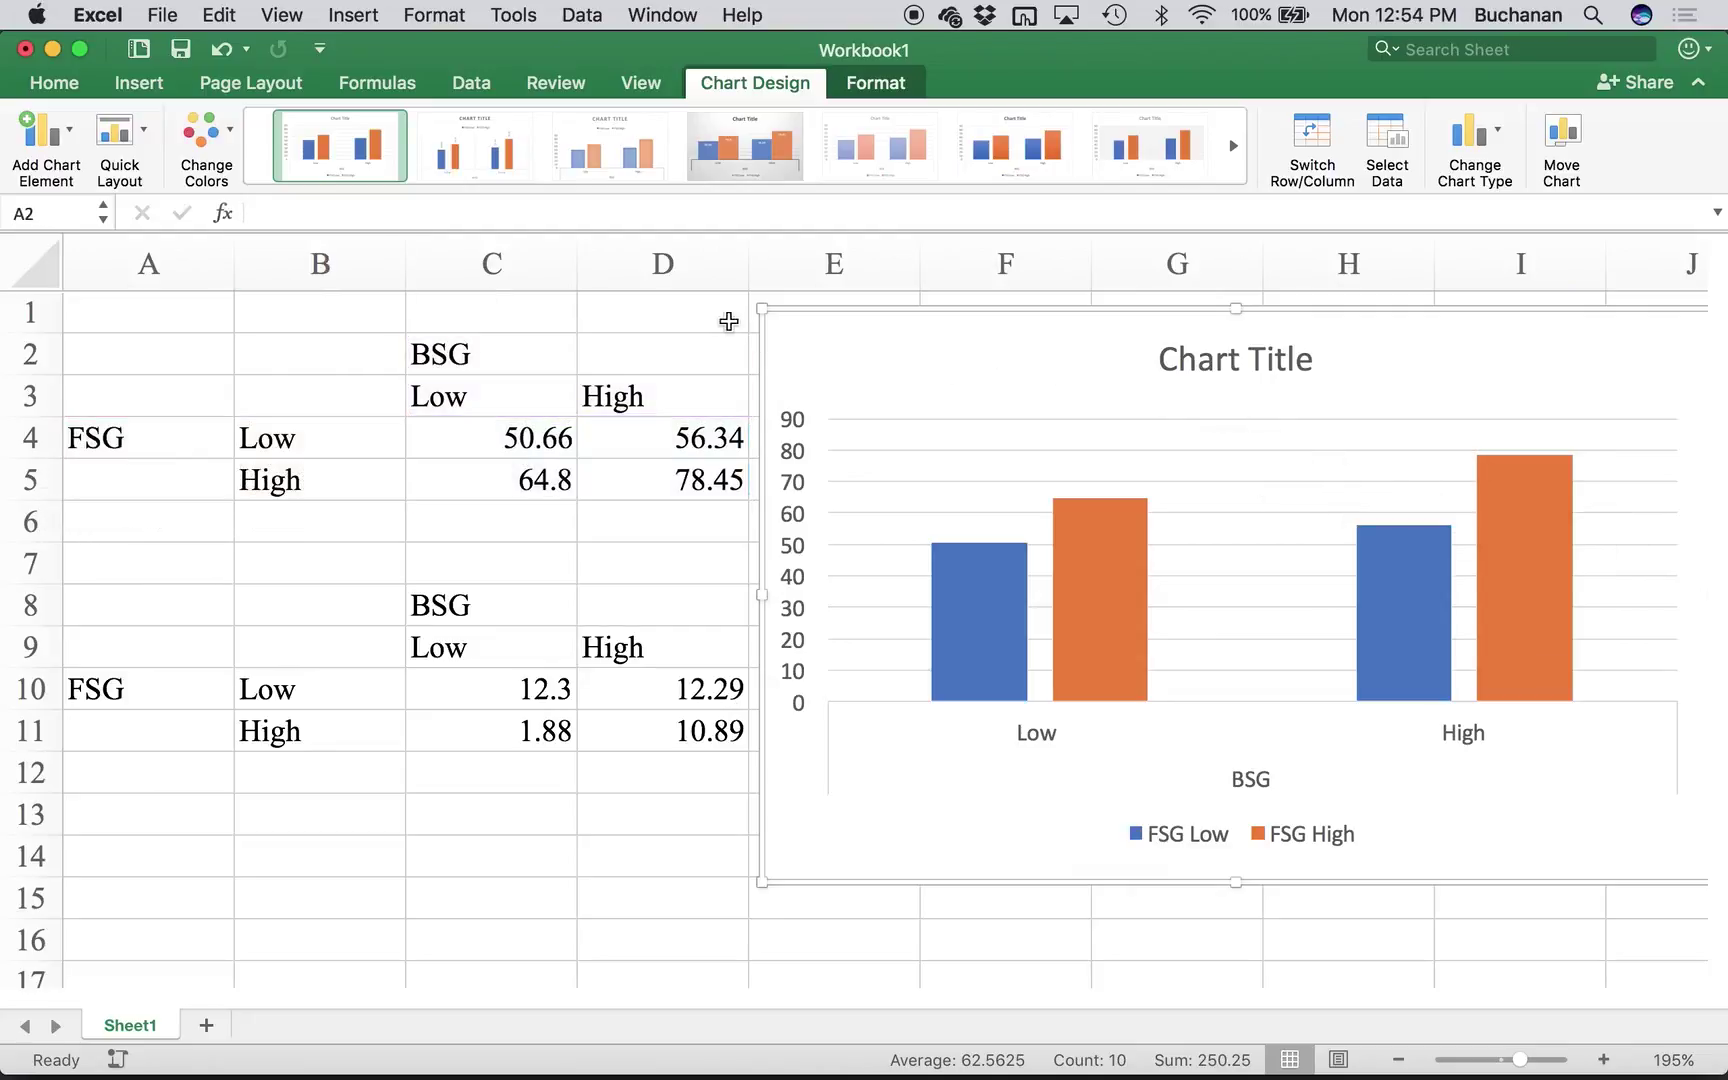
pyautogui.press('Delete')
pyautogui.click(860, 337)
# - Insert a clustered column chart from the means in B3:D5 and shift it off the FSG row labels
pyautogui.moveTo(264, 389); pyautogui.dragTo(722, 476)
pyautogui.click(519, 86)
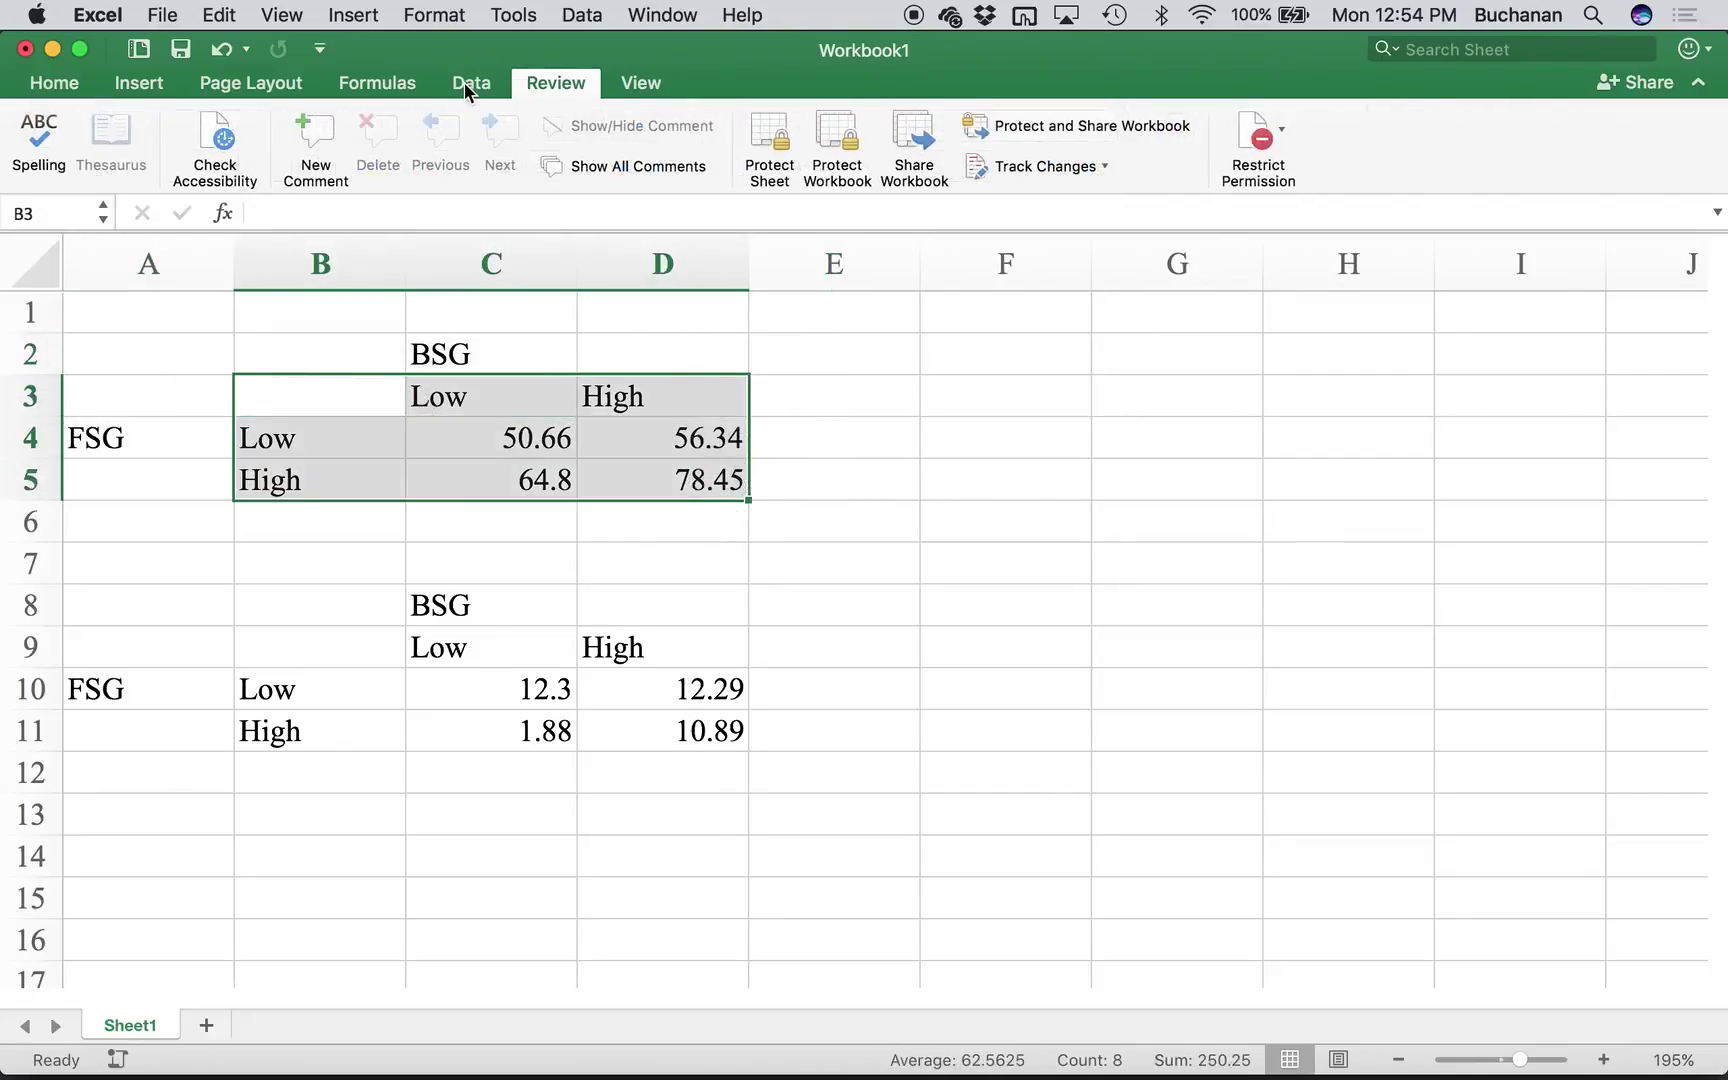
pyautogui.click(467, 86)
pyautogui.click(139, 84)
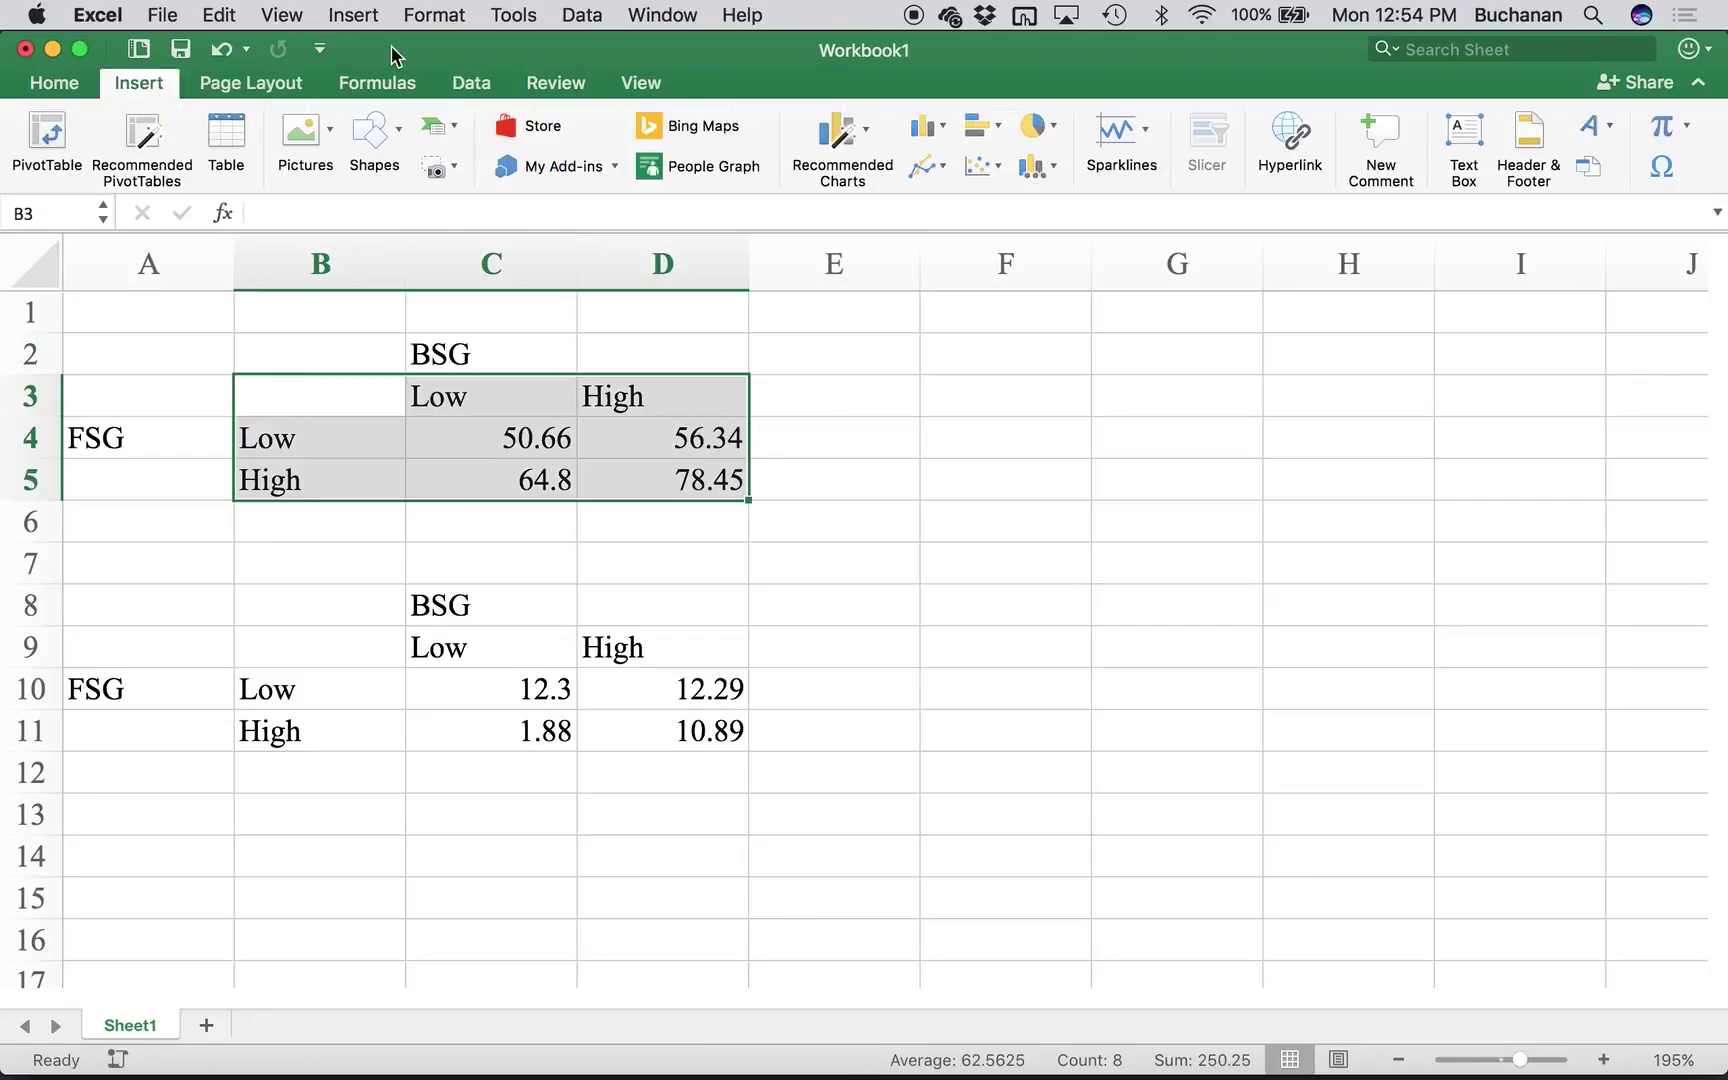
pyautogui.click(922, 126)
pyautogui.click(970, 220)
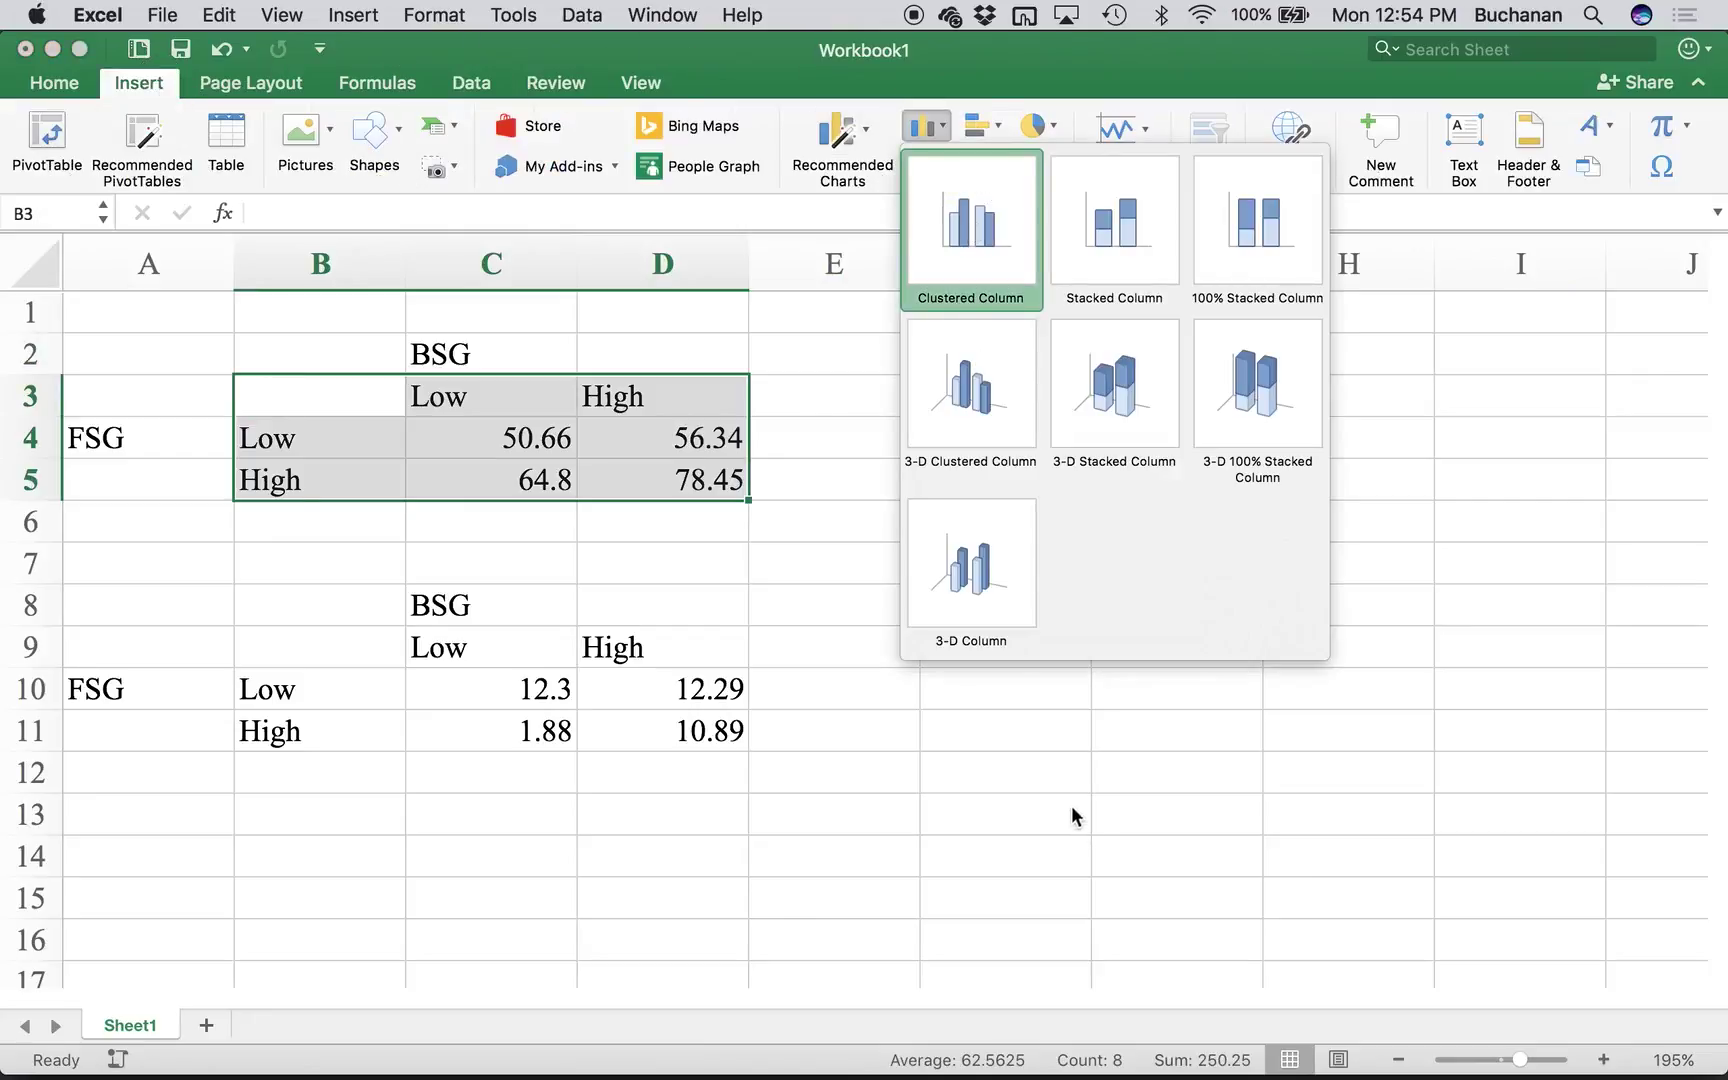
pyautogui.moveTo(964, 390); pyautogui.dragTo(1098, 340)
# - Delete the chart title and the horizontal gridlines from the clustered column chart
pyautogui.click(1061, 381)
pyautogui.press('Delete')
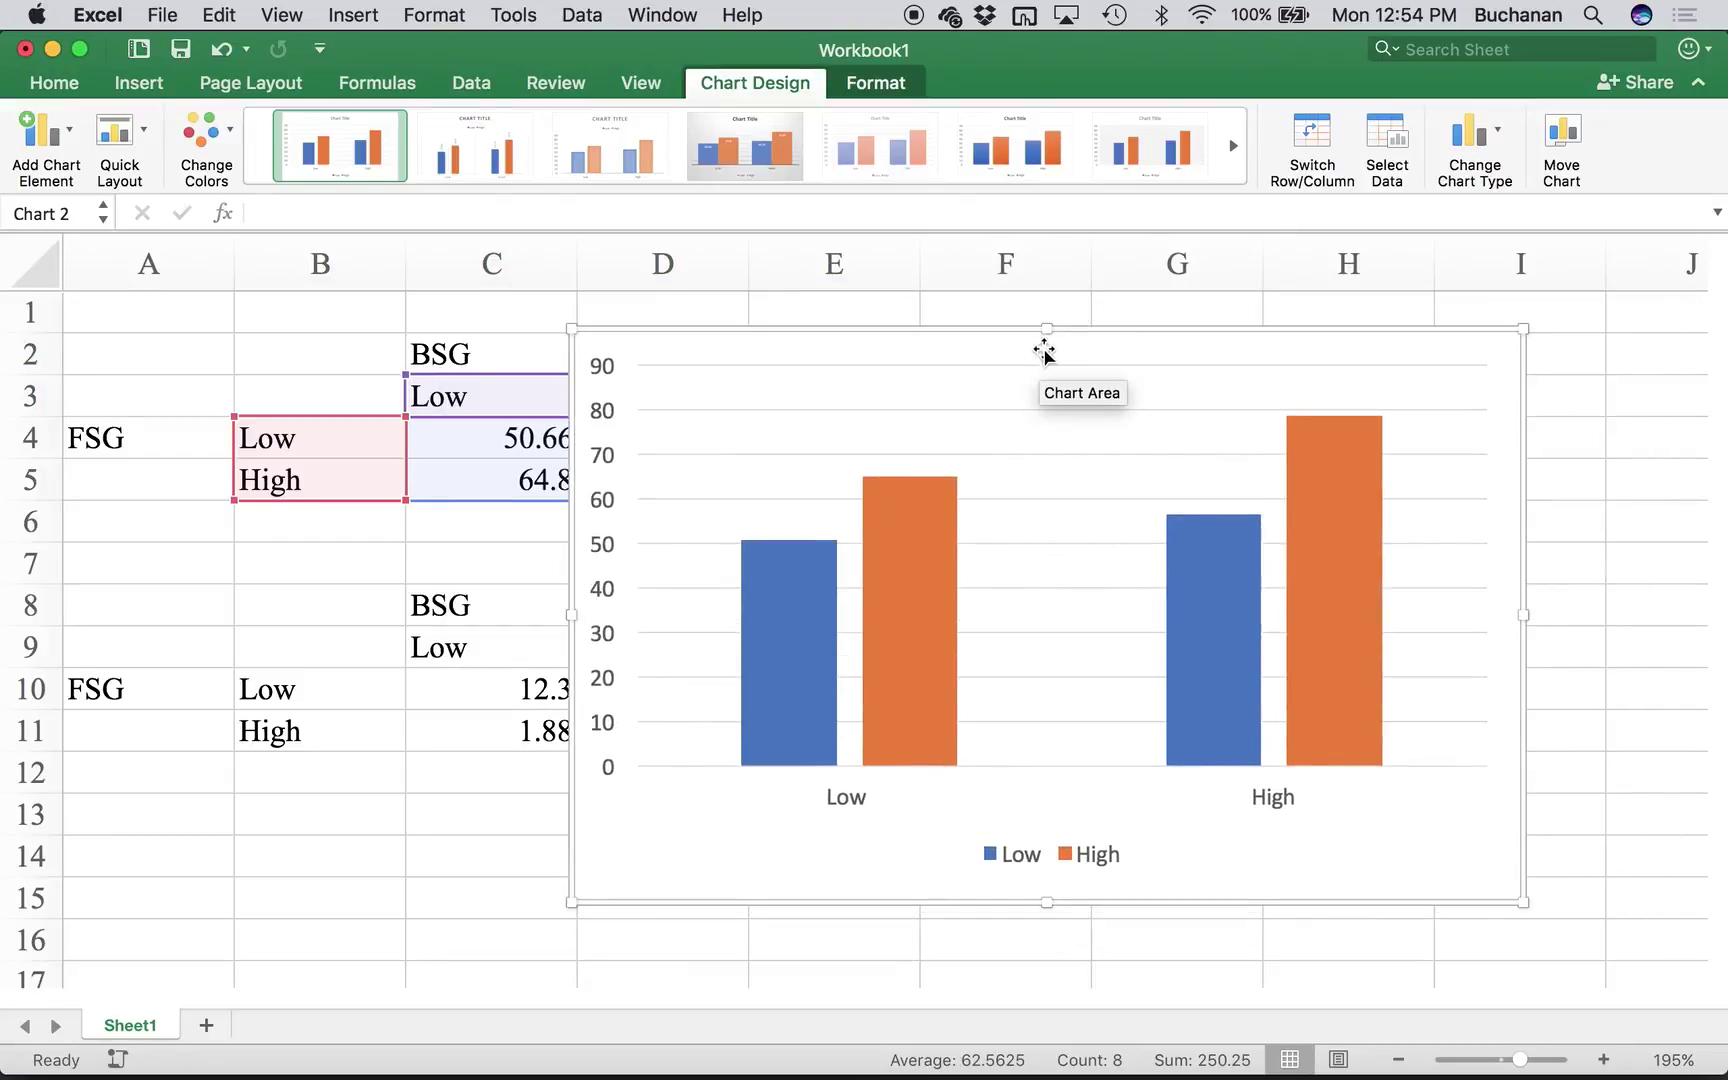
pyautogui.click(1046, 367)
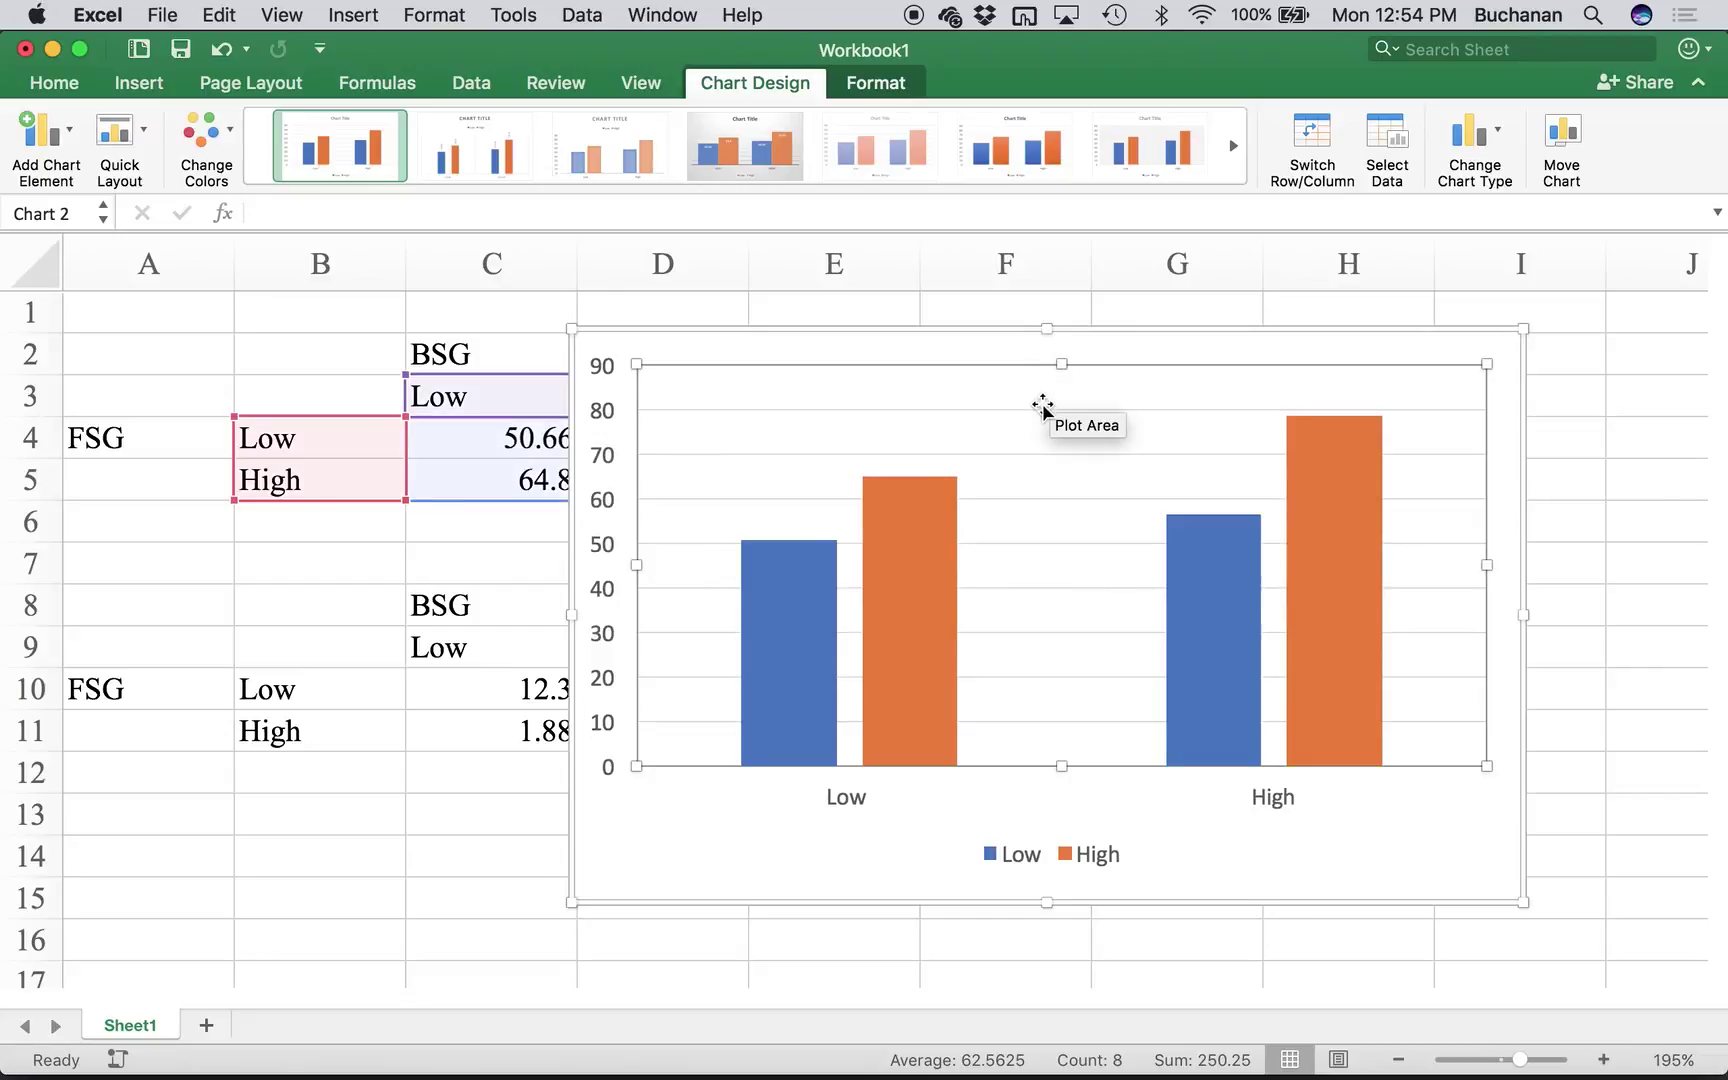
pyautogui.click(1043, 409)
pyautogui.press('Delete')
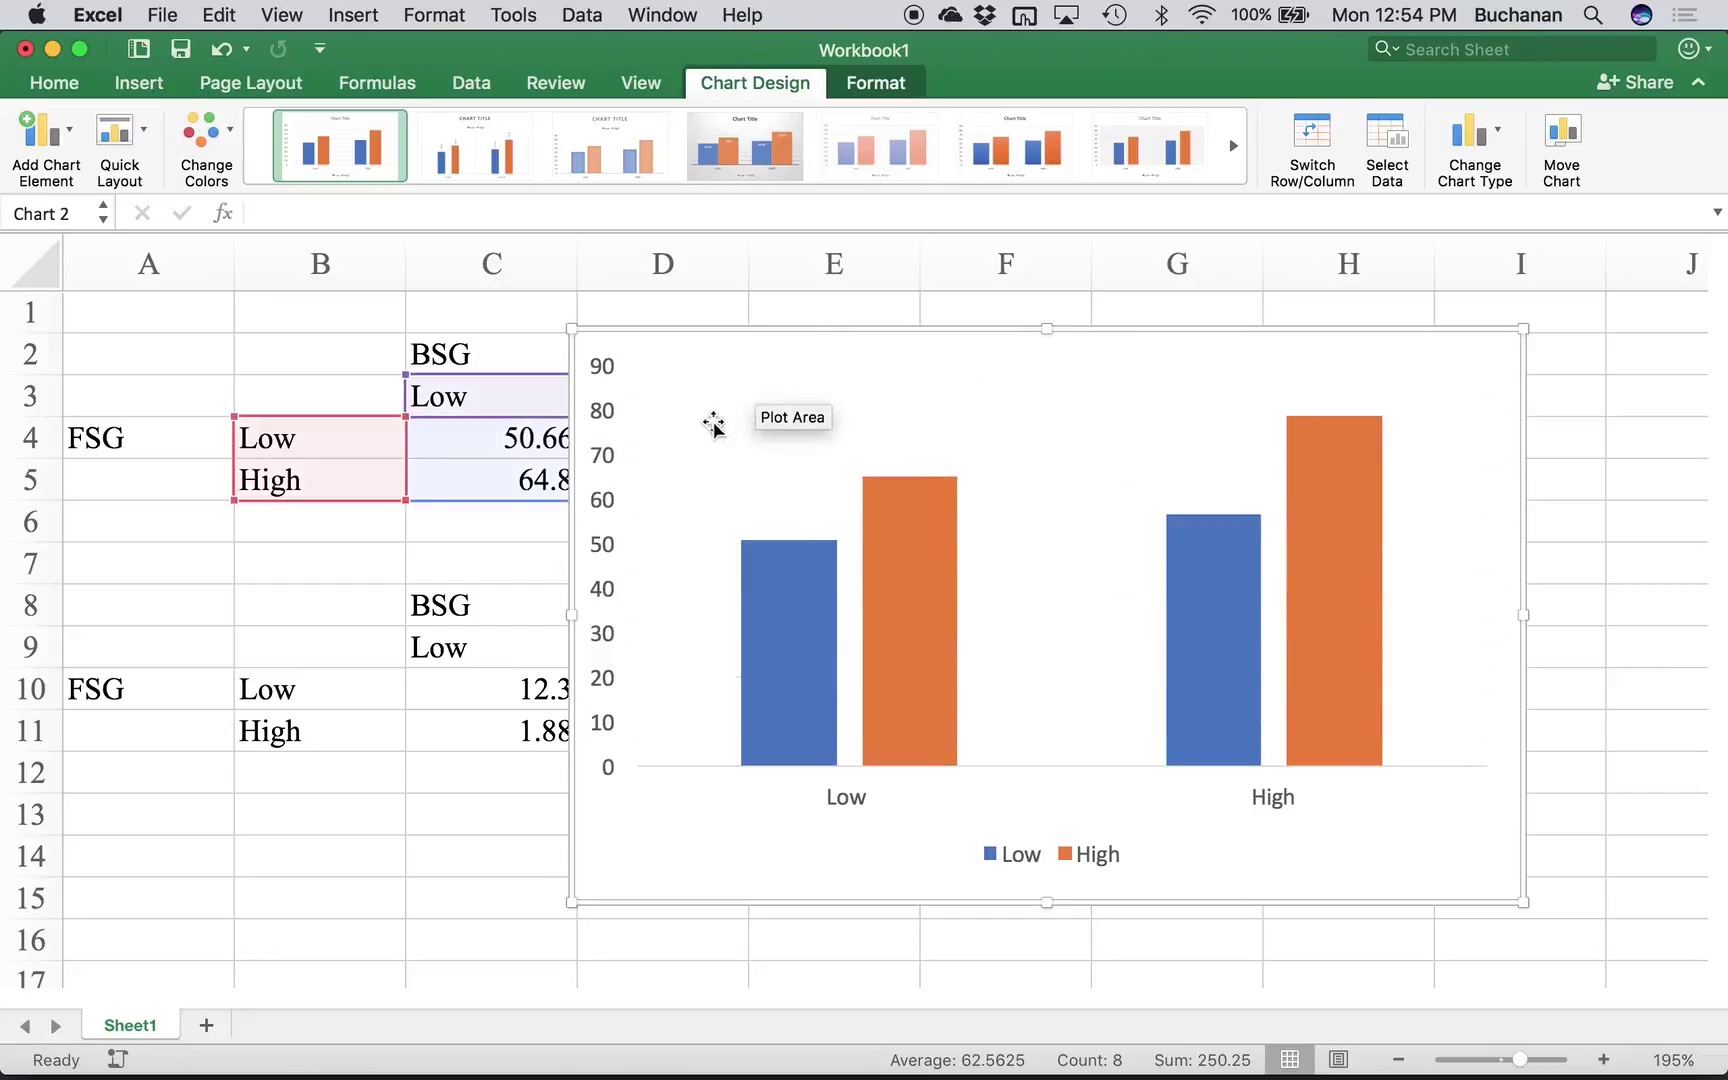
# - Add primary horizontal and primary vertical axis titles to the chart
pyautogui.click(30, 130)
pyautogui.moveTo(240, 210)
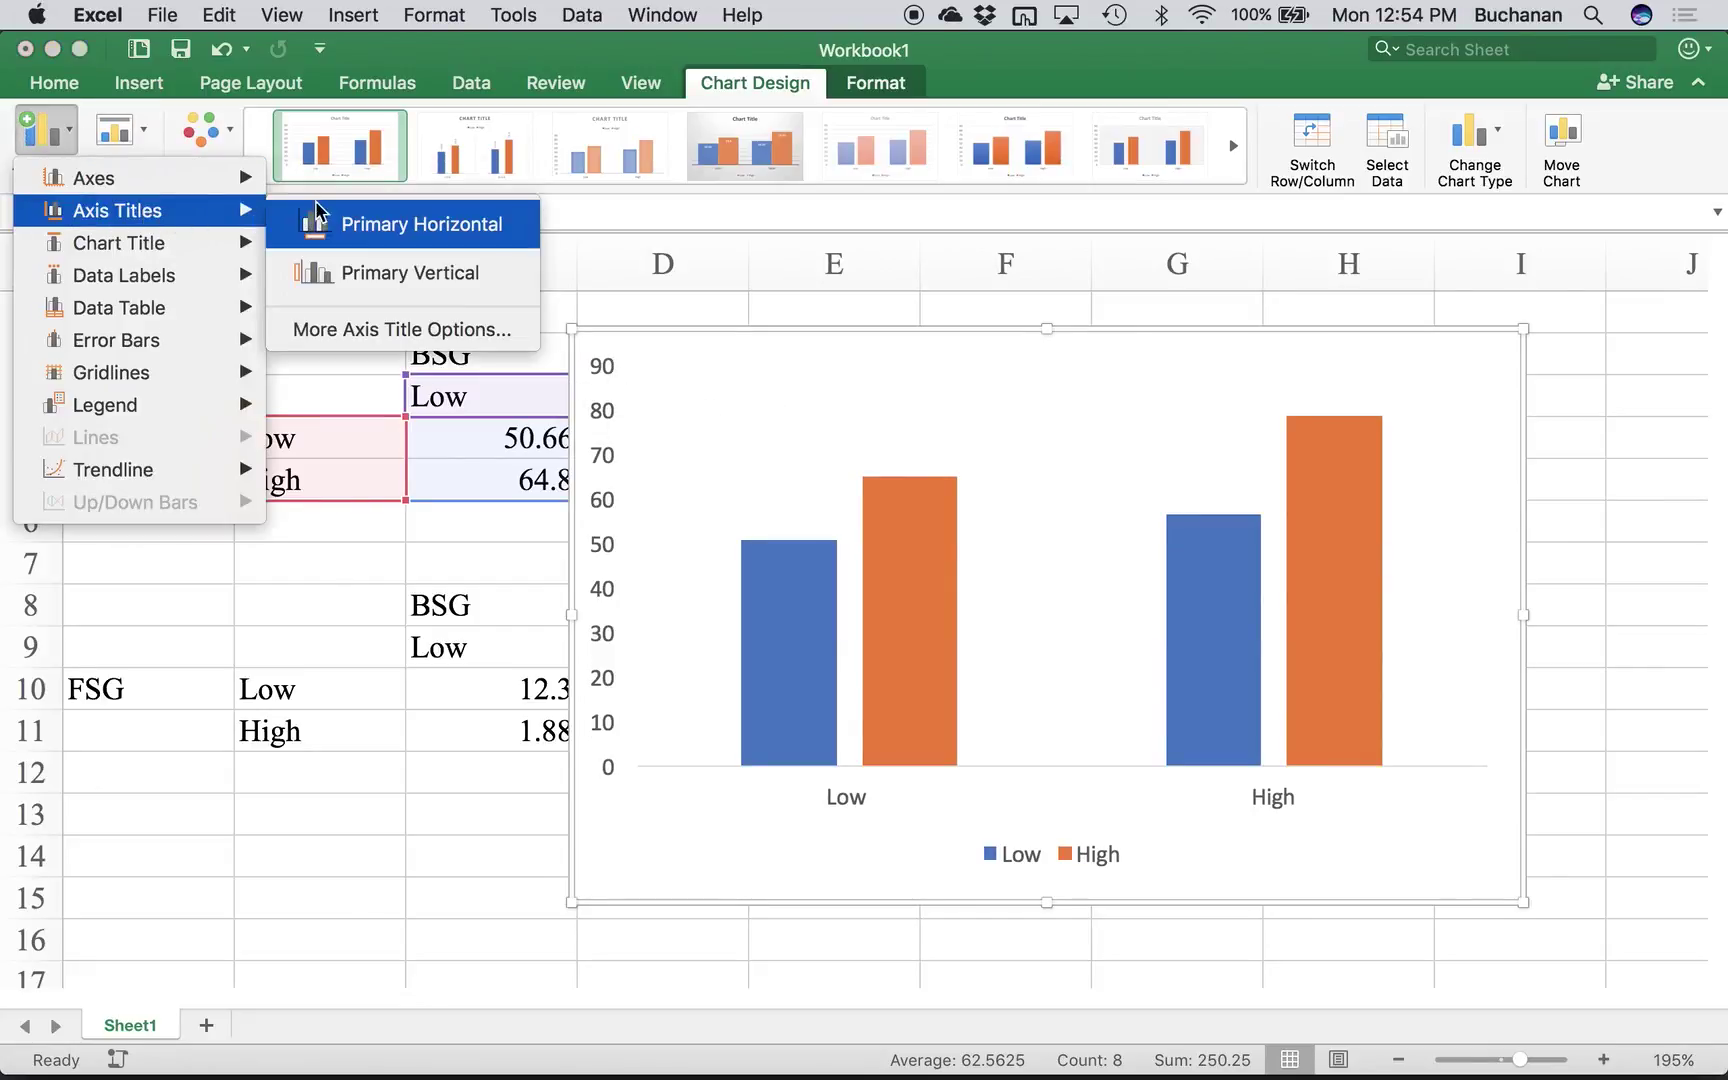
pyautogui.click(410, 224)
pyautogui.click(30, 130)
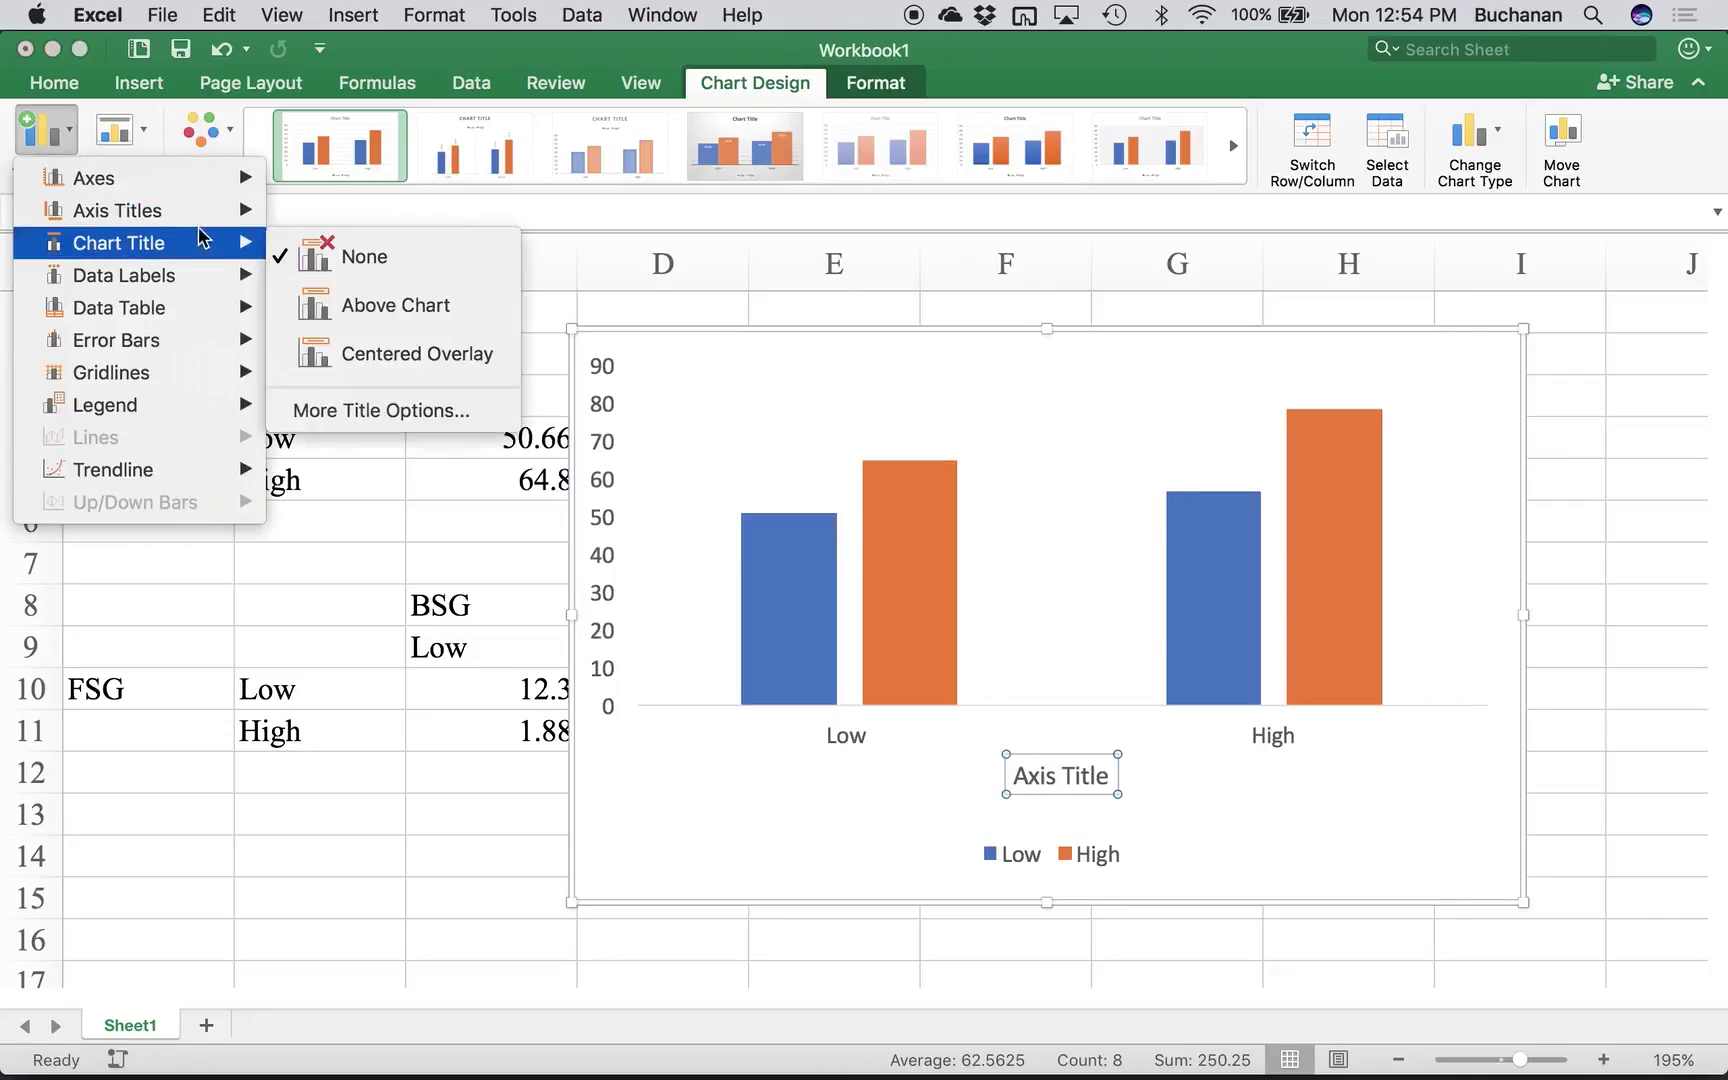
pyautogui.click(310, 276)
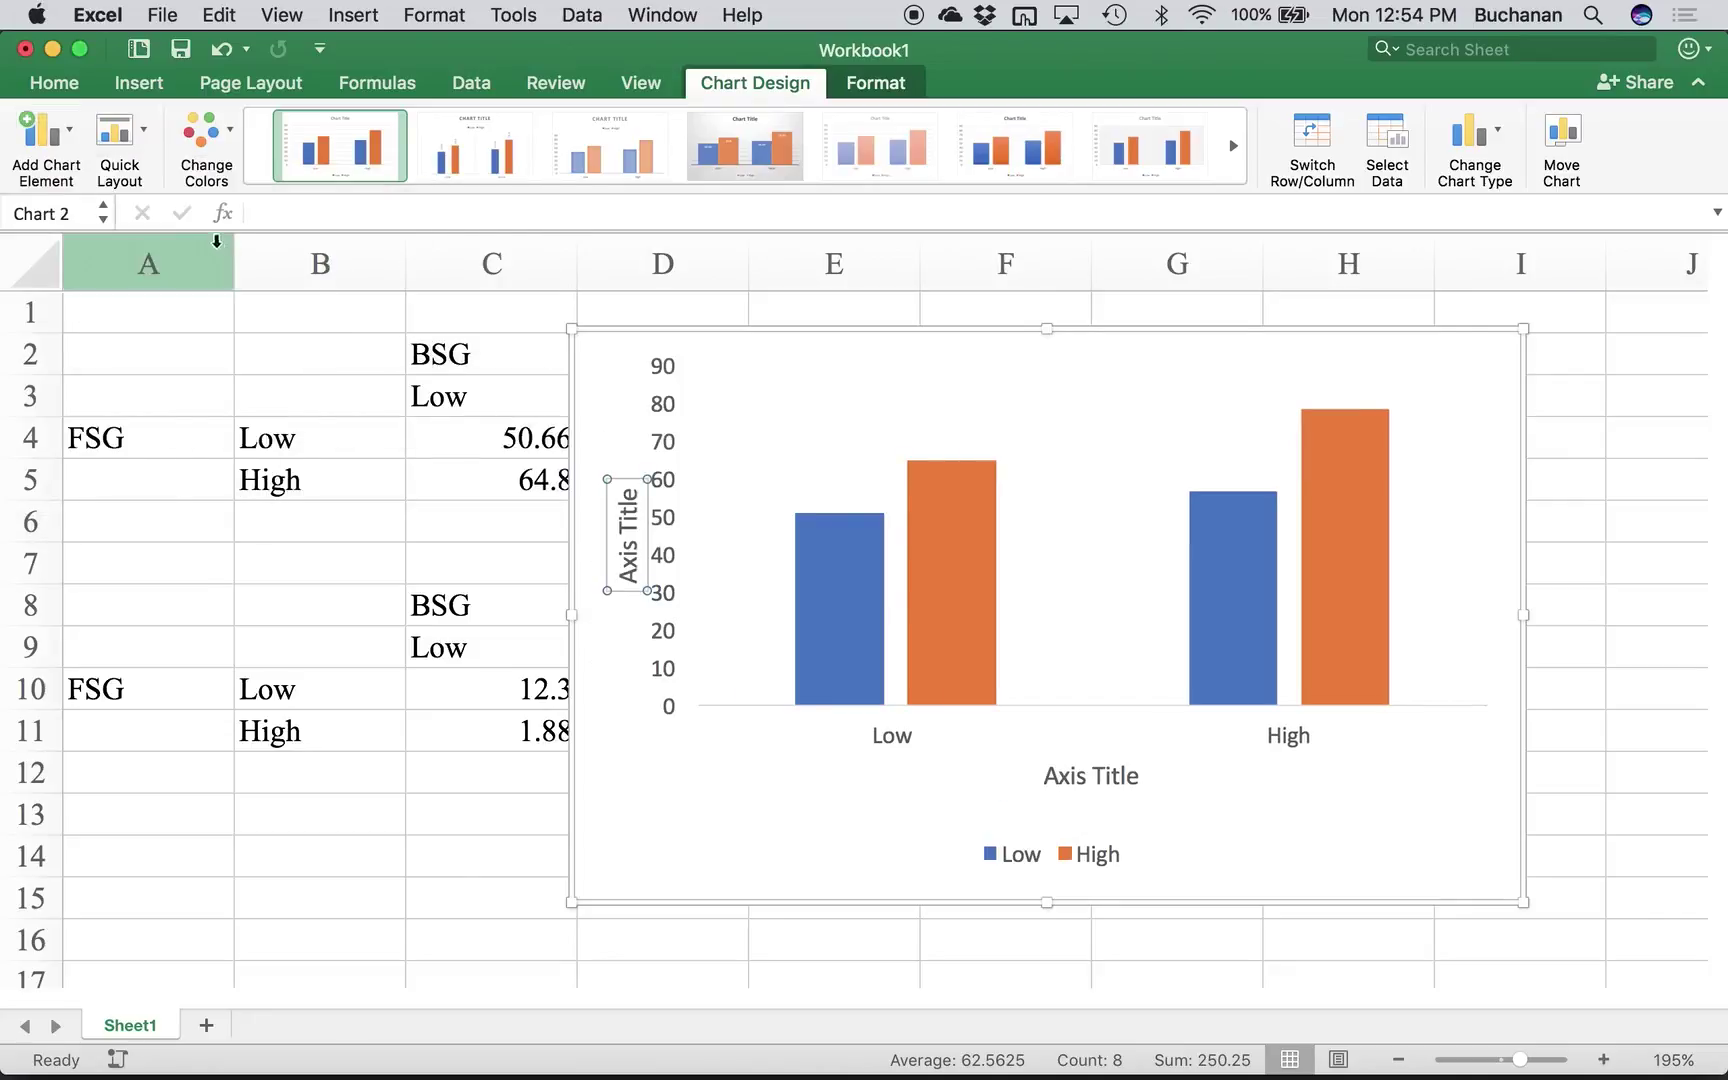
# - Move the legend from below the chart into the upper plot area and stretch the plot area down into the freed space
pyautogui.click(60, 145)
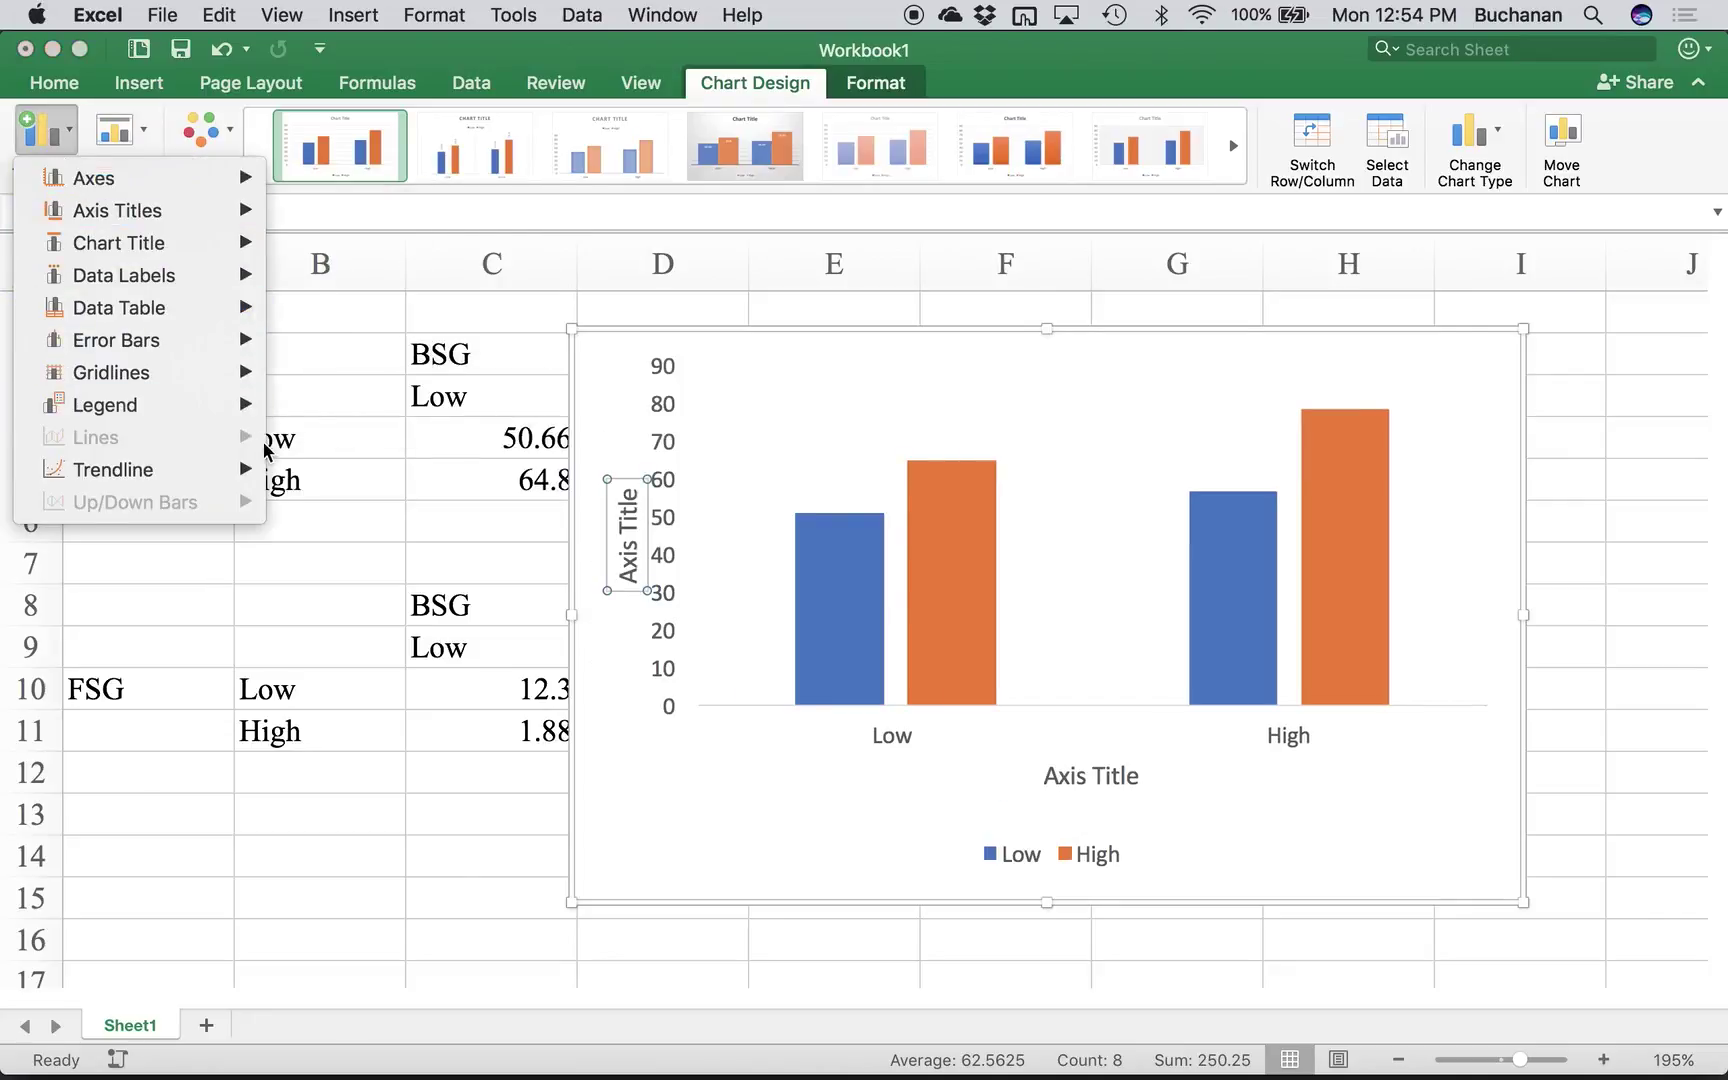
pyautogui.moveTo(225, 408)
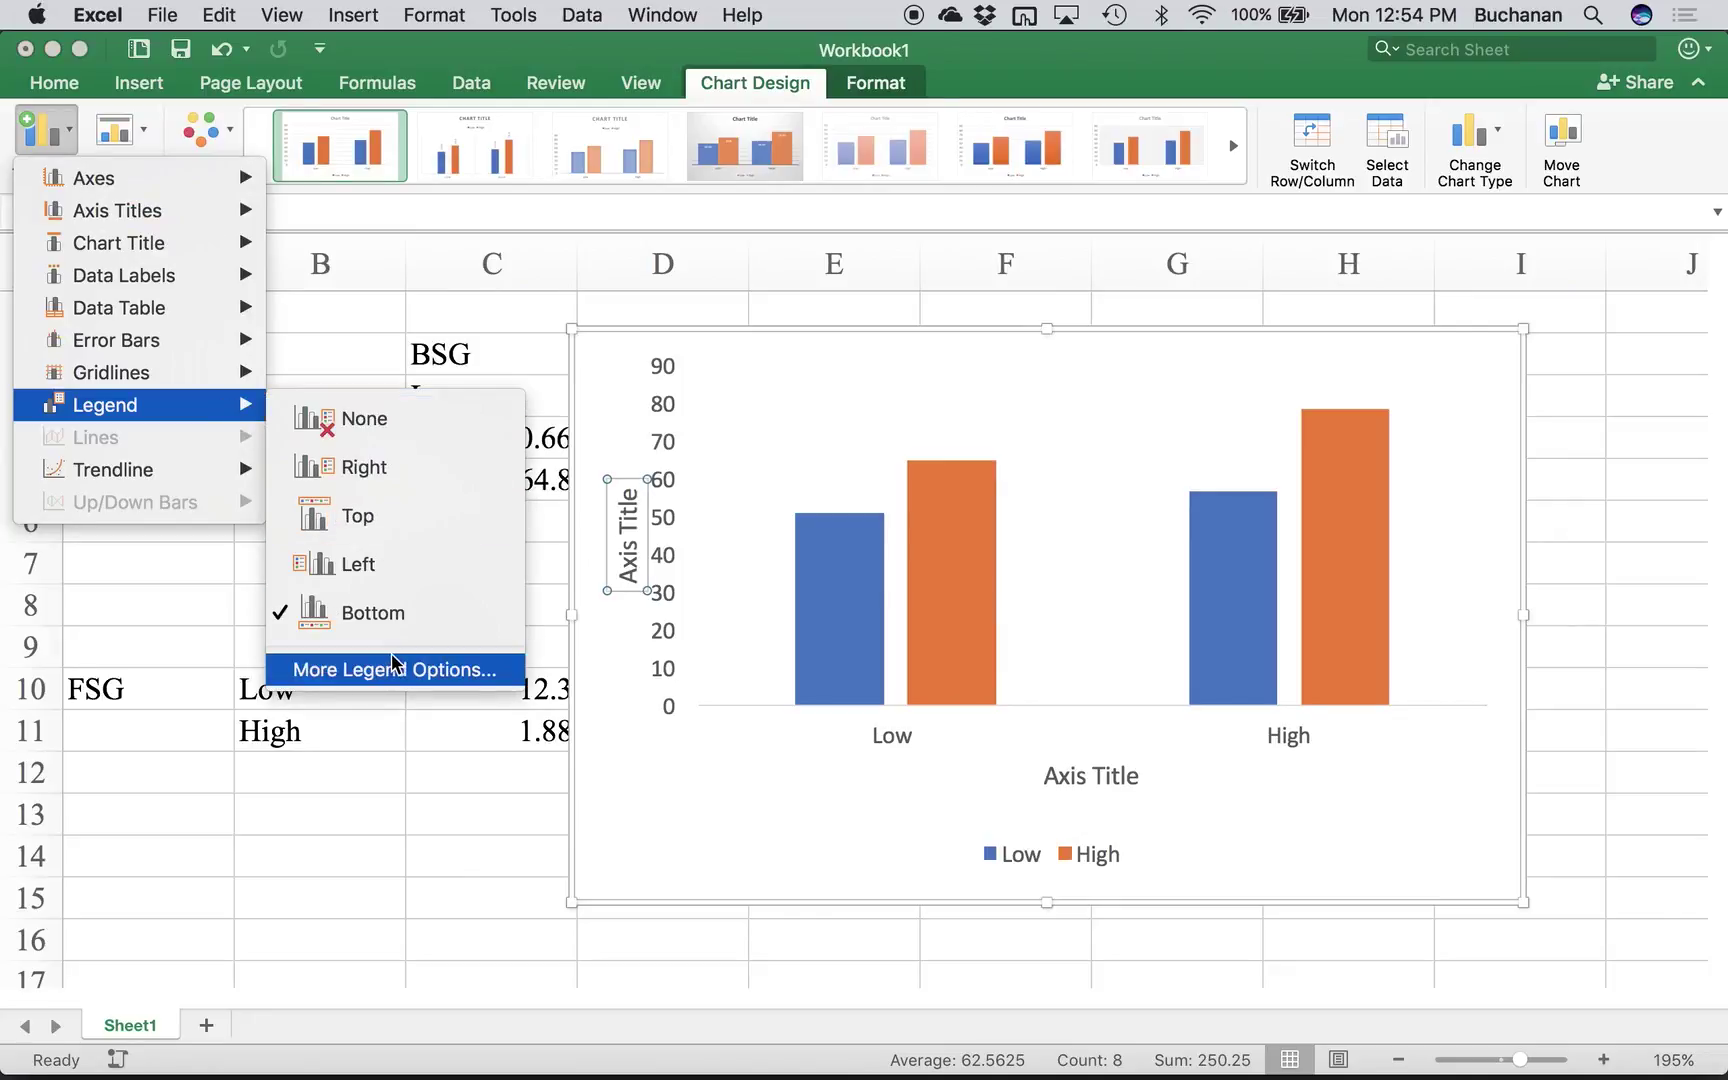
pyautogui.click(1090, 856)
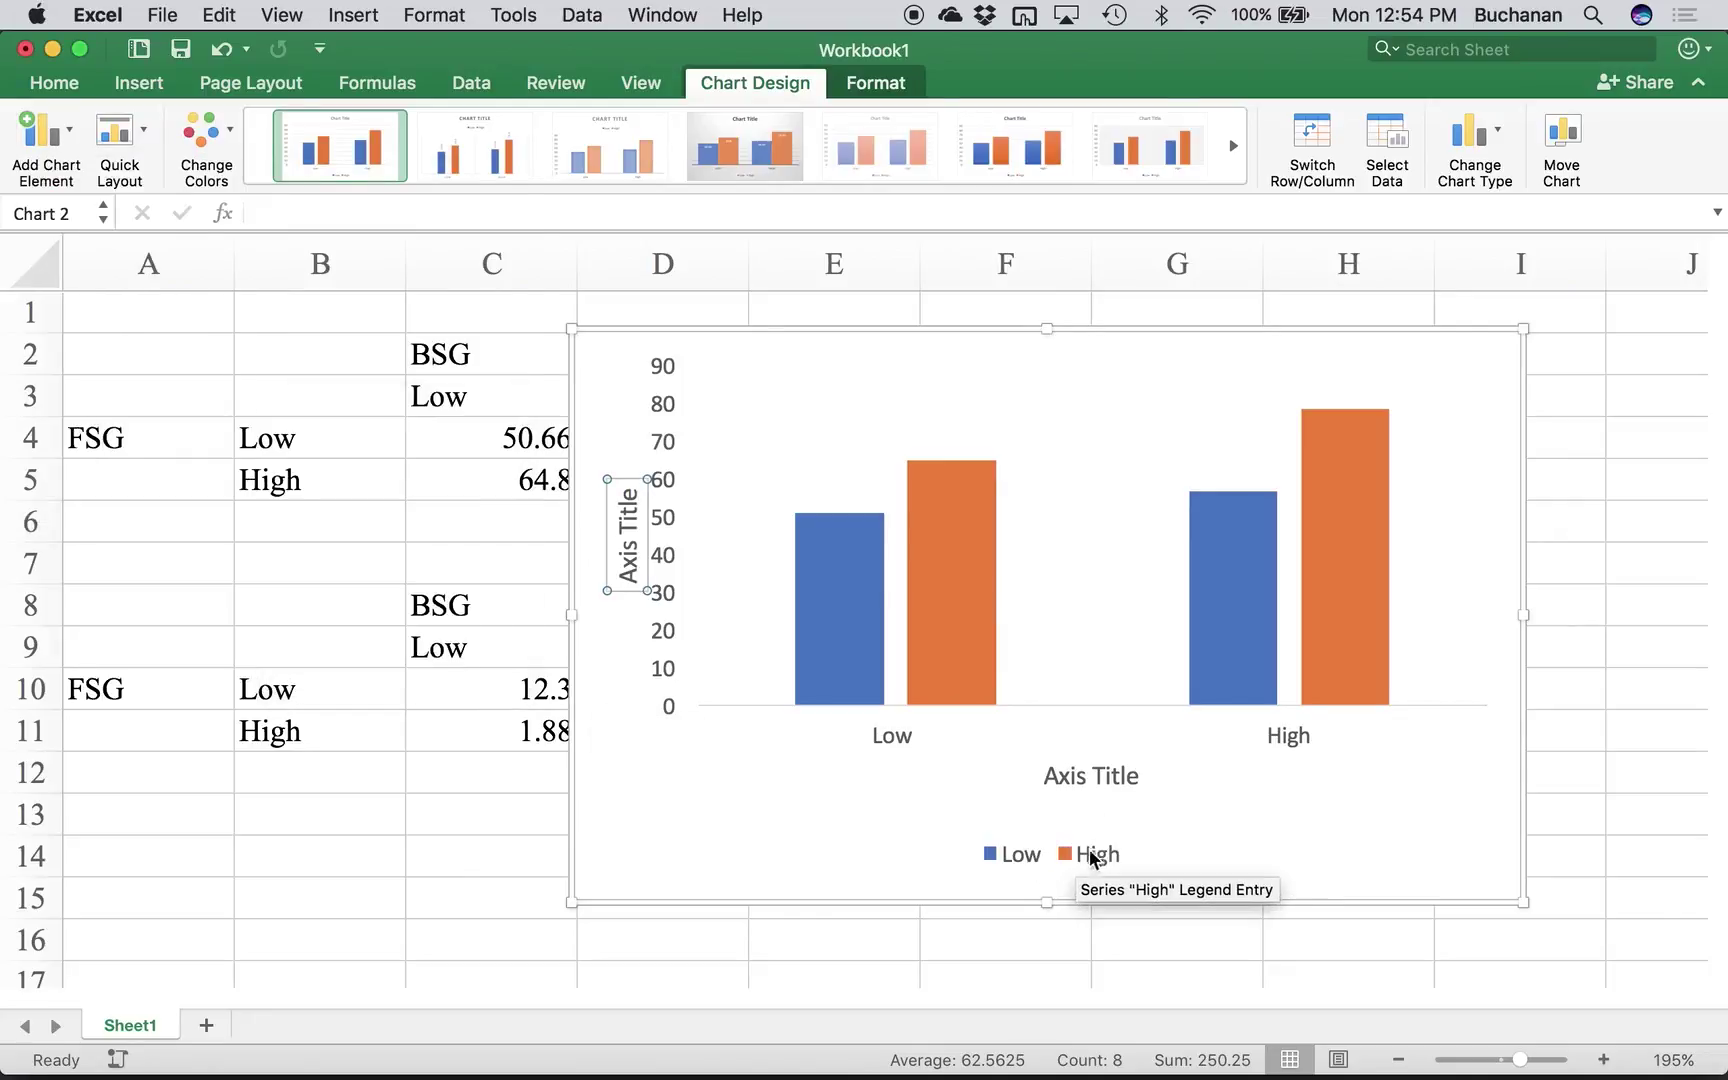
pyautogui.click(1085, 853)
pyautogui.moveTo(1088, 832); pyautogui.dragTo(1169, 401)
pyautogui.click(1213, 740)
pyautogui.click(1450, 694)
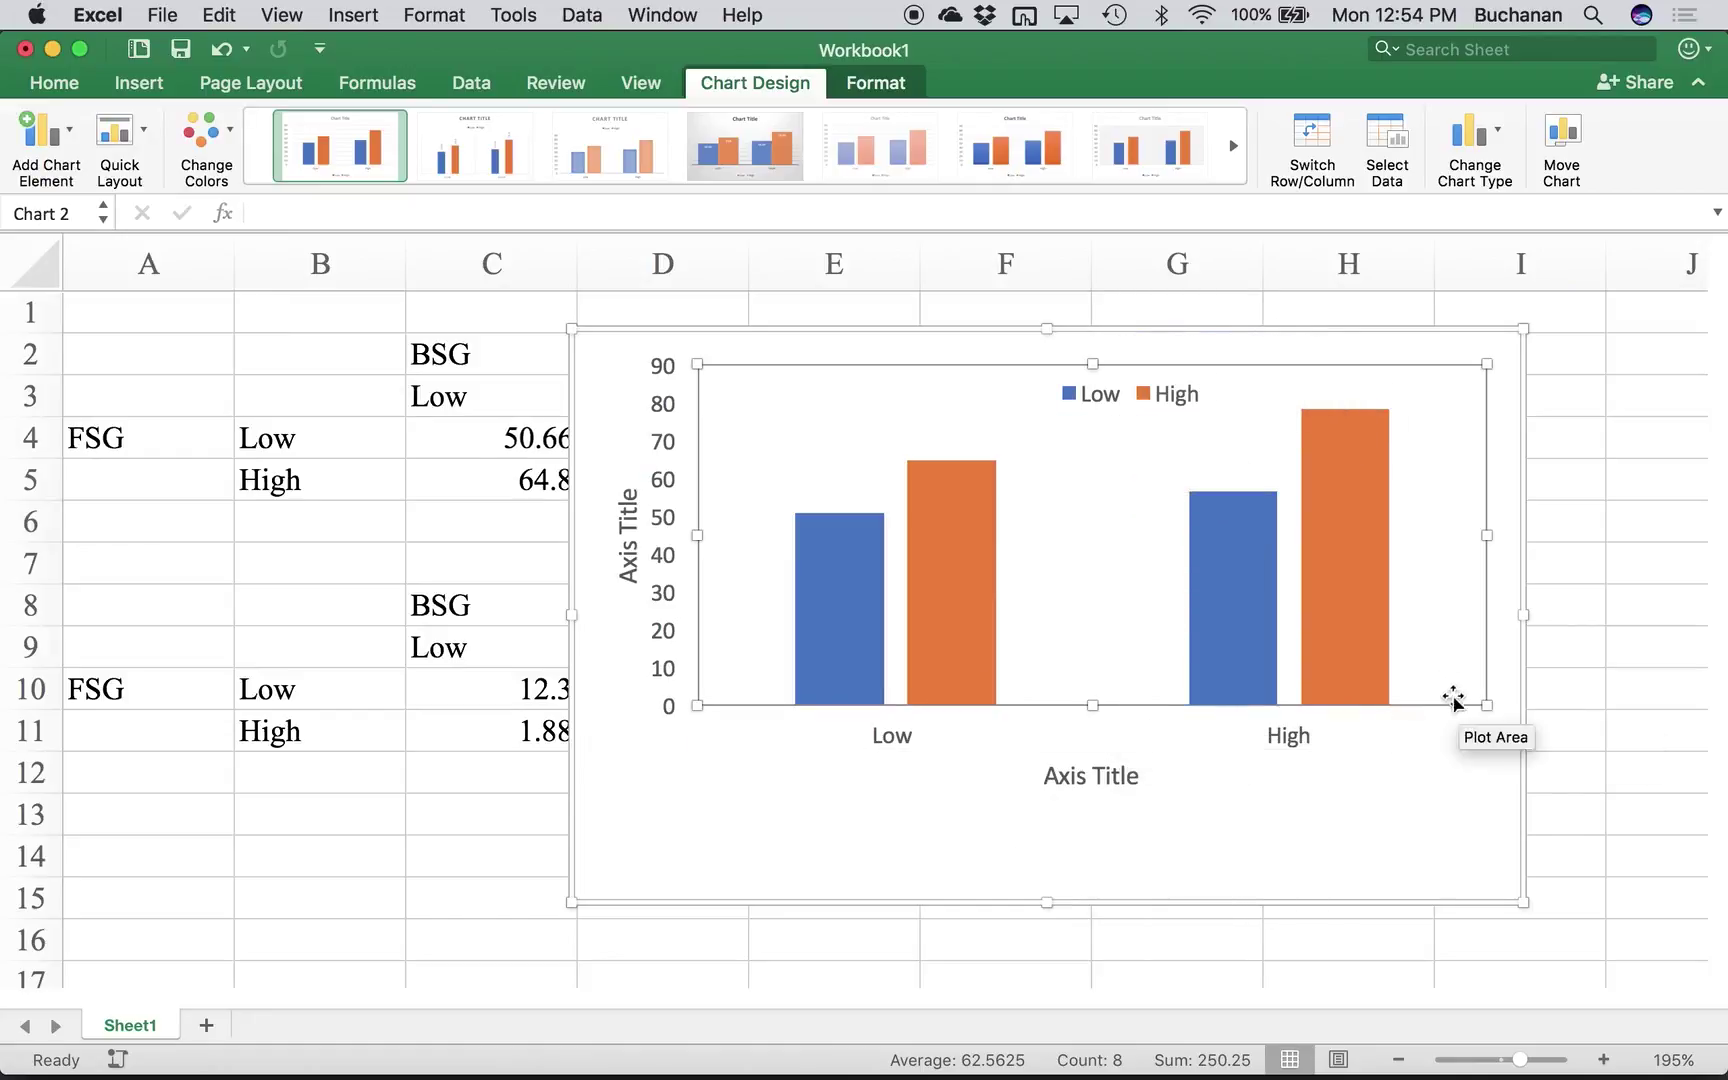
pyautogui.moveTo(1488, 705); pyautogui.dragTo(1493, 791)
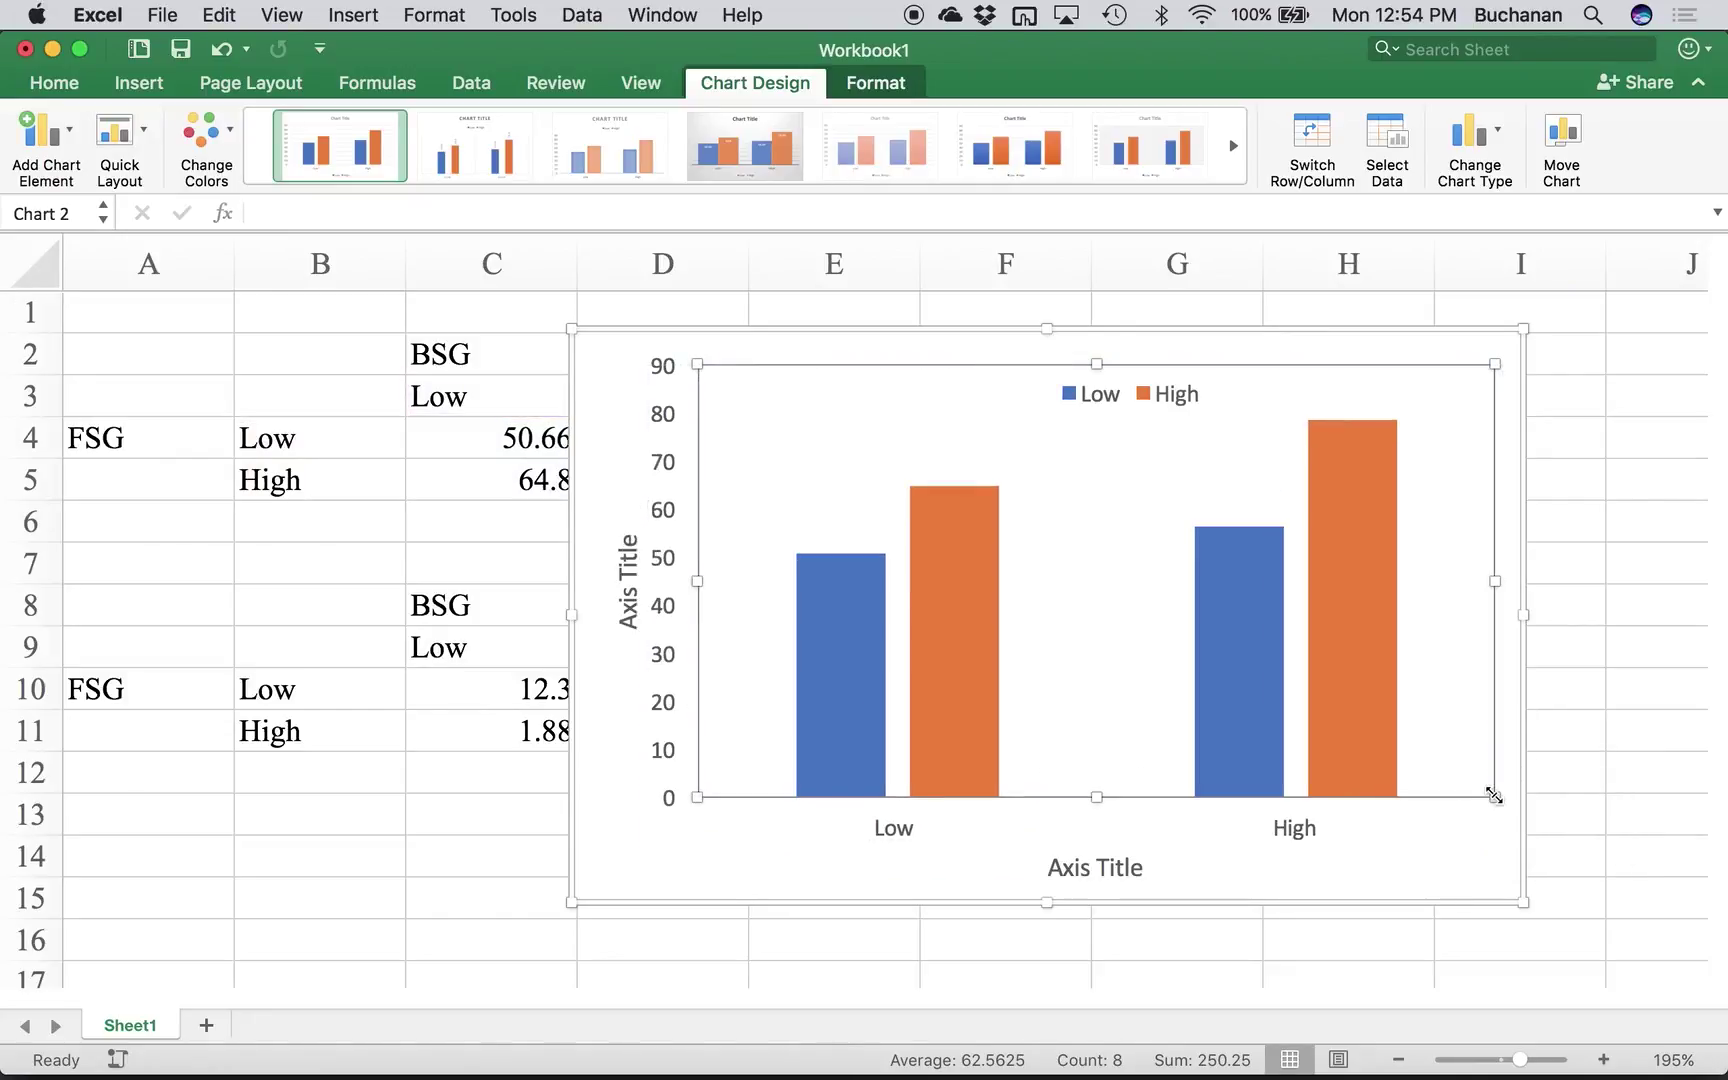
# - Reposition the legend in the upper-left part of the plot area, above the first pair of Low bars
pyautogui.click(1157, 400)
pyautogui.moveTo(1152, 402); pyautogui.dragTo(860, 400)
pyautogui.click(1073, 491)
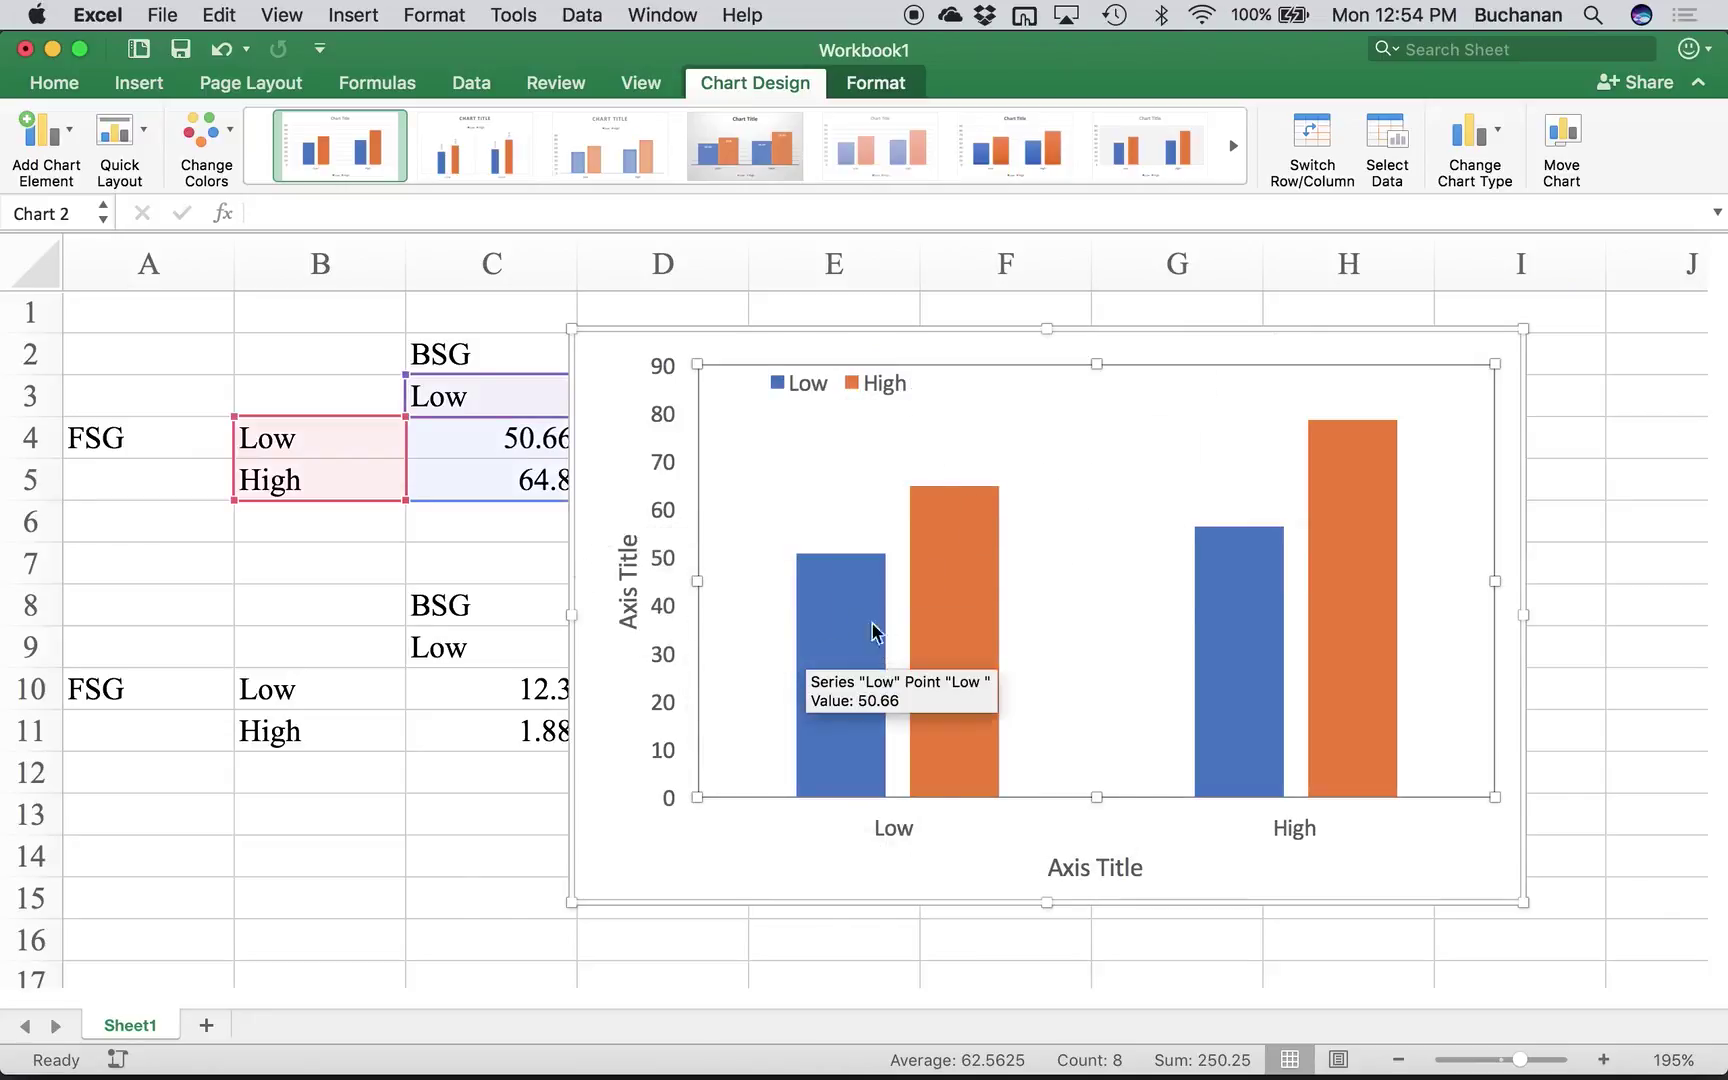
pyautogui.click(608, 410)
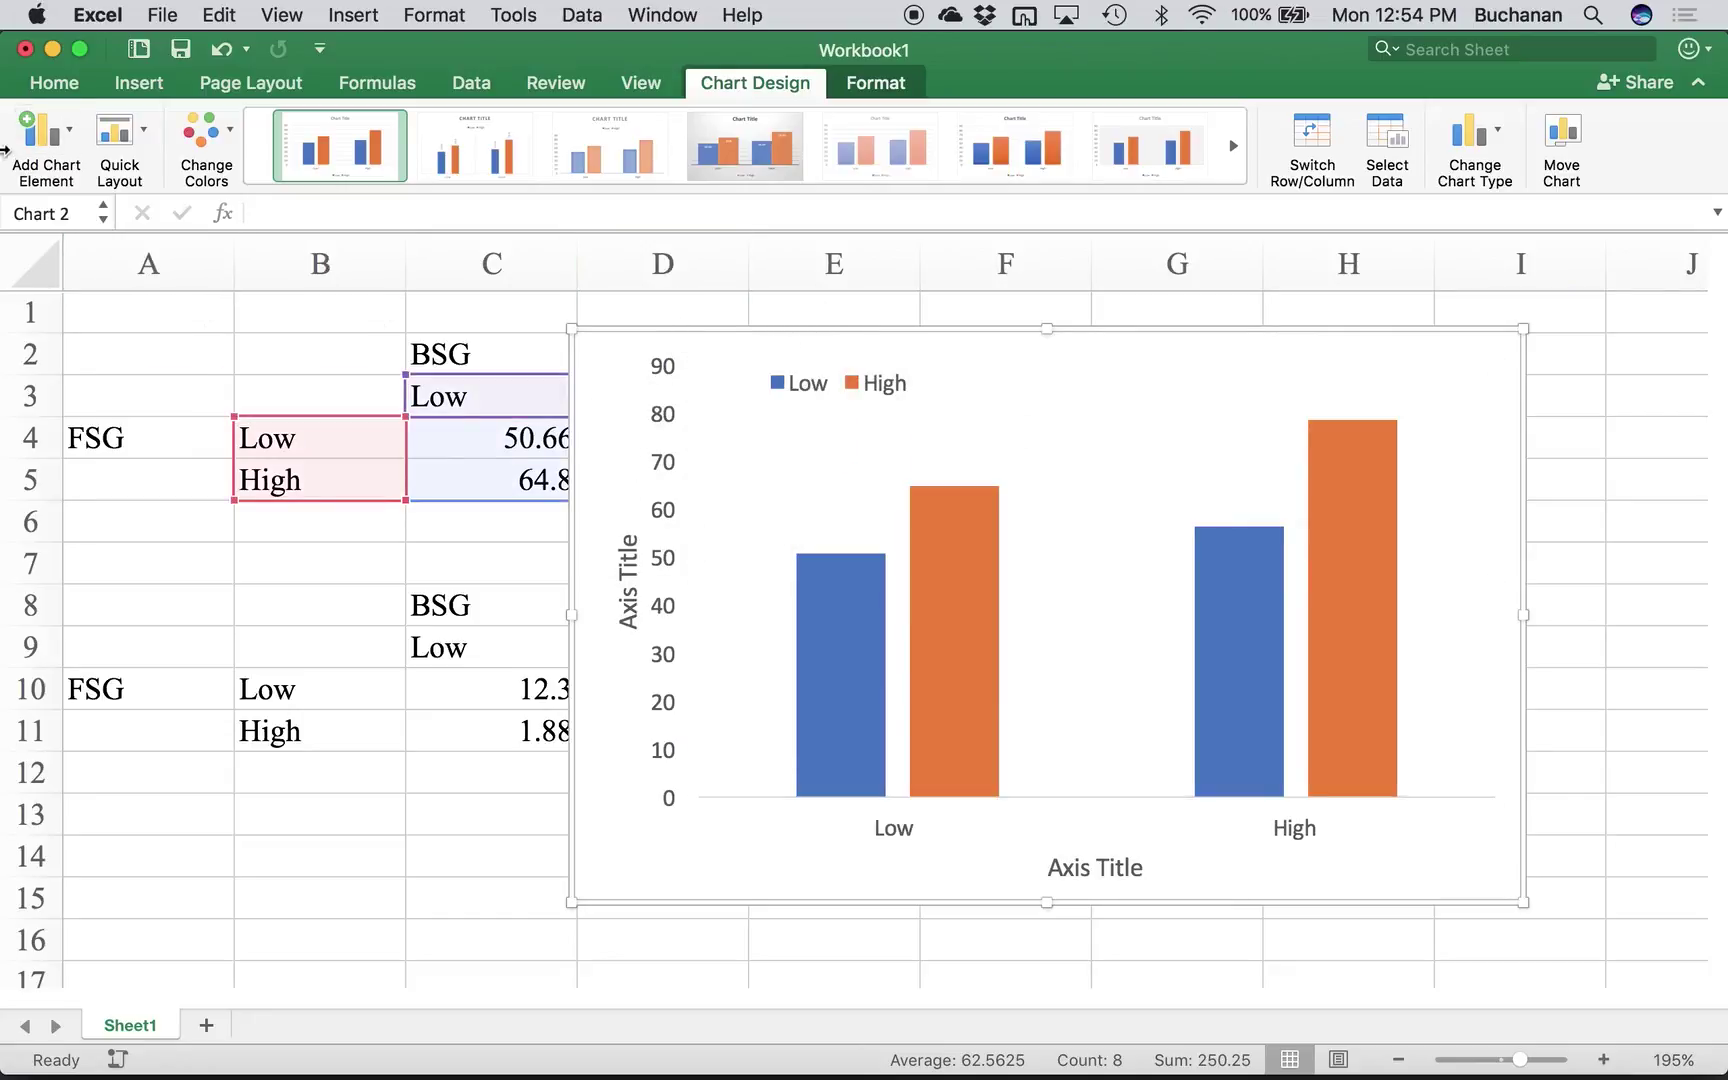
# - Examine the legend's text formatting options, including text fill, outline, effects and text box settings
pyautogui.click(36, 143)
pyautogui.moveTo(195, 322)
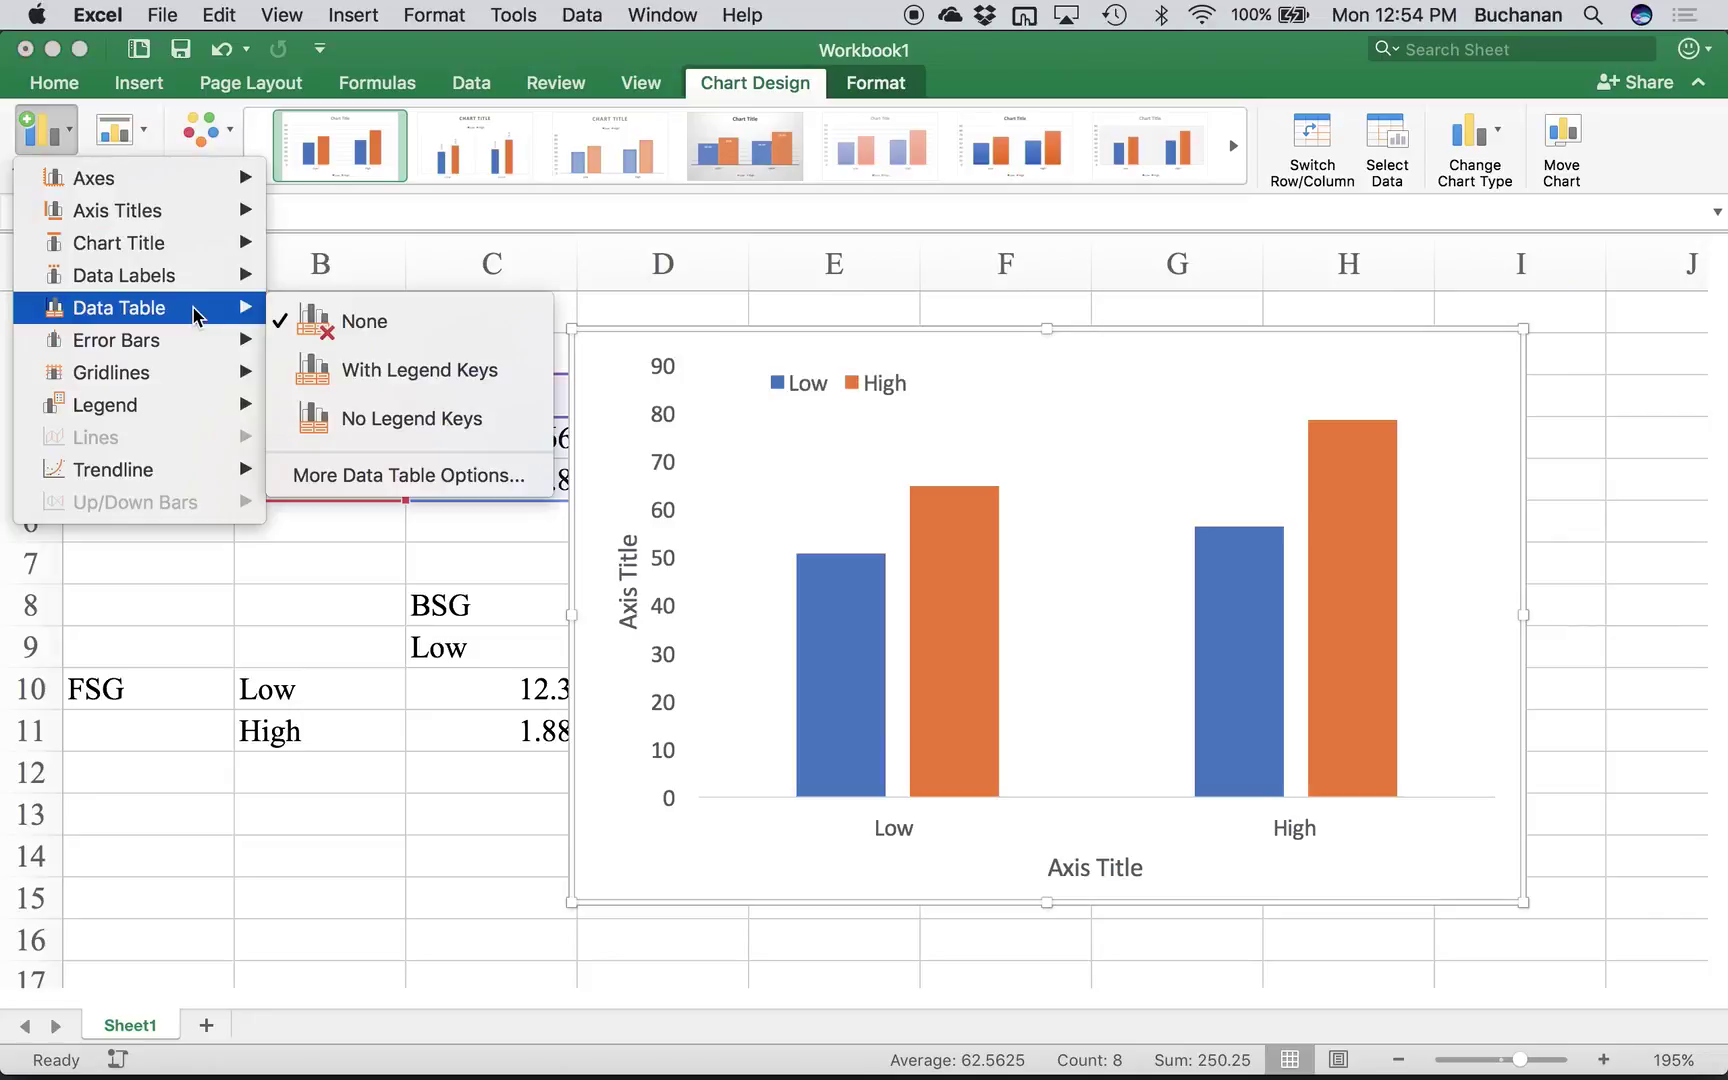
pyautogui.moveTo(125, 412)
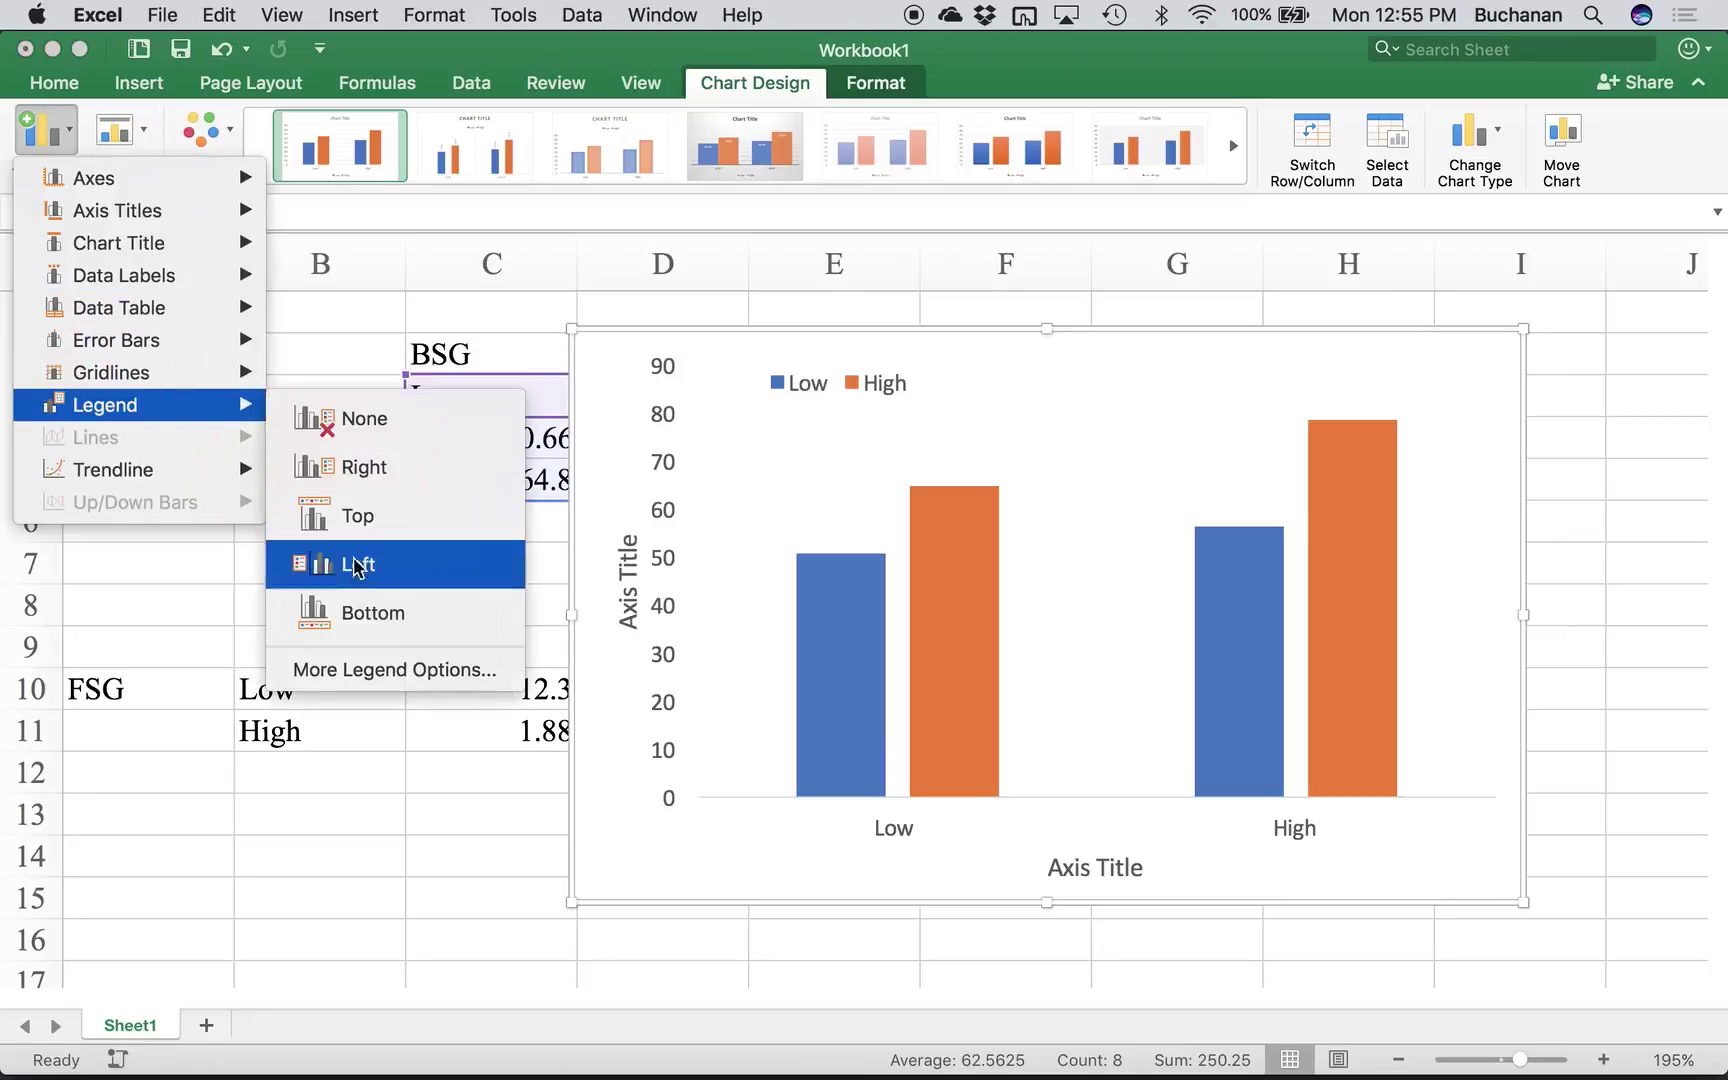
pyautogui.click(350, 670)
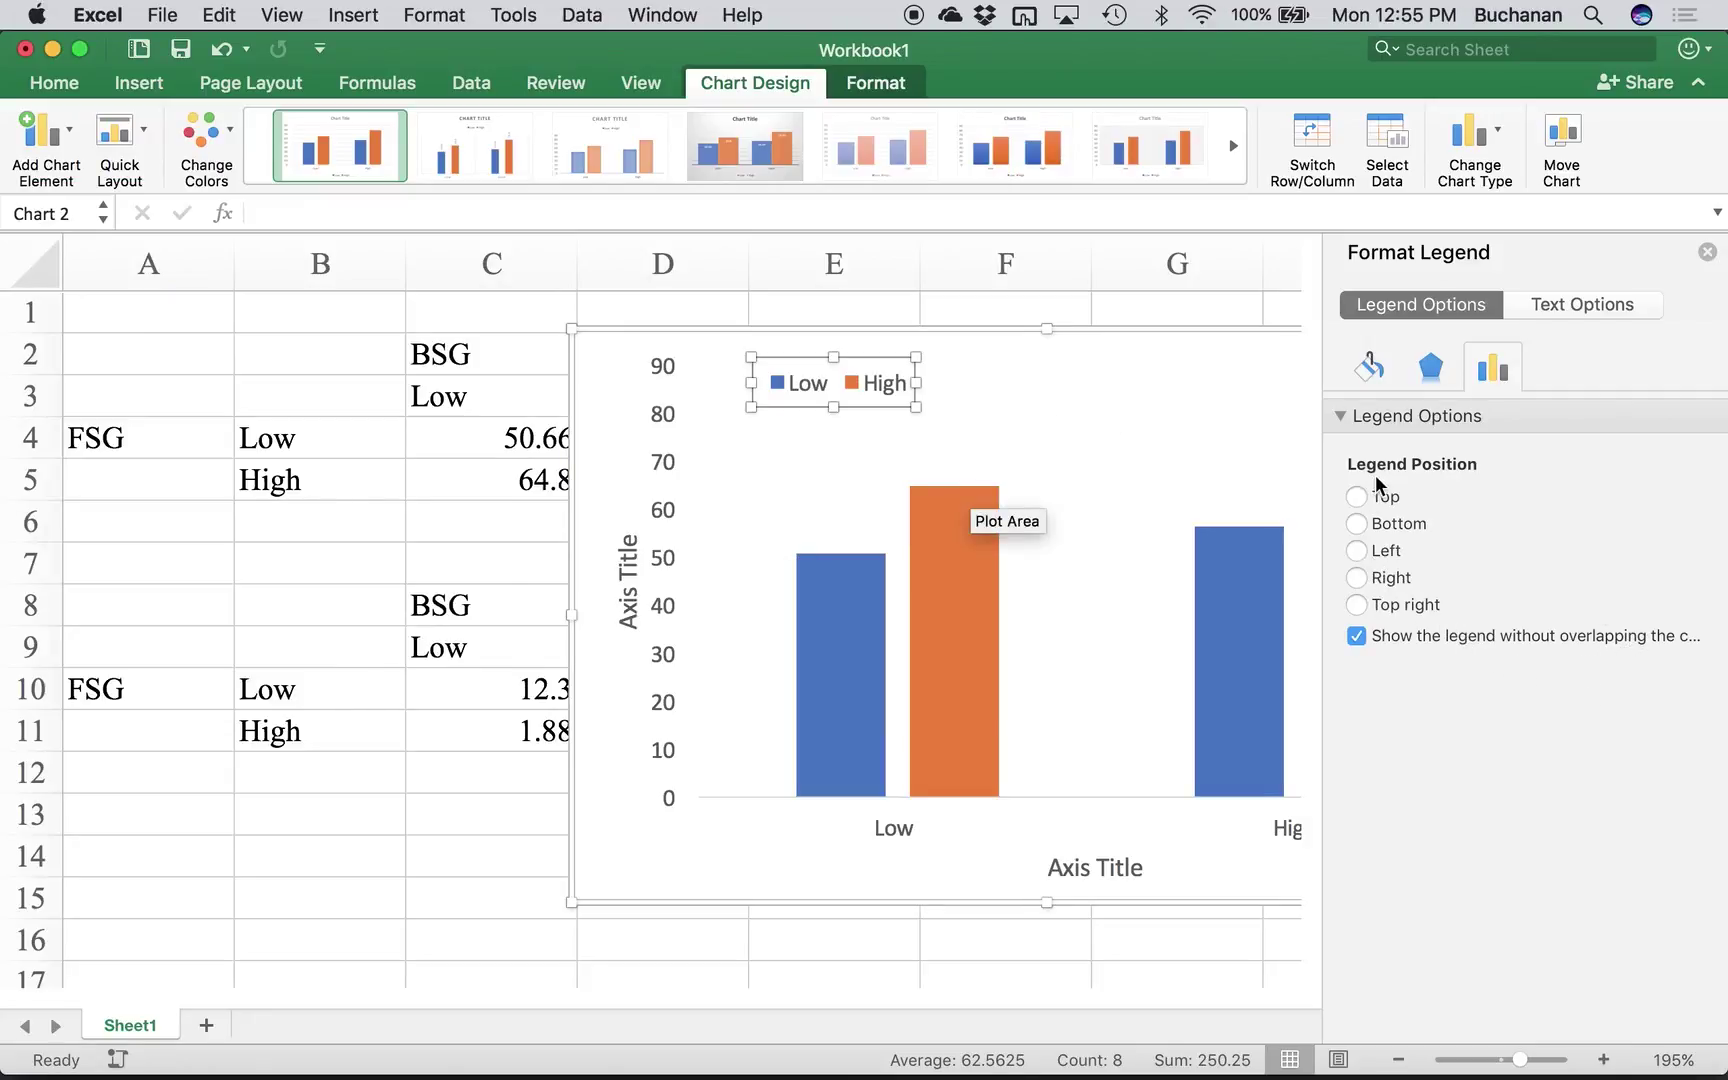
pyautogui.click(1556, 312)
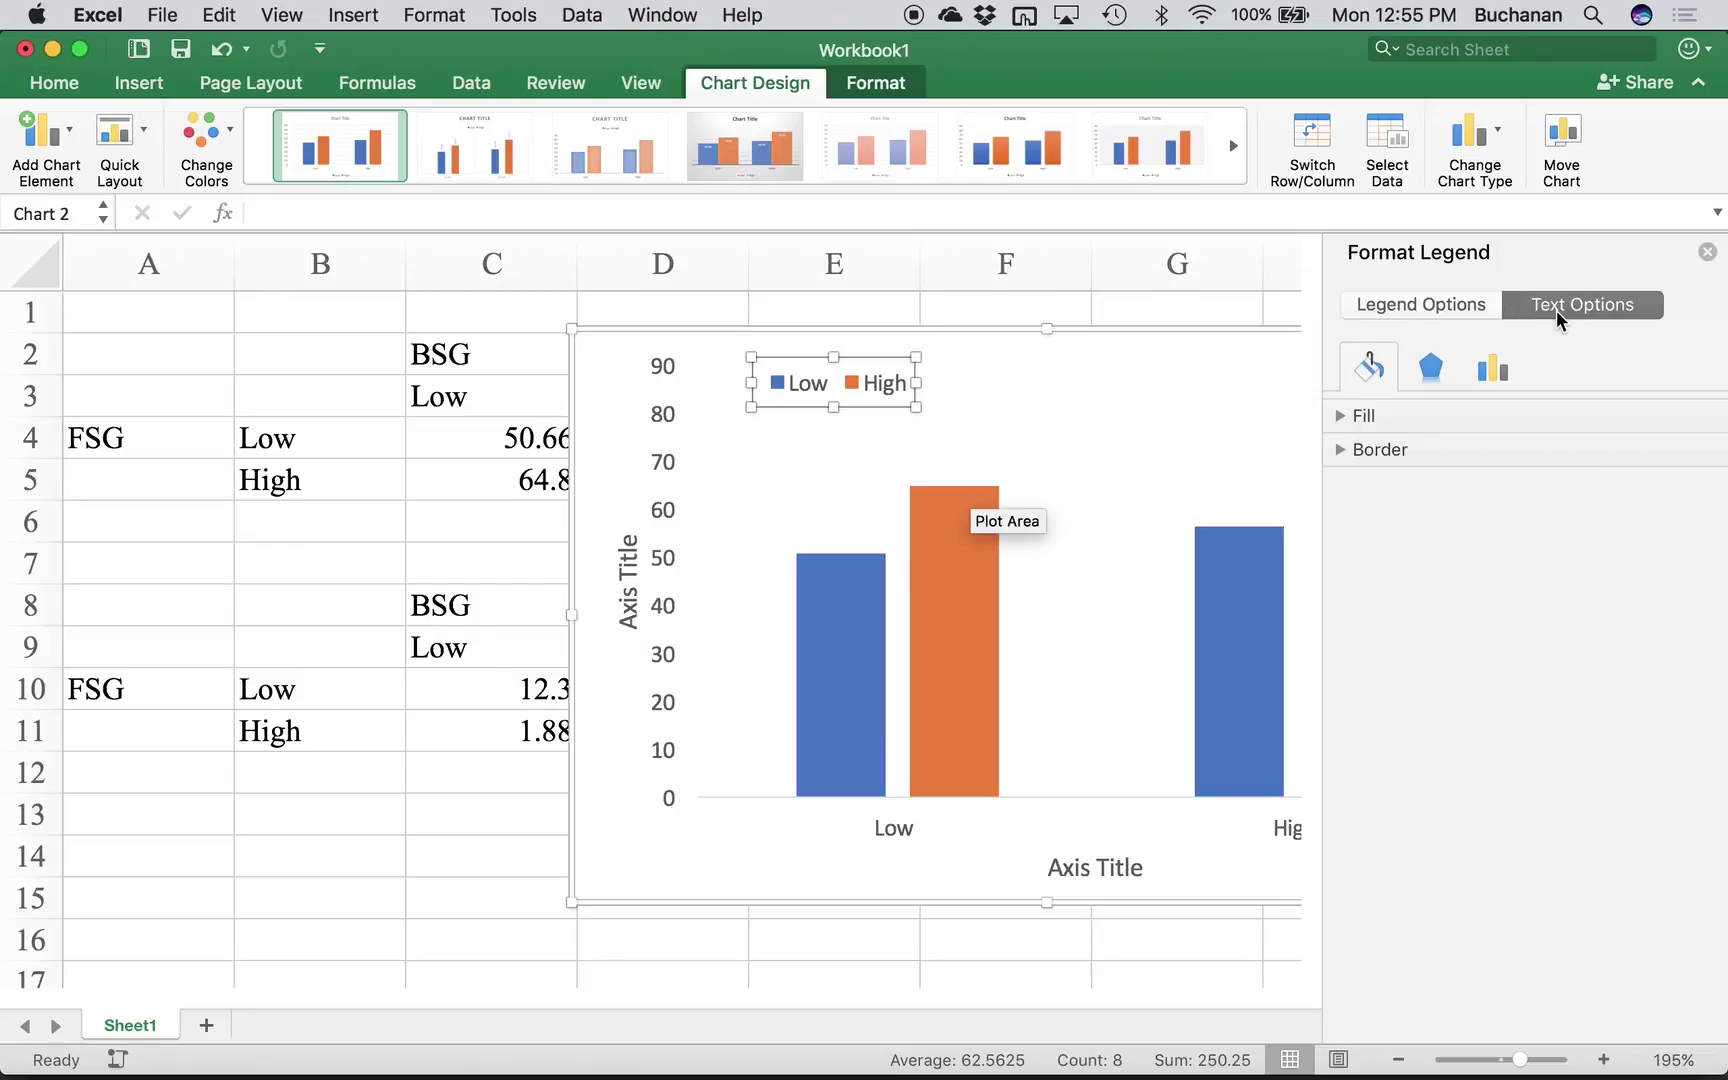
pyautogui.click(1342, 450)
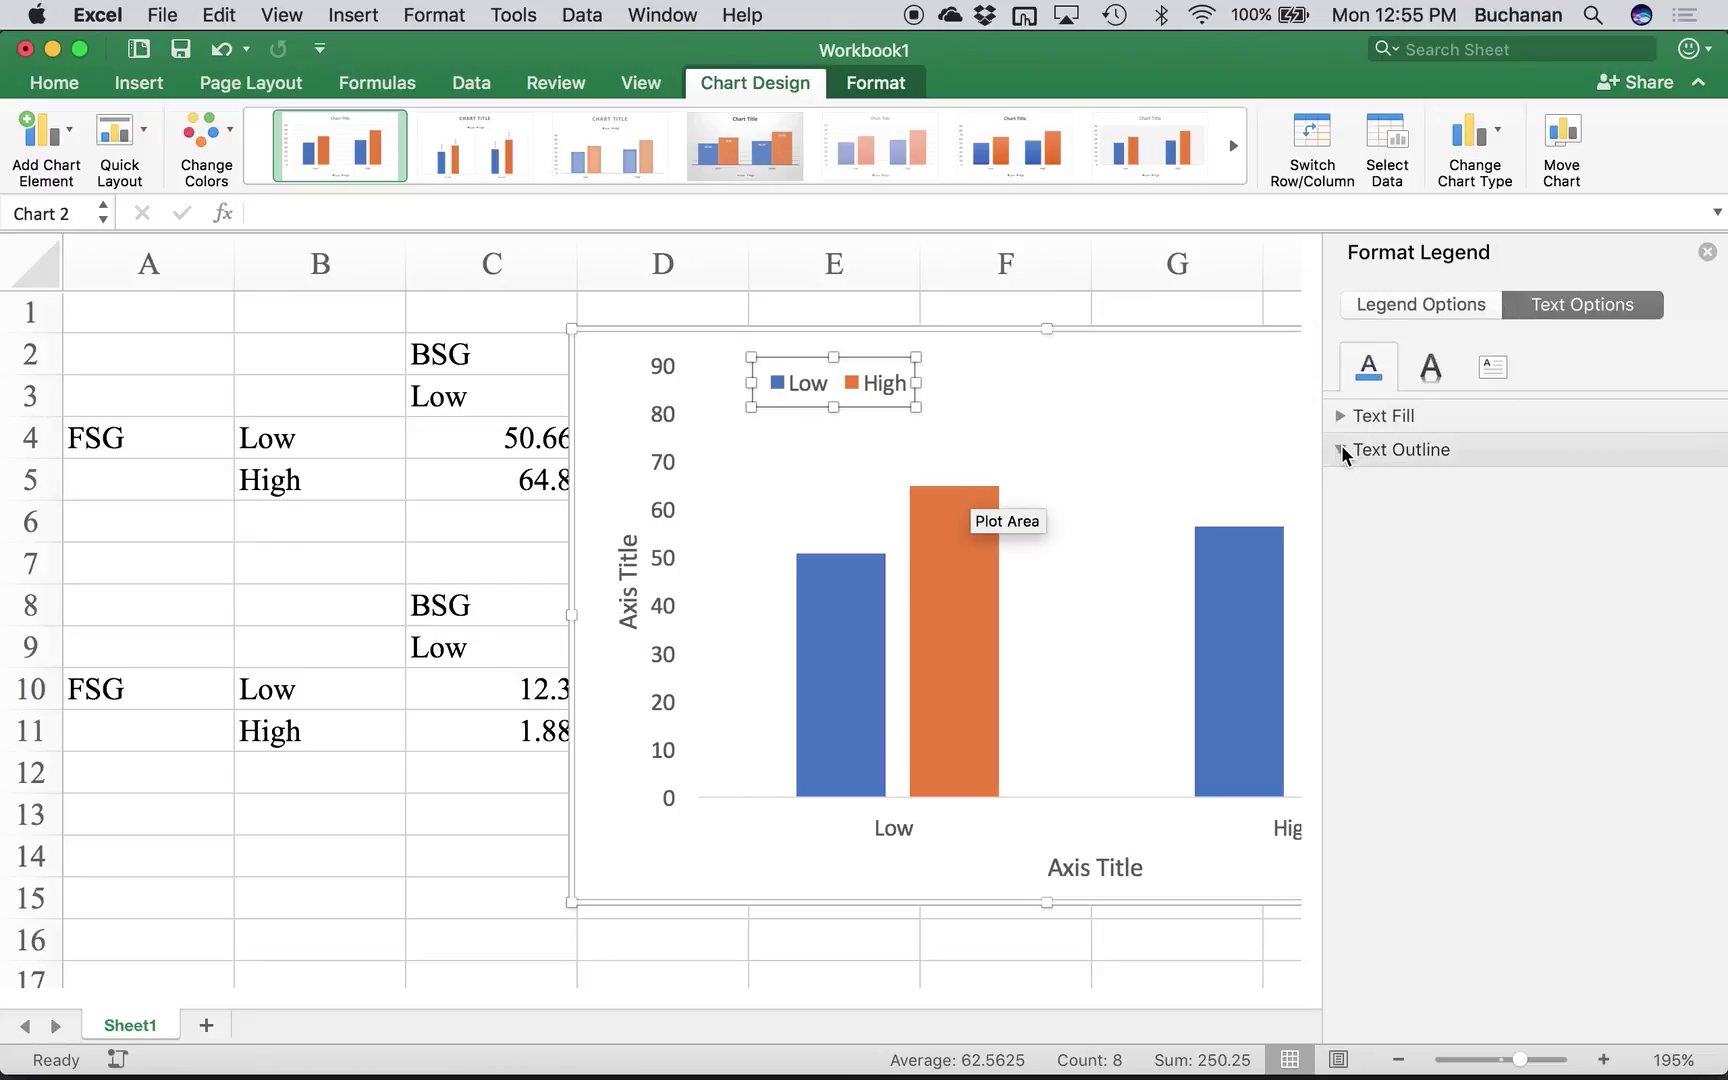
pyautogui.click(1337, 422)
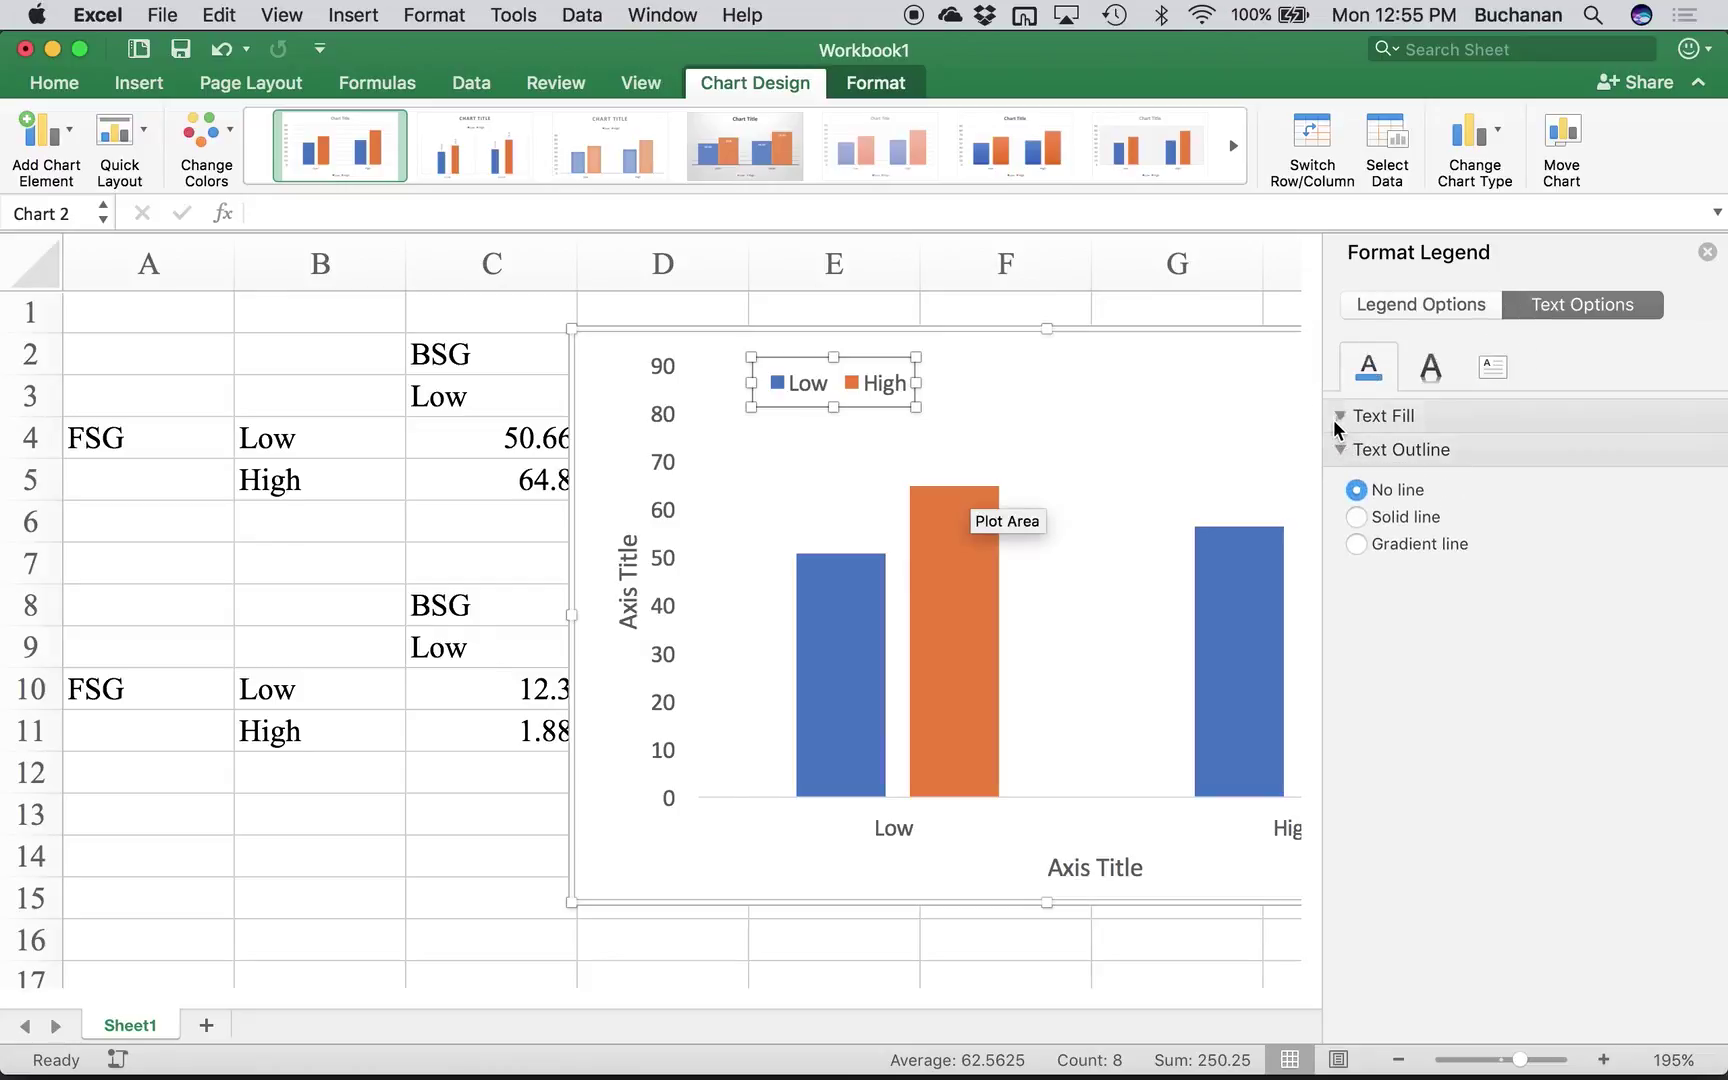
pyautogui.click(1432, 368)
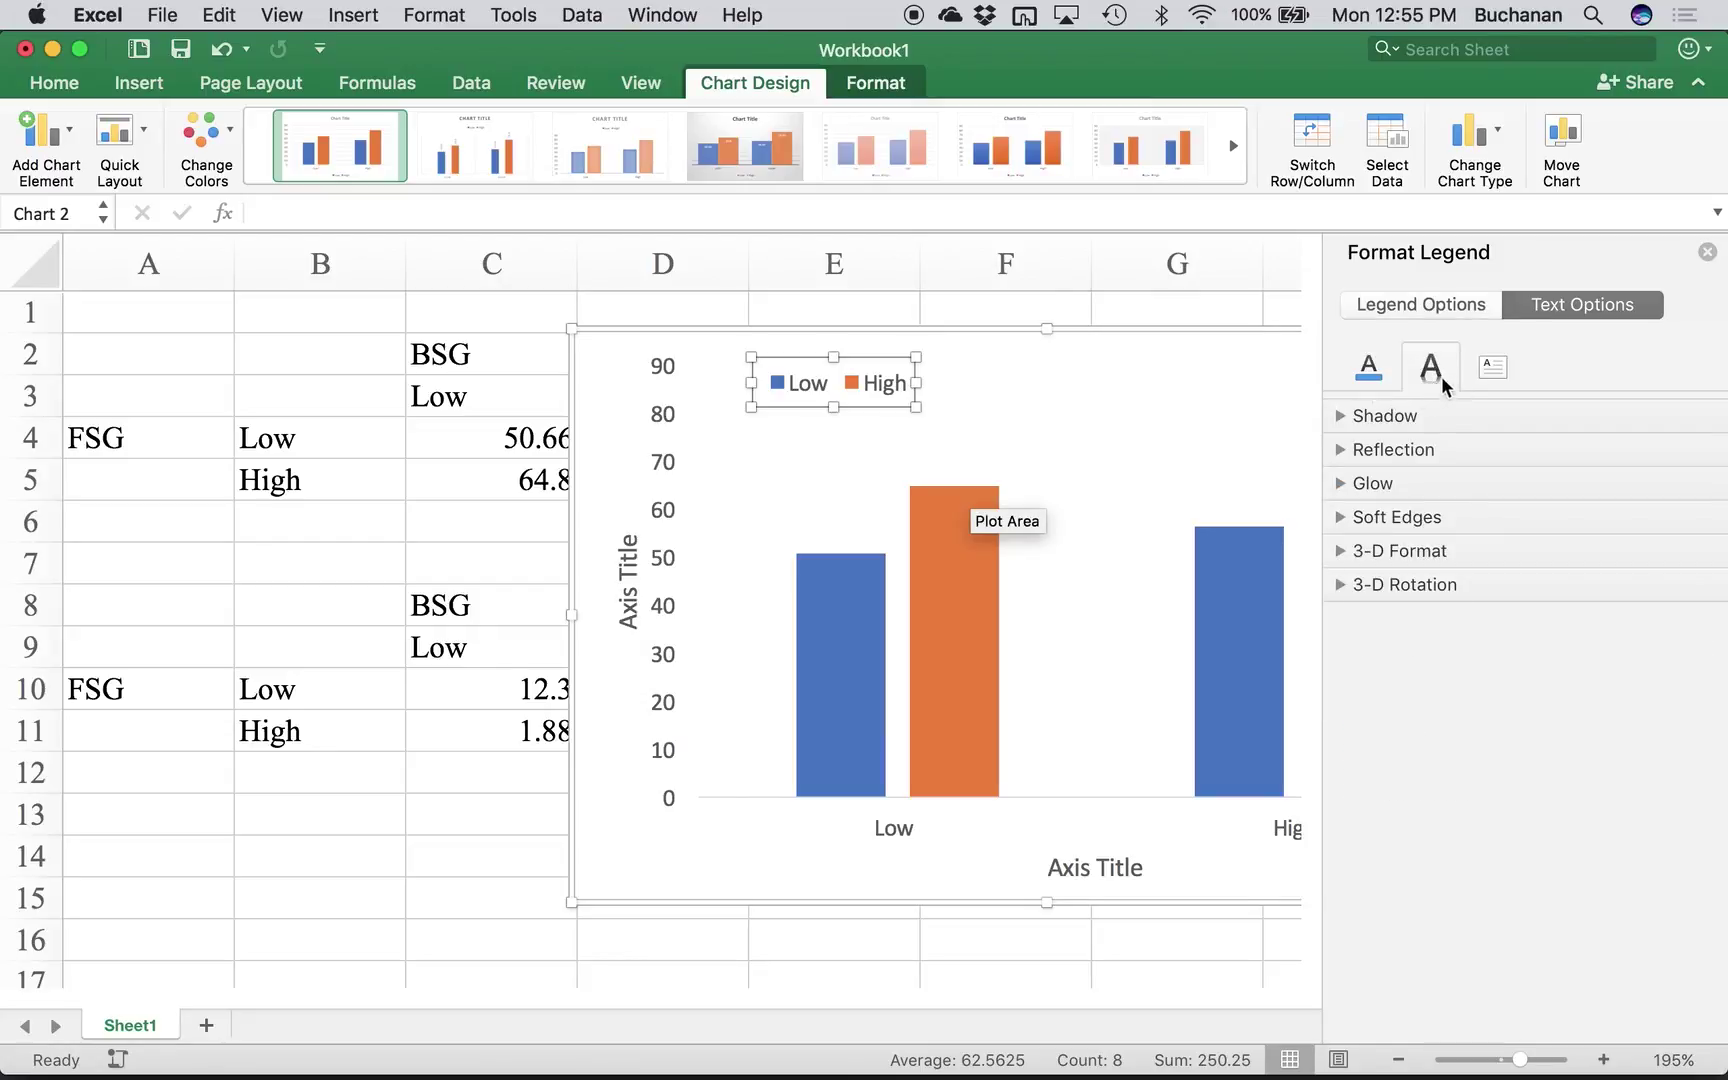
pyautogui.click(1477, 372)
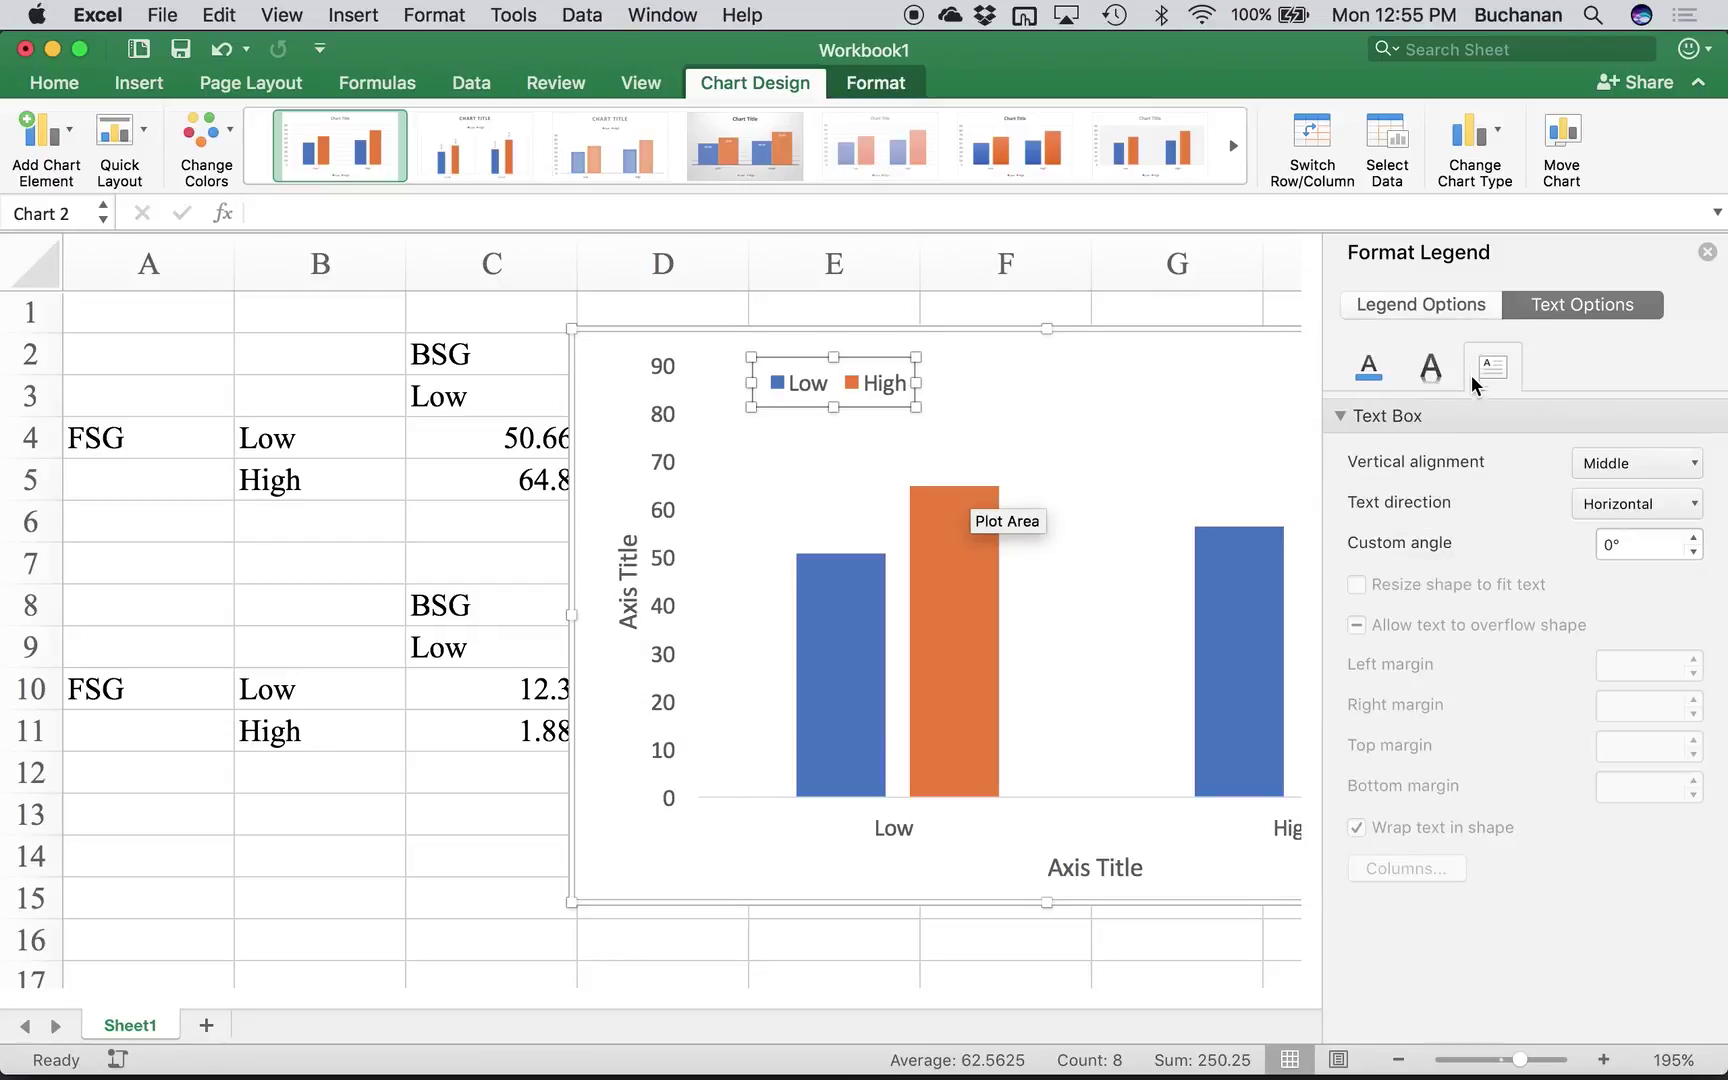
# - Examine the legend's fill, border, effect and position options, and close its formatting settings
pyautogui.click(1402, 314)
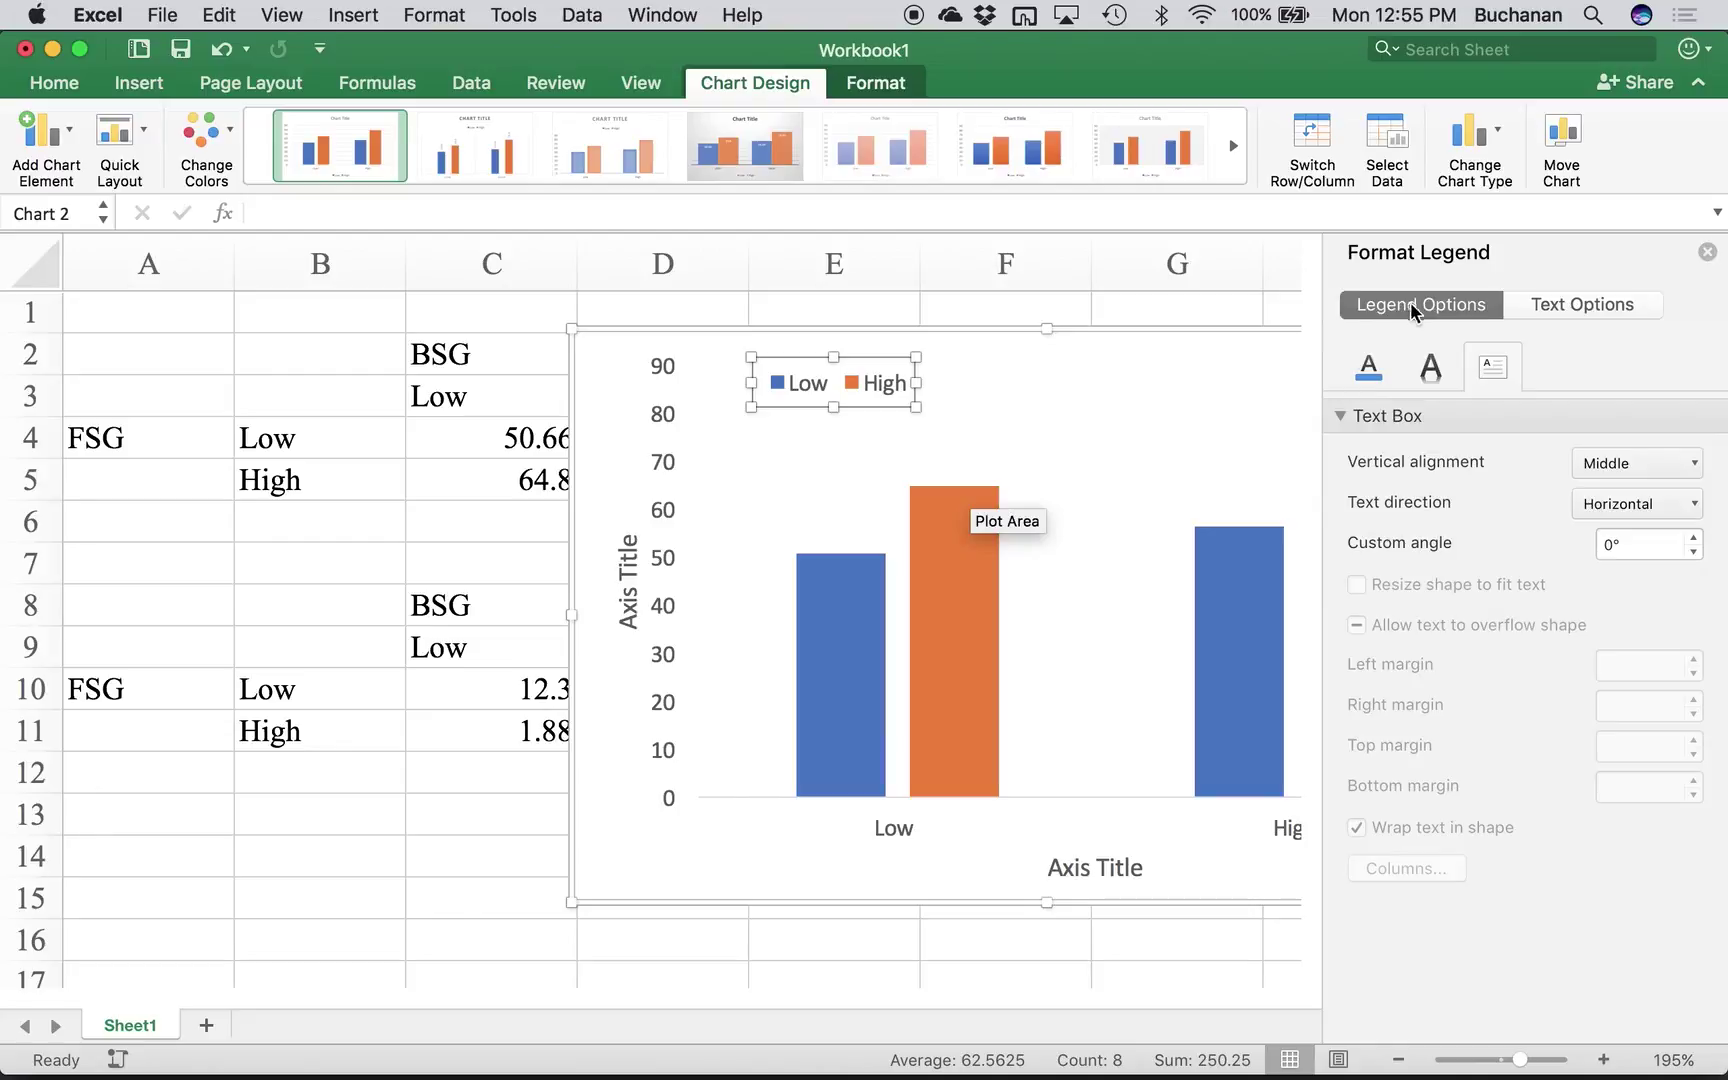
pyautogui.click(1371, 370)
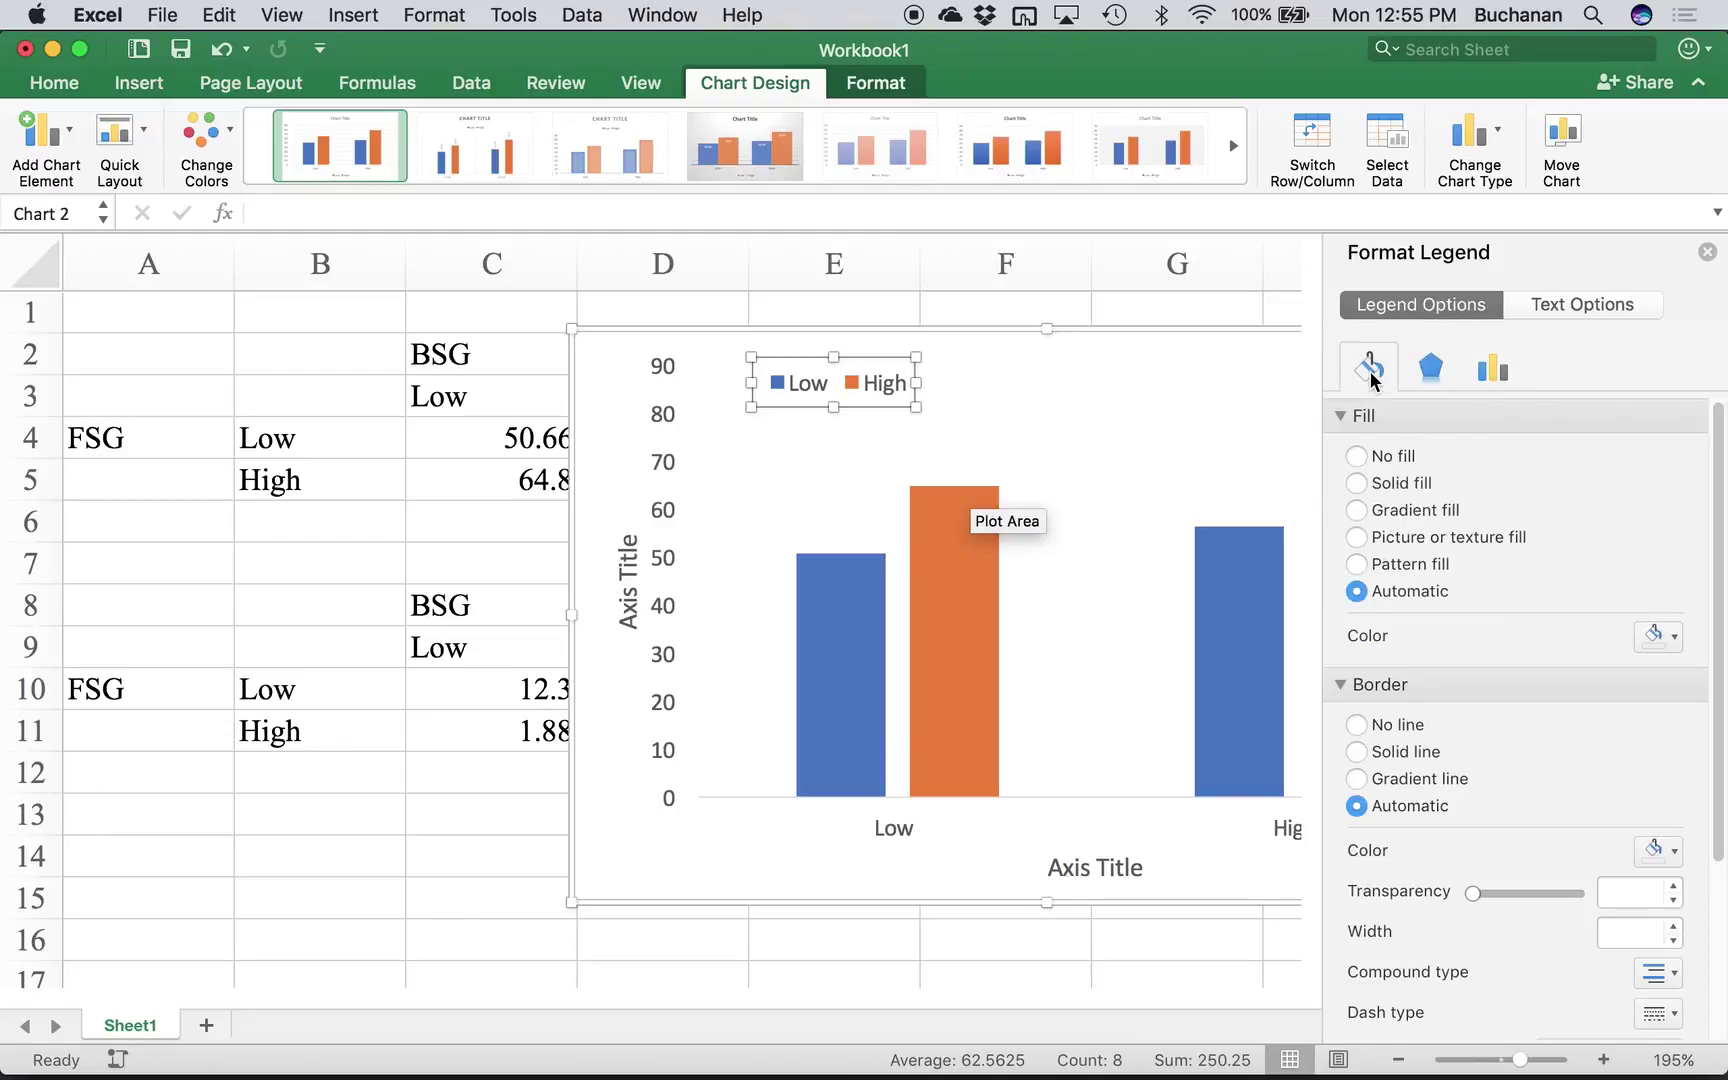
pyautogui.scroll(-5, 1535, 703)
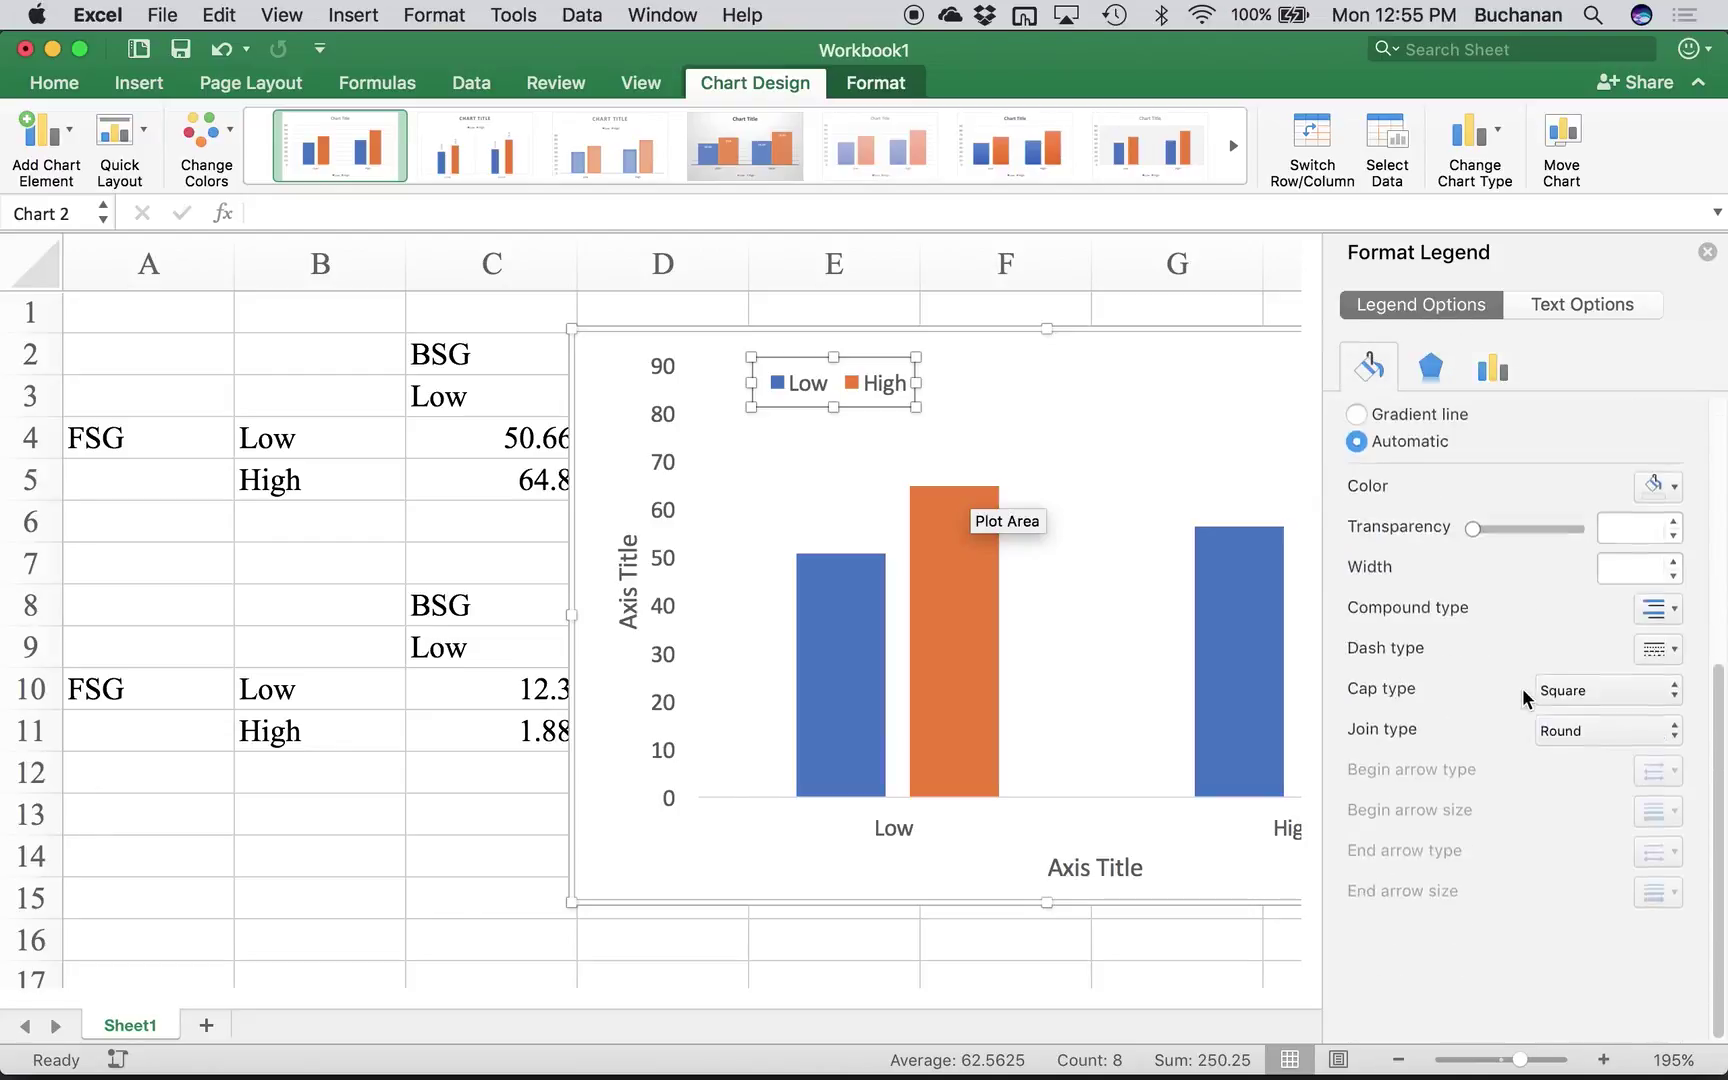
pyautogui.click(1432, 377)
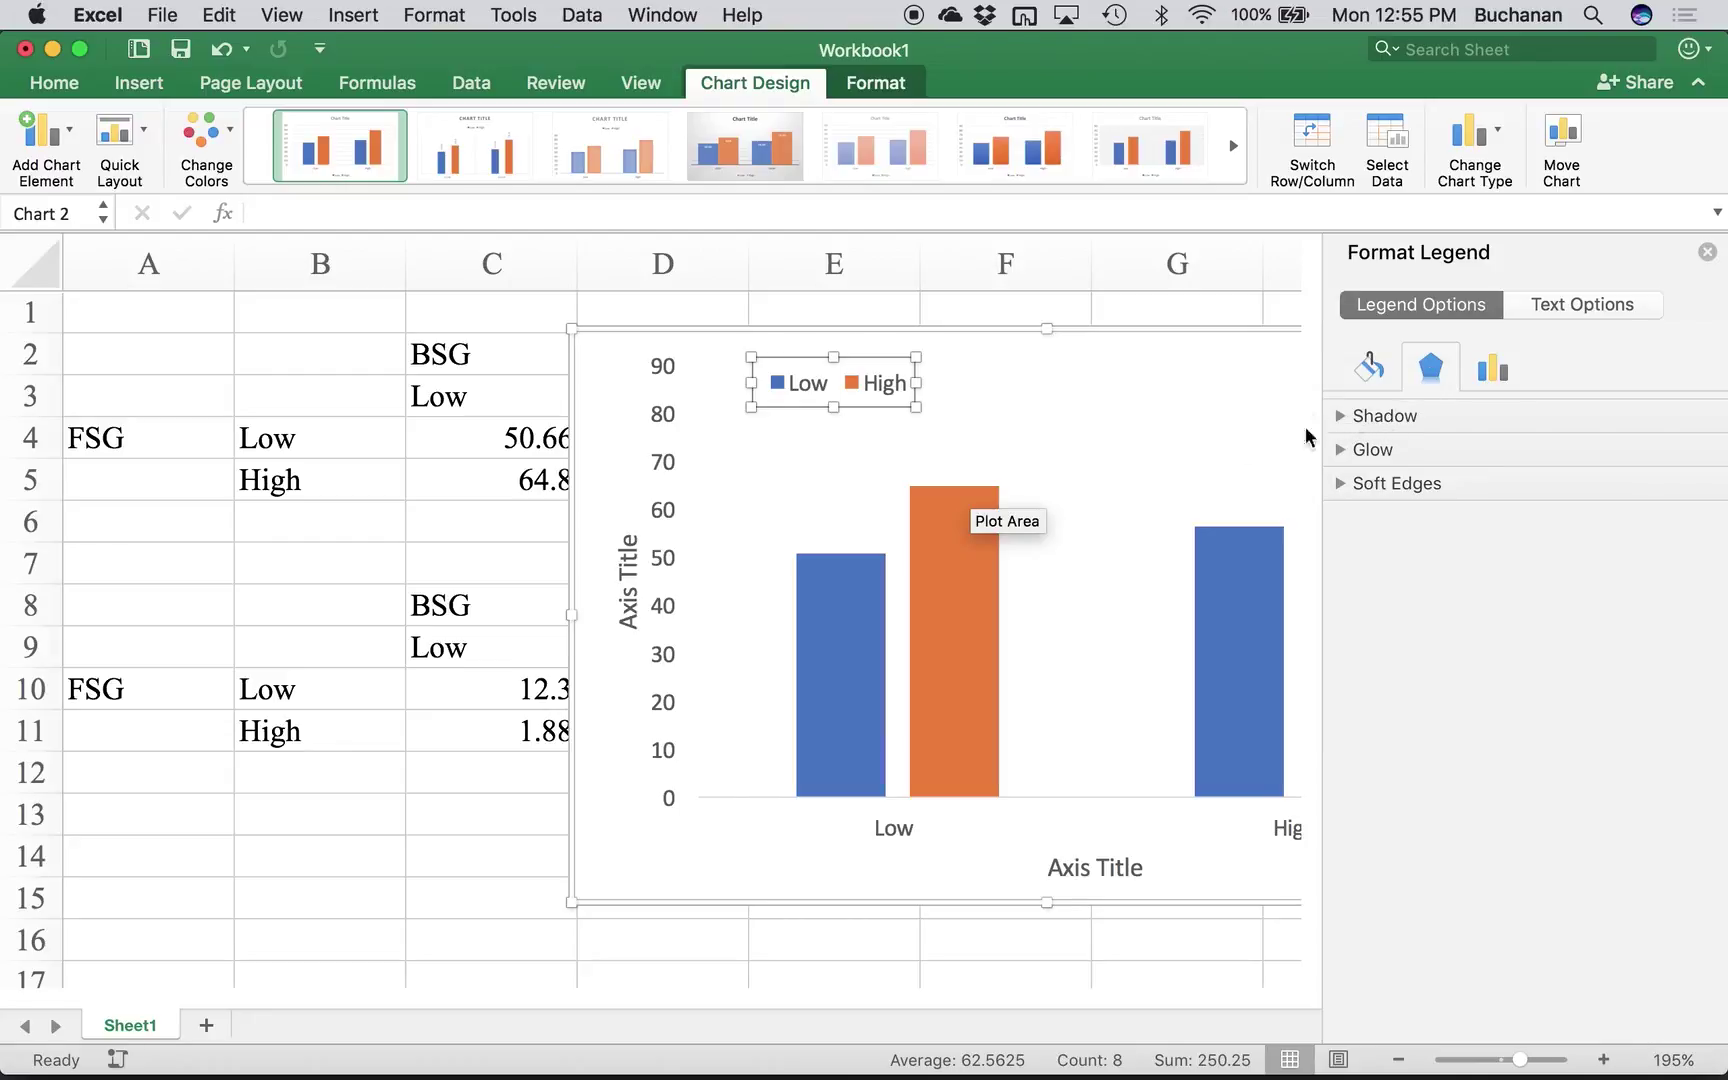
pyautogui.rightClick(848, 397)
pyautogui.moveTo(955, 515)
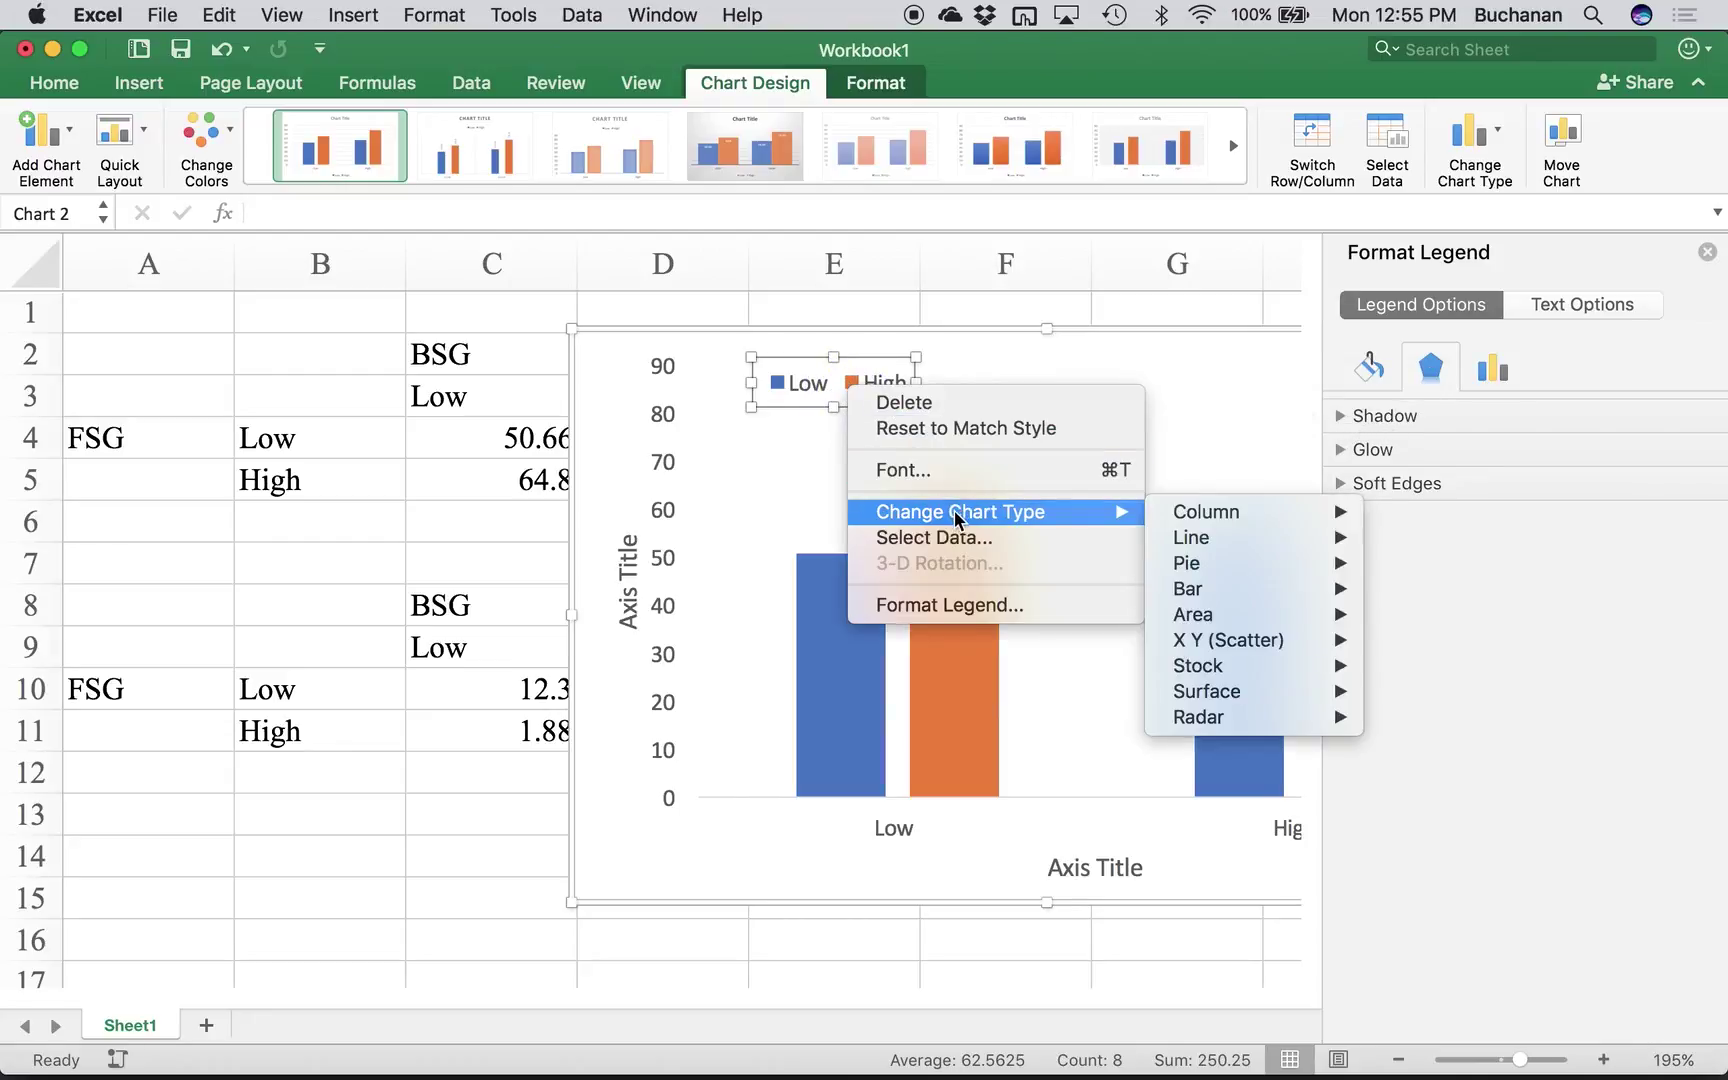
pyautogui.click(957, 606)
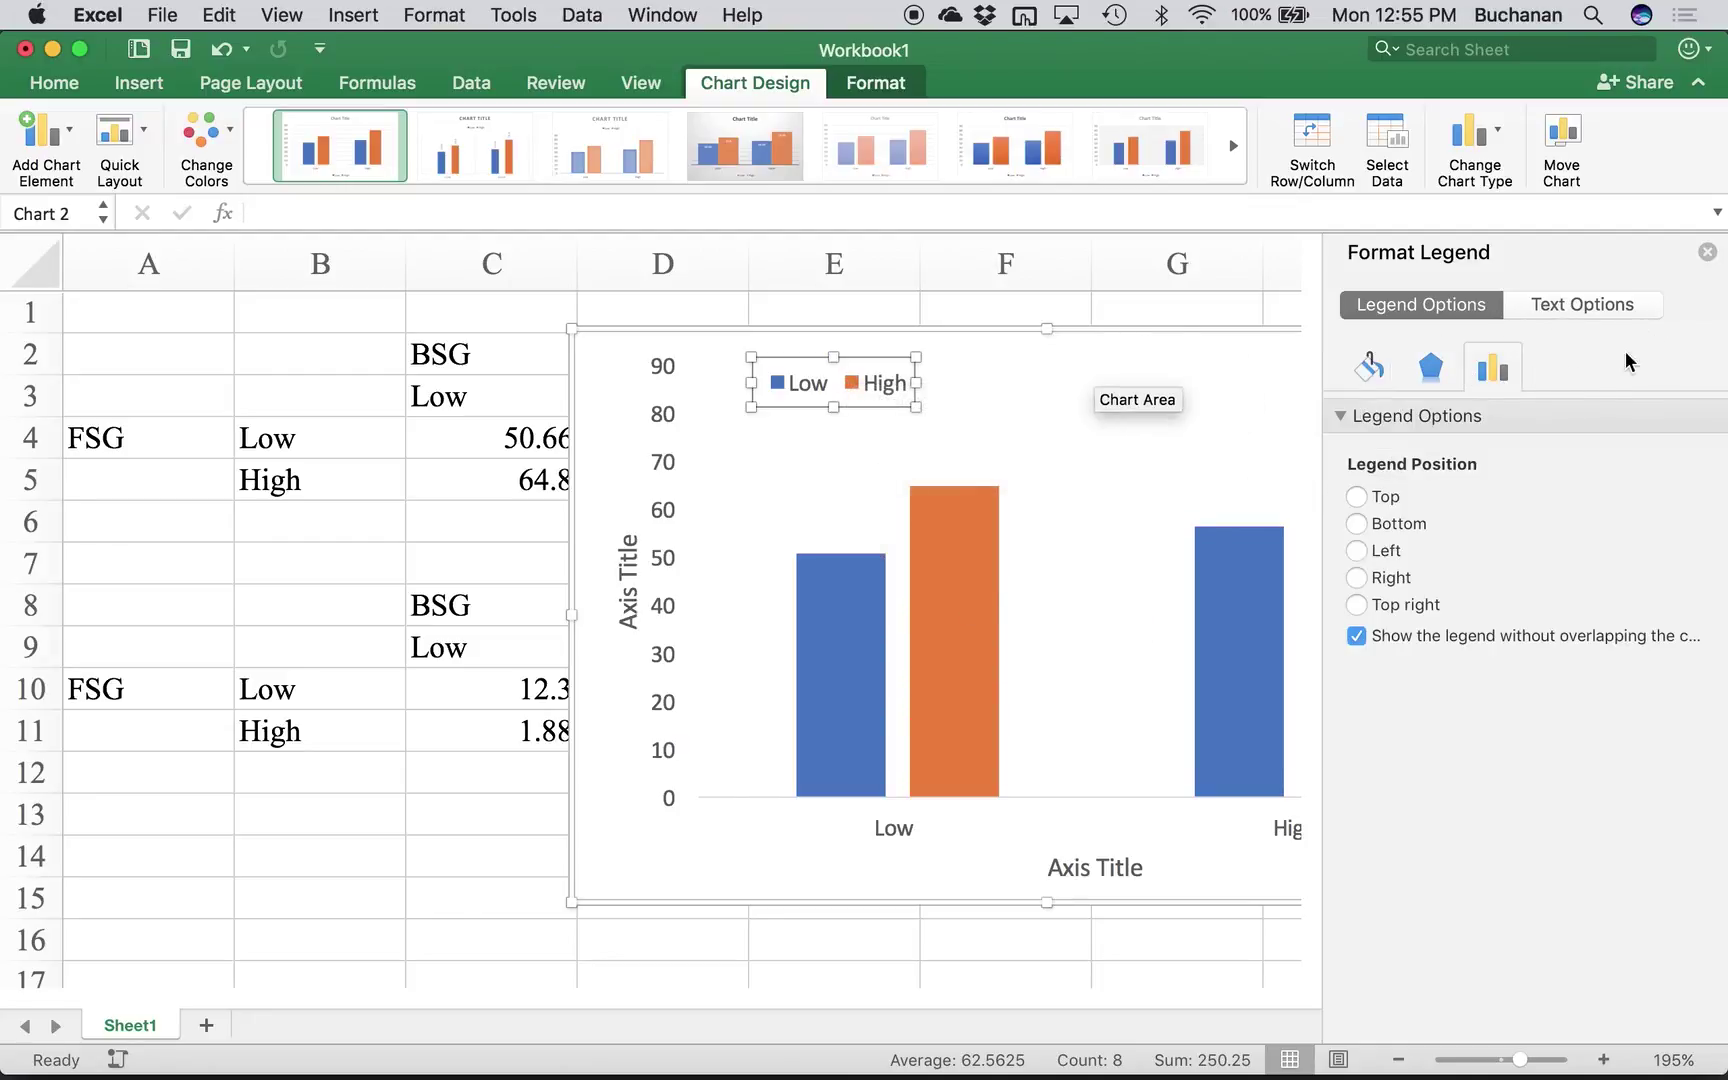
pyautogui.click(1708, 255)
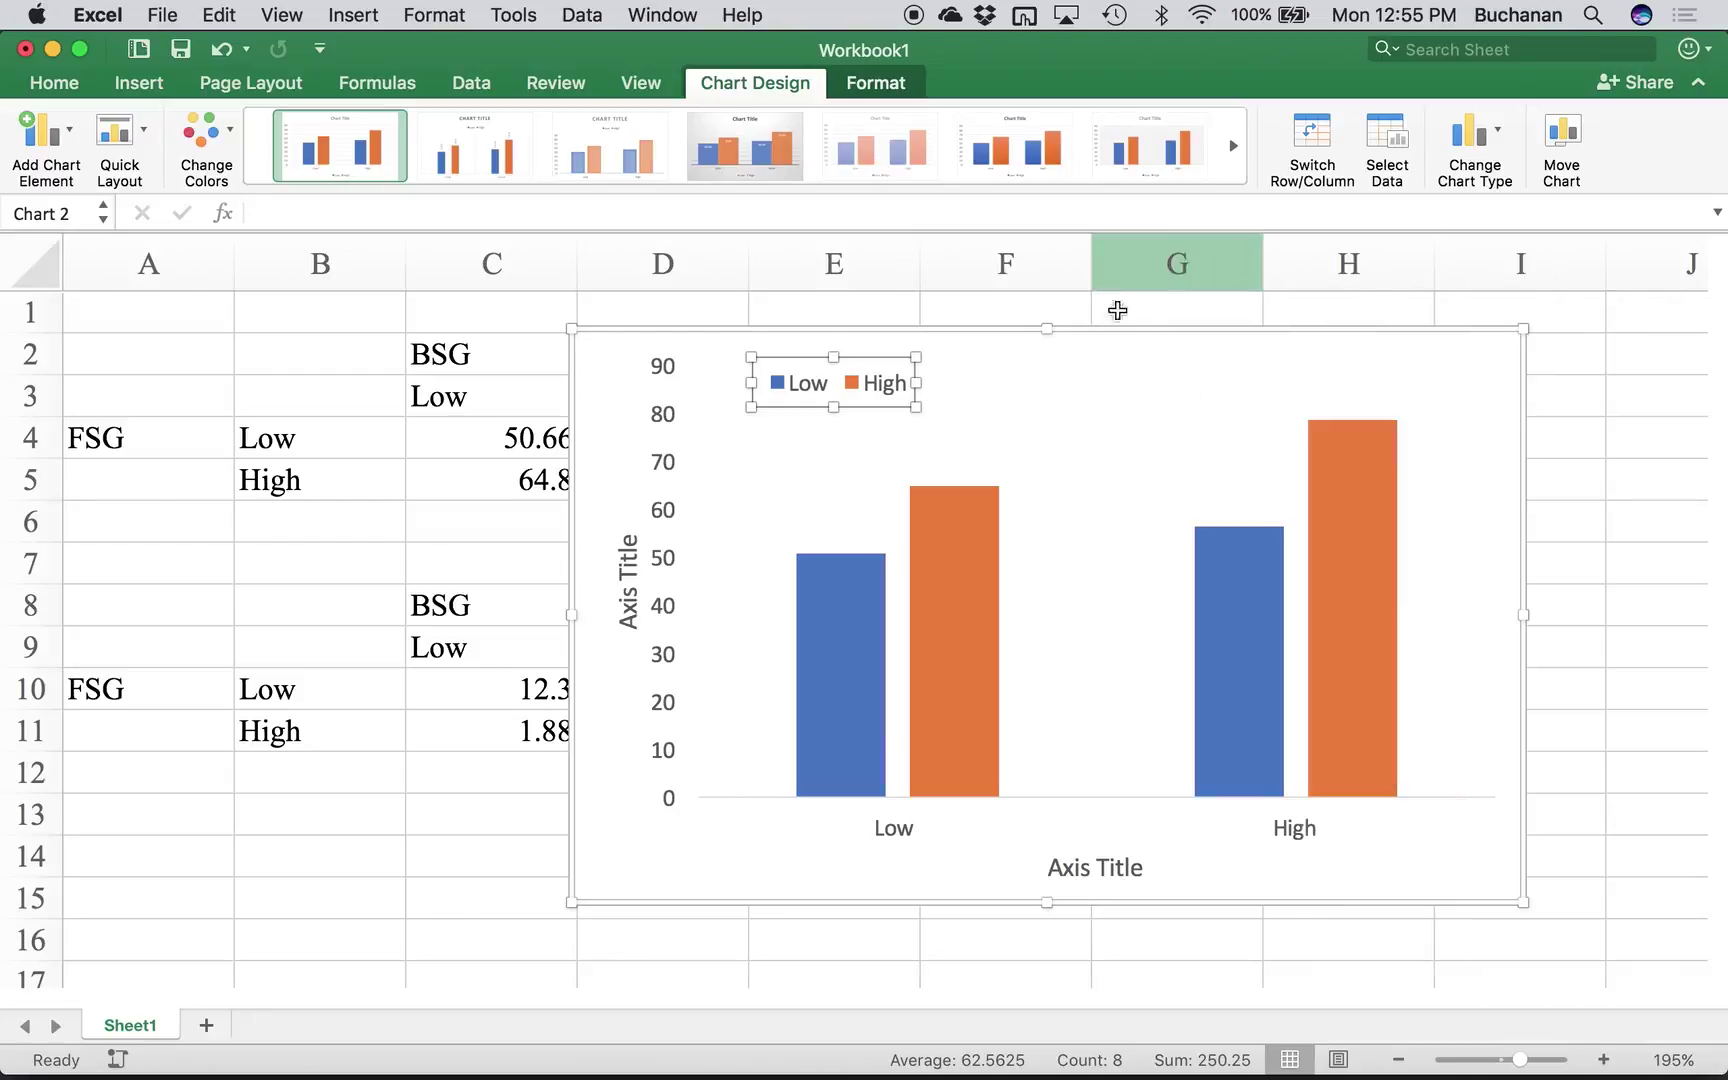
# - Move the chart beside the two data grids so that it starts at column E and leaves the values uncovered
pyautogui.moveTo(1145, 340); pyautogui.dragTo(999, 357)
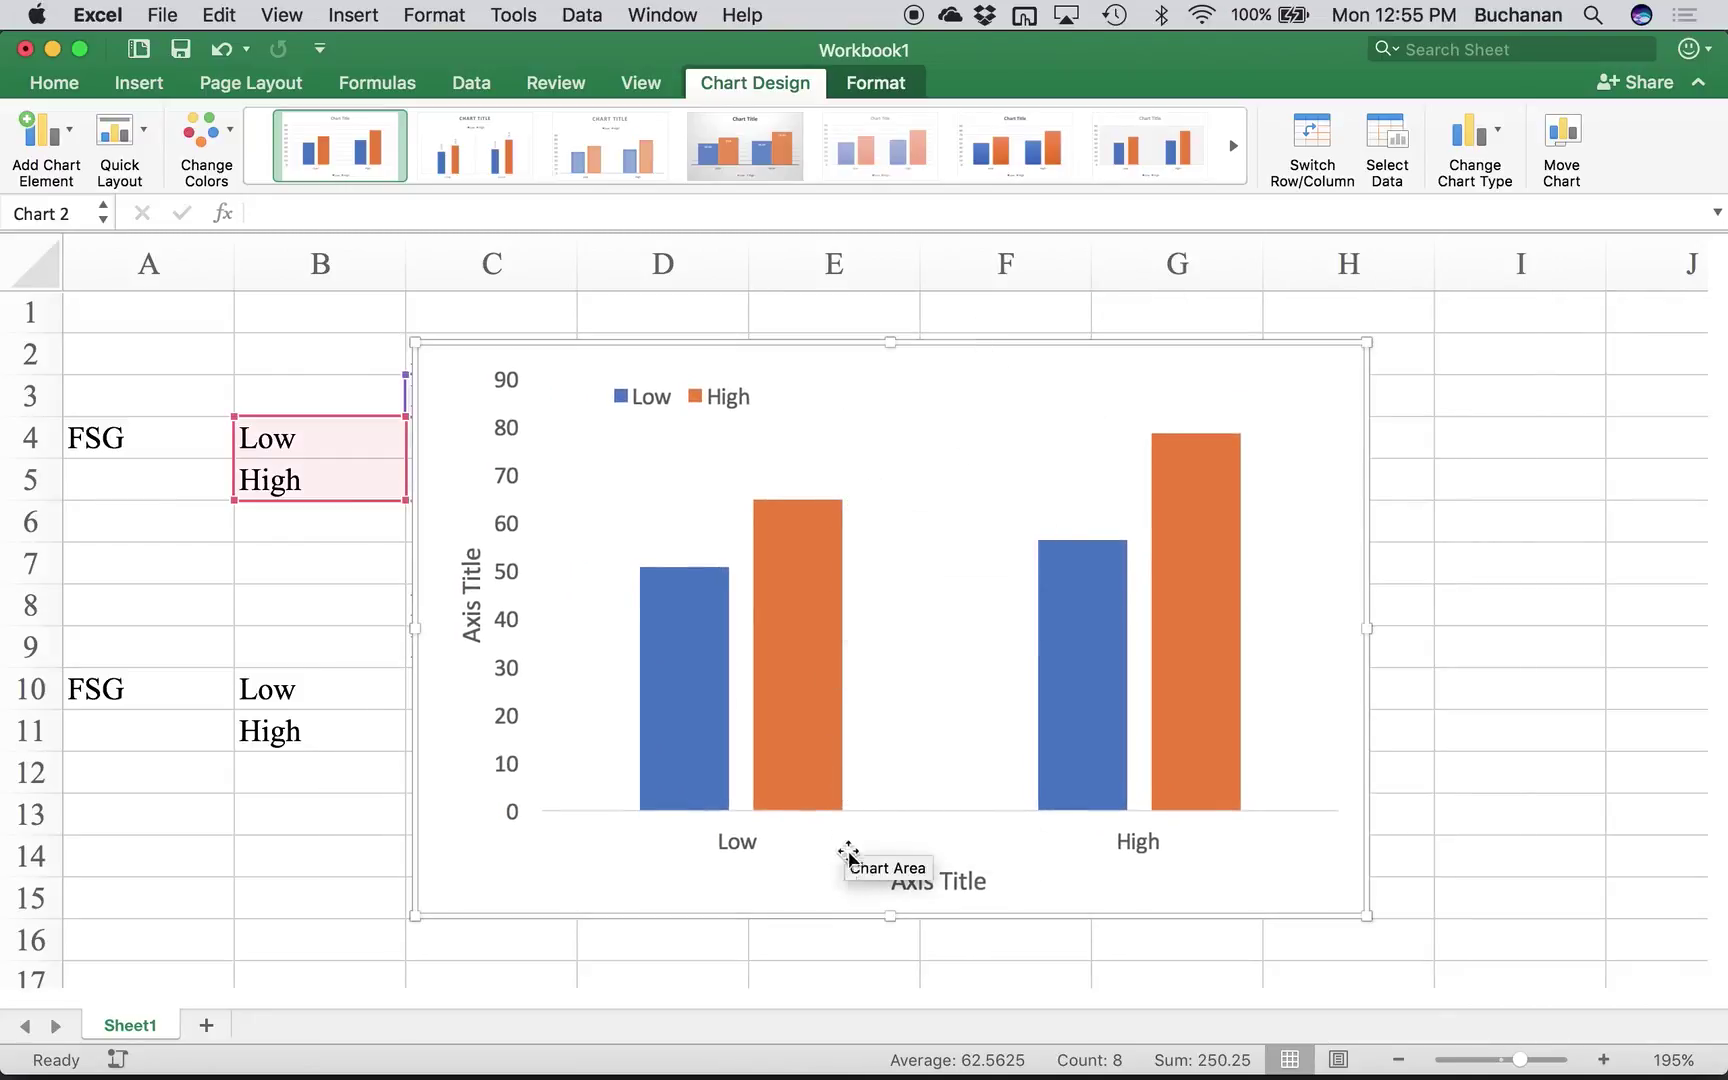
pyautogui.click(679, 378)
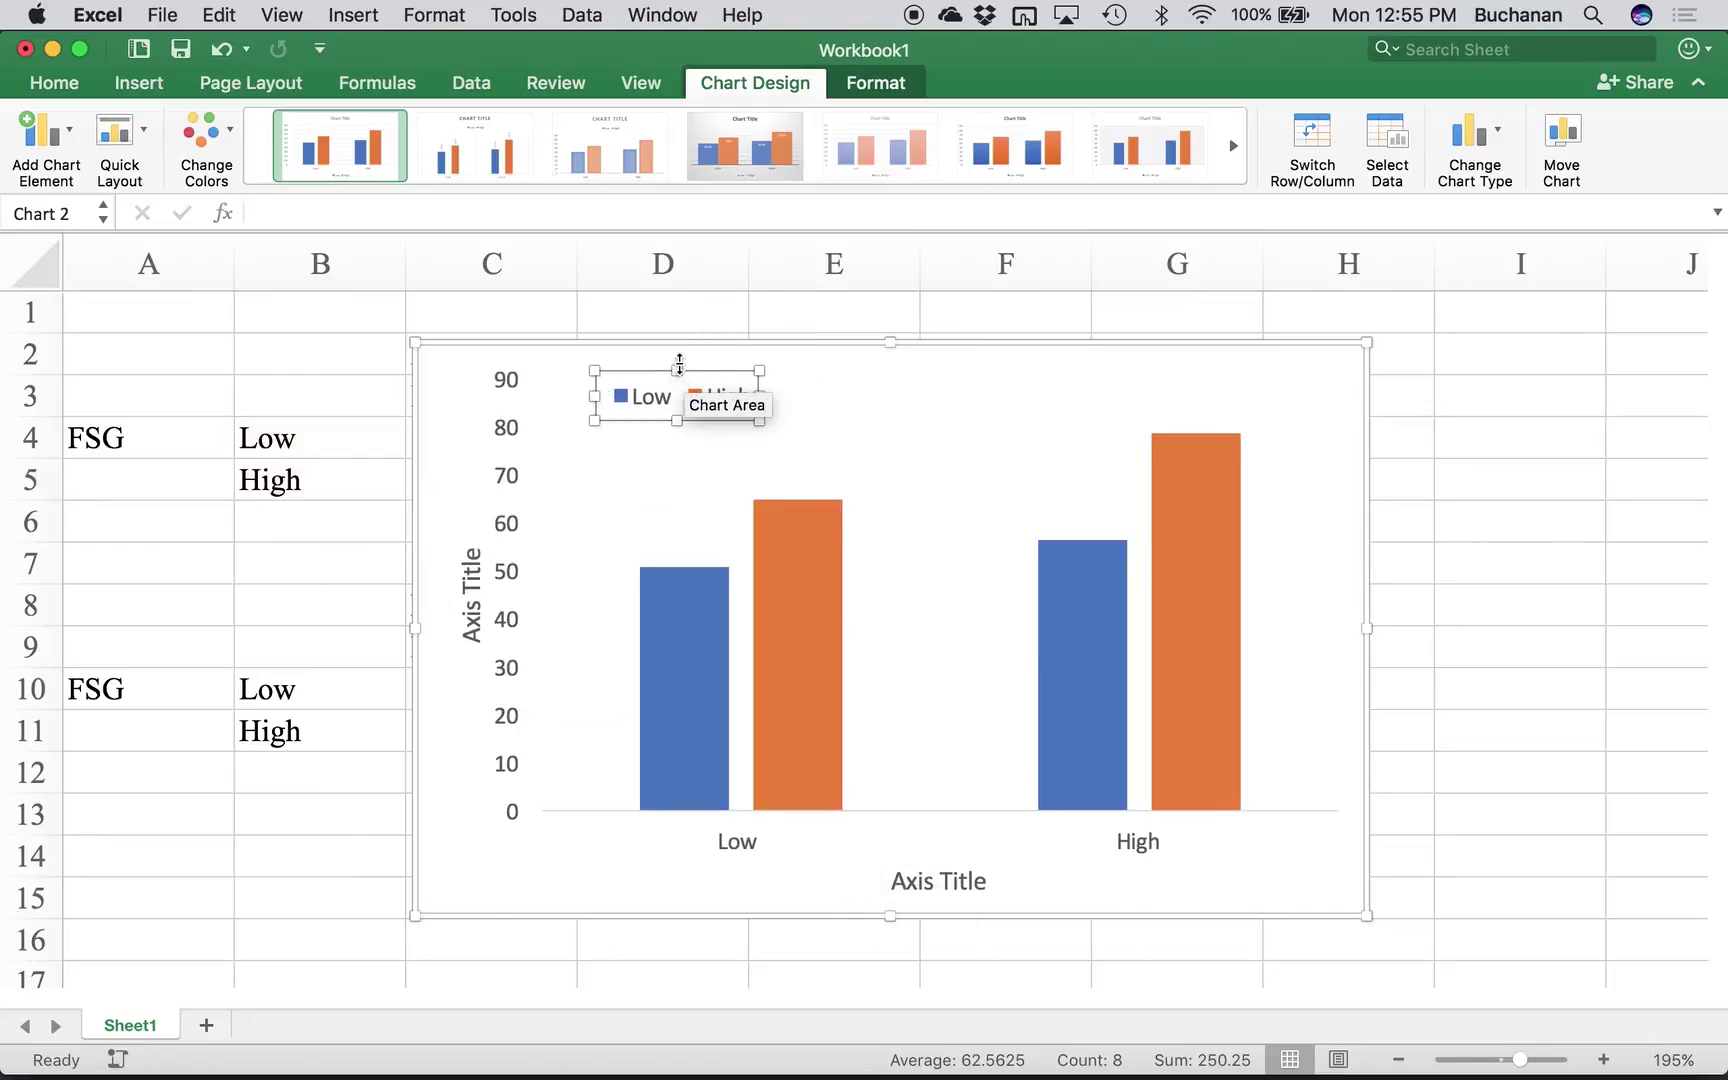
pyautogui.moveTo(679, 354); pyautogui.dragTo(983, 386)
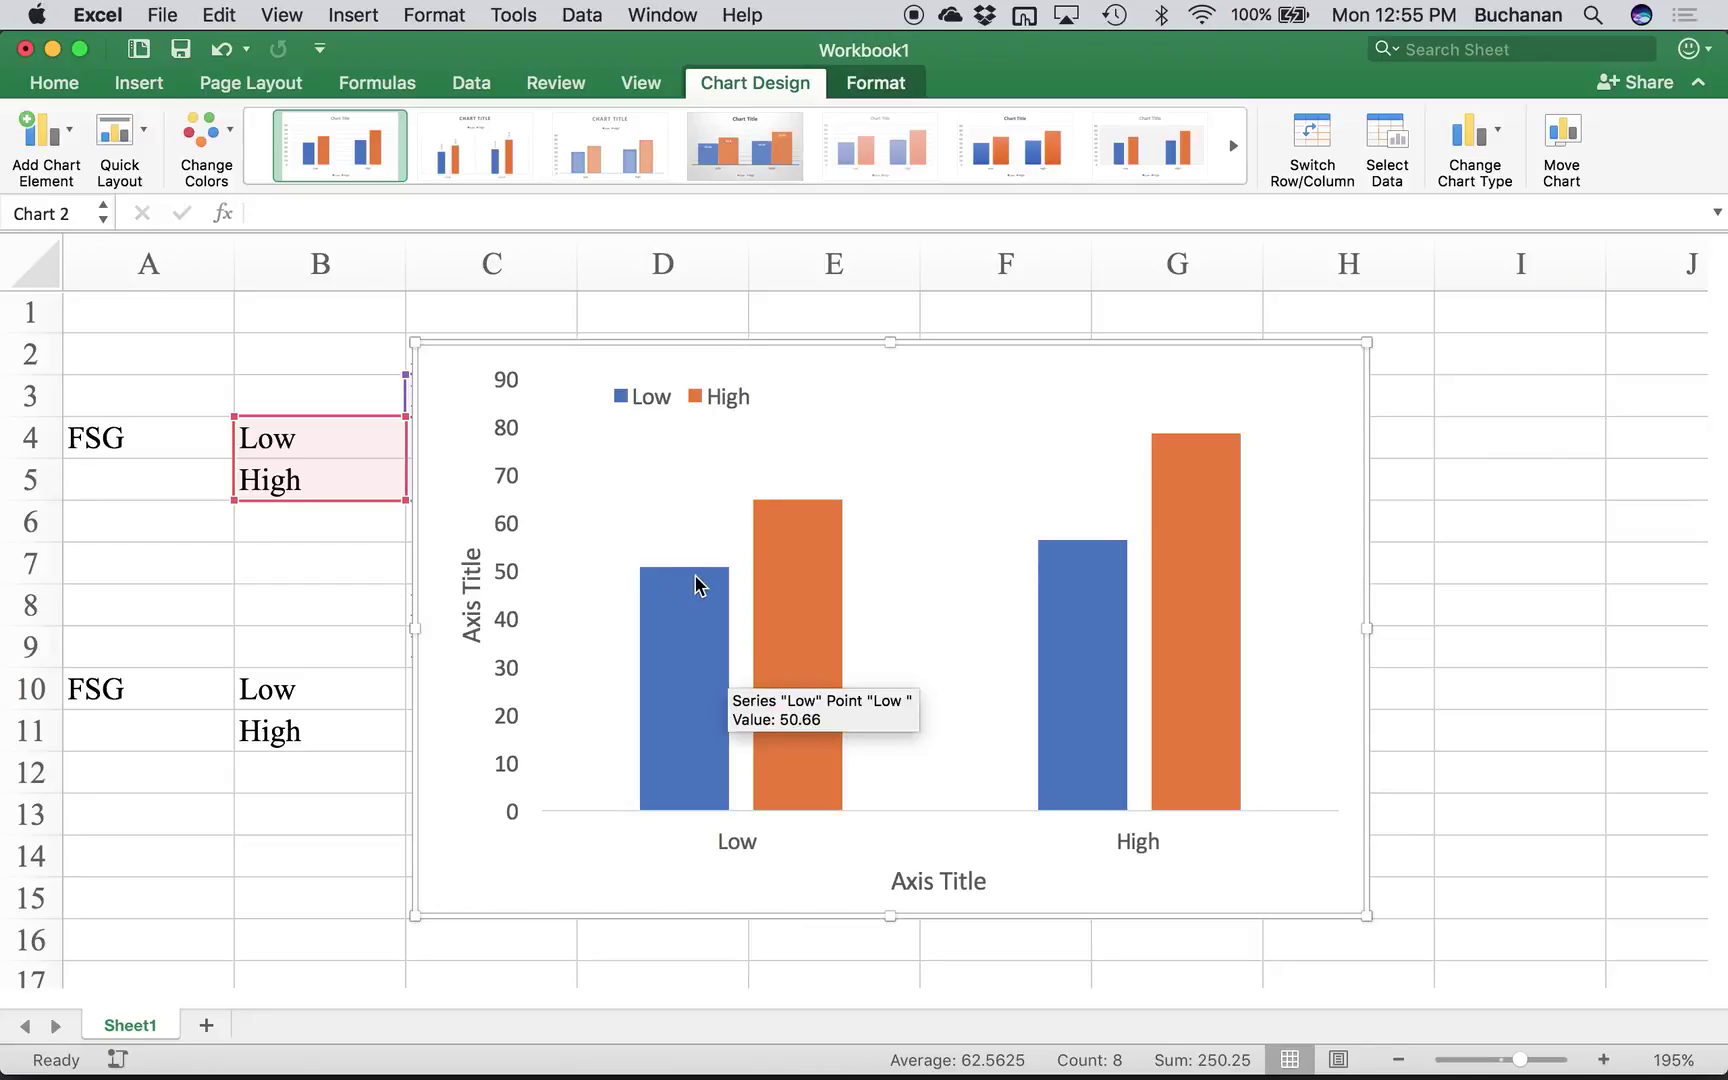
pyautogui.moveTo(1088, 355); pyautogui.dragTo(1375, 340)
pyautogui.moveTo(1525, 1060); pyautogui.dragTo(1505, 1060)
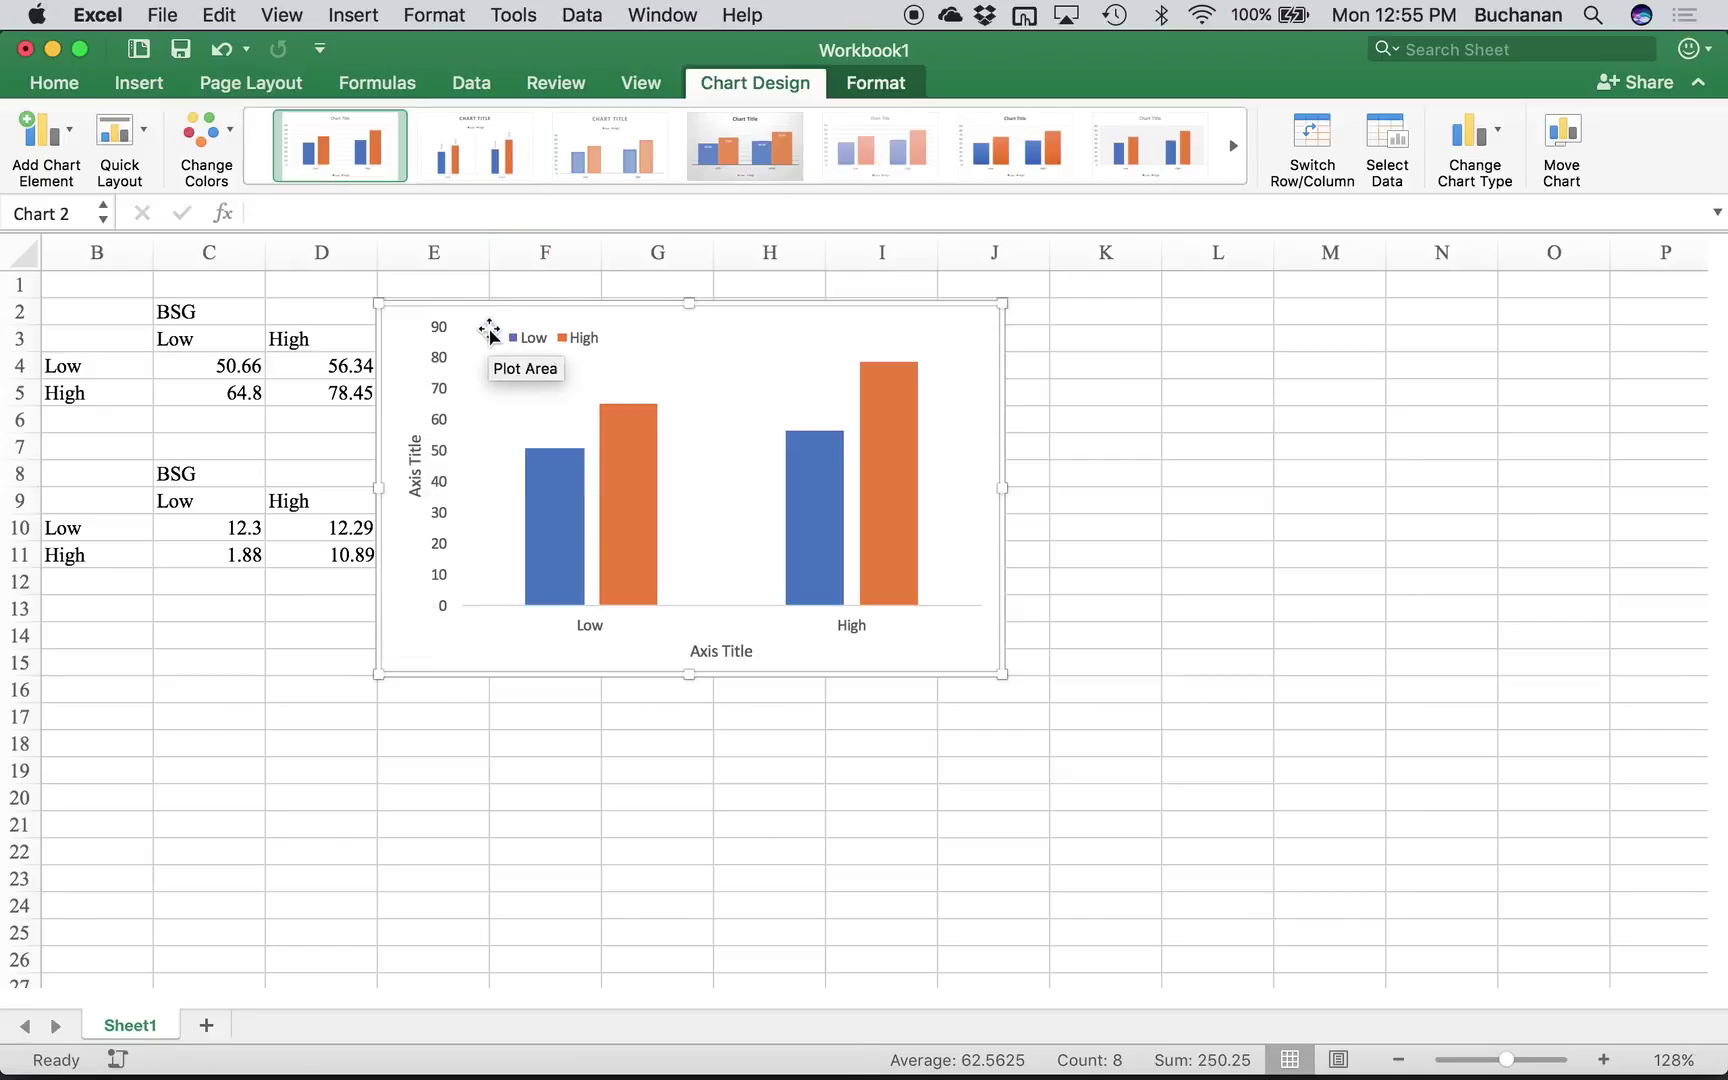
# - Shift the chart slightly away from the data grids and switch its rows and columns so the BSG levels form the series
pyautogui.moveTo(474, 309)
pyautogui.mouseDown()
pyautogui.moveTo(733, 309)
pyautogui.moveTo(503, 301)
pyautogui.mouseUp()
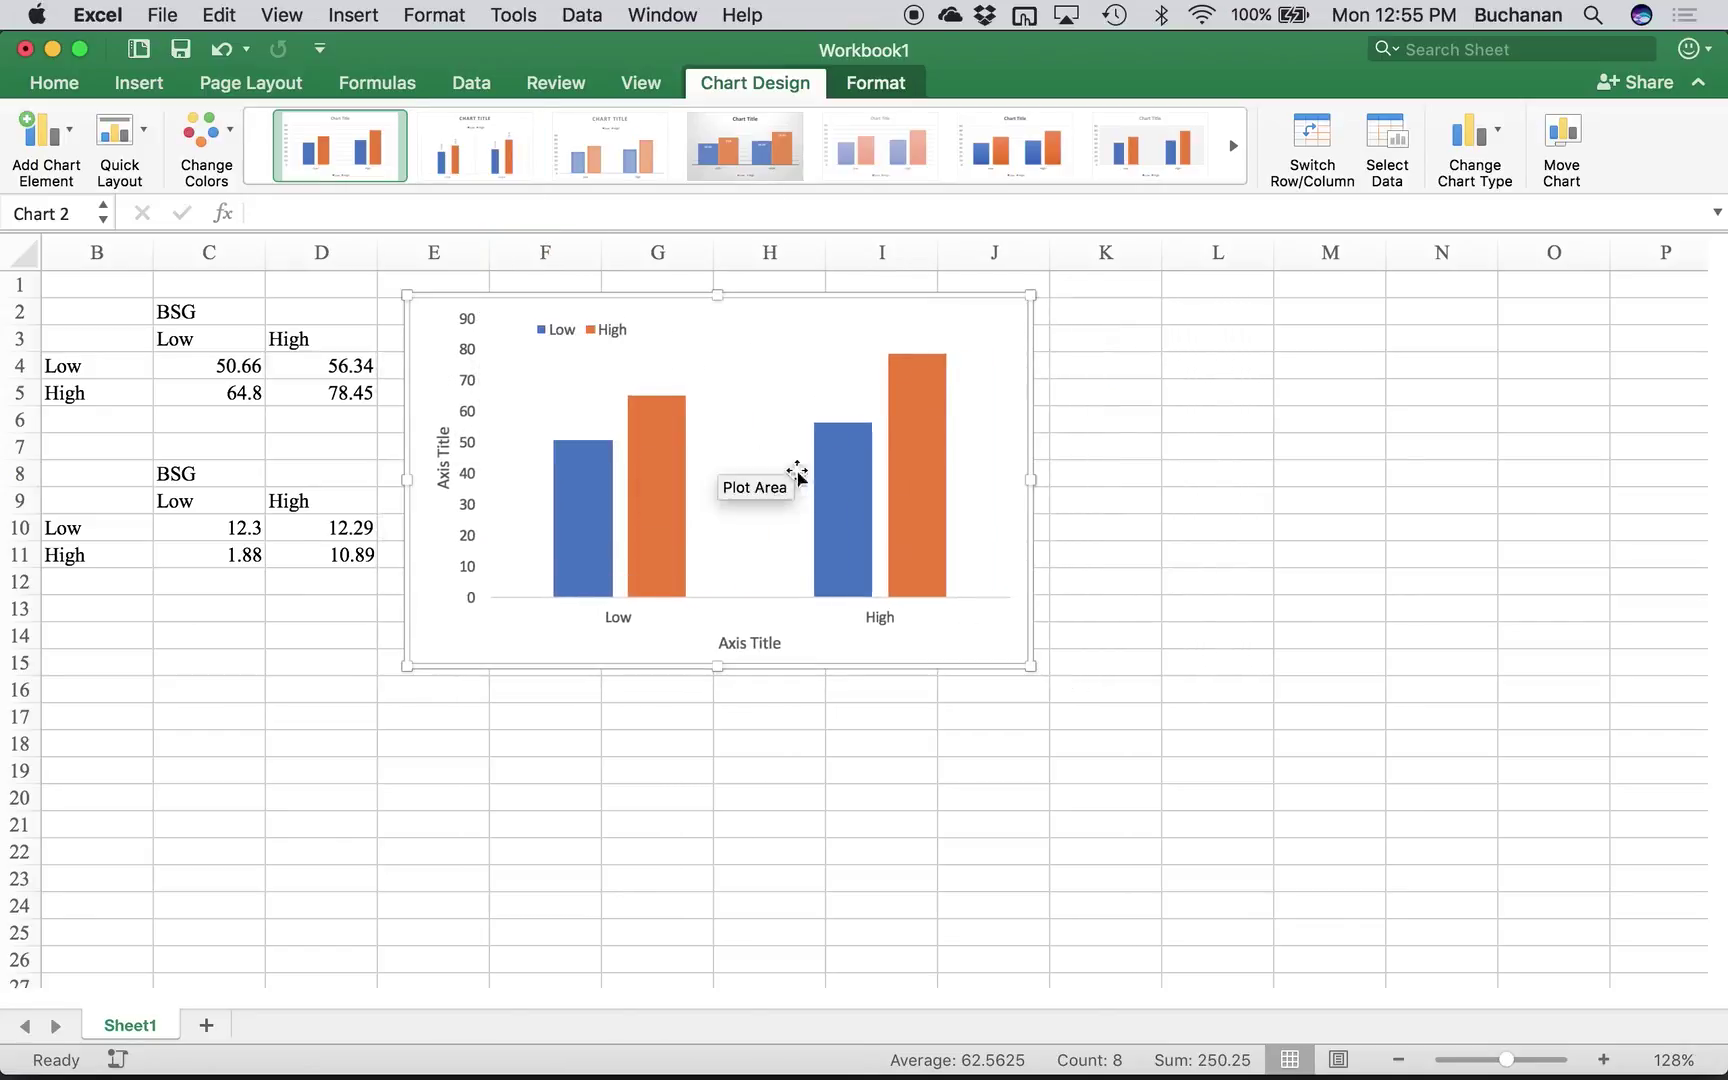
pyautogui.click(1323, 140)
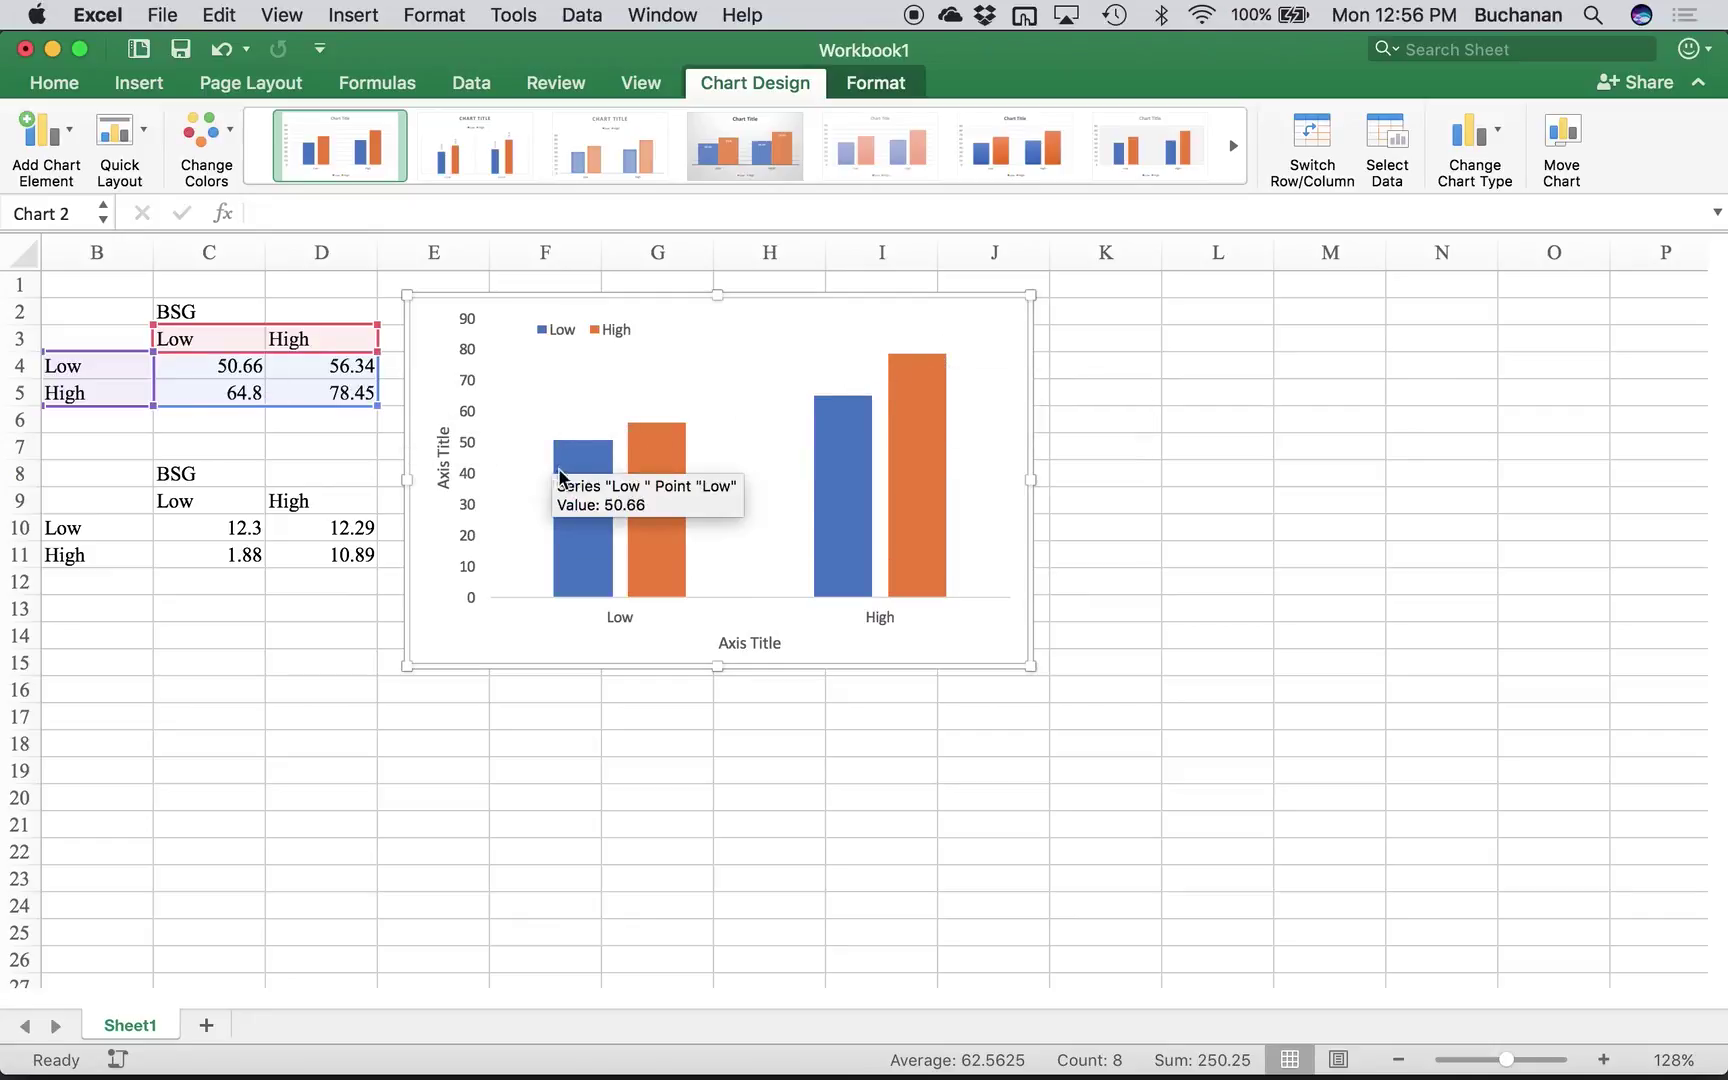
pyautogui.click(1301, 155)
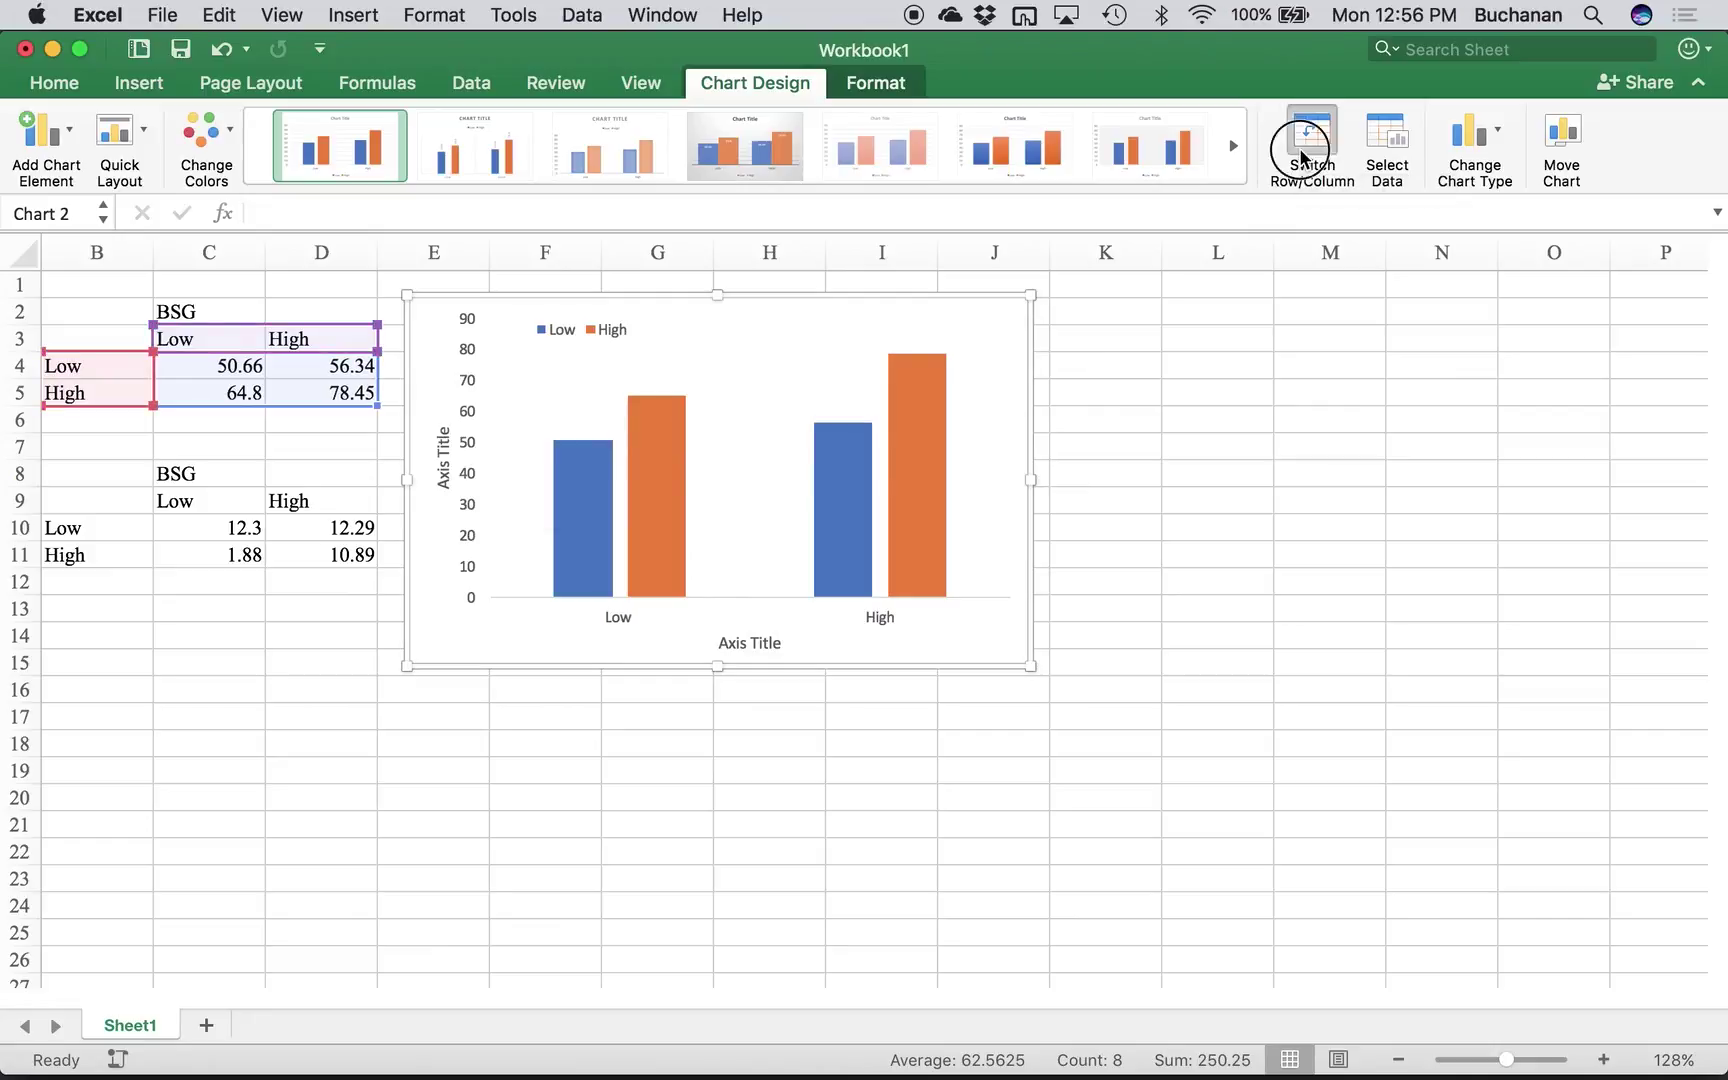
pyautogui.click(1301, 155)
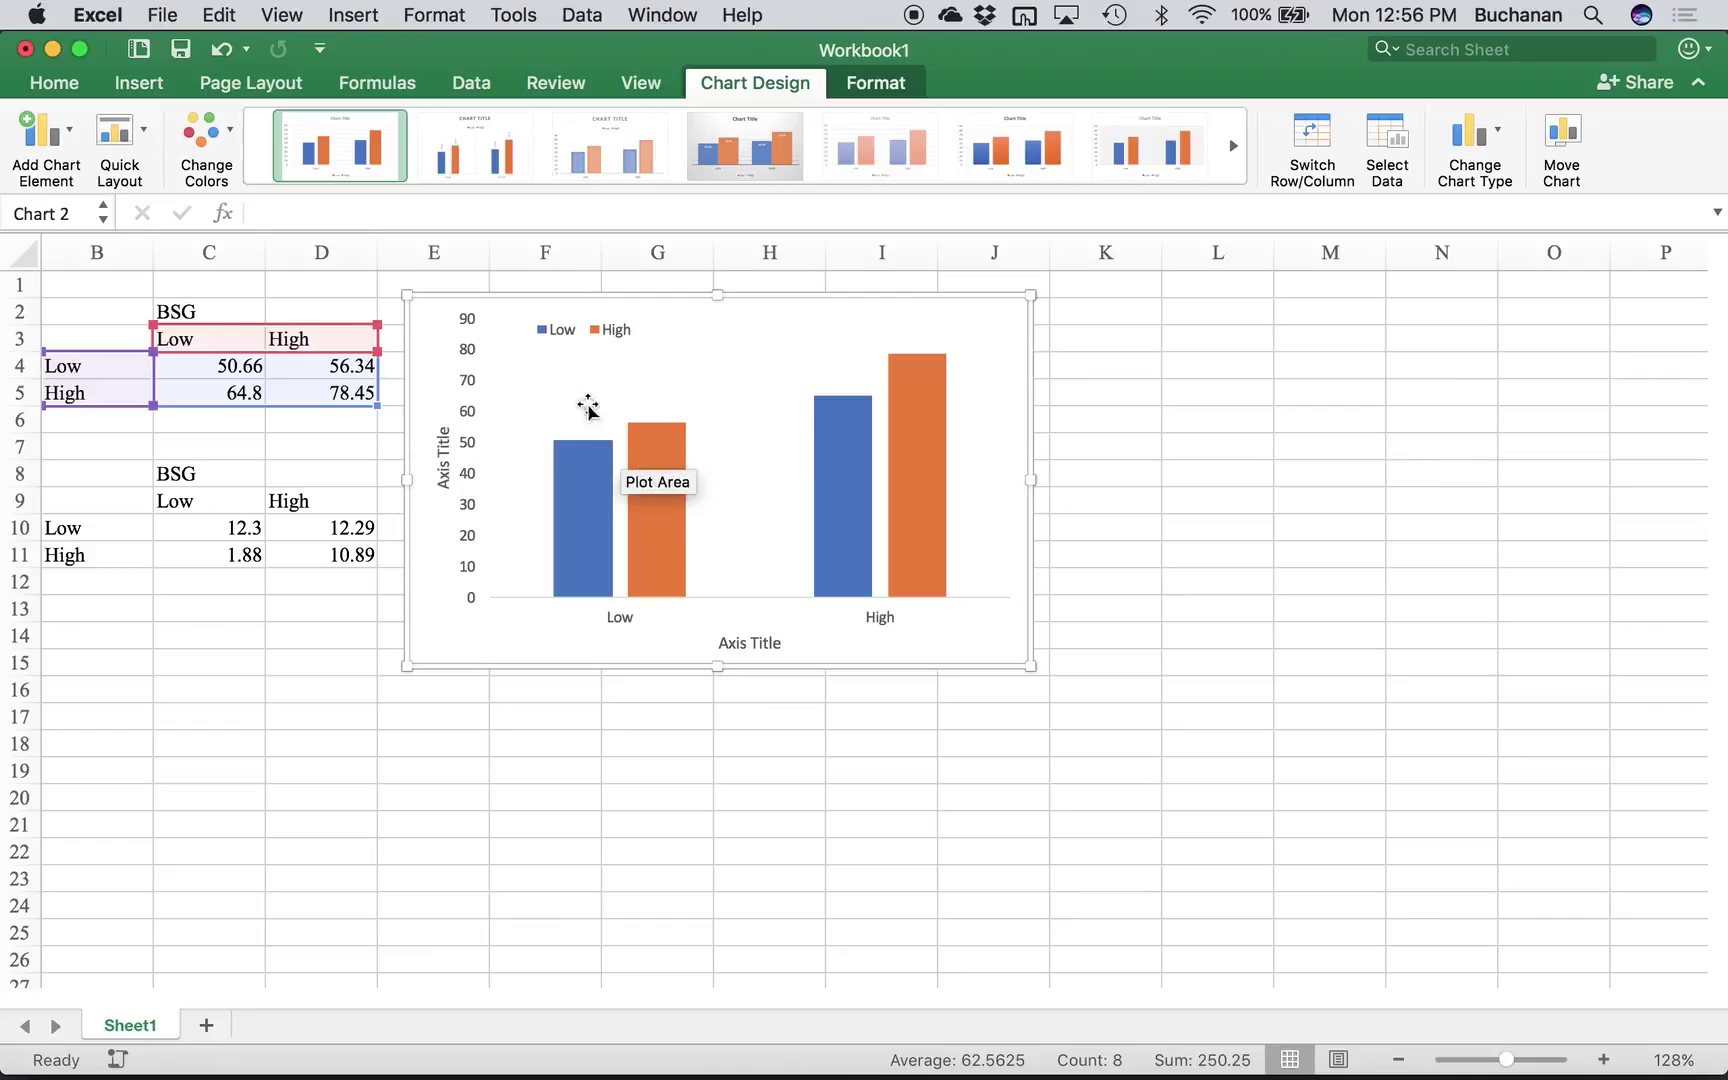
# - Change the row label in cell B4 to FLow to identify which factor is on the horizontal axis
pyautogui.click(170, 333)
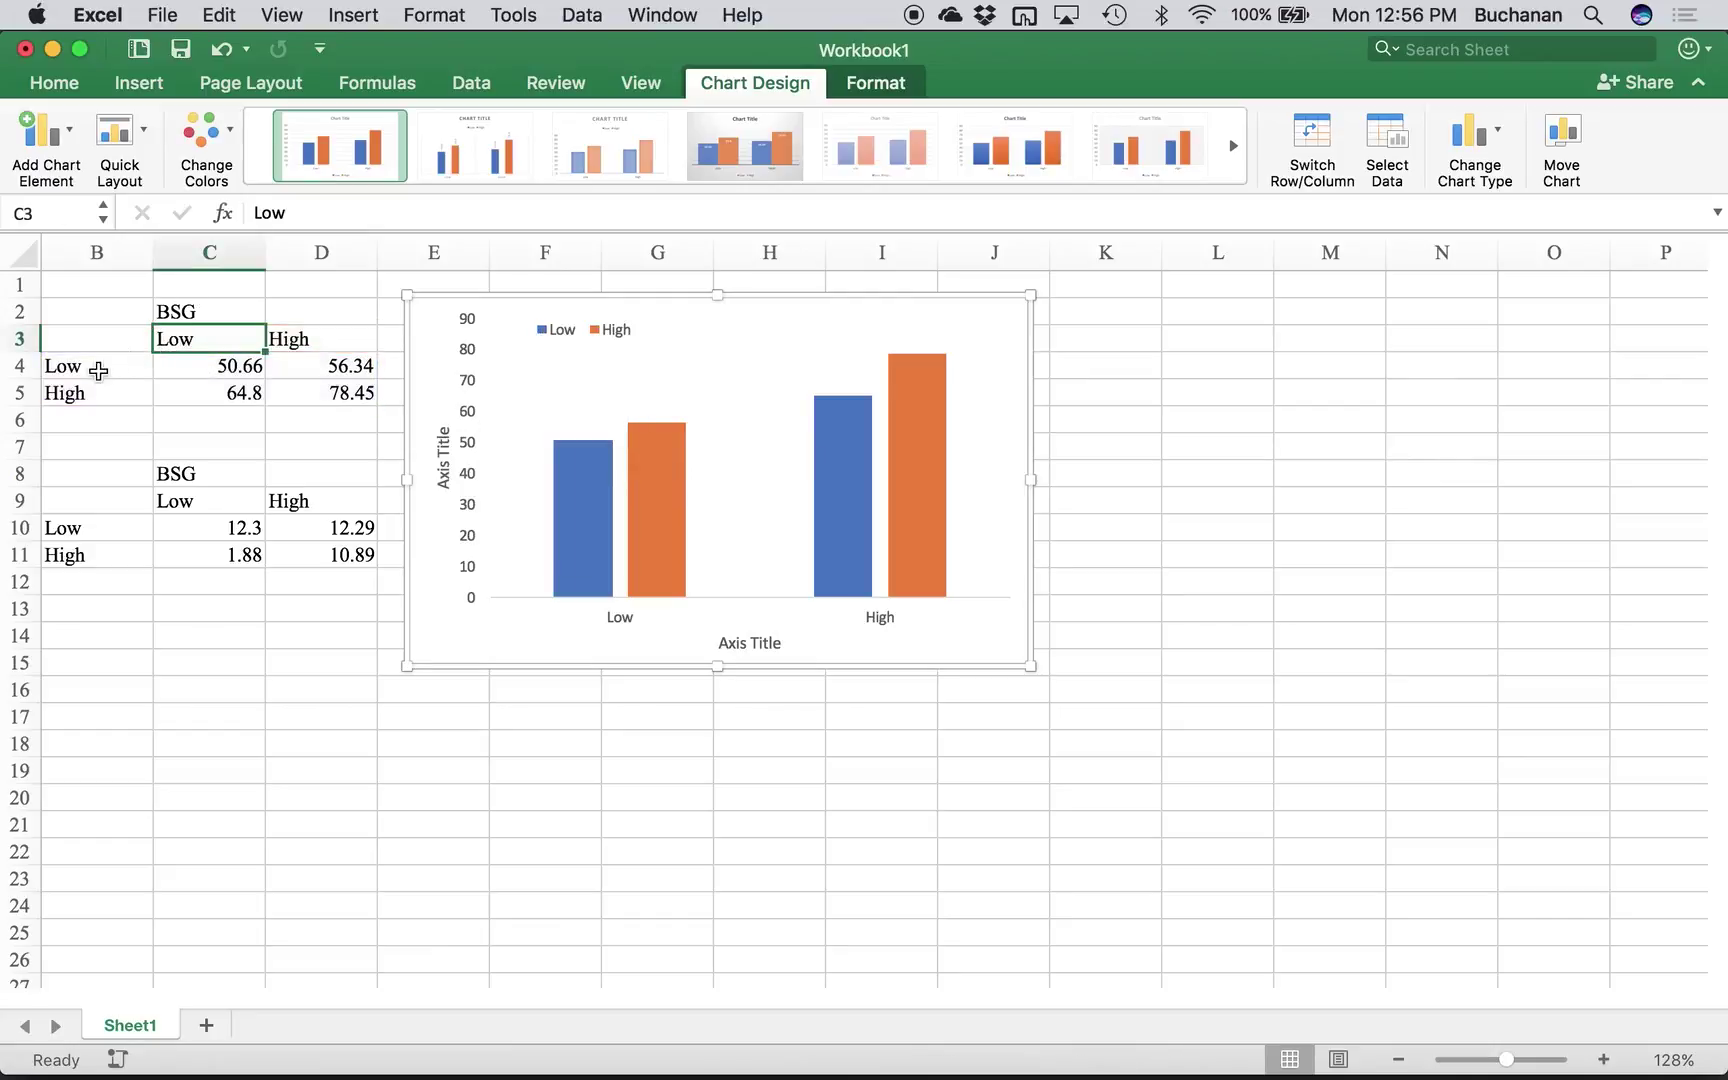
pyautogui.click(92, 368)
pyautogui.click(249, 211)
pyautogui.write('F')
pyautogui.press('Return')
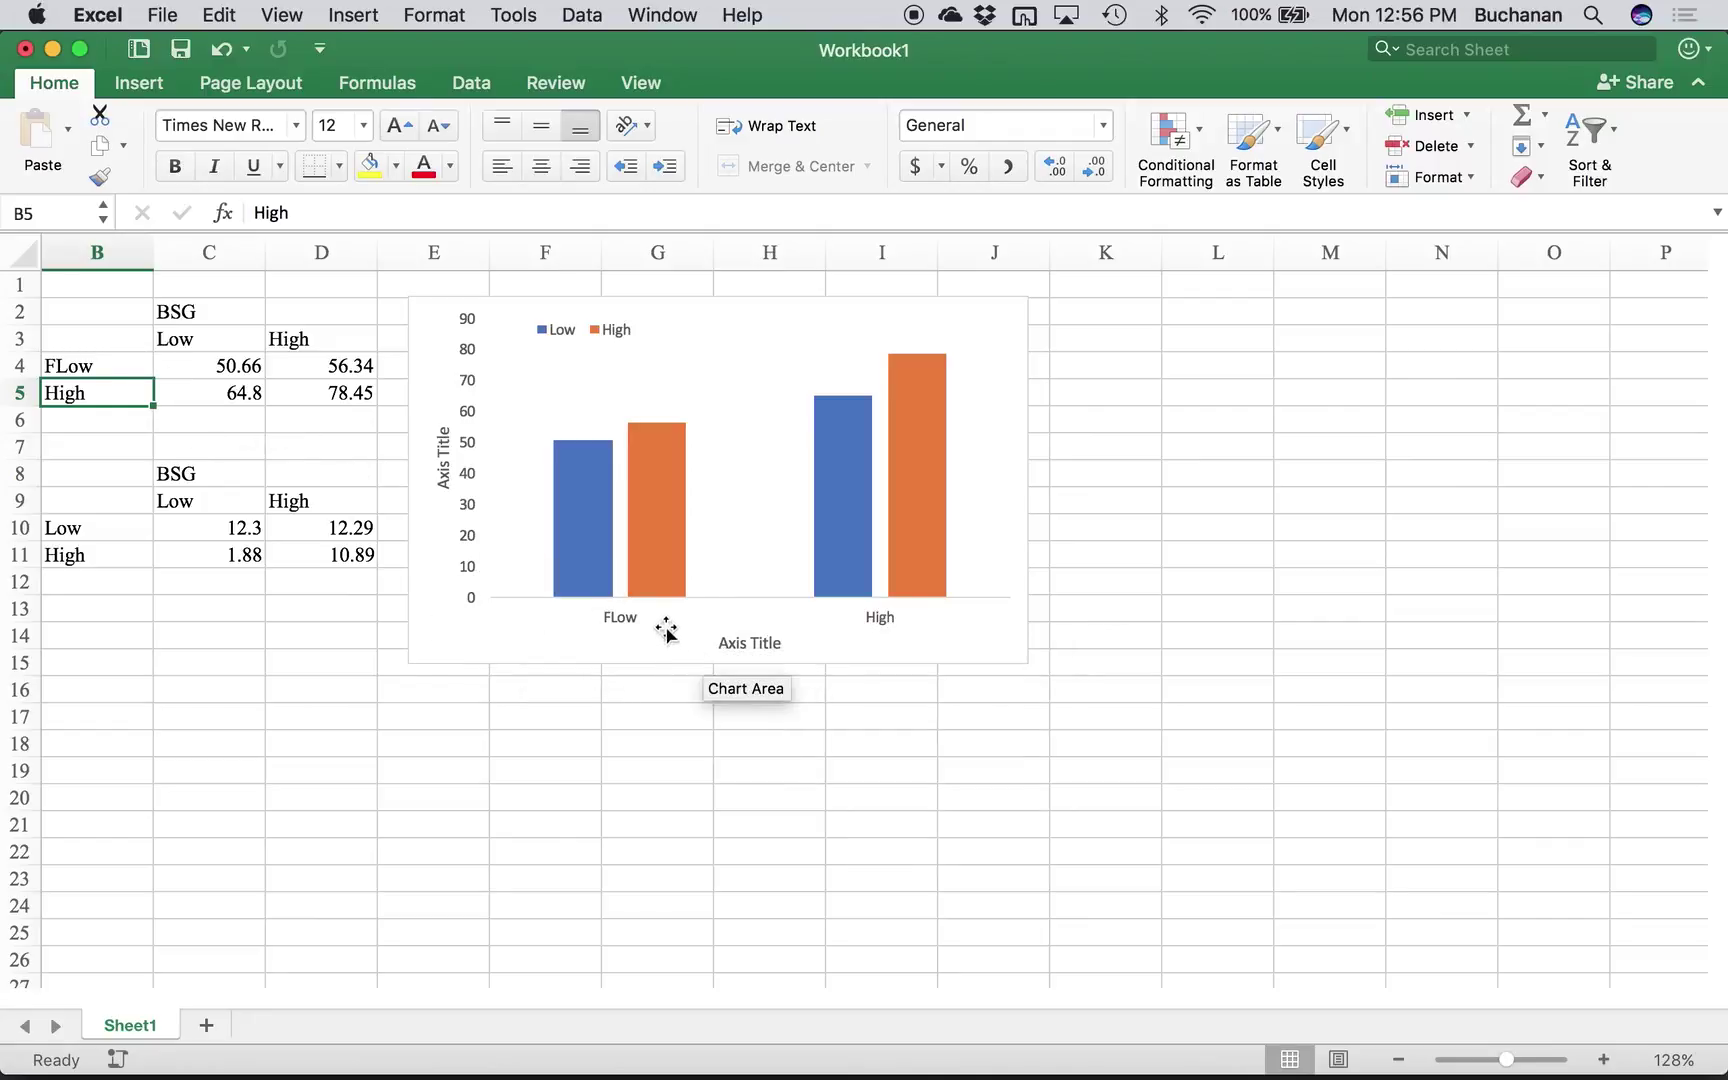
# - Replace the chart's horizontal axis title with "Forward Strength"
pyautogui.click(748, 643)
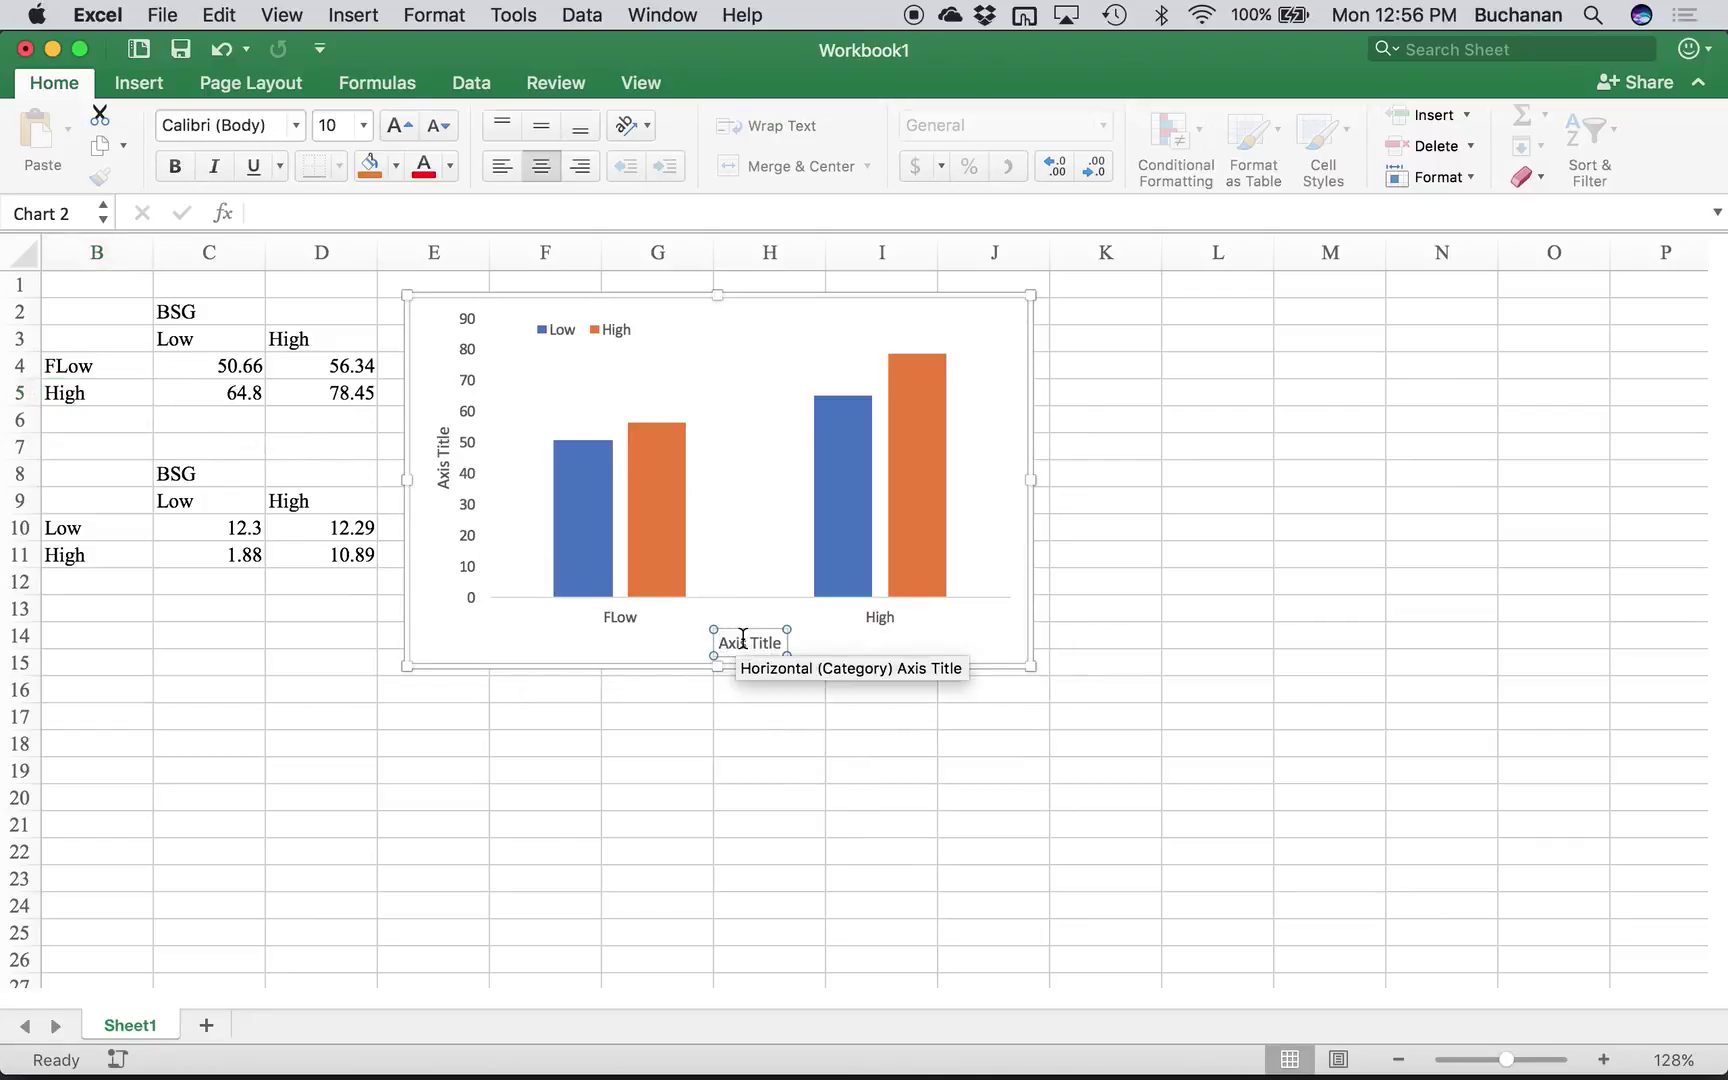
pyautogui.moveTo(721, 645); pyautogui.dragTo(785, 645)
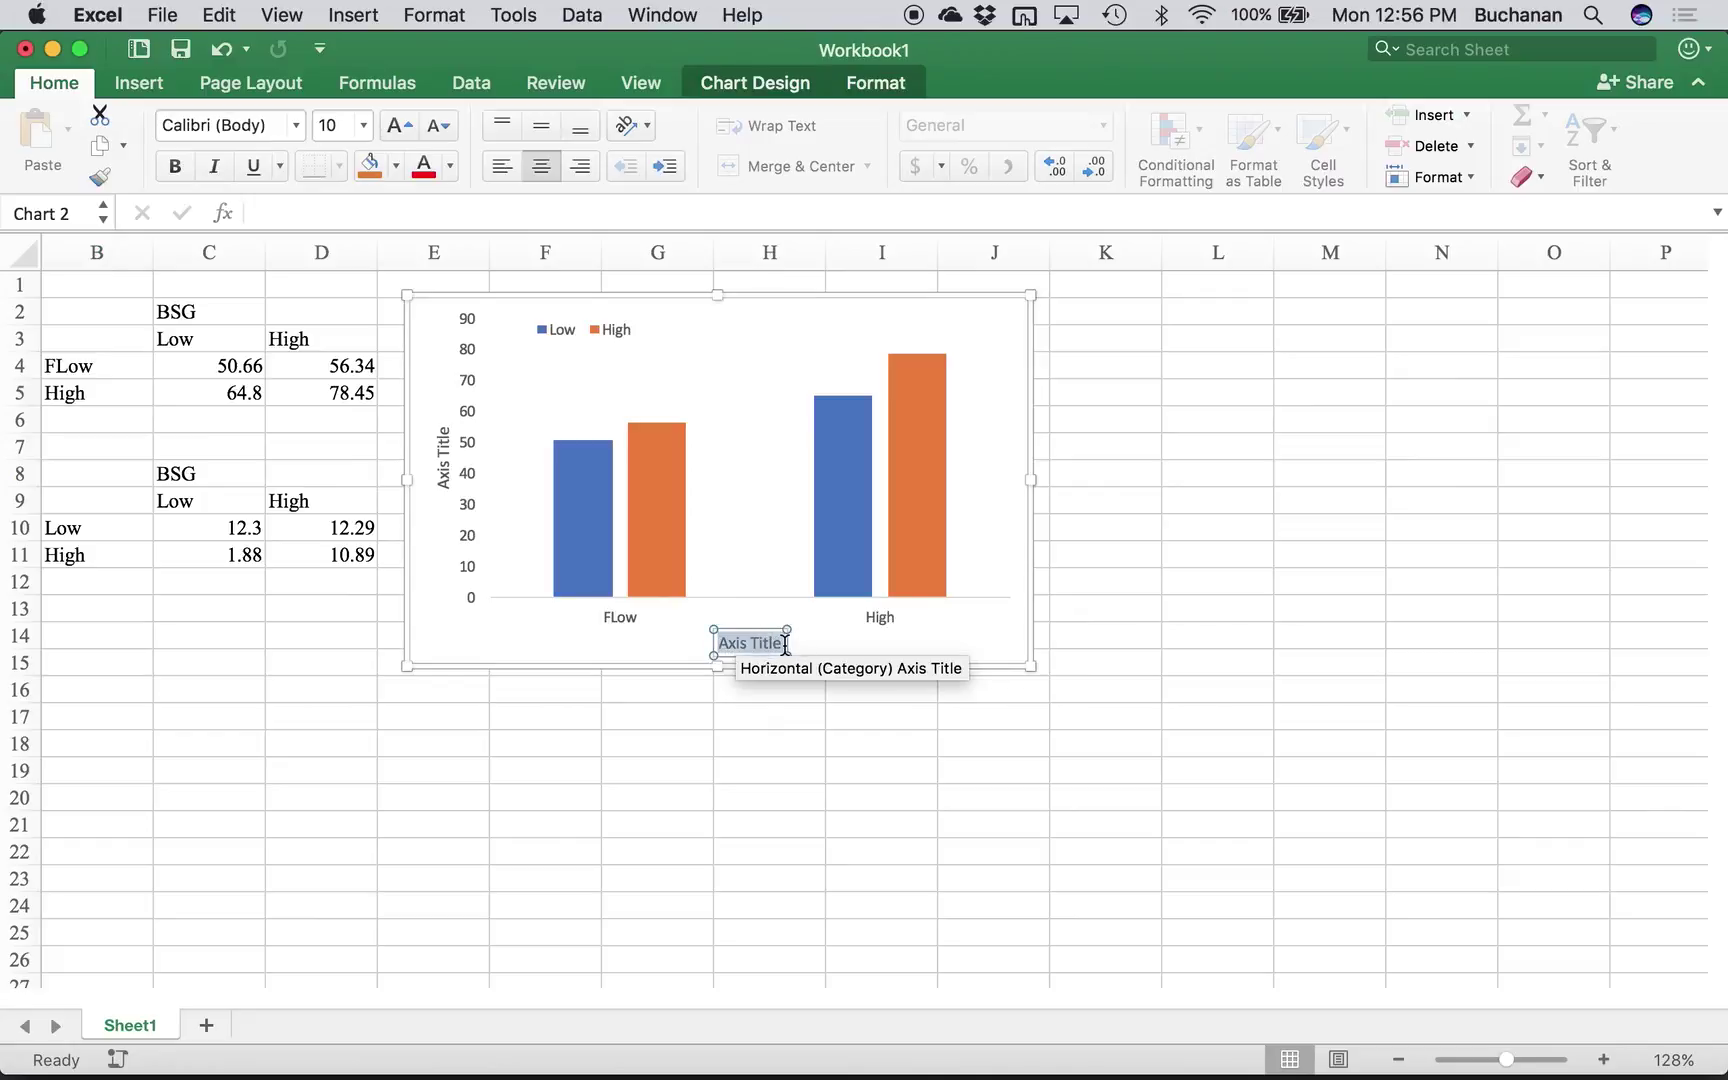
pyautogui.write('Forward Strength')
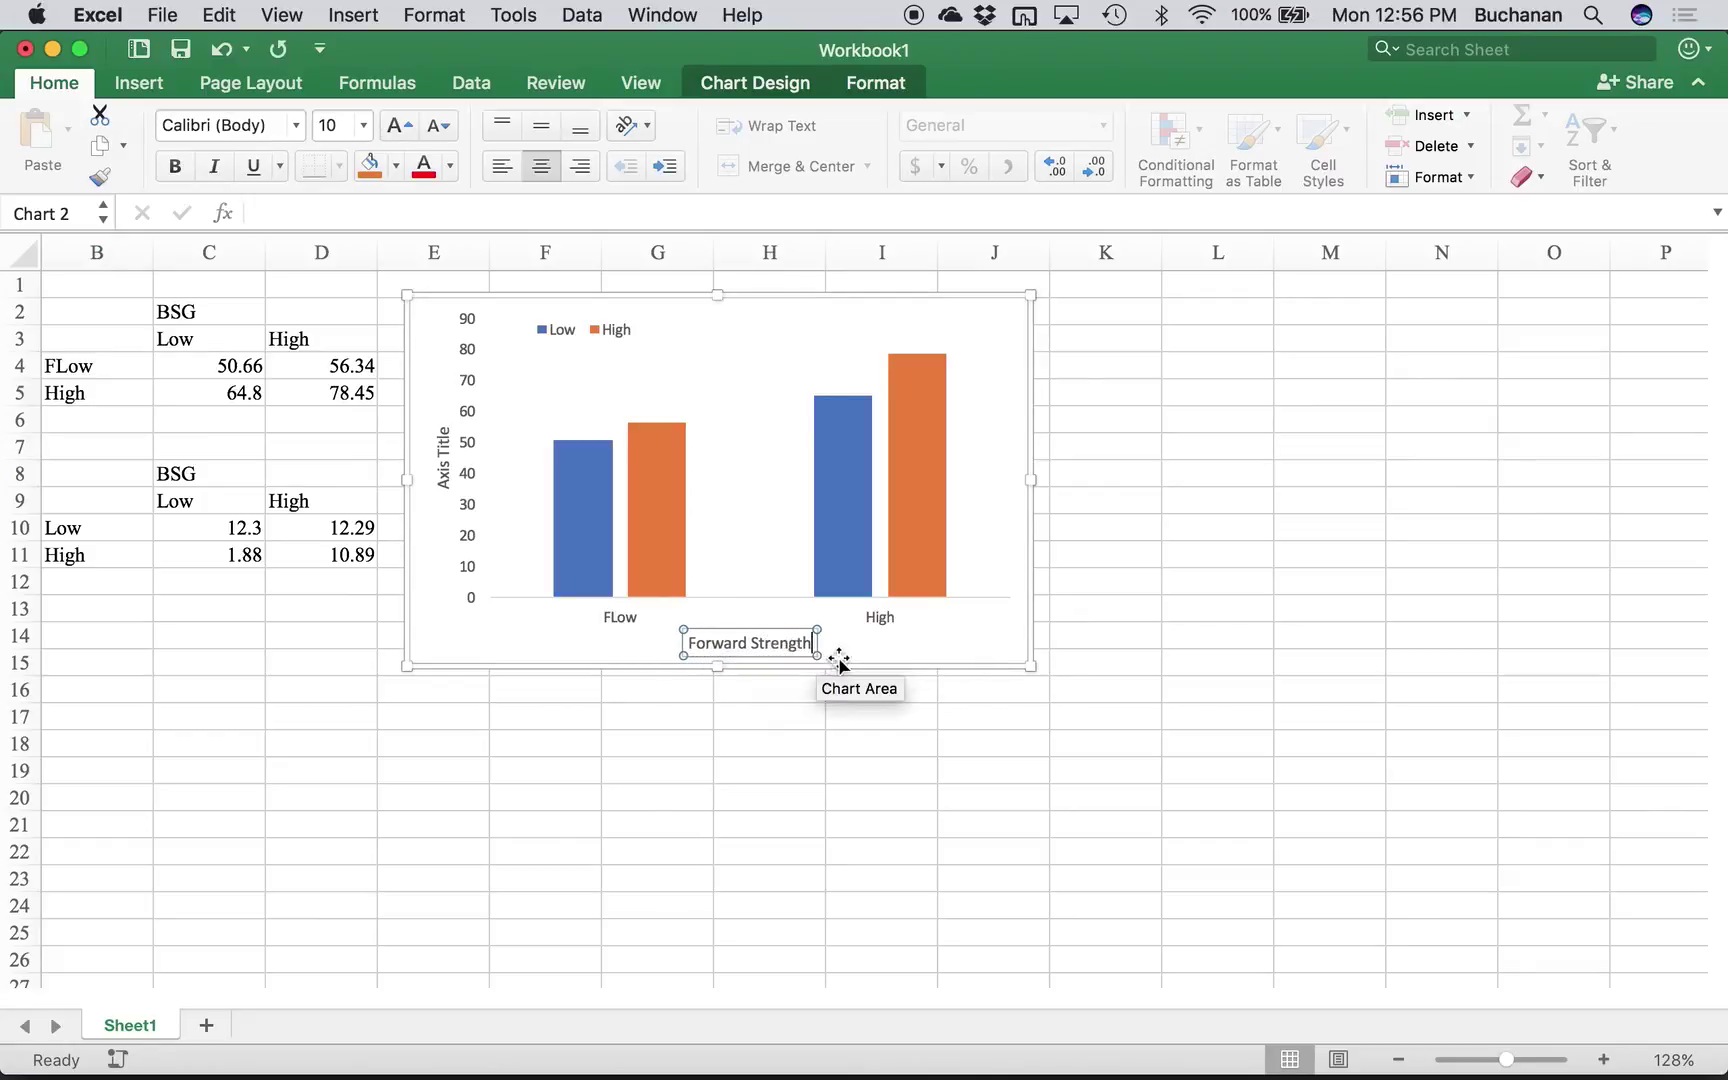
pyautogui.click(852, 640)
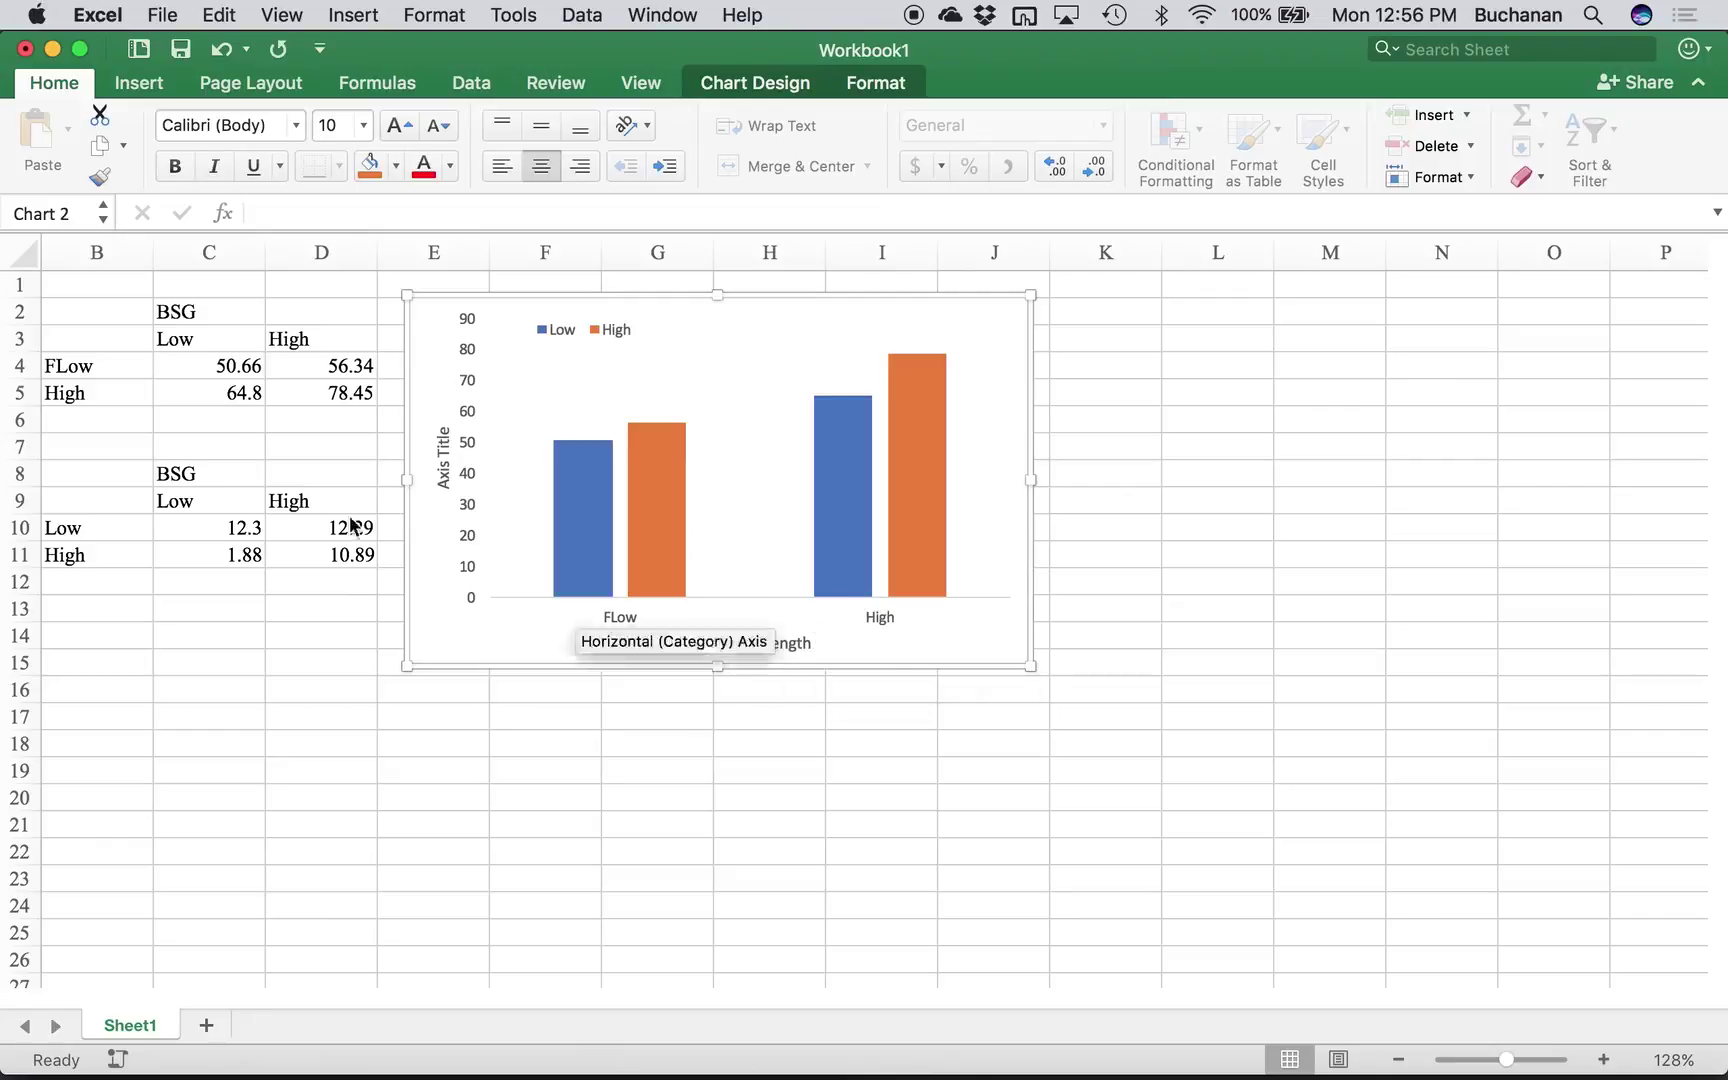
# - Restore the row label in cell B4 to "Low"
pyautogui.click(70, 363)
pyautogui.press('Delete')
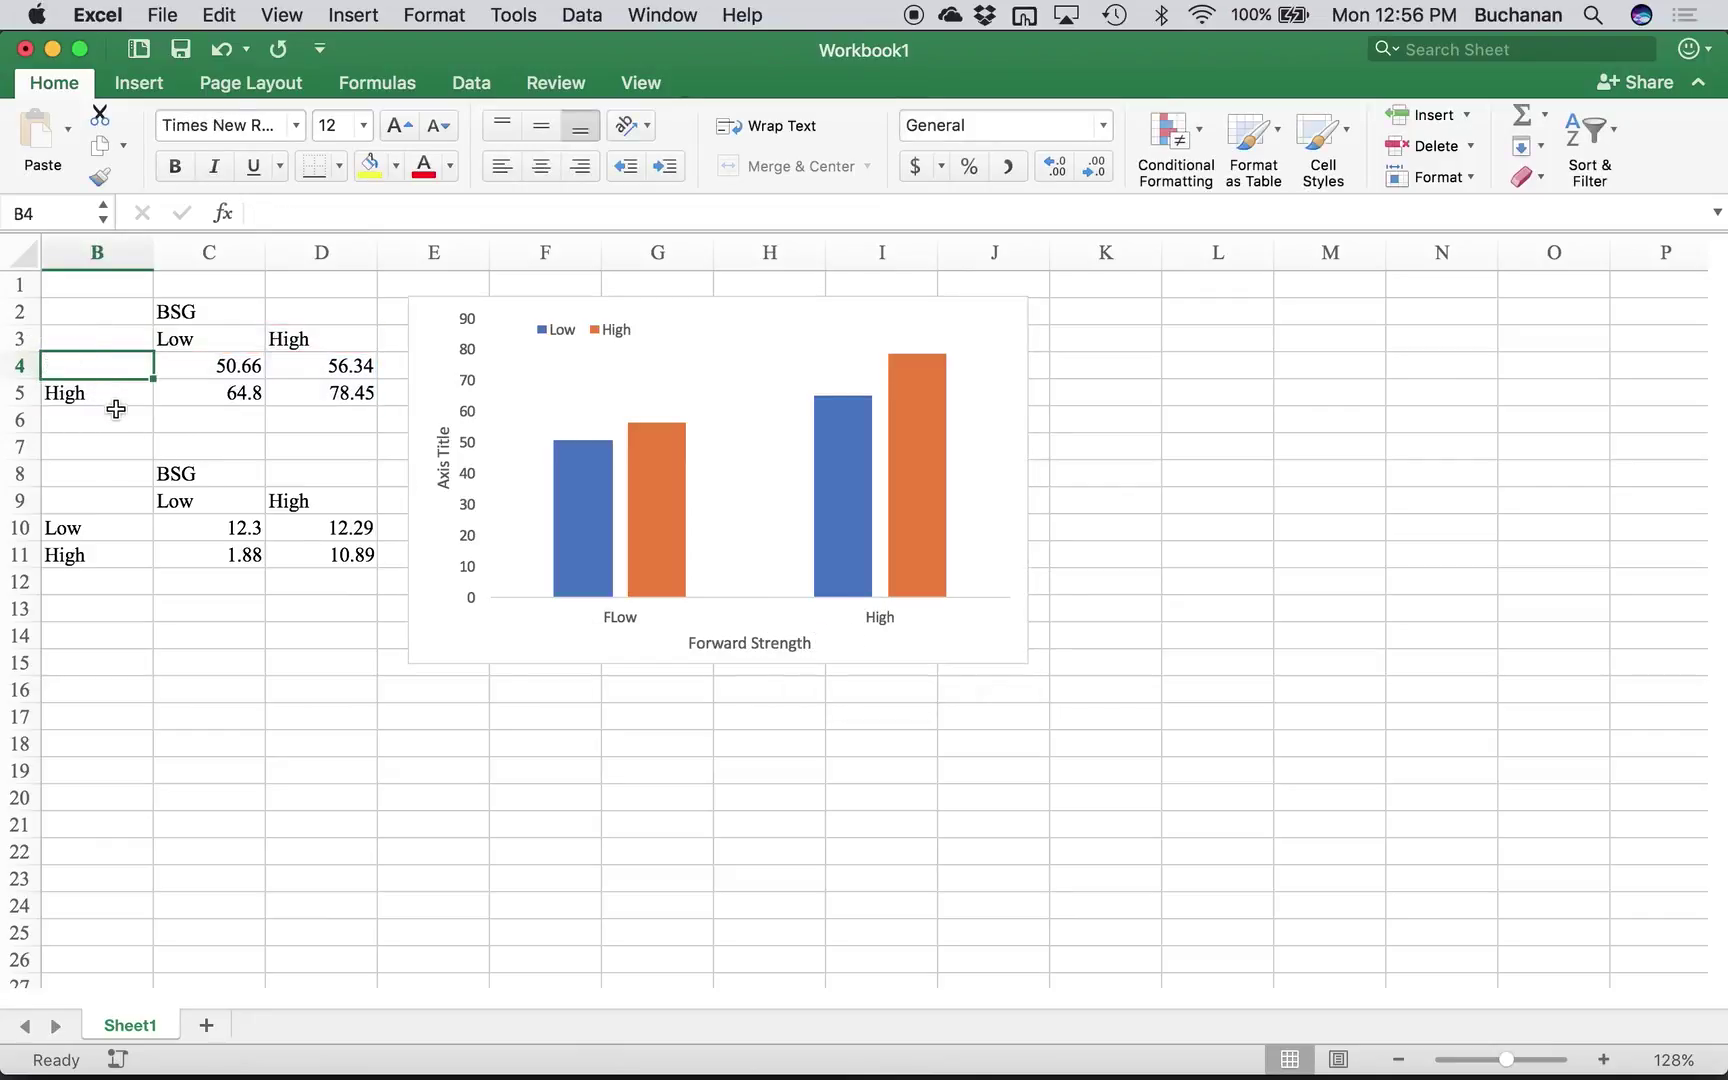
pyautogui.write('Low')
pyautogui.click(232, 472)
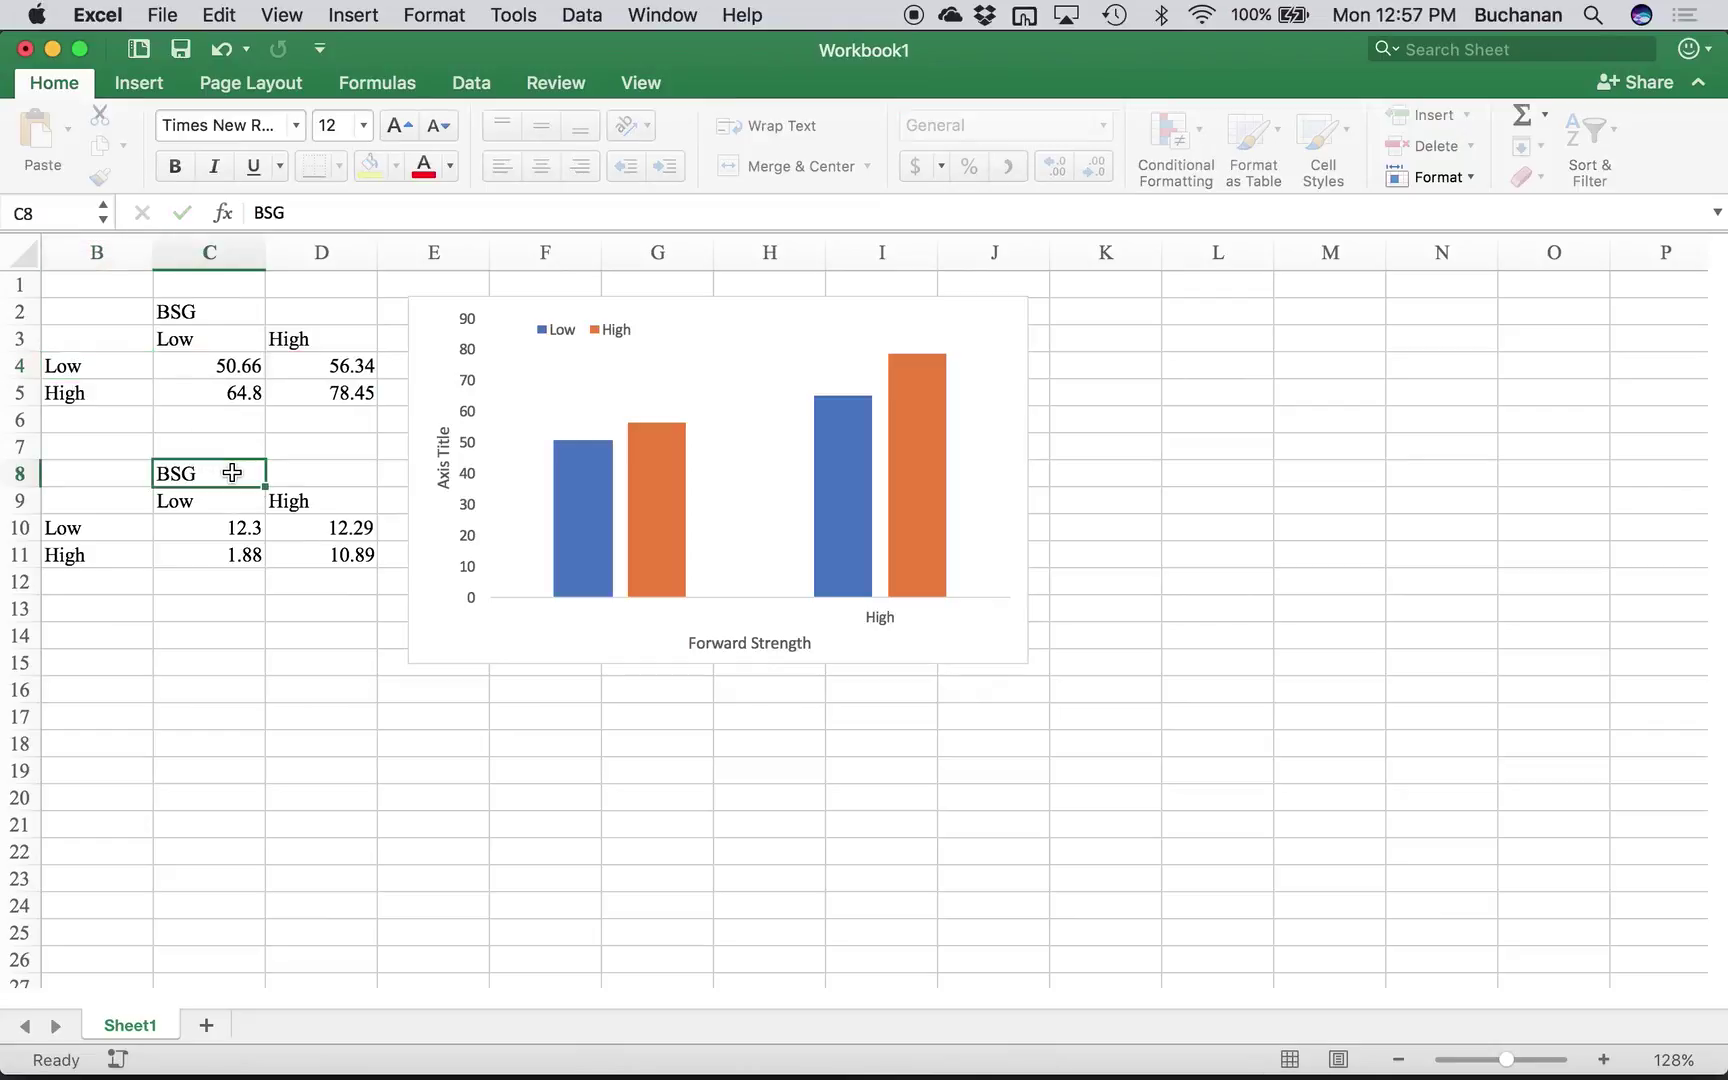
# - Move the legend slightly lower inside the plot area, above the first pair of bars
pyautogui.click(568, 331)
pyautogui.moveTo(600, 338); pyautogui.dragTo(671, 337)
pyautogui.click(674, 337)
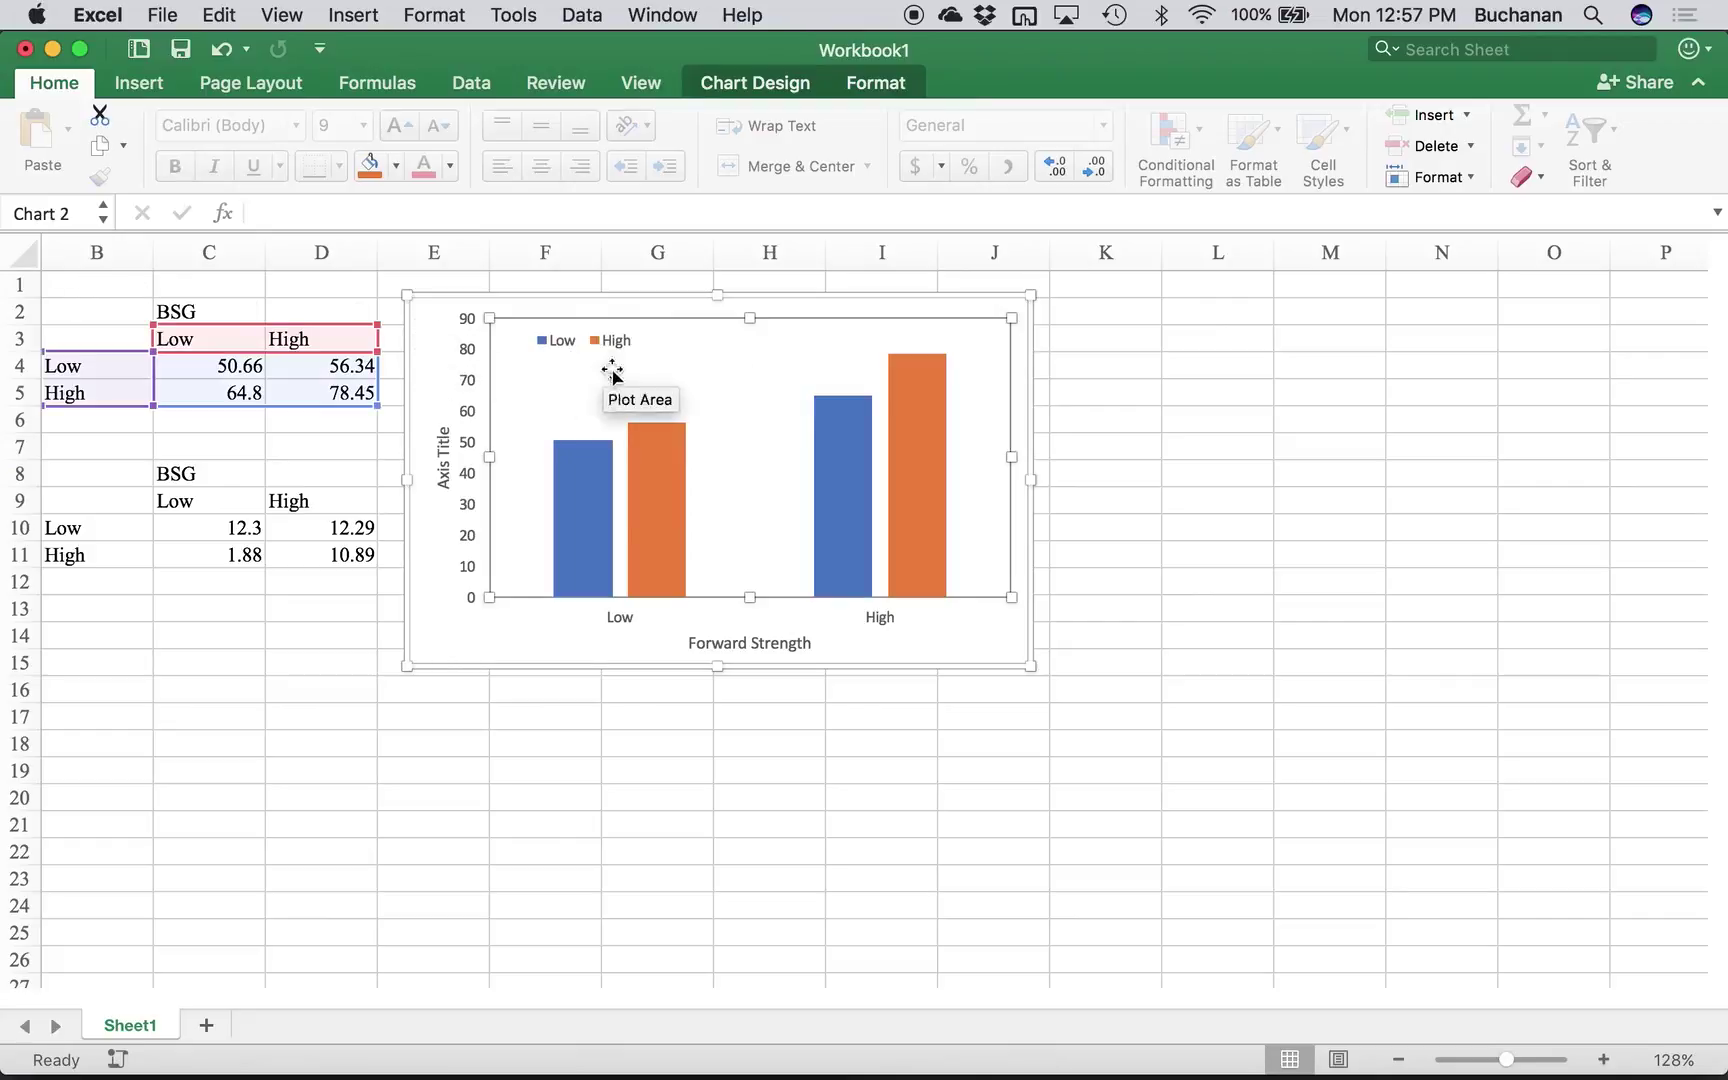
pyautogui.click(492, 616)
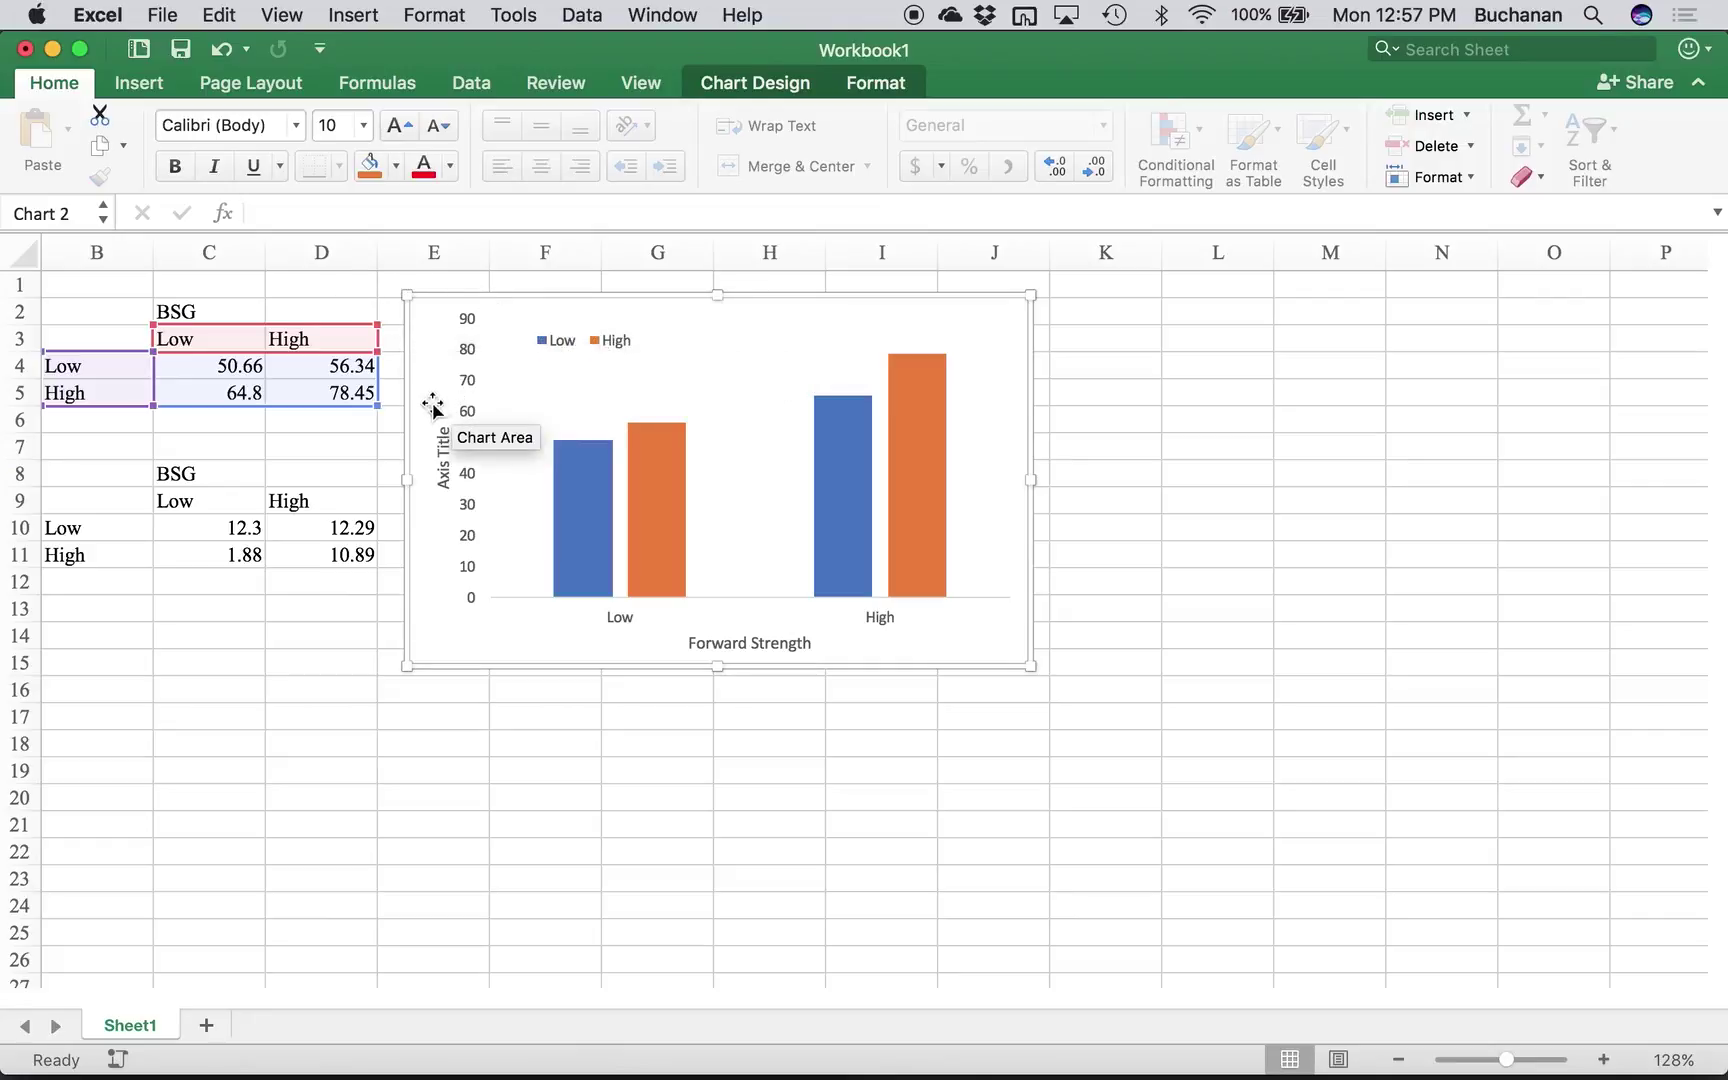
# - Replace the chart's vertical axis title with "Average Rating"
pyautogui.click(444, 444)
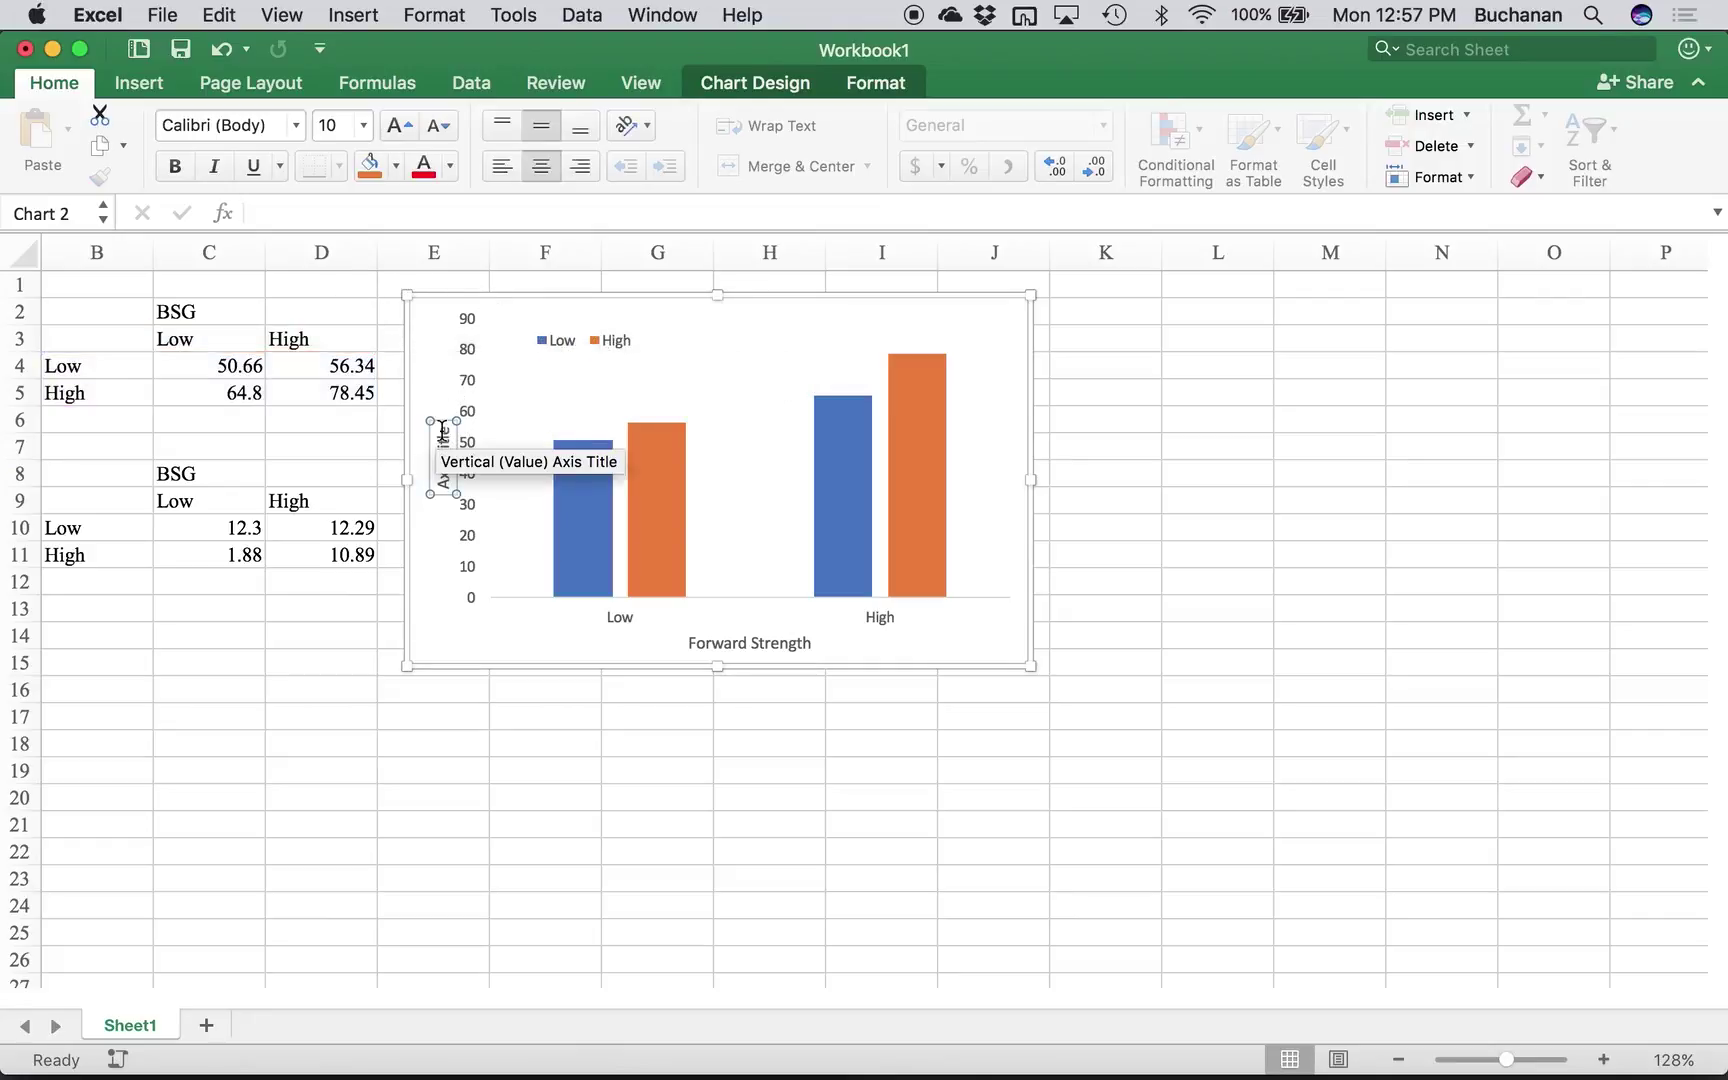
pyautogui.moveTo(441, 432); pyautogui.dragTo(437, 509)
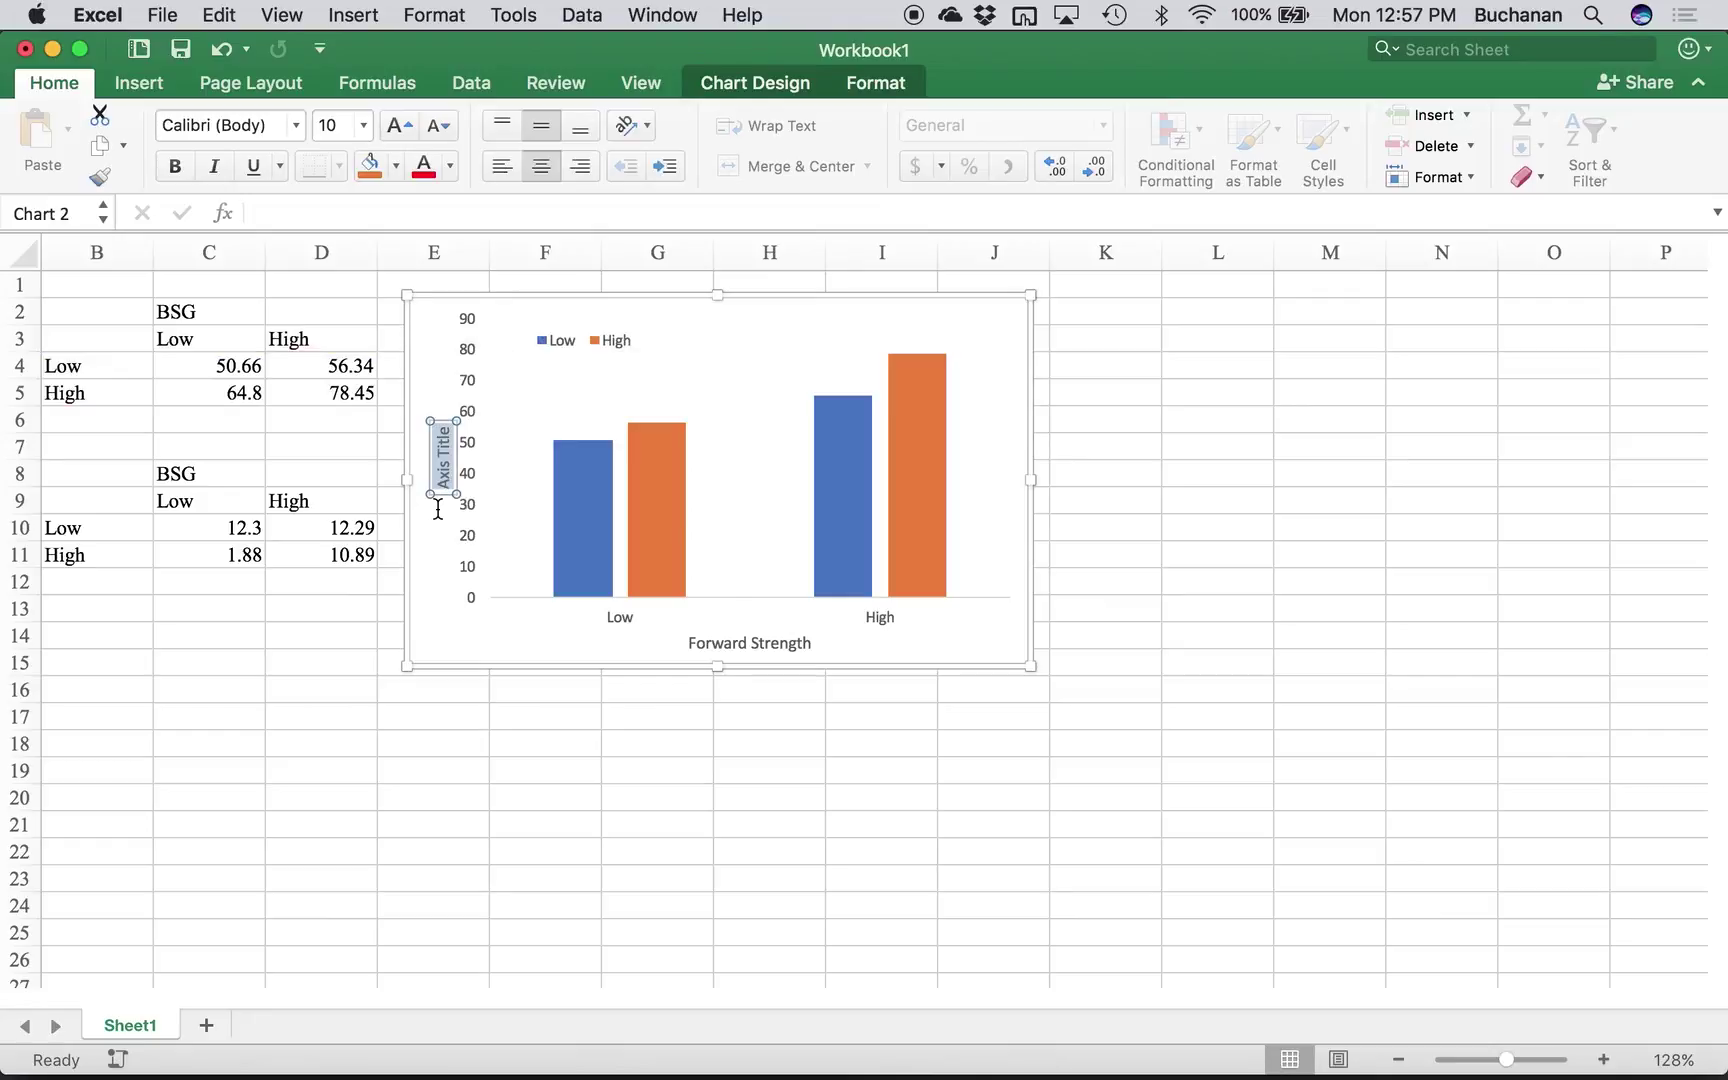
pyautogui.write('Average Rating')
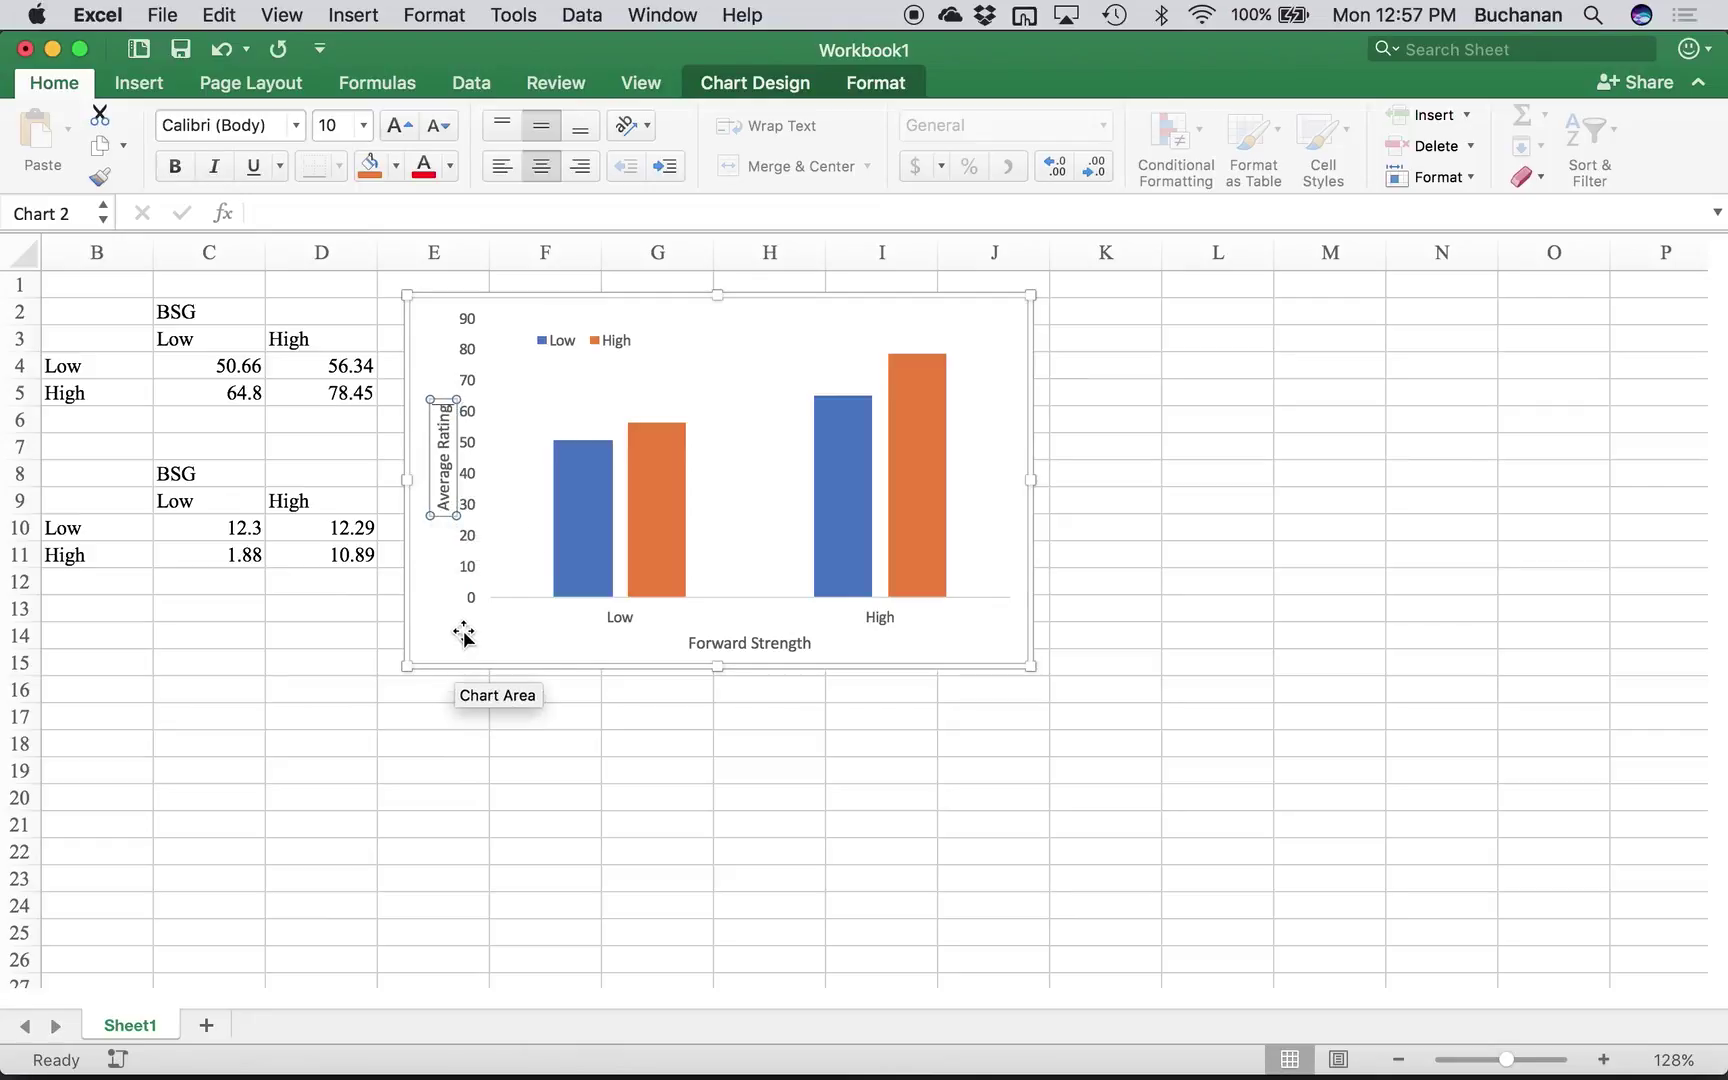
# - Set the vertical axis maximum bound to 100 in the axis formatting options
pyautogui.click(465, 530)
pyautogui.click(467, 527)
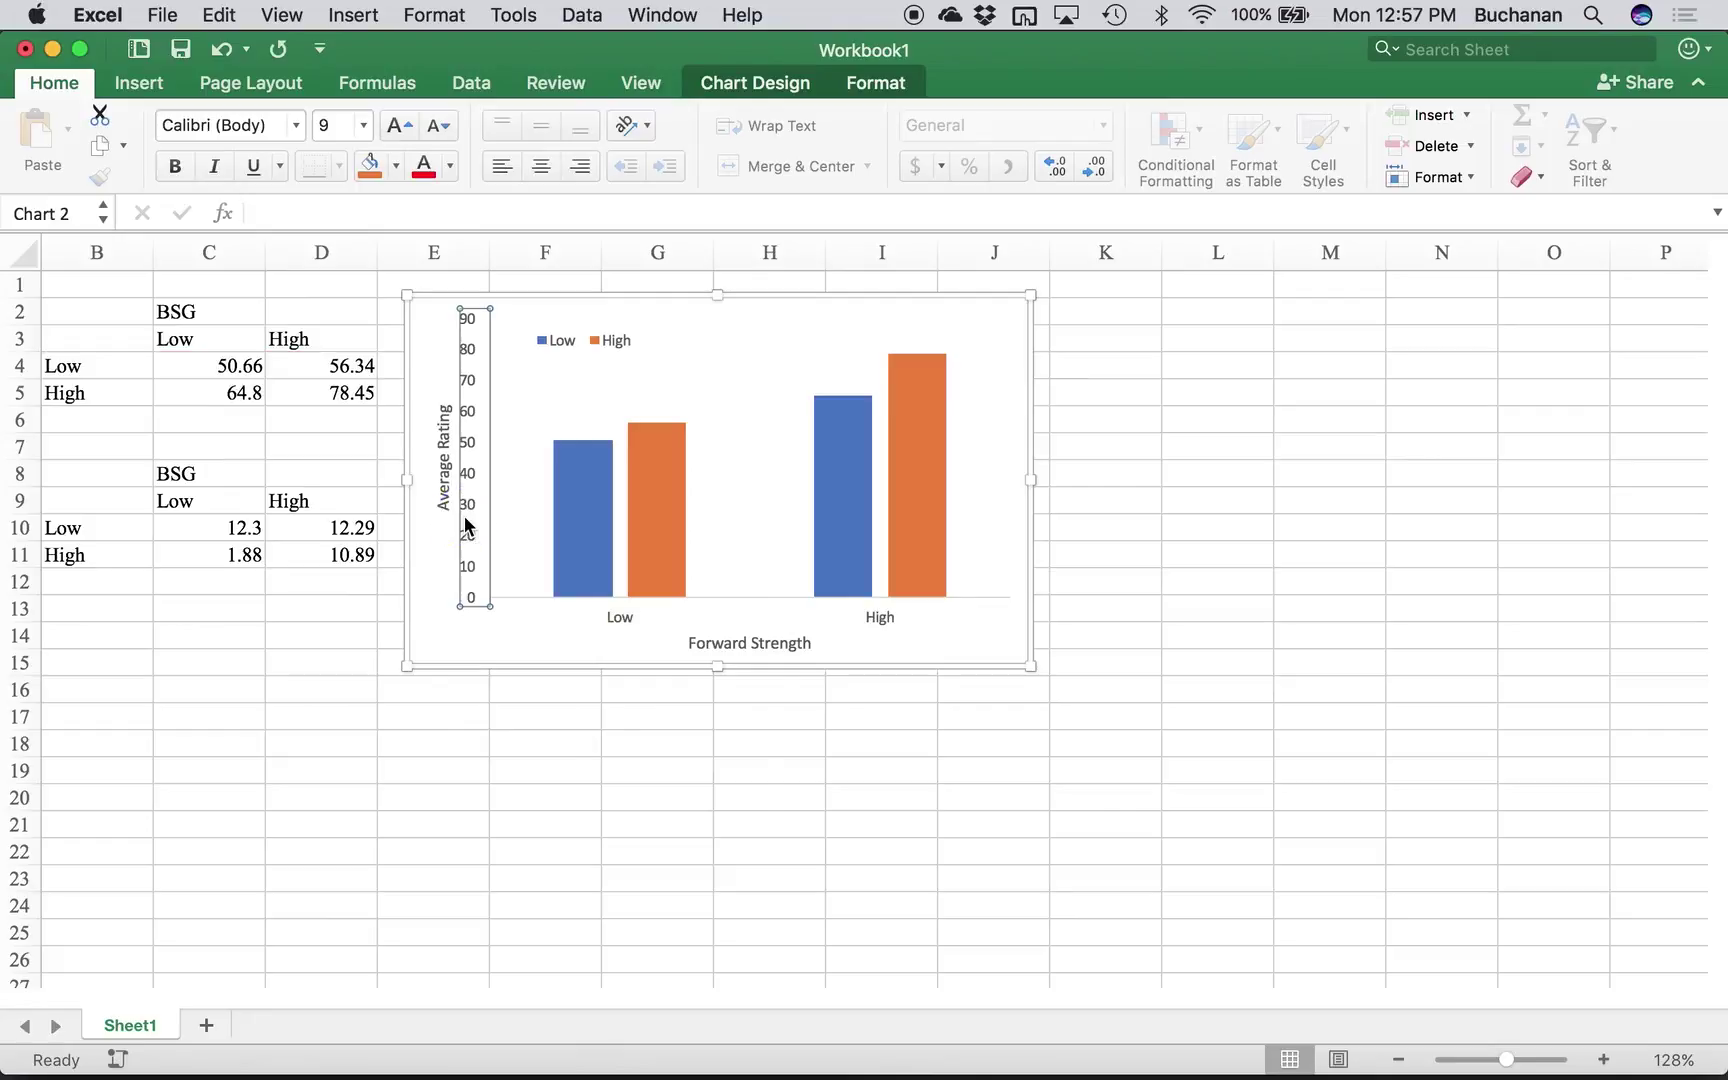
pyautogui.rightClick(465, 519)
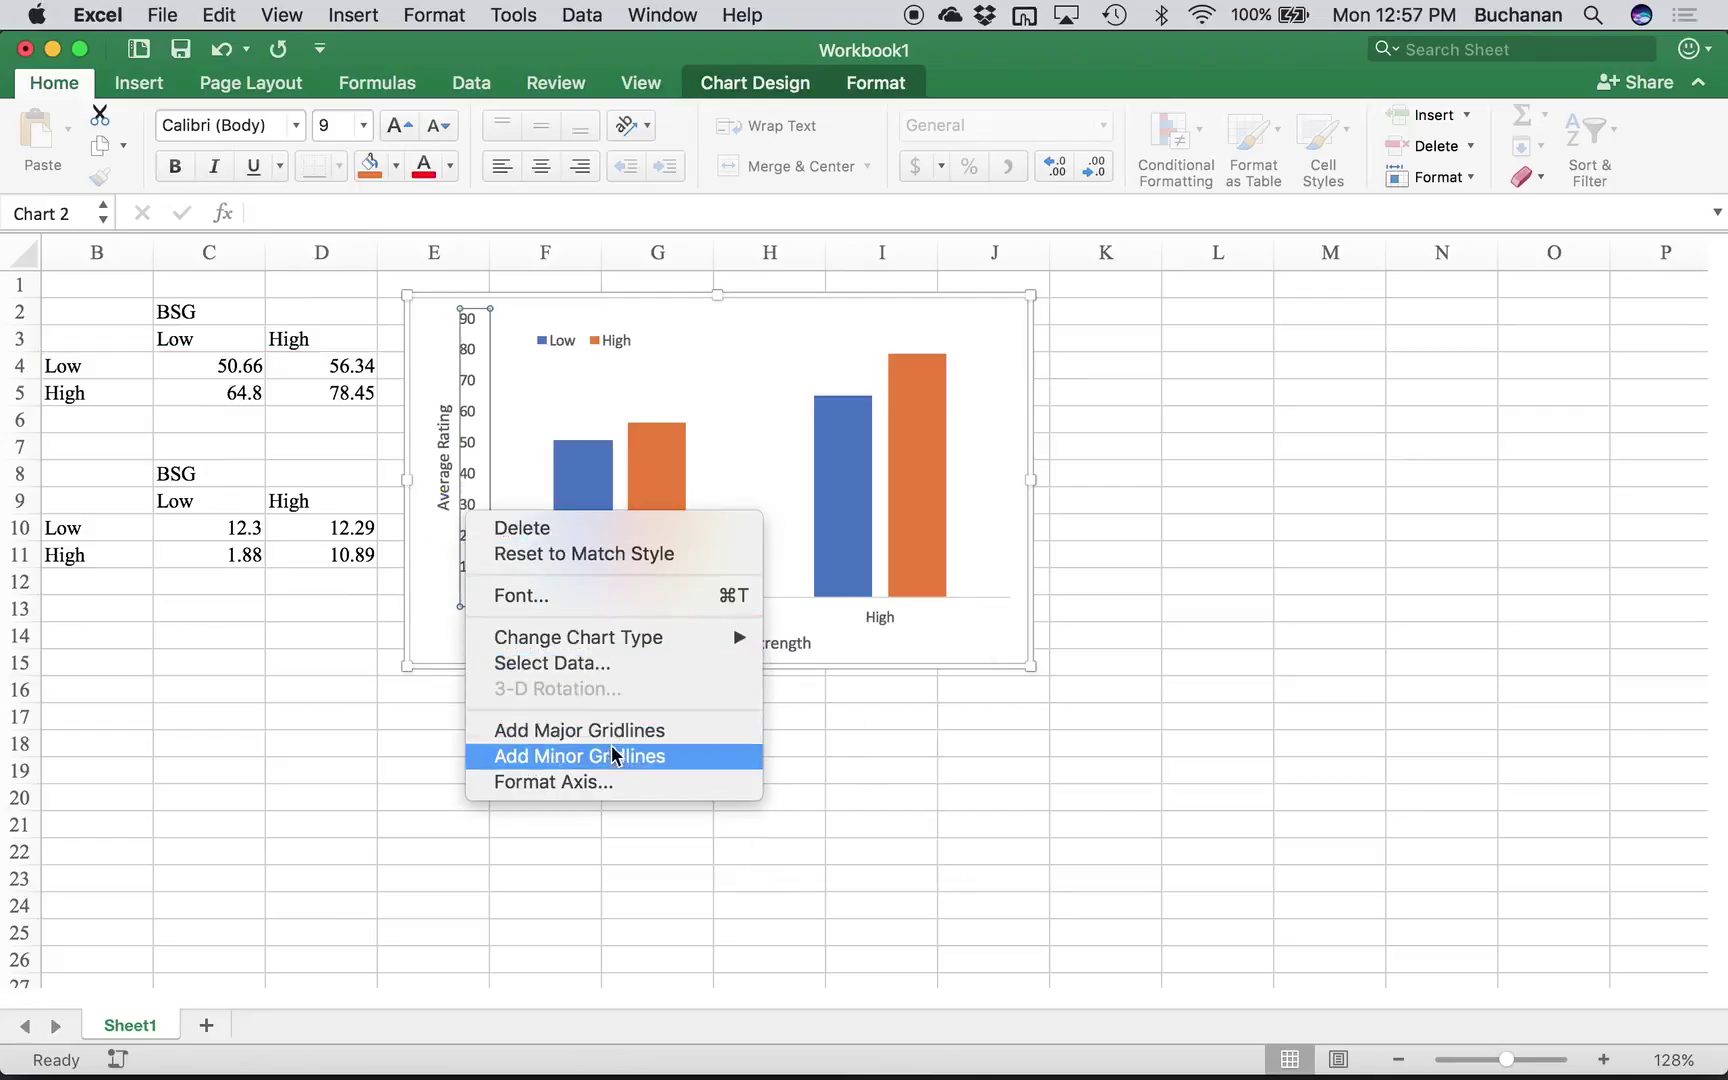
pyautogui.click(651, 783)
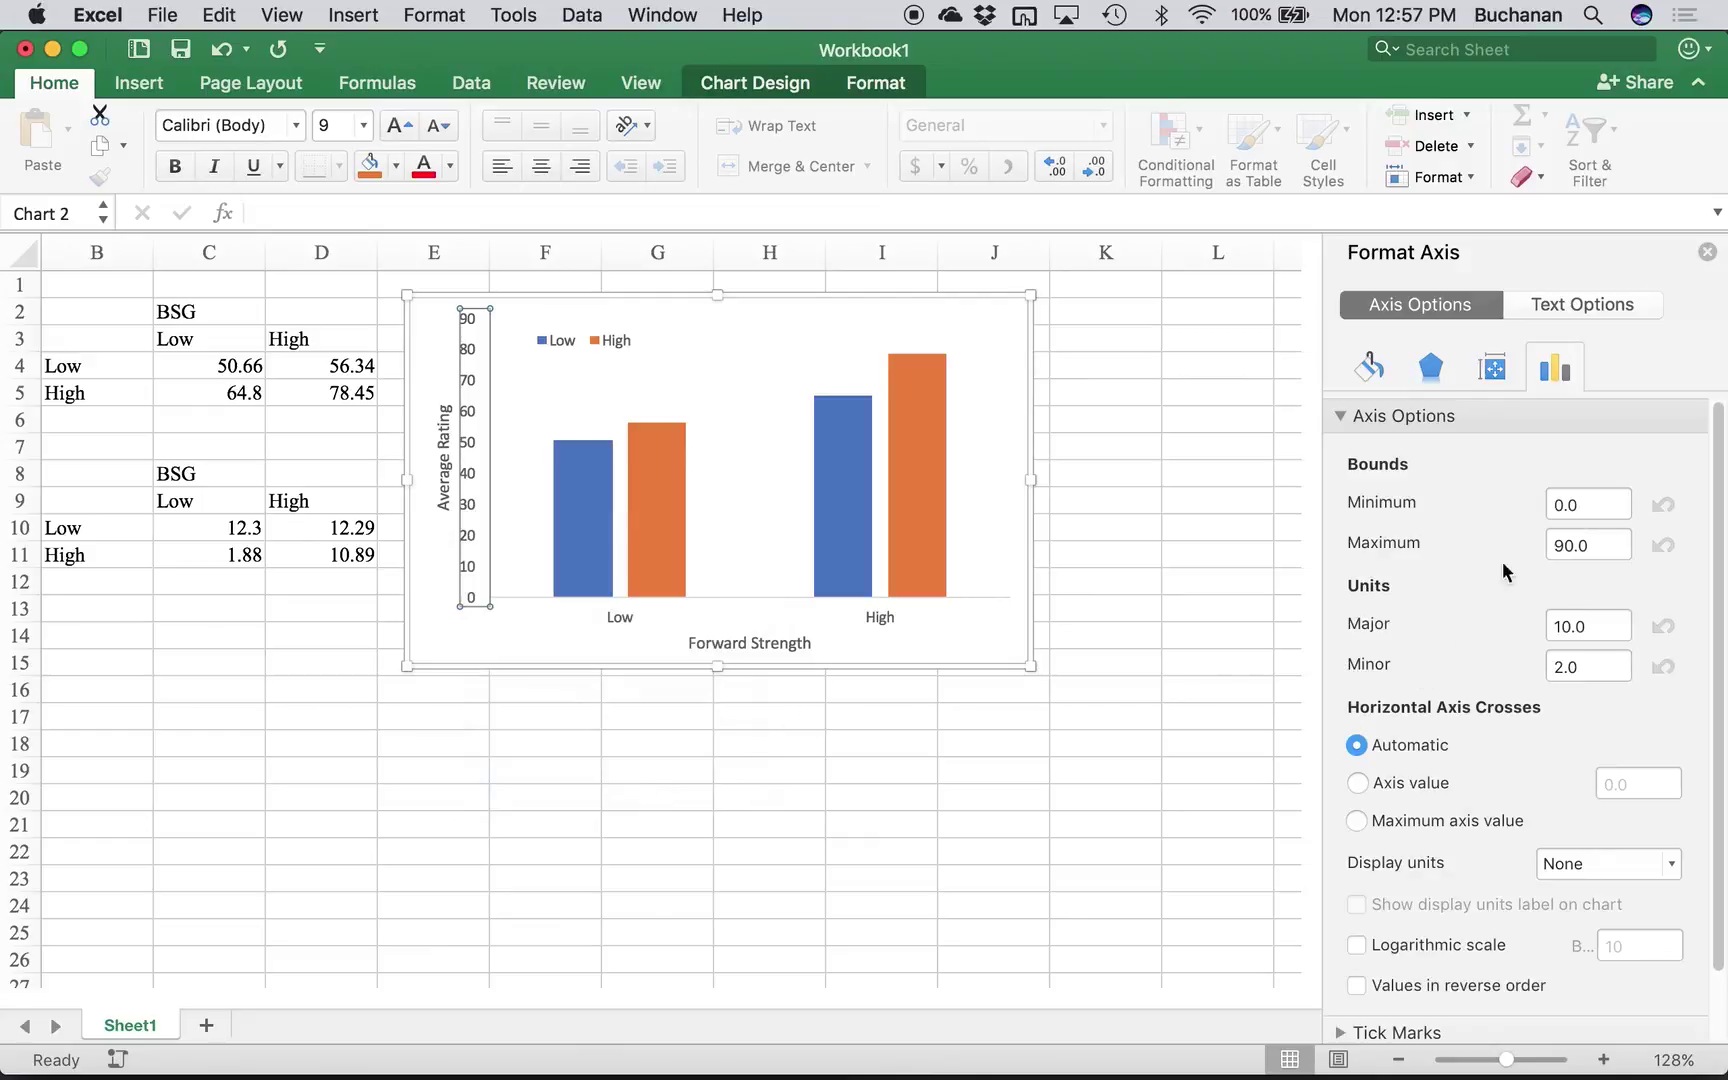
pyautogui.doubleClick(1575, 545)
pyautogui.write('100')
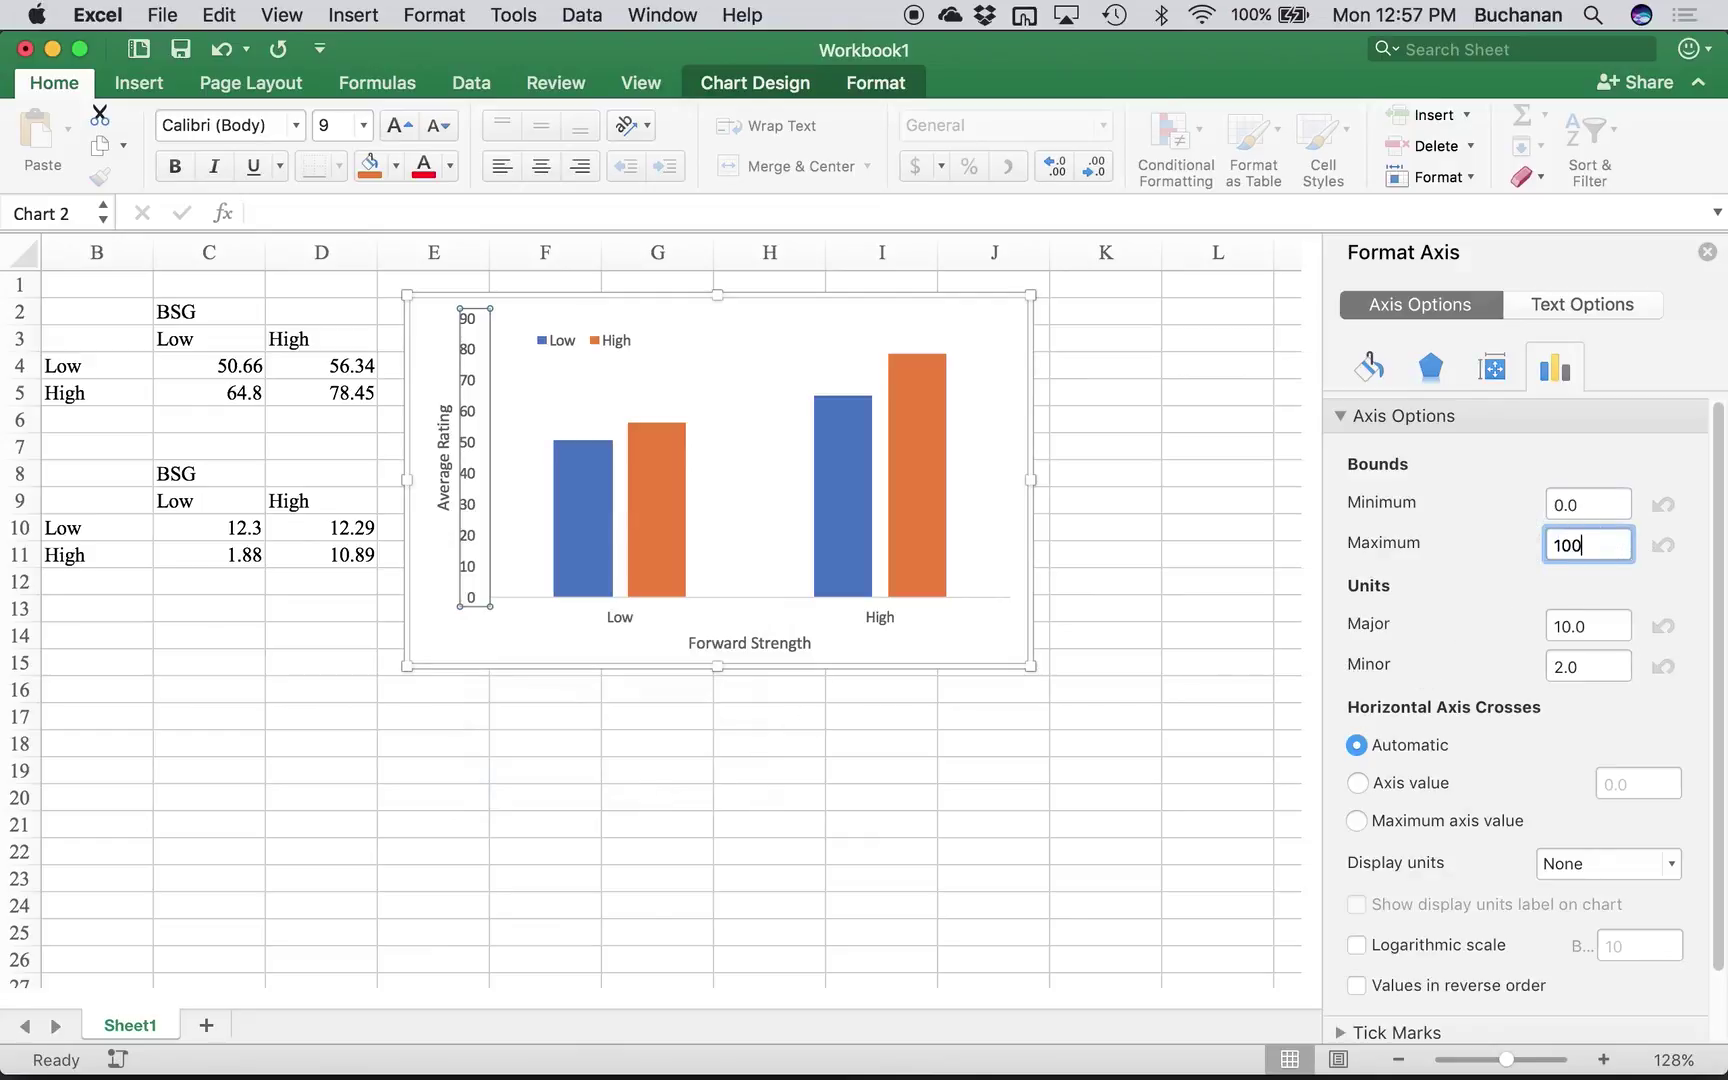
pyautogui.scroll(-2, 1496, 755)
pyautogui.scroll(2, 1496, 755)
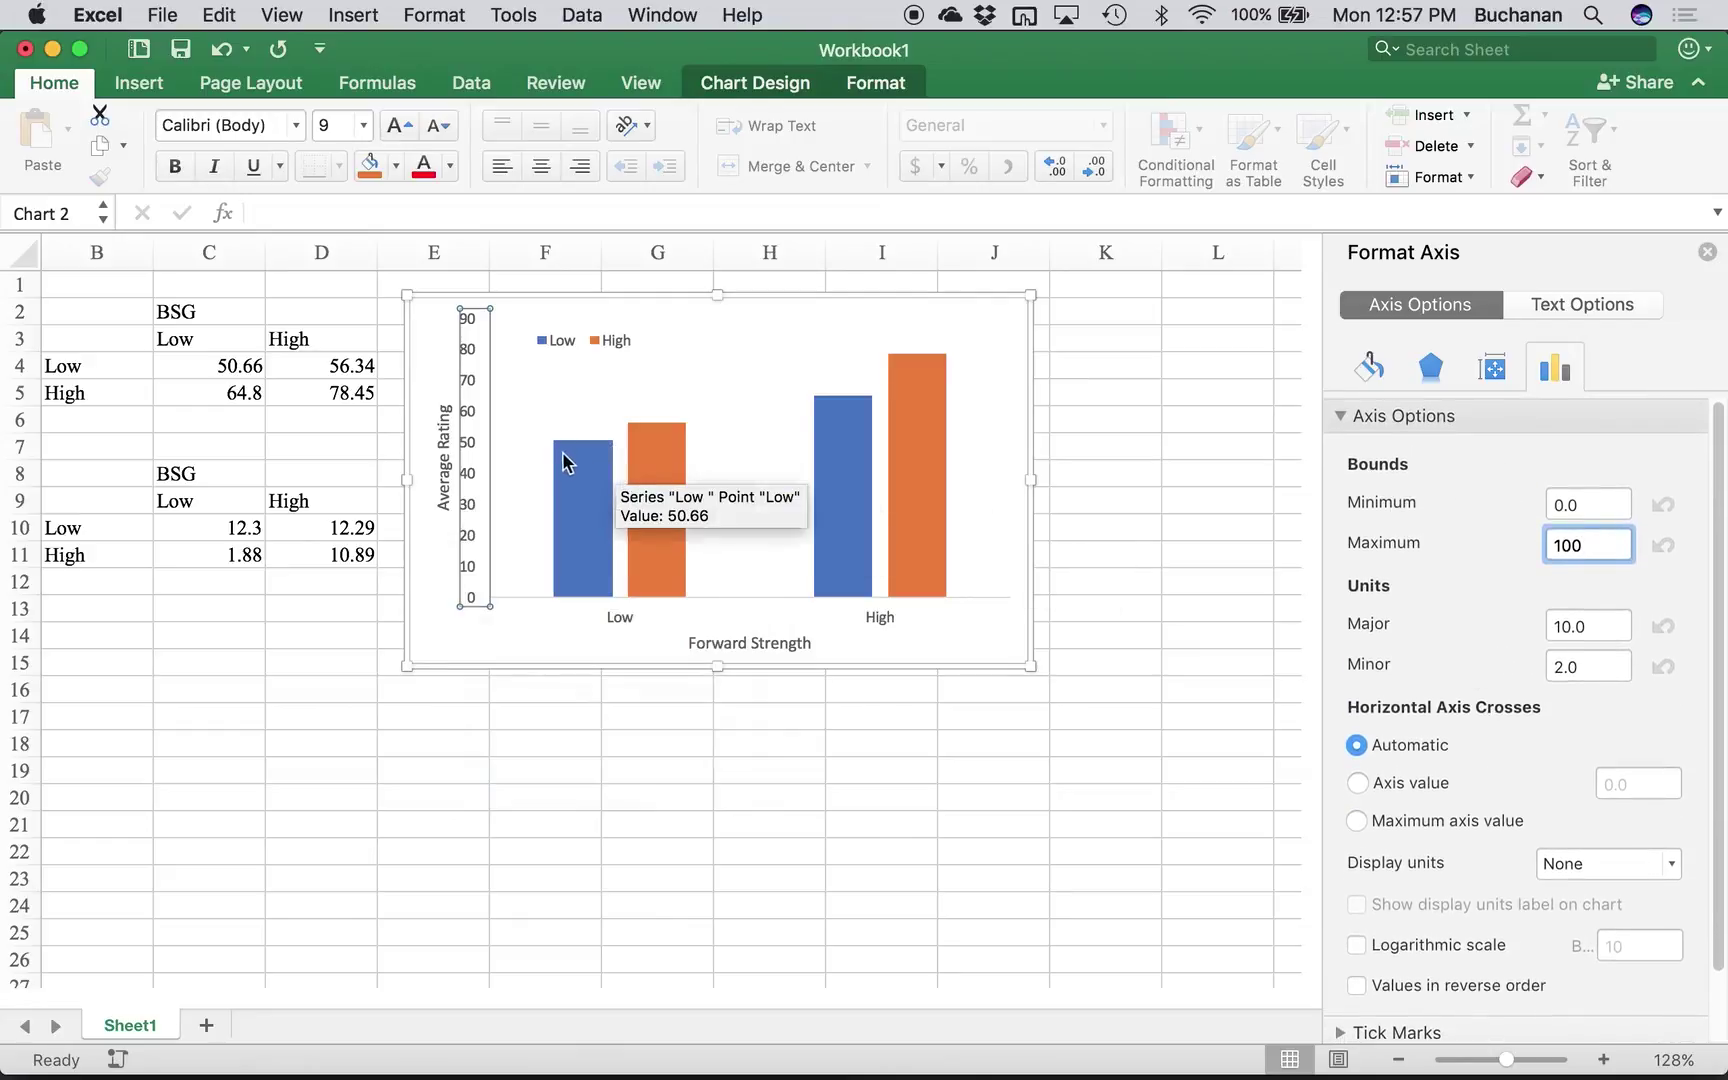
pyautogui.click(562, 411)
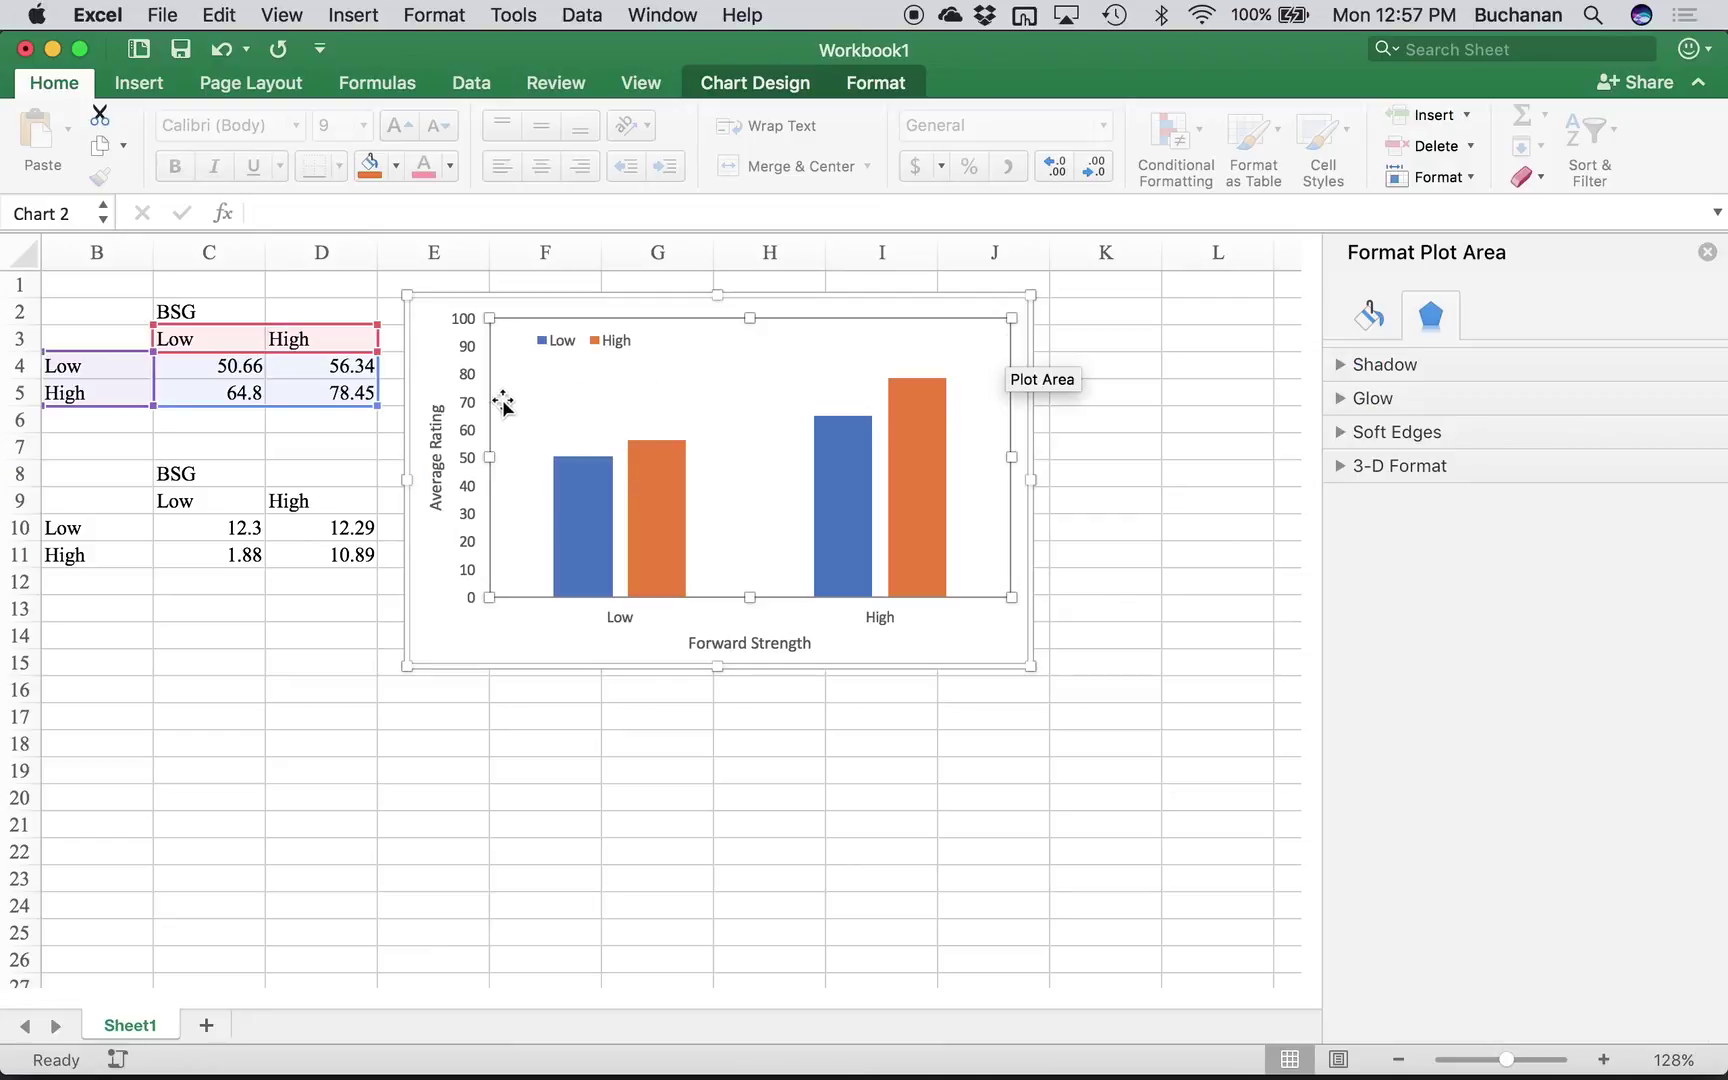
# - Format the vertical axis with a solid black line
pyautogui.click(464, 400)
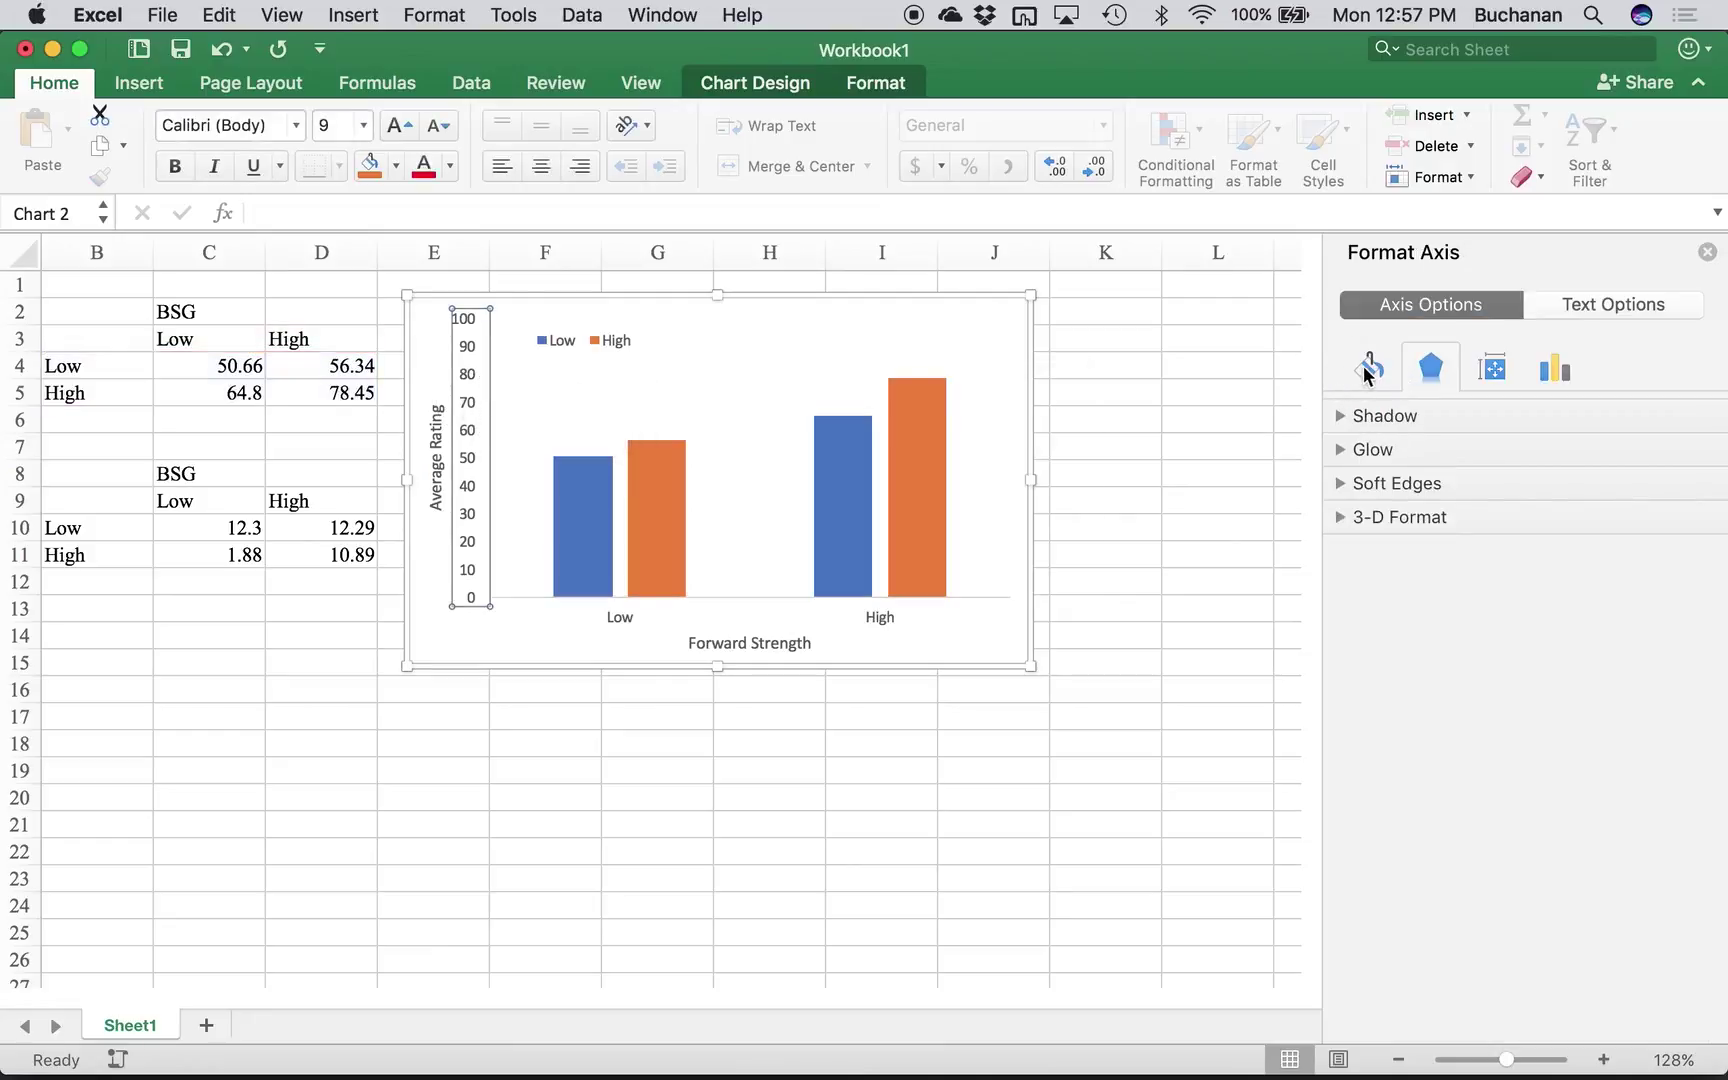
pyautogui.click(1369, 371)
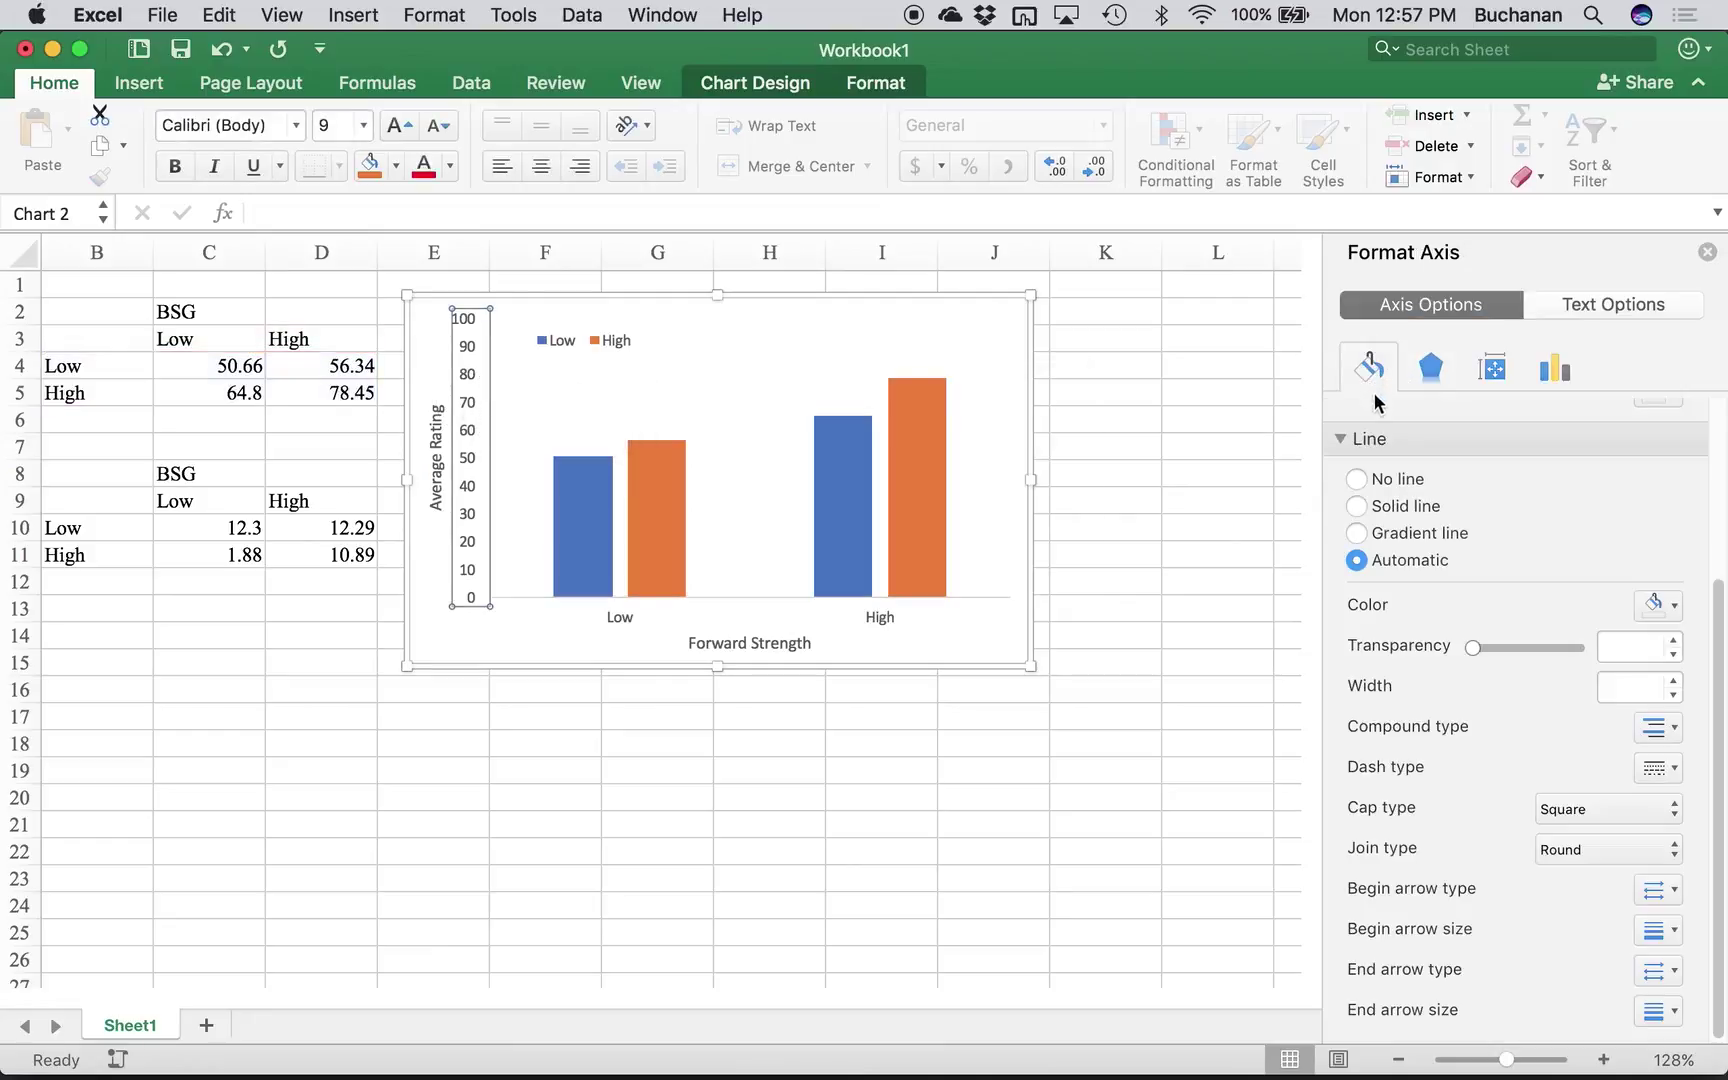
pyautogui.click(1358, 507)
pyautogui.click(1675, 607)
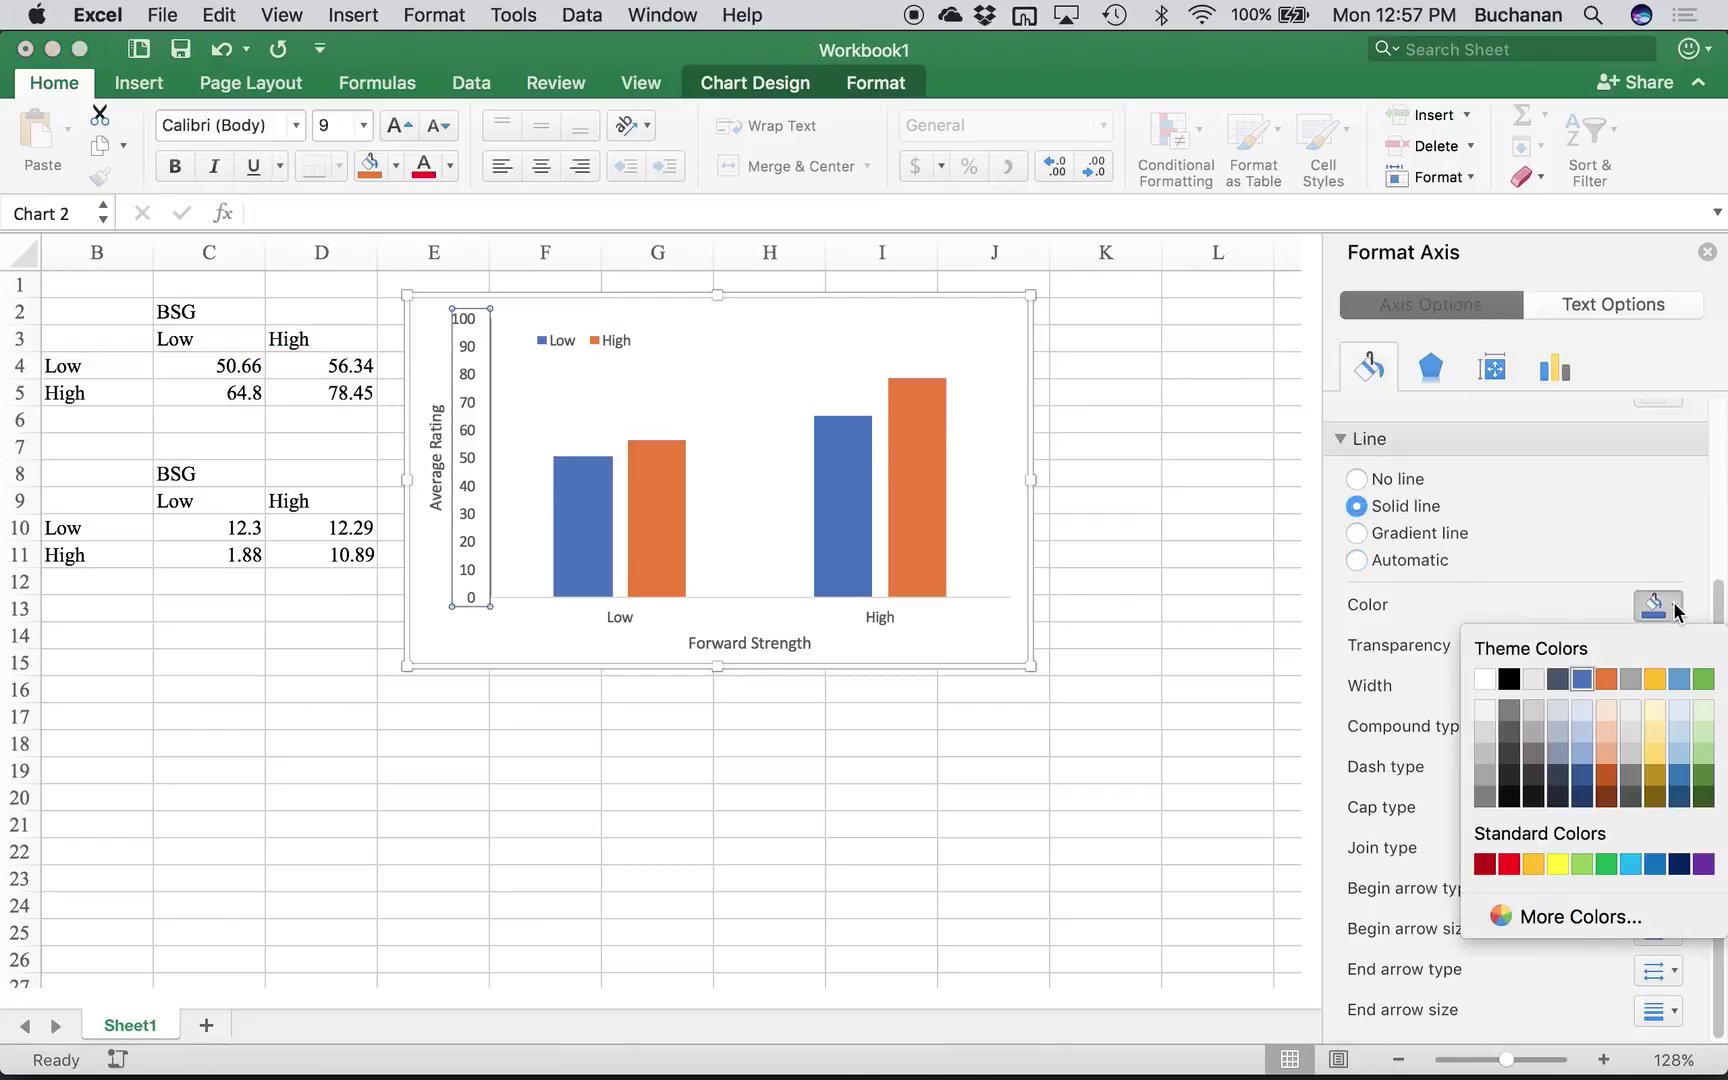
pyautogui.click(1506, 680)
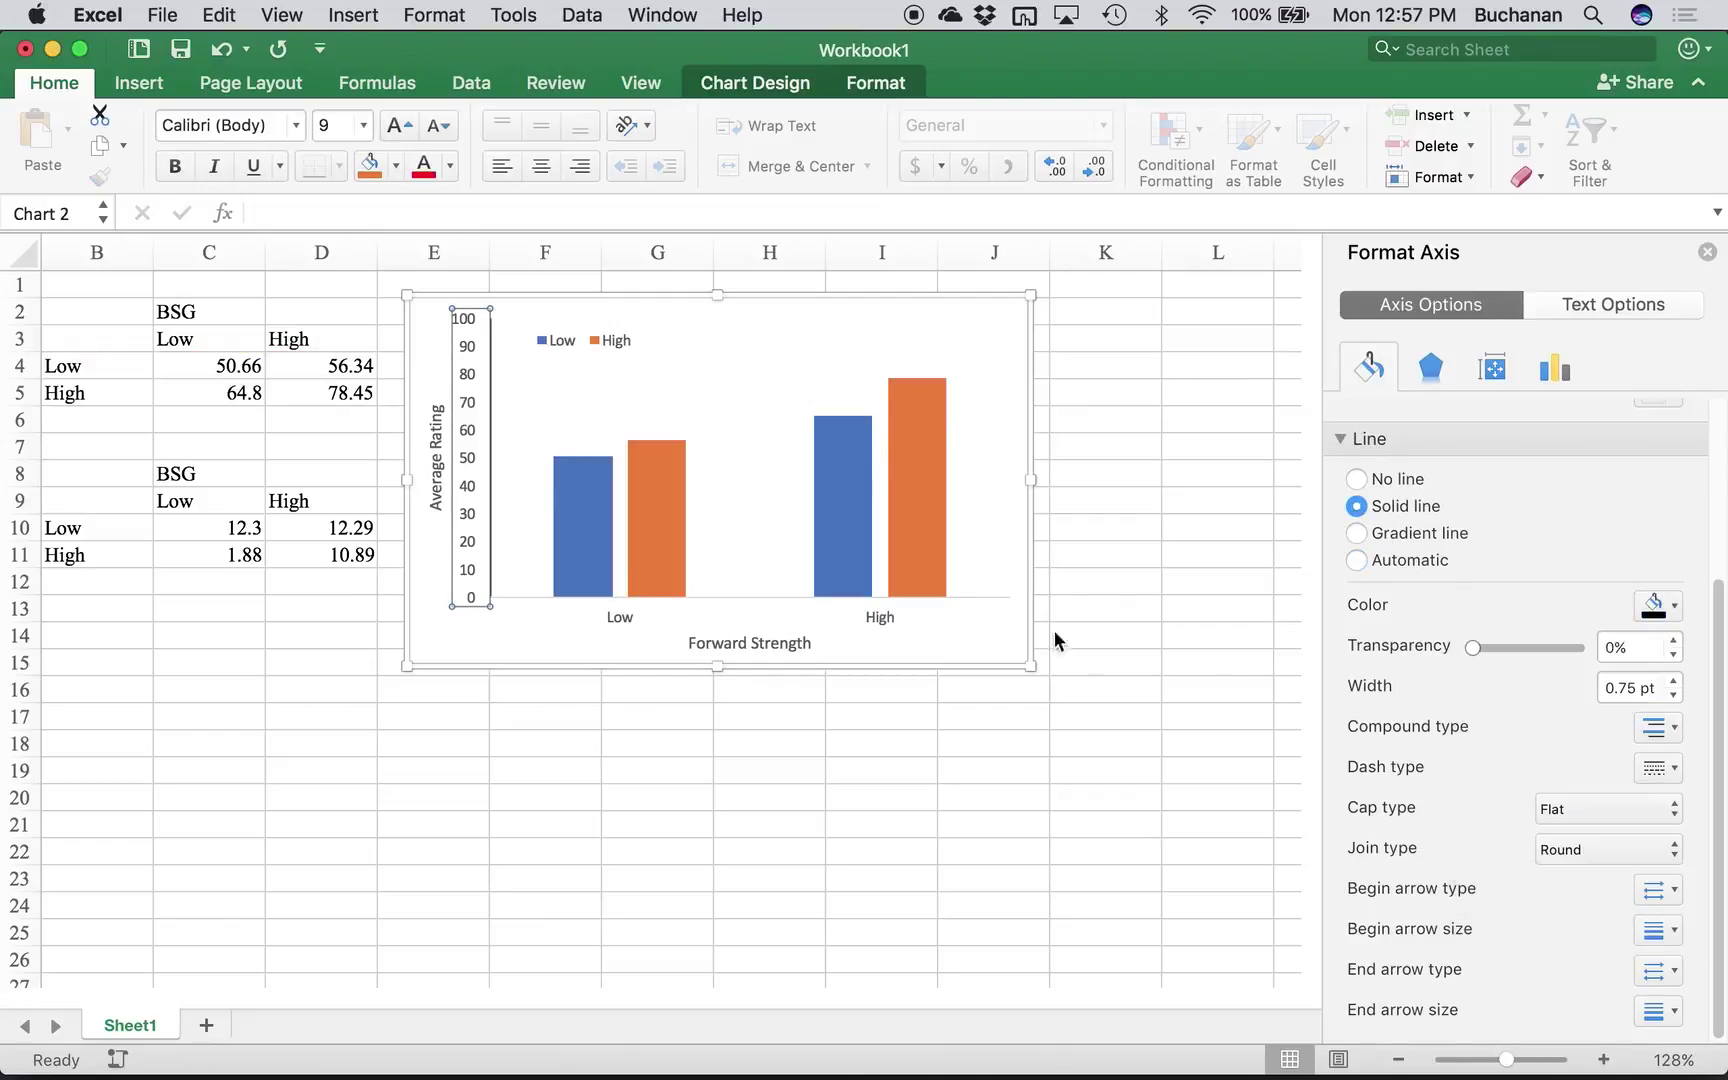
# - Give the horizontal axis a solid black line to match the vertical axis, and deselect the chart
pyautogui.click(970, 628)
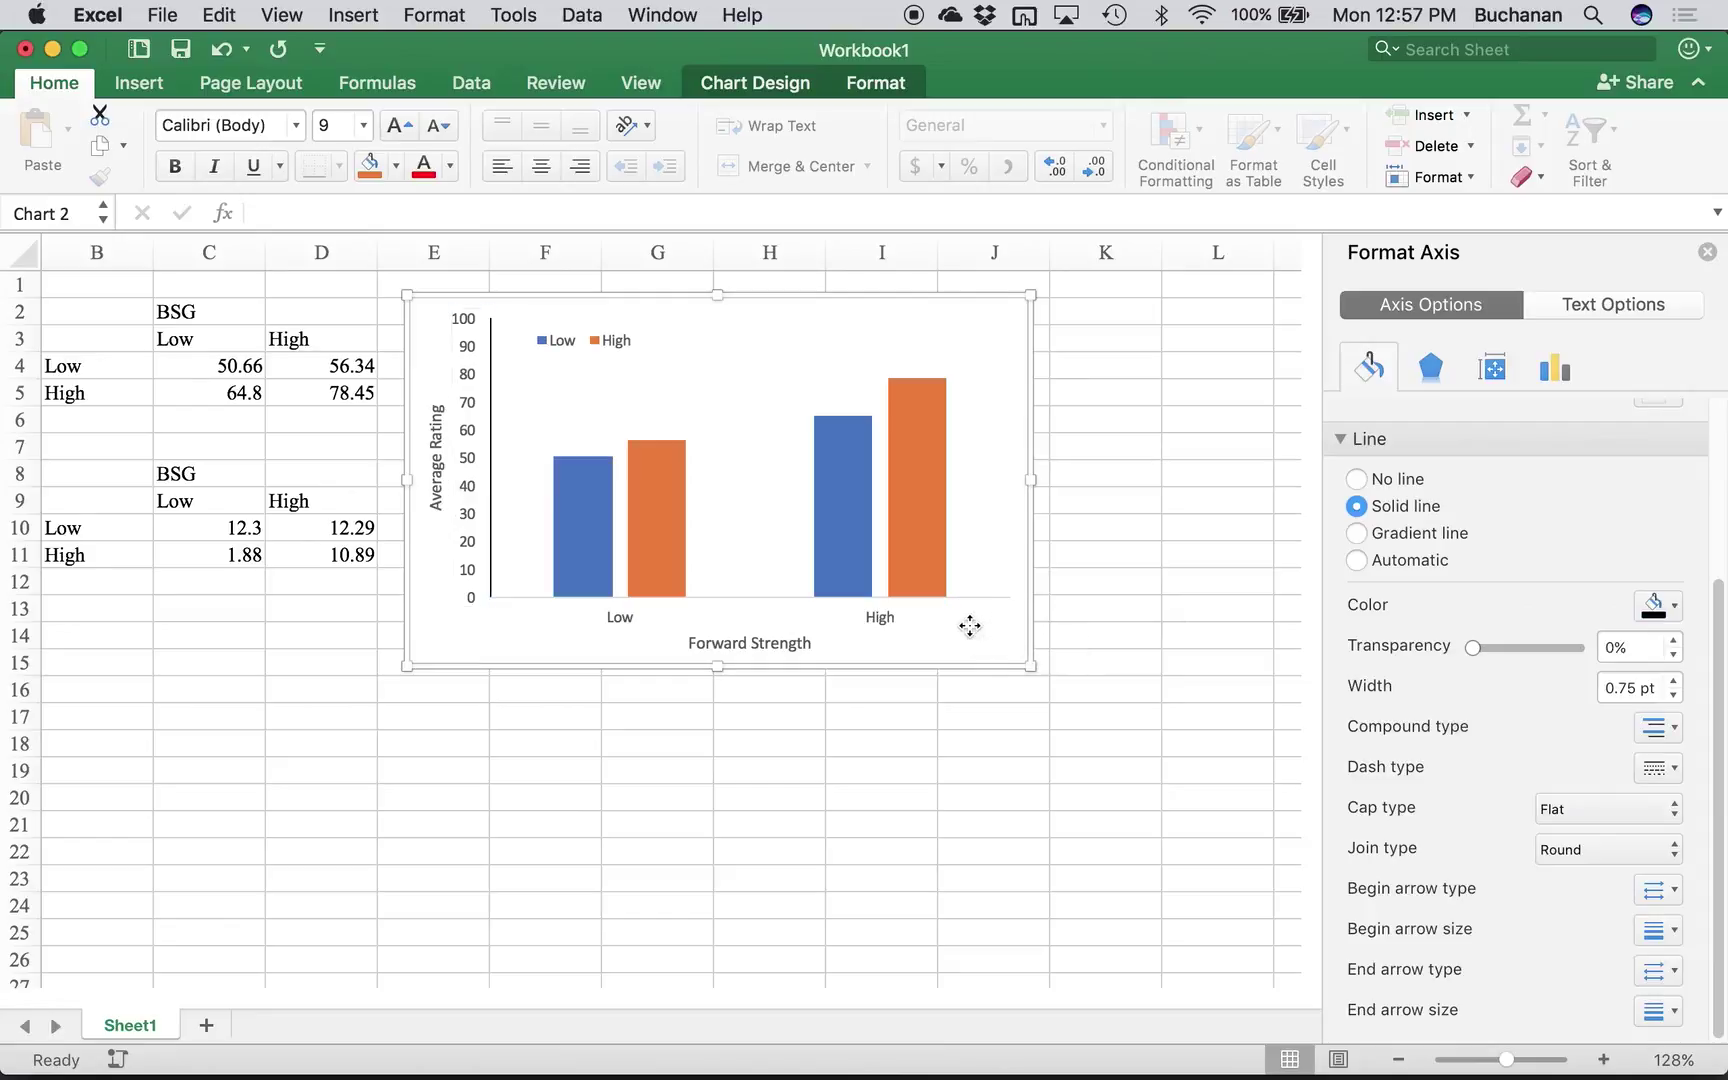
pyautogui.click(882, 612)
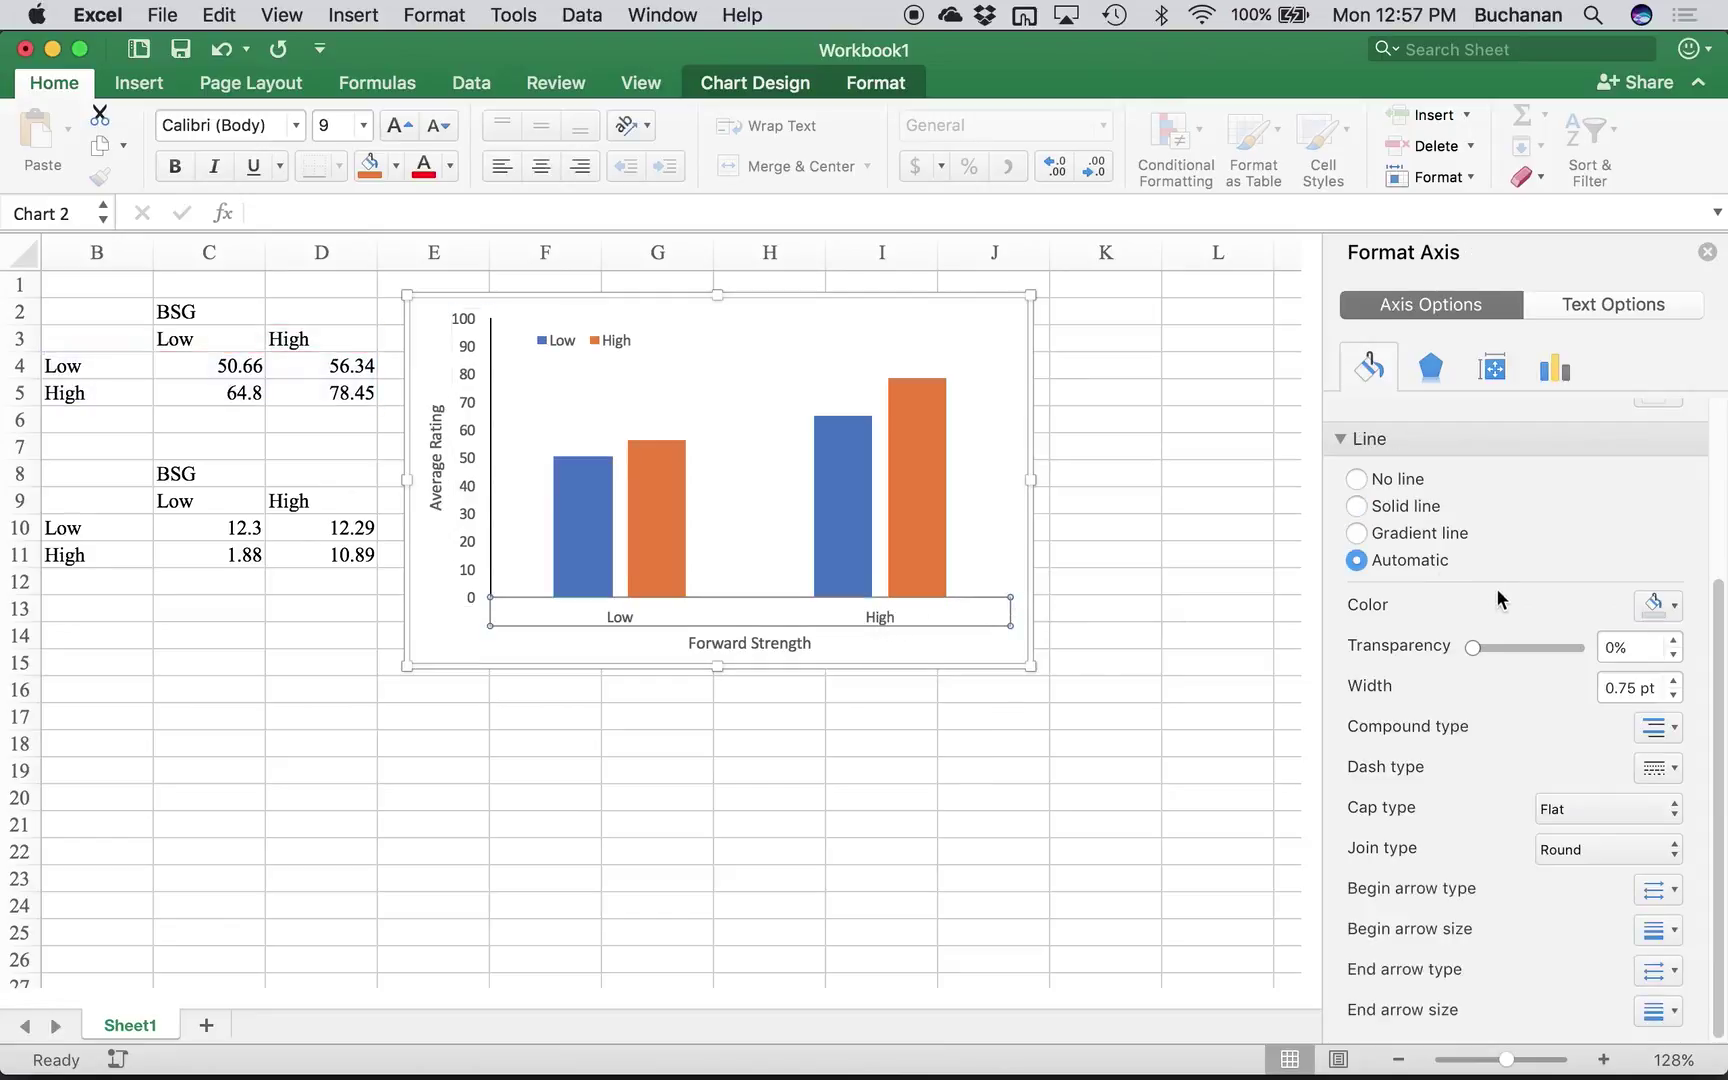
pyautogui.click(1396, 508)
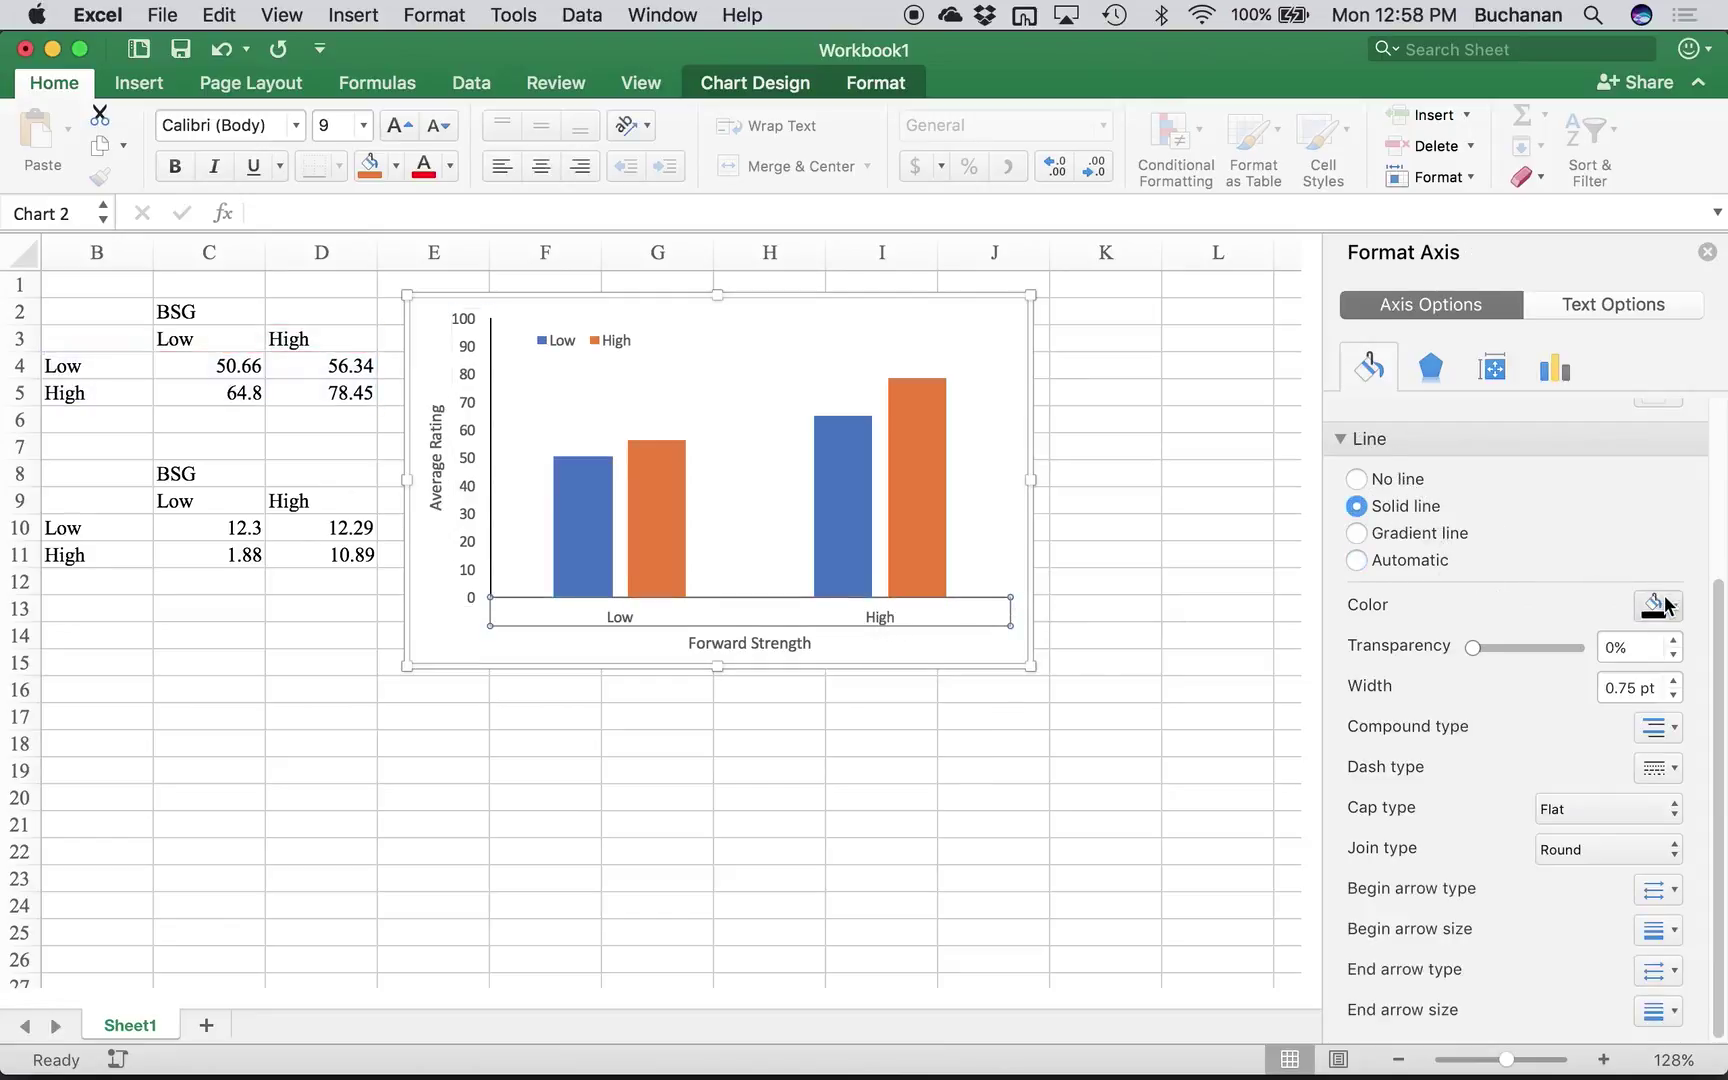
pyautogui.click(816, 348)
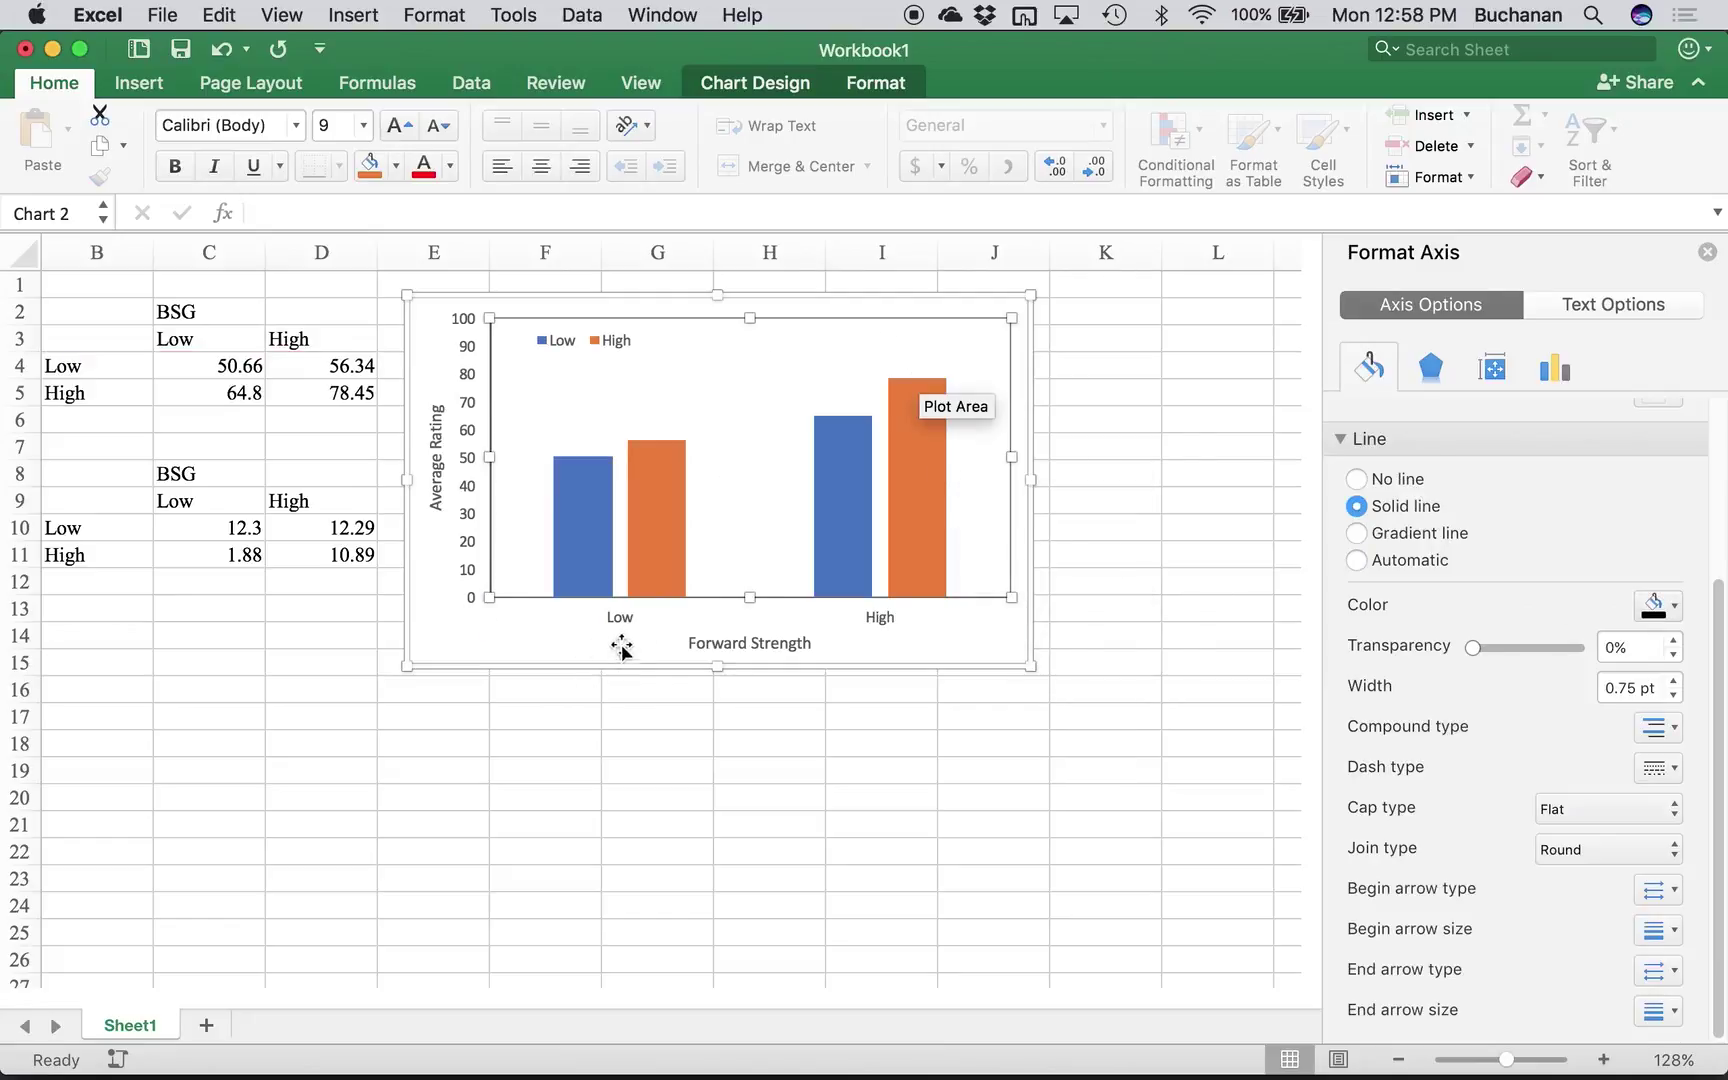
pyautogui.click(552, 686)
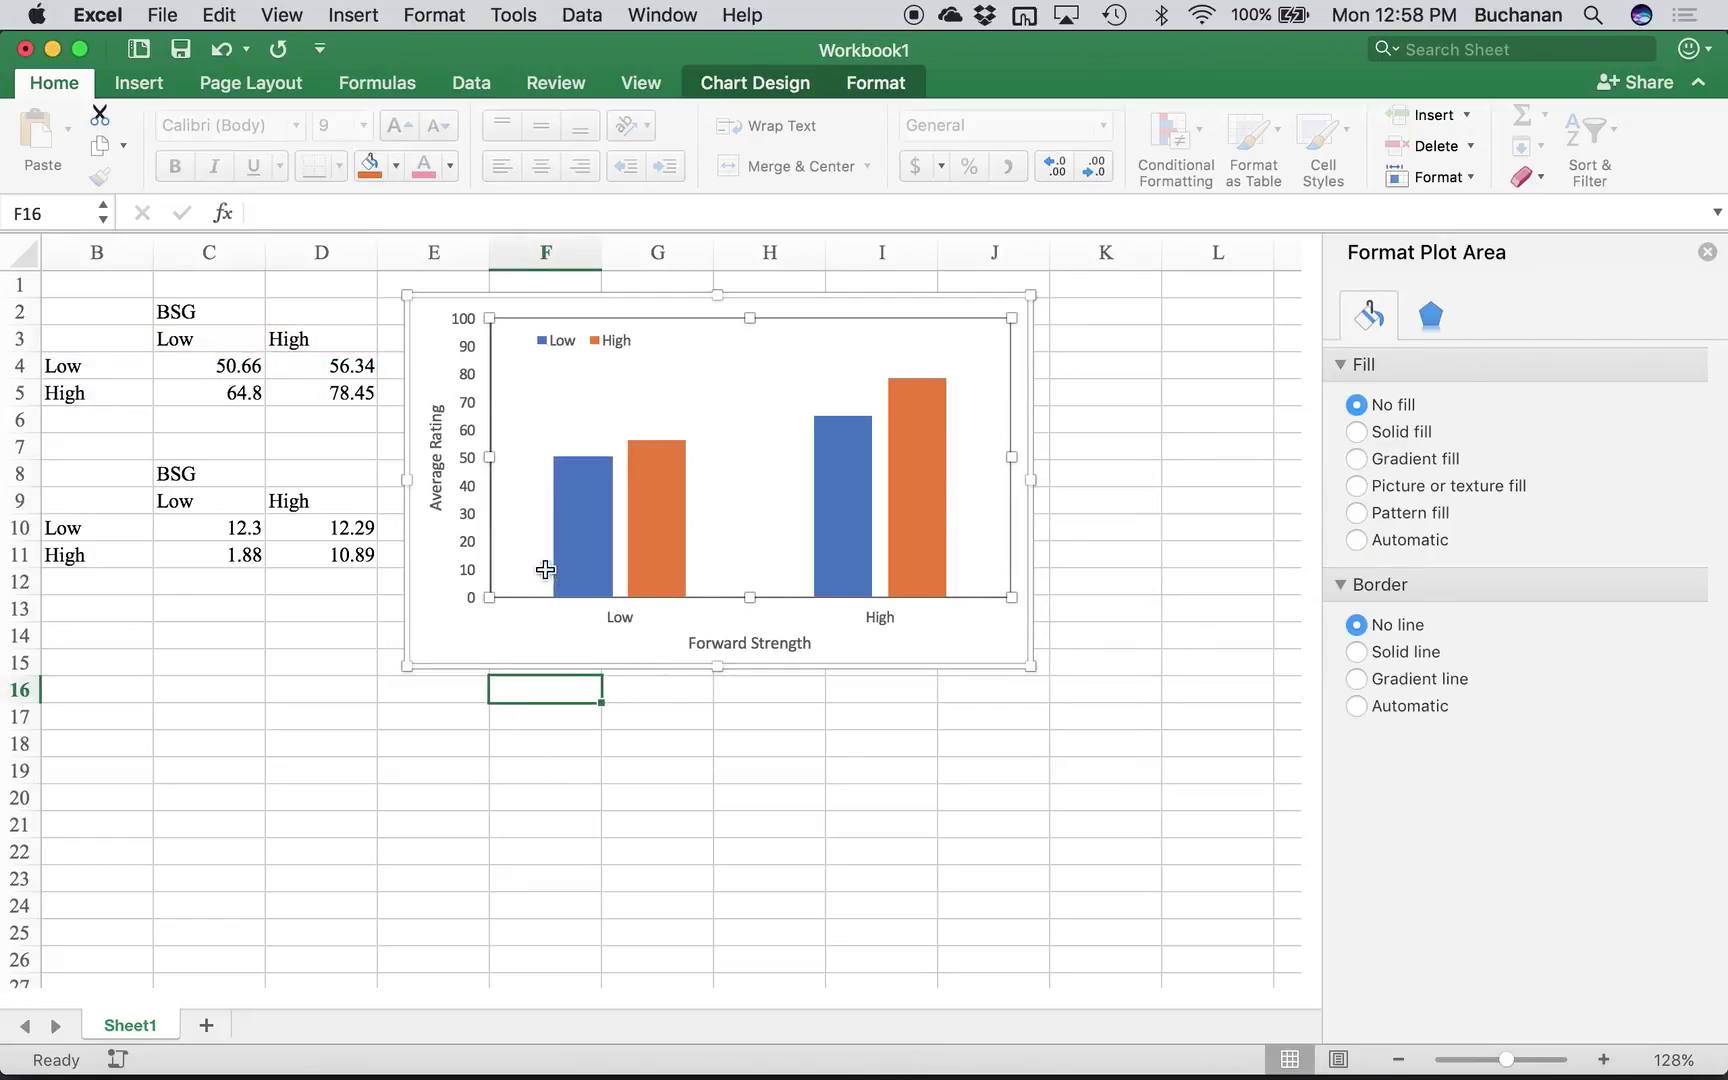
# - Set the font of the whole chart to Times New Roman at size 12
pyautogui.click(458, 637)
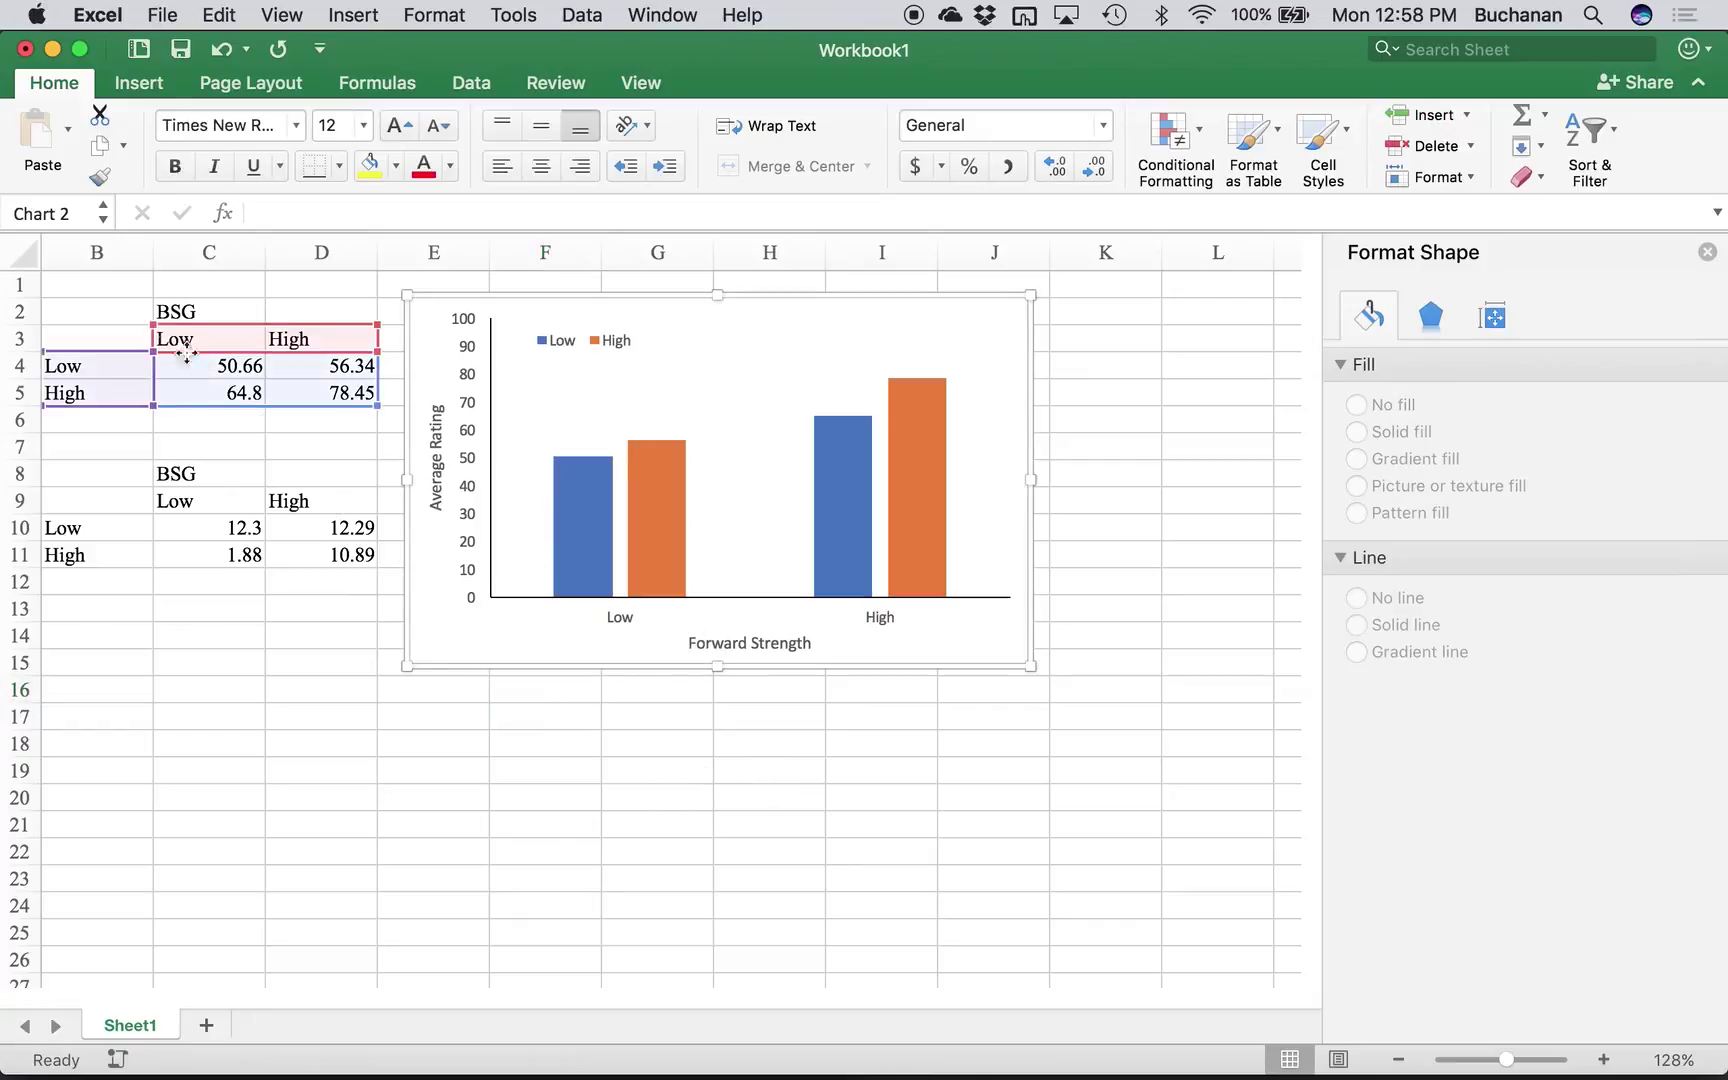
pyautogui.moveTo(195, 125); pyautogui.dragTo(288, 125)
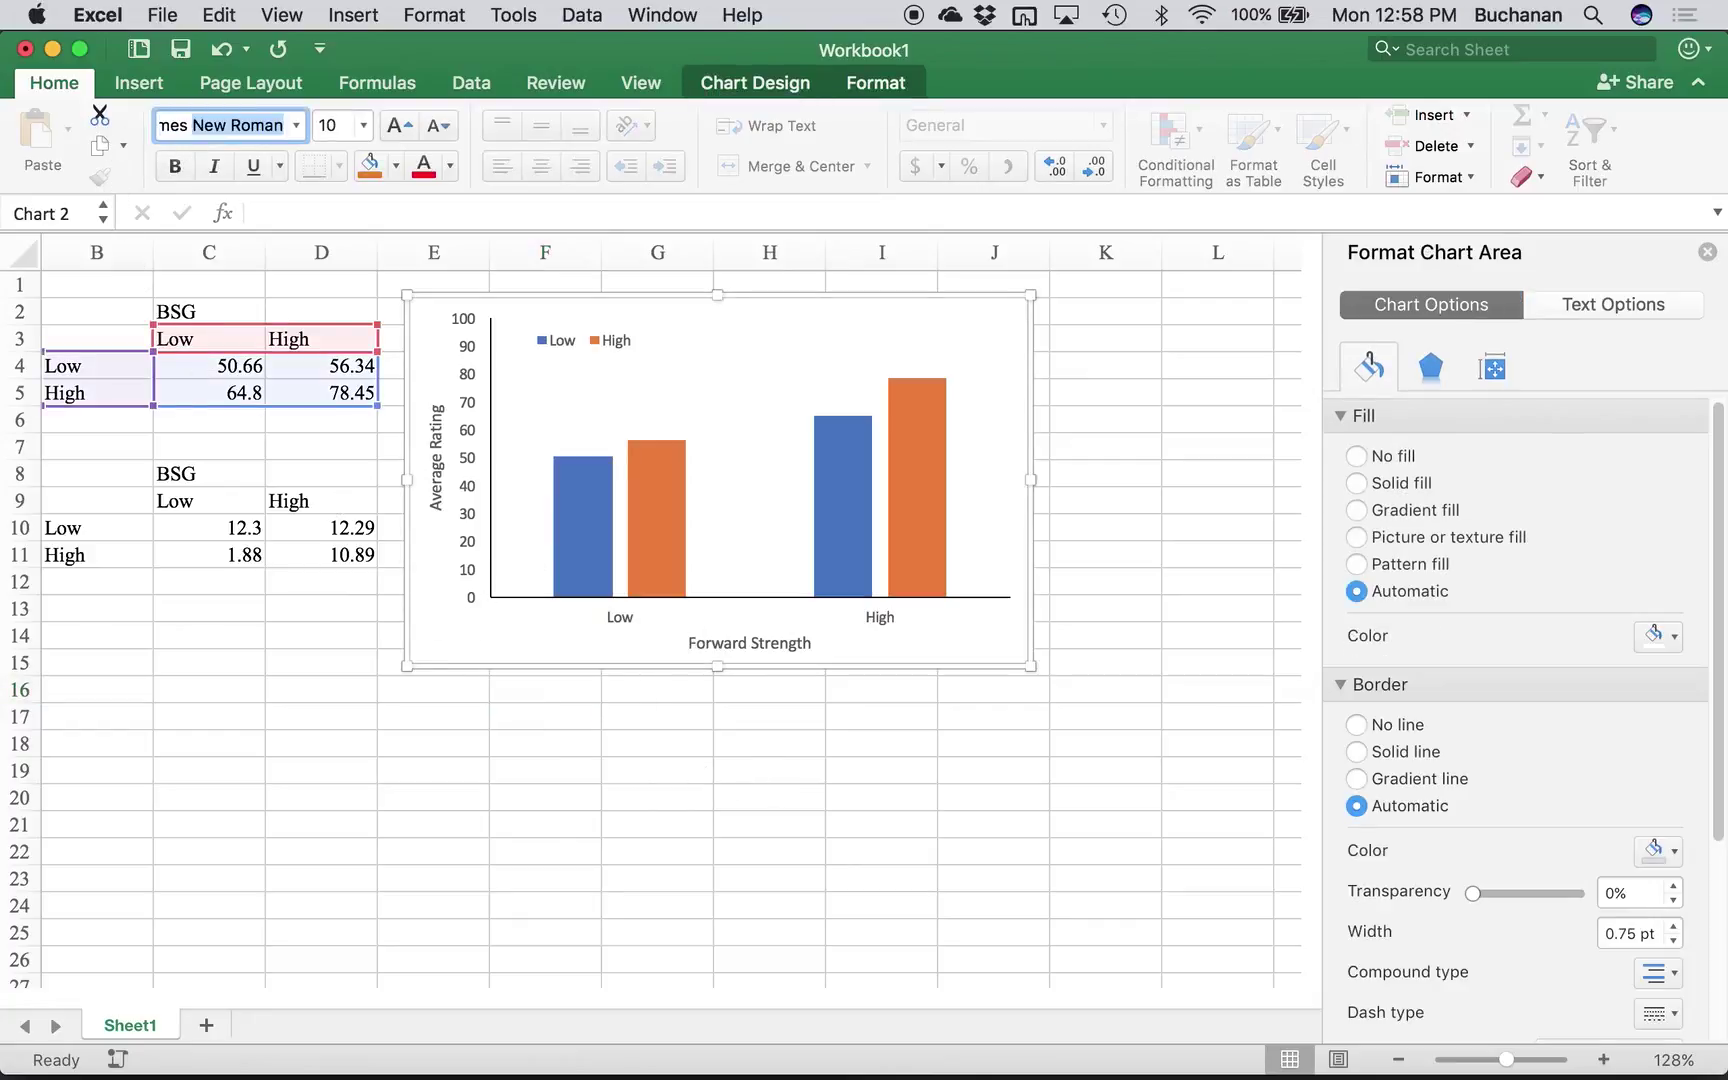
pyautogui.press('Return')
pyautogui.click(324, 125)
pyautogui.write('12')
pyautogui.press('Return')
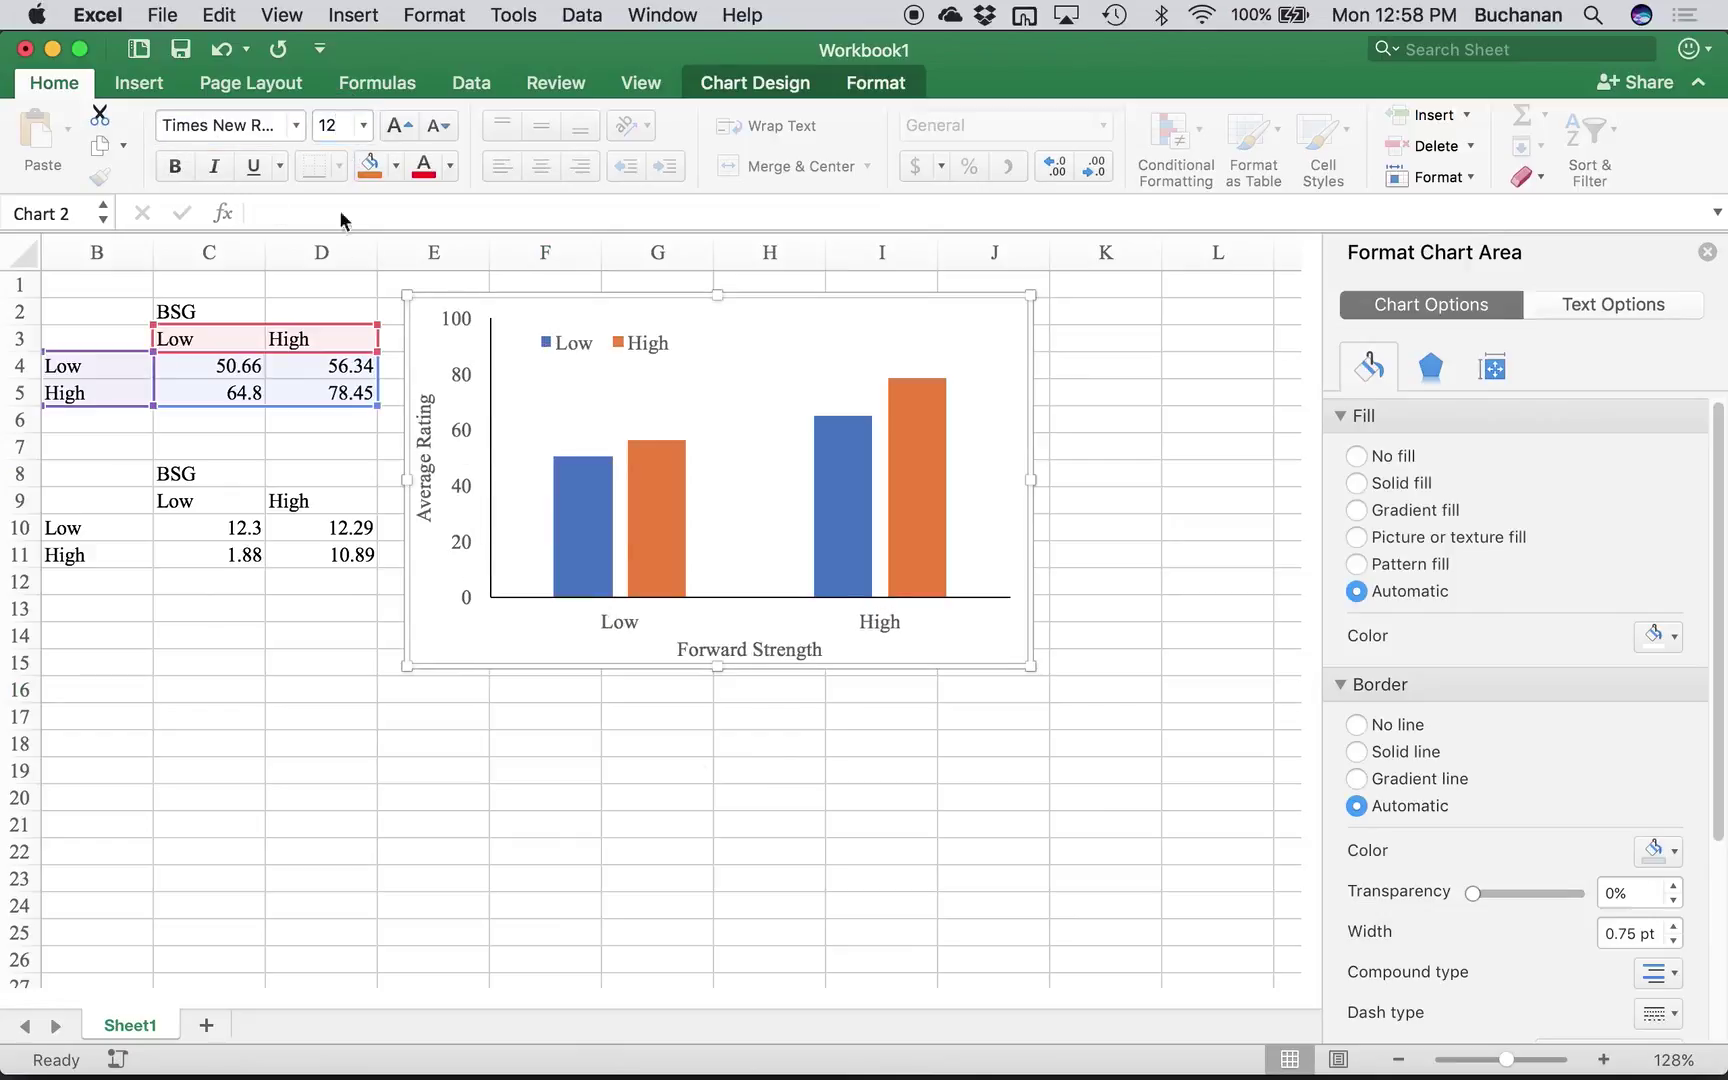
# - Enlarge the chart slightly and add vertical error bars with a custom error amount to the Low series
pyautogui.moveTo(1029, 664); pyautogui.dragTo(1086, 701)
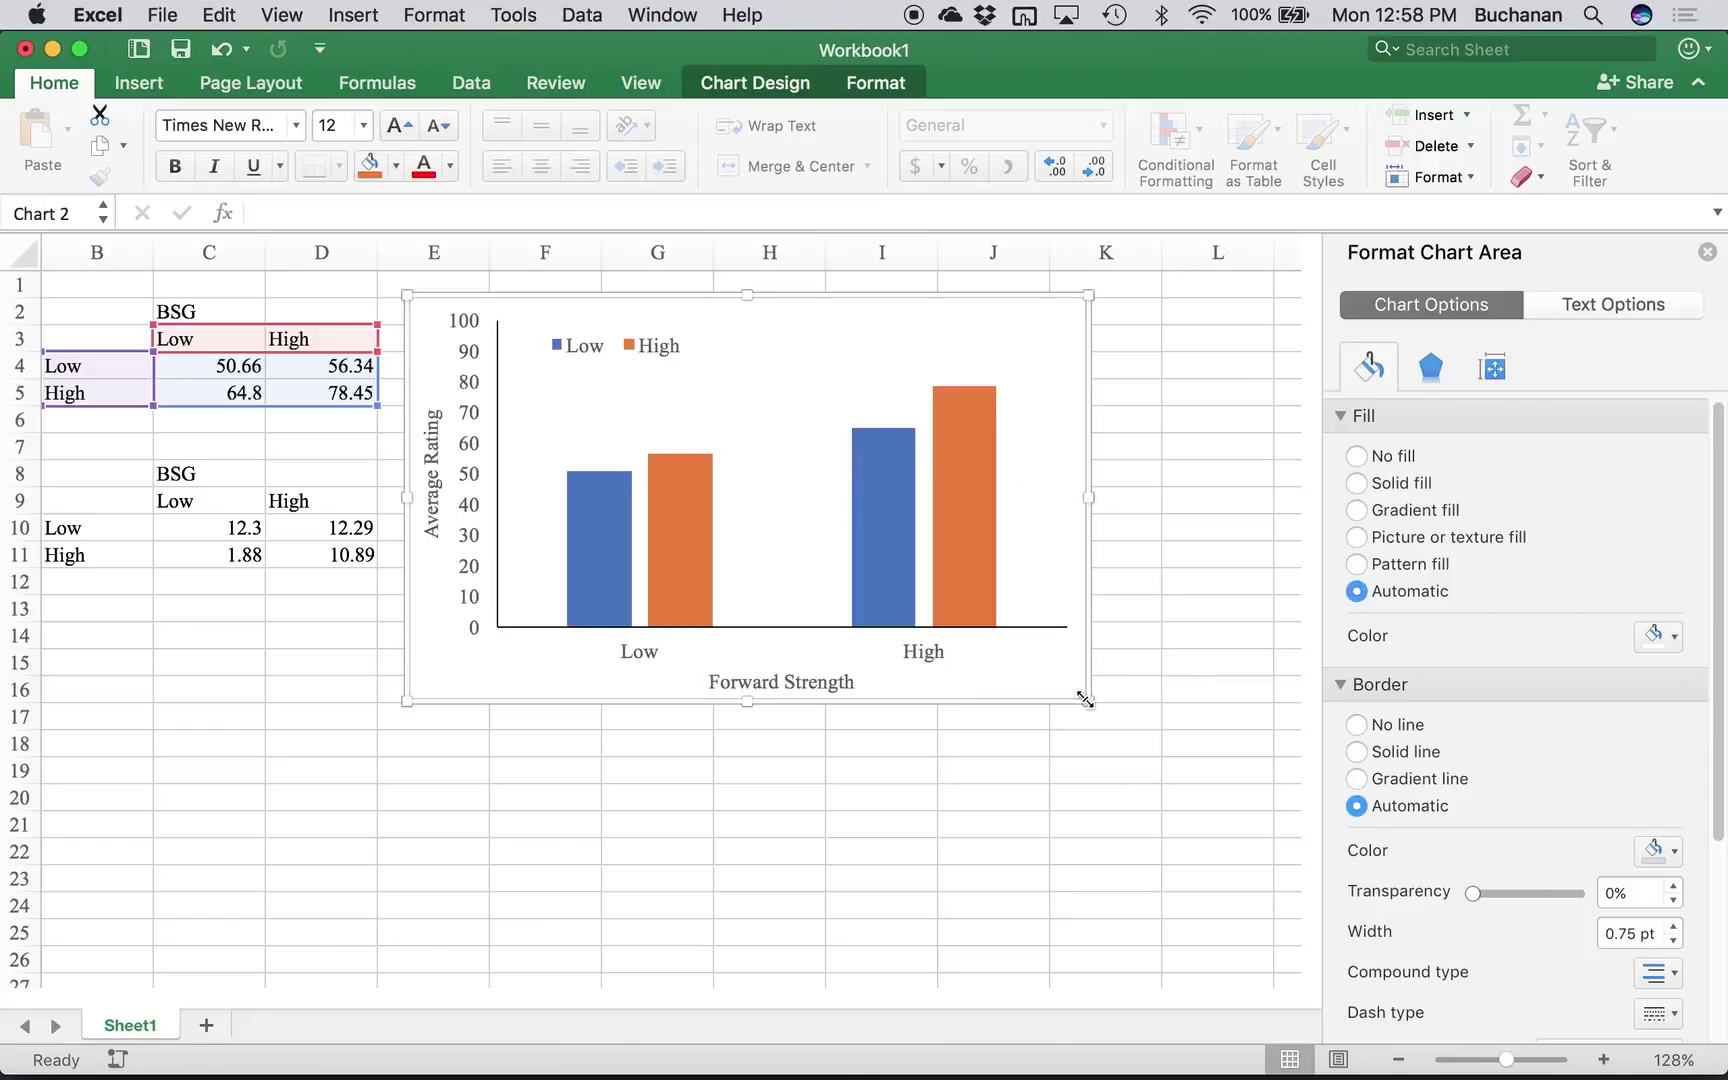
pyautogui.click(593, 560)
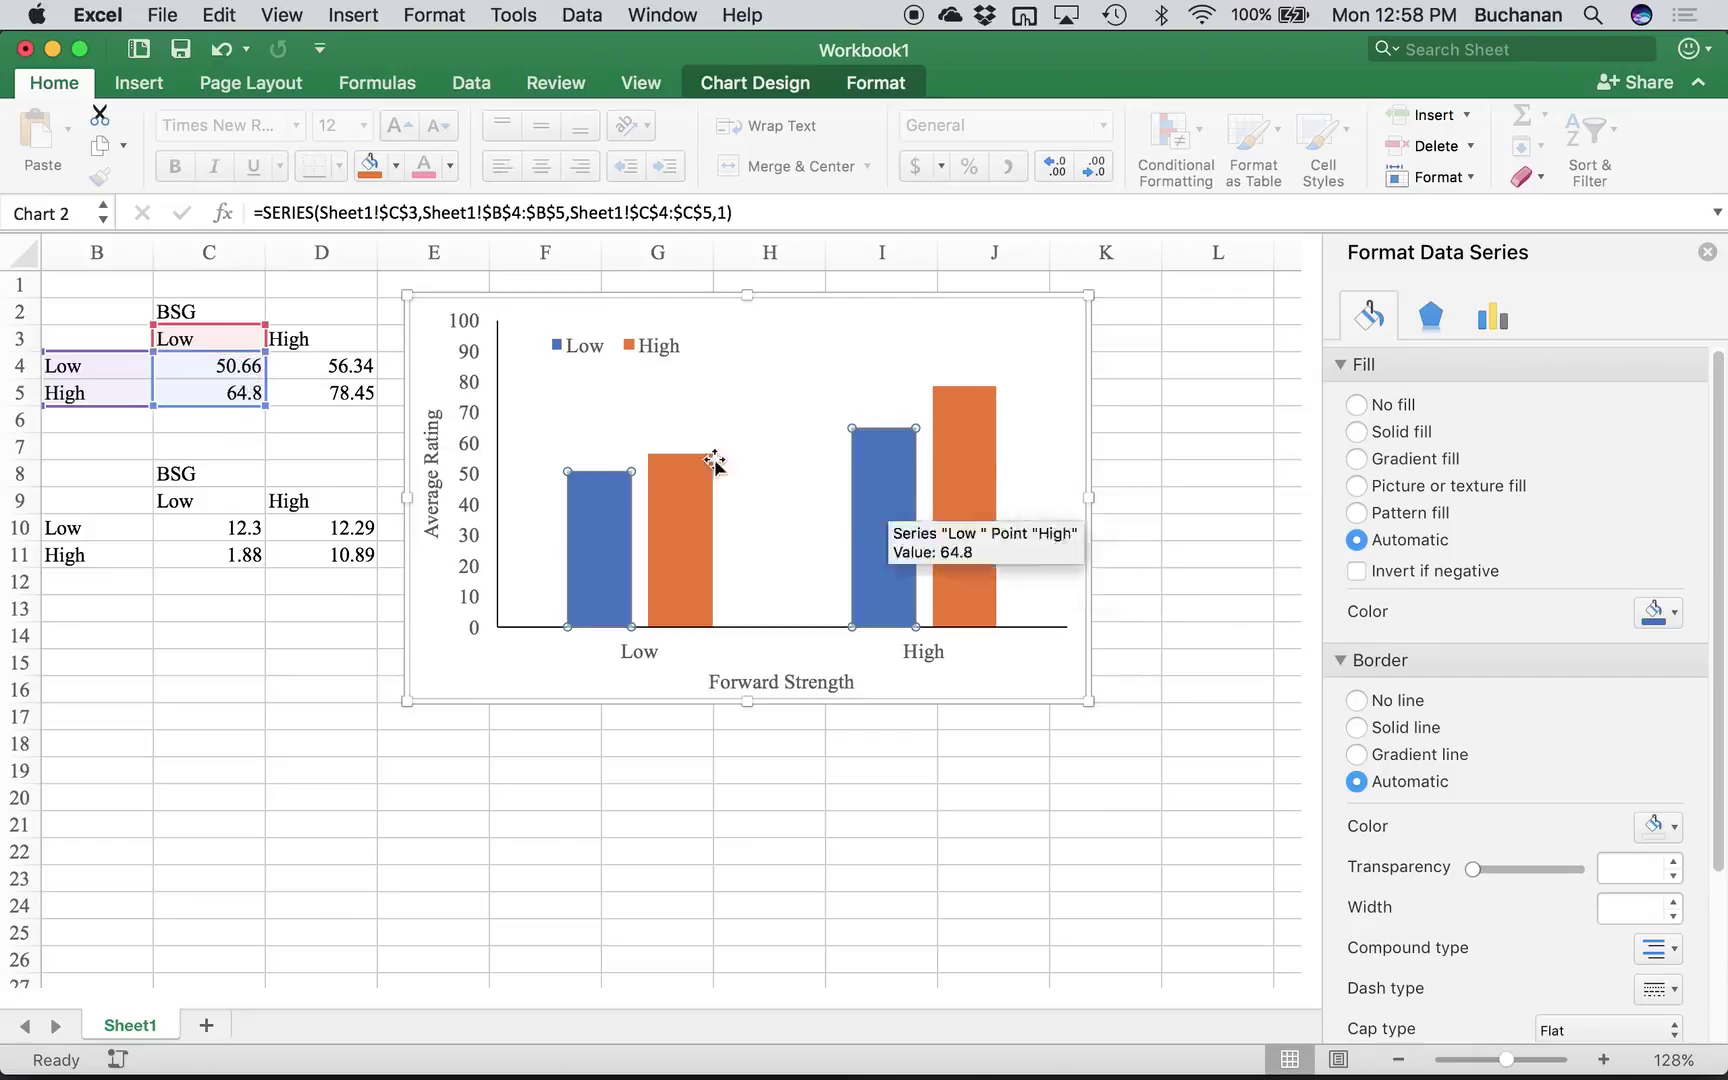
pyautogui.click(757, 90)
pyautogui.click(49, 150)
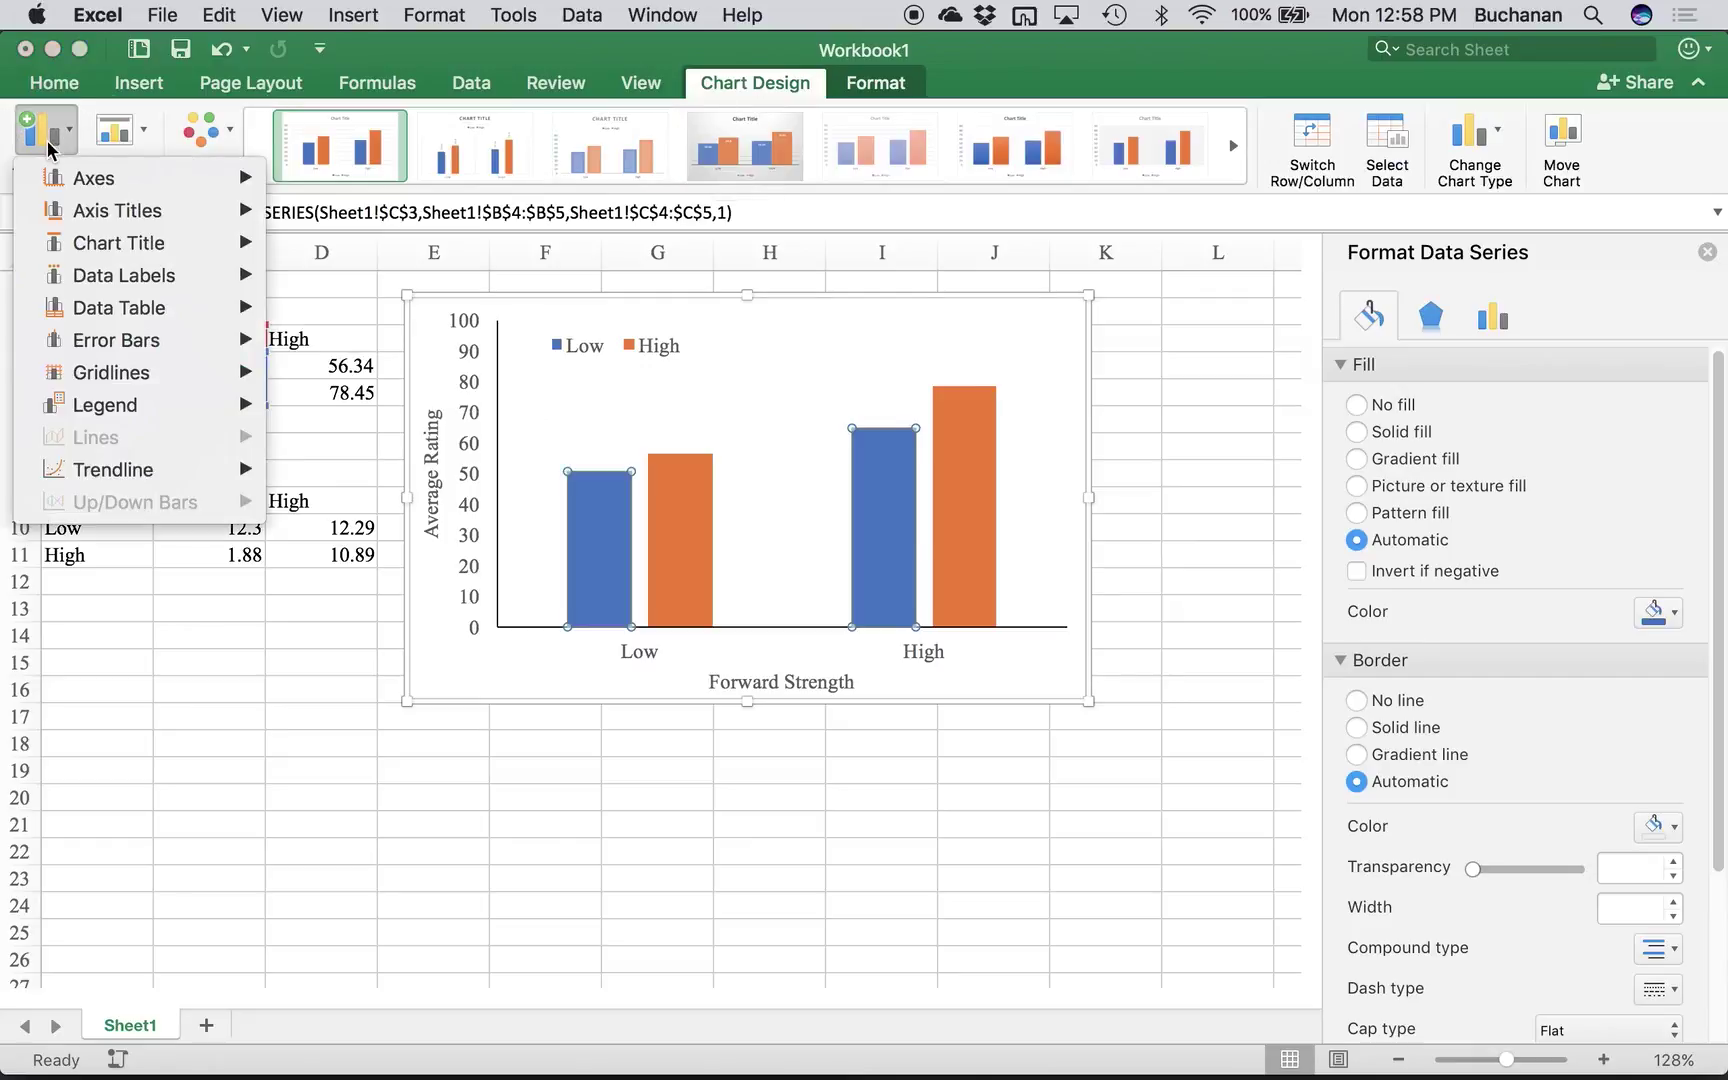
pyautogui.moveTo(168, 345)
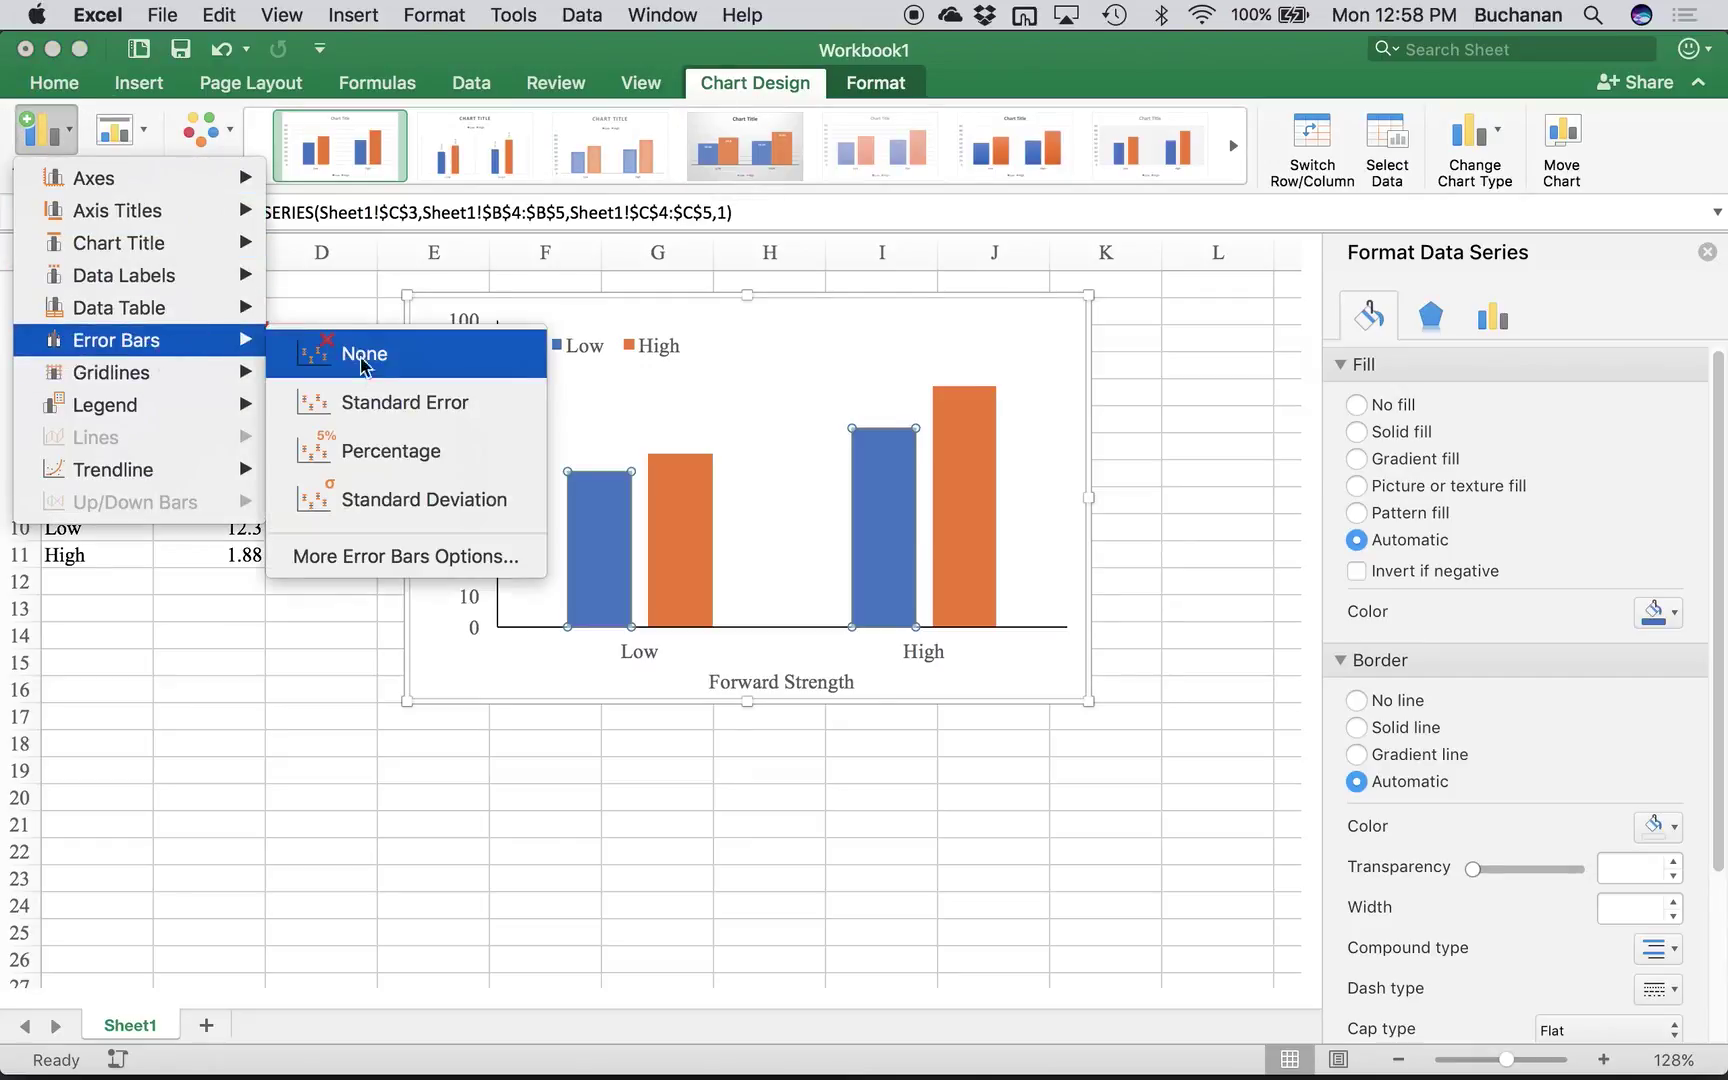
pyautogui.click(385, 567)
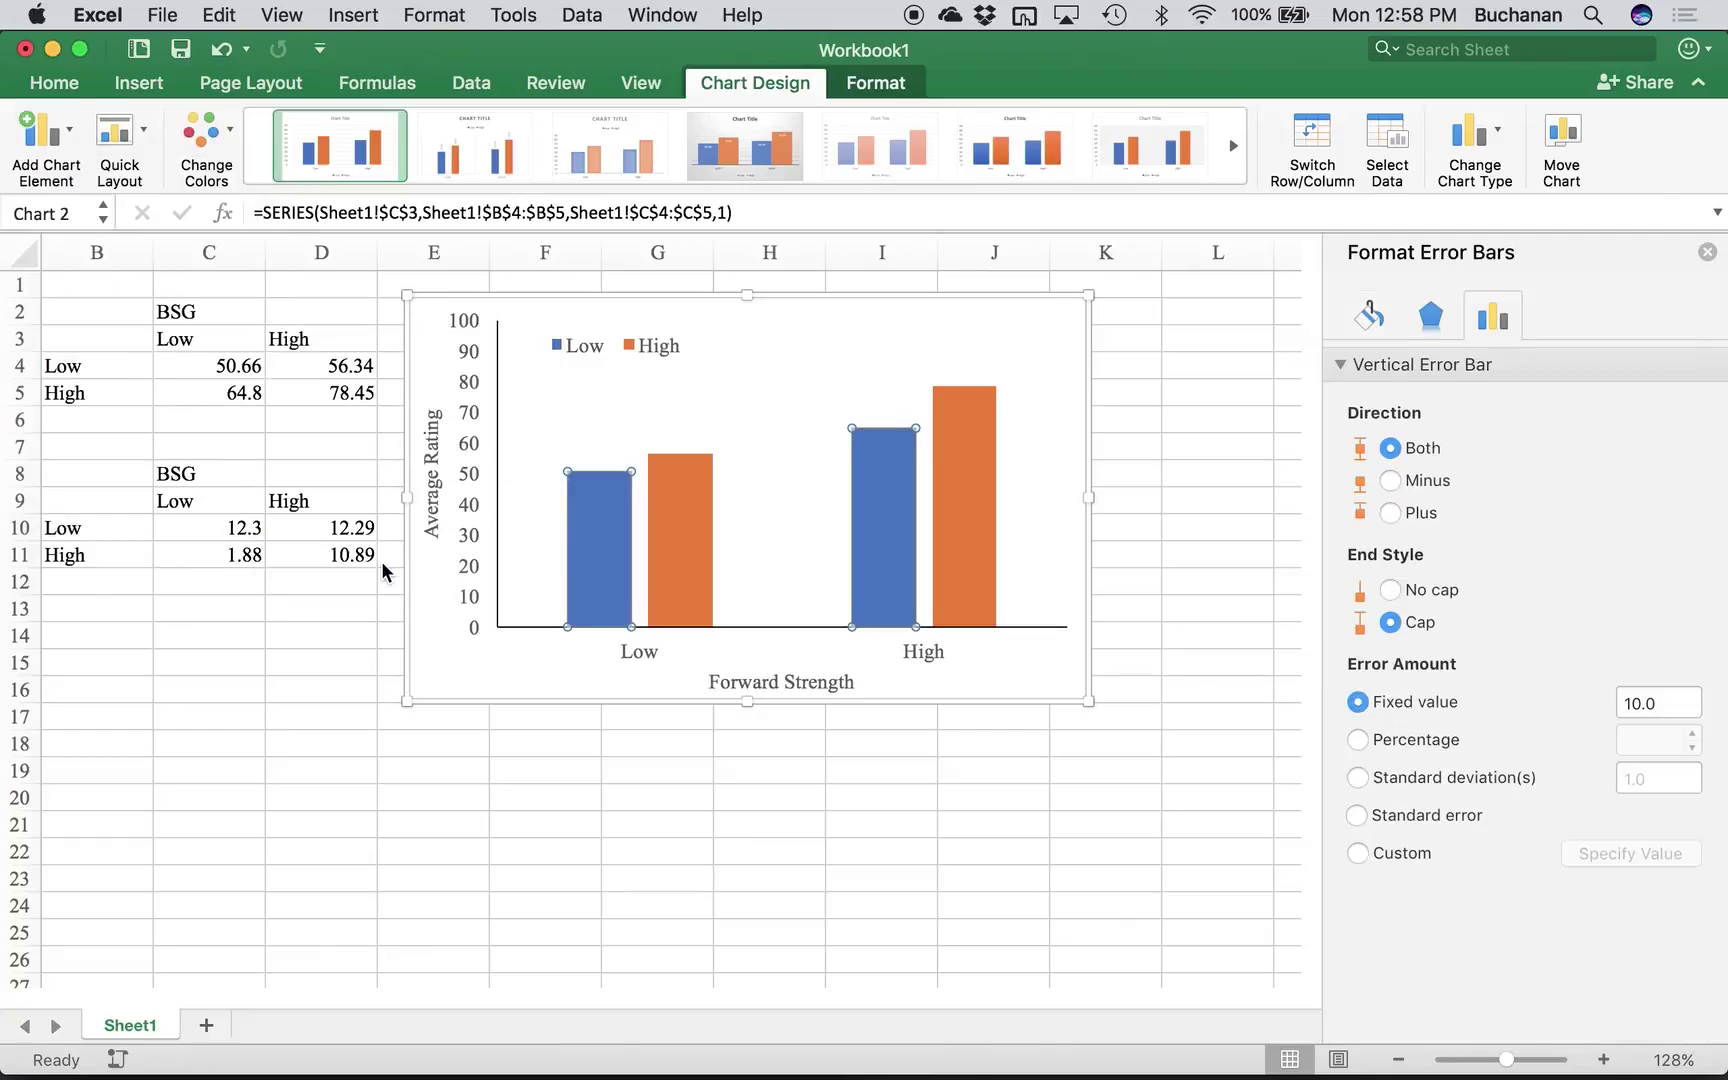
pyautogui.click(1401, 856)
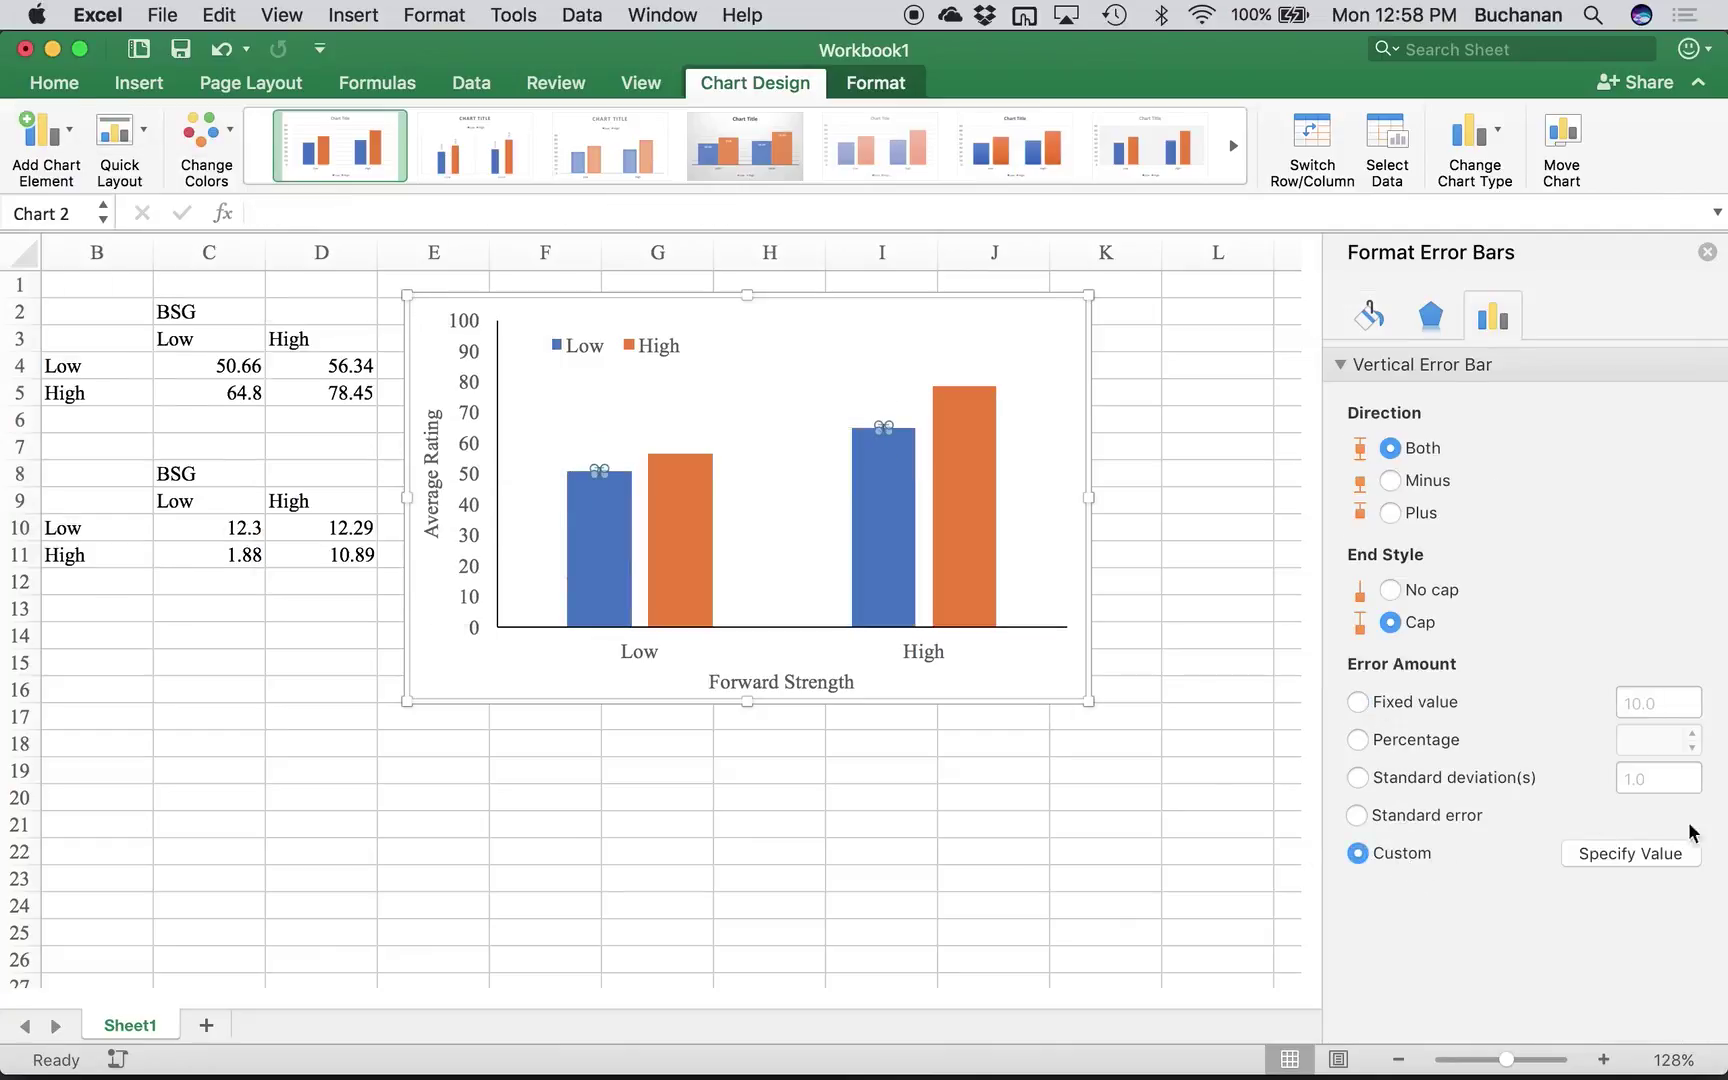
# - Set both the positive and negative error values of the Low series to cells C10:C11
pyautogui.click(1598, 860)
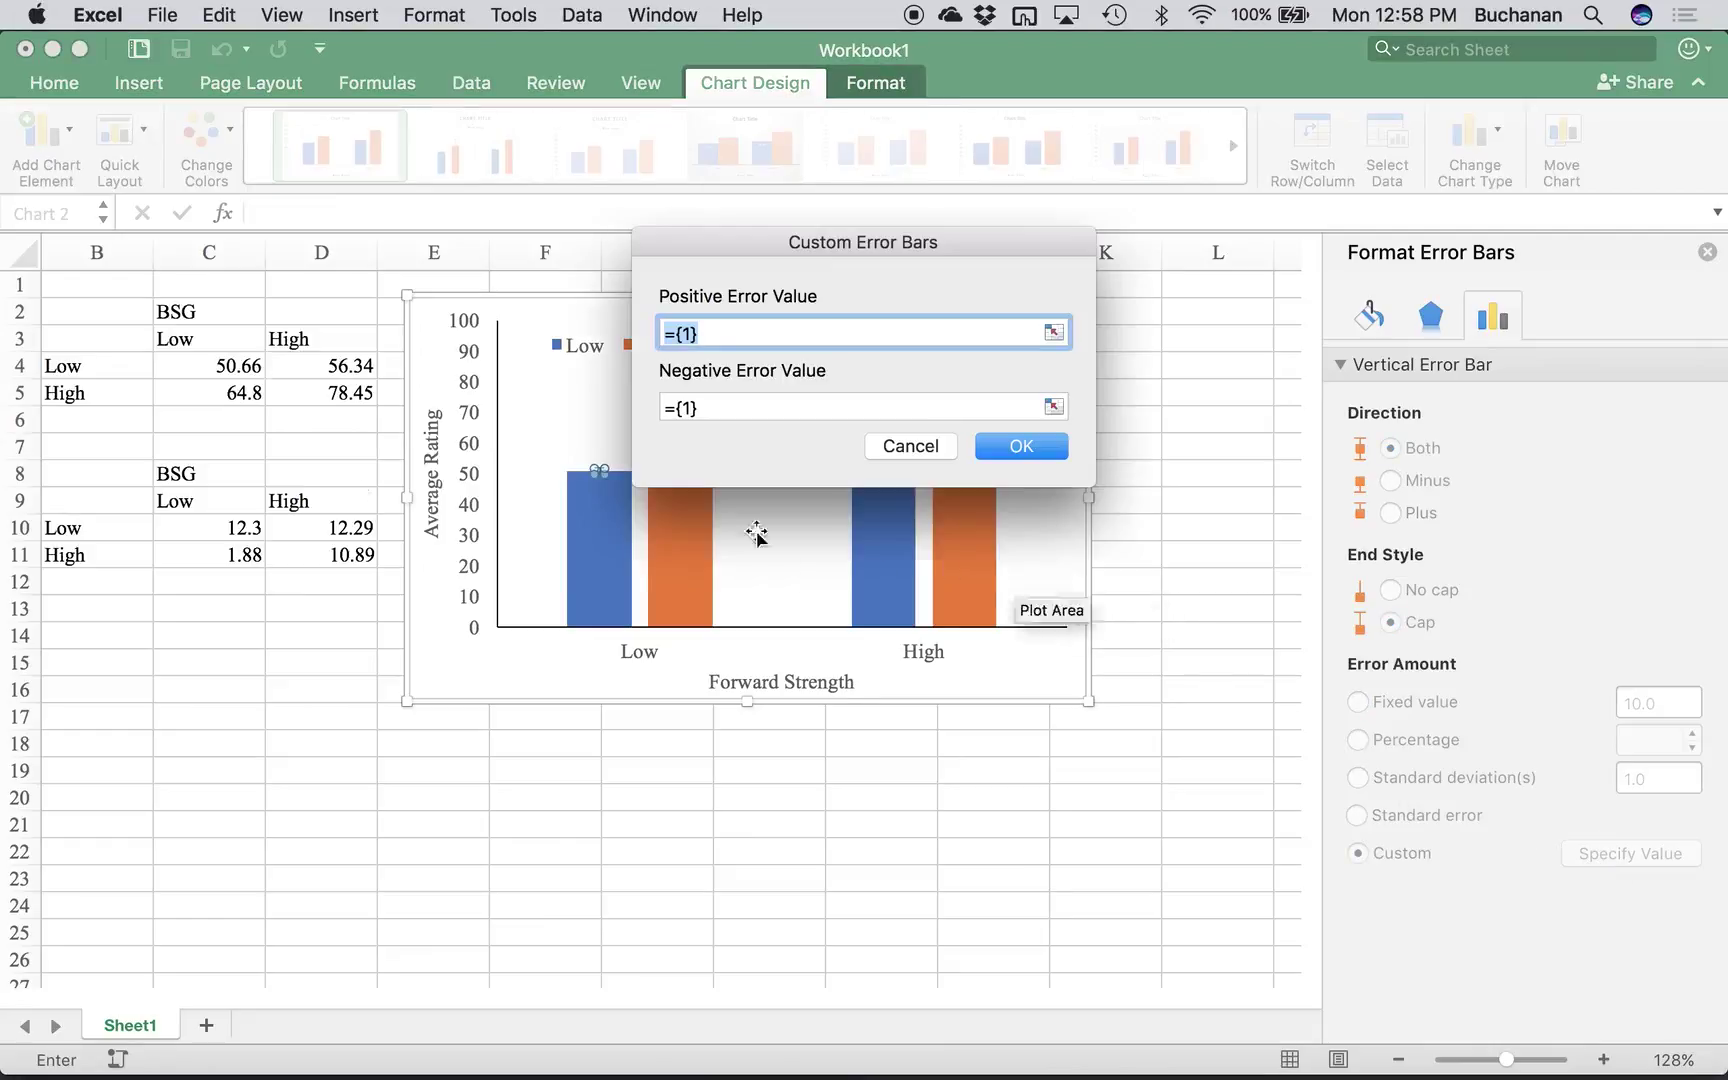
pyautogui.moveTo(183, 518); pyautogui.dragTo(185, 559)
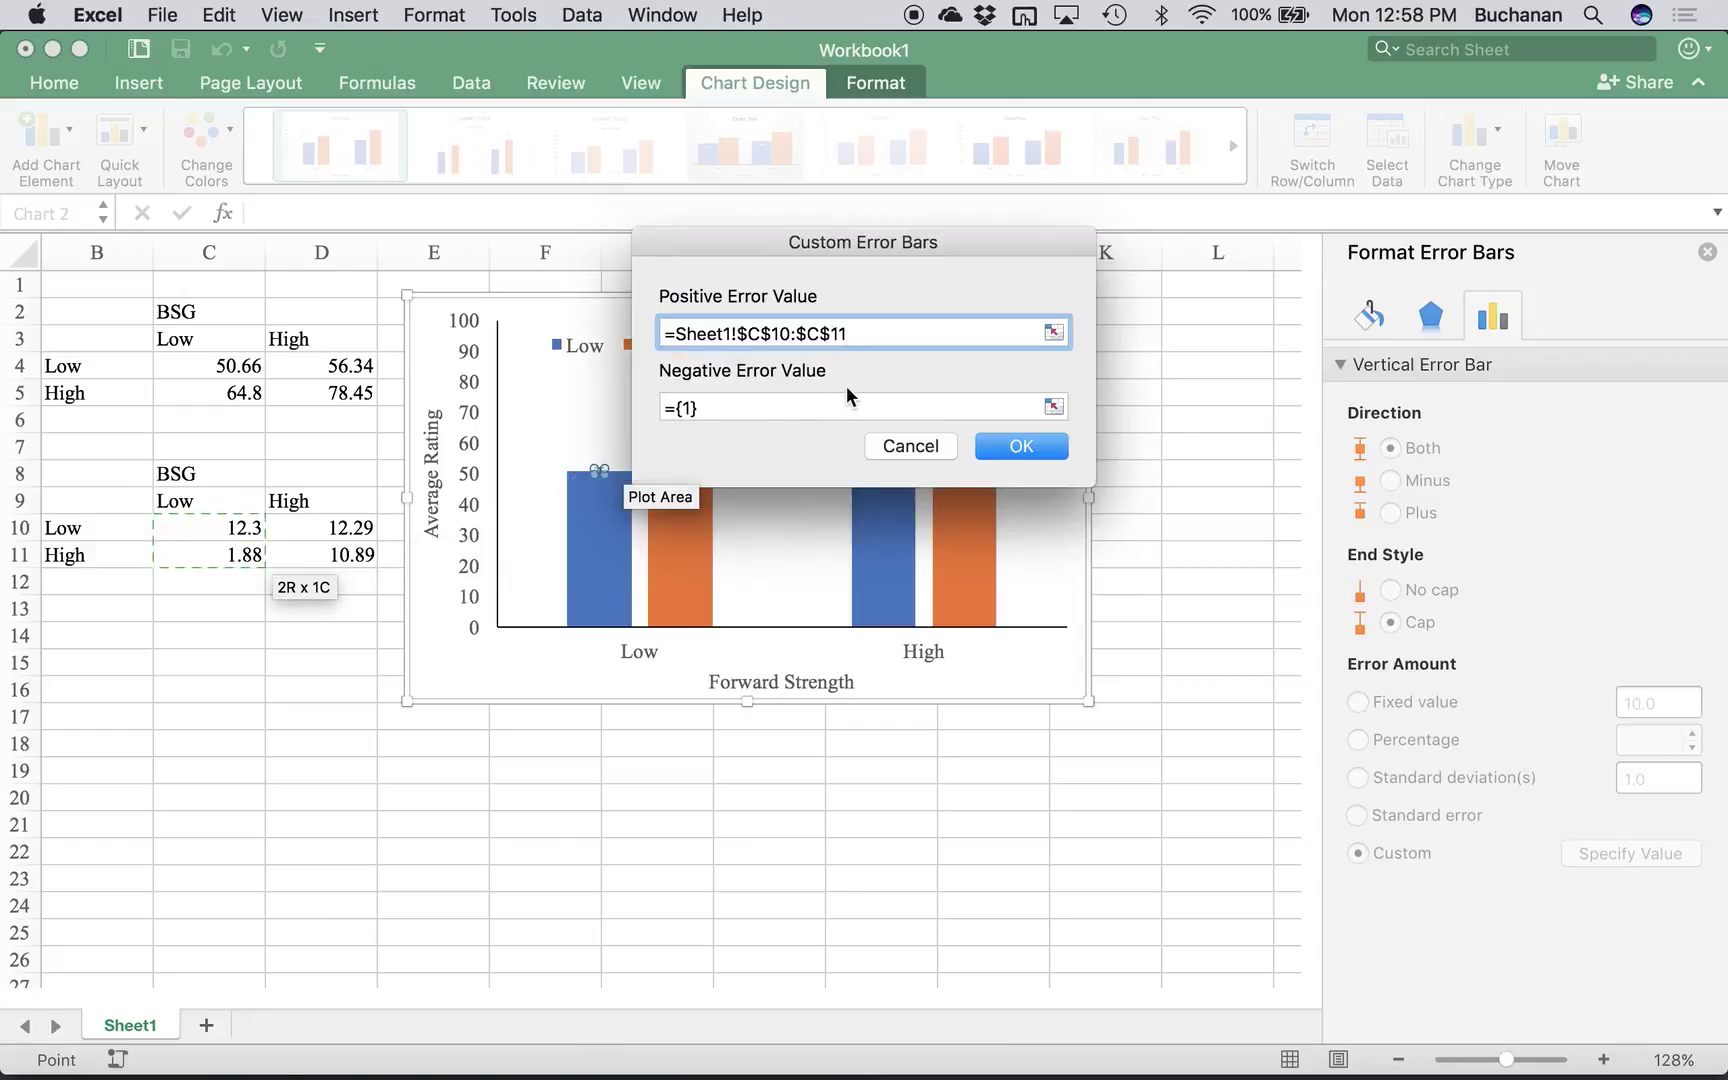
pyautogui.click(1052, 407)
pyautogui.moveTo(184, 527); pyautogui.dragTo(193, 570)
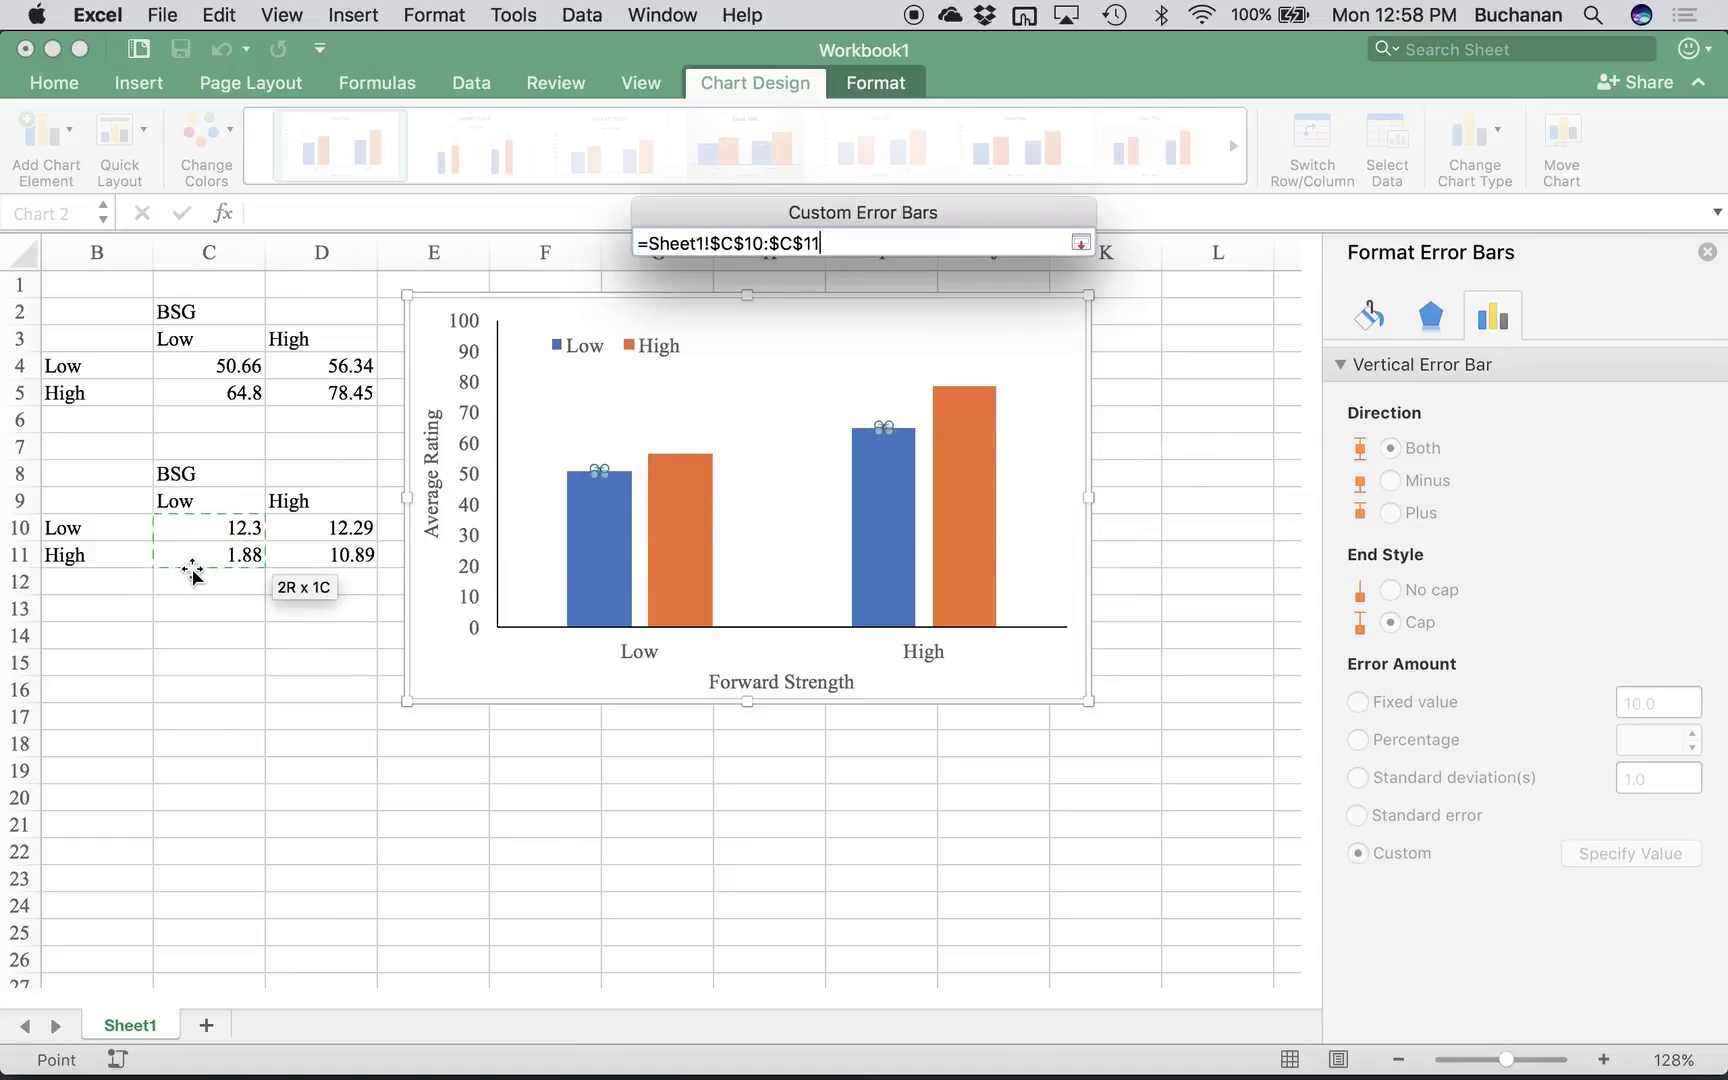
pyautogui.click(1080, 243)
pyautogui.click(1016, 440)
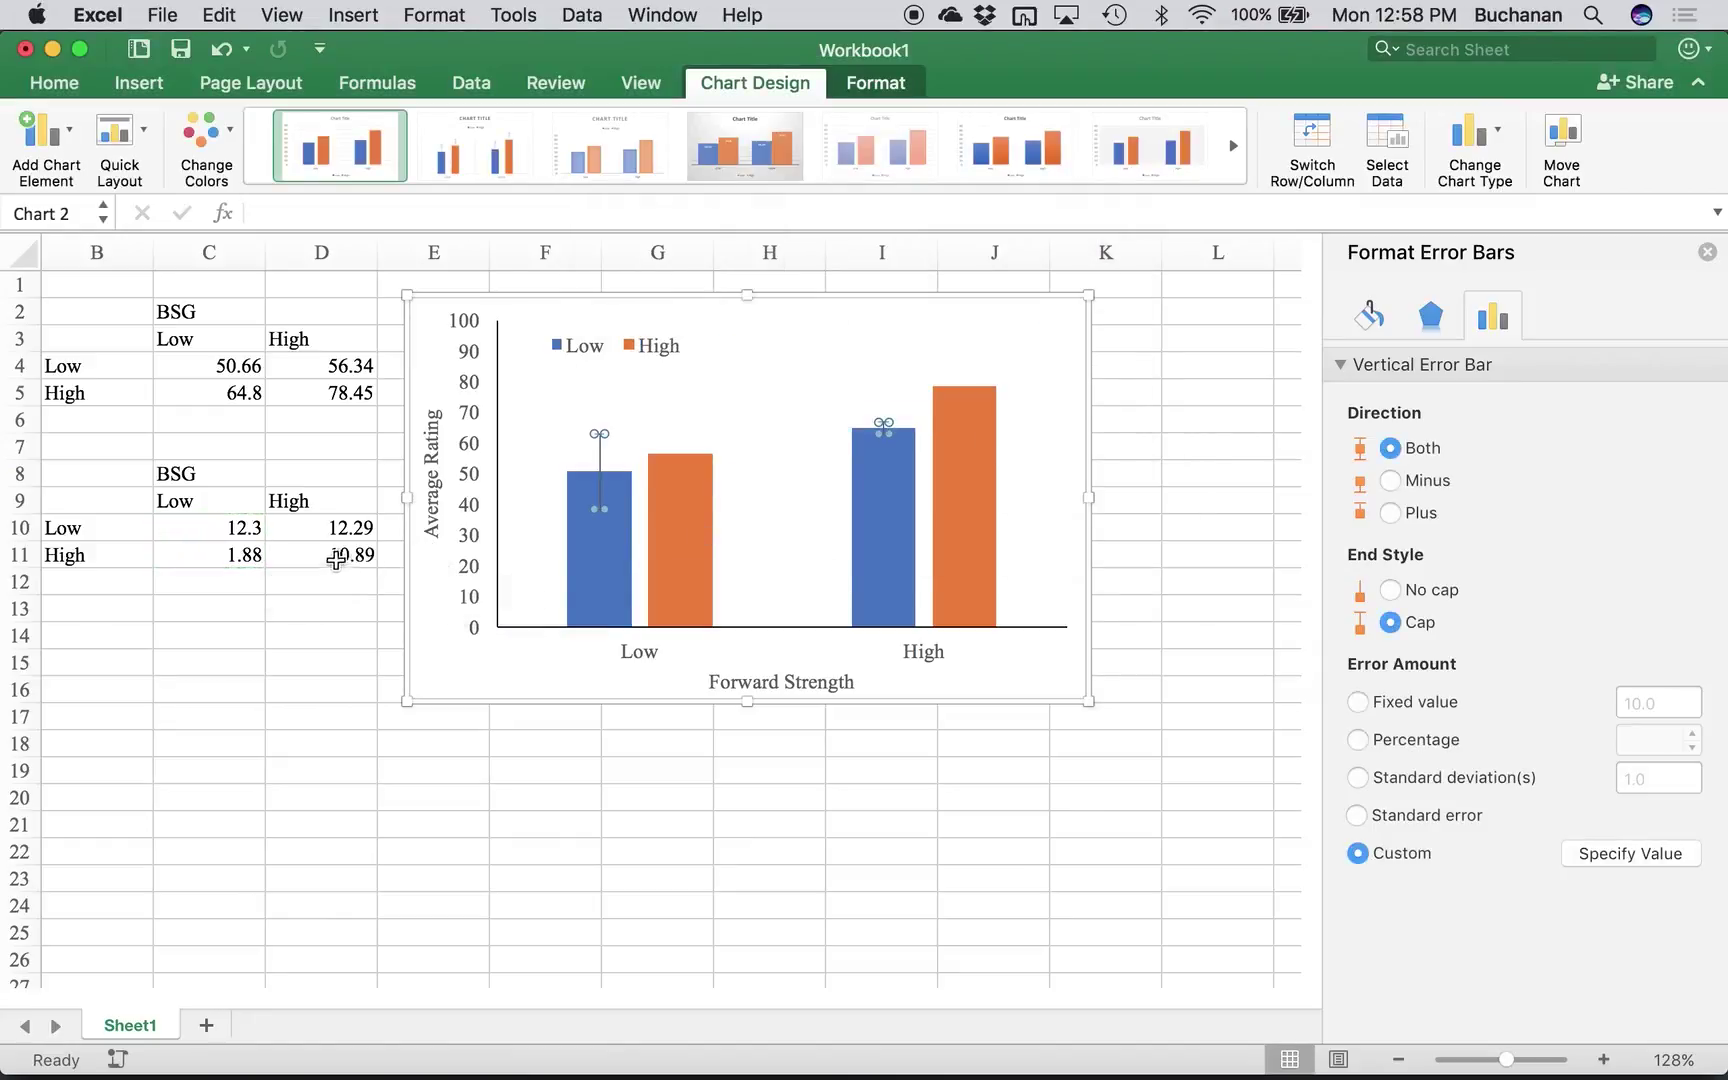
# - Correct the value in cell C11 to 11.88
pyautogui.click(224, 556)
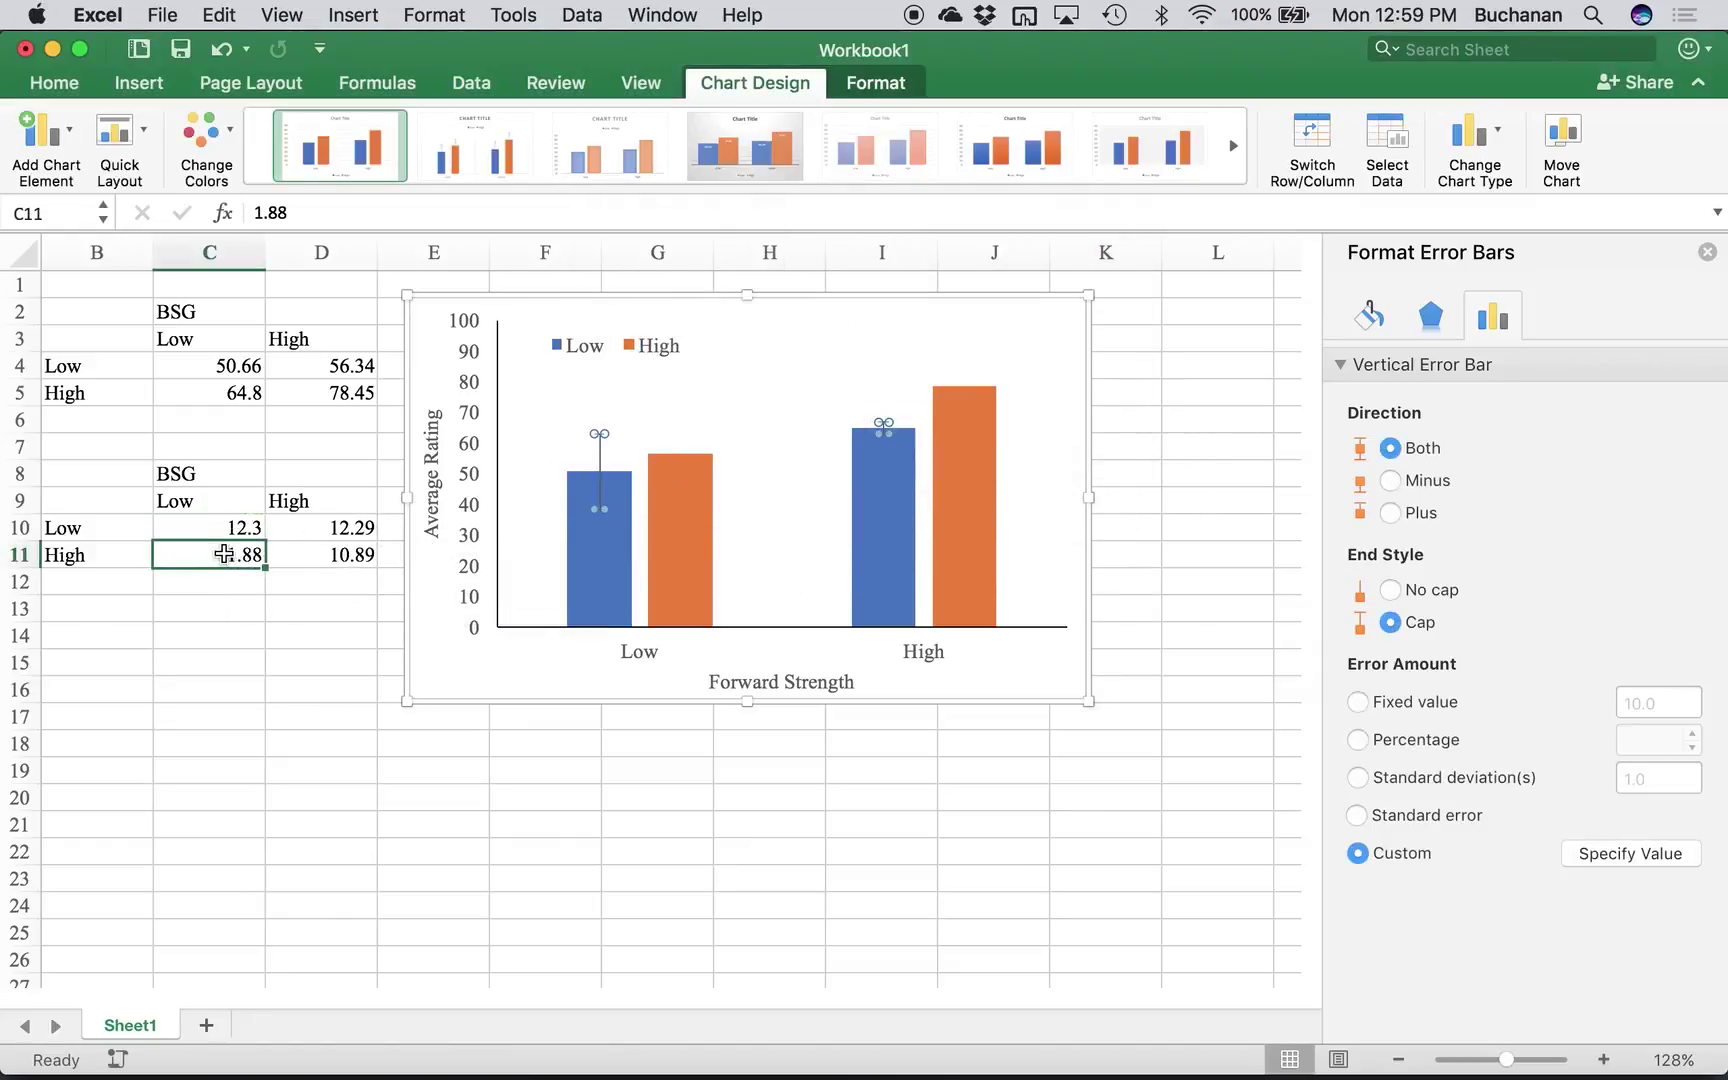
pyautogui.doubleClick(208, 557)
pyautogui.write('1')
pyautogui.press('Return')
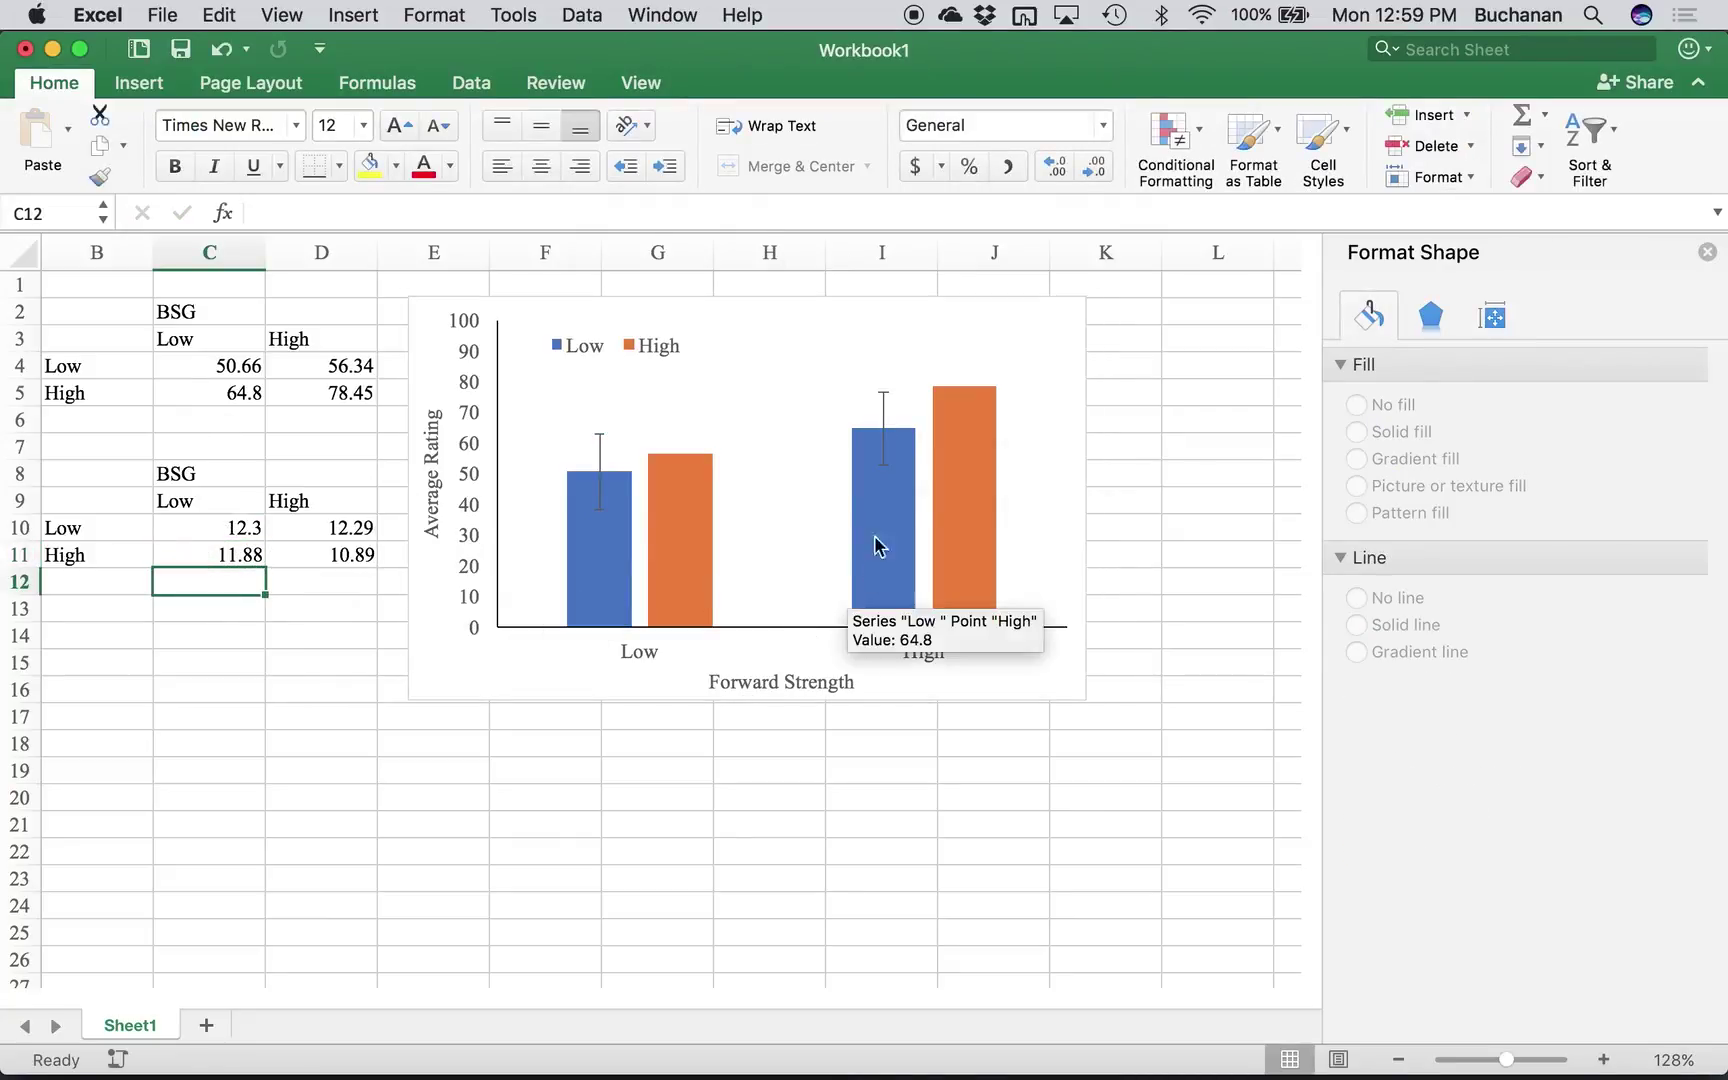
# - Add vertical error bars with a custom error amount to the High series
pyautogui.click(684, 517)
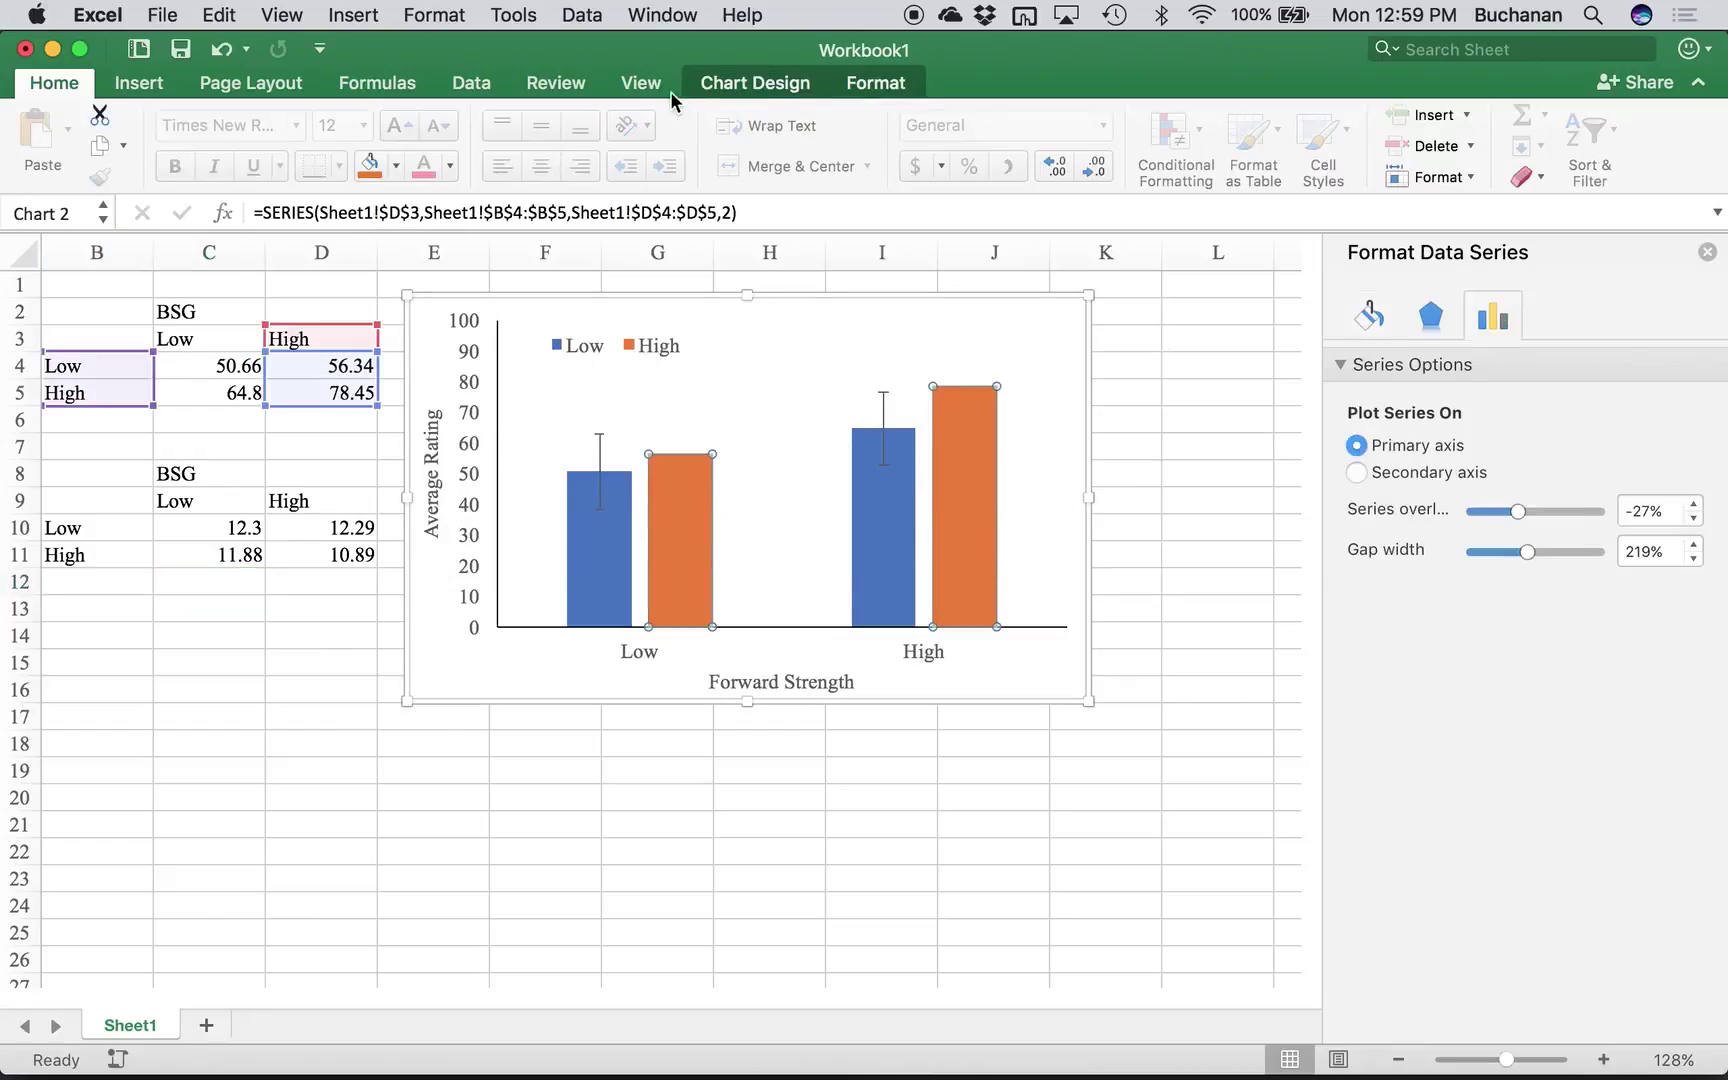
pyautogui.click(716, 86)
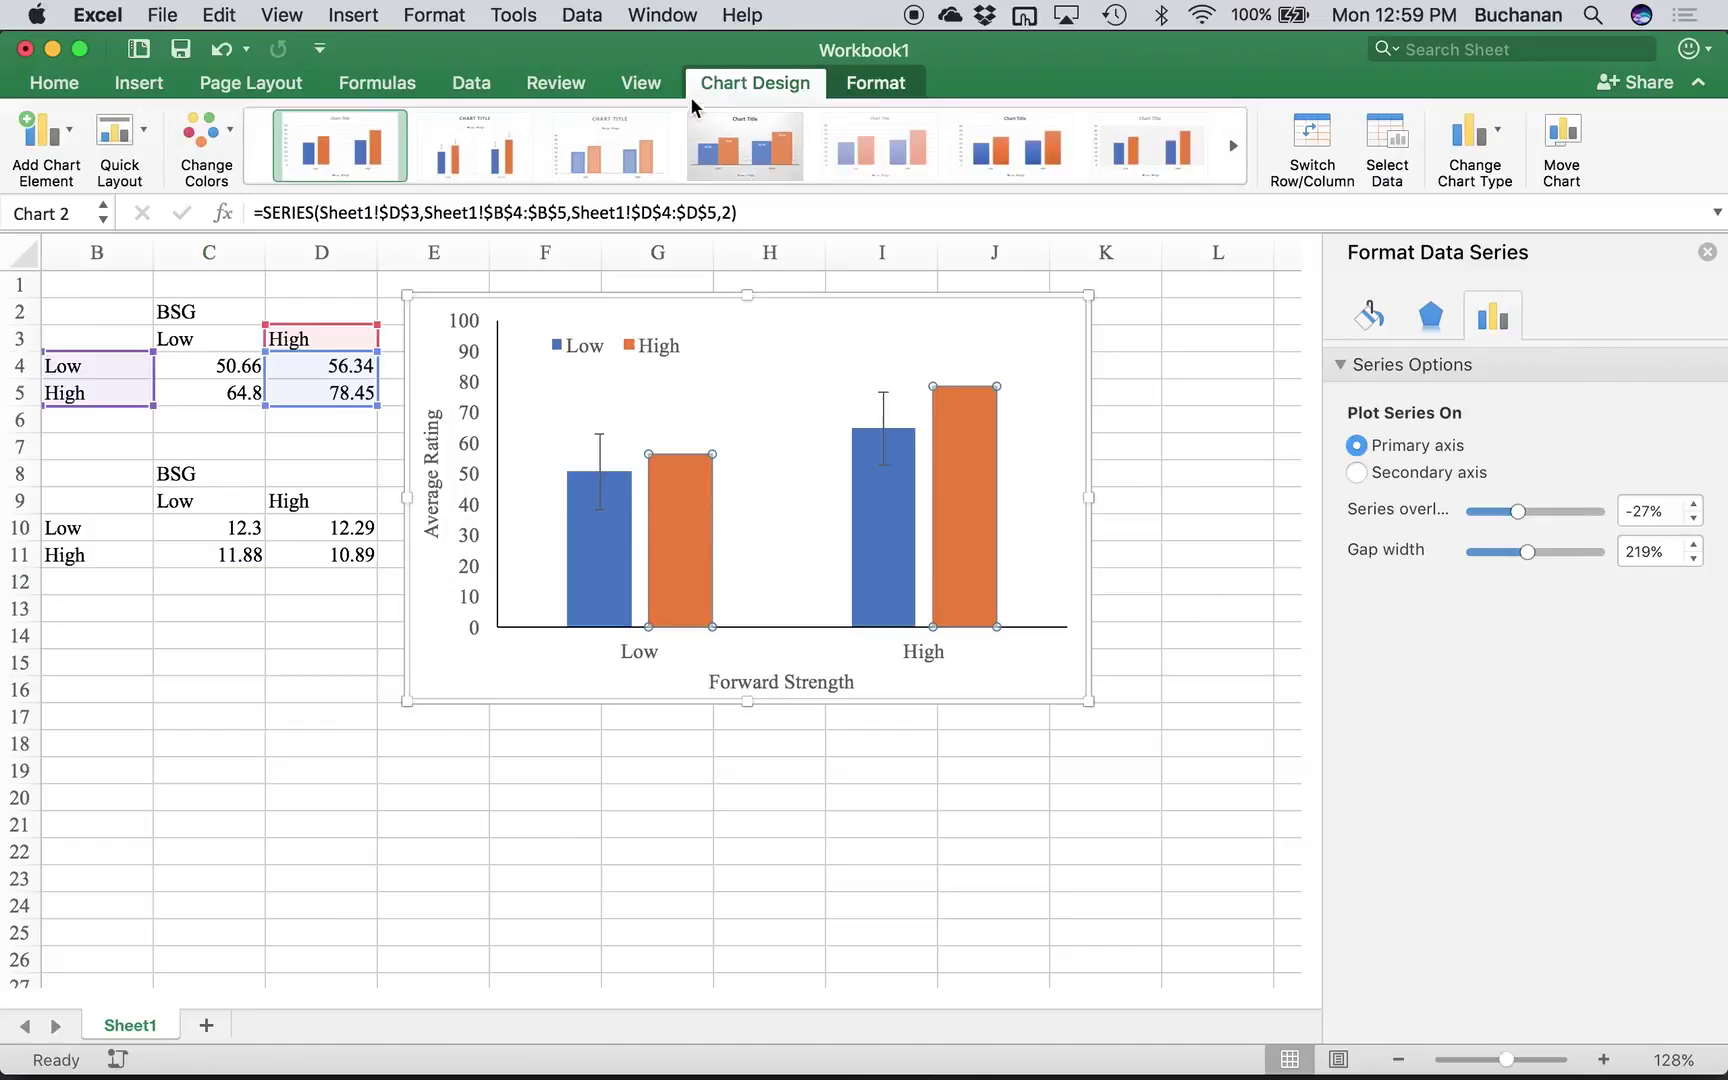
pyautogui.click(37, 187)
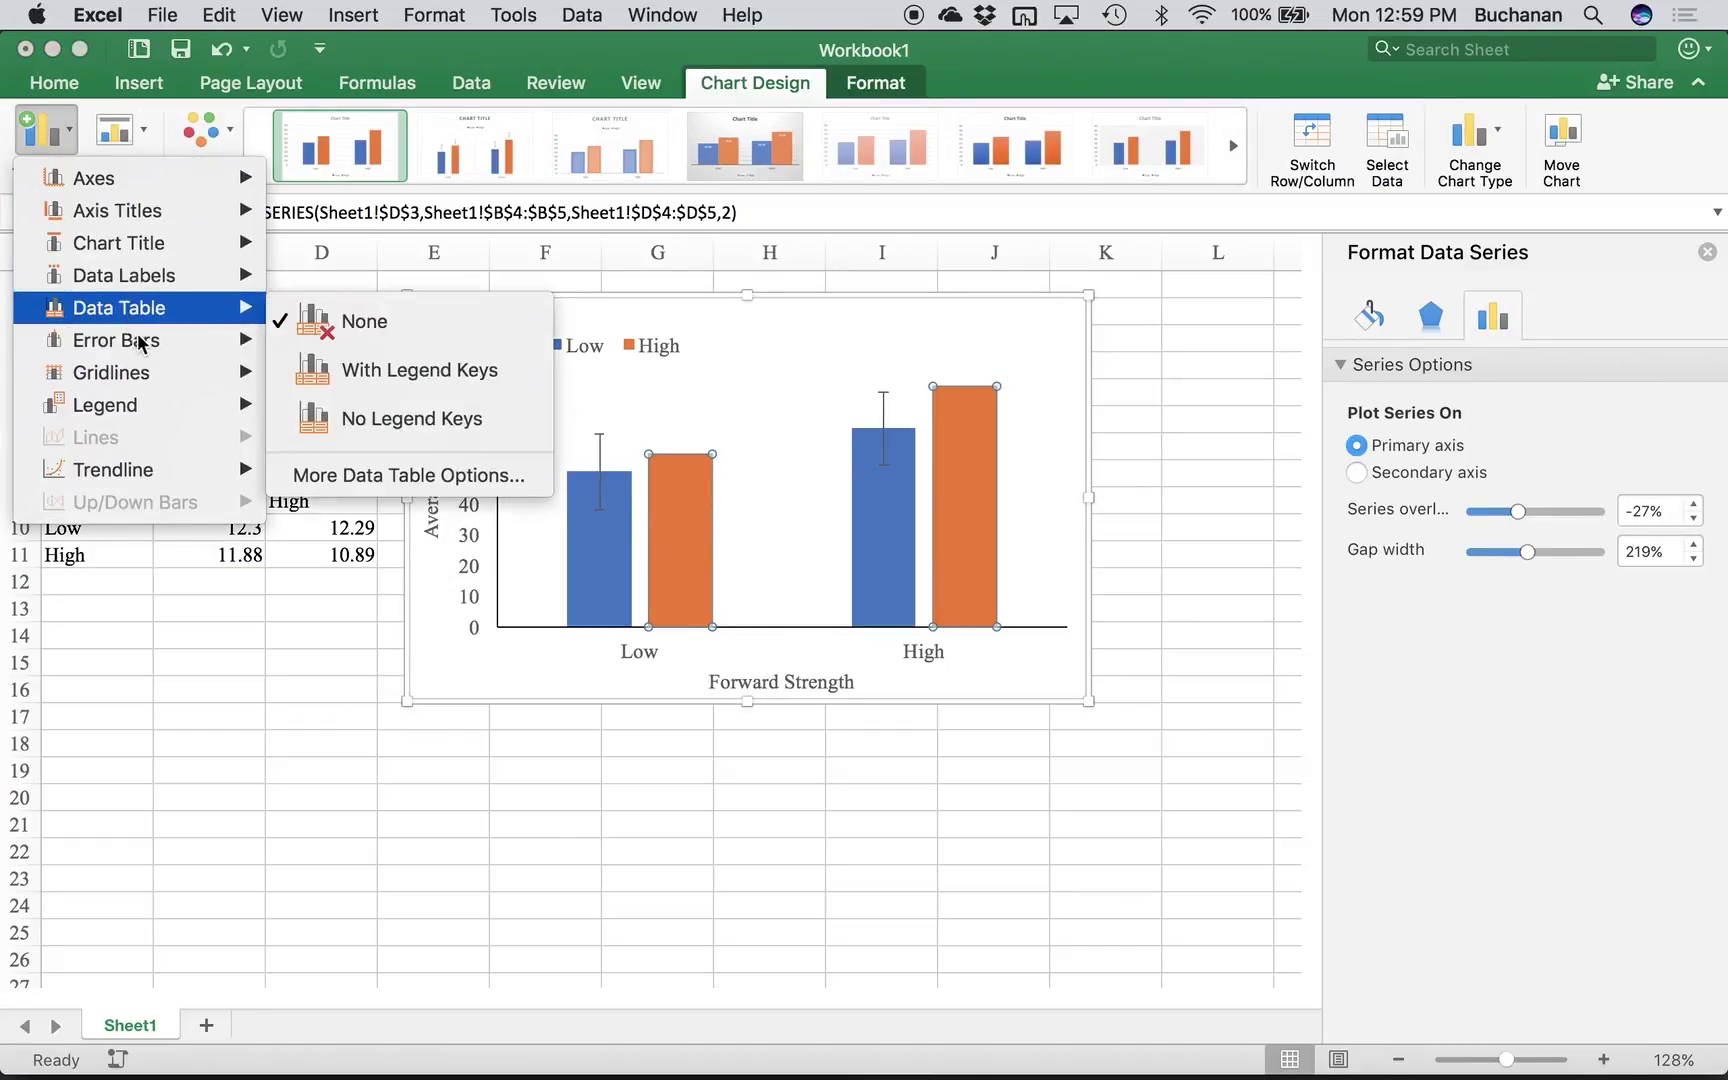
pyautogui.moveTo(135, 340)
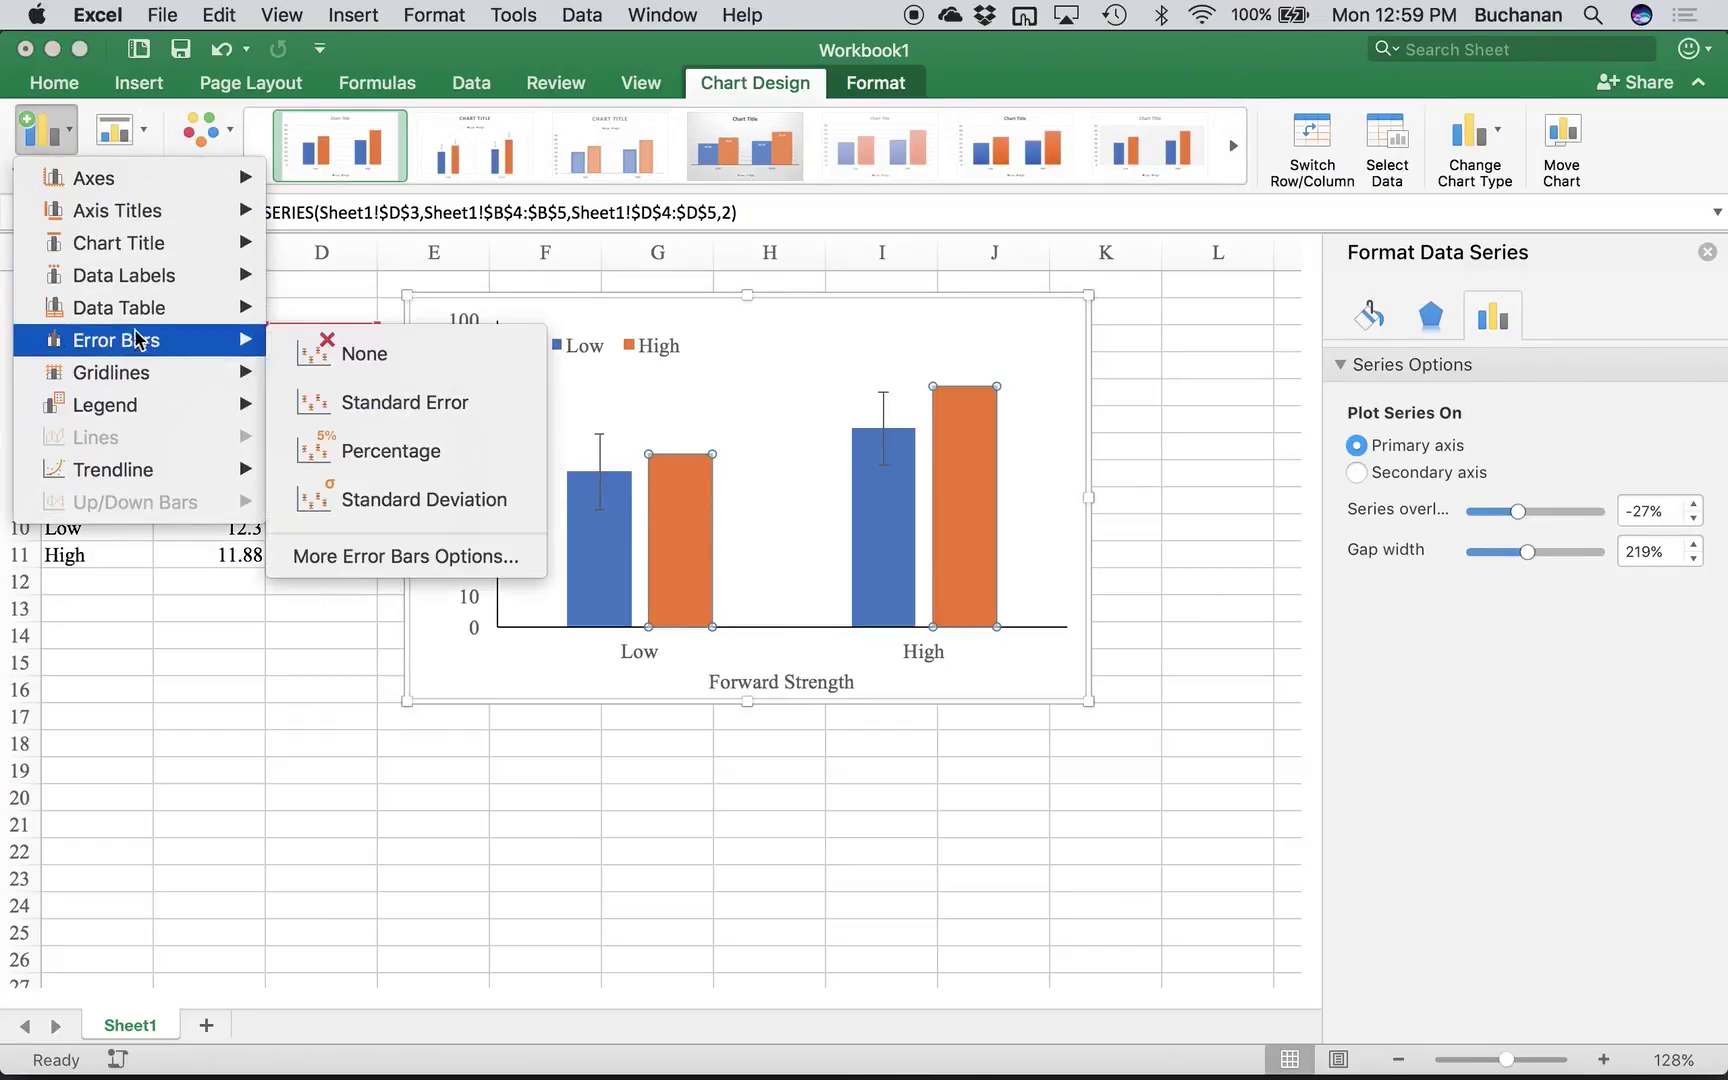
pyautogui.click(414, 552)
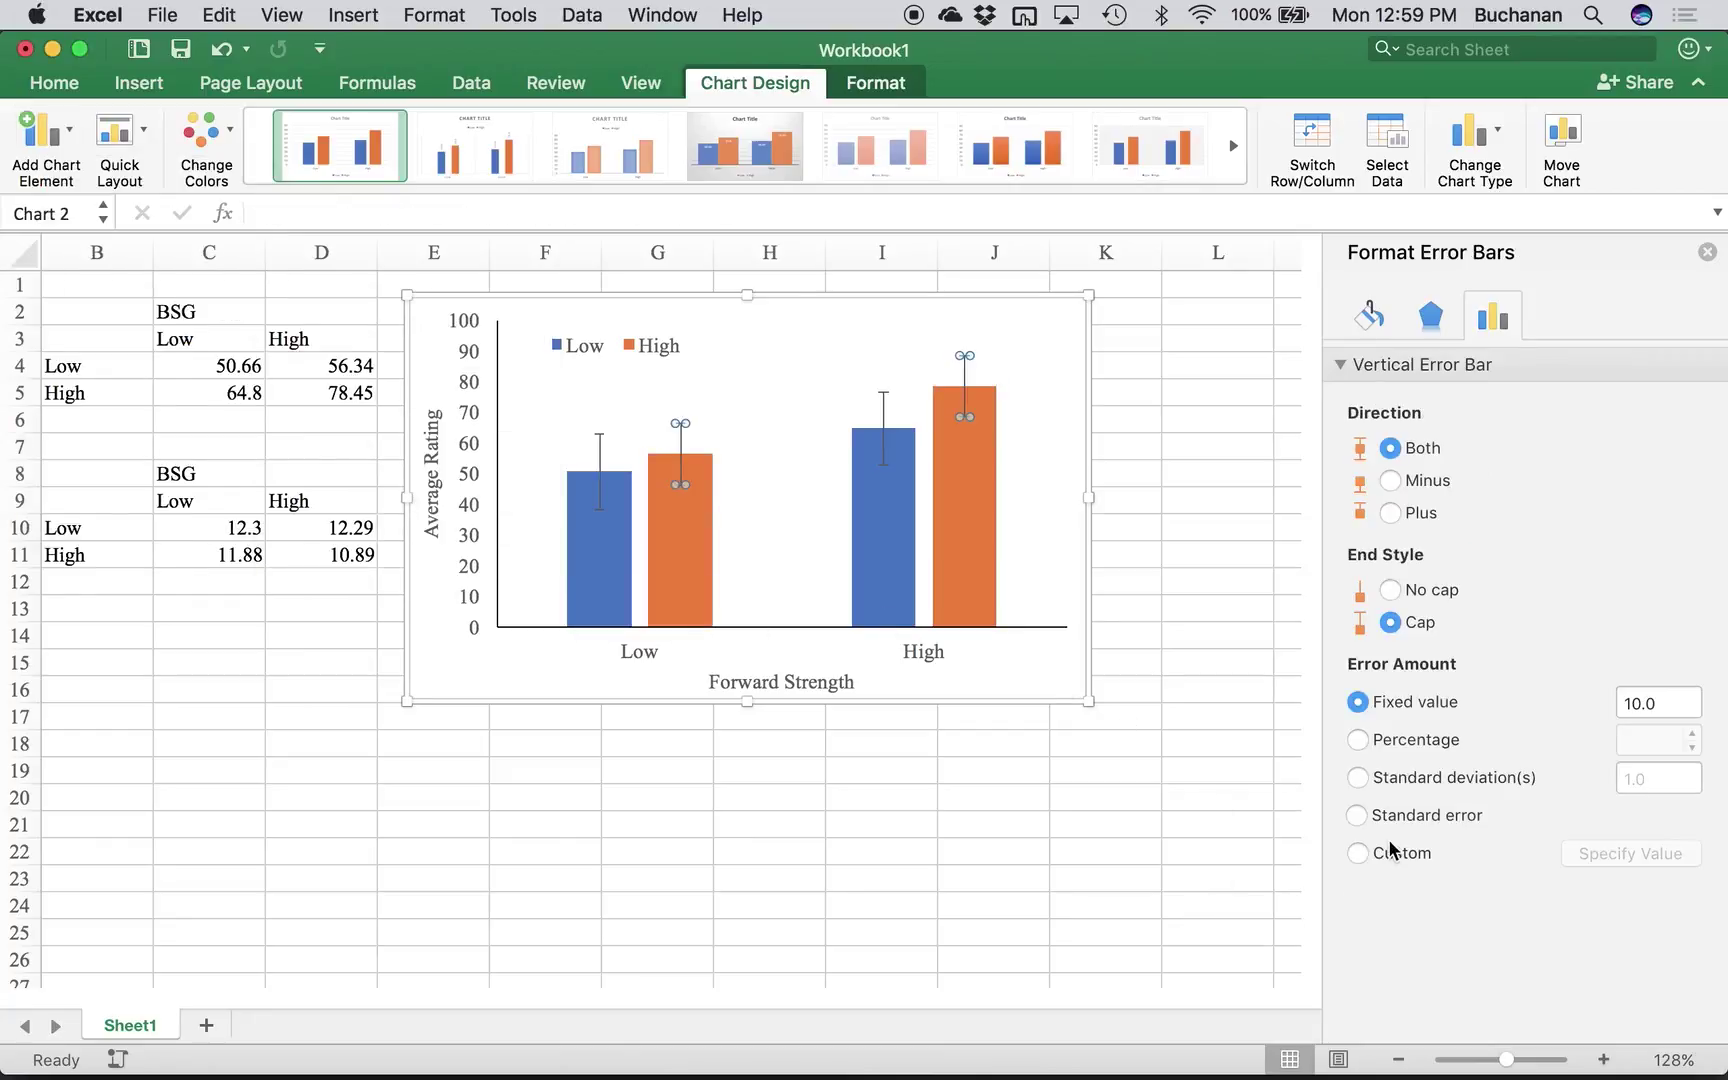
pyautogui.click(1390, 853)
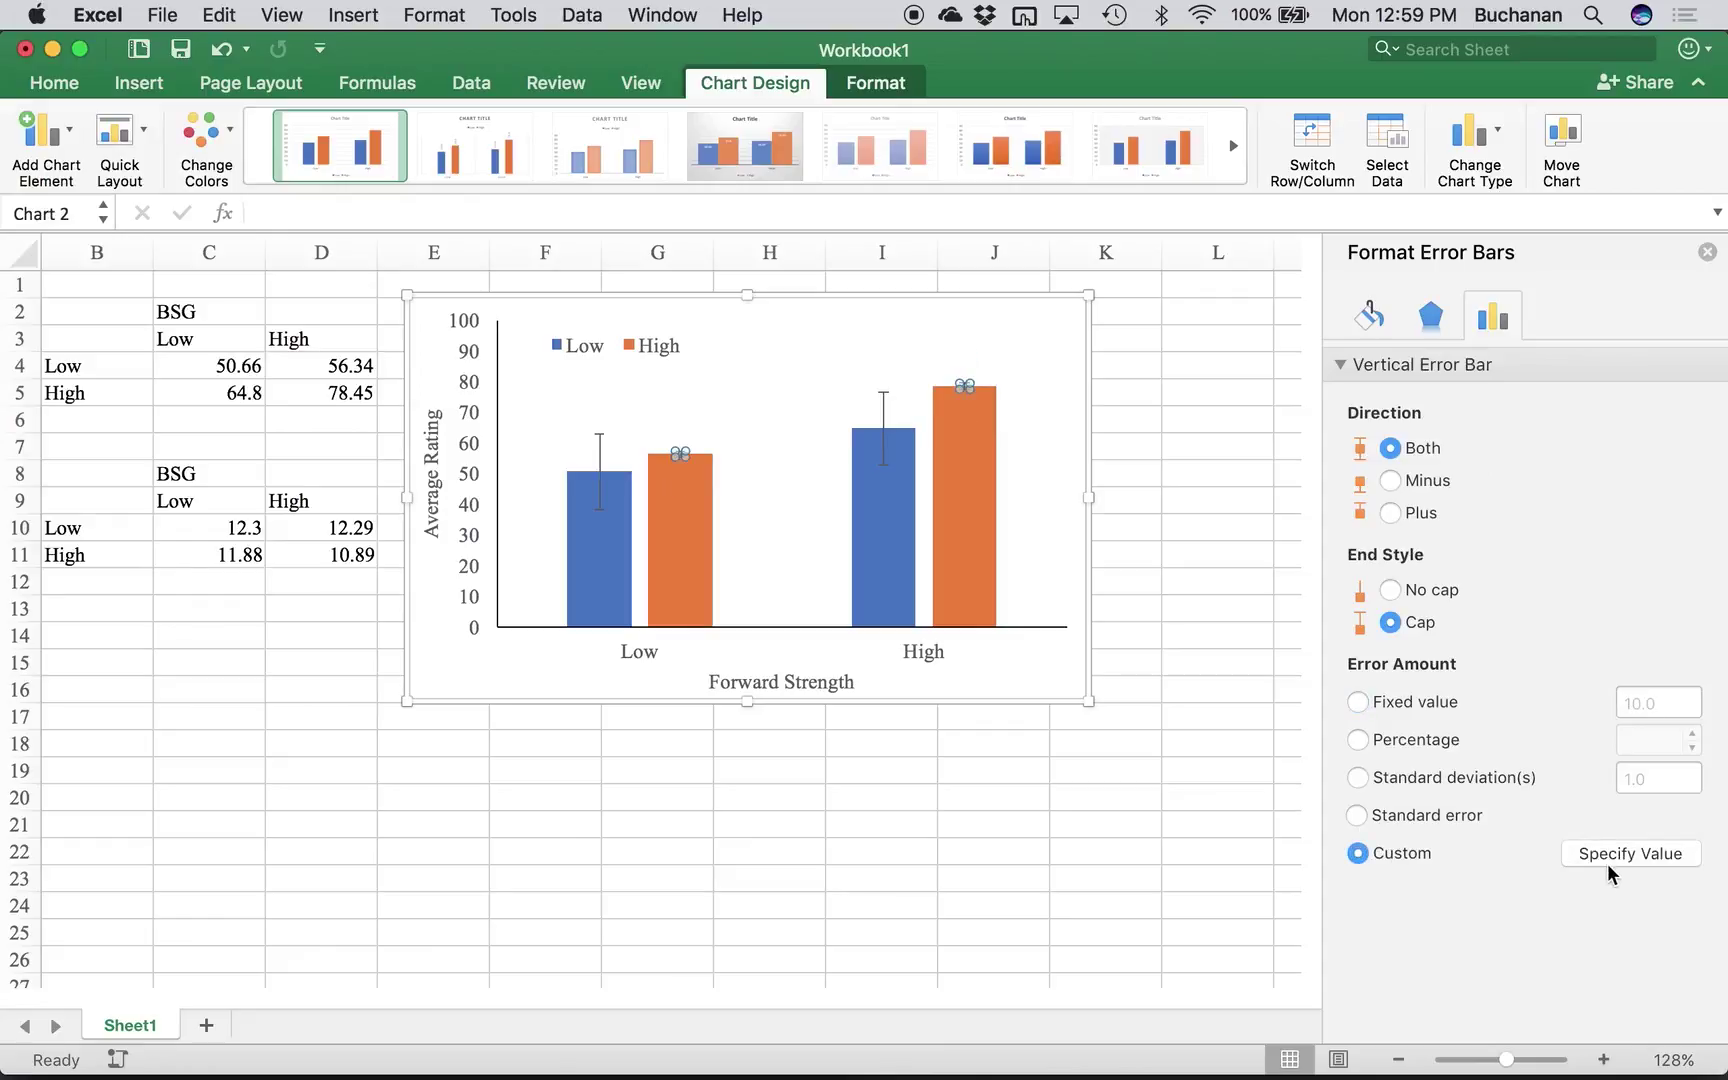
# - Set both the positive and negative error values of the High series to cells D10:D11
pyautogui.click(1610, 868)
pyautogui.click(1054, 331)
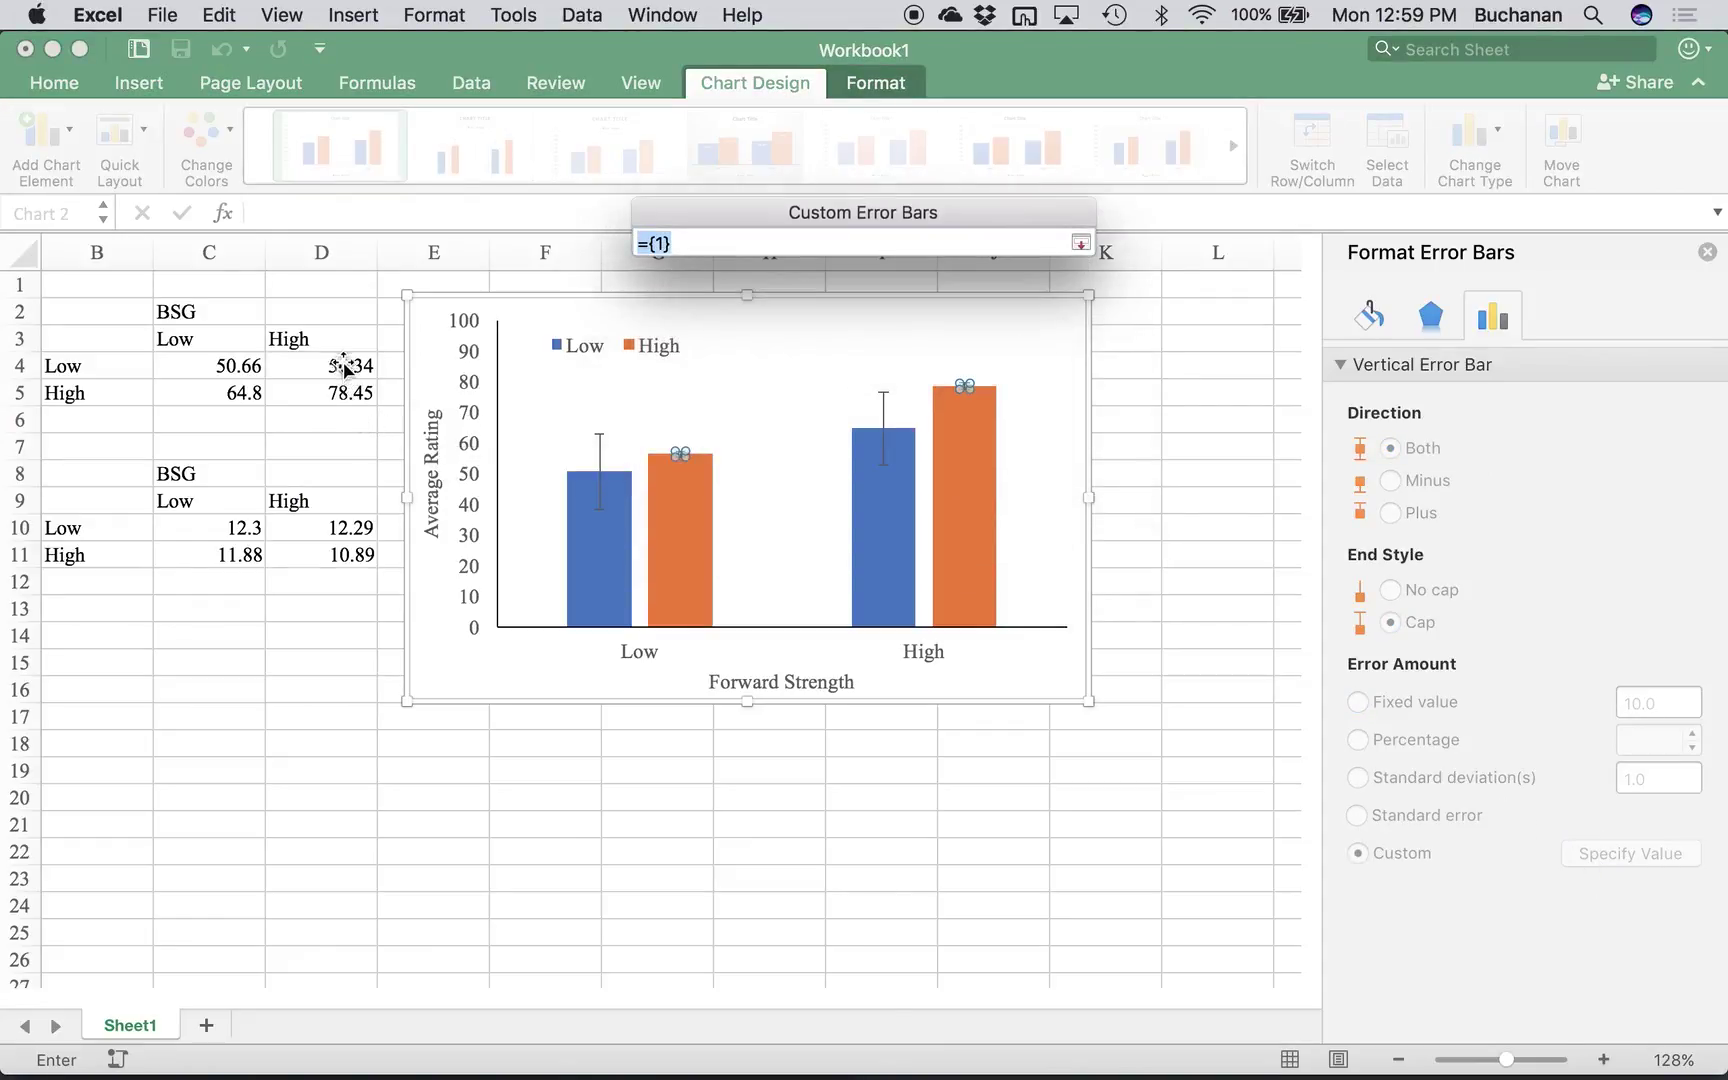
pyautogui.moveTo(330, 527); pyautogui.dragTo(330, 556)
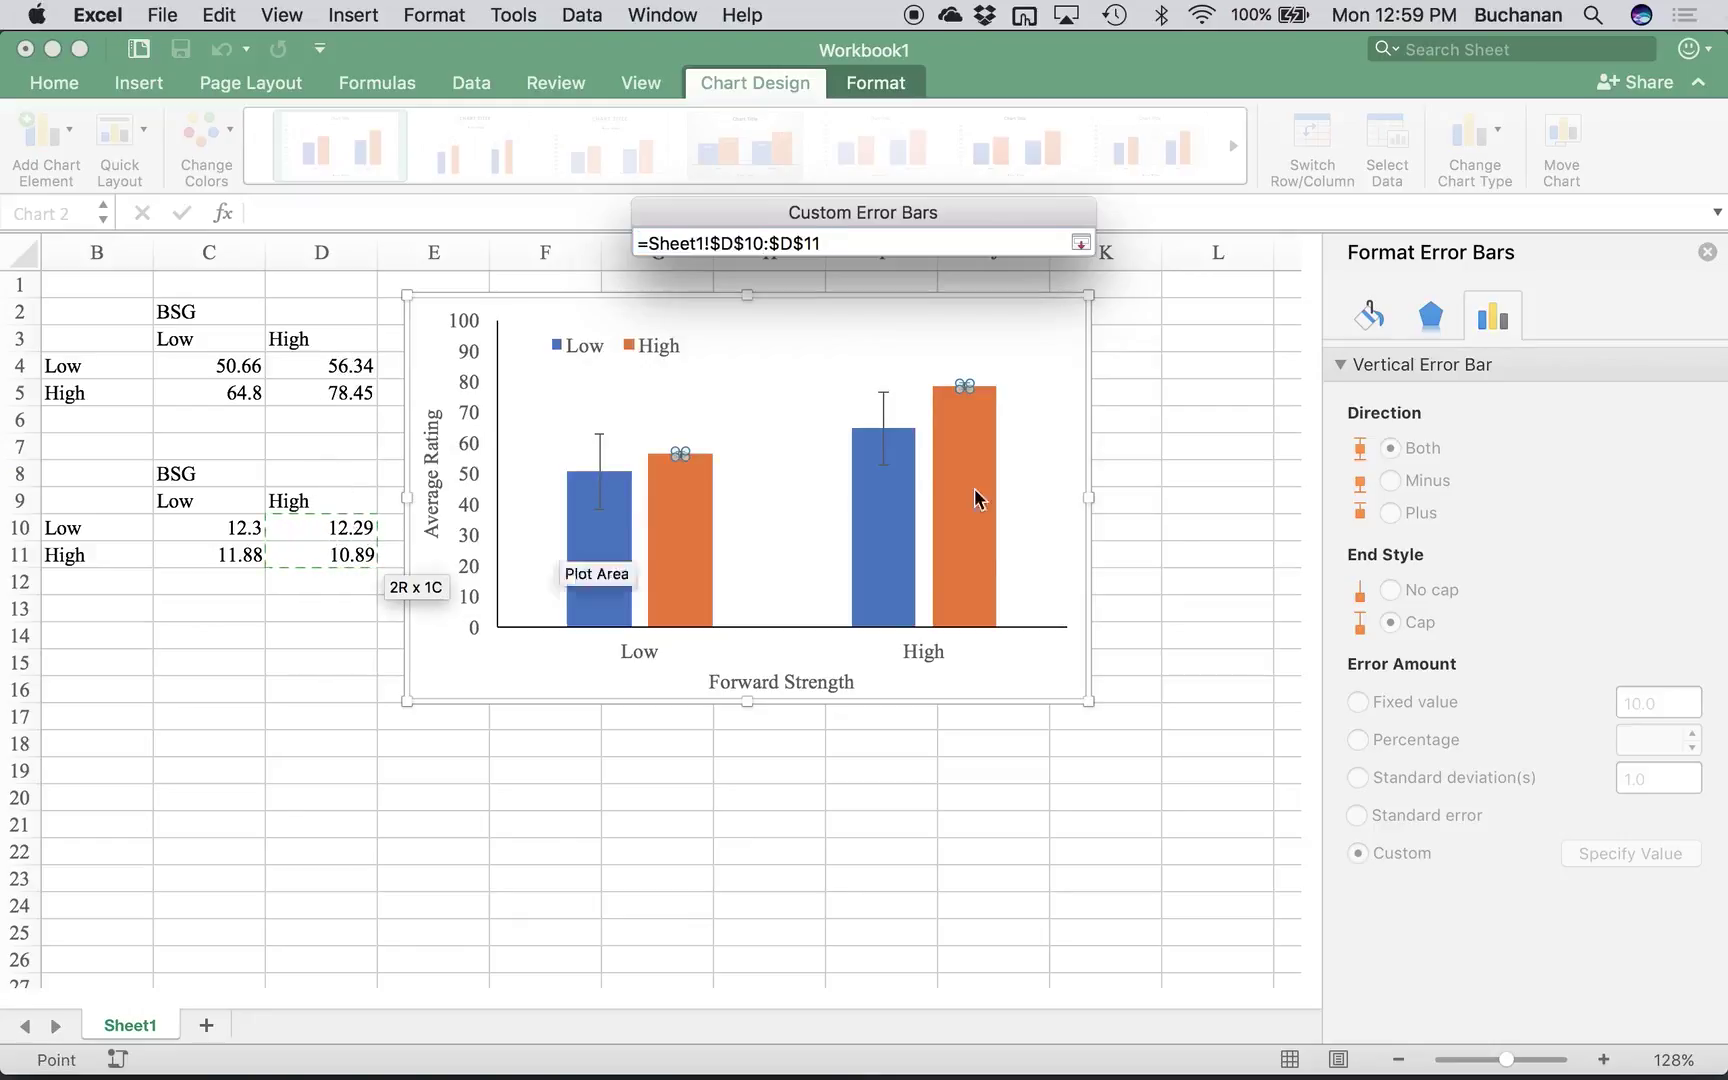
pyautogui.click(1079, 241)
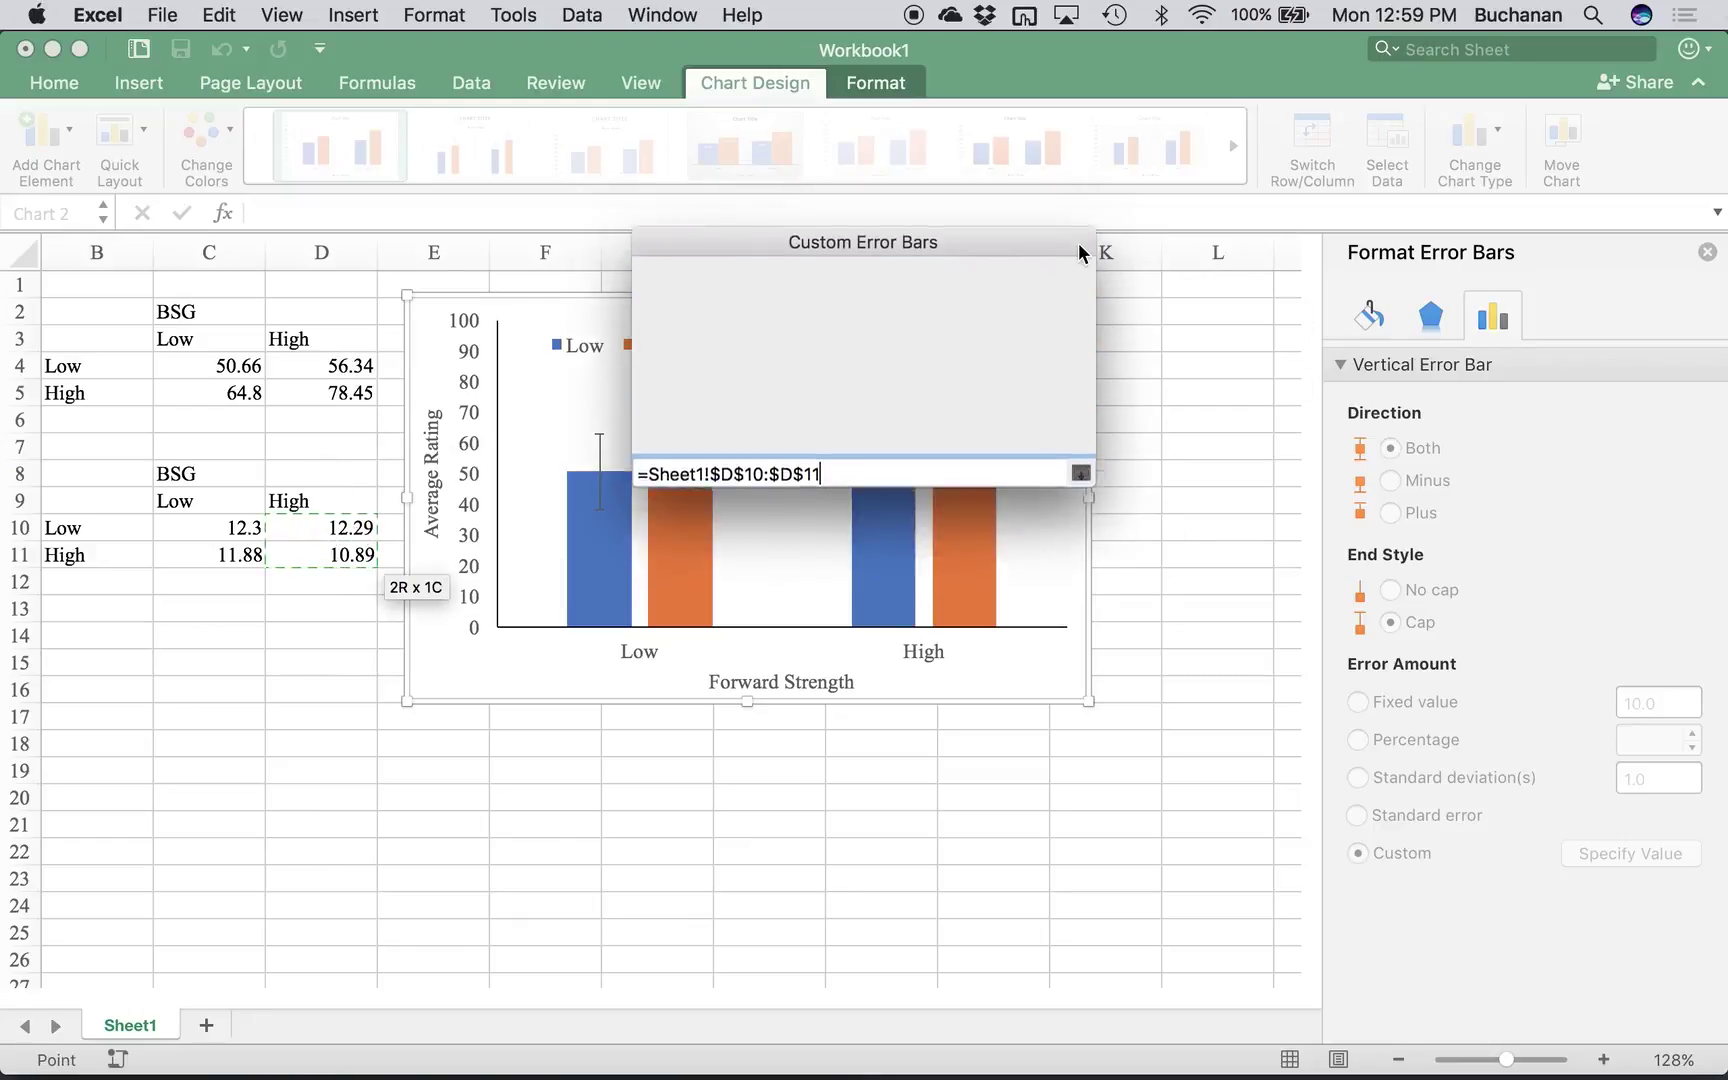
pyautogui.click(1053, 408)
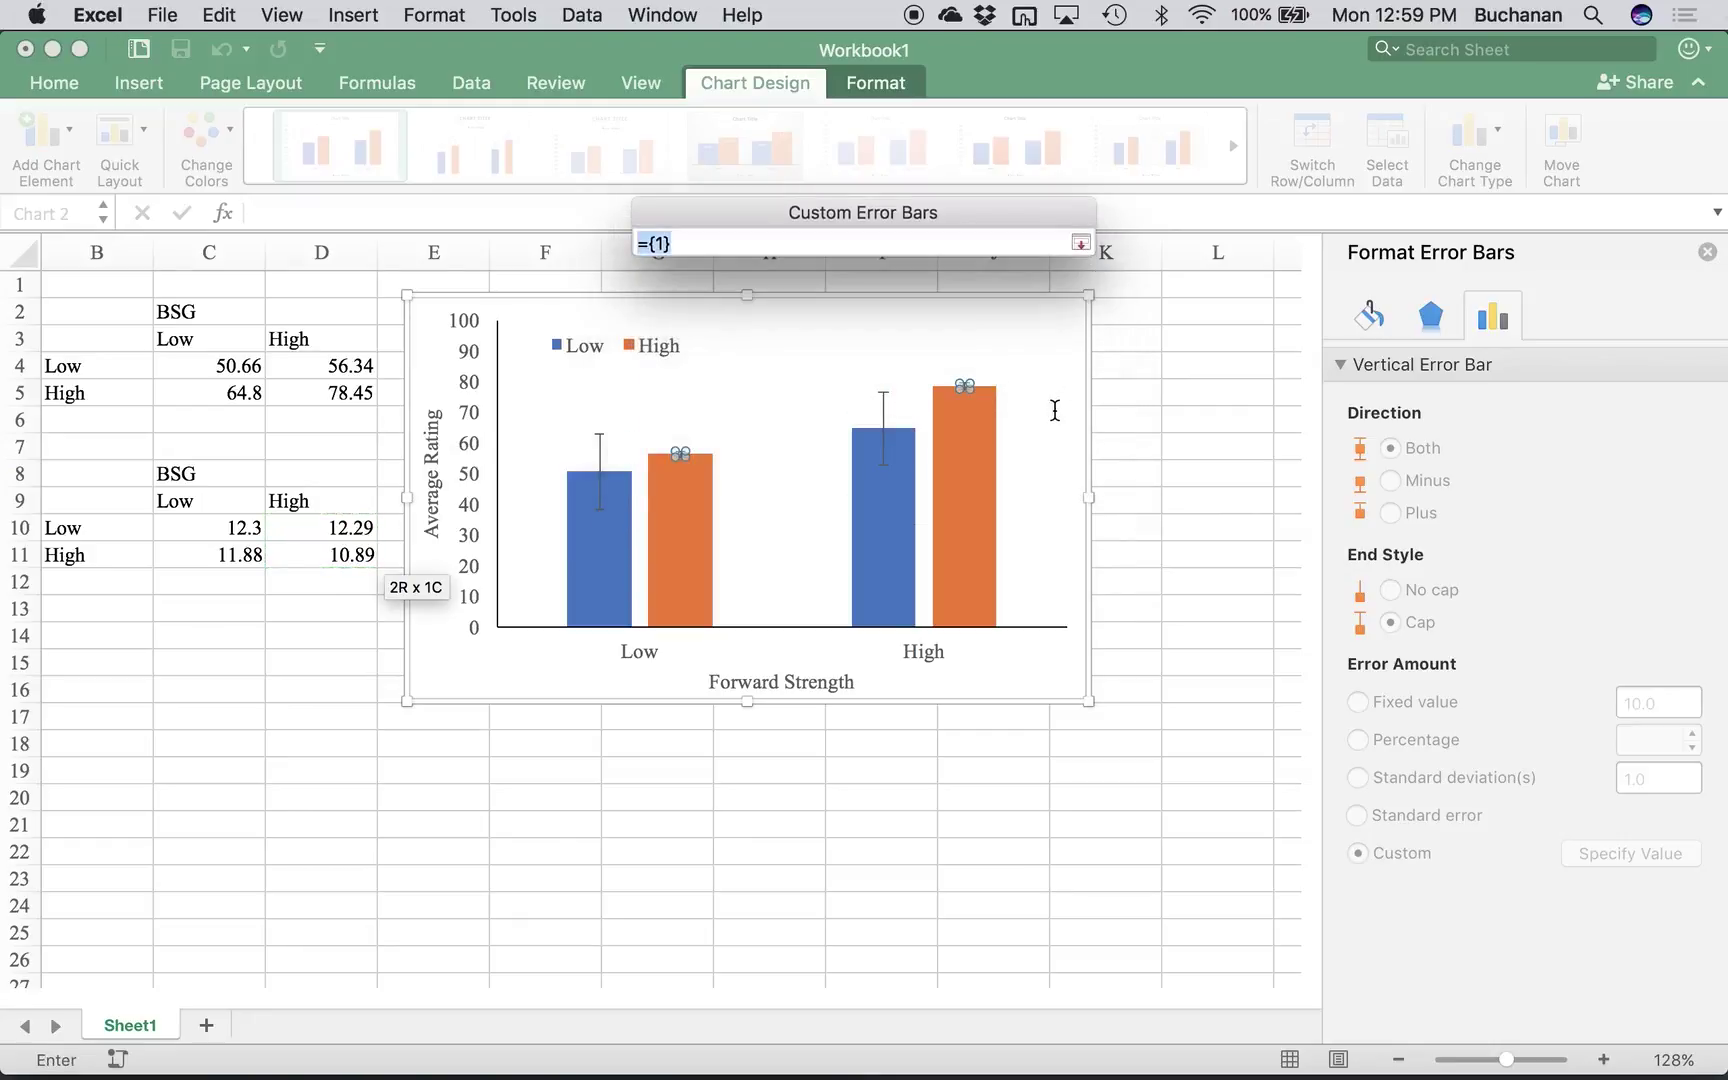
pyautogui.moveTo(324, 528)
pyautogui.mouseDown()
pyautogui.moveTo(322, 572)
pyautogui.moveTo(322, 553)
pyautogui.mouseUp()
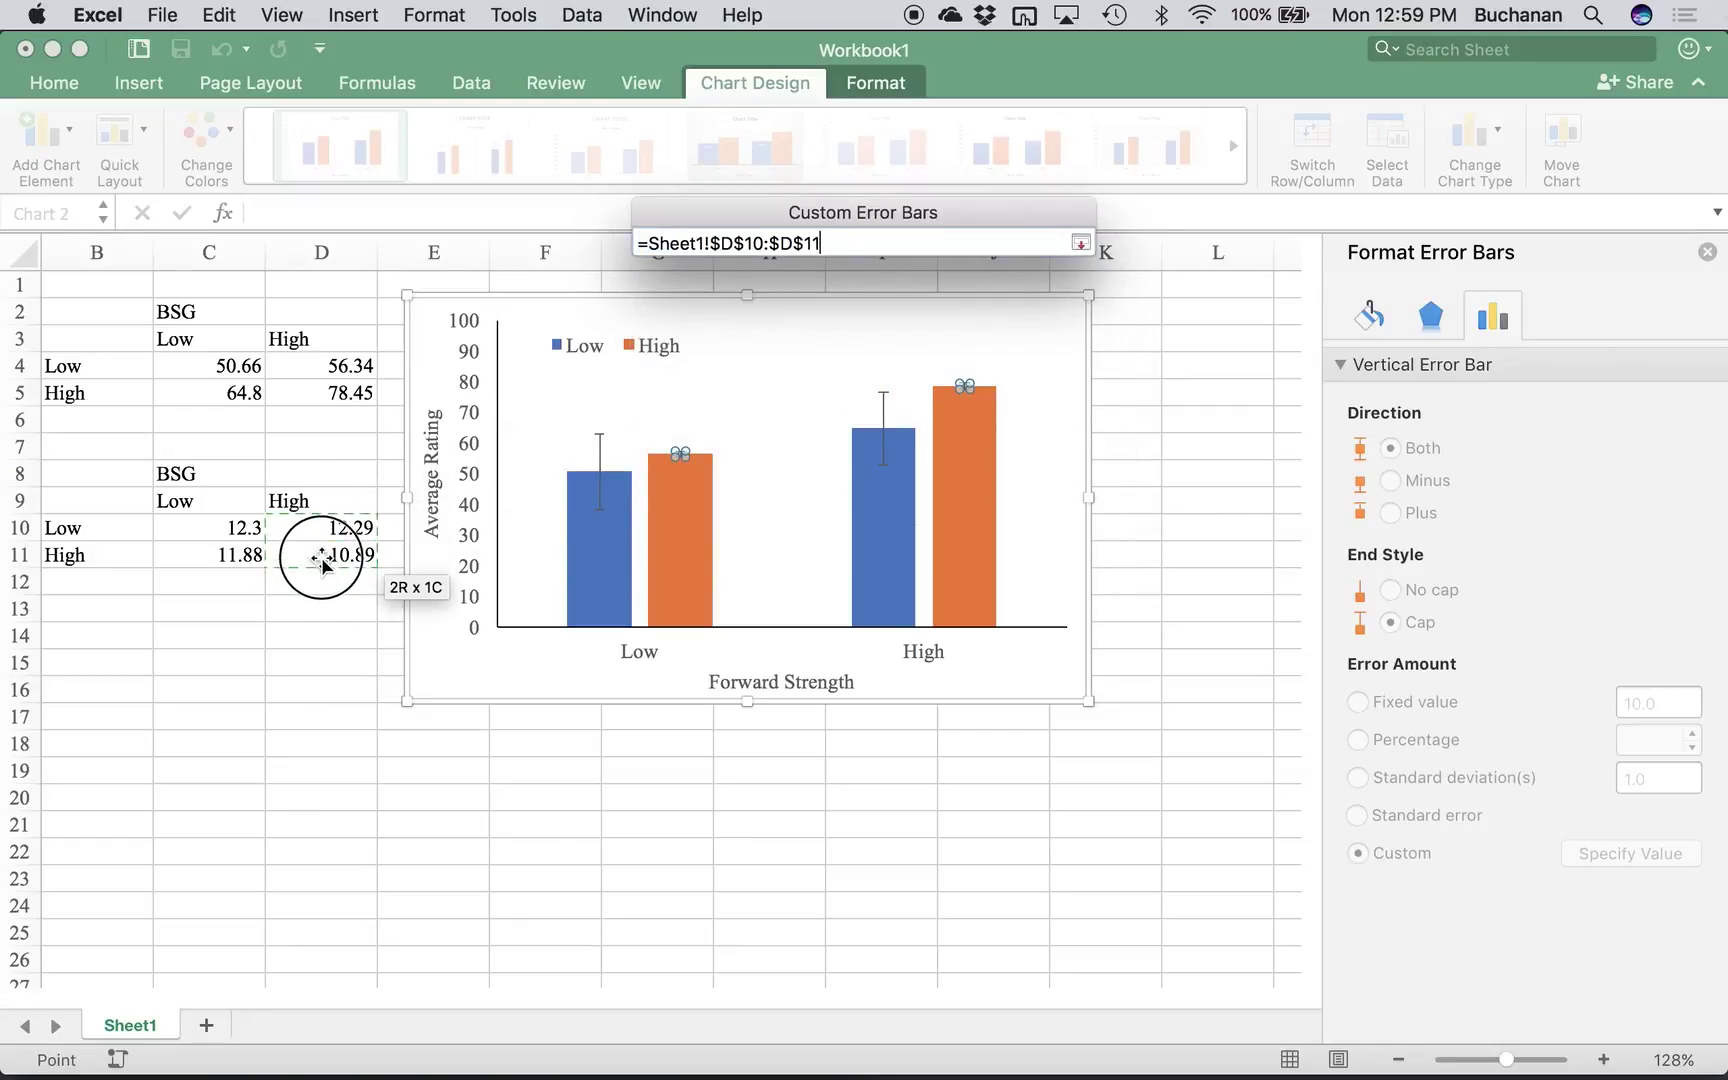
pyautogui.click(1080, 244)
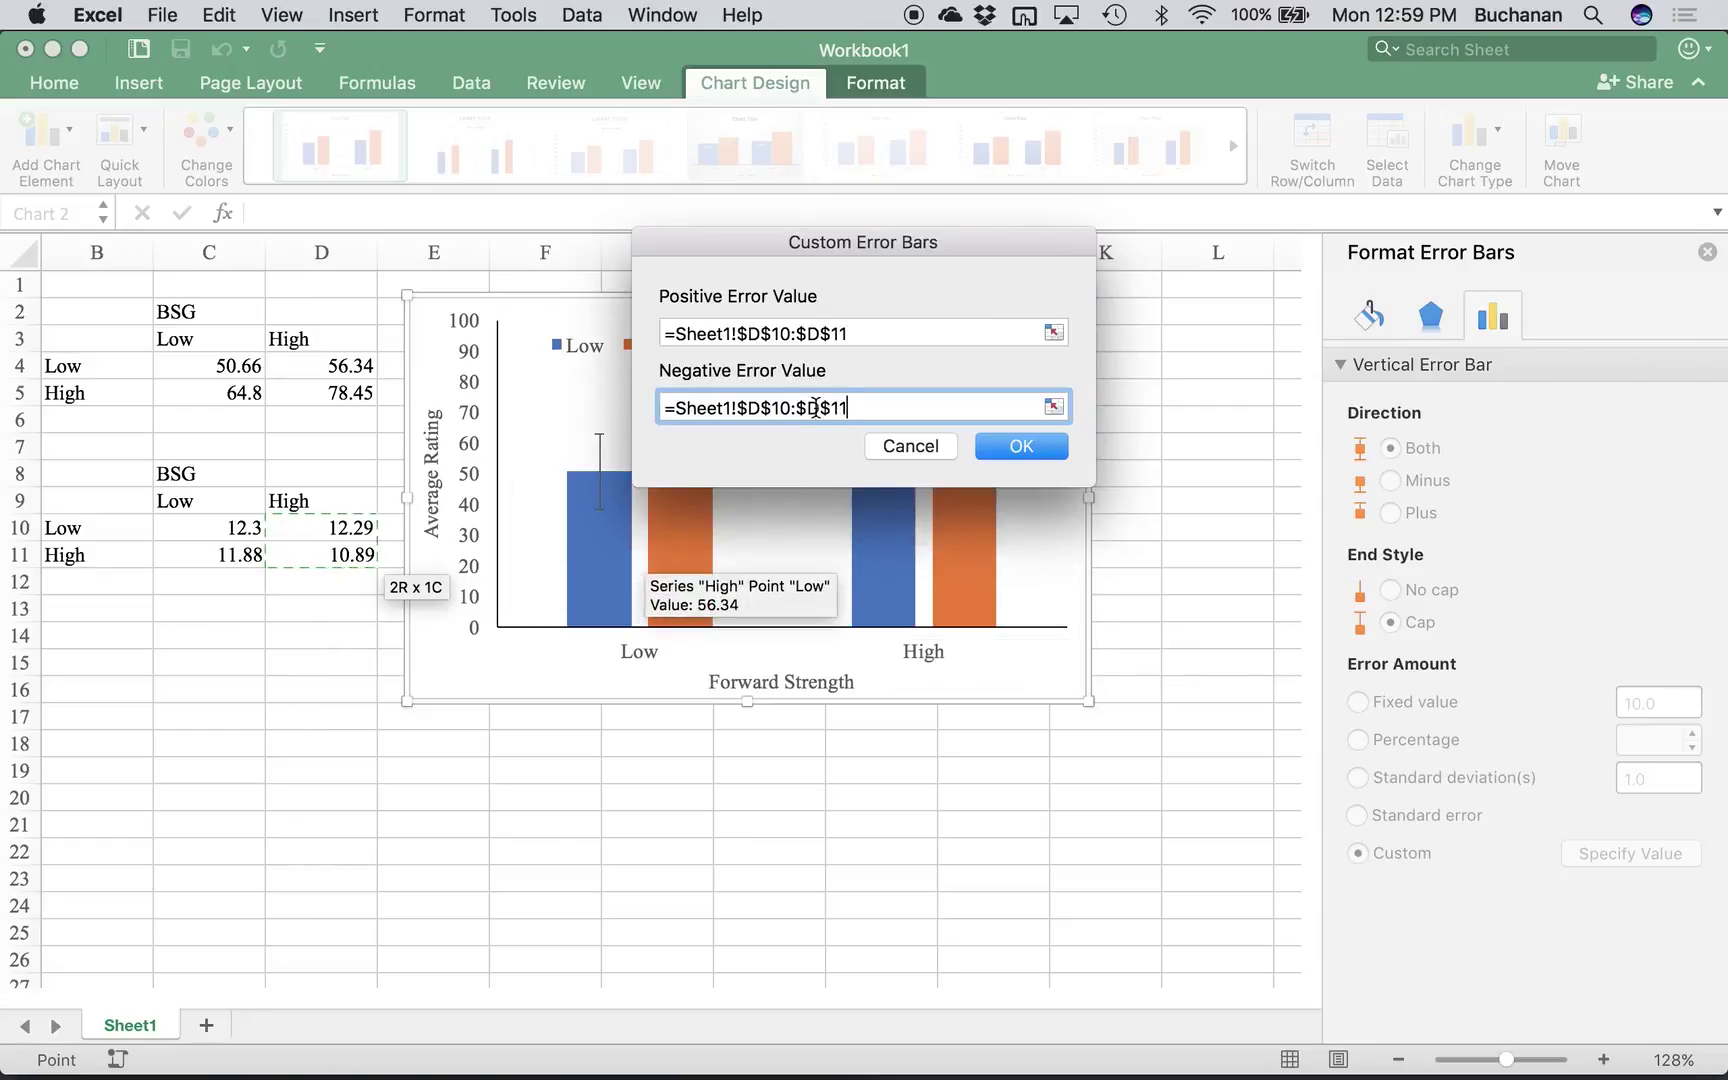
pyautogui.click(1021, 448)
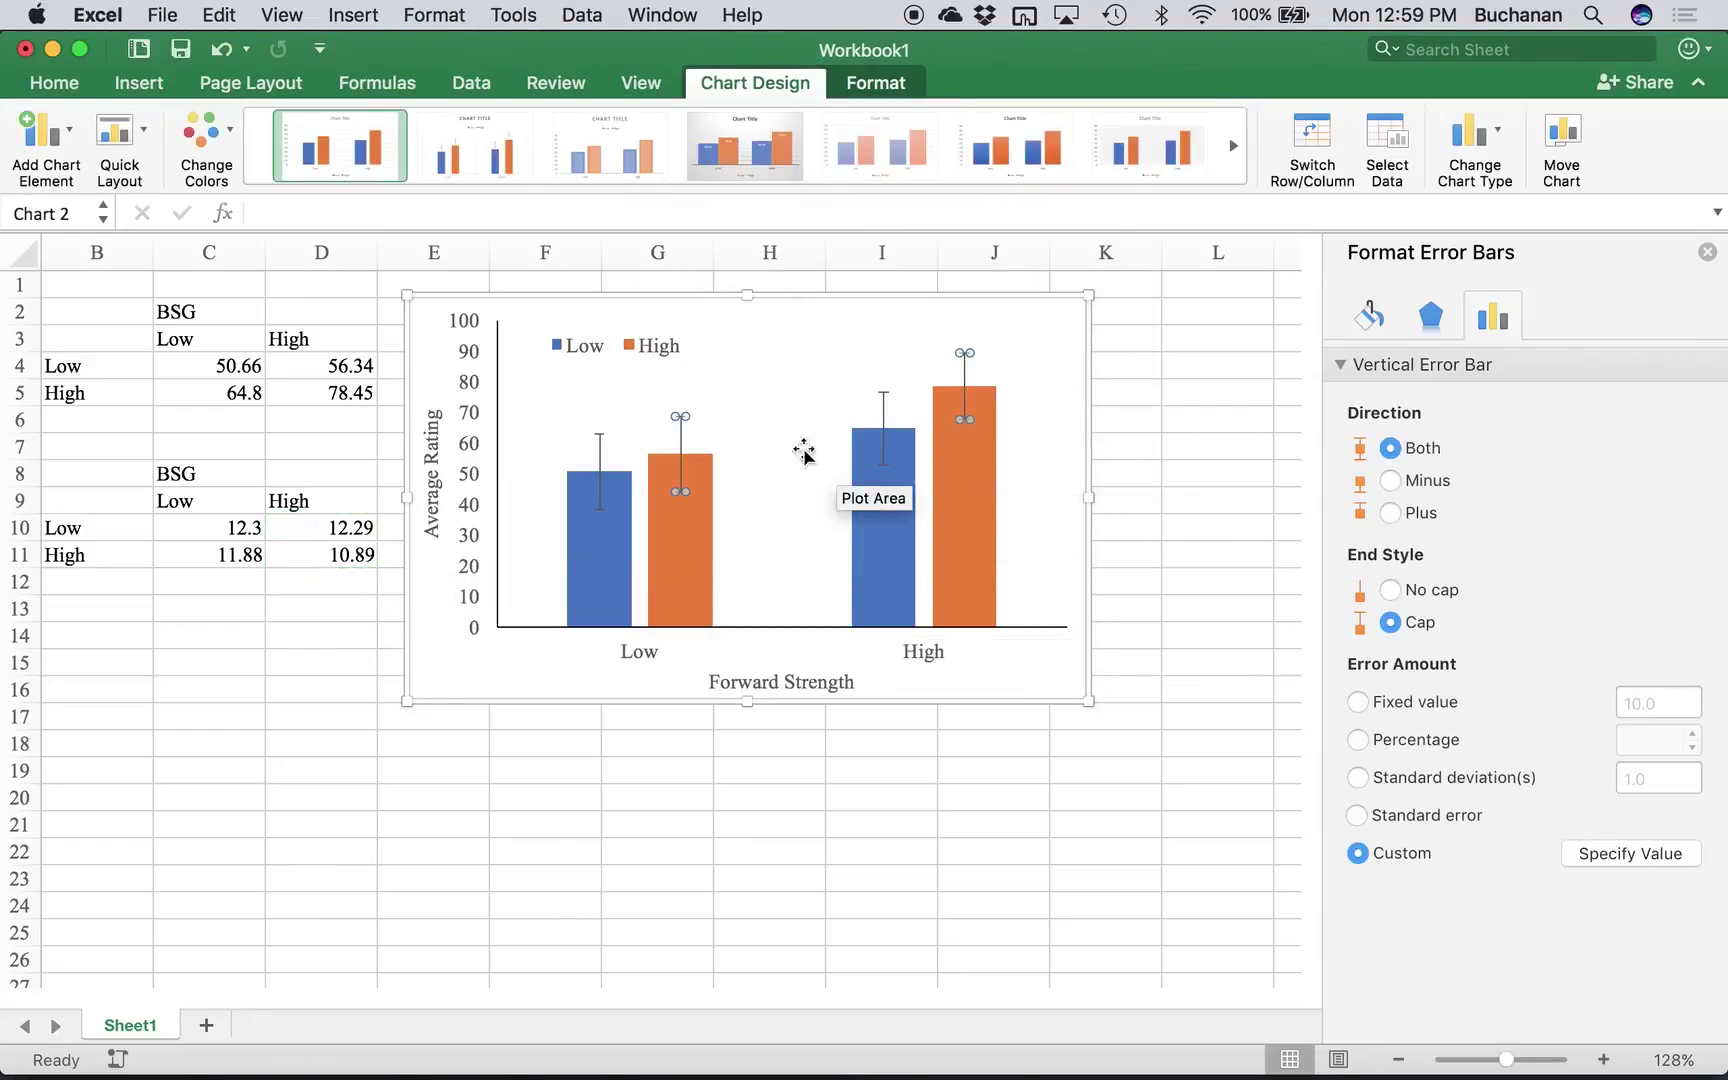
# - Move the chart legend slightly lower inside the plot area, keeping it above the first pair of columns
pyautogui.click(783, 513)
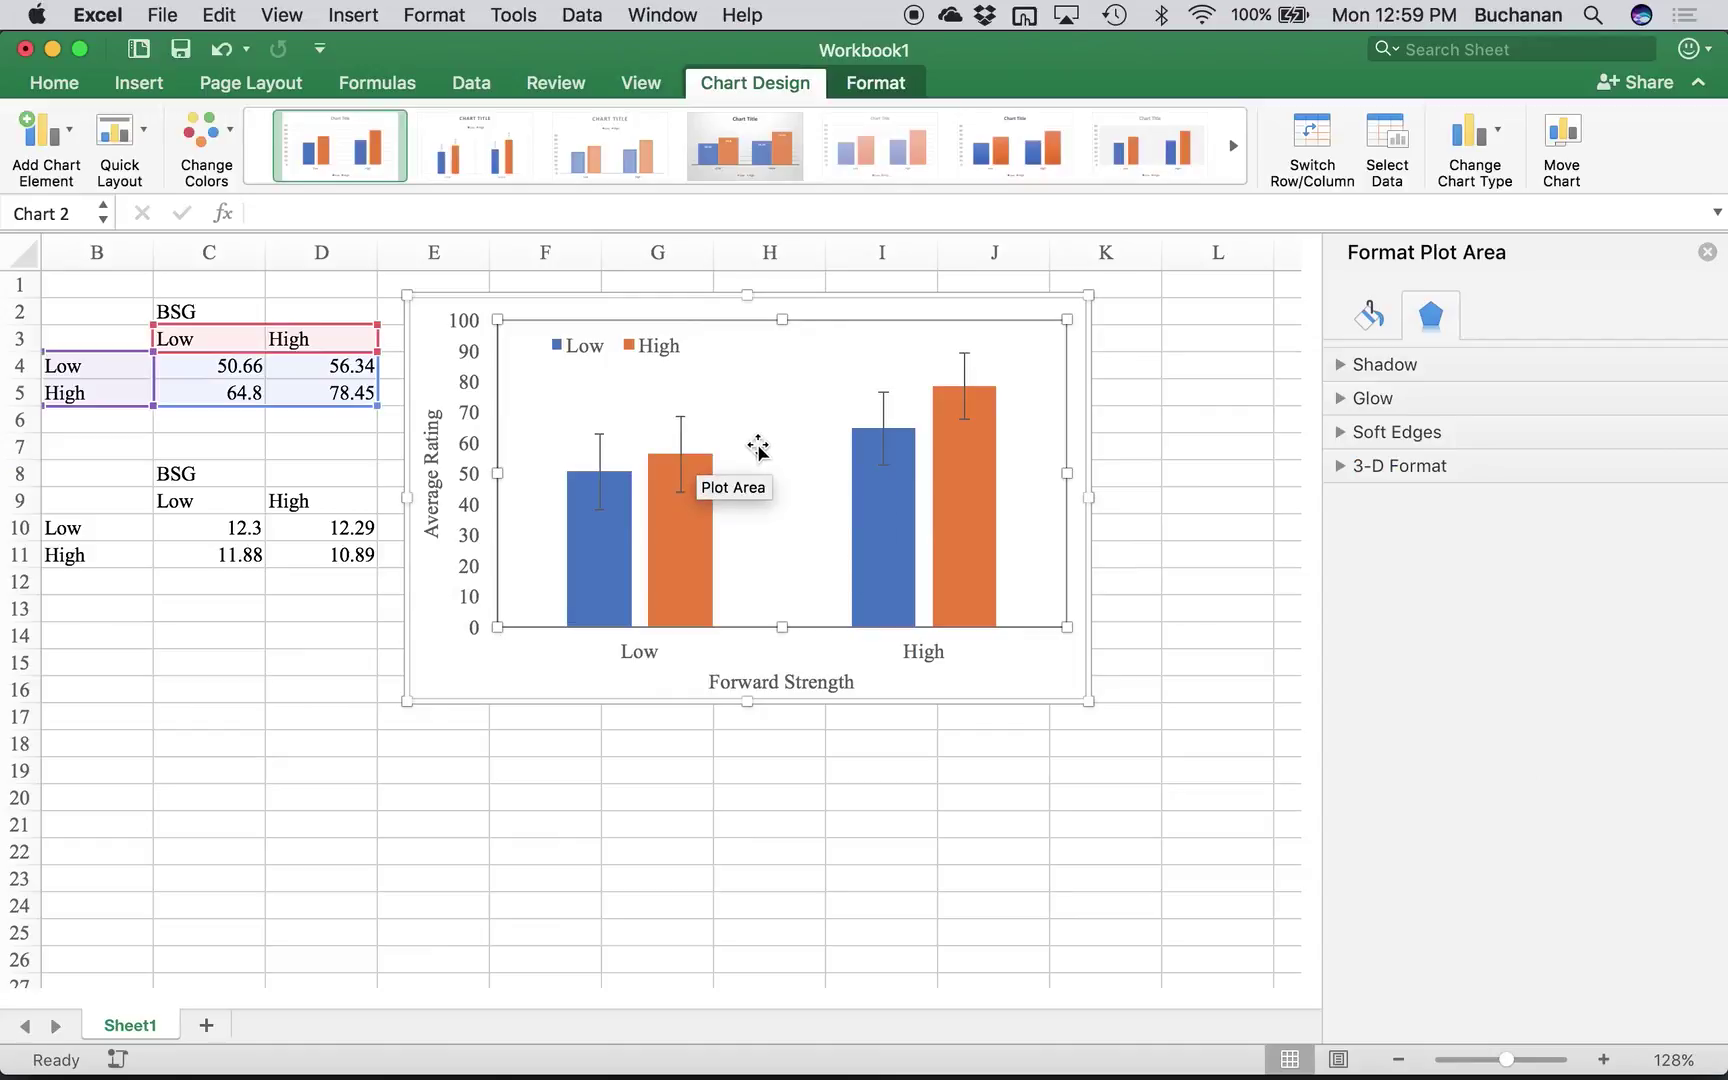
pyautogui.click(513, 682)
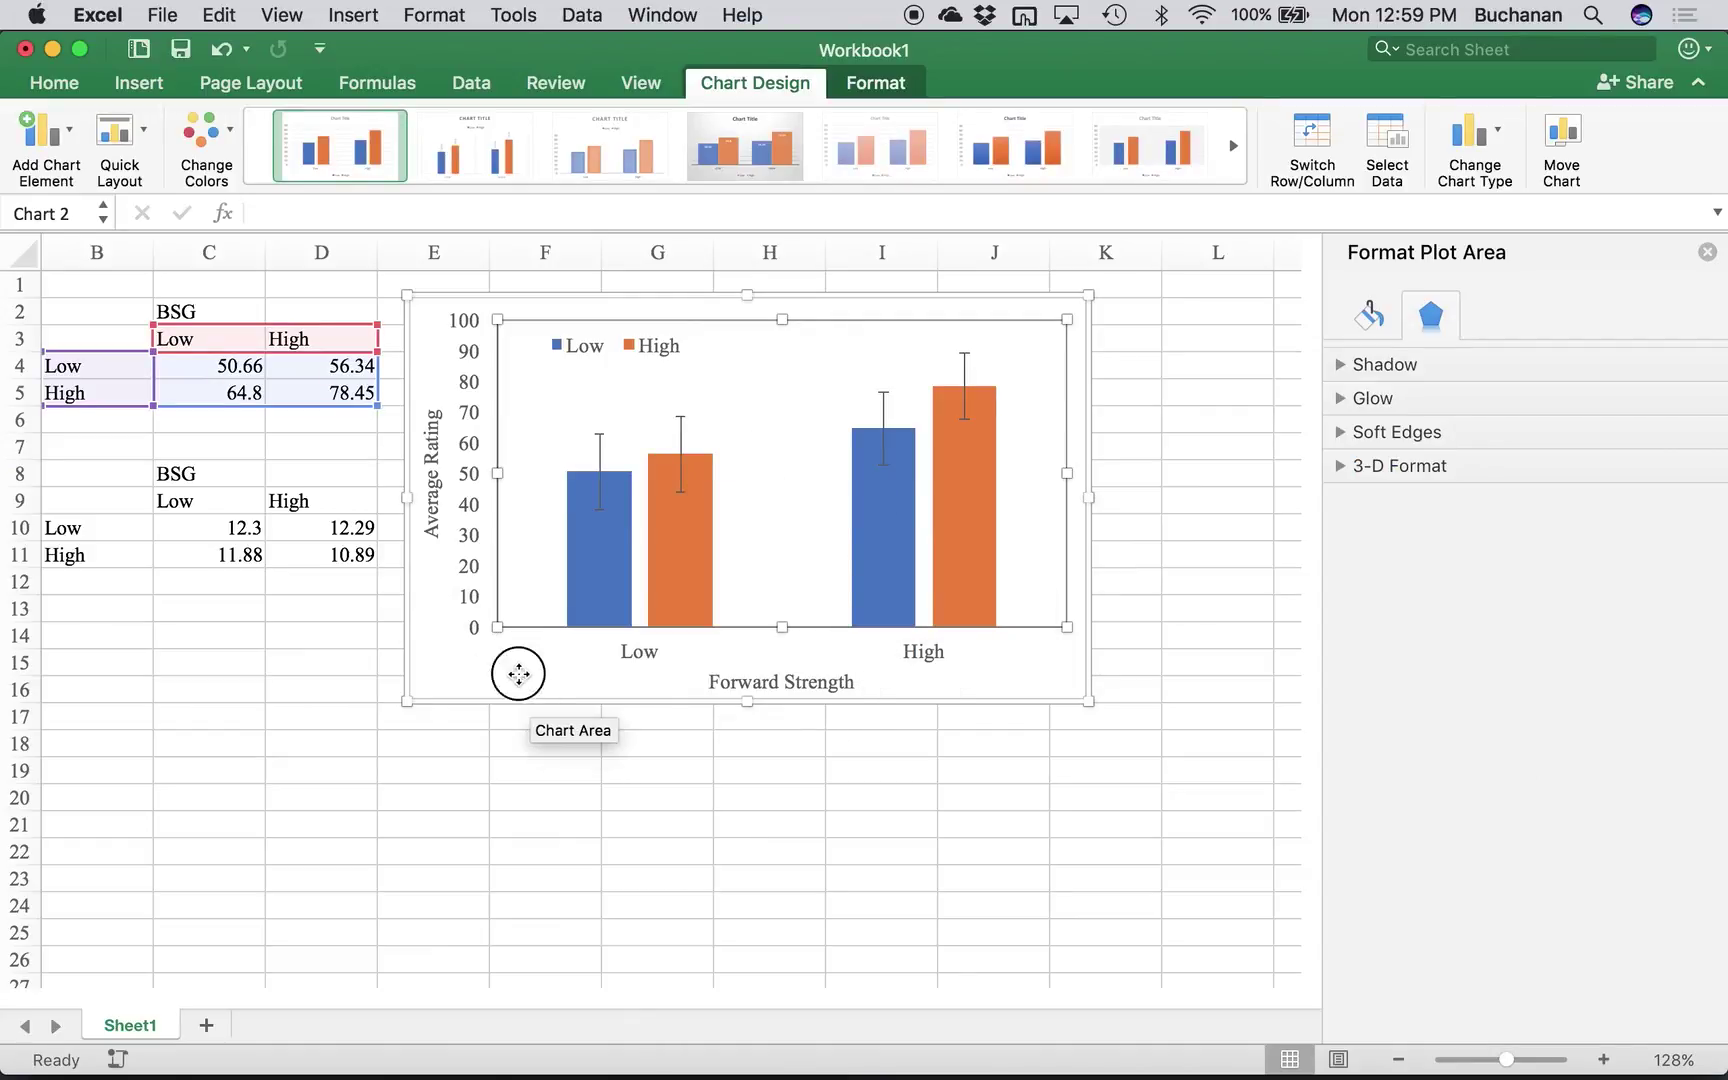
pyautogui.click(628, 352)
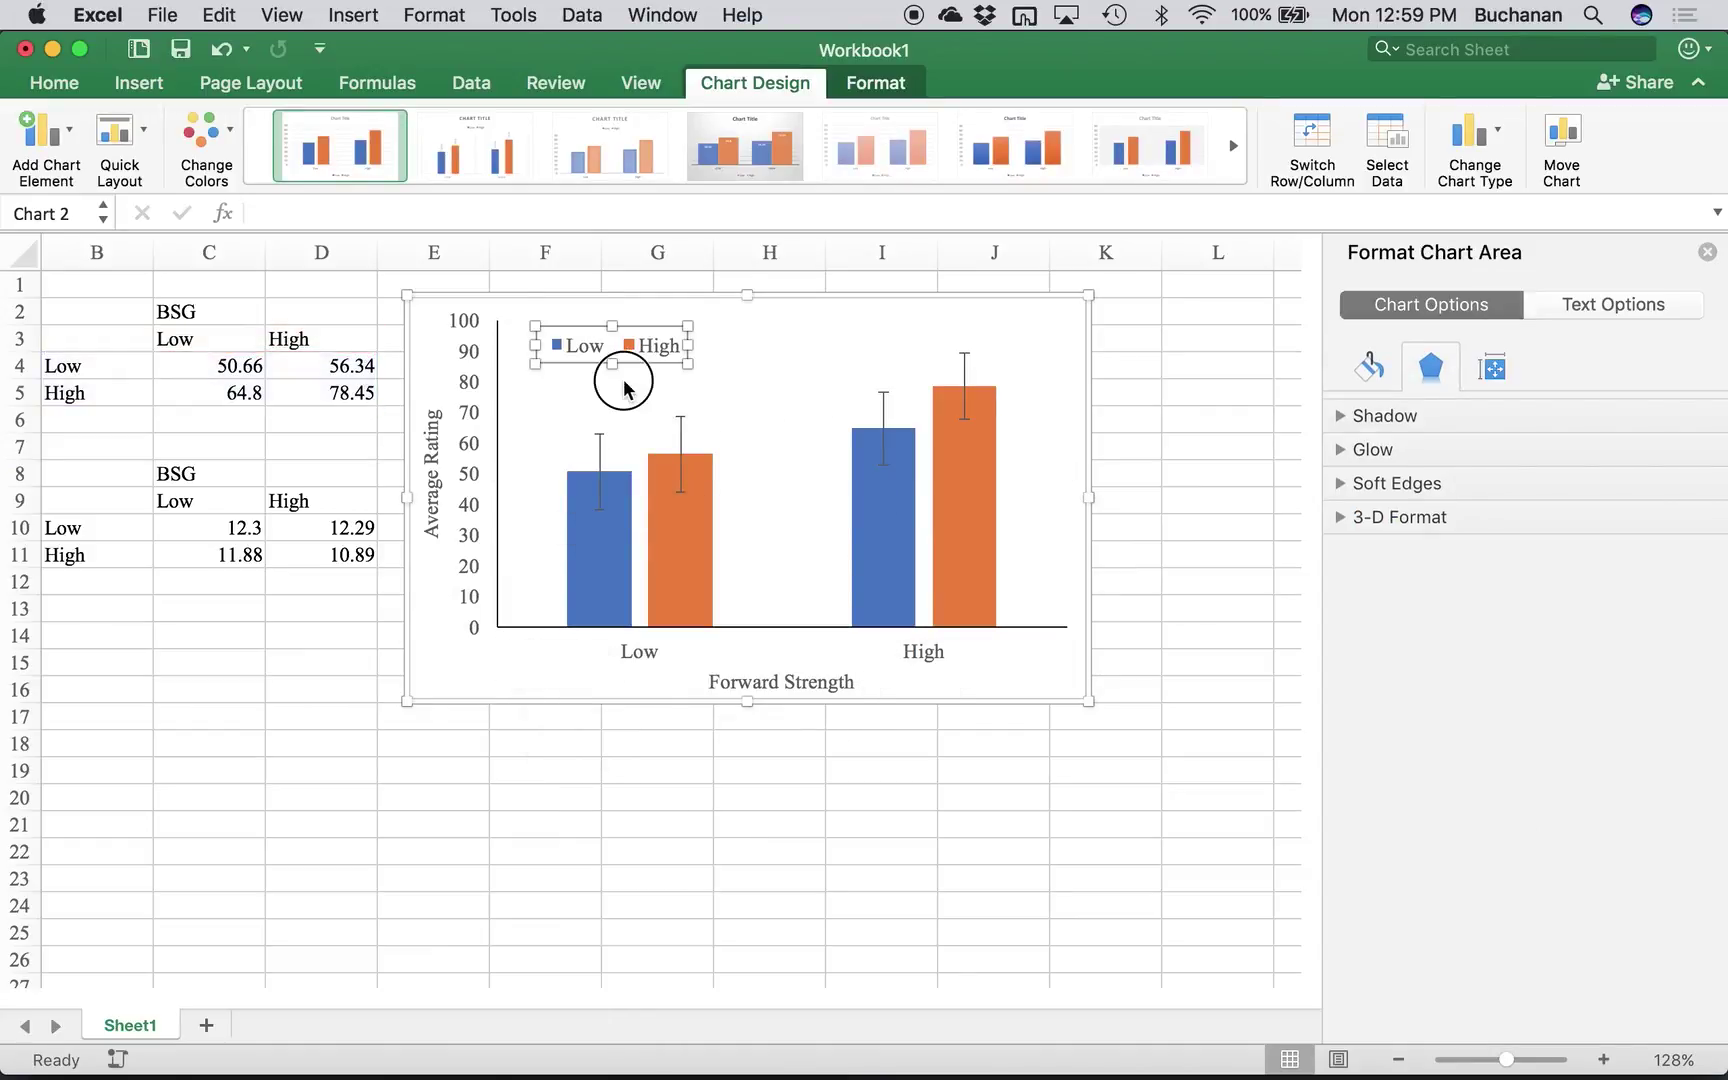
pyautogui.moveTo(629, 360); pyautogui.dragTo(628, 388)
pyautogui.click(551, 326)
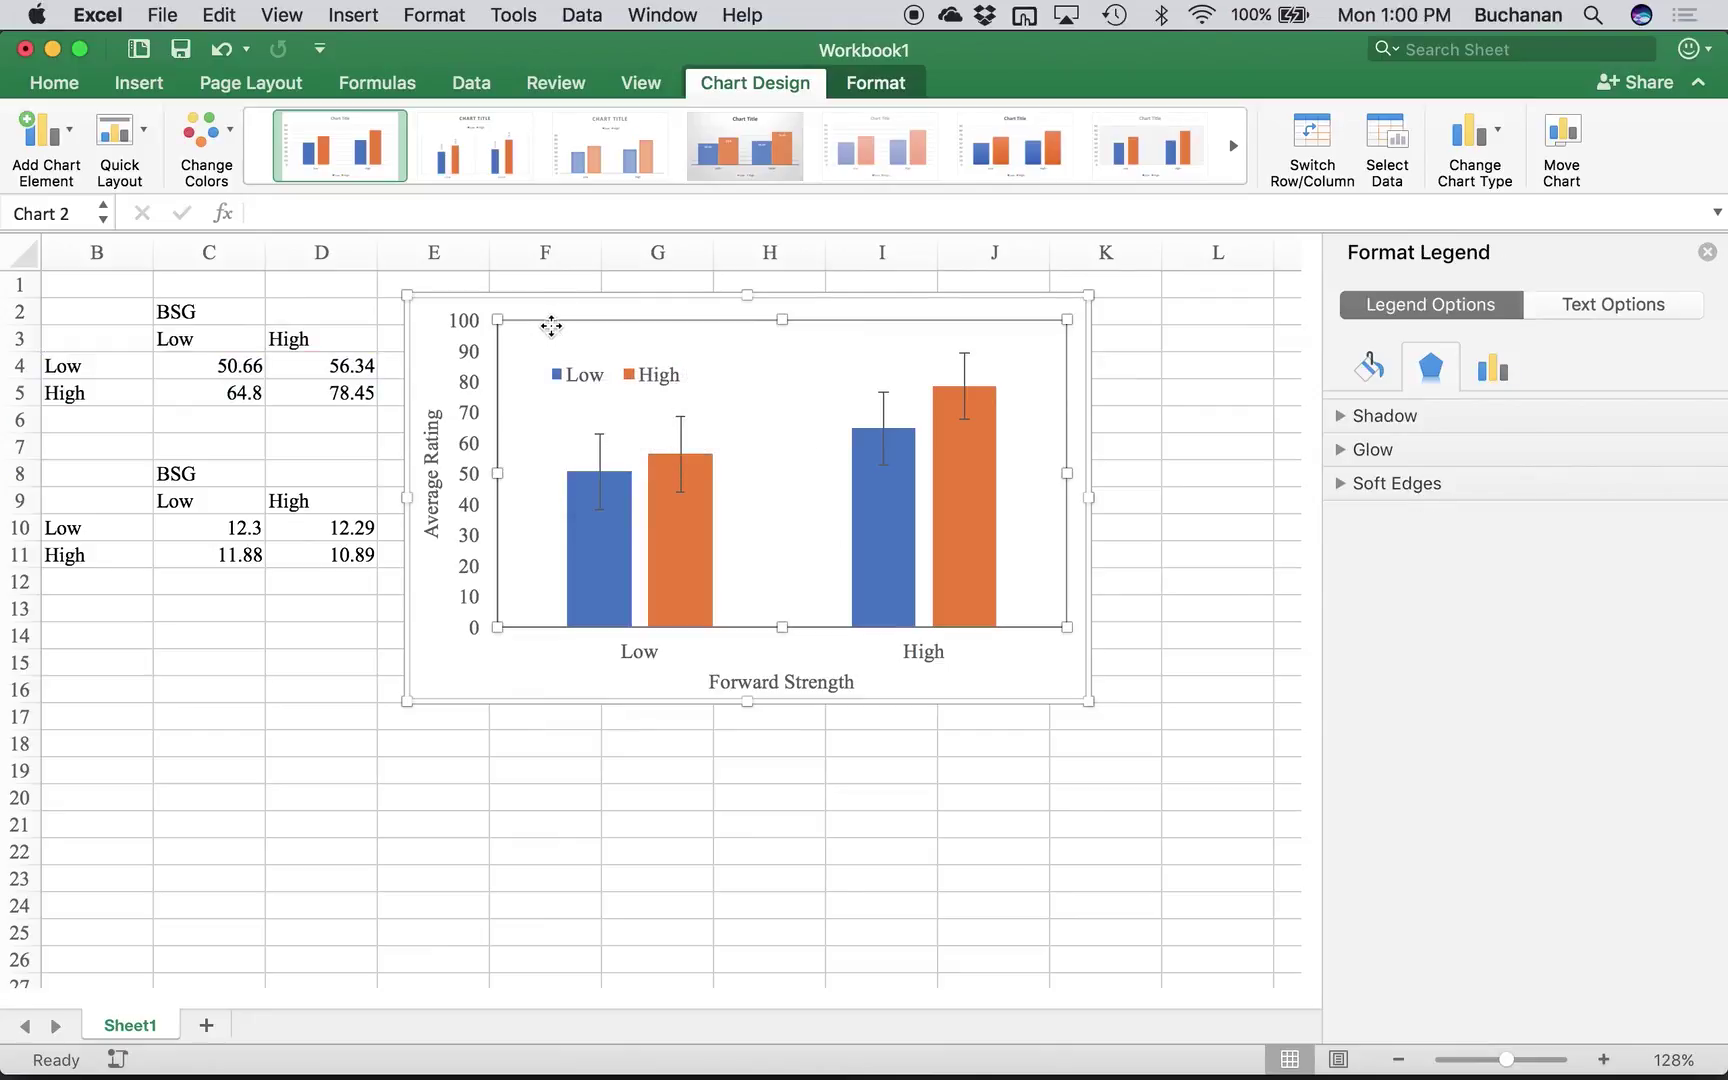
# - Look through the available chart styles and the legend's fill, border and position options
pyautogui.click(477, 678)
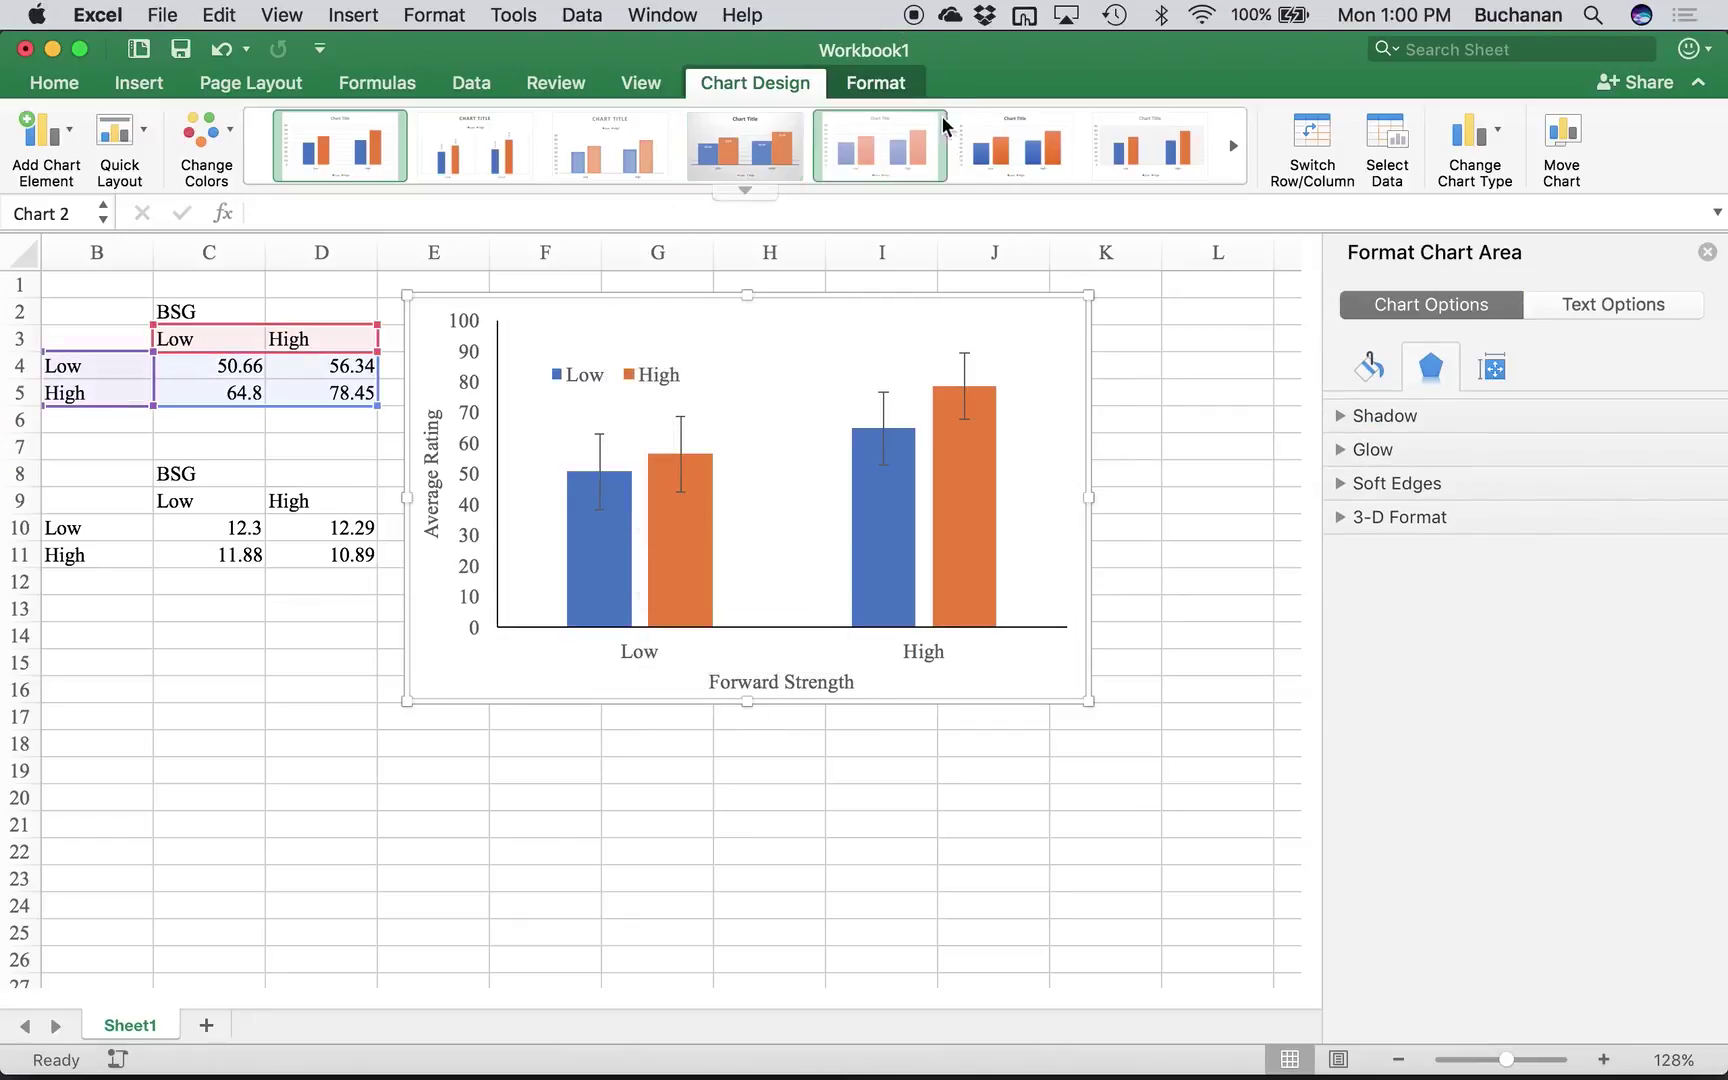
pyautogui.click(763, 207)
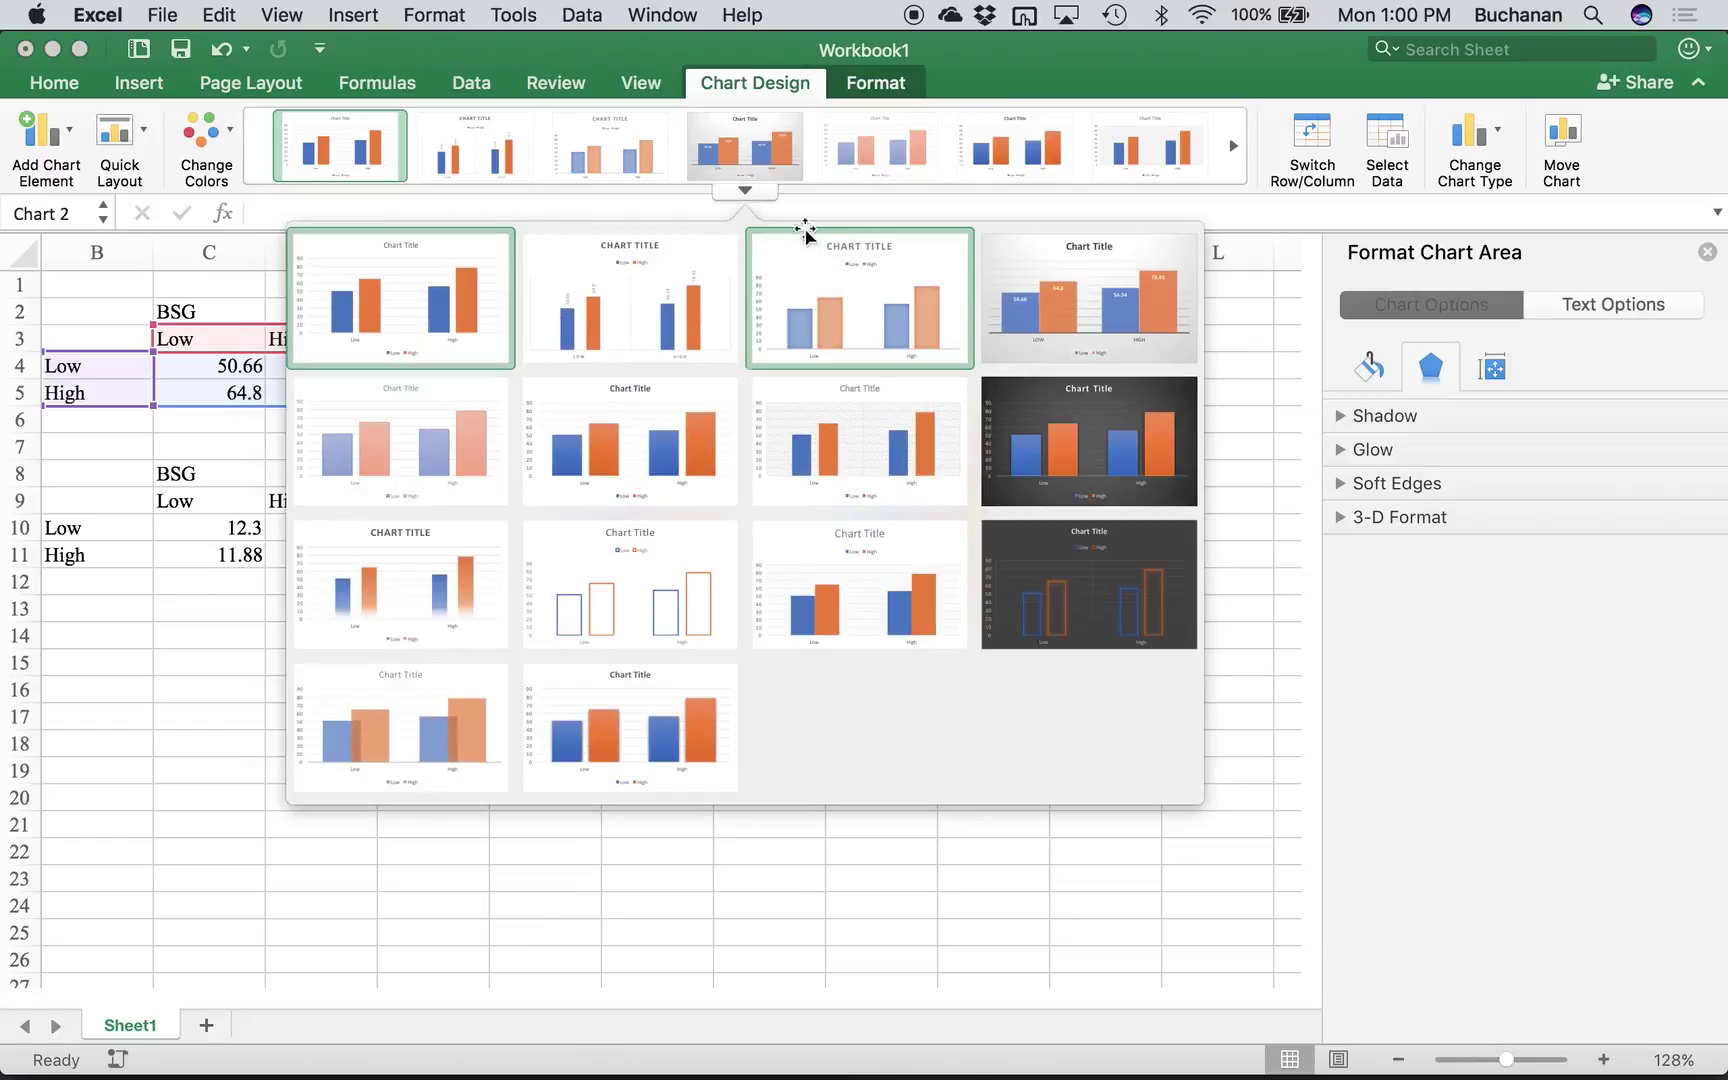
pyautogui.click(746, 193)
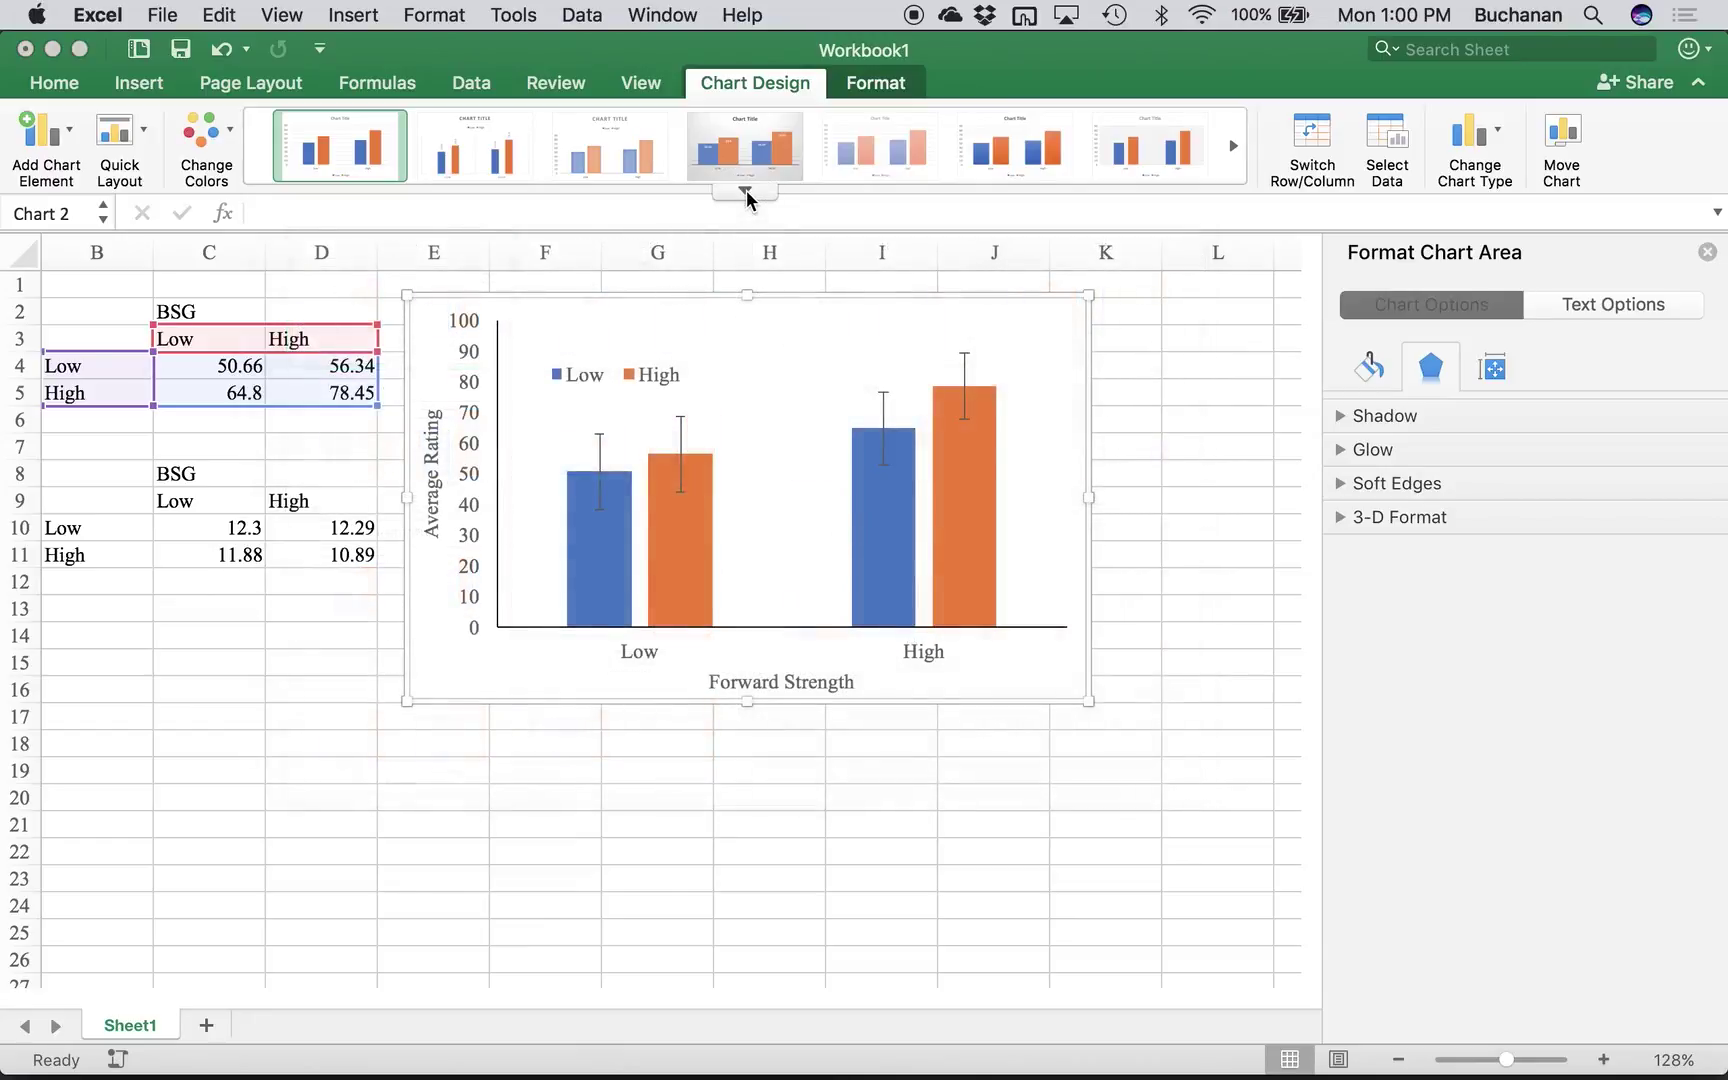
pyautogui.click(640, 385)
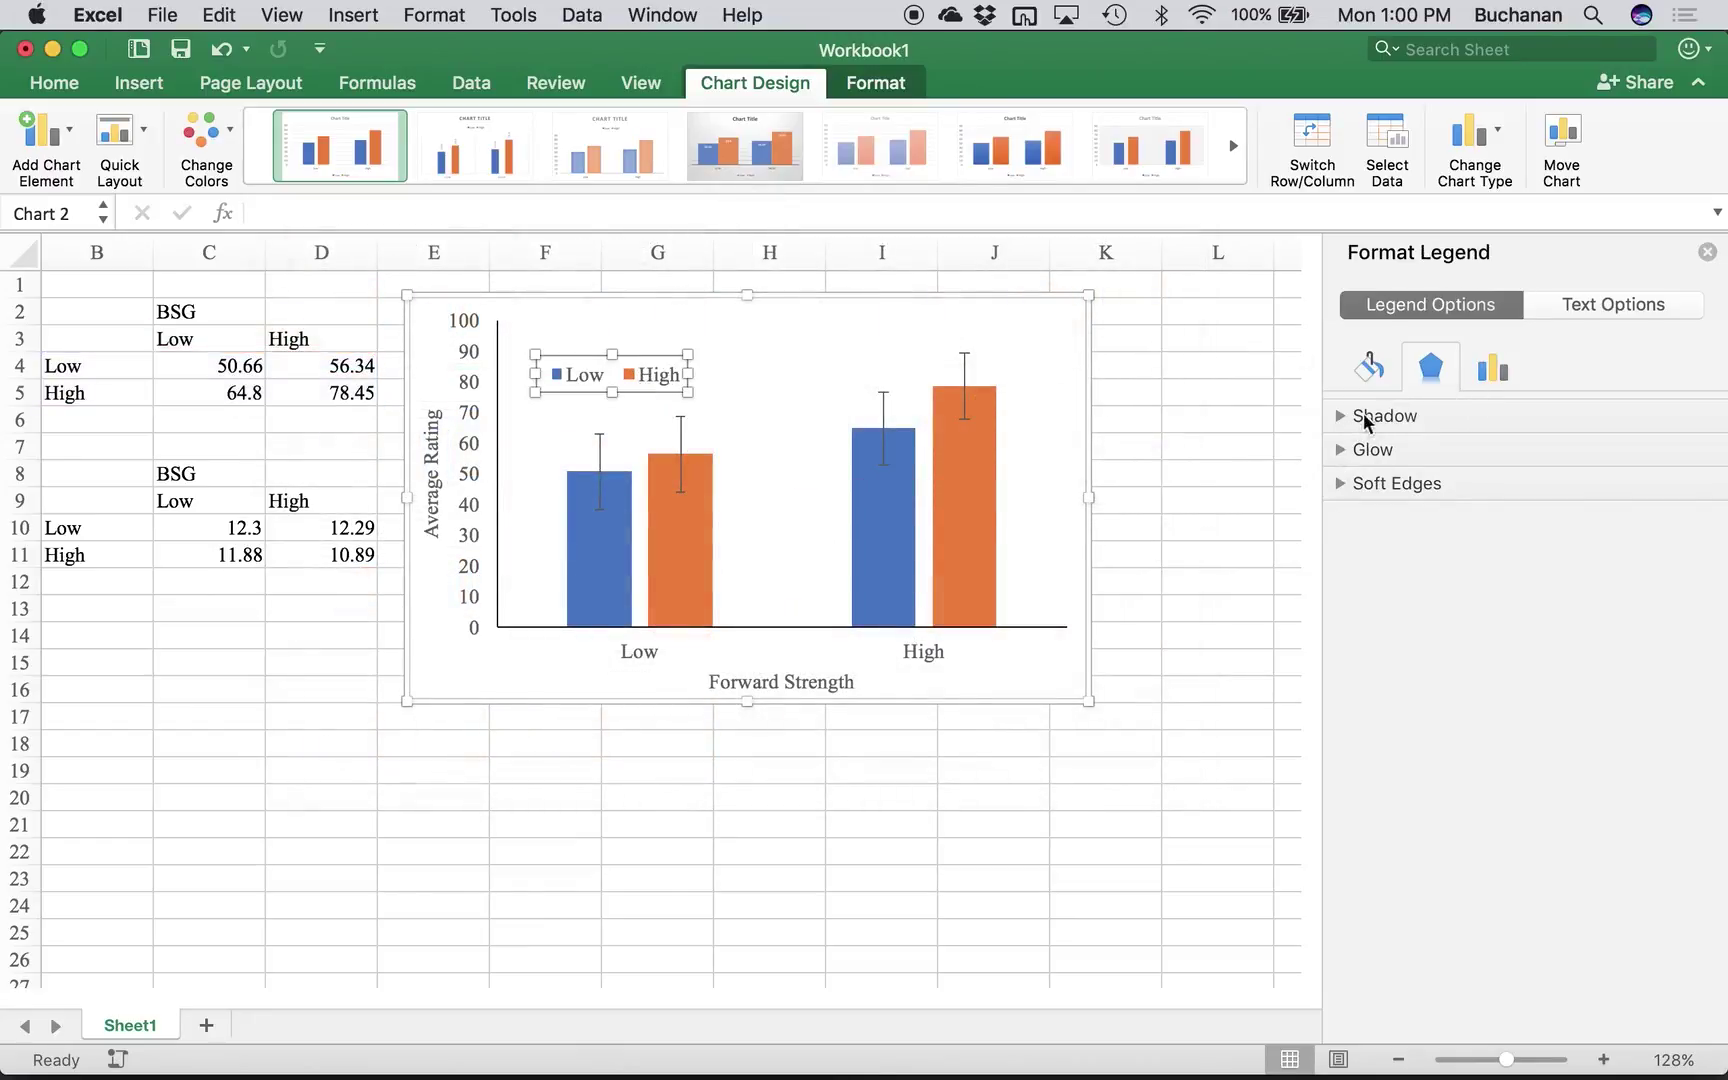
pyautogui.click(1354, 382)
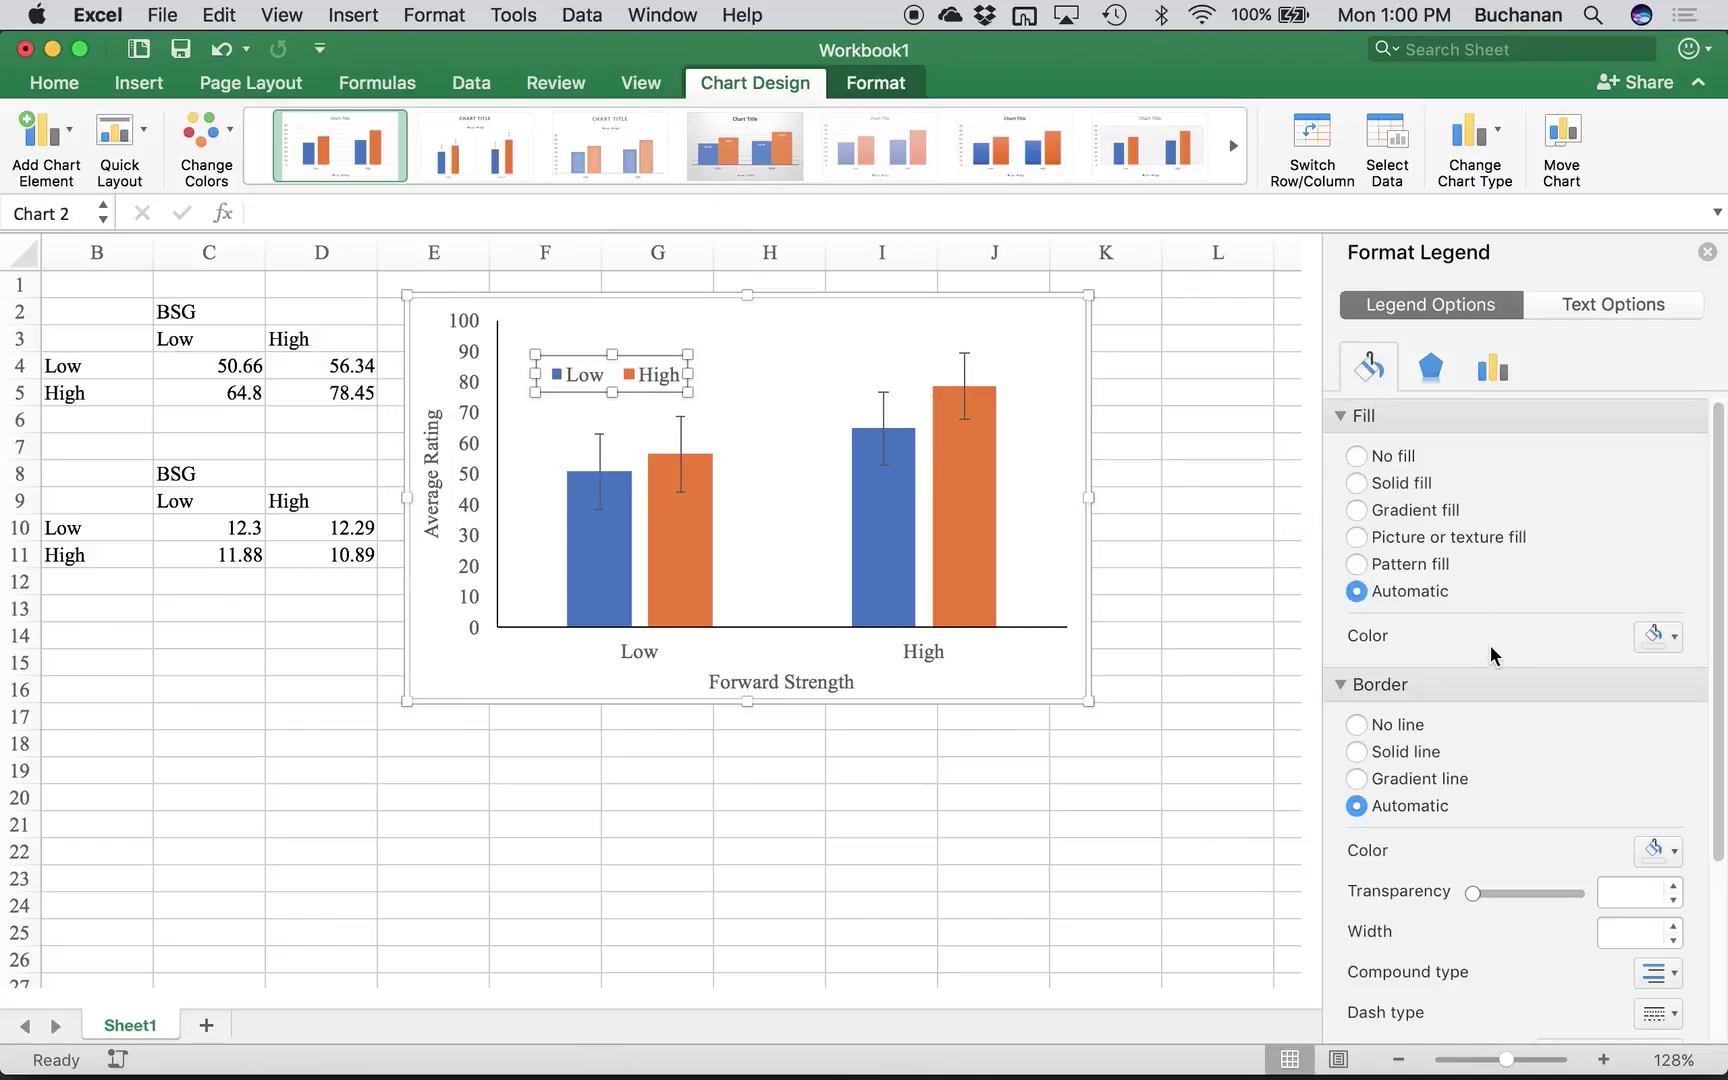
pyautogui.scroll(-5, 1492, 650)
pyautogui.click(1490, 372)
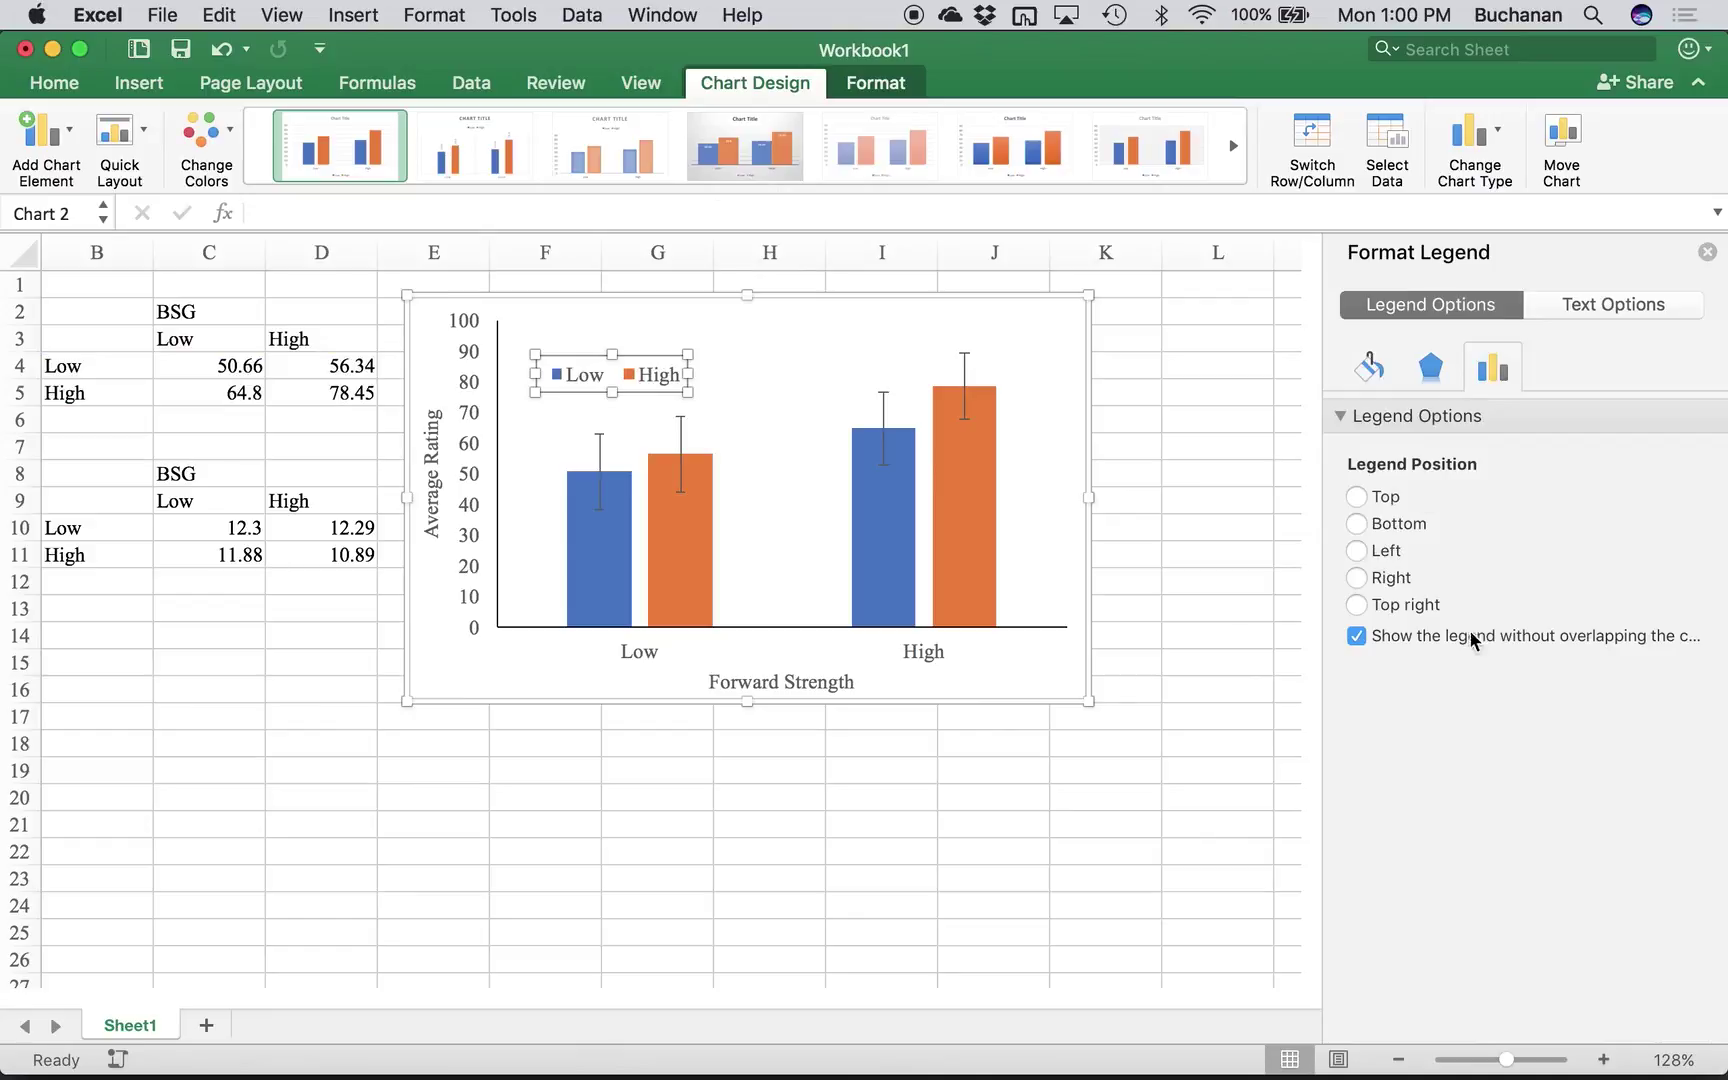
# - Look through the legend's text fill, text effects and text box options
pyautogui.click(1654, 314)
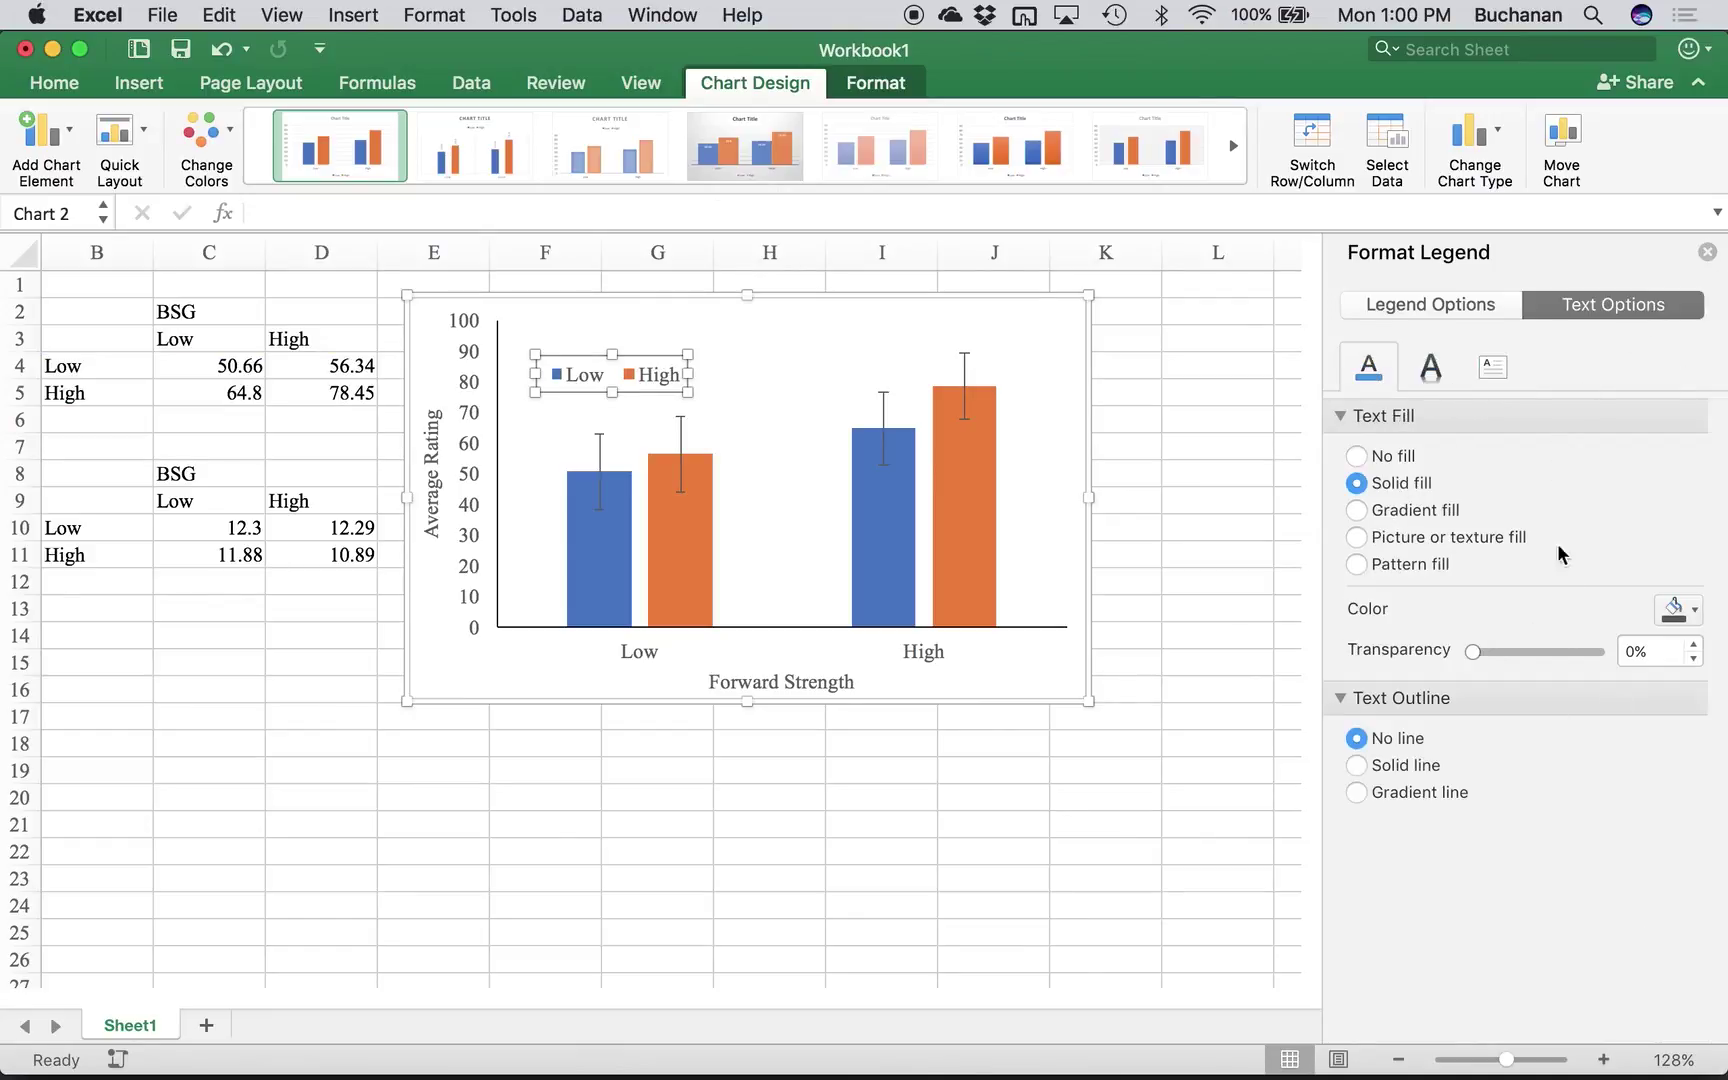
pyautogui.click(1430, 366)
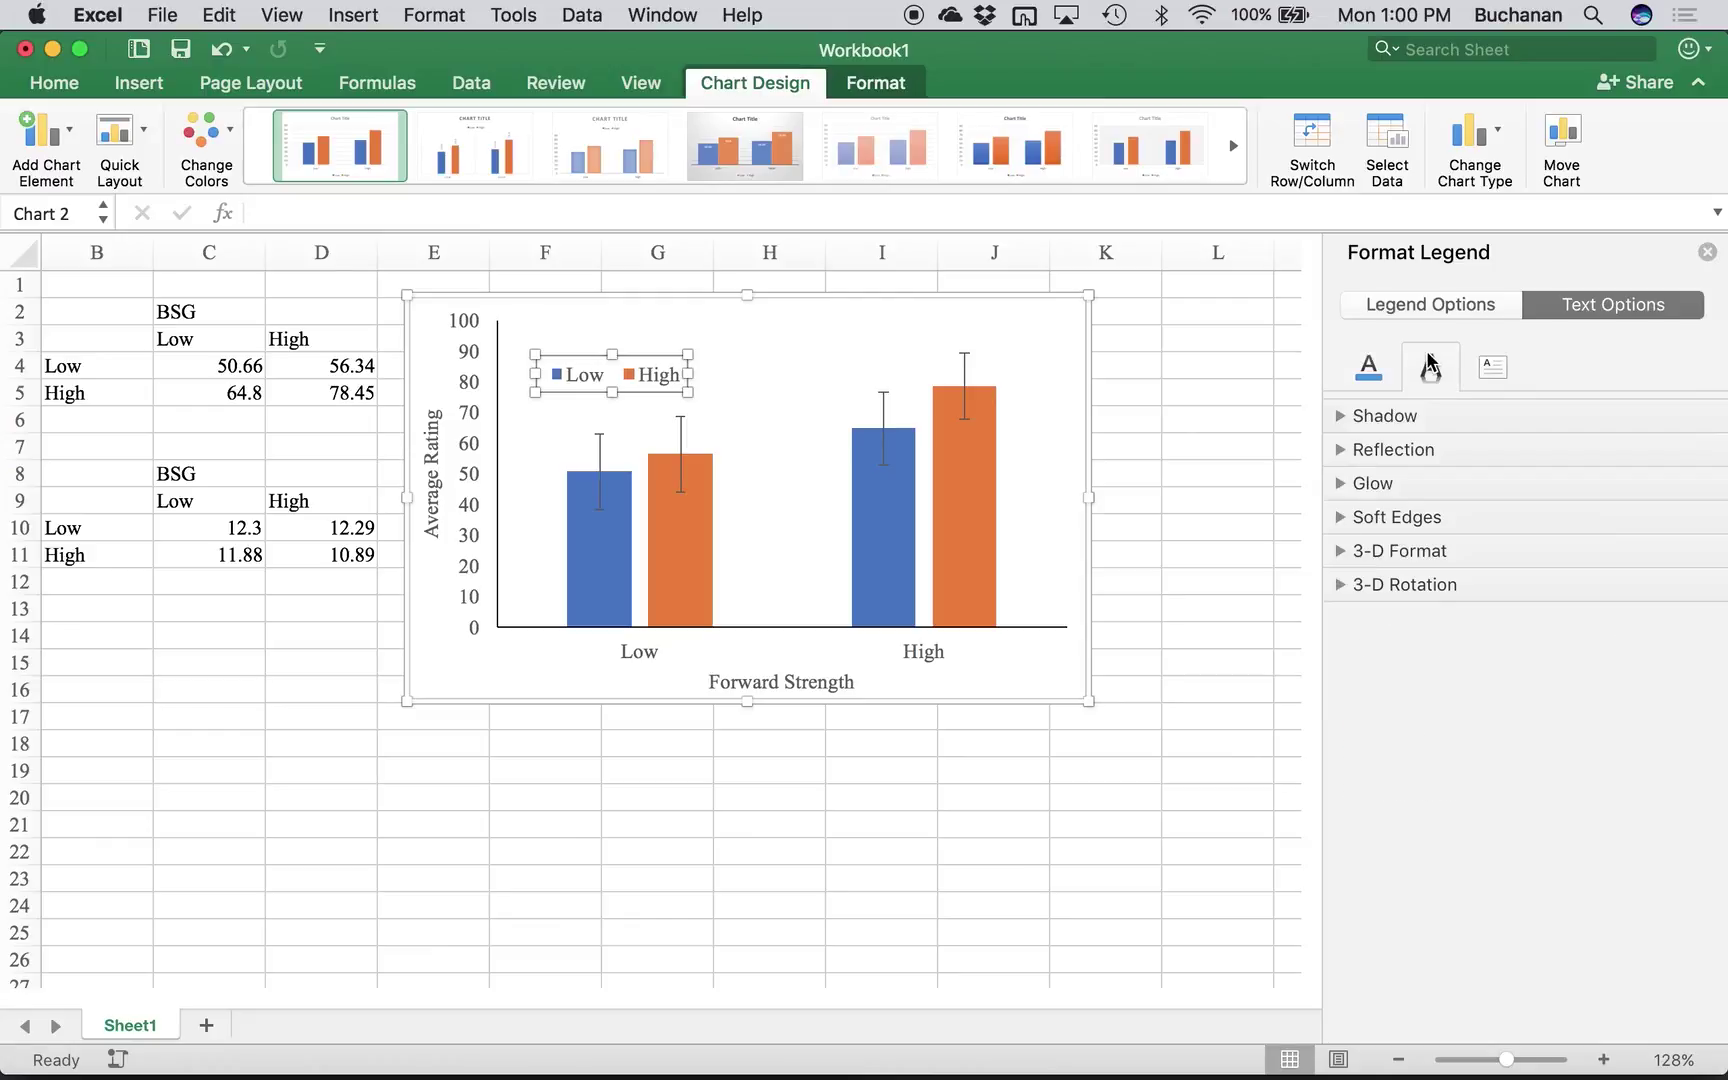
pyautogui.click(1489, 368)
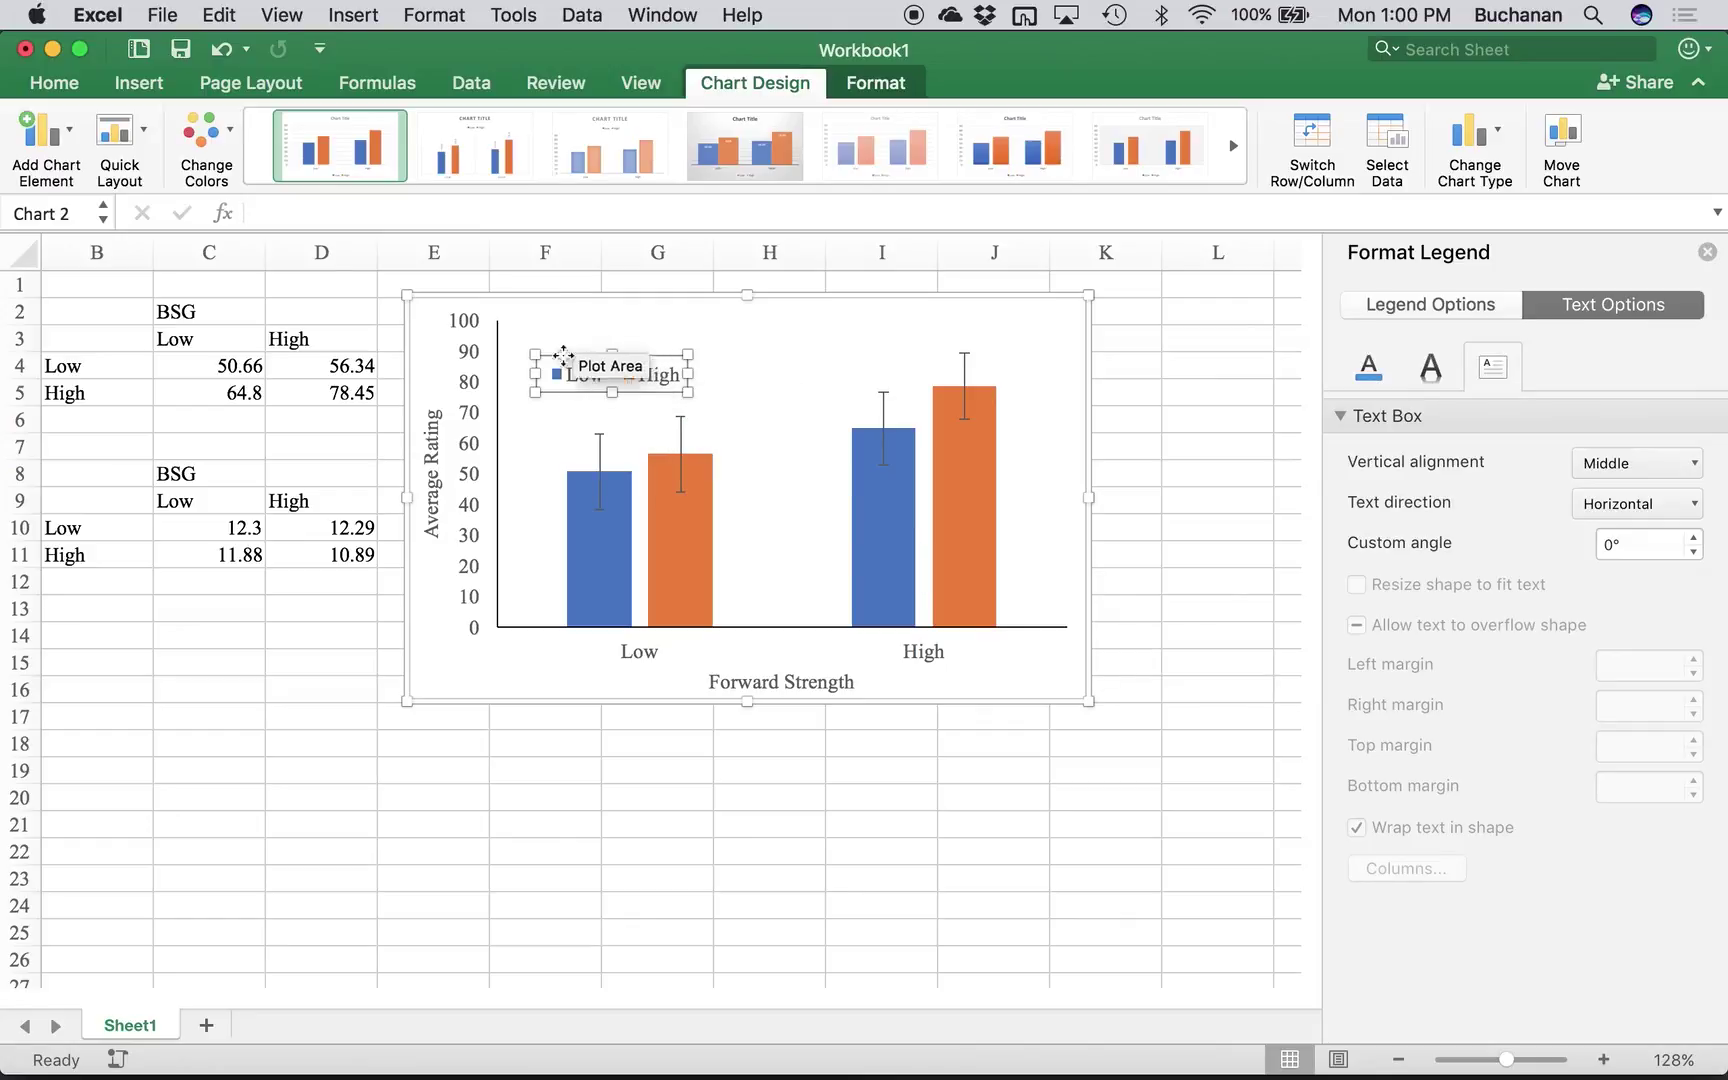
# - Insert a text box reading "BSG" inside the plot area, directly above the legend
pyautogui.click(596, 325)
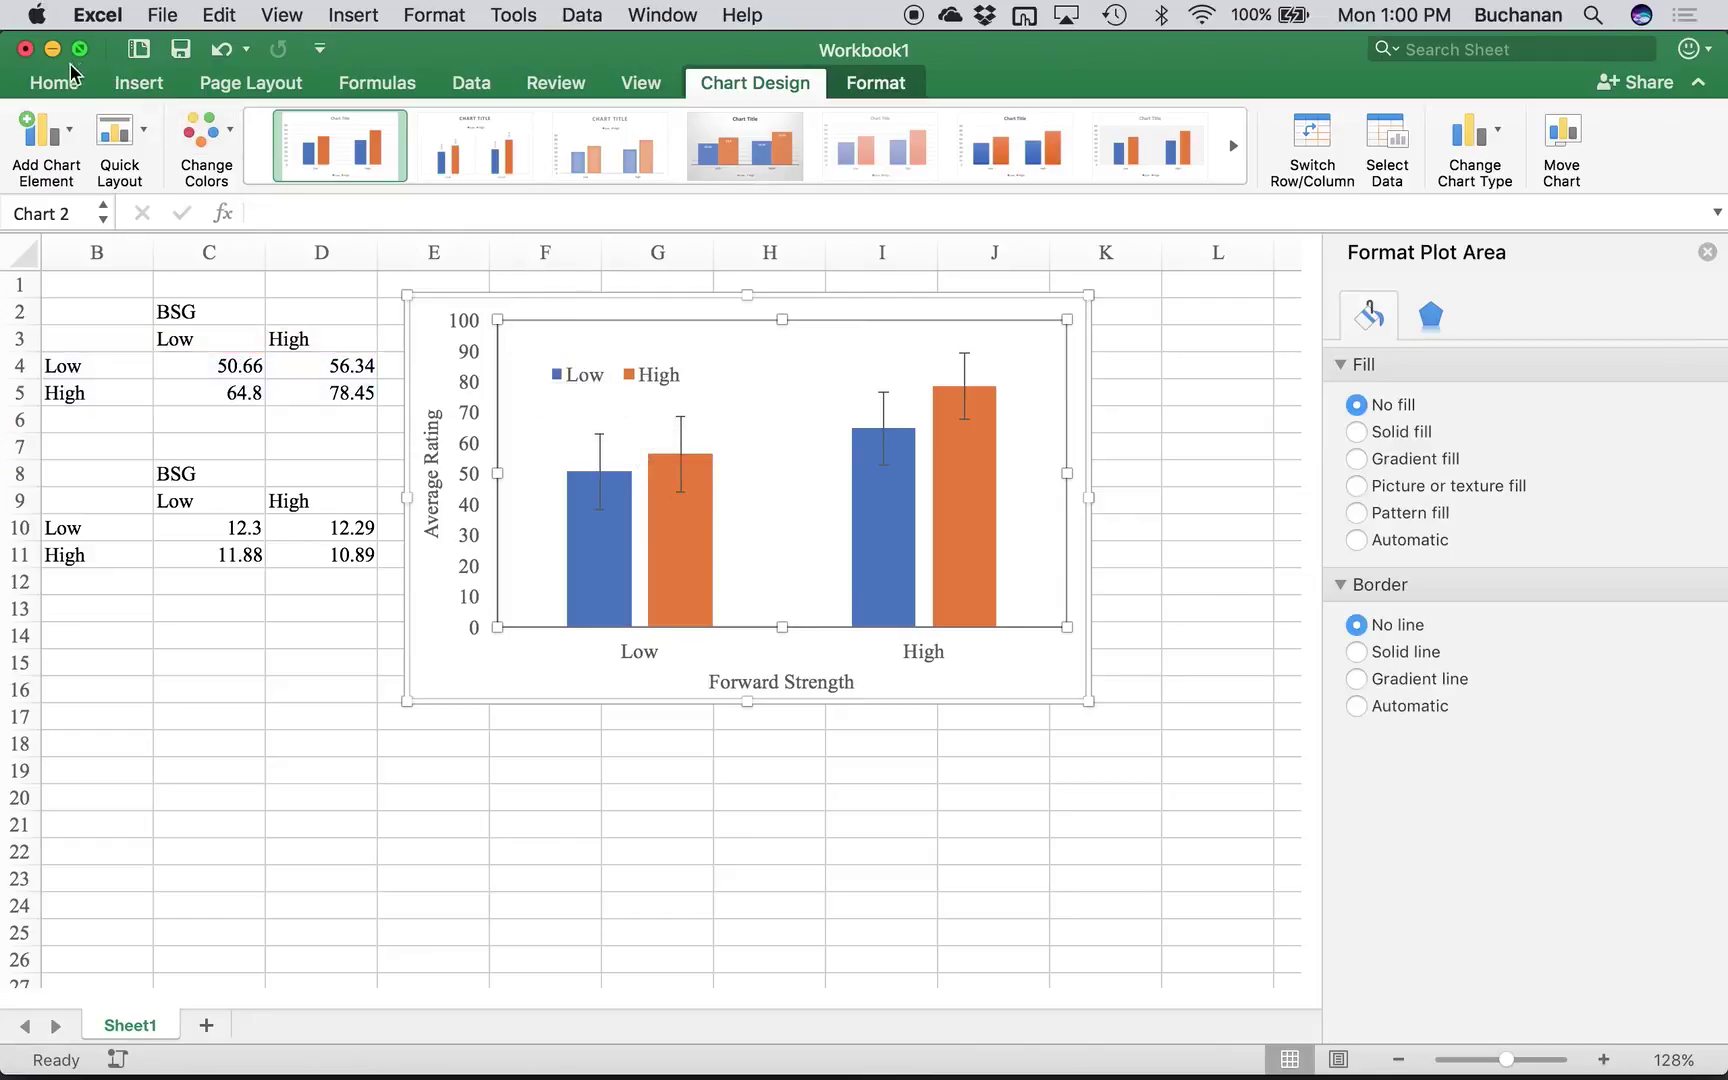
pyautogui.click(138, 90)
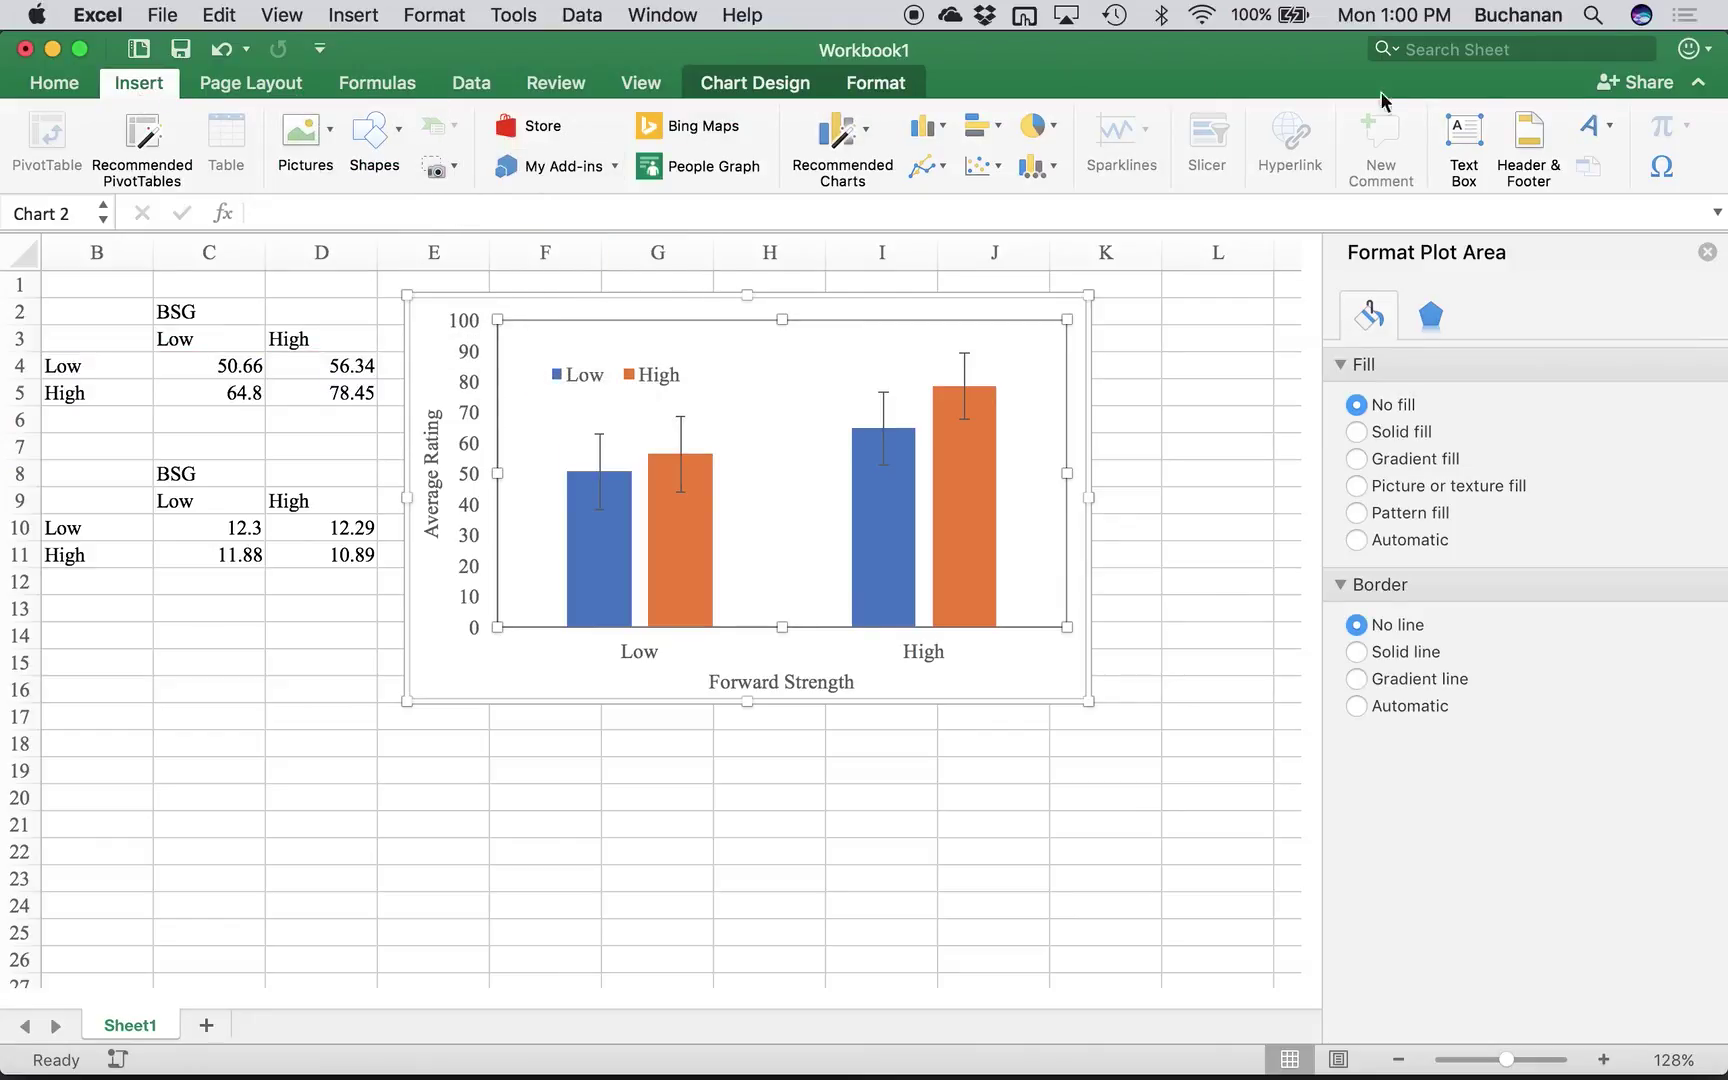
pyautogui.click(1462, 135)
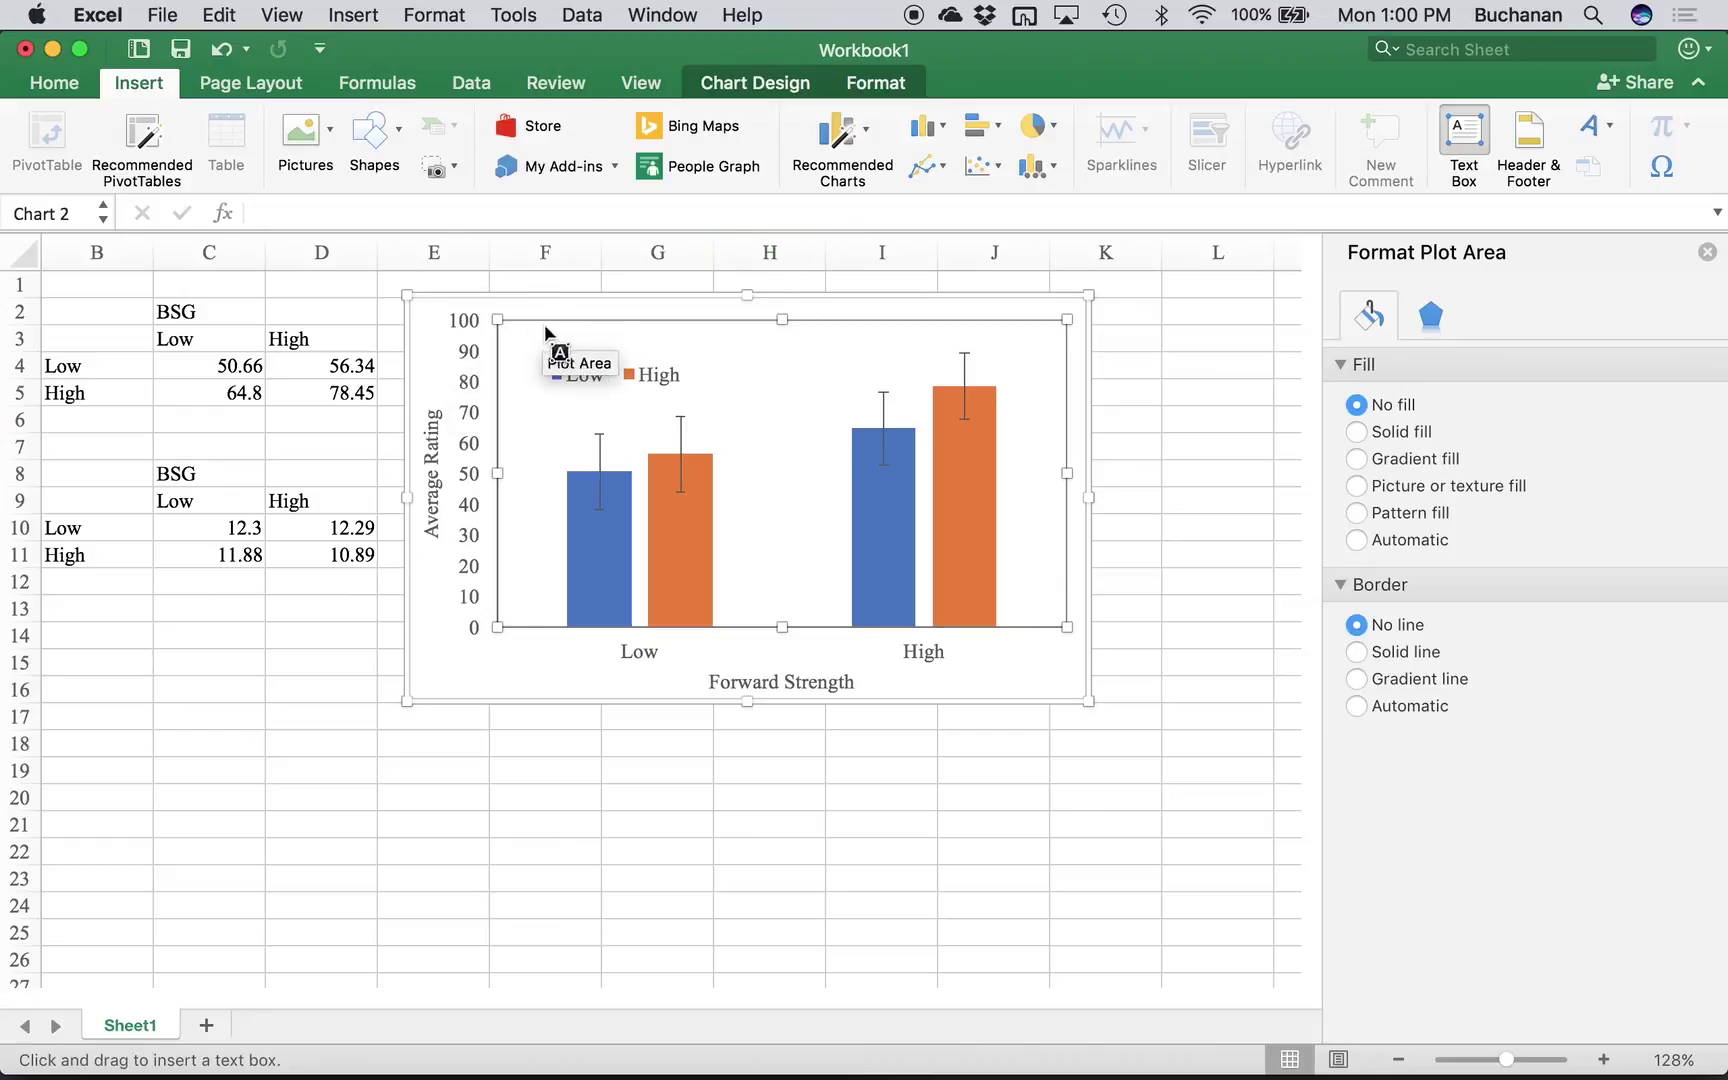
pyautogui.moveTo(548, 330); pyautogui.dragTo(686, 361)
pyautogui.write('B')
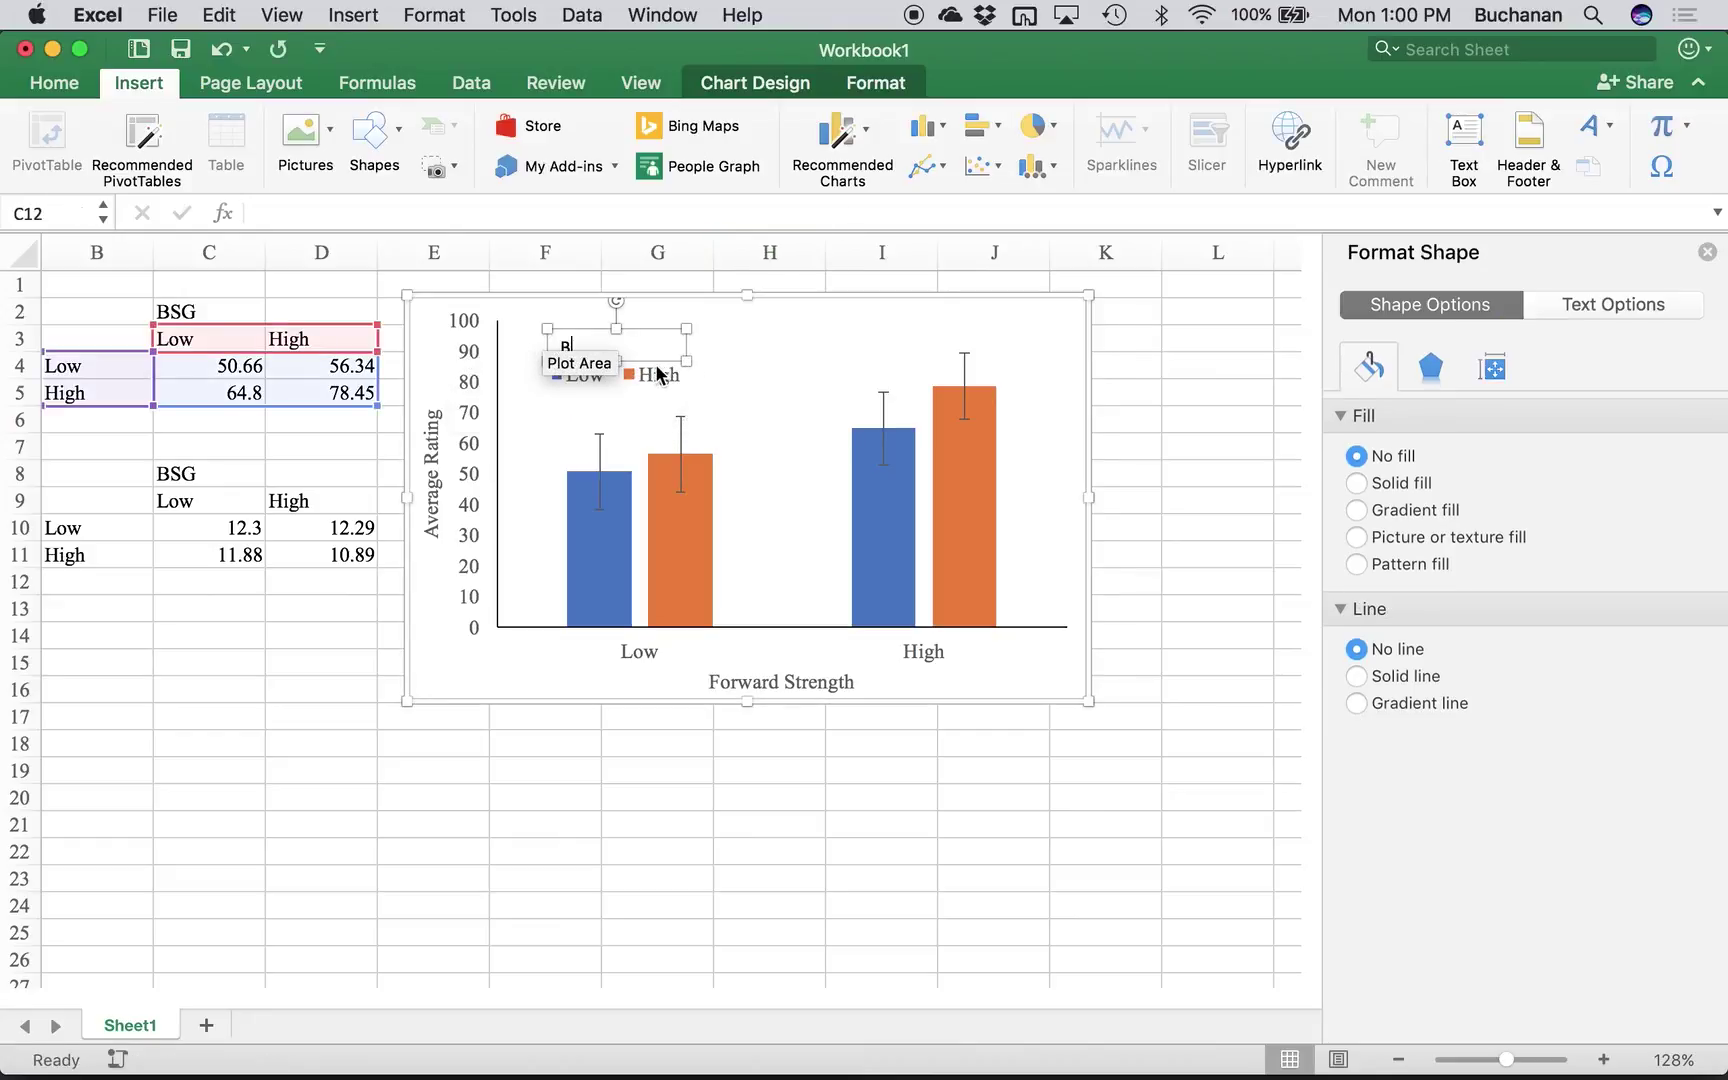
pyautogui.write('SG')
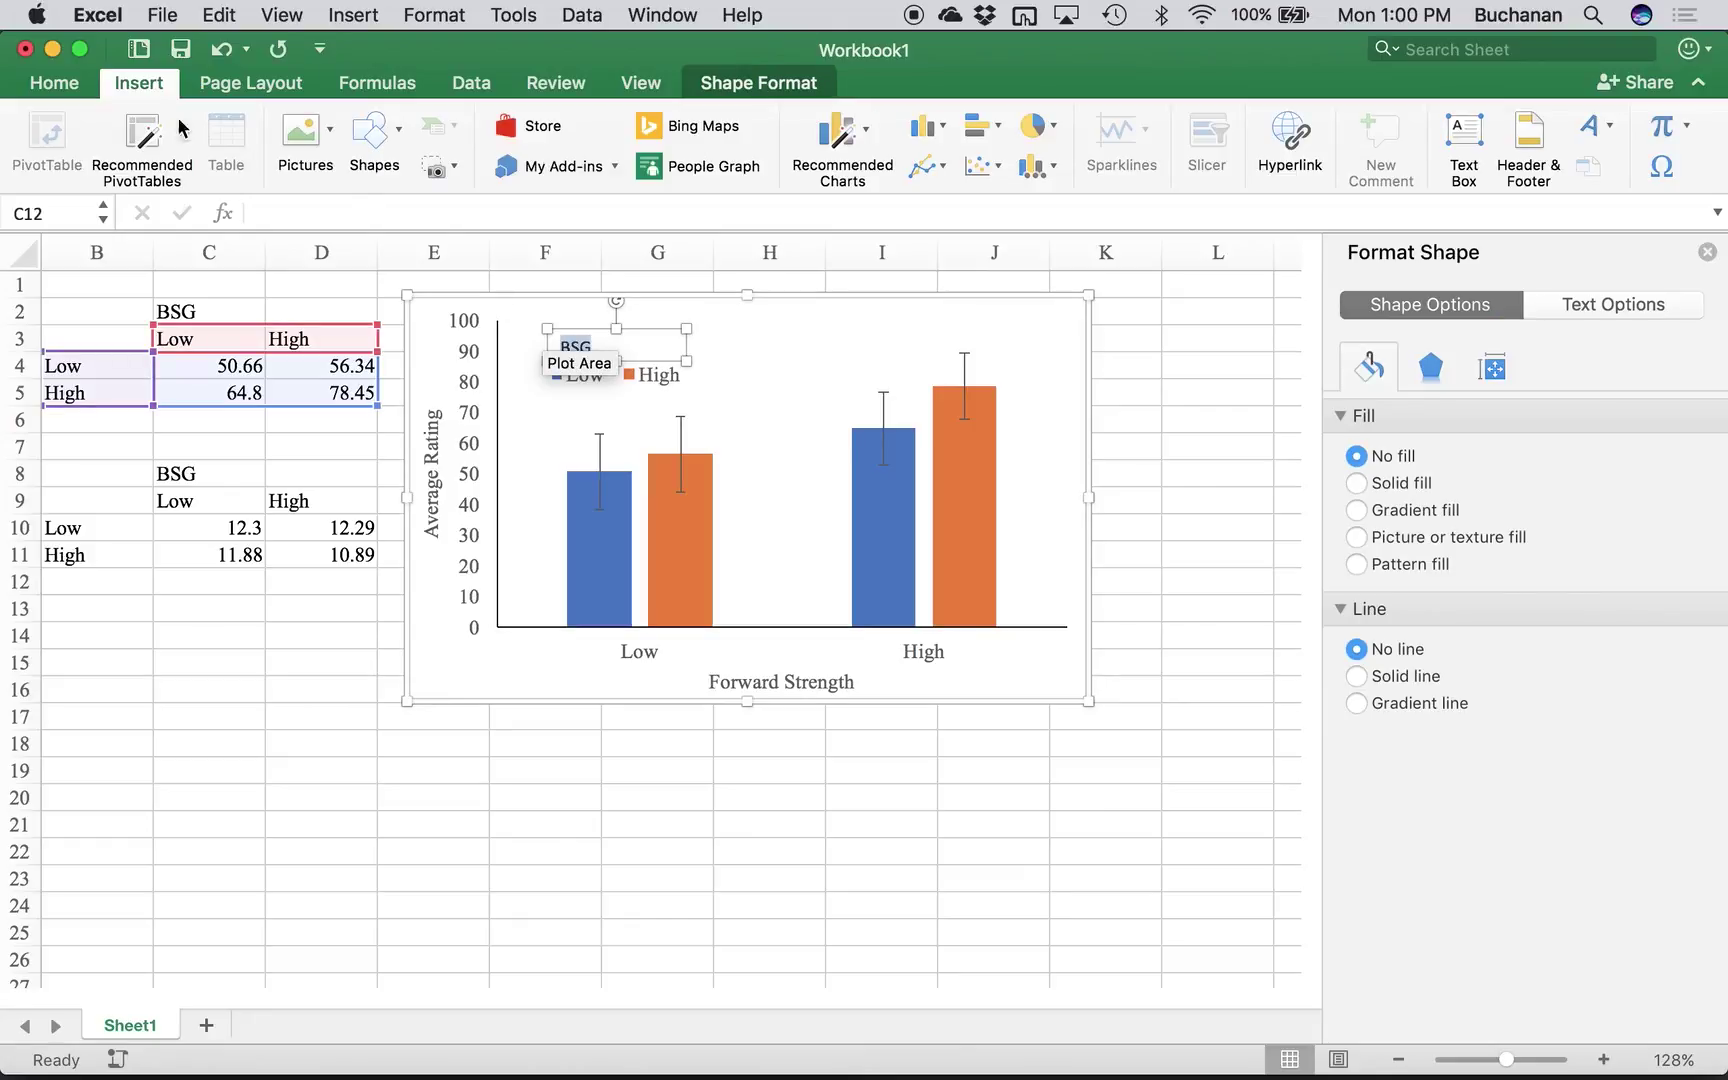
# - Set the BSG text box to Times New Roman, size 12, and move it slightly to line up with the legend below
pyautogui.click(54, 82)
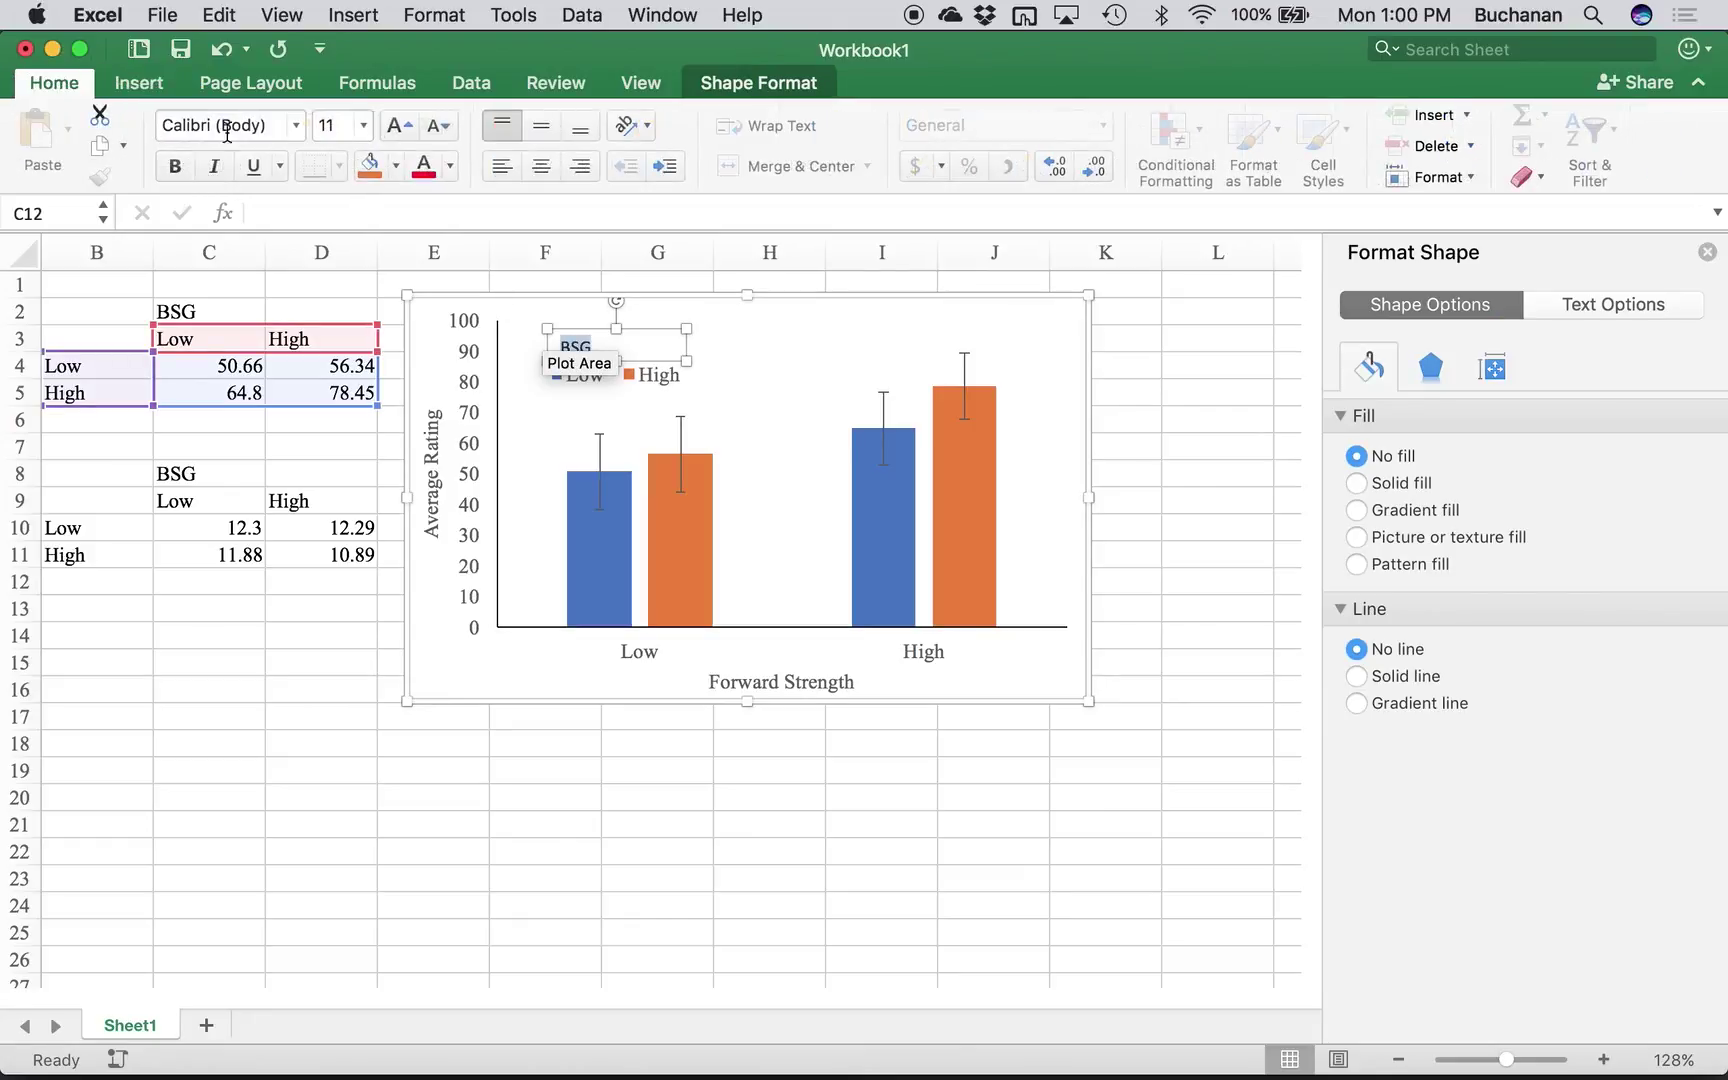
pyautogui.click(252, 128)
pyautogui.write('Times New Roman')
pyautogui.press('Return')
pyautogui.click(328, 124)
pyautogui.write('12')
pyautogui.press('Return')
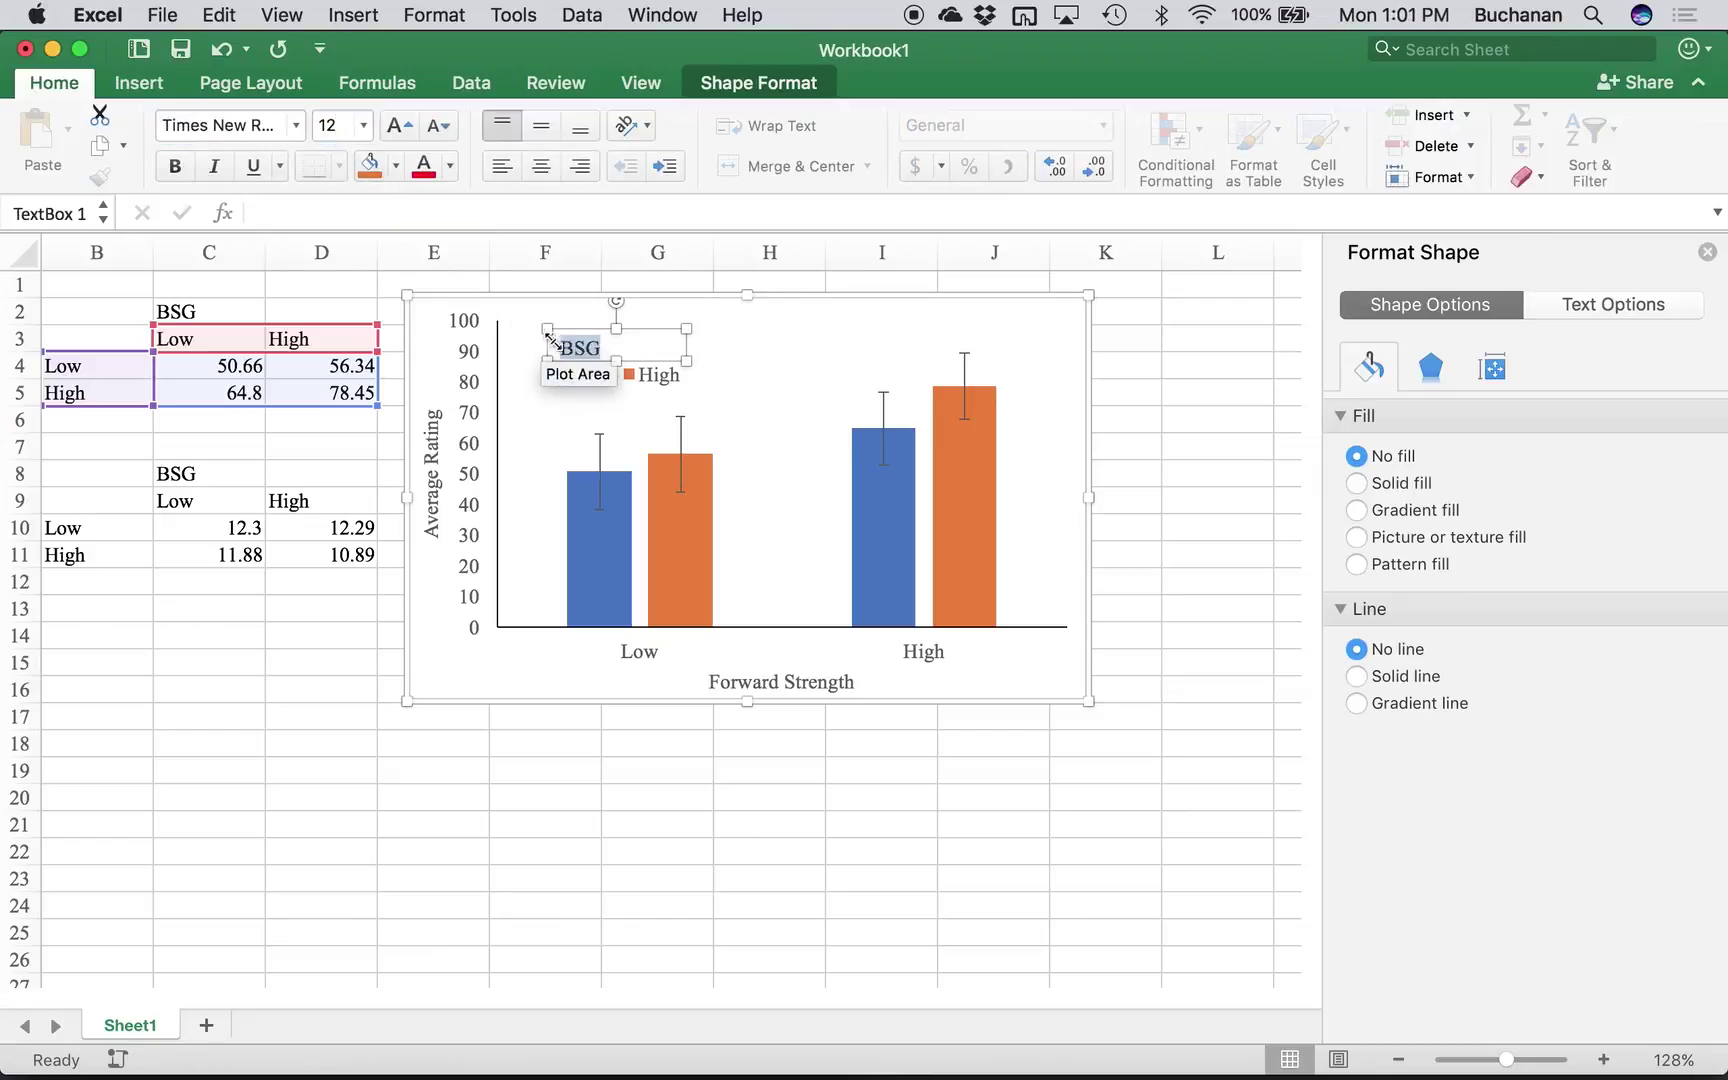
pyautogui.moveTo(634, 366); pyautogui.dragTo(625, 358)
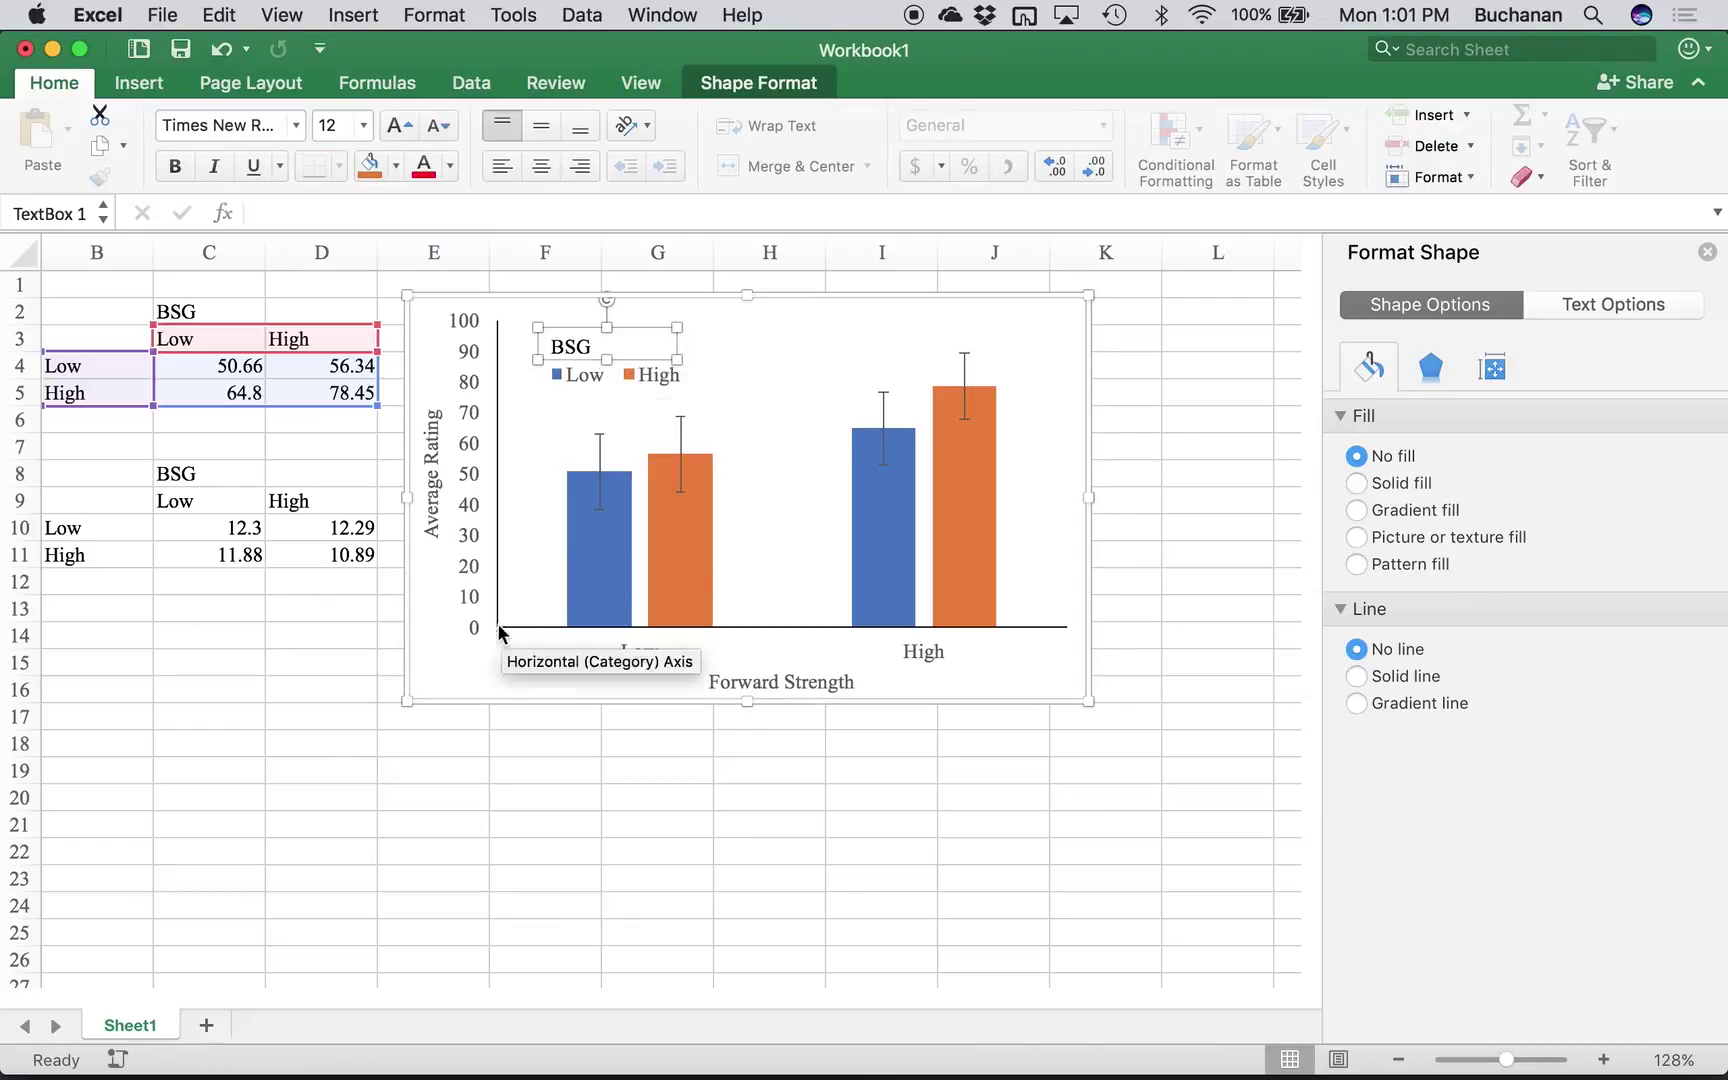
# - Select the whole chart area and set all of the chart's text to black
pyautogui.click(482, 686)
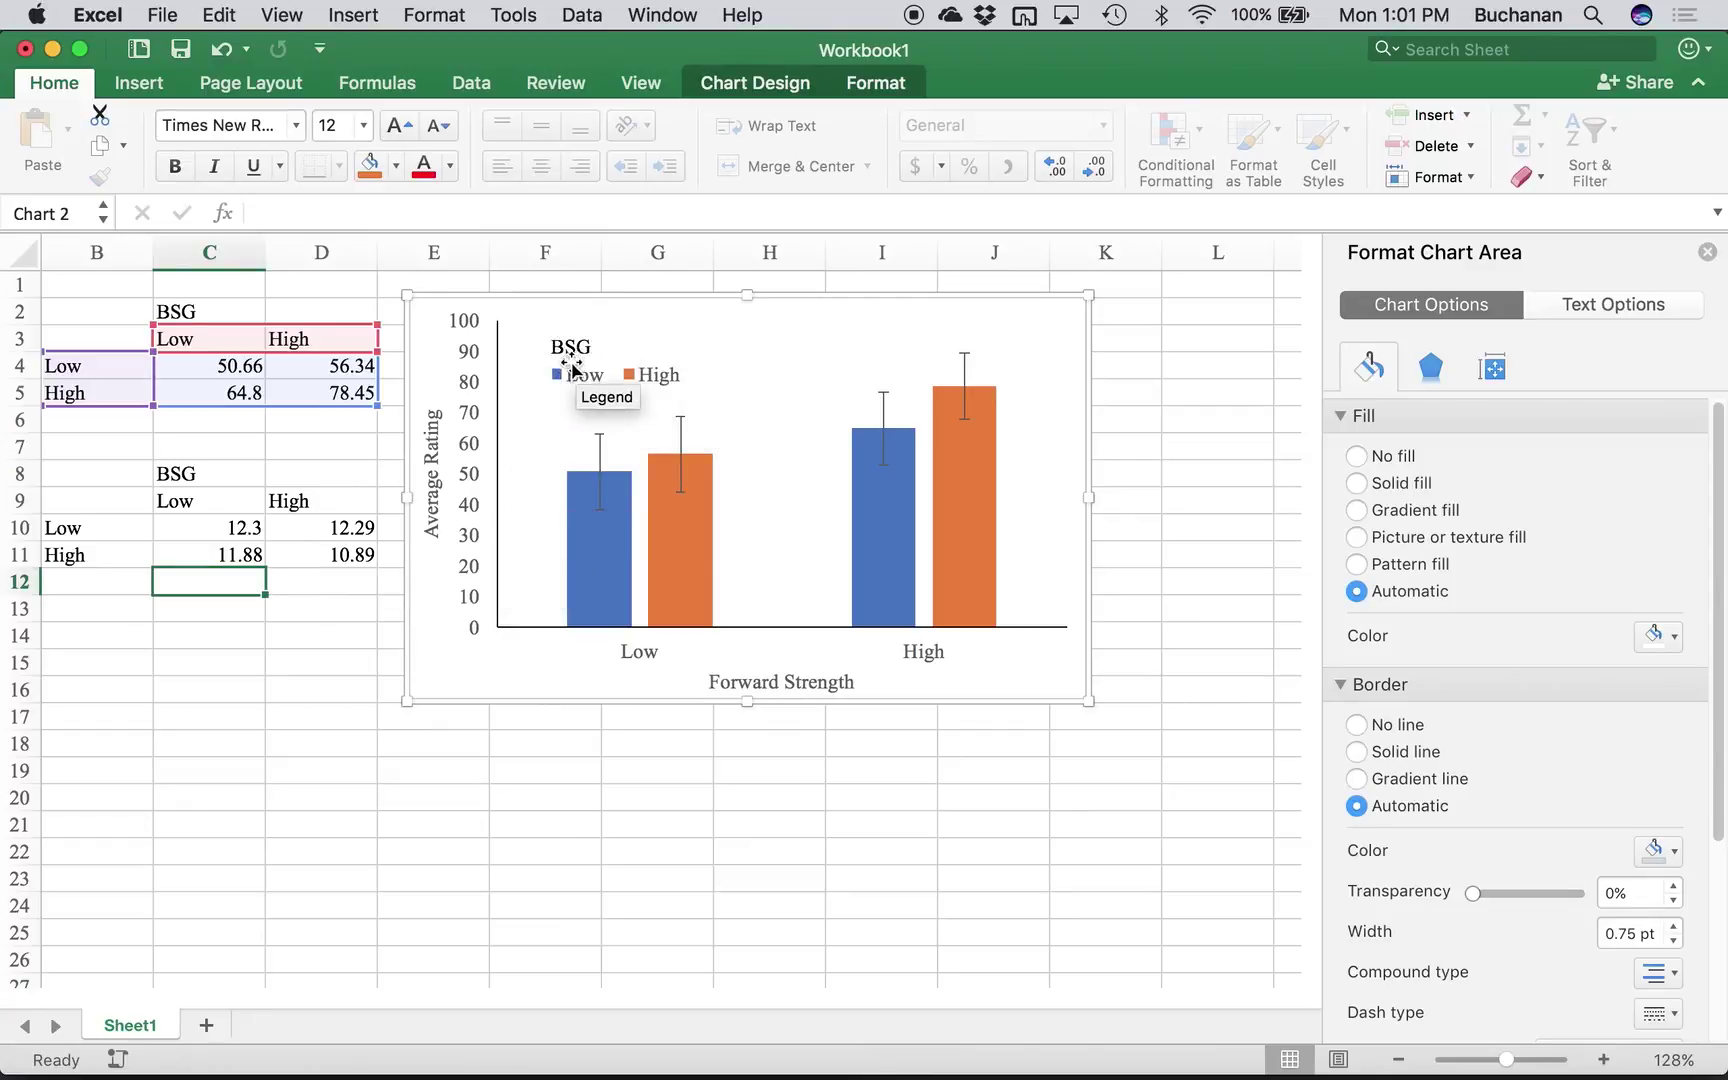
pyautogui.click(466, 676)
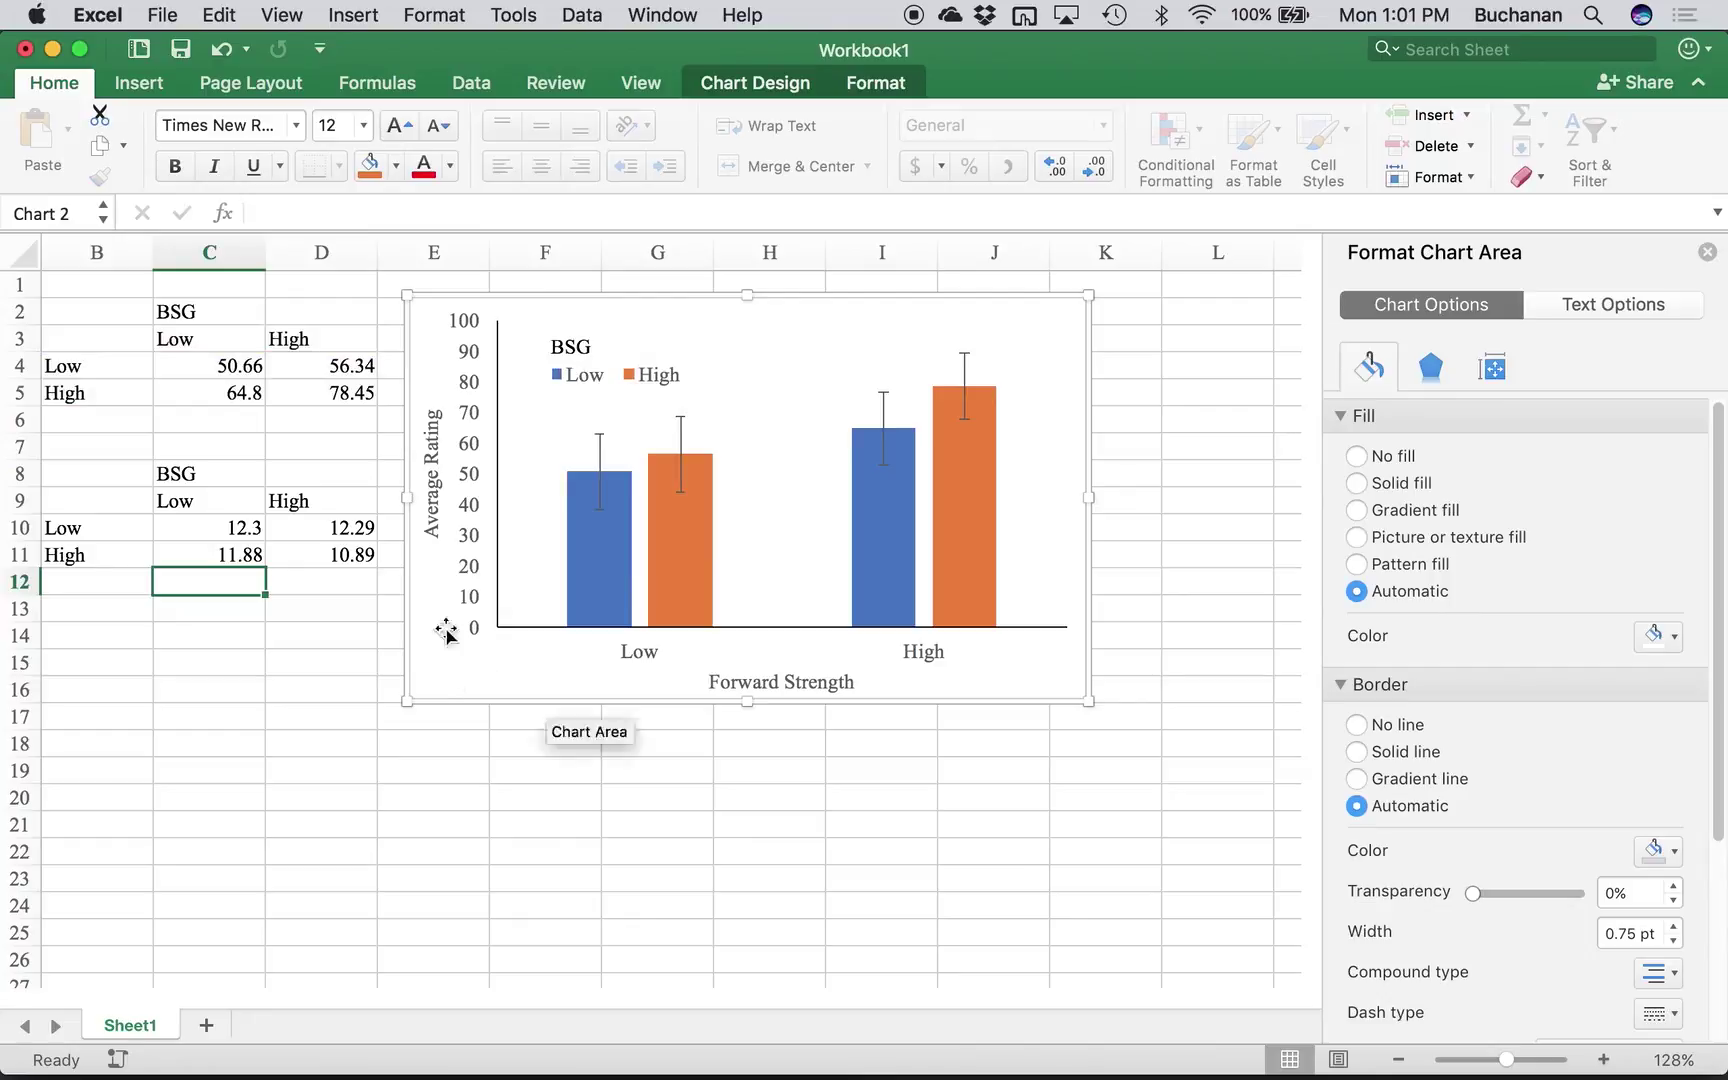
pyautogui.click(452, 172)
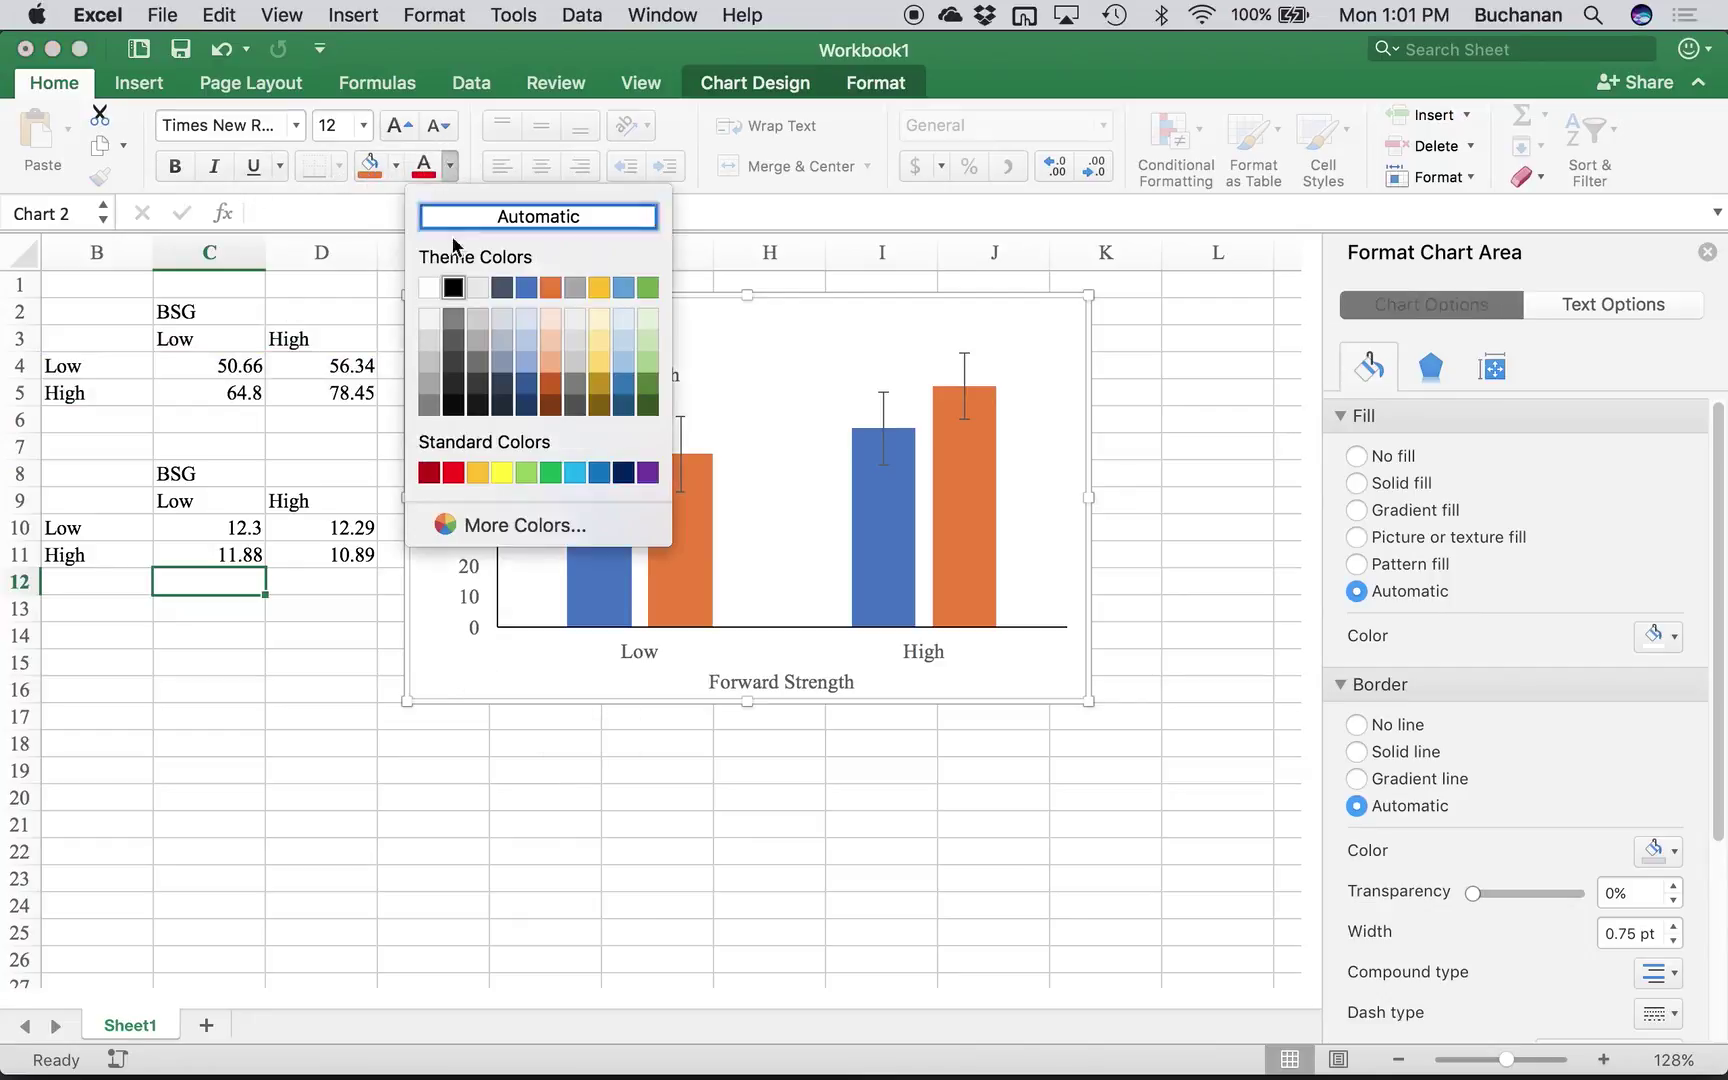
pyautogui.click(453, 289)
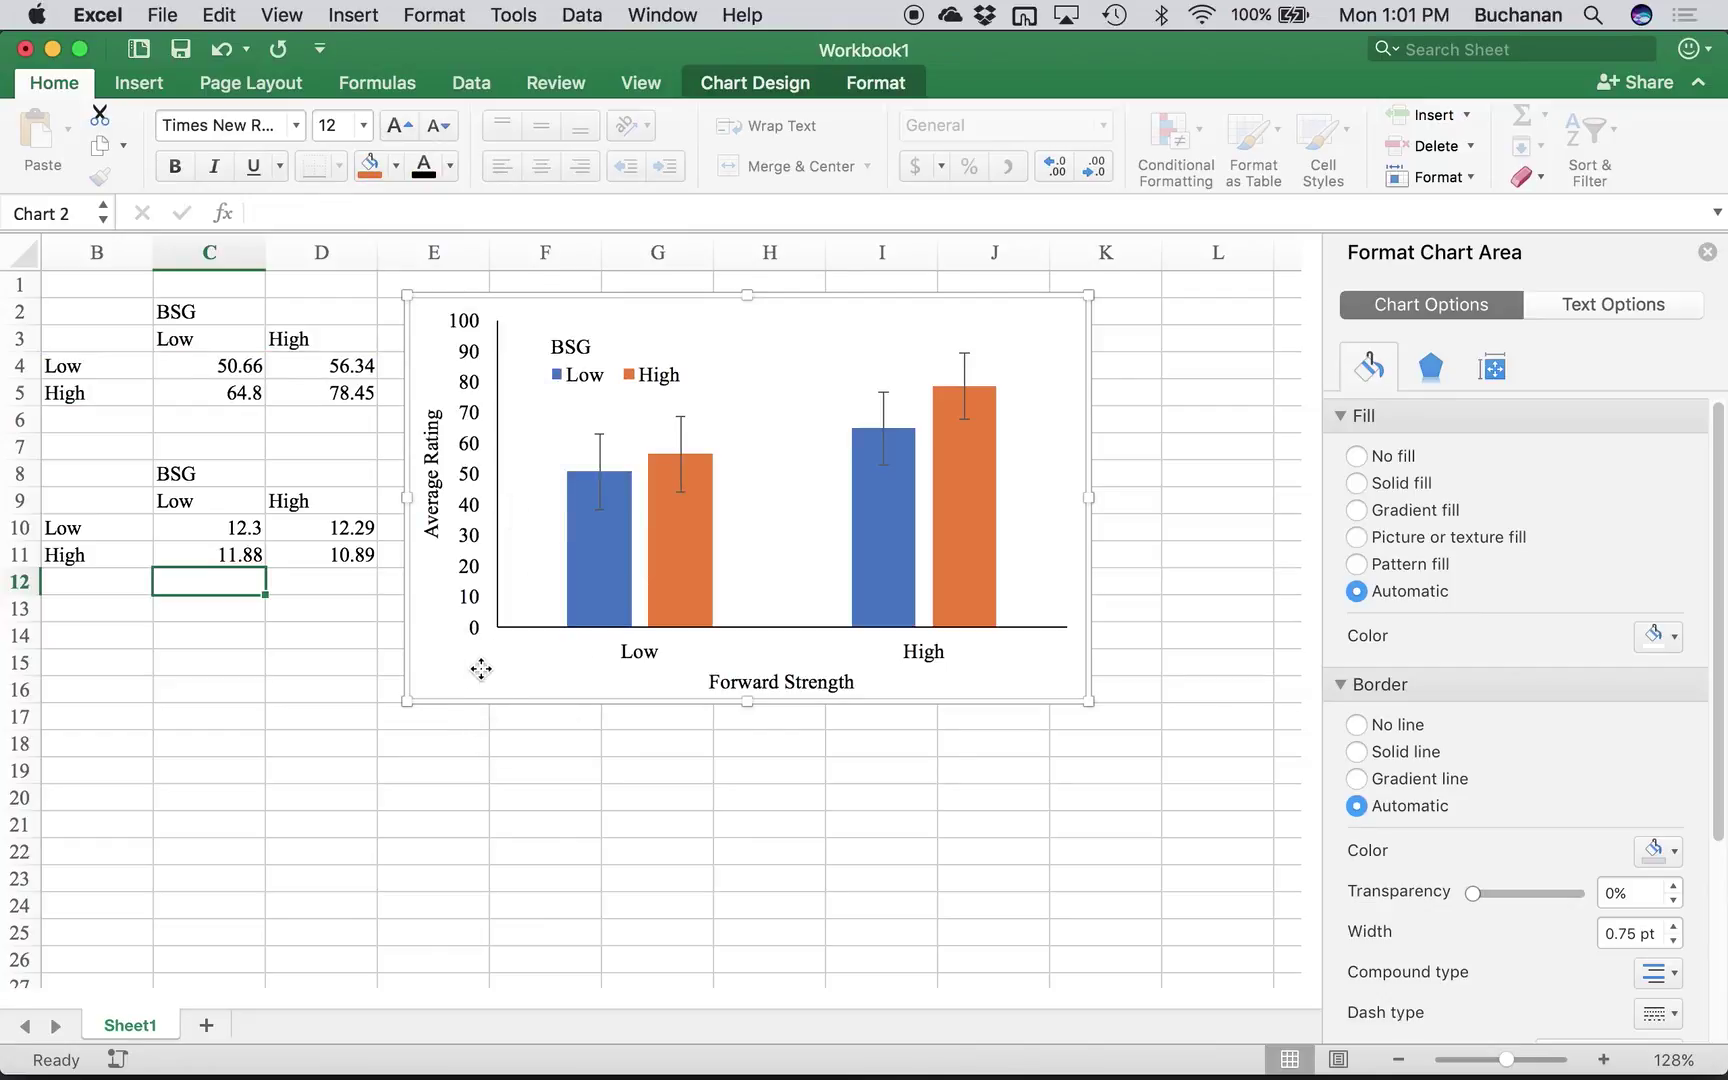
# - Change the chart's column colors to the monochromatic gray palette
pyautogui.click(618, 553)
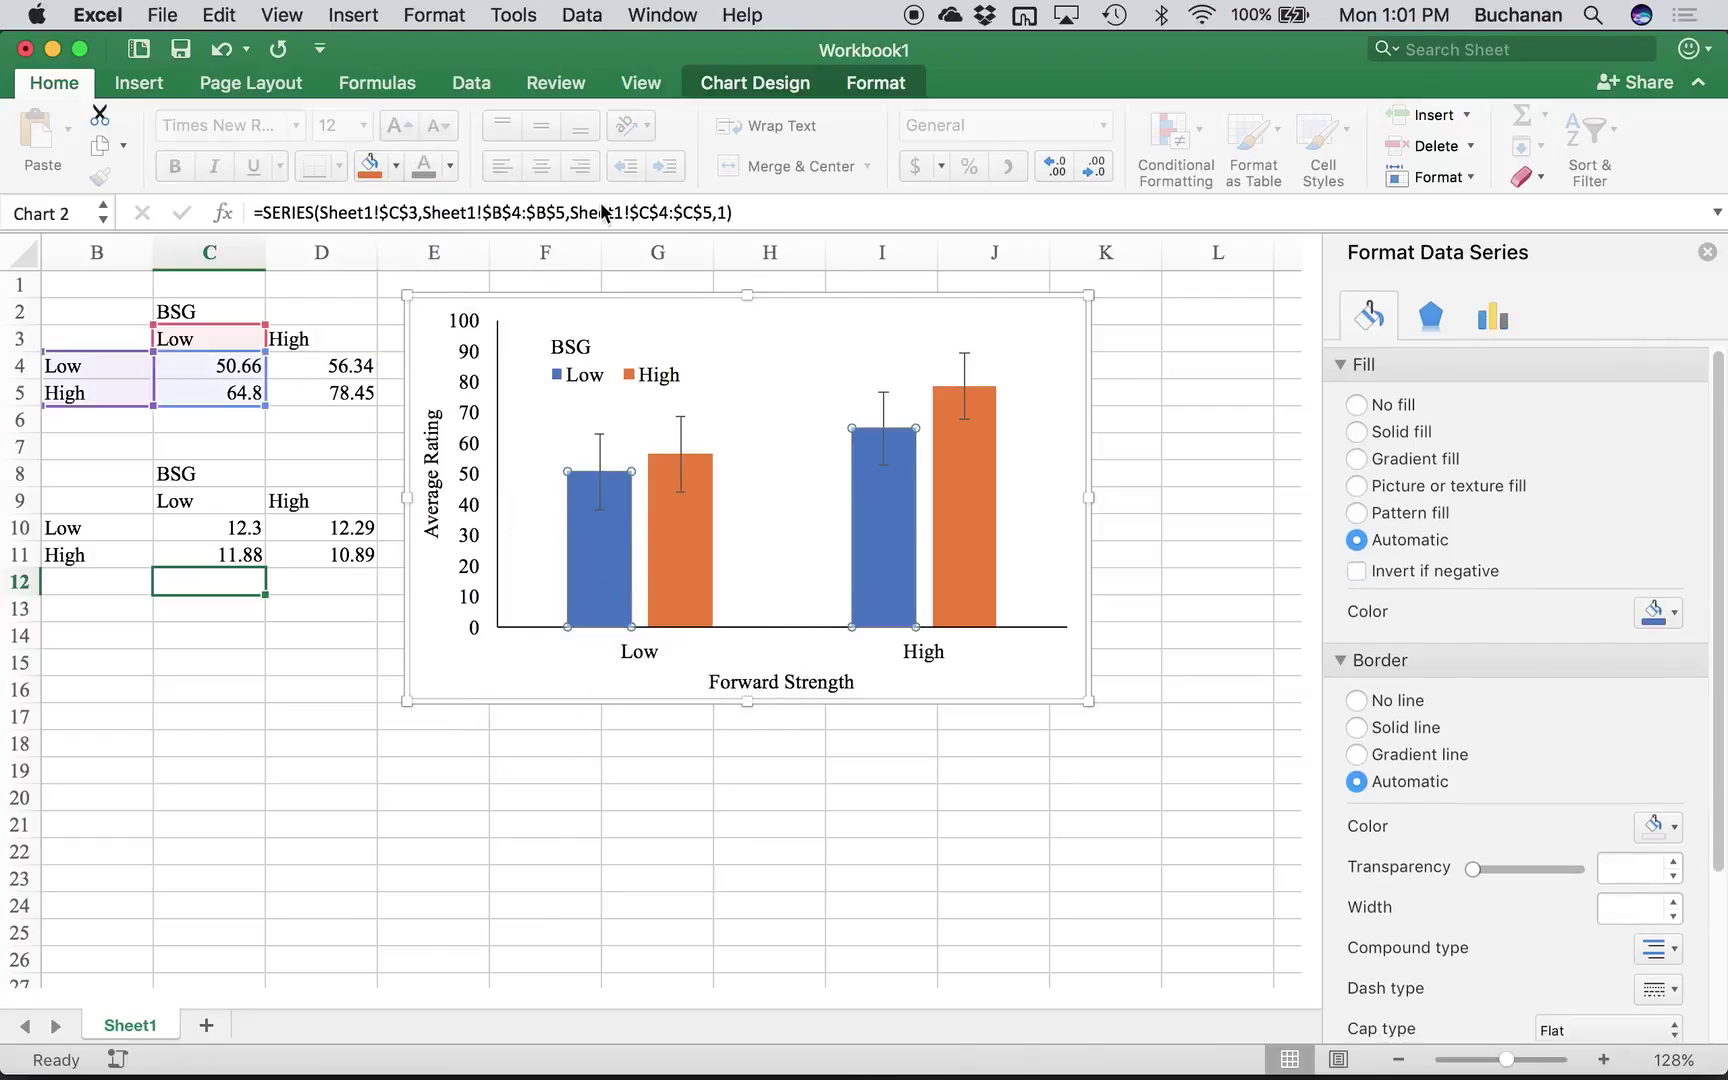
pyautogui.click(751, 86)
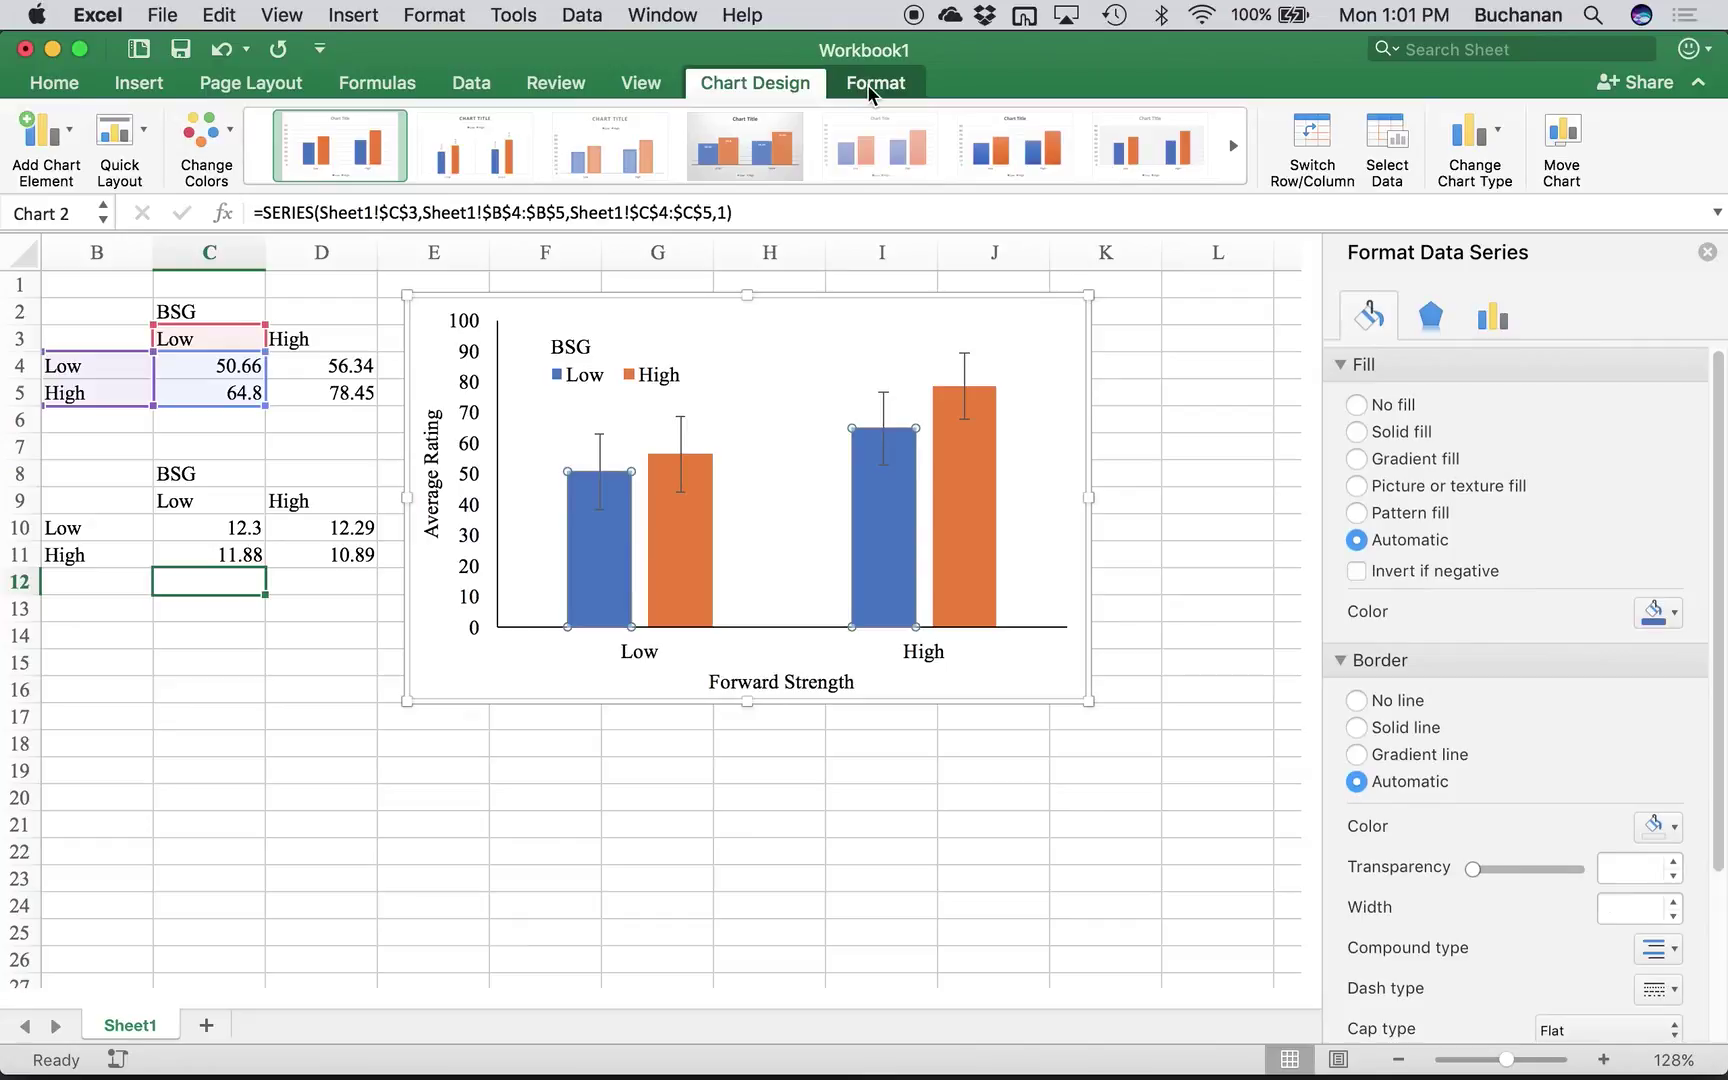
pyautogui.click(207, 150)
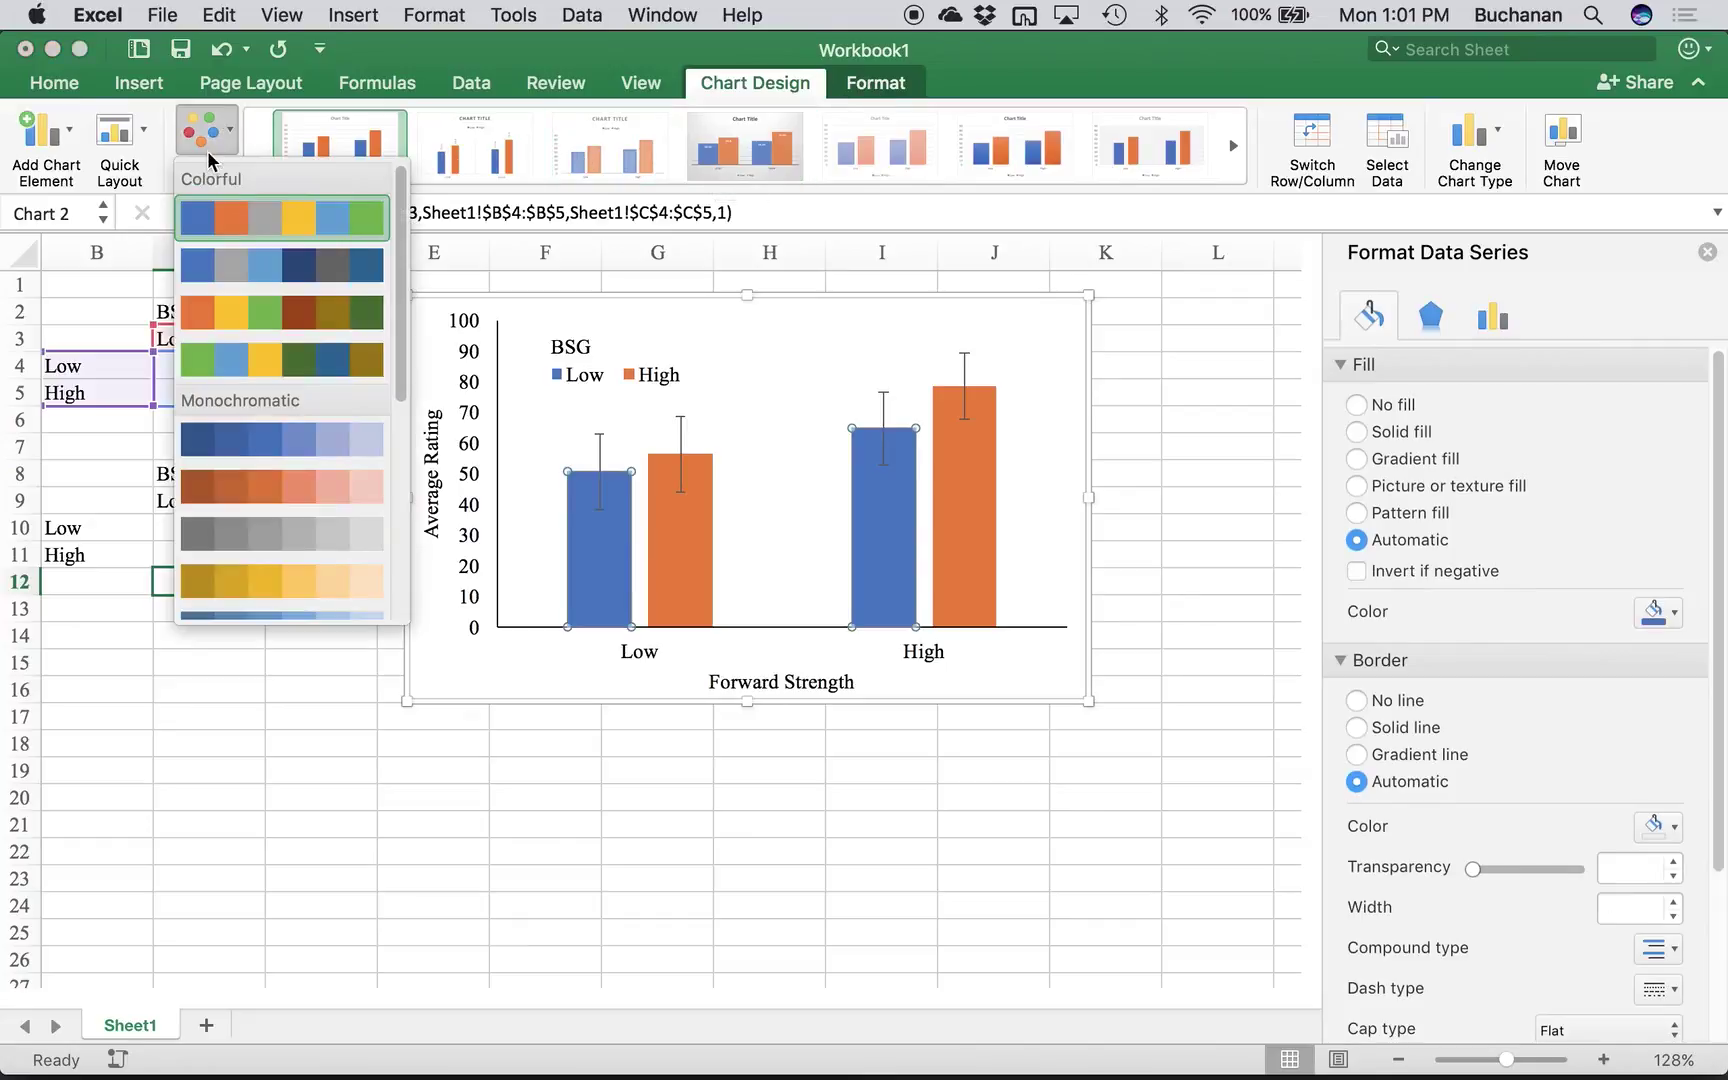
pyautogui.click(274, 540)
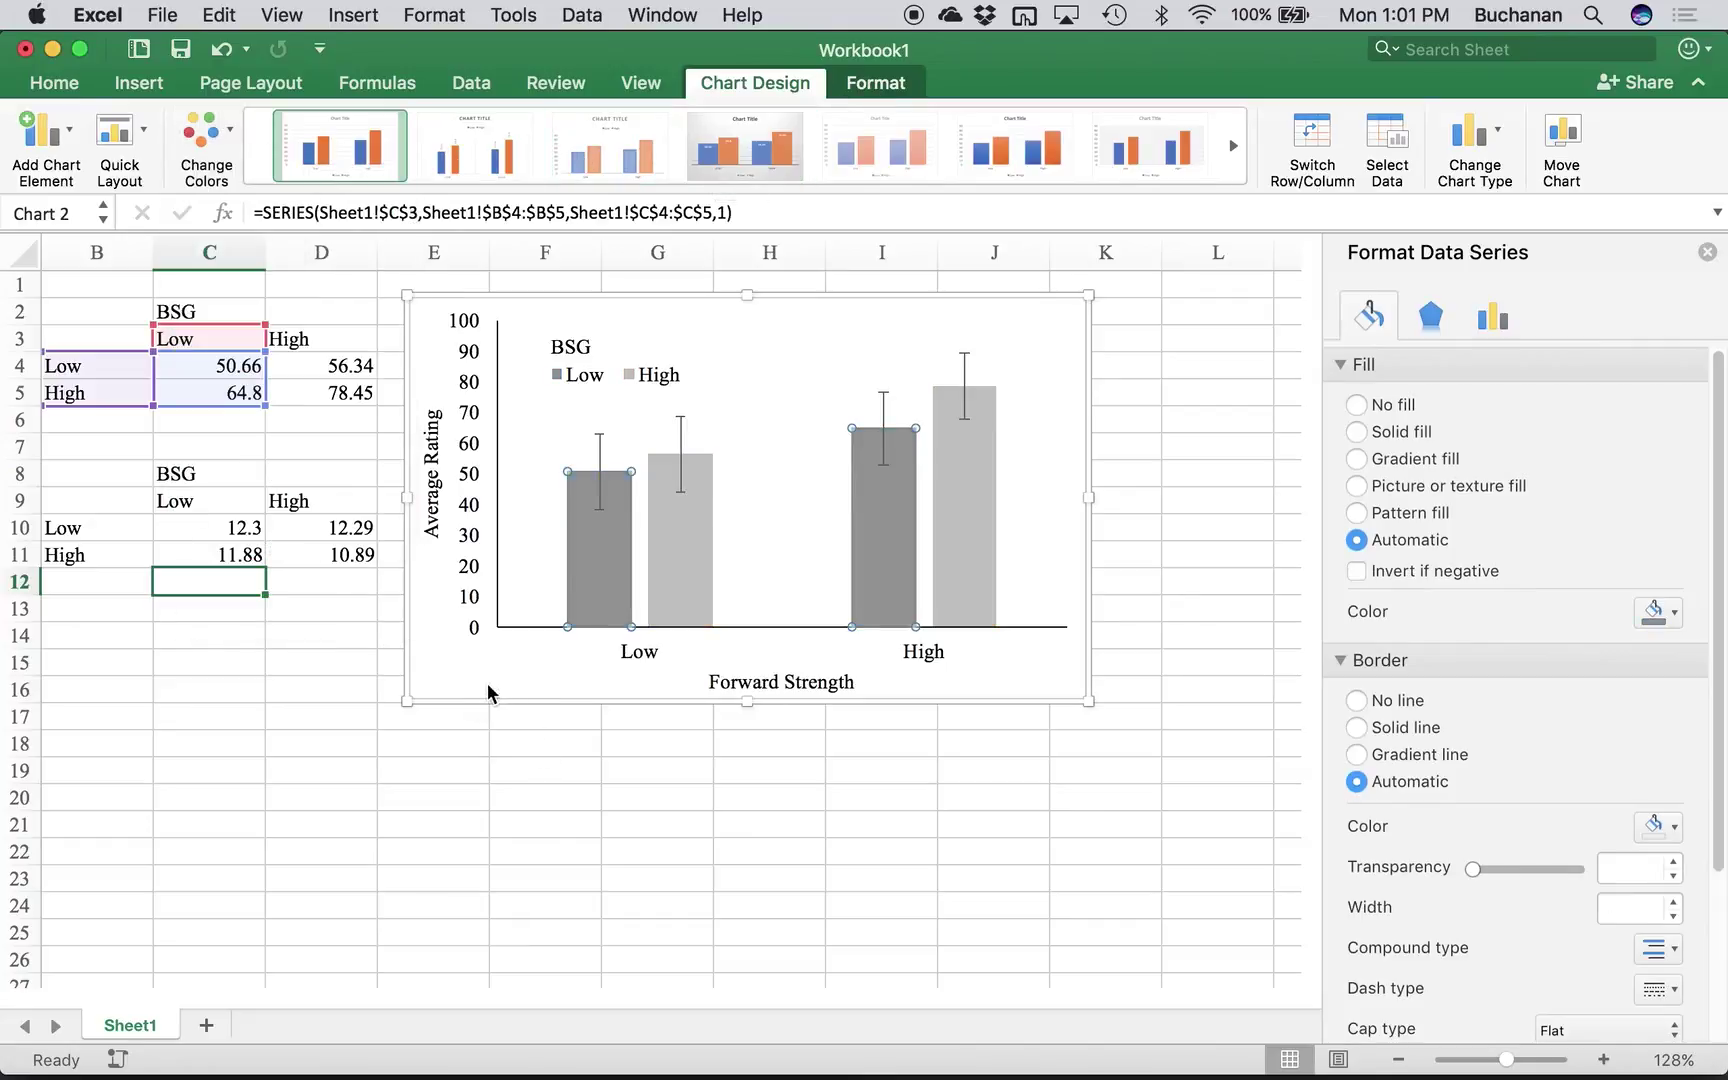
# - Copy the whole chart and switch to the Word document 4.4 rm 2 anova, enlarging its window to full width
pyautogui.click(455, 652)
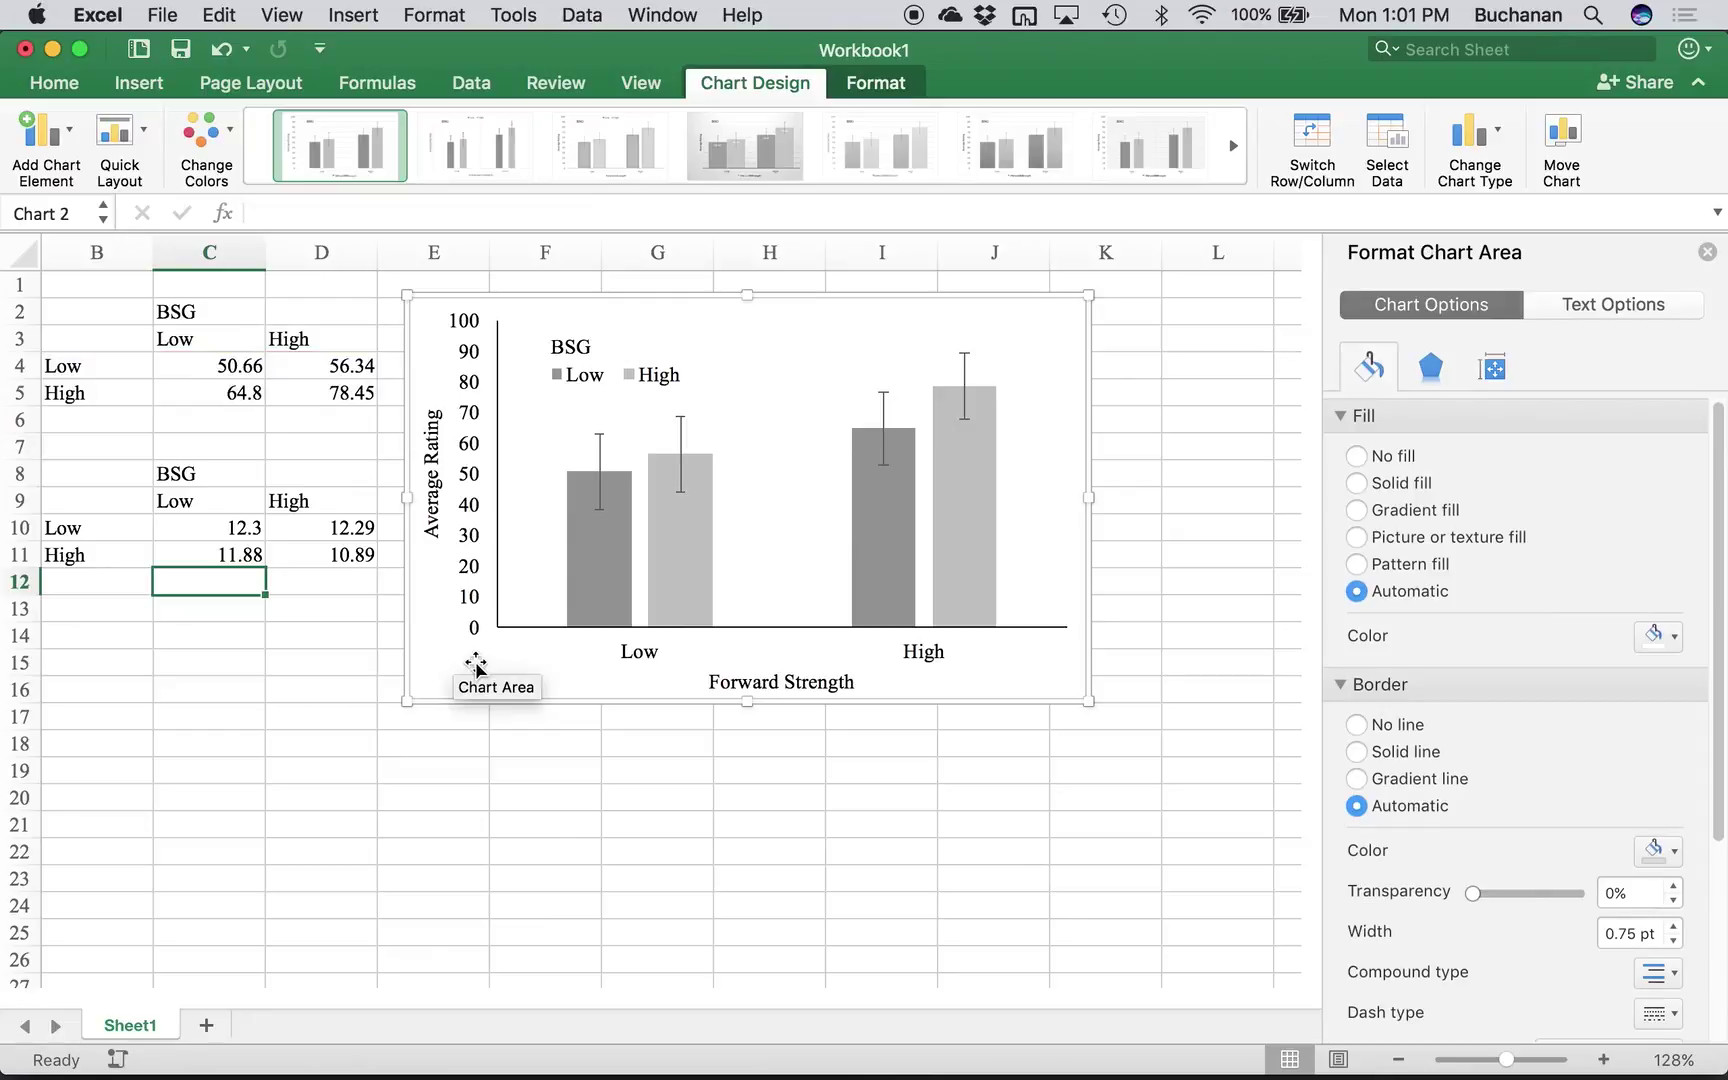
pyautogui.hotkey('ctrl', 'Up')
pyautogui.click(297, 444)
pyautogui.scroll(10, 600, 400)
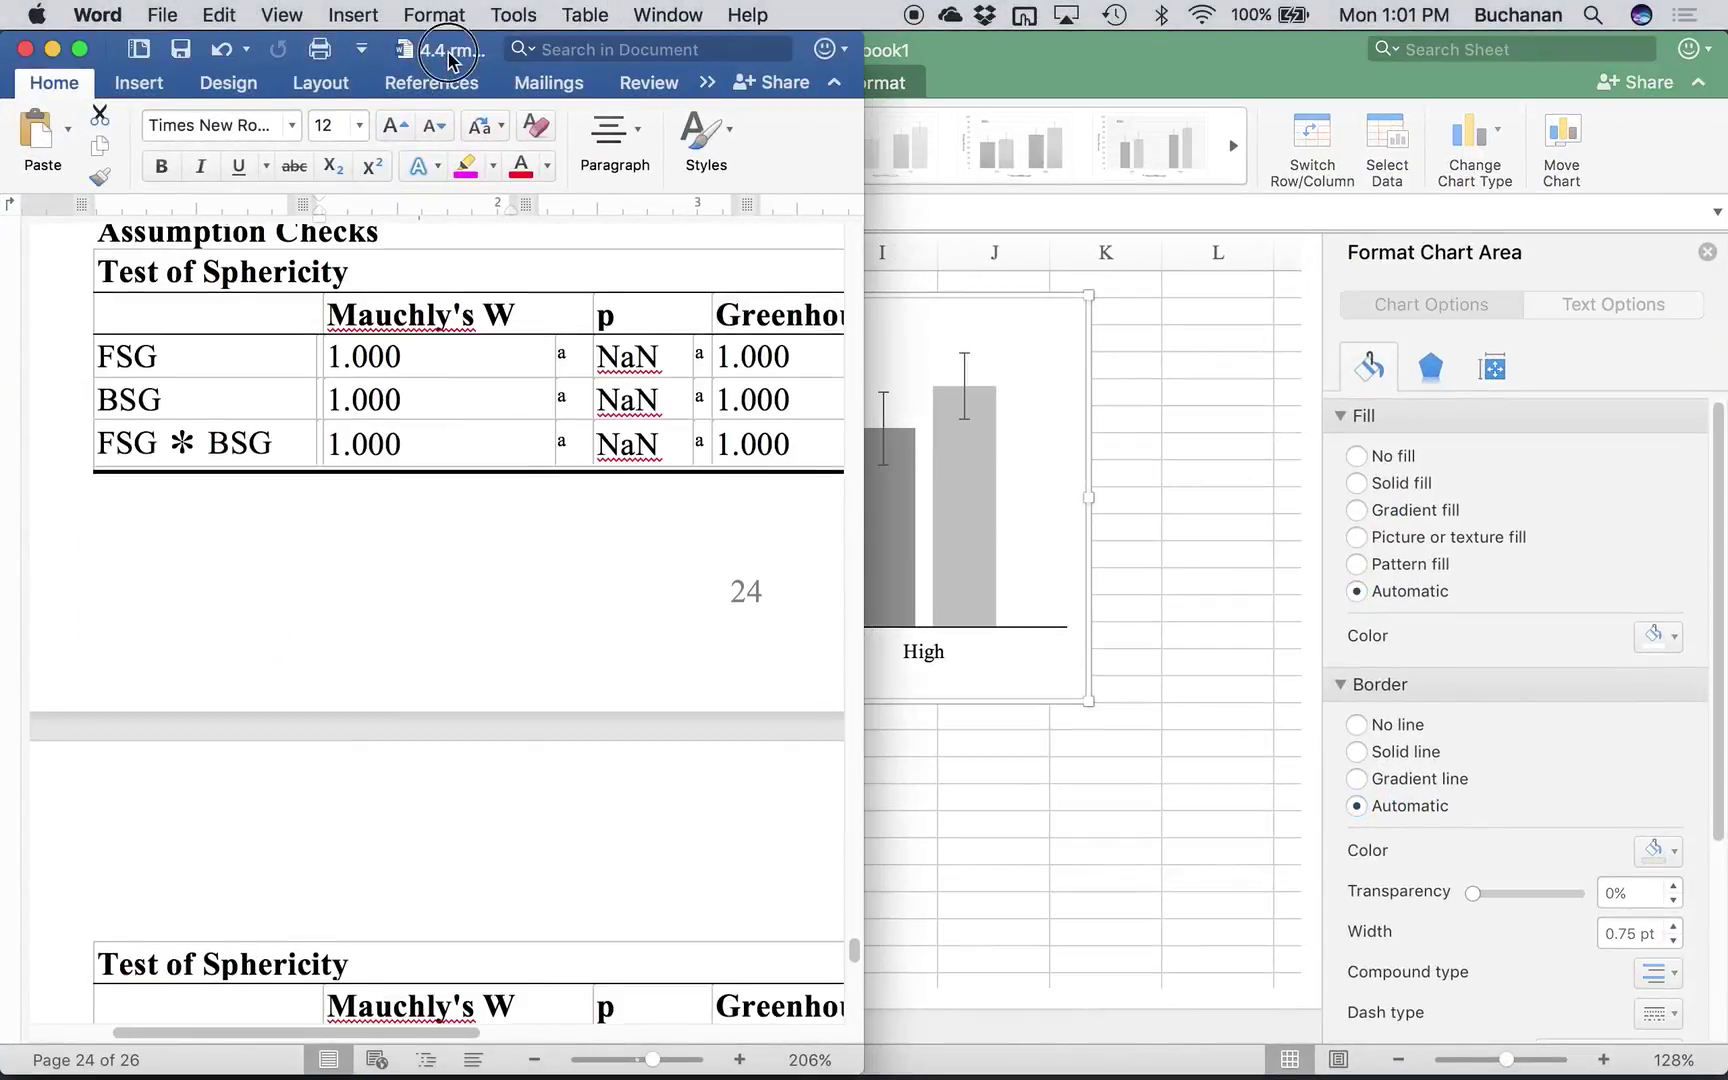
pyautogui.doubleClick(436, 40)
# - Delete the old black and gray bar chart above the Figure 1 caption
pyautogui.scroll(15, 518, 458)
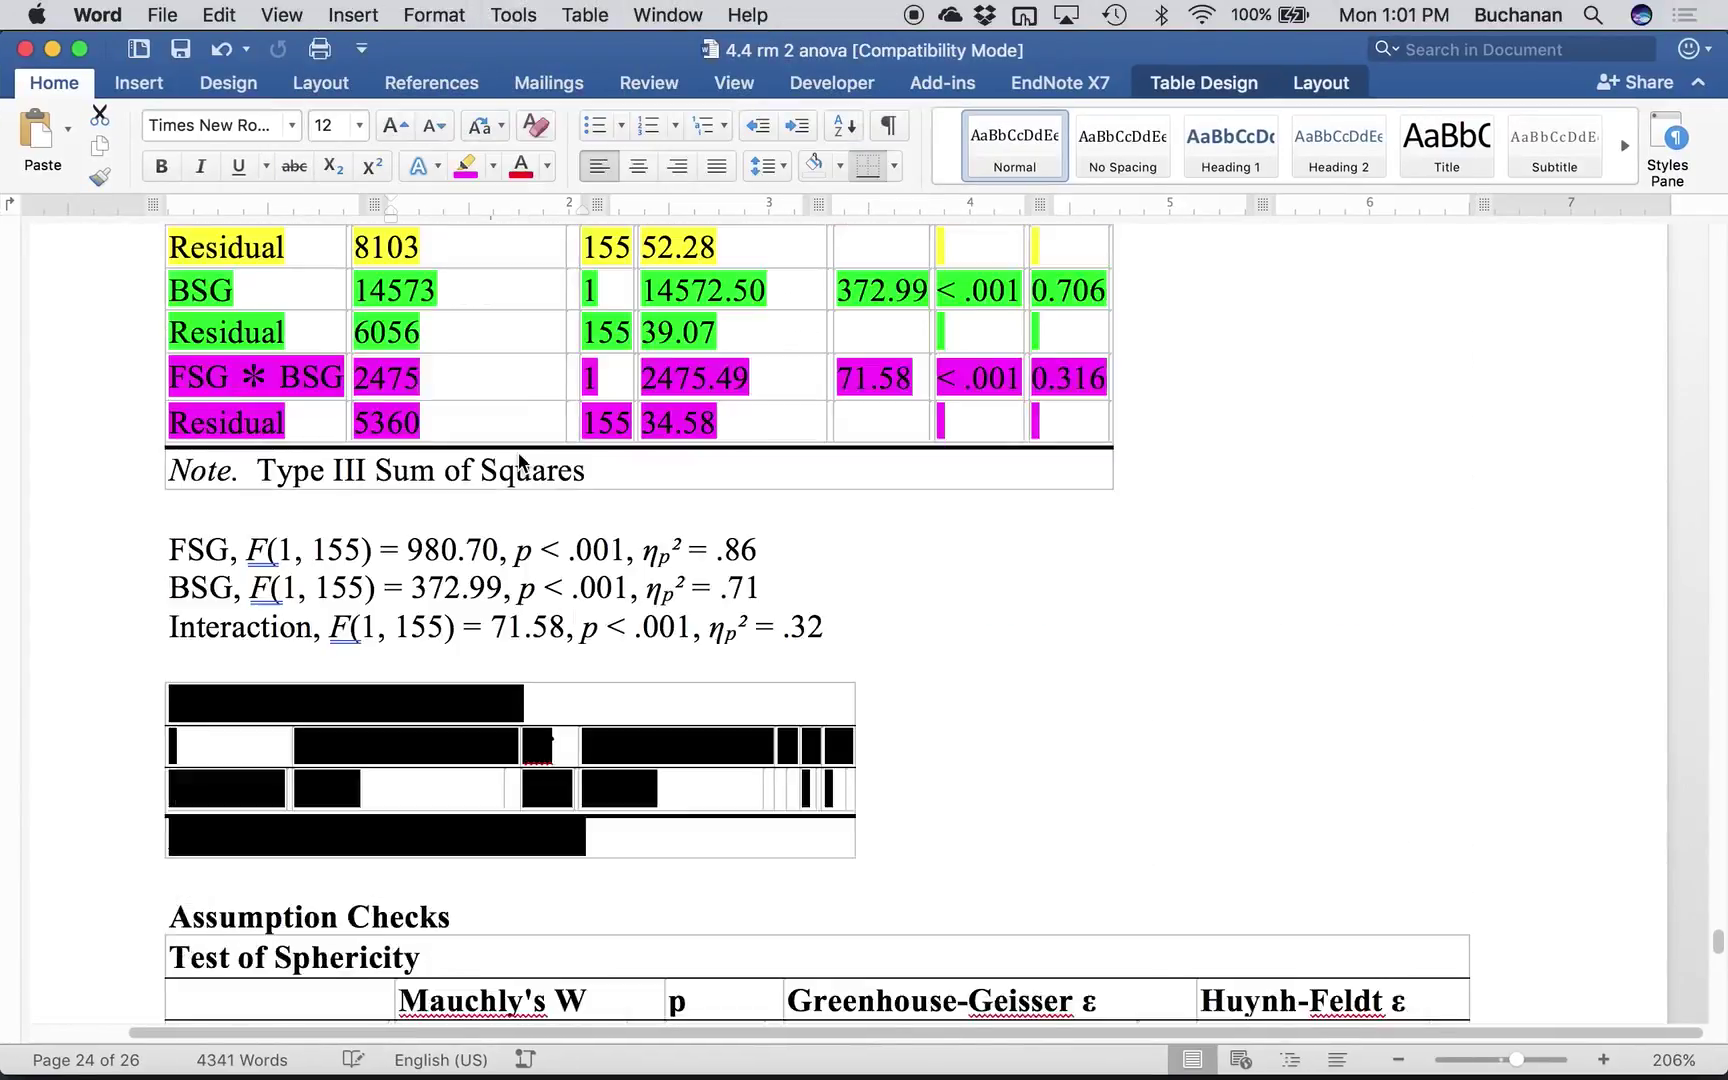
pyautogui.scroll(6, 518, 458)
pyautogui.scroll(-6, 552, 467)
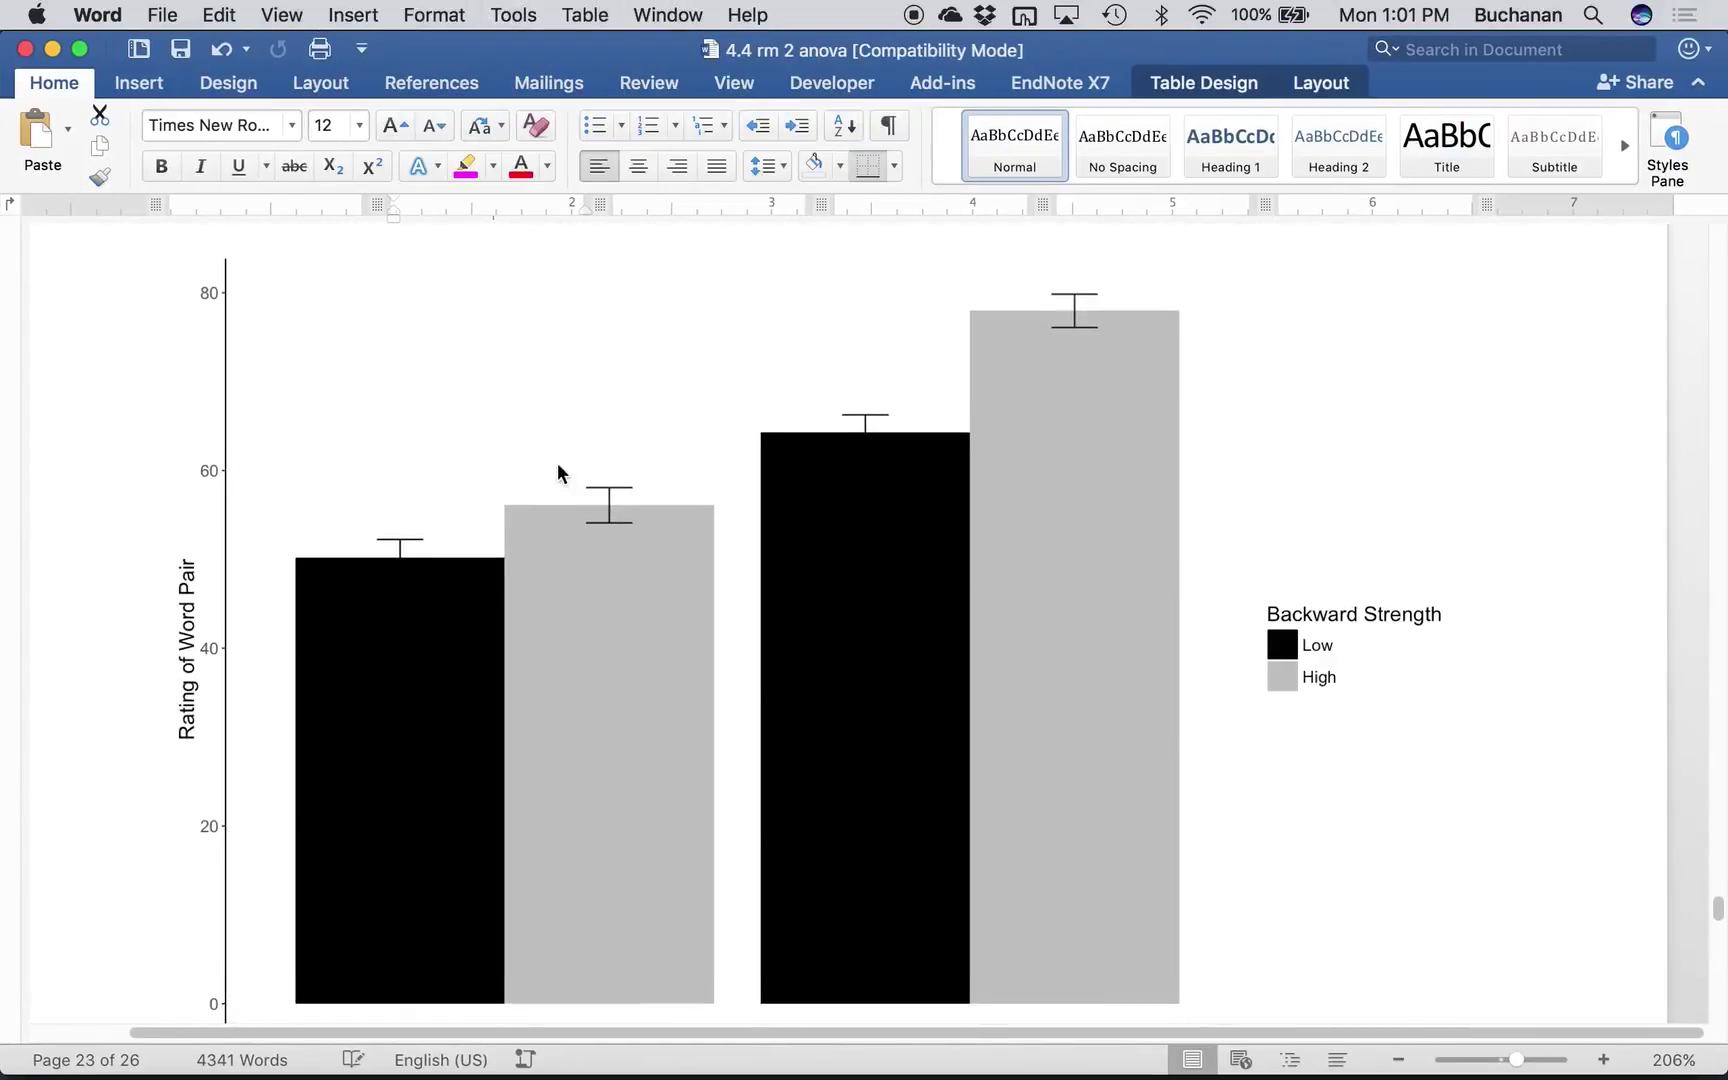
pyautogui.click(706, 632)
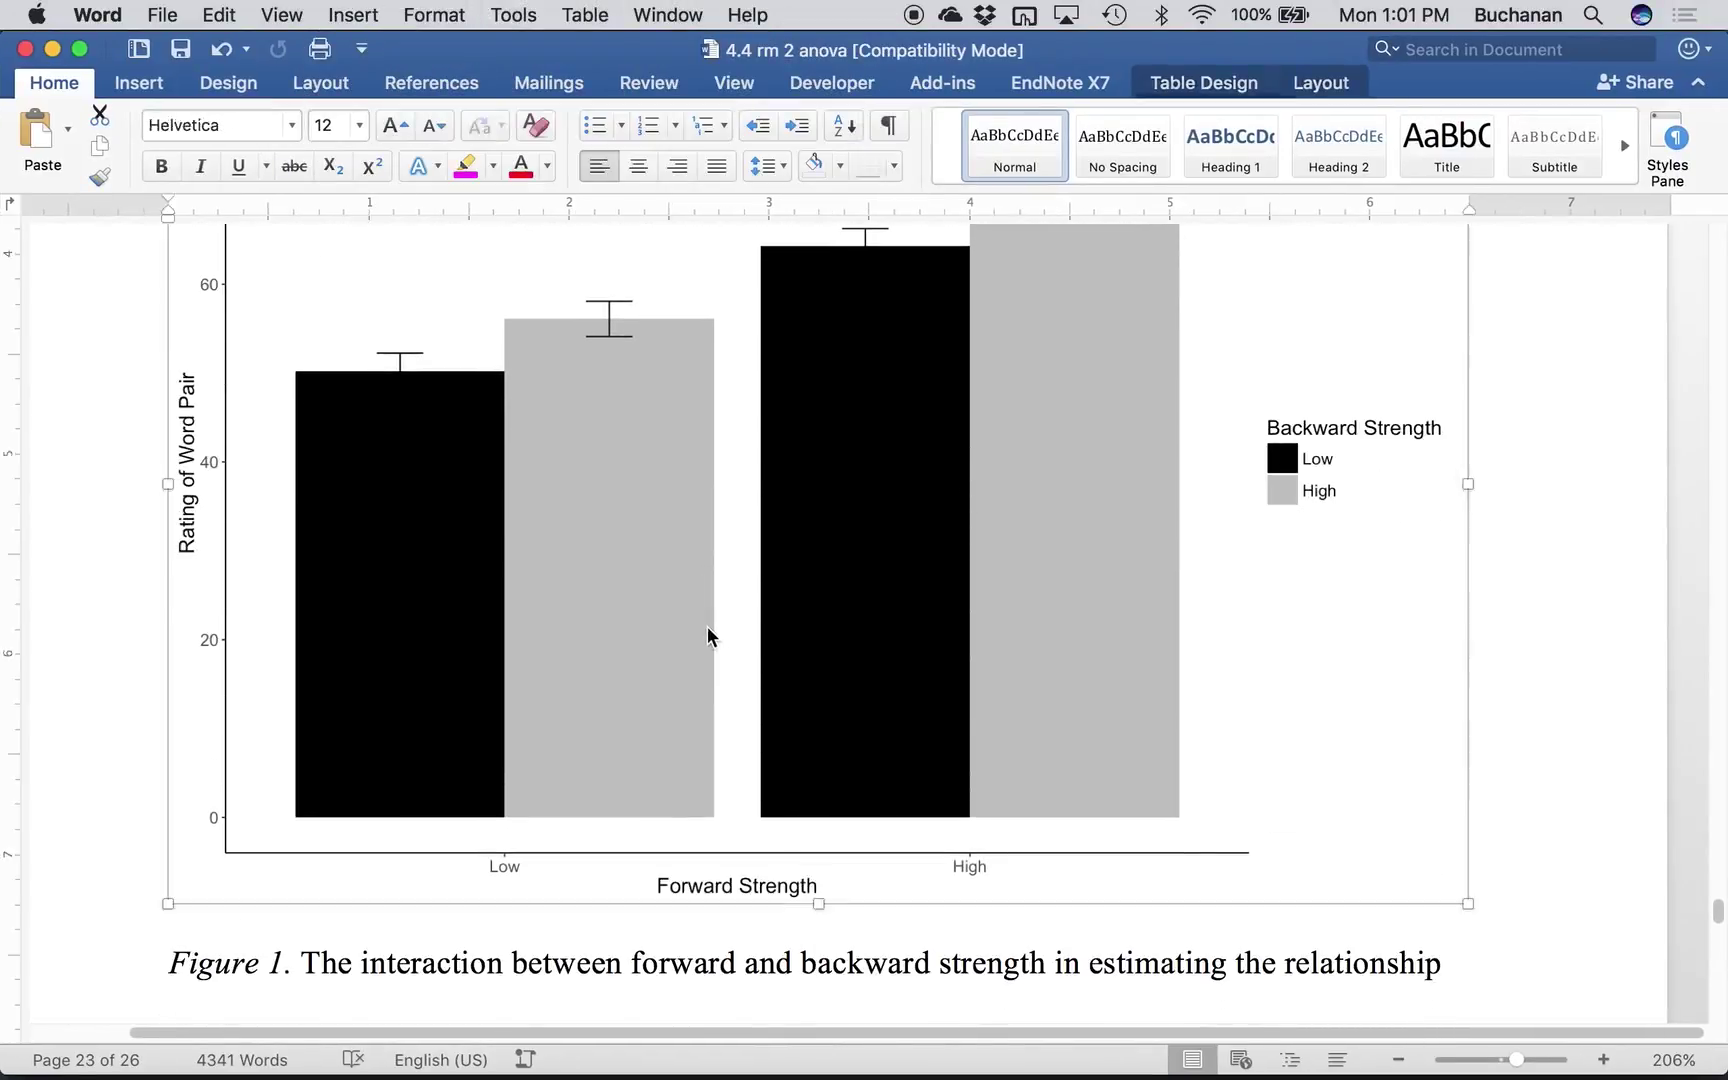
pyautogui.press('Delete')
pyautogui.scroll(3, 281, 884)
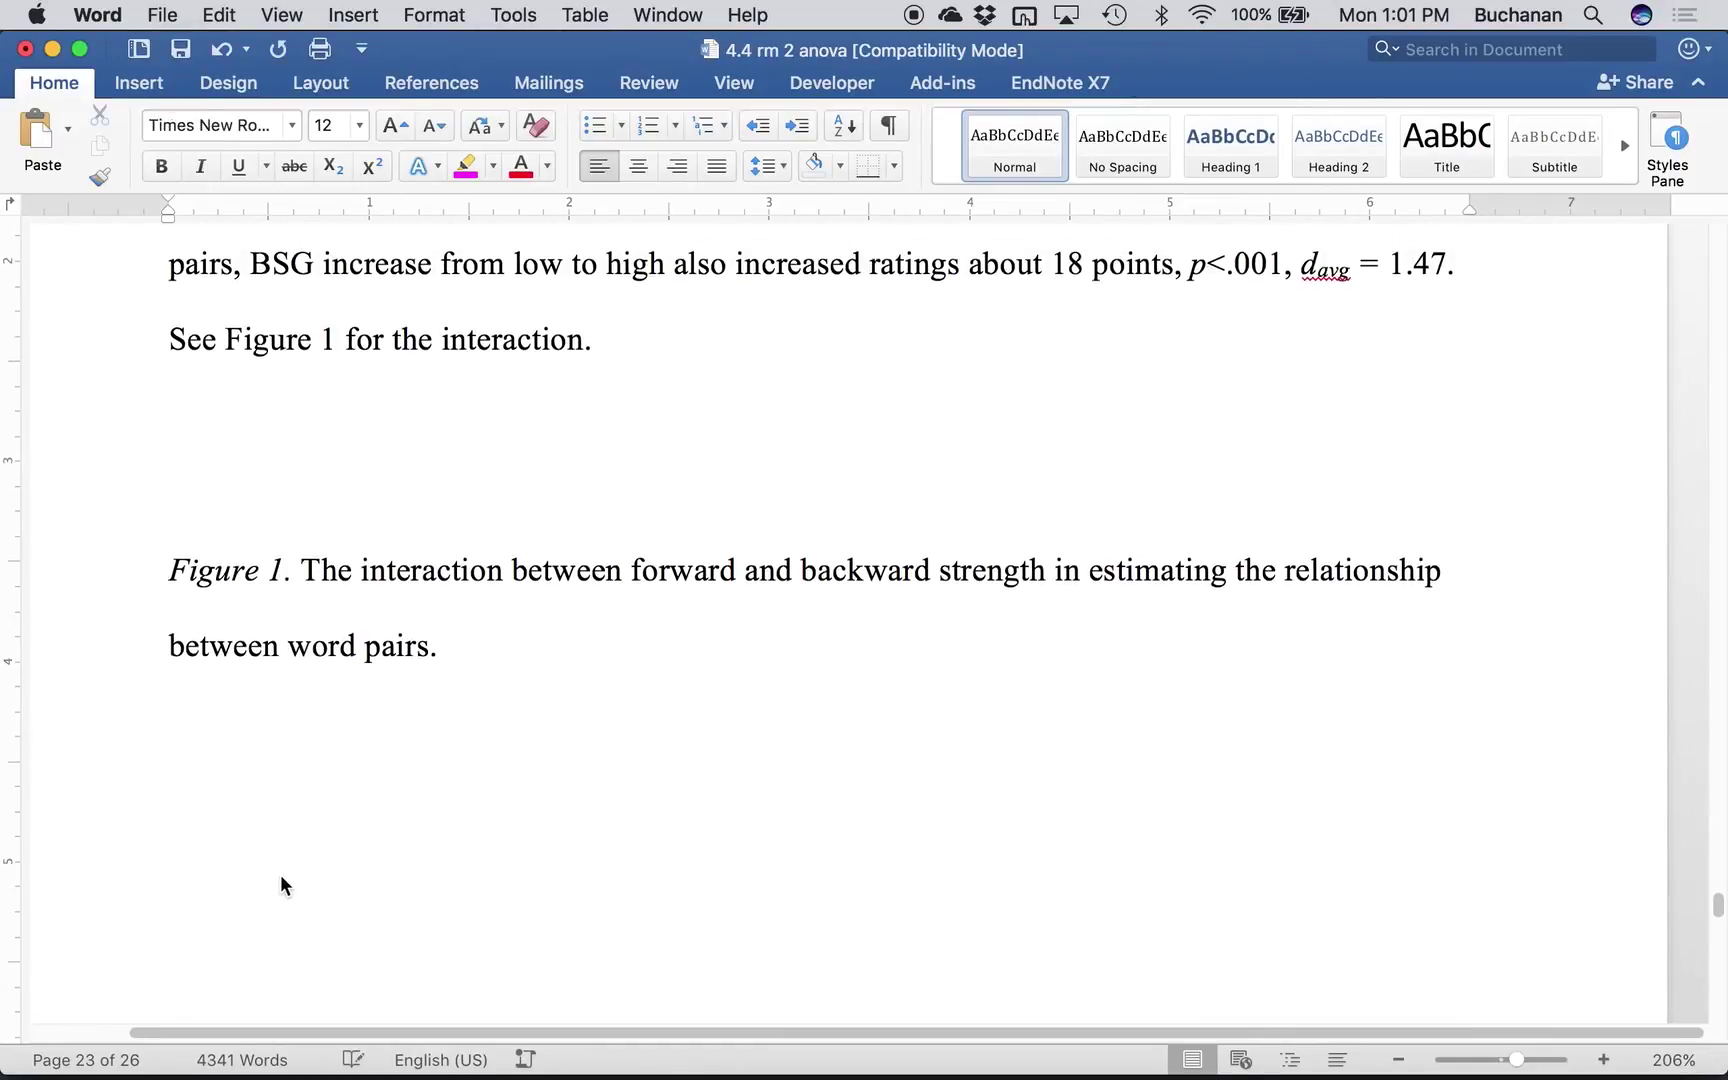
# - Paste the copied Excel chart above the Figure 1 caption with the Keep Source Formatting option
pyautogui.press('super+z')
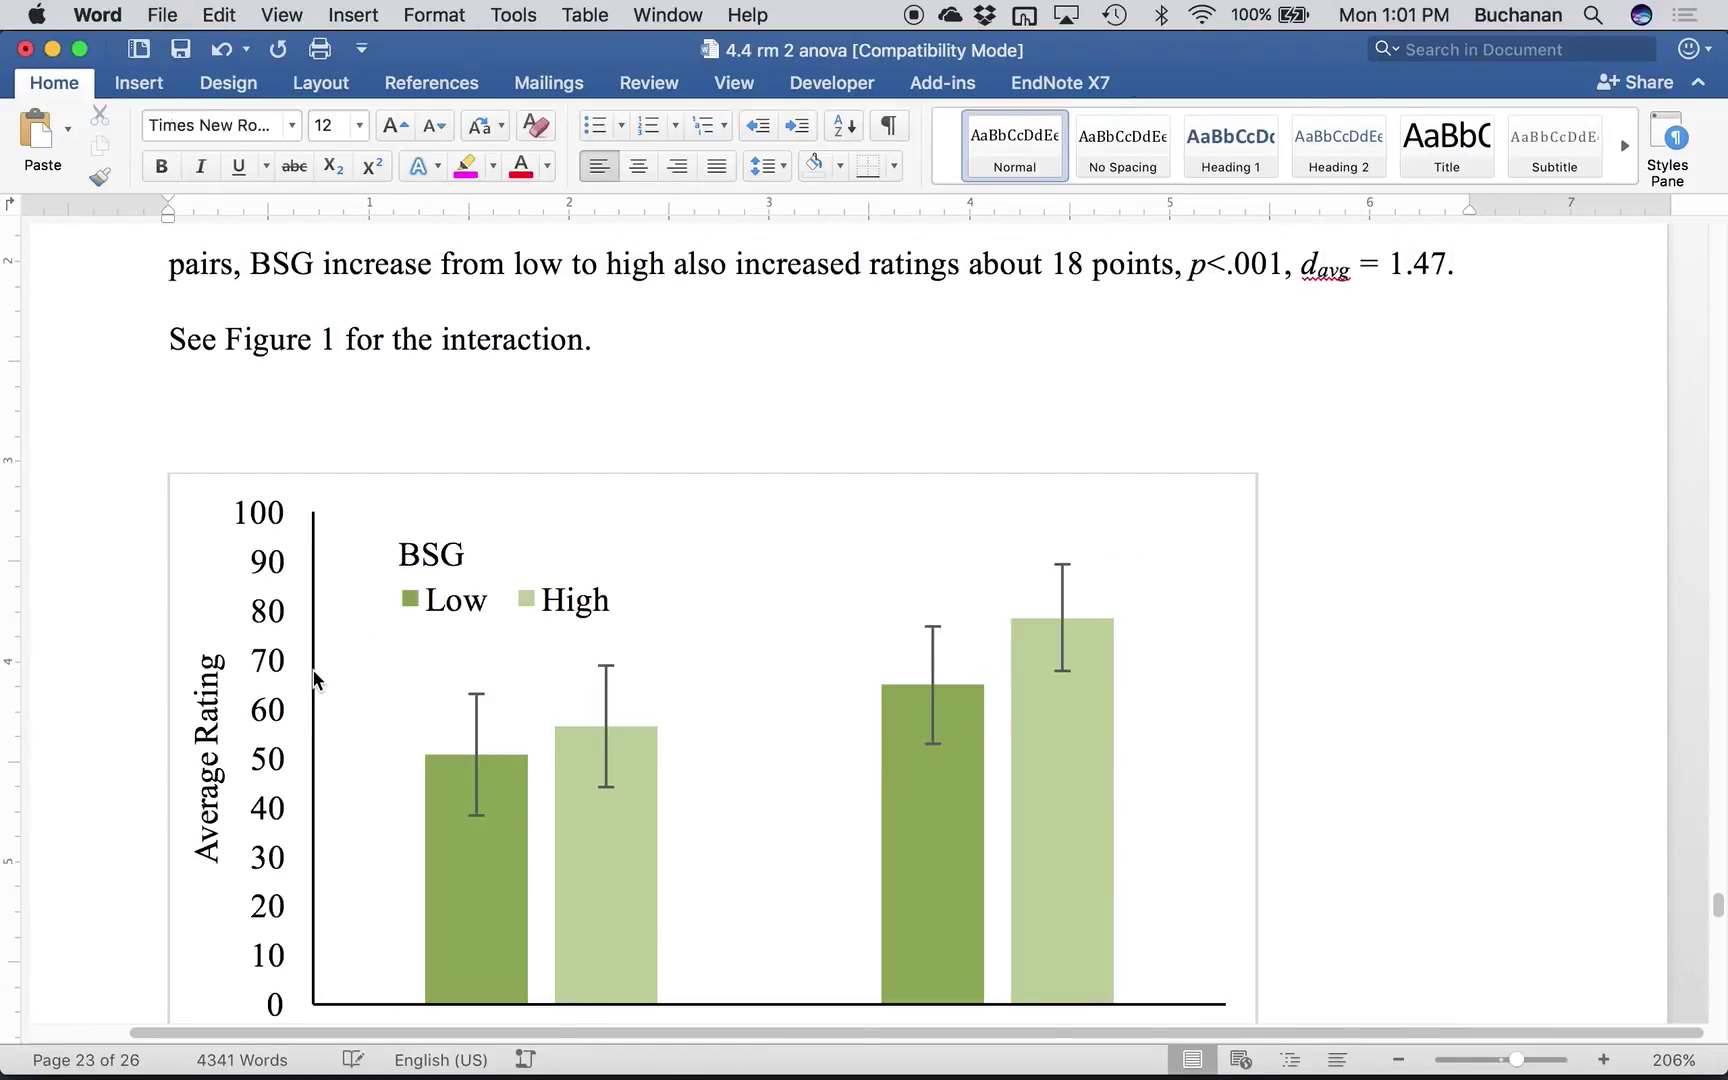
pyautogui.scroll(-4, 832, 620)
pyautogui.click(1278, 735)
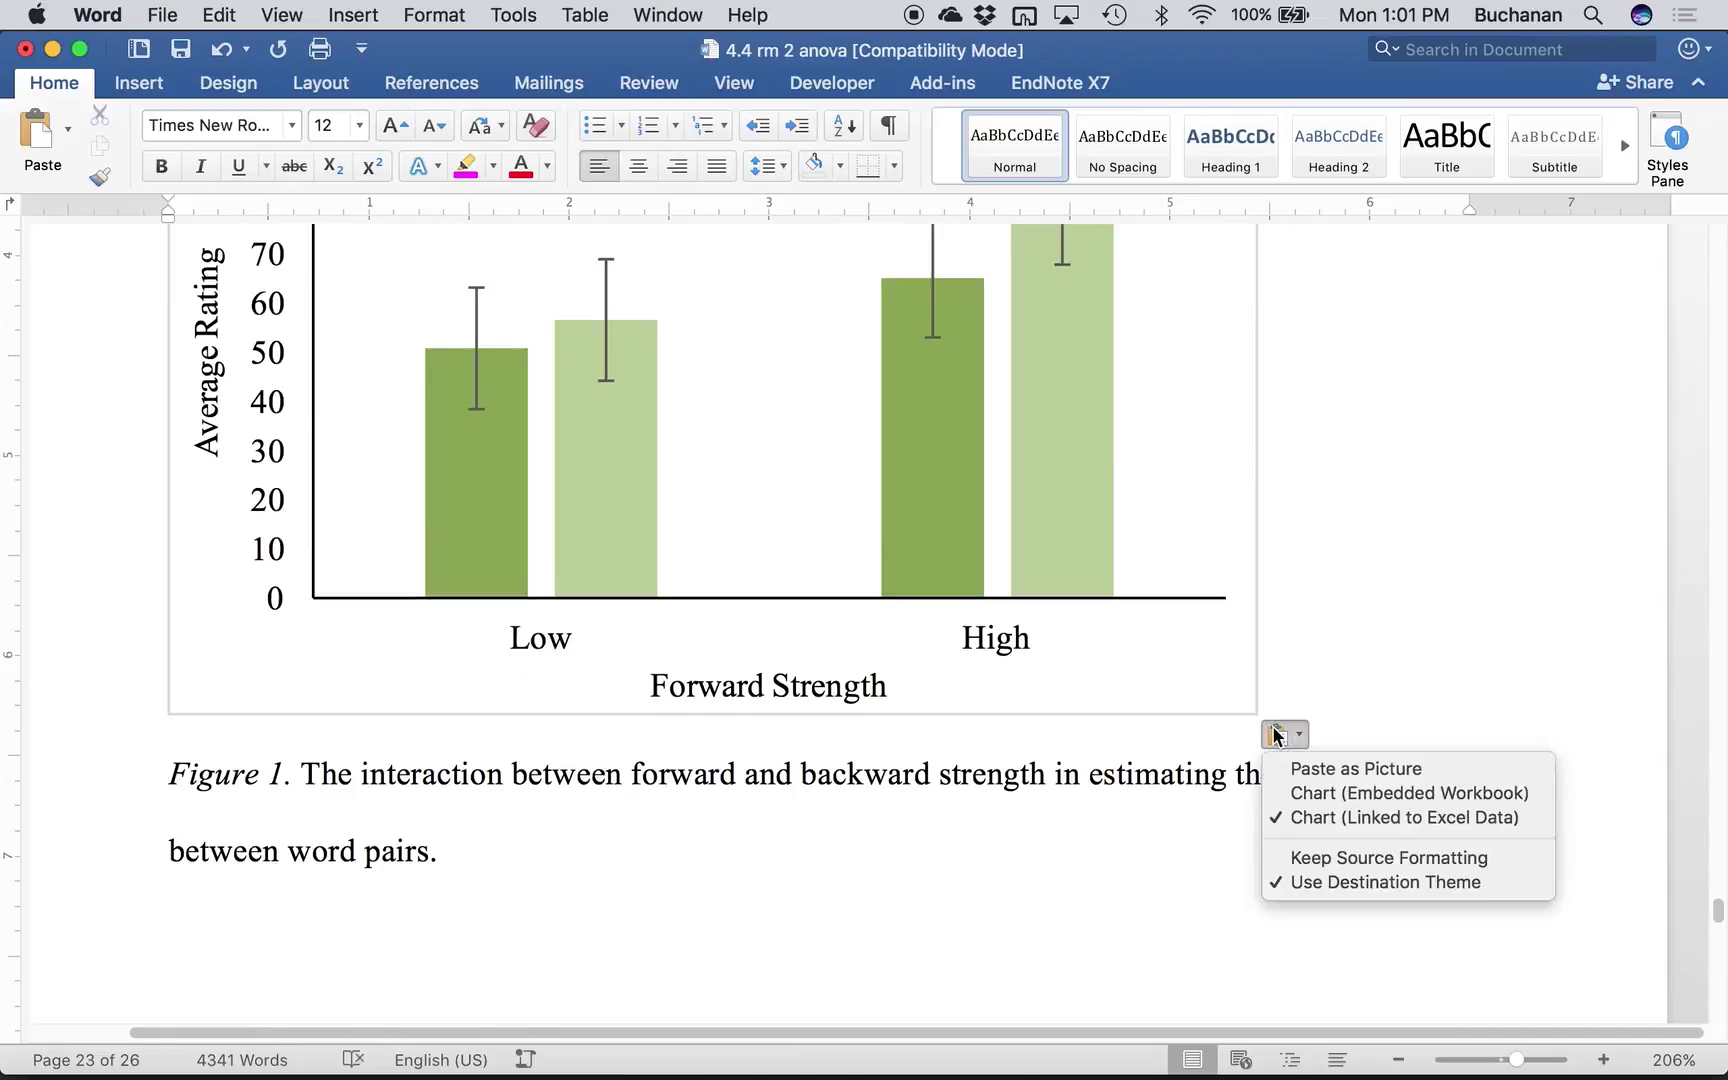
pyautogui.click(1308, 860)
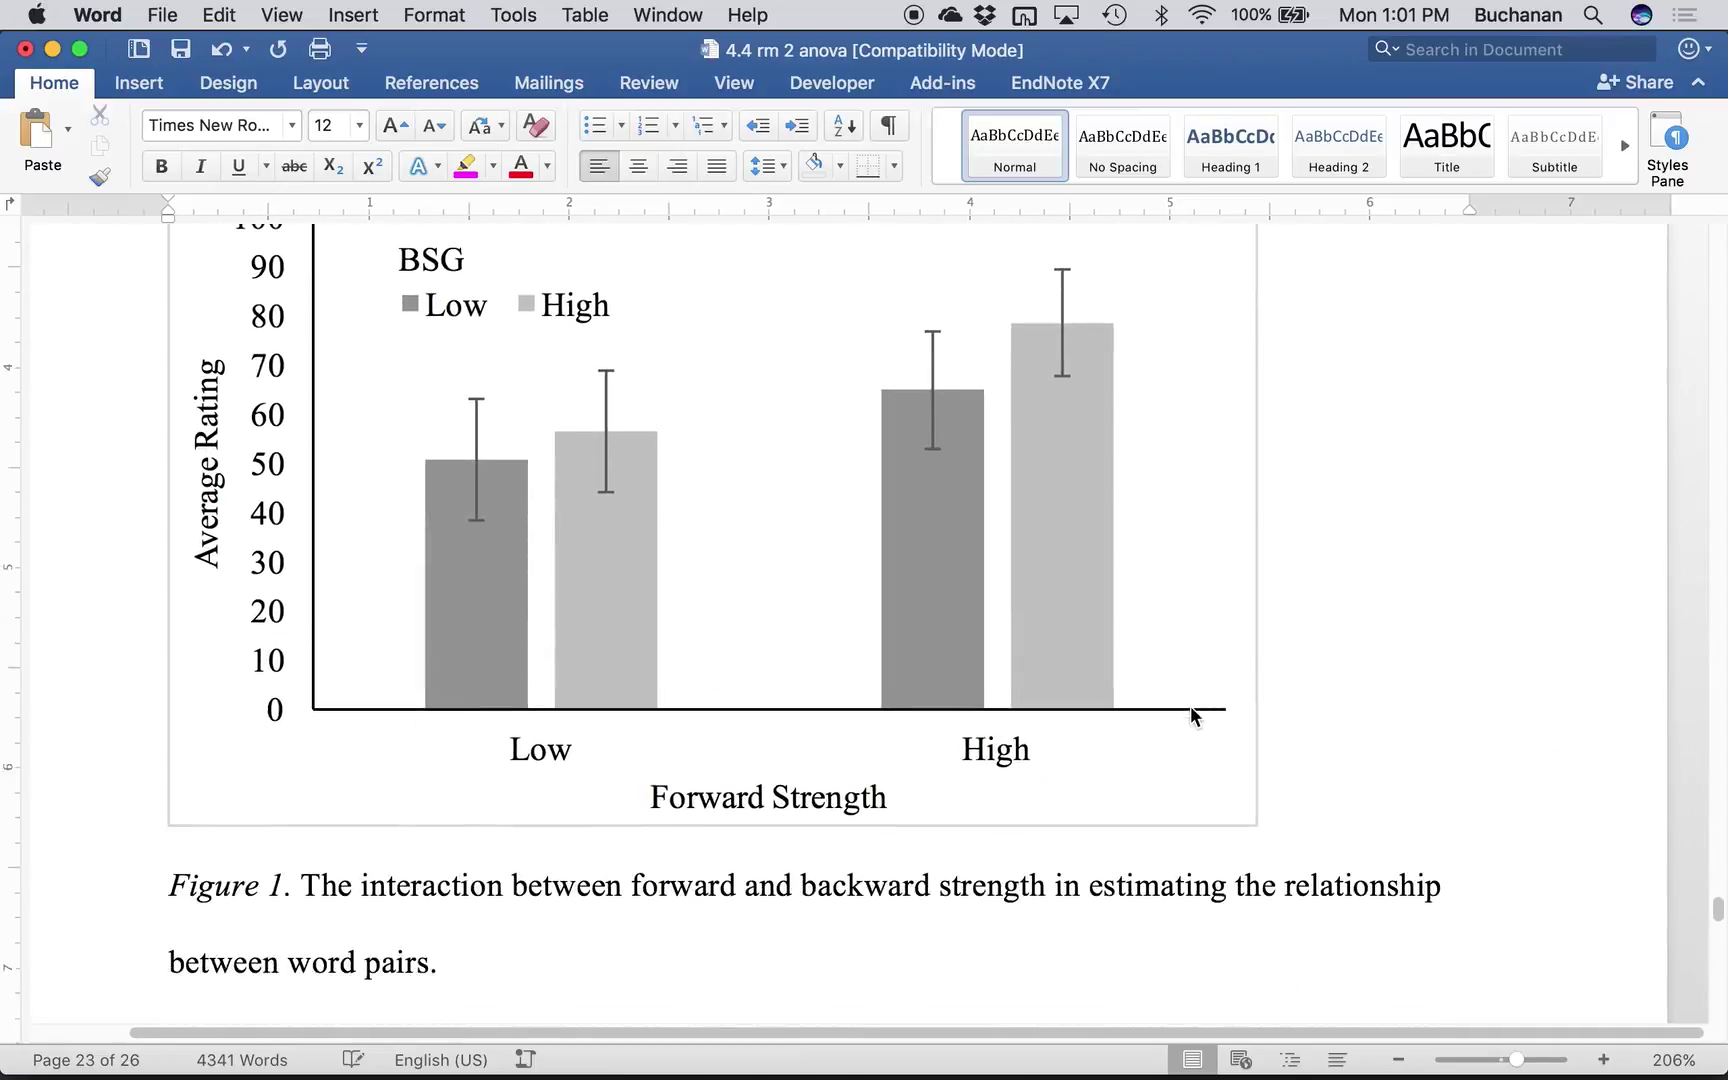
# - Remove the outline around the pasted chart's area and deselect the chart
pyautogui.click(1214, 692)
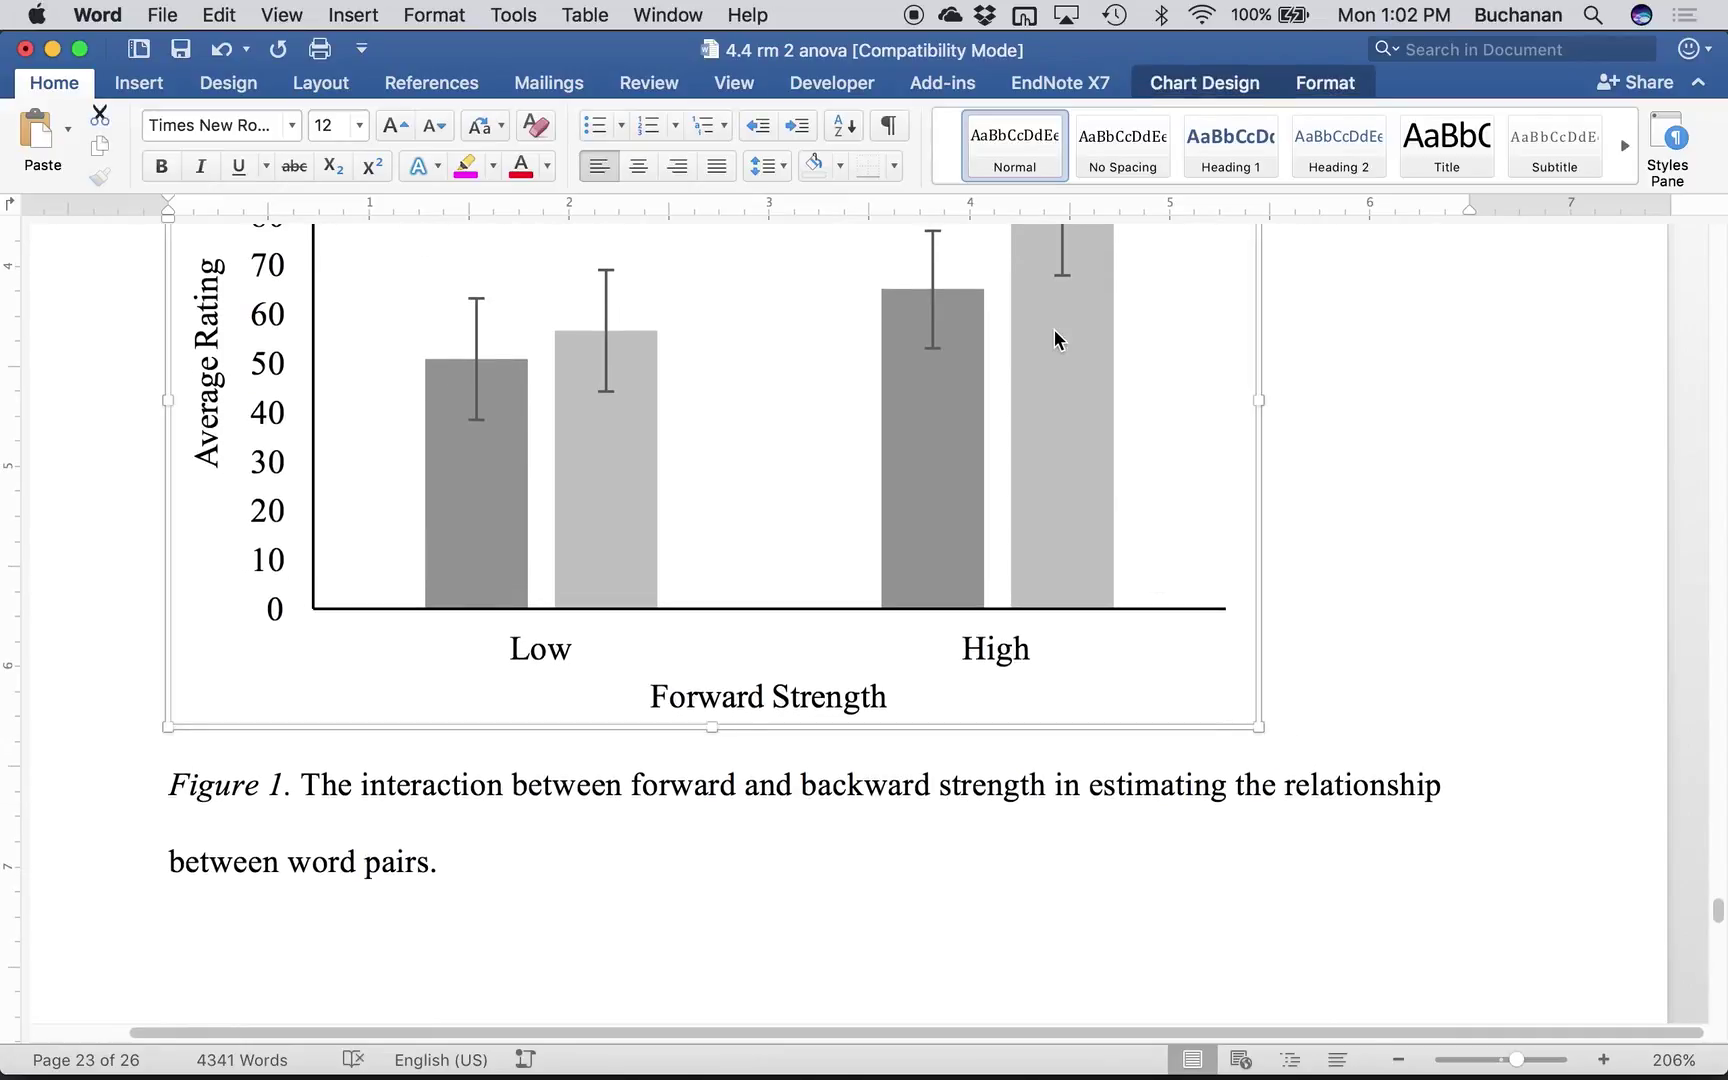
pyautogui.click(1334, 86)
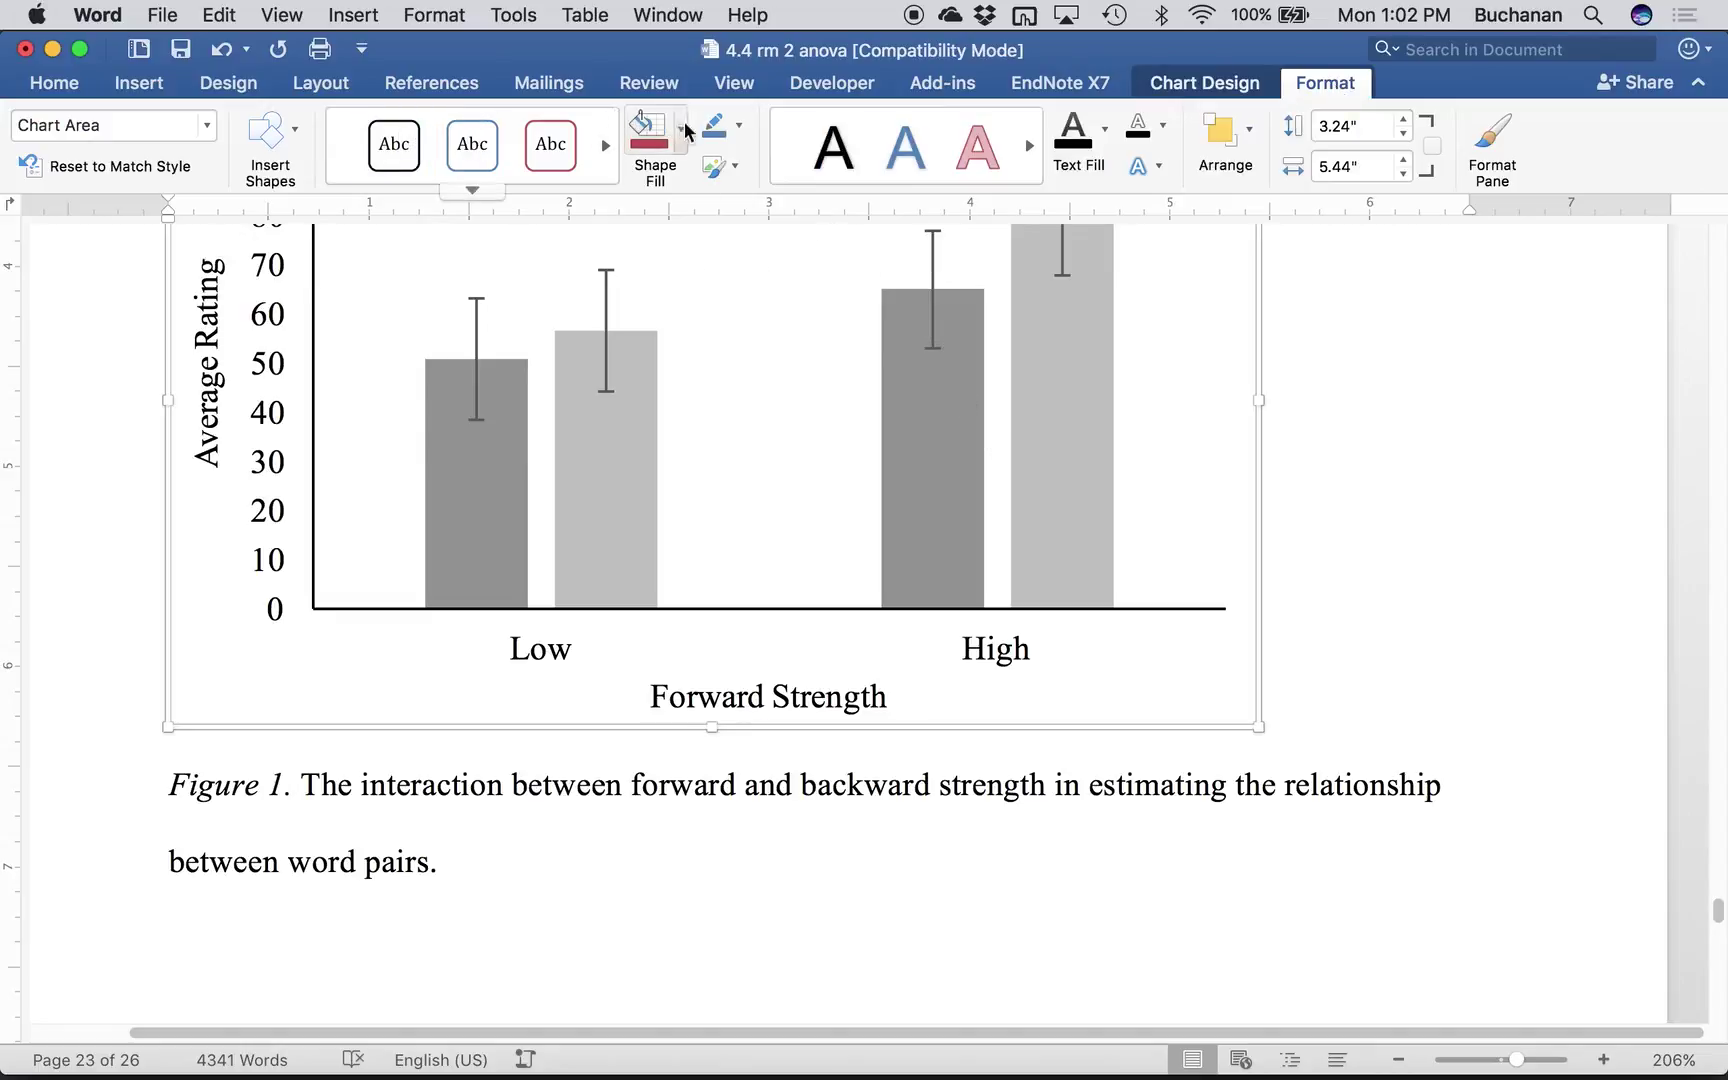
pyautogui.click(741, 136)
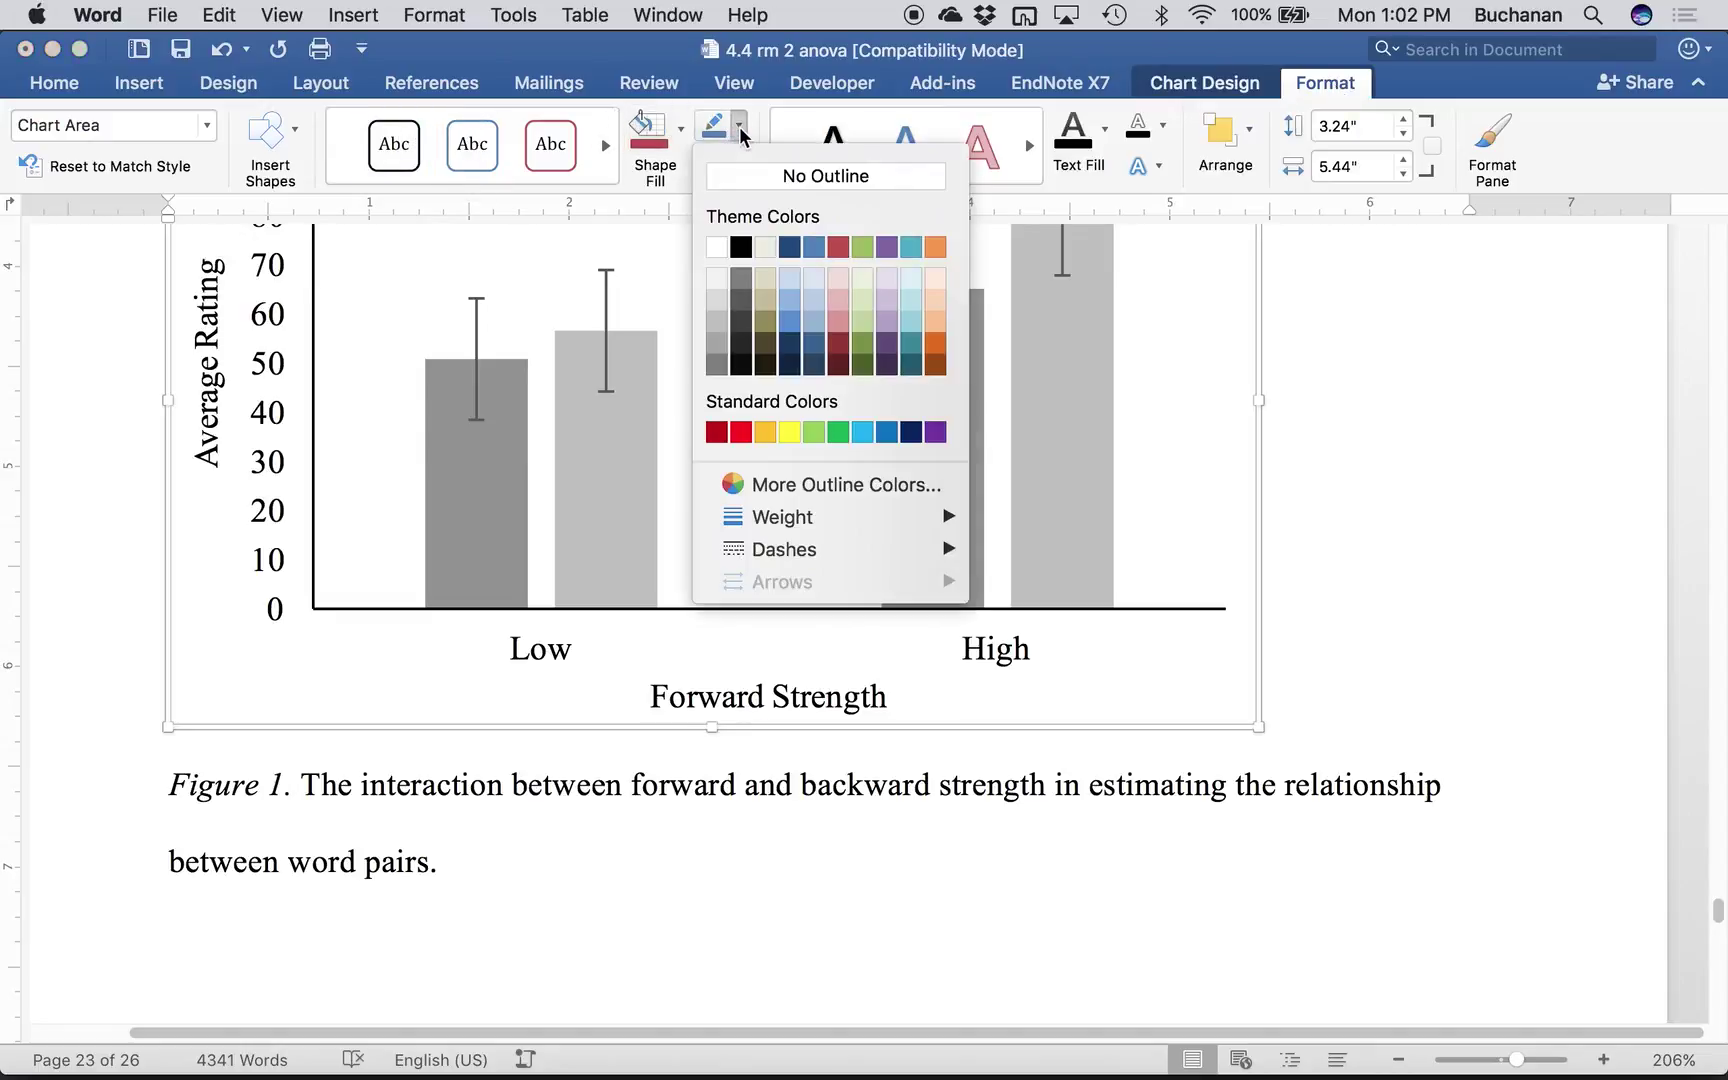
pyautogui.click(737, 178)
pyautogui.click(1358, 663)
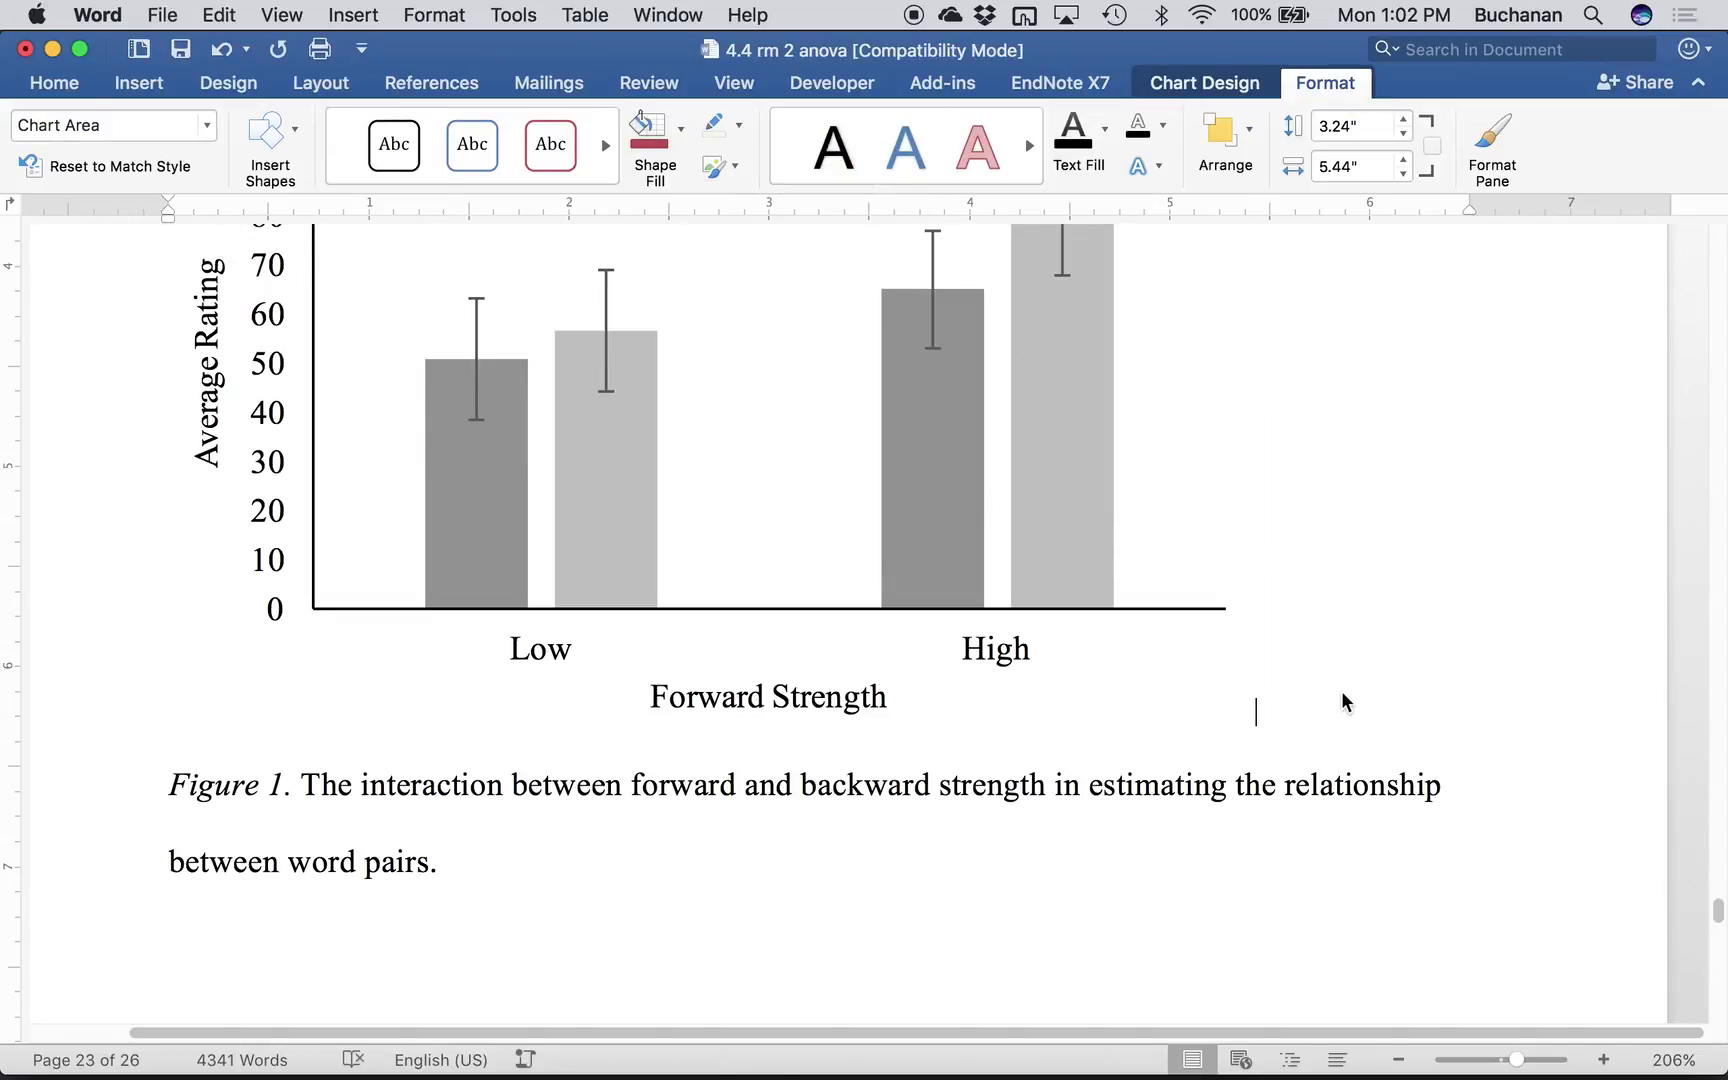